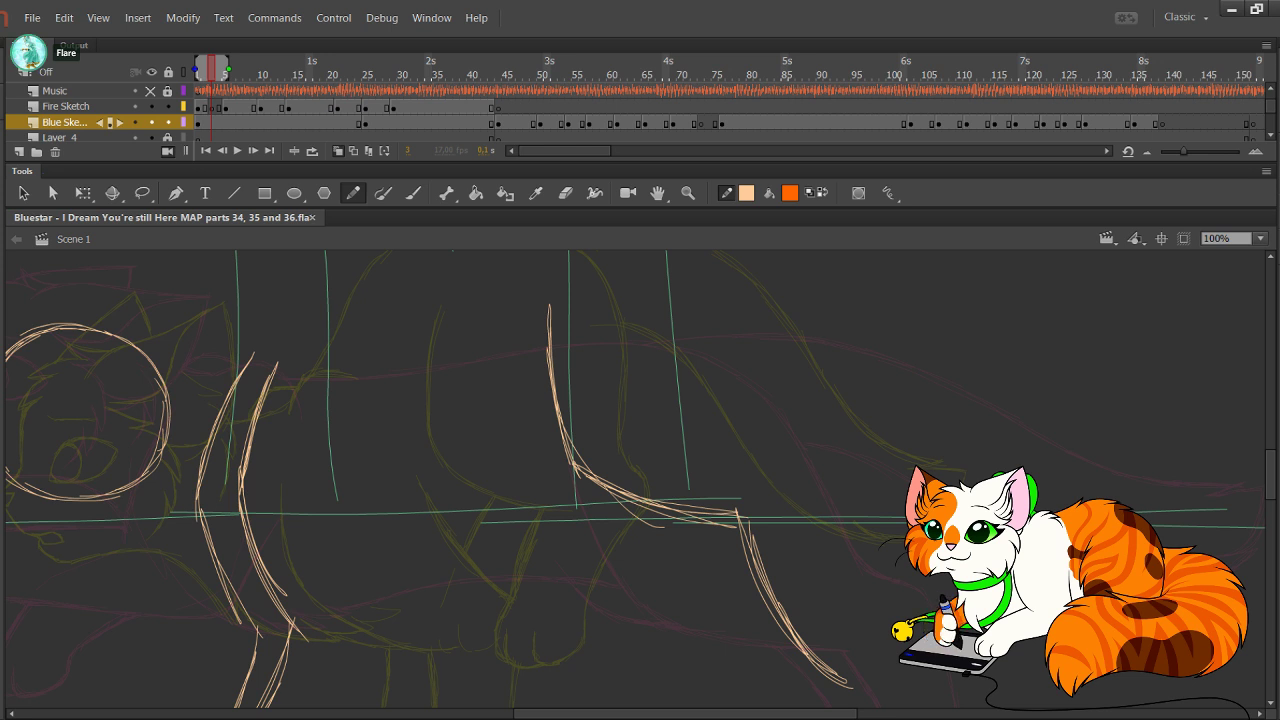
Step: Sketch the second edge of the hind leg in peach strokes, from the thigh through the bend to the lower leg
{"action": "left_click_drag", "start_coordinate": [499, 322], "coordinate": [595, 477]}
{"action": "key", "text": "ctrl+z"}
{"action": "left_click_drag", "start_coordinate": [486, 308], "coordinate": [502, 430]}
{"action": "mouse_move", "coordinate": [484, 301]}
{"action": "left_mouse_down"}
{"action": "mouse_move", "coordinate": [504, 431]}
{"action": "mouse_move", "coordinate": [525, 455]}
{"action": "mouse_move", "coordinate": [652, 500]}
{"action": "mouse_move", "coordinate": [689, 565]}
{"action": "left_mouse_up"}
{"action": "left_click_drag", "start_coordinate": [670, 504], "coordinate": [699, 587]}
{"action": "left_click_drag", "start_coordinate": [683, 553], "coordinate": [729, 639]}
{"action": "left_click_drag", "start_coordinate": [675, 499], "coordinate": [717, 621]}
{"action": "mouse_move", "coordinate": [677, 501]}
{"action": "left_mouse_down"}
{"action": "mouse_move", "coordinate": [745, 651]}
{"action": "mouse_move", "coordinate": [733, 637]}
{"action": "left_mouse_up"}
{"action": "left_click_drag", "start_coordinate": [703, 575], "coordinate": [752, 657]}
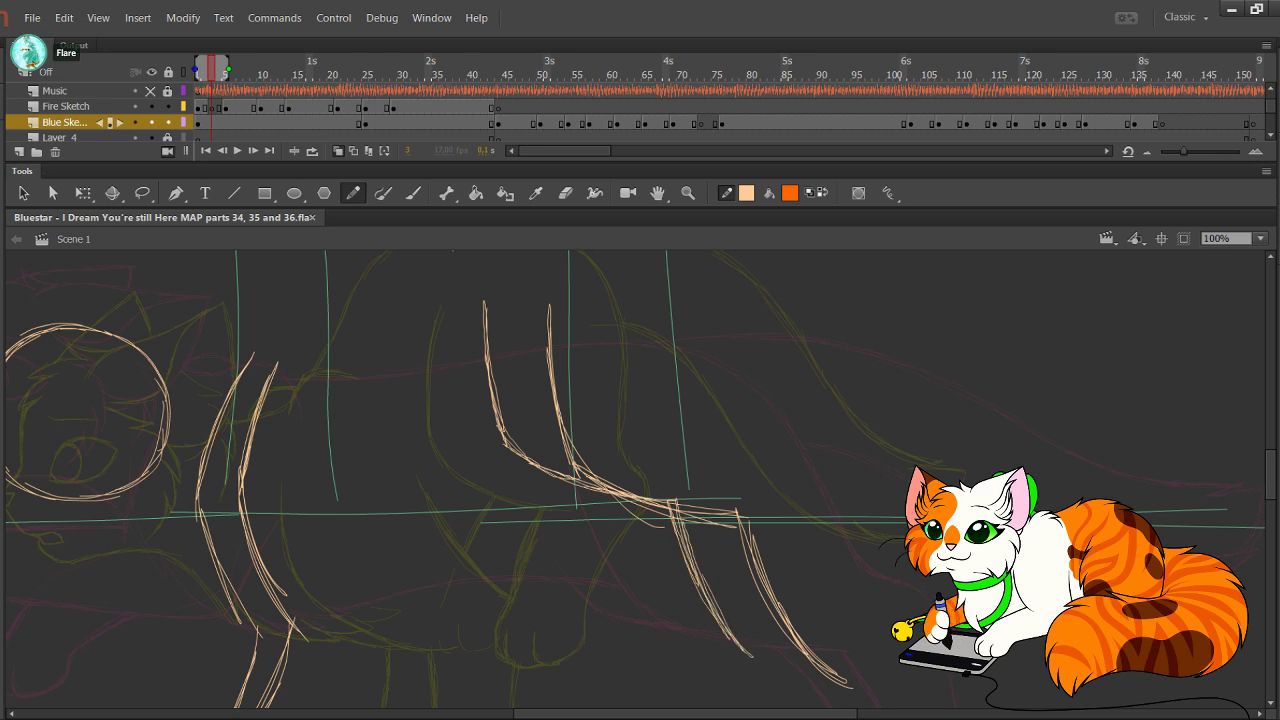
Step: Draw one long back curve in peach from the rear of the head circle over the shoulders to the rump
{"action": "left_click_drag", "start_coordinate": [460, 430], "coordinate": [680, 509]}
{"action": "mouse_move", "coordinate": [392, 472]}
{"action": "left_mouse_down"}
{"action": "mouse_move", "coordinate": [530, 460]}
{"action": "mouse_move", "coordinate": [650, 354]}
{"action": "mouse_move", "coordinate": [786, 340]}
{"action": "mouse_move", "coordinate": [884, 490]}
{"action": "left_mouse_up"}
{"action": "key", "text": "ctrl+z"}
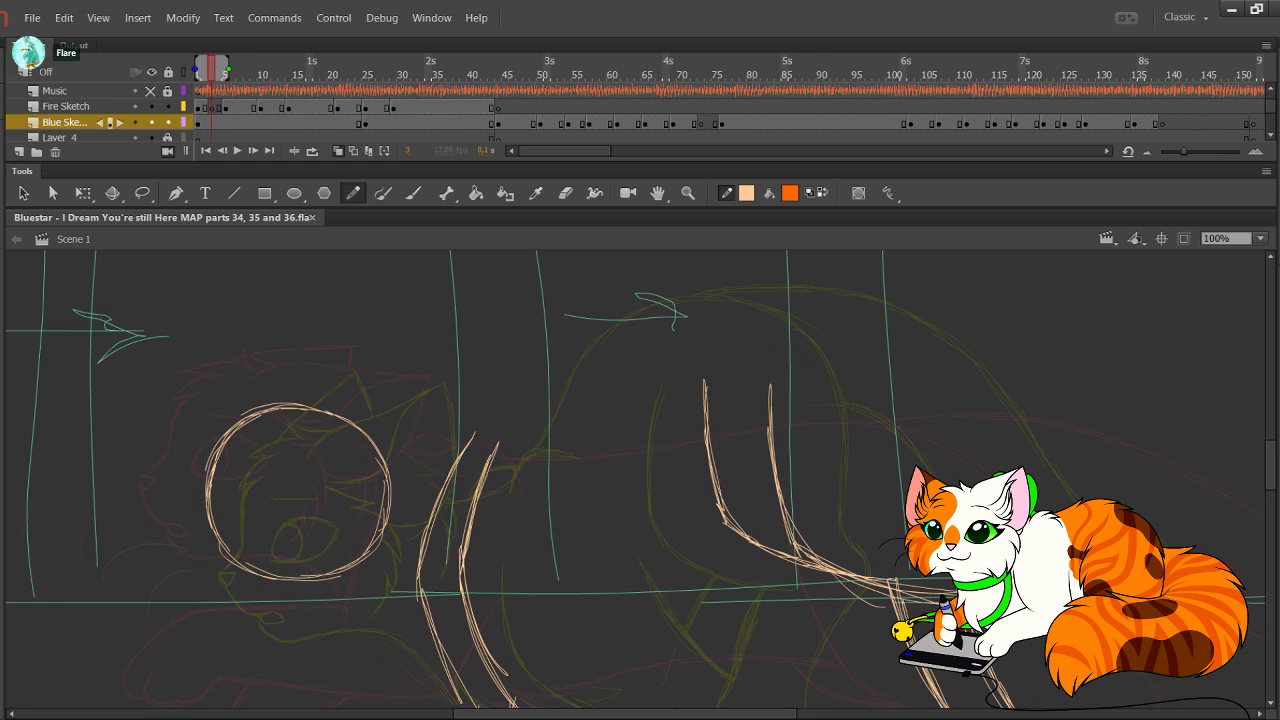
{"action": "mouse_move", "coordinate": [384, 478]}
{"action": "left_mouse_down"}
{"action": "mouse_move", "coordinate": [548, 458]}
{"action": "mouse_move", "coordinate": [726, 352]}
{"action": "mouse_move", "coordinate": [832, 398]}
{"action": "left_mouse_up"}
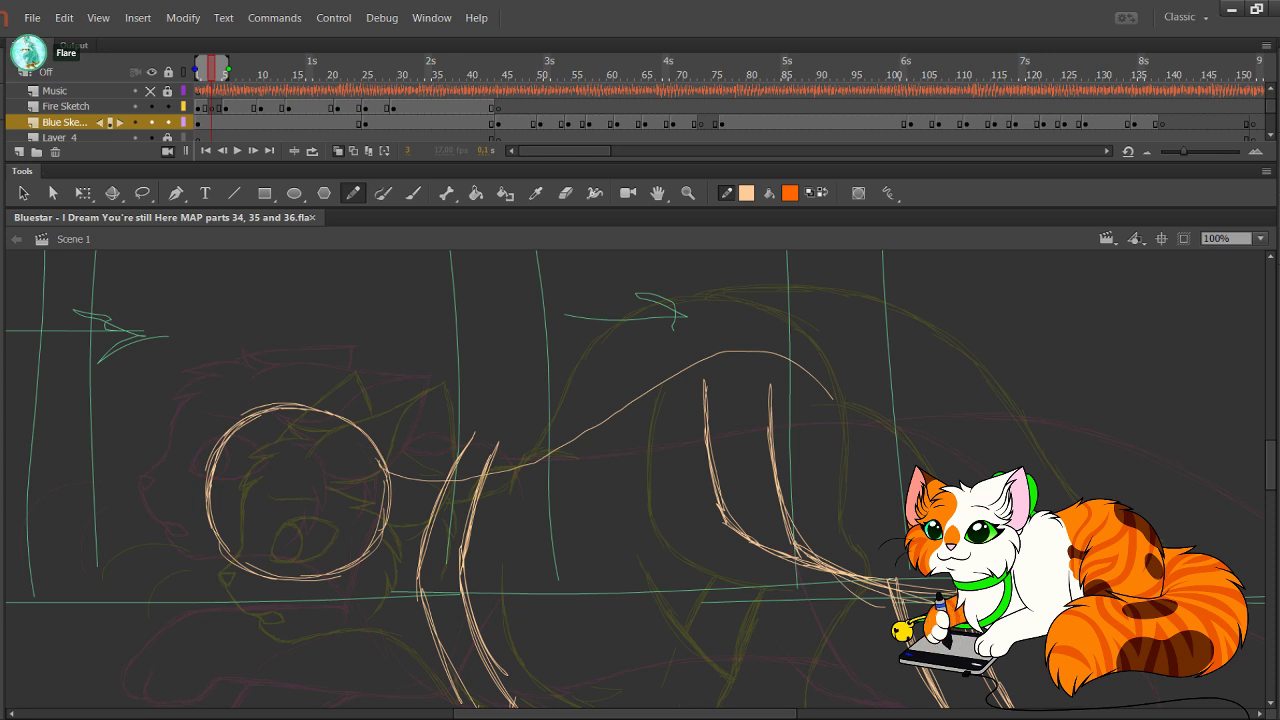
Step: Sketch a curved facial guideline across the head circle, rising toward the back of the head
{"action": "mouse_move", "coordinate": [208, 526]}
{"action": "left_mouse_down"}
{"action": "mouse_move", "coordinate": [291, 503]}
{"action": "mouse_move", "coordinate": [380, 447]}
{"action": "left_mouse_up"}
{"action": "key", "text": "ctrl+z"}
{"action": "left_click_drag", "start_coordinate": [212, 519], "coordinate": [328, 486]}
{"action": "left_click_drag", "start_coordinate": [250, 514], "coordinate": [373, 452]}
{"action": "left_click_drag", "start_coordinate": [293, 499], "coordinate": [364, 461]}
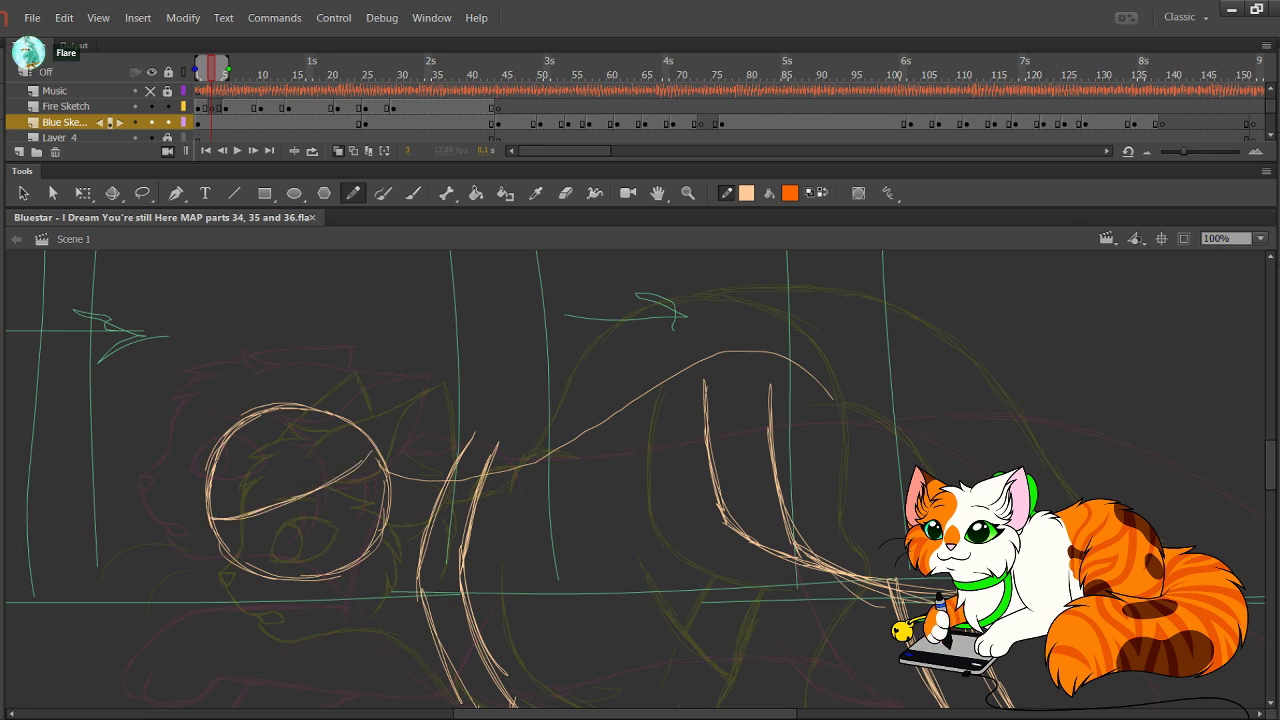
Step: Sketch the ear's upper edge in peach from the top of the head circle to the ear tip
{"action": "left_click", "coordinate": [822, 192]}
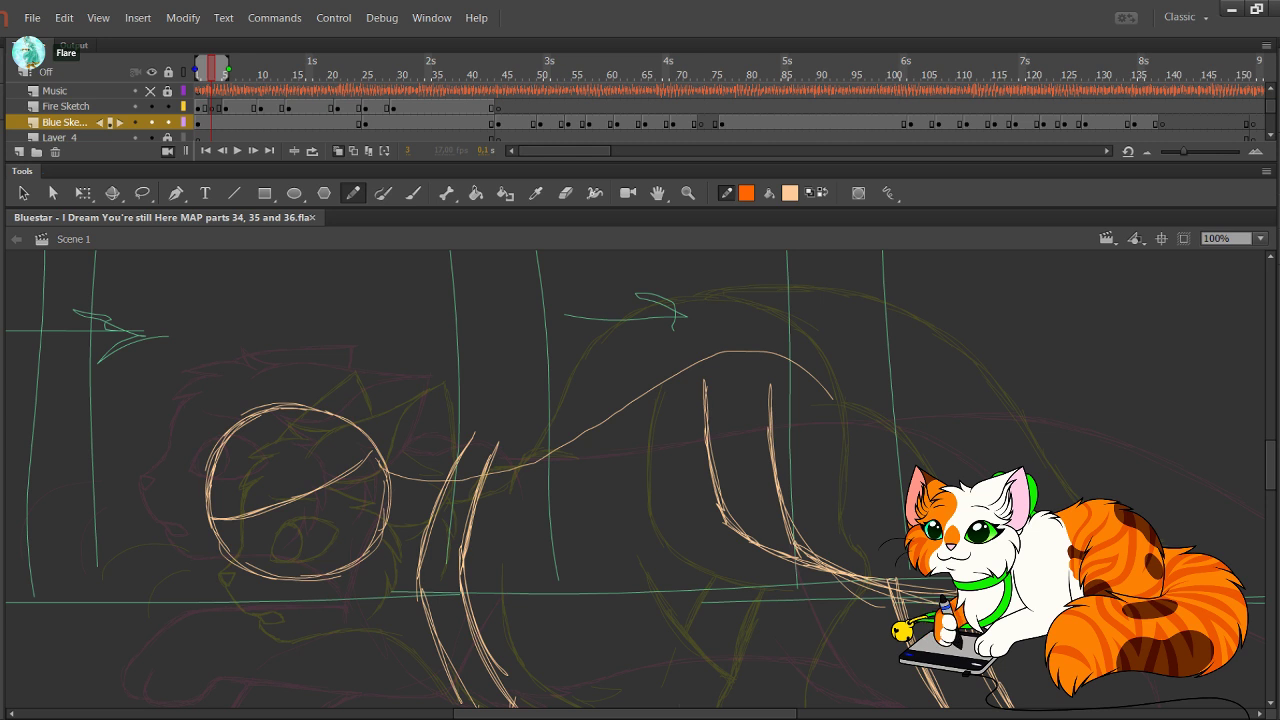
{"action": "key", "text": "x"}
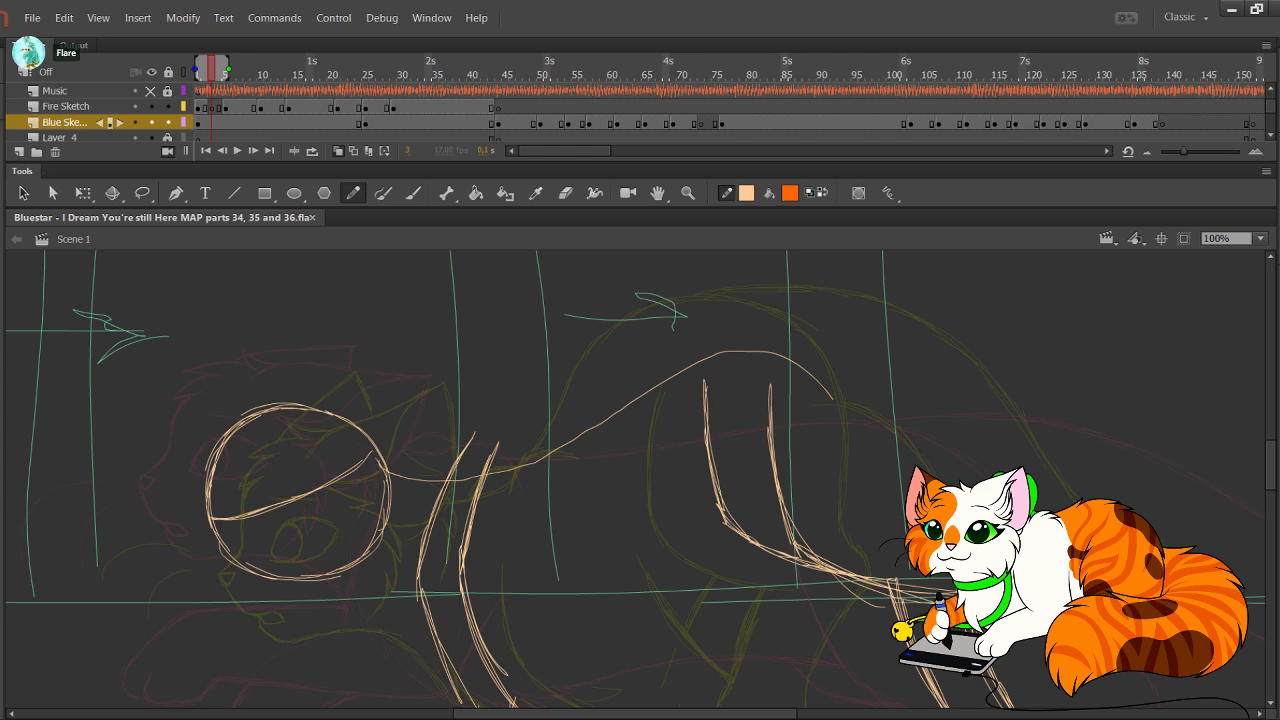
{"action": "left_click_drag", "start_coordinate": [276, 415], "coordinate": [432, 385]}
{"action": "key", "text": "ctrl+z"}
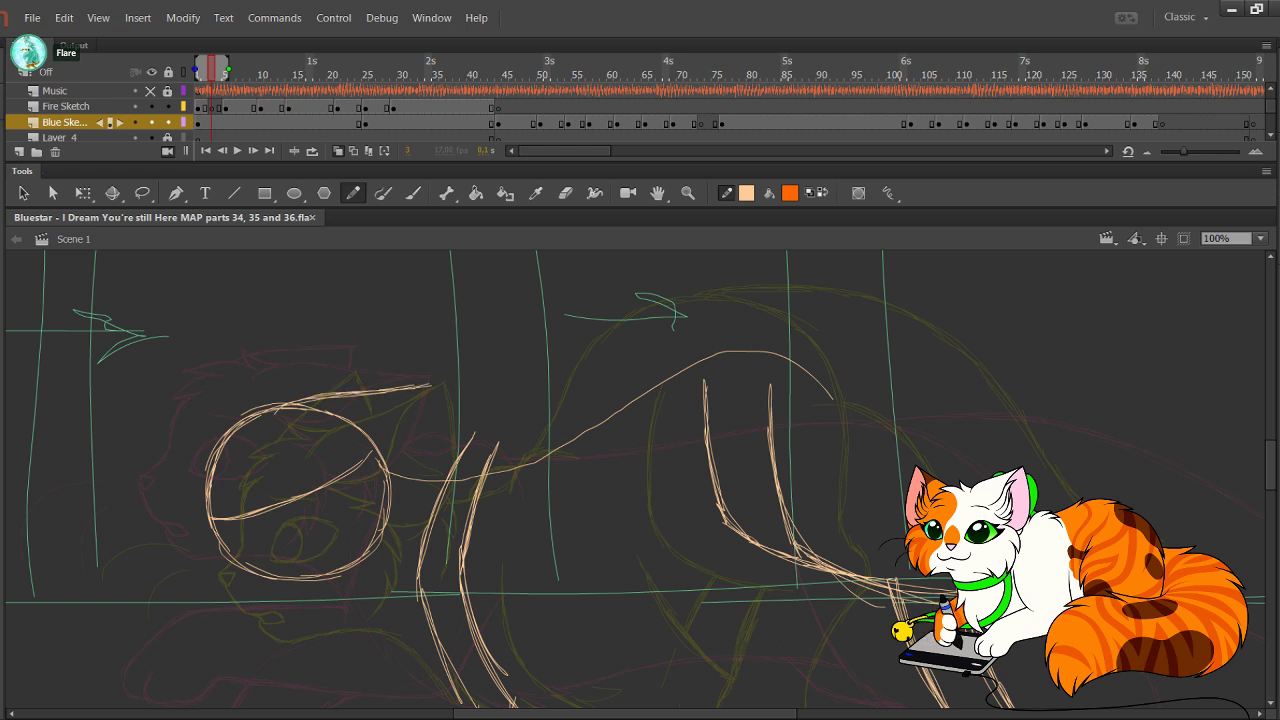
Step: Sketch the ear's rear edge, curving from the tip down to the back of the head circle
{"action": "mouse_move", "coordinate": [358, 502]}
{"action": "left_mouse_down"}
{"action": "mouse_move", "coordinate": [417, 468]}
{"action": "mouse_move", "coordinate": [427, 422]}
{"action": "left_mouse_up"}
{"action": "key", "text": "ctrl+z"}
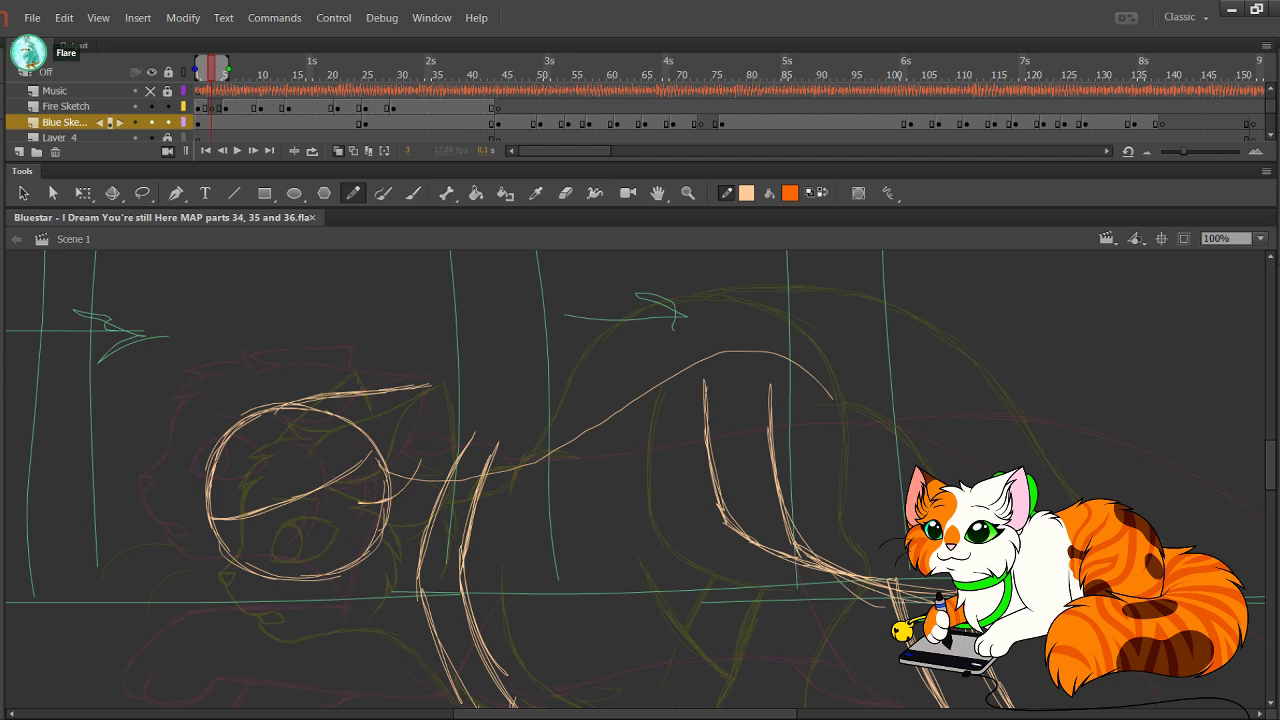
{"action": "left_click_drag", "start_coordinate": [378, 506], "coordinate": [440, 430]}
{"action": "key", "text": "ctrl+z"}
{"action": "left_click_drag", "start_coordinate": [378, 501], "coordinate": [430, 422]}
{"action": "left_click_drag", "start_coordinate": [413, 475], "coordinate": [434, 380]}
{"action": "left_click_drag", "start_coordinate": [429, 436], "coordinate": [433, 384]}
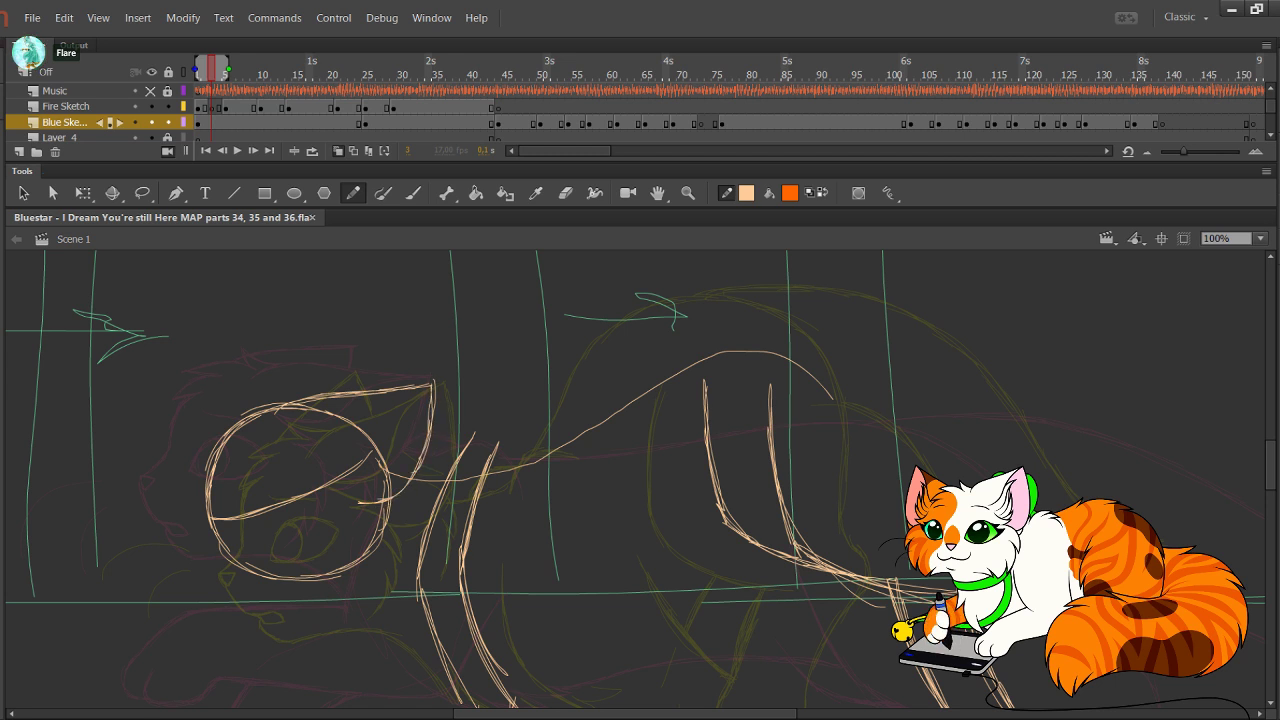
Step: Make orange the stroke colour, activate frame 3 of the Fire Sketch layer, and lock the Blue Sketch layer
{"action": "key", "text": "x"}
{"action": "mouse_move", "coordinate": [480, 600]}
{"action": "left_mouse_down"}
{"action": "mouse_move", "coordinate": [396, 344]}
{"action": "mouse_move", "coordinate": [486, 450]}
{"action": "left_mouse_up"}
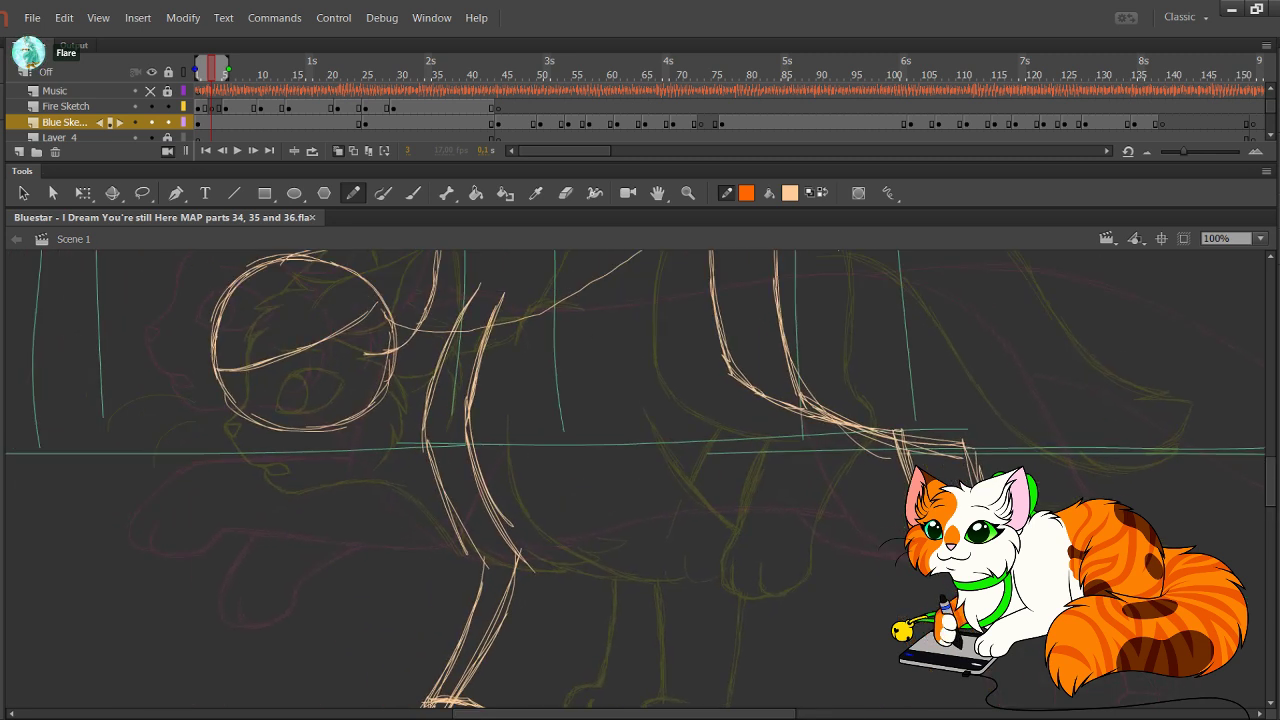
{"action": "left_click", "coordinate": [212, 107]}
{"action": "left_click", "coordinate": [168, 122]}
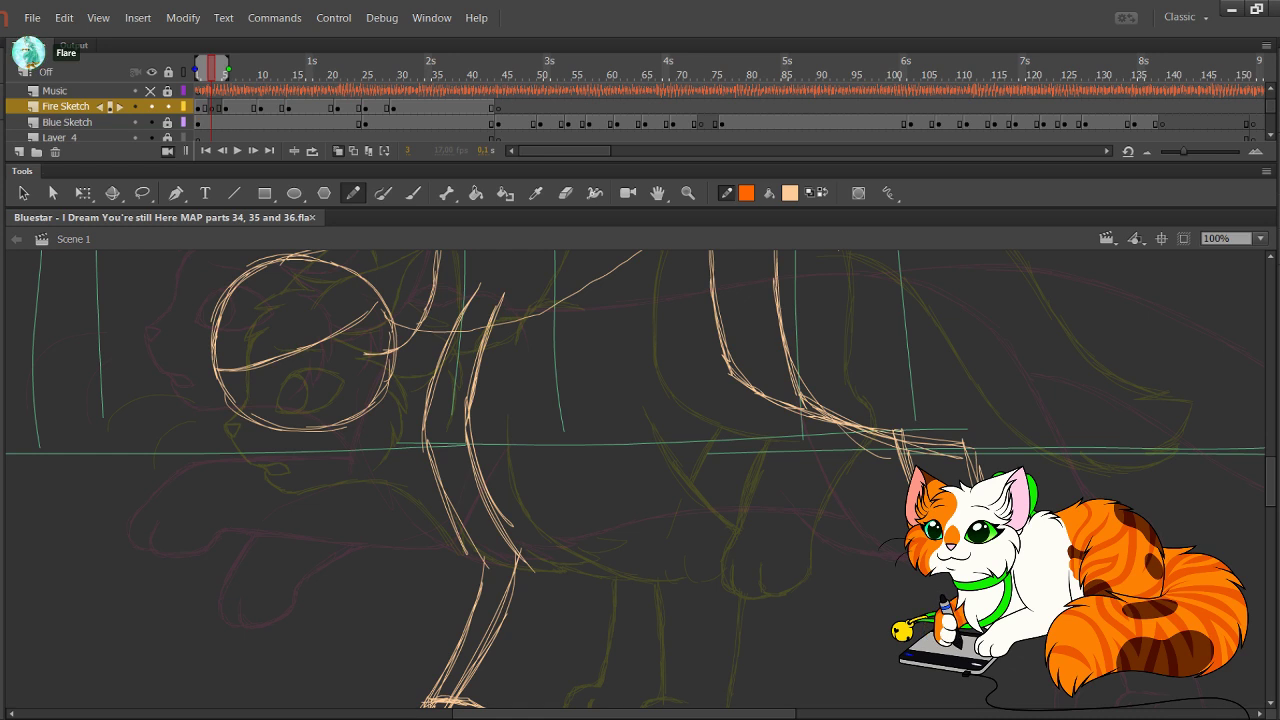
Step: Sketch the arched shoulder top in orange with the Pencil tool, just above the peach foreleg guide
{"action": "mouse_move", "coordinate": [600, 480]}
{"action": "left_mouse_down"}
{"action": "mouse_move", "coordinate": [661, 452]}
{"action": "mouse_move", "coordinate": [662, 492]}
{"action": "left_mouse_up"}
{"action": "left_click", "coordinate": [688, 193]}
{"action": "left_click_drag", "start_coordinate": [366, 277], "coordinate": [730, 635]}
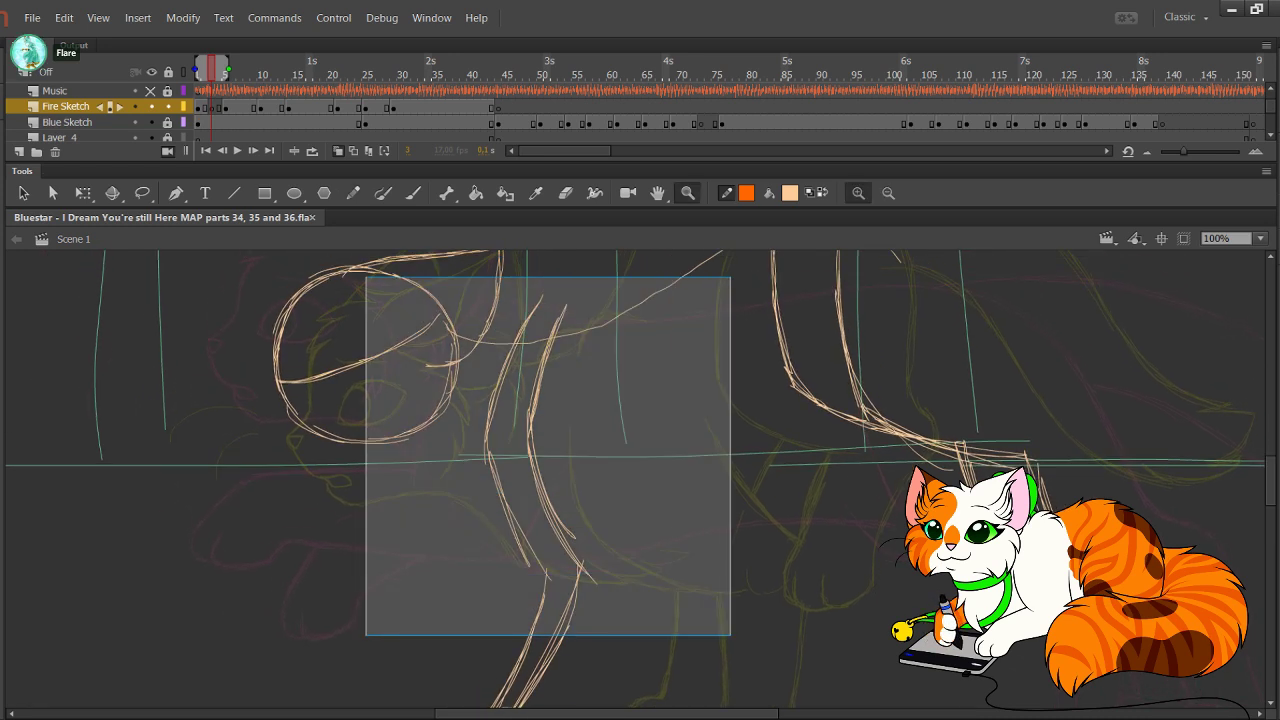
{"action": "key", "text": "y"}
{"action": "key", "text": "ctrl+a"}
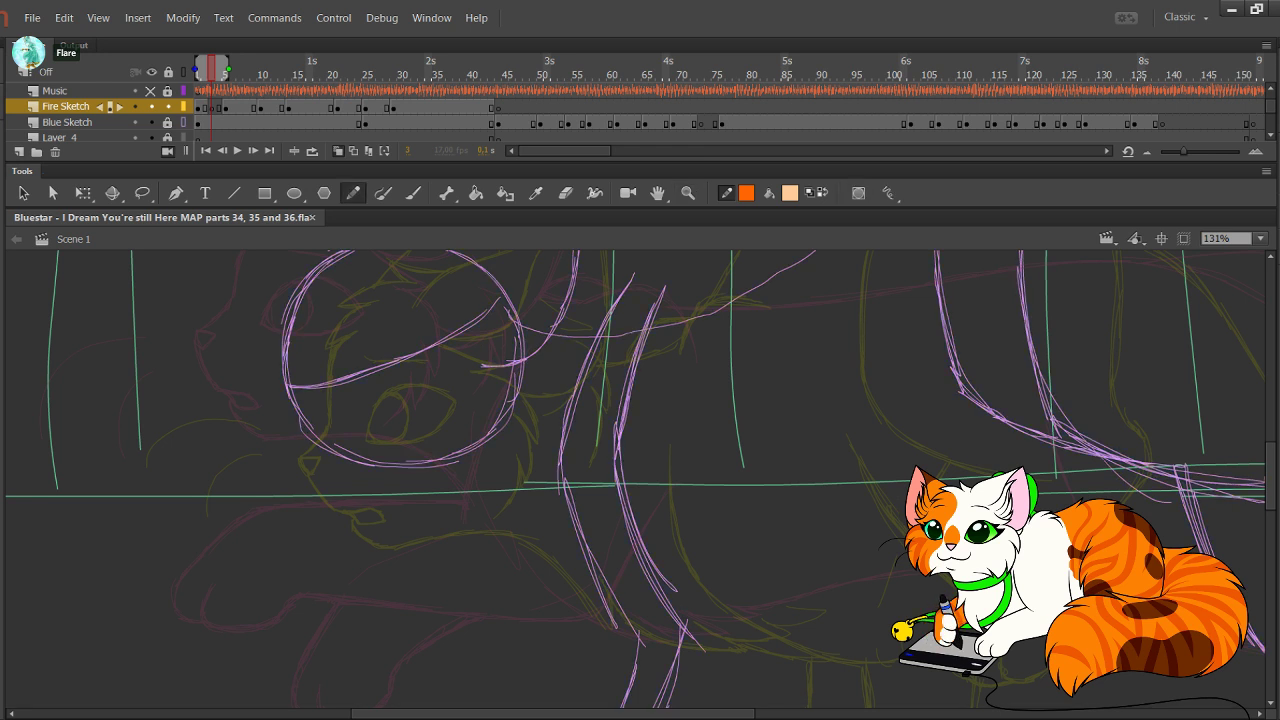
{"action": "left_click", "coordinate": [183, 122]}
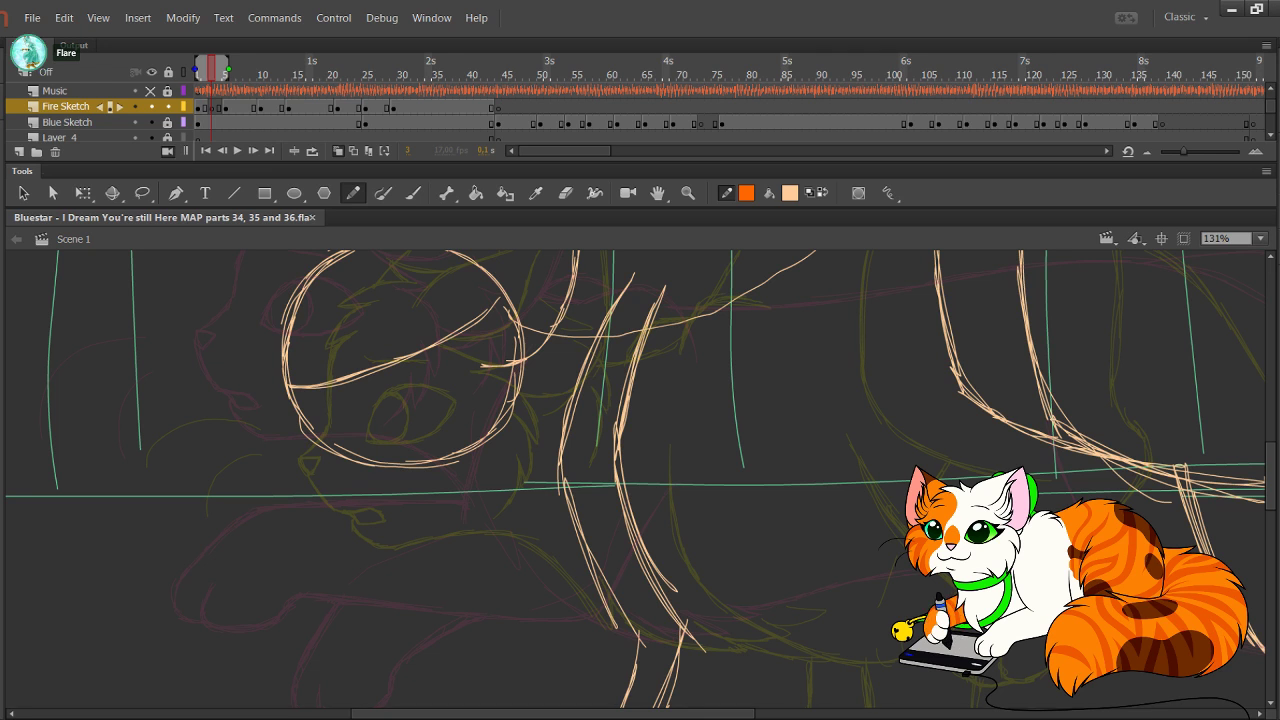
{"action": "left_click_drag", "start_coordinate": [640, 420], "coordinate": [552, 490]}
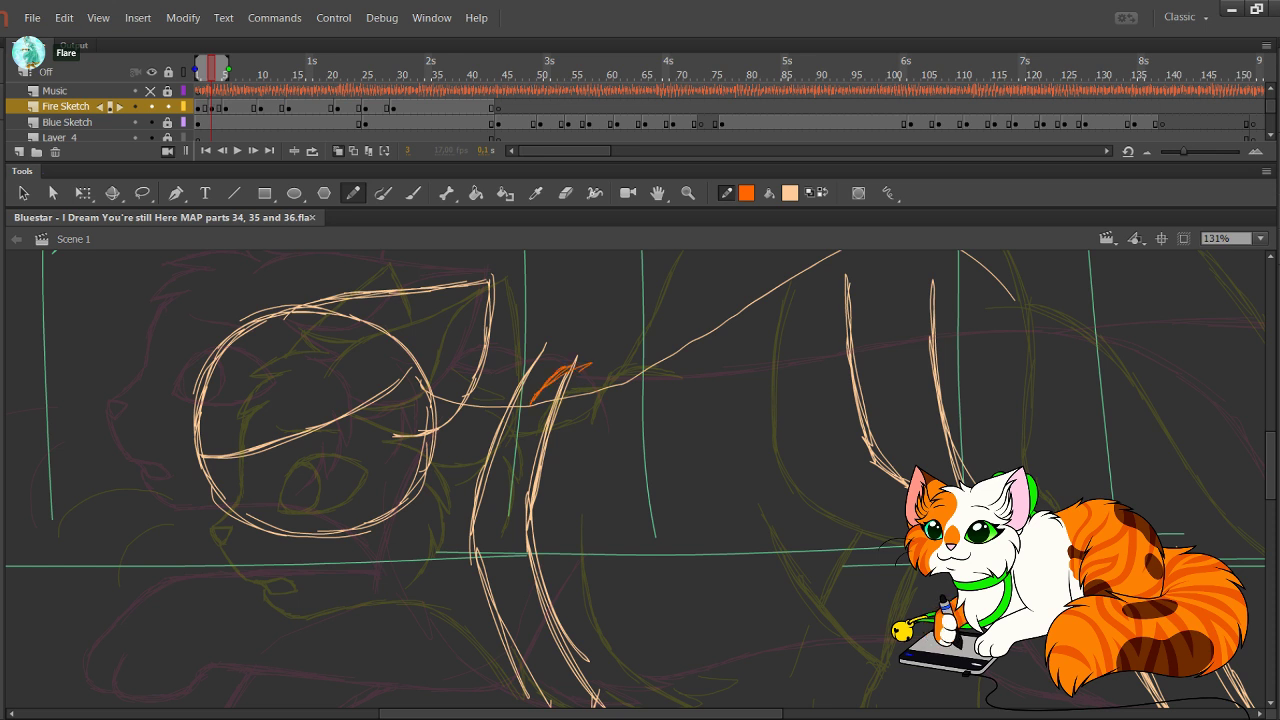
{"action": "mouse_move", "coordinate": [533, 398]}
{"action": "left_mouse_down"}
{"action": "mouse_move", "coordinate": [566, 372]}
{"action": "mouse_move", "coordinate": [636, 398]}
{"action": "left_mouse_up"}
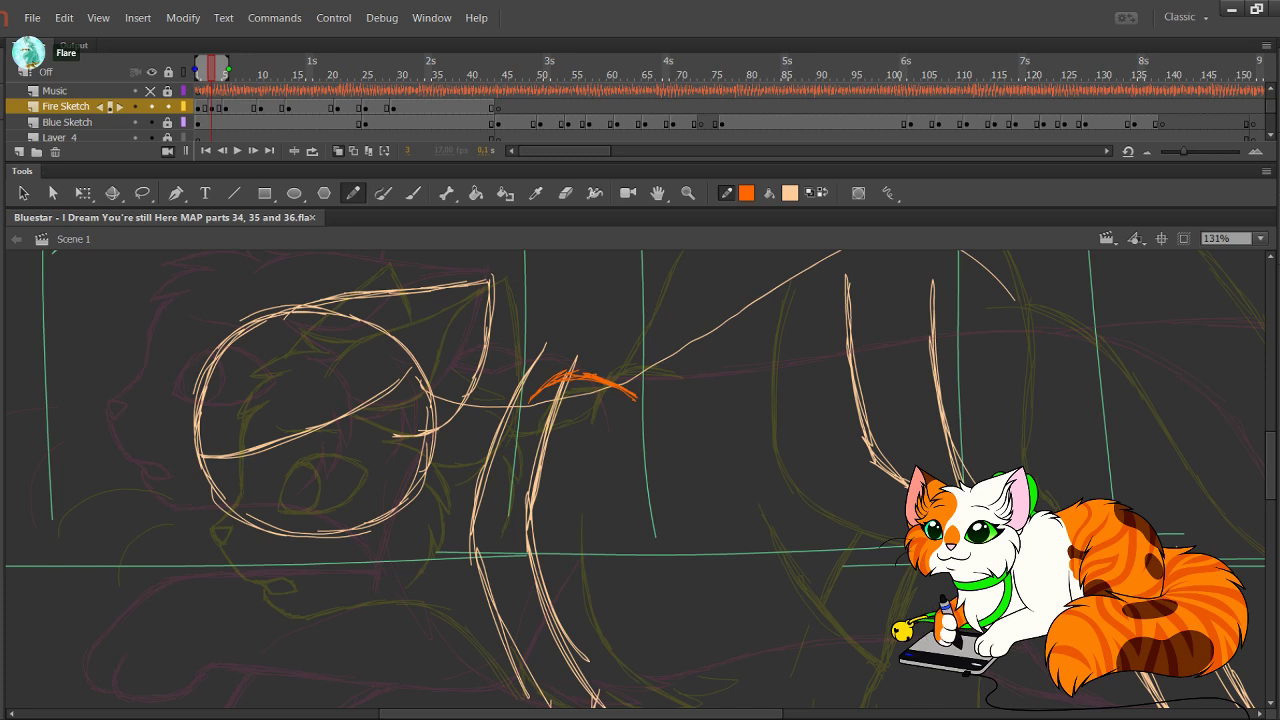
Step: Trace the front edge of the upper foreleg in orange along the peach guide, down to the leg joint
{"action": "left_click_drag", "start_coordinate": [620, 470], "coordinate": [631, 355]}
{"action": "mouse_move", "coordinate": [516, 368]}
{"action": "left_mouse_down"}
{"action": "mouse_move", "coordinate": [496, 462]}
{"action": "mouse_move", "coordinate": [519, 360]}
{"action": "mouse_move", "coordinate": [493, 442]}
{"action": "mouse_move", "coordinate": [498, 496]}
{"action": "mouse_move", "coordinate": [562, 606]}
{"action": "left_mouse_up"}
{"action": "key", "text": "ctrl+z"}
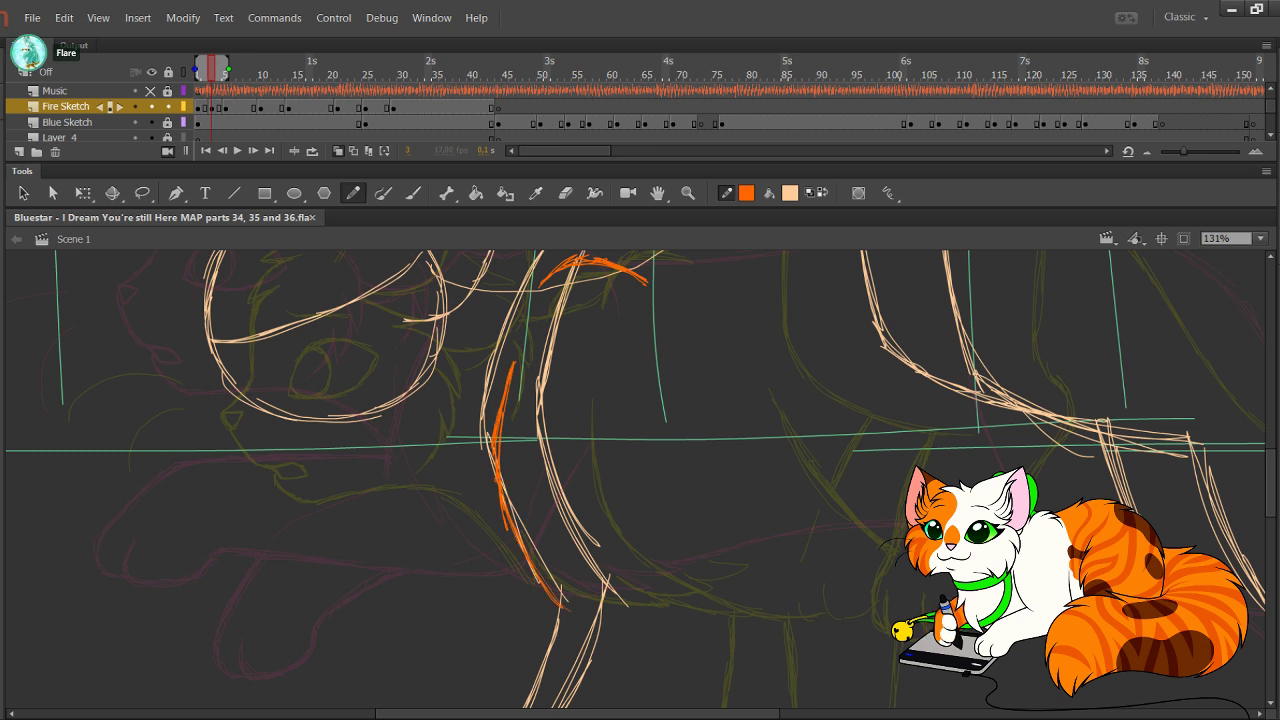
Step: Refine the lower end of the foreleg's front contour with short orange strokes around the joint
{"action": "mouse_move", "coordinate": [524, 545]}
{"action": "left_mouse_down"}
{"action": "mouse_move", "coordinate": [584, 612]}
{"action": "mouse_move", "coordinate": [612, 616]}
{"action": "mouse_move", "coordinate": [586, 534]}
{"action": "left_mouse_up"}
{"action": "key", "text": "ctrl+z"}
{"action": "mouse_move", "coordinate": [514, 492]}
{"action": "left_mouse_down"}
{"action": "mouse_move", "coordinate": [586, 559]}
{"action": "mouse_move", "coordinate": [611, 670]}
{"action": "mouse_move", "coordinate": [450, 387]}
{"action": "mouse_move", "coordinate": [542, 431]}
{"action": "left_mouse_up"}
{"action": "key", "text": "Up"}
{"action": "key", "text": "Up"}
{"action": "key", "text": "Up"}
{"action": "key", "text": "Up"}
{"action": "key", "text": "Delete"}
{"action": "left_click_drag", "start_coordinate": [634, 466], "coordinate": [721, 570]}
{"action": "key", "text": "ctrl+z"}
{"action": "left_click_drag", "start_coordinate": [640, 500], "coordinate": [592, 425]}
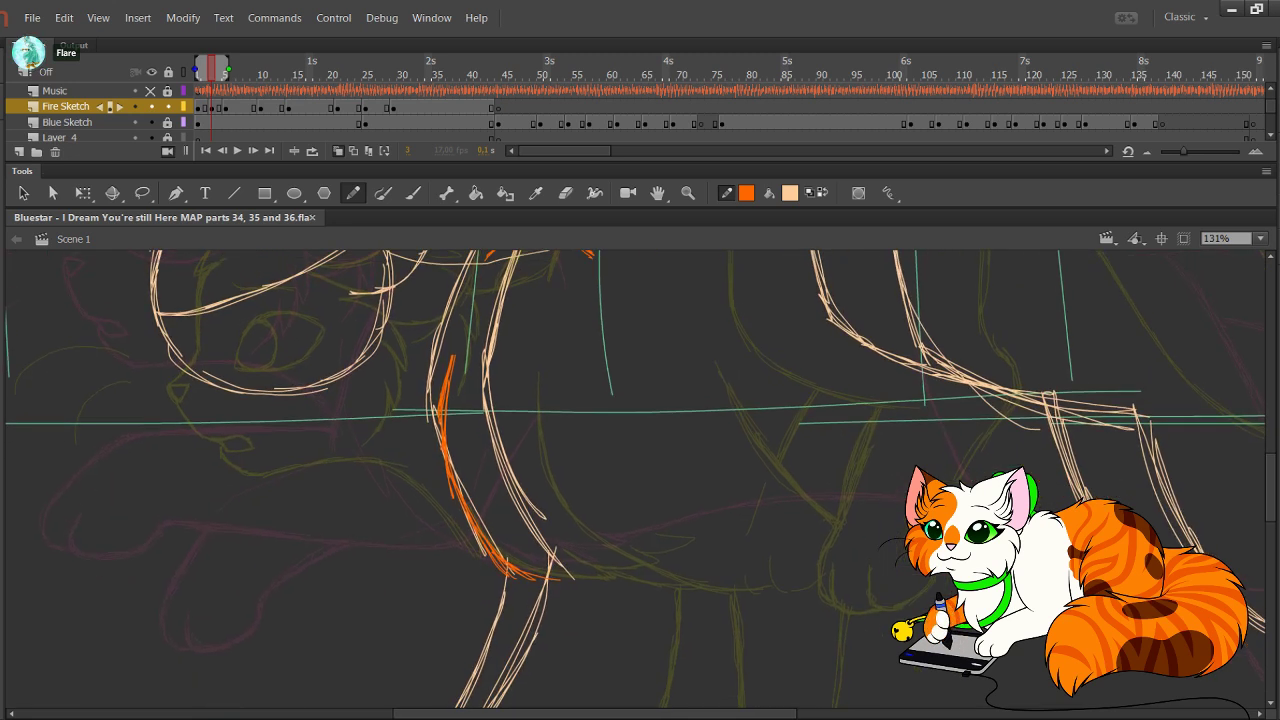
Step: Sketch the paw's toe line and underside in orange, plus the lower foreleg's rear edge rising from the heel
{"action": "scroll", "coordinate": [640, 480], "scroll_direction": "down", "scroll_amount": 5}
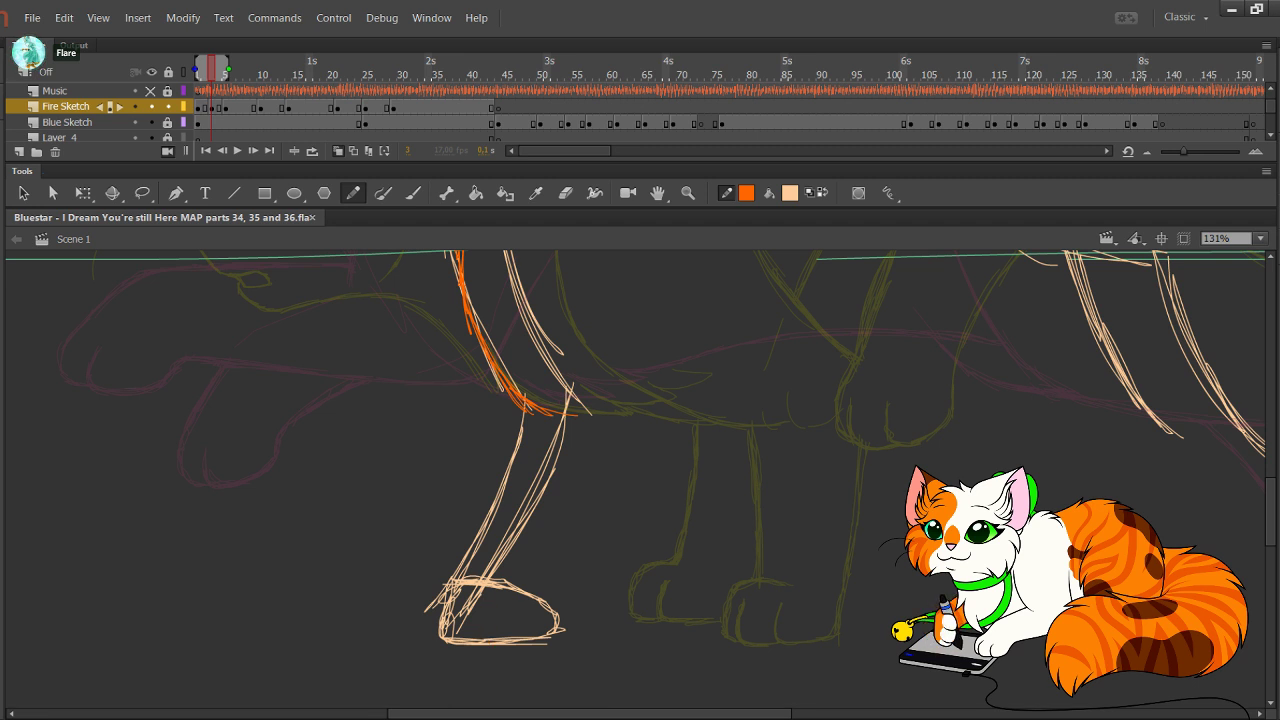
{"action": "mouse_move", "coordinate": [488, 604]}
{"action": "left_mouse_down"}
{"action": "mouse_move", "coordinate": [479, 640]}
{"action": "mouse_move", "coordinate": [563, 638]}
{"action": "mouse_move", "coordinate": [637, 445]}
{"action": "left_mouse_up"}
{"action": "key", "text": "ctrl+z"}
{"action": "key", "text": "ctrl+z"}
{"action": "key", "text": "ctrl+z"}
{"action": "key", "text": "ctrl+z"}
{"action": "left_click_drag", "start_coordinate": [585, 575], "coordinate": [648, 427]}
{"action": "left_click_drag", "start_coordinate": [567, 634], "coordinate": [655, 417]}
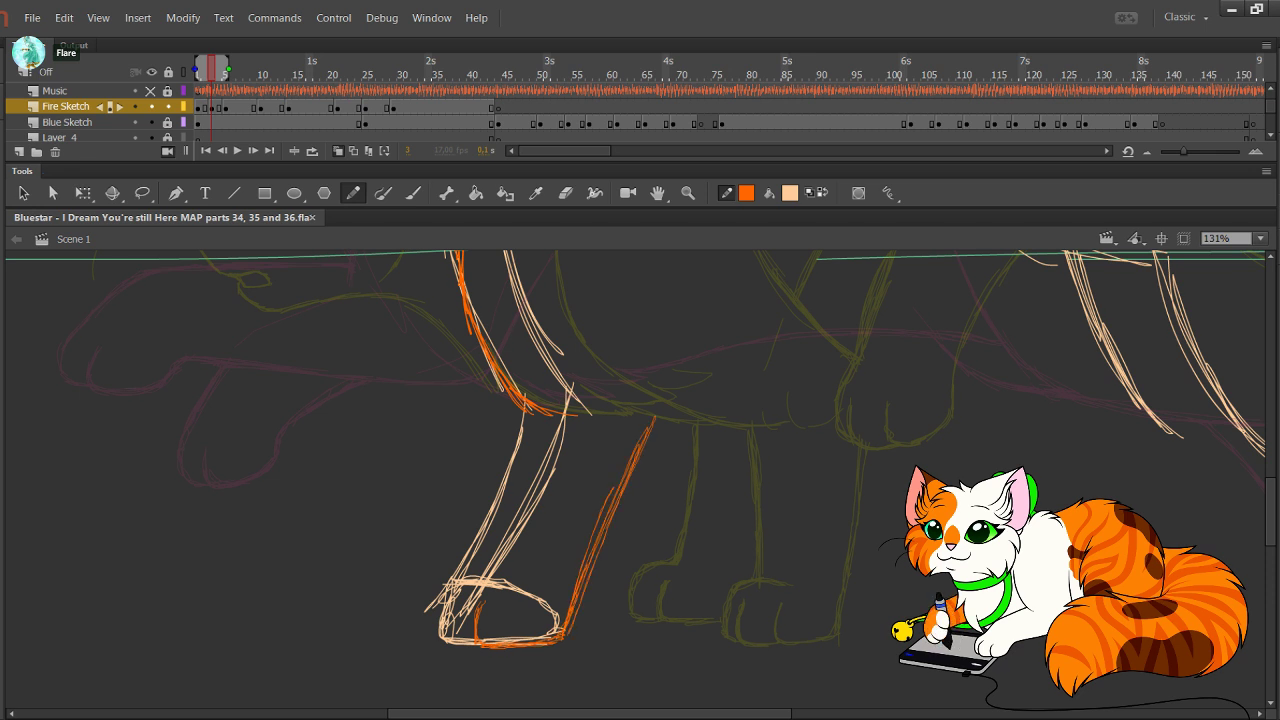
{"action": "left_click_drag", "start_coordinate": [595, 561], "coordinate": [658, 415]}
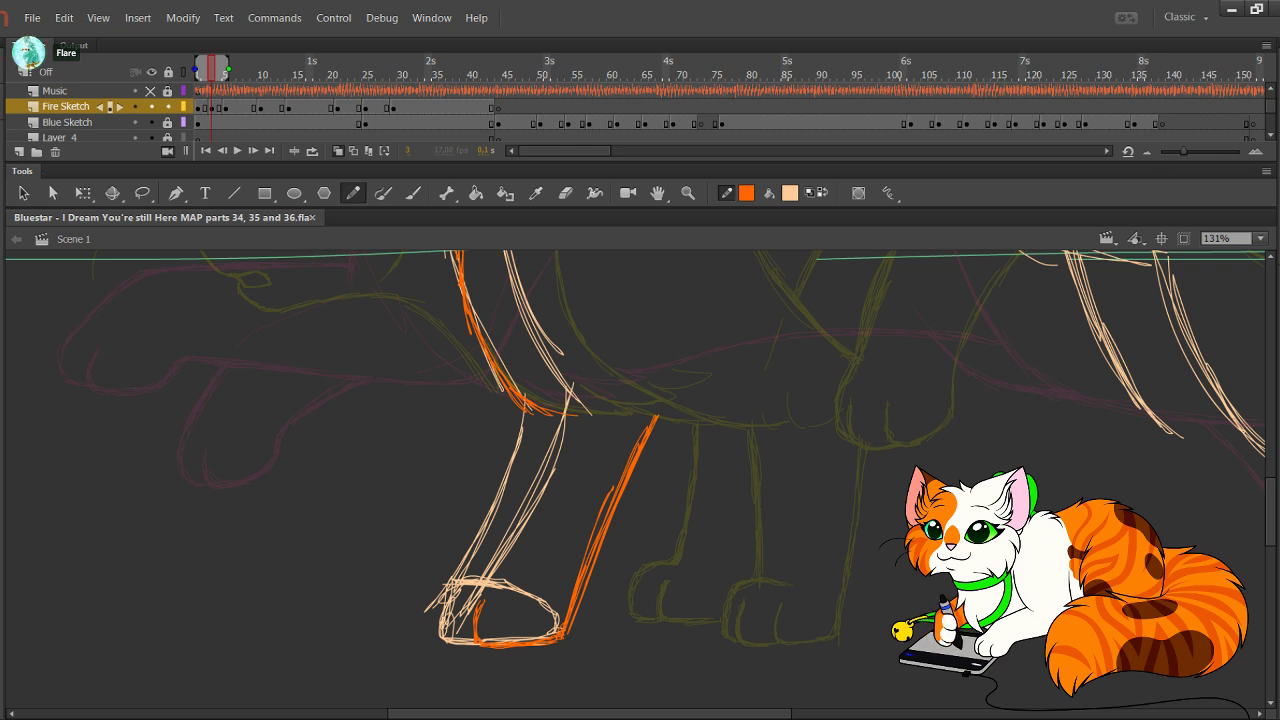
Step: Sketch the rear edge of the upper foreleg in orange, rising from the joint to the horizontal ground guideline
{"action": "scroll", "coordinate": [640, 480], "scroll_direction": "up", "scroll_amount": 3}
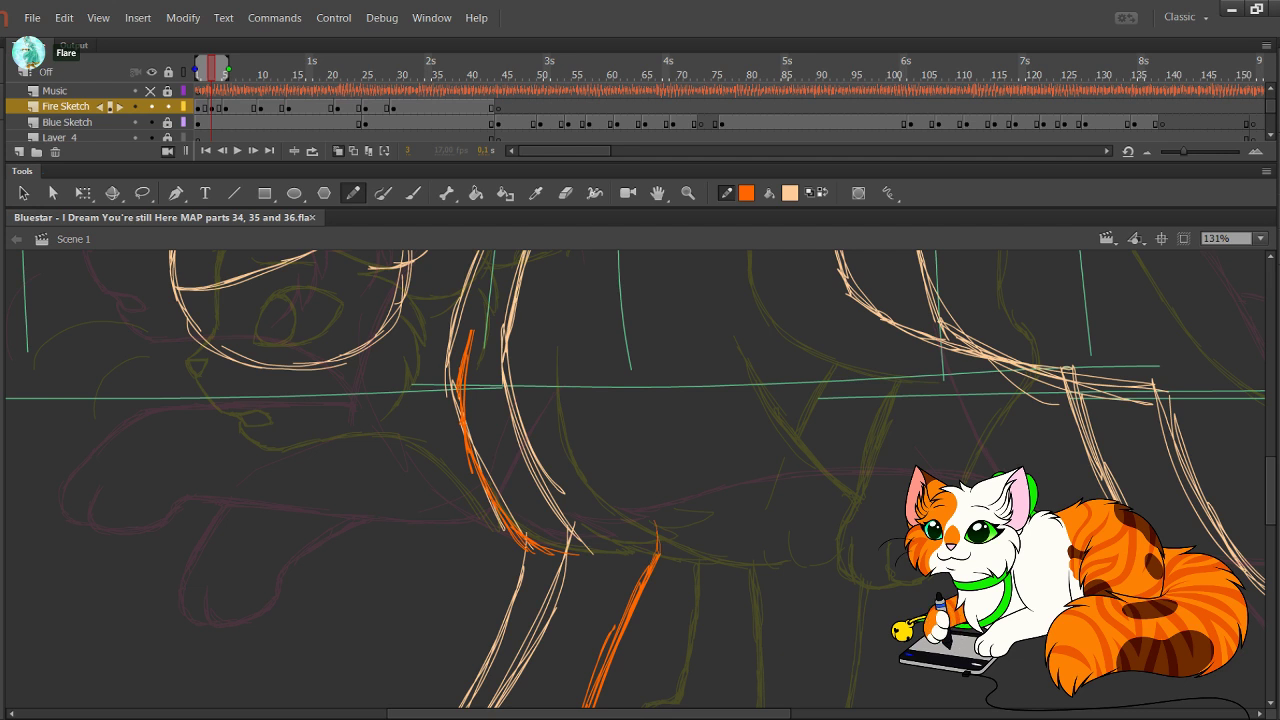
{"action": "mouse_move", "coordinate": [659, 548]}
{"action": "left_mouse_down"}
{"action": "mouse_move", "coordinate": [631, 409]}
{"action": "mouse_move", "coordinate": [654, 491]}
{"action": "left_mouse_up"}
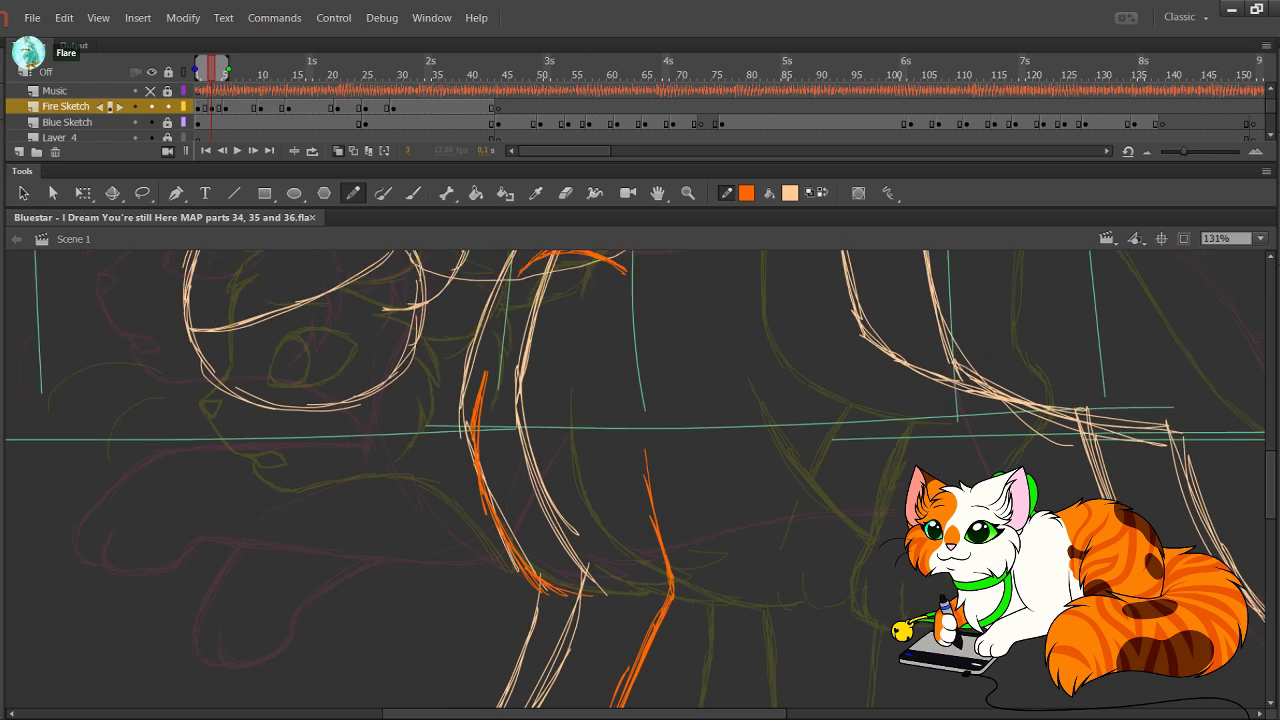
{"action": "key", "text": "ctrl+z"}
{"action": "key", "text": "ctrl+z"}
{"action": "key", "text": "ctrl+z"}
{"action": "left_click_drag", "start_coordinate": [672, 597], "coordinate": [652, 411]}
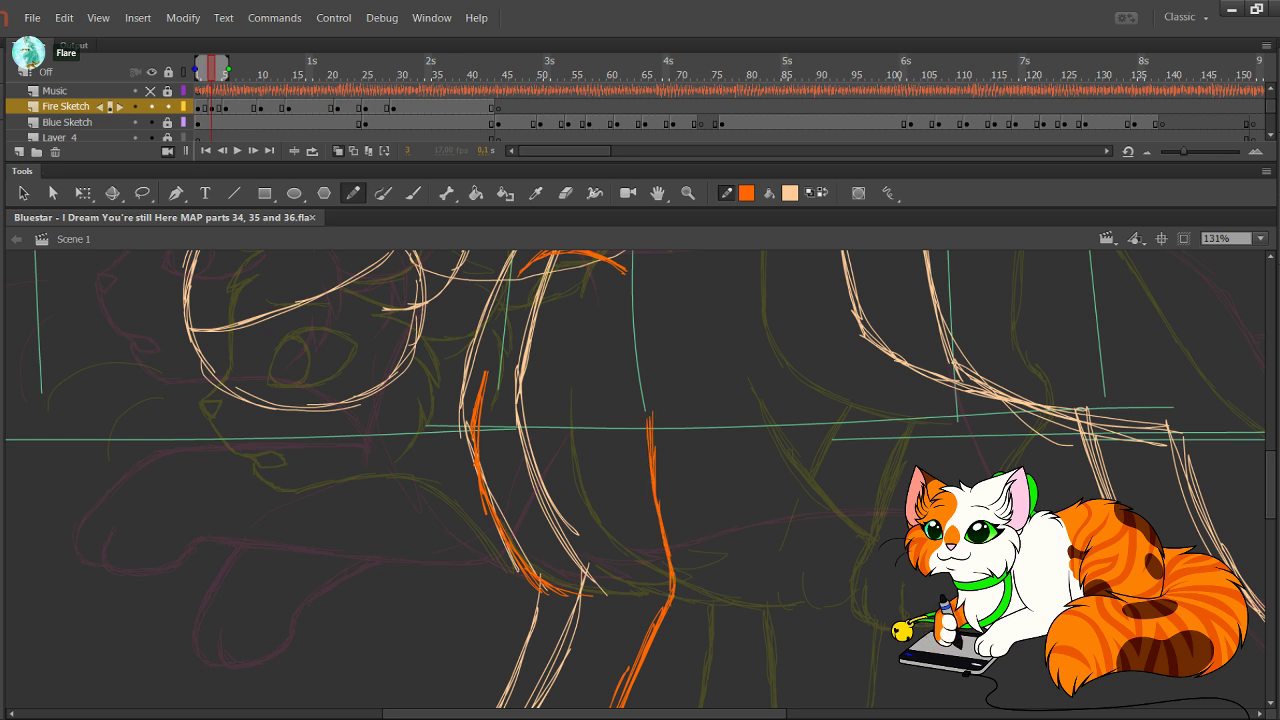
{"action": "key", "text": "ctrl+z"}
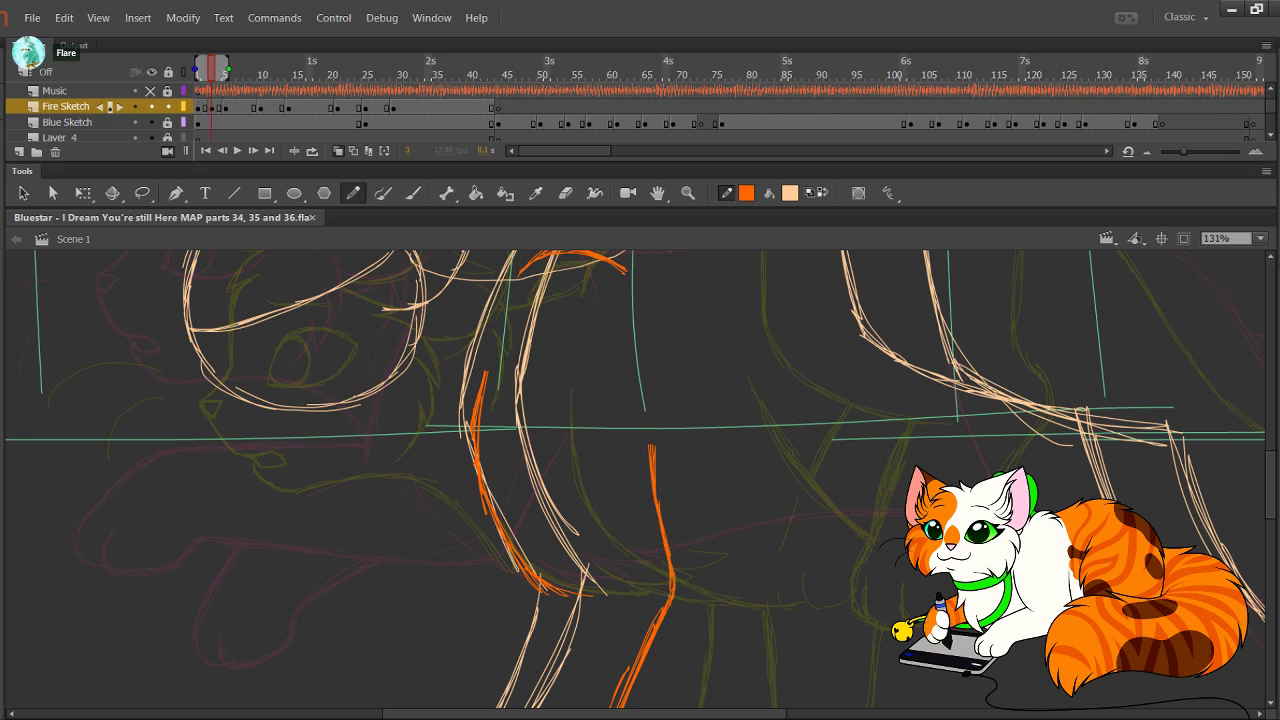
{"action": "mouse_move", "coordinate": [631, 403]}
{"action": "left_mouse_down"}
{"action": "mouse_move", "coordinate": [653, 513]}
{"action": "mouse_move", "coordinate": [650, 415]}
{"action": "left_mouse_up"}
{"action": "key", "text": "ctrl+z"}
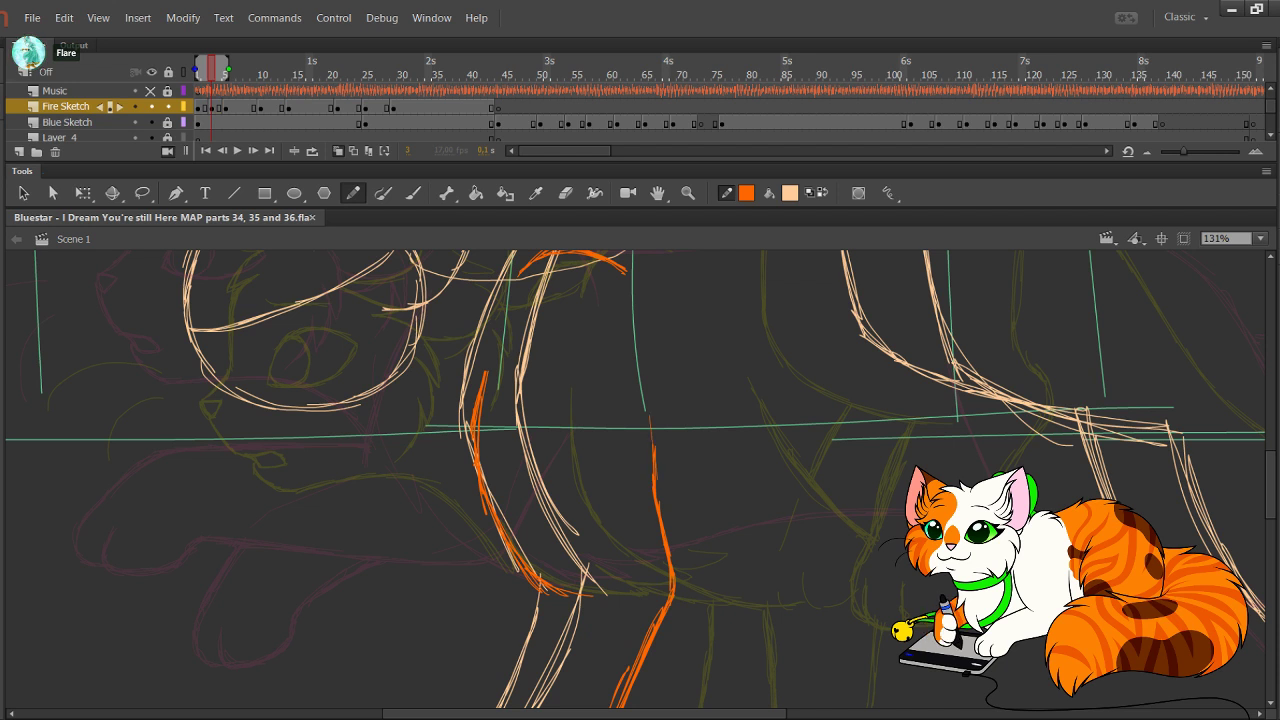
{"action": "mouse_move", "coordinate": [665, 523]}
{"action": "left_mouse_down"}
{"action": "mouse_move", "coordinate": [651, 414]}
{"action": "mouse_move", "coordinate": [656, 476]}
{"action": "mouse_move", "coordinate": [652, 430]}
{"action": "left_mouse_up"}
{"action": "key", "text": "ctrl+z"}
{"action": "key", "text": "ctrl+z"}
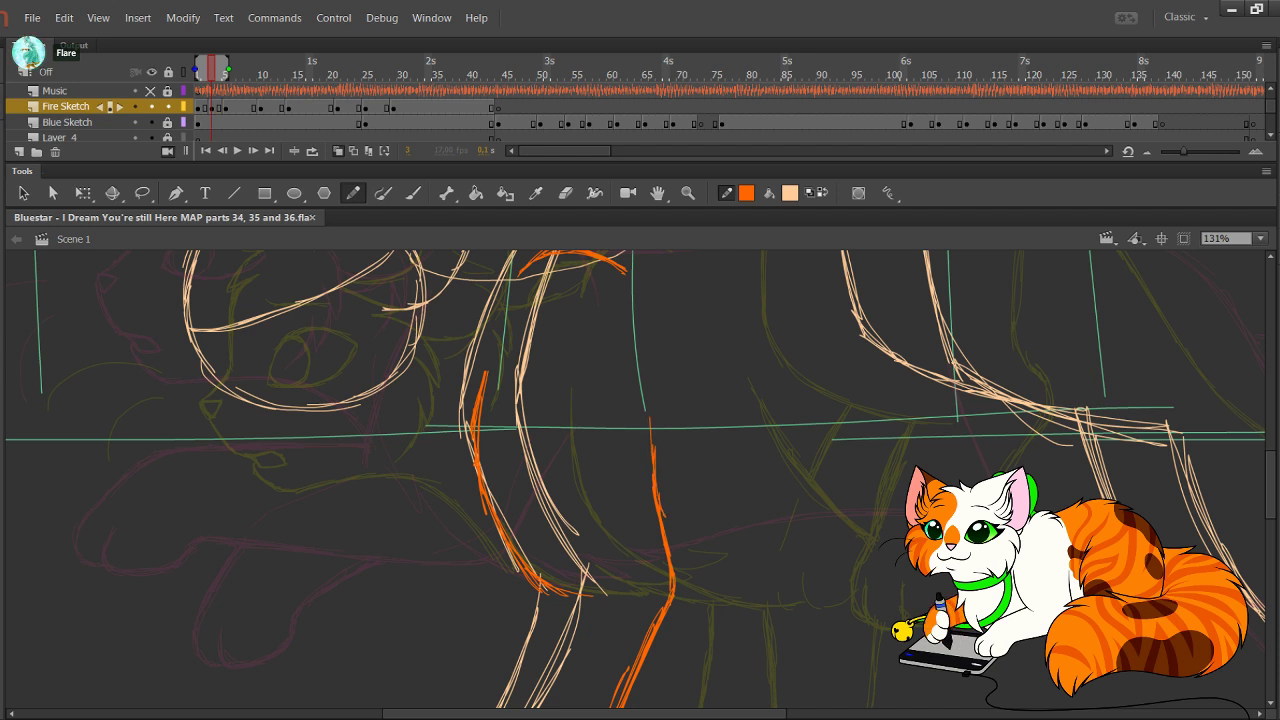
{"action": "left_click_drag", "start_coordinate": [655, 486], "coordinate": [650, 419]}
Step: Outline the front of the paw in orange and draw the lower foreleg's front edge up to the joint
{"action": "left_click_drag", "start_coordinate": [590, 600], "coordinate": [684, 328]}
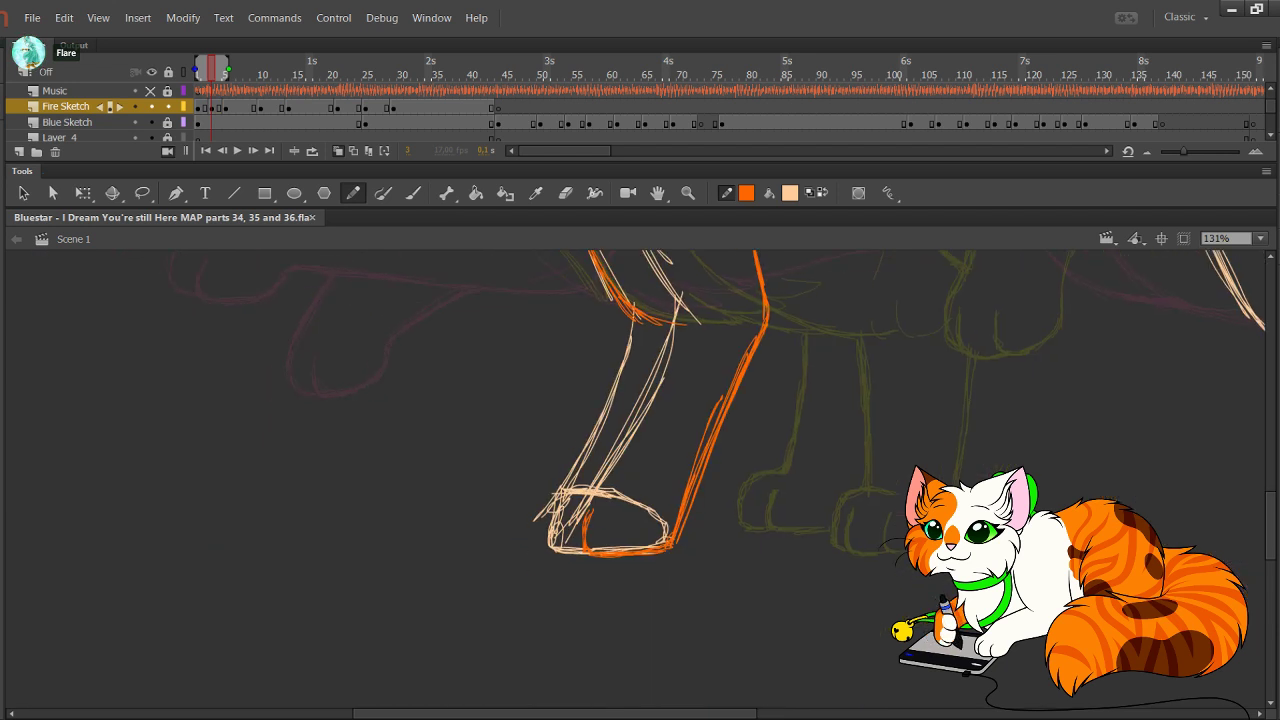
{"action": "left_click_drag", "start_coordinate": [584, 552], "coordinate": [557, 550]}
{"action": "left_click_drag", "start_coordinate": [596, 488], "coordinate": [617, 427]}
{"action": "left_click_drag", "start_coordinate": [599, 472], "coordinate": [621, 409]}
{"action": "left_click_drag", "start_coordinate": [598, 473], "coordinate": [642, 330]}
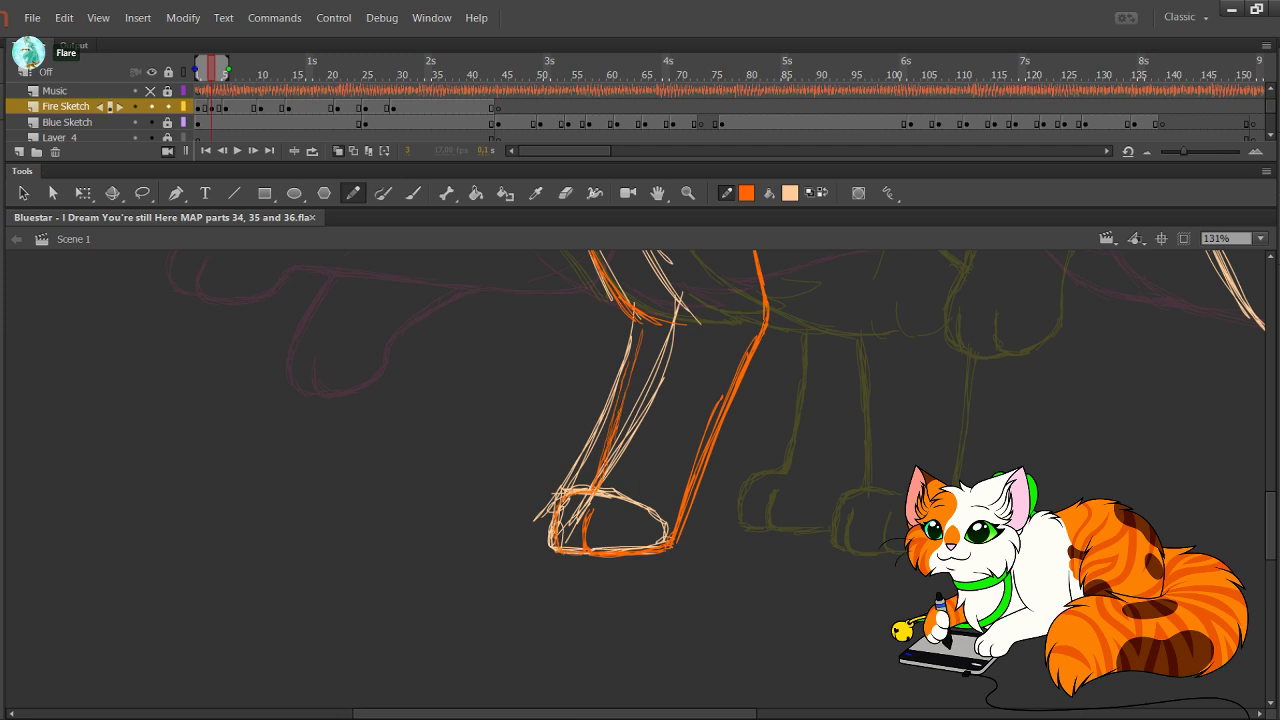
{"action": "left_click_drag", "start_coordinate": [618, 414], "coordinate": [641, 321]}
{"action": "left_click_drag", "start_coordinate": [617, 418], "coordinate": [637, 317]}
{"action": "mouse_move", "coordinate": [596, 492]}
{"action": "left_mouse_down"}
{"action": "mouse_move", "coordinate": [643, 319]}
{"action": "mouse_move", "coordinate": [599, 510]}
{"action": "left_mouse_up"}
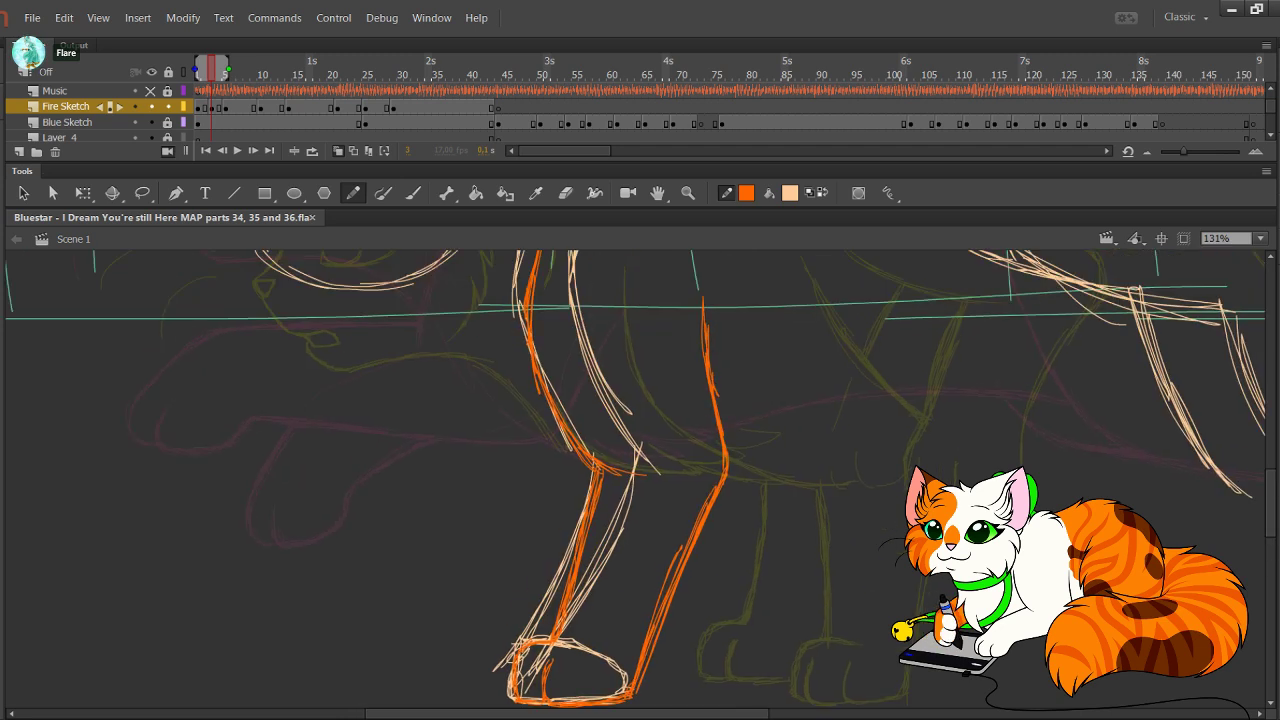
Step: Hide the Blue Sketch layer and inspect the orange foreleg and shoulder lines on their own
{"action": "scroll", "coordinate": [640, 479], "scroll_direction": "up", "scroll_amount": 5}
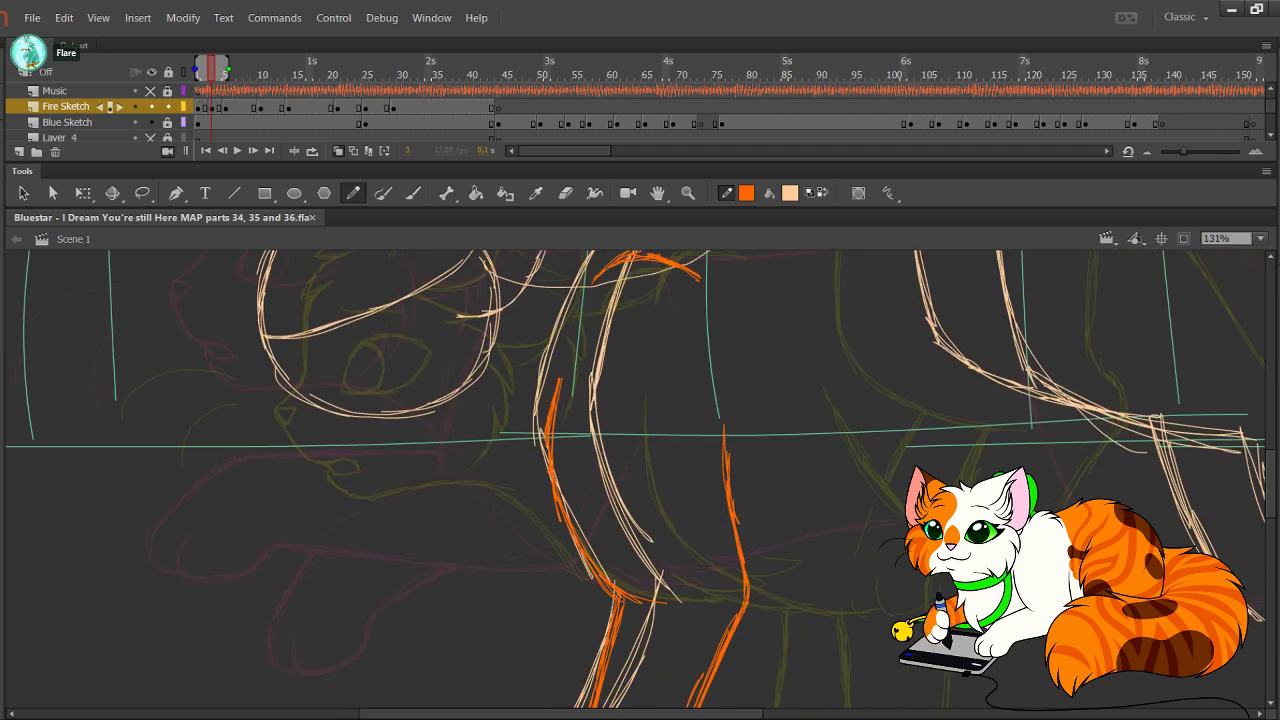
{"action": "scroll", "coordinate": [640, 479], "scroll_direction": "down", "scroll_amount": 5}
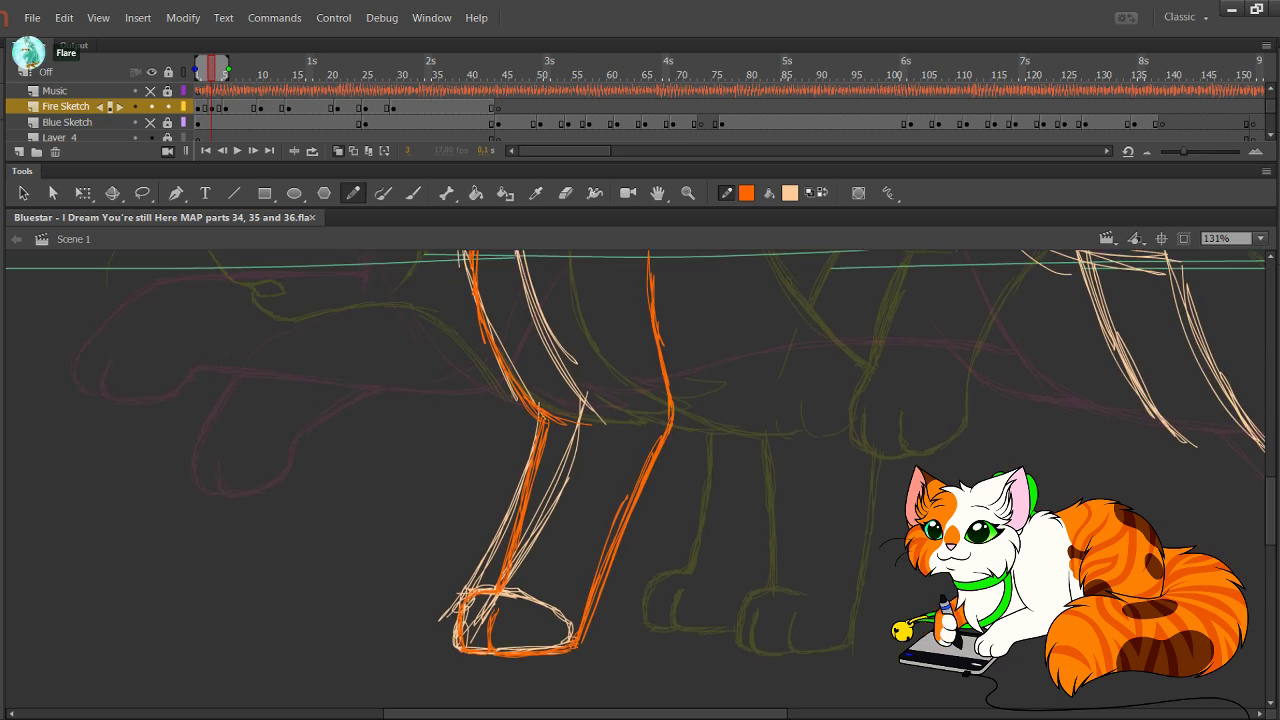
{"action": "key", "text": "Delete"}
{"action": "scroll", "coordinate": [640, 479], "scroll_direction": "up", "scroll_amount": 5}
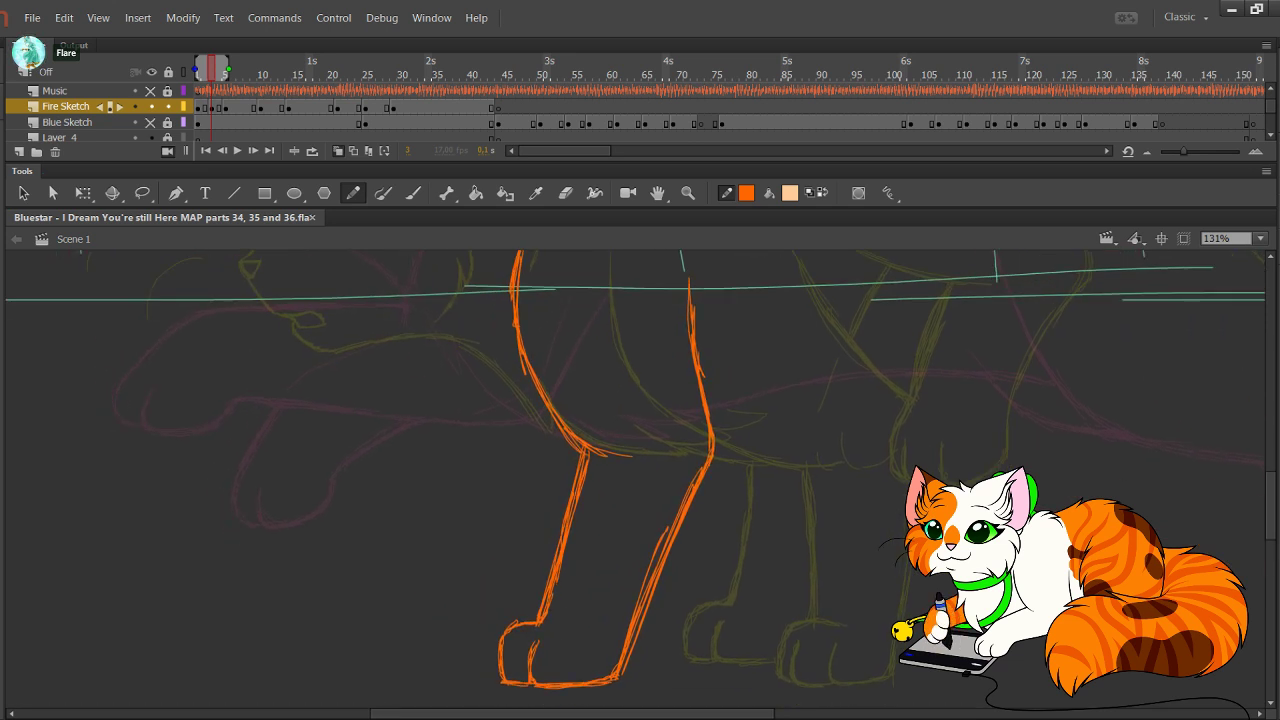
{"action": "scroll", "coordinate": [640, 479], "scroll_direction": "down", "scroll_amount": 2}
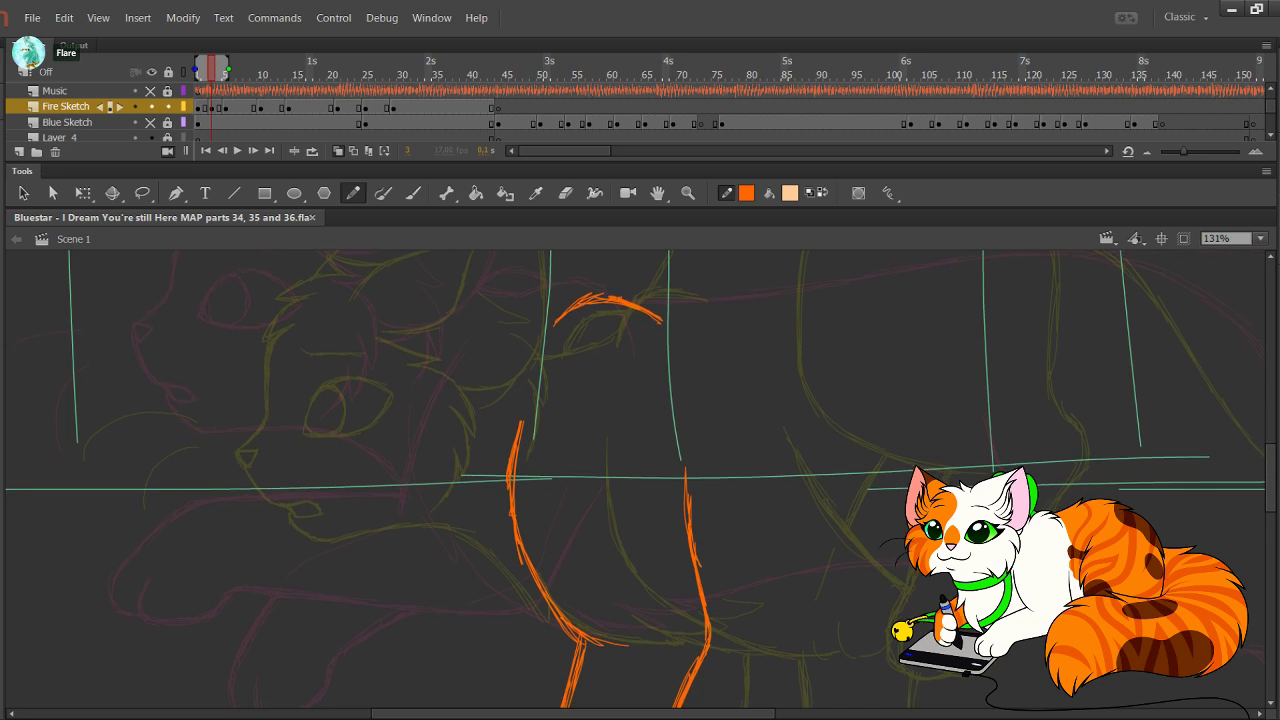
{"action": "scroll", "coordinate": [640, 479], "scroll_direction": "down", "scroll_amount": 5}
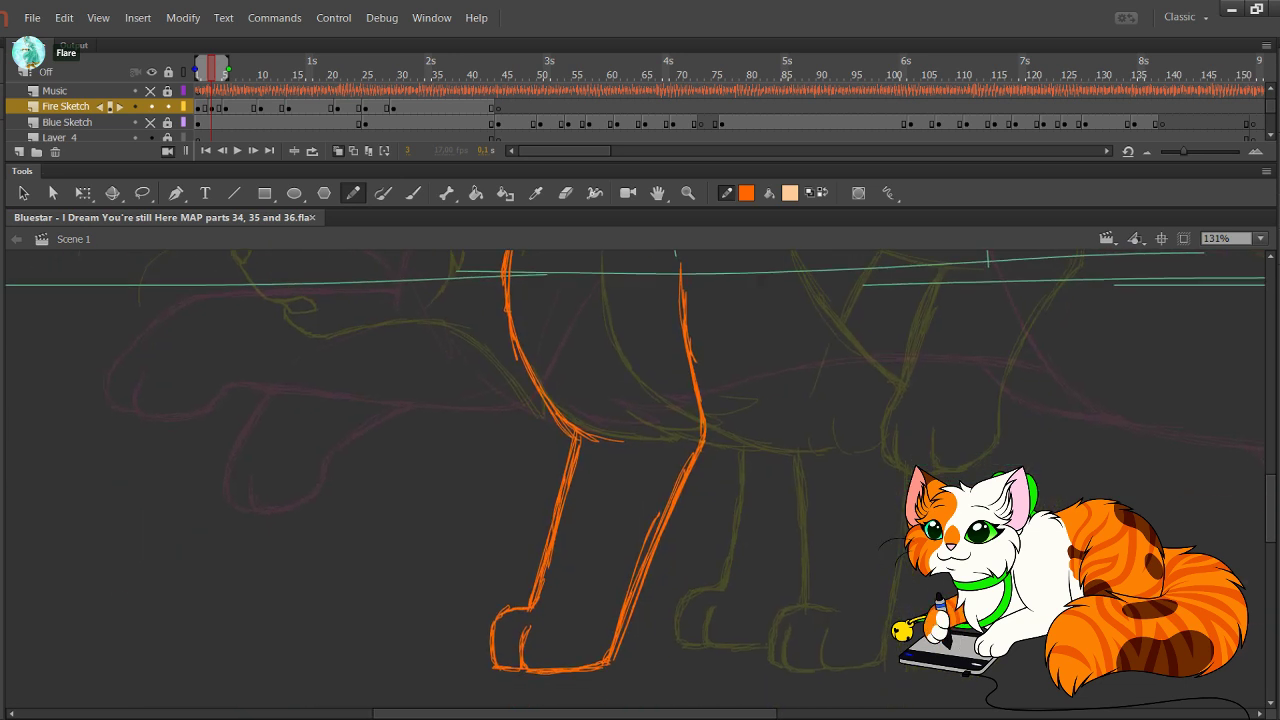
Step: Nudge the lower foreleg's front edge and paw strokes slightly toward the rear edge, and show the Blue Sketch layer again
{"action": "mouse_move", "coordinate": [425, 433]}
{"action": "left_mouse_down"}
{"action": "mouse_move", "coordinate": [588, 692]}
{"action": "mouse_move", "coordinate": [577, 691]}
{"action": "left_mouse_up"}
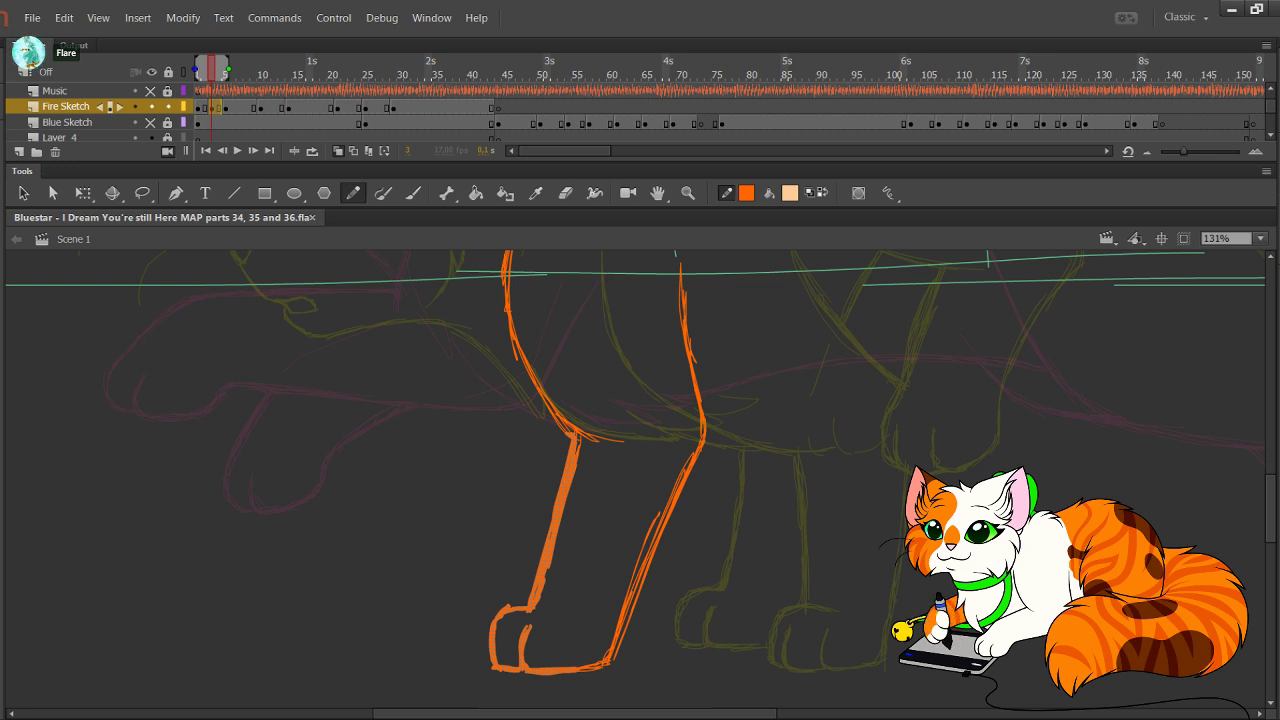
{"action": "key", "text": "Right"}
{"action": "key", "text": "Right"}
{"action": "key", "text": "Right"}
{"action": "key", "text": "Escape"}
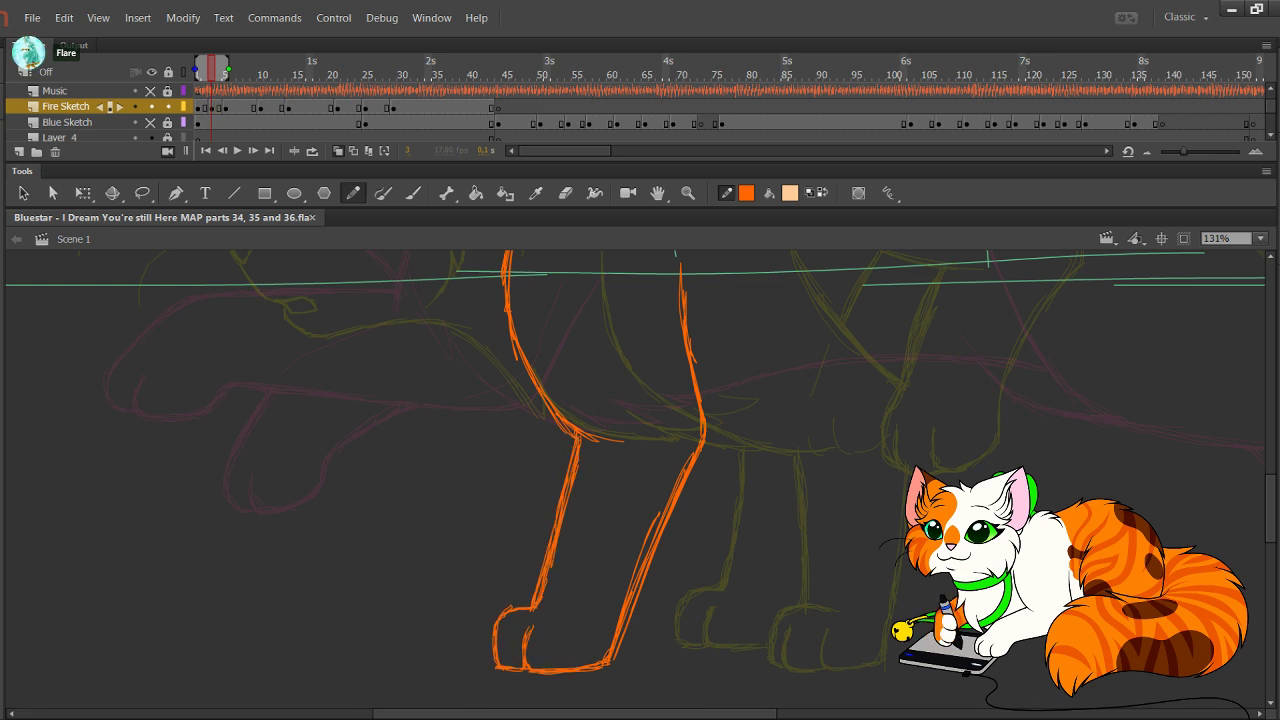
{"action": "left_click", "coordinate": [151, 122]}
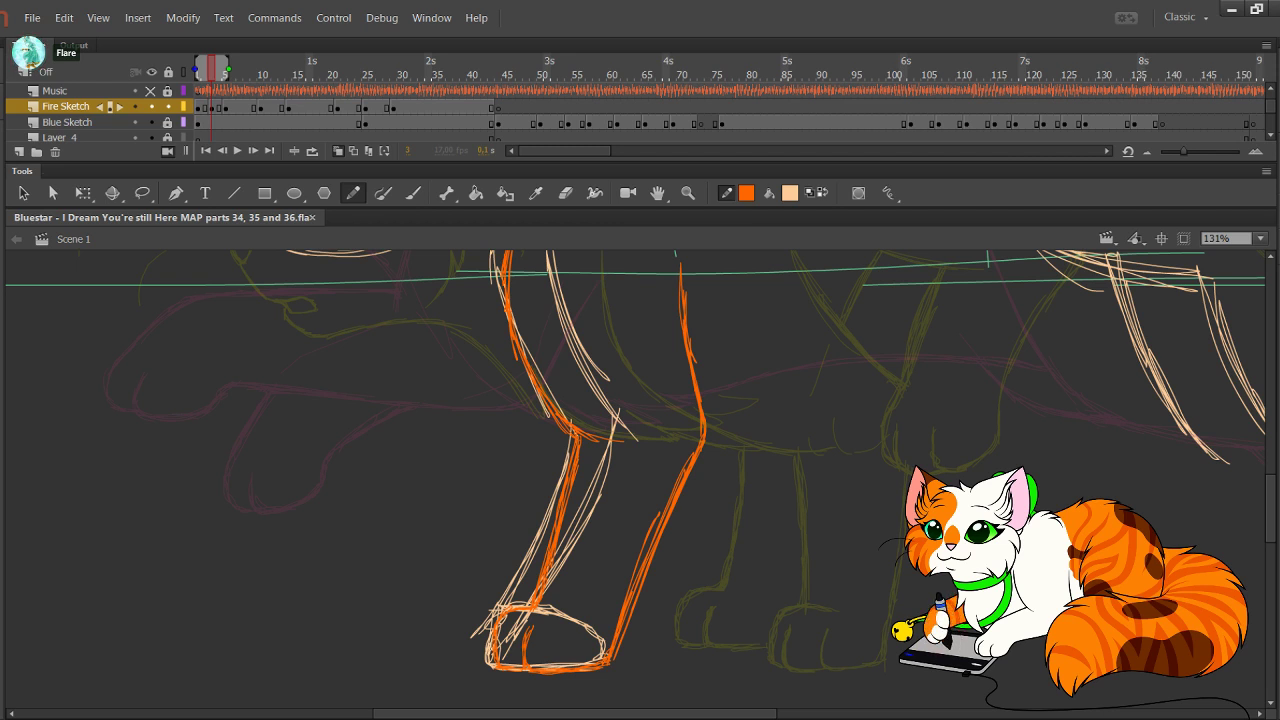
{"action": "mouse_move", "coordinate": [600, 400]}
{"action": "left_mouse_down"}
{"action": "mouse_move", "coordinate": [600, 437]}
{"action": "mouse_move", "coordinate": [699, 675]}
{"action": "left_mouse_up"}
{"action": "left_click", "coordinate": [688, 193]}
{"action": "left_click_drag", "start_coordinate": [250, 290], "coordinate": [713, 600]}
{"action": "left_click", "coordinate": [353, 193]}
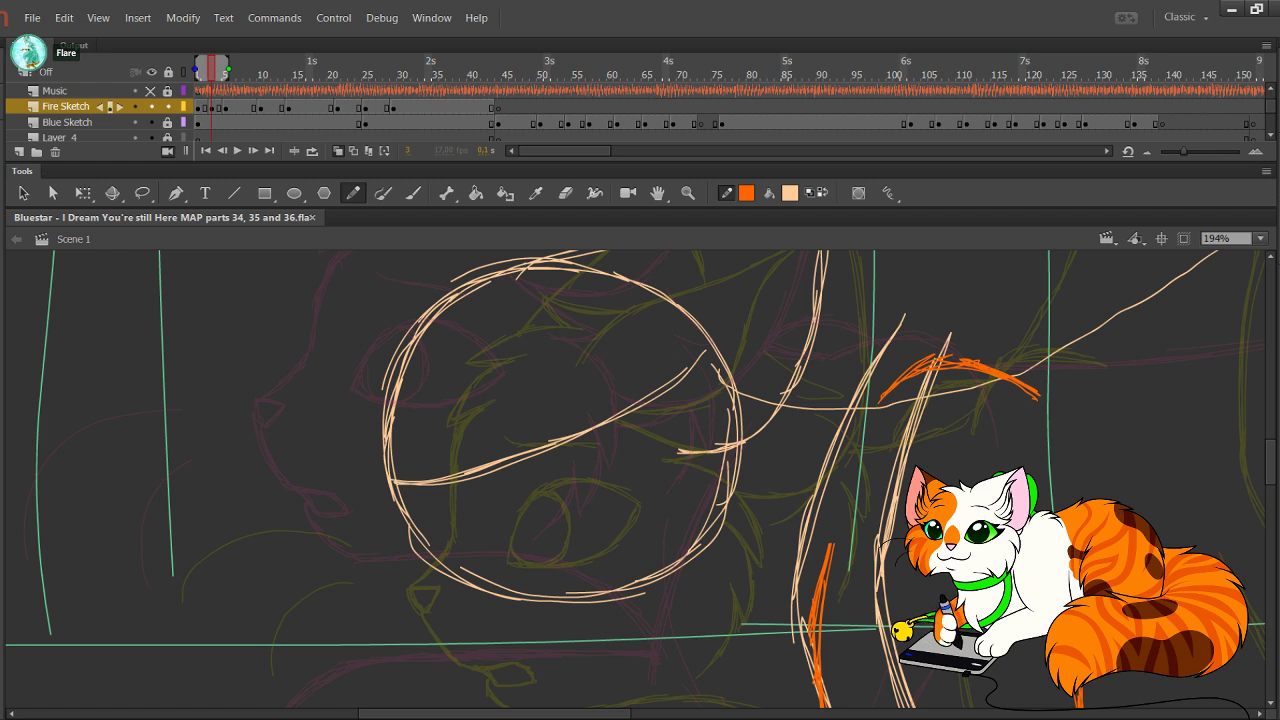
{"action": "mouse_move", "coordinate": [557, 352]}
{"action": "left_mouse_down"}
{"action": "mouse_move", "coordinate": [647, 375]}
{"action": "mouse_move", "coordinate": [684, 426]}
{"action": "left_mouse_up"}
{"action": "key", "text": "z"}
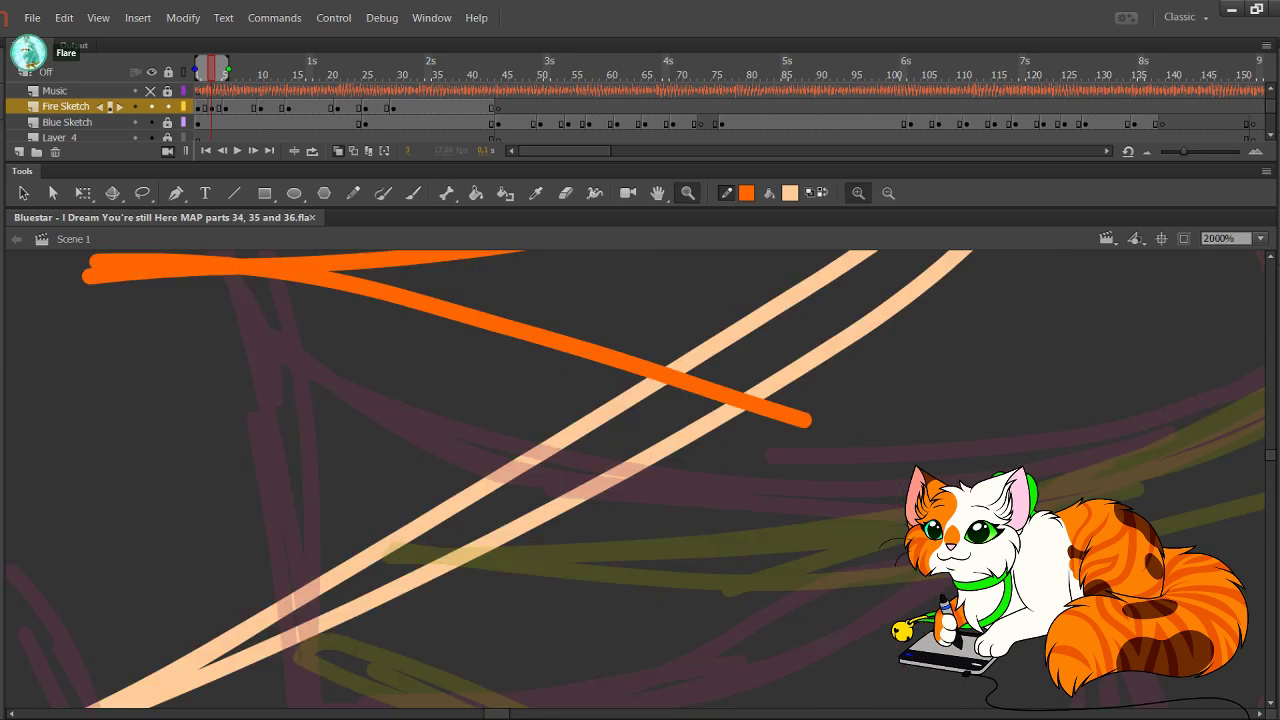
{"action": "key", "text": "y"}
{"action": "key", "text": "ctrl+z"}
{"action": "key", "text": "ctrl+z"}
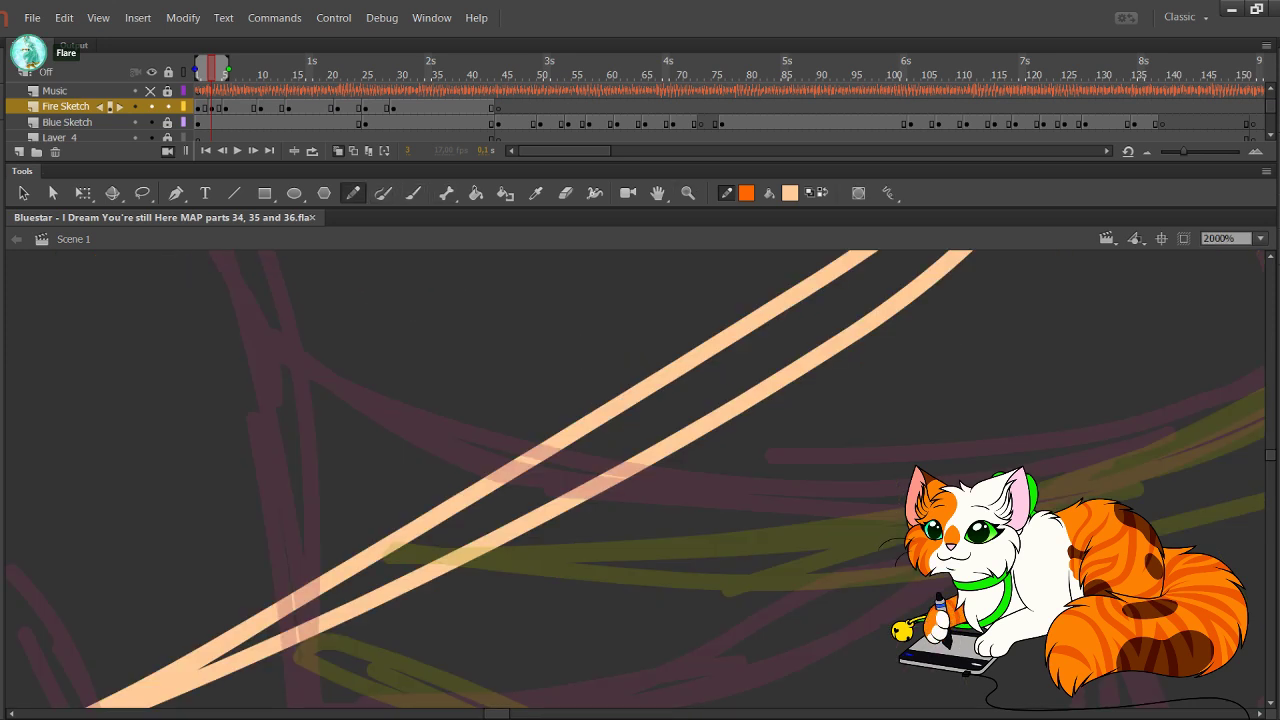
Step: Sketch jagged orange cheek fur inside the rear half of the head circle, curving down to the circle's lower edge
{"action": "key", "text": "ctrl+minus"}
{"action": "key", "text": "ctrl+minus"}
{"action": "key", "text": "ctrl+minus"}
{"action": "key", "text": "ctrl+minus"}
{"action": "key", "text": "ctrl+minus"}
{"action": "key", "text": "z"}
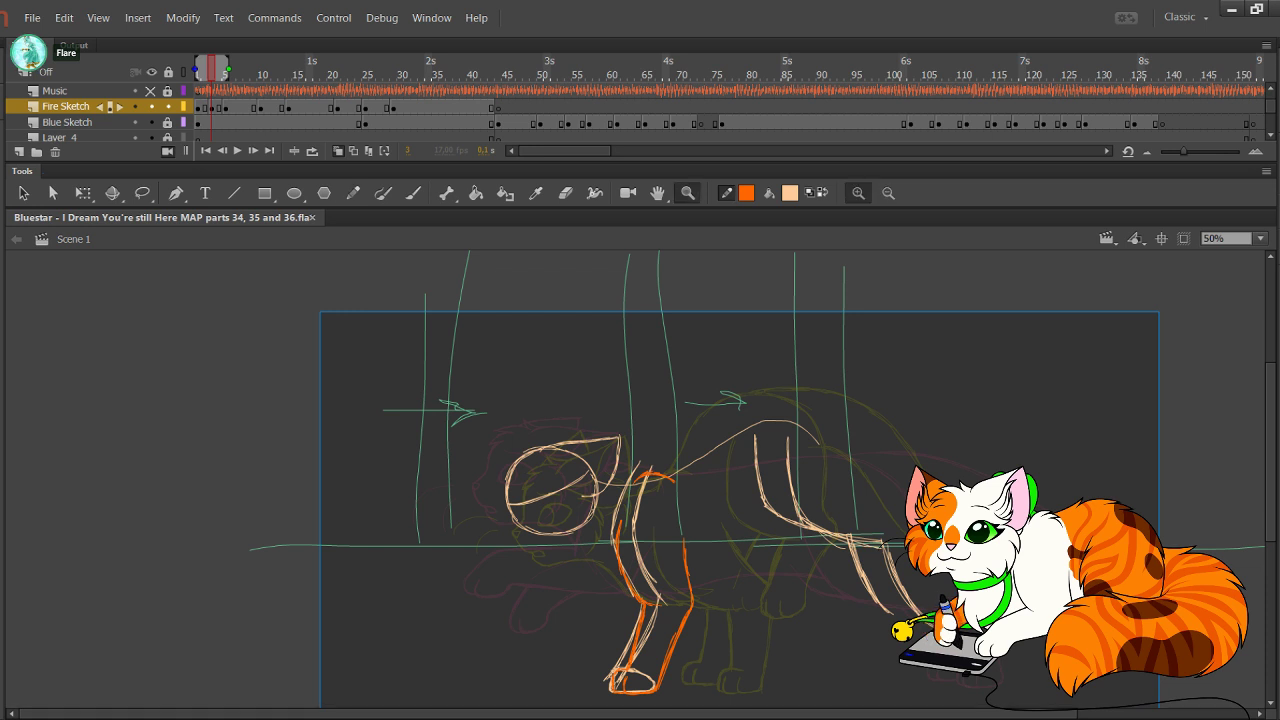
{"action": "left_click_drag", "start_coordinate": [429, 419], "coordinate": [698, 586]}
{"action": "left_click_drag", "start_coordinate": [393, 300], "coordinate": [578, 512]}
{"action": "key", "text": "y"}
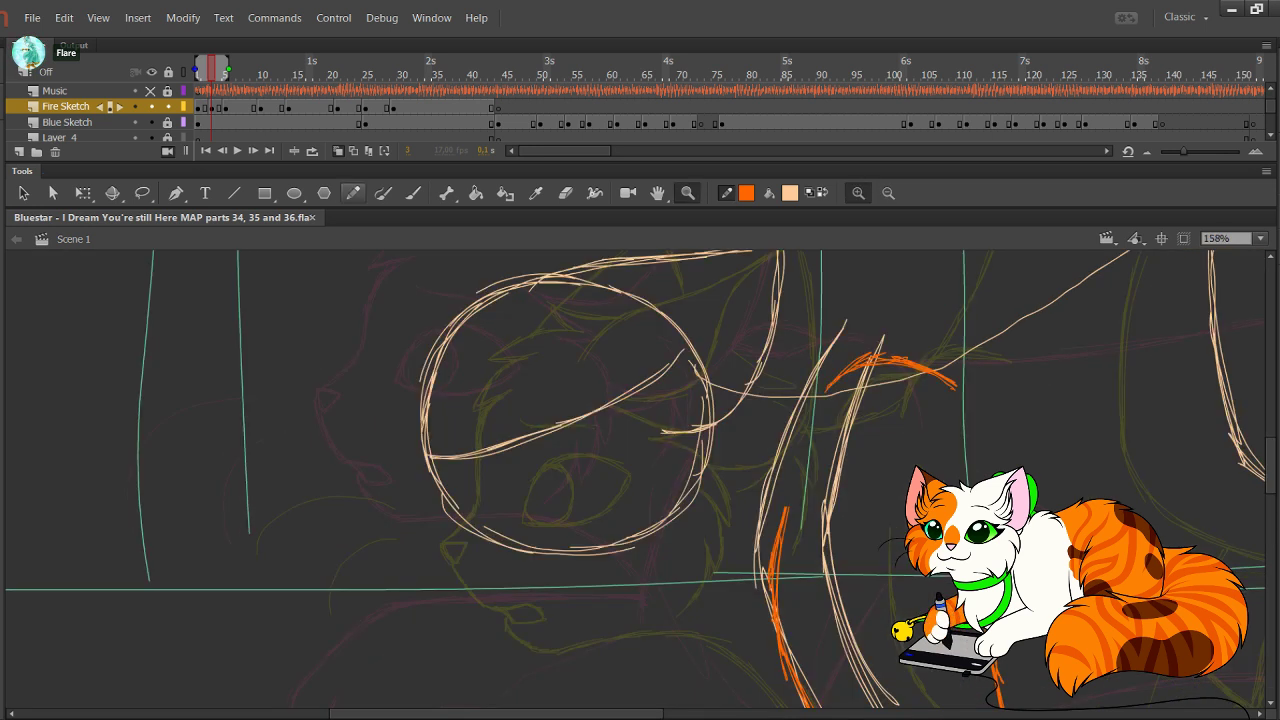
{"action": "mouse_move", "coordinate": [563, 353]}
{"action": "left_mouse_down"}
{"action": "mouse_move", "coordinate": [650, 380]}
{"action": "mouse_move", "coordinate": [613, 388]}
{"action": "mouse_move", "coordinate": [634, 387]}
{"action": "mouse_move", "coordinate": [682, 432]}
{"action": "mouse_move", "coordinate": [668, 508]}
{"action": "left_mouse_up"}
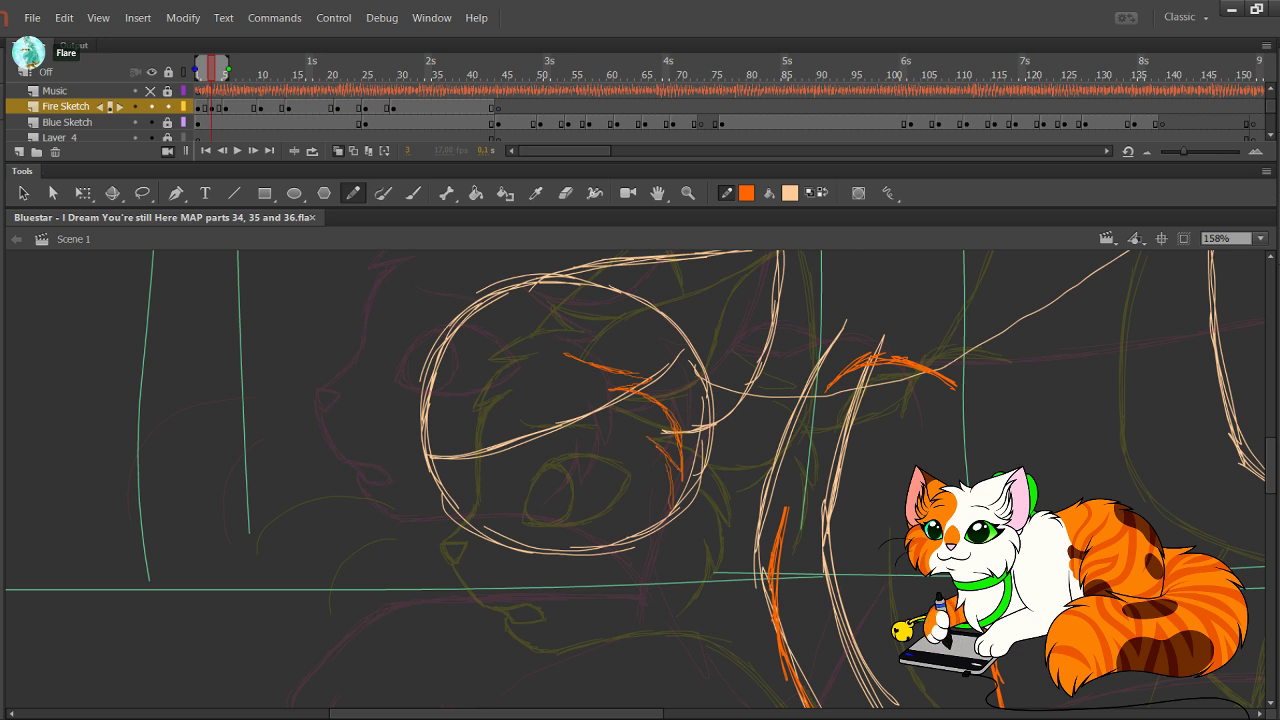
{"action": "mouse_move", "coordinate": [668, 462]}
{"action": "left_mouse_down"}
{"action": "mouse_move", "coordinate": [670, 512]}
{"action": "mouse_move", "coordinate": [637, 538]}
{"action": "left_mouse_up"}
{"action": "left_click_drag", "start_coordinate": [649, 508], "coordinate": [639, 530]}
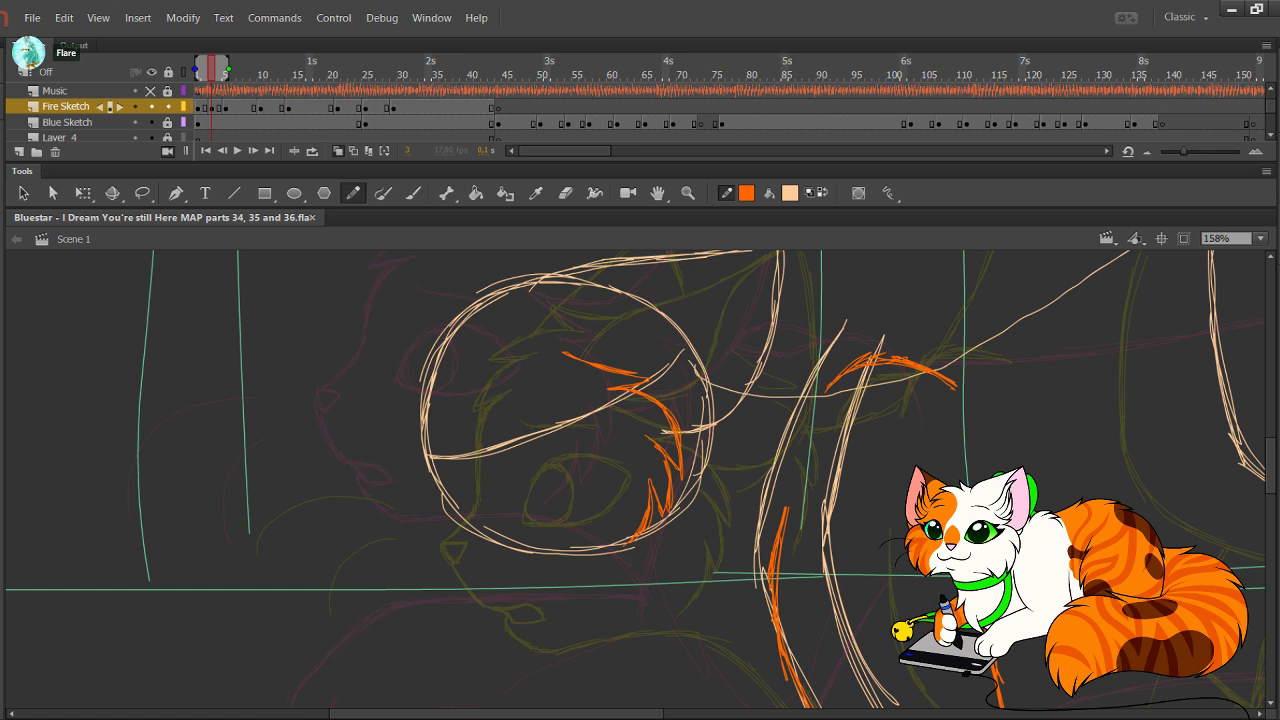
Step: Select the orange cheek fur strokes and shift them slightly toward the face
{"action": "left_click_drag", "start_coordinate": [568, 590], "coordinate": [722, 308]}
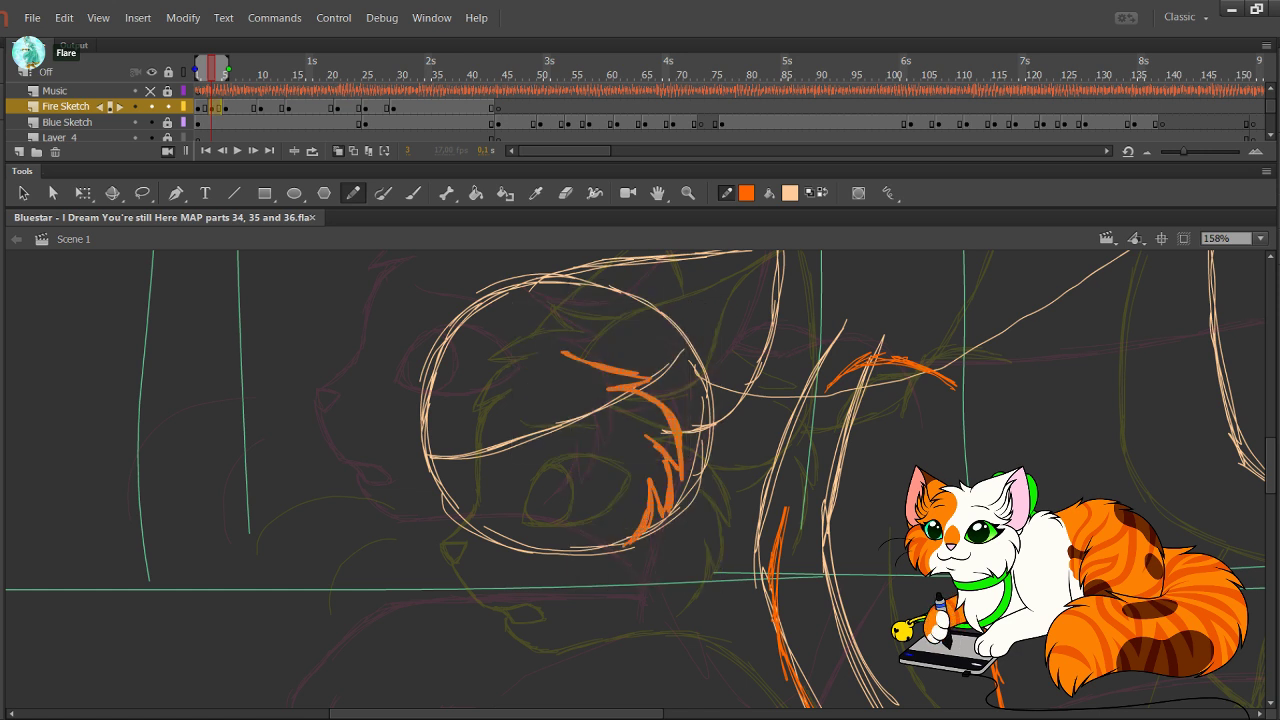
{"action": "mouse_move", "coordinate": [628, 546]}
{"action": "left_mouse_down"}
{"action": "mouse_move", "coordinate": [672, 482]}
{"action": "mouse_move", "coordinate": [664, 432]}
{"action": "left_mouse_up"}
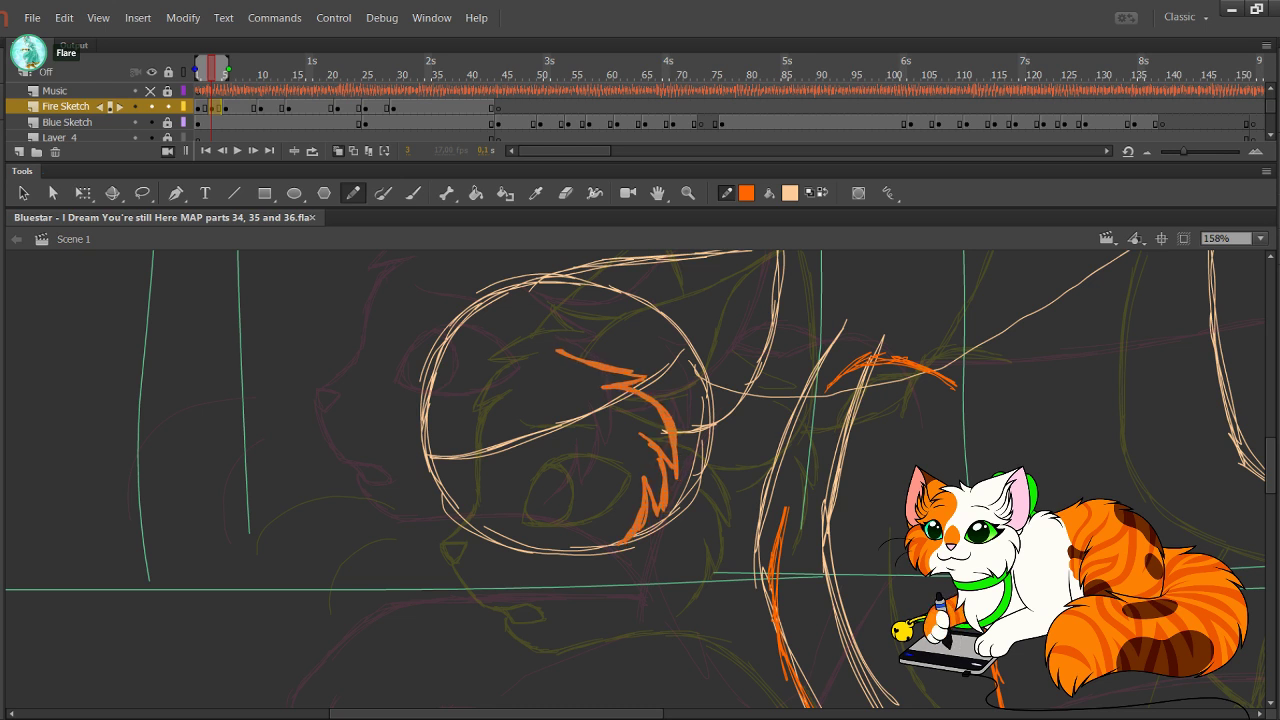
{"action": "left_click_drag", "start_coordinate": [446, 476], "coordinate": [556, 570]}
Step: Sketch the nose bridge and small triangular nose in orange at the front of the head circle, undoing the stray strokes
{"action": "left_click_drag", "start_coordinate": [570, 510], "coordinate": [664, 468]}
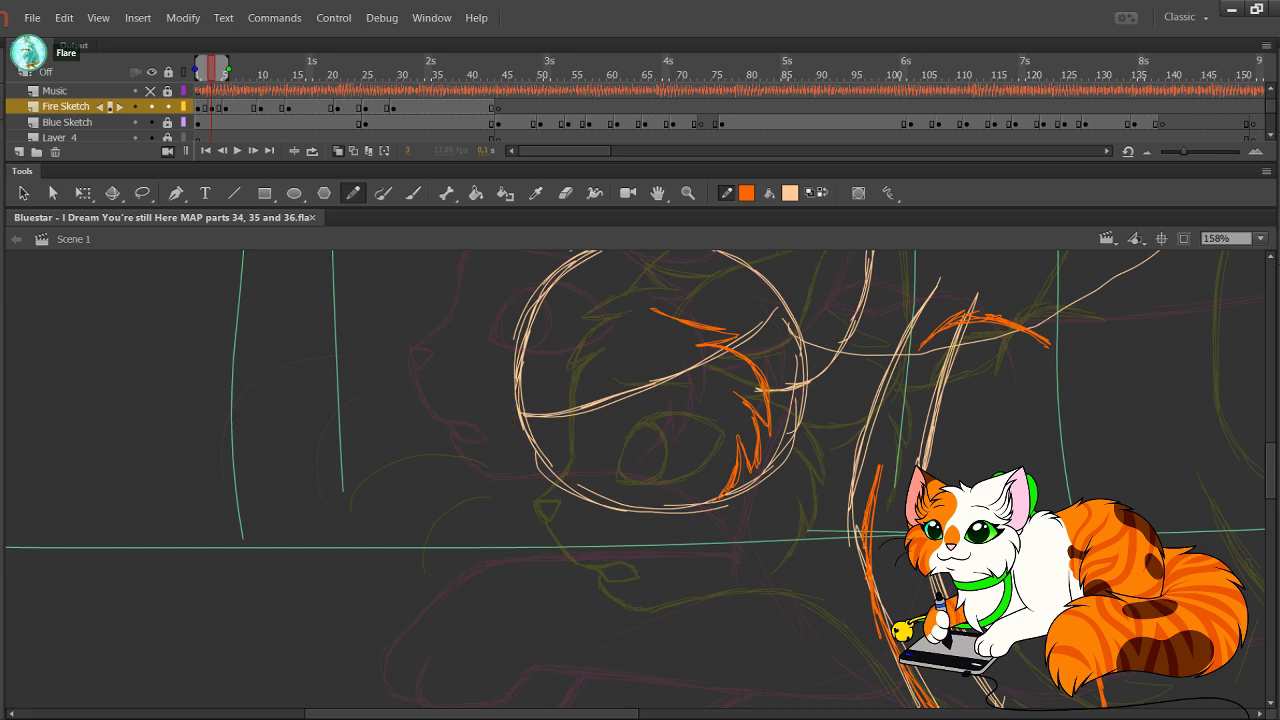
{"action": "mouse_move", "coordinate": [516, 399]}
{"action": "left_mouse_down"}
{"action": "mouse_move", "coordinate": [493, 439]}
{"action": "mouse_move", "coordinate": [514, 418]}
{"action": "left_mouse_up"}
{"action": "left_click_drag", "start_coordinate": [494, 439], "coordinate": [517, 437]}
{"action": "left_click_drag", "start_coordinate": [493, 440], "coordinate": [504, 458]}
{"action": "left_click_drag", "start_coordinate": [513, 415], "coordinate": [492, 437]}
{"action": "key", "text": "ctrl+z"}
{"action": "key", "text": "ctrl+z"}
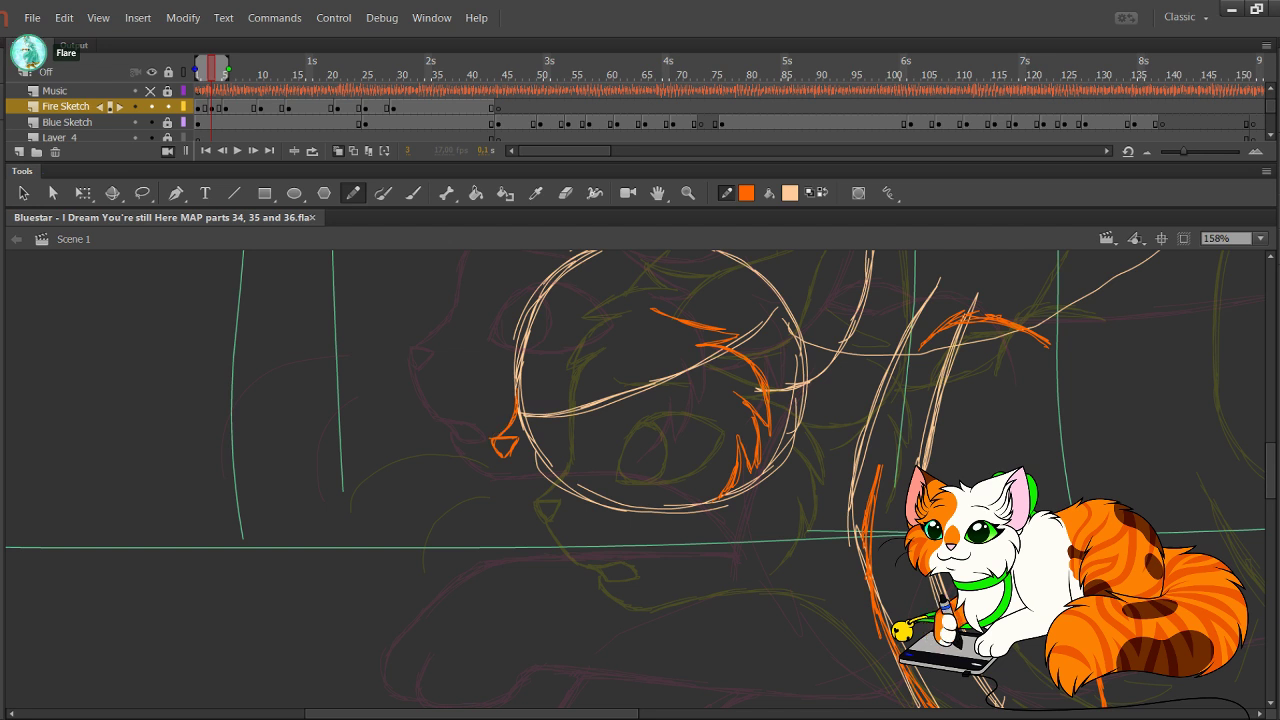
Step: Sketch the muzzle and mouth in orange, and continue the chin and throat line down to a pointed chest tuft
{"action": "mouse_move", "coordinate": [560, 480]}
{"action": "left_mouse_down"}
{"action": "mouse_move", "coordinate": [502, 462]}
{"action": "mouse_move", "coordinate": [462, 474]}
{"action": "left_mouse_up"}
{"action": "mouse_move", "coordinate": [446, 440]}
{"action": "left_mouse_down"}
{"action": "mouse_move", "coordinate": [481, 487]}
{"action": "mouse_move", "coordinate": [544, 492]}
{"action": "mouse_move", "coordinate": [500, 496]}
{"action": "mouse_move", "coordinate": [508, 523]}
{"action": "mouse_move", "coordinate": [502, 506]}
{"action": "left_mouse_up"}
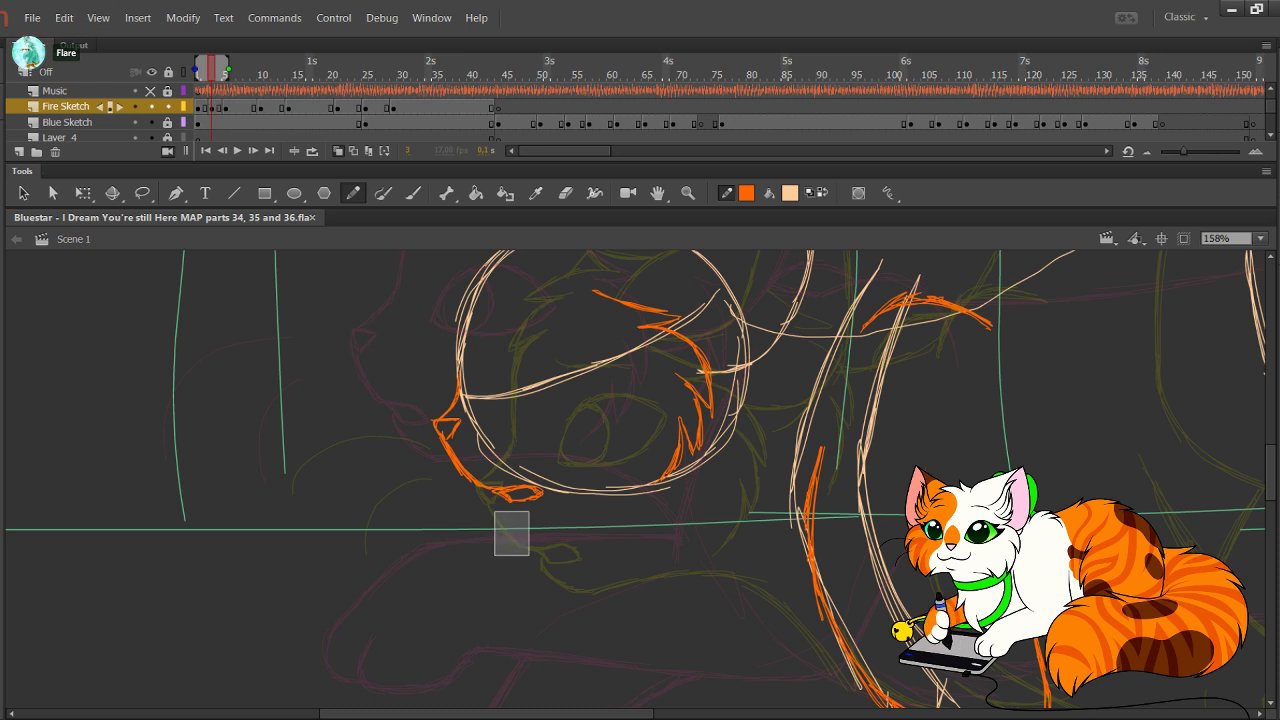
{"action": "mouse_move", "coordinate": [512, 533]}
{"action": "left_mouse_down"}
{"action": "mouse_move", "coordinate": [606, 512]}
{"action": "mouse_move", "coordinate": [663, 522]}
{"action": "mouse_move", "coordinate": [781, 665]}
{"action": "mouse_move", "coordinate": [765, 604]}
{"action": "left_mouse_up"}
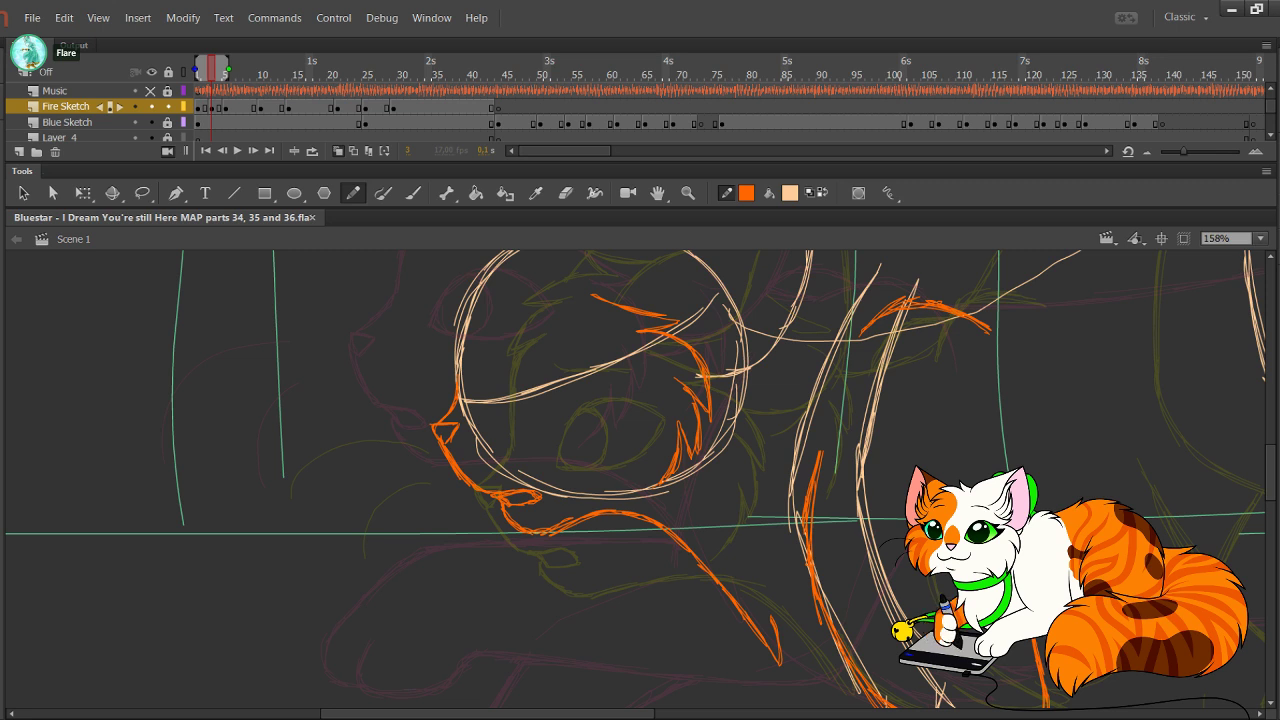
Step: Sketch the near ear's inner edge and upper edge in orange, meeting at the tip of the ear guide
{"action": "left_click_drag", "start_coordinate": [736, 546], "coordinate": [544, 410]}
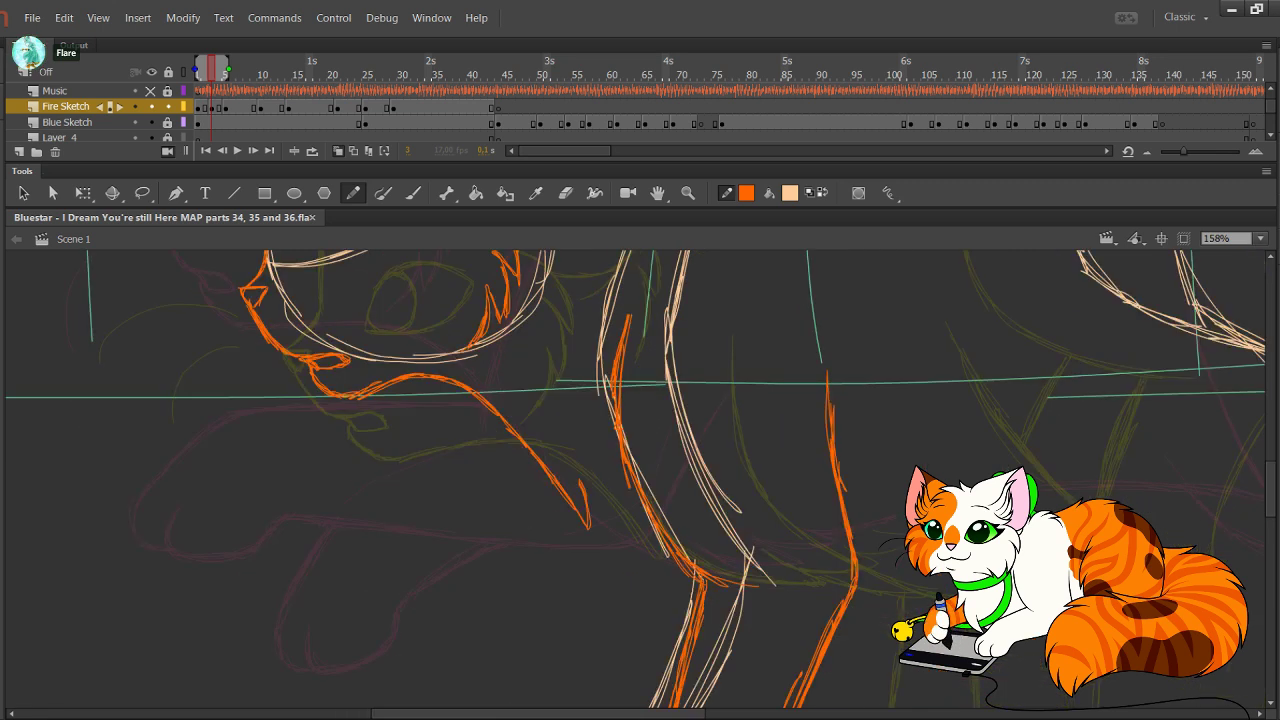
{"action": "mouse_move", "coordinate": [563, 351]}
{"action": "left_mouse_down"}
{"action": "mouse_move", "coordinate": [671, 532]}
{"action": "mouse_move", "coordinate": [718, 644]}
{"action": "left_mouse_up"}
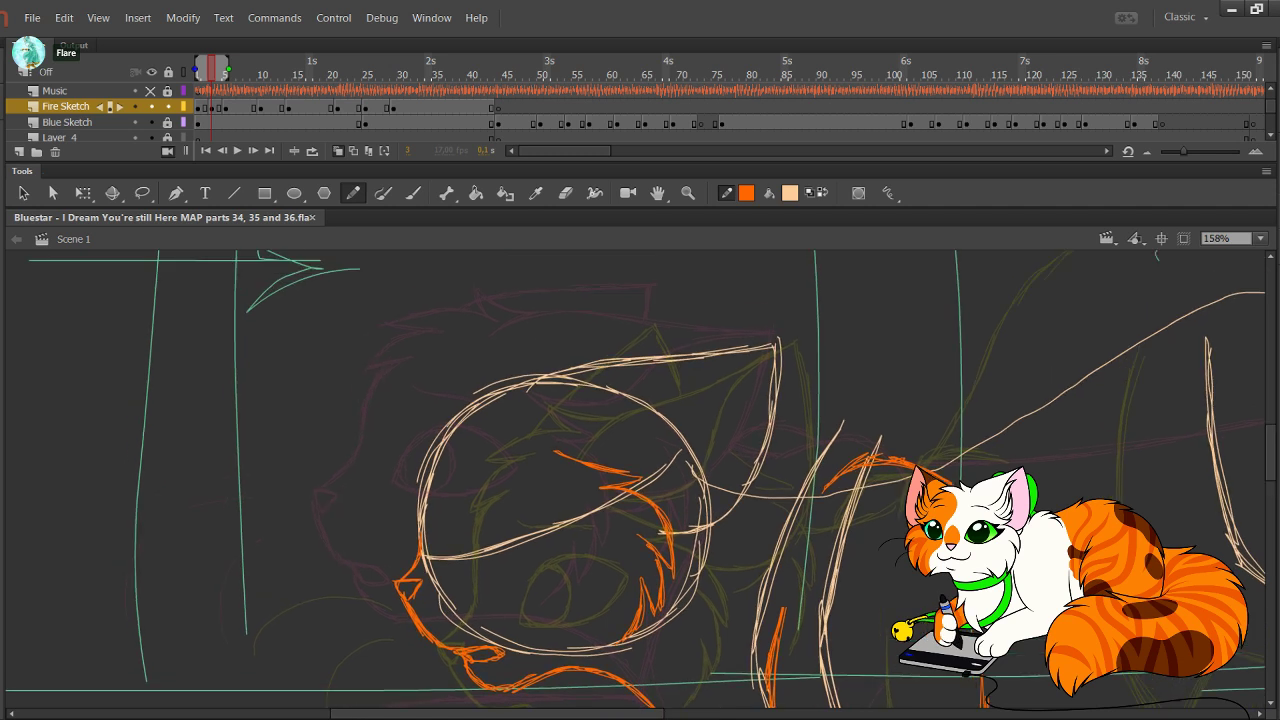
{"action": "mouse_move", "coordinate": [584, 452]}
{"action": "left_mouse_down"}
{"action": "mouse_move", "coordinate": [652, 442]}
{"action": "mouse_move", "coordinate": [720, 370]}
{"action": "left_mouse_up"}
{"action": "left_click_drag", "start_coordinate": [700, 383], "coordinate": [759, 351]}
{"action": "left_click_drag", "start_coordinate": [716, 369], "coordinate": [768, 349]}
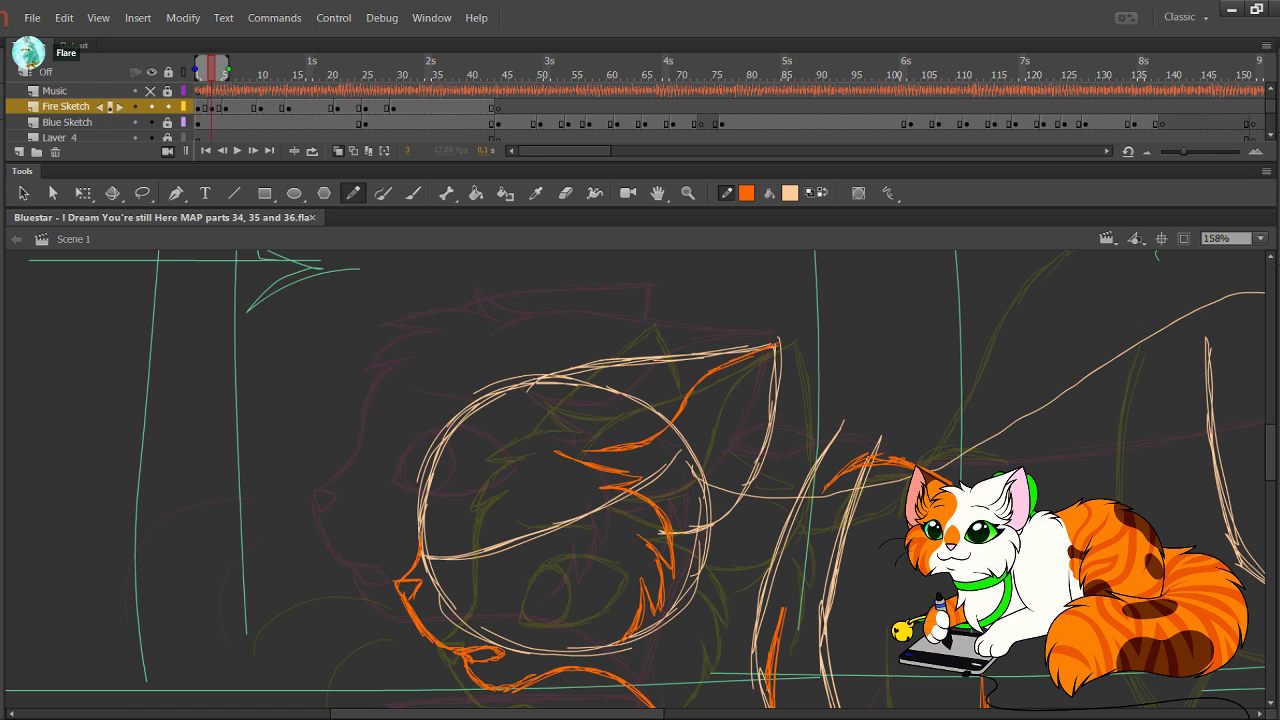
{"action": "mouse_move", "coordinate": [529, 397]}
{"action": "left_mouse_down"}
{"action": "mouse_move", "coordinate": [552, 375]}
{"action": "mouse_move", "coordinate": [754, 351]}
{"action": "left_mouse_up"}
{"action": "left_click_drag", "start_coordinate": [658, 364], "coordinate": [774, 347]}
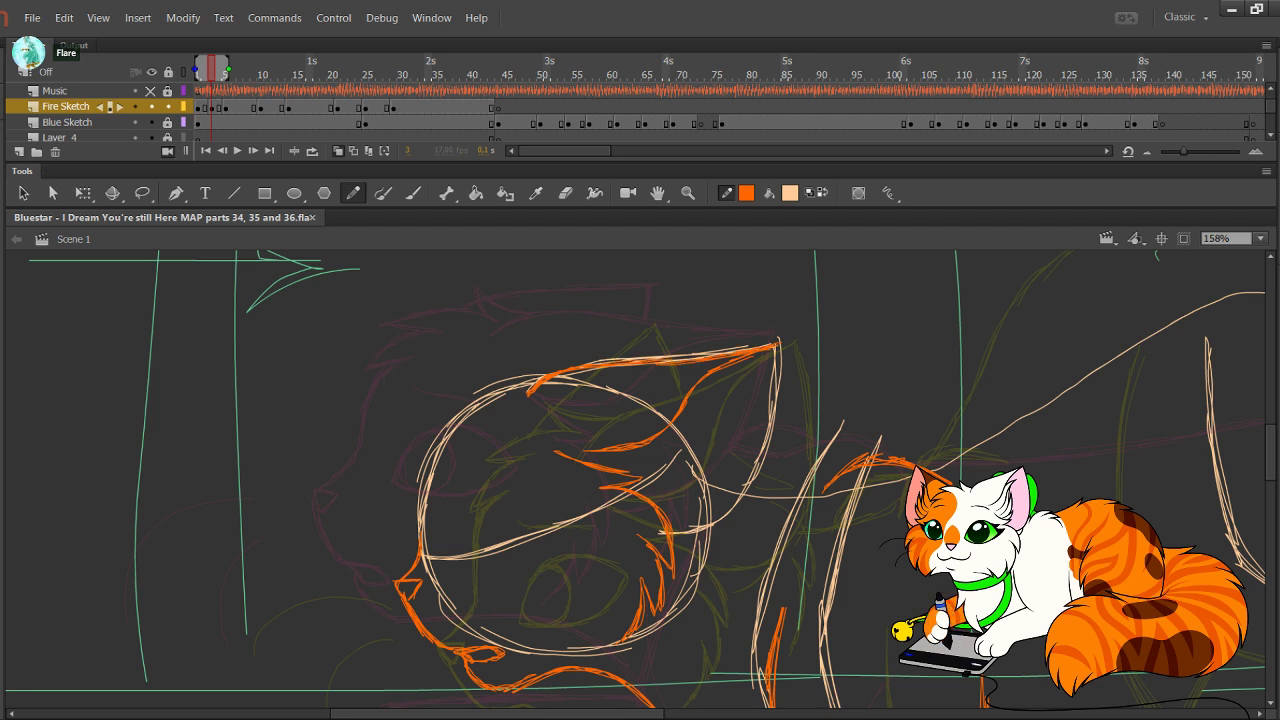
{"action": "mouse_move", "coordinate": [660, 513]}
{"action": "left_mouse_down"}
{"action": "mouse_move", "coordinate": [701, 517]}
{"action": "mouse_move", "coordinate": [747, 485]}
{"action": "left_mouse_up"}
{"action": "key", "text": "ctrl+z"}
{"action": "key", "text": "ctrl+z"}
{"action": "key", "text": "ctrl+z"}
{"action": "key", "text": "ctrl+z"}
Step: Compare the cat's head and ear drawings at frames 8 and 10, and return to frame 3
{"action": "left_click", "coordinate": [246, 75]}
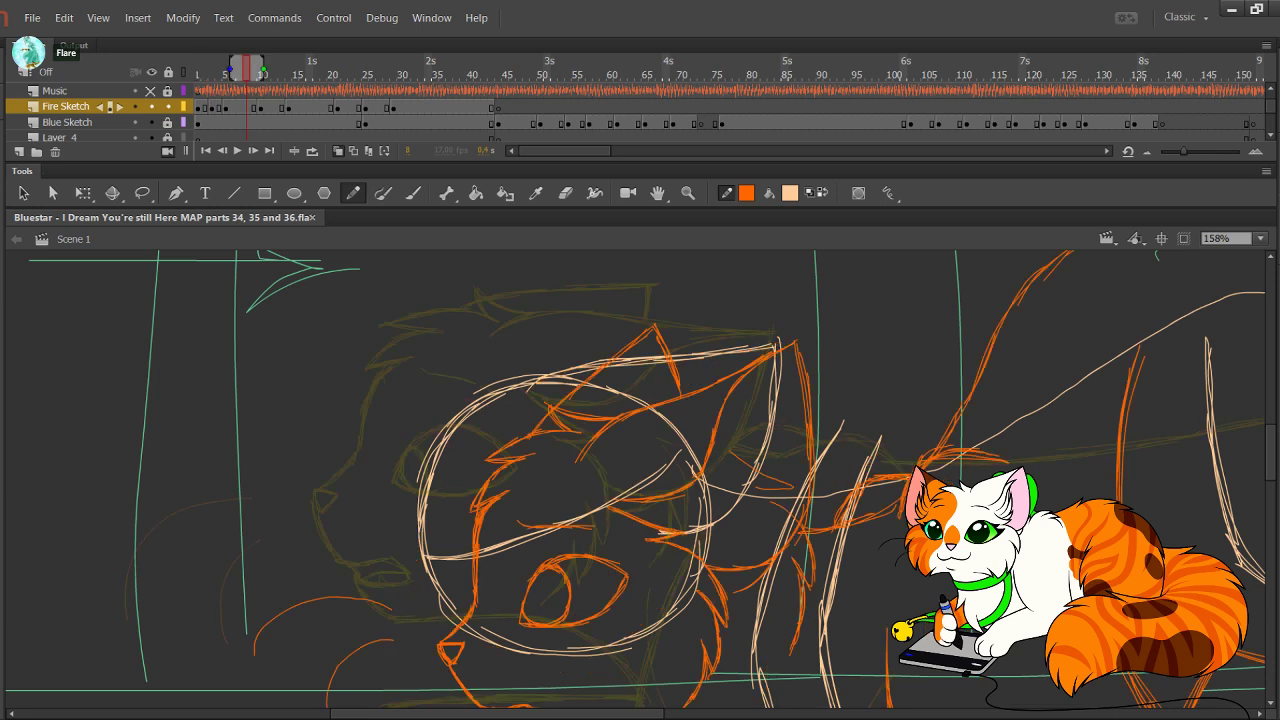
{"action": "left_click", "coordinate": [198, 75]}
{"action": "left_click", "coordinate": [261, 75]}
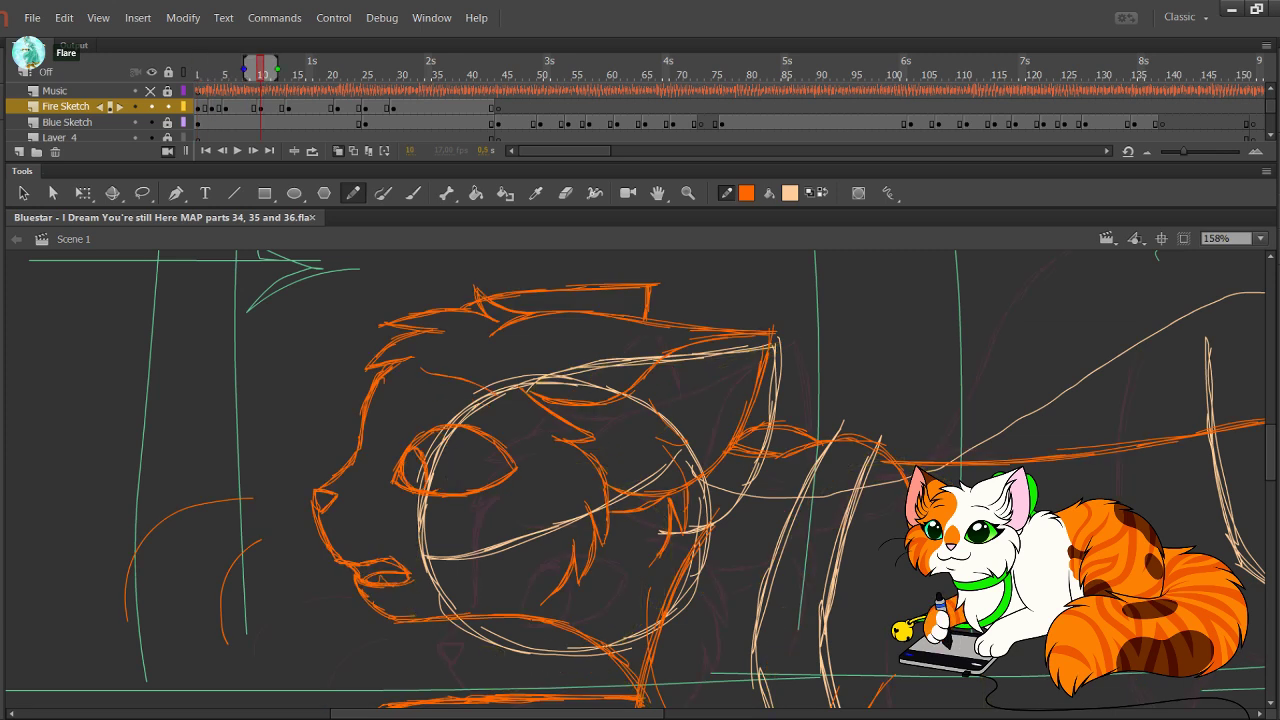
{"action": "key", "text": "comma"}
{"action": "key", "text": "comma"}
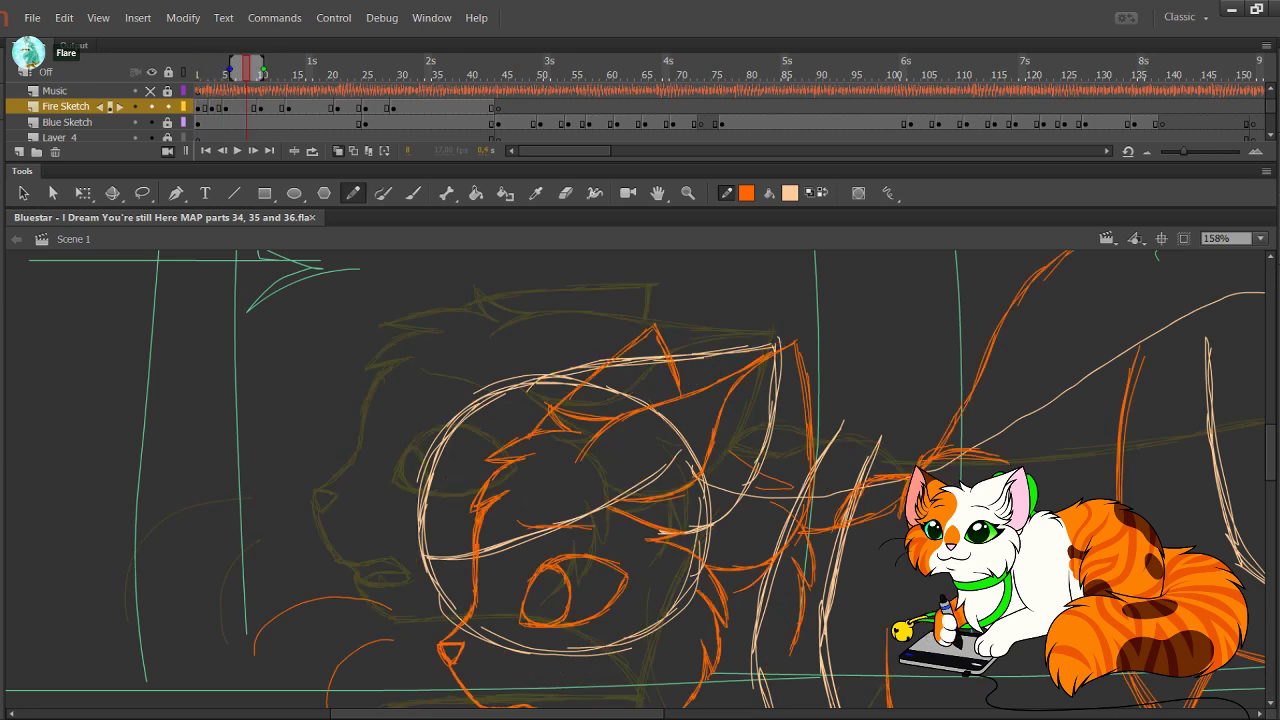
{"action": "left_click", "coordinate": [198, 75]}
{"action": "key", "text": "period"}
{"action": "key", "text": "period"}
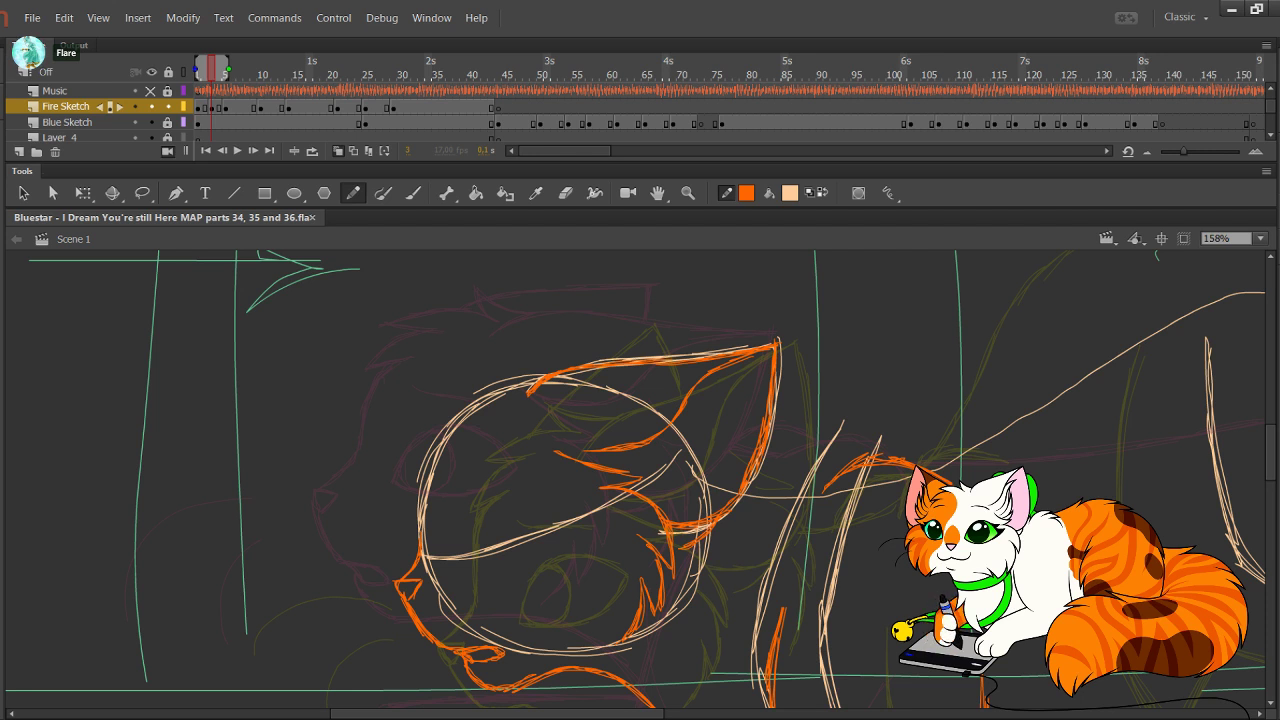
Step: Sketch a fur tuft in front of the near ear and the furry forehead line down to the nose bridge in orange
{"action": "left_click_drag", "start_coordinate": [600, 480], "coordinate": [676, 492]}
{"action": "mouse_move", "coordinate": [623, 385]}
{"action": "left_mouse_down"}
{"action": "mouse_move", "coordinate": [561, 376]}
{"action": "mouse_move", "coordinate": [615, 387]}
{"action": "left_mouse_up"}
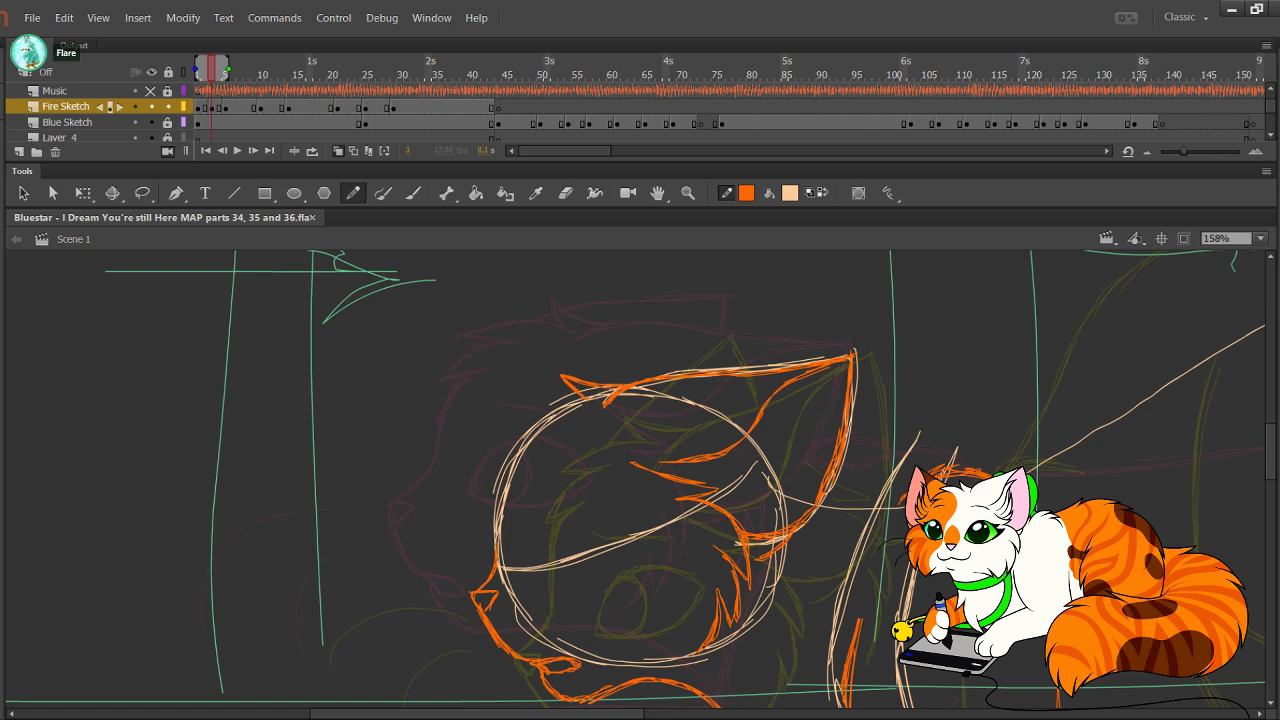
{"action": "left_click_drag", "start_coordinate": [640, 480], "coordinate": [692, 416]}
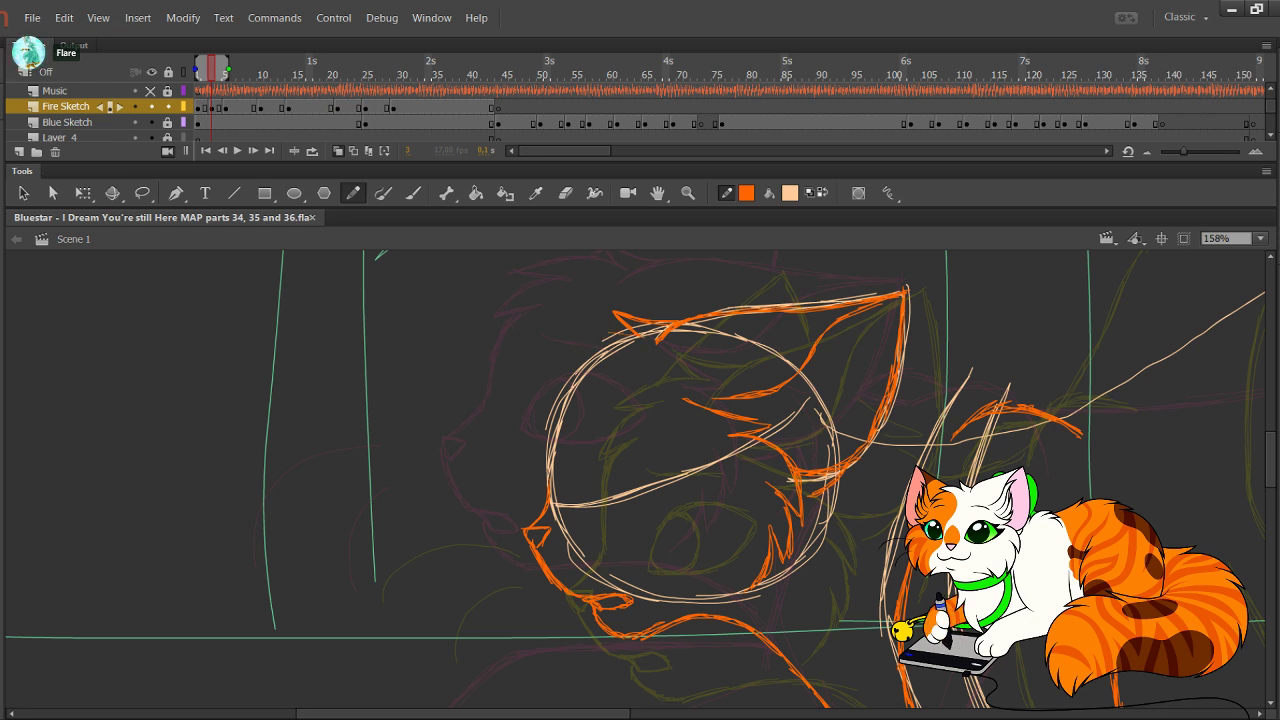
{"action": "mouse_move", "coordinate": [620, 335]}
{"action": "left_mouse_down"}
{"action": "mouse_move", "coordinate": [555, 360]}
{"action": "mouse_move", "coordinate": [584, 362]}
{"action": "mouse_move", "coordinate": [548, 368]}
{"action": "mouse_move", "coordinate": [537, 413]}
{"action": "left_mouse_up"}
{"action": "mouse_move", "coordinate": [569, 367]}
{"action": "left_mouse_down"}
{"action": "mouse_move", "coordinate": [545, 389]}
{"action": "mouse_move", "coordinate": [543, 520]}
{"action": "left_mouse_up"}
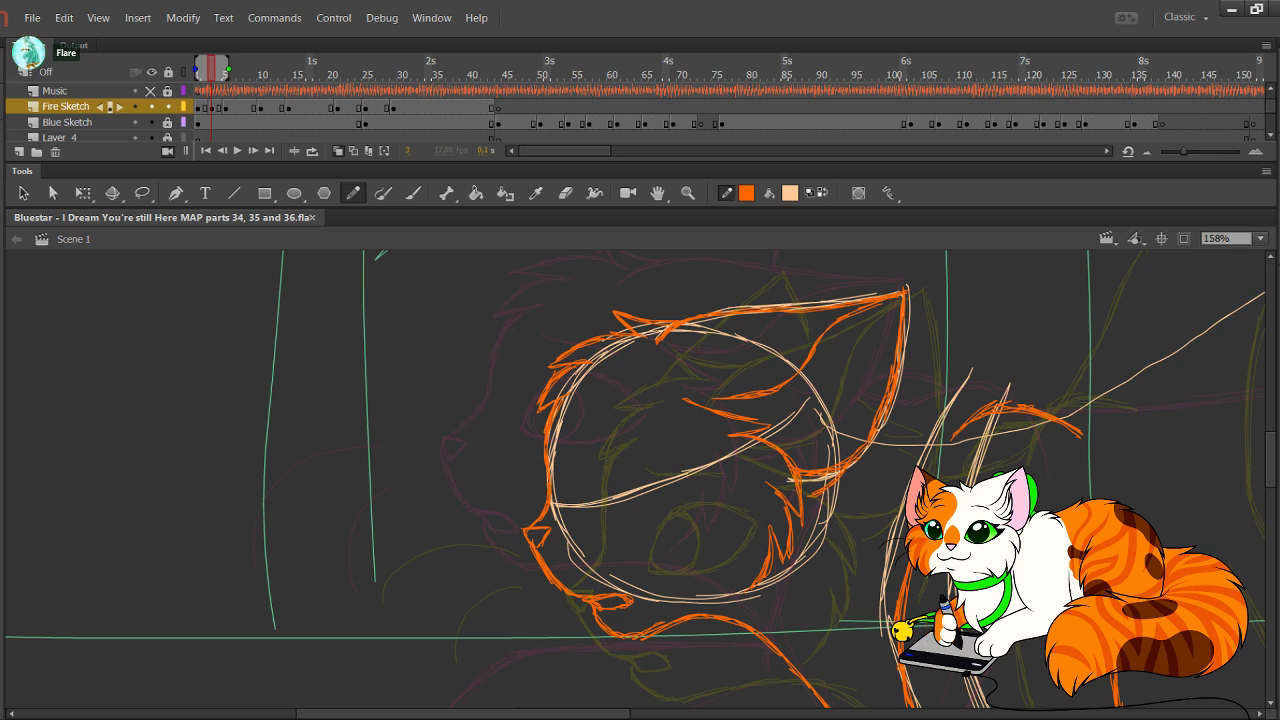
Step: Sketch the pointed far ear in orange, rising from the forehead tuft behind the near ear's upper edge
{"action": "left_click_drag", "start_coordinate": [650, 400], "coordinate": [521, 562]}
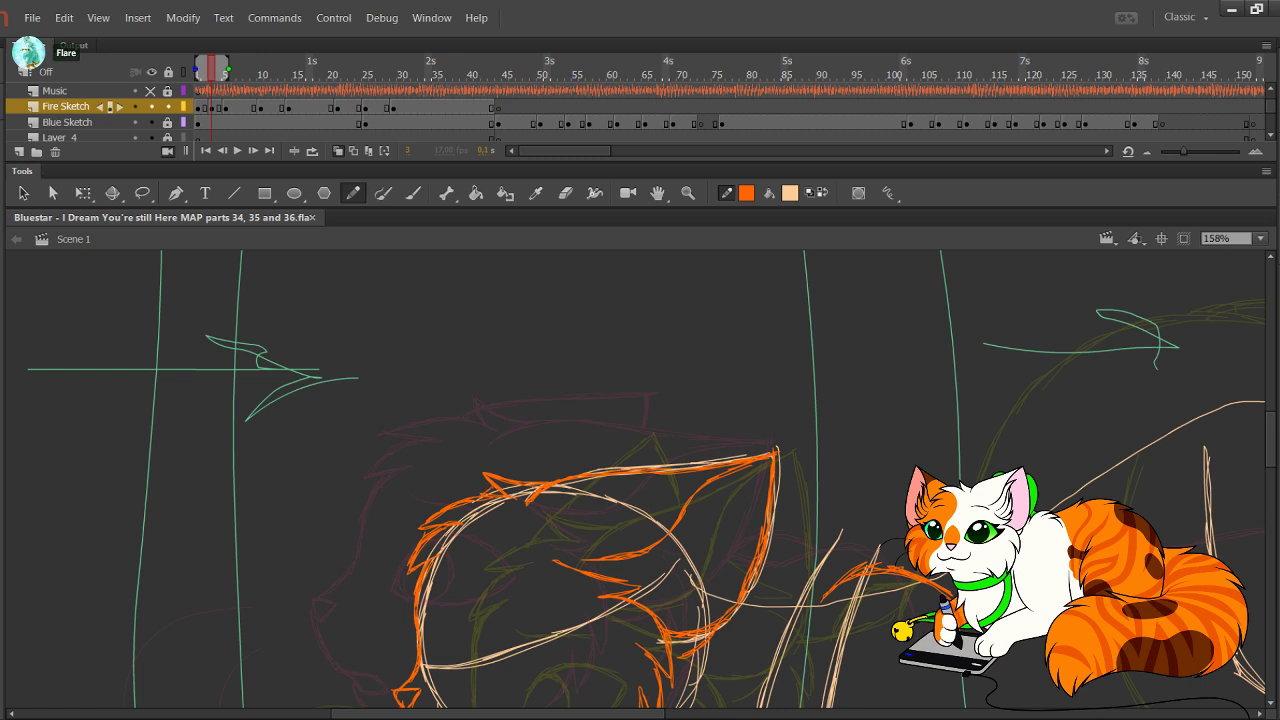
{"action": "mouse_move", "coordinate": [478, 494]}
{"action": "left_mouse_down"}
{"action": "mouse_move", "coordinate": [656, 414]}
{"action": "mouse_move", "coordinate": [656, 478]}
{"action": "left_mouse_up"}
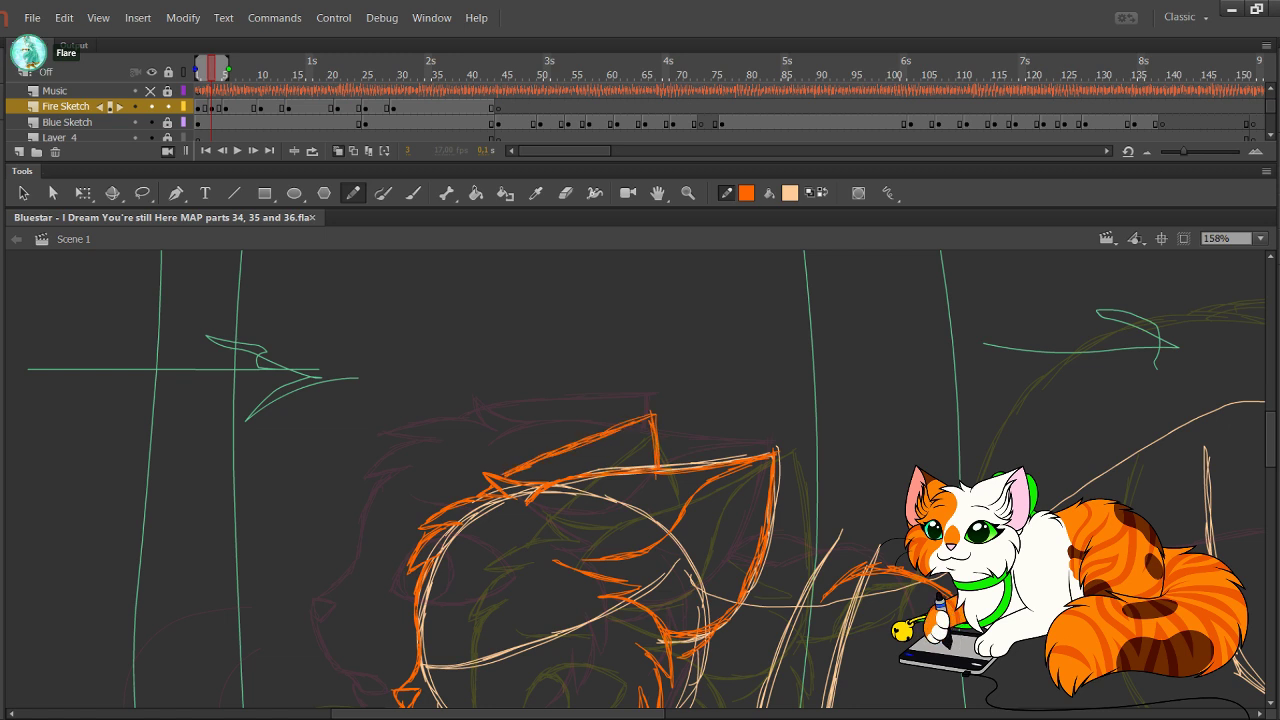
{"action": "scroll", "coordinate": [636, 479], "scroll_direction": "down", "scroll_amount": 3}
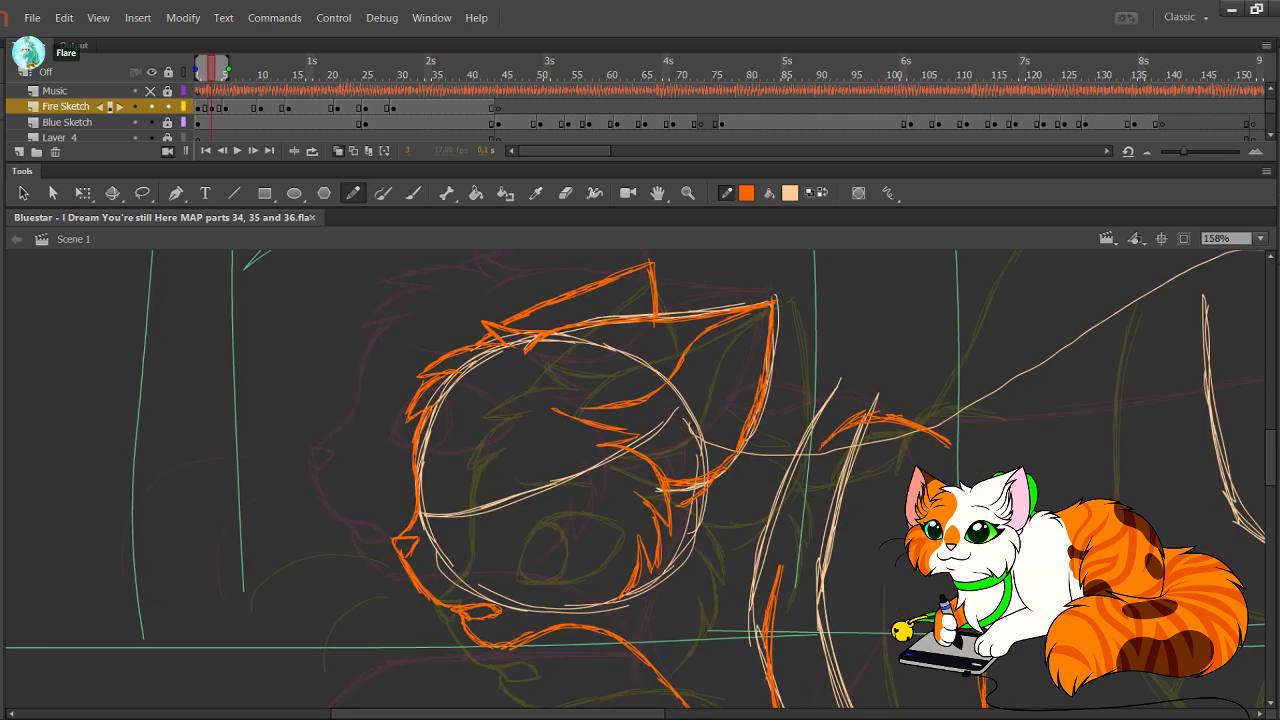
Step: Add orange fur tufts around the base of the near ear at the back of the head circle
{"action": "left_click_drag", "start_coordinate": [636, 479], "coordinate": [598, 456]}
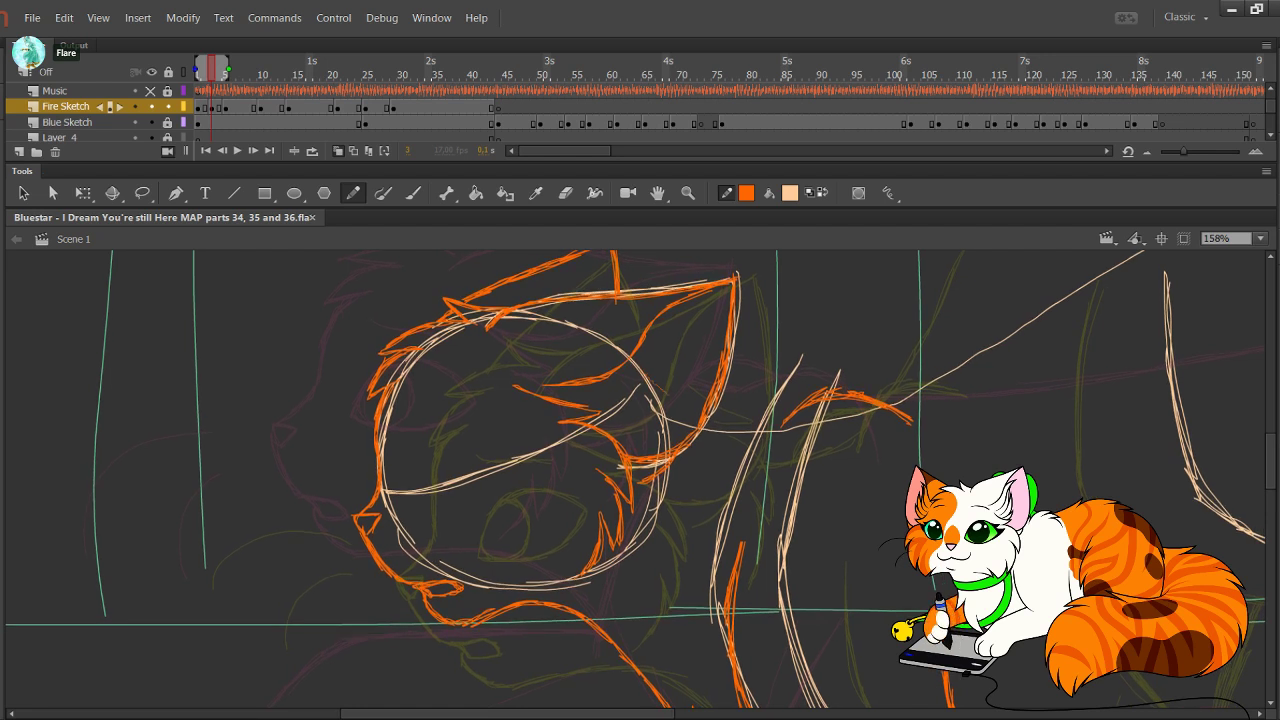
{"action": "mouse_move", "coordinate": [672, 422]}
{"action": "left_mouse_down"}
{"action": "mouse_move", "coordinate": [686, 493]}
{"action": "mouse_move", "coordinate": [668, 518]}
{"action": "left_mouse_up"}
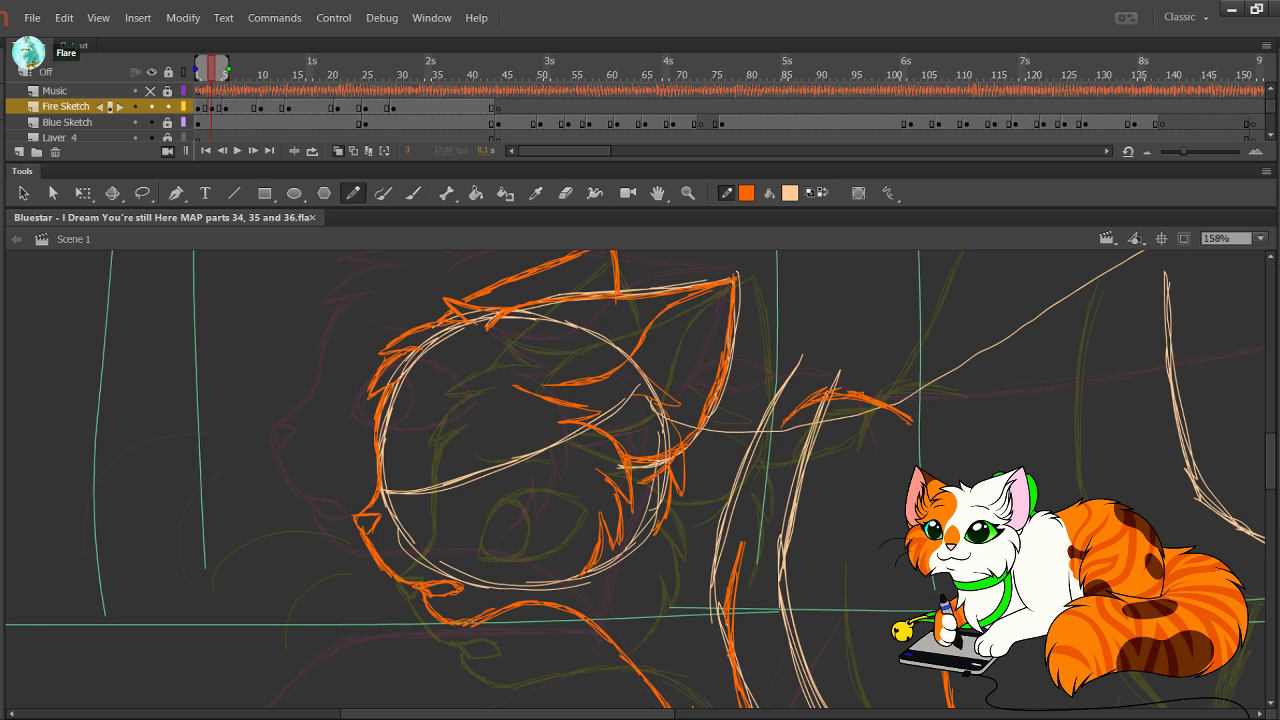
{"action": "mouse_move", "coordinate": [700, 450]}
{"action": "left_mouse_down"}
{"action": "mouse_move", "coordinate": [530, 412]}
{"action": "mouse_move", "coordinate": [467, 485]}
{"action": "mouse_move", "coordinate": [550, 473]}
{"action": "left_mouse_up"}
{"action": "left_click_drag", "start_coordinate": [466, 470], "coordinate": [552, 472]}
{"action": "key", "text": "ctrl+z"}
Step: Check the chest and foreleg with the Blue Sketch layer shown as outlines, and restore its normal display
{"action": "mouse_move", "coordinate": [560, 620]}
{"action": "left_mouse_down"}
{"action": "mouse_move", "coordinate": [707, 331]}
{"action": "mouse_move", "coordinate": [651, 310]}
{"action": "left_mouse_up"}
{"action": "left_click_drag", "start_coordinate": [640, 480], "coordinate": [615, 471]}
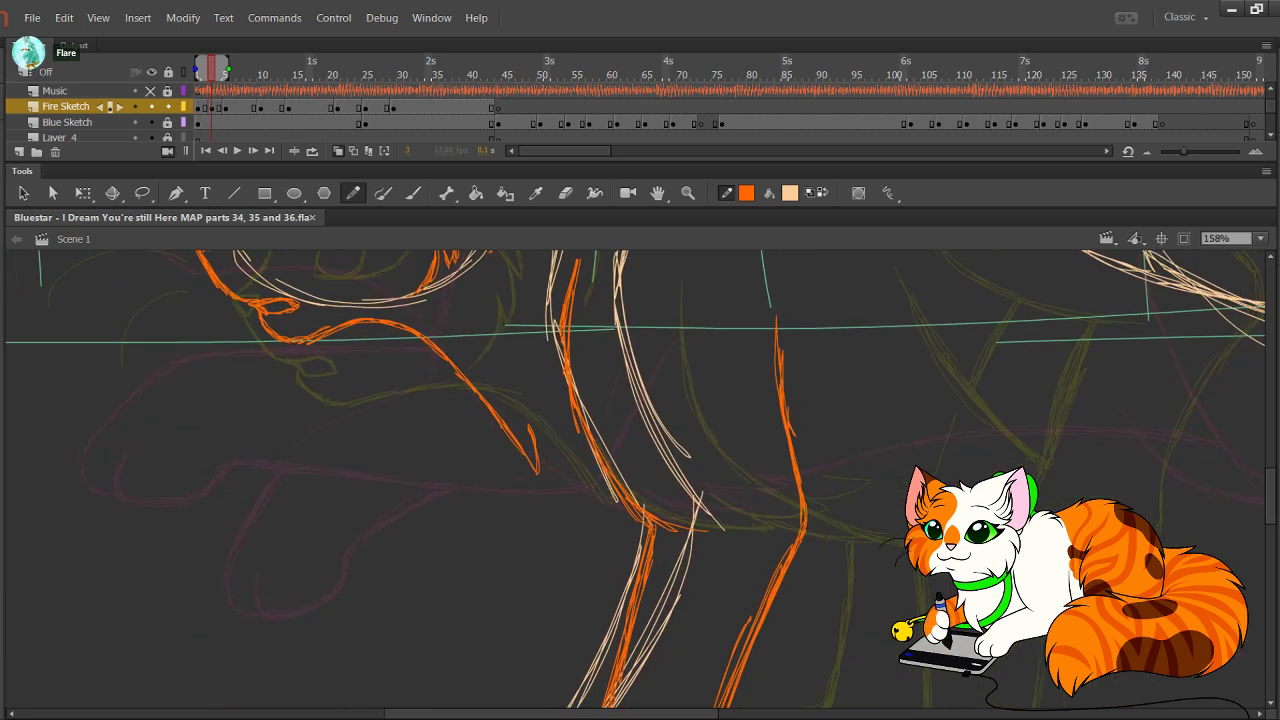
{"action": "left_click", "coordinate": [183, 122]}
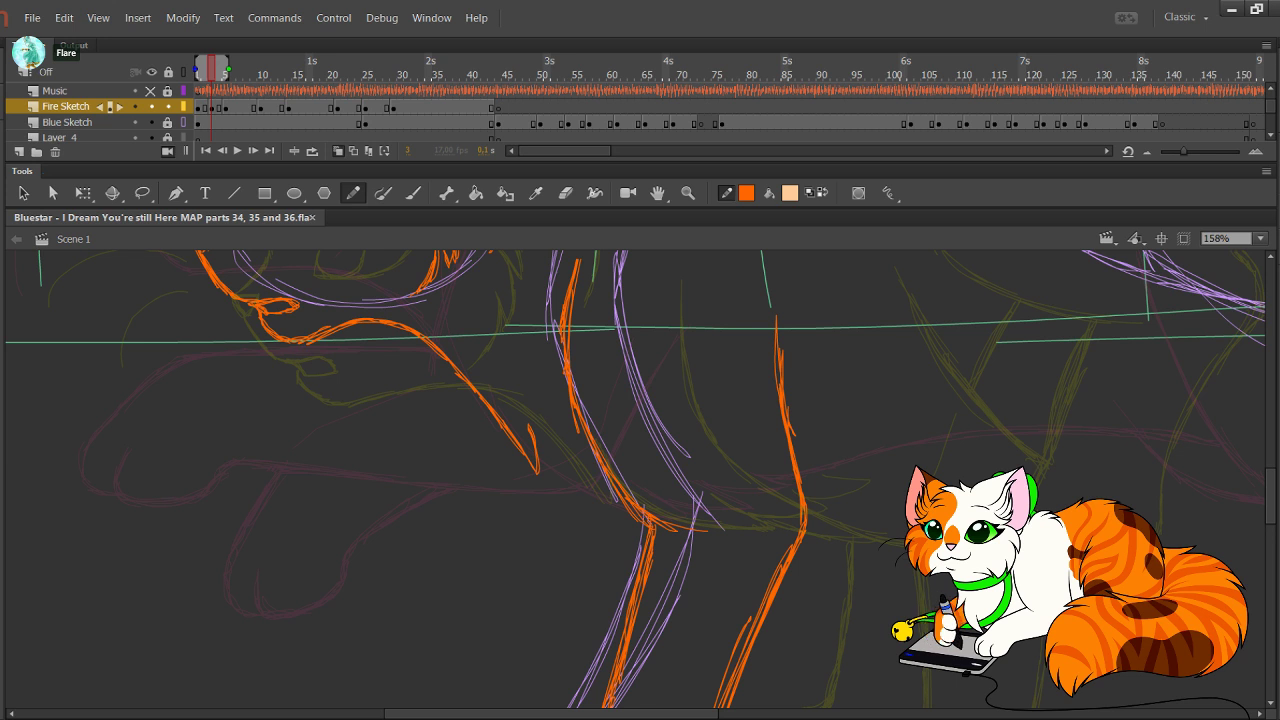
{"action": "left_click", "coordinate": [183, 122]}
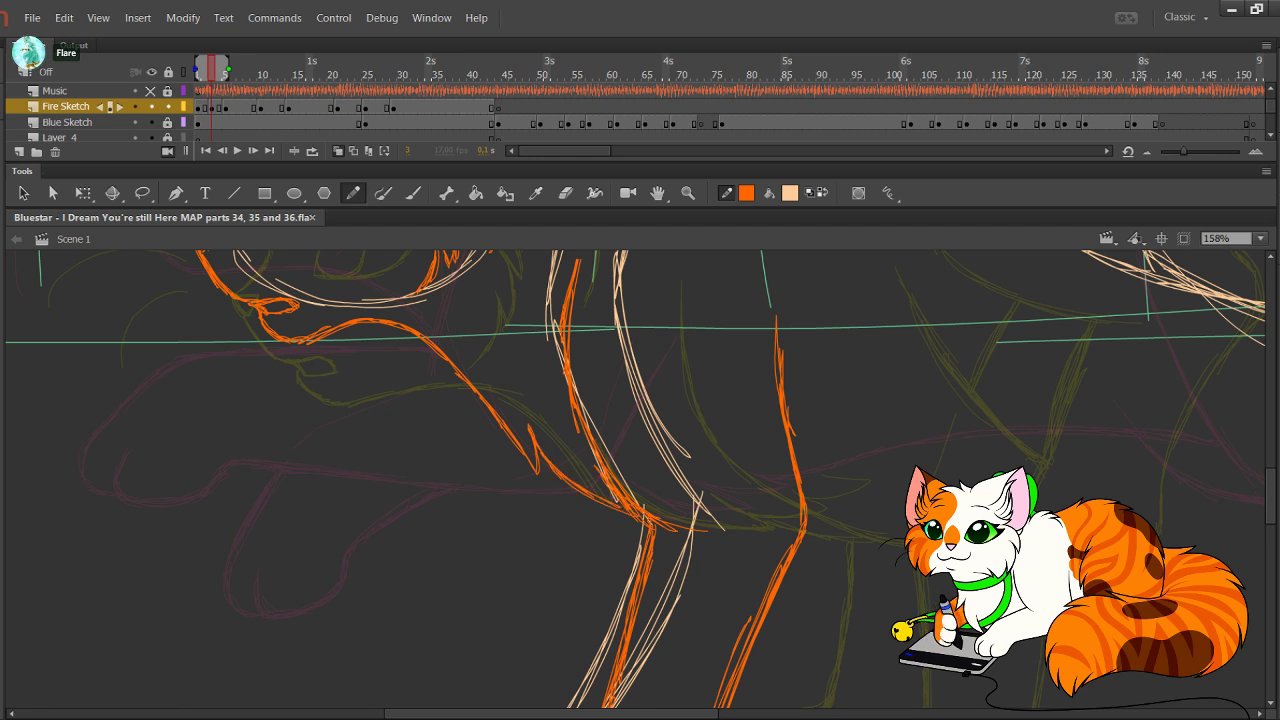
{"action": "mouse_move", "coordinate": [642, 507]}
{"action": "left_mouse_down"}
{"action": "mouse_move", "coordinate": [686, 520]}
{"action": "mouse_move", "coordinate": [798, 494]}
{"action": "left_mouse_up"}
{"action": "key", "text": "ctrl+z"}
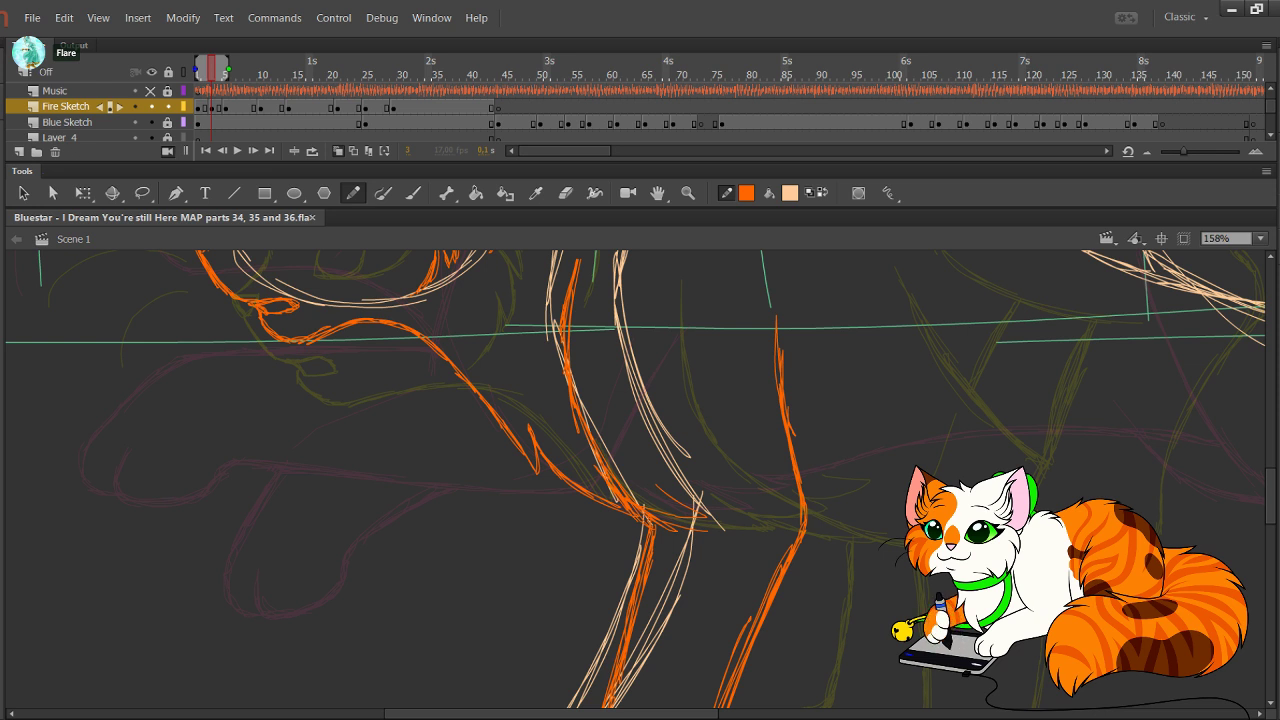
{"action": "mouse_move", "coordinate": [630, 344]}
{"action": "left_mouse_down"}
{"action": "mouse_move", "coordinate": [773, 422]}
{"action": "mouse_move", "coordinate": [703, 469]}
{"action": "mouse_move", "coordinate": [591, 366]}
{"action": "mouse_move", "coordinate": [499, 319]}
{"action": "mouse_move", "coordinate": [615, 344]}
{"action": "mouse_move", "coordinate": [853, 459]}
{"action": "mouse_move", "coordinate": [942, 582]}
{"action": "left_mouse_up"}
{"action": "key", "text": "ctrl+z"}
Step: Sketch two long curved orange whiskers in front of the cat's muzzle, drooping toward the ground
{"action": "mouse_move", "coordinate": [500, 350]}
{"action": "left_mouse_down"}
{"action": "mouse_move", "coordinate": [582, 477]}
{"action": "mouse_move", "coordinate": [513, 494]}
{"action": "left_mouse_up"}
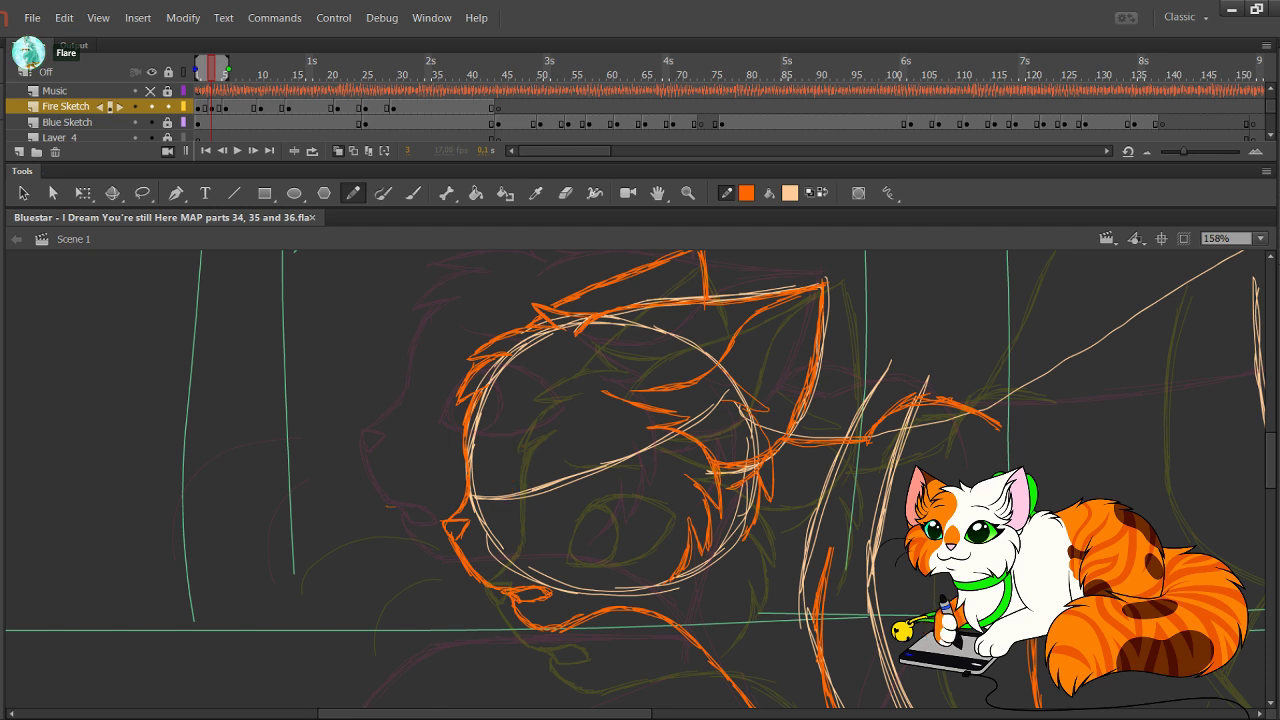
{"action": "mouse_move", "coordinate": [388, 505]}
{"action": "left_mouse_down"}
{"action": "mouse_move", "coordinate": [295, 507]}
{"action": "mouse_move", "coordinate": [241, 565]}
{"action": "left_mouse_up"}
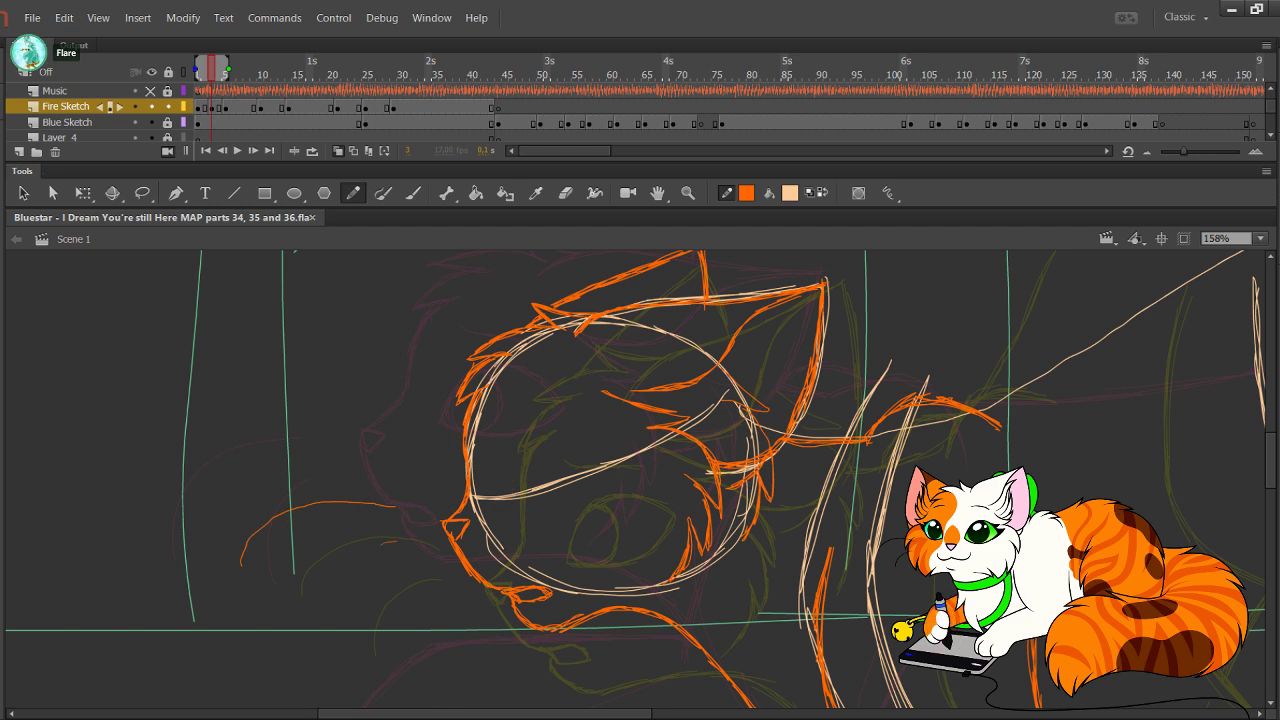
{"action": "left_click_drag", "start_coordinate": [362, 556], "coordinate": [333, 620]}
{"action": "left_click_drag", "start_coordinate": [392, 548], "coordinate": [332, 620]}
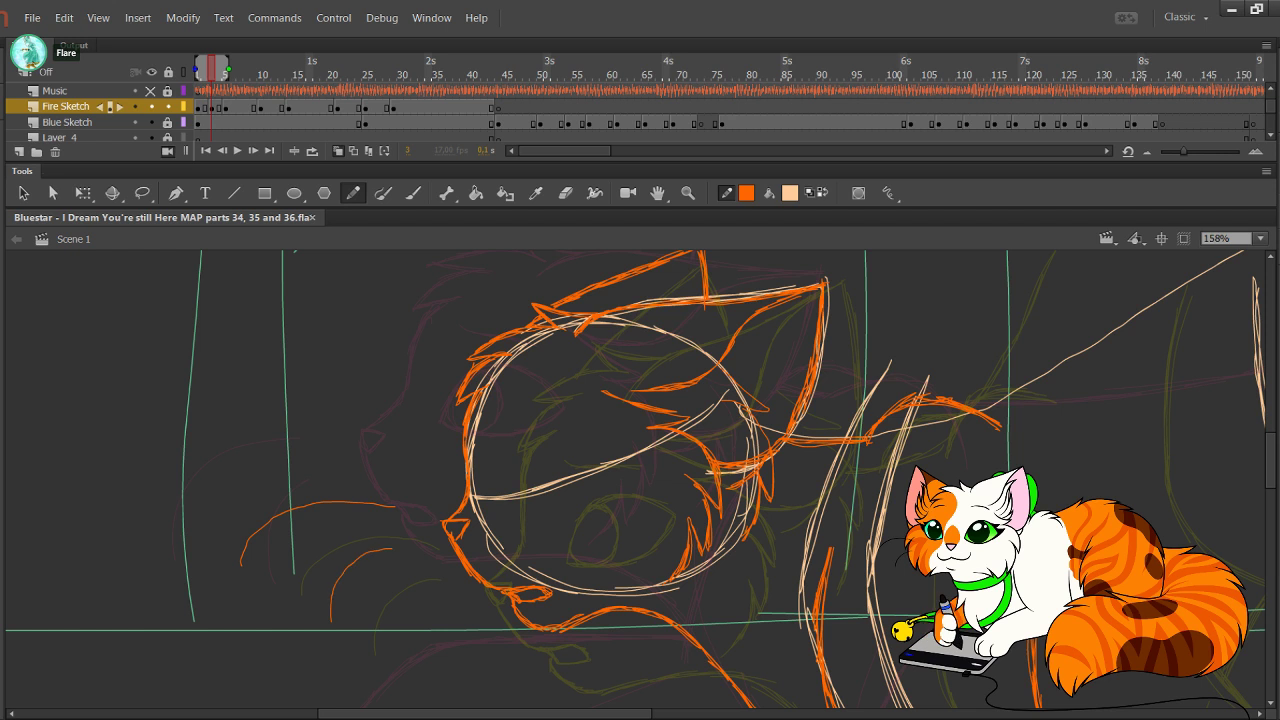
{"action": "left_click_drag", "start_coordinate": [402, 541], "coordinate": [402, 545]}
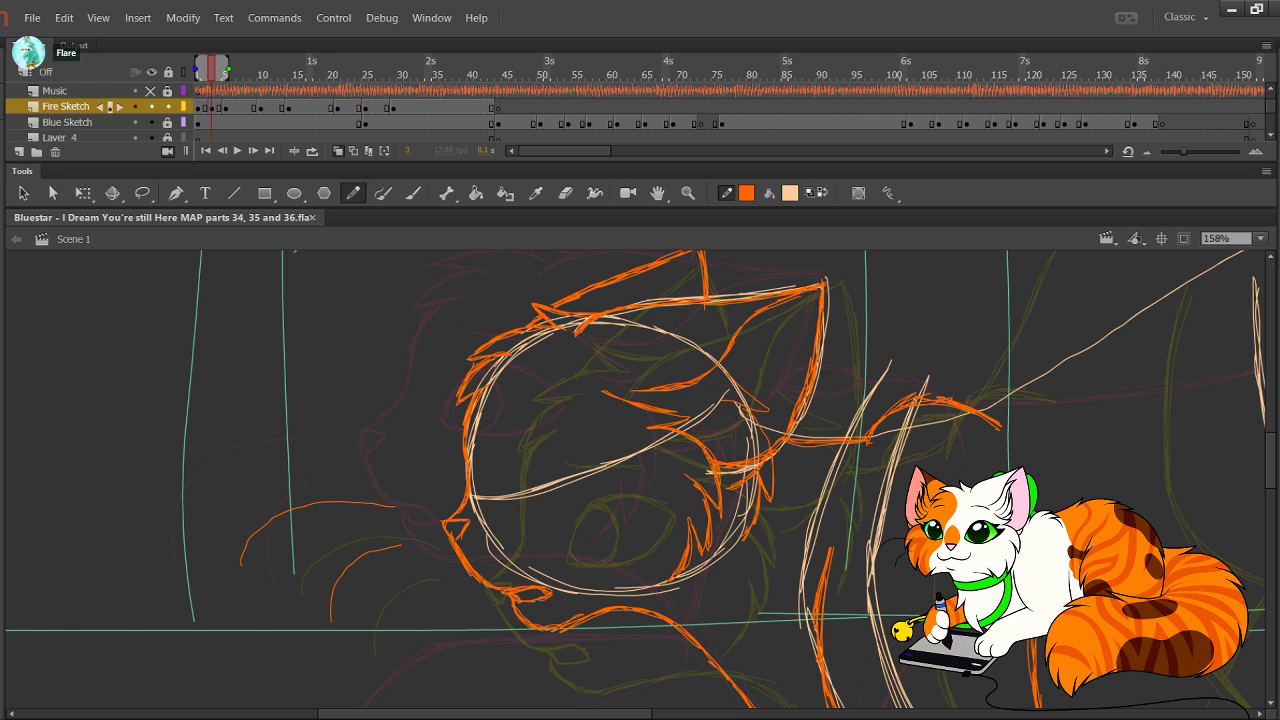
Step: Sketch the near eye's outline in orange on the head circle's guideline, with a domed upper lid and pointed outer corner
{"action": "left_click_drag", "start_coordinate": [600, 450], "coordinate": [545, 459]}
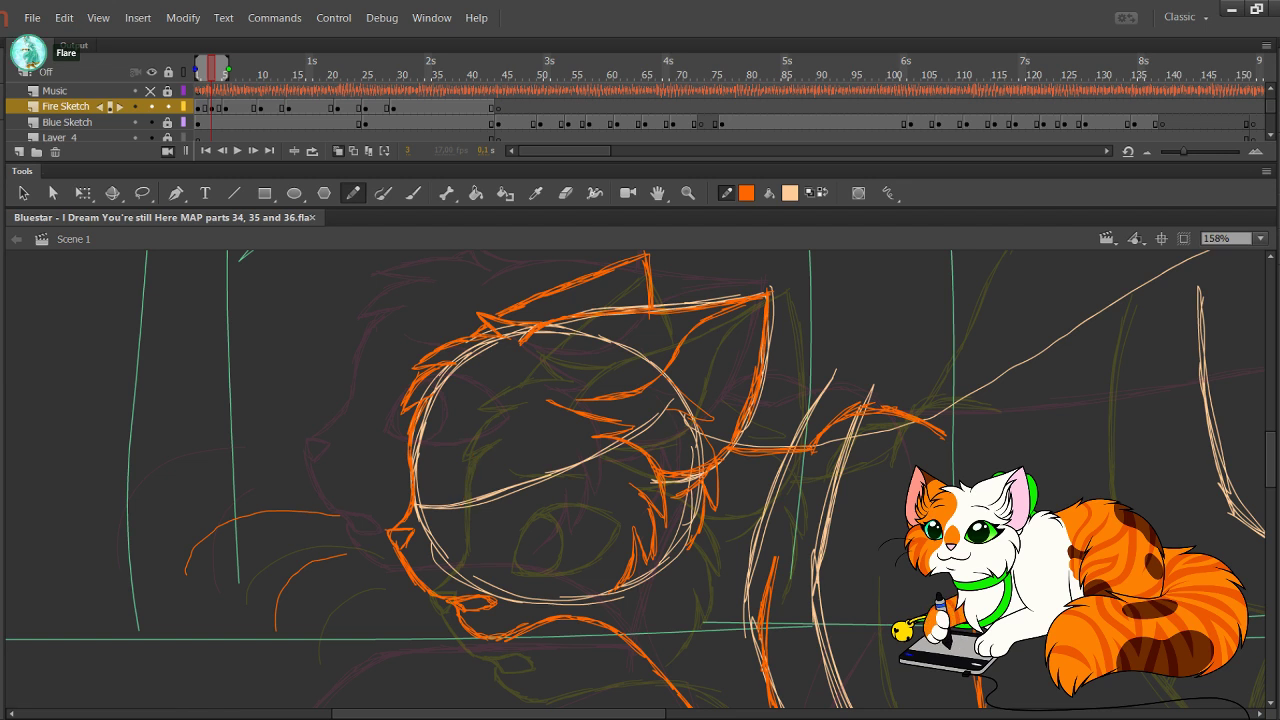
{"action": "left_click_drag", "start_coordinate": [463, 501], "coordinate": [473, 459]}
{"action": "mouse_move", "coordinate": [462, 499]}
{"action": "left_mouse_down"}
{"action": "mouse_move", "coordinate": [486, 445]}
{"action": "mouse_move", "coordinate": [548, 444]}
{"action": "mouse_move", "coordinate": [566, 458]}
{"action": "left_mouse_up"}
{"action": "mouse_move", "coordinate": [464, 509]}
{"action": "left_mouse_down"}
{"action": "mouse_move", "coordinate": [527, 502]}
{"action": "mouse_move", "coordinate": [556, 476]}
{"action": "left_mouse_up"}
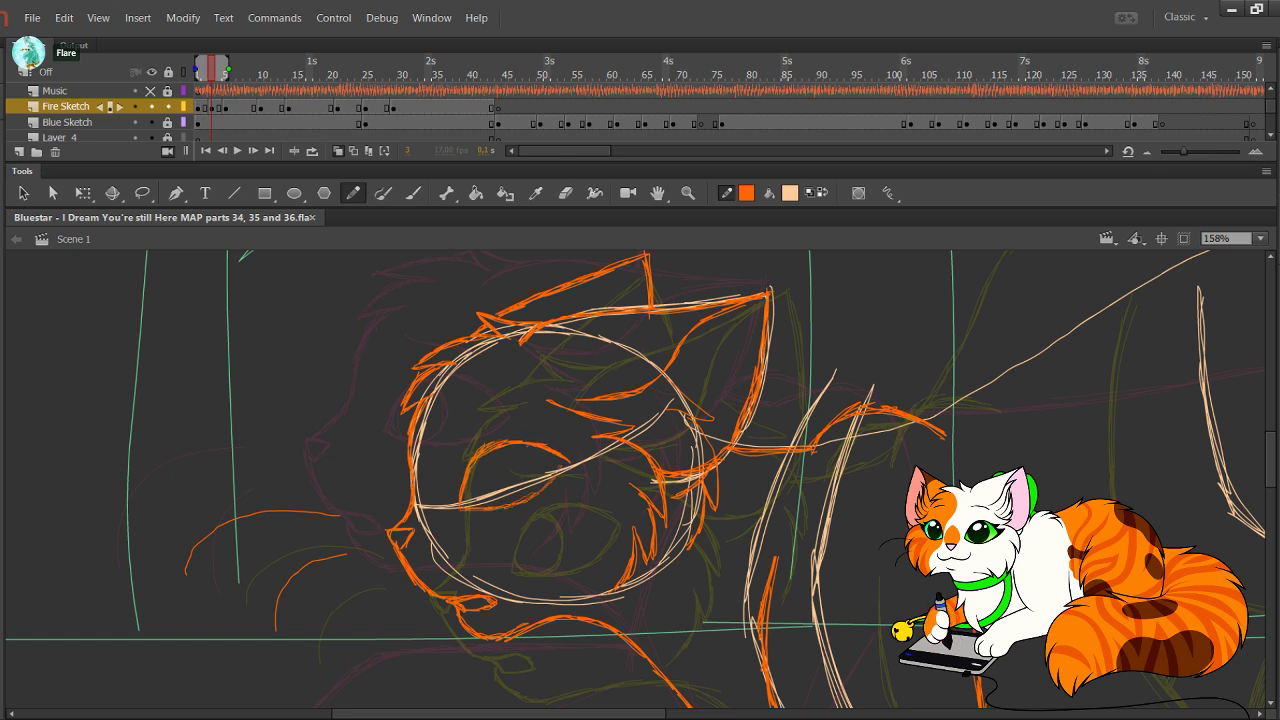
{"action": "mouse_move", "coordinate": [461, 509]}
{"action": "left_mouse_down"}
{"action": "mouse_move", "coordinate": [564, 460]}
{"action": "mouse_move", "coordinate": [487, 451]}
{"action": "left_mouse_up"}
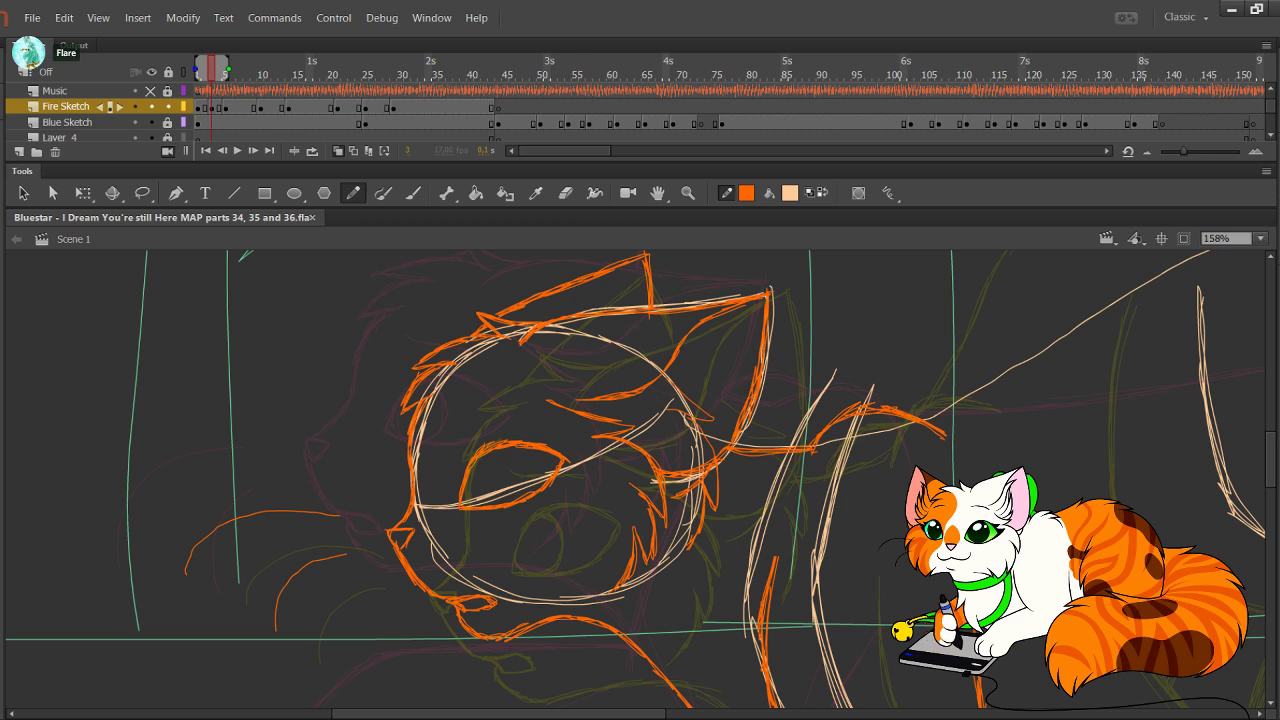
Step: Add a rounded iris inside the near eye and short brow strokes above it in orange
{"action": "mouse_move", "coordinate": [446, 425]}
{"action": "left_mouse_down"}
{"action": "mouse_move", "coordinate": [521, 417]}
{"action": "mouse_move", "coordinate": [472, 430]}
{"action": "mouse_move", "coordinate": [514, 423]}
{"action": "mouse_move", "coordinate": [514, 502]}
{"action": "mouse_move", "coordinate": [508, 486]}
{"action": "mouse_move", "coordinate": [503, 504]}
{"action": "left_mouse_up"}
{"action": "key", "text": "ctrl+z"}
{"action": "key", "text": "ctrl+z"}
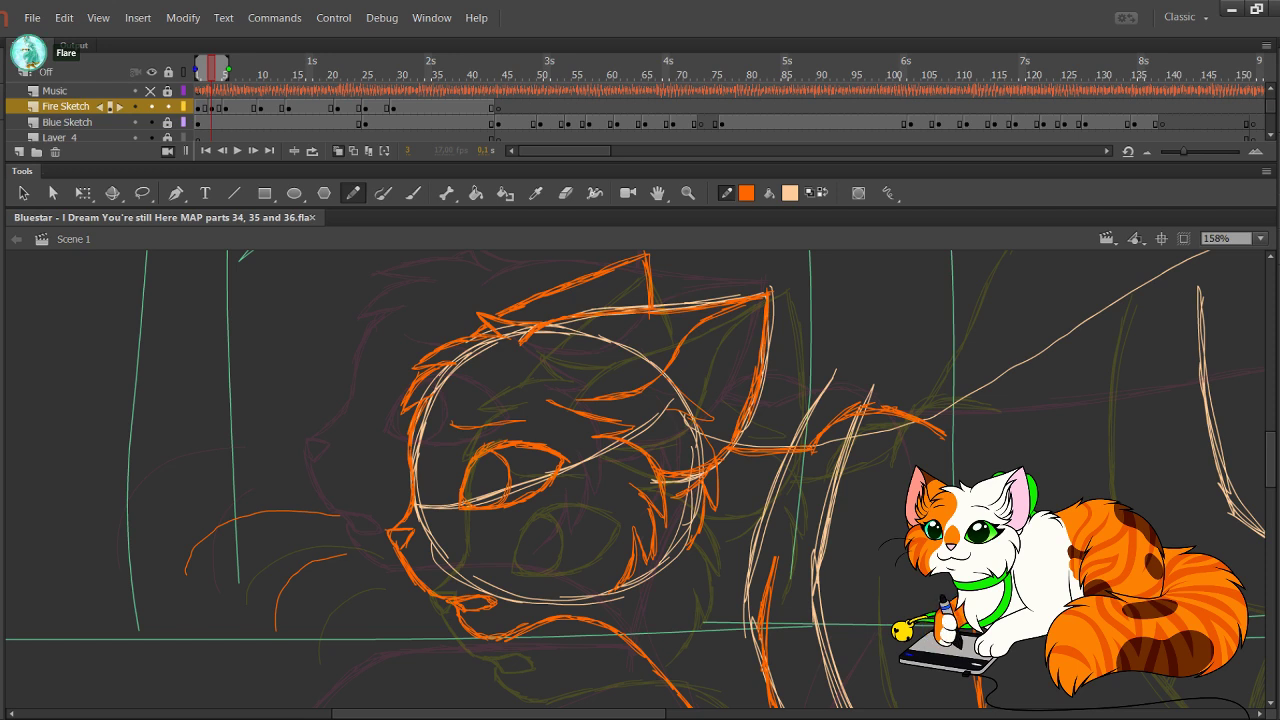
Step: Sketch the near hind thigh's front and lower edge in orange and trace the back line from the shoulders over the rump
{"action": "left_click_drag", "start_coordinate": [800, 450], "coordinate": [436, 403]}
{"action": "scroll", "coordinate": [640, 480], "scroll_direction": "down", "scroll_amount": 5}
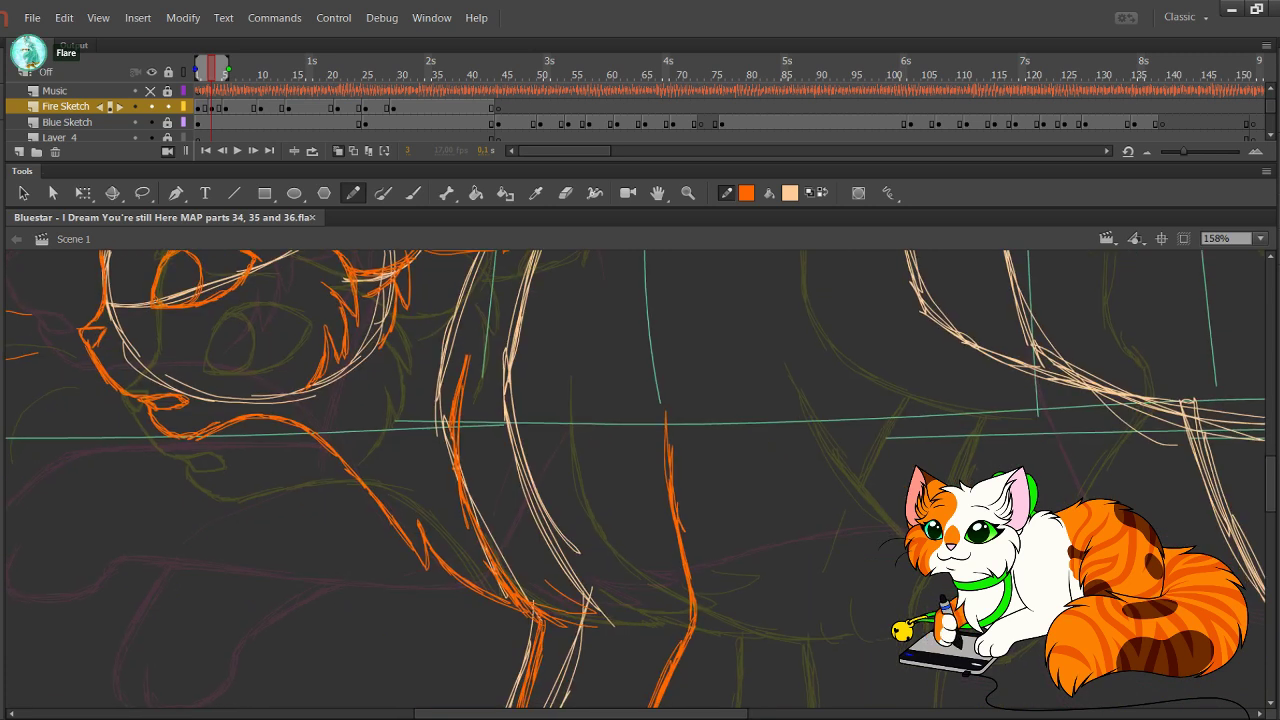
{"action": "left_click_drag", "start_coordinate": [640, 480], "coordinate": [767, 385]}
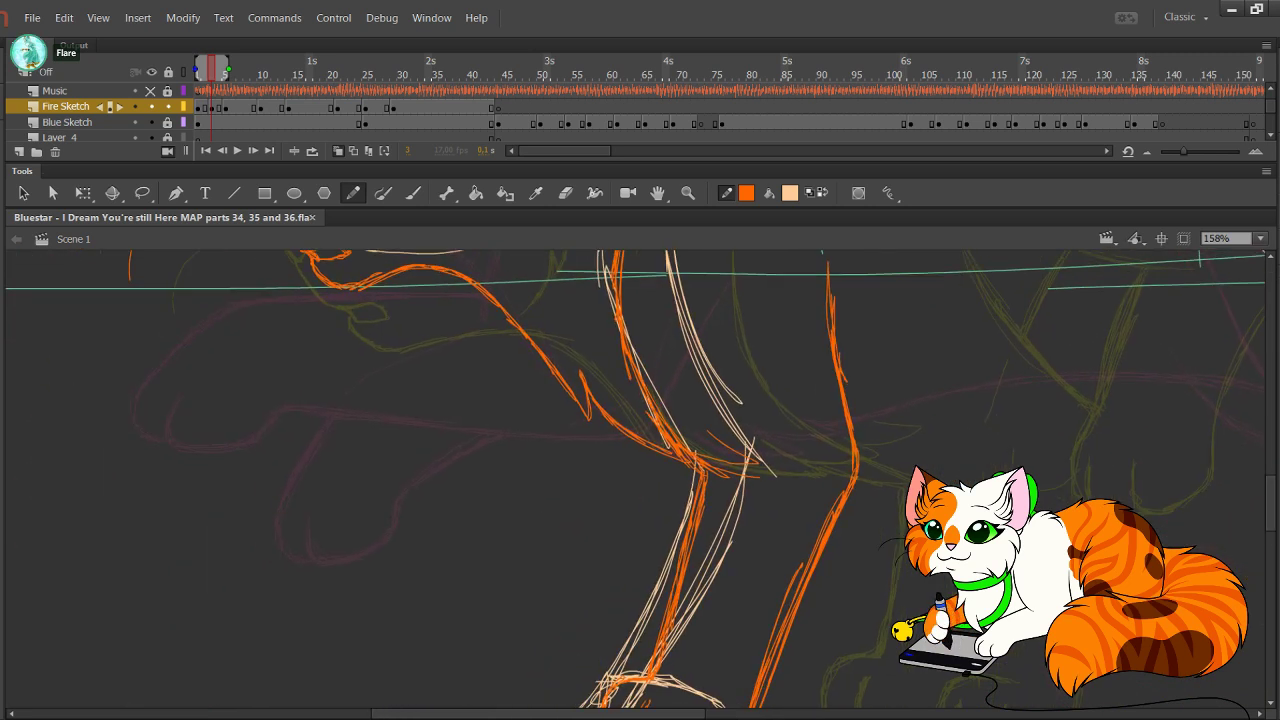
{"action": "scroll", "coordinate": [640, 480], "scroll_direction": "right", "scroll_amount": 10}
{"action": "scroll", "coordinate": [640, 480], "scroll_direction": "up", "scroll_amount": 5}
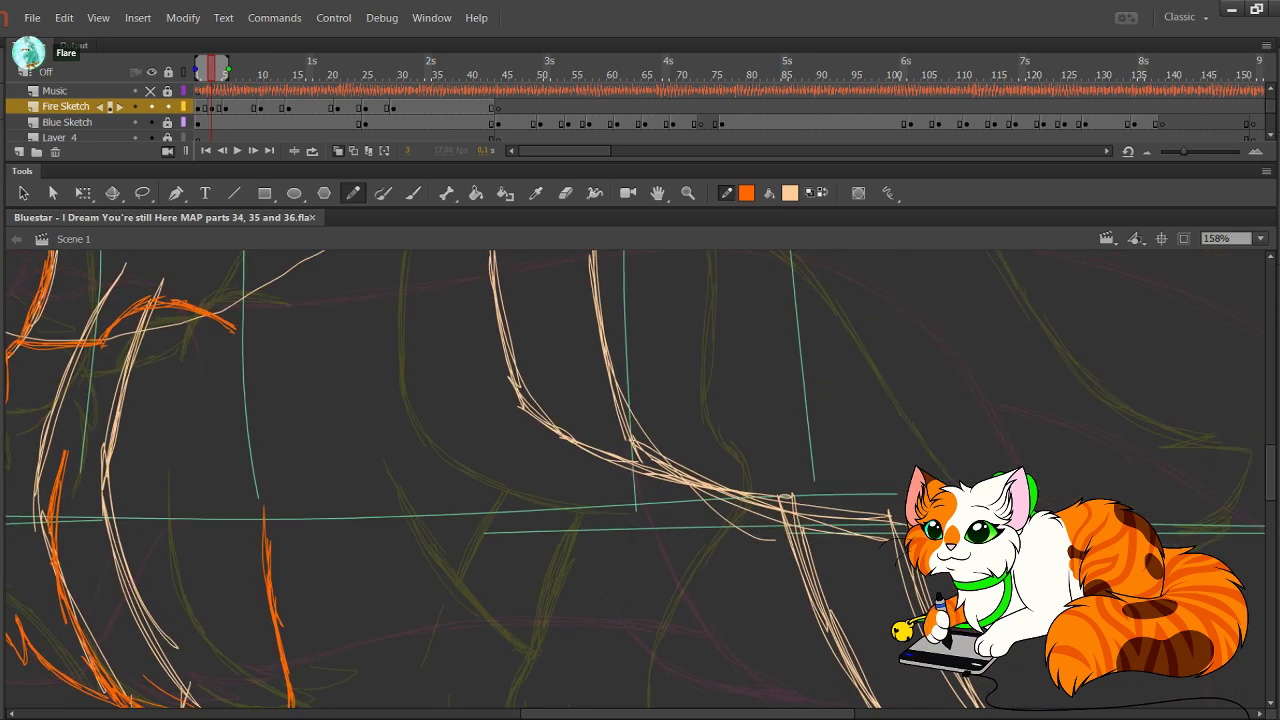
{"action": "key", "text": "ctrl+1"}
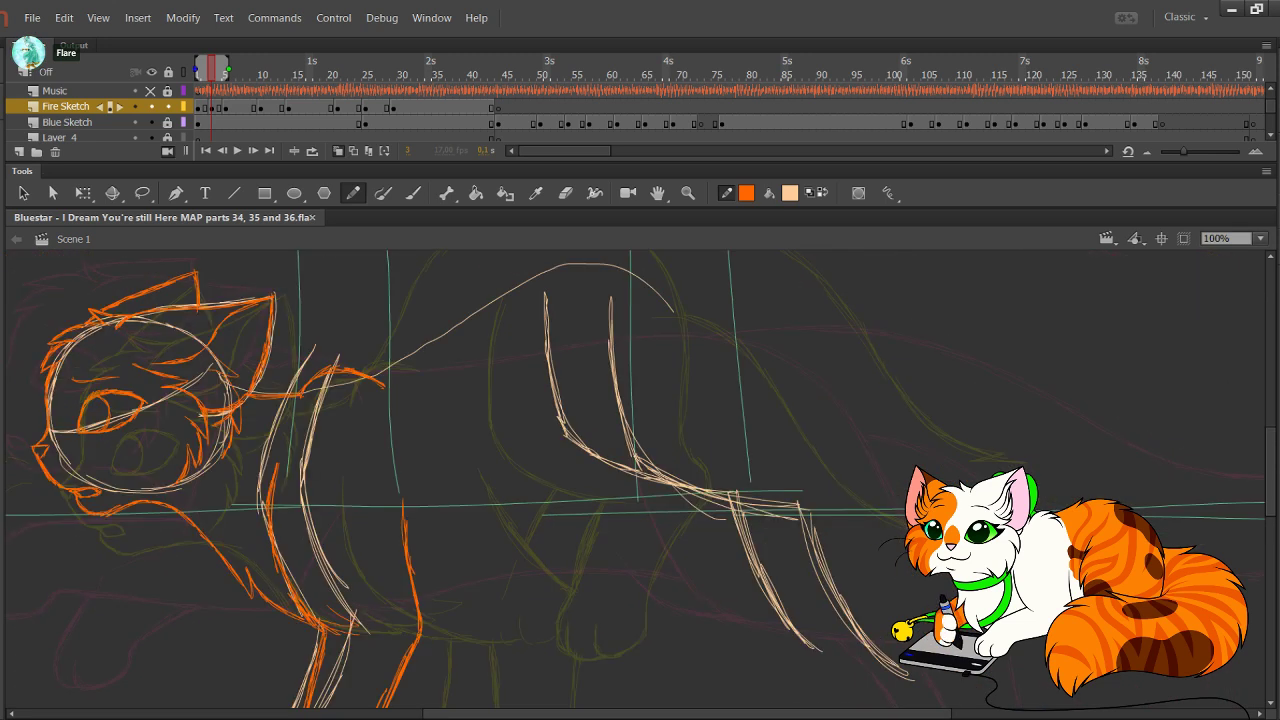
{"action": "left_click_drag", "start_coordinate": [573, 383], "coordinate": [609, 493]}
{"action": "mouse_move", "coordinate": [582, 423]}
{"action": "left_mouse_down"}
{"action": "mouse_move", "coordinate": [619, 509]}
{"action": "mouse_move", "coordinate": [670, 531]}
{"action": "left_mouse_up"}
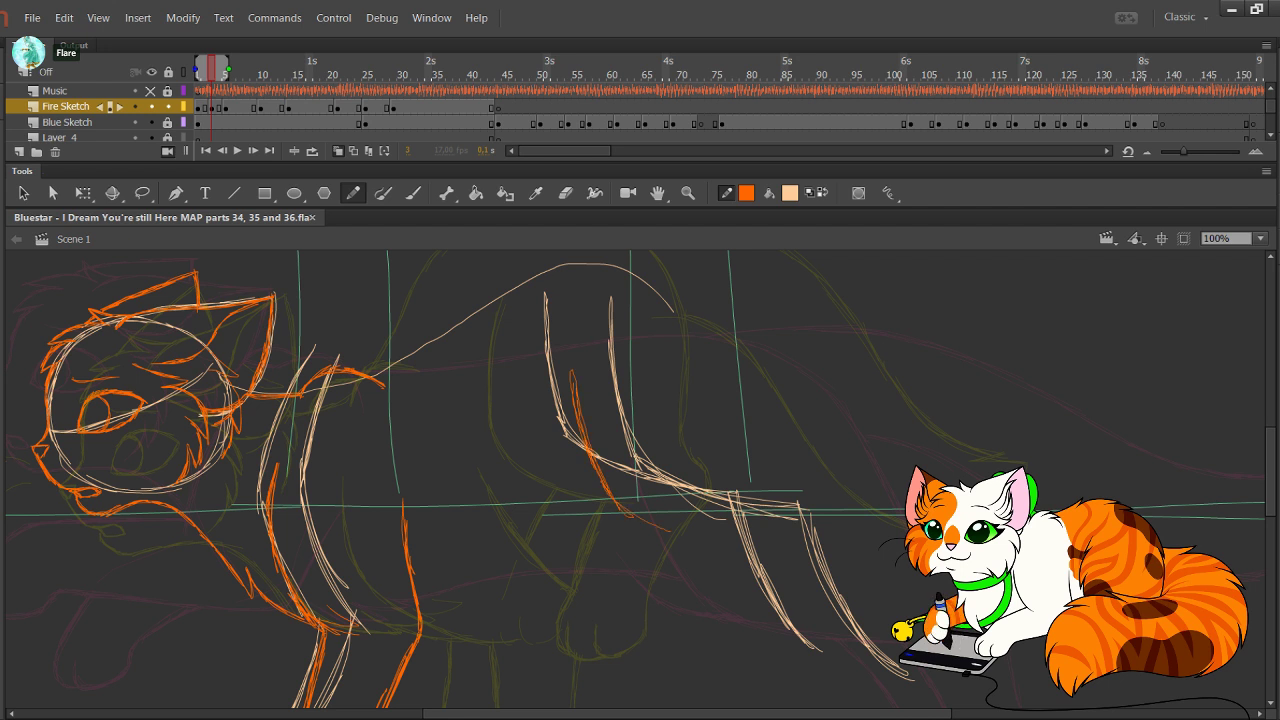
{"action": "mouse_move", "coordinate": [612, 494]}
{"action": "left_mouse_down"}
{"action": "mouse_move", "coordinate": [742, 539]}
{"action": "mouse_move", "coordinate": [724, 539]}
{"action": "mouse_move", "coordinate": [788, 543]}
{"action": "mouse_move", "coordinate": [741, 540]}
{"action": "left_mouse_up"}
{"action": "mouse_move", "coordinate": [376, 376]}
{"action": "left_mouse_down"}
{"action": "mouse_move", "coordinate": [546, 275]}
{"action": "mouse_move", "coordinate": [673, 311]}
{"action": "mouse_move", "coordinate": [681, 290]}
{"action": "mouse_move", "coordinate": [742, 354]}
{"action": "left_mouse_up"}
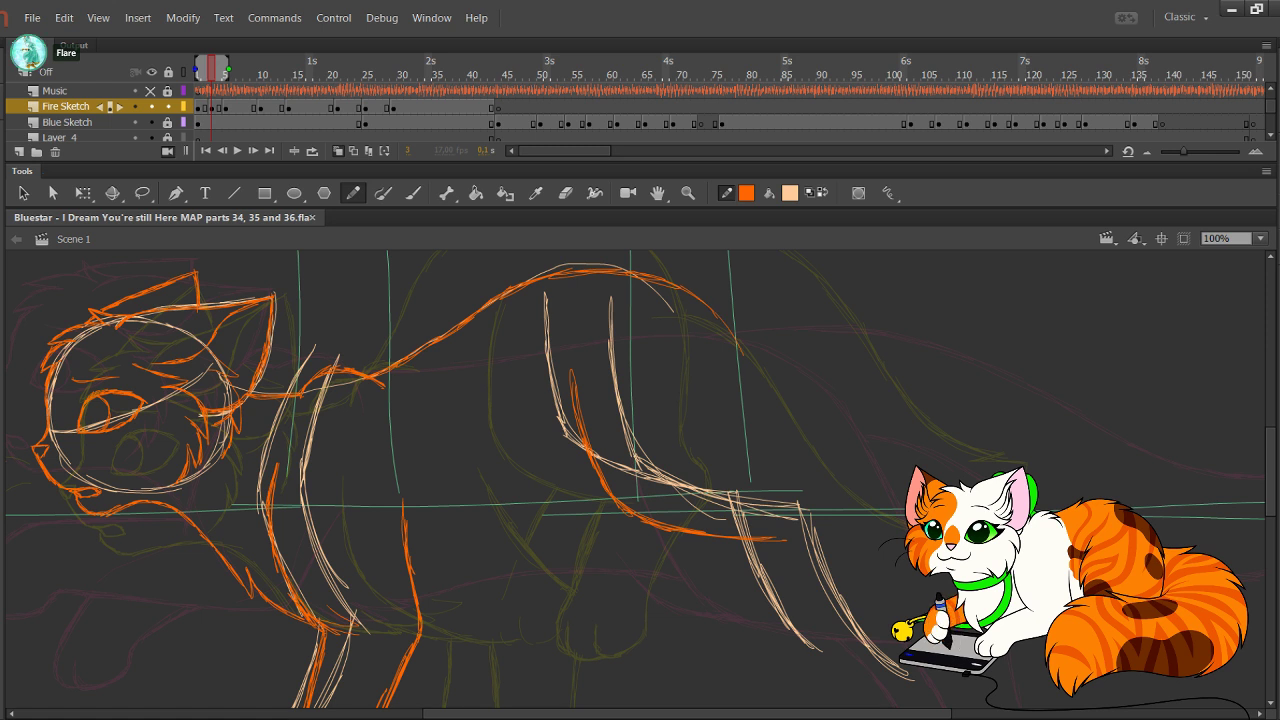
Step: Sketch the rear edge of the near lower hind leg in orange, from the raised paw up to the hock
{"action": "left_click_drag", "start_coordinate": [700, 490], "coordinate": [579, 390]}
{"action": "mouse_move", "coordinate": [774, 551]}
{"action": "left_mouse_down"}
{"action": "mouse_move", "coordinate": [789, 566]}
{"action": "mouse_move", "coordinate": [808, 560]}
{"action": "mouse_move", "coordinate": [807, 523]}
{"action": "mouse_move", "coordinate": [752, 452]}
{"action": "left_mouse_up"}
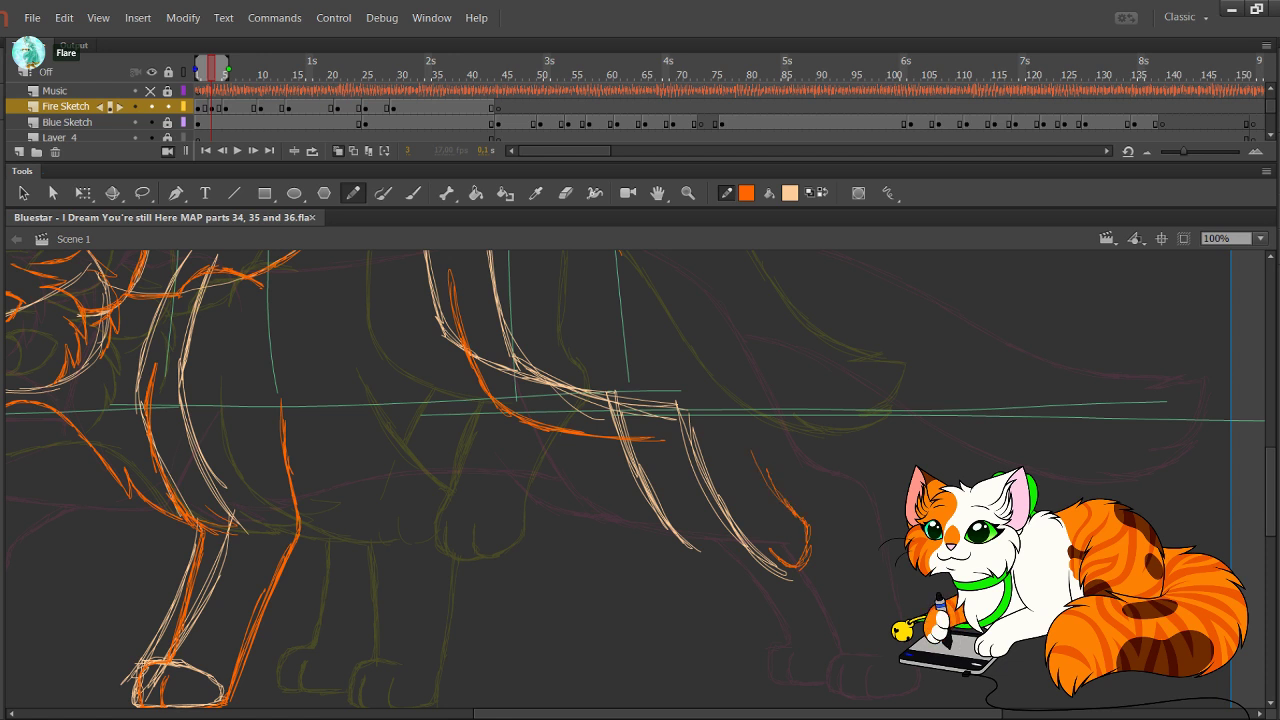
{"action": "mouse_move", "coordinate": [776, 494]}
{"action": "left_mouse_down"}
{"action": "mouse_move", "coordinate": [730, 374]}
{"action": "mouse_move", "coordinate": [702, 365]}
{"action": "left_mouse_up"}
{"action": "left_click_drag", "start_coordinate": [726, 376], "coordinate": [694, 363]}
{"action": "left_click_drag", "start_coordinate": [640, 400], "coordinate": [720, 486]}
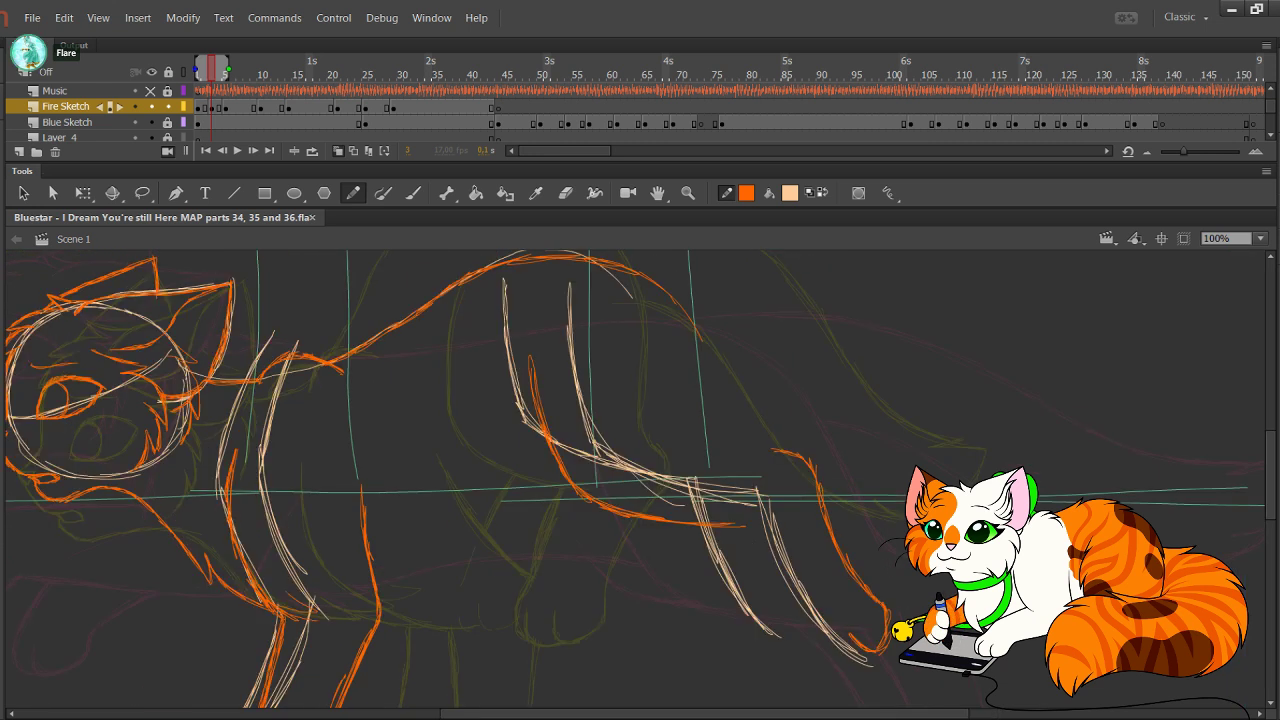
Step: Draw the back of the near thigh in orange from the hock up to the rump, joining it to the back line
{"action": "left_click_drag", "start_coordinate": [780, 452], "coordinate": [720, 368]}
{"action": "left_click_drag", "start_coordinate": [760, 446], "coordinate": [708, 354]}
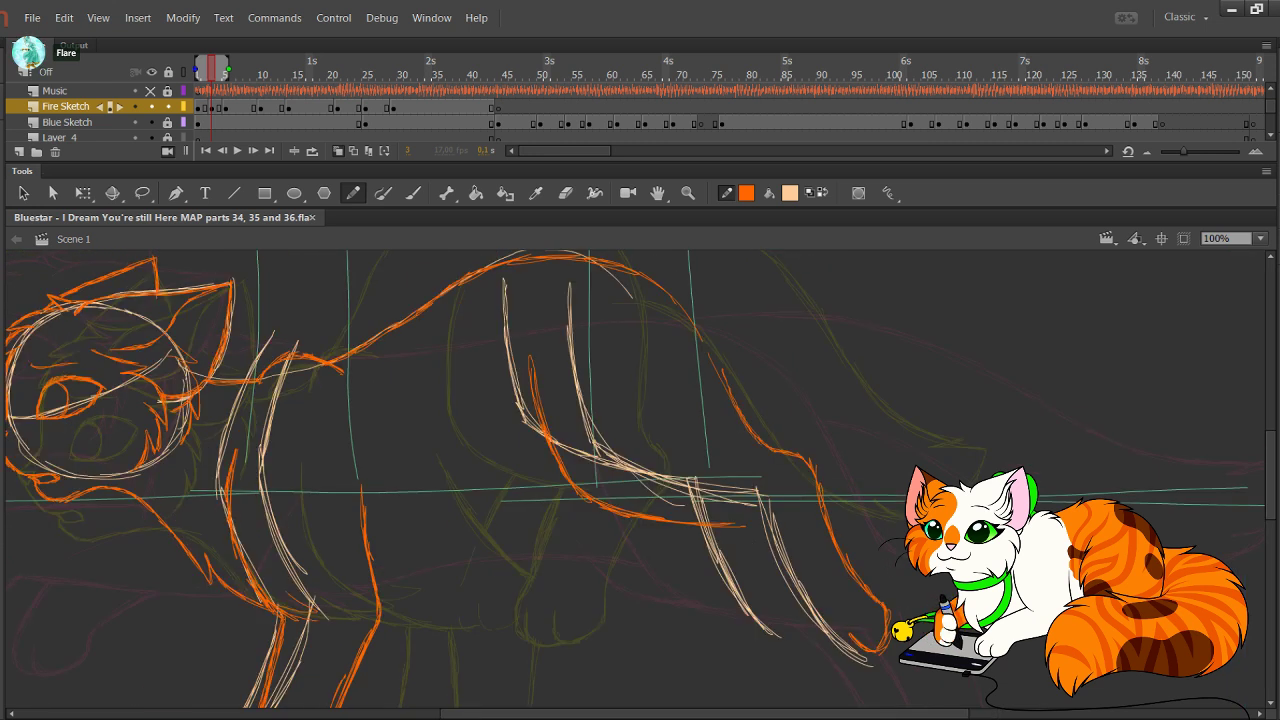
{"action": "left_click_drag", "start_coordinate": [732, 404], "coordinate": [664, 284]}
{"action": "left_click_drag", "start_coordinate": [696, 326], "coordinate": [632, 276]}
{"action": "left_click_drag", "start_coordinate": [786, 454], "coordinate": [710, 358]}
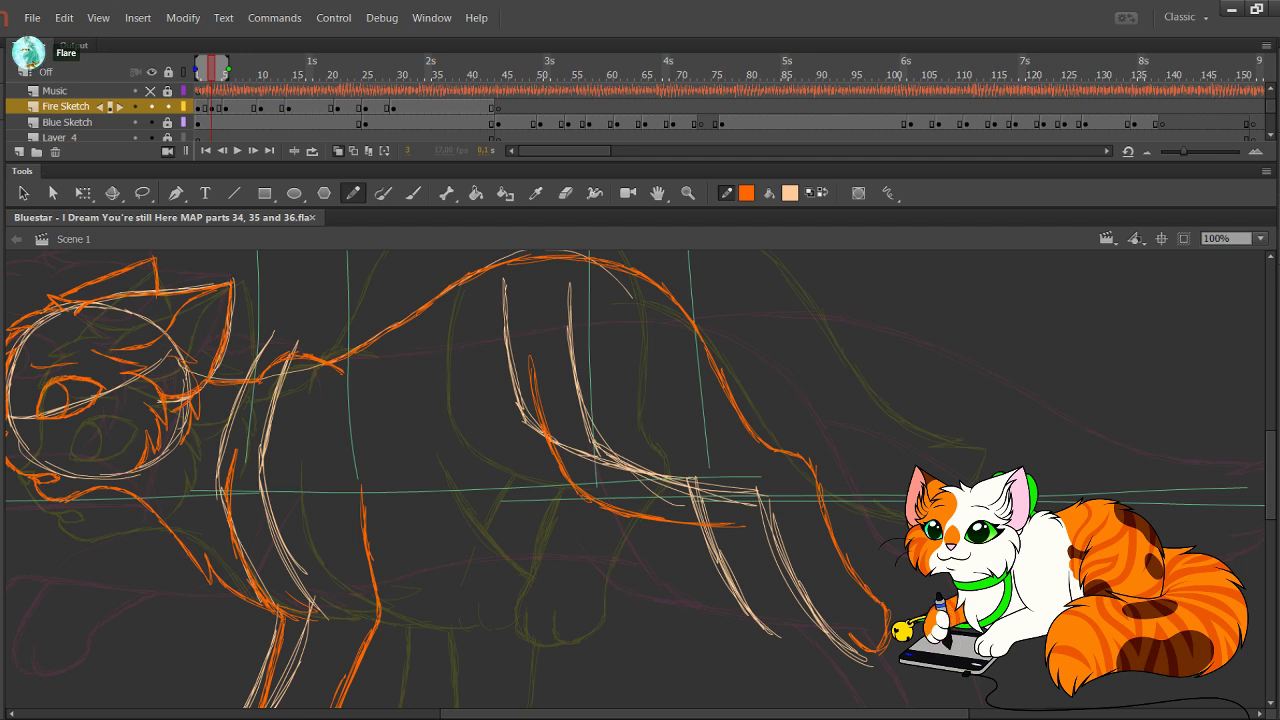
Step: Sketch the near hind paw's underside and the lower leg's front edge in orange, joining it to the bottom of the thigh
{"action": "left_click_drag", "start_coordinate": [600, 480], "coordinate": [619, 446]}
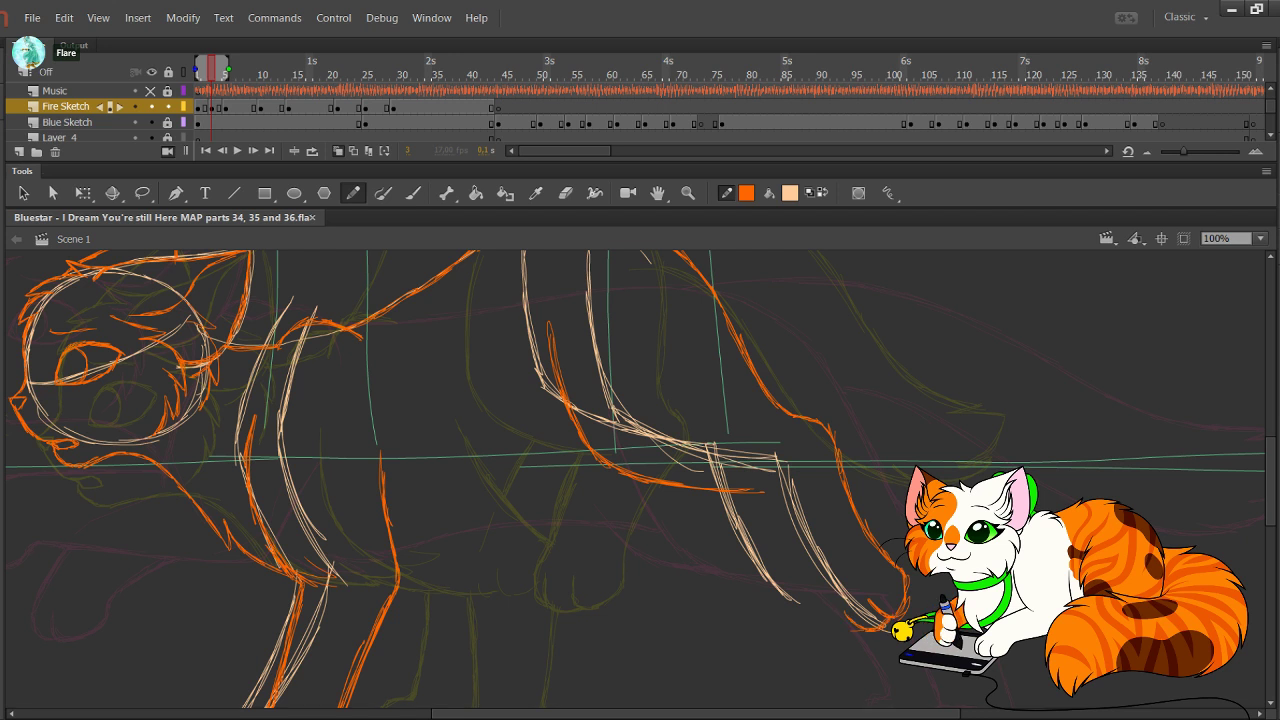
{"action": "left_click_drag", "start_coordinate": [813, 601], "coordinate": [832, 620]}
{"action": "mouse_move", "coordinate": [811, 577]}
{"action": "left_mouse_down"}
{"action": "mouse_move", "coordinate": [837, 620]}
{"action": "mouse_move", "coordinate": [829, 611]}
{"action": "left_mouse_up"}
{"action": "mouse_move", "coordinate": [791, 543]}
{"action": "left_mouse_down"}
{"action": "mouse_move", "coordinate": [813, 585]}
{"action": "mouse_move", "coordinate": [762, 494]}
{"action": "mouse_move", "coordinate": [790, 550]}
{"action": "mouse_move", "coordinate": [782, 534]}
{"action": "left_mouse_up"}
{"action": "left_click_drag", "start_coordinate": [753, 490], "coordinate": [825, 609]}
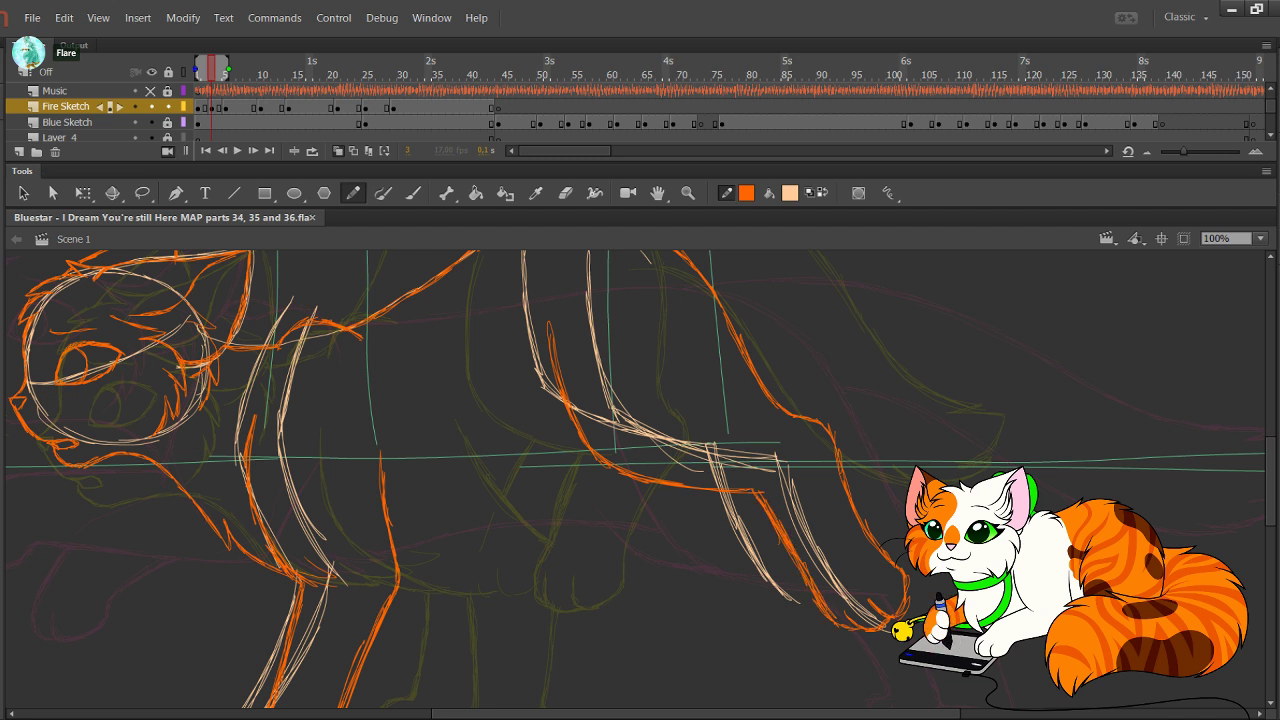
{"action": "left_click_drag", "start_coordinate": [744, 490], "coordinate": [767, 491]}
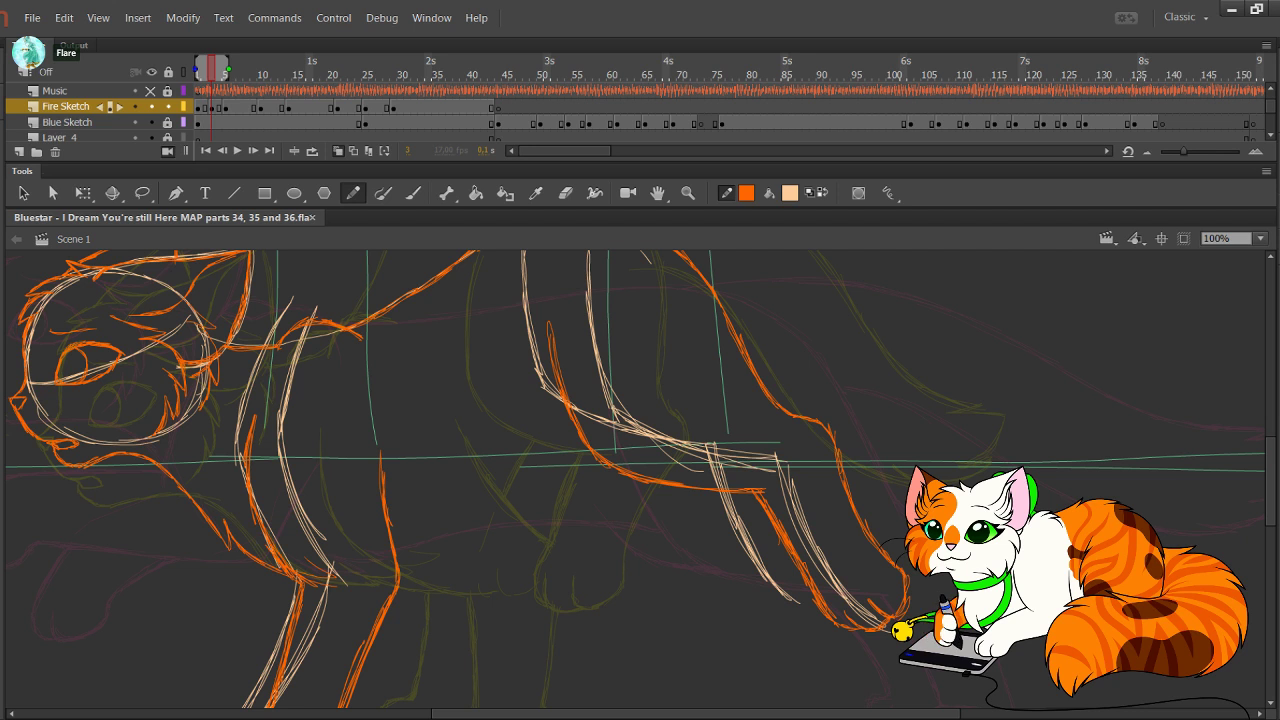
Step: Compare the cat's pose with the finished drawings on frames 7 and 1, and return to frame 3
{"action": "left_click_drag", "start_coordinate": [560, 480], "coordinate": [652, 482]}
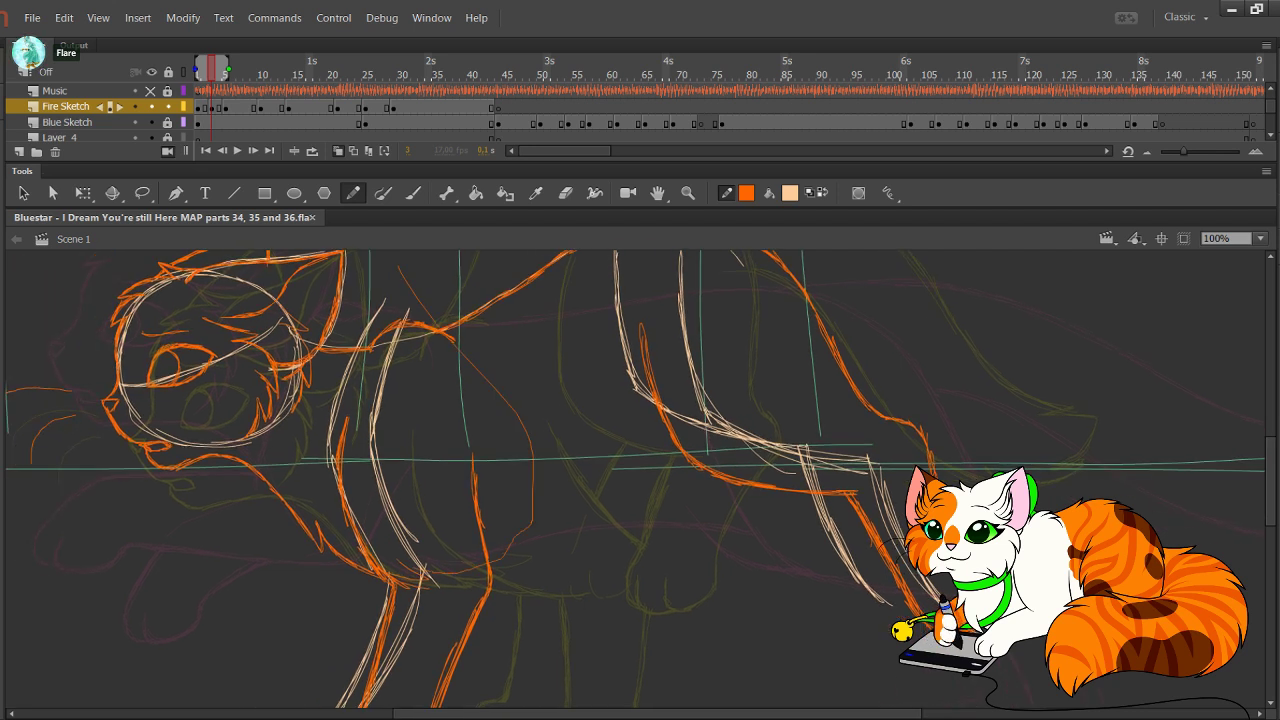
{"action": "left_click", "coordinate": [239, 75]}
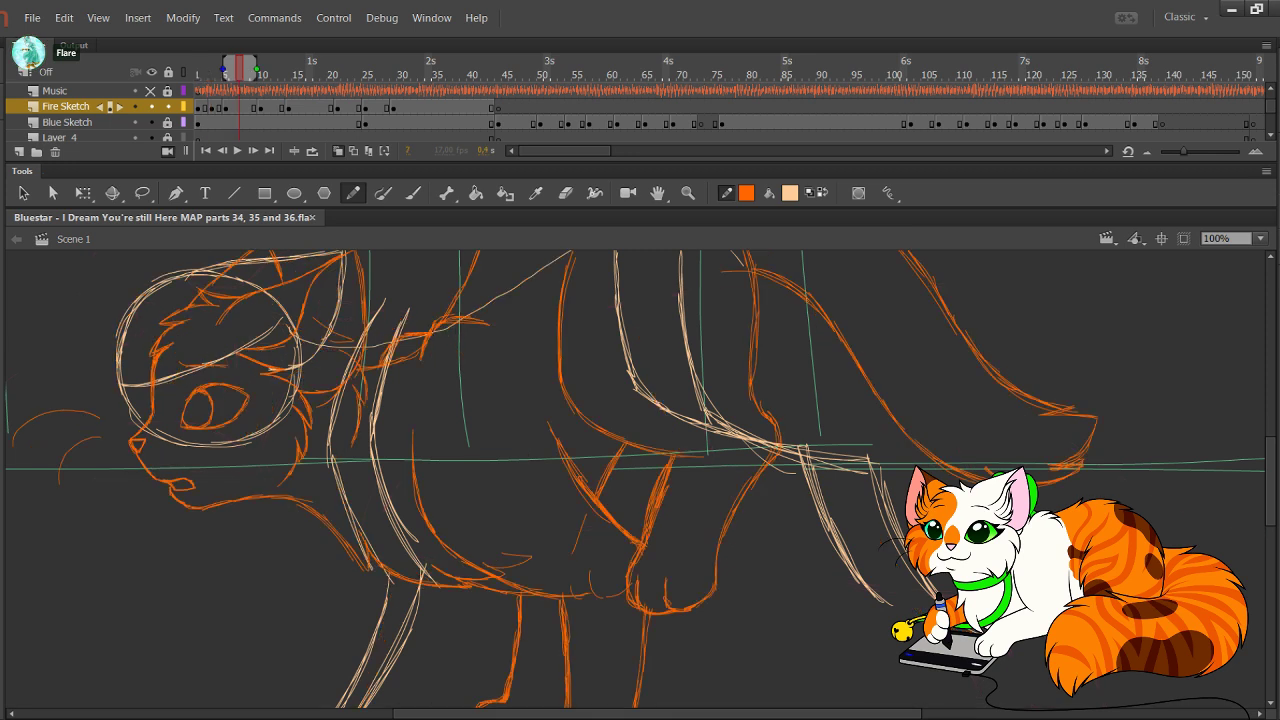
{"action": "left_click", "coordinate": [198, 75]}
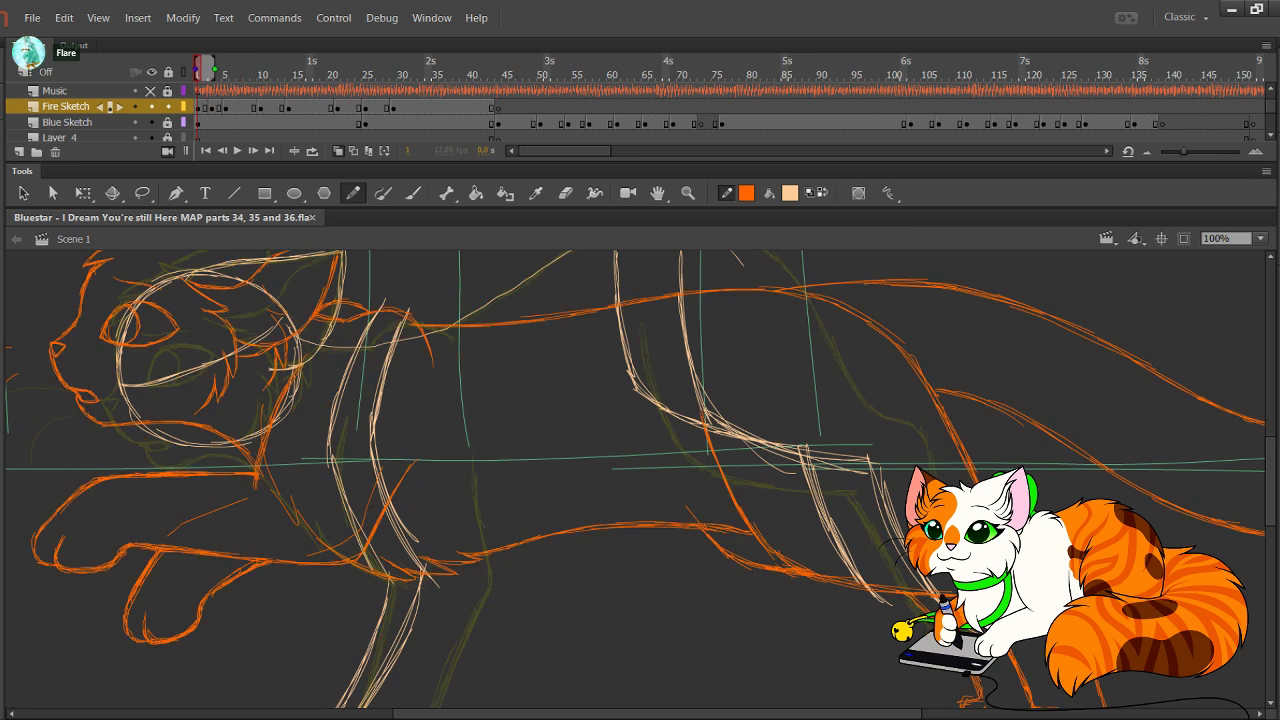
{"action": "key", "text": "period"}
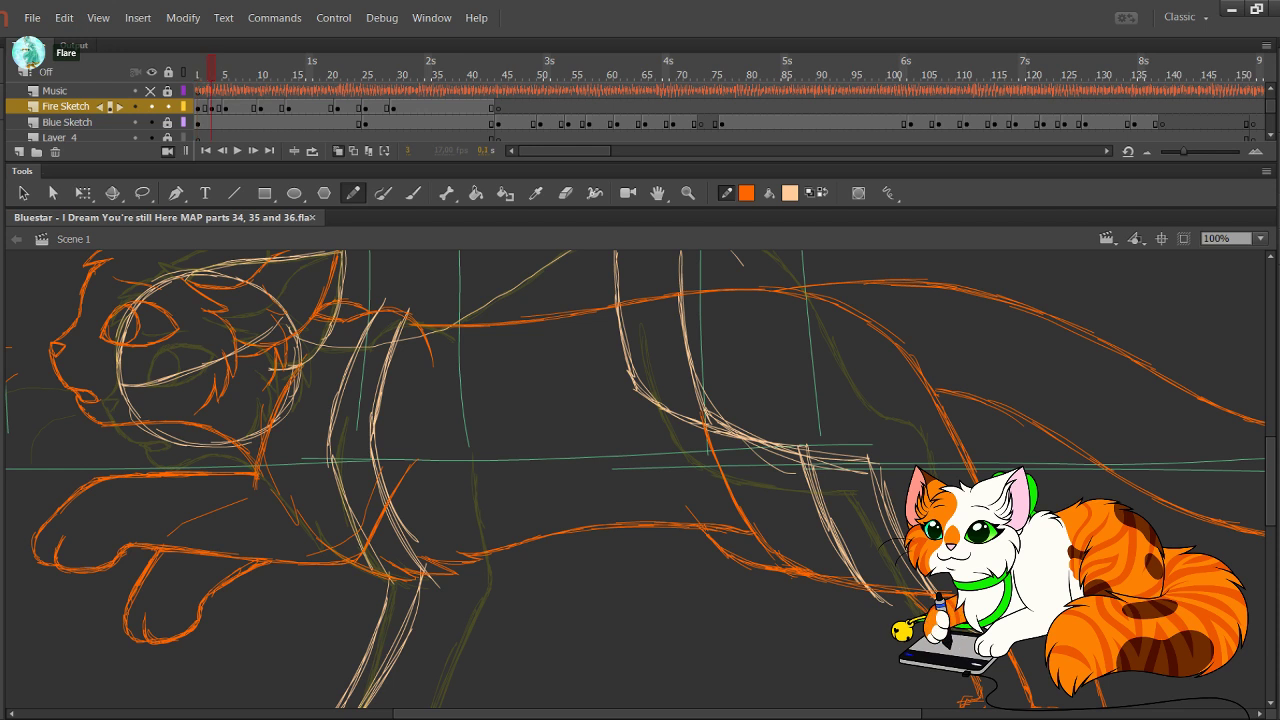
{"action": "key", "text": "period"}
Step: Sketch the belly line in orange, rising from behind the near foreleg's elbow to the front of the hind thigh
{"action": "mouse_move", "coordinate": [404, 573]}
{"action": "left_mouse_down"}
{"action": "mouse_move", "coordinate": [465, 572]}
{"action": "mouse_move", "coordinate": [526, 522]}
{"action": "mouse_move", "coordinate": [630, 475]}
{"action": "left_mouse_up"}
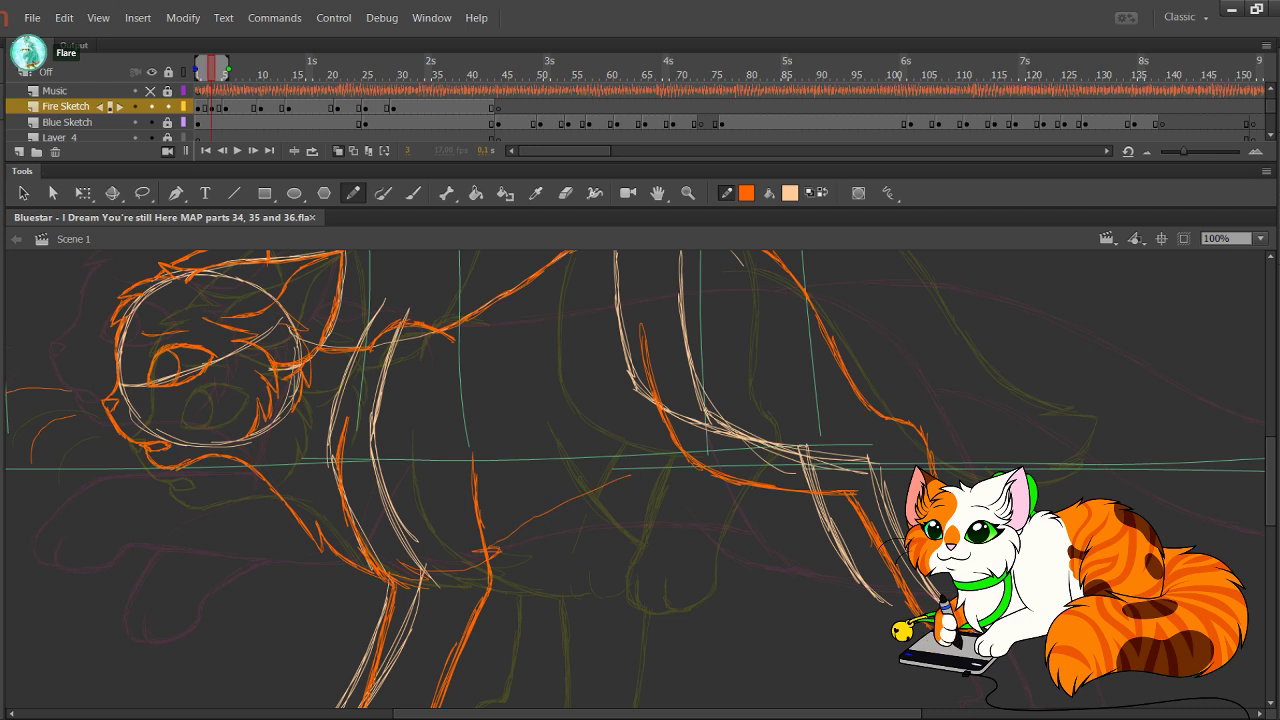
{"action": "key", "text": "ctrl+z"}
{"action": "left_click_drag", "start_coordinate": [488, 546], "coordinate": [589, 479]}
{"action": "left_click_drag", "start_coordinate": [519, 529], "coordinate": [655, 452]}
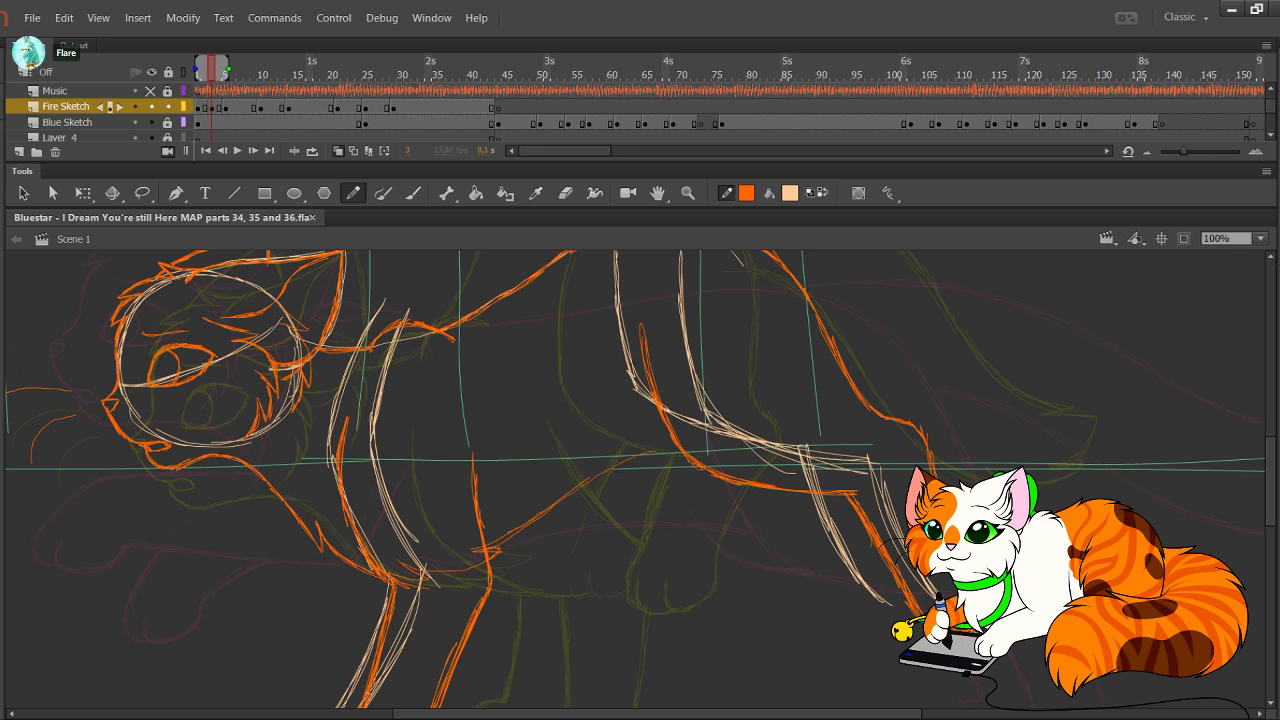
{"action": "mouse_move", "coordinate": [566, 496]}
{"action": "left_mouse_down"}
{"action": "mouse_move", "coordinate": [654, 454]}
{"action": "mouse_move", "coordinate": [620, 464]}
{"action": "left_mouse_up"}
{"action": "mouse_move", "coordinate": [588, 492]}
{"action": "left_mouse_down"}
{"action": "mouse_move", "coordinate": [676, 448]}
{"action": "mouse_move", "coordinate": [646, 454]}
{"action": "left_mouse_up"}
Step: Sketch the far hind leg in orange, with its thigh line ahead of the near thigh and its lower leg and paw
{"action": "mouse_move", "coordinate": [646, 440]}
{"action": "left_mouse_down"}
{"action": "mouse_move", "coordinate": [651, 533]}
{"action": "mouse_move", "coordinate": [603, 408]}
{"action": "mouse_move", "coordinate": [569, 376]}
{"action": "left_mouse_up"}
{"action": "left_click_drag", "start_coordinate": [510, 288], "coordinate": [586, 403]}
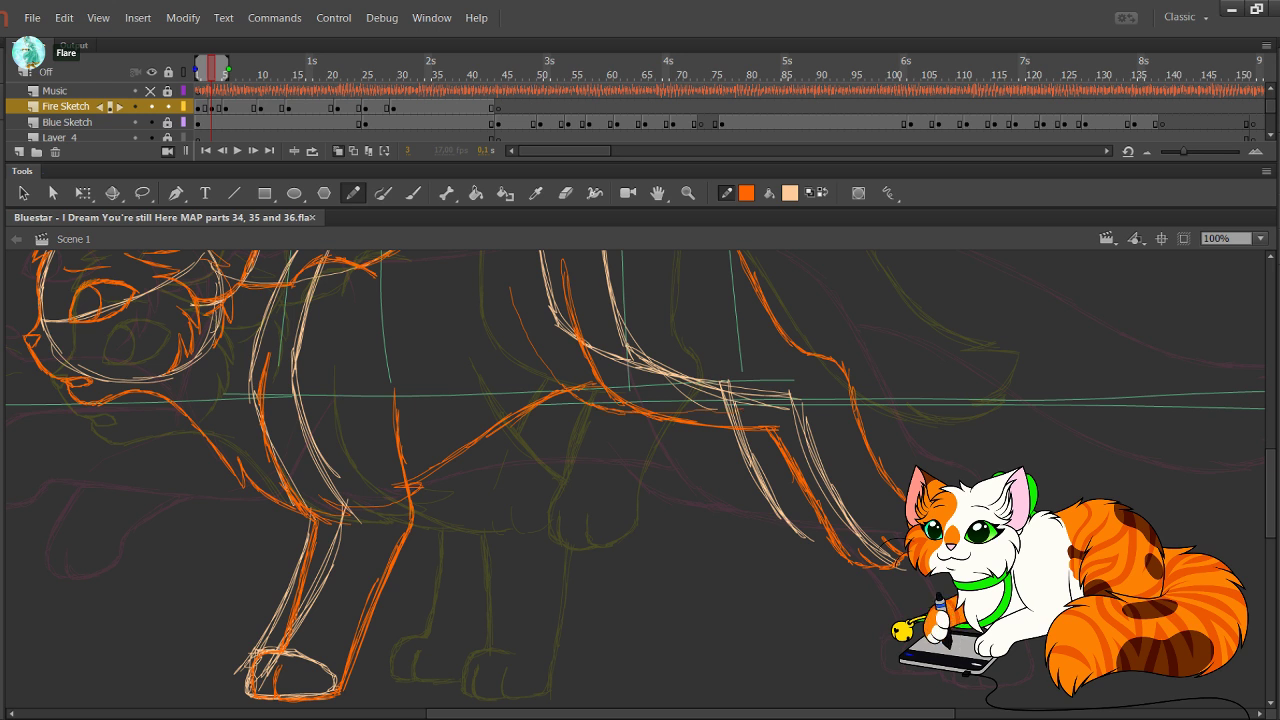
{"action": "left_click_drag", "start_coordinate": [697, 380], "coordinate": [766, 416]}
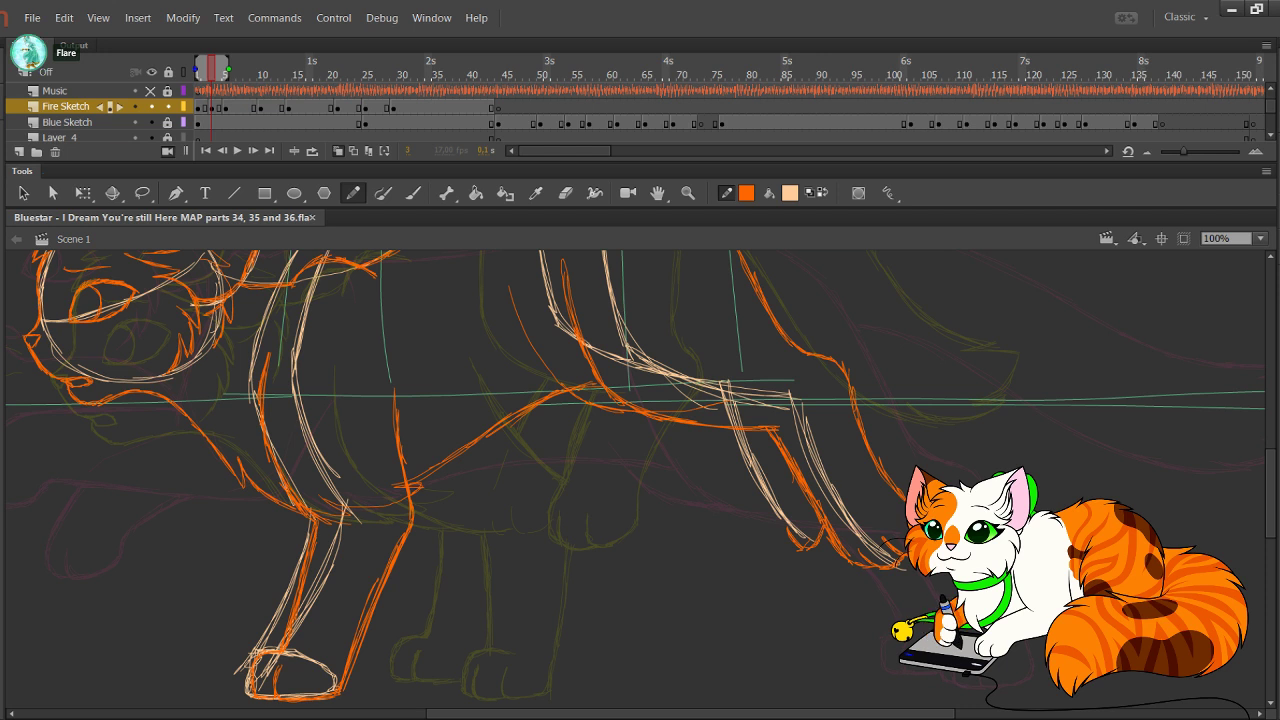
{"action": "mouse_move", "coordinate": [802, 553]}
{"action": "left_mouse_down"}
{"action": "mouse_move", "coordinate": [772, 543]}
{"action": "mouse_move", "coordinate": [725, 430]}
{"action": "left_mouse_up"}
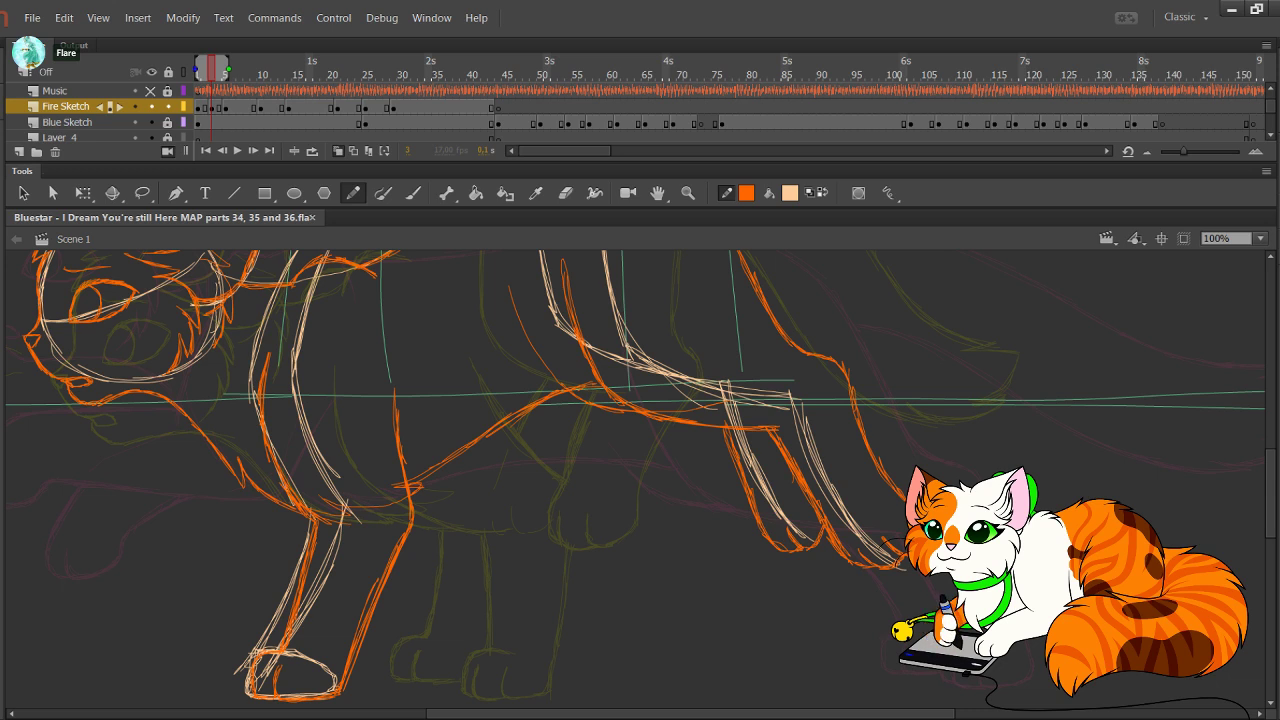
Step: Hide the Blue Sketch layer to leave the orange outline on its own, and switch to the Zoom tool
{"action": "left_click_drag", "start_coordinate": [540, 540], "coordinate": [787, 546]}
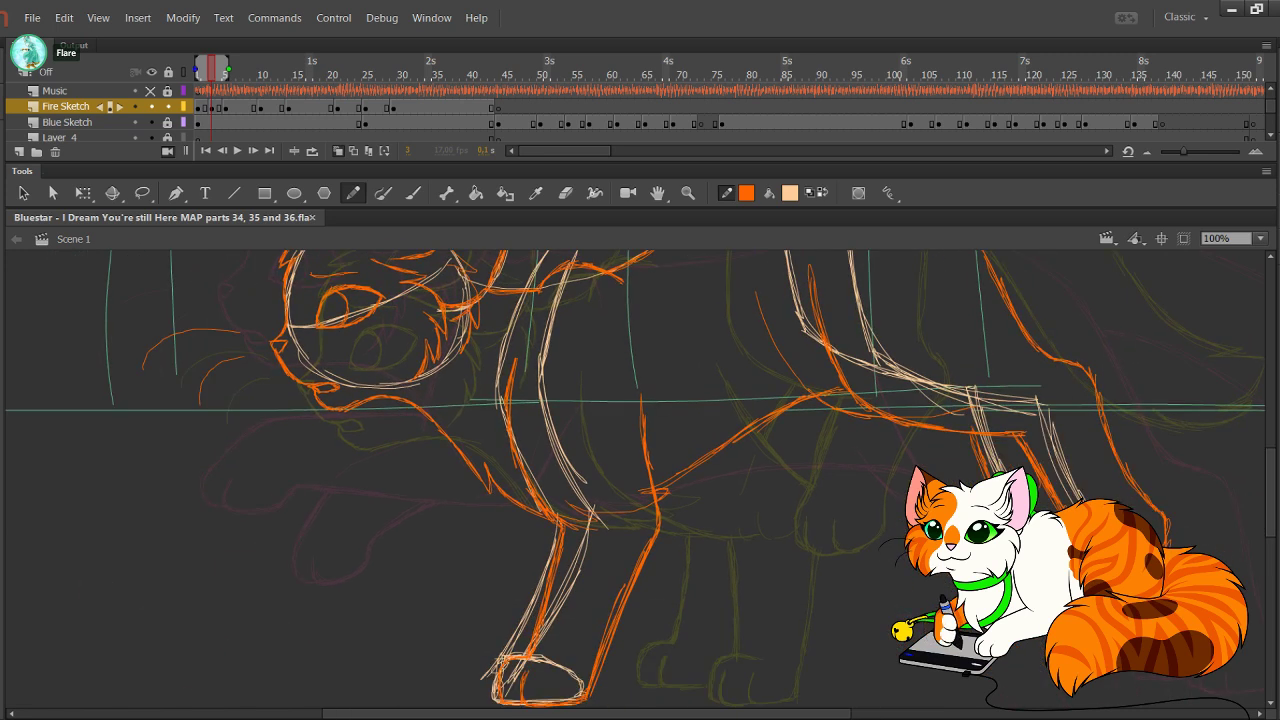
{"action": "left_click_drag", "start_coordinate": [680, 450], "coordinate": [644, 559]}
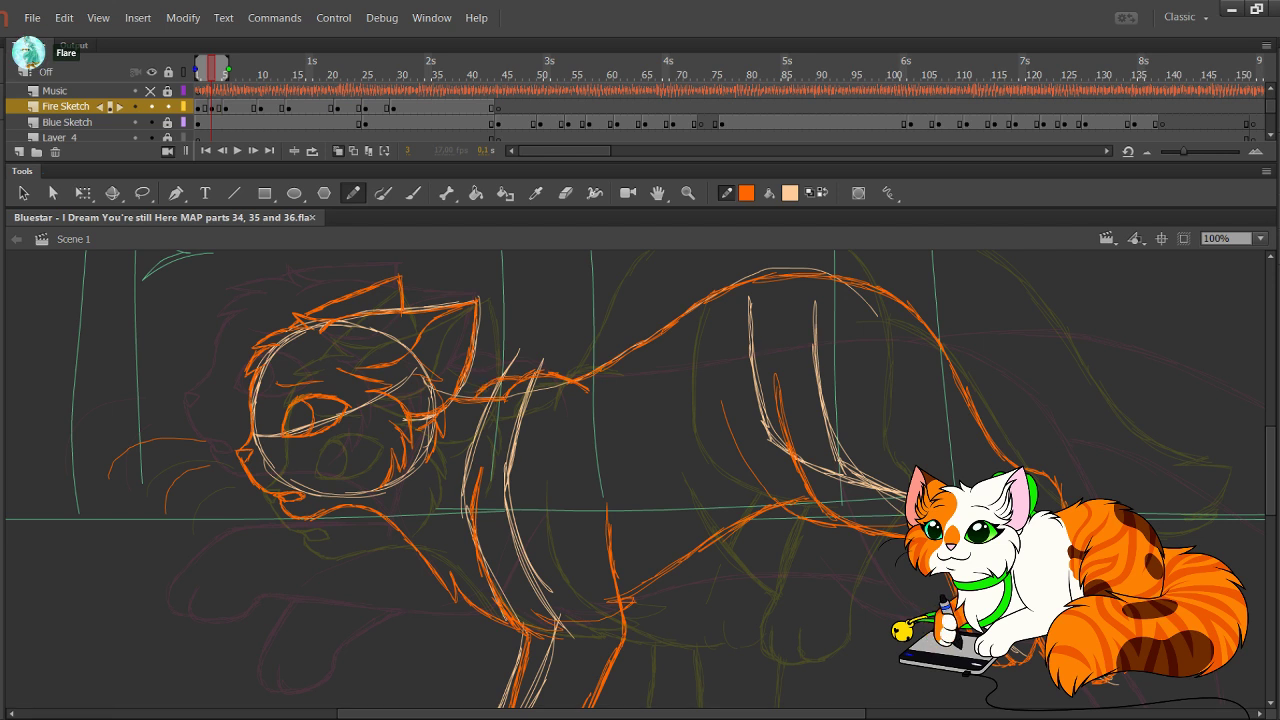
{"action": "left_click_drag", "start_coordinate": [600, 450], "coordinate": [632, 478]}
{"action": "left_click", "coordinate": [152, 122]}
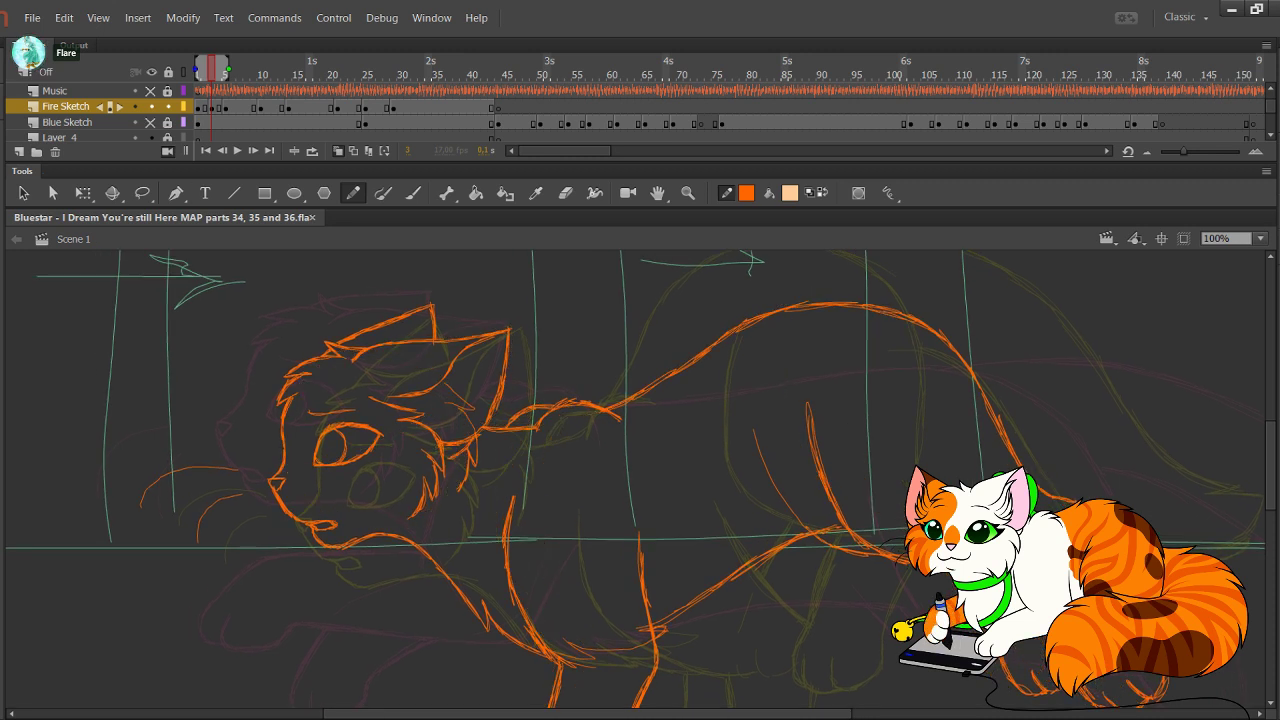
{"action": "left_click", "coordinate": [688, 193]}
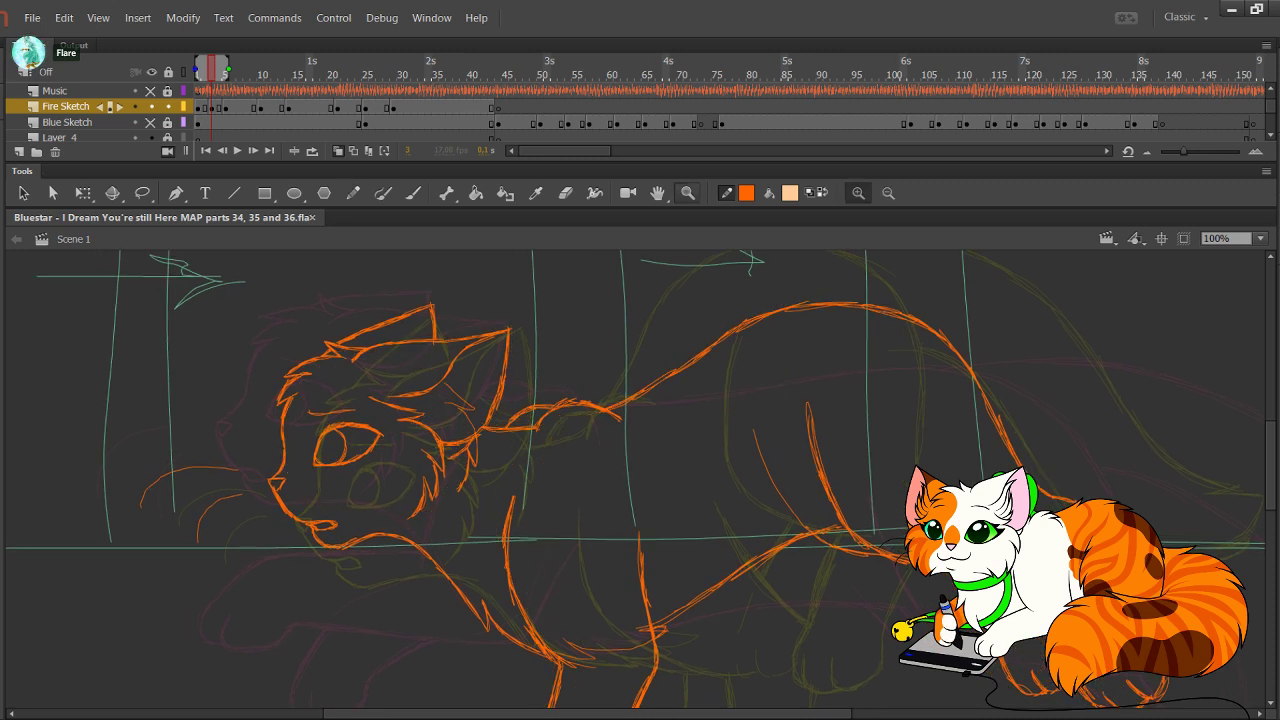
Step: Lasso the cat's eye together with the eyebrow and nudge them slightly down on the face
{"action": "left_click_drag", "start_coordinate": [154, 348], "coordinate": [604, 640]}
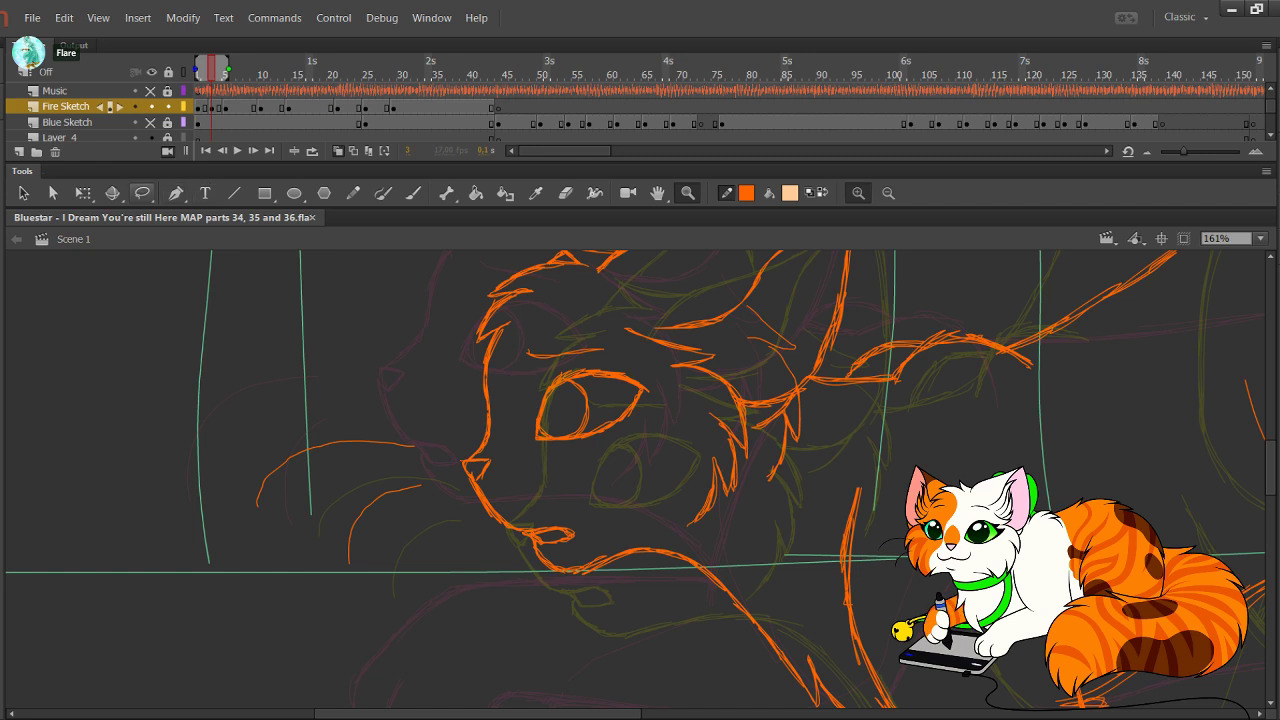
{"action": "left_click", "coordinate": [142, 193]}
{"action": "mouse_move", "coordinate": [514, 404]}
{"action": "left_mouse_down"}
{"action": "mouse_move", "coordinate": [576, 478]}
{"action": "mouse_move", "coordinate": [662, 386]}
{"action": "mouse_move", "coordinate": [590, 338]}
{"action": "mouse_move", "coordinate": [514, 400]}
{"action": "left_mouse_up"}
{"action": "key", "text": "Down"}
{"action": "key", "text": "Down"}
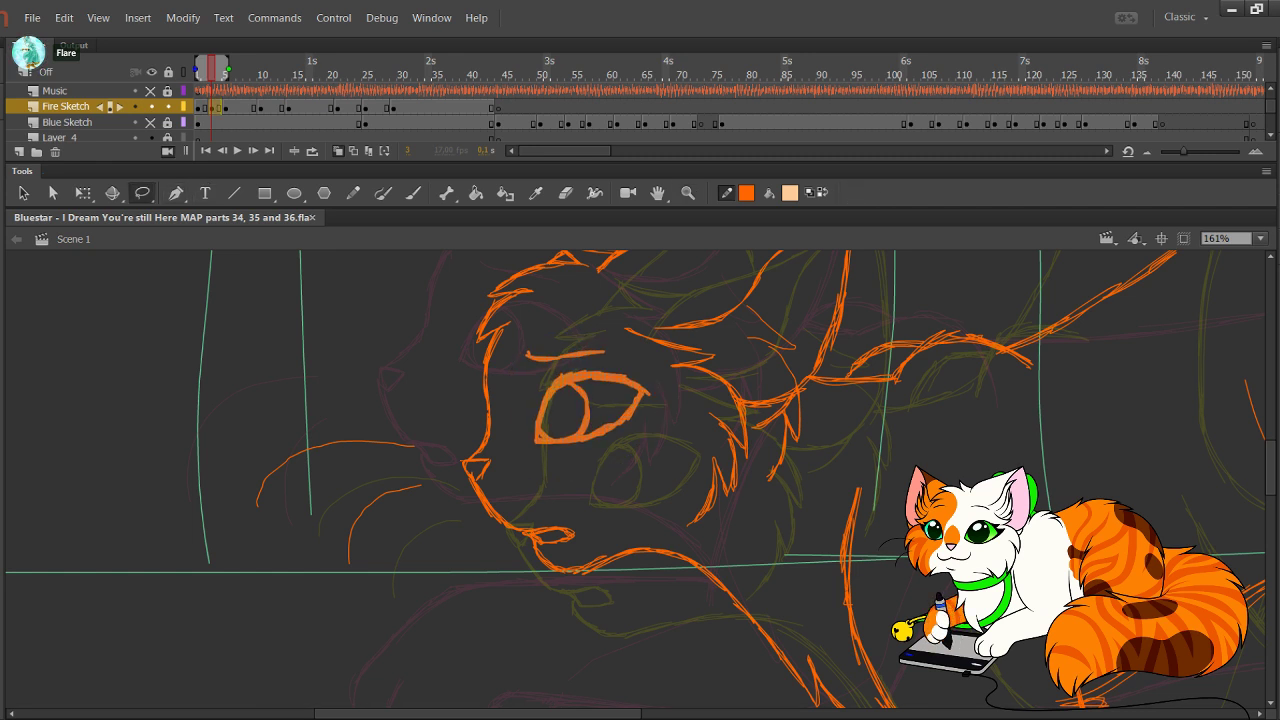
{"action": "left_click_drag", "start_coordinate": [395, 377], "coordinate": [417, 395]}
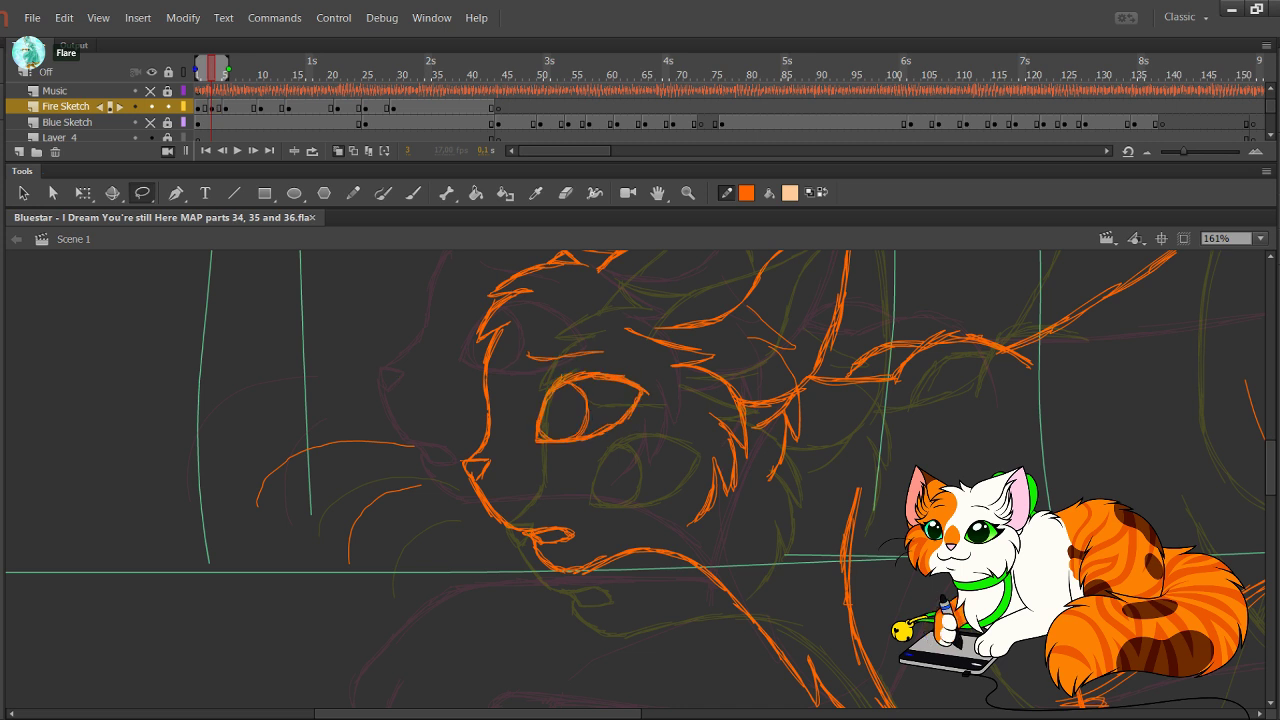
{"action": "key", "text": "y"}
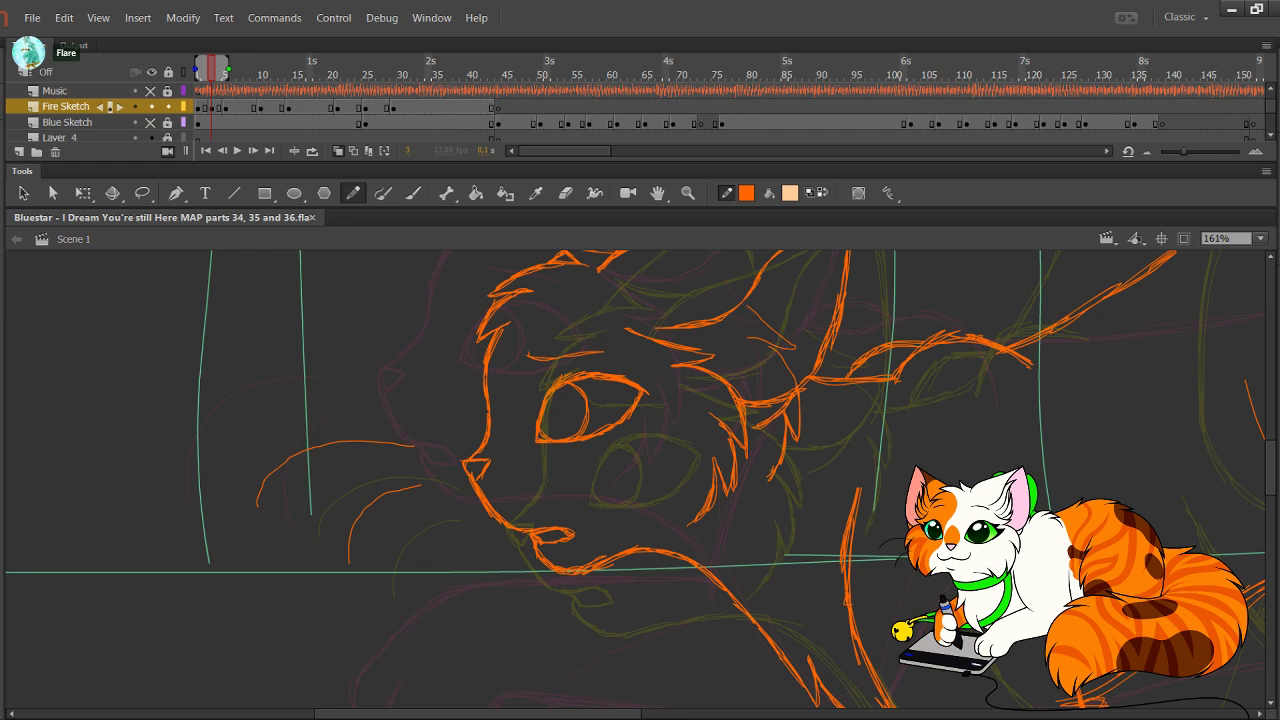
Step: Show the Blue Sketch layer and sketch the far foreleg in orange, from the chest down to its paw in front of the near one
{"action": "mouse_move", "coordinate": [920, 470]}
{"action": "left_mouse_down"}
{"action": "mouse_move", "coordinate": [565, 276]}
{"action": "mouse_move", "coordinate": [456, 368]}
{"action": "mouse_move", "coordinate": [335, 550]}
{"action": "left_mouse_up"}
{"action": "scroll", "coordinate": [635, 485], "scroll_direction": "left", "scroll_amount": 5}
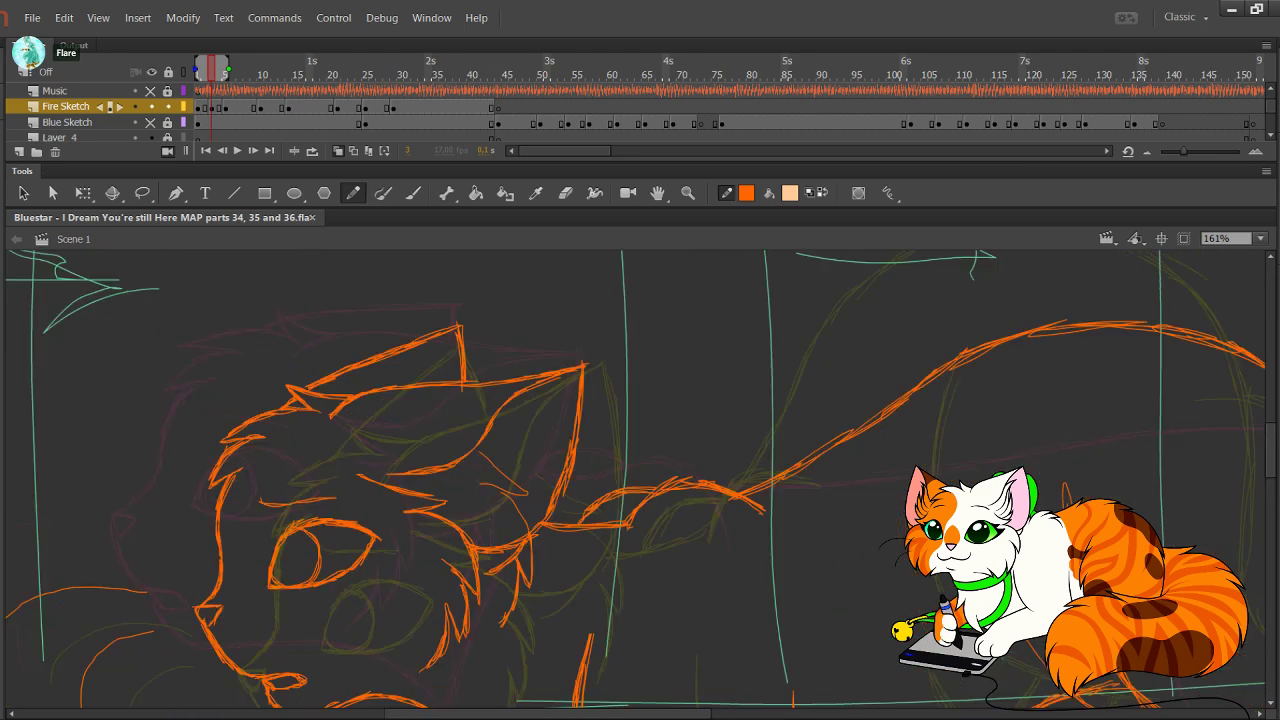
{"action": "left_click", "coordinate": [151, 122]}
{"action": "mouse_move", "coordinate": [920, 420]}
{"action": "left_mouse_down"}
{"action": "mouse_move", "coordinate": [494, 497]}
{"action": "mouse_move", "coordinate": [309, 497]}
{"action": "left_mouse_up"}
{"action": "left_click_drag", "start_coordinate": [640, 600], "coordinate": [963, 252]}
{"action": "scroll", "coordinate": [635, 480], "scroll_direction": "down", "scroll_amount": 5}
{"action": "scroll", "coordinate": [635, 480], "scroll_direction": "left", "scroll_amount": 3}
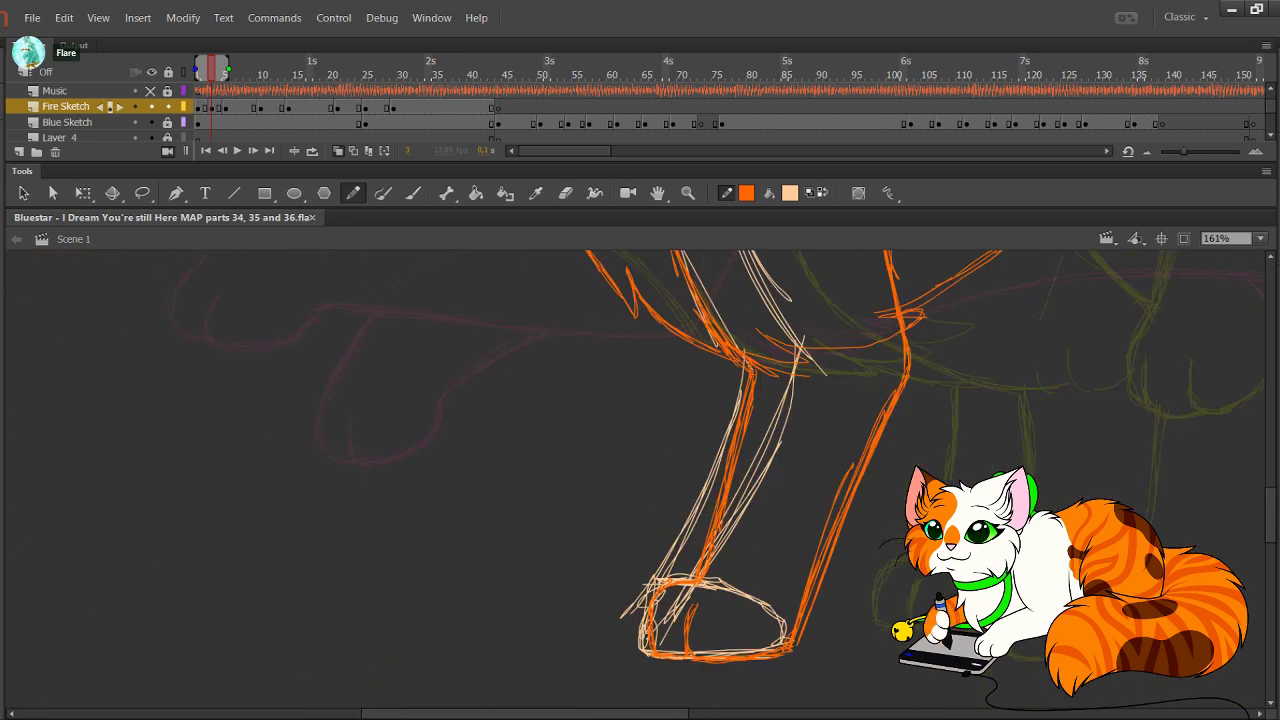
{"action": "scroll", "coordinate": [635, 480], "scroll_direction": "up", "scroll_amount": 1}
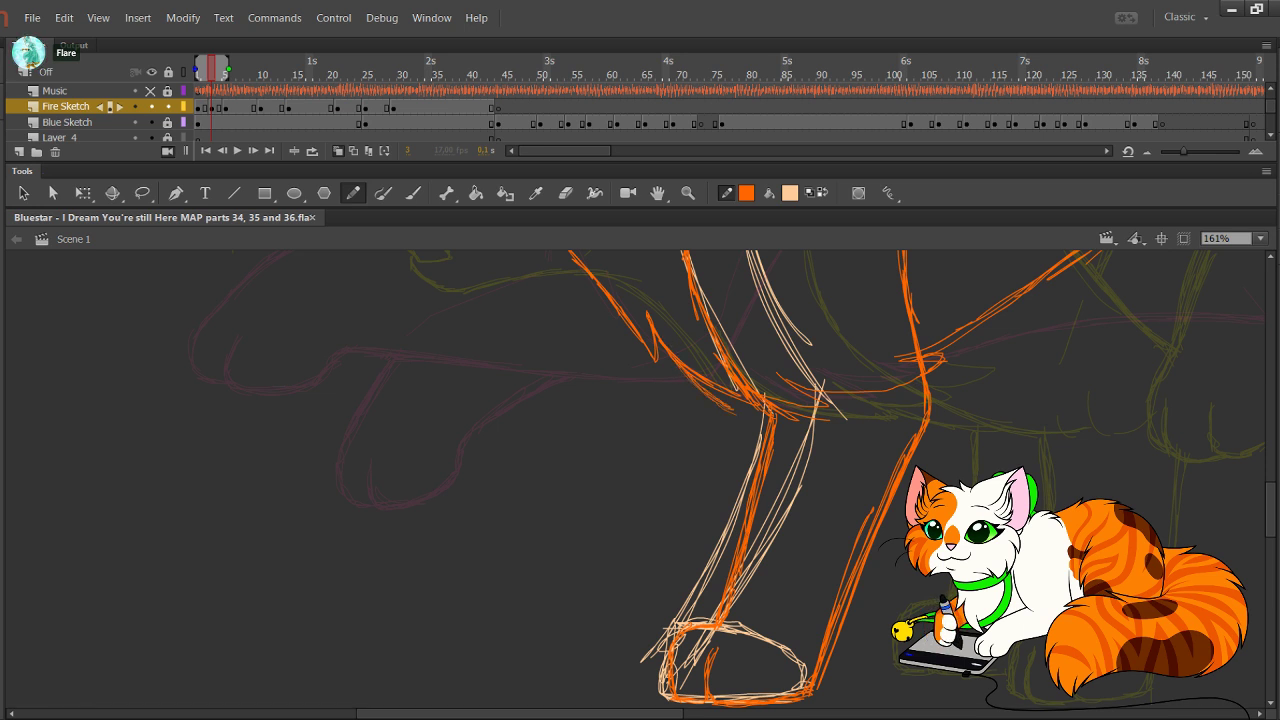
{"action": "left_click_drag", "start_coordinate": [673, 358], "coordinate": [734, 412]}
{"action": "left_click_drag", "start_coordinate": [721, 409], "coordinate": [710, 458]}
{"action": "left_click_drag", "start_coordinate": [722, 409], "coordinate": [706, 499]}
{"action": "left_click_drag", "start_coordinate": [716, 442], "coordinate": [689, 574]}
{"action": "mouse_move", "coordinate": [704, 510]}
{"action": "left_mouse_down"}
{"action": "mouse_move", "coordinate": [686, 600]}
{"action": "mouse_move", "coordinate": [653, 609]}
{"action": "mouse_move", "coordinate": [642, 672]}
{"action": "left_mouse_up"}
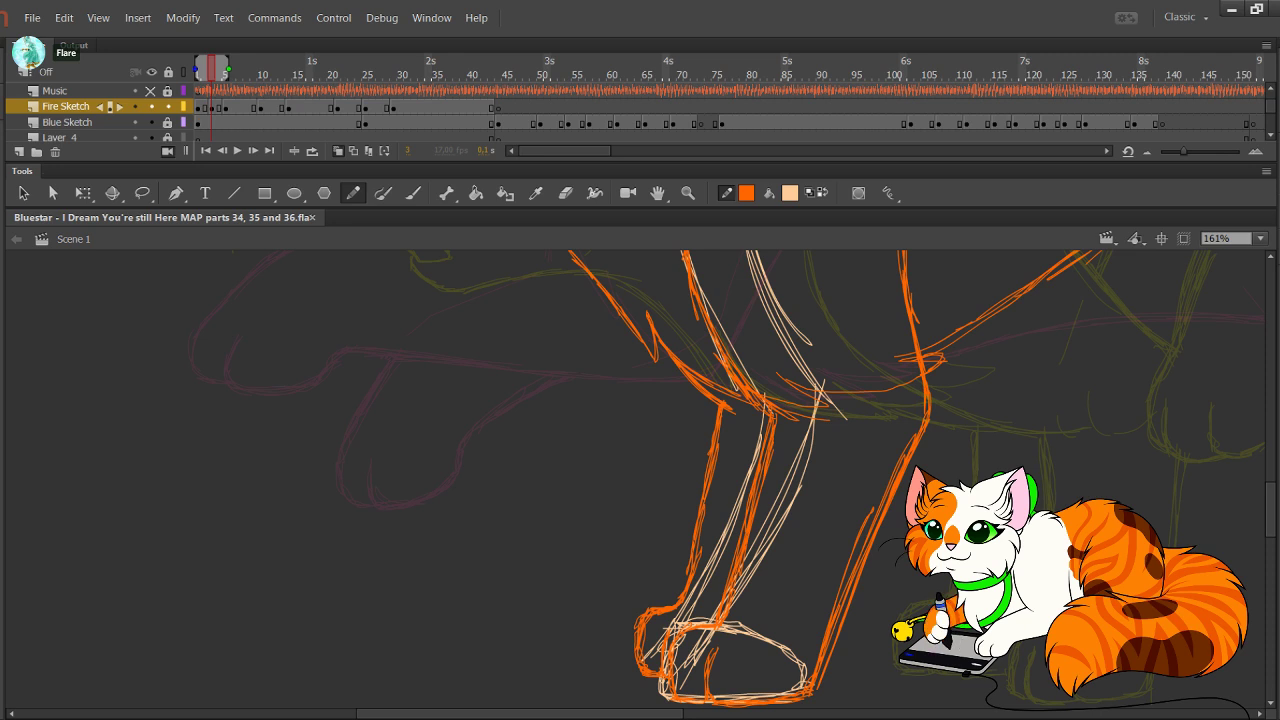
Step: Compare the head outline with the rough construction sketch, and hide the Blue Sketch layer again
{"action": "left_click_drag", "start_coordinate": [620, 310], "coordinate": [640, 670]}
{"action": "scroll", "coordinate": [640, 480], "scroll_direction": "up", "scroll_amount": 5}
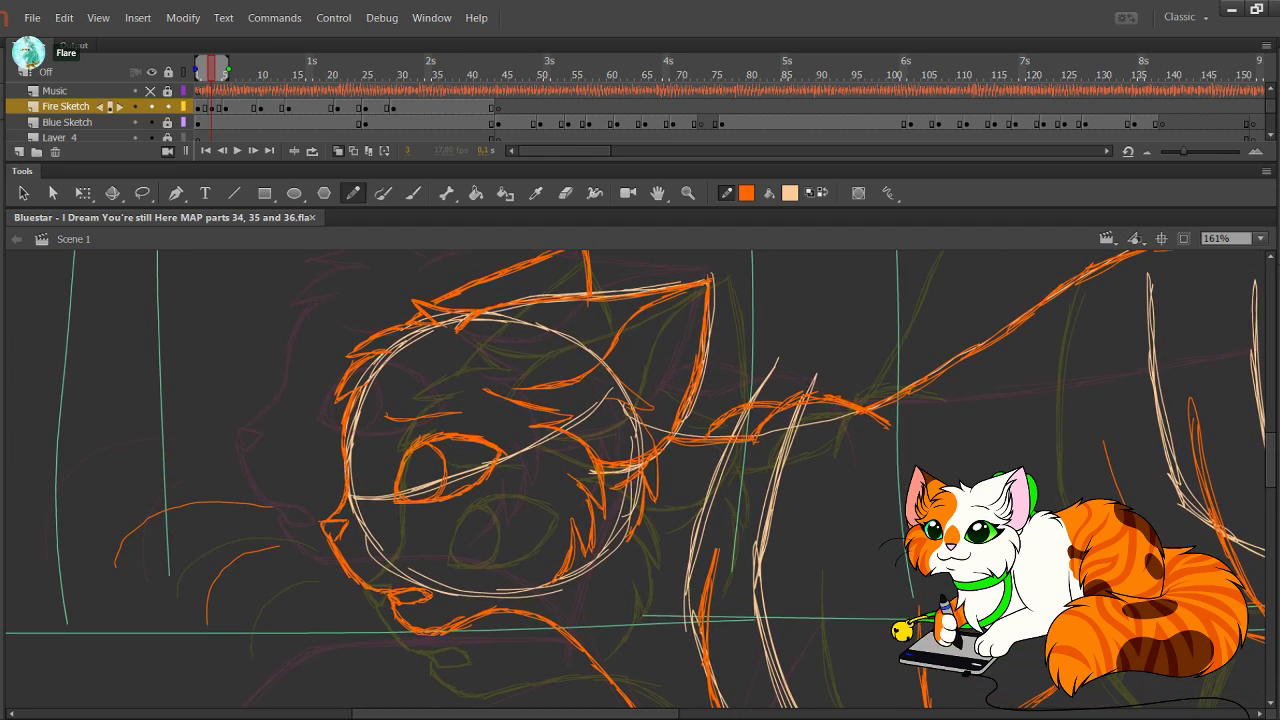
{"action": "left_click_drag", "start_coordinate": [640, 480], "coordinate": [652, 508]}
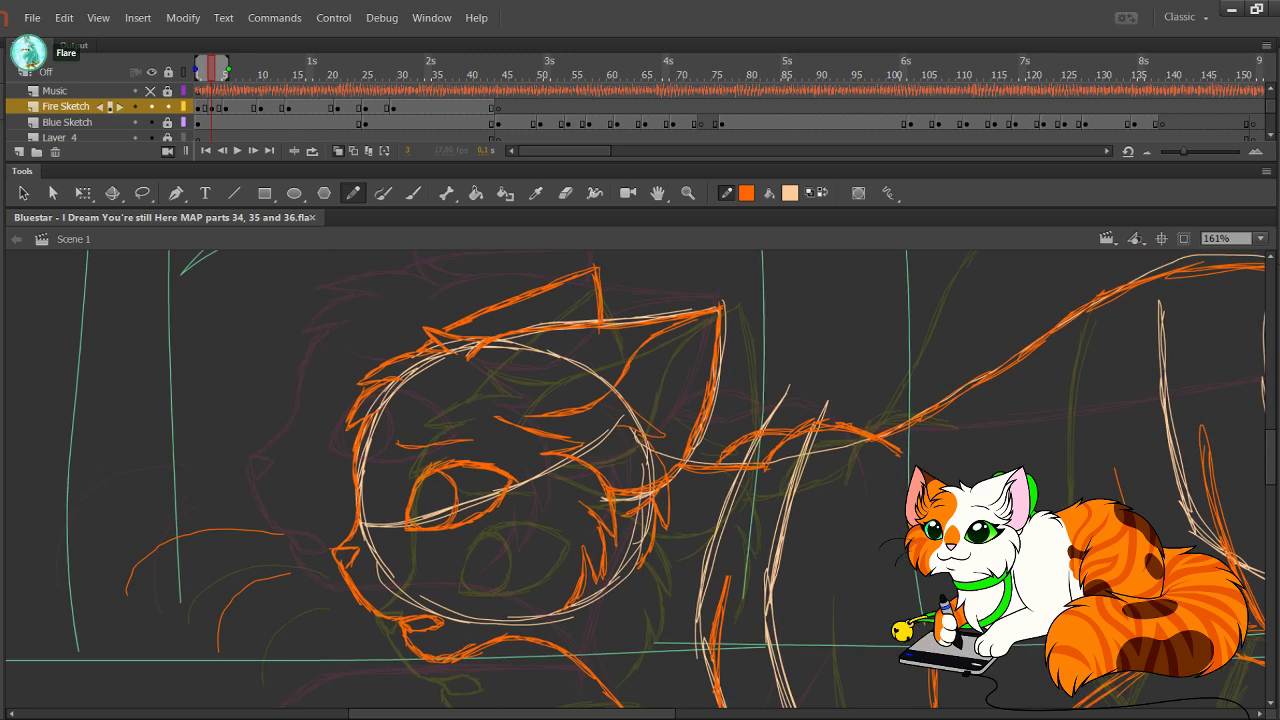
{"action": "left_click", "coordinate": [151, 122]}
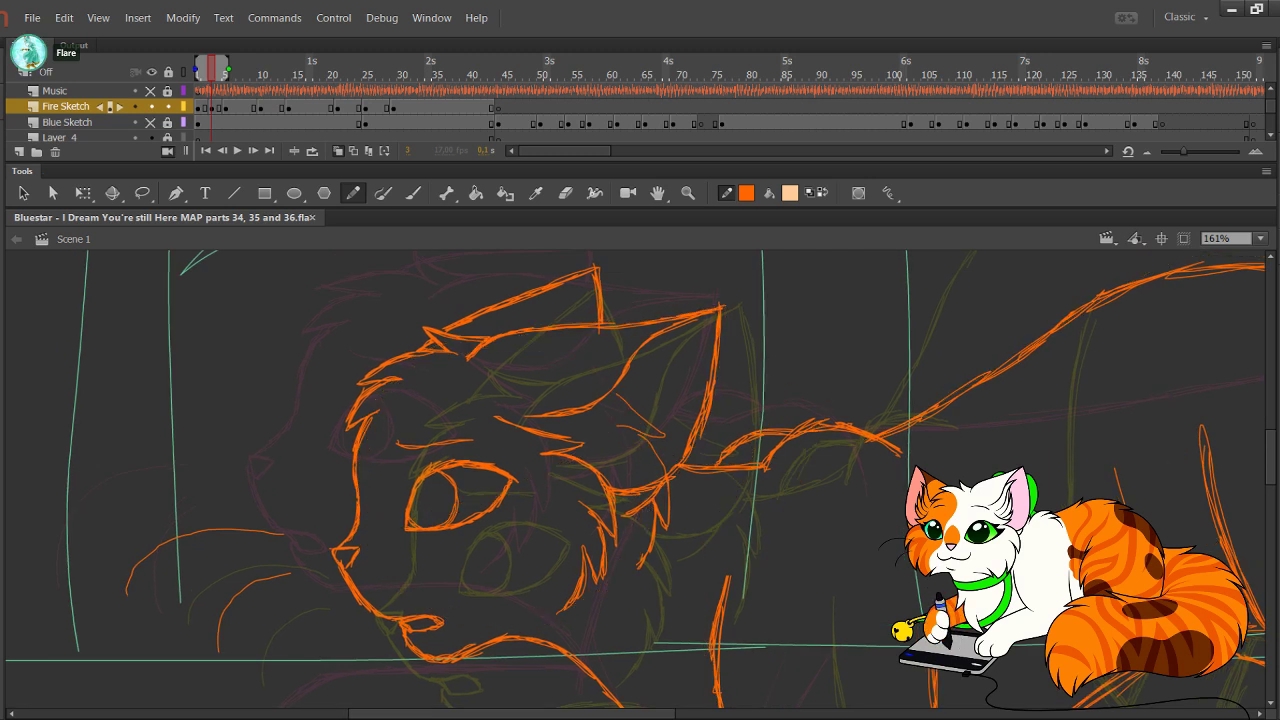
Step: Sketch the tail's upper edge in orange, sweeping from the top of the rump down and back towards the tail tip
{"action": "left_click_drag", "start_coordinate": [1130, 500], "coordinate": [134, 428]}
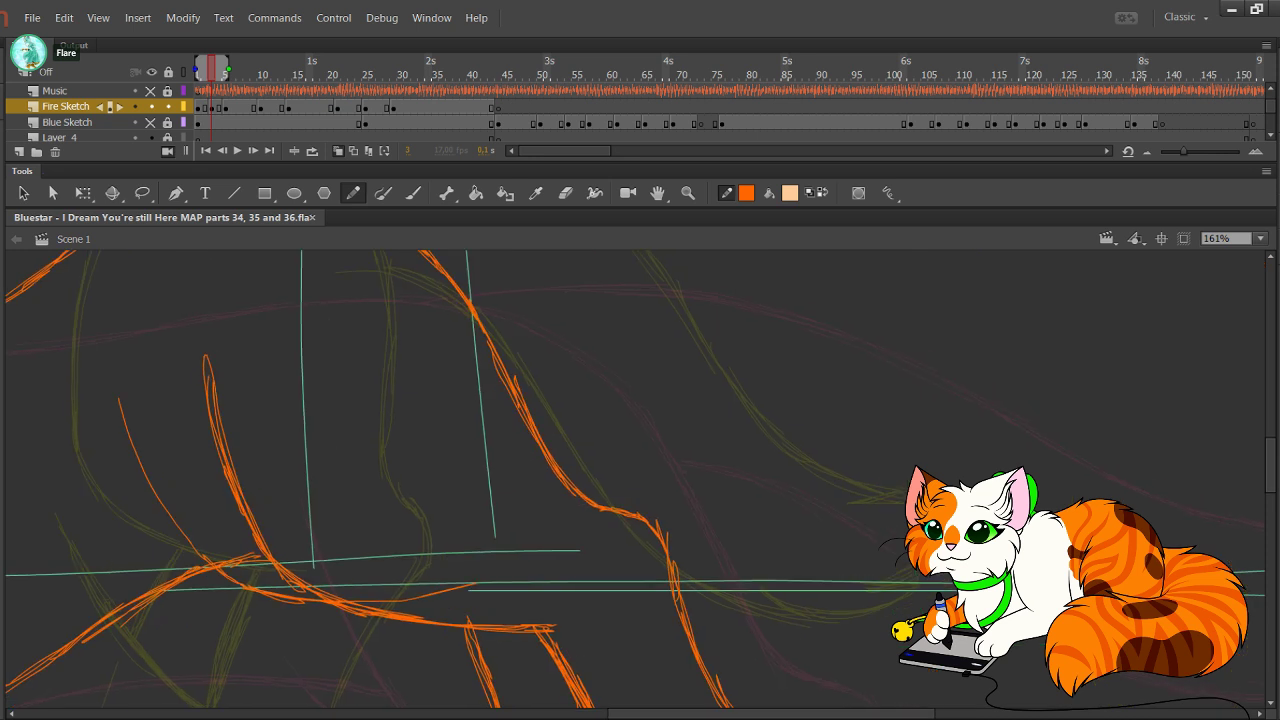
{"action": "left_click", "coordinate": [1260, 239]}
{"action": "left_click", "coordinate": [1230, 306]}
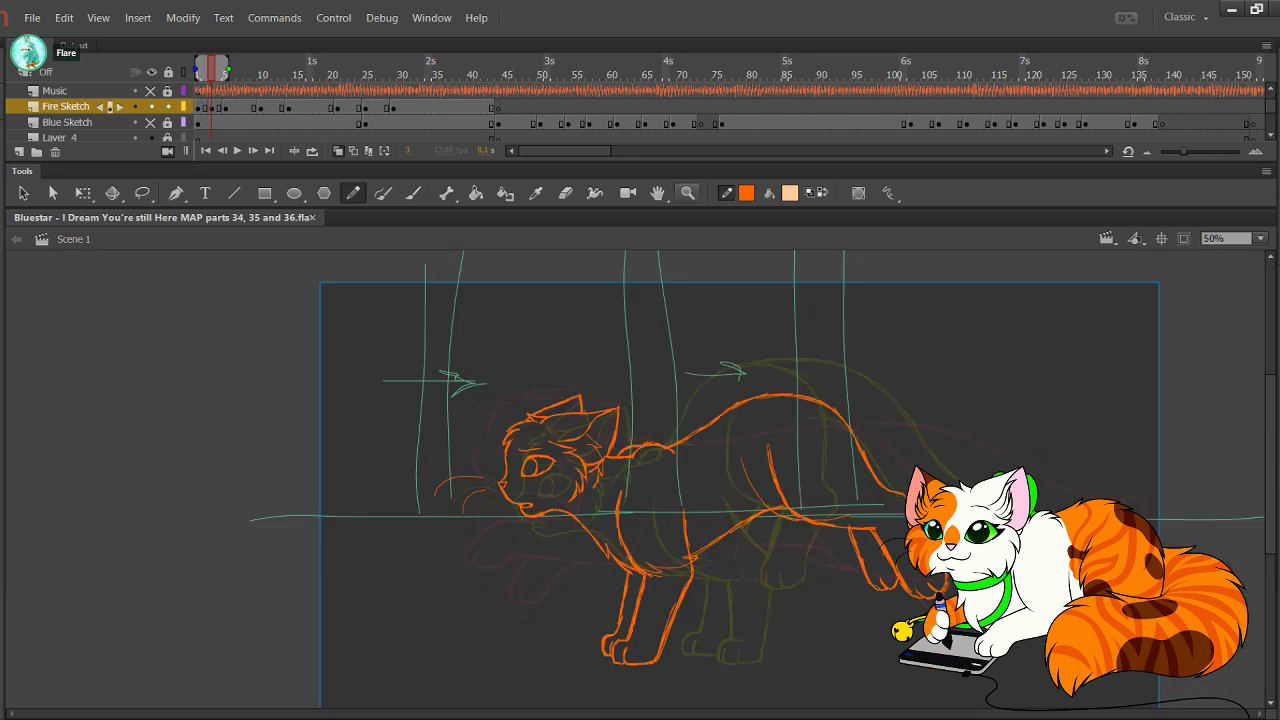
{"action": "left_click", "coordinate": [687, 193]}
{"action": "left_click_drag", "start_coordinate": [705, 342], "coordinate": [1181, 604]}
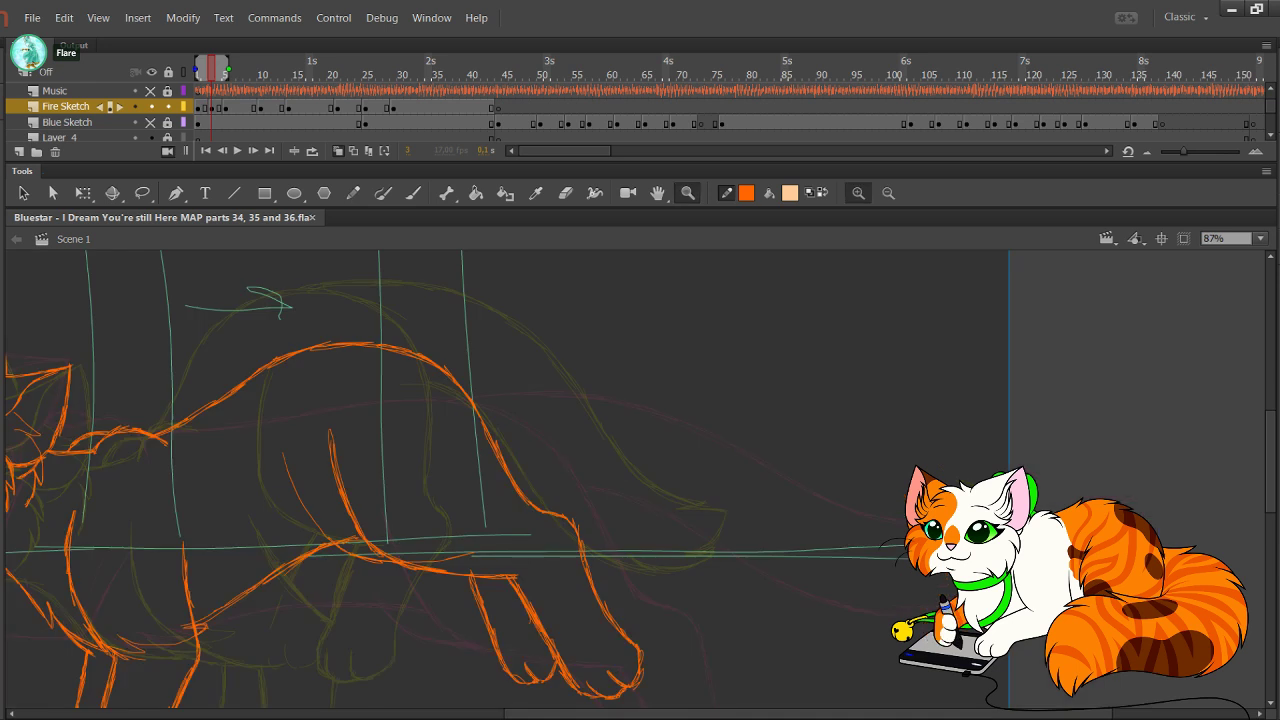
{"action": "key", "text": "y"}
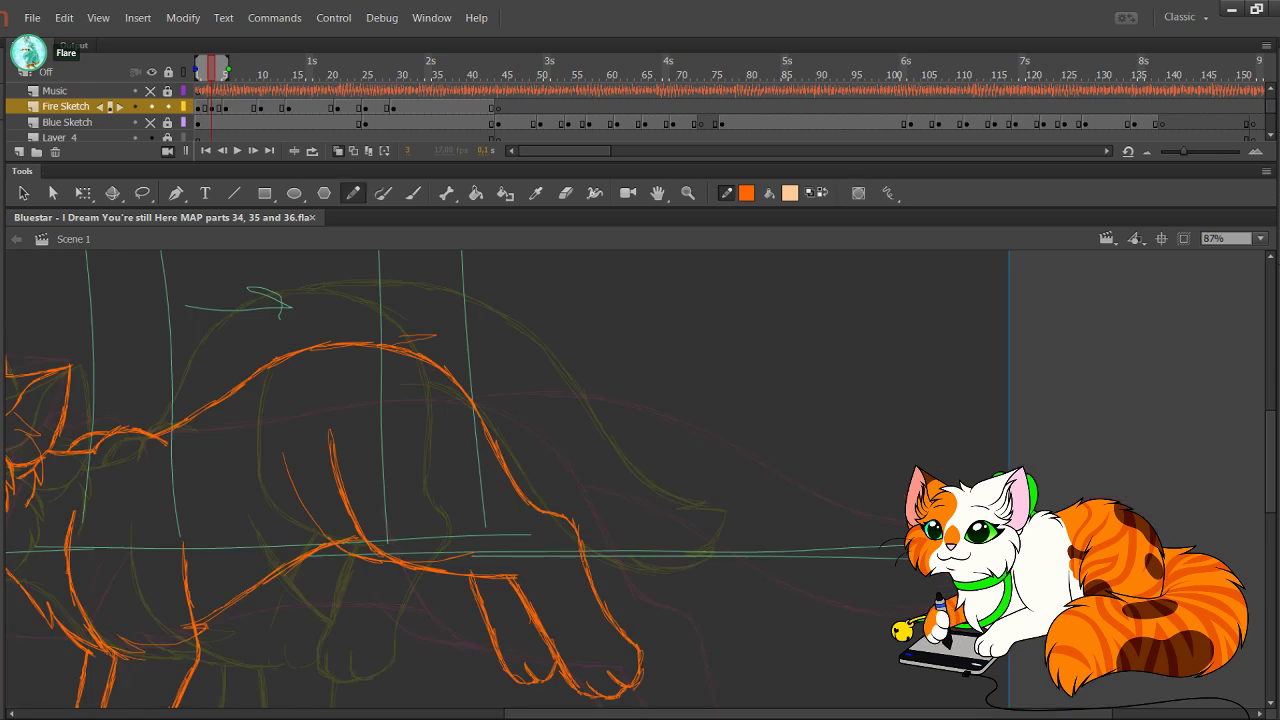
{"action": "mouse_move", "coordinate": [362, 342]}
{"action": "left_mouse_down"}
{"action": "mouse_move", "coordinate": [494, 334]}
{"action": "mouse_move", "coordinate": [566, 352]}
{"action": "left_mouse_up"}
{"action": "mouse_move", "coordinate": [466, 332]}
{"action": "left_mouse_down"}
{"action": "mouse_move", "coordinate": [590, 370]}
{"action": "mouse_move", "coordinate": [725, 490]}
{"action": "mouse_move", "coordinate": [840, 519]}
{"action": "left_mouse_up"}
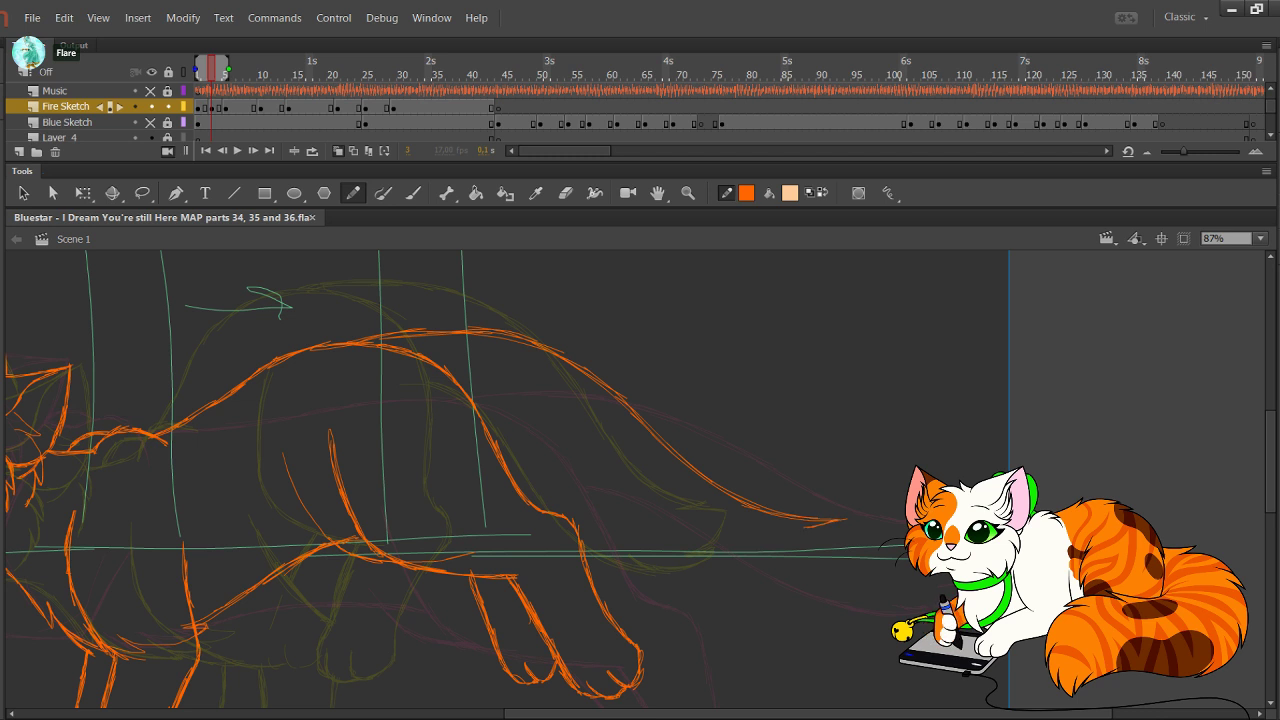
Step: Sketch the tail's lower edge in orange, curving from the haunch past the hind leg to the tail tip
{"action": "mouse_move", "coordinate": [445, 426]}
{"action": "left_mouse_down"}
{"action": "mouse_move", "coordinate": [527, 439]}
{"action": "mouse_move", "coordinate": [599, 509]}
{"action": "left_mouse_up"}
{"action": "key", "text": "ctrl+z"}
{"action": "left_click_drag", "start_coordinate": [565, 467], "coordinate": [615, 527]}
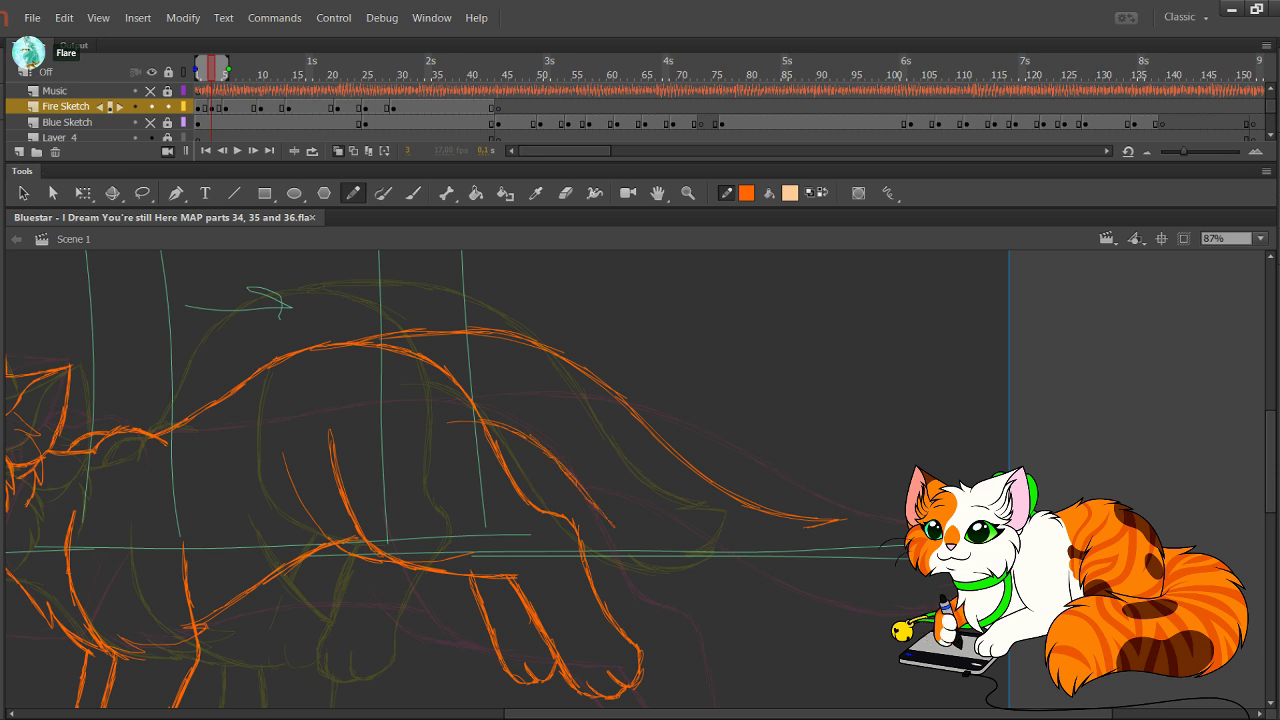
{"action": "mouse_move", "coordinate": [578, 488]}
{"action": "left_mouse_down"}
{"action": "mouse_move", "coordinate": [633, 553]}
{"action": "mouse_move", "coordinate": [706, 584]}
{"action": "left_mouse_up"}
{"action": "left_click_drag", "start_coordinate": [620, 532], "coordinate": [742, 590]}
{"action": "mouse_move", "coordinate": [666, 566]}
{"action": "left_mouse_down"}
{"action": "mouse_move", "coordinate": [778, 603]}
{"action": "mouse_move", "coordinate": [843, 578]}
{"action": "left_mouse_up"}
{"action": "mouse_move", "coordinate": [811, 599]}
{"action": "left_mouse_down"}
{"action": "mouse_move", "coordinate": [850, 575]}
{"action": "mouse_move", "coordinate": [811, 576]}
{"action": "mouse_move", "coordinate": [858, 561]}
{"action": "mouse_move", "coordinate": [869, 532]}
{"action": "mouse_move", "coordinate": [814, 528]}
{"action": "mouse_move", "coordinate": [812, 599]}
{"action": "left_mouse_up"}
{"action": "mouse_move", "coordinate": [534, 443]}
{"action": "left_mouse_down"}
{"action": "mouse_move", "coordinate": [664, 567]}
{"action": "mouse_move", "coordinate": [742, 588]}
{"action": "left_mouse_up"}
{"action": "key", "text": "ctrl+z"}
Step: Lasso the near foreleg's shoulder line, nudge it slightly down and forward to the chest's rear side, and deselect it
{"action": "mouse_move", "coordinate": [500, 500]}
{"action": "left_mouse_down"}
{"action": "mouse_move", "coordinate": [785, 475]}
{"action": "mouse_move", "coordinate": [891, 320]}
{"action": "mouse_move", "coordinate": [918, 387]}
{"action": "mouse_move", "coordinate": [928, 395]}
{"action": "mouse_move", "coordinate": [939, 361]}
{"action": "mouse_move", "coordinate": [952, 384]}
{"action": "left_mouse_up"}
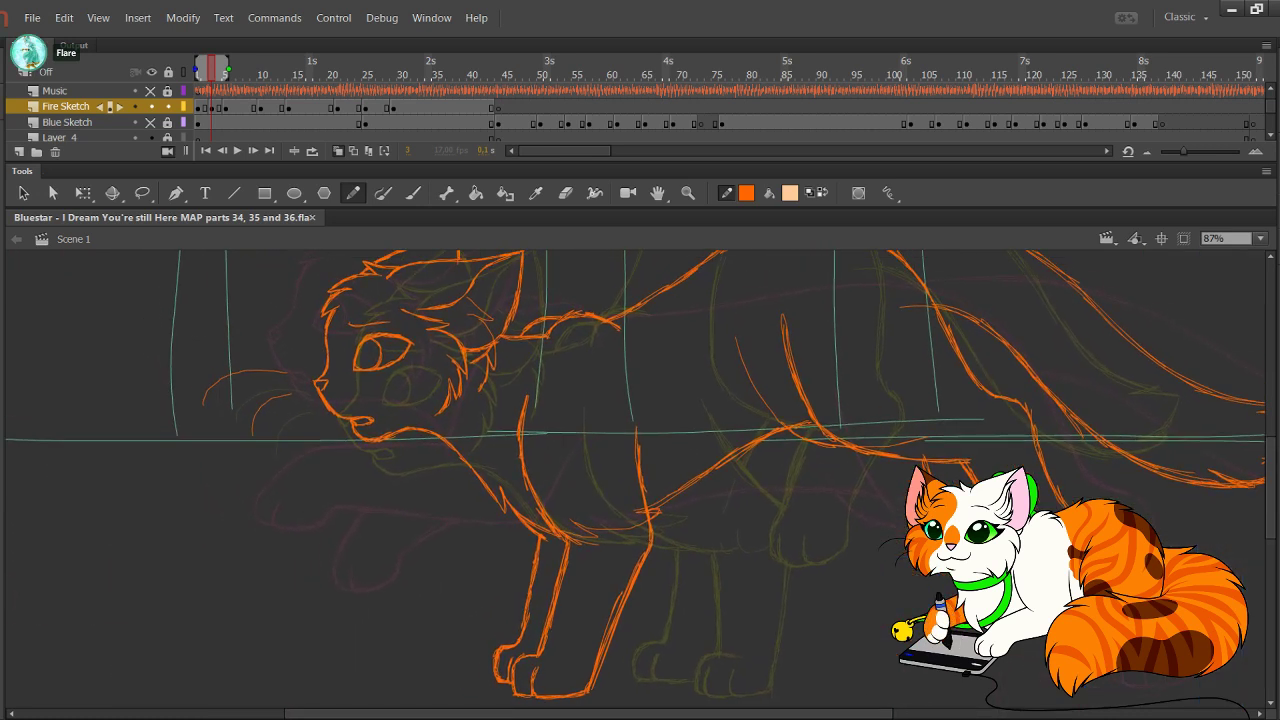
{"action": "left_click", "coordinate": [142, 193]}
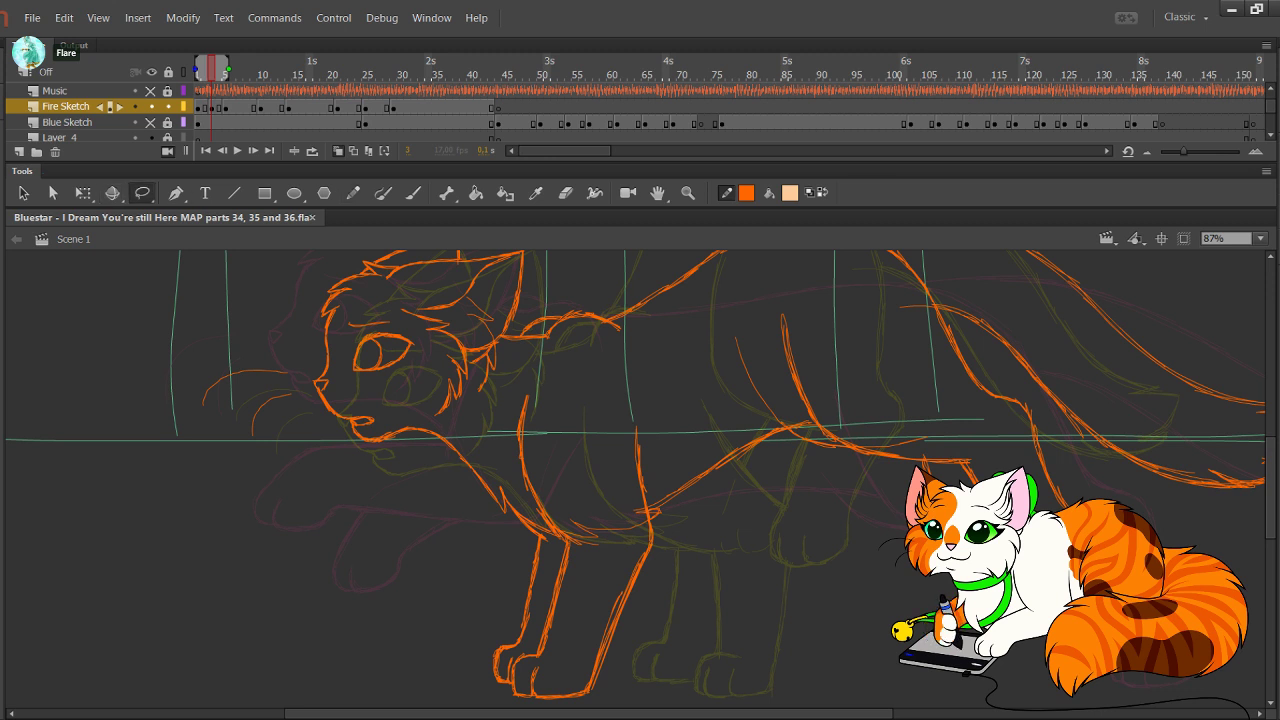
{"action": "mouse_move", "coordinate": [534, 506]}
{"action": "left_mouse_down"}
{"action": "mouse_move", "coordinate": [582, 552]}
{"action": "mouse_move", "coordinate": [602, 544]}
{"action": "mouse_move", "coordinate": [580, 538]}
{"action": "left_mouse_up"}
{"action": "mouse_move", "coordinate": [539, 437]}
{"action": "left_mouse_down"}
{"action": "mouse_move", "coordinate": [525, 379]}
{"action": "mouse_move", "coordinate": [508, 420]}
{"action": "mouse_move", "coordinate": [550, 500]}
{"action": "mouse_move", "coordinate": [555, 432]}
{"action": "mouse_move", "coordinate": [521, 470]}
{"action": "left_mouse_up"}
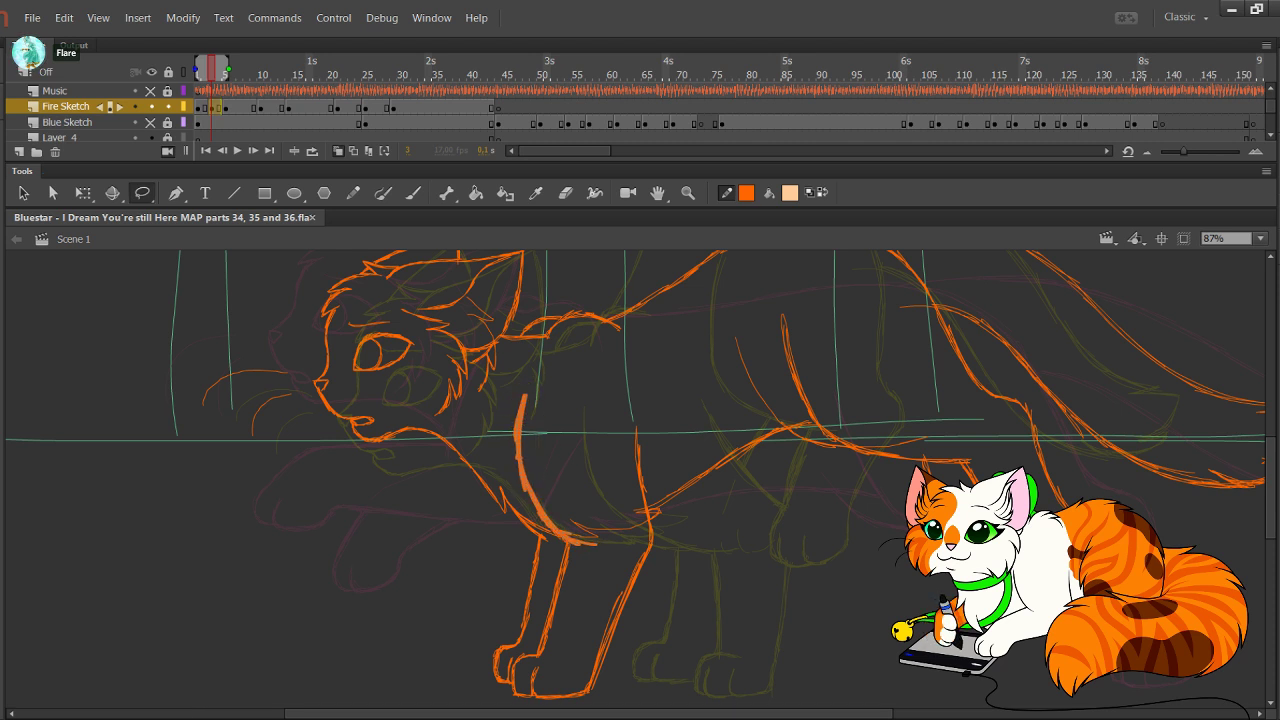
{"action": "key", "text": "ctrl+z"}
{"action": "key", "text": "Right"}
{"action": "key", "text": "Right"}
{"action": "key", "text": "Down"}
{"action": "key", "text": "Down"}
{"action": "key", "text": "Down"}
{"action": "key", "text": "Down"}
{"action": "key", "text": "Down"}
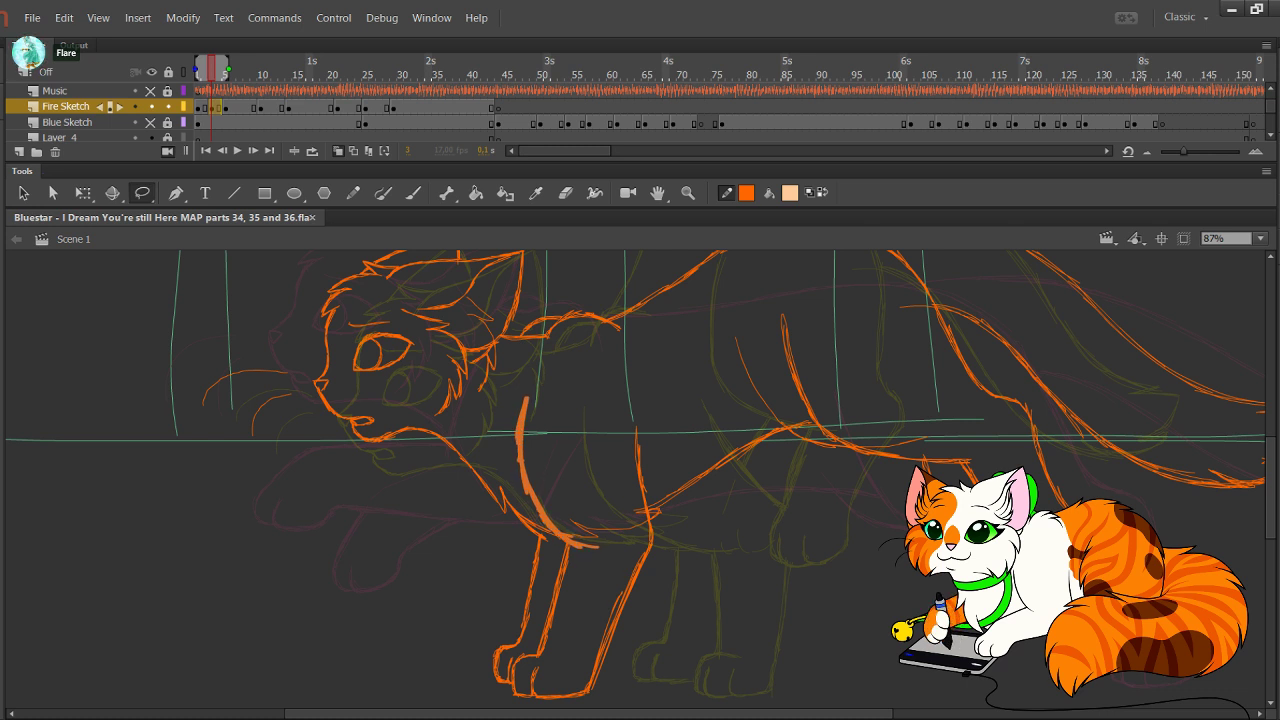
{"action": "key", "text": "Down"}
{"action": "key", "text": "Up"}
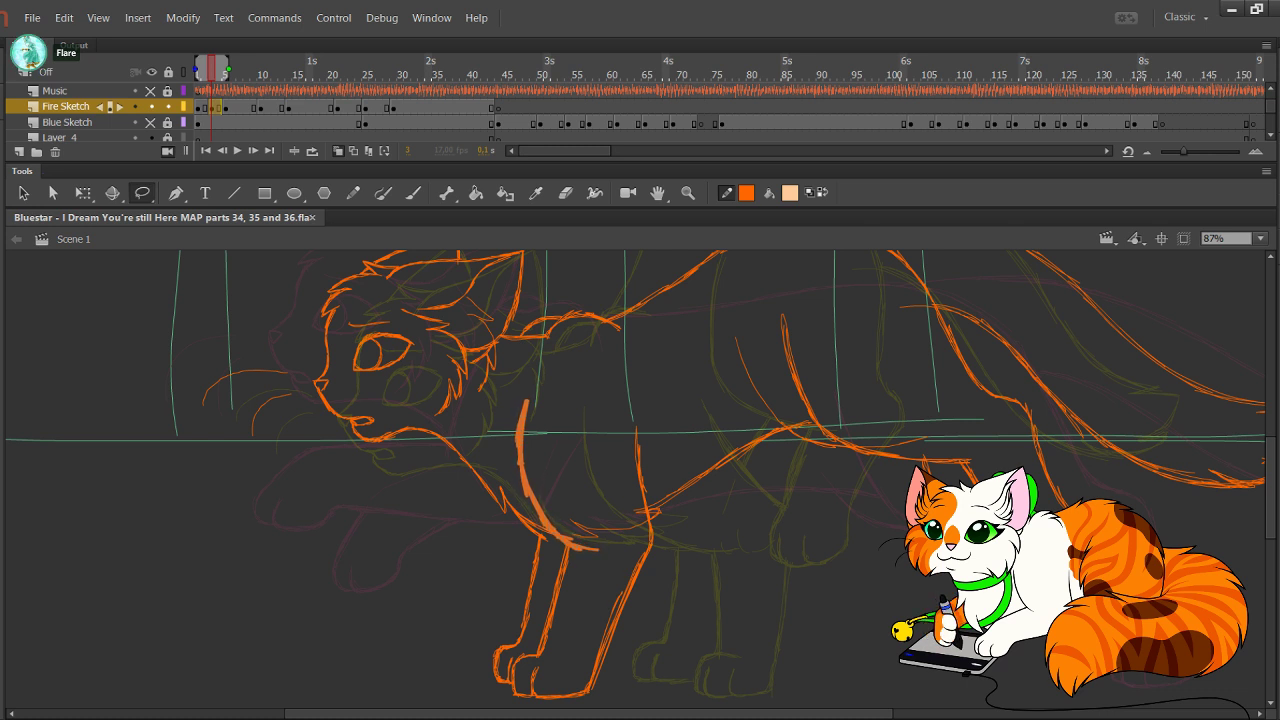
{"action": "key", "text": "Right"}
{"action": "left_click_drag", "start_coordinate": [722, 600], "coordinate": [794, 656]}
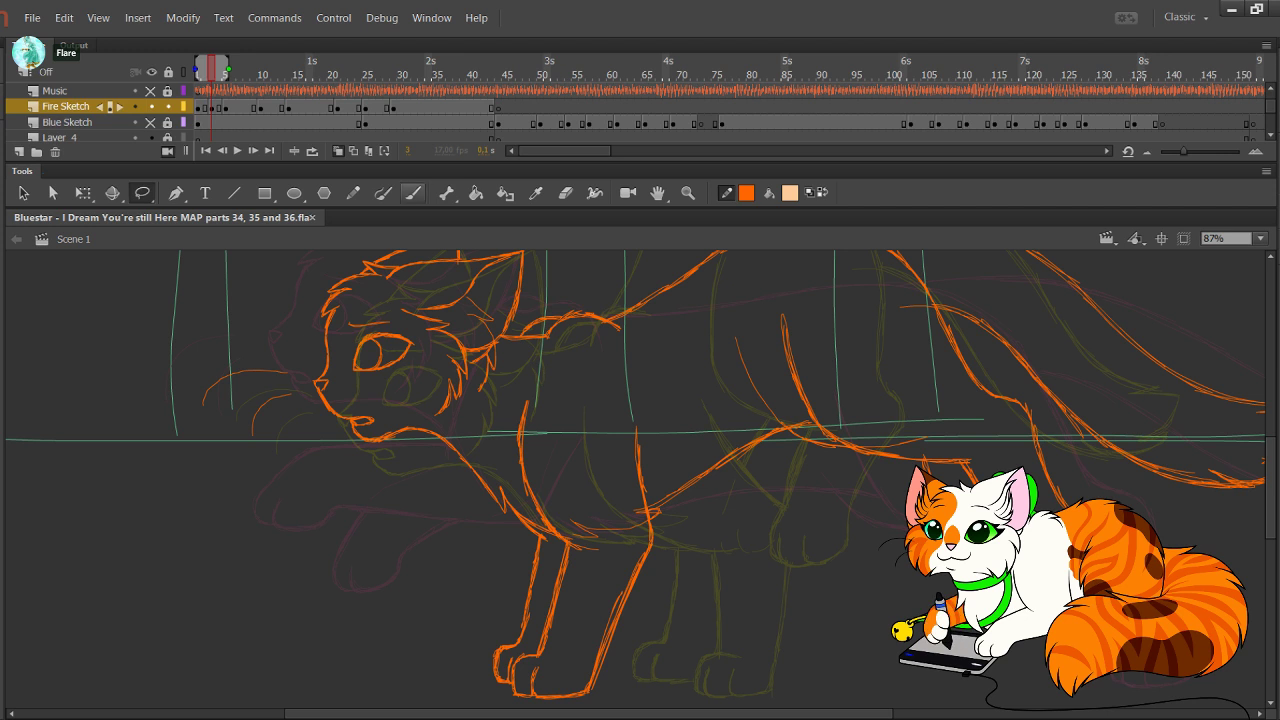
Step: Show and unlock the Blue Sketch layer, and lock the Fire Sketch layer
{"action": "left_click", "coordinate": [353, 193]}
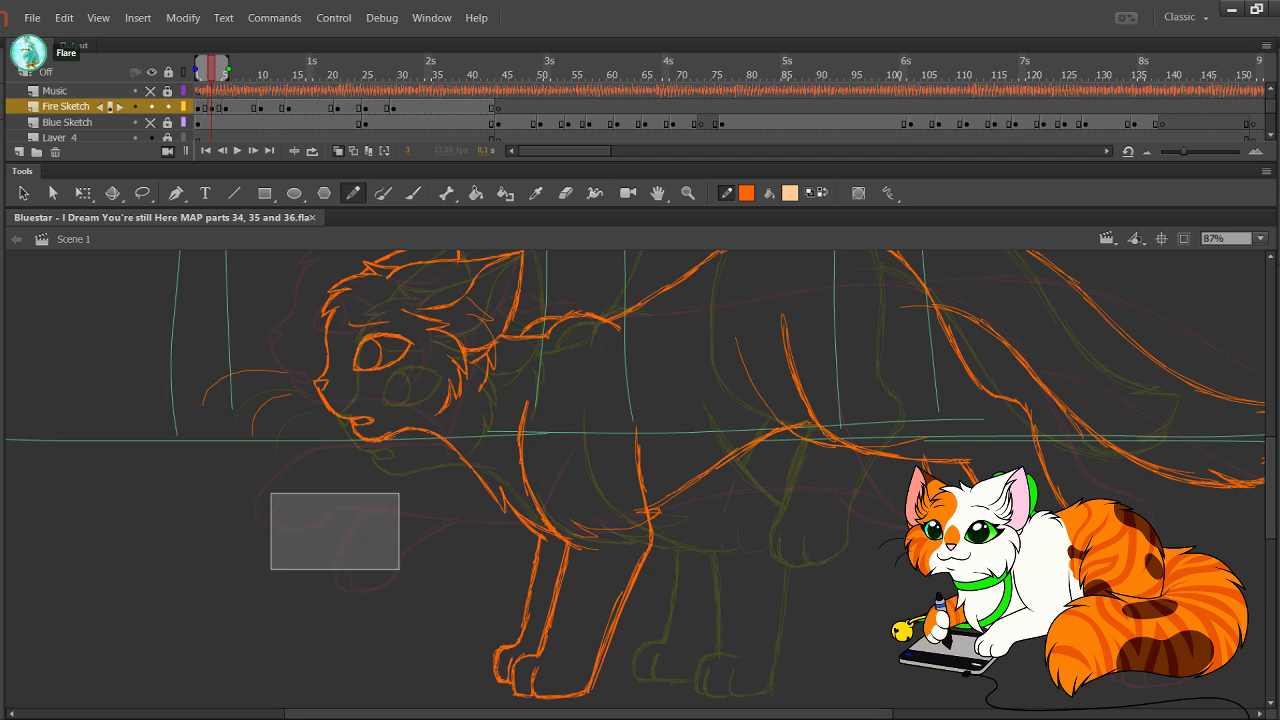
{"action": "left_click_drag", "start_coordinate": [500, 450], "coordinate": [494, 391]}
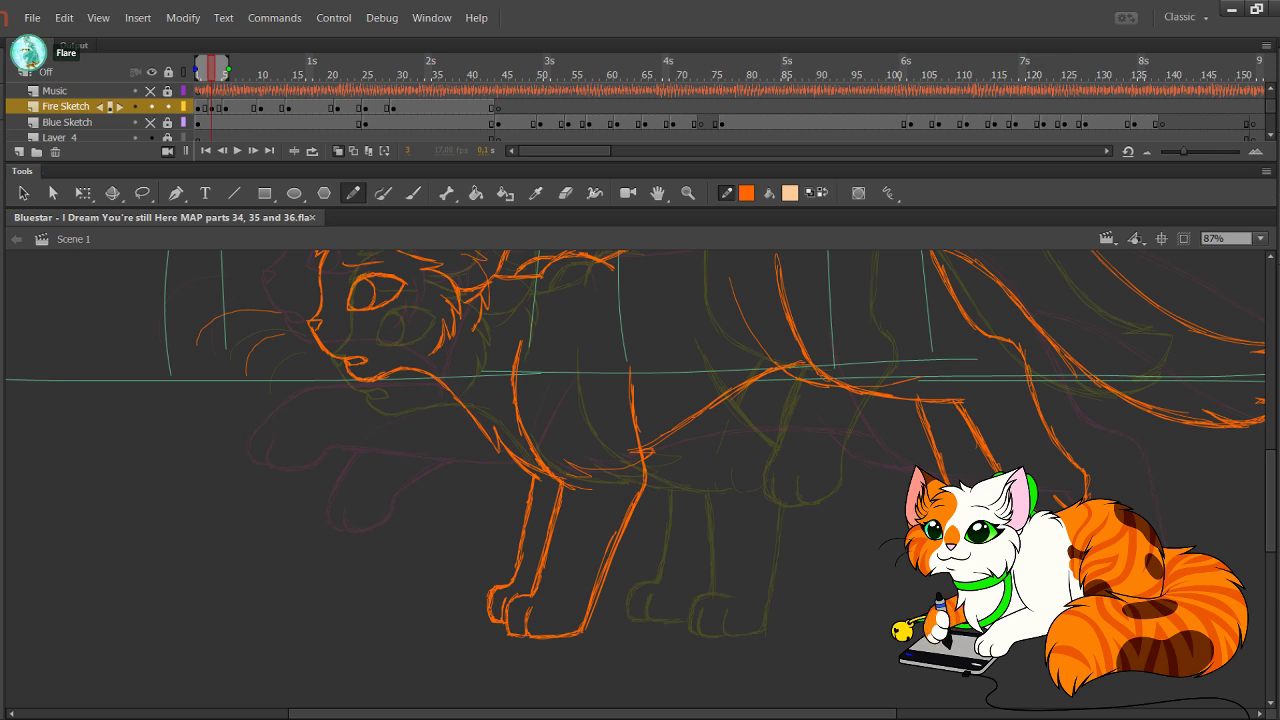
{"action": "left_click", "coordinate": [151, 122]}
{"action": "left_click", "coordinate": [168, 107]}
{"action": "left_click", "coordinate": [168, 122]}
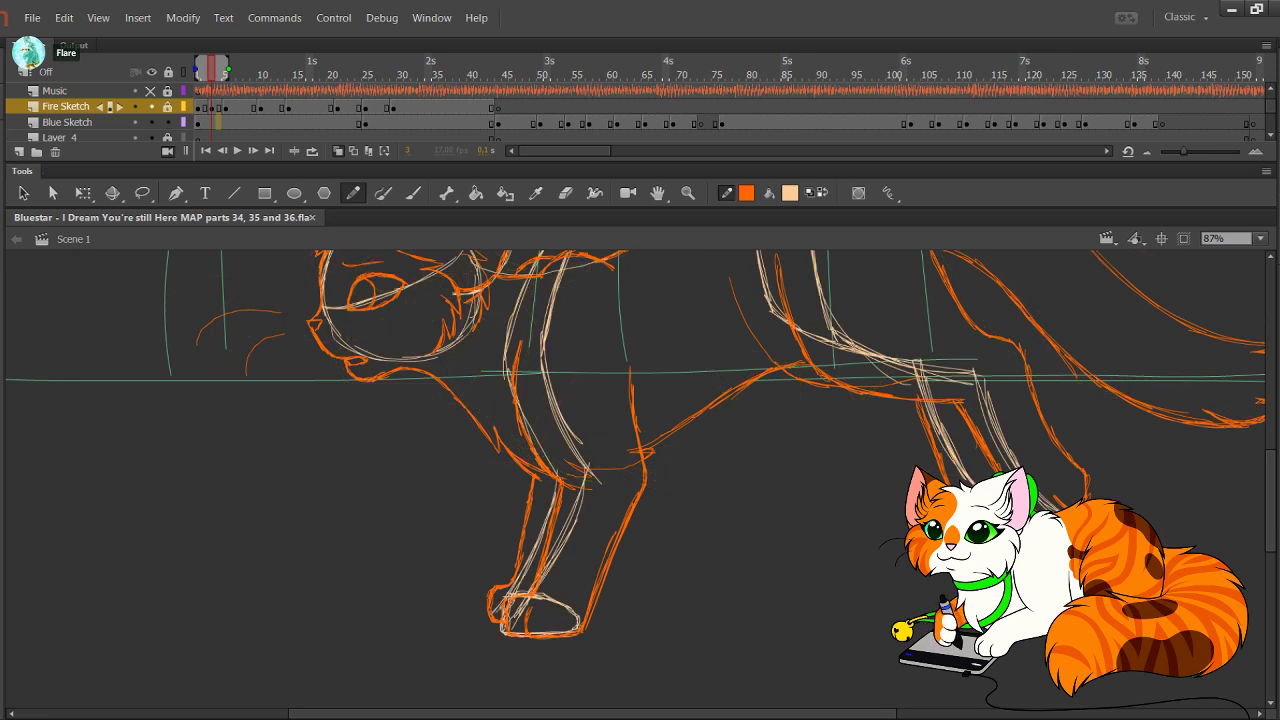
Step: Erase the whole rough pose drawing on the Blue Sketch layer and swap the stroke and fill colours
{"action": "left_click", "coordinate": [218, 122]}
{"action": "double_click", "coordinate": [566, 193]}
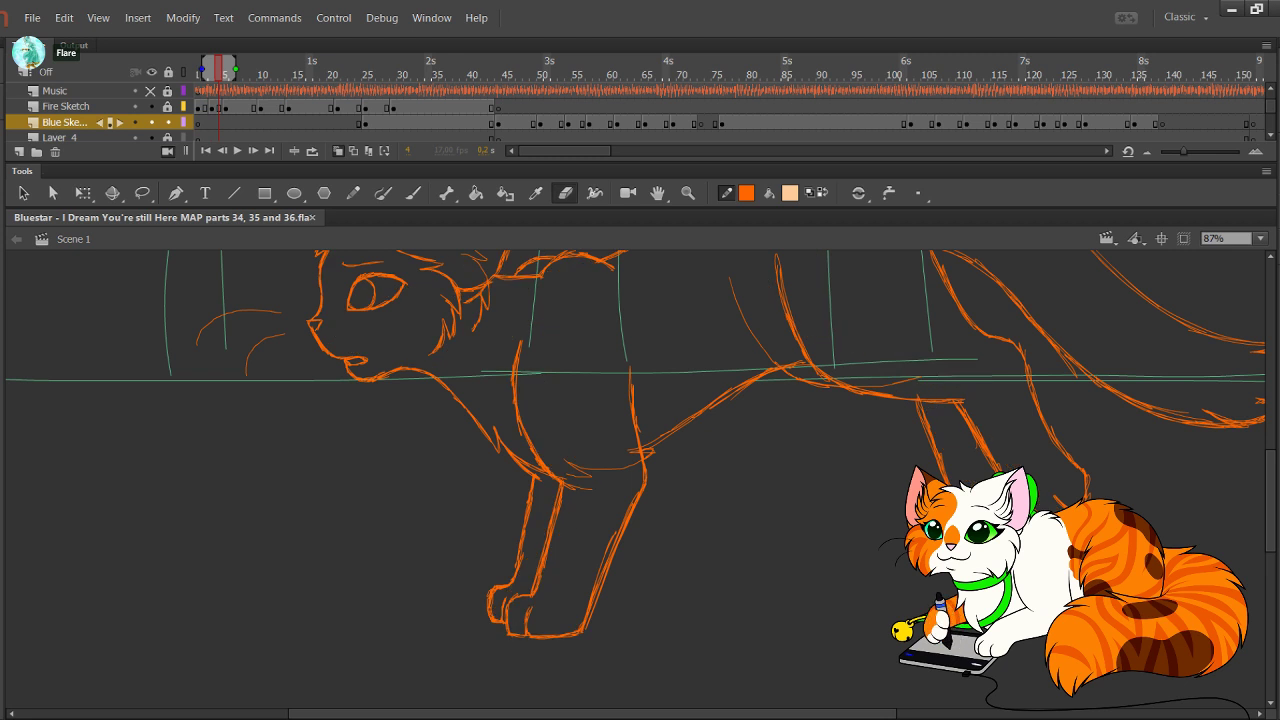
{"action": "left_click", "coordinate": [822, 193]}
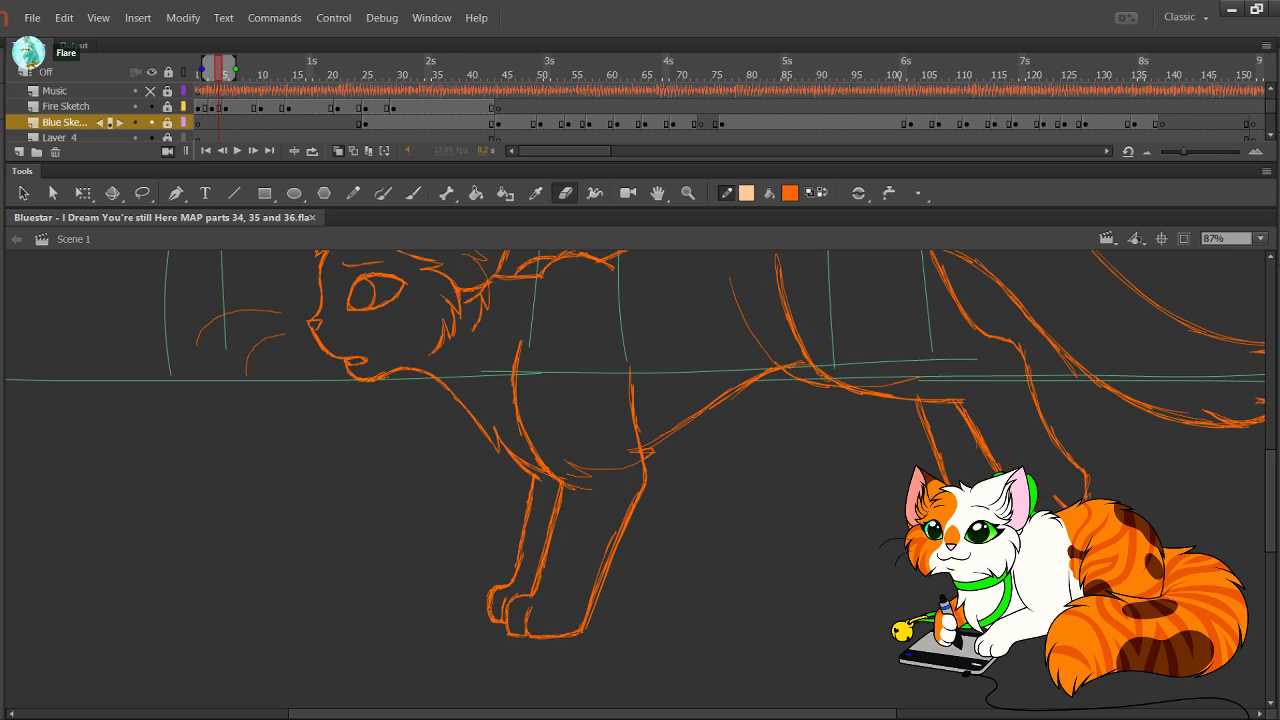
Step: Move Layer_4 above the Blue Sketch layer and insert a blank keyframe on it at frame 25
{"action": "left_click_drag", "start_coordinate": [62, 137], "coordinate": [62, 116]}
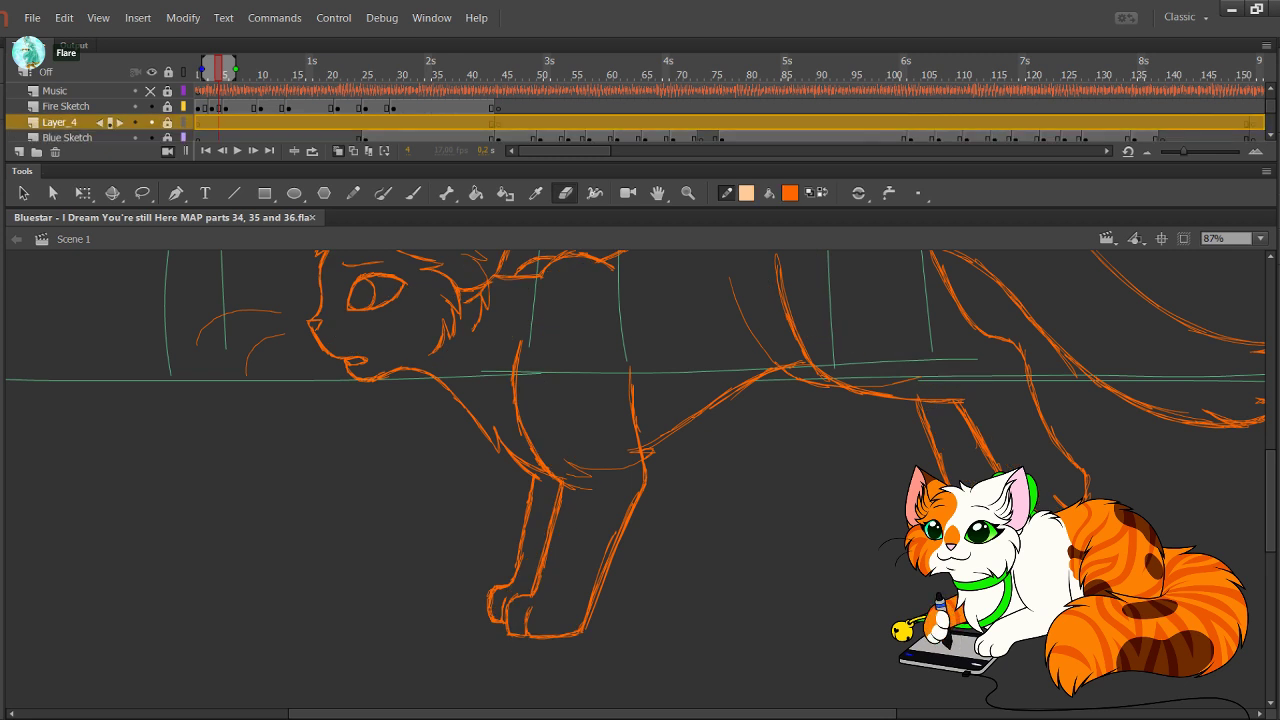
{"action": "left_click", "coordinate": [365, 122]}
{"action": "key", "text": "F7"}
Step: Play the animation from the first frame to check the cat's movement
{"action": "left_click_drag", "start_coordinate": [366, 75], "coordinate": [204, 75]}
{"action": "left_click", "coordinate": [237, 151]}
{"action": "key", "text": "Return"}
{"action": "key", "text": "Return"}
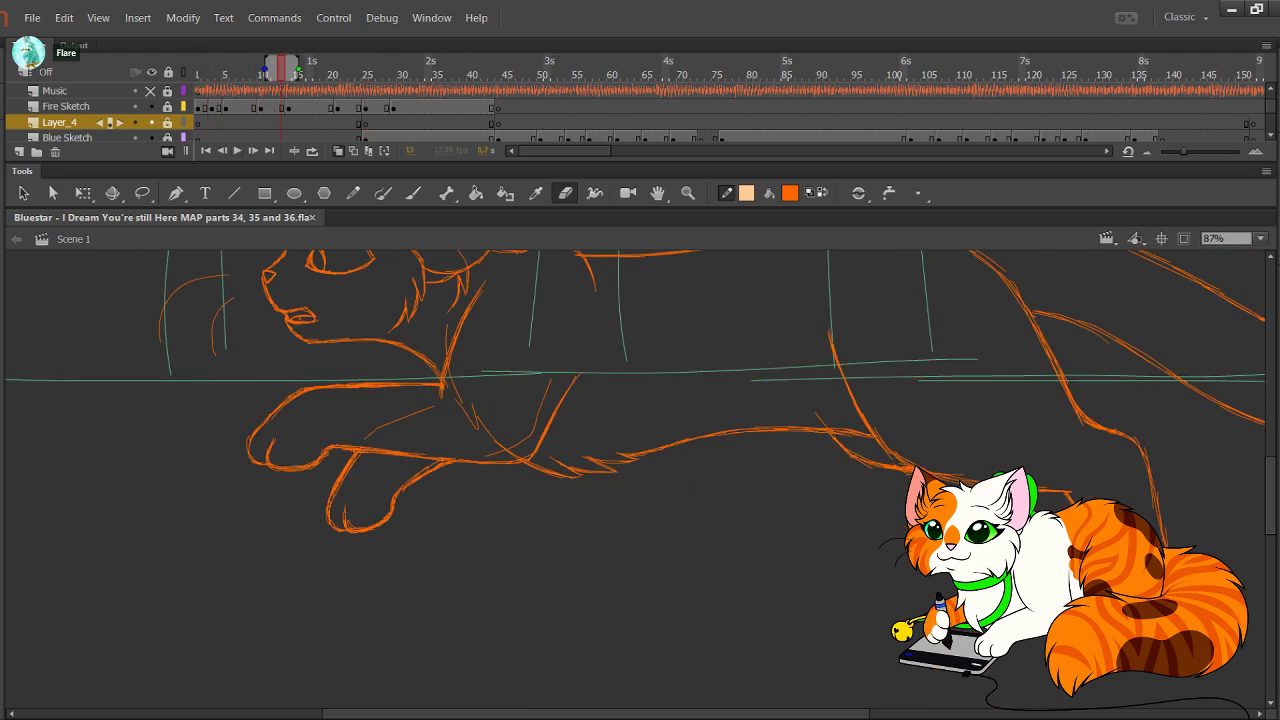
{"action": "left_click", "coordinate": [206, 151]}
{"action": "key", "text": "Return"}
Step: Flip back and forth between frames 6 and 13 to examine the change from the standing pose to the leaping pose
{"action": "mouse_move", "coordinate": [282, 74]}
{"action": "left_mouse_down"}
{"action": "mouse_move", "coordinate": [198, 74]}
{"action": "mouse_move", "coordinate": [239, 74]}
{"action": "left_mouse_up"}
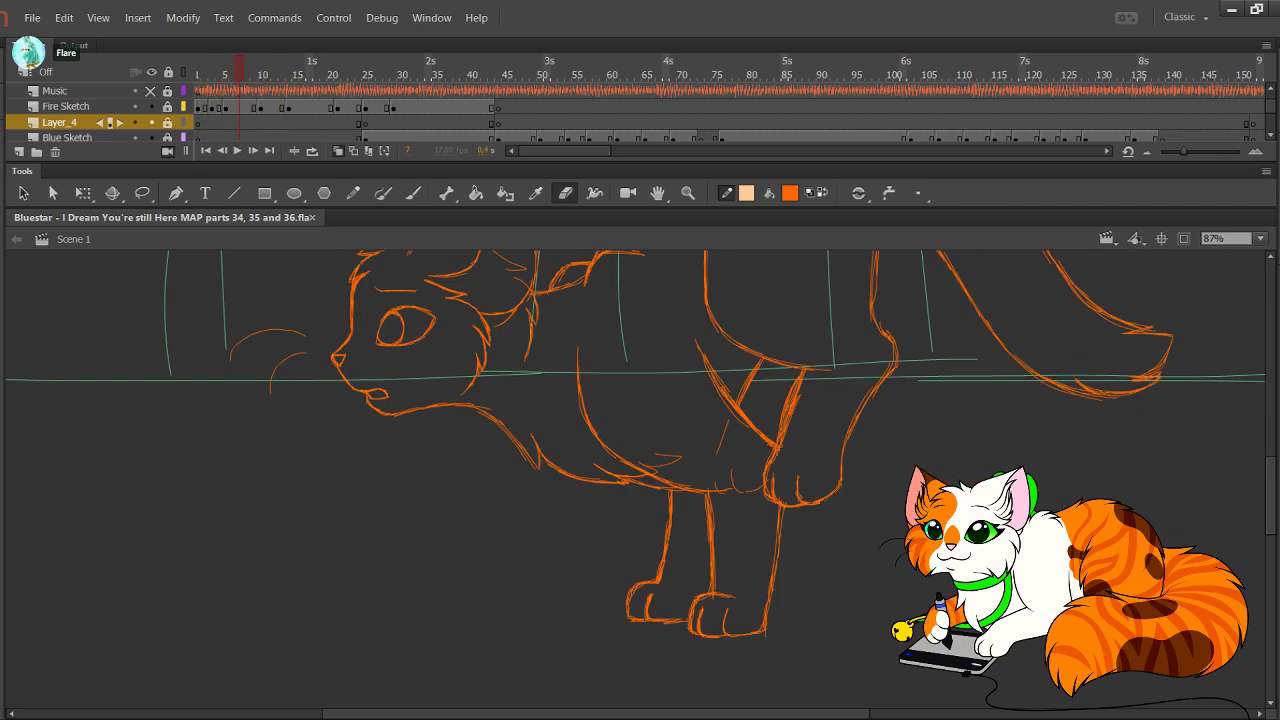
{"action": "key", "text": "period"}
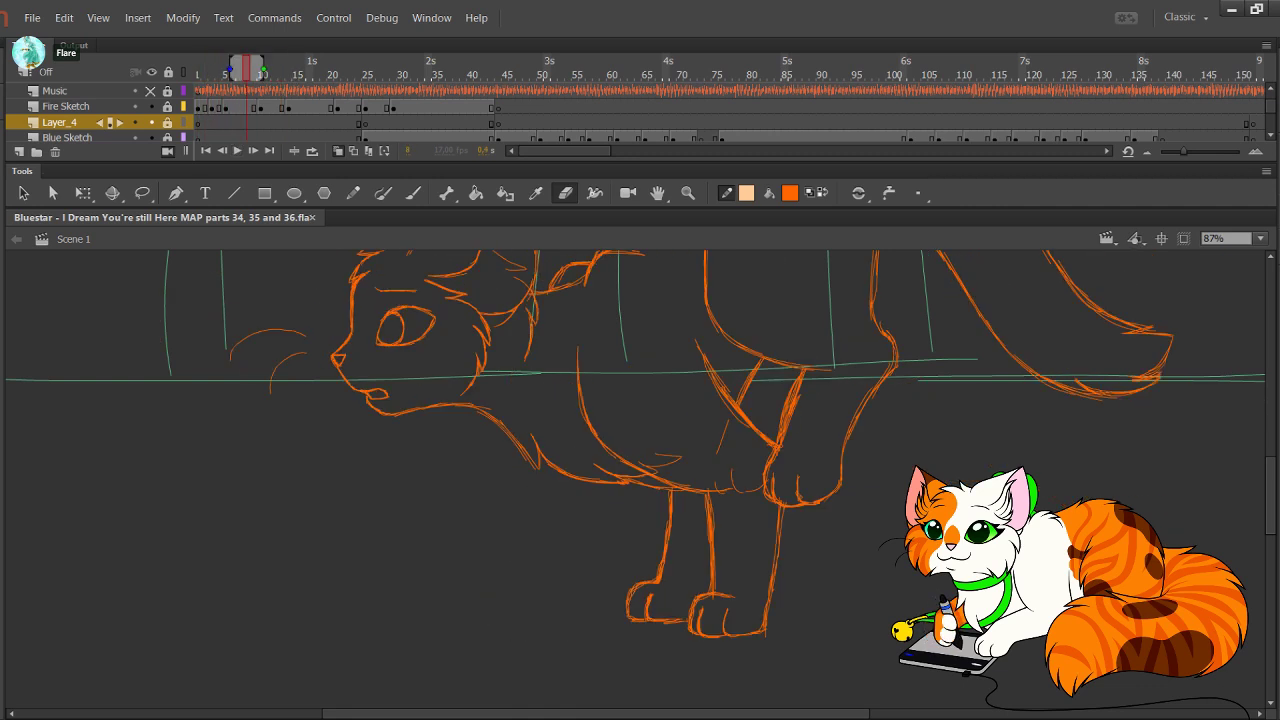
{"action": "key", "text": "period"}
{"action": "key", "text": "period"}
{"action": "key", "text": "period"}
{"action": "key", "text": "period"}
{"action": "key", "text": "period"}
{"action": "key", "text": "comma"}
{"action": "key", "text": "comma"}
{"action": "key", "text": "comma"}
{"action": "key", "text": "comma"}
{"action": "key", "text": "comma"}
{"action": "key", "text": "comma"}
{"action": "key", "text": "comma"}
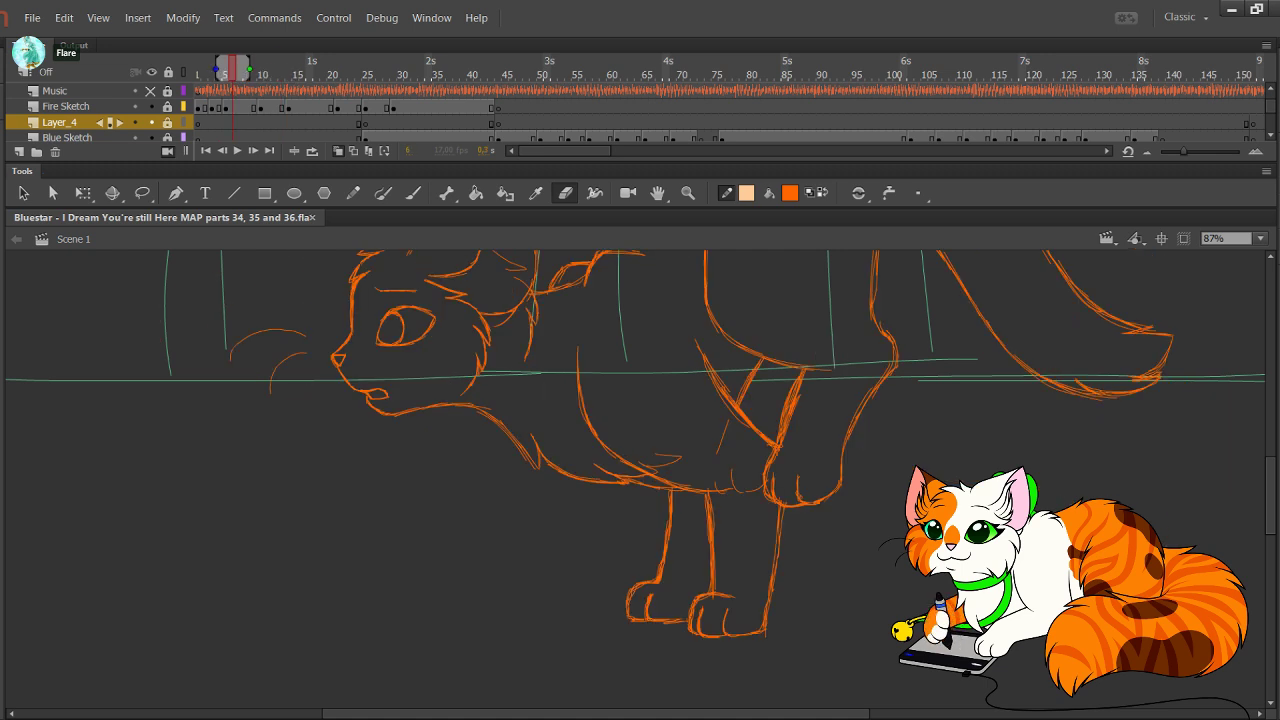
{"action": "key", "text": "period"}
{"action": "key", "text": "period"}
{"action": "key", "text": "period"}
{"action": "key", "text": "period"}
{"action": "key", "text": "period"}
{"action": "key", "text": "comma"}
{"action": "key", "text": "comma"}
{"action": "key", "text": "comma"}
{"action": "key", "text": "comma"}
{"action": "key", "text": "comma"}
{"action": "key", "text": "period"}
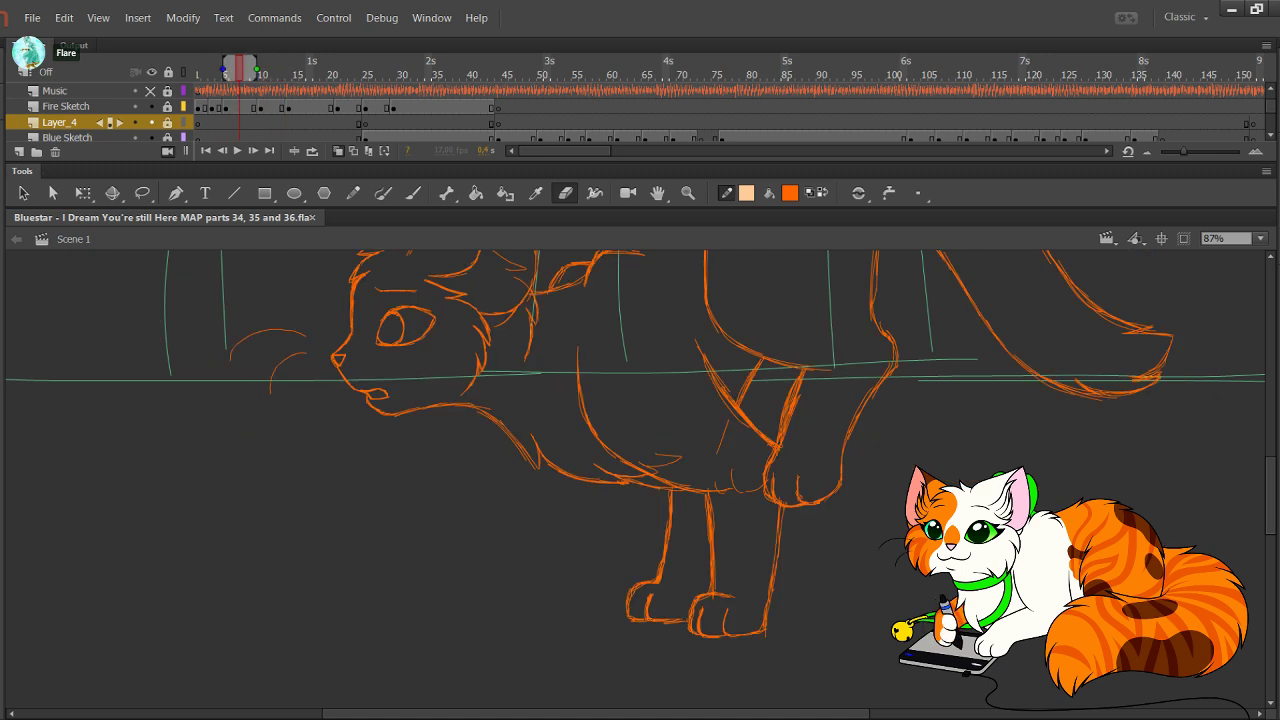
{"action": "key", "text": "period"}
{"action": "key", "text": "period"}
{"action": "key", "text": "period"}
{"action": "key", "text": "period"}
{"action": "key", "text": "period"}
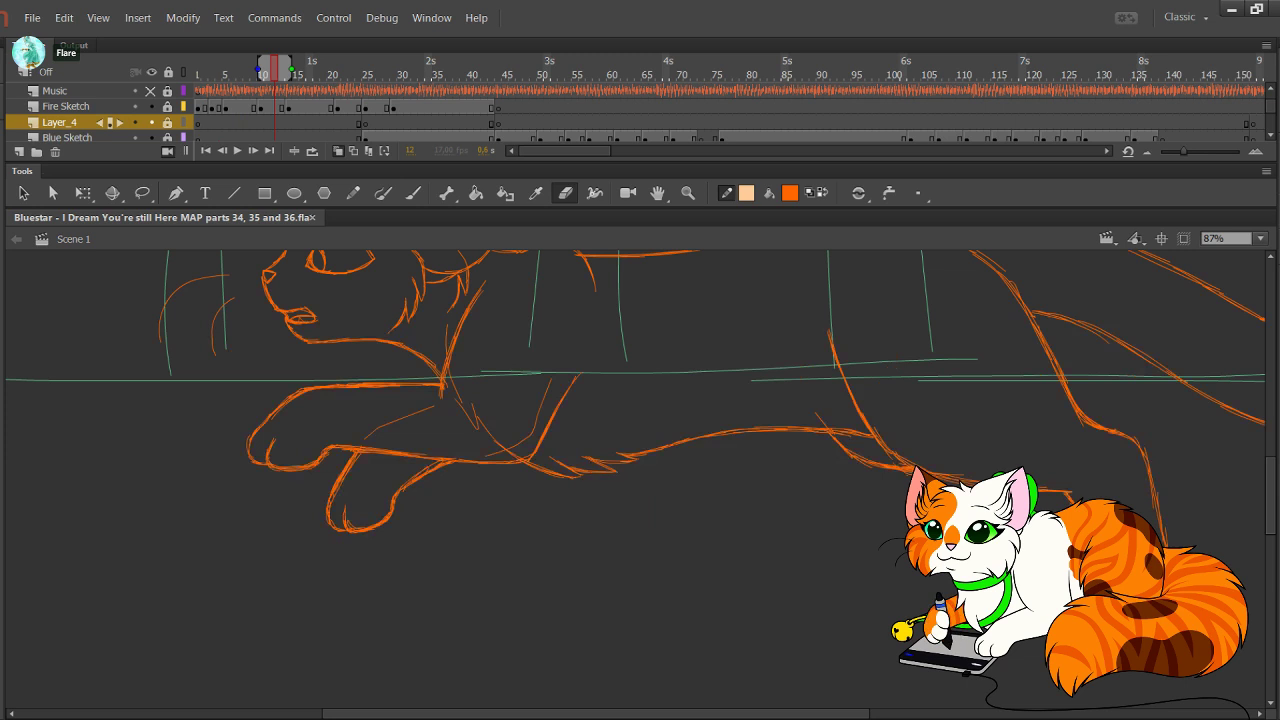
Step: Unlock the Fire Sketch layer, insert a blank keyframe on it at frame 7, and advance to frame 8
{"action": "key", "text": "comma"}
{"action": "key", "text": "comma"}
{"action": "key", "text": "comma"}
{"action": "key", "text": "comma"}
{"action": "key", "text": "comma"}
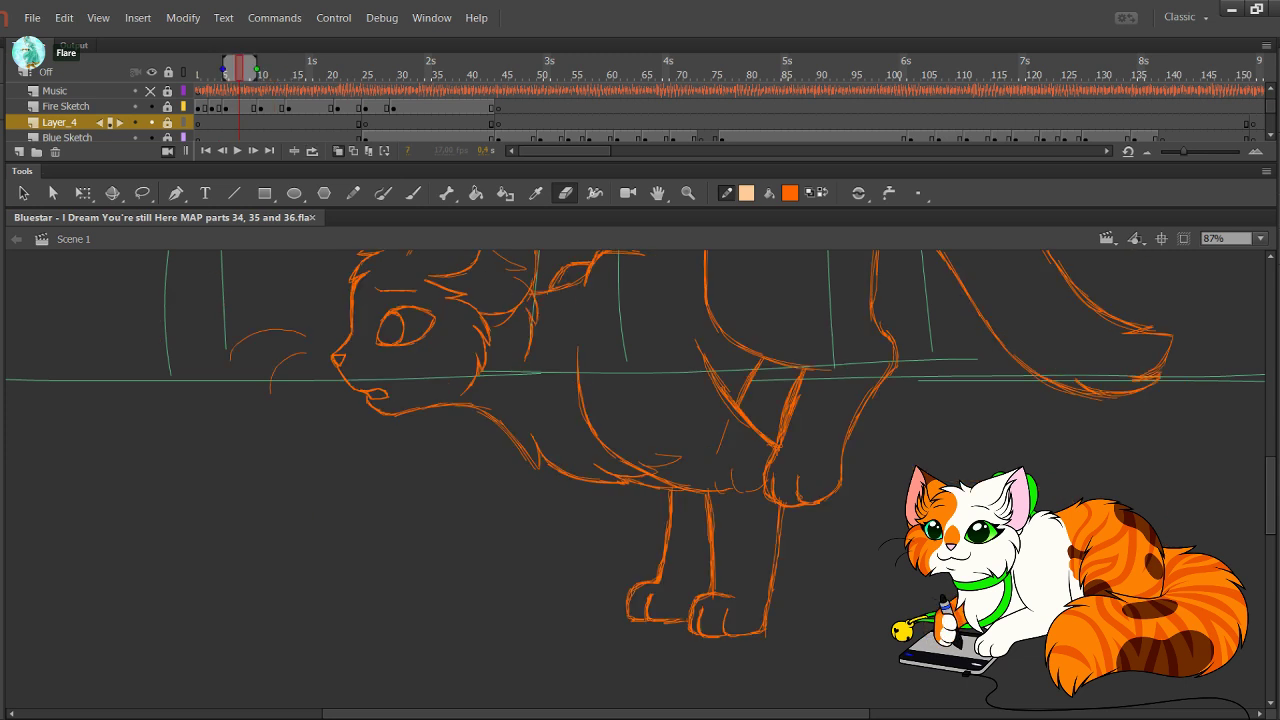
{"action": "key", "text": "F7"}
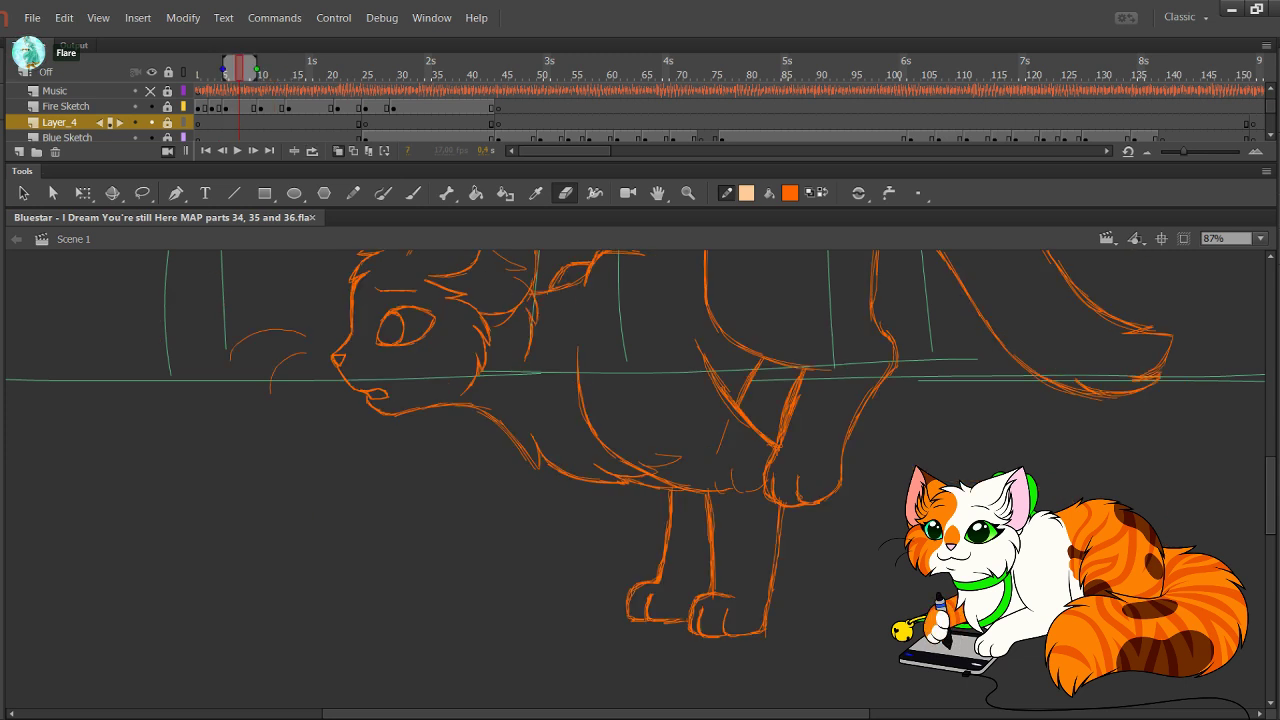
{"action": "left_click", "coordinate": [168, 107]}
{"action": "left_click", "coordinate": [239, 107]}
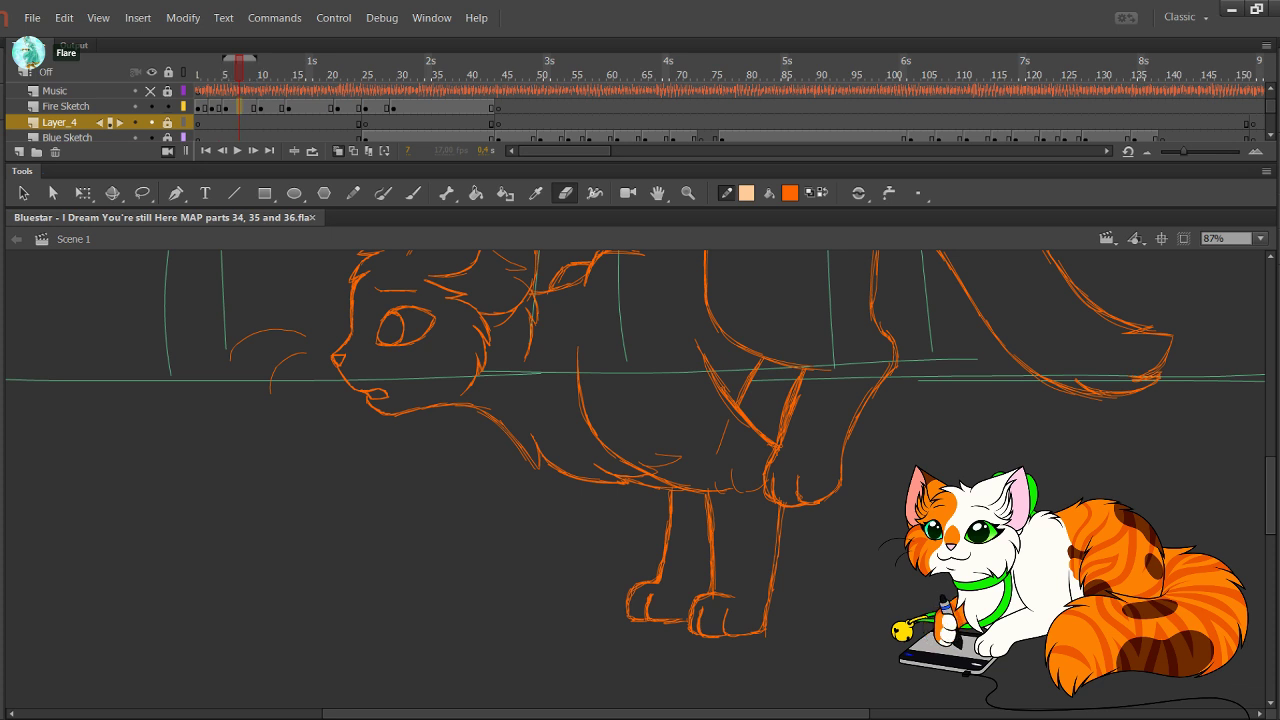
{"action": "key", "text": "period"}
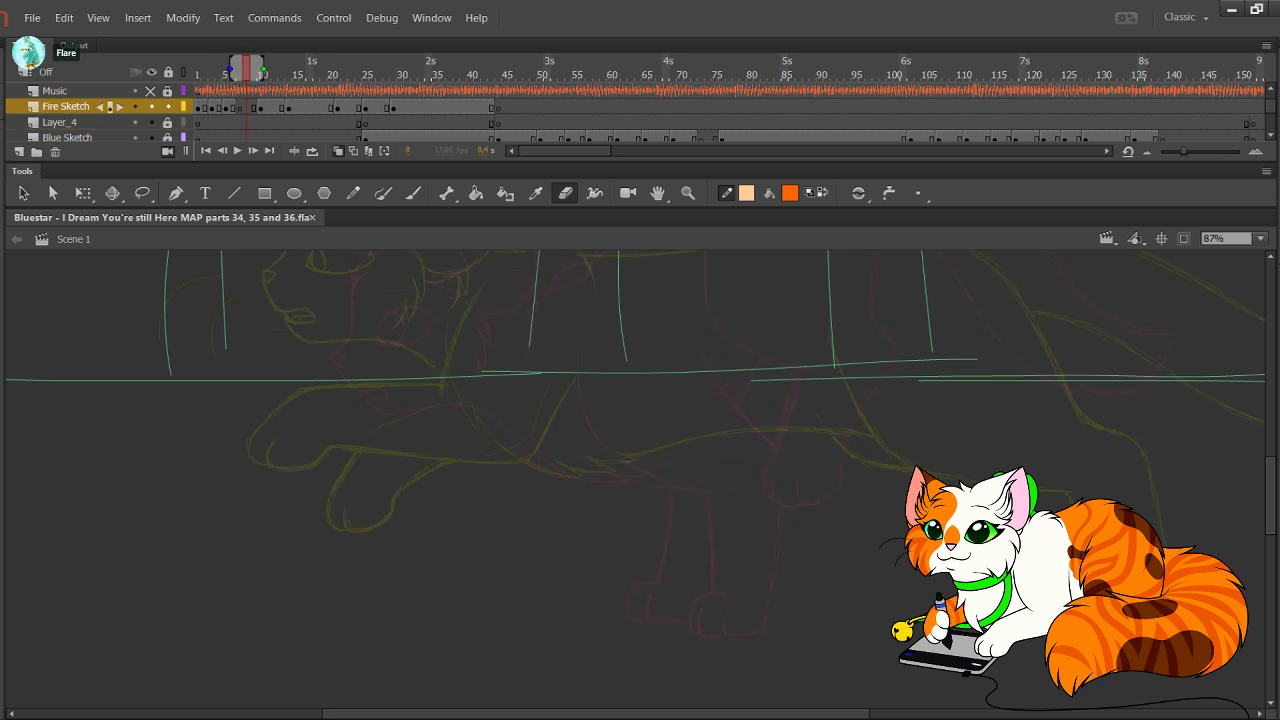
Step: Unlock Layer_4, select its frame 8, and switch to the Pencil tool with the light peach stroke colour
{"action": "left_click", "coordinate": [168, 122]}
{"action": "left_click", "coordinate": [246, 122]}
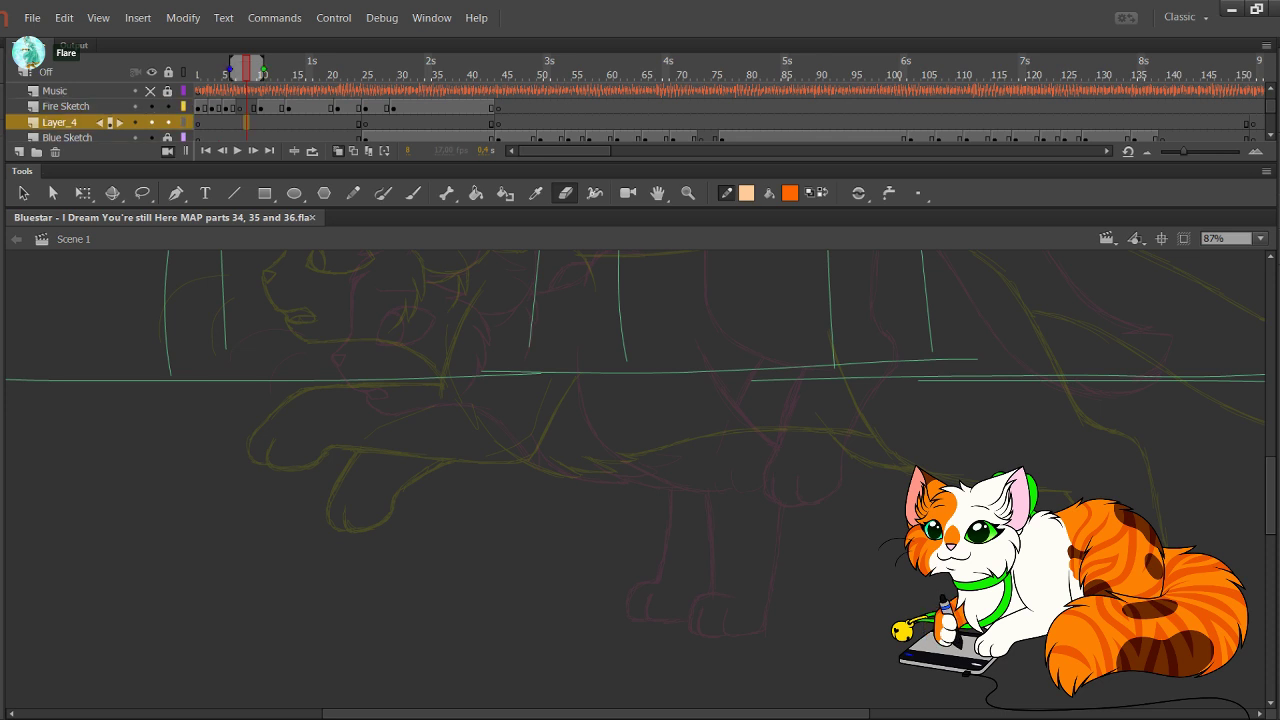
{"action": "left_click", "coordinate": [823, 193]}
{"action": "left_click", "coordinate": [823, 193]}
{"action": "left_click_drag", "start_coordinate": [564, 310], "coordinate": [651, 374]}
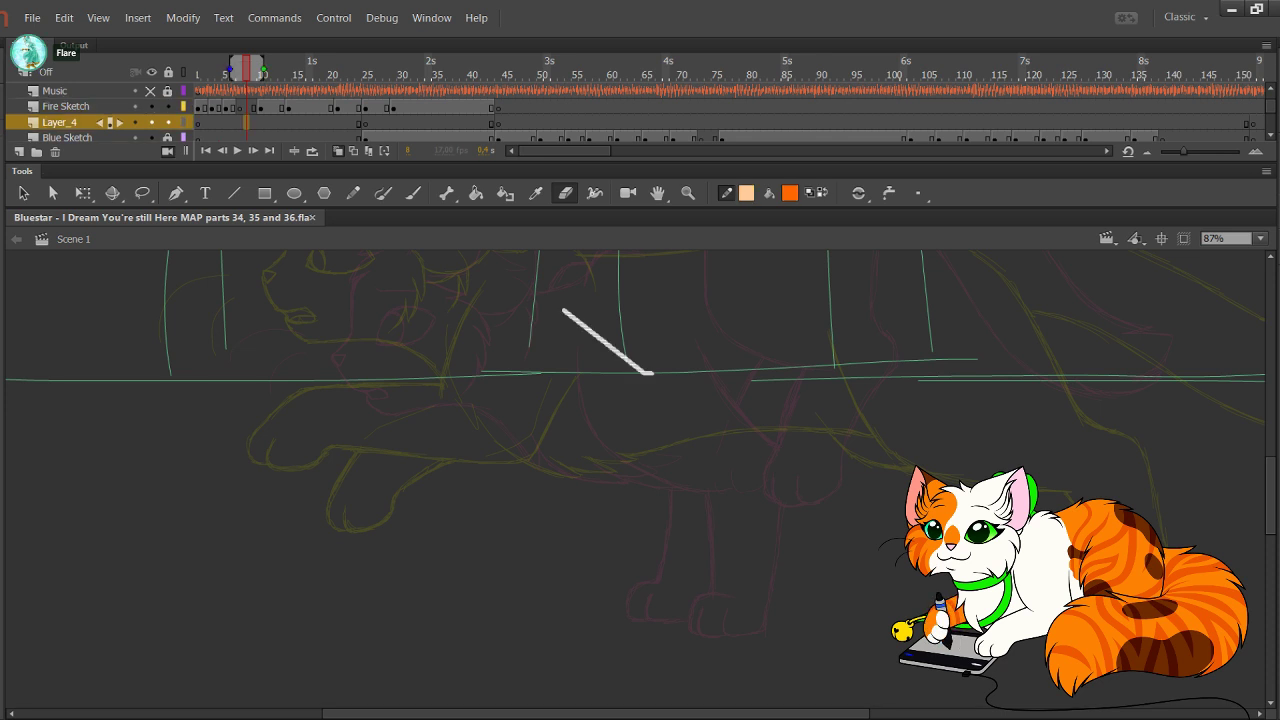
{"action": "left_click", "coordinate": [353, 193]}
{"action": "left_click_drag", "start_coordinate": [498, 308], "coordinate": [741, 372]}
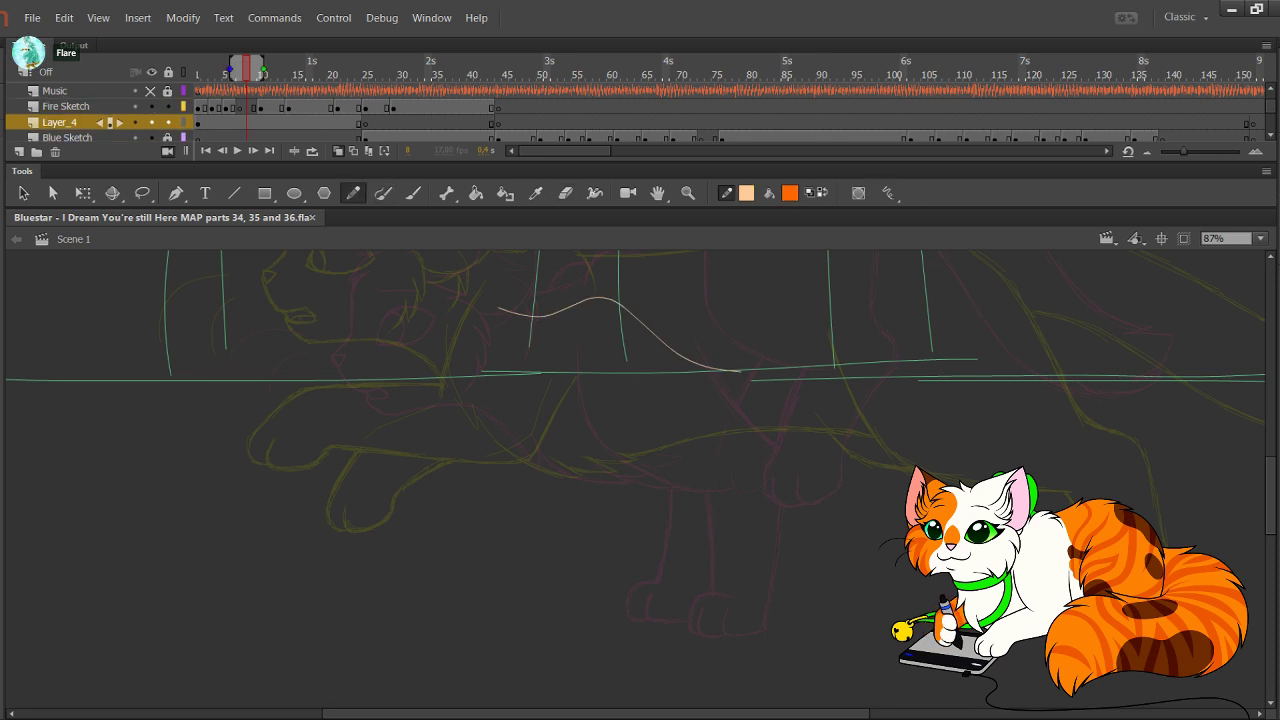
{"action": "key", "text": "ctrl+z"}
{"action": "left_click_drag", "start_coordinate": [480, 380], "coordinate": [500, 478]}
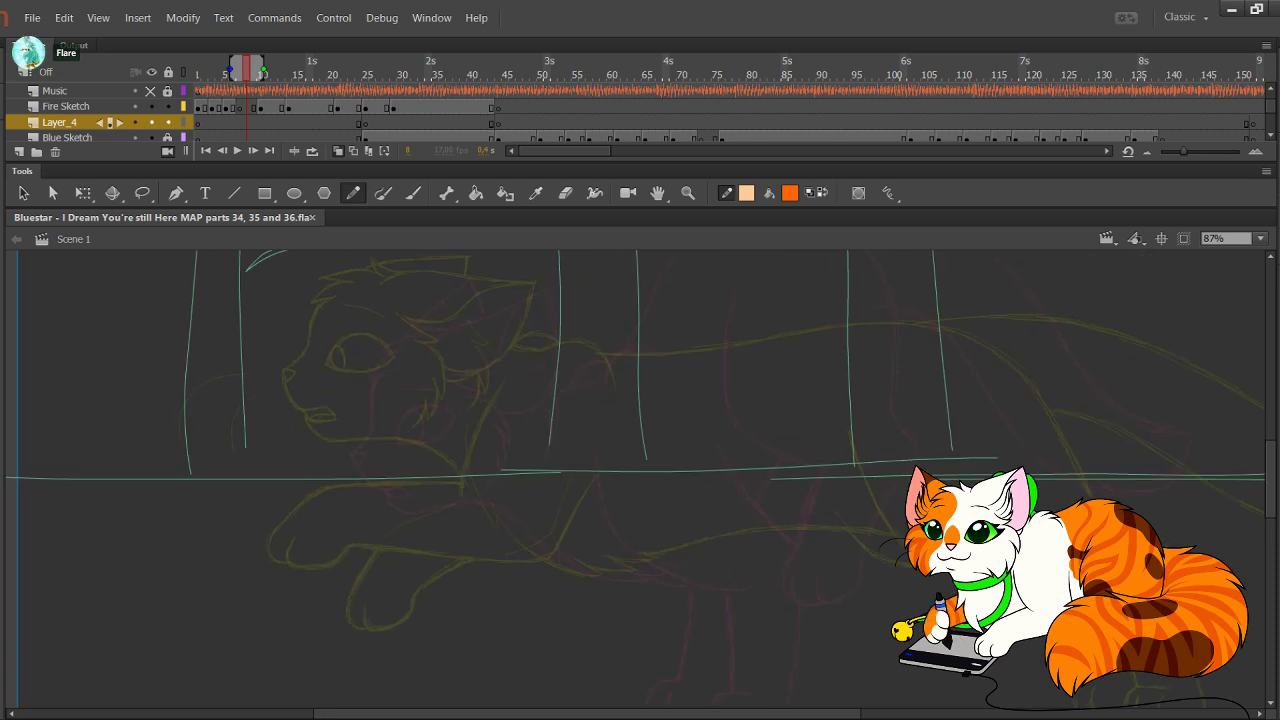
{"action": "mouse_move", "coordinate": [396, 308]}
{"action": "left_mouse_down"}
{"action": "mouse_move", "coordinate": [366, 313]}
{"action": "mouse_move", "coordinate": [336, 352]}
{"action": "mouse_move", "coordinate": [333, 395]}
{"action": "mouse_move", "coordinate": [361, 432]}
{"action": "left_mouse_up"}
{"action": "key", "text": "ctrl+z"}
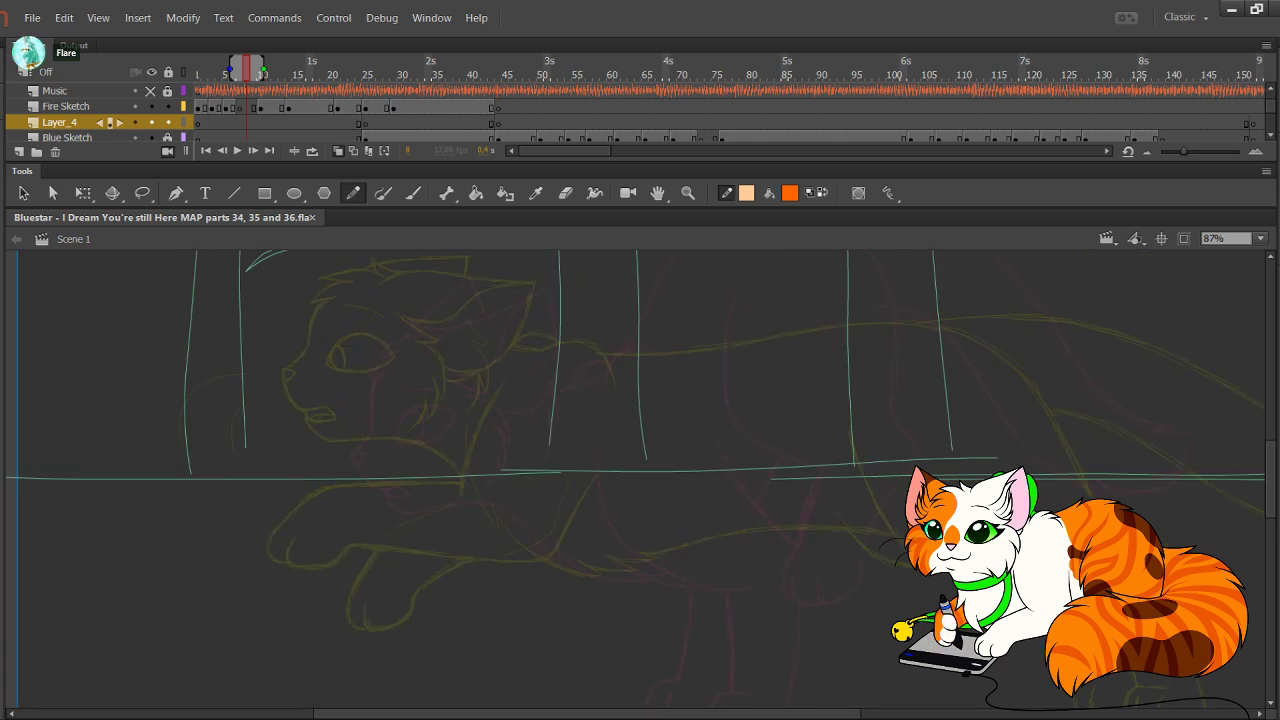
Step: Sketch a rough double circle for the cat's head and shift it slightly down and right, between the two onion-skinned head poses
{"action": "mouse_move", "coordinate": [389, 279]}
{"action": "left_mouse_down"}
{"action": "mouse_move", "coordinate": [316, 343]}
{"action": "mouse_move", "coordinate": [360, 424]}
{"action": "mouse_move", "coordinate": [470, 384]}
{"action": "mouse_move", "coordinate": [436, 292]}
{"action": "mouse_move", "coordinate": [332, 304]}
{"action": "mouse_move", "coordinate": [320, 408]}
{"action": "mouse_move", "coordinate": [460, 432]}
{"action": "mouse_move", "coordinate": [472, 308]}
{"action": "mouse_move", "coordinate": [376, 278]}
{"action": "mouse_move", "coordinate": [346, 418]}
{"action": "mouse_move", "coordinate": [404, 434]}
{"action": "left_mouse_up"}
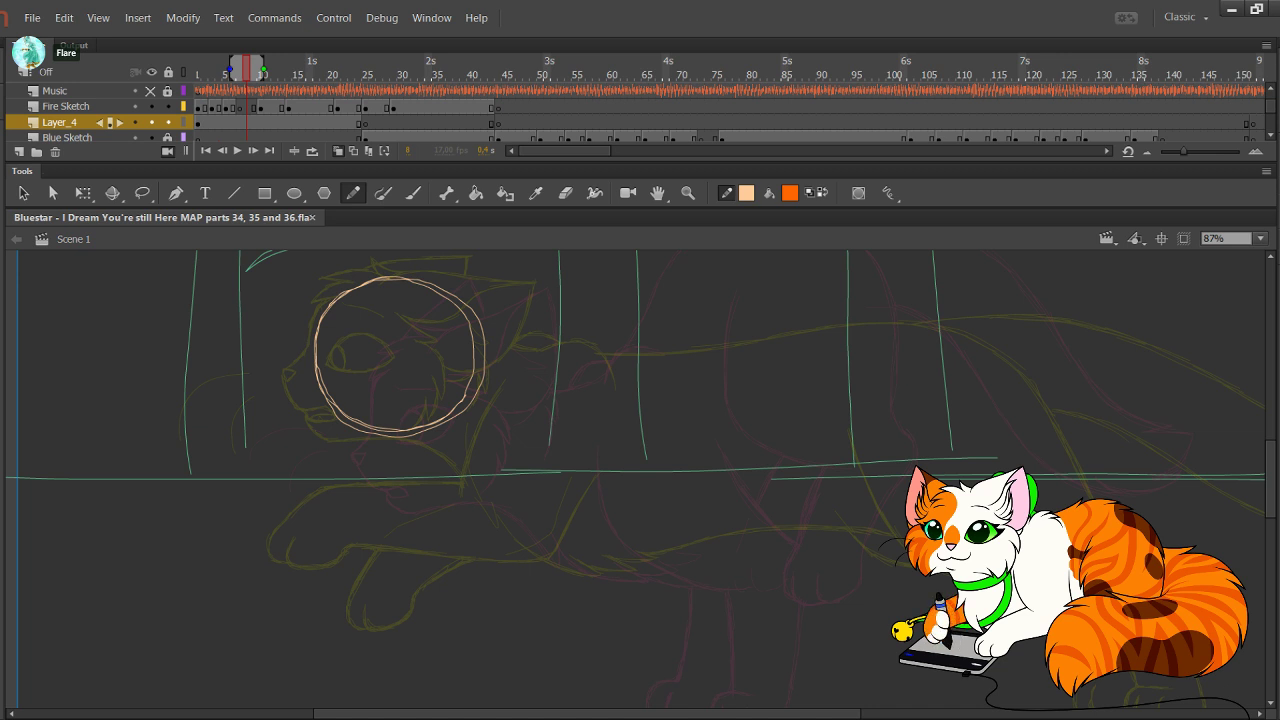
{"action": "left_click_drag", "start_coordinate": [306, 296], "coordinate": [540, 474]}
{"action": "mouse_move", "coordinate": [466, 399]}
{"action": "left_mouse_down"}
{"action": "mouse_move", "coordinate": [467, 446]}
{"action": "mouse_move", "coordinate": [490, 437]}
{"action": "left_mouse_up"}
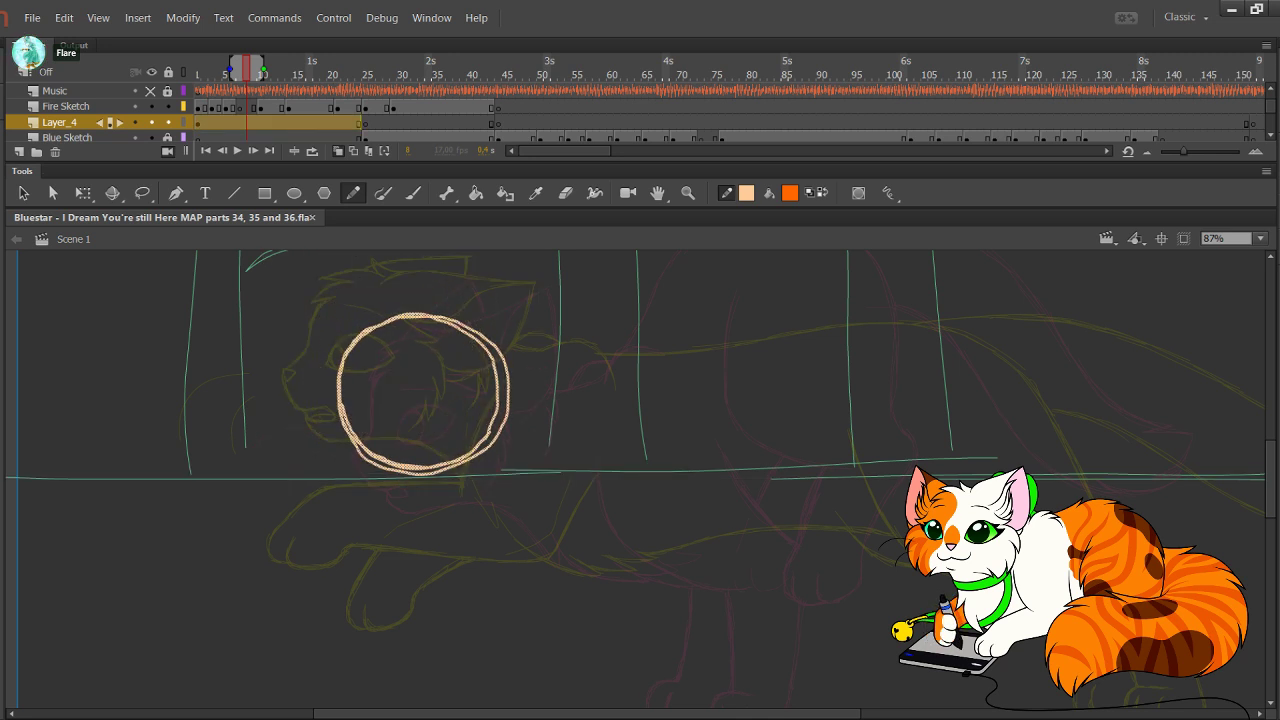
{"action": "key", "text": "Up"}
{"action": "key", "text": "Up"}
{"action": "key", "text": "Up"}
{"action": "key", "text": "Left"}
{"action": "key", "text": "Up"}
{"action": "key", "text": "Up"}
{"action": "key", "text": "Up"}
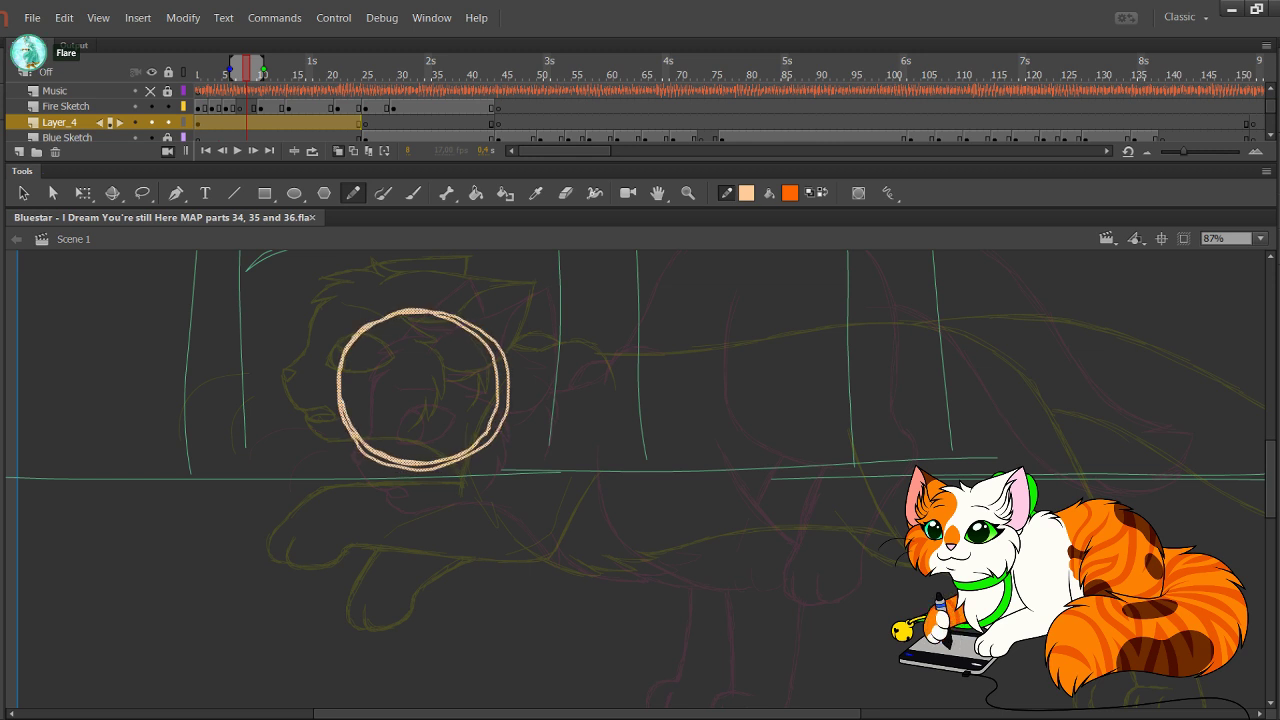
{"action": "key", "text": "Left"}
{"action": "key", "text": "Left"}
{"action": "key", "text": "Left"}
{"action": "key", "text": "Up"}
{"action": "key", "text": "Up"}
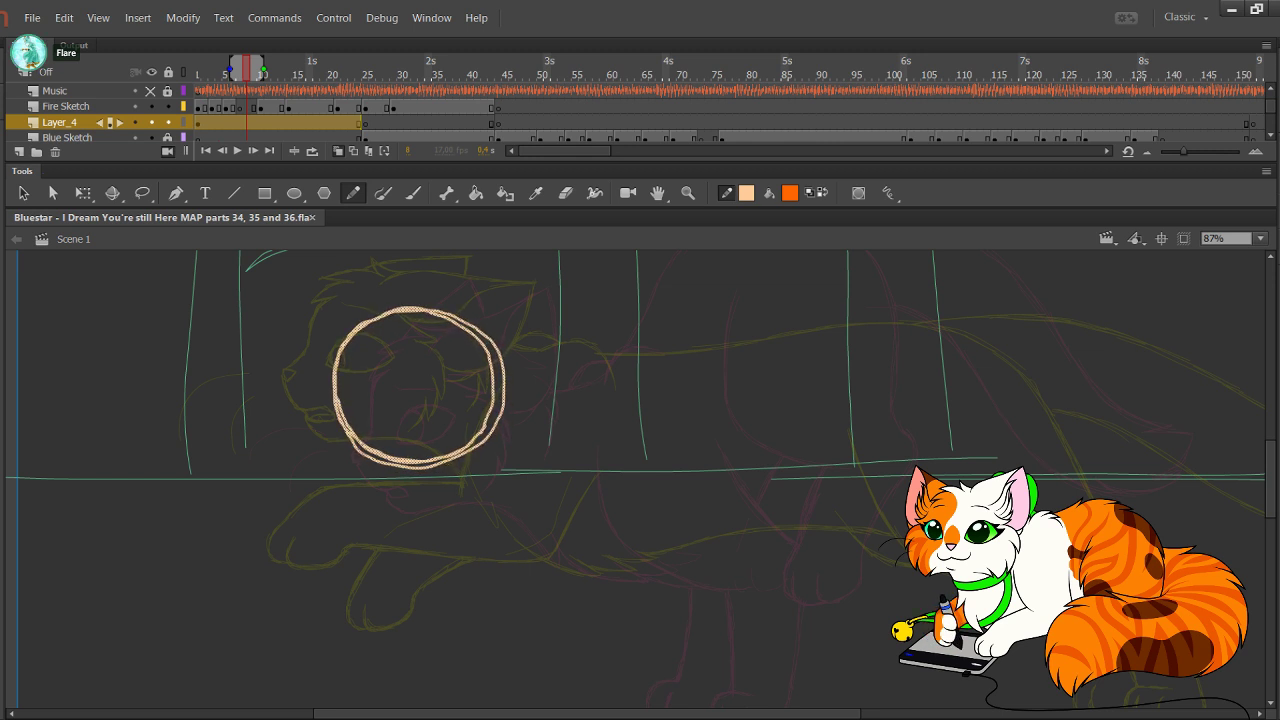
{"action": "key", "text": "Escape"}
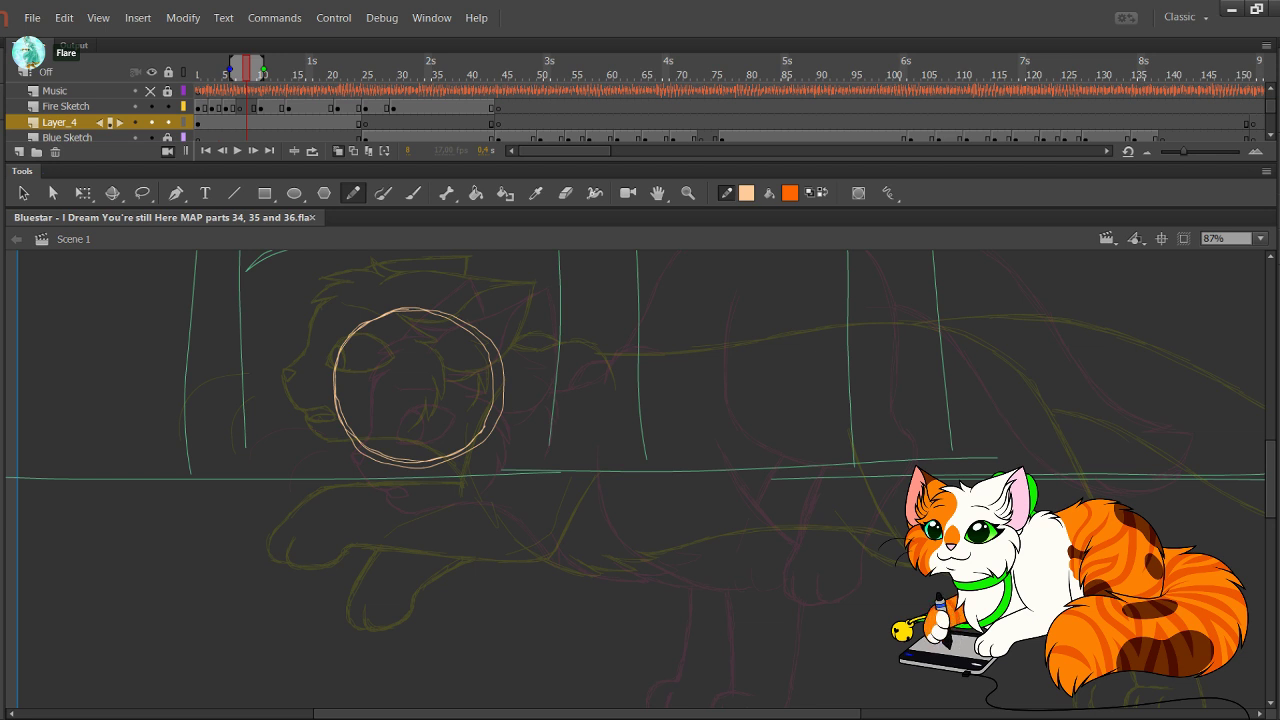
Step: Sketch the near front leg's upper curve from shoulder to elbow and compare it with the preceding frame's pose
{"action": "mouse_move", "coordinate": [647, 427]}
{"action": "left_mouse_down"}
{"action": "mouse_move", "coordinate": [723, 455]}
{"action": "mouse_move", "coordinate": [678, 418]}
{"action": "mouse_move", "coordinate": [678, 447]}
{"action": "left_mouse_up"}
{"action": "key", "text": "ctrl+z"}
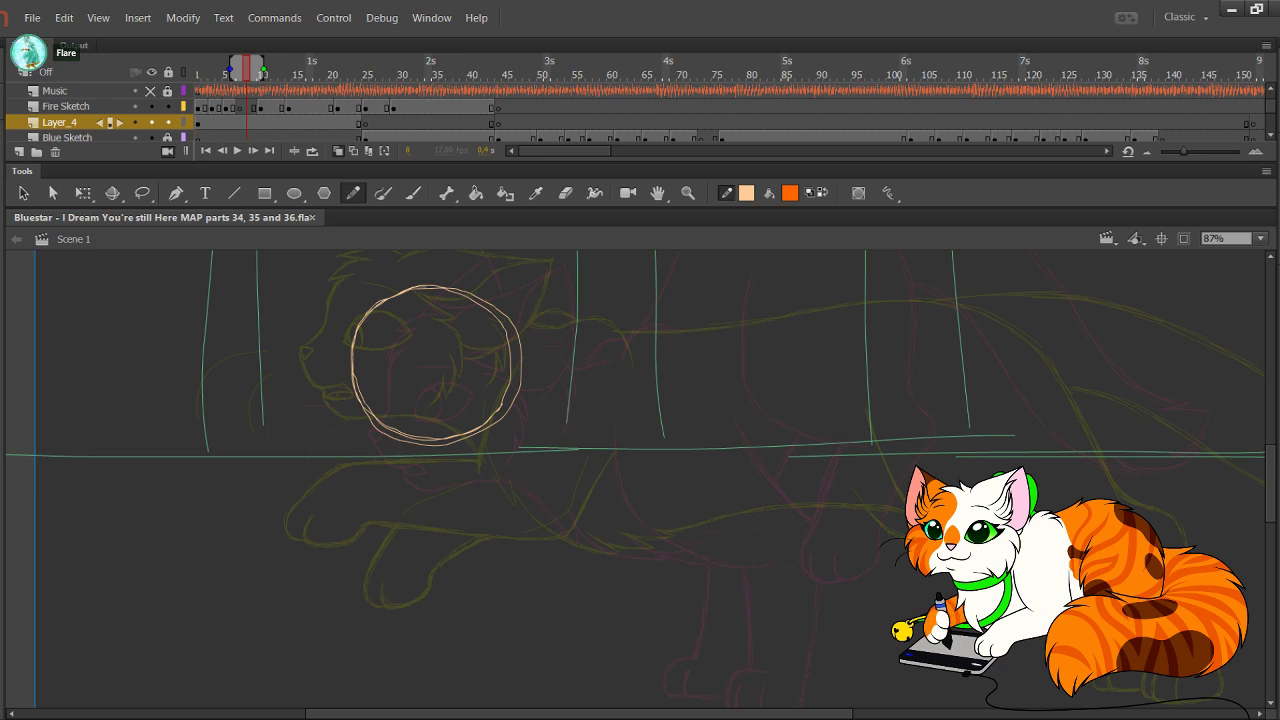
{"action": "left_click_drag", "start_coordinate": [615, 314], "coordinate": [583, 437]}
{"action": "left_click_drag", "start_coordinate": [615, 314], "coordinate": [578, 475]}
{"action": "left_click_drag", "start_coordinate": [581, 427], "coordinate": [615, 517]}
{"action": "left_click_drag", "start_coordinate": [580, 443], "coordinate": [665, 555]}
{"action": "left_click_drag", "start_coordinate": [579, 420], "coordinate": [657, 551]}
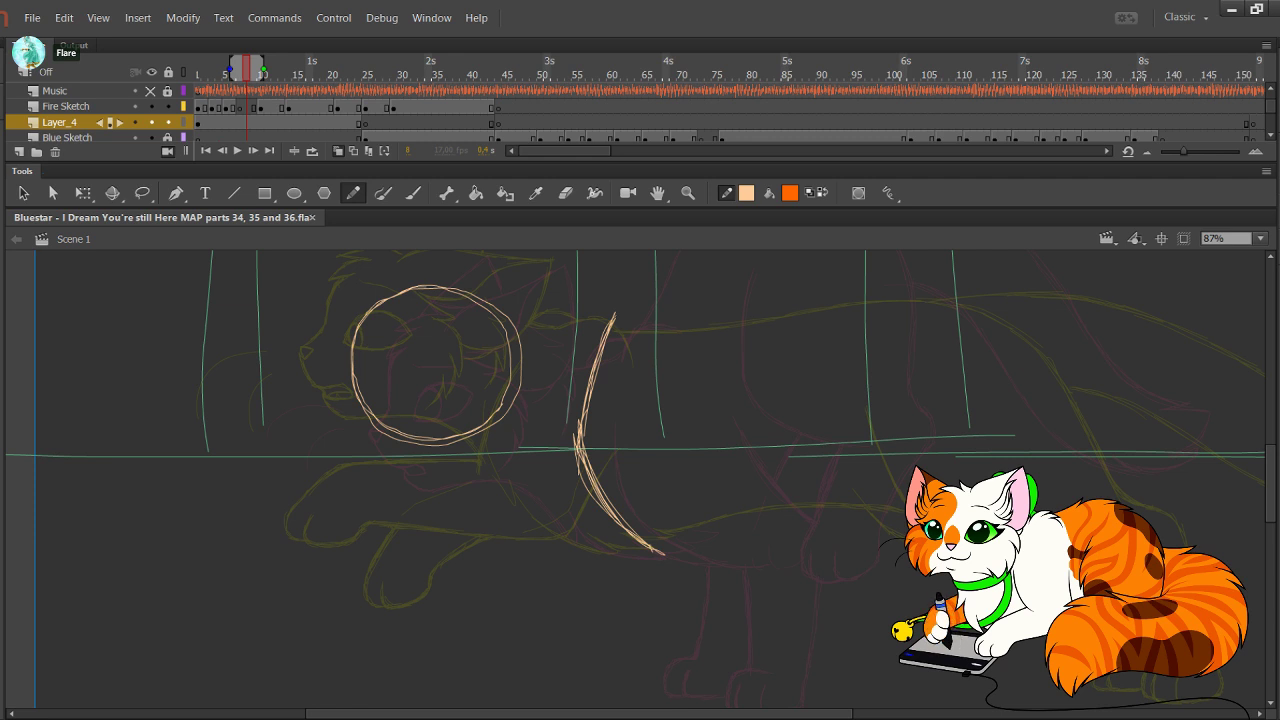
{"action": "key", "text": "comma"}
{"action": "key", "text": "comma"}
{"action": "key", "text": "period"}
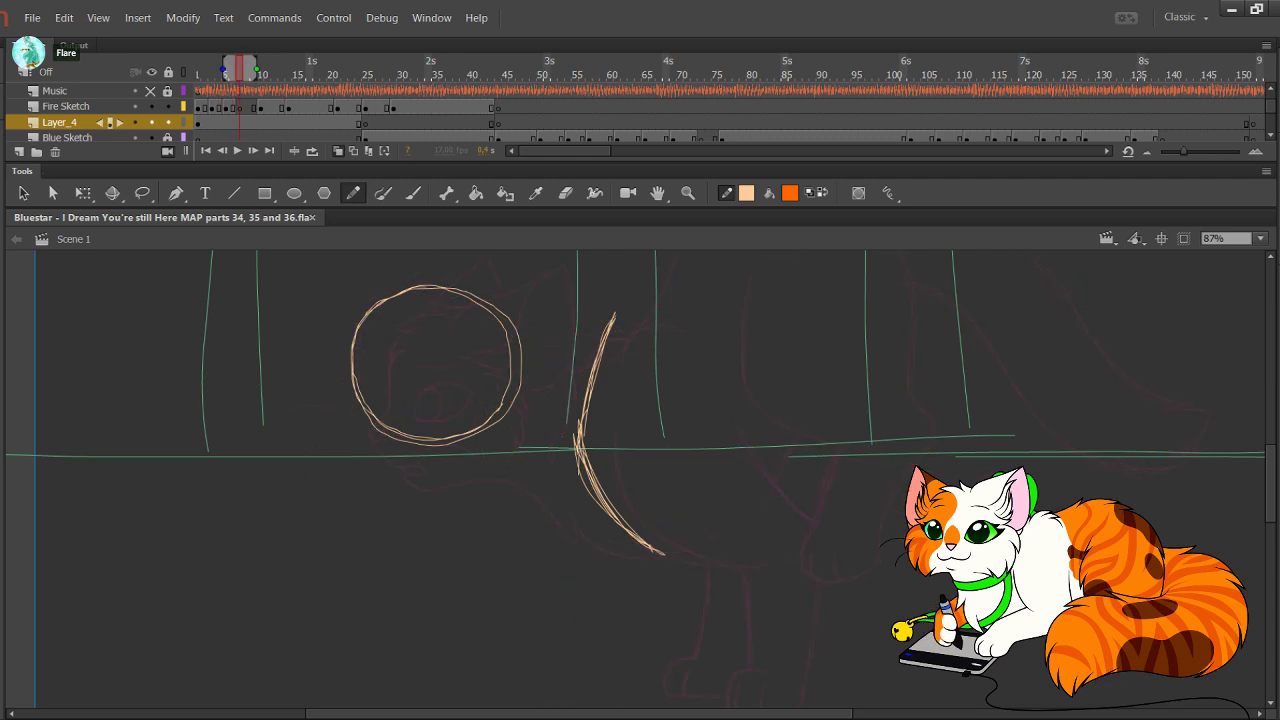
{"action": "key", "text": "period"}
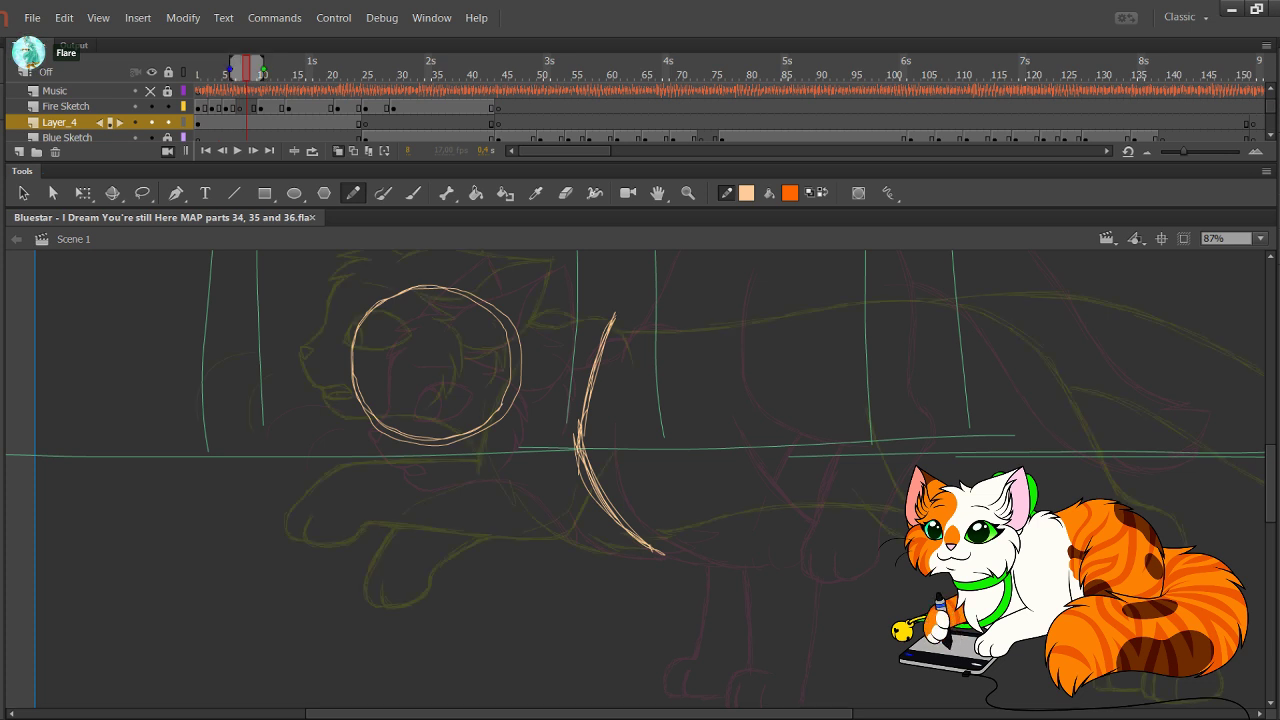
Step: Extend the near front leg from the elbow down to the paw with a slightly bent line
{"action": "left_click_drag", "start_coordinate": [640, 450], "coordinate": [587, 427]}
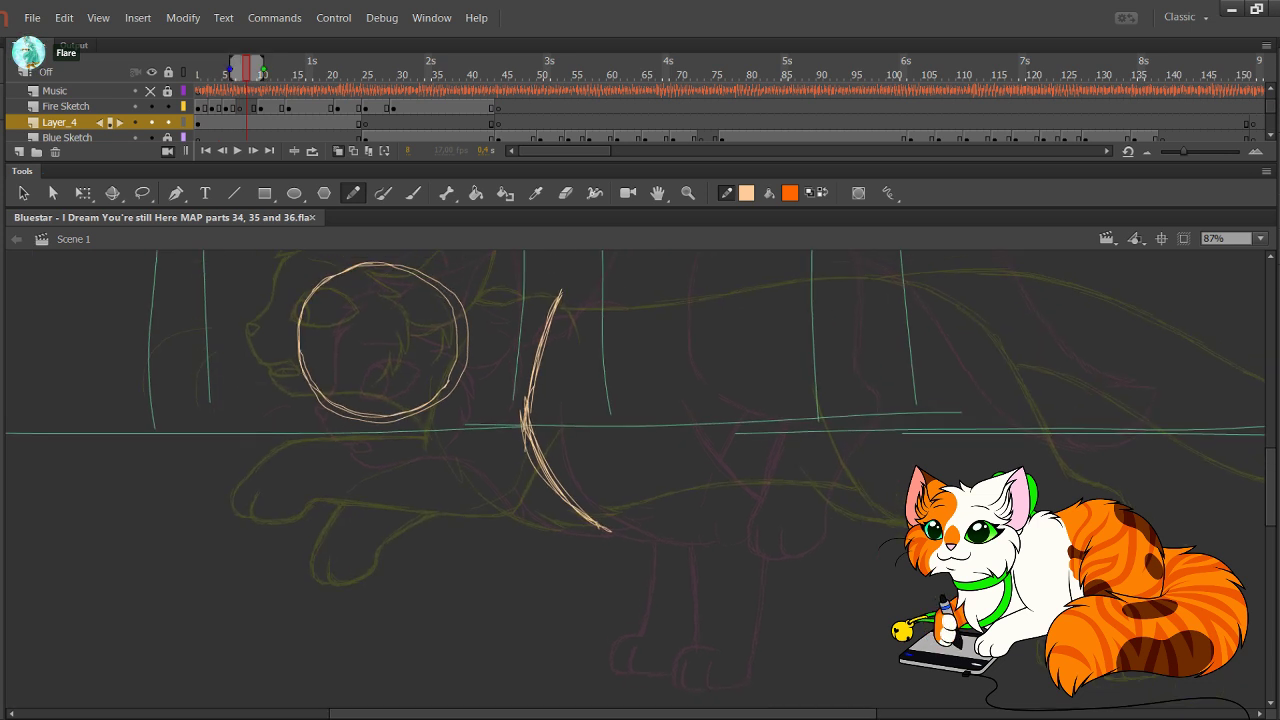
{"action": "mouse_move", "coordinate": [601, 530]}
{"action": "left_mouse_down"}
{"action": "mouse_move", "coordinate": [586, 611]}
{"action": "mouse_move", "coordinate": [596, 623]}
{"action": "left_mouse_up"}
{"action": "mouse_move", "coordinate": [603, 531]}
{"action": "left_mouse_down"}
{"action": "mouse_move", "coordinate": [593, 629]}
{"action": "mouse_move", "coordinate": [616, 663]}
{"action": "left_mouse_up"}
{"action": "left_click_drag", "start_coordinate": [591, 615], "coordinate": [617, 665]}
{"action": "left_click_drag", "start_coordinate": [593, 621], "coordinate": [635, 677]}
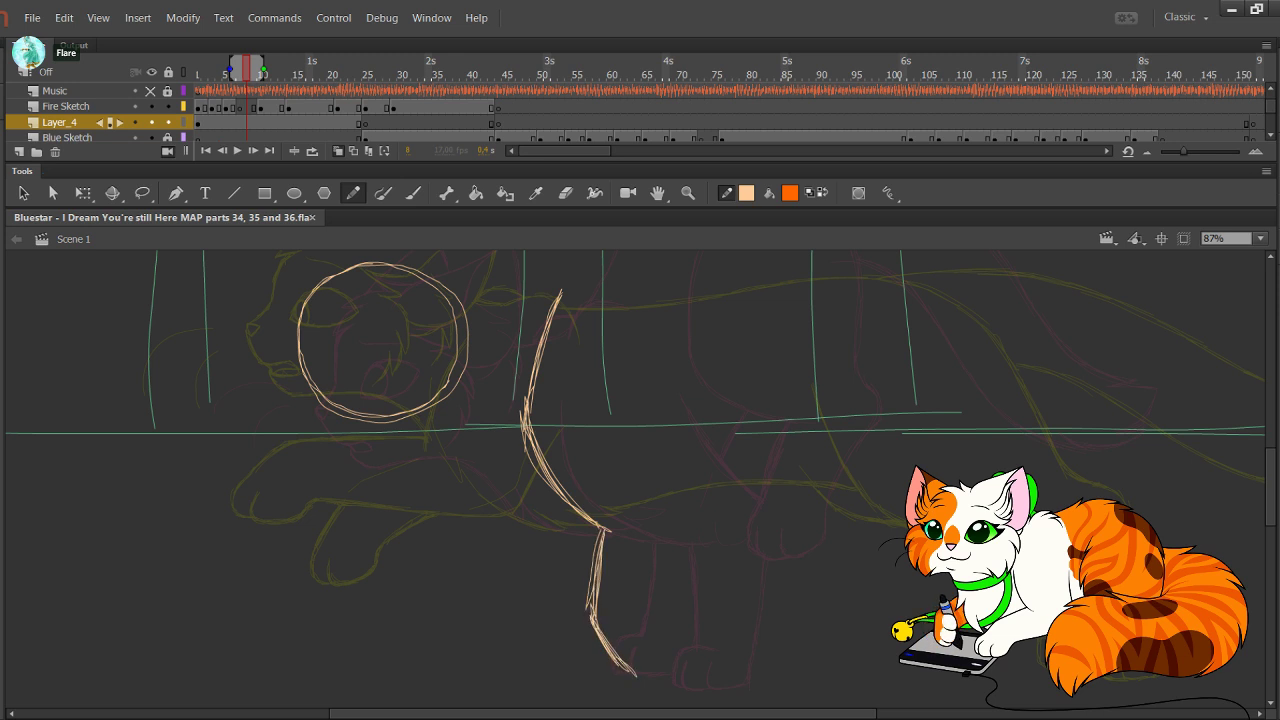
Step: Sketch the far front leg as a parallel bent line just ahead of the near one, from shoulder to paw
{"action": "left_click_drag", "start_coordinate": [525, 299], "coordinate": [501, 429]}
{"action": "mouse_move", "coordinate": [517, 327]}
{"action": "left_mouse_down"}
{"action": "mouse_move", "coordinate": [499, 418]}
{"action": "mouse_move", "coordinate": [566, 518]}
{"action": "left_mouse_up"}
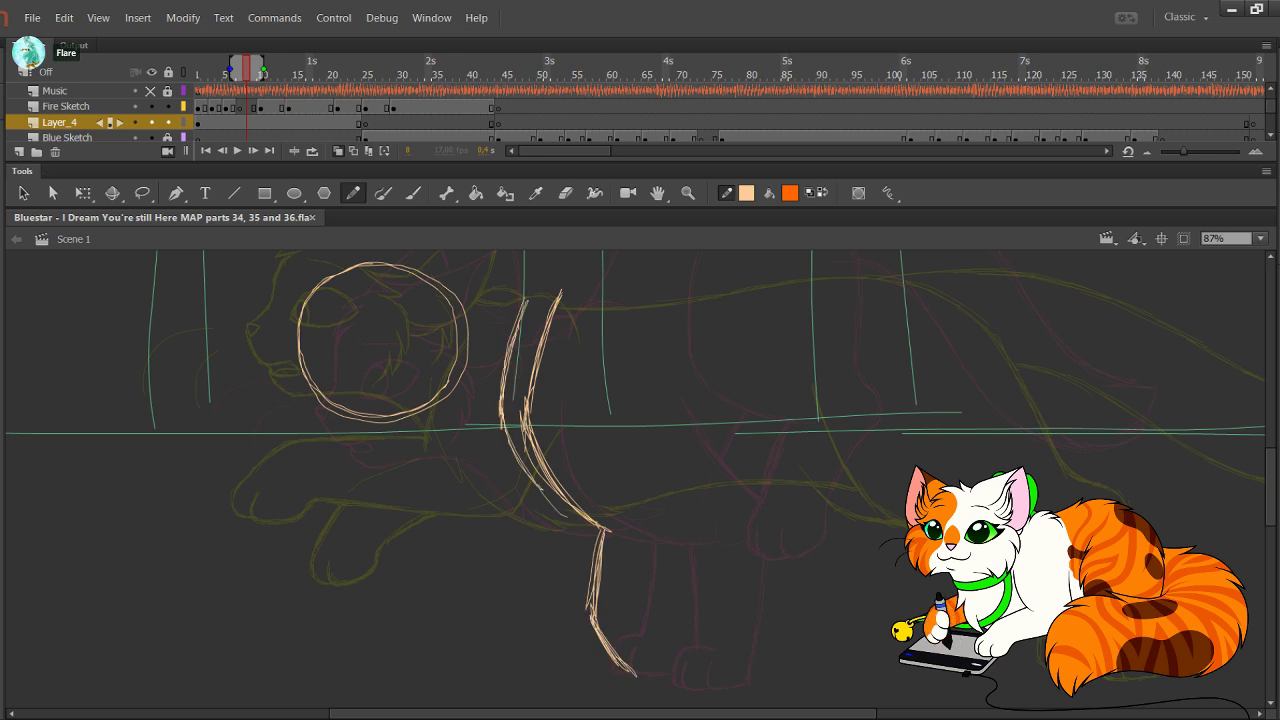
{"action": "mouse_move", "coordinate": [526, 298]}
{"action": "left_mouse_down"}
{"action": "mouse_move", "coordinate": [570, 518]}
{"action": "mouse_move", "coordinate": [550, 605]}
{"action": "left_mouse_up"}
{"action": "left_click_drag", "start_coordinate": [568, 514], "coordinate": [552, 610]}
{"action": "left_click_drag", "start_coordinate": [556, 566], "coordinate": [580, 652]}
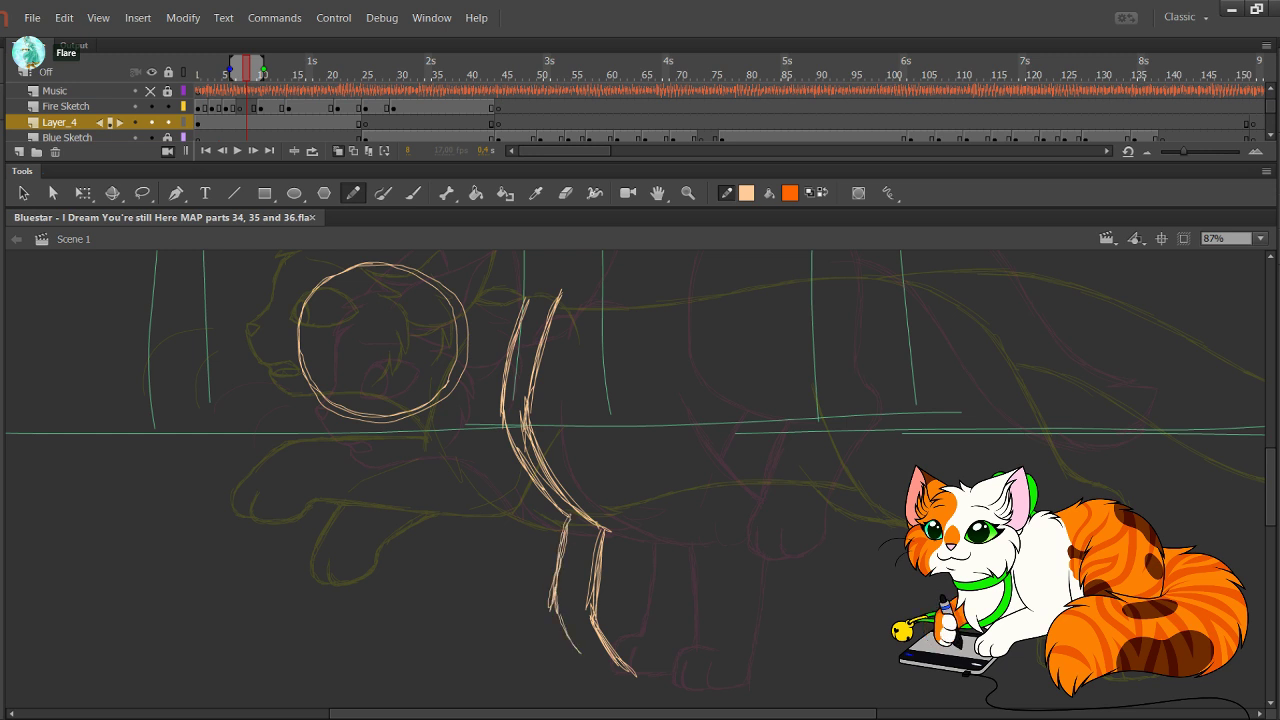
{"action": "left_click_drag", "start_coordinate": [556, 600], "coordinate": [584, 656]}
{"action": "mouse_move", "coordinate": [566, 514]}
{"action": "left_mouse_down"}
{"action": "mouse_move", "coordinate": [582, 654]}
{"action": "mouse_move", "coordinate": [556, 628]}
{"action": "left_mouse_up"}
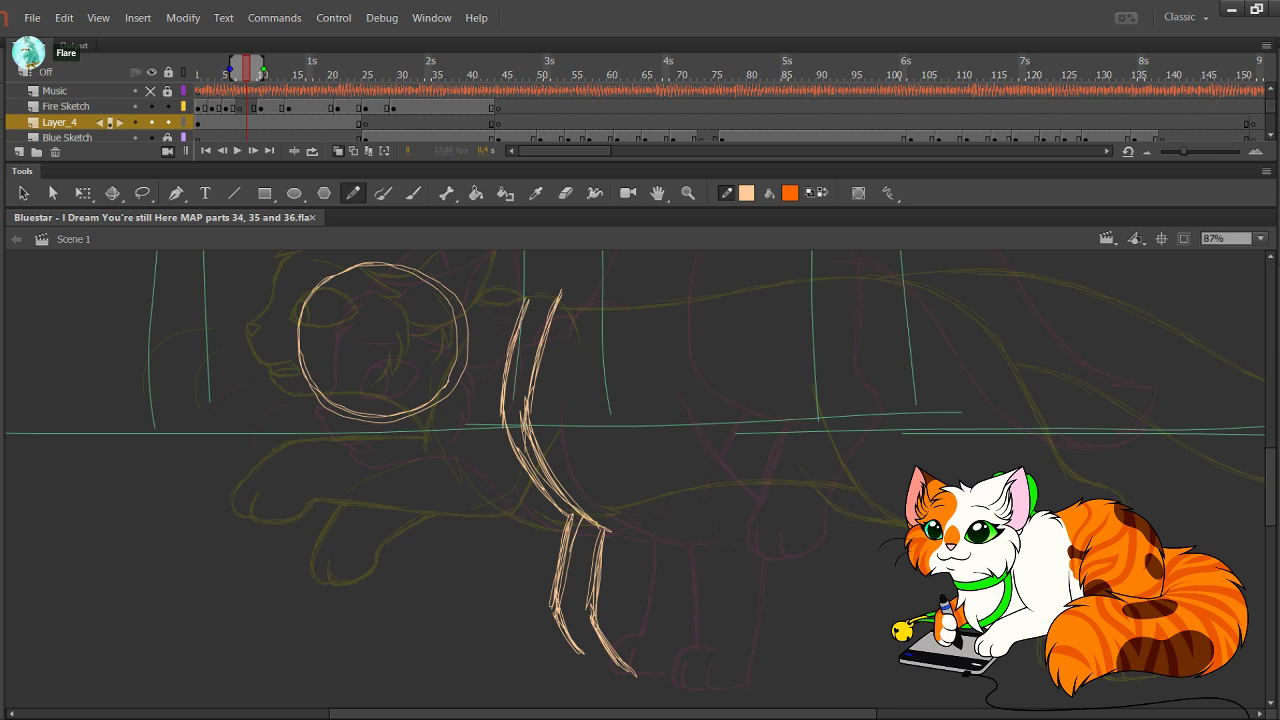
Step: Try skewing and reshaping both front-leg guide lines with Free Transform, and delete the two lines
{"action": "mouse_move", "coordinate": [603, 713]}
{"action": "left_mouse_down"}
{"action": "mouse_move", "coordinate": [483, 713]}
{"action": "mouse_move", "coordinate": [580, 713]}
{"action": "left_mouse_up"}
{"action": "mouse_move", "coordinate": [733, 688]}
{"action": "left_mouse_down"}
{"action": "mouse_move", "coordinate": [560, 429]}
{"action": "mouse_move", "coordinate": [546, 261]}
{"action": "left_mouse_up"}
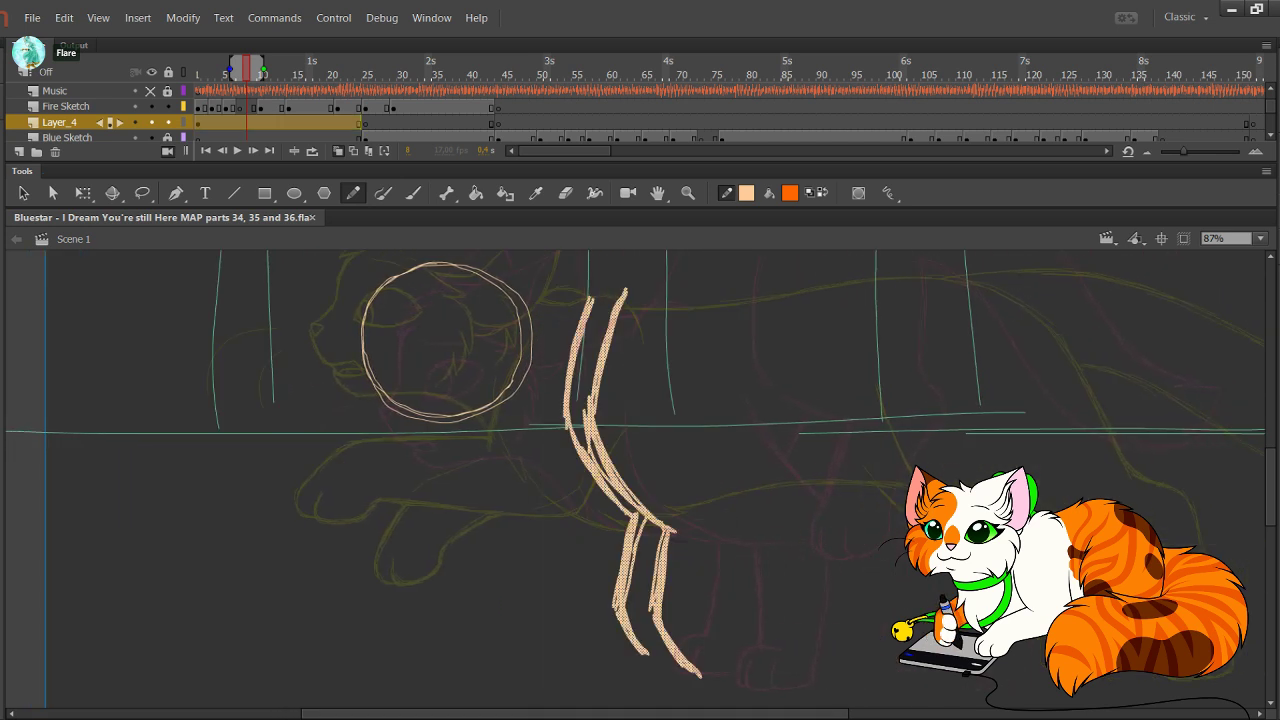
{"action": "left_click", "coordinate": [84, 193]}
{"action": "left_click_drag", "start_coordinate": [622, 288], "coordinate": [646, 288]}
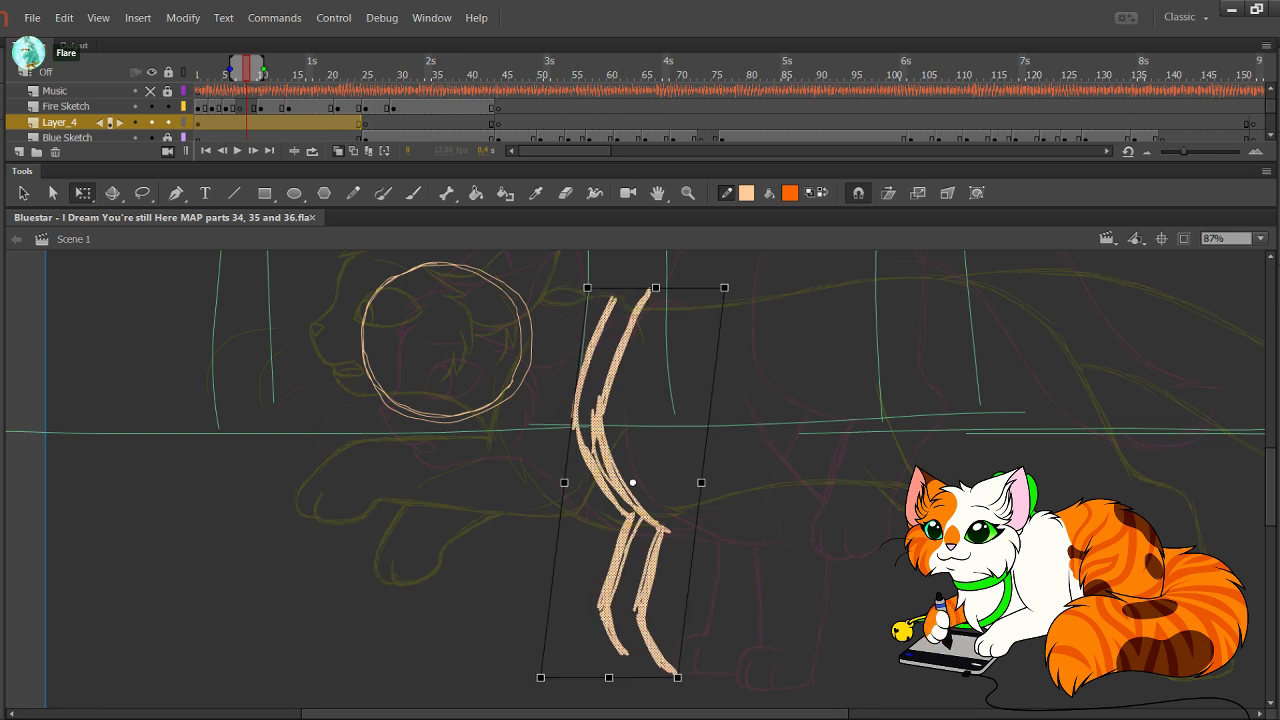
{"action": "mouse_move", "coordinate": [574, 395]}
{"action": "left_mouse_down"}
{"action": "mouse_move", "coordinate": [572, 418]}
{"action": "mouse_move", "coordinate": [573, 404]}
{"action": "left_mouse_up"}
{"action": "left_click_drag", "start_coordinate": [702, 472], "coordinate": [702, 473]}
{"action": "left_click_drag", "start_coordinate": [733, 273], "coordinate": [762, 290]}
{"action": "left_click", "coordinate": [806, 428]}
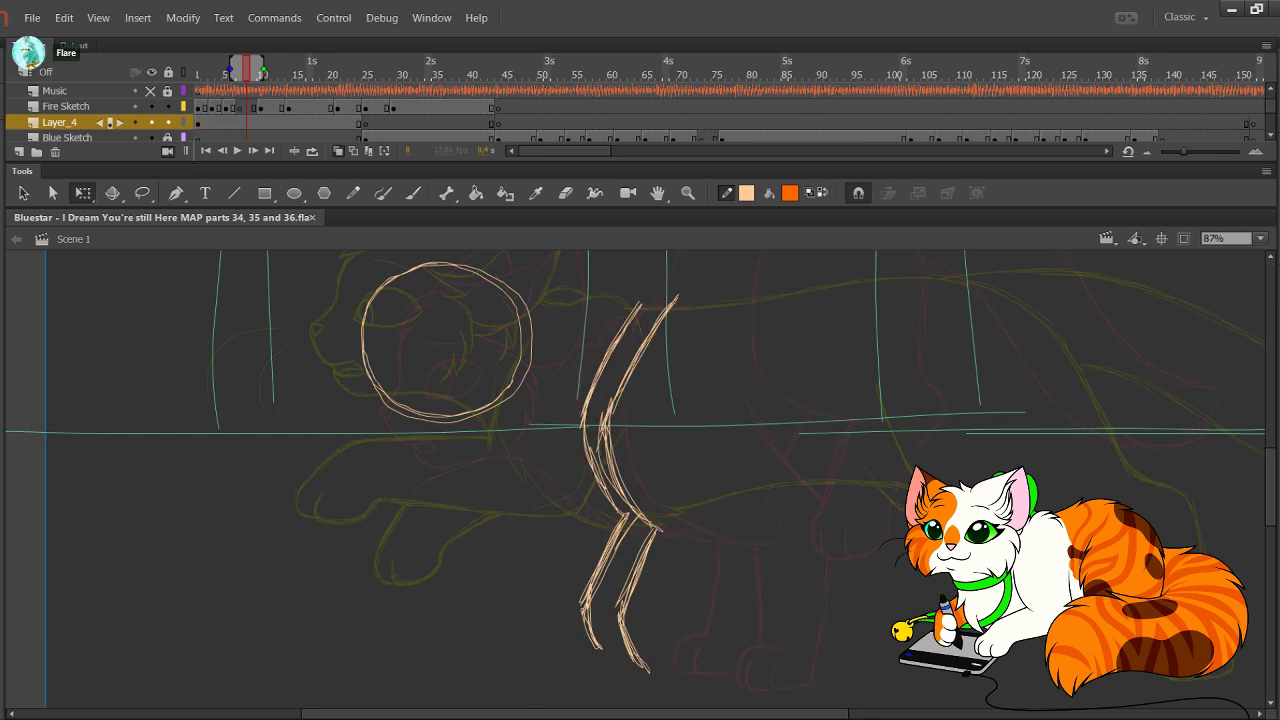
{"action": "mouse_move", "coordinate": [744, 672]}
{"action": "left_mouse_down"}
{"action": "mouse_move", "coordinate": [549, 362]}
{"action": "mouse_move", "coordinate": [546, 256]}
{"action": "left_mouse_up"}
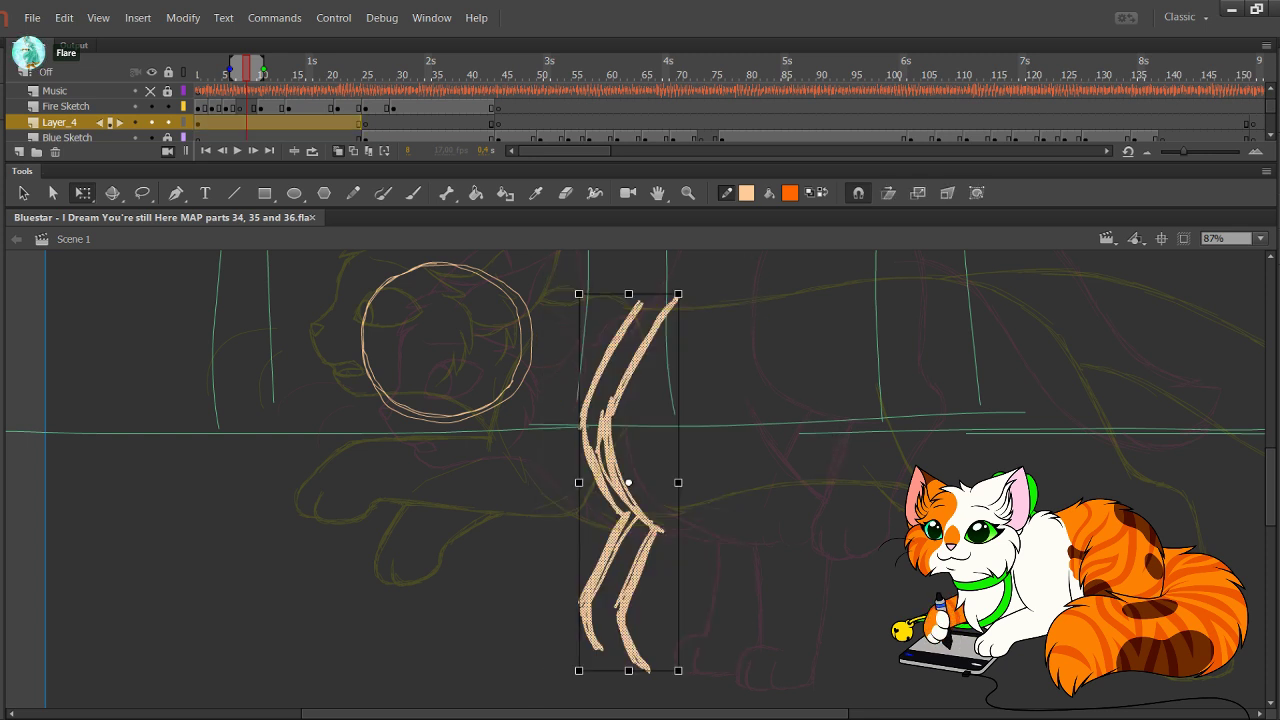
{"action": "key", "text": "Delete"}
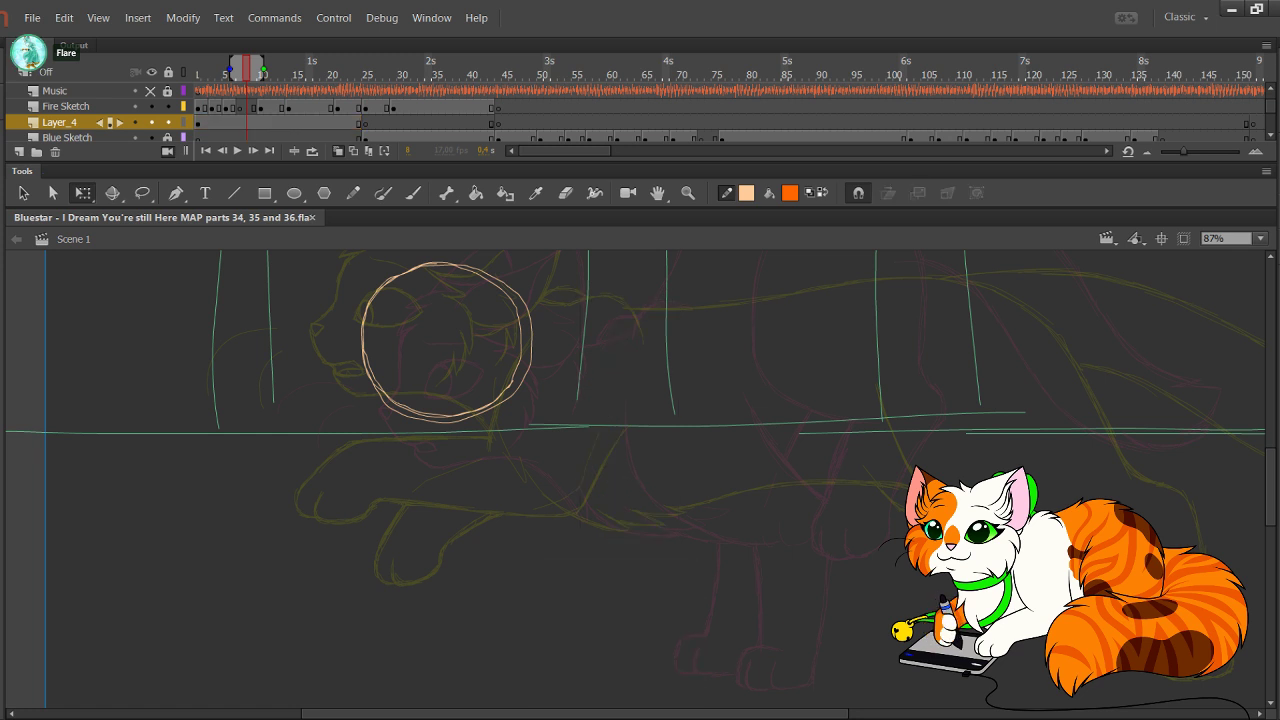
Step: Redraw the near front leg's upper part with the Pencil, curving from the shoulder back to a sharply bent elbow
{"action": "key", "text": "y"}
{"action": "left_click_drag", "start_coordinate": [627, 293], "coordinate": [594, 377]}
{"action": "left_click_drag", "start_coordinate": [627, 303], "coordinate": [593, 377]}
{"action": "left_click_drag", "start_coordinate": [611, 329], "coordinate": [589, 393]}
{"action": "left_click_drag", "start_coordinate": [619, 307], "coordinate": [583, 419]}
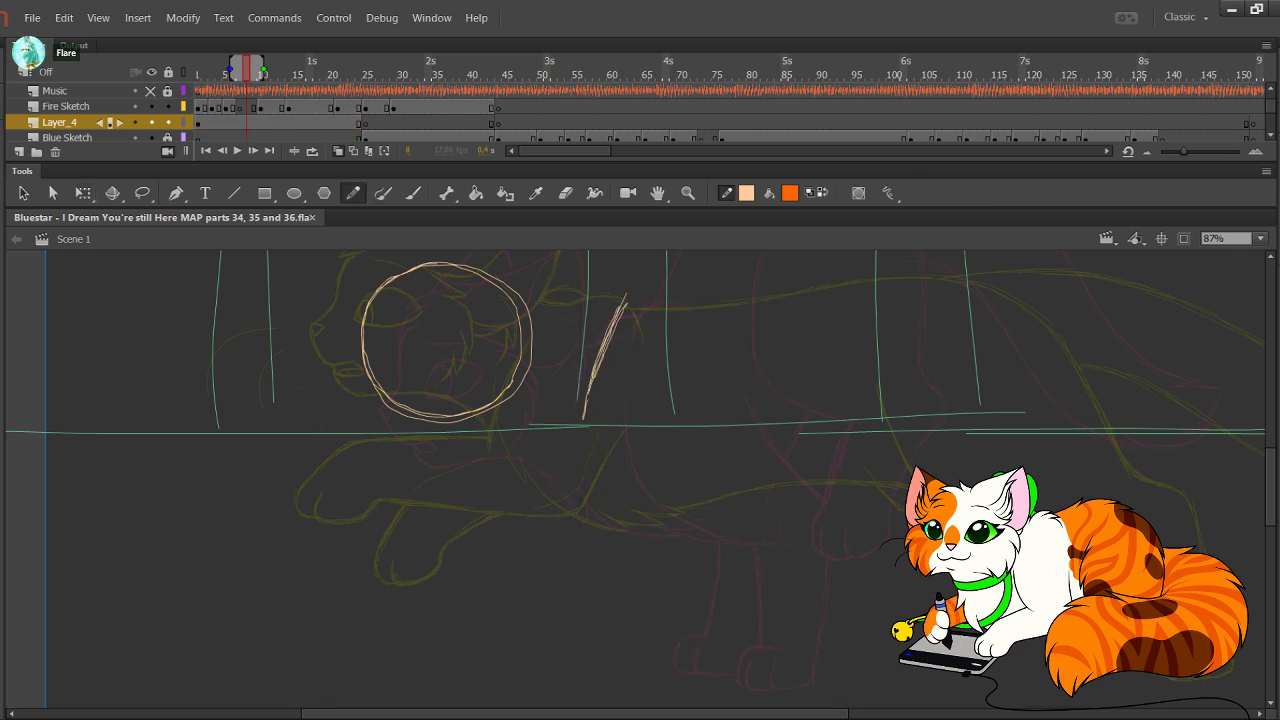
{"action": "left_click_drag", "start_coordinate": [599, 359], "coordinate": [589, 417]}
{"action": "mouse_move", "coordinate": [593, 379]}
{"action": "left_mouse_down"}
{"action": "mouse_move", "coordinate": [594, 430]}
{"action": "mouse_move", "coordinate": [645, 472]}
{"action": "left_mouse_up"}
{"action": "left_click_drag", "start_coordinate": [593, 403], "coordinate": [678, 489]}
{"action": "left_click_drag", "start_coordinate": [600, 434], "coordinate": [697, 493]}
{"action": "left_click_drag", "start_coordinate": [597, 432], "coordinate": [698, 495]}
Step: Draw the near front leg's lower part, slanting forward from the elbow and bending down towards the paw
{"action": "mouse_move", "coordinate": [635, 470]}
{"action": "left_mouse_down"}
{"action": "mouse_move", "coordinate": [703, 495]}
{"action": "mouse_move", "coordinate": [631, 527]}
{"action": "left_mouse_up"}
{"action": "left_click_drag", "start_coordinate": [701, 494], "coordinate": [621, 543]}
{"action": "mouse_move", "coordinate": [675, 505]}
{"action": "left_mouse_down"}
{"action": "mouse_move", "coordinate": [620, 543]}
{"action": "mouse_move", "coordinate": [606, 606]}
{"action": "left_mouse_up"}
{"action": "key", "text": "ctrl+z"}
{"action": "mouse_move", "coordinate": [706, 492]}
{"action": "left_mouse_down"}
{"action": "mouse_move", "coordinate": [628, 560]}
{"action": "mouse_move", "coordinate": [619, 604]}
{"action": "mouse_move", "coordinate": [627, 556]}
{"action": "left_mouse_up"}
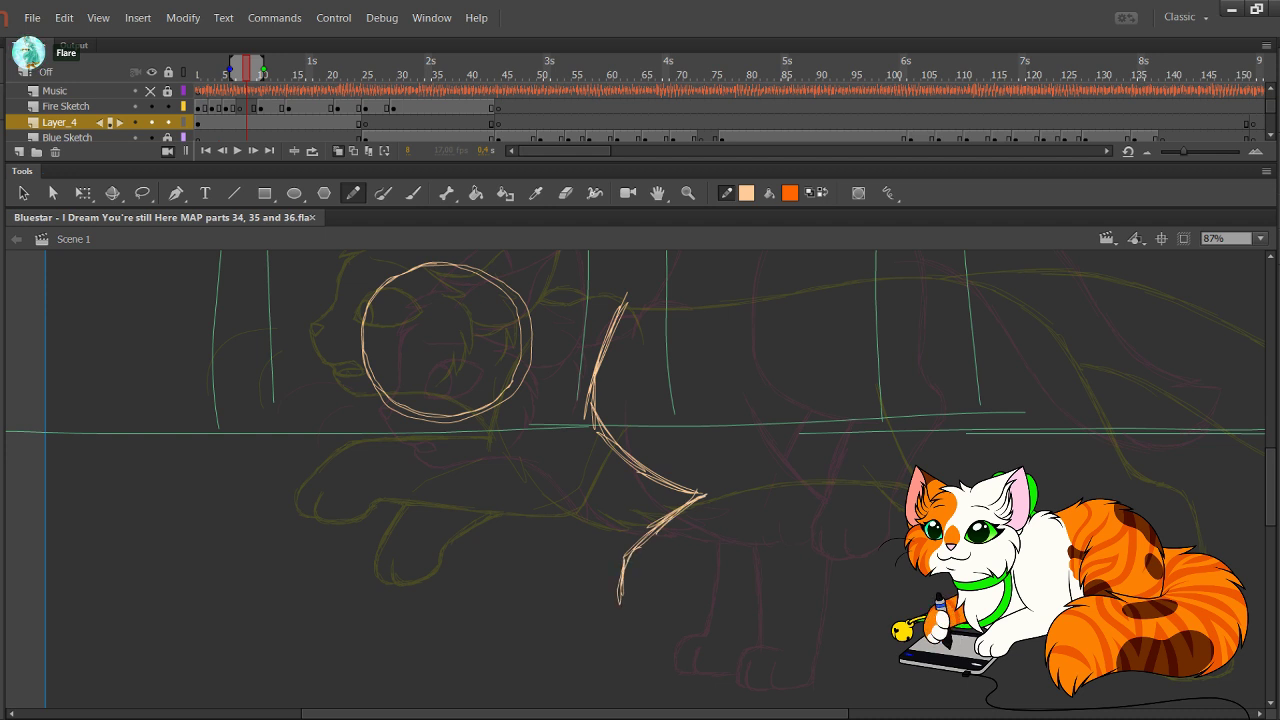
Step: Sketch the far front leg as a matching bent line ahead of the near one, and lengthen the near leg's tip
{"action": "mouse_move", "coordinate": [586, 303]}
{"action": "left_mouse_down"}
{"action": "mouse_move", "coordinate": [549, 408]}
{"action": "mouse_move", "coordinate": [555, 392]}
{"action": "mouse_move", "coordinate": [609, 479]}
{"action": "left_mouse_up"}
{"action": "mouse_move", "coordinate": [550, 405]}
{"action": "left_mouse_down"}
{"action": "mouse_move", "coordinate": [628, 487]}
{"action": "mouse_move", "coordinate": [581, 531]}
{"action": "left_mouse_up"}
{"action": "left_click_drag", "start_coordinate": [644, 491], "coordinate": [575, 557]}
{"action": "mouse_move", "coordinate": [644, 490]}
{"action": "left_mouse_down"}
{"action": "mouse_move", "coordinate": [568, 567]}
{"action": "mouse_move", "coordinate": [583, 553]}
{"action": "left_mouse_up"}
{"action": "key", "text": "ctrl+z"}
{"action": "key", "text": "ctrl+z"}
{"action": "key", "text": "ctrl+z"}
{"action": "key", "text": "ctrl+z"}
{"action": "left_click_drag", "start_coordinate": [621, 511], "coordinate": [577, 569]}
{"action": "left_click_drag", "start_coordinate": [582, 550], "coordinate": [576, 599]}
{"action": "left_click_drag", "start_coordinate": [650, 486], "coordinate": [577, 598]}
{"action": "left_click_drag", "start_coordinate": [592, 468], "coordinate": [643, 494]}
{"action": "left_click_drag", "start_coordinate": [620, 594], "coordinate": [620, 622]}
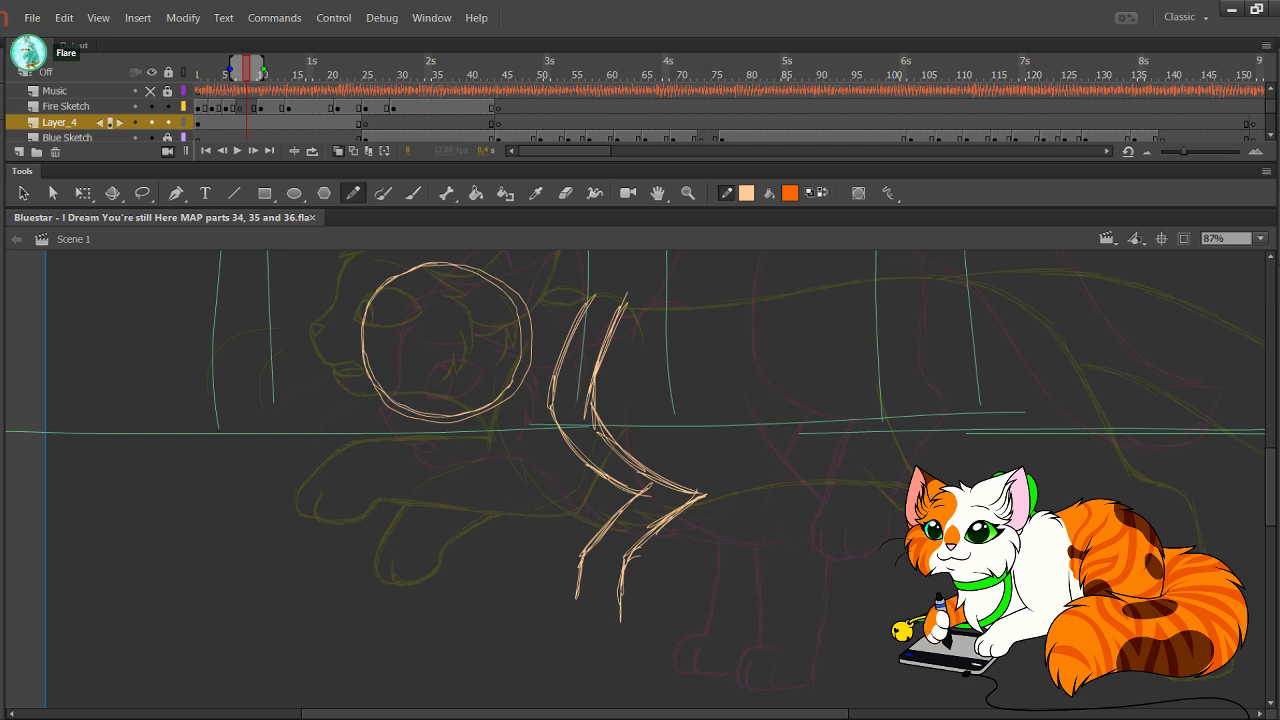
Step: Try sketching a hind leg as a bent line from hip to paw, and undo its strokes
{"action": "left_click_drag", "start_coordinate": [706, 495], "coordinate": [521, 476]}
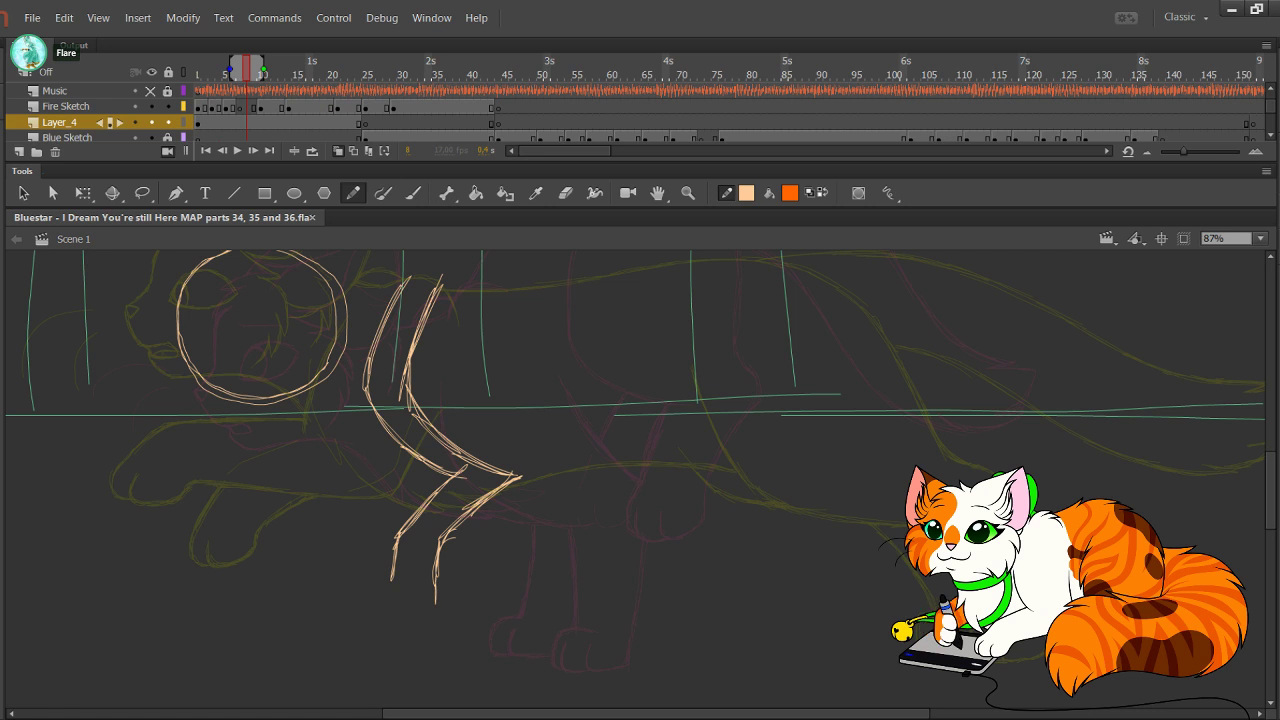
{"action": "mouse_move", "coordinate": [660, 400]}
{"action": "left_mouse_down"}
{"action": "mouse_move", "coordinate": [662, 472]}
{"action": "mouse_move", "coordinate": [657, 460]}
{"action": "left_mouse_up"}
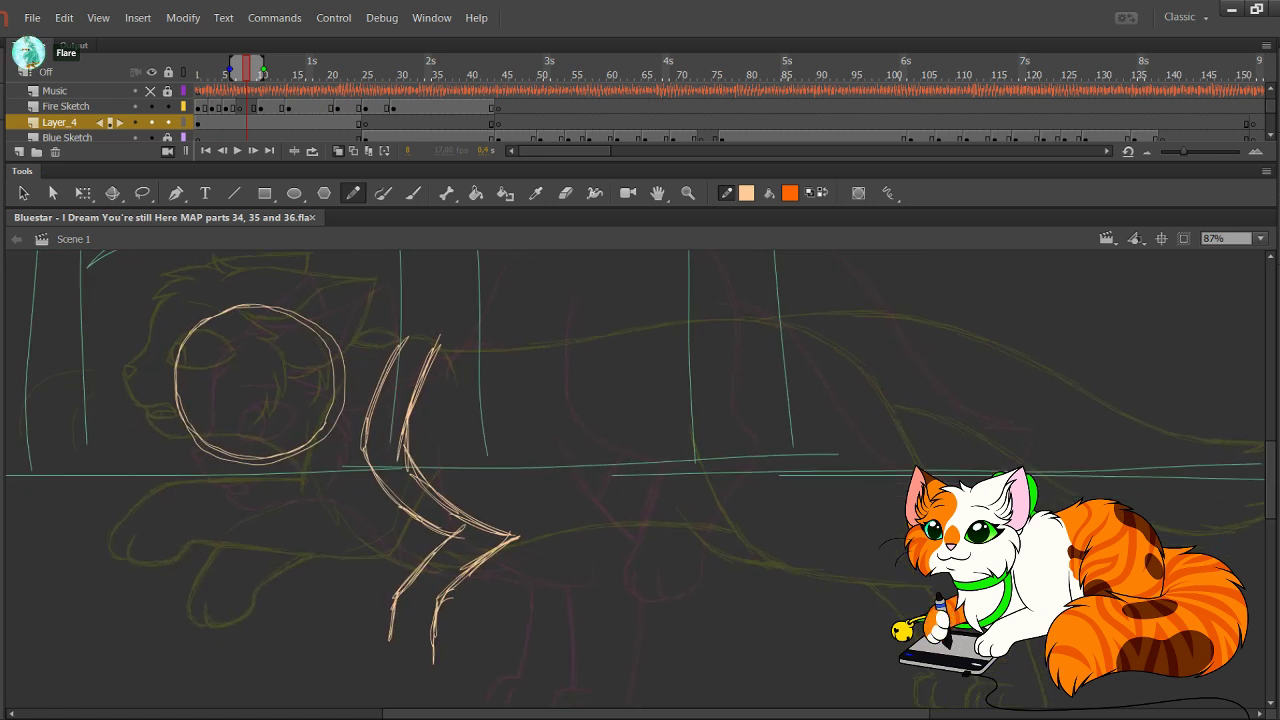
{"action": "left_click_drag", "start_coordinate": [710, 316], "coordinate": [684, 452]}
{"action": "left_click_drag", "start_coordinate": [713, 303], "coordinate": [685, 460]}
{"action": "left_click_drag", "start_coordinate": [685, 400], "coordinate": [728, 516]}
{"action": "left_click_drag", "start_coordinate": [686, 463], "coordinate": [796, 540]}
{"action": "mouse_move", "coordinate": [716, 509]}
{"action": "left_mouse_down"}
{"action": "mouse_move", "coordinate": [806, 549]}
{"action": "mouse_move", "coordinate": [730, 471]}
{"action": "mouse_move", "coordinate": [768, 549]}
{"action": "mouse_move", "coordinate": [730, 621]}
{"action": "left_mouse_up"}
{"action": "mouse_move", "coordinate": [730, 621]}
{"action": "left_mouse_down"}
{"action": "mouse_move", "coordinate": [773, 495]}
{"action": "mouse_move", "coordinate": [736, 620]}
{"action": "left_mouse_up"}
{"action": "key", "text": "ctrl+z"}
{"action": "mouse_move", "coordinate": [783, 474]}
{"action": "left_mouse_down"}
{"action": "mouse_move", "coordinate": [740, 634]}
{"action": "mouse_move", "coordinate": [781, 476]}
{"action": "left_mouse_up"}
{"action": "left_click_drag", "start_coordinate": [740, 560], "coordinate": [758, 626]}
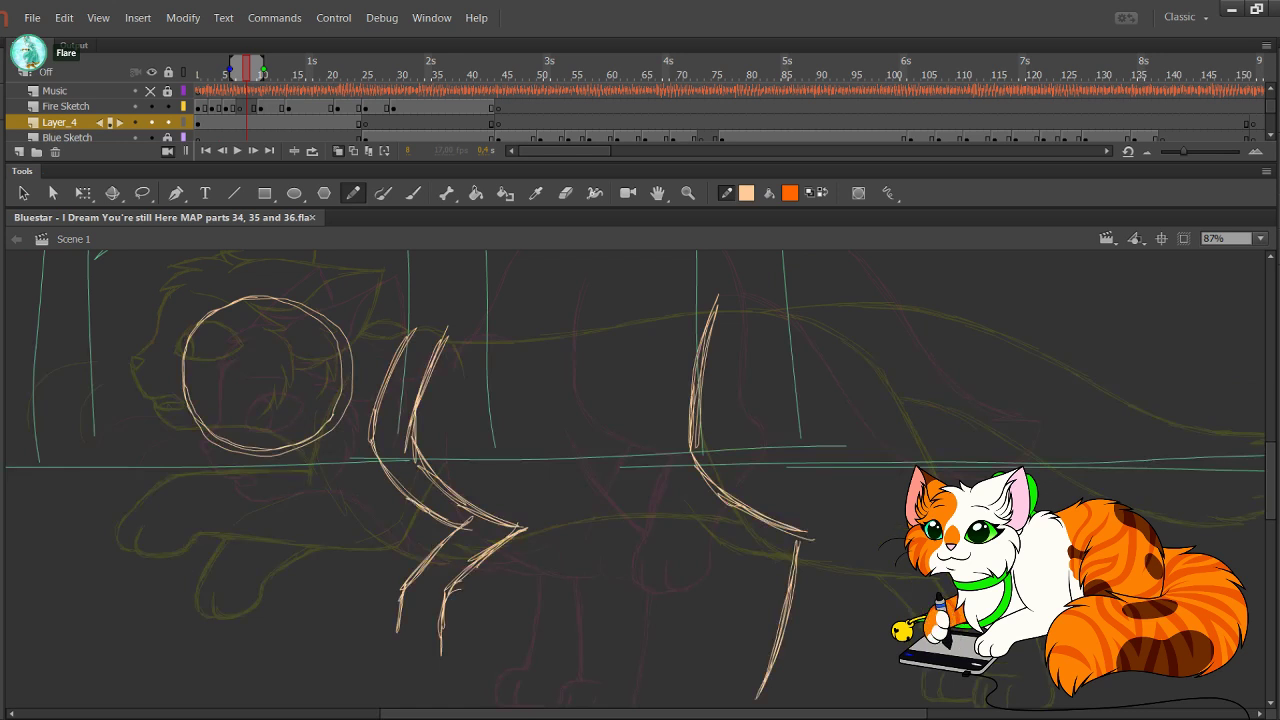
{"action": "key", "text": "ctrl+z"}
{"action": "key", "text": "ctrl+z"}
Step: Move the Fire Sketch keyframe one frame later and sketch the near hind leg as a bent line from hip to a boxy paw
{"action": "left_click", "coordinate": [240, 107]}
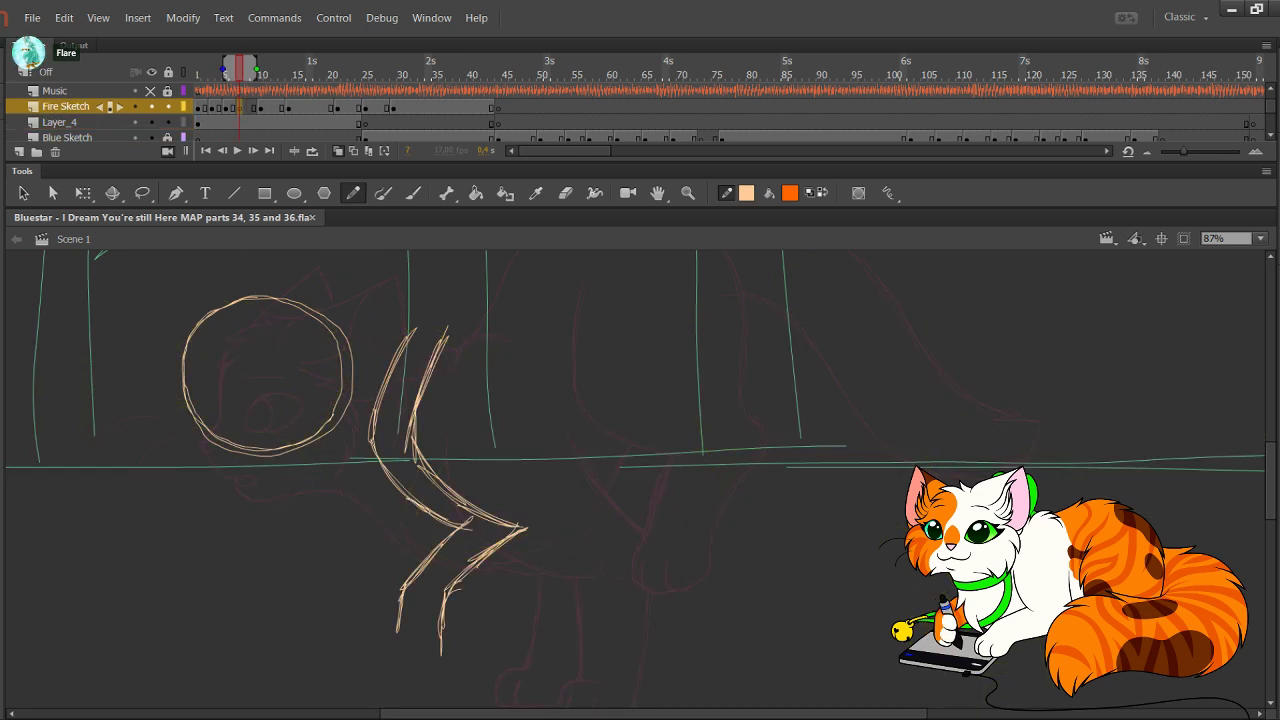
{"action": "left_click_drag", "start_coordinate": [240, 107], "coordinate": [247, 107]}
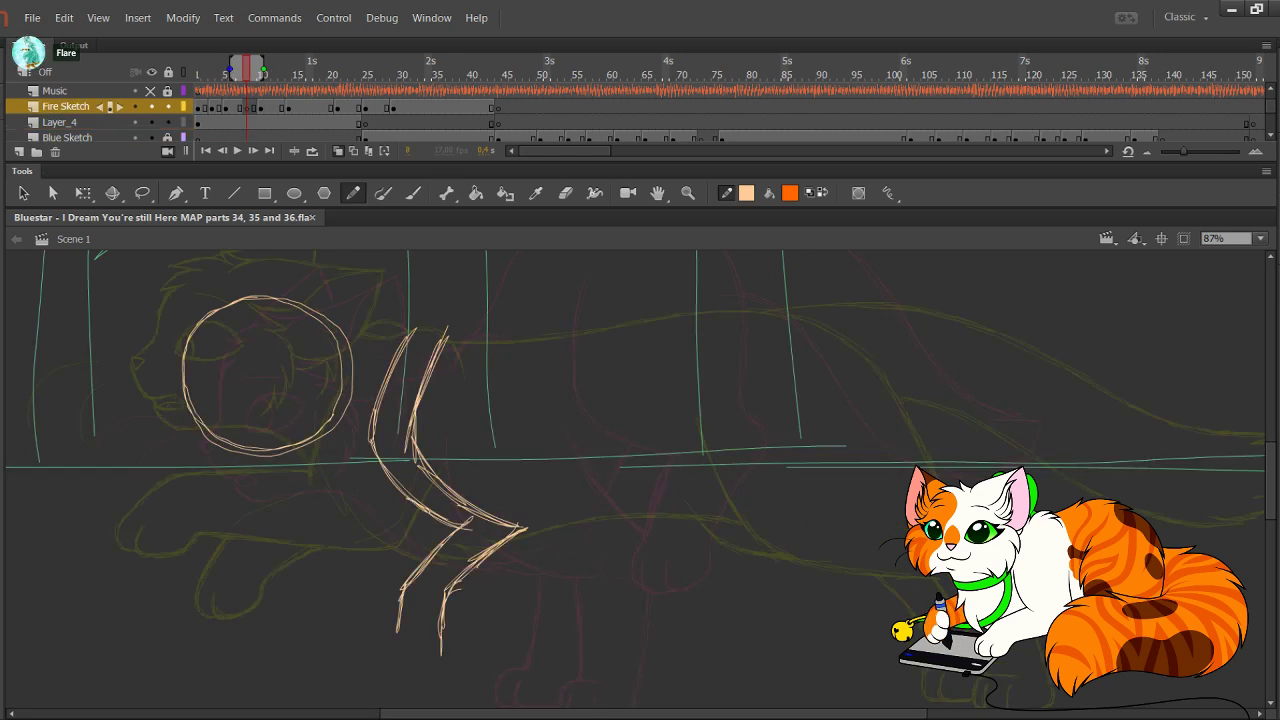
{"action": "left_click_drag", "start_coordinate": [640, 450], "coordinate": [620, 405]}
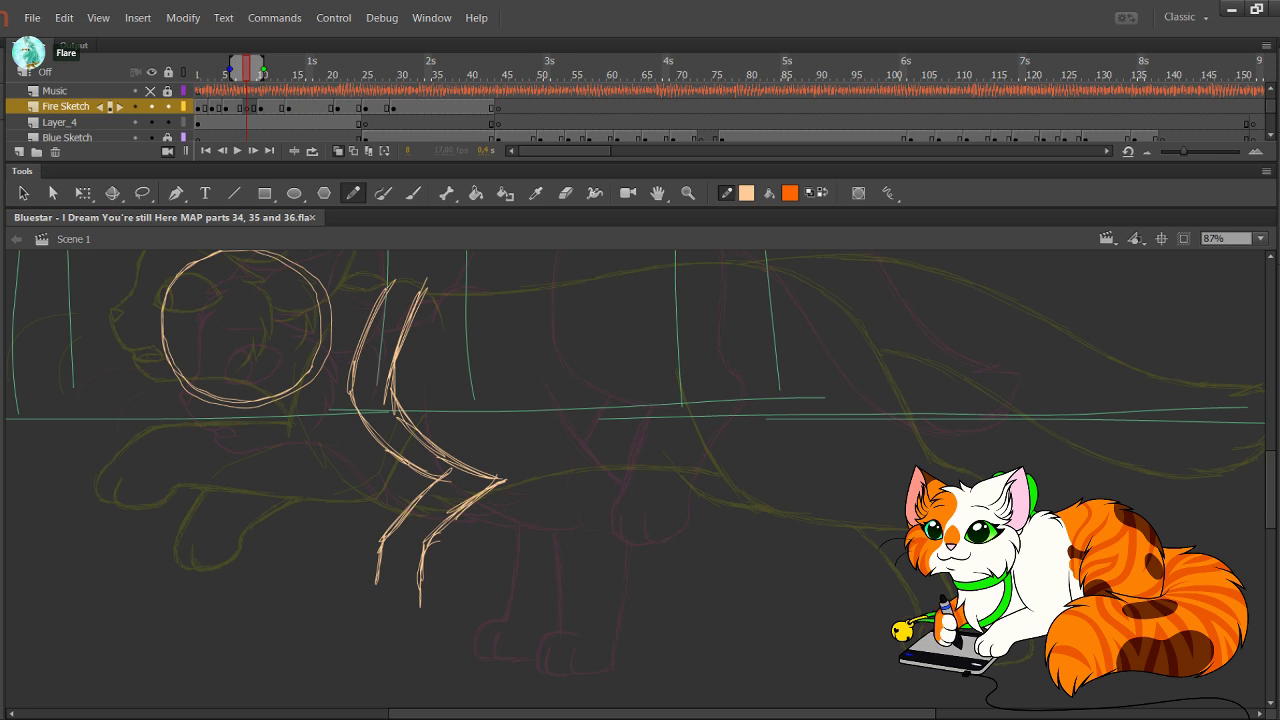
{"action": "left_click_drag", "start_coordinate": [640, 450], "coordinate": [625, 488]}
{"action": "mouse_move", "coordinate": [691, 335]}
{"action": "left_mouse_down"}
{"action": "mouse_move", "coordinate": [654, 446]}
{"action": "mouse_move", "coordinate": [700, 505]}
{"action": "mouse_move", "coordinate": [762, 540]}
{"action": "mouse_move", "coordinate": [702, 491]}
{"action": "mouse_move", "coordinate": [706, 479]}
{"action": "mouse_move", "coordinate": [759, 526]}
{"action": "mouse_move", "coordinate": [722, 668]}
{"action": "left_mouse_up"}
{"action": "key", "text": "ctrl+z"}
{"action": "left_click_drag", "start_coordinate": [766, 500], "coordinate": [750, 588]}
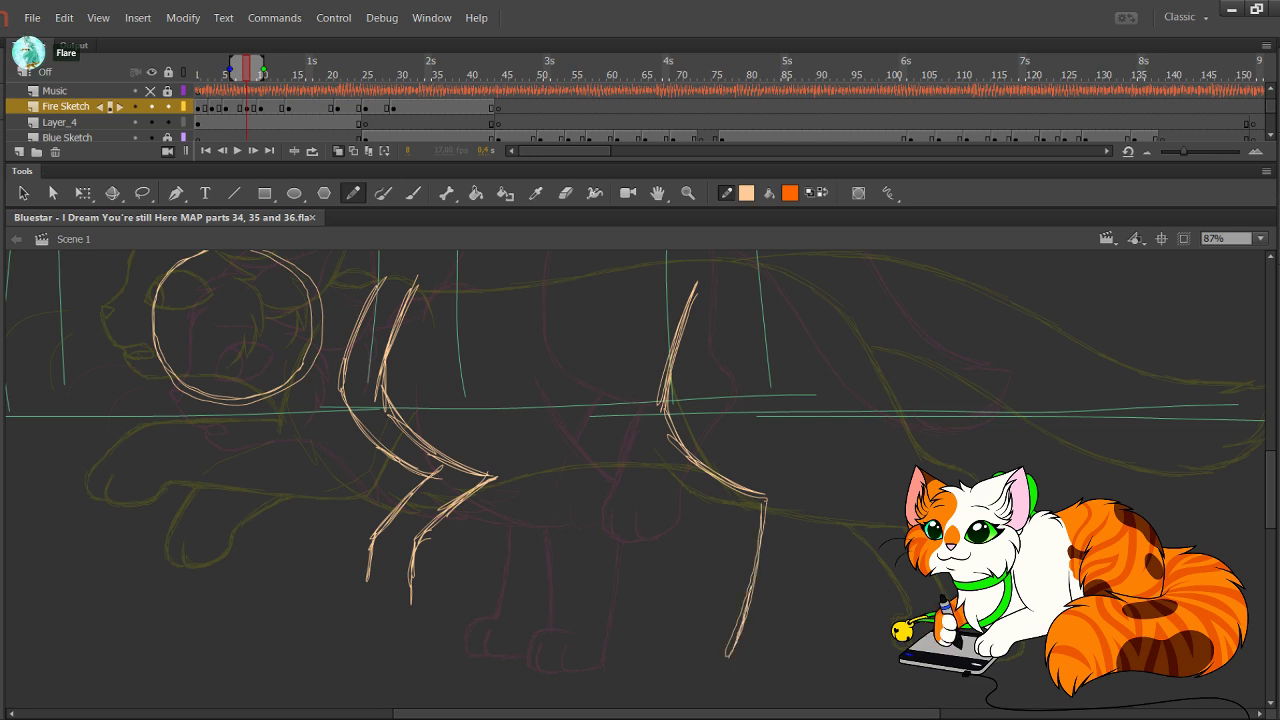
{"action": "mouse_move", "coordinate": [706, 635]}
{"action": "left_mouse_down"}
{"action": "mouse_move", "coordinate": [748, 639]}
{"action": "mouse_move", "coordinate": [708, 636]}
{"action": "mouse_move", "coordinate": [700, 668]}
{"action": "mouse_move", "coordinate": [762, 666]}
{"action": "mouse_move", "coordinate": [758, 648]}
{"action": "mouse_move", "coordinate": [720, 632]}
{"action": "left_mouse_up"}
Step: Skew the near hind leg's middle section with Free Transform so it slopes more steeply to the heel, and nudge it into line
{"action": "mouse_move", "coordinate": [757, 486]}
{"action": "left_mouse_down"}
{"action": "mouse_move", "coordinate": [649, 391]}
{"action": "mouse_move", "coordinate": [643, 417]}
{"action": "left_mouse_up"}
{"action": "key", "text": "q"}
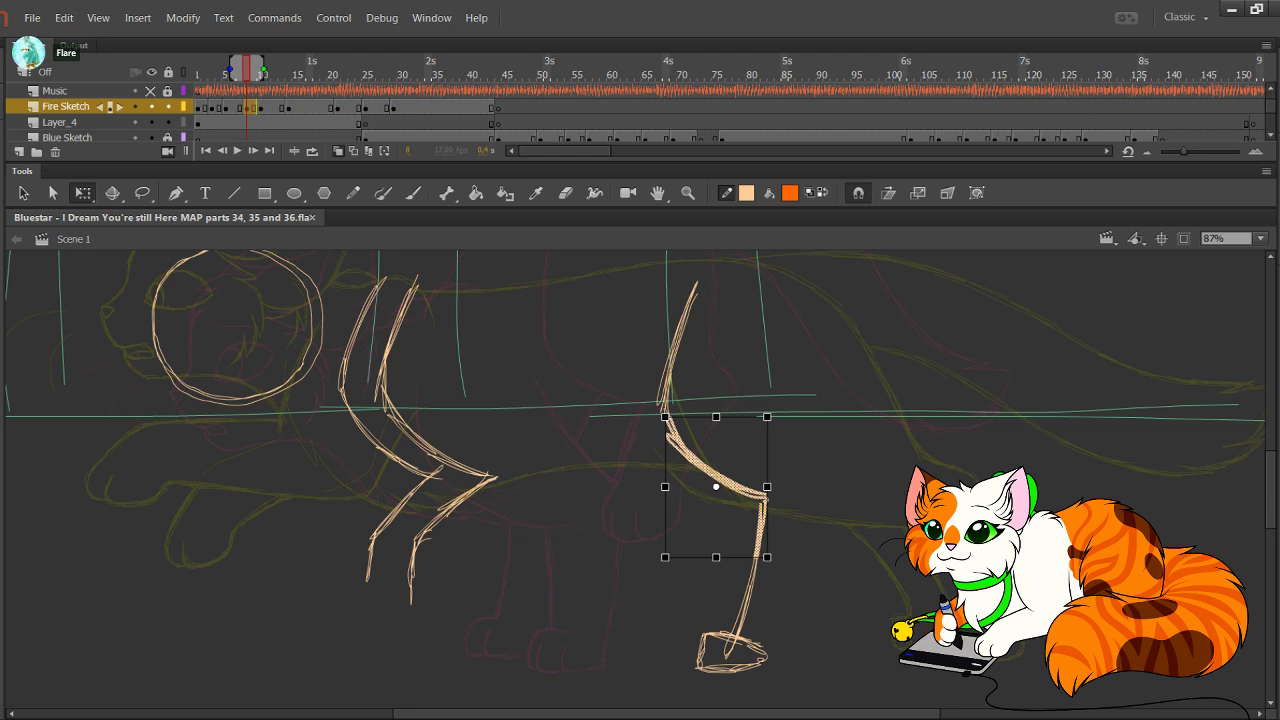
{"action": "left_click_drag", "start_coordinate": [767, 521], "coordinate": [767, 537]}
{"action": "left_click_drag", "start_coordinate": [714, 474], "coordinate": [713, 478]}
{"action": "key", "text": "Down"}
{"action": "key", "text": "Down"}
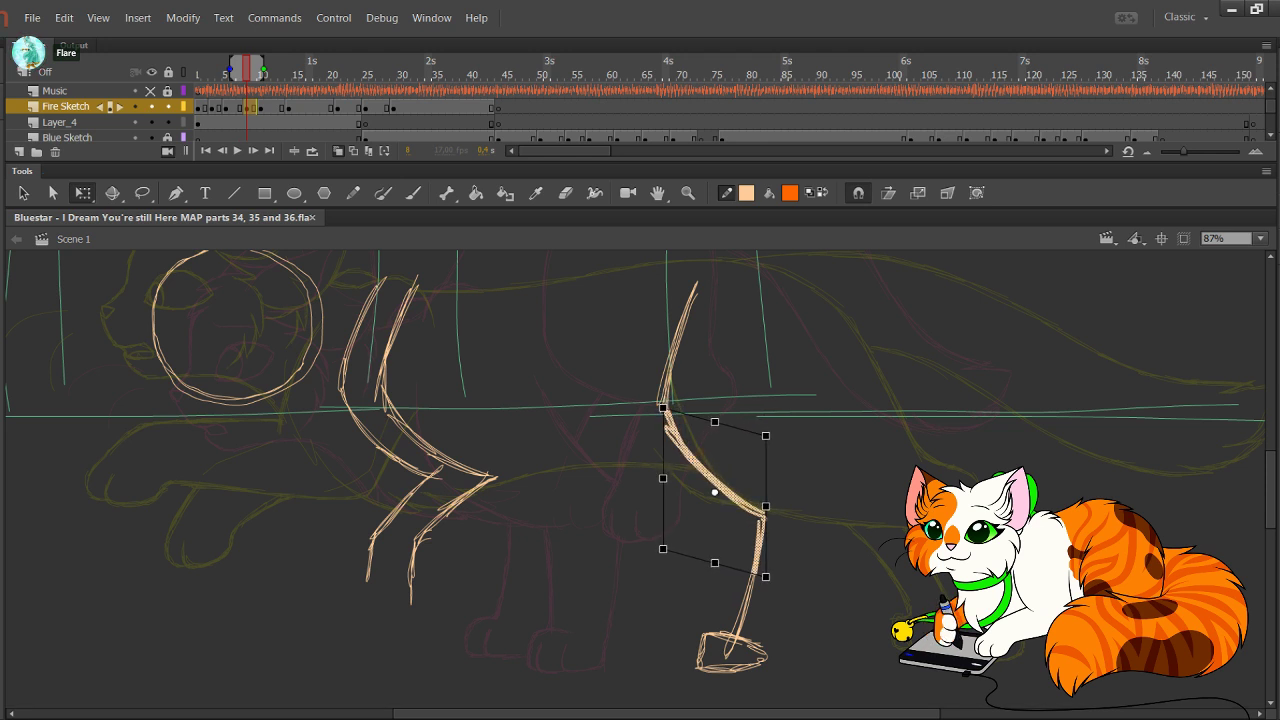
{"action": "key", "text": "Up"}
{"action": "key", "text": "Up"}
{"action": "key", "text": "Up"}
{"action": "key", "text": "Up"}
{"action": "key", "text": "Up"}
{"action": "key", "text": "Up"}
{"action": "key", "text": "Up"}
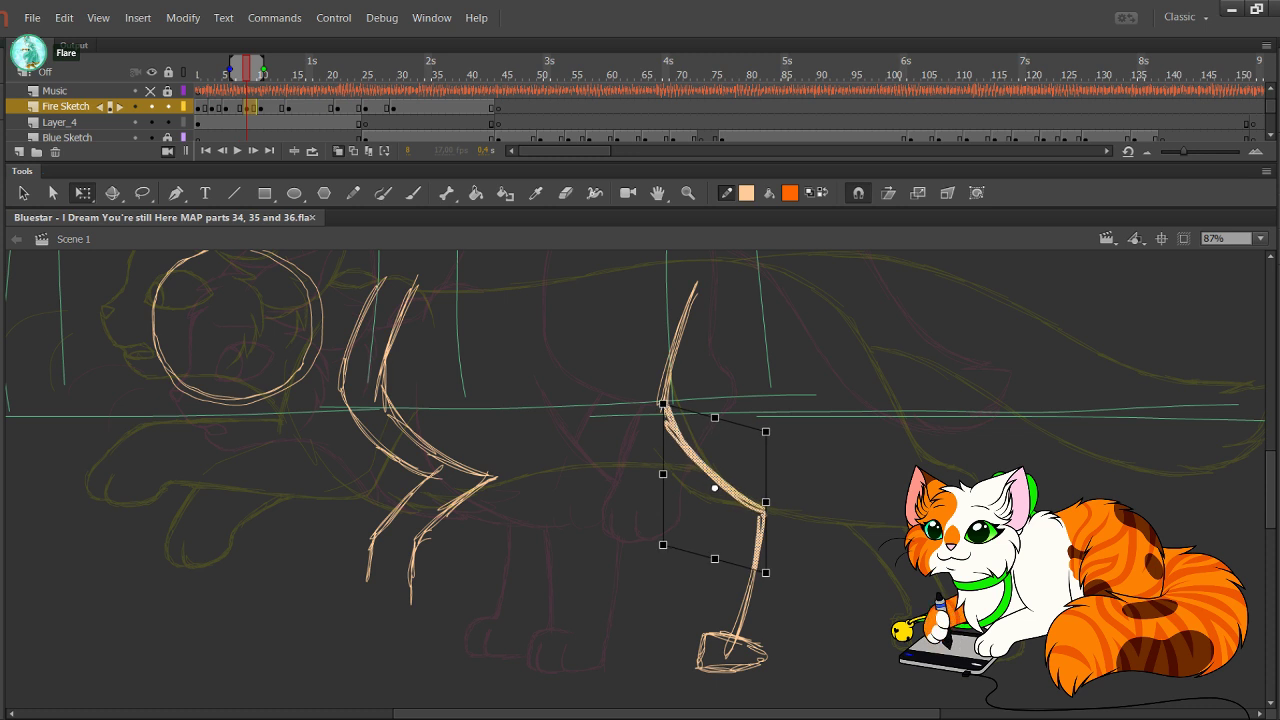
{"action": "left_click_drag", "start_coordinate": [767, 536], "coordinate": [767, 532]}
{"action": "left_click_drag", "start_coordinate": [829, 493], "coordinate": [851, 527]}
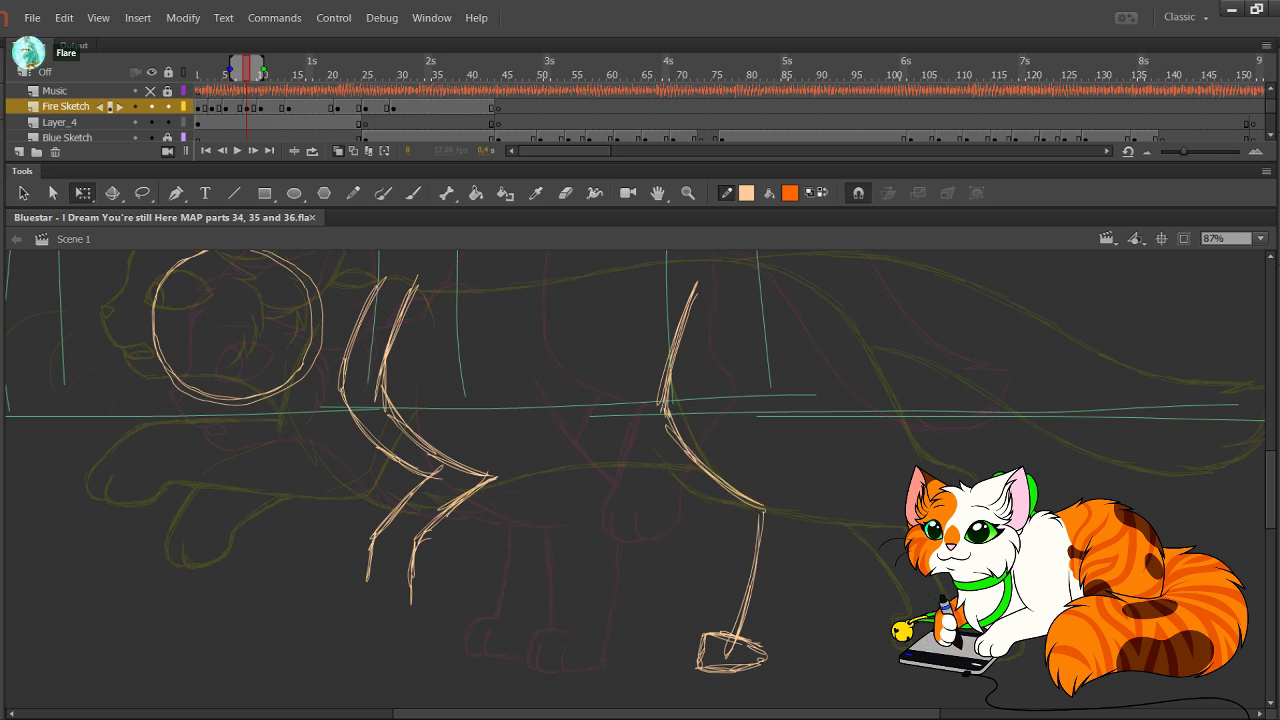
{"action": "key", "text": "y"}
{"action": "left_click_drag", "start_coordinate": [740, 480], "coordinate": [824, 536]}
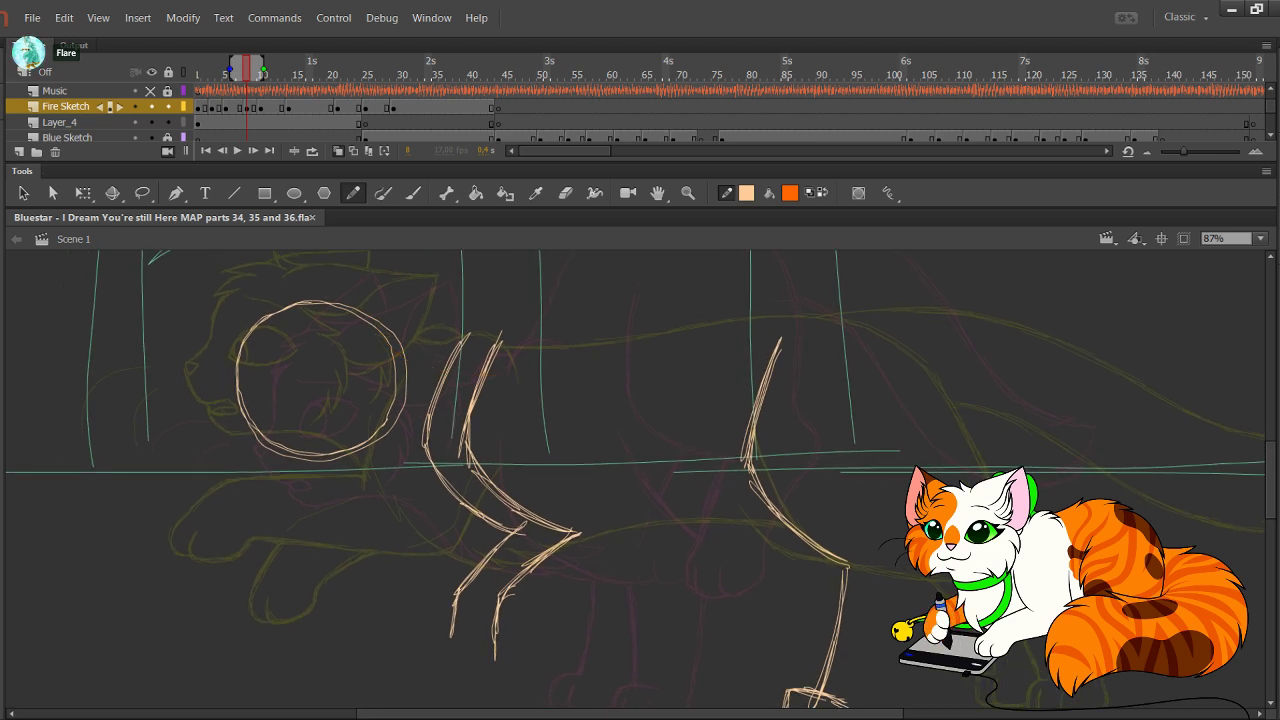
{"action": "left_click", "coordinate": [822, 193]}
{"action": "key", "text": "i"}
{"action": "left_click", "coordinate": [846, 567]}
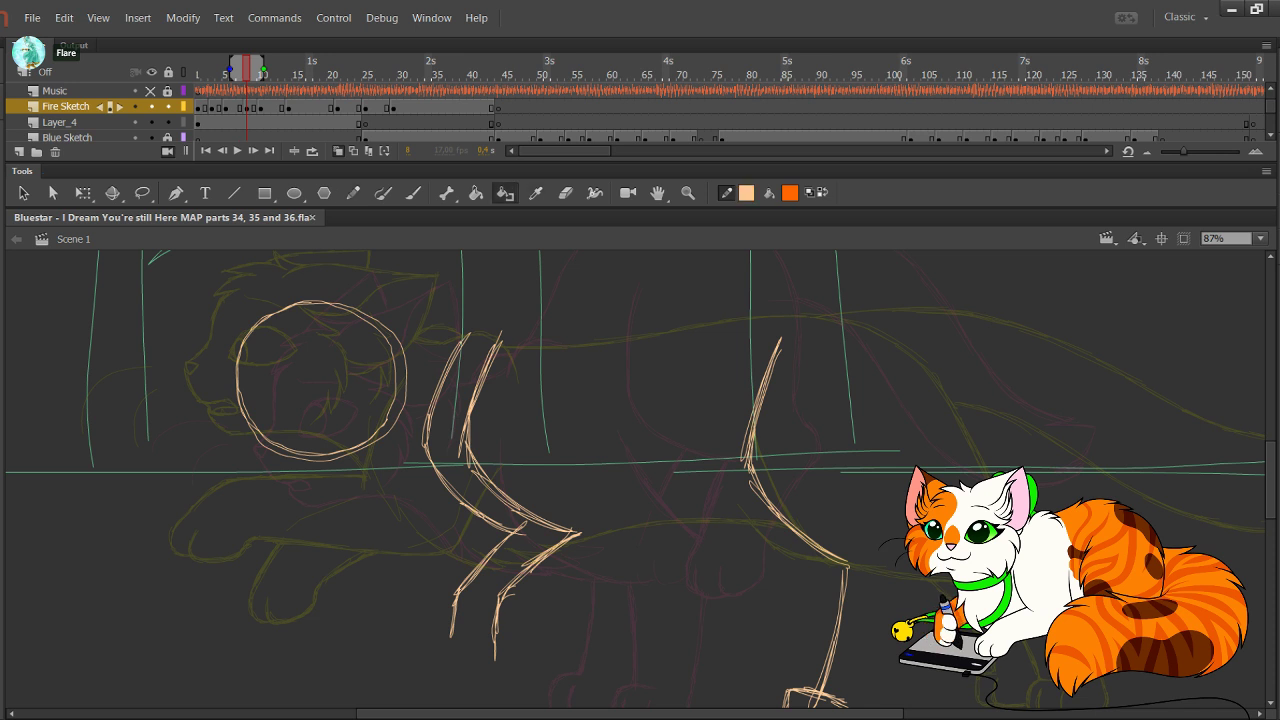
{"action": "key", "text": "y"}
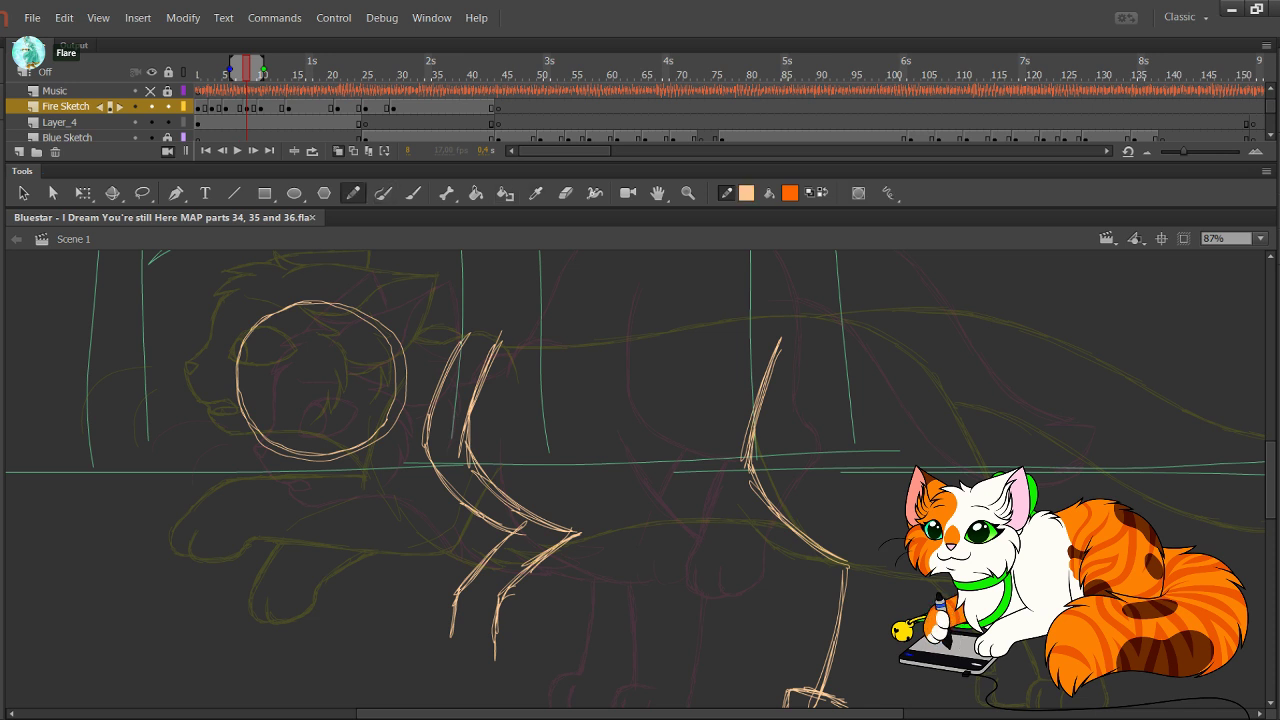
{"action": "left_click_drag", "start_coordinate": [405, 355], "coordinate": [527, 362]}
{"action": "key", "text": "ctrl+z"}
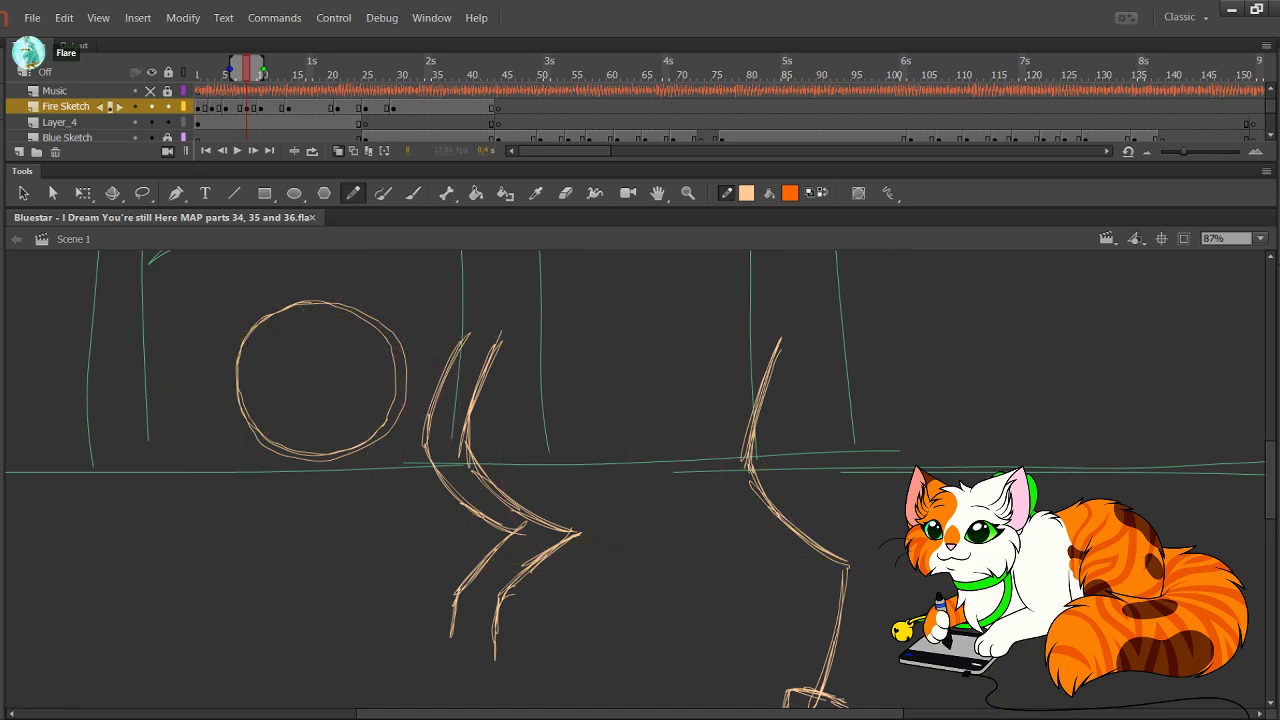
Step: Transfer the near hind leg from the Fire Sketch layer to Layer_4, keeping it at the same position
{"action": "left_click", "coordinate": [60, 122]}
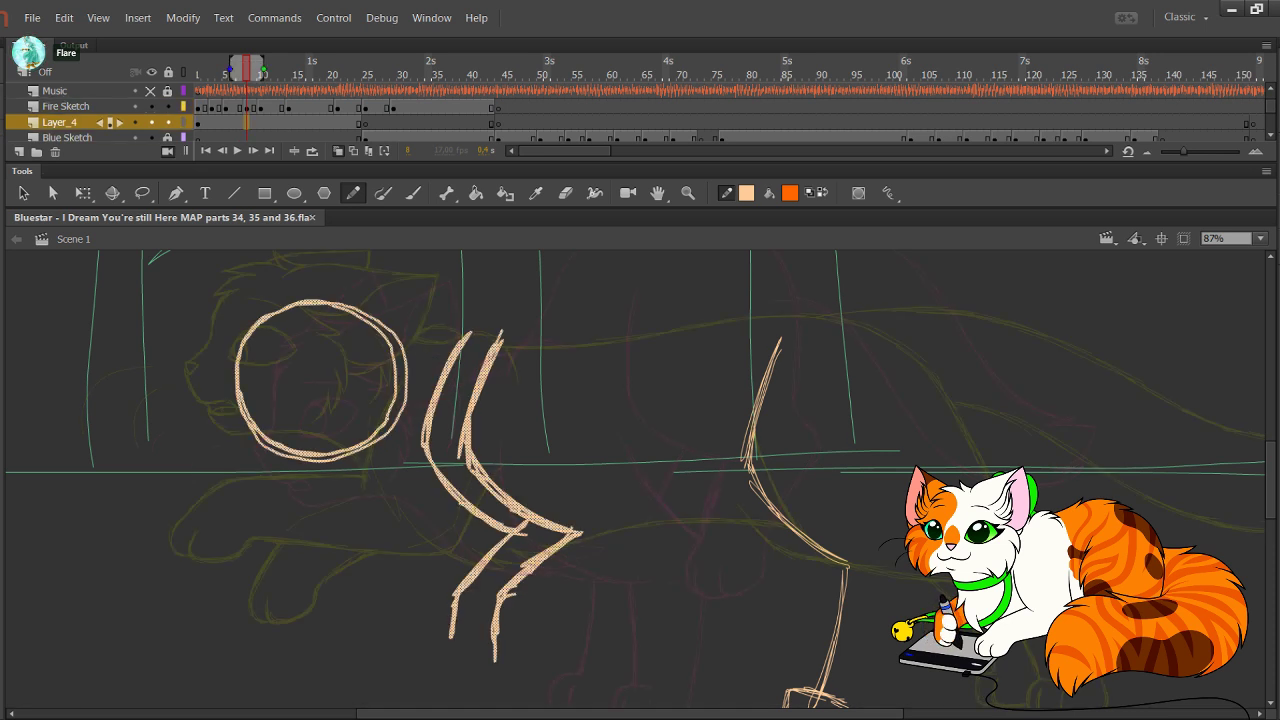
{"action": "left_click", "coordinate": [65, 106]}
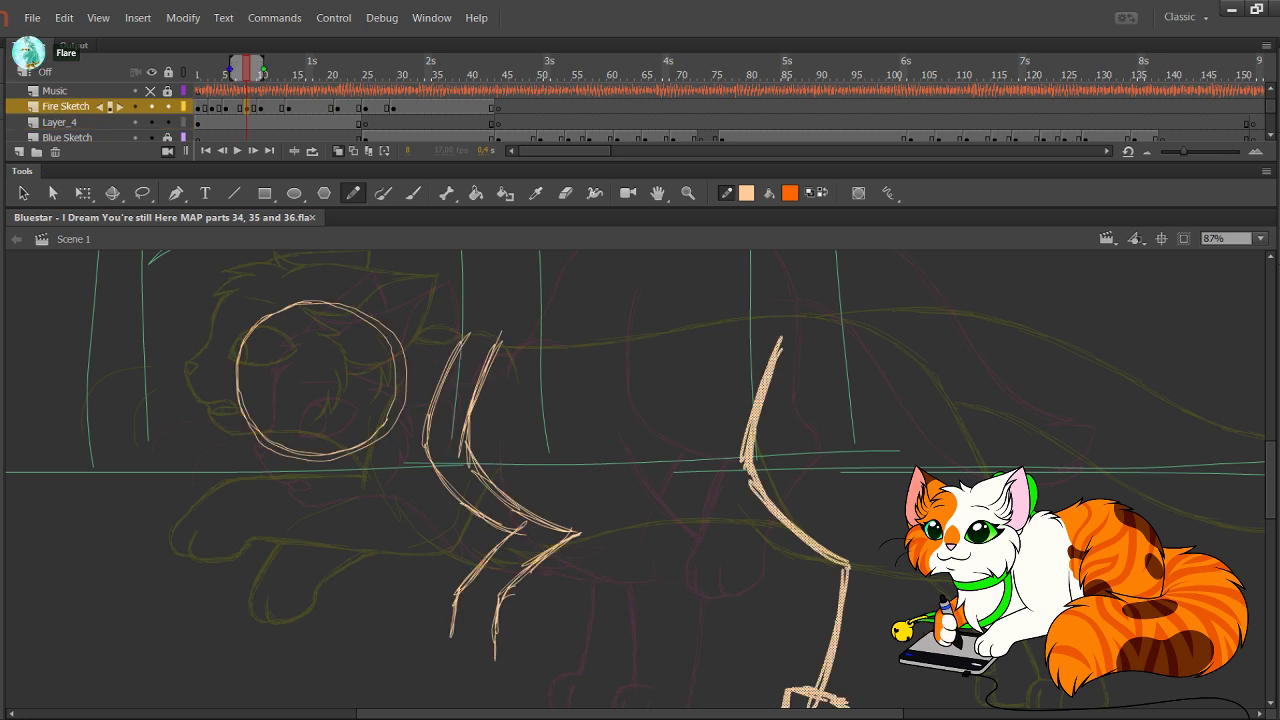
{"action": "key", "text": "ctrl+x"}
{"action": "left_click", "coordinate": [60, 122]}
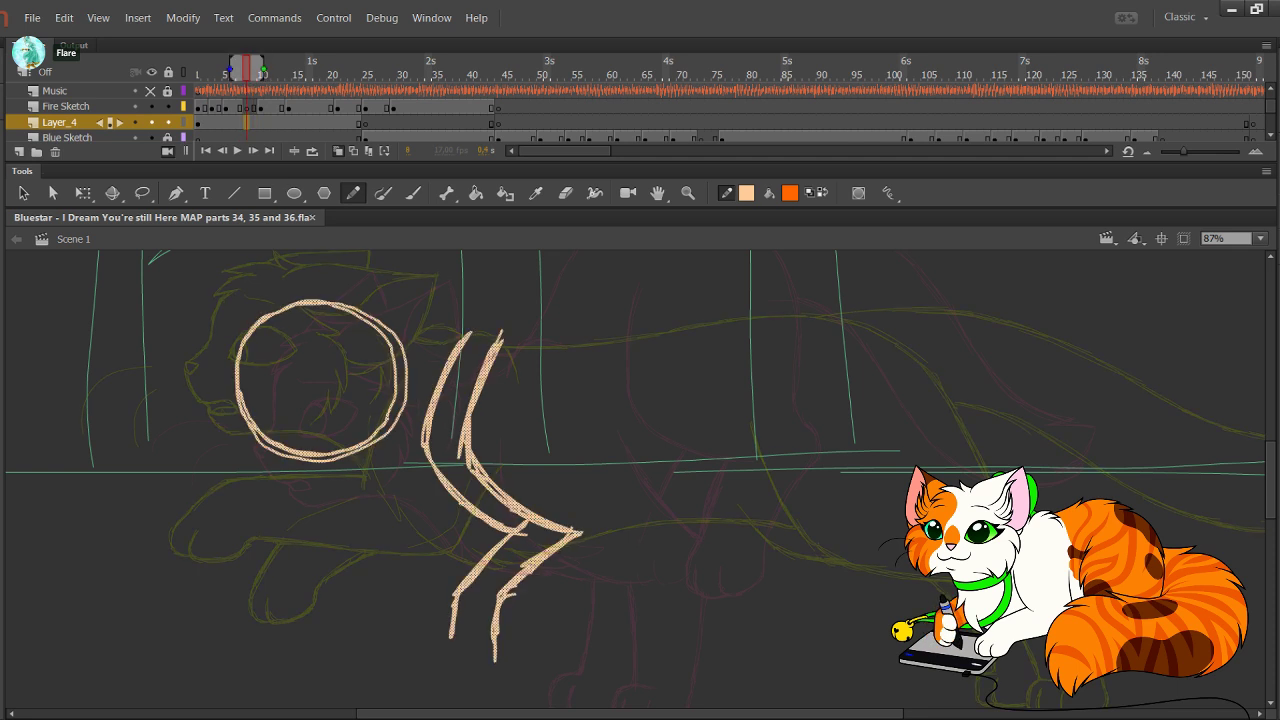
{"action": "key", "text": "ctrl+z"}
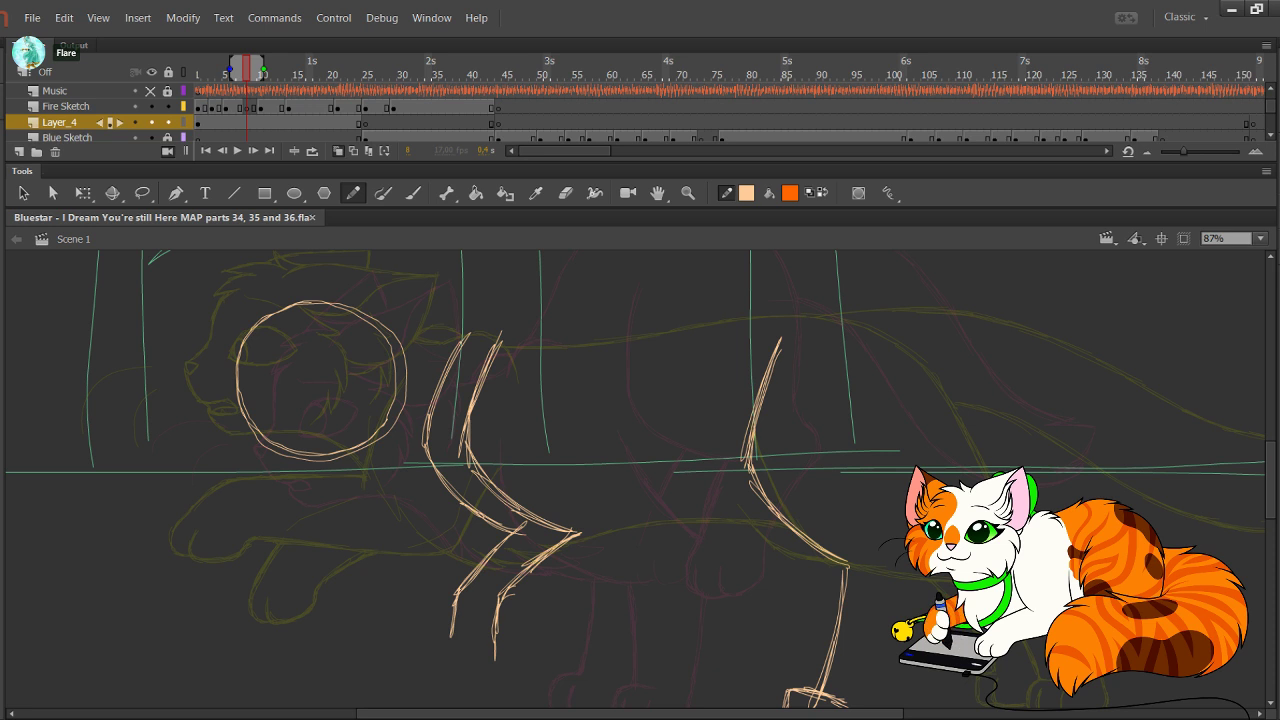
Step: Sketch the far hind leg as a matching bent line ahead of the near one, ending in a boxy paw
{"action": "mouse_move", "coordinate": [640, 480]}
{"action": "left_mouse_down"}
{"action": "mouse_move", "coordinate": [573, 419]}
{"action": "mouse_move", "coordinate": [576, 434]}
{"action": "left_mouse_up"}
{"action": "mouse_move", "coordinate": [666, 299]}
{"action": "left_mouse_down"}
{"action": "mouse_move", "coordinate": [628, 398]}
{"action": "mouse_move", "coordinate": [684, 486]}
{"action": "left_mouse_up"}
{"action": "mouse_move", "coordinate": [634, 410]}
{"action": "left_mouse_down"}
{"action": "mouse_move", "coordinate": [720, 510]}
{"action": "mouse_move", "coordinate": [686, 647]}
{"action": "left_mouse_up"}
{"action": "left_click_drag", "start_coordinate": [719, 516], "coordinate": [689, 648]}
{"action": "mouse_move", "coordinate": [708, 590]}
{"action": "left_mouse_down"}
{"action": "mouse_move", "coordinate": [685, 660]}
{"action": "mouse_move", "coordinate": [672, 634]}
{"action": "mouse_move", "coordinate": [665, 660]}
{"action": "mouse_move", "coordinate": [666, 672]}
{"action": "mouse_move", "coordinate": [710, 670]}
{"action": "mouse_move", "coordinate": [670, 668]}
{"action": "left_mouse_up"}
{"action": "left_click_drag", "start_coordinate": [674, 664], "coordinate": [720, 668]}
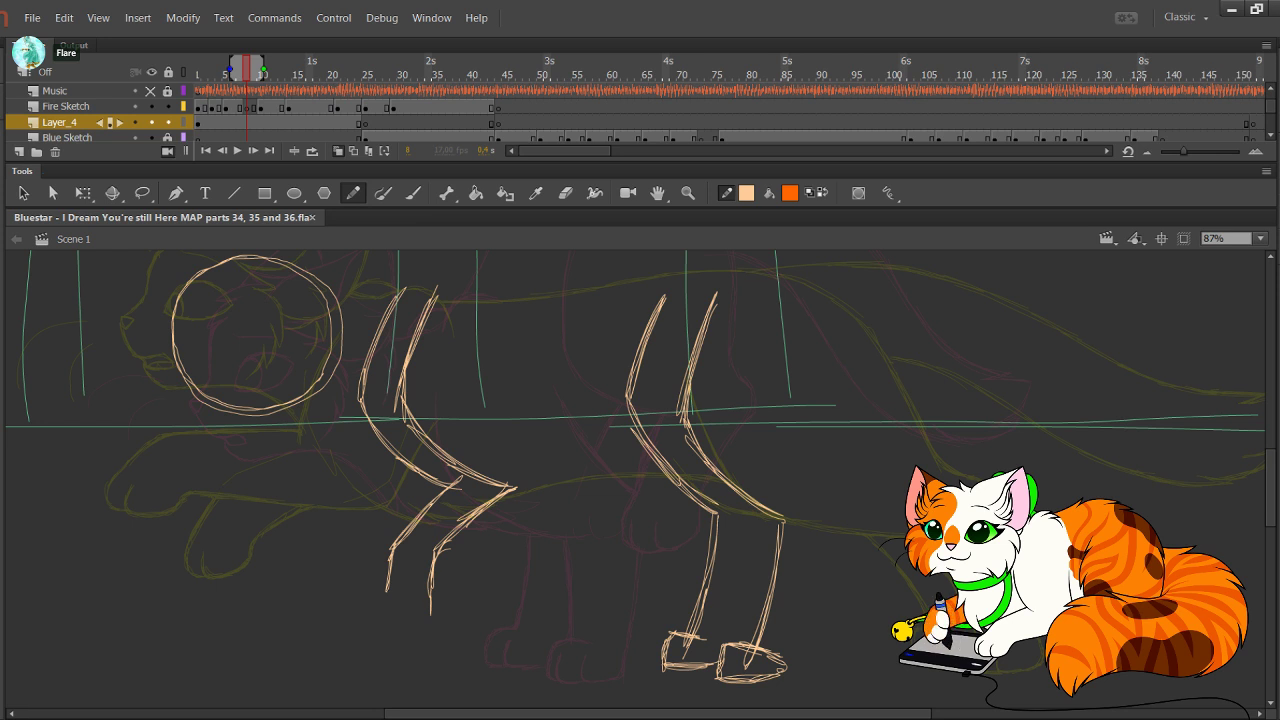
Step: Try drawing the cat's back line from behind the head to the hips
{"action": "left_click_drag", "start_coordinate": [640, 480], "coordinate": [685, 517]}
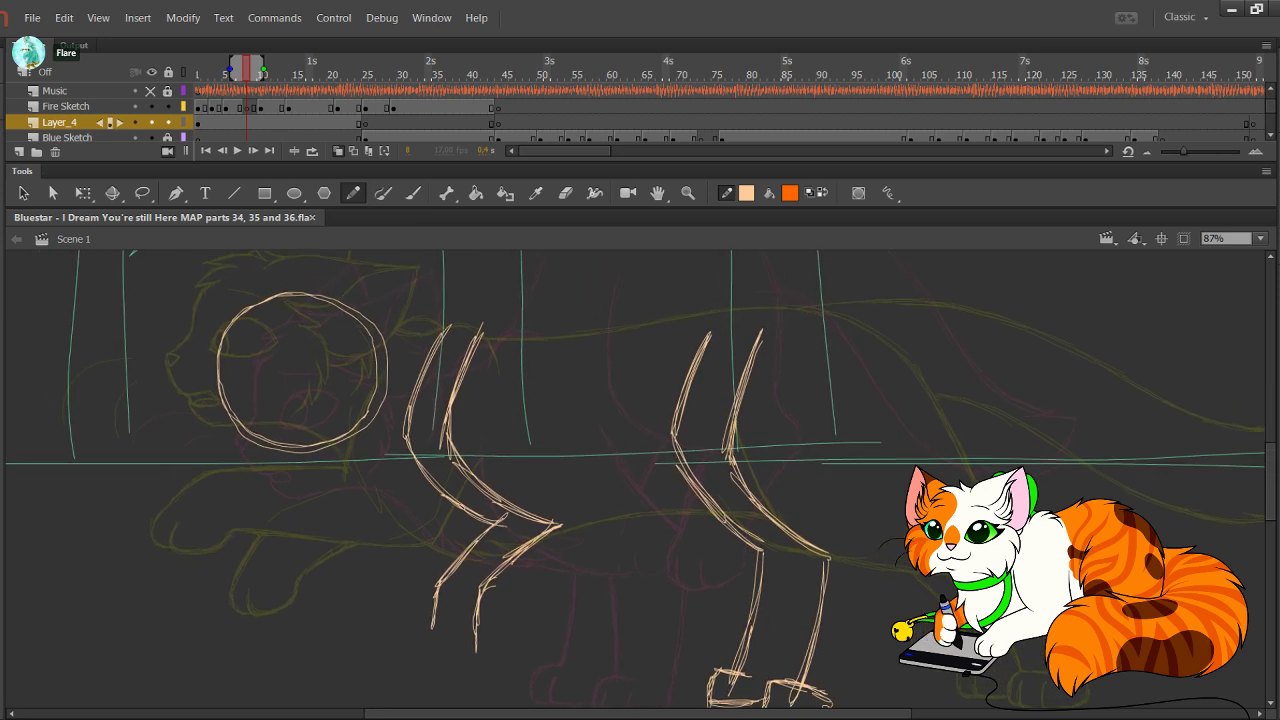
{"action": "left_click_drag", "start_coordinate": [640, 450], "coordinate": [587, 544]}
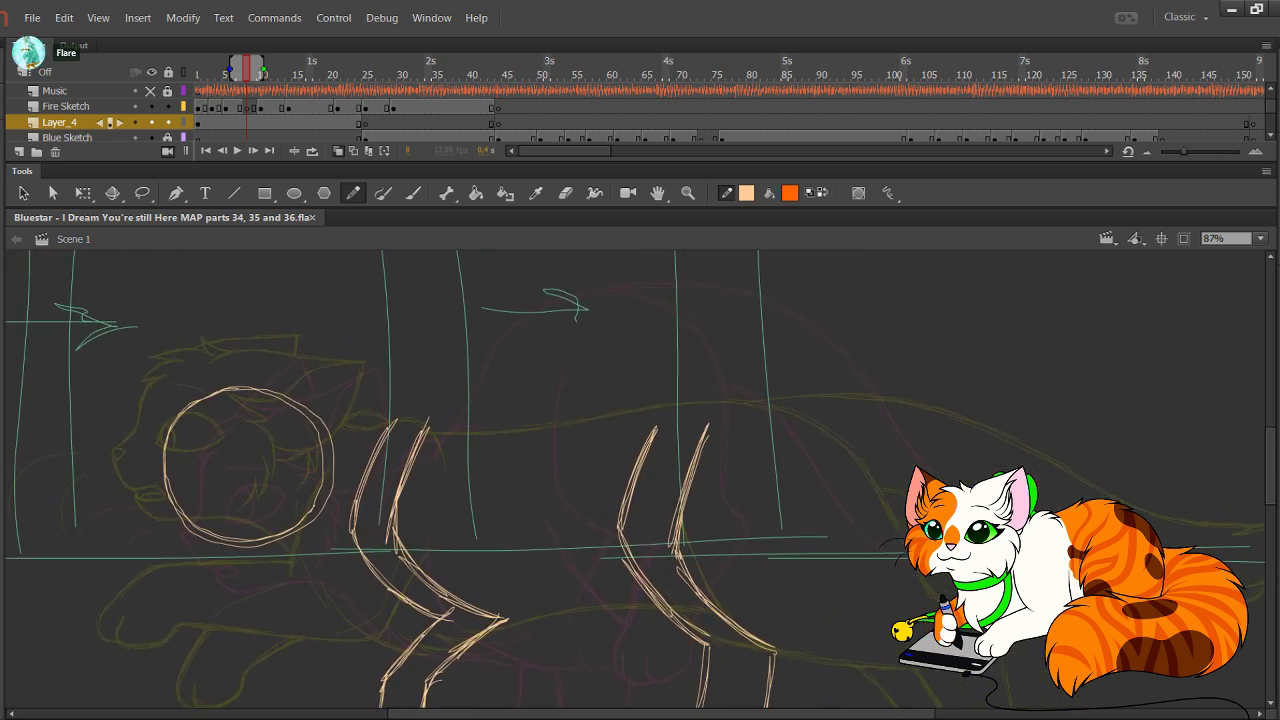
{"action": "mouse_move", "coordinate": [330, 442]}
{"action": "left_mouse_down"}
{"action": "mouse_move", "coordinate": [474, 440]}
{"action": "mouse_move", "coordinate": [594, 410]}
{"action": "left_mouse_up"}
{"action": "key", "text": "ctrl+z"}
{"action": "mouse_move", "coordinate": [346, 437]}
{"action": "left_mouse_down"}
{"action": "mouse_move", "coordinate": [568, 429]}
{"action": "mouse_move", "coordinate": [682, 408]}
{"action": "left_mouse_up"}
{"action": "left_click_drag", "start_coordinate": [572, 433], "coordinate": [727, 408]}
{"action": "key", "text": "ctrl+z"}
{"action": "key", "text": "ctrl+z"}
{"action": "key", "text": "ctrl+z"}
Step: Draw the back as a gentle curve from the head over the shoulders to the hips, rounding down over the rump
{"action": "mouse_move", "coordinate": [366, 445]}
{"action": "left_mouse_down"}
{"action": "mouse_move", "coordinate": [446, 450]}
{"action": "mouse_move", "coordinate": [608, 426]}
{"action": "left_mouse_up"}
{"action": "mouse_move", "coordinate": [478, 446]}
{"action": "left_mouse_down"}
{"action": "mouse_move", "coordinate": [580, 427]}
{"action": "mouse_move", "coordinate": [737, 426]}
{"action": "left_mouse_up"}
{"action": "left_click_drag", "start_coordinate": [650, 414], "coordinate": [779, 461]}
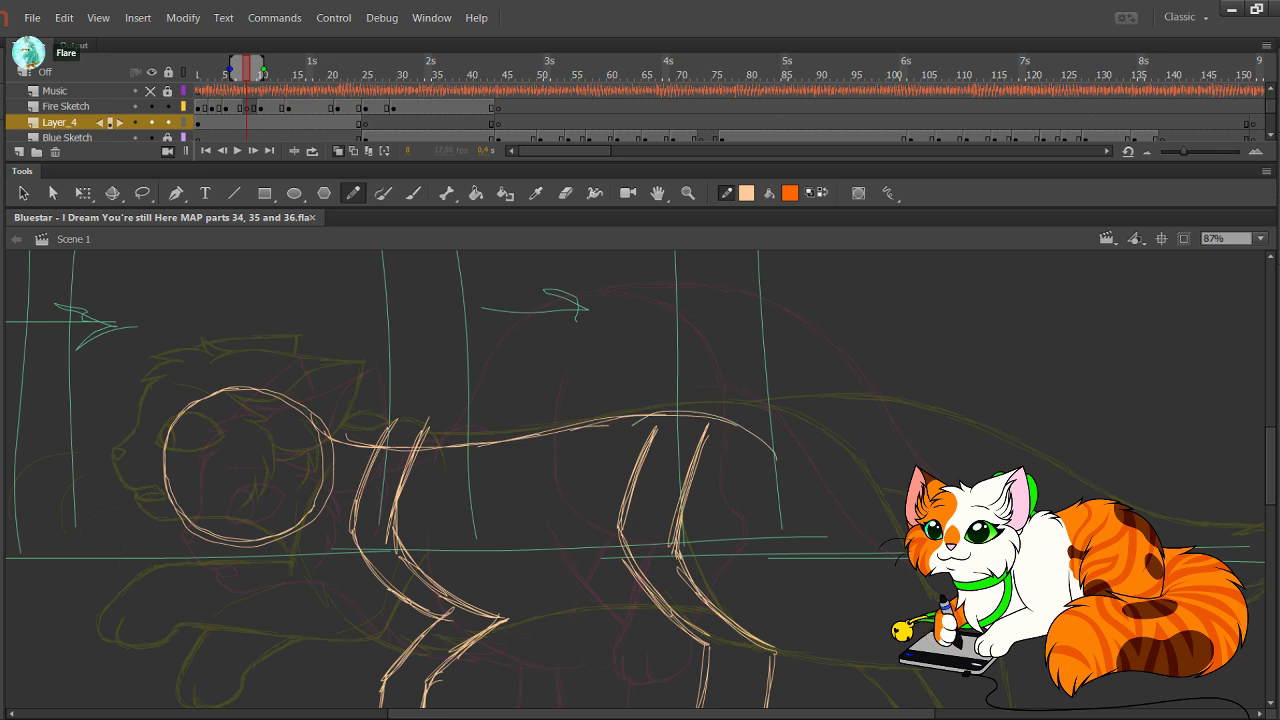
{"action": "key", "text": "ctrl+z"}
{"action": "left_click_drag", "start_coordinate": [685, 411], "coordinate": [778, 479]}
{"action": "left_click_drag", "start_coordinate": [735, 424], "coordinate": [778, 537]}
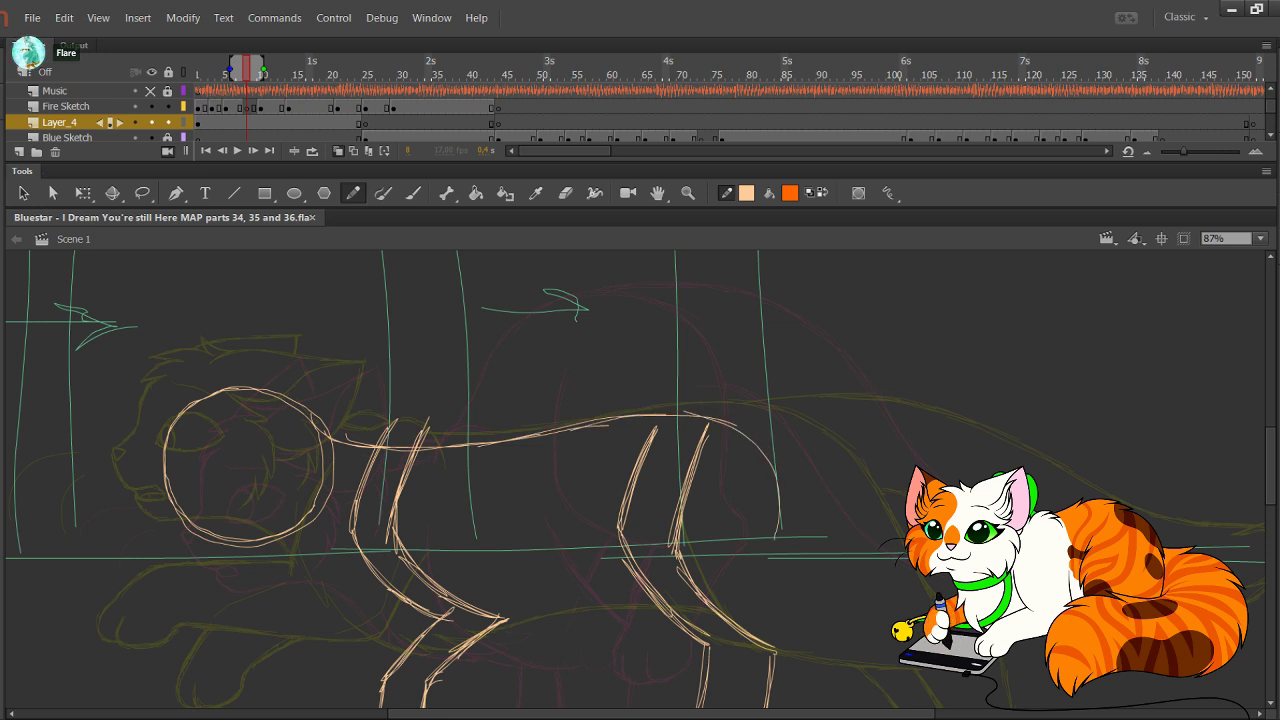
{"action": "key", "text": "x"}
{"action": "left_click_drag", "start_coordinate": [600, 480], "coordinate": [678, 492]}
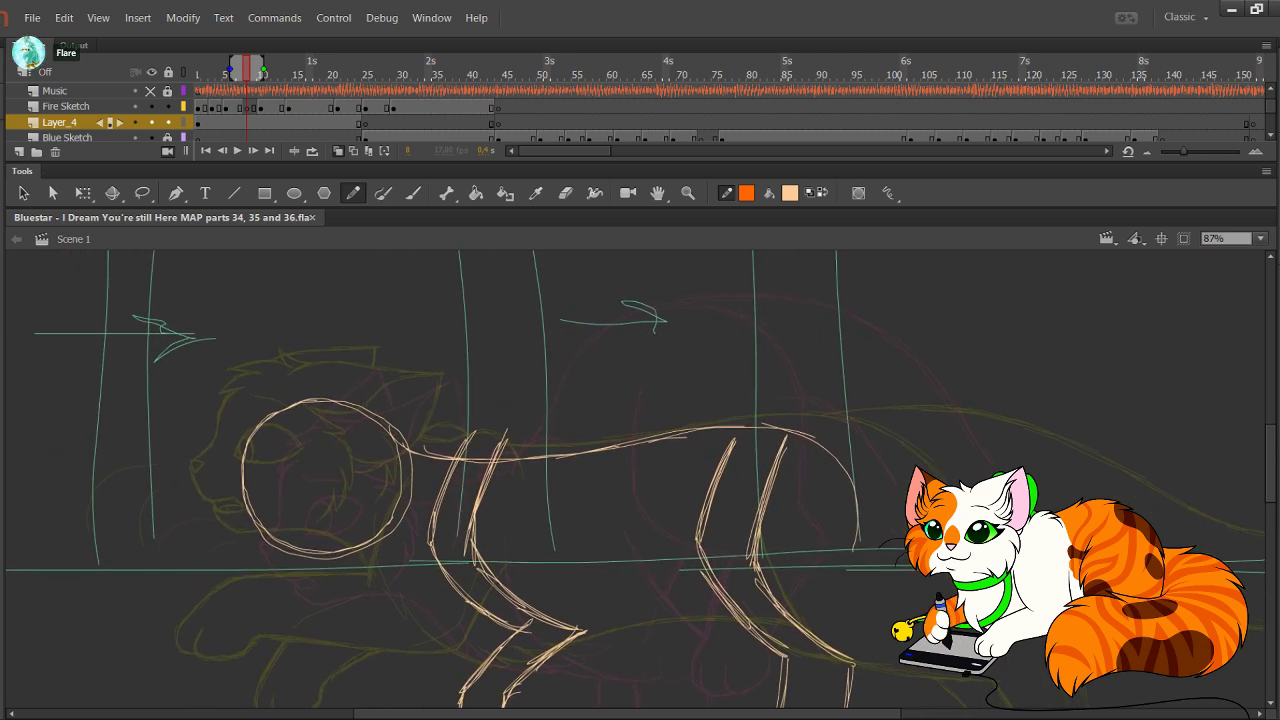
{"action": "left_click_drag", "start_coordinate": [674, 462], "coordinate": [727, 432]}
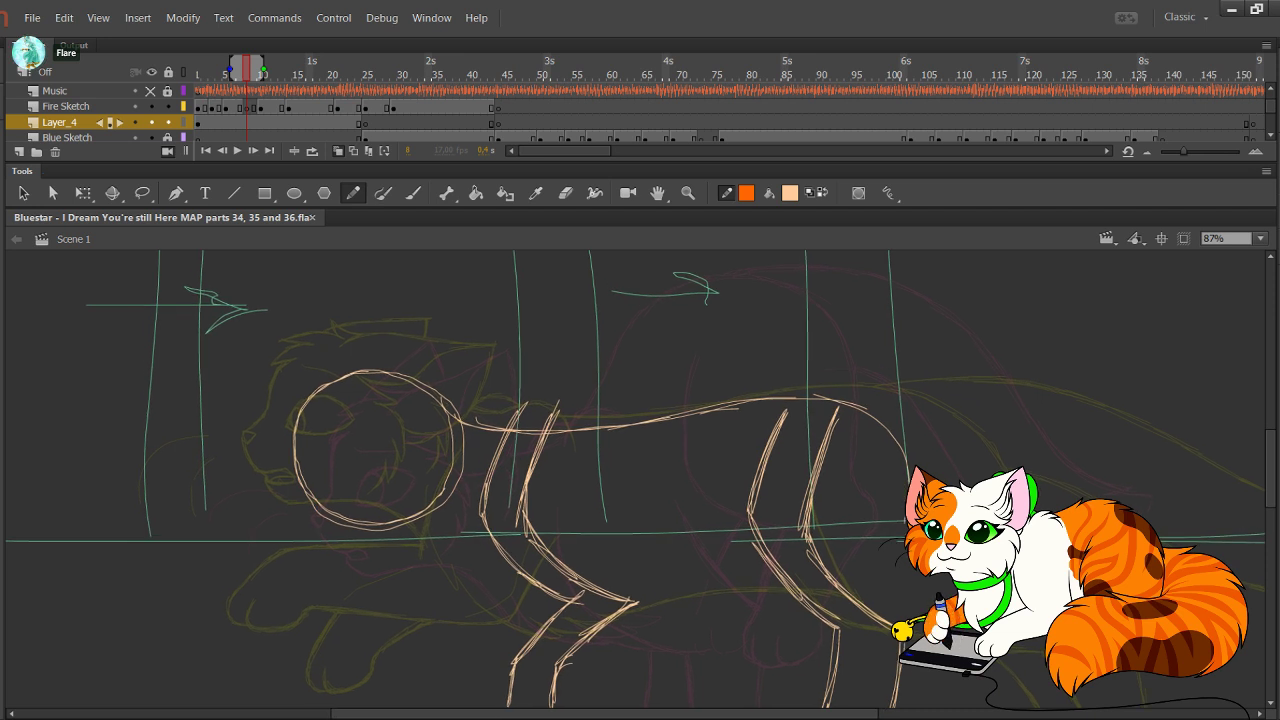
{"action": "key", "text": "x"}
Step: Sketch two backward-pointing ears on the head circle, with the near ear's rear edge curving down to the cheek
{"action": "left_click_drag", "start_coordinate": [362, 376], "coordinate": [499, 347]}
{"action": "left_click_drag", "start_coordinate": [380, 372], "coordinate": [492, 352]}
{"action": "mouse_move", "coordinate": [434, 460]}
{"action": "left_mouse_down"}
{"action": "mouse_move", "coordinate": [488, 443]}
{"action": "mouse_move", "coordinate": [494, 398]}
{"action": "left_mouse_up"}
{"action": "key", "text": "ctrl+z"}
{"action": "key", "text": "ctrl+z"}
{"action": "mouse_move", "coordinate": [478, 445]}
{"action": "left_mouse_down"}
{"action": "mouse_move", "coordinate": [496, 388]}
{"action": "mouse_move", "coordinate": [472, 450]}
{"action": "left_mouse_up"}
{"action": "key", "text": "ctrl+z"}
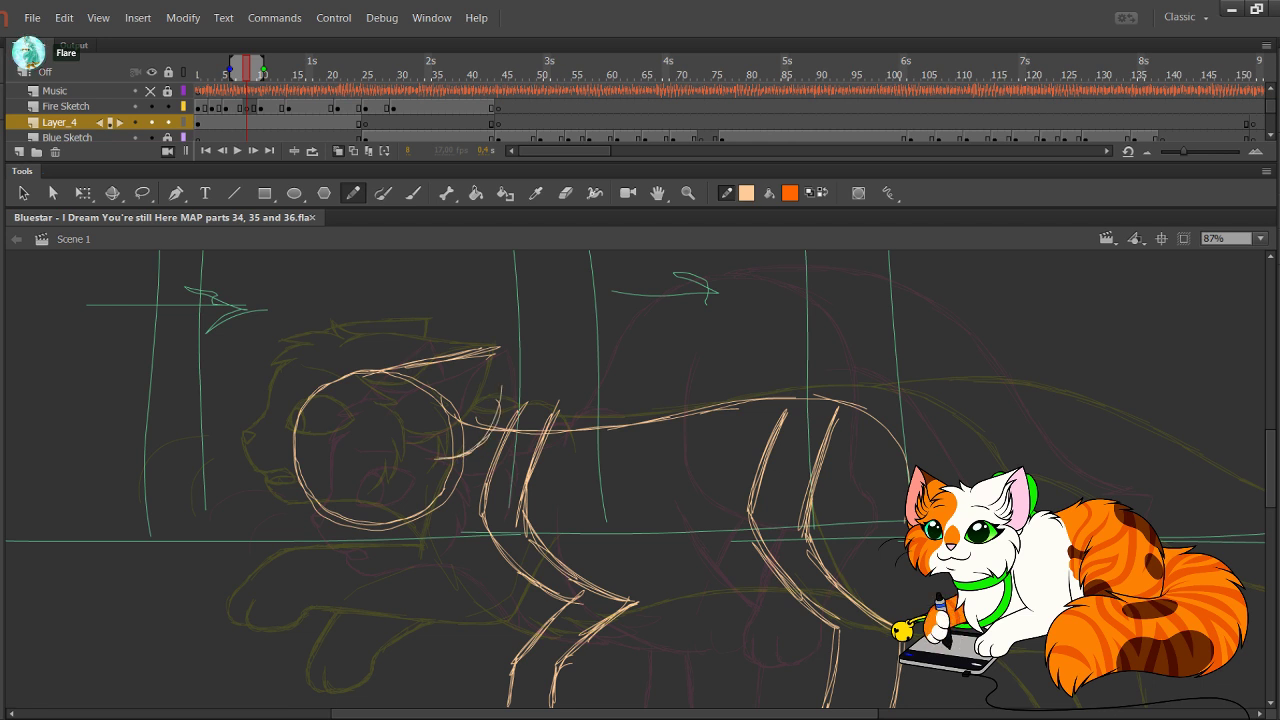
{"action": "mouse_move", "coordinate": [498, 352]}
{"action": "left_mouse_down"}
{"action": "mouse_move", "coordinate": [490, 436]}
{"action": "mouse_move", "coordinate": [494, 420]}
{"action": "left_mouse_up"}
{"action": "left_click_drag", "start_coordinate": [364, 358], "coordinate": [322, 388]}
{"action": "mouse_move", "coordinate": [408, 338]}
{"action": "left_mouse_down"}
{"action": "mouse_move", "coordinate": [330, 378]}
{"action": "mouse_move", "coordinate": [356, 362]}
{"action": "mouse_move", "coordinate": [422, 370]}
{"action": "left_mouse_up"}
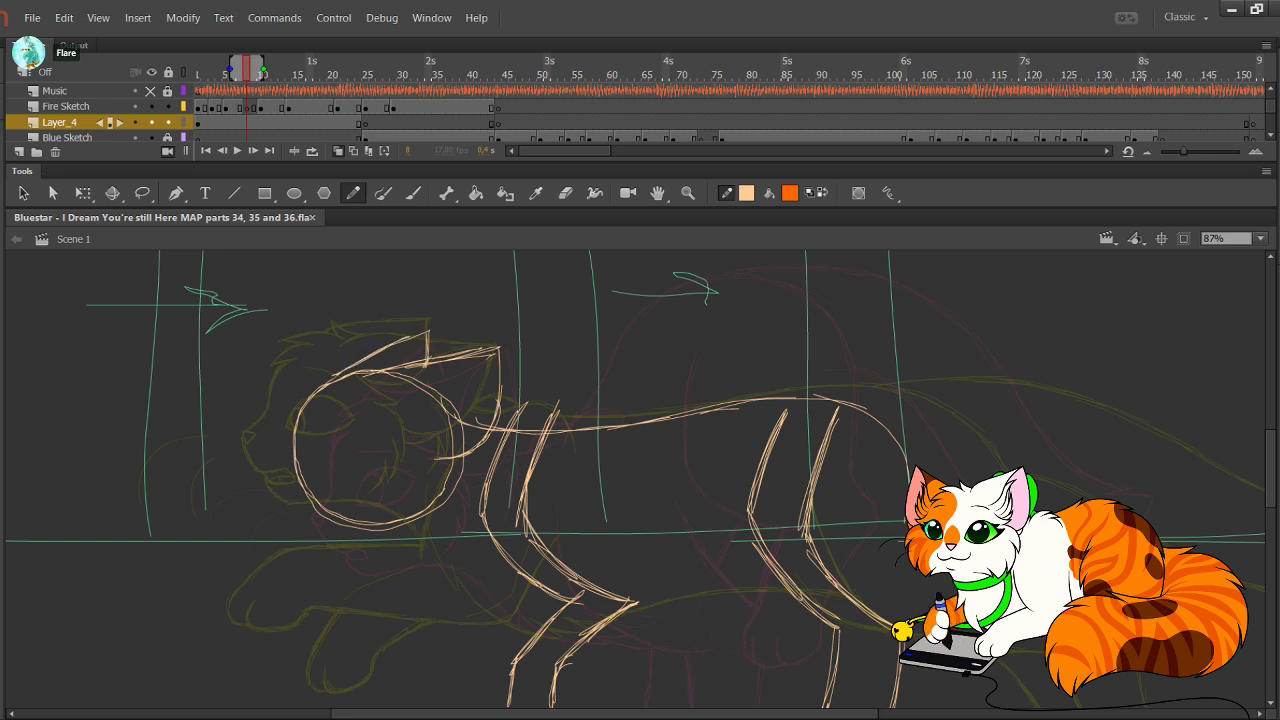
Step: Draw a slanted guide line across the lower half of the head circle
{"action": "mouse_move", "coordinate": [293, 478]}
{"action": "left_mouse_down"}
{"action": "mouse_move", "coordinate": [453, 421]}
{"action": "mouse_move", "coordinate": [361, 461]}
{"action": "mouse_move", "coordinate": [406, 453]}
{"action": "left_mouse_up"}
{"action": "key", "text": "ctrl+z"}
{"action": "left_click_drag", "start_coordinate": [308, 477], "coordinate": [440, 433]}
Step: Lock Layer_4 and show it as outlines, and make the Fire Sketch frame active with an orange stroke colour
{"action": "left_click", "coordinate": [822, 193]}
{"action": "left_click", "coordinate": [168, 122]}
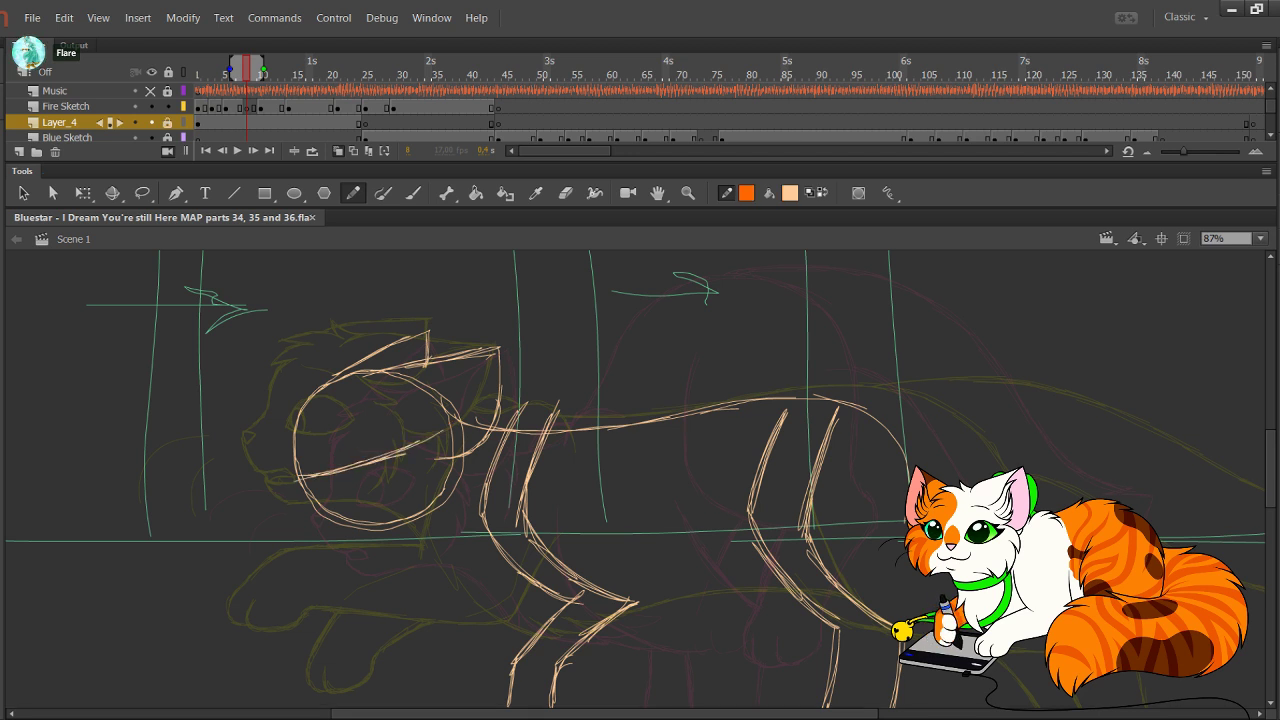
{"action": "left_click", "coordinate": [183, 122]}
{"action": "left_click", "coordinate": [246, 107]}
{"action": "mouse_move", "coordinate": [343, 466]}
{"action": "left_mouse_down"}
{"action": "mouse_move", "coordinate": [524, 533]}
{"action": "mouse_move", "coordinate": [566, 447]}
{"action": "left_mouse_up"}
{"action": "key", "text": "ctrl+z"}
Step: Draw the near front leg's front contour in orange from the chest curving back to the forearm, and outline the paw's underside
{"action": "left_click", "coordinate": [688, 193]}
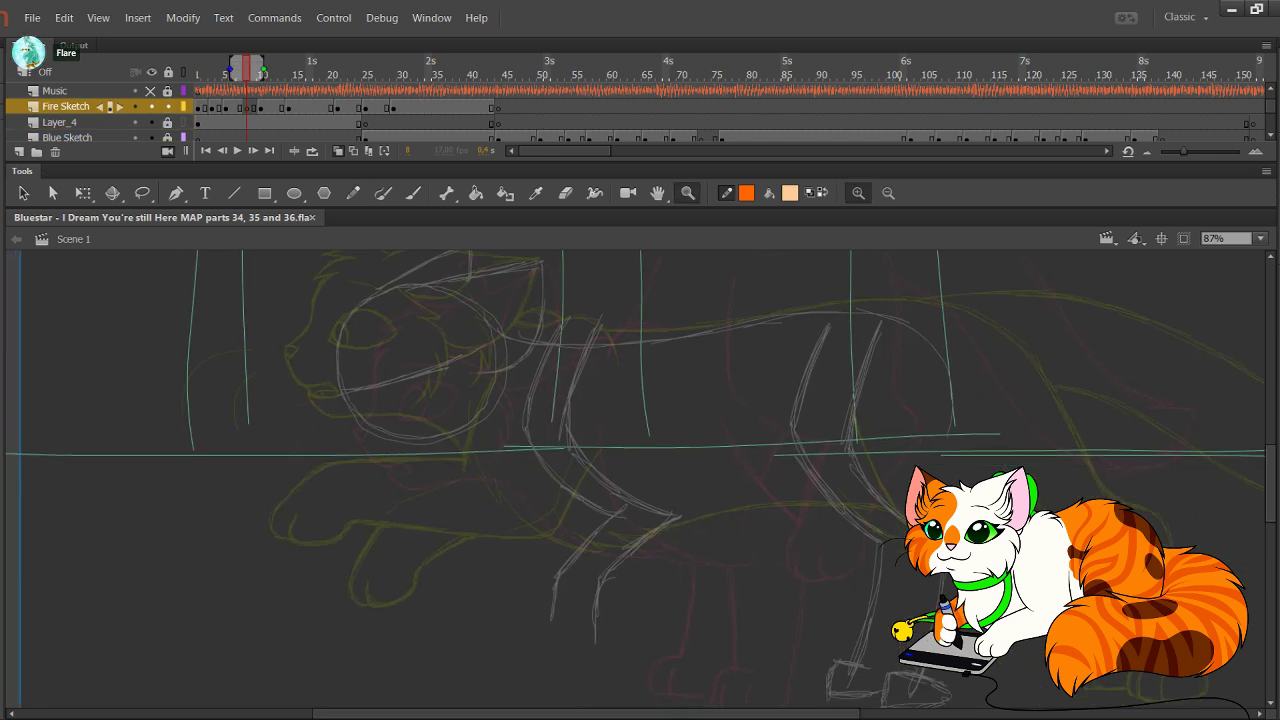
{"action": "left_click_drag", "start_coordinate": [432, 308], "coordinate": [810, 622]}
{"action": "key", "text": "y"}
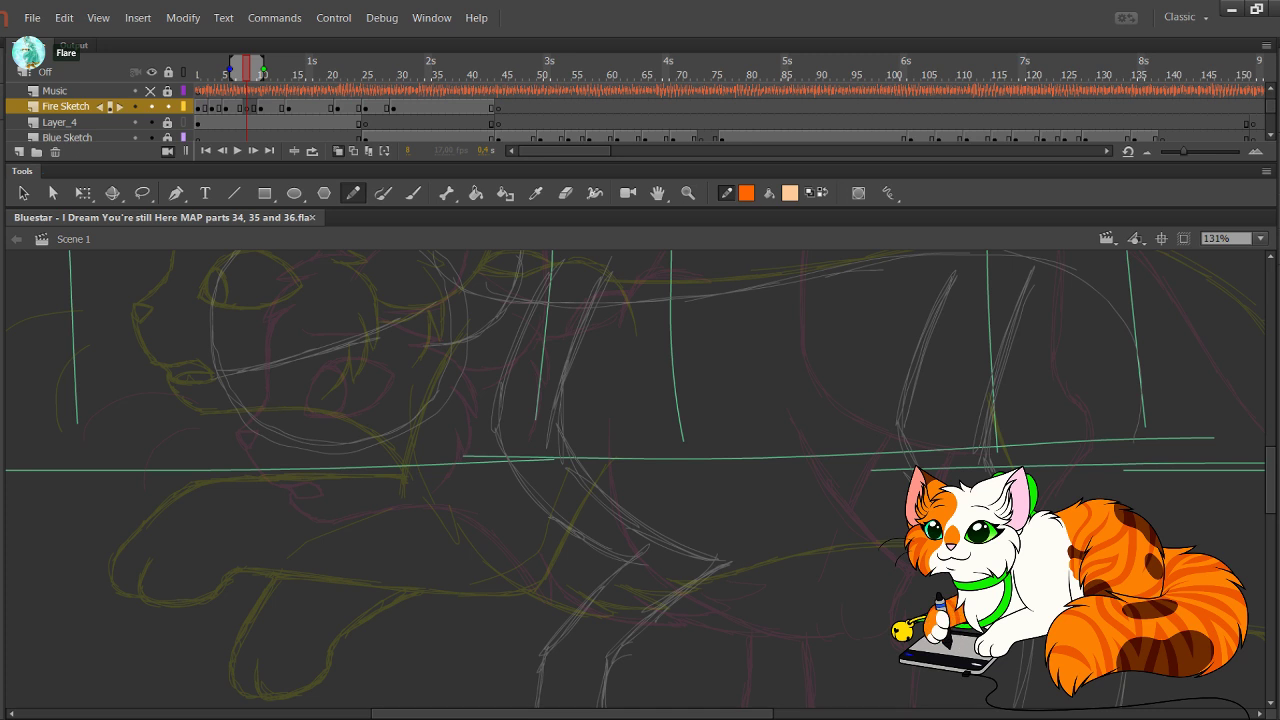
{"action": "left_click_drag", "start_coordinate": [529, 372], "coordinate": [516, 464]}
{"action": "left_click_drag", "start_coordinate": [531, 367], "coordinate": [514, 456]}
{"action": "left_click_drag", "start_coordinate": [525, 384], "coordinate": [520, 486]}
{"action": "left_click_drag", "start_coordinate": [525, 396], "coordinate": [525, 498]}
{"action": "left_click_drag", "start_coordinate": [517, 468], "coordinate": [553, 532]}
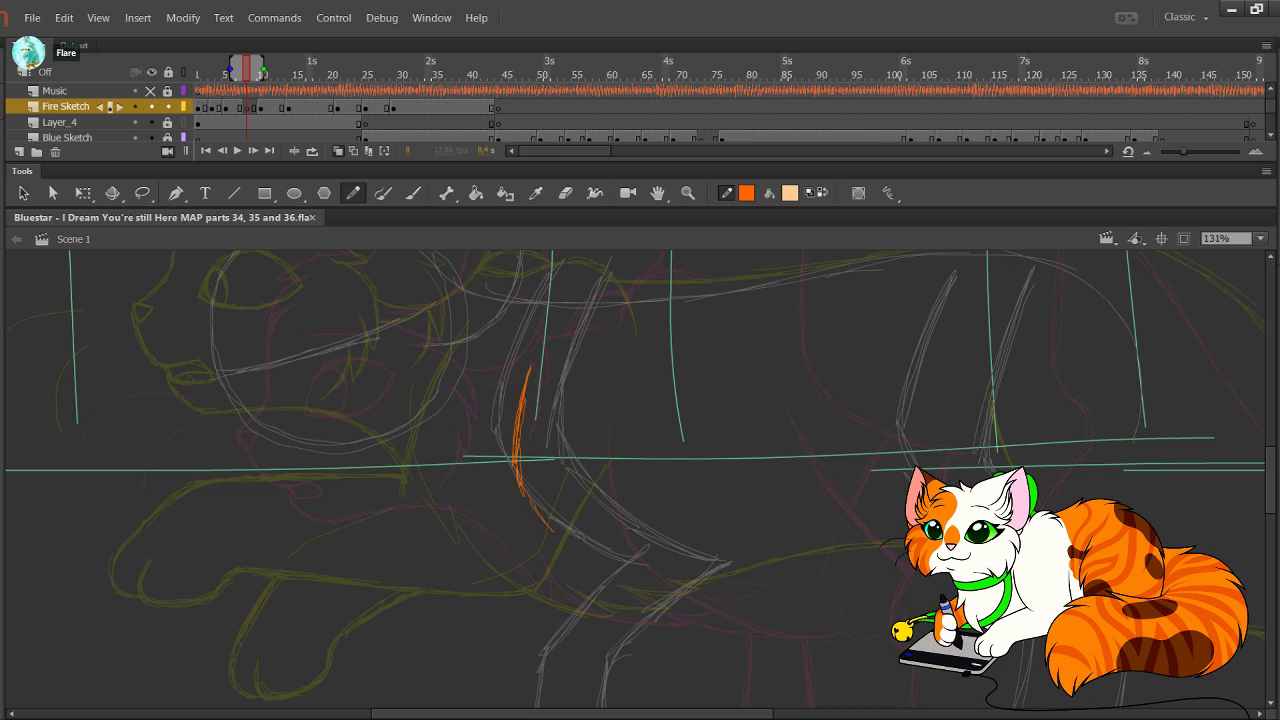
{"action": "mouse_move", "coordinate": [524, 490]}
{"action": "left_mouse_down"}
{"action": "mouse_move", "coordinate": [600, 566]}
{"action": "mouse_move", "coordinate": [588, 556]}
{"action": "mouse_move", "coordinate": [694, 580]}
{"action": "mouse_move", "coordinate": [628, 535]}
{"action": "mouse_move", "coordinate": [550, 368]}
{"action": "mouse_move", "coordinate": [553, 382]}
{"action": "left_mouse_up"}
{"action": "key", "text": "space"}
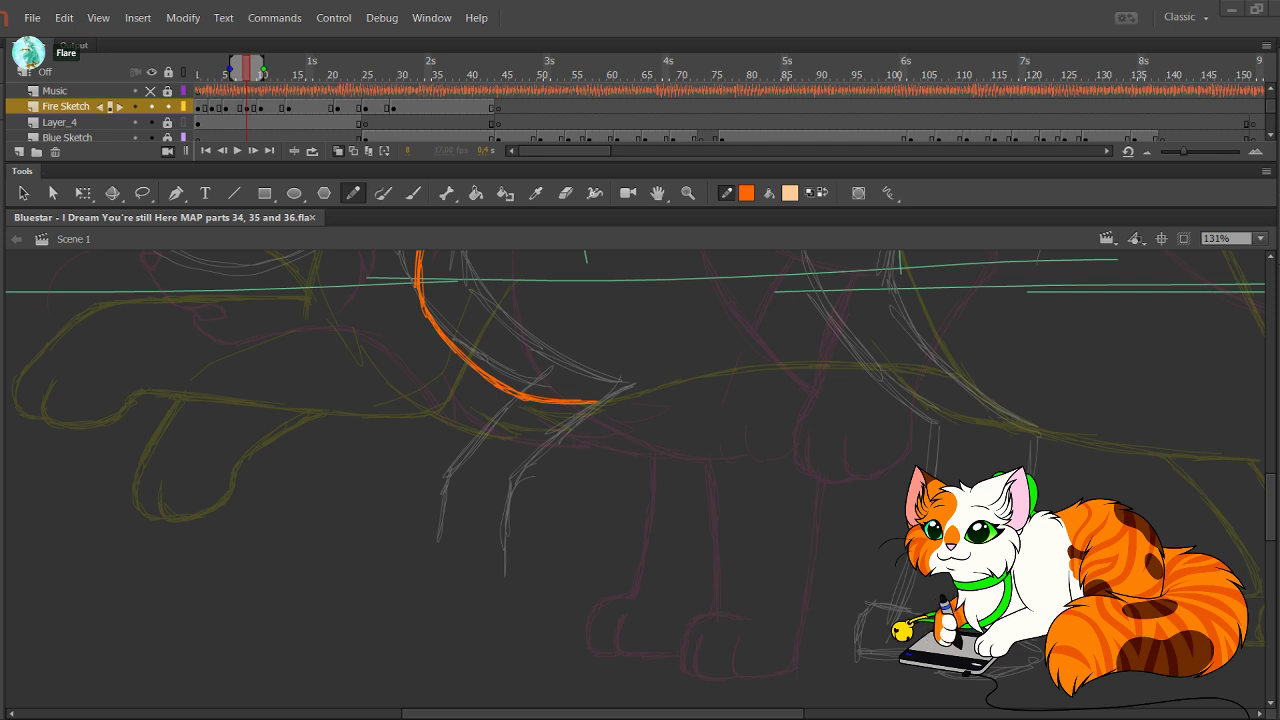
{"action": "mouse_move", "coordinate": [518, 552]}
{"action": "left_mouse_down"}
{"action": "mouse_move", "coordinate": [524, 593]}
{"action": "mouse_move", "coordinate": [575, 575]}
{"action": "mouse_move", "coordinate": [578, 489]}
{"action": "left_mouse_up"}
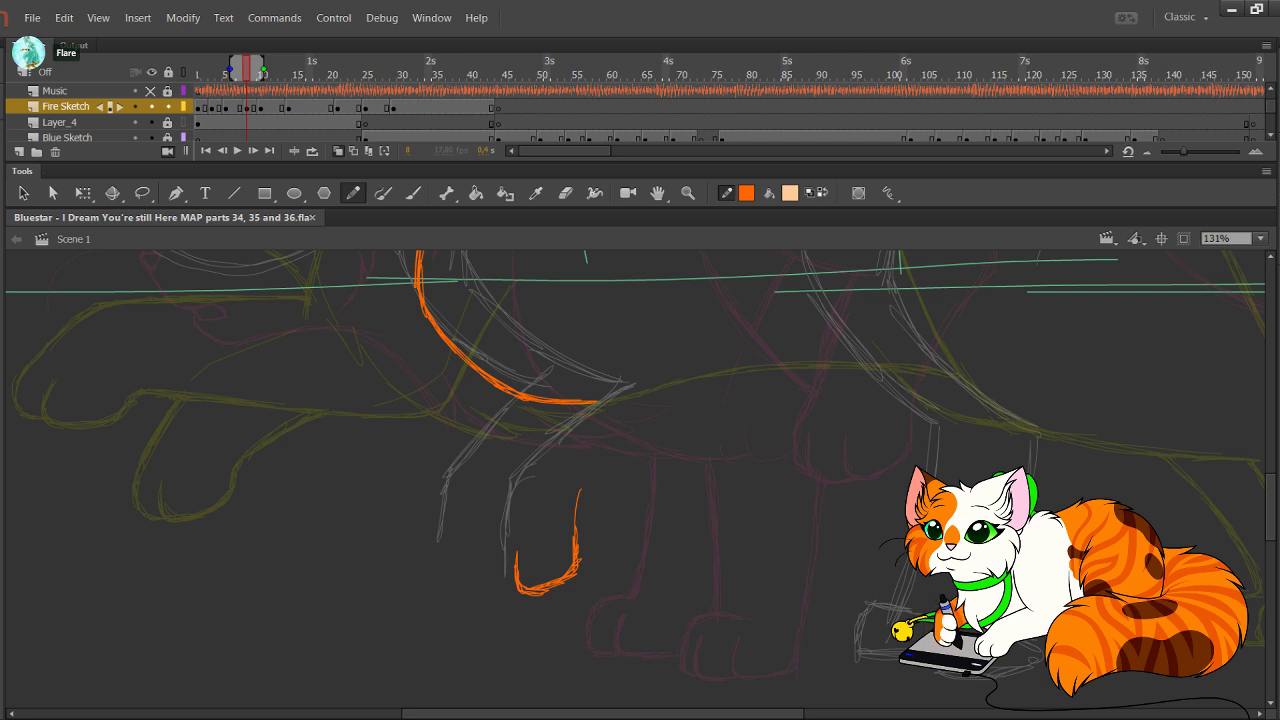
Step: Try drawing the rear edge of the near front leg from the paw up towards the elbow
{"action": "left_click_drag", "start_coordinate": [589, 479], "coordinate": [576, 541]}
{"action": "key", "text": "ctrl+z"}
{"action": "mouse_move", "coordinate": [589, 475]}
{"action": "left_mouse_down"}
{"action": "mouse_move", "coordinate": [576, 526]}
{"action": "mouse_move", "coordinate": [586, 484]}
{"action": "mouse_move", "coordinate": [671, 419]}
{"action": "left_mouse_up"}
{"action": "key", "text": "ctrl+z"}
{"action": "key", "text": "ctrl+z"}
{"action": "left_click_drag", "start_coordinate": [586, 487], "coordinate": [681, 418]}
{"action": "left_click_drag", "start_coordinate": [608, 461], "coordinate": [709, 391]}
{"action": "key", "text": "ctrl+z"}
{"action": "key", "text": "ctrl+z"}
{"action": "key", "text": "ctrl+z"}
Step: Draw the near front leg's rear edge from the paw around the bent elbow, and add an arc for the shoulder
{"action": "left_click_drag", "start_coordinate": [587, 486], "coordinate": [690, 410]}
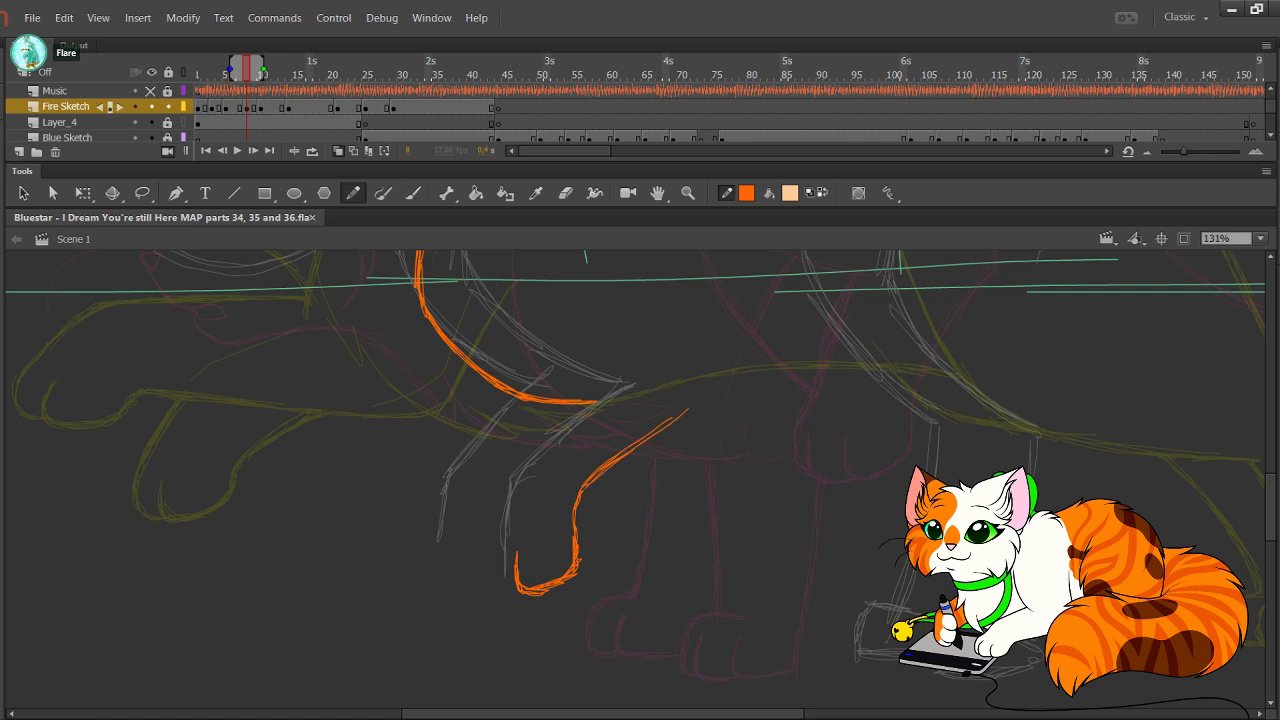
{"action": "left_click_drag", "start_coordinate": [616, 458], "coordinate": [702, 393]}
{"action": "mouse_move", "coordinate": [640, 438]}
{"action": "left_mouse_down"}
{"action": "mouse_move", "coordinate": [718, 373]}
{"action": "mouse_move", "coordinate": [698, 391]}
{"action": "mouse_move", "coordinate": [698, 367]}
{"action": "mouse_move", "coordinate": [764, 559]}
{"action": "mouse_move", "coordinate": [731, 525]}
{"action": "left_mouse_up"}
{"action": "key", "text": "ctrl+z"}
{"action": "key", "text": "ctrl+z"}
{"action": "left_click_drag", "start_coordinate": [767, 567], "coordinate": [690, 468]}
{"action": "mouse_move", "coordinate": [532, 316]}
{"action": "left_mouse_down"}
{"action": "mouse_move", "coordinate": [602, 291]}
{"action": "mouse_move", "coordinate": [646, 327]}
{"action": "left_mouse_up"}
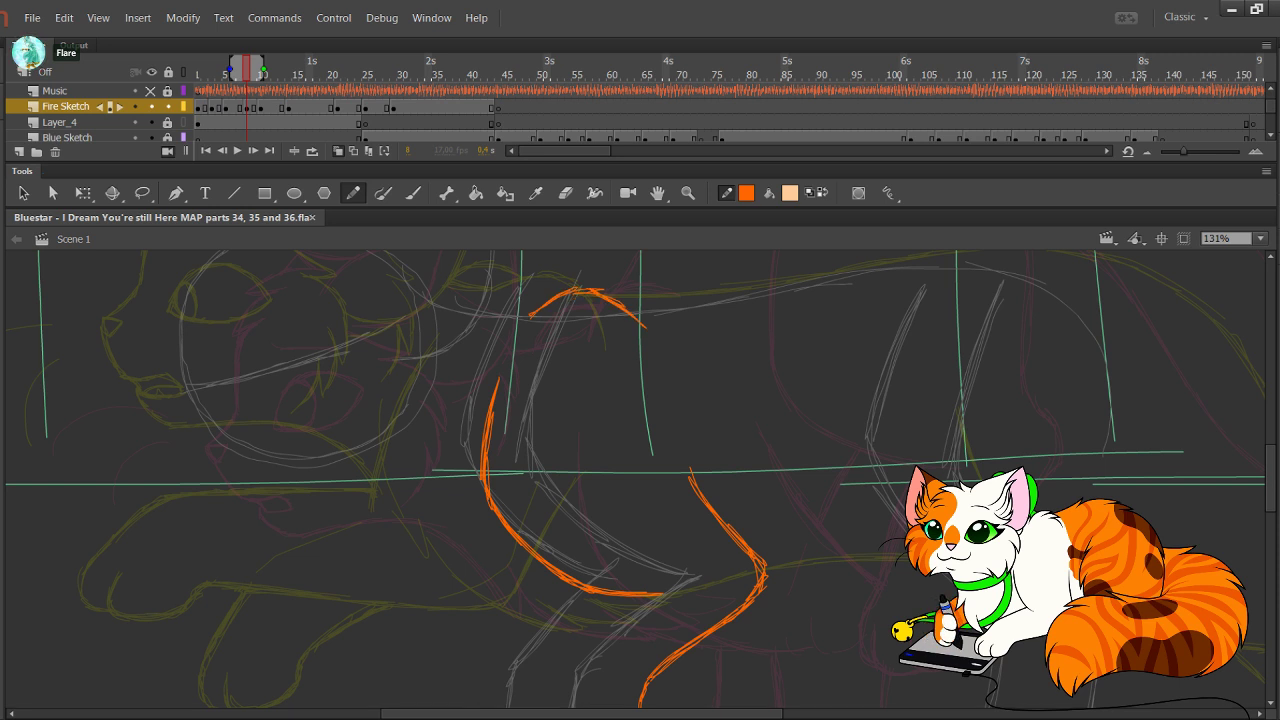
Step: Draw the front edge of the near front leg's lower part, from the forearm contour down to the paw
{"action": "left_click_drag", "start_coordinate": [640, 500], "coordinate": [678, 356]}
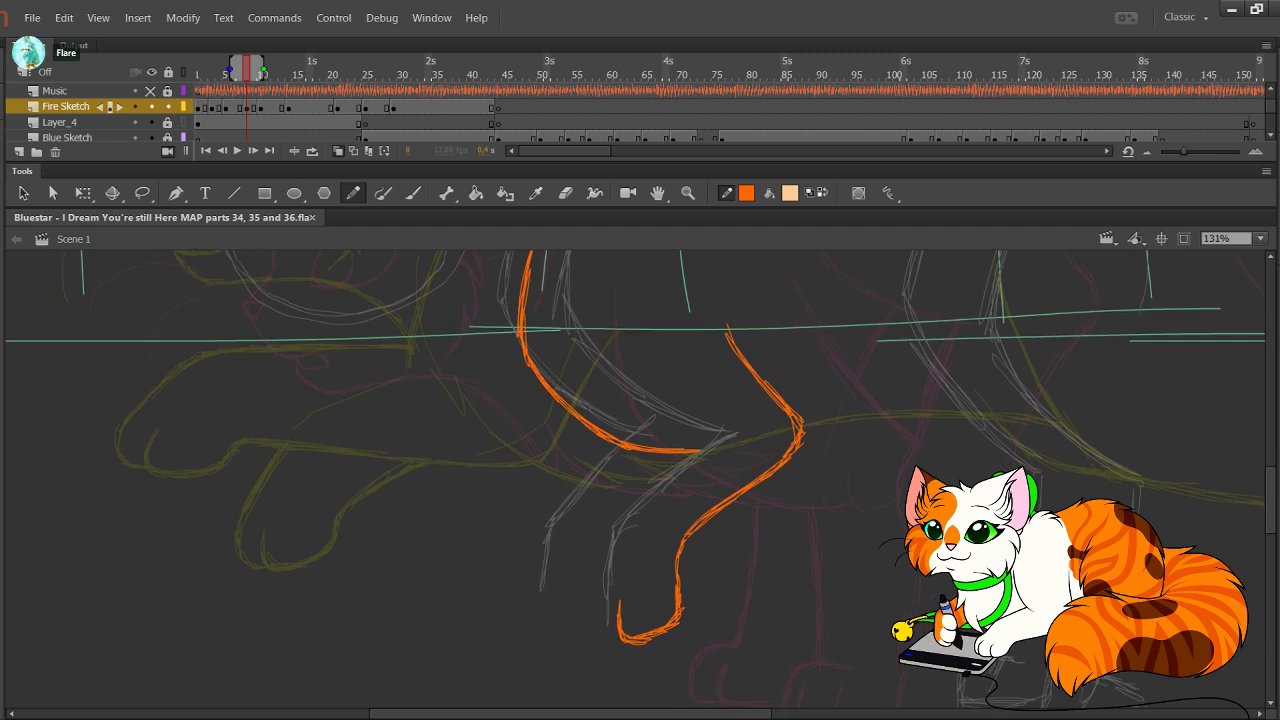
{"action": "left_click_drag", "start_coordinate": [641, 477], "coordinate": [607, 523]}
{"action": "key", "text": "ctrl+z"}
{"action": "mouse_move", "coordinate": [649, 457]}
{"action": "left_mouse_down"}
{"action": "mouse_move", "coordinate": [601, 515]}
{"action": "mouse_move", "coordinate": [588, 622]}
{"action": "mouse_move", "coordinate": [628, 640]}
{"action": "left_mouse_up"}
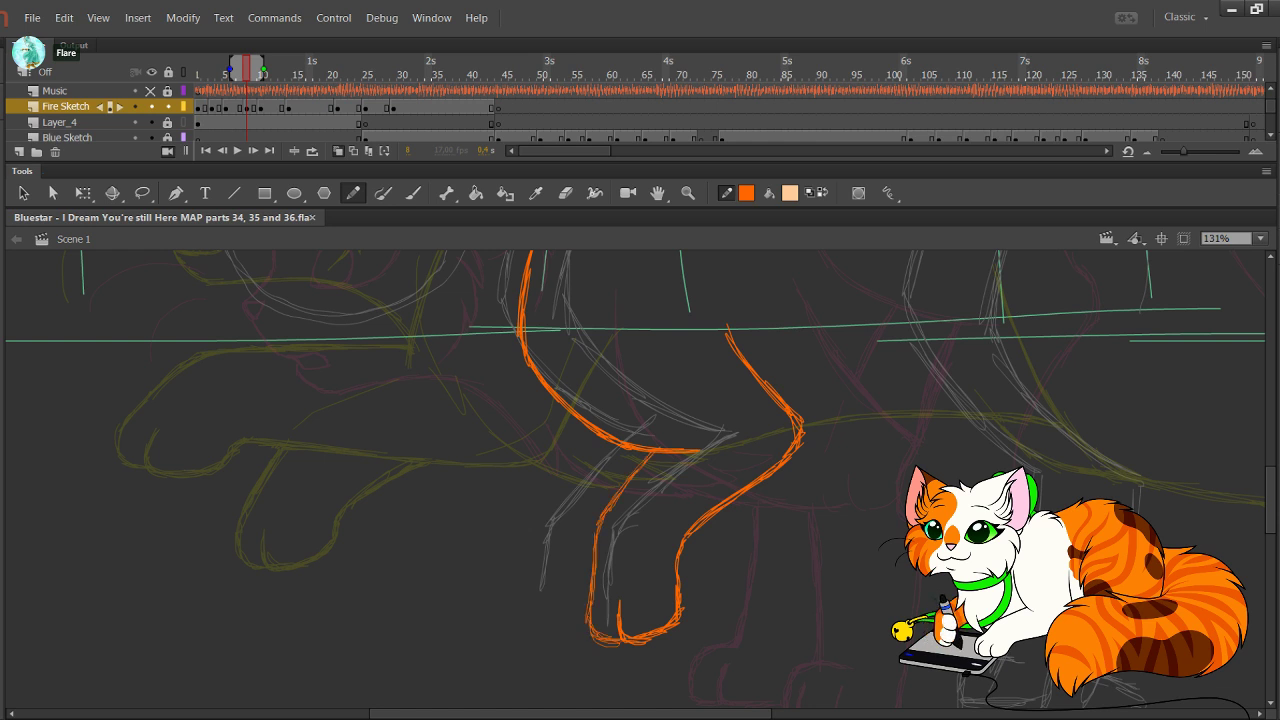
Step: Reinforce the front edge of the near front leg's lower part down to the paw
{"action": "left_click_drag", "start_coordinate": [590, 592], "coordinate": [588, 628]}
{"action": "left_click_drag", "start_coordinate": [594, 526], "coordinate": [592, 634]}
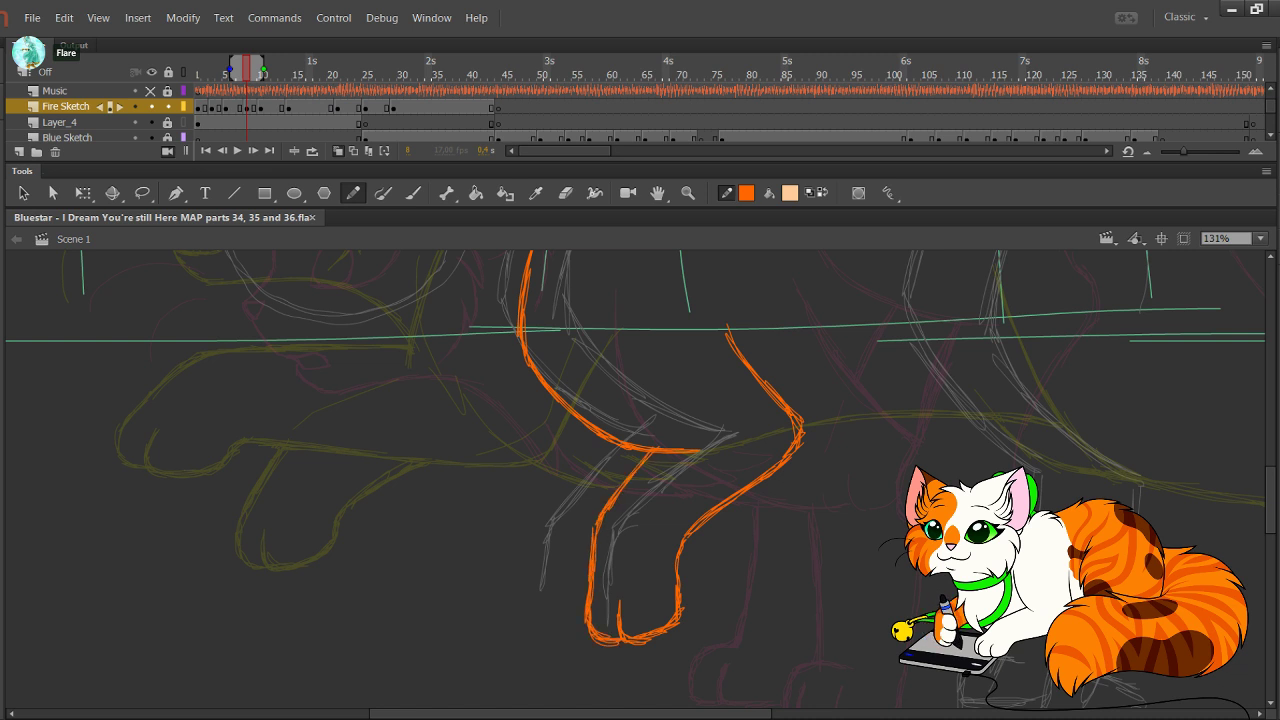
Step: Lasso the front edge of the near front leg's lower part and nudge it forward to widen the leg
{"action": "mouse_move", "coordinate": [640, 540]}
{"action": "left_mouse_down"}
{"action": "mouse_move", "coordinate": [518, 449]}
{"action": "mouse_move", "coordinate": [574, 500]}
{"action": "left_mouse_up"}
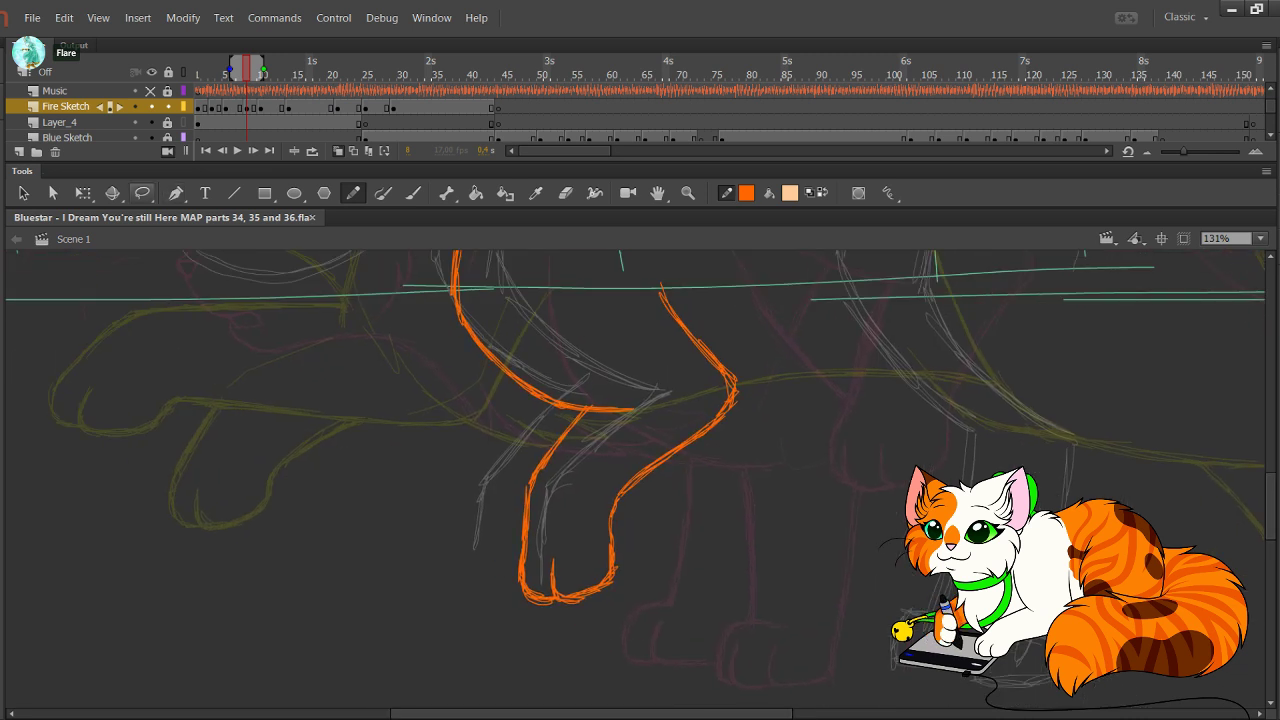
{"action": "key", "text": "l"}
{"action": "mouse_move", "coordinate": [525, 563]}
{"action": "left_mouse_down"}
{"action": "mouse_move", "coordinate": [600, 418]}
{"action": "mouse_move", "coordinate": [472, 479]}
{"action": "mouse_move", "coordinate": [516, 560]}
{"action": "left_mouse_up"}
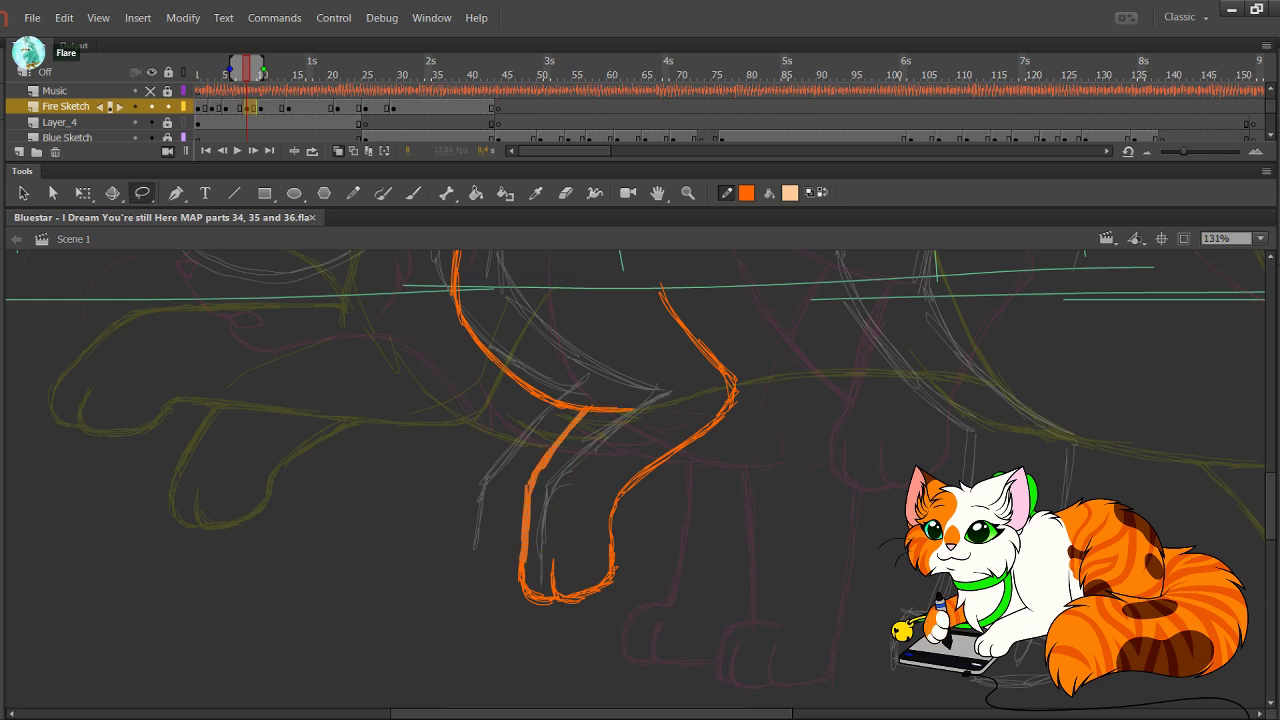
{"action": "key", "text": "Left"}
{"action": "key", "text": "Left"}
{"action": "key", "text": "Left"}
{"action": "key", "text": "Left"}
{"action": "key", "text": "Left"}
{"action": "key", "text": "Left"}
{"action": "key", "text": "Left"}
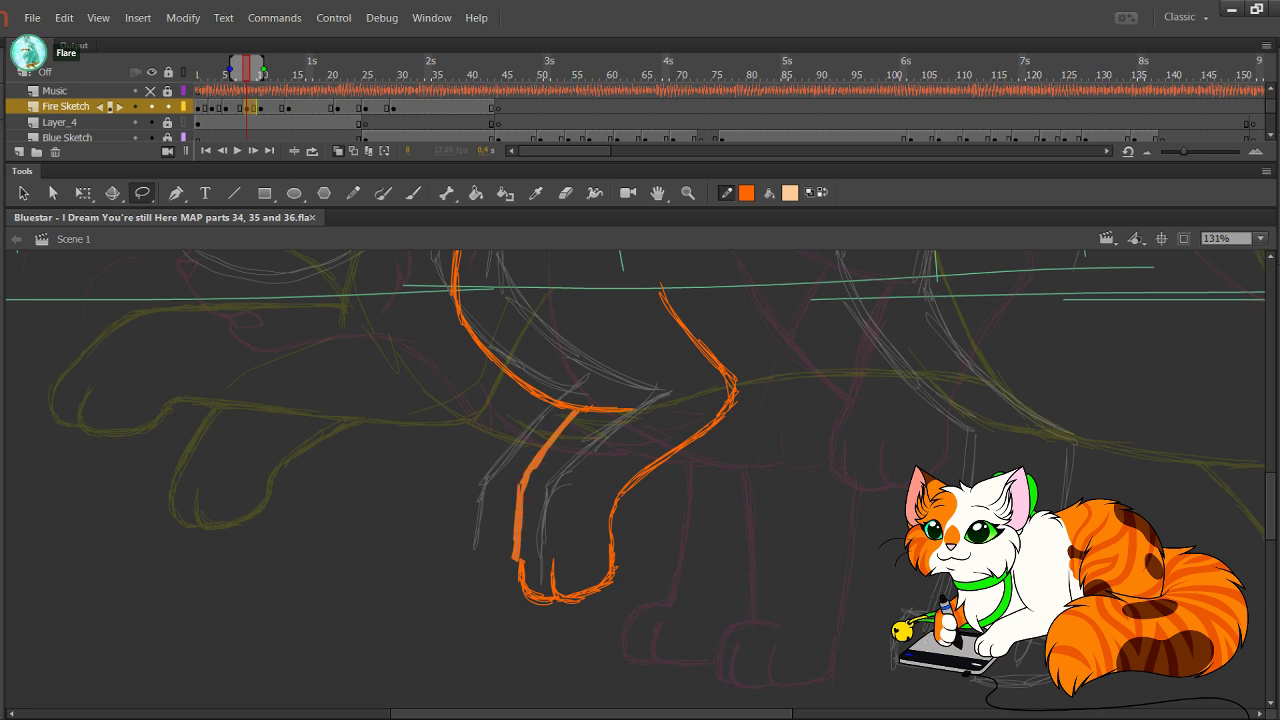
{"action": "key", "text": "Left"}
{"action": "key", "text": "Left"}
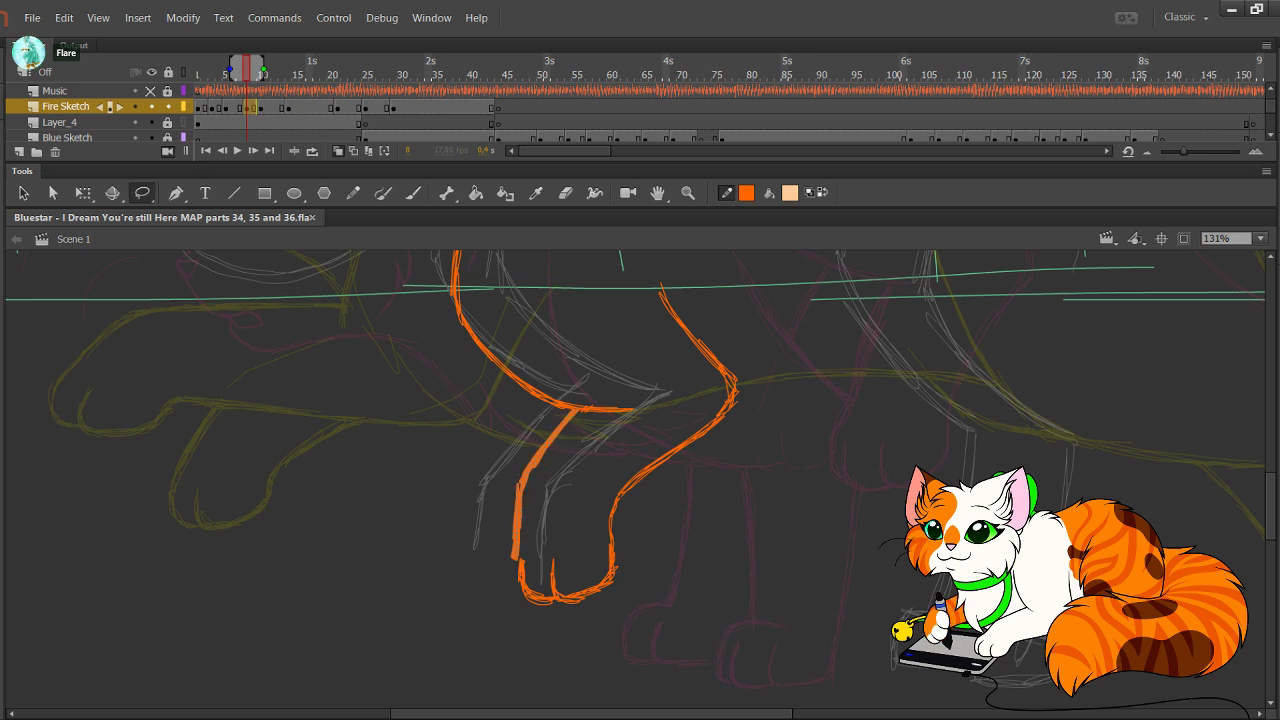
Step: Free-transform the shifted front edge and join it to the near front paw with a rounded outer contour in orange pencil
{"action": "key", "text": "q"}
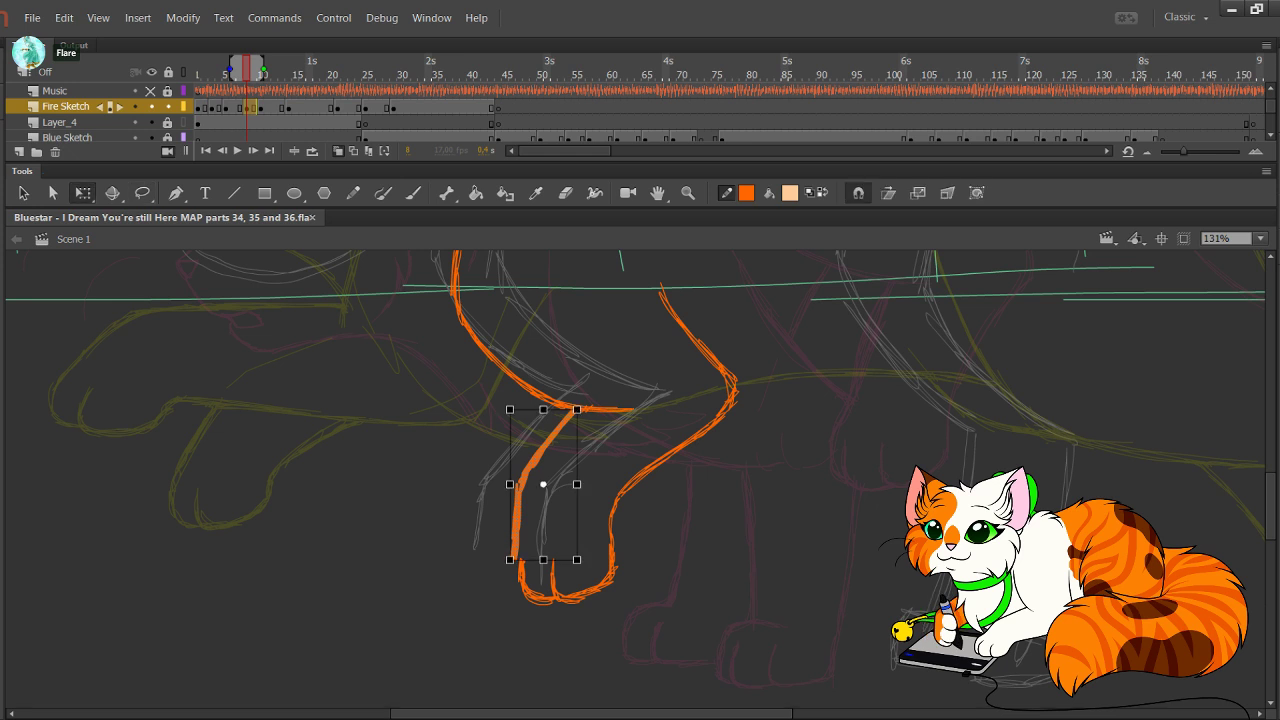
{"action": "mouse_move", "coordinate": [527, 561]}
{"action": "left_mouse_down"}
{"action": "mouse_move", "coordinate": [507, 582]}
{"action": "mouse_move", "coordinate": [522, 598]}
{"action": "left_mouse_up"}
{"action": "left_click", "coordinate": [450, 580]}
{"action": "key", "text": "y"}
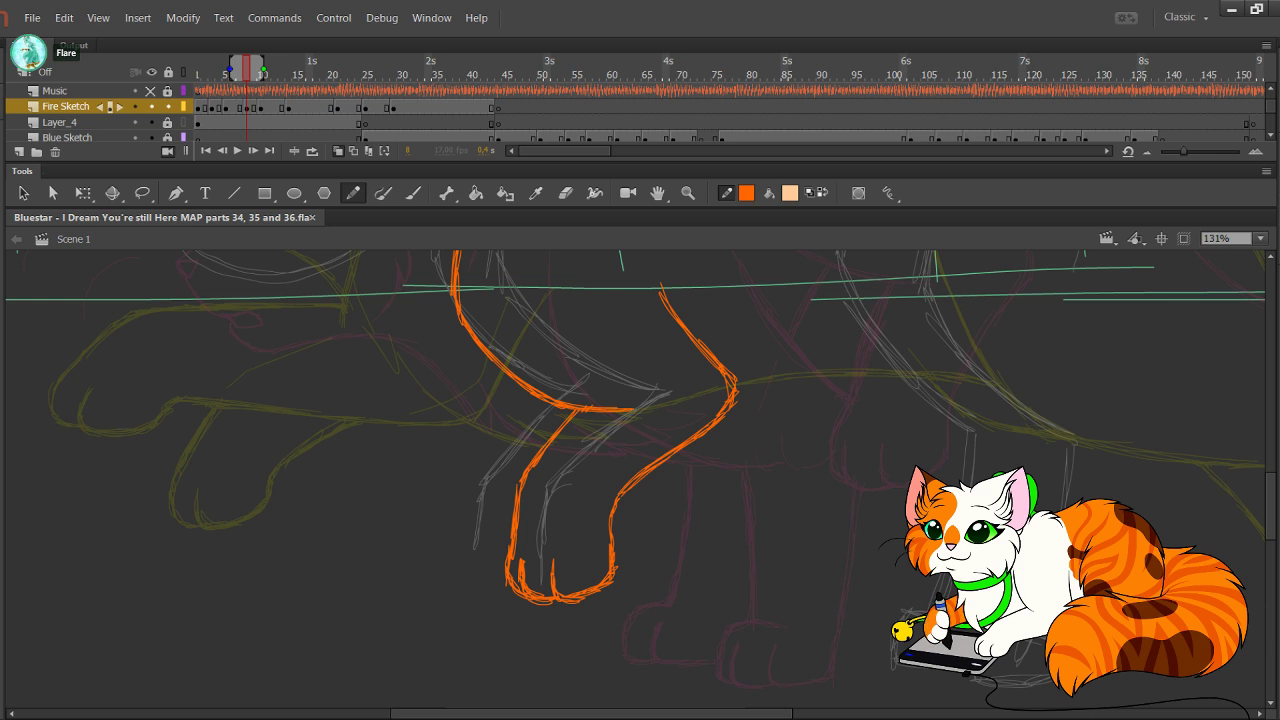
{"action": "left_click_drag", "start_coordinate": [518, 487], "coordinate": [514, 562]}
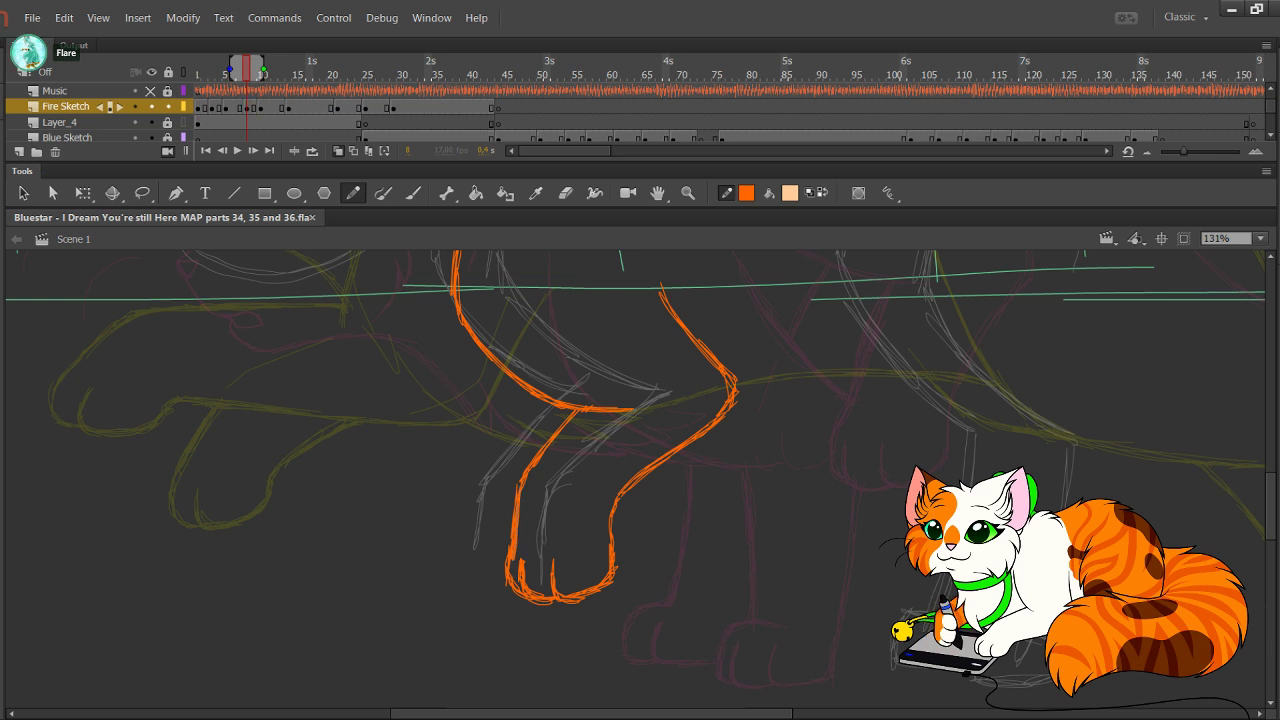
Step: Draw the near hind leg's front contour in orange from the thigh down and curving back towards the lower leg
{"action": "mouse_move", "coordinate": [620, 400]}
{"action": "left_mouse_down"}
{"action": "mouse_move", "coordinate": [632, 515]}
{"action": "mouse_move", "coordinate": [653, 544]}
{"action": "mouse_move", "coordinate": [639, 567]}
{"action": "mouse_move", "coordinate": [470, 550]}
{"action": "mouse_move", "coordinate": [248, 365]}
{"action": "mouse_move", "coordinate": [213, 525]}
{"action": "mouse_move", "coordinate": [223, 540]}
{"action": "left_mouse_up"}
{"action": "mouse_move", "coordinate": [495, 312]}
{"action": "left_mouse_down"}
{"action": "mouse_move", "coordinate": [468, 484]}
{"action": "mouse_move", "coordinate": [550, 575]}
{"action": "left_mouse_up"}
{"action": "left_click_drag", "start_coordinate": [470, 458], "coordinate": [590, 580]}
{"action": "left_click_drag", "start_coordinate": [515, 527], "coordinate": [616, 598]}
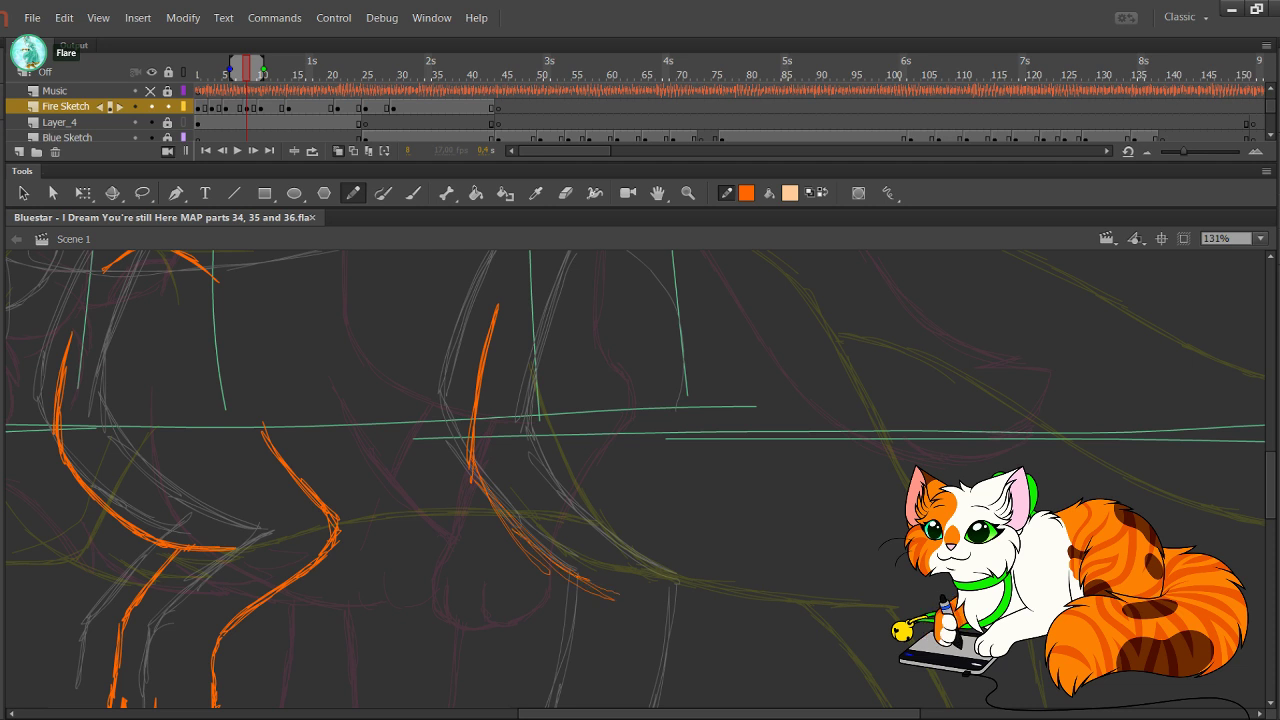
{"action": "left_click_drag", "start_coordinate": [470, 454], "coordinate": [650, 596]}
{"action": "left_click_drag", "start_coordinate": [577, 578], "coordinate": [671, 583]}
{"action": "key", "text": "ctrl+z"}
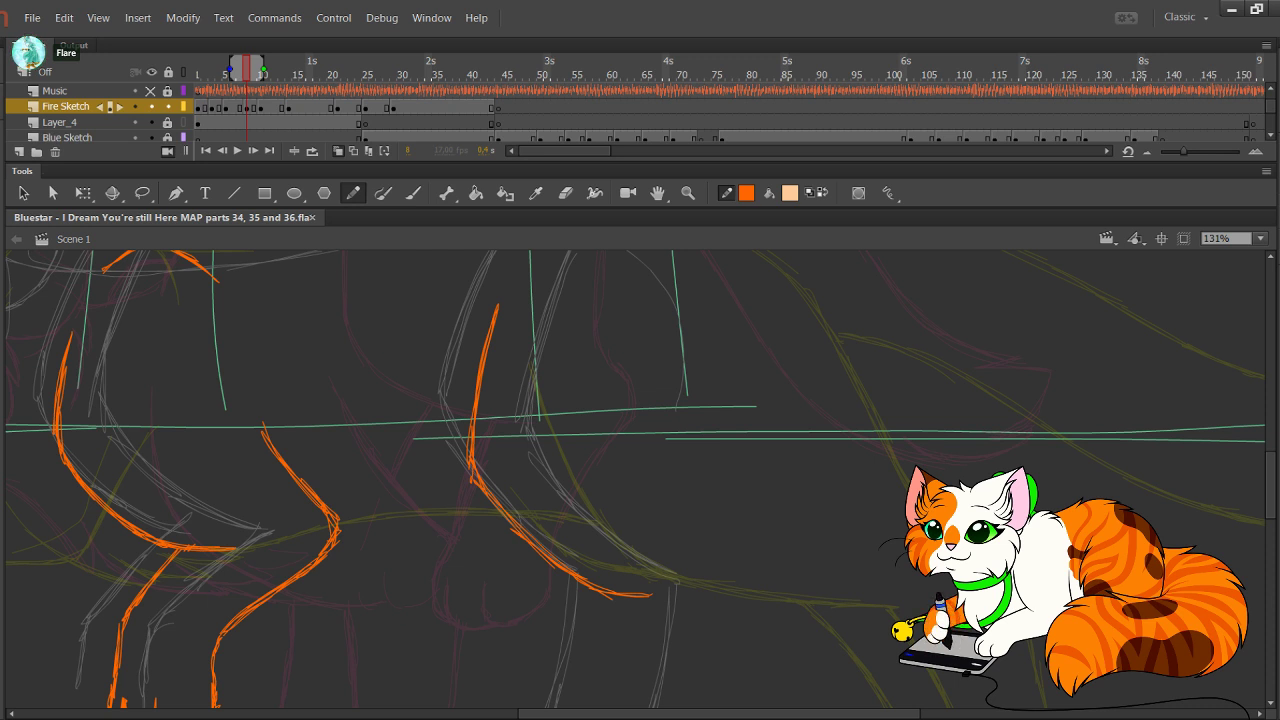
Step: Try drawing the beginning of the cat's back line behind the shoulder
{"action": "left_click_drag", "start_coordinate": [400, 400], "coordinate": [560, 539]}
{"action": "mouse_move", "coordinate": [354, 395]}
{"action": "left_mouse_down"}
{"action": "mouse_move", "coordinate": [440, 393]}
{"action": "mouse_move", "coordinate": [416, 392]}
{"action": "left_mouse_up"}
{"action": "key", "text": "ctrl+z"}
{"action": "key", "text": "ctrl+z"}
{"action": "key", "text": "ctrl+z"}
{"action": "mouse_move", "coordinate": [360, 401]}
{"action": "left_mouse_down"}
{"action": "mouse_move", "coordinate": [457, 389]}
{"action": "mouse_move", "coordinate": [432, 401]}
{"action": "left_mouse_up"}
{"action": "key", "text": "ctrl+z"}
{"action": "key", "text": "ctrl+z"}
{"action": "key", "text": "ctrl+z"}
{"action": "key", "text": "ctrl+z"}
Step: Draw the cat's back line in orange from the shoulder over the hips to the start of the rump
{"action": "left_click_drag", "start_coordinate": [363, 405], "coordinate": [490, 385]}
{"action": "left_click_drag", "start_coordinate": [360, 406], "coordinate": [562, 363]}
{"action": "left_click_drag", "start_coordinate": [488, 385], "coordinate": [638, 349]}
{"action": "left_click_drag", "start_coordinate": [556, 367], "coordinate": [728, 342]}
{"action": "left_click_drag", "start_coordinate": [600, 361], "coordinate": [758, 357]}
{"action": "key", "text": "ctrl+z"}
{"action": "left_click_drag", "start_coordinate": [640, 347], "coordinate": [802, 358]}
{"action": "mouse_move", "coordinate": [690, 339]}
{"action": "left_mouse_down"}
{"action": "mouse_move", "coordinate": [805, 357]}
{"action": "mouse_move", "coordinate": [893, 443]}
{"action": "left_mouse_up"}
{"action": "left_click_drag", "start_coordinate": [922, 488], "coordinate": [862, 397]}
{"action": "key", "text": "Delete"}
Step: Draw the near hind leg's lower rear edge in orange between the paw and the hock
{"action": "left_click_drag", "start_coordinate": [700, 600], "coordinate": [614, 357]}
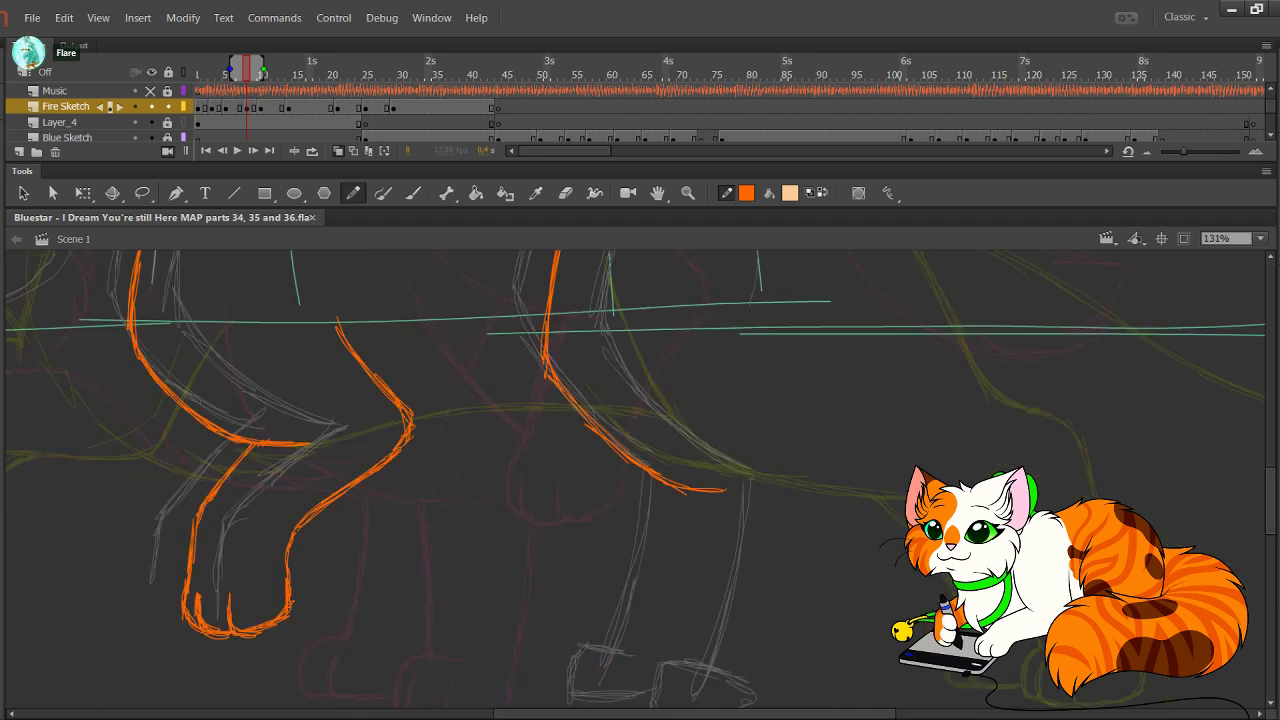
{"action": "left_click_drag", "start_coordinate": [640, 480], "coordinate": [616, 420]}
{"action": "mouse_move", "coordinate": [676, 624]}
{"action": "left_mouse_down"}
{"action": "mouse_move", "coordinate": [677, 655]}
{"action": "mouse_move", "coordinate": [740, 647]}
{"action": "mouse_move", "coordinate": [800, 416]}
{"action": "left_mouse_up"}
{"action": "mouse_move", "coordinate": [778, 491]}
{"action": "left_mouse_down"}
{"action": "mouse_move", "coordinate": [793, 389]}
{"action": "mouse_move", "coordinate": [758, 367]}
{"action": "mouse_move", "coordinate": [735, 508]}
{"action": "mouse_move", "coordinate": [745, 512]}
{"action": "mouse_move", "coordinate": [731, 432]}
{"action": "left_mouse_up"}
{"action": "mouse_move", "coordinate": [764, 544]}
{"action": "left_mouse_down"}
{"action": "mouse_move", "coordinate": [730, 428]}
{"action": "mouse_move", "coordinate": [729, 478]}
{"action": "left_mouse_up"}
{"action": "mouse_move", "coordinate": [668, 404]}
{"action": "left_mouse_down"}
{"action": "mouse_move", "coordinate": [771, 566]}
{"action": "mouse_move", "coordinate": [739, 528]}
{"action": "mouse_move", "coordinate": [740, 476]}
{"action": "left_mouse_up"}
{"action": "key", "text": "ctrl+z"}
Step: Draw the near hind leg's rear contour from the hock up the thigh, and strengthen the curve of the rump
{"action": "left_click_drag", "start_coordinate": [737, 544], "coordinate": [743, 434]}
{"action": "mouse_move", "coordinate": [740, 490]}
{"action": "left_mouse_down"}
{"action": "mouse_move", "coordinate": [740, 350]}
{"action": "mouse_move", "coordinate": [712, 280]}
{"action": "left_mouse_up"}
{"action": "left_click_drag", "start_coordinate": [716, 340], "coordinate": [734, 406]}
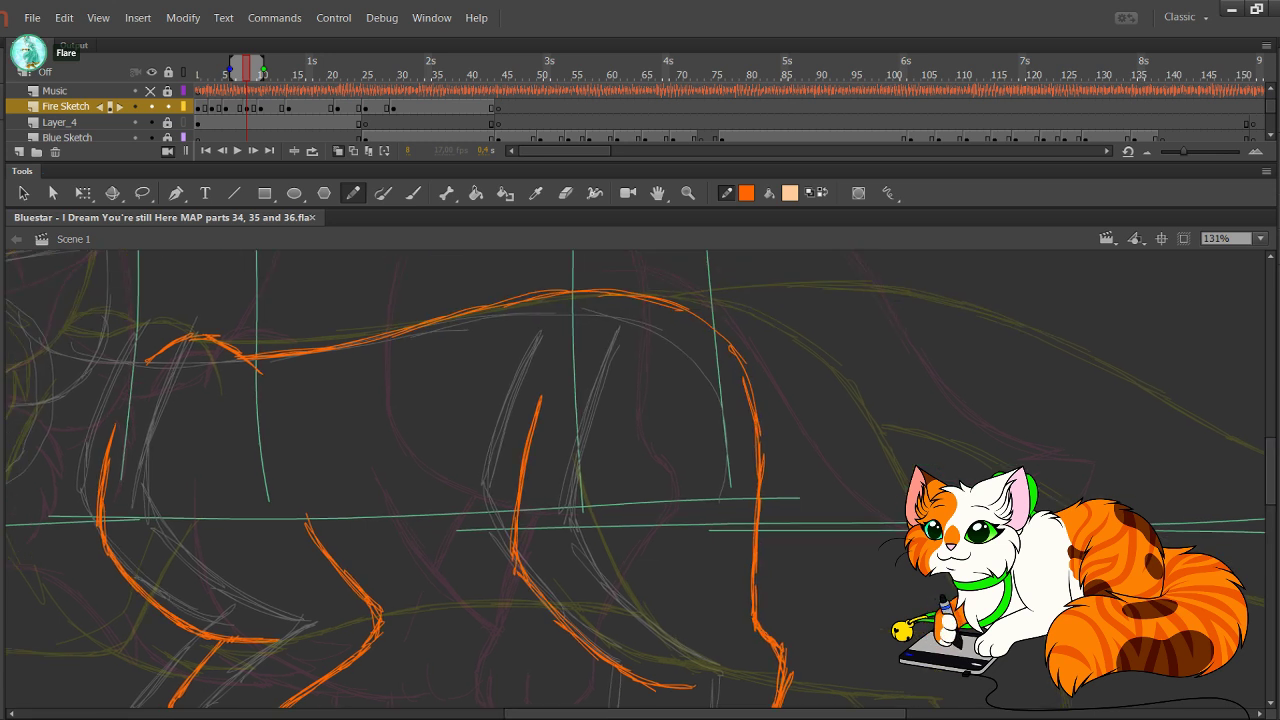
{"action": "mouse_move", "coordinate": [672, 308]}
{"action": "left_mouse_down"}
{"action": "mouse_move", "coordinate": [717, 335]}
{"action": "mouse_move", "coordinate": [750, 392]}
{"action": "mouse_move", "coordinate": [746, 376]}
{"action": "mouse_move", "coordinate": [761, 465]}
{"action": "left_mouse_up"}
{"action": "left_click_drag", "start_coordinate": [730, 560], "coordinate": [776, 478]}
Step: Delete the near hind thigh's front contour and redraw it running down and curving back towards the lower leg
{"action": "mouse_move", "coordinate": [758, 650]}
{"action": "left_mouse_down"}
{"action": "mouse_move", "coordinate": [550, 465]}
{"action": "mouse_move", "coordinate": [504, 297]}
{"action": "left_mouse_up"}
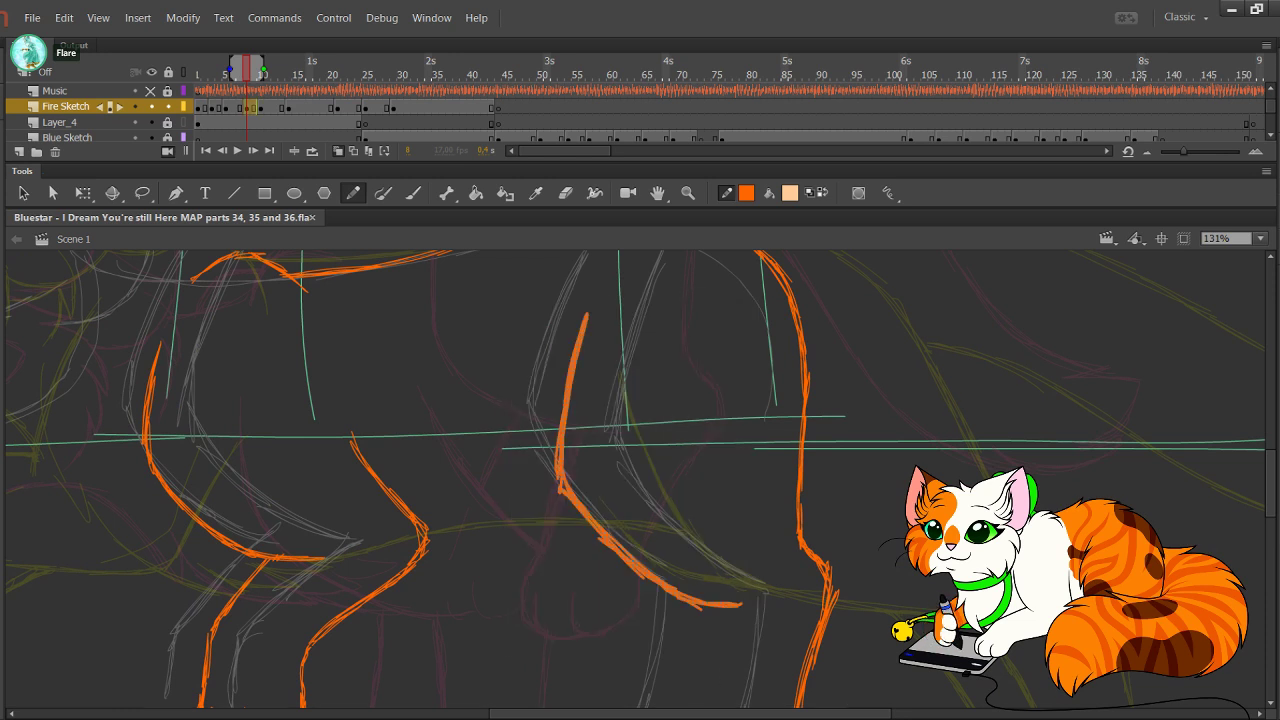
{"action": "key", "text": "Delete"}
{"action": "left_click_drag", "start_coordinate": [576, 331], "coordinate": [560, 520]}
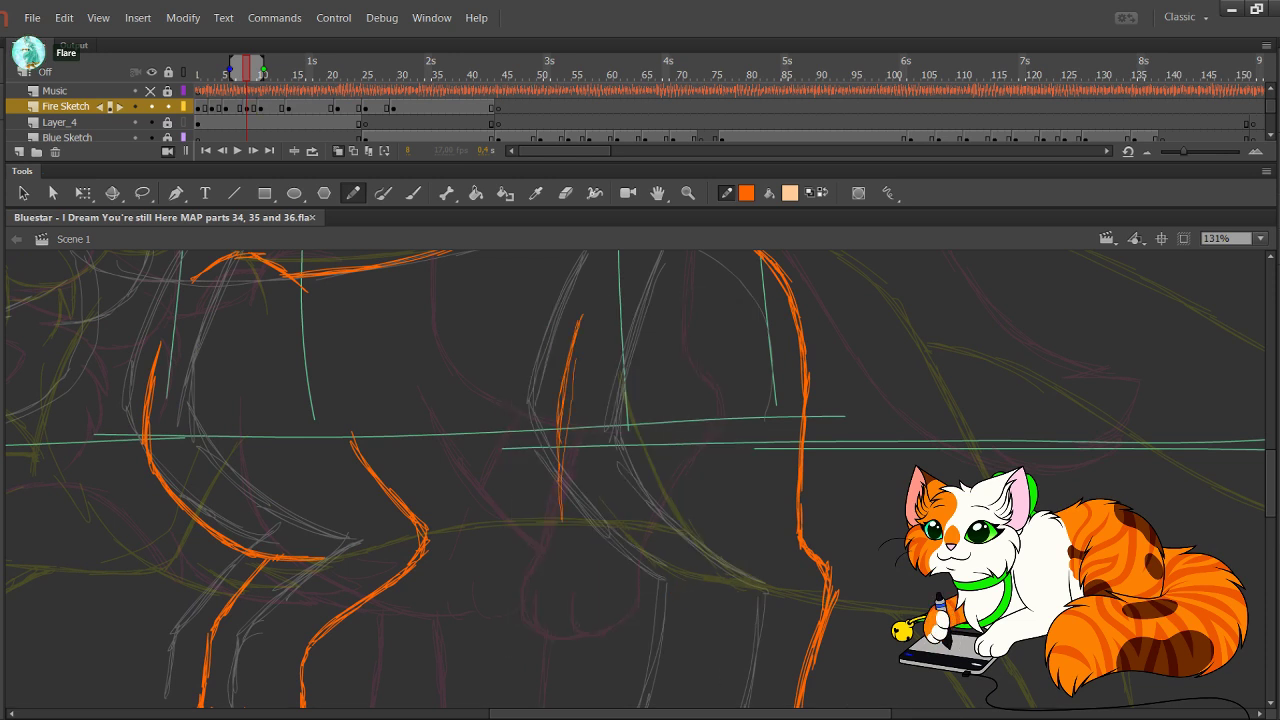
{"action": "mouse_move", "coordinate": [568, 378]}
{"action": "left_mouse_down"}
{"action": "mouse_move", "coordinate": [566, 512]}
{"action": "mouse_move", "coordinate": [610, 554]}
{"action": "left_mouse_up"}
{"action": "left_click_drag", "start_coordinate": [568, 511], "coordinate": [653, 583]}
{"action": "left_click_drag", "start_coordinate": [559, 474], "coordinate": [690, 600]}
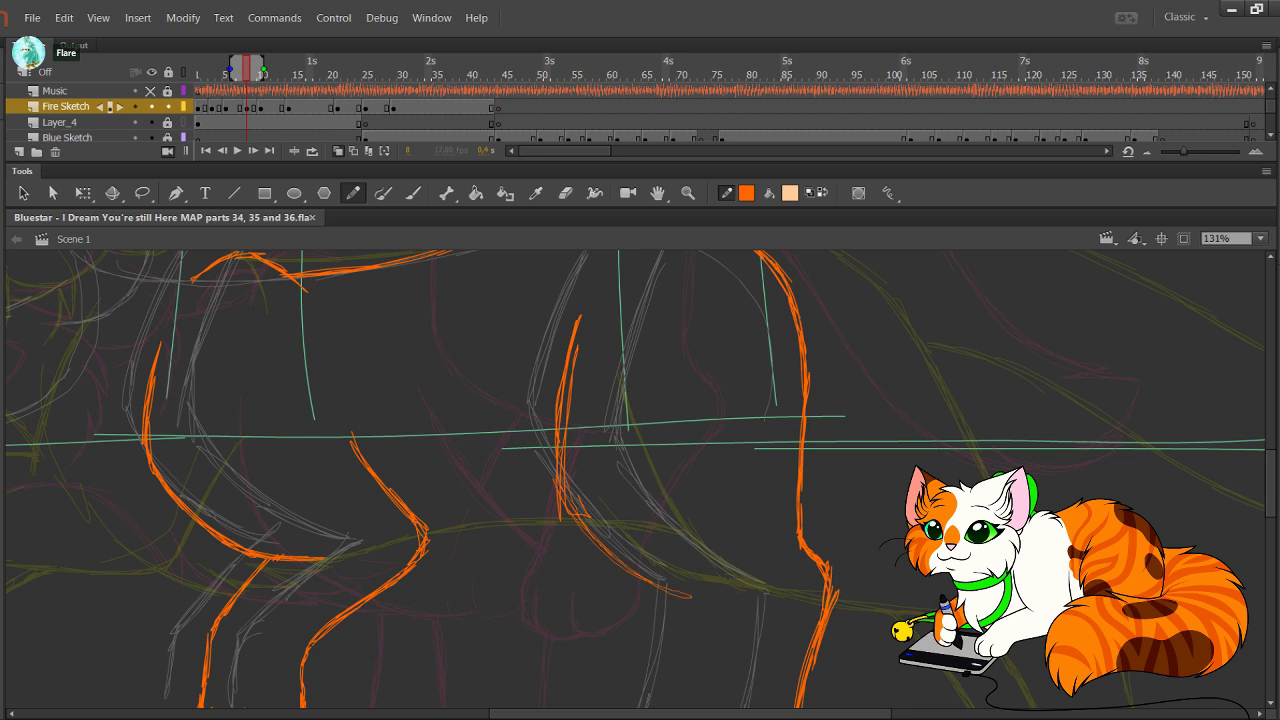
{"action": "mouse_move", "coordinate": [584, 522]}
{"action": "left_mouse_down"}
{"action": "mouse_move", "coordinate": [703, 609]}
{"action": "mouse_move", "coordinate": [752, 613]}
{"action": "left_mouse_up"}
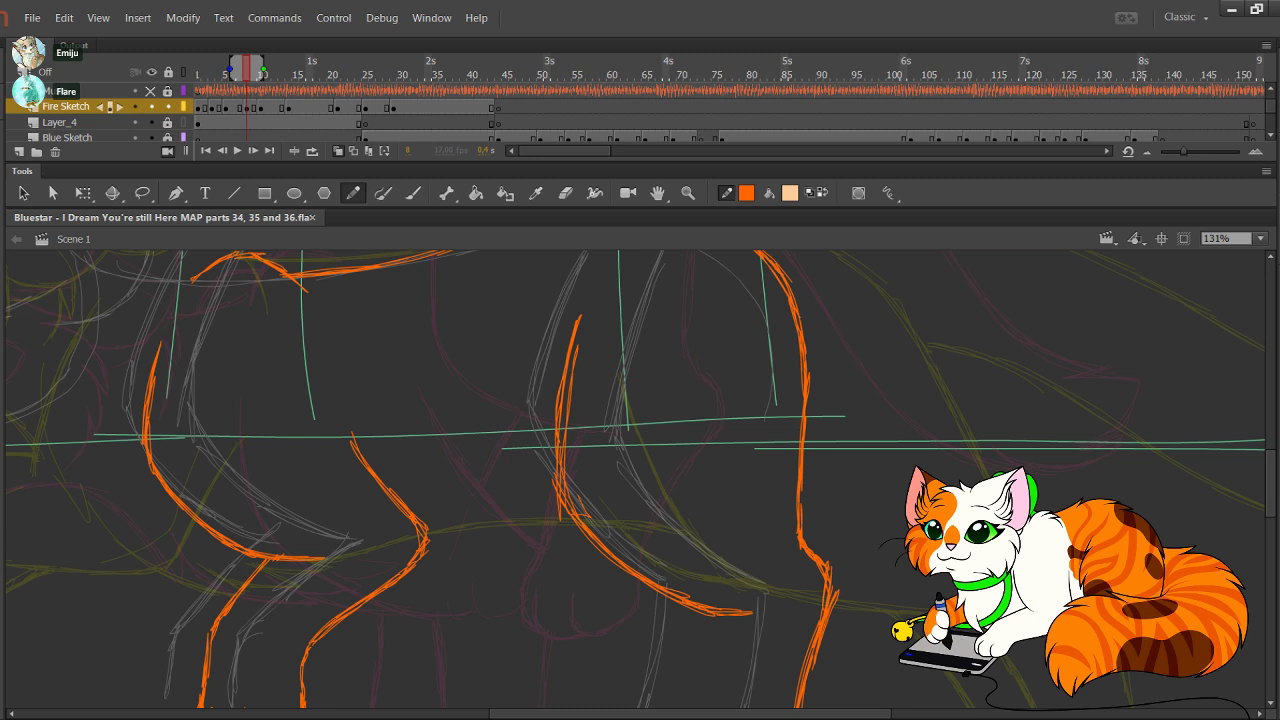
Step: Outline the near hind paw's front toe and draw the lower leg's front edge up to the thigh contour
{"action": "scroll", "coordinate": [640, 480], "scroll_direction": "down", "scroll_amount": 4}
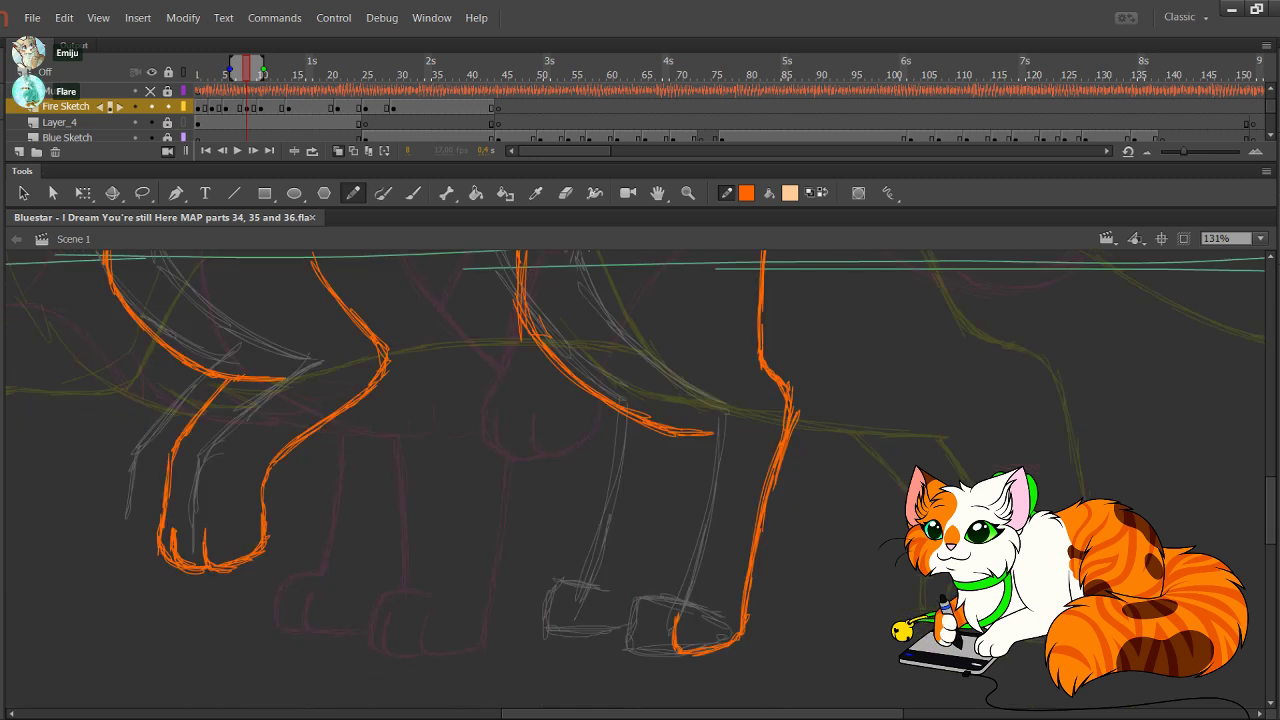
{"action": "left_click_drag", "start_coordinate": [640, 480], "coordinate": [639, 472]}
{"action": "mouse_move", "coordinate": [644, 606]}
{"action": "left_mouse_down"}
{"action": "mouse_move", "coordinate": [642, 632]}
{"action": "mouse_move", "coordinate": [672, 646]}
{"action": "left_mouse_up"}
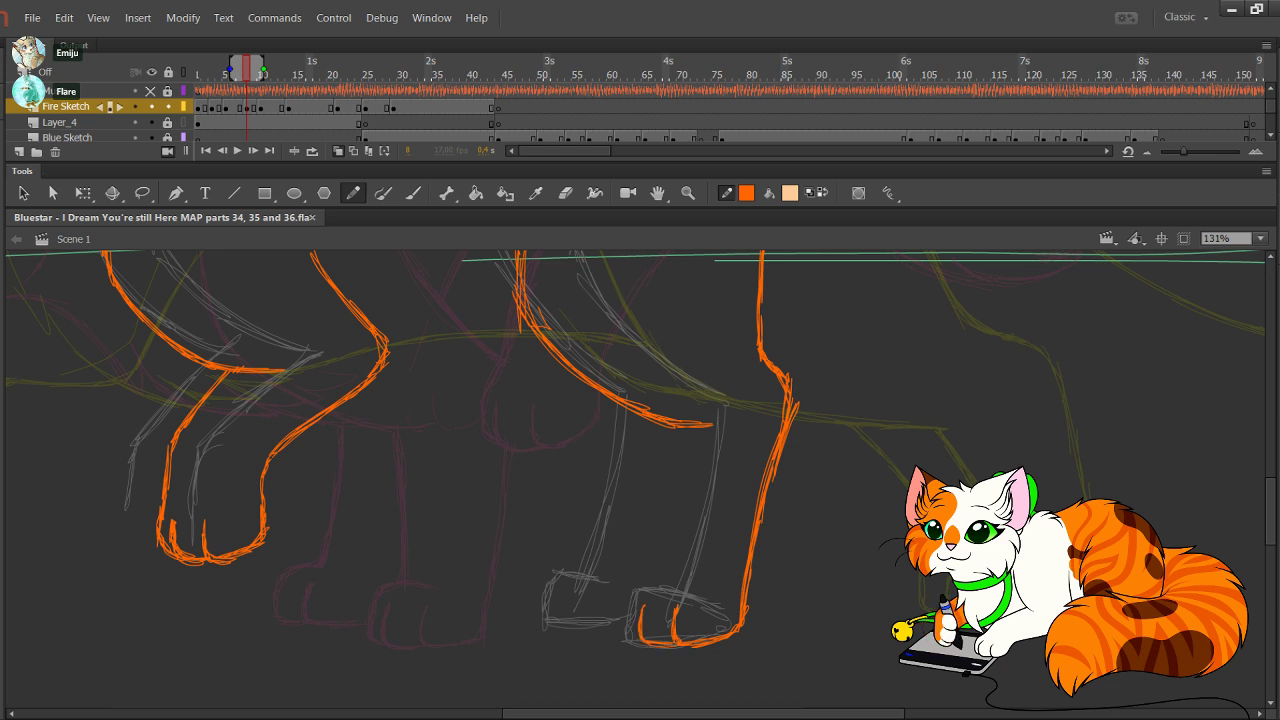
{"action": "mouse_move", "coordinate": [632, 593]}
{"action": "left_mouse_down"}
{"action": "mouse_move", "coordinate": [632, 629]}
{"action": "mouse_move", "coordinate": [664, 565]}
{"action": "mouse_move", "coordinate": [674, 438]}
{"action": "left_mouse_up"}
{"action": "mouse_move", "coordinate": [668, 502]}
{"action": "left_mouse_down"}
{"action": "mouse_move", "coordinate": [677, 426]}
{"action": "mouse_move", "coordinate": [664, 455]}
{"action": "left_mouse_up"}
Step: Lasso the front edge of the near hind lower leg, nudge it slightly forward, and return to the Pencil tool
{"action": "key", "text": "l"}
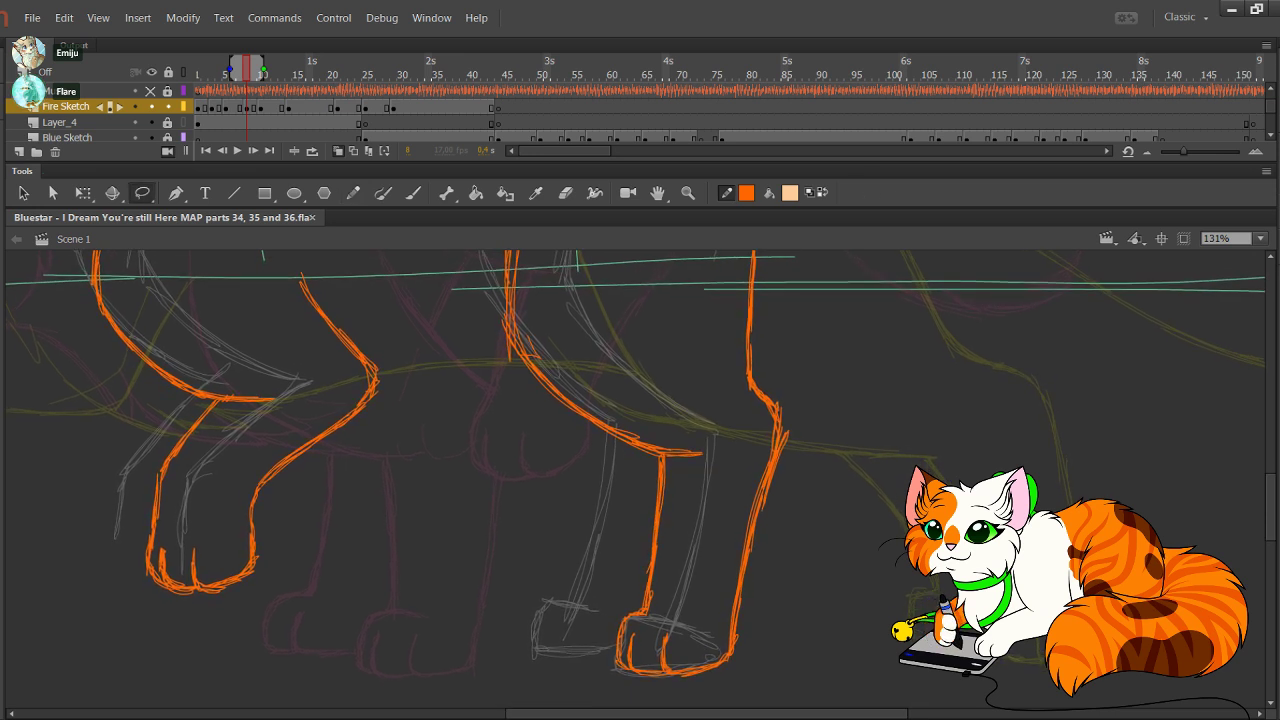
{"action": "mouse_move", "coordinate": [650, 457]}
{"action": "left_mouse_down"}
{"action": "mouse_move", "coordinate": [688, 570]}
{"action": "mouse_move", "coordinate": [655, 638]}
{"action": "mouse_move", "coordinate": [660, 700]}
{"action": "mouse_move", "coordinate": [530, 640]}
{"action": "left_mouse_up"}
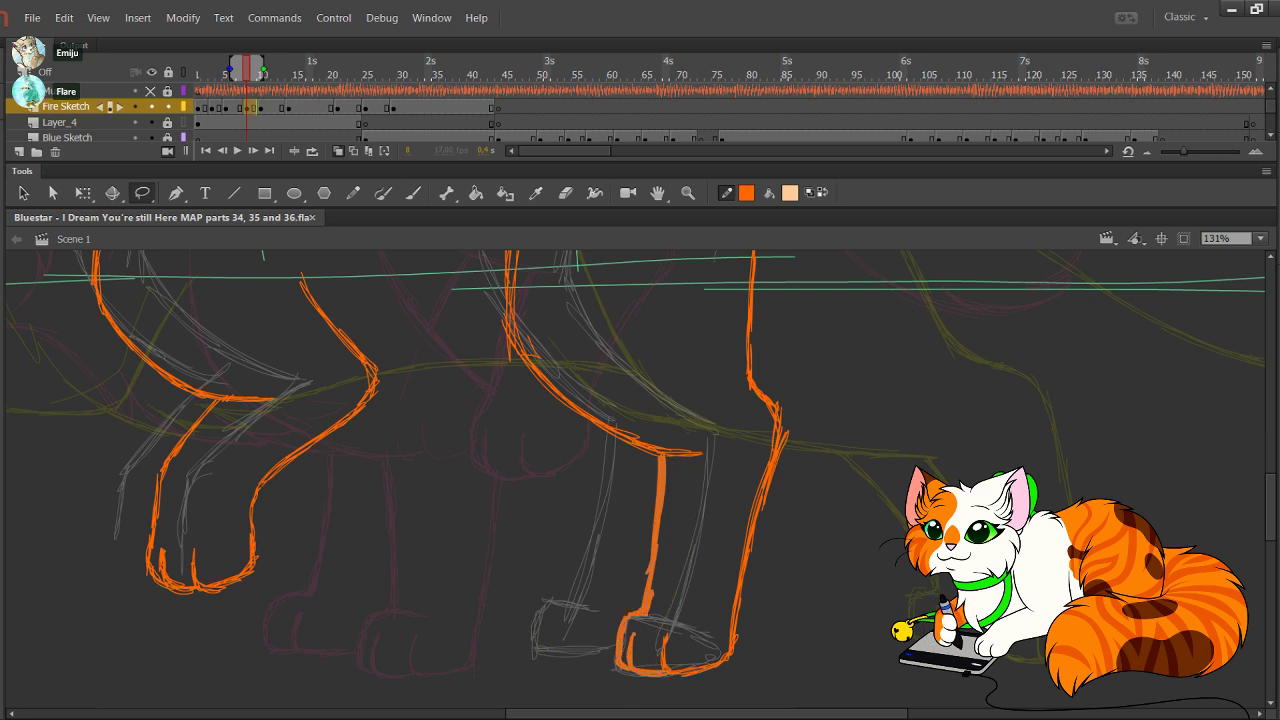
{"action": "key", "text": "Left"}
{"action": "key", "text": "Left"}
{"action": "key", "text": "Left"}
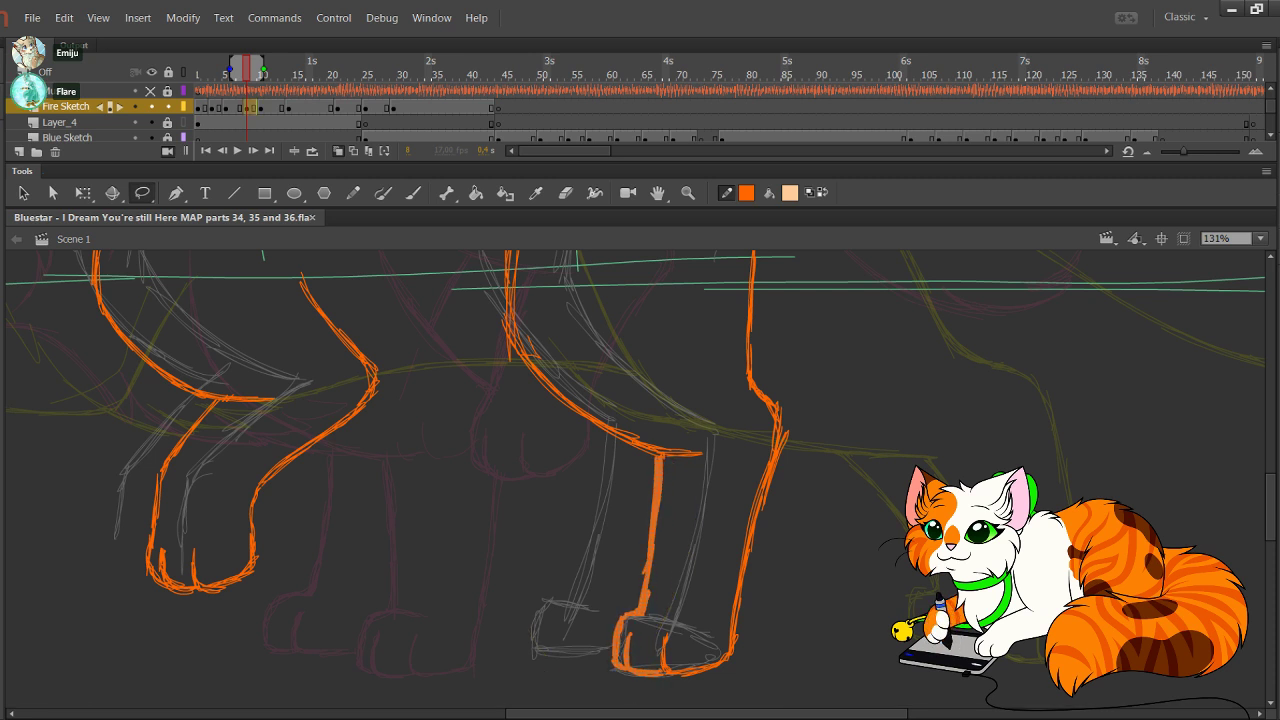
{"action": "key", "text": "Escape"}
{"action": "left_click", "coordinate": [353, 193]}
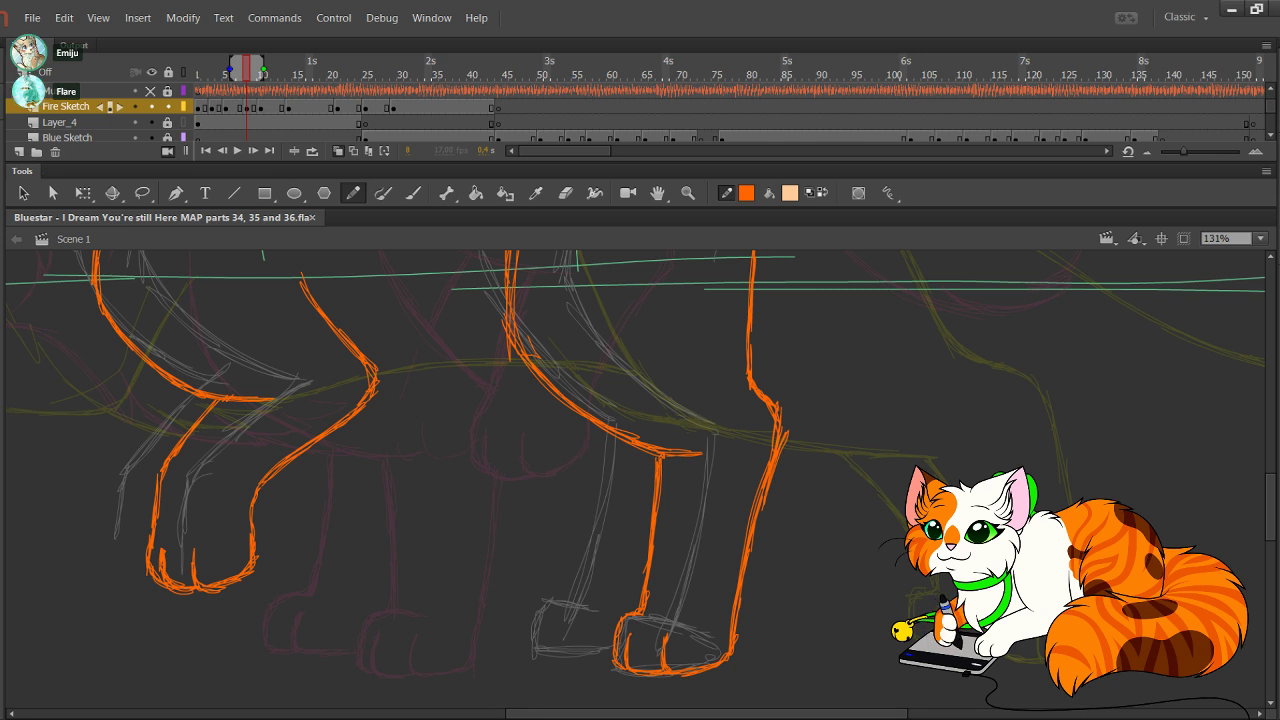
Step: Review the orange back, legs and paws against the rough sketch and the neighbouring frames' poses
{"action": "mouse_move", "coordinate": [560, 400]}
{"action": "left_mouse_down"}
{"action": "mouse_move", "coordinate": [635, 545]}
{"action": "mouse_move", "coordinate": [684, 591]}
{"action": "left_mouse_up"}
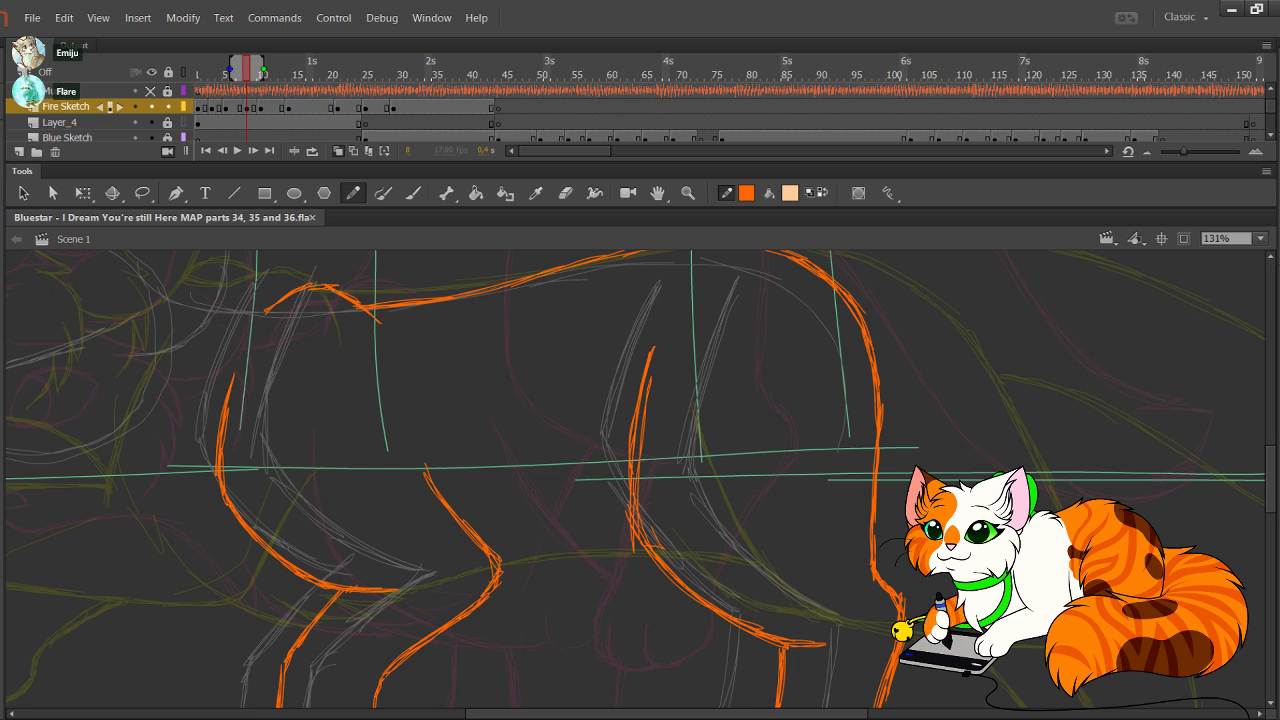
{"action": "left_click_drag", "start_coordinate": [480, 440], "coordinate": [790, 470]}
{"action": "scroll", "coordinate": [635, 479], "scroll_direction": "down", "scroll_amount": 3}
{"action": "scroll", "coordinate": [635, 479], "scroll_direction": "right", "scroll_amount": 6}
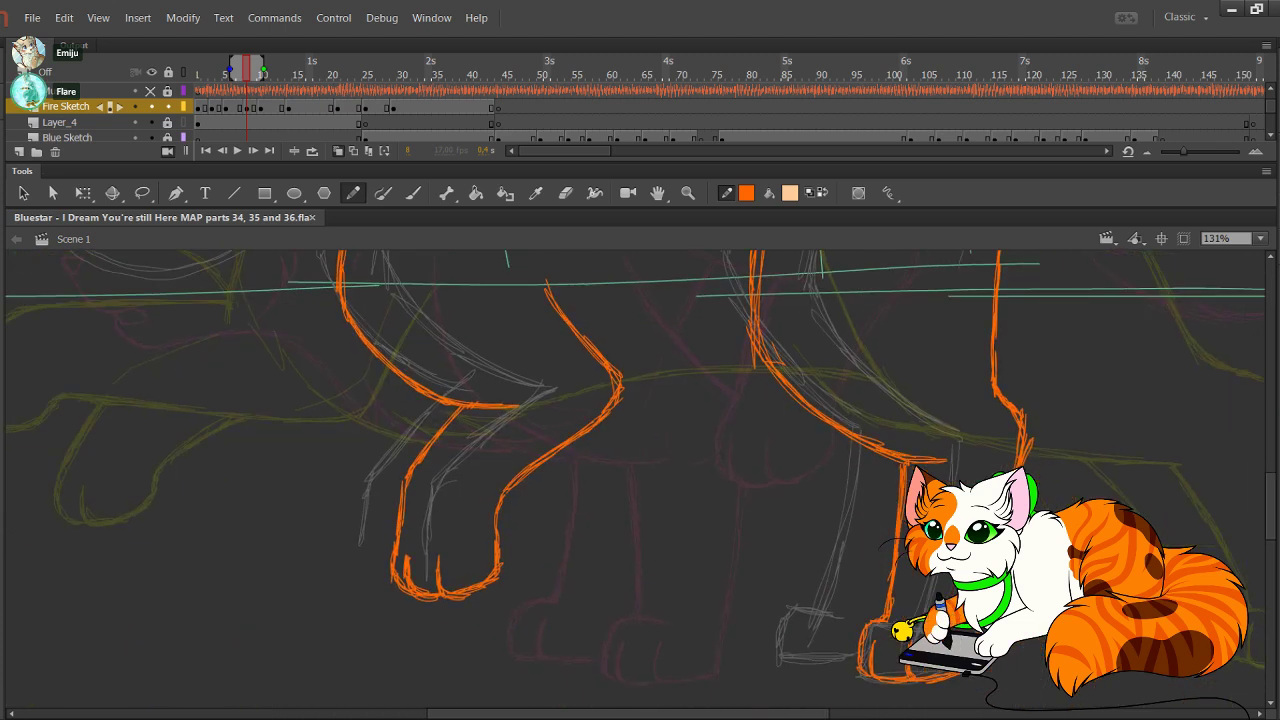
{"action": "mouse_move", "coordinate": [700, 430]}
{"action": "left_mouse_down"}
{"action": "mouse_move", "coordinate": [543, 440]}
{"action": "mouse_move", "coordinate": [519, 502]}
{"action": "mouse_move", "coordinate": [543, 529]}
{"action": "left_mouse_up"}
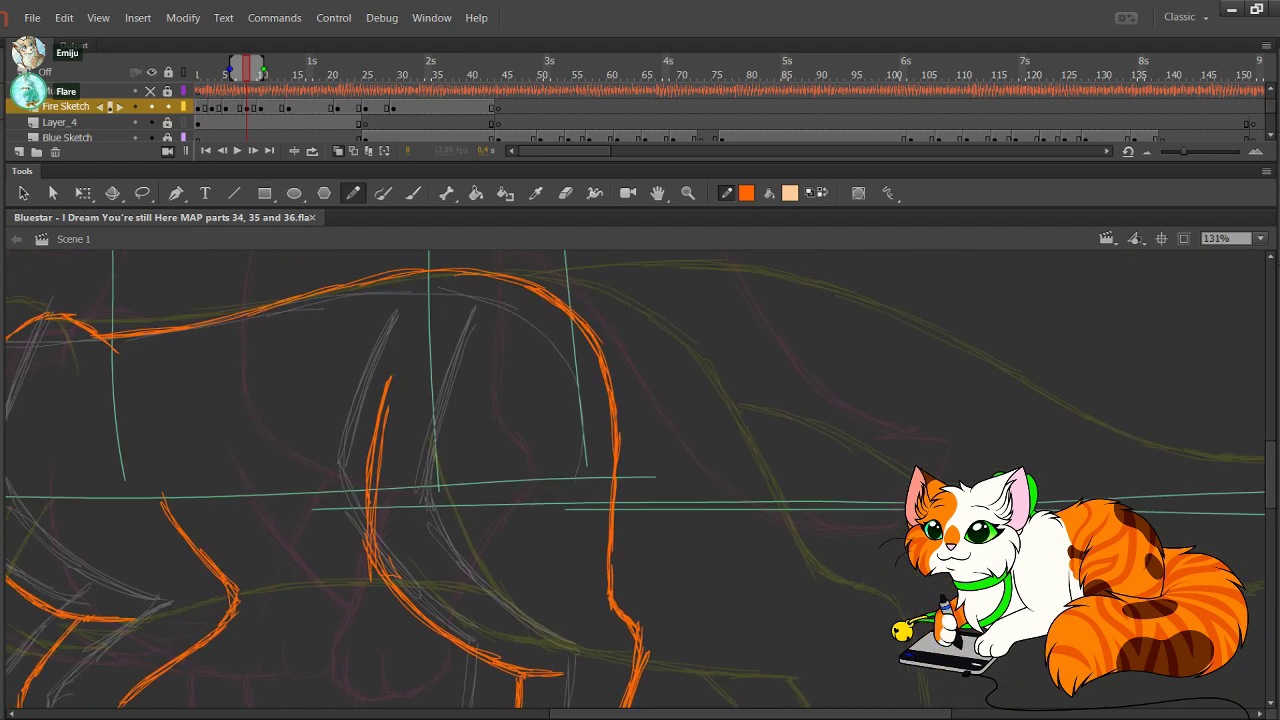
{"action": "scroll", "coordinate": [635, 479], "scroll_direction": "up", "scroll_amount": 3}
{"action": "scroll", "coordinate": [635, 479], "scroll_direction": "right", "scroll_amount": 4}
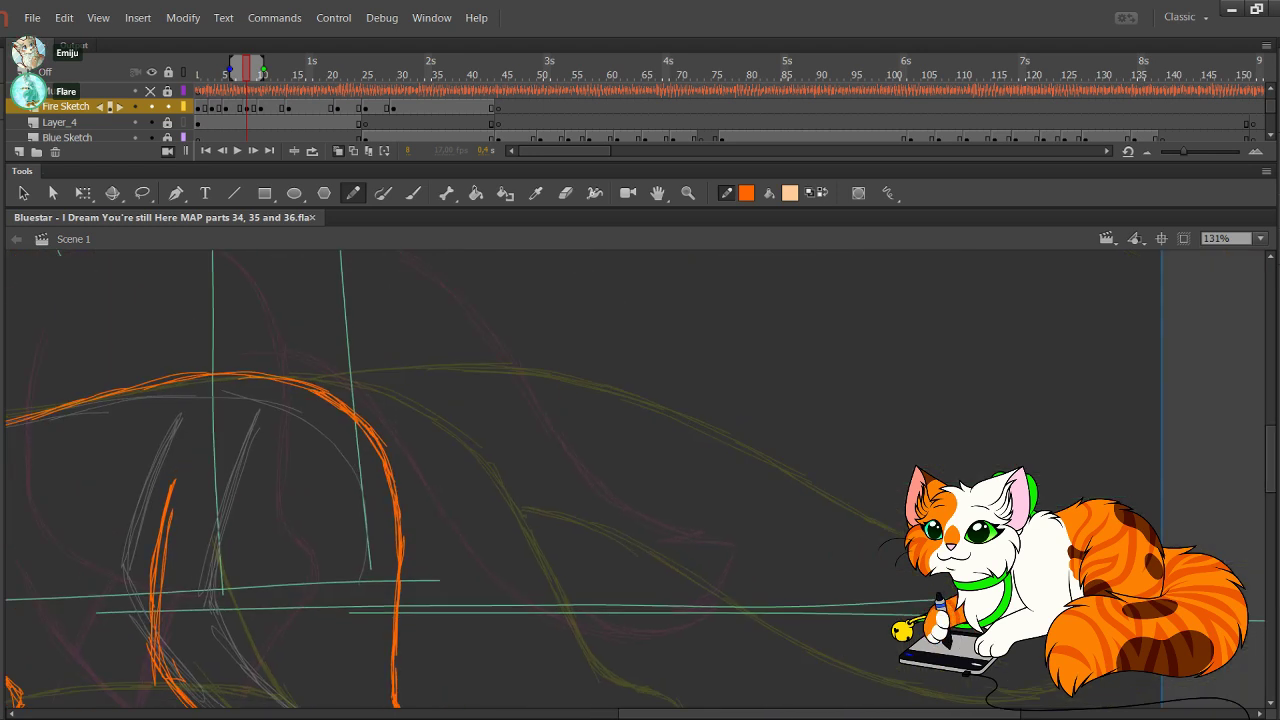
{"action": "scroll", "coordinate": [635, 479], "scroll_direction": "up", "scroll_amount": 2}
{"action": "scroll", "coordinate": [635, 479], "scroll_direction": "left", "scroll_amount": 3}
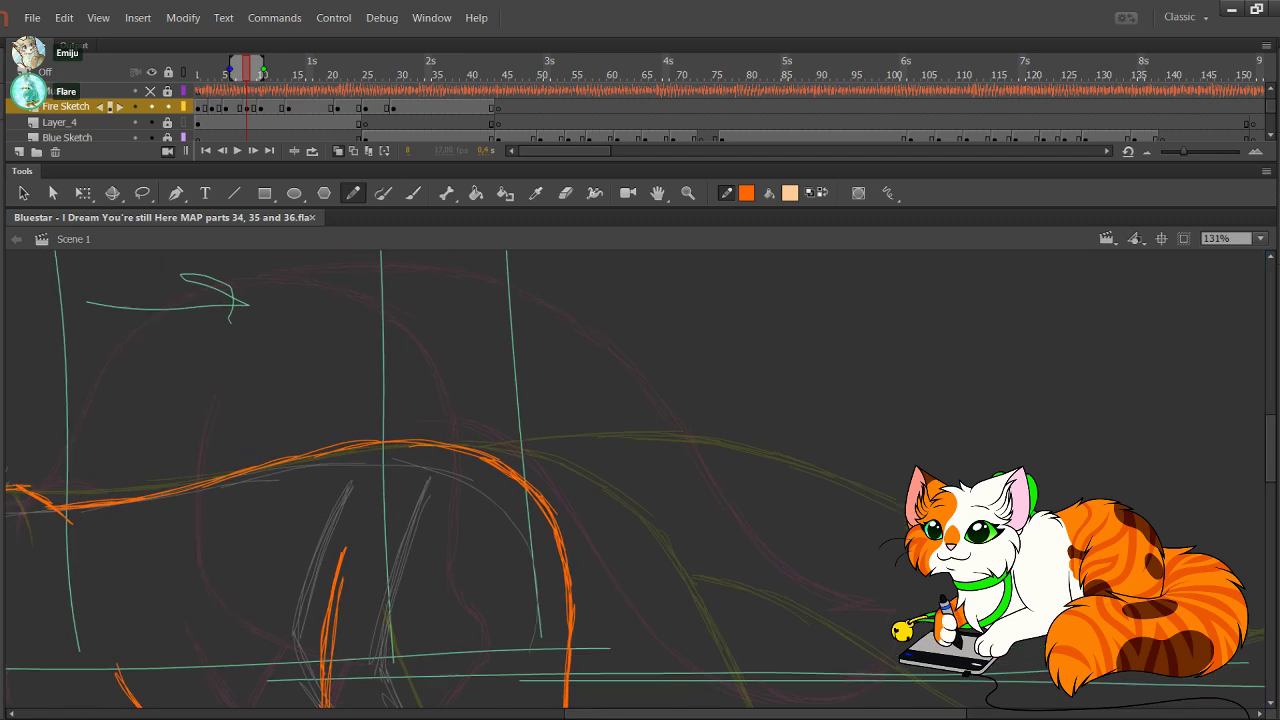
{"action": "left_click_drag", "start_coordinate": [700, 500], "coordinate": [686, 527]}
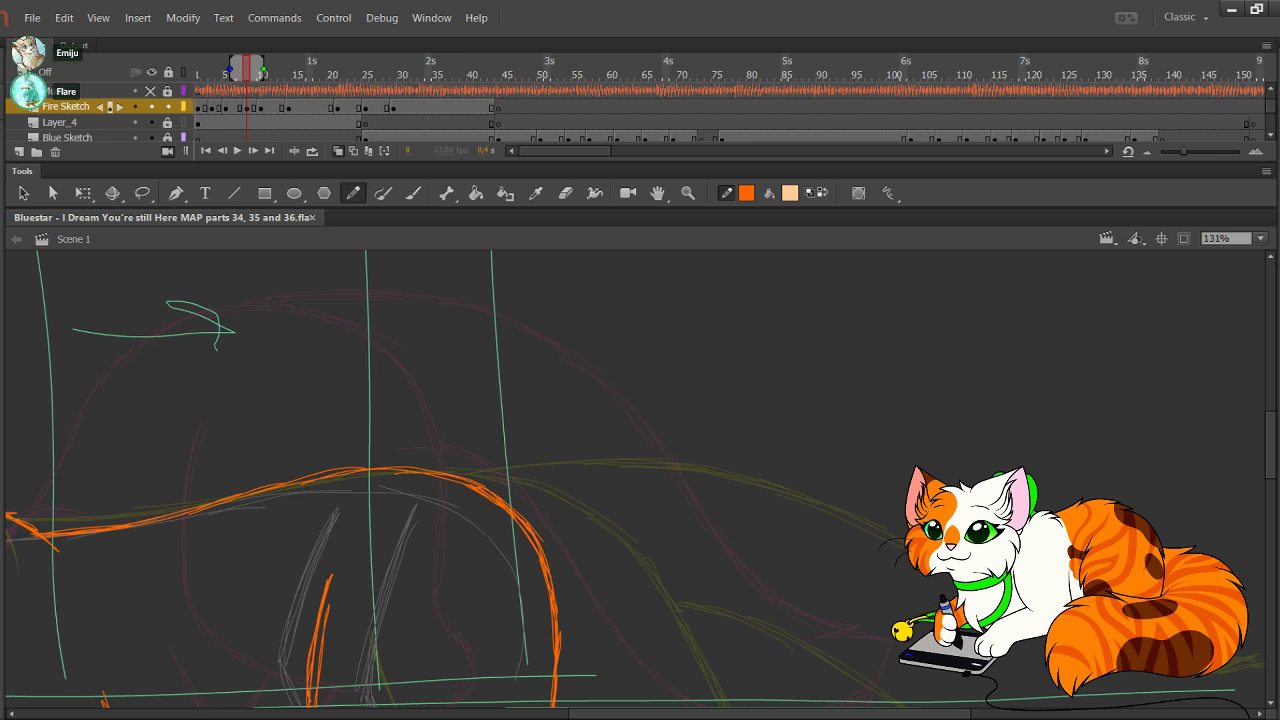
Step: Try a slanting orange stroke above the rump
{"action": "left_click_drag", "start_coordinate": [440, 358], "coordinate": [558, 434]}
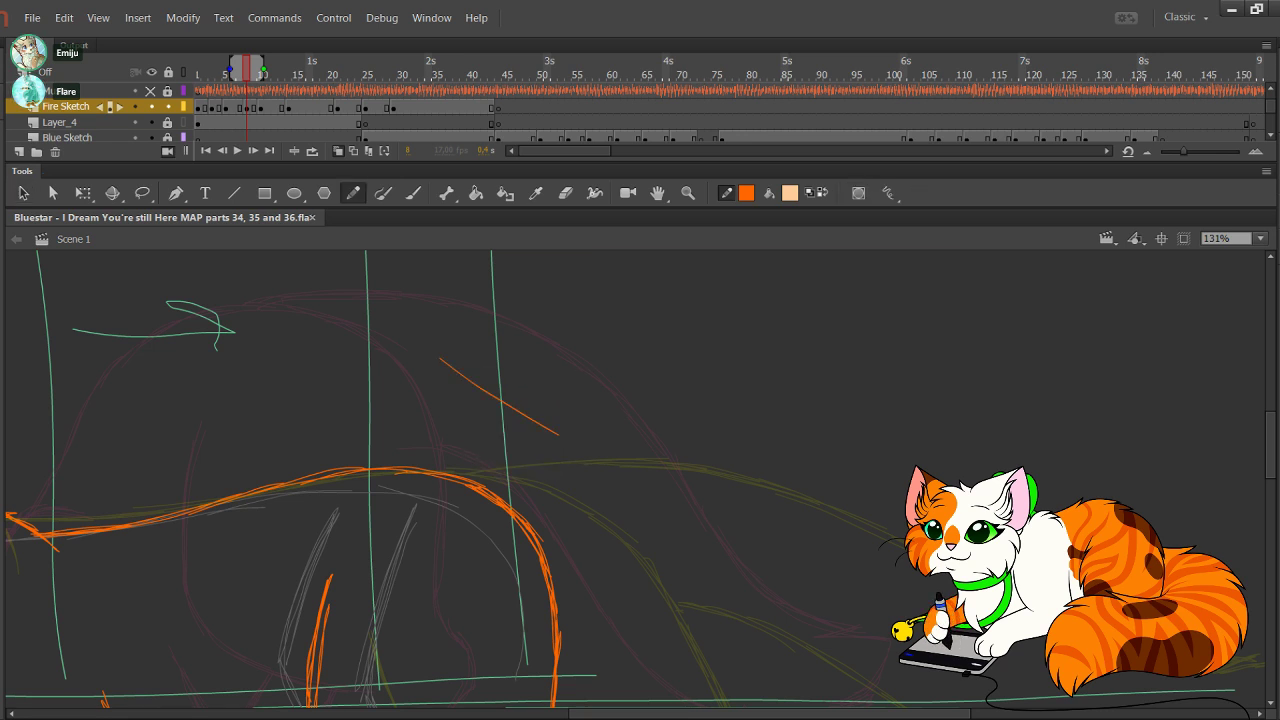
{"action": "key", "text": "ctrl+z"}
{"action": "left_click", "coordinate": [535, 193]}
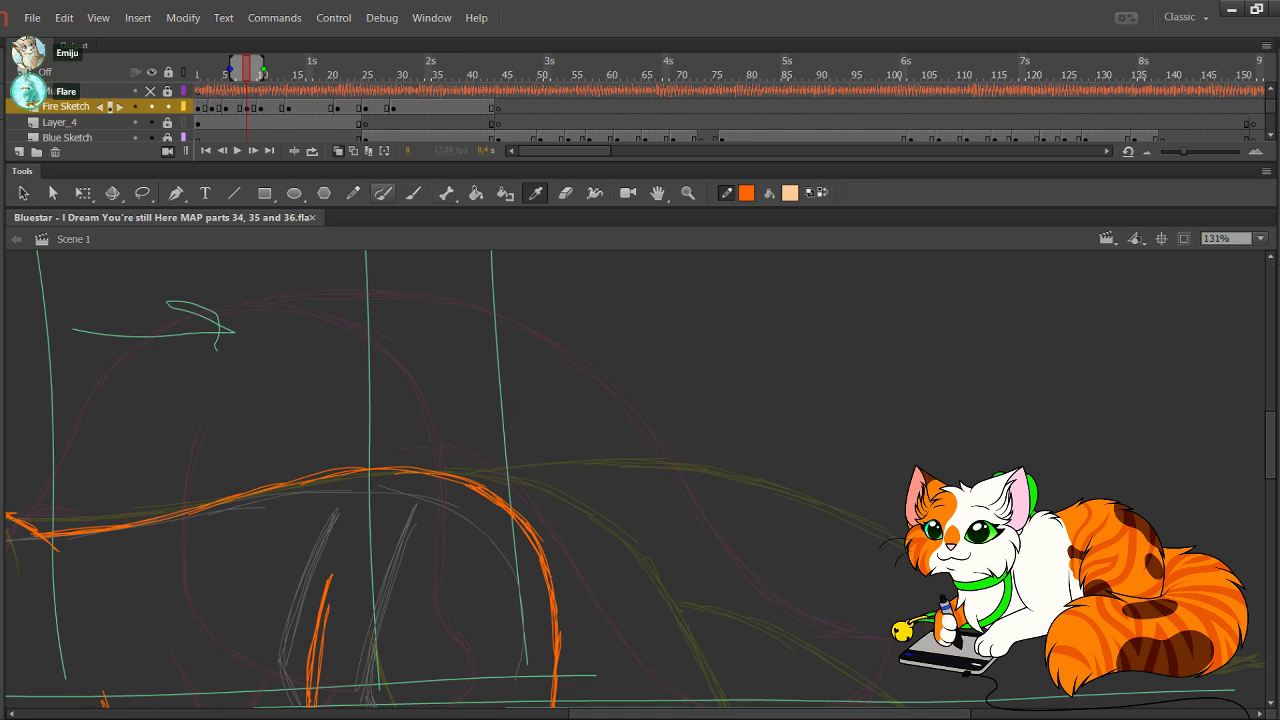
{"action": "left_click", "coordinate": [352, 193]}
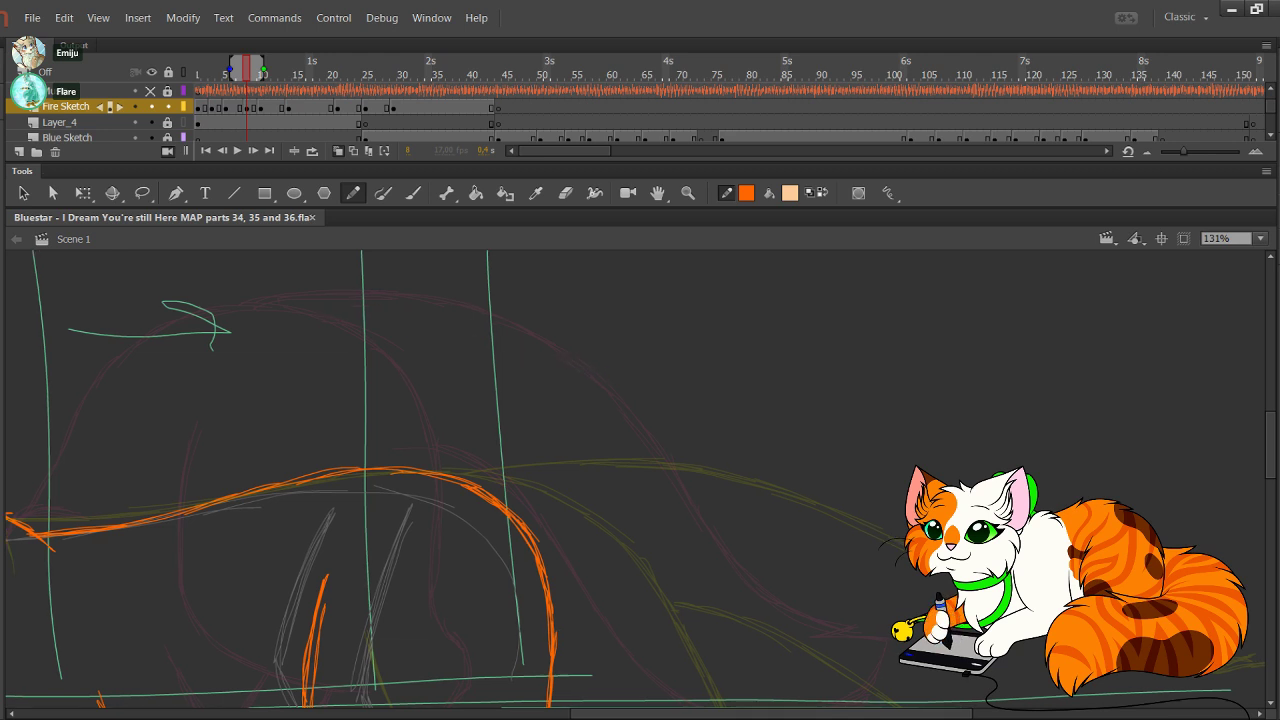
Step: Draw the chest line in orange, curving down and back from below the head toward the near foreleg
{"action": "mouse_move", "coordinate": [500, 600]}
{"action": "left_mouse_down"}
{"action": "mouse_move", "coordinate": [379, 321]}
{"action": "mouse_move", "coordinate": [488, 310]}
{"action": "mouse_move", "coordinate": [524, 401]}
{"action": "left_mouse_up"}
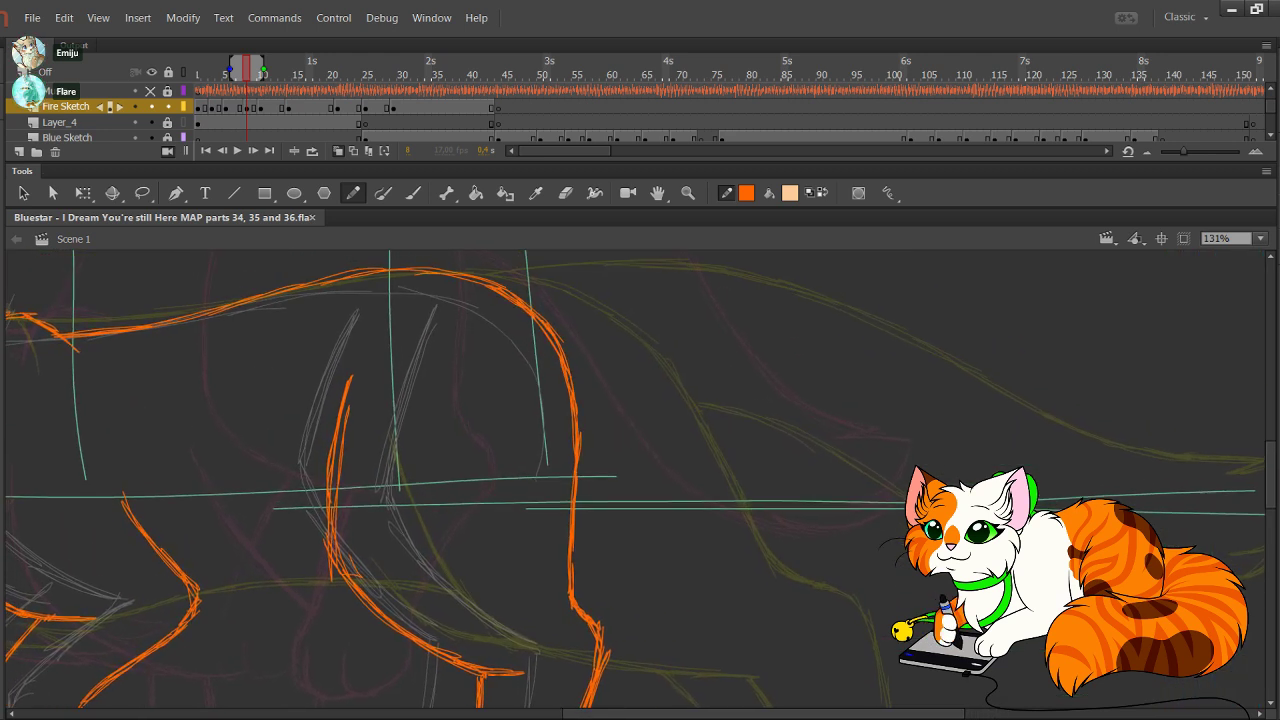
{"action": "left_click_drag", "start_coordinate": [607, 605], "coordinate": [603, 558]}
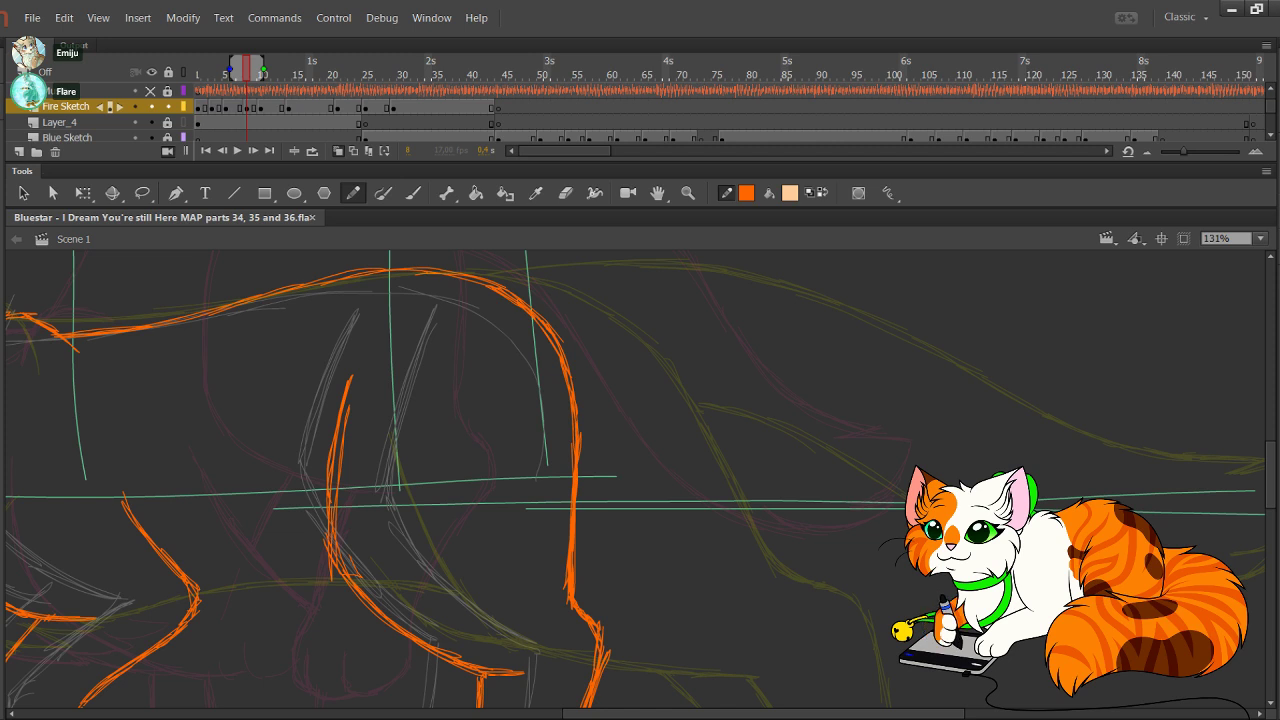
{"action": "mouse_move", "coordinate": [500, 500]}
{"action": "left_mouse_down"}
{"action": "mouse_move", "coordinate": [582, 410]}
{"action": "mouse_move", "coordinate": [695, 329]}
{"action": "mouse_move", "coordinate": [839, 293]}
{"action": "mouse_move", "coordinate": [911, 482]}
{"action": "left_mouse_up"}
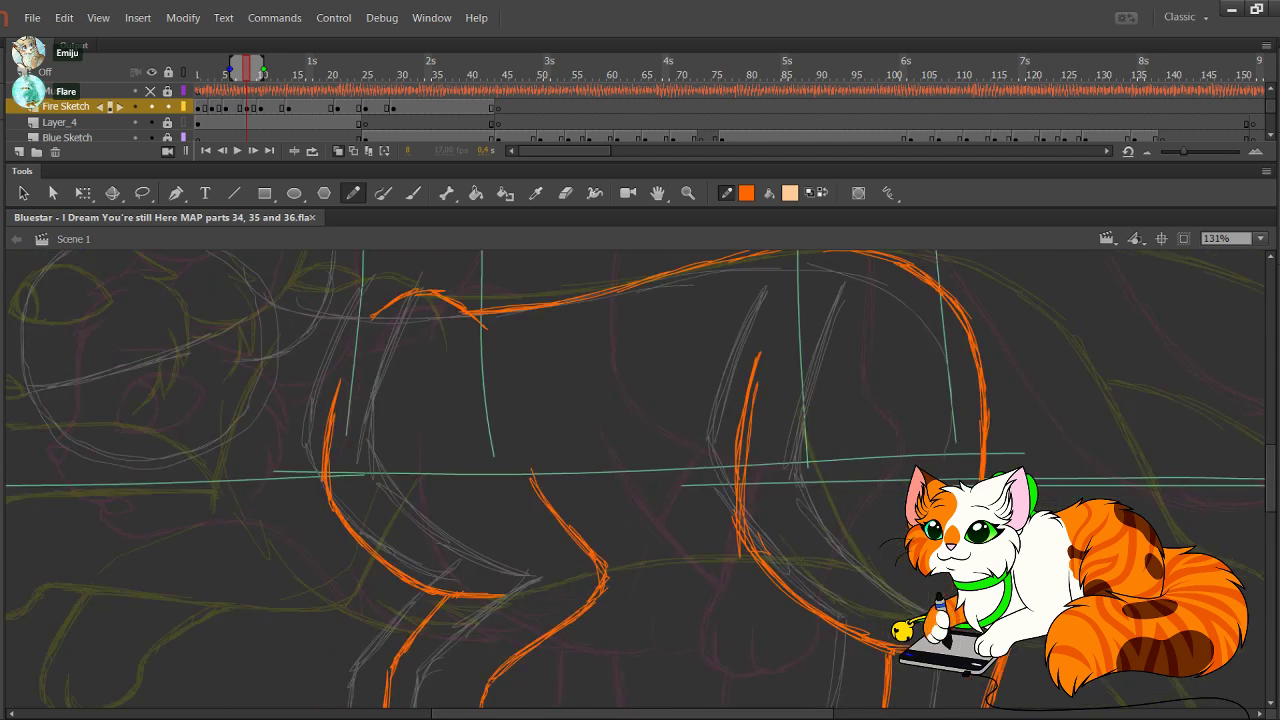
{"action": "mouse_move", "coordinate": [560, 440]}
{"action": "left_mouse_down"}
{"action": "mouse_move", "coordinate": [689, 480]}
{"action": "mouse_move", "coordinate": [691, 451]}
{"action": "left_mouse_up"}
{"action": "left_click_drag", "start_coordinate": [298, 482], "coordinate": [351, 501]}
{"action": "mouse_move", "coordinate": [295, 485]}
{"action": "left_mouse_down"}
{"action": "mouse_move", "coordinate": [322, 488]}
{"action": "mouse_move", "coordinate": [393, 551]}
{"action": "left_mouse_up"}
{"action": "left_click_drag", "start_coordinate": [347, 501], "coordinate": [423, 583]}
{"action": "left_click_drag", "start_coordinate": [375, 524], "coordinate": [437, 611]}
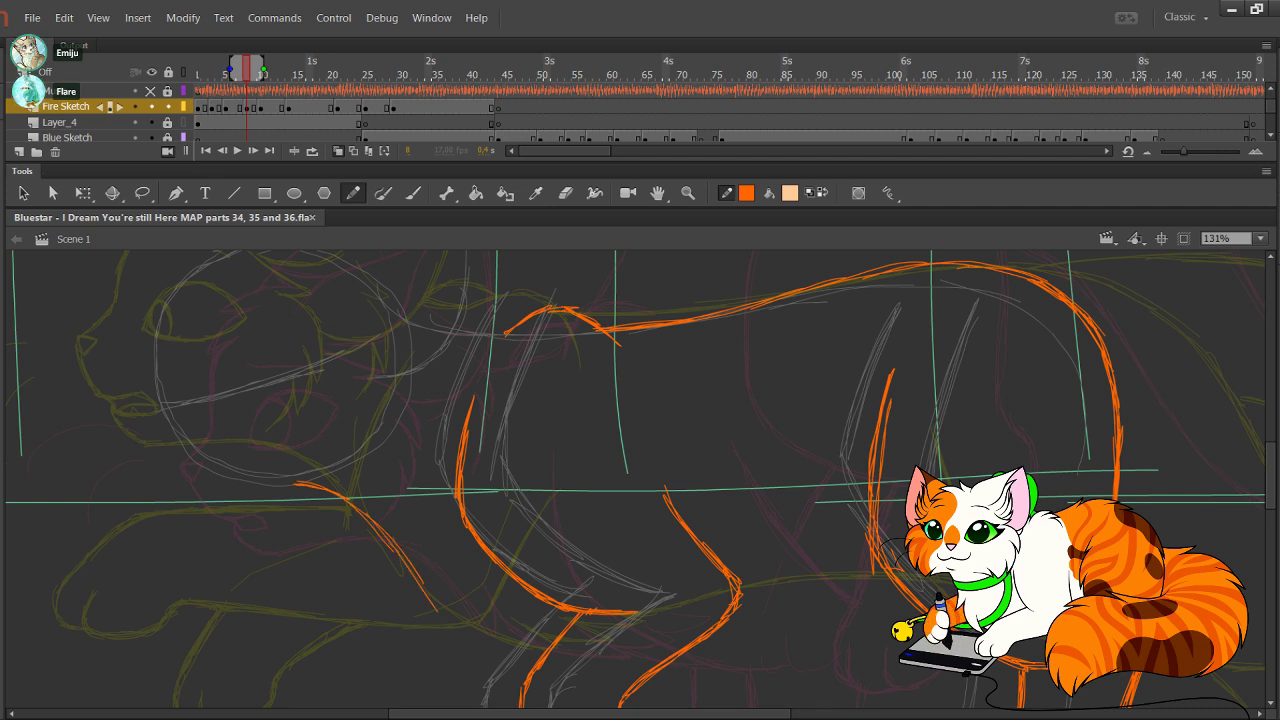
{"action": "left_click_drag", "start_coordinate": [400, 554], "coordinate": [438, 611]}
{"action": "key", "text": "ctrl+z"}
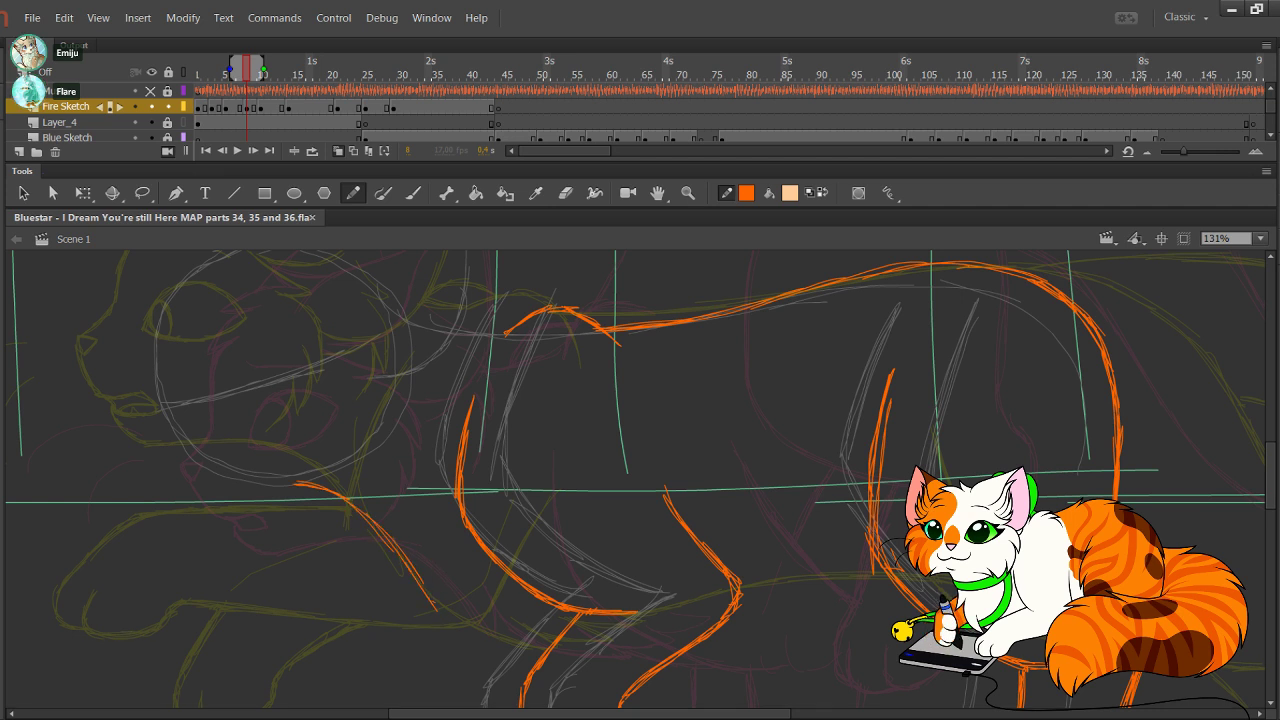
Step: Add a pointed fur tuft on the chest and continue the lower chest contour back to the near foreleg's elbow
{"action": "mouse_move", "coordinate": [433, 566]}
{"action": "left_mouse_down"}
{"action": "mouse_move", "coordinate": [438, 611]}
{"action": "mouse_move", "coordinate": [436, 594]}
{"action": "mouse_move", "coordinate": [487, 631]}
{"action": "left_mouse_up"}
{"action": "mouse_move", "coordinate": [443, 591]}
{"action": "left_mouse_down"}
{"action": "mouse_move", "coordinate": [543, 650]}
{"action": "mouse_move", "coordinate": [525, 648]}
{"action": "left_mouse_up"}
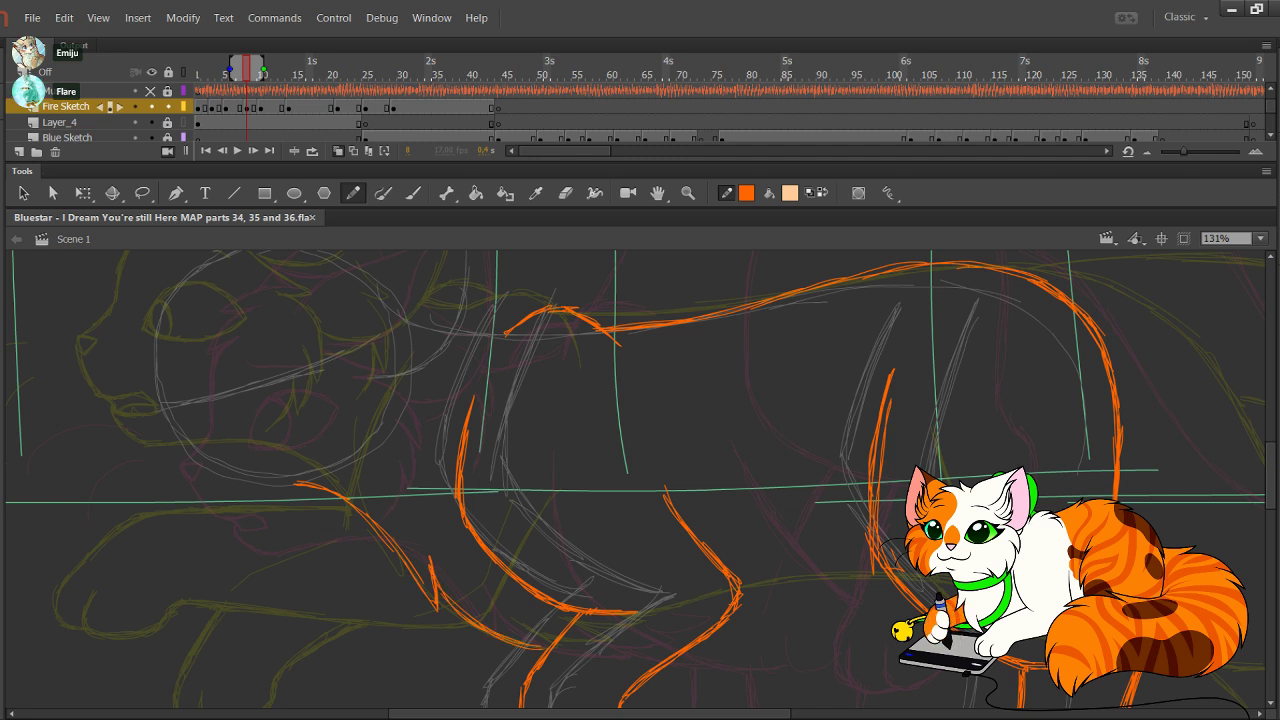
{"action": "mouse_move", "coordinate": [504, 640]}
{"action": "left_mouse_down"}
{"action": "mouse_move", "coordinate": [586, 655]}
{"action": "mouse_move", "coordinate": [588, 634]}
{"action": "left_mouse_up"}
{"action": "key", "text": "ctrl+z"}
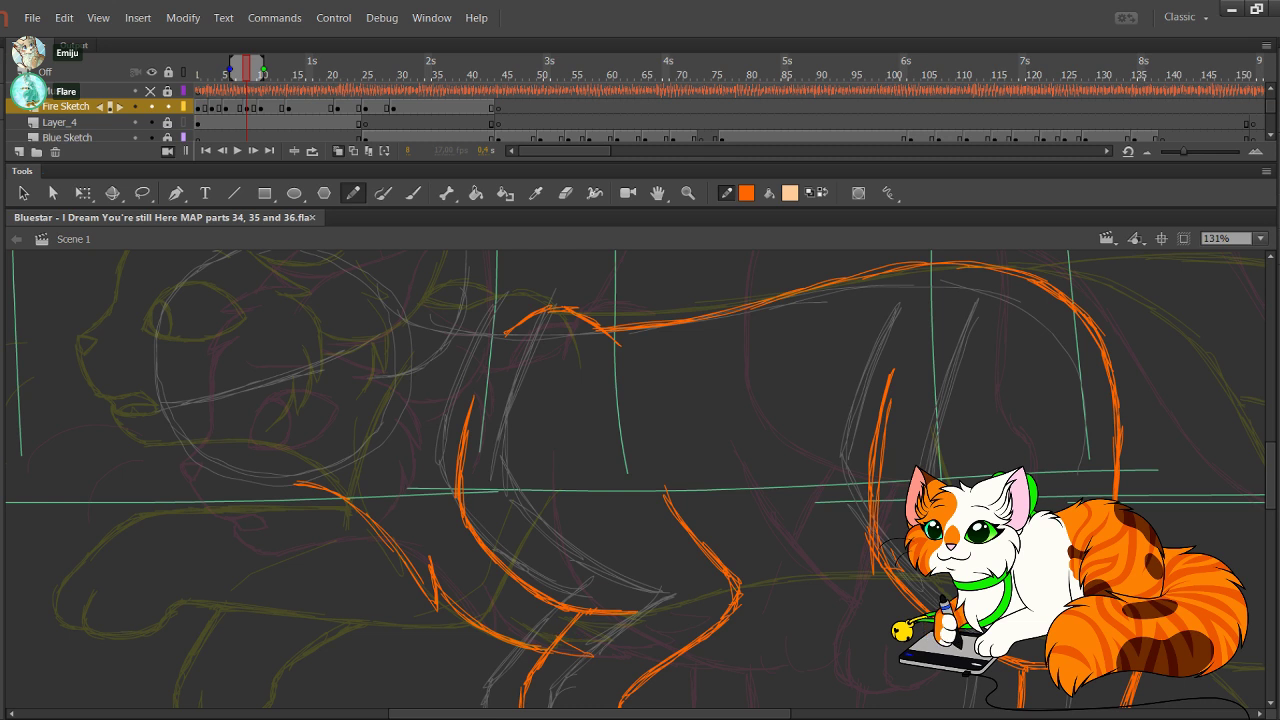
{"action": "mouse_move", "coordinate": [590, 647]}
{"action": "left_mouse_down"}
{"action": "mouse_move", "coordinate": [632, 645]}
{"action": "mouse_move", "coordinate": [624, 625]}
{"action": "mouse_move", "coordinate": [636, 625]}
{"action": "mouse_move", "coordinate": [632, 640]}
{"action": "left_mouse_up"}
{"action": "key", "text": "ctrl+z"}
{"action": "key", "text": "ctrl+z"}
{"action": "key", "text": "ctrl+z"}
Step: Draw the belly line from behind the near foreleg's elbow back to the near hind thigh
{"action": "mouse_move", "coordinate": [632, 638]}
{"action": "left_mouse_down"}
{"action": "mouse_move", "coordinate": [591, 647]}
{"action": "mouse_move", "coordinate": [780, 579]}
{"action": "left_mouse_up"}
{"action": "mouse_move", "coordinate": [673, 605]}
{"action": "left_mouse_down"}
{"action": "mouse_move", "coordinate": [768, 577]}
{"action": "mouse_move", "coordinate": [889, 572]}
{"action": "left_mouse_up"}
{"action": "left_click_drag", "start_coordinate": [763, 582], "coordinate": [817, 575]}
{"action": "left_click_drag", "start_coordinate": [737, 585], "coordinate": [870, 571]}
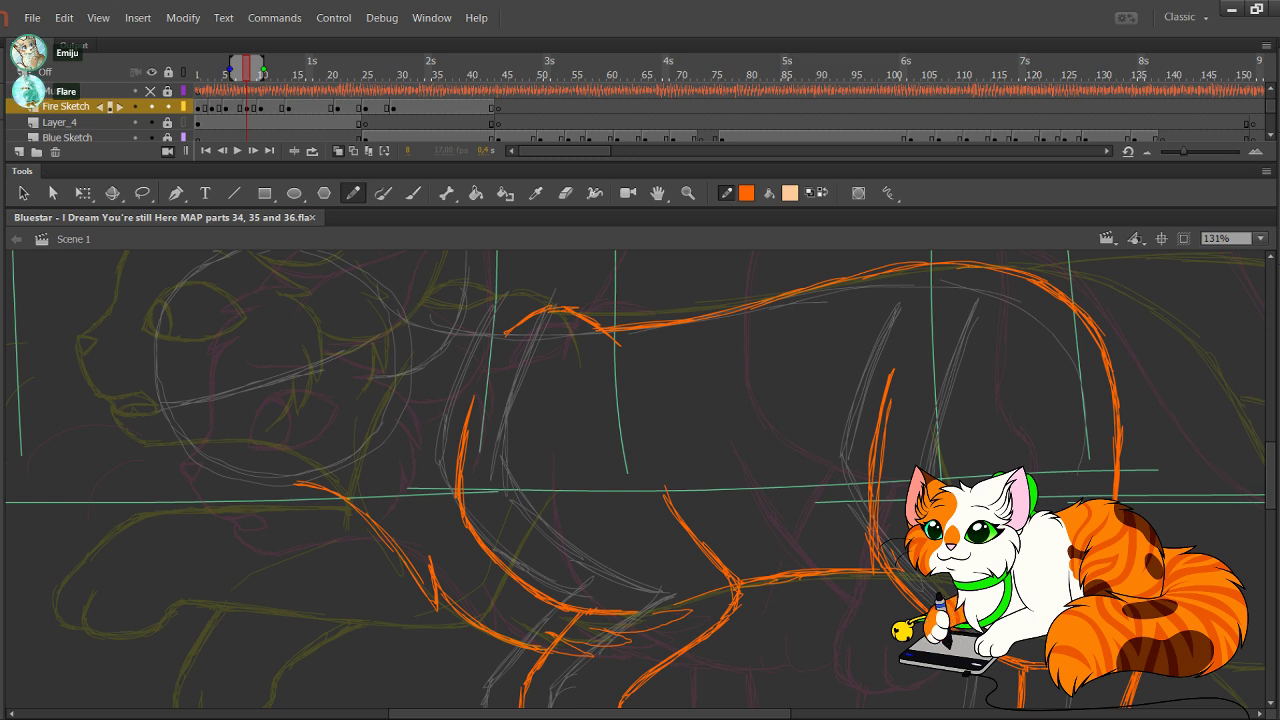
Step: Lasso the belly line between the foreleg and hind thigh, nudge it slightly down, and deselect it
{"action": "left_click_drag", "start_coordinate": [640, 480], "coordinate": [534, 406]}
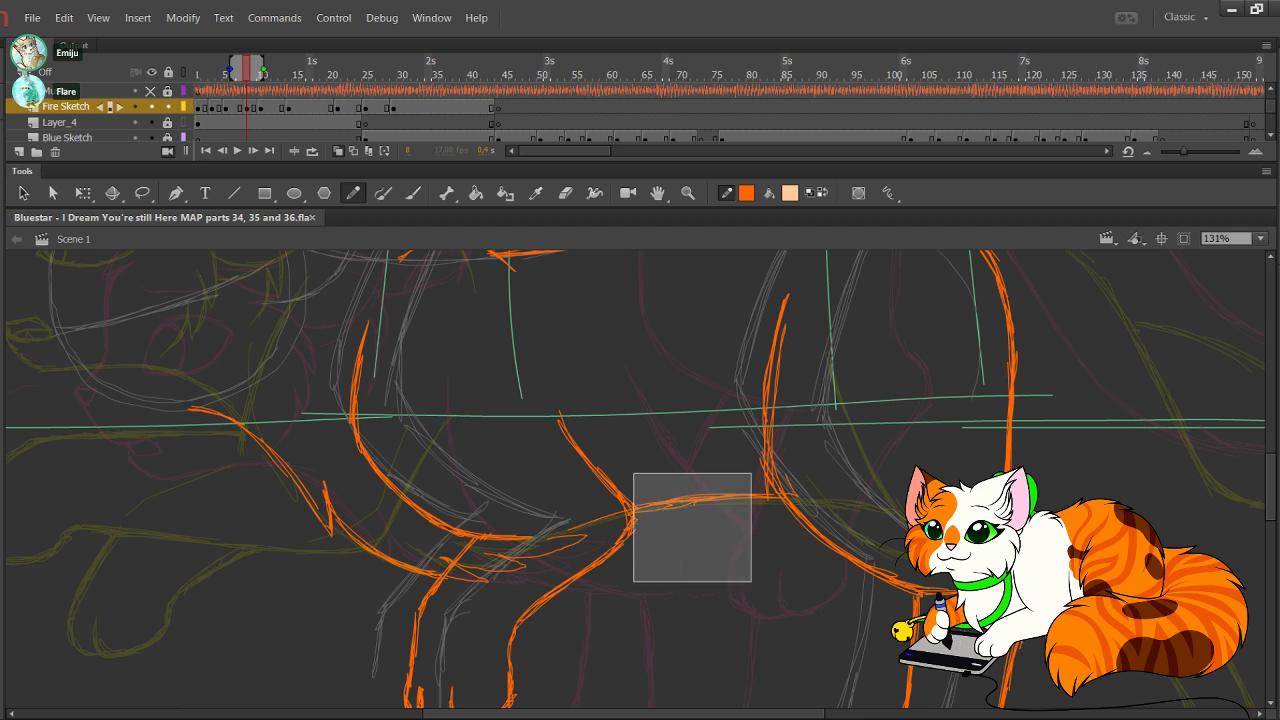
{"action": "key", "text": "l"}
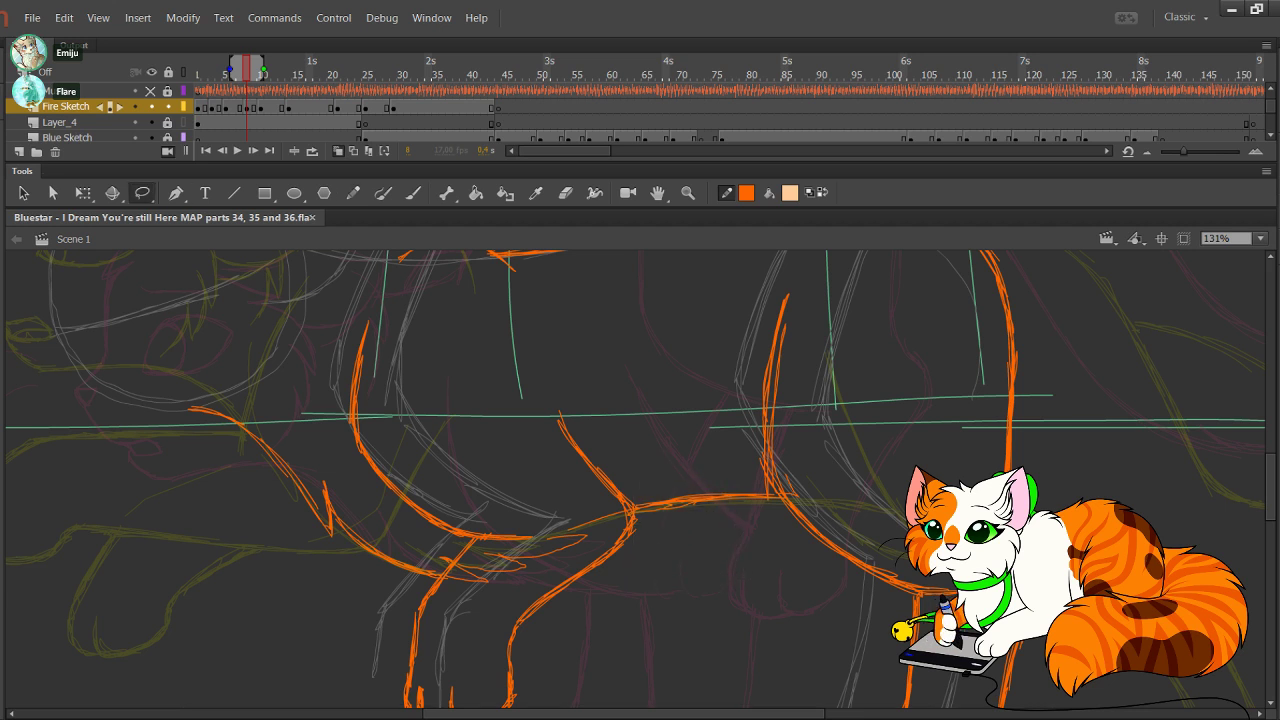
{"action": "mouse_move", "coordinate": [640, 483]}
{"action": "left_mouse_down"}
{"action": "mouse_move", "coordinate": [678, 540]}
{"action": "mouse_move", "coordinate": [768, 522]}
{"action": "mouse_move", "coordinate": [698, 470]}
{"action": "mouse_move", "coordinate": [640, 483]}
{"action": "left_mouse_up"}
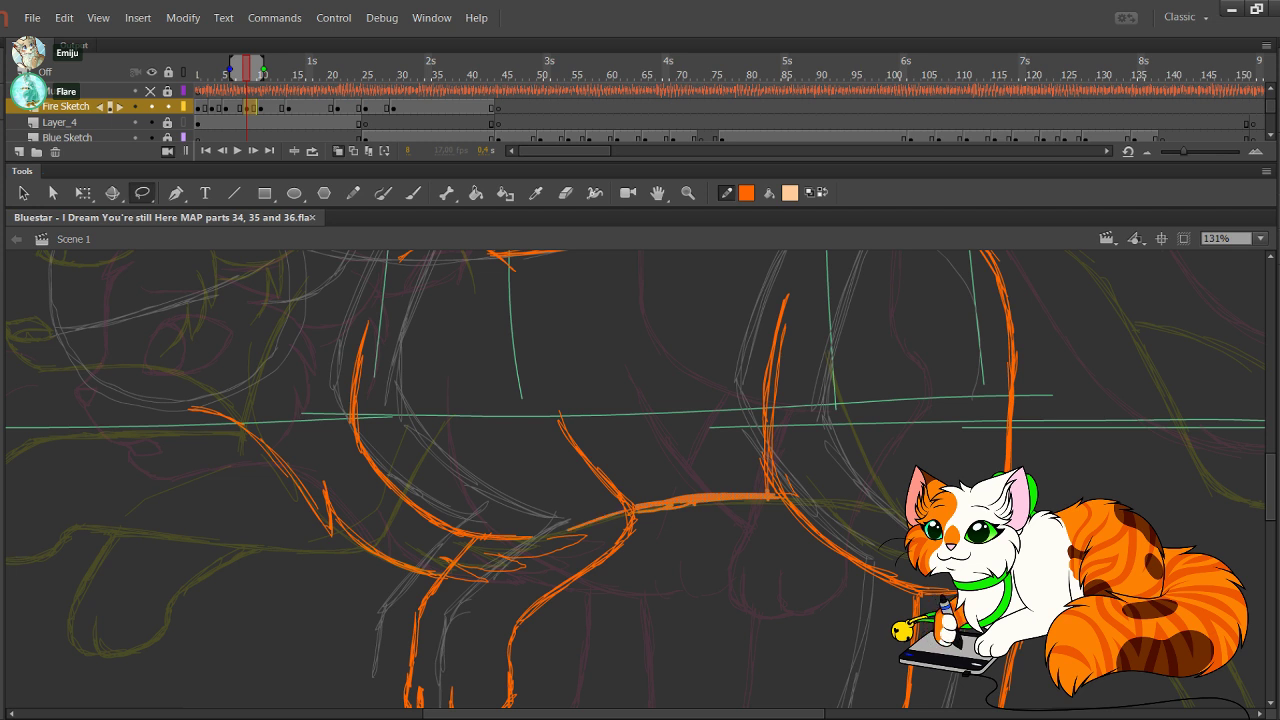
{"action": "key", "text": "Down"}
{"action": "key", "text": "Down"}
{"action": "key", "text": "Down"}
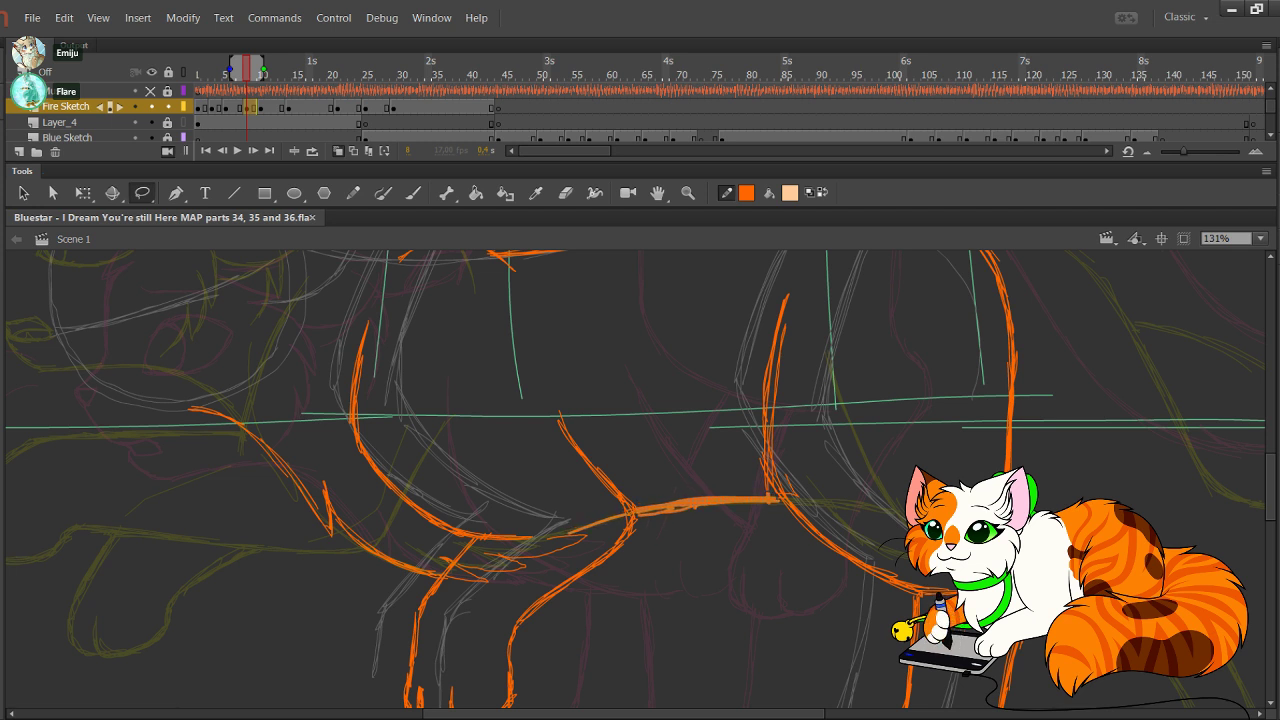
{"action": "key", "text": "Escape"}
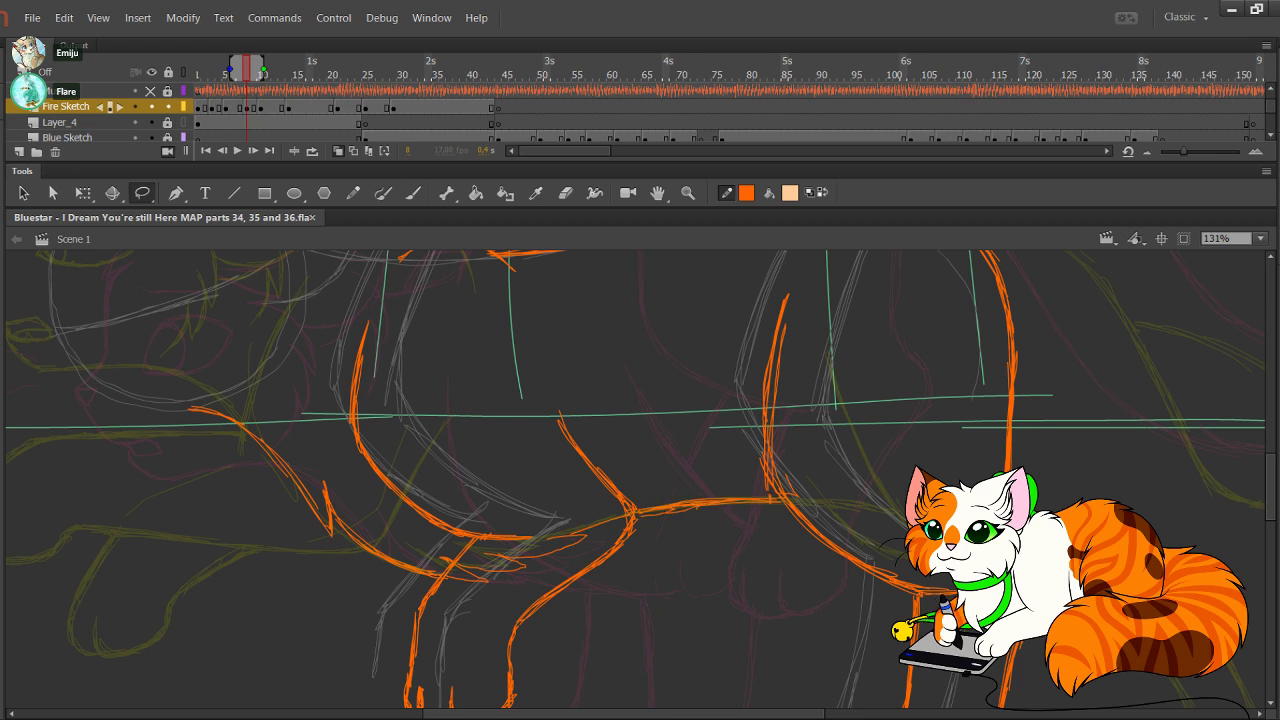
Step: Return to the Pencil tool and draw the far hind thigh's contour from the belly line down to its lower leg
{"action": "key", "text": "y"}
{"action": "left_click_drag", "start_coordinate": [700, 420], "coordinate": [493, 529]}
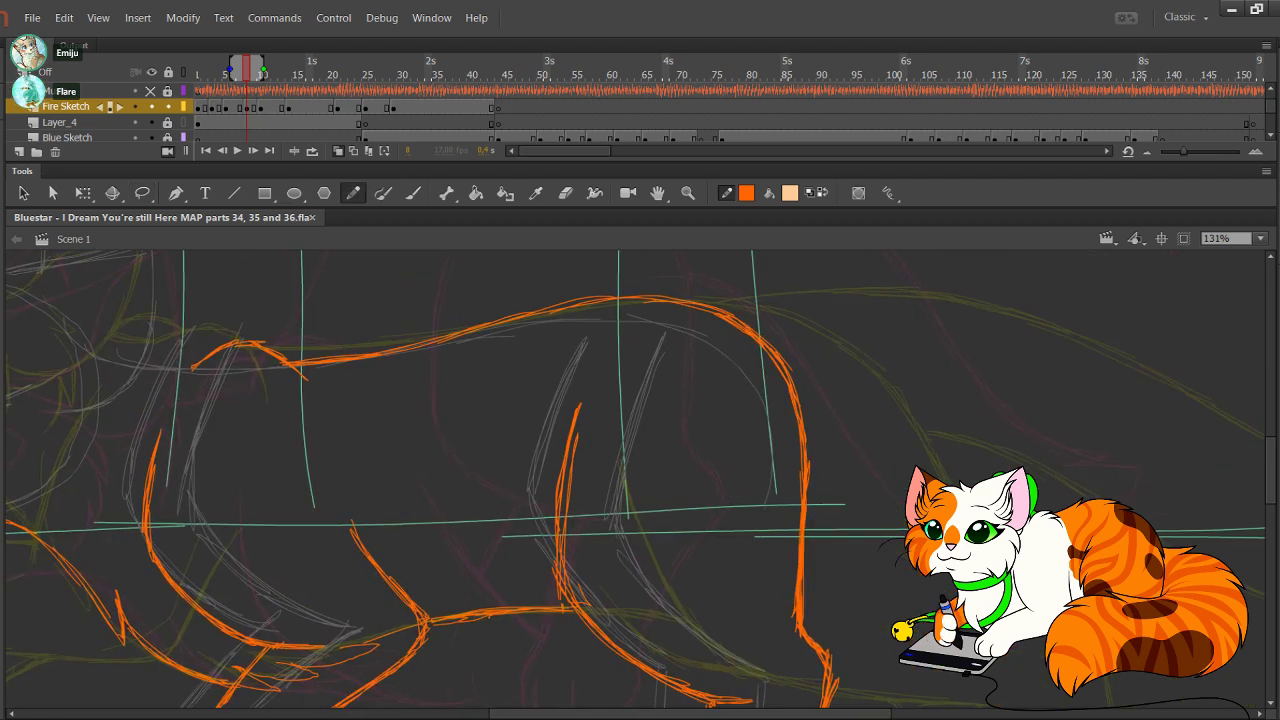
{"action": "mouse_move", "coordinate": [560, 580]}
{"action": "left_mouse_down"}
{"action": "mouse_move", "coordinate": [687, 337]}
{"action": "mouse_move", "coordinate": [632, 347]}
{"action": "left_mouse_up"}
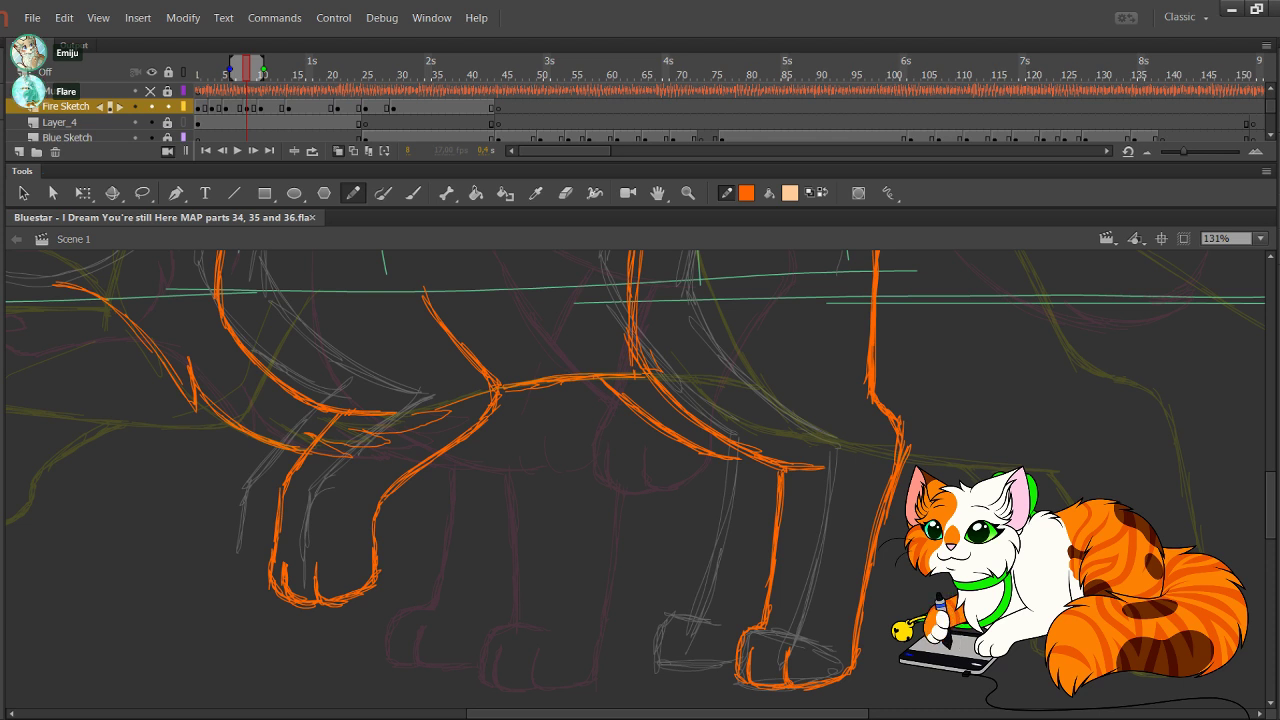
{"action": "left_click_drag", "start_coordinate": [640, 480], "coordinate": [608, 413]}
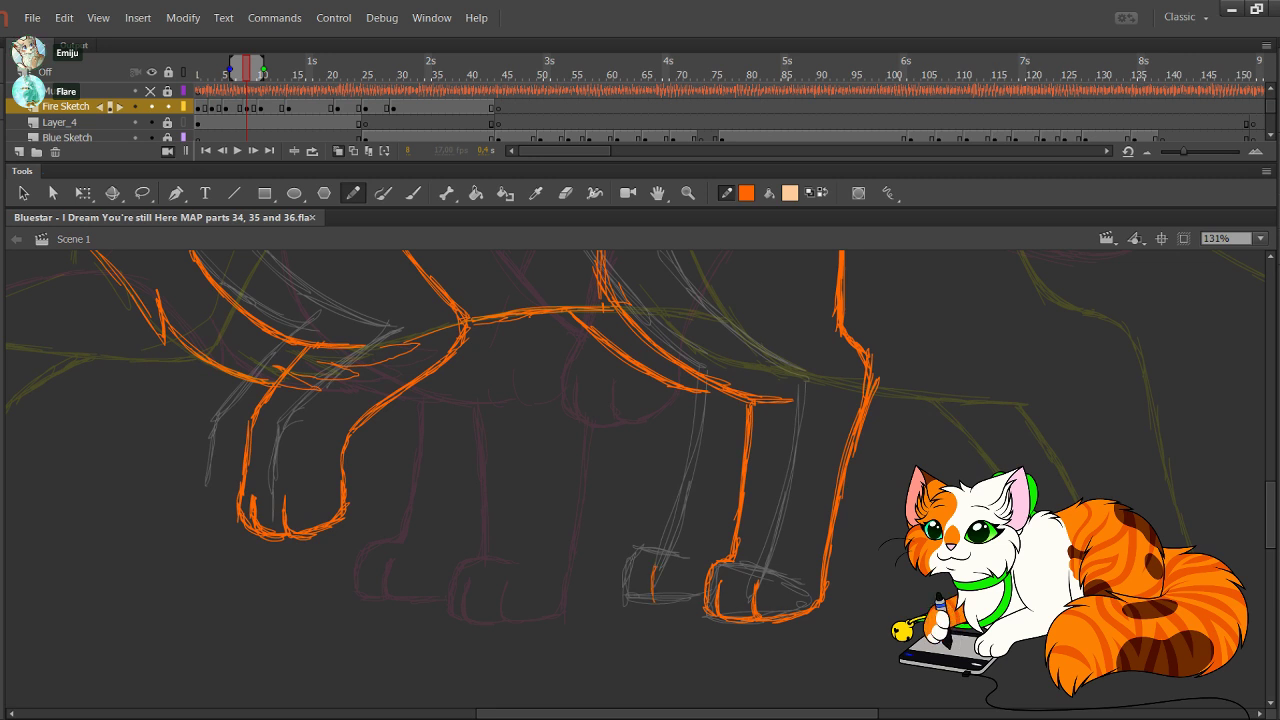
Step: Draw the far hind lower leg's front edge from the thigh down and outline its paw with a toe line
{"action": "mouse_move", "coordinate": [655, 566]}
{"action": "left_mouse_down"}
{"action": "mouse_move", "coordinate": [657, 599]}
{"action": "mouse_move", "coordinate": [704, 598]}
{"action": "mouse_move", "coordinate": [632, 588]}
{"action": "mouse_move", "coordinate": [628, 558]}
{"action": "mouse_move", "coordinate": [680, 440]}
{"action": "left_mouse_up"}
{"action": "left_click_drag", "start_coordinate": [665, 532], "coordinate": [680, 416]}
{"action": "left_click_drag", "start_coordinate": [674, 504], "coordinate": [684, 389]}
{"action": "left_click_drag", "start_coordinate": [660, 450], "coordinate": [642, 476]}
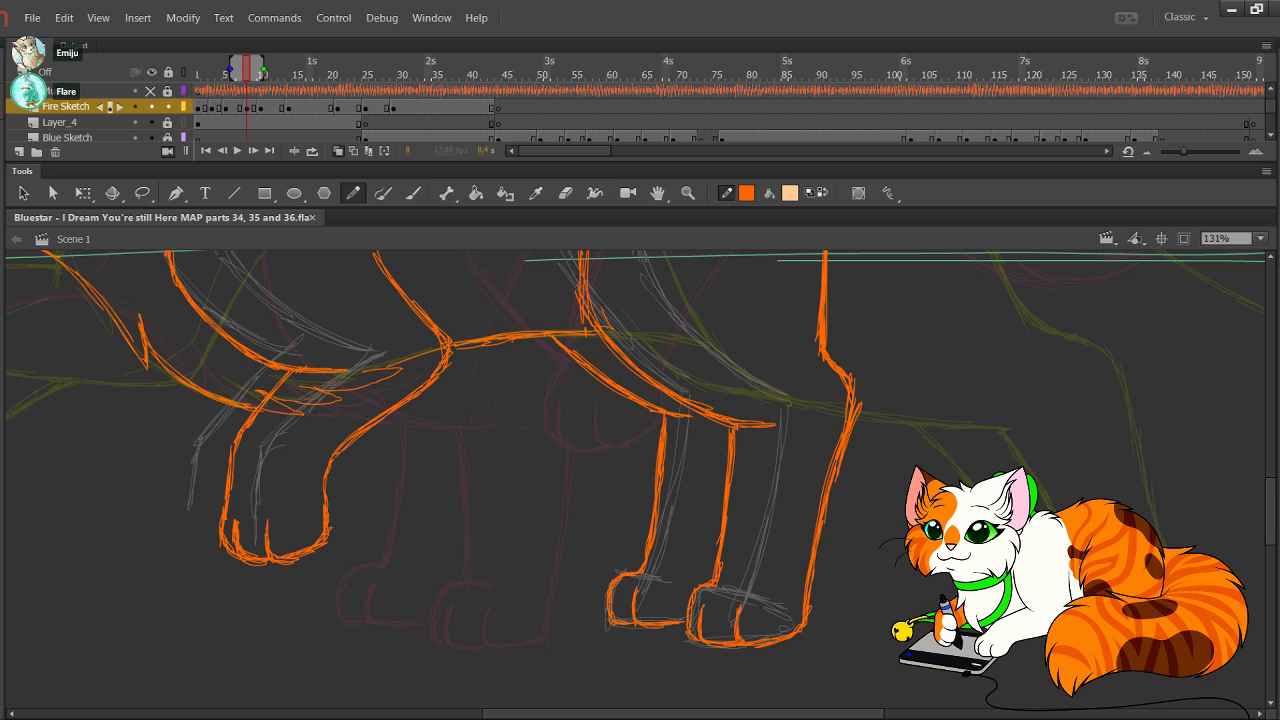
{"action": "left_click_drag", "start_coordinate": [640, 420], "coordinate": [629, 498]}
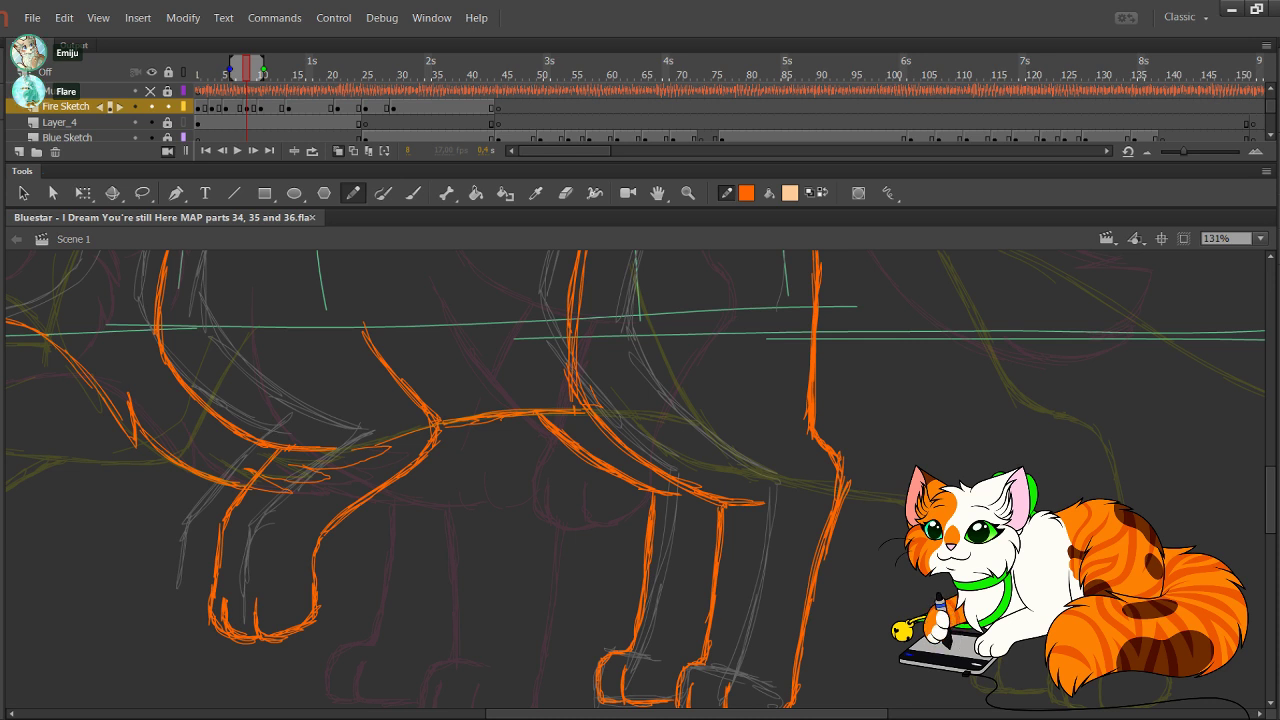
Step: Outline the far front paw with its toes and draw that leg's front edge up to the chest contour
{"action": "left_click_drag", "start_coordinate": [560, 470], "coordinate": [681, 458]}
{"action": "mouse_move", "coordinate": [292, 578]}
{"action": "left_mouse_down"}
{"action": "mouse_move", "coordinate": [298, 605]}
{"action": "mouse_move", "coordinate": [330, 599]}
{"action": "left_mouse_up"}
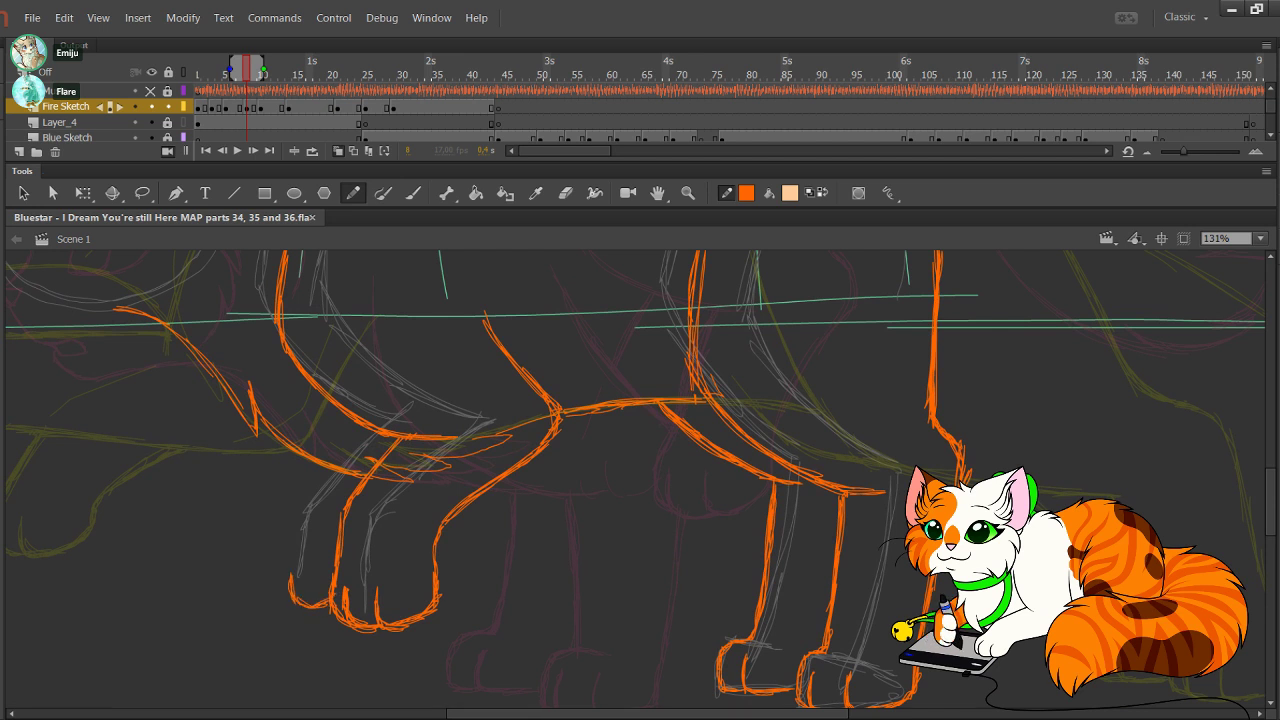
{"action": "left_click_drag", "start_coordinate": [420, 530], "coordinate": [480, 513]}
{"action": "mouse_move", "coordinate": [372, 446]}
{"action": "left_mouse_down"}
{"action": "mouse_move", "coordinate": [342, 490]}
{"action": "mouse_move", "coordinate": [334, 594]}
{"action": "mouse_move", "coordinate": [356, 578]}
{"action": "left_mouse_up"}
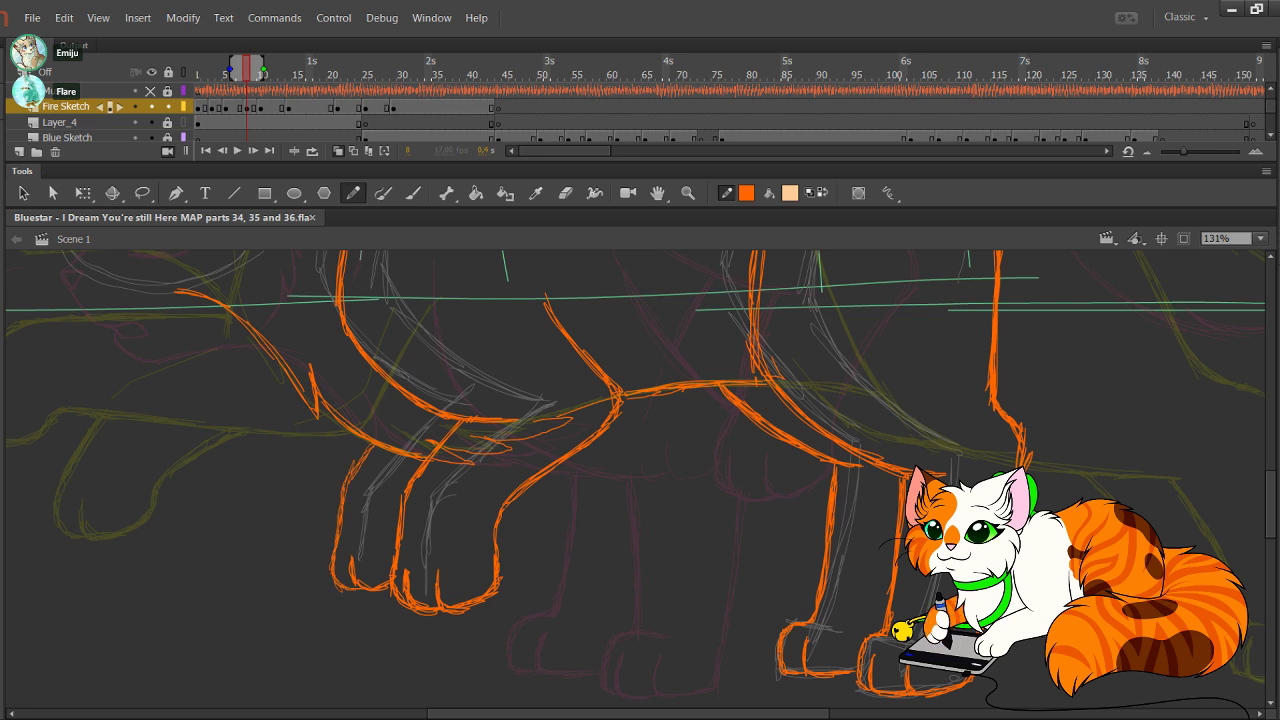
{"action": "left_click_drag", "start_coordinate": [560, 430], "coordinate": [633, 472]}
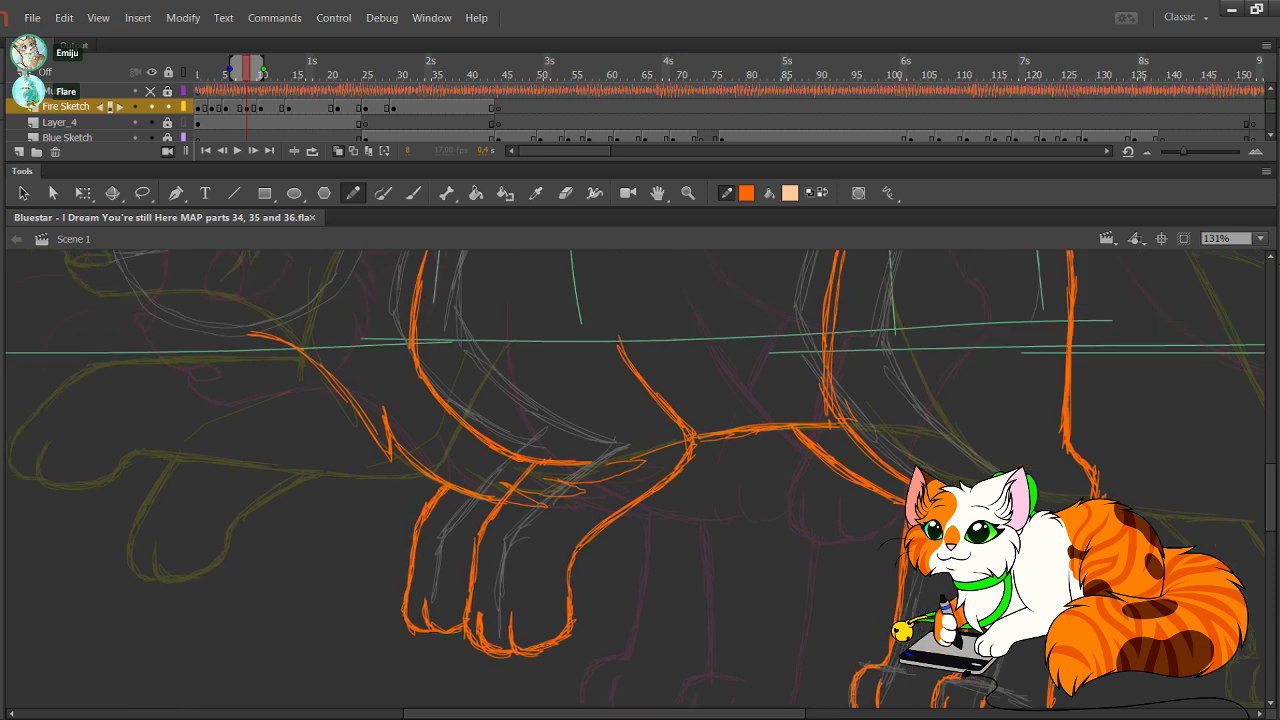
Step: Sketch a light inner line along the near foreleg up to the elbow and a short fur stroke above it
{"action": "left_click_drag", "start_coordinate": [435, 565], "coordinate": [439, 578]}
{"action": "left_click_drag", "start_coordinate": [515, 568], "coordinate": [498, 622]}
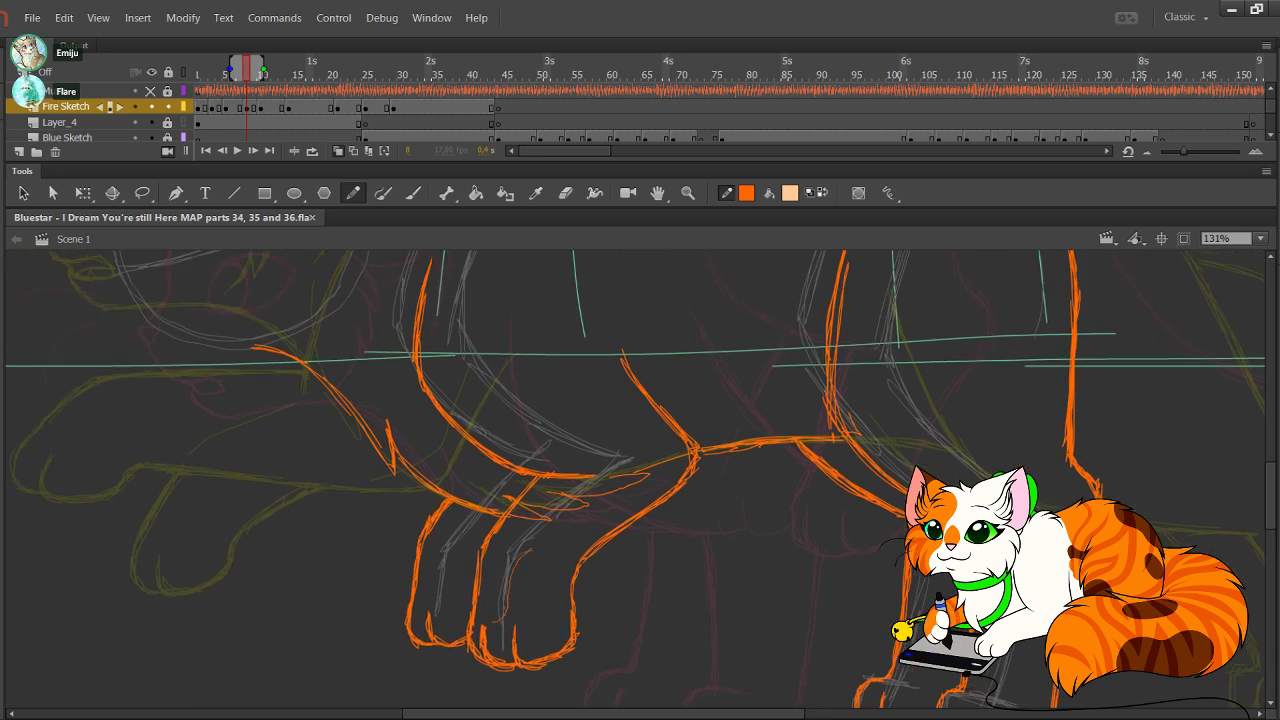
{"action": "key", "text": "ctrl+z"}
{"action": "mouse_move", "coordinate": [507, 568]}
{"action": "left_mouse_down"}
{"action": "mouse_move", "coordinate": [521, 539]}
{"action": "mouse_move", "coordinate": [590, 500]}
{"action": "left_mouse_up"}
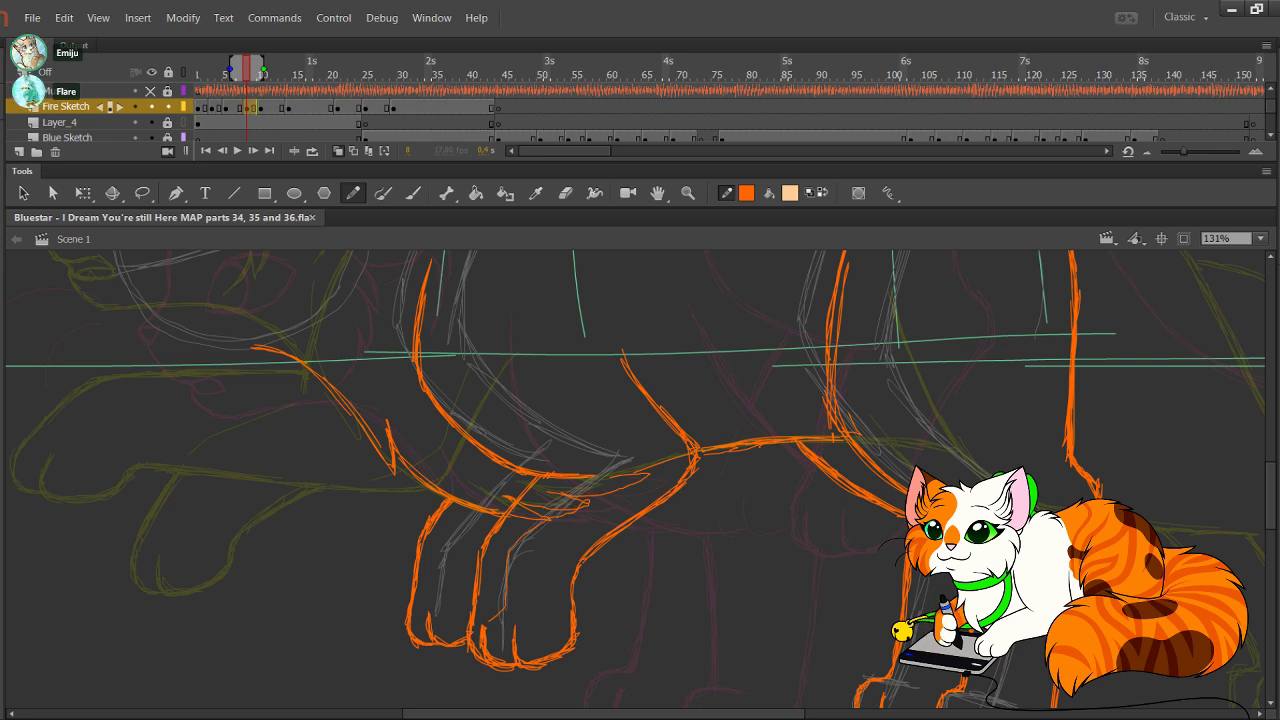
{"action": "scroll", "coordinate": [636, 479], "scroll_direction": "up", "scroll_amount": 2}
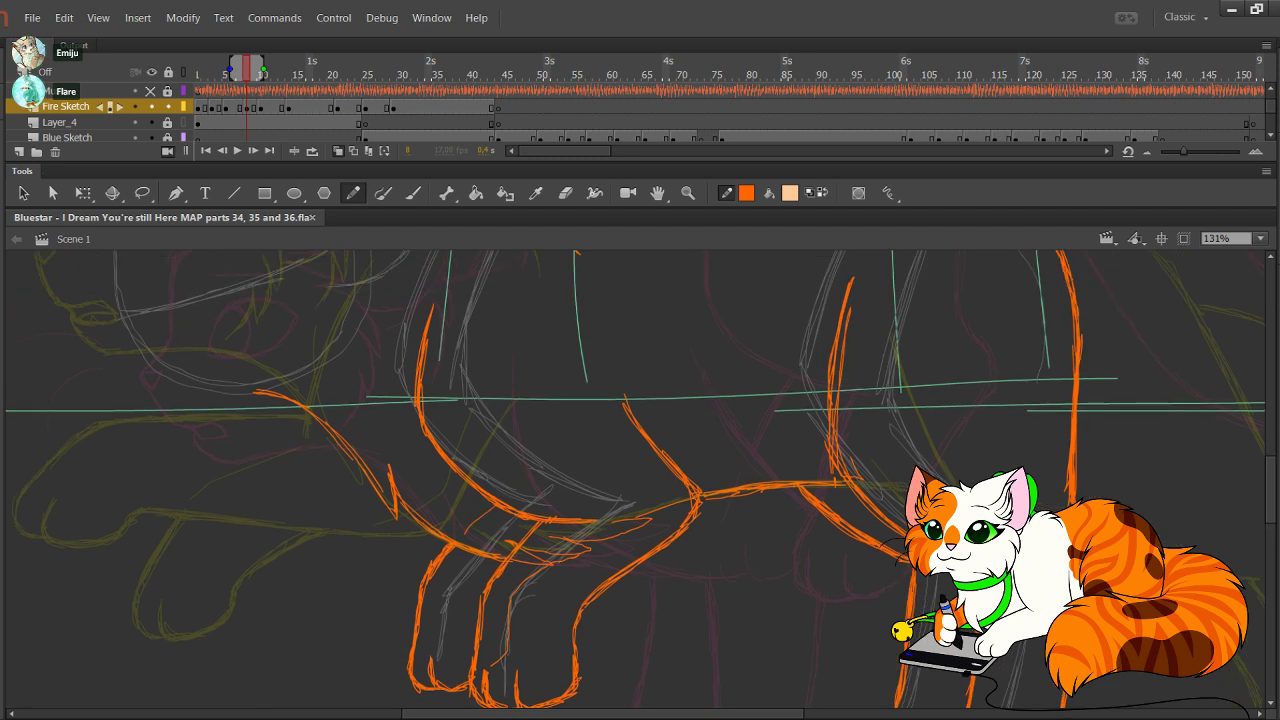
{"action": "left_click_drag", "start_coordinate": [640, 430], "coordinate": [673, 379]}
{"action": "left_click_drag", "start_coordinate": [498, 474], "coordinate": [532, 456]}
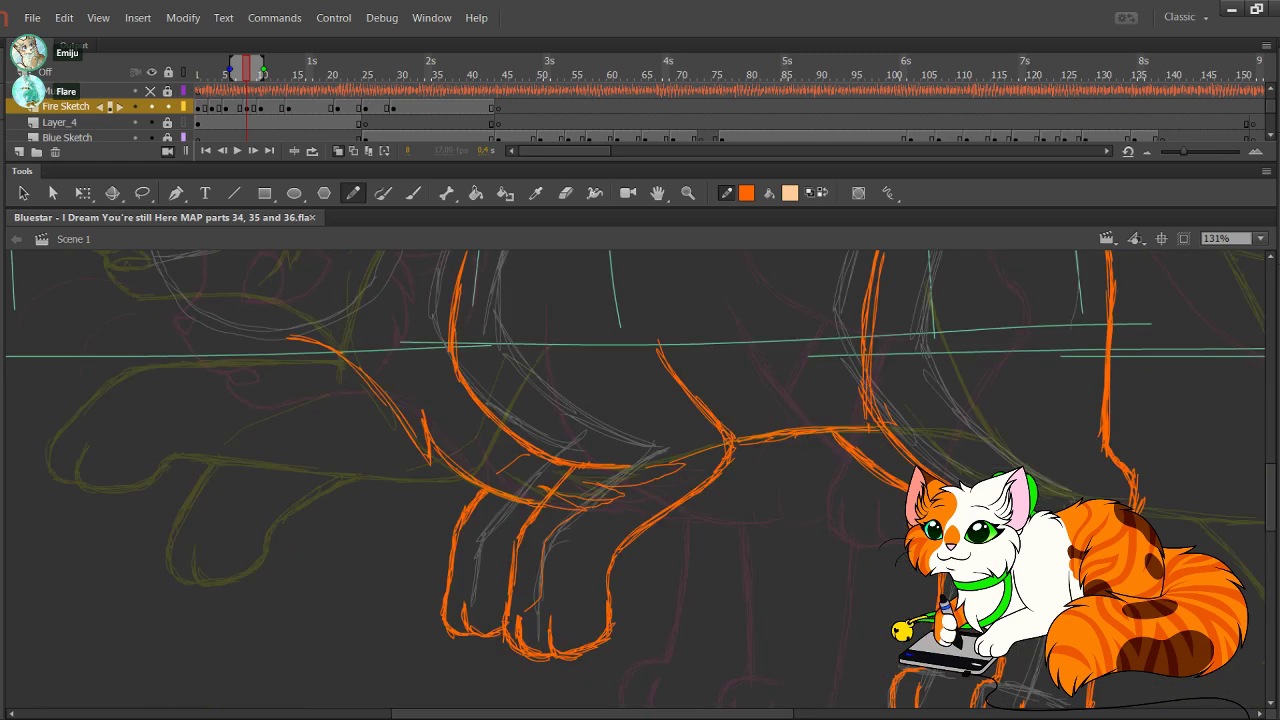
Step: Reinforce the upper end of the slanting line behind the near foreleg
{"action": "left_click_drag", "start_coordinate": [760, 480], "coordinate": [454, 435]}
{"action": "scroll", "coordinate": [636, 479], "scroll_direction": "left", "scroll_amount": 1}
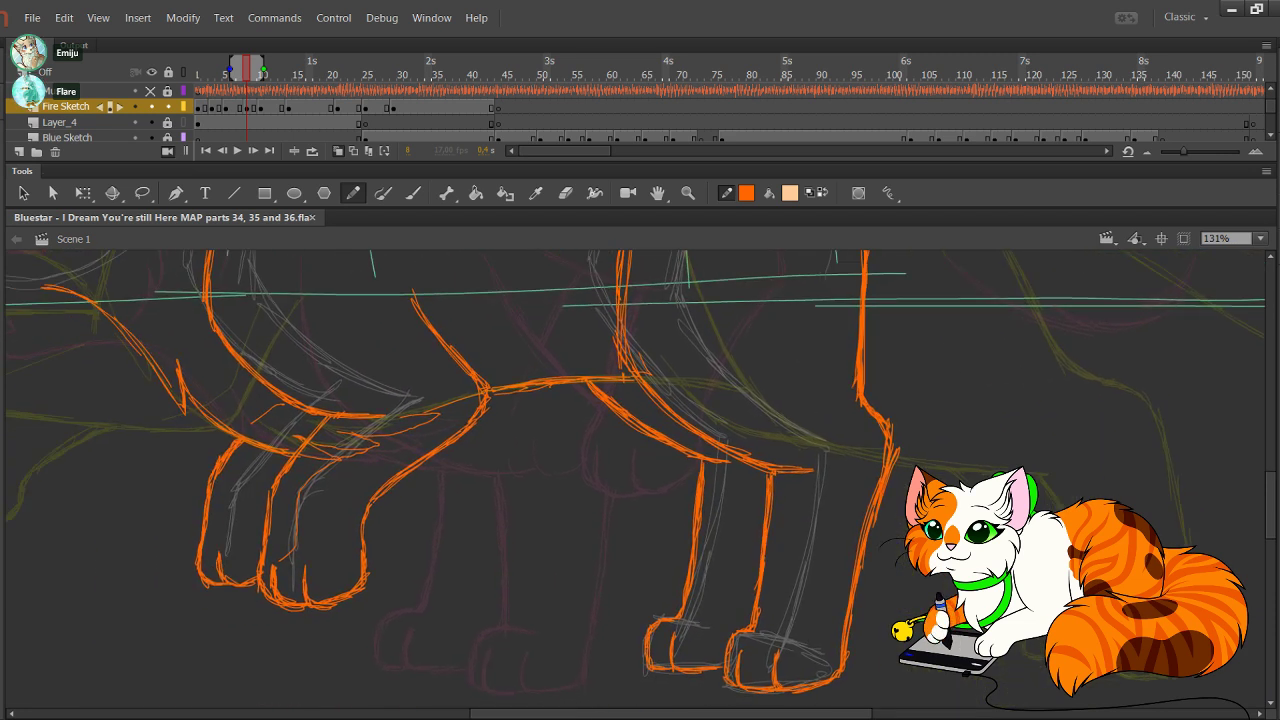
{"action": "scroll", "coordinate": [636, 479], "scroll_direction": "up", "scroll_amount": 5}
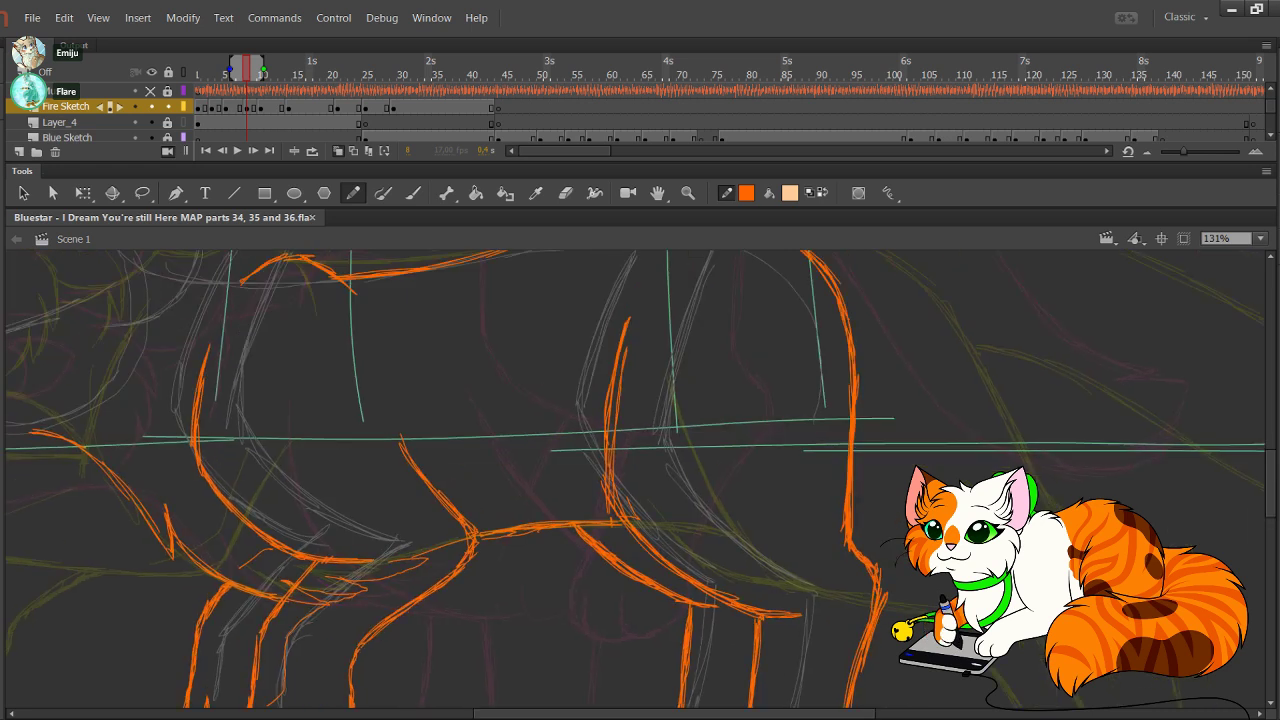
{"action": "left_click_drag", "start_coordinate": [408, 441], "coordinate": [423, 473]}
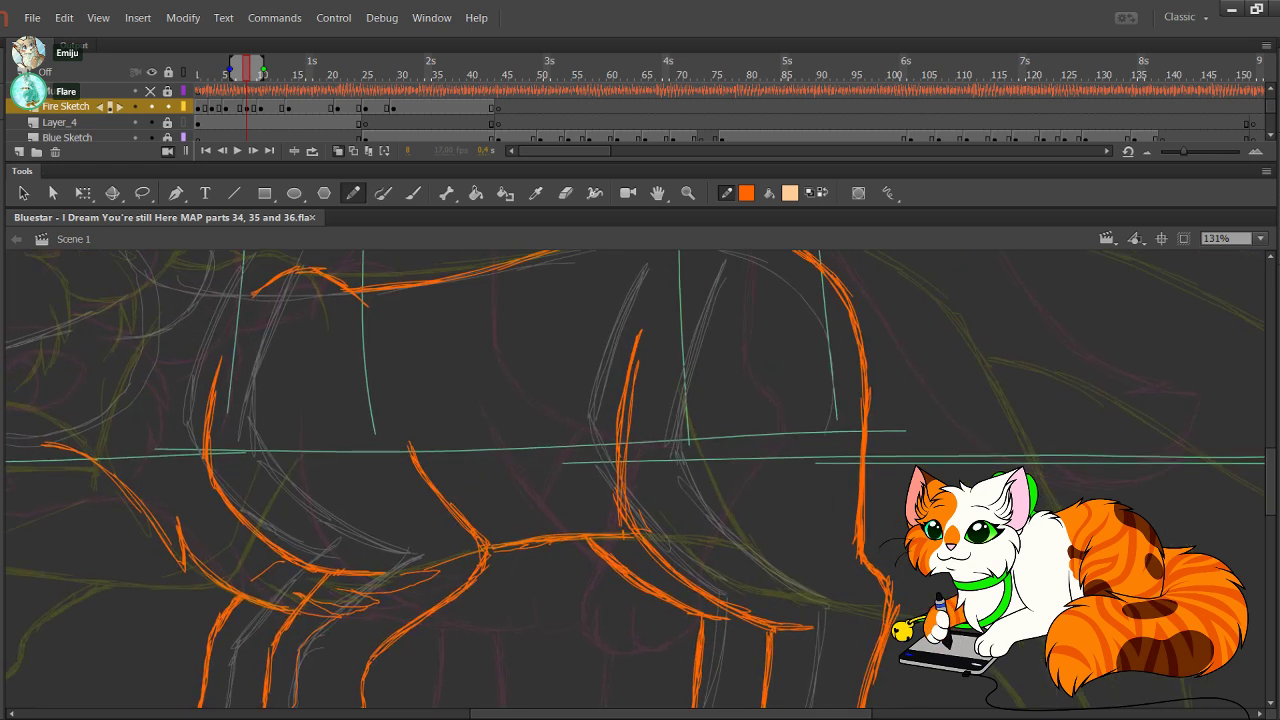
{"action": "mouse_move", "coordinate": [800, 420]}
{"action": "left_mouse_down"}
{"action": "mouse_move", "coordinate": [341, 527]}
{"action": "mouse_move", "coordinate": [260, 438]}
{"action": "mouse_move", "coordinate": [468, 565]}
{"action": "left_mouse_up"}
{"action": "left_click_drag", "start_coordinate": [400, 370], "coordinate": [526, 363]}
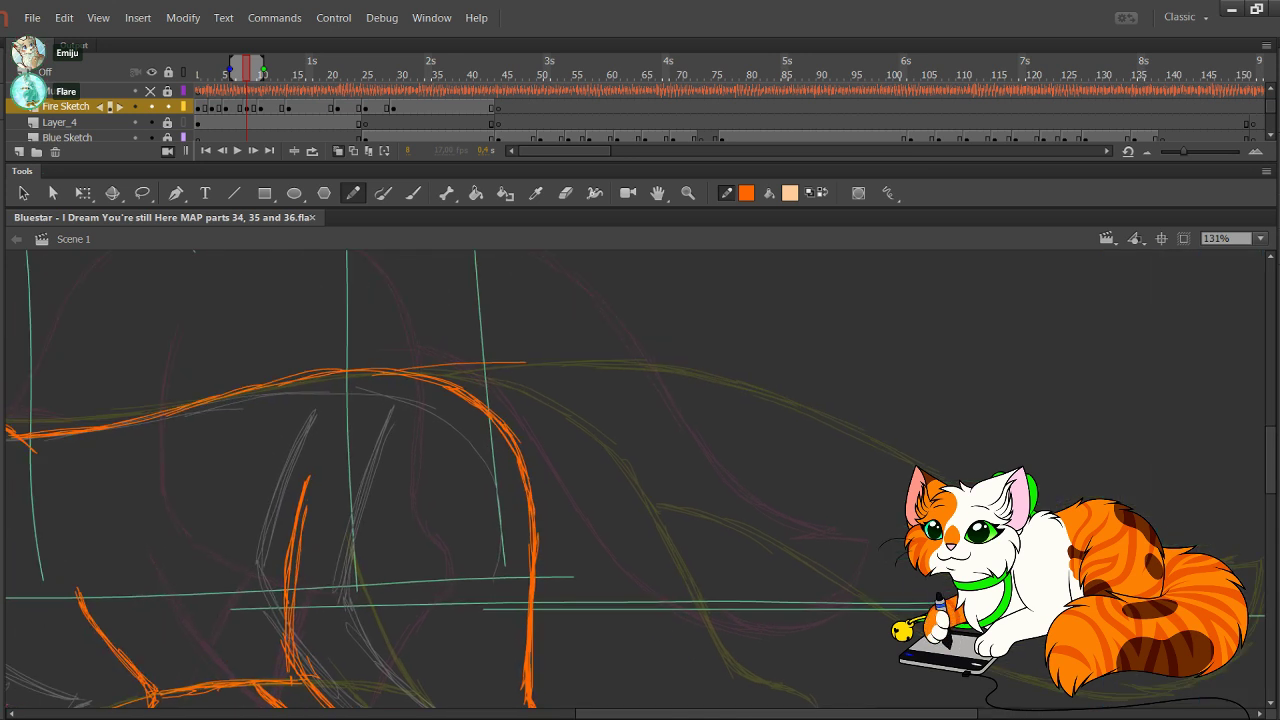
{"action": "key", "text": "ctrl+z"}
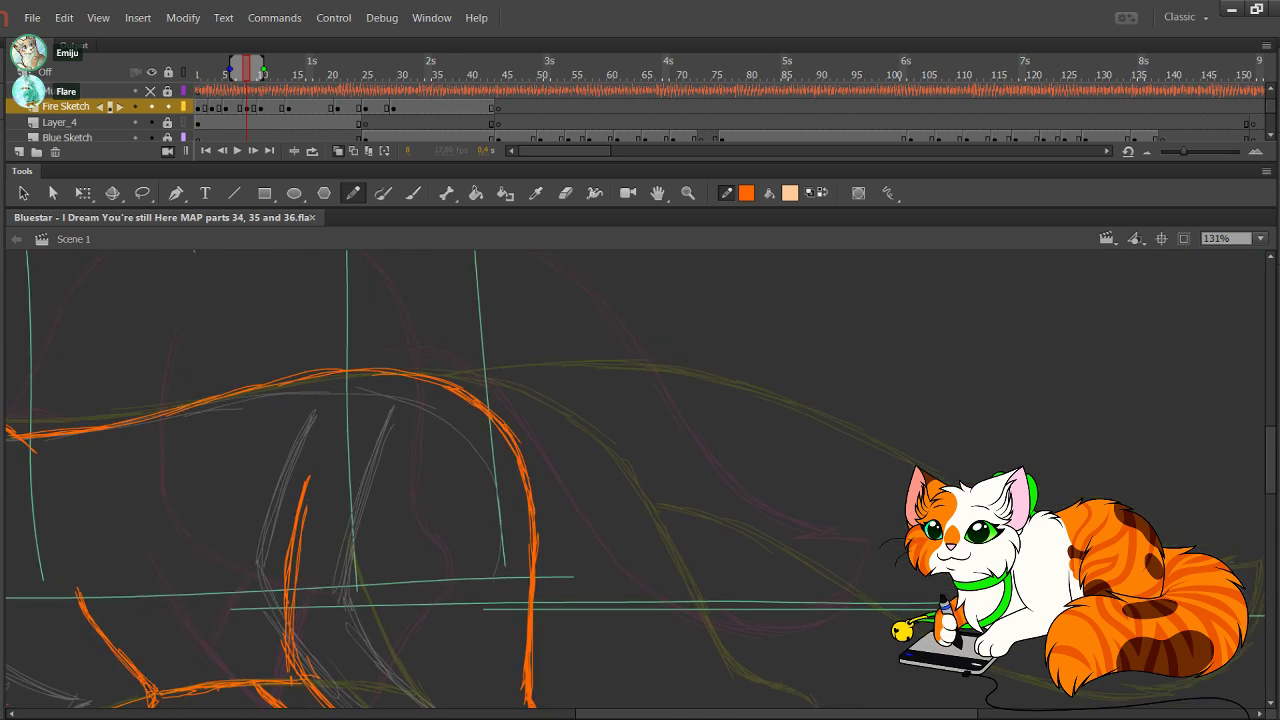
{"action": "left_click_drag", "start_coordinate": [391, 369], "coordinate": [513, 355]}
{"action": "key", "text": "ctrl+z"}
Step: Draw the tail's upper edge in overlapping strokes, arching back from the rump and sloping down toward the tip
{"action": "mouse_move", "coordinate": [393, 369]}
{"action": "left_mouse_down"}
{"action": "mouse_move", "coordinate": [561, 361]}
{"action": "mouse_move", "coordinate": [638, 380]}
{"action": "left_mouse_up"}
{"action": "left_click_drag", "start_coordinate": [522, 360], "coordinate": [687, 391]}
{"action": "left_click_drag", "start_coordinate": [566, 365], "coordinate": [745, 438]}
{"action": "left_click_drag", "start_coordinate": [637, 377], "coordinate": [796, 479]}
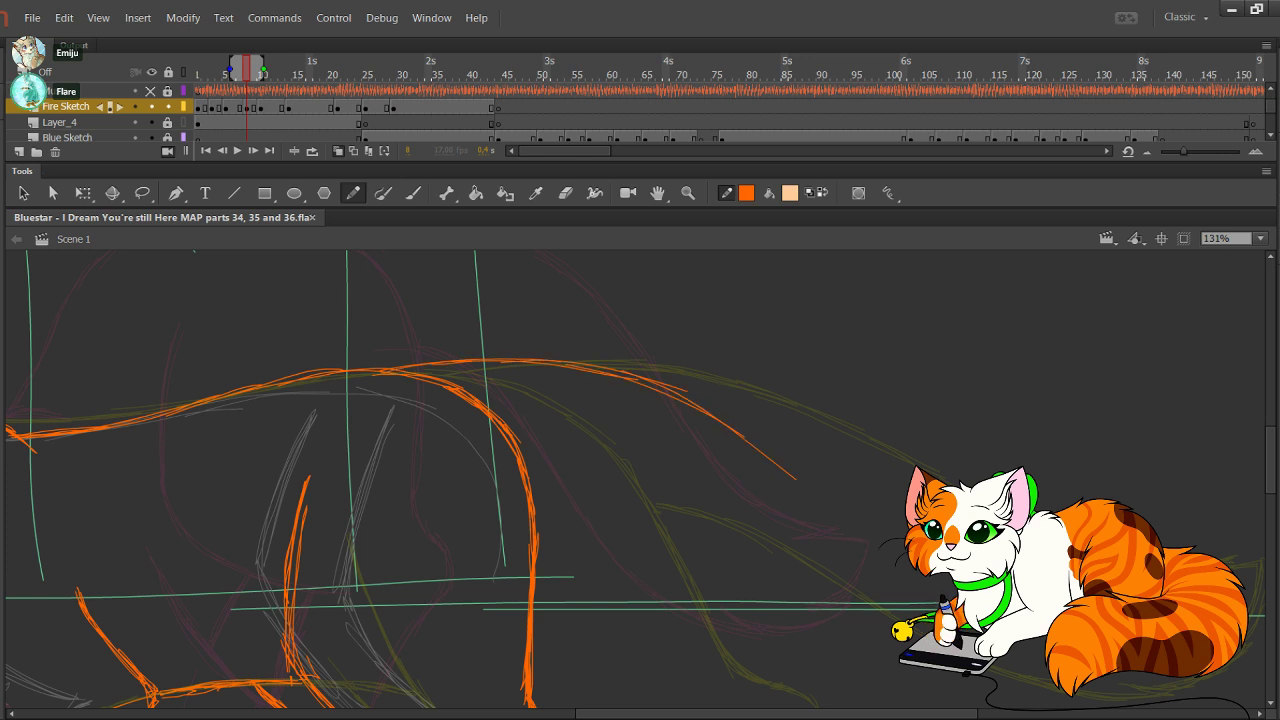
{"action": "key", "text": "ctrl+z"}
{"action": "left_click_drag", "start_coordinate": [662, 389], "coordinate": [816, 515]}
{"action": "left_click_drag", "start_coordinate": [722, 437], "coordinate": [896, 571]}
{"action": "key", "text": "ctrl+z"}
{"action": "mouse_move", "coordinate": [753, 460]}
{"action": "left_mouse_down"}
{"action": "mouse_move", "coordinate": [908, 562]}
{"action": "mouse_move", "coordinate": [896, 560]}
{"action": "left_mouse_up"}
{"action": "left_click_drag", "start_coordinate": [826, 524], "coordinate": [896, 566]}
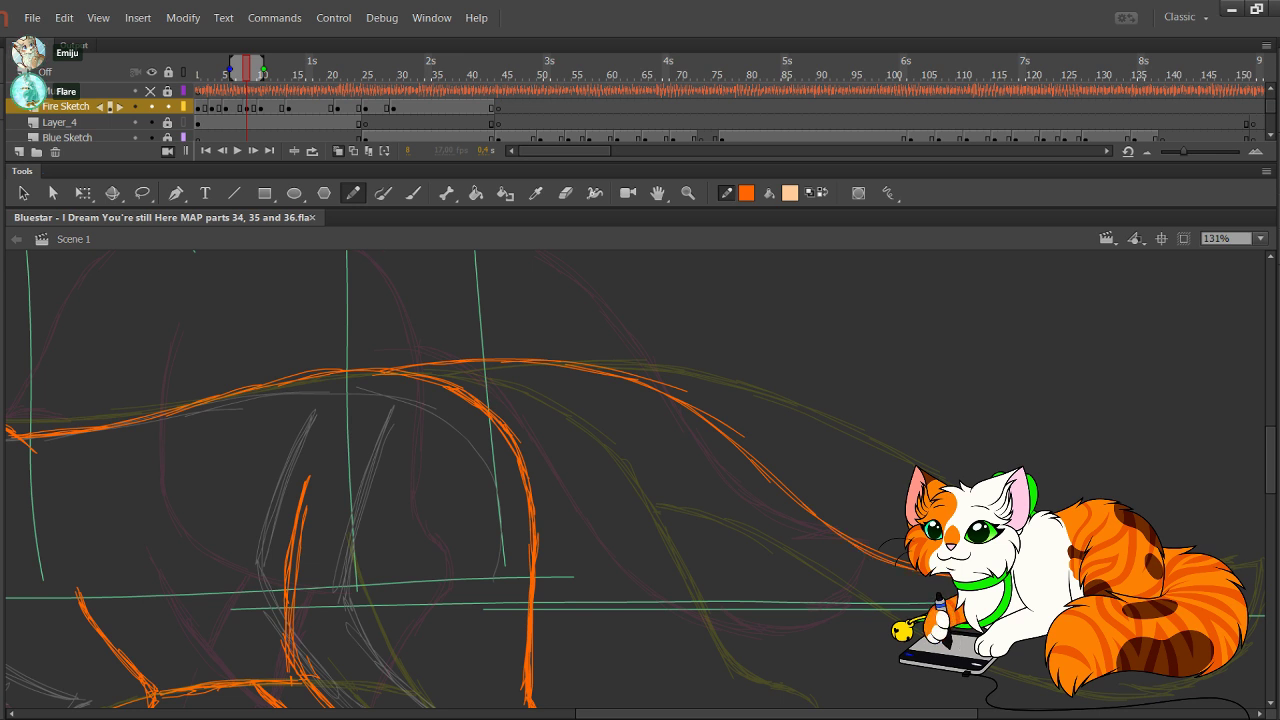
Step: Draw the upper part of the tail's lower edge in overlapping strokes, curving from the rump down along the tail
{"action": "mouse_move", "coordinate": [516, 507]}
{"action": "left_mouse_down"}
{"action": "mouse_move", "coordinate": [622, 530]}
{"action": "mouse_move", "coordinate": [670, 586]}
{"action": "left_mouse_up"}
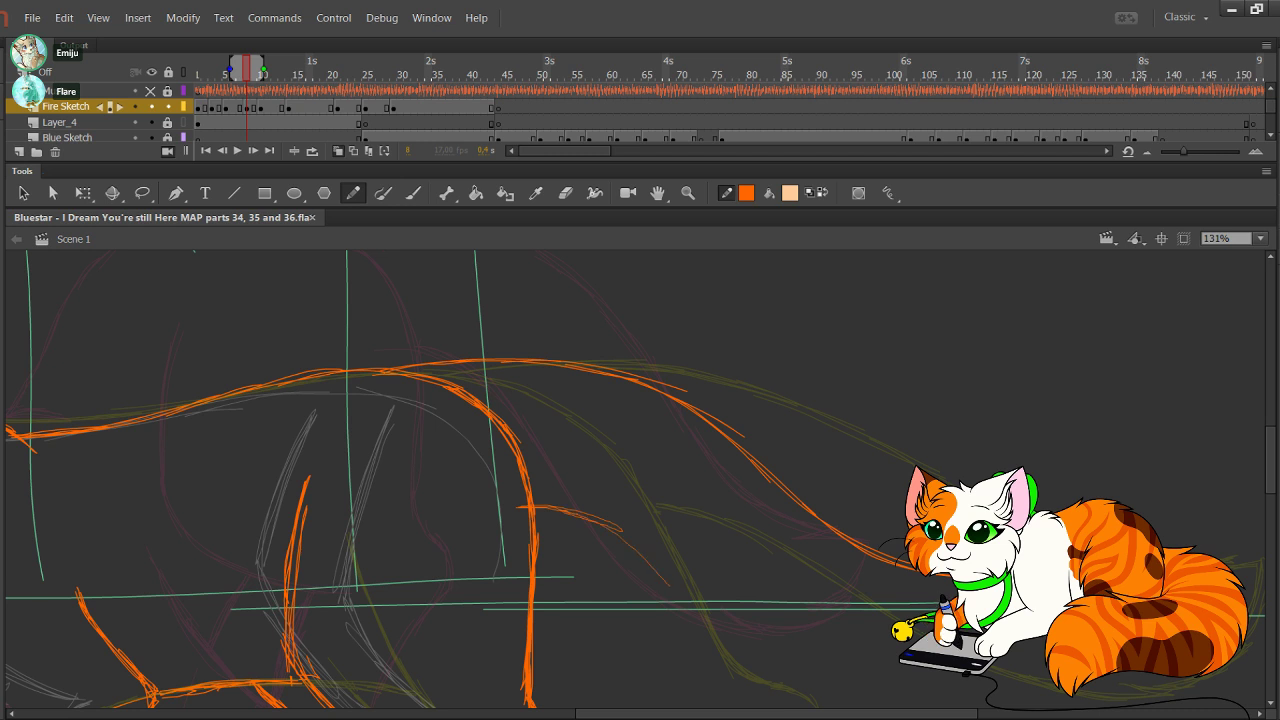
{"action": "left_click_drag", "start_coordinate": [606, 528], "coordinate": [748, 670]}
{"action": "key", "text": "ctrl+z"}
{"action": "left_click_drag", "start_coordinate": [602, 520], "coordinate": [694, 606]}
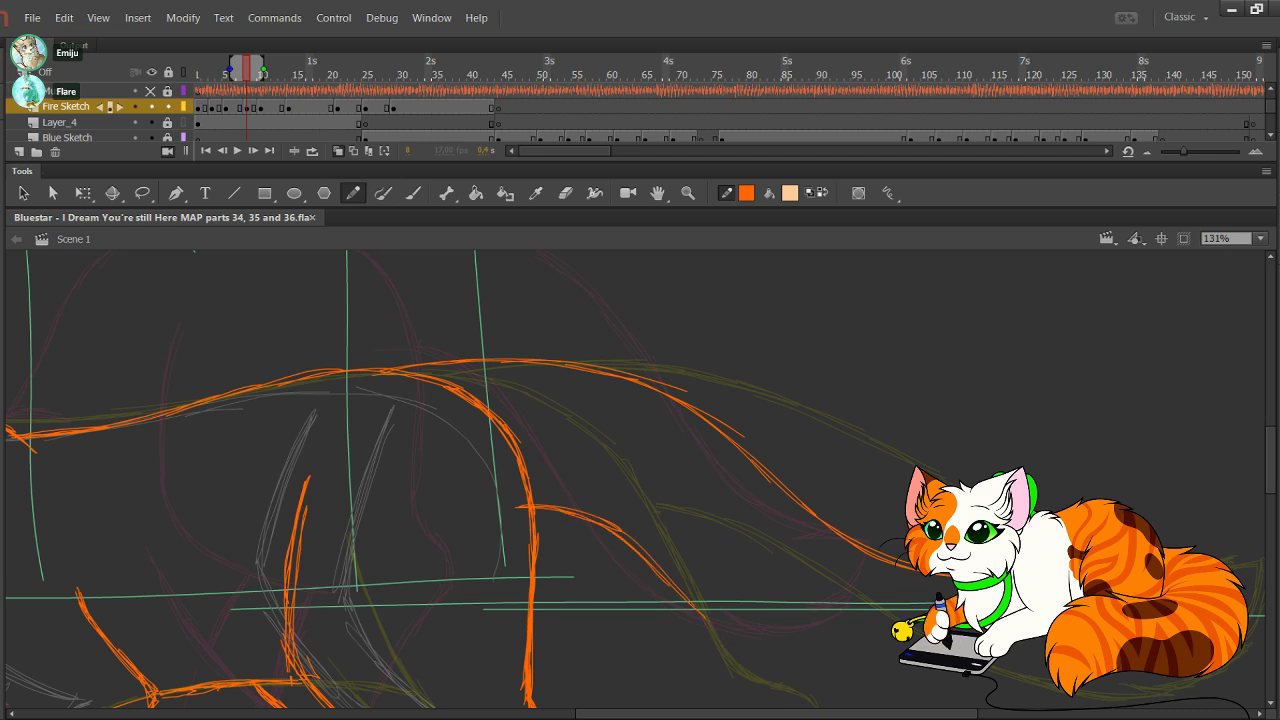
{"action": "mouse_move", "coordinate": [652, 560]}
{"action": "left_mouse_down"}
{"action": "mouse_move", "coordinate": [738, 641]}
{"action": "mouse_move", "coordinate": [820, 677]}
{"action": "left_mouse_up"}
{"action": "left_click_drag", "start_coordinate": [722, 632], "coordinate": [895, 687]}
{"action": "key", "text": "ctrl+z"}
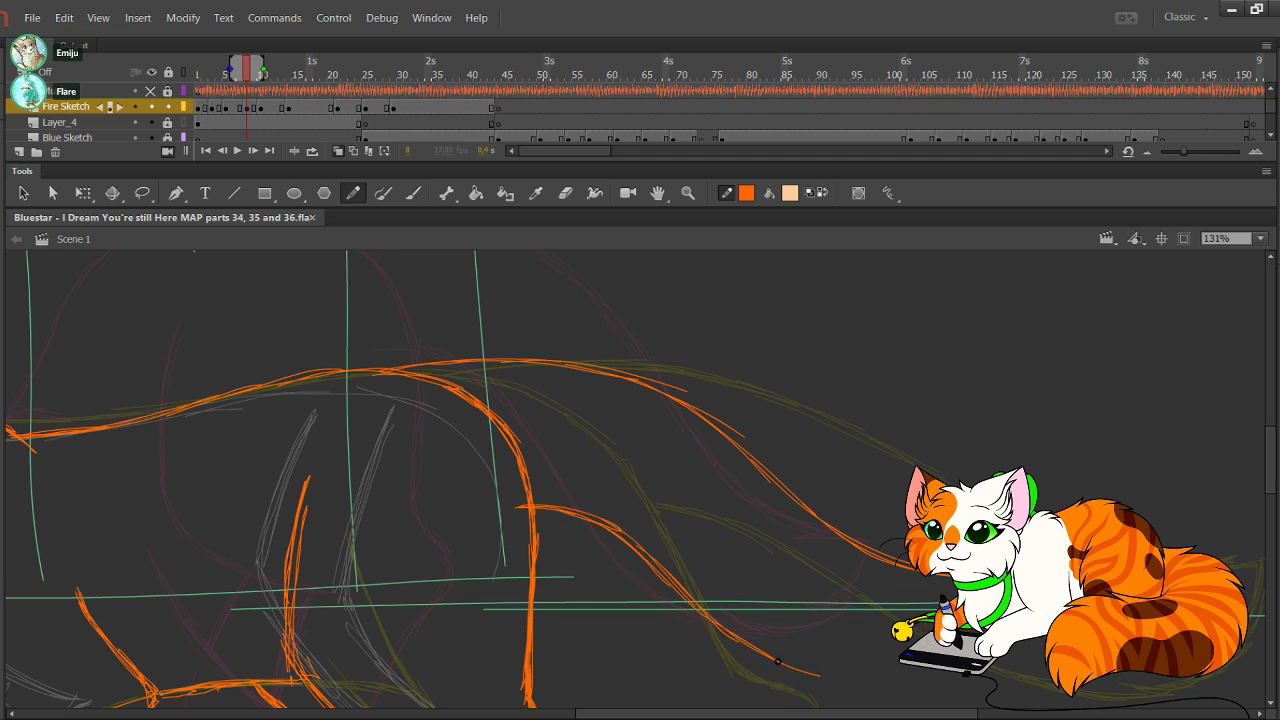
{"action": "left_click_drag", "start_coordinate": [705, 615], "coordinate": [891, 695]}
{"action": "key", "text": "ctrl+z"}
{"action": "mouse_move", "coordinate": [732, 639]}
{"action": "left_mouse_down"}
{"action": "mouse_move", "coordinate": [873, 702]}
{"action": "mouse_move", "coordinate": [895, 692]}
{"action": "left_mouse_up"}
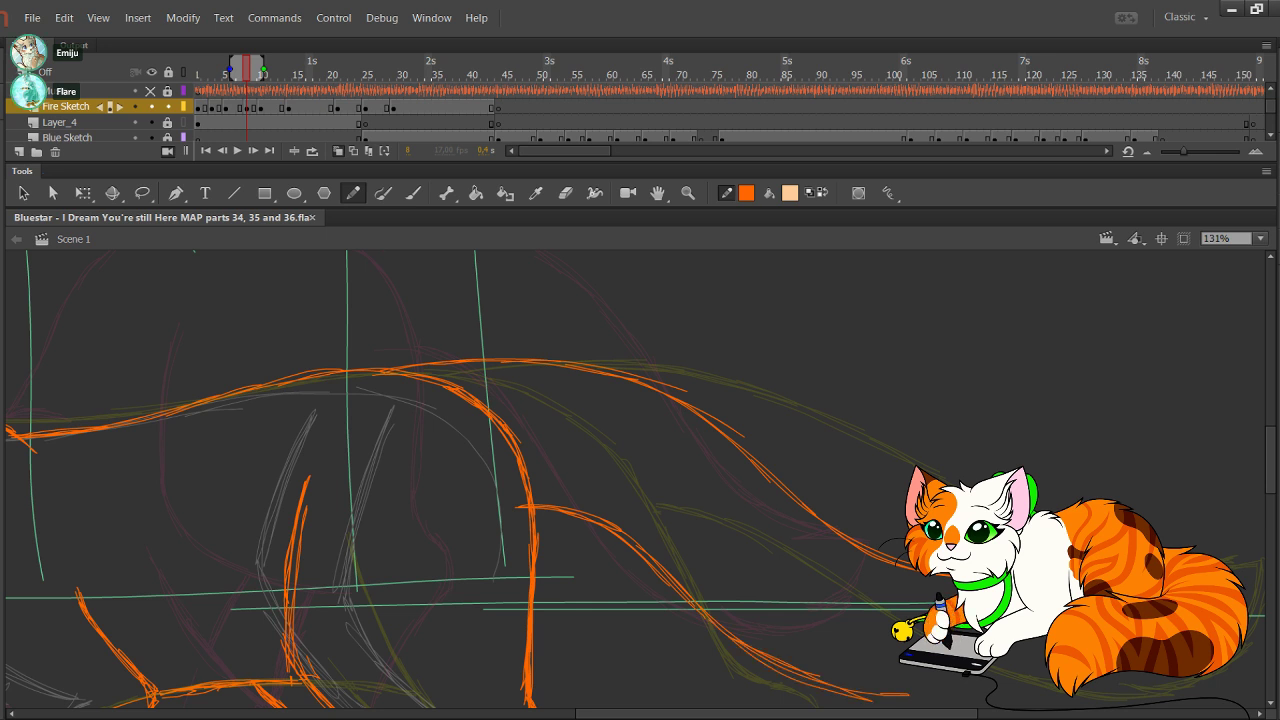
{"action": "key", "text": "ctrl+z"}
{"action": "key", "text": "ctrl+z"}
{"action": "left_click_drag", "start_coordinate": [740, 645], "coordinate": [895, 688]}
{"action": "left_click_drag", "start_coordinate": [792, 667], "coordinate": [895, 694]}
{"action": "left_click_drag", "start_coordinate": [738, 643], "coordinate": [895, 692]}
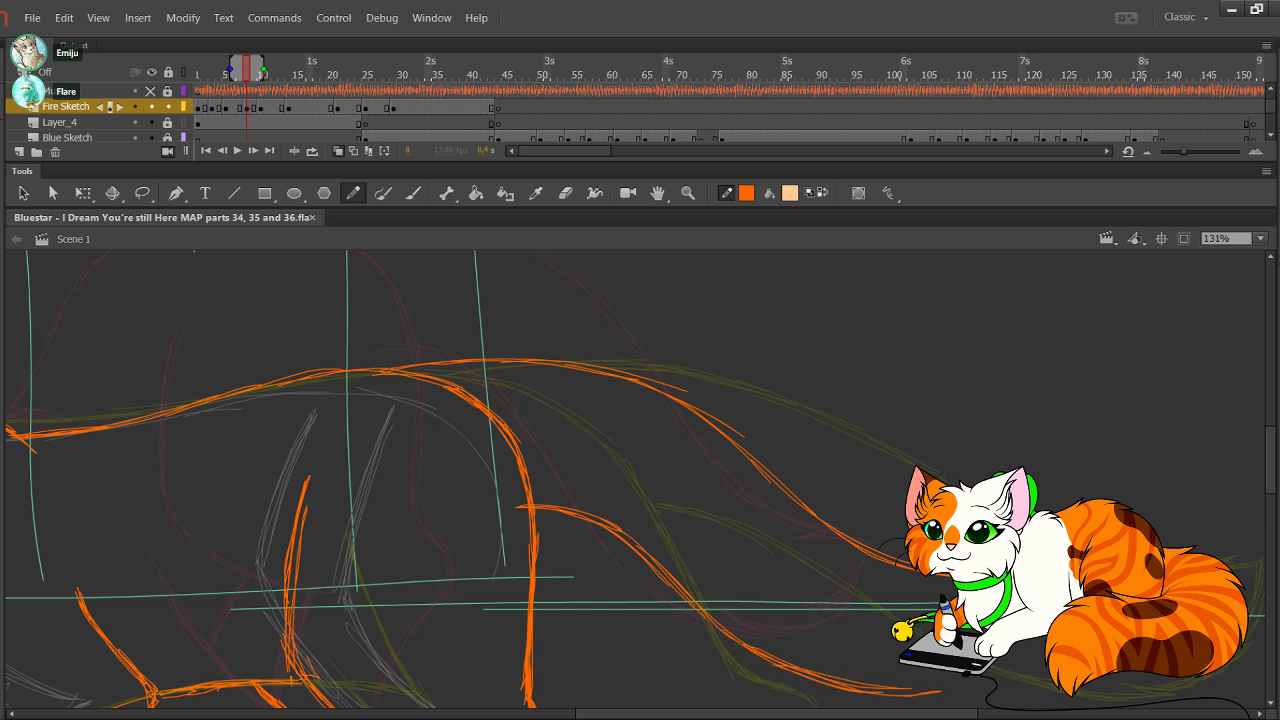
{"action": "key", "text": "ctrl+z"}
{"action": "key", "text": "ctrl+z"}
{"action": "key", "text": "ctrl+z"}
{"action": "key", "text": "ctrl+z"}
Step: Extend the tail's lower edge in a shallow curve along its underside to the tip
{"action": "left_click_drag", "start_coordinate": [717, 623], "coordinate": [833, 691]}
{"action": "left_click_drag", "start_coordinate": [738, 642], "coordinate": [930, 698]}
{"action": "left_click_drag", "start_coordinate": [804, 679], "coordinate": [968, 697]}
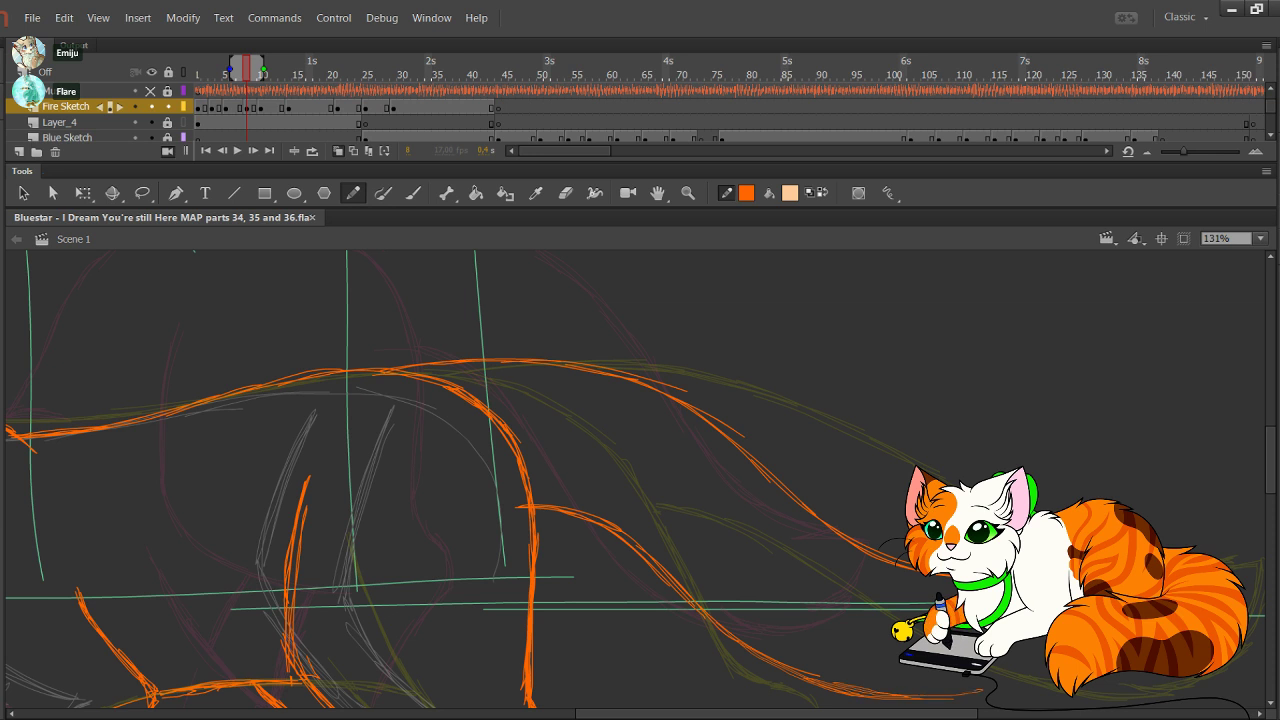
{"action": "left_click_drag", "start_coordinate": [868, 695], "coordinate": [983, 691]}
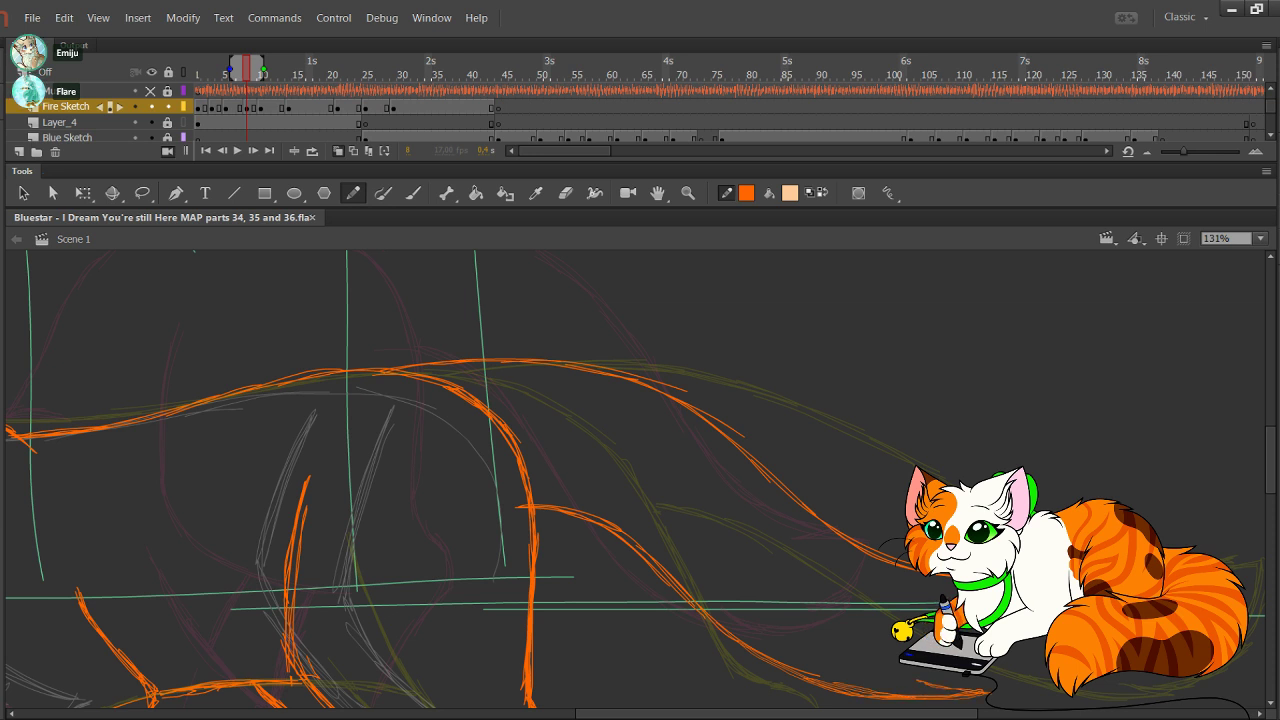
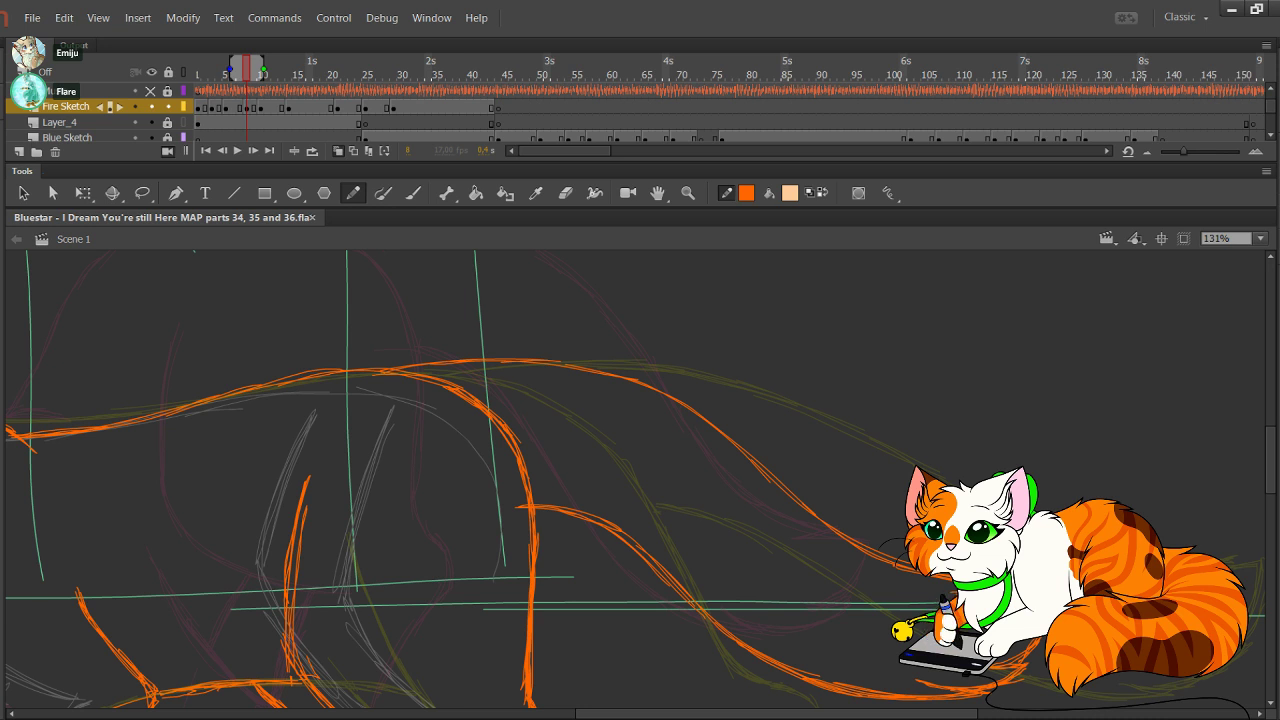
Step: Doodle a pale orange rounded box with a looped corner beside the hind legs using the Brush, adding vertical lines and one crossing line
{"action": "left_click_drag", "start_coordinate": [500, 520], "coordinate": [792, 327]}
{"action": "scroll", "coordinate": [640, 480], "scroll_direction": "right", "scroll_amount": 6}
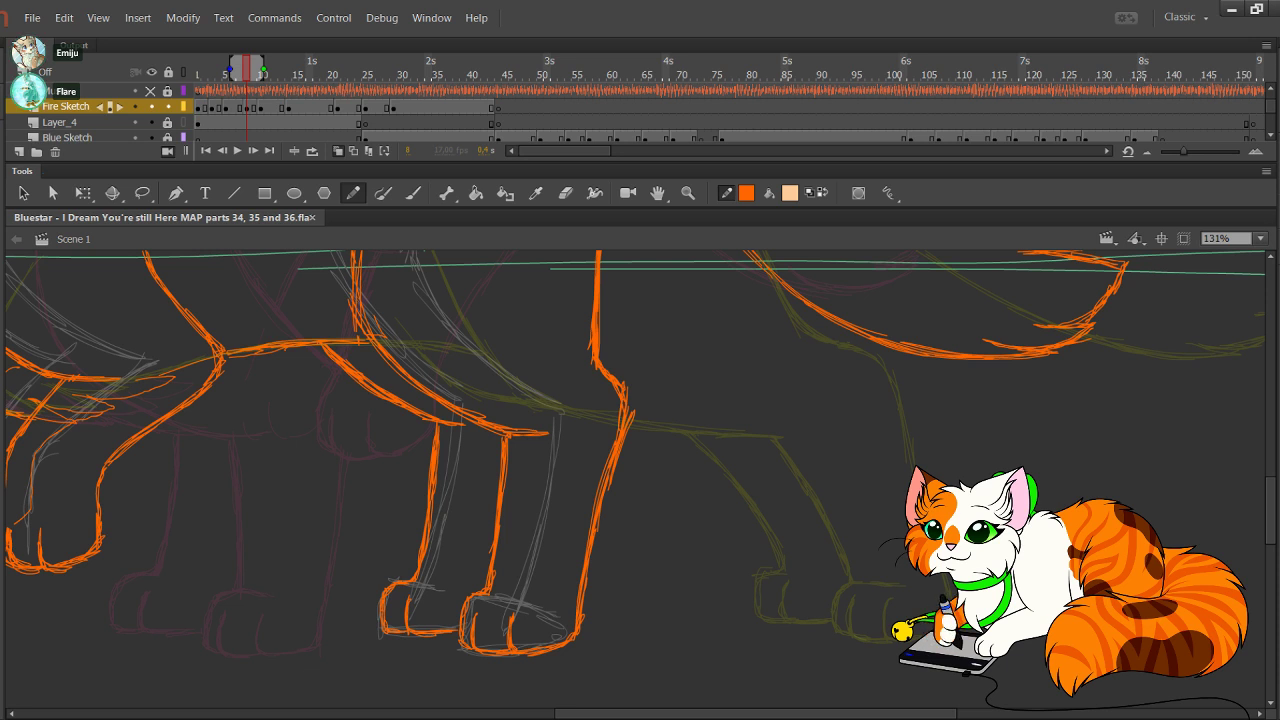
{"action": "left_click", "coordinate": [412, 193]}
{"action": "left_click_drag", "start_coordinate": [700, 480], "coordinate": [409, 441]}
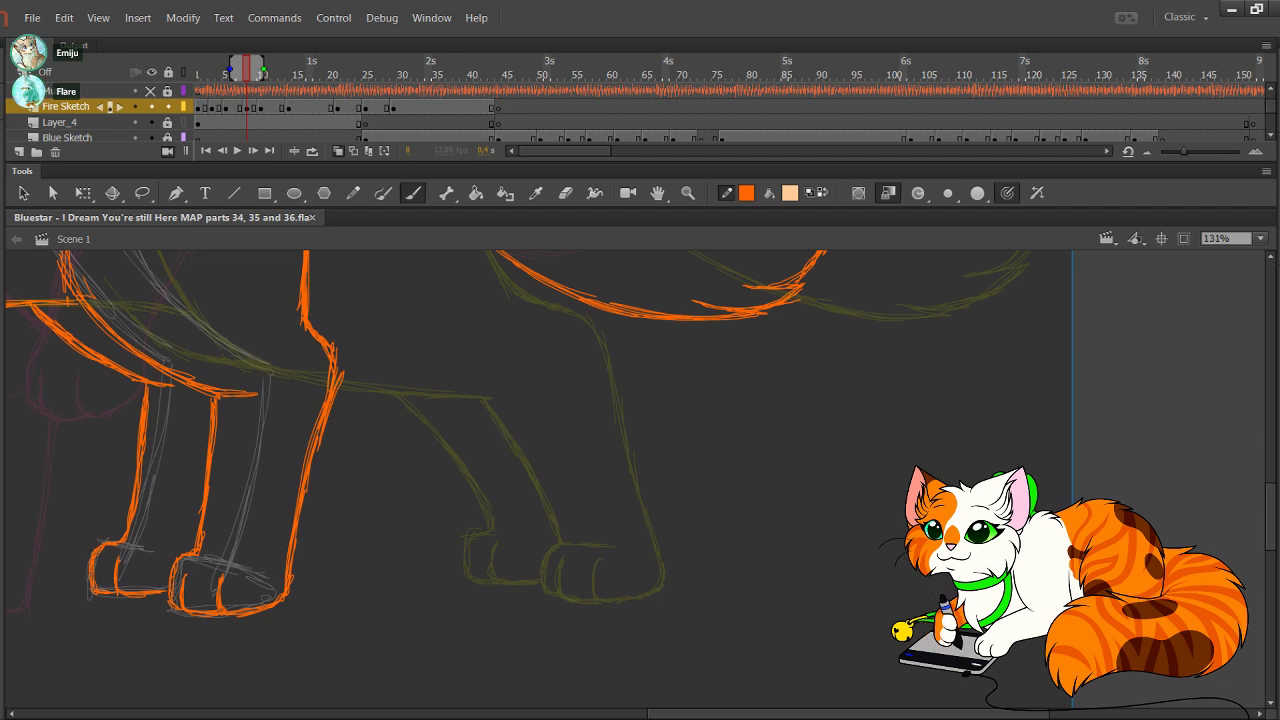
{"action": "mouse_move", "coordinate": [584, 478]}
{"action": "left_mouse_down"}
{"action": "mouse_move", "coordinate": [738, 446]}
{"action": "mouse_move", "coordinate": [779, 581]}
{"action": "mouse_move", "coordinate": [624, 622]}
{"action": "mouse_move", "coordinate": [582, 489]}
{"action": "mouse_move", "coordinate": [540, 429]}
{"action": "mouse_move", "coordinate": [579, 444]}
{"action": "mouse_move", "coordinate": [593, 473]}
{"action": "mouse_move", "coordinate": [556, 444]}
{"action": "mouse_move", "coordinate": [571, 476]}
{"action": "mouse_move", "coordinate": [547, 475]}
{"action": "mouse_move", "coordinate": [528, 430]}
{"action": "mouse_move", "coordinate": [562, 425]}
{"action": "mouse_move", "coordinate": [628, 612]}
{"action": "left_mouse_up"}
{"action": "key", "text": "ctrl+z"}
{"action": "mouse_move", "coordinate": [655, 460]}
{"action": "left_mouse_down"}
{"action": "mouse_move", "coordinate": [660, 610]}
{"action": "mouse_move", "coordinate": [690, 606]}
{"action": "left_mouse_up"}
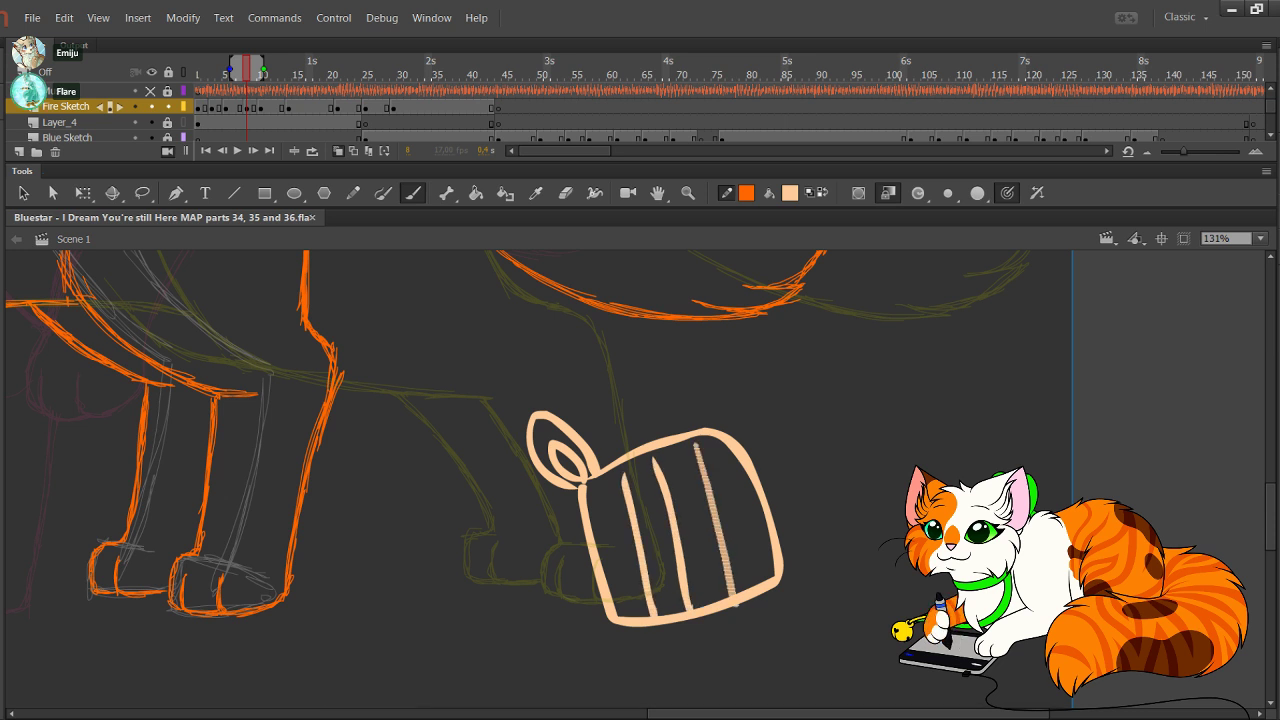
{"action": "left_click_drag", "start_coordinate": [700, 444], "coordinate": [736, 590]}
{"action": "left_click_drag", "start_coordinate": [670, 492], "coordinate": [736, 488]}
{"action": "left_click_drag", "start_coordinate": [594, 528], "coordinate": [668, 502]}
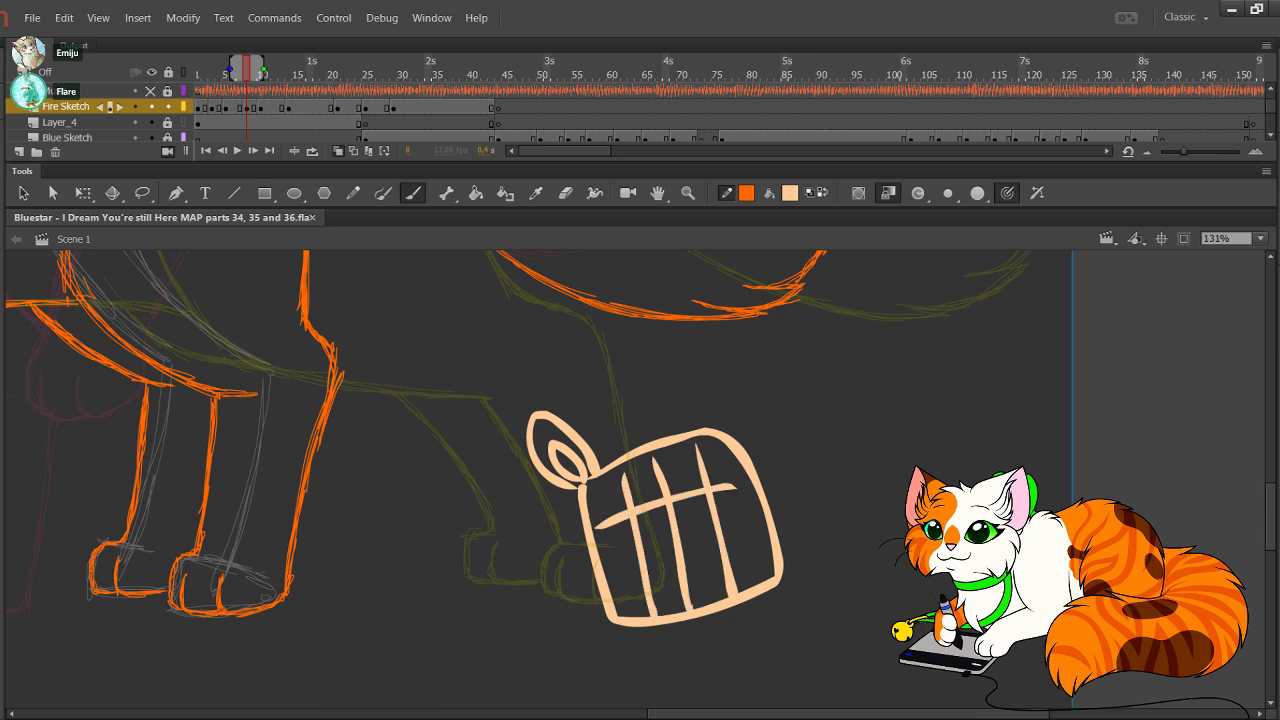
Step: Complete the doodled box's grid with two more slanted crossing lines
{"action": "left_click_drag", "start_coordinate": [646, 560], "coordinate": [676, 548]}
{"action": "left_click_drag", "start_coordinate": [722, 538], "coordinate": [762, 528]}
{"action": "key", "text": "ctrl+z"}
{"action": "key", "text": "ctrl+z"}
{"action": "left_click_drag", "start_coordinate": [614, 567], "coordinate": [758, 531]}
{"action": "left_click_drag", "start_coordinate": [628, 601], "coordinate": [763, 566]}
{"action": "key", "text": "ctrl+z"}
{"action": "key", "text": "ctrl+z"}
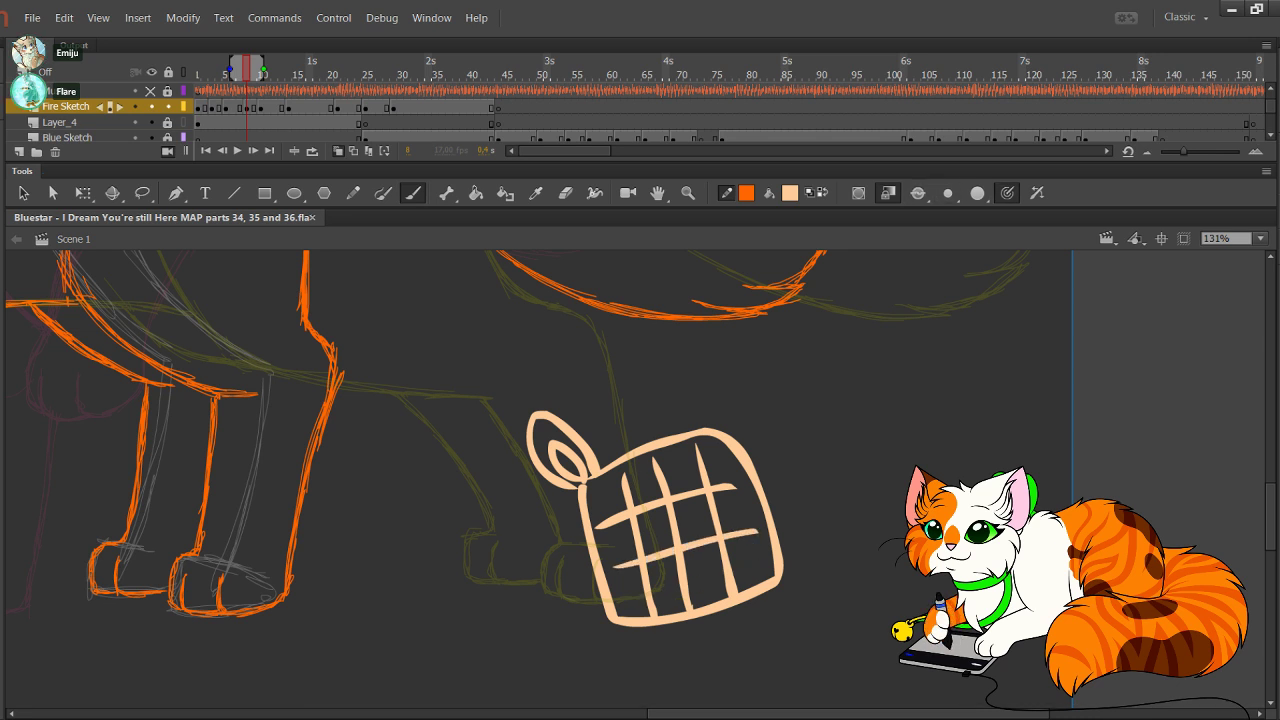
{"action": "left_click_drag", "start_coordinate": [613, 557], "coordinate": [760, 513]}
{"action": "left_click_drag", "start_coordinate": [616, 599], "coordinate": [765, 555]}
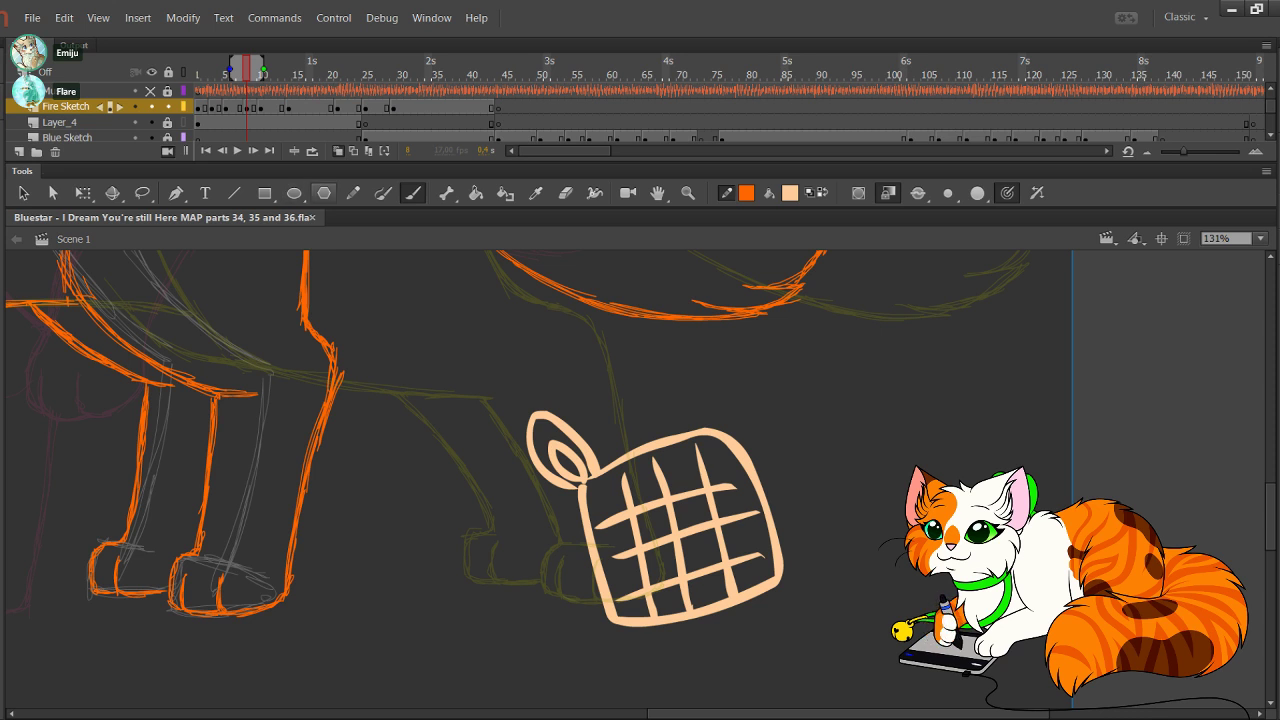
Step: Delete the pale grid-patterned box doodle and return to the Pencil tool
{"action": "left_click", "coordinate": [324, 193]}
{"action": "left_click", "coordinate": [353, 193]}
{"action": "left_click_drag", "start_coordinate": [515, 395], "coordinate": [846, 672]}
{"action": "mouse_move", "coordinate": [480, 382]}
{"action": "left_mouse_down"}
{"action": "mouse_move", "coordinate": [732, 616]}
{"action": "mouse_move", "coordinate": [884, 668]}
{"action": "left_mouse_up"}
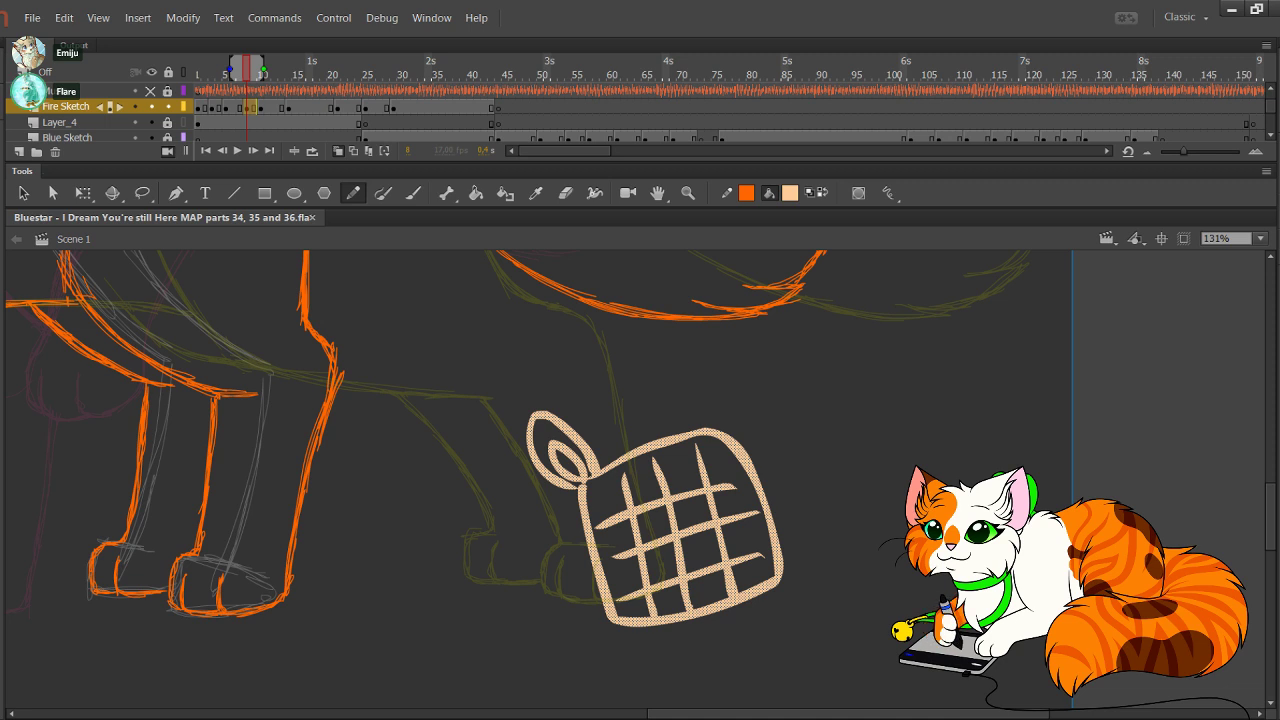
{"action": "key", "text": "Delete"}
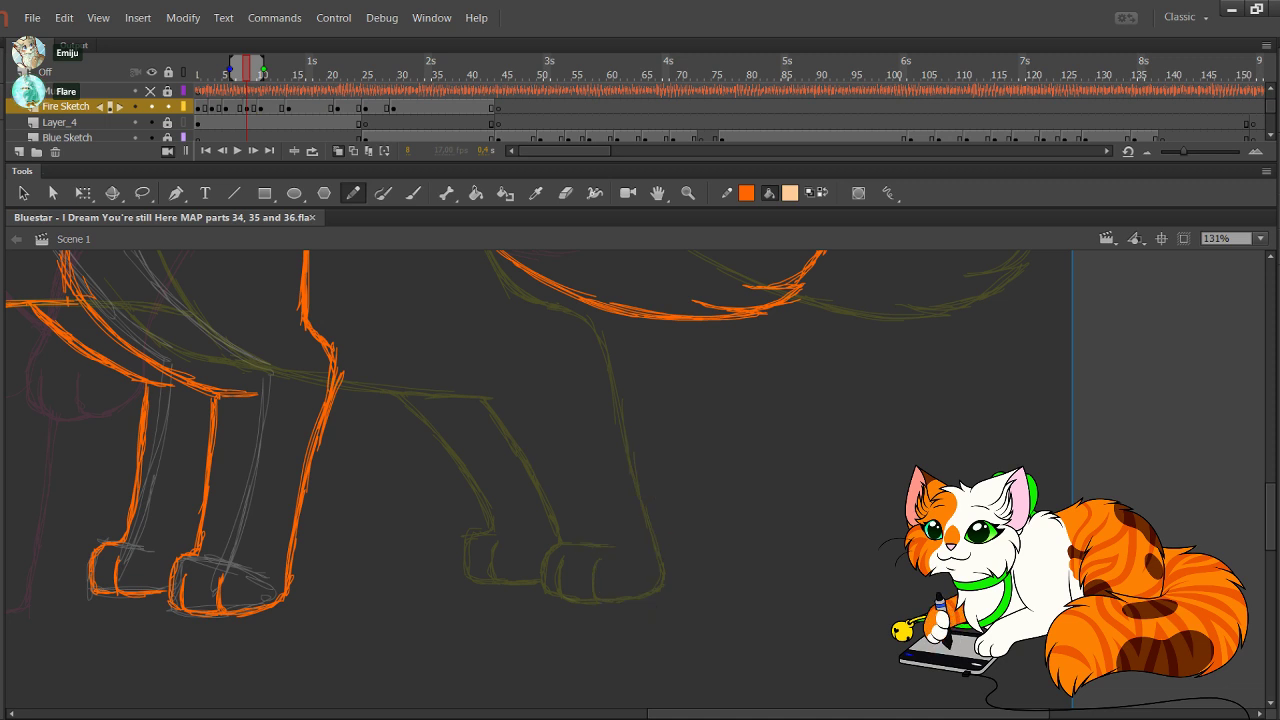
Step: Sketch a pale orange curved guide on the head for the back edge of the cheek
{"action": "mouse_move", "coordinate": [480, 400]}
{"action": "left_mouse_down"}
{"action": "mouse_move", "coordinate": [736, 478]}
{"action": "mouse_move", "coordinate": [1102, 499]}
{"action": "left_mouse_up"}
{"action": "mouse_move", "coordinate": [320, 345]}
{"action": "left_mouse_down"}
{"action": "mouse_move", "coordinate": [381, 343]}
{"action": "mouse_move", "coordinate": [474, 384]}
{"action": "mouse_move", "coordinate": [483, 343]}
{"action": "mouse_move", "coordinate": [813, 658]}
{"action": "left_mouse_up"}
{"action": "key", "text": "ctrl+z"}
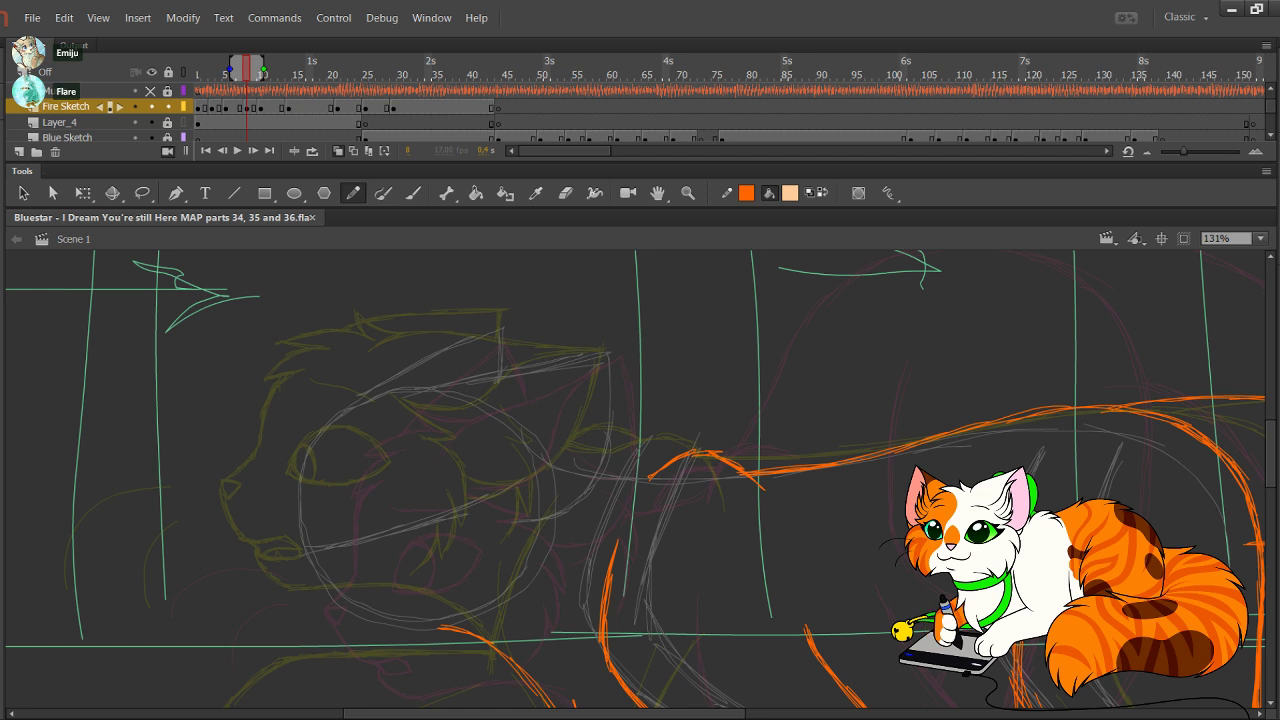
{"action": "left_click_drag", "start_coordinate": [600, 480], "coordinate": [638, 462]}
{"action": "key", "text": "x"}
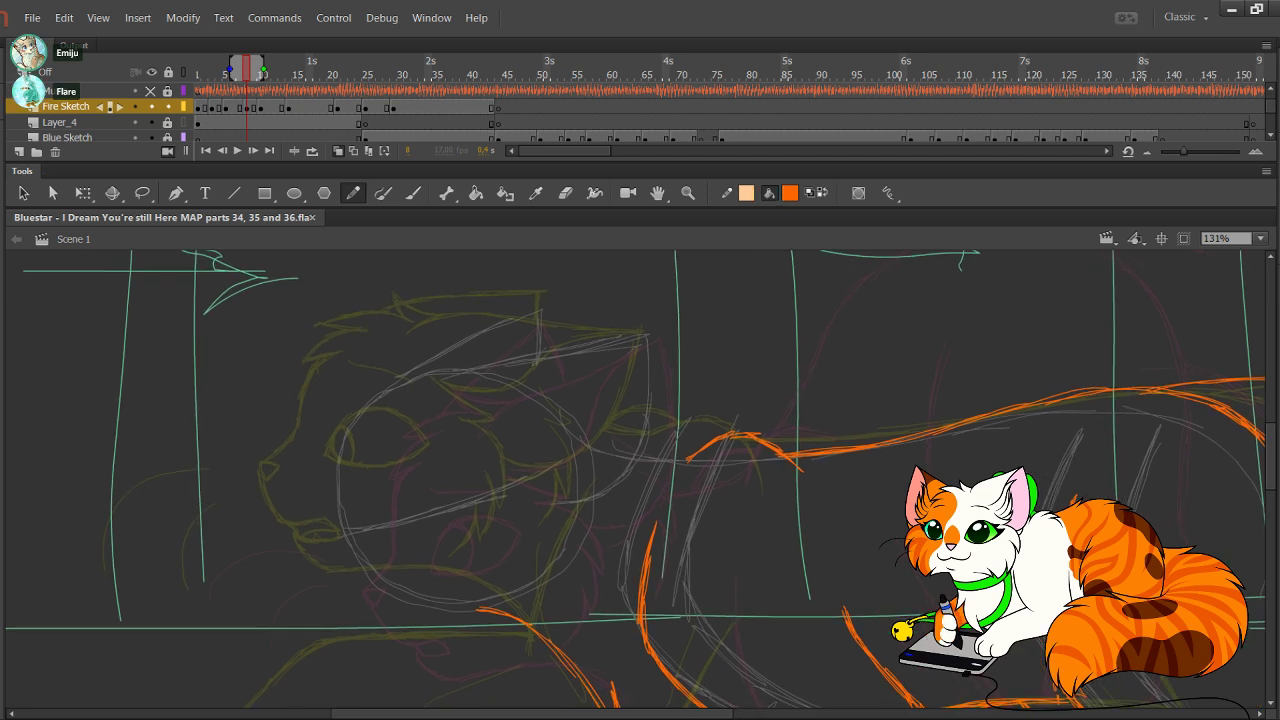
{"action": "mouse_move", "coordinate": [460, 421]}
{"action": "left_mouse_down"}
{"action": "mouse_move", "coordinate": [500, 437]}
{"action": "mouse_move", "coordinate": [537, 537]}
{"action": "mouse_move", "coordinate": [531, 486]}
{"action": "mouse_move", "coordinate": [452, 420]}
{"action": "mouse_move", "coordinate": [536, 504]}
{"action": "mouse_move", "coordinate": [518, 584]}
{"action": "mouse_move", "coordinate": [535, 502]}
{"action": "left_mouse_up"}
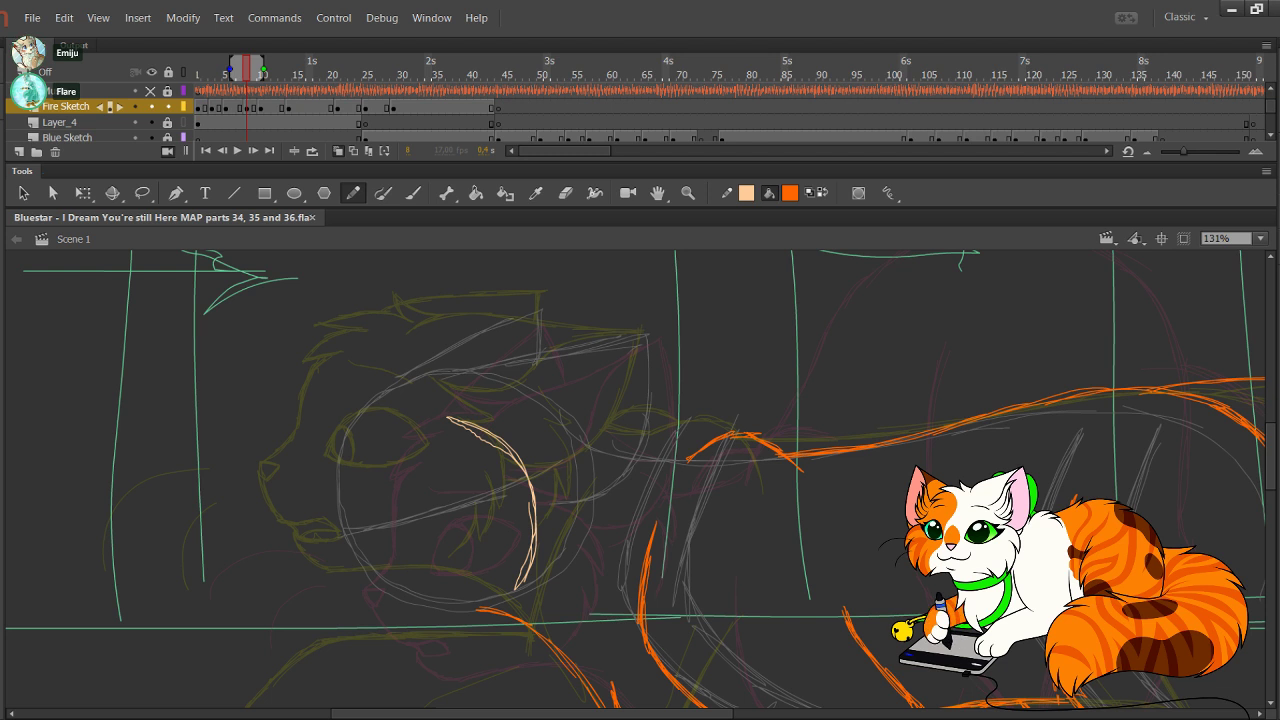
Step: Draw the upper cheek fur in orange as jagged tufts along the pale guide curve
{"action": "key", "text": "x"}
{"action": "left_click", "coordinate": [688, 193]}
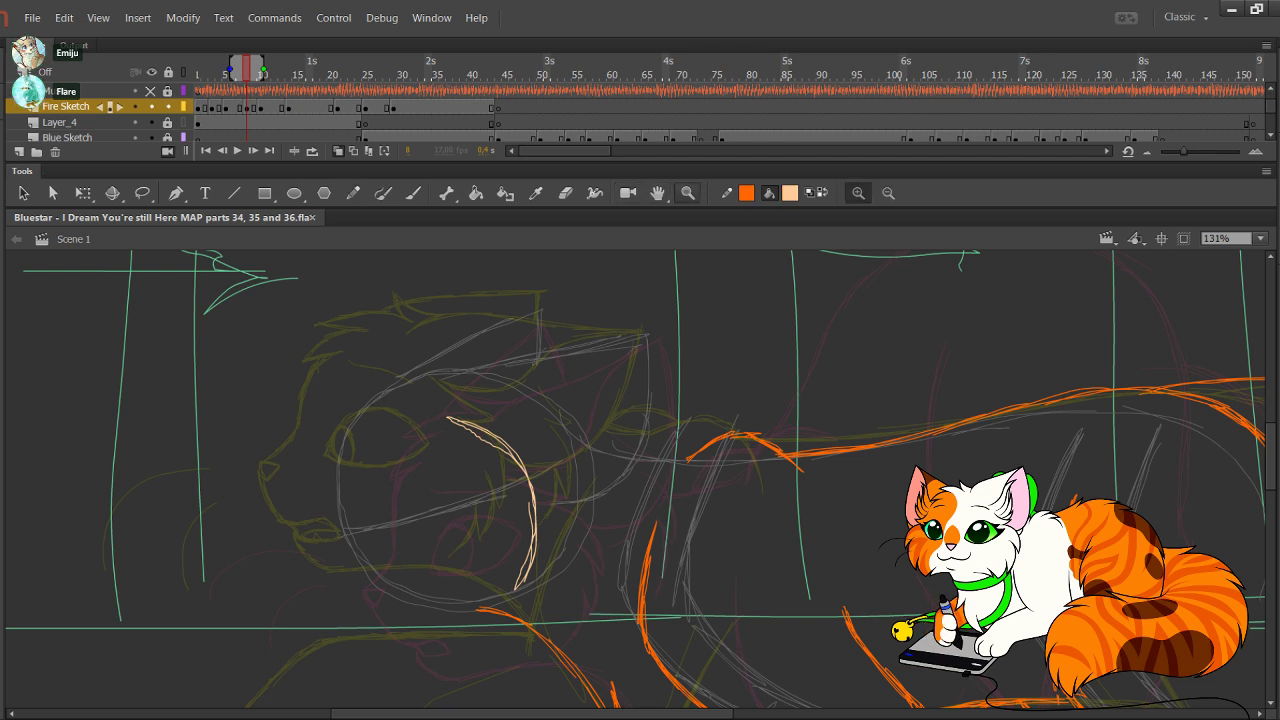
{"action": "mouse_move", "coordinate": [316, 336]}
{"action": "left_mouse_down"}
{"action": "mouse_move", "coordinate": [412, 375]}
{"action": "mouse_move", "coordinate": [740, 658]}
{"action": "left_mouse_up"}
{"action": "left_click", "coordinate": [353, 193]}
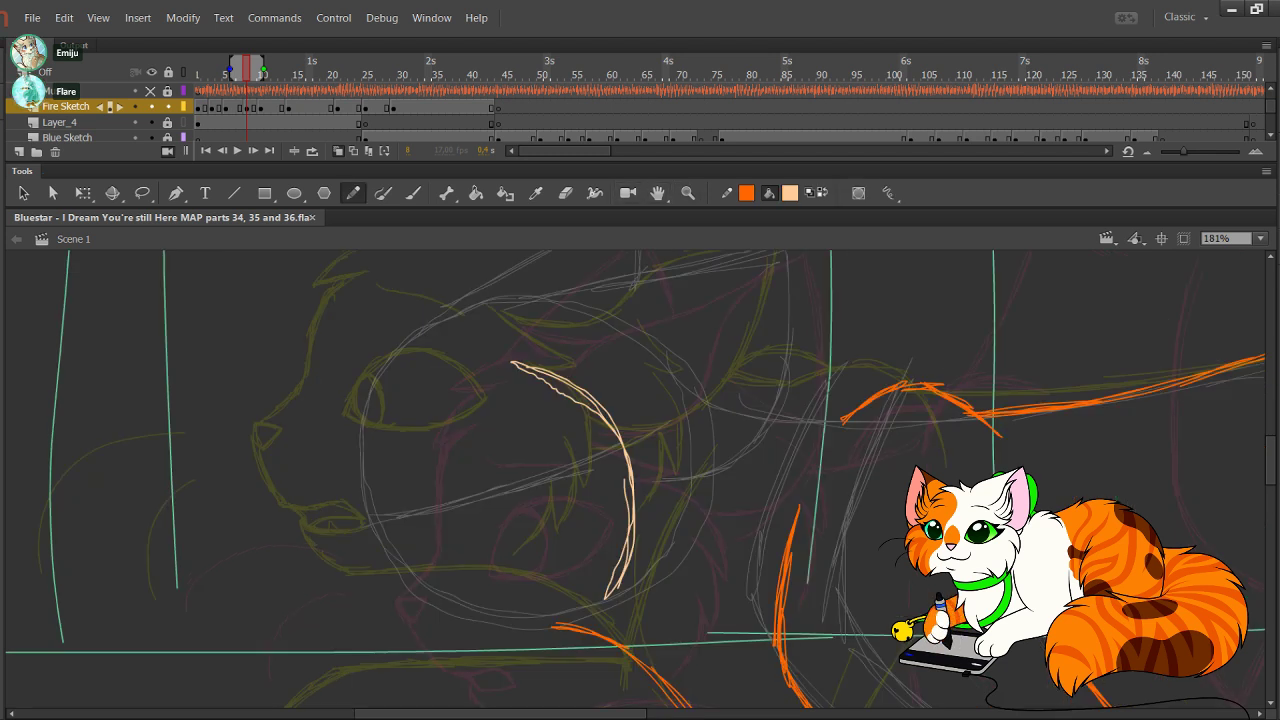
{"action": "left_click_drag", "start_coordinate": [334, 526], "coordinate": [297, 579]}
{"action": "mouse_move", "coordinate": [596, 468]}
{"action": "left_mouse_down"}
{"action": "mouse_move", "coordinate": [523, 432]}
{"action": "mouse_move", "coordinate": [590, 467]}
{"action": "mouse_move", "coordinate": [550, 474]}
{"action": "mouse_move", "coordinate": [600, 472]}
{"action": "mouse_move", "coordinate": [628, 538]}
{"action": "left_mouse_up"}
{"action": "left_click_drag", "start_coordinate": [616, 528], "coordinate": [627, 566]}
{"action": "left_click_drag", "start_coordinate": [606, 512], "coordinate": [624, 582]}
{"action": "left_click_drag", "start_coordinate": [588, 534], "coordinate": [624, 585]}
{"action": "mouse_move", "coordinate": [588, 536]}
{"action": "left_mouse_down"}
{"action": "mouse_move", "coordinate": [616, 574]}
{"action": "mouse_move", "coordinate": [614, 610]}
{"action": "left_mouse_up"}
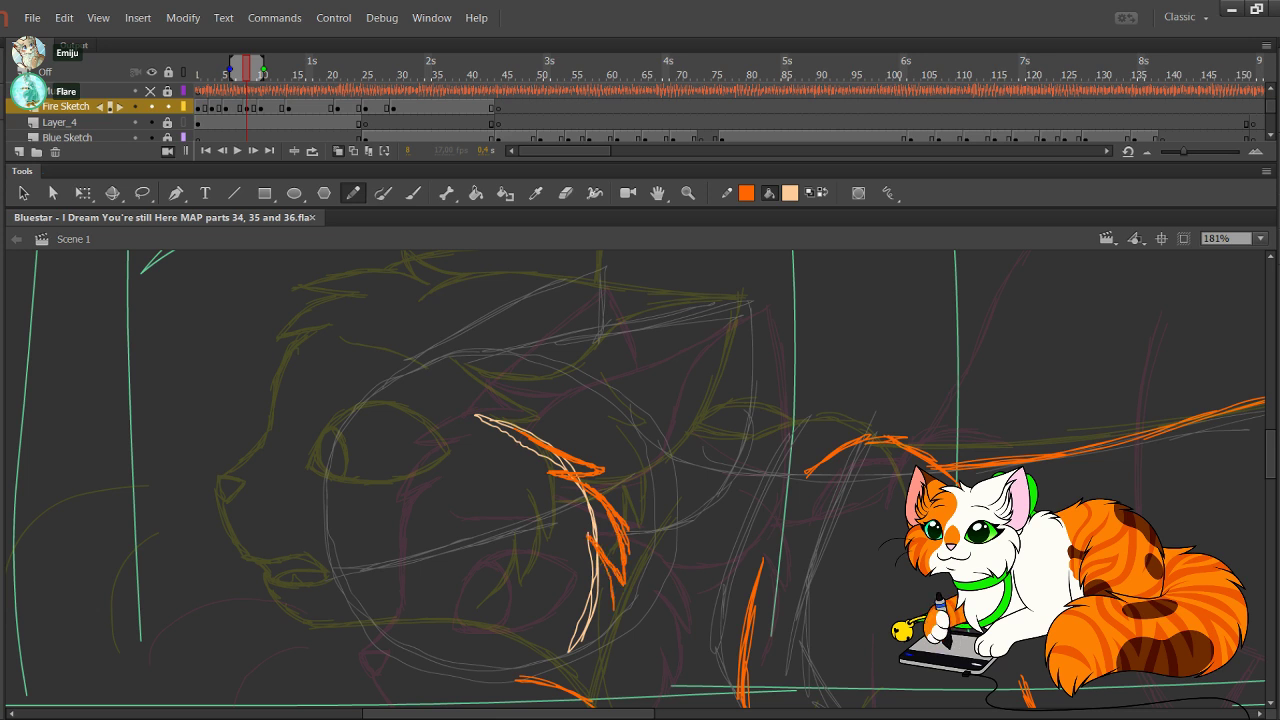
Step: Continue the cheek fur with smaller tufts down to the lower end of the guide at the jaw
{"action": "mouse_move", "coordinate": [606, 564]}
{"action": "left_mouse_down"}
{"action": "mouse_move", "coordinate": [606, 624]}
{"action": "mouse_move", "coordinate": [572, 654]}
{"action": "left_mouse_up"}
{"action": "left_click_drag", "start_coordinate": [586, 606], "coordinate": [568, 660]}
{"action": "left_click_drag", "start_coordinate": [592, 620], "coordinate": [582, 648]}
{"action": "key", "text": "ctrl+z"}
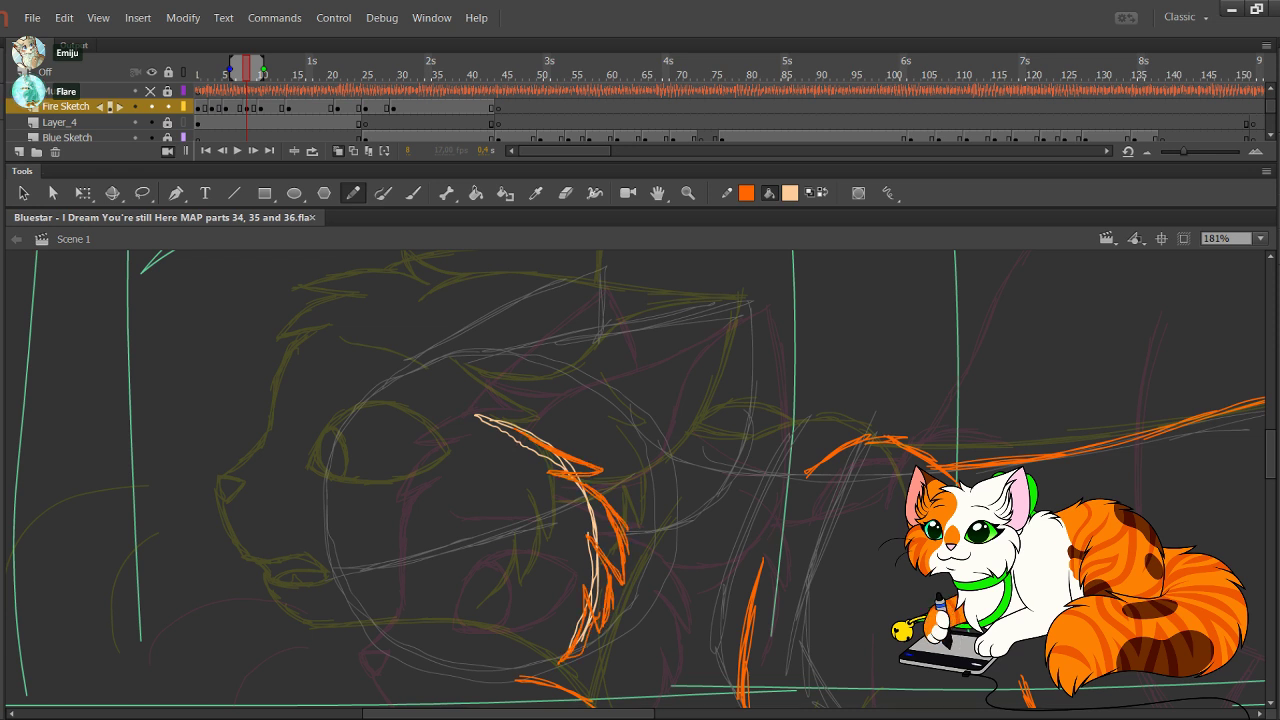
Step: Delete the pale cheek guide curve and touch up the lower fur tuft
{"action": "key", "text": "ctrl+z"}
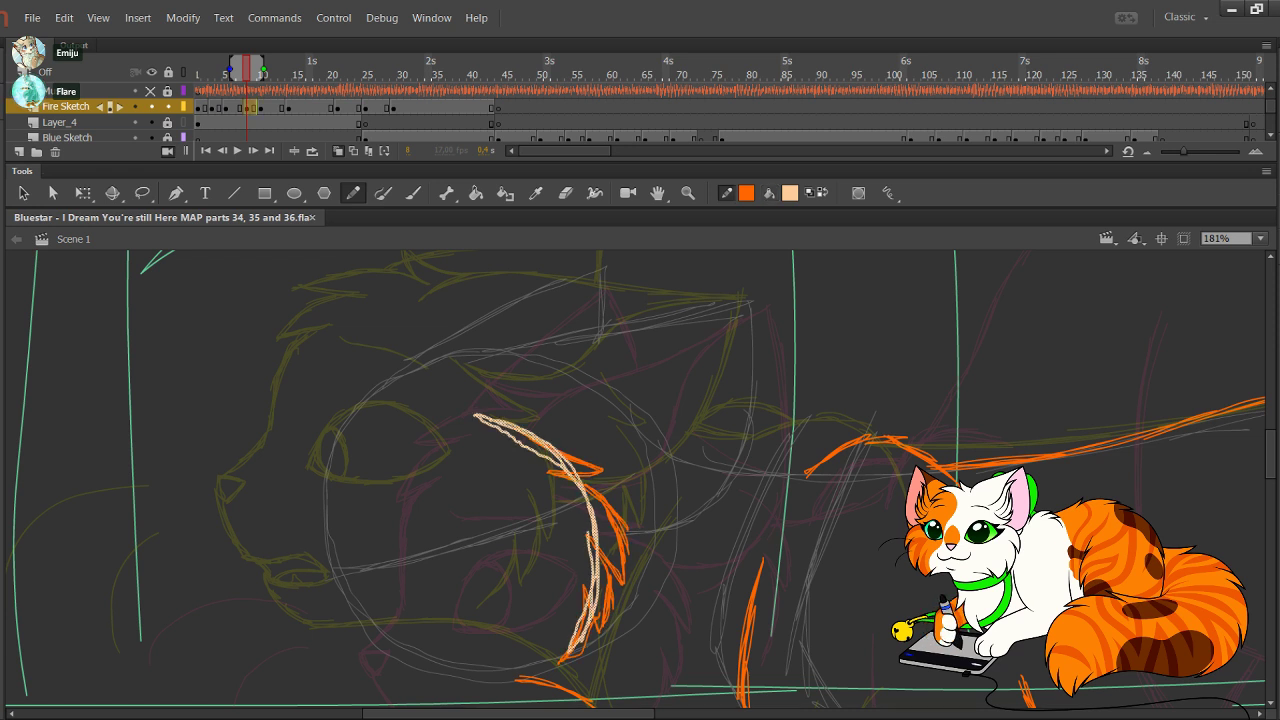
{"action": "key", "text": "ctrl+z"}
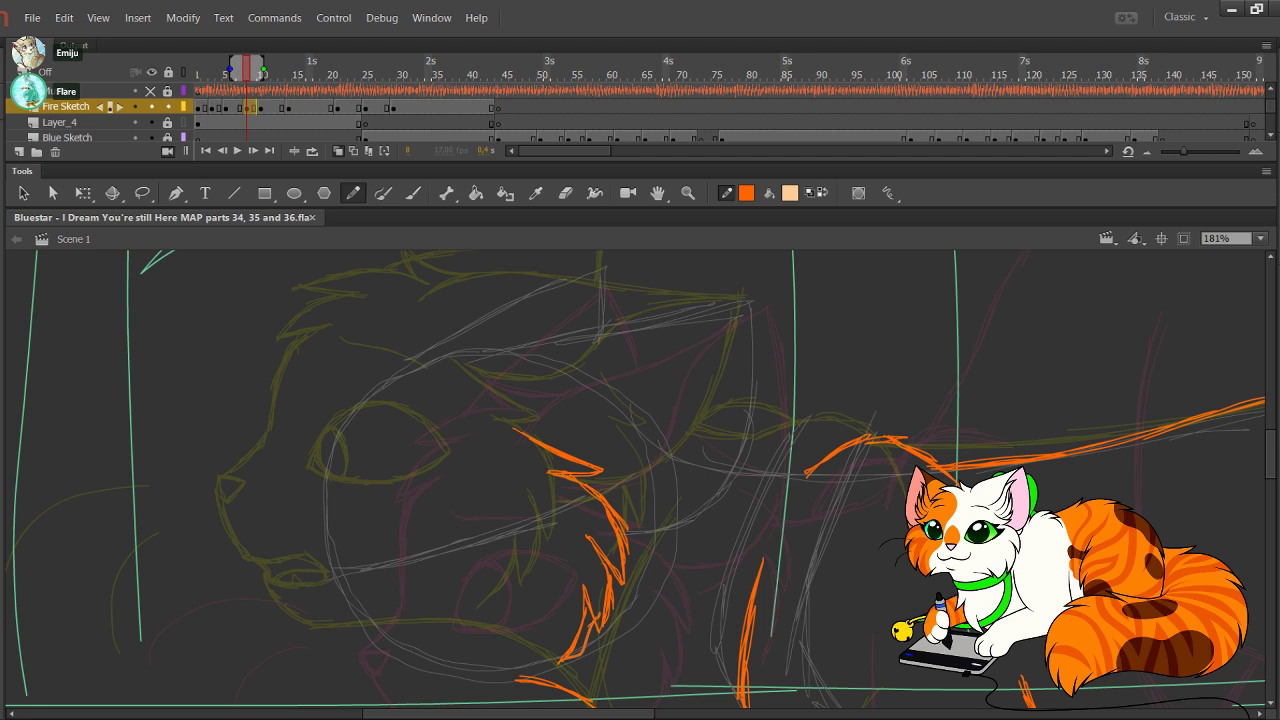
{"action": "key", "text": "ctrl+z"}
{"action": "key", "text": "ctrl+z"}
{"action": "key", "text": "ctrl+z"}
{"action": "key", "text": "ctrl+z"}
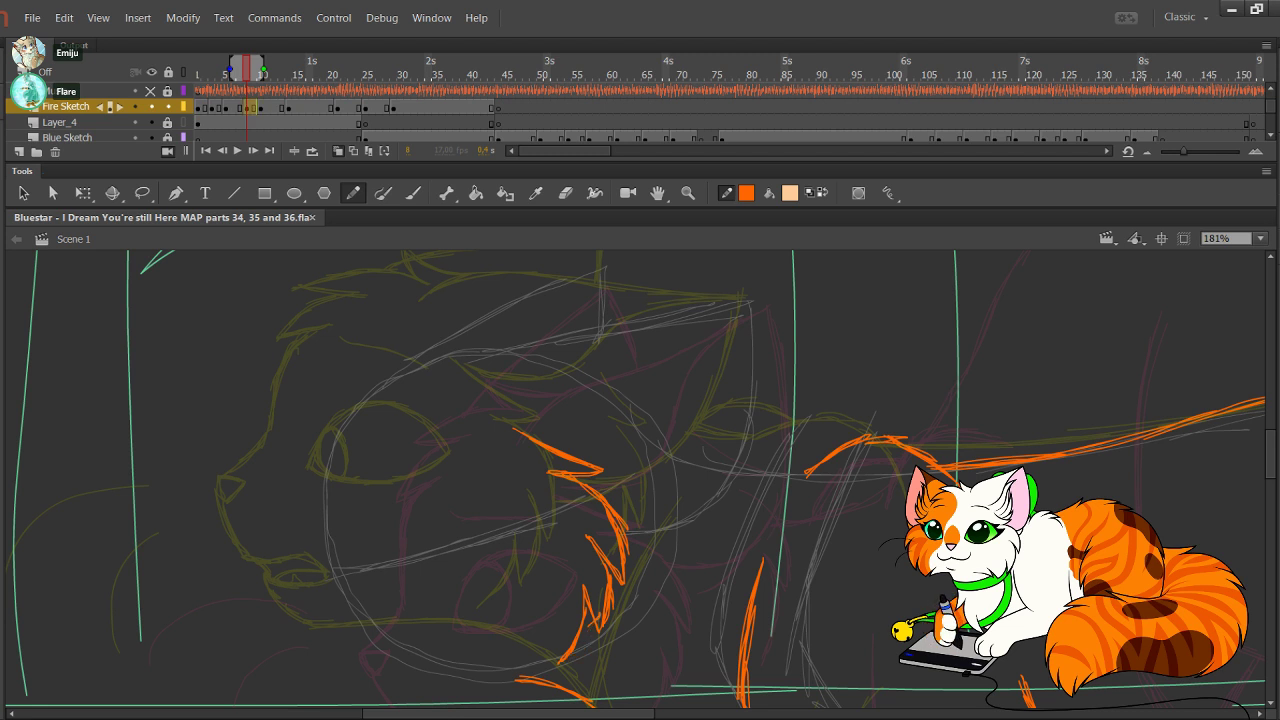
{"action": "left_click_drag", "start_coordinate": [599, 611], "coordinate": [599, 614]}
Step: Draw the near ear's front inner edge and rounded back edge up to the tip, plus a short fur stroke below its base
{"action": "left_click_drag", "start_coordinate": [437, 458], "coordinate": [541, 532]}
{"action": "mouse_move", "coordinate": [530, 437]}
{"action": "left_mouse_down"}
{"action": "mouse_move", "coordinate": [595, 431]}
{"action": "mouse_move", "coordinate": [638, 364]}
{"action": "mouse_move", "coordinate": [746, 300]}
{"action": "left_mouse_up"}
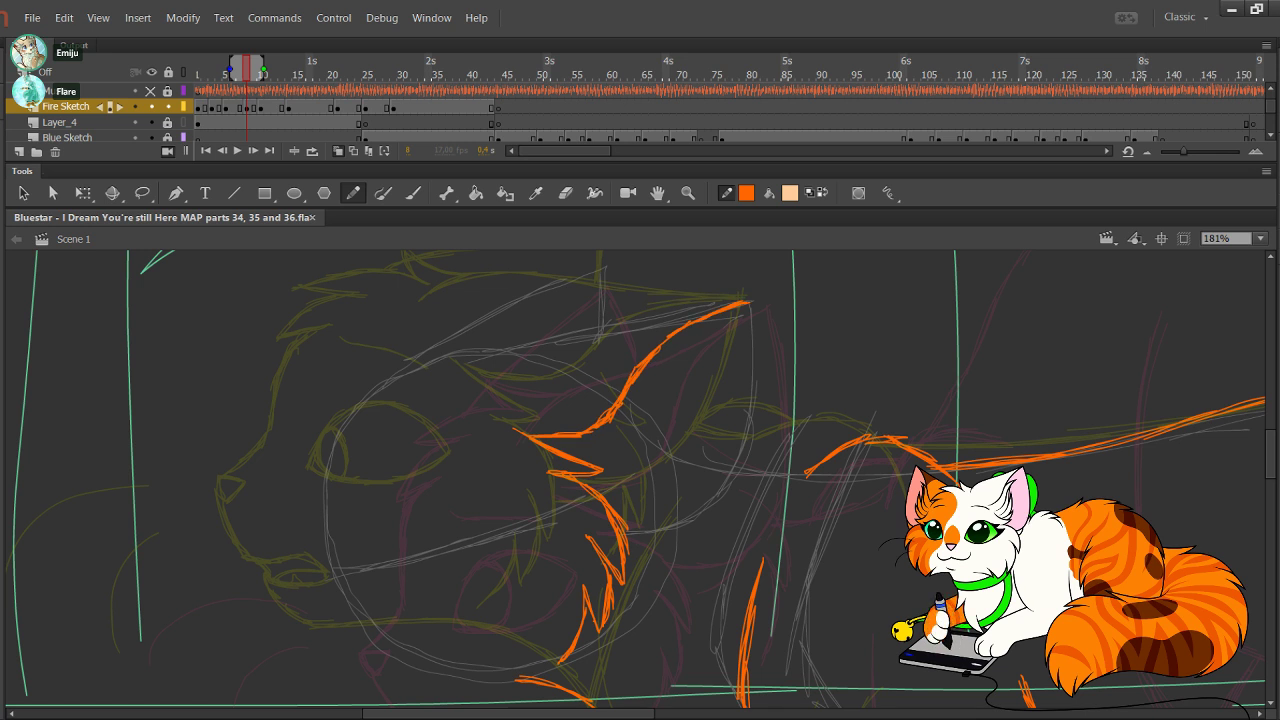
{"action": "mouse_move", "coordinate": [612, 522]}
{"action": "left_mouse_down"}
{"action": "mouse_move", "coordinate": [688, 516]}
{"action": "mouse_move", "coordinate": [718, 484]}
{"action": "mouse_move", "coordinate": [747, 408]}
{"action": "mouse_move", "coordinate": [749, 302]}
{"action": "left_mouse_up"}
{"action": "left_click_drag", "start_coordinate": [688, 515], "coordinate": [643, 550]}
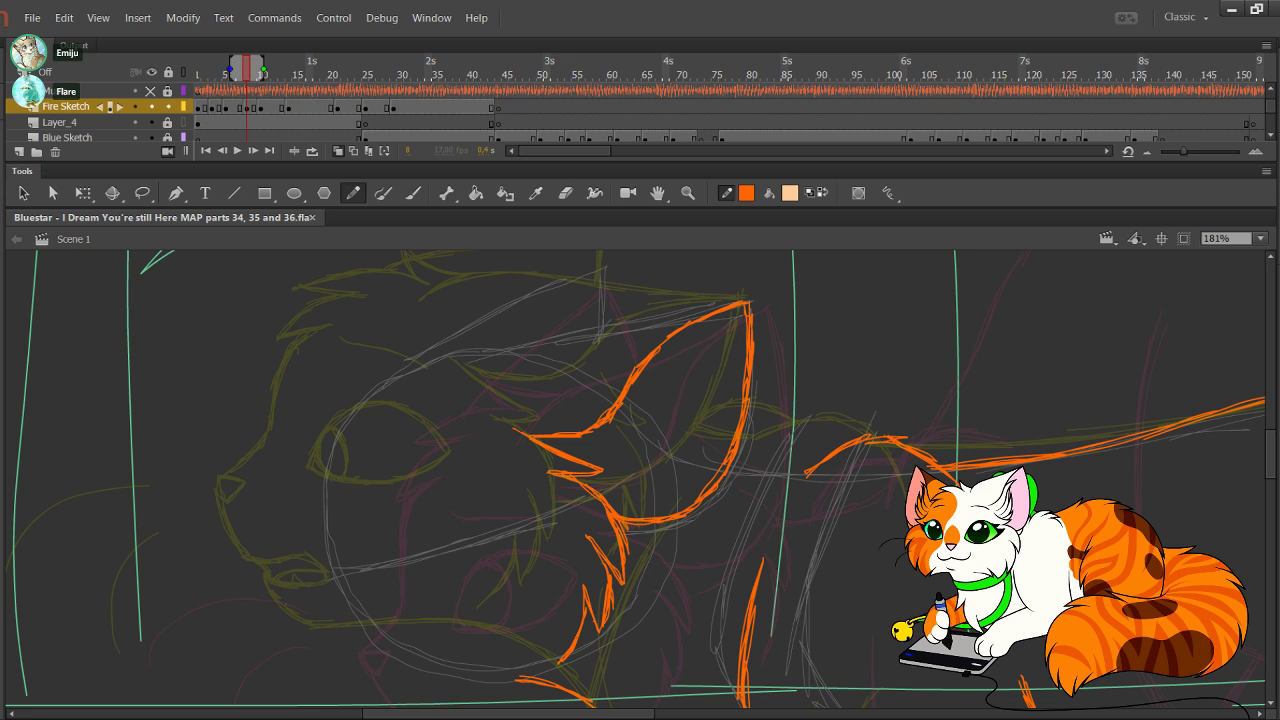
{"action": "left_click_drag", "start_coordinate": [636, 547], "coordinate": [683, 515]}
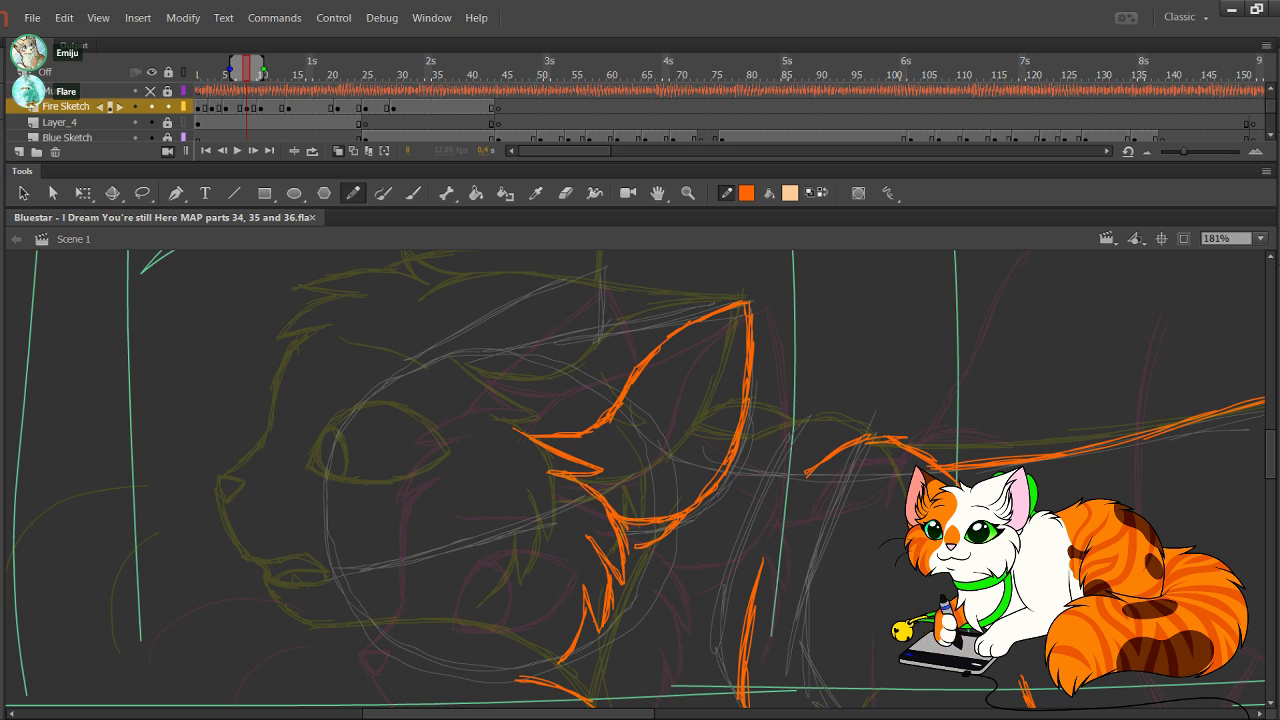
{"action": "right_click", "coordinate": [591, 545]}
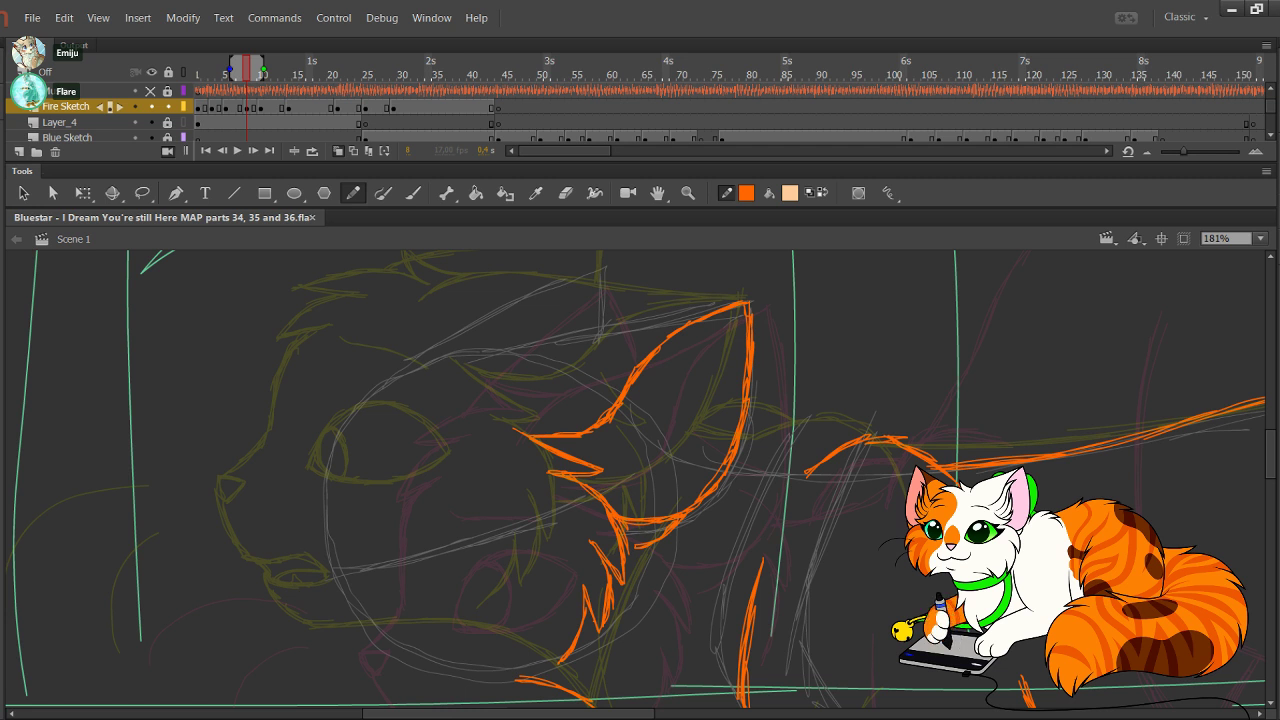
Step: Draw the near ear's upper edge from the top of the head to the ear tip
{"action": "mouse_move", "coordinate": [502, 351]}
{"action": "left_mouse_down"}
{"action": "mouse_move", "coordinate": [464, 377]}
{"action": "mouse_move", "coordinate": [503, 351]}
{"action": "left_mouse_up"}
{"action": "key", "text": "ctrl+z"}
{"action": "key", "text": "ctrl+z"}
{"action": "key", "text": "ctrl+z"}
{"action": "left_click_drag", "start_coordinate": [477, 370], "coordinate": [513, 350]}
{"action": "left_click_drag", "start_coordinate": [493, 358], "coordinate": [539, 345]}
{"action": "left_click_drag", "start_coordinate": [506, 353], "coordinate": [724, 307]}
{"action": "key", "text": "ctrl+z"}
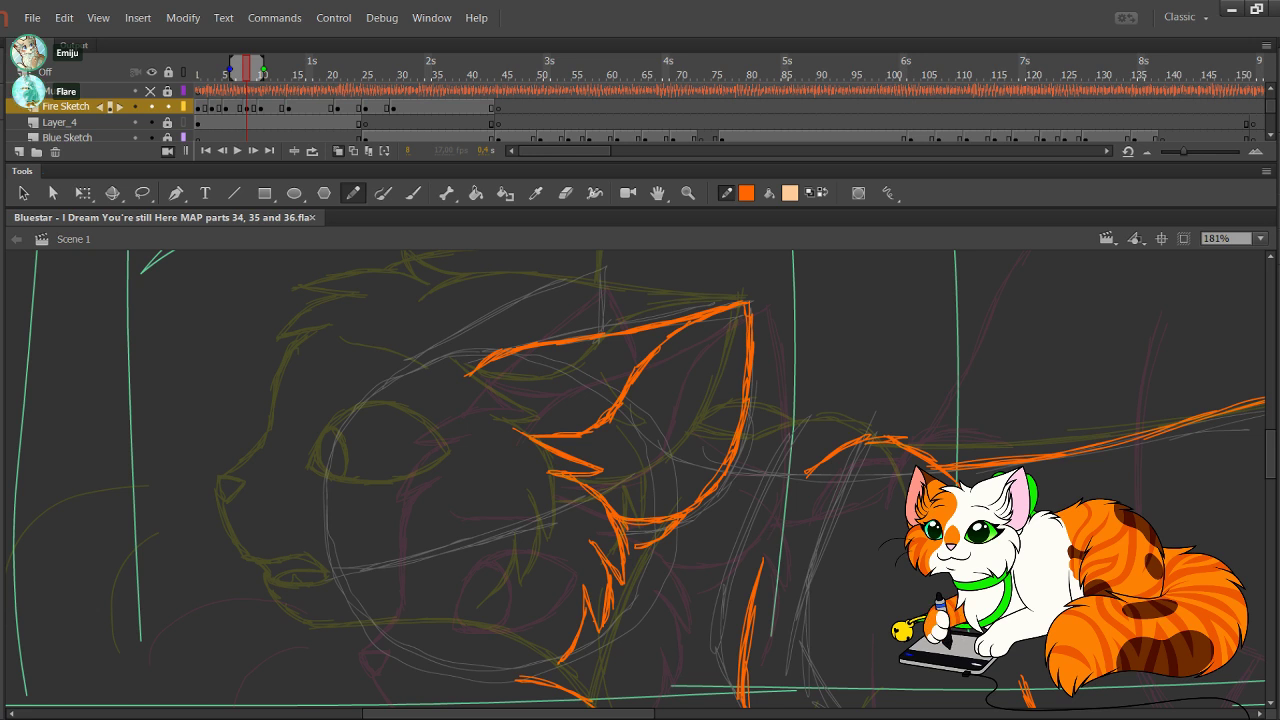
Step: Sketch the jagged fur along the top of the head and down the forehead to above the eye
{"action": "mouse_move", "coordinate": [437, 338]}
{"action": "left_mouse_down"}
{"action": "mouse_move", "coordinate": [499, 351]}
{"action": "mouse_move", "coordinate": [444, 357]}
{"action": "mouse_move", "coordinate": [459, 368]}
{"action": "mouse_move", "coordinate": [368, 371]}
{"action": "left_mouse_up"}
{"action": "mouse_move", "coordinate": [390, 364]}
{"action": "left_mouse_down"}
{"action": "mouse_move", "coordinate": [348, 374]}
{"action": "mouse_move", "coordinate": [340, 384]}
{"action": "mouse_move", "coordinate": [354, 394]}
{"action": "mouse_move", "coordinate": [321, 434]}
{"action": "left_mouse_up"}
{"action": "mouse_move", "coordinate": [347, 403]}
{"action": "left_mouse_down"}
{"action": "mouse_move", "coordinate": [325, 426]}
{"action": "mouse_move", "coordinate": [367, 420]}
{"action": "left_mouse_up"}
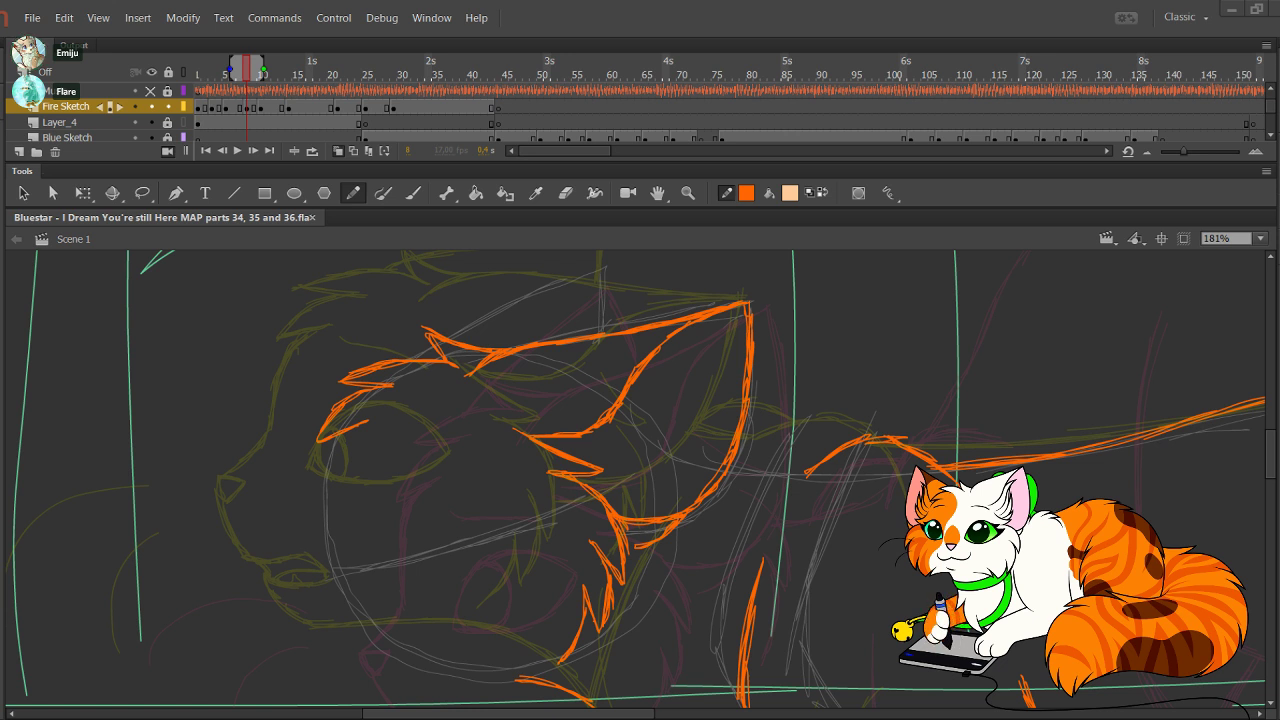
Step: Add fur tufts at the near ear's base and behind the cheek, and join the ear to the shoulder with the nape line
{"action": "left_click_drag", "start_coordinate": [455, 487], "coordinate": [557, 546]}
{"action": "mouse_move", "coordinate": [625, 408]}
{"action": "left_mouse_down"}
{"action": "mouse_move", "coordinate": [679, 453]}
{"action": "mouse_move", "coordinate": [646, 456]}
{"action": "mouse_move", "coordinate": [669, 465]}
{"action": "mouse_move", "coordinate": [690, 557]}
{"action": "mouse_move", "coordinate": [673, 530]}
{"action": "mouse_move", "coordinate": [690, 558]}
{"action": "left_mouse_up"}
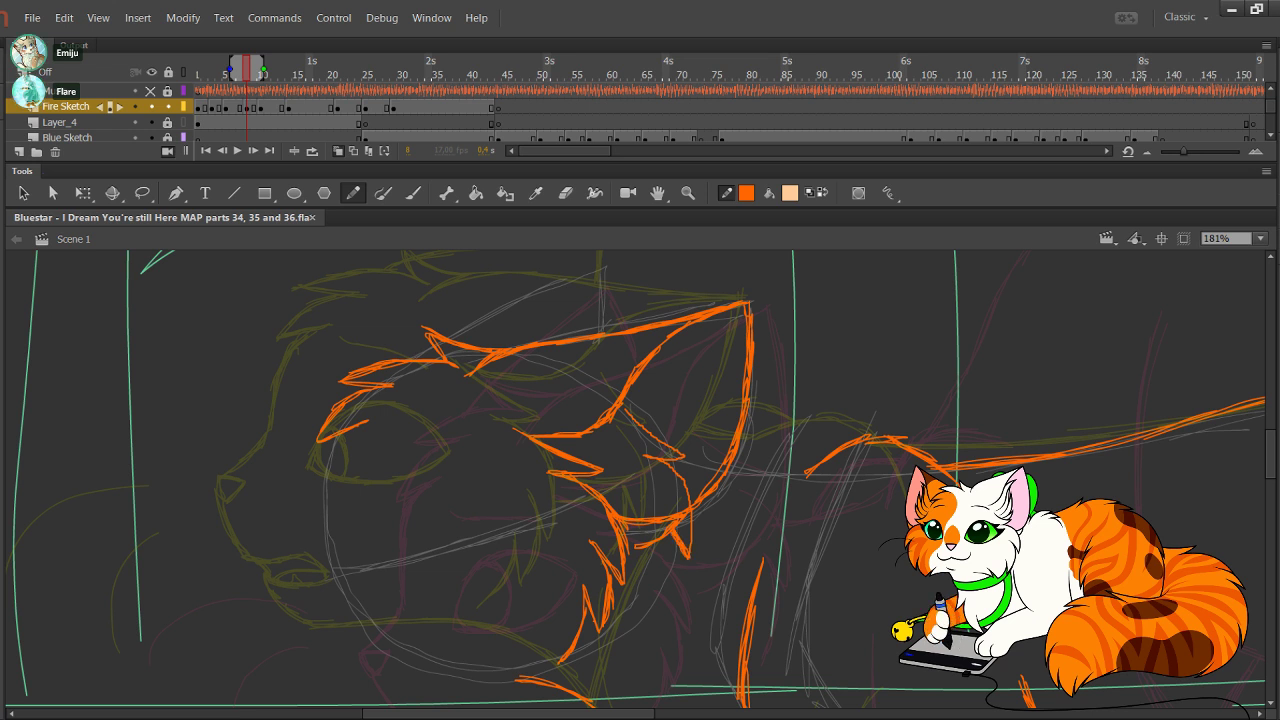
{"action": "left_click_drag", "start_coordinate": [691, 512], "coordinate": [654, 616]}
{"action": "key", "text": "ctrl+z"}
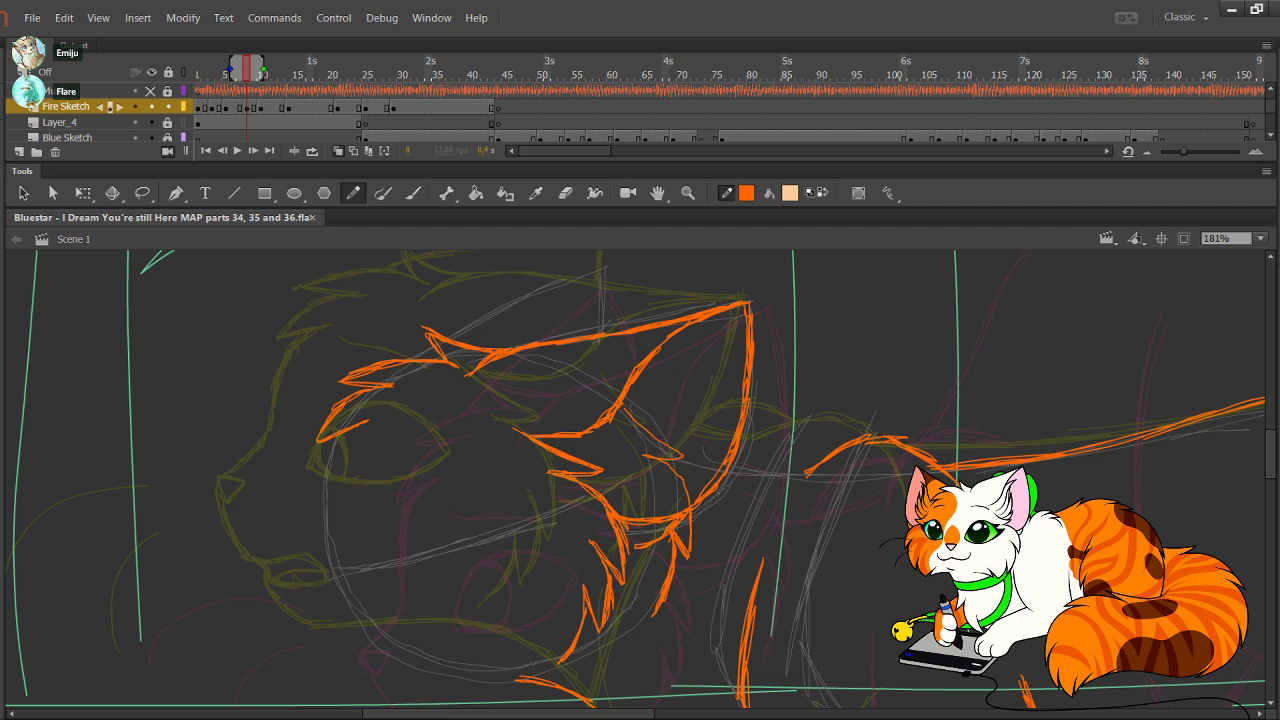
{"action": "mouse_move", "coordinate": [724, 476]}
{"action": "left_mouse_down"}
{"action": "mouse_move", "coordinate": [807, 479]}
{"action": "mouse_move", "coordinate": [824, 463]}
{"action": "left_mouse_up"}
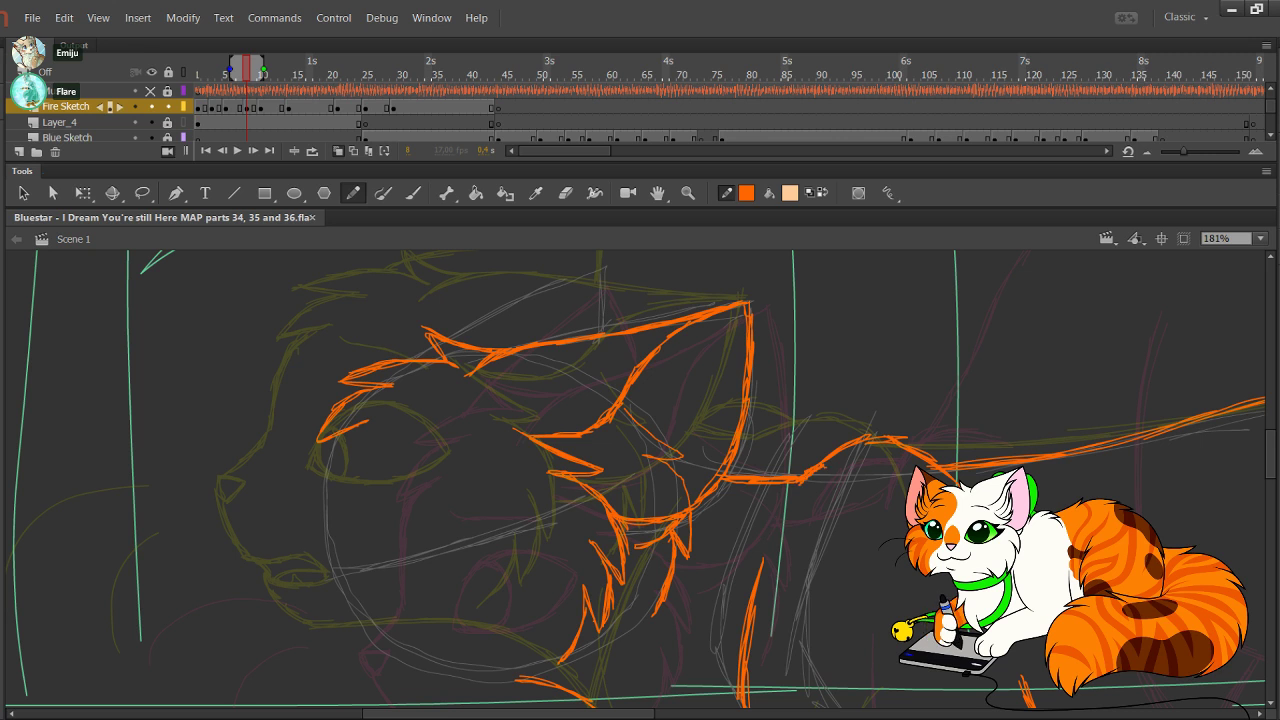
Step: Draw the arched fur line behind the base of the near ear, joining it to the nape
{"action": "left_click_drag", "start_coordinate": [508, 714], "coordinate": [522, 714]}
{"action": "left_click_drag", "start_coordinate": [682, 474], "coordinate": [726, 441]}
{"action": "mouse_move", "coordinate": [692, 462]}
{"action": "left_mouse_down"}
{"action": "mouse_move", "coordinate": [732, 437]}
{"action": "mouse_move", "coordinate": [773, 450]}
{"action": "mouse_move", "coordinate": [674, 479]}
{"action": "left_mouse_up"}
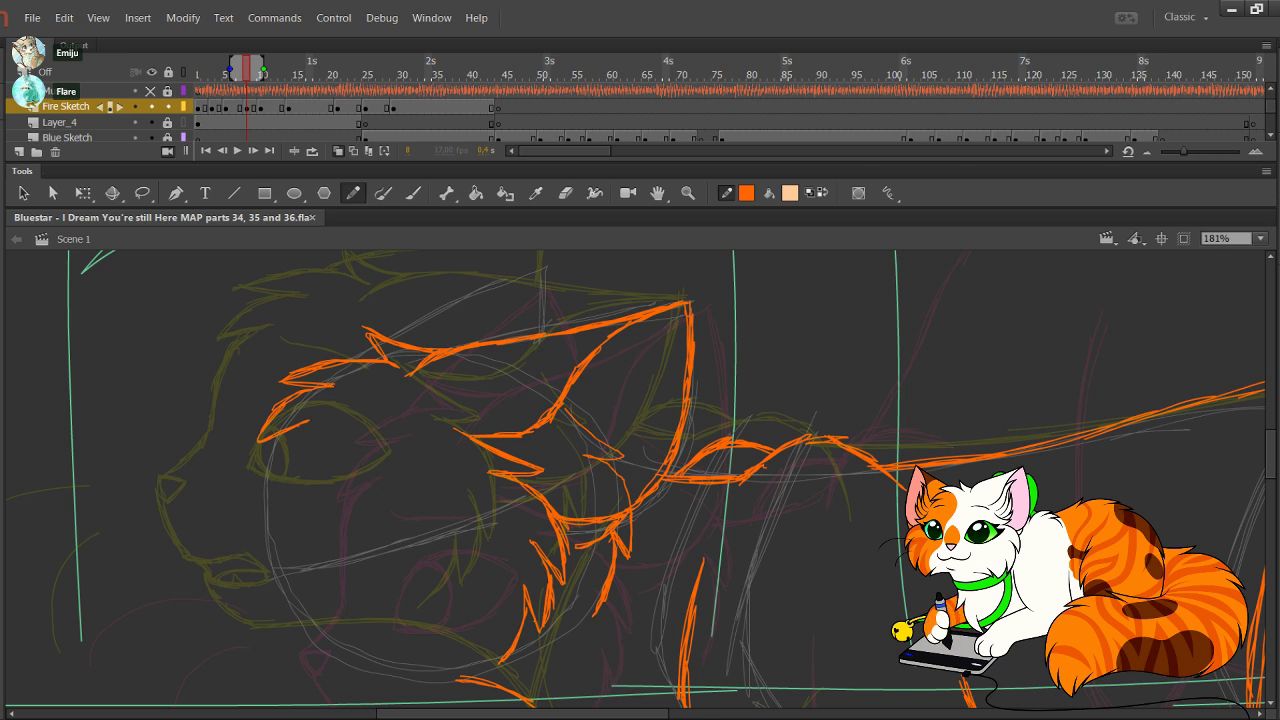
Step: Draw the far ear with a slanted upper edge from the top of the head and a short back edge down to the near ear
{"action": "scroll", "coordinate": [640, 479], "scroll_direction": "up", "scroll_amount": 2}
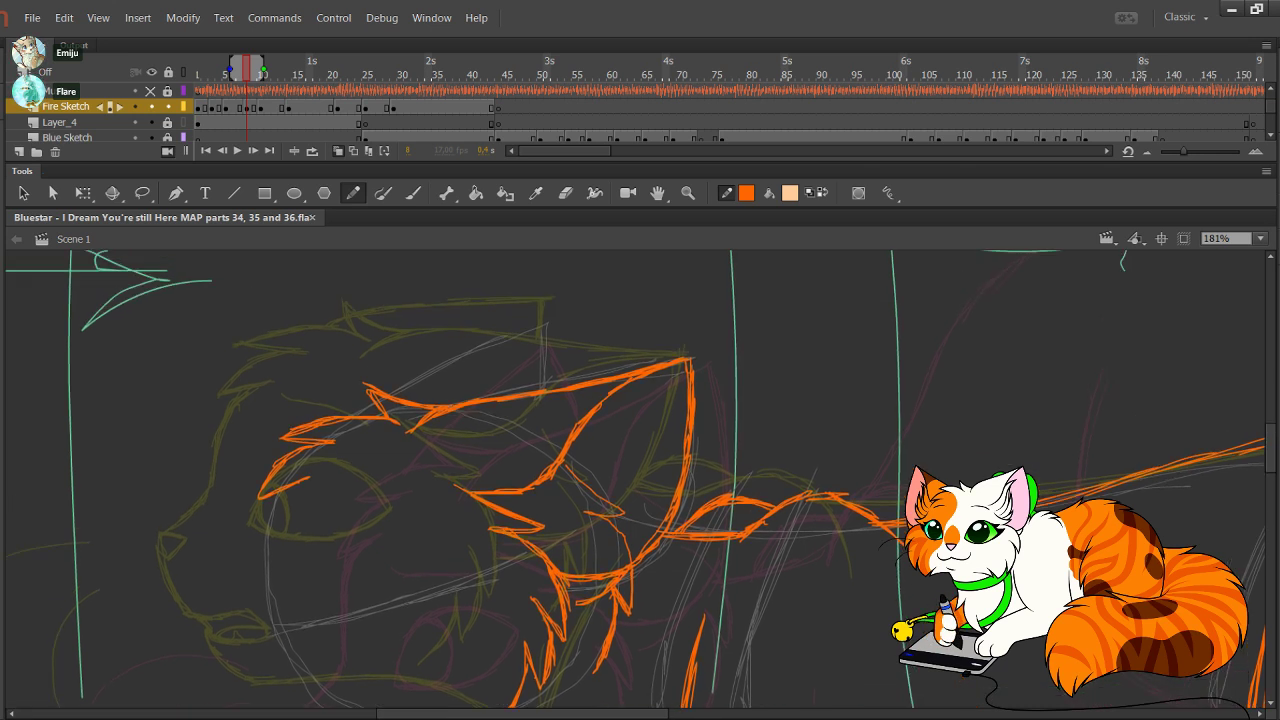
{"action": "mouse_move", "coordinate": [346, 418]}
{"action": "left_mouse_down"}
{"action": "mouse_move", "coordinate": [475, 349]}
{"action": "mouse_move", "coordinate": [554, 325]}
{"action": "mouse_move", "coordinate": [556, 384]}
{"action": "left_mouse_up"}
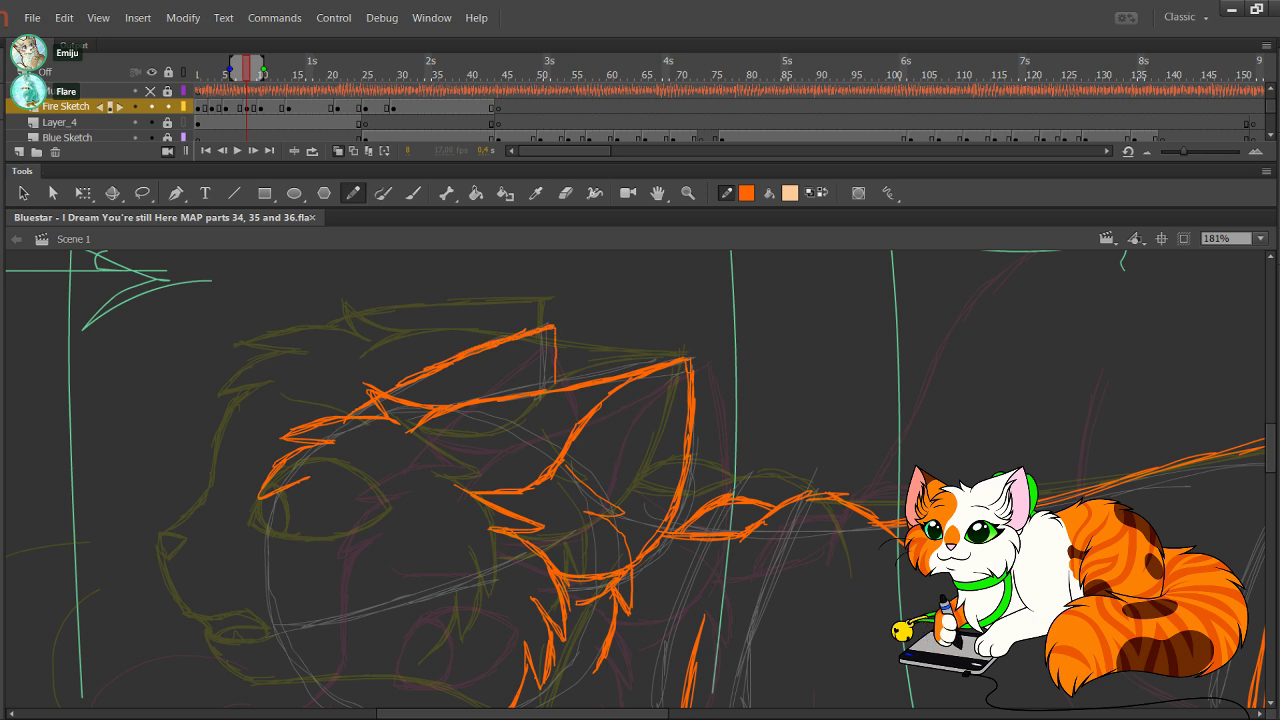
{"action": "left_click_drag", "start_coordinate": [556, 322], "coordinate": [558, 388]}
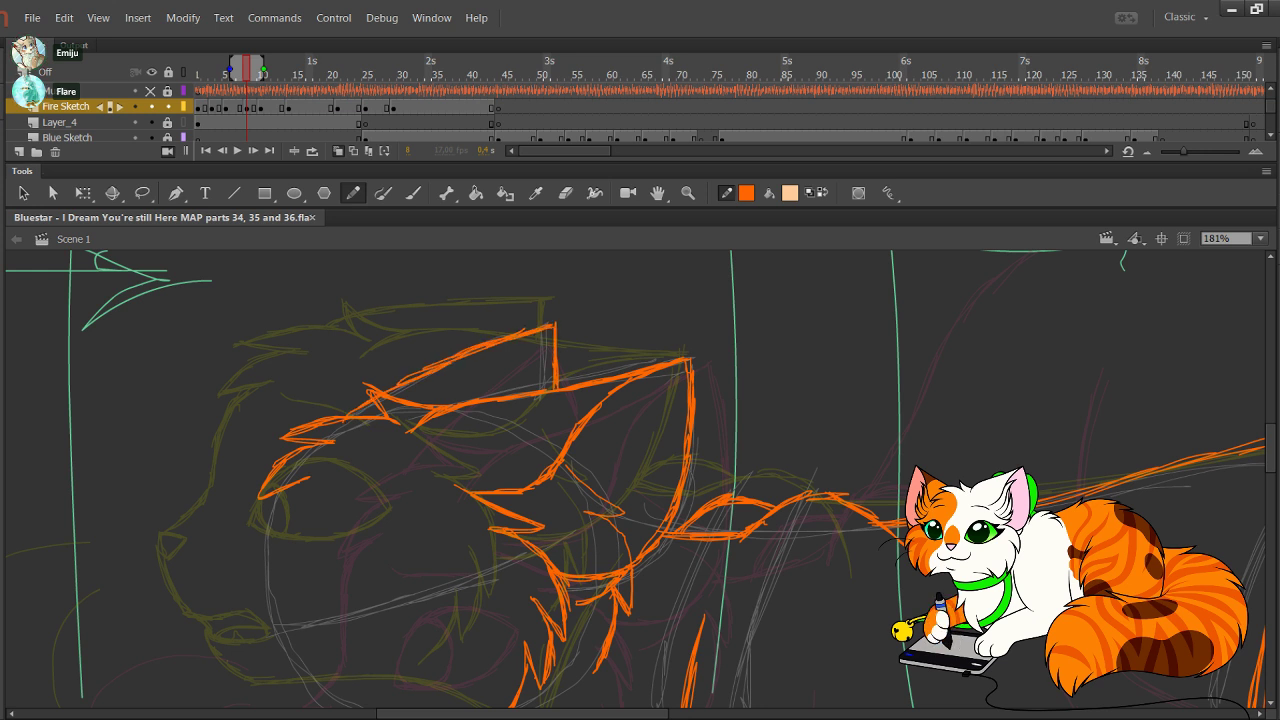
Step: Draw the face profile from the brow down to the muzzle and add the small triangular nose
{"action": "left_click_drag", "start_coordinate": [555, 560], "coordinate": [720, 391]}
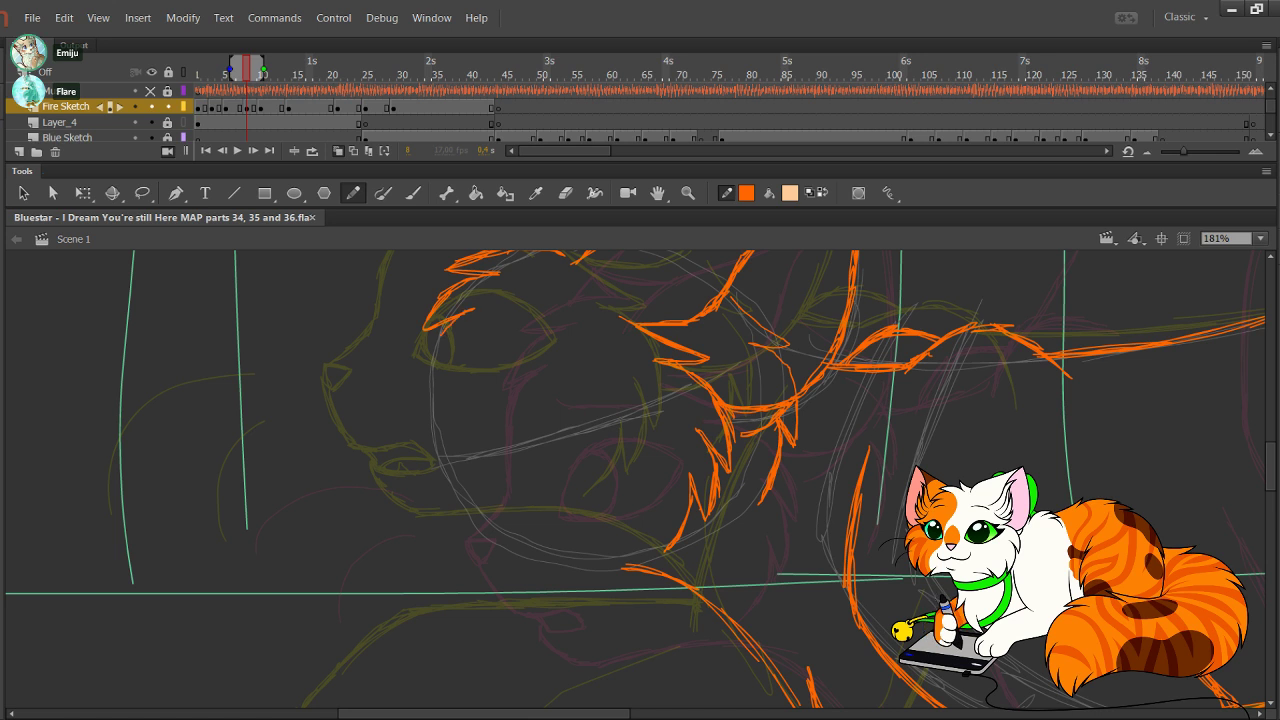
{"action": "mouse_move", "coordinate": [435, 353]}
{"action": "left_mouse_down"}
{"action": "mouse_move", "coordinate": [419, 438]}
{"action": "mouse_move", "coordinate": [389, 463]}
{"action": "mouse_move", "coordinate": [414, 461]}
{"action": "mouse_move", "coordinate": [398, 459]}
{"action": "mouse_move", "coordinate": [400, 484]}
{"action": "left_mouse_up"}
{"action": "left_click_drag", "start_coordinate": [392, 468], "coordinate": [404, 482]}
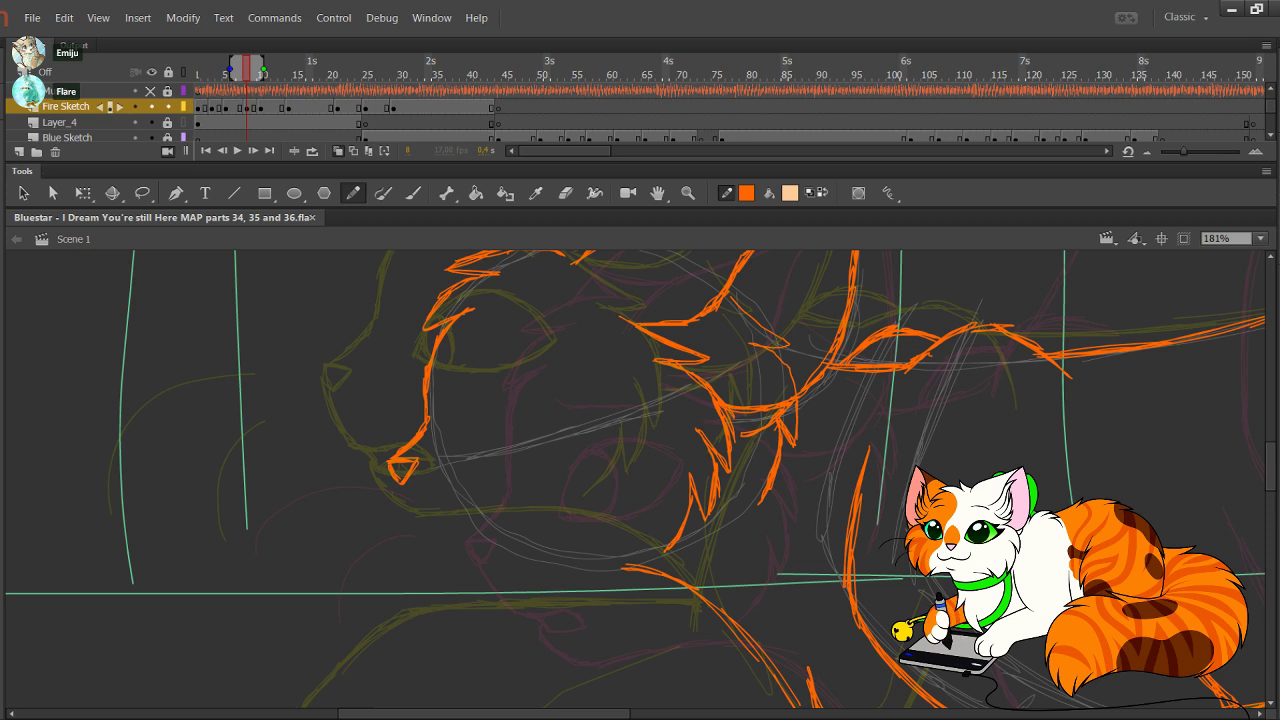
{"action": "mouse_move", "coordinate": [398, 478]}
{"action": "left_mouse_down"}
{"action": "mouse_move", "coordinate": [452, 548]}
{"action": "mouse_move", "coordinate": [455, 511]}
{"action": "left_mouse_up"}
{"action": "key", "text": "ctrl+z"}
{"action": "key", "text": "ctrl+z"}
{"action": "key", "text": "ctrl+z"}
{"action": "key", "text": "ctrl+z"}
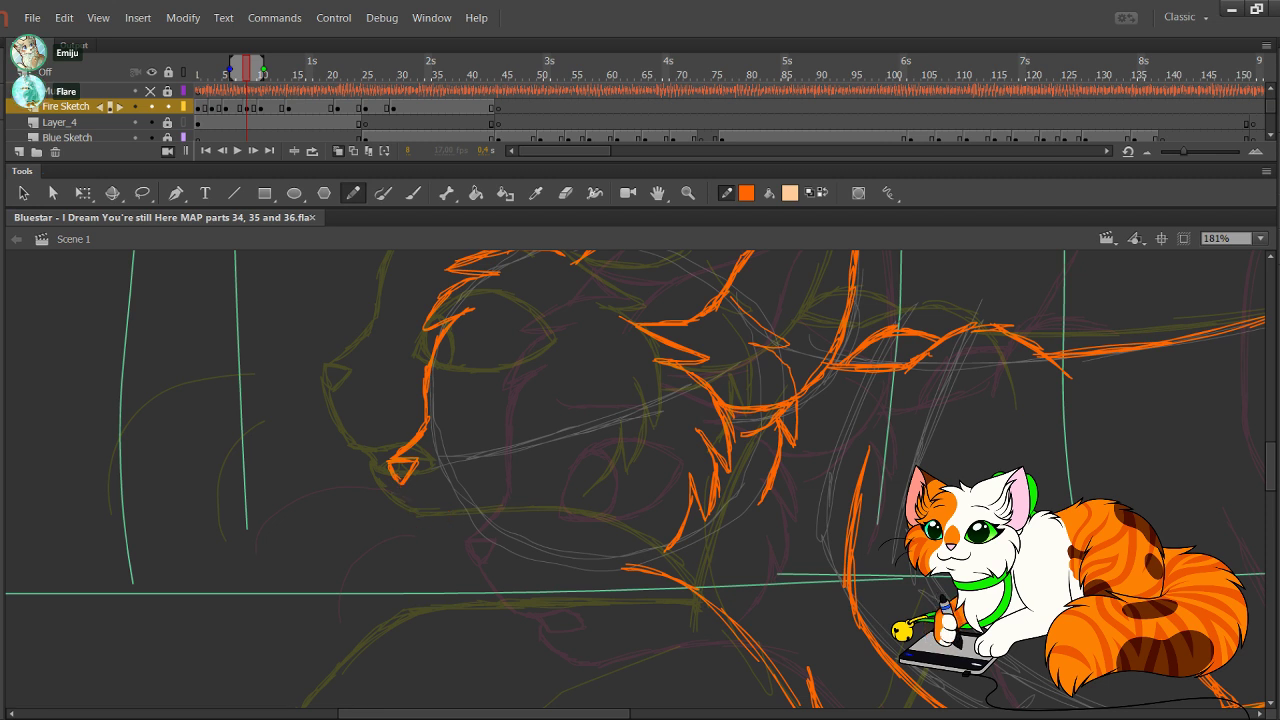
Step: Draw the muzzle from the nose to the mouth, and the chin and jaw line back to the throat
{"action": "left_click_drag", "start_coordinate": [395, 481], "coordinate": [420, 522]}
{"action": "mouse_move", "coordinate": [394, 481]}
{"action": "left_mouse_down"}
{"action": "mouse_move", "coordinate": [441, 537]}
{"action": "mouse_move", "coordinate": [518, 544]}
{"action": "mouse_move", "coordinate": [474, 556]}
{"action": "mouse_move", "coordinate": [480, 541]}
{"action": "mouse_move", "coordinate": [484, 560]}
{"action": "left_mouse_up"}
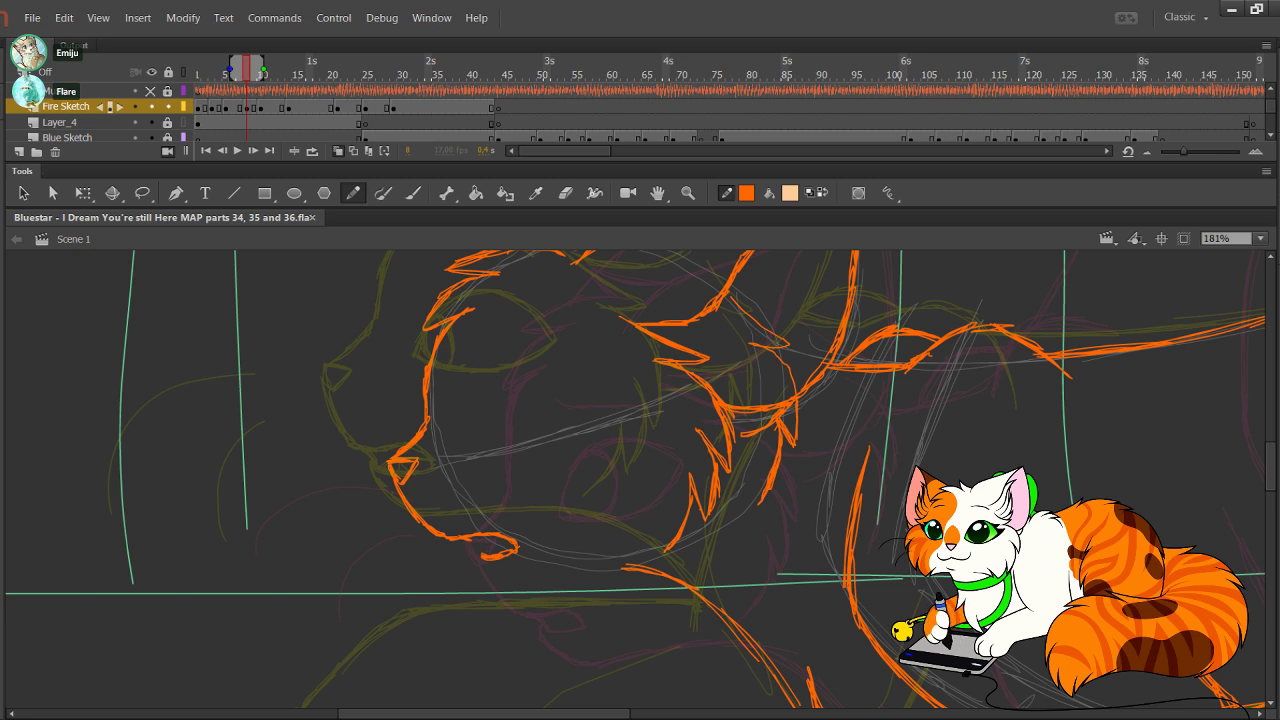
{"action": "left_click_drag", "start_coordinate": [468, 538], "coordinate": [480, 555]}
{"action": "mouse_move", "coordinate": [467, 541]}
{"action": "left_mouse_down"}
{"action": "mouse_move", "coordinate": [481, 558]}
{"action": "mouse_move", "coordinate": [505, 540]}
{"action": "mouse_move", "coordinate": [476, 566]}
{"action": "mouse_move", "coordinate": [510, 594]}
{"action": "mouse_move", "coordinate": [630, 562]}
{"action": "mouse_move", "coordinate": [660, 576]}
{"action": "left_mouse_up"}
{"action": "key", "text": "ctrl+z"}
{"action": "key", "text": "ctrl+z"}
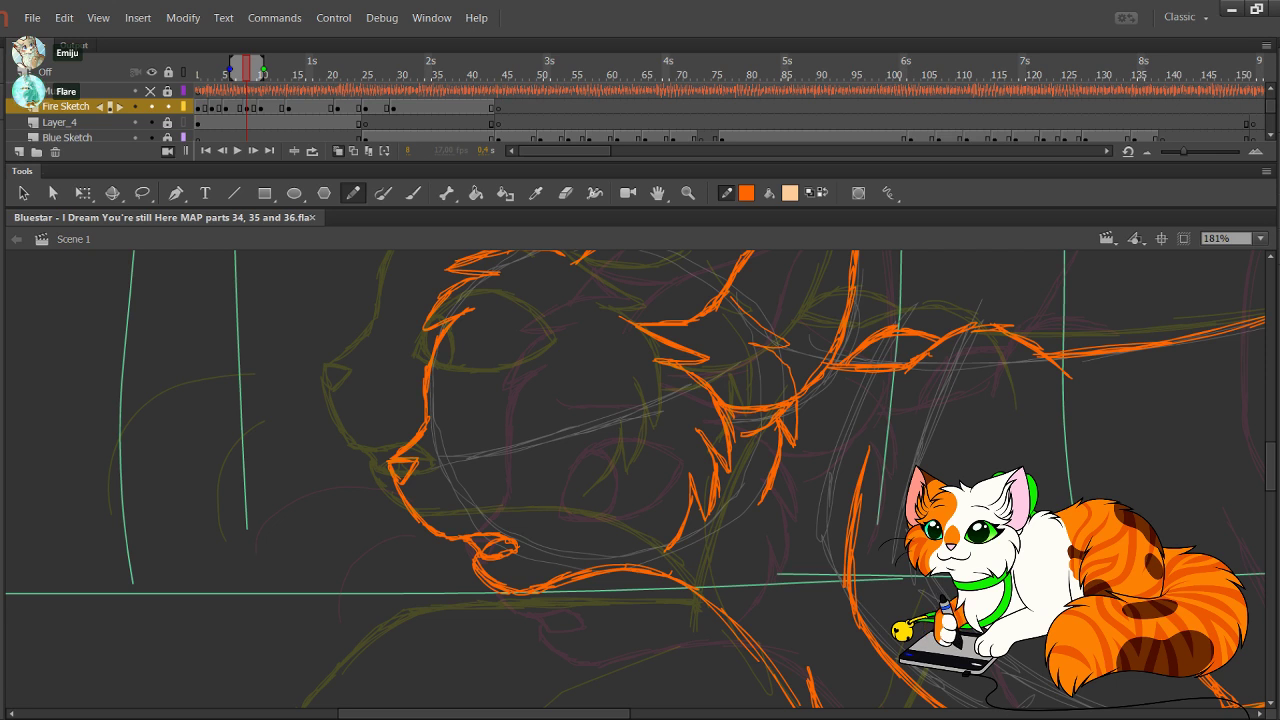
Step: Select the mouth and front chin strokes and nudge them slightly downward
{"action": "left_click_drag", "start_coordinate": [636, 480], "coordinate": [618, 436]}
{"action": "mouse_move", "coordinate": [432, 475]}
{"action": "left_mouse_down"}
{"action": "mouse_move", "coordinate": [509, 521]}
{"action": "mouse_move", "coordinate": [438, 458]}
{"action": "mouse_move", "coordinate": [525, 524]}
{"action": "mouse_move", "coordinate": [514, 531]}
{"action": "left_mouse_up"}
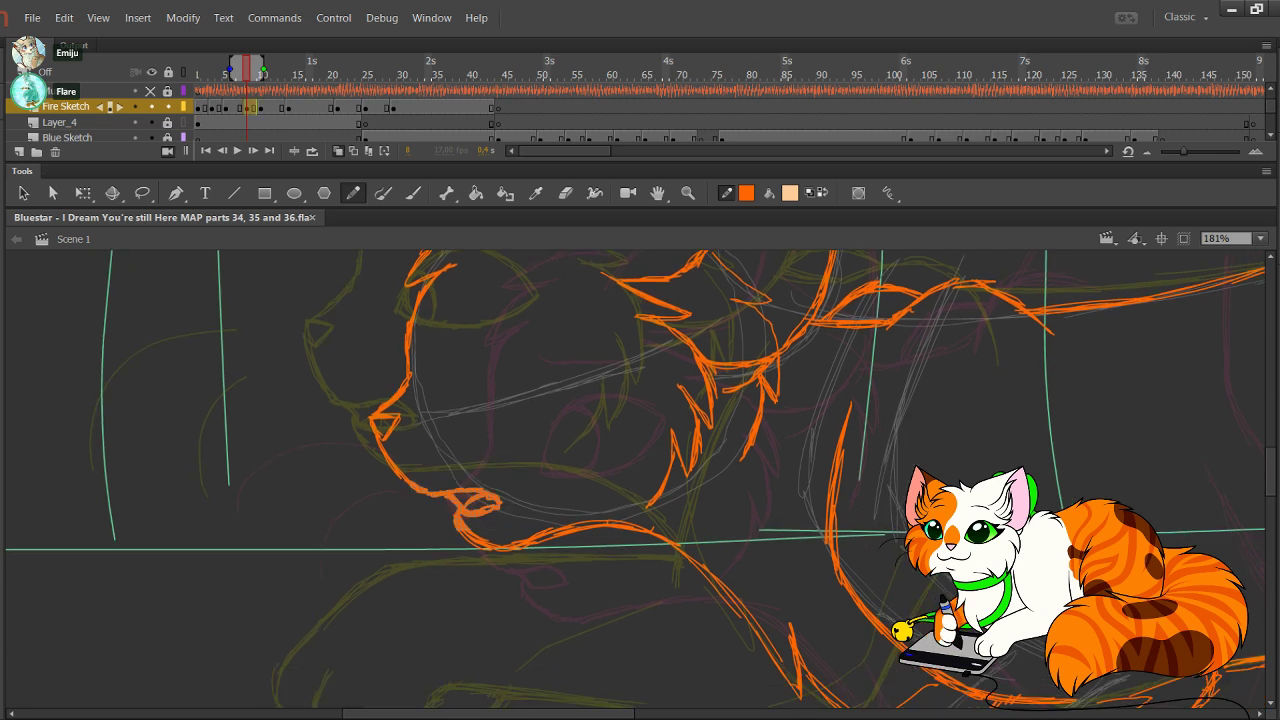
{"action": "key", "text": "Left"}
{"action": "key", "text": "Down"}
{"action": "key", "text": "Down"}
{"action": "key", "text": "Right"}
{"action": "key", "text": "Right"}
{"action": "key", "text": "Up"}
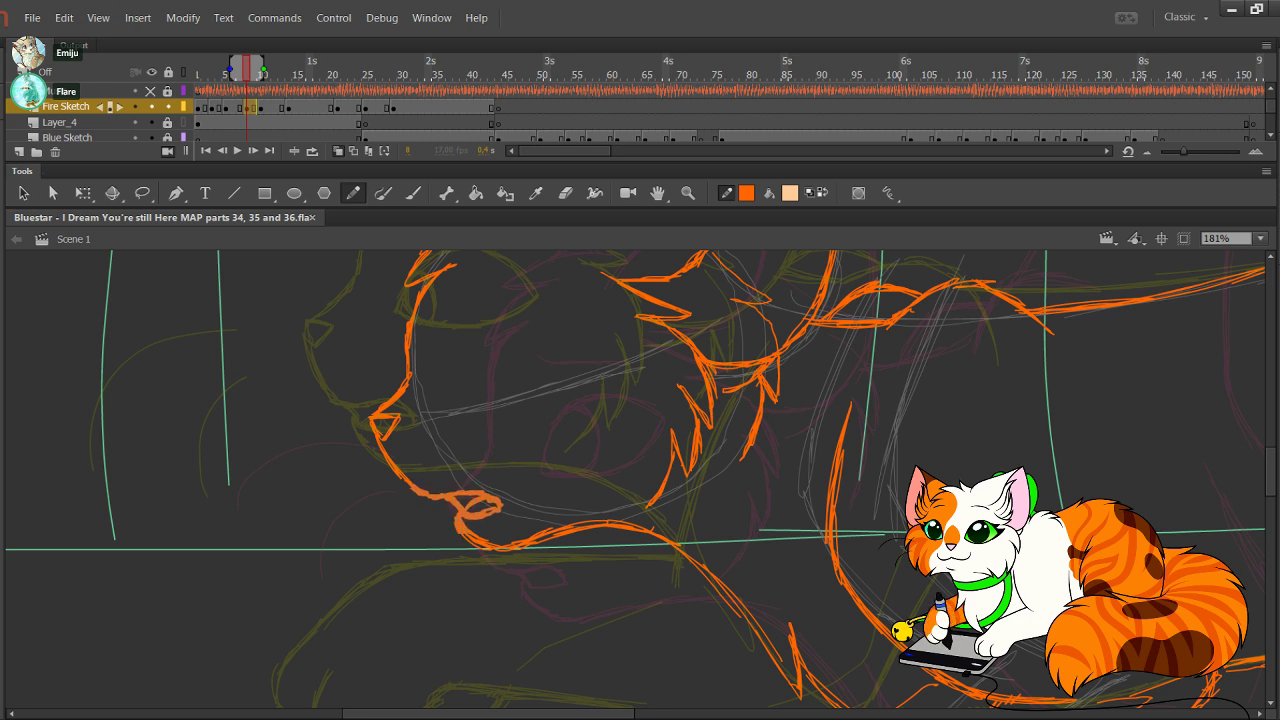
{"action": "key", "text": "Left"}
{"action": "left_click", "coordinate": [548, 437]}
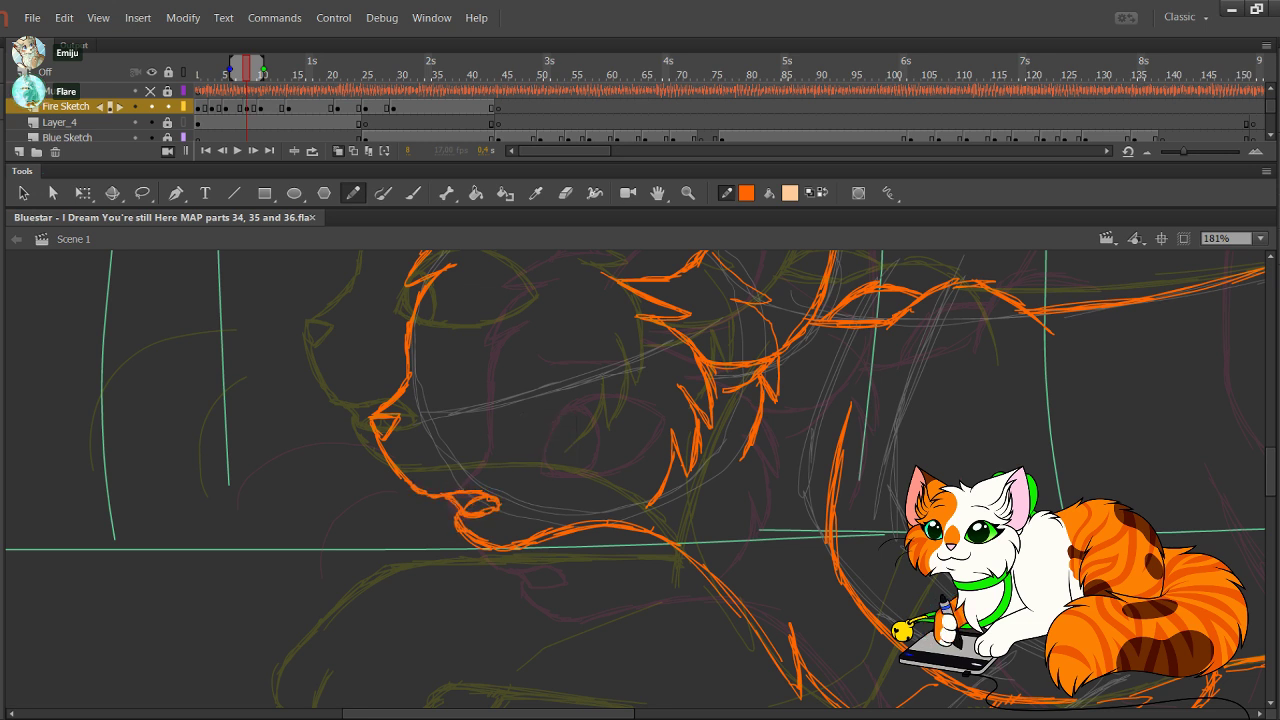
Step: Skew the mouth and chin strokes slightly with Free Transform and shift them a little toward the front of the face
{"action": "left_click_drag", "start_coordinate": [548, 437], "coordinate": [564, 499]}
{"action": "left_click_drag", "start_coordinate": [442, 526], "coordinate": [532, 626]}
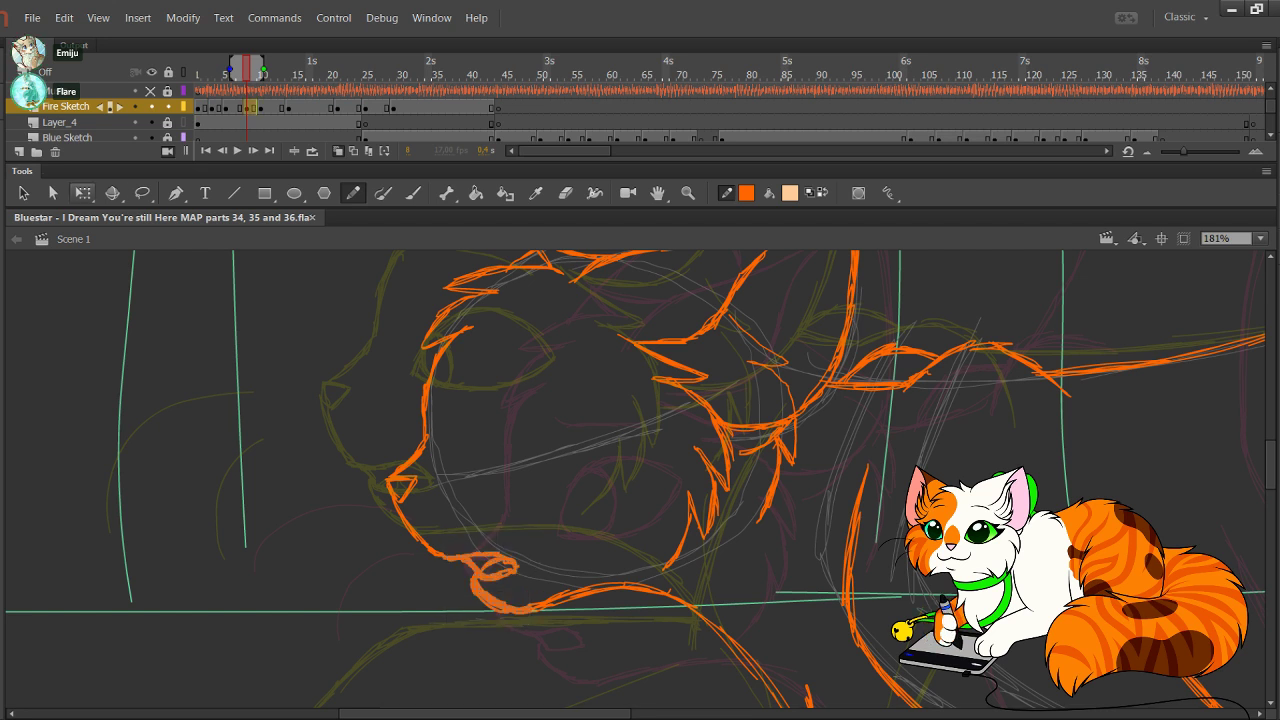
{"action": "left_click", "coordinate": [83, 193]}
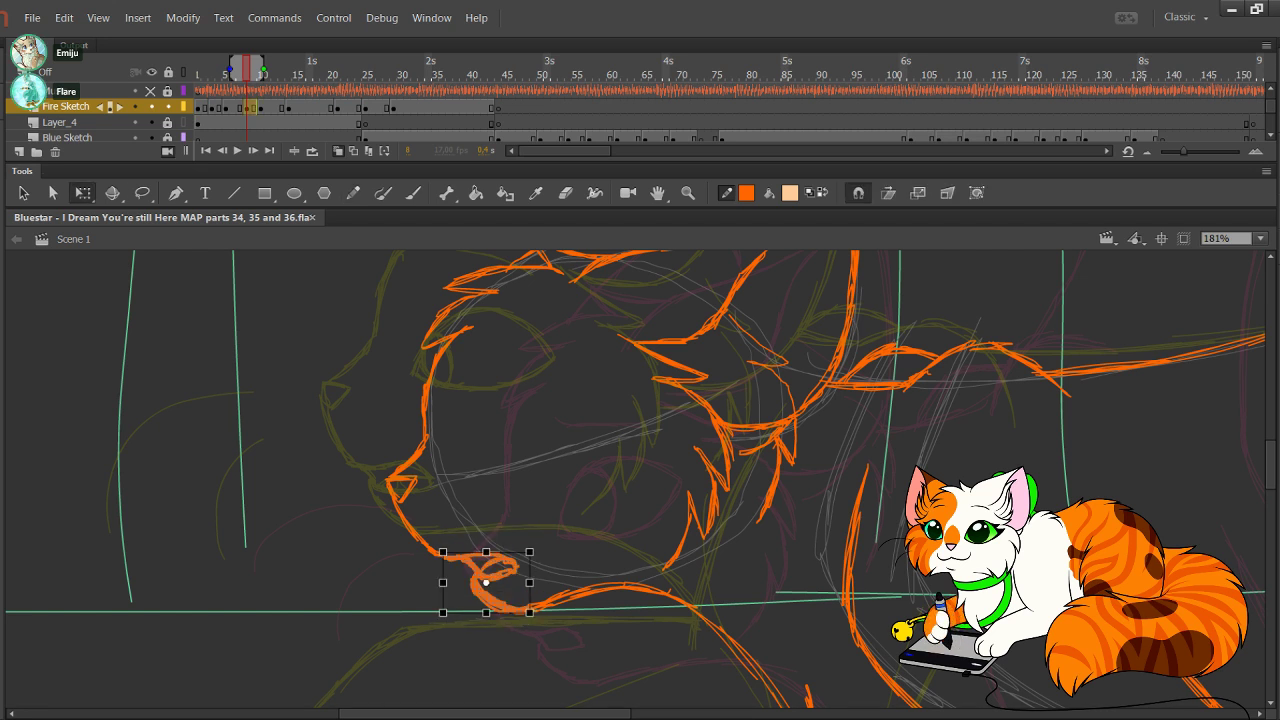
{"action": "left_click_drag", "start_coordinate": [507, 552], "coordinate": [510, 551]}
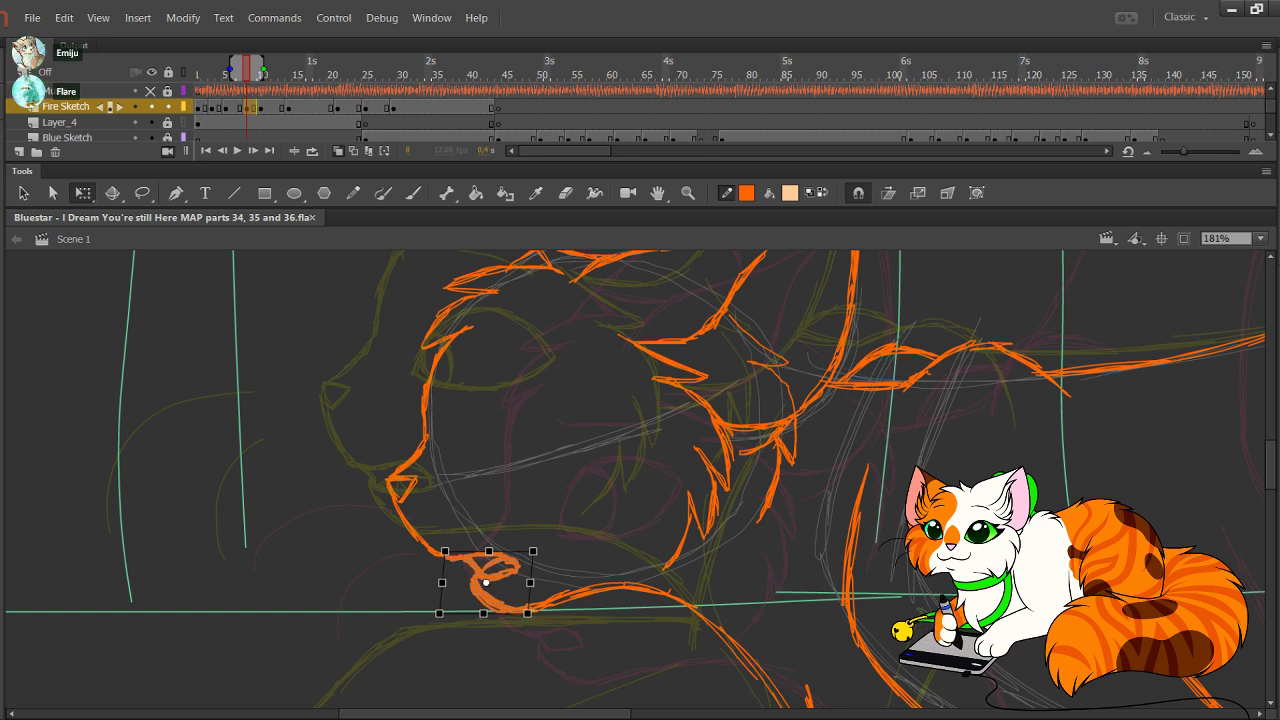
{"action": "left_click_drag", "start_coordinate": [482, 593], "coordinate": [477, 594]}
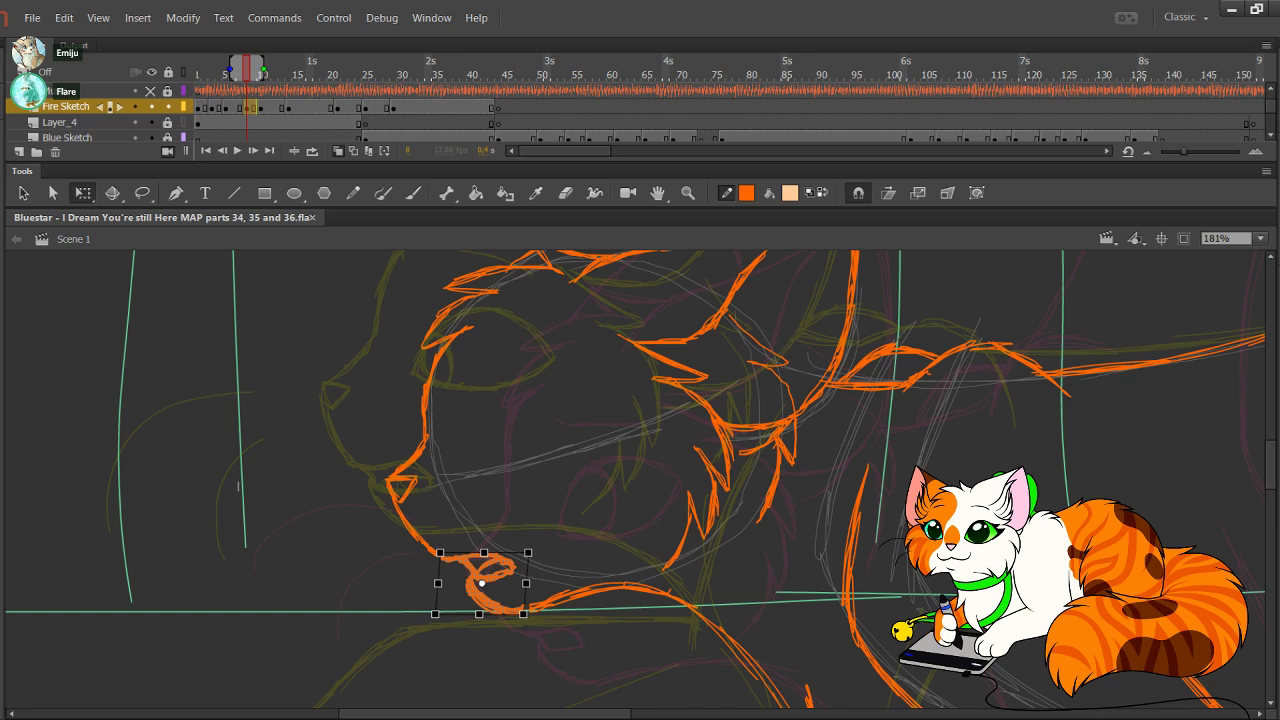
{"action": "key", "text": "Escape"}
{"action": "key", "text": "y"}
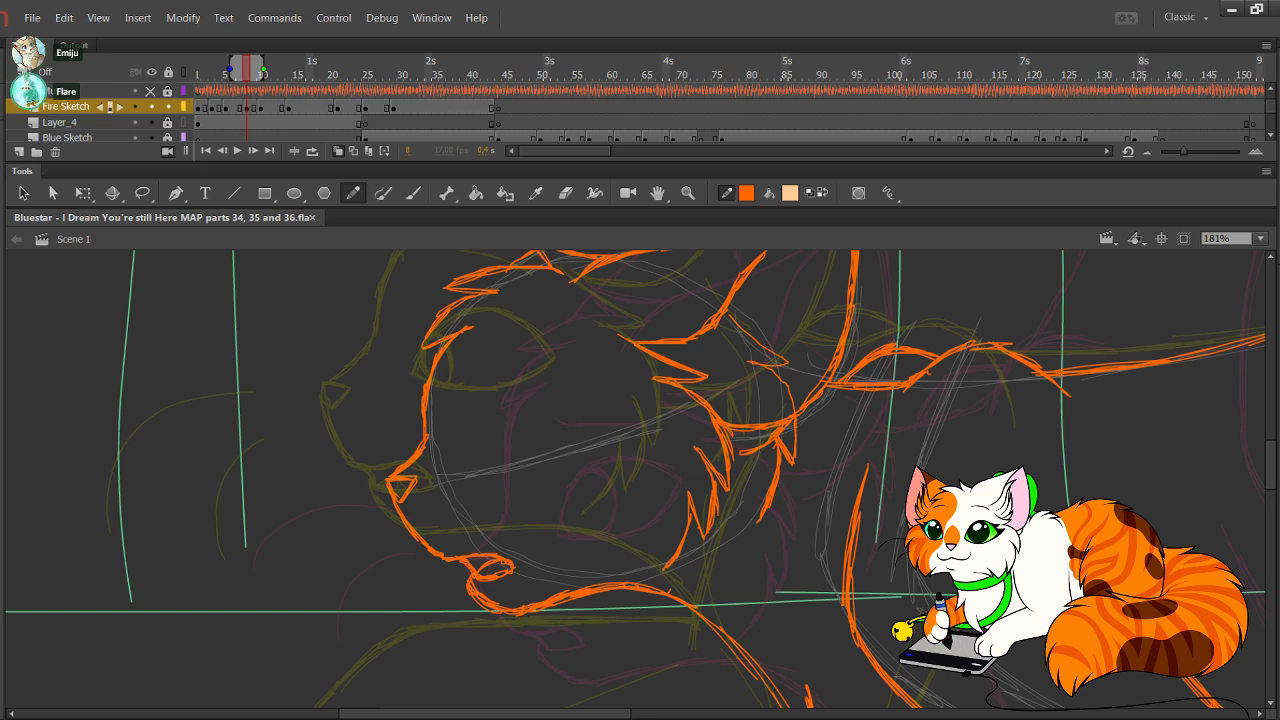
Step: Draw two curved whisker lines in front of the muzzle, following the arcs of the neighbouring pose
{"action": "mouse_move", "coordinate": [330, 470]}
{"action": "left_mouse_down"}
{"action": "mouse_move", "coordinate": [257, 492]}
{"action": "mouse_move", "coordinate": [224, 538]}
{"action": "mouse_move", "coordinate": [221, 590]}
{"action": "left_mouse_up"}
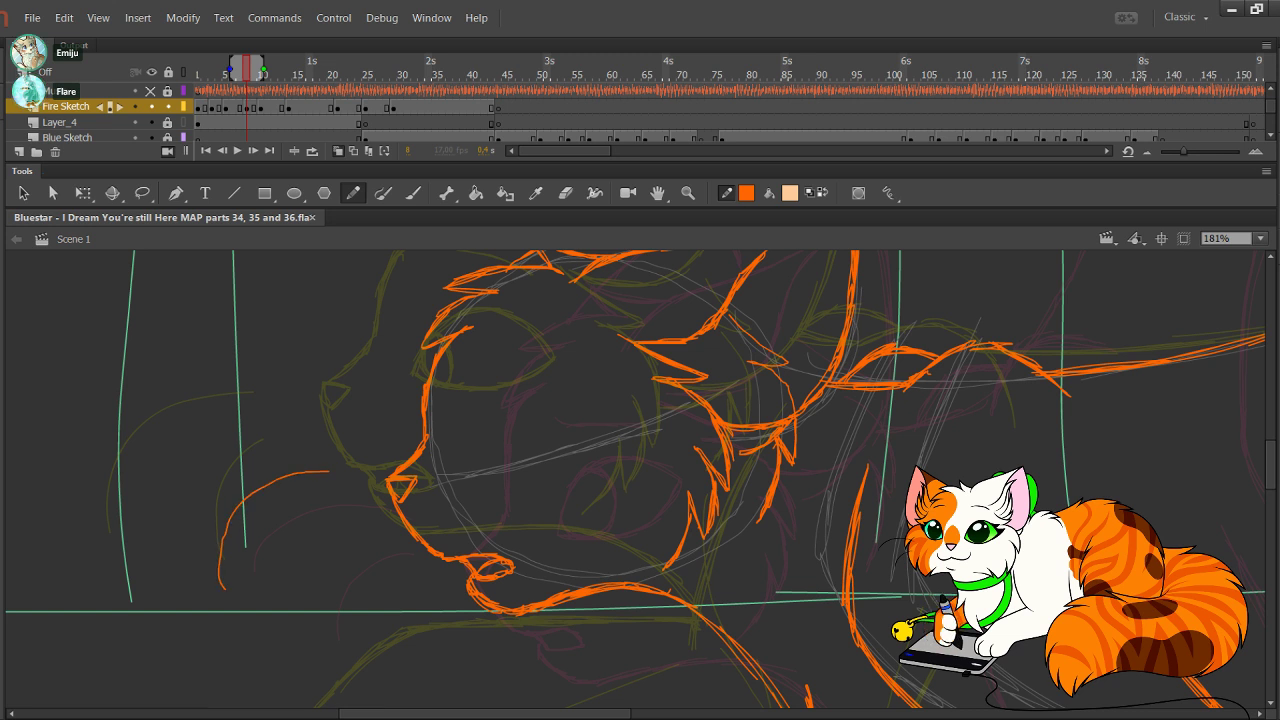
{"action": "mouse_move", "coordinate": [347, 512]}
{"action": "left_mouse_down"}
{"action": "mouse_move", "coordinate": [318, 598]}
{"action": "mouse_move", "coordinate": [328, 617]}
{"action": "left_mouse_up"}
{"action": "mouse_move", "coordinate": [640, 460]}
{"action": "left_mouse_down"}
{"action": "mouse_move", "coordinate": [542, 475]}
{"action": "mouse_move", "coordinate": [412, 526]}
{"action": "mouse_move", "coordinate": [461, 524]}
{"action": "left_mouse_up"}
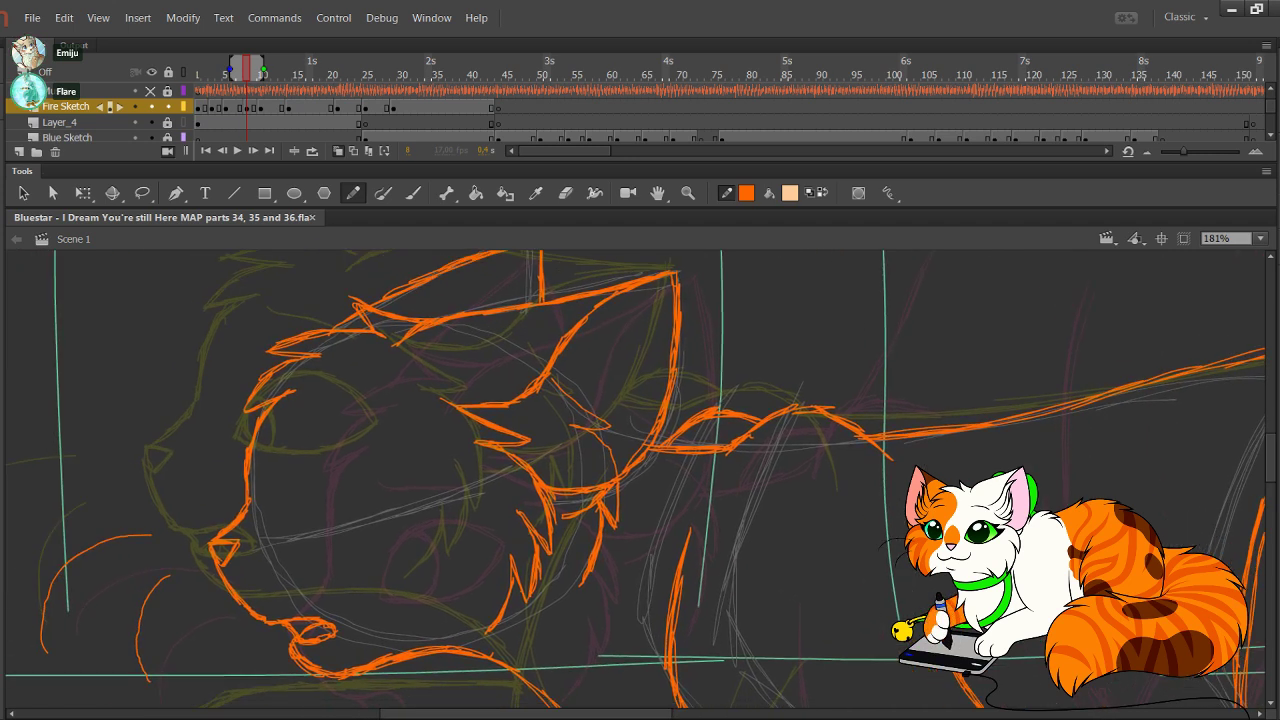
{"action": "left_click_drag", "start_coordinate": [600, 540], "coordinate": [660, 385]}
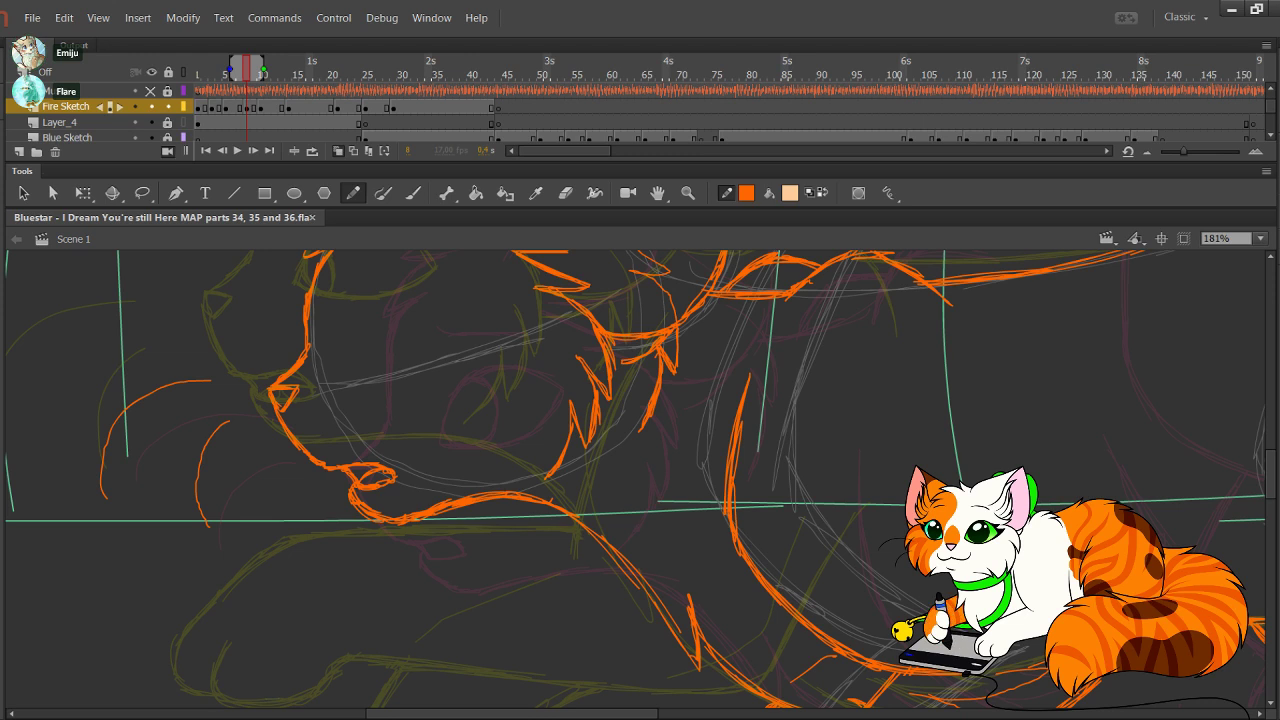
Step: Nudge the cat's nose outline slightly down and to the right in the Fire Sketch drawing
{"action": "mouse_move", "coordinate": [640, 420]}
{"action": "left_mouse_down"}
{"action": "mouse_move", "coordinate": [438, 524]}
{"action": "mouse_move", "coordinate": [381, 576]}
{"action": "mouse_move", "coordinate": [526, 588]}
{"action": "left_mouse_up"}
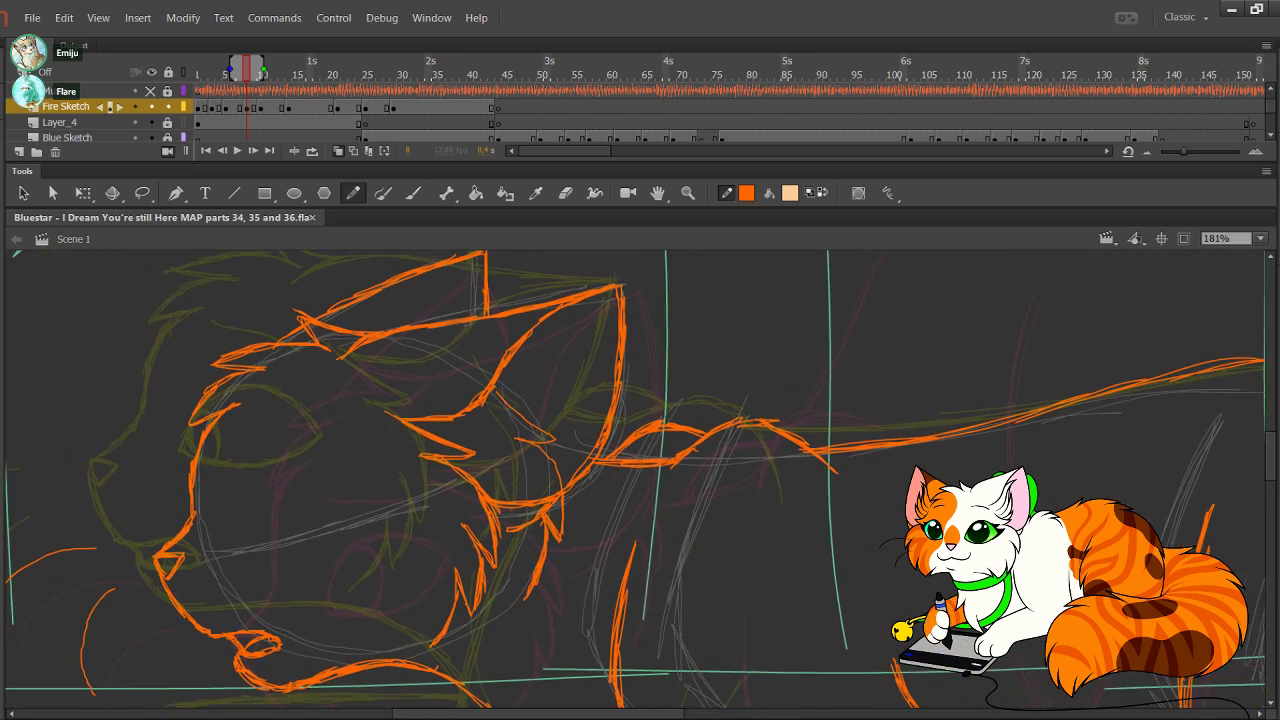
{"action": "left_click_drag", "start_coordinate": [640, 420], "coordinate": [575, 525]}
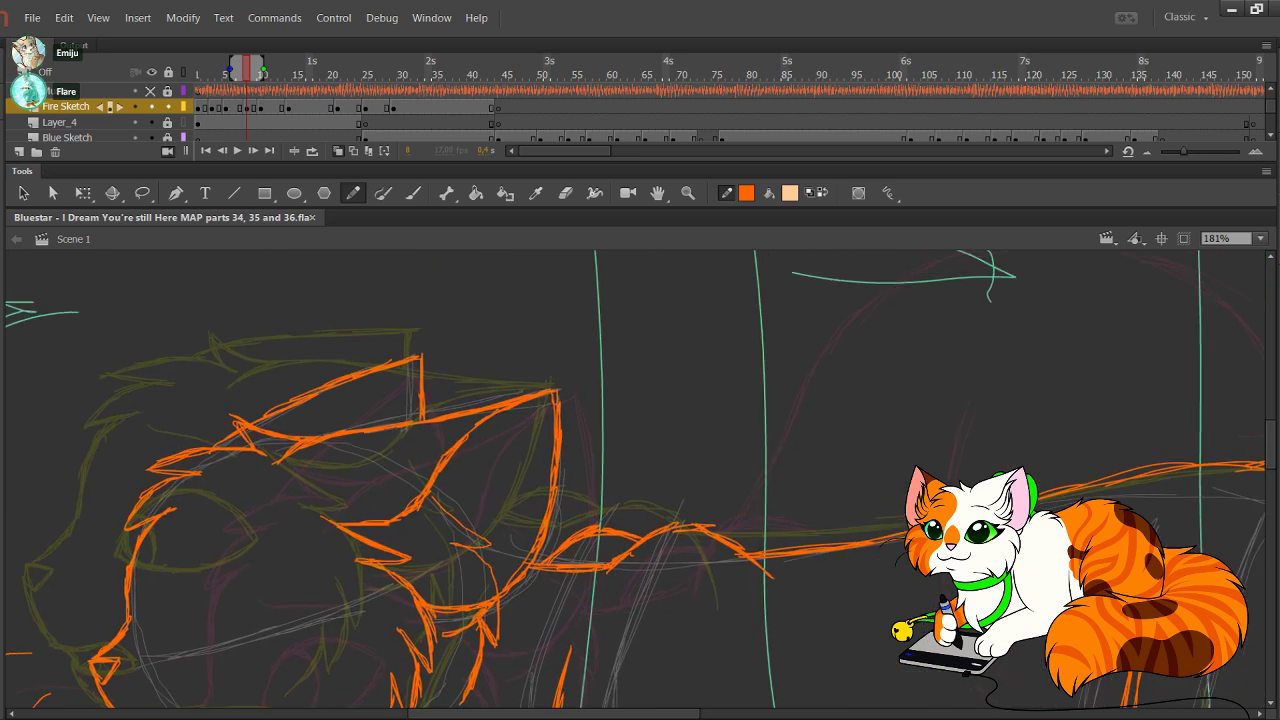
{"action": "mouse_move", "coordinate": [950, 480]}
{"action": "left_mouse_down"}
{"action": "mouse_move", "coordinate": [641, 423]}
{"action": "mouse_move", "coordinate": [333, 423]}
{"action": "left_mouse_up"}
{"action": "left_click_drag", "start_coordinate": [800, 480], "coordinate": [481, 369]}
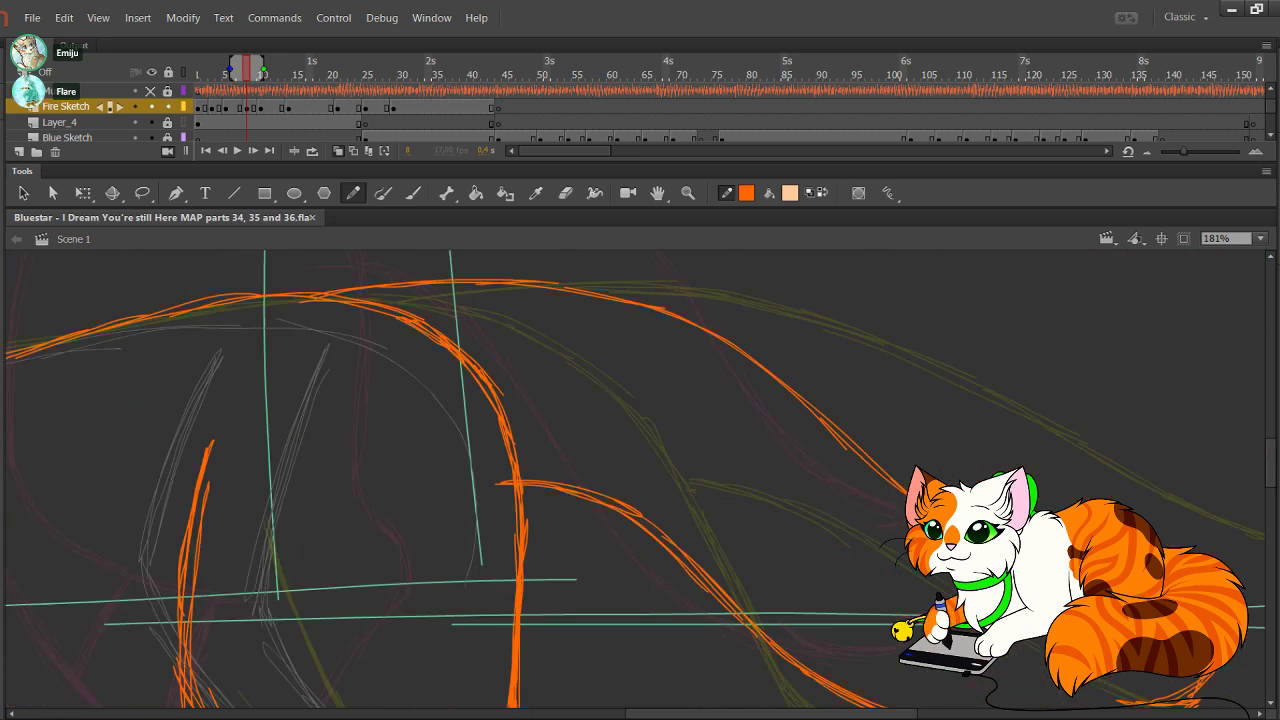
{"action": "left_click_drag", "start_coordinate": [560, 520], "coordinate": [916, 318]}
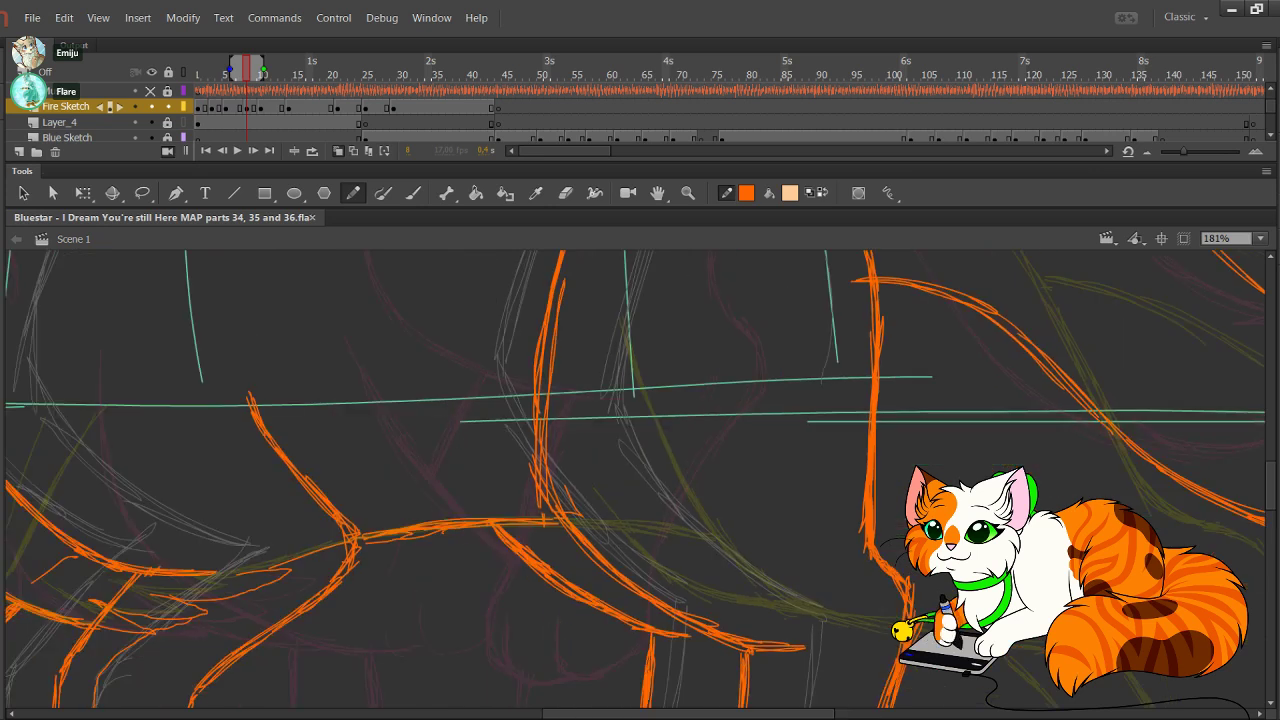
{"action": "left_click_drag", "start_coordinate": [330, 500], "coordinate": [896, 402]}
{"action": "mouse_move", "coordinate": [500, 340]}
{"action": "left_mouse_down"}
{"action": "mouse_move", "coordinate": [720, 460]}
{"action": "mouse_move", "coordinate": [797, 485]}
{"action": "mouse_move", "coordinate": [852, 643]}
{"action": "left_mouse_up"}
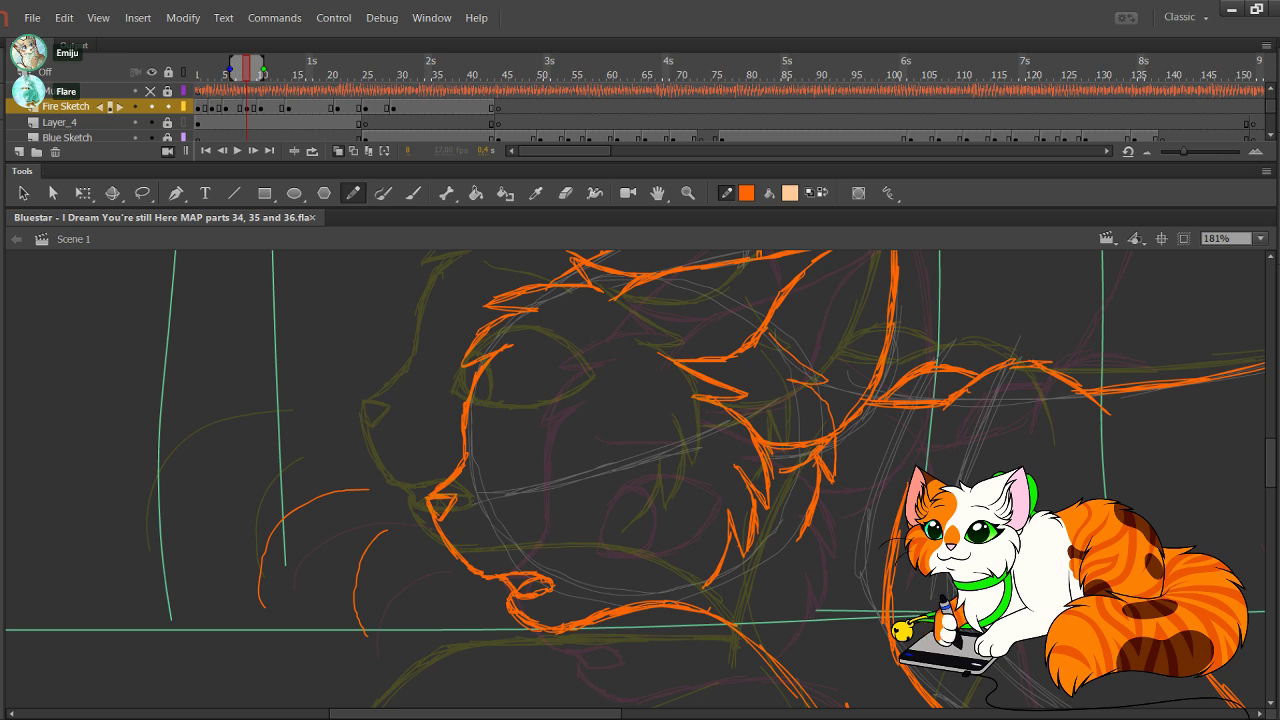
{"action": "left_click_drag", "start_coordinate": [412, 464], "coordinate": [488, 547]}
{"action": "key", "text": "Down"}
{"action": "key", "text": "Right"}
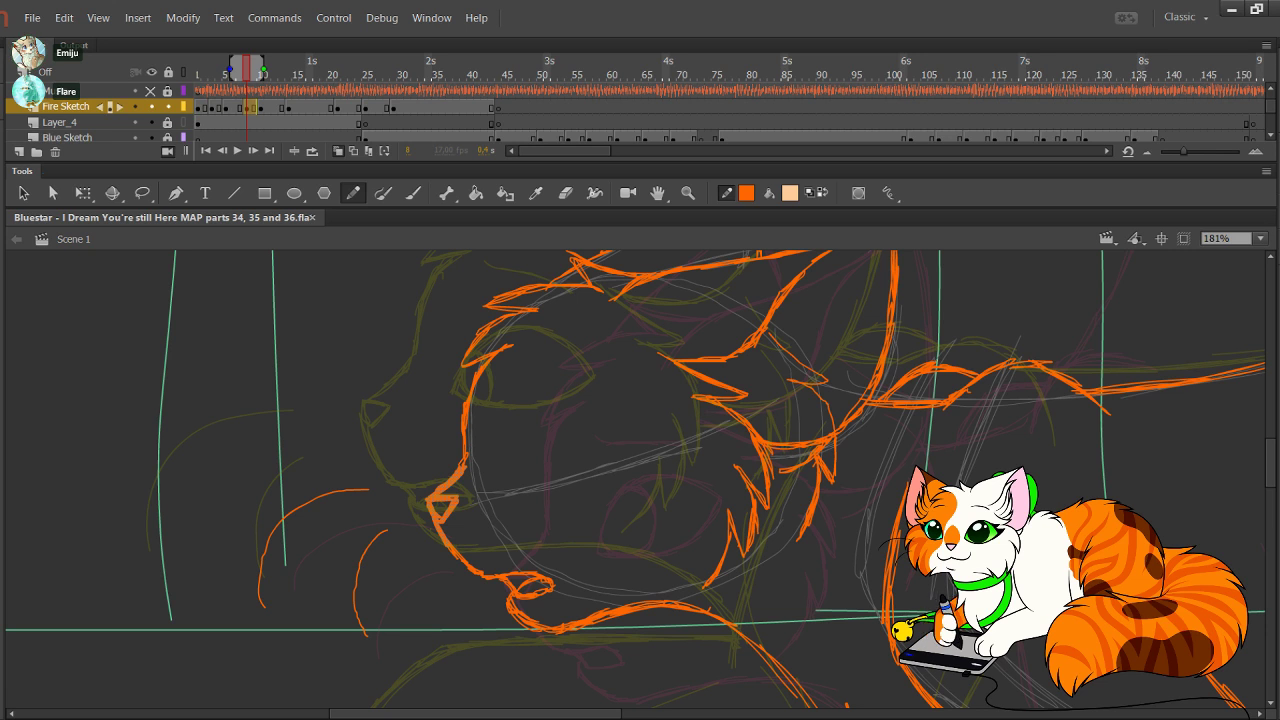
{"action": "left_click_drag", "start_coordinate": [635, 507], "coordinate": [662, 532]}
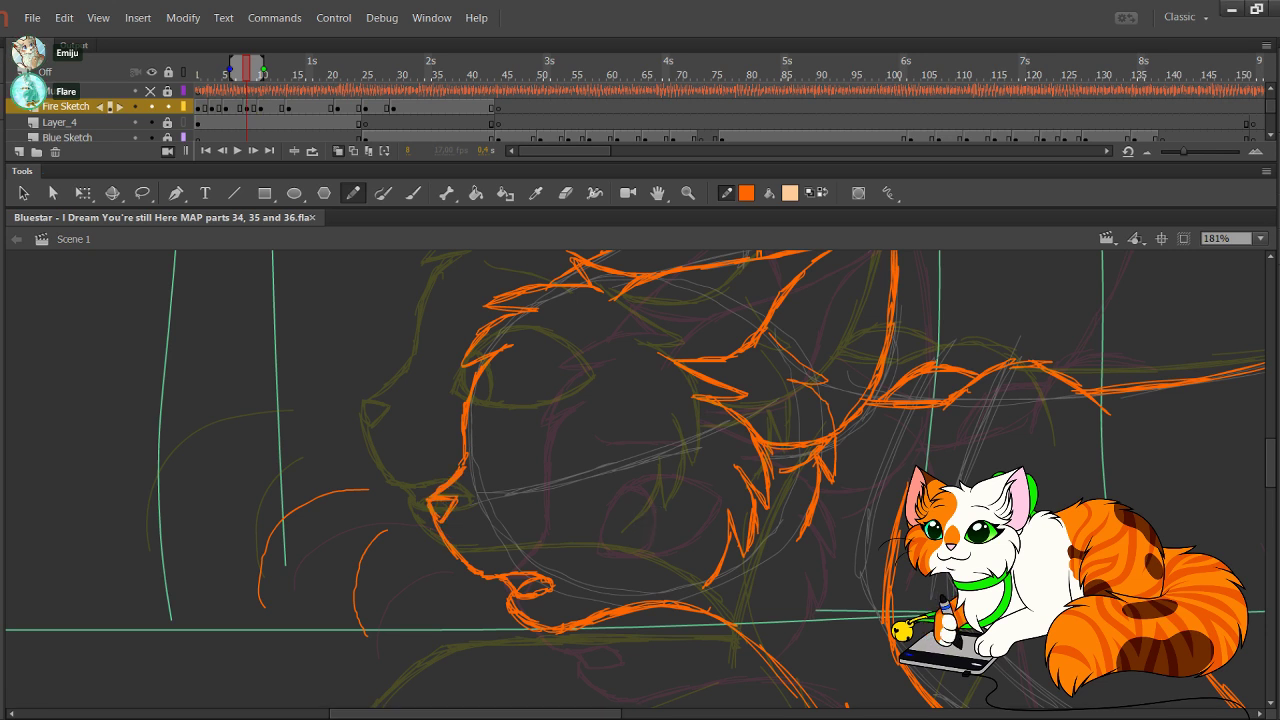
Step: Sketch the cat's almond-shaped eye outline and clean up the stray line at its outer corner
{"action": "mouse_move", "coordinate": [540, 440]}
{"action": "left_mouse_down"}
{"action": "mouse_move", "coordinate": [518, 484]}
{"action": "mouse_move", "coordinate": [550, 420]}
{"action": "mouse_move", "coordinate": [593, 416]}
{"action": "mouse_move", "coordinate": [638, 435]}
{"action": "left_mouse_up"}
{"action": "key", "text": "ctrl+z"}
{"action": "key", "text": "ctrl+z"}
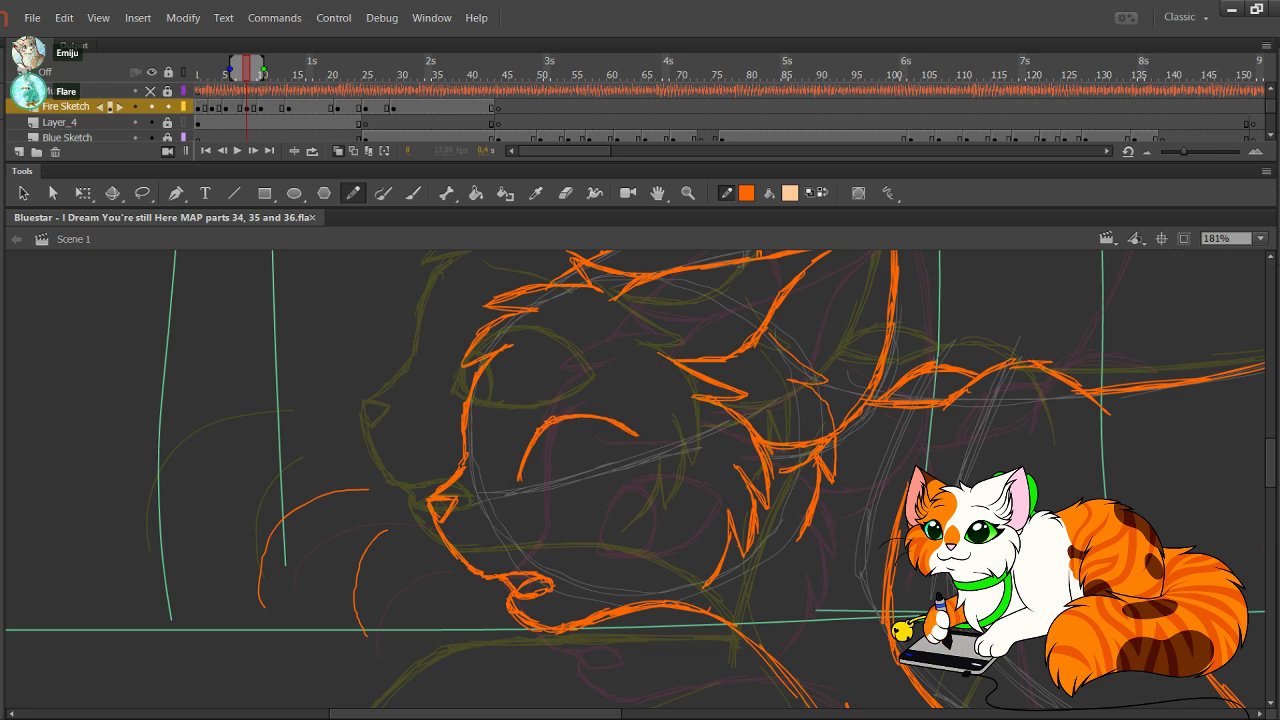
{"action": "mouse_move", "coordinate": [520, 480]}
{"action": "left_mouse_down"}
{"action": "mouse_move", "coordinate": [590, 477]}
{"action": "mouse_move", "coordinate": [640, 434]}
{"action": "left_mouse_up"}
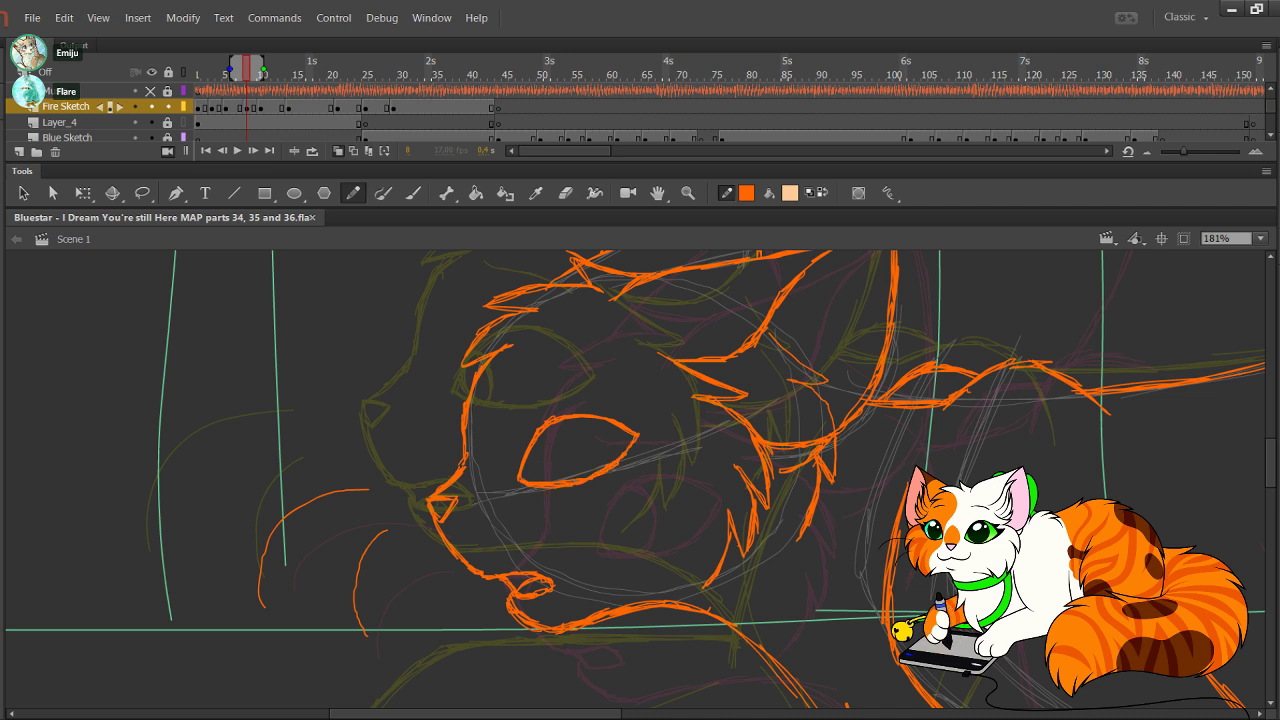
{"action": "left_click", "coordinate": [642, 429], "text": "ctrl"}
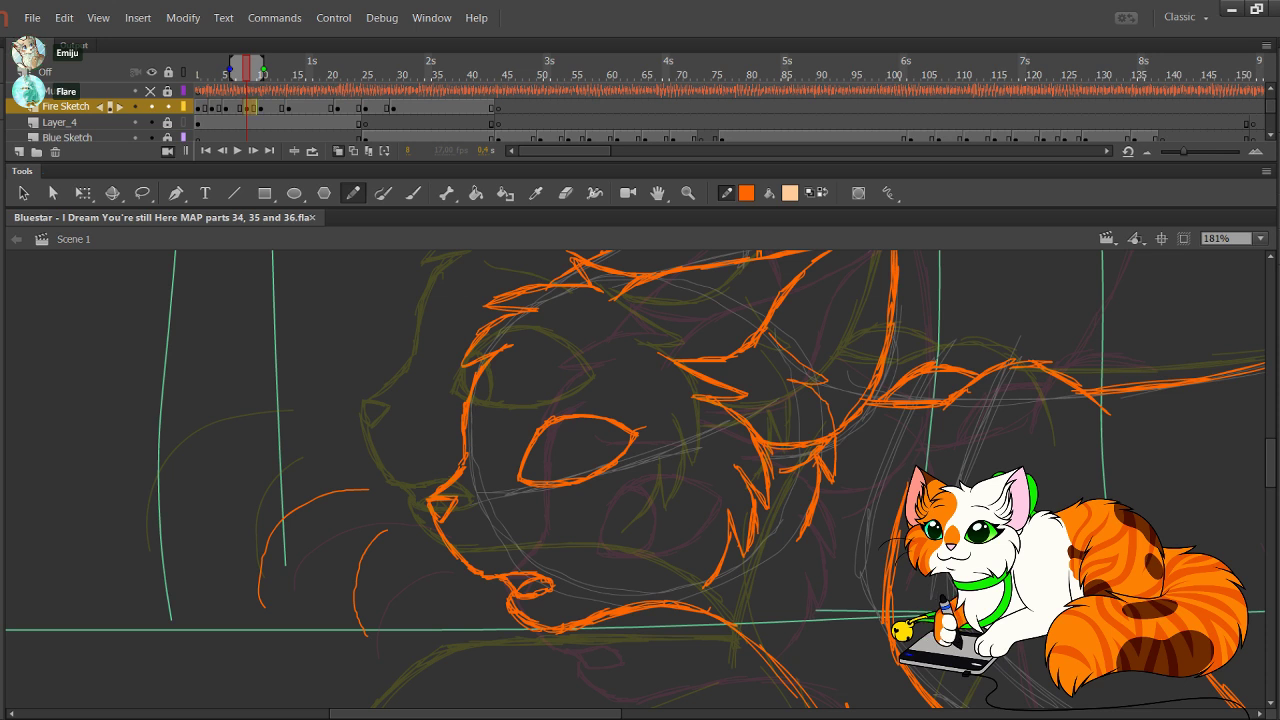
{"action": "key", "text": "Delete"}
Step: Sketch a short brow line above the eye and a curved iris inside the eye's inner corner
{"action": "mouse_move", "coordinate": [512, 367]}
{"action": "left_mouse_down"}
{"action": "mouse_move", "coordinate": [592, 367]}
{"action": "mouse_move", "coordinate": [552, 366]}
{"action": "mouse_move", "coordinate": [572, 351]}
{"action": "left_mouse_up"}
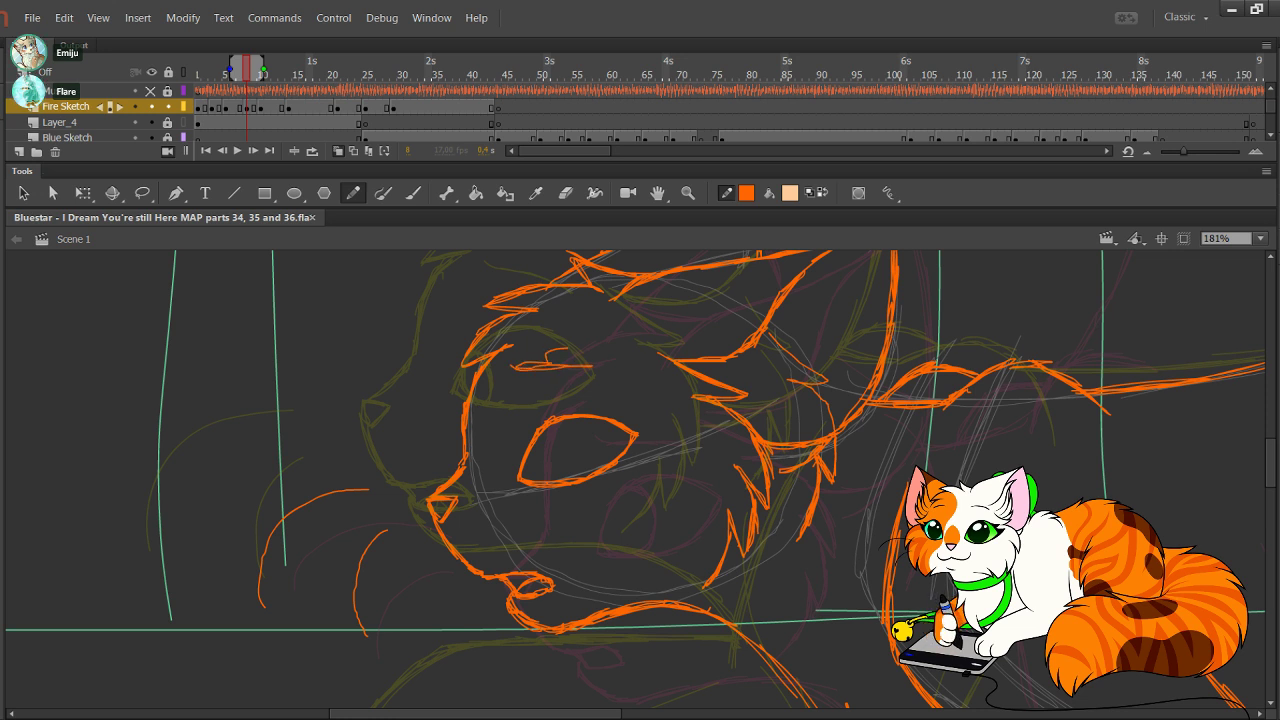
{"action": "key", "text": "ctrl+z"}
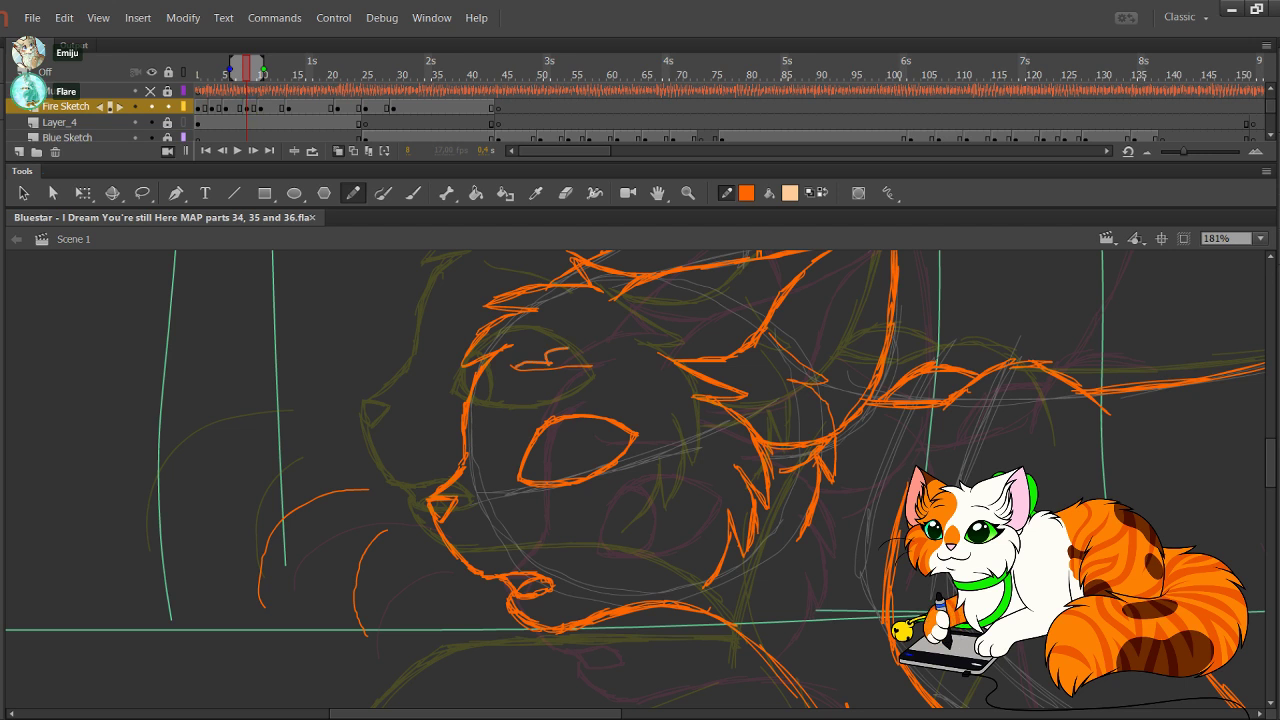
{"action": "key", "text": "ctrl+z"}
{"action": "left_click_drag", "start_coordinate": [573, 476], "coordinate": [550, 437]}
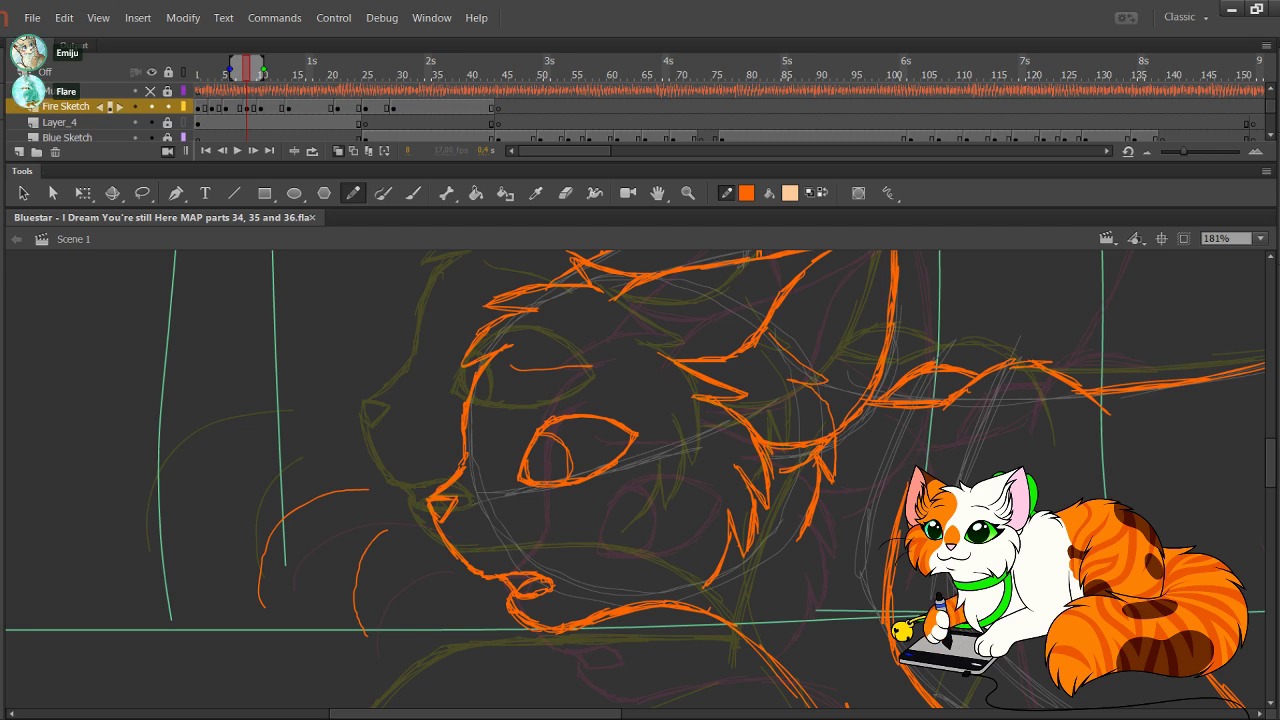
{"action": "mouse_move", "coordinate": [468, 434]}
{"action": "left_mouse_down"}
{"action": "mouse_move", "coordinate": [470, 379]}
{"action": "mouse_move", "coordinate": [480, 423]}
{"action": "mouse_move", "coordinate": [520, 440]}
{"action": "left_mouse_up"}
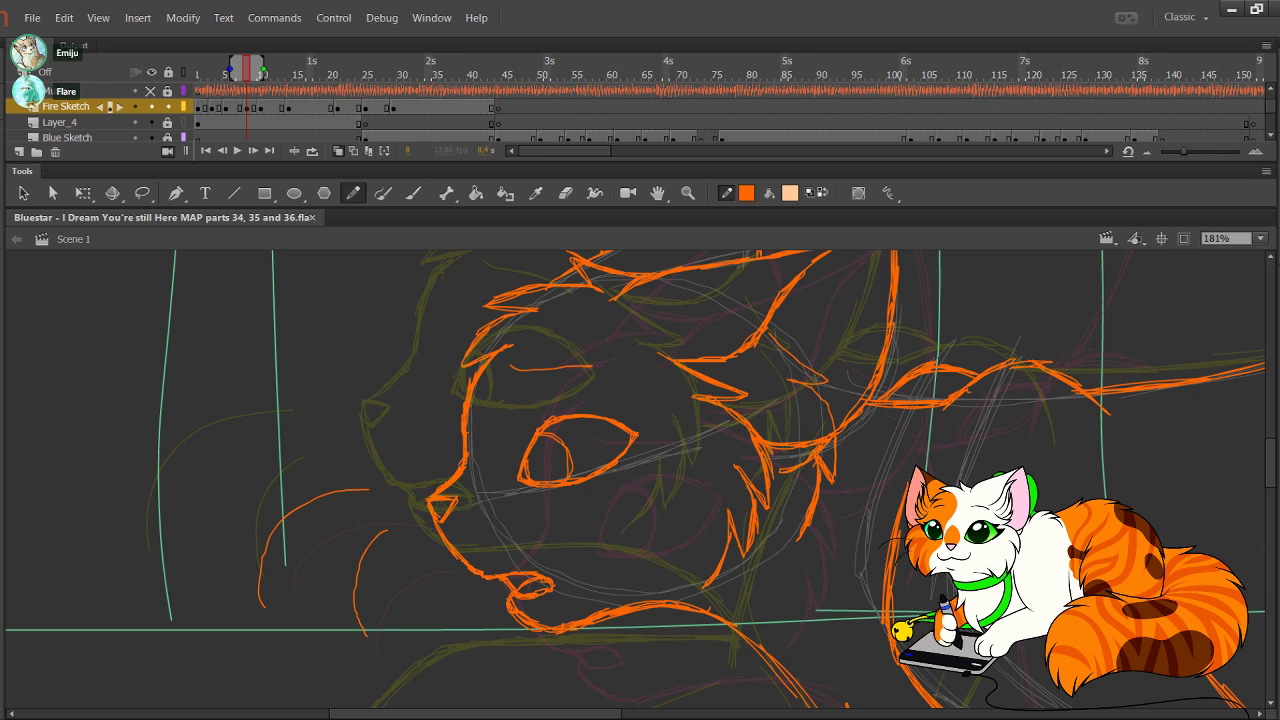
{"action": "left_click_drag", "start_coordinate": [607, 513], "coordinate": [707, 559]}
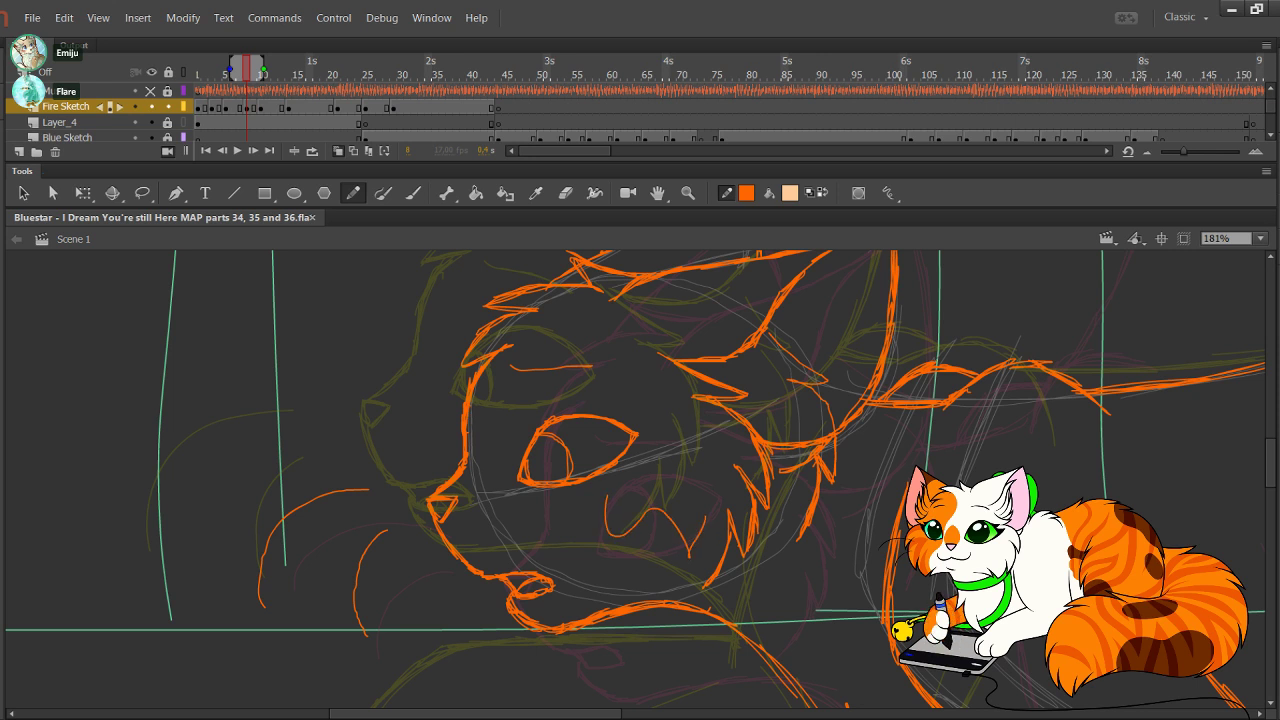
{"action": "key", "text": "ctrl+z"}
Step: Adjust the eye outline at its outer corner so that the corner extends slightly outward
{"action": "left_click_drag", "start_coordinate": [640, 440], "coordinate": [558, 547]}
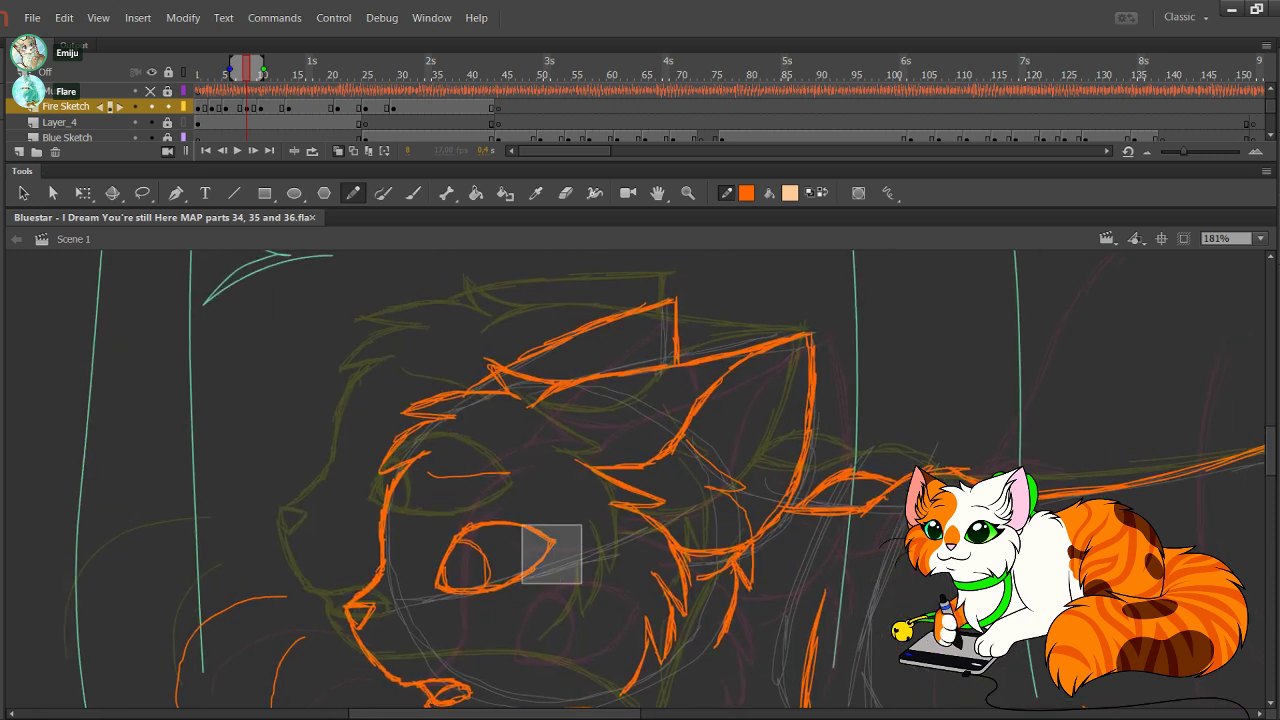
{"action": "right_click", "coordinate": [538, 542]}
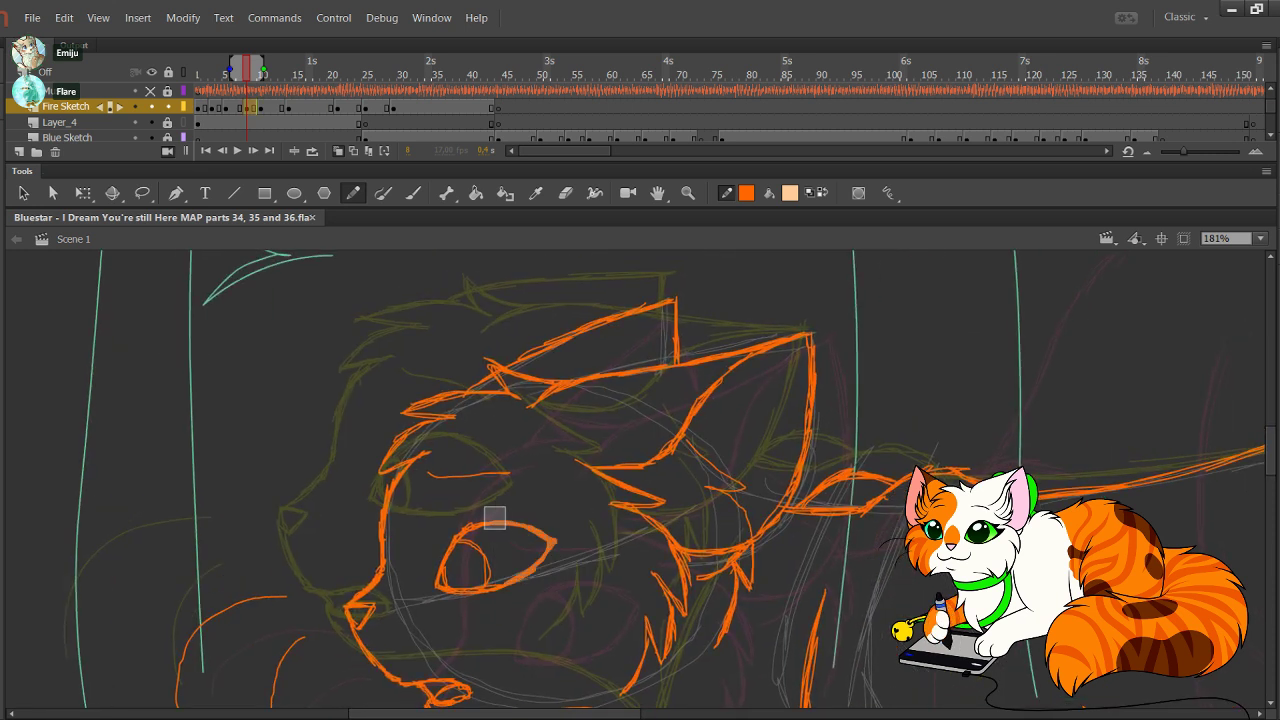
{"action": "left_click_drag", "start_coordinate": [510, 584], "coordinate": [557, 541]}
{"action": "left_click_drag", "start_coordinate": [488, 521], "coordinate": [560, 541]}
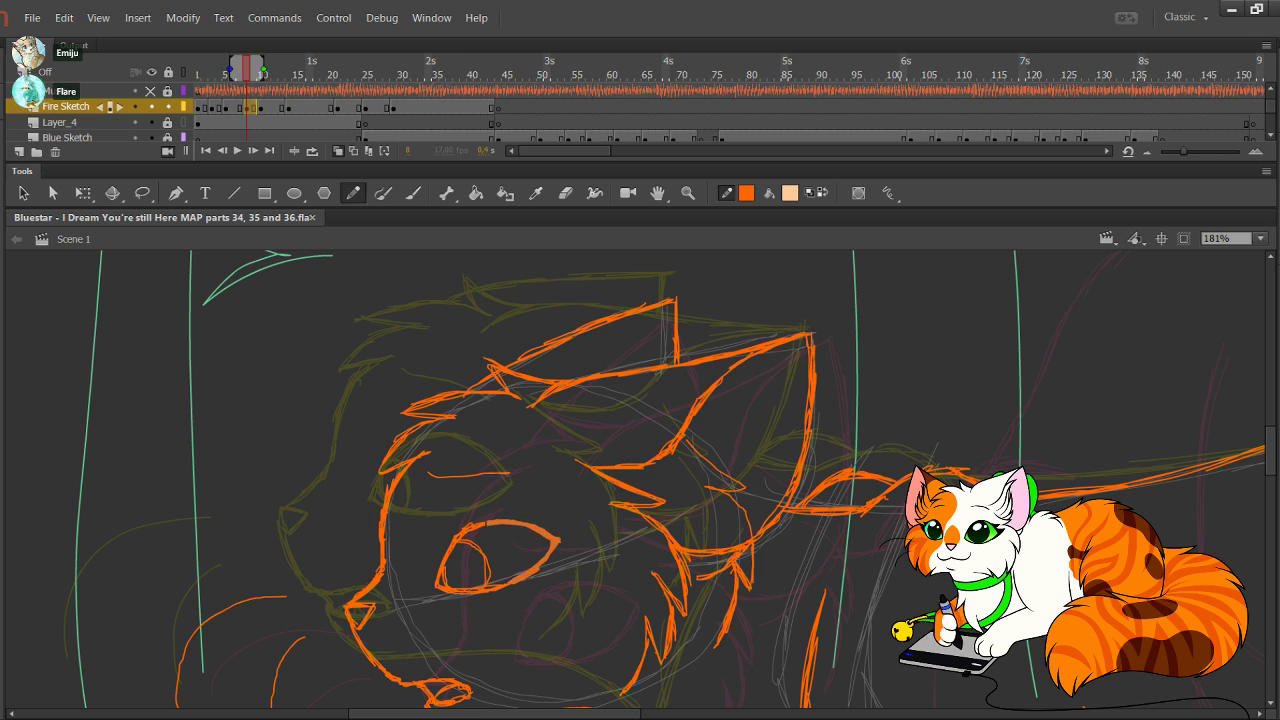
{"action": "left_click", "coordinate": [524, 634], "text": "ctrl"}
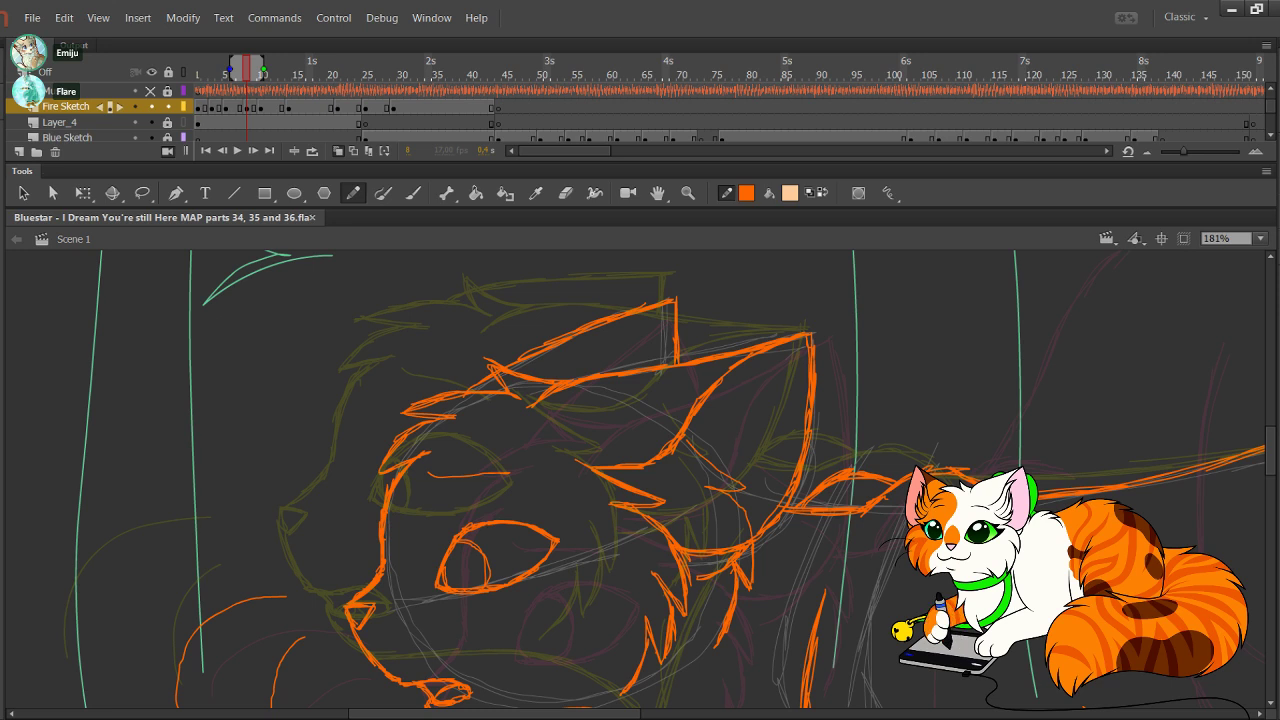
Step: Select the eye's upper outline with the Lasso, reshape it with Free Transform and nudge it slightly left and up
{"action": "mouse_move", "coordinate": [640, 560]}
{"action": "left_mouse_down"}
{"action": "mouse_move", "coordinate": [493, 323]}
{"action": "mouse_move", "coordinate": [440, 405]}
{"action": "left_mouse_up"}
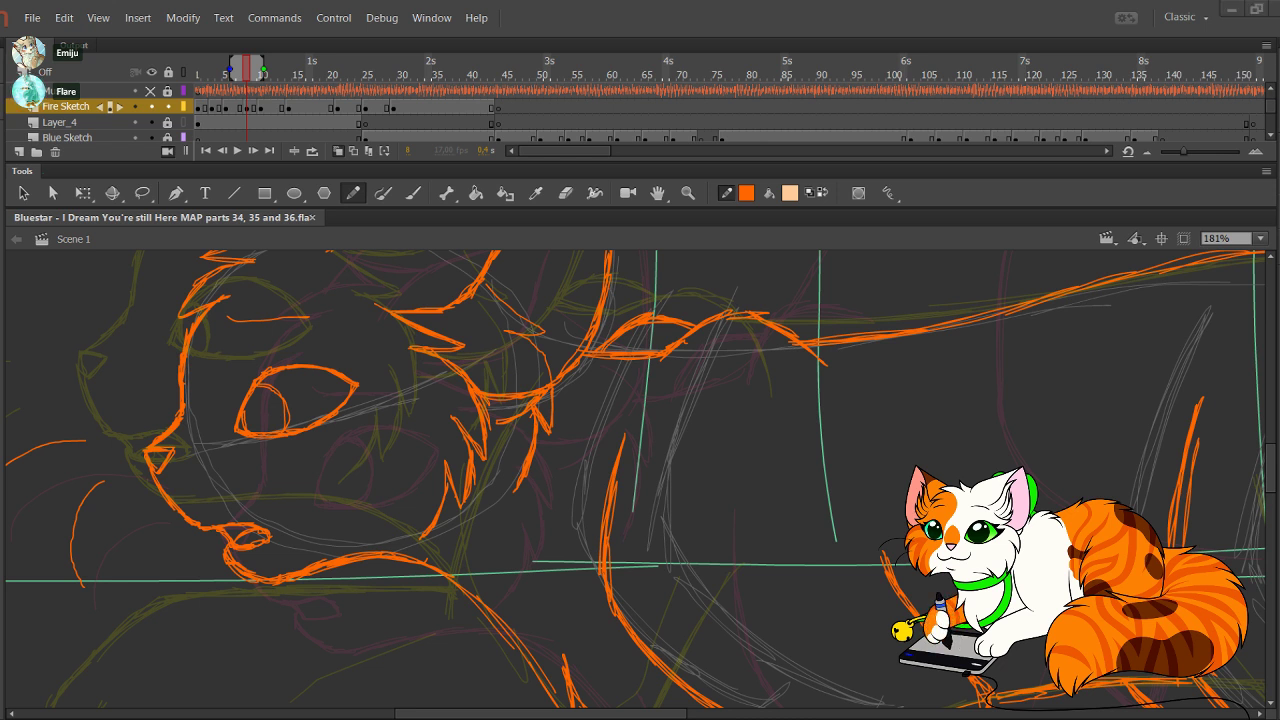
{"action": "left_click_drag", "start_coordinate": [600, 400], "coordinate": [589, 566]}
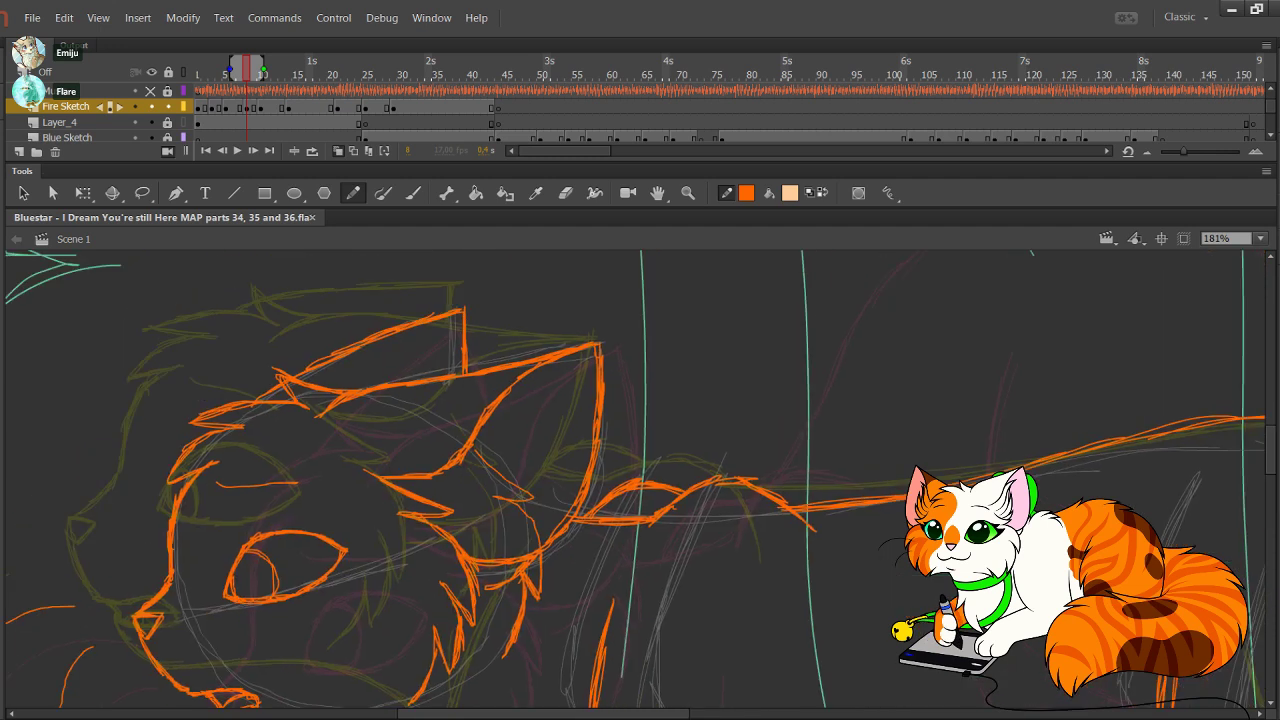
{"action": "left_click_drag", "start_coordinate": [600, 480], "coordinate": [626, 443]}
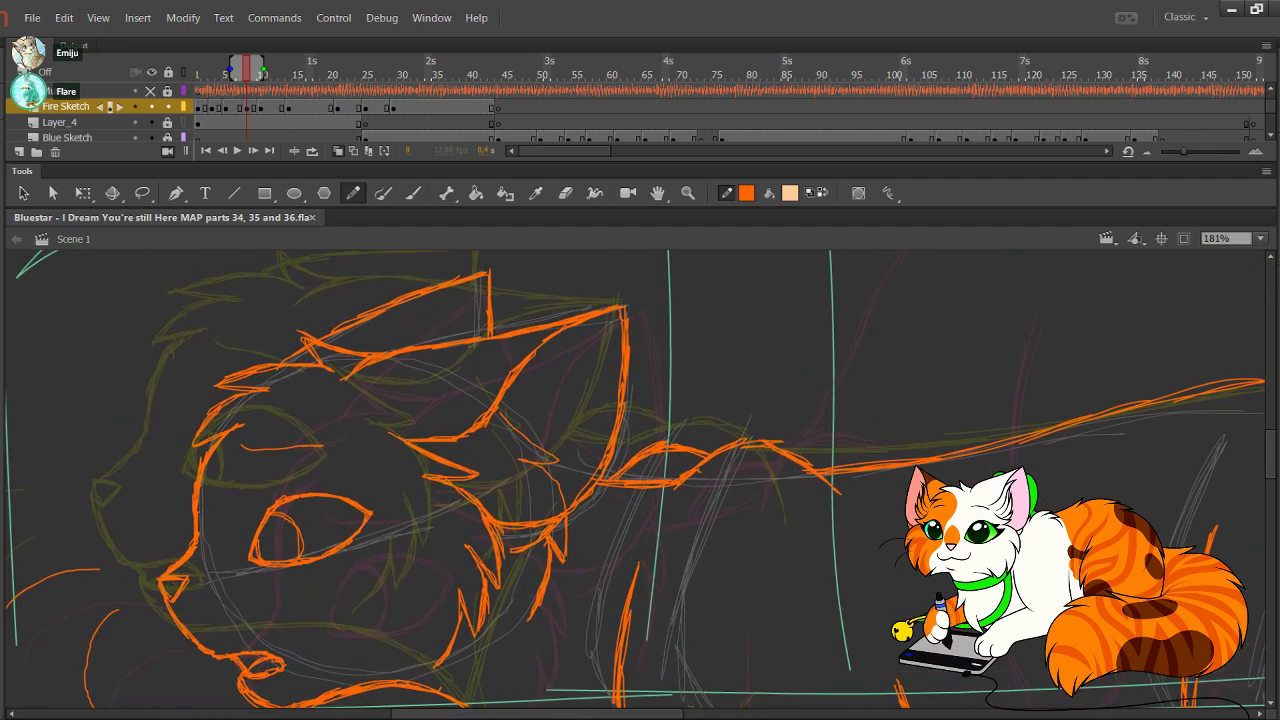
{"action": "left_click_drag", "start_coordinate": [409, 564], "coordinate": [434, 531]}
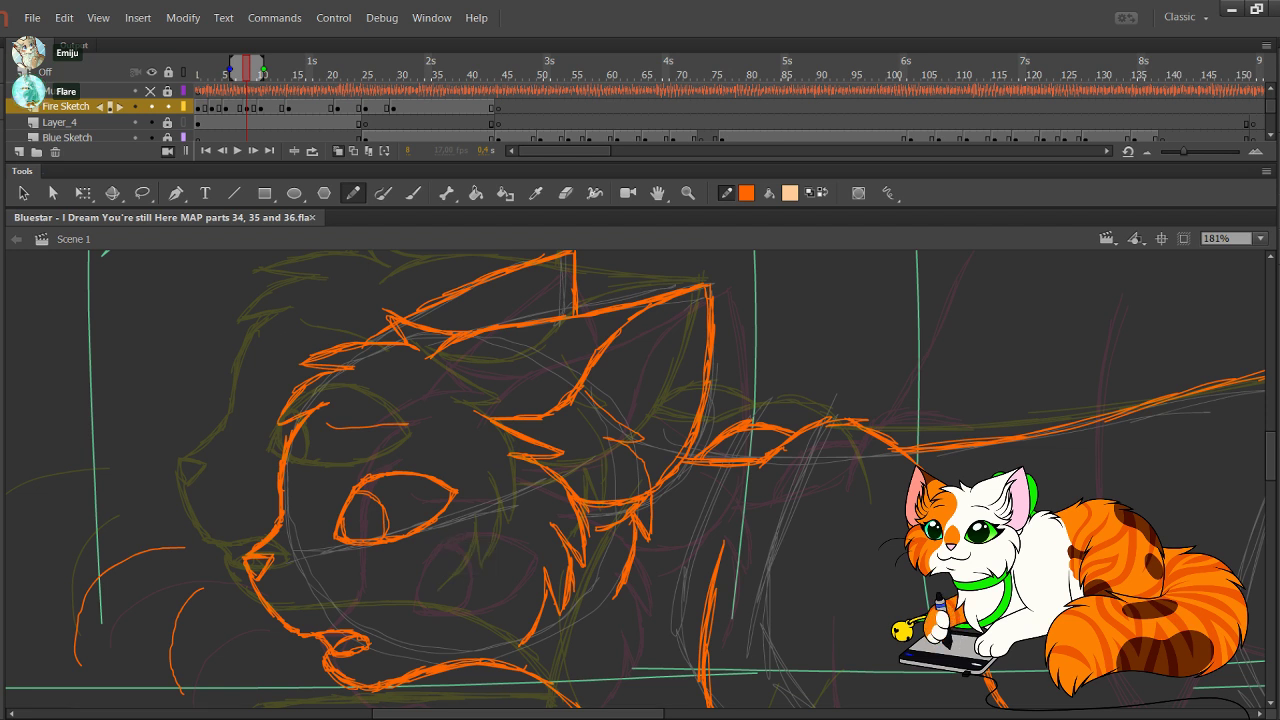
{"action": "key", "text": "l"}
{"action": "mouse_move", "coordinate": [330, 540]}
{"action": "left_mouse_down"}
{"action": "mouse_move", "coordinate": [464, 494]}
{"action": "mouse_move", "coordinate": [432, 461]}
{"action": "mouse_move", "coordinate": [345, 472]}
{"action": "left_mouse_up"}
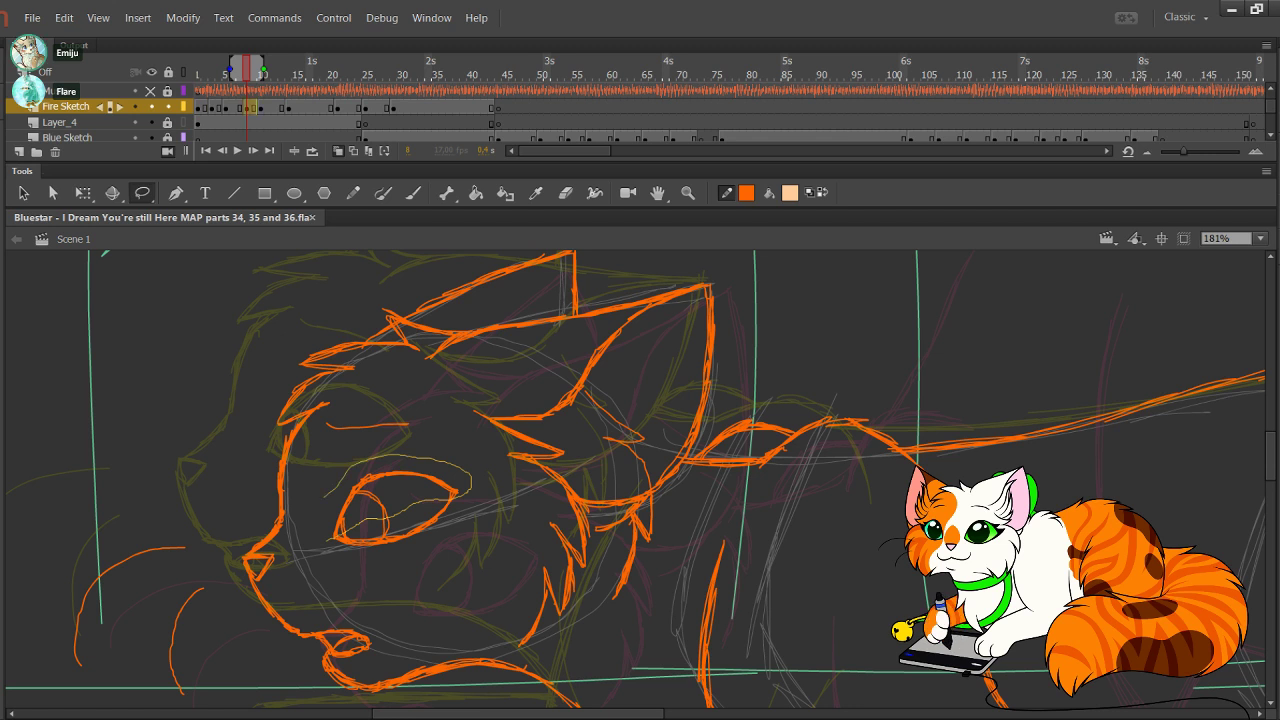
{"action": "key", "text": "Delete"}
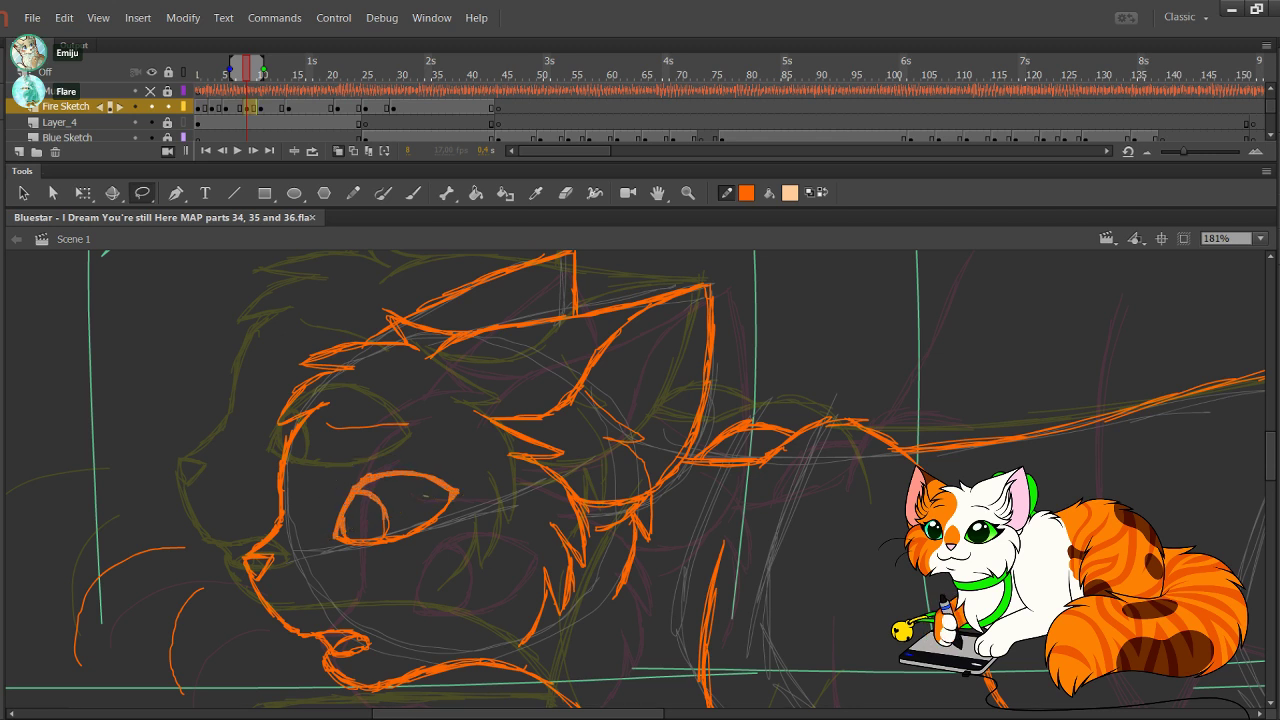
{"action": "mouse_move", "coordinate": [430, 495]}
{"action": "left_mouse_down"}
{"action": "mouse_move", "coordinate": [472, 480]}
{"action": "mouse_move", "coordinate": [328, 480]}
{"action": "mouse_move", "coordinate": [308, 541]}
{"action": "mouse_move", "coordinate": [428, 498]}
{"action": "mouse_move", "coordinate": [395, 464]}
{"action": "mouse_move", "coordinate": [430, 464]}
{"action": "mouse_move", "coordinate": [460, 487]}
{"action": "left_mouse_up"}
{"action": "key", "text": "q"}
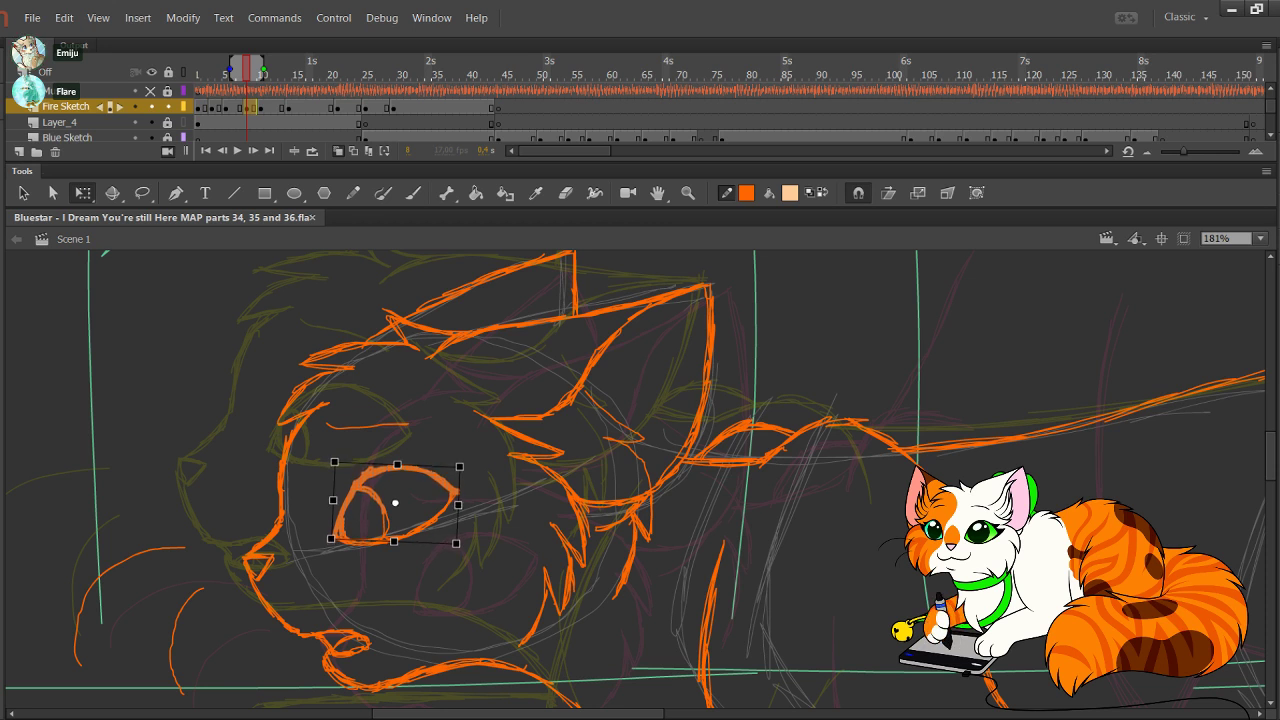
{"action": "key", "text": "Left"}
{"action": "key", "text": "Up"}
{"action": "key", "text": "Left"}
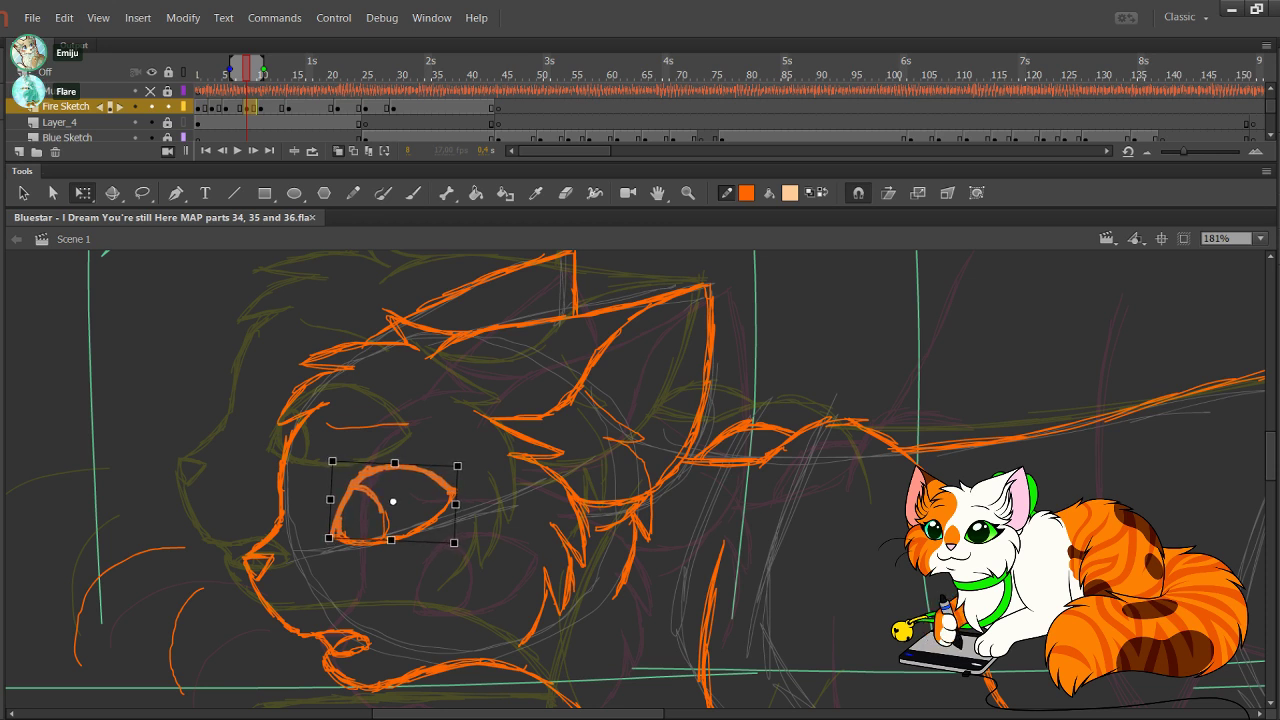
{"action": "key", "text": "y"}
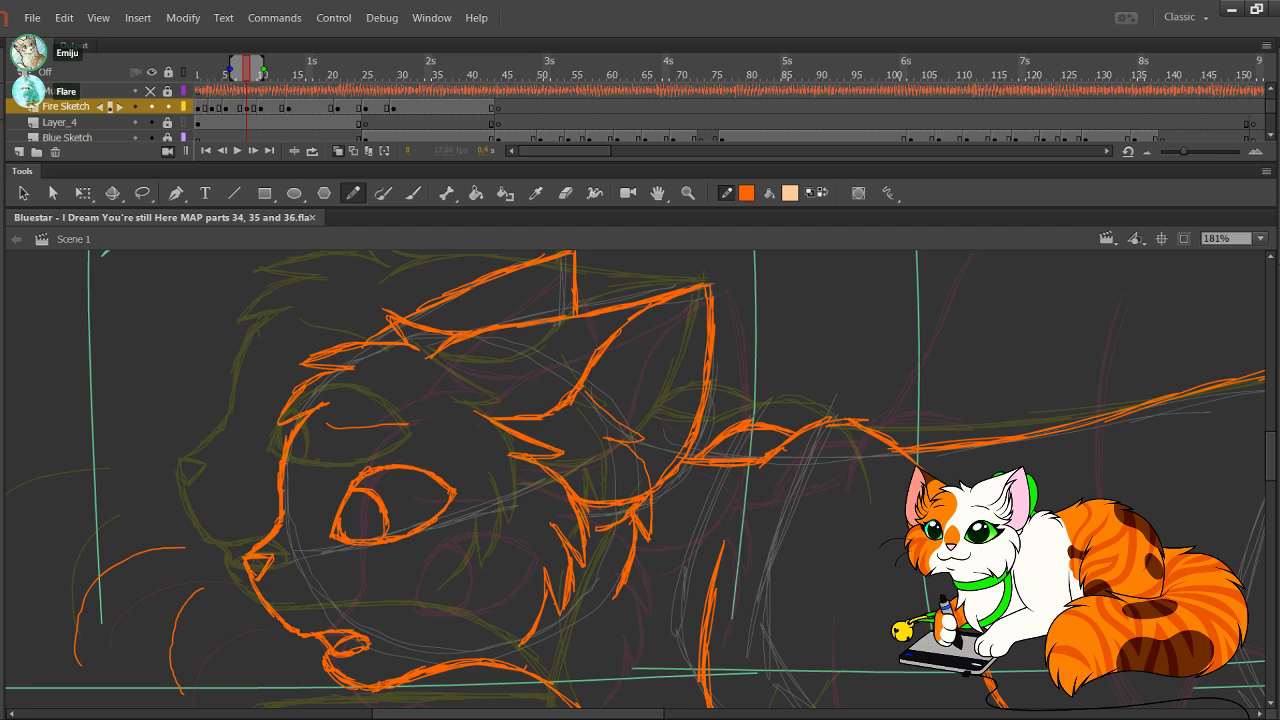
Step: Shift the eye's outer half slightly right and redraw the upper and lower lid lines across the gaps, without stray marks
{"action": "left_click_drag", "start_coordinate": [640, 480], "coordinate": [610, 476]}
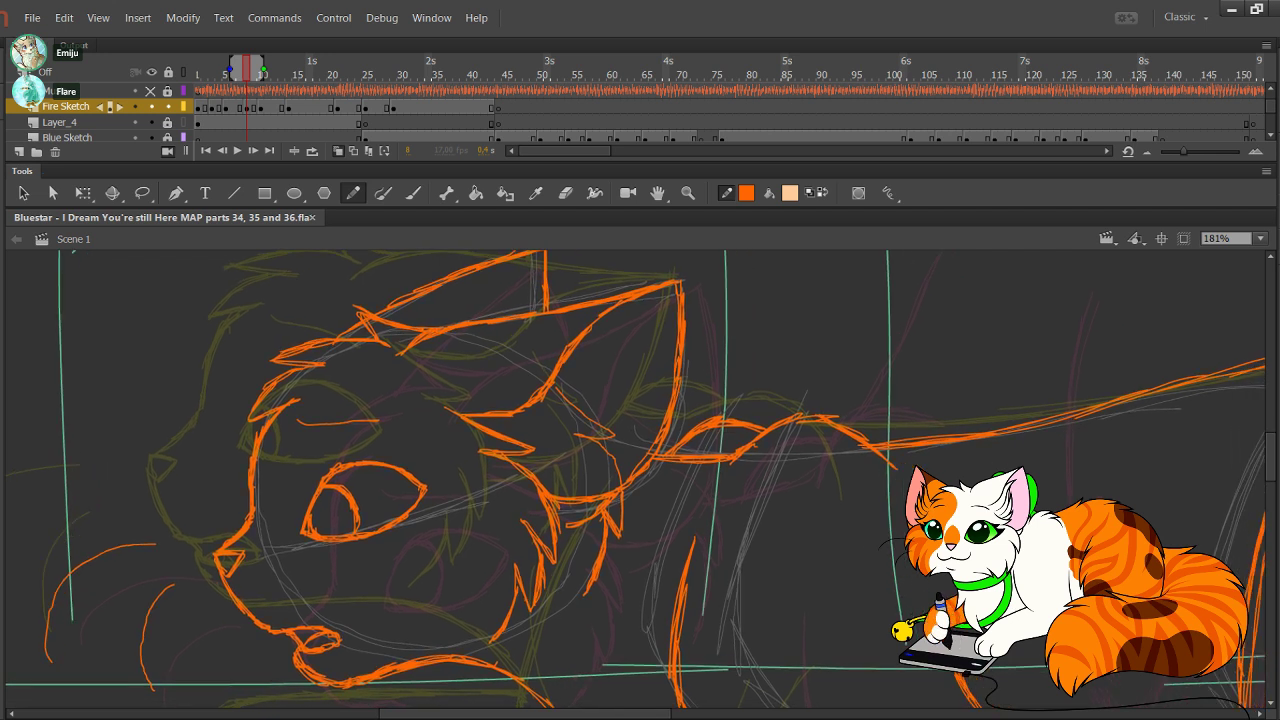
{"action": "left_click_drag", "start_coordinate": [460, 542], "coordinate": [368, 446]}
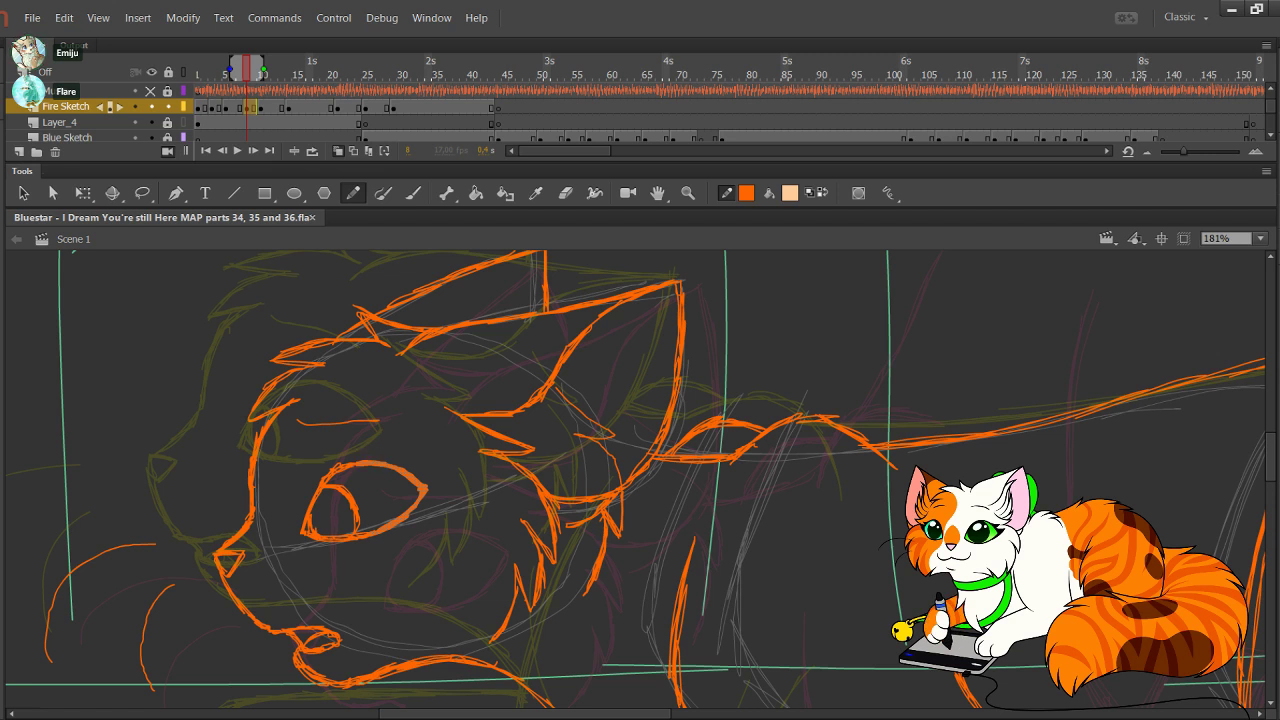
{"action": "key", "text": "Right"}
{"action": "key", "text": "Right"}
{"action": "key", "text": "Right"}
{"action": "key", "text": "Right"}
{"action": "key", "text": "Right"}
{"action": "key", "text": "Right"}
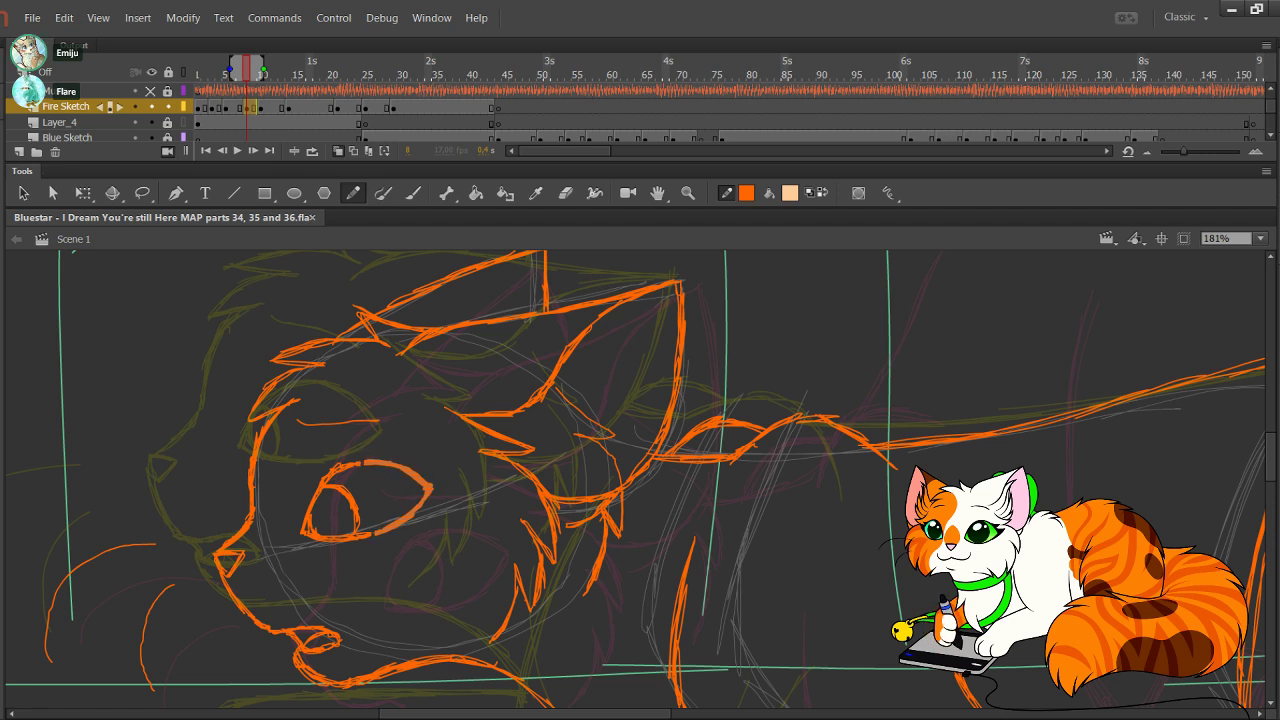
{"action": "left_click", "coordinate": [133, 441], "text": "ctrl"}
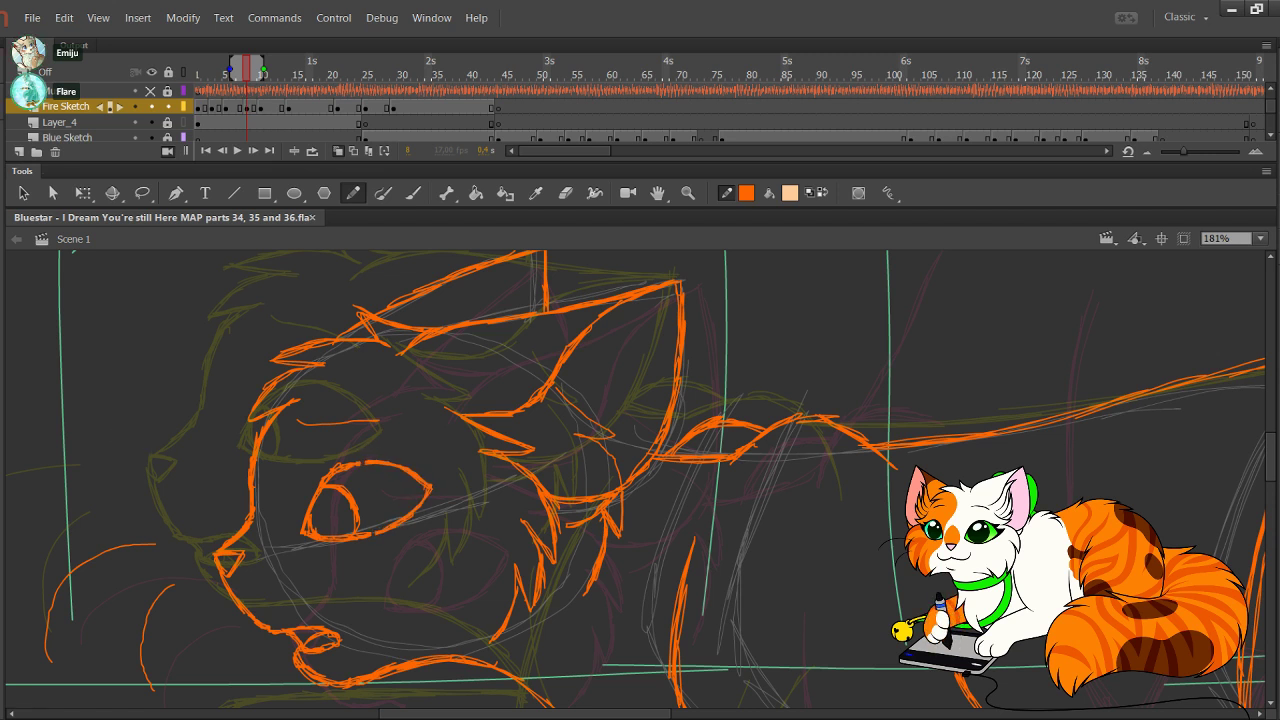
{"action": "mouse_move", "coordinate": [344, 464]}
{"action": "left_mouse_down"}
{"action": "mouse_move", "coordinate": [368, 461]}
{"action": "mouse_move", "coordinate": [359, 555]}
{"action": "mouse_move", "coordinate": [370, 538]}
{"action": "left_mouse_up"}
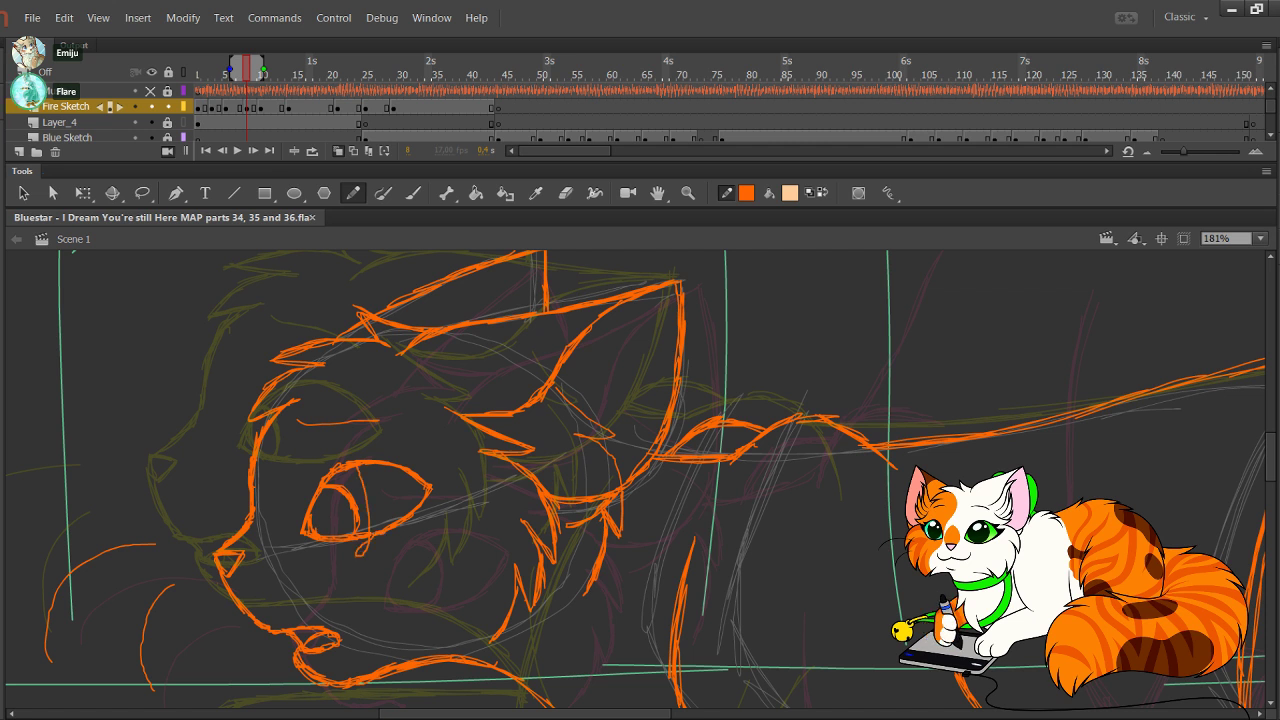
{"action": "left_click", "coordinate": [362, 550], "text": "ctrl"}
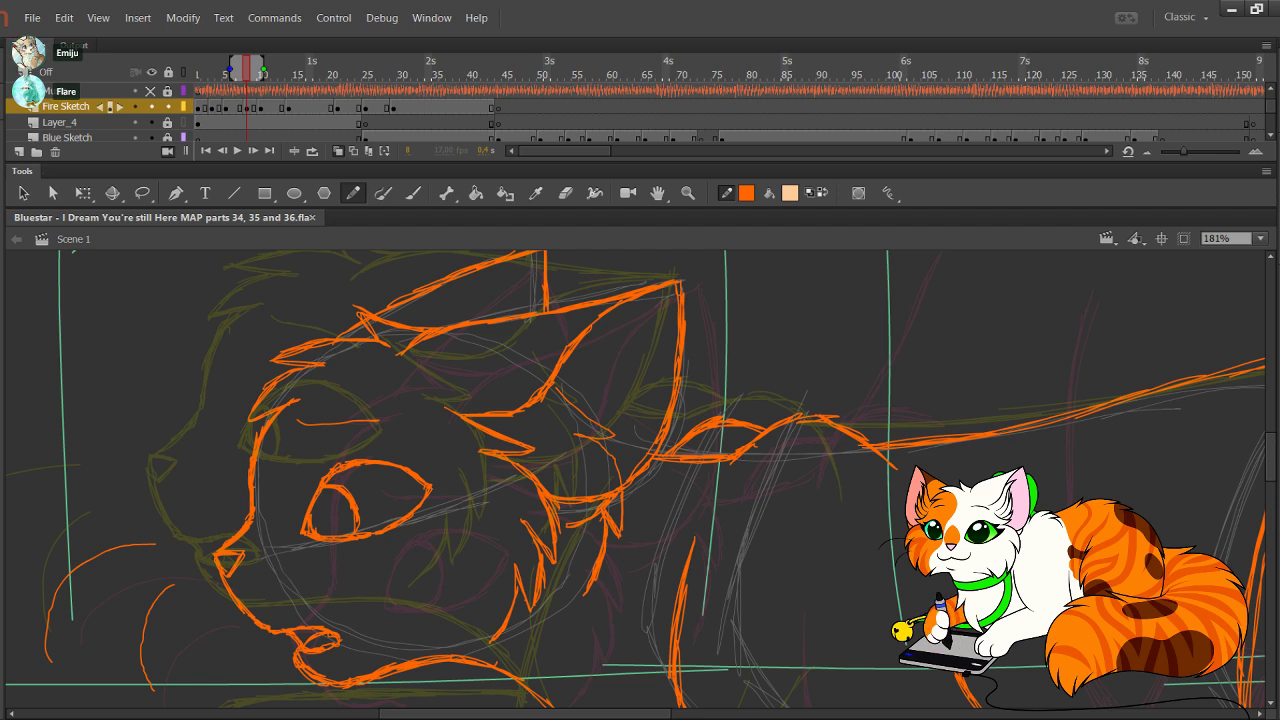
{"action": "left_click_drag", "start_coordinate": [320, 412], "coordinate": [390, 394]}
{"action": "key", "text": "ctrl+z"}
{"action": "key", "text": "ctrl+z"}
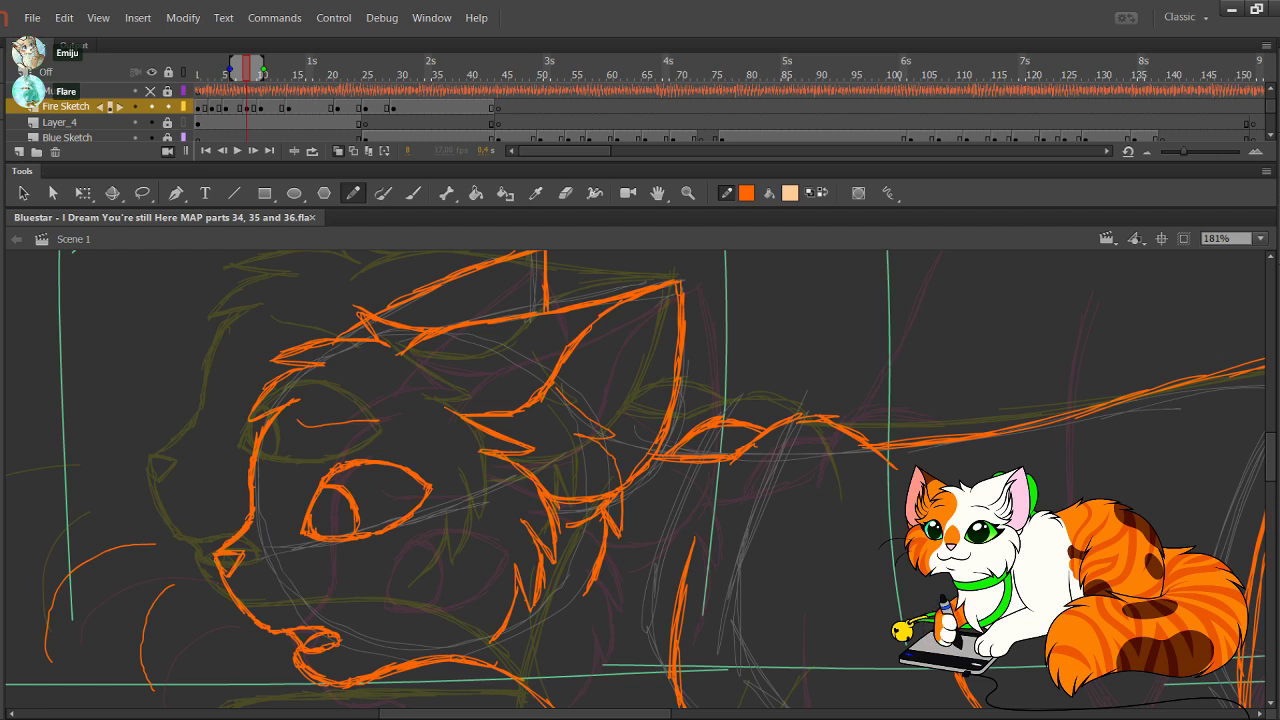
Step: Complete the cat's forehead outline with a fur tuft between the top hair tuft and the bridge of the nose
{"action": "key", "text": "l"}
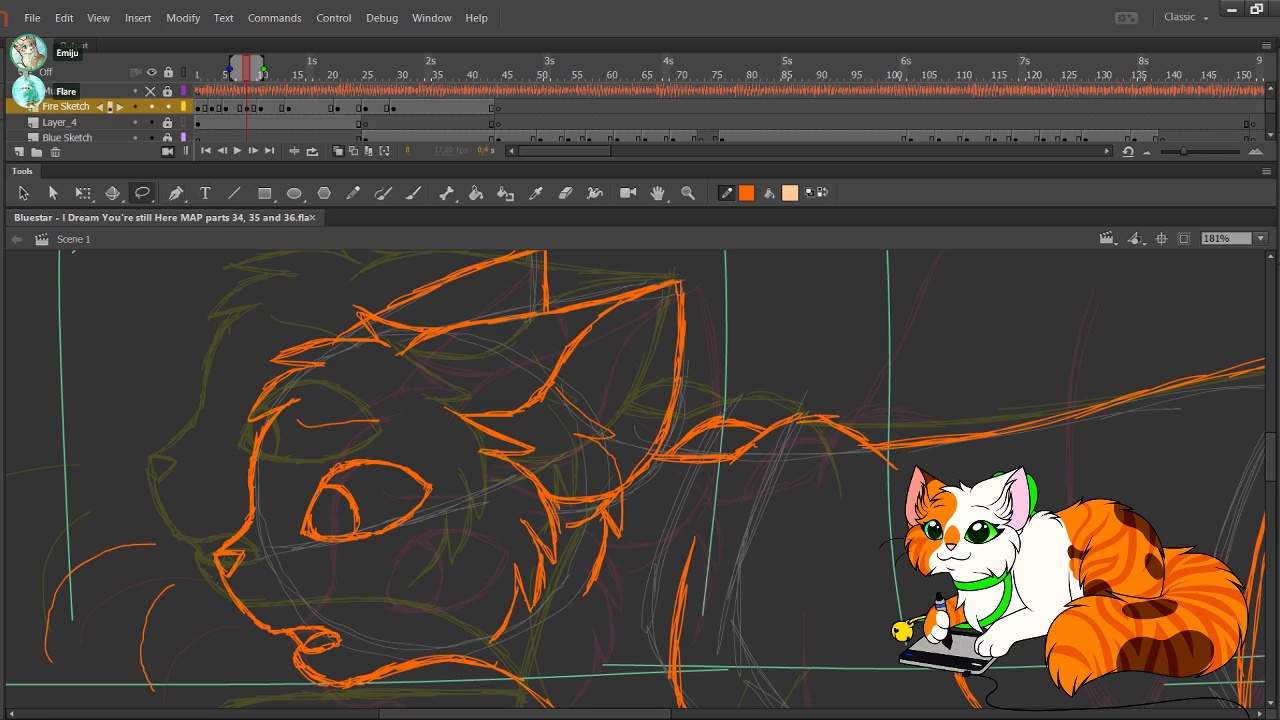
{"action": "mouse_move", "coordinate": [282, 370]}
{"action": "left_mouse_down"}
{"action": "mouse_move", "coordinate": [330, 367]}
{"action": "mouse_move", "coordinate": [260, 450]}
{"action": "mouse_move", "coordinate": [207, 406]}
{"action": "left_mouse_up"}
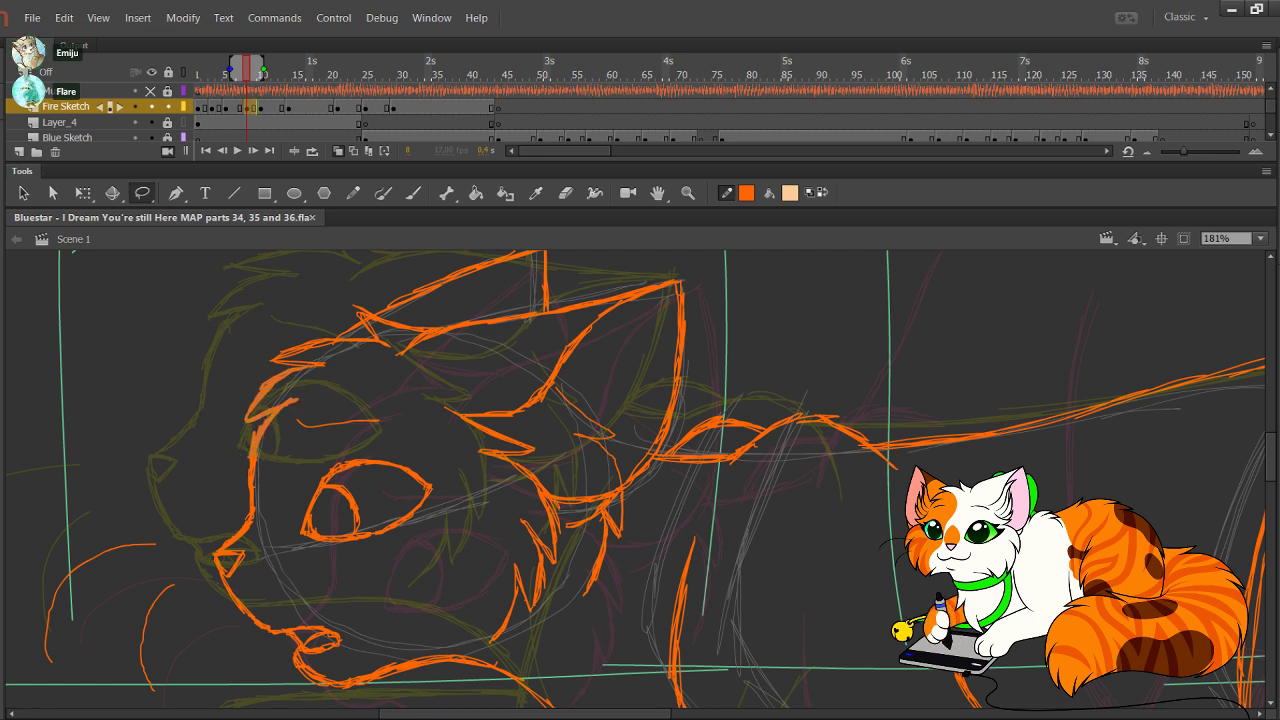
{"action": "left_click", "coordinate": [207, 292]}
{"action": "left_click", "coordinate": [353, 193]}
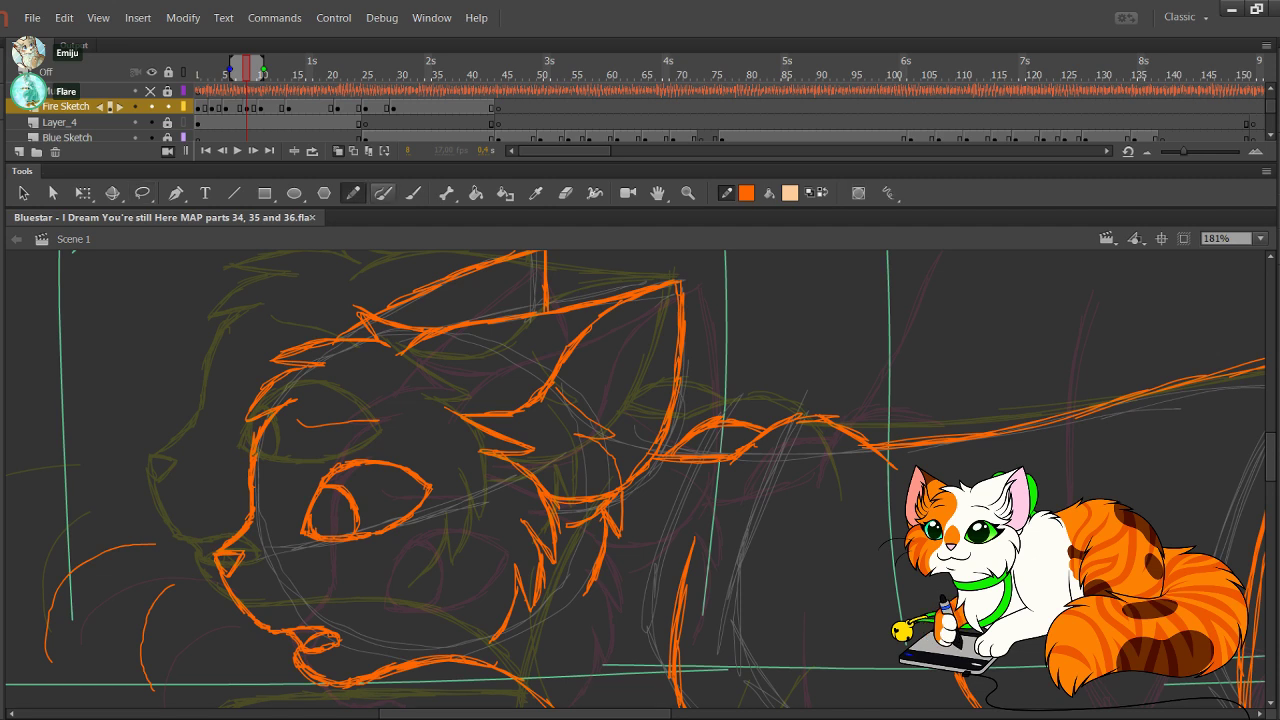
Step: Lock the Fire Sketch layer and erase all the grey construction guides from Layer_4
{"action": "left_click_drag", "start_coordinate": [430, 420], "coordinate": [360, 386]}
{"action": "left_click_drag", "start_coordinate": [640, 540], "coordinate": [562, 259]}
{"action": "left_click_drag", "start_coordinate": [900, 480], "coordinate": [282, 437]}
{"action": "left_click_drag", "start_coordinate": [282, 290], "coordinate": [1108, 661]}
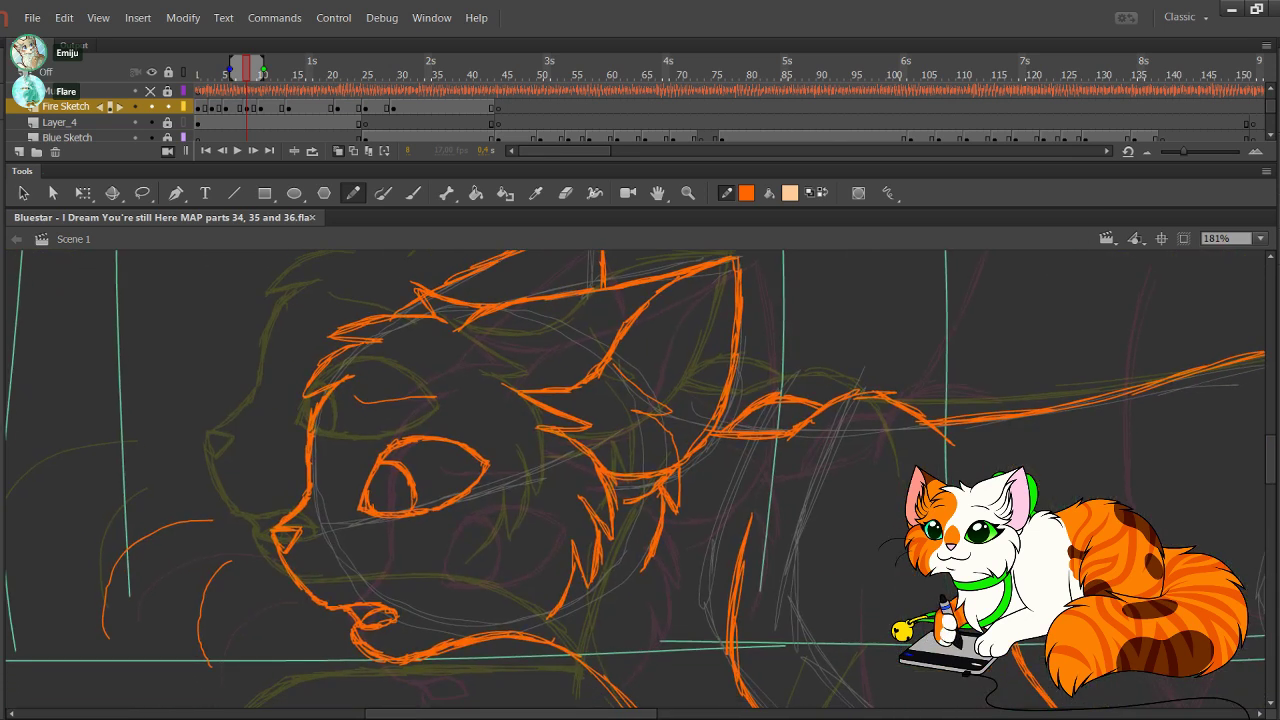
{"action": "left_click", "coordinate": [168, 106]}
{"action": "left_click", "coordinate": [218, 123]}
{"action": "left_click", "coordinate": [253, 122]}
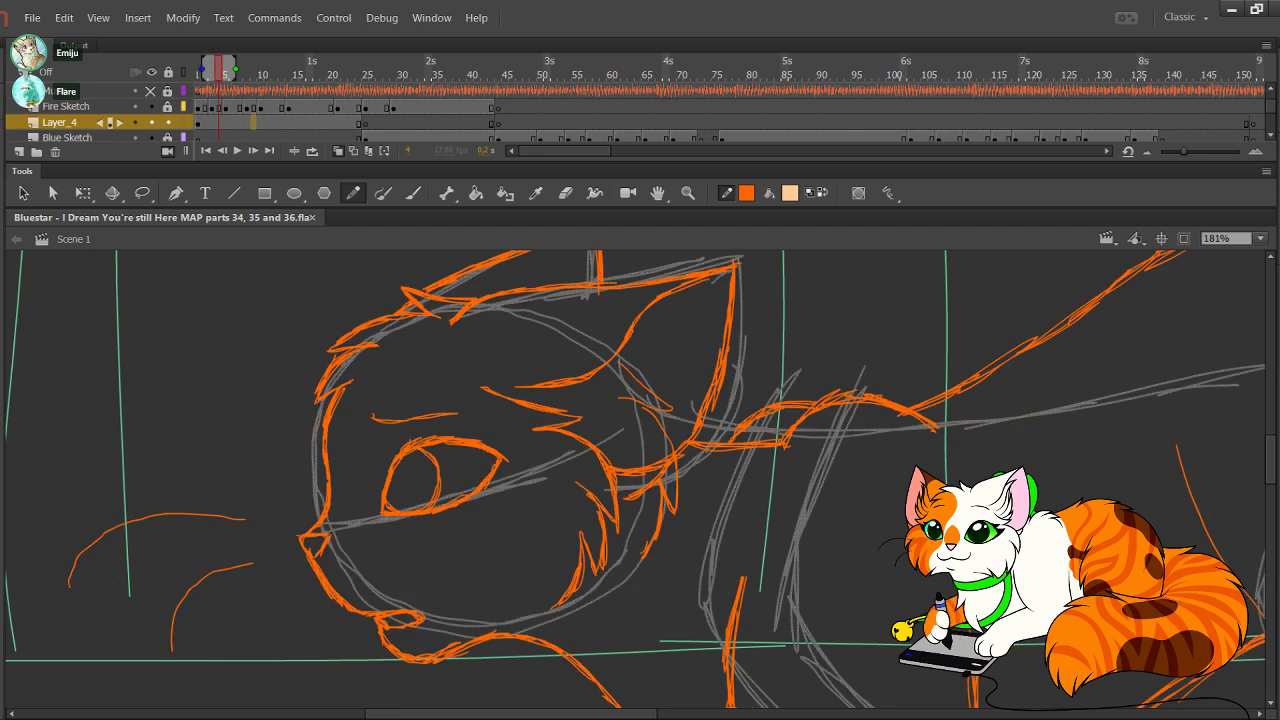
{"action": "left_click", "coordinate": [254, 122]}
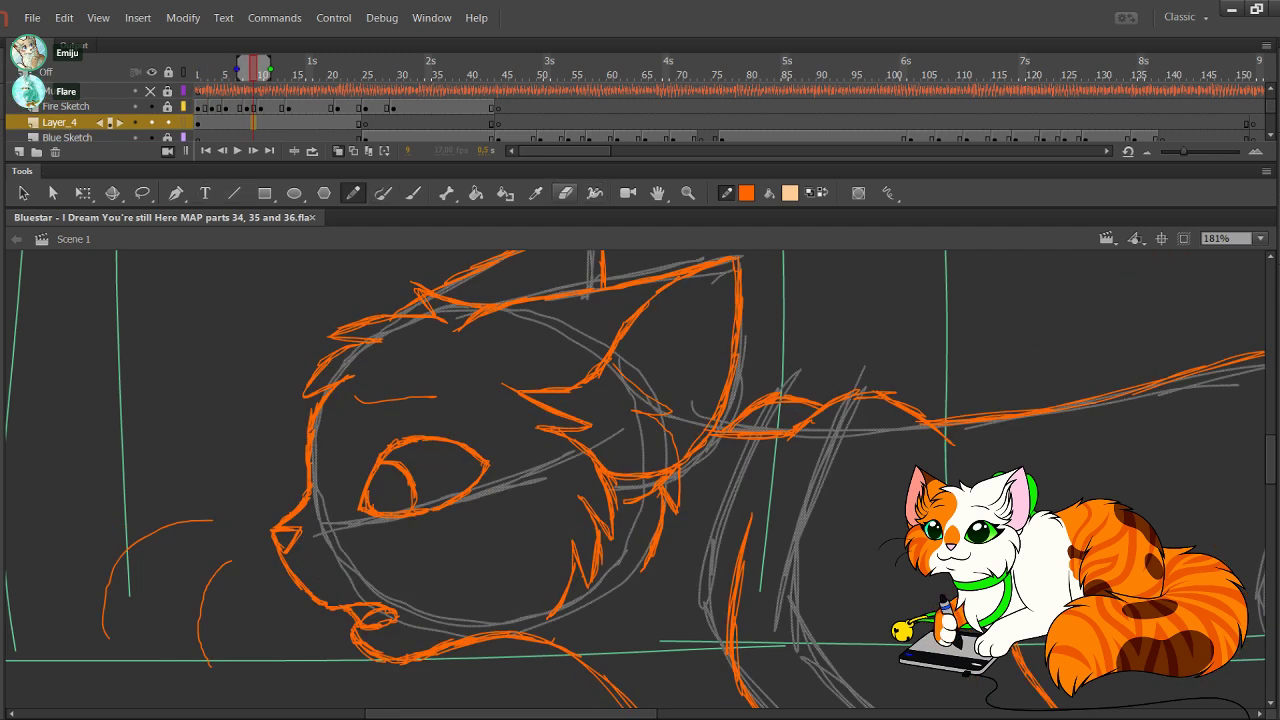
{"action": "double_click", "coordinate": [566, 193]}
{"action": "left_click", "coordinate": [353, 193]}
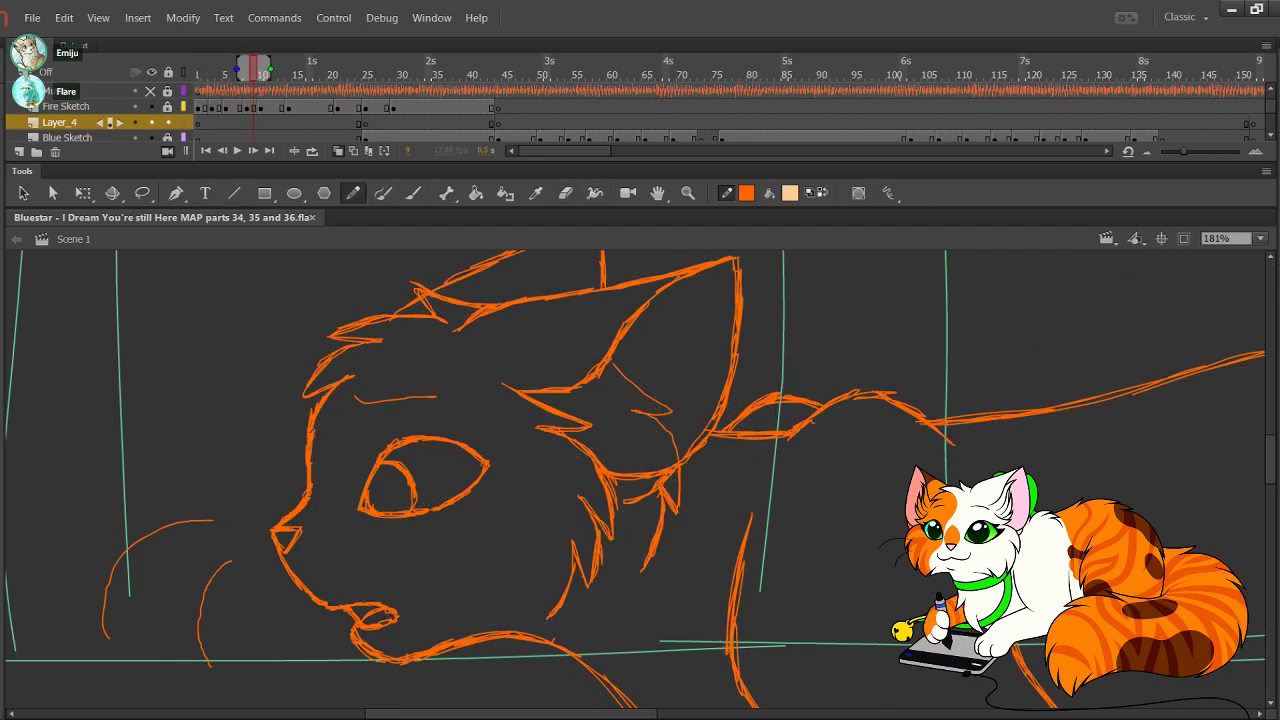
Step: Unlock the Fire Sketch layer and insert a blank keyframe on it at frame 12
{"action": "left_click", "coordinate": [822, 193]}
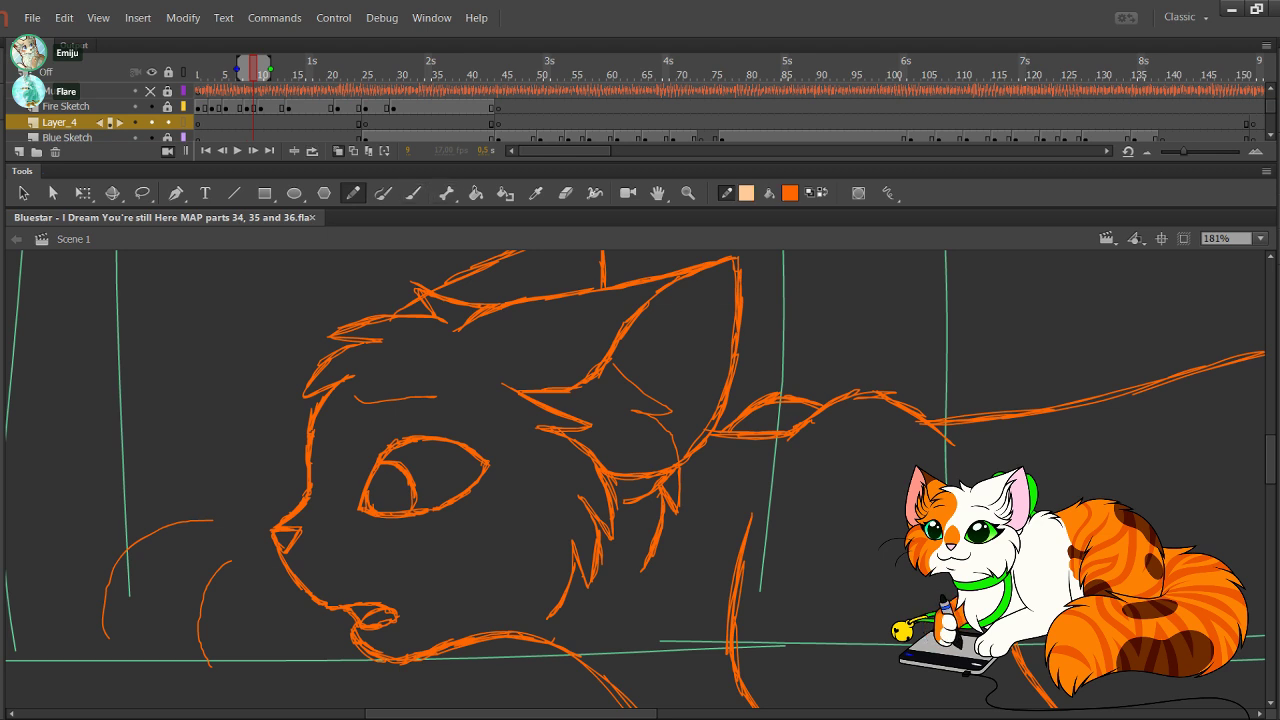
{"action": "left_click", "coordinate": [168, 106]}
{"action": "left_click", "coordinate": [183, 106]}
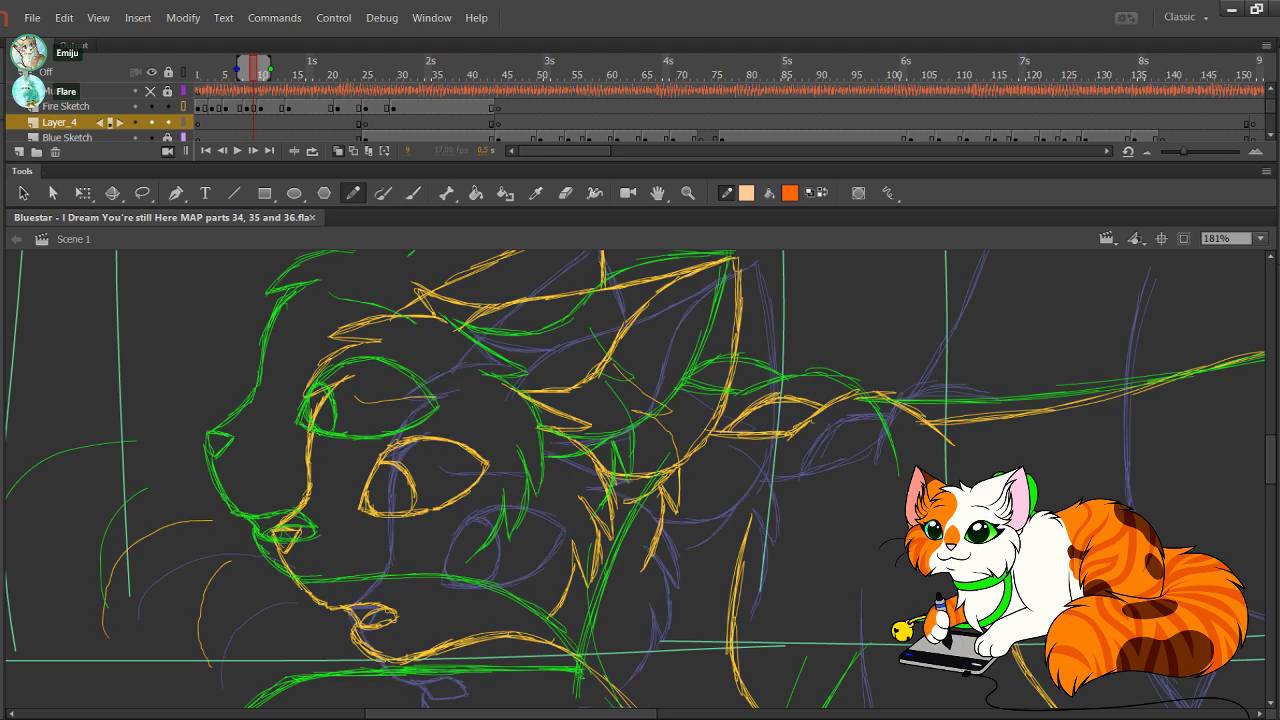
{"action": "left_click", "coordinate": [183, 106]}
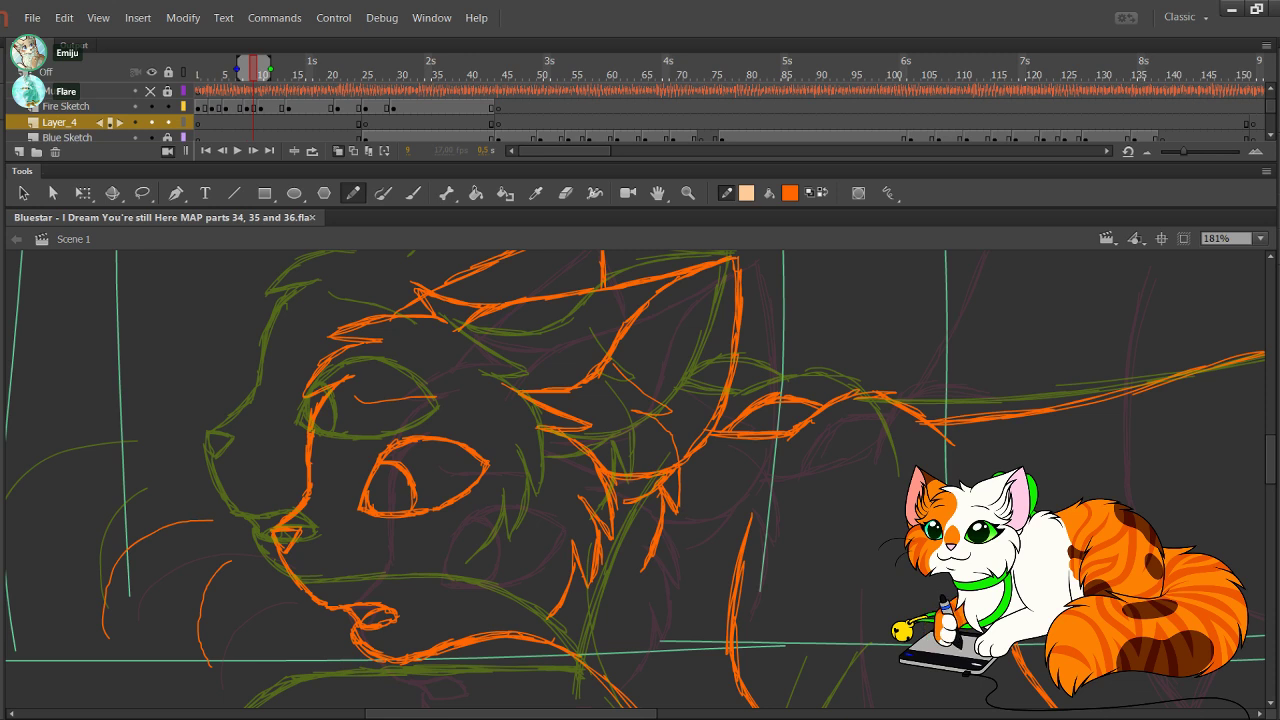
{"action": "key", "text": "period"}
{"action": "key", "text": "period"}
{"action": "key", "text": "period"}
{"action": "key", "text": "period"}
{"action": "key", "text": "comma"}
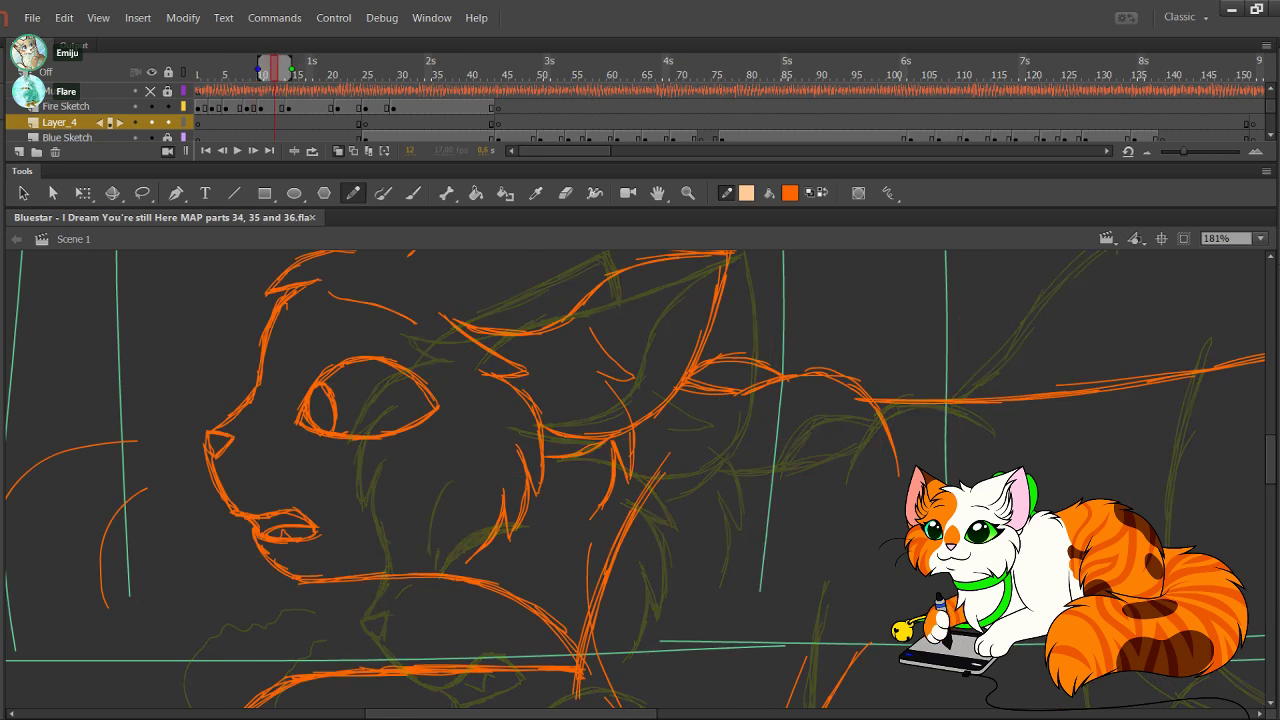
{"action": "left_click", "coordinate": [275, 107]}
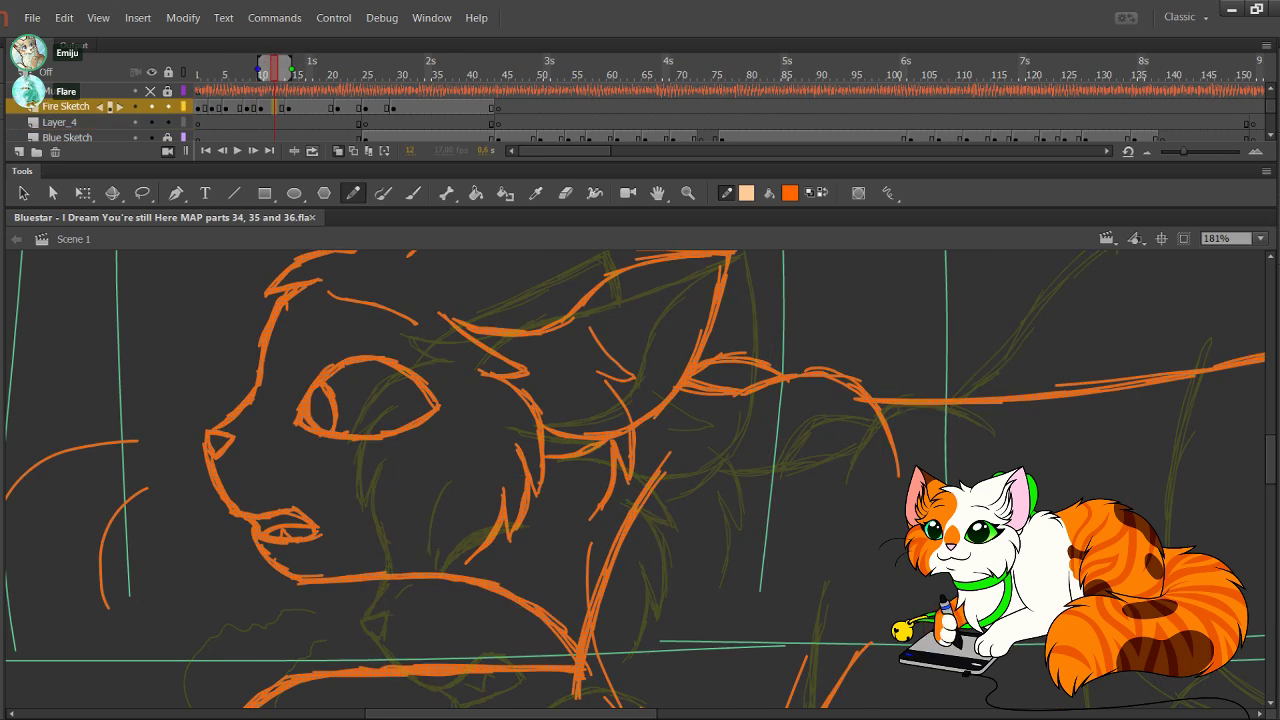
{"action": "key", "text": "F7"}
Step: Sketch a light construction circle for the cat's head on Layer_4 at frame 12
{"action": "left_click", "coordinate": [275, 122]}
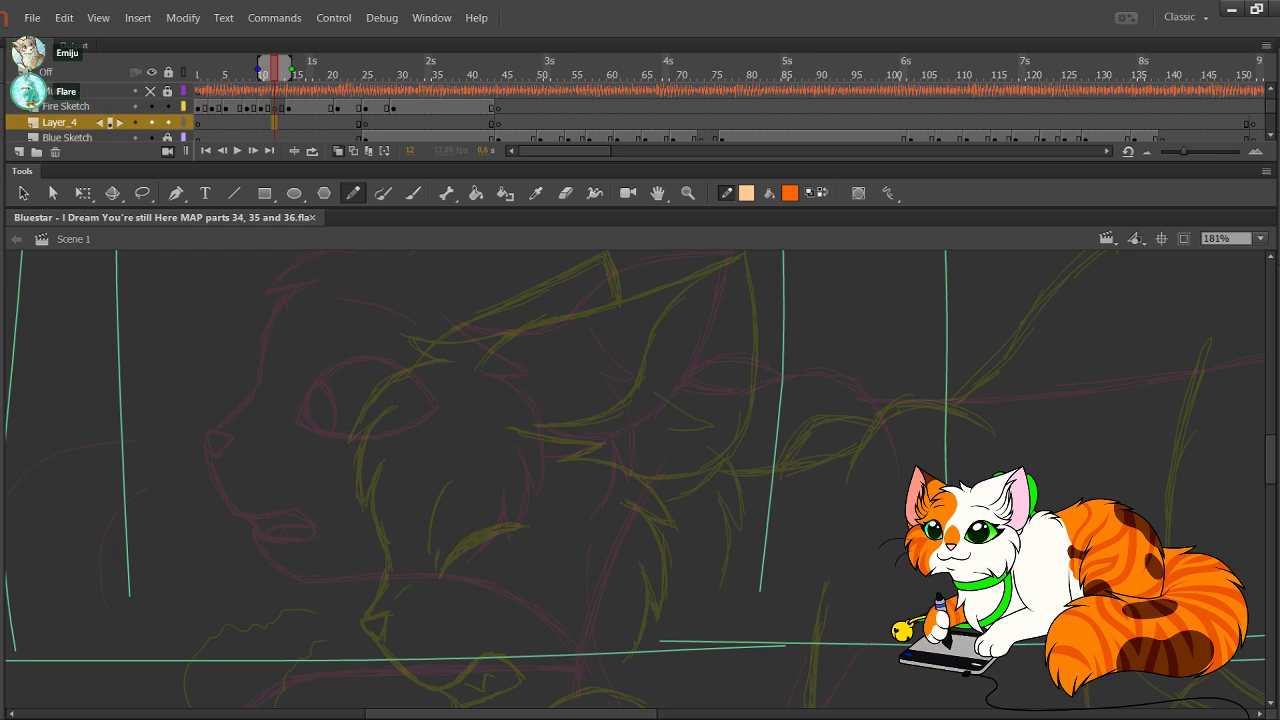
{"action": "left_click", "coordinate": [822, 193]}
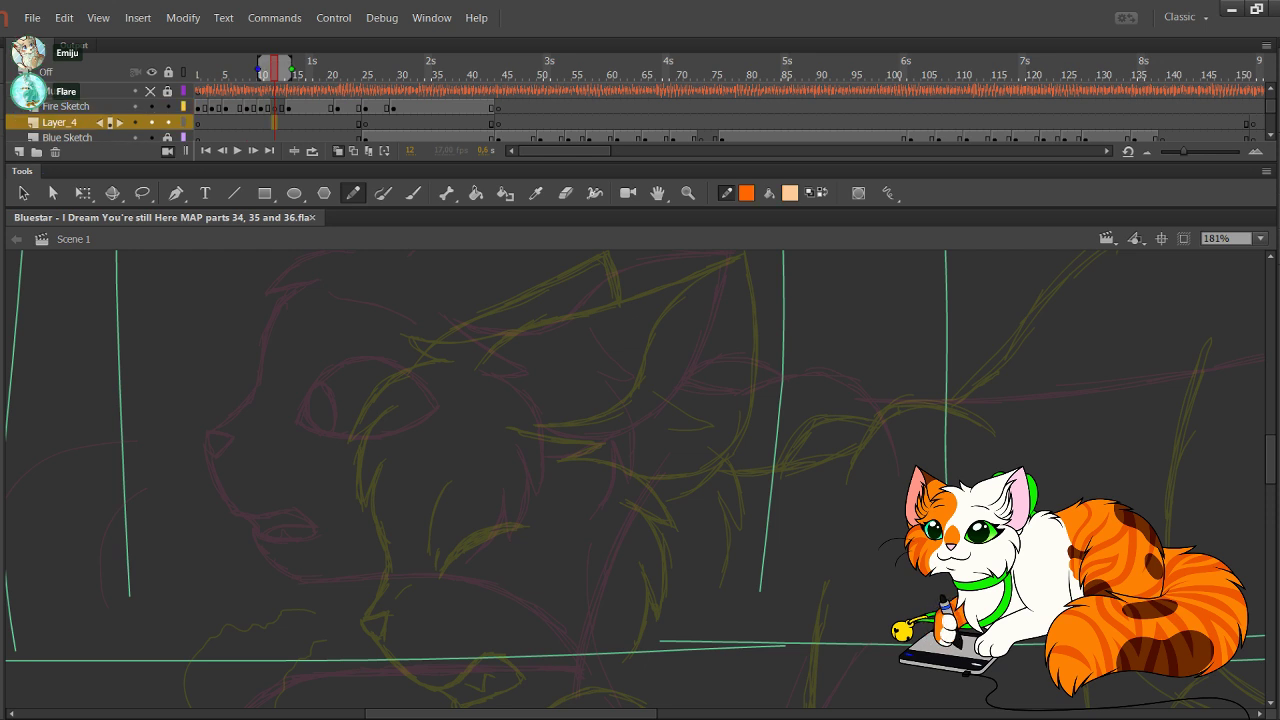
{"action": "mouse_move", "coordinate": [600, 400]}
{"action": "left_mouse_down"}
{"action": "mouse_move", "coordinate": [606, 545]}
{"action": "mouse_move", "coordinate": [616, 516]}
{"action": "mouse_move", "coordinate": [601, 351]}
{"action": "left_mouse_up"}
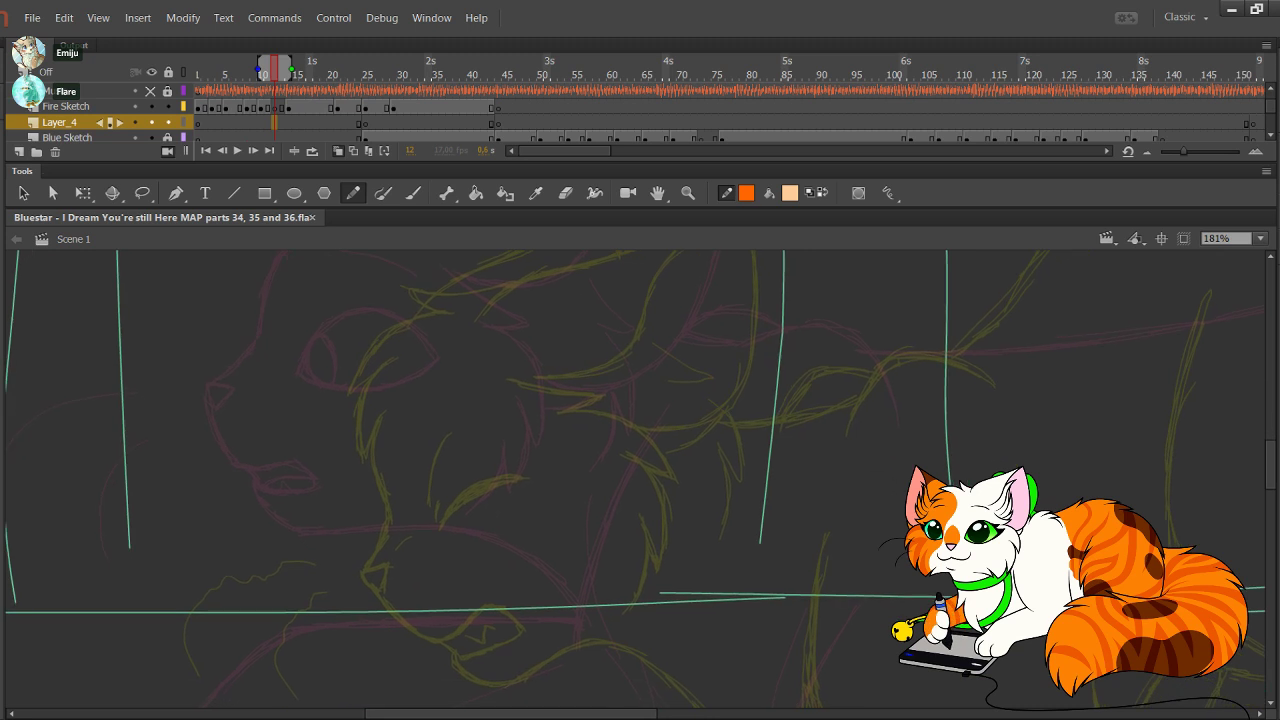
{"action": "scroll", "coordinate": [640, 484], "scroll_direction": "up", "scroll_amount": 3}
{"action": "mouse_move", "coordinate": [490, 329]}
{"action": "left_mouse_down"}
{"action": "mouse_move", "coordinate": [403, 337]}
{"action": "mouse_move", "coordinate": [334, 391]}
{"action": "mouse_move", "coordinate": [305, 475]}
{"action": "mouse_move", "coordinate": [326, 562]}
{"action": "mouse_move", "coordinate": [379, 618]}
{"action": "mouse_move", "coordinate": [441, 637]}
{"action": "mouse_move", "coordinate": [547, 626]}
{"action": "mouse_move", "coordinate": [625, 546]}
{"action": "mouse_move", "coordinate": [620, 435]}
{"action": "mouse_move", "coordinate": [576, 367]}
{"action": "mouse_move", "coordinate": [485, 327]}
{"action": "mouse_move", "coordinate": [302, 494]}
{"action": "mouse_move", "coordinate": [327, 611]}
{"action": "mouse_move", "coordinate": [395, 654]}
{"action": "mouse_move", "coordinate": [475, 655]}
{"action": "mouse_move", "coordinate": [587, 617]}
{"action": "mouse_move", "coordinate": [643, 514]}
{"action": "mouse_move", "coordinate": [627, 427]}
{"action": "mouse_move", "coordinate": [580, 357]}
{"action": "mouse_move", "coordinate": [535, 334]}
{"action": "mouse_move", "coordinate": [445, 327]}
{"action": "mouse_move", "coordinate": [355, 351]}
{"action": "mouse_move", "coordinate": [330, 598]}
{"action": "left_mouse_up"}
{"action": "left_click", "coordinate": [340, 628], "text": "ctrl"}
{"action": "key", "text": "Delete"}
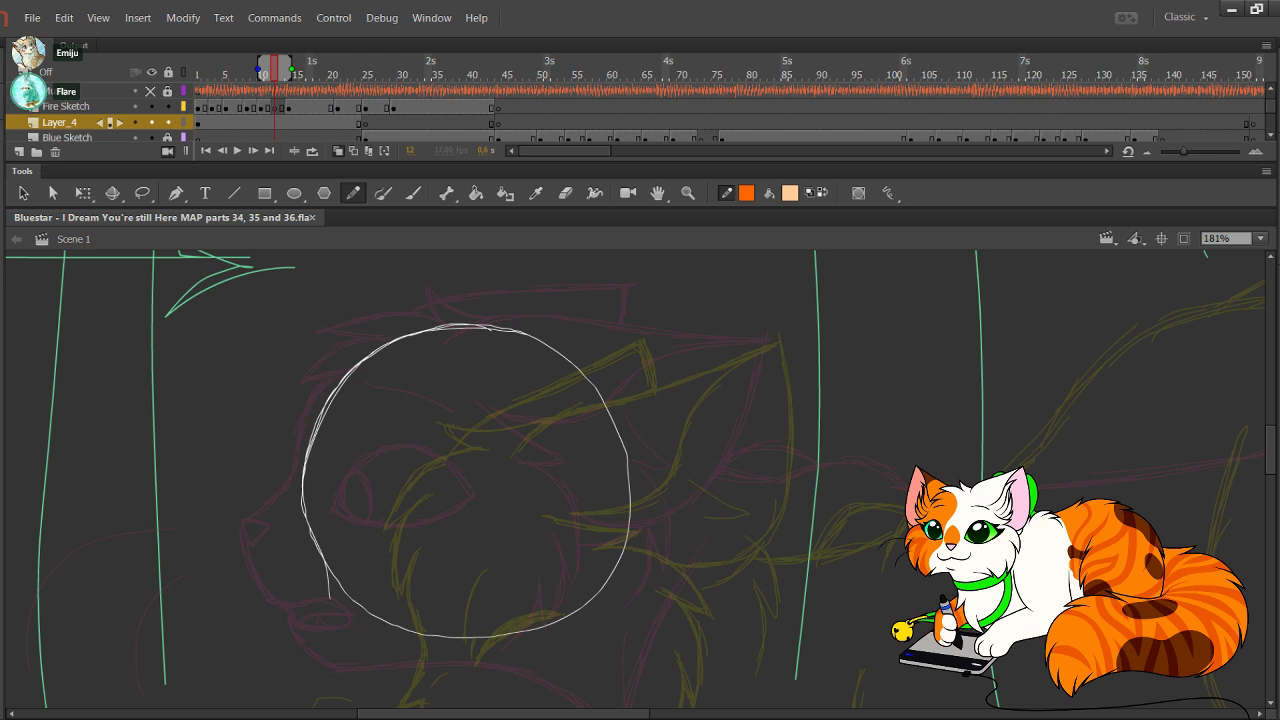
Step: Move the head circle down and right between the two onion-skinned heads, widen it slightly and skew it with Free Transform
{"action": "left_click", "coordinate": [60, 122]}
{"action": "left_click", "coordinate": [822, 193]}
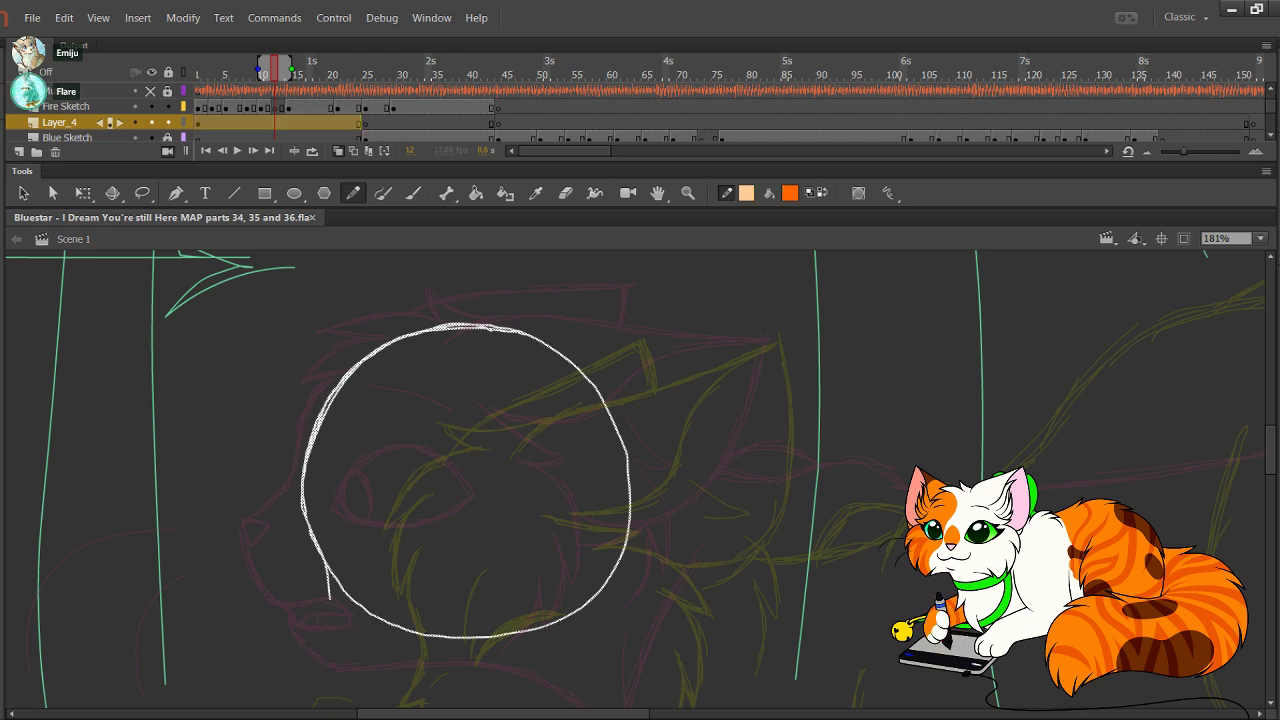
{"action": "left_click_drag", "start_coordinate": [684, 335], "coordinate": [768, 363]}
{"action": "key", "text": "ctrl+shift+a"}
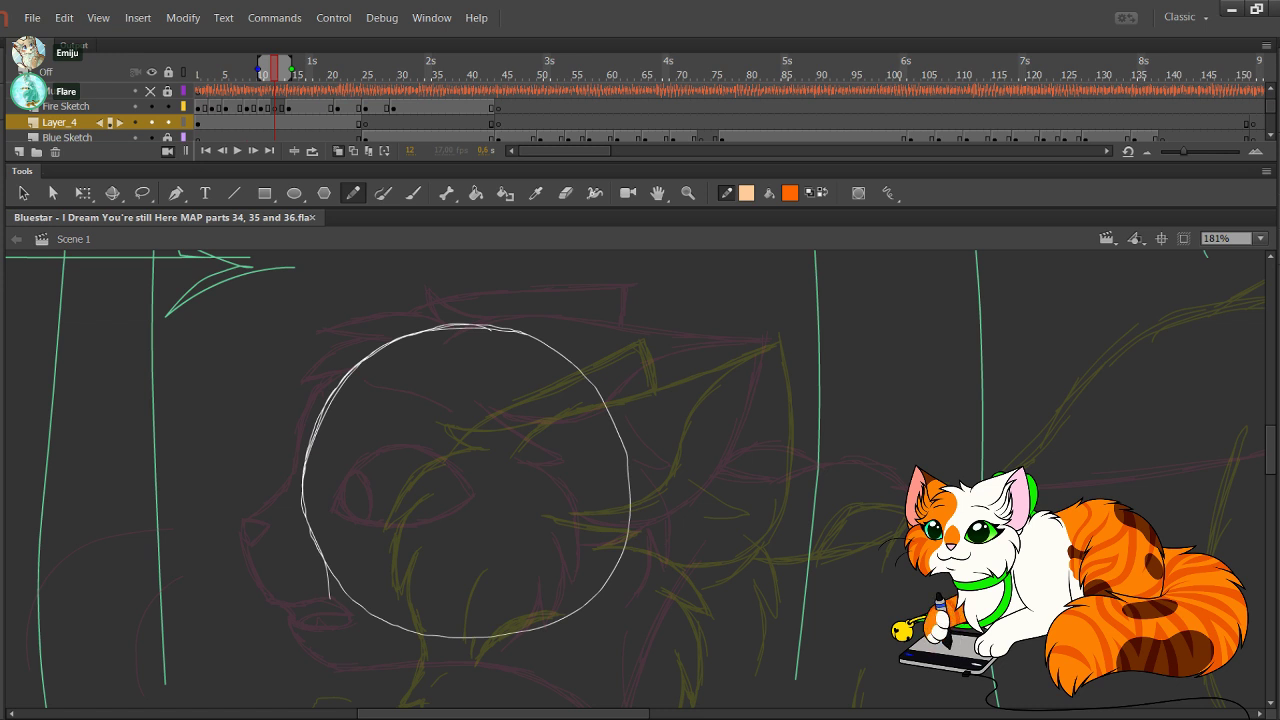
{"action": "key", "text": "ctrl+a"}
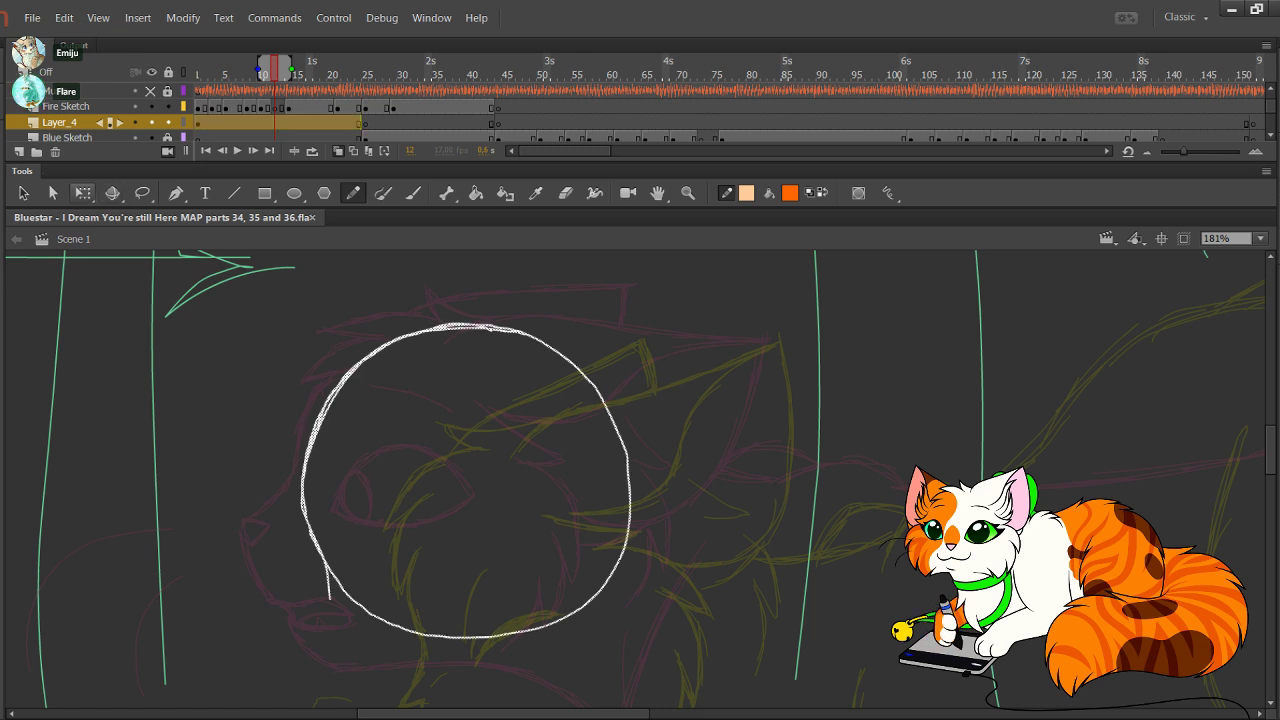
{"action": "left_click", "coordinate": [83, 193]}
{"action": "left_click_drag", "start_coordinate": [466, 481], "coordinate": [499, 487]}
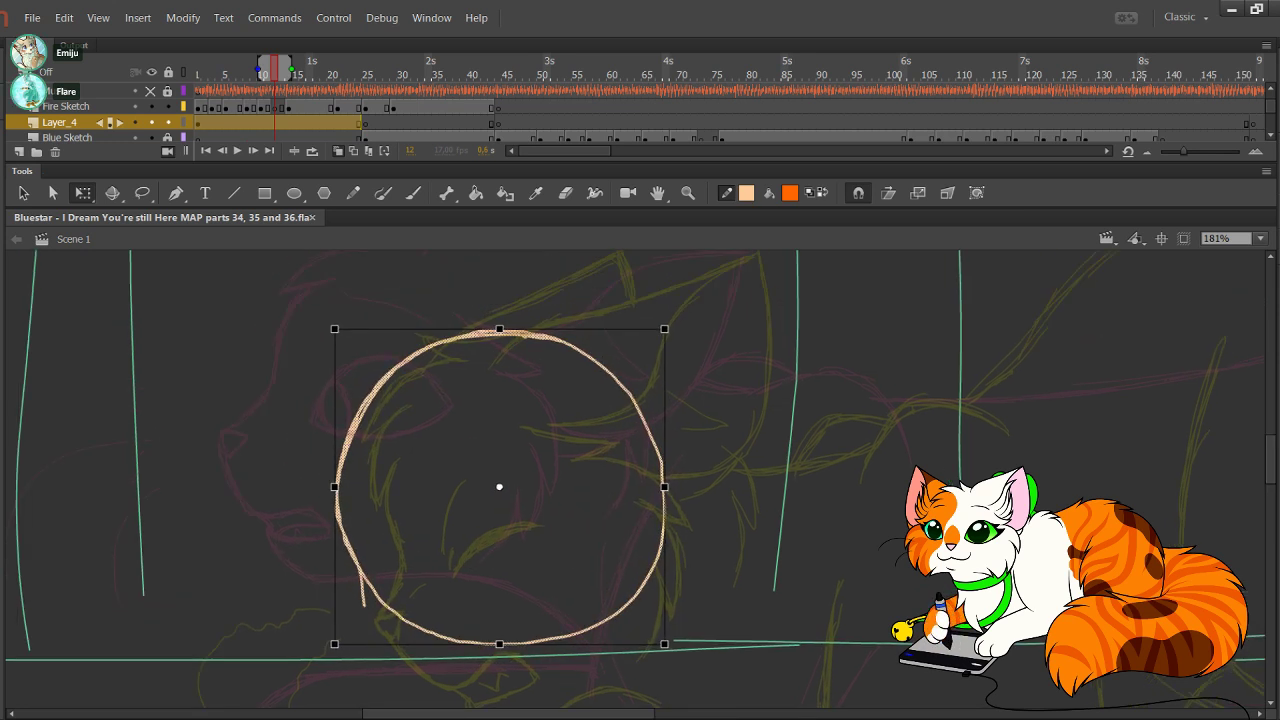
{"action": "left_click_drag", "start_coordinate": [665, 487], "coordinate": [670, 487]}
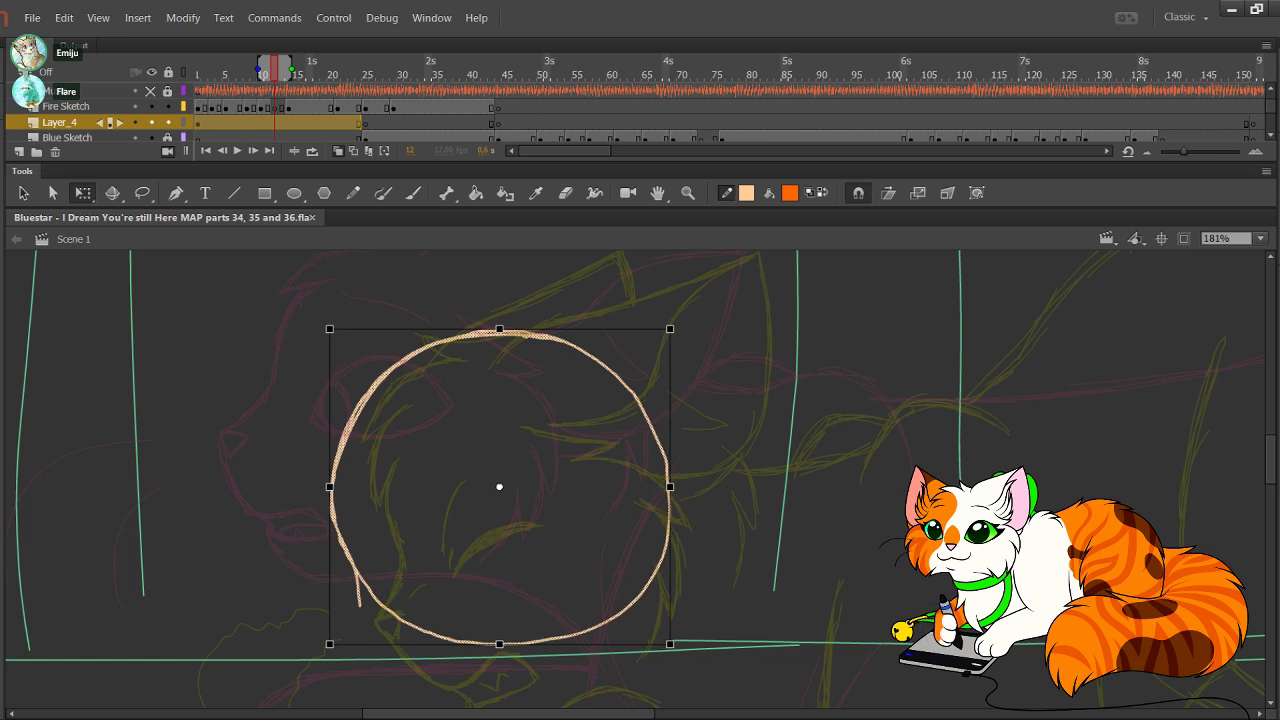
{"action": "left_click_drag", "start_coordinate": [585, 329], "coordinate": [589, 329]}
Step: Nudge the head circle slightly right, fine-tune its height and deselect it, returning to the Pencil
{"action": "key", "text": "Right"}
{"action": "key", "text": "Right"}
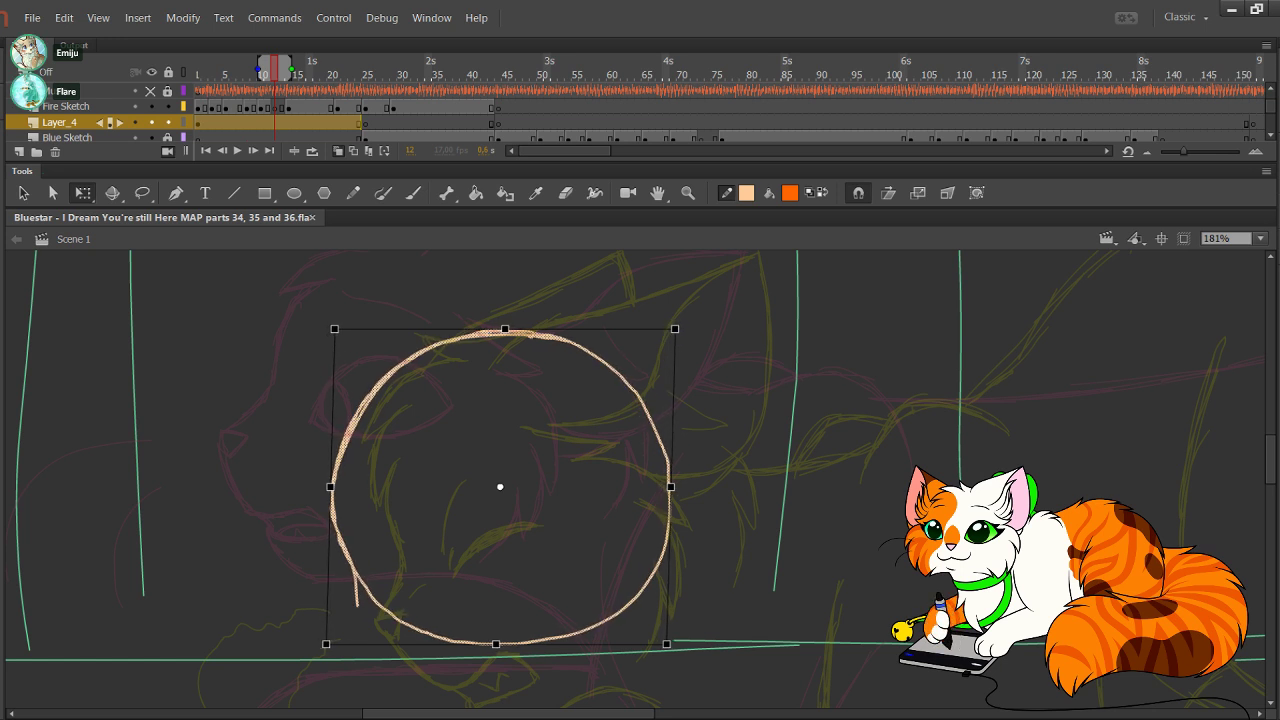
{"action": "key", "text": "Down"}
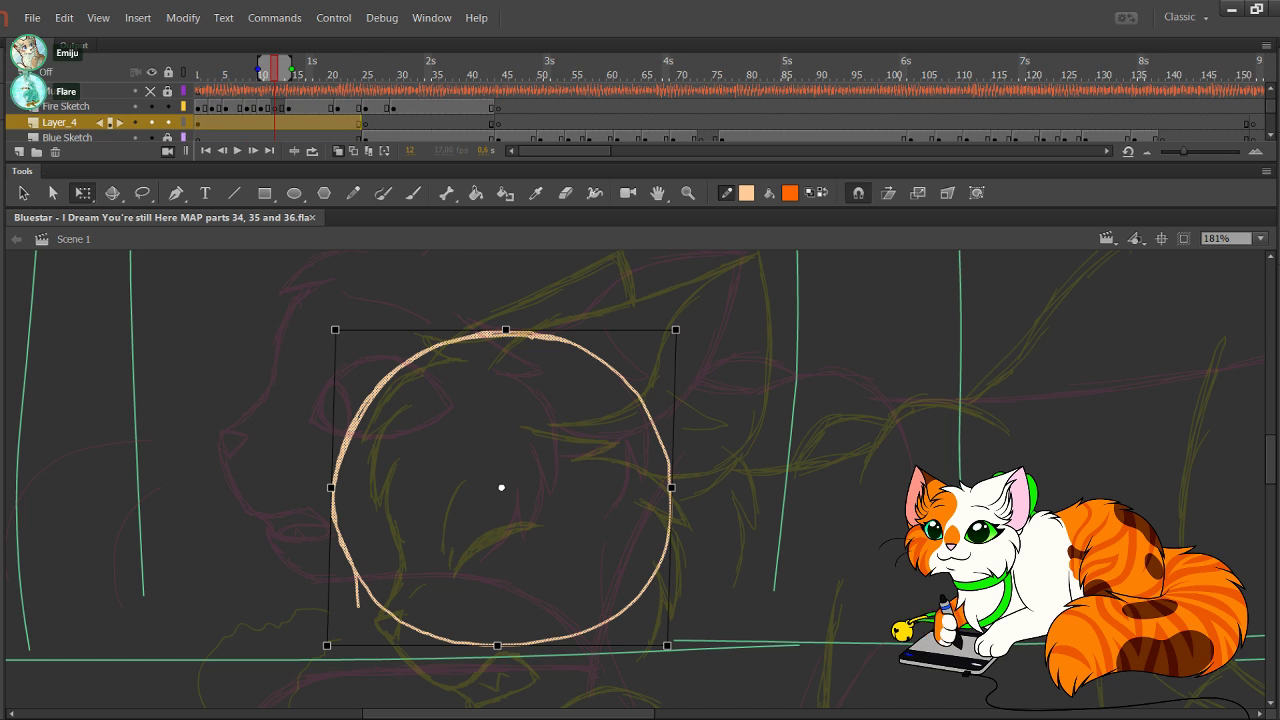
{"action": "key", "text": "Right"}
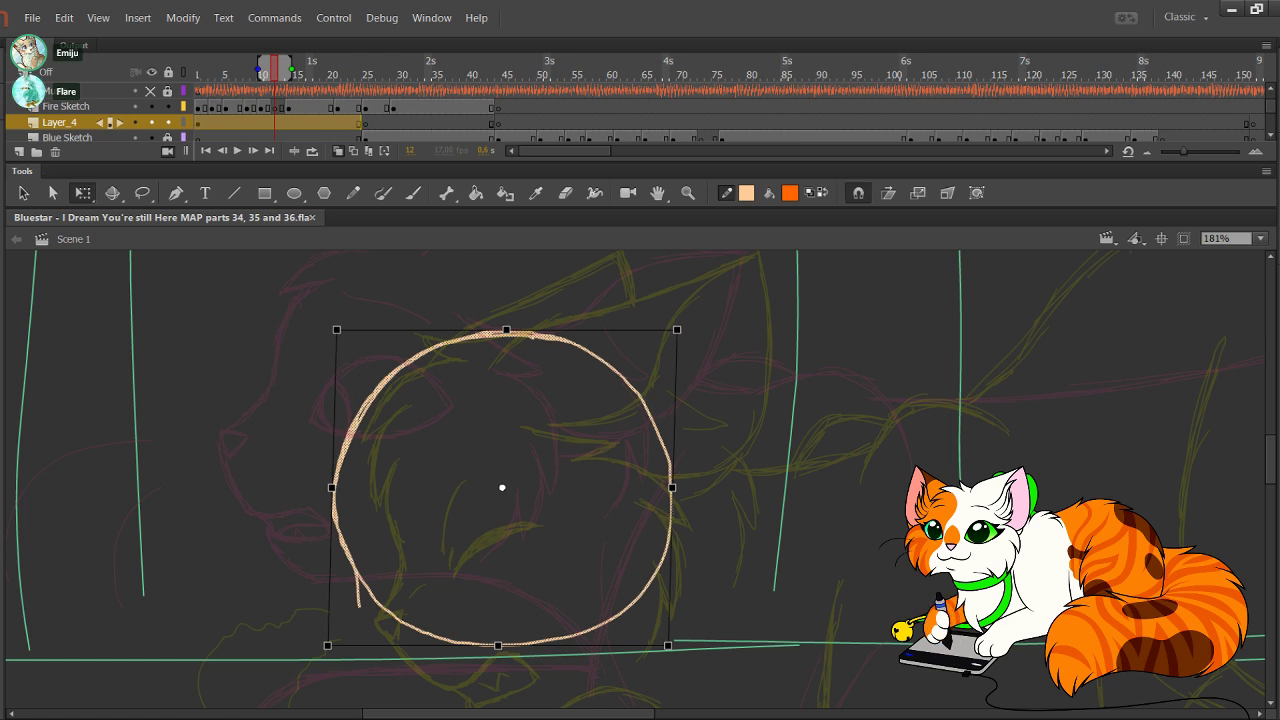
{"action": "key", "text": "Up"}
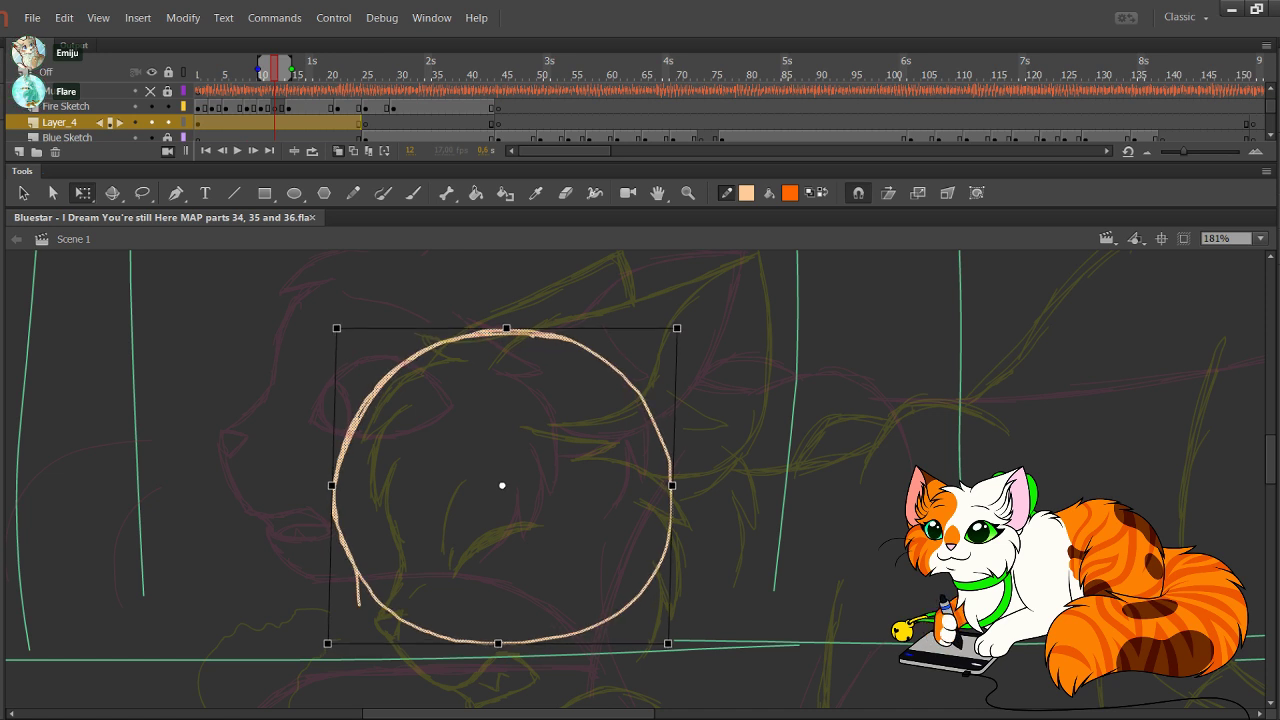
{"action": "key", "text": "ctrl+shift+a"}
{"action": "key", "text": "y"}
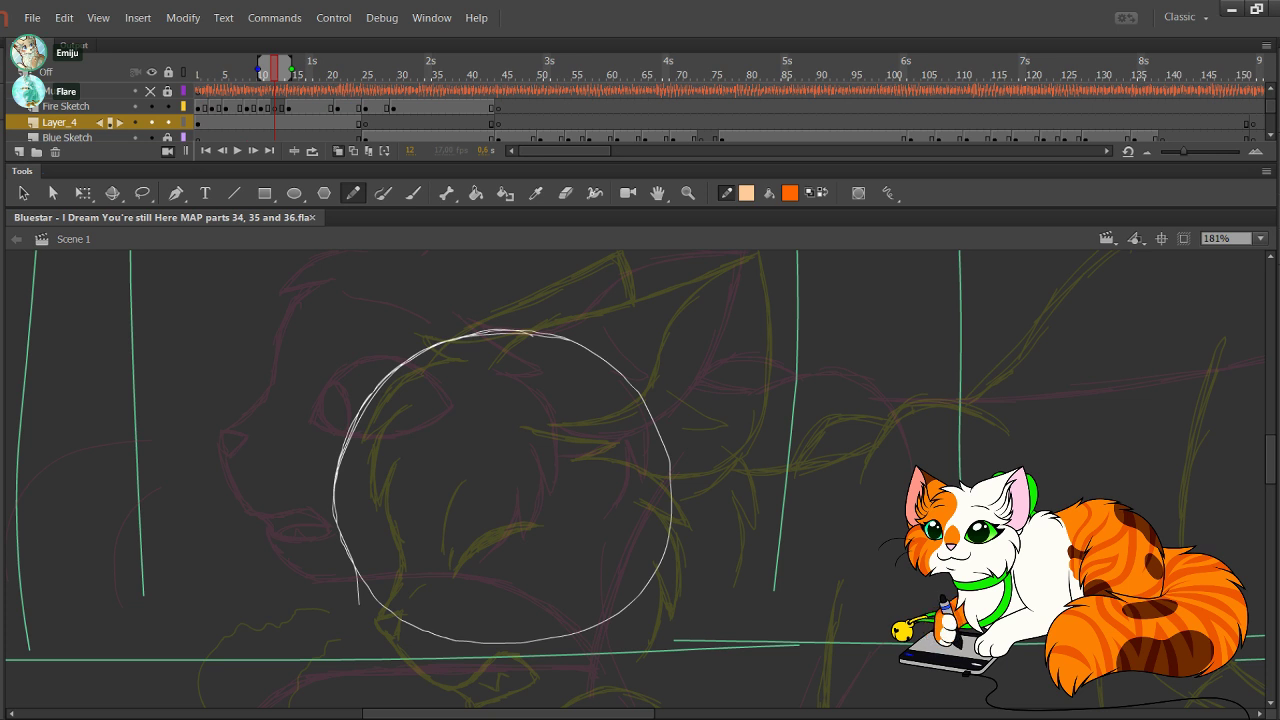
Step: Sketch a rising diagonal face guideline across the head circle and a curved guideline down its back half
{"action": "mouse_move", "coordinate": [354, 560]}
{"action": "left_mouse_down"}
{"action": "mouse_move", "coordinate": [550, 446]}
{"action": "mouse_move", "coordinate": [594, 404]}
{"action": "left_mouse_up"}
{"action": "key", "text": "ctrl+z"}
{"action": "mouse_move", "coordinate": [355, 570]}
{"action": "left_mouse_down"}
{"action": "mouse_move", "coordinate": [590, 468]}
{"action": "mouse_move", "coordinate": [350, 575]}
{"action": "left_mouse_up"}
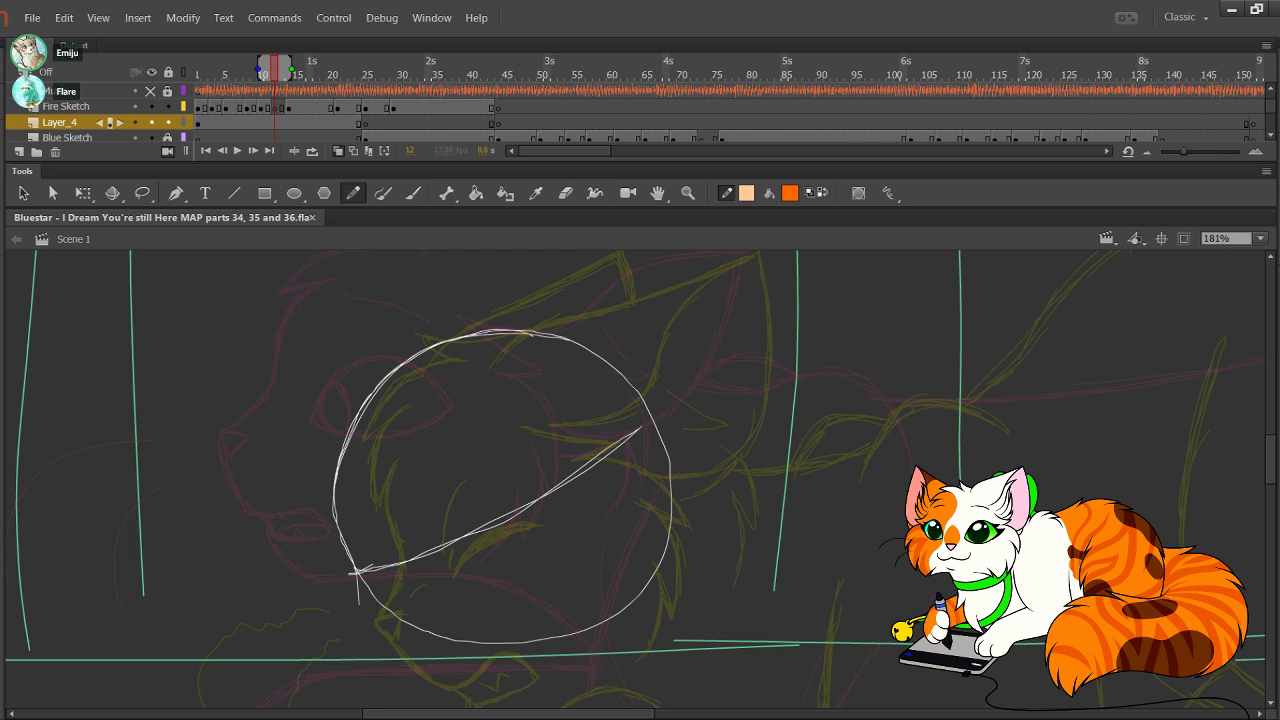
{"action": "mouse_move", "coordinate": [485, 408]}
{"action": "left_mouse_down"}
{"action": "mouse_move", "coordinate": [563, 433]}
{"action": "mouse_move", "coordinate": [614, 484]}
{"action": "mouse_move", "coordinate": [635, 586]}
{"action": "mouse_move", "coordinate": [621, 624]}
{"action": "mouse_move", "coordinate": [630, 540]}
{"action": "mouse_move", "coordinate": [585, 453]}
{"action": "mouse_move", "coordinate": [488, 410]}
{"action": "mouse_move", "coordinate": [608, 643]}
{"action": "left_mouse_up"}
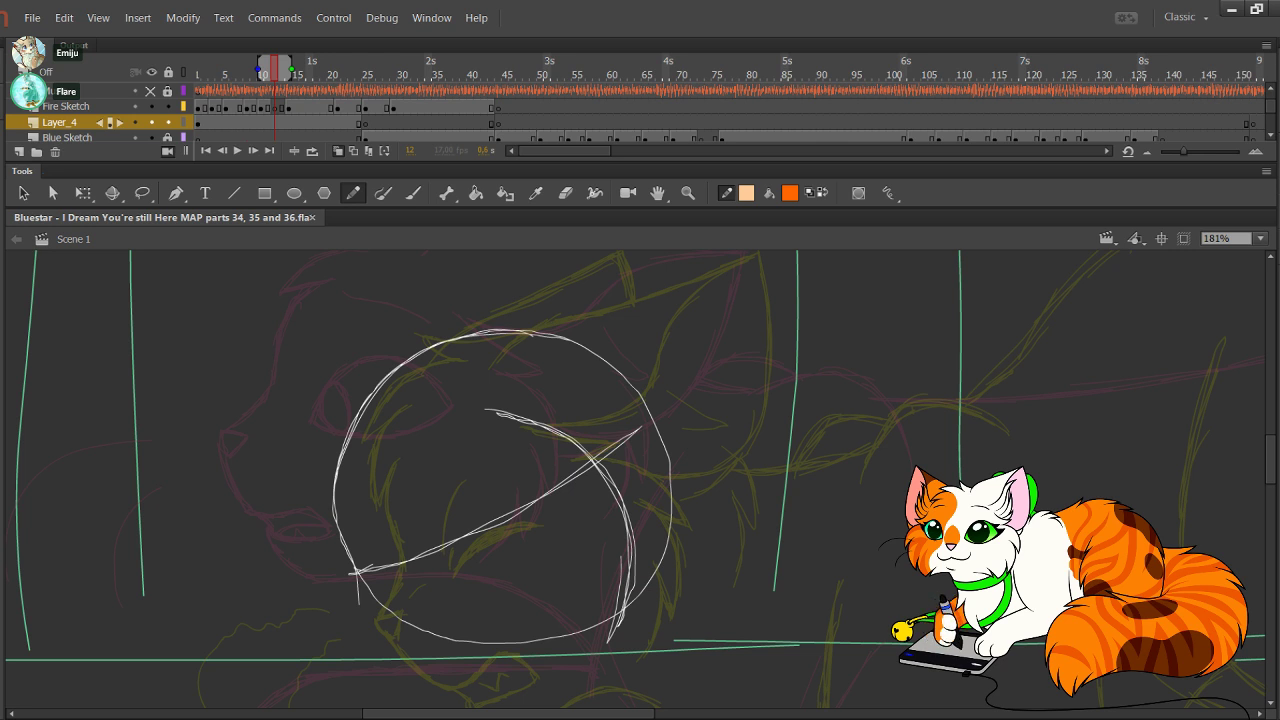
Step: Play back the animation to review the cat's motion together with the new head construction guides
{"action": "left_click", "coordinate": [822, 193]}
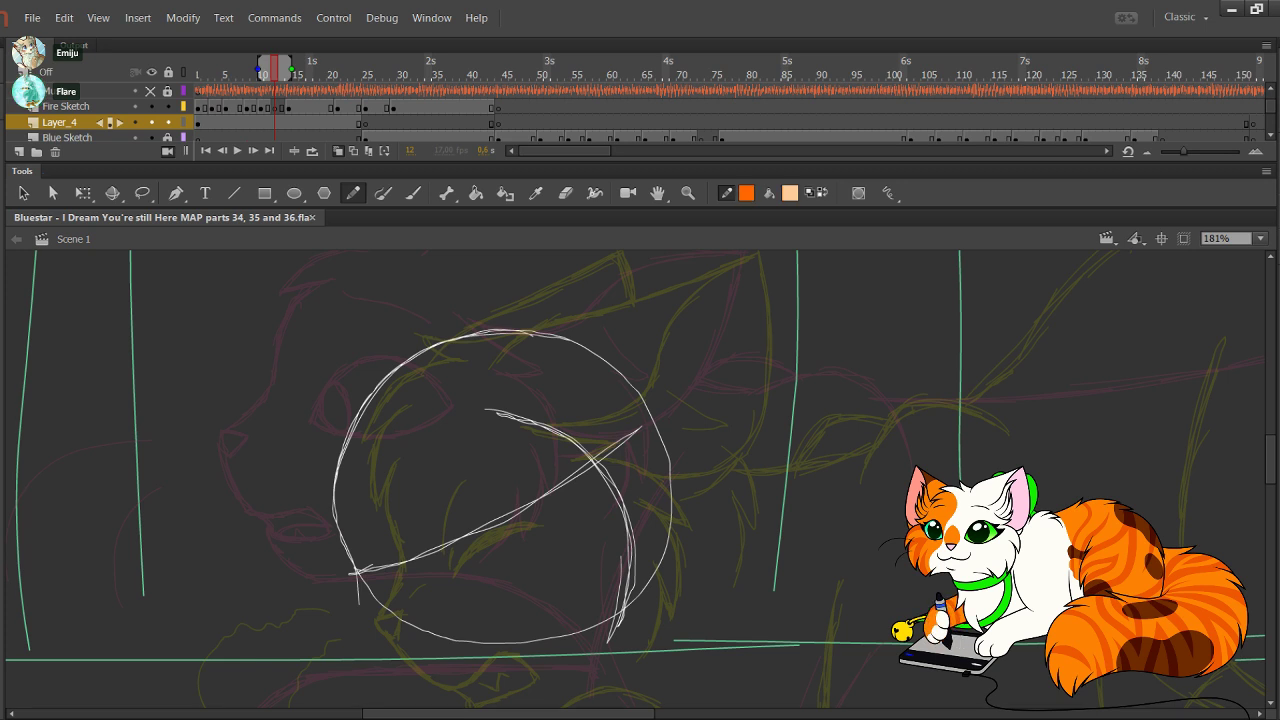
{"action": "mouse_move", "coordinate": [600, 450]}
{"action": "left_mouse_down"}
{"action": "mouse_move", "coordinate": [601, 481]}
{"action": "mouse_move", "coordinate": [532, 625]}
{"action": "mouse_move", "coordinate": [324, 379]}
{"action": "mouse_move", "coordinate": [280, 212]}
{"action": "mouse_move", "coordinate": [282, 142]}
{"action": "left_mouse_up"}
{"action": "key", "text": "x"}
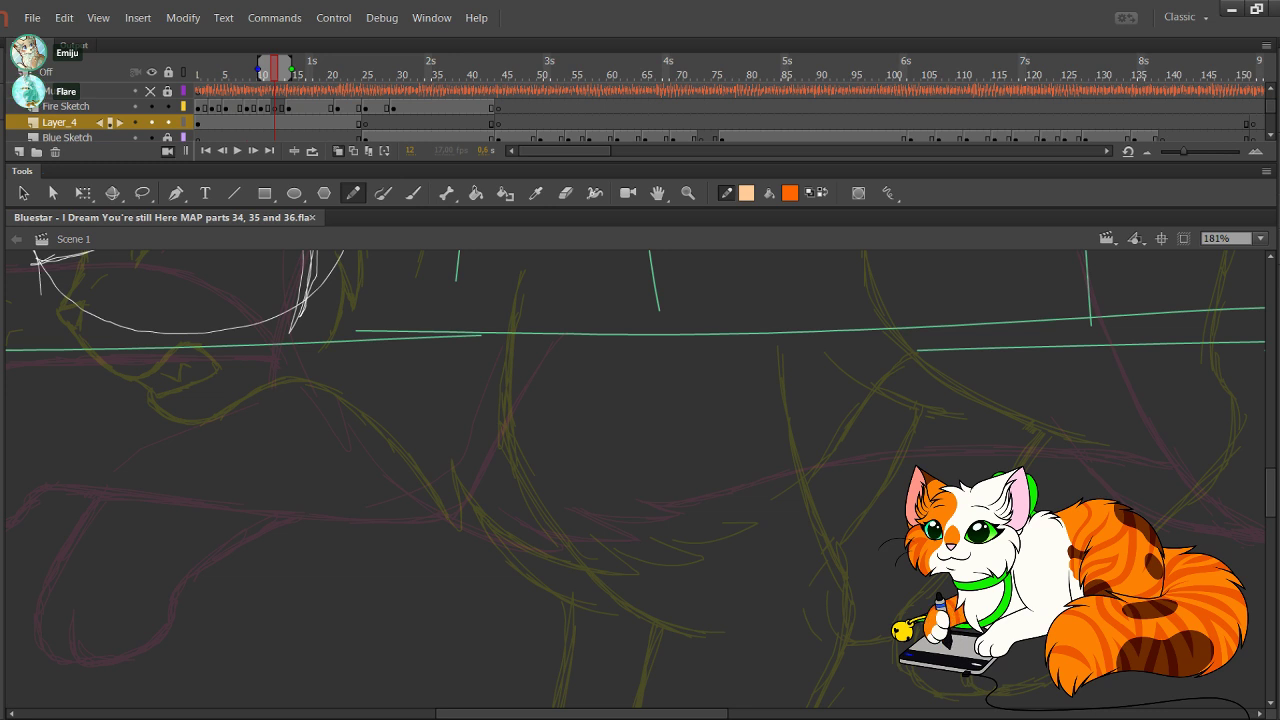
{"action": "key", "text": "ctrl+minus"}
{"action": "key", "text": "ctrl+minus"}
{"action": "key", "text": "ctrl+minus"}
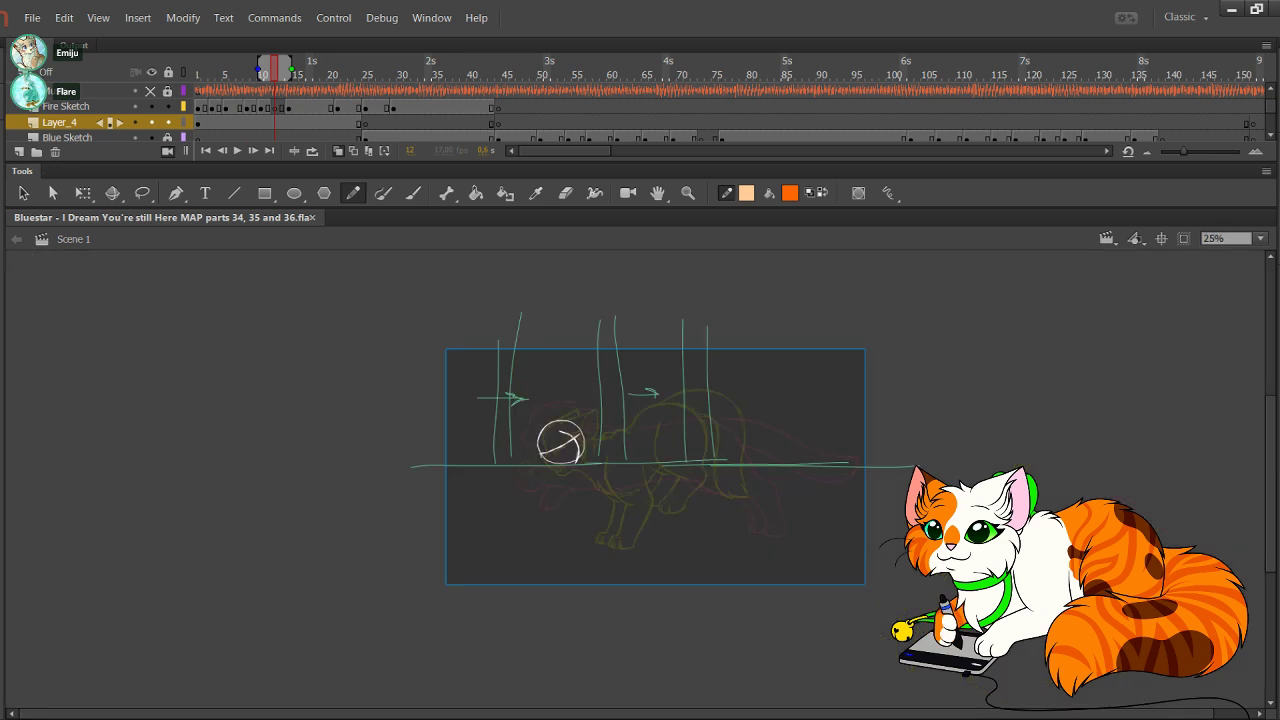
{"action": "key", "text": "z"}
{"action": "left_click_drag", "start_coordinate": [500, 394], "coordinate": [760, 566]}
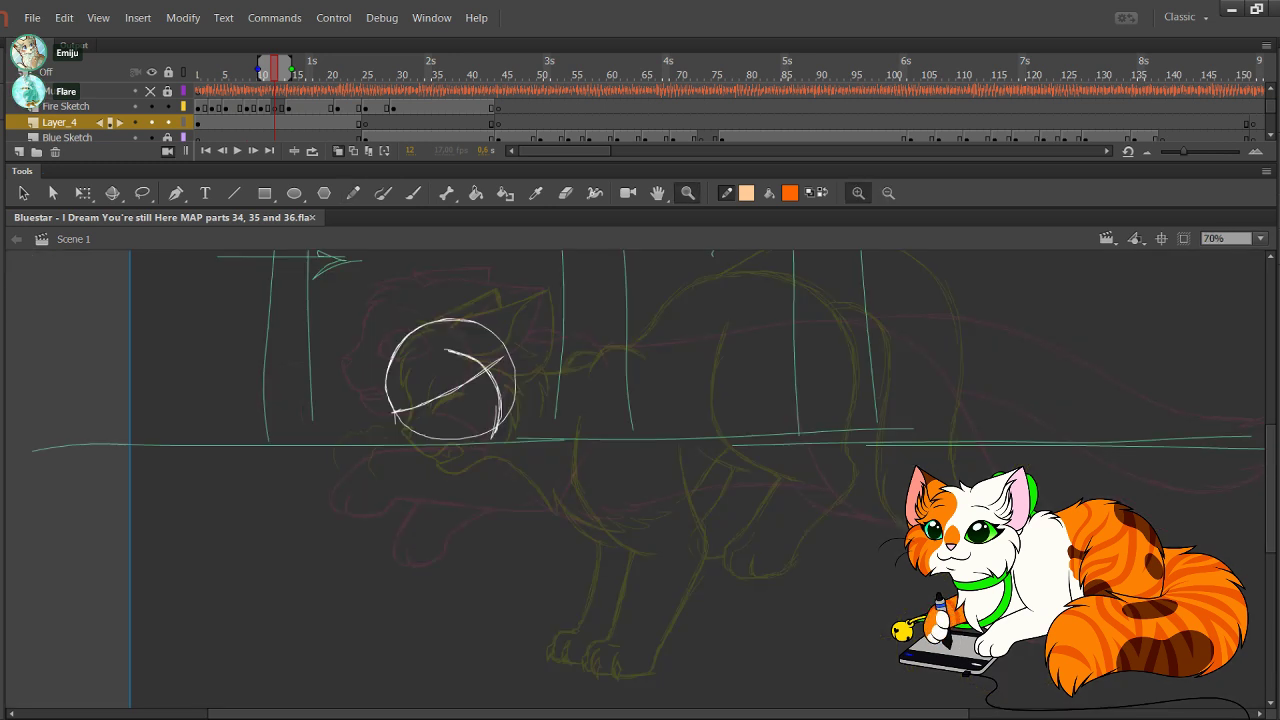
{"action": "key", "text": "y"}
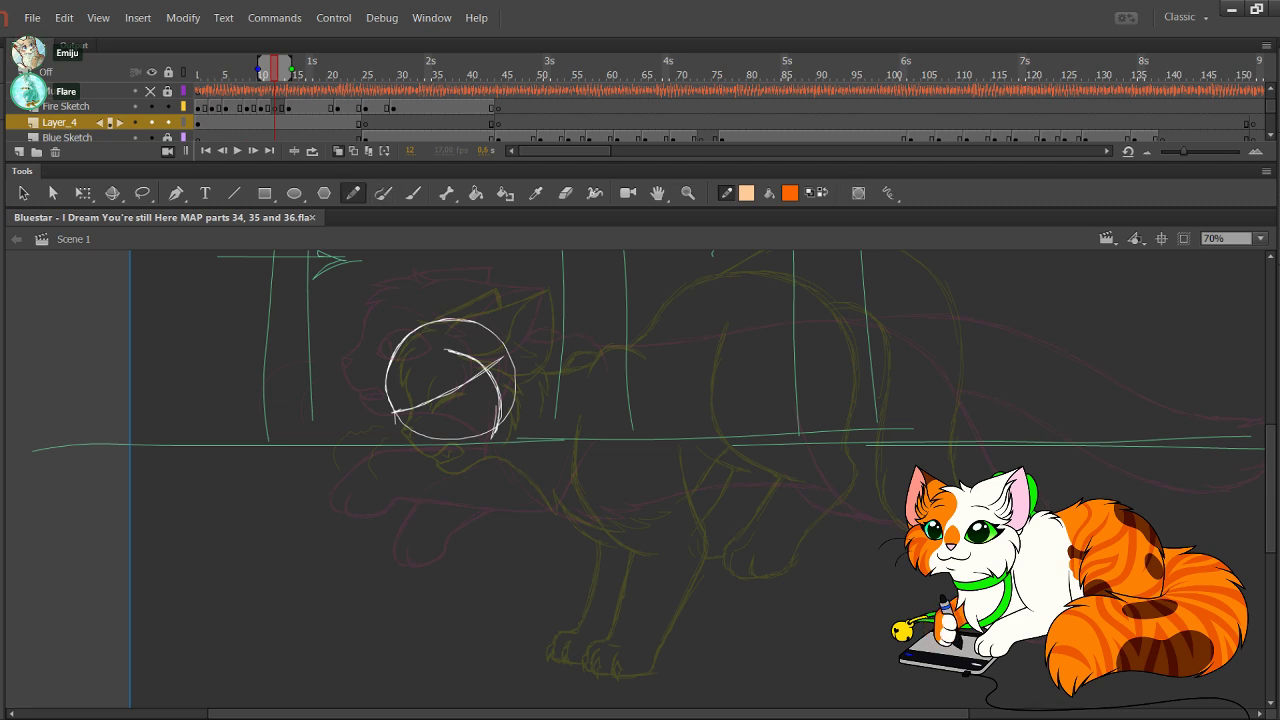
{"action": "key", "text": "Return"}
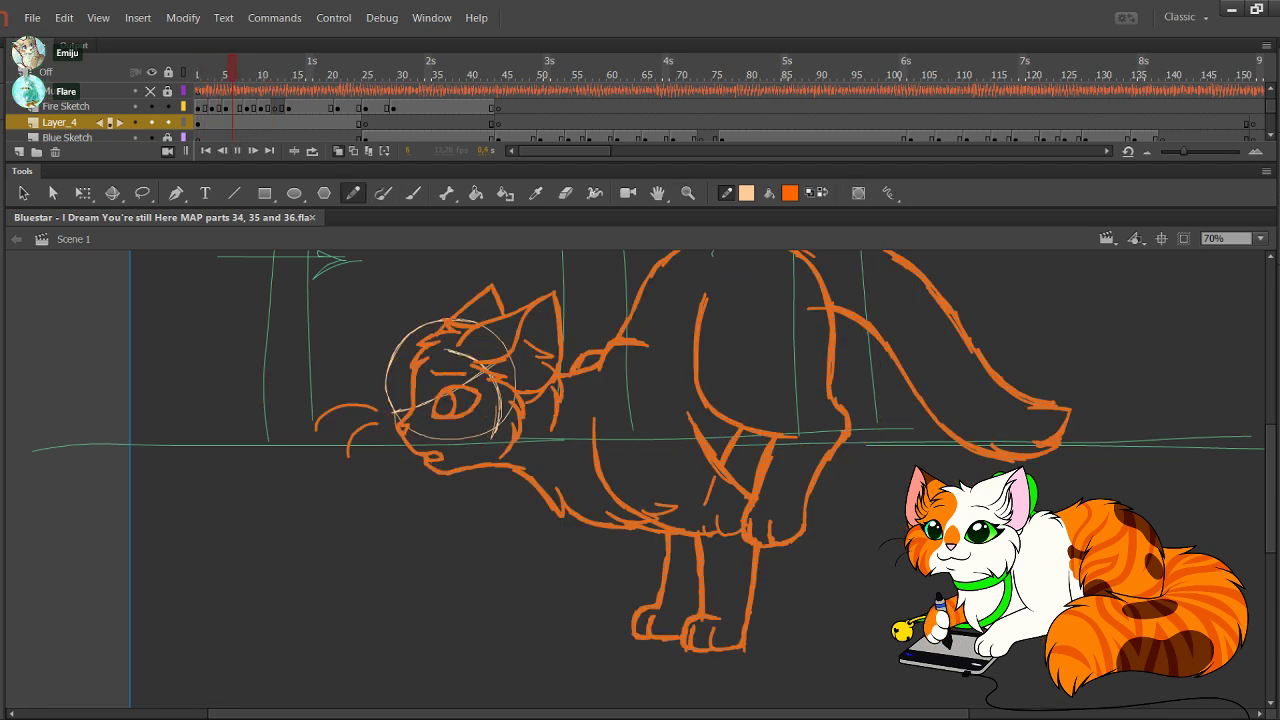
{"action": "key", "text": "Return"}
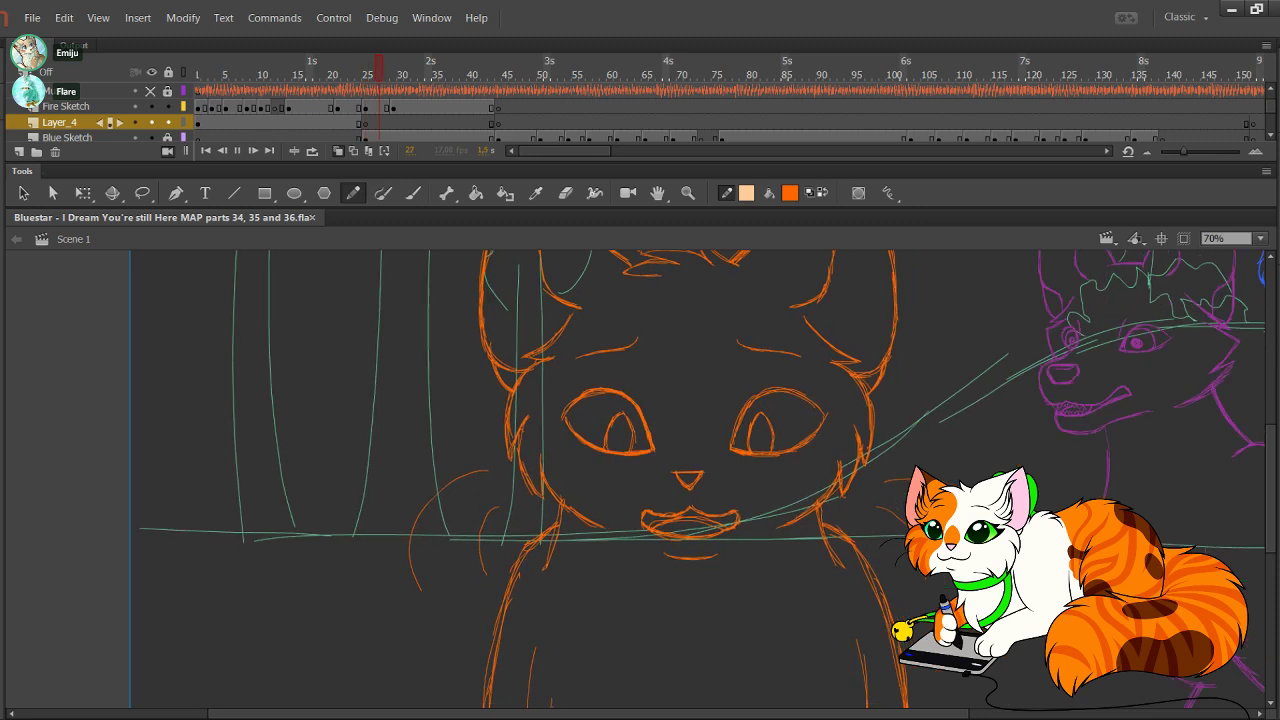
Step: Step through the animation from its first frame to compare the cat's running poses with the head construction guides
{"action": "key", "text": "shift+comma"}
{"action": "key", "text": "period"}
{"action": "key", "text": "period"}
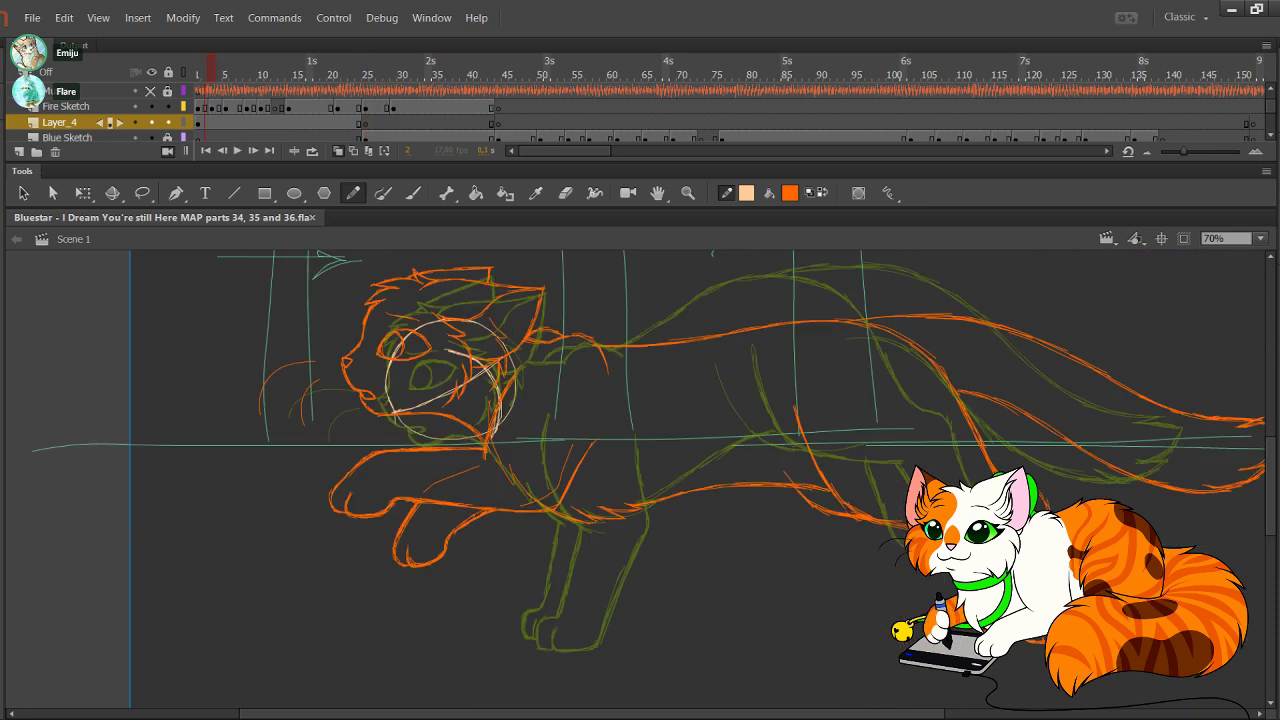
{"action": "key", "text": "period"}
{"action": "key", "text": "period"}
{"action": "key", "text": "period"}
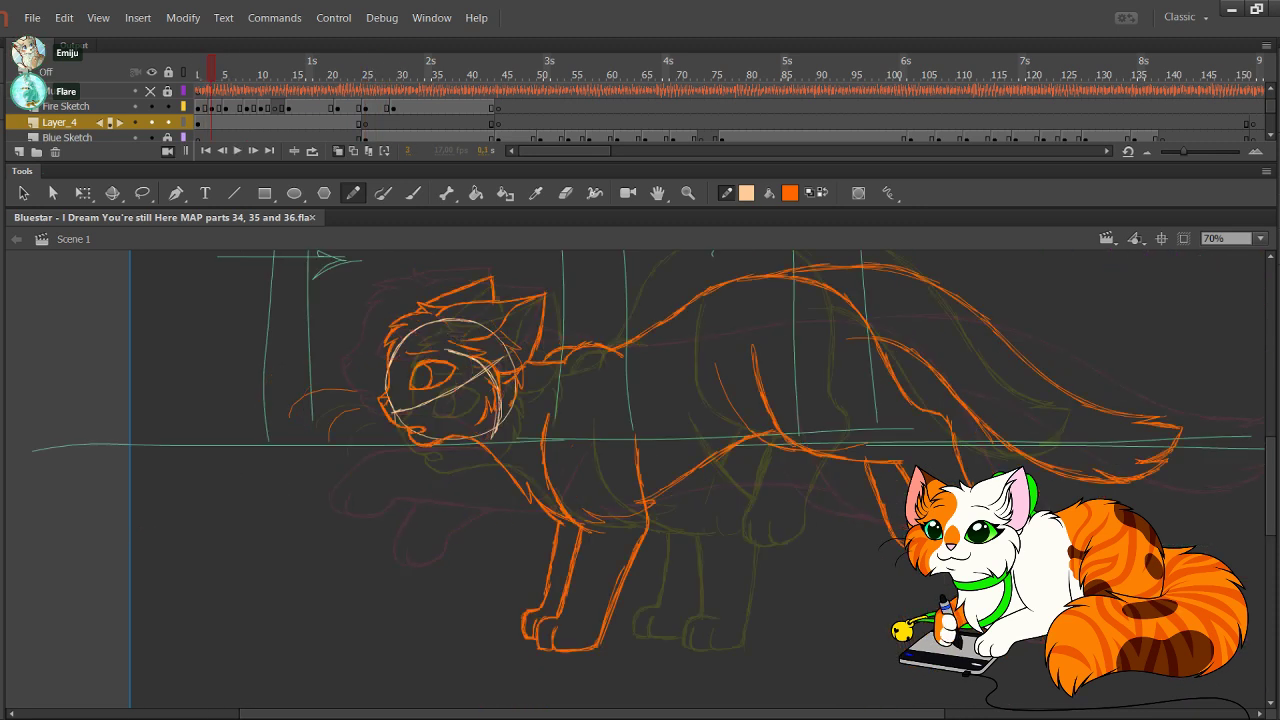
{"action": "key", "text": "period"}
{"action": "key", "text": "period"}
{"action": "key", "text": "period"}
{"action": "key", "text": "period"}
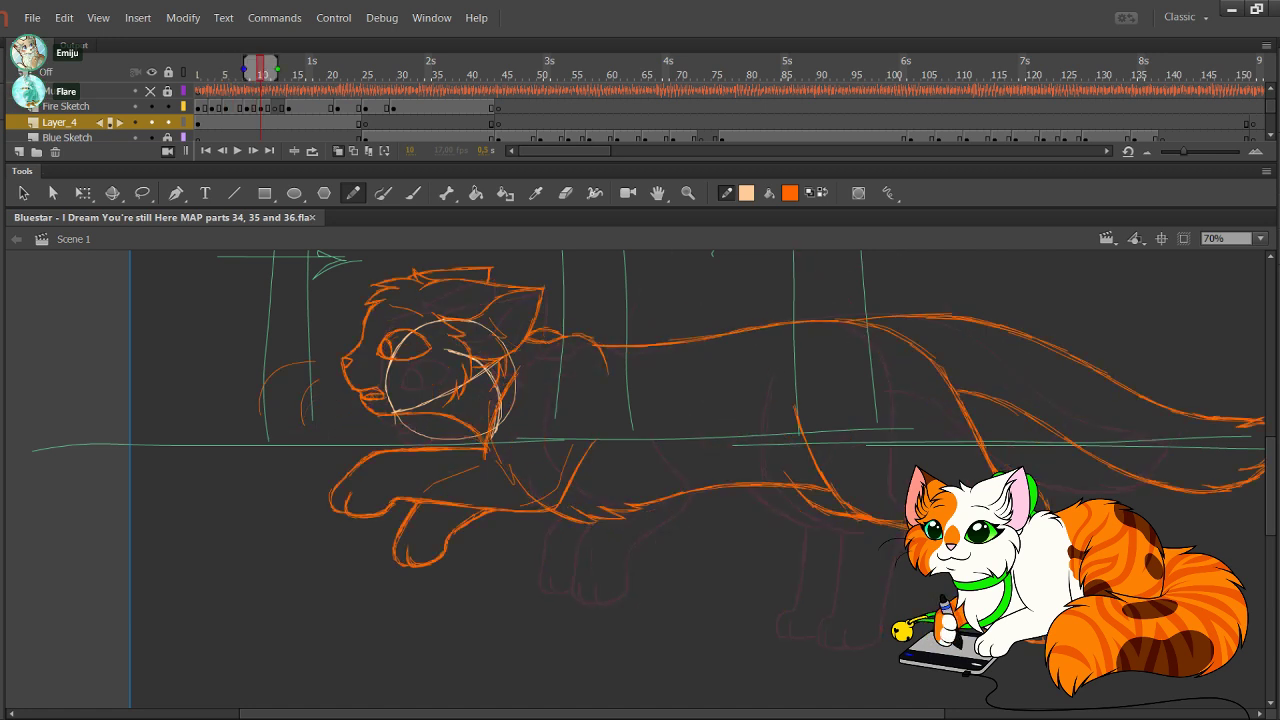
Step: On Layer_4 at frame 12, sketch a bent guideline for the first foreleg behind the head circle, from shoulder to foot
{"action": "key", "text": "shift+comma"}
{"action": "left_click", "coordinate": [268, 75]}
{"action": "left_click", "coordinate": [275, 107]}
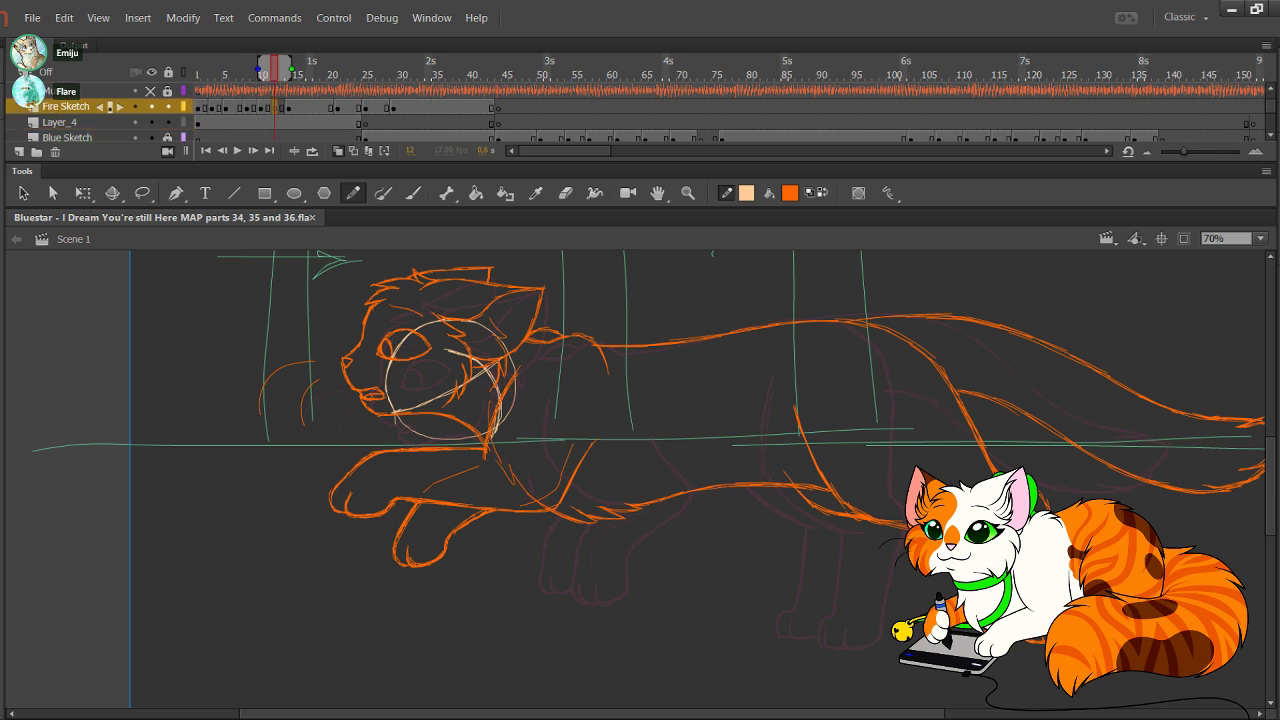
{"action": "key", "text": "period"}
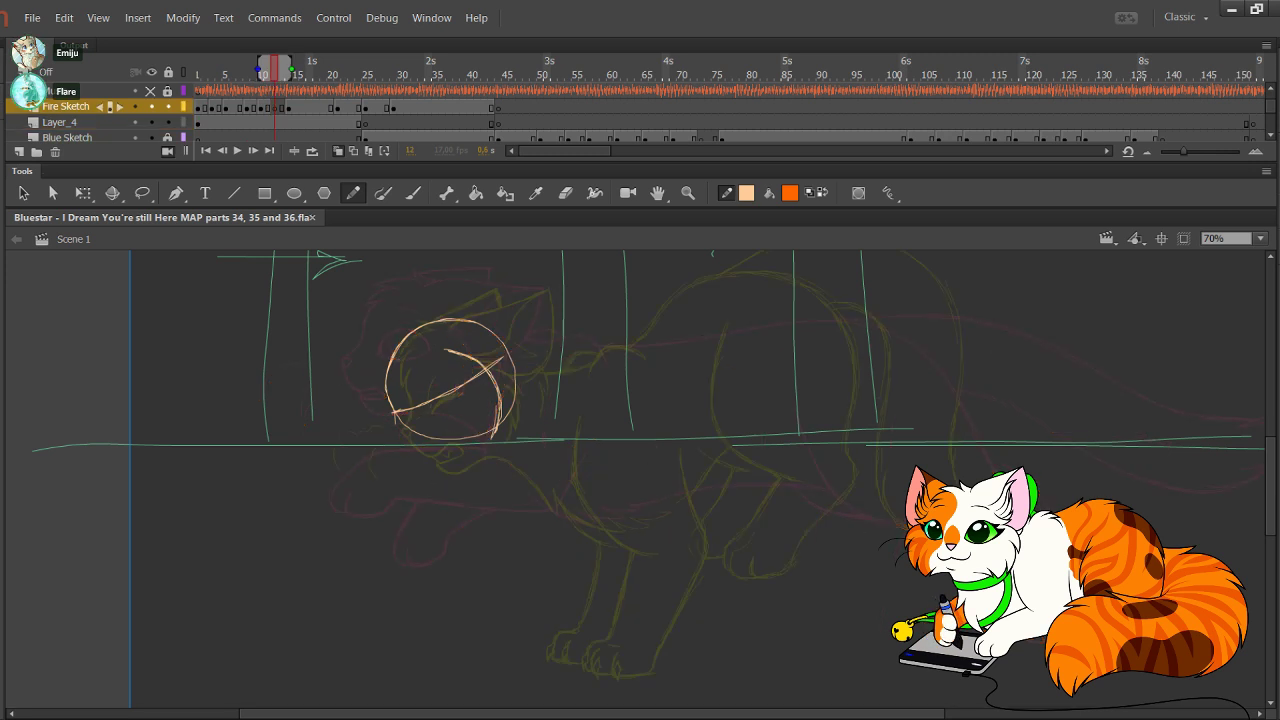
{"action": "left_click", "coordinate": [60, 122]}
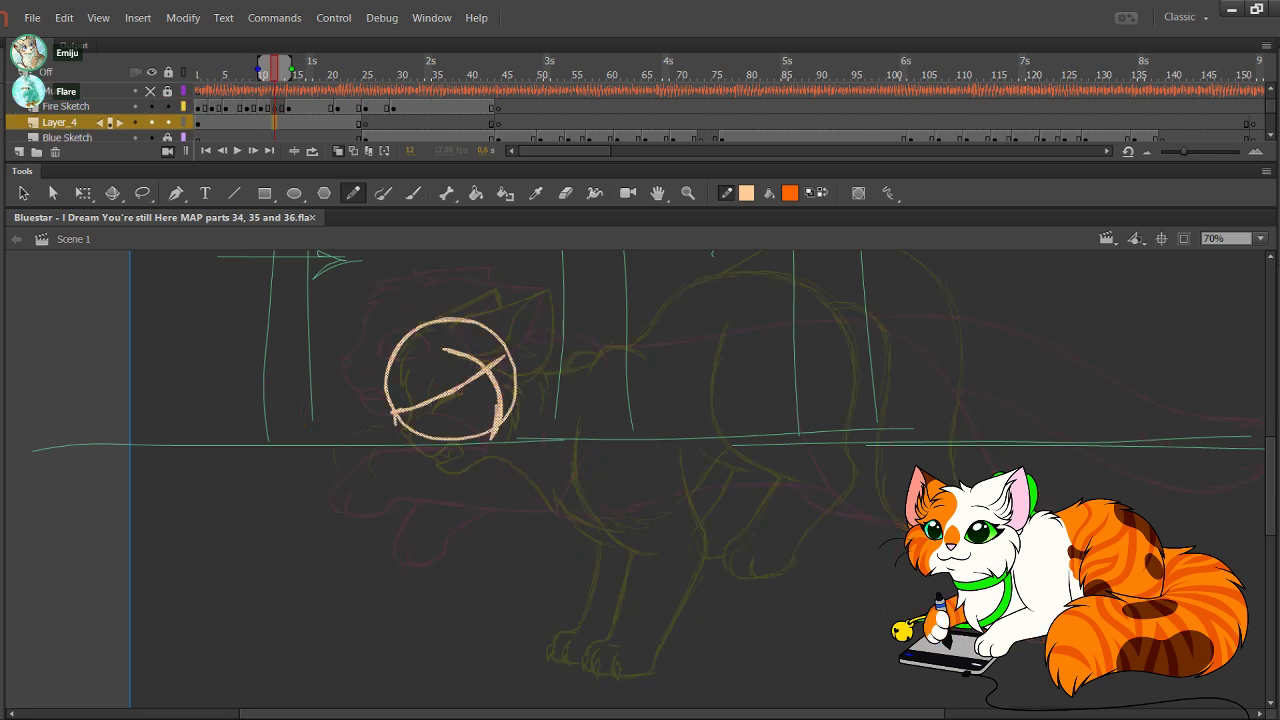
{"action": "key", "text": "Escape"}
{"action": "mouse_move", "coordinate": [600, 450]}
{"action": "left_mouse_down"}
{"action": "mouse_move", "coordinate": [564, 458]}
{"action": "mouse_move", "coordinate": [593, 492]}
{"action": "left_mouse_up"}
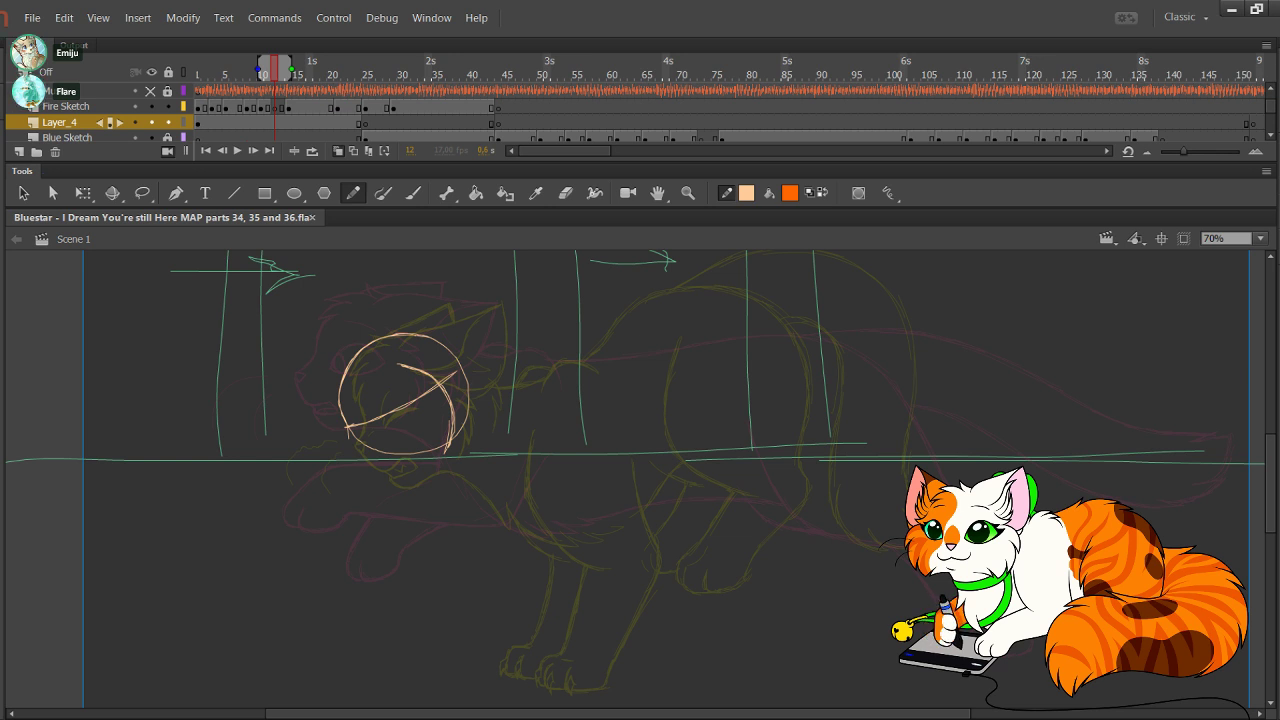
{"action": "mouse_move", "coordinate": [513, 444]}
{"action": "left_mouse_down"}
{"action": "mouse_move", "coordinate": [539, 369]}
{"action": "mouse_move", "coordinate": [507, 459]}
{"action": "mouse_move", "coordinate": [536, 372]}
{"action": "mouse_move", "coordinate": [524, 554]}
{"action": "mouse_move", "coordinate": [482, 666]}
{"action": "left_mouse_up"}
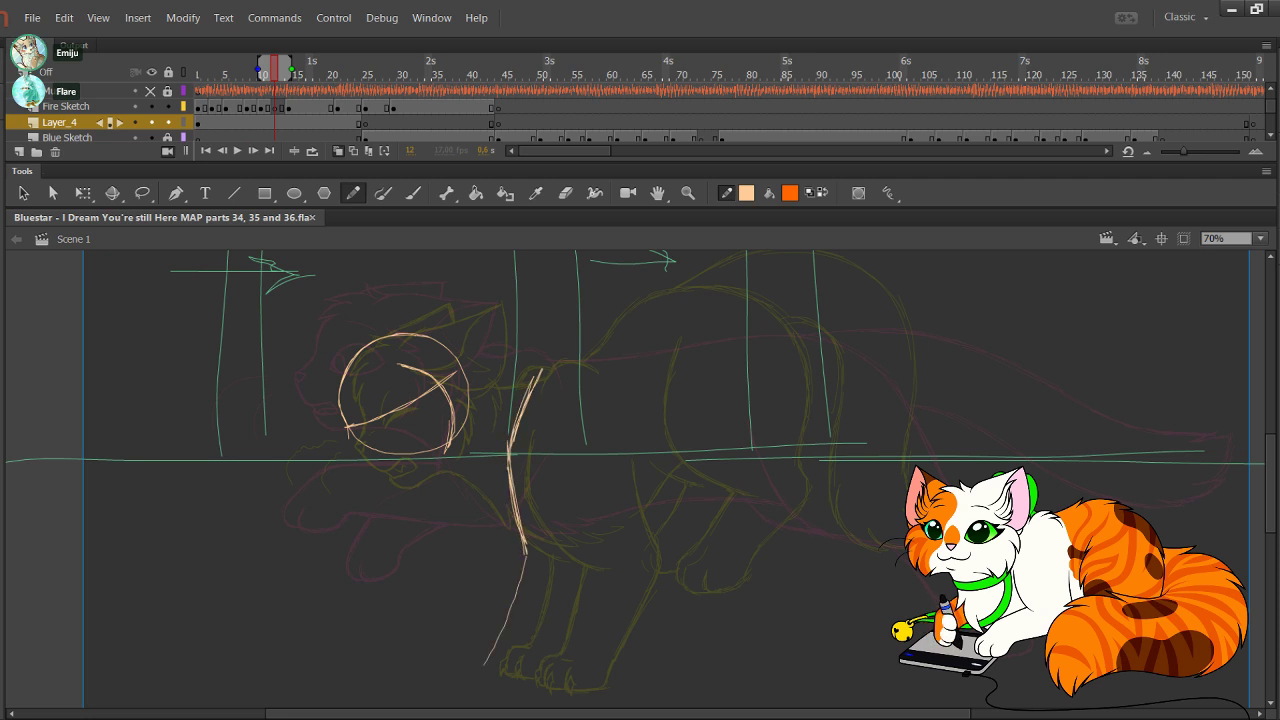
{"action": "left_click_drag", "start_coordinate": [518, 565], "coordinate": [473, 681]}
Step: Sketch a second, parallel foreleg guideline just in front of the first, bending at the same joints down to the foot
{"action": "left_click_drag", "start_coordinate": [512, 374], "coordinate": [478, 464]}
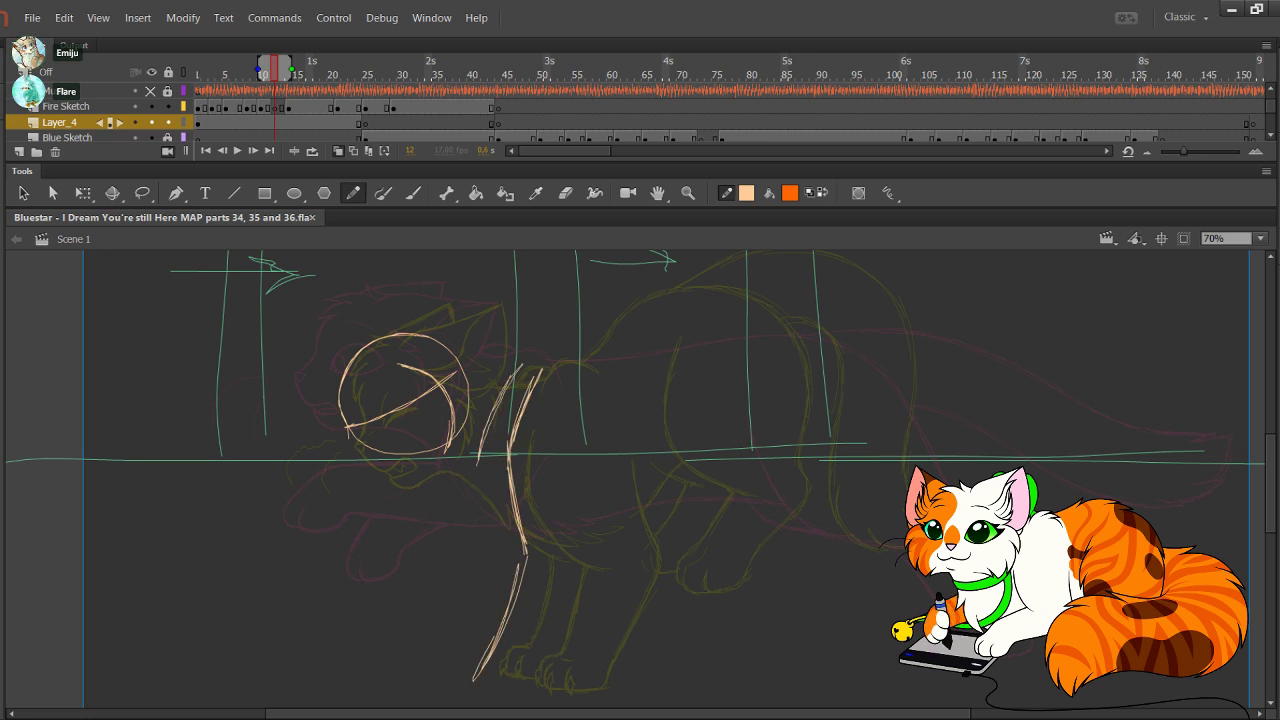
{"action": "left_click_drag", "start_coordinate": [490, 420], "coordinate": [480, 516]}
{"action": "left_click_drag", "start_coordinate": [476, 448], "coordinate": [505, 548]}
{"action": "mouse_move", "coordinate": [523, 364]}
{"action": "left_mouse_down"}
{"action": "mouse_move", "coordinate": [508, 568]}
{"action": "mouse_move", "coordinate": [460, 661]}
{"action": "left_mouse_up"}
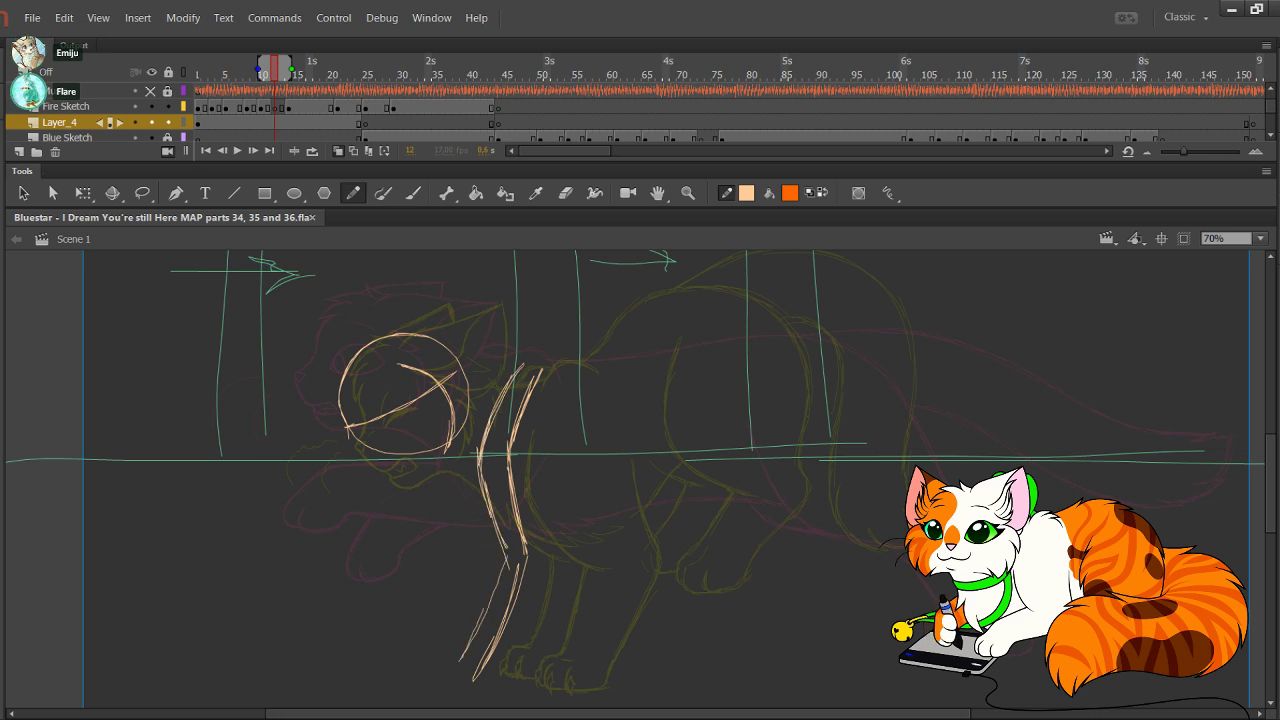
{"action": "left_click_drag", "start_coordinate": [508, 558], "coordinate": [456, 666]}
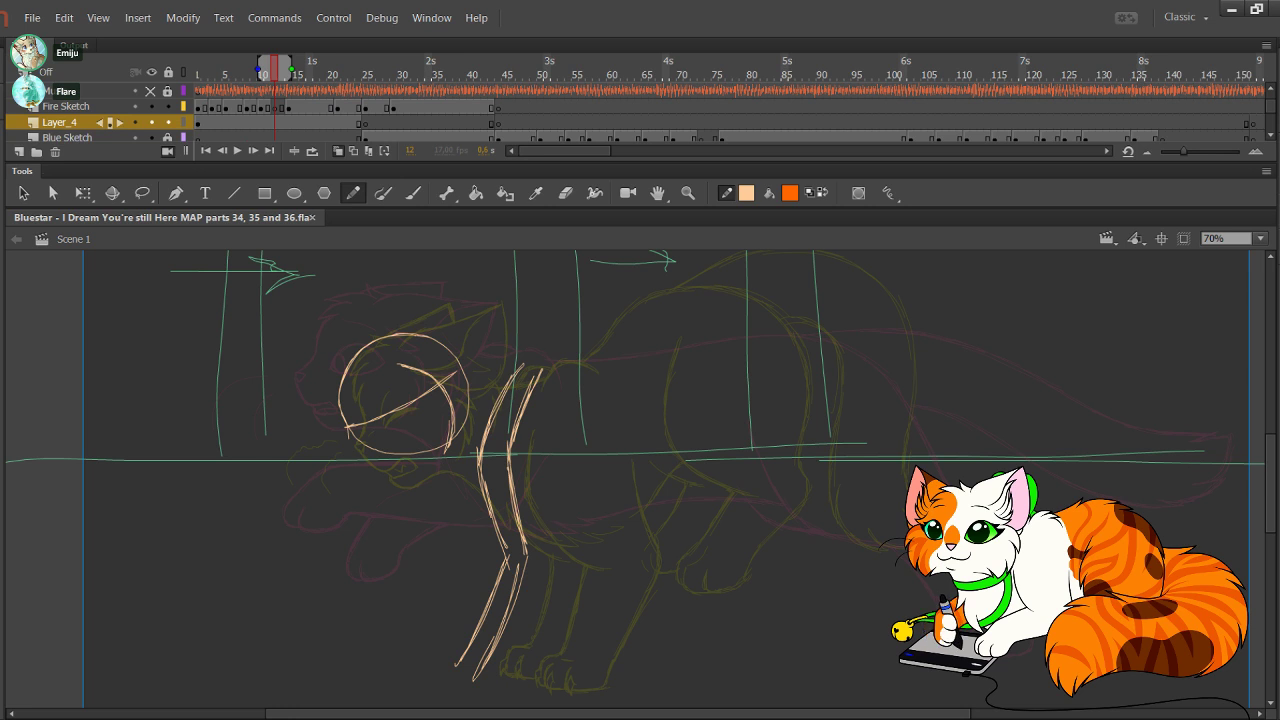
Step: Sketch a hind-leg guideline running down from the hip, back to the hock and down to the foot
{"action": "mouse_move", "coordinate": [741, 320]}
{"action": "left_mouse_down"}
{"action": "mouse_move", "coordinate": [745, 422]}
{"action": "mouse_move", "coordinate": [848, 484]}
{"action": "left_mouse_up"}
{"action": "left_click_drag", "start_coordinate": [768, 446], "coordinate": [862, 481]}
{"action": "mouse_move", "coordinate": [740, 323]}
{"action": "left_mouse_down"}
{"action": "mouse_move", "coordinate": [862, 482]}
{"action": "mouse_move", "coordinate": [861, 545]}
{"action": "mouse_move", "coordinate": [884, 583]}
{"action": "left_mouse_up"}
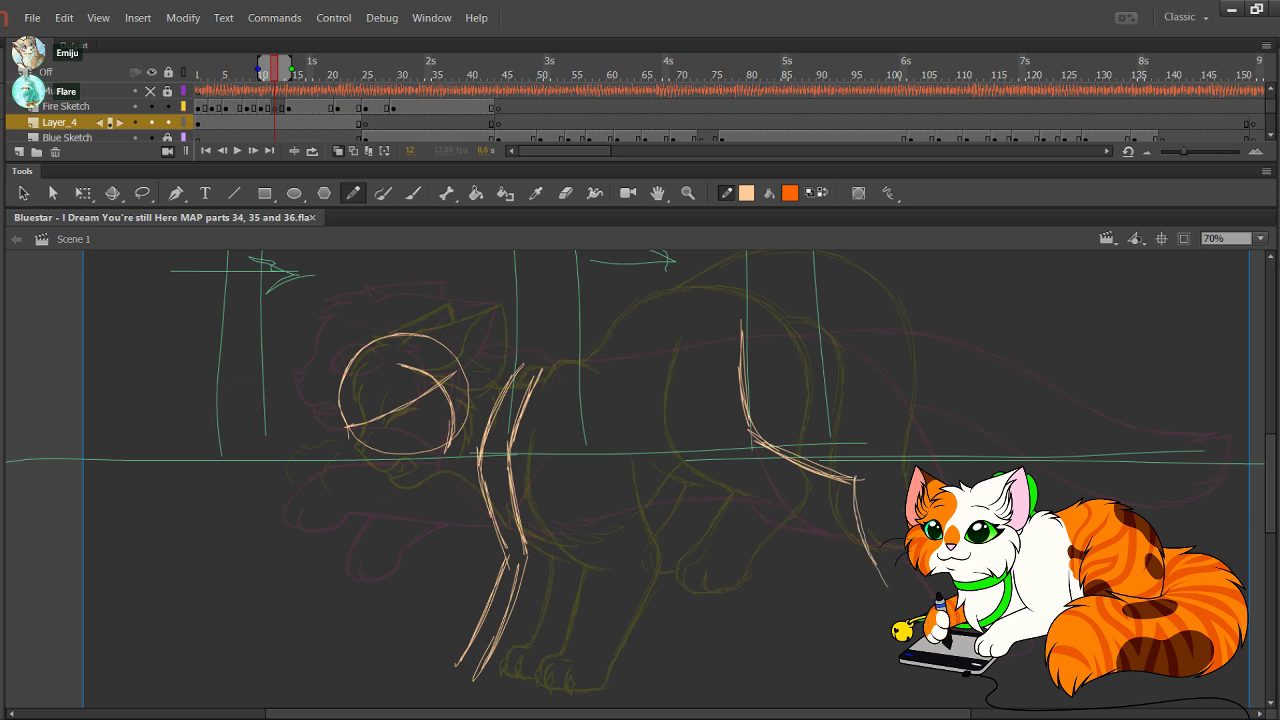
{"action": "left_click_drag", "start_coordinate": [858, 490], "coordinate": [899, 607]}
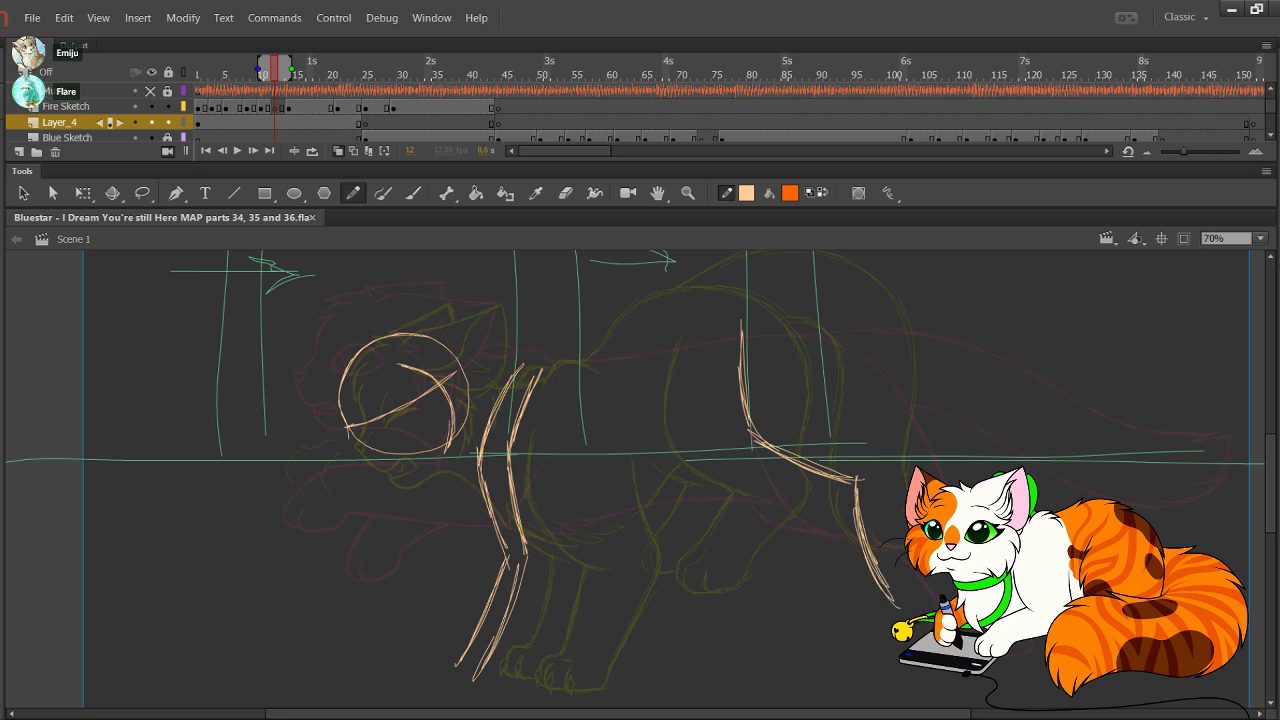
Step: Lasso both foreleg guidelines, skew them slightly so the tops lean backward, then deselect and return to the Pencil
{"action": "key", "text": "l"}
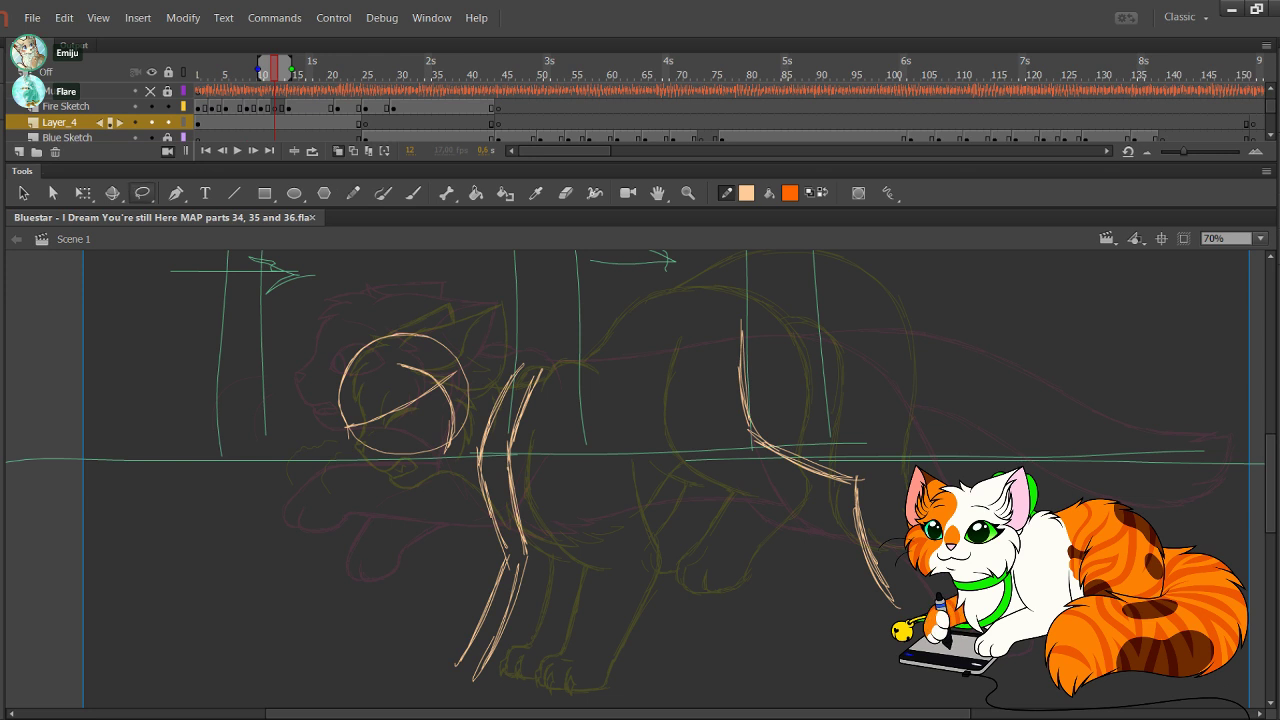
{"action": "mouse_move", "coordinate": [520, 344]}
{"action": "left_mouse_down"}
{"action": "mouse_move", "coordinate": [617, 478]}
{"action": "mouse_move", "coordinate": [585, 668]}
{"action": "mouse_move", "coordinate": [455, 535]}
{"action": "mouse_move", "coordinate": [490, 385]}
{"action": "mouse_move", "coordinate": [518, 348]}
{"action": "left_mouse_up"}
{"action": "key", "text": "q"}
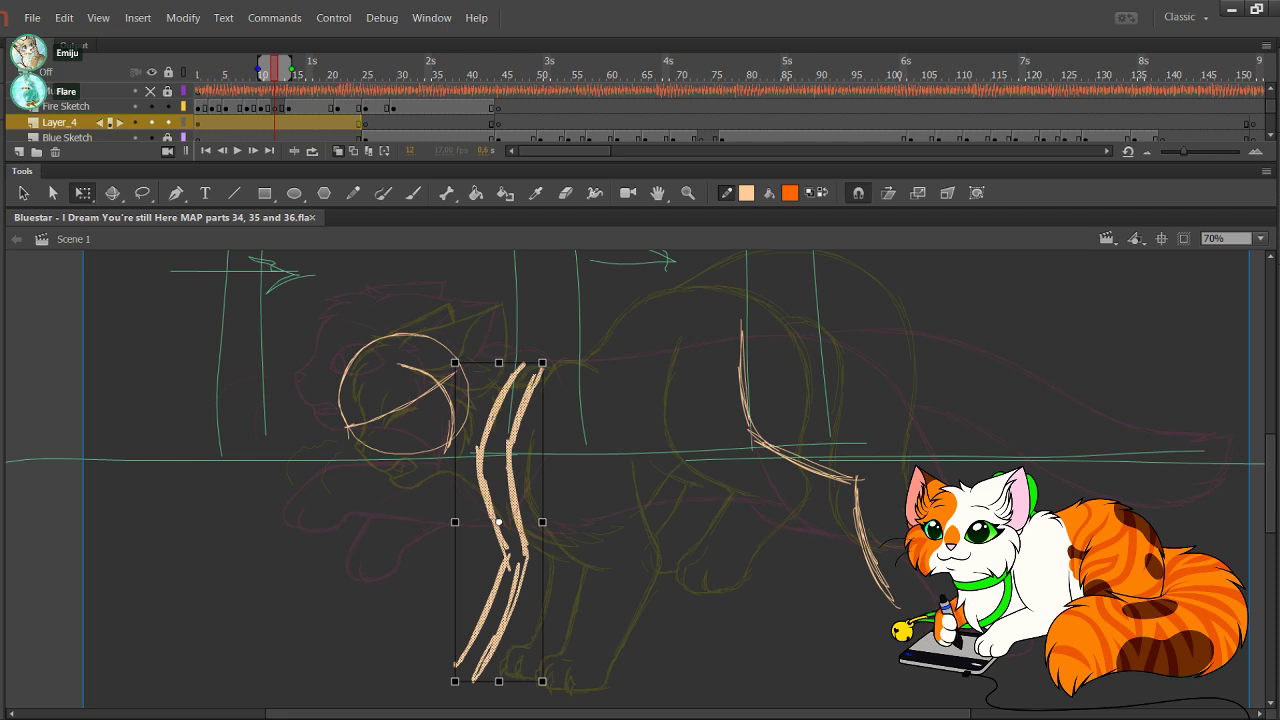
{"action": "left_click_drag", "start_coordinate": [521, 363], "coordinate": [526, 363]}
{"action": "left_click_drag", "start_coordinate": [516, 520], "coordinate": [514, 522]}
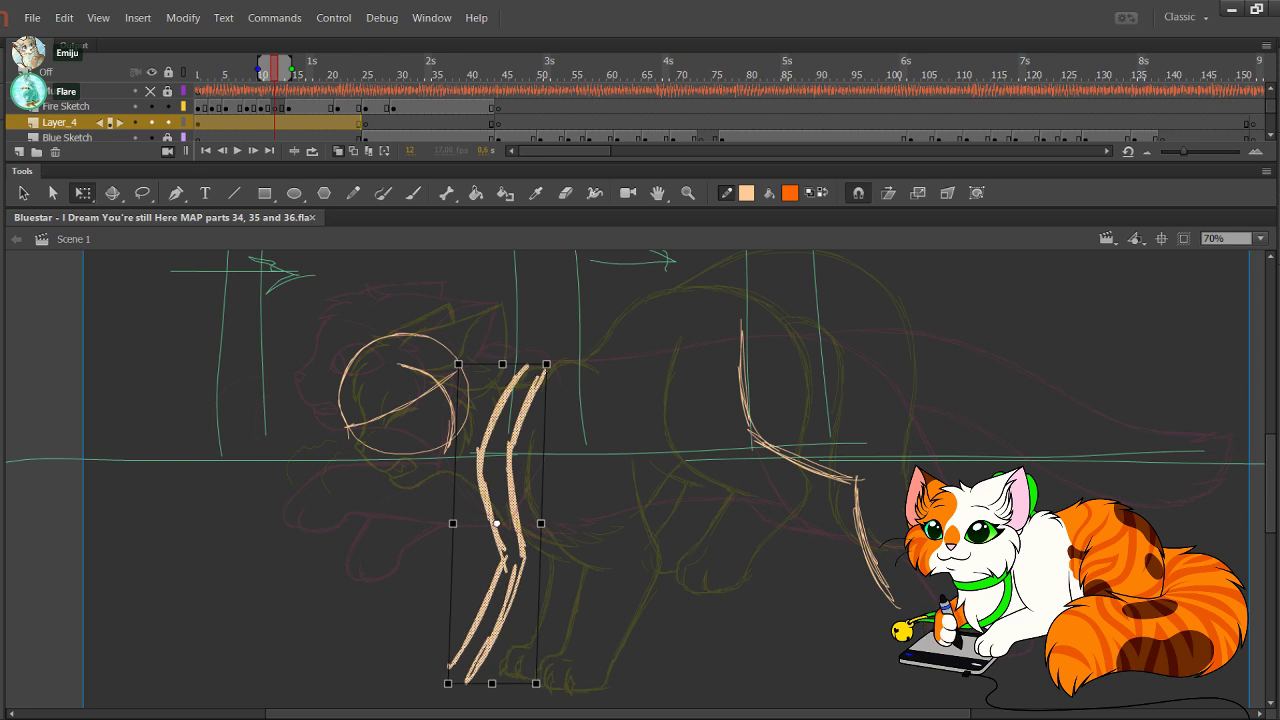
{"action": "left_click", "coordinate": [620, 480]}
{"action": "left_click", "coordinate": [353, 193]}
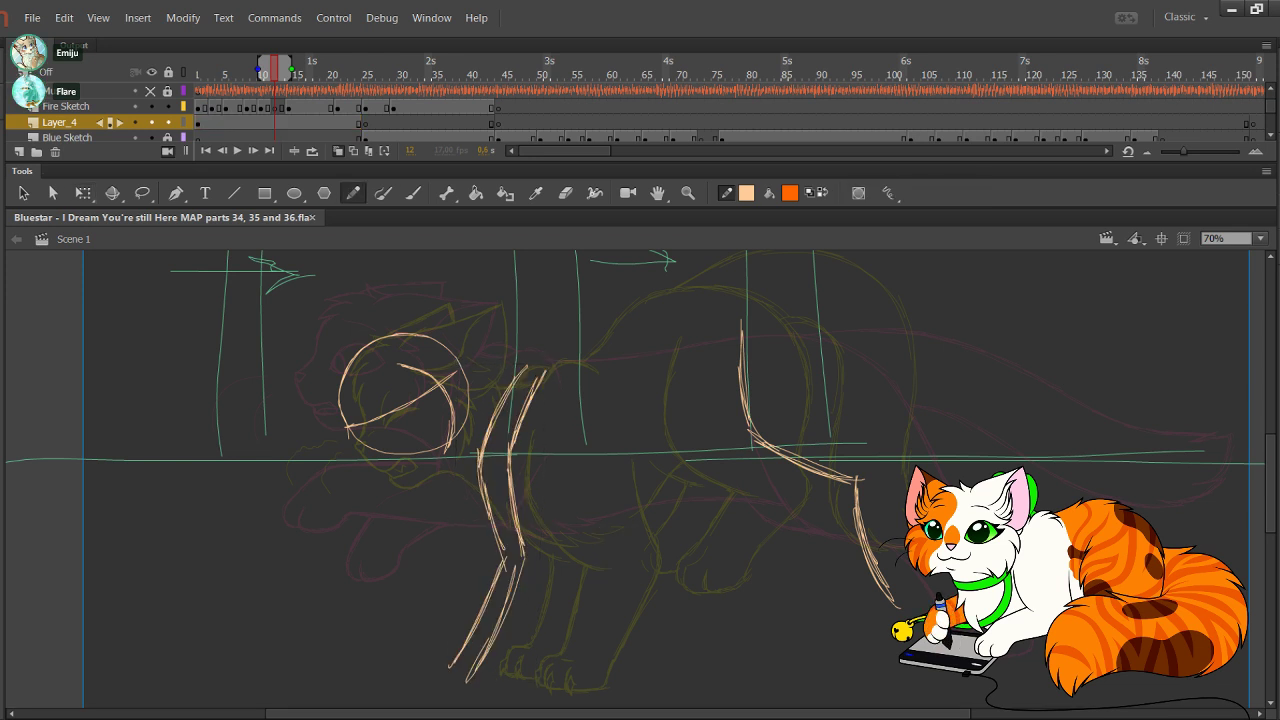
Step: Sketch the back guideline from behind the head, dipping at the shoulders and arching over the rump
{"action": "mouse_move", "coordinate": [462, 385]}
{"action": "left_mouse_down"}
{"action": "mouse_move", "coordinate": [552, 374]}
{"action": "mouse_move", "coordinate": [660, 323]}
{"action": "mouse_move", "coordinate": [770, 318]}
{"action": "mouse_move", "coordinate": [840, 428]}
{"action": "mouse_move", "coordinate": [788, 340]}
{"action": "mouse_move", "coordinate": [686, 317]}
{"action": "mouse_move", "coordinate": [634, 342]}
{"action": "left_mouse_up"}
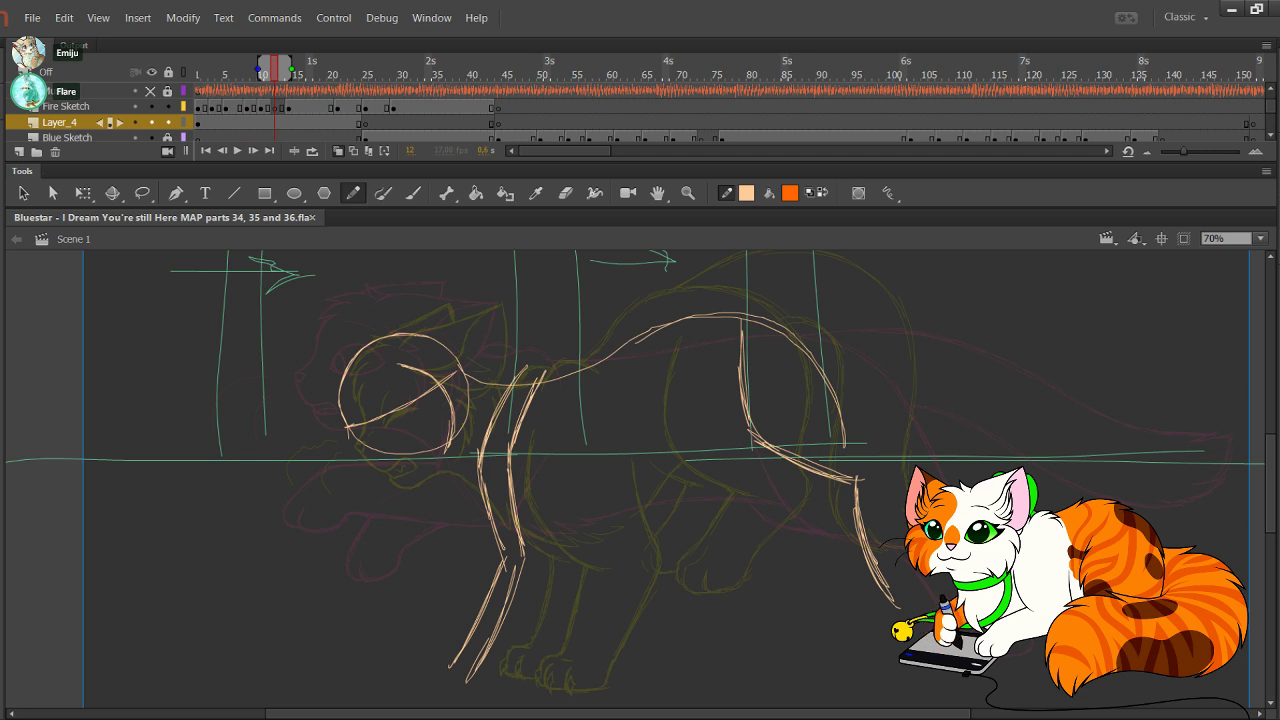
{"action": "left_click_drag", "start_coordinate": [720, 312], "coordinate": [876, 329]}
{"action": "key", "text": "ctrl+z"}
{"action": "mouse_move", "coordinate": [728, 314]}
{"action": "left_mouse_down"}
{"action": "mouse_move", "coordinate": [746, 305]}
{"action": "mouse_move", "coordinate": [900, 344]}
{"action": "mouse_move", "coordinate": [966, 444]}
{"action": "mouse_move", "coordinate": [1006, 472]}
{"action": "left_mouse_up"}
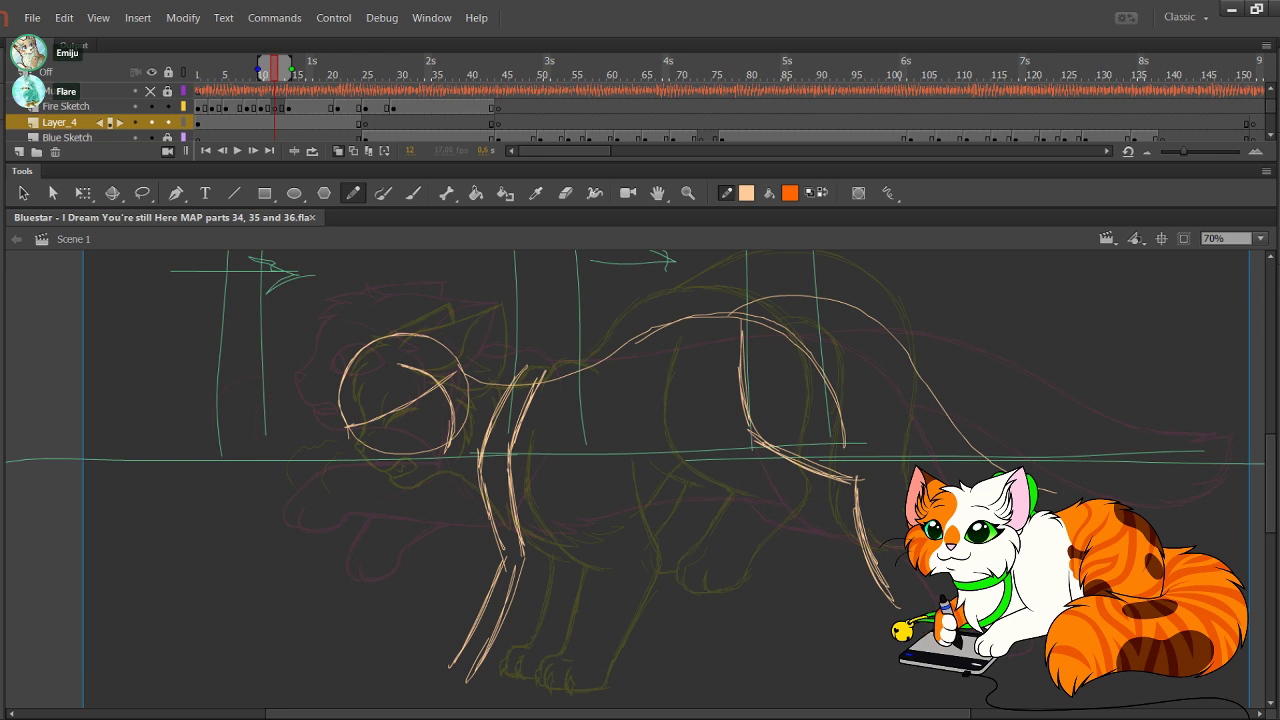
{"action": "key", "text": "ctrl+z"}
{"action": "mouse_move", "coordinate": [732, 300]}
{"action": "left_mouse_down"}
{"action": "mouse_move", "coordinate": [894, 316]}
{"action": "mouse_move", "coordinate": [918, 348]}
{"action": "mouse_move", "coordinate": [828, 272]}
{"action": "mouse_move", "coordinate": [934, 476]}
{"action": "left_mouse_up"}
{"action": "key", "text": "ctrl+z"}
{"action": "key", "text": "ctrl+z"}
{"action": "key", "text": "ctrl+z"}
{"action": "mouse_move", "coordinate": [712, 314]}
{"action": "left_mouse_down"}
{"action": "mouse_move", "coordinate": [804, 284]}
{"action": "mouse_move", "coordinate": [946, 368]}
{"action": "mouse_move", "coordinate": [1008, 472]}
{"action": "left_mouse_up"}
{"action": "key", "text": "ctrl+z"}
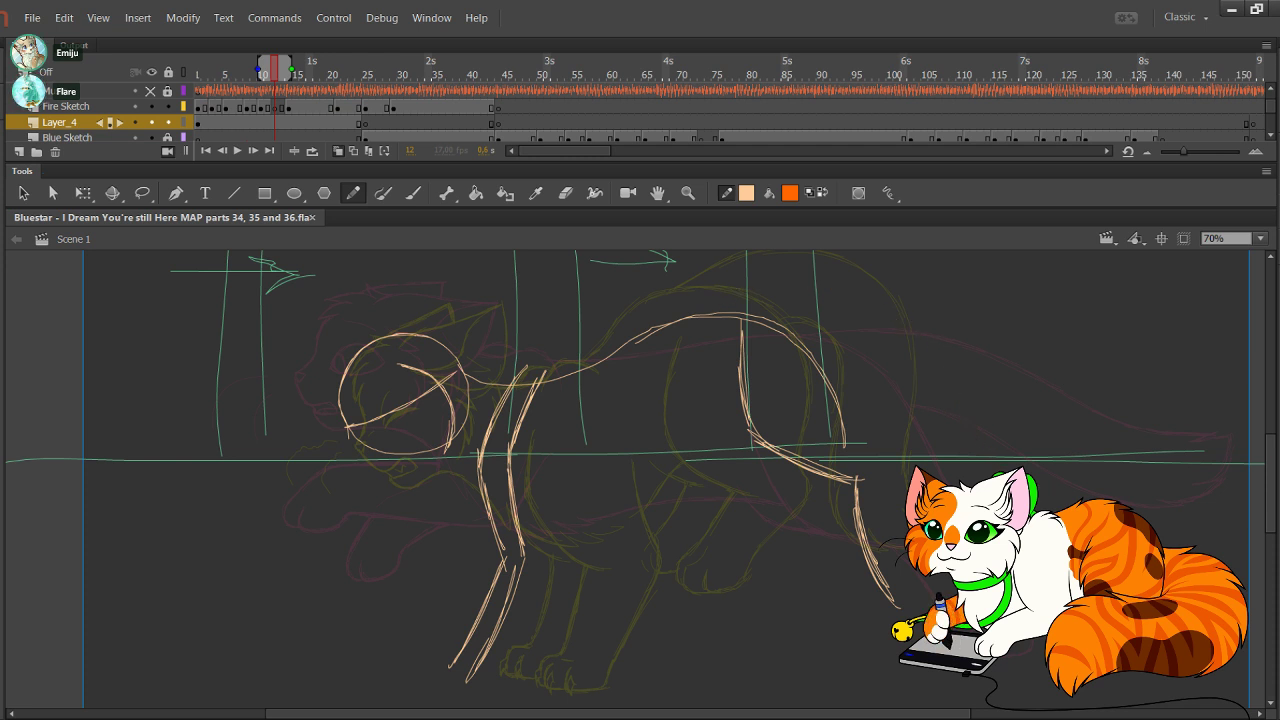
Step: Sketch an arched tail guideline sweeping back from the rump and a second hind-leg guideline in front of the first
{"action": "mouse_move", "coordinate": [706, 318]}
{"action": "left_mouse_down"}
{"action": "mouse_move", "coordinate": [880, 302]}
{"action": "mouse_move", "coordinate": [1000, 470]}
{"action": "left_mouse_up"}
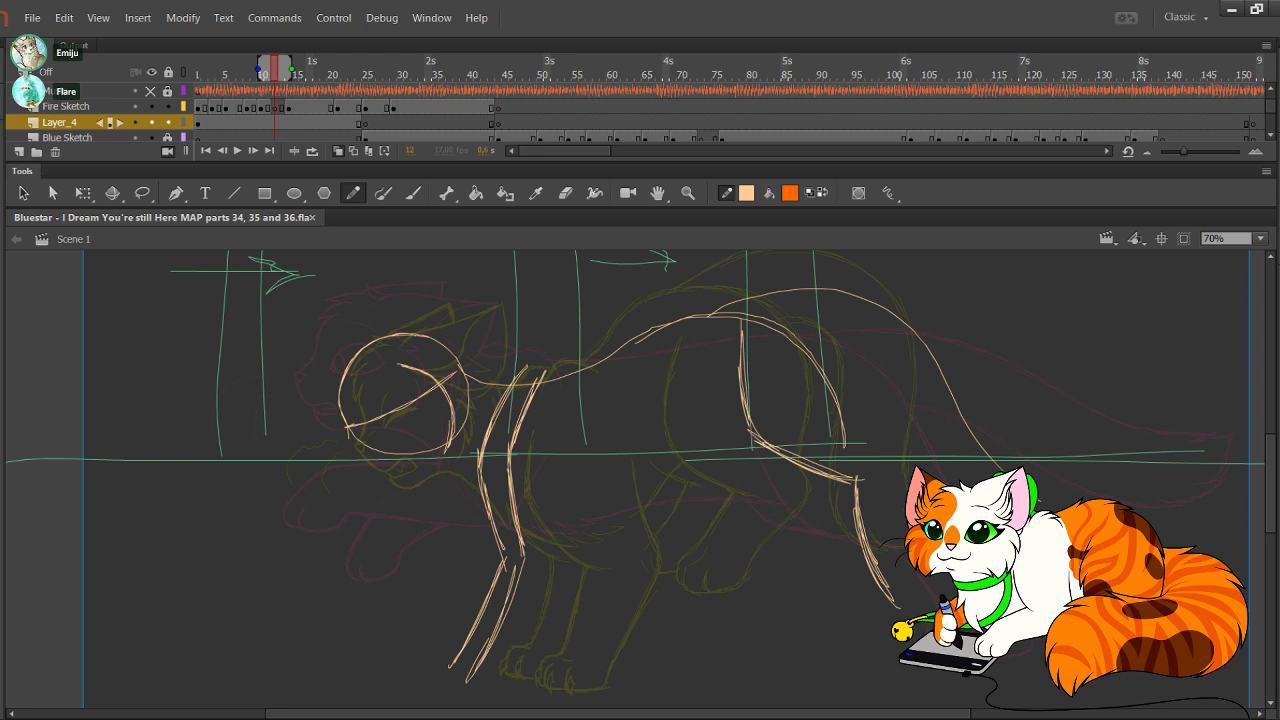
{"action": "mouse_move", "coordinate": [696, 332]}
{"action": "left_mouse_down"}
{"action": "mouse_move", "coordinate": [699, 436]}
{"action": "mouse_move", "coordinate": [780, 476]}
{"action": "mouse_move", "coordinate": [804, 574]}
{"action": "left_mouse_up"}
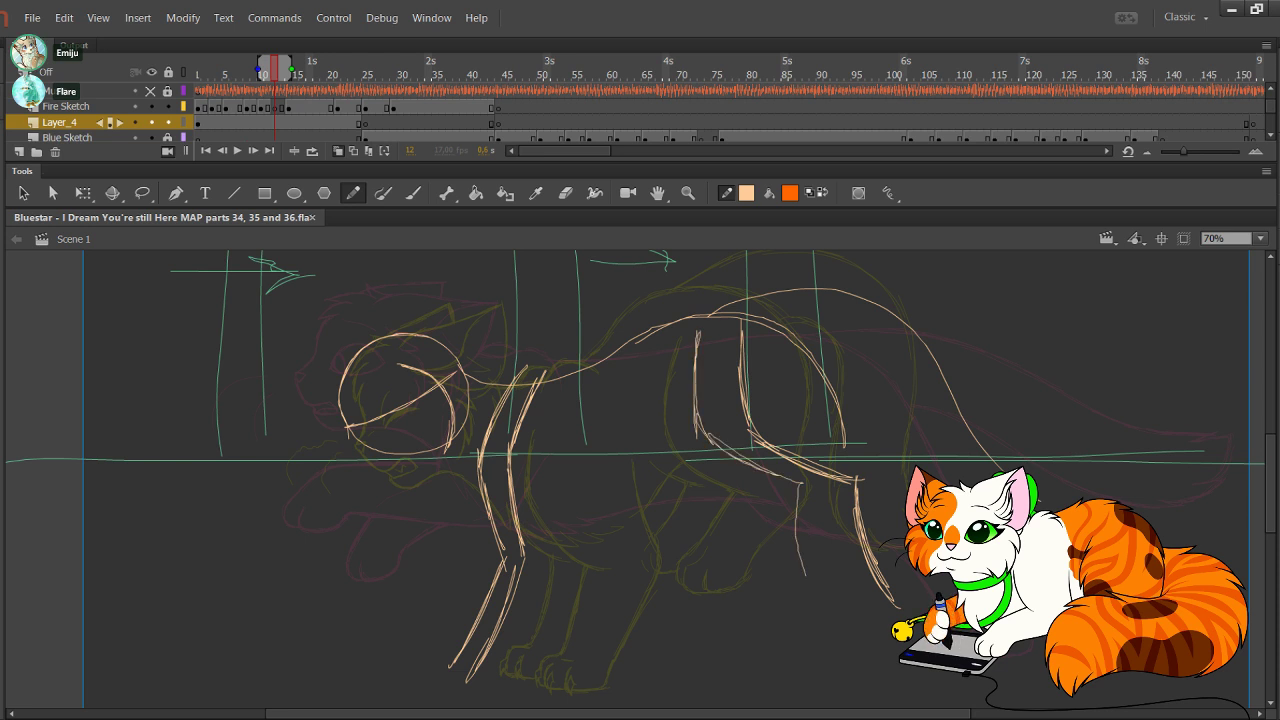
{"action": "left_click_drag", "start_coordinate": [804, 478], "coordinate": [814, 590]}
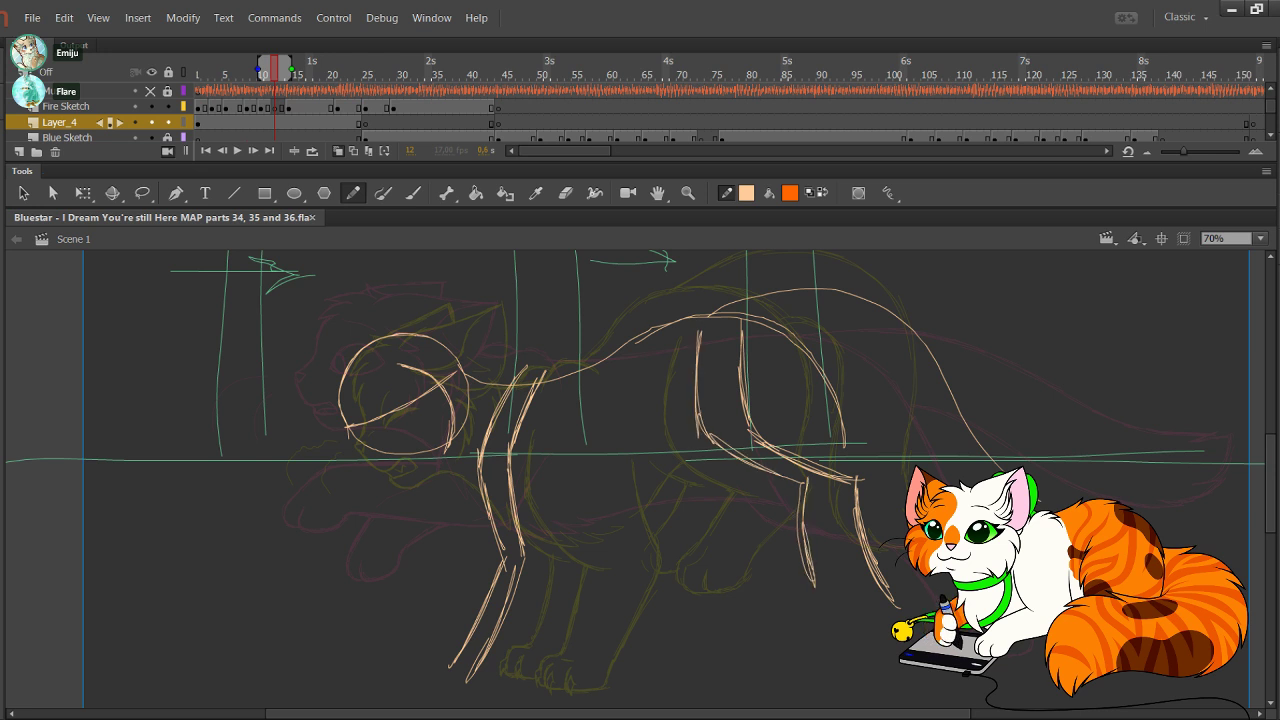
Step: Sketch the chest and belly guideline from the head circle to the hind legs, and a pointed ear on the head
{"action": "mouse_move", "coordinate": [408, 459]}
{"action": "left_mouse_down"}
{"action": "mouse_move", "coordinate": [401, 470]}
{"action": "mouse_move", "coordinate": [432, 472]}
{"action": "mouse_move", "coordinate": [474, 512]}
{"action": "mouse_move", "coordinate": [574, 534]}
{"action": "mouse_move", "coordinate": [776, 452]}
{"action": "left_mouse_up"}
{"action": "key", "text": "ctrl+z"}
{"action": "mouse_move", "coordinate": [390, 455]}
{"action": "left_mouse_down"}
{"action": "mouse_move", "coordinate": [470, 513]}
{"action": "mouse_move", "coordinate": [570, 530]}
{"action": "mouse_move", "coordinate": [770, 436]}
{"action": "left_mouse_up"}
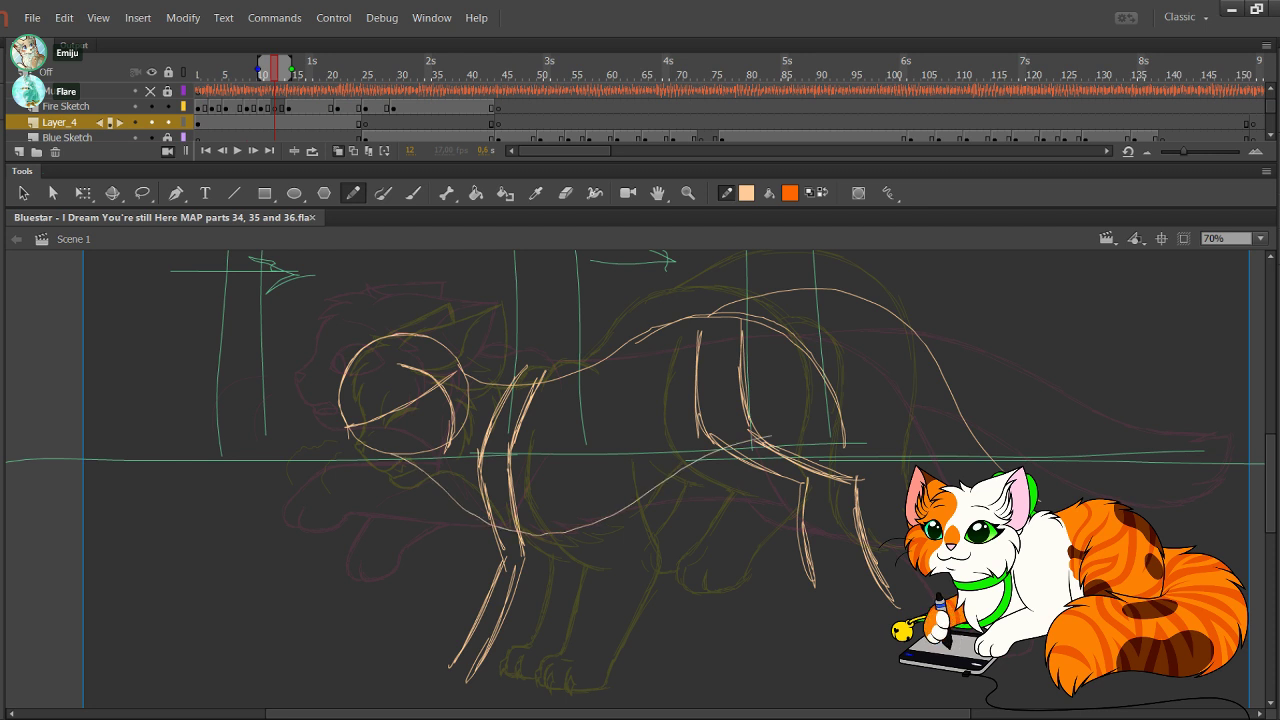
{"action": "mouse_move", "coordinate": [388, 339]}
{"action": "left_mouse_down"}
{"action": "mouse_move", "coordinate": [477, 307]}
{"action": "mouse_move", "coordinate": [483, 368]}
{"action": "mouse_move", "coordinate": [453, 407]}
{"action": "left_mouse_up"}
{"action": "mouse_move", "coordinate": [483, 338]}
{"action": "left_mouse_down"}
{"action": "mouse_move", "coordinate": [475, 391]}
{"action": "mouse_move", "coordinate": [483, 338]}
{"action": "mouse_move", "coordinate": [428, 325]}
{"action": "left_mouse_up"}
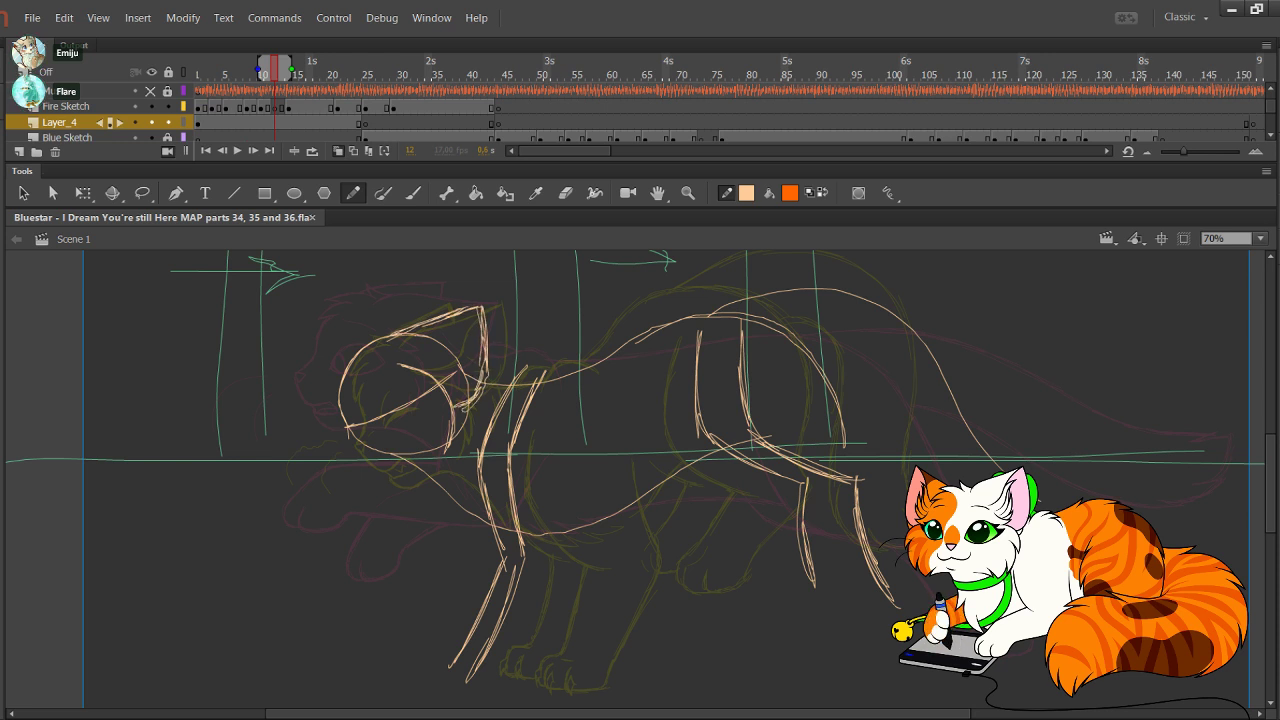
Step: Swap the stroke colour to orange, show Layer_4 as locked grey outlines, and make Fire Sketch active at frame 12
{"action": "left_click", "coordinate": [822, 193]}
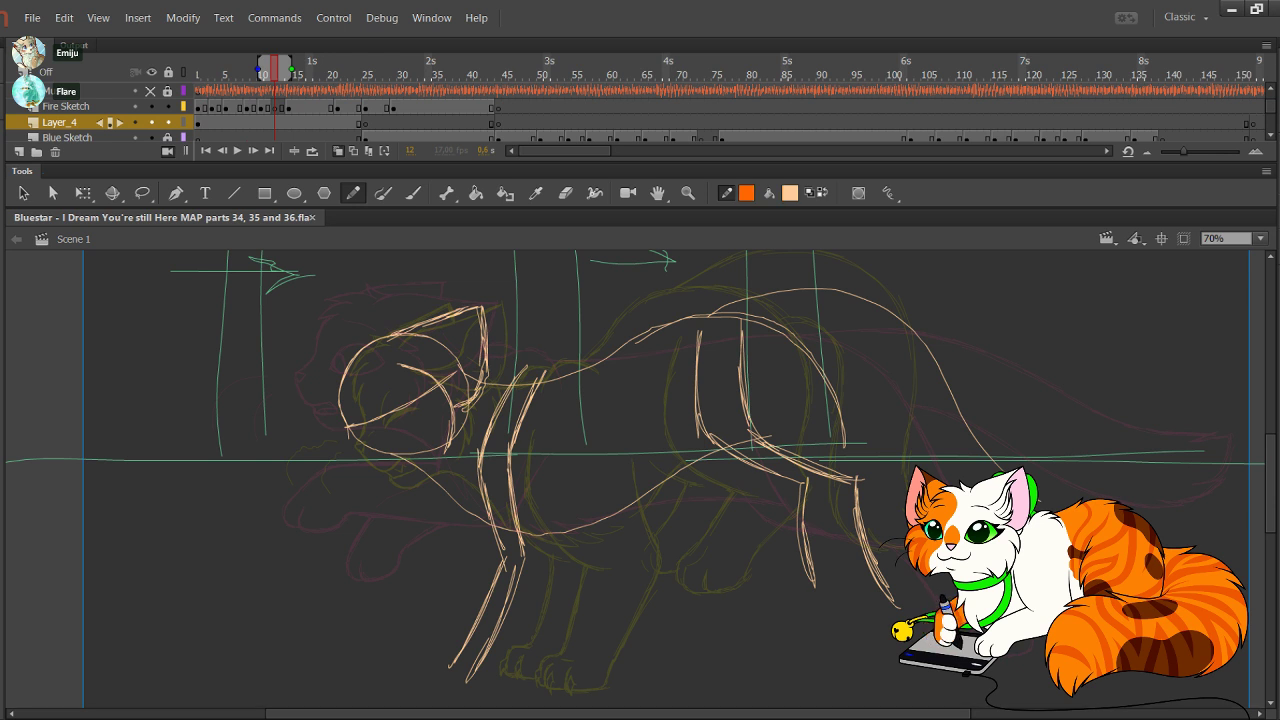
{"action": "left_click", "coordinate": [60, 122]}
{"action": "left_click", "coordinate": [274, 107]}
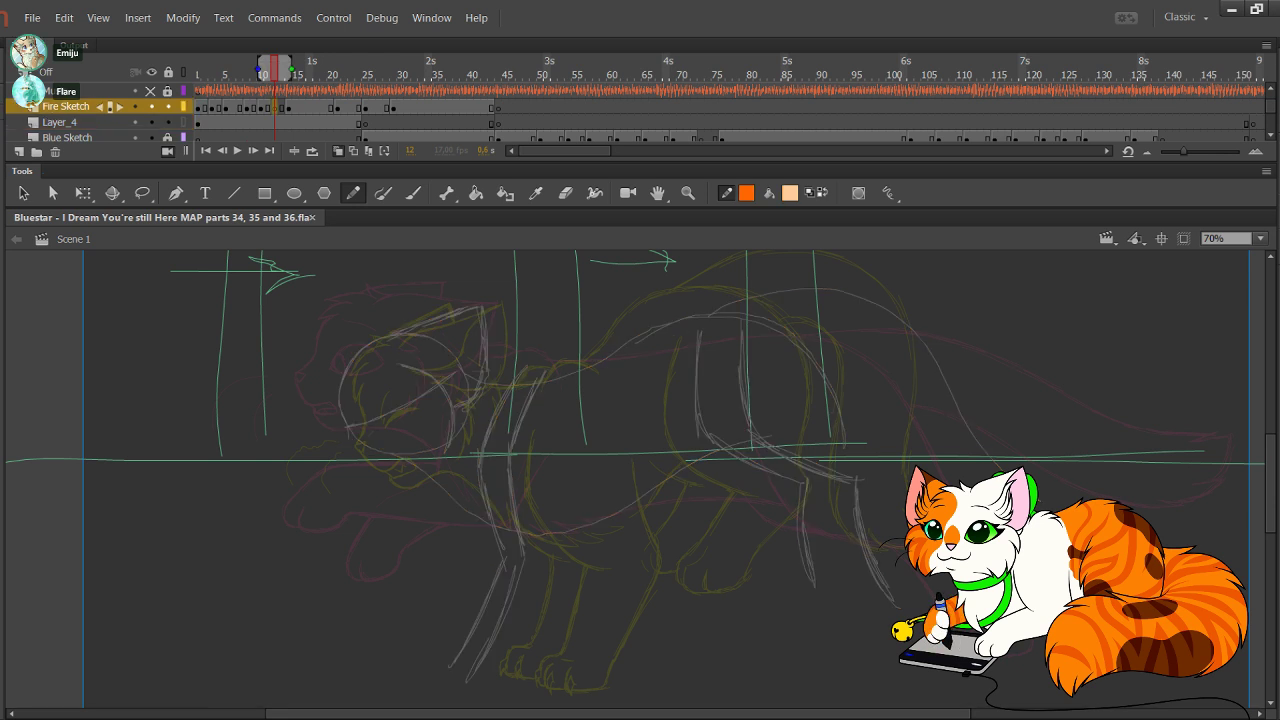
{"action": "left_click_drag", "start_coordinate": [420, 457], "coordinate": [538, 512]}
{"action": "key", "text": "ctrl+z"}
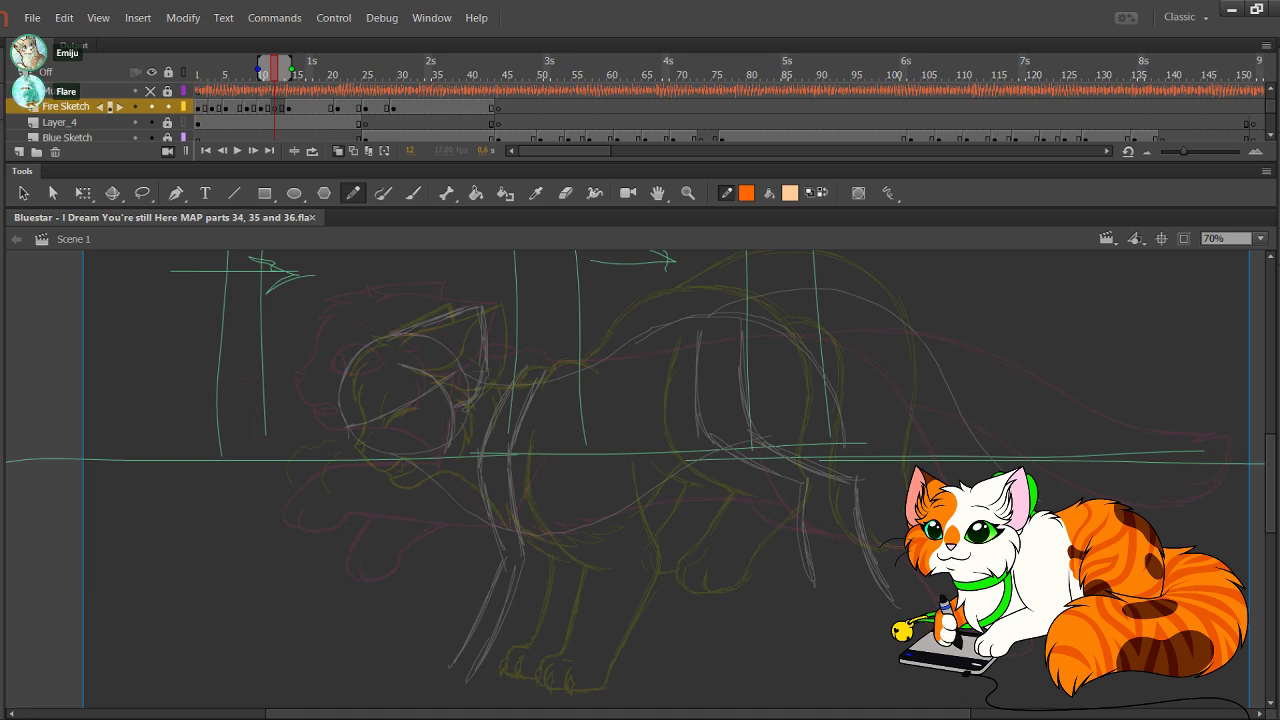
Step: Zoom in on the front of the body and sketch the arched orange shoulder hump above the foreleg guides
{"action": "key", "text": "z"}
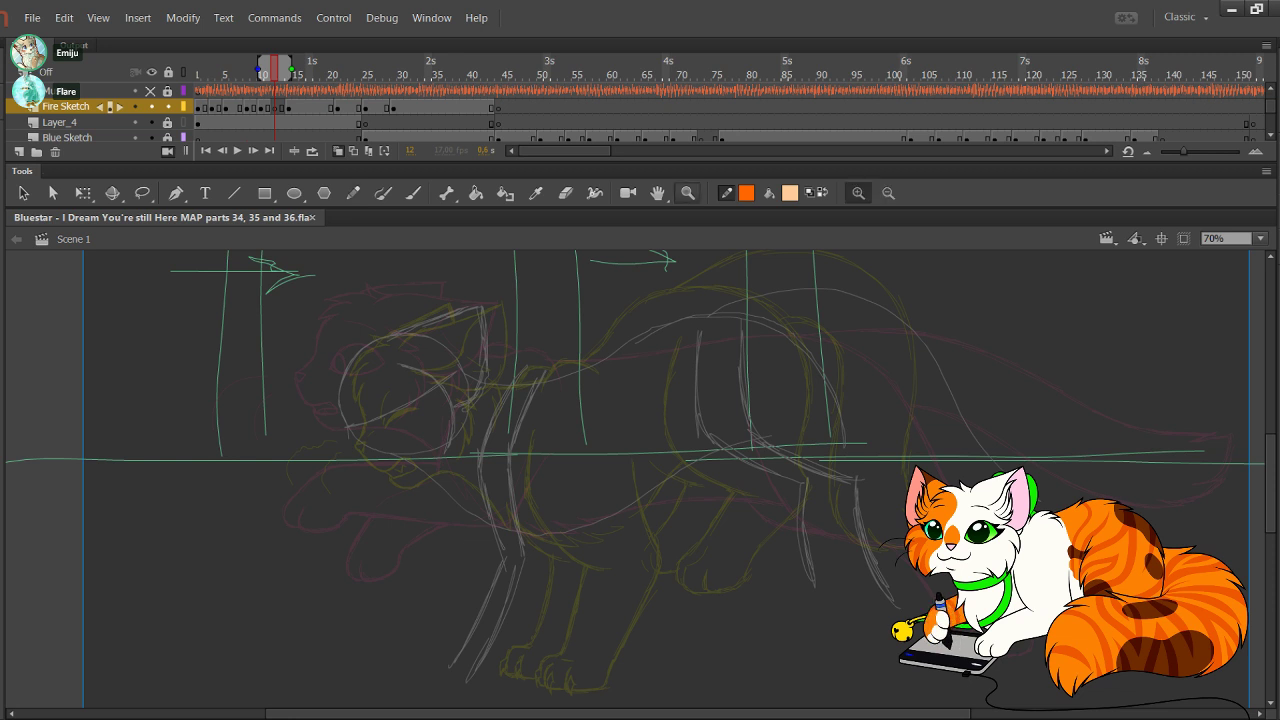
{"action": "left_click_drag", "start_coordinate": [380, 350], "coordinate": [718, 577]}
{"action": "key", "text": "shift+y"}
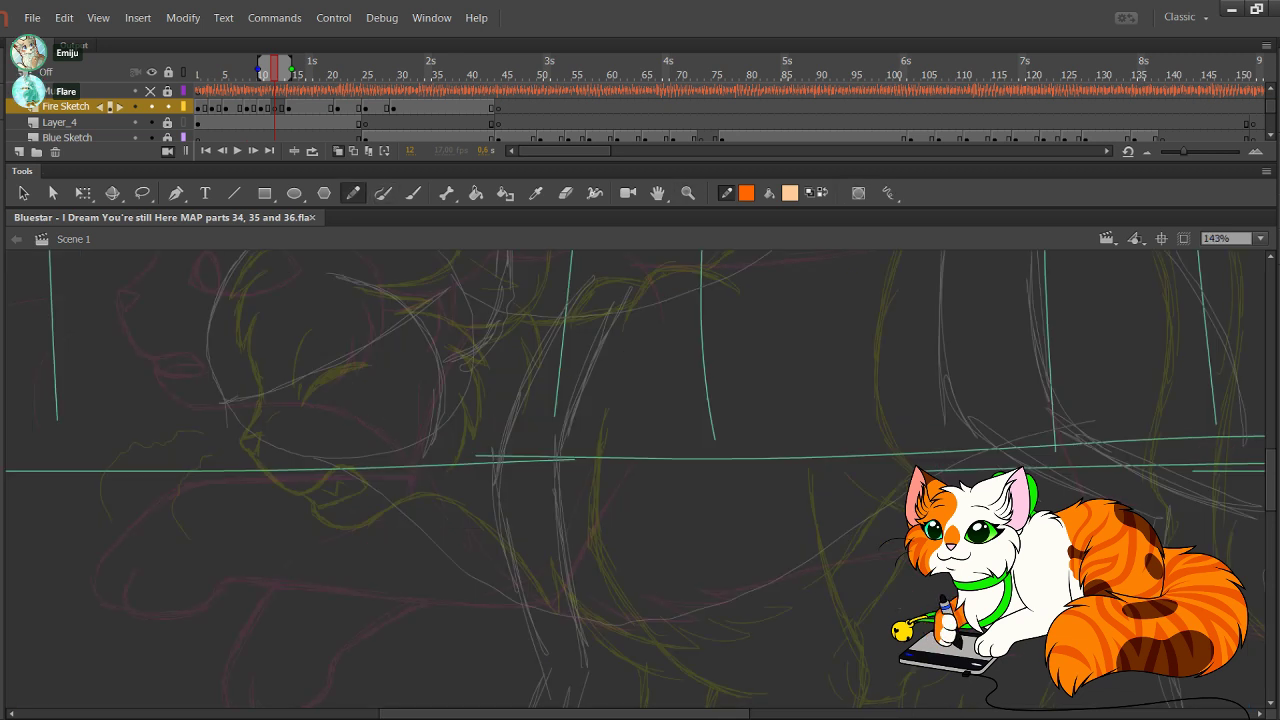
{"action": "left_click_drag", "start_coordinate": [466, 380], "coordinate": [395, 501]}
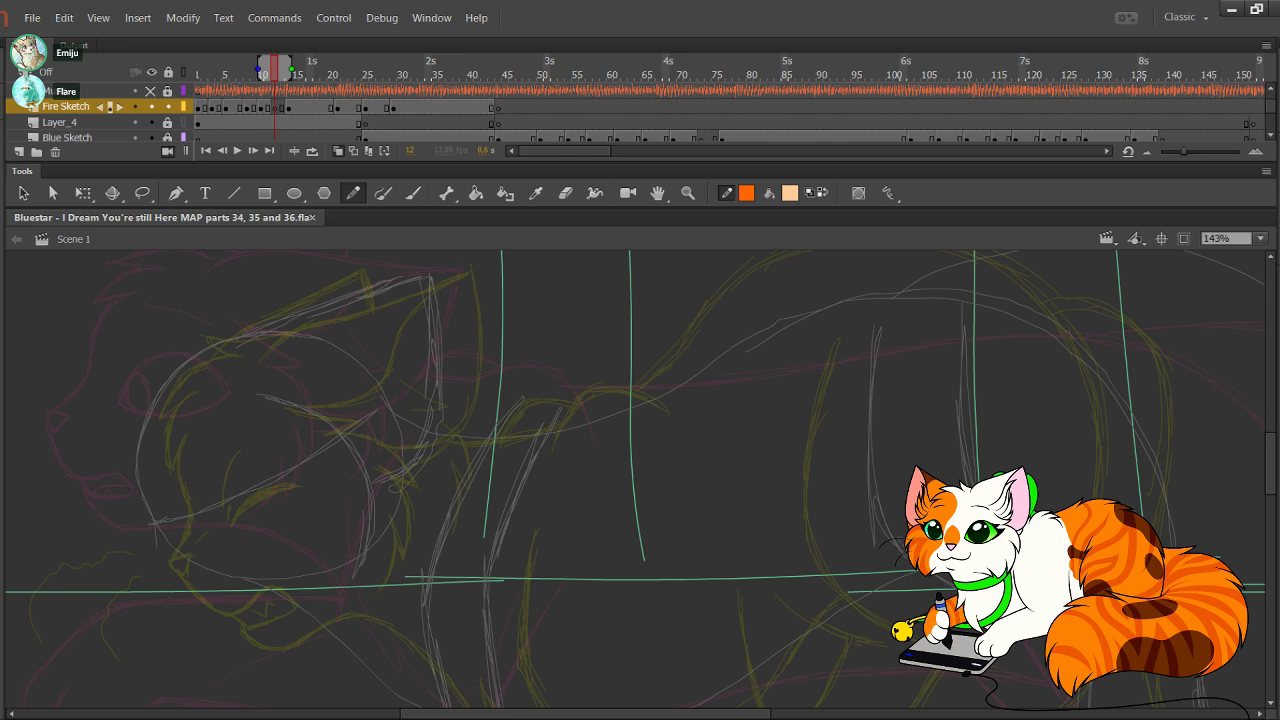
{"action": "mouse_move", "coordinate": [510, 432]}
{"action": "left_mouse_down"}
{"action": "mouse_move", "coordinate": [582, 401]}
{"action": "mouse_move", "coordinate": [612, 423]}
{"action": "mouse_move", "coordinate": [550, 403]}
{"action": "mouse_move", "coordinate": [726, 445]}
{"action": "left_mouse_up"}
{"action": "key", "text": "ctrl+z"}
{"action": "mouse_move", "coordinate": [610, 387]}
{"action": "left_mouse_down"}
{"action": "mouse_move", "coordinate": [789, 501]}
{"action": "mouse_move", "coordinate": [743, 379]}
{"action": "left_mouse_up"}
{"action": "left_click_drag", "start_coordinate": [599, 442], "coordinate": [827, 506]}
{"action": "key", "text": "ctrl+z"}
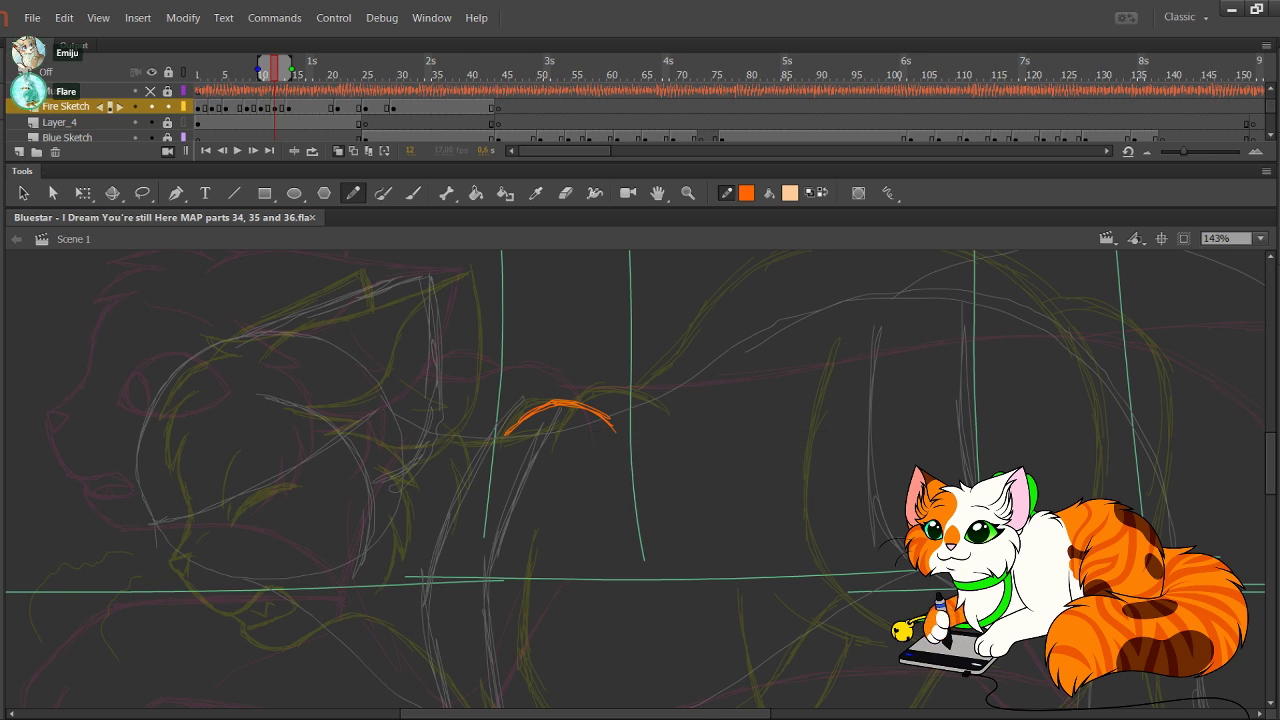
Step: Sketch the curved orange front edge of the near foreleg's upper section, layering strokes along the guideline down to the lower joint
{"action": "left_click_drag", "start_coordinate": [620, 500], "coordinate": [640, 324]}
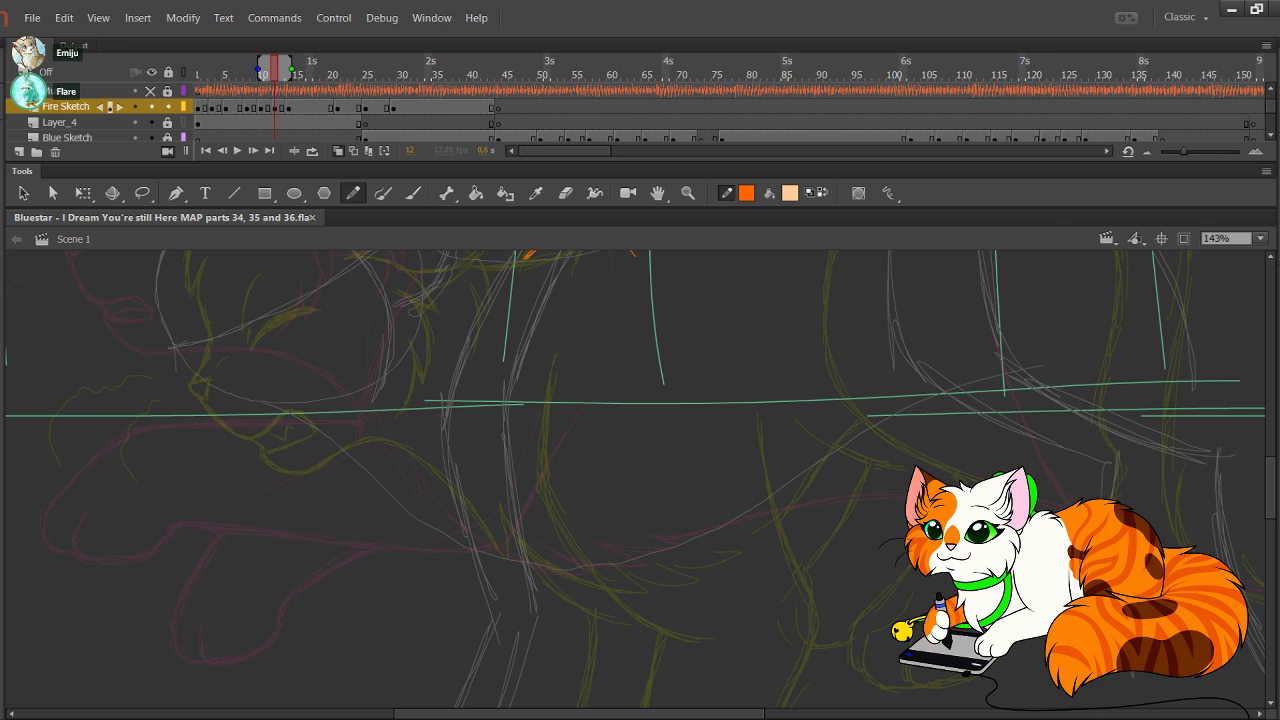
{"action": "left_click_drag", "start_coordinate": [471, 363], "coordinate": [456, 441]}
{"action": "left_click_drag", "start_coordinate": [470, 364], "coordinate": [456, 454]}
{"action": "mouse_move", "coordinate": [461, 392]}
{"action": "left_mouse_down"}
{"action": "mouse_move", "coordinate": [460, 503]}
{"action": "mouse_move", "coordinate": [488, 576]}
{"action": "left_mouse_up"}
{"action": "mouse_move", "coordinate": [456, 421]}
{"action": "left_mouse_down"}
{"action": "mouse_move", "coordinate": [477, 559]}
{"action": "mouse_move", "coordinate": [512, 606]}
{"action": "left_mouse_up"}
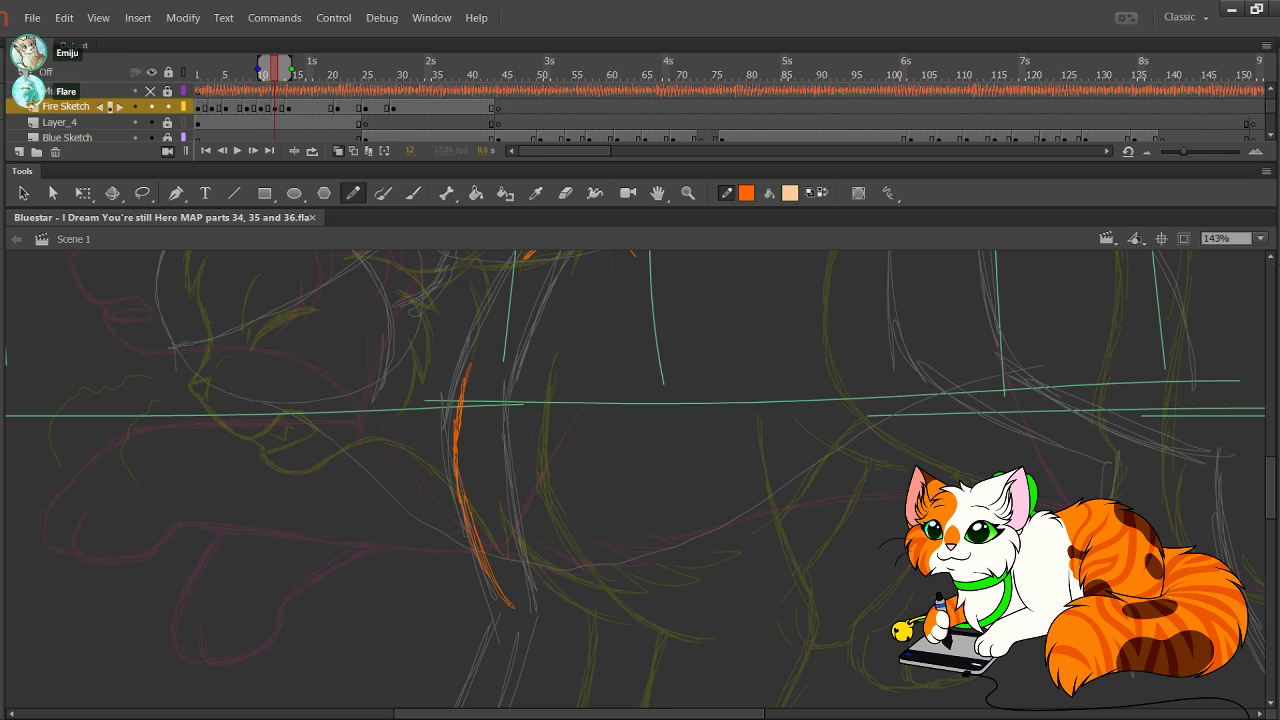
{"action": "left_click_drag", "start_coordinate": [482, 566], "coordinate": [540, 630]}
{"action": "mouse_move", "coordinate": [469, 364]}
{"action": "left_mouse_down"}
{"action": "mouse_move", "coordinate": [541, 629]}
{"action": "mouse_move", "coordinate": [421, 325]}
{"action": "left_mouse_up"}
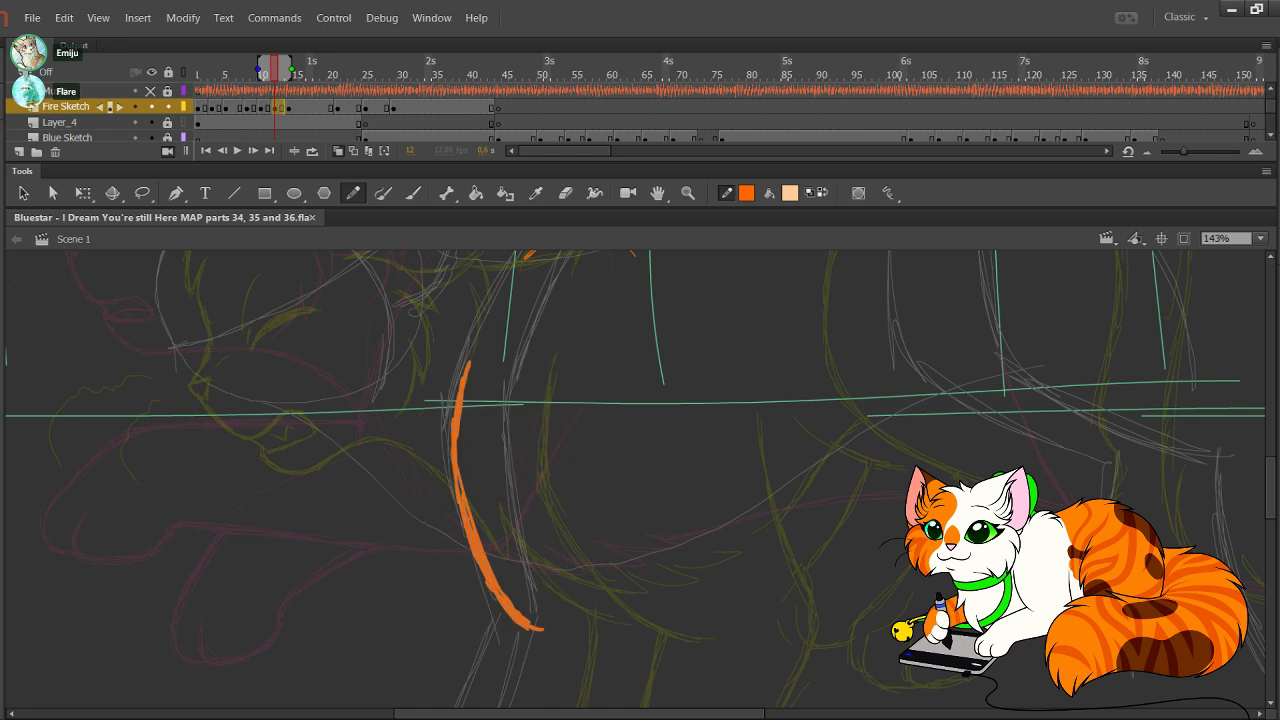
{"action": "key", "text": "ctrl+z"}
{"action": "left_click_drag", "start_coordinate": [457, 468], "coordinate": [542, 634]}
{"action": "left_click_drag", "start_coordinate": [468, 370], "coordinate": [530, 632]}
{"action": "left_click_drag", "start_coordinate": [478, 568], "coordinate": [542, 636]}
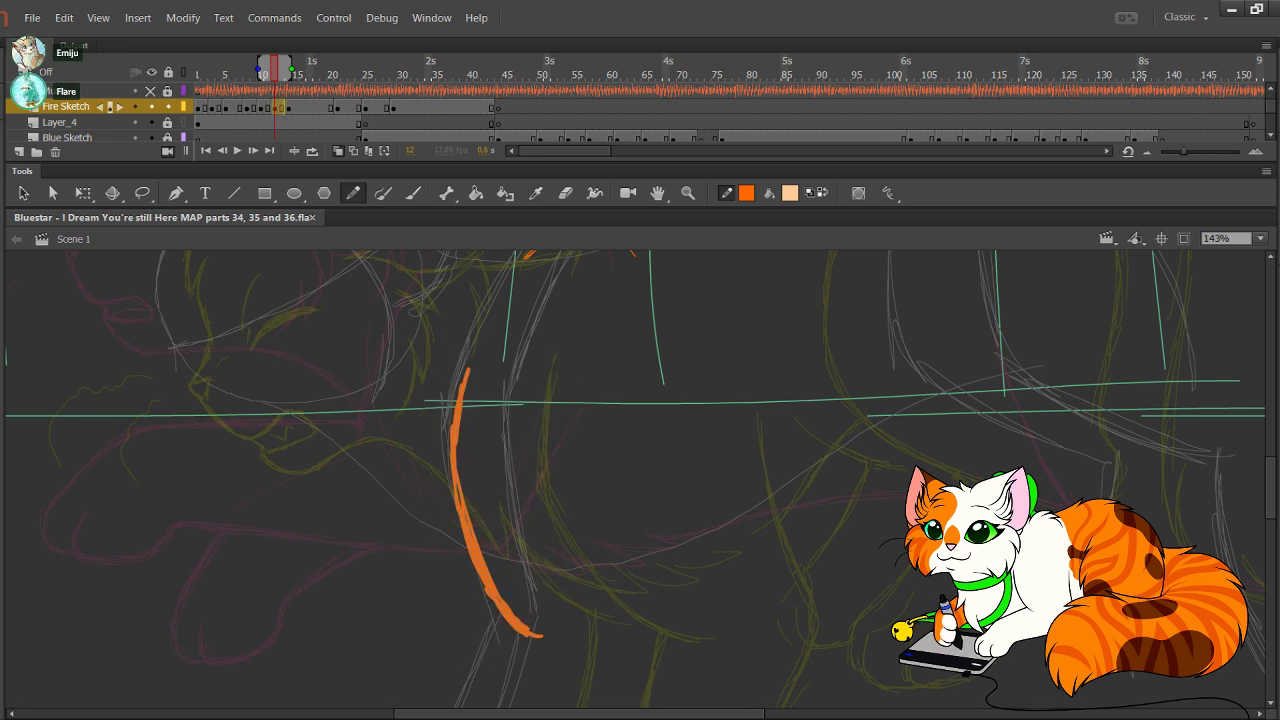
{"action": "left_click_drag", "start_coordinate": [769, 543], "coordinate": [669, 465]}
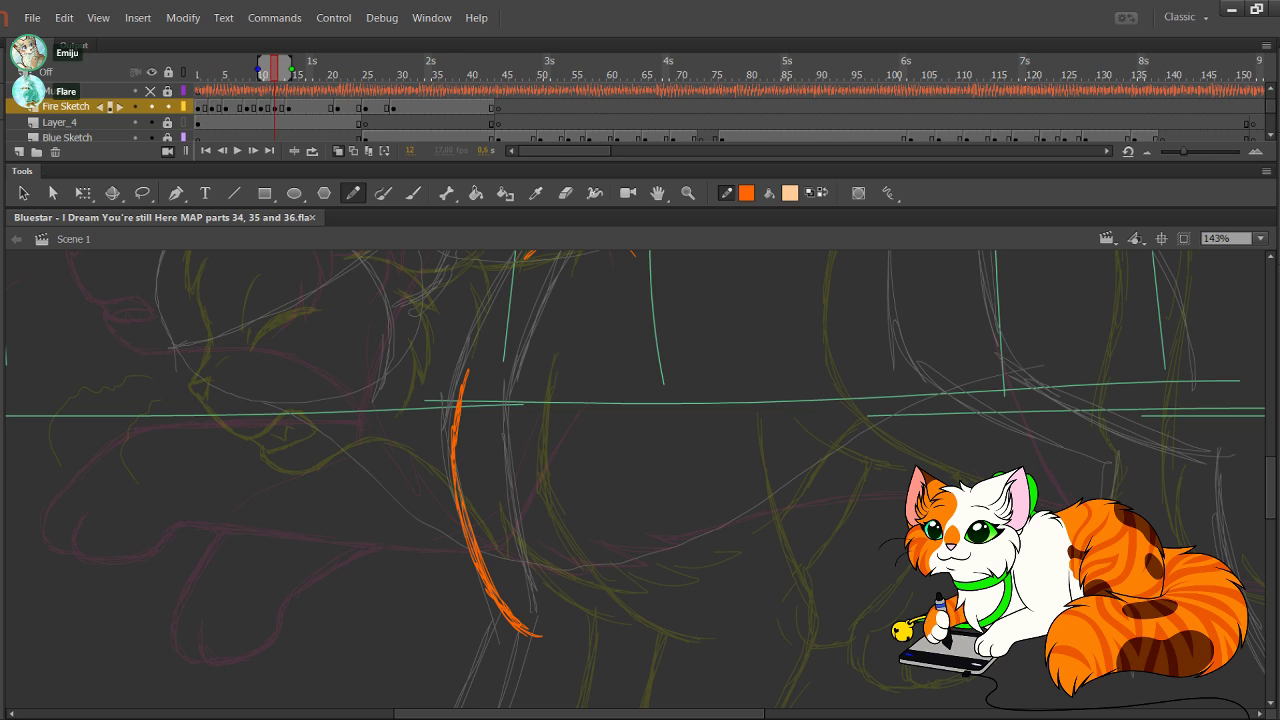
{"action": "scroll", "coordinate": [636, 480], "scroll_direction": "down", "scroll_amount": 5}
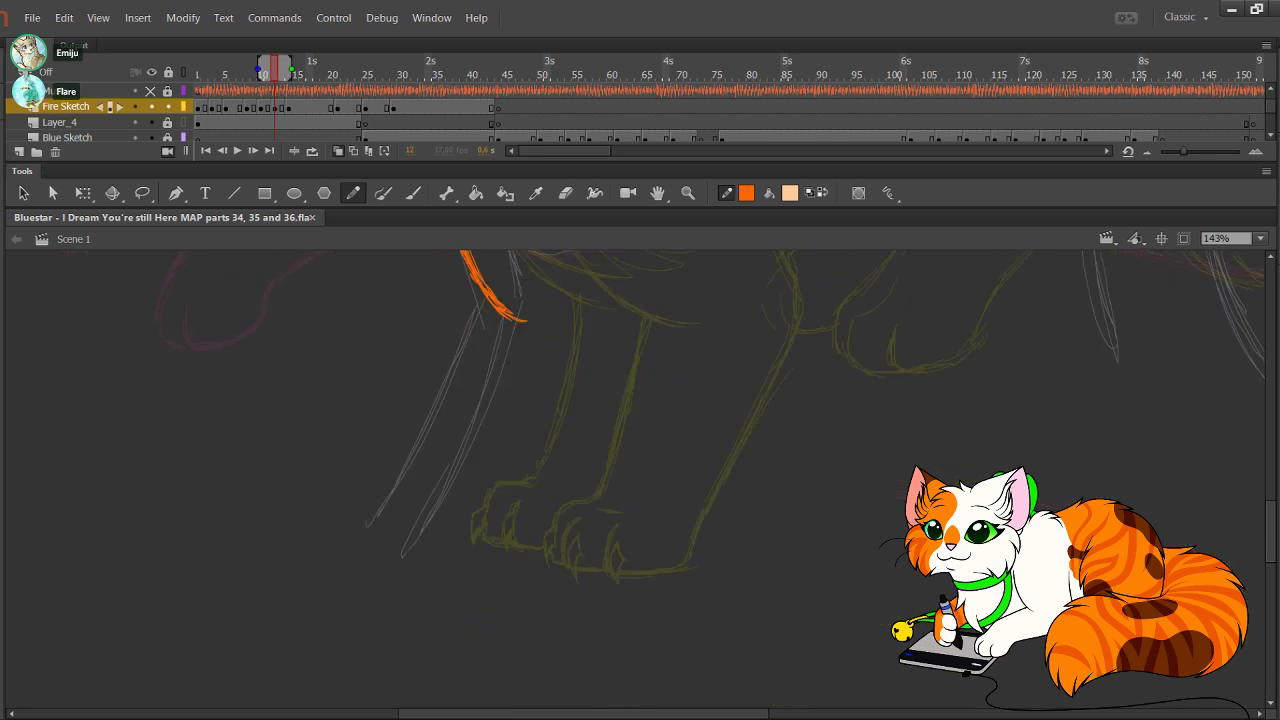
{"action": "left_click_drag", "start_coordinate": [438, 510], "coordinate": [431, 560]}
{"action": "left_click_drag", "start_coordinate": [441, 508], "coordinate": [433, 566]}
{"action": "key", "text": "ctrl+z"}
{"action": "key", "text": "ctrl+z"}
{"action": "key", "text": "ctrl+z"}
Step: Sketch the near front paw's toe line and flat sole, below the foreleg guidelines
{"action": "left_click_drag", "start_coordinate": [454, 515], "coordinate": [451, 558]}
{"action": "mouse_move", "coordinate": [458, 513]}
{"action": "left_mouse_down"}
{"action": "mouse_move", "coordinate": [453, 570]}
{"action": "mouse_move", "coordinate": [530, 570]}
{"action": "mouse_move", "coordinate": [549, 530]}
{"action": "left_mouse_up"}
{"action": "mouse_move", "coordinate": [450, 568]}
{"action": "left_mouse_down"}
{"action": "mouse_move", "coordinate": [541, 566]}
{"action": "mouse_move", "coordinate": [562, 482]}
{"action": "left_mouse_up"}
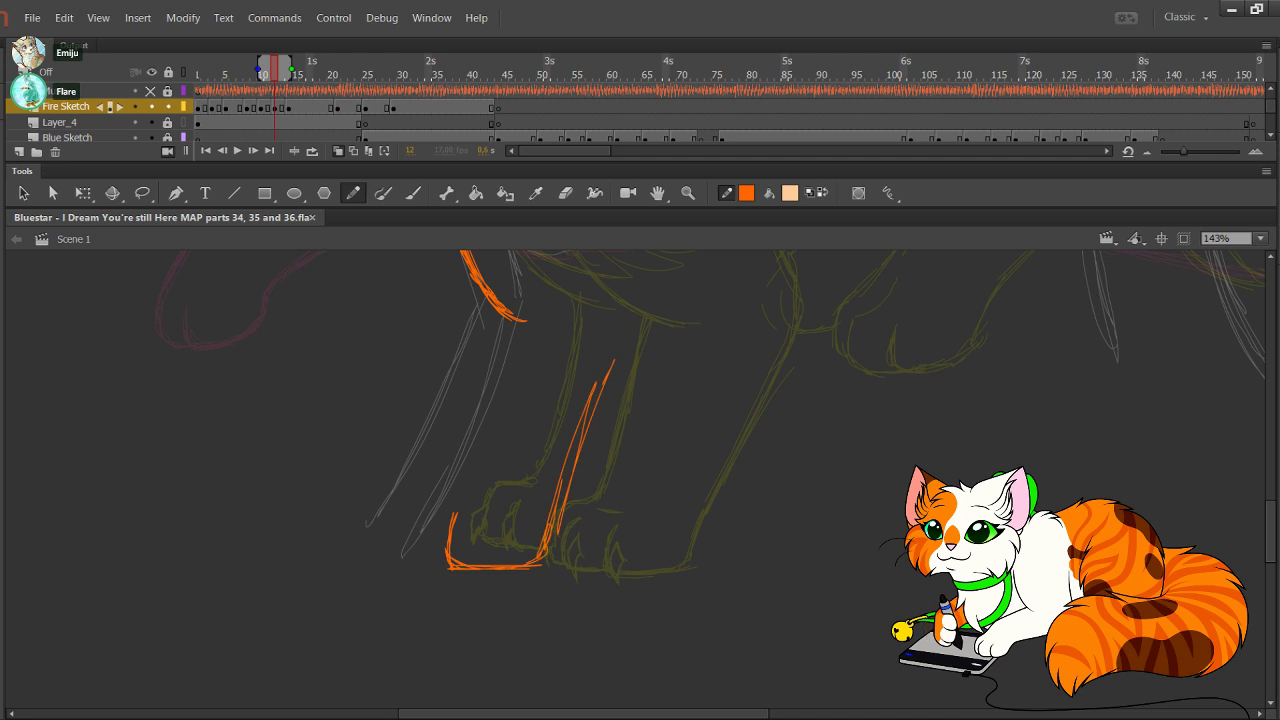
Step: Redraw the foreleg's back edge from the paw's heel up to the joint and continue it along the upper leg
{"action": "key", "text": "ctrl+z"}
{"action": "left_click_drag", "start_coordinate": [543, 560], "coordinate": [583, 450]}
{"action": "left_click_drag", "start_coordinate": [548, 538], "coordinate": [604, 394]}
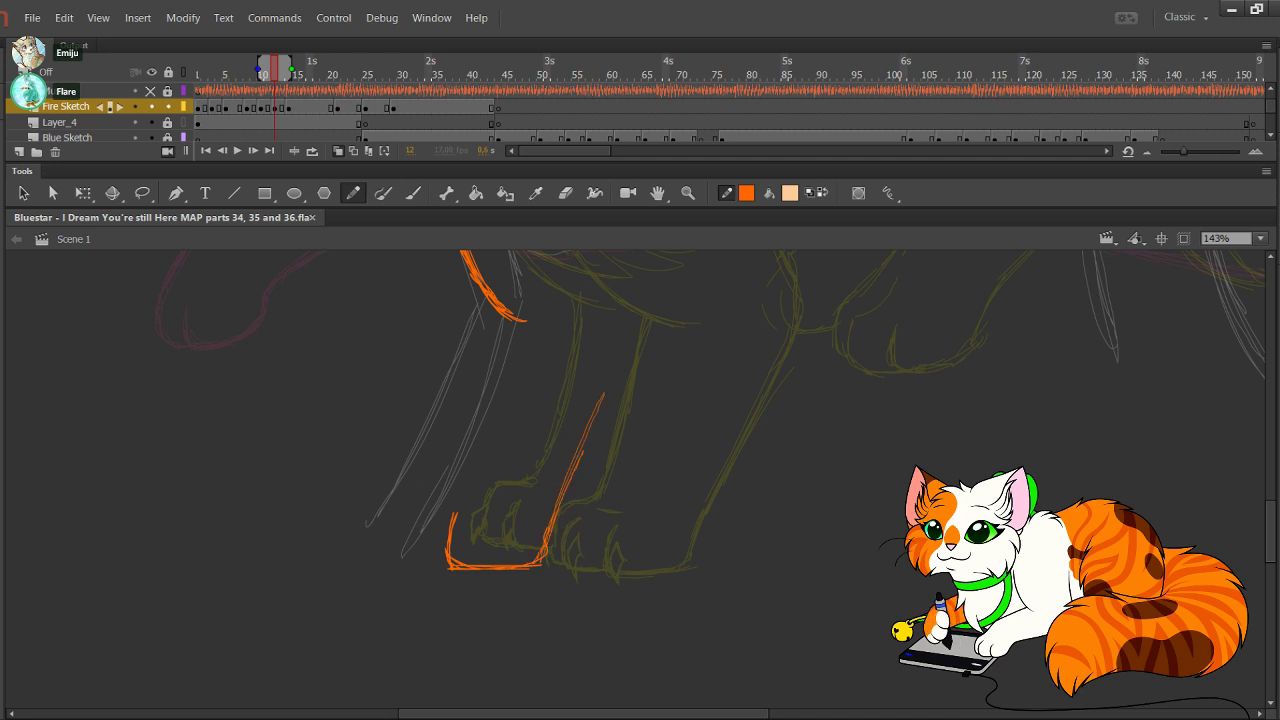
{"action": "left_click_drag", "start_coordinate": [568, 476], "coordinate": [621, 348]}
{"action": "left_click_drag", "start_coordinate": [592, 414], "coordinate": [637, 322]}
{"action": "left_click_drag", "start_coordinate": [608, 372], "coordinate": [636, 313]}
{"action": "left_click_drag", "start_coordinate": [625, 340], "coordinate": [646, 273]}
{"action": "mouse_move", "coordinate": [640, 335]}
{"action": "left_mouse_down"}
{"action": "mouse_move", "coordinate": [600, 612]}
{"action": "mouse_move", "coordinate": [600, 378]}
{"action": "left_mouse_up"}
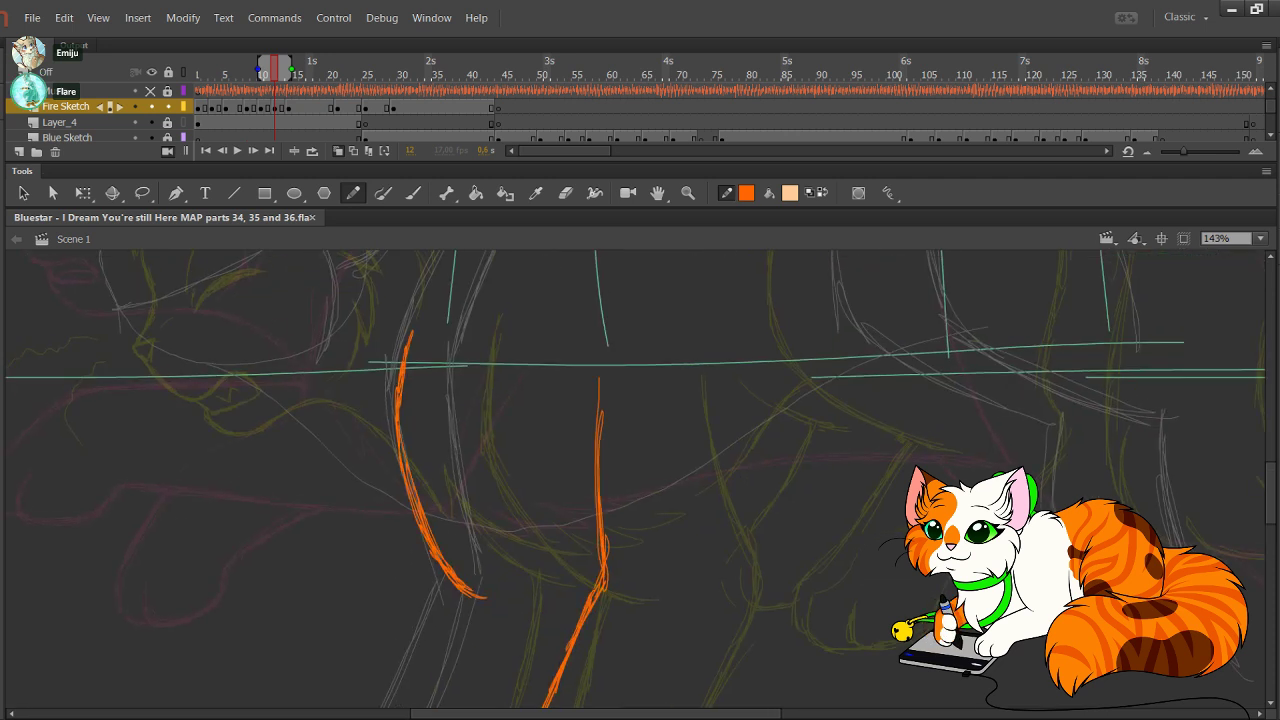
{"action": "key", "text": "ctrl+z"}
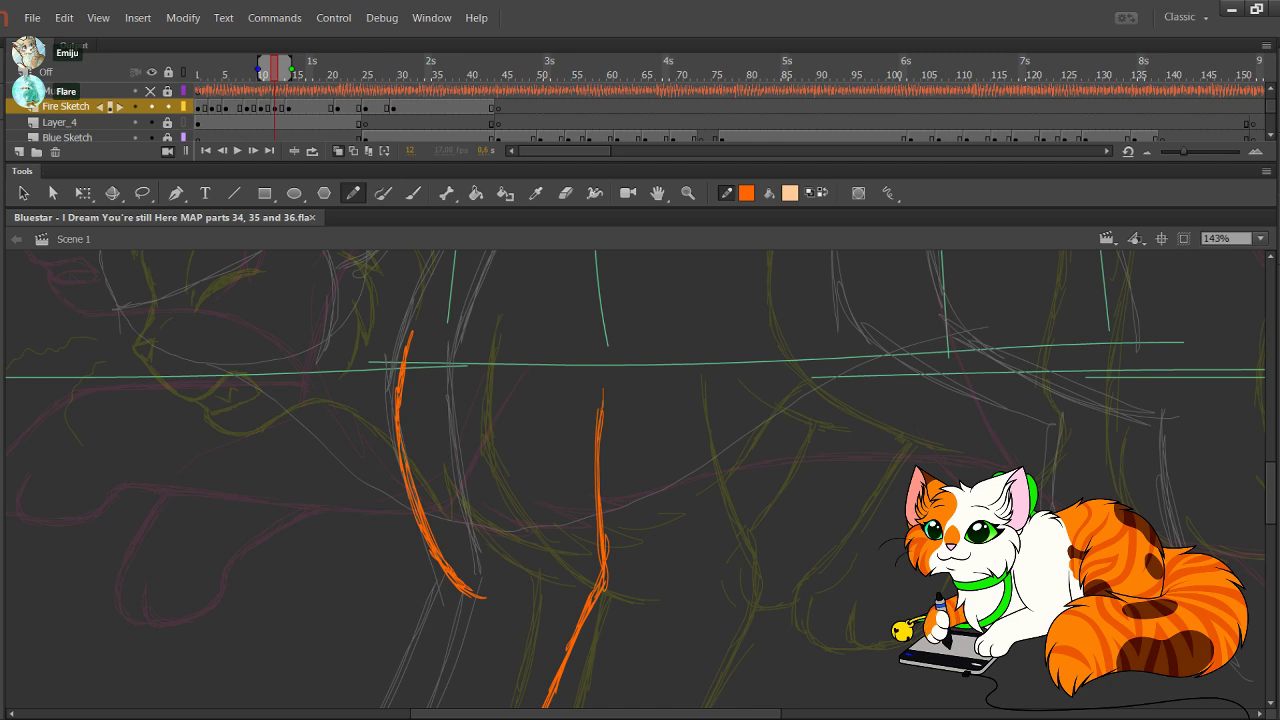
{"action": "left_click_drag", "start_coordinate": [602, 389], "coordinate": [612, 539]}
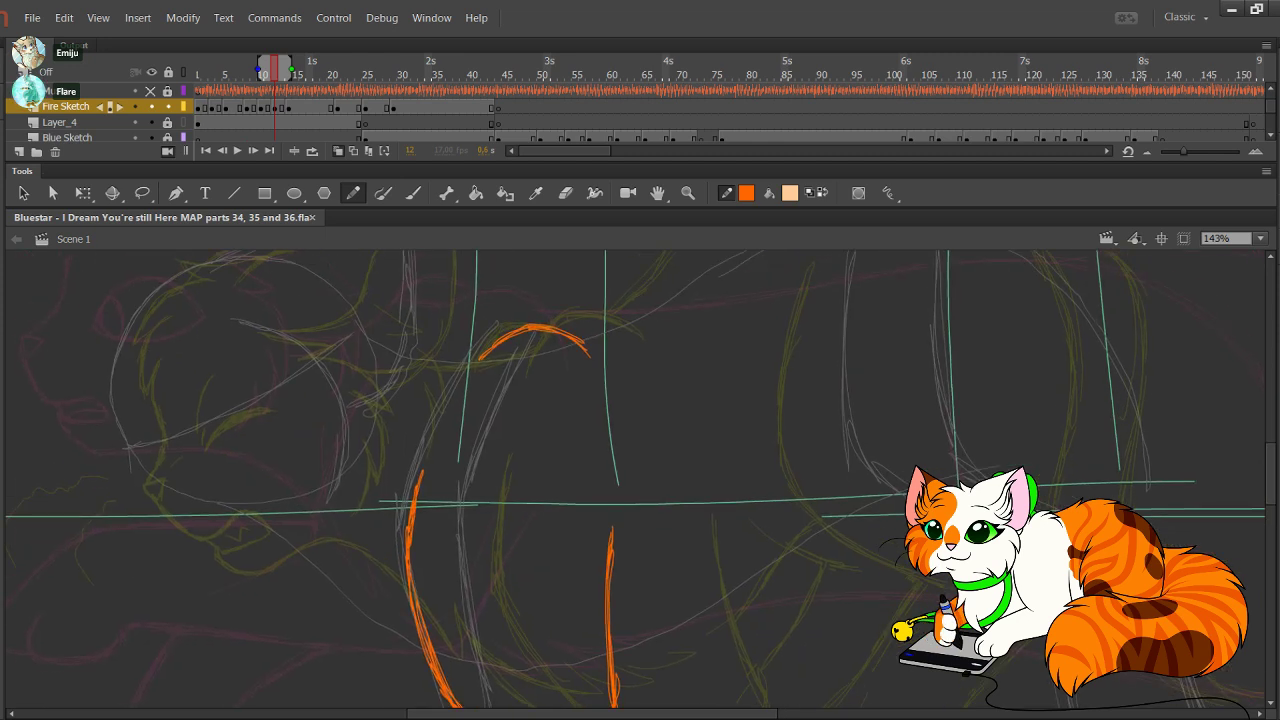
Step: Reinforce the foreleg's back edge around the joint with overlapping strokes, undoing the stray ones
{"action": "scroll", "coordinate": [640, 480], "scroll_direction": "down", "scroll_amount": 8}
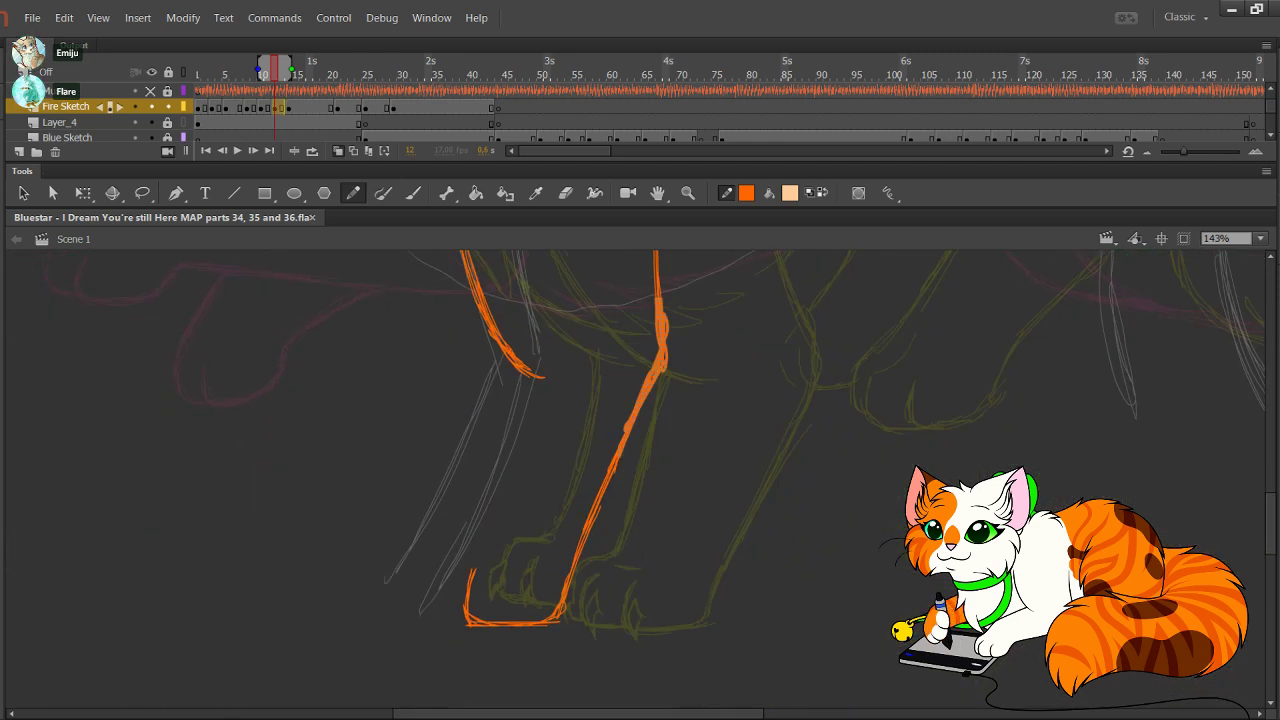
{"action": "left_click_drag", "start_coordinate": [664, 364], "coordinate": [624, 454]}
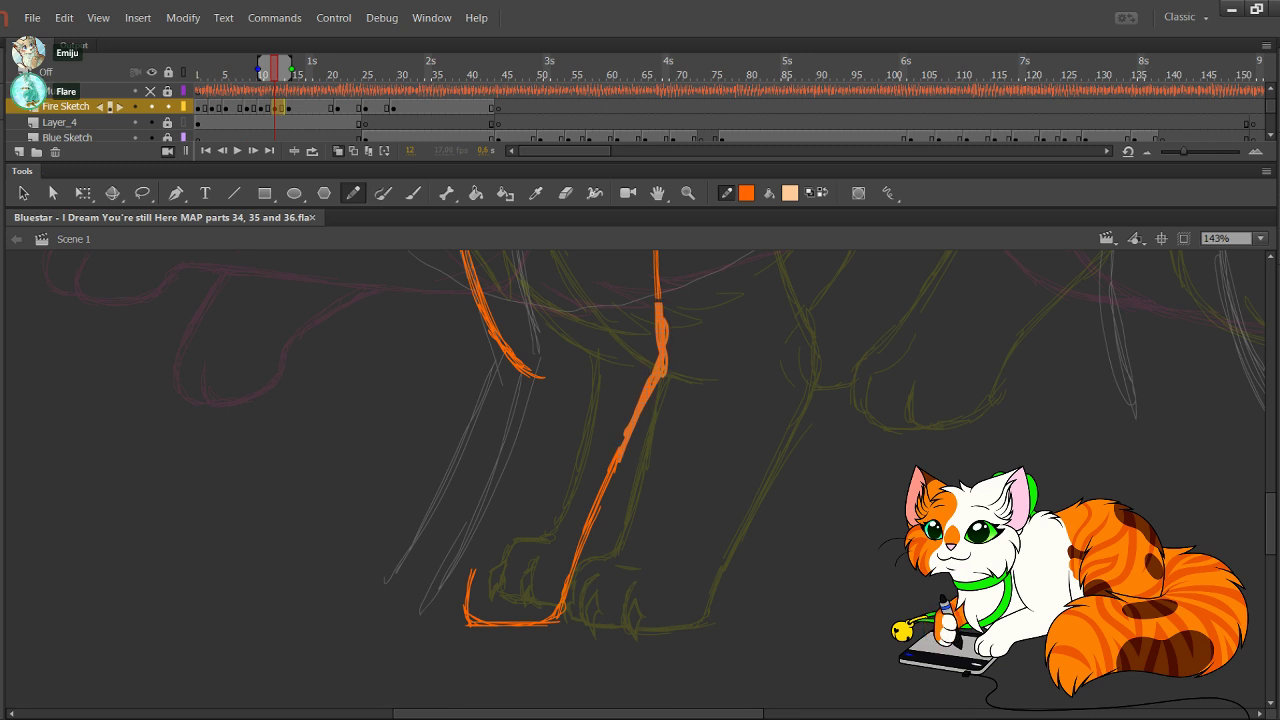
{"action": "left_click", "coordinate": [674, 431]}
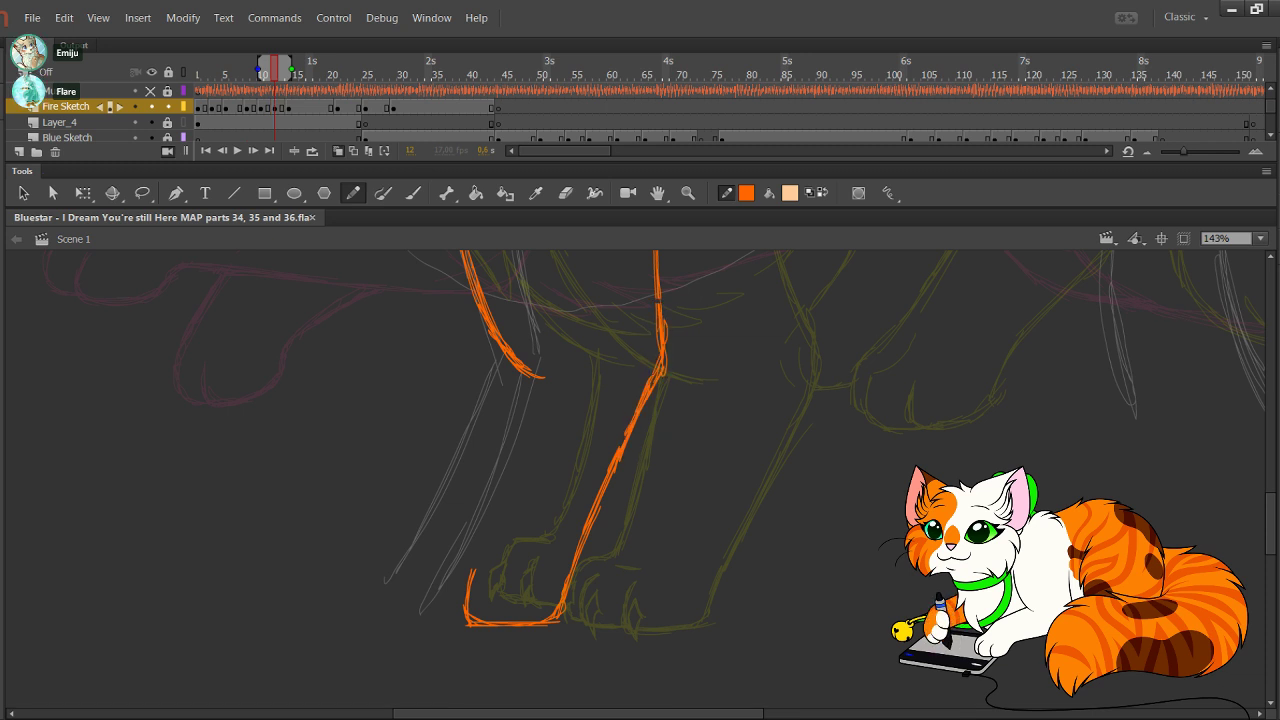
{"action": "left_click_drag", "start_coordinate": [657, 280], "coordinate": [662, 330]}
{"action": "left_click_drag", "start_coordinate": [651, 378], "coordinate": [624, 436]}
{"action": "key", "text": "ctrl+z"}
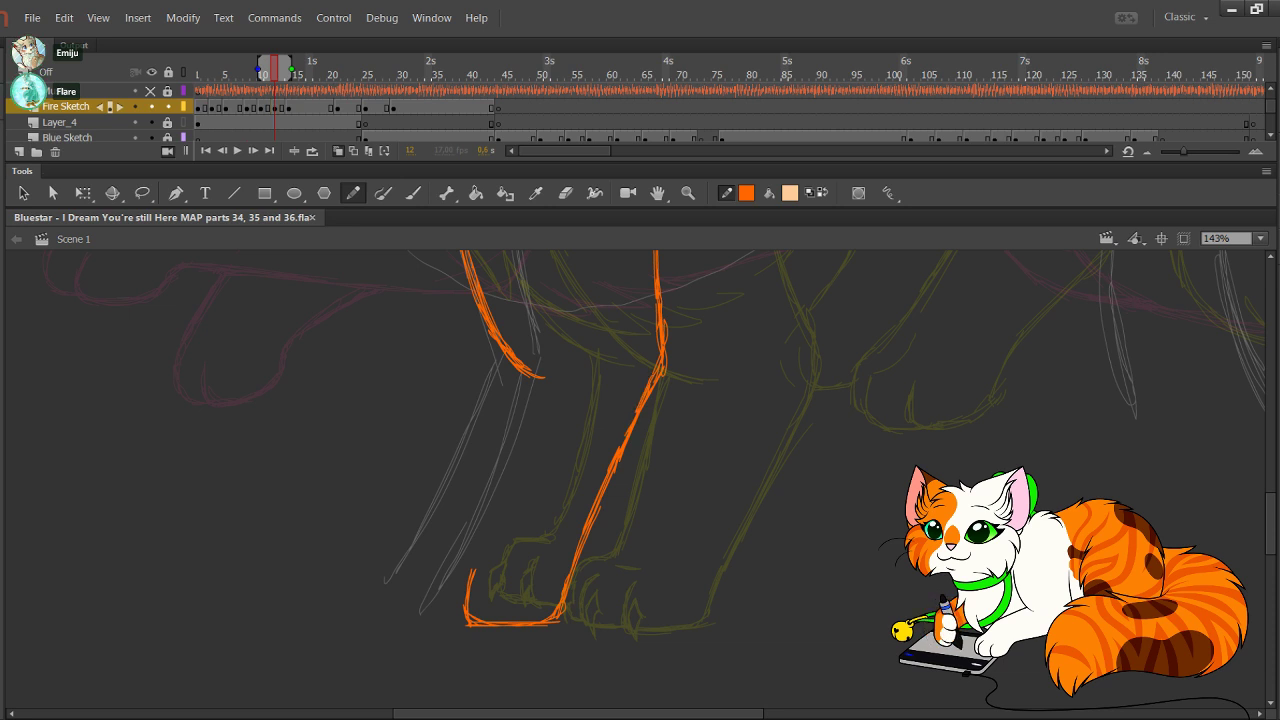
{"action": "key", "text": "ctrl+z"}
Step: Sketch the front edge of the lower foreleg and the rounded front of the paw, joining it to the sole
{"action": "mouse_move", "coordinate": [652, 376]}
{"action": "left_mouse_down"}
{"action": "mouse_move", "coordinate": [636, 414]}
{"action": "mouse_move", "coordinate": [686, 434]}
{"action": "left_mouse_up"}
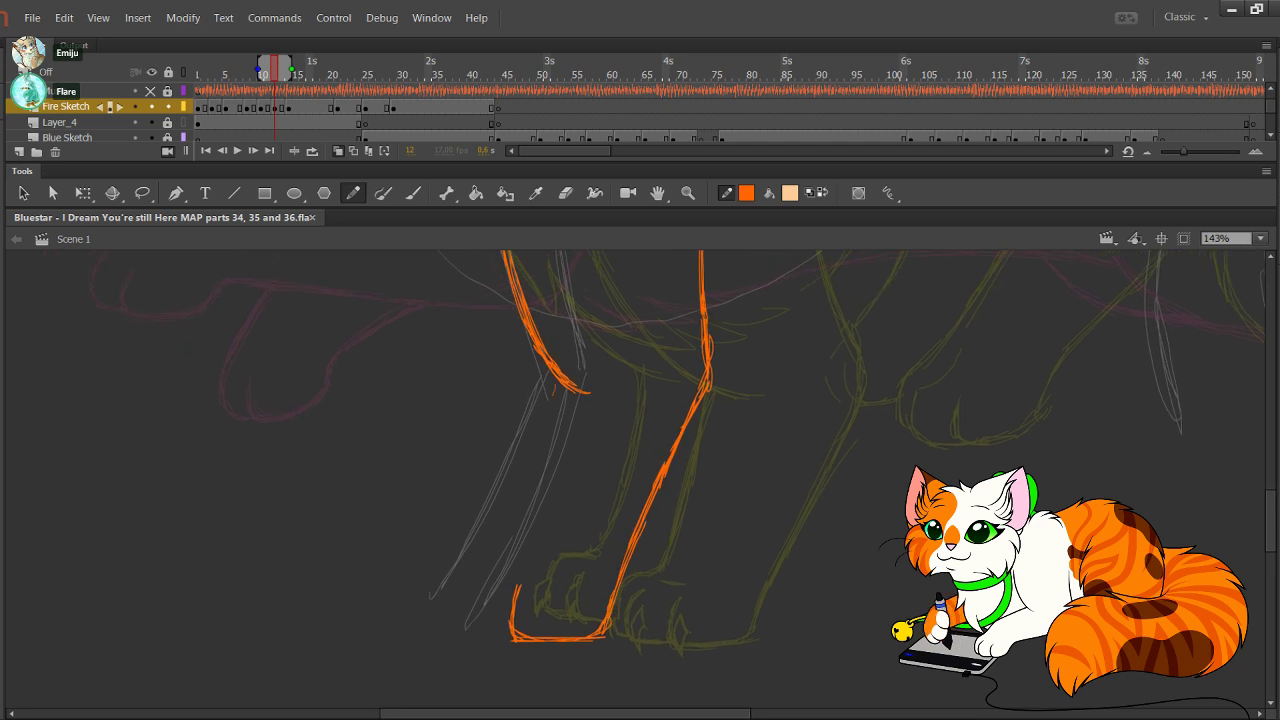
{"action": "mouse_move", "coordinate": [554, 394]}
{"action": "left_mouse_down"}
{"action": "mouse_move", "coordinate": [518, 558]}
{"action": "mouse_move", "coordinate": [478, 575]}
{"action": "mouse_move", "coordinate": [472, 628]}
{"action": "mouse_move", "coordinate": [491, 635]}
{"action": "left_mouse_up"}
{"action": "key", "text": "ctrl+z"}
{"action": "left_click_drag", "start_coordinate": [489, 586], "coordinate": [479, 628]}
{"action": "key", "text": "ctrl+z"}
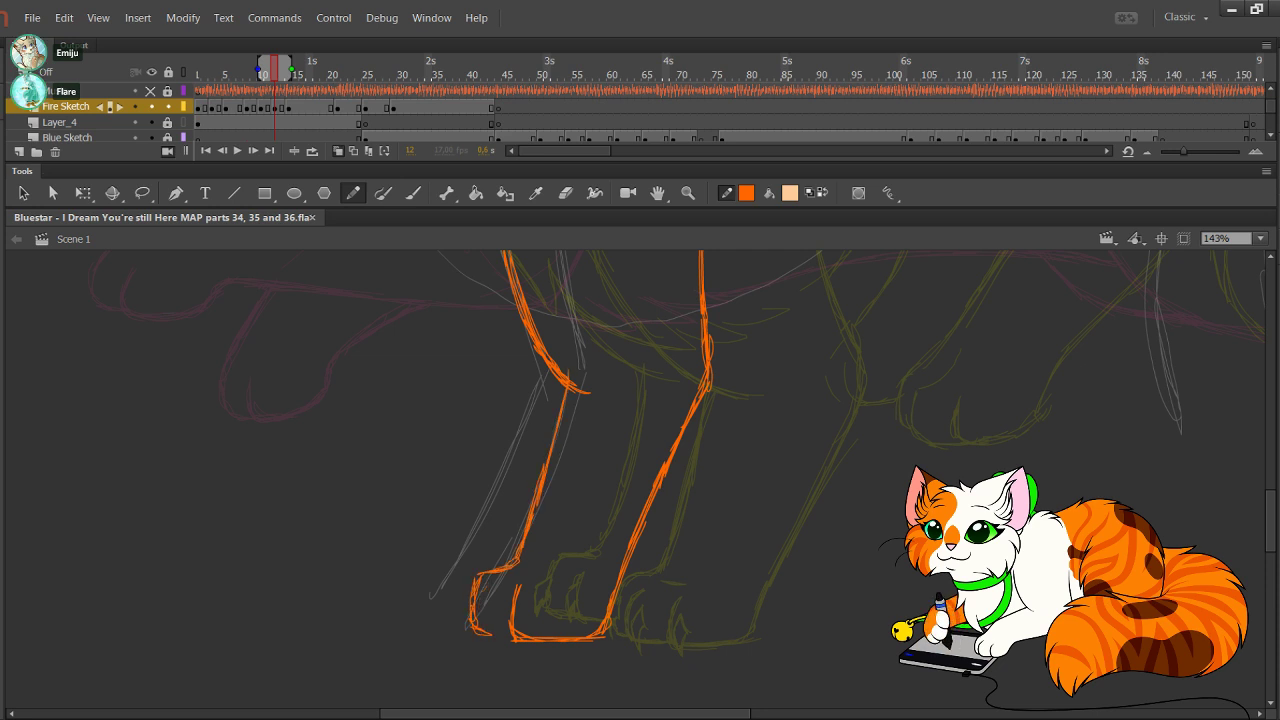
{"action": "left_click_drag", "start_coordinate": [486, 580], "coordinate": [481, 627]}
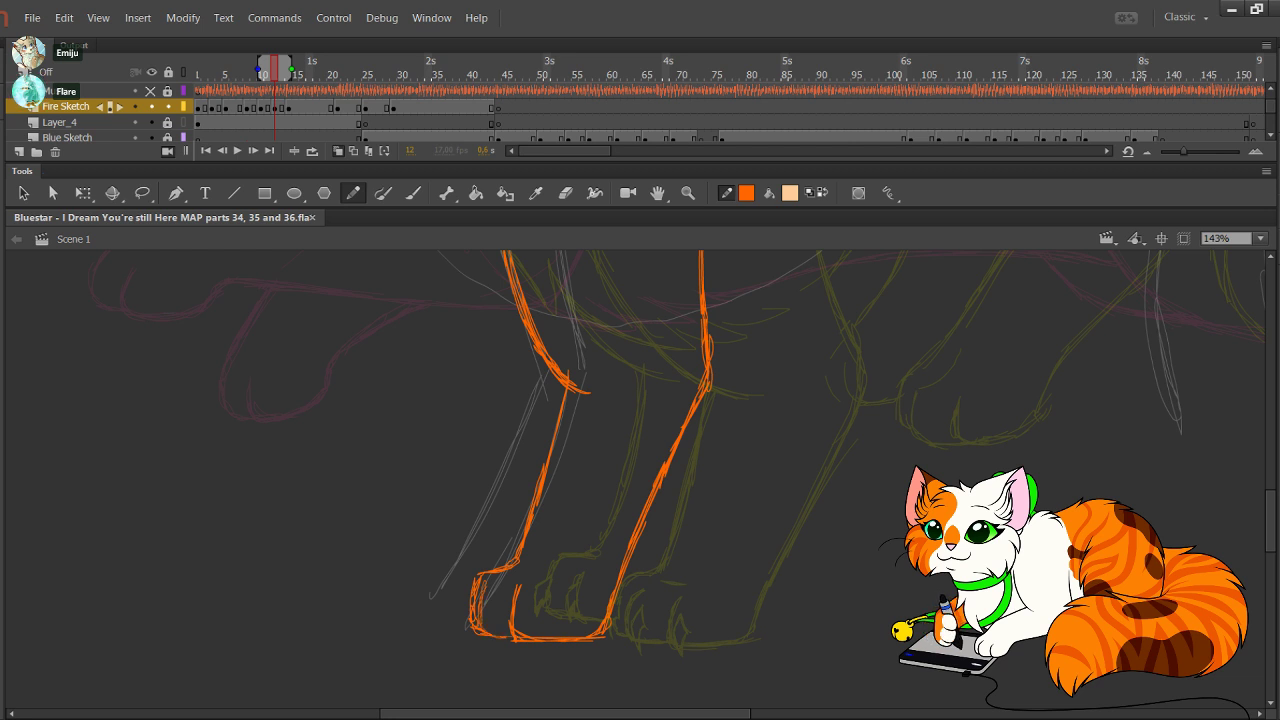
{"action": "left_click_drag", "start_coordinate": [489, 580], "coordinate": [478, 634]}
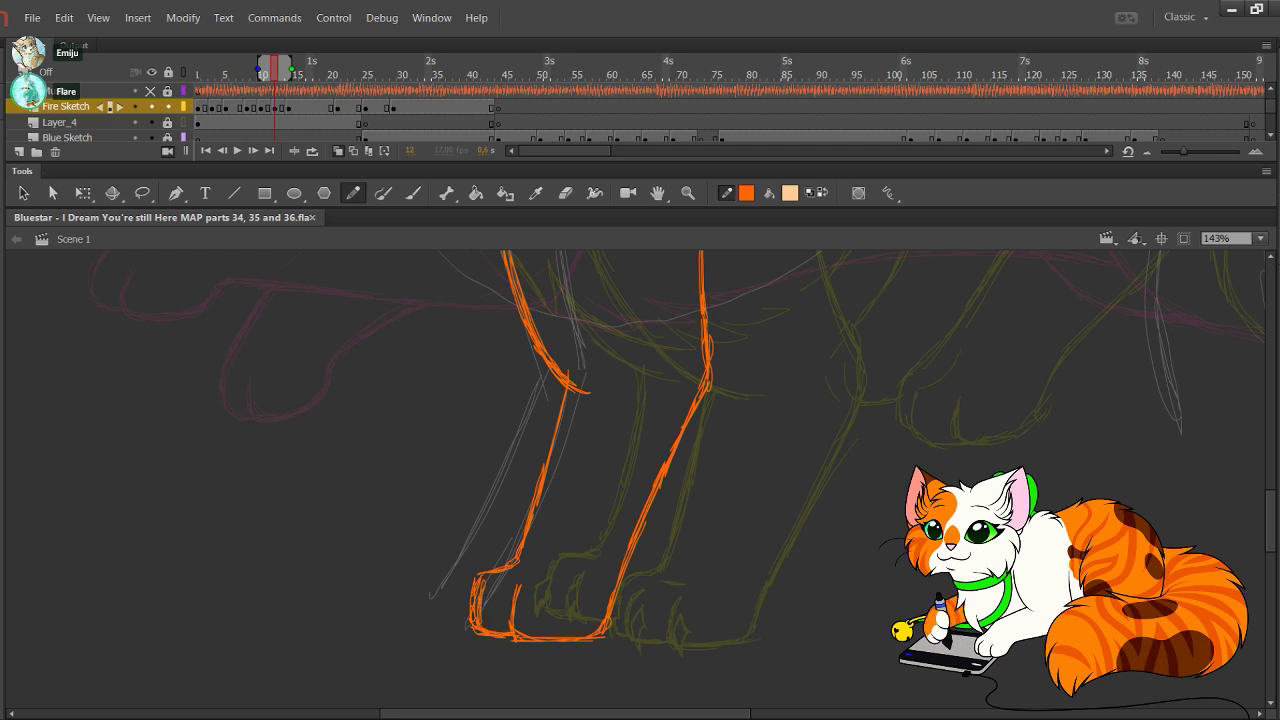
{"action": "left_click_drag", "start_coordinate": [485, 579], "coordinate": [479, 595]}
{"action": "key", "text": "ctrl+z"}
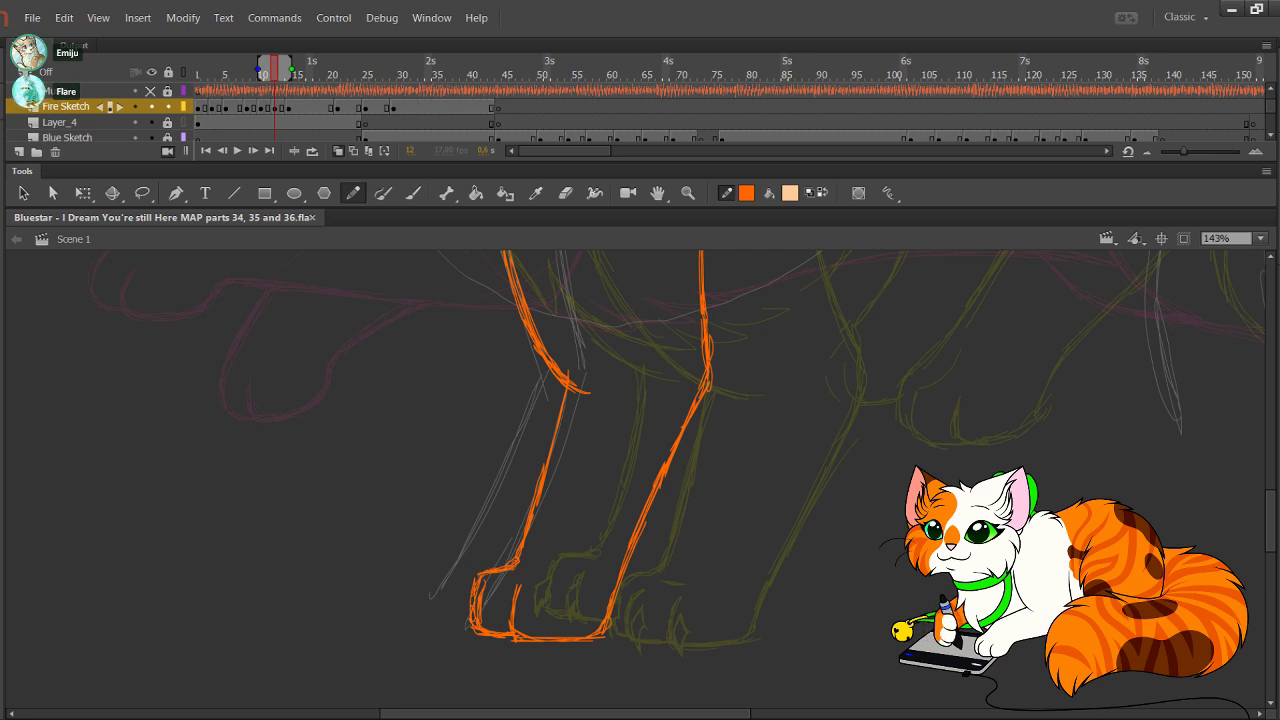
Step: Sketch the curved front edge of the hind thigh, sweeping it down and back towards the lower leg guidelines
{"action": "mouse_move", "coordinate": [640, 400]}
{"action": "left_mouse_down"}
{"action": "mouse_move", "coordinate": [574, 595]}
{"action": "mouse_move", "coordinate": [528, 442]}
{"action": "left_mouse_up"}
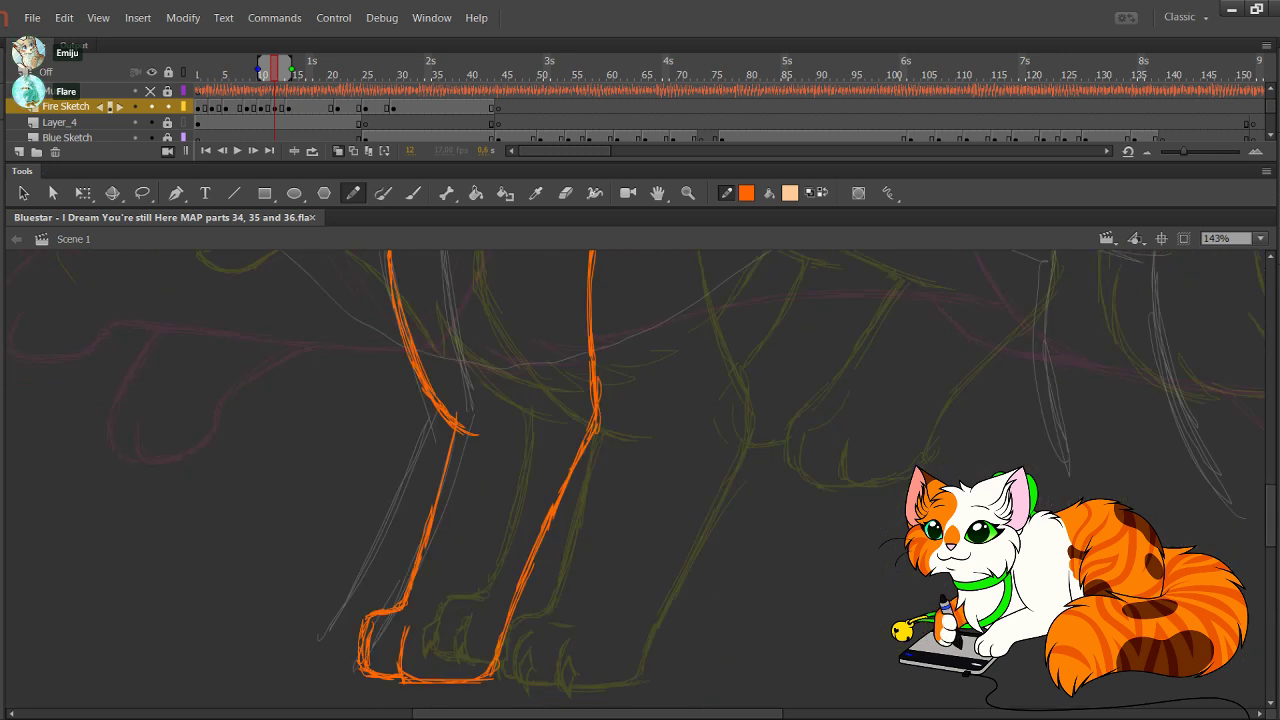
{"action": "left_click_drag", "start_coordinate": [640, 400], "coordinate": [622, 416]}
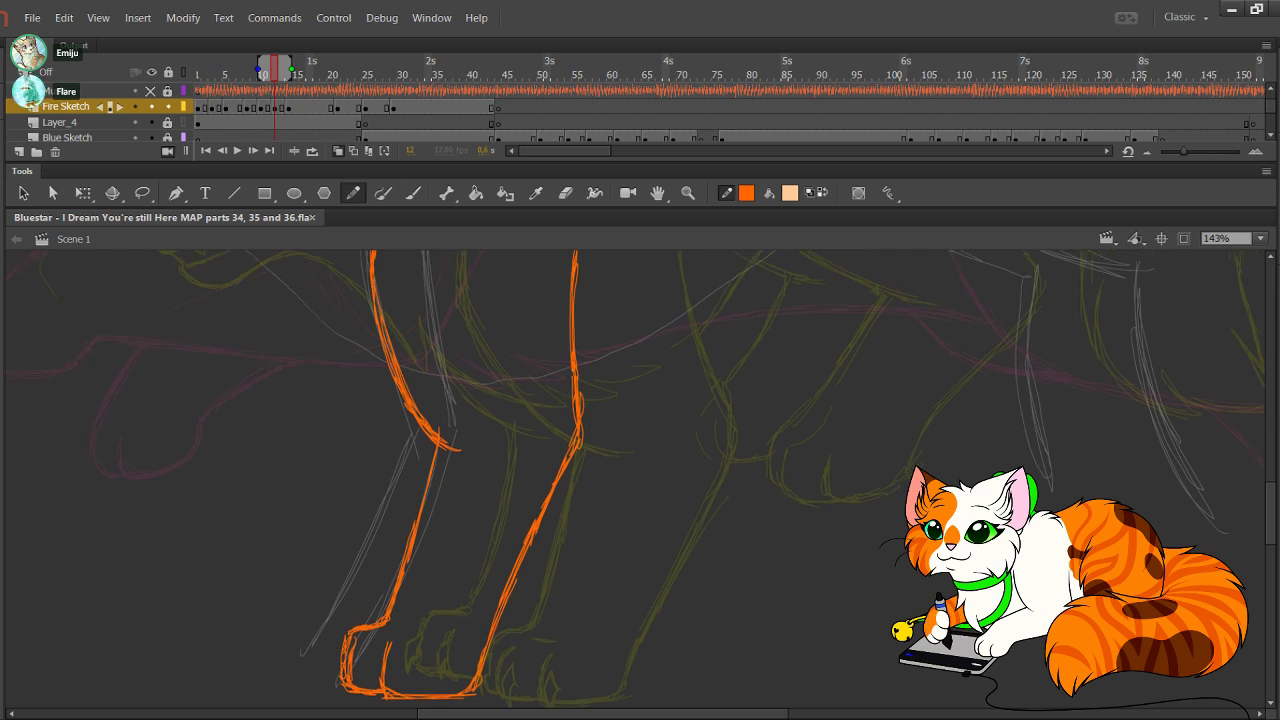
{"action": "scroll", "coordinate": [640, 480], "scroll_direction": "up", "scroll_amount": 4}
{"action": "scroll", "coordinate": [640, 480], "scroll_direction": "right", "scroll_amount": 6}
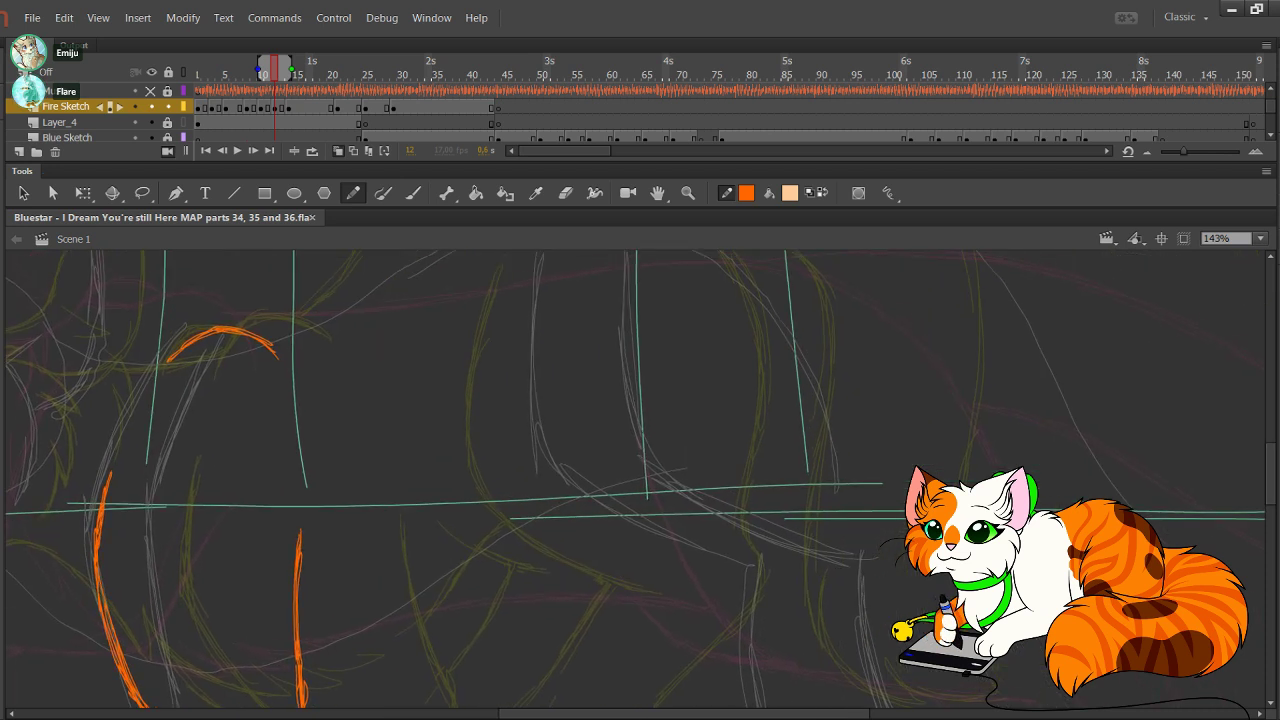
{"action": "left_click_drag", "start_coordinate": [549, 322], "coordinate": [571, 464]}
{"action": "left_click_drag", "start_coordinate": [552, 309], "coordinate": [581, 487]}
{"action": "left_click_drag", "start_coordinate": [559, 325], "coordinate": [579, 479]}
{"action": "left_click_drag", "start_coordinate": [564, 392], "coordinate": [601, 511]}
{"action": "mouse_move", "coordinate": [565, 391]}
{"action": "left_mouse_down"}
{"action": "mouse_move", "coordinate": [624, 545]}
{"action": "mouse_move", "coordinate": [810, 586]}
{"action": "left_mouse_up"}
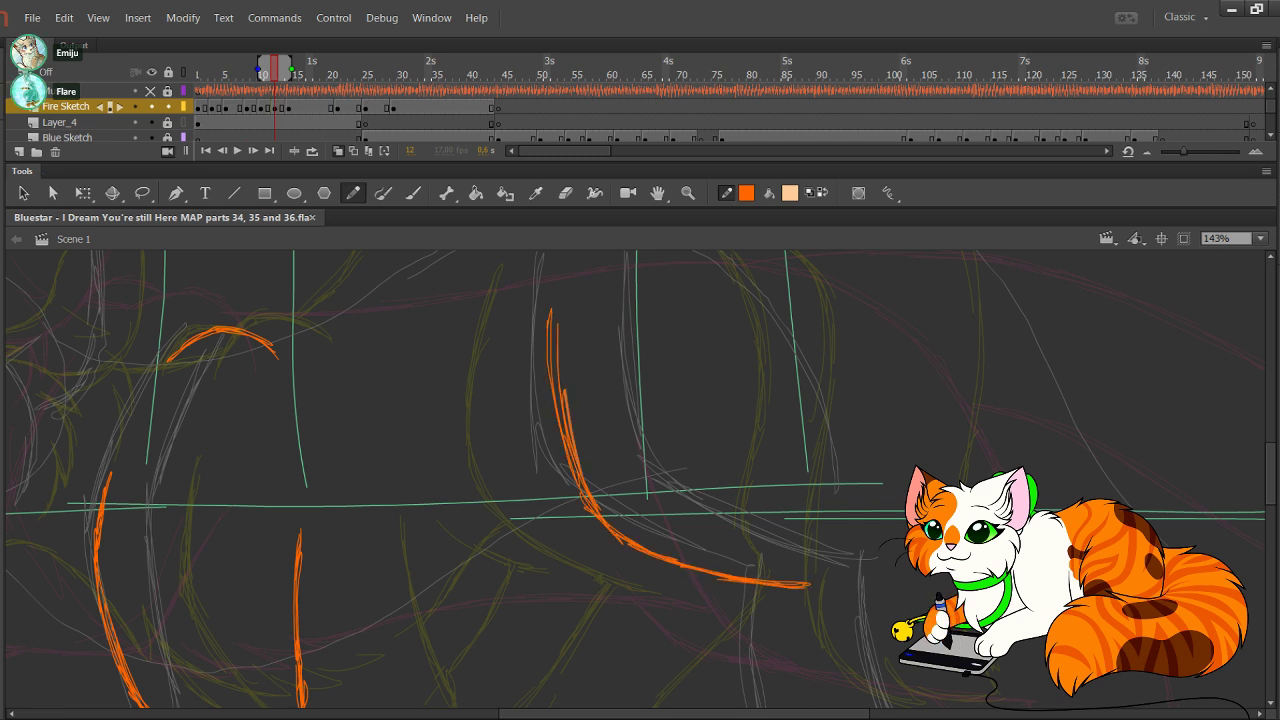
{"action": "key", "text": "ctrl+z"}
{"action": "left_click_drag", "start_coordinate": [549, 330], "coordinate": [577, 460]}
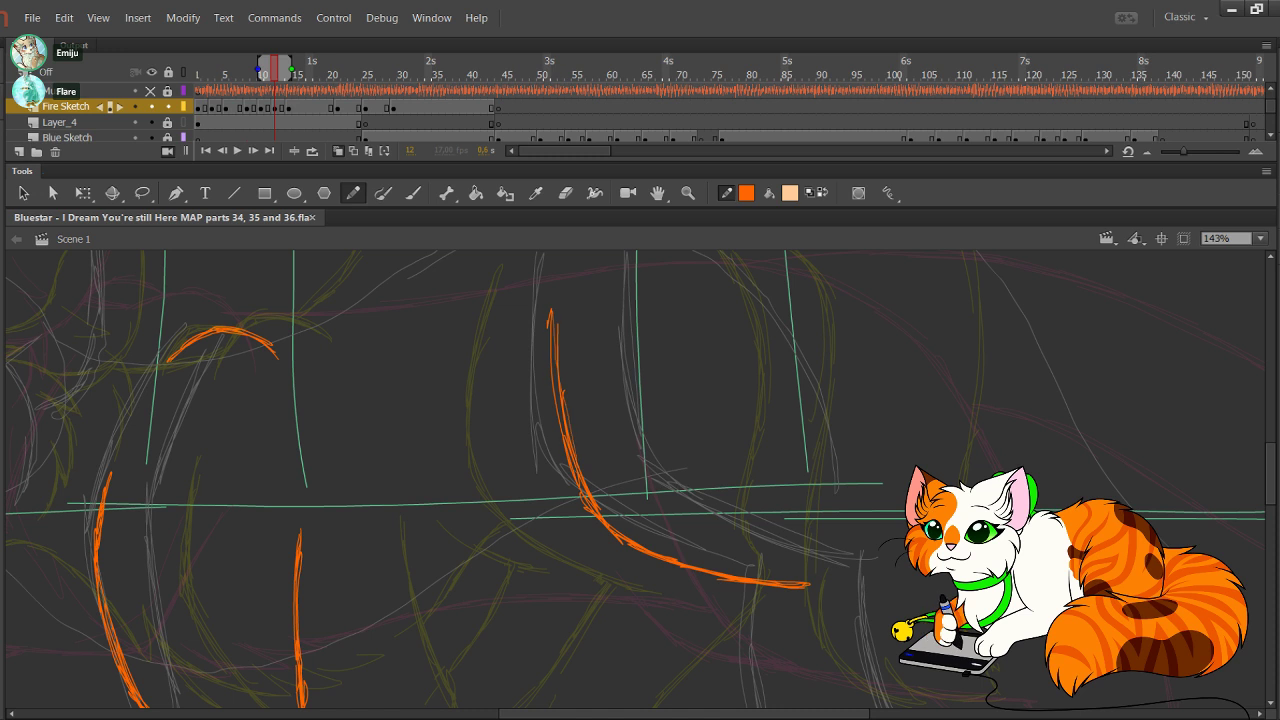
{"action": "key", "text": "ctrl+z"}
{"action": "left_click_drag", "start_coordinate": [556, 312], "coordinate": [585, 479]}
{"action": "left_click_drag", "start_coordinate": [553, 355], "coordinate": [586, 495]}
{"action": "left_click_drag", "start_coordinate": [500, 380], "coordinate": [560, 509]}
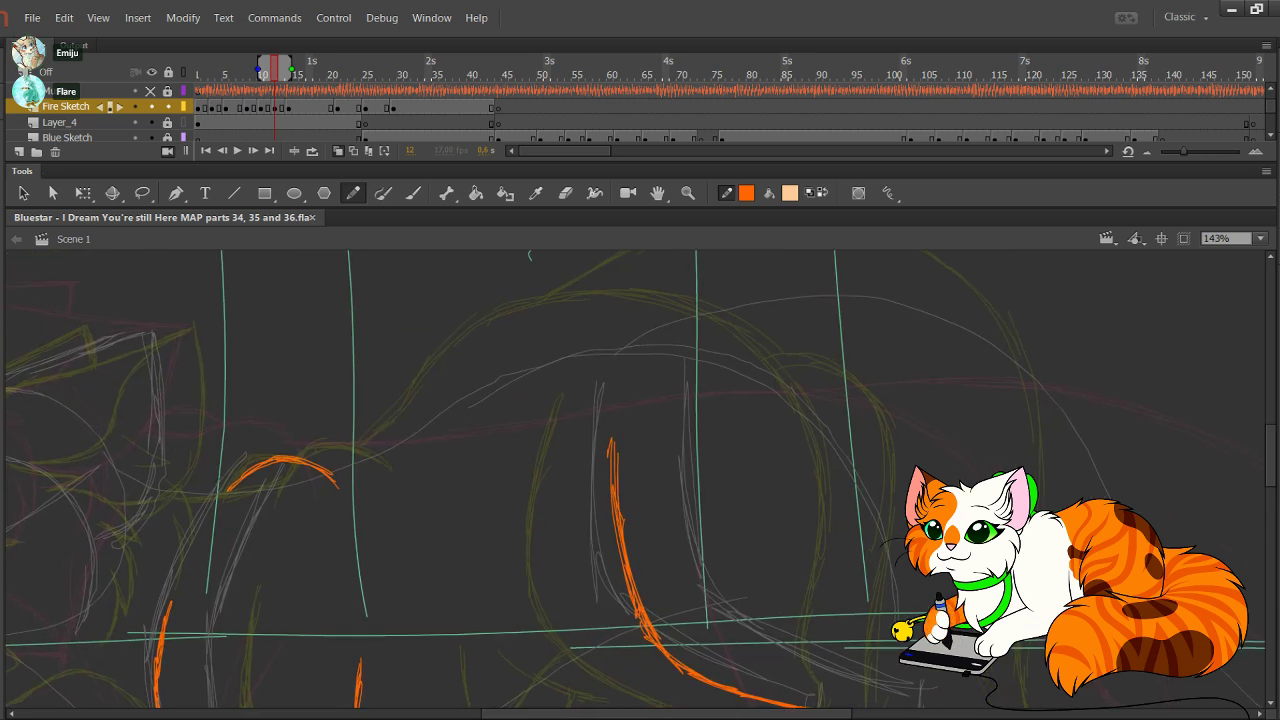
{"action": "left_click_drag", "start_coordinate": [324, 470], "coordinate": [372, 445]}
{"action": "mouse_move", "coordinate": [324, 469]}
{"action": "left_mouse_down"}
{"action": "mouse_move", "coordinate": [406, 432]}
{"action": "mouse_move", "coordinate": [555, 326]}
{"action": "left_mouse_up"}
{"action": "key", "text": "ctrl+z"}
Step: Sketch the chest line from below the head down across the foreleg, with a pointed fur tuft partway
{"action": "mouse_move", "coordinate": [600, 590]}
{"action": "left_mouse_down"}
{"action": "mouse_move", "coordinate": [499, 444]}
{"action": "mouse_move", "coordinate": [442, 298]}
{"action": "mouse_move", "coordinate": [831, 455]}
{"action": "left_mouse_up"}
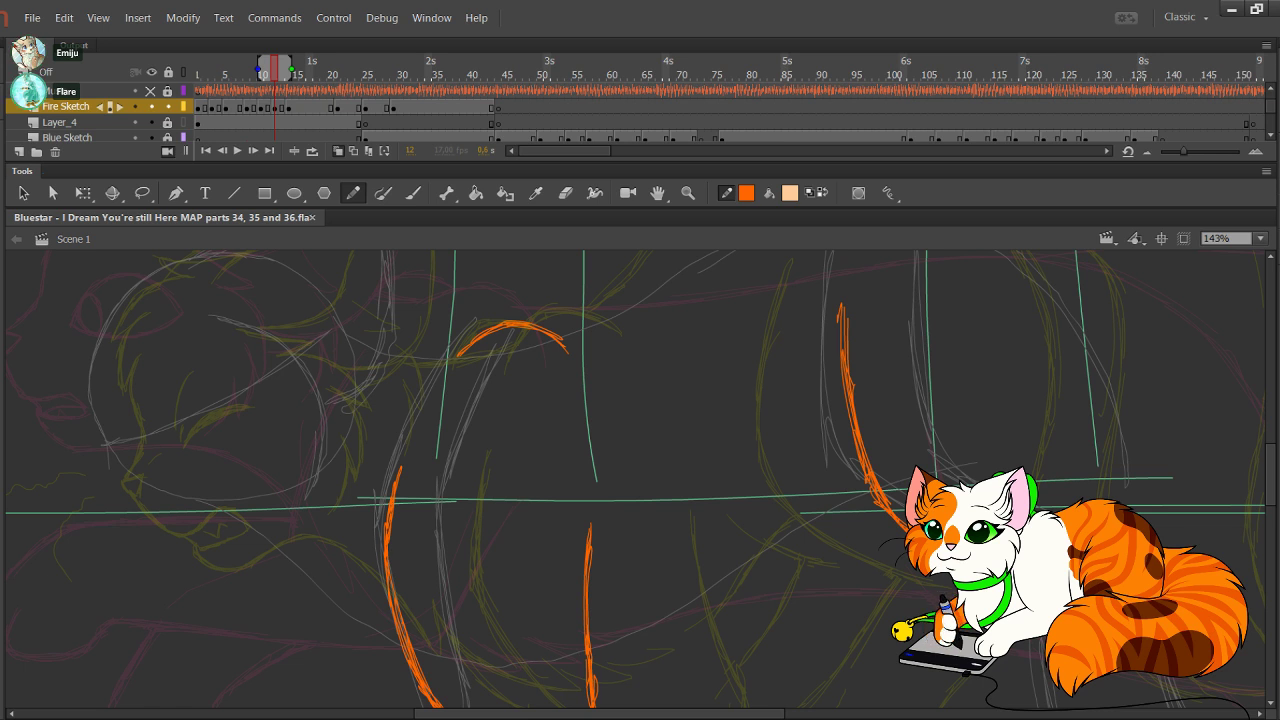
{"action": "left_click_drag", "start_coordinate": [590, 560], "coordinate": [635, 388]}
{"action": "left_click_drag", "start_coordinate": [264, 340], "coordinate": [383, 459]}
{"action": "left_click_drag", "start_coordinate": [354, 413], "coordinate": [393, 474]}
{"action": "mouse_move", "coordinate": [393, 470]}
{"action": "left_mouse_down"}
{"action": "mouse_move", "coordinate": [381, 420]}
{"action": "mouse_move", "coordinate": [434, 487]}
{"action": "left_mouse_up"}
{"action": "mouse_move", "coordinate": [394, 446]}
{"action": "left_mouse_down"}
{"action": "mouse_move", "coordinate": [455, 497]}
{"action": "mouse_move", "coordinate": [527, 512]}
{"action": "left_mouse_up"}
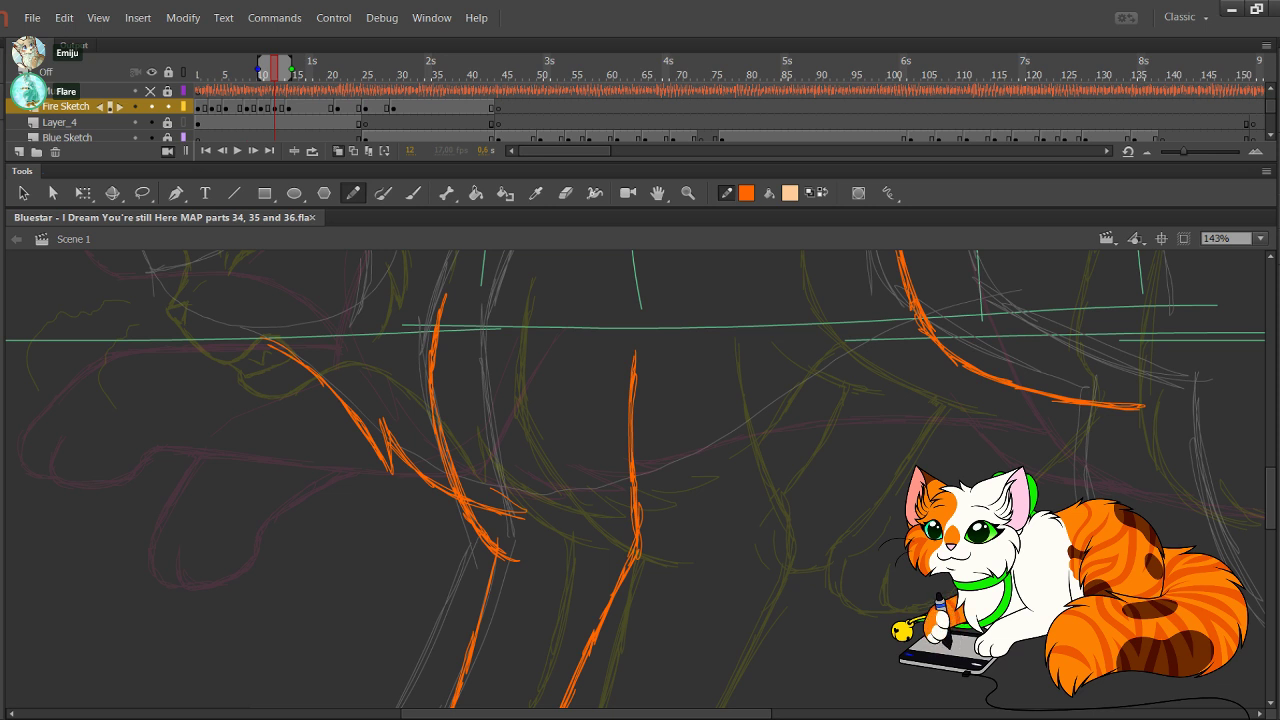
Step: Sketch the belly line from the chest behind the foreleg up to the front of the hind thigh, adding fur points
{"action": "mouse_move", "coordinate": [518, 503]}
{"action": "left_mouse_down"}
{"action": "mouse_move", "coordinate": [568, 511]}
{"action": "mouse_move", "coordinate": [510, 477]}
{"action": "mouse_move", "coordinate": [587, 504]}
{"action": "mouse_move", "coordinate": [522, 485]}
{"action": "mouse_move", "coordinate": [670, 476]}
{"action": "mouse_move", "coordinate": [620, 463]}
{"action": "mouse_move", "coordinate": [670, 475]}
{"action": "mouse_move", "coordinate": [650, 467]}
{"action": "mouse_move", "coordinate": [691, 458]}
{"action": "mouse_move", "coordinate": [751, 401]}
{"action": "mouse_move", "coordinate": [825, 361]}
{"action": "left_mouse_up"}
{"action": "key", "text": "ctrl+z"}
{"action": "left_click_drag", "start_coordinate": [749, 412], "coordinate": [863, 344]}
{"action": "left_click_drag", "start_coordinate": [780, 388], "coordinate": [886, 330]}
{"action": "left_click_drag", "start_coordinate": [816, 362], "coordinate": [918, 318]}
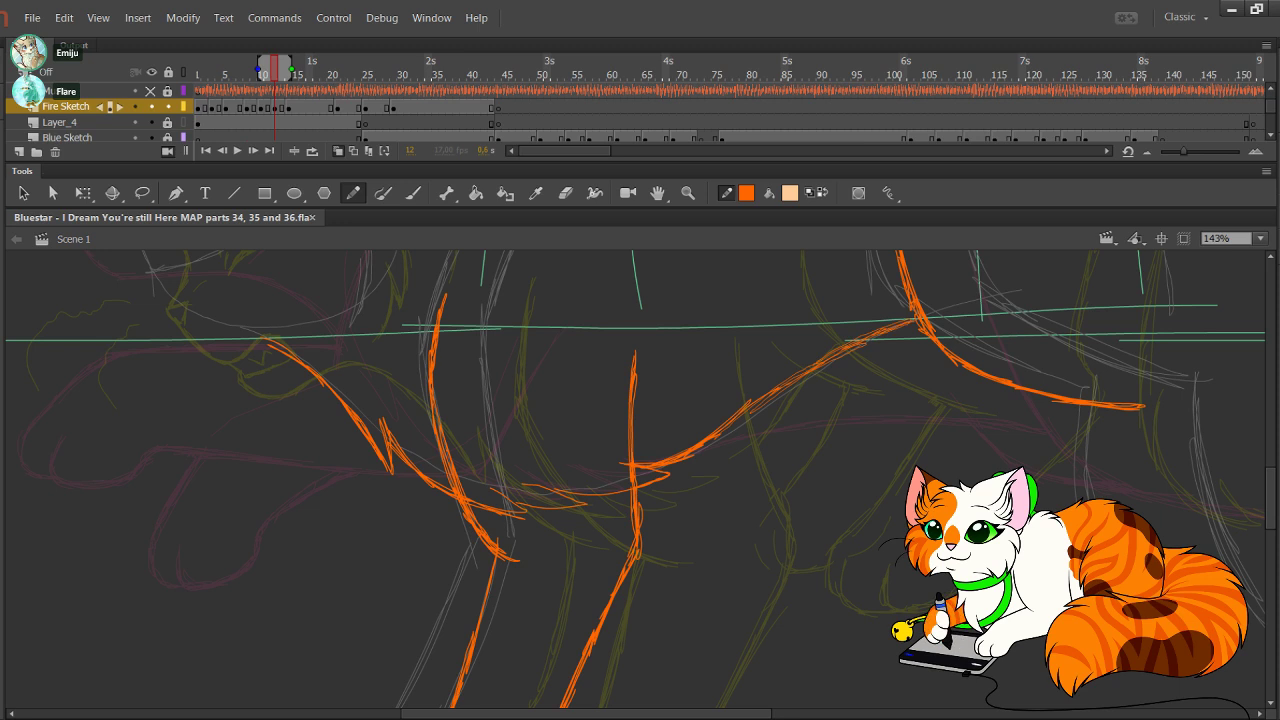
{"action": "left_click_drag", "start_coordinate": [656, 462], "coordinate": [916, 318]}
{"action": "mouse_move", "coordinate": [860, 350]}
{"action": "left_mouse_down"}
{"action": "mouse_move", "coordinate": [739, 447]}
{"action": "mouse_move", "coordinate": [653, 583]}
{"action": "left_mouse_up"}
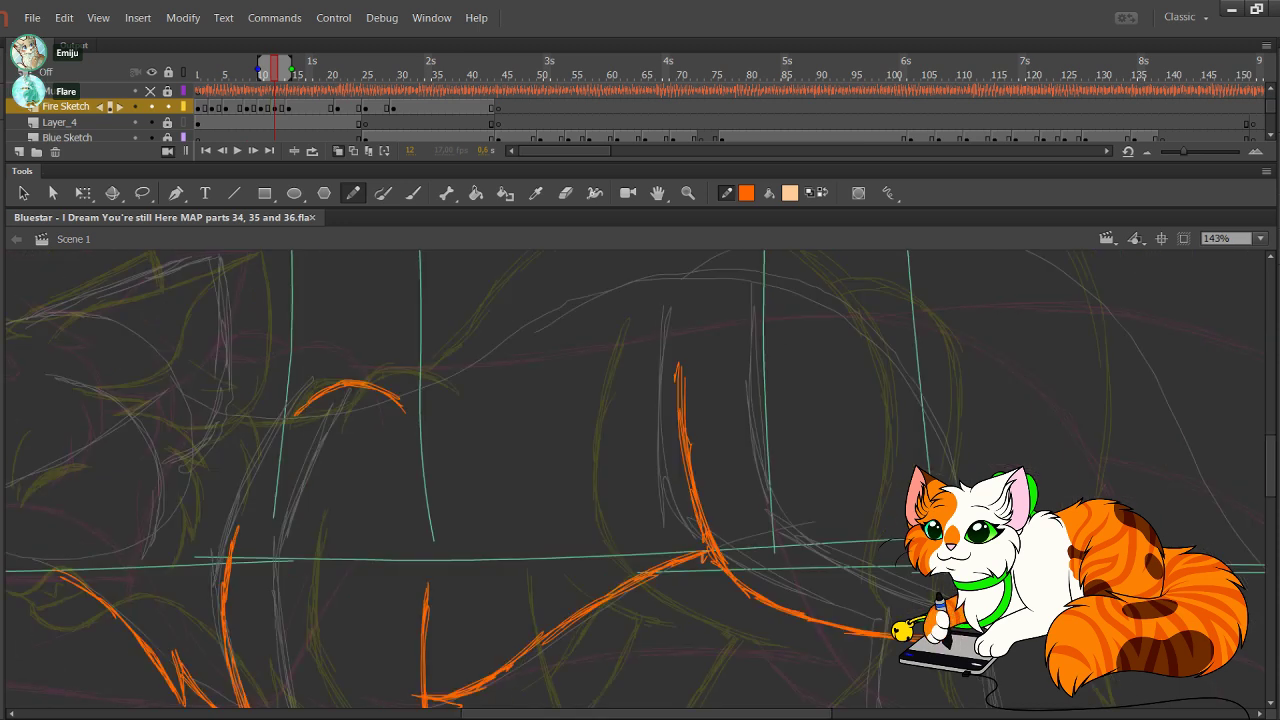
{"action": "mouse_move", "coordinate": [685, 632]}
{"action": "left_mouse_down"}
{"action": "mouse_move", "coordinate": [764, 499]}
{"action": "mouse_move", "coordinate": [764, 584]}
{"action": "mouse_move", "coordinate": [840, 578]}
{"action": "left_mouse_up"}
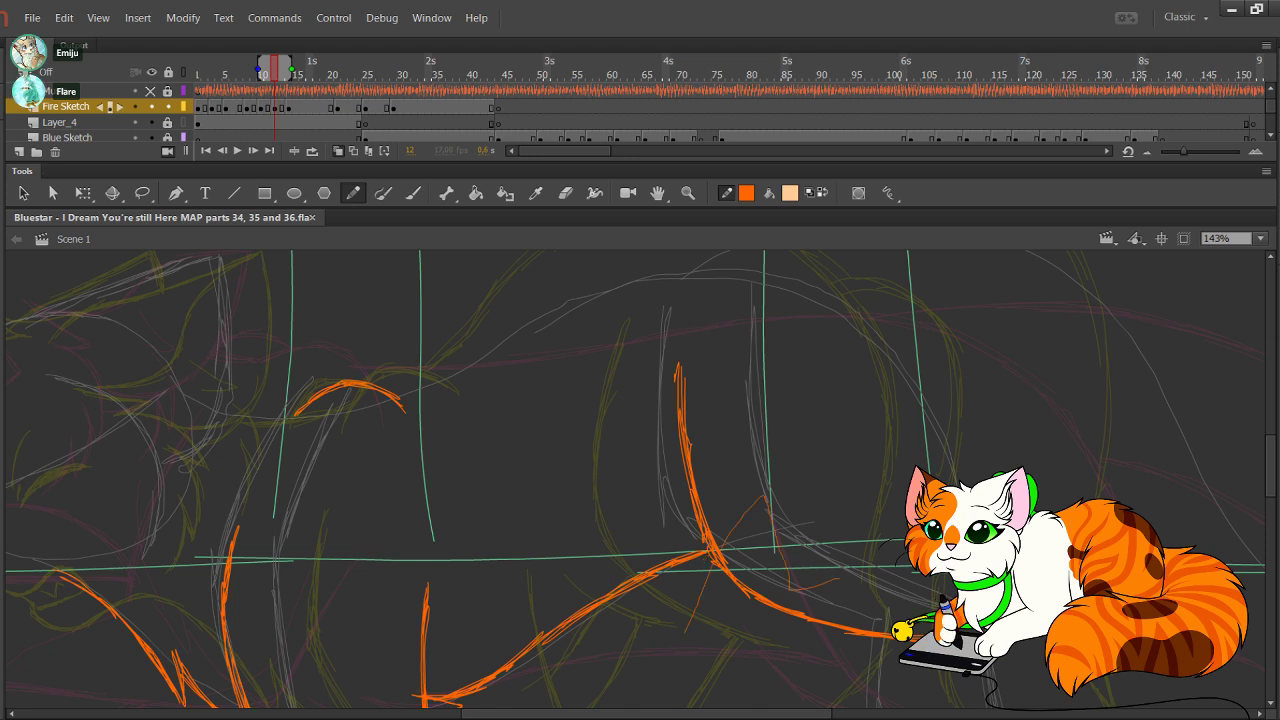
{"action": "key", "text": "ctrl+z"}
{"action": "mouse_move", "coordinate": [560, 570]}
{"action": "left_mouse_down"}
{"action": "mouse_move", "coordinate": [870, 300]}
{"action": "mouse_move", "coordinate": [874, 350]}
{"action": "mouse_move", "coordinate": [796, 493]}
{"action": "left_mouse_up"}
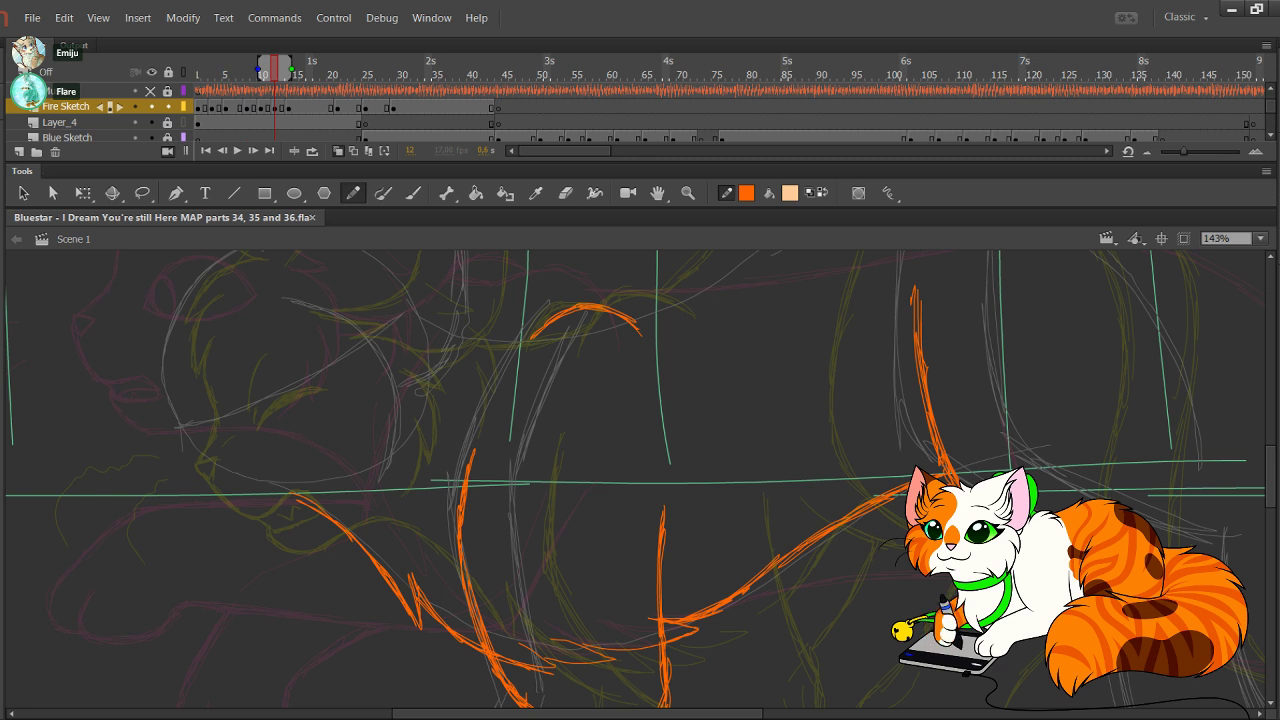
Step: Sketch the arched back line from the shoulder hump up over the back and down around the rump
{"action": "mouse_move", "coordinate": [740, 400]}
{"action": "left_mouse_down"}
{"action": "mouse_move", "coordinate": [544, 504]}
{"action": "mouse_move", "coordinate": [470, 520]}
{"action": "left_mouse_up"}
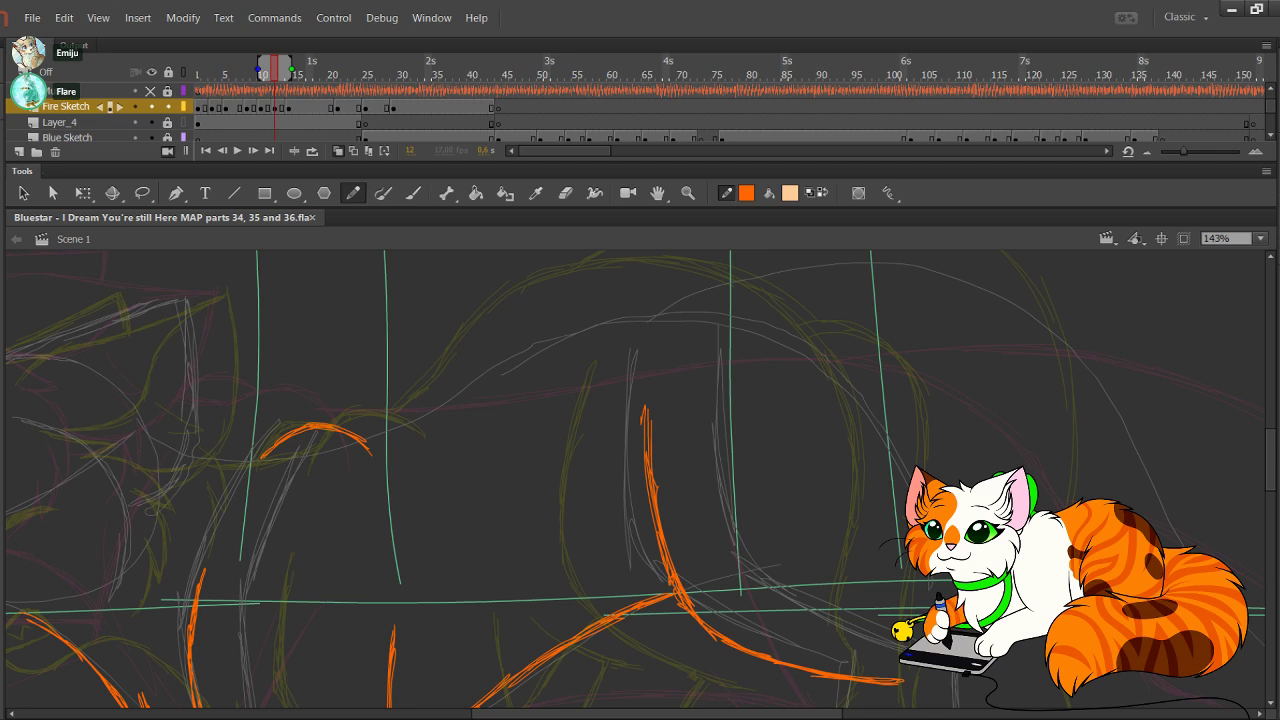
{"action": "mouse_move", "coordinate": [350, 436]}
{"action": "left_mouse_down"}
{"action": "mouse_move", "coordinate": [388, 427]}
{"action": "mouse_move", "coordinate": [500, 330]}
{"action": "mouse_move", "coordinate": [552, 304]}
{"action": "mouse_move", "coordinate": [630, 288]}
{"action": "mouse_move", "coordinate": [730, 305]}
{"action": "left_mouse_up"}
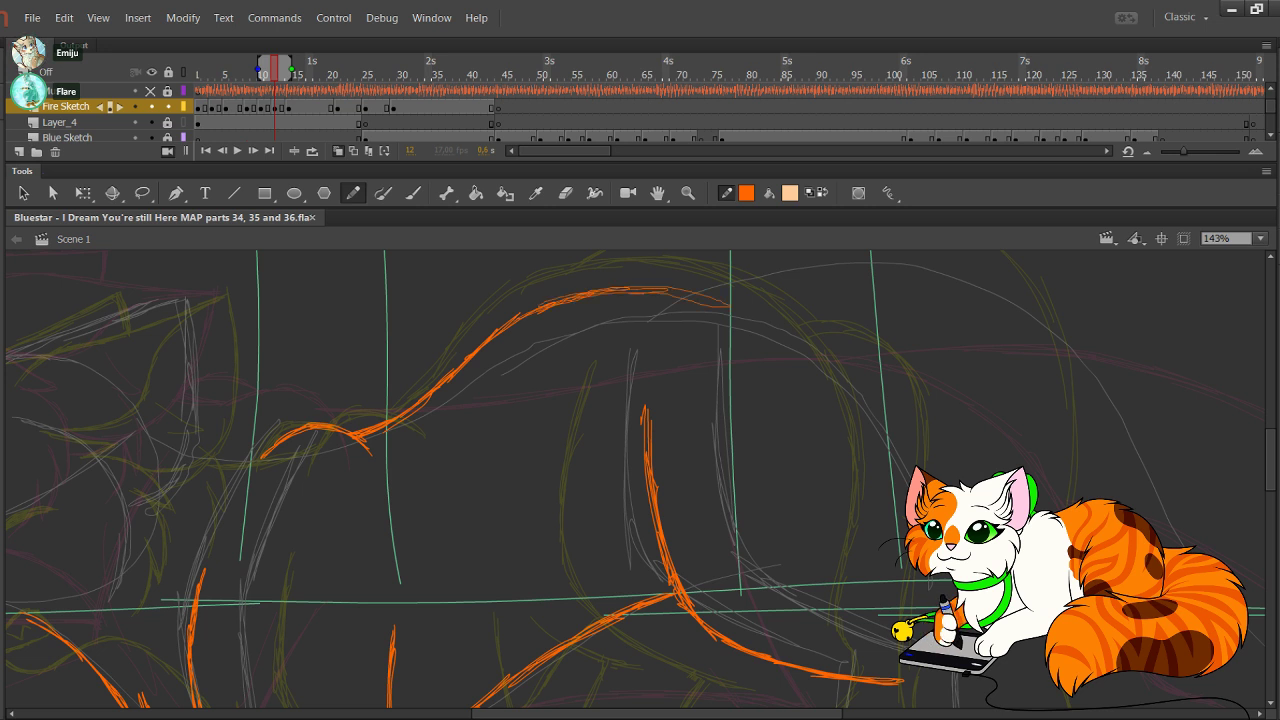
{"action": "mouse_move", "coordinate": [630, 290]}
{"action": "left_mouse_down"}
{"action": "mouse_move", "coordinate": [762, 302]}
{"action": "mouse_move", "coordinate": [836, 360]}
{"action": "mouse_move", "coordinate": [870, 415]}
{"action": "left_mouse_up"}
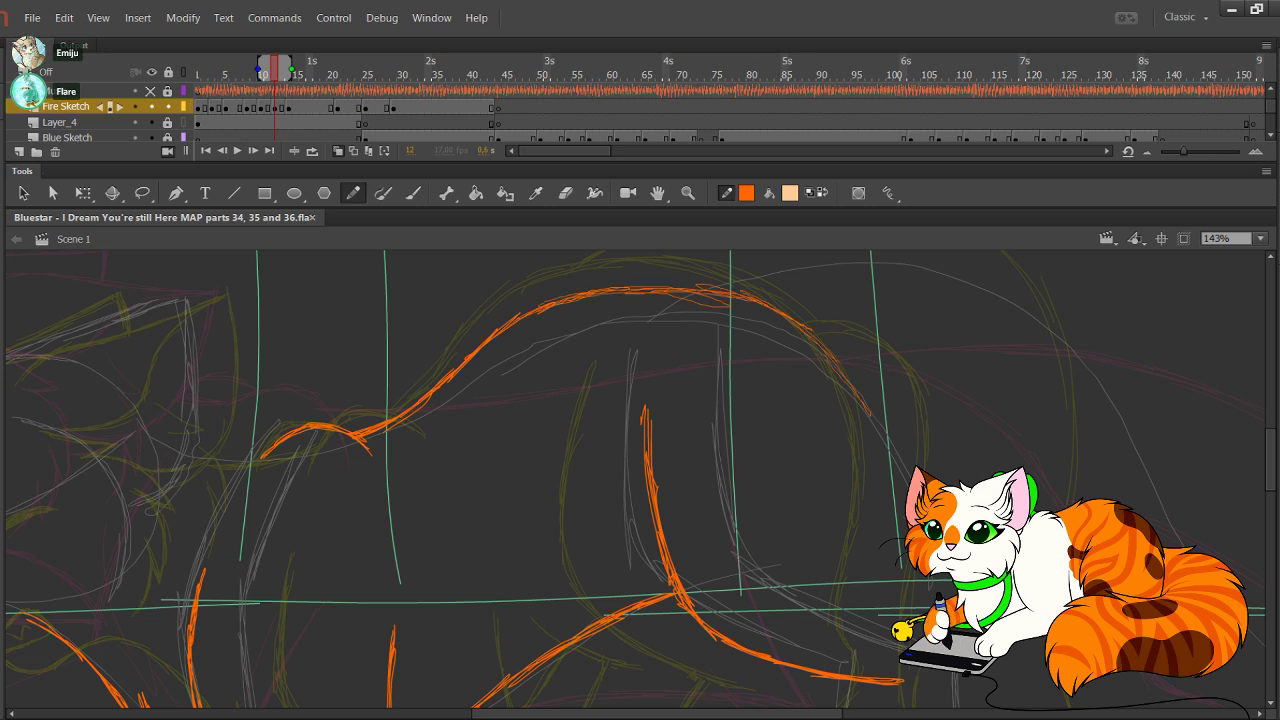
Step: Extend the rump line down towards the hind leg and thicken the slope behind the top of the back
{"action": "mouse_move", "coordinate": [812, 338]}
{"action": "left_mouse_down"}
{"action": "mouse_move", "coordinate": [886, 444]}
{"action": "mouse_move", "coordinate": [906, 506]}
{"action": "left_mouse_up"}
{"action": "left_click_drag", "start_coordinate": [866, 392], "coordinate": [880, 422]}
{"action": "left_click_drag", "start_coordinate": [834, 360], "coordinate": [857, 390]}
{"action": "left_click_drag", "start_coordinate": [782, 318], "coordinate": [828, 356]}
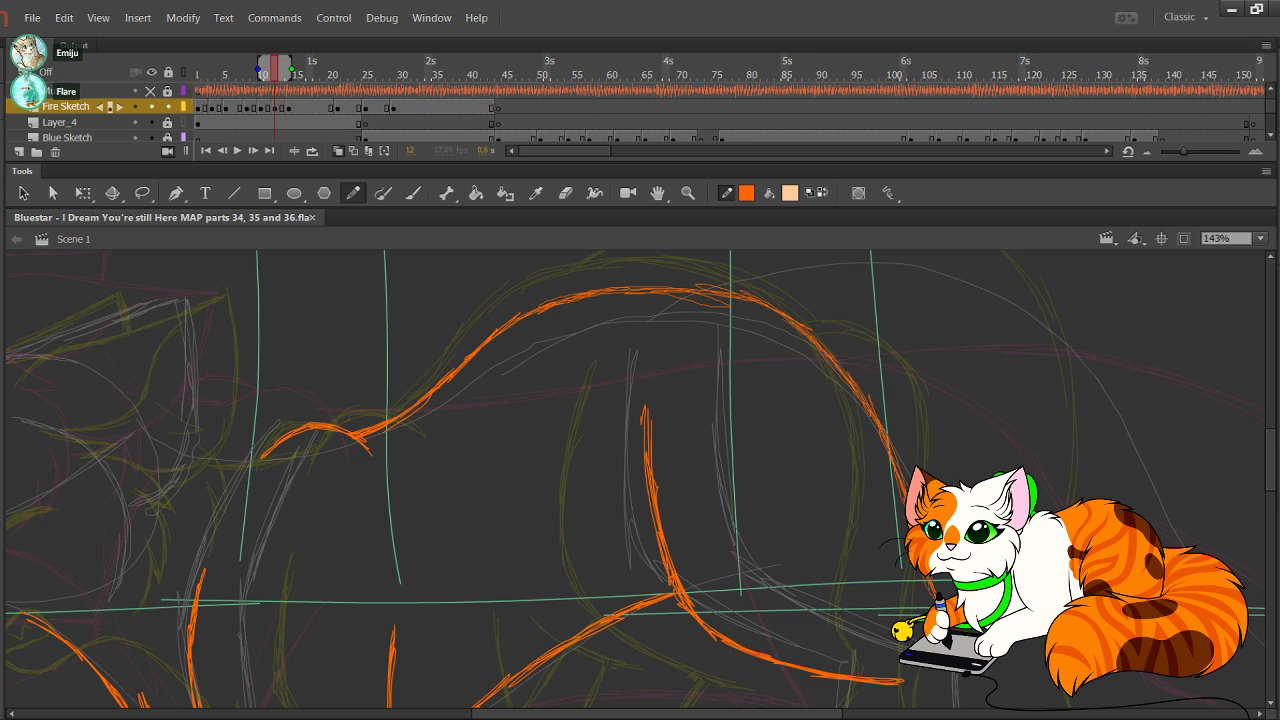
{"action": "left_click_drag", "start_coordinate": [748, 302], "coordinate": [784, 320]}
{"action": "left_click_drag", "start_coordinate": [736, 299], "coordinate": [768, 311]}
Step: Reinforce the crest of the arched back with overlapping strokes, undoing the stray ones and redrawing the top stroke
{"action": "left_click_drag", "start_coordinate": [662, 285], "coordinate": [730, 291]}
{"action": "mouse_move", "coordinate": [608, 292]}
{"action": "left_mouse_down"}
{"action": "mouse_move", "coordinate": [688, 286]}
{"action": "mouse_move", "coordinate": [677, 284]}
{"action": "left_mouse_up"}
{"action": "left_click_drag", "start_coordinate": [508, 324], "coordinate": [906, 508]}
{"action": "left_click_drag", "start_coordinate": [628, 292], "coordinate": [727, 306]}
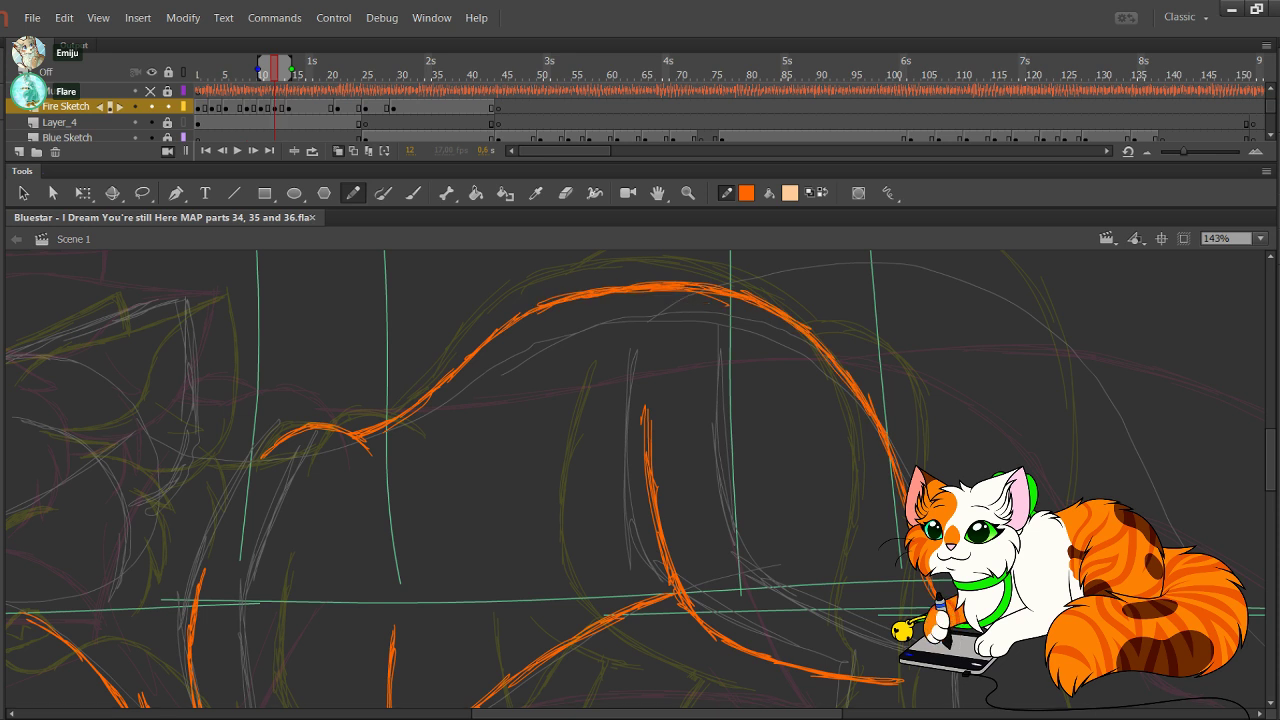
{"action": "key", "text": "ctrl+z"}
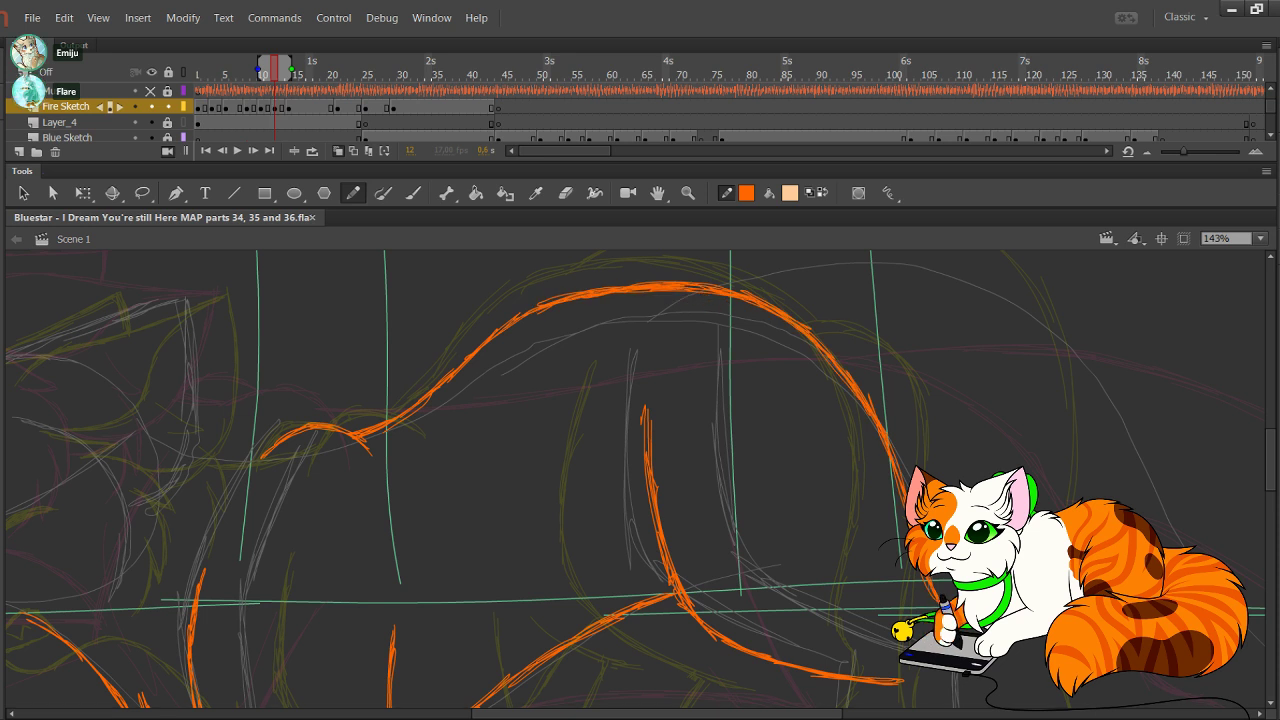
{"action": "key", "text": "ctrl+z"}
{"action": "key", "text": "ctrl+z"}
{"action": "left_click_drag", "start_coordinate": [654, 290], "coordinate": [696, 291]}
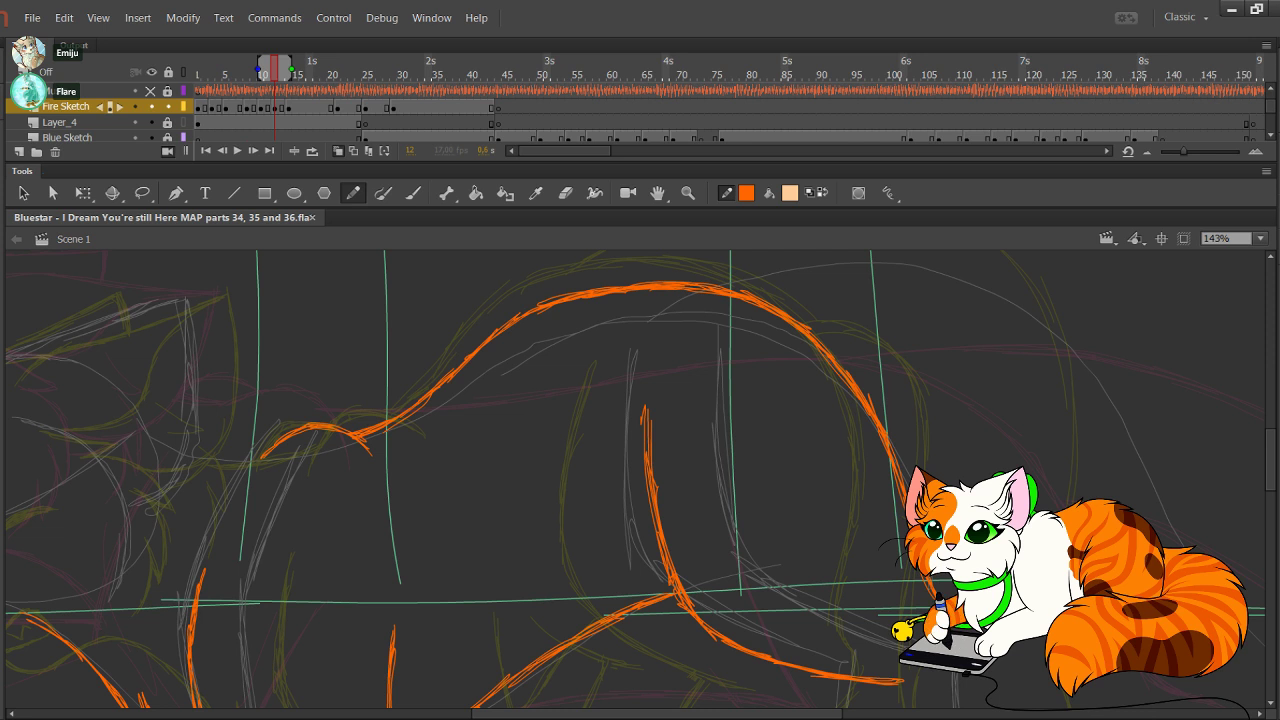
Step: Lasso the front edge of the hind thigh and nudge it slightly left and down
{"action": "left_click_drag", "start_coordinate": [640, 460], "coordinate": [565, 381]}
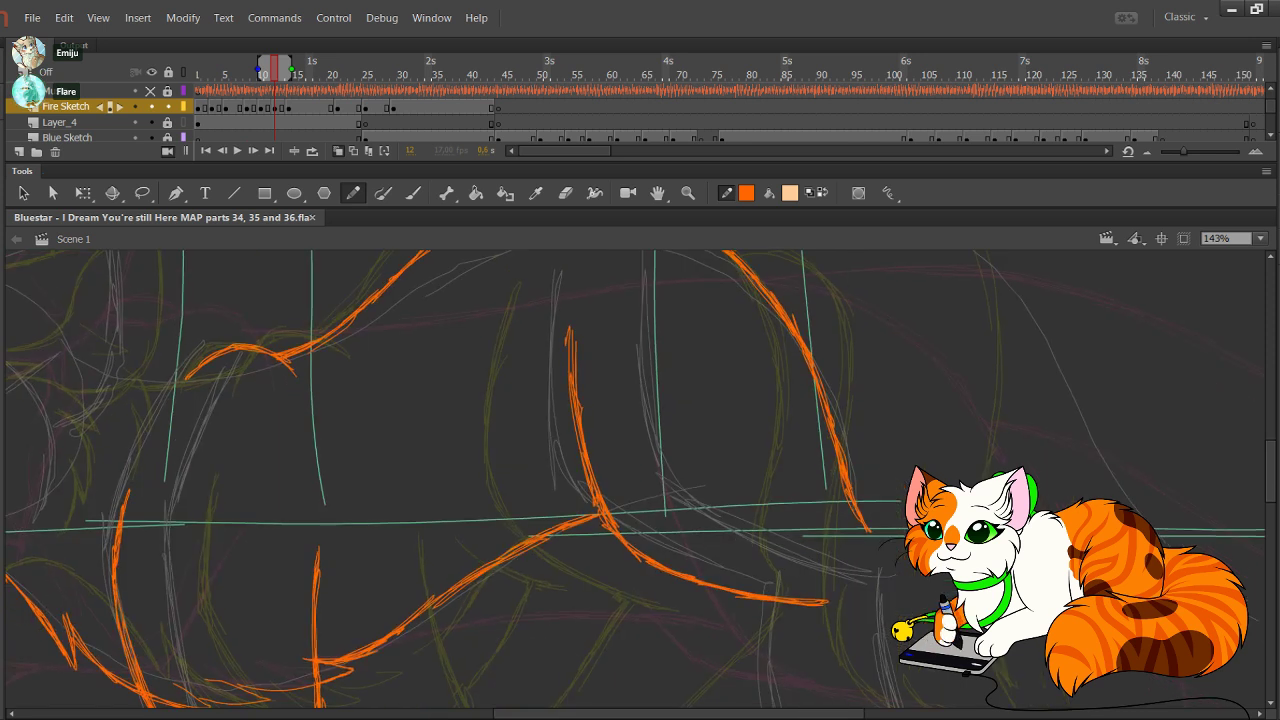
{"action": "left_click", "coordinate": [142, 193]}
{"action": "mouse_move", "coordinate": [604, 317]}
{"action": "left_mouse_down"}
{"action": "mouse_move", "coordinate": [692, 624]}
{"action": "mouse_move", "coordinate": [752, 528]}
{"action": "mouse_move", "coordinate": [735, 510]}
{"action": "left_mouse_up"}
{"action": "key", "text": "Left"}
{"action": "key", "text": "Left"}
{"action": "key", "text": "Left"}
{"action": "key", "text": "Left"}
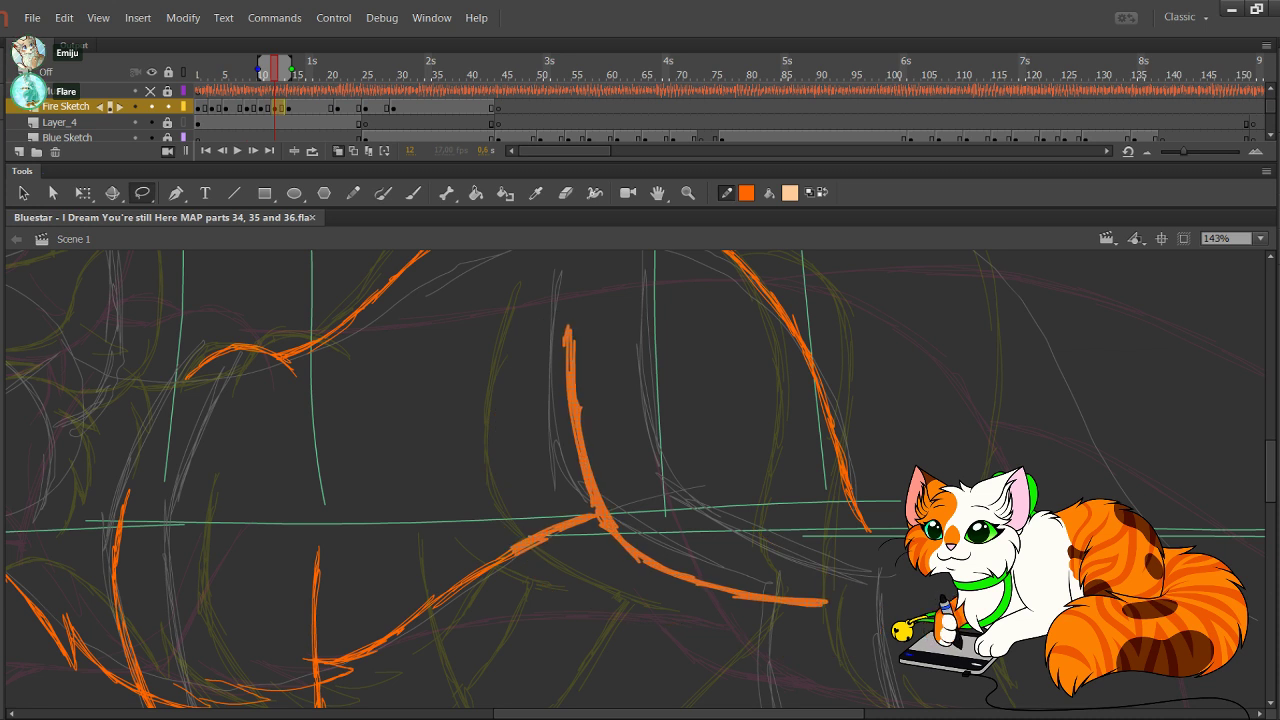
{"action": "key", "text": "Down"}
{"action": "key", "text": "Down"}
{"action": "key", "text": "Down"}
{"action": "key", "text": "Left"}
{"action": "key", "text": "Left"}
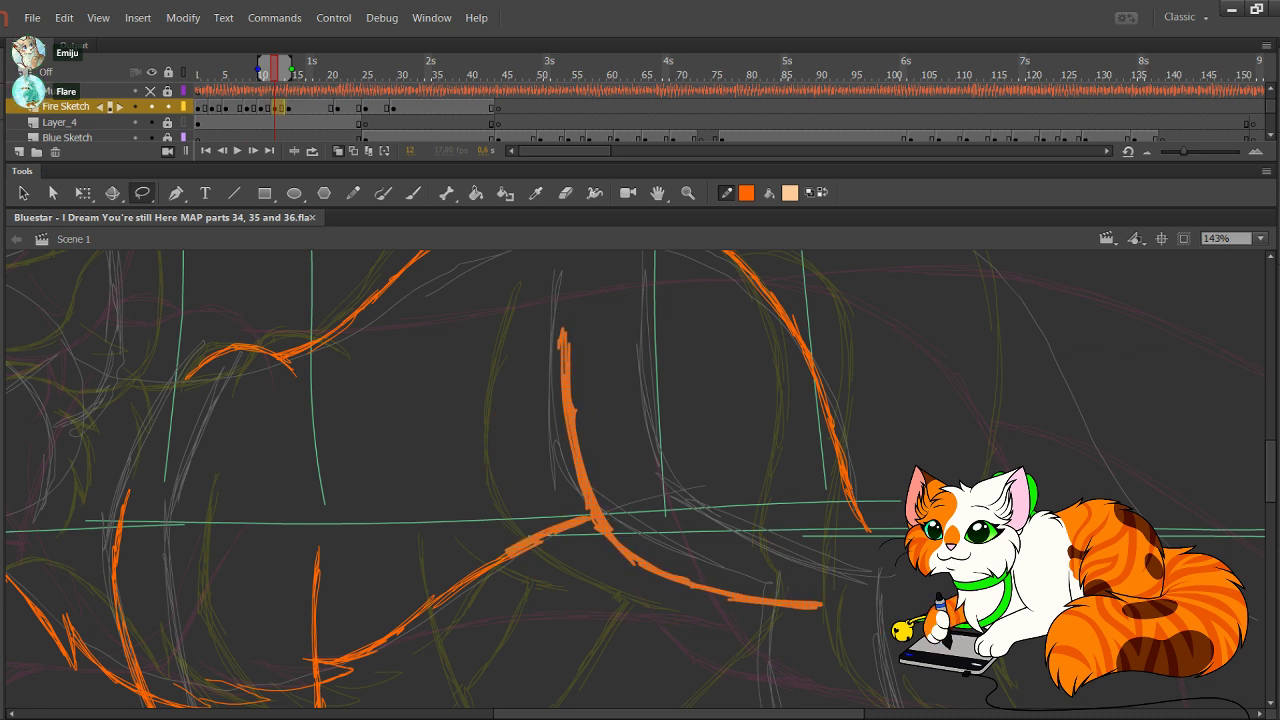
{"action": "left_click_drag", "start_coordinate": [420, 408], "coordinate": [465, 451]}
{"action": "key", "text": "y"}
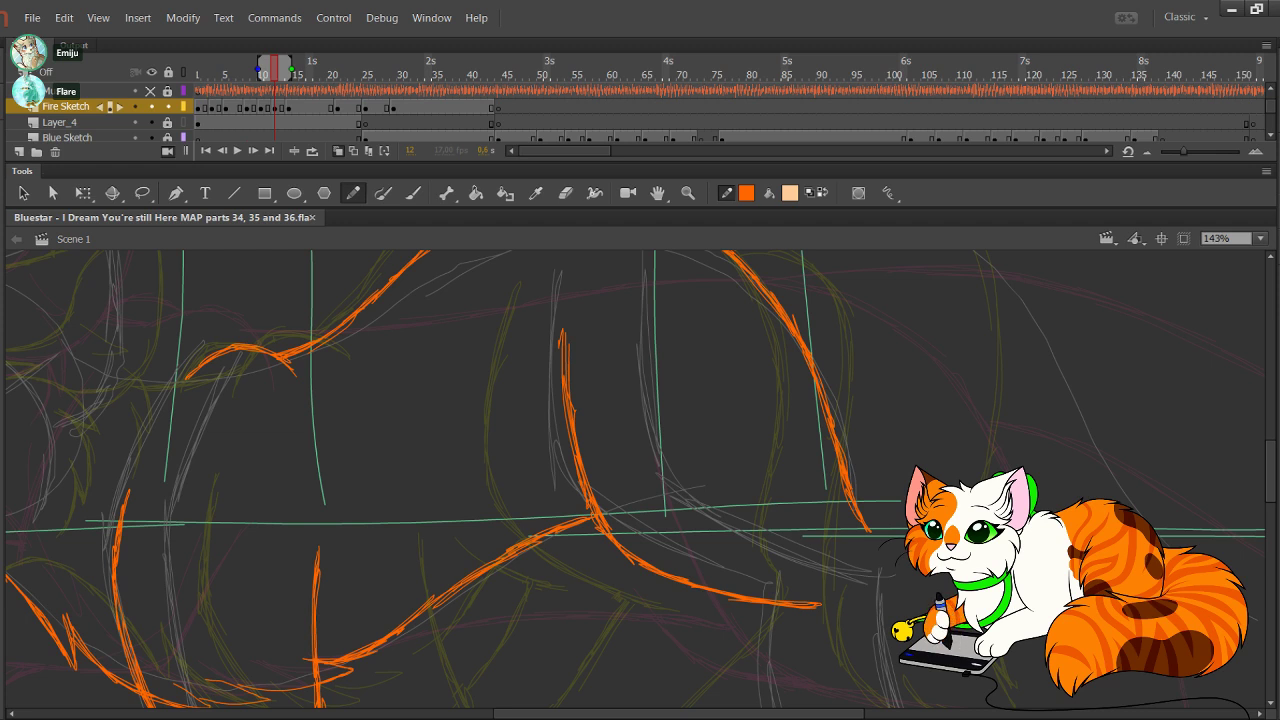
Step: Sketch the back of the hind leg from the rump through the hock down to the rounded outer edge of the paw
{"action": "mouse_move", "coordinate": [640, 480]}
{"action": "left_mouse_down"}
{"action": "mouse_move", "coordinate": [560, 619]}
{"action": "mouse_move", "coordinate": [463, 408]}
{"action": "mouse_move", "coordinate": [337, 293]}
{"action": "left_mouse_up"}
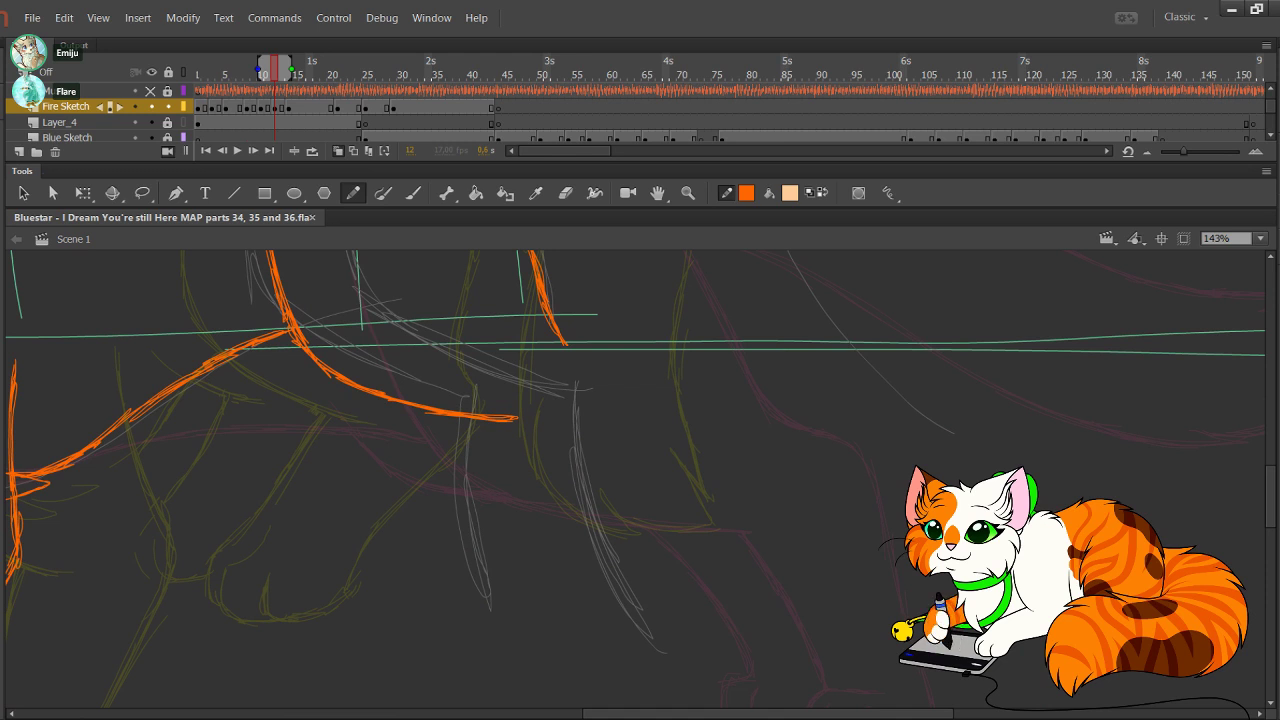
{"action": "left_click_drag", "start_coordinate": [586, 374], "coordinate": [549, 327]}
{"action": "mouse_move", "coordinate": [622, 576]}
{"action": "left_mouse_down"}
{"action": "mouse_move", "coordinate": [641, 613]}
{"action": "mouse_move", "coordinate": [667, 605]}
{"action": "mouse_move", "coordinate": [683, 550]}
{"action": "mouse_move", "coordinate": [660, 510]}
{"action": "mouse_move", "coordinate": [637, 360]}
{"action": "mouse_move", "coordinate": [636, 392]}
{"action": "mouse_move", "coordinate": [614, 342]}
{"action": "mouse_move", "coordinate": [550, 300]}
{"action": "mouse_move", "coordinate": [580, 332]}
{"action": "mouse_move", "coordinate": [542, 272]}
{"action": "mouse_move", "coordinate": [580, 329]}
{"action": "mouse_move", "coordinate": [600, 334]}
{"action": "mouse_move", "coordinate": [614, 394]}
{"action": "left_mouse_up"}
{"action": "left_click_drag", "start_coordinate": [540, 308], "coordinate": [582, 388]}
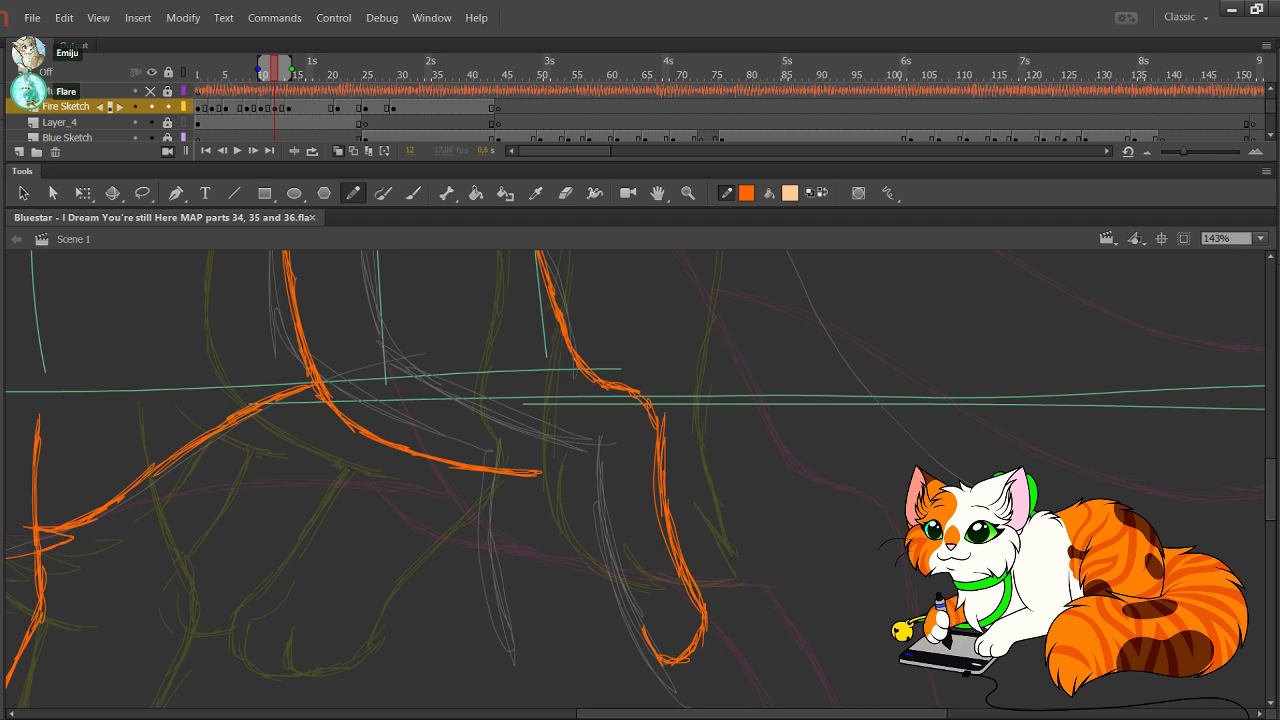
Step: Select the outer toe curve at the tip of the hind paw and nudge it slightly left and down
{"action": "left_click_drag", "start_coordinate": [660, 560], "coordinate": [576, 483]}
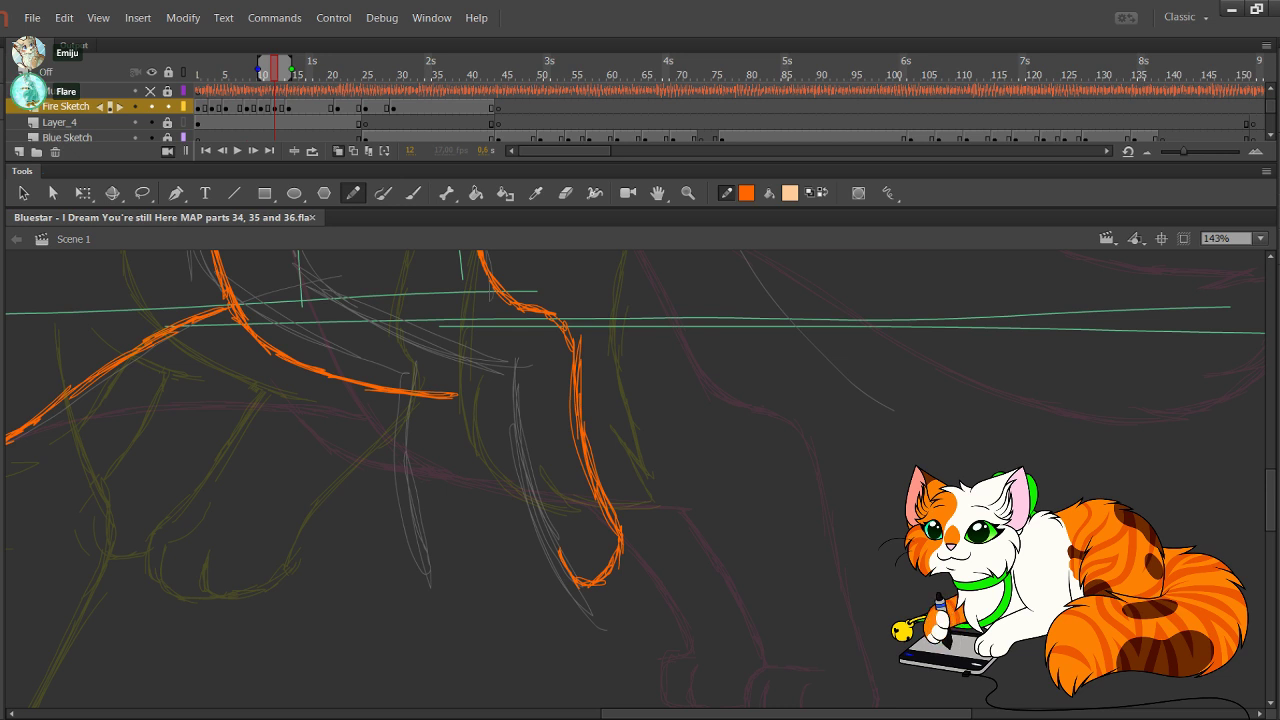
{"action": "left_click_drag", "start_coordinate": [538, 532], "coordinate": [590, 618]}
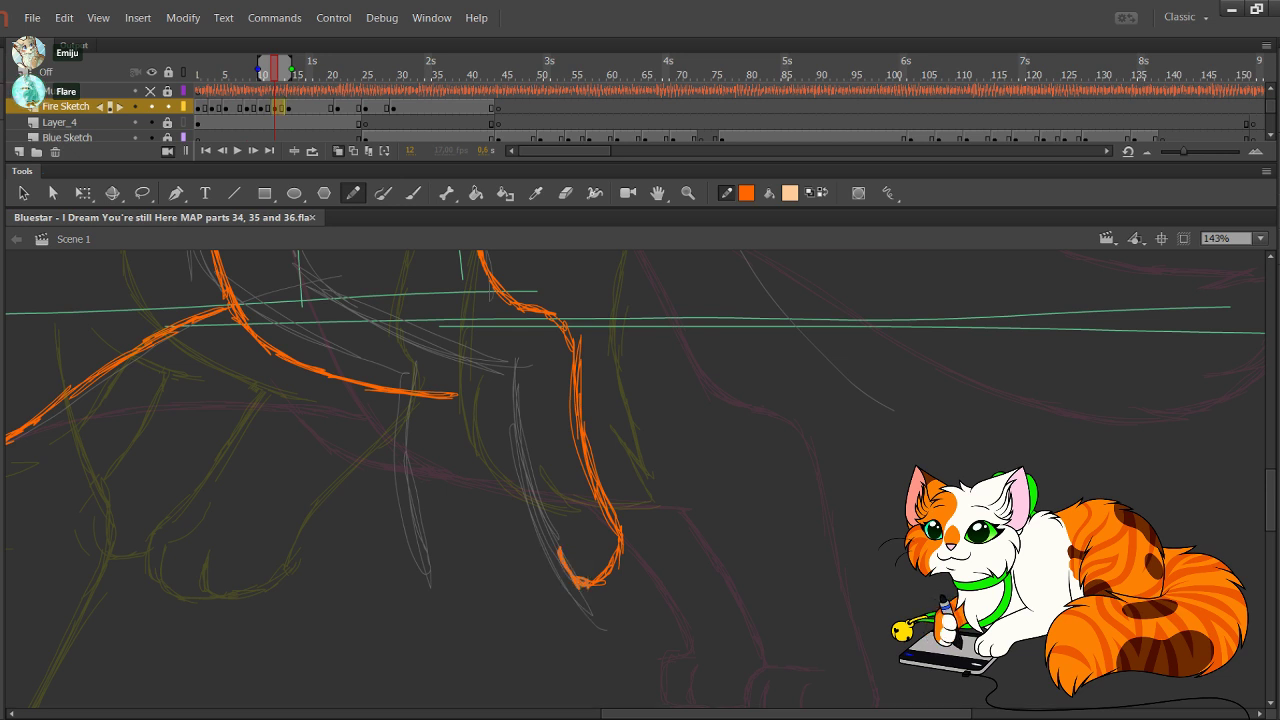
{"action": "key", "text": "Left"}
{"action": "key", "text": "Left"}
{"action": "key", "text": "Down"}
{"action": "left_click_drag", "start_coordinate": [667, 539], "coordinate": [693, 567]}
Step: Sketch the remaining toes of the hind paw and the front edge of the lower leg up to the thigh line
{"action": "mouse_move", "coordinate": [571, 576]}
{"action": "left_mouse_down"}
{"action": "mouse_move", "coordinate": [587, 585]}
{"action": "mouse_move", "coordinate": [540, 602]}
{"action": "left_mouse_up"}
{"action": "mouse_move", "coordinate": [515, 560]}
{"action": "left_mouse_down"}
{"action": "mouse_move", "coordinate": [537, 598]}
{"action": "mouse_move", "coordinate": [578, 587]}
{"action": "left_mouse_up"}
{"action": "mouse_move", "coordinate": [514, 562]}
{"action": "left_mouse_down"}
{"action": "mouse_move", "coordinate": [575, 590]}
{"action": "mouse_move", "coordinate": [491, 570]}
{"action": "mouse_move", "coordinate": [485, 507]}
{"action": "left_mouse_up"}
{"action": "left_click_drag", "start_coordinate": [500, 585], "coordinate": [470, 442]}
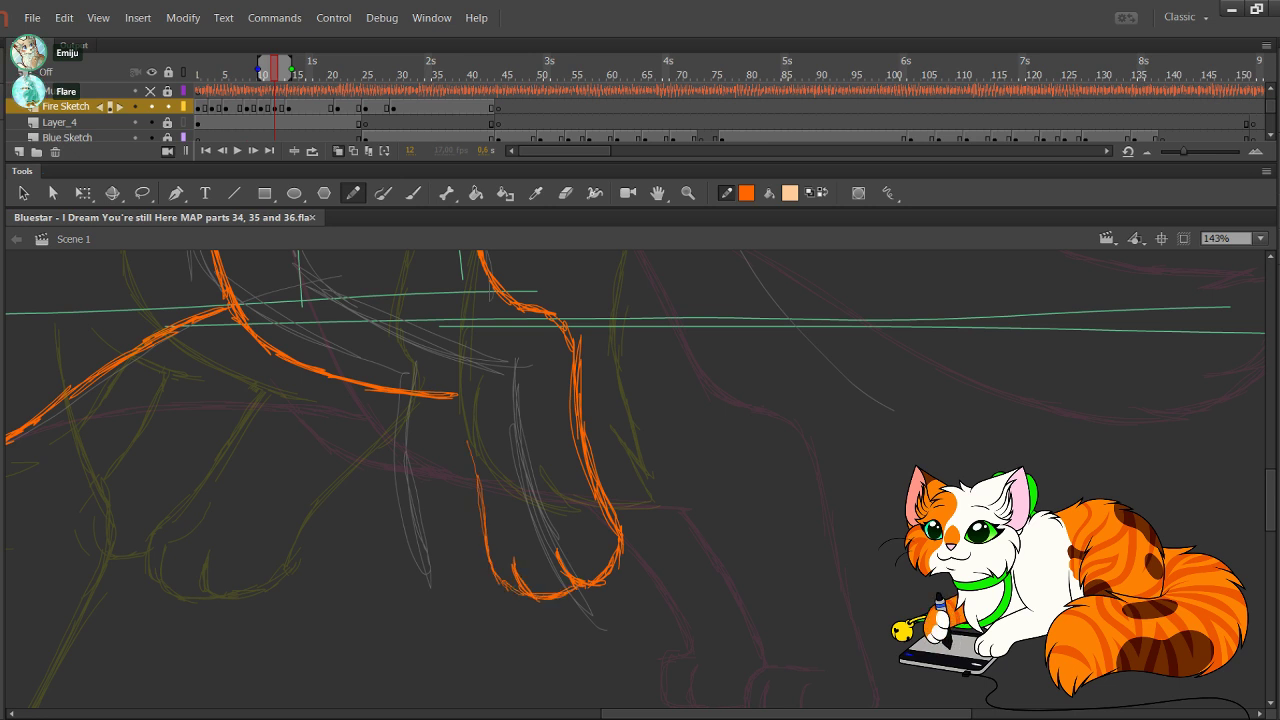
{"action": "left_click_drag", "start_coordinate": [478, 535], "coordinate": [454, 408]}
{"action": "mouse_move", "coordinate": [472, 490]}
{"action": "left_mouse_down"}
{"action": "mouse_move", "coordinate": [456, 393]}
{"action": "mouse_move", "coordinate": [468, 453]}
{"action": "left_mouse_up"}
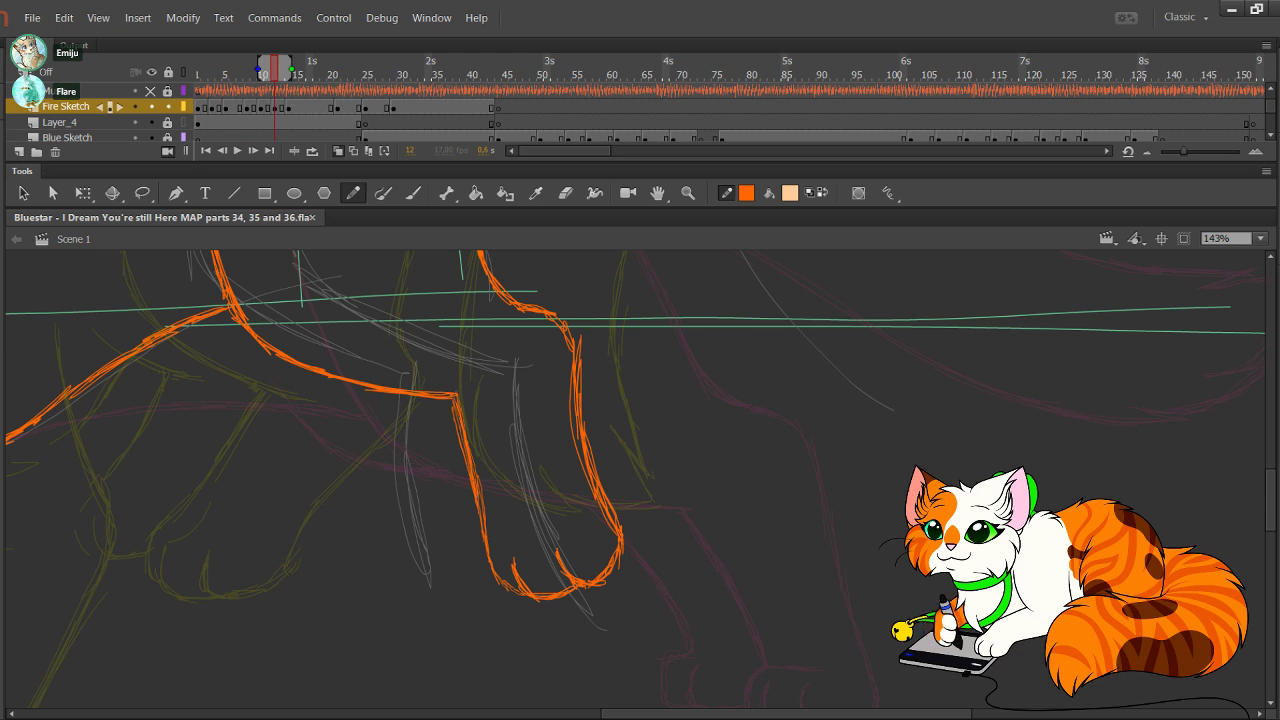
{"action": "mouse_move", "coordinate": [457, 400]}
{"action": "left_mouse_down"}
{"action": "mouse_move", "coordinate": [485, 535]}
{"action": "mouse_move", "coordinate": [528, 598]}
{"action": "left_mouse_up"}
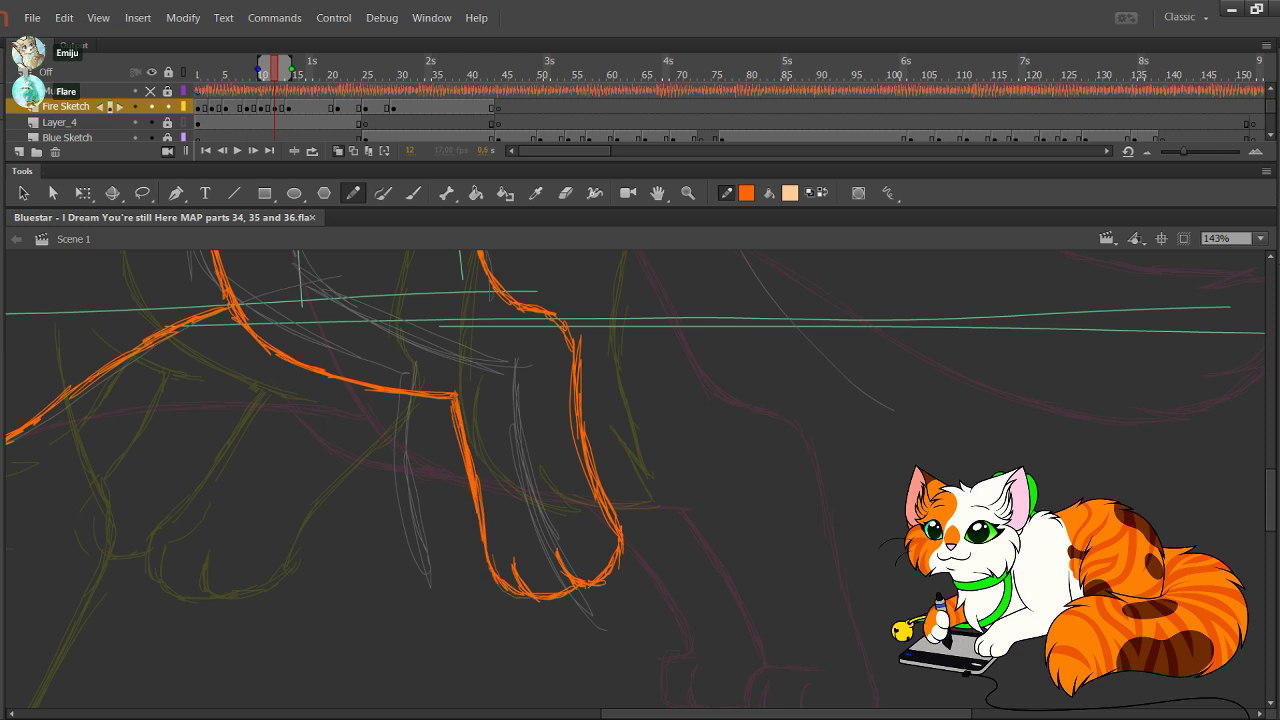
{"action": "left_click_drag", "start_coordinate": [488, 555], "coordinate": [528, 598]}
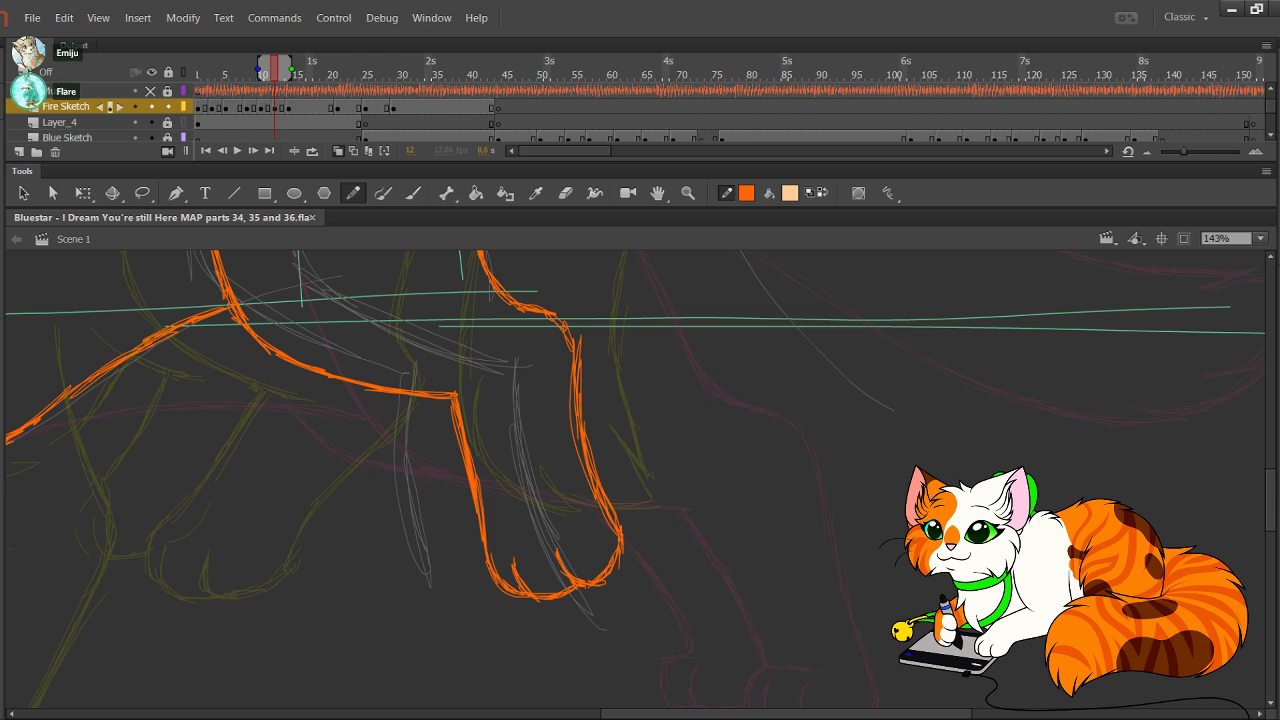
Step: Select the outer back edge of the hind paw and nudge it slightly left to narrow the paw
{"action": "scroll", "coordinate": [640, 479], "scroll_direction": "up", "scroll_amount": 2}
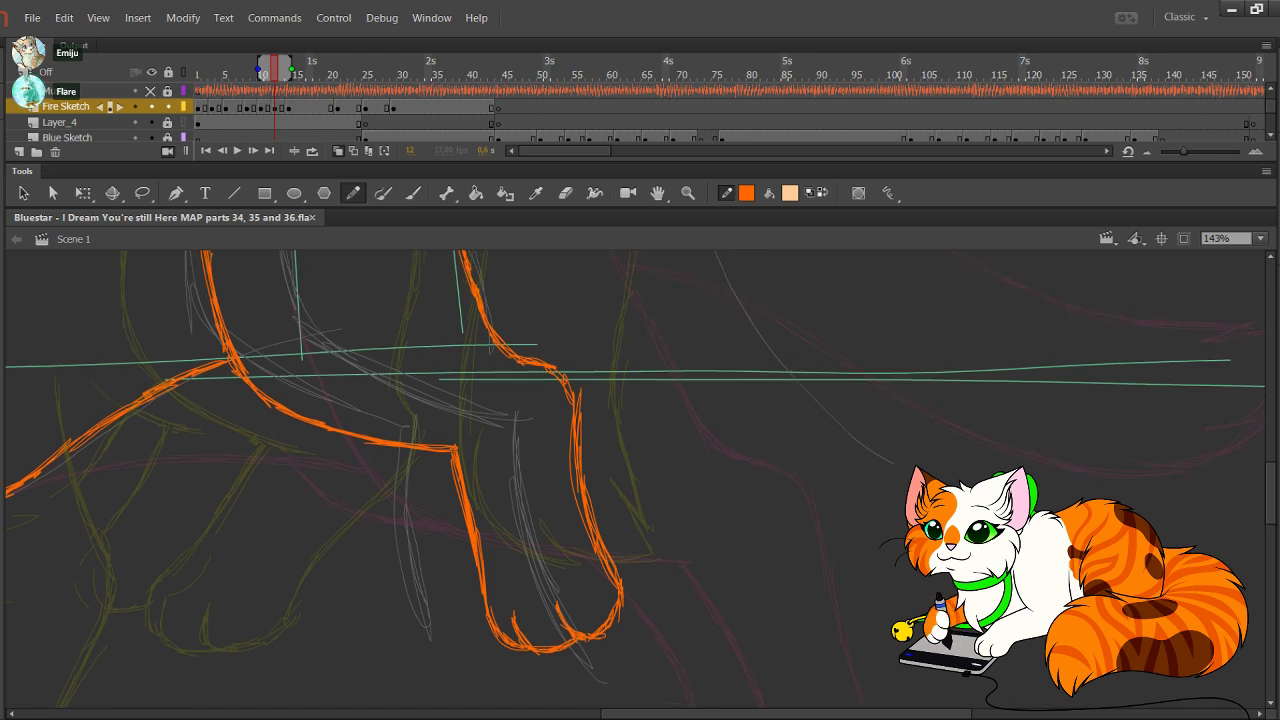
{"action": "mouse_move", "coordinate": [600, 500]}
{"action": "left_mouse_down"}
{"action": "mouse_move", "coordinate": [586, 432]}
{"action": "mouse_move", "coordinate": [590, 443]}
{"action": "left_mouse_up"}
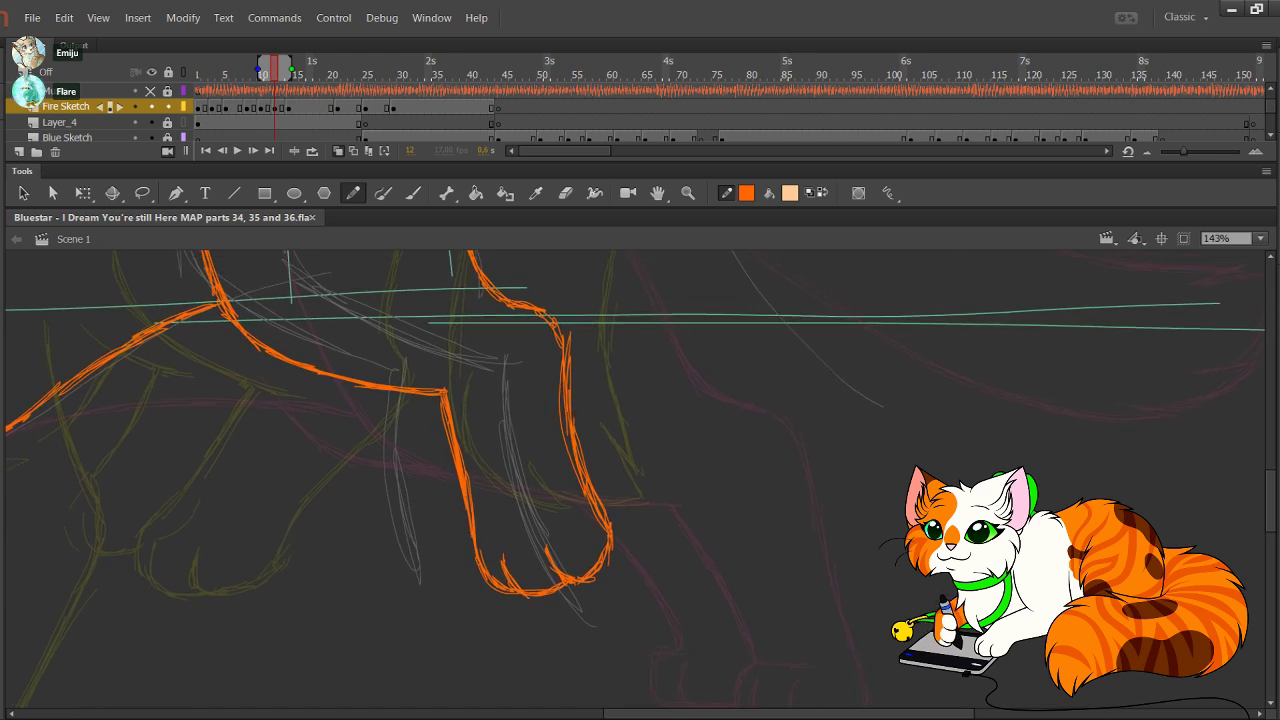
{"action": "mouse_move", "coordinate": [700, 628]}
{"action": "left_mouse_down"}
{"action": "mouse_move", "coordinate": [588, 470]}
{"action": "mouse_move", "coordinate": [589, 448]}
{"action": "left_mouse_up"}
{"action": "key", "text": "Left"}
{"action": "key", "text": "Left"}
{"action": "key", "text": "Left"}
{"action": "key", "text": "Left"}
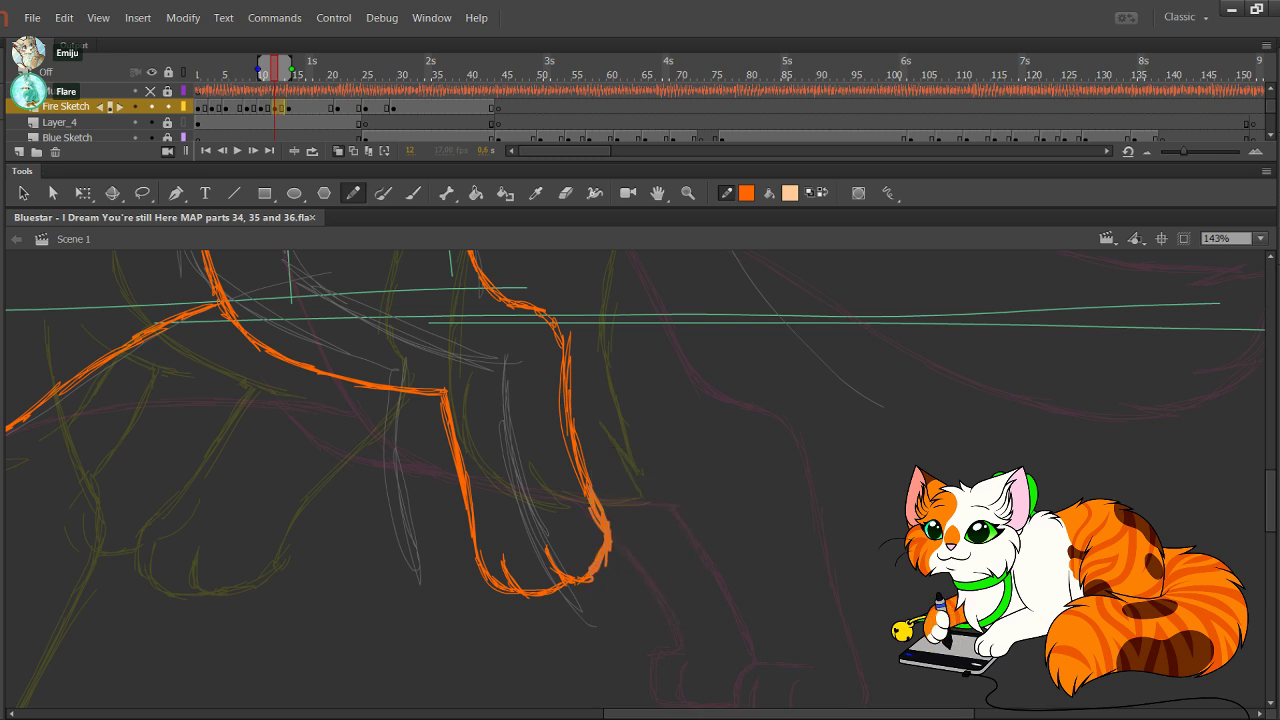
{"action": "left_click_drag", "start_coordinate": [695, 505], "coordinate": [736, 542]}
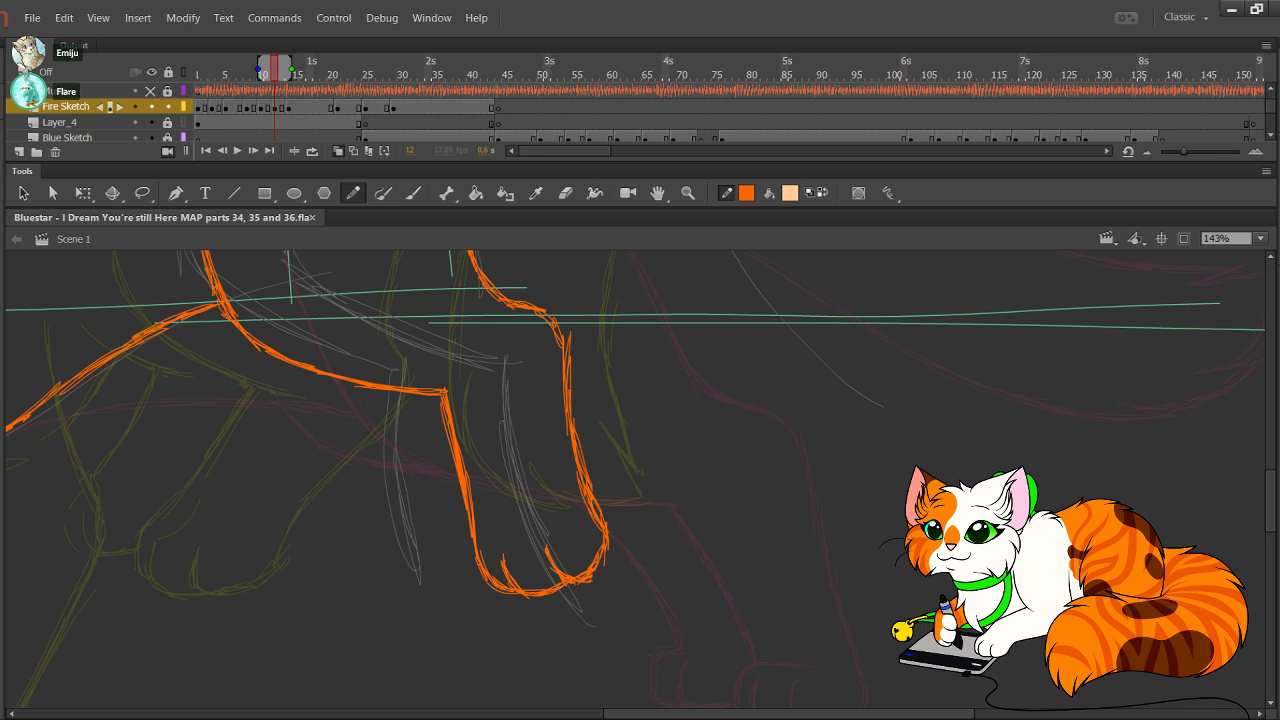
Step: Skew the front thigh curve so its upper end leans further forward, and nudge it slightly down to fit the lower leg
{"action": "mouse_move", "coordinate": [470, 380]}
{"action": "left_mouse_down"}
{"action": "mouse_move", "coordinate": [516, 530]}
{"action": "mouse_move", "coordinate": [567, 591]}
{"action": "left_mouse_up"}
{"action": "key", "text": "l"}
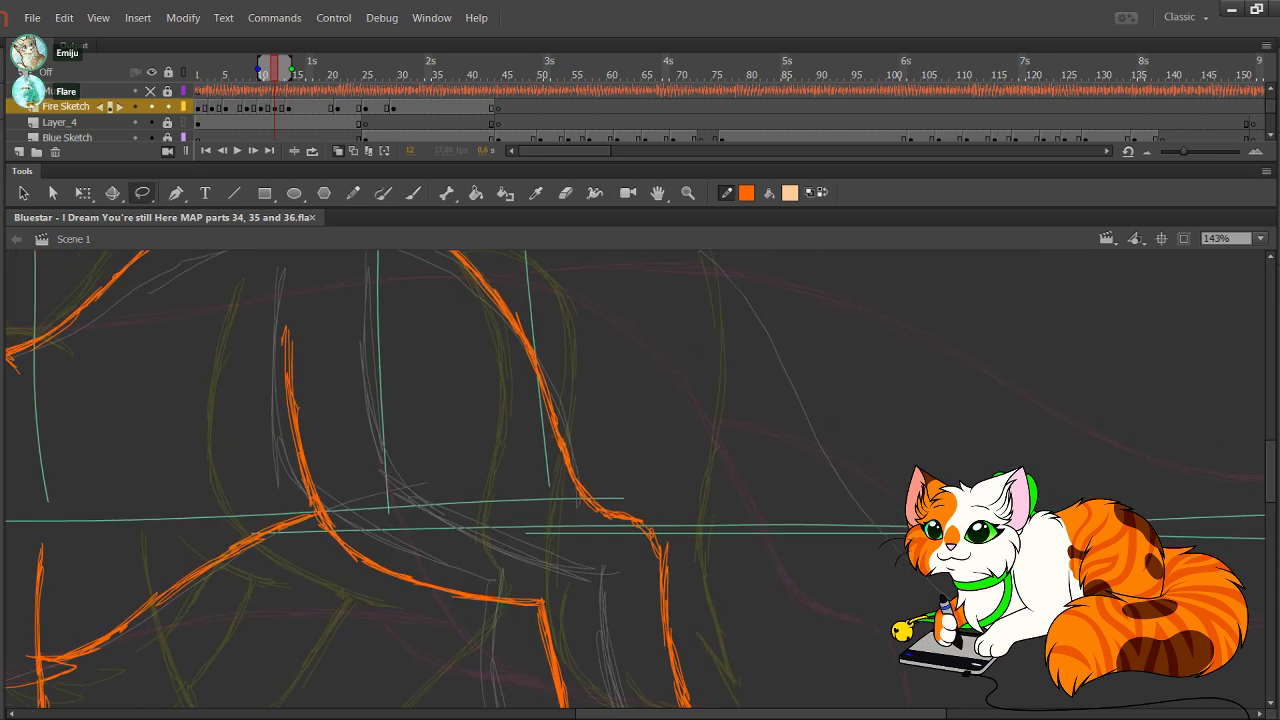
{"action": "mouse_move", "coordinate": [312, 506]}
{"action": "left_mouse_down"}
{"action": "mouse_move", "coordinate": [322, 532]}
{"action": "mouse_move", "coordinate": [466, 630]}
{"action": "mouse_move", "coordinate": [516, 606]}
{"action": "mouse_move", "coordinate": [496, 514]}
{"action": "mouse_move", "coordinate": [236, 300]}
{"action": "mouse_move", "coordinate": [230, 390]}
{"action": "left_mouse_up"}
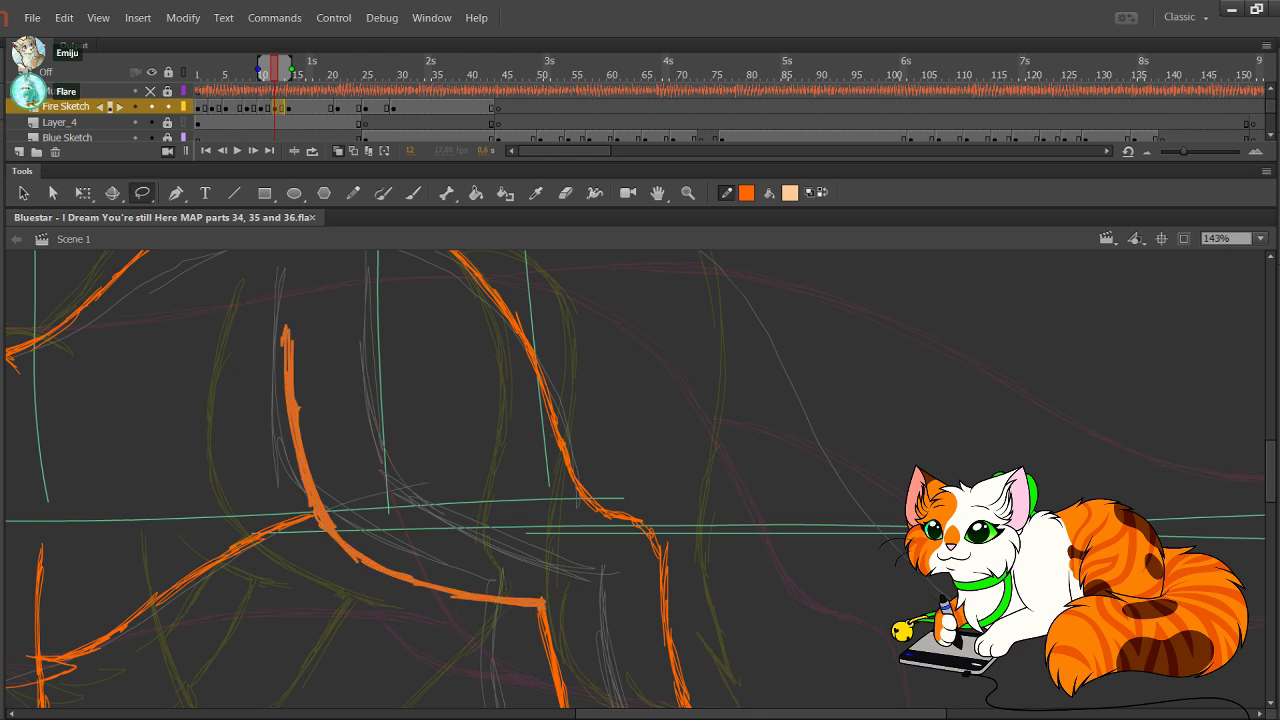
{"action": "key", "text": "q"}
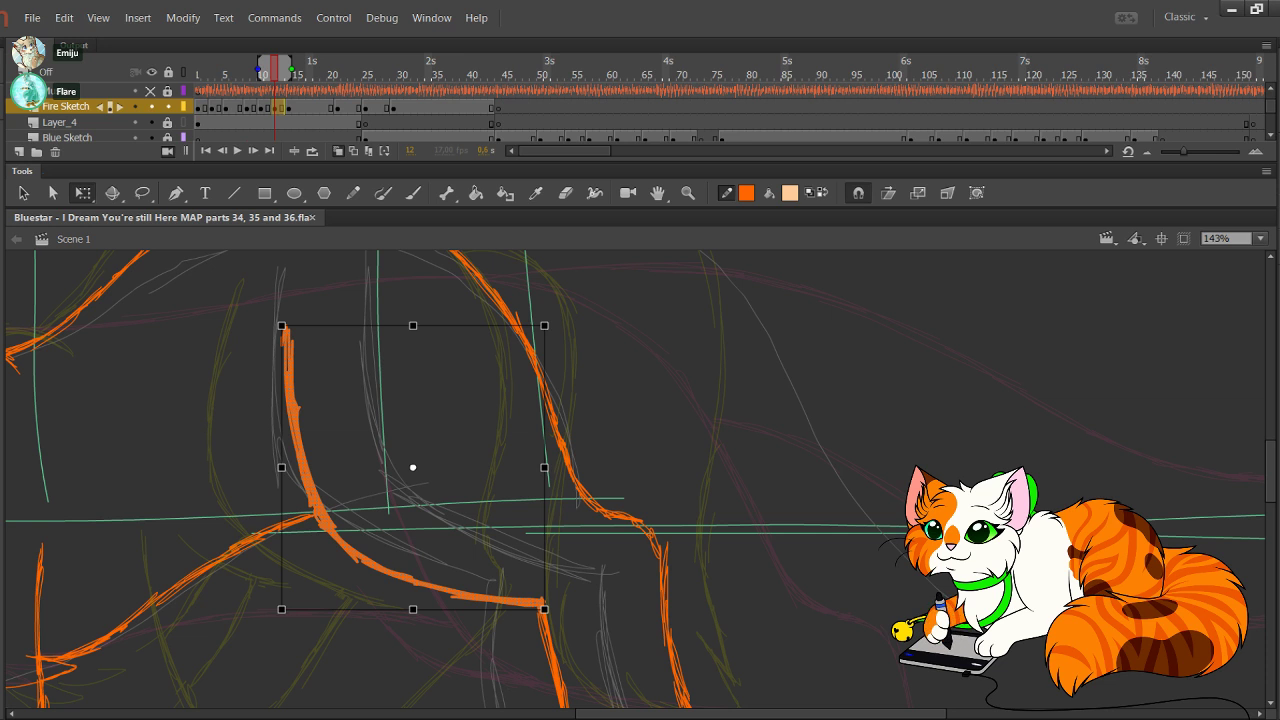
{"action": "left_click_drag", "start_coordinate": [348, 325], "coordinate": [339, 325]}
{"action": "key", "text": "Down"}
{"action": "key", "text": "Down"}
{"action": "key", "text": "Down"}
{"action": "key", "text": "Down"}
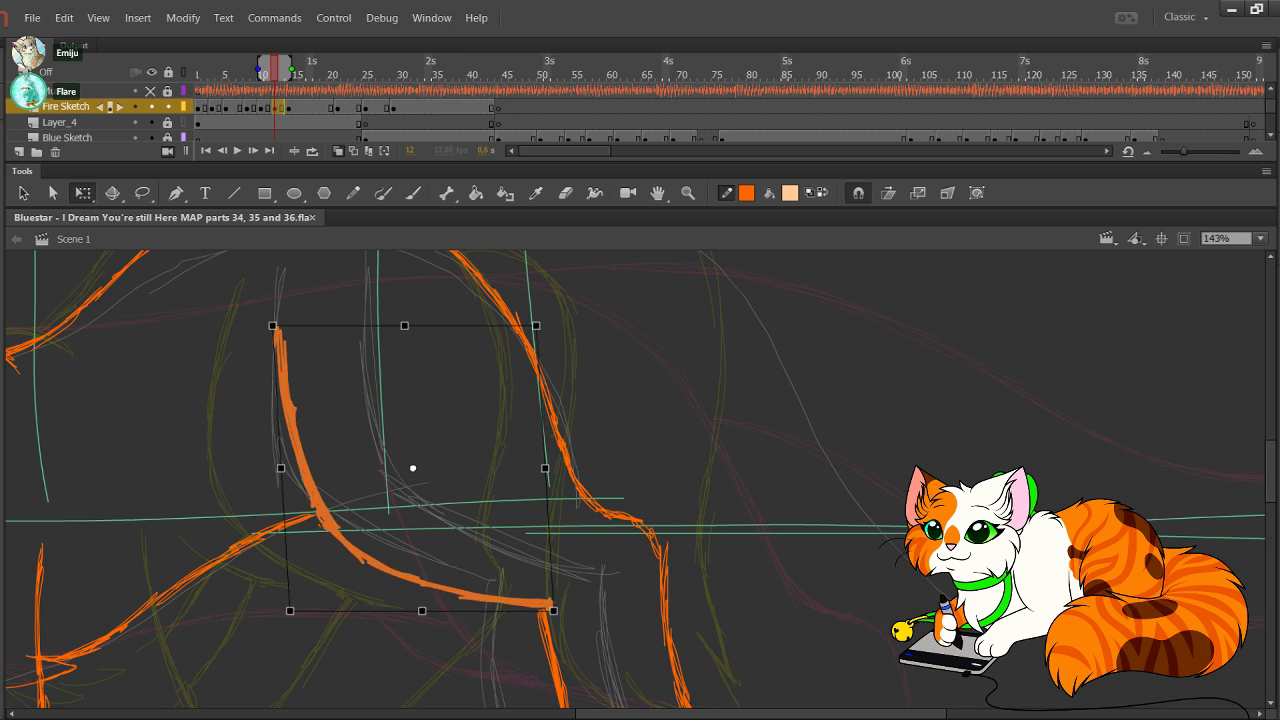
{"action": "key", "text": "Up"}
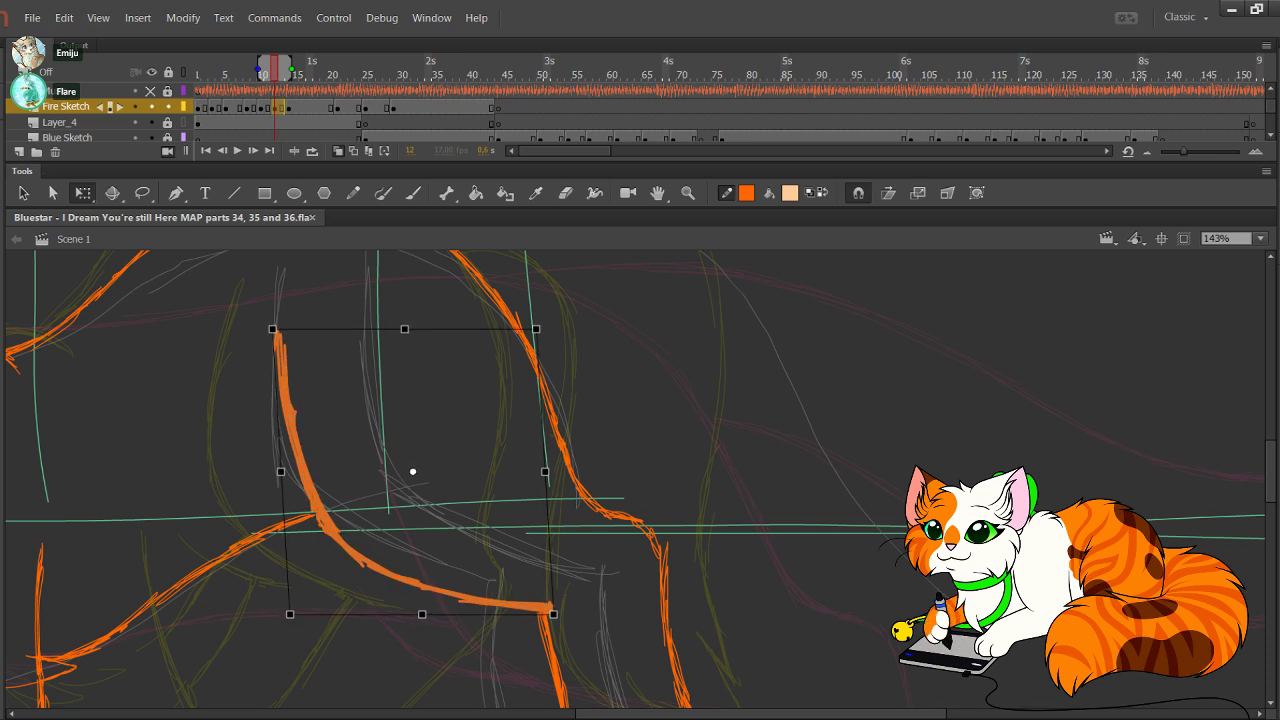
{"action": "left_click_drag", "start_coordinate": [541, 400], "coordinate": [541, 397]}
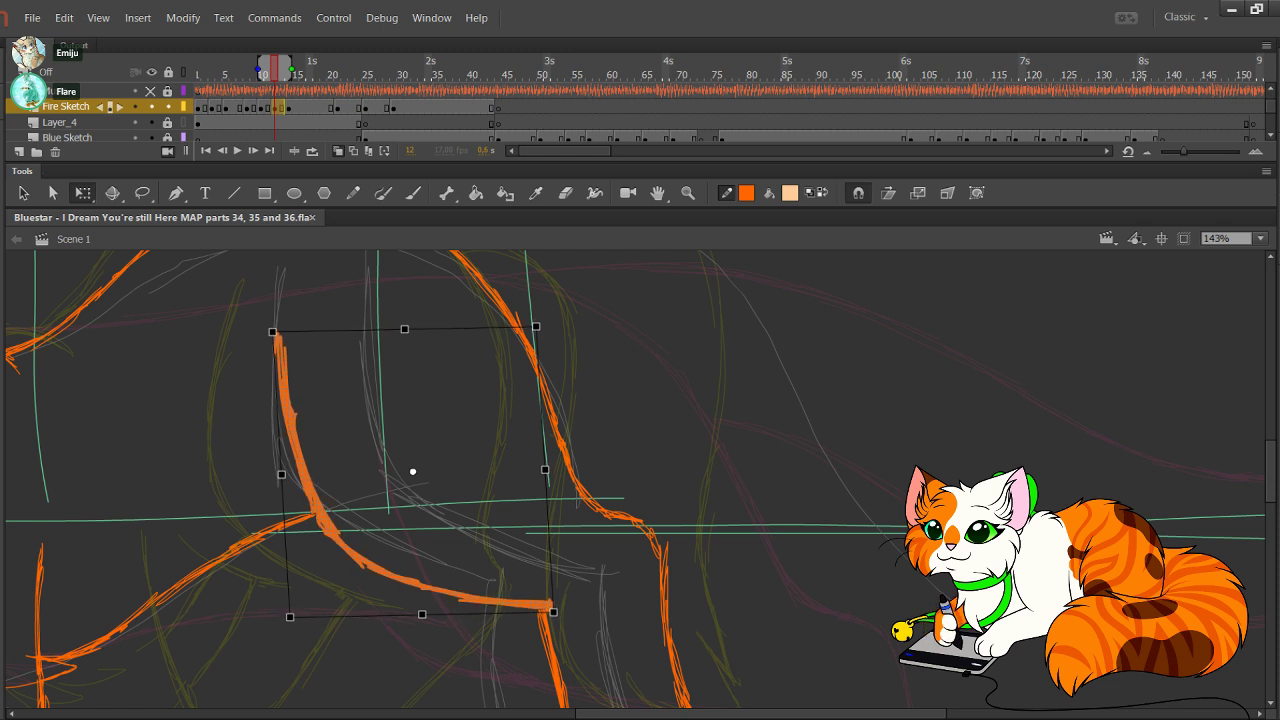
{"action": "key", "text": "Escape"}
{"action": "key", "text": "y"}
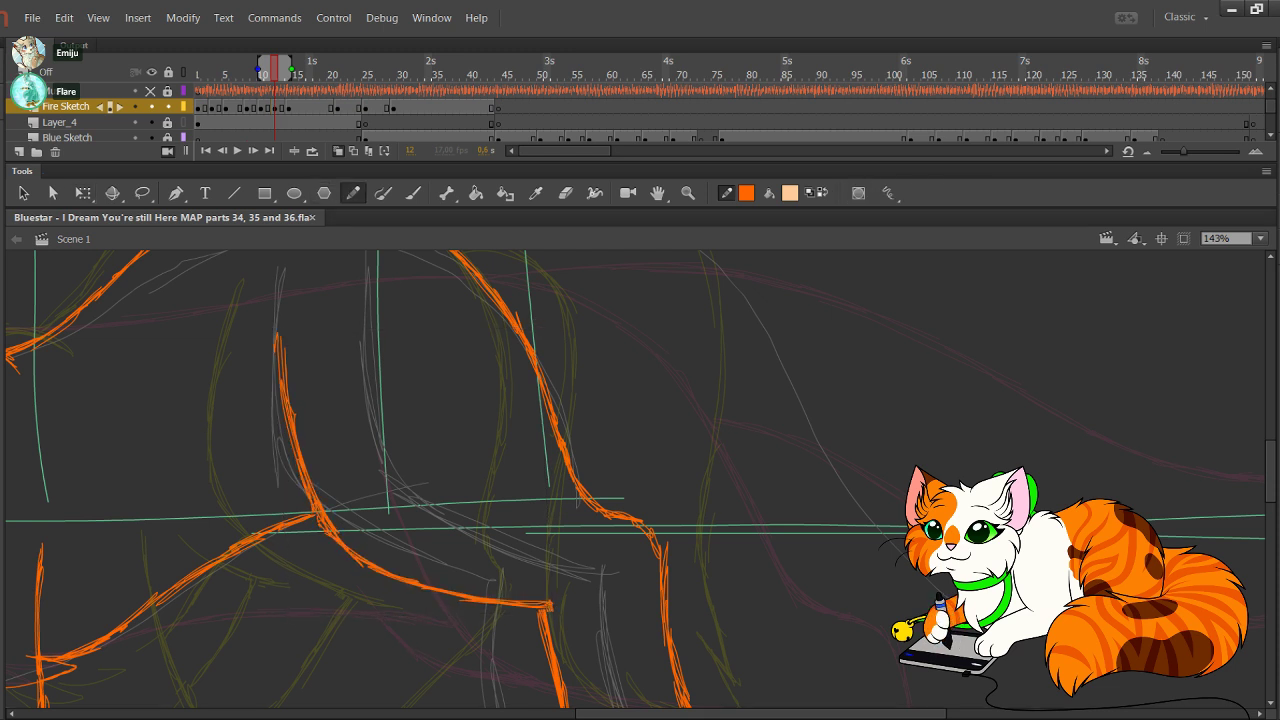
Step: Lasso the whole hind paw, nudge it down, and sketch strokes bridging the gap at the back of the lower leg
{"action": "scroll", "coordinate": [640, 480], "scroll_direction": "down", "scroll_amount": 5}
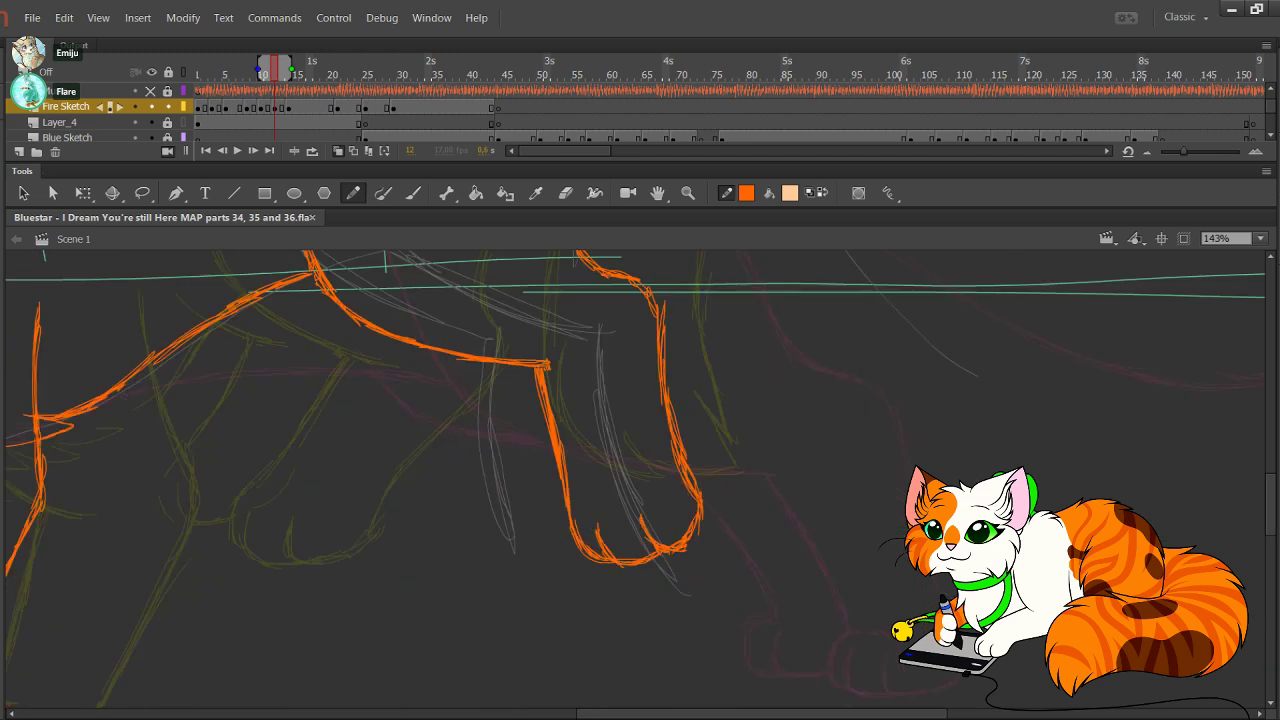
{"action": "left_click_drag", "start_coordinate": [640, 450], "coordinate": [605, 508]}
{"action": "left_click", "coordinate": [142, 193]}
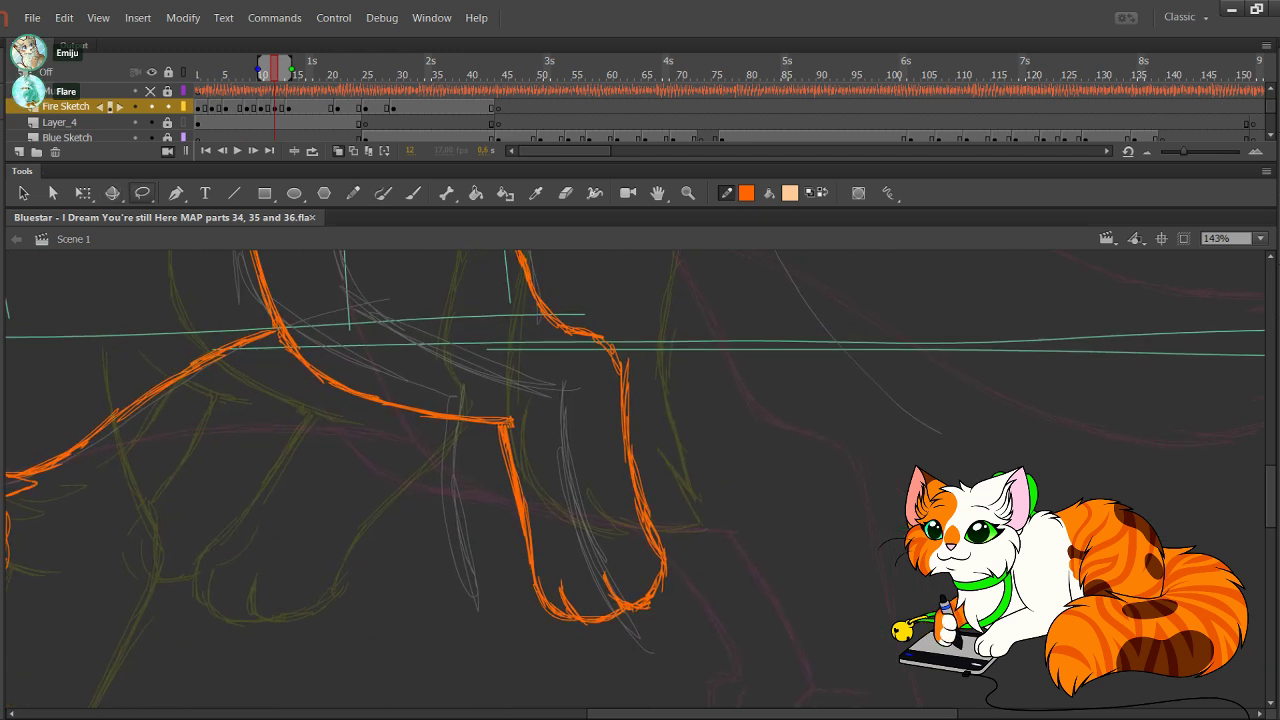
{"action": "mouse_move", "coordinate": [610, 618]}
{"action": "left_mouse_down"}
{"action": "mouse_move", "coordinate": [665, 366]}
{"action": "mouse_move", "coordinate": [610, 322]}
{"action": "mouse_move", "coordinate": [572, 462]}
{"action": "mouse_move", "coordinate": [552, 634]}
{"action": "mouse_move", "coordinate": [640, 468]}
{"action": "left_mouse_up"}
{"action": "key", "text": "Left"}
{"action": "key", "text": "Left"}
{"action": "left_click", "coordinate": [568, 492]}
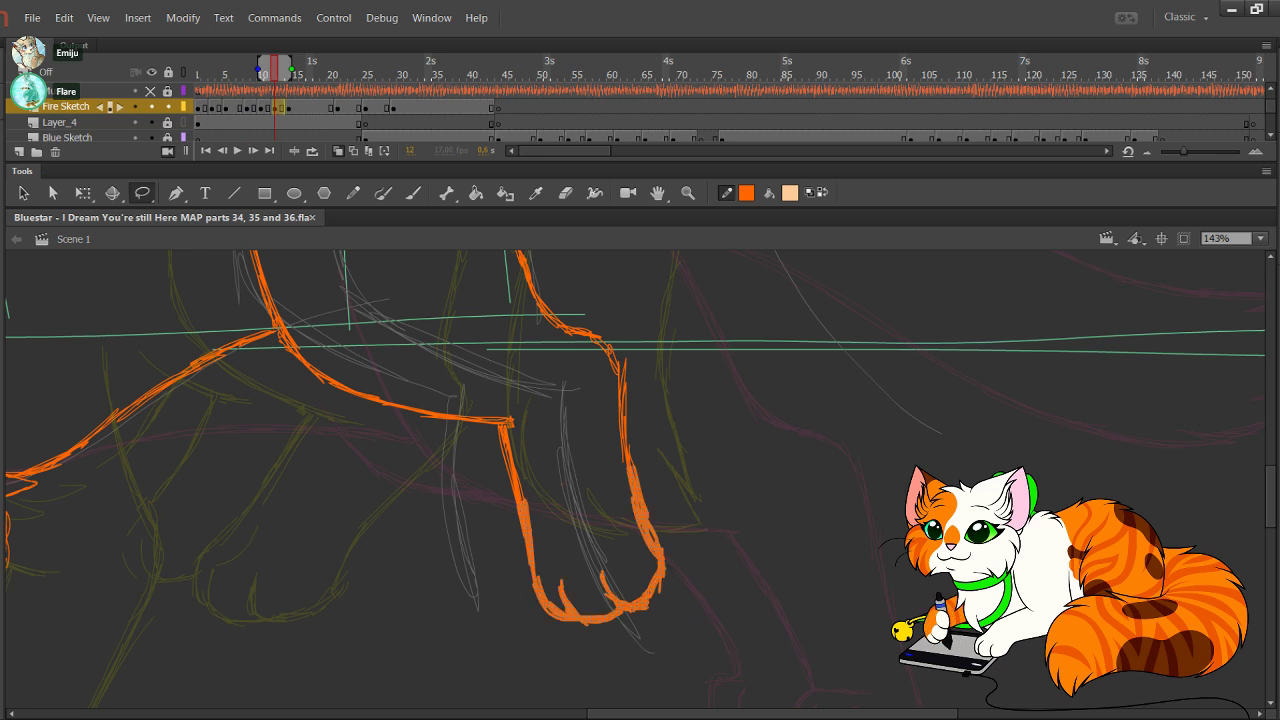
{"action": "key", "text": "Down"}
{"action": "key", "text": "Down"}
{"action": "key", "text": "Down"}
{"action": "key", "text": "Down"}
{"action": "key", "text": "Down"}
{"action": "key", "text": "Right"}
{"action": "key", "text": "Right"}
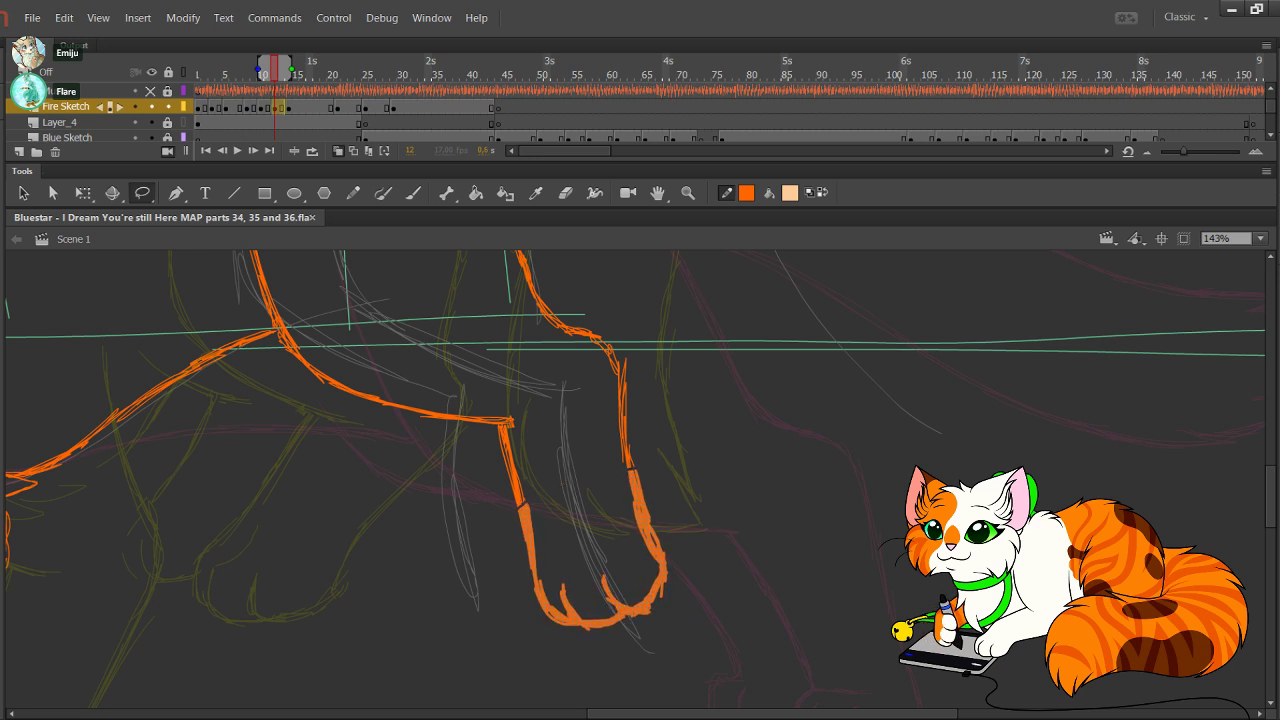
{"action": "key", "text": "ctrl+shift+a"}
{"action": "key", "text": "y"}
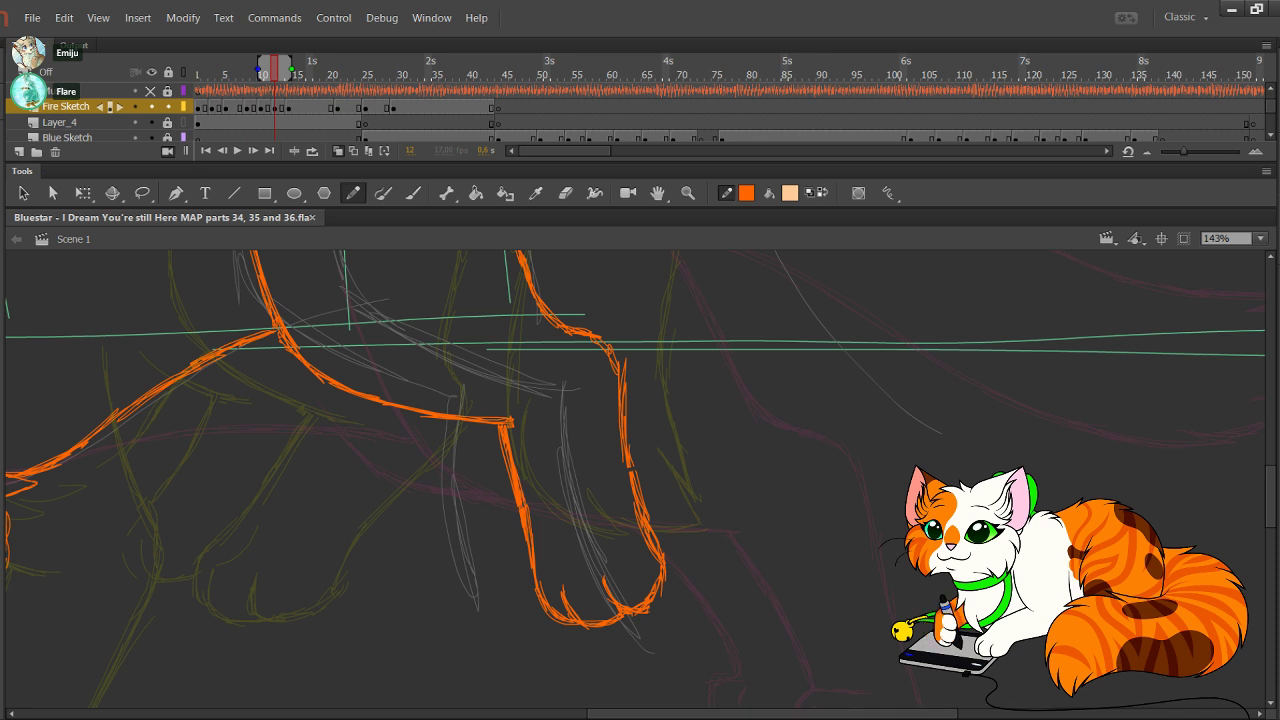
{"action": "left_click_drag", "start_coordinate": [626, 444], "coordinate": [635, 506]}
{"action": "left_click_drag", "start_coordinate": [627, 462], "coordinate": [643, 524]}
Step: Nudge the hind paw slightly right and down, and sketch a stroke joining its front edge to the lower leg
{"action": "left_click_drag", "start_coordinate": [640, 500], "coordinate": [573, 421]}
{"action": "left_click_drag", "start_coordinate": [668, 598], "coordinate": [468, 460]}
{"action": "key", "text": "Right"}
{"action": "key", "text": "Right"}
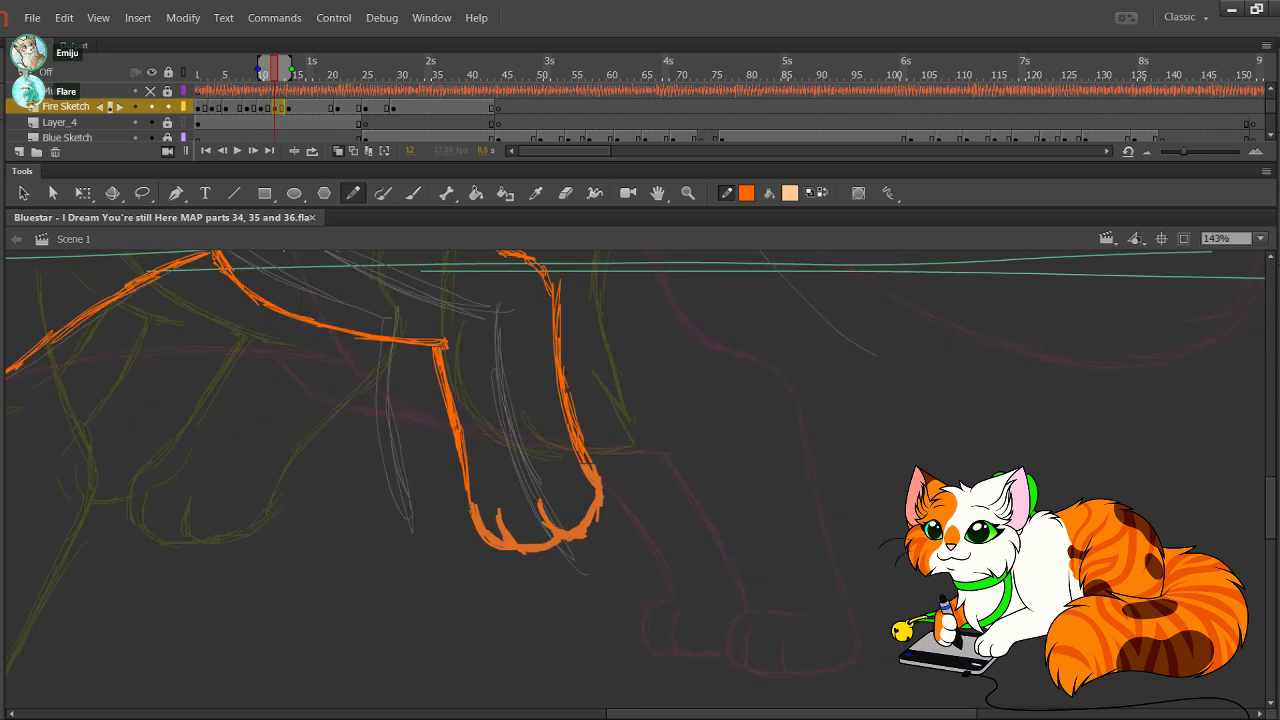
{"action": "key", "text": "Down"}
{"action": "key", "text": "Down"}
{"action": "key", "text": "Down"}
{"action": "left_click", "coordinate": [692, 501]}
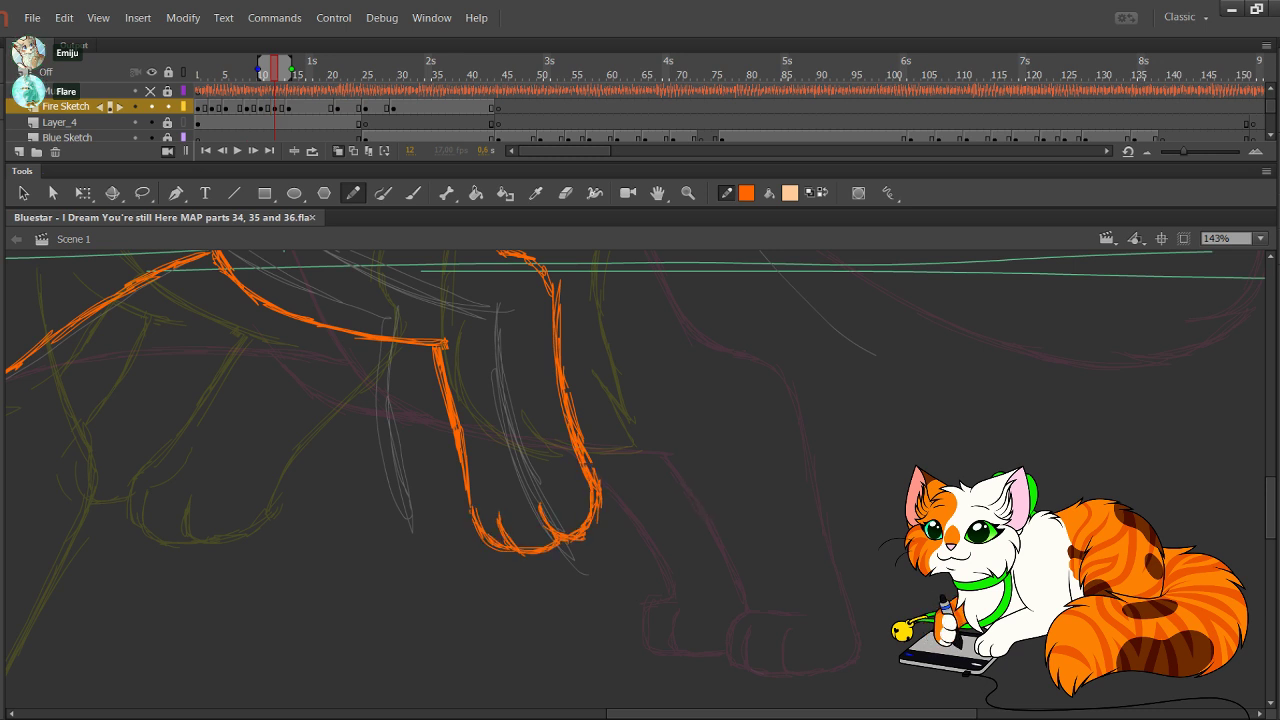
{"action": "key", "text": "ctrl+z"}
{"action": "mouse_move", "coordinate": [463, 463]}
{"action": "left_mouse_down"}
{"action": "mouse_move", "coordinate": [474, 528]}
{"action": "mouse_move", "coordinate": [473, 512]}
{"action": "left_mouse_up"}
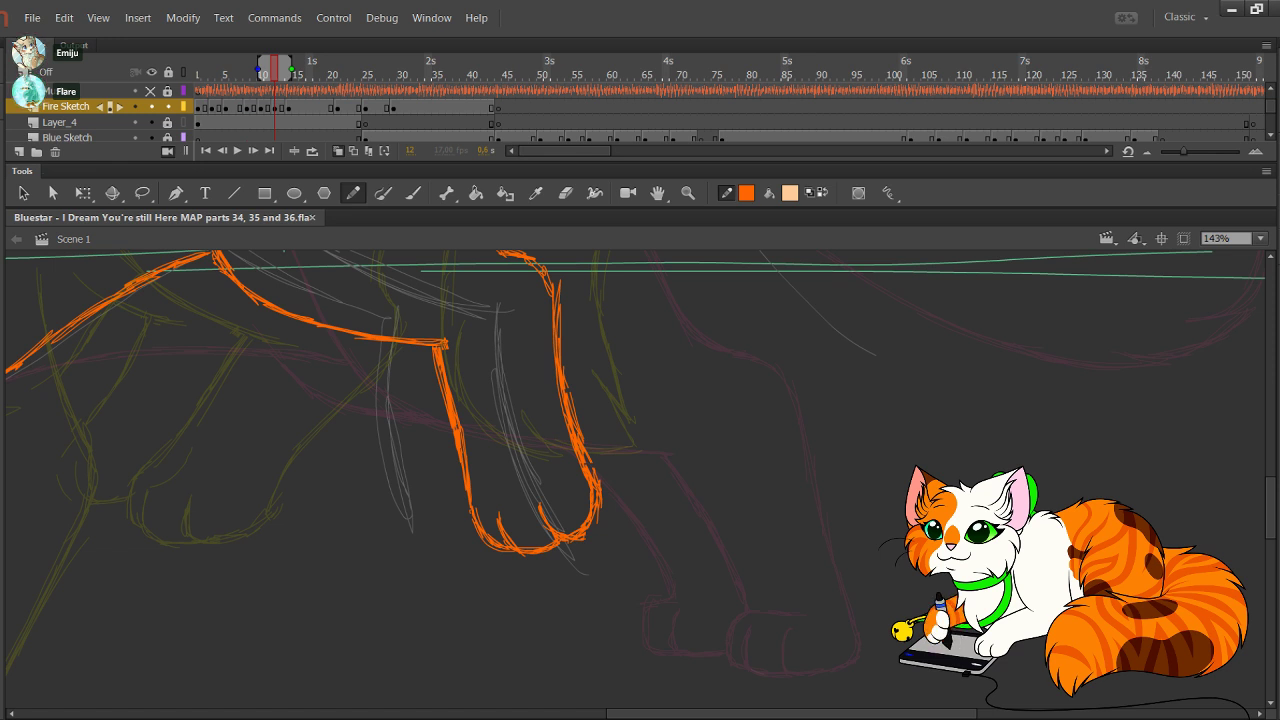
Step: Hand-letter the note "Sub 2 Pewds Thx" with a smiley using the Brush tool in the empty area beside the hind paw
{"action": "left_click", "coordinate": [413, 193]}
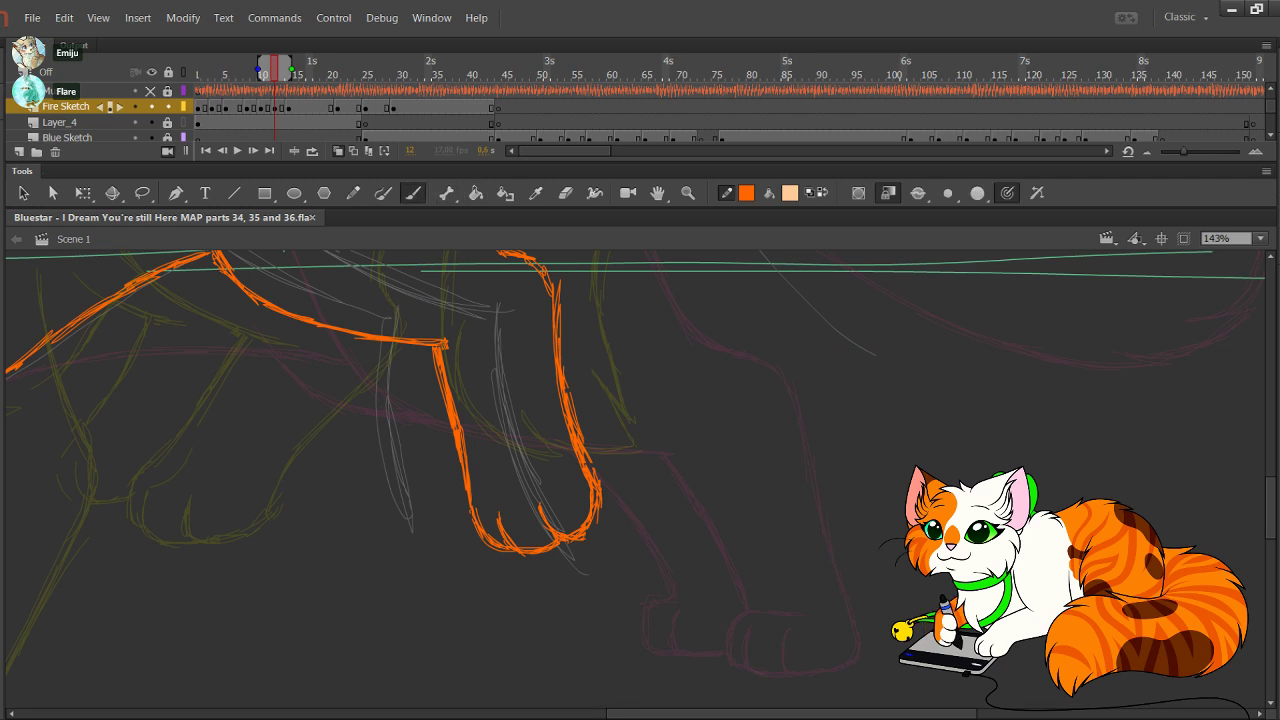
{"action": "mouse_move", "coordinate": [730, 323]}
{"action": "left_mouse_down"}
{"action": "mouse_move", "coordinate": [735, 365]}
{"action": "mouse_move", "coordinate": [694, 370]}
{"action": "mouse_move", "coordinate": [752, 373]}
{"action": "left_mouse_up"}
{"action": "mouse_move", "coordinate": [758, 324]}
{"action": "left_mouse_down"}
{"action": "mouse_move", "coordinate": [788, 364]}
{"action": "mouse_move", "coordinate": [746, 422]}
{"action": "mouse_move", "coordinate": [766, 436]}
{"action": "mouse_move", "coordinate": [710, 502]}
{"action": "left_mouse_up"}
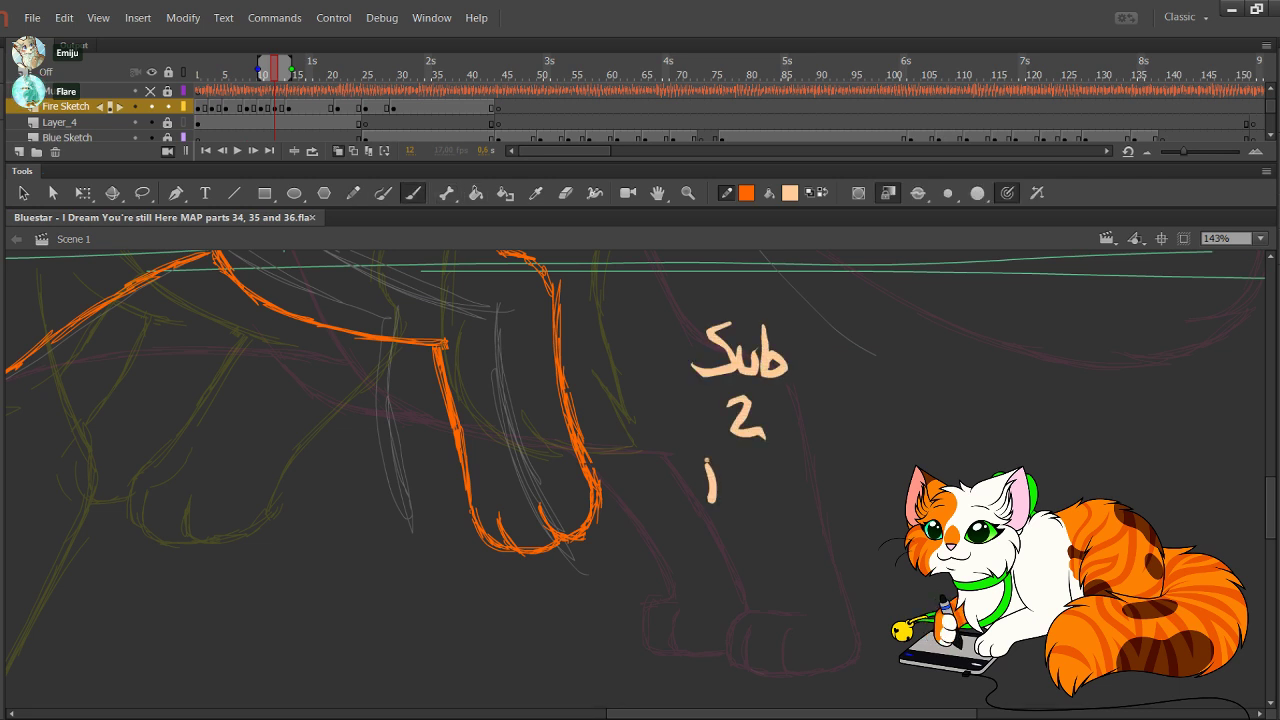
{"action": "mouse_move", "coordinate": [708, 456]}
{"action": "left_mouse_down"}
{"action": "mouse_move", "coordinate": [712, 480]}
{"action": "mouse_move", "coordinate": [768, 476]}
{"action": "mouse_move", "coordinate": [774, 506]}
{"action": "mouse_move", "coordinate": [798, 506]}
{"action": "mouse_move", "coordinate": [816, 476]}
{"action": "mouse_move", "coordinate": [840, 512]}
{"action": "left_mouse_up"}
{"action": "left_click_drag", "start_coordinate": [848, 448], "coordinate": [846, 512]}
{"action": "mouse_move", "coordinate": [862, 482]}
{"action": "left_mouse_down"}
{"action": "mouse_move", "coordinate": [878, 481]}
{"action": "mouse_move", "coordinate": [860, 512]}
{"action": "left_mouse_up"}
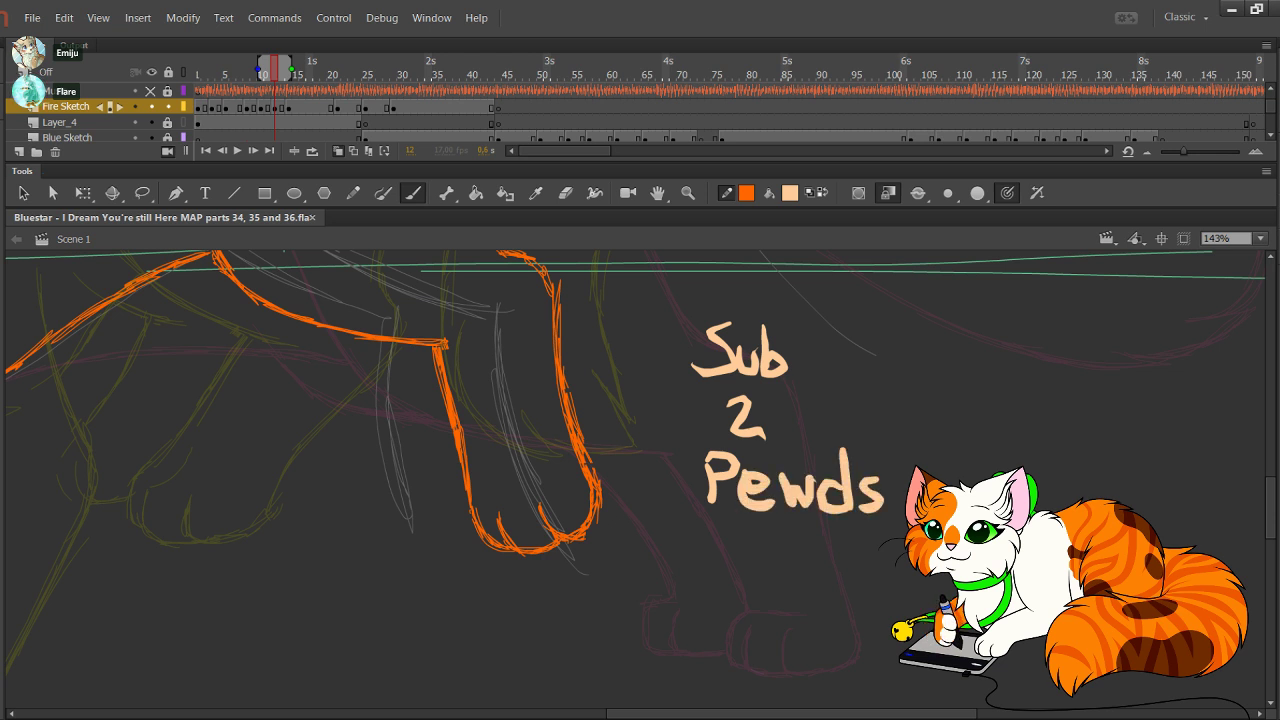
{"action": "left_click_drag", "start_coordinate": [765, 558], "coordinate": [765, 598]}
{"action": "mouse_move", "coordinate": [742, 562]}
{"action": "left_mouse_down"}
{"action": "mouse_move", "coordinate": [761, 595]}
{"action": "mouse_move", "coordinate": [776, 560]}
{"action": "mouse_move", "coordinate": [794, 596]}
{"action": "left_mouse_up"}
{"action": "mouse_move", "coordinate": [794, 580]}
{"action": "left_mouse_down"}
{"action": "mouse_move", "coordinate": [846, 600]}
{"action": "mouse_move", "coordinate": [826, 602]}
{"action": "mouse_move", "coordinate": [889, 592]}
{"action": "left_mouse_up"}
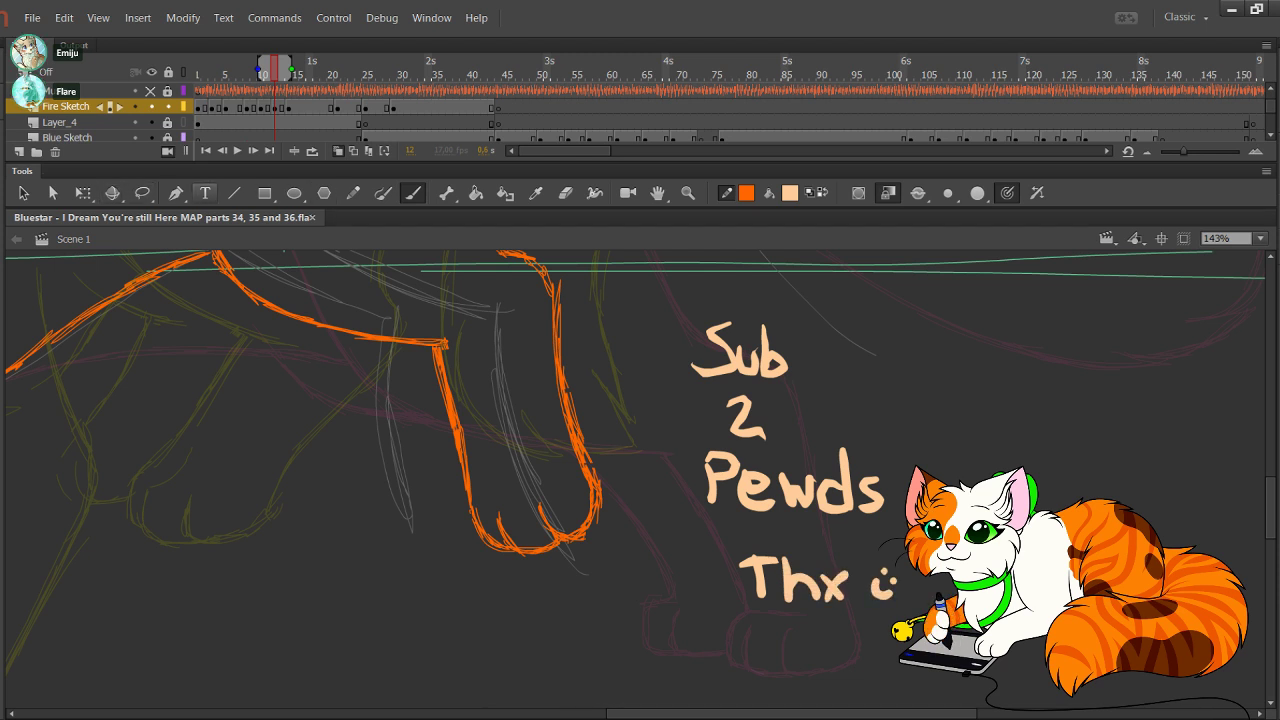
Step: Select the entire hand-lettered note beside the hind paw and delete it
{"action": "key", "text": "y"}
{"action": "left_click_drag", "start_coordinate": [658, 292], "coordinate": [980, 668]}
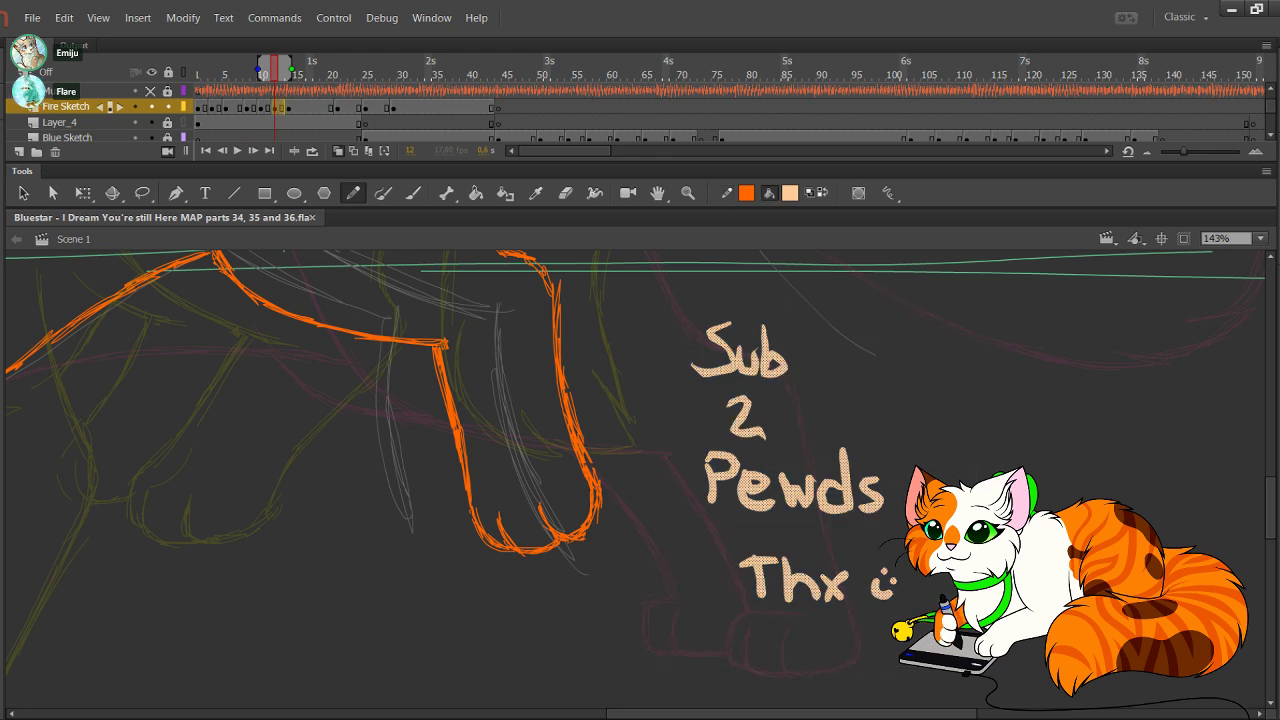
{"action": "key", "text": "Delete"}
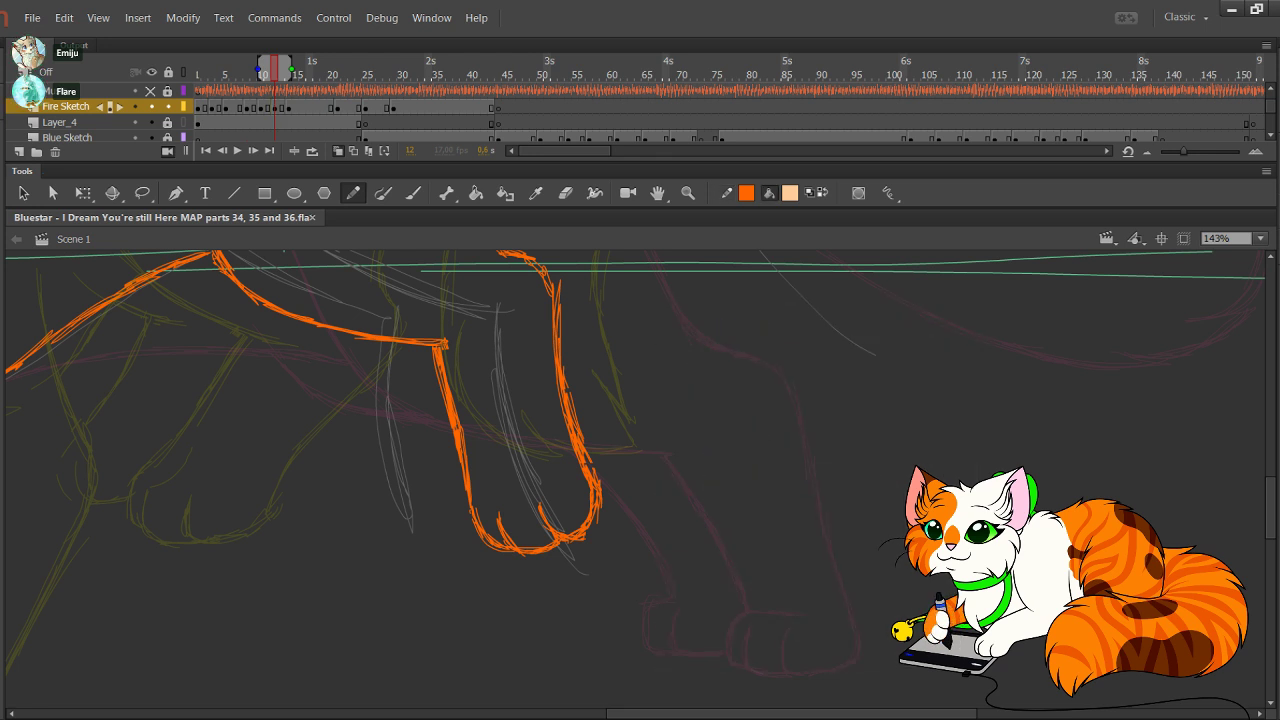
Step: Sketch the underside curve of the second hind thigh from the belly line, and undo the trial line drawn down its lower leg
{"action": "left_click_drag", "start_coordinate": [560, 430], "coordinate": [653, 468]}
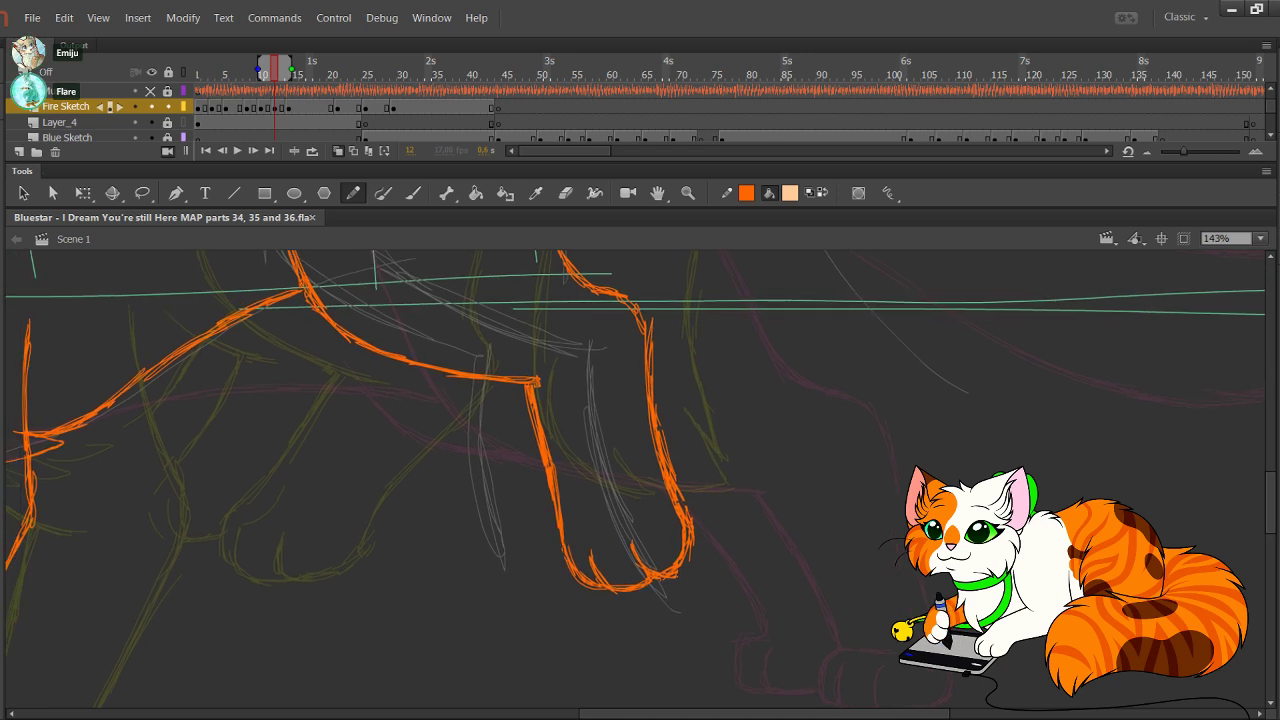
{"action": "left_click_drag", "start_coordinate": [620, 450], "coordinate": [692, 504]}
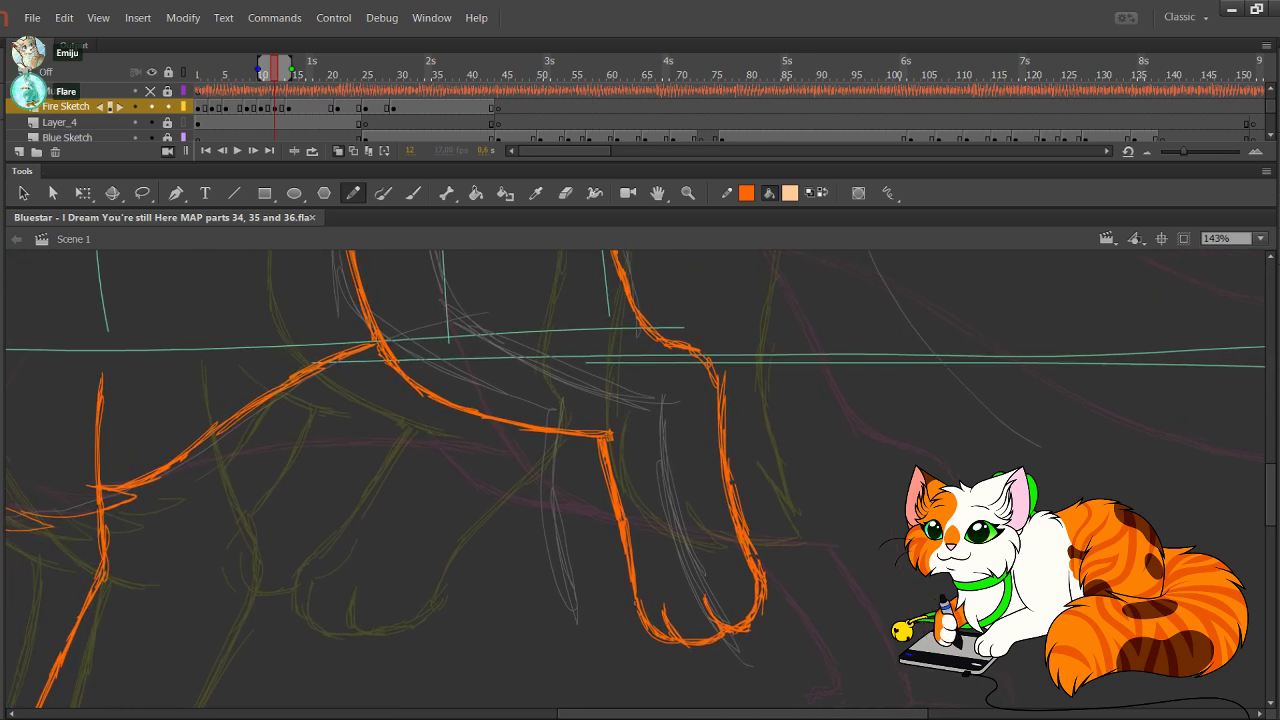
{"action": "mouse_move", "coordinate": [335, 363]}
{"action": "left_mouse_down"}
{"action": "mouse_move", "coordinate": [385, 395]}
{"action": "mouse_move", "coordinate": [515, 411]}
{"action": "mouse_move", "coordinate": [514, 520]}
{"action": "left_mouse_up"}
{"action": "left_click_drag", "start_coordinate": [518, 428], "coordinate": [515, 512]}
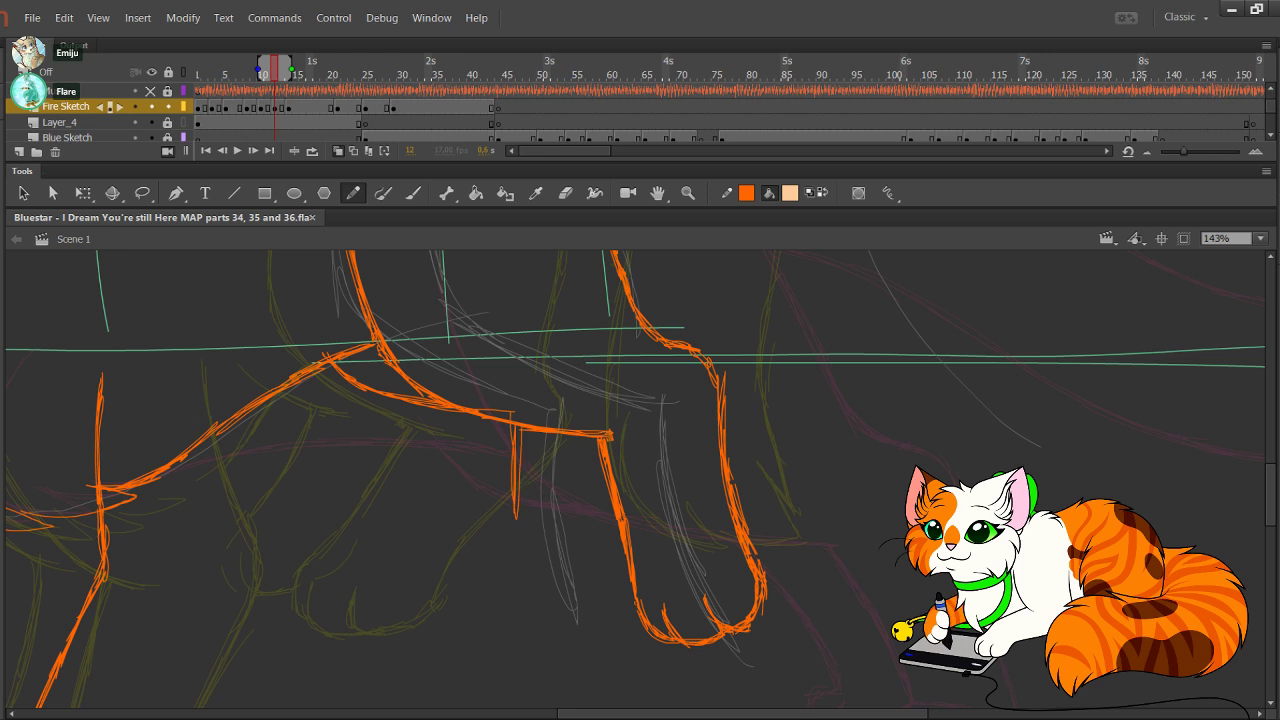
{"action": "key", "text": "ctrl+z"}
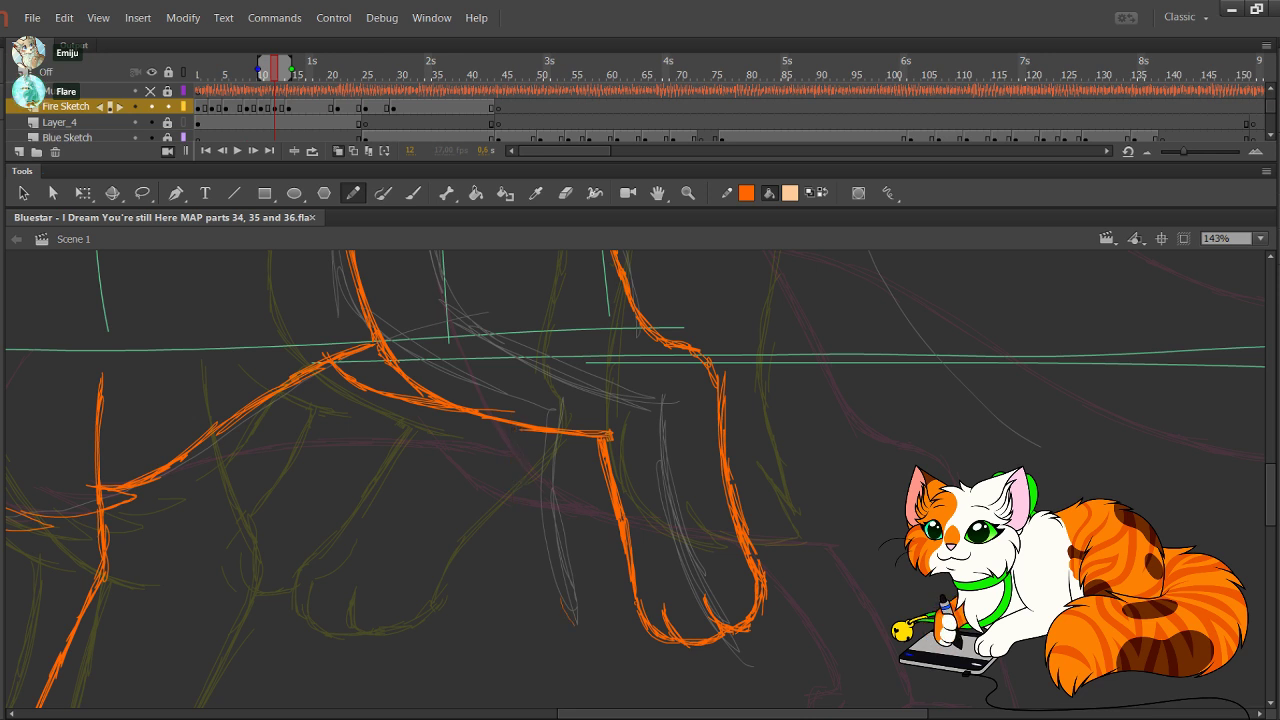
Step: Sketch the rear edge and outer toe of the second hind paw, and draw a thin line for the leg's upper back edge
{"action": "mouse_move", "coordinate": [566, 612]}
{"action": "left_mouse_down"}
{"action": "mouse_move", "coordinate": [592, 634]}
{"action": "mouse_move", "coordinate": [620, 602]}
{"action": "mouse_move", "coordinate": [604, 472]}
{"action": "left_mouse_up"}
{"action": "left_click_drag", "start_coordinate": [560, 598], "coordinate": [606, 465]}
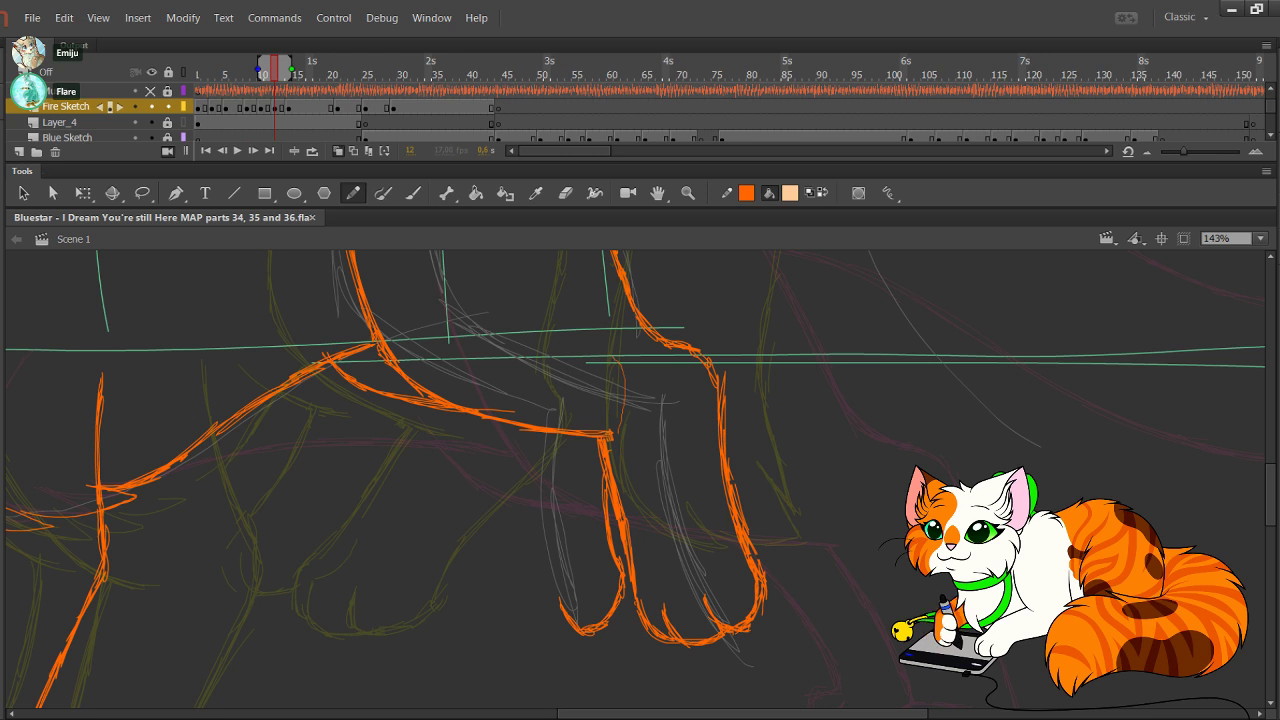
{"action": "mouse_move", "coordinate": [614, 357]}
{"action": "left_mouse_down"}
{"action": "mouse_move", "coordinate": [583, 312]}
{"action": "mouse_move", "coordinate": [577, 258]}
{"action": "left_mouse_up"}
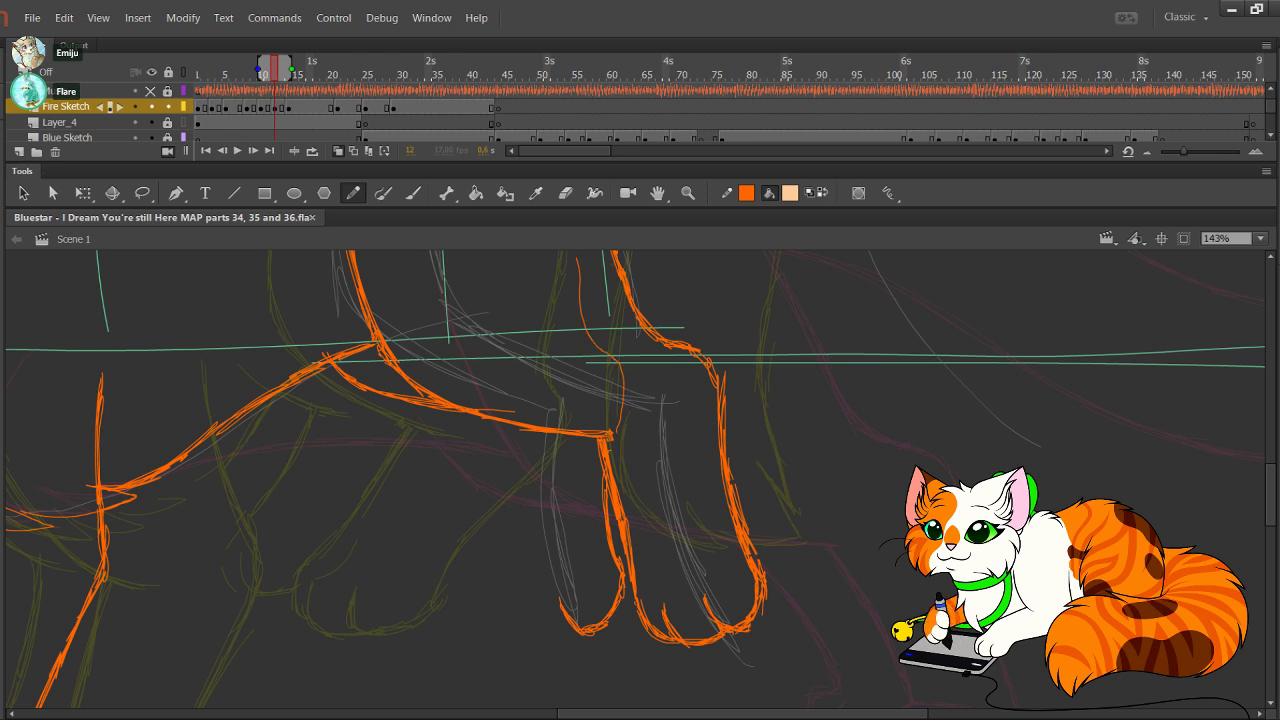
Step: Sketch the second hind paw's remaining toes and run its front edge up to the thigh curve
{"action": "mouse_move", "coordinate": [583, 633]}
{"action": "left_mouse_down"}
{"action": "mouse_move", "coordinate": [543, 633]}
{"action": "mouse_move", "coordinate": [575, 637]}
{"action": "mouse_move", "coordinate": [514, 574]}
{"action": "mouse_move", "coordinate": [513, 532]}
{"action": "left_mouse_up"}
{"action": "left_click_drag", "start_coordinate": [516, 596], "coordinate": [512, 500]}
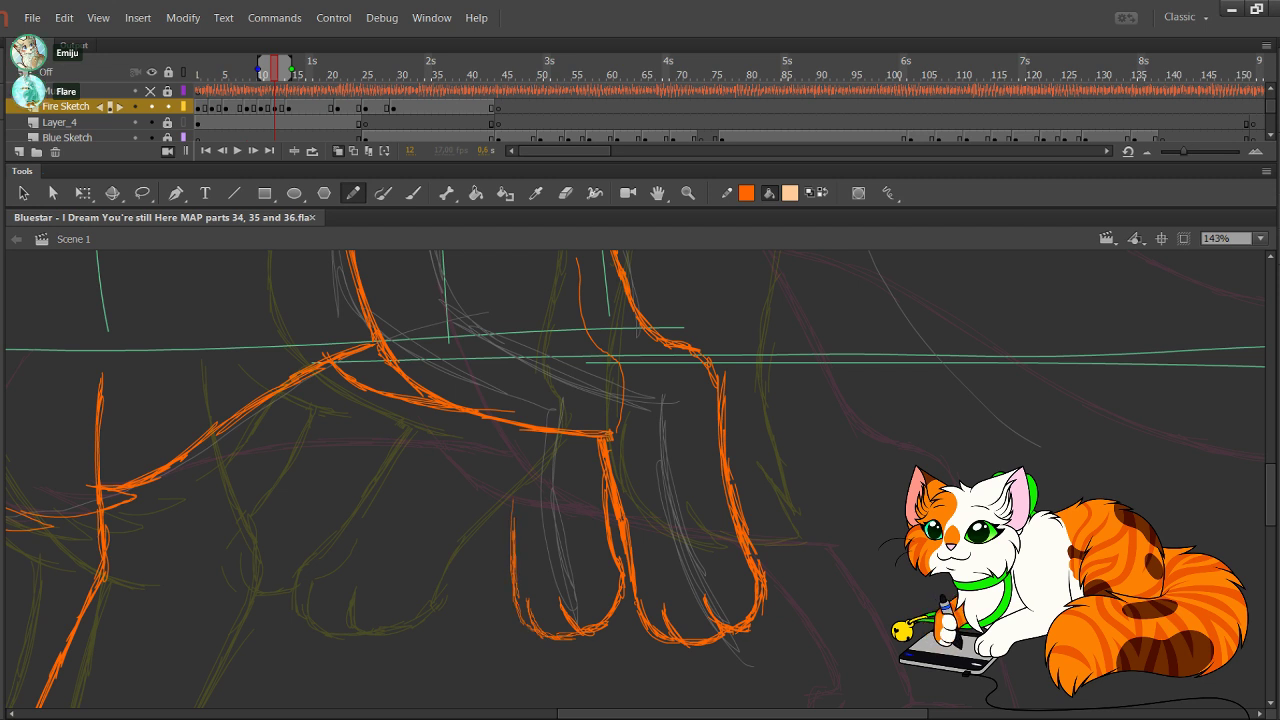
{"action": "left_click_drag", "start_coordinate": [510, 568], "coordinate": [518, 434]}
{"action": "mouse_move", "coordinate": [516, 532]}
{"action": "left_mouse_down"}
{"action": "mouse_move", "coordinate": [514, 426]}
{"action": "mouse_move", "coordinate": [513, 598]}
{"action": "left_mouse_up"}
Step: Lasso both hind paws, nudge them down slightly, and bridge the resulting gaps in the leg edges with short strokes
{"action": "mouse_move", "coordinate": [600, 520]}
{"action": "left_mouse_down"}
{"action": "mouse_move", "coordinate": [548, 370]}
{"action": "mouse_move", "coordinate": [559, 384]}
{"action": "mouse_move", "coordinate": [535, 503]}
{"action": "left_mouse_up"}
{"action": "mouse_move", "coordinate": [760, 667]}
{"action": "left_mouse_down"}
{"action": "mouse_move", "coordinate": [530, 600]}
{"action": "mouse_move", "coordinate": [394, 486]}
{"action": "left_mouse_up"}
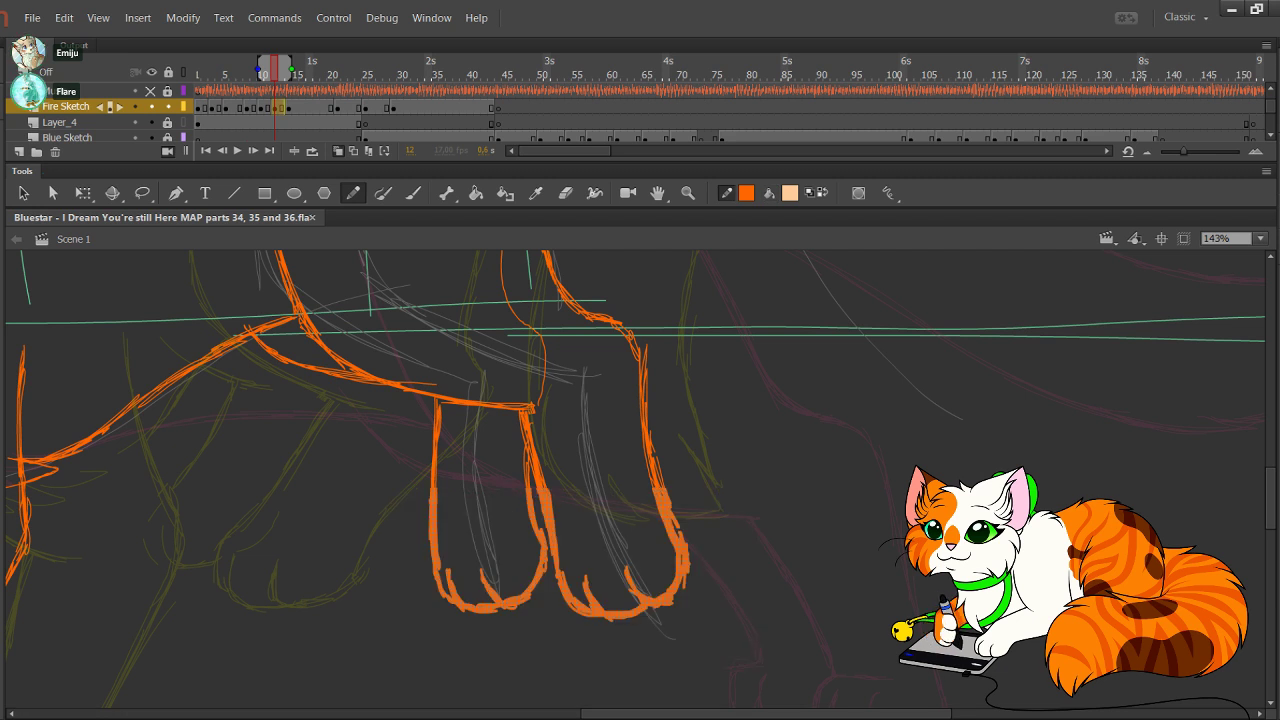
{"action": "key", "text": "Down"}
{"action": "key", "text": "Down"}
{"action": "key", "text": "Down"}
{"action": "key", "text": "Down"}
{"action": "key", "text": "Down"}
{"action": "key", "text": "Right"}
{"action": "key", "text": "Down"}
{"action": "key", "text": "Down"}
{"action": "key", "text": "Down"}
{"action": "key", "text": "Down"}
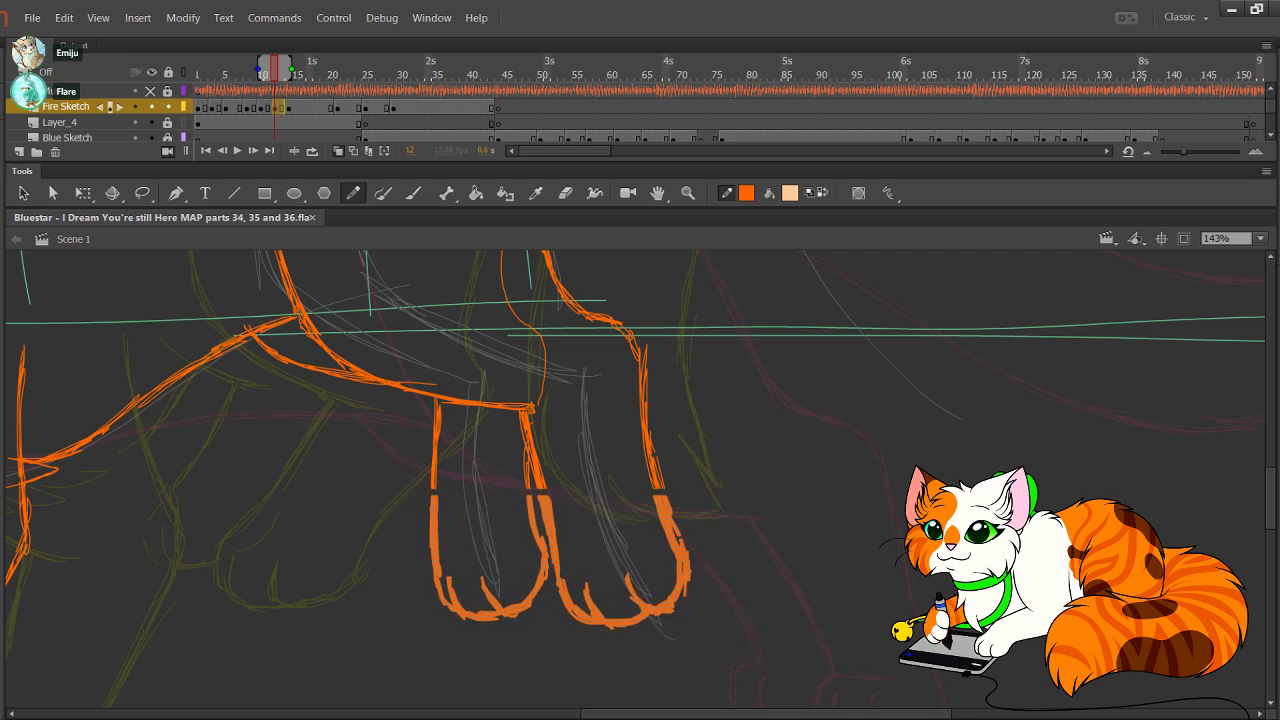
{"action": "left_click", "coordinate": [738, 518]}
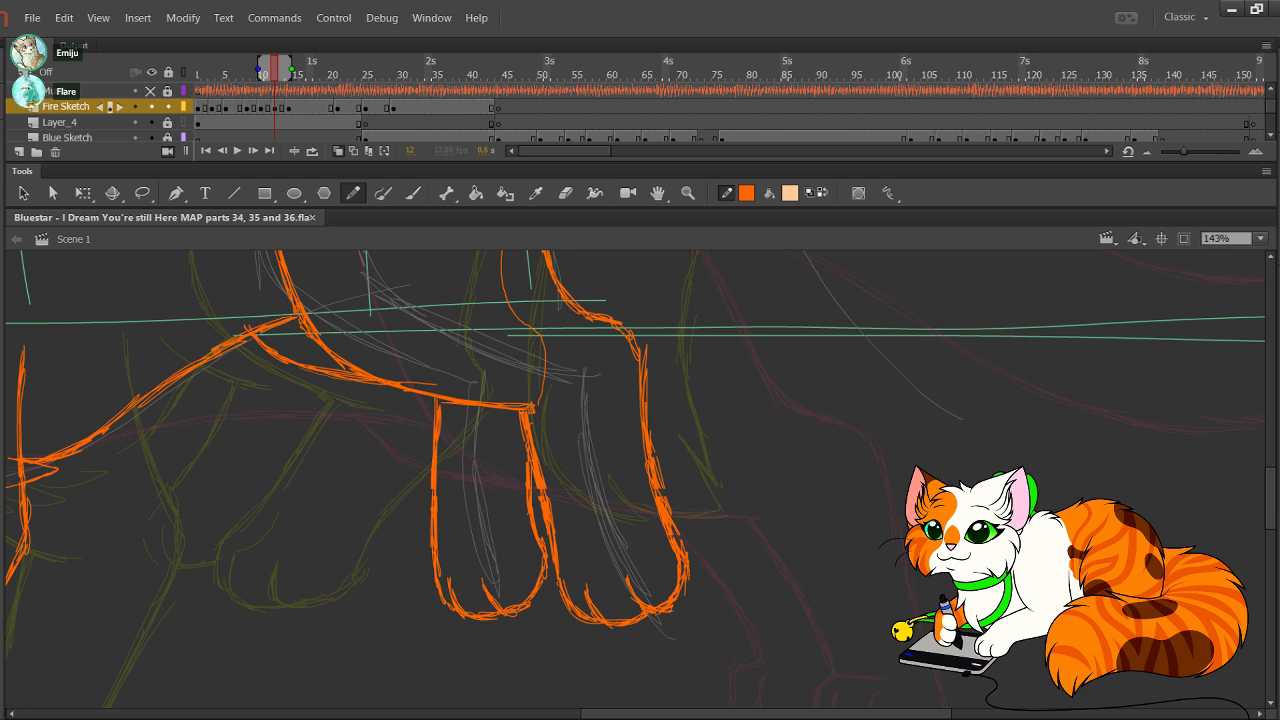
Step: Undo the trial line inside the second hind leg, and extend the leg's thin back line upward toward the rump
{"action": "left_click_drag", "start_coordinate": [485, 437], "coordinate": [524, 624]}
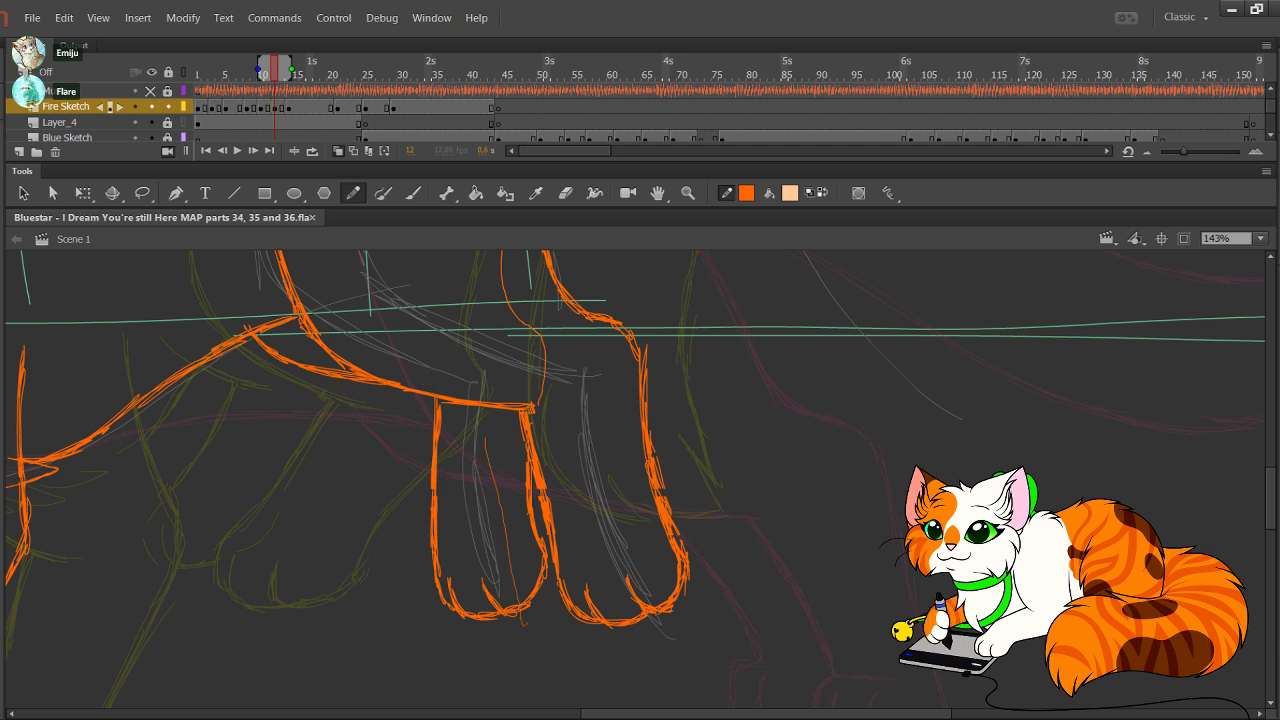
{"action": "key", "text": "ctrl+z"}
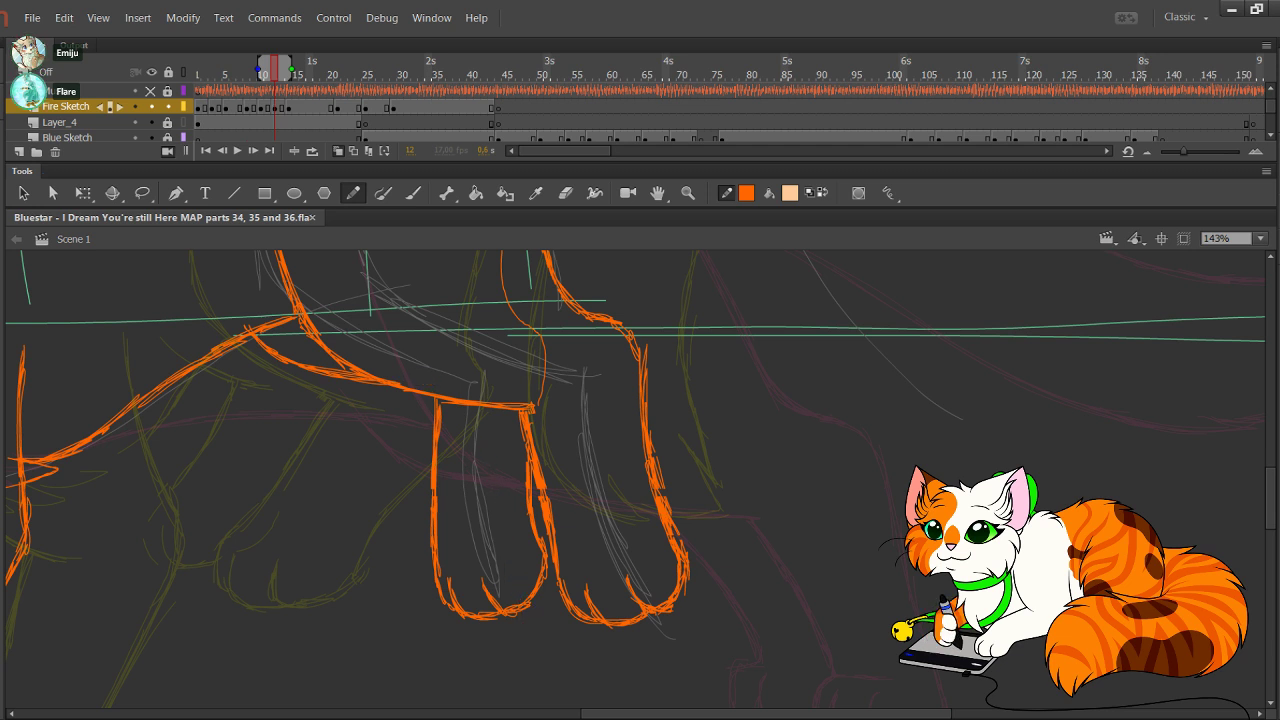
{"action": "mouse_move", "coordinate": [500, 380]}
{"action": "left_mouse_down"}
{"action": "mouse_move", "coordinate": [520, 477]}
{"action": "mouse_move", "coordinate": [581, 573]}
{"action": "mouse_move", "coordinate": [704, 593]}
{"action": "left_mouse_up"}
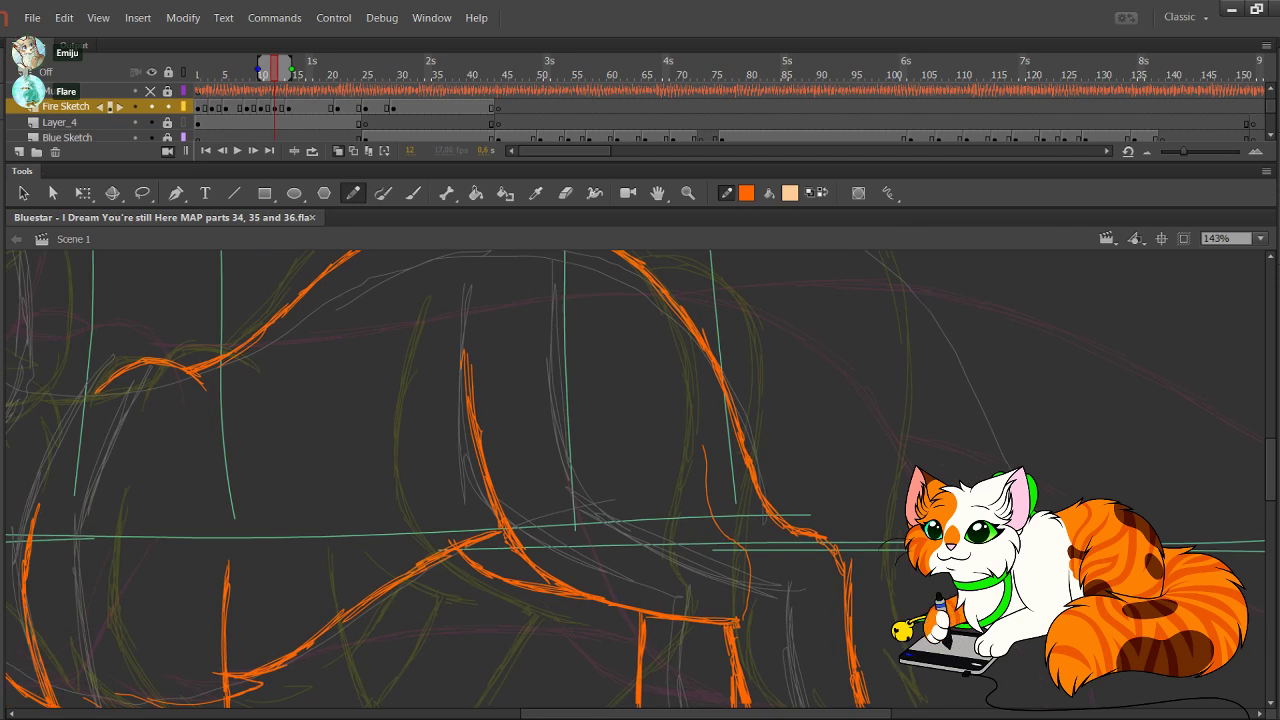
{"action": "left_click_drag", "start_coordinate": [706, 460], "coordinate": [694, 374]}
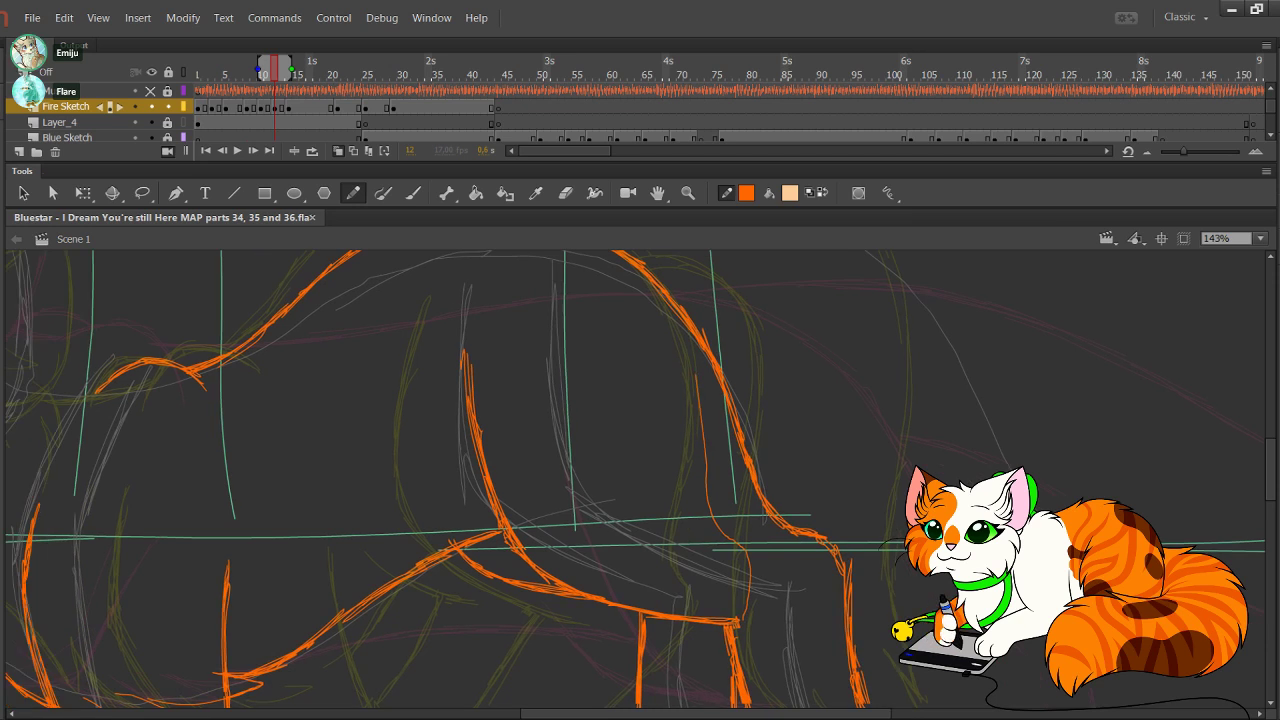
{"action": "left_click_drag", "start_coordinate": [706, 451], "coordinate": [702, 451]}
{"action": "mouse_move", "coordinate": [640, 420]}
{"action": "left_mouse_down"}
{"action": "mouse_move", "coordinate": [534, 564]}
{"action": "mouse_move", "coordinate": [511, 547]}
{"action": "mouse_move", "coordinate": [750, 357]}
{"action": "mouse_move", "coordinate": [777, 354]}
{"action": "mouse_move", "coordinate": [778, 395]}
{"action": "left_mouse_up"}
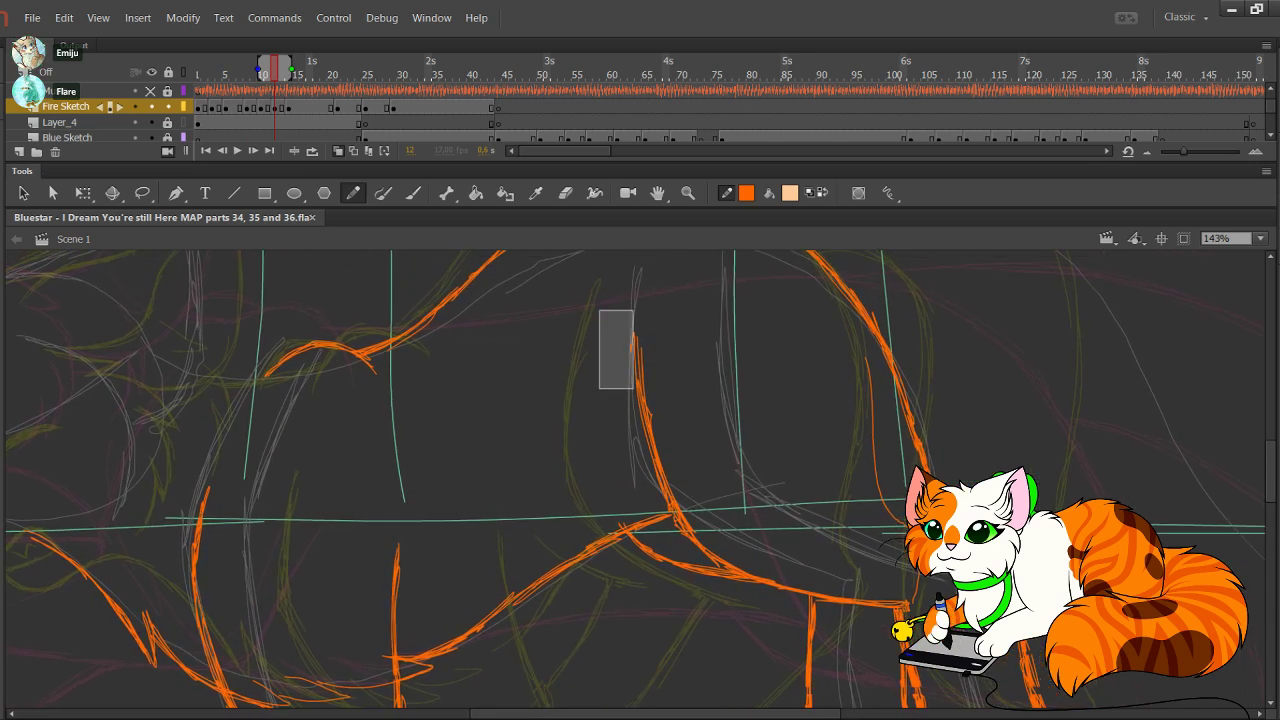
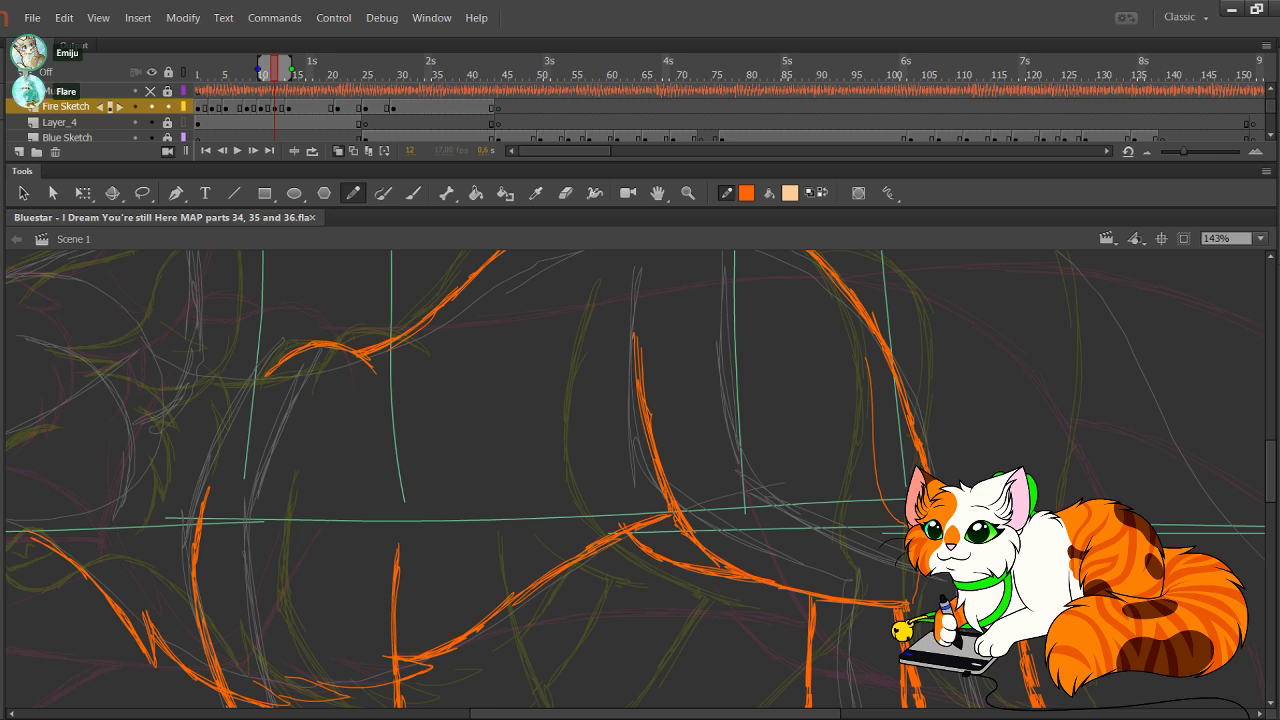
{"action": "mouse_move", "coordinate": [500, 430]}
{"action": "left_mouse_down"}
{"action": "mouse_move", "coordinate": [672, 477]}
{"action": "mouse_move", "coordinate": [772, 528]}
{"action": "left_mouse_up"}
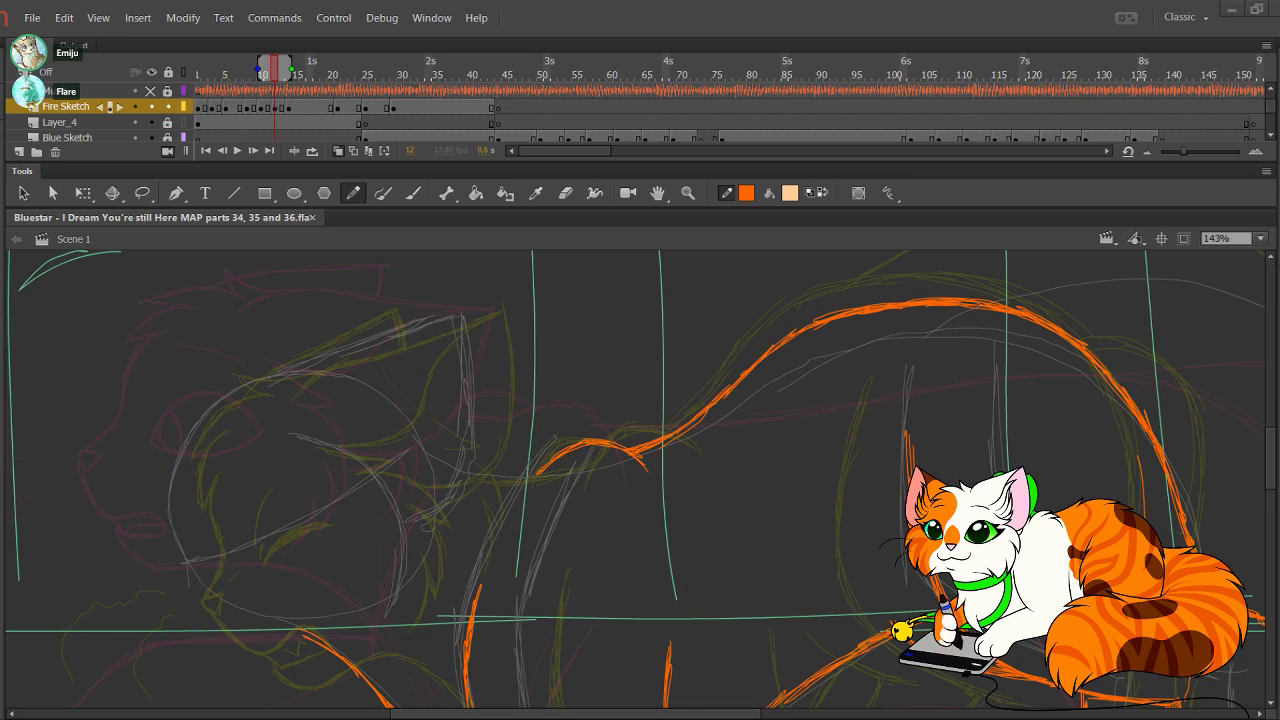
{"action": "left_click_drag", "start_coordinate": [900, 430], "coordinate": [270, 487]}
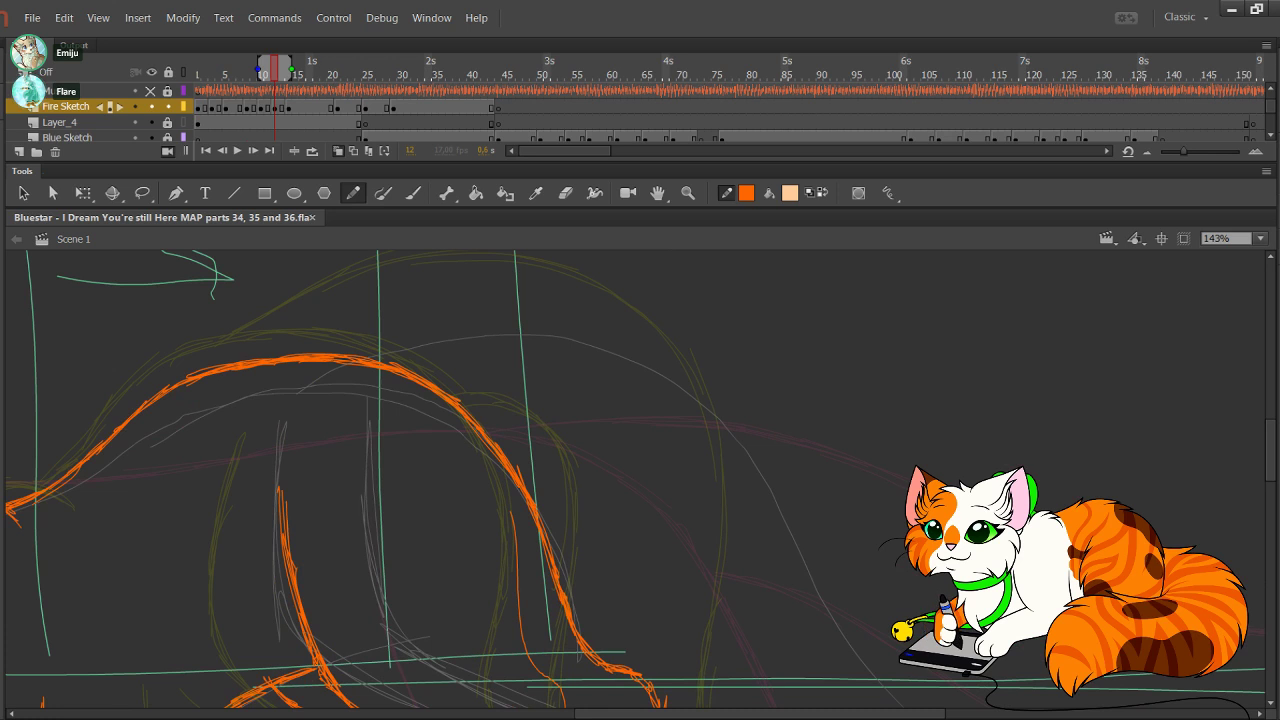
{"action": "left_click_drag", "start_coordinate": [318, 352], "coordinate": [420, 325]}
{"action": "mouse_move", "coordinate": [298, 355]}
{"action": "left_mouse_down"}
{"action": "mouse_move", "coordinate": [475, 318]}
{"action": "mouse_move", "coordinate": [344, 335]}
{"action": "left_mouse_up"}
{"action": "key", "text": "ctrl+z"}
{"action": "key", "text": "ctrl+z"}
{"action": "key", "text": "ctrl+z"}
{"action": "key", "text": "ctrl+z"}
Step: Sketch the start of the tail's upper edge with overlapping strokes rising off the top of the rump
{"action": "left_click_drag", "start_coordinate": [277, 357], "coordinate": [366, 331]}
{"action": "left_click_drag", "start_coordinate": [359, 331], "coordinate": [433, 317]}
{"action": "left_click_drag", "start_coordinate": [307, 341], "coordinate": [432, 316]}
{"action": "left_click_drag", "start_coordinate": [432, 316], "coordinate": [497, 311]}
{"action": "left_click_drag", "start_coordinate": [264, 358], "coordinate": [552, 313]}
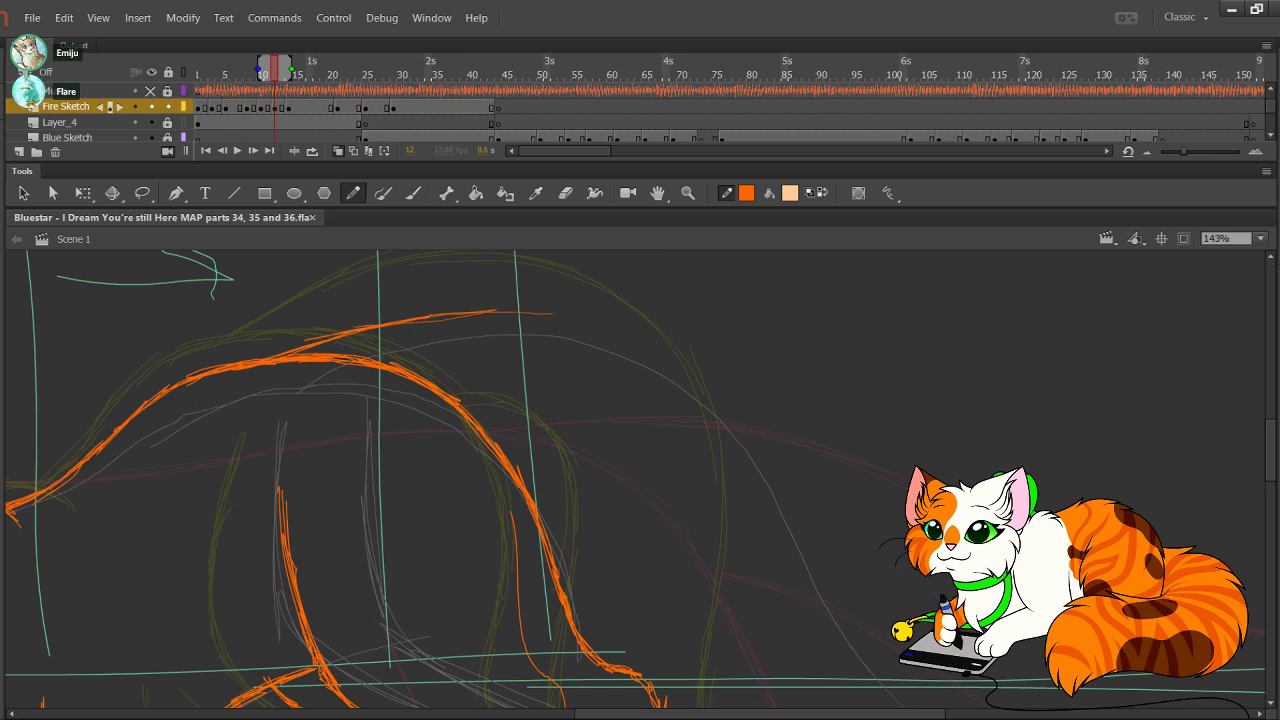
Step: Continue the tail's upper edge over its arch and down along the grey guide, ending it in a pointed fur tuft
{"action": "left_click_drag", "start_coordinate": [470, 332], "coordinate": [622, 312]}
{"action": "left_click_drag", "start_coordinate": [536, 316], "coordinate": [692, 372]}
{"action": "mouse_move", "coordinate": [584, 330]}
{"action": "left_mouse_down"}
{"action": "mouse_move", "coordinate": [742, 414]}
{"action": "mouse_move", "coordinate": [783, 479]}
{"action": "left_mouse_up"}
{"action": "left_click_drag", "start_coordinate": [709, 397], "coordinate": [807, 525]}
{"action": "mouse_move", "coordinate": [765, 459]}
{"action": "left_mouse_down"}
{"action": "mouse_move", "coordinate": [820, 562]}
{"action": "mouse_move", "coordinate": [619, 410]}
{"action": "mouse_move", "coordinate": [476, 357]}
{"action": "mouse_move", "coordinate": [534, 436]}
{"action": "left_mouse_up"}
{"action": "left_click_drag", "start_coordinate": [502, 392], "coordinate": [582, 474]}
{"action": "mouse_move", "coordinate": [536, 438]}
{"action": "left_mouse_down"}
{"action": "mouse_move", "coordinate": [615, 503]}
{"action": "mouse_move", "coordinate": [667, 584]}
{"action": "left_mouse_up"}
{"action": "left_click_drag", "start_coordinate": [462, 316], "coordinate": [666, 584]}
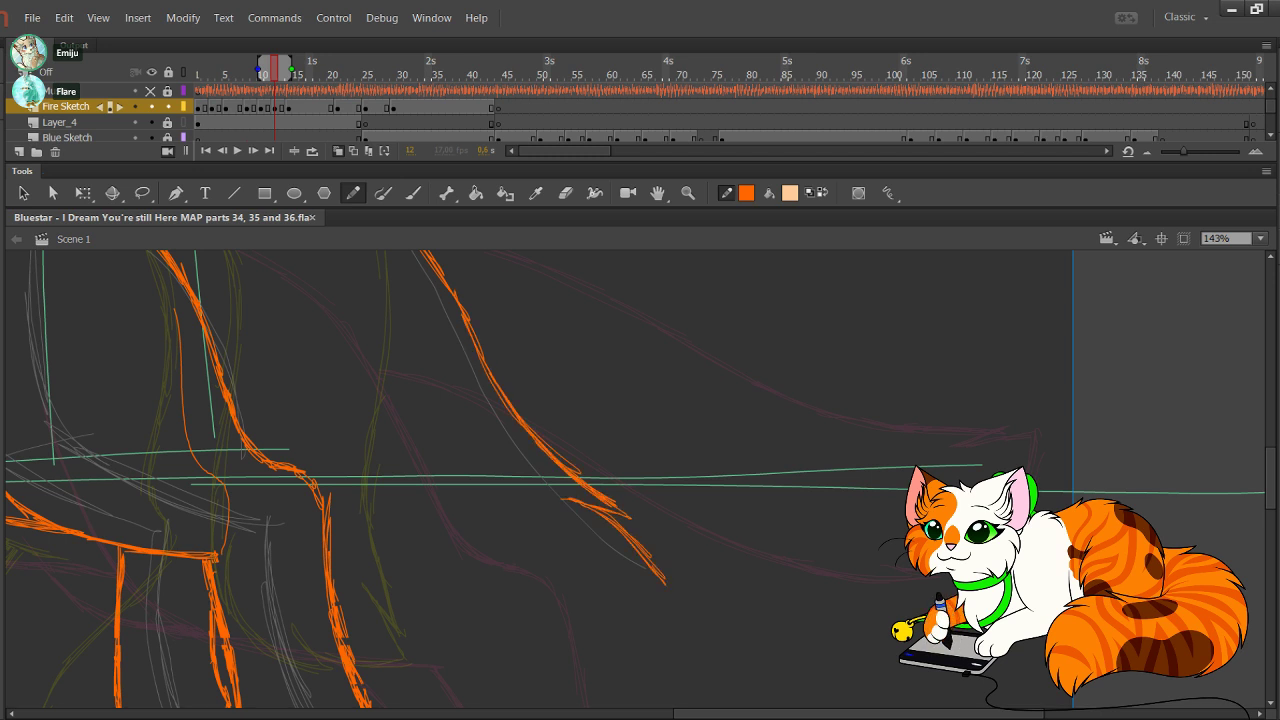
Step: Delete a stray stroke at the tail's upper fur tuft and resketch the edge running into its point
{"action": "mouse_move", "coordinate": [654, 532]}
{"action": "left_mouse_down"}
{"action": "mouse_move", "coordinate": [544, 488]}
{"action": "mouse_move", "coordinate": [636, 521]}
{"action": "mouse_move", "coordinate": [624, 518]}
{"action": "mouse_move", "coordinate": [650, 552]}
{"action": "left_mouse_up"}
{"action": "key", "text": "Delete"}
{"action": "left_click_drag", "start_coordinate": [604, 516], "coordinate": [624, 532]}
{"action": "left_click_drag", "start_coordinate": [574, 490], "coordinate": [644, 550]}
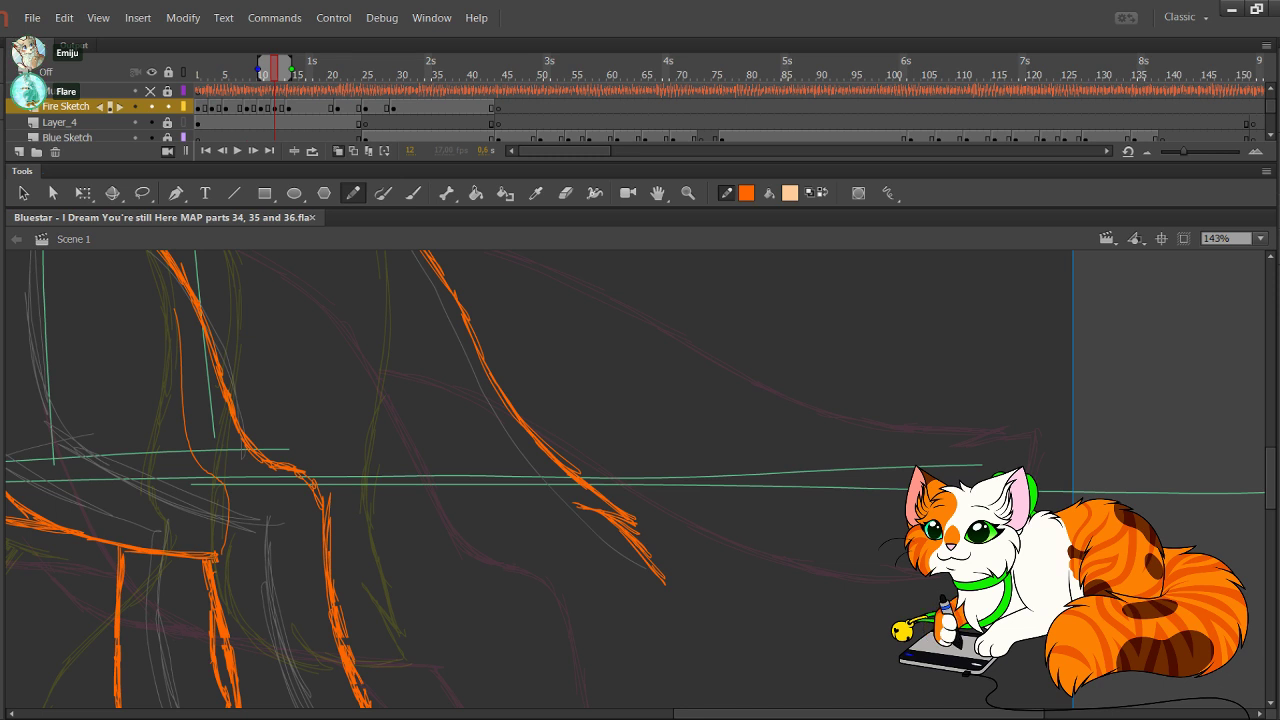
Step: Sketch the tail's lower edge from inside the rump down behind the hind leg, ending it in a notched fur tuft
{"action": "left_click_drag", "start_coordinate": [500, 400], "coordinate": [682, 565]}
{"action": "mouse_move", "coordinate": [270, 436]}
{"action": "left_mouse_down"}
{"action": "mouse_move", "coordinate": [402, 447]}
{"action": "mouse_move", "coordinate": [464, 490]}
{"action": "mouse_move", "coordinate": [504, 552]}
{"action": "left_mouse_up"}
{"action": "mouse_move", "coordinate": [404, 450]}
{"action": "left_mouse_down"}
{"action": "mouse_move", "coordinate": [478, 520]}
{"action": "mouse_move", "coordinate": [516, 592]}
{"action": "left_mouse_up"}
{"action": "left_click_drag", "start_coordinate": [474, 512], "coordinate": [532, 636]}
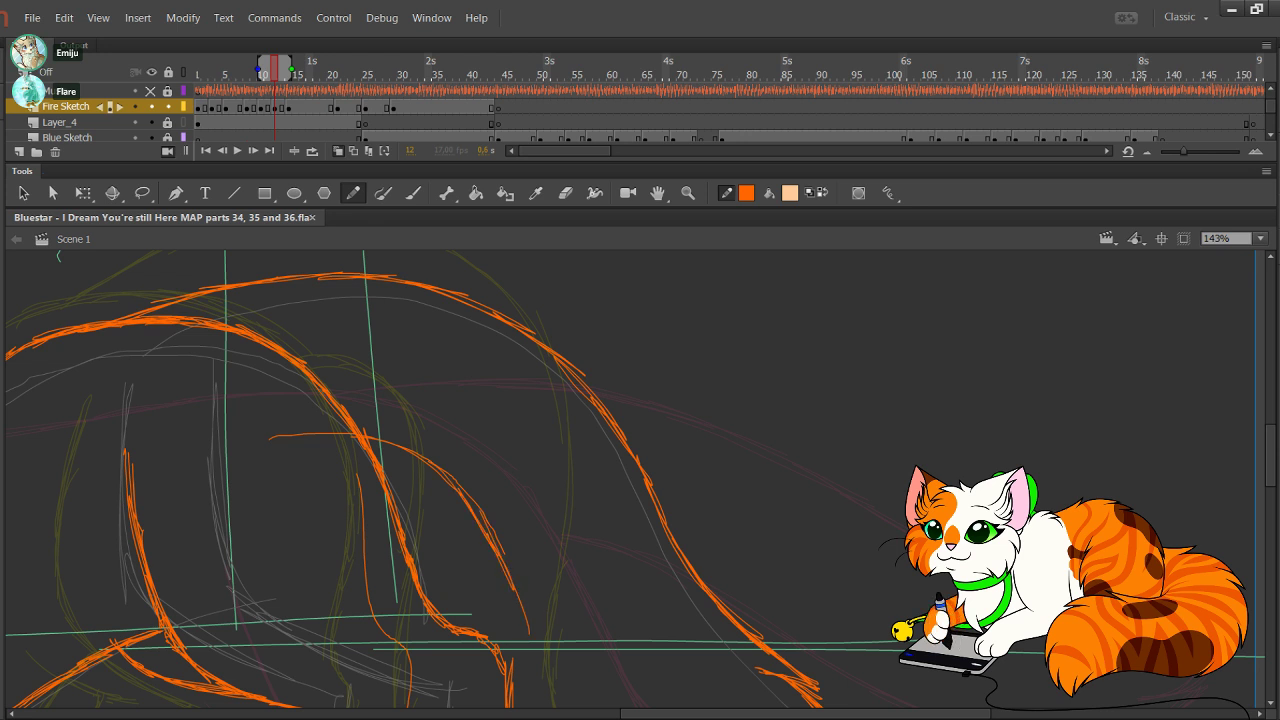
{"action": "mouse_move", "coordinate": [560, 570]}
{"action": "left_mouse_down"}
{"action": "mouse_move", "coordinate": [465, 416]}
{"action": "mouse_move", "coordinate": [463, 510]}
{"action": "mouse_move", "coordinate": [490, 558]}
{"action": "left_mouse_up"}
{"action": "left_click_drag", "start_coordinate": [433, 457], "coordinate": [508, 578]}
{"action": "left_click_drag", "start_coordinate": [443, 483], "coordinate": [493, 571]}
{"action": "left_click_drag", "start_coordinate": [484, 499], "coordinate": [498, 567]}
{"action": "left_click_drag", "start_coordinate": [483, 505], "coordinate": [486, 540]}
{"action": "left_click_drag", "start_coordinate": [402, 392], "coordinate": [508, 580]}
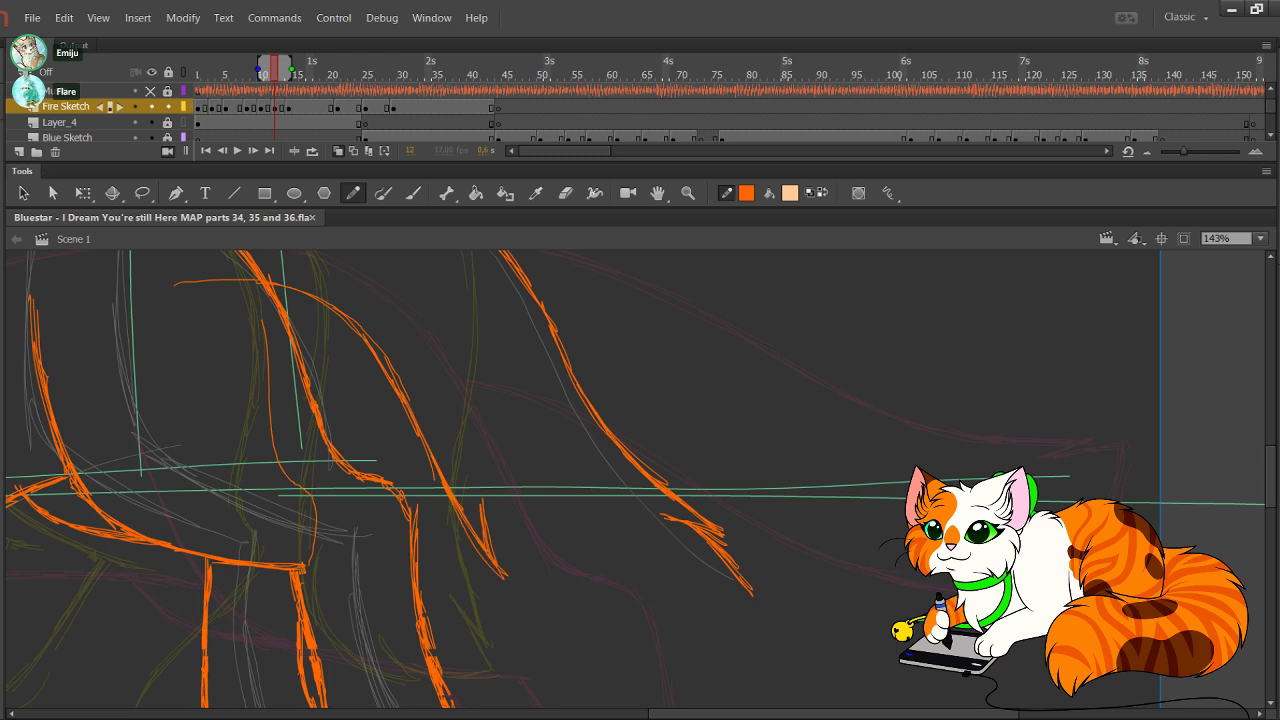
{"action": "mouse_move", "coordinate": [490, 536]}
{"action": "left_mouse_down"}
{"action": "mouse_move", "coordinate": [544, 604]}
{"action": "mouse_move", "coordinate": [598, 642]}
{"action": "left_mouse_up"}
{"action": "mouse_move", "coordinate": [502, 560]}
{"action": "left_mouse_down"}
{"action": "mouse_move", "coordinate": [600, 640]}
{"action": "mouse_move", "coordinate": [576, 632]}
{"action": "left_mouse_up"}
{"action": "key", "text": "ctrl+z"}
{"action": "key", "text": "ctrl+z"}
{"action": "key", "text": "ctrl+z"}
{"action": "key", "text": "ctrl+z"}
{"action": "key", "text": "ctrl+z"}
Step: Continue the tail's lower edge from the notch in a sweeping curve, adding a second fur tuft and a tapering end stroke
{"action": "mouse_move", "coordinate": [487, 530]}
{"action": "left_mouse_down"}
{"action": "mouse_move", "coordinate": [613, 643]}
{"action": "mouse_move", "coordinate": [567, 625]}
{"action": "left_mouse_up"}
{"action": "left_click_drag", "start_coordinate": [485, 523], "coordinate": [563, 621]}
{"action": "left_click_drag", "start_coordinate": [505, 557], "coordinate": [555, 615]}
{"action": "left_click_drag", "start_coordinate": [525, 583], "coordinate": [625, 645]}
{"action": "mouse_move", "coordinate": [543, 603]}
{"action": "left_mouse_down"}
{"action": "mouse_move", "coordinate": [624, 644]}
{"action": "mouse_move", "coordinate": [640, 636]}
{"action": "left_mouse_up"}
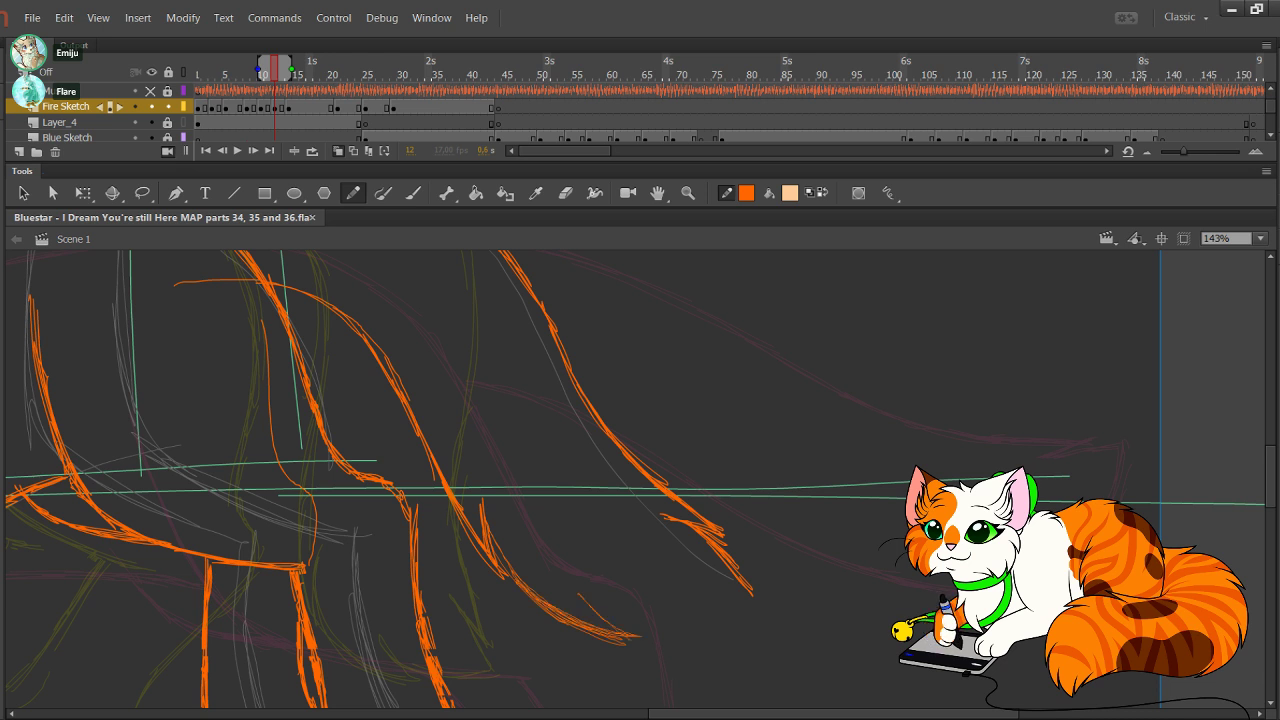
{"action": "mouse_move", "coordinate": [576, 584]}
{"action": "left_mouse_down"}
{"action": "mouse_move", "coordinate": [652, 632]}
{"action": "mouse_move", "coordinate": [708, 632]}
{"action": "left_mouse_up"}
{"action": "left_click_drag", "start_coordinate": [610, 622], "coordinate": [722, 626]}
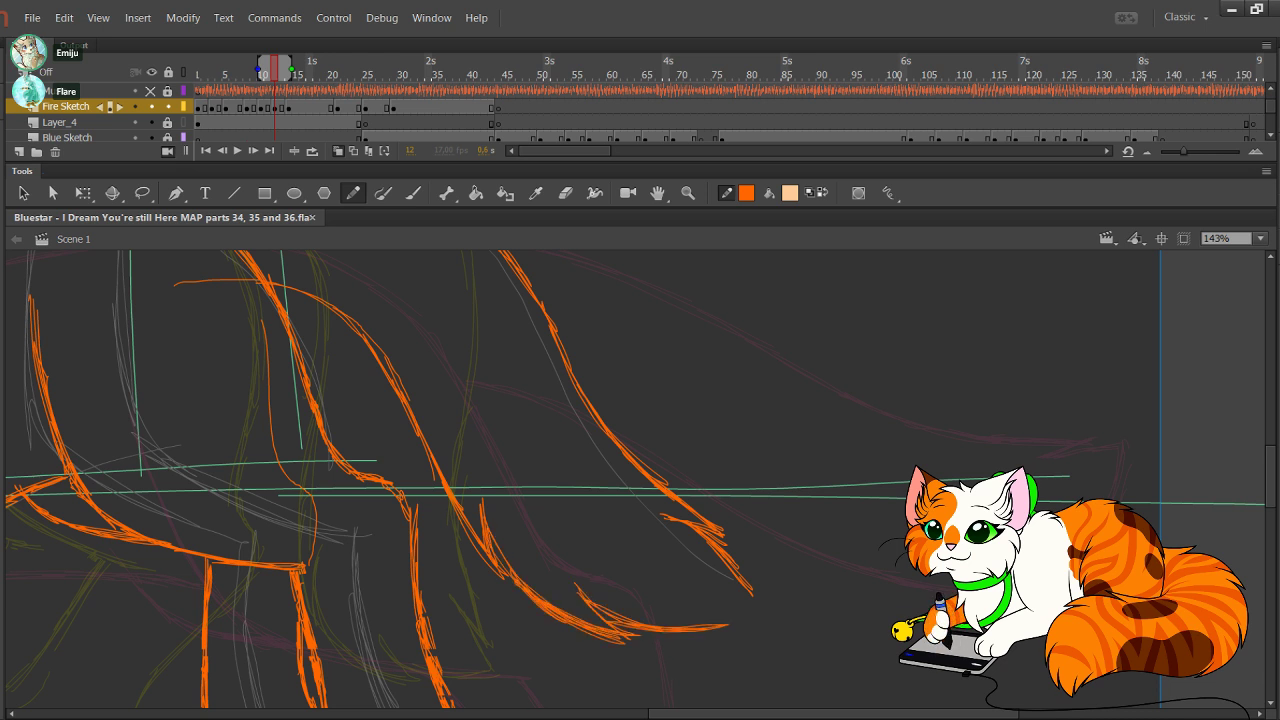
Step: Select the lower end of the tail's upper edge, including its fur tuft, and skew it slightly with Free Transform
{"action": "left_click_drag", "start_coordinate": [560, 450], "coordinate": [545, 524]}
{"action": "scroll", "coordinate": [790, 662], "scroll_direction": "down", "scroll_amount": 1}
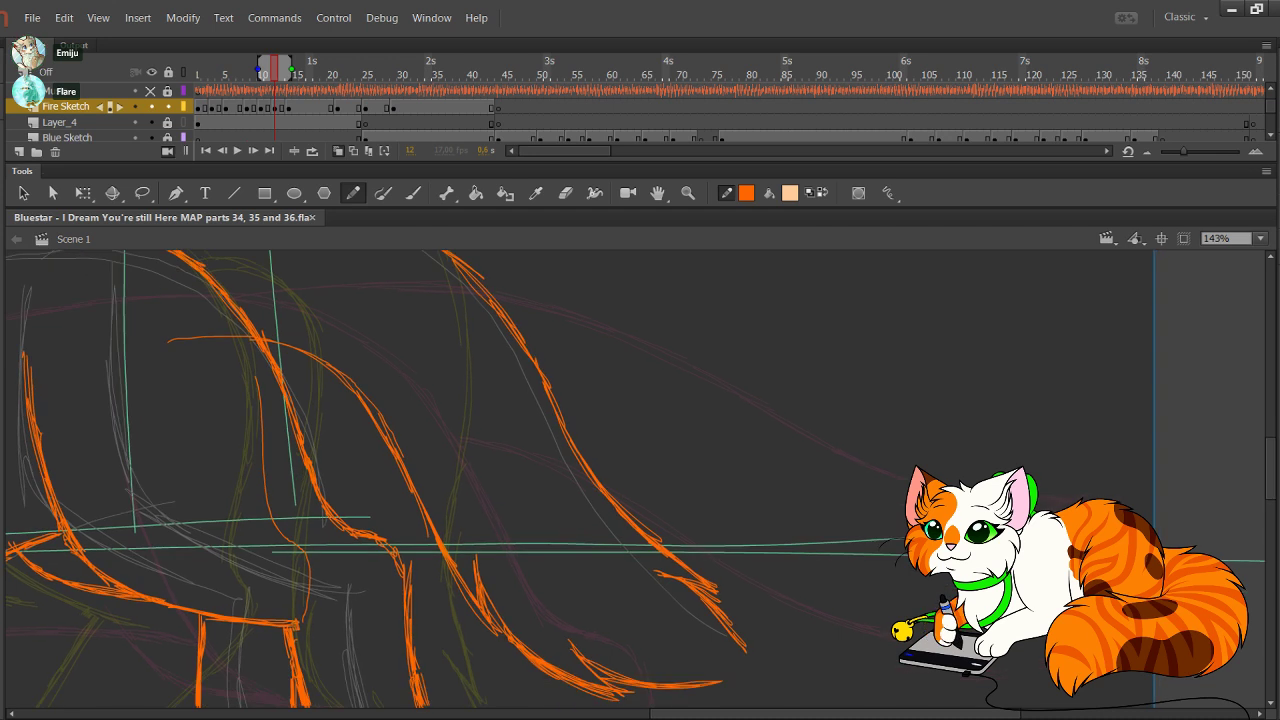
{"action": "mouse_move", "coordinate": [790, 662]}
{"action": "left_mouse_down"}
{"action": "mouse_move", "coordinate": [623, 529]}
{"action": "mouse_move", "coordinate": [580, 523]}
{"action": "mouse_move", "coordinate": [570, 536]}
{"action": "mouse_move", "coordinate": [668, 552]}
{"action": "mouse_move", "coordinate": [597, 471]}
{"action": "mouse_move", "coordinate": [586, 434]}
{"action": "mouse_move", "coordinate": [726, 628]}
{"action": "mouse_move", "coordinate": [680, 572]}
{"action": "left_mouse_up"}
{"action": "left_click_drag", "start_coordinate": [770, 666], "coordinate": [666, 586]}
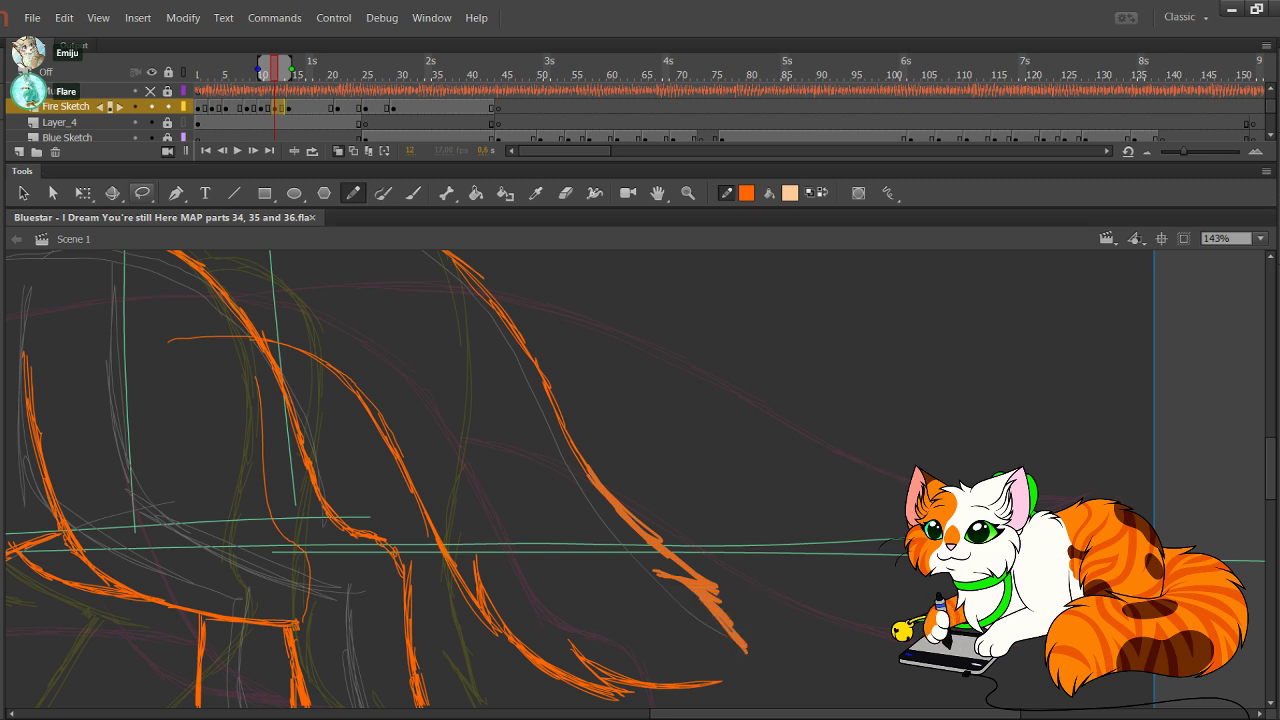
{"action": "left_click", "coordinate": [83, 193]}
{"action": "left_click_drag", "start_coordinate": [630, 465], "coordinate": [644, 465]}
Step: Nudge the selected upper tuft down to lengthen the tail, and clear the selection
{"action": "key", "text": "Down"}
{"action": "key", "text": "Down"}
{"action": "key", "text": "Down"}
{"action": "key", "text": "Down"}
{"action": "key", "text": "Down"}
{"action": "key", "text": "Down"}
{"action": "key", "text": "Down"}
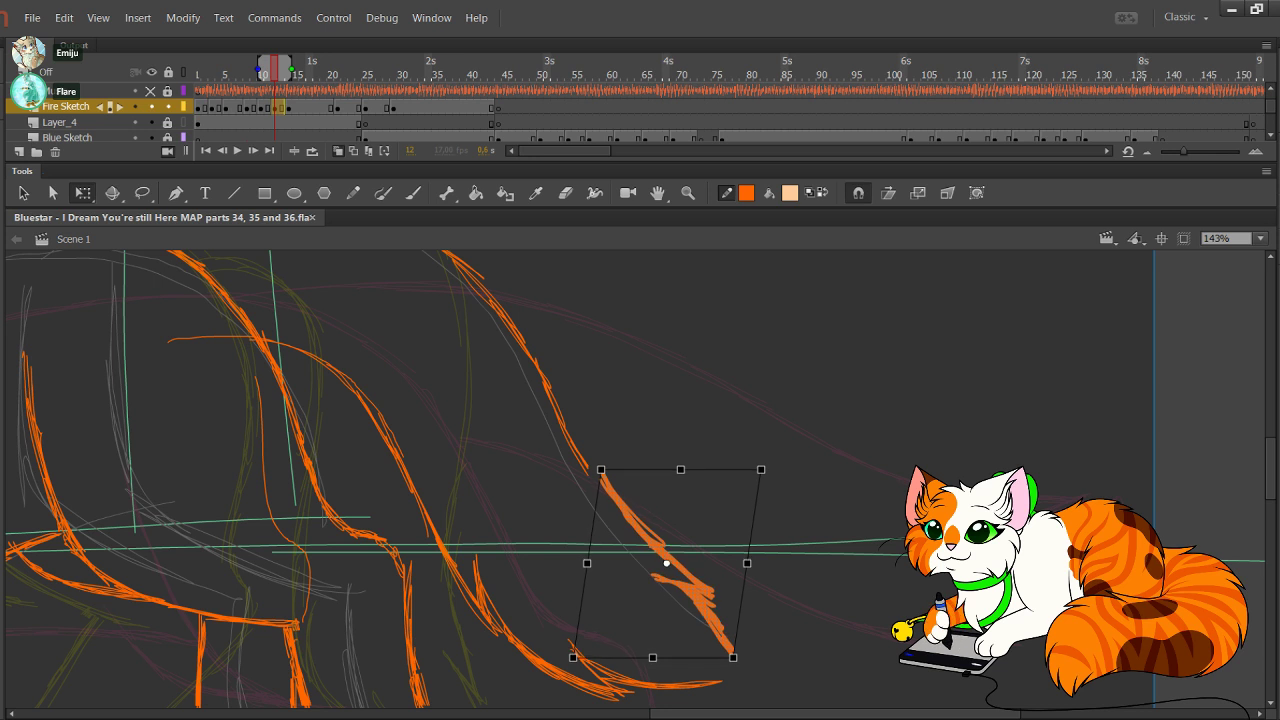
{"action": "key", "text": "Down"}
{"action": "key", "text": "Down"}
{"action": "key", "text": "Down"}
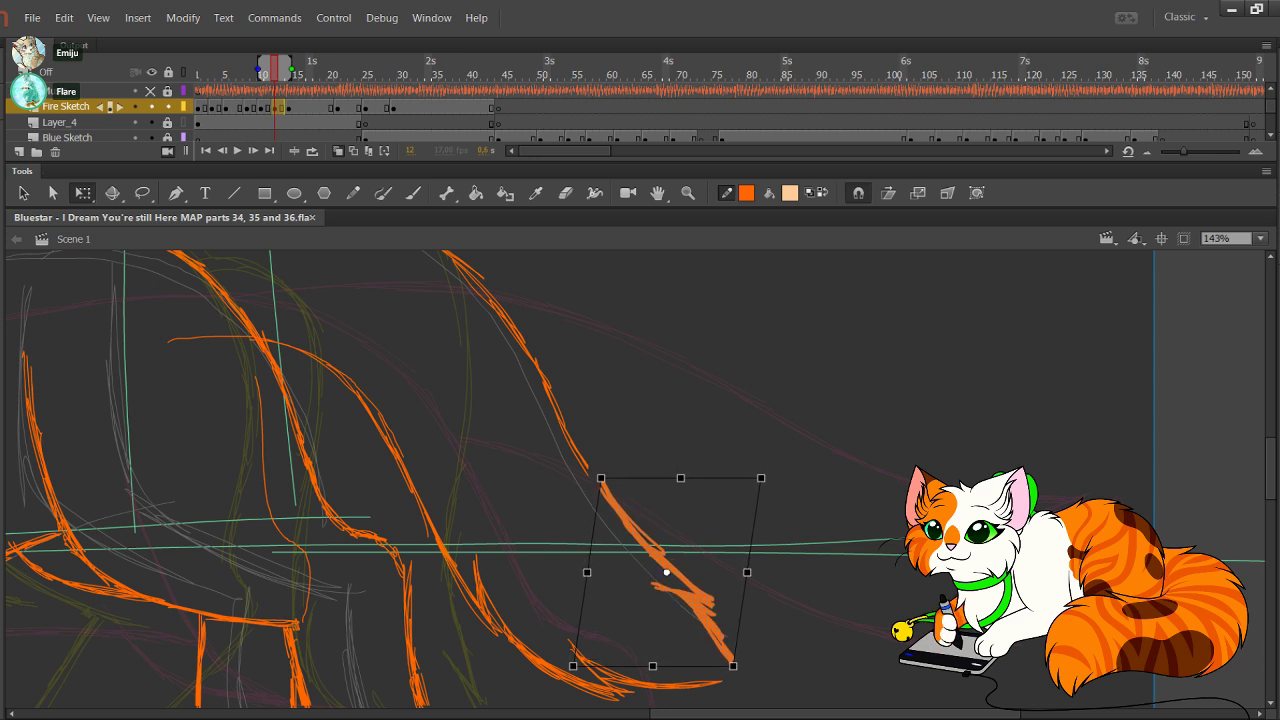
{"action": "key", "text": "Down"}
{"action": "key", "text": "Down"}
{"action": "key", "text": "Down"}
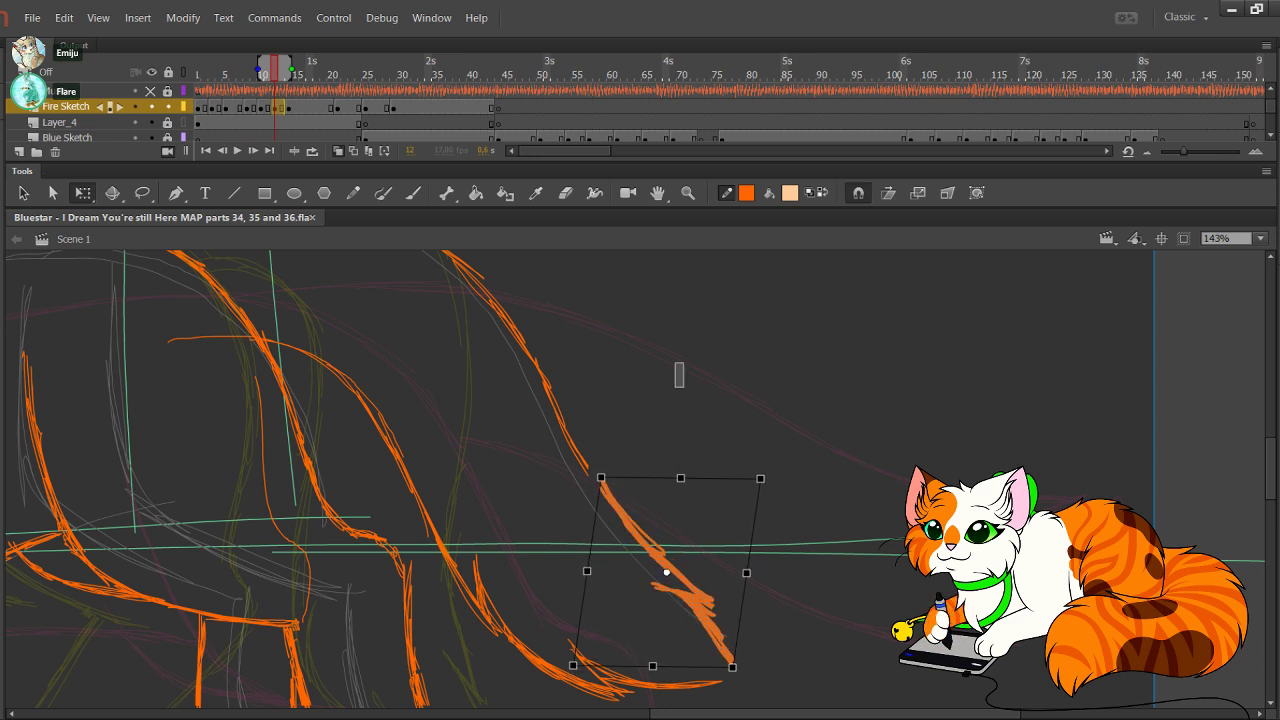
{"action": "left_click", "coordinate": [680, 375]}
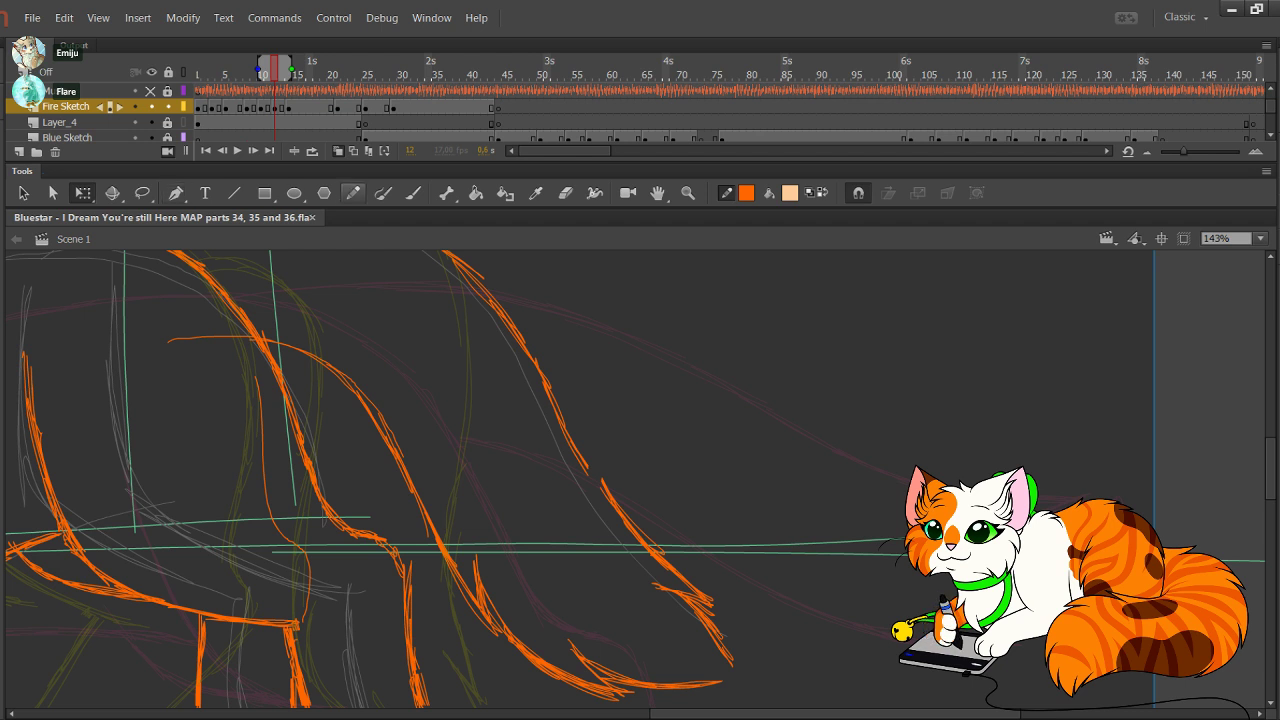
{"action": "key", "text": "l"}
{"action": "mouse_move", "coordinate": [489, 529]}
{"action": "left_mouse_down"}
{"action": "mouse_move", "coordinate": [484, 624]}
{"action": "mouse_move", "coordinate": [536, 641]}
{"action": "mouse_move", "coordinate": [529, 573]}
{"action": "left_mouse_up"}
{"action": "key", "text": "Down"}
{"action": "key", "text": "Down"}
{"action": "key", "text": "Down"}
{"action": "key", "text": "Right"}
{"action": "key", "text": "Right"}
{"action": "key", "text": "Right"}
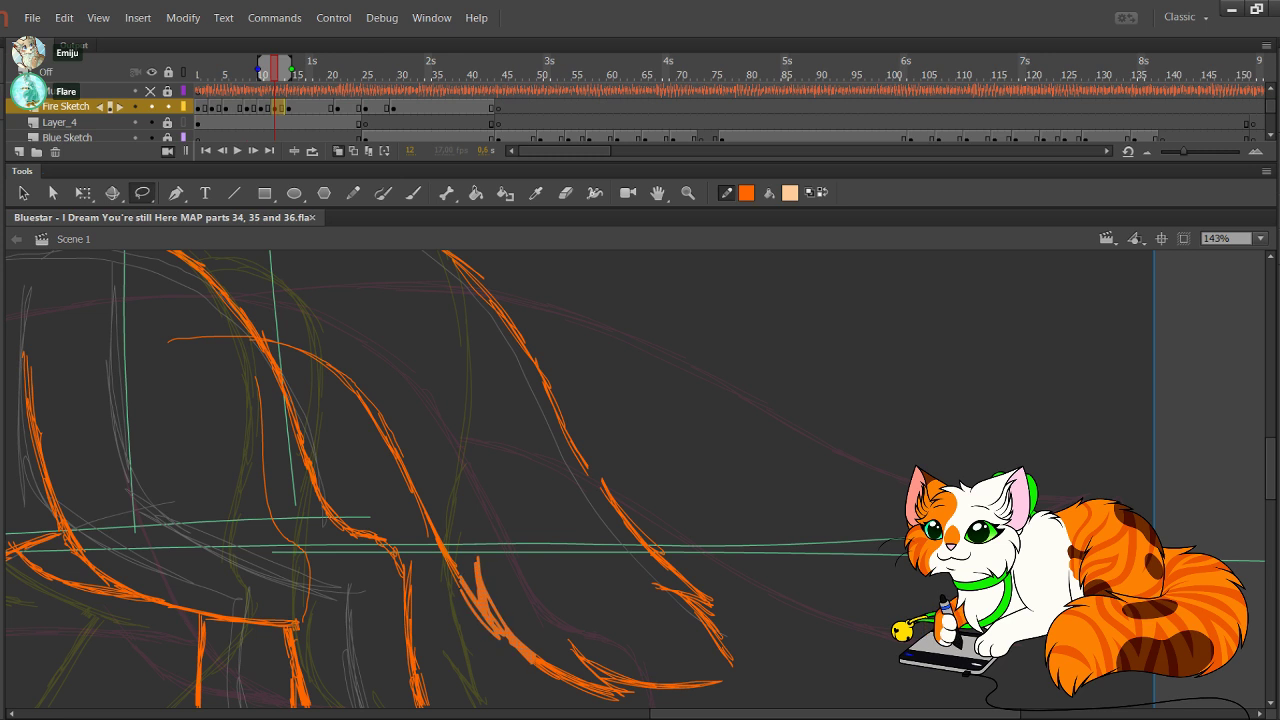
{"action": "key", "text": "ctrl+z"}
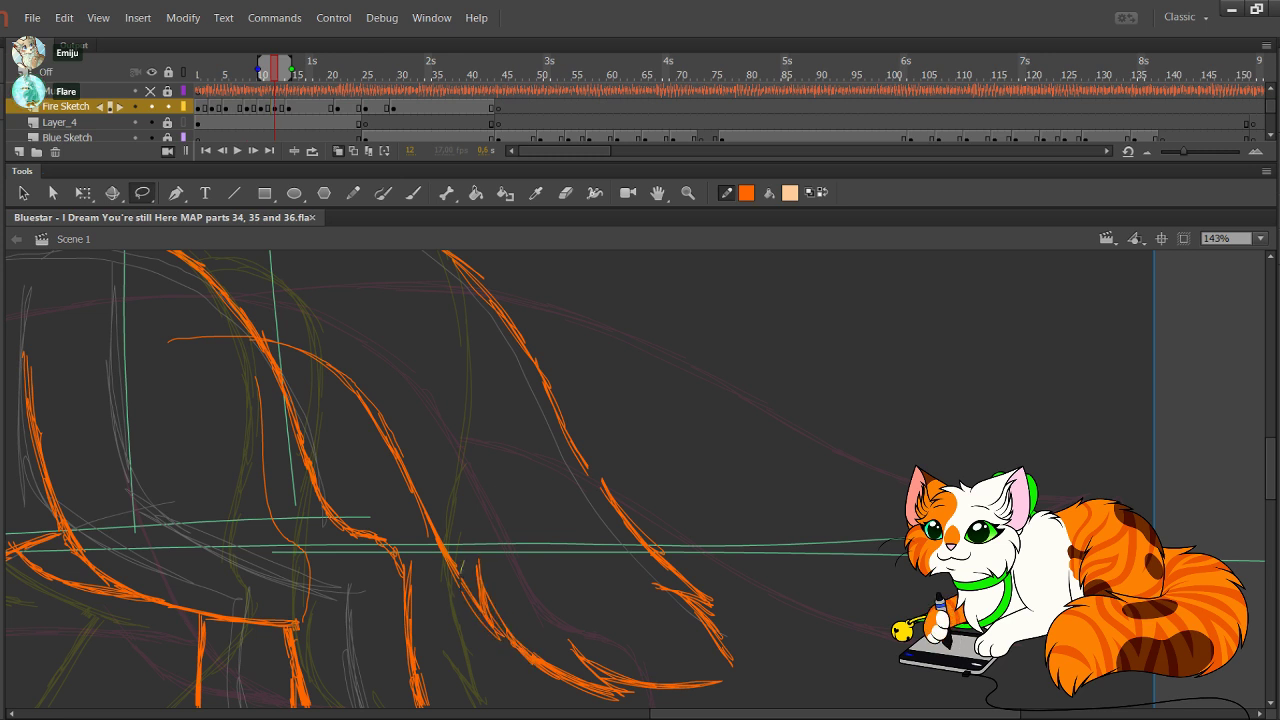
Step: Lasso the end of the tail's lower edge with both fur tufts and slant it with Free Transform
{"action": "mouse_move", "coordinate": [459, 587]}
{"action": "left_mouse_down"}
{"action": "mouse_move", "coordinate": [518, 706]}
{"action": "mouse_move", "coordinate": [742, 688]}
{"action": "mouse_move", "coordinate": [508, 542]}
{"action": "mouse_move", "coordinate": [470, 556]}
{"action": "left_mouse_up"}
{"action": "key", "text": "q"}
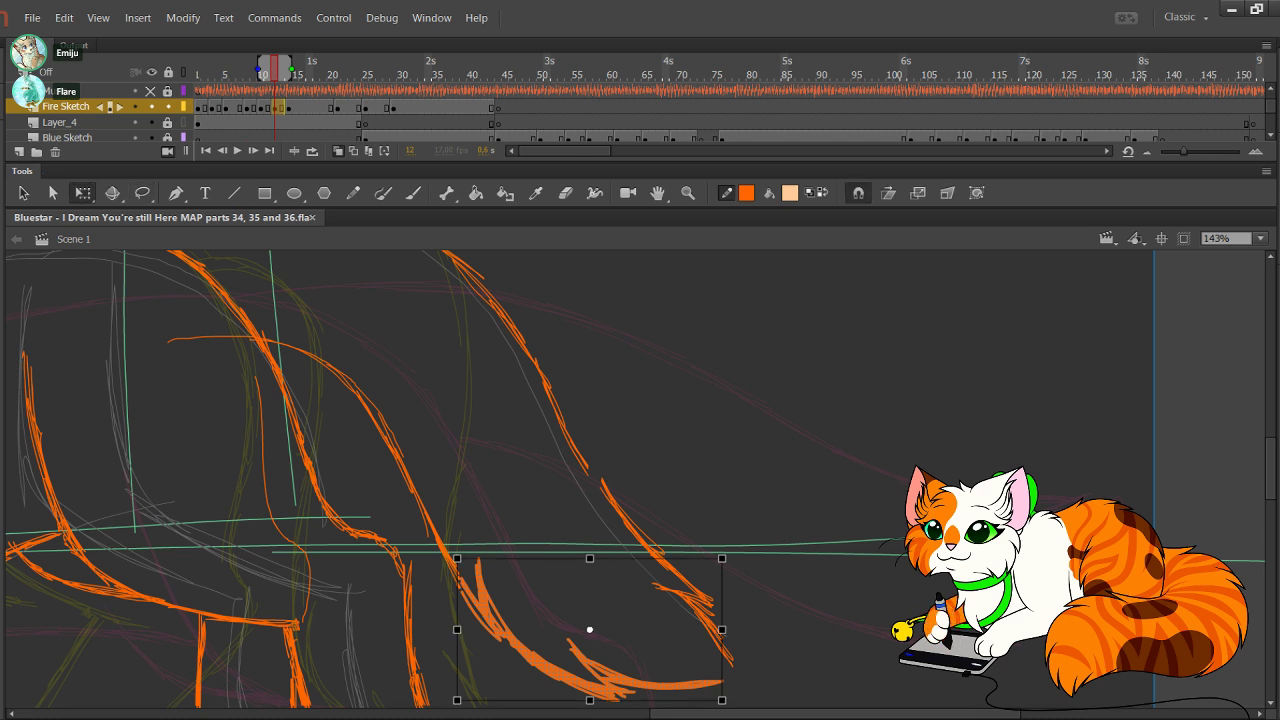
{"action": "left_click_drag", "start_coordinate": [640, 558], "coordinate": [625, 558]}
{"action": "left_click_drag", "start_coordinate": [730, 664], "coordinate": [728, 656]}
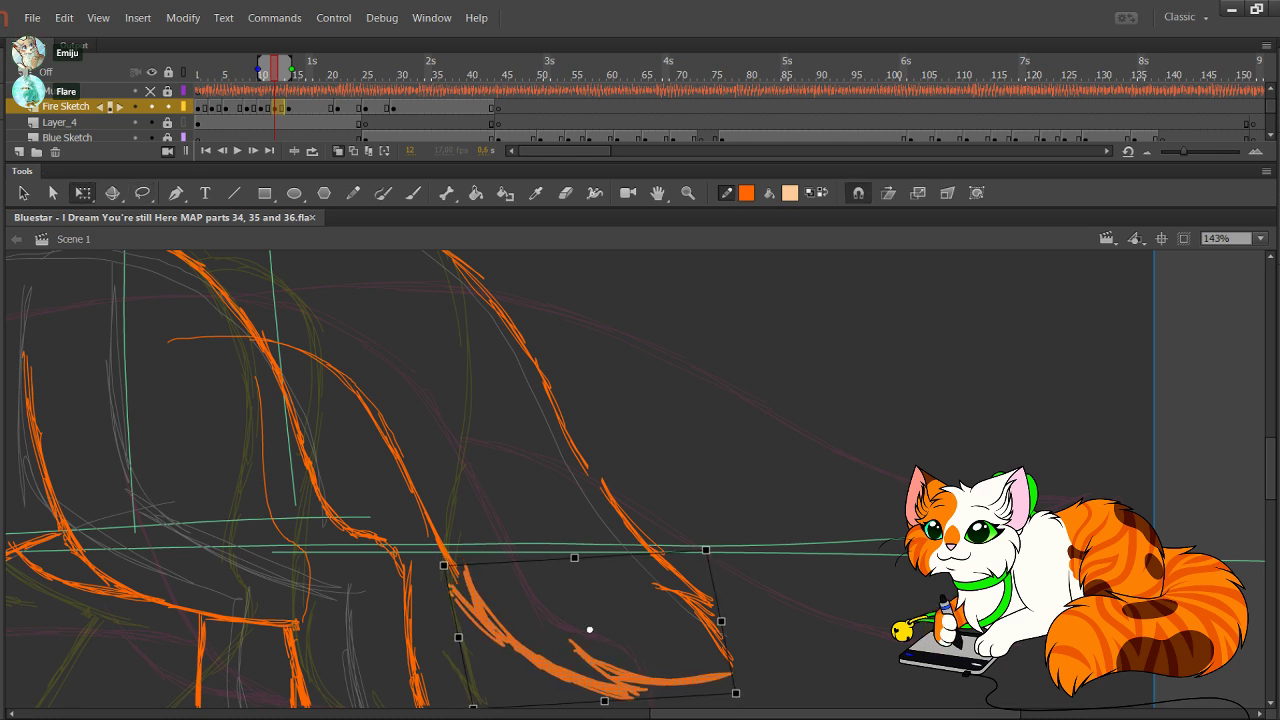
Step: Nudge the selected lower tail end right until its tip meets the upper tuft's point, and deselect it
{"action": "key", "text": "Right"}
{"action": "key", "text": "Right"}
{"action": "key", "text": "Right"}
{"action": "key", "text": "Right"}
{"action": "key", "text": "Right"}
{"action": "key", "text": "Right"}
{"action": "key", "text": "Right"}
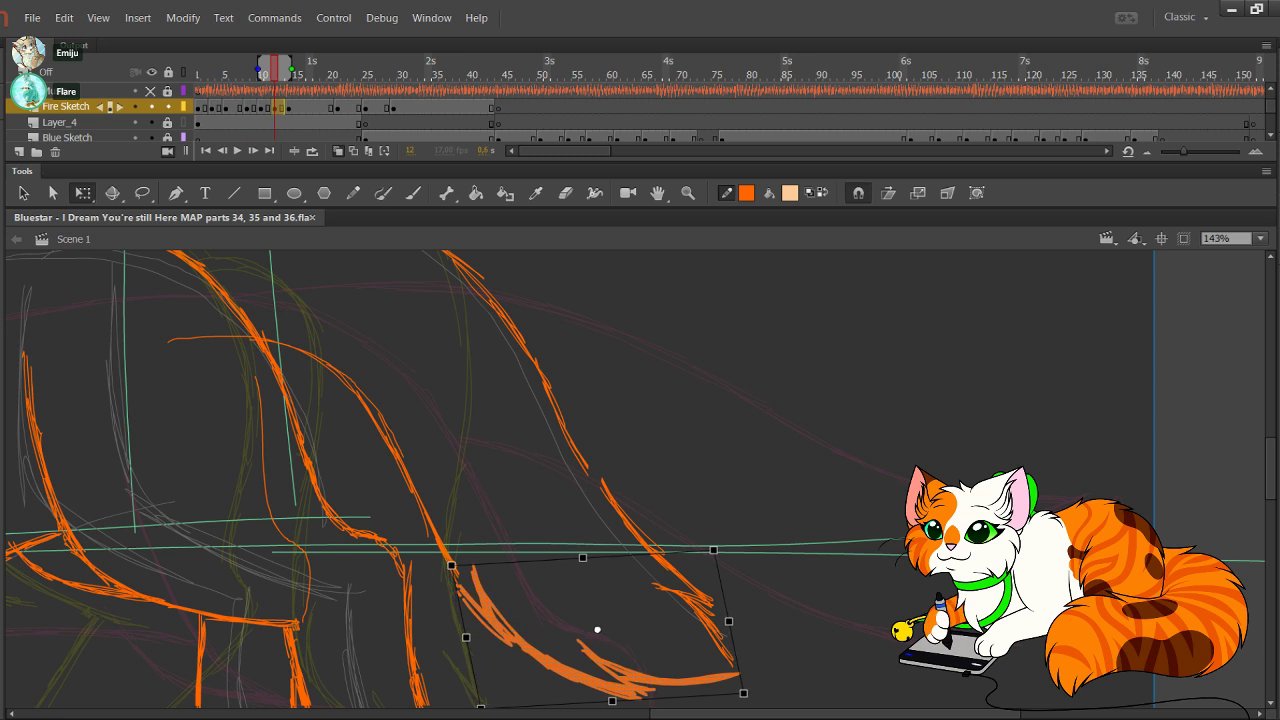
{"action": "key", "text": "Right"}
{"action": "key", "text": "Right"}
{"action": "key", "text": "Up"}
{"action": "key", "text": "Up"}
{"action": "key", "text": "Up"}
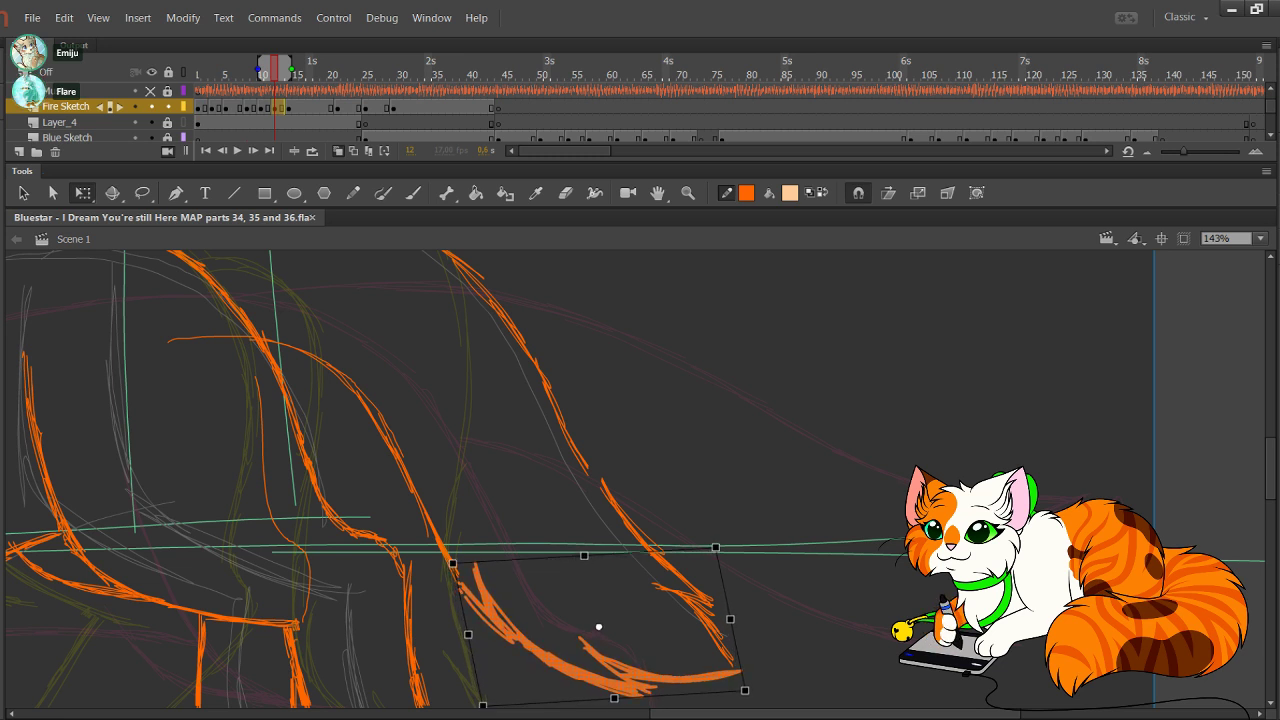
{"action": "key", "text": "Down"}
{"action": "left_click_drag", "start_coordinate": [730, 620], "coordinate": [834, 649]}
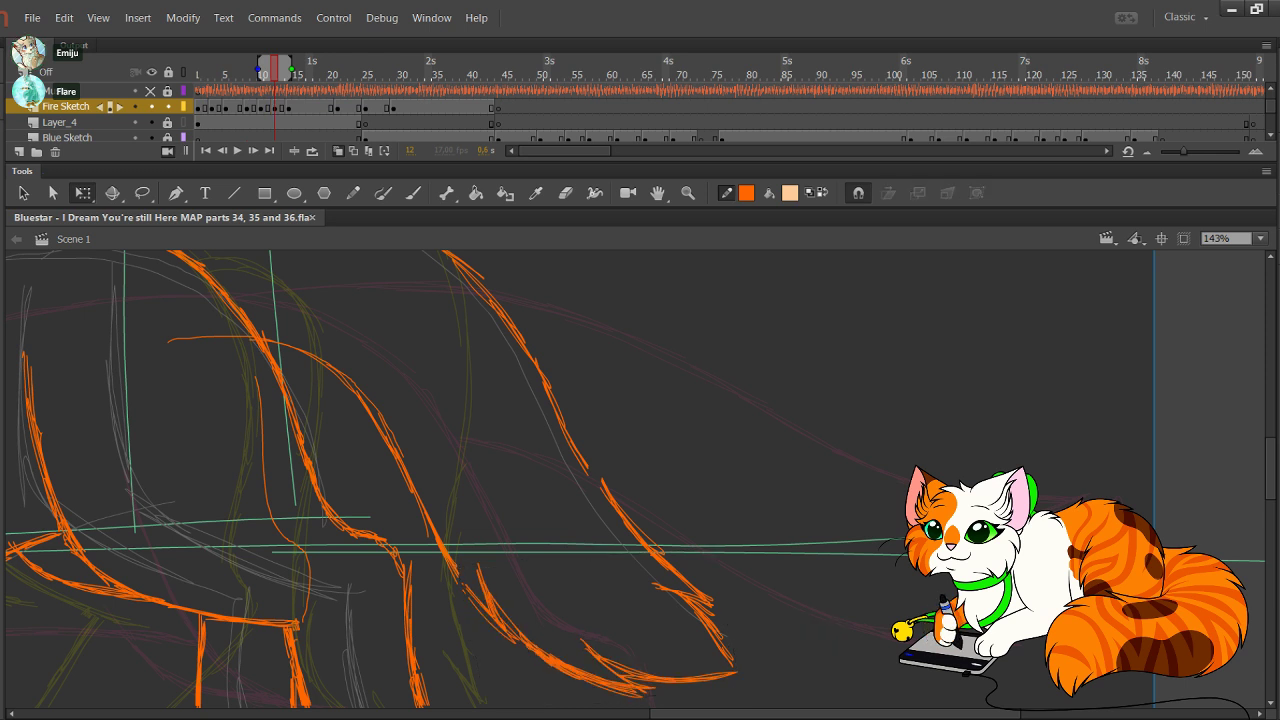
Step: Delete the tail's upper-edge section just above the tuft and resketch it as a smooth line bridging the gap
{"action": "left_click_drag", "start_coordinate": [597, 447], "coordinate": [684, 542]}
{"action": "key", "text": "Delete"}
{"action": "key", "text": "shift+y"}
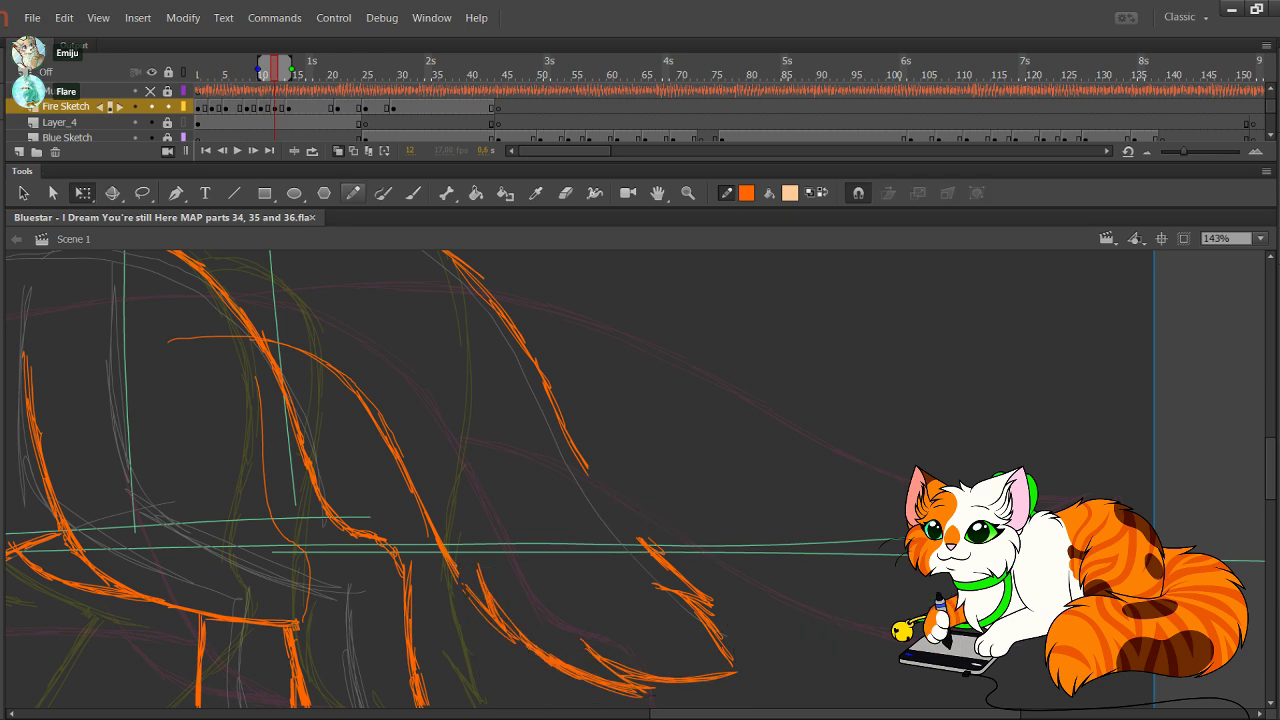
{"action": "left_click", "coordinate": [353, 193]}
{"action": "left_click_drag", "start_coordinate": [578, 454], "coordinate": [648, 543]}
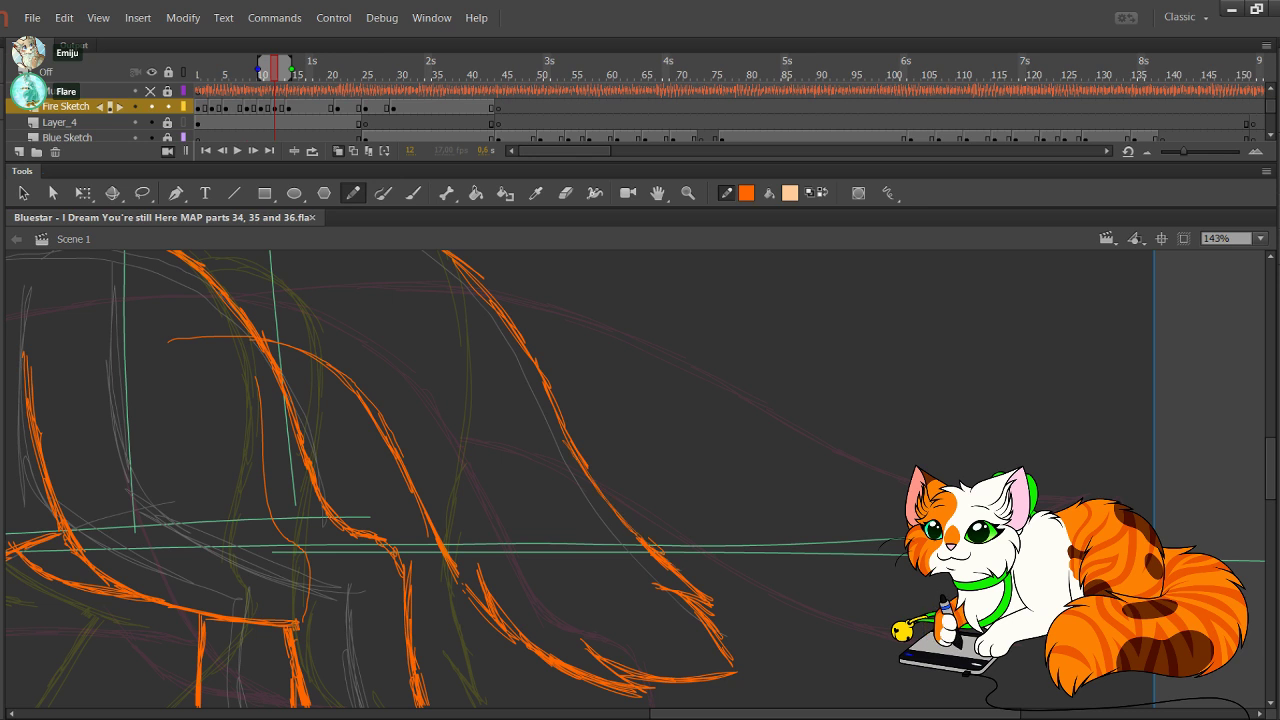
{"action": "left_click_drag", "start_coordinate": [606, 499], "coordinate": [650, 554]}
{"action": "left_click_drag", "start_coordinate": [562, 434], "coordinate": [607, 512]}
{"action": "left_click_drag", "start_coordinate": [562, 426], "coordinate": [627, 537]}
{"action": "key", "text": "ctrl+z"}
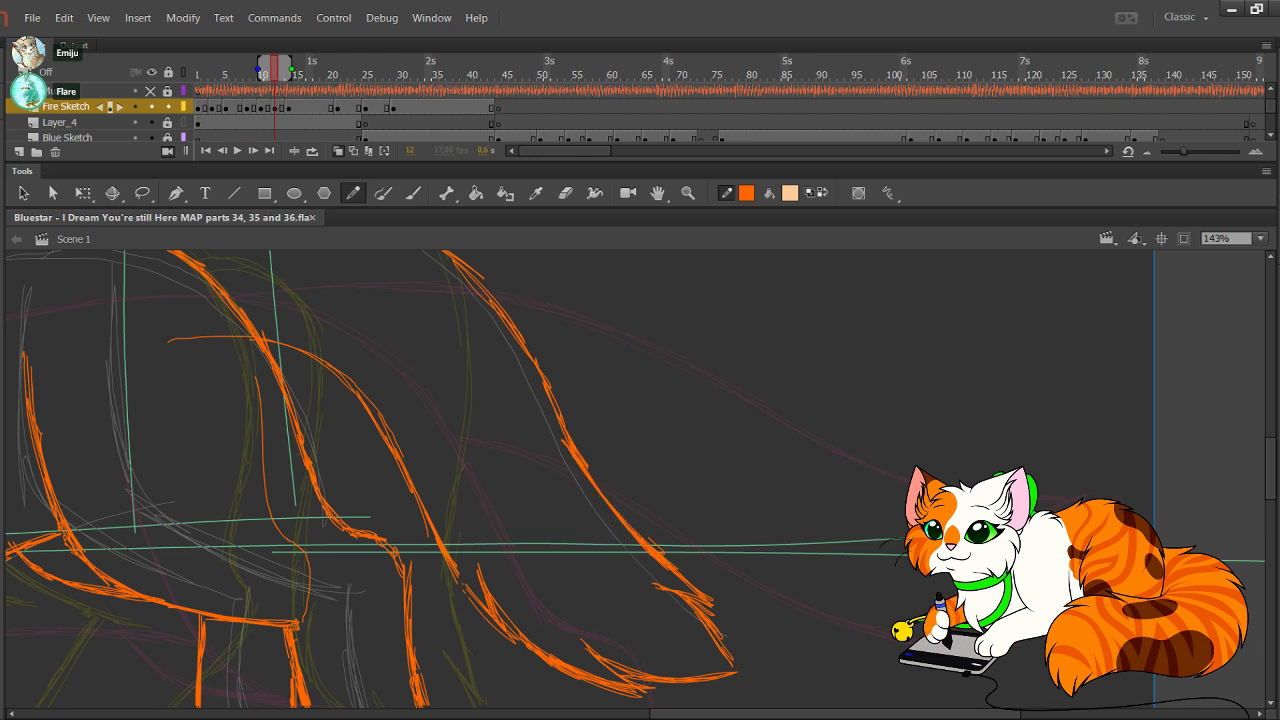
Step: Sketch a stroke joining the tail's lower edge to its notched tuft, and shift the notch section slightly right and down
{"action": "left_click_drag", "start_coordinate": [450, 566], "coordinate": [494, 625]}
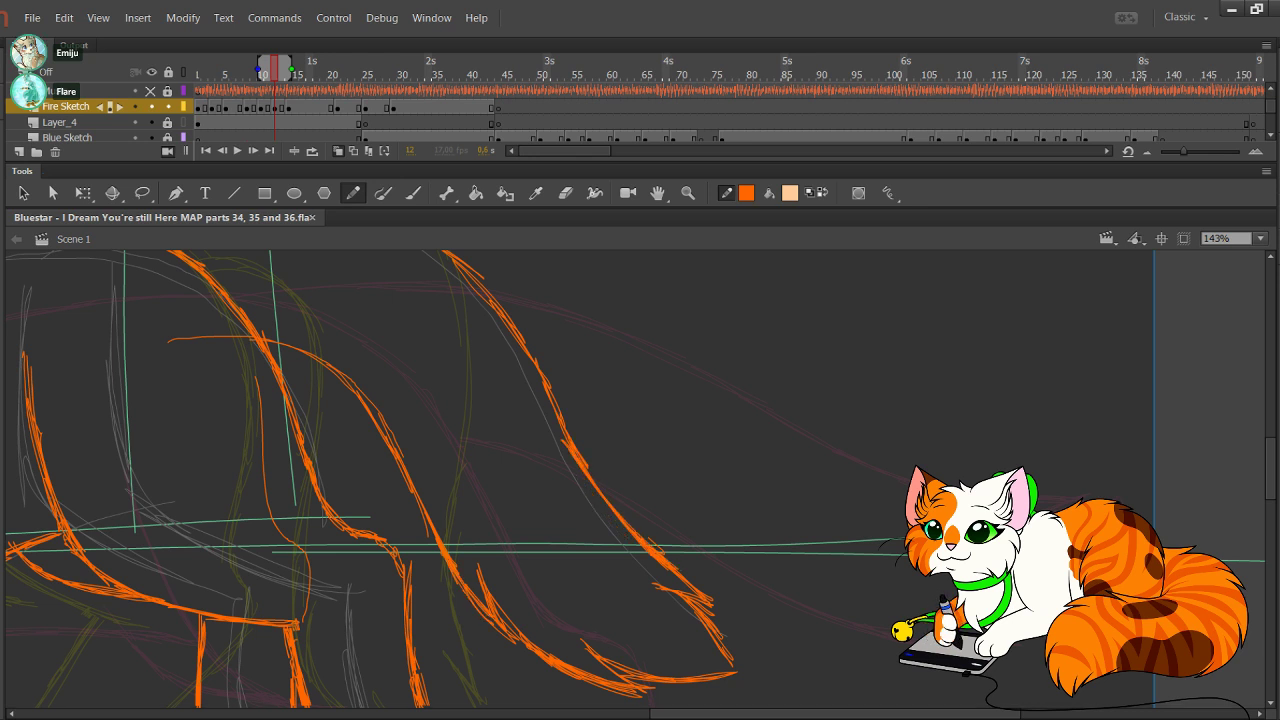
{"action": "mouse_move", "coordinate": [454, 532]}
{"action": "left_mouse_down"}
{"action": "mouse_move", "coordinate": [492, 626]}
{"action": "mouse_move", "coordinate": [542, 675]}
{"action": "left_mouse_up"}
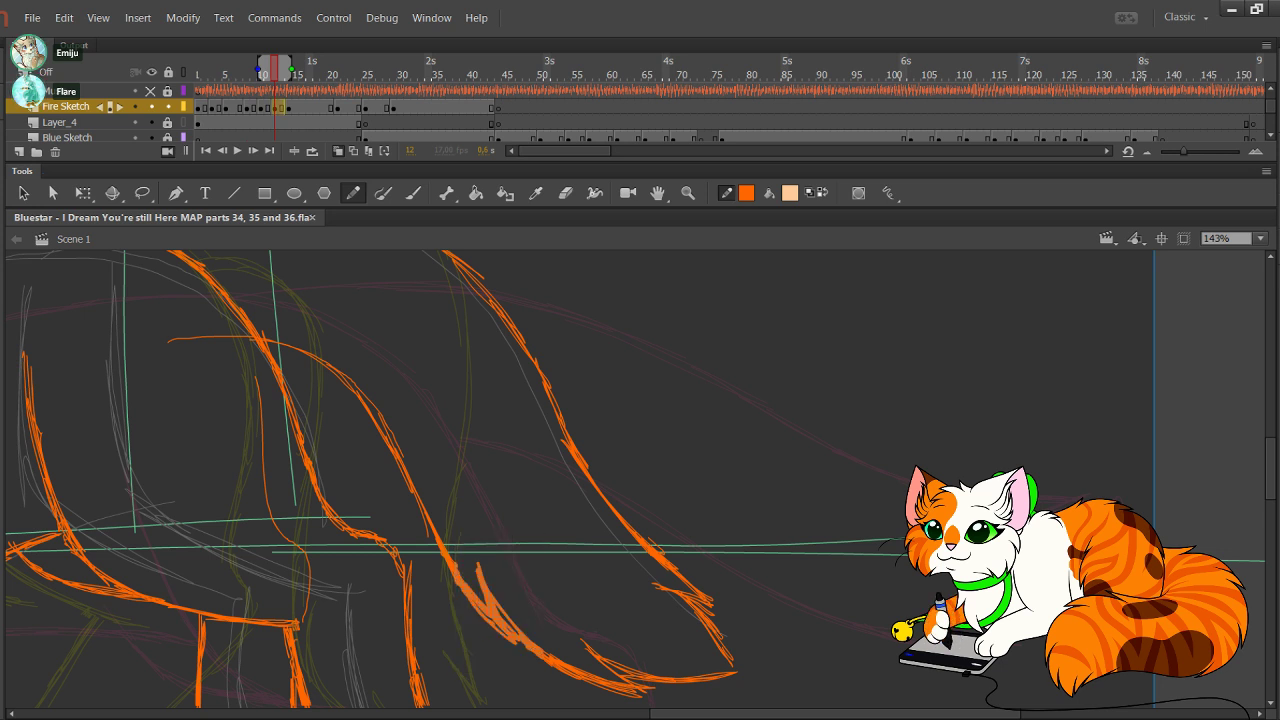
{"action": "key", "text": "Right"}
{"action": "key", "text": "Right"}
{"action": "key", "text": "Right"}
{"action": "key", "text": "Right"}
{"action": "key", "text": "Right"}
{"action": "key", "text": "Right"}
{"action": "key", "text": "Down"}
{"action": "key", "text": "Down"}
{"action": "key", "text": "Down"}
{"action": "key", "text": "Down"}
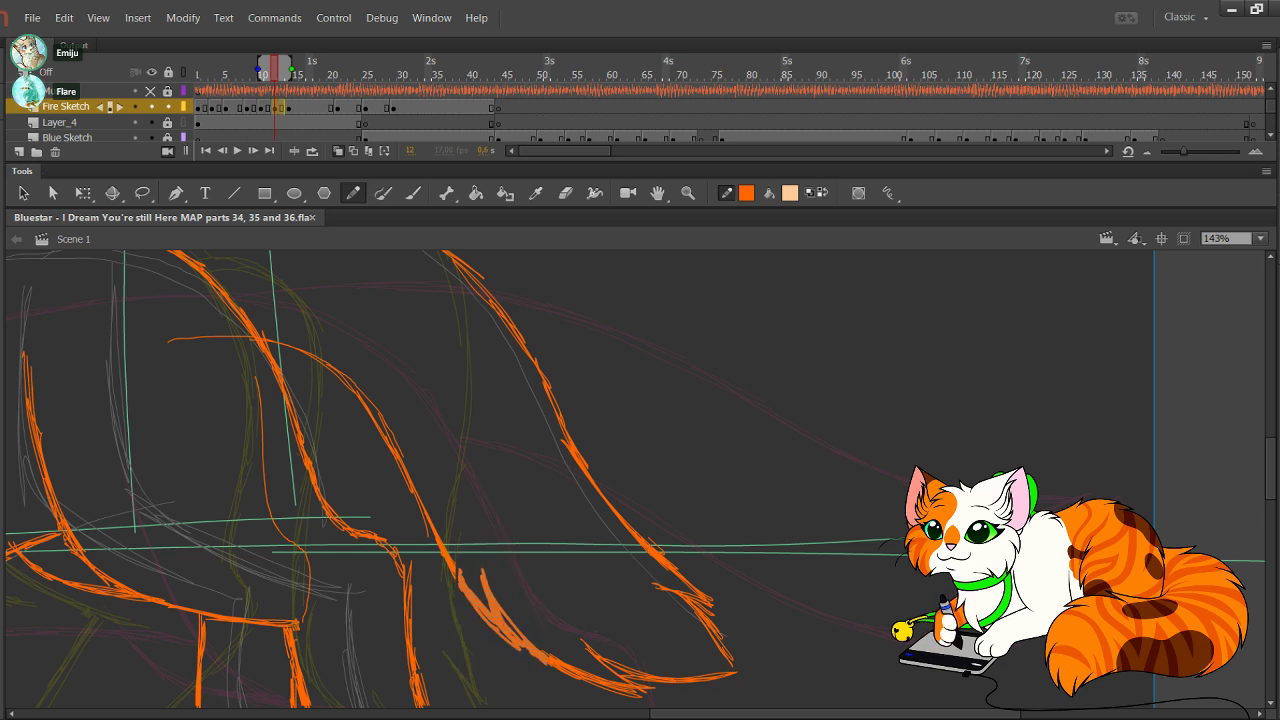
{"action": "key", "text": "Right"}
{"action": "key", "text": "Right"}
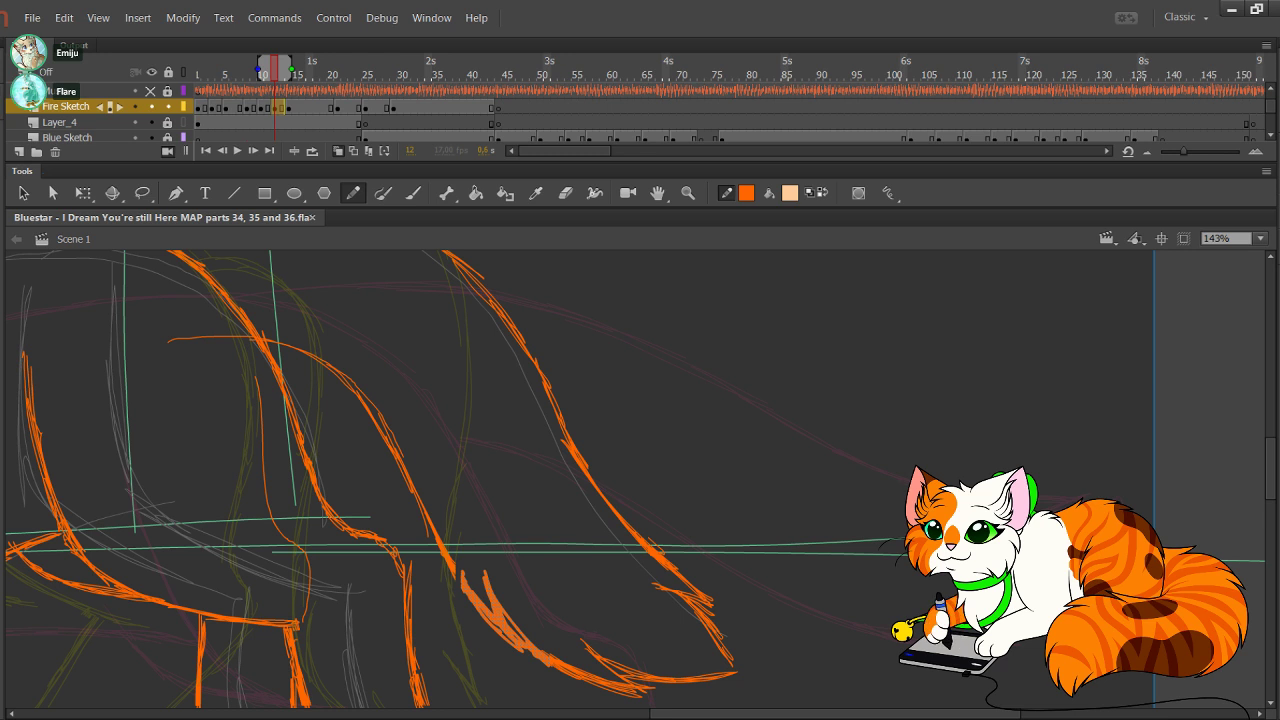
{"action": "key", "text": "ctrl+z"}
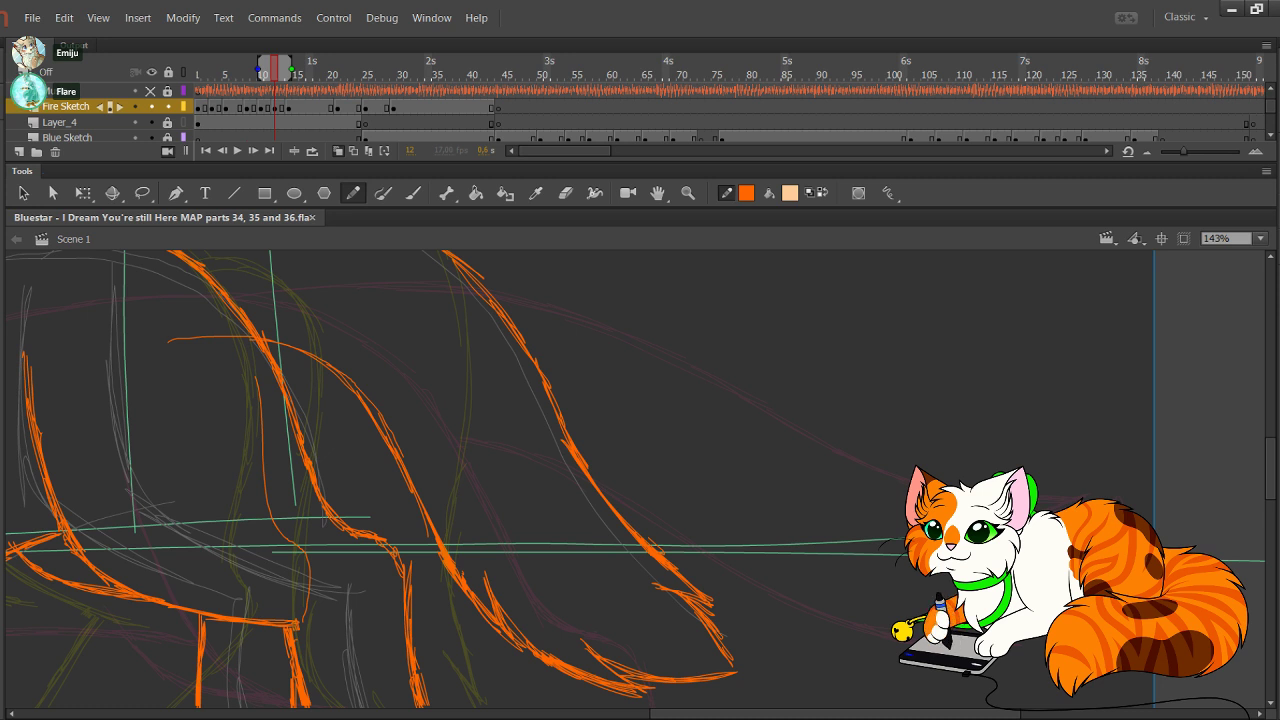
{"action": "left_click_drag", "start_coordinate": [400, 400], "coordinate": [1183, 327]}
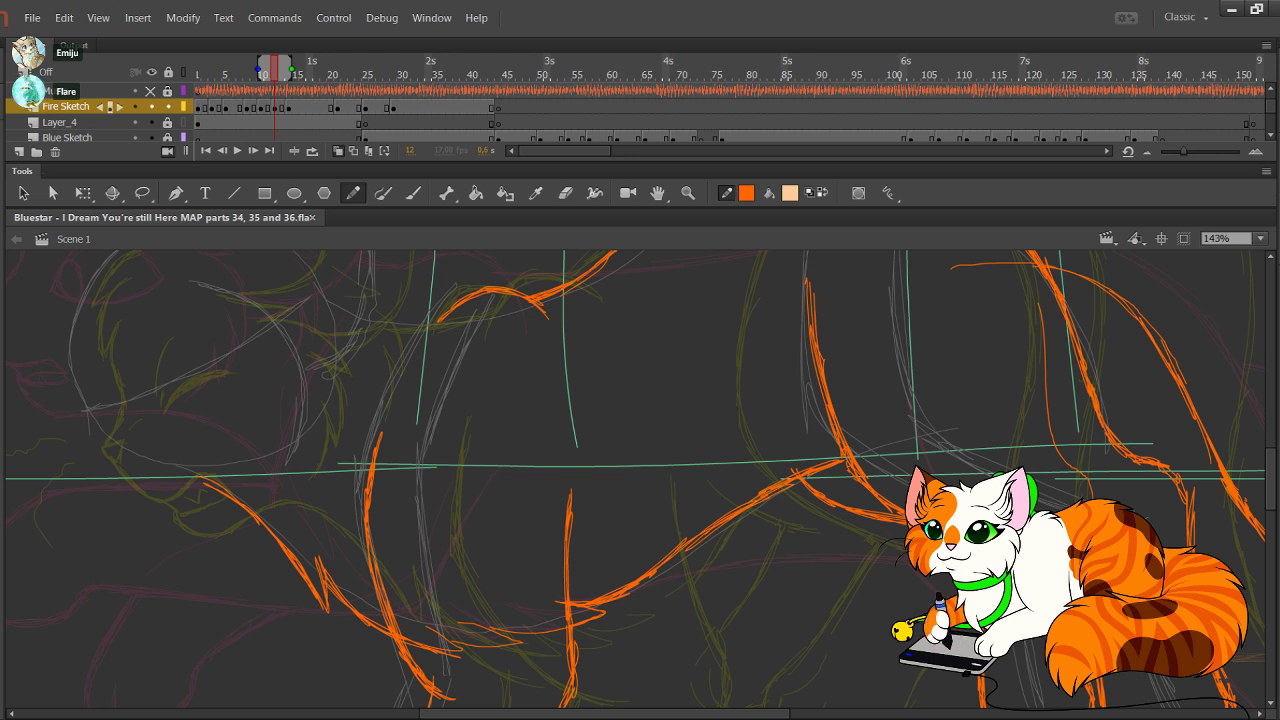
{"action": "mouse_move", "coordinate": [600, 690]}
{"action": "left_mouse_down"}
{"action": "mouse_move", "coordinate": [464, 566]}
{"action": "mouse_move", "coordinate": [418, 269]}
{"action": "mouse_move", "coordinate": [438, 259]}
{"action": "mouse_move", "coordinate": [659, 518]}
{"action": "left_mouse_up"}
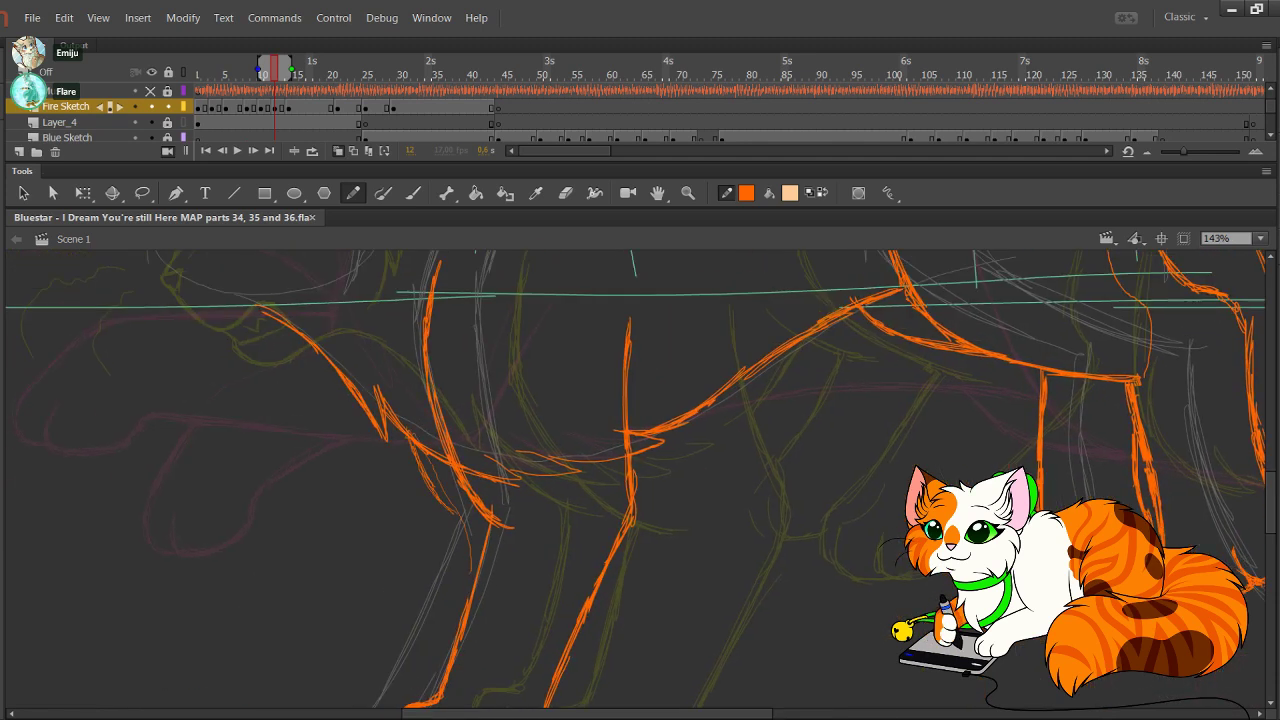
{"action": "left_click_drag", "start_coordinate": [408, 432], "coordinate": [468, 570]}
{"action": "left_click_drag", "start_coordinate": [468, 516], "coordinate": [468, 566]}
{"action": "left_click_drag", "start_coordinate": [424, 454], "coordinate": [468, 538]}
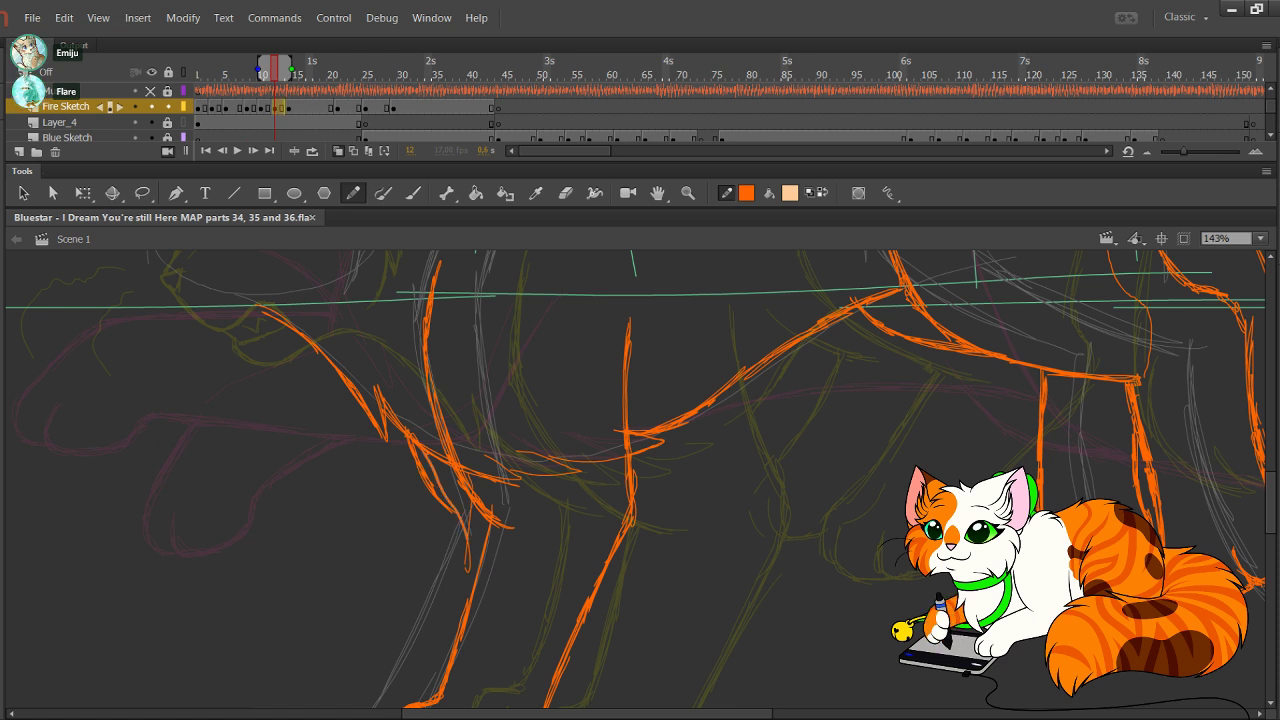
{"action": "key", "text": "ctrl+z"}
{"action": "key", "text": "ctrl+z"}
{"action": "key", "text": "ctrl+z"}
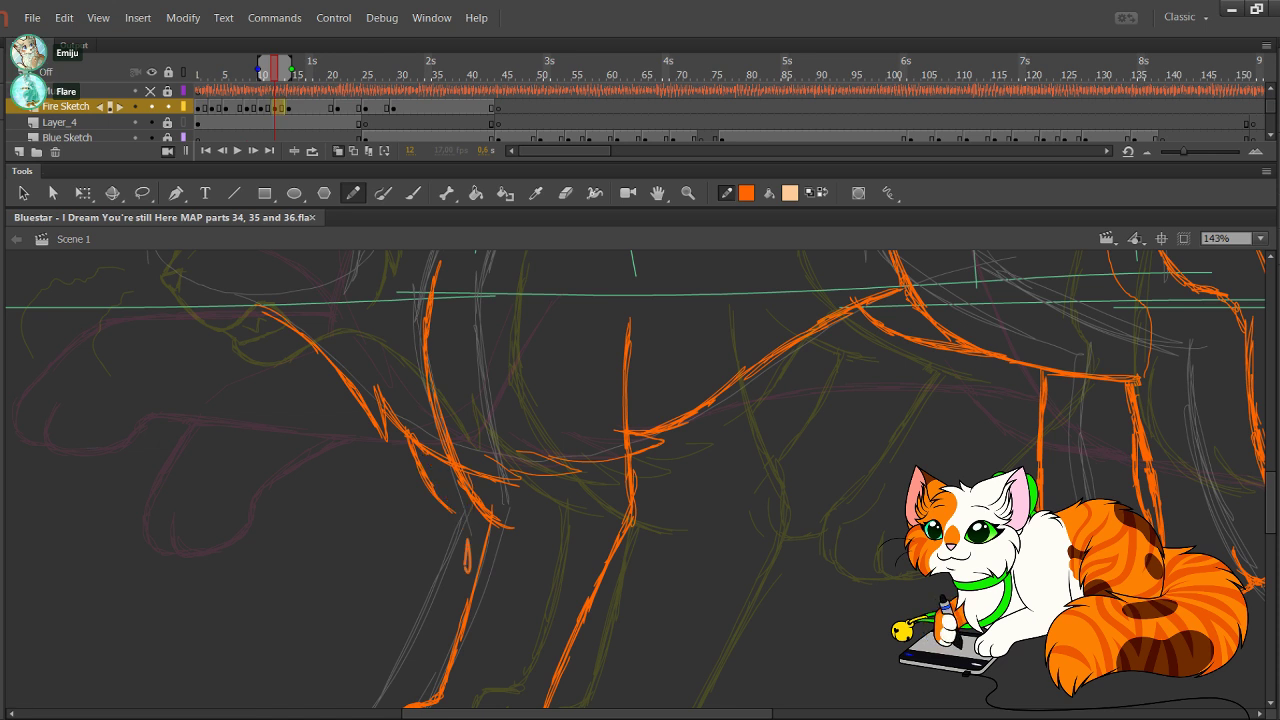
Step: Sketch small pointed claws on the two toe lines inside the front paw
{"action": "left_click_drag", "start_coordinate": [620, 430], "coordinate": [698, 301]}
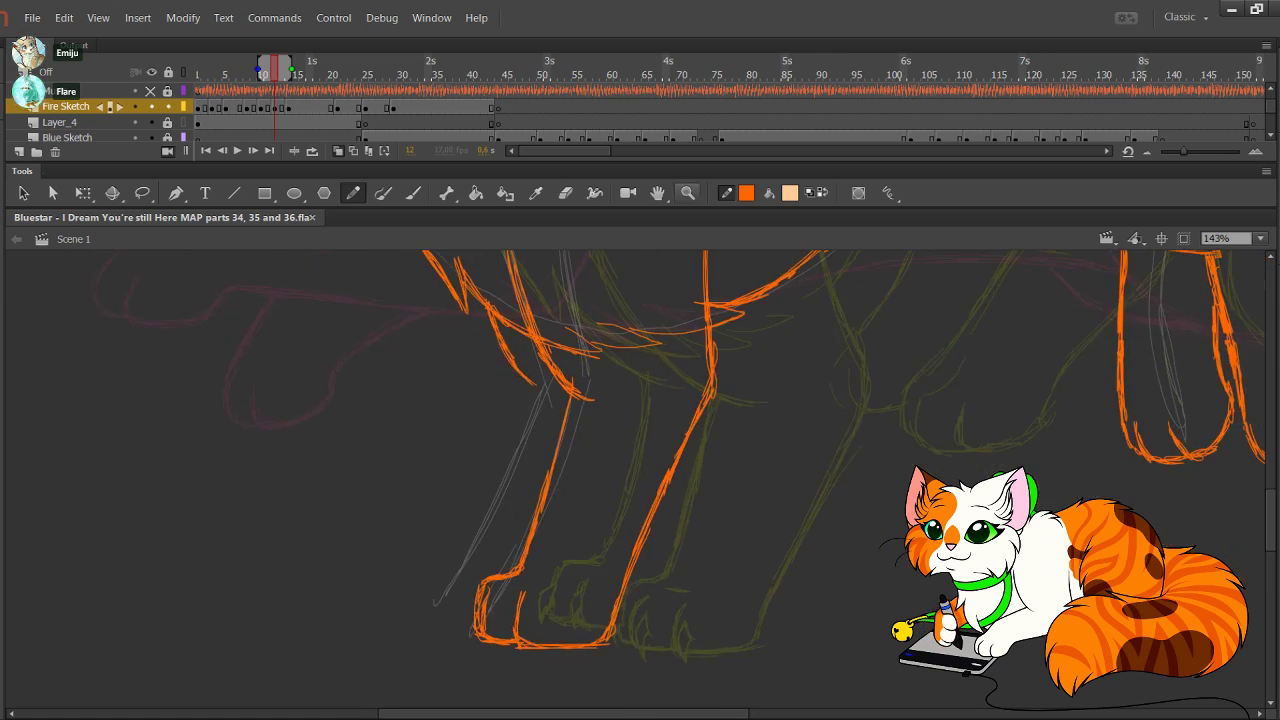
{"action": "left_click", "coordinate": [688, 193]}
{"action": "left_click_drag", "start_coordinate": [406, 526], "coordinate": [616, 688]}
{"action": "key", "text": "y"}
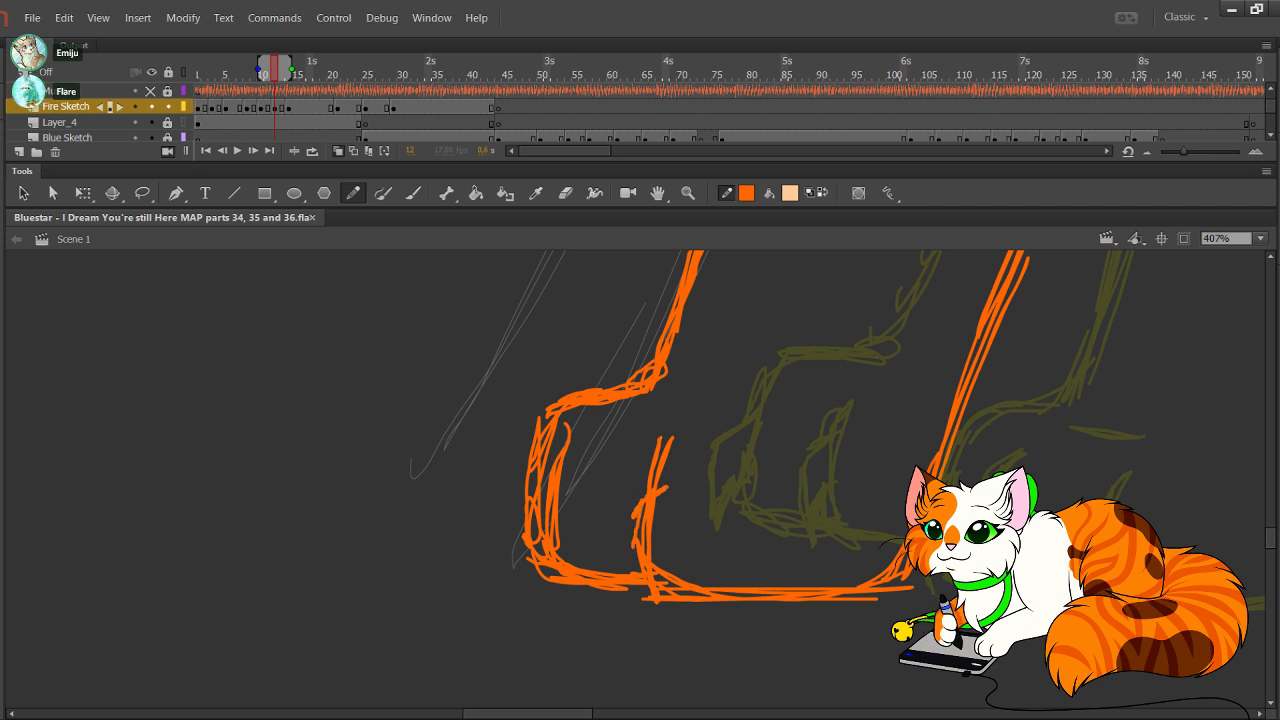
{"action": "mouse_move", "coordinate": [656, 522]}
{"action": "left_mouse_down"}
{"action": "mouse_move", "coordinate": [669, 476]}
{"action": "mouse_move", "coordinate": [630, 547]}
{"action": "left_mouse_up"}
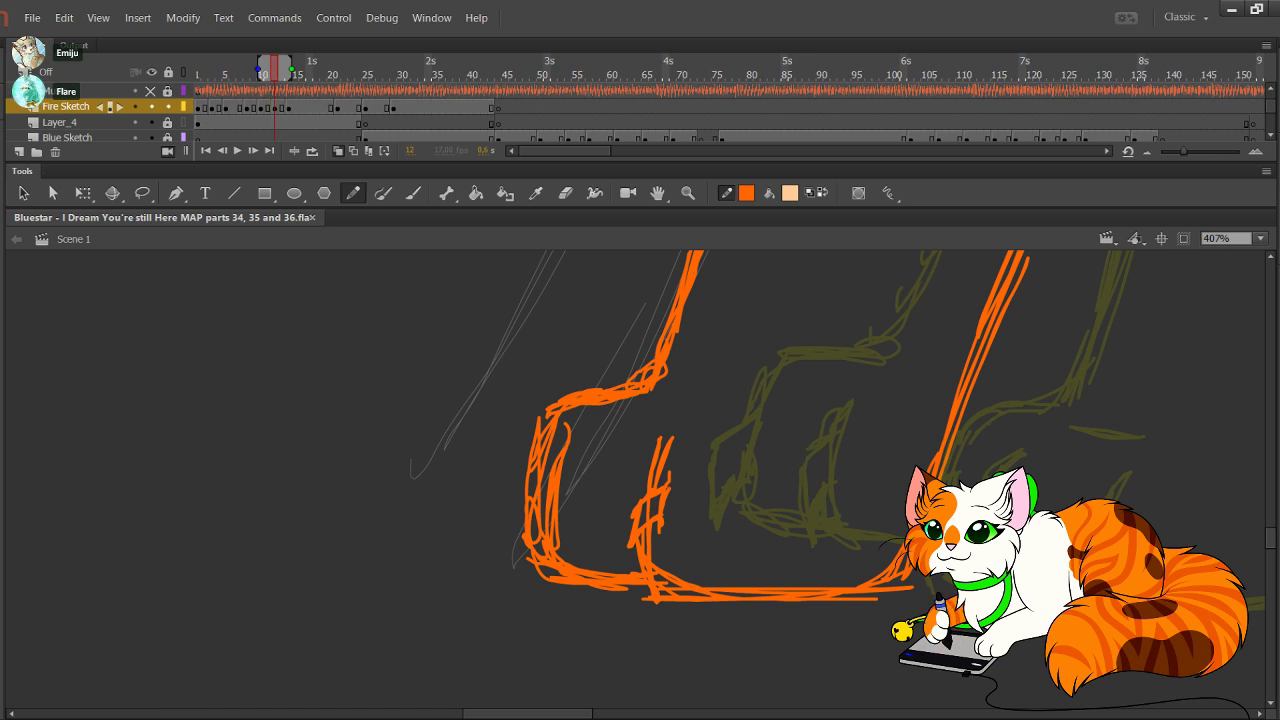
{"action": "mouse_move", "coordinate": [582, 480]}
{"action": "left_mouse_down"}
{"action": "mouse_move", "coordinate": [579, 518]}
{"action": "mouse_move", "coordinate": [582, 482]}
{"action": "mouse_move", "coordinate": [558, 530]}
{"action": "left_mouse_up"}
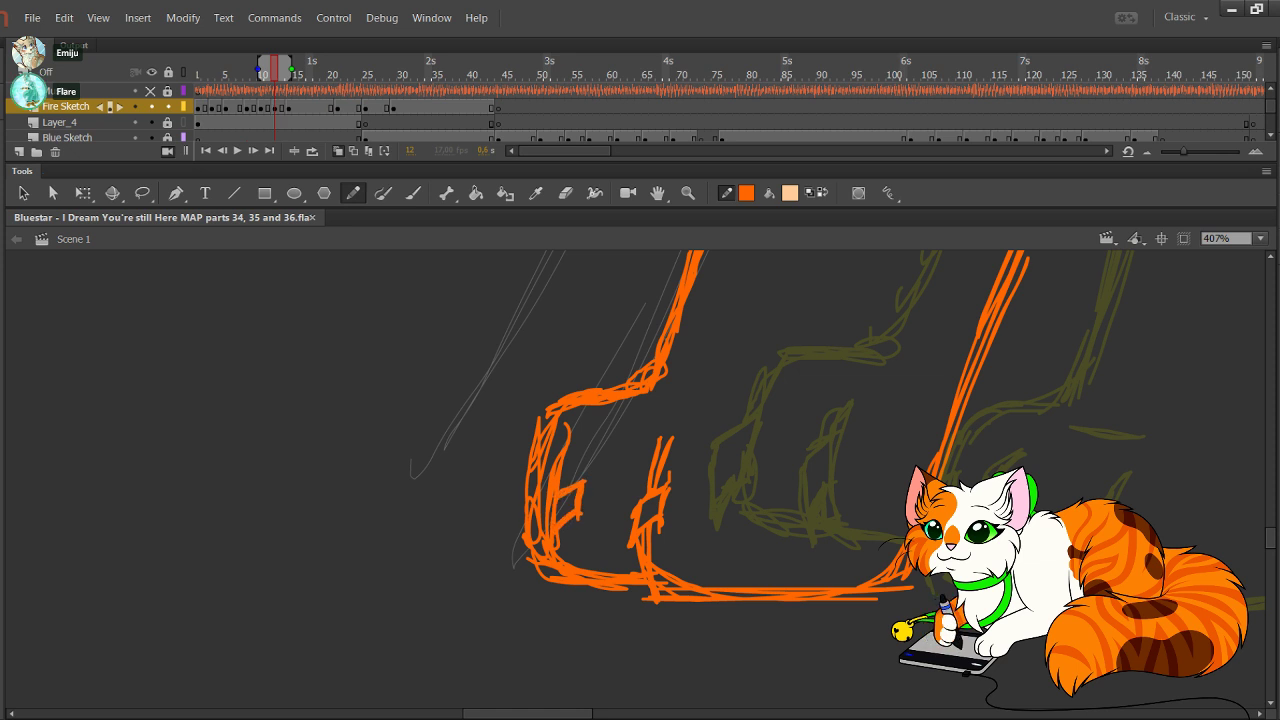
Step: Add a third claw on the front paw's outer edge, undoing stray strokes there
{"action": "left_click_drag", "start_coordinate": [536, 475], "coordinate": [513, 487]}
{"action": "key", "text": "ctrl+z"}
{"action": "key", "text": "ctrl+z"}
{"action": "mouse_move", "coordinate": [527, 473]}
{"action": "left_mouse_down"}
{"action": "mouse_move", "coordinate": [519, 519]}
{"action": "mouse_move", "coordinate": [534, 500]}
{"action": "left_mouse_up"}
{"action": "key", "text": "ctrl+z"}
{"action": "left_click", "coordinate": [276, 107]}
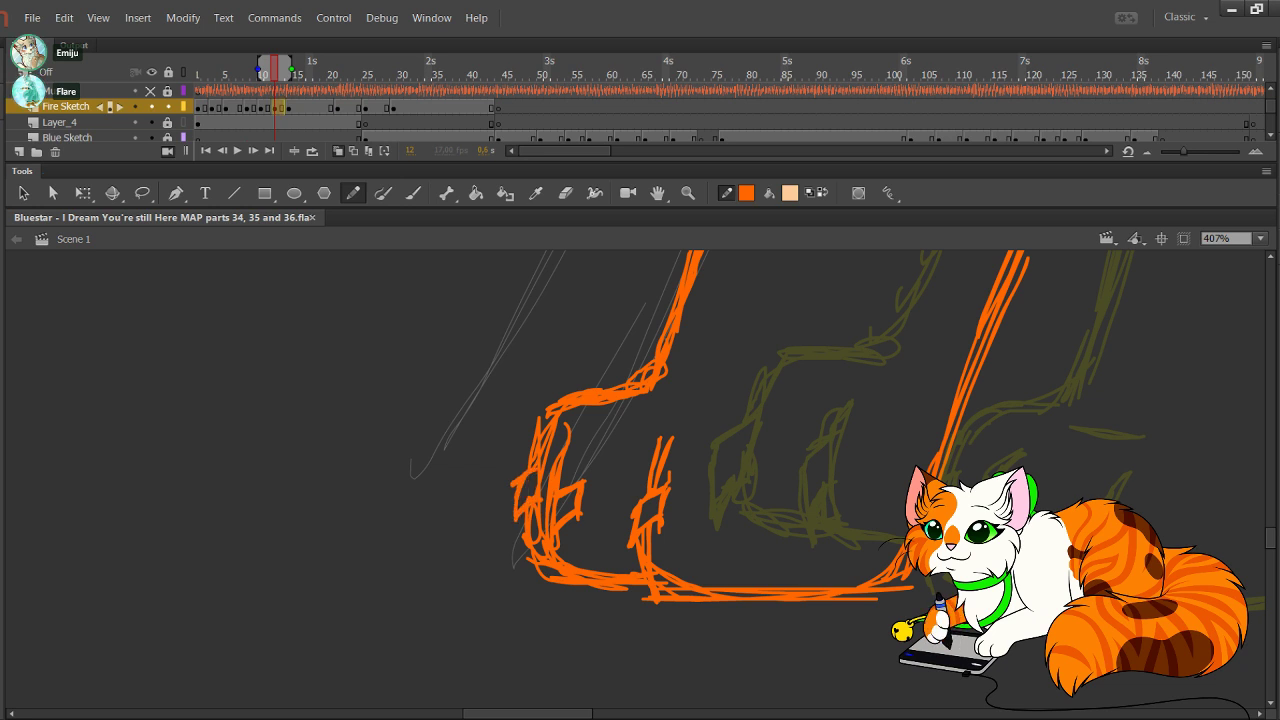
{"action": "key", "text": "F6"}
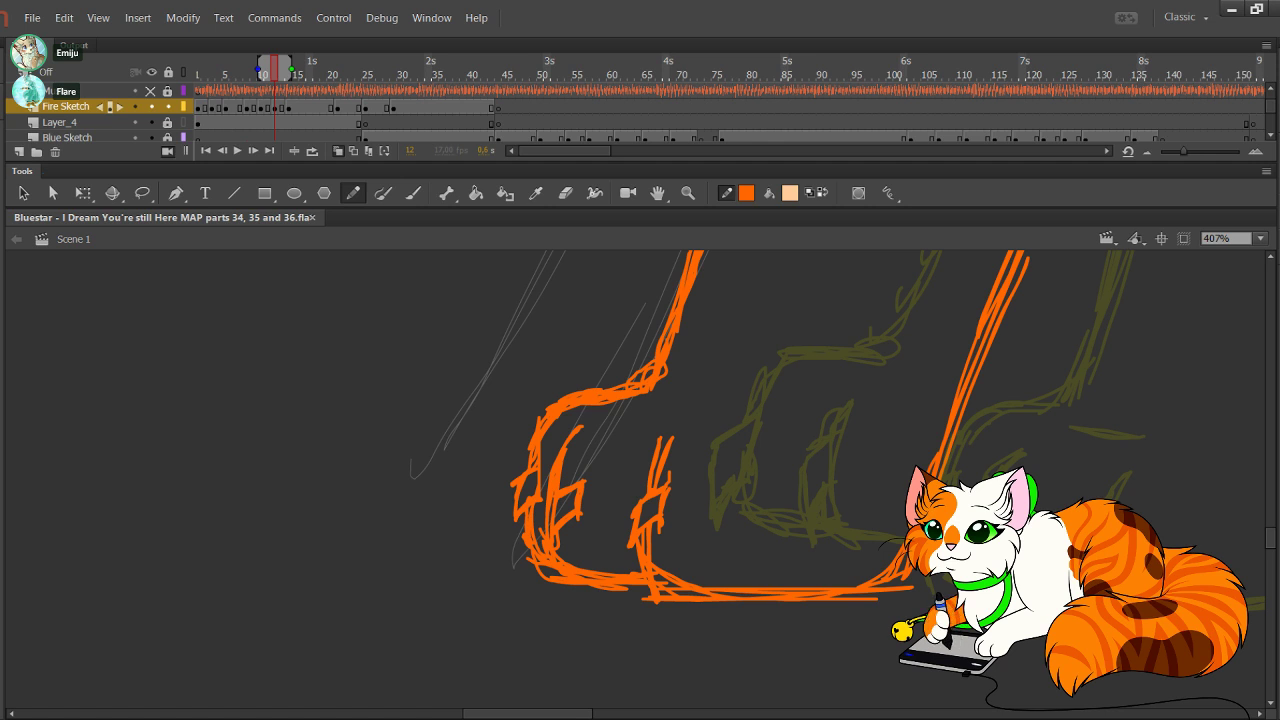
Step: Select the near foreleg and paw sketch and nudge it slightly right and down below the chest
{"action": "key", "text": "ctrl+5"}
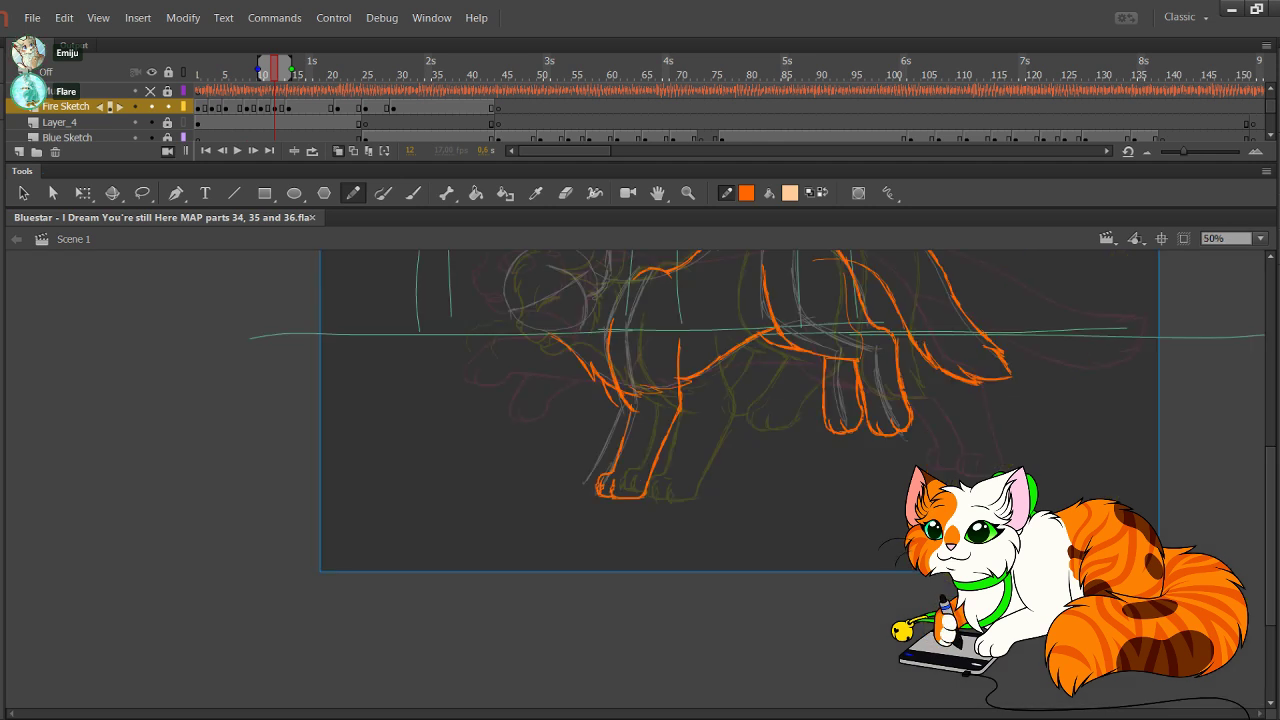
{"action": "left_click", "coordinate": [688, 193]}
{"action": "left_click_drag", "start_coordinate": [444, 434], "coordinate": [794, 538]}
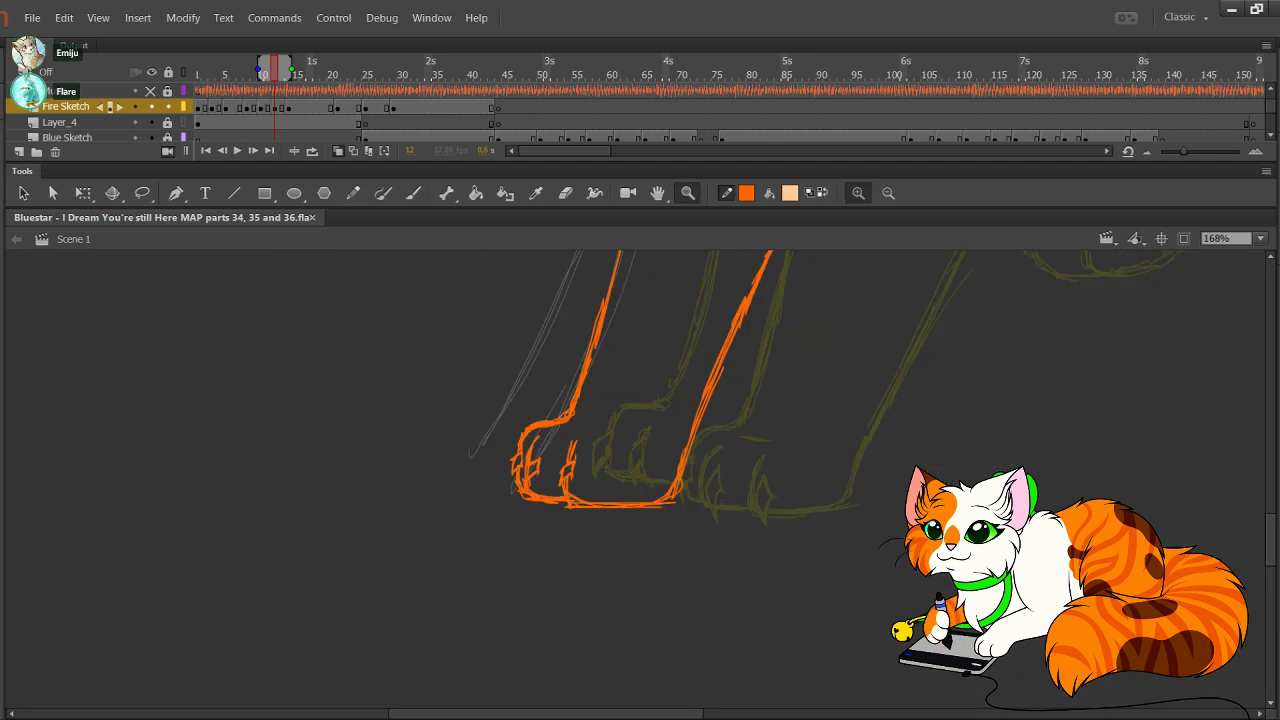
{"action": "left_click_drag", "start_coordinate": [620, 400], "coordinate": [550, 568]}
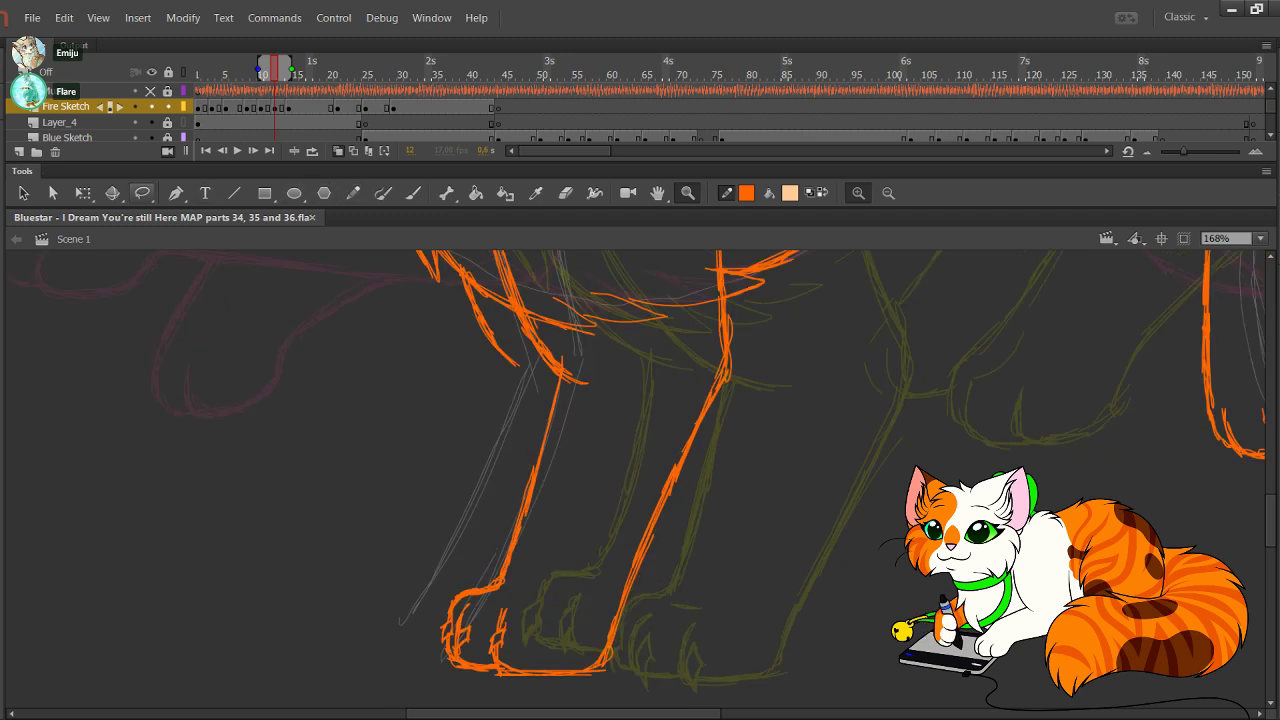
{"action": "left_click_drag", "start_coordinate": [640, 440], "coordinate": [615, 407]}
{"action": "mouse_move", "coordinate": [510, 338]}
{"action": "left_mouse_down"}
{"action": "mouse_move", "coordinate": [638, 309]}
{"action": "mouse_move", "coordinate": [750, 336]}
{"action": "mouse_move", "coordinate": [536, 686]}
{"action": "mouse_move", "coordinate": [343, 552]}
{"action": "mouse_move", "coordinate": [490, 345]}
{"action": "left_mouse_up"}
{"action": "key", "text": "Right"}
{"action": "key", "text": "Right"}
{"action": "key", "text": "Right"}
{"action": "key", "text": "Right"}
{"action": "key", "text": "Right"}
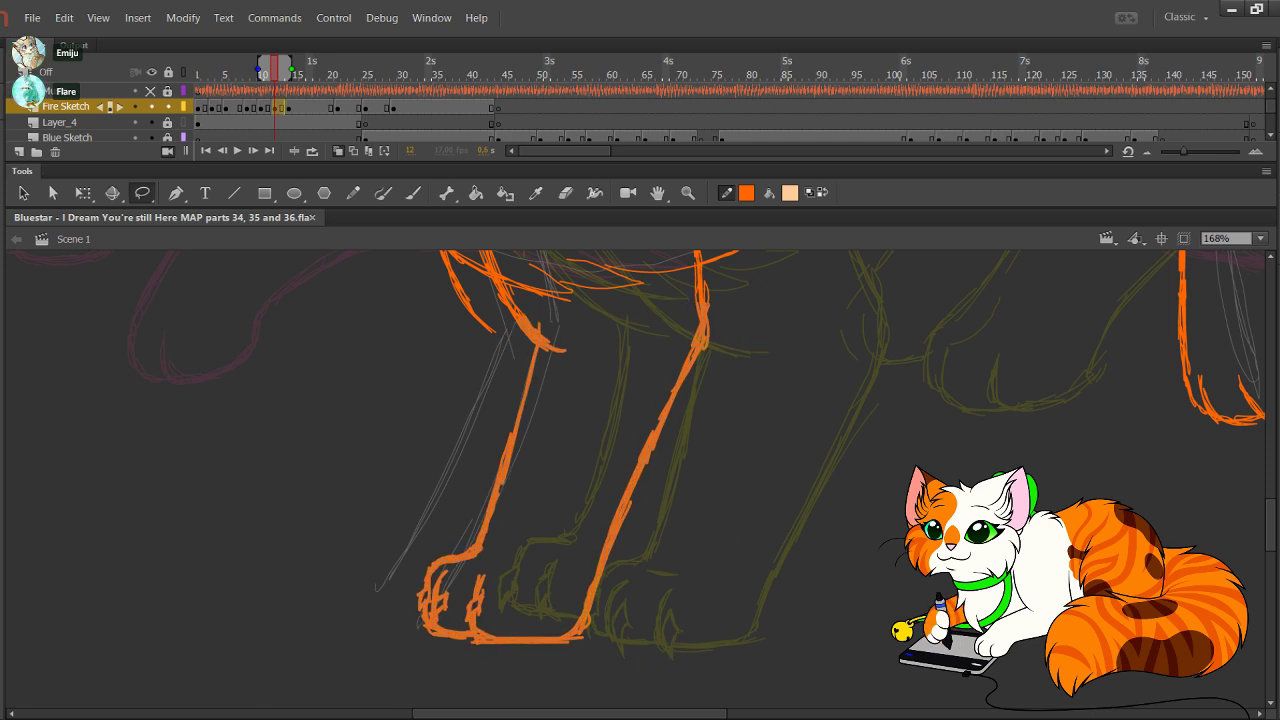
{"action": "key", "text": "Left"}
{"action": "key", "text": "Left"}
{"action": "key", "text": "Down"}
{"action": "key", "text": "Down"}
{"action": "key", "text": "Down"}
{"action": "key", "text": "Down"}
{"action": "key", "text": "Down"}
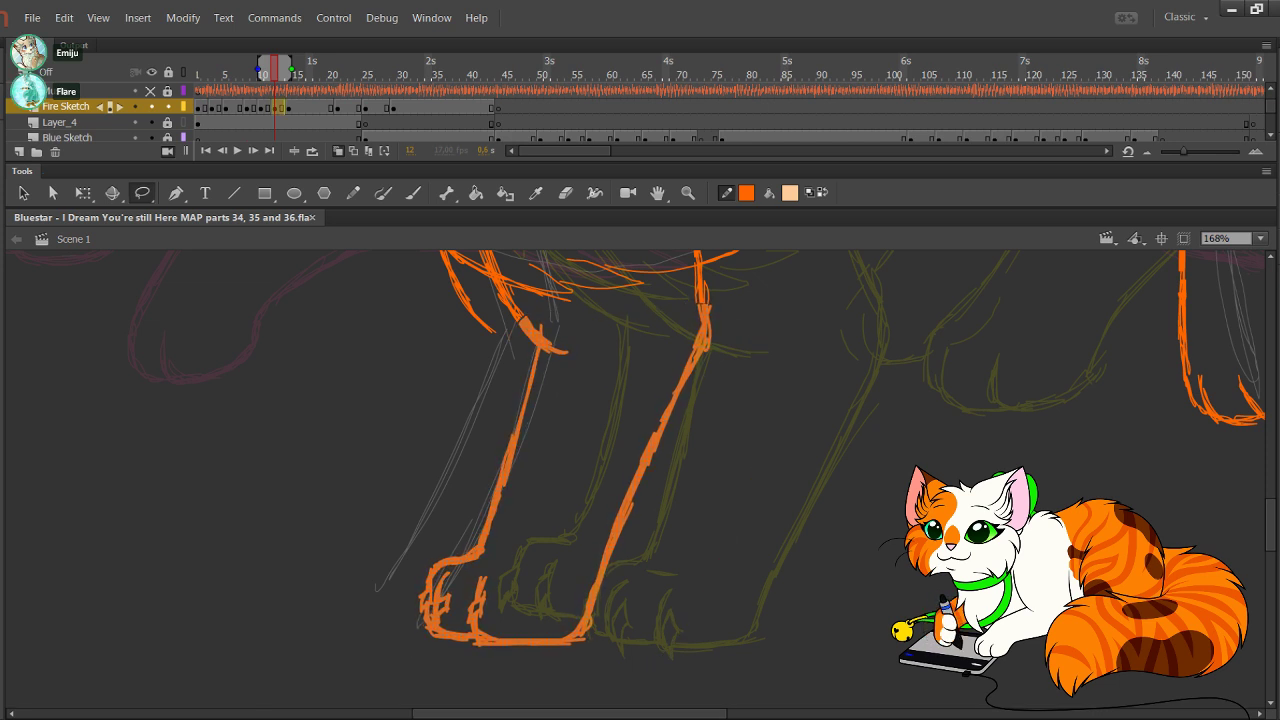
{"action": "key", "text": "ctrl+z"}
{"action": "key", "text": "q"}
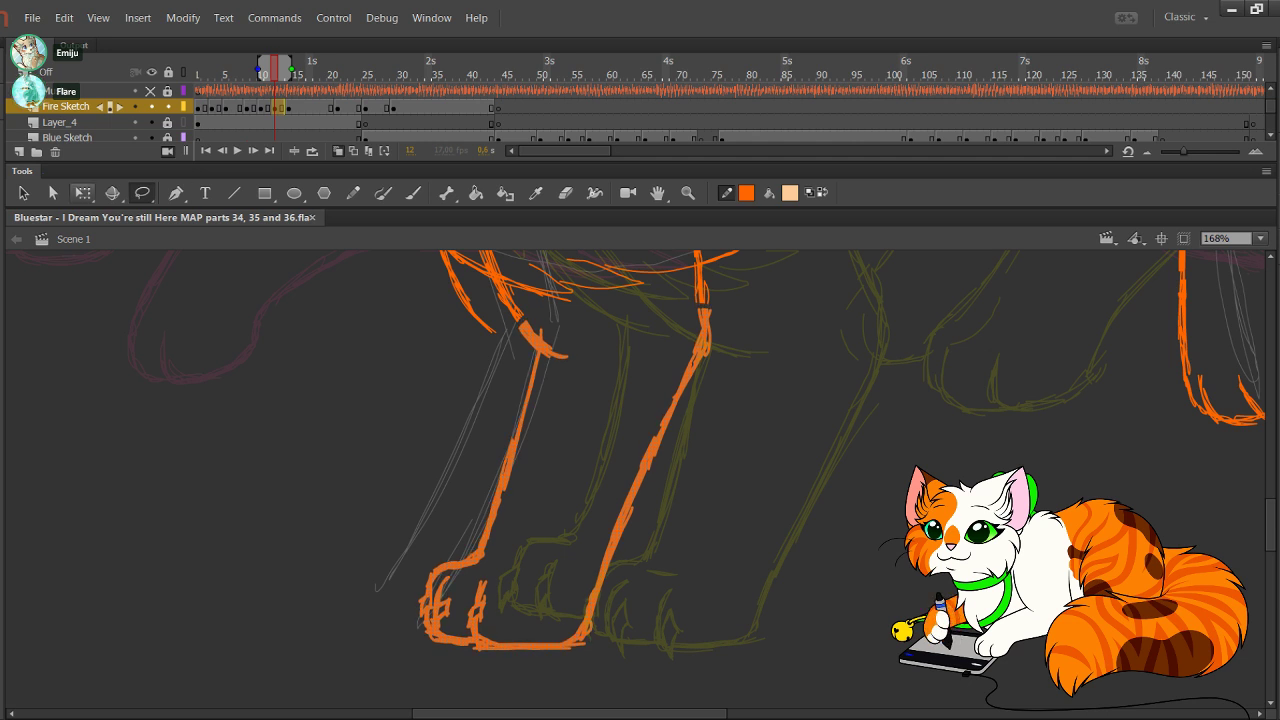
{"action": "left_click_drag", "start_coordinate": [711, 430], "coordinate": [815, 502]}
{"action": "key", "text": "y"}
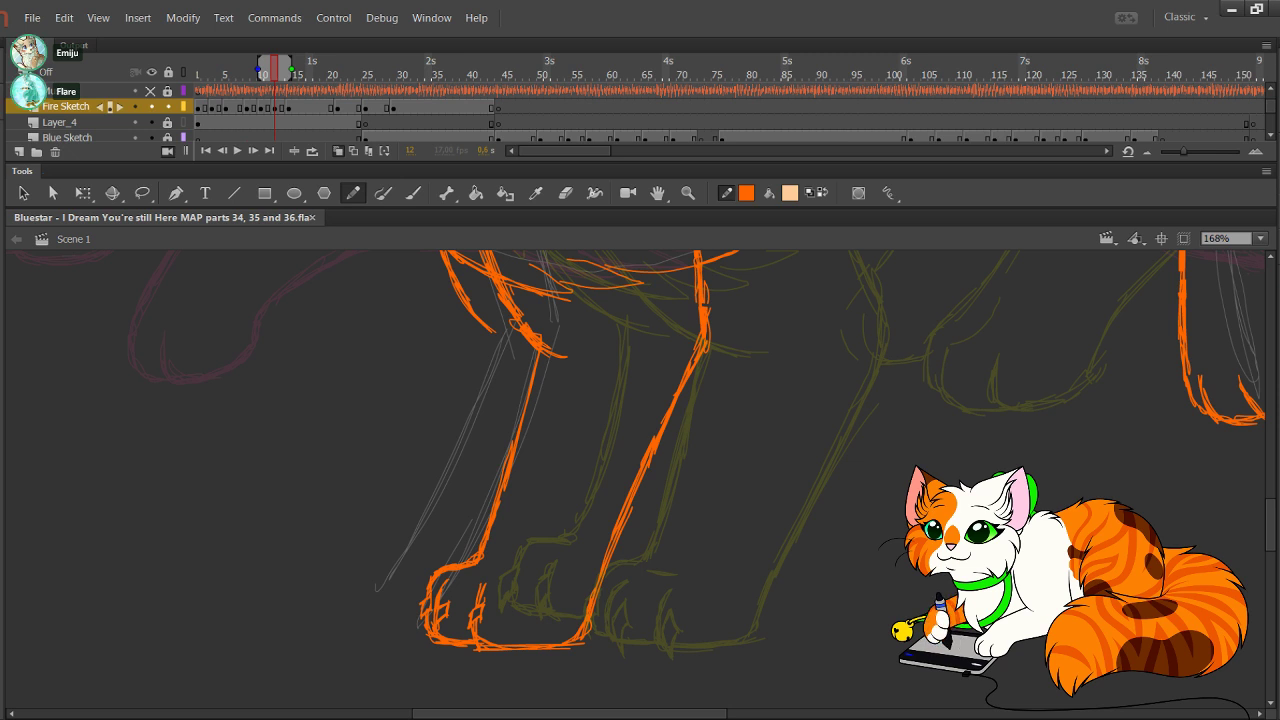
Step: Sketch the far foreleg's front line from the chest down to a rounded paw beside the near paw, redoing the first strokes
{"action": "left_click_drag", "start_coordinate": [495, 333], "coordinate": [473, 457]}
{"action": "left_click_drag", "start_coordinate": [491, 359], "coordinate": [474, 455]}
{"action": "key", "text": "ctrl+z"}
{"action": "key", "text": "ctrl+z"}
{"action": "key", "text": "ctrl+z"}
{"action": "left_click_drag", "start_coordinate": [493, 333], "coordinate": [467, 481]}
{"action": "left_click_drag", "start_coordinate": [479, 415], "coordinate": [451, 527]}
{"action": "mouse_move", "coordinate": [465, 483]}
{"action": "left_mouse_down"}
{"action": "mouse_move", "coordinate": [450, 532]}
{"action": "mouse_move", "coordinate": [410, 547]}
{"action": "mouse_move", "coordinate": [401, 570]}
{"action": "mouse_move", "coordinate": [403, 604]}
{"action": "mouse_move", "coordinate": [426, 611]}
{"action": "left_mouse_up"}
{"action": "left_click_drag", "start_coordinate": [454, 534], "coordinate": [442, 544]}
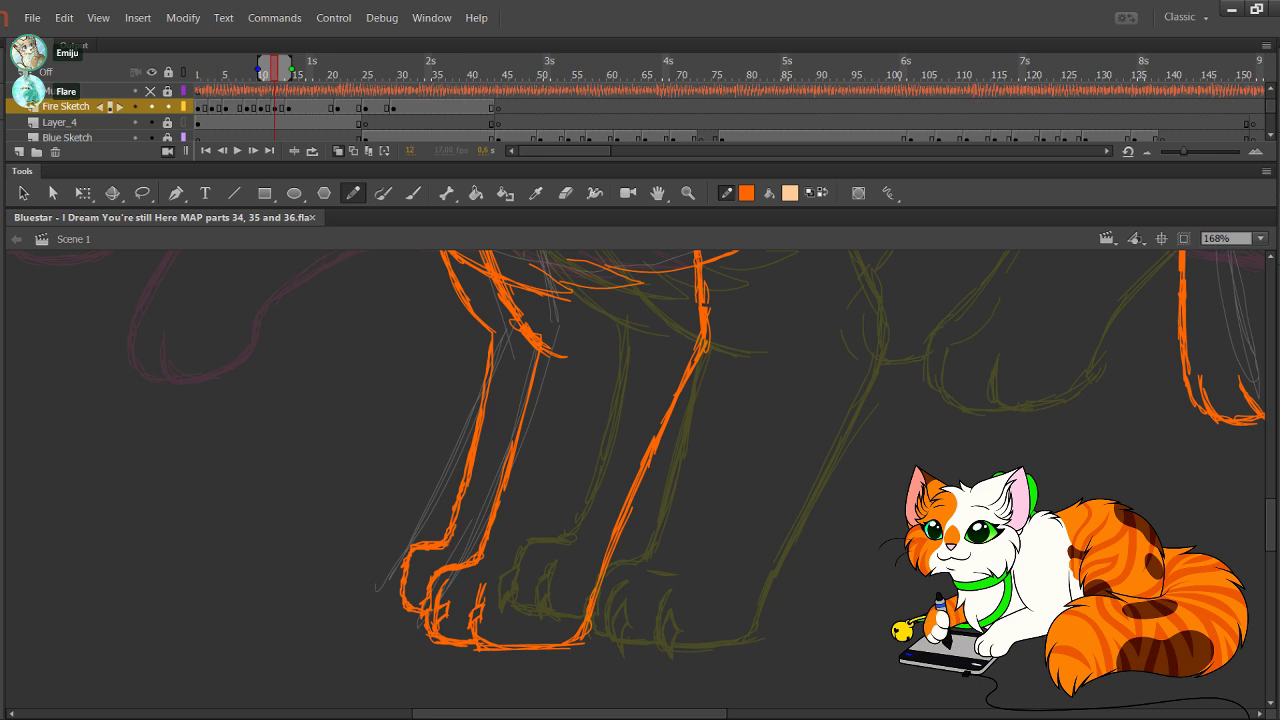
{"action": "left_click_drag", "start_coordinate": [470, 486], "coordinate": [454, 526]}
{"action": "left_click_drag", "start_coordinate": [468, 460], "coordinate": [460, 474]}
{"action": "key", "text": "ctrl+z"}
{"action": "key", "text": "ctrl+z"}
{"action": "key", "text": "ctrl+z"}
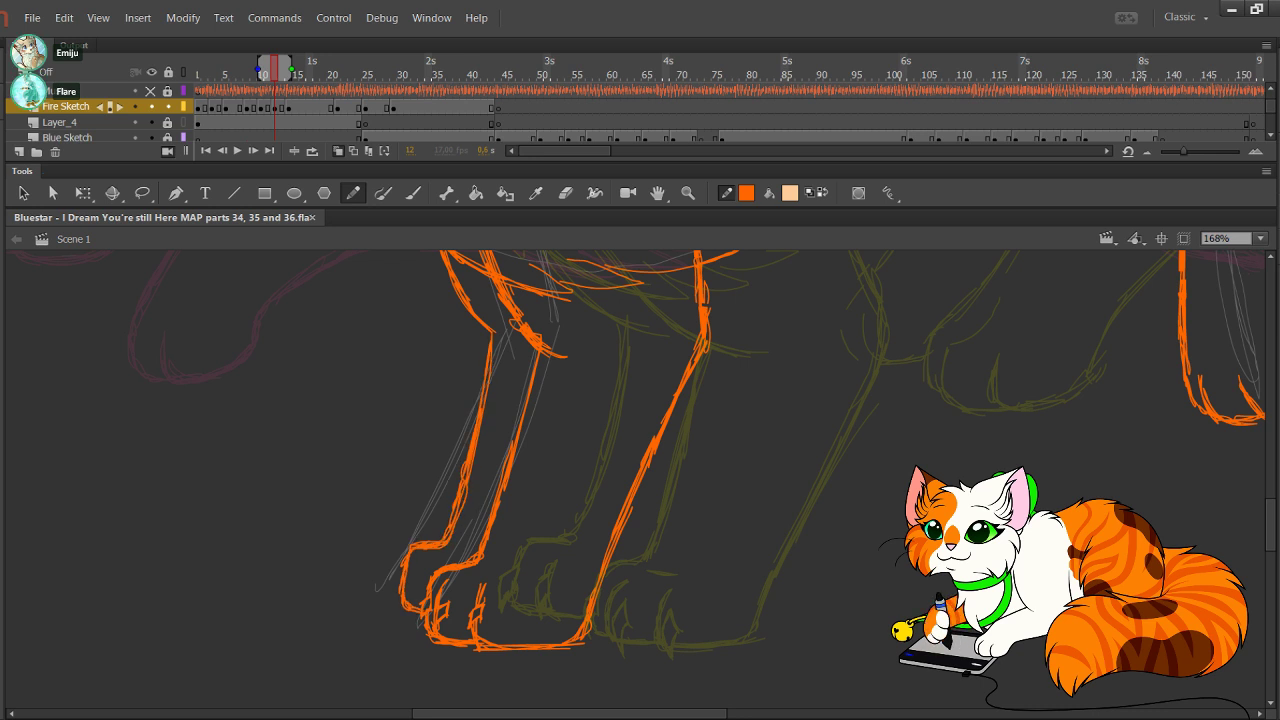
Step: Nudge the far paw's top edge slightly up and sketch small pointed claws on its toes
{"action": "key", "text": "z"}
{"action": "left_click_drag", "start_coordinate": [318, 420], "coordinate": [736, 708]}
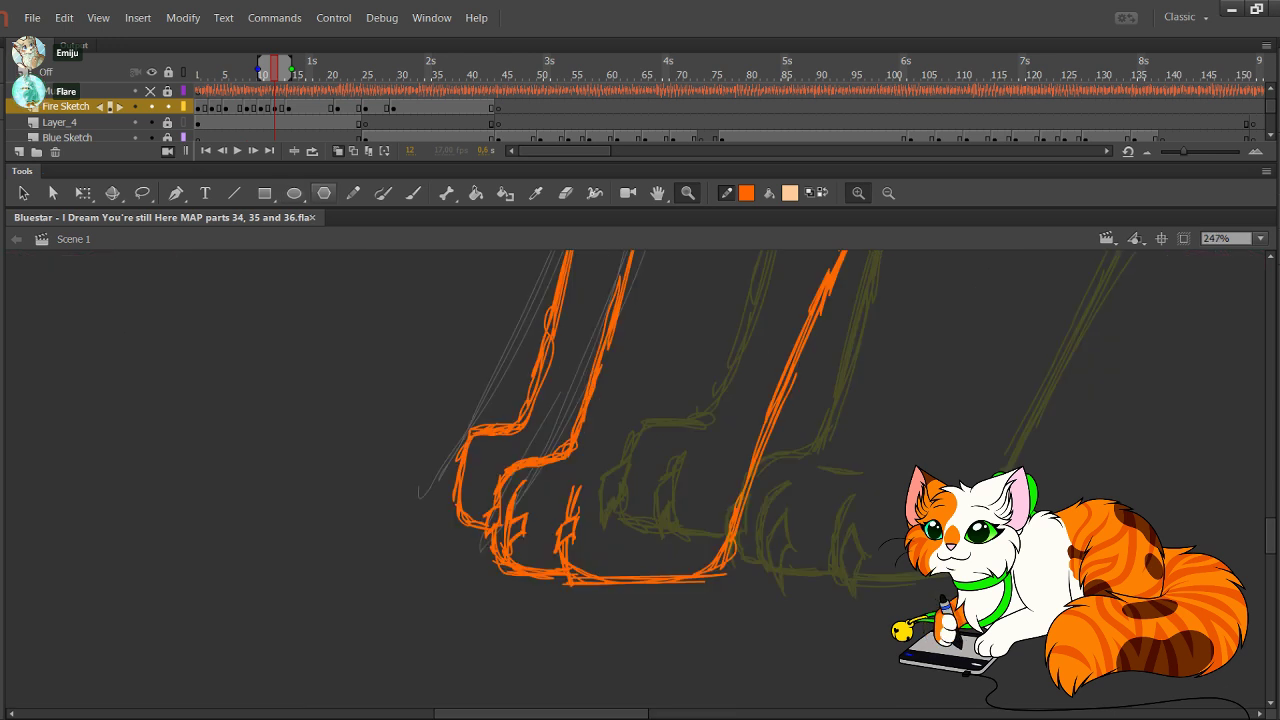
{"action": "left_click", "coordinate": [323, 193]}
{"action": "left_click", "coordinate": [353, 193]}
{"action": "left_click_drag", "start_coordinate": [396, 336], "coordinate": [536, 447]}
{"action": "key", "text": "Up"}
{"action": "key", "text": "Up"}
{"action": "key", "text": "Right"}
{"action": "key", "text": "Right"}
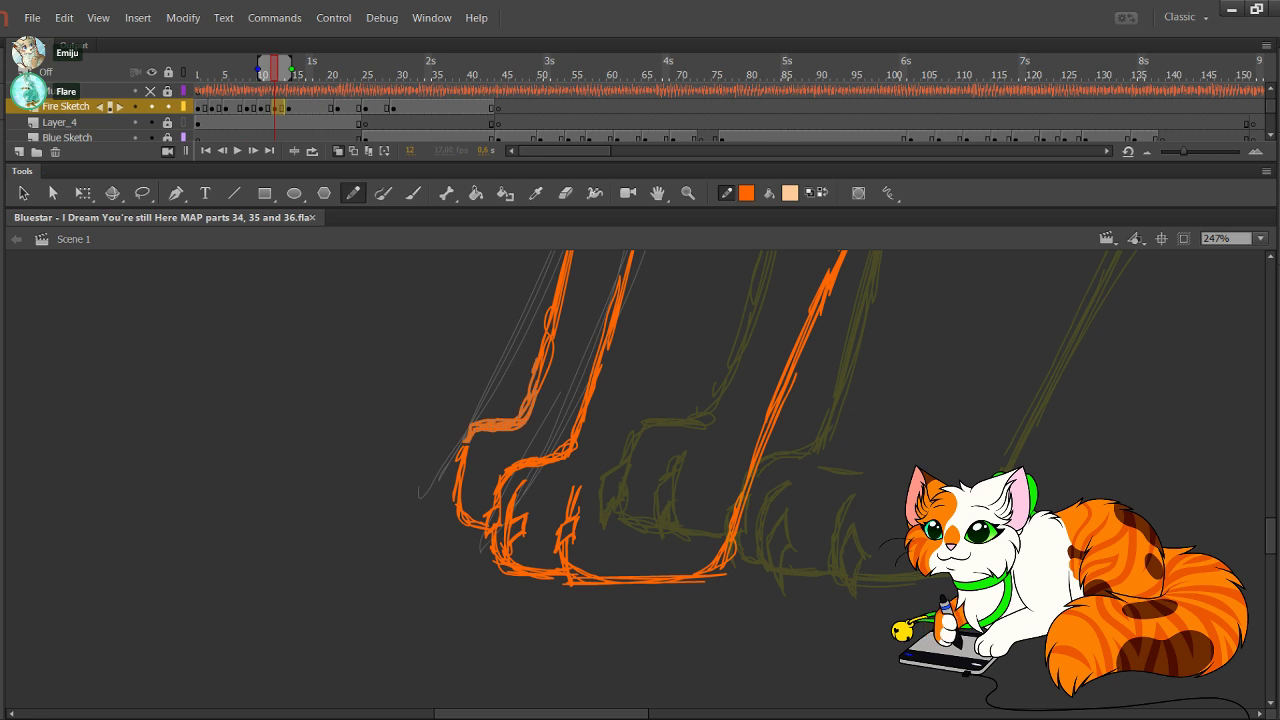
{"action": "key", "text": "Up"}
{"action": "key", "text": "Up"}
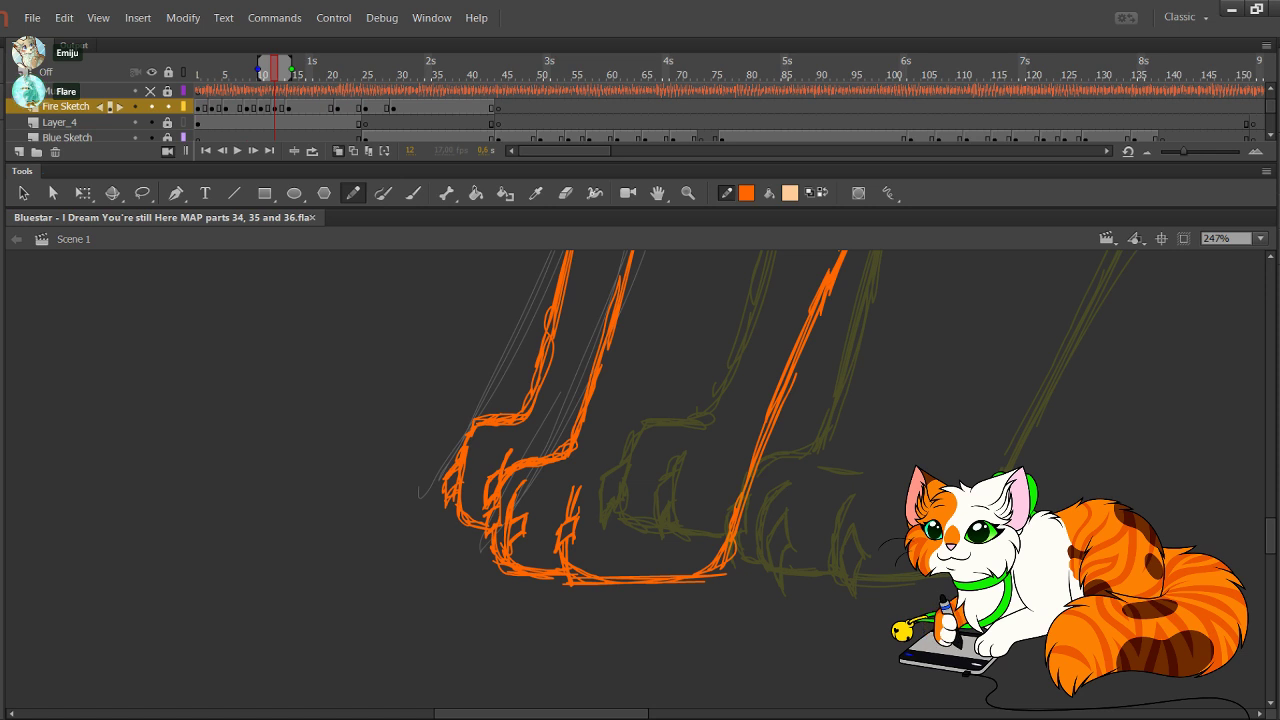
Step: Examine the whole cat pose, then the chest and upper forelegs up close
{"action": "left_click", "coordinate": [1260, 239]}
{"action": "left_click", "coordinate": [1225, 309]}
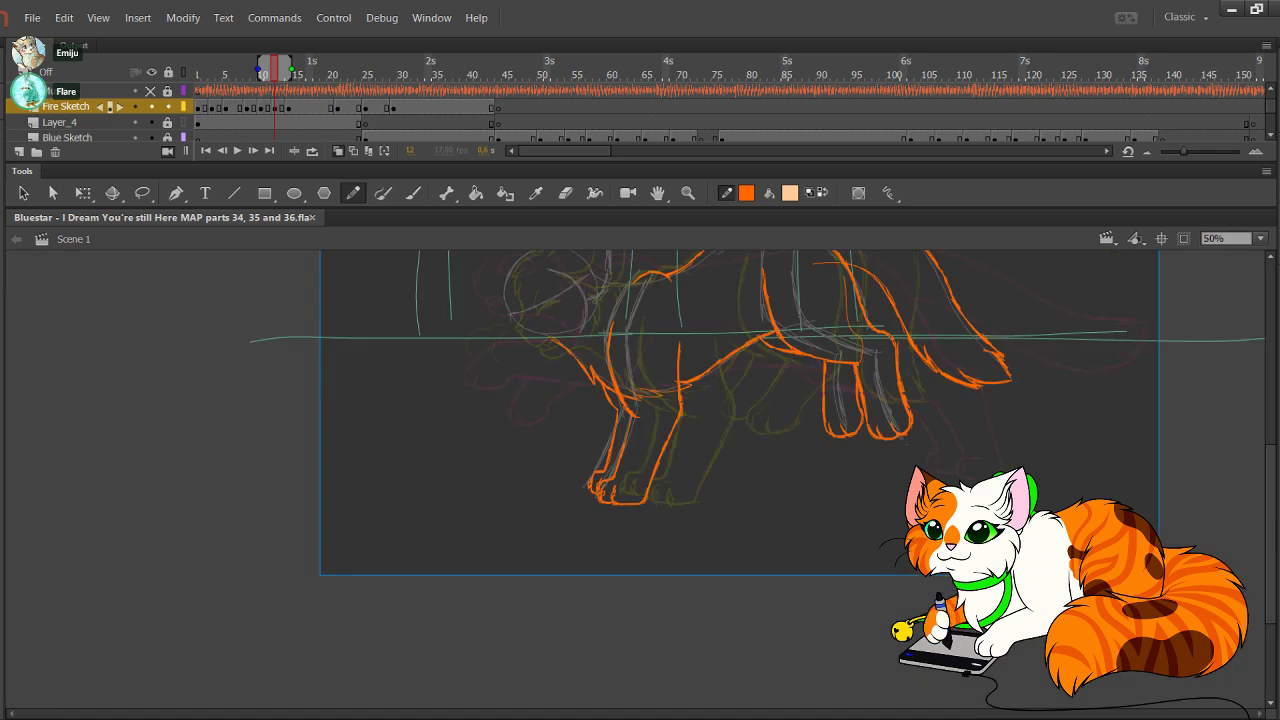
{"action": "key", "text": "z"}
{"action": "left_click_drag", "start_coordinate": [518, 252], "coordinate": [708, 412]}
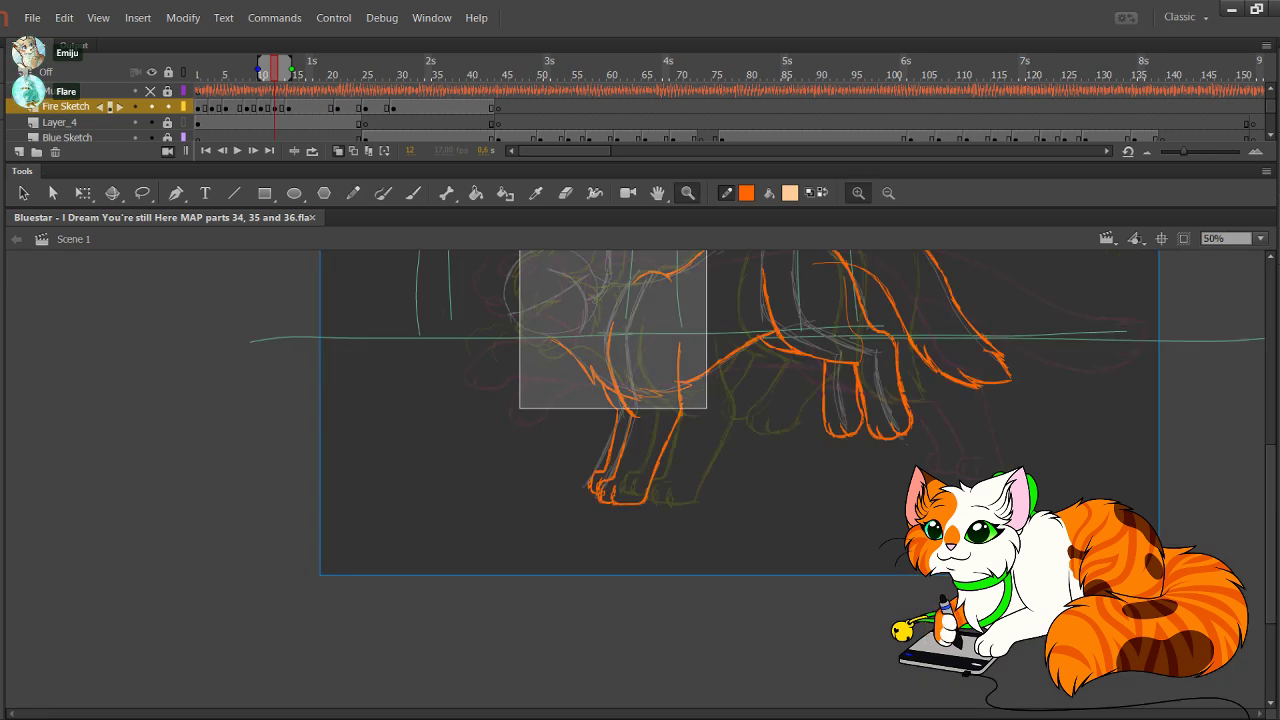
{"action": "left_click_drag", "start_coordinate": [740, 600], "coordinate": [482, 303]}
{"action": "left_click_drag", "start_coordinate": [560, 400], "coordinate": [624, 518]}
{"action": "left_click", "coordinate": [353, 193]}
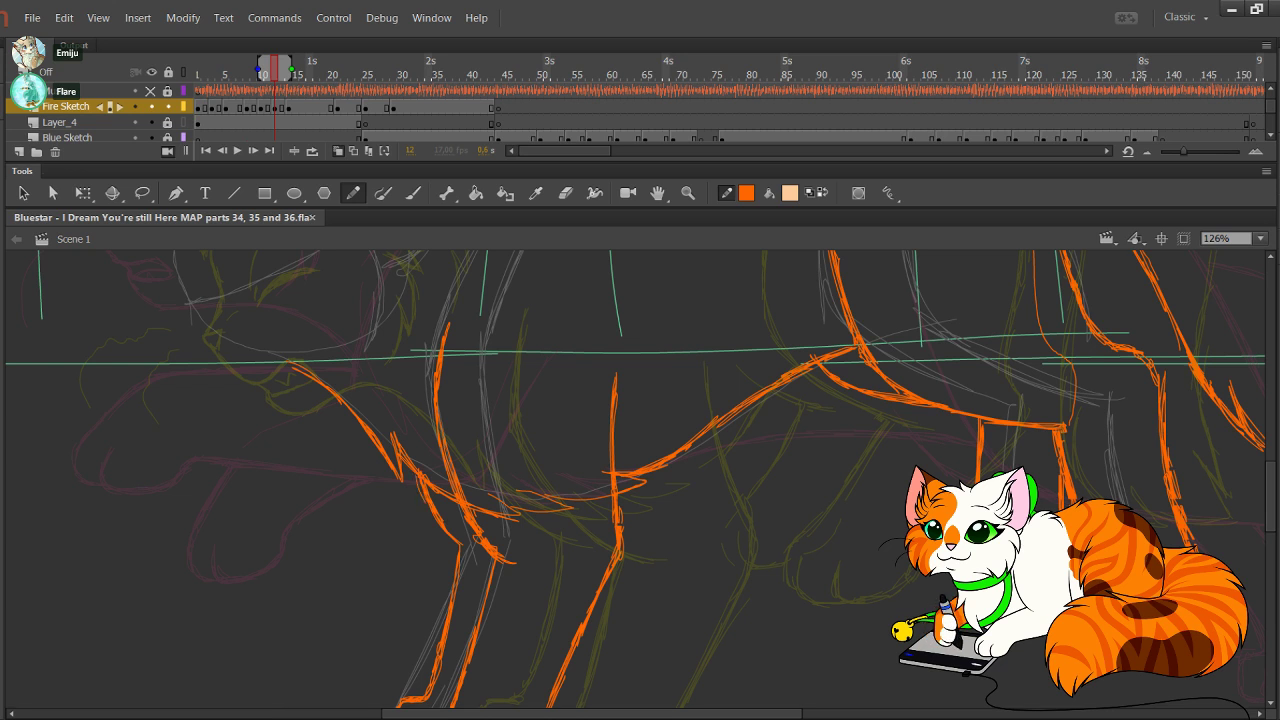
{"action": "key", "text": "z"}
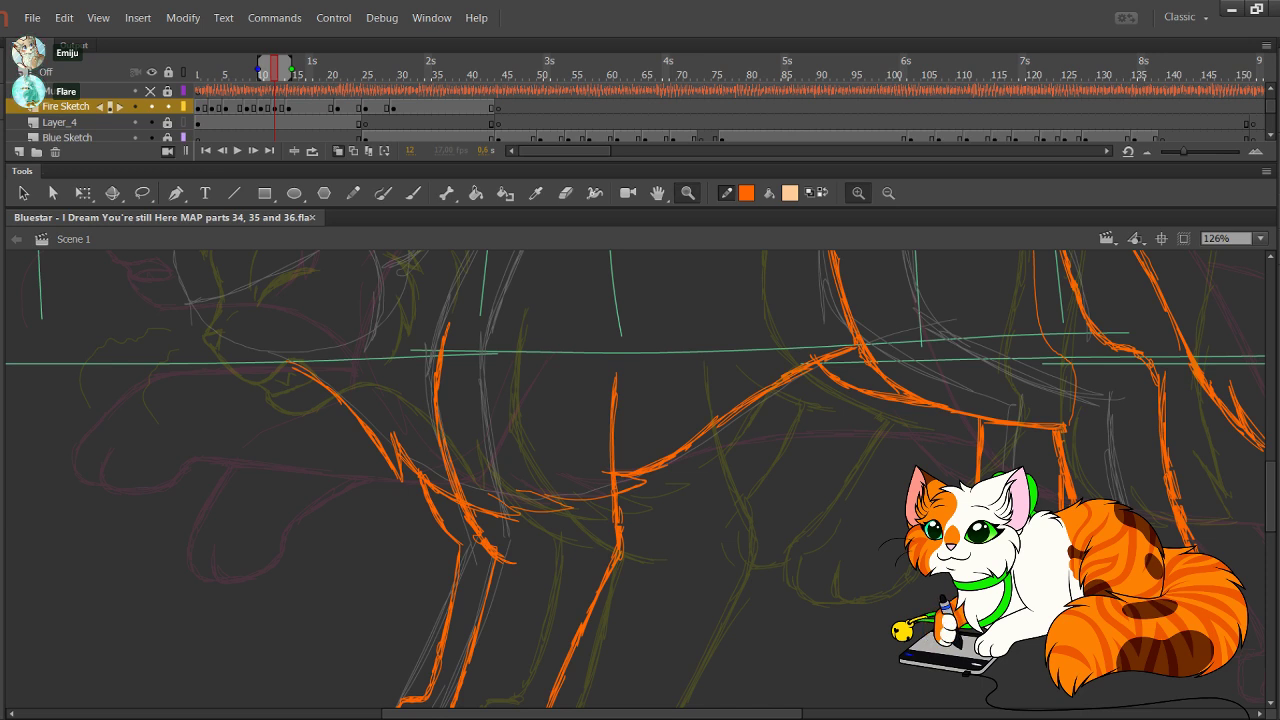
Step: Sketch zigzag cheek fur along the back of the head circle, from the ear base downward, redoing stray strokes
{"action": "left_click_drag", "start_coordinate": [503, 472], "coordinate": [586, 679]}
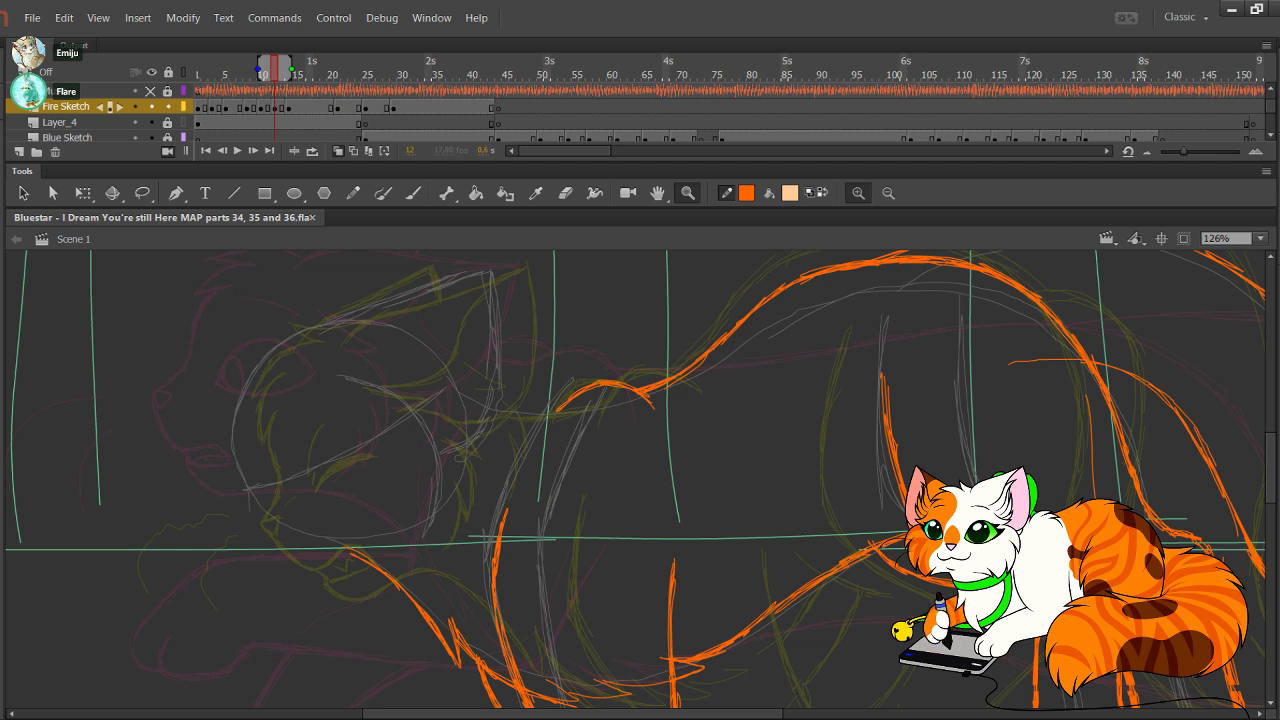
{"action": "left_click_drag", "start_coordinate": [142, 336], "coordinate": [576, 638]}
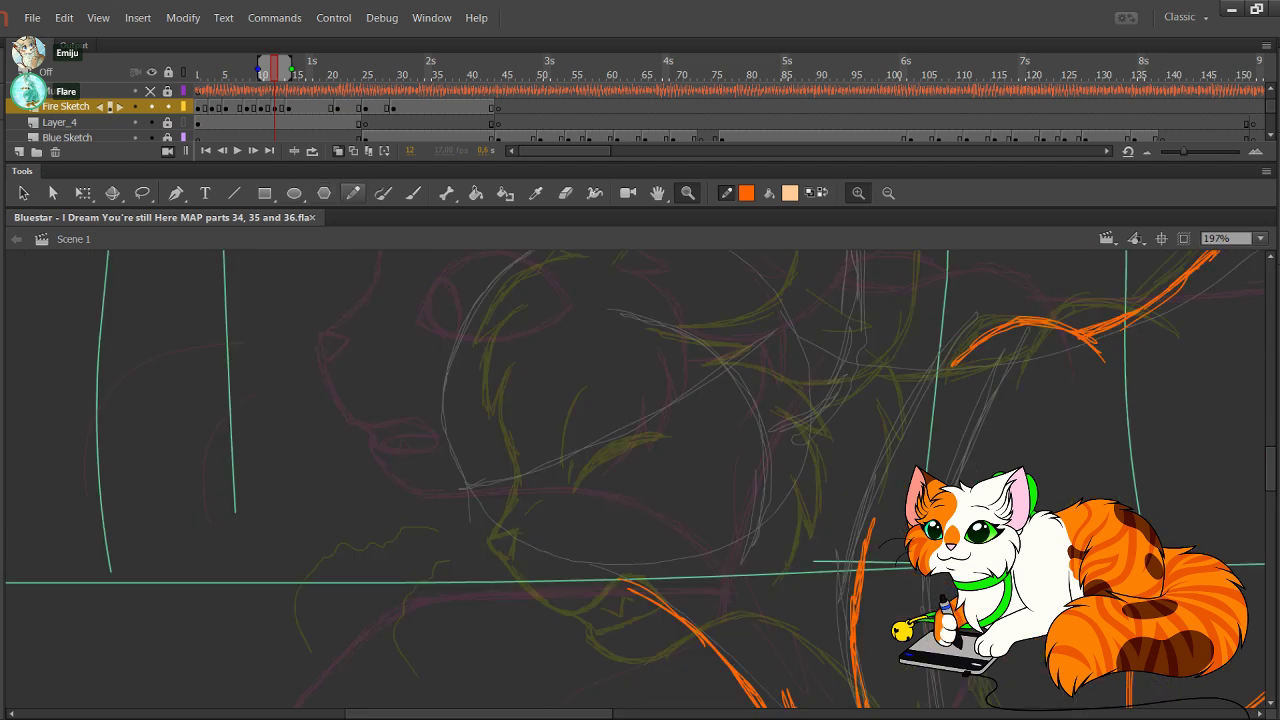
{"action": "left_click", "coordinate": [352, 193]}
{"action": "left_click_drag", "start_coordinate": [640, 400], "coordinate": [574, 469]}
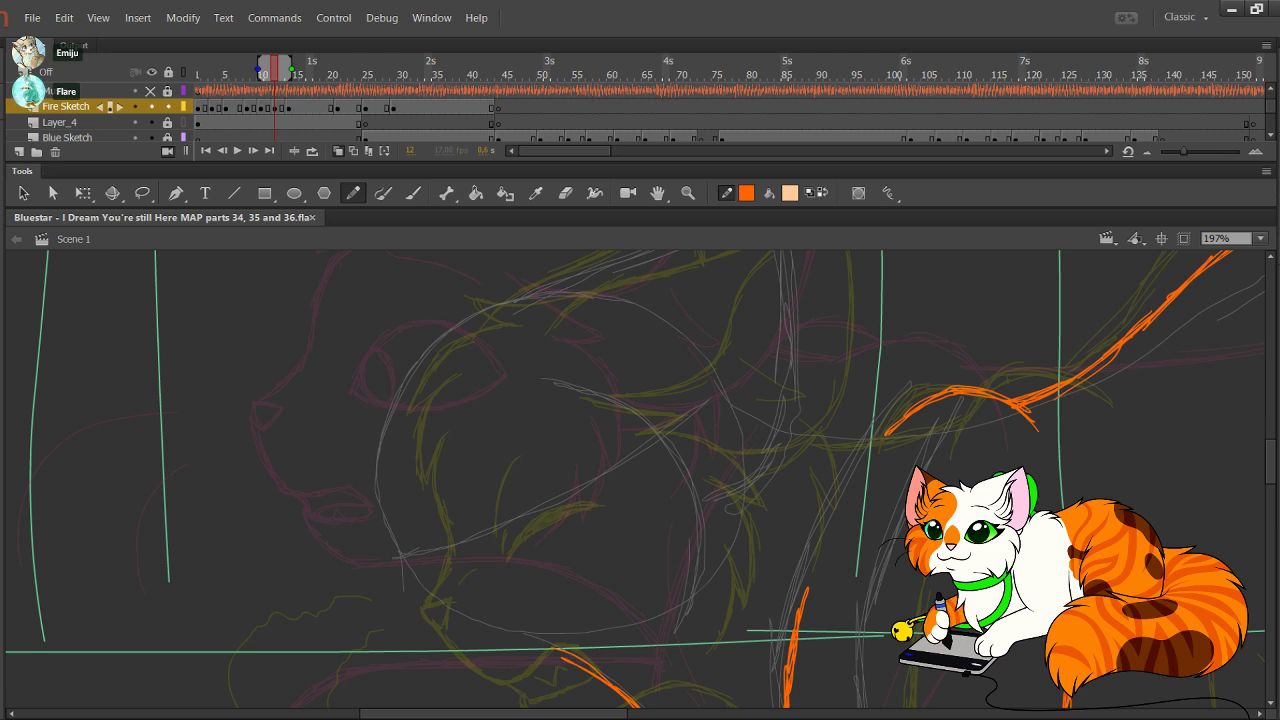
{"action": "left_click_drag", "start_coordinate": [556, 384], "coordinate": [637, 395]}
{"action": "left_click_drag", "start_coordinate": [559, 388], "coordinate": [622, 395]}
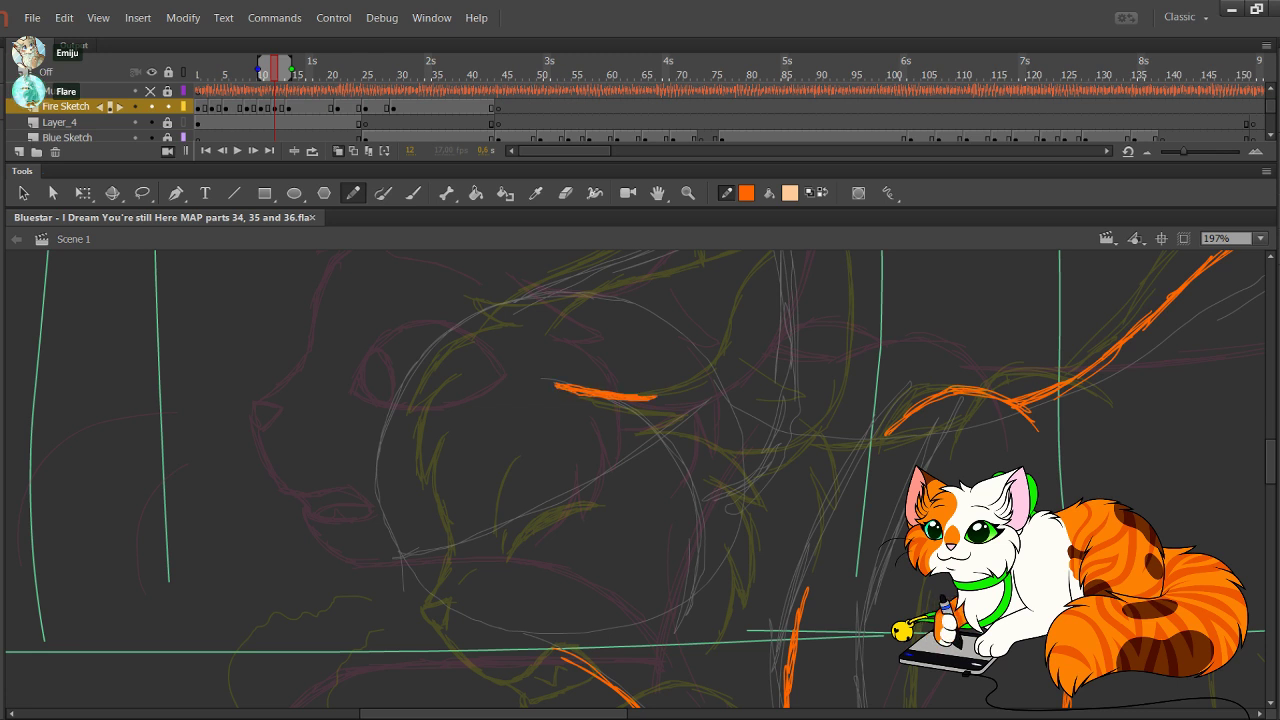
{"action": "key", "text": "ctrl+z"}
{"action": "mouse_move", "coordinate": [552, 380]}
{"action": "left_mouse_down"}
{"action": "mouse_move", "coordinate": [656, 395]}
{"action": "mouse_move", "coordinate": [603, 417]}
{"action": "mouse_move", "coordinate": [662, 419]}
{"action": "mouse_move", "coordinate": [687, 436]}
{"action": "mouse_move", "coordinate": [719, 503]}
{"action": "left_mouse_up"}
{"action": "mouse_move", "coordinate": [666, 466]}
{"action": "left_mouse_down"}
{"action": "mouse_move", "coordinate": [719, 501]}
{"action": "mouse_move", "coordinate": [710, 570]}
{"action": "left_mouse_up"}
{"action": "mouse_move", "coordinate": [686, 528]}
{"action": "left_mouse_down"}
{"action": "mouse_move", "coordinate": [706, 568]}
{"action": "mouse_move", "coordinate": [676, 616]}
{"action": "left_mouse_up"}
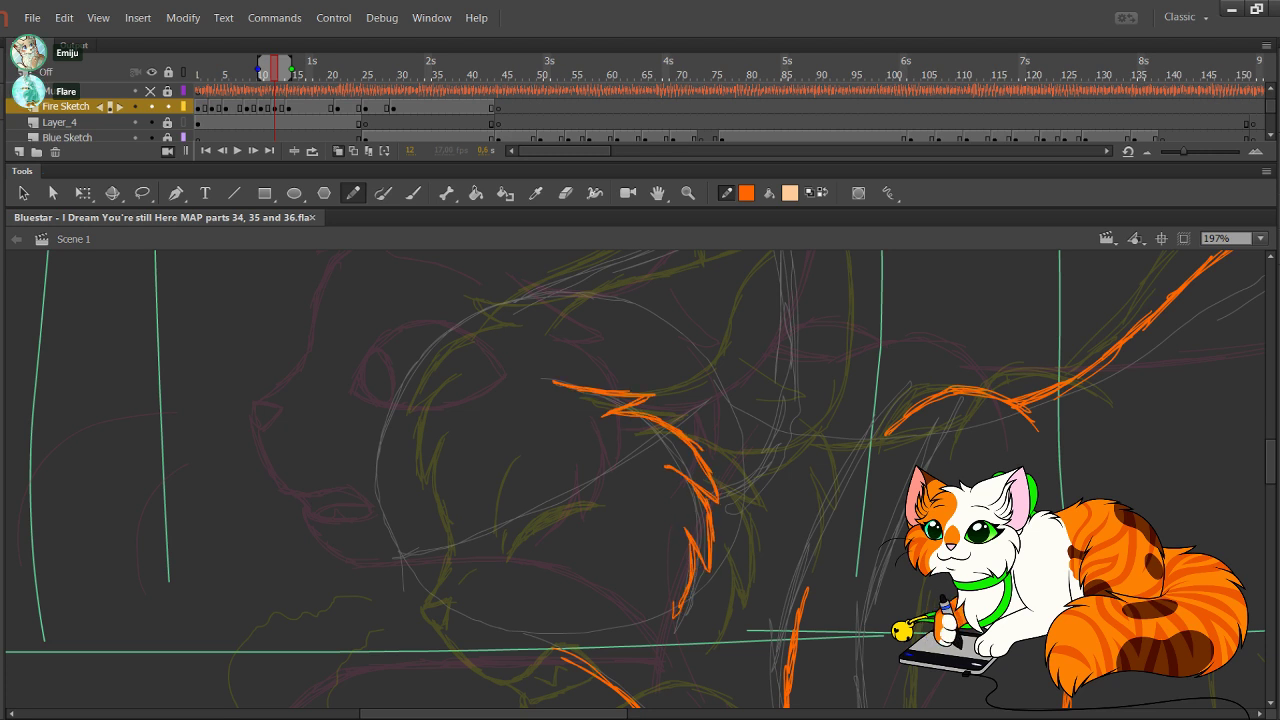
{"action": "key", "text": "ctrl+z"}
{"action": "key", "text": "ctrl+z"}
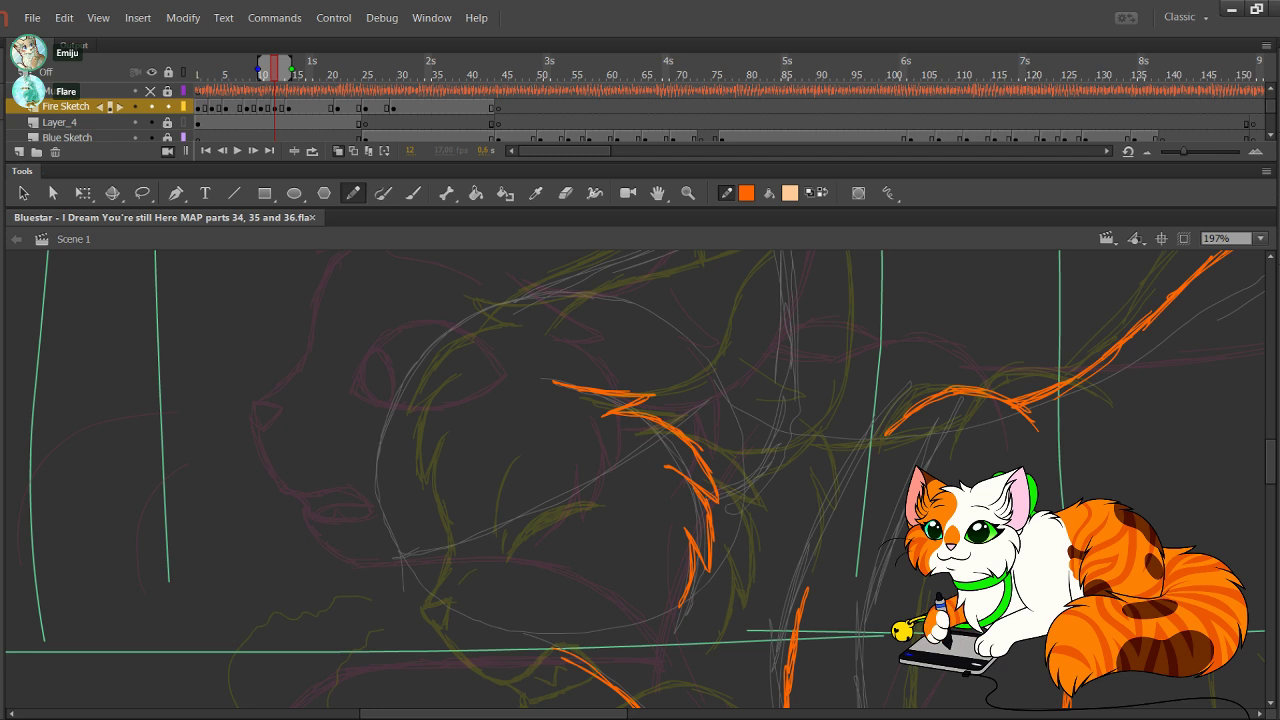
Step: Sketch the near ear's inner and back edges meeting at a pointed tip, with a short curve under its base
{"action": "left_click_drag", "start_coordinate": [640, 420], "coordinate": [562, 555]}
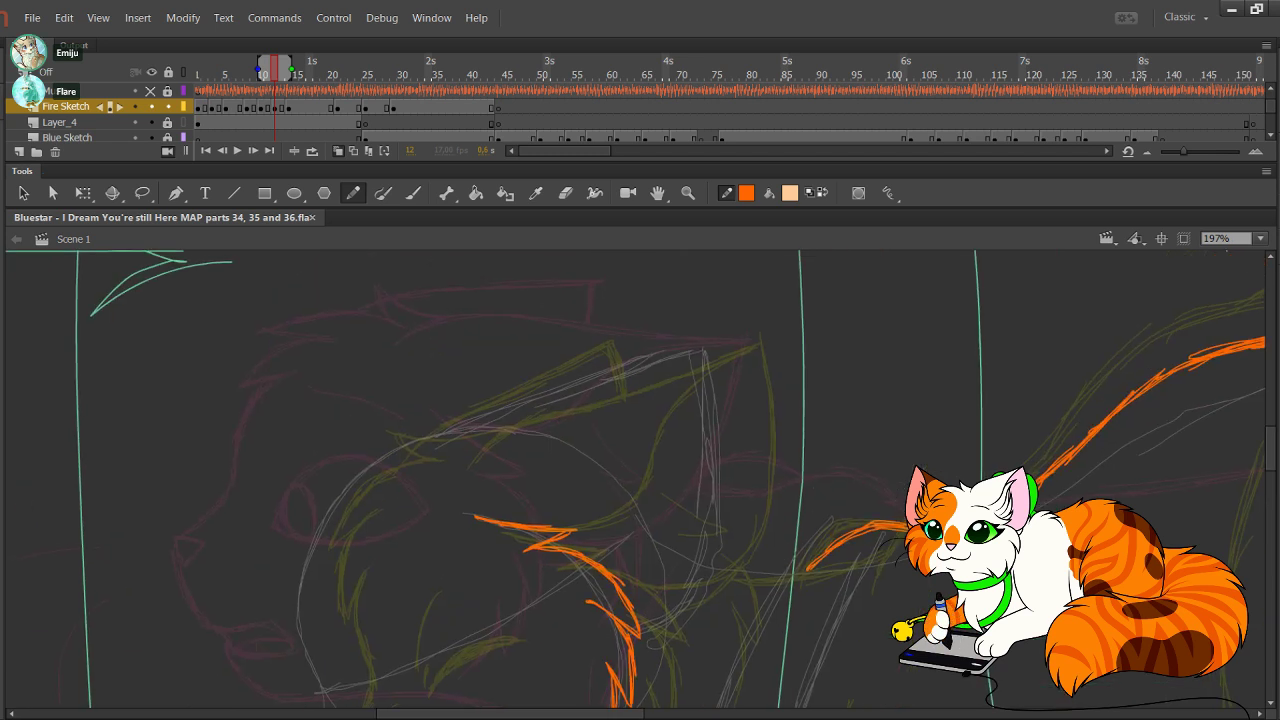
{"action": "mouse_move", "coordinate": [503, 518]}
{"action": "left_mouse_down"}
{"action": "mouse_move", "coordinate": [588, 492]}
{"action": "mouse_move", "coordinate": [634, 400]}
{"action": "mouse_move", "coordinate": [722, 333]}
{"action": "left_mouse_up"}
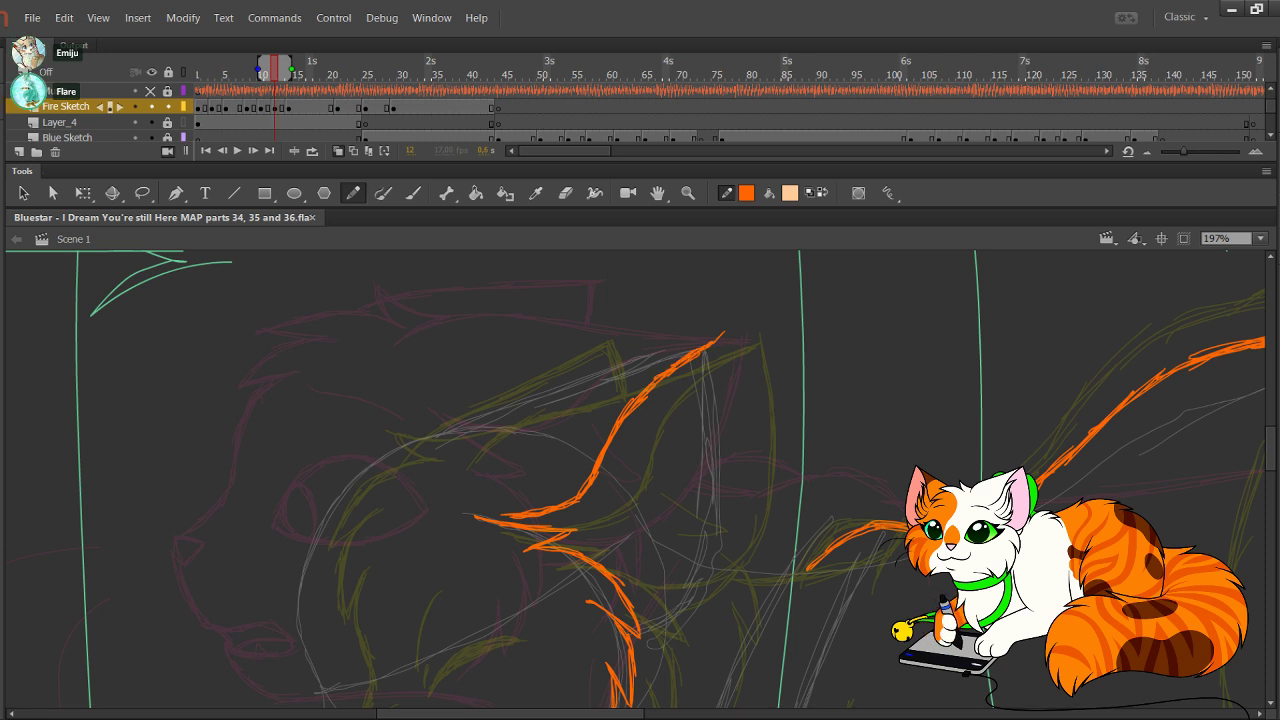
{"action": "key", "text": "ctrl+z"}
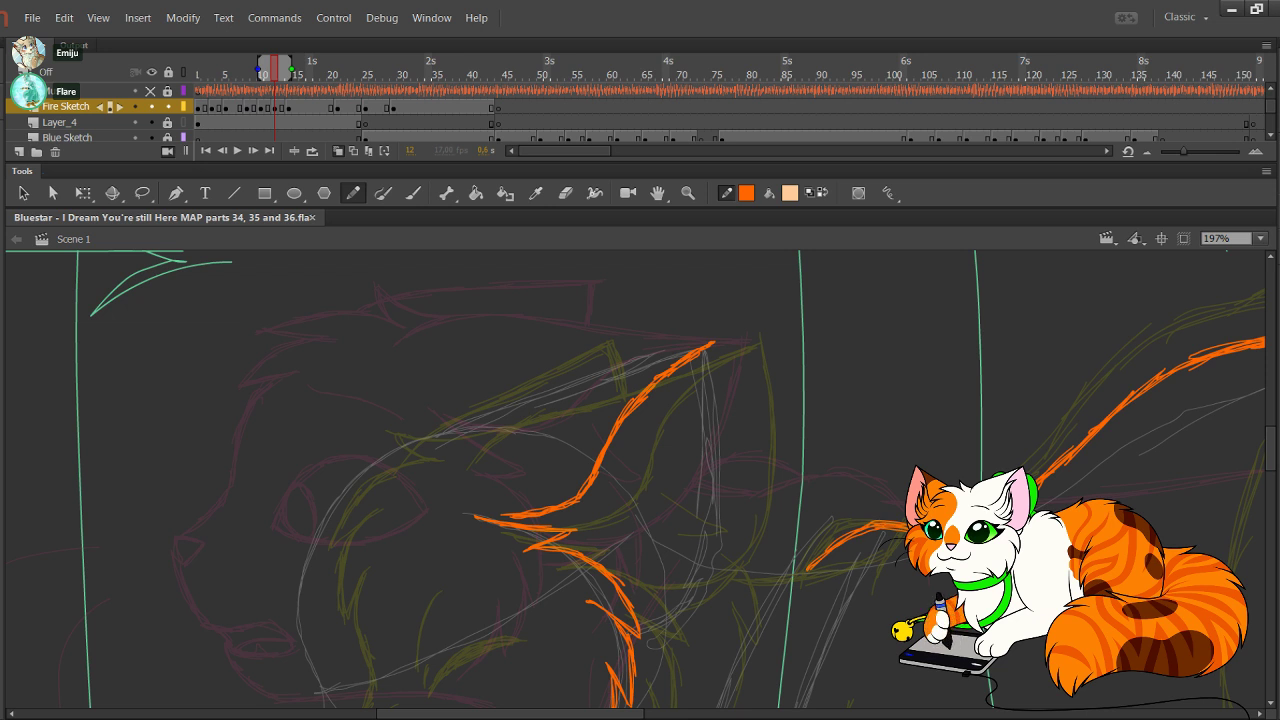
{"action": "mouse_move", "coordinate": [634, 607]}
{"action": "left_mouse_down"}
{"action": "mouse_move", "coordinate": [674, 604]}
{"action": "mouse_move", "coordinate": [714, 568]}
{"action": "mouse_move", "coordinate": [724, 474]}
{"action": "mouse_move", "coordinate": [712, 343]}
{"action": "mouse_move", "coordinate": [726, 402]}
{"action": "left_mouse_up"}
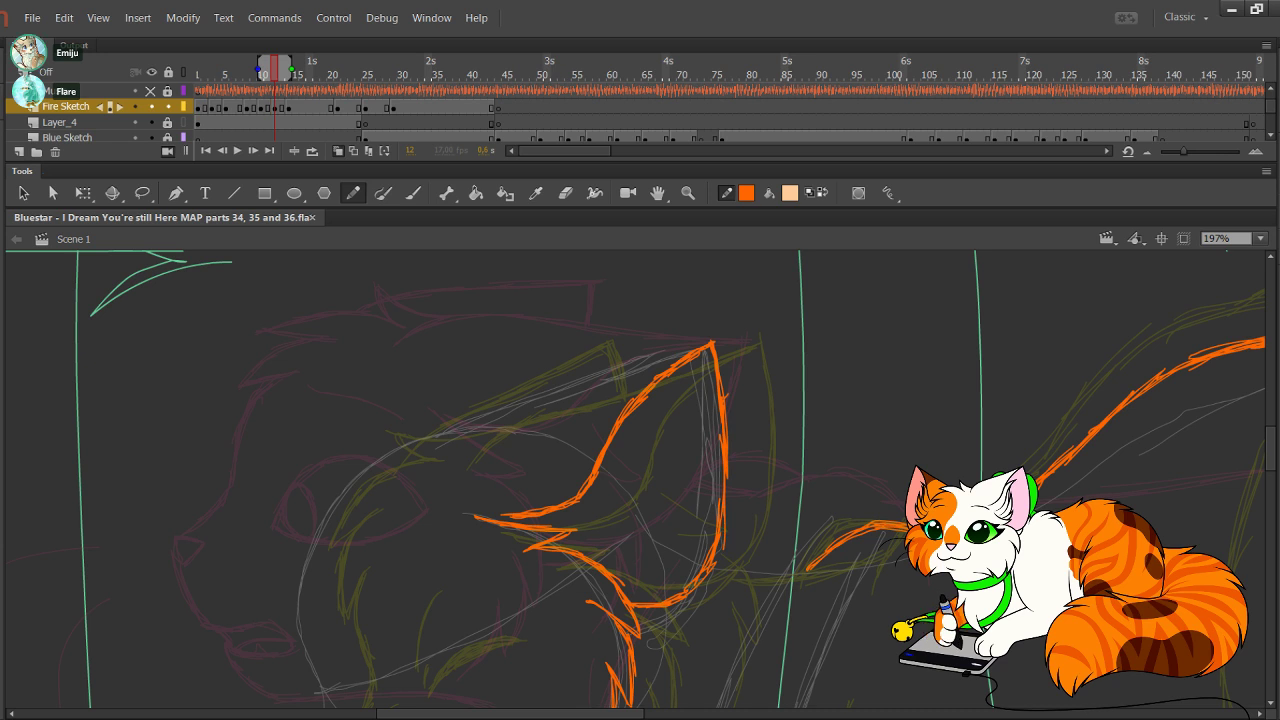
{"action": "left_click_drag", "start_coordinate": [715, 562], "coordinate": [728, 493]}
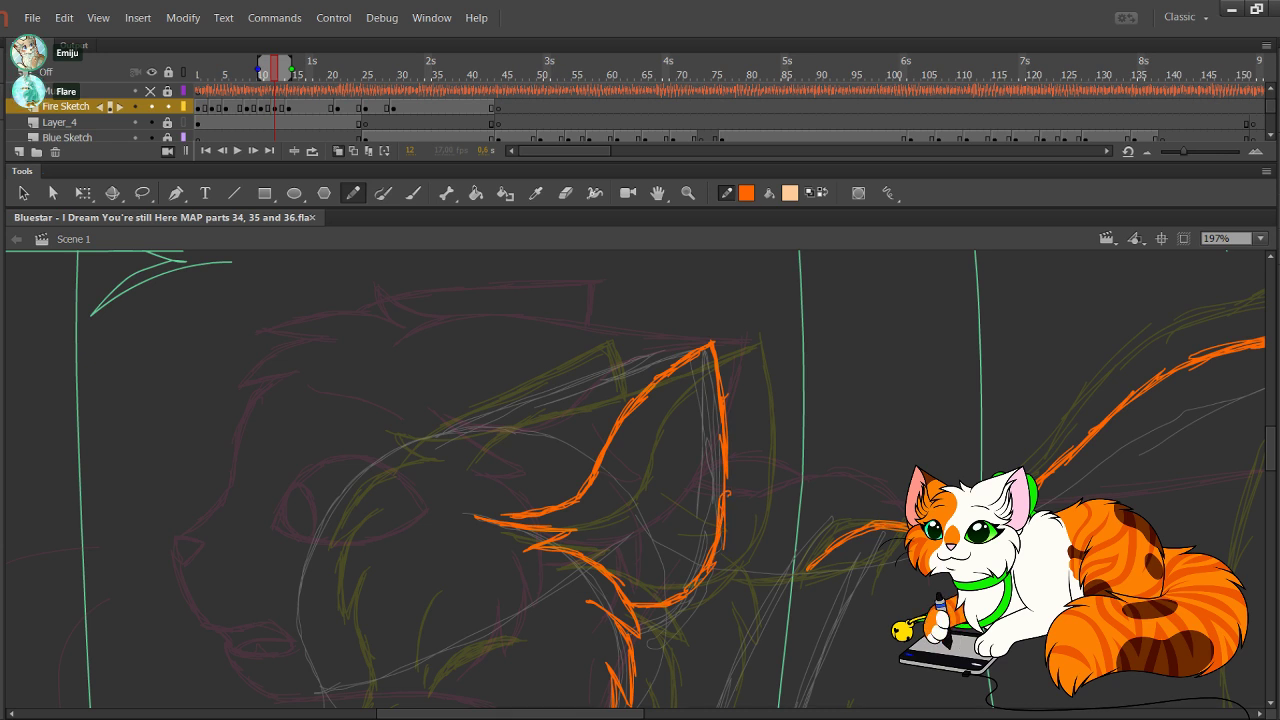
{"action": "key", "text": "ctrl+z"}
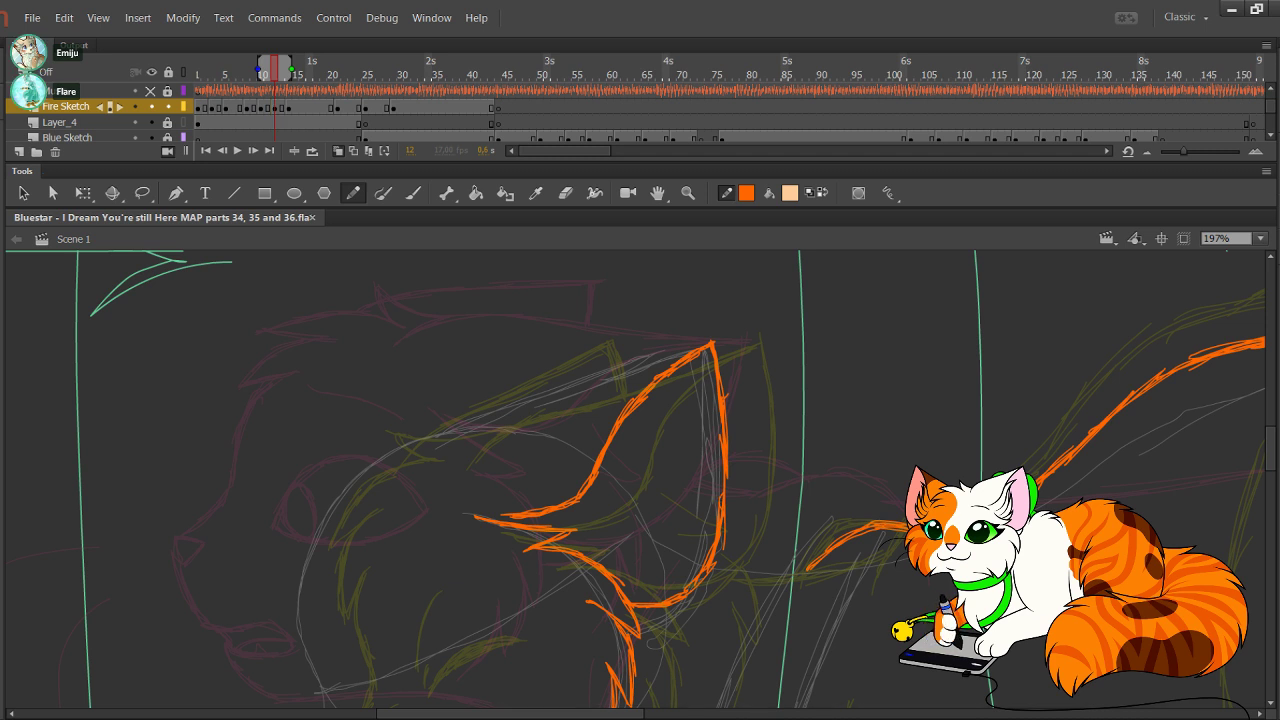
{"action": "left_click_drag", "start_coordinate": [643, 635], "coordinate": [685, 599]}
{"action": "left_click_drag", "start_coordinate": [647, 633], "coordinate": [683, 604]}
{"action": "key", "text": "ctrl+z"}
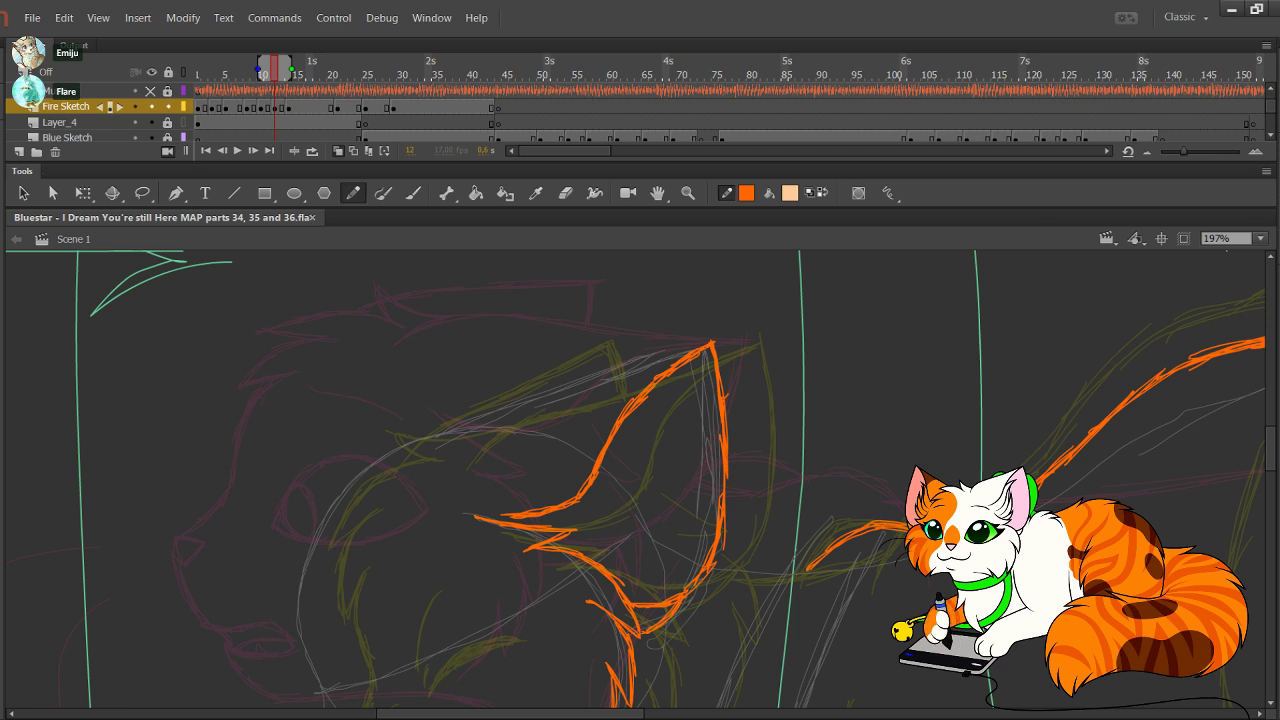
Step: Sketch the near ear's upper edge as a long curve from the forehead to the ear tip
{"action": "mouse_move", "coordinate": [437, 472]}
{"action": "left_mouse_down"}
{"action": "mouse_move", "coordinate": [476, 431]}
{"action": "mouse_move", "coordinate": [606, 383]}
{"action": "left_mouse_up"}
{"action": "left_click_drag", "start_coordinate": [497, 421], "coordinate": [648, 373]}
{"action": "left_click_drag", "start_coordinate": [511, 426], "coordinate": [656, 367]}
{"action": "left_click_drag", "start_coordinate": [656, 367], "coordinate": [709, 342]}
{"action": "key", "text": "ctrl+z"}
{"action": "mouse_move", "coordinate": [434, 474]}
{"action": "left_mouse_down"}
{"action": "mouse_move", "coordinate": [490, 421]}
{"action": "mouse_move", "coordinate": [709, 342]}
{"action": "left_mouse_up"}
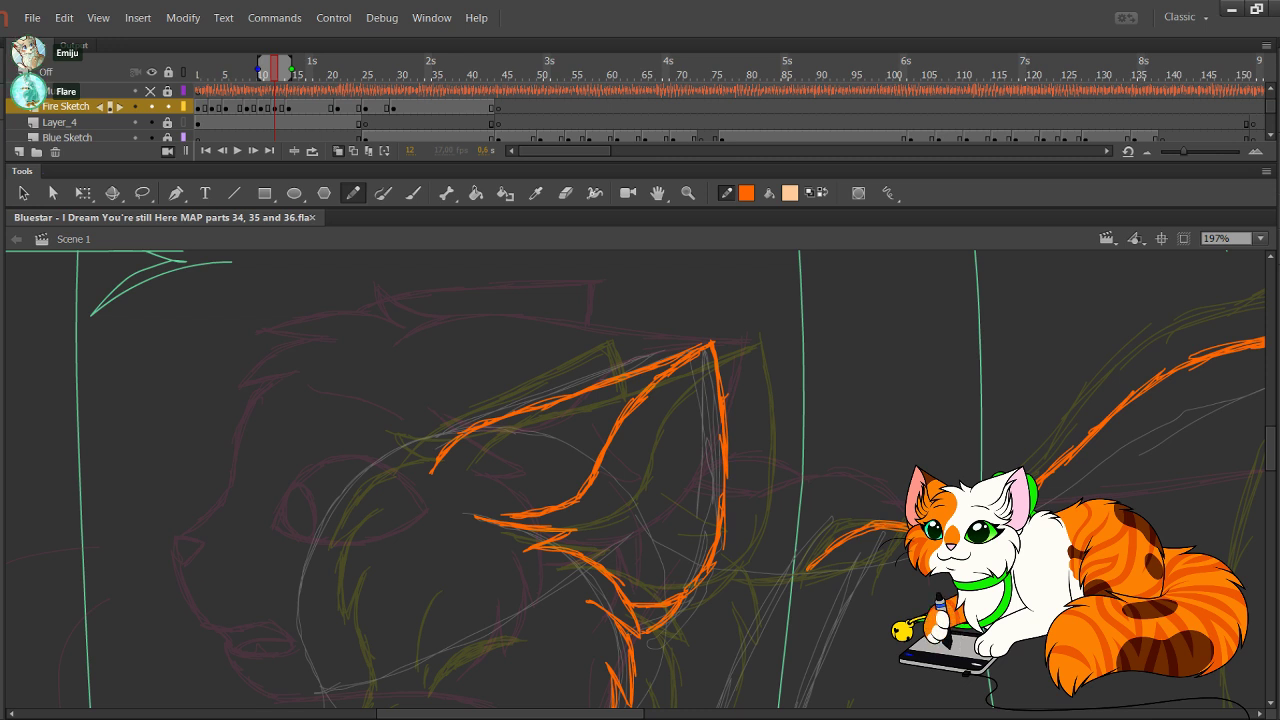
Step: Sketch jagged fur tufts from the ear's upper edge down the forehead toward the face, redoing the first strokes
{"action": "left_click_drag", "start_coordinate": [636, 494], "coordinate": [645, 465]}
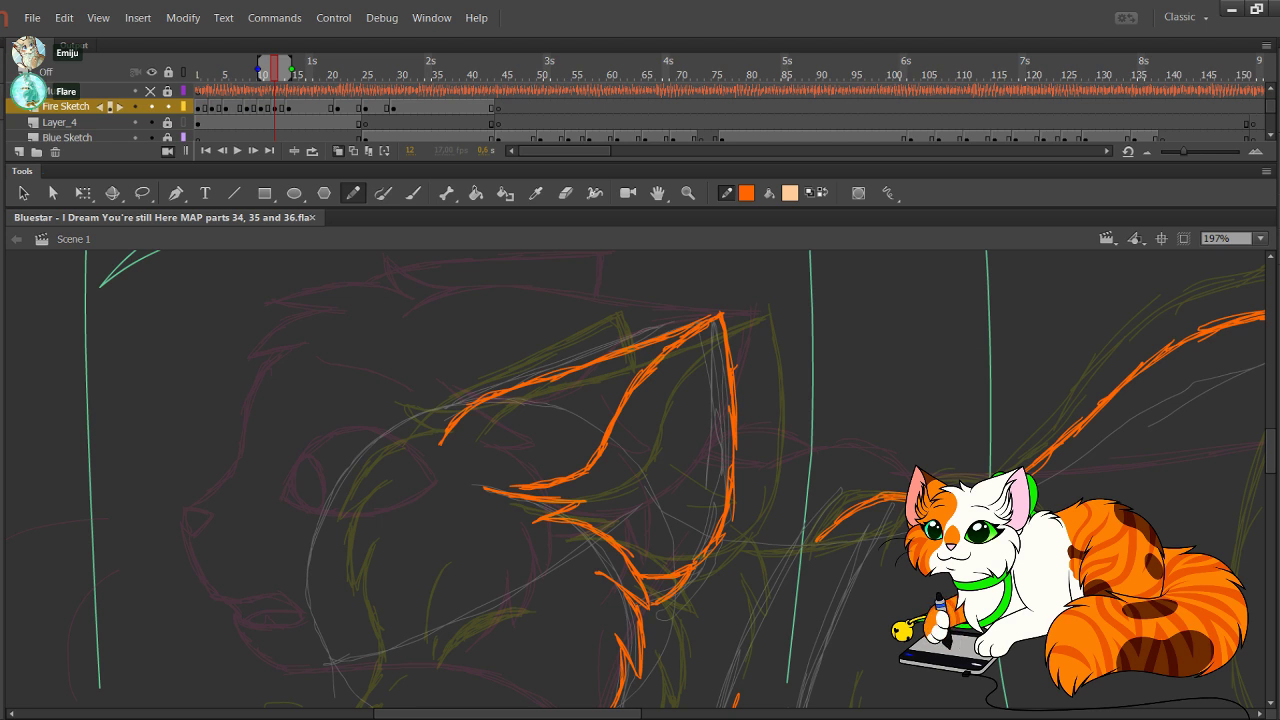
{"action": "left_click_drag", "start_coordinate": [600, 450], "coordinate": [691, 475]}
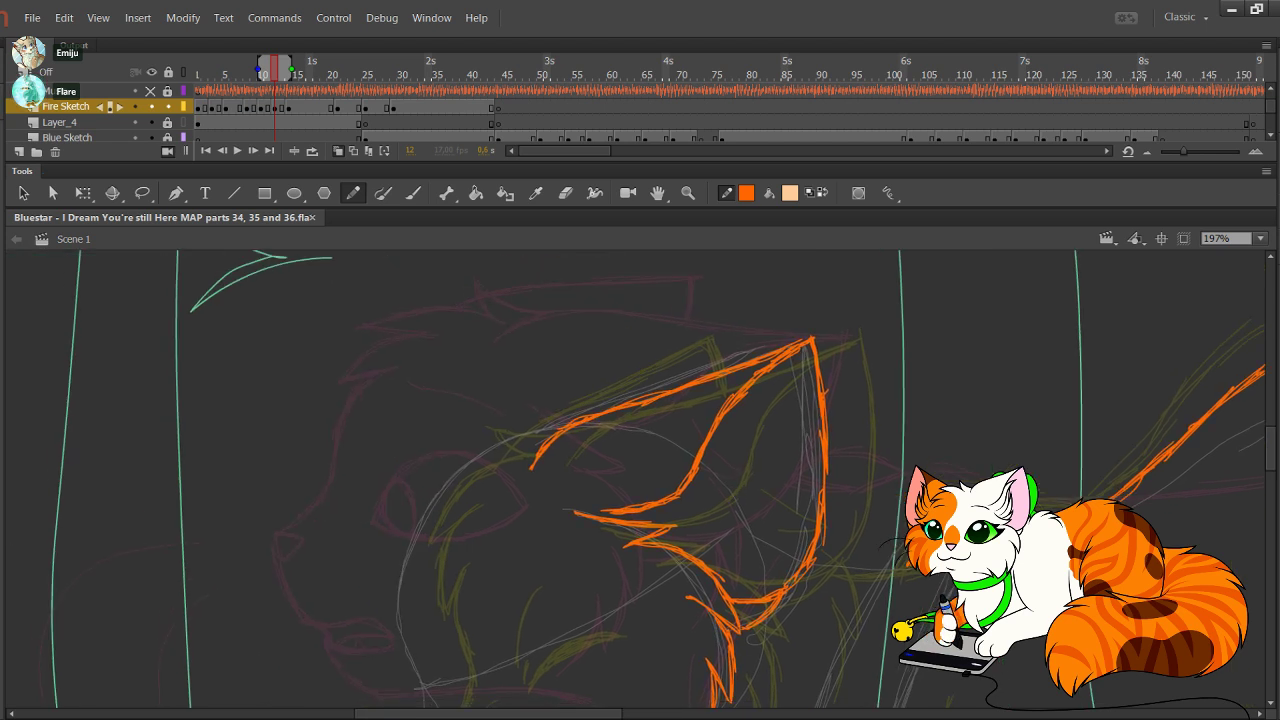
{"action": "left_click_drag", "start_coordinate": [570, 424], "coordinate": [474, 424]}
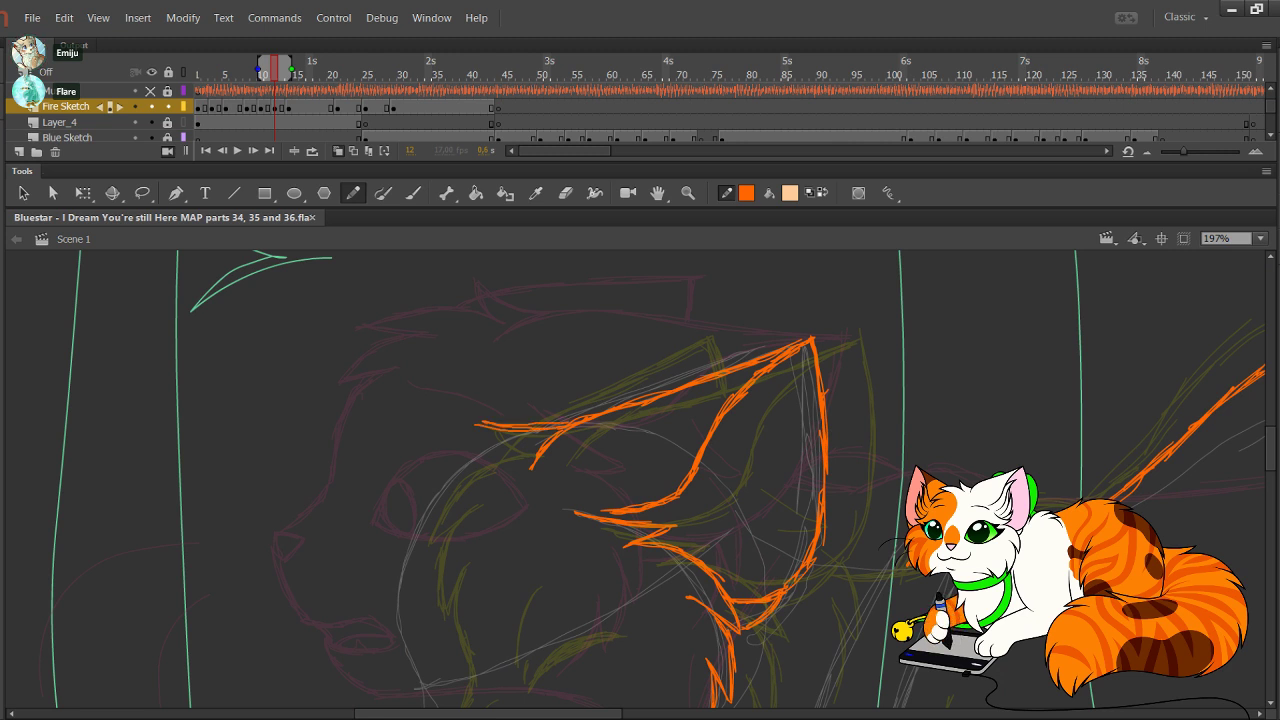
{"action": "key", "text": "ctrl+z"}
{"action": "key", "text": "ctrl+z"}
{"action": "mouse_move", "coordinate": [564, 429]}
{"action": "left_mouse_down"}
{"action": "mouse_move", "coordinate": [474, 424]}
{"action": "mouse_move", "coordinate": [512, 431]}
{"action": "mouse_move", "coordinate": [509, 451]}
{"action": "mouse_move", "coordinate": [588, 475]}
{"action": "mouse_move", "coordinate": [608, 466]}
{"action": "mouse_move", "coordinate": [588, 442]}
{"action": "left_mouse_up"}
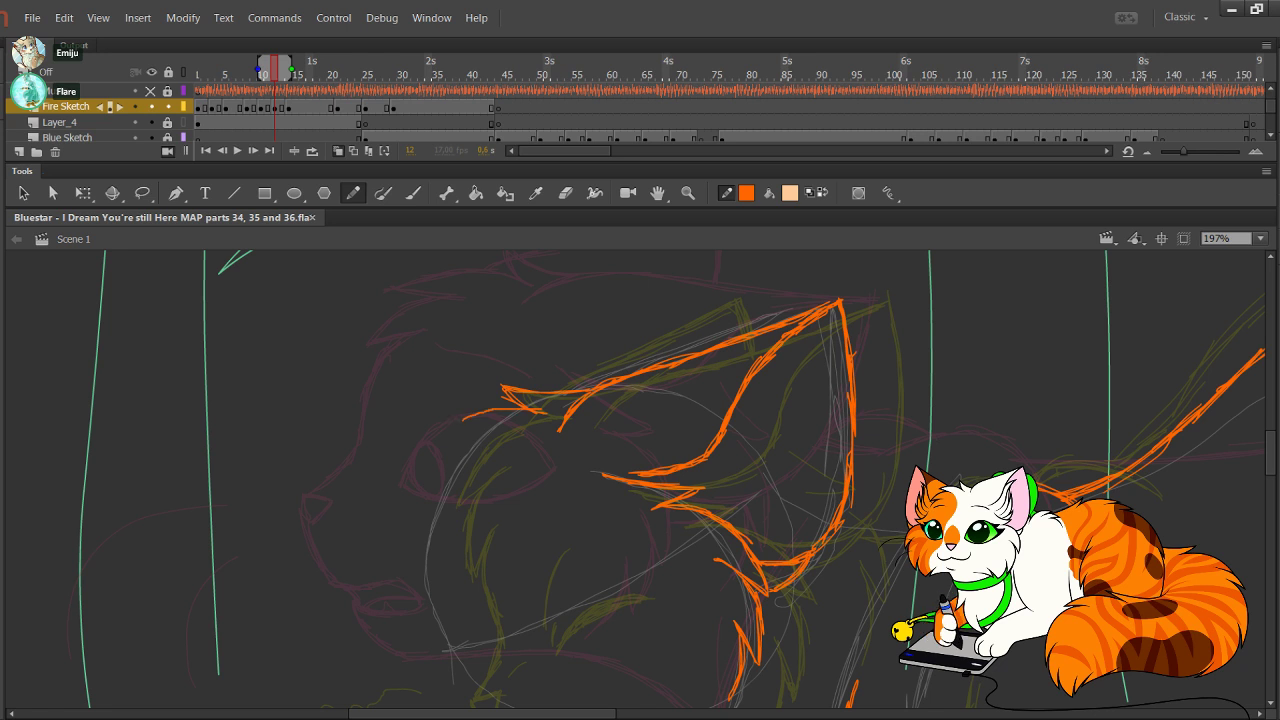
{"action": "mouse_move", "coordinate": [532, 410]}
{"action": "left_mouse_down"}
{"action": "mouse_move", "coordinate": [486, 414]}
{"action": "mouse_move", "coordinate": [432, 450]}
{"action": "mouse_move", "coordinate": [424, 458]}
{"action": "mouse_move", "coordinate": [480, 447]}
{"action": "mouse_move", "coordinate": [424, 482]}
{"action": "mouse_move", "coordinate": [408, 528]}
{"action": "mouse_move", "coordinate": [441, 500]}
{"action": "mouse_move", "coordinate": [423, 515]}
{"action": "left_mouse_up"}
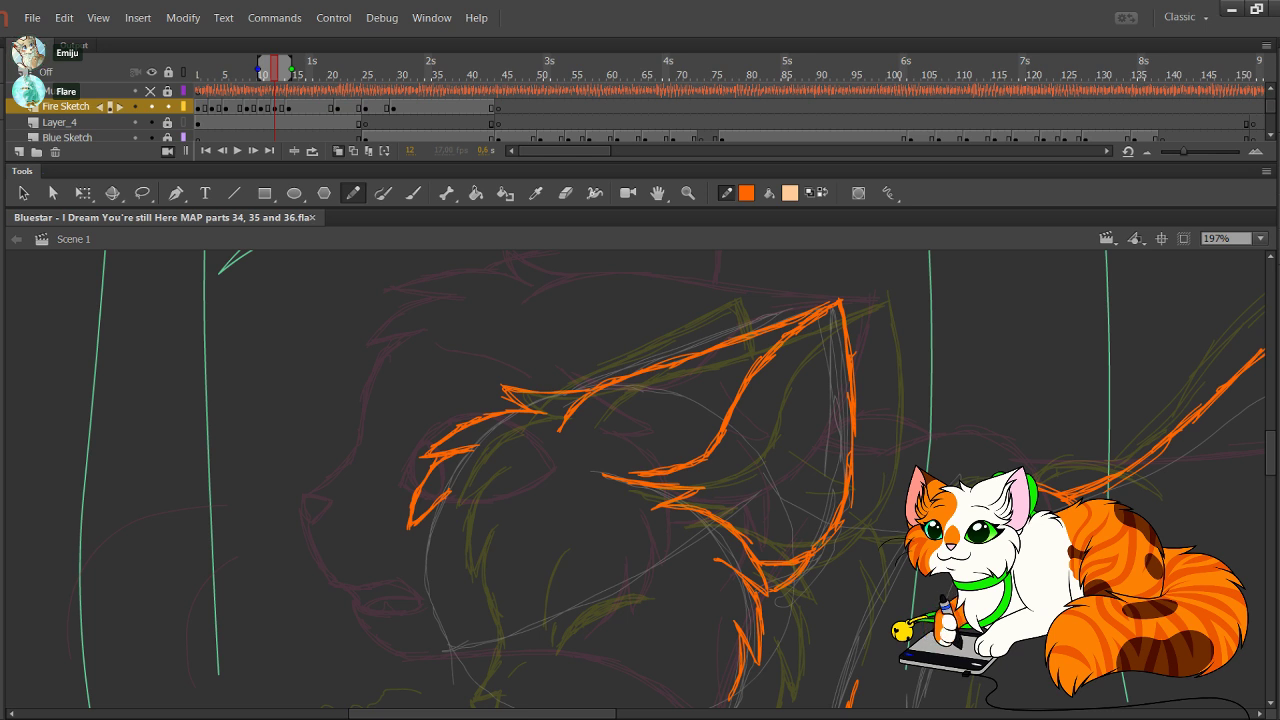
Step: Move and slightly scale the middle spikes of the forehead fur tuft, and shorten the lower spike's end
{"action": "mouse_move", "coordinate": [391, 427]}
{"action": "left_mouse_down"}
{"action": "mouse_move", "coordinate": [497, 459]}
{"action": "mouse_move", "coordinate": [489, 471]}
{"action": "left_mouse_up"}
{"action": "left_click_drag", "start_coordinate": [466, 428], "coordinate": [412, 461]}
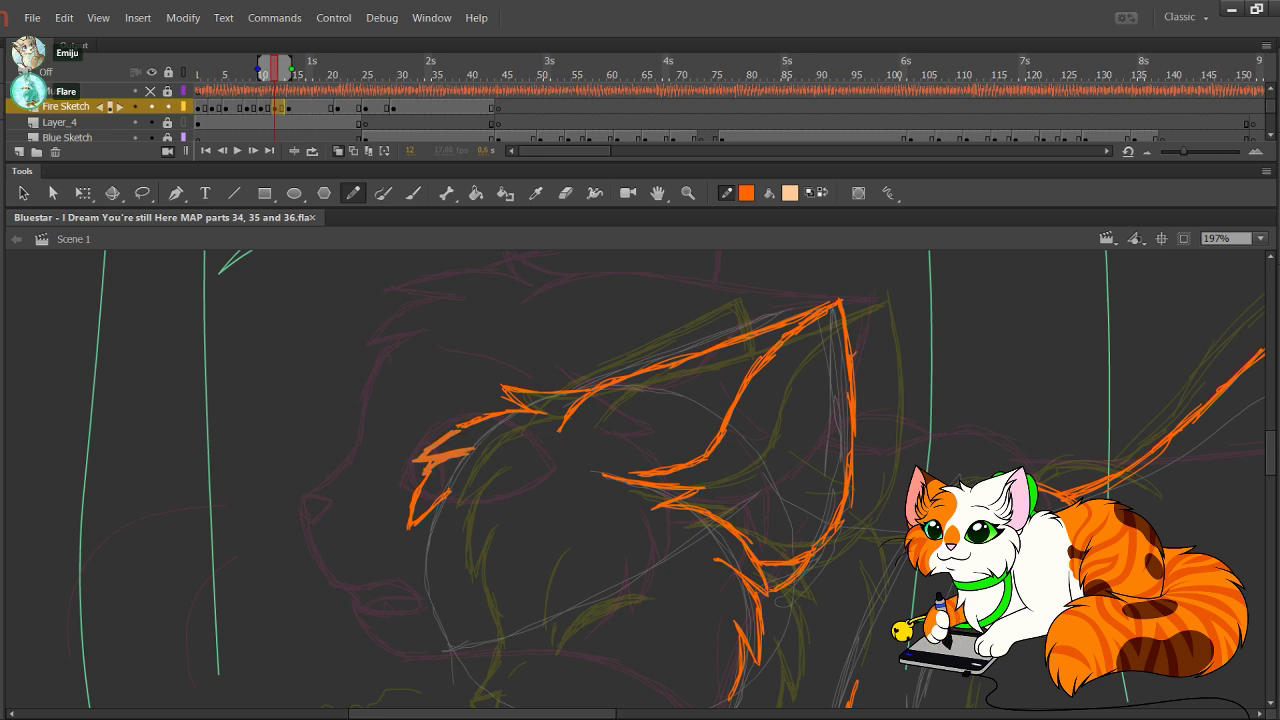
{"action": "key", "text": "q"}
{"action": "left_click", "coordinate": [443, 452]}
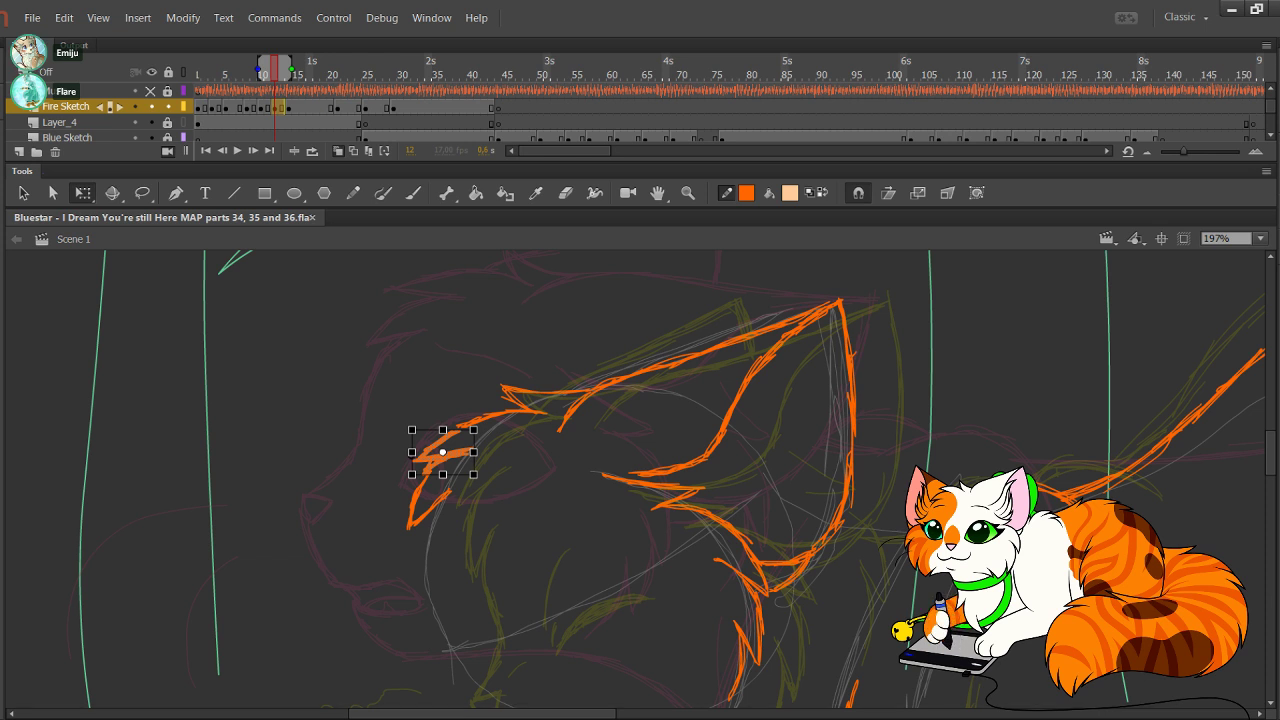
{"action": "left_click_drag", "start_coordinate": [478, 426], "coordinate": [473, 419]}
{"action": "left_click", "coordinate": [520, 340]}
{"action": "key", "text": "shift+y"}
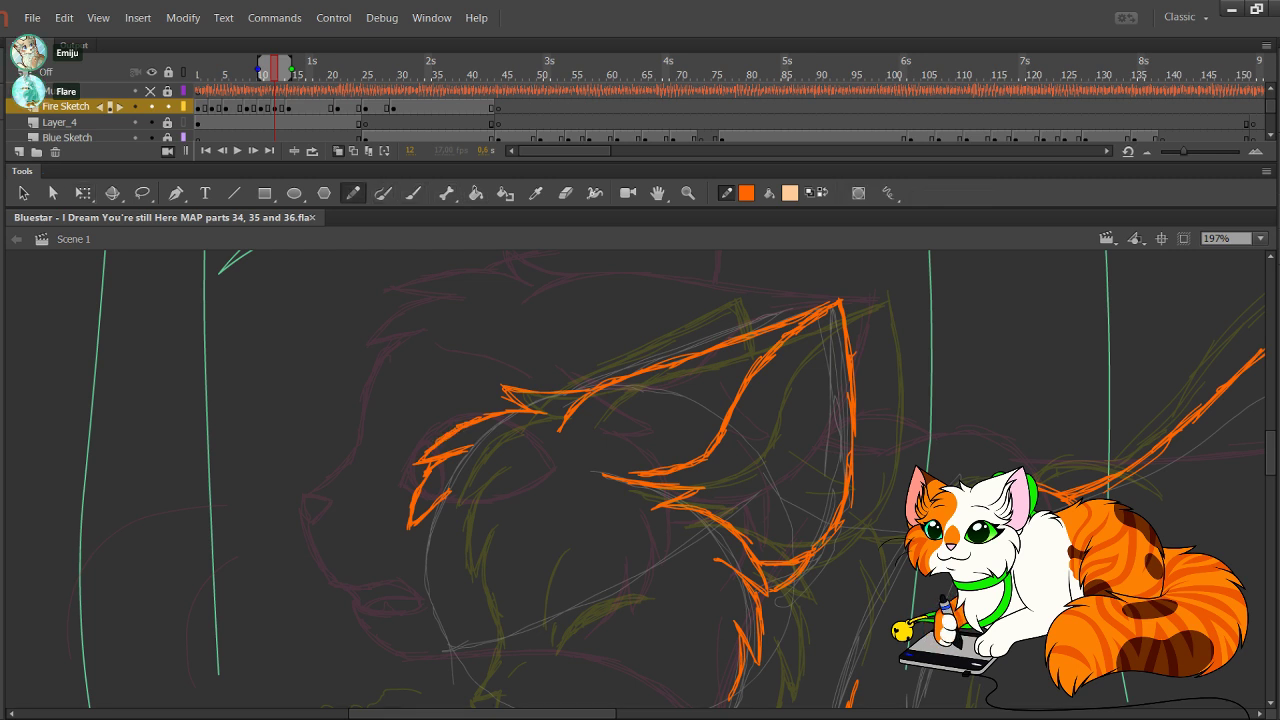
{"action": "left_click_drag", "start_coordinate": [455, 468], "coordinate": [487, 441]}
{"action": "left_click_drag", "start_coordinate": [422, 313], "coordinate": [520, 327]}
{"action": "key", "text": "ctrl+z"}
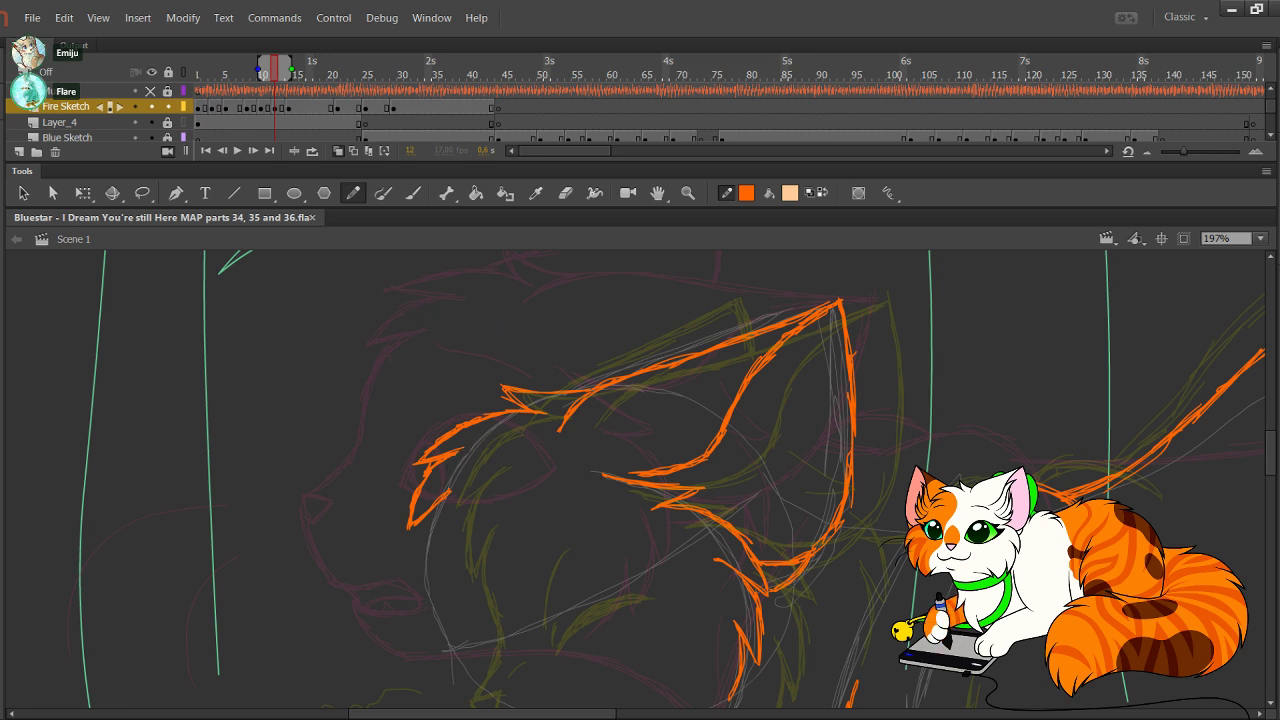
Step: Brush a small peach stick-figure doodle holding a scroll with text lines in the empty area beside the cat sketch
{"action": "mouse_move", "coordinate": [1050, 430]}
{"action": "left_mouse_down"}
{"action": "mouse_move", "coordinate": [508, 416]}
{"action": "mouse_move", "coordinate": [193, 446]}
{"action": "left_mouse_up"}
{"action": "scroll", "coordinate": [635, 484], "scroll_direction": "right", "scroll_amount": 5}
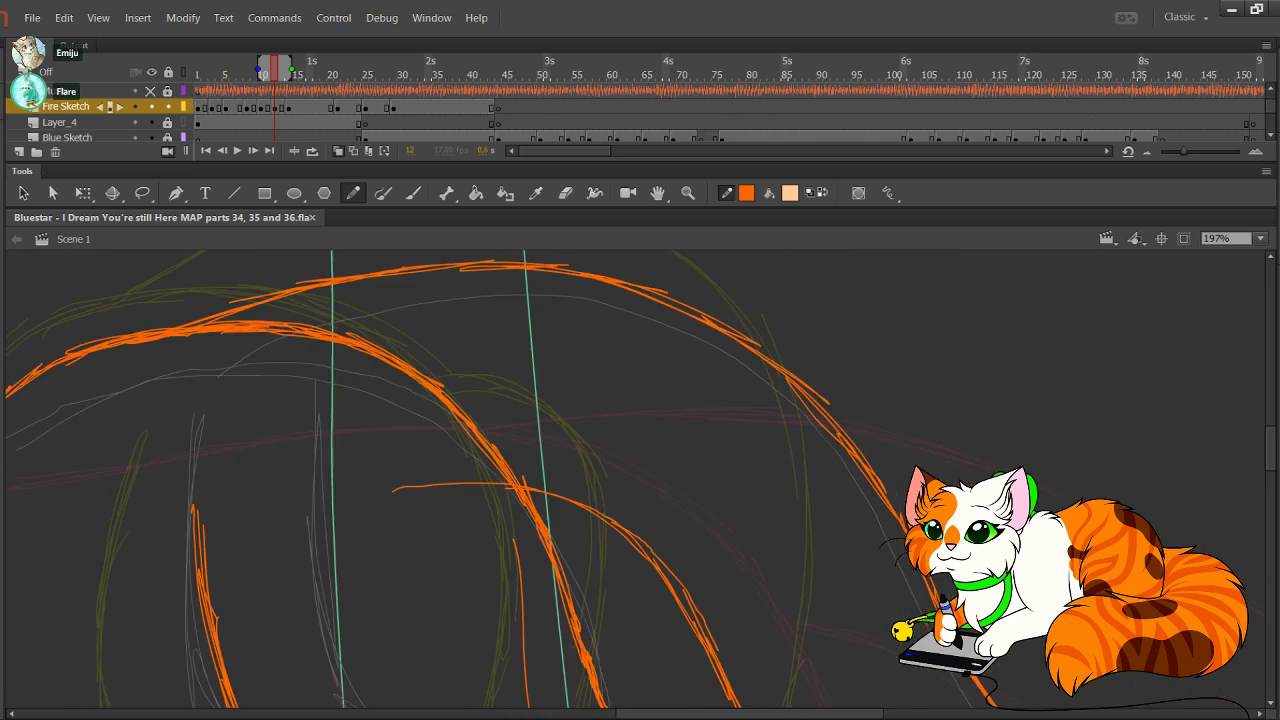
{"action": "scroll", "coordinate": [635, 484], "scroll_direction": "right", "scroll_amount": 5}
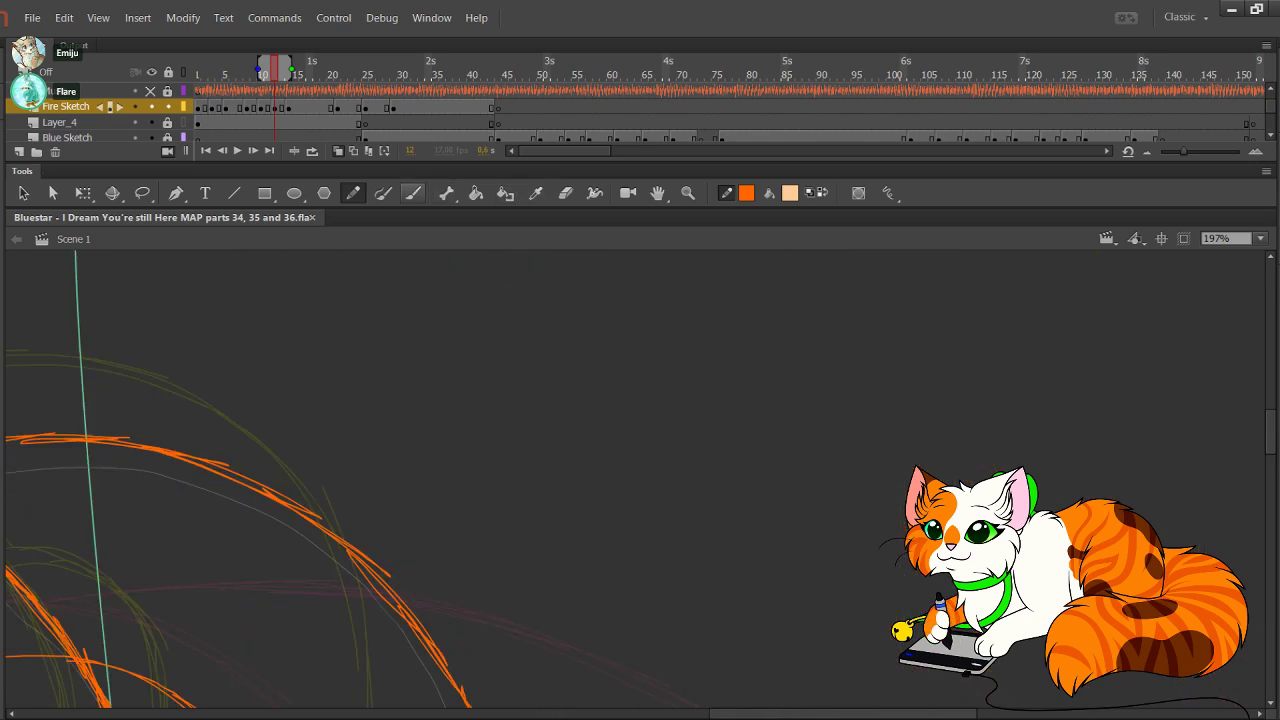
{"action": "left_click", "coordinate": [413, 193]}
{"action": "mouse_move", "coordinate": [598, 357]}
{"action": "left_mouse_down"}
{"action": "mouse_move", "coordinate": [586, 368]}
{"action": "mouse_move", "coordinate": [627, 361]}
{"action": "mouse_move", "coordinate": [610, 364]}
{"action": "mouse_move", "coordinate": [624, 410]}
{"action": "left_mouse_up"}
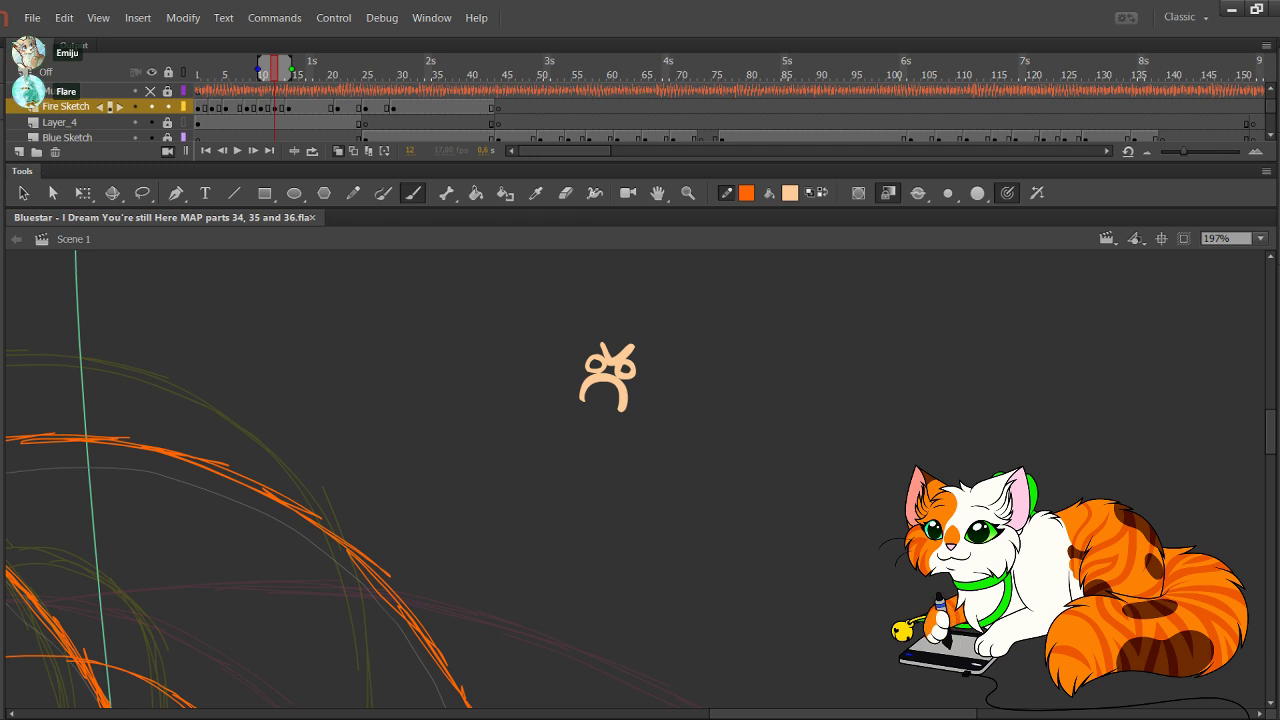
{"action": "mouse_move", "coordinate": [634, 429]}
{"action": "left_mouse_down"}
{"action": "mouse_move", "coordinate": [645, 464]}
{"action": "mouse_move", "coordinate": [587, 460]}
{"action": "left_mouse_up"}
{"action": "mouse_move", "coordinate": [582, 416]}
{"action": "left_mouse_down"}
{"action": "mouse_move", "coordinate": [552, 434]}
{"action": "mouse_move", "coordinate": [522, 358]}
{"action": "mouse_move", "coordinate": [550, 348]}
{"action": "mouse_move", "coordinate": [532, 350]}
{"action": "mouse_move", "coordinate": [556, 356]}
{"action": "mouse_move", "coordinate": [576, 404]}
{"action": "mouse_move", "coordinate": [548, 418]}
{"action": "mouse_move", "coordinate": [584, 448]}
{"action": "mouse_move", "coordinate": [608, 447]}
{"action": "left_mouse_up"}
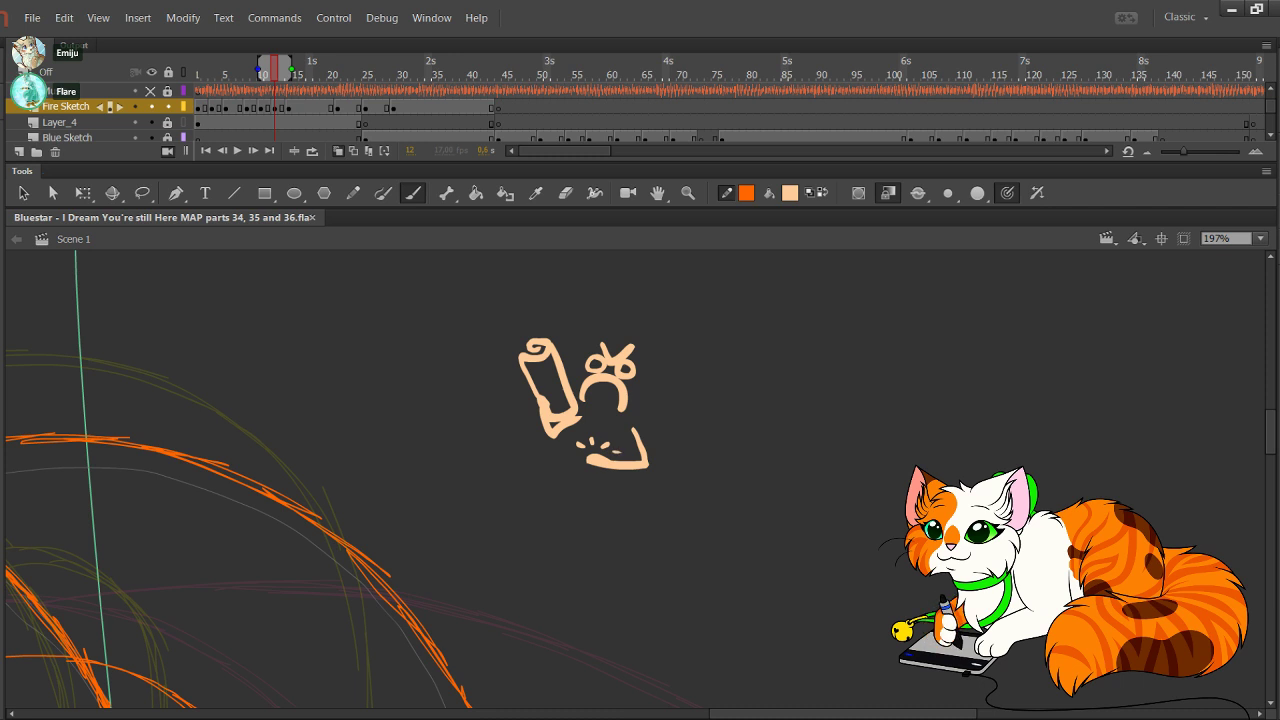
{"action": "mouse_move", "coordinate": [575, 488]}
{"action": "left_mouse_down"}
{"action": "mouse_move", "coordinate": [572, 572]}
{"action": "mouse_move", "coordinate": [588, 580]}
{"action": "left_mouse_up"}
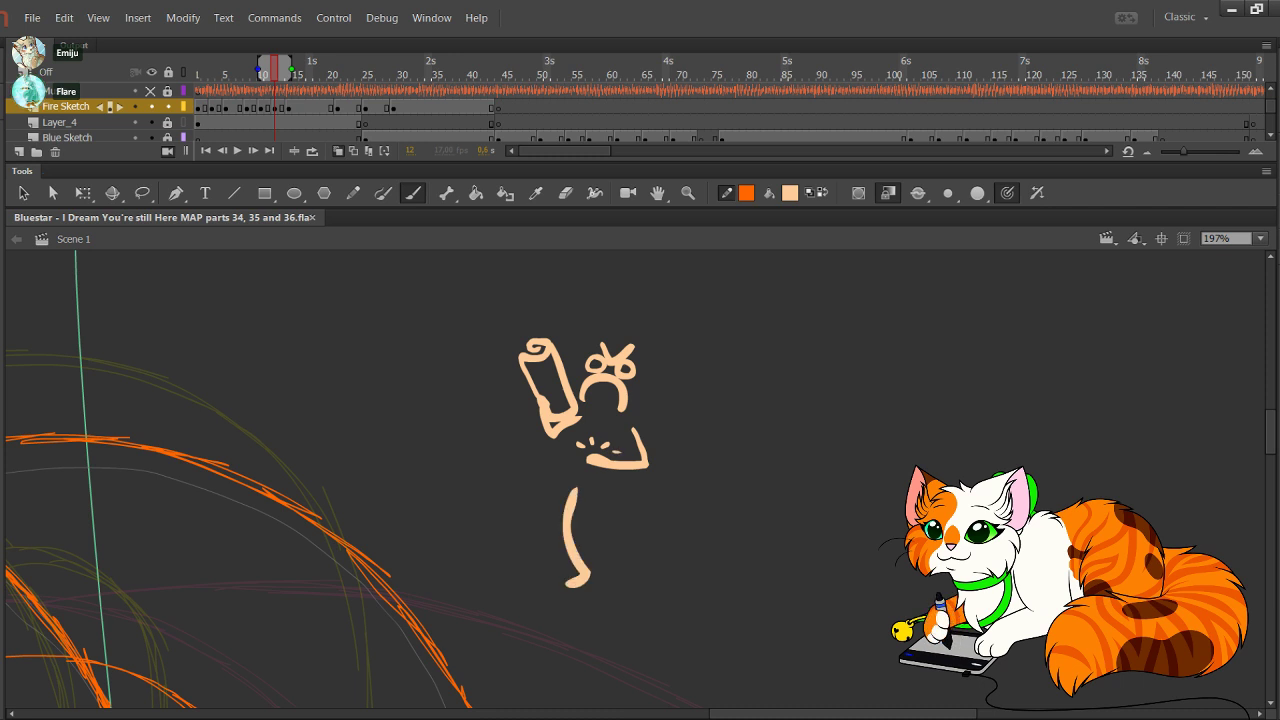
{"action": "left_click_drag", "start_coordinate": [622, 497], "coordinate": [618, 587]}
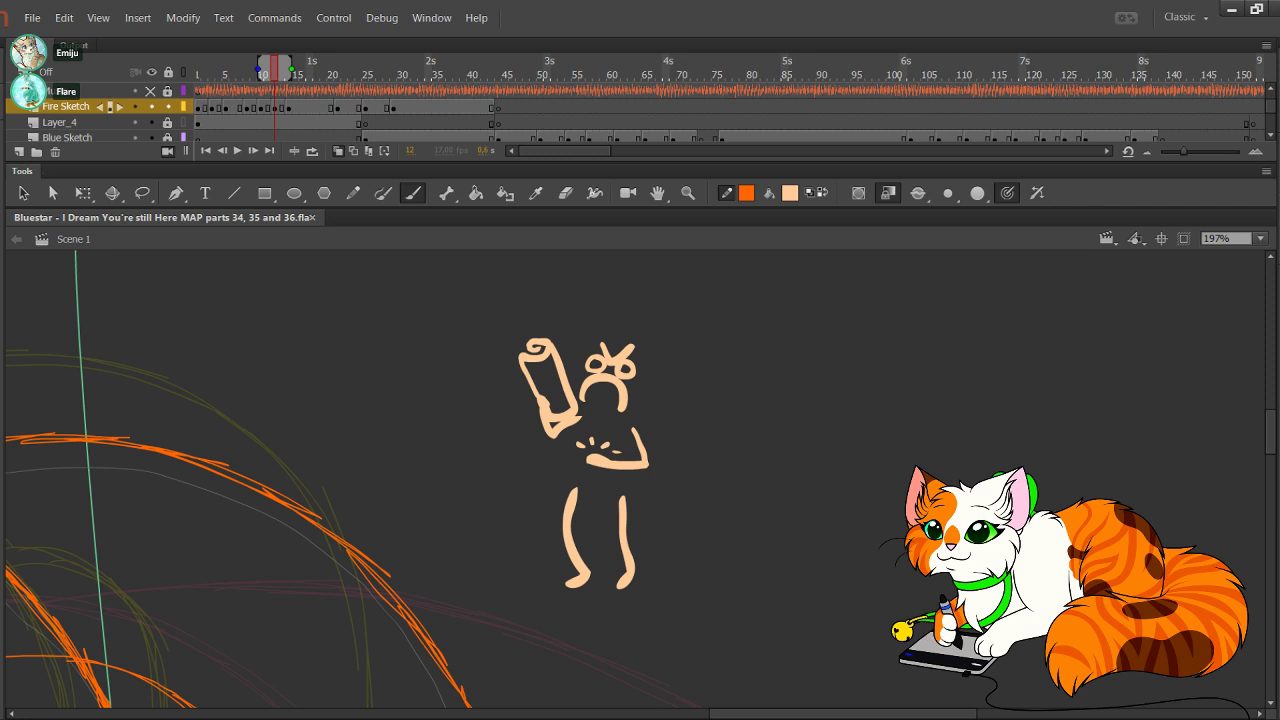
{"action": "mouse_move", "coordinate": [535, 374]}
{"action": "left_mouse_down"}
{"action": "mouse_move", "coordinate": [555, 364]}
{"action": "mouse_move", "coordinate": [560, 379]}
{"action": "left_mouse_up"}
{"action": "mouse_move", "coordinate": [743, 342]}
{"action": "left_mouse_down"}
{"action": "mouse_move", "coordinate": [764, 381]}
{"action": "mouse_move", "coordinate": [788, 352]}
{"action": "mouse_move", "coordinate": [764, 379]}
{"action": "mouse_move", "coordinate": [826, 390]}
{"action": "left_mouse_up"}
{"action": "key", "text": "ctrl+z"}
{"action": "key", "text": "ctrl+z"}
{"action": "key", "text": "ctrl+z"}
{"action": "key", "text": "ctrl+z"}
{"action": "key", "text": "ctrl+z"}
{"action": "key", "text": "ctrl+z"}
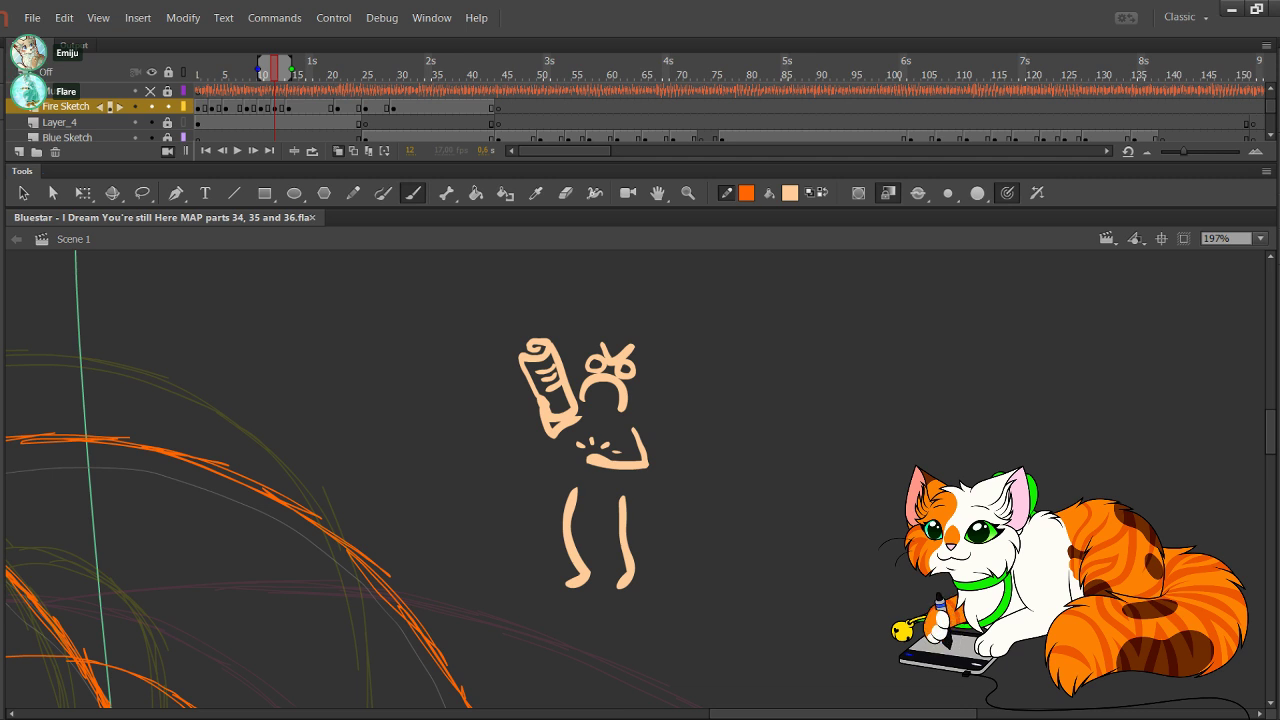
Step: Letter "ORDER!" beside the doodled figure and add a partial speech-bubble outline pointing at it
{"action": "mouse_move", "coordinate": [737, 335]}
{"action": "left_mouse_down"}
{"action": "mouse_move", "coordinate": [724, 337]}
{"action": "mouse_move", "coordinate": [758, 383]}
{"action": "left_mouse_up"}
{"action": "mouse_move", "coordinate": [758, 343]}
{"action": "left_mouse_down"}
{"action": "mouse_move", "coordinate": [756, 381]}
{"action": "mouse_move", "coordinate": [783, 343]}
{"action": "mouse_move", "coordinate": [786, 379]}
{"action": "mouse_move", "coordinate": [860, 380]}
{"action": "left_mouse_up"}
{"action": "mouse_move", "coordinate": [844, 358]}
{"action": "left_mouse_down"}
{"action": "mouse_move", "coordinate": [878, 358]}
{"action": "mouse_move", "coordinate": [876, 393]}
{"action": "mouse_move", "coordinate": [908, 400]}
{"action": "left_mouse_up"}
{"action": "left_click_drag", "start_coordinate": [934, 350], "coordinate": [932, 392]}
{"action": "left_click", "coordinate": [930, 411]}
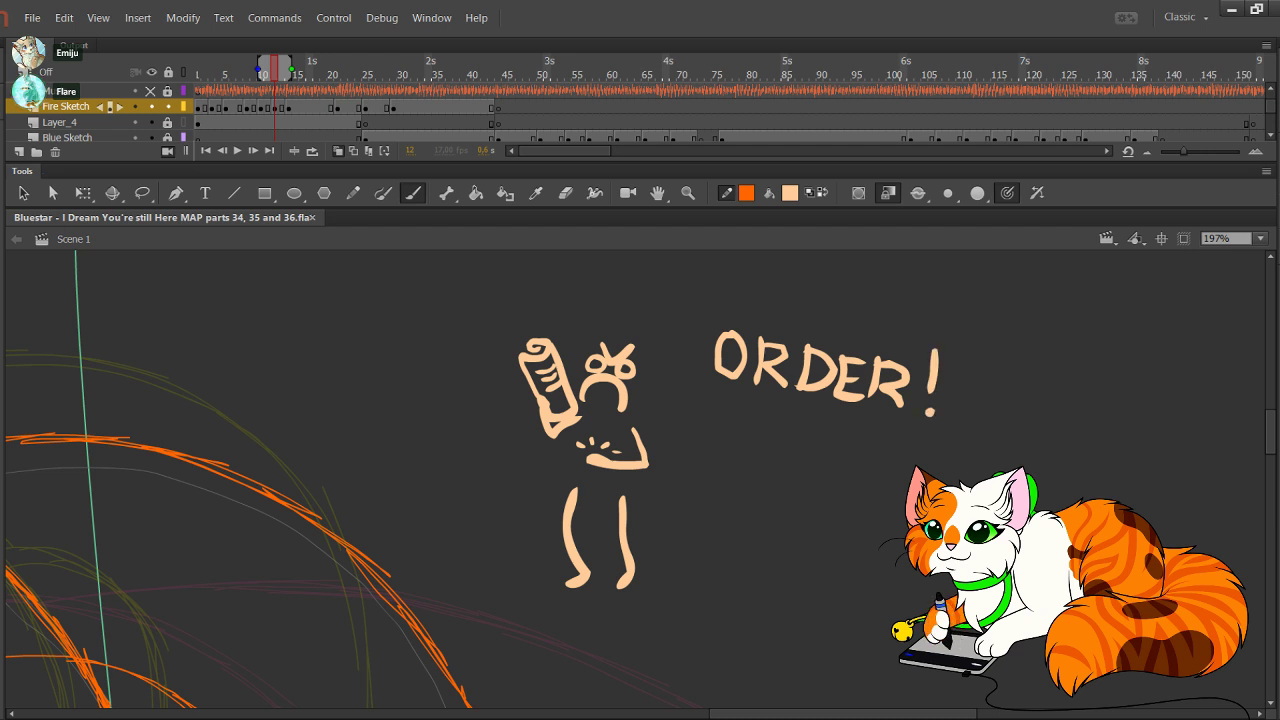
{"action": "mouse_move", "coordinate": [706, 310]}
{"action": "left_mouse_down"}
{"action": "mouse_move", "coordinate": [698, 392]}
{"action": "mouse_move", "coordinate": [672, 409]}
{"action": "mouse_move", "coordinate": [718, 400]}
{"action": "mouse_move", "coordinate": [828, 428]}
{"action": "left_mouse_up"}
Step: Pencil an orange rectangular frame with an open base around the doodled figure
{"action": "key", "text": "y"}
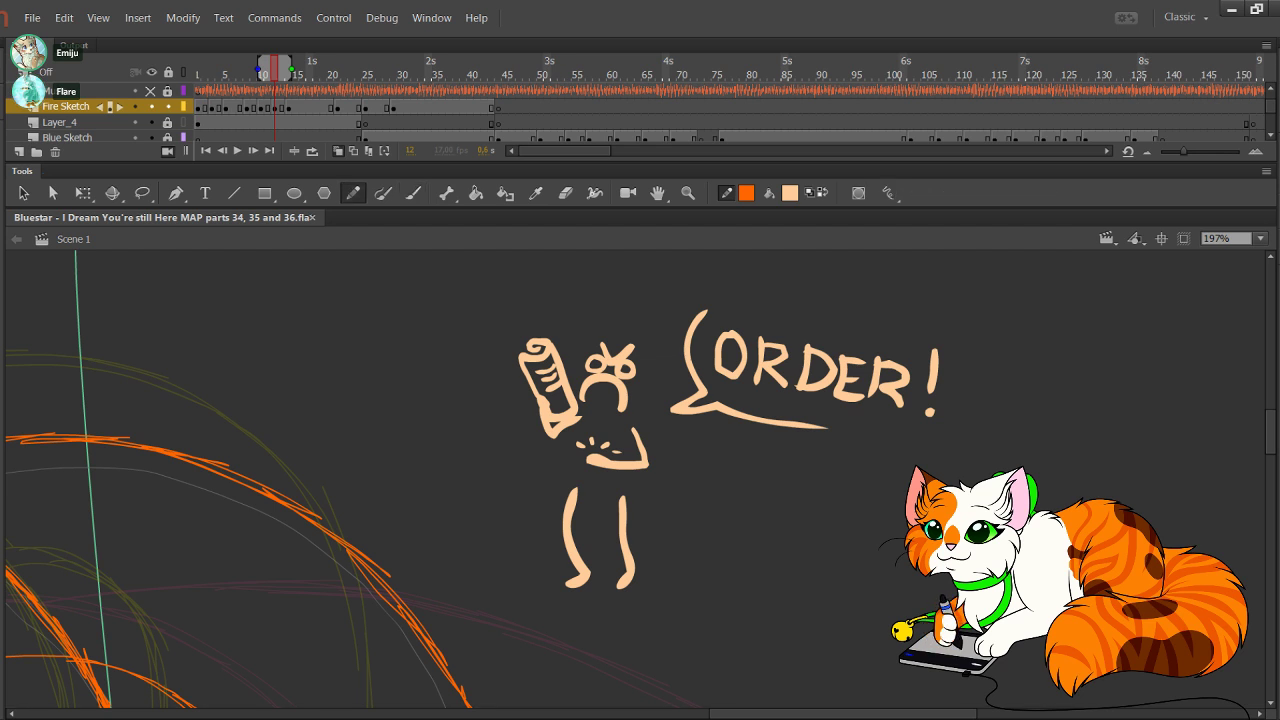
{"action": "mouse_move", "coordinate": [505, 574]}
{"action": "left_mouse_down"}
{"action": "mouse_move", "coordinate": [502, 403]}
{"action": "mouse_move", "coordinate": [496, 576]}
{"action": "left_mouse_up"}
{"action": "left_click_drag", "start_coordinate": [498, 520], "coordinate": [508, 314]}
{"action": "mouse_move", "coordinate": [504, 422]}
{"action": "left_mouse_down"}
{"action": "mouse_move", "coordinate": [510, 310]}
{"action": "mouse_move", "coordinate": [701, 294]}
{"action": "left_mouse_up"}
{"action": "mouse_move", "coordinate": [558, 304]}
{"action": "left_mouse_down"}
{"action": "mouse_move", "coordinate": [727, 304]}
{"action": "mouse_move", "coordinate": [728, 632]}
{"action": "left_mouse_up"}
{"action": "left_click_drag", "start_coordinate": [728, 365], "coordinate": [722, 605]}
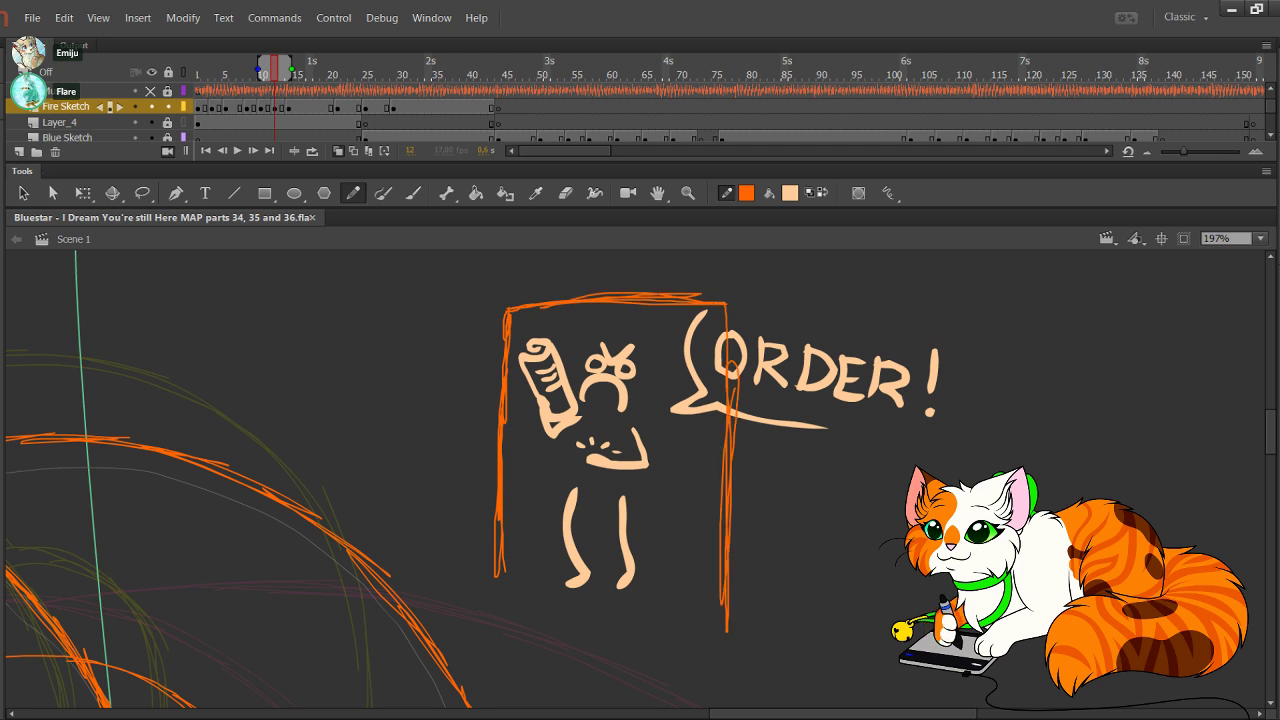
Step: Add short orange radiating lines inside the frame around the doodled figure
{"action": "mouse_move", "coordinate": [519, 534]}
{"action": "left_mouse_down"}
{"action": "mouse_move", "coordinate": [543, 534]}
{"action": "mouse_move", "coordinate": [539, 502]}
{"action": "left_mouse_up"}
{"action": "mouse_move", "coordinate": [517, 463]}
{"action": "left_mouse_down"}
{"action": "mouse_move", "coordinate": [541, 484]}
{"action": "mouse_move", "coordinate": [535, 462]}
{"action": "left_mouse_up"}
{"action": "mouse_move", "coordinate": [574, 327]}
{"action": "left_mouse_down"}
{"action": "mouse_move", "coordinate": [577, 356]}
{"action": "mouse_move", "coordinate": [600, 326]}
{"action": "left_mouse_up"}
{"action": "left_click_drag", "start_coordinate": [630, 312], "coordinate": [668, 333]}
{"action": "mouse_move", "coordinate": [664, 355]}
{"action": "left_mouse_down"}
{"action": "mouse_move", "coordinate": [679, 351]}
{"action": "mouse_move", "coordinate": [678, 383]}
{"action": "left_mouse_up"}
{"action": "left_click_drag", "start_coordinate": [662, 427], "coordinate": [681, 424]}
{"action": "left_click_drag", "start_coordinate": [690, 483], "coordinate": [707, 474]}
{"action": "mouse_move", "coordinate": [682, 541]}
{"action": "left_mouse_down"}
{"action": "mouse_move", "coordinate": [710, 539]}
{"action": "mouse_move", "coordinate": [711, 562]}
{"action": "left_mouse_up"}
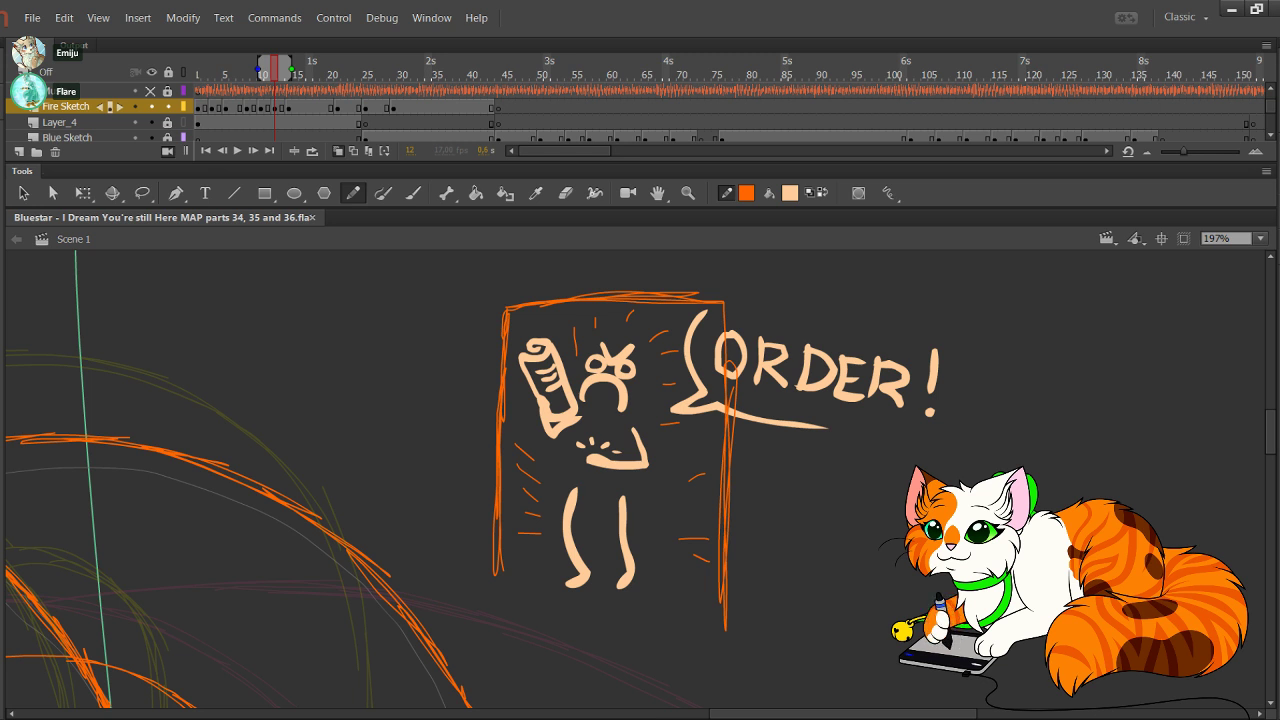
Step: Select the whole doodle with its frame and lettering and delete it
{"action": "left_click_drag", "start_coordinate": [491, 251], "coordinate": [461, 331]}
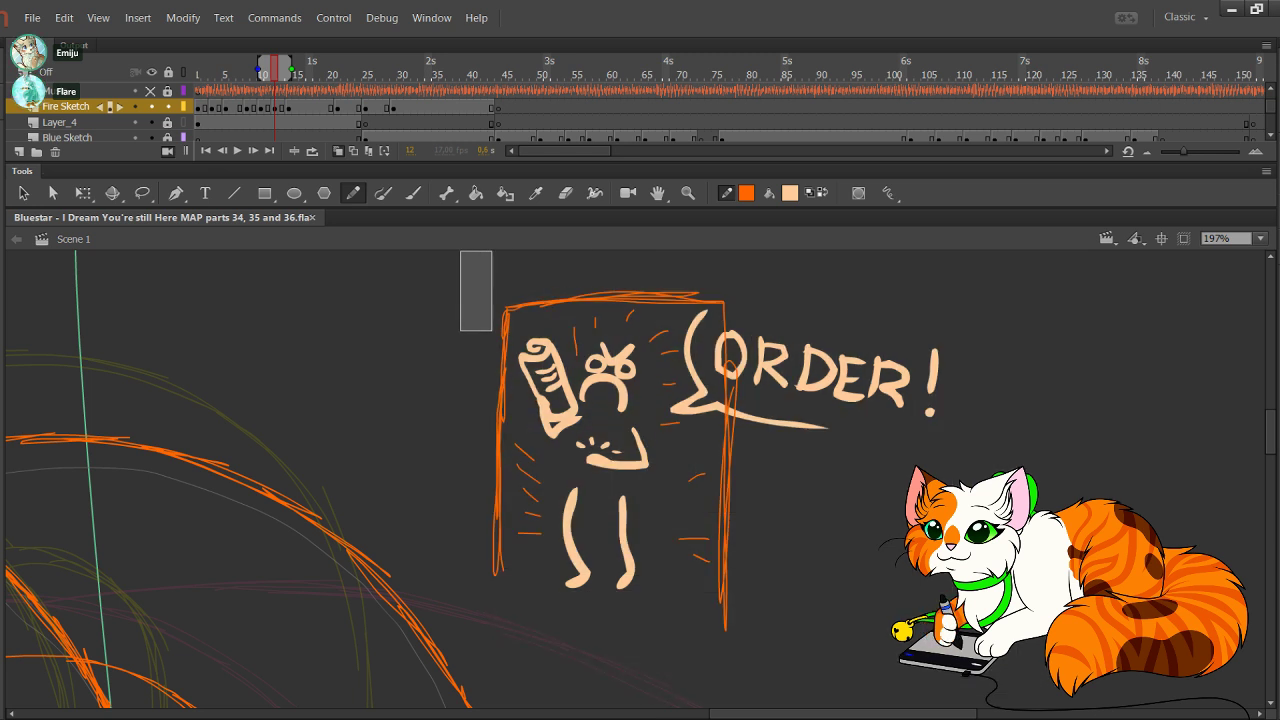
{"action": "mouse_move", "coordinate": [476, 280]}
{"action": "left_mouse_down"}
{"action": "mouse_move", "coordinate": [756, 558]}
{"action": "mouse_move", "coordinate": [1042, 656]}
{"action": "mouse_move", "coordinate": [1037, 646]}
{"action": "left_mouse_up"}
{"action": "key", "text": "Delete"}
Step: Nudge the lowest spike of the forehead fur tuft slightly downward and redraw its front edge to reconnect it
{"action": "left_click_drag", "start_coordinate": [843, 714], "coordinate": [486, 714]}
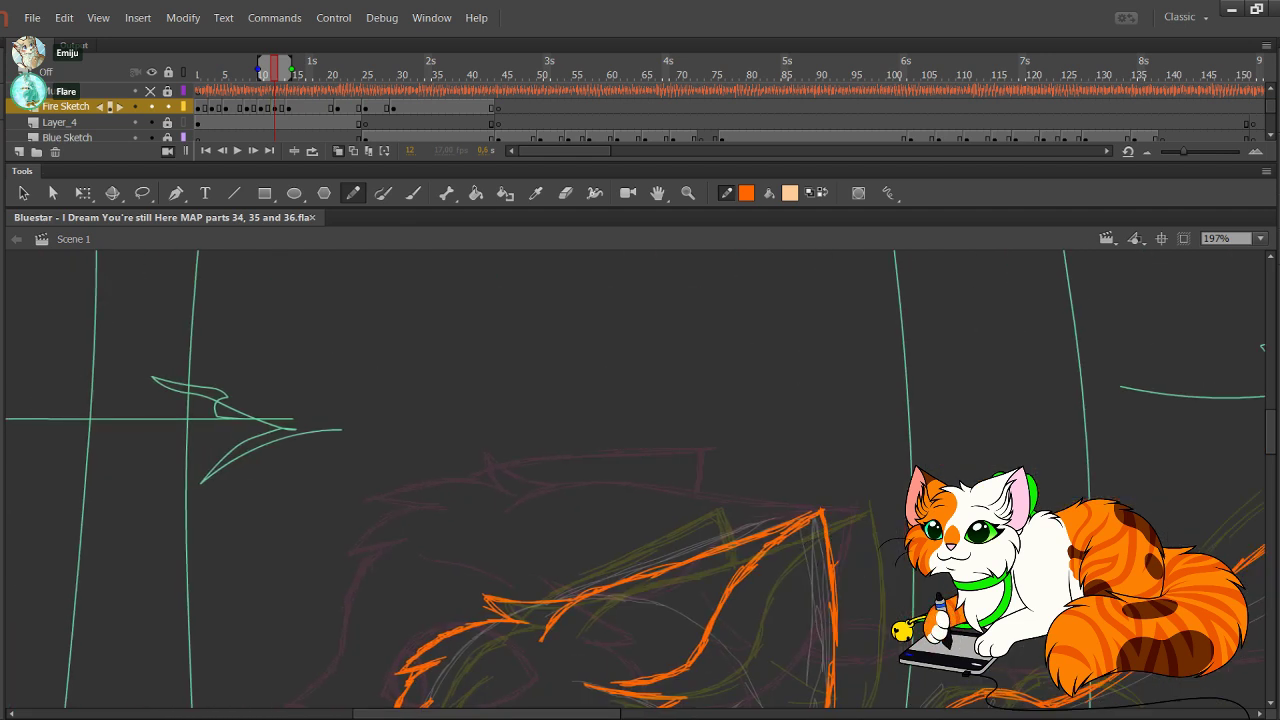
{"action": "left_click_drag", "start_coordinate": [1271, 432], "coordinate": [1271, 459]}
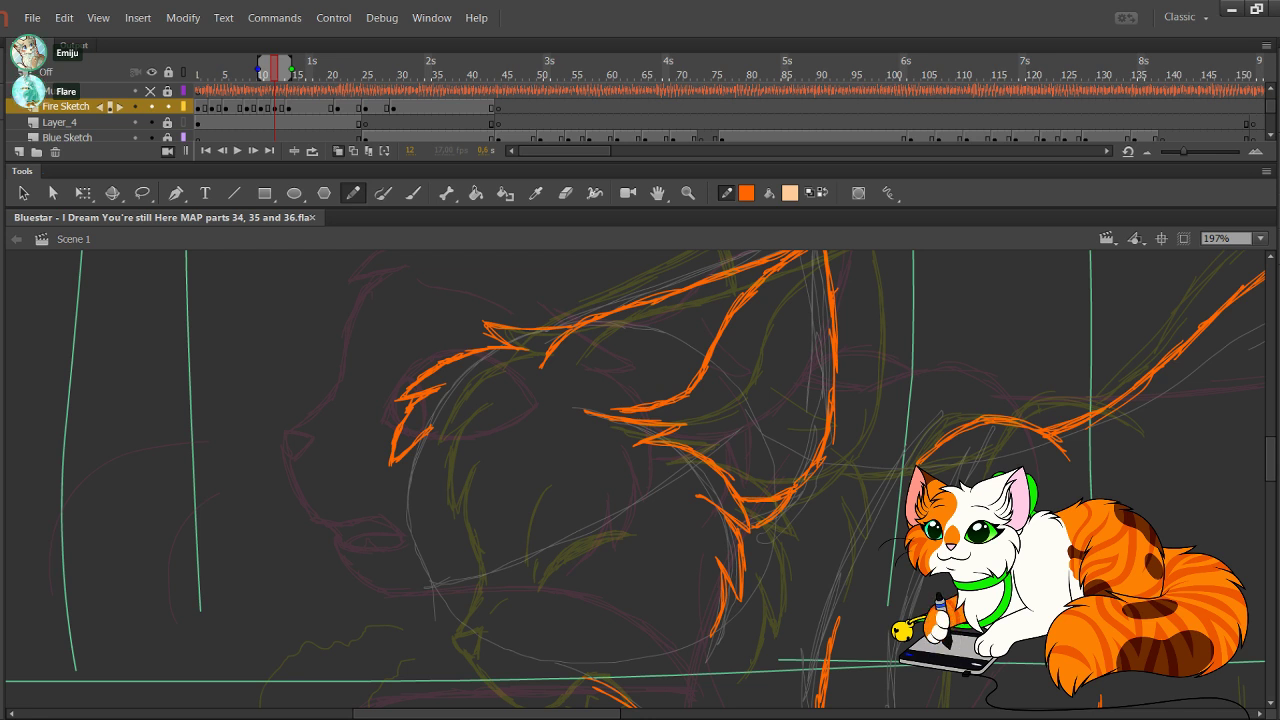
{"action": "mouse_move", "coordinate": [442, 457]}
{"action": "left_mouse_down"}
{"action": "mouse_move", "coordinate": [466, 496]}
{"action": "mouse_move", "coordinate": [403, 455]}
{"action": "mouse_move", "coordinate": [443, 550]}
{"action": "mouse_move", "coordinate": [398, 488]}
{"action": "mouse_move", "coordinate": [399, 463]}
{"action": "left_mouse_up"}
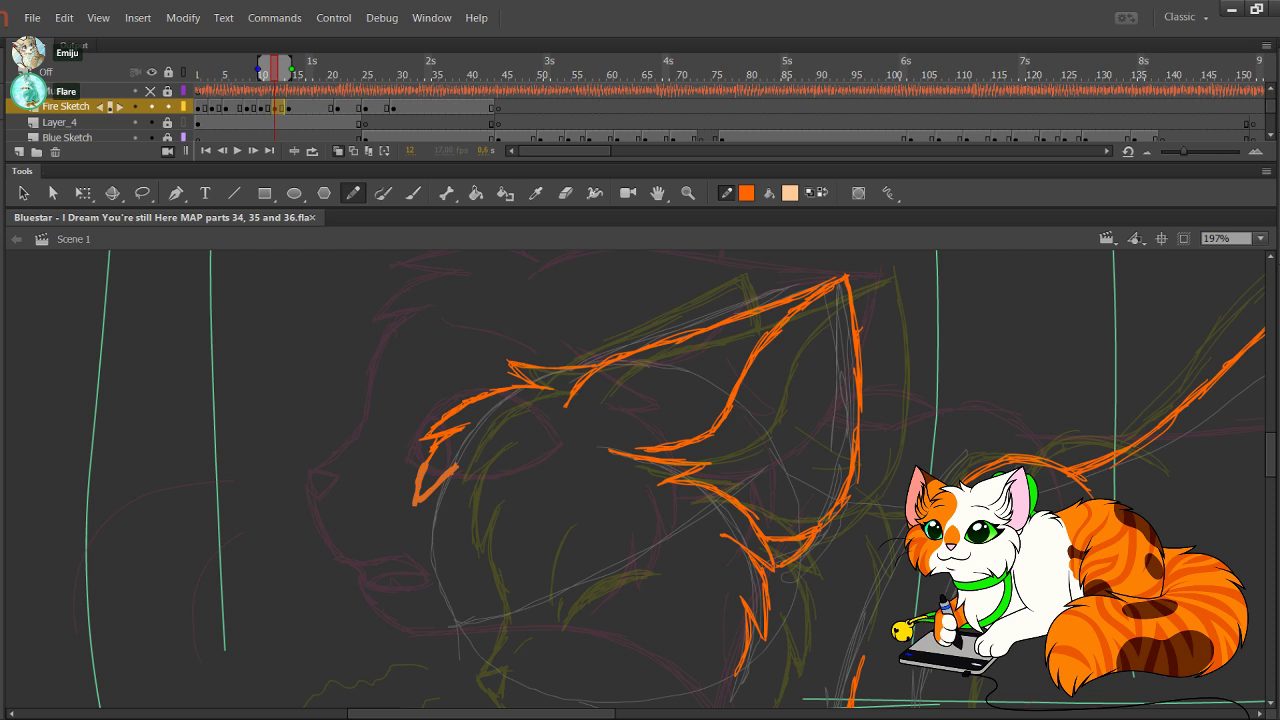
{"action": "key", "text": "Down"}
{"action": "key", "text": "Down"}
{"action": "key", "text": "Down"}
{"action": "key", "text": "Down"}
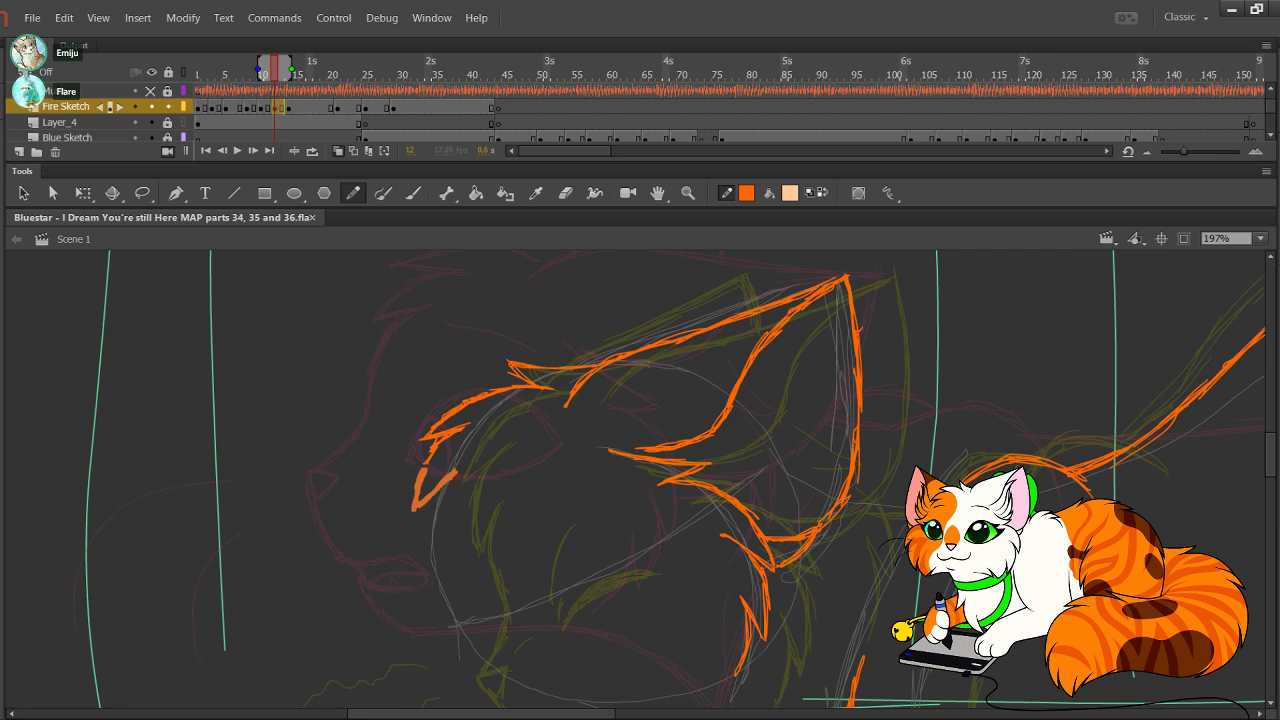
{"action": "left_click_drag", "start_coordinate": [427, 467], "coordinate": [417, 502]}
{"action": "left_click_drag", "start_coordinate": [432, 457], "coordinate": [416, 501]}
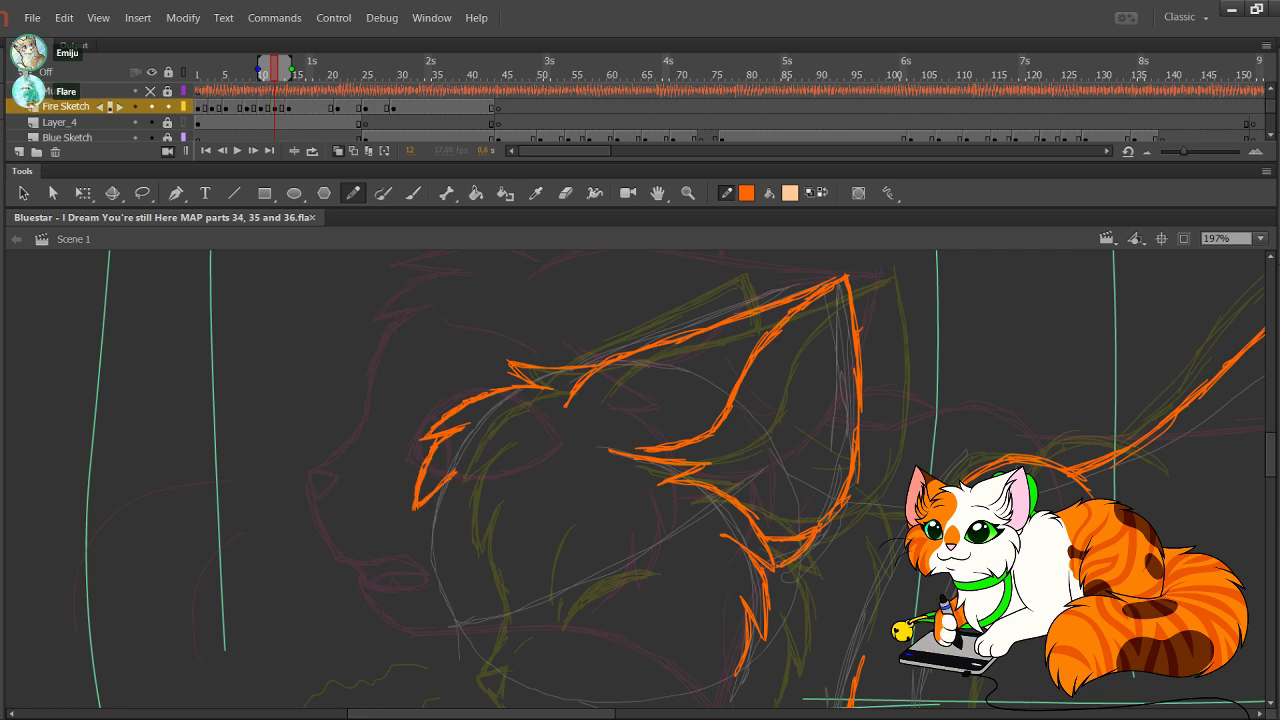
Step: Sketch the far ear behind the near ear, with a long upper edge and a short back edge, redoing stray strokes
{"action": "left_click_drag", "start_coordinate": [600, 440], "coordinate": [534, 532]}
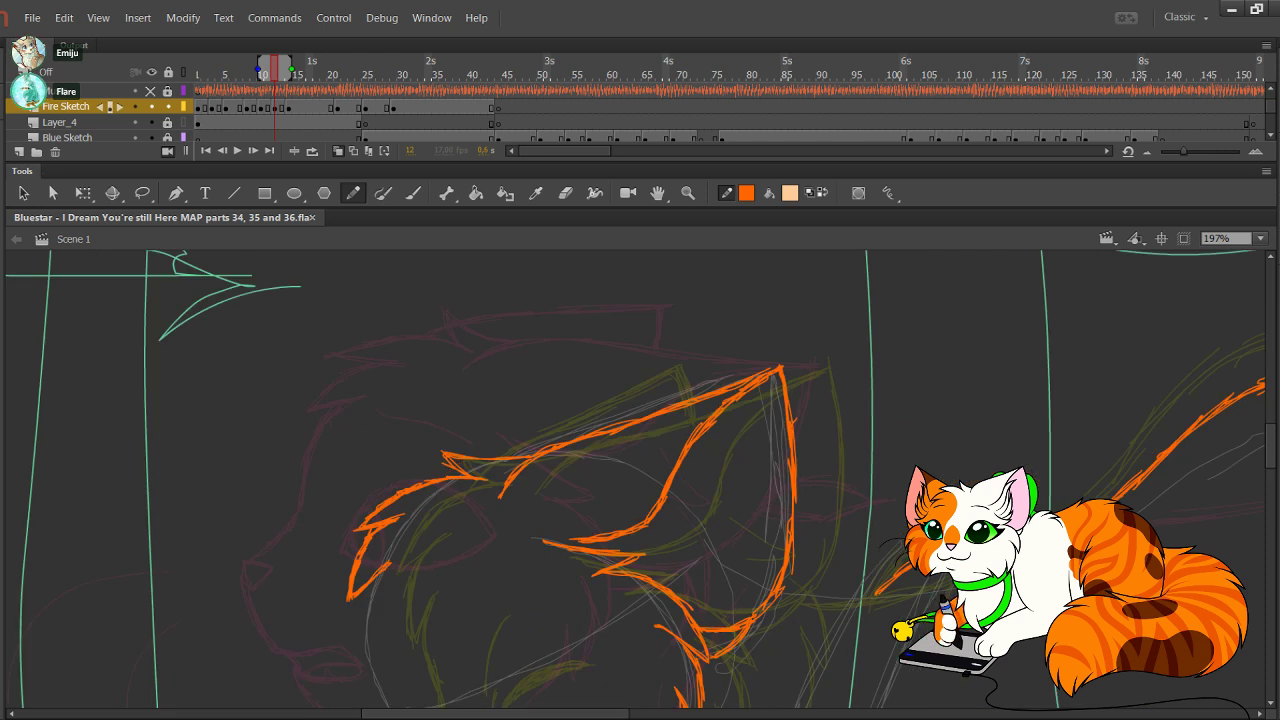
{"action": "left_click_drag", "start_coordinate": [452, 468], "coordinate": [545, 406]}
{"action": "left_click_drag", "start_coordinate": [470, 446], "coordinate": [638, 366]}
{"action": "mouse_move", "coordinate": [556, 408]}
{"action": "left_mouse_down"}
{"action": "mouse_move", "coordinate": [670, 355]}
{"action": "mouse_move", "coordinate": [670, 406]}
{"action": "left_mouse_up"}
{"action": "key", "text": "ctrl+z"}
{"action": "key", "text": "ctrl+z"}
{"action": "key", "text": "ctrl+z"}
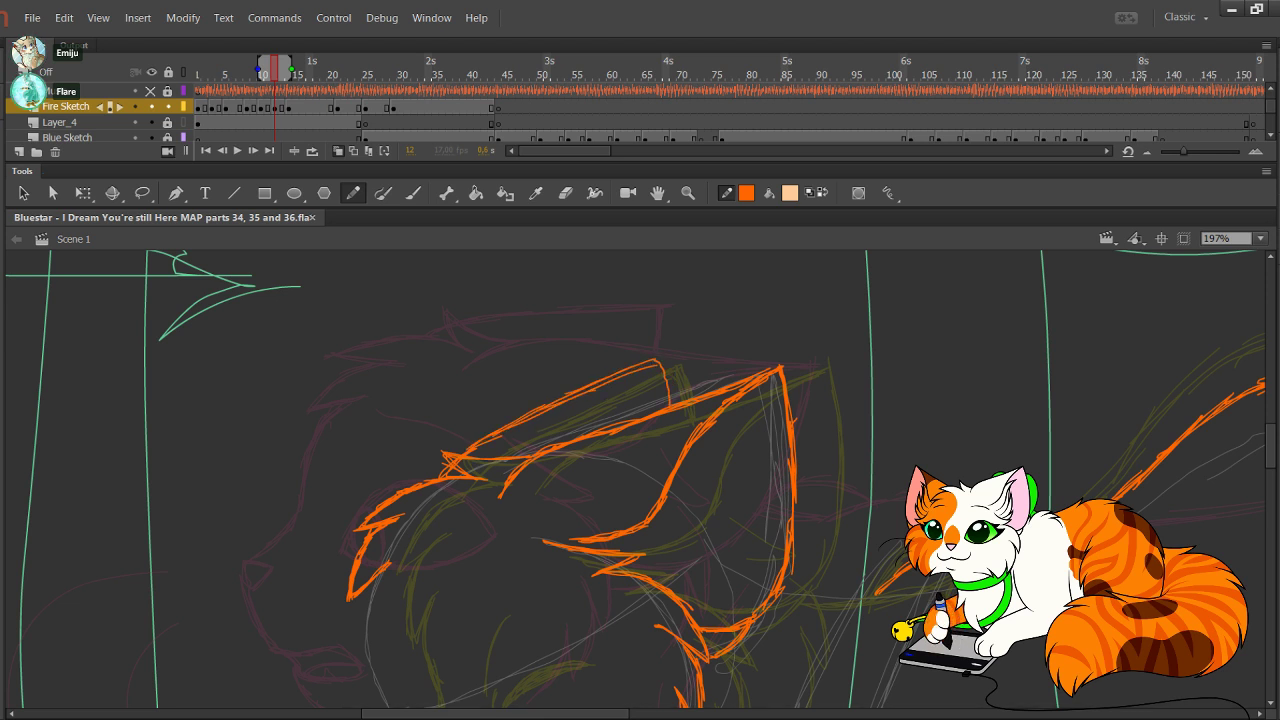
{"action": "left_click_drag", "start_coordinate": [660, 362], "coordinate": [664, 408]}
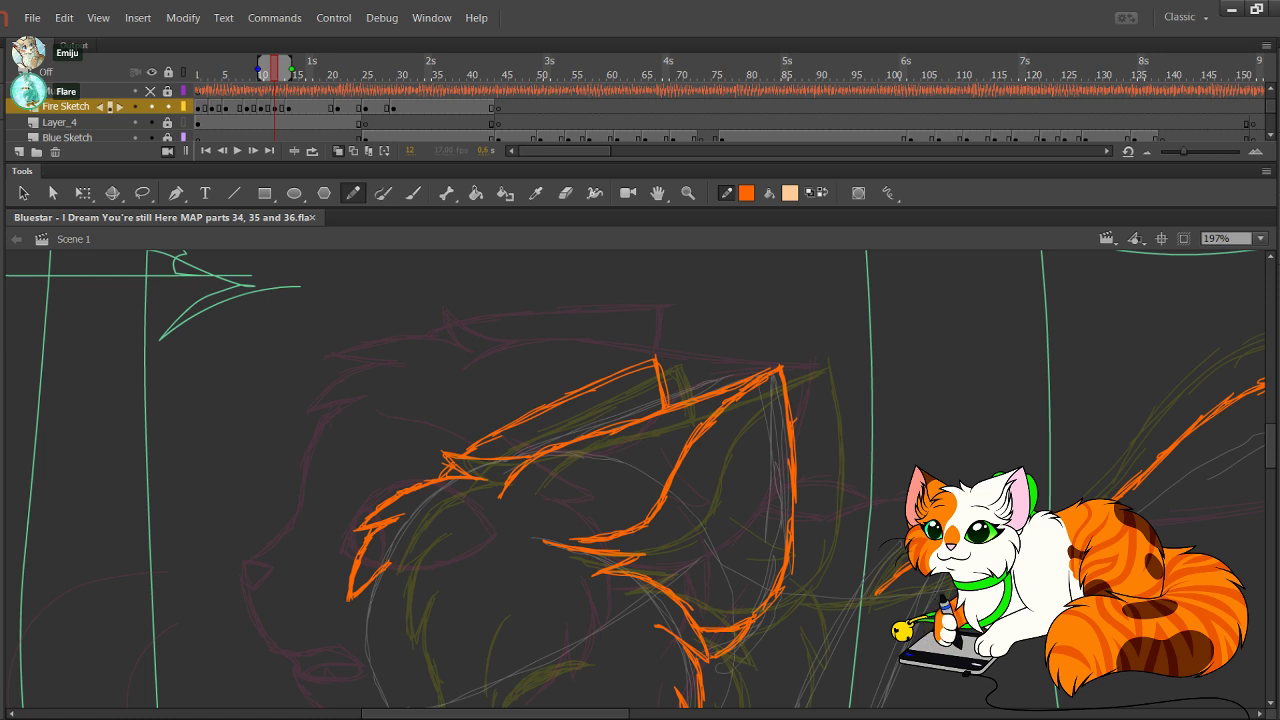
Step: Sketch a light fur tuft inside the near ear and jagged fur points behind the ear base, redoing the first strokes
{"action": "left_click_drag", "start_coordinate": [690, 640], "coordinate": [643, 464]}
{"action": "mouse_move", "coordinate": [636, 332]}
{"action": "left_mouse_down"}
{"action": "mouse_move", "coordinate": [690, 362]}
{"action": "mouse_move", "coordinate": [653, 368]}
{"action": "mouse_move", "coordinate": [701, 396]}
{"action": "mouse_move", "coordinate": [738, 472]}
{"action": "left_mouse_up"}
{"action": "key", "text": "ctrl+z"}
{"action": "key", "text": "ctrl+z"}
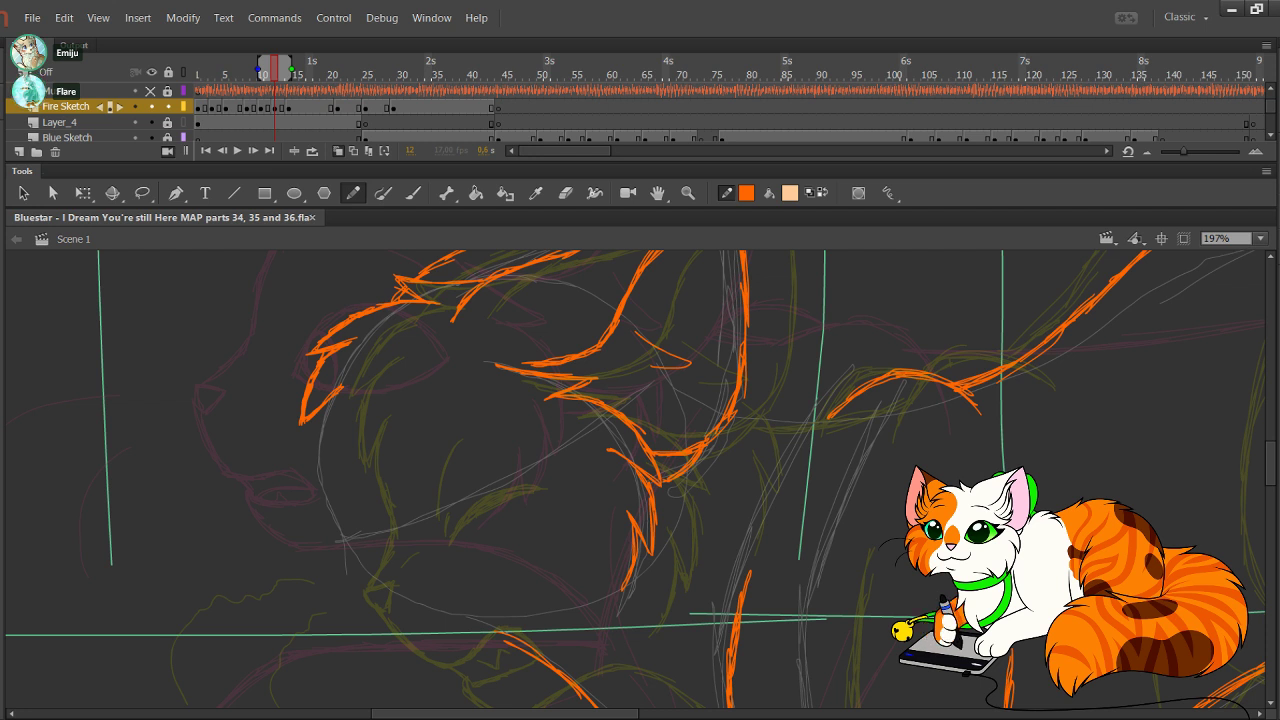
{"action": "left_click_drag", "start_coordinate": [678, 377], "coordinate": [722, 468]}
{"action": "mouse_move", "coordinate": [715, 430]}
{"action": "left_mouse_down"}
{"action": "mouse_move", "coordinate": [719, 470]}
{"action": "mouse_move", "coordinate": [697, 510]}
{"action": "left_mouse_up"}
{"action": "mouse_move", "coordinate": [702, 456]}
{"action": "left_mouse_down"}
{"action": "mouse_move", "coordinate": [697, 508]}
{"action": "mouse_move", "coordinate": [700, 494]}
{"action": "left_mouse_up"}
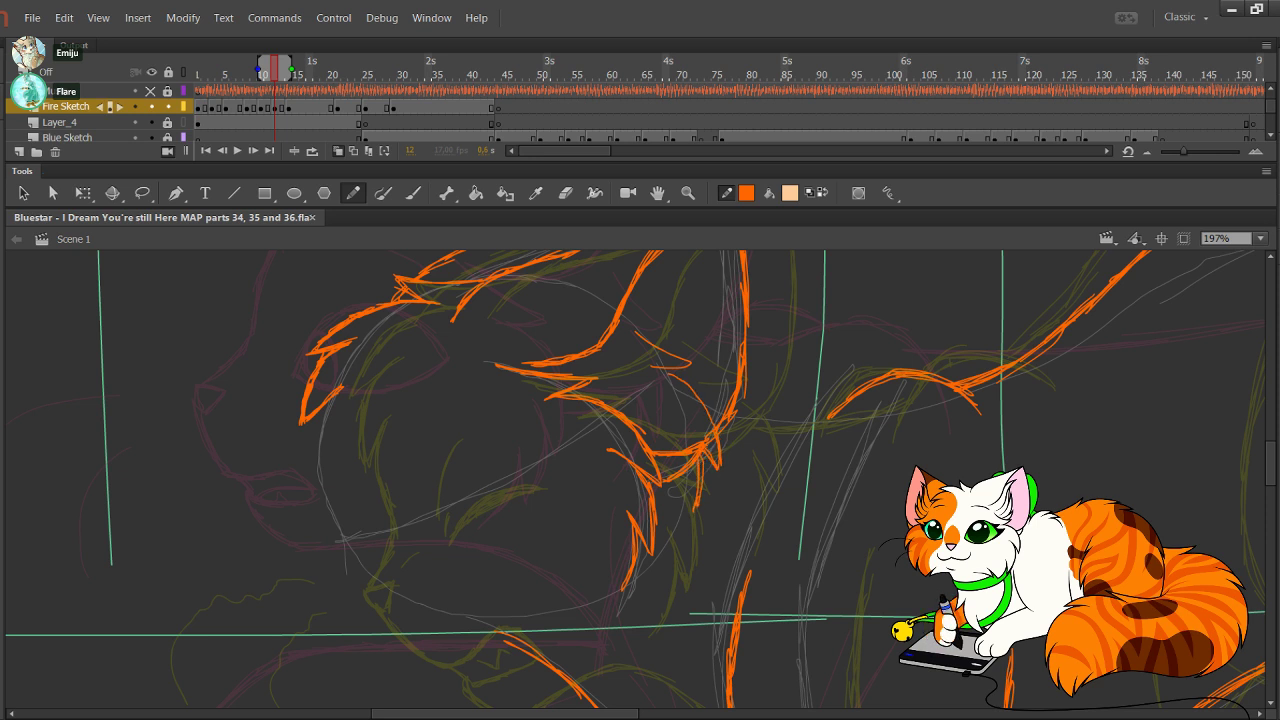
Step: Sketch the face profile from the forehead tuft down the bridge to the nose, refining its curve
{"action": "left_click_drag", "start_coordinate": [334, 398], "coordinate": [318, 490]}
{"action": "mouse_move", "coordinate": [324, 420]}
{"action": "left_mouse_down"}
{"action": "mouse_move", "coordinate": [322, 536]}
{"action": "mouse_move", "coordinate": [298, 558]}
{"action": "mouse_move", "coordinate": [313, 550]}
{"action": "left_mouse_up"}
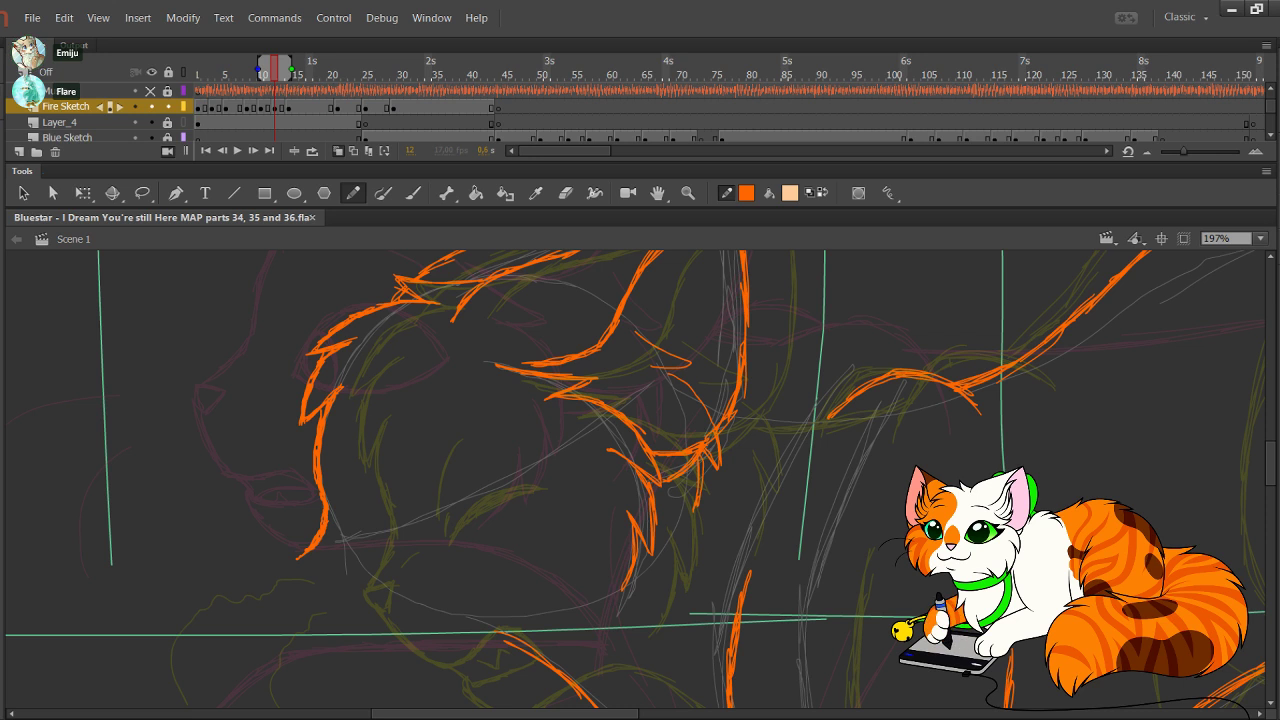
{"action": "left_click_drag", "start_coordinate": [314, 468], "coordinate": [323, 508]}
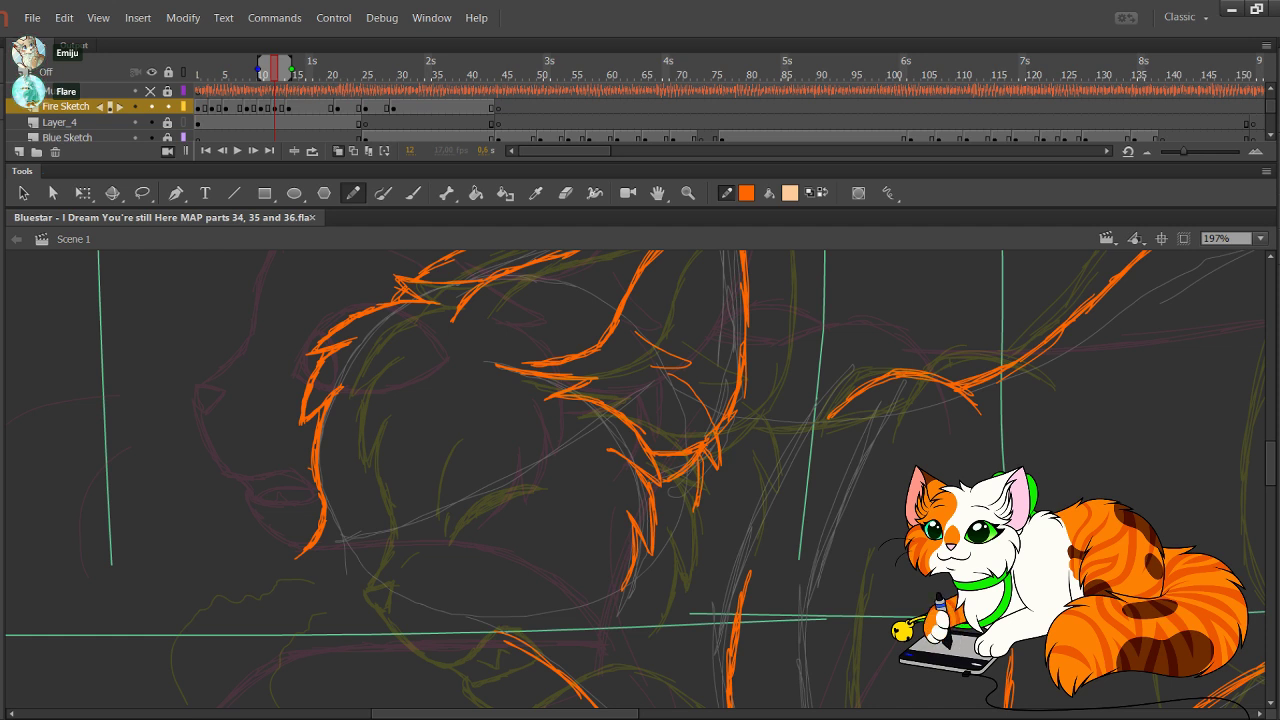
Step: Sketch the muzzle below the triangular nose, the open mouth and the lower jaw joining the throat line, cleaning up stray lines
{"action": "scroll", "coordinate": [640, 480], "scroll_direction": "down", "scroll_amount": 3}
{"action": "mouse_move", "coordinate": [299, 481]}
{"action": "left_mouse_down"}
{"action": "mouse_move", "coordinate": [333, 478]}
{"action": "mouse_move", "coordinate": [314, 504]}
{"action": "mouse_move", "coordinate": [359, 473]}
{"action": "left_mouse_up"}
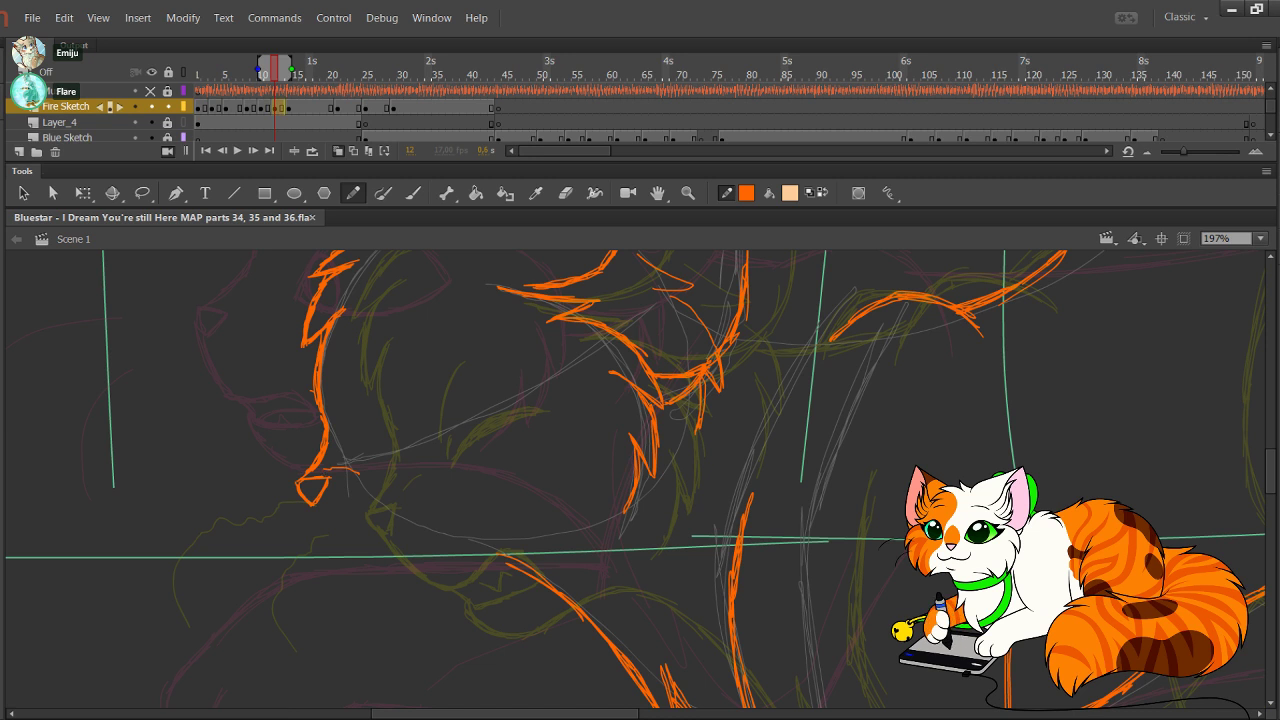
{"action": "mouse_move", "coordinate": [323, 468]}
{"action": "left_mouse_down"}
{"action": "mouse_move", "coordinate": [360, 473]}
{"action": "mouse_move", "coordinate": [343, 543]}
{"action": "left_mouse_up"}
{"action": "key", "text": "ctrl+z"}
{"action": "mouse_move", "coordinate": [298, 488]}
{"action": "left_mouse_down"}
{"action": "mouse_move", "coordinate": [349, 554]}
{"action": "mouse_move", "coordinate": [378, 562]}
{"action": "mouse_move", "coordinate": [432, 530]}
{"action": "mouse_move", "coordinate": [470, 532]}
{"action": "mouse_move", "coordinate": [469, 564]}
{"action": "mouse_move", "coordinate": [405, 588]}
{"action": "mouse_move", "coordinate": [428, 606]}
{"action": "mouse_move", "coordinate": [520, 576]}
{"action": "mouse_move", "coordinate": [554, 602]}
{"action": "mouse_move", "coordinate": [556, 576]}
{"action": "left_mouse_up"}
{"action": "left_click_drag", "start_coordinate": [488, 537], "coordinate": [566, 578]}
{"action": "key", "text": "Delete"}
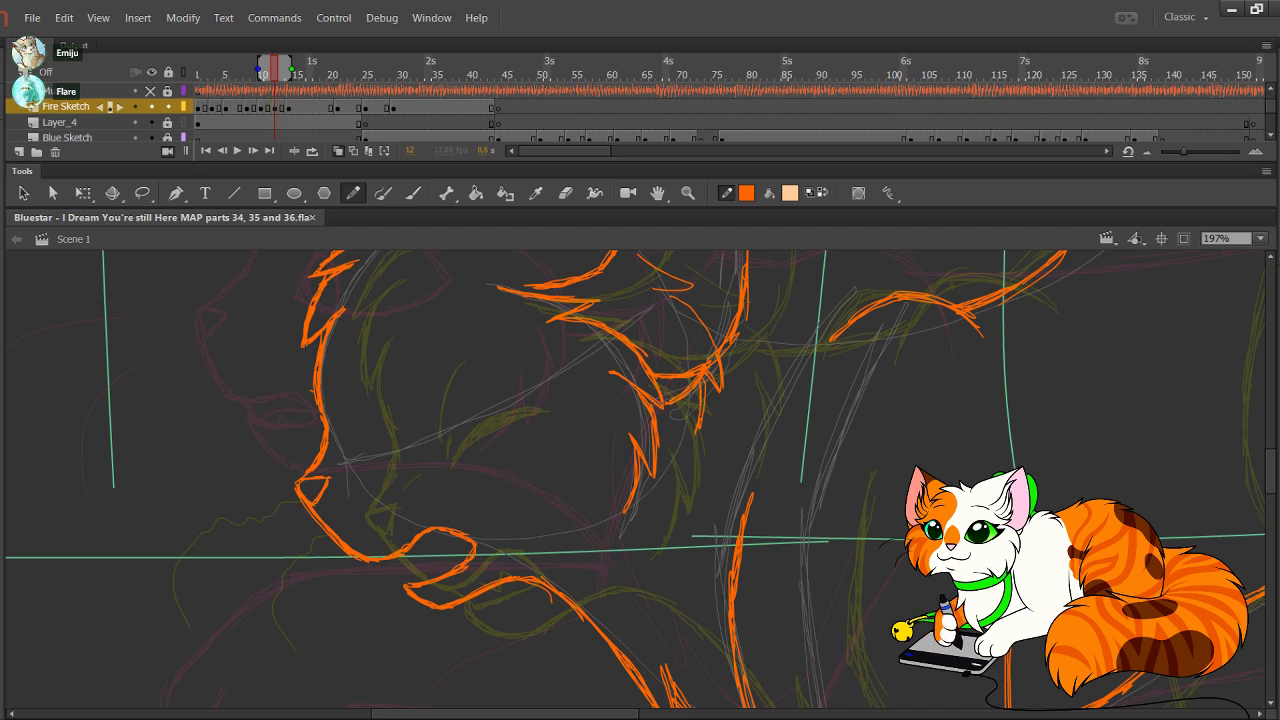
{"action": "key", "text": "ctrl+z"}
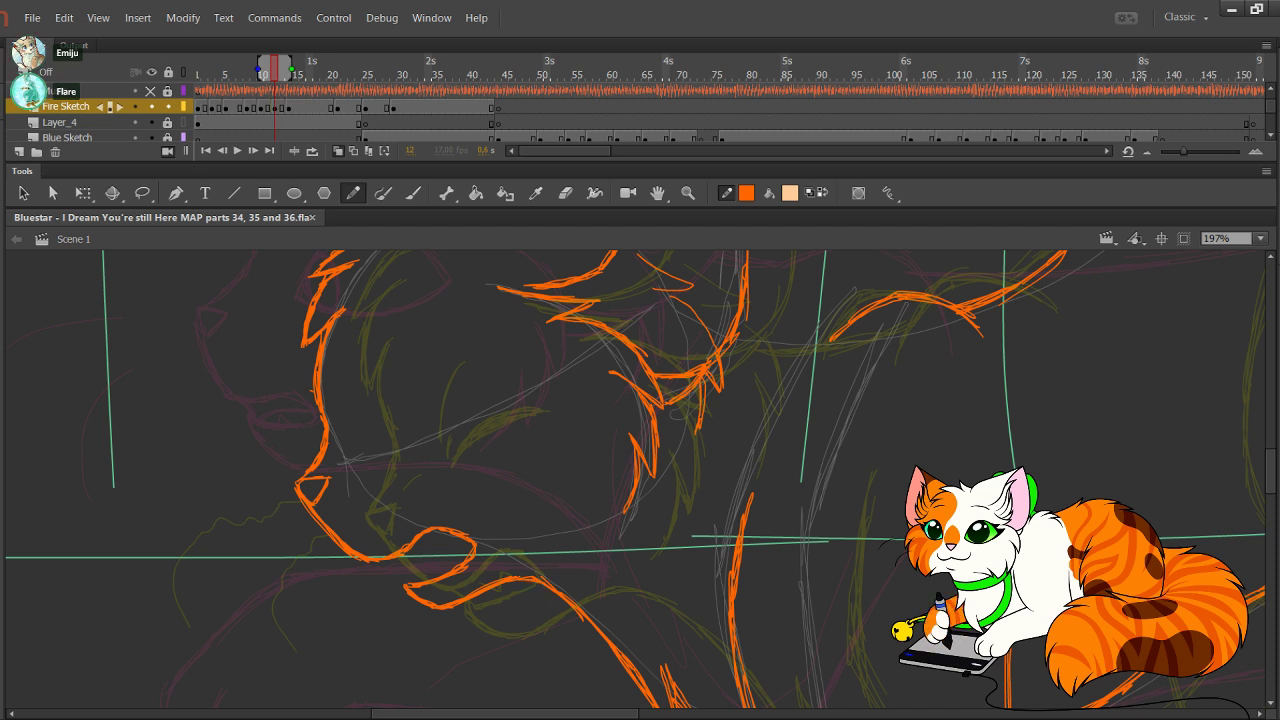
Step: Sketch jagged upper and lower teeth inside the open mouth, redoing the front upper teeth
{"action": "left_click", "coordinate": [688, 193]}
{"action": "left_click_drag", "start_coordinate": [322, 422], "coordinate": [429, 534]}
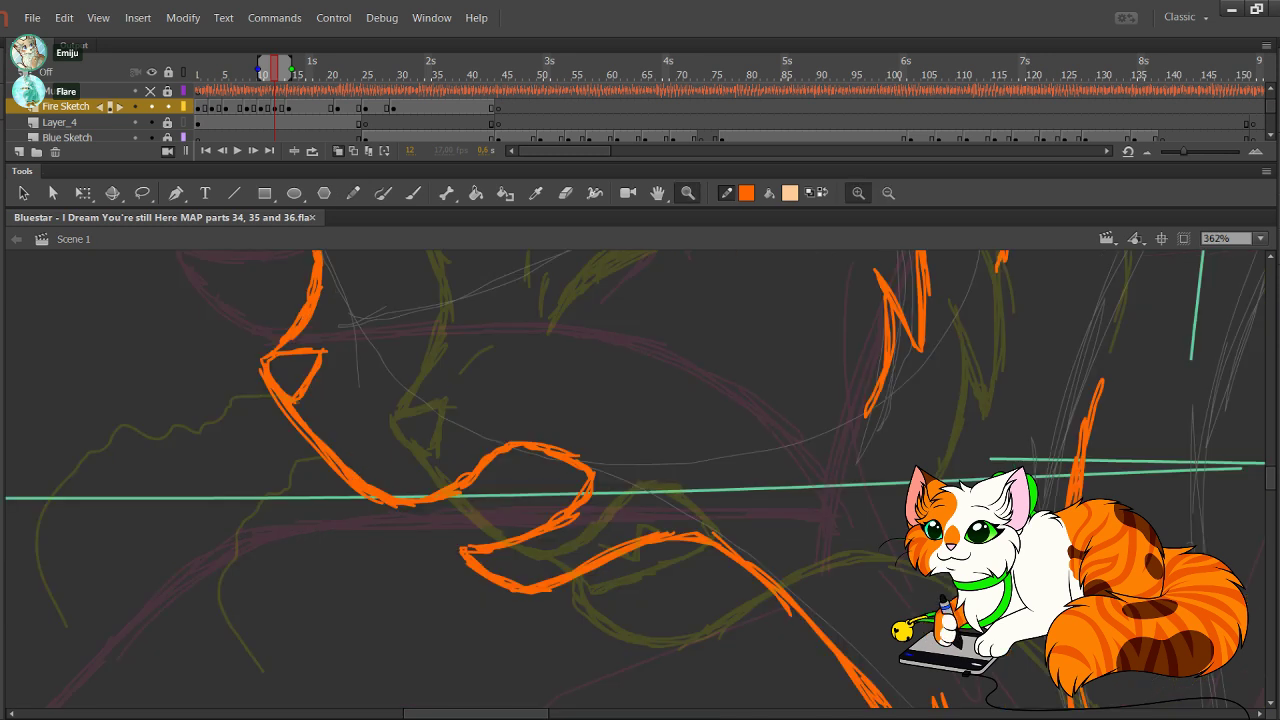
{"action": "left_click", "coordinate": [352, 193]}
{"action": "mouse_move", "coordinate": [560, 450]}
{"action": "left_mouse_down"}
{"action": "mouse_move", "coordinate": [569, 507]}
{"action": "mouse_move", "coordinate": [602, 482]}
{"action": "mouse_move", "coordinate": [599, 454]}
{"action": "left_mouse_up"}
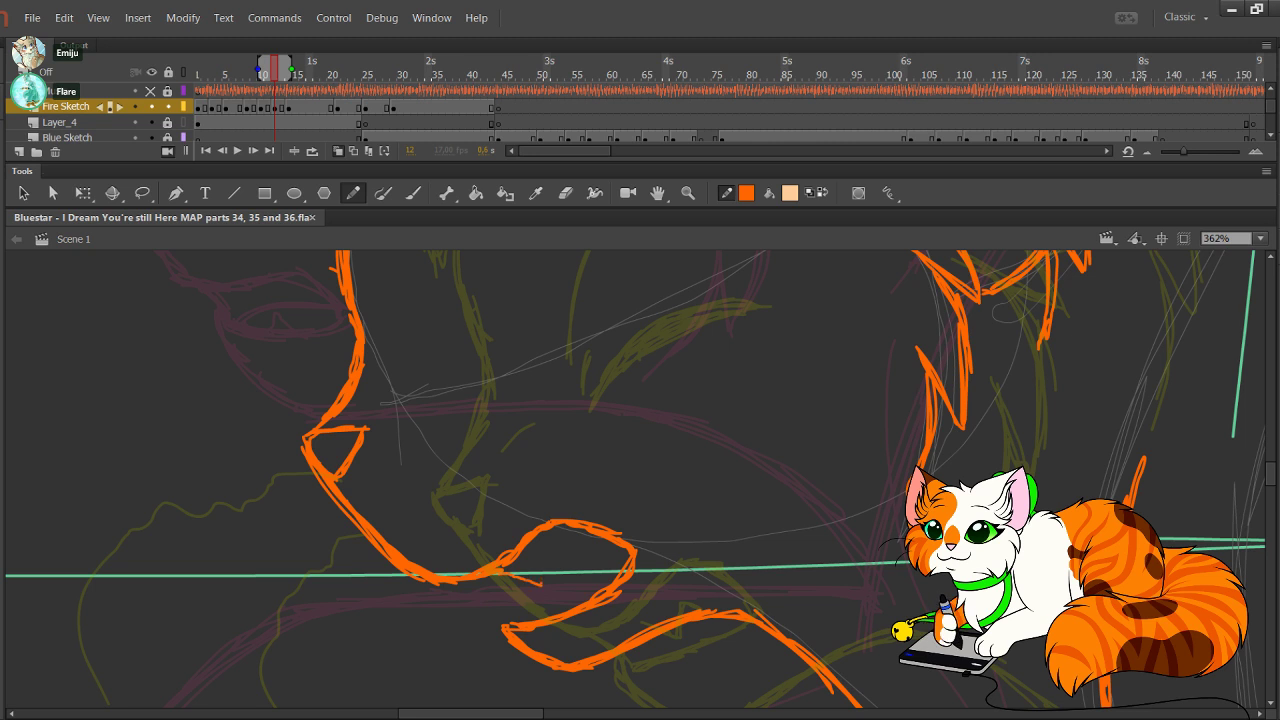
{"action": "mouse_move", "coordinate": [540, 584]}
{"action": "left_mouse_down"}
{"action": "mouse_move", "coordinate": [544, 550]}
{"action": "mouse_move", "coordinate": [590, 548]}
{"action": "mouse_move", "coordinate": [590, 533]}
{"action": "left_mouse_up"}
{"action": "mouse_move", "coordinate": [455, 592]}
{"action": "left_mouse_down"}
{"action": "mouse_move", "coordinate": [498, 576]}
{"action": "mouse_move", "coordinate": [526, 606]}
{"action": "left_mouse_up"}
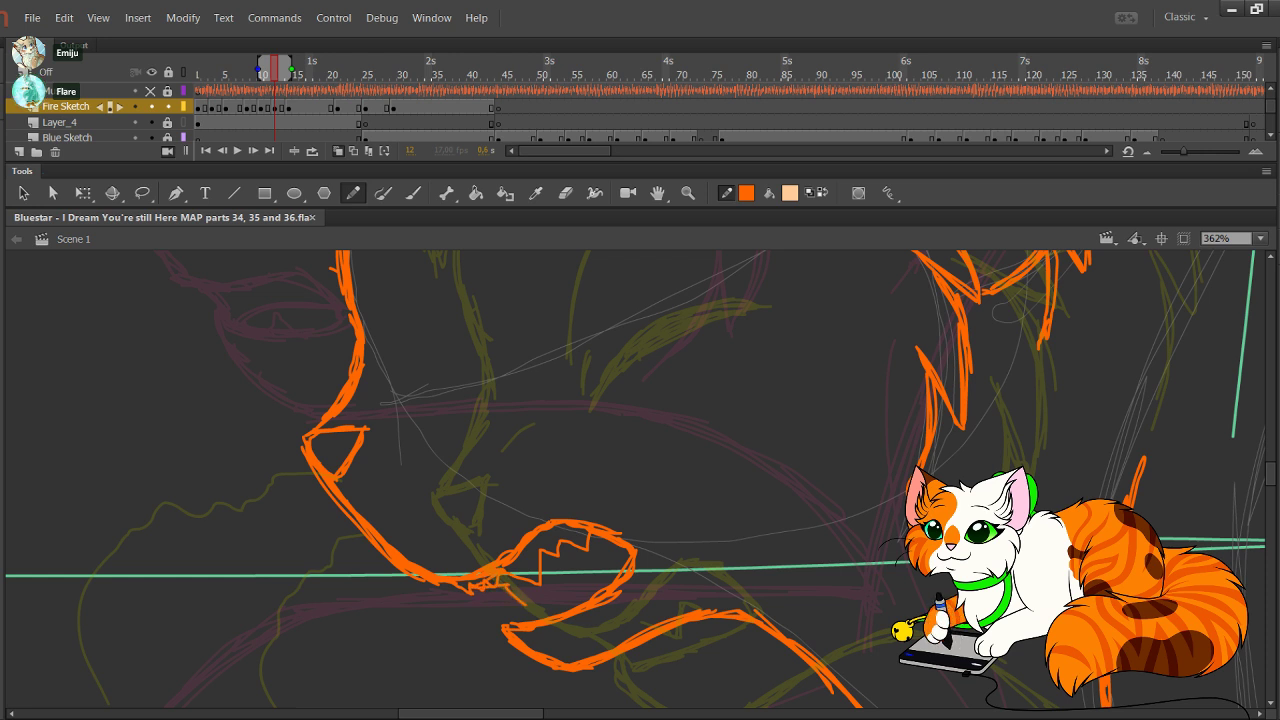
{"action": "key", "text": "ctrl+z"}
{"action": "mouse_move", "coordinate": [440, 580]}
{"action": "left_mouse_down"}
{"action": "mouse_move", "coordinate": [471, 593]}
{"action": "mouse_move", "coordinate": [507, 573]}
{"action": "left_mouse_up"}
{"action": "mouse_move", "coordinate": [538, 619]}
{"action": "left_mouse_down"}
{"action": "mouse_move", "coordinate": [537, 594]}
{"action": "mouse_move", "coordinate": [584, 603]}
{"action": "mouse_move", "coordinate": [614, 579]}
{"action": "mouse_move", "coordinate": [622, 548]}
{"action": "left_mouse_up"}
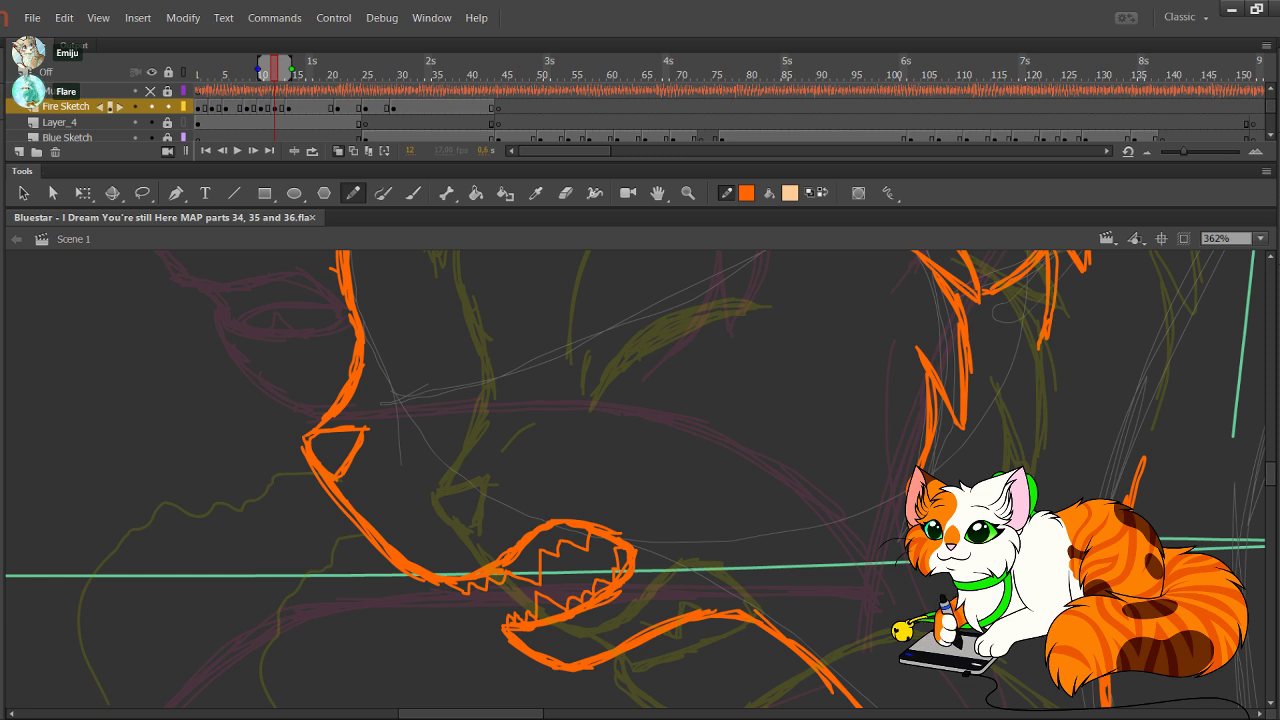
Step: Sketch the curved tongue line between the upper and lower teeth inside the open mouth, redoing the first strokes
{"action": "mouse_move", "coordinate": [510, 615]}
{"action": "left_mouse_down"}
{"action": "mouse_move", "coordinate": [574, 588]}
{"action": "mouse_move", "coordinate": [590, 597]}
{"action": "left_mouse_up"}
{"action": "key", "text": "ctrl+z"}
{"action": "mouse_move", "coordinate": [515, 613]}
{"action": "left_mouse_down"}
{"action": "mouse_move", "coordinate": [549, 577]}
{"action": "mouse_move", "coordinate": [567, 585]}
{"action": "left_mouse_up"}
{"action": "key", "text": "ctrl+z"}
{"action": "mouse_move", "coordinate": [515, 613]}
{"action": "left_mouse_down"}
{"action": "mouse_move", "coordinate": [559, 561]}
{"action": "mouse_move", "coordinate": [616, 550]}
{"action": "left_mouse_up"}
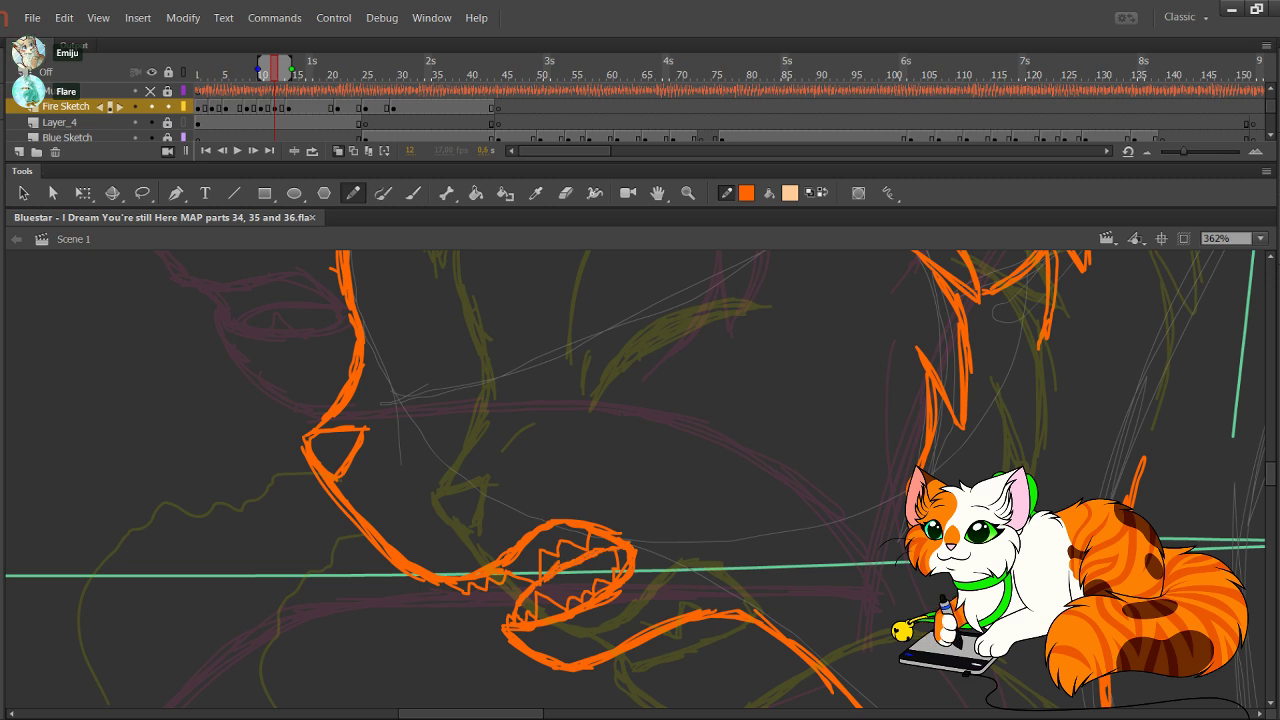
{"action": "left_click_drag", "start_coordinate": [513, 614], "coordinate": [618, 547]}
Step: Sketch two wavy curves in front of the muzzle, undoing the extra strokes and trimming the outer curve's lower end
{"action": "mouse_move", "coordinate": [450, 400]}
{"action": "left_mouse_down"}
{"action": "mouse_move", "coordinate": [891, 540]}
{"action": "mouse_move", "coordinate": [870, 444]}
{"action": "left_mouse_up"}
{"action": "scroll", "coordinate": [635, 479], "scroll_direction": "right", "scroll_amount": 6}
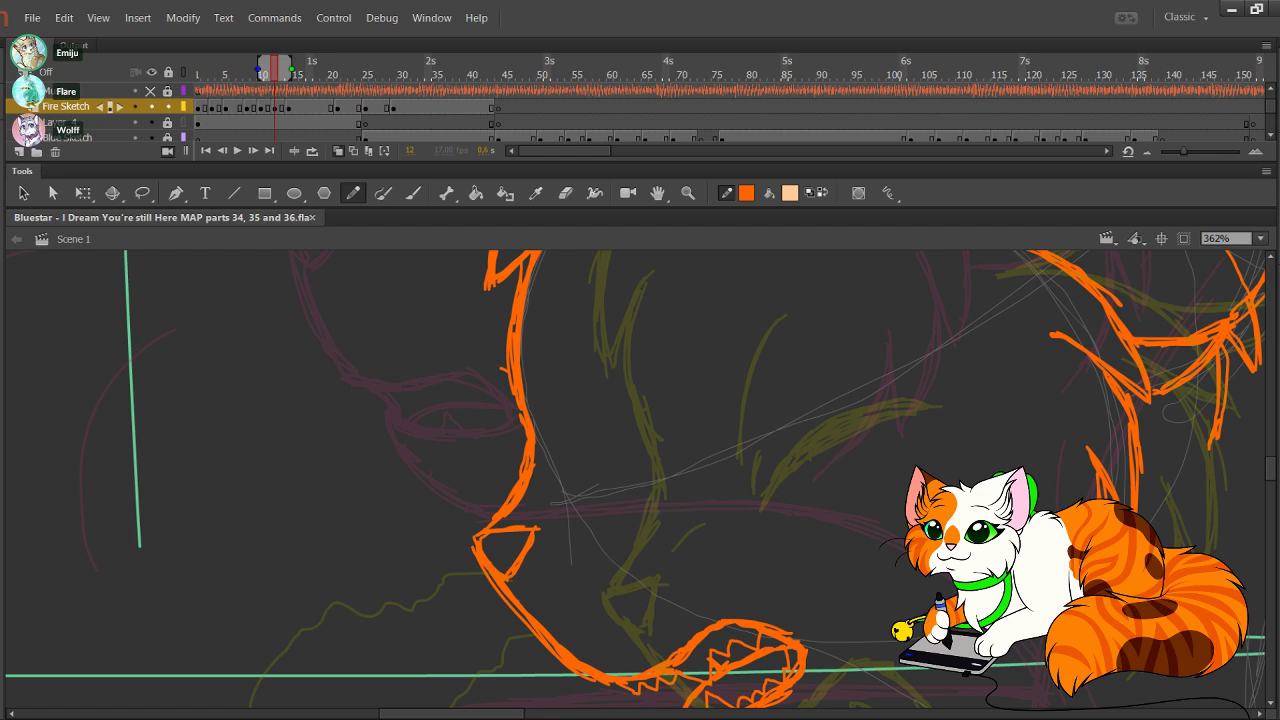
{"action": "key", "text": "ctrl+minus"}
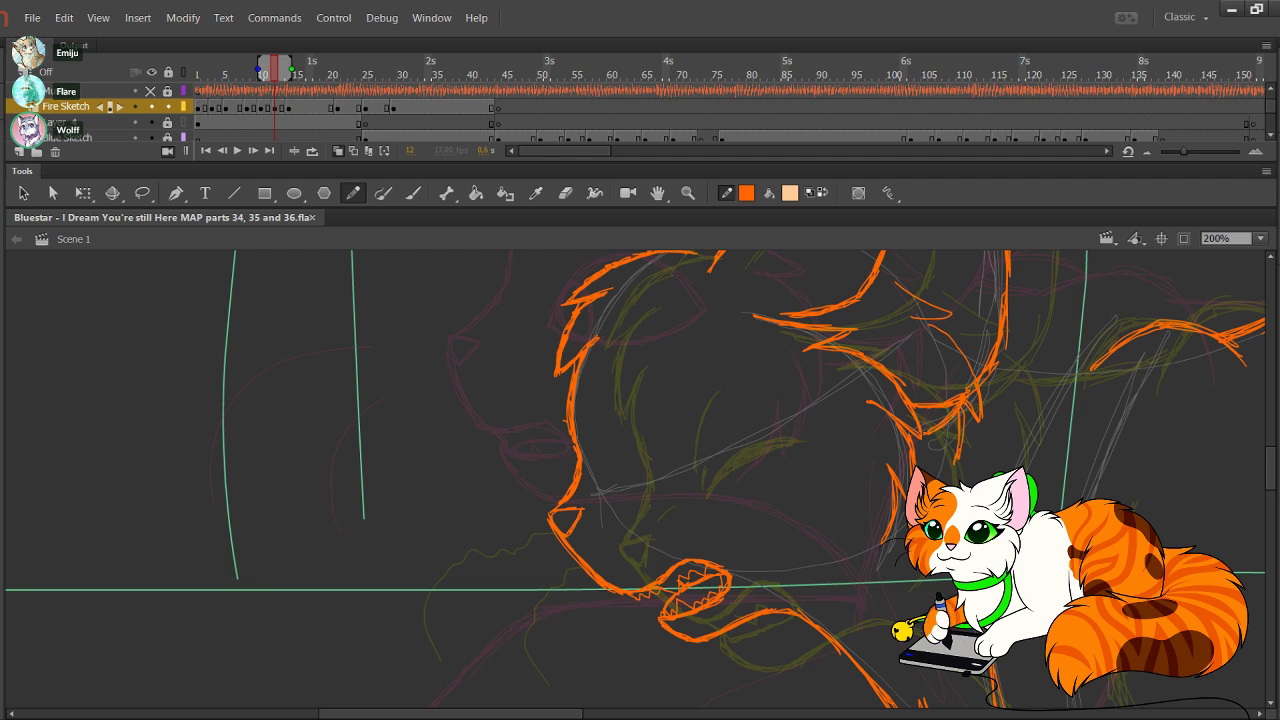
{"action": "left_click_drag", "start_coordinate": [640, 480], "coordinate": [650, 435]}
{"action": "mouse_move", "coordinate": [460, 478]}
{"action": "left_mouse_down"}
{"action": "mouse_move", "coordinate": [394, 513]}
{"action": "mouse_move", "coordinate": [385, 615]}
{"action": "left_mouse_up"}
{"action": "mouse_move", "coordinate": [535, 499]}
{"action": "left_mouse_down"}
{"action": "mouse_move", "coordinate": [491, 589]}
{"action": "mouse_move", "coordinate": [502, 627]}
{"action": "mouse_move", "coordinate": [490, 603]}
{"action": "mouse_move", "coordinate": [436, 584]}
{"action": "left_mouse_up"}
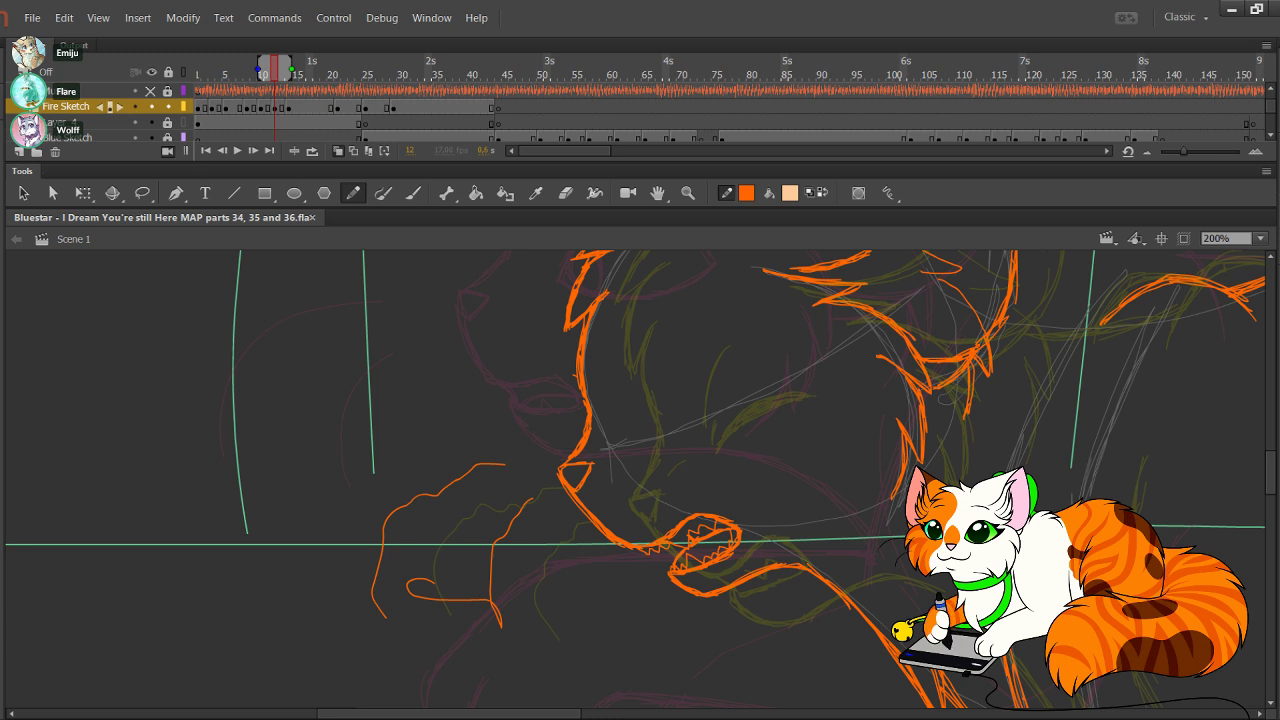
{"action": "key", "text": "ctrl+z"}
{"action": "key", "text": "ctrl+z"}
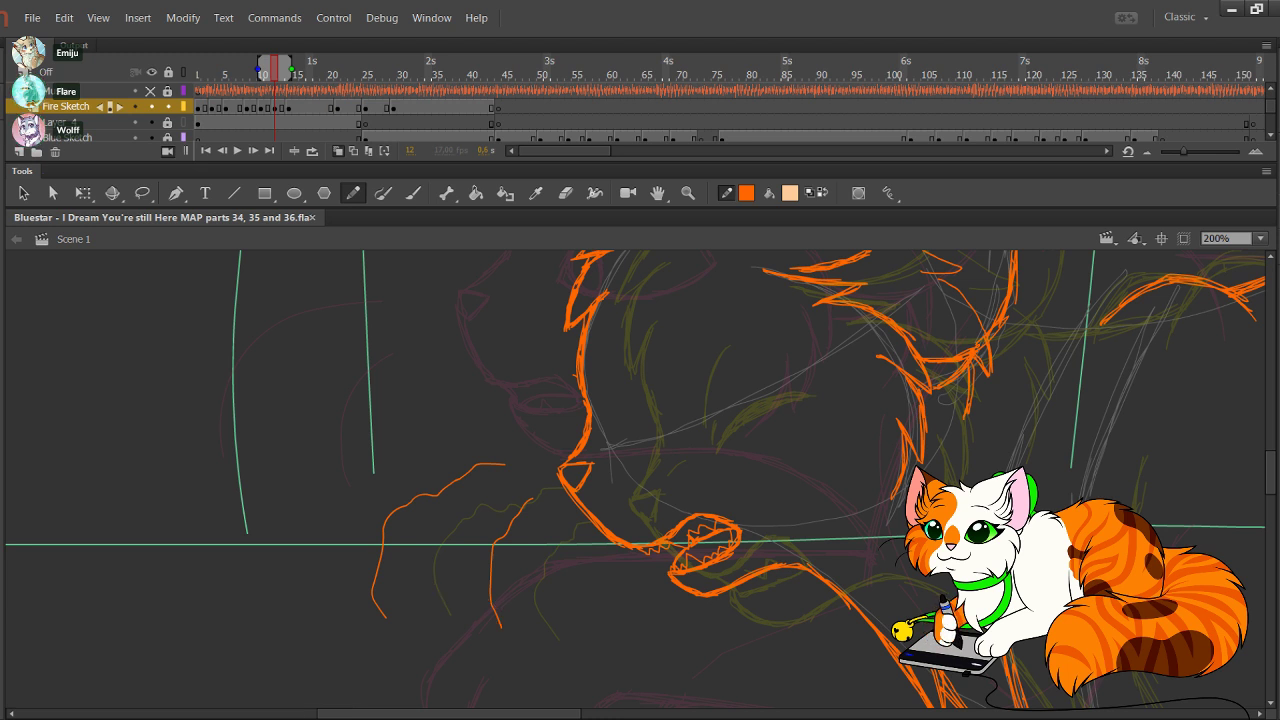
{"action": "left_click_drag", "start_coordinate": [351, 597], "coordinate": [411, 645]}
{"action": "key", "text": "Delete"}
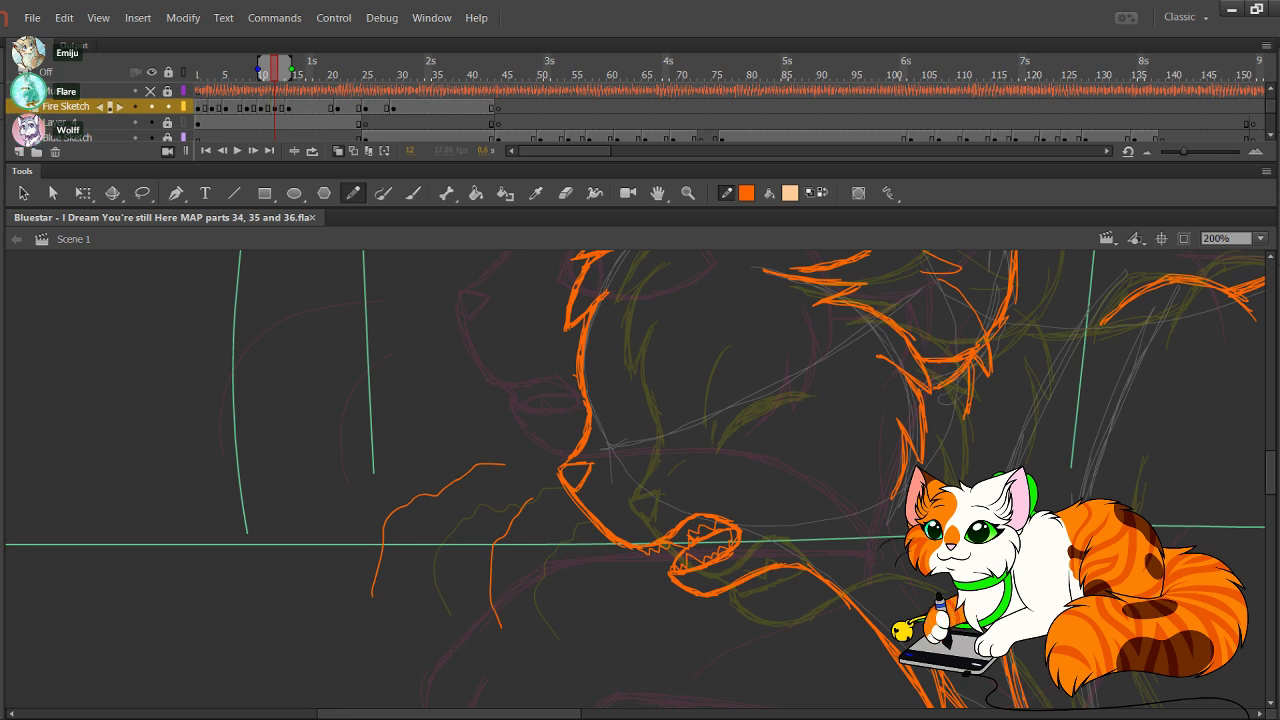
Step: Nudge the outer wavy curve slightly right toward the muzzle and trim its lower tip
{"action": "left_click_drag", "start_coordinate": [500, 600], "coordinate": [356, 412]}
{"action": "mouse_move", "coordinate": [560, 355]}
{"action": "left_mouse_down"}
{"action": "mouse_move", "coordinate": [466, 323]}
{"action": "mouse_move", "coordinate": [438, 405]}
{"action": "mouse_move", "coordinate": [472, 481]}
{"action": "left_mouse_up"}
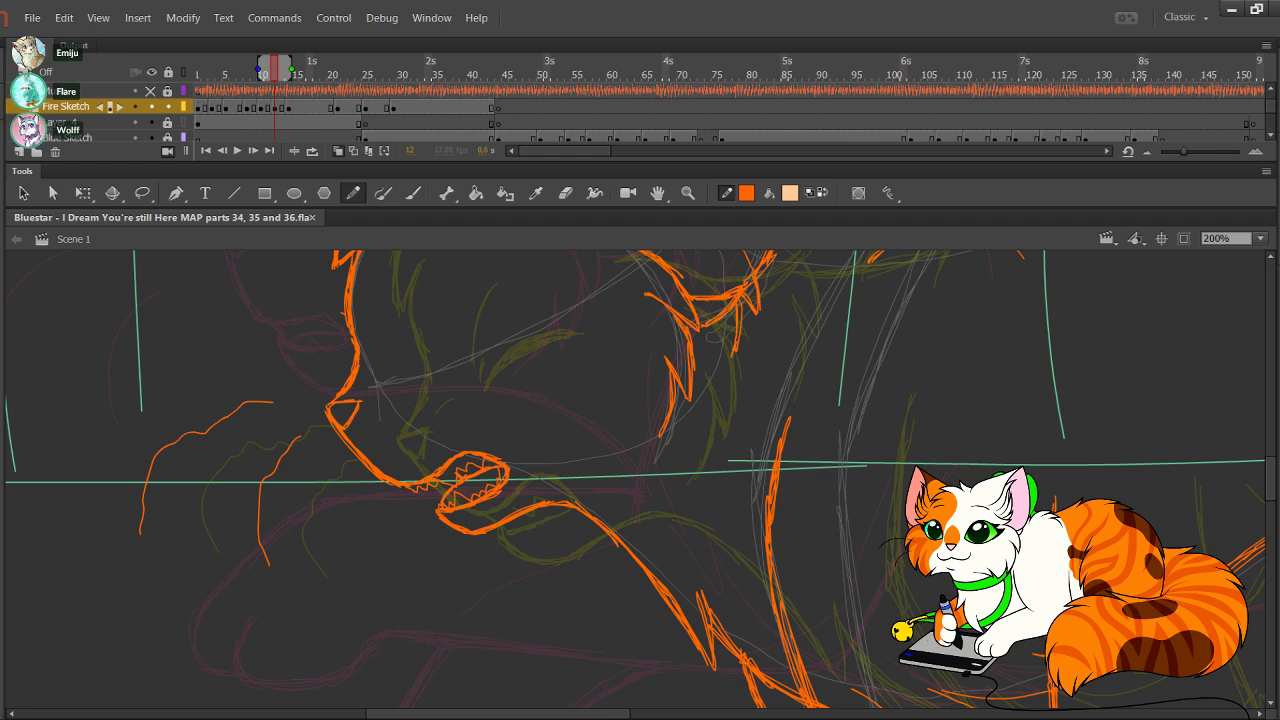
{"action": "left_click_drag", "start_coordinate": [520, 400], "coordinate": [650, 561]}
{"action": "left_click_drag", "start_coordinate": [620, 520], "coordinate": [617, 442]}
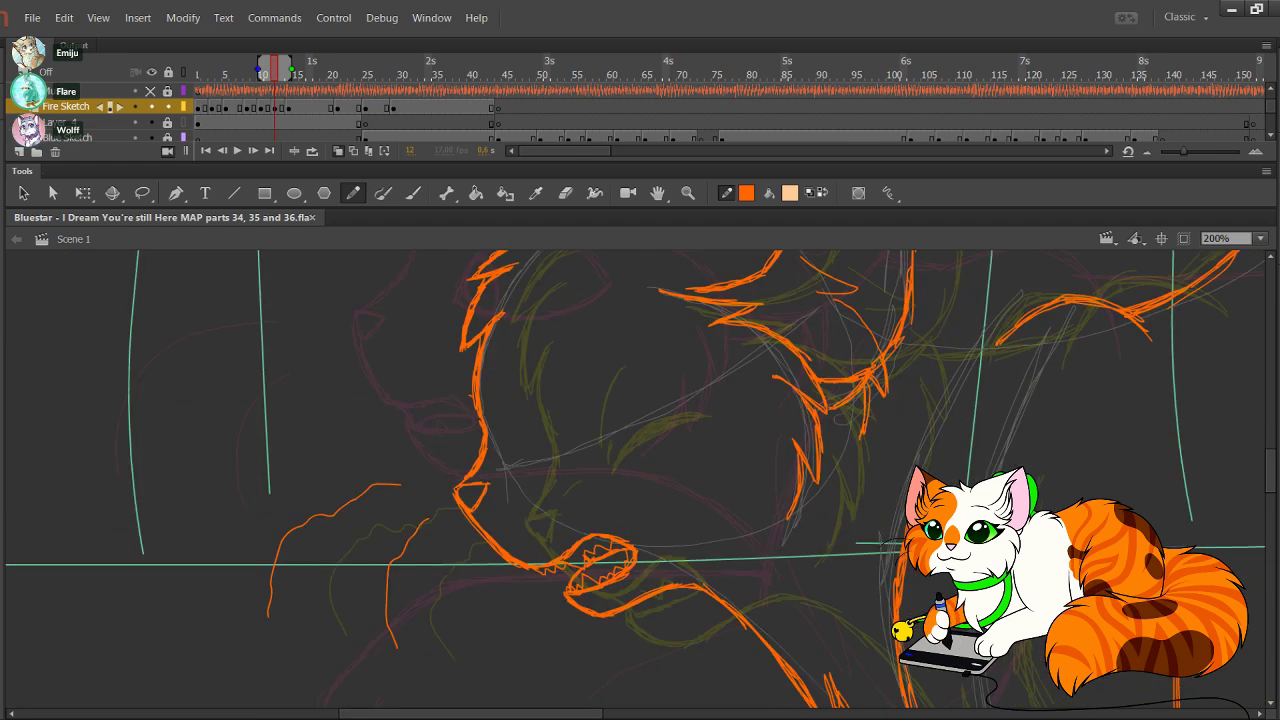
{"action": "left_click", "coordinate": [318, 515], "text": "ctrl"}
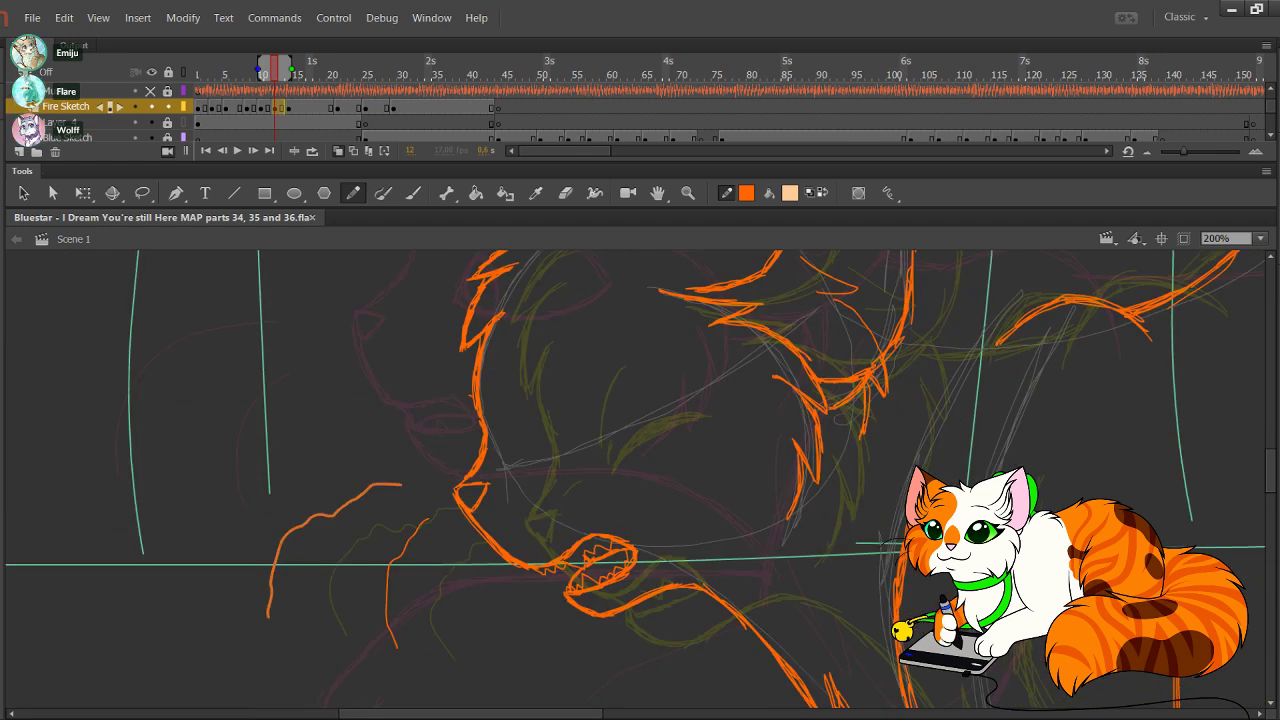
{"action": "key", "text": "Right"}
{"action": "key", "text": "Right"}
{"action": "key", "text": "Right"}
{"action": "key", "text": "Right"}
{"action": "key", "text": "Right"}
{"action": "key", "text": "Right"}
{"action": "key", "text": "Right"}
{"action": "key", "text": "Right"}
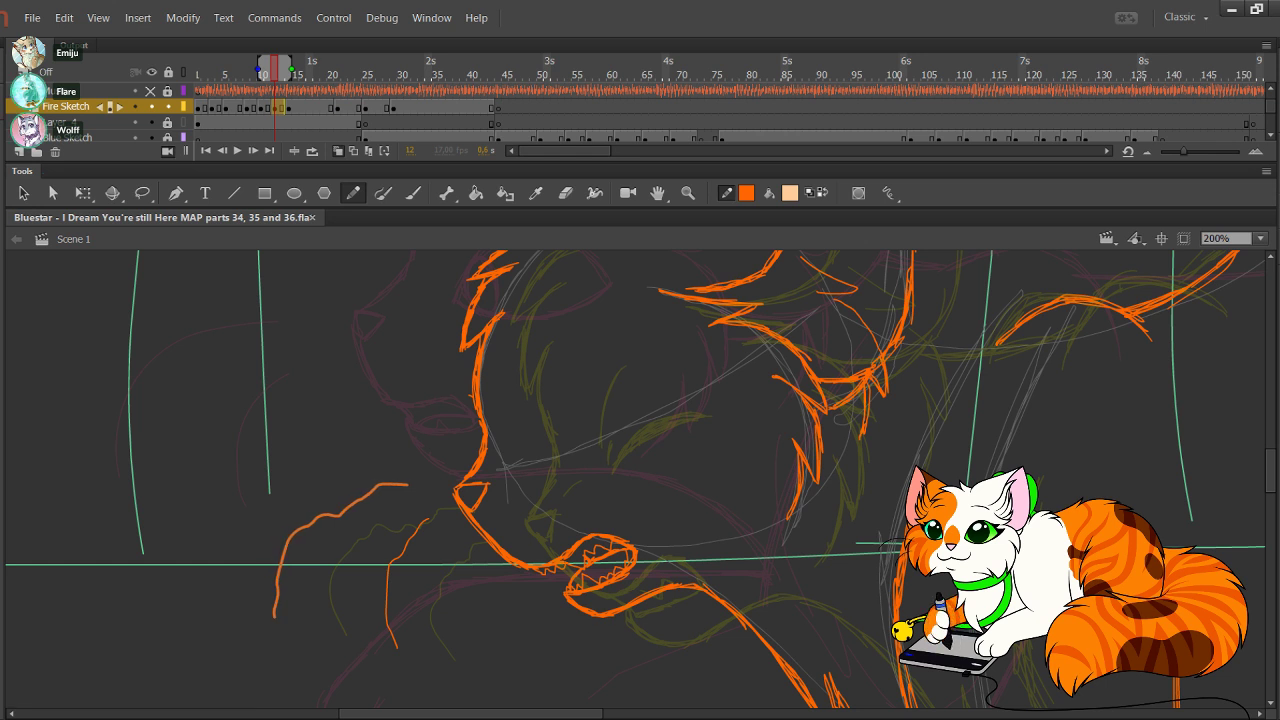
{"action": "left_click", "coordinate": [353, 394], "text": "ctrl"}
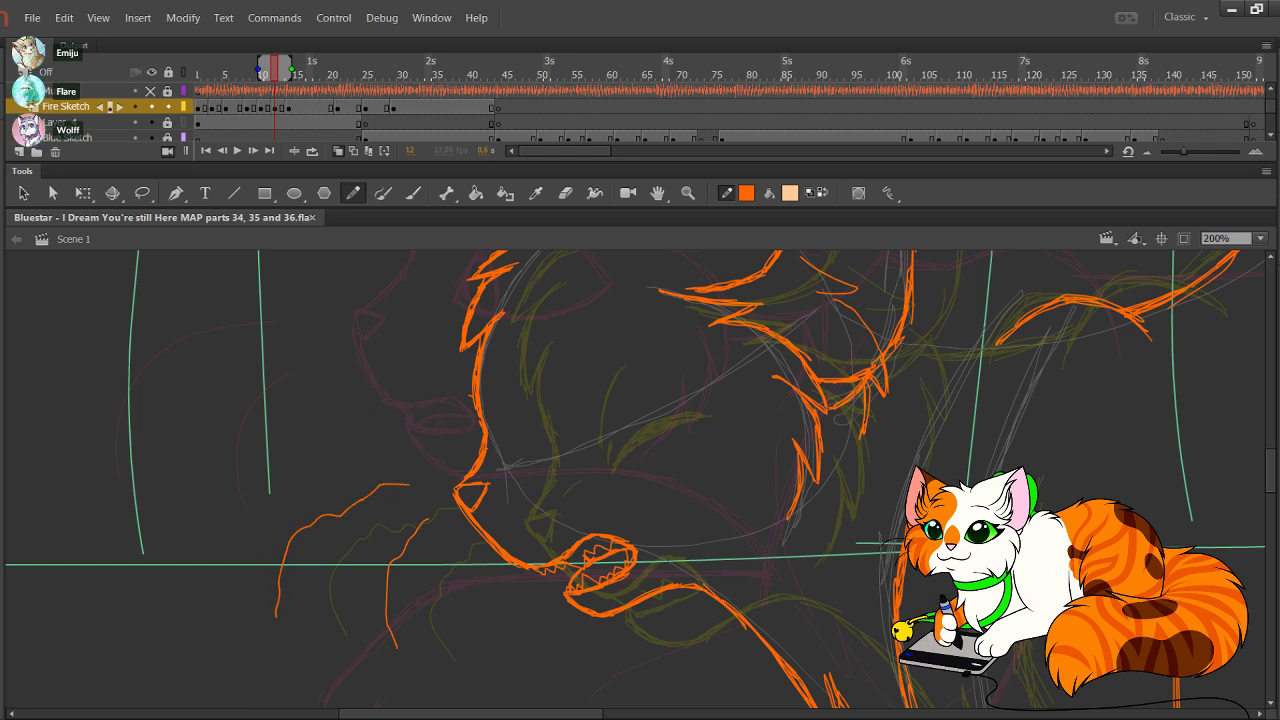
{"action": "left_click_drag", "start_coordinate": [307, 644], "coordinate": [252, 606]}
{"action": "key", "text": "Delete"}
Step: Sketch the nape line from the near ear's base to the shoulder line and delete the stray stroke beneath the join
{"action": "left_click_drag", "start_coordinate": [800, 600], "coordinate": [579, 394]}
{"action": "mouse_move", "coordinate": [900, 606]}
{"action": "left_mouse_down"}
{"action": "mouse_move", "coordinate": [702, 397]}
{"action": "mouse_move", "coordinate": [568, 294]}
{"action": "left_mouse_up"}
{"action": "scroll", "coordinate": [640, 480], "scroll_direction": "up", "scroll_amount": 5}
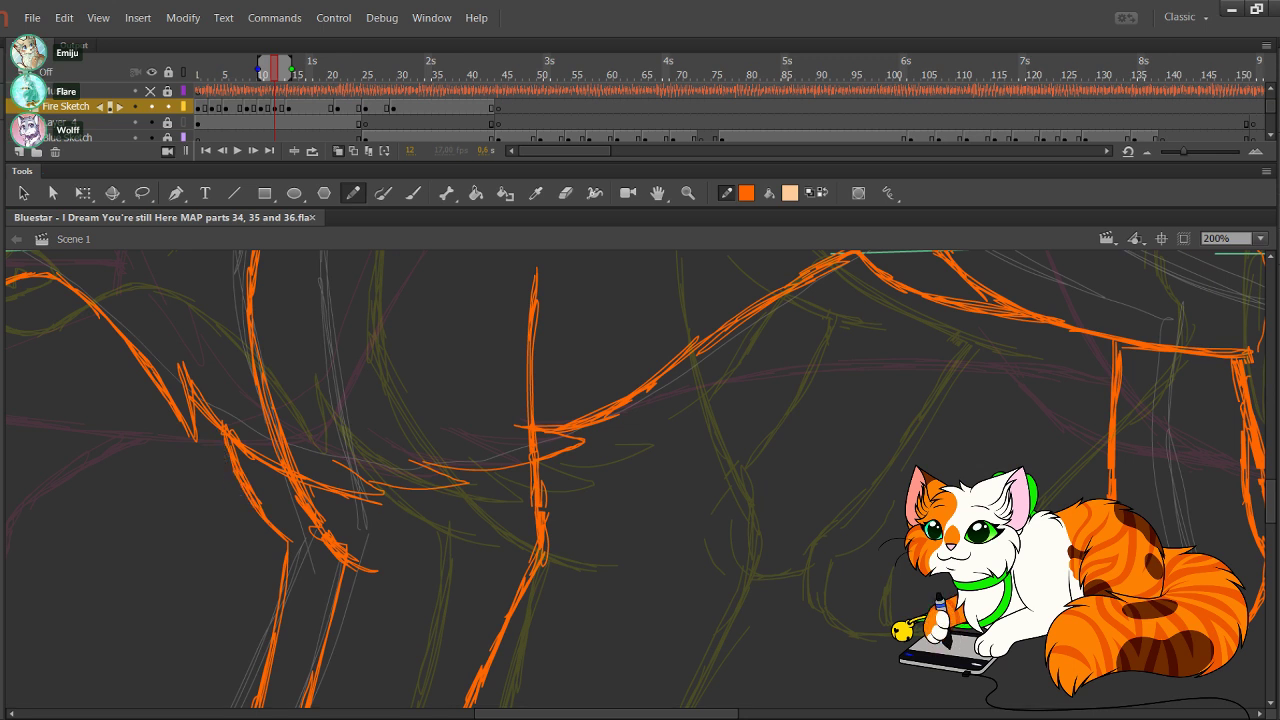
{"action": "left_click_drag", "start_coordinate": [492, 355], "coordinate": [788, 605]}
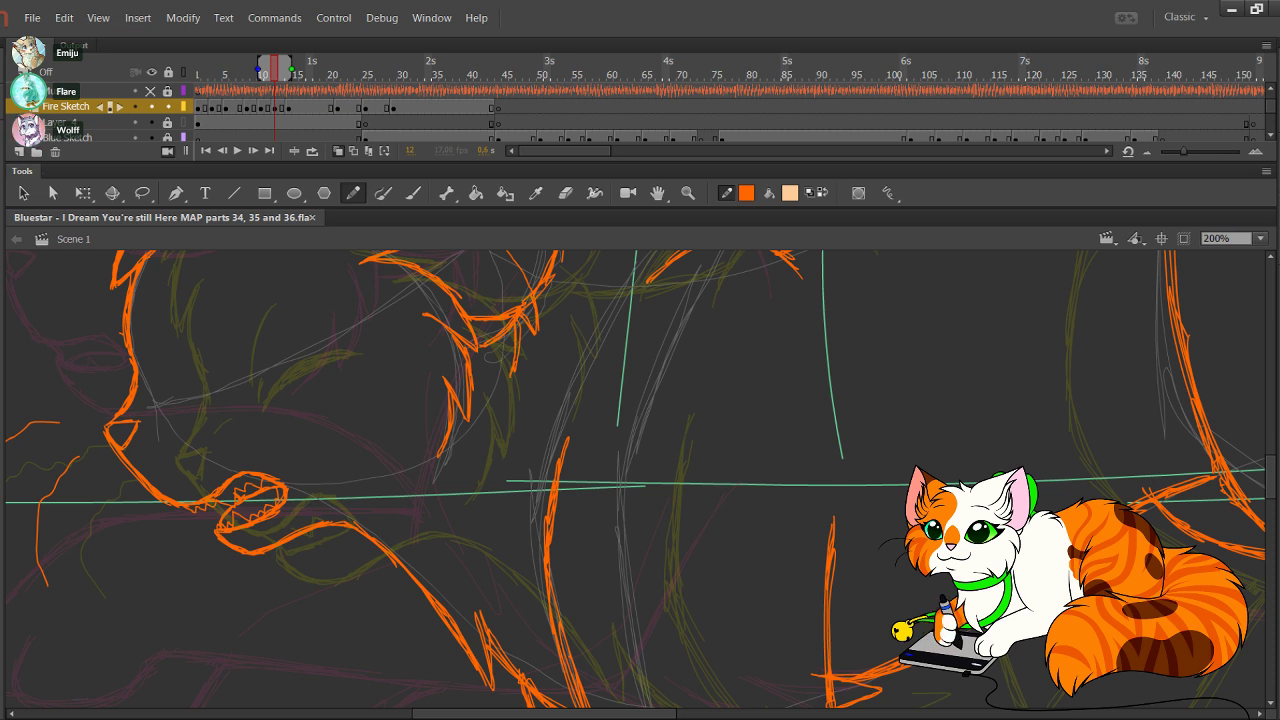
{"action": "left_click_drag", "start_coordinate": [640, 380], "coordinate": [467, 609]}
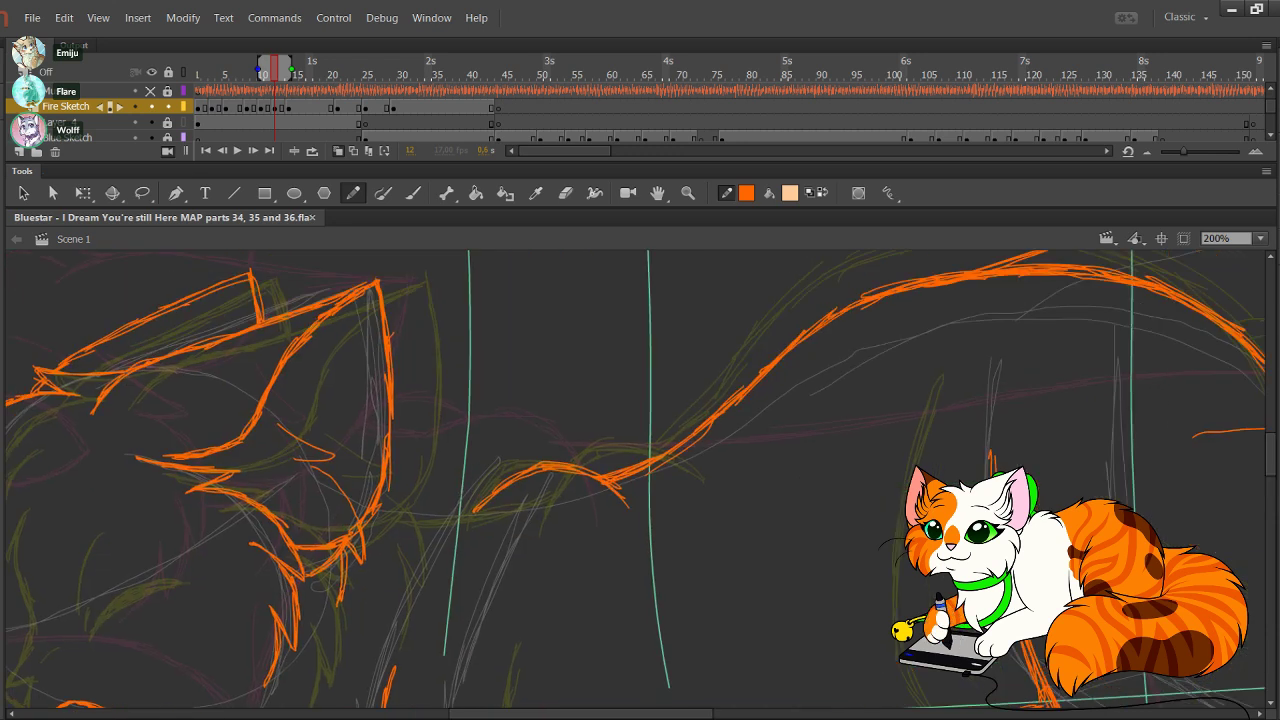
{"action": "mouse_move", "coordinate": [362, 520]}
{"action": "left_mouse_down"}
{"action": "mouse_move", "coordinate": [507, 523]}
{"action": "mouse_move", "coordinate": [451, 535]}
{"action": "left_mouse_up"}
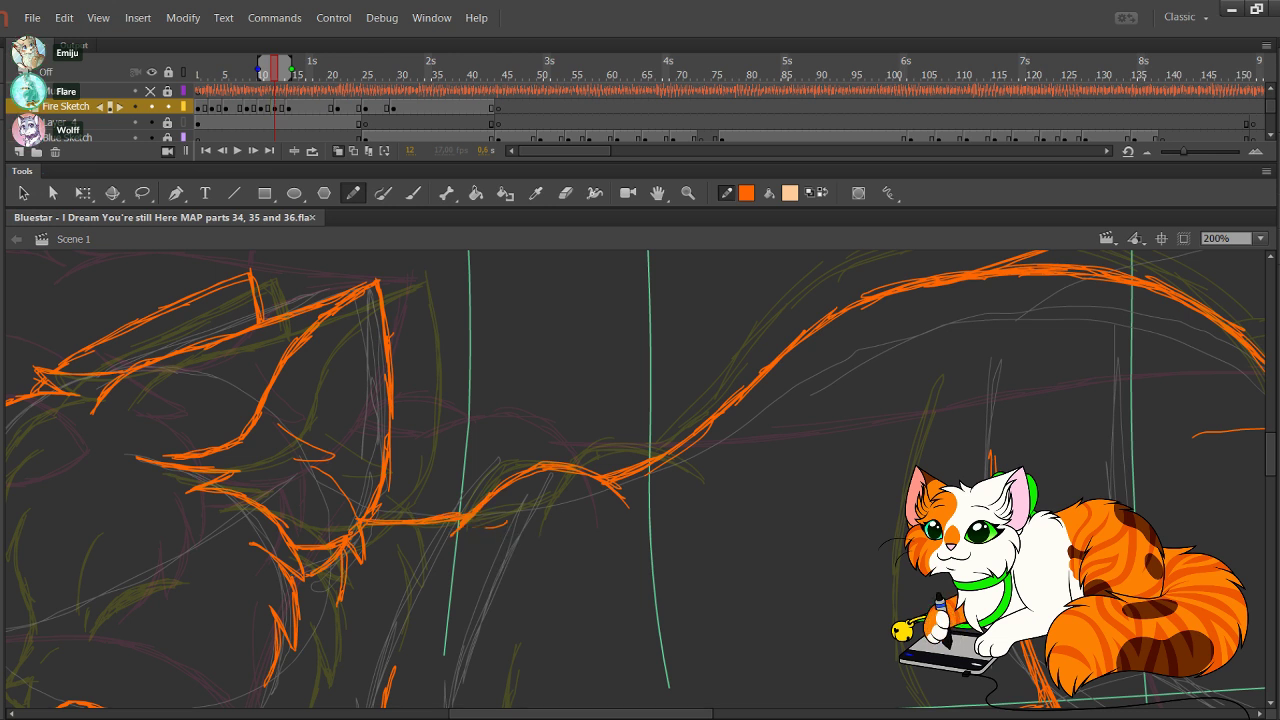
{"action": "mouse_move", "coordinate": [546, 560]}
{"action": "left_mouse_down"}
{"action": "mouse_move", "coordinate": [481, 515]}
{"action": "mouse_move", "coordinate": [443, 540]}
{"action": "left_mouse_up"}
{"action": "key", "text": "Delete"}
Step: Sketch a small raised arch above the nape line where it meets the shoulder hump
{"action": "left_click_drag", "start_coordinate": [640, 560], "coordinate": [619, 288]}
{"action": "scroll", "coordinate": [640, 480], "scroll_direction": "up", "scroll_amount": 7}
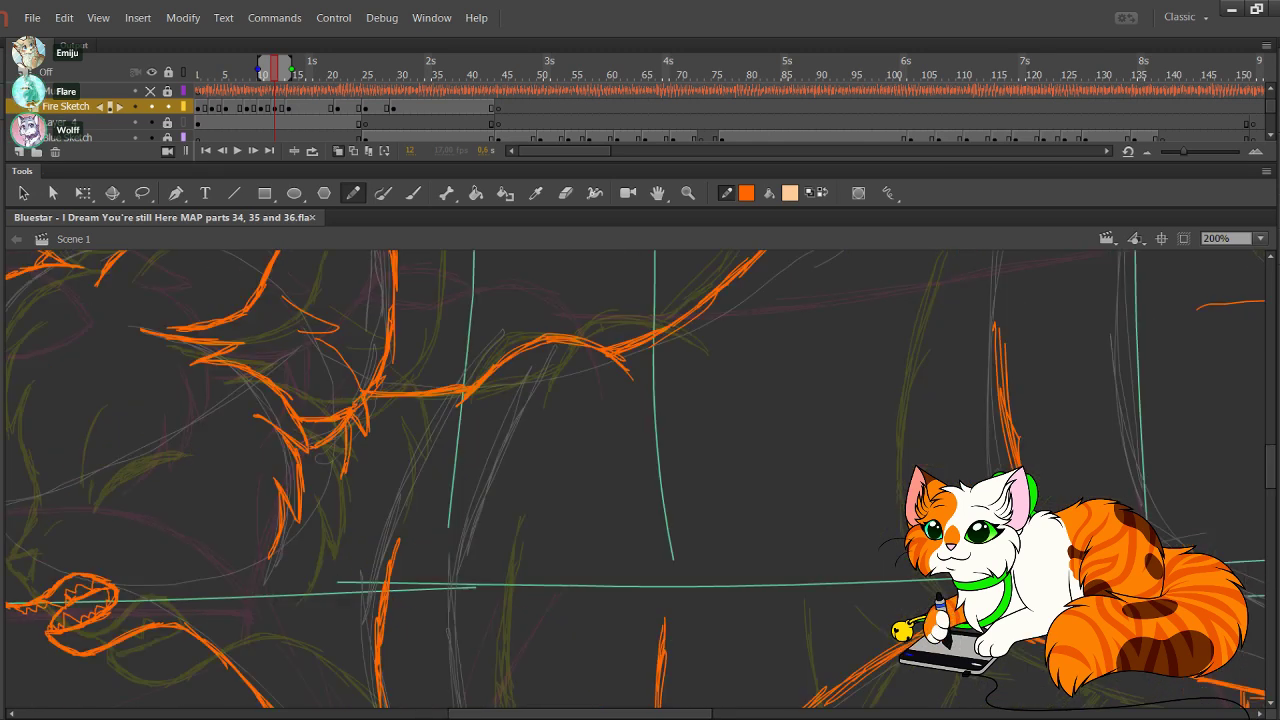
{"action": "mouse_move", "coordinate": [436, 424]}
{"action": "left_mouse_down"}
{"action": "mouse_move", "coordinate": [490, 386]}
{"action": "mouse_move", "coordinate": [532, 388]}
{"action": "left_mouse_up"}
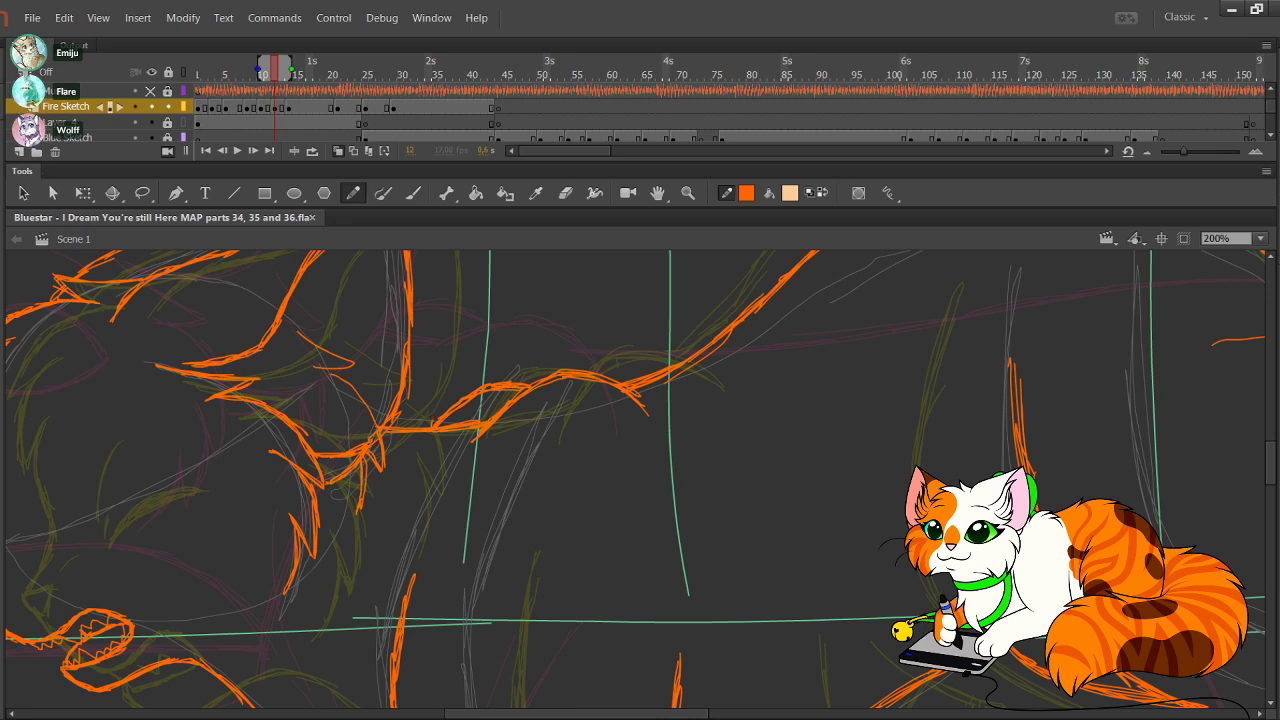
Step: Sketch the slanted almond-shaped eye behind the bridge of the nose, redoing the first strokes and adding a short line at its inner corner
{"action": "left_click_drag", "start_coordinate": [720, 650], "coordinate": [1071, 621]}
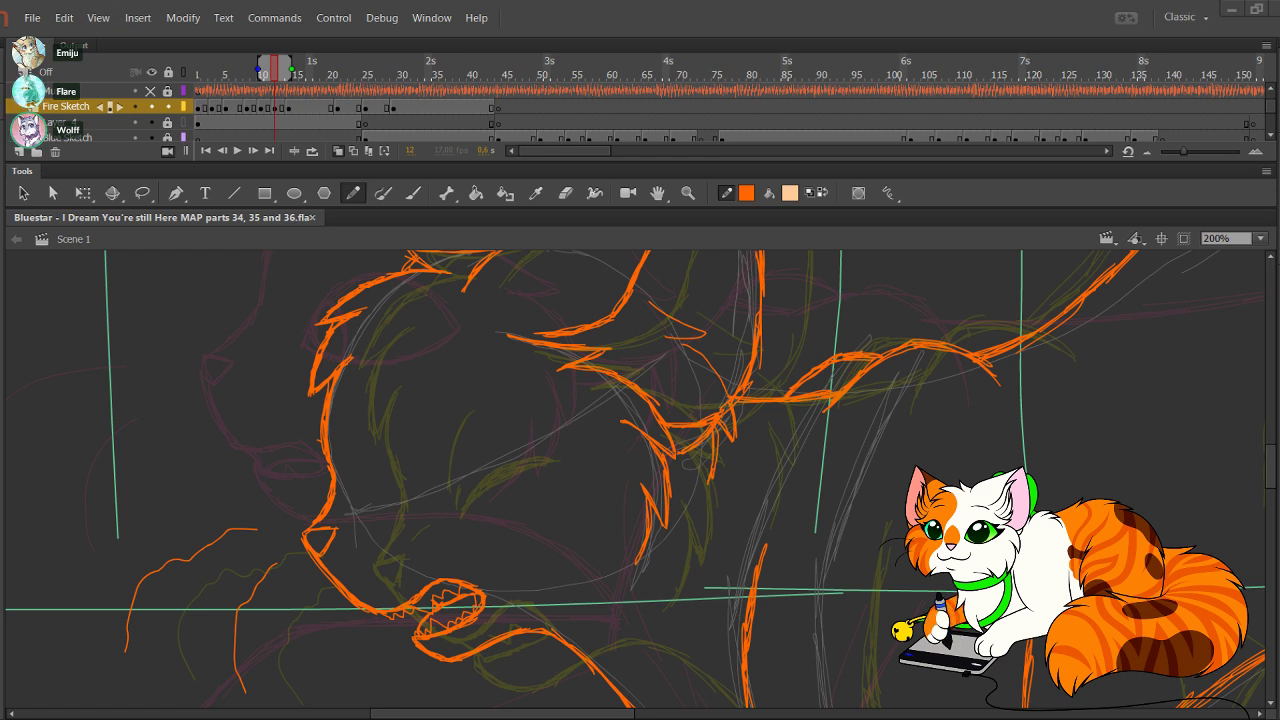
{"action": "mouse_move", "coordinate": [460, 475]}
{"action": "left_mouse_down"}
{"action": "mouse_move", "coordinate": [516, 436]}
{"action": "mouse_move", "coordinate": [656, 470]}
{"action": "left_mouse_up"}
{"action": "key", "text": "ctrl+z"}
{"action": "mouse_move", "coordinate": [640, 420]}
{"action": "left_mouse_down"}
{"action": "mouse_move", "coordinate": [597, 498]}
{"action": "mouse_move", "coordinate": [549, 529]}
{"action": "mouse_move", "coordinate": [348, 527]}
{"action": "mouse_move", "coordinate": [398, 339]}
{"action": "mouse_move", "coordinate": [575, 295]}
{"action": "mouse_move", "coordinate": [659, 375]}
{"action": "left_mouse_up"}
{"action": "key", "text": "z"}
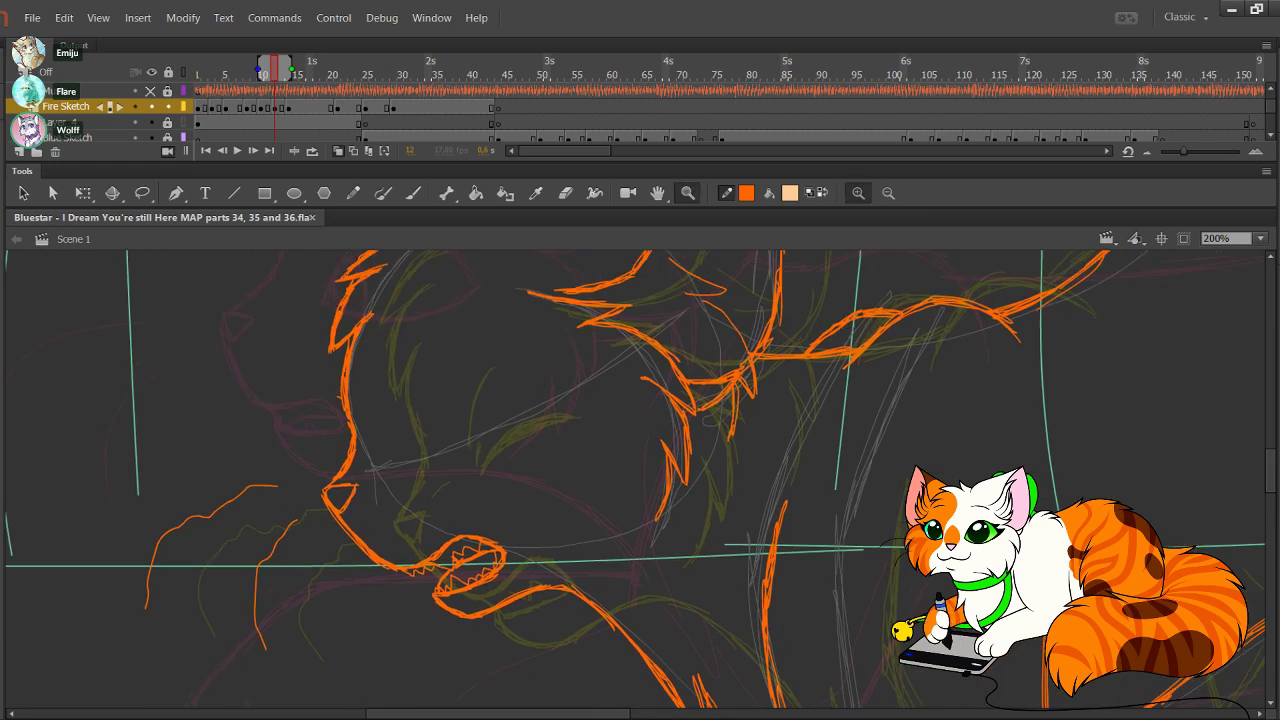
{"action": "left_click_drag", "start_coordinate": [272, 302], "coordinate": [702, 600]}
{"action": "key", "text": "y"}
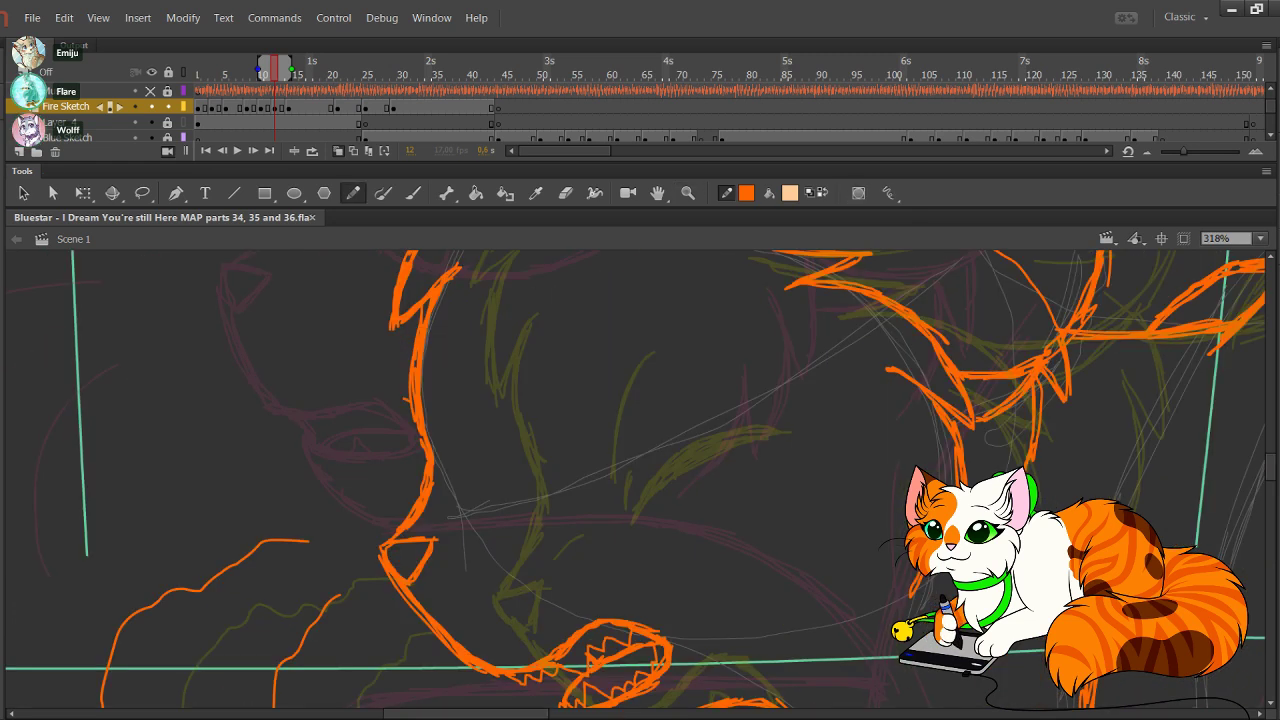
{"action": "mouse_move", "coordinate": [541, 496]}
{"action": "left_mouse_down"}
{"action": "mouse_move", "coordinate": [562, 446]}
{"action": "mouse_move", "coordinate": [594, 419]}
{"action": "mouse_move", "coordinate": [697, 395]}
{"action": "mouse_move", "coordinate": [540, 496]}
{"action": "left_mouse_up"}
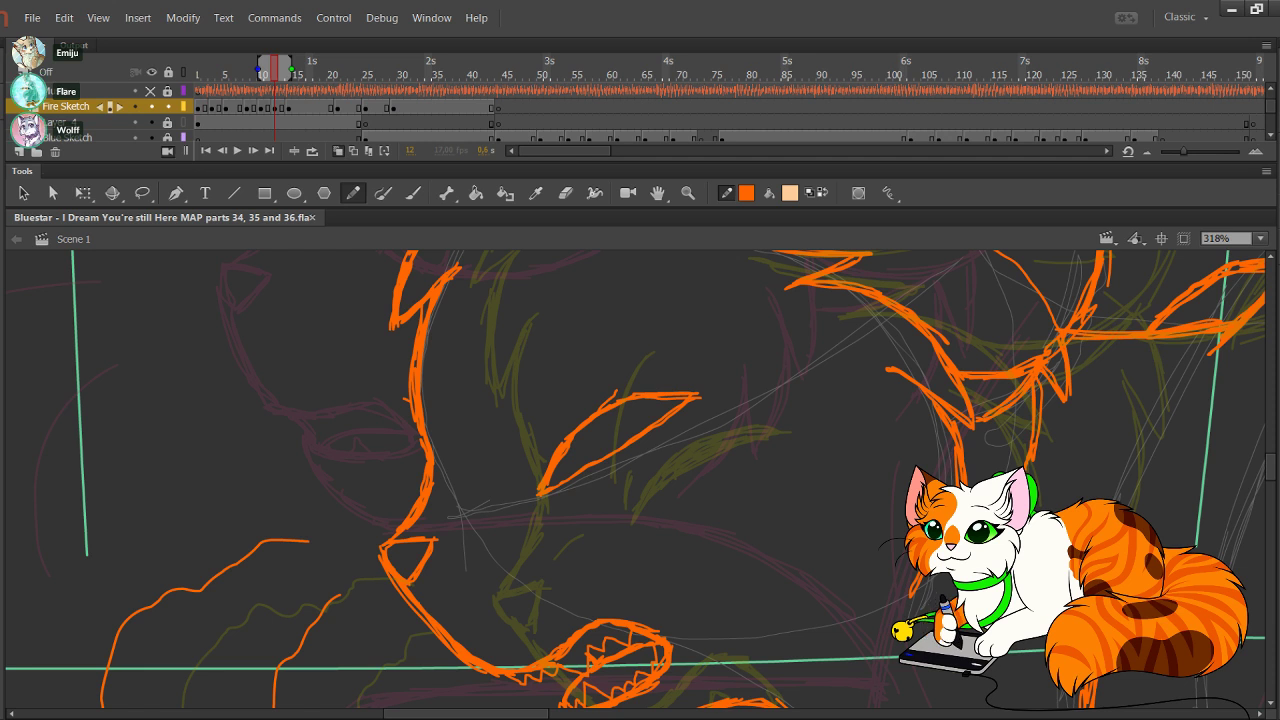
{"action": "key", "text": "ctrl+z"}
{"action": "left_click_drag", "start_coordinate": [539, 472], "coordinate": [545, 437]}
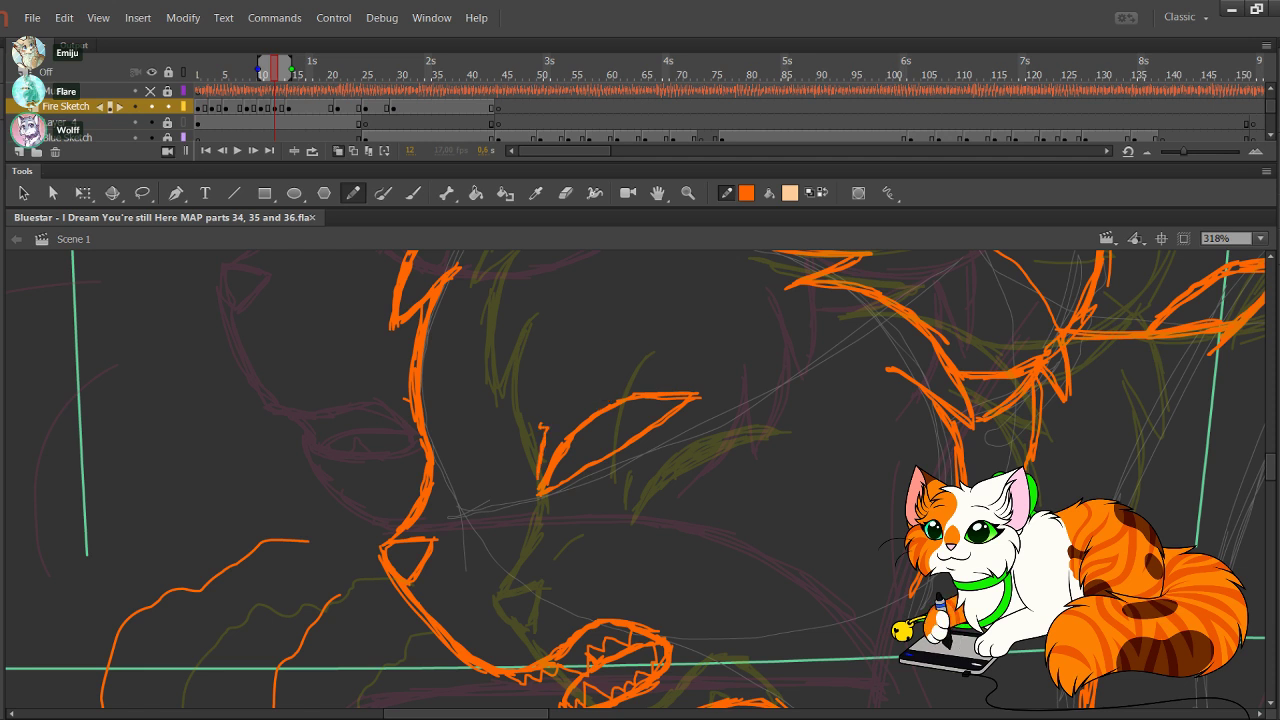
Step: Sketch a slanted brow line above the cat's narrowed eye on frame 12 of the Fire Sketch layer
{"action": "mouse_move", "coordinate": [518, 366]}
{"action": "left_mouse_down"}
{"action": "mouse_move", "coordinate": [557, 429]}
{"action": "mouse_move", "coordinate": [548, 595]}
{"action": "left_mouse_up"}
{"action": "key", "text": "Delete"}
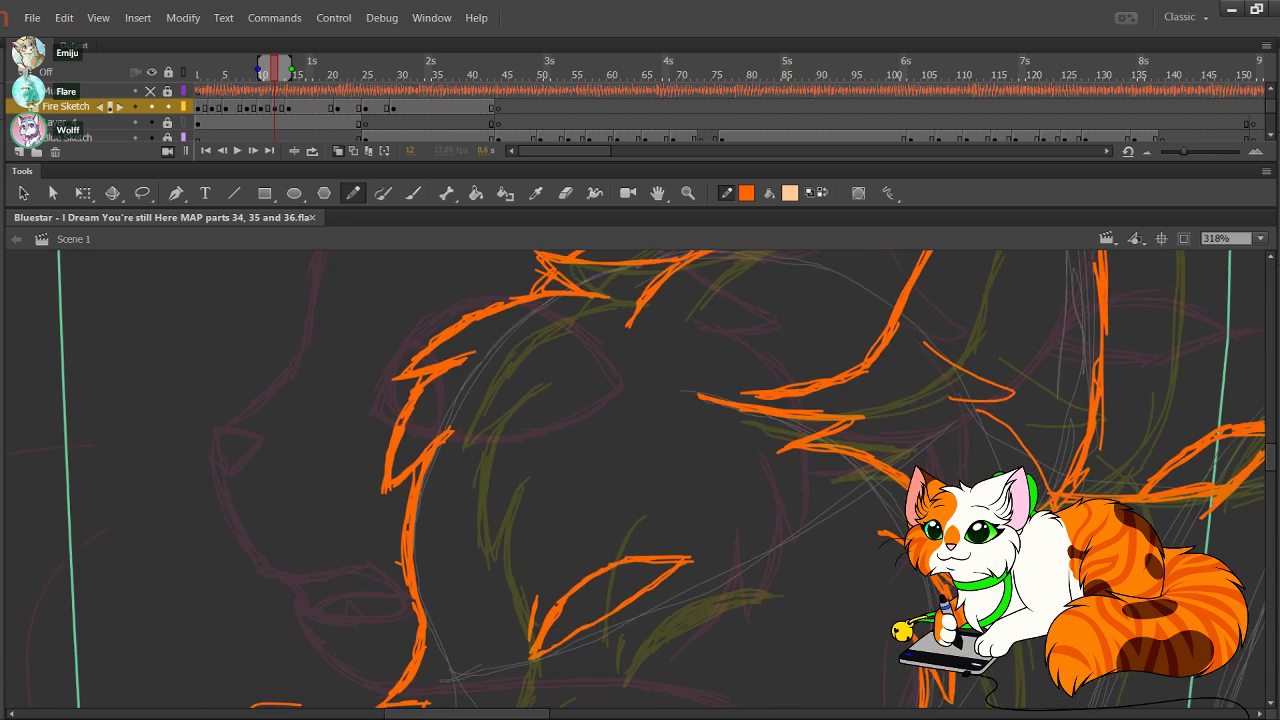
{"action": "left_click_drag", "start_coordinate": [560, 440], "coordinate": [575, 402]}
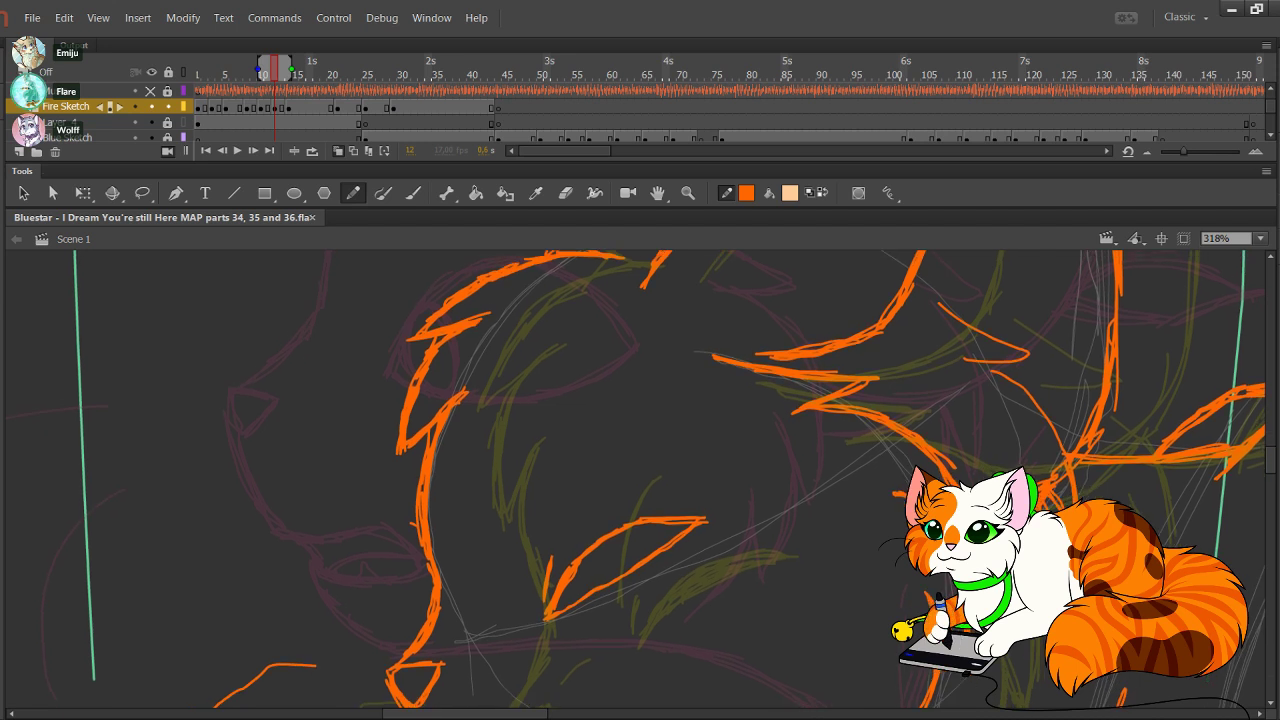
{"action": "mouse_move", "coordinate": [518, 478]}
{"action": "left_mouse_down"}
{"action": "mouse_move", "coordinate": [584, 414]}
{"action": "mouse_move", "coordinate": [652, 404]}
{"action": "left_mouse_up"}
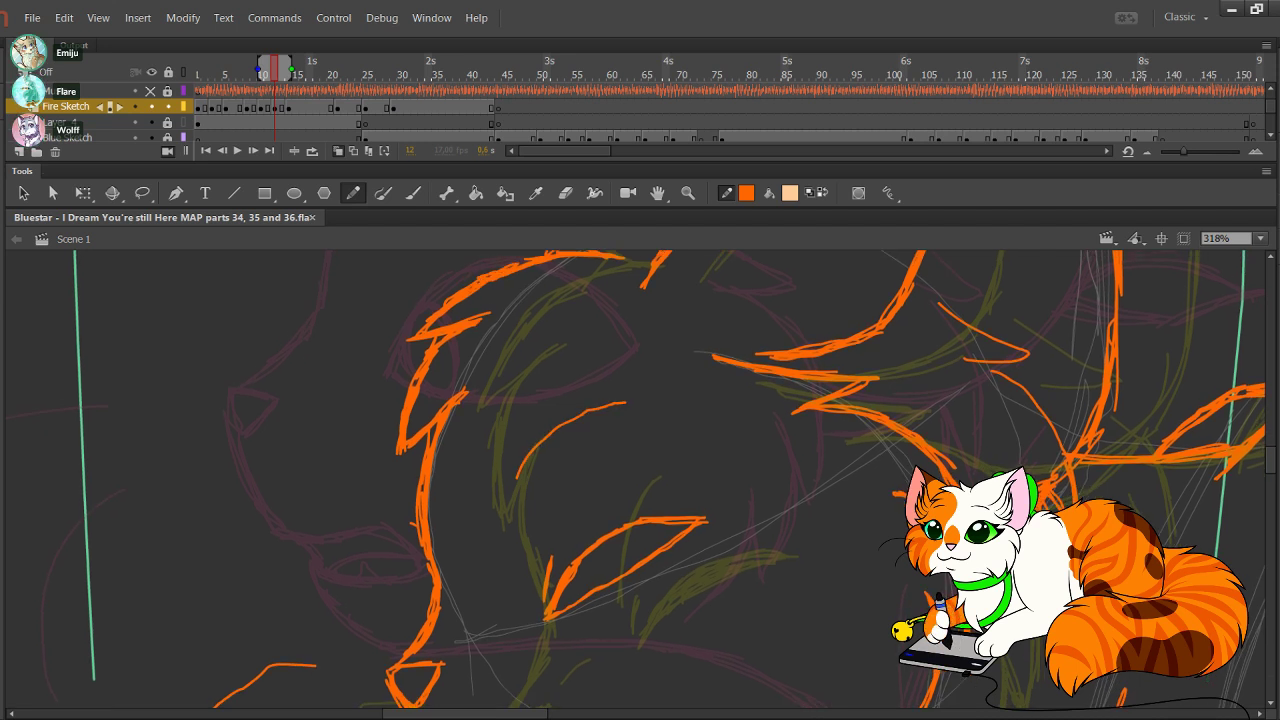
{"action": "scroll", "coordinate": [648, 410], "scroll_direction": "up", "scroll_amount": 3}
{"action": "mouse_move", "coordinate": [655, 540]}
{"action": "left_mouse_down"}
{"action": "mouse_move", "coordinate": [649, 410]}
{"action": "mouse_move", "coordinate": [683, 515]}
{"action": "left_mouse_up"}
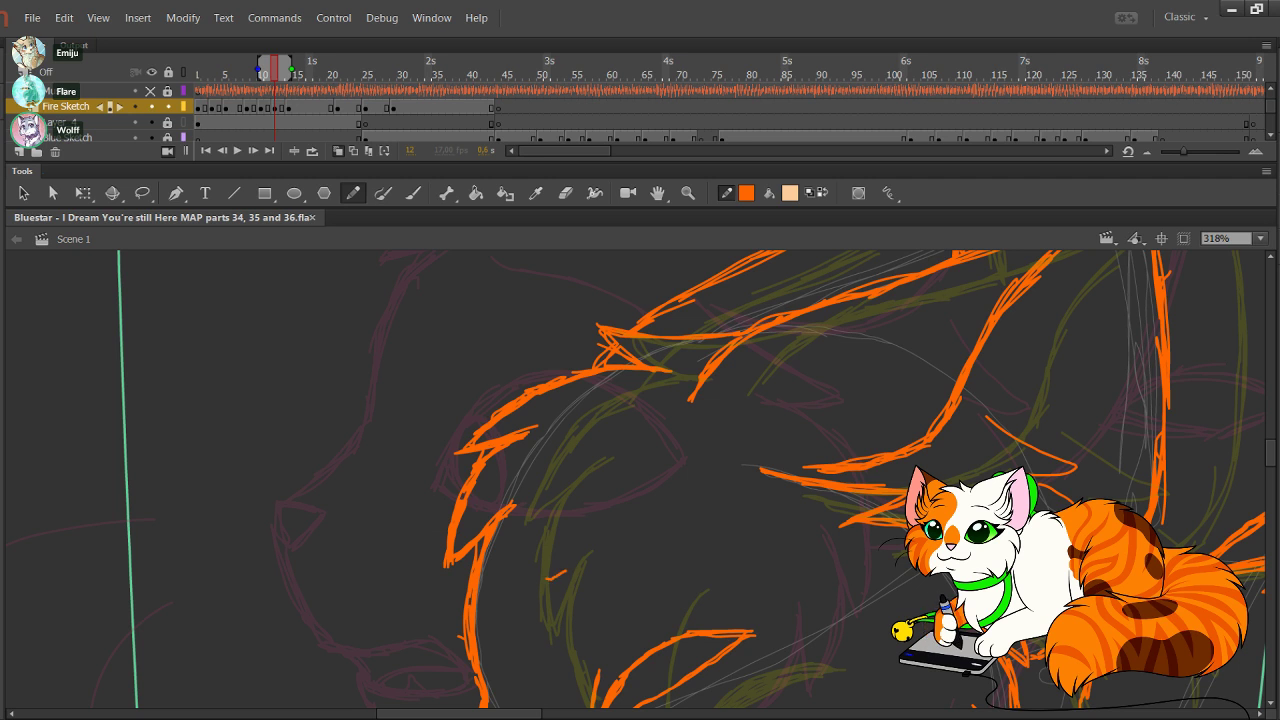
{"action": "left_click_drag", "start_coordinate": [566, 572], "coordinate": [679, 518]}
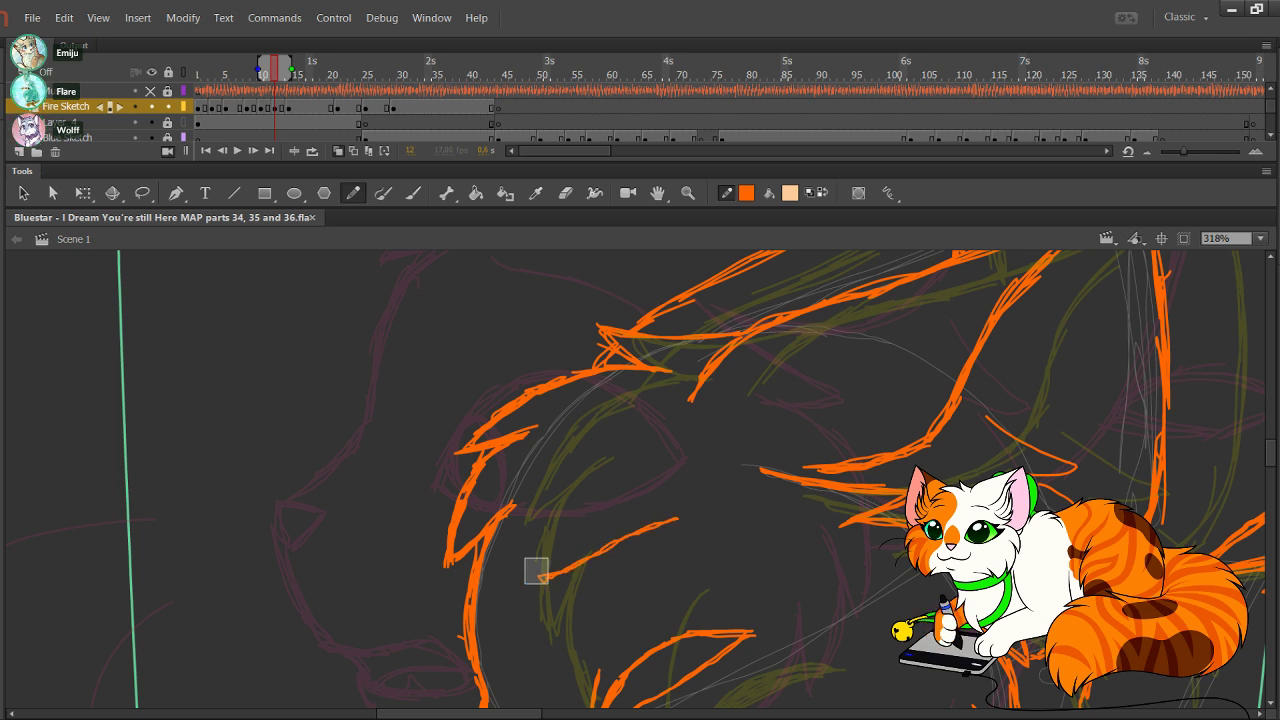
{"action": "key", "text": "ctrl+z"}
{"action": "left_click_drag", "start_coordinate": [543, 577], "coordinate": [452, 386]}
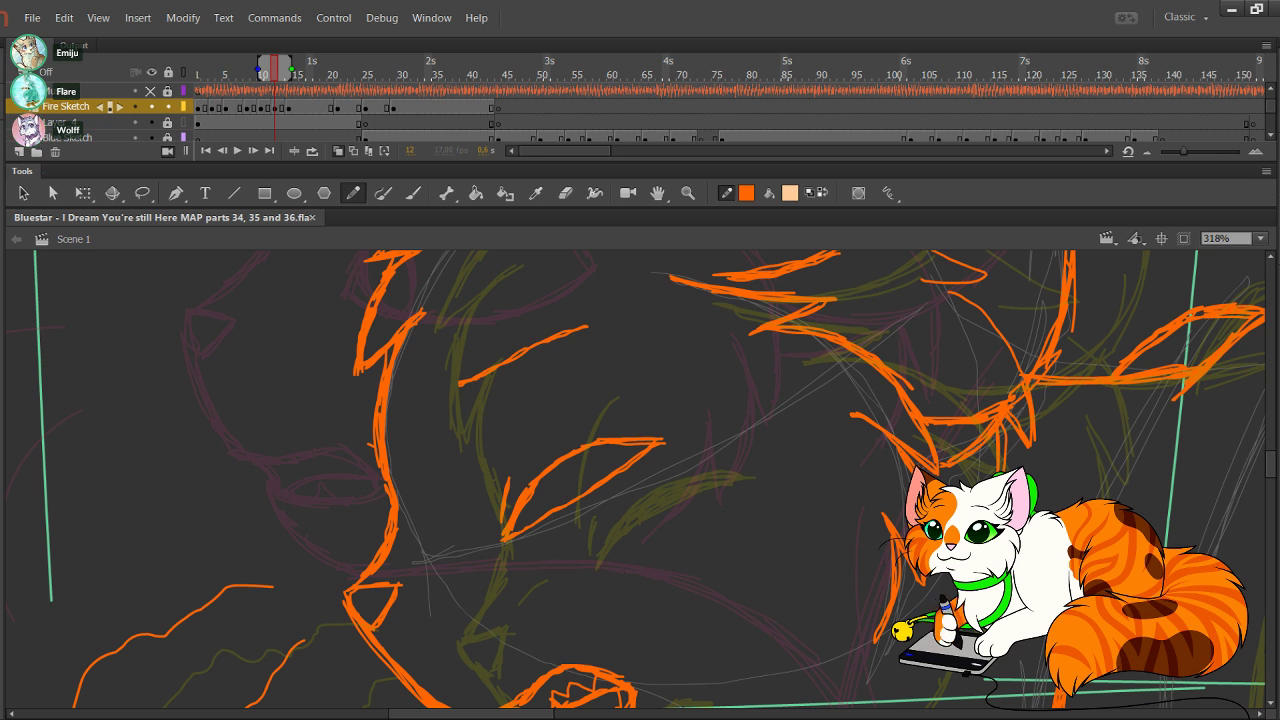
Step: Sketch a curved iris line inside the cat's narrowed eye
{"action": "mouse_move", "coordinate": [497, 532]}
{"action": "left_mouse_down"}
{"action": "mouse_move", "coordinate": [538, 518]}
{"action": "mouse_move", "coordinate": [550, 496]}
{"action": "mouse_move", "coordinate": [582, 534]}
{"action": "mouse_move", "coordinate": [592, 481]}
{"action": "mouse_move", "coordinate": [631, 496]}
{"action": "left_mouse_up"}
{"action": "key", "text": "ctrl+z"}
{"action": "key", "text": "ctrl+z"}
{"action": "key", "text": "ctrl+z"}
{"action": "key", "text": "ctrl+z"}
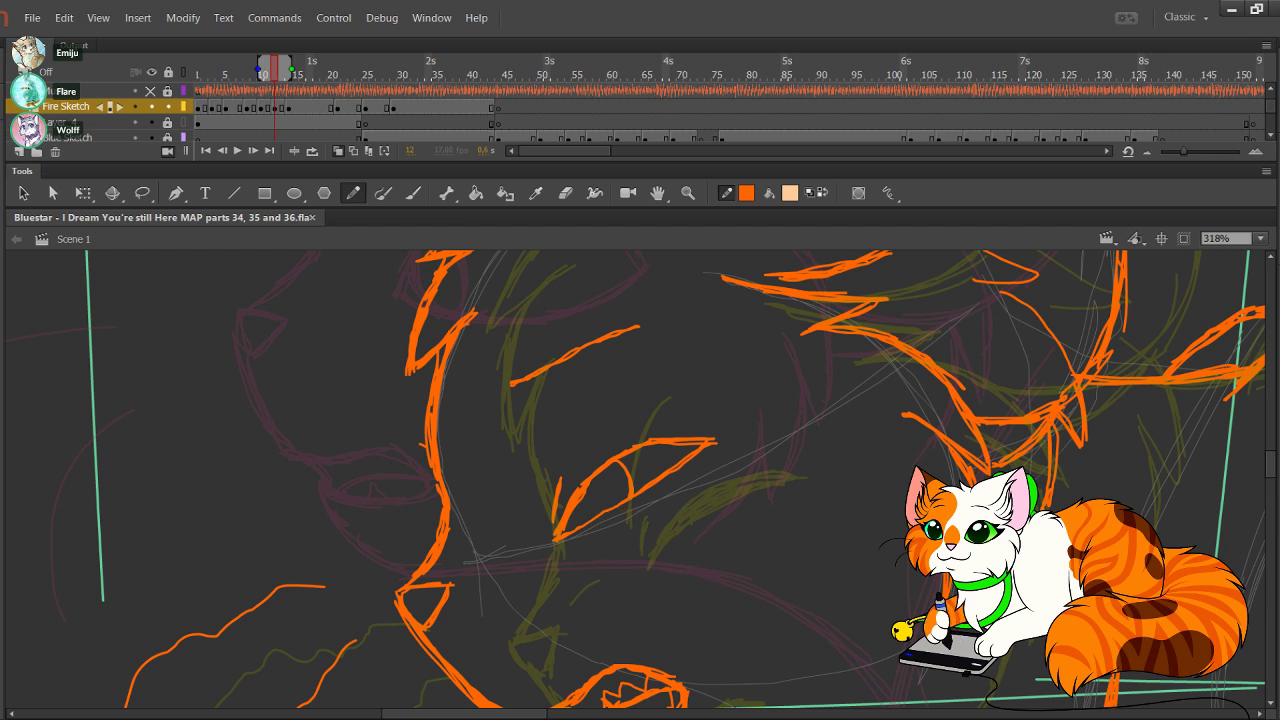
{"action": "left_click_drag", "start_coordinate": [640, 480], "coordinate": [554, 451]}
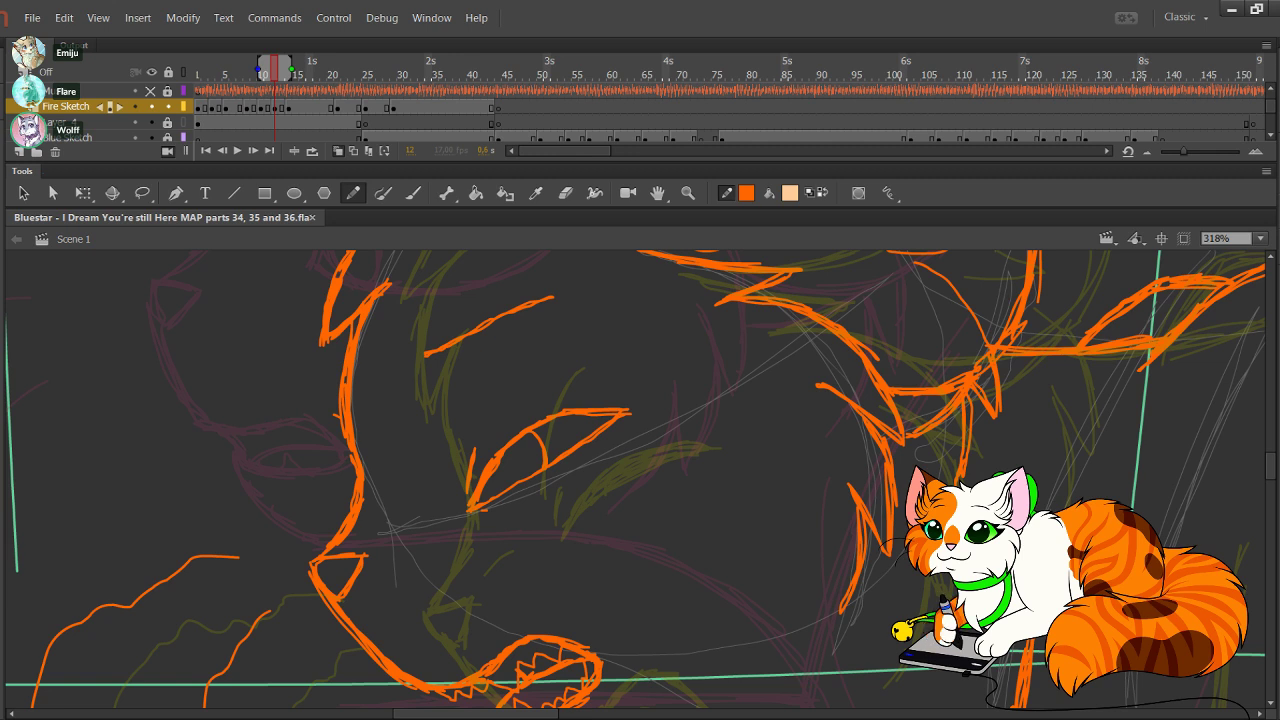
Step: Examine the frame 12 cat sketch from the head along the body and legs down to the paws
{"action": "left_click_drag", "start_coordinate": [600, 430], "coordinate": [664, 528]}
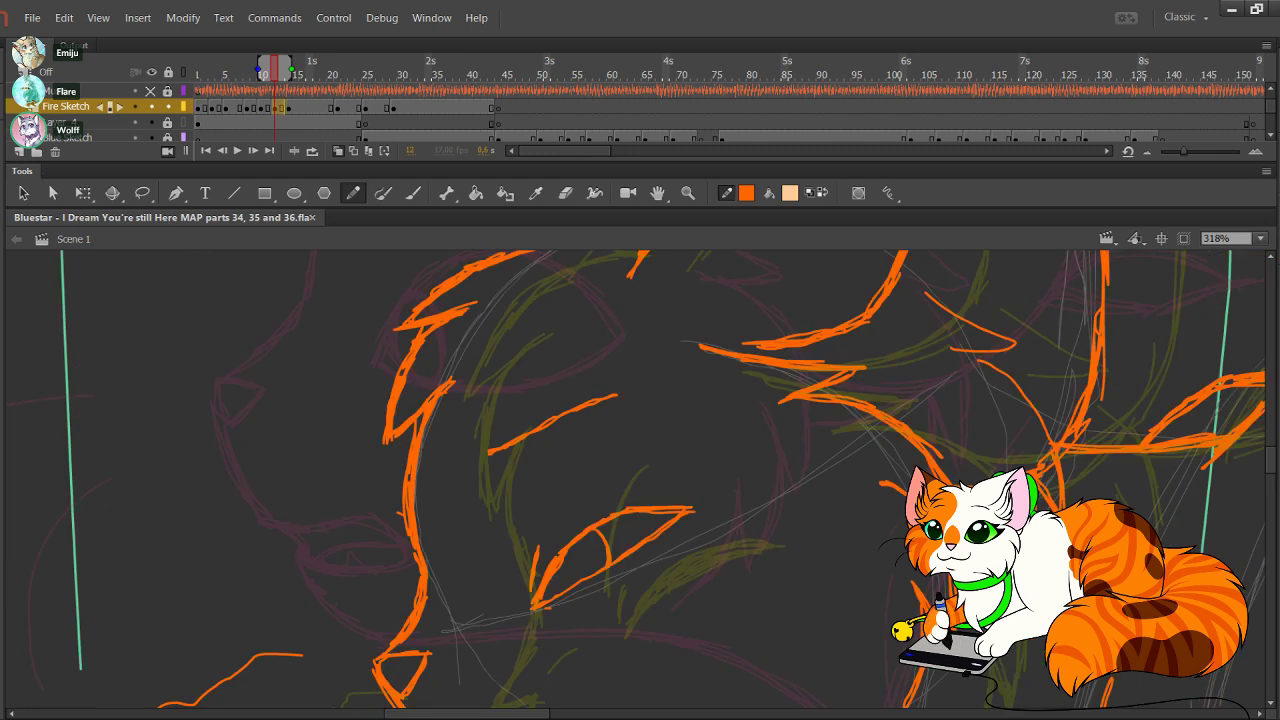
{"action": "mouse_move", "coordinate": [640, 400]}
{"action": "left_mouse_down"}
{"action": "mouse_move", "coordinate": [576, 577]}
{"action": "mouse_move", "coordinate": [441, 625]}
{"action": "mouse_move", "coordinate": [390, 526]}
{"action": "left_mouse_up"}
{"action": "scroll", "coordinate": [640, 485], "scroll_direction": "down", "scroll_amount": 6}
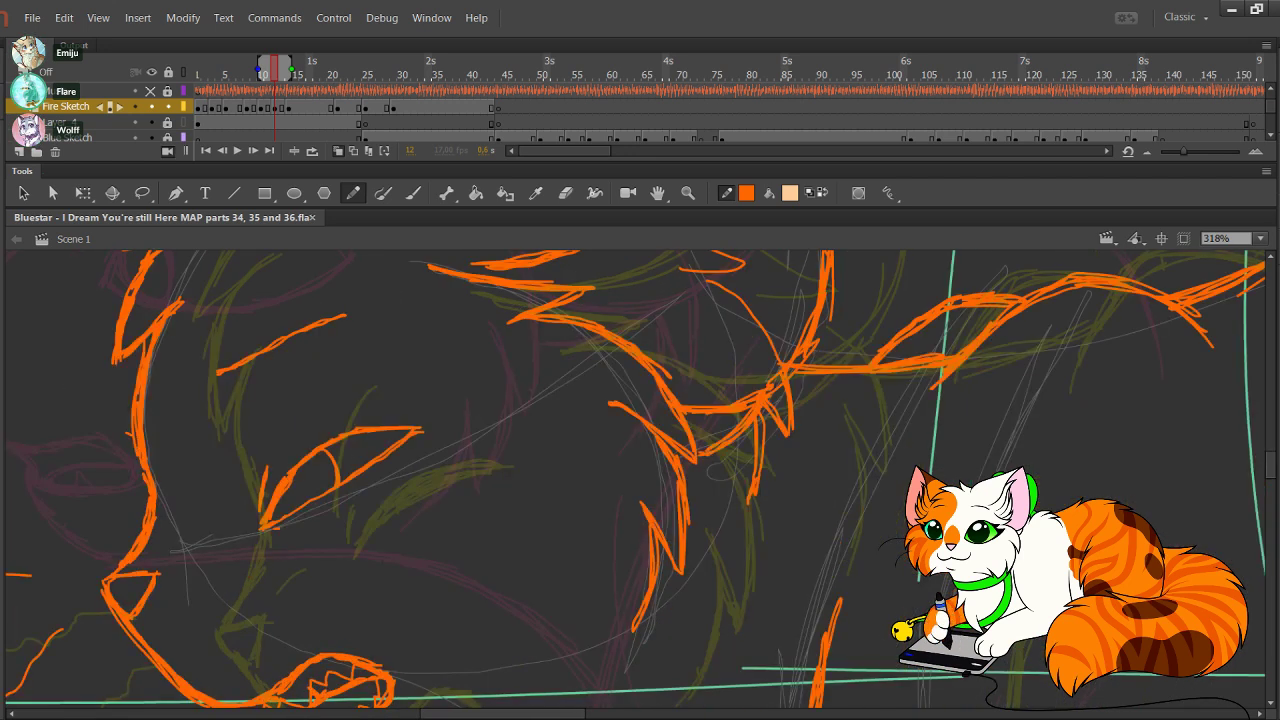
{"action": "scroll", "coordinate": [640, 485], "scroll_direction": "down", "scroll_amount": 10}
{"action": "scroll", "coordinate": [640, 485], "scroll_direction": "right", "scroll_amount": 4}
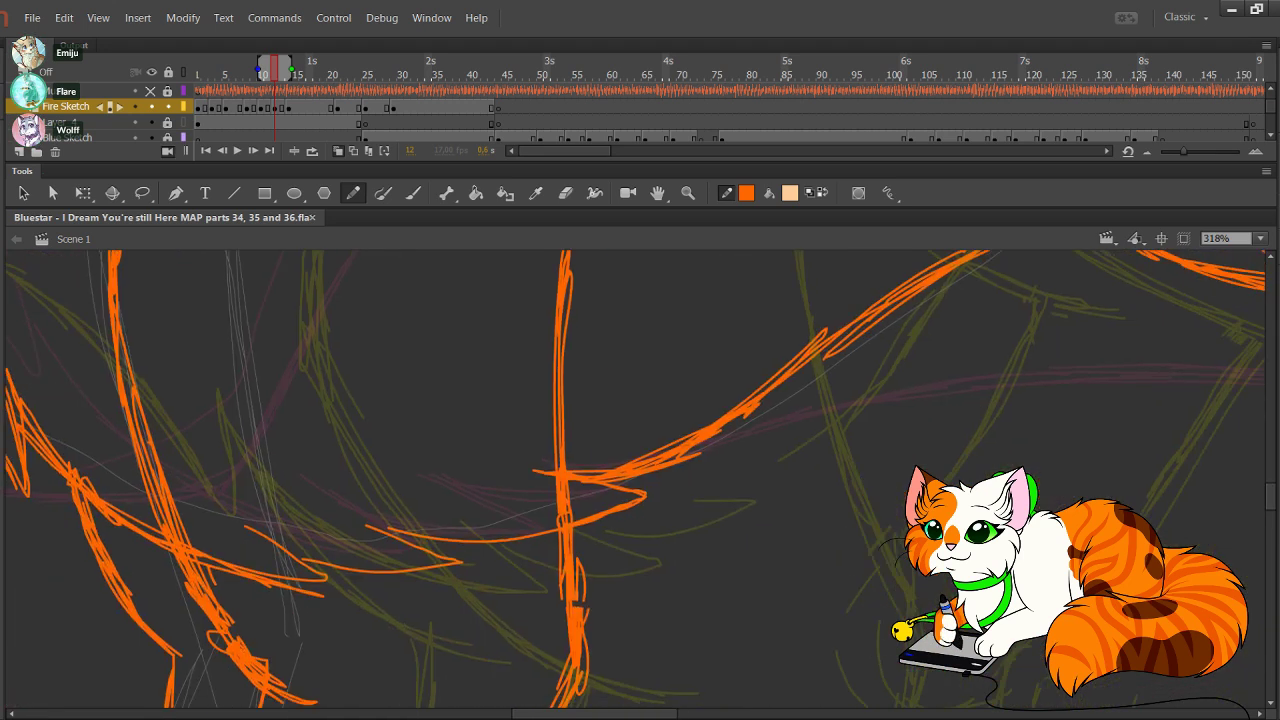
{"action": "scroll", "coordinate": [640, 485], "scroll_direction": "right", "scroll_amount": 5}
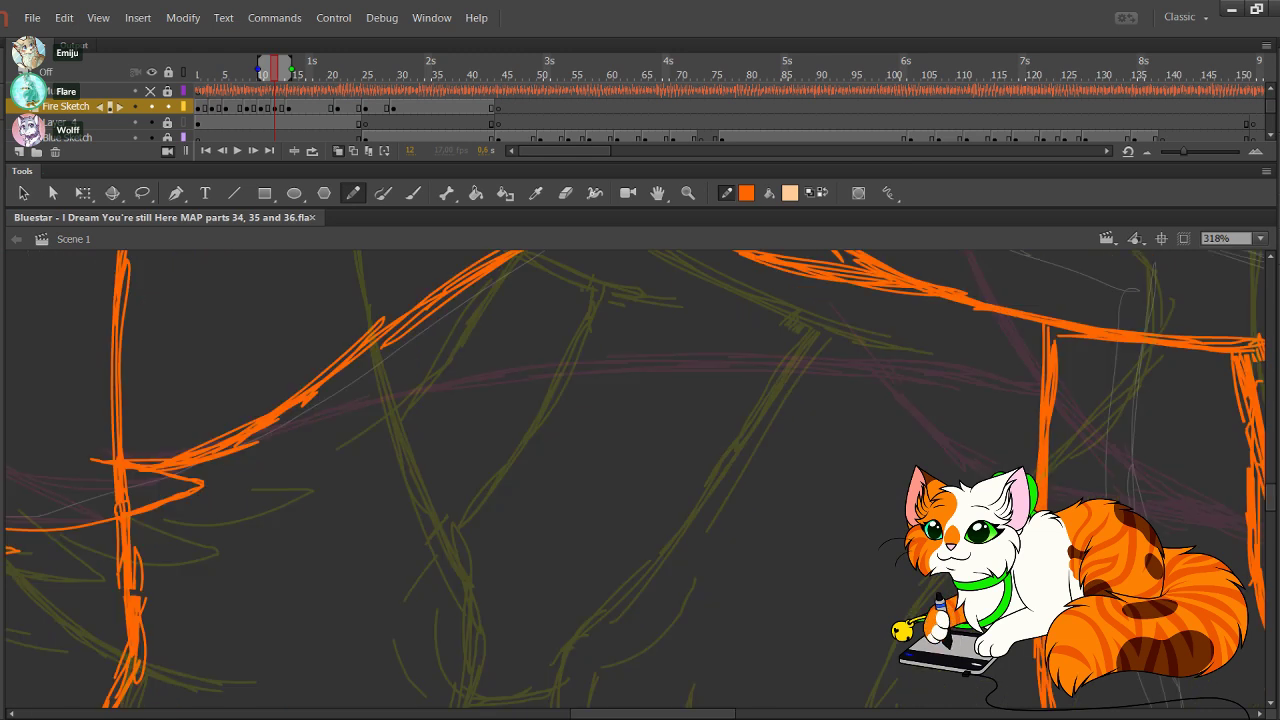
{"action": "scroll", "coordinate": [640, 485], "scroll_direction": "right", "scroll_amount": 5}
{"action": "scroll", "coordinate": [640, 485], "scroll_direction": "down", "scroll_amount": 2}
{"action": "scroll", "coordinate": [640, 485], "scroll_direction": "right", "scroll_amount": 3}
{"action": "scroll", "coordinate": [640, 485], "scroll_direction": "up", "scroll_amount": 10}
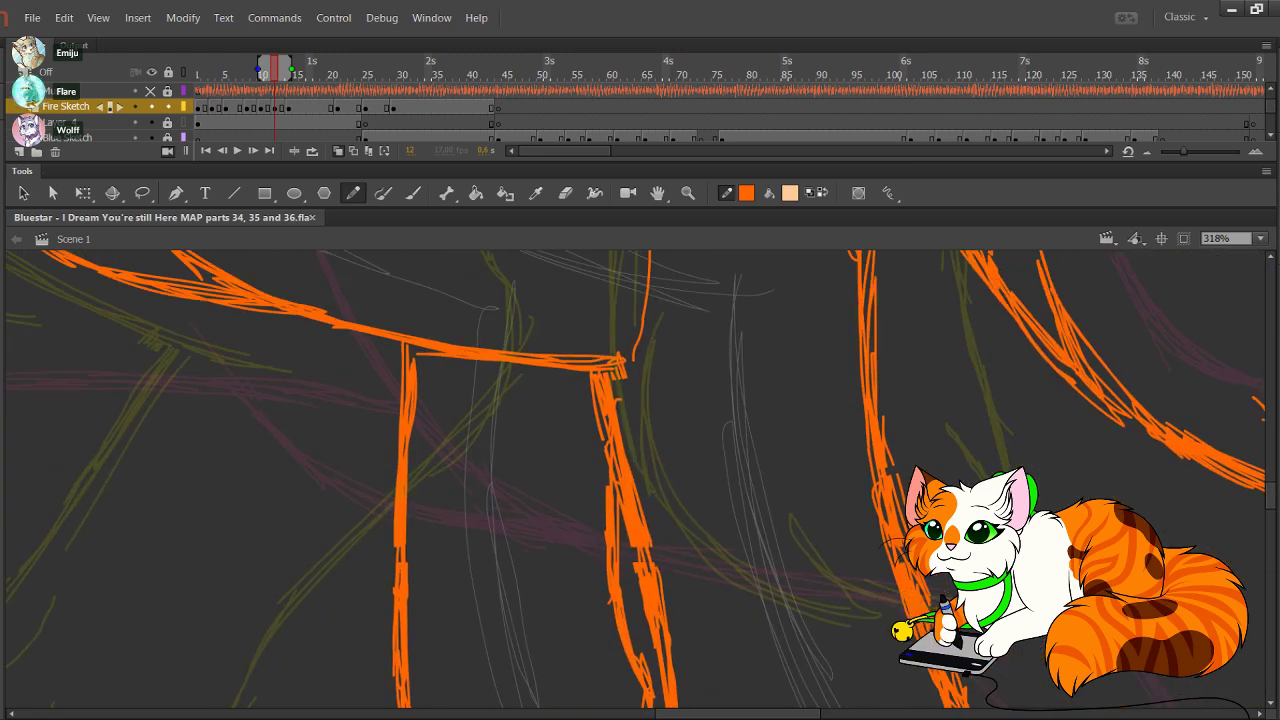
{"action": "scroll", "coordinate": [640, 485], "scroll_direction": "left", "scroll_amount": 4}
{"action": "scroll", "coordinate": [640, 485], "scroll_direction": "left", "scroll_amount": 15}
{"action": "scroll", "coordinate": [640, 485], "scroll_direction": "down", "scroll_amount": 4}
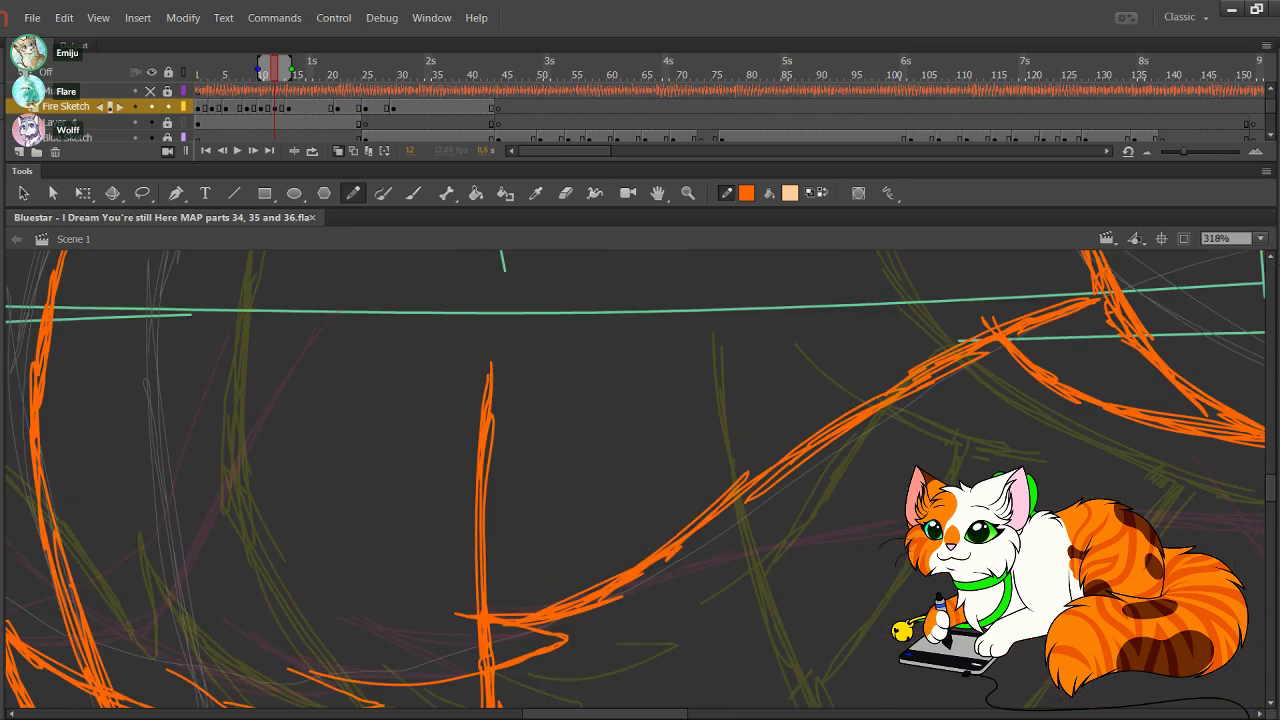
{"action": "scroll", "coordinate": [640, 485], "scroll_direction": "down", "scroll_amount": 5}
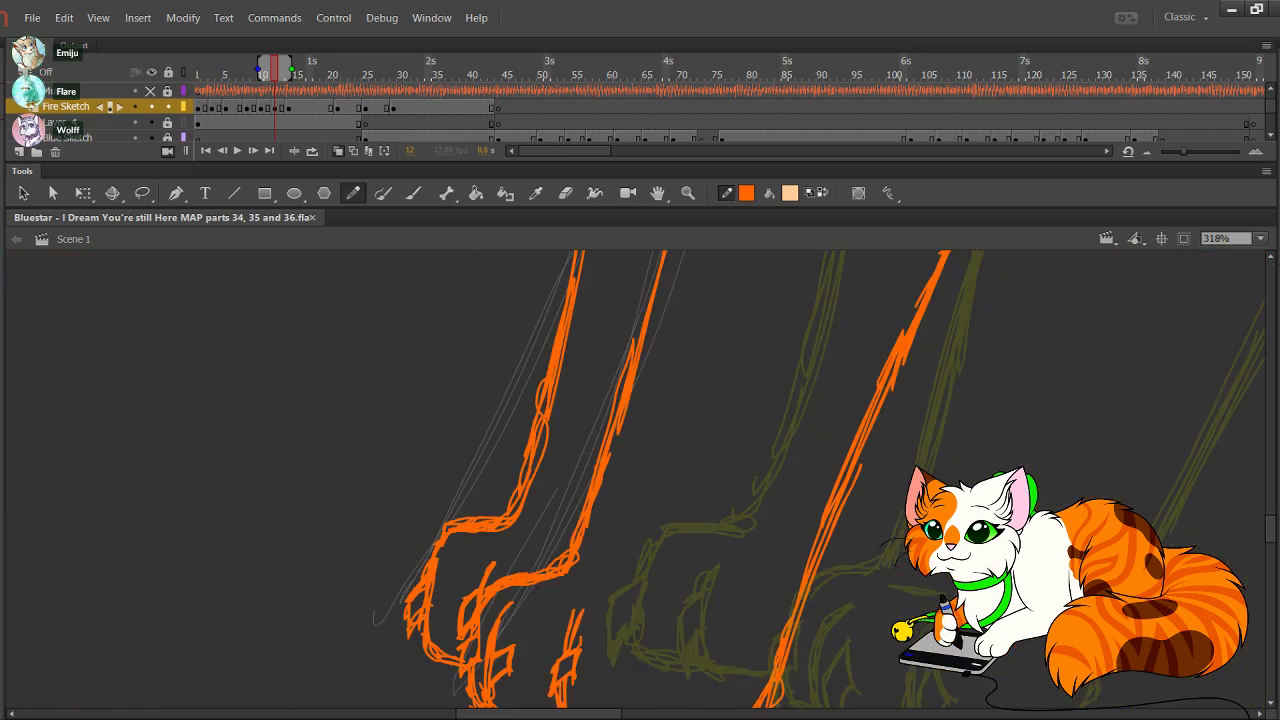
{"action": "scroll", "coordinate": [640, 485], "scroll_direction": "up", "scroll_amount": 8}
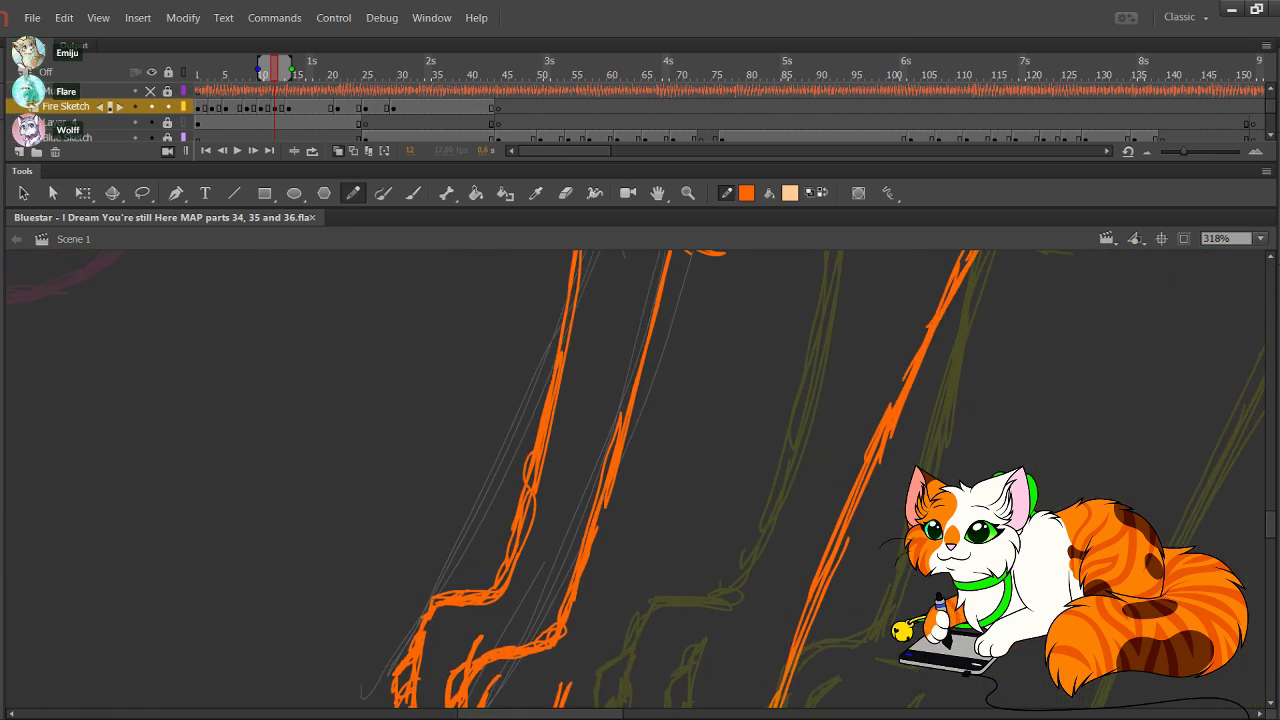
{"action": "scroll", "coordinate": [640, 485], "scroll_direction": "up", "scroll_amount": 6}
{"action": "scroll", "coordinate": [640, 485], "scroll_direction": "left", "scroll_amount": 3}
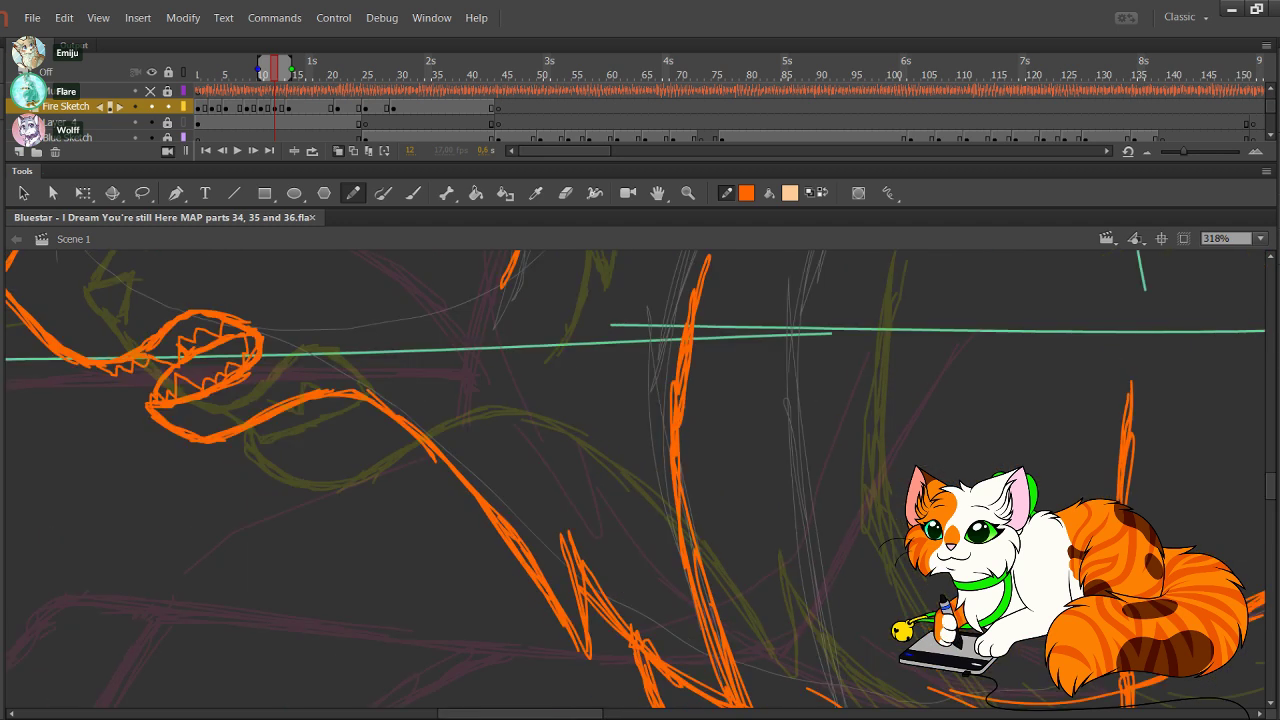
{"action": "scroll", "coordinate": [640, 485], "scroll_direction": "up", "scroll_amount": 8}
{"action": "scroll", "coordinate": [640, 485], "scroll_direction": "left", "scroll_amount": 2}
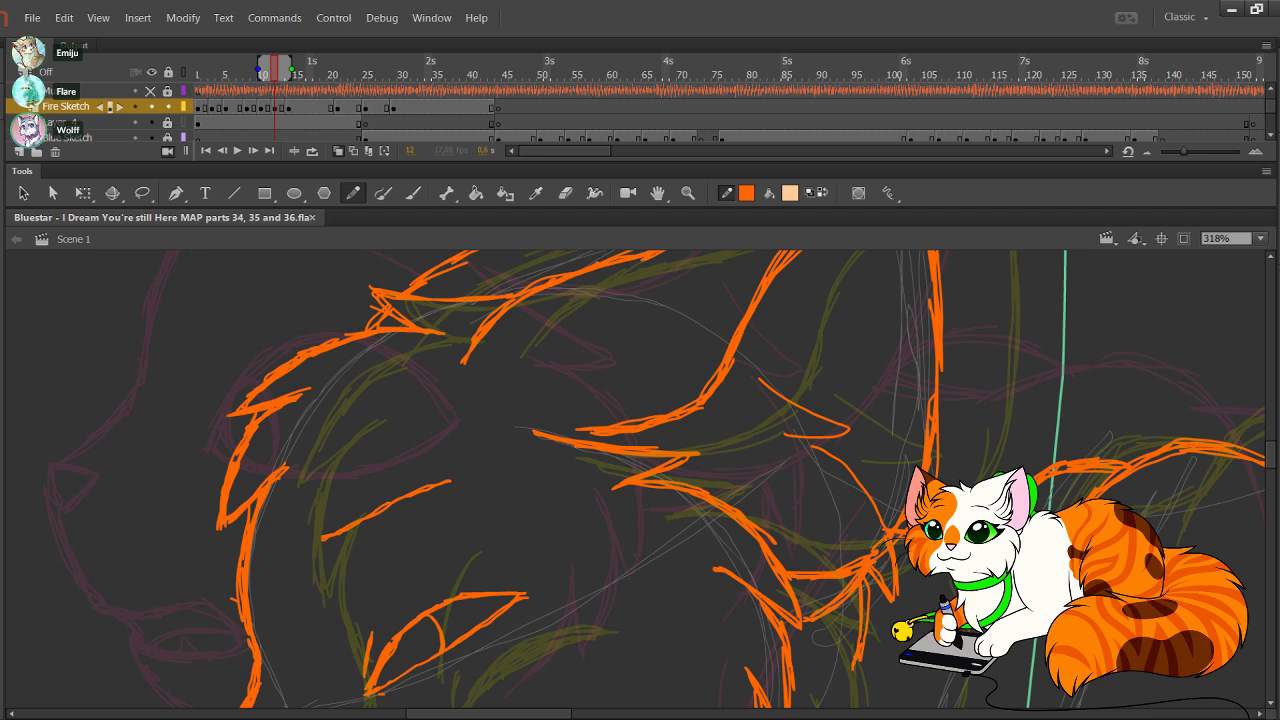
Step: On frame 19, clear the grey rough sketch from the layer beneath Fire Sketch and return to the Fire Sketch layer with the Pencil tool
{"action": "left_click", "coordinate": [344, 75]}
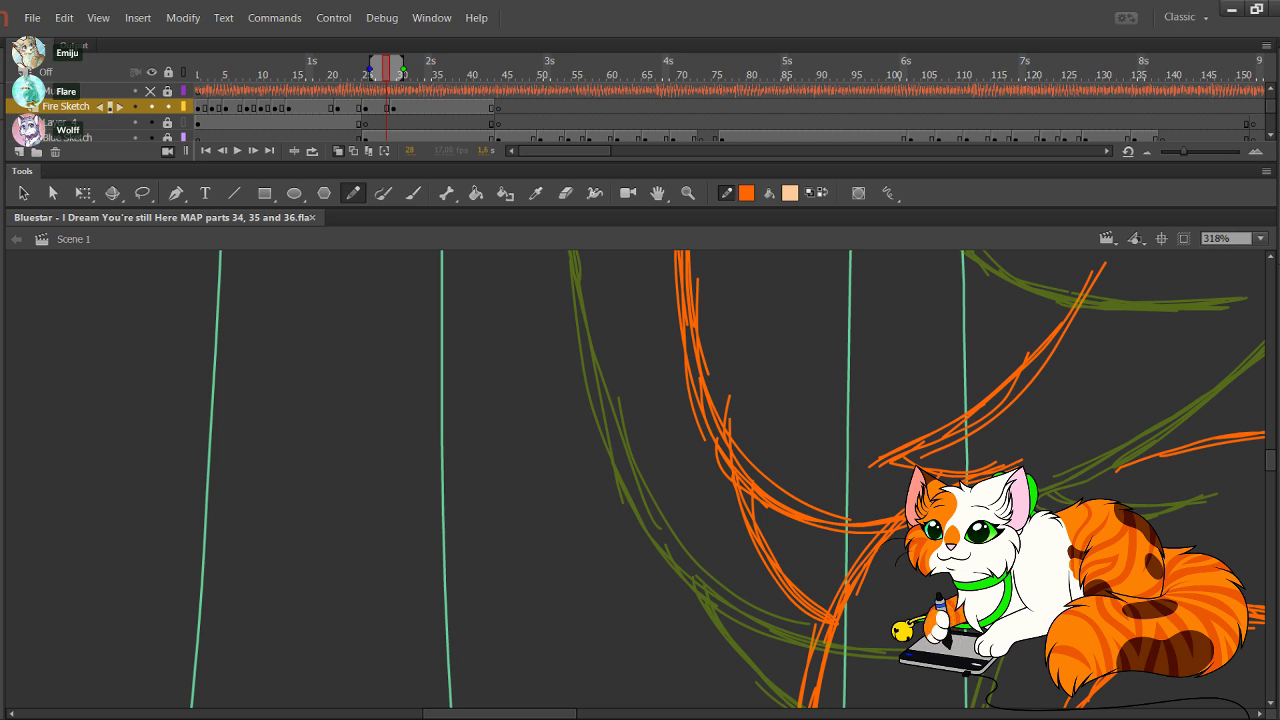
{"action": "left_click", "coordinate": [323, 74]}
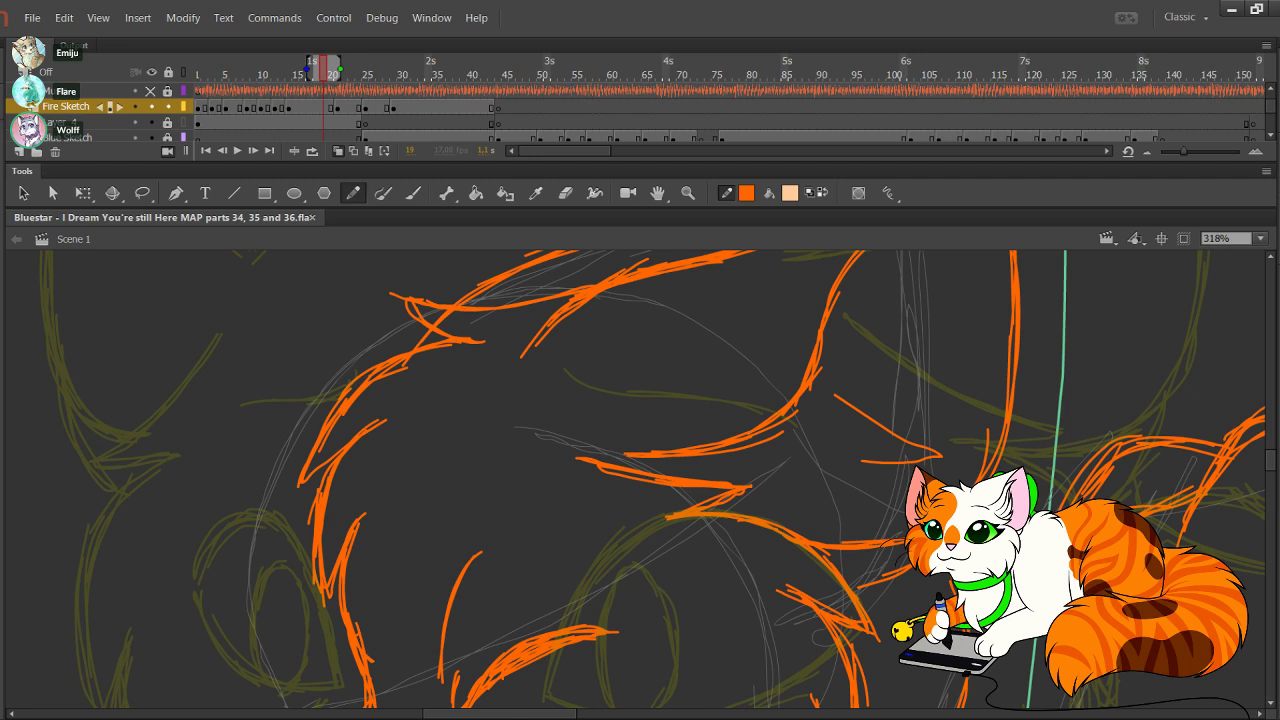
{"action": "key", "text": "ctrl+3"}
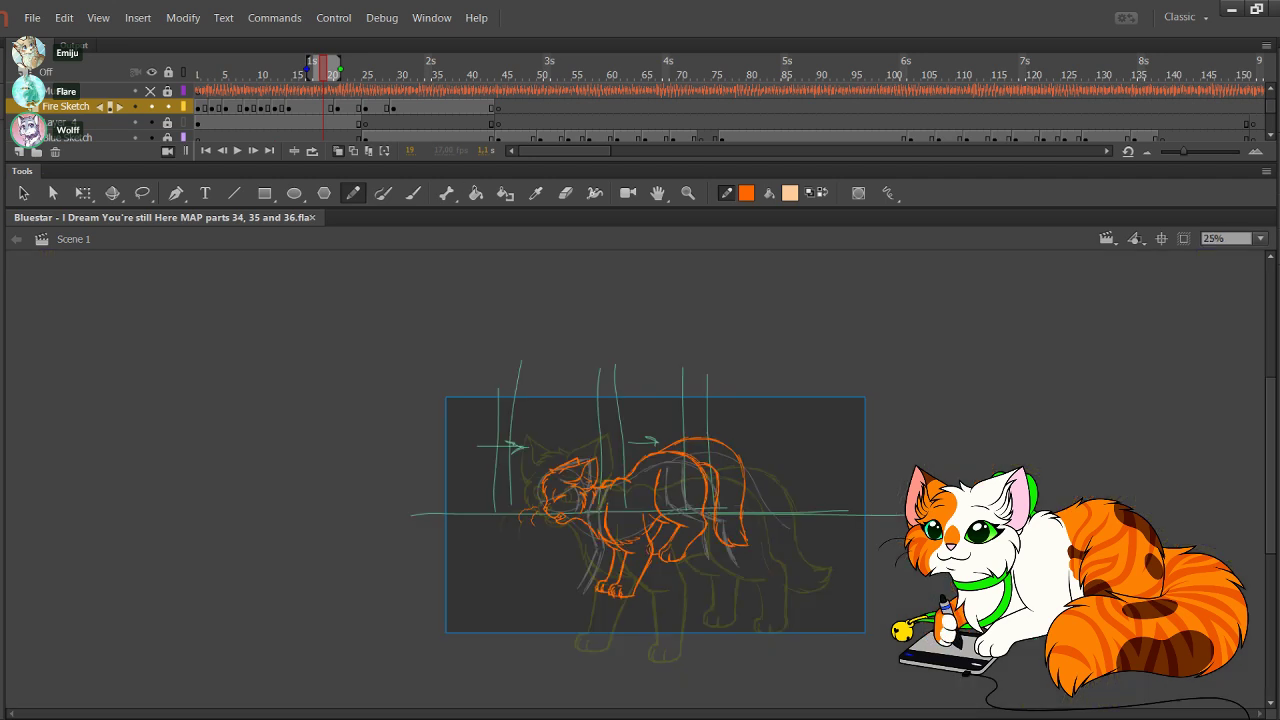
{"action": "left_click", "coordinate": [688, 193]}
{"action": "left_click_drag", "start_coordinate": [514, 446], "coordinate": [760, 582]}
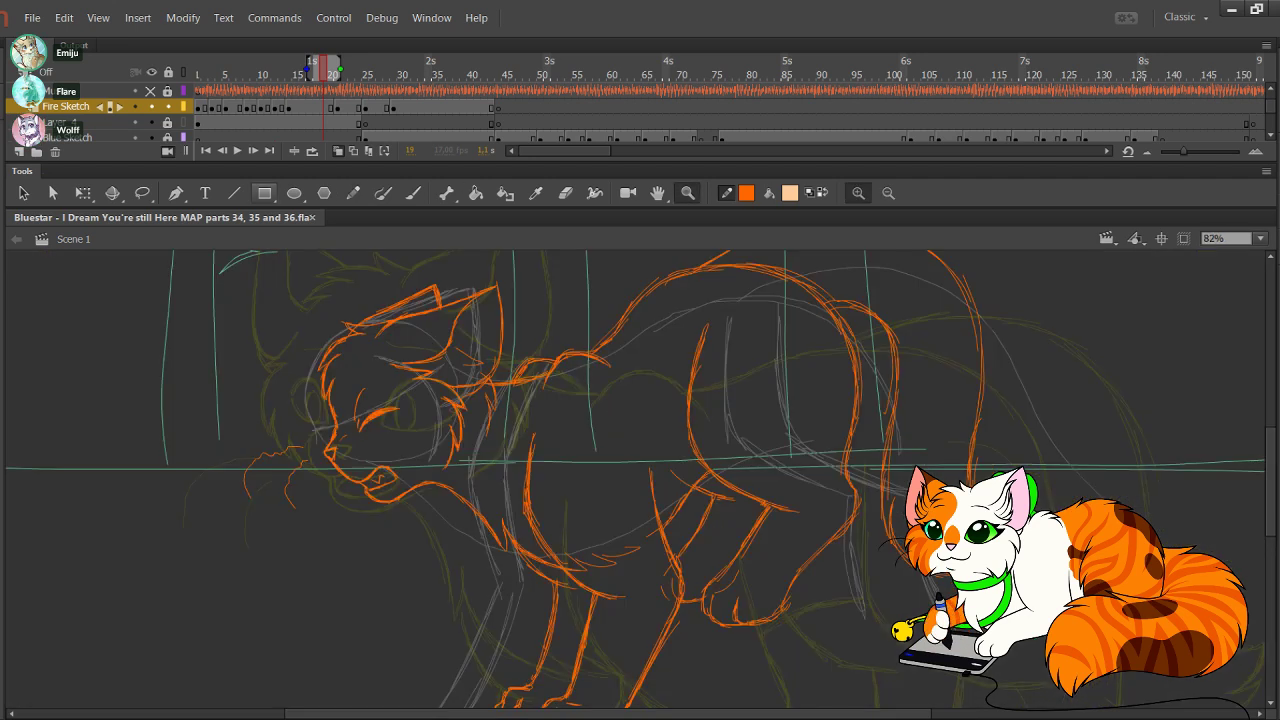
{"action": "left_click", "coordinate": [353, 193]}
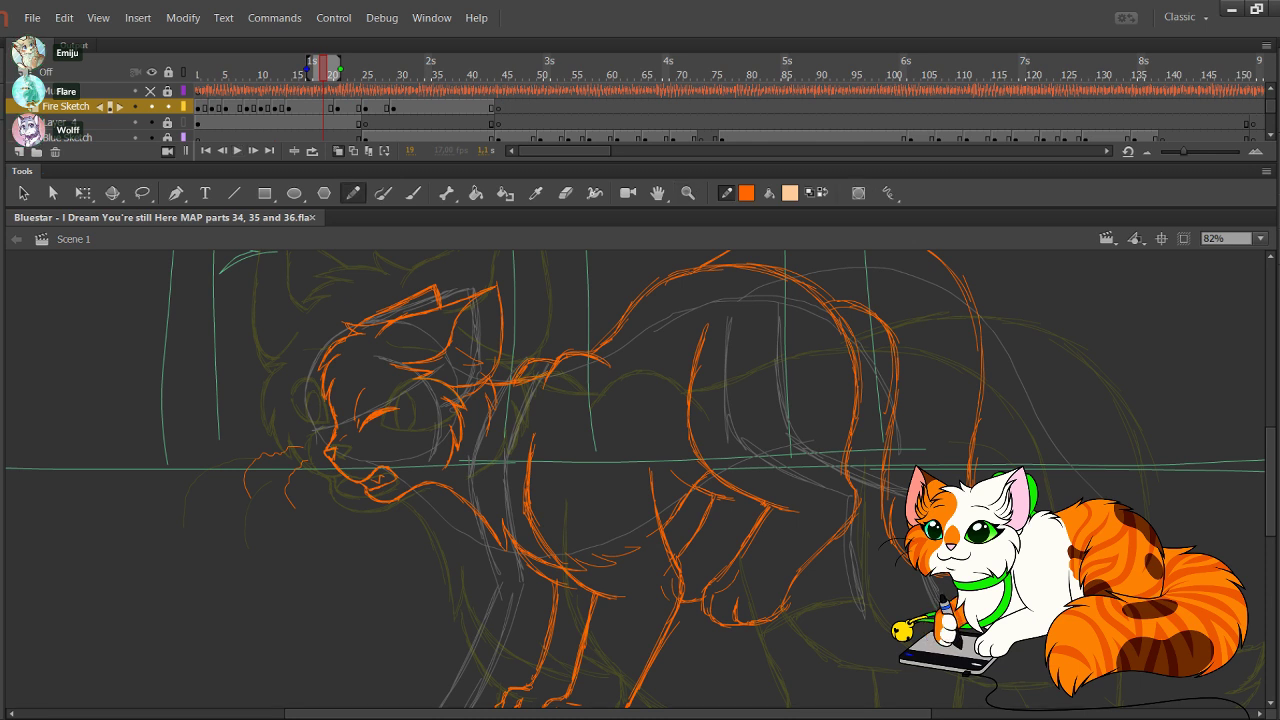
{"action": "left_click", "coordinate": [168, 106]}
{"action": "left_click", "coordinate": [168, 122]}
{"action": "left_click", "coordinate": [66, 122]}
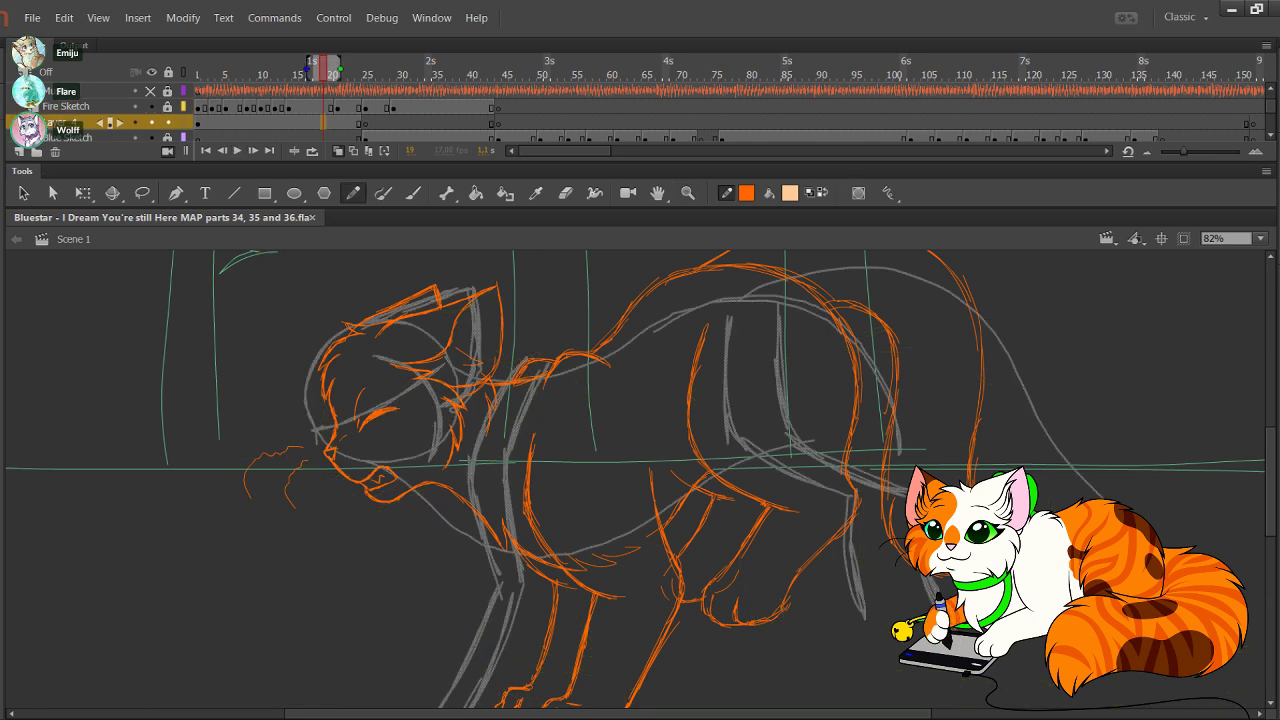
{"action": "double_click", "coordinate": [566, 193]}
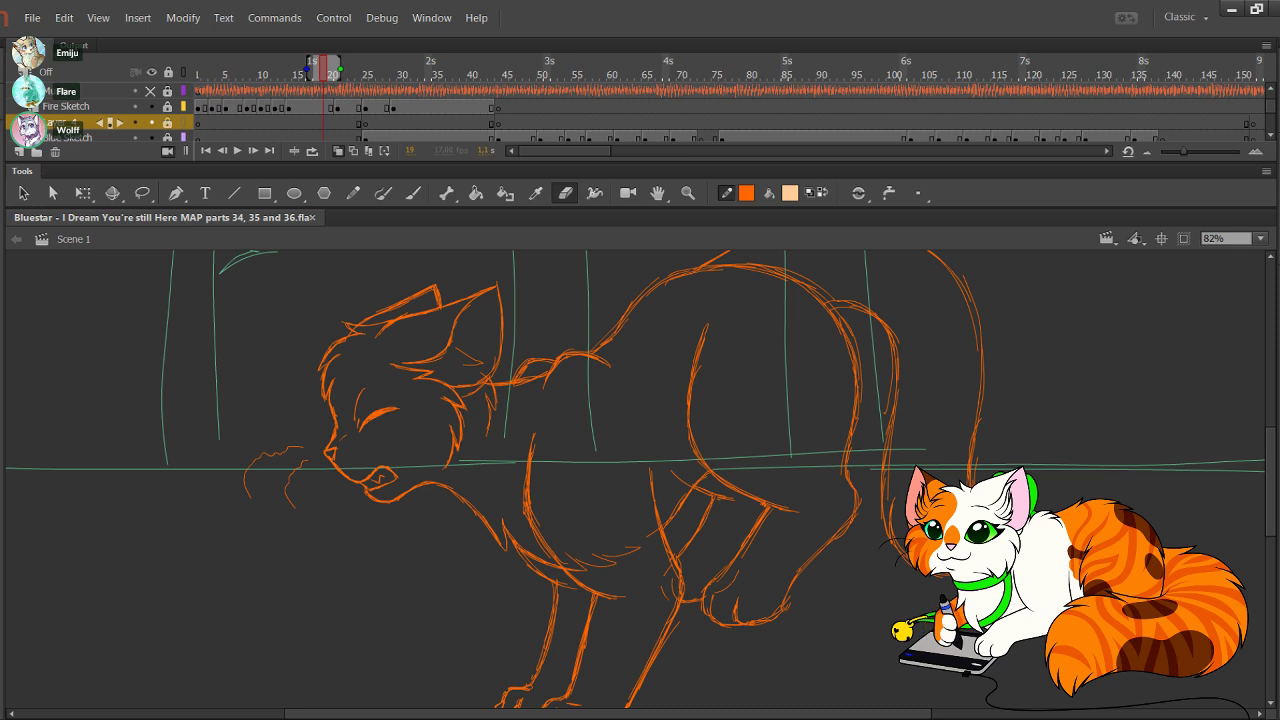
{"action": "key", "text": "y"}
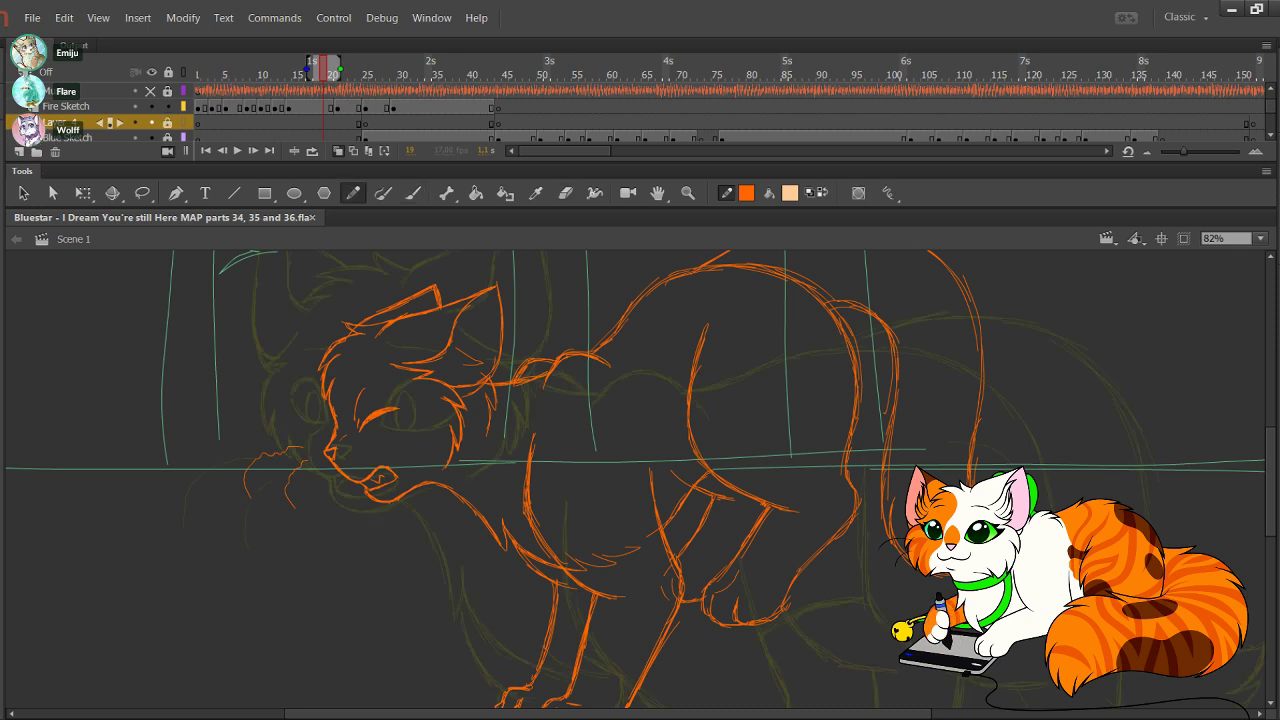
{"action": "left_click", "coordinate": [323, 106]}
{"action": "left_click", "coordinate": [243, 425], "text": "ctrl"}
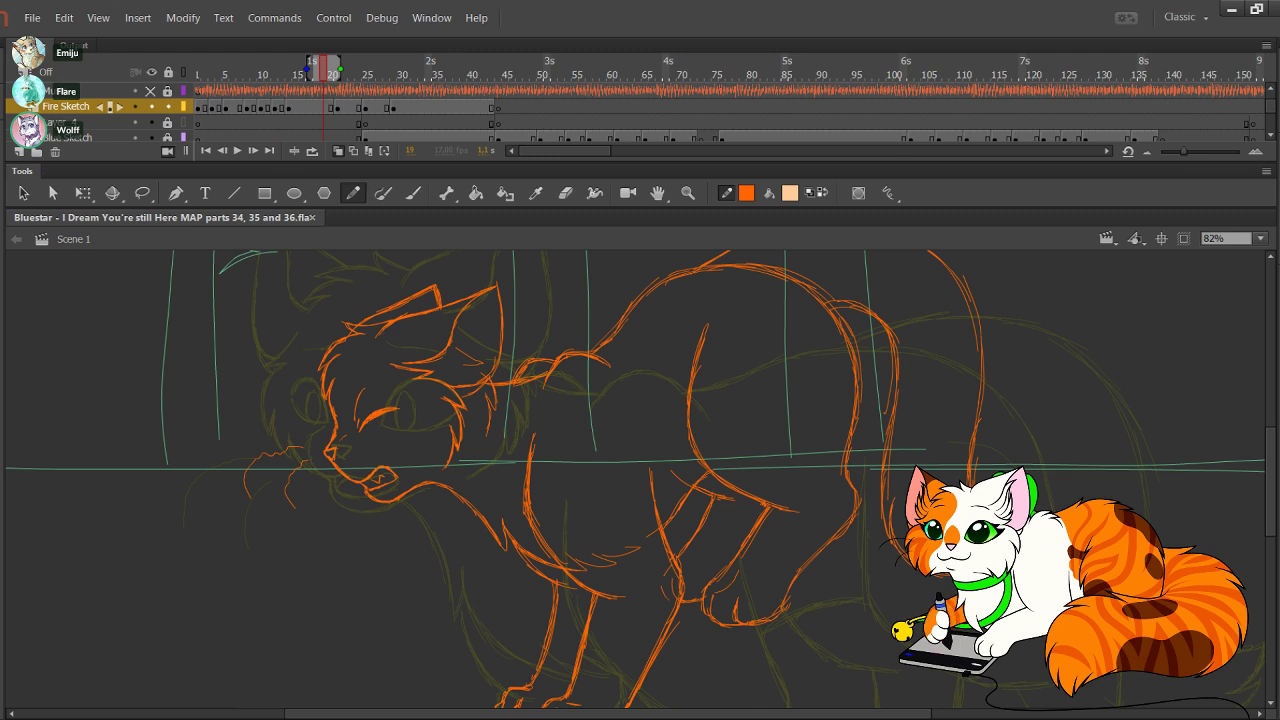
Step: Step back and forth through the Fire Sketch frames around 14 to 21 to review the cat's motion between poses
{"action": "left_click", "coordinate": [288, 74]}
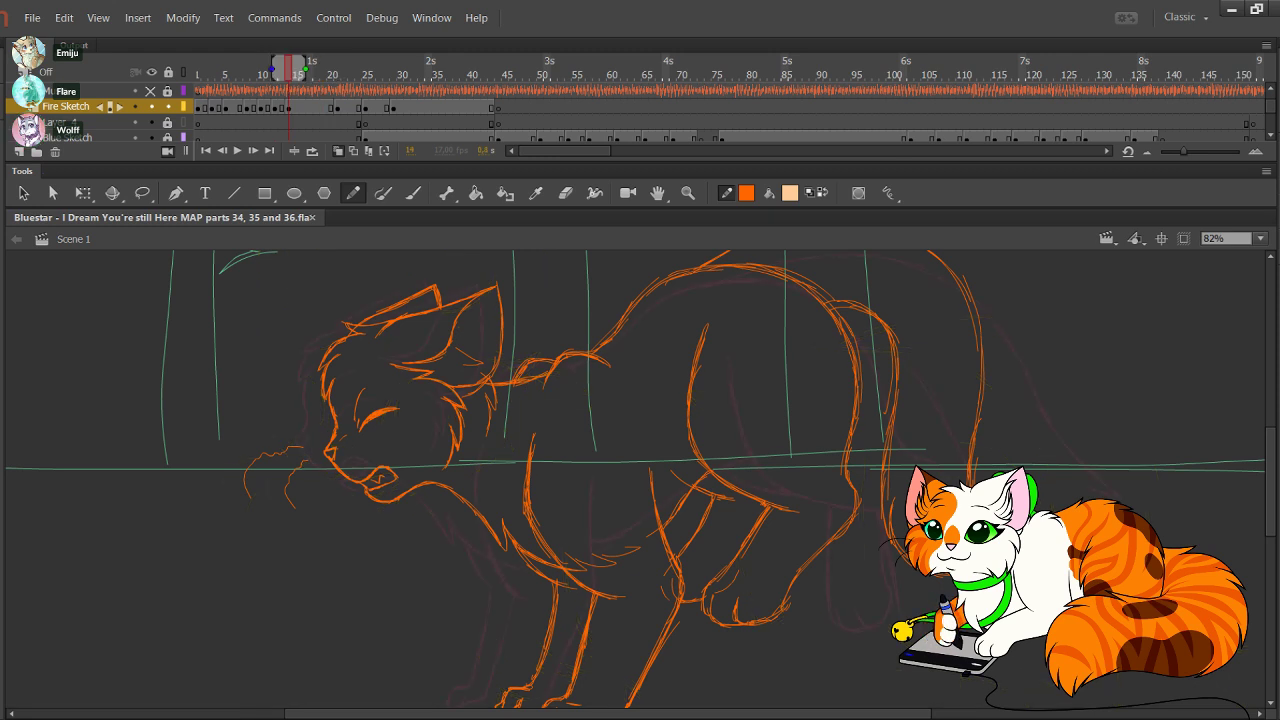
{"action": "left_click", "coordinate": [351, 74]}
{"action": "left_click", "coordinate": [281, 74]}
{"action": "key", "text": "period"}
{"action": "key", "text": "period"}
{"action": "key", "text": "period"}
{"action": "key", "text": "period"}
{"action": "key", "text": "period"}
{"action": "key", "text": "period"}
{"action": "key", "text": "period"}
{"action": "key", "text": "period"}
{"action": "key", "text": "period"}
{"action": "key", "text": "period"}
{"action": "key", "text": "period"}
{"action": "key", "text": "period"}
{"action": "key", "text": "period"}
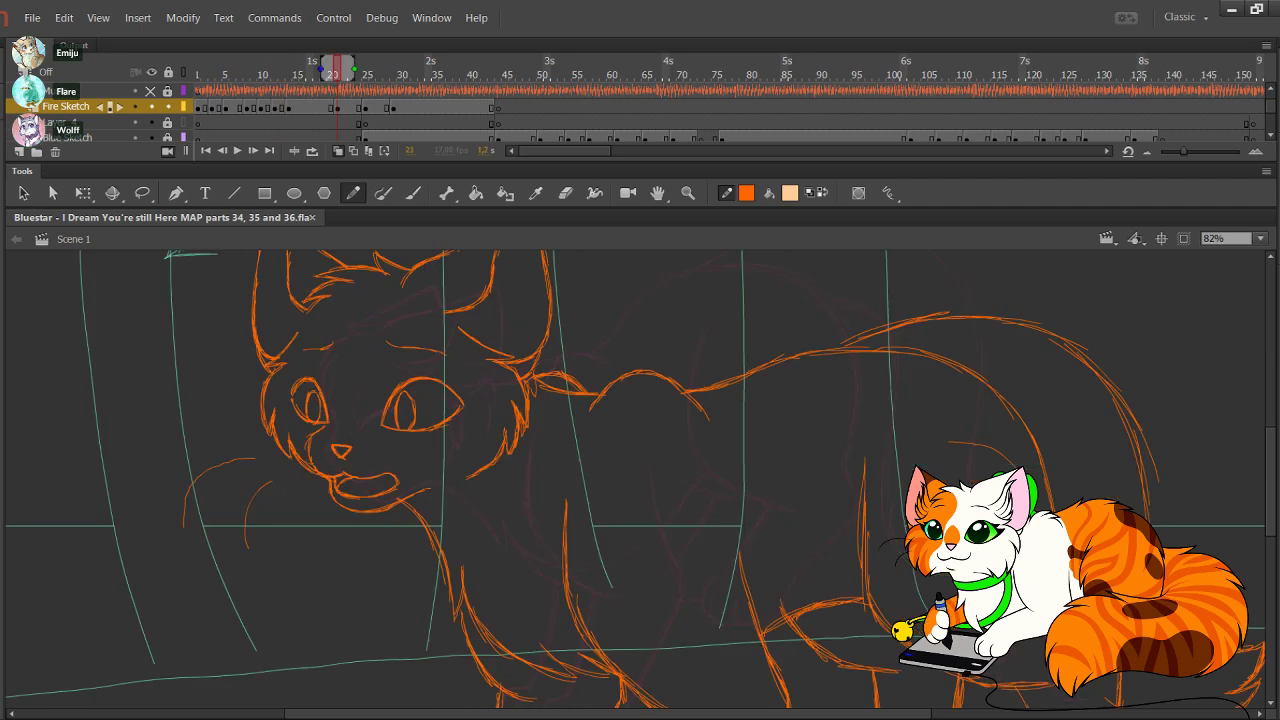
{"action": "key", "text": "comma"}
{"action": "key", "text": "comma"}
{"action": "key", "text": "comma"}
{"action": "key", "text": "comma"}
{"action": "key", "text": "comma"}
{"action": "key", "text": "comma"}
{"action": "key", "text": "comma"}
{"action": "key", "text": "comma"}
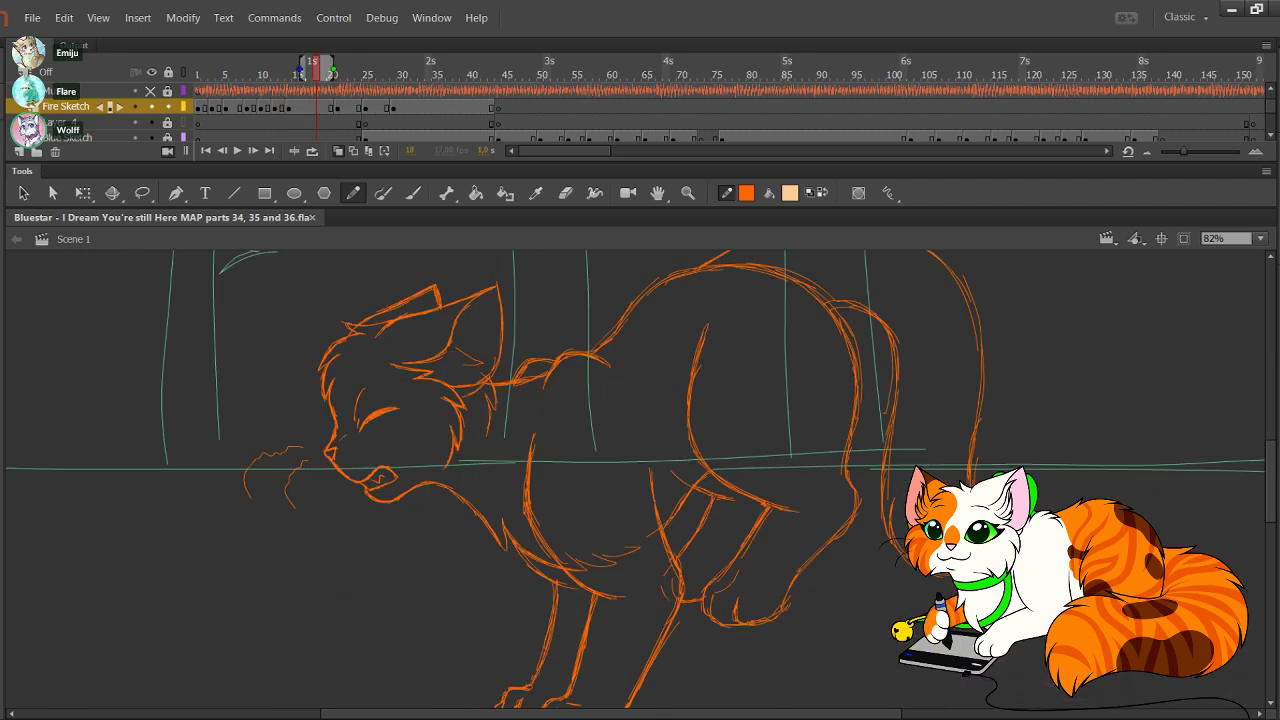
Step: Insert blank keyframes at frames 23 and 27 of the Fire Sketch layer for in-between drawings
{"action": "key", "text": "period"}
{"action": "key", "text": "period"}
{"action": "key", "text": "period"}
{"action": "key", "text": "period"}
{"action": "key", "text": "period"}
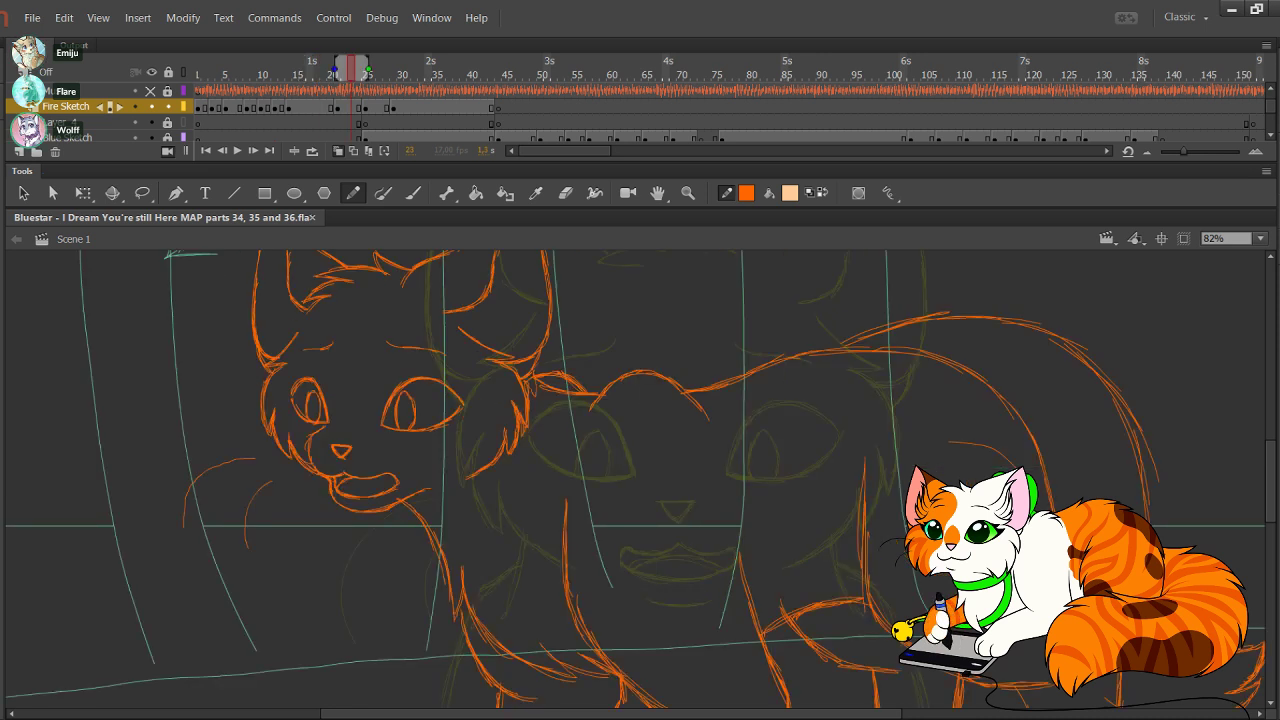
{"action": "key", "text": "period"}
{"action": "key", "text": "period"}
{"action": "key", "text": "period"}
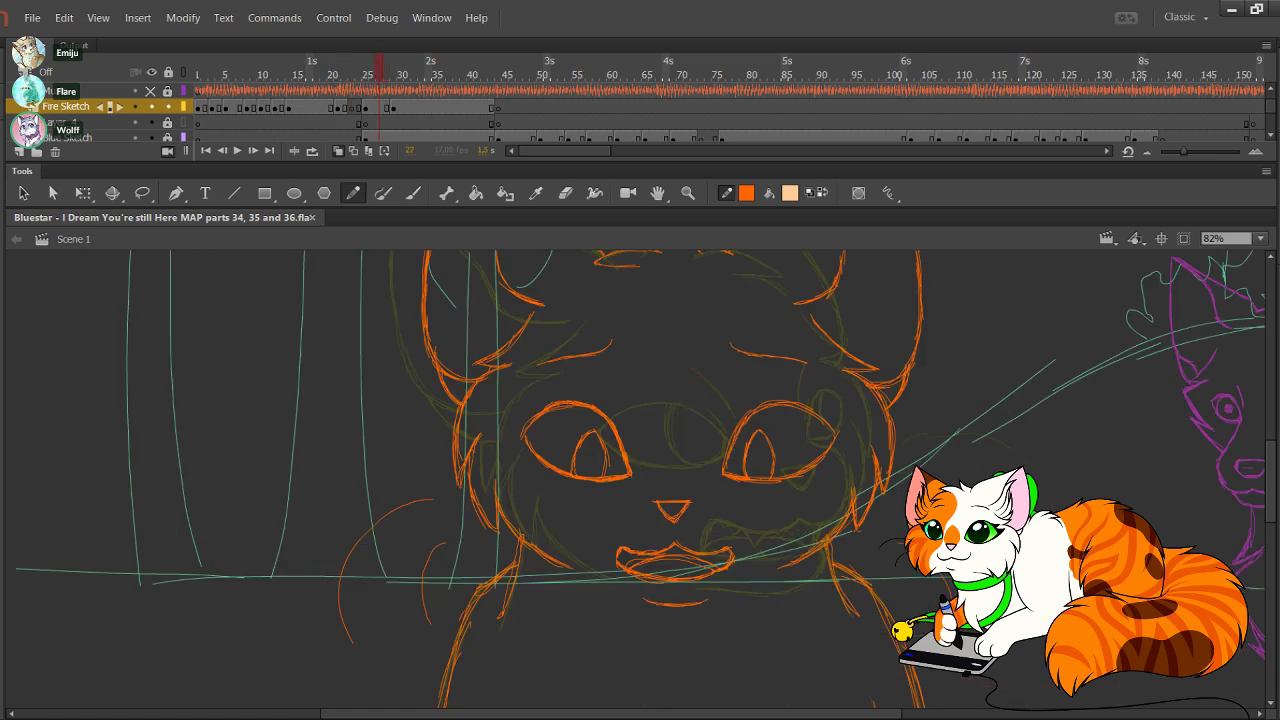
{"action": "key", "text": "period"}
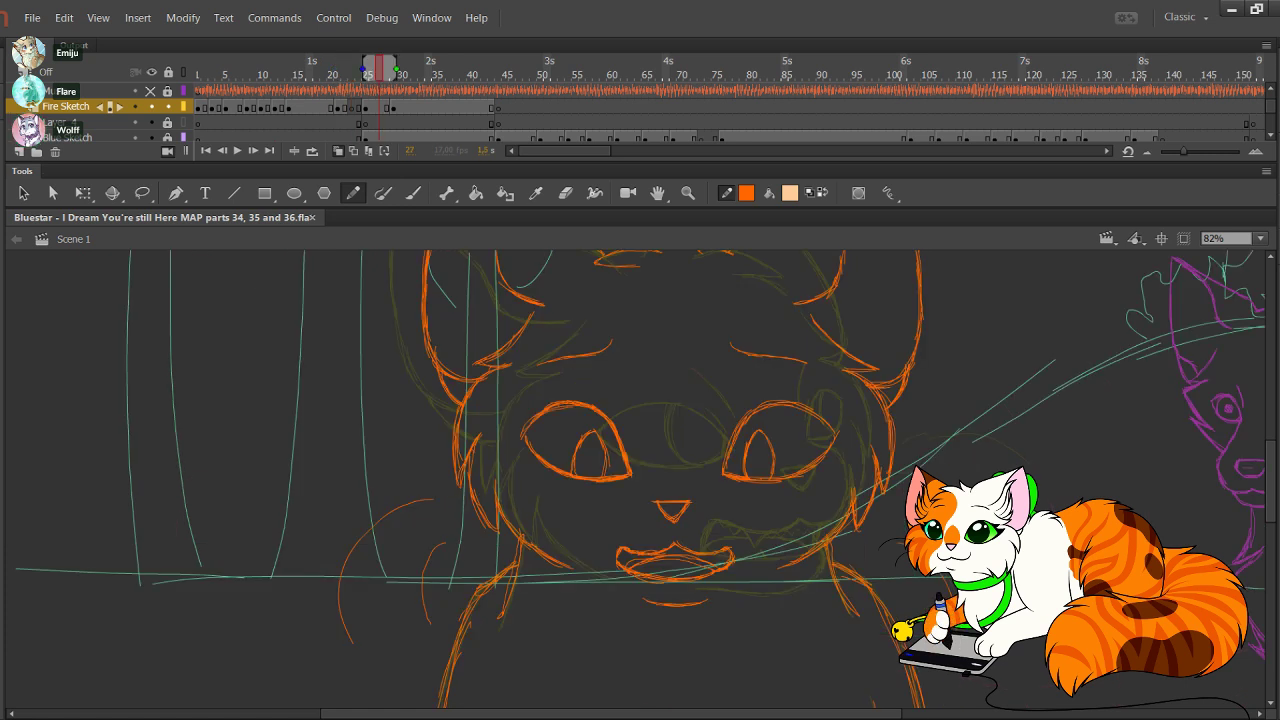
{"action": "key", "text": "F7"}
Step: Return to blank frame 23 and flip through the preceding frames to study the movement leading into it
{"action": "key", "text": "comma"}
{"action": "key", "text": "comma"}
{"action": "key", "text": "comma"}
{"action": "key", "text": "comma"}
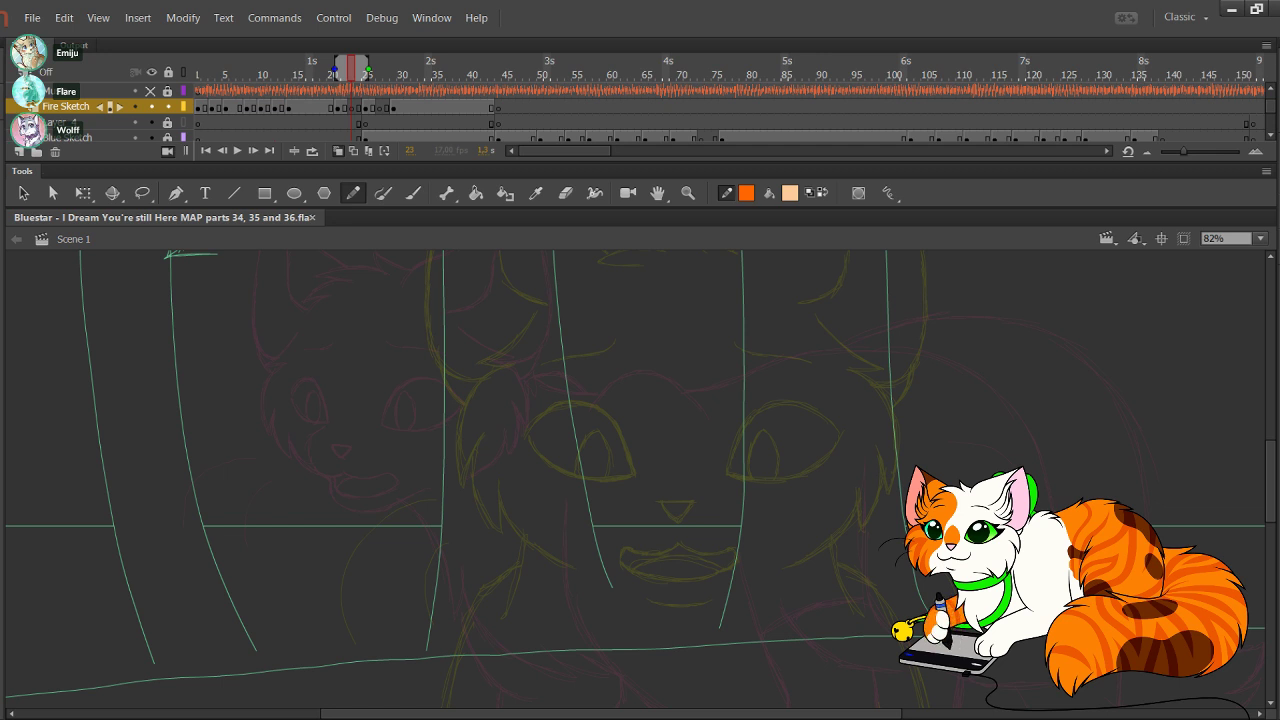
{"action": "key", "text": "comma"}
{"action": "key", "text": "comma"}
{"action": "key", "text": "comma"}
{"action": "key", "text": "comma"}
{"action": "key", "text": "comma"}
{"action": "key", "text": "period"}
{"action": "key", "text": "period"}
{"action": "key", "text": "period"}
{"action": "key", "text": "period"}
{"action": "key", "text": "period"}
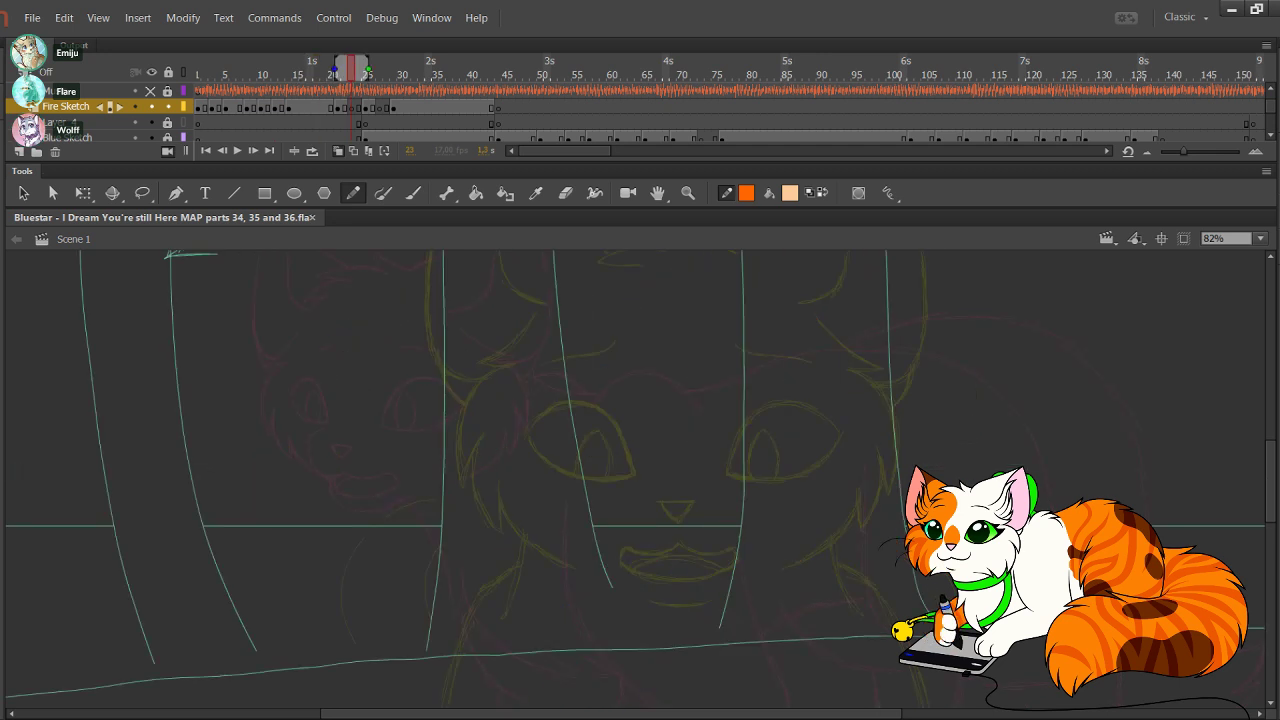
Step: Insert a blank keyframe at frame 18 of the Fire Sketch layer and advance to frame 19
{"action": "key", "text": "comma"}
{"action": "key", "text": "comma"}
{"action": "key", "text": "comma"}
{"action": "key", "text": "comma"}
{"action": "key", "text": "comma"}
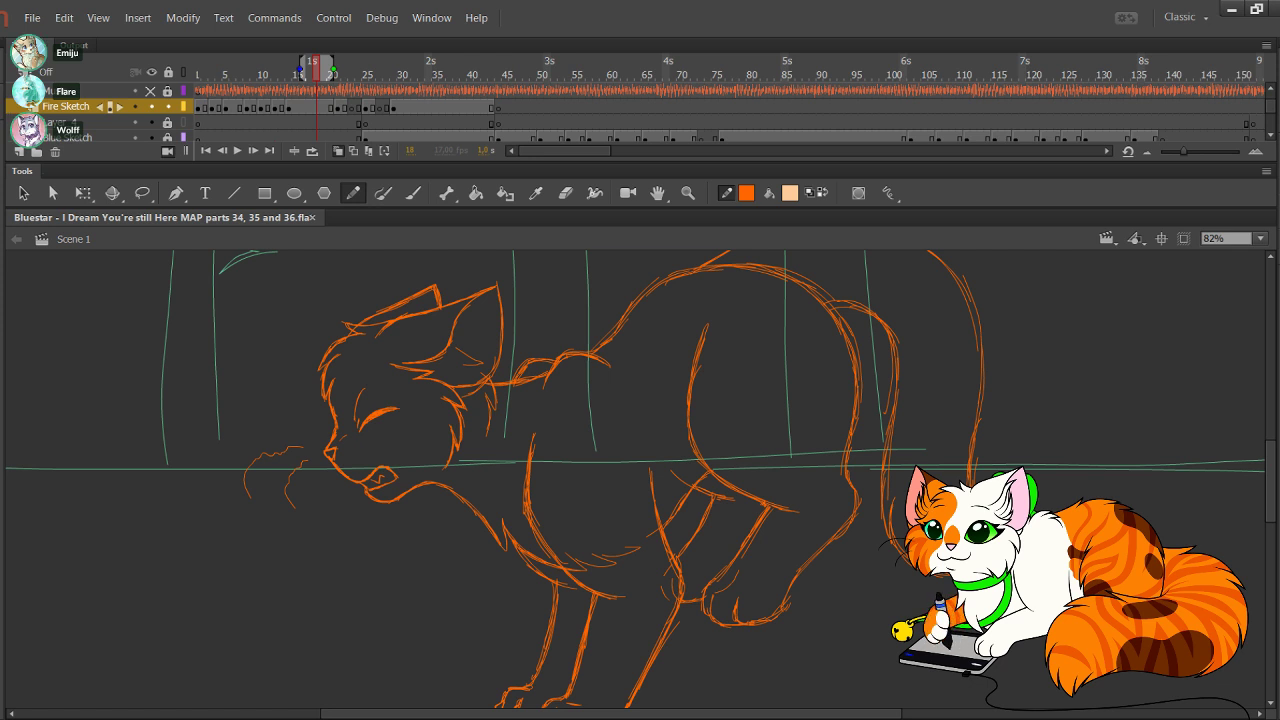
{"action": "key", "text": "F7"}
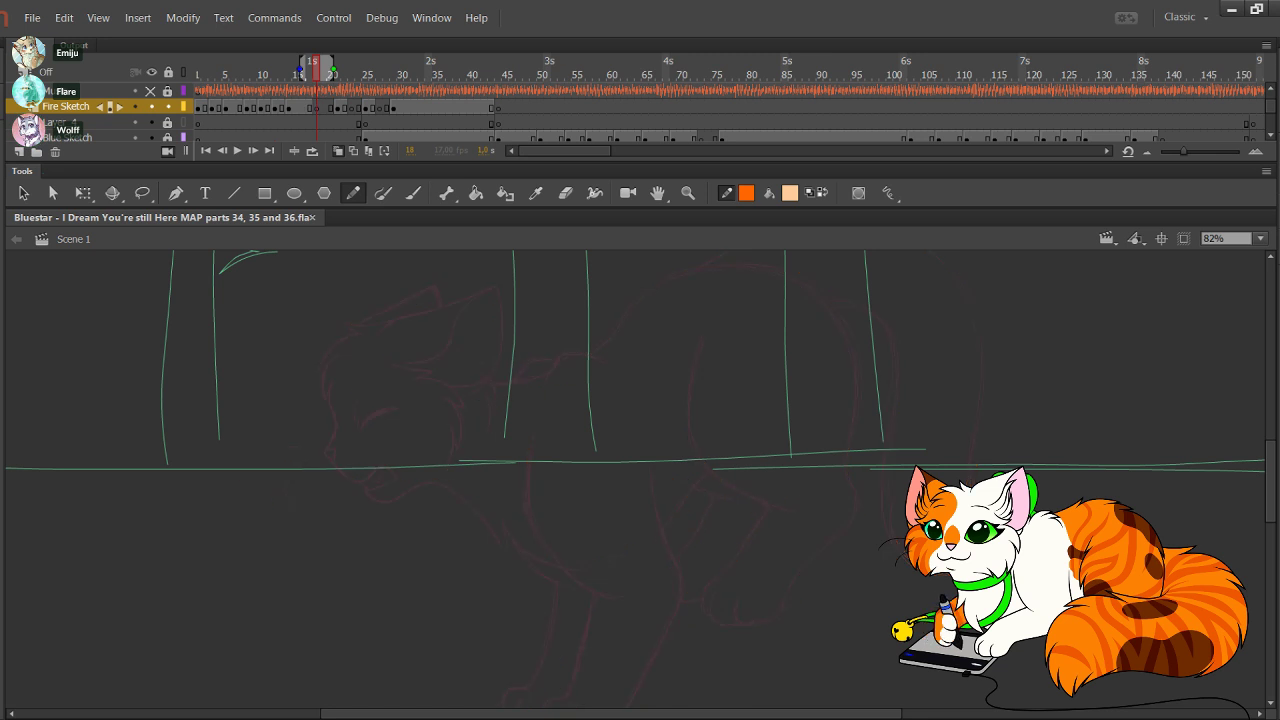
{"action": "key", "text": "."}
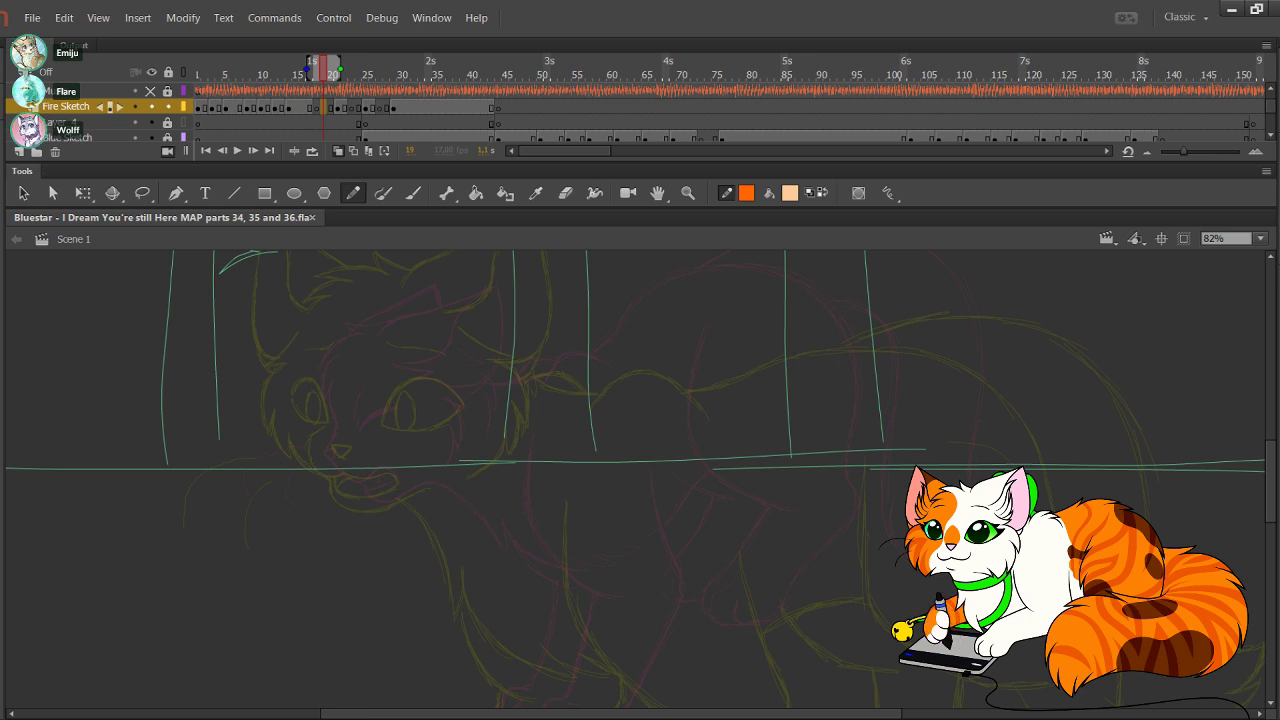
Step: Swap the stroke and fill colors for a peach pencil line and unlock the layer beneath Fire Sketch for rough drawing on frame 19
{"action": "key", "text": "x"}
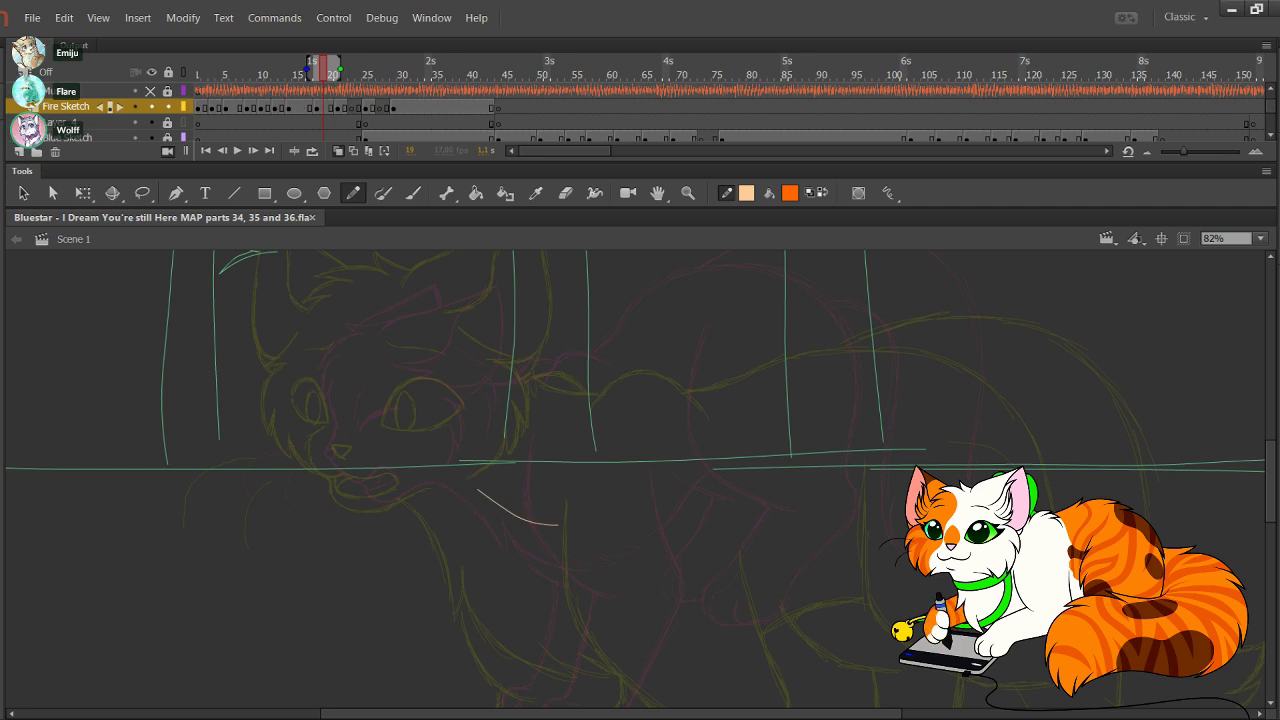
{"action": "left_click", "coordinate": [323, 123]}
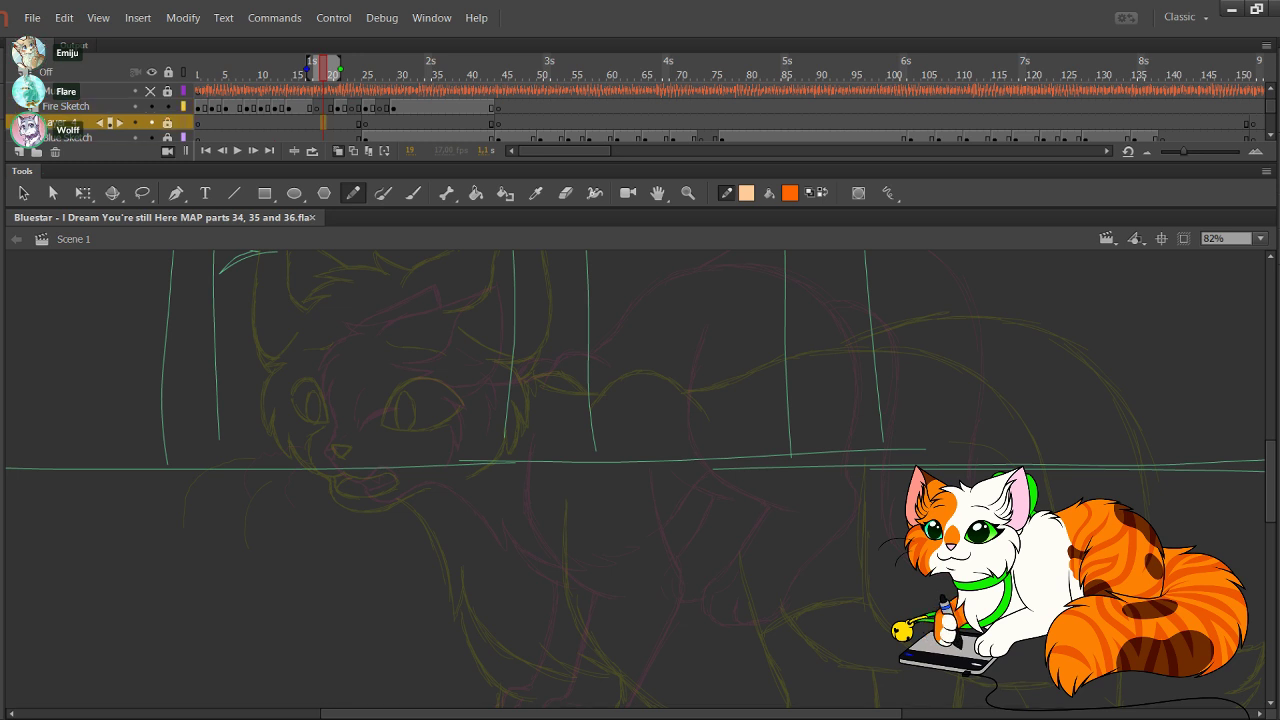
{"action": "left_click_drag", "start_coordinate": [560, 400], "coordinate": [622, 475]}
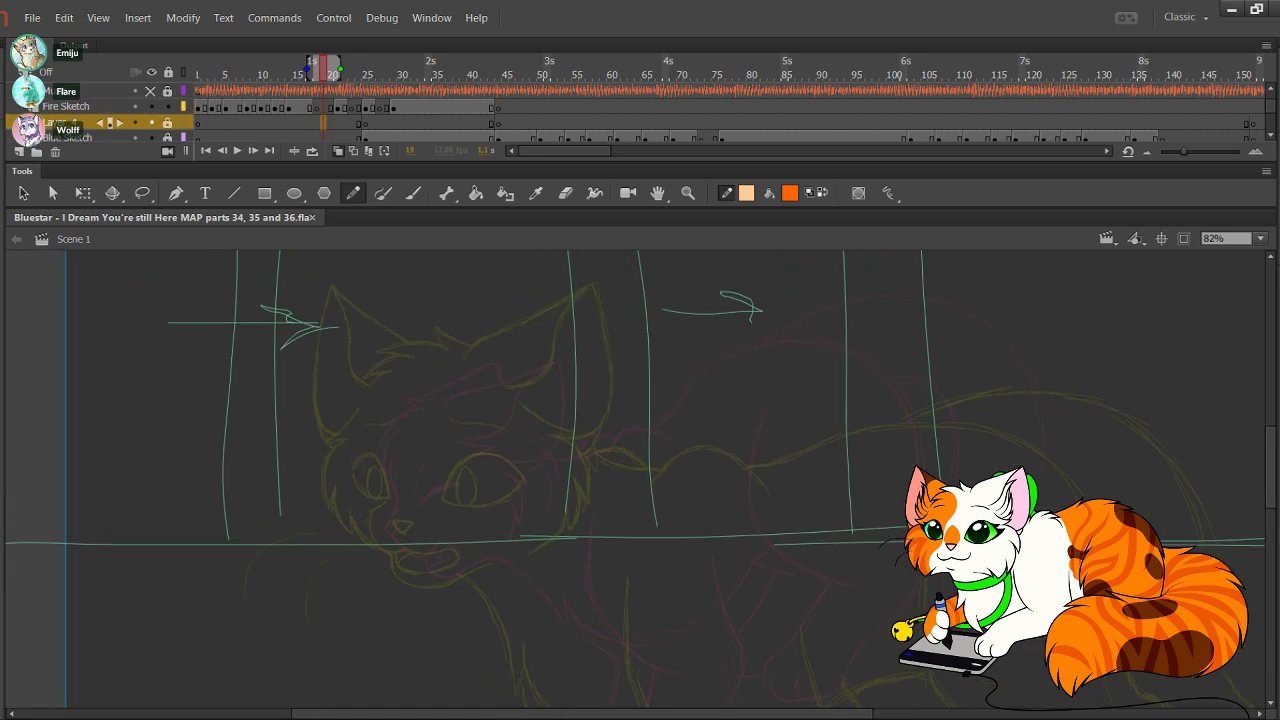
{"action": "left_click", "coordinate": [168, 107]}
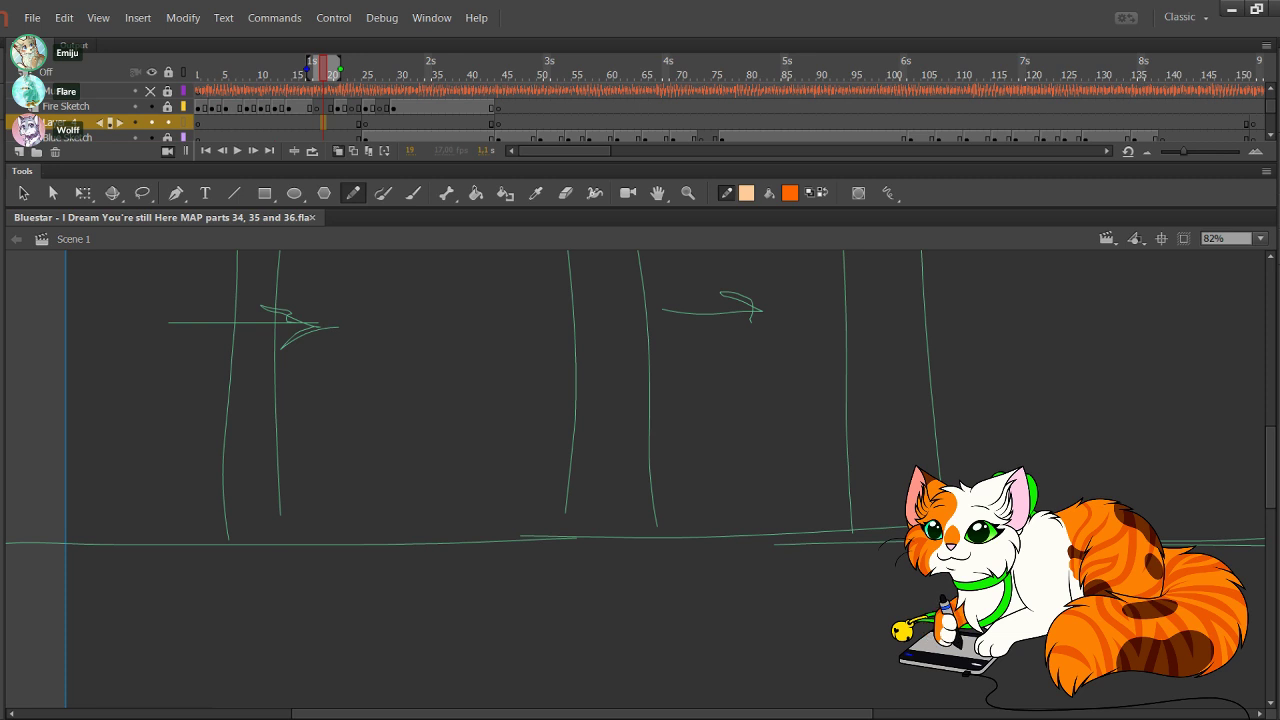
{"action": "left_click", "coordinate": [168, 107]}
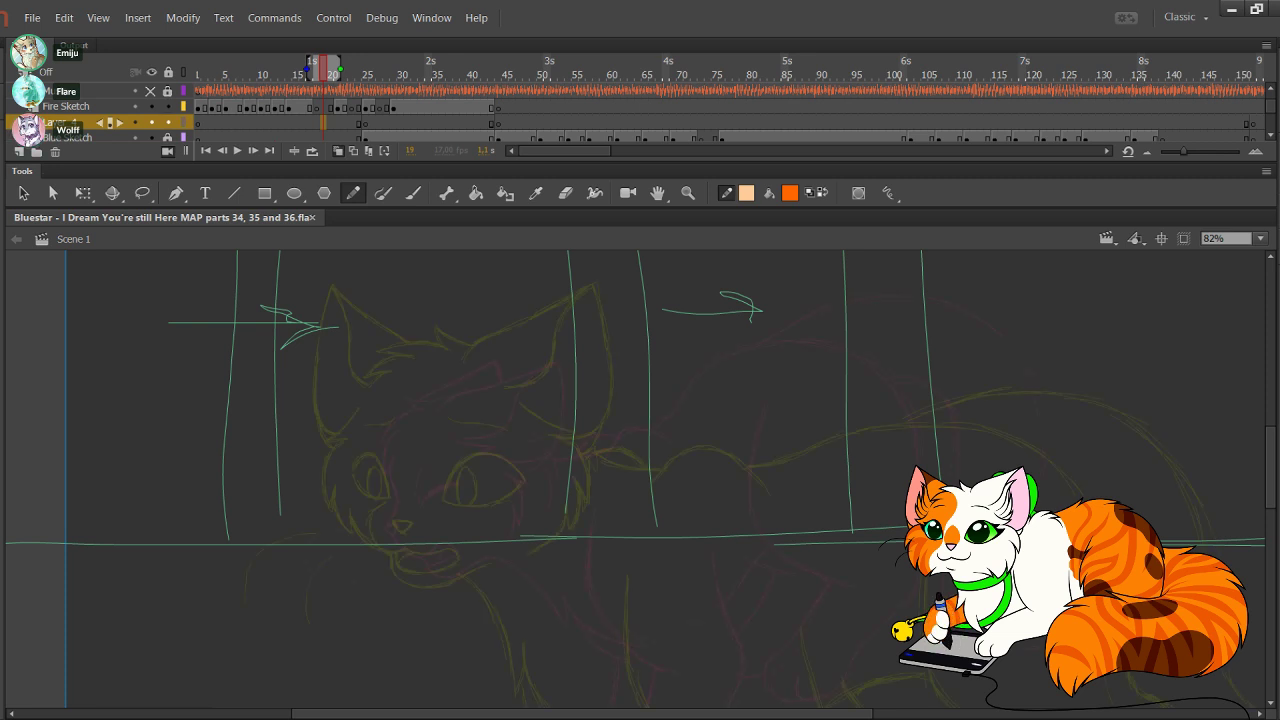
Step: Rough in the cat's head as a circle with curved eye-level and vertical center guidelines
{"action": "mouse_move", "coordinate": [413, 373]}
{"action": "left_mouse_down"}
{"action": "mouse_move", "coordinate": [370, 511]}
{"action": "mouse_move", "coordinate": [467, 555]}
{"action": "mouse_move", "coordinate": [522, 537]}
{"action": "mouse_move", "coordinate": [559, 485]}
{"action": "mouse_move", "coordinate": [549, 410]}
{"action": "left_mouse_up"}
{"action": "mouse_move", "coordinate": [456, 371]}
{"action": "left_mouse_down"}
{"action": "mouse_move", "coordinate": [367, 436]}
{"action": "mouse_move", "coordinate": [422, 558]}
{"action": "mouse_move", "coordinate": [558, 468]}
{"action": "left_mouse_up"}
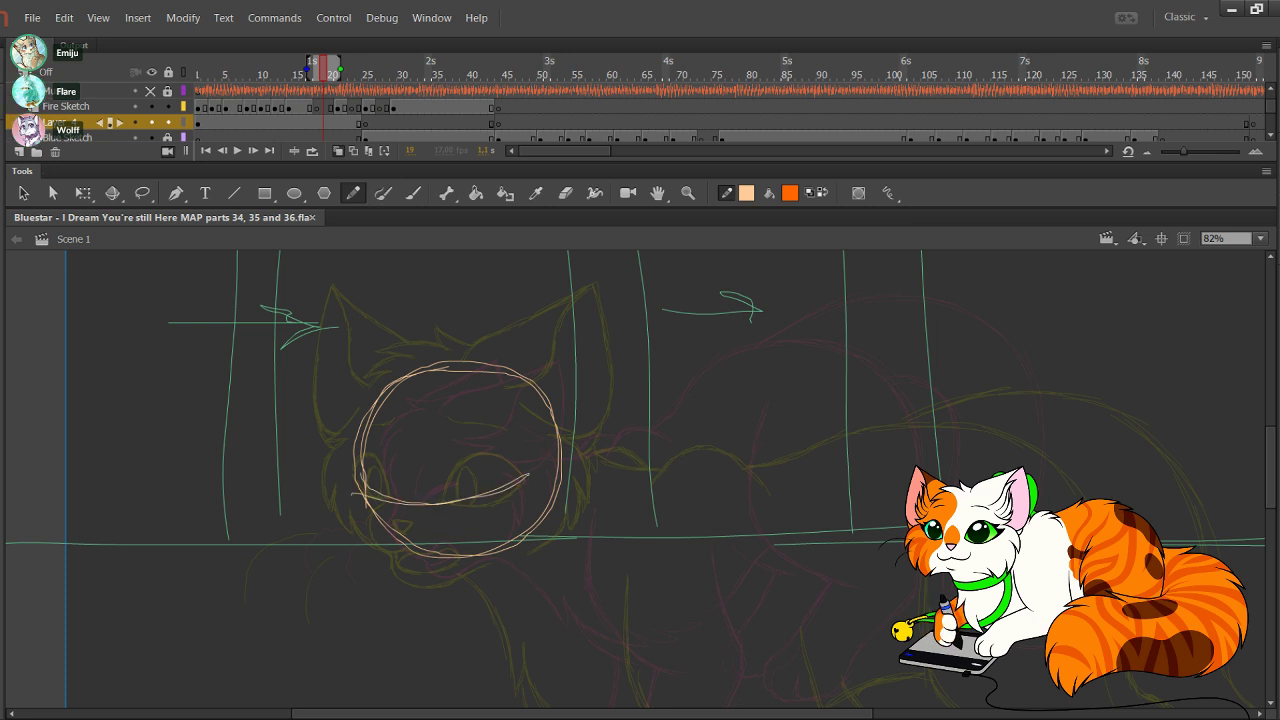
{"action": "key", "text": "ctrl+z"}
{"action": "mouse_move", "coordinate": [363, 486]}
{"action": "left_mouse_down"}
{"action": "mouse_move", "coordinate": [481, 494]}
{"action": "mouse_move", "coordinate": [550, 465]}
{"action": "mouse_move", "coordinate": [357, 496]}
{"action": "mouse_move", "coordinate": [480, 494]}
{"action": "left_mouse_up"}
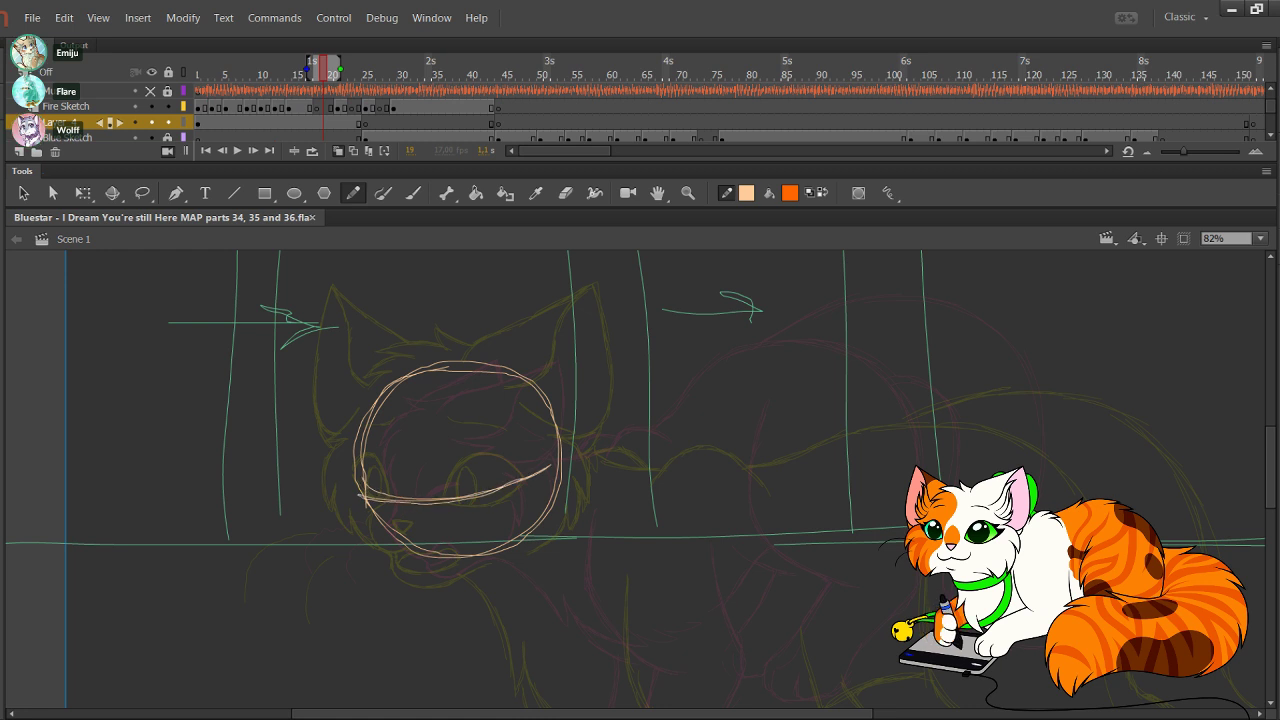
{"action": "mouse_move", "coordinate": [445, 565]}
{"action": "left_mouse_down"}
{"action": "mouse_move", "coordinate": [405, 404]}
{"action": "mouse_move", "coordinate": [413, 381]}
{"action": "left_mouse_up"}
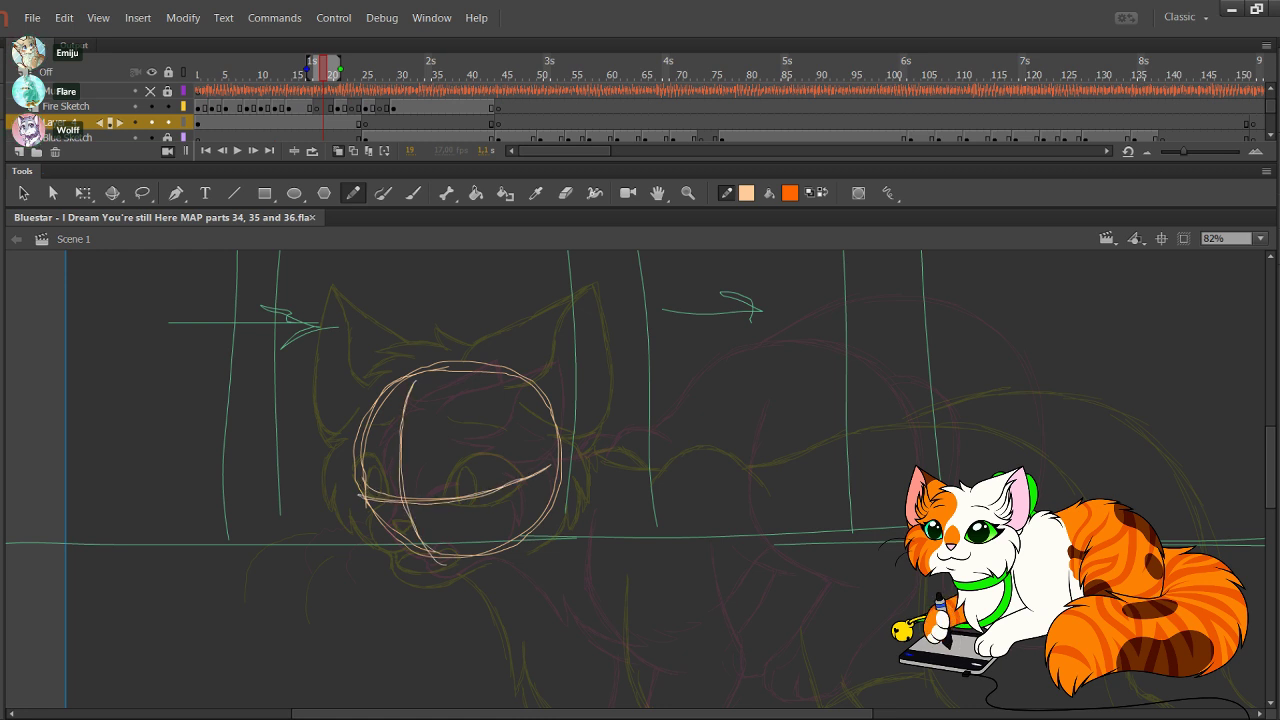
{"action": "key", "text": "ctrl+z"}
{"action": "mouse_move", "coordinate": [408, 540]}
{"action": "left_mouse_down"}
{"action": "mouse_move", "coordinate": [393, 452]}
{"action": "mouse_move", "coordinate": [420, 372]}
{"action": "mouse_move", "coordinate": [424, 553]}
{"action": "left_mouse_up"}
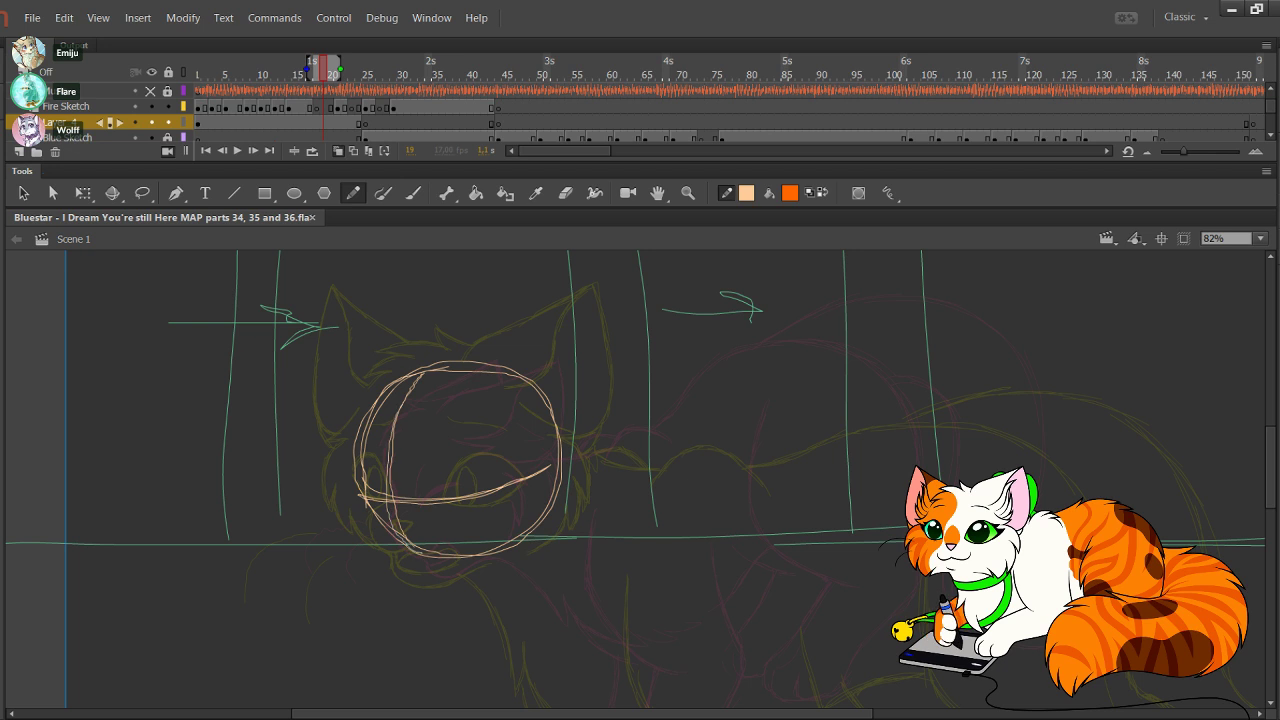
Step: Sketch the rearward front leg as a curved upper line bending back at the elbow, then running down into the lower leg
{"action": "mouse_move", "coordinate": [600, 560]}
{"action": "left_mouse_down"}
{"action": "mouse_move", "coordinate": [578, 455]}
{"action": "mouse_move", "coordinate": [488, 351]}
{"action": "left_mouse_up"}
{"action": "left_click_drag", "start_coordinate": [540, 480], "coordinate": [581, 575]}
{"action": "scroll", "coordinate": [640, 480], "scroll_direction": "down", "scroll_amount": 2}
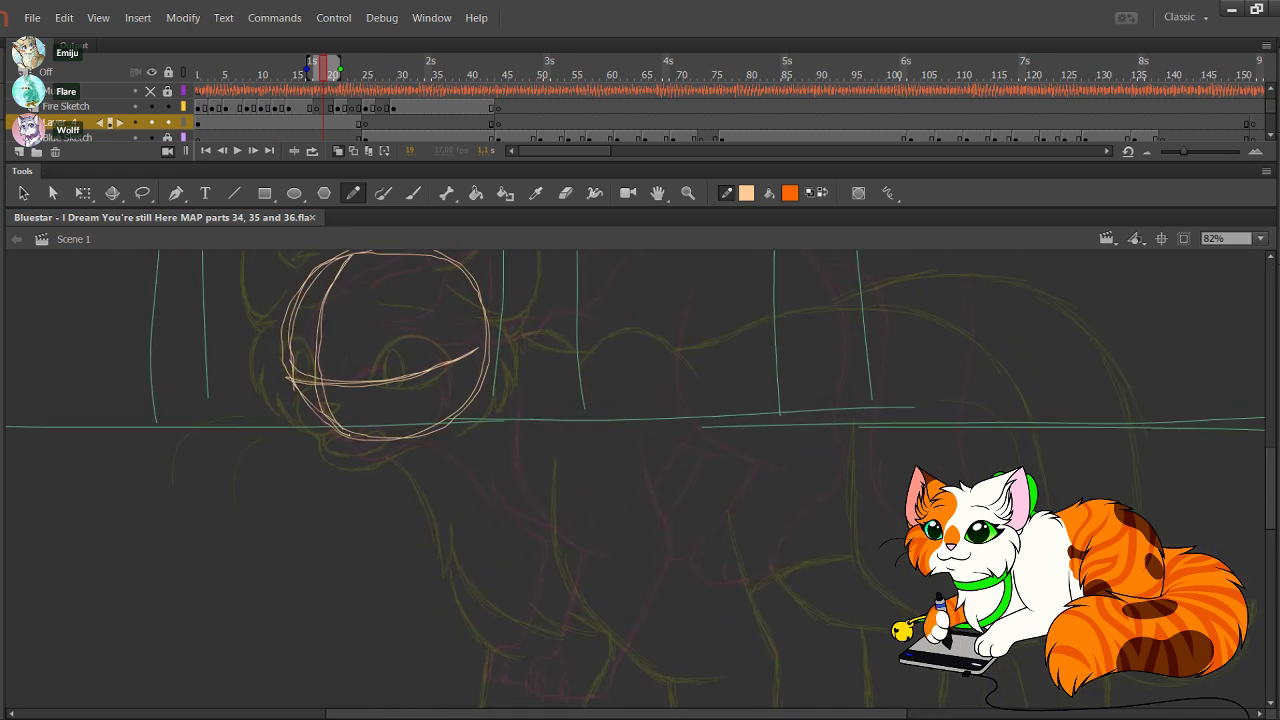
{"action": "left_click_drag", "start_coordinate": [584, 318], "coordinate": [574, 511]}
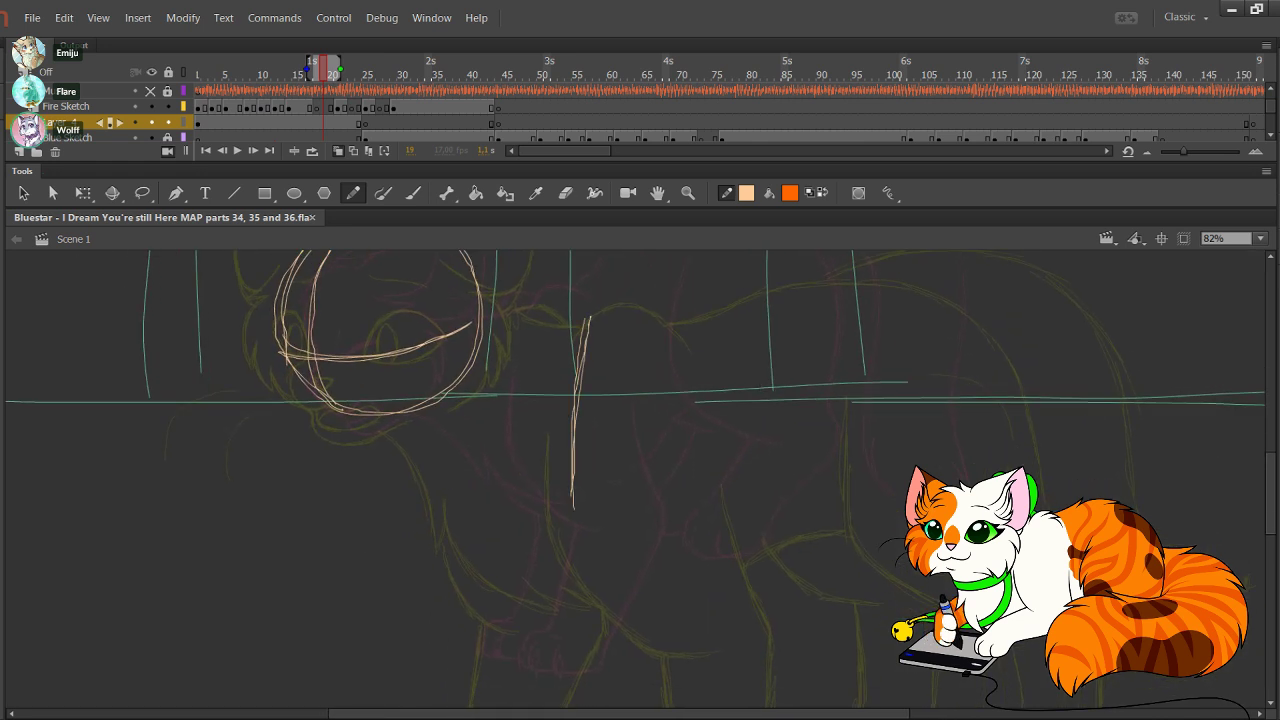
{"action": "left_click_drag", "start_coordinate": [574, 426], "coordinate": [598, 559]}
{"action": "left_click_drag", "start_coordinate": [576, 508], "coordinate": [680, 590]}
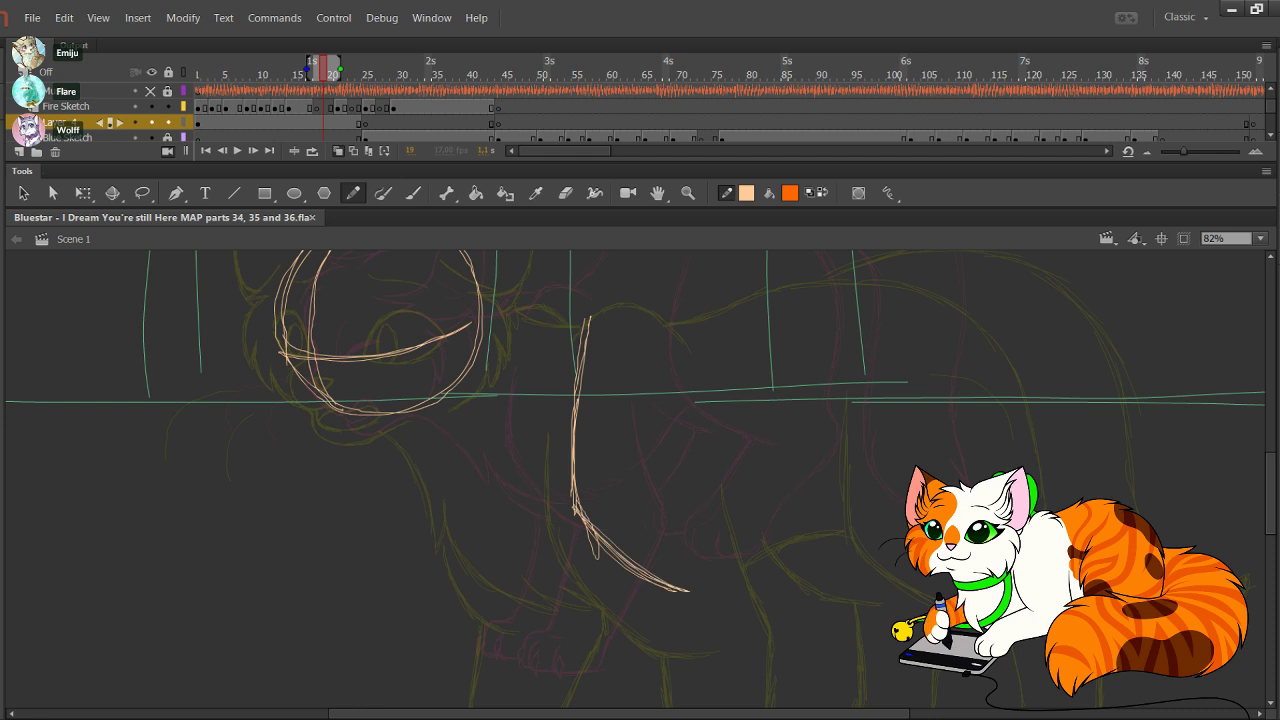
{"action": "scroll", "coordinate": [640, 480], "scroll_direction": "down", "scroll_amount": 5}
{"action": "left_click_drag", "start_coordinate": [596, 372], "coordinate": [545, 527]}
{"action": "left_click_drag", "start_coordinate": [540, 340], "coordinate": [696, 654]}
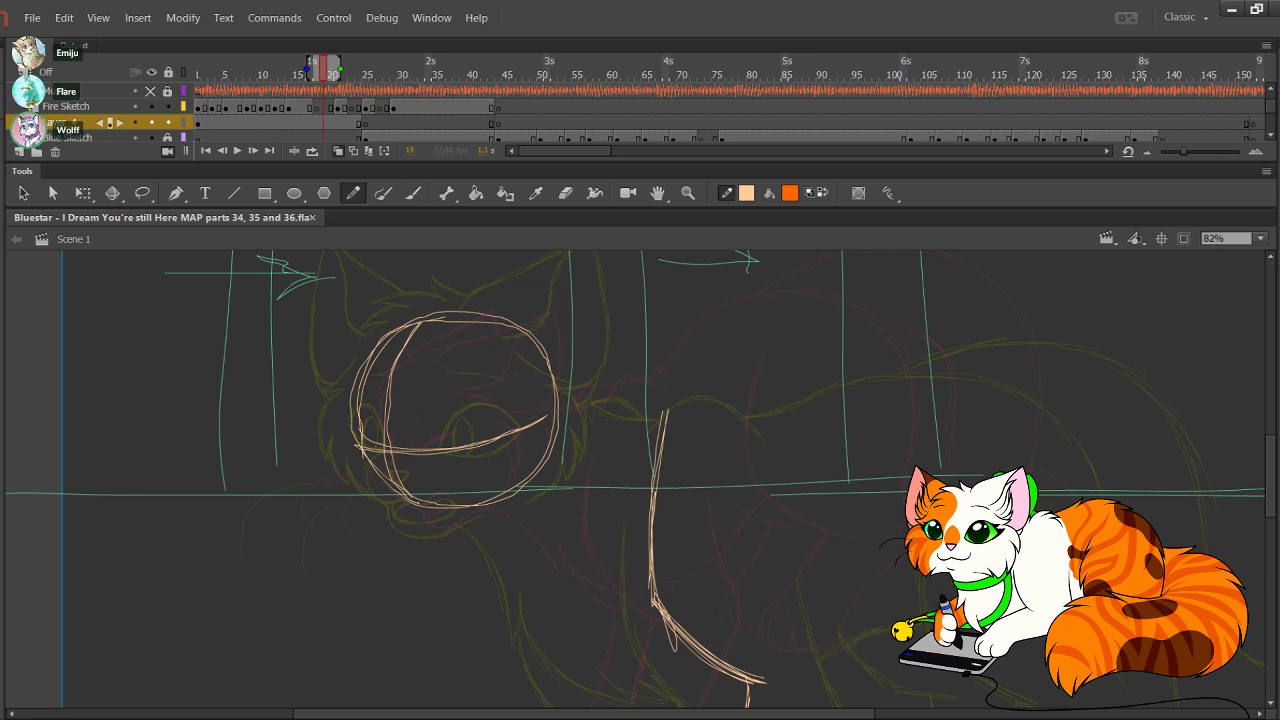
Step: Sketch the leading front leg beside the first one, with matching upper and lower gesture lines
{"action": "mouse_move", "coordinate": [382, 392]}
{"action": "left_mouse_down"}
{"action": "mouse_move", "coordinate": [358, 476]}
{"action": "mouse_move", "coordinate": [436, 509]}
{"action": "left_mouse_up"}
{"action": "mouse_move", "coordinate": [600, 450]}
{"action": "left_mouse_down"}
{"action": "mouse_move", "coordinate": [570, 385]}
{"action": "mouse_move", "coordinate": [542, 430]}
{"action": "left_mouse_up"}
{"action": "mouse_move", "coordinate": [540, 477]}
{"action": "left_mouse_down"}
{"action": "mouse_move", "coordinate": [566, 345]}
{"action": "mouse_move", "coordinate": [536, 503]}
{"action": "mouse_move", "coordinate": [600, 588]}
{"action": "left_mouse_up"}
{"action": "mouse_move", "coordinate": [537, 485]}
{"action": "left_mouse_down"}
{"action": "mouse_move", "coordinate": [615, 612]}
{"action": "mouse_move", "coordinate": [599, 432]}
{"action": "mouse_move", "coordinate": [479, 570]}
{"action": "left_mouse_up"}
{"action": "left_click_drag", "start_coordinate": [552, 440], "coordinate": [476, 576]}
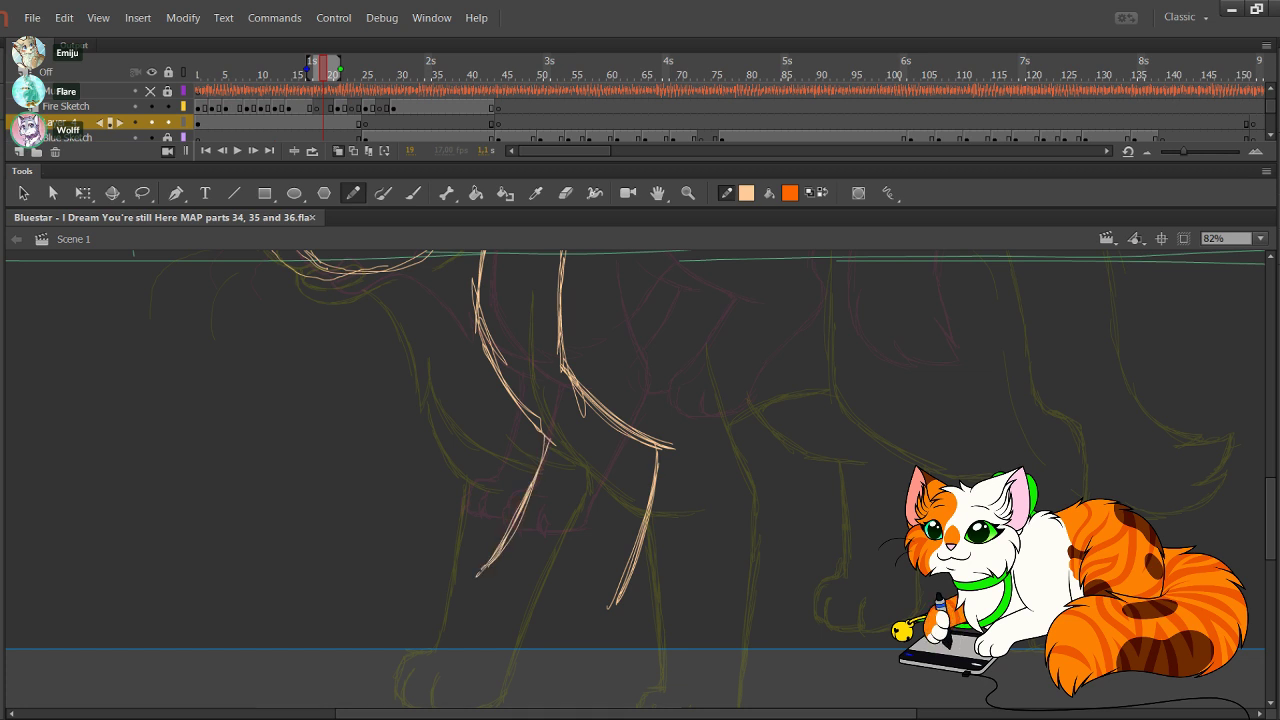
Step: Select the upper lines of both front legs and nudge them upward
{"action": "mouse_move", "coordinate": [560, 410]}
{"action": "left_mouse_down"}
{"action": "mouse_move", "coordinate": [552, 559]}
{"action": "mouse_move", "coordinate": [564, 409]}
{"action": "mouse_move", "coordinate": [618, 510]}
{"action": "left_mouse_up"}
{"action": "left_click_drag", "start_coordinate": [496, 418], "coordinate": [766, 628]}
{"action": "key", "text": "Up"}
{"action": "key", "text": "Up"}
{"action": "key", "text": "Up"}
{"action": "key", "text": "Up"}
{"action": "key", "text": "Up"}
{"action": "key", "text": "Up"}
{"action": "key", "text": "Up"}
{"action": "key", "text": "Up"}
{"action": "key", "text": "Up"}
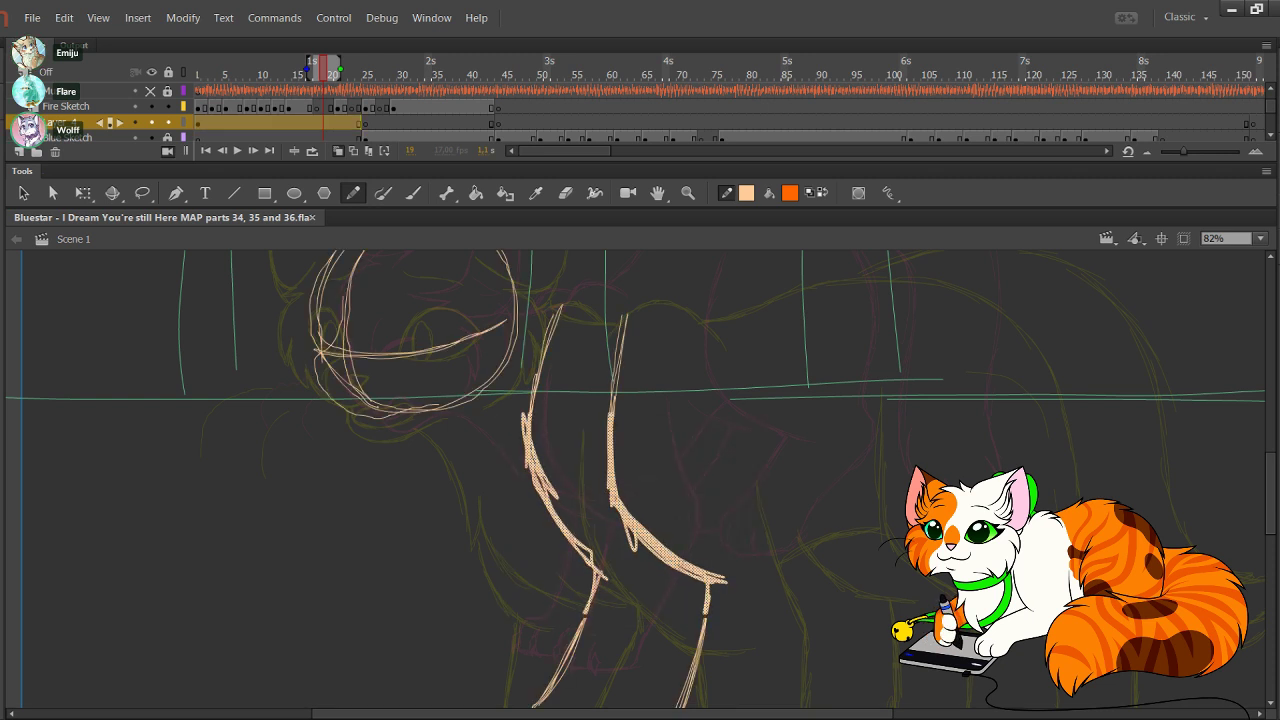
{"action": "left_click_drag", "start_coordinate": [766, 432], "coordinate": [826, 504]}
{"action": "left_click_drag", "start_coordinate": [497, 421], "coordinate": [597, 583]}
{"action": "left_click_drag", "start_coordinate": [561, 535], "coordinate": [621, 591]}
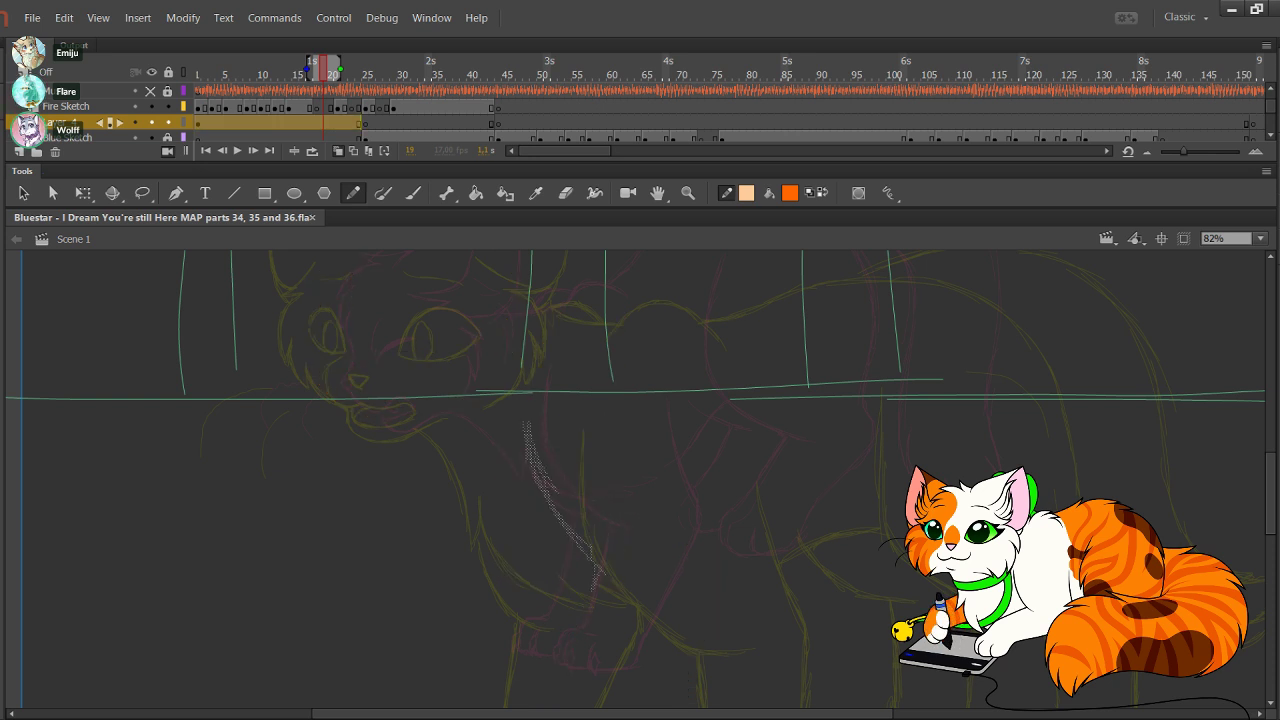
{"action": "key", "text": "ctrl+z"}
{"action": "key", "text": "ctrl+z"}
Step: Sketch the back line from behind the head, dipping over the shoulders and rising to the hips
{"action": "mouse_move", "coordinate": [747, 353]}
{"action": "left_mouse_down"}
{"action": "mouse_move", "coordinate": [794, 374]}
{"action": "mouse_move", "coordinate": [686, 440]}
{"action": "mouse_move", "coordinate": [647, 484]}
{"action": "left_mouse_up"}
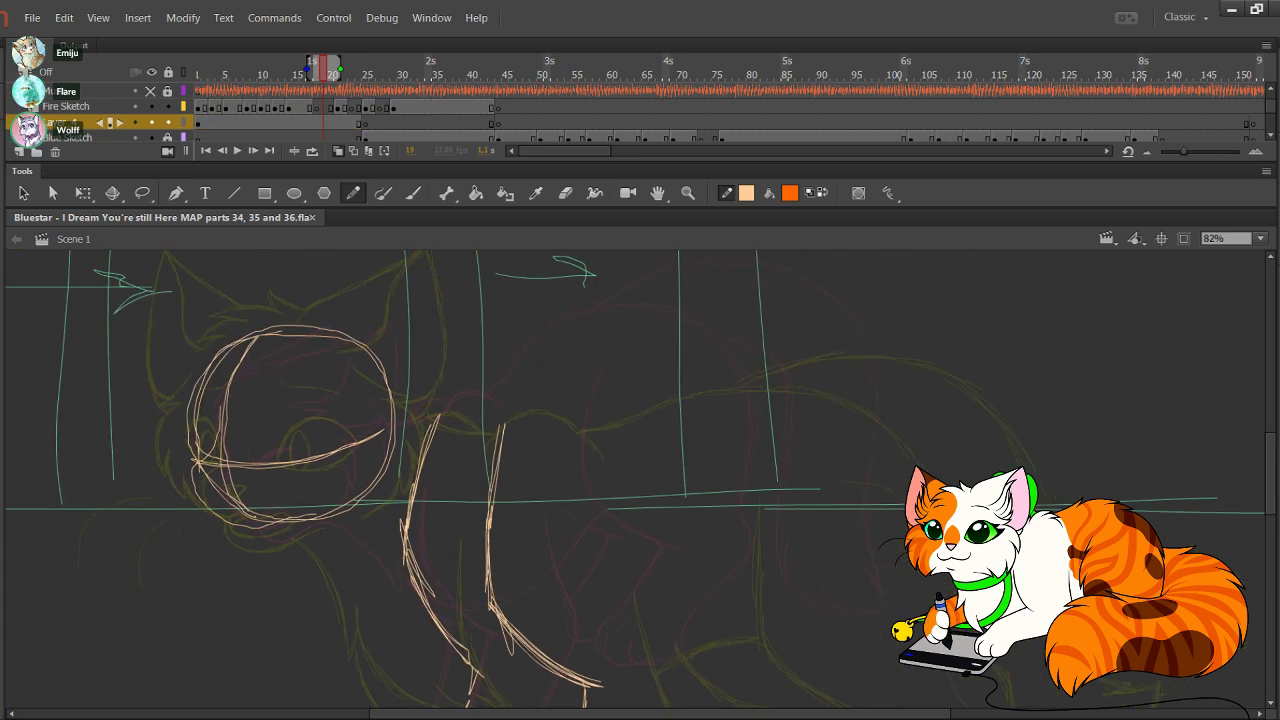
{"action": "mouse_move", "coordinate": [398, 418]}
{"action": "left_mouse_down"}
{"action": "mouse_move", "coordinate": [462, 442]}
{"action": "mouse_move", "coordinate": [540, 434]}
{"action": "mouse_move", "coordinate": [646, 397]}
{"action": "left_mouse_up"}
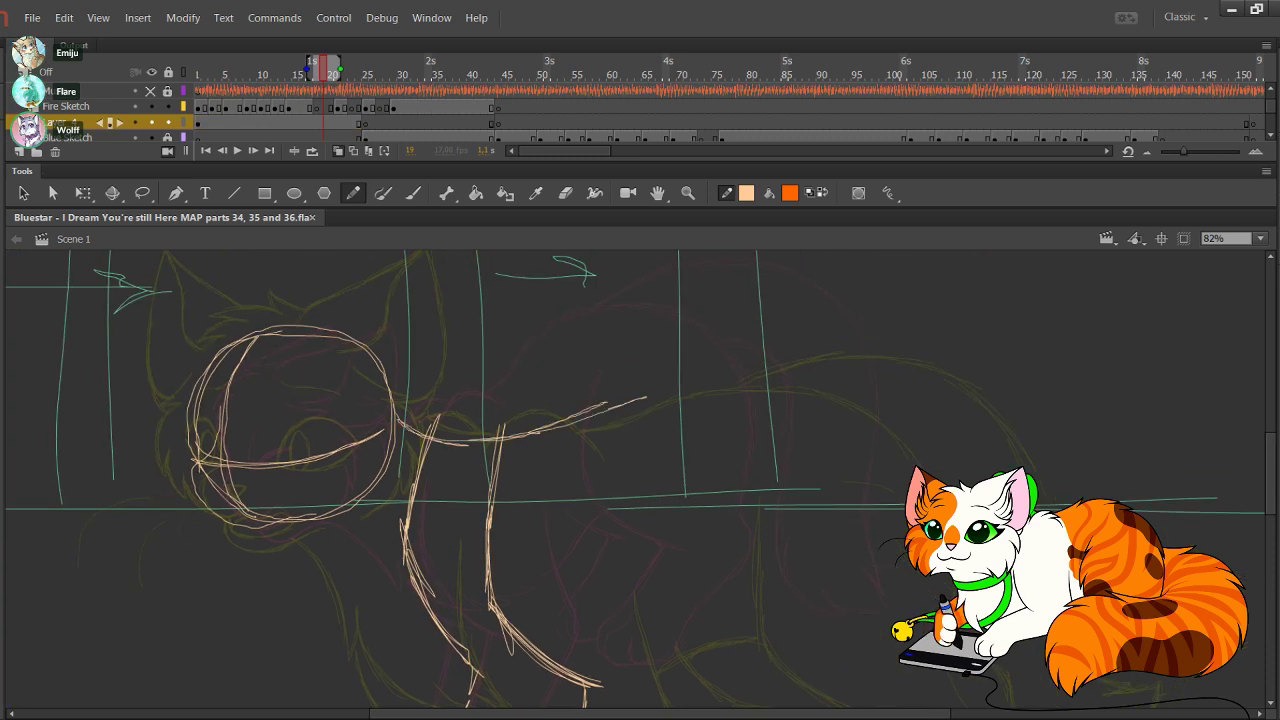
{"action": "left_click_drag", "start_coordinate": [556, 427], "coordinate": [729, 387]}
{"action": "mouse_move", "coordinate": [626, 408]}
{"action": "left_mouse_down"}
{"action": "mouse_move", "coordinate": [782, 402]}
{"action": "mouse_move", "coordinate": [681, 285]}
{"action": "mouse_move", "coordinate": [617, 239]}
{"action": "mouse_move", "coordinate": [671, 310]}
{"action": "mouse_move", "coordinate": [607, 436]}
{"action": "left_mouse_up"}
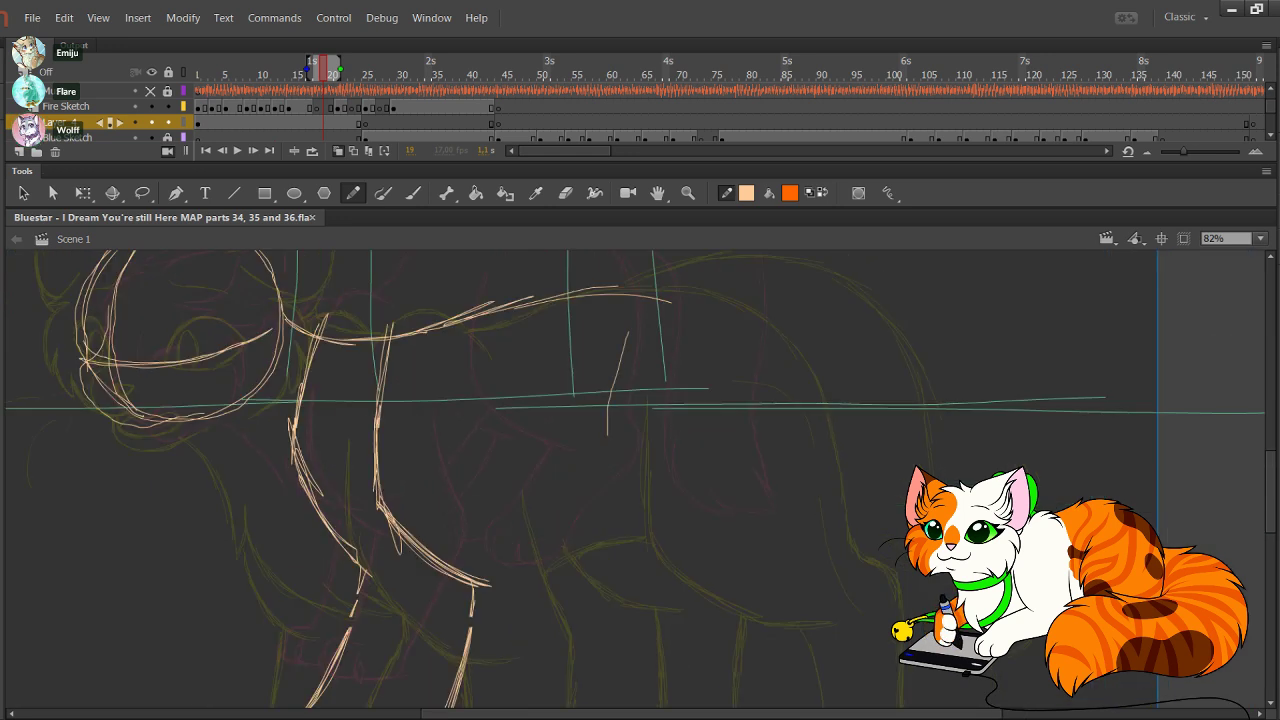
{"action": "left_click_drag", "start_coordinate": [622, 327], "coordinate": [599, 463]}
{"action": "left_click_drag", "start_coordinate": [615, 362], "coordinate": [622, 493]}
{"action": "mouse_move", "coordinate": [602, 445]}
{"action": "left_mouse_down"}
{"action": "mouse_move", "coordinate": [689, 525]}
{"action": "mouse_move", "coordinate": [720, 535]}
{"action": "left_mouse_up"}
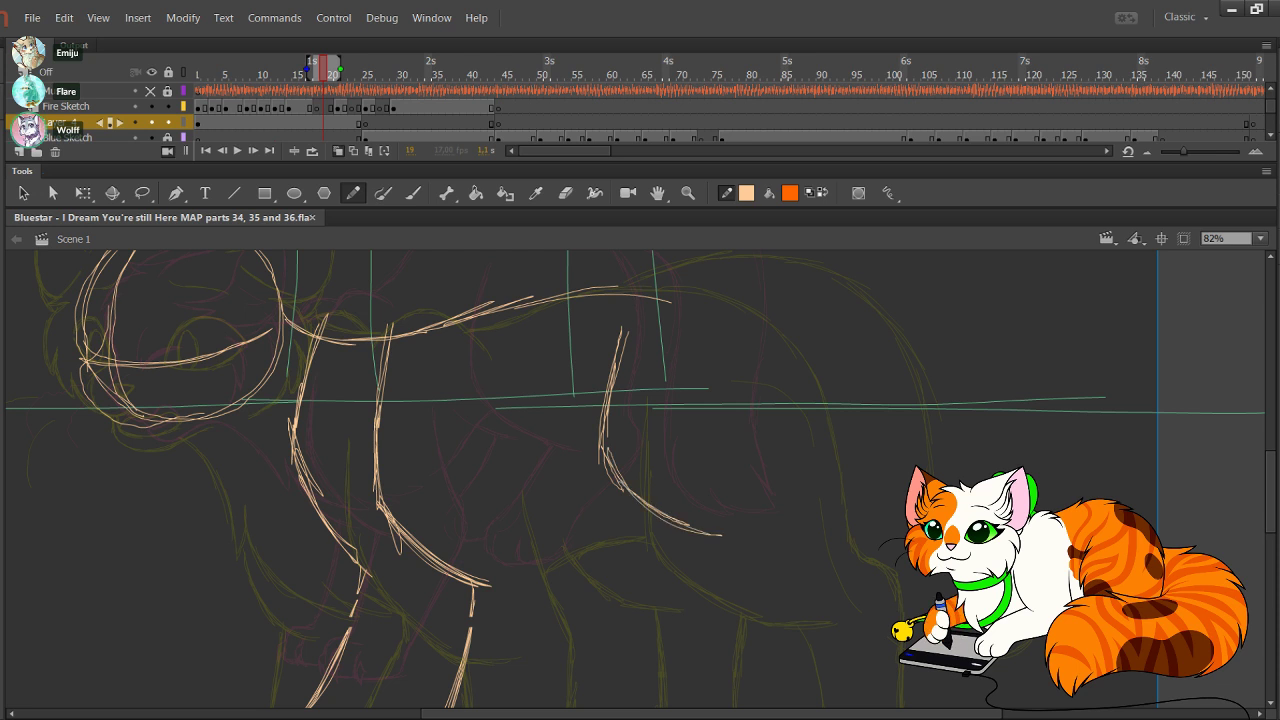
{"action": "left_click_drag", "start_coordinate": [619, 481], "coordinate": [709, 533]}
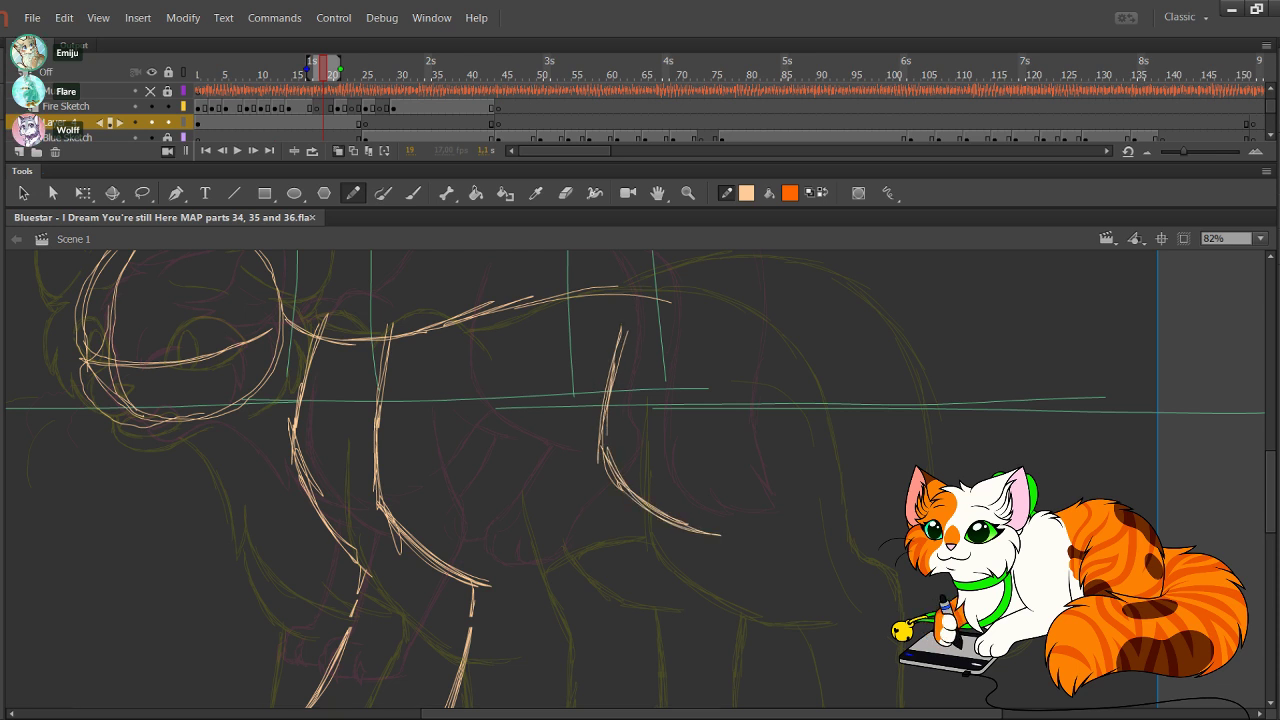
{"action": "key", "text": "ctrl+z"}
{"action": "key", "text": "ctrl+z"}
{"action": "key", "text": "ctrl+z"}
{"action": "key", "text": "ctrl+z"}
{"action": "key", "text": "ctrl+z"}
{"action": "key", "text": "ctrl+z"}
{"action": "left_click_drag", "start_coordinate": [620, 321], "coordinate": [610, 450]}
{"action": "left_click_drag", "start_coordinate": [609, 392], "coordinate": [612, 452]}
{"action": "left_click_drag", "start_coordinate": [618, 326], "coordinate": [632, 475]}
{"action": "key", "text": "ctrl+z"}
{"action": "key", "text": "ctrl+z"}
{"action": "key", "text": "ctrl+z"}
{"action": "key", "text": "ctrl+z"}
{"action": "key", "text": "ctrl+z"}
Step: Sketch the rearward hind leg's thigh as a line from the hip curving back toward the hock
{"action": "left_click_drag", "start_coordinate": [644, 309], "coordinate": [635, 457]}
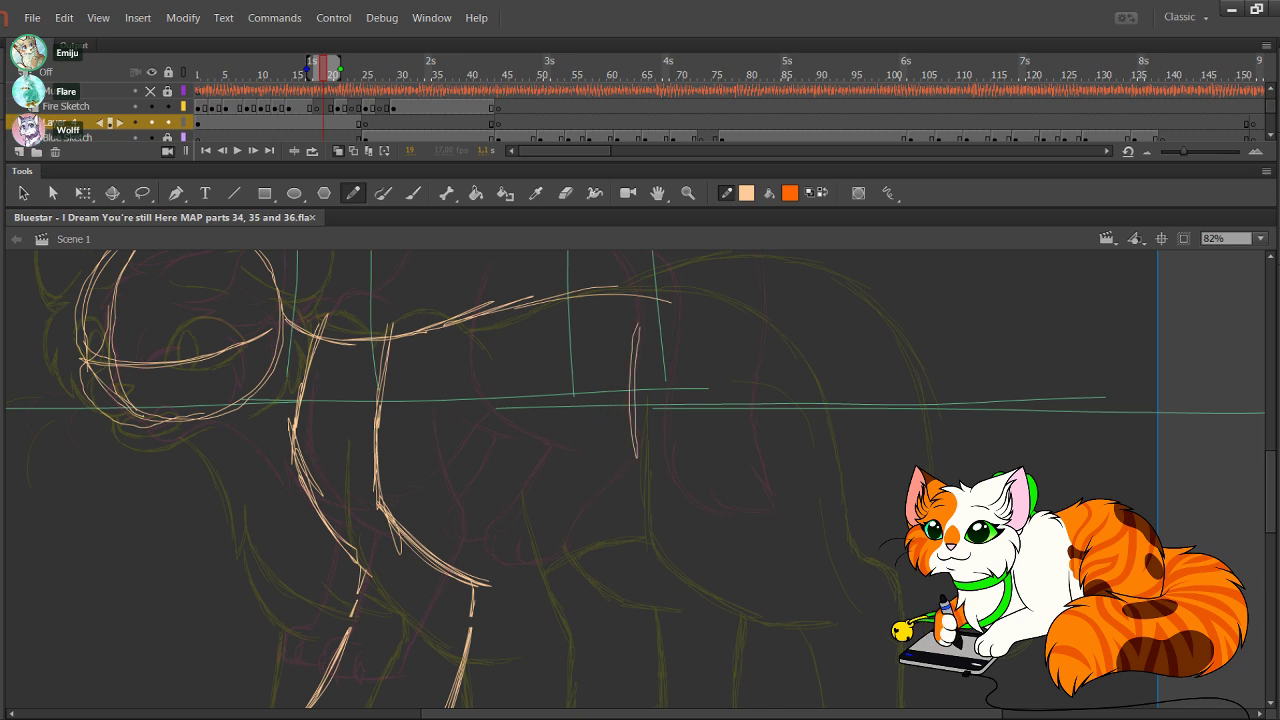
{"action": "left_click_drag", "start_coordinate": [638, 332], "coordinate": [633, 440]}
{"action": "left_click_drag", "start_coordinate": [637, 373], "coordinate": [642, 460]}
{"action": "left_click_drag", "start_coordinate": [636, 406], "coordinate": [694, 486]}
{"action": "left_click_drag", "start_coordinate": [640, 442], "coordinate": [738, 514]}
{"action": "left_click_drag", "start_coordinate": [648, 464], "coordinate": [725, 511]}
{"action": "mouse_move", "coordinate": [652, 468]}
{"action": "left_mouse_down"}
{"action": "mouse_move", "coordinate": [772, 528]}
{"action": "mouse_move", "coordinate": [692, 480]}
{"action": "left_mouse_up"}
Step: Sketch the rearward hind leg's lower section straight down from the hock with overlapping strokes
{"action": "scroll", "coordinate": [640, 480], "scroll_direction": "down", "scroll_amount": 4}
{"action": "left_click_drag", "start_coordinate": [753, 387], "coordinate": [752, 547]}
{"action": "left_click_drag", "start_coordinate": [757, 408], "coordinate": [751, 522]}
{"action": "left_click_drag", "start_coordinate": [755, 448], "coordinate": [745, 540]}
{"action": "left_click_drag", "start_coordinate": [756, 396], "coordinate": [749, 556]}
{"action": "left_click_drag", "start_coordinate": [765, 469], "coordinate": [748, 557]}
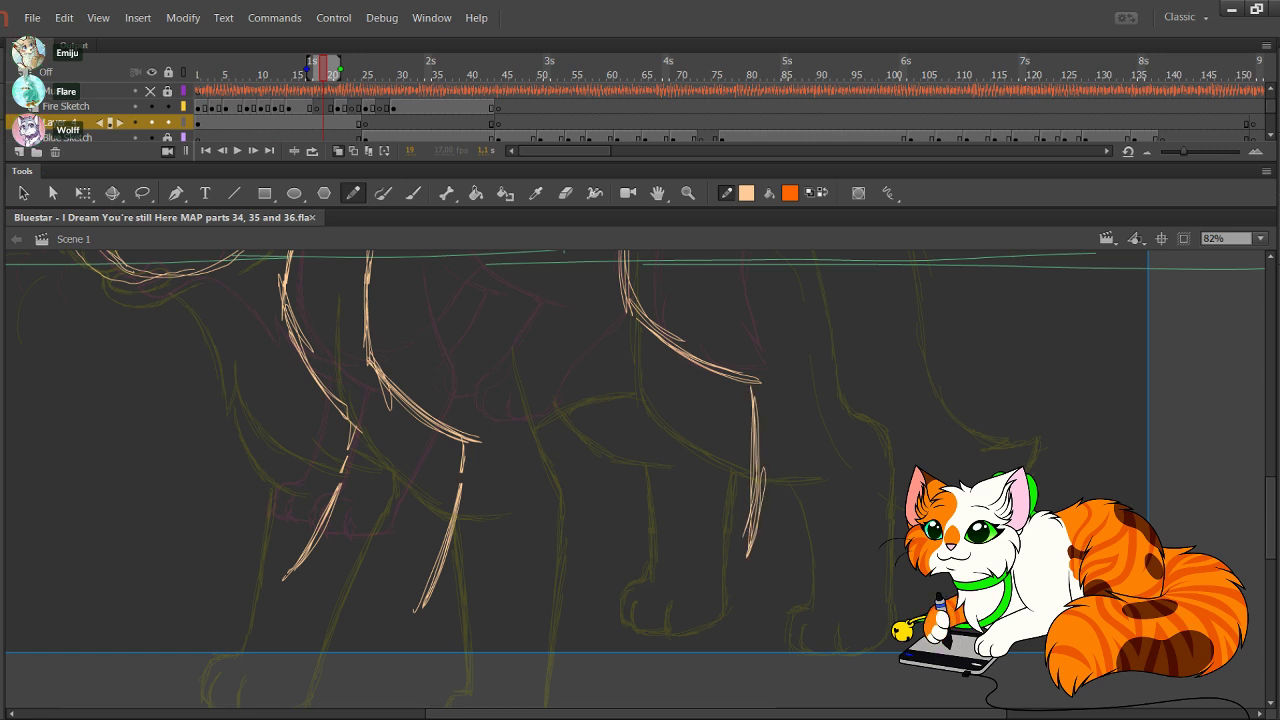
{"action": "mouse_move", "coordinate": [762, 384]}
{"action": "left_mouse_down"}
{"action": "mouse_move", "coordinate": [741, 472]}
{"action": "mouse_move", "coordinate": [749, 550]}
{"action": "left_mouse_up"}
{"action": "left_click_drag", "start_coordinate": [686, 424], "coordinate": [748, 546]}
{"action": "key", "text": "ctrl+z"}
{"action": "key", "text": "ctrl+z"}
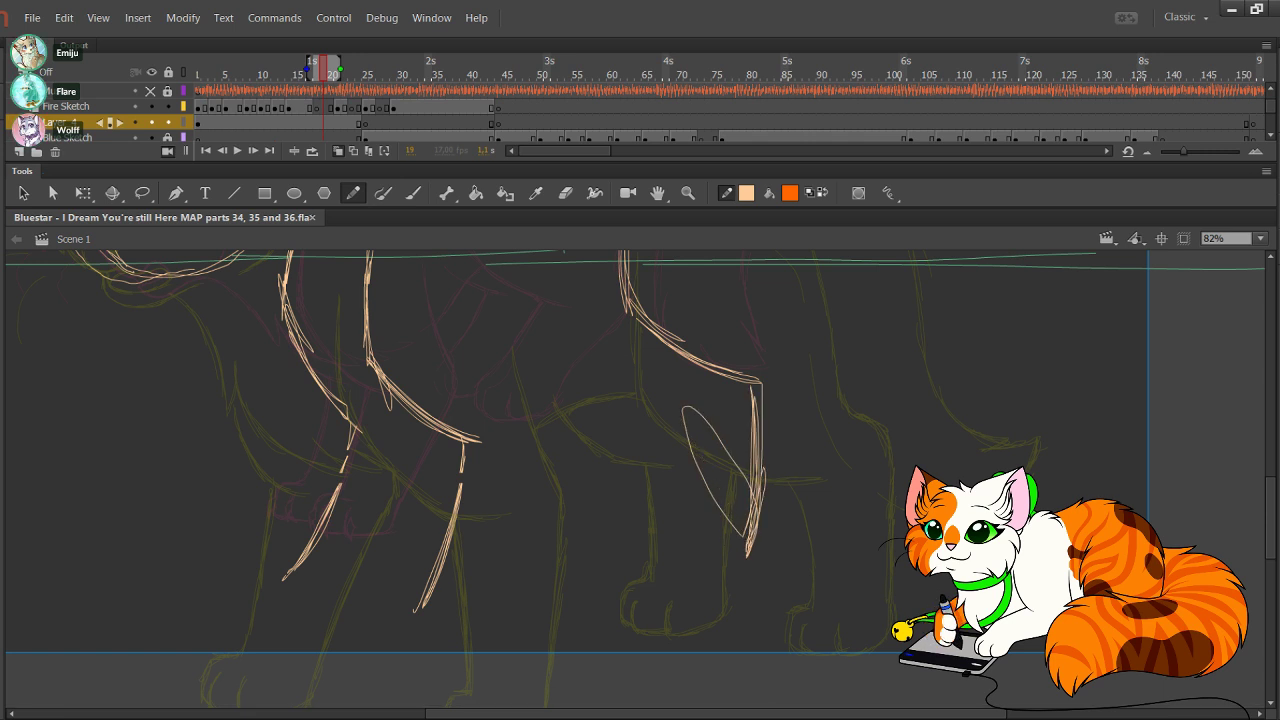
Step: Sketch the leading hind leg in front of the first one, from the hip through the hock to the lower leg
{"action": "scroll", "coordinate": [640, 480], "scroll_direction": "up", "scroll_amount": 1}
{"action": "mouse_move", "coordinate": [620, 420]}
{"action": "left_mouse_down"}
{"action": "mouse_move", "coordinate": [671, 518]}
{"action": "mouse_move", "coordinate": [727, 541]}
{"action": "left_mouse_up"}
{"action": "left_click_drag", "start_coordinate": [682, 329], "coordinate": [661, 454]}
{"action": "left_click_drag", "start_coordinate": [684, 318], "coordinate": [663, 480]}
{"action": "mouse_move", "coordinate": [657, 407]}
{"action": "left_mouse_down"}
{"action": "mouse_move", "coordinate": [668, 486]}
{"action": "mouse_move", "coordinate": [756, 535]}
{"action": "left_mouse_up"}
{"action": "left_click_drag", "start_coordinate": [667, 469], "coordinate": [763, 537]}
{"action": "mouse_move", "coordinate": [683, 489]}
{"action": "left_mouse_down"}
{"action": "mouse_move", "coordinate": [765, 539]}
{"action": "mouse_move", "coordinate": [748, 684]}
{"action": "left_mouse_up"}
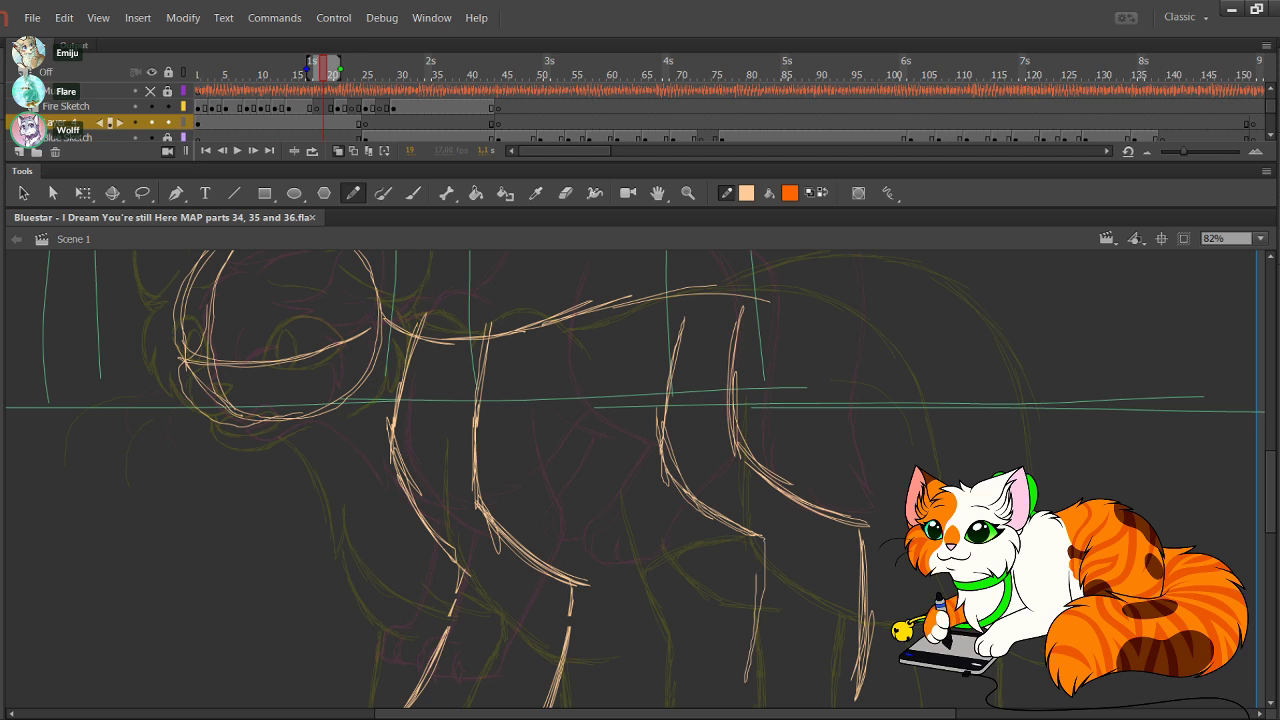
{"action": "mouse_move", "coordinate": [761, 572]}
{"action": "left_mouse_down"}
{"action": "mouse_move", "coordinate": [745, 692]}
{"action": "mouse_move", "coordinate": [757, 660]}
{"action": "left_mouse_up"}
Step: Redraw the rearward hind leg's thigh and lower leg, and reinforce the leading hind leg's lower line
{"action": "mouse_move", "coordinate": [700, 500]}
{"action": "left_mouse_down"}
{"action": "mouse_move", "coordinate": [513, 432]}
{"action": "mouse_move", "coordinate": [500, 466]}
{"action": "left_mouse_up"}
{"action": "key", "text": "ctrl+a"}
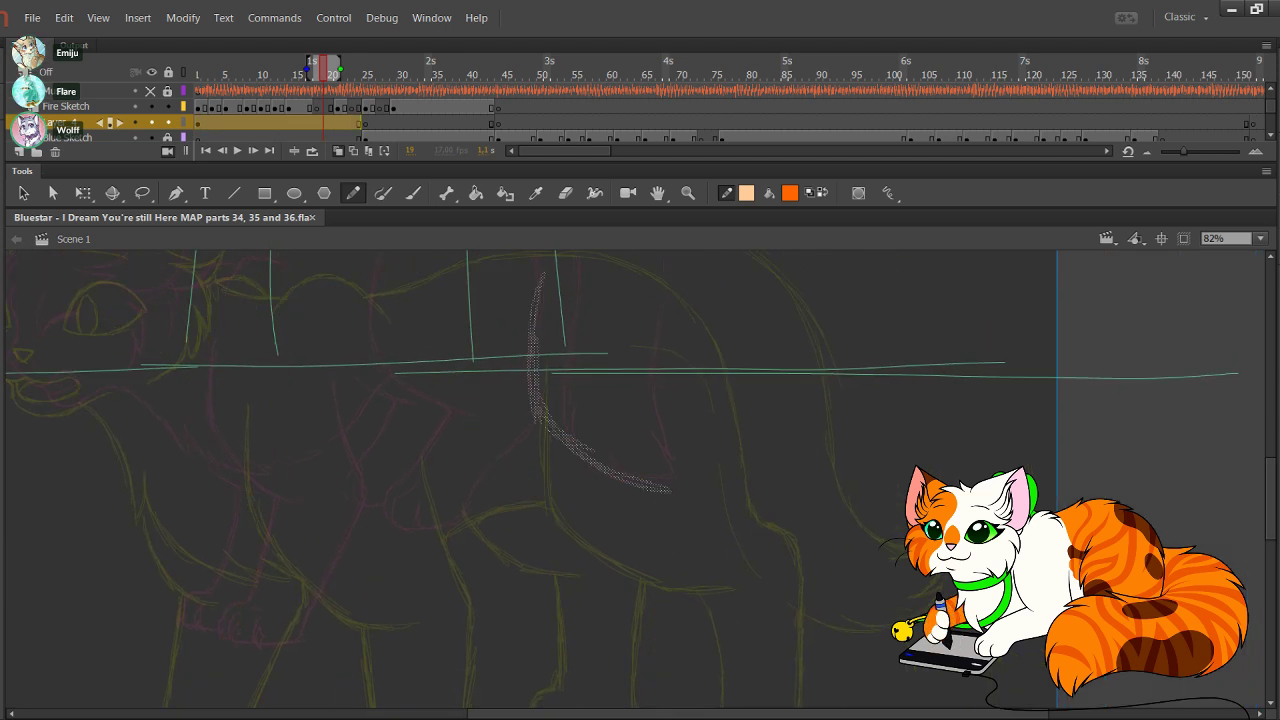
{"action": "key", "text": "ctrl+z"}
{"action": "key", "text": "ctrl+z"}
{"action": "mouse_move", "coordinate": [558, 286]}
{"action": "left_mouse_down"}
{"action": "mouse_move", "coordinate": [556, 432]}
{"action": "mouse_move", "coordinate": [660, 508]}
{"action": "left_mouse_up"}
{"action": "left_click_drag", "start_coordinate": [560, 438], "coordinate": [672, 506]}
{"action": "mouse_move", "coordinate": [582, 462]}
{"action": "left_mouse_down"}
{"action": "mouse_move", "coordinate": [686, 512]}
{"action": "mouse_move", "coordinate": [674, 510]}
{"action": "left_mouse_up"}
{"action": "mouse_move", "coordinate": [674, 510]}
{"action": "left_mouse_down"}
{"action": "mouse_move", "coordinate": [678, 606]}
{"action": "mouse_move", "coordinate": [662, 692]}
{"action": "left_mouse_up"}
{"action": "left_click_drag", "start_coordinate": [675, 605], "coordinate": [666, 661]}
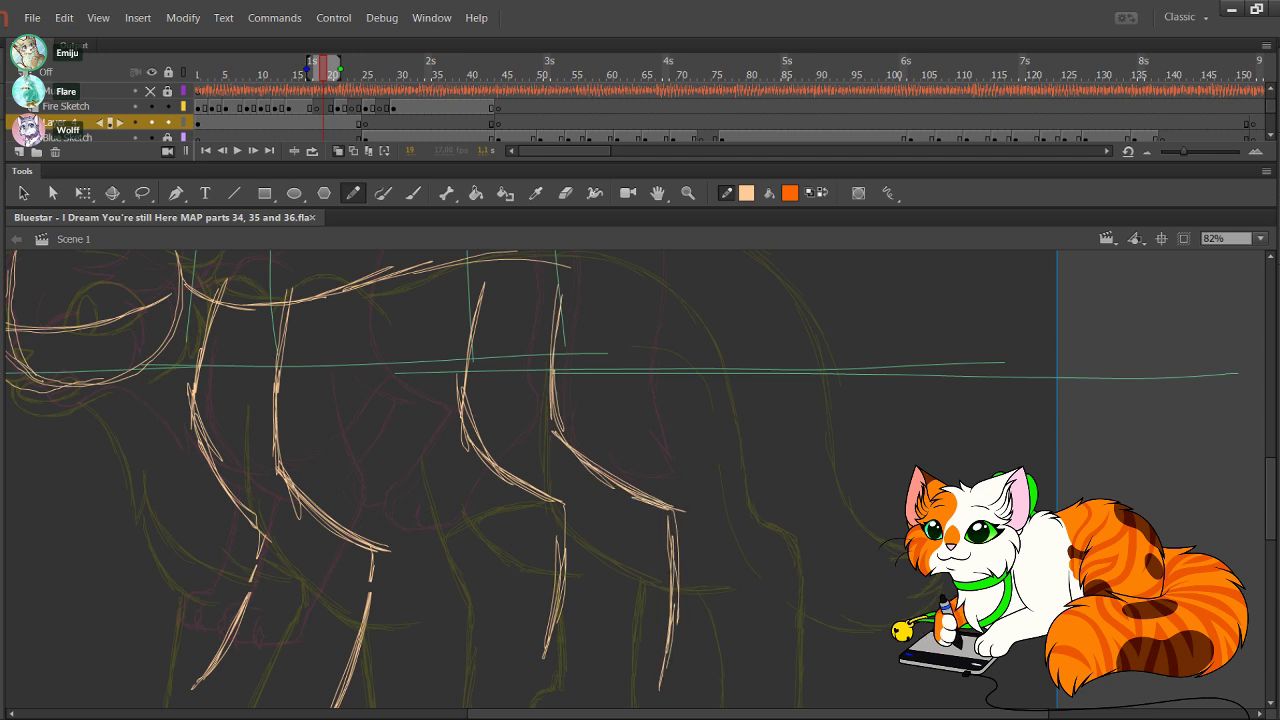
{"action": "left_click_drag", "start_coordinate": [543, 663], "coordinate": [561, 600]}
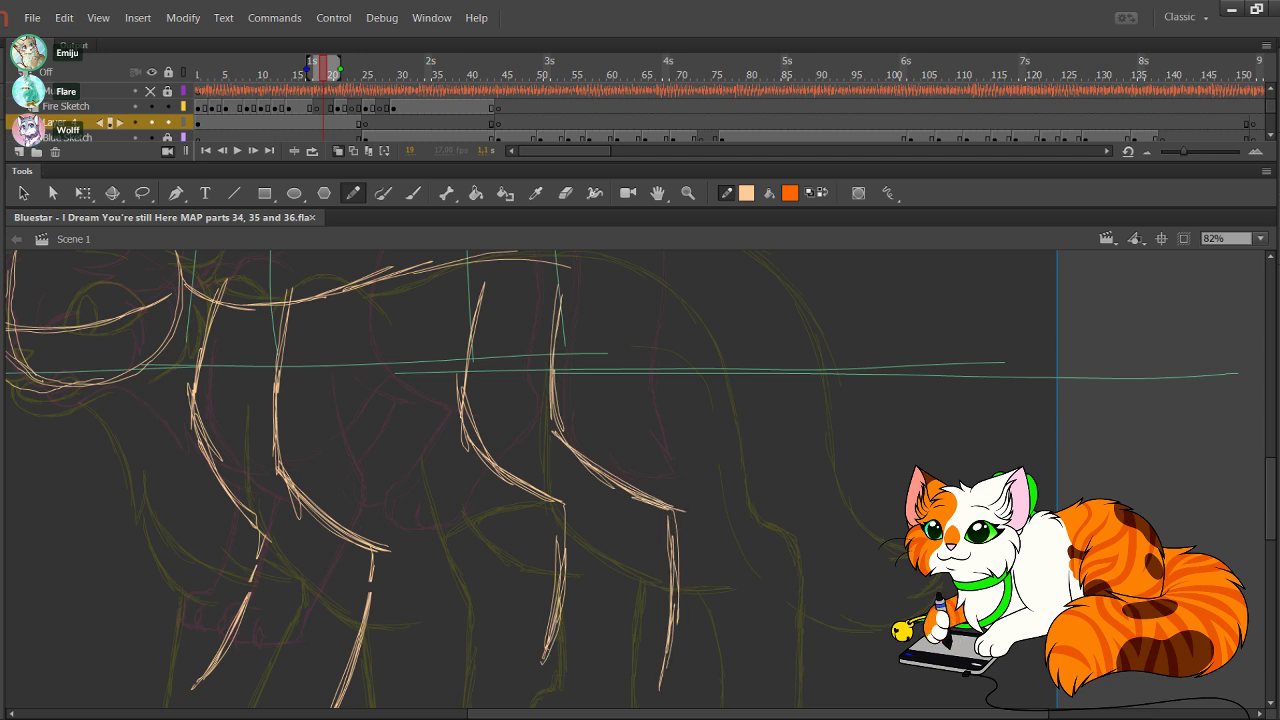
{"action": "left_click_drag", "start_coordinate": [581, 461], "coordinate": [659, 511]}
Step: Sketch the chest and belly line from beneath the head, past the front legs, up to the hind legs
{"action": "mouse_move", "coordinate": [500, 480]}
{"action": "left_mouse_down"}
{"action": "mouse_move", "coordinate": [658, 525]}
{"action": "mouse_move", "coordinate": [841, 429]}
{"action": "mouse_move", "coordinate": [812, 489]}
{"action": "left_mouse_up"}
{"action": "mouse_move", "coordinate": [392, 392]}
{"action": "left_mouse_down"}
{"action": "mouse_move", "coordinate": [536, 522]}
{"action": "mouse_move", "coordinate": [626, 538]}
{"action": "mouse_move", "coordinate": [822, 446]}
{"action": "mouse_move", "coordinate": [714, 497]}
{"action": "mouse_move", "coordinate": [562, 531]}
{"action": "left_mouse_up"}
{"action": "key", "text": "ctrl+z"}
{"action": "mouse_move", "coordinate": [500, 380]}
{"action": "left_mouse_down"}
{"action": "mouse_move", "coordinate": [545, 502]}
{"action": "mouse_move", "coordinate": [591, 570]}
{"action": "left_mouse_up"}
Step: Sketch two pointed ears on top of the head circle, the nearer one angled back and the farther one upright
{"action": "left_click_drag", "start_coordinate": [480, 404], "coordinate": [612, 359]}
{"action": "left_click_drag", "start_coordinate": [535, 386], "coordinate": [602, 361]}
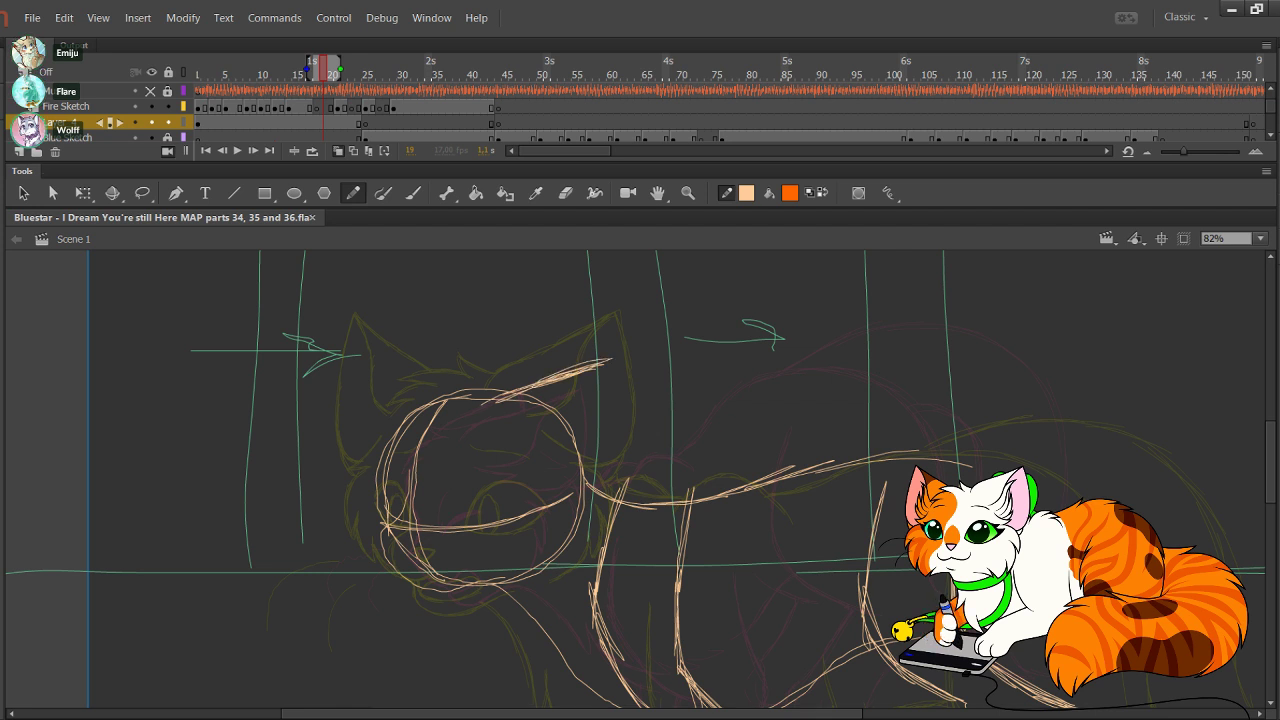
{"action": "mouse_move", "coordinate": [548, 507]}
{"action": "left_mouse_down"}
{"action": "mouse_move", "coordinate": [591, 498]}
{"action": "mouse_move", "coordinate": [613, 416]}
{"action": "mouse_move", "coordinate": [608, 350]}
{"action": "left_mouse_up"}
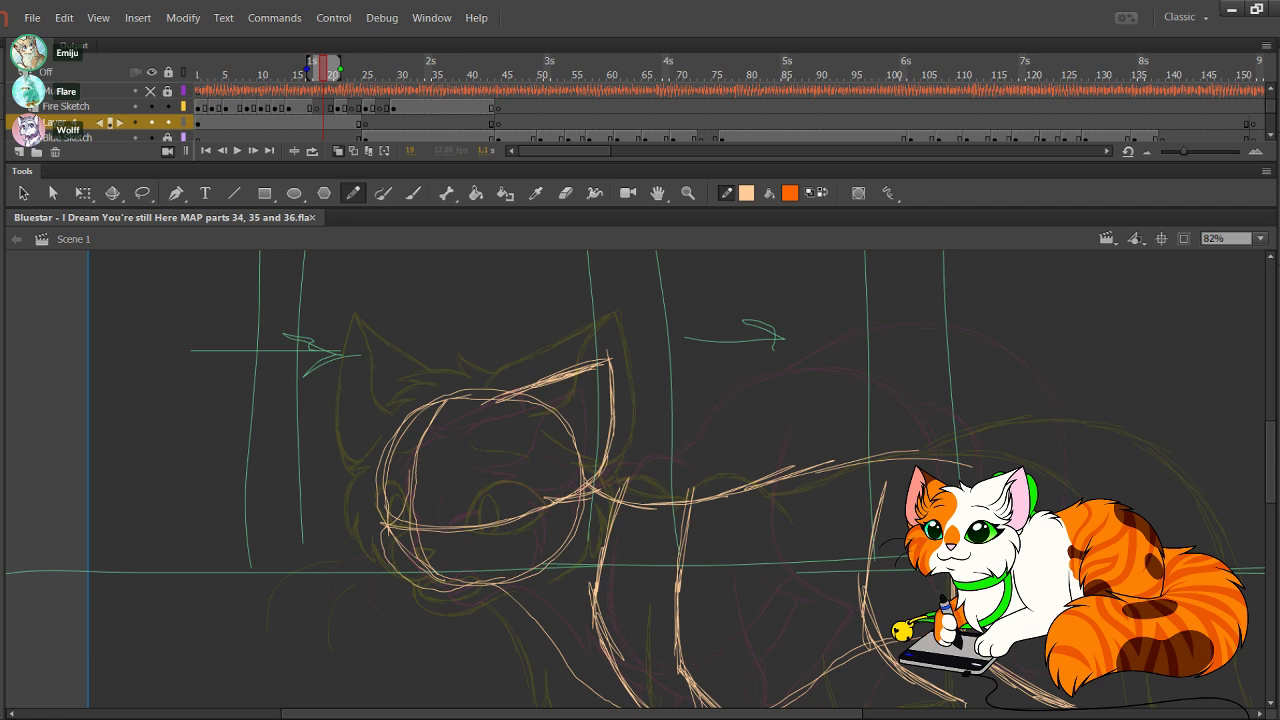
{"action": "mouse_move", "coordinate": [389, 454]}
{"action": "left_mouse_down"}
{"action": "mouse_move", "coordinate": [437, 340]}
{"action": "mouse_move", "coordinate": [477, 389]}
{"action": "left_mouse_up"}
{"action": "left_click_drag", "start_coordinate": [446, 340], "coordinate": [490, 390]}
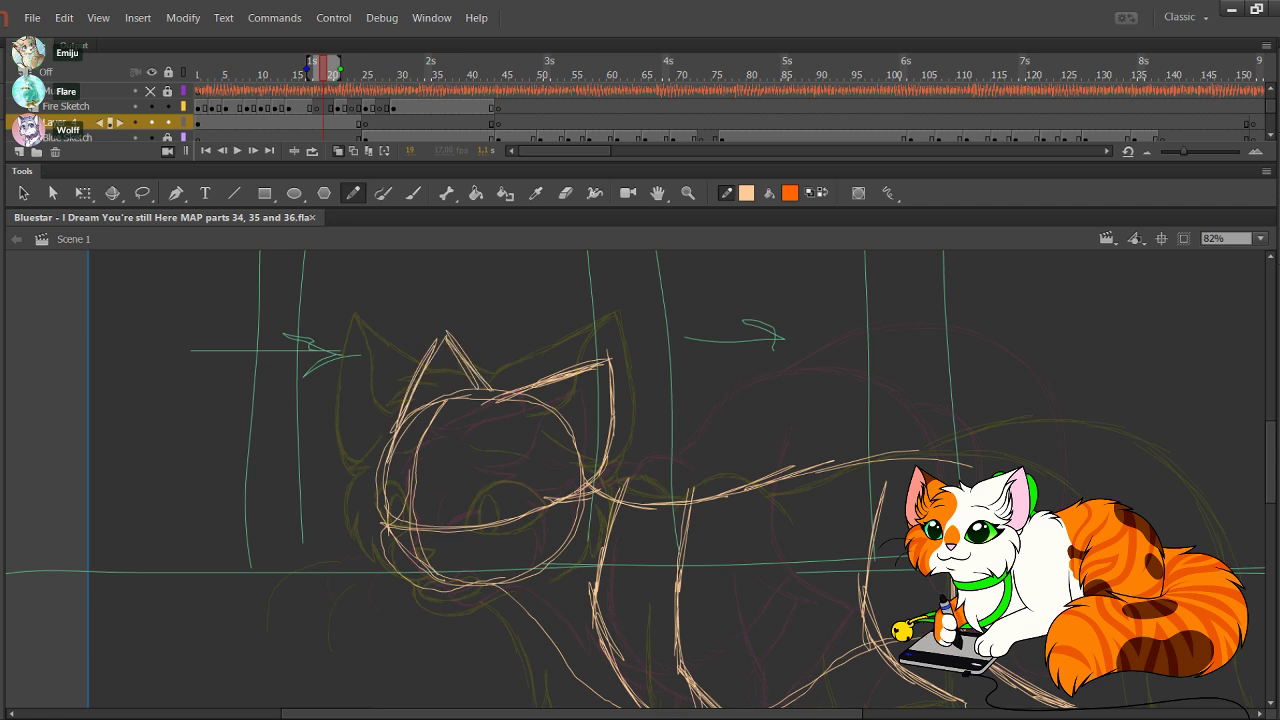
{"action": "mouse_move", "coordinate": [640, 620]}
{"action": "left_mouse_down"}
{"action": "mouse_move", "coordinate": [373, 278]}
{"action": "mouse_move", "coordinate": [445, 469]}
{"action": "left_mouse_up"}
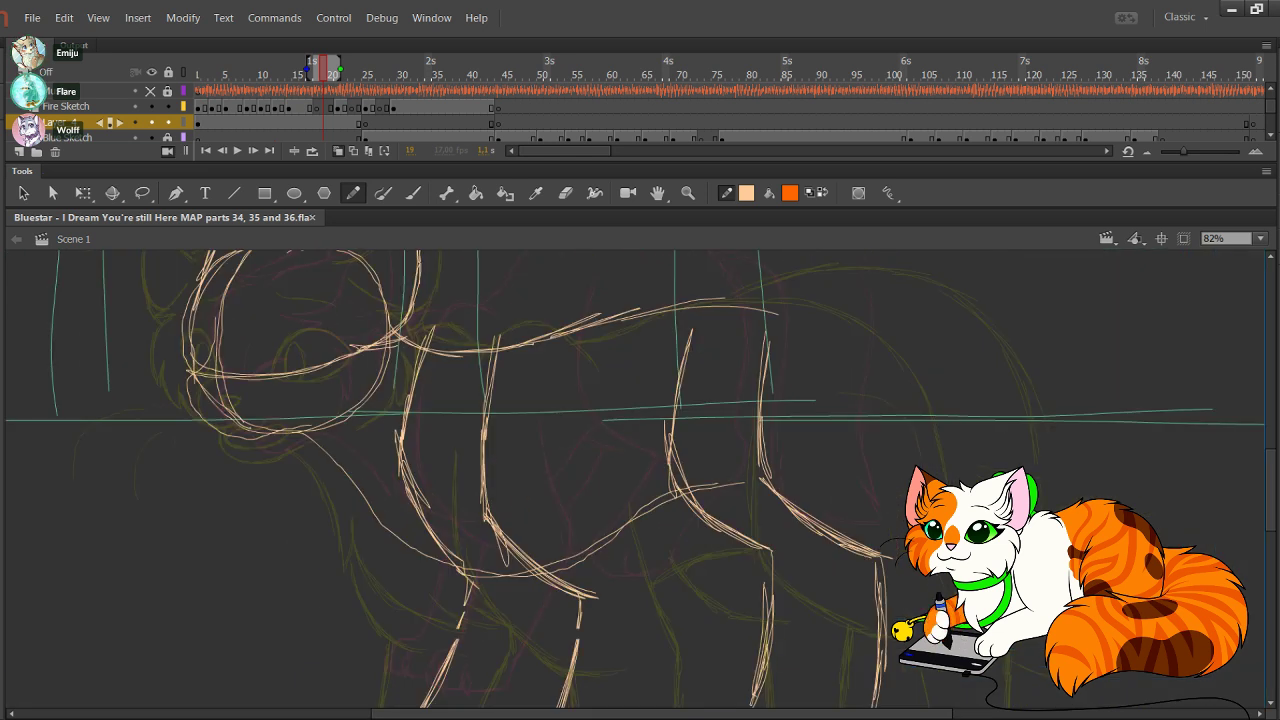
Step: Make orange the stroke colour and activate the Fire Sketch layer, with the rough layer below locked and shown as grey outlines
{"action": "left_click", "coordinate": [822, 193]}
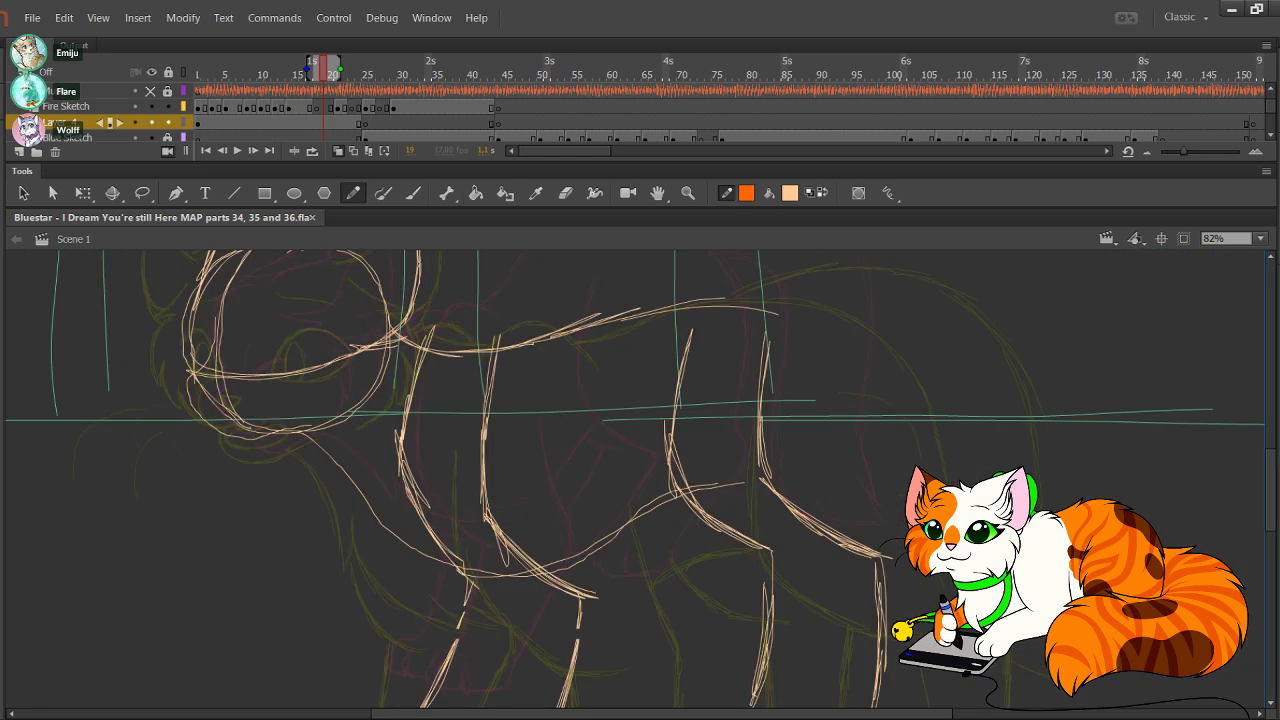
{"action": "left_click", "coordinate": [66, 106]}
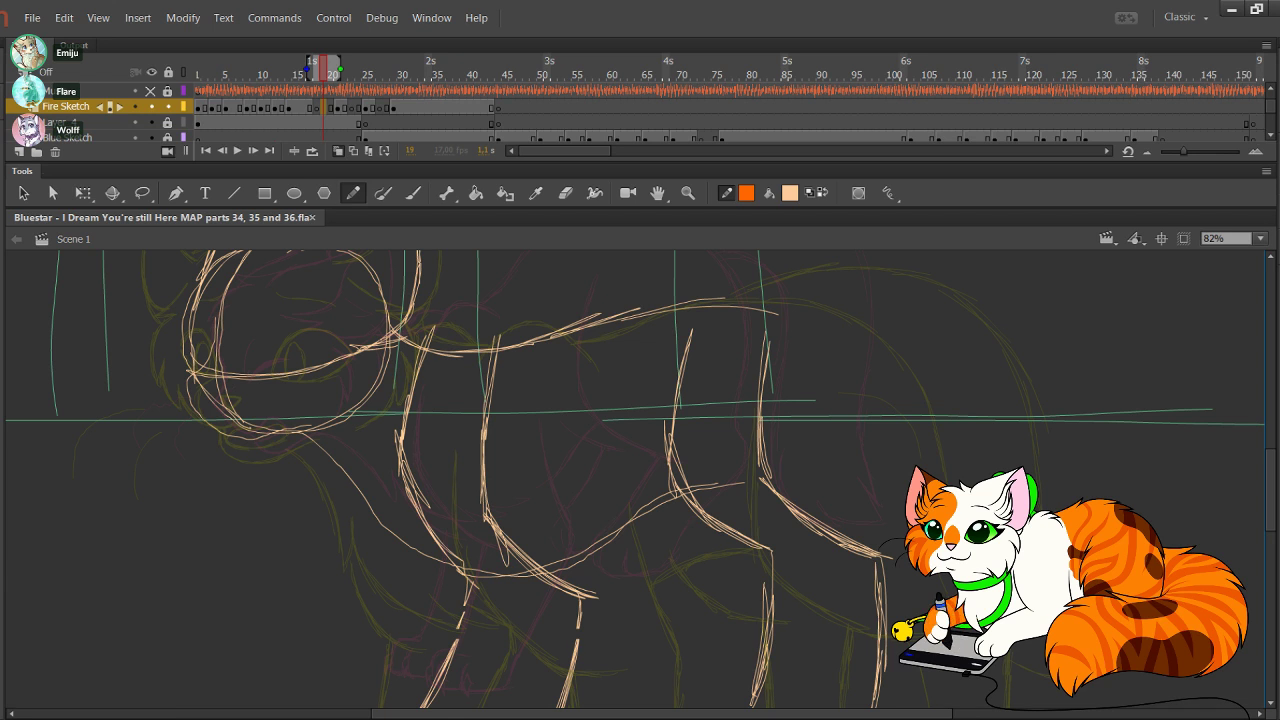
{"action": "key", "text": "Delete"}
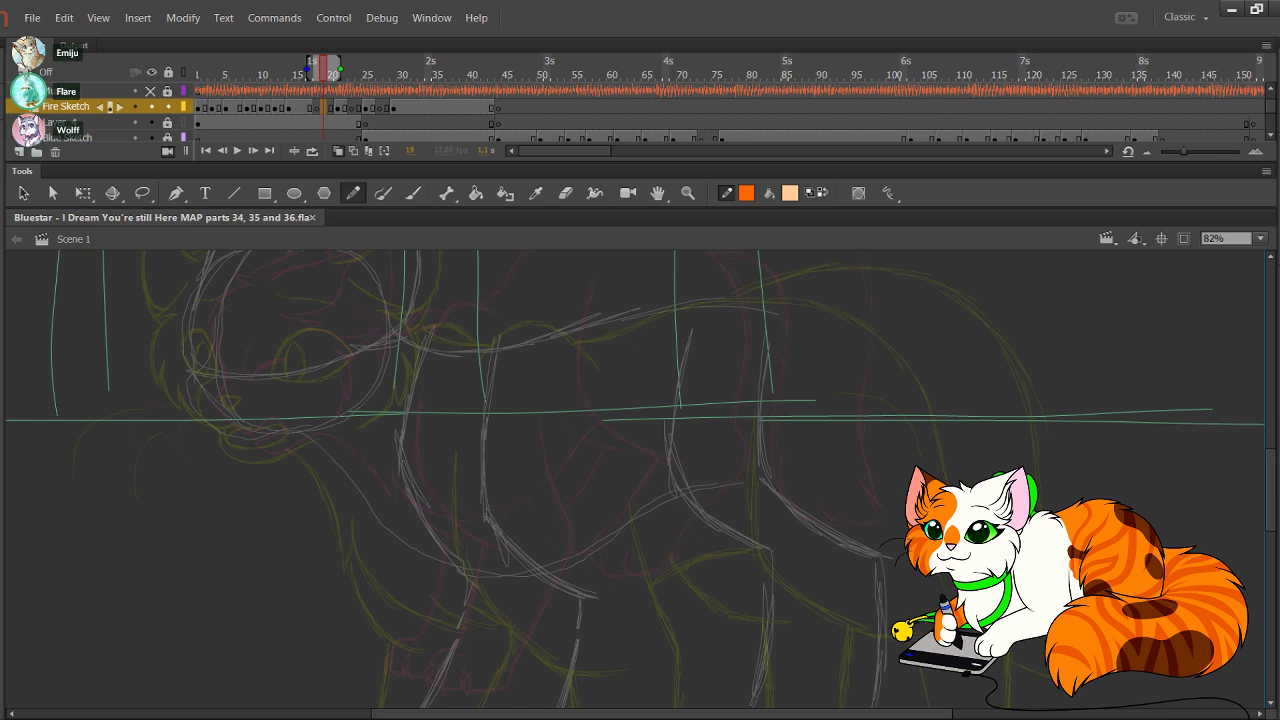
Step: Sketch the cat's jagged cheek fur in orange with the Pencil, from beside the brow down to the jaw
{"action": "left_click", "coordinate": [687, 193]}
{"action": "left_click_drag", "start_coordinate": [278, 333], "coordinate": [407, 405]}
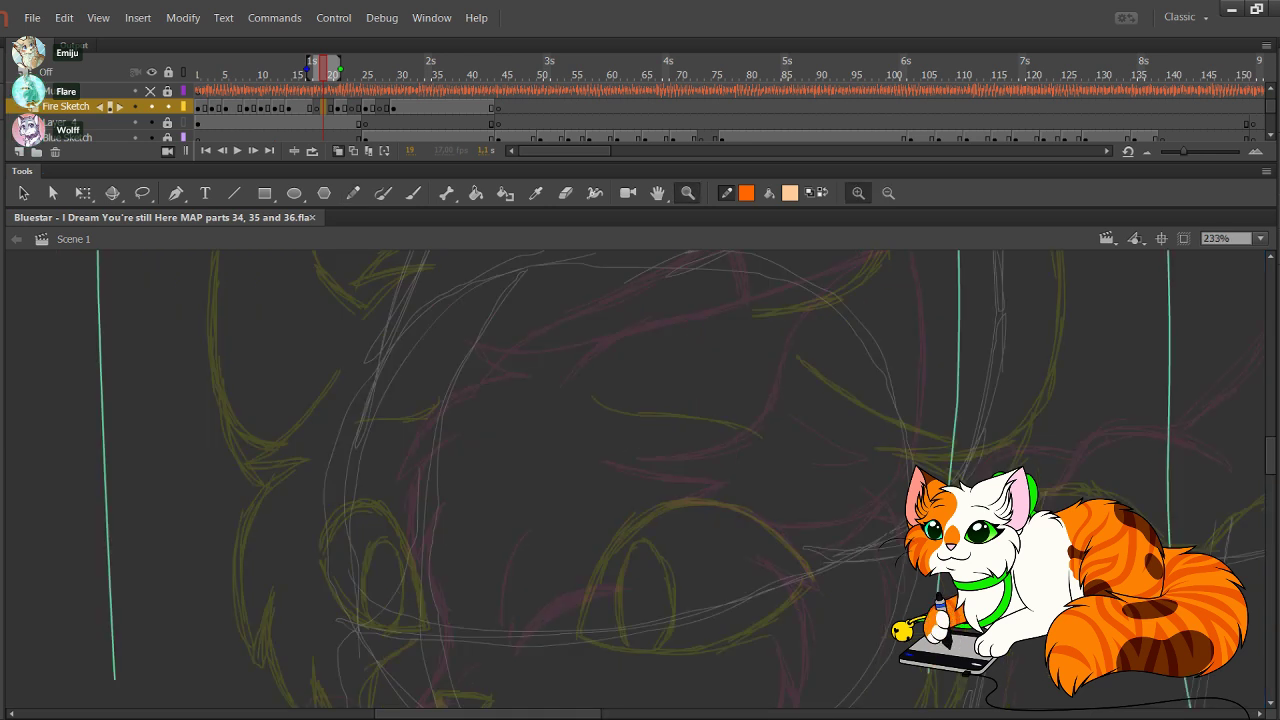
{"action": "left_click", "coordinate": [353, 193]}
{"action": "left_click_drag", "start_coordinate": [560, 500], "coordinate": [436, 428]}
{"action": "mouse_move", "coordinate": [571, 345]}
{"action": "left_mouse_down"}
{"action": "mouse_move", "coordinate": [700, 390]}
{"action": "mouse_move", "coordinate": [625, 408]}
{"action": "mouse_move", "coordinate": [705, 445]}
{"action": "mouse_move", "coordinate": [763, 525]}
{"action": "mouse_move", "coordinate": [755, 550]}
{"action": "mouse_move", "coordinate": [739, 518]}
{"action": "mouse_move", "coordinate": [698, 492]}
{"action": "mouse_move", "coordinate": [736, 591]}
{"action": "left_mouse_up"}
{"action": "key", "text": "ctrl+z"}
{"action": "left_click_drag", "start_coordinate": [720, 518], "coordinate": [731, 628]}
{"action": "mouse_move", "coordinate": [736, 569]}
{"action": "left_mouse_down"}
{"action": "mouse_move", "coordinate": [728, 629]}
{"action": "mouse_move", "coordinate": [701, 581]}
{"action": "mouse_move", "coordinate": [717, 644]}
{"action": "left_mouse_up"}
{"action": "left_click_drag", "start_coordinate": [701, 592], "coordinate": [686, 671]}
{"action": "mouse_move", "coordinate": [703, 608]}
{"action": "left_mouse_down"}
{"action": "mouse_move", "coordinate": [690, 664]}
{"action": "mouse_move", "coordinate": [662, 700]}
{"action": "left_mouse_up"}
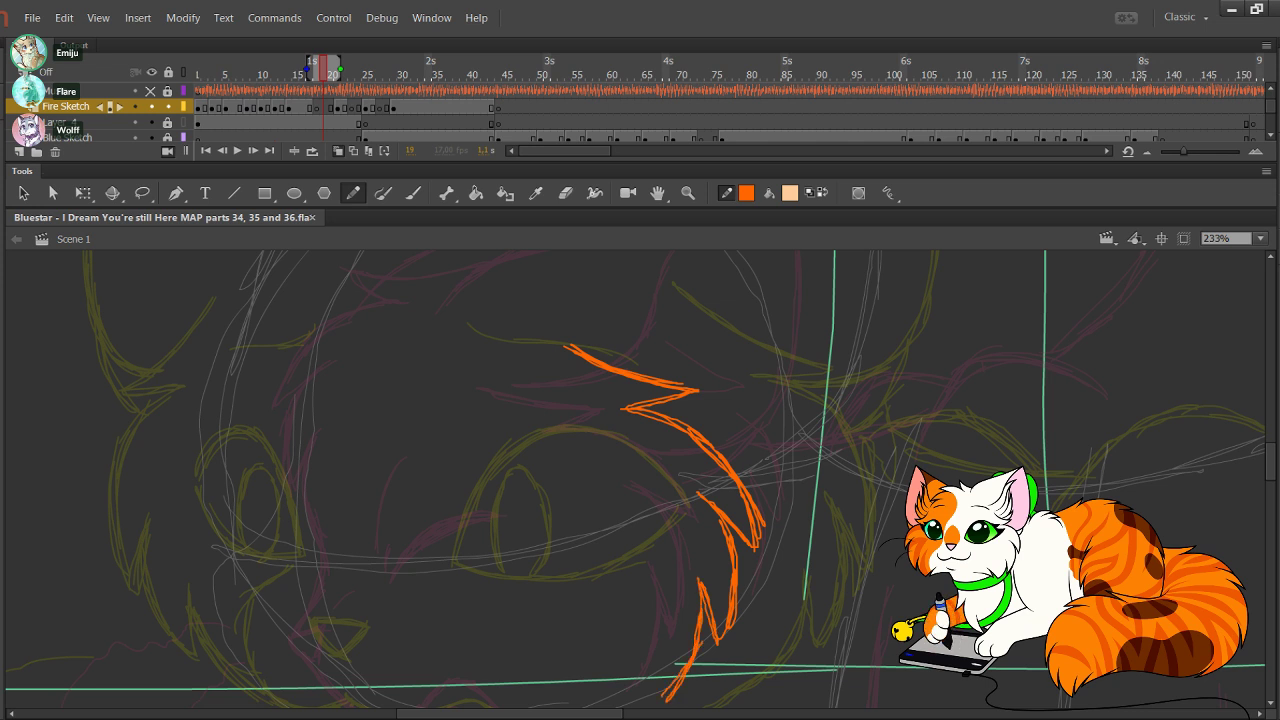
{"action": "left_click_drag", "start_coordinate": [702, 644], "coordinate": [707, 612]}
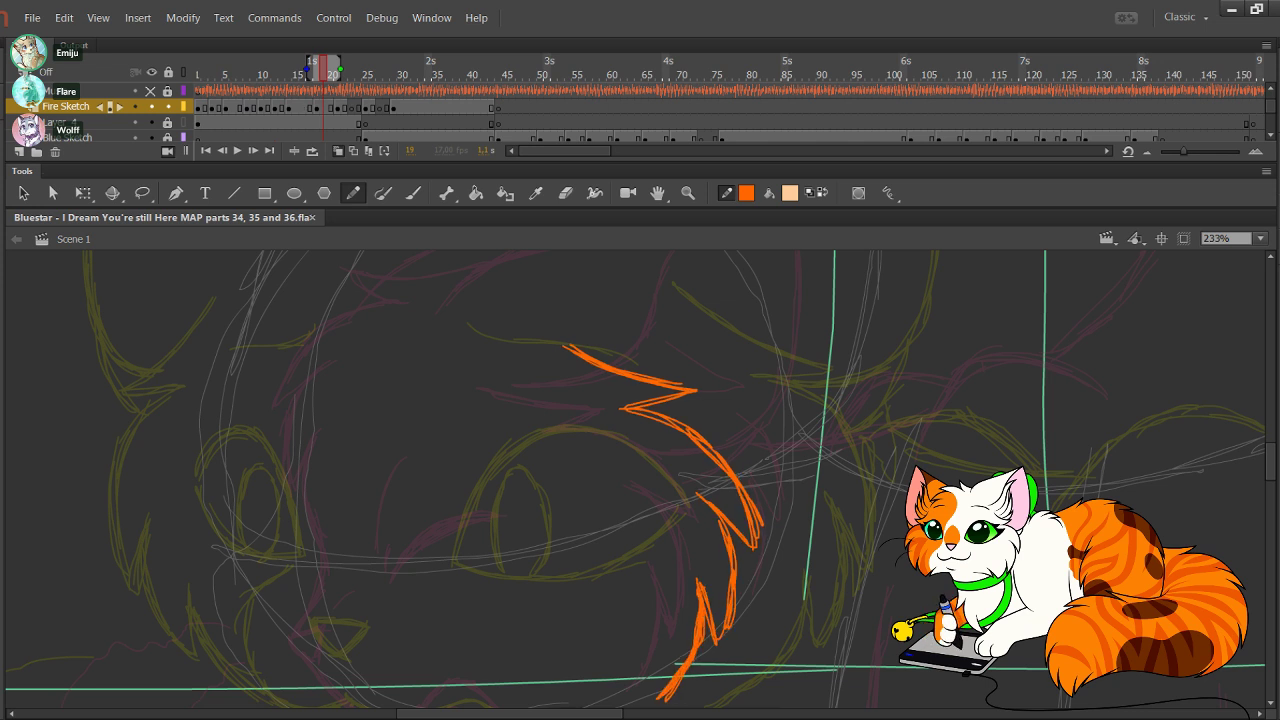
Step: Remove the outer stroke of the upper cheek tuft and redraw its edge and tip slightly closer to the face
{"action": "left_click_drag", "start_coordinate": [782, 556], "coordinate": [735, 455]}
{"action": "key", "text": "Delete"}
{"action": "mouse_move", "coordinate": [722, 516]}
{"action": "left_mouse_down"}
{"action": "mouse_move", "coordinate": [734, 531]}
{"action": "mouse_move", "coordinate": [739, 495]}
{"action": "mouse_move", "coordinate": [746, 538]}
{"action": "left_mouse_up"}
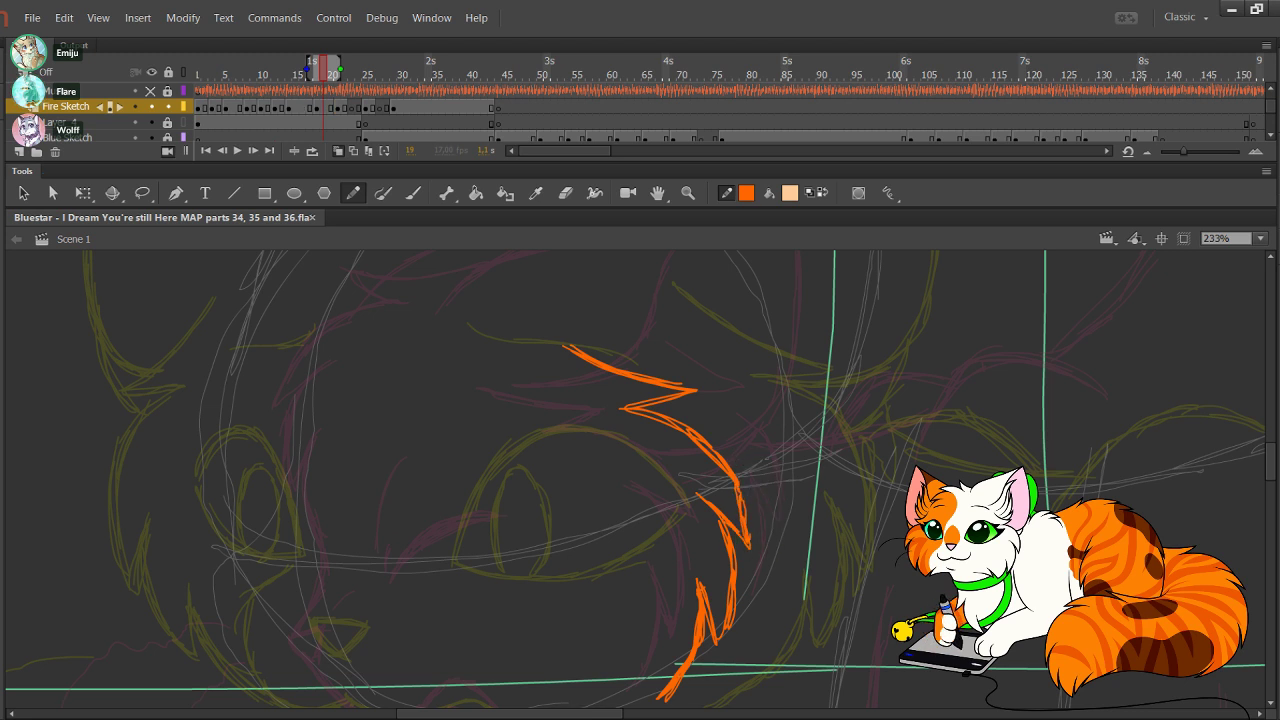
{"action": "left_click_drag", "start_coordinate": [735, 478], "coordinate": [750, 536]}
{"action": "left_click_drag", "start_coordinate": [648, 409], "coordinate": [692, 429]}
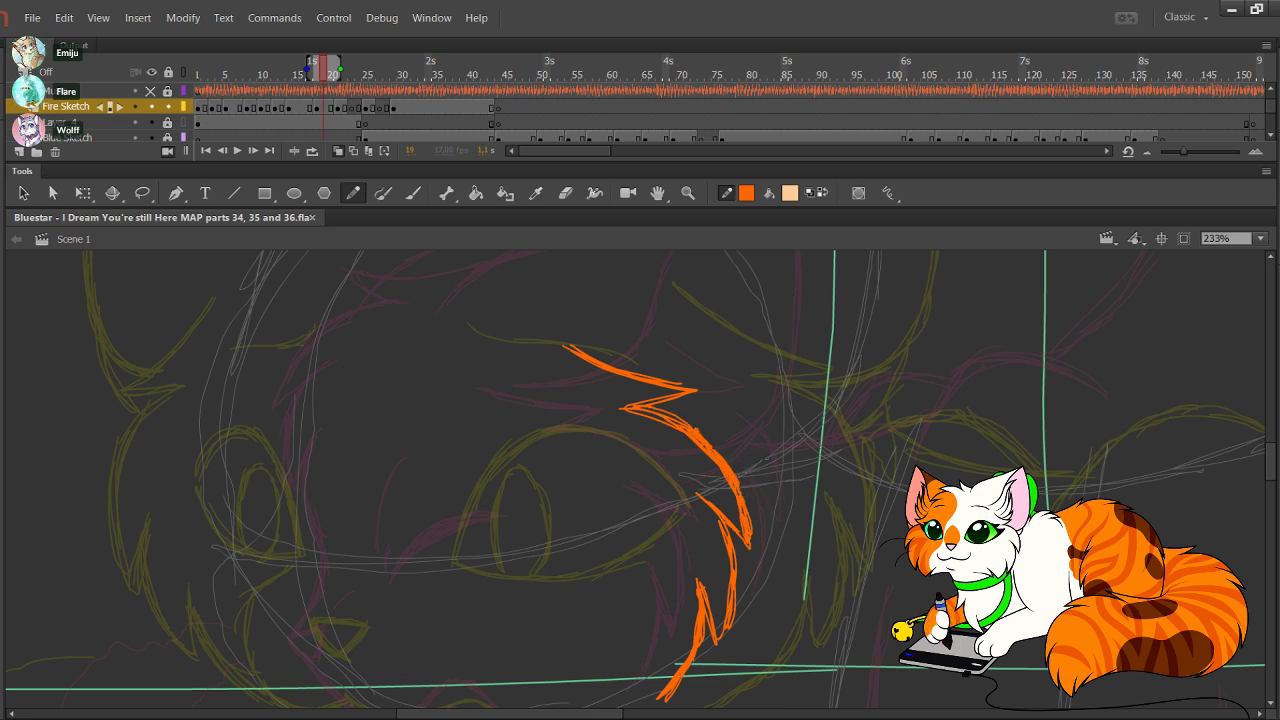
{"action": "left_click_drag", "start_coordinate": [560, 480], "coordinate": [729, 447]}
{"action": "left_click_drag", "start_coordinate": [640, 450], "coordinate": [732, 415]}
{"action": "left_click_drag", "start_coordinate": [850, 540], "coordinate": [364, 329]}
{"action": "left_click_drag", "start_coordinate": [700, 620], "coordinate": [466, 283]}
{"action": "left_click_drag", "start_coordinate": [640, 380], "coordinate": [514, 597]}
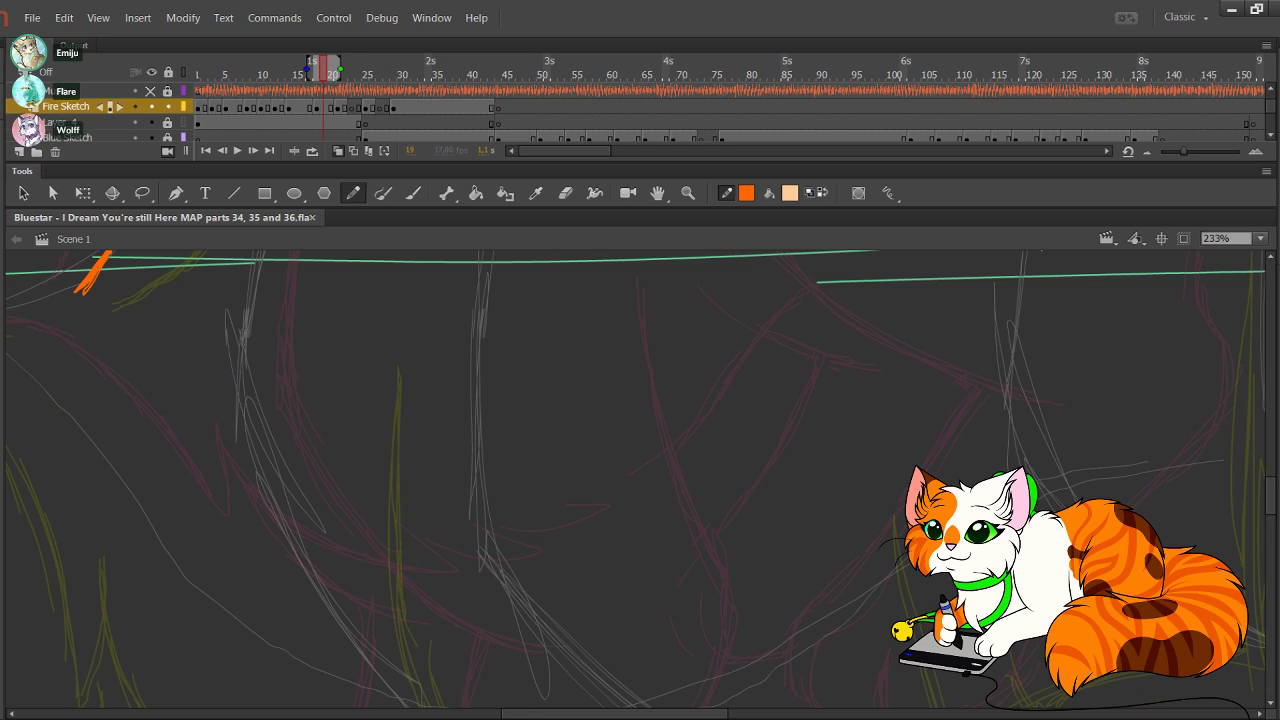
{"action": "key", "text": "ctrl+1"}
{"action": "mouse_move", "coordinate": [640, 500]}
{"action": "left_mouse_down"}
{"action": "mouse_move", "coordinate": [543, 335]}
{"action": "mouse_move", "coordinate": [620, 525]}
{"action": "left_mouse_up"}
{"action": "mouse_move", "coordinate": [508, 429]}
{"action": "left_mouse_down"}
{"action": "mouse_move", "coordinate": [511, 529]}
{"action": "mouse_move", "coordinate": [505, 513]}
{"action": "left_mouse_up"}
{"action": "mouse_move", "coordinate": [505, 431]}
{"action": "left_mouse_down"}
{"action": "mouse_move", "coordinate": [502, 543]}
{"action": "mouse_move", "coordinate": [491, 511]}
{"action": "left_mouse_up"}
{"action": "key", "text": "ctrl+z"}
{"action": "key", "text": "ctrl+z"}
{"action": "key", "text": "ctrl+z"}
{"action": "key", "text": "ctrl+z"}
Step: Sketch the near front leg's front contour, running down from the shoulder and curving back to the wrist
{"action": "left_click_drag", "start_coordinate": [494, 401], "coordinate": [491, 527]}
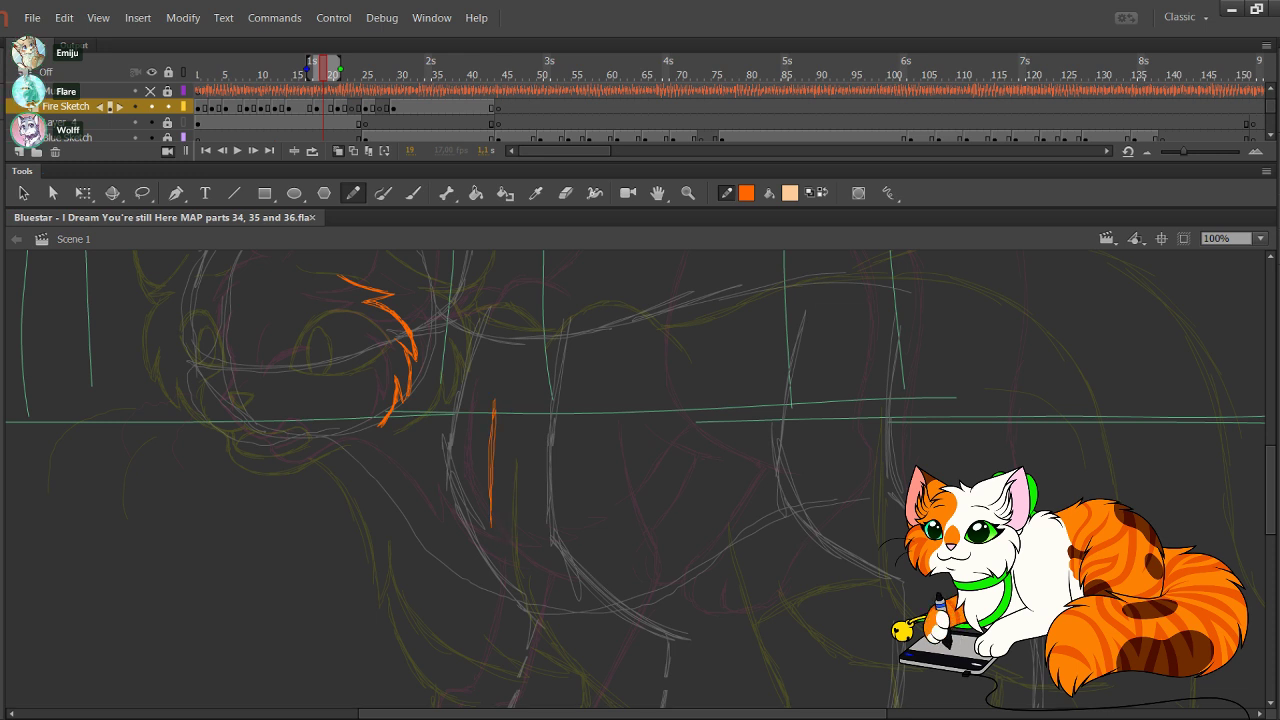
{"action": "mouse_move", "coordinate": [489, 478]}
{"action": "left_mouse_down"}
{"action": "mouse_move", "coordinate": [497, 532]}
{"action": "mouse_move", "coordinate": [530, 584]}
{"action": "left_mouse_up"}
{"action": "left_click_drag", "start_coordinate": [491, 517], "coordinate": [558, 616]}
{"action": "left_click_drag", "start_coordinate": [526, 577], "coordinate": [587, 633]}
{"action": "left_click_drag", "start_coordinate": [505, 554], "coordinate": [600, 637]}
{"action": "left_click_drag", "start_coordinate": [530, 586], "coordinate": [621, 641]}
{"action": "left_click_drag", "start_coordinate": [592, 634], "coordinate": [638, 641]}
{"action": "left_click_drag", "start_coordinate": [536, 592], "coordinate": [648, 642]}
Step: Sketch the near front paw's toe line and sole, and the rear edge of the lower leg above it
{"action": "left_click_drag", "start_coordinate": [640, 560], "coordinate": [556, 333]}
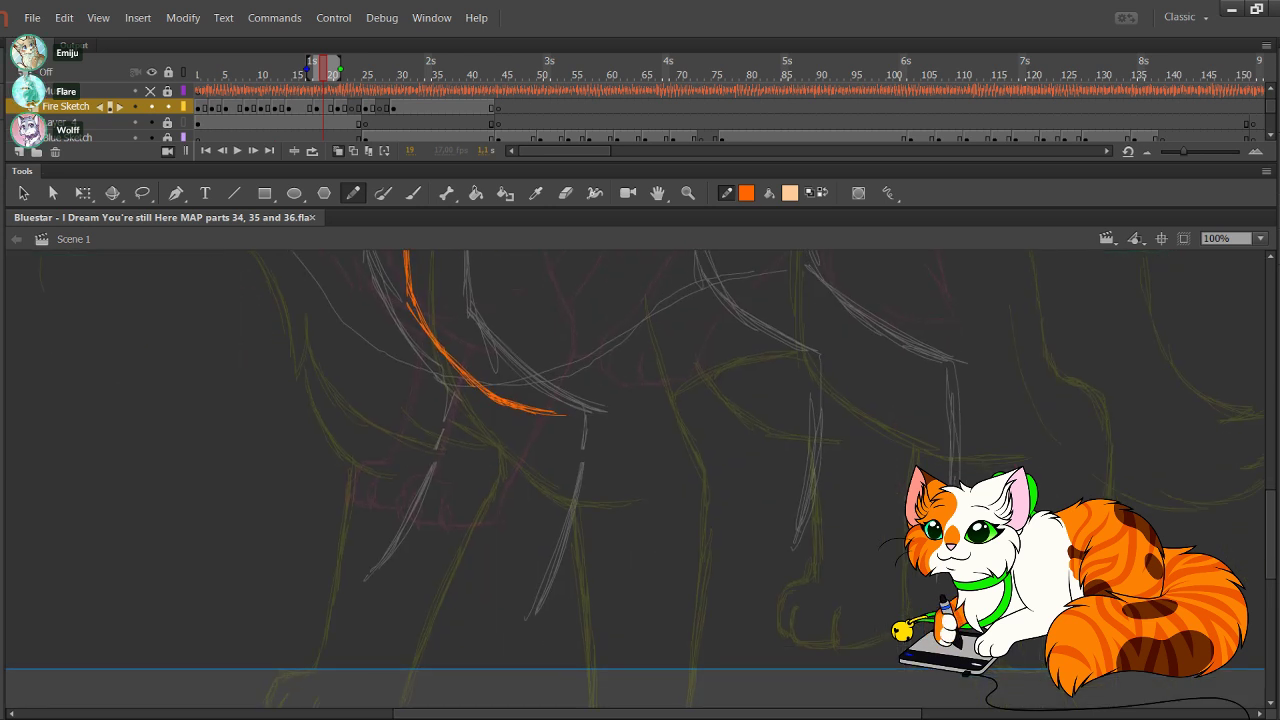
{"action": "scroll", "coordinate": [640, 470], "scroll_direction": "down", "scroll_amount": 3}
{"action": "left_click_drag", "start_coordinate": [536, 466], "coordinate": [538, 488]}
{"action": "key", "text": "ctrl+z"}
{"action": "key", "text": "ctrl+z"}
{"action": "key", "text": "ctrl+z"}
{"action": "key", "text": "ctrl+z"}
{"action": "key", "text": "ctrl+z"}
{"action": "key", "text": "ctrl+z"}
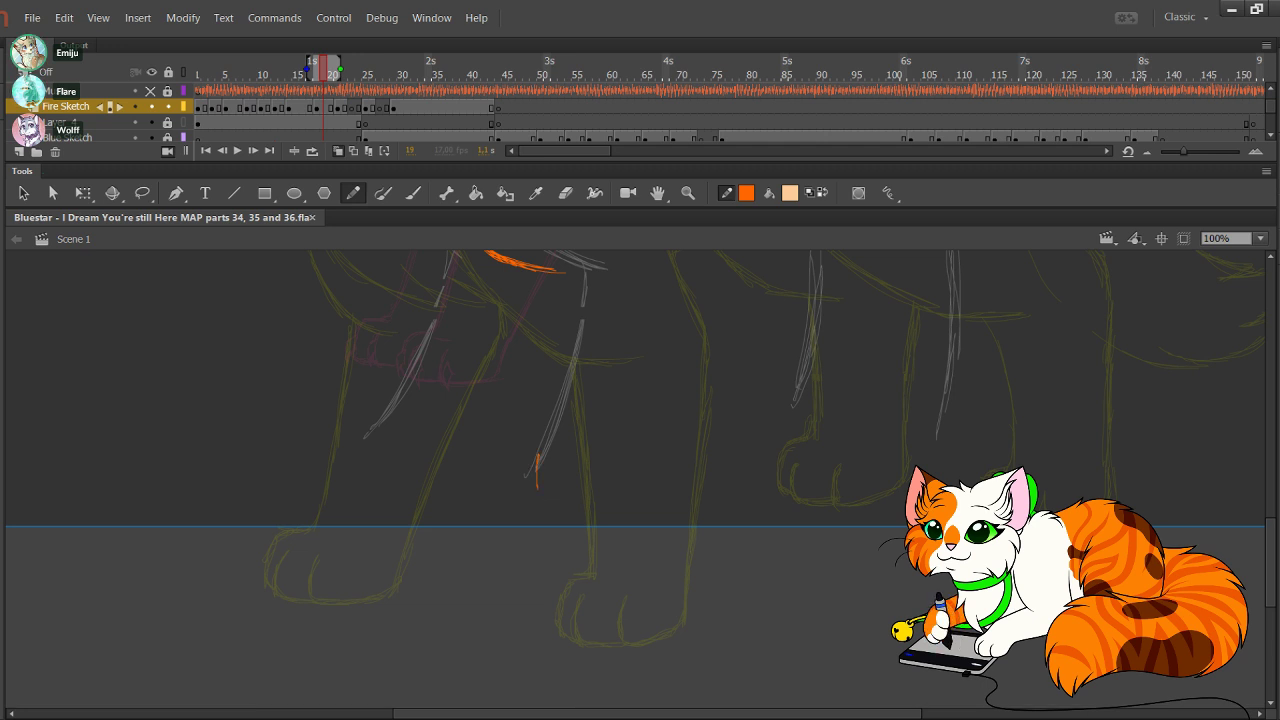
{"action": "mouse_move", "coordinate": [560, 490]}
{"action": "left_mouse_down"}
{"action": "mouse_move", "coordinate": [605, 474]}
{"action": "mouse_move", "coordinate": [618, 385]}
{"action": "mouse_move", "coordinate": [656, 252]}
{"action": "left_mouse_up"}
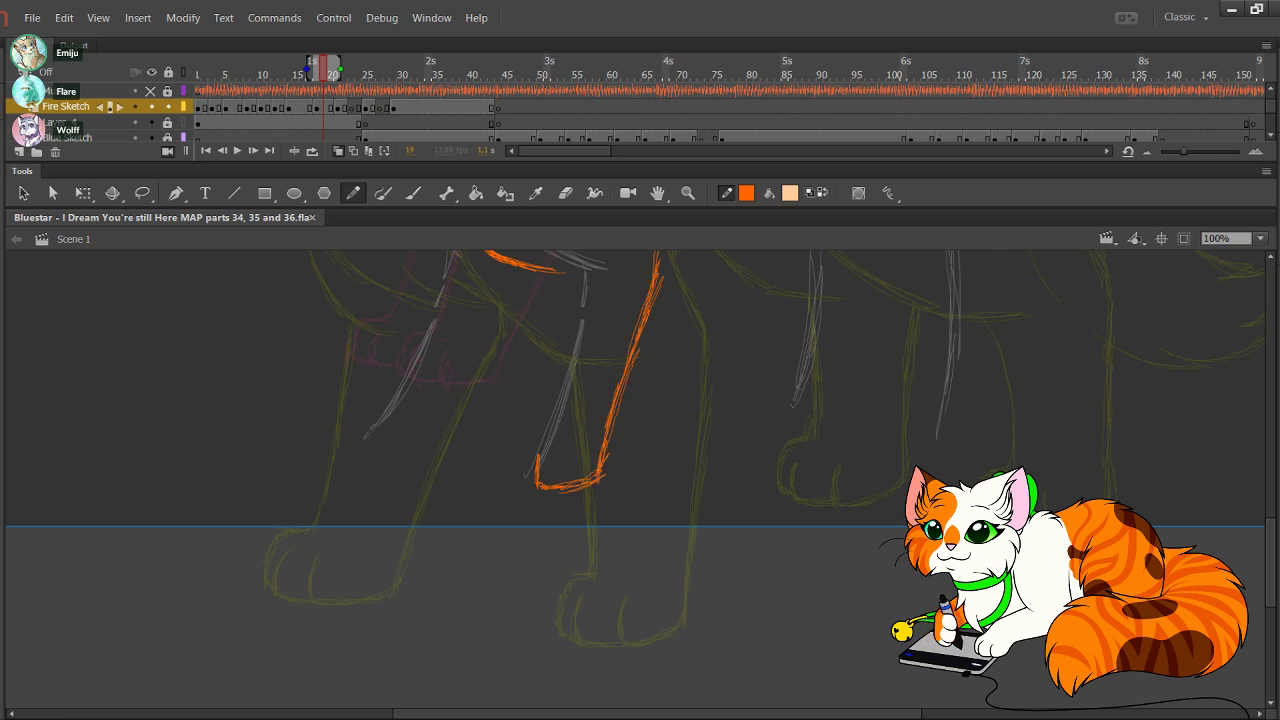
Step: Extend the near front leg's rear edge from the lower leg up through the elbow towards the body
{"action": "left_click_drag", "start_coordinate": [640, 320], "coordinate": [681, 552]}
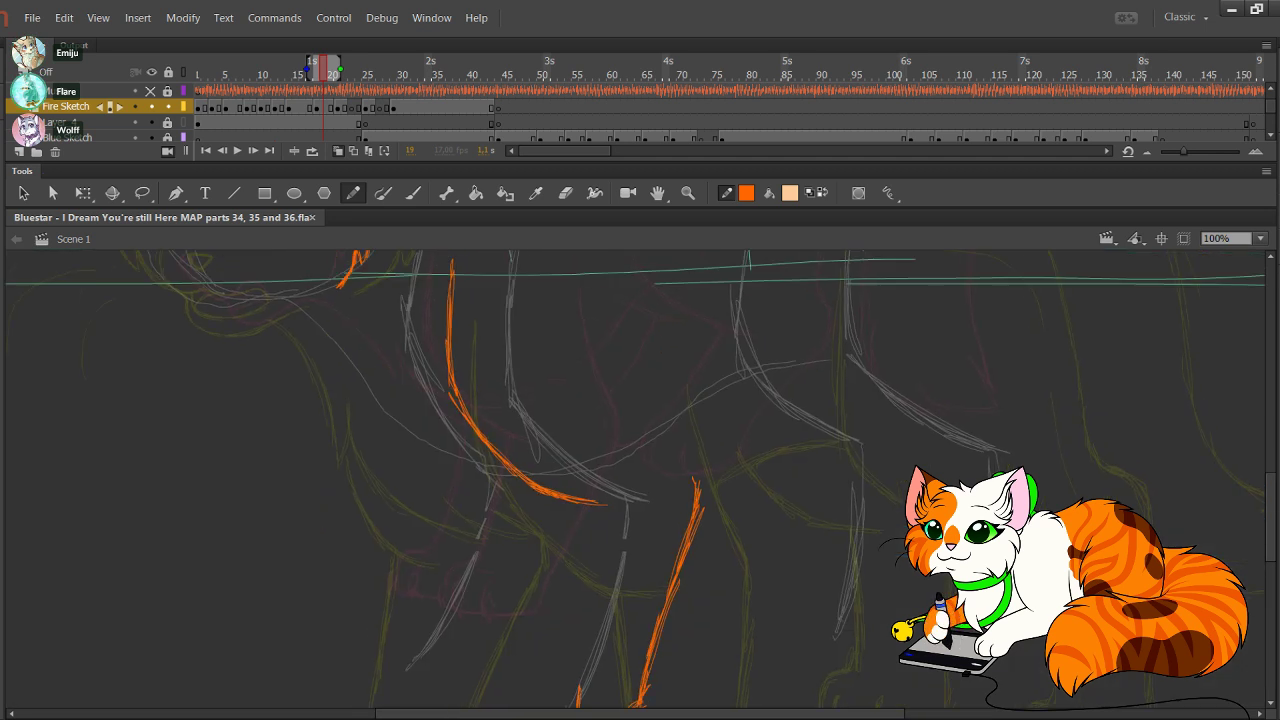
{"action": "left_click_drag", "start_coordinate": [698, 488], "coordinate": [636, 352]}
{"action": "left_click_drag", "start_coordinate": [664, 440], "coordinate": [640, 344]}
{"action": "left_click_drag", "start_coordinate": [695, 490], "coordinate": [630, 340]}
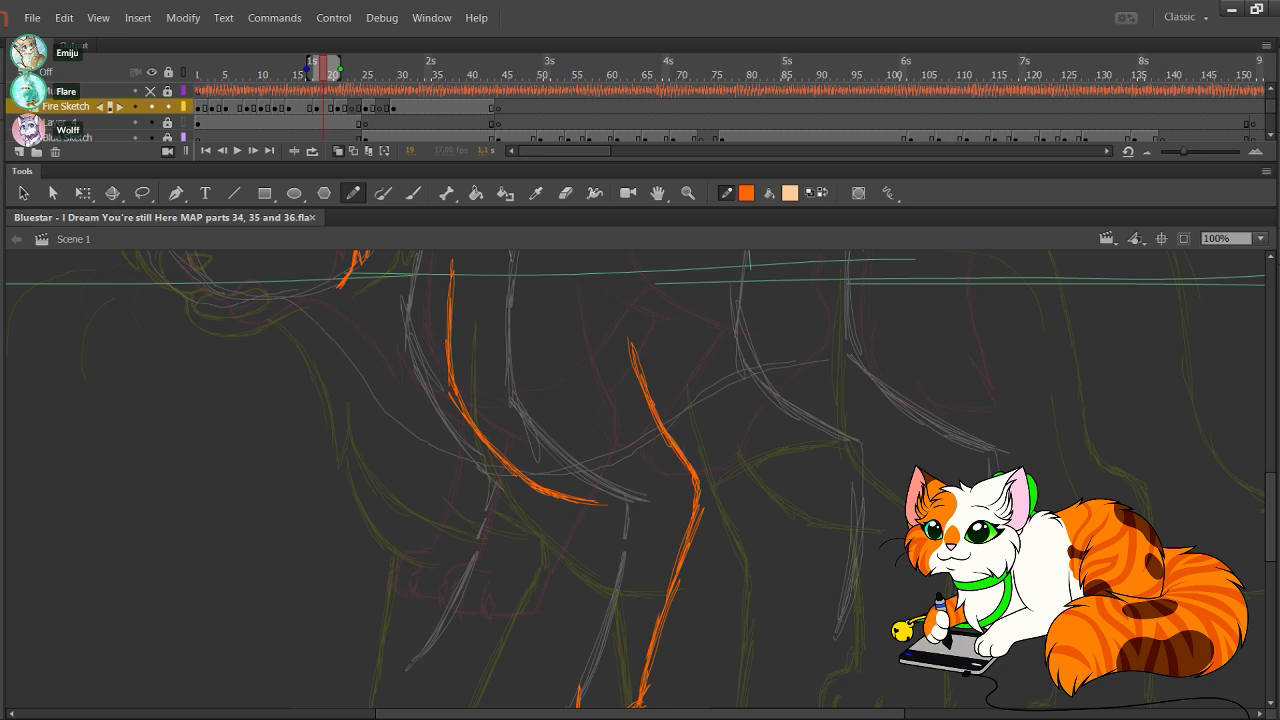
{"action": "left_click_drag", "start_coordinate": [655, 430], "coordinate": [660, 551]}
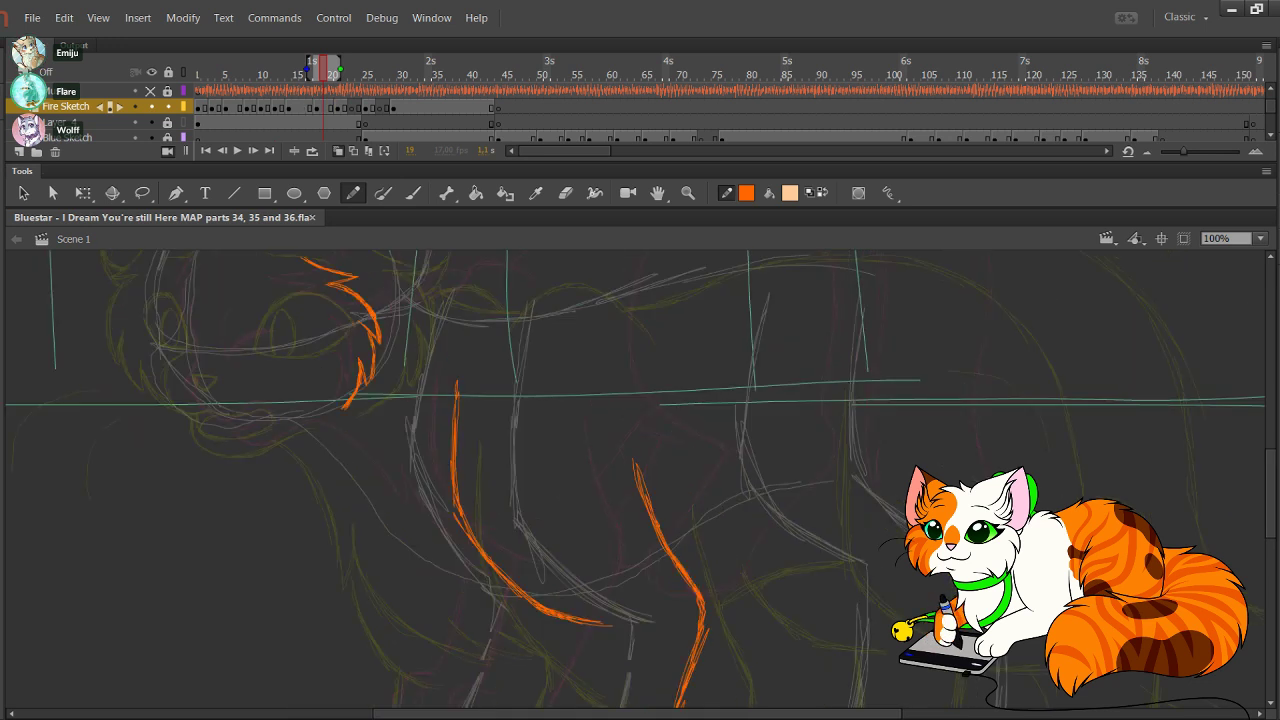
{"action": "key", "text": "ctrl+z"}
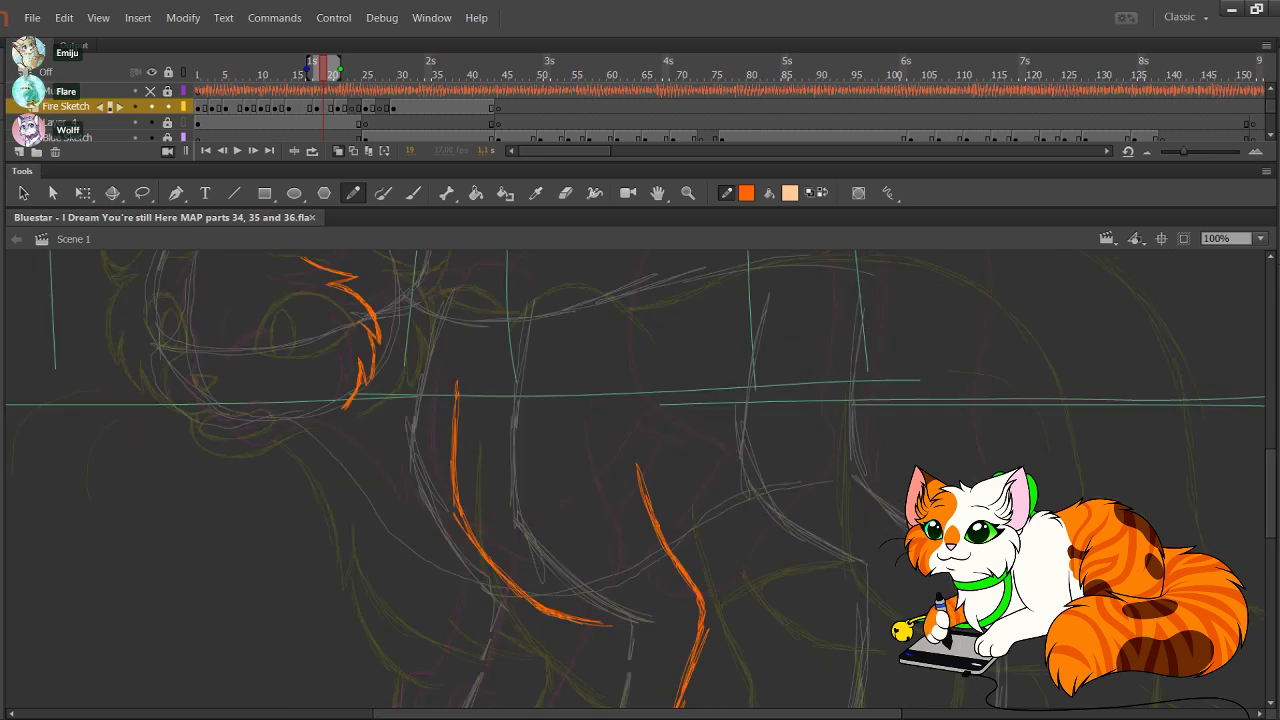
Step: Sketch an arched shoulder hump over the rough back line, and shorten the top of the near front leg's front contour
{"action": "mouse_move", "coordinate": [500, 300]}
{"action": "left_mouse_down"}
{"action": "mouse_move", "coordinate": [478, 324]}
{"action": "mouse_move", "coordinate": [523, 289]}
{"action": "mouse_move", "coordinate": [588, 325]}
{"action": "left_mouse_up"}
{"action": "left_click_drag", "start_coordinate": [533, 290], "coordinate": [575, 315]}
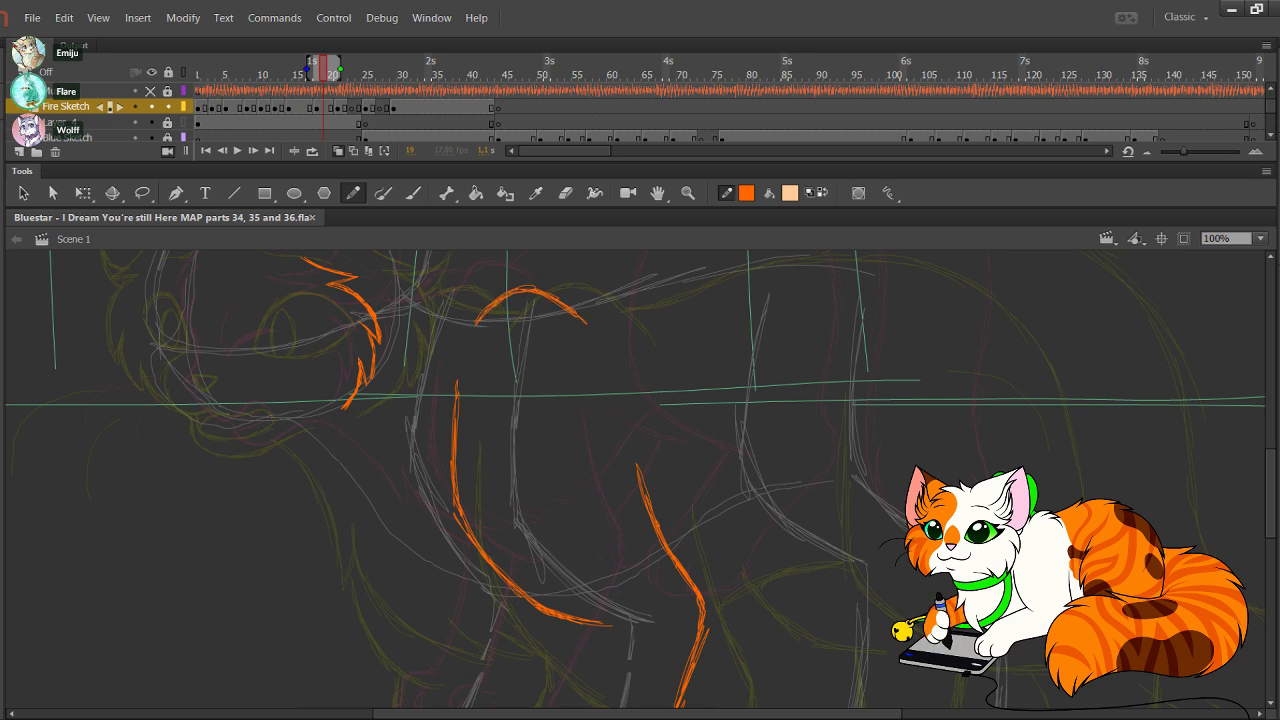
{"action": "left_click_drag", "start_coordinate": [457, 380], "coordinate": [458, 402]}
{"action": "key", "text": "ctrl+z"}
{"action": "mouse_move", "coordinate": [425, 397]}
{"action": "left_mouse_down"}
{"action": "mouse_move", "coordinate": [351, 246]}
{"action": "mouse_move", "coordinate": [622, 628]}
{"action": "left_mouse_up"}
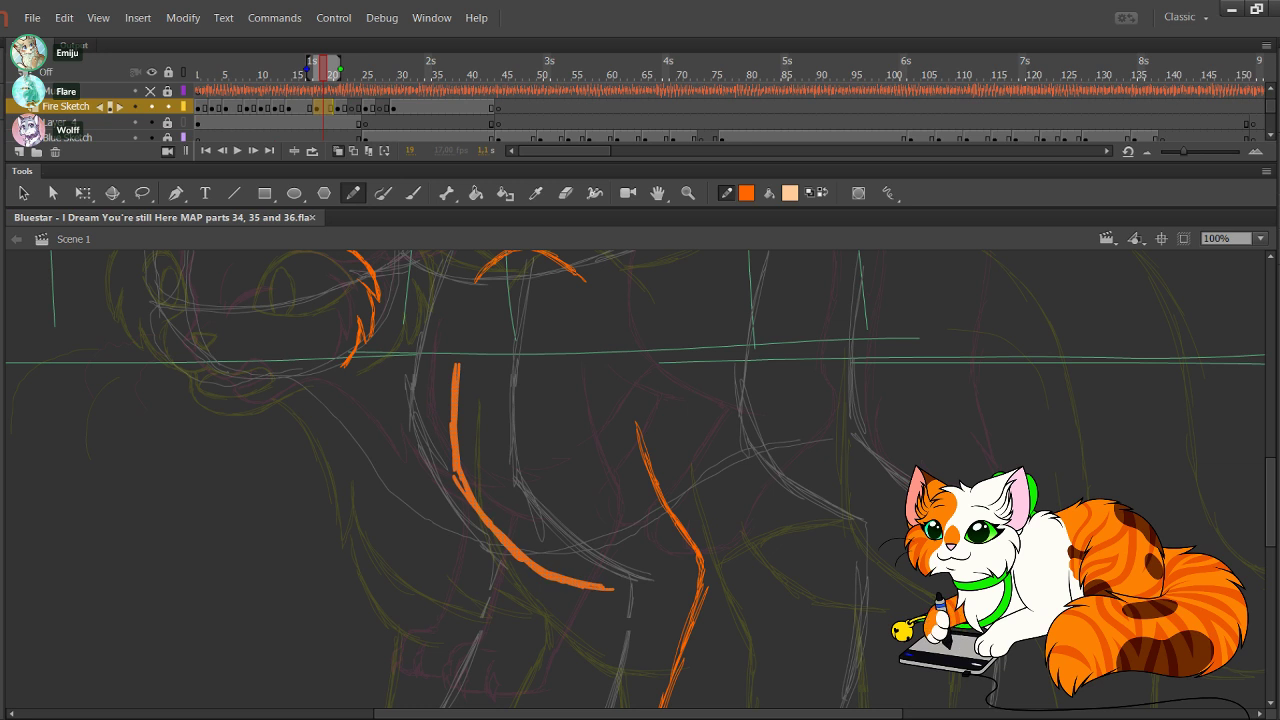
{"action": "left_click", "coordinate": [573, 423]}
Step: Complete the near front paw with its rounded front toes and sketch the lower leg's front edge up to the wrist
{"action": "scroll", "coordinate": [640, 480], "scroll_direction": "down", "scroll_amount": 3}
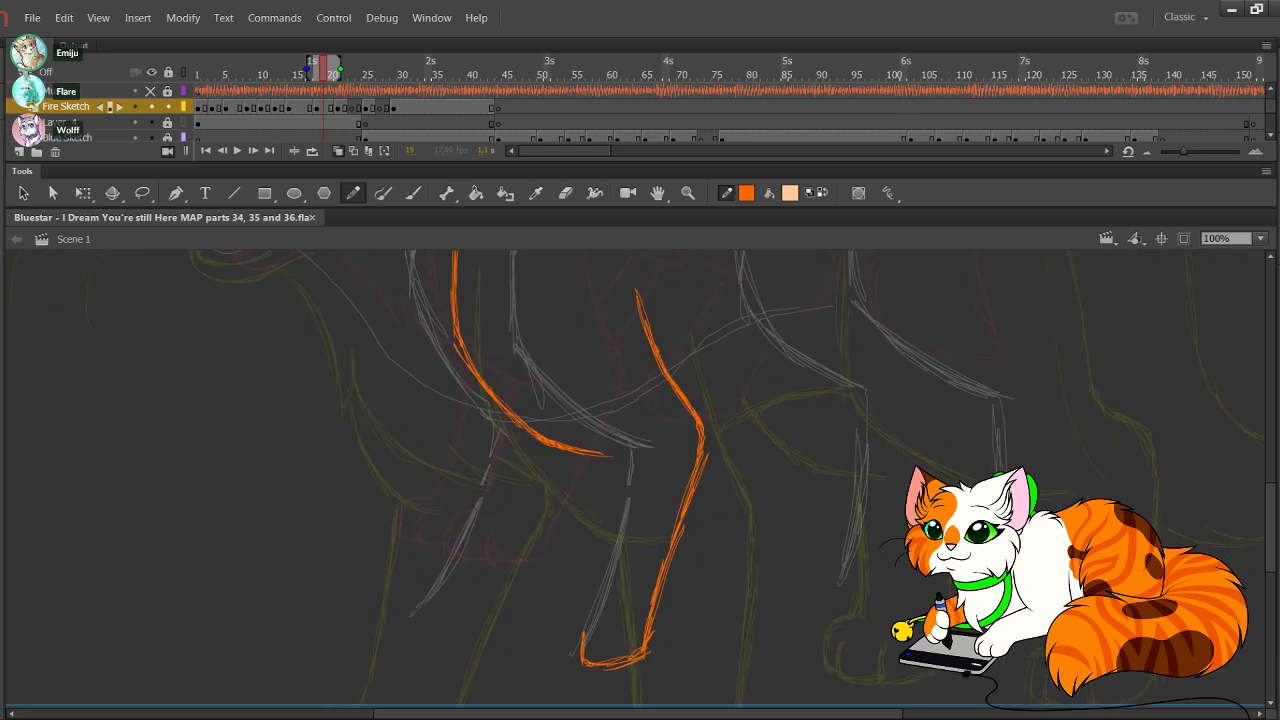
{"action": "mouse_move", "coordinate": [549, 628]}
{"action": "left_mouse_down"}
{"action": "mouse_move", "coordinate": [549, 660]}
{"action": "mouse_move", "coordinate": [589, 666]}
{"action": "mouse_move", "coordinate": [542, 634]}
{"action": "mouse_move", "coordinate": [568, 596]}
{"action": "mouse_move", "coordinate": [590, 466]}
{"action": "left_mouse_up"}
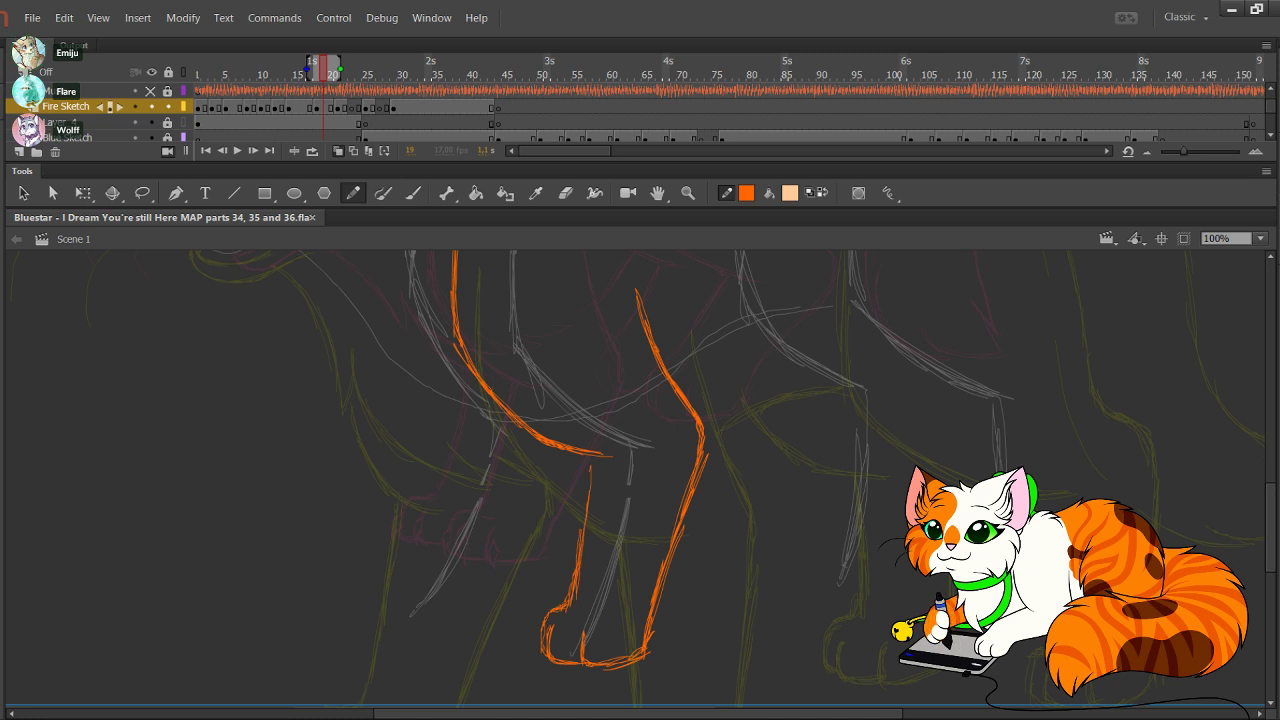
{"action": "left_click_drag", "start_coordinate": [581, 542], "coordinate": [591, 461]}
Step: Select the lower curve of the near front leg around the wrist and nudge it down and slightly back
{"action": "mouse_move", "coordinate": [584, 535]}
{"action": "left_mouse_down"}
{"action": "mouse_move", "coordinate": [587, 456]}
{"action": "mouse_move", "coordinate": [561, 625]}
{"action": "mouse_move", "coordinate": [498, 467]}
{"action": "left_mouse_up"}
{"action": "left_click_drag", "start_coordinate": [409, 385], "coordinate": [541, 489]}
{"action": "key", "text": "Down"}
{"action": "key", "text": "Down"}
{"action": "key", "text": "Down"}
{"action": "key", "text": "Right"}
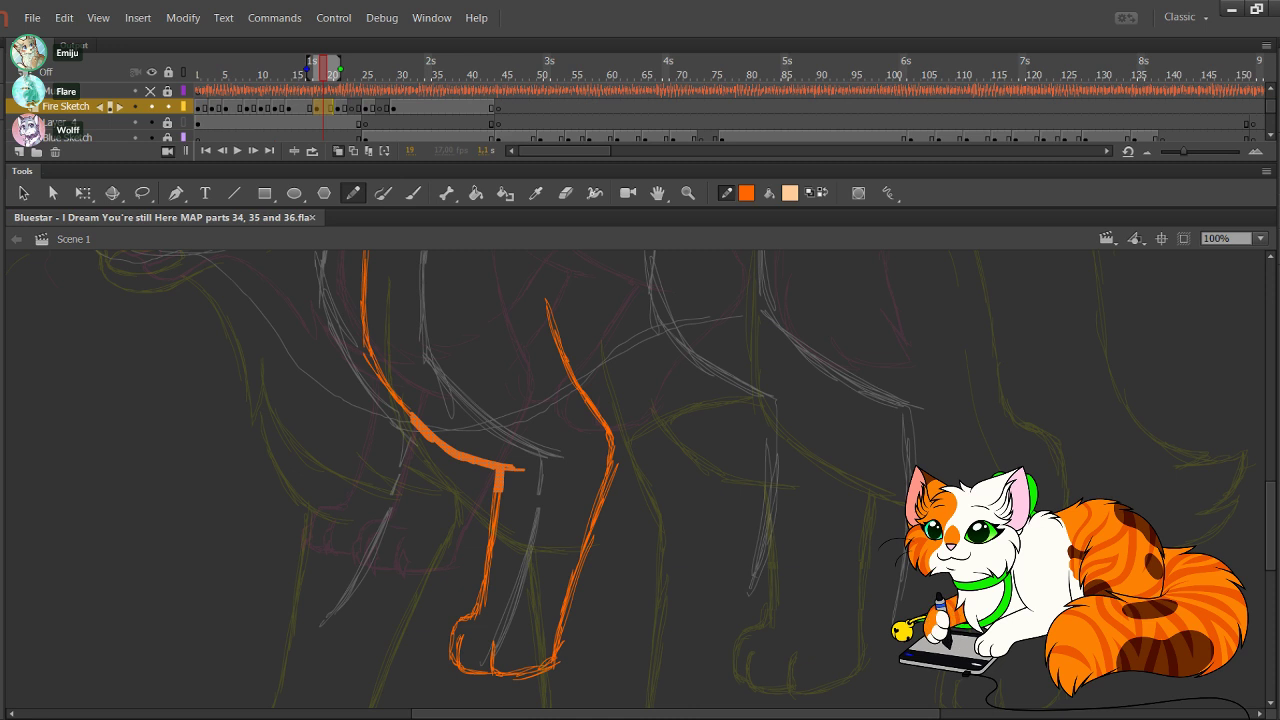
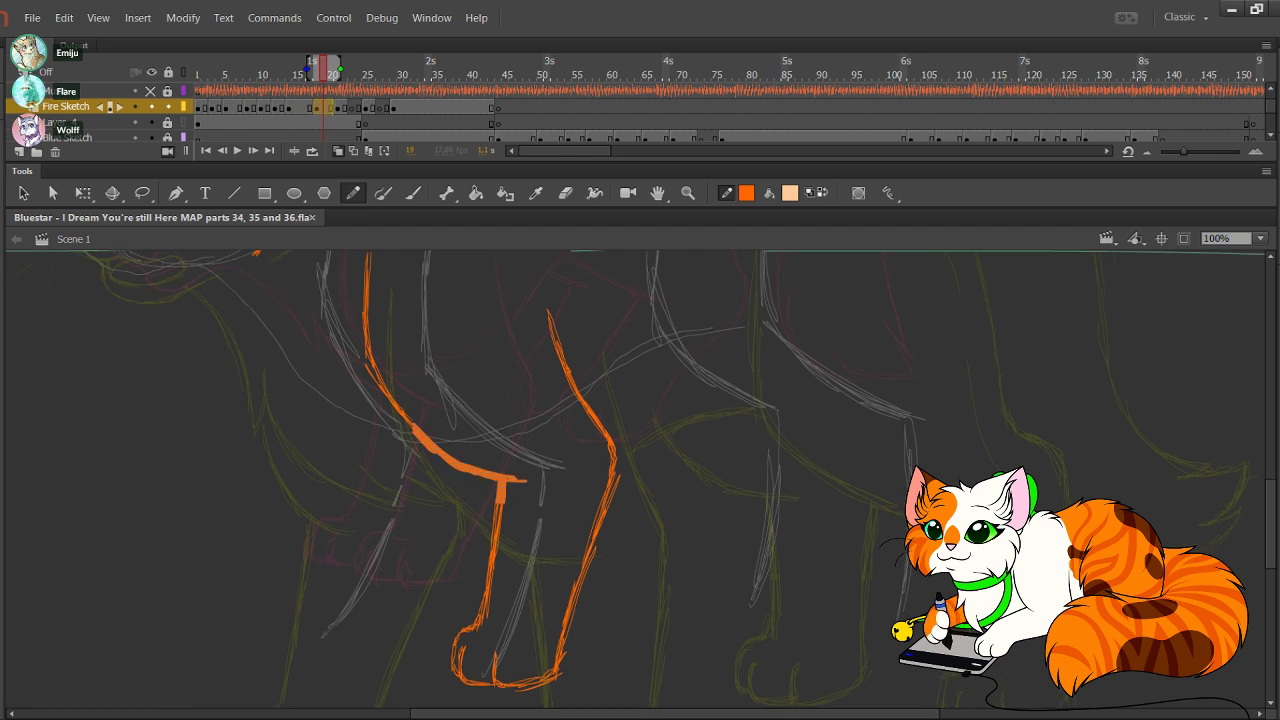
{"action": "left_click_drag", "start_coordinate": [600, 400], "coordinate": [649, 473]}
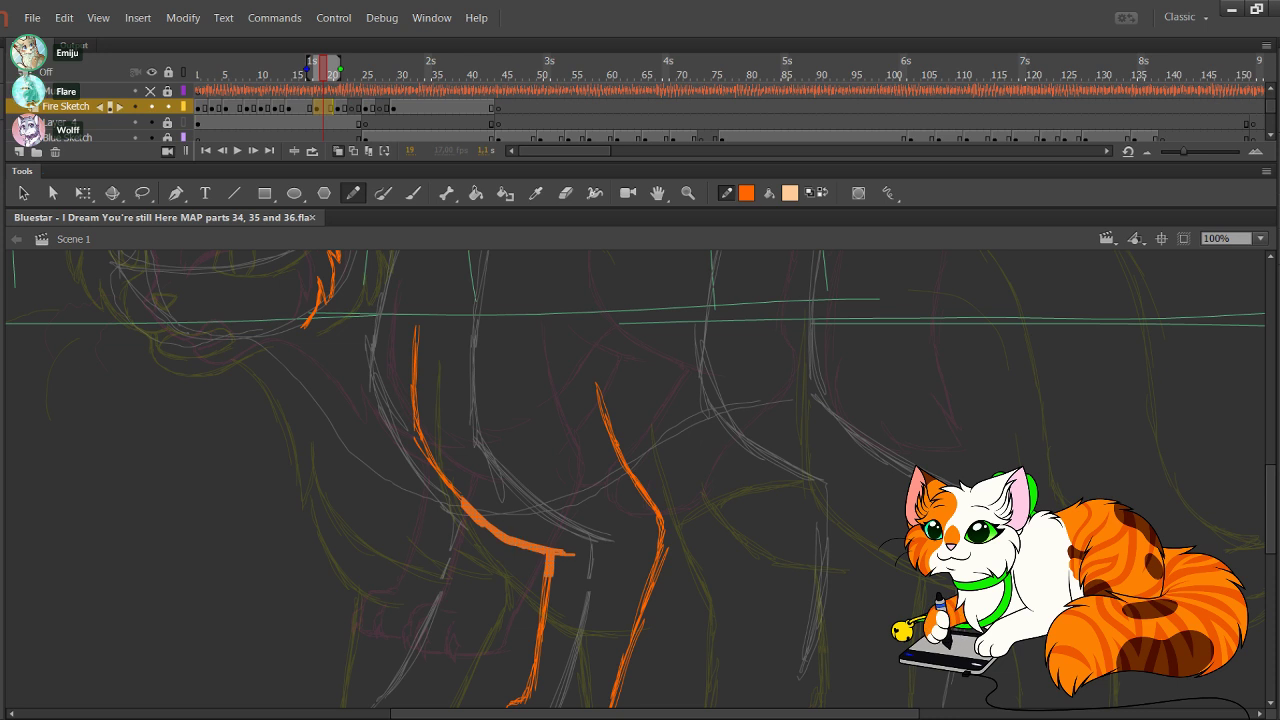
{"action": "key", "text": "Escape"}
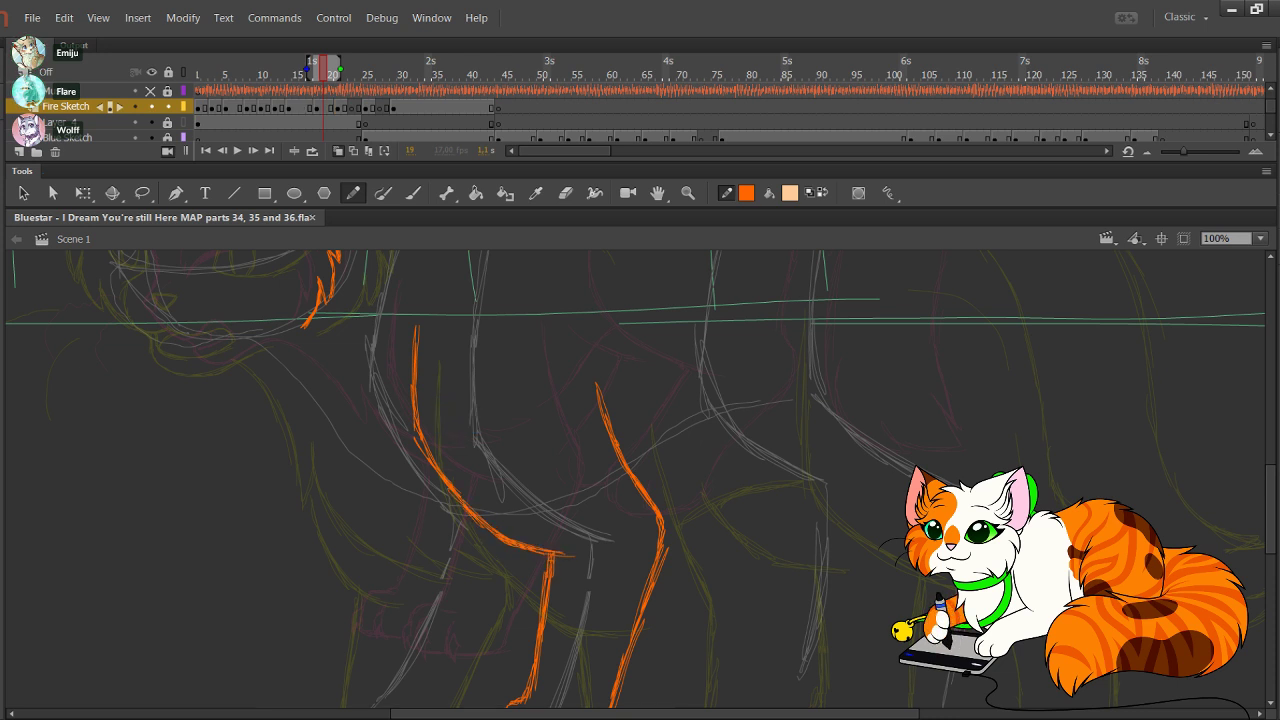
{"action": "mouse_move", "coordinate": [600, 400]}
{"action": "left_mouse_down"}
{"action": "mouse_move", "coordinate": [609, 517]}
{"action": "mouse_move", "coordinate": [631, 458]}
{"action": "mouse_move", "coordinate": [600, 418]}
{"action": "mouse_move", "coordinate": [325, 300]}
{"action": "mouse_move", "coordinate": [340, 417]}
{"action": "left_mouse_up"}
{"action": "scroll", "coordinate": [636, 479], "scroll_direction": "right", "scroll_amount": 1}
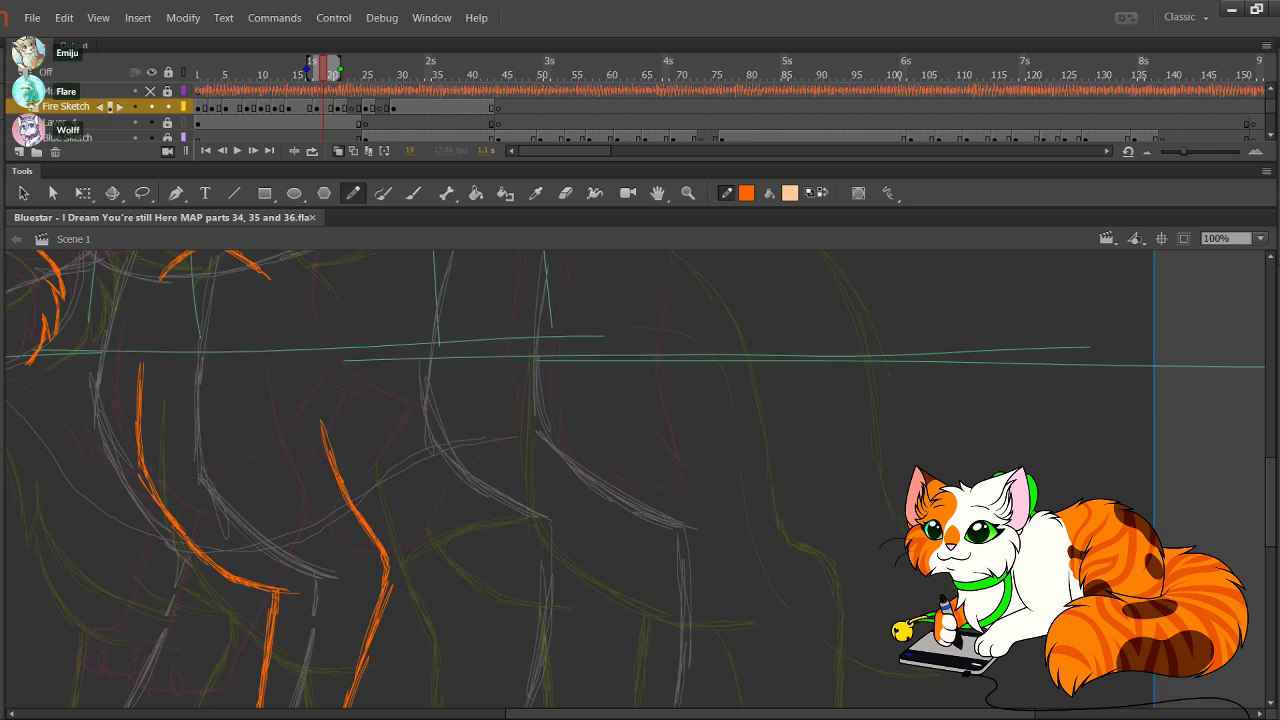
{"action": "mouse_move", "coordinate": [494, 360]}
{"action": "left_mouse_down"}
{"action": "mouse_move", "coordinate": [489, 493]}
{"action": "mouse_move", "coordinate": [568, 535]}
{"action": "left_mouse_up"}
{"action": "left_click_drag", "start_coordinate": [494, 460], "coordinate": [571, 536]}
{"action": "mouse_move", "coordinate": [492, 456]}
{"action": "left_mouse_down"}
{"action": "mouse_move", "coordinate": [597, 554]}
{"action": "mouse_move", "coordinate": [552, 526]}
{"action": "left_mouse_up"}
{"action": "left_click_drag", "start_coordinate": [490, 354], "coordinate": [534, 510]}
{"action": "key", "text": "ctrl+z"}
{"action": "key", "text": "ctrl+z"}
{"action": "key", "text": "ctrl+z"}
{"action": "key", "text": "ctrl+z"}
{"action": "key", "text": "ctrl+z"}
{"action": "key", "text": "ctrl+z"}
{"action": "key", "text": "ctrl+z"}
{"action": "key", "text": "ctrl+z"}
Step: Sketch the near hind leg's front contour from the thigh down past the knee and back towards the hock
{"action": "left_click_drag", "start_coordinate": [488, 344], "coordinate": [497, 469]}
{"action": "left_click_drag", "start_coordinate": [487, 328], "coordinate": [494, 462]}
{"action": "left_click_drag", "start_coordinate": [488, 377], "coordinate": [519, 487]}
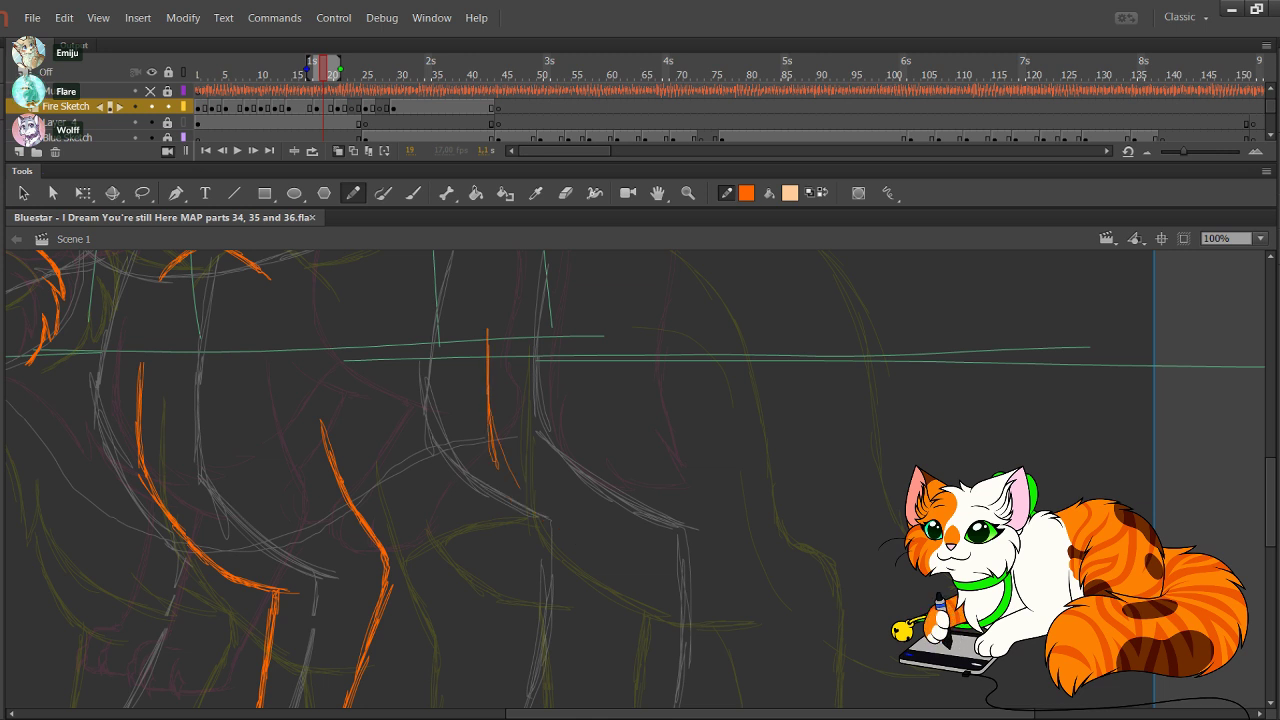
{"action": "left_click_drag", "start_coordinate": [493, 431], "coordinate": [531, 499]}
{"action": "left_click_drag", "start_coordinate": [486, 419], "coordinate": [579, 525]}
{"action": "left_click_drag", "start_coordinate": [511, 472], "coordinate": [605, 541]}
{"action": "left_click_drag", "start_coordinate": [517, 480], "coordinate": [629, 554]}
{"action": "left_click_drag", "start_coordinate": [601, 538], "coordinate": [674, 548]}
{"action": "left_click_drag", "start_coordinate": [598, 541], "coordinate": [684, 546]}
{"action": "left_click_drag", "start_coordinate": [617, 548], "coordinate": [690, 547]}
{"action": "left_click_drag", "start_coordinate": [486, 341], "coordinate": [495, 460]}
{"action": "left_click_drag", "start_coordinate": [400, 380], "coordinate": [614, 528]}
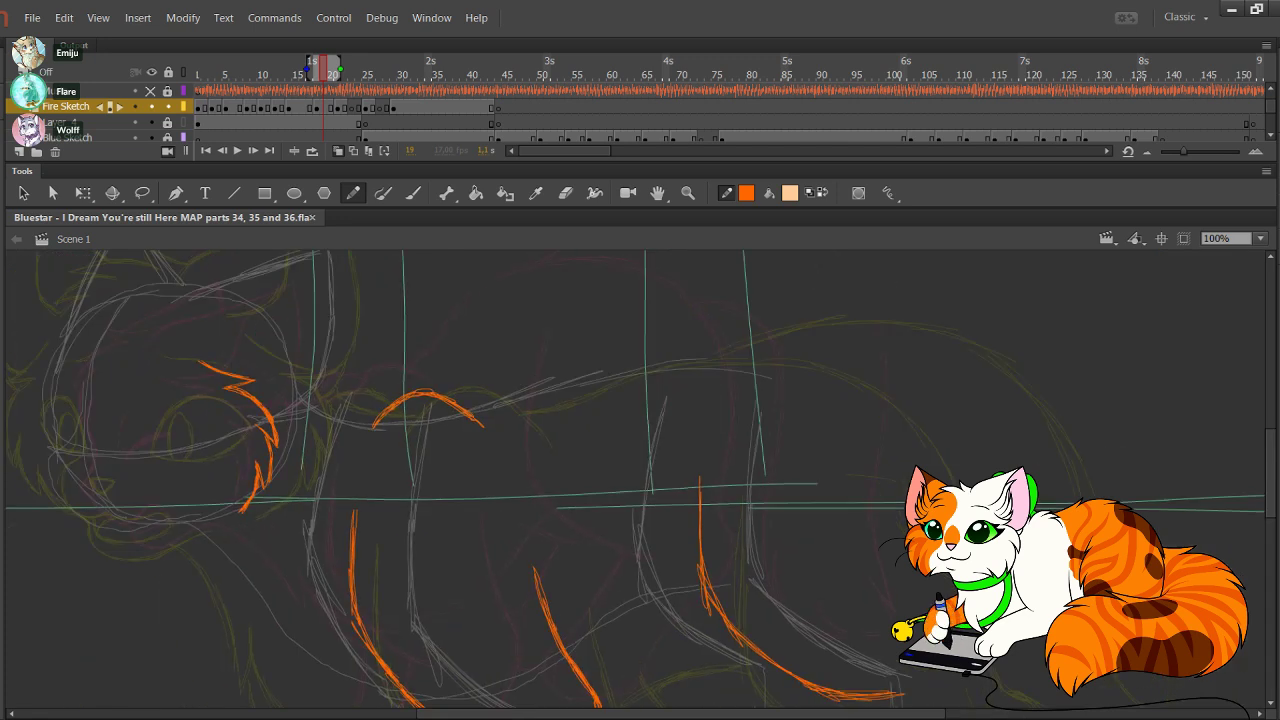
{"action": "left_click_drag", "start_coordinate": [474, 413], "coordinate": [580, 391]}
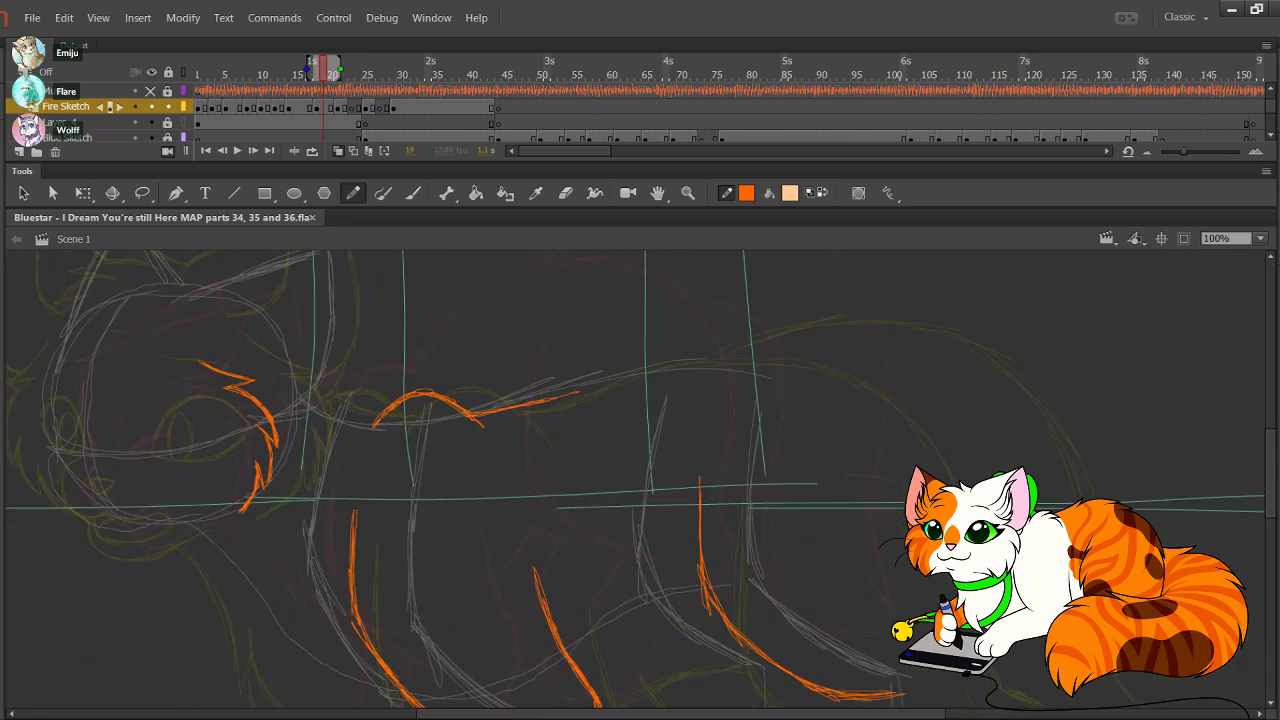
{"action": "key", "text": "ctrl+z"}
{"action": "key", "text": "ctrl+z"}
{"action": "key", "text": "ctrl+z"}
Step: Sketch the chest line from beneath the chin down to the near front leg, adding pointed fur tufts along it
{"action": "mouse_move", "coordinate": [520, 510]}
{"action": "left_mouse_down"}
{"action": "mouse_move", "coordinate": [616, 346]}
{"action": "mouse_move", "coordinate": [674, 325]}
{"action": "left_mouse_up"}
{"action": "mouse_move", "coordinate": [330, 339]}
{"action": "left_mouse_down"}
{"action": "mouse_move", "coordinate": [384, 376]}
{"action": "mouse_move", "coordinate": [426, 460]}
{"action": "mouse_move", "coordinate": [429, 410]}
{"action": "mouse_move", "coordinate": [458, 479]}
{"action": "left_mouse_up"}
{"action": "mouse_move", "coordinate": [429, 418]}
{"action": "left_mouse_down"}
{"action": "mouse_move", "coordinate": [456, 477]}
{"action": "mouse_move", "coordinate": [484, 493]}
{"action": "left_mouse_up"}
{"action": "left_click_drag", "start_coordinate": [429, 440], "coordinate": [508, 509]}
{"action": "left_click_drag", "start_coordinate": [448, 468], "coordinate": [532, 518]}
{"action": "mouse_move", "coordinate": [468, 488]}
{"action": "left_mouse_down"}
{"action": "mouse_move", "coordinate": [503, 508]}
{"action": "mouse_move", "coordinate": [496, 481]}
{"action": "left_mouse_up"}
{"action": "mouse_move", "coordinate": [527, 515]}
{"action": "left_mouse_down"}
{"action": "mouse_move", "coordinate": [495, 477]}
{"action": "mouse_move", "coordinate": [551, 515]}
{"action": "left_mouse_up"}
{"action": "mouse_move", "coordinate": [519, 503]}
{"action": "left_mouse_down"}
{"action": "mouse_move", "coordinate": [565, 523]}
{"action": "mouse_move", "coordinate": [664, 521]}
{"action": "mouse_move", "coordinate": [638, 502]}
{"action": "mouse_move", "coordinate": [668, 473]}
{"action": "left_mouse_up"}
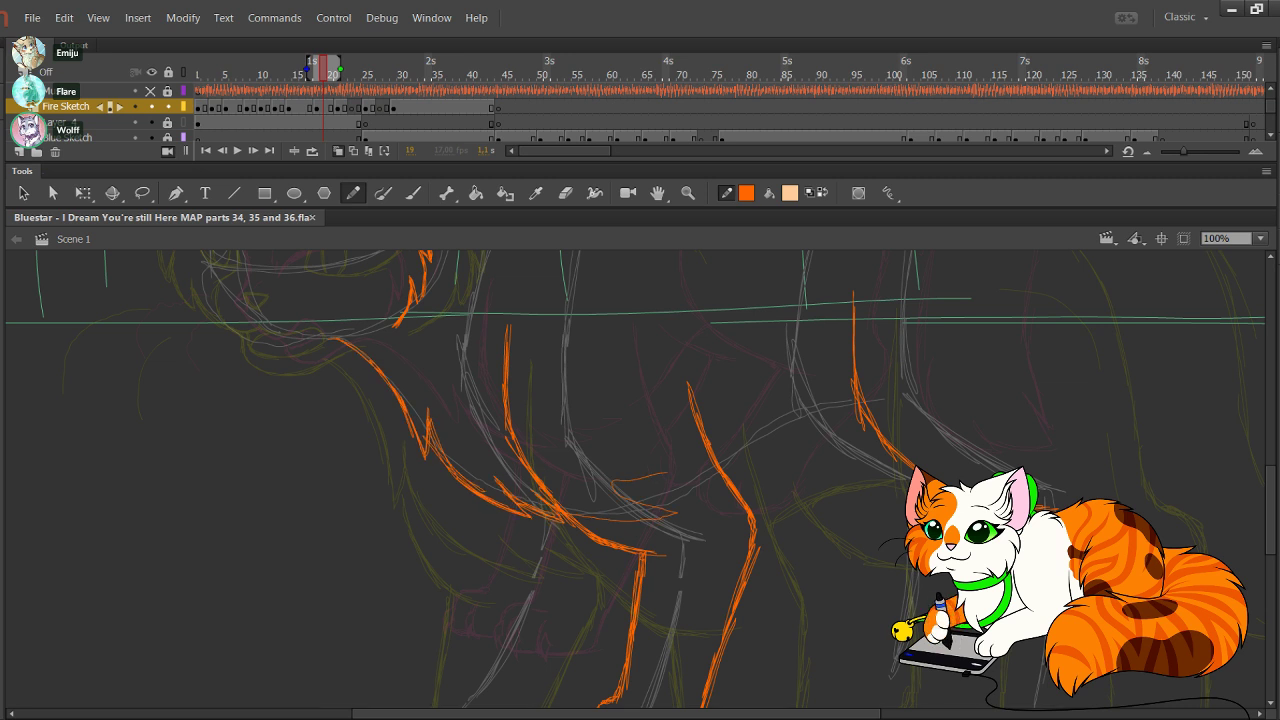
Step: Sketch the belly line from the rear of the near front leg up to the near hind leg's thigh
{"action": "mouse_move", "coordinate": [589, 440]}
{"action": "left_mouse_down"}
{"action": "mouse_move", "coordinate": [699, 513]}
{"action": "mouse_move", "coordinate": [689, 499]}
{"action": "mouse_move", "coordinate": [790, 418]}
{"action": "left_mouse_up"}
{"action": "key", "text": "Delete"}
{"action": "left_click_drag", "start_coordinate": [722, 472], "coordinate": [812, 408]}
{"action": "key", "text": "ctrl+z"}
{"action": "mouse_move", "coordinate": [724, 472]}
{"action": "left_mouse_down"}
{"action": "mouse_move", "coordinate": [814, 408]}
{"action": "mouse_move", "coordinate": [858, 400]}
{"action": "mouse_move", "coordinate": [728, 245]}
{"action": "mouse_move", "coordinate": [842, 479]}
{"action": "mouse_move", "coordinate": [870, 603]}
{"action": "left_mouse_up"}
Step: Sketch the near hind paw's toe line and sole, and the leg's rear edge up past the hock
{"action": "scroll", "coordinate": [636, 485], "scroll_direction": "up", "scroll_amount": 1}
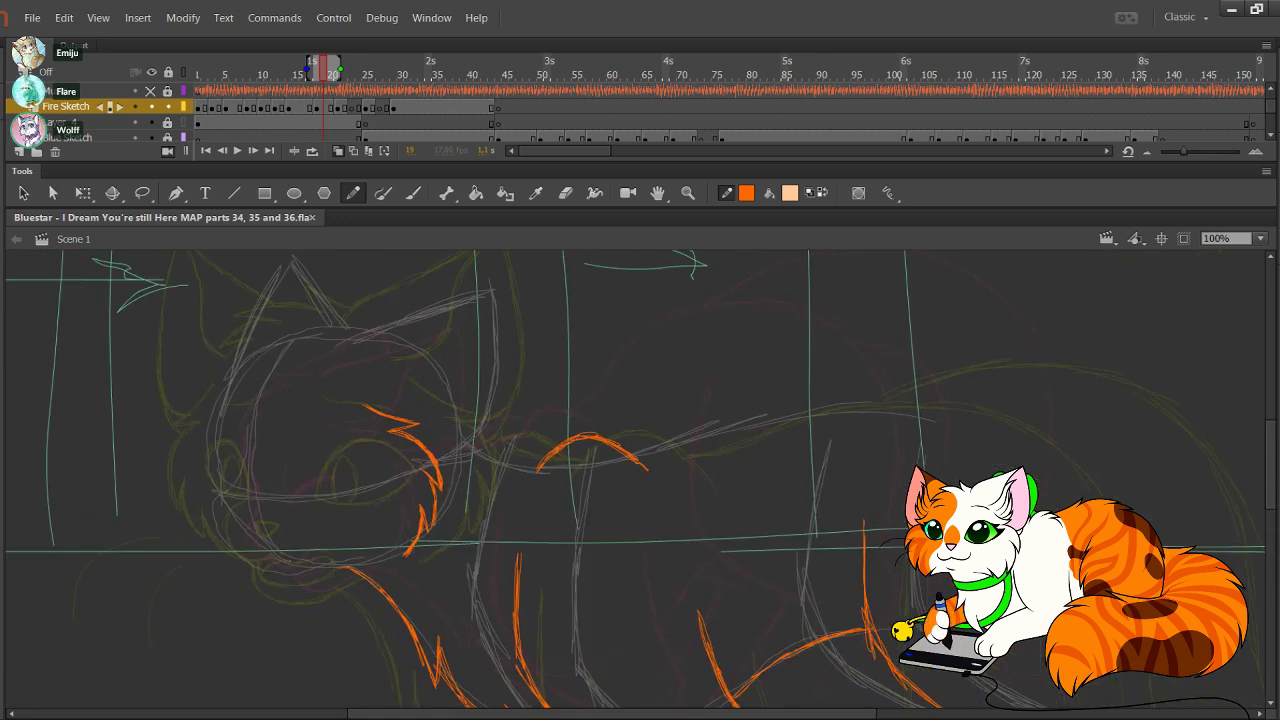
{"action": "mouse_move", "coordinate": [686, 442]}
{"action": "left_mouse_down"}
{"action": "mouse_move", "coordinate": [796, 396]}
{"action": "mouse_move", "coordinate": [909, 388]}
{"action": "mouse_move", "coordinate": [981, 404]}
{"action": "mouse_move", "coordinate": [1048, 462]}
{"action": "left_mouse_up"}
{"action": "mouse_move", "coordinate": [940, 600]}
{"action": "left_mouse_down"}
{"action": "mouse_move", "coordinate": [564, 354]}
{"action": "mouse_move", "coordinate": [575, 323]}
{"action": "left_mouse_up"}
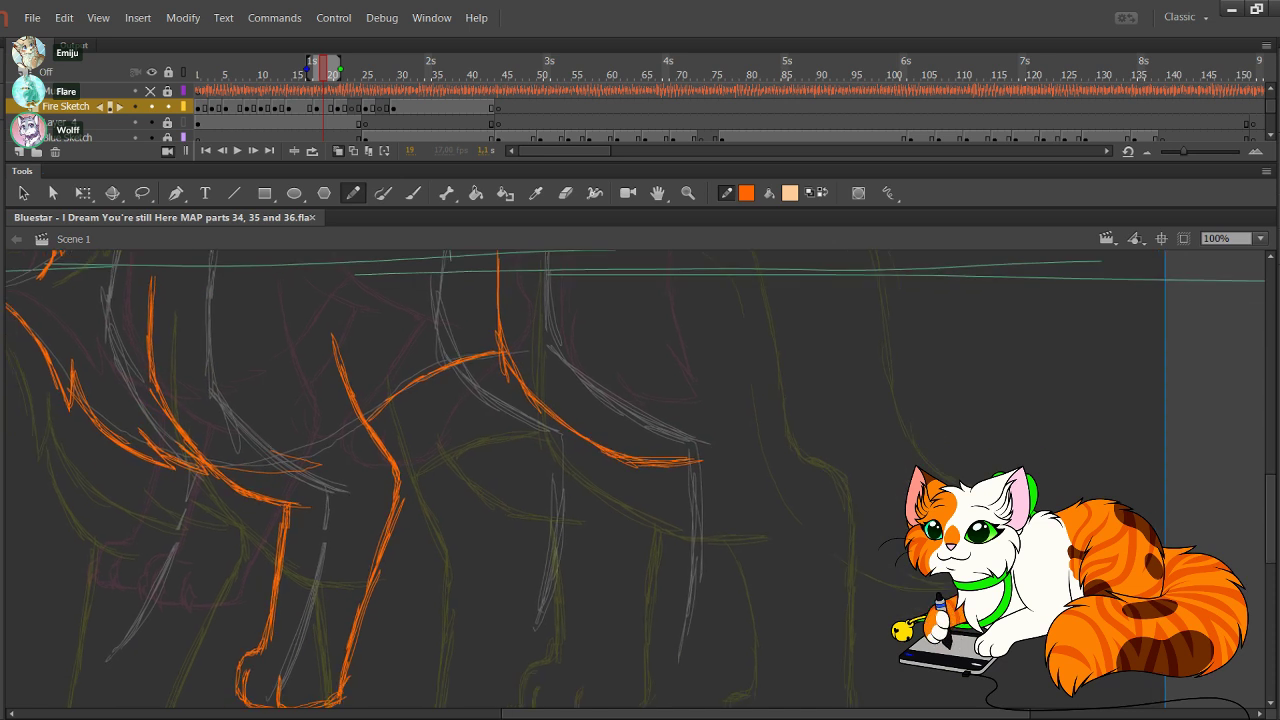
{"action": "mouse_move", "coordinate": [701, 650]}
{"action": "left_mouse_down"}
{"action": "mouse_move", "coordinate": [705, 624]}
{"action": "mouse_move", "coordinate": [705, 656]}
{"action": "mouse_move", "coordinate": [746, 650]}
{"action": "mouse_move", "coordinate": [759, 612]}
{"action": "mouse_move", "coordinate": [770, 420]}
{"action": "mouse_move", "coordinate": [733, 398]}
{"action": "mouse_move", "coordinate": [724, 328]}
{"action": "left_mouse_up"}
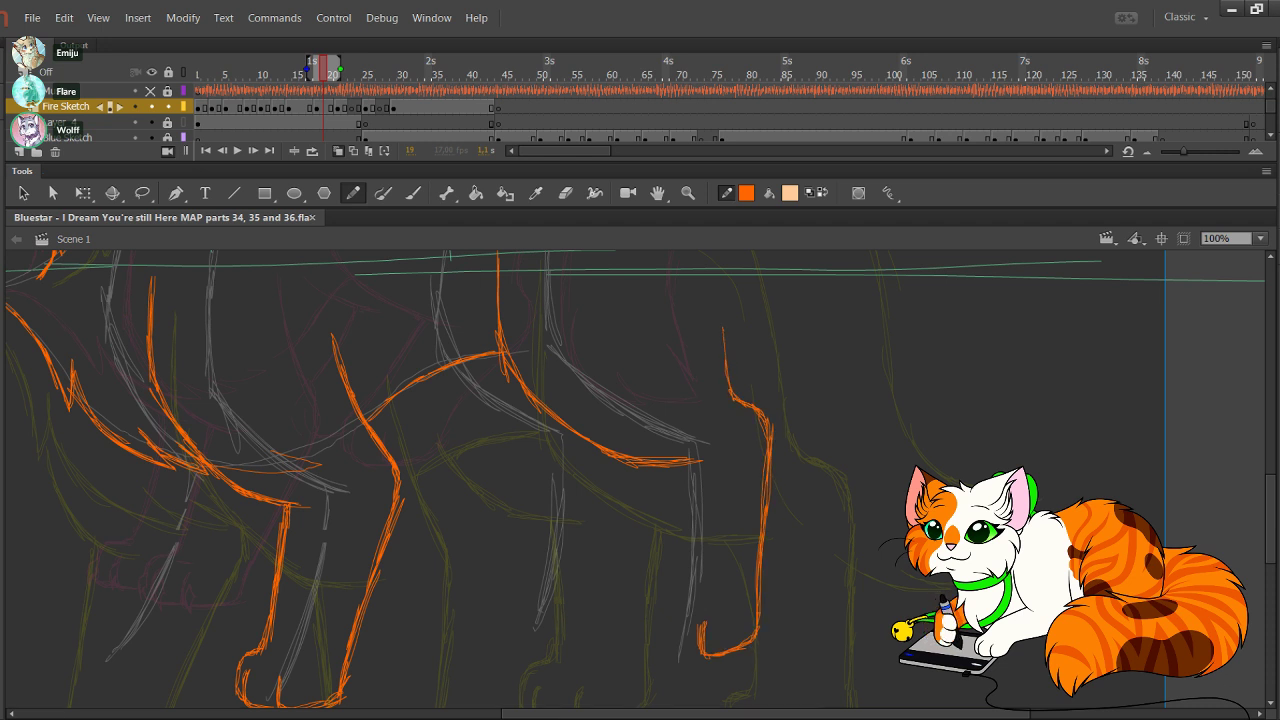
Step: Sketch the near hind paw's remaining toes and the lower leg's front edge rising towards the thigh contour
{"action": "mouse_move", "coordinate": [690, 400]}
{"action": "left_mouse_down"}
{"action": "mouse_move", "coordinate": [729, 518]}
{"action": "mouse_move", "coordinate": [757, 418]}
{"action": "mouse_move", "coordinate": [752, 378]}
{"action": "mouse_move", "coordinate": [709, 295]}
{"action": "mouse_move", "coordinate": [670, 256]}
{"action": "mouse_move", "coordinate": [706, 292]}
{"action": "left_mouse_up"}
{"action": "left_click_drag", "start_coordinate": [700, 560], "coordinate": [720, 332]}
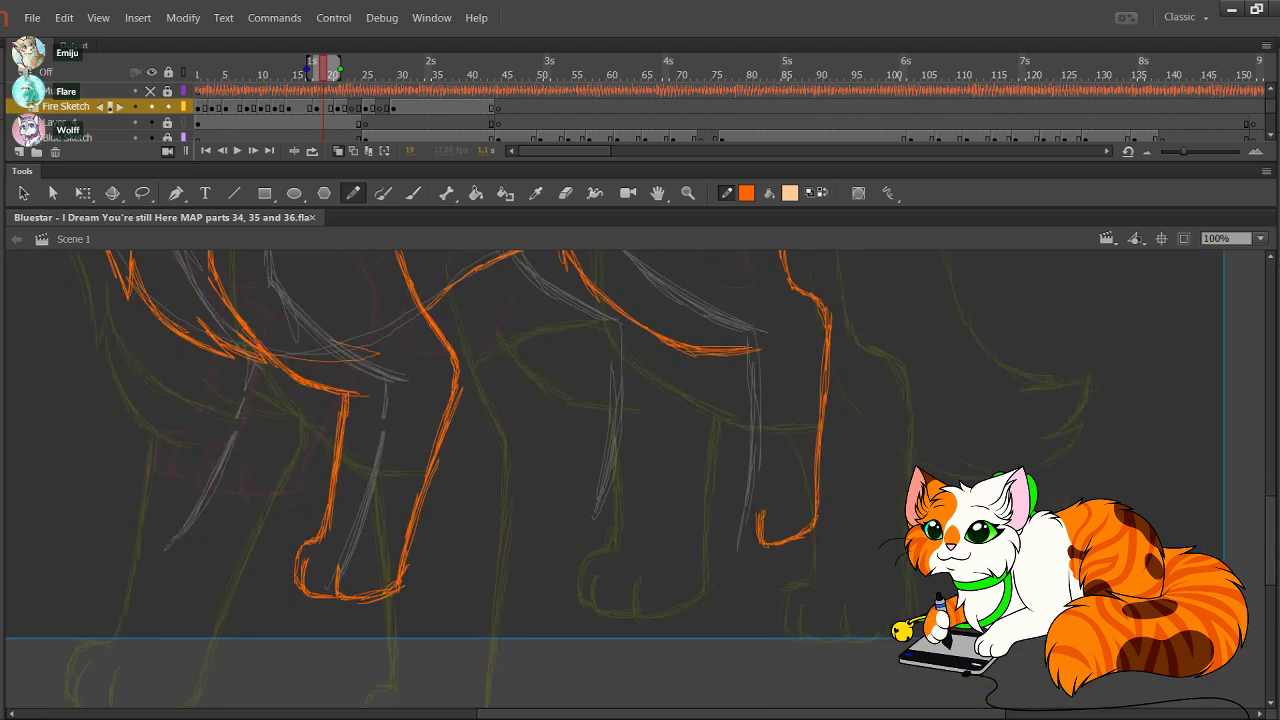
{"action": "mouse_move", "coordinate": [730, 512]}
{"action": "left_mouse_down"}
{"action": "mouse_move", "coordinate": [733, 544]}
{"action": "mouse_move", "coordinate": [762, 545]}
{"action": "mouse_move", "coordinate": [738, 543]}
{"action": "mouse_move", "coordinate": [718, 508]}
{"action": "mouse_move", "coordinate": [742, 420]}
{"action": "left_mouse_up"}
{"action": "left_click_drag", "start_coordinate": [742, 466], "coordinate": [740, 366]}
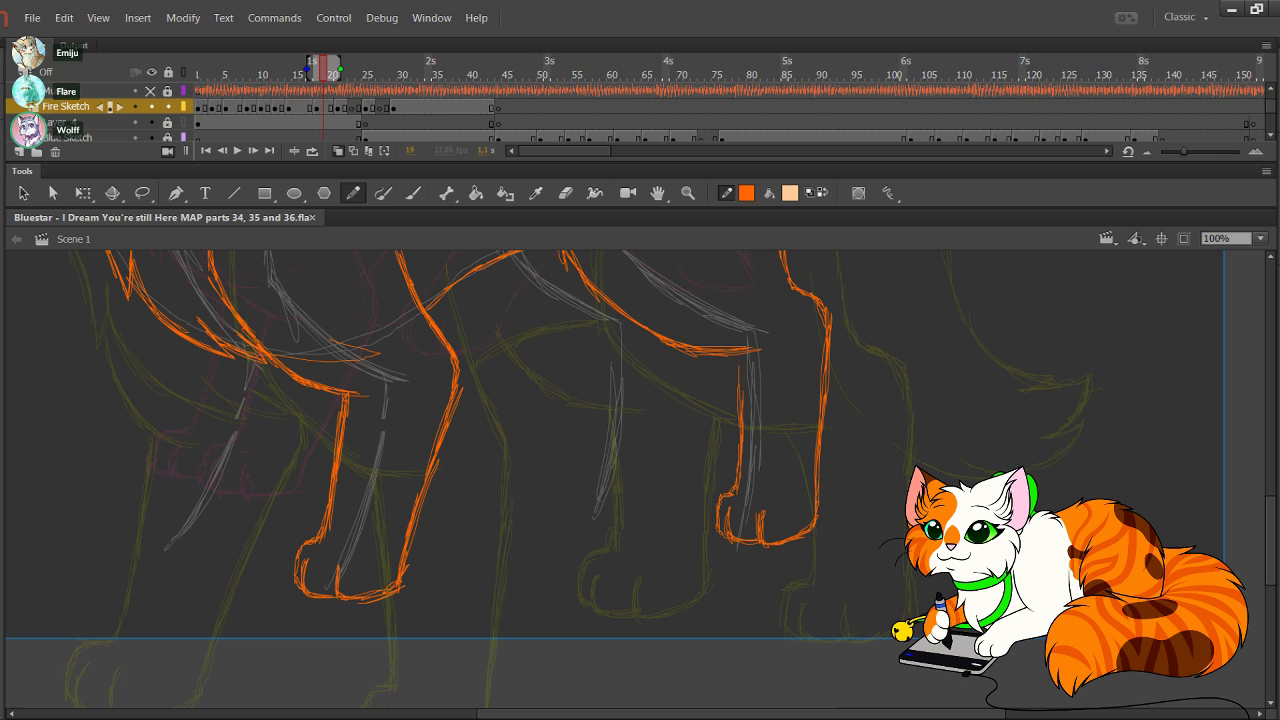
Step: Complete the near hind leg's lower front edge from the thigh contour down to the paw
{"action": "left_click_drag", "start_coordinate": [740, 412], "coordinate": [742, 356]}
{"action": "left_click_drag", "start_coordinate": [734, 490], "coordinate": [718, 527]}
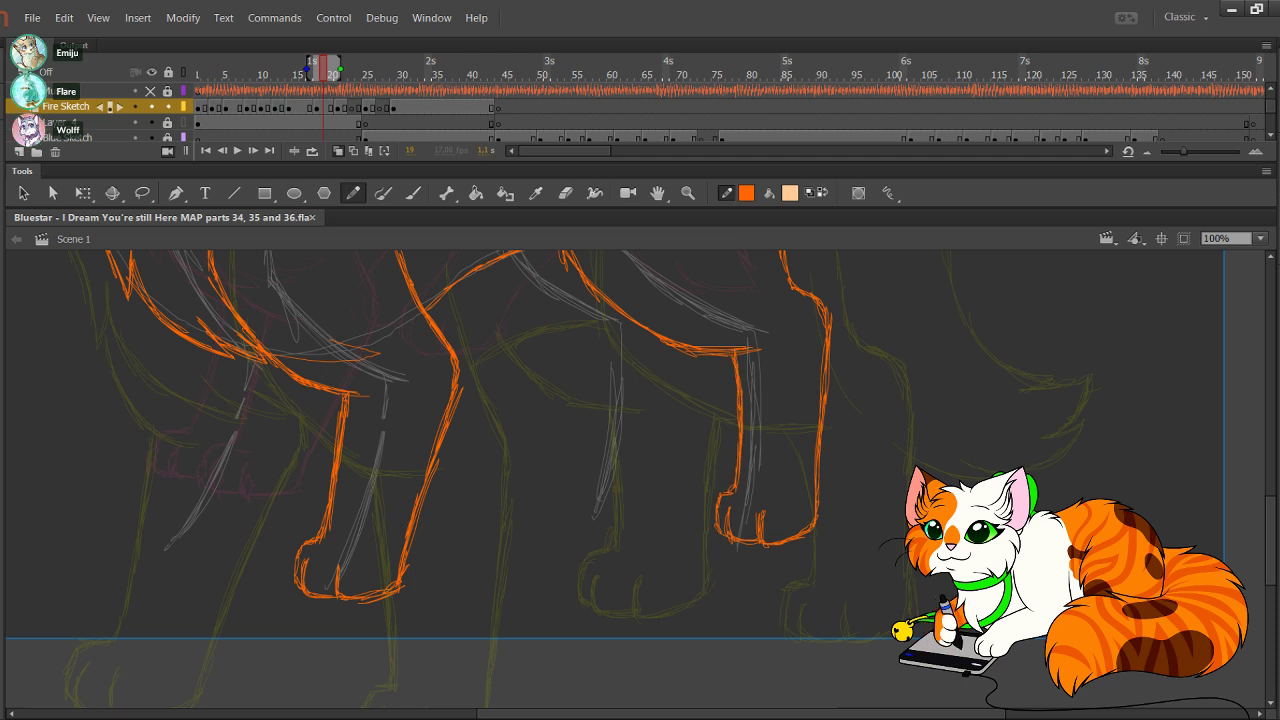
{"action": "left_click_drag", "start_coordinate": [640, 440], "coordinate": [668, 468]}
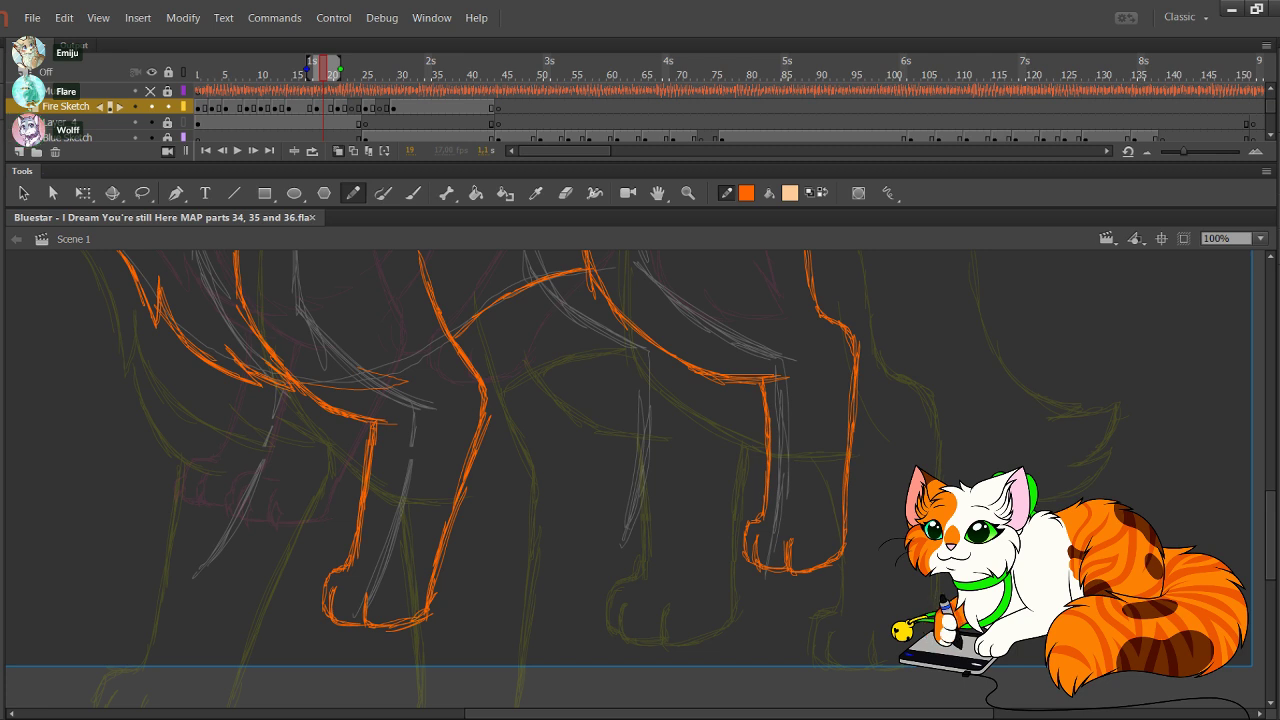
Step: Sketch the far hind leg's thigh contour, curving from the belly line down towards the lower leg
{"action": "mouse_move", "coordinate": [640, 380]}
{"action": "left_mouse_down"}
{"action": "mouse_move", "coordinate": [603, 509]}
{"action": "mouse_move", "coordinate": [546, 586]}
{"action": "mouse_move", "coordinate": [521, 657]}
{"action": "left_mouse_up"}
{"action": "mouse_move", "coordinate": [500, 480]}
{"action": "left_mouse_down"}
{"action": "mouse_move", "coordinate": [495, 494]}
{"action": "mouse_move", "coordinate": [798, 577]}
{"action": "mouse_move", "coordinate": [855, 534]}
{"action": "mouse_move", "coordinate": [757, 263]}
{"action": "left_mouse_up"}
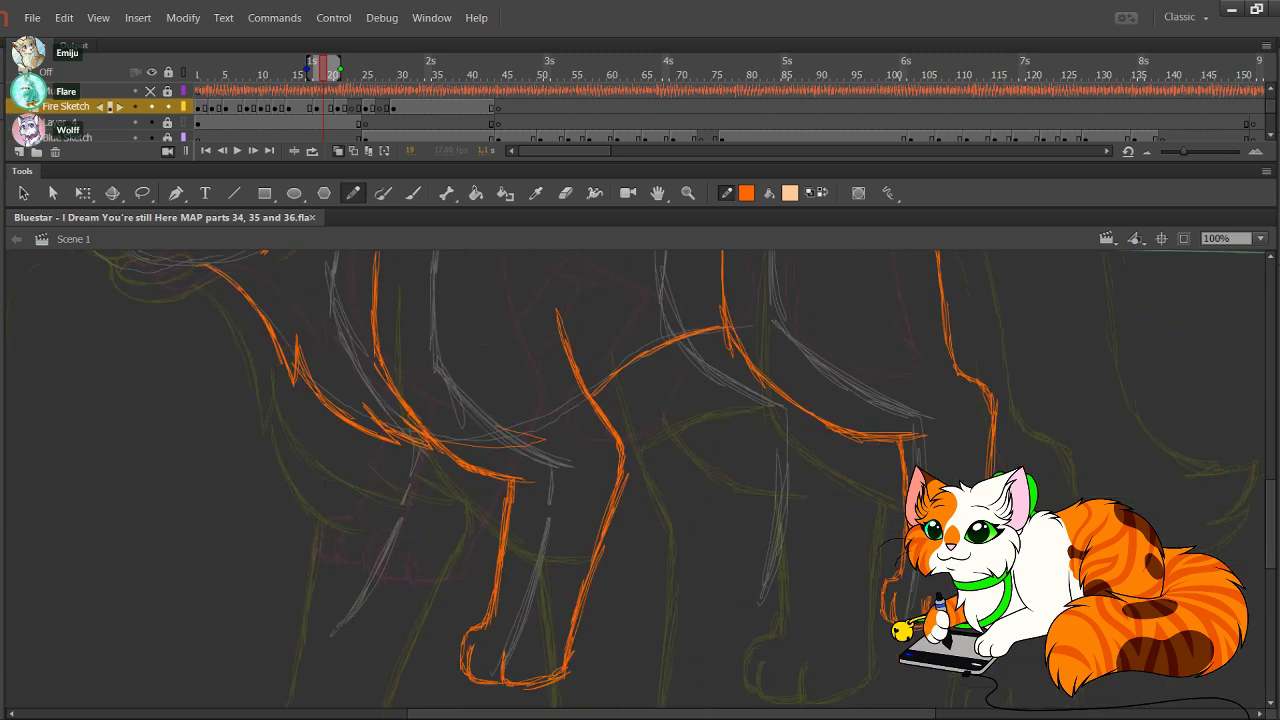
{"action": "left_click_drag", "start_coordinate": [640, 430], "coordinate": [590, 486]}
{"action": "left_click_drag", "start_coordinate": [603, 368], "coordinate": [611, 419]}
{"action": "mouse_move", "coordinate": [601, 366]}
{"action": "left_mouse_down"}
{"action": "mouse_move", "coordinate": [607, 403]}
{"action": "mouse_move", "coordinate": [712, 476]}
{"action": "left_mouse_up"}
{"action": "left_click_drag", "start_coordinate": [616, 416], "coordinate": [695, 471]}
{"action": "key", "text": "ctrl+z"}
{"action": "key", "text": "ctrl+z"}
{"action": "left_click_drag", "start_coordinate": [605, 398], "coordinate": [669, 457]}
Step: Sketch the far hind paw's toe line and sole, and the lower leg's rear edge up to the near thigh
{"action": "mouse_move", "coordinate": [633, 437]}
{"action": "left_mouse_down"}
{"action": "mouse_move", "coordinate": [687, 469]}
{"action": "mouse_move", "coordinate": [749, 476]}
{"action": "mouse_move", "coordinate": [677, 474]}
{"action": "mouse_move", "coordinate": [626, 414]}
{"action": "left_mouse_up"}
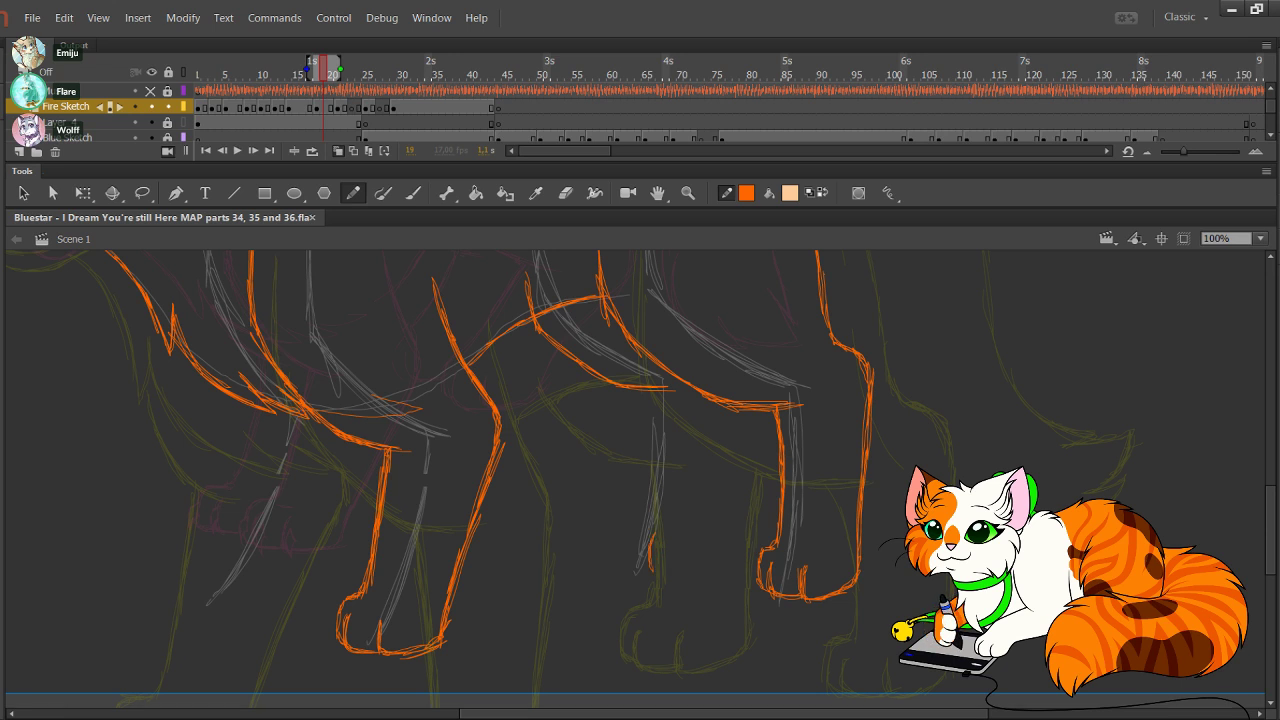
{"action": "mouse_move", "coordinate": [650, 536]}
{"action": "left_mouse_down"}
{"action": "mouse_move", "coordinate": [651, 566]}
{"action": "mouse_move", "coordinate": [694, 560]}
{"action": "mouse_move", "coordinate": [716, 456]}
{"action": "left_mouse_up"}
{"action": "left_click_drag", "start_coordinate": [702, 546], "coordinate": [723, 414]}
{"action": "left_click_drag", "start_coordinate": [712, 478], "coordinate": [722, 415]}
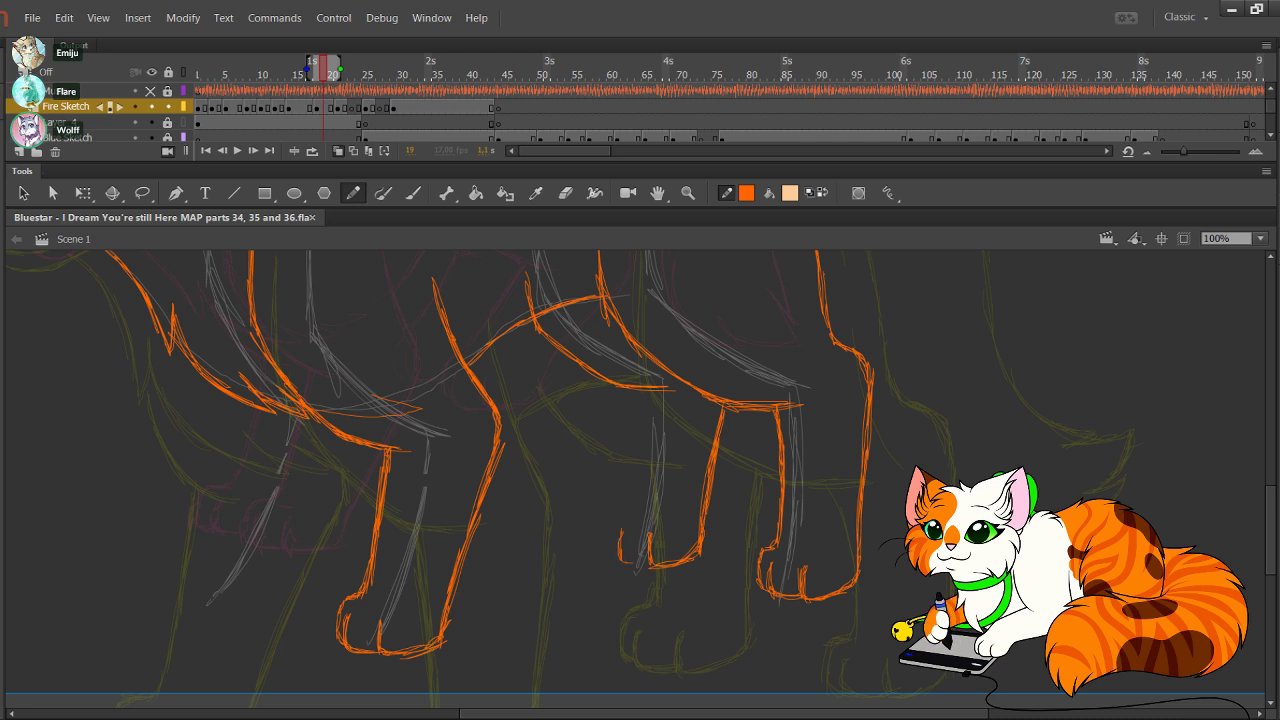
{"action": "left_click_drag", "start_coordinate": [620, 560], "coordinate": [650, 567]}
{"action": "left_click_drag", "start_coordinate": [628, 563], "coordinate": [652, 566]}
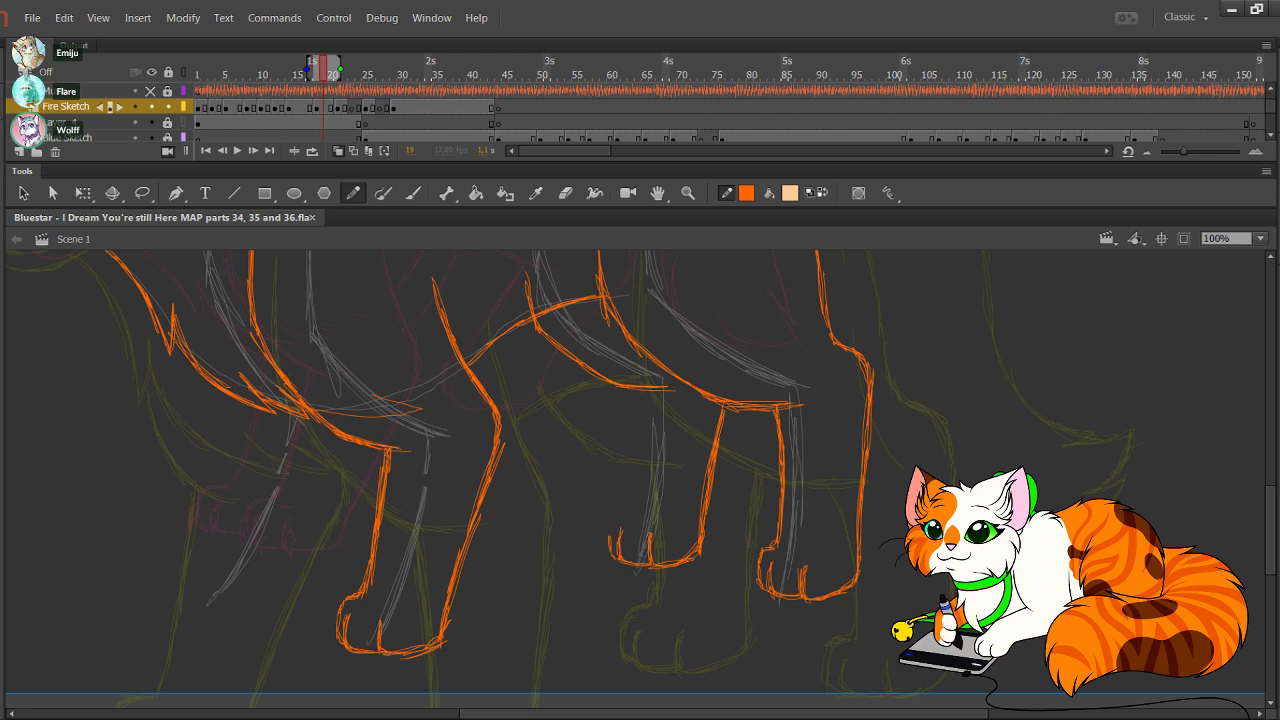
Step: Sketch the far hind leg's front edge from the paw's toes up to its thigh contour and tidy the toe outline
{"action": "mouse_move", "coordinate": [612, 516]}
{"action": "left_mouse_down"}
{"action": "mouse_move", "coordinate": [610, 545]}
{"action": "mouse_move", "coordinate": [638, 445]}
{"action": "left_mouse_up"}
{"action": "left_click_drag", "start_coordinate": [636, 490], "coordinate": [641, 390]}
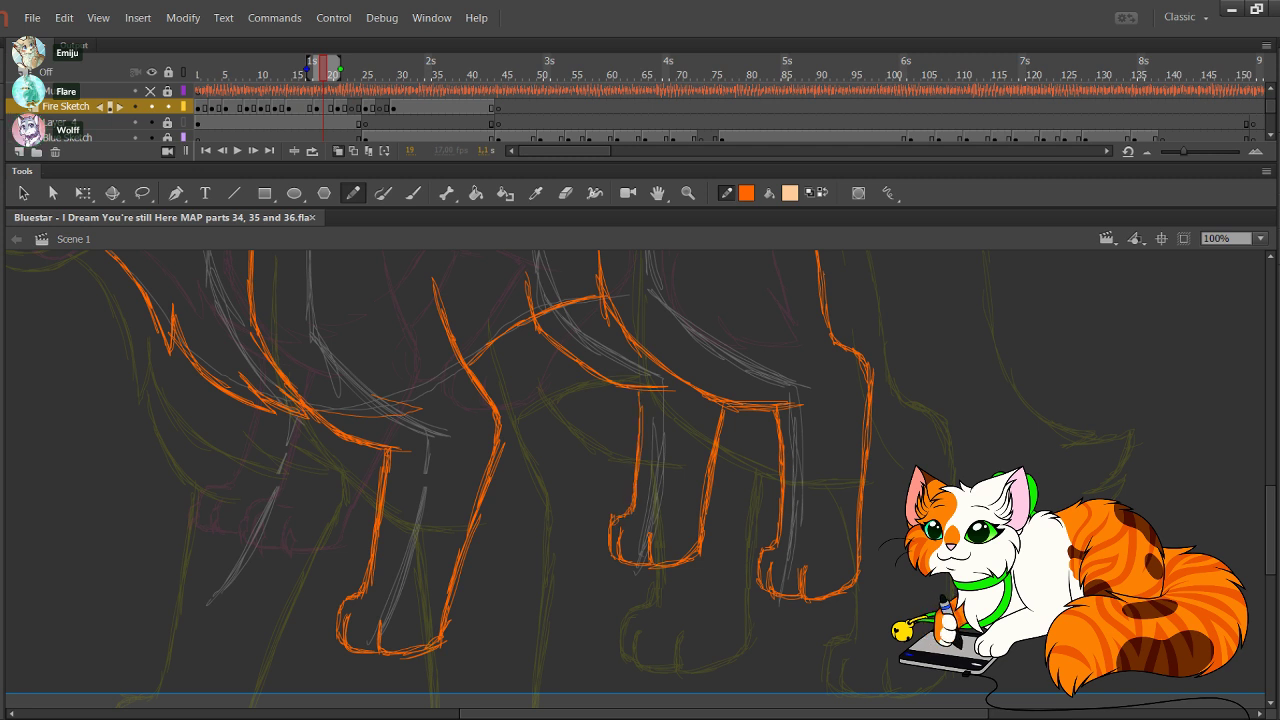
{"action": "mouse_move", "coordinate": [640, 462]}
{"action": "left_mouse_down"}
{"action": "mouse_move", "coordinate": [641, 385]}
{"action": "mouse_move", "coordinate": [636, 490]}
{"action": "left_mouse_up"}
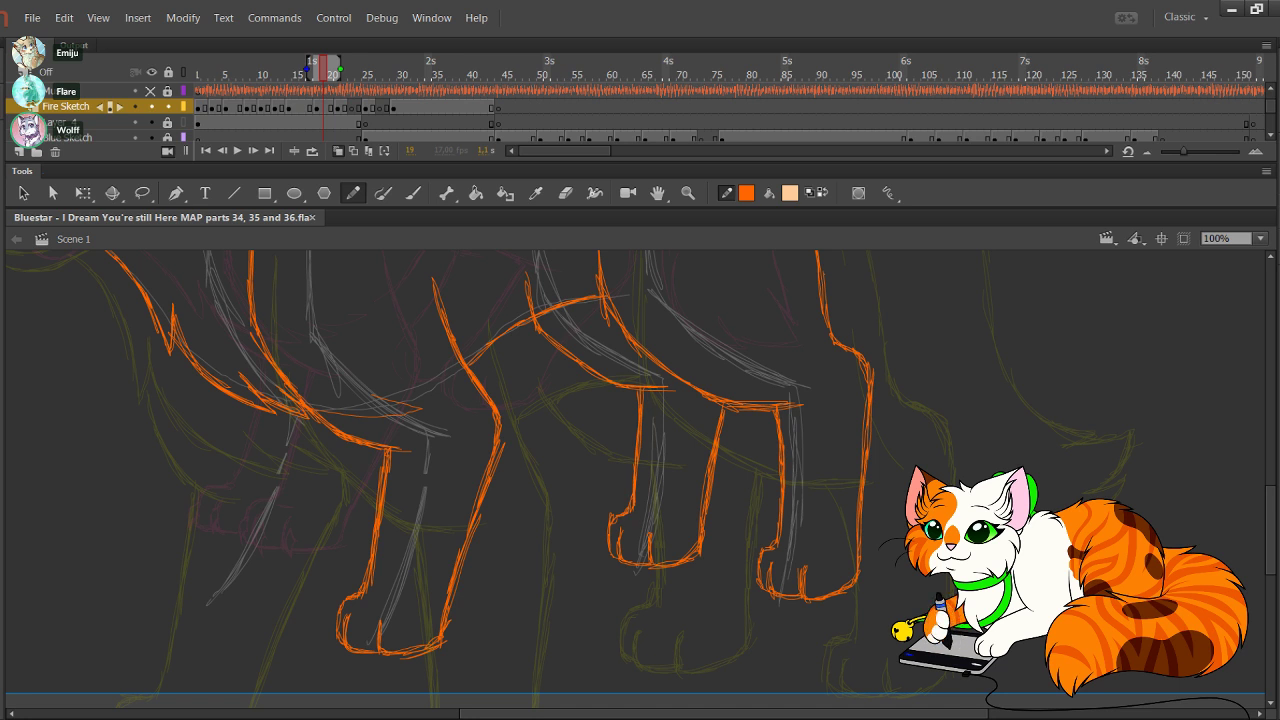
{"action": "left_click_drag", "start_coordinate": [653, 386], "coordinate": [634, 506]}
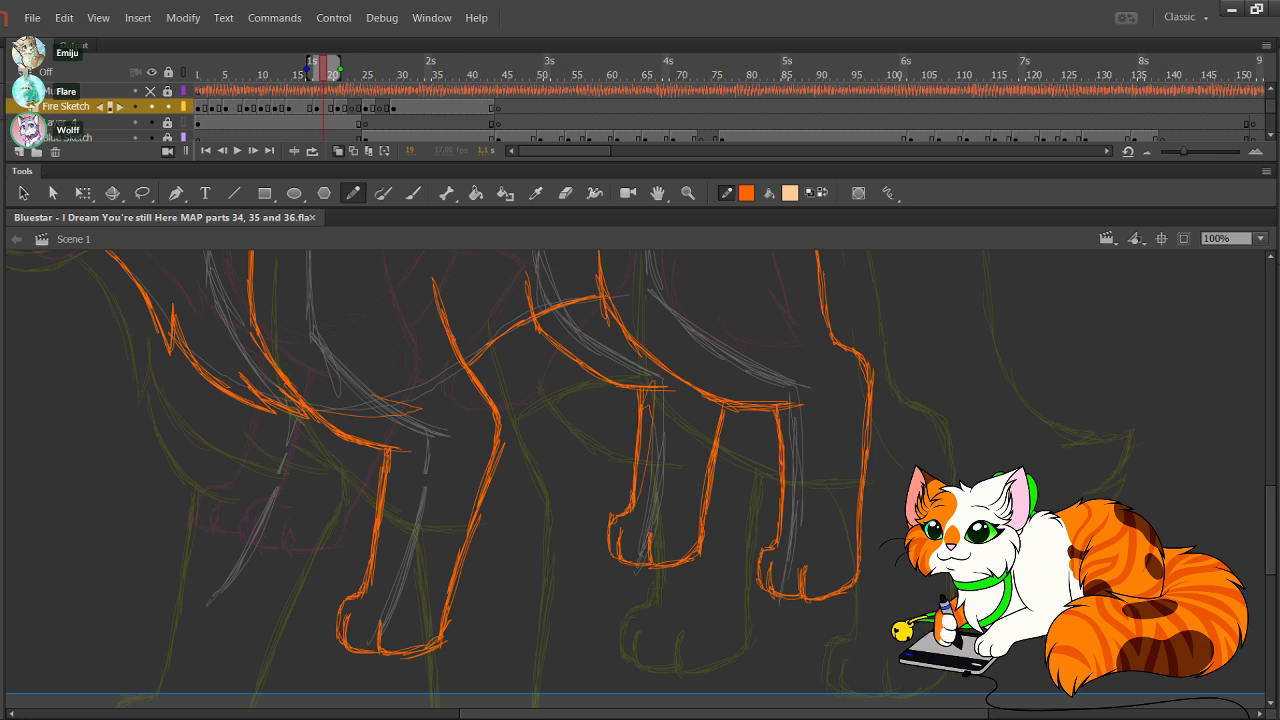
{"action": "key", "text": "ctrl+z"}
{"action": "mouse_move", "coordinate": [620, 450]}
{"action": "left_mouse_down"}
{"action": "mouse_move", "coordinate": [684, 446]}
{"action": "mouse_move", "coordinate": [699, 513]}
{"action": "mouse_move", "coordinate": [720, 520]}
{"action": "mouse_move", "coordinate": [676, 516]}
{"action": "left_mouse_up"}
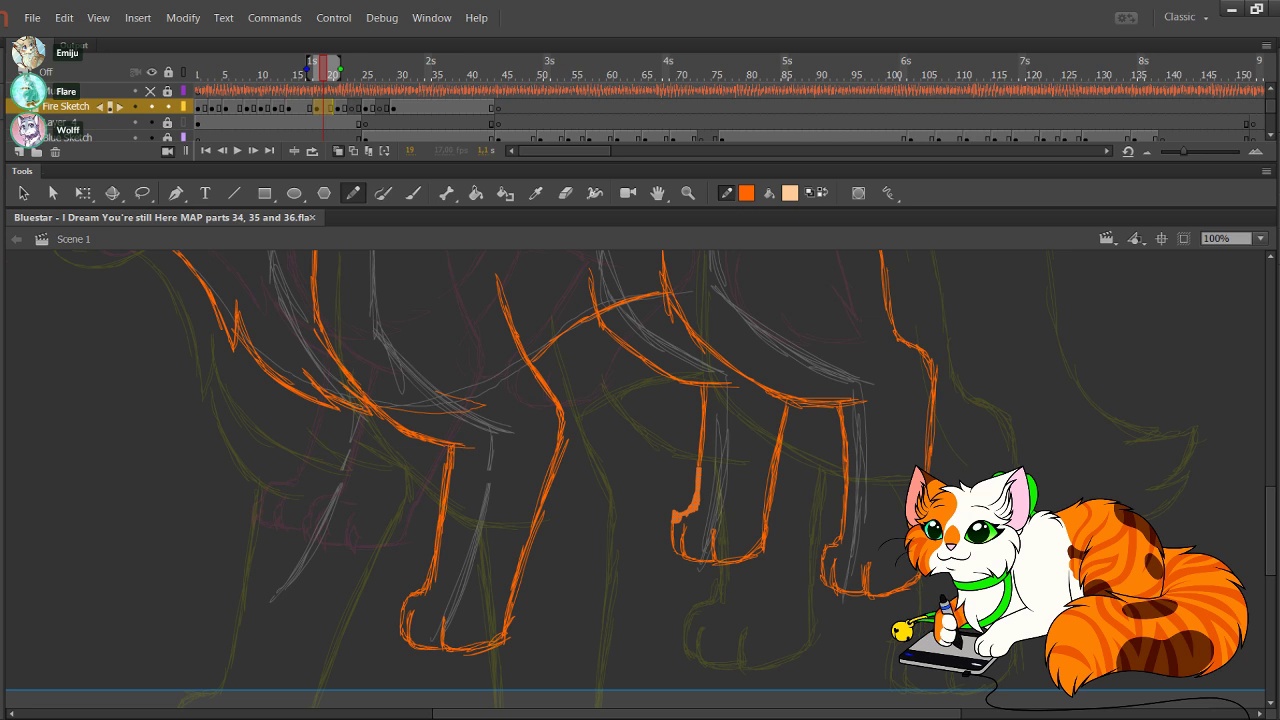
{"action": "key", "text": "ctrl+z"}
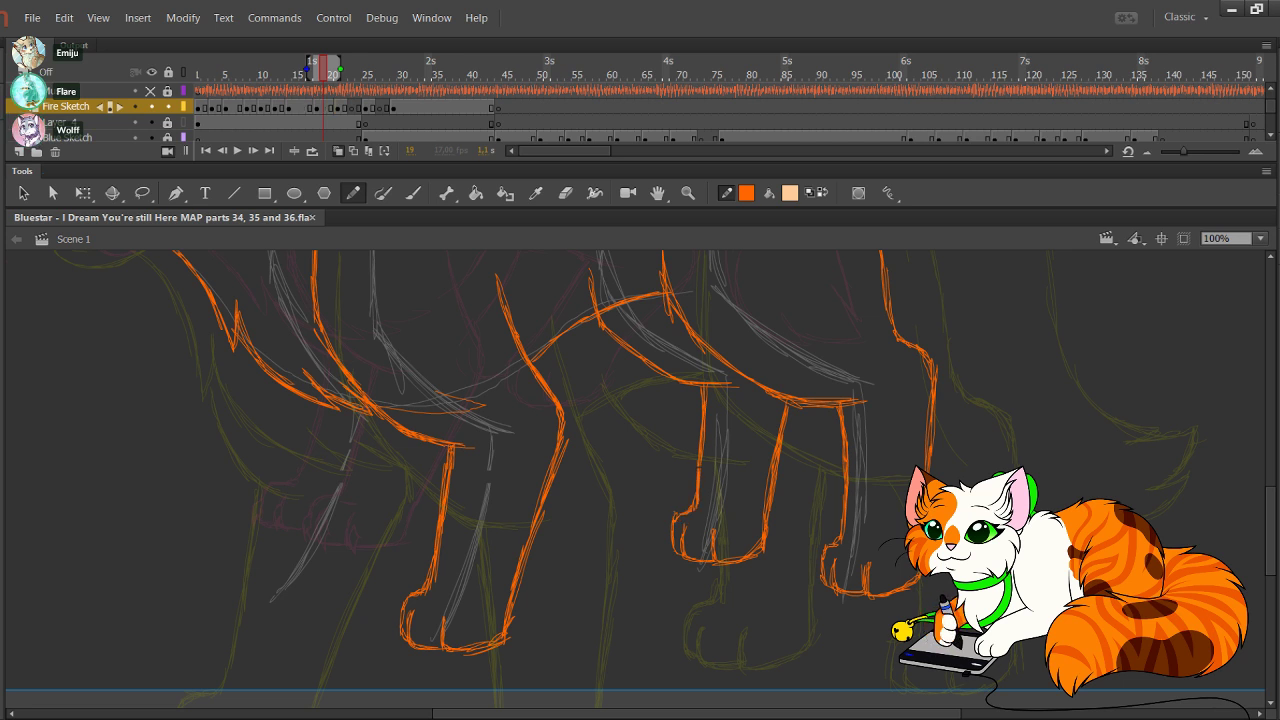
Step: Sketch the far front leg's rear edge and paw sole, adding a short vertical line on the near front leg's upper part
{"action": "mouse_move", "coordinate": [480, 380]}
{"action": "left_mouse_down"}
{"action": "mouse_move", "coordinate": [531, 440]}
{"action": "mouse_move", "coordinate": [627, 486]}
{"action": "mouse_move", "coordinate": [631, 419]}
{"action": "left_mouse_up"}
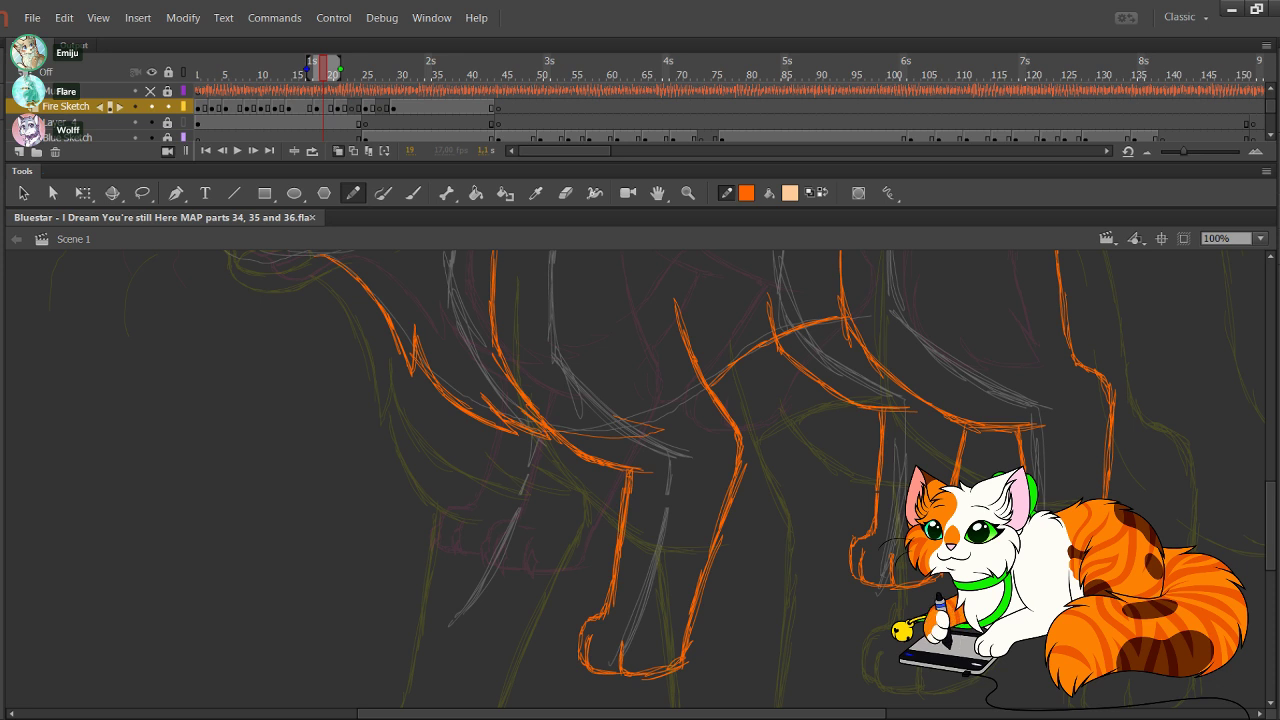
{"action": "mouse_move", "coordinate": [465, 606]}
{"action": "left_mouse_down"}
{"action": "mouse_move", "coordinate": [462, 638]}
{"action": "mouse_move", "coordinate": [521, 633]}
{"action": "mouse_move", "coordinate": [590, 470]}
{"action": "left_mouse_up"}
{"action": "left_click_drag", "start_coordinate": [568, 516], "coordinate": [594, 463]}
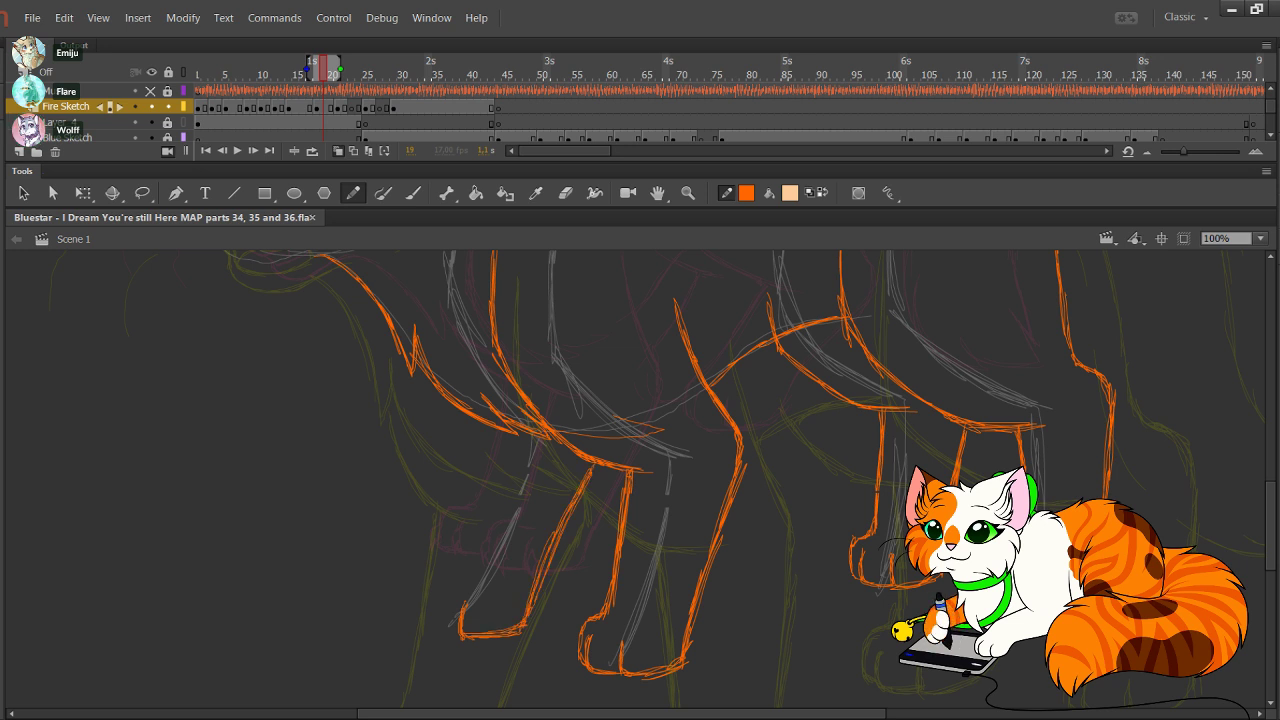
{"action": "left_click_drag", "start_coordinate": [593, 373], "coordinate": [601, 448]}
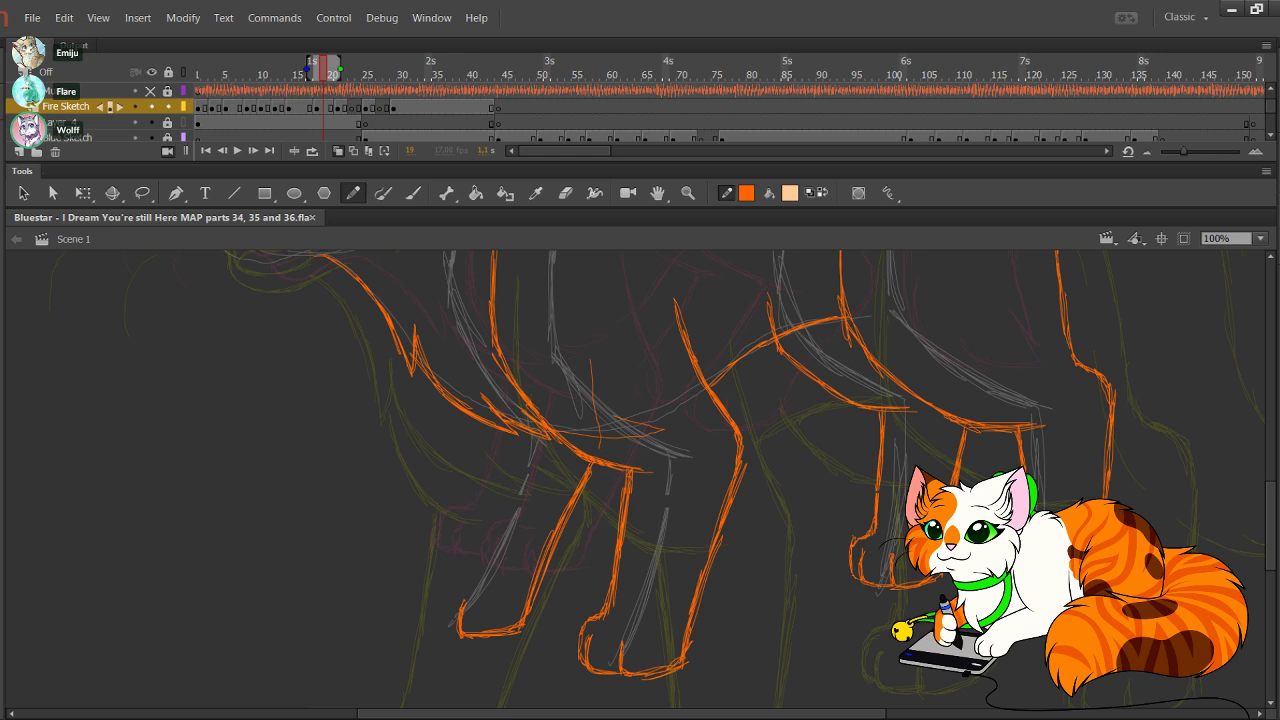
Step: Sketch the far front leg's front edge from the paw up to the chest and reinforce the chest line where they join
{"action": "mouse_move", "coordinate": [442, 630]}
{"action": "left_mouse_down"}
{"action": "mouse_move", "coordinate": [438, 593]}
{"action": "mouse_move", "coordinate": [446, 632]}
{"action": "mouse_move", "coordinate": [515, 573]}
{"action": "mouse_move", "coordinate": [495, 592]}
{"action": "mouse_move", "coordinate": [523, 595]}
{"action": "mouse_move", "coordinate": [497, 553]}
{"action": "mouse_move", "coordinate": [530, 515]}
{"action": "mouse_move", "coordinate": [558, 392]}
{"action": "mouse_move", "coordinate": [552, 446]}
{"action": "mouse_move", "coordinate": [600, 445]}
{"action": "mouse_move", "coordinate": [570, 599]}
{"action": "left_mouse_up"}
{"action": "key", "text": "ctrl+z"}
{"action": "key", "text": "ctrl+z"}
{"action": "key", "text": "ctrl+z"}
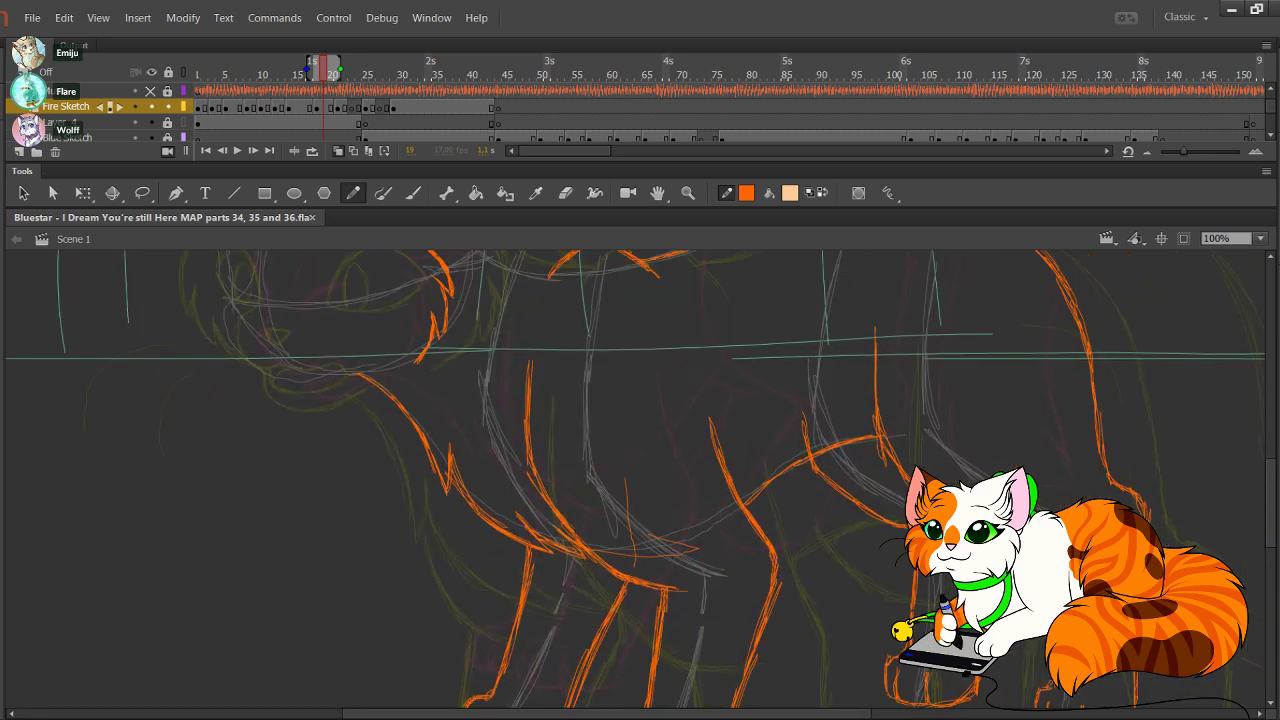
{"action": "left_click_drag", "start_coordinate": [530, 550], "coordinate": [550, 562]}
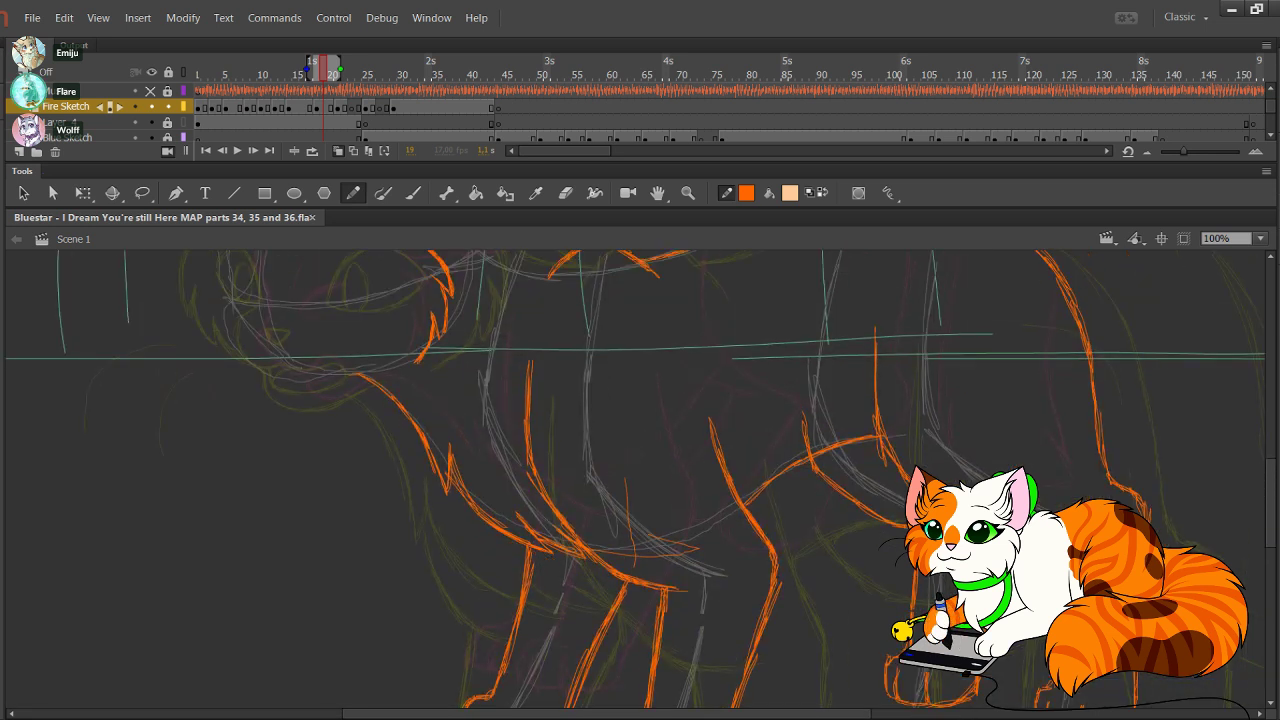
{"action": "left_click_drag", "start_coordinate": [497, 530], "coordinate": [551, 561]}
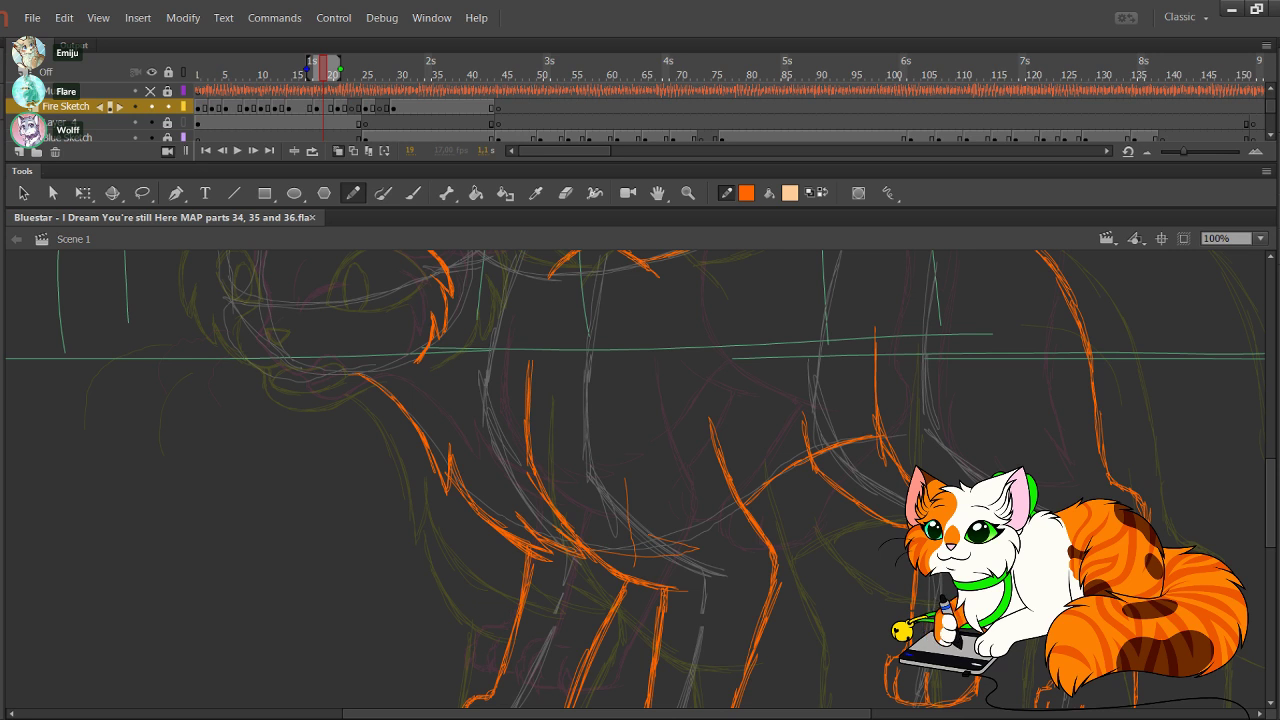
{"action": "scroll", "coordinate": [636, 479], "scroll_direction": "down", "scroll_amount": 5}
{"action": "left_click_drag", "start_coordinate": [636, 440], "coordinate": [640, 499]}
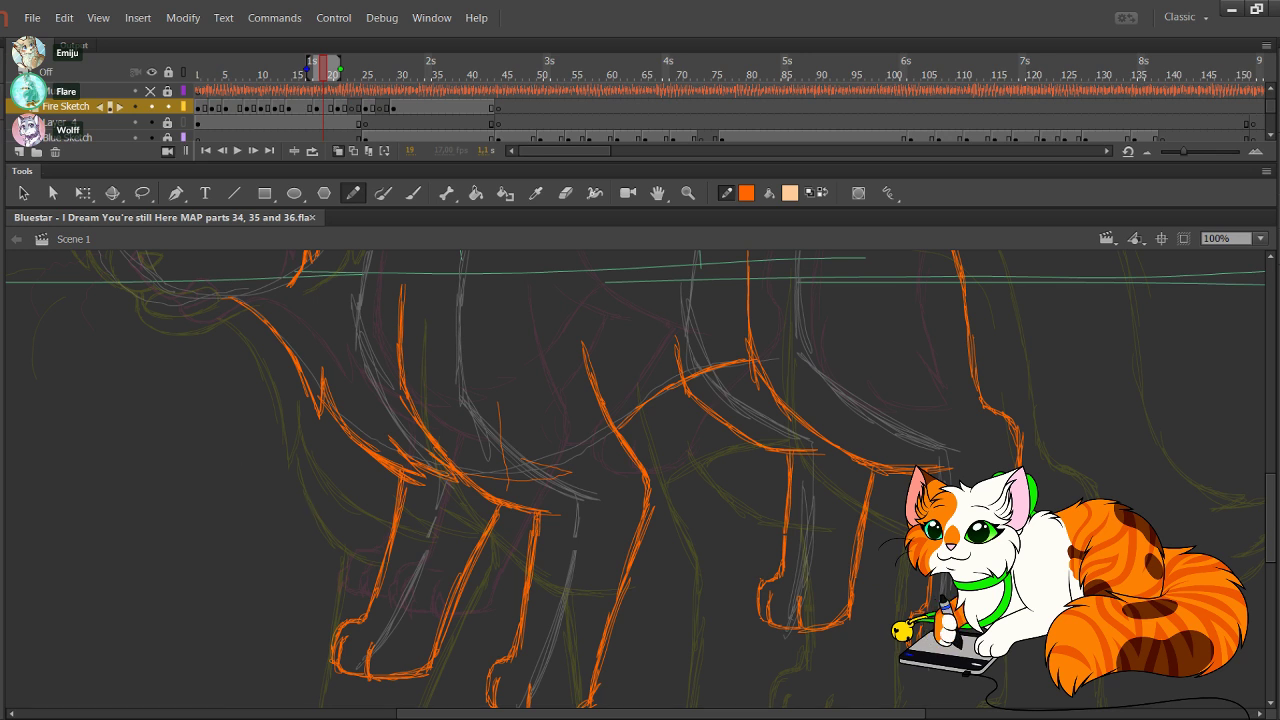
{"action": "left_click_drag", "start_coordinate": [640, 420], "coordinate": [575, 530]}
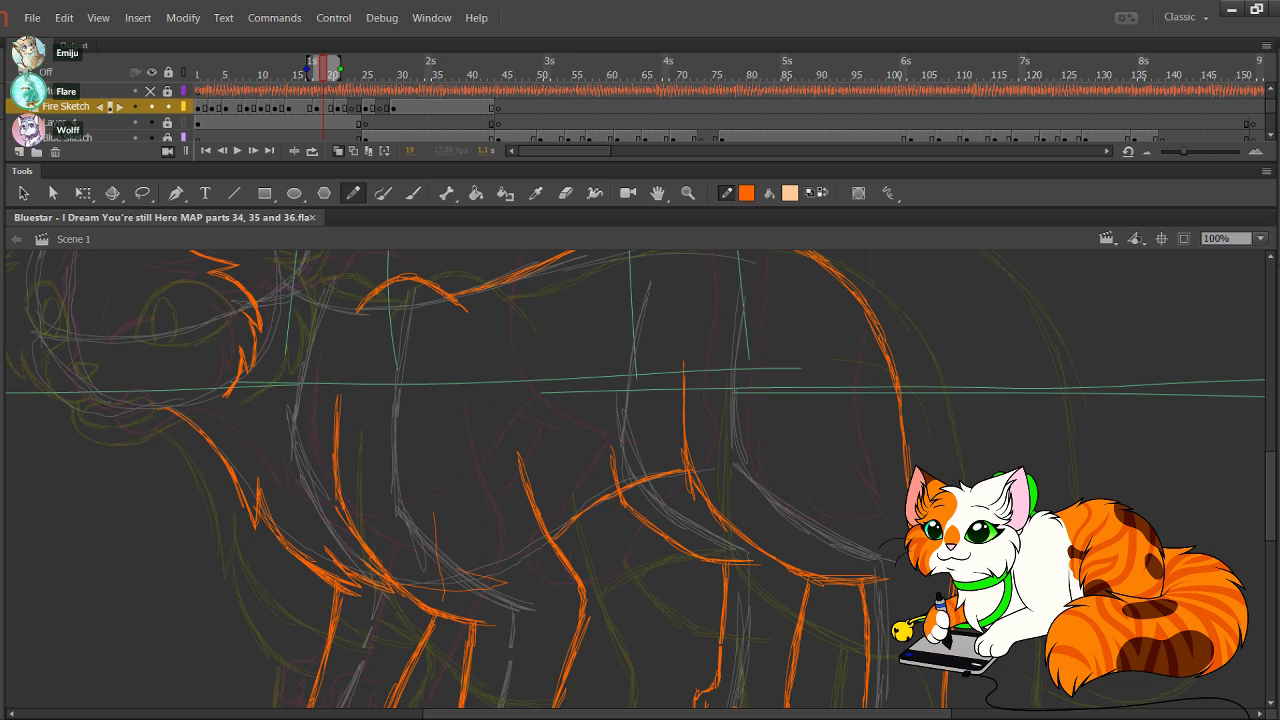
{"action": "mouse_move", "coordinate": [800, 450]}
{"action": "left_mouse_down"}
{"action": "mouse_move", "coordinate": [584, 394]}
{"action": "mouse_move", "coordinate": [541, 369]}
{"action": "mouse_move", "coordinate": [351, 470]}
{"action": "left_mouse_up"}
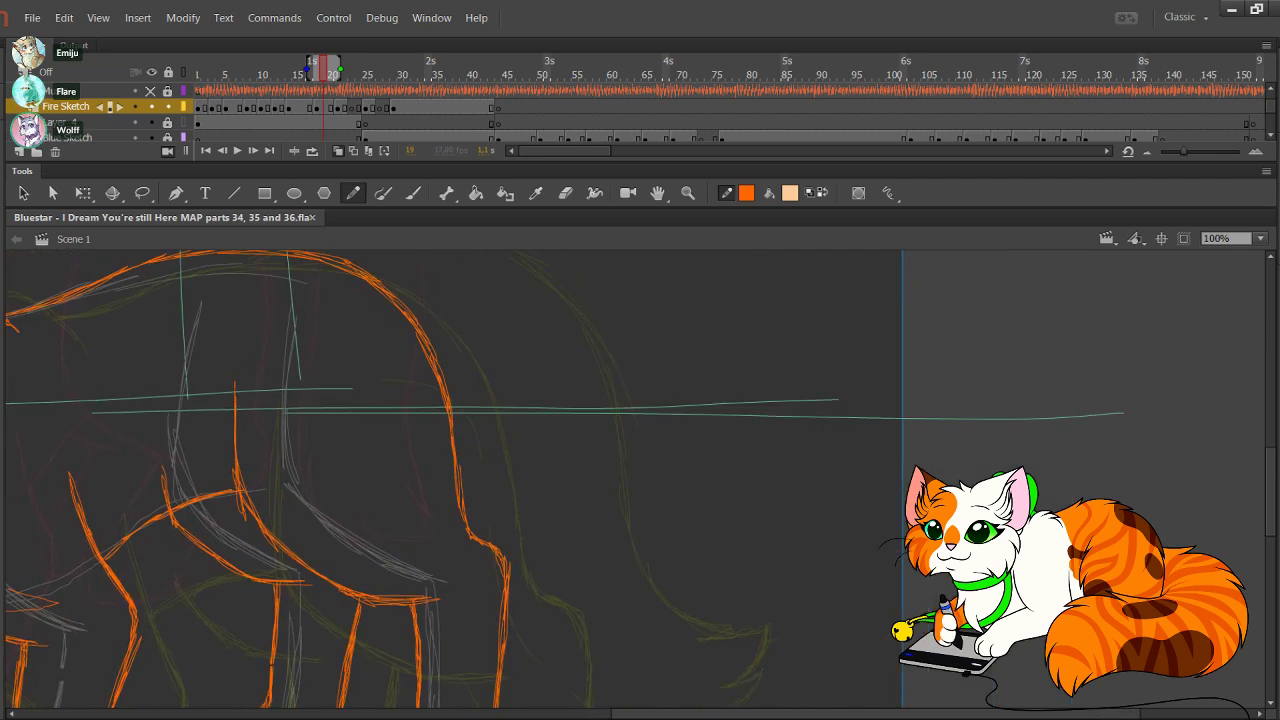
{"action": "scroll", "coordinate": [636, 480], "scroll_direction": "left", "scroll_amount": 10}
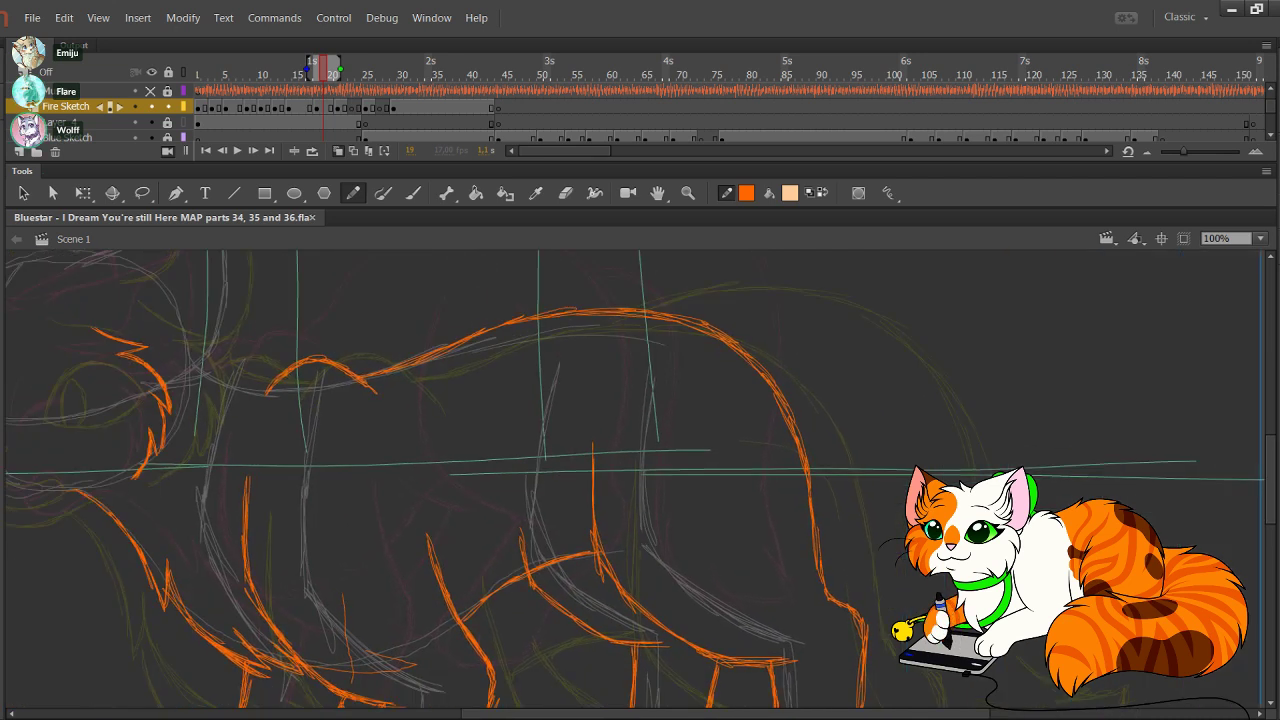
{"action": "mouse_move", "coordinate": [500, 420]}
{"action": "left_mouse_down"}
{"action": "mouse_move", "coordinate": [798, 408]}
{"action": "mouse_move", "coordinate": [835, 428]}
{"action": "mouse_move", "coordinate": [778, 493]}
{"action": "mouse_move", "coordinate": [321, 529]}
{"action": "left_mouse_up"}
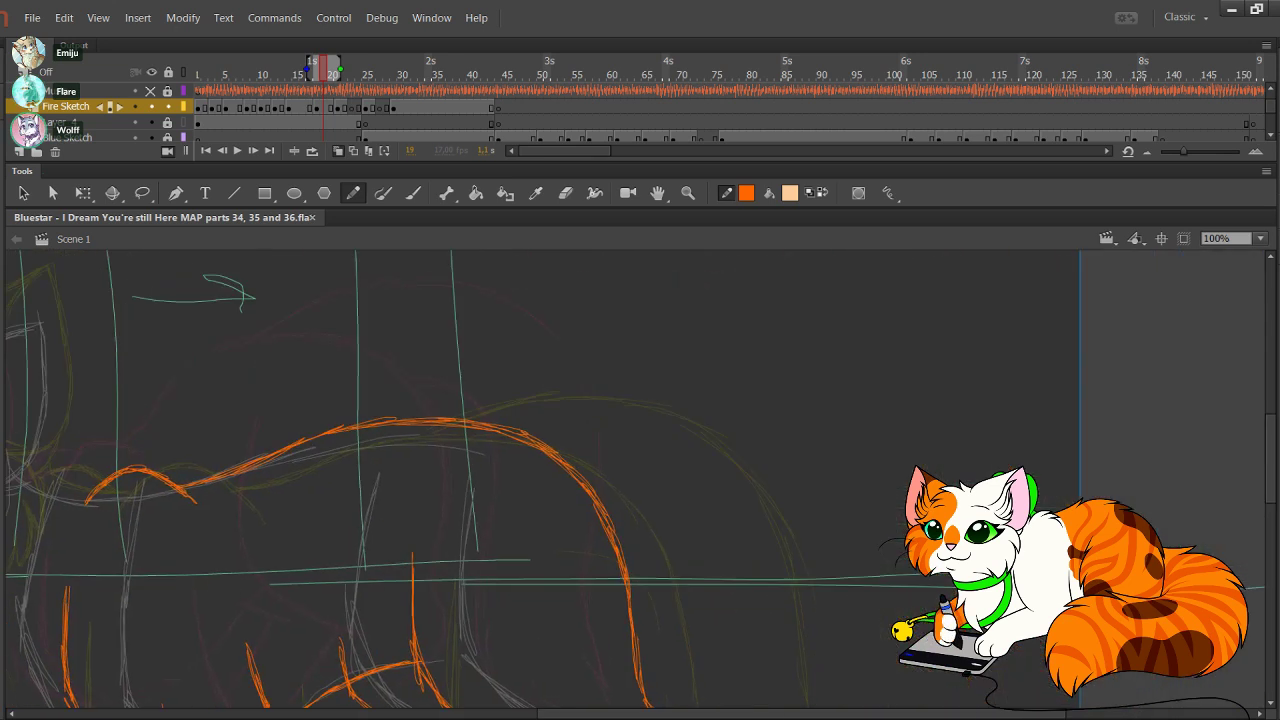
Step: Draw a pale orange guide curve for the tail, arching from the rump down behind the hind legs and flicking outwards
{"action": "key", "text": "x"}
{"action": "scroll", "coordinate": [636, 480], "scroll_direction": "left", "scroll_amount": 4}
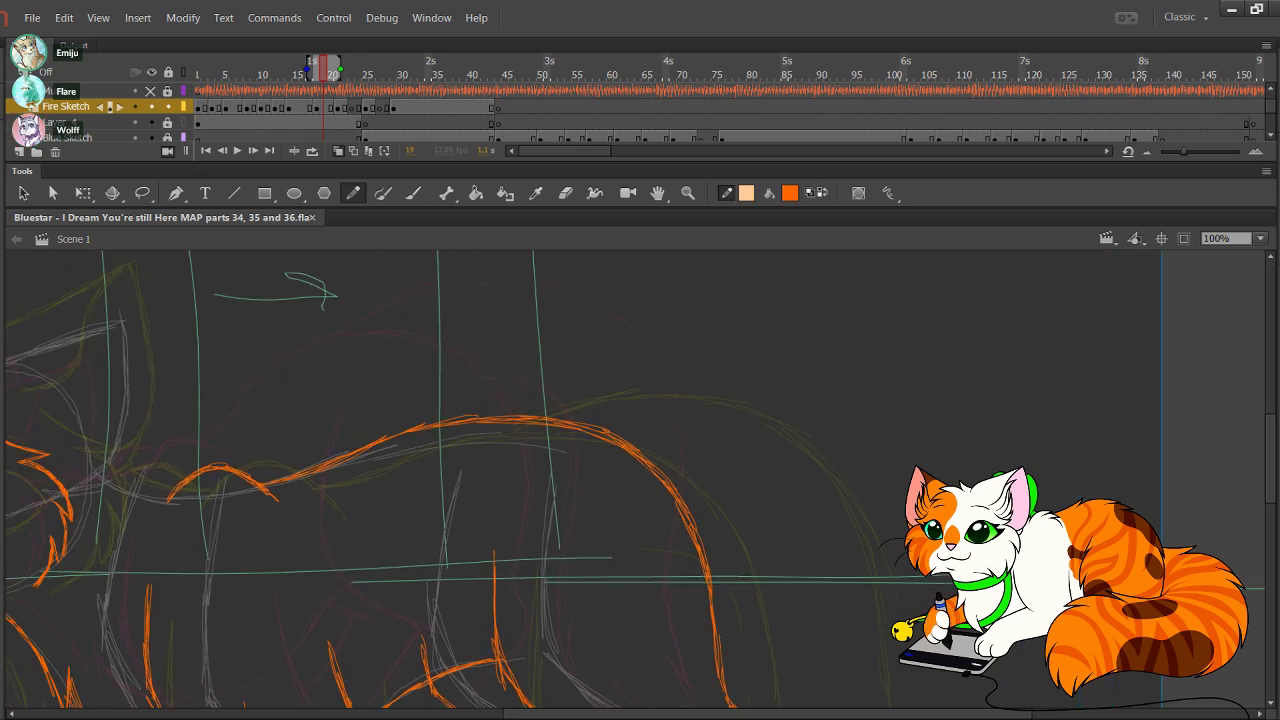
{"action": "mouse_move", "coordinate": [426, 452]}
{"action": "left_mouse_down"}
{"action": "mouse_move", "coordinate": [632, 374]}
{"action": "mouse_move", "coordinate": [754, 432]}
{"action": "mouse_move", "coordinate": [776, 615]}
{"action": "mouse_move", "coordinate": [879, 704]}
{"action": "mouse_move", "coordinate": [728, 442]}
{"action": "mouse_move", "coordinate": [780, 523]}
{"action": "left_mouse_up"}
{"action": "scroll", "coordinate": [636, 480], "scroll_direction": "up", "scroll_amount": 3}
{"action": "scroll", "coordinate": [636, 480], "scroll_direction": "left", "scroll_amount": 2}
{"action": "key", "text": "ctrl+z"}
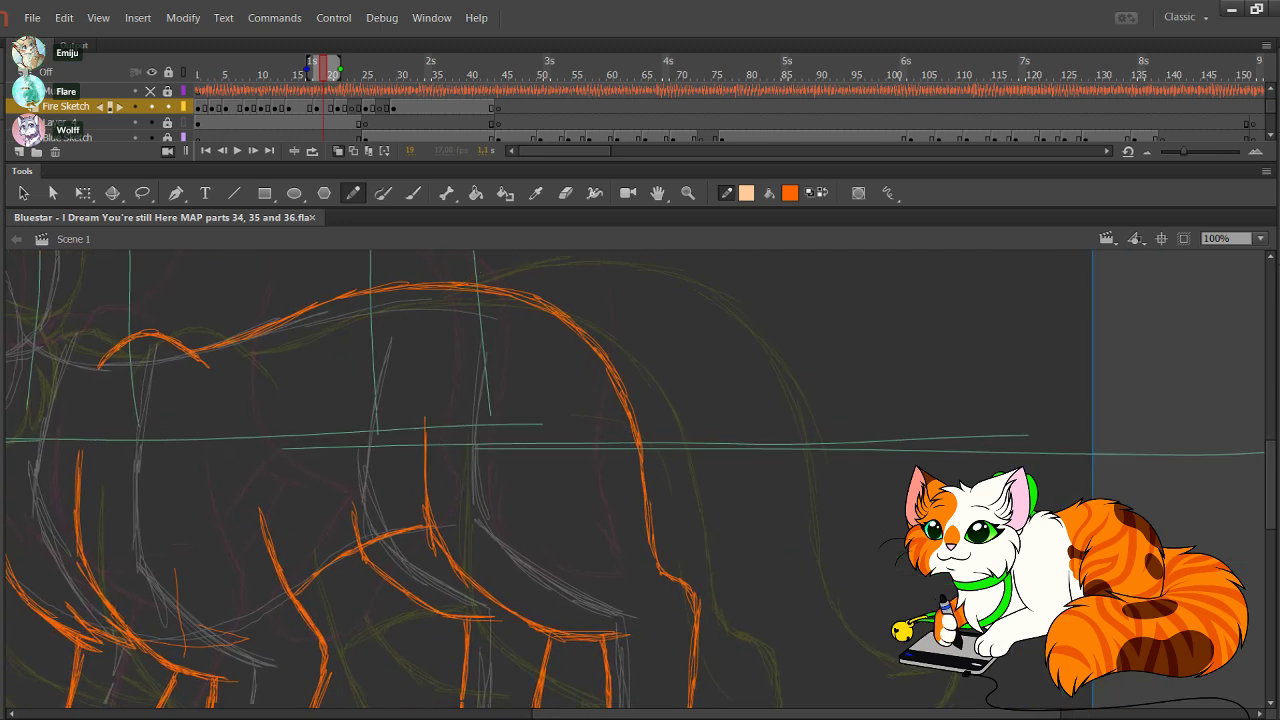
{"action": "mouse_move", "coordinate": [802, 662]}
{"action": "left_mouse_down"}
{"action": "mouse_move", "coordinate": [690, 552]}
{"action": "mouse_move", "coordinate": [600, 316]}
{"action": "mouse_move", "coordinate": [406, 340]}
{"action": "left_mouse_up"}
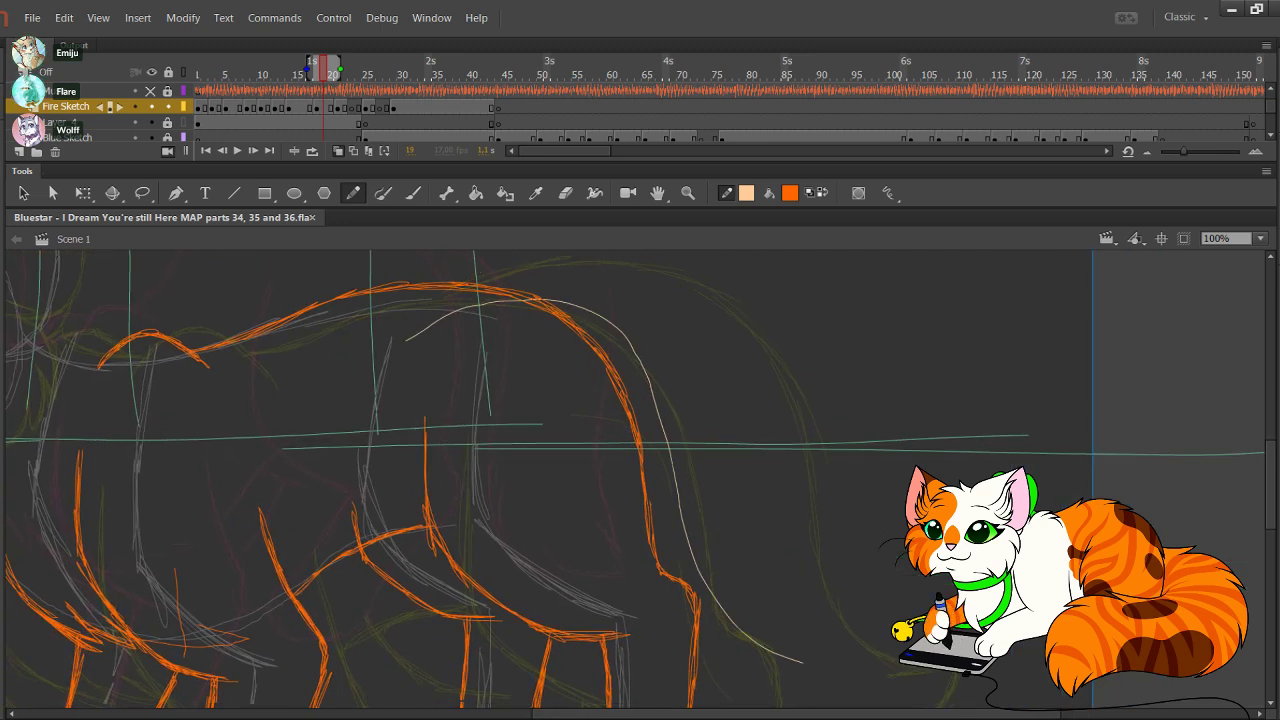
{"action": "key", "text": "ctrl+z"}
{"action": "mouse_move", "coordinate": [452, 298]}
{"action": "left_mouse_down"}
{"action": "mouse_move", "coordinate": [540, 266]}
{"action": "mouse_move", "coordinate": [710, 424]}
{"action": "mouse_move", "coordinate": [762, 668]}
{"action": "mouse_move", "coordinate": [810, 688]}
{"action": "left_mouse_up"}
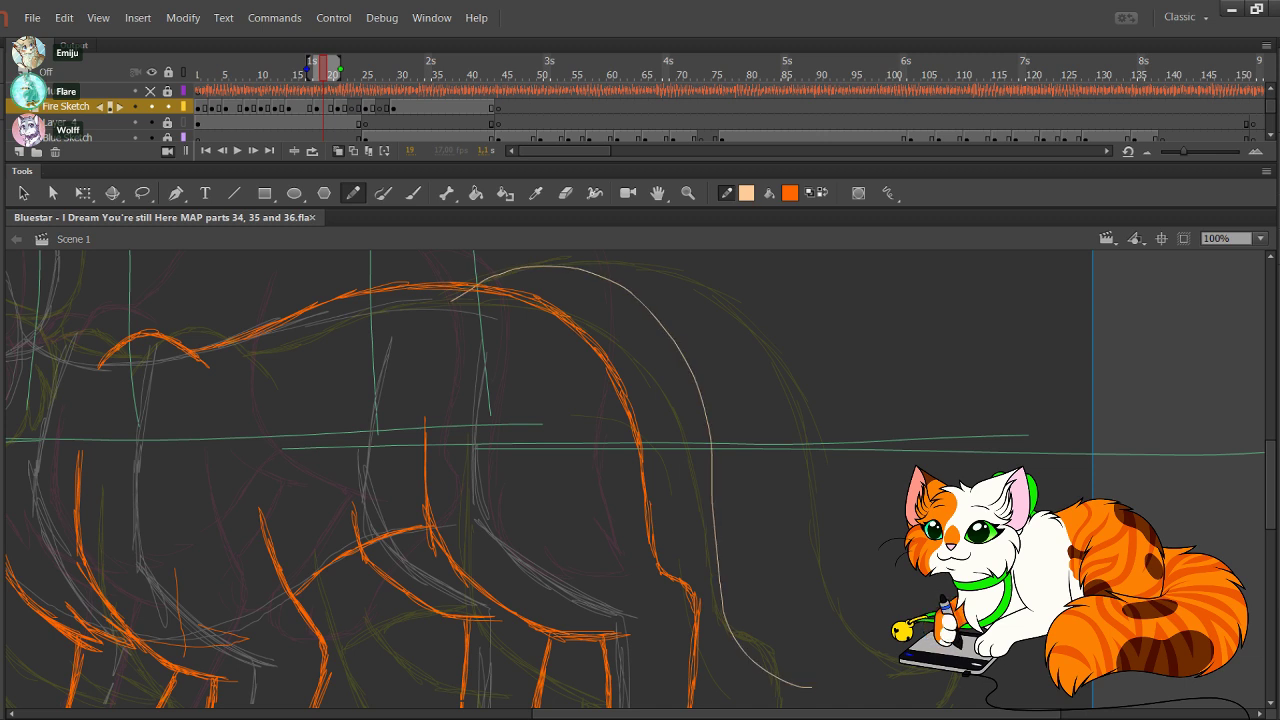
Step: Sketch the tail's outer contour in orange from the rump over the guide curve down to the pointed fur near its end
{"action": "left_click_drag", "start_coordinate": [580, 520], "coordinate": [774, 559]}
{"action": "key", "text": "x"}
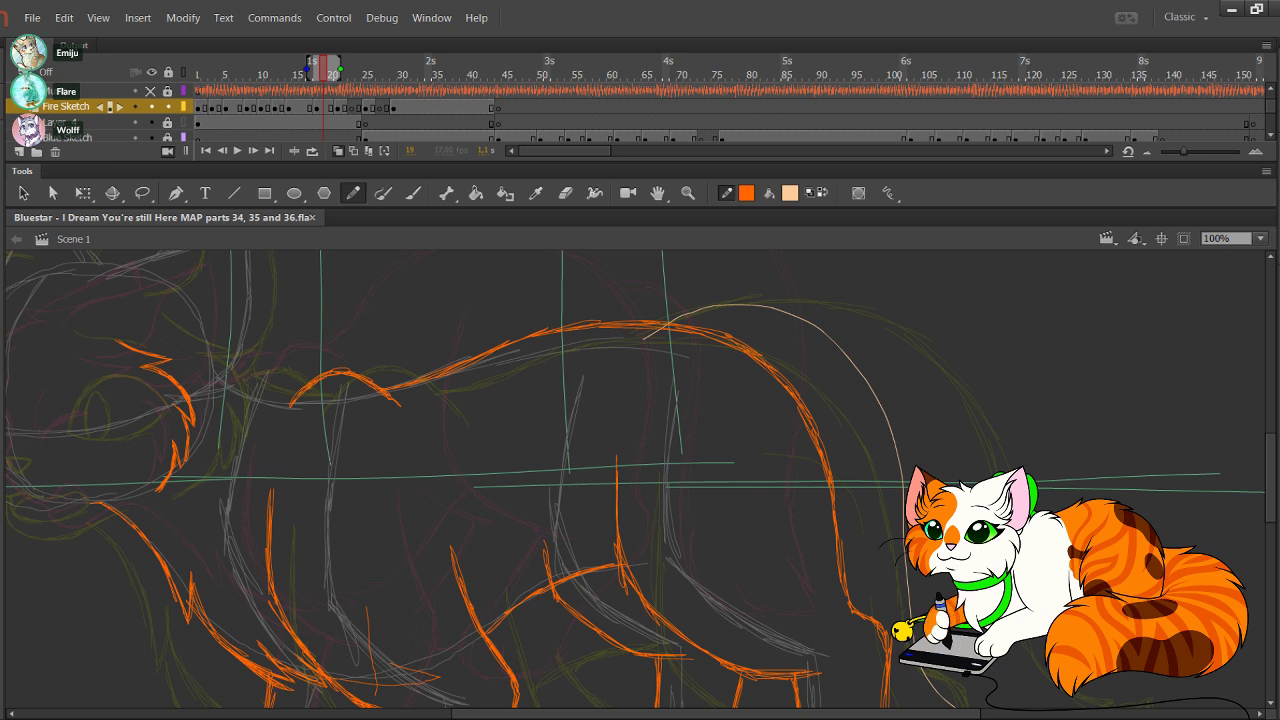
{"action": "left_click_drag", "start_coordinate": [604, 325], "coordinate": [700, 294]}
{"action": "key", "text": "ctrl+z"}
{"action": "key", "text": "ctrl+z"}
{"action": "key", "text": "ctrl+z"}
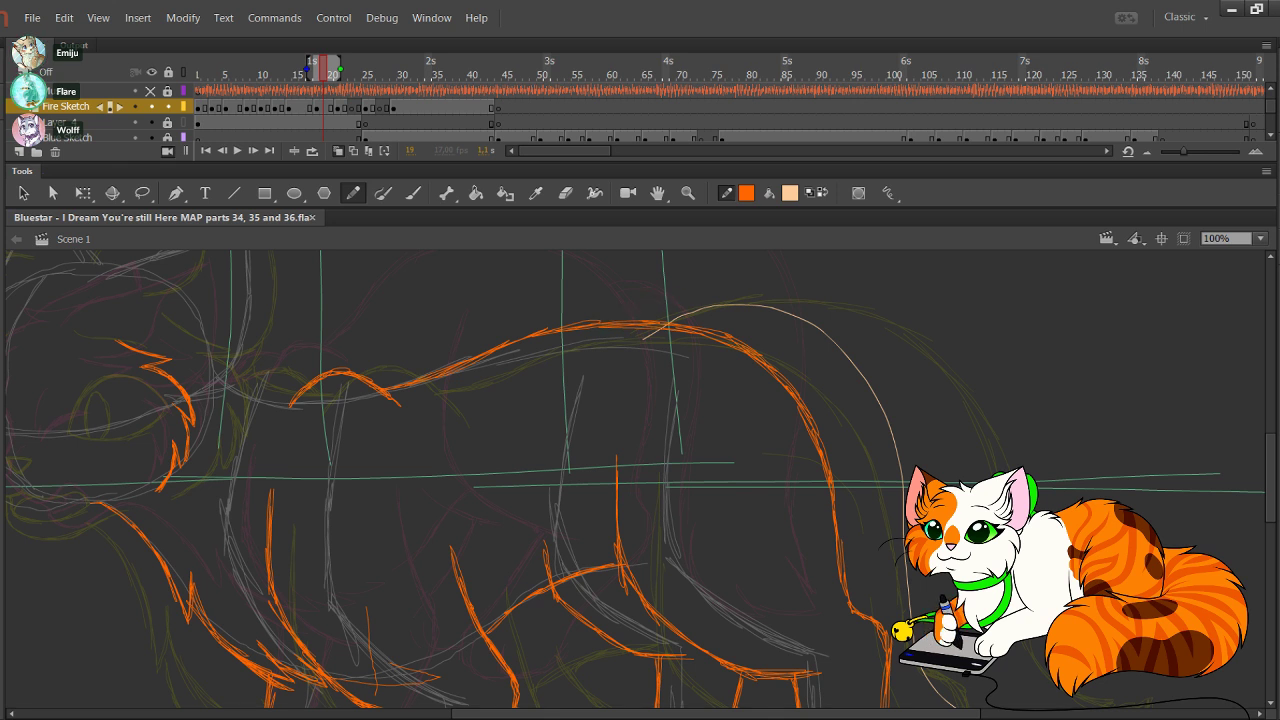
{"action": "left_click_drag", "start_coordinate": [601, 321], "coordinate": [671, 305]}
{"action": "left_click_drag", "start_coordinate": [607, 323], "coordinate": [707, 293]}
{"action": "mouse_move", "coordinate": [649, 311]}
{"action": "left_mouse_down"}
{"action": "mouse_move", "coordinate": [707, 294]}
{"action": "mouse_move", "coordinate": [741, 301]}
{"action": "left_mouse_up"}
{"action": "mouse_move", "coordinate": [669, 303]}
{"action": "left_mouse_down"}
{"action": "mouse_move", "coordinate": [772, 296]}
{"action": "mouse_move", "coordinate": [862, 348]}
{"action": "left_mouse_up"}
{"action": "left_click_drag", "start_coordinate": [840, 330], "coordinate": [886, 388]}
{"action": "mouse_move", "coordinate": [874, 364]}
{"action": "left_mouse_down"}
{"action": "mouse_move", "coordinate": [911, 467]}
{"action": "mouse_move", "coordinate": [730, 427]}
{"action": "mouse_move", "coordinate": [750, 532]}
{"action": "mouse_move", "coordinate": [784, 565]}
{"action": "mouse_move", "coordinate": [836, 581]}
{"action": "left_mouse_up"}
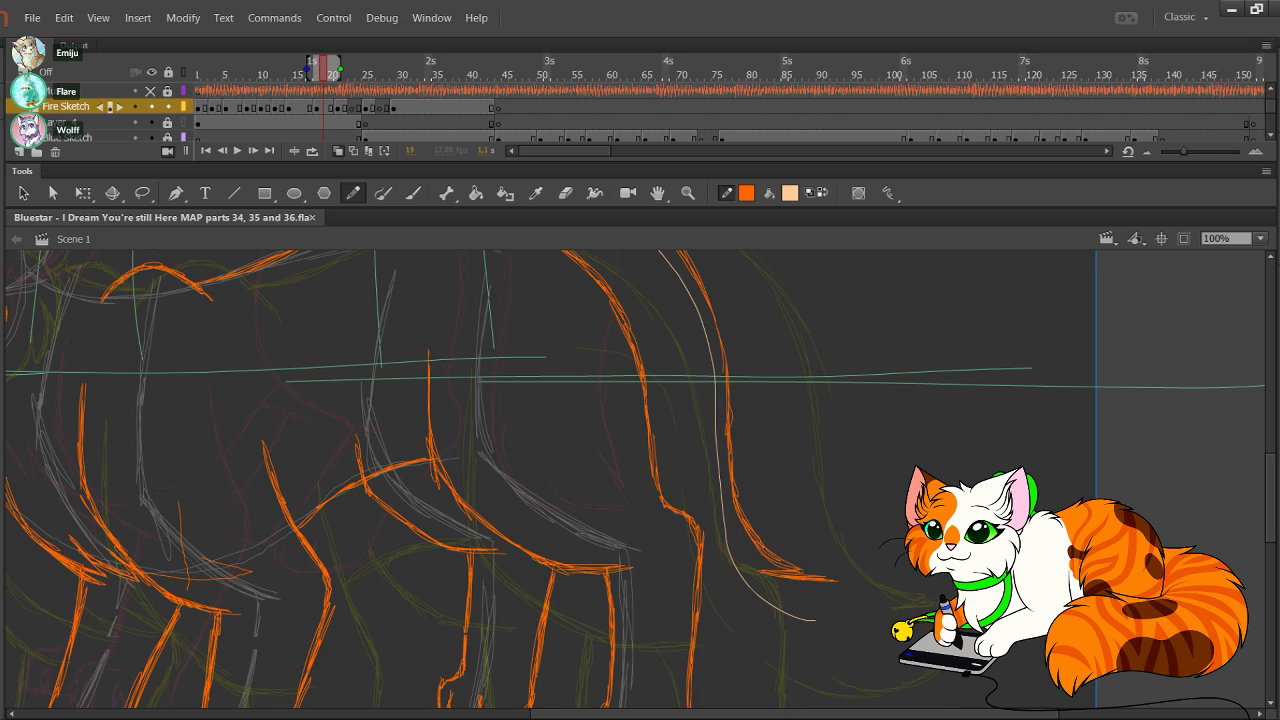
{"action": "mouse_move", "coordinate": [700, 430]}
{"action": "left_mouse_down"}
{"action": "mouse_move", "coordinate": [710, 563]}
{"action": "mouse_move", "coordinate": [709, 493]}
{"action": "left_mouse_up"}
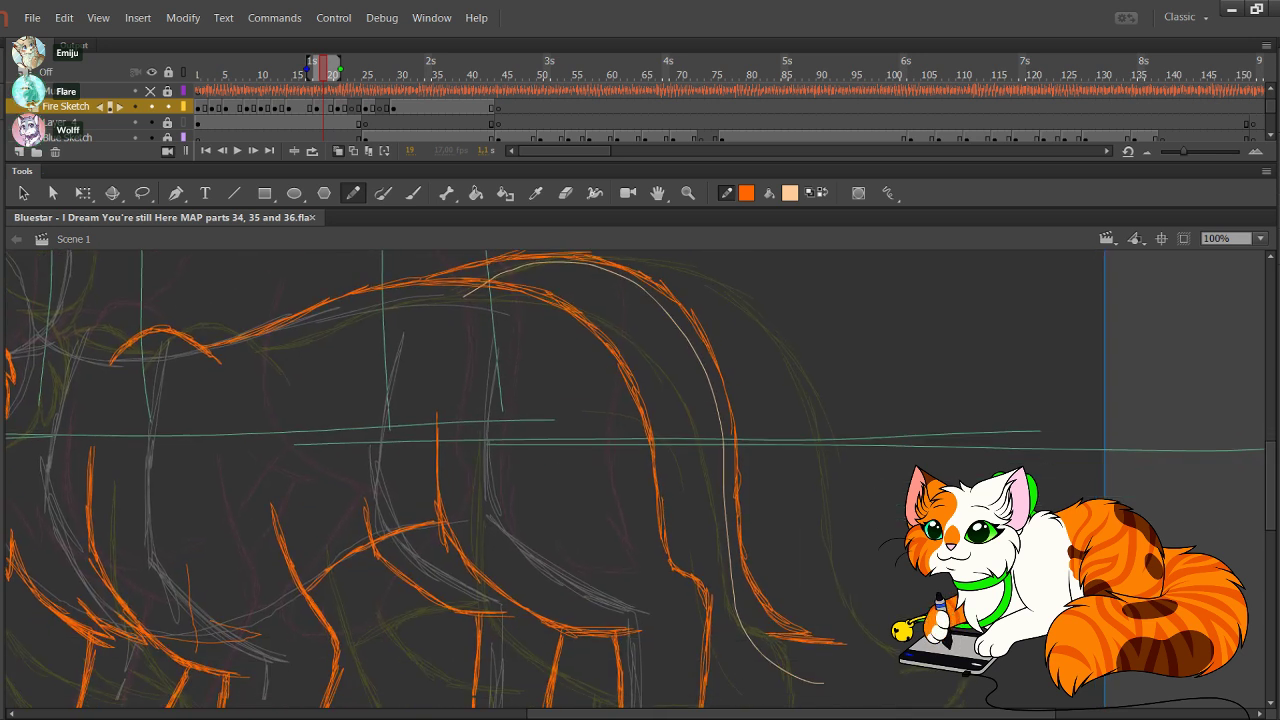
{"action": "mouse_move", "coordinate": [527, 388]}
{"action": "left_mouse_down"}
{"action": "mouse_move", "coordinate": [600, 434]}
{"action": "mouse_move", "coordinate": [604, 525]}
{"action": "left_mouse_up"}
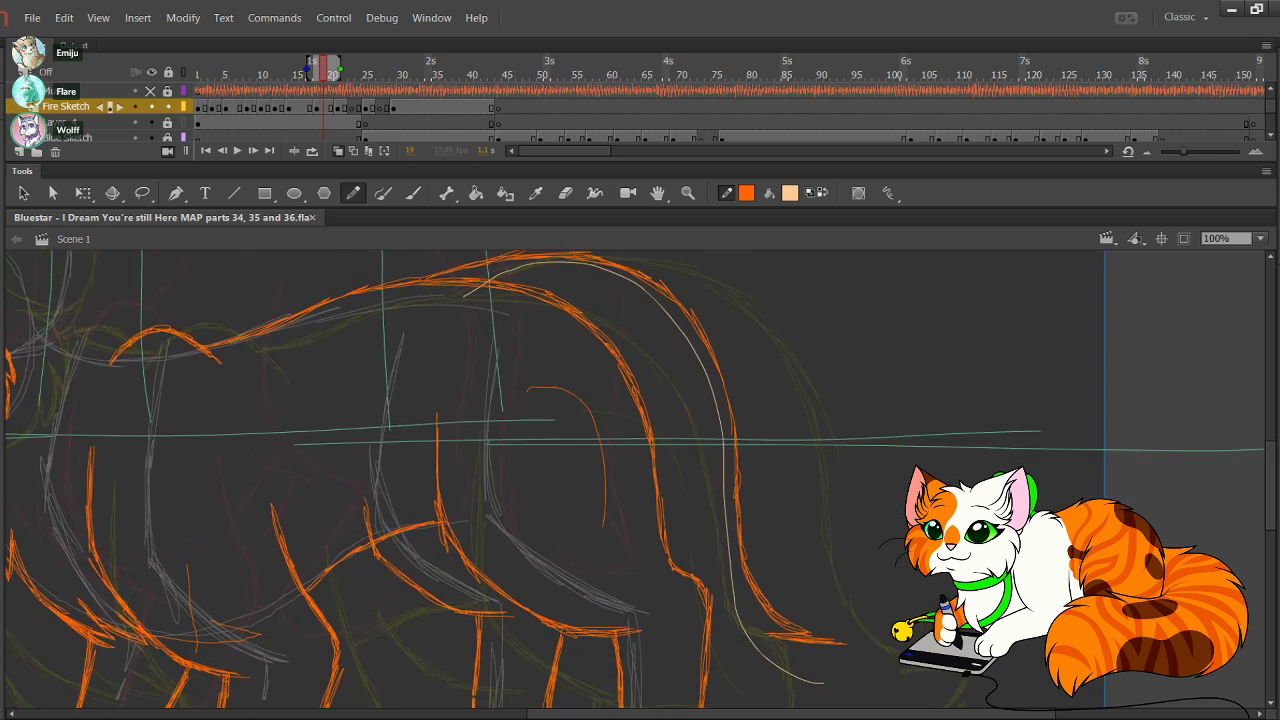
{"action": "key", "text": "ctrl+z"}
{"action": "mouse_move", "coordinate": [540, 382]}
{"action": "left_mouse_down"}
{"action": "mouse_move", "coordinate": [603, 402]}
{"action": "mouse_move", "coordinate": [606, 538]}
{"action": "left_mouse_up"}
{"action": "key", "text": "ctrl+z"}
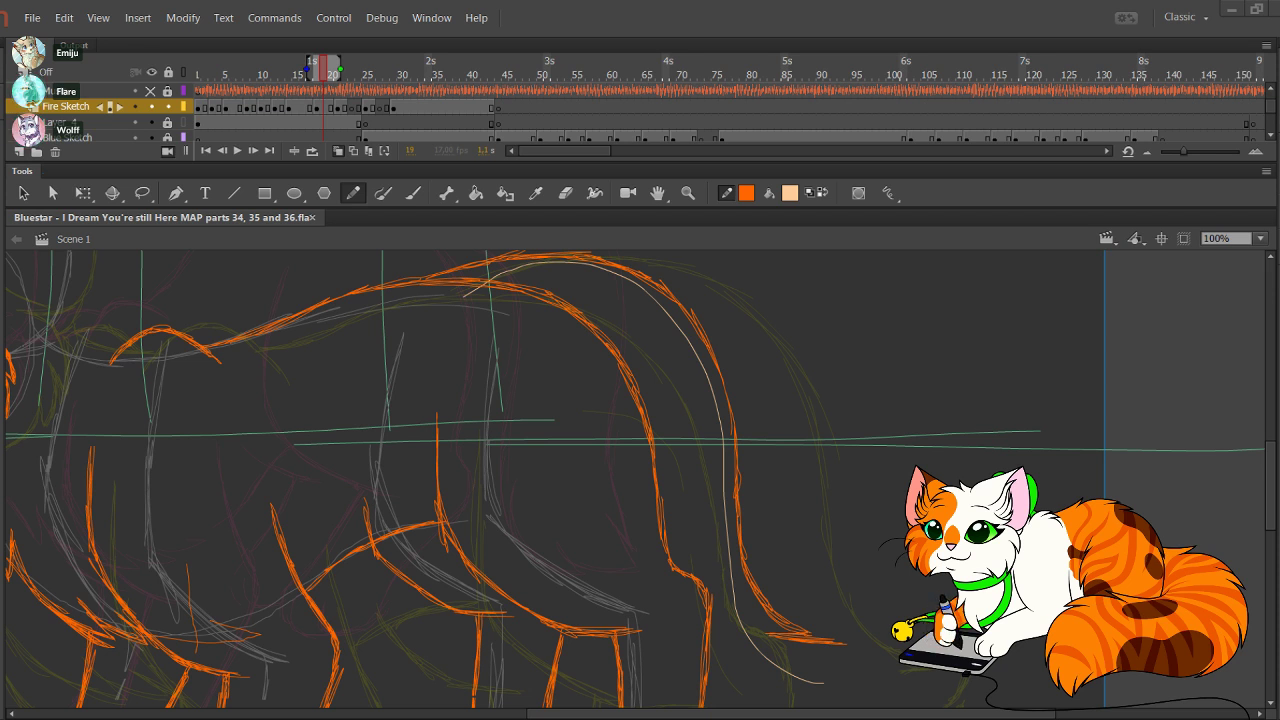
{"action": "left_click_drag", "start_coordinate": [481, 393], "coordinate": [621, 491]}
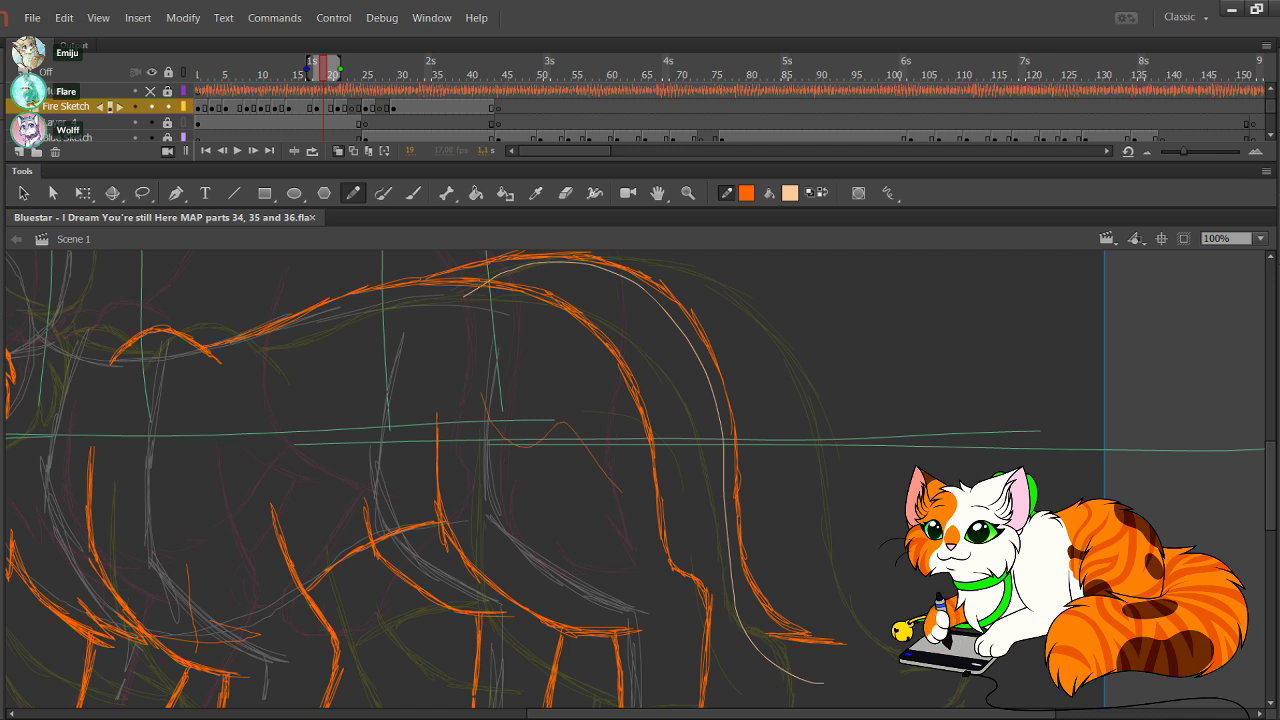
{"action": "key", "text": "ctrl+z"}
{"action": "mouse_move", "coordinate": [517, 385]}
{"action": "left_mouse_down"}
{"action": "mouse_move", "coordinate": [602, 561]}
{"action": "mouse_move", "coordinate": [552, 386]}
{"action": "mouse_move", "coordinate": [604, 530]}
{"action": "mouse_move", "coordinate": [498, 497]}
{"action": "mouse_move", "coordinate": [447, 573]}
{"action": "mouse_move", "coordinate": [455, 580]}
{"action": "left_mouse_up"}
{"action": "key", "text": "ctrl+z"}
Step: Sketch a light curve inside the rump for the near hind thigh and delete its middle section
{"action": "left_click_drag", "start_coordinate": [354, 404], "coordinate": [417, 449]}
{"action": "key", "text": "Delete"}
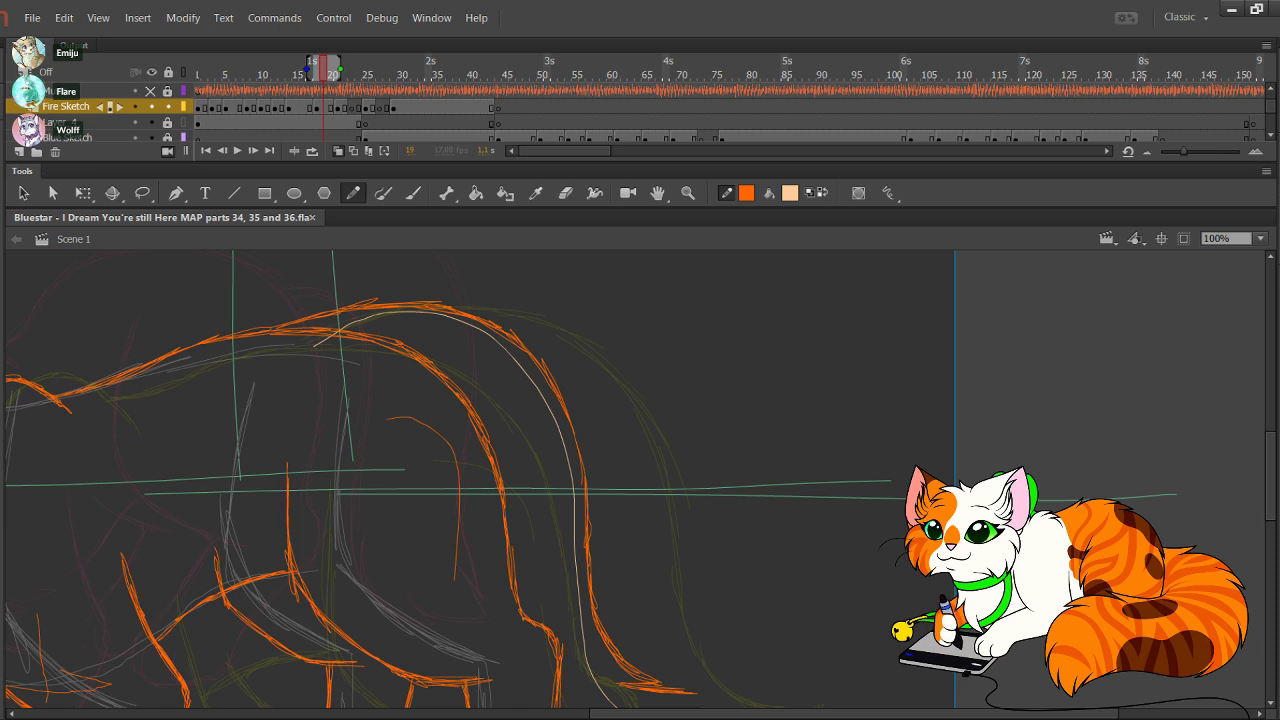
{"action": "left_click_drag", "start_coordinate": [500, 480], "coordinate": [454, 418]}
{"action": "mouse_move", "coordinate": [378, 408]}
{"action": "left_mouse_down"}
{"action": "mouse_move", "coordinate": [434, 556]}
{"action": "mouse_move", "coordinate": [444, 513]}
{"action": "mouse_move", "coordinate": [430, 470]}
{"action": "left_mouse_up"}
{"action": "key", "text": "Delete"}
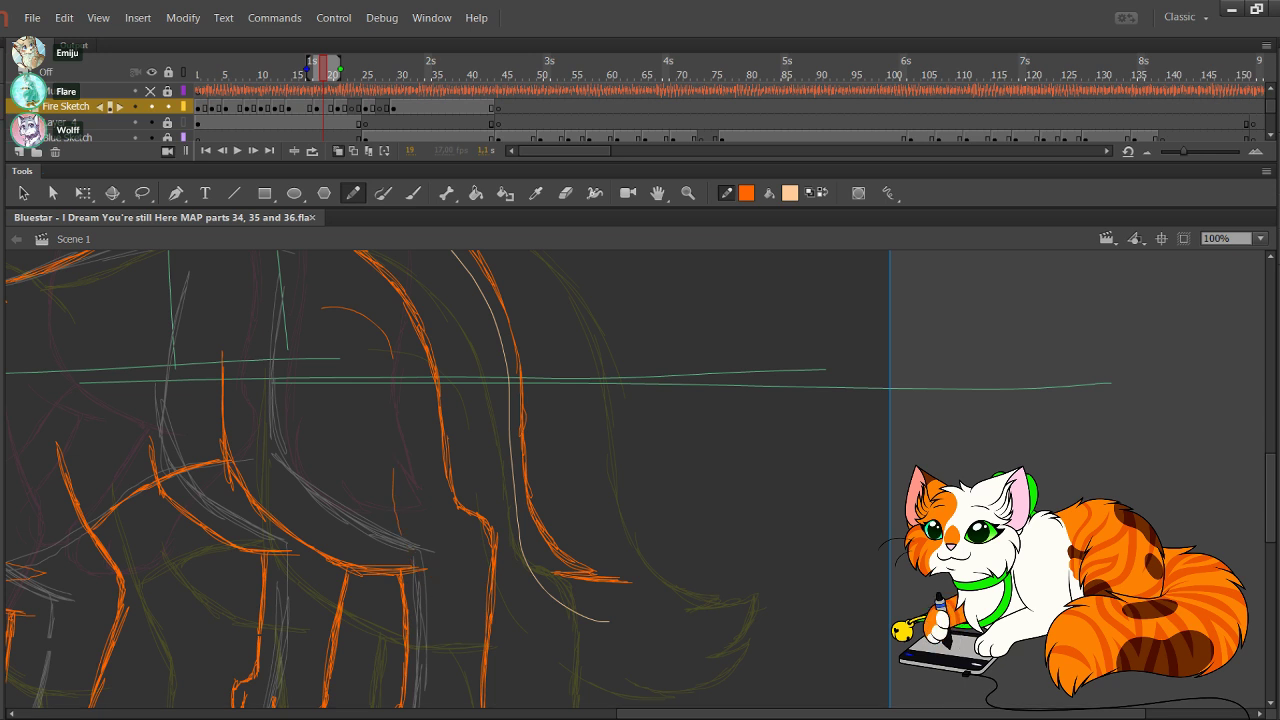
Step: Sketch the underside of the tail tip in orange, curving up to the pointed end, and reinforce the tip
{"action": "mouse_move", "coordinate": [470, 622]}
{"action": "left_mouse_down"}
{"action": "mouse_move", "coordinate": [546, 637]}
{"action": "mouse_move", "coordinate": [620, 598]}
{"action": "left_mouse_up"}
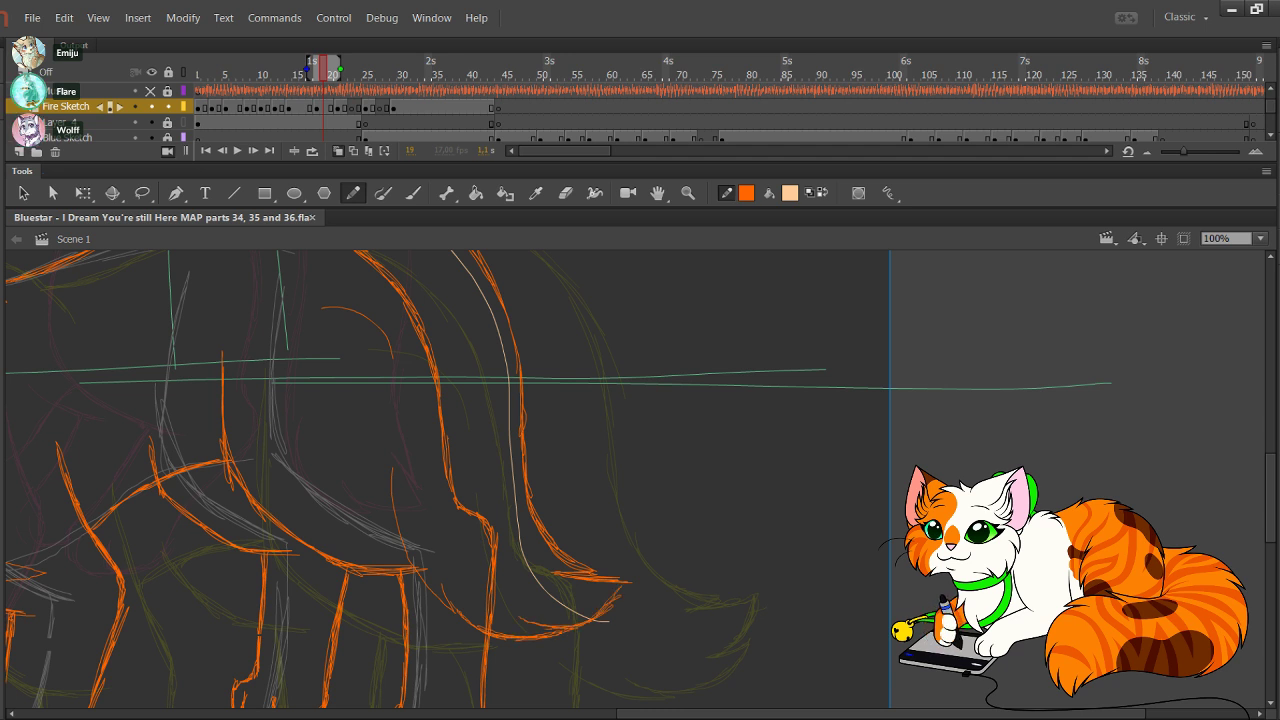
{"action": "left_click_drag", "start_coordinate": [472, 624], "coordinate": [619, 588]}
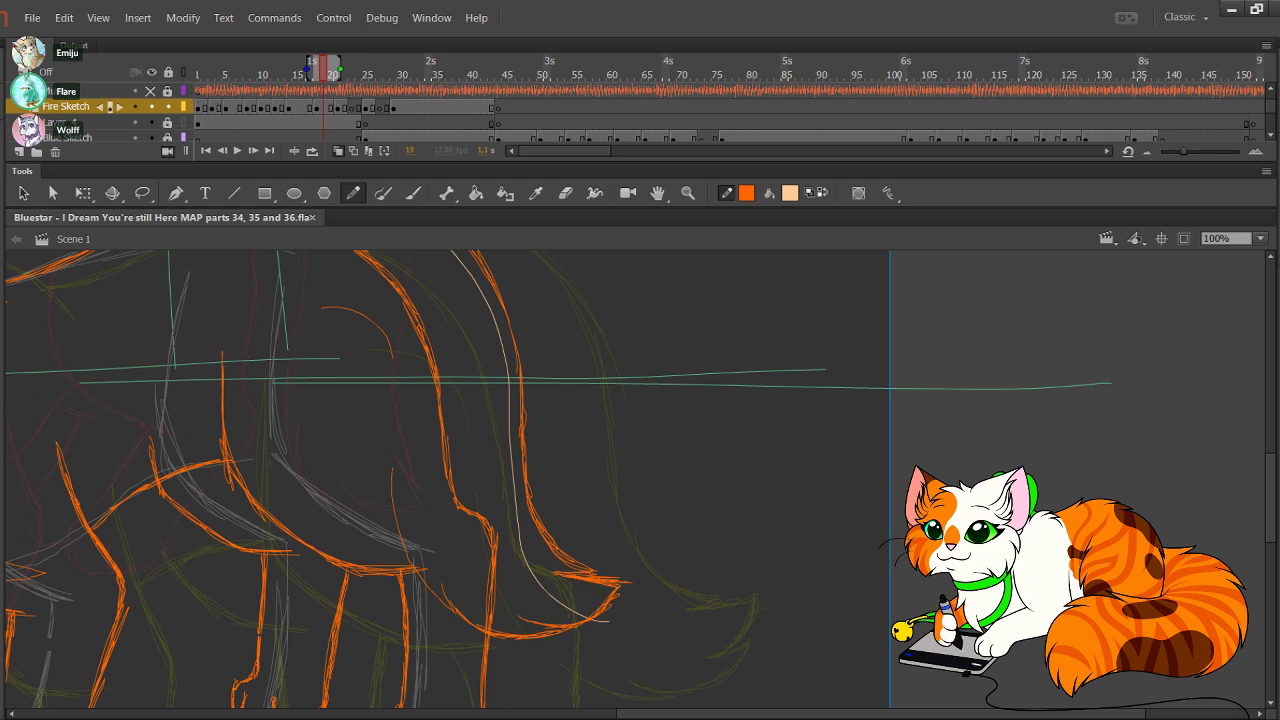
Step: Sketch the cat's triangular nose, the front of the muzzle and the mouth outline in orange on the head
{"action": "mouse_move", "coordinate": [500, 400]}
{"action": "left_mouse_down"}
{"action": "mouse_move", "coordinate": [637, 494]}
{"action": "mouse_move", "coordinate": [875, 423]}
{"action": "mouse_move", "coordinate": [949, 357]}
{"action": "mouse_move", "coordinate": [802, 208]}
{"action": "mouse_move", "coordinate": [749, 178]}
{"action": "mouse_move", "coordinate": [877, 315]}
{"action": "mouse_move", "coordinate": [1004, 311]}
{"action": "mouse_move", "coordinate": [1134, 404]}
{"action": "mouse_move", "coordinate": [1150, 435]}
{"action": "left_mouse_up"}
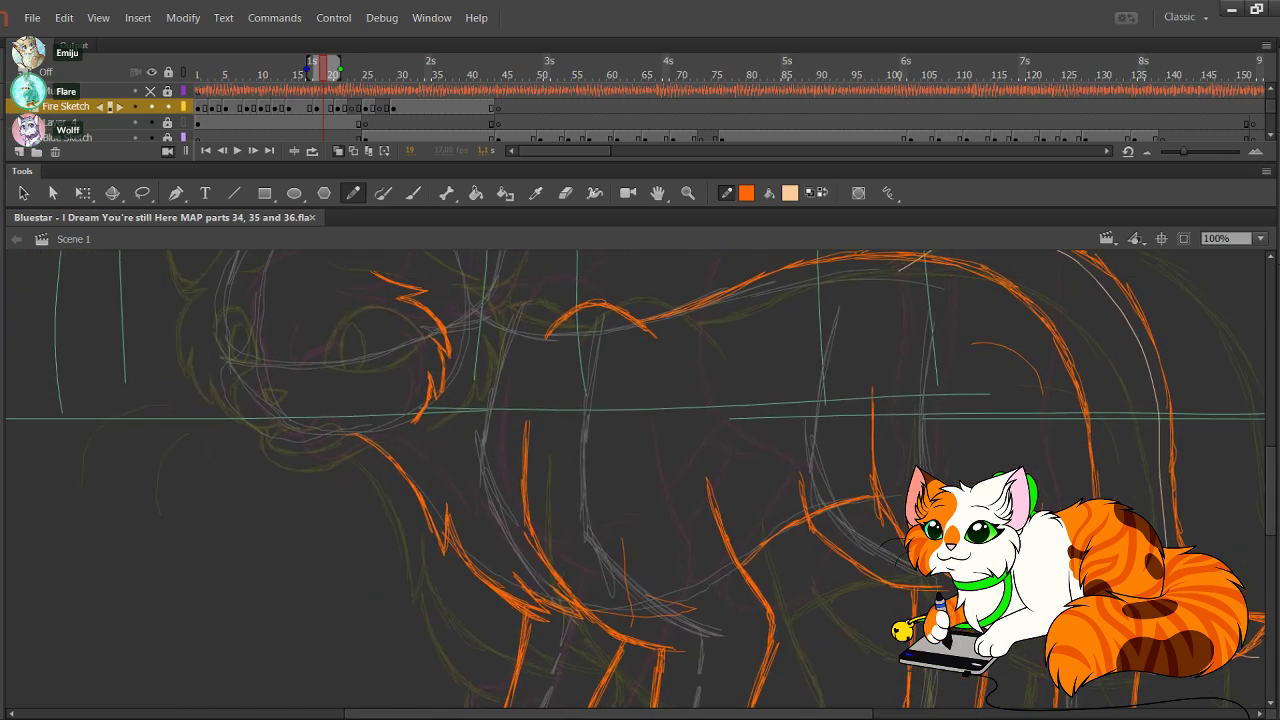
{"action": "left_click_drag", "start_coordinate": [550, 400], "coordinate": [687, 507]}
{"action": "left_click", "coordinate": [688, 193]}
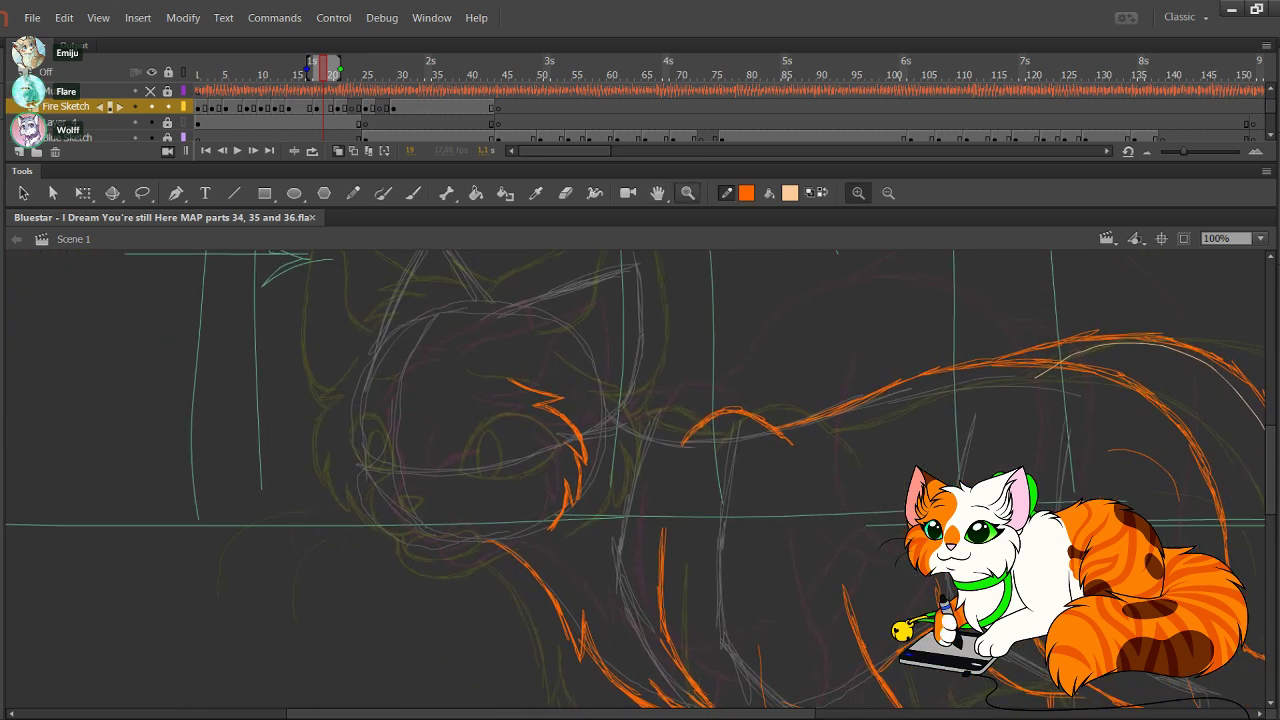
{"action": "left_click_drag", "start_coordinate": [296, 336], "coordinate": [652, 631]}
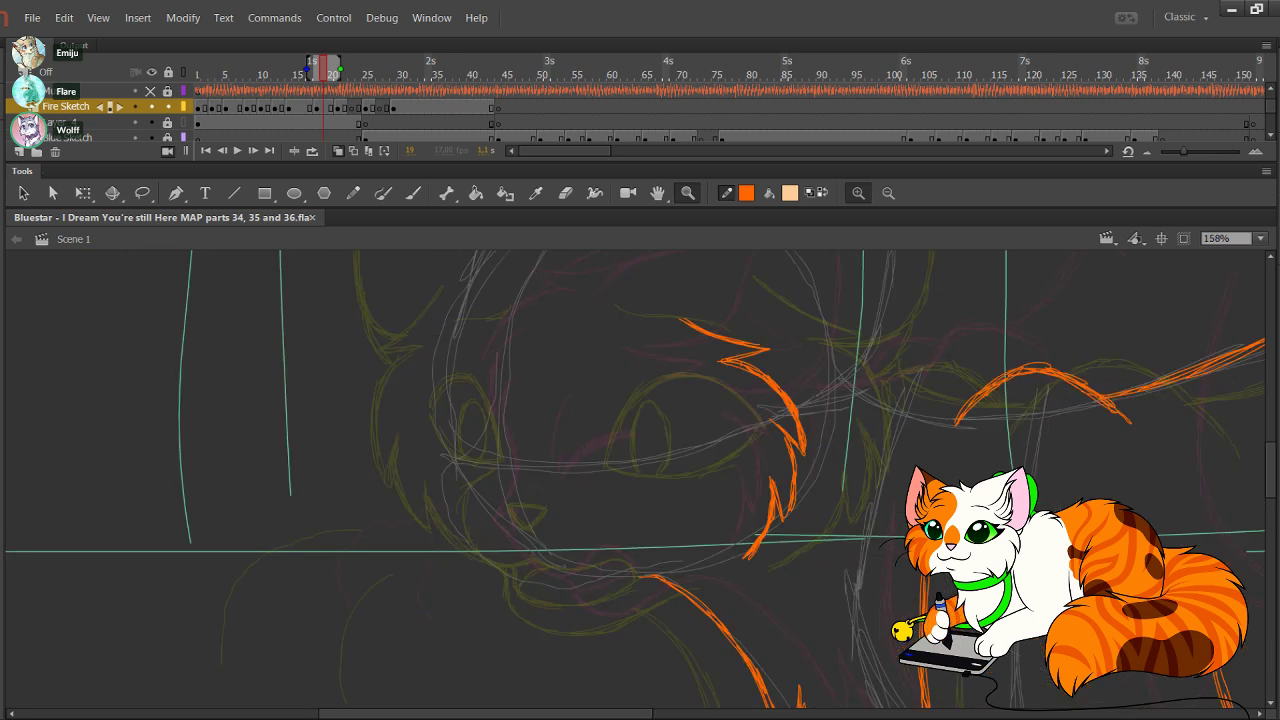
{"action": "left_click_drag", "start_coordinate": [338, 320], "coordinate": [872, 715]}
{"action": "left_click", "coordinate": [353, 193]}
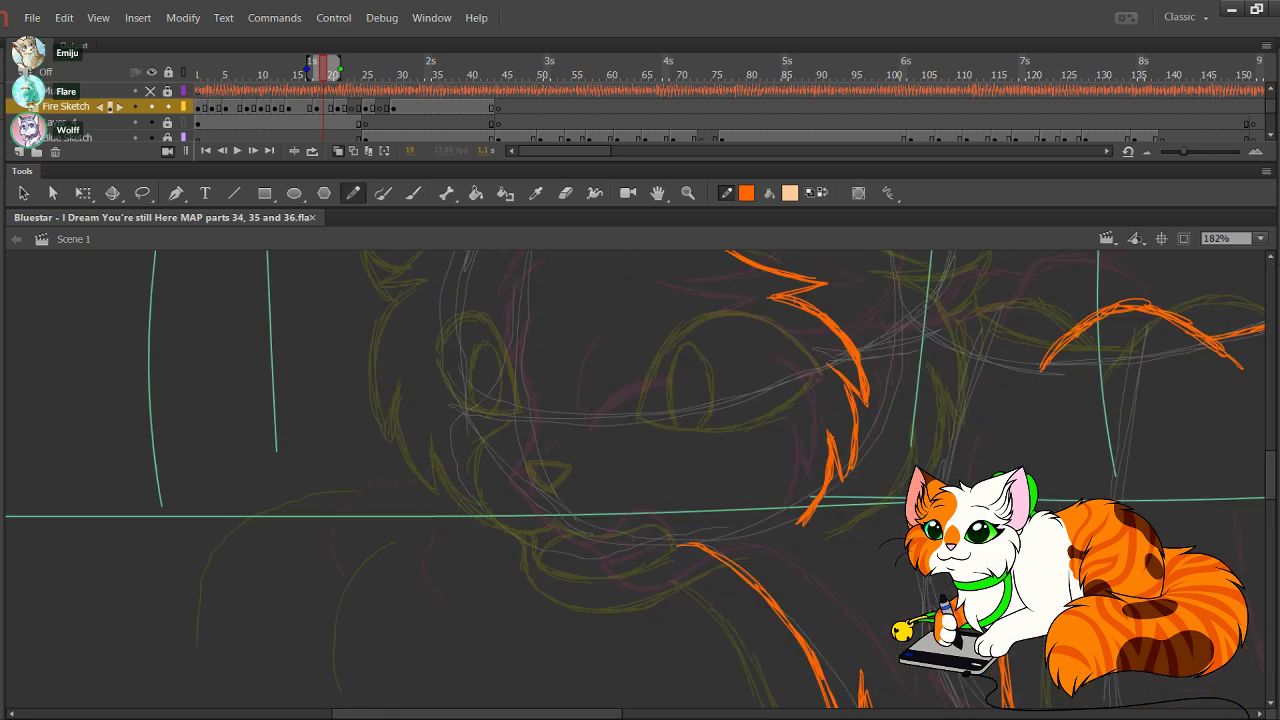
{"action": "mouse_move", "coordinate": [480, 449]}
{"action": "left_mouse_down"}
{"action": "mouse_move", "coordinate": [519, 452]}
{"action": "mouse_move", "coordinate": [450, 426]}
{"action": "mouse_move", "coordinate": [494, 435]}
{"action": "mouse_move", "coordinate": [452, 431]}
{"action": "mouse_move", "coordinate": [464, 452]}
{"action": "mouse_move", "coordinate": [492, 437]}
{"action": "mouse_move", "coordinate": [474, 502]}
{"action": "mouse_move", "coordinate": [484, 510]}
{"action": "mouse_move", "coordinate": [540, 518]}
{"action": "mouse_move", "coordinate": [596, 491]}
{"action": "mouse_move", "coordinate": [626, 522]}
{"action": "mouse_move", "coordinate": [541, 550]}
{"action": "left_mouse_up"}
{"action": "key", "text": "ctrl+z"}
{"action": "key", "text": "ctrl+z"}
{"action": "key", "text": "ctrl+z"}
{"action": "key", "text": "ctrl+z"}
{"action": "key", "text": "ctrl+z"}
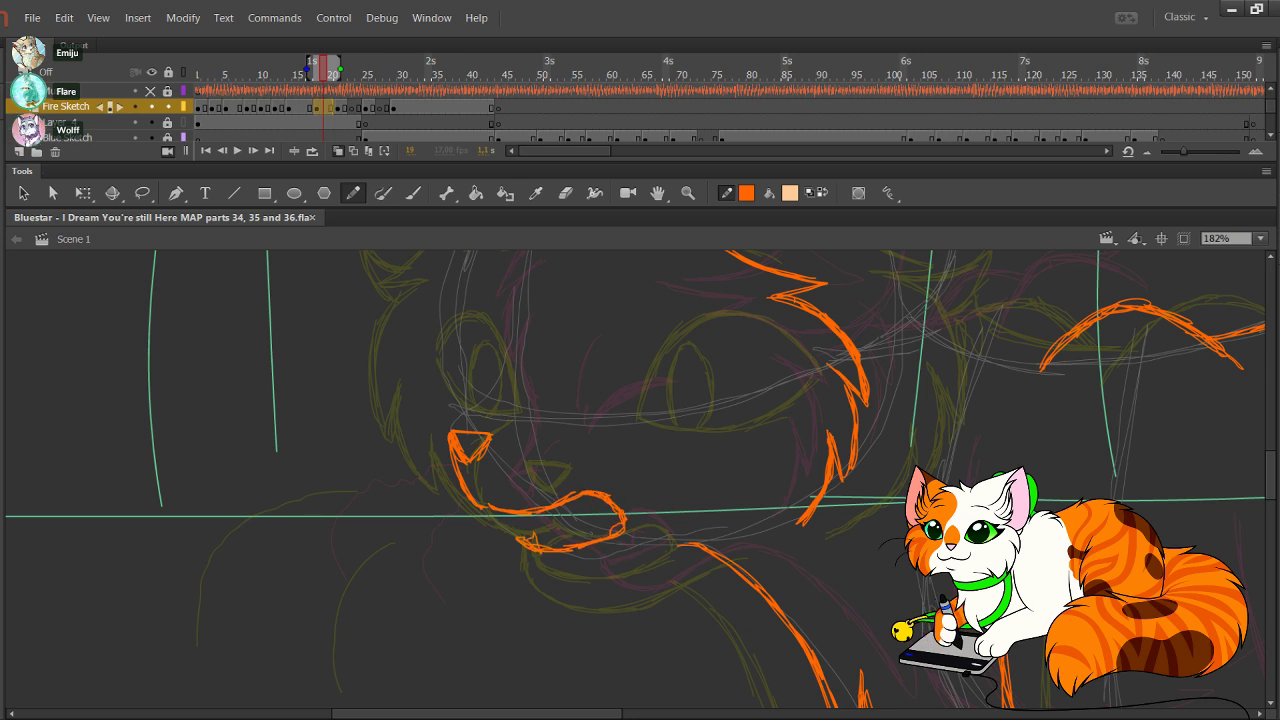
Step: Close the mouth's front corner and sketch the chin and lower jaw back to the throat line
{"action": "mouse_move", "coordinate": [529, 544]}
{"action": "left_mouse_down"}
{"action": "mouse_move", "coordinate": [537, 523]}
{"action": "mouse_move", "coordinate": [603, 511]}
{"action": "left_mouse_up"}
{"action": "key", "text": "ctrl+z"}
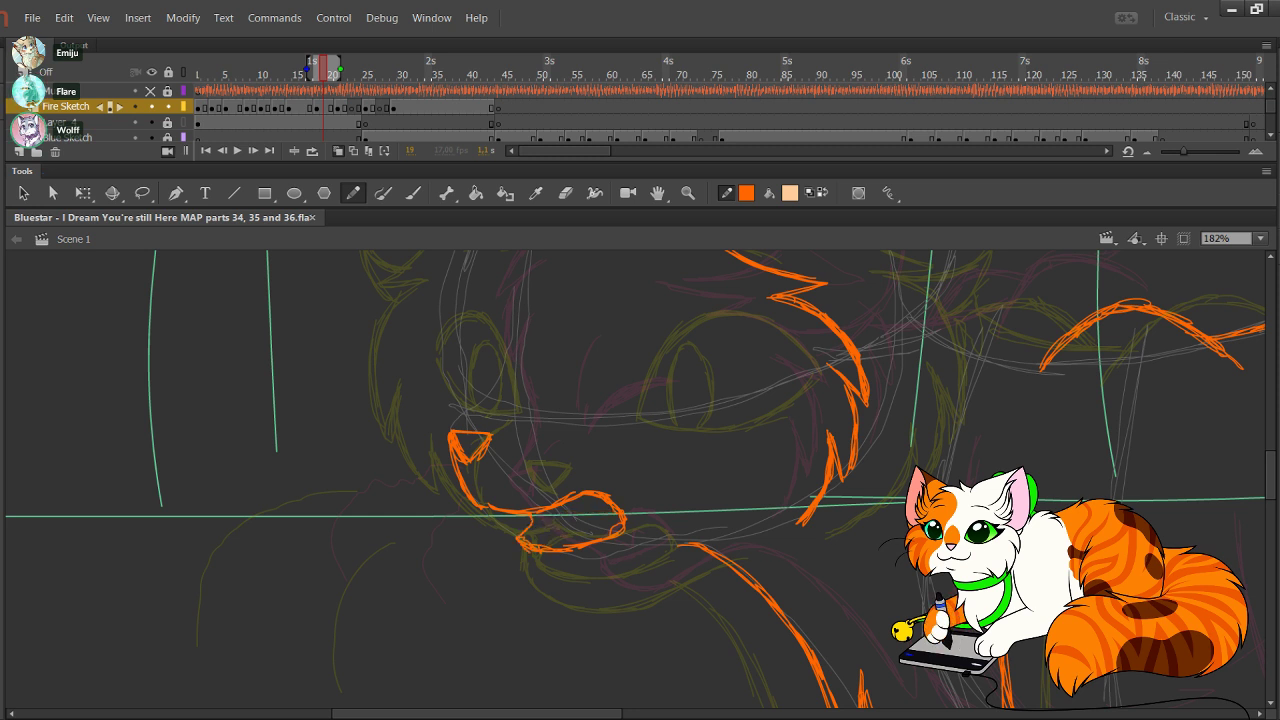
{"action": "key", "text": "ctrl+z"}
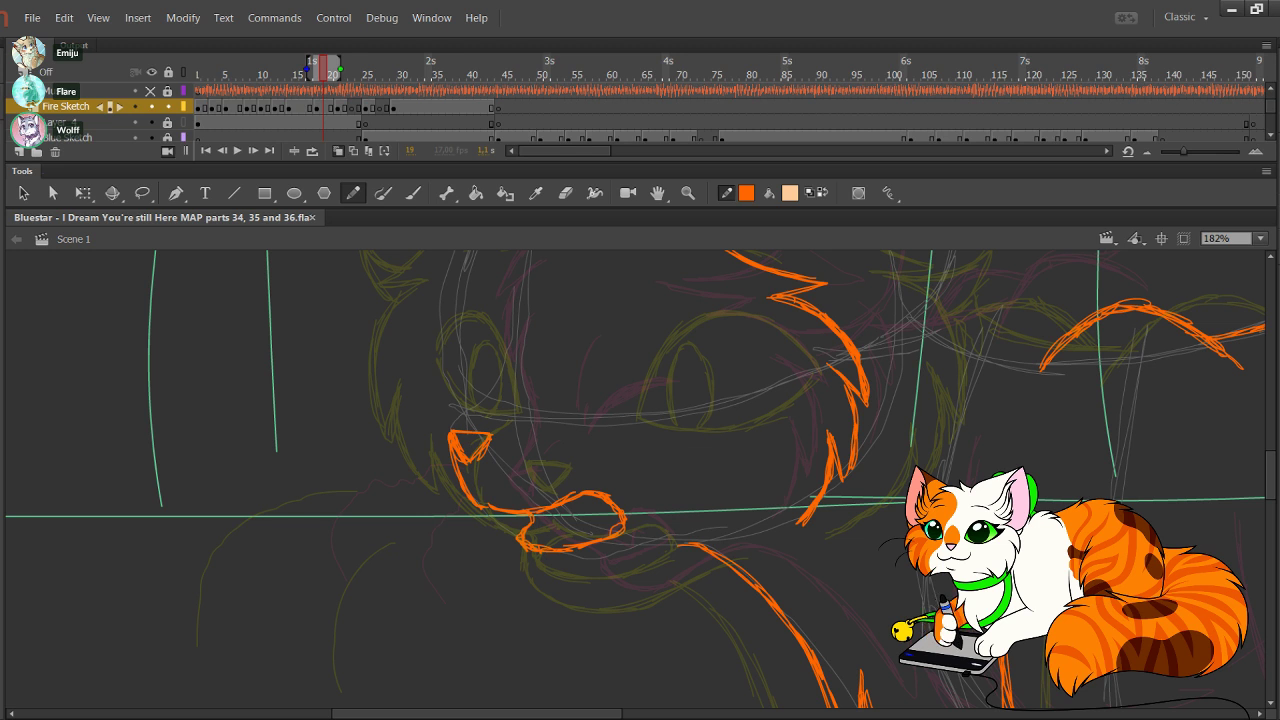
{"action": "mouse_move", "coordinate": [518, 548]}
{"action": "left_mouse_down"}
{"action": "mouse_move", "coordinate": [527, 567]}
{"action": "mouse_move", "coordinate": [578, 582]}
{"action": "mouse_move", "coordinate": [700, 546]}
{"action": "left_mouse_up"}
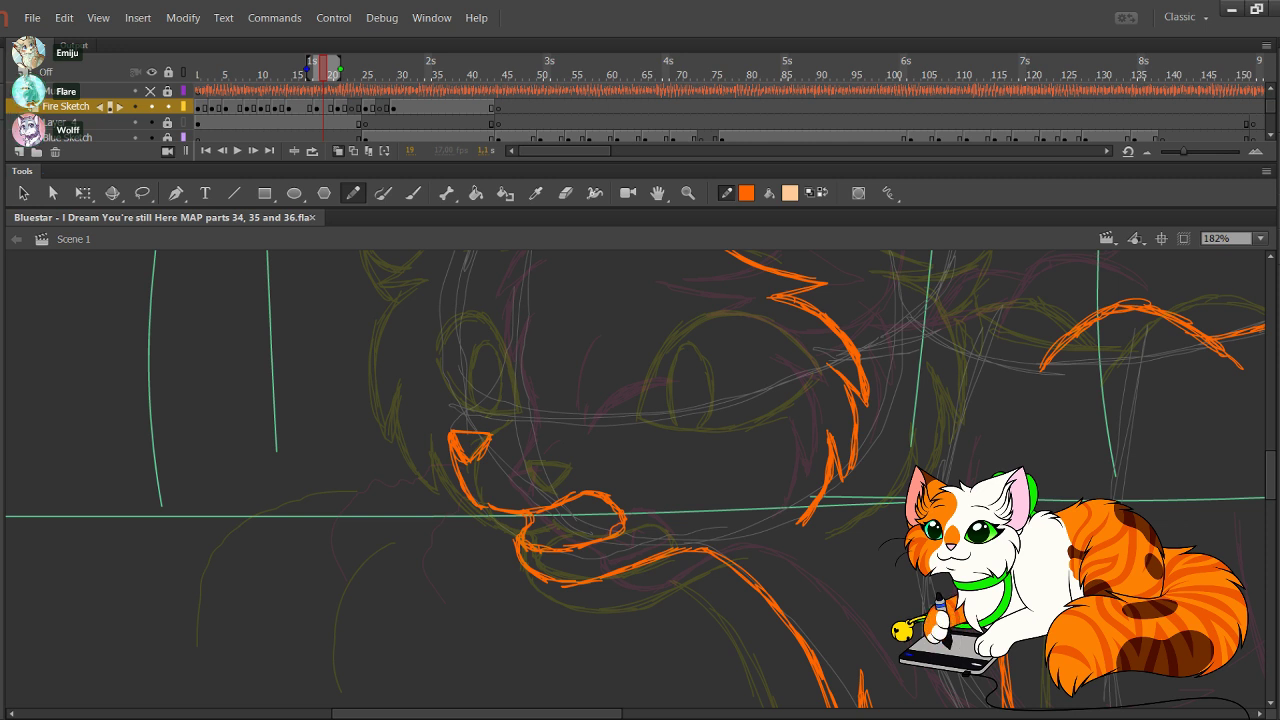
Step: Select the near cheek fur lines and nudge them slightly upwards and towards the back of the head
{"action": "left_click_drag", "start_coordinate": [640, 450], "coordinate": [502, 526]}
{"action": "mouse_move", "coordinate": [746, 635]}
{"action": "left_mouse_down"}
{"action": "mouse_move", "coordinate": [543, 261]}
{"action": "mouse_move", "coordinate": [718, 506]}
{"action": "mouse_move", "coordinate": [648, 316]}
{"action": "left_mouse_up"}
{"action": "left_click_drag", "start_coordinate": [546, 306], "coordinate": [709, 415]}
{"action": "key", "text": "Left"}
{"action": "key", "text": "Left"}
{"action": "key", "text": "Left"}
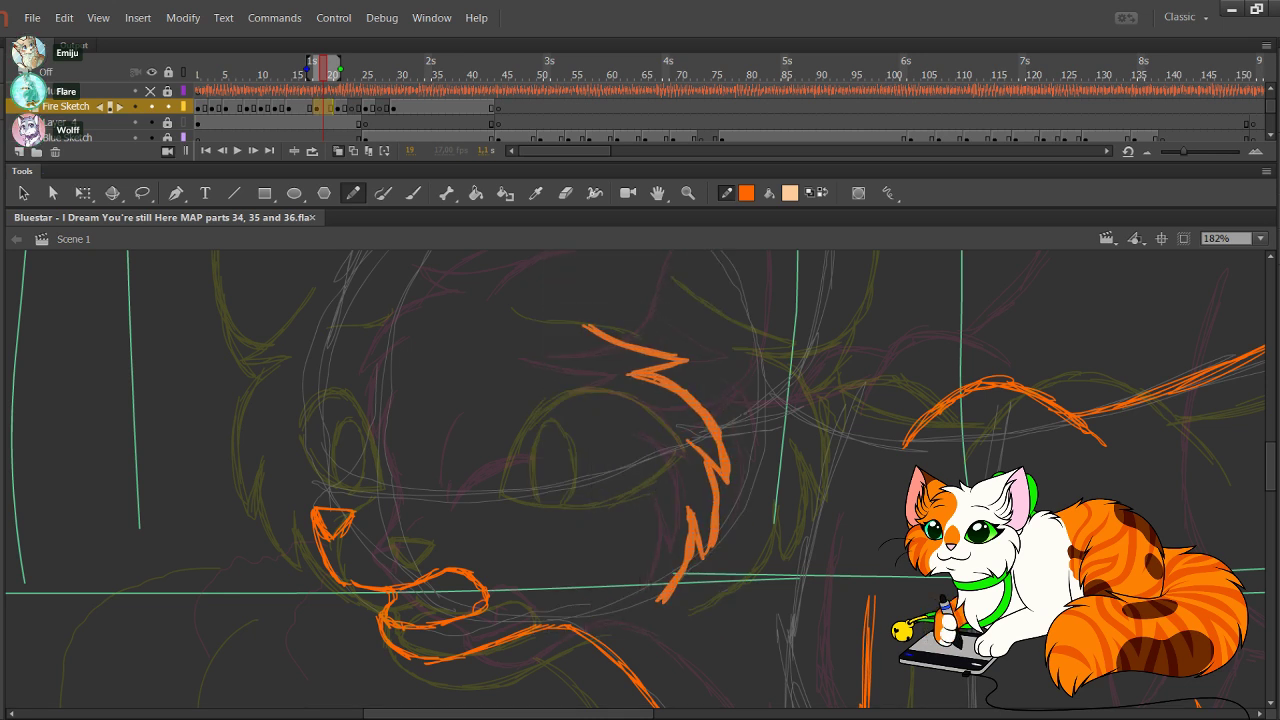
{"action": "key", "text": "Up"}
{"action": "key", "text": "Up"}
{"action": "key", "text": "Up"}
{"action": "key", "text": "Up"}
{"action": "key", "text": "Right"}
{"action": "key", "text": "Right"}
{"action": "key", "text": "Right"}
{"action": "key", "text": "Right"}
{"action": "key", "text": "Right"}
{"action": "key", "text": "Right"}
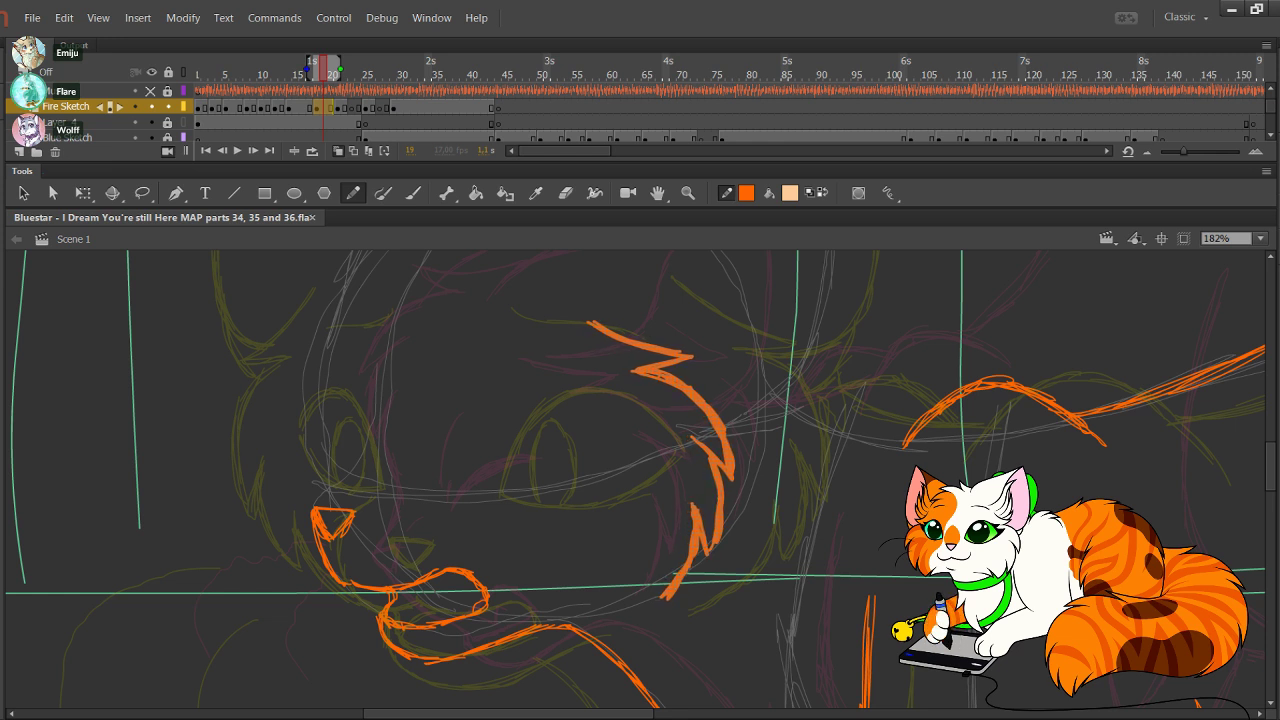
Step: Skew the near cheek fur slightly so its lower end leans towards the muzzle
{"action": "key", "text": "q"}
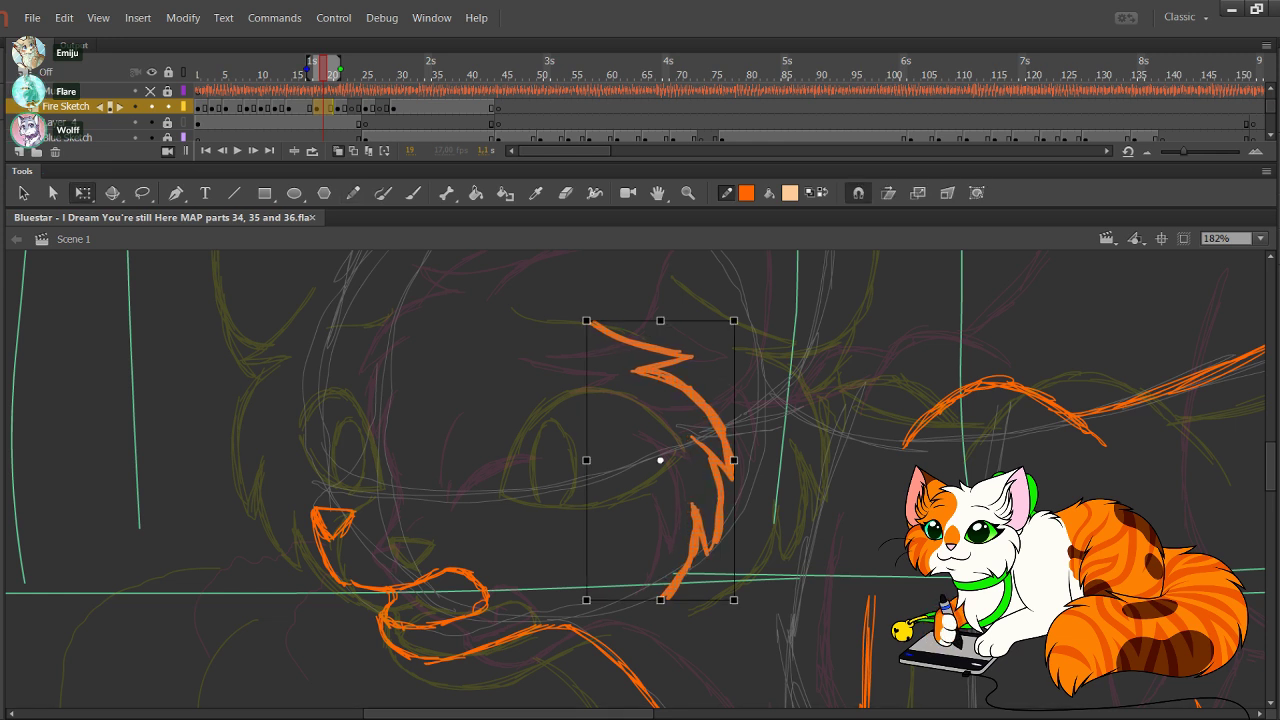
{"action": "left_click_drag", "start_coordinate": [698, 321], "coordinate": [703, 321]}
{"action": "key", "text": "ctrl+z"}
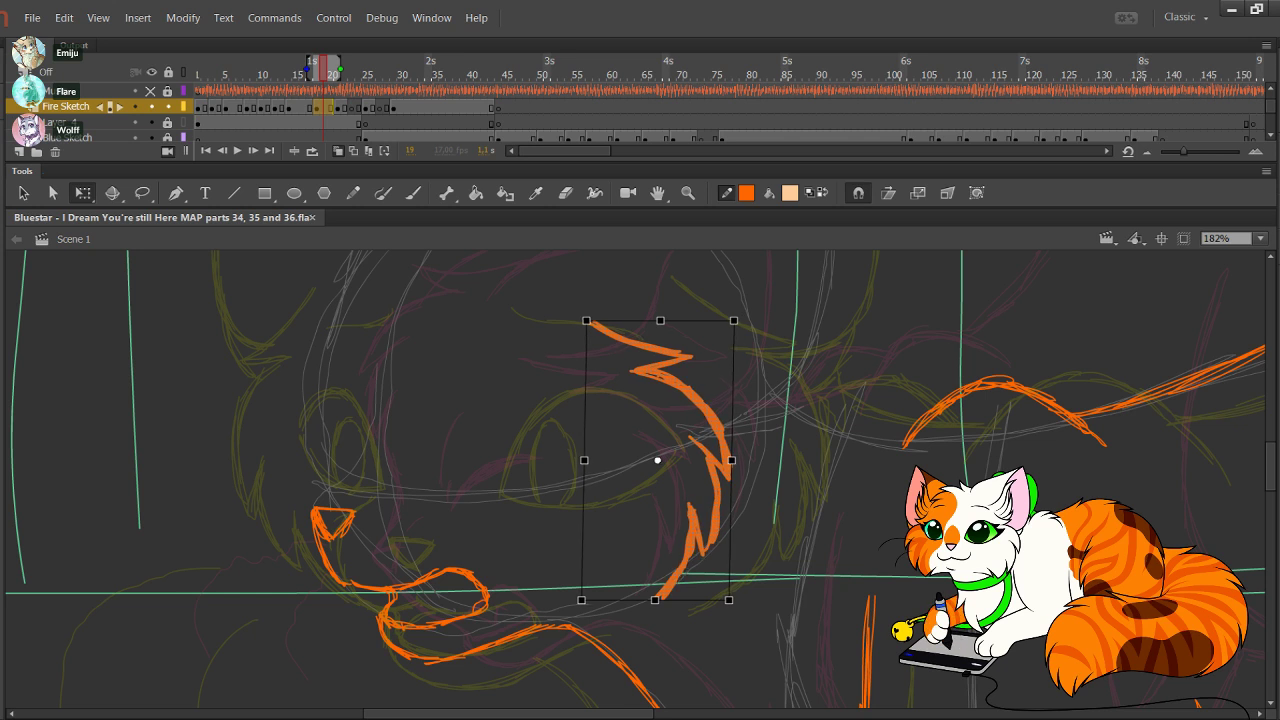
{"action": "key", "text": "b"}
{"action": "key", "text": "y"}
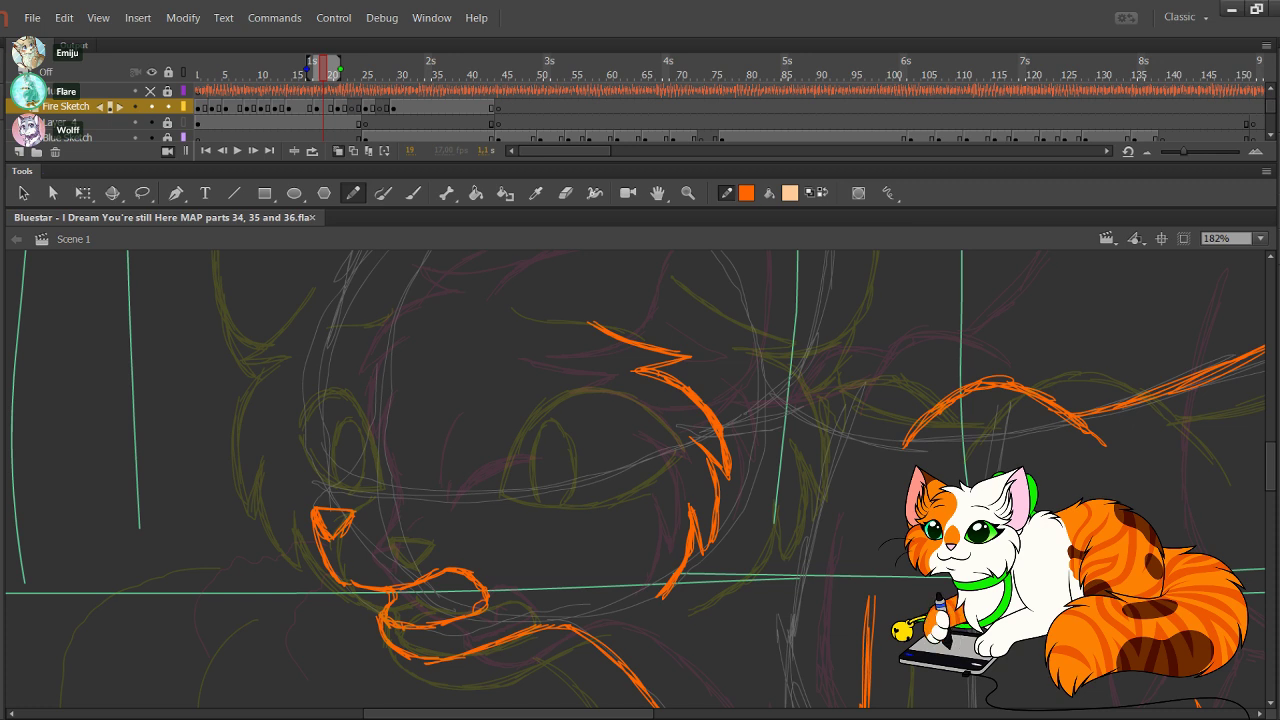
Step: Sketch the near ear's inner front edge in orange from the forehead up to the ear tip
{"action": "left_click_drag", "start_coordinate": [700, 580], "coordinate": [542, 532]}
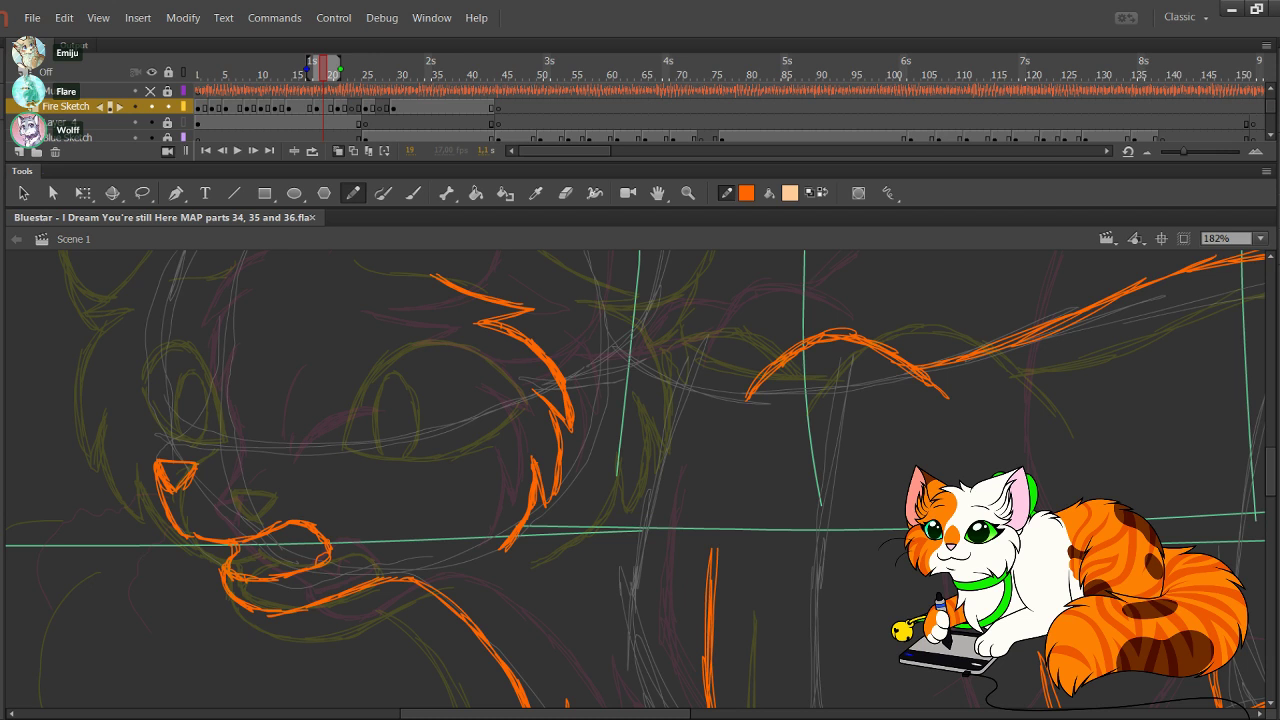
{"action": "left_click_drag", "start_coordinate": [520, 340], "coordinate": [615, 575]}
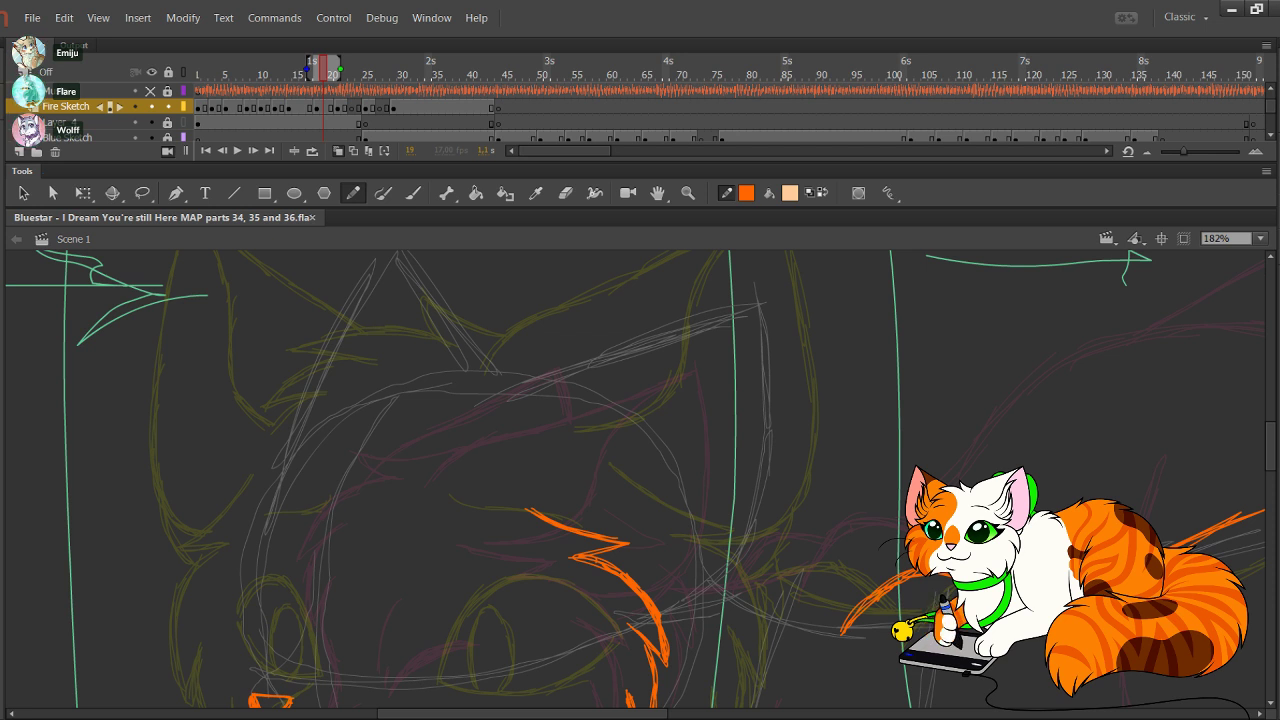
{"action": "mouse_move", "coordinate": [520, 492]}
{"action": "left_mouse_down"}
{"action": "mouse_move", "coordinate": [612, 466]}
{"action": "mouse_move", "coordinate": [645, 405]}
{"action": "mouse_move", "coordinate": [622, 491]}
{"action": "mouse_move", "coordinate": [638, 402]}
{"action": "mouse_move", "coordinate": [685, 352]}
{"action": "mouse_move", "coordinate": [756, 312]}
{"action": "left_mouse_up"}
{"action": "key", "text": "Delete"}
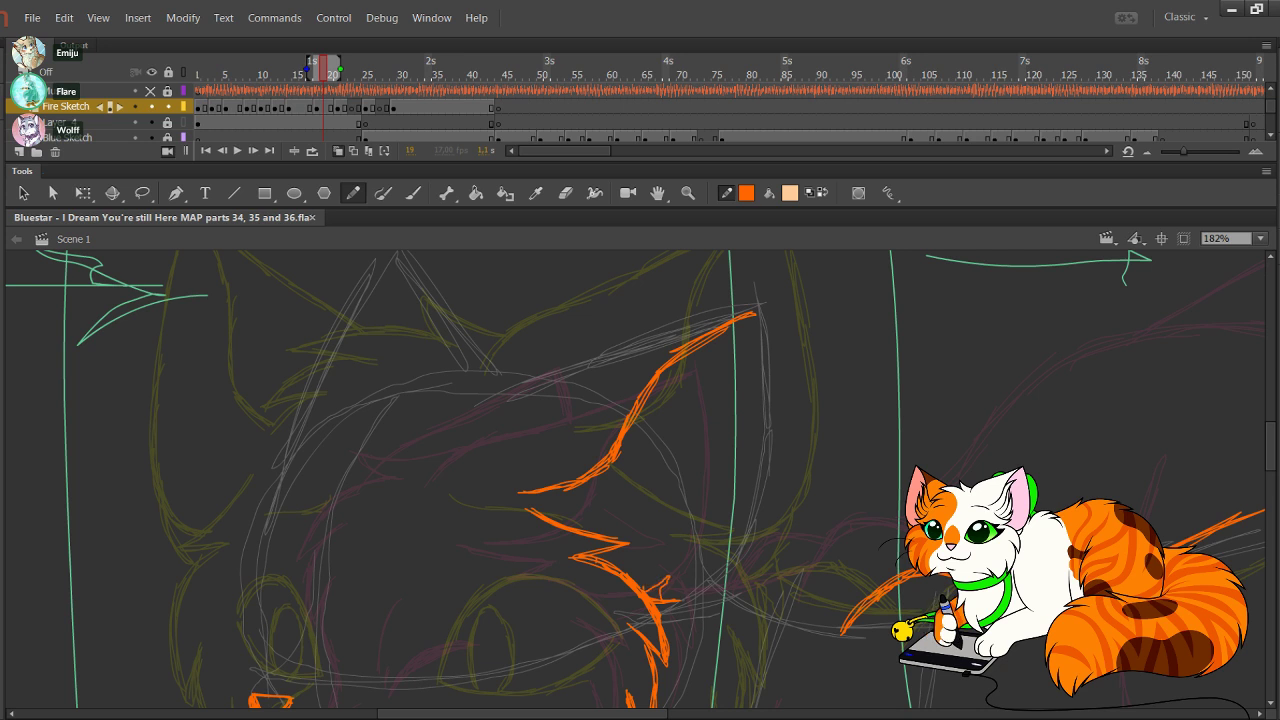
Step: Undo the stray tuft above the cheek and sketch the near ear's back edge from the cheek fur up to the tip
{"action": "key", "text": "ctrl+z"}
{"action": "mouse_move", "coordinate": [650, 594]}
{"action": "left_mouse_down"}
{"action": "mouse_move", "coordinate": [682, 597]}
{"action": "mouse_move", "coordinate": [748, 548]}
{"action": "mouse_move", "coordinate": [758, 474]}
{"action": "left_mouse_up"}
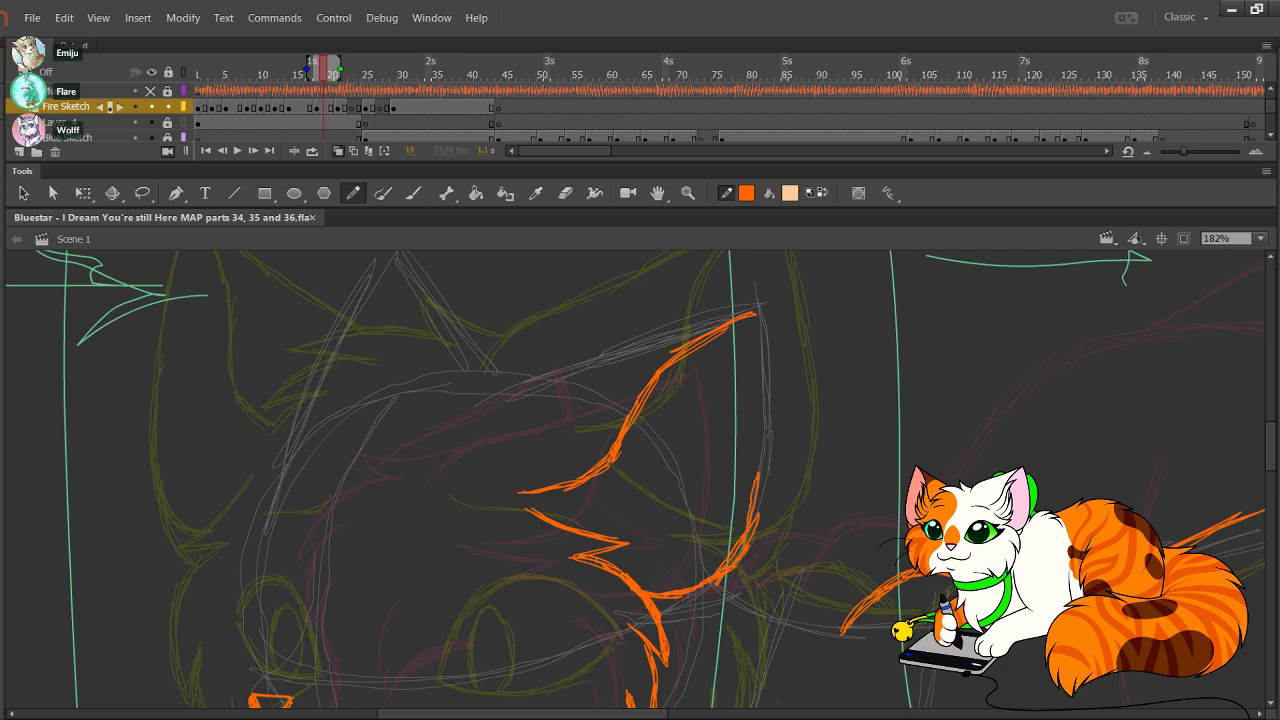
{"action": "left_click_drag", "start_coordinate": [748, 542], "coordinate": [761, 347]}
{"action": "left_click_drag", "start_coordinate": [759, 470], "coordinate": [754, 324]}
{"action": "left_click_drag", "start_coordinate": [758, 434], "coordinate": [750, 315]}
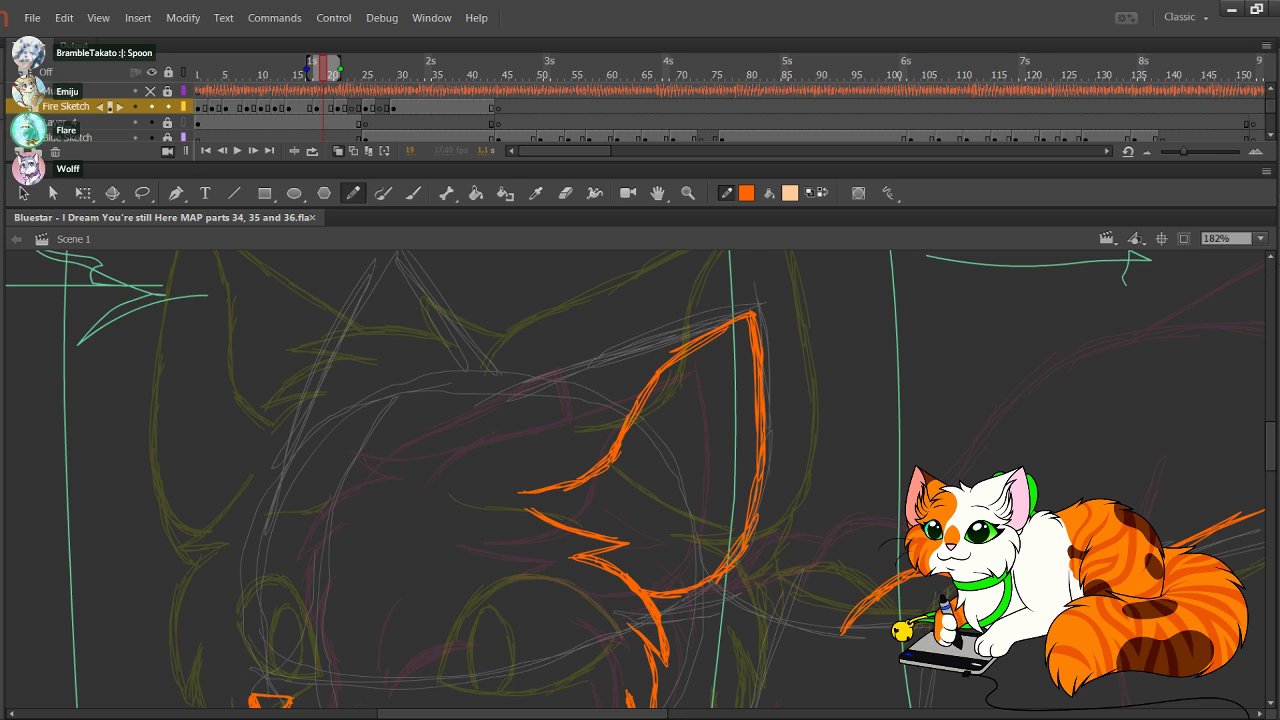
Step: Sketch the near ear's upper edge from the crown to the tip and add short strokes beneath its base
{"action": "mouse_move", "coordinate": [468, 404]}
{"action": "left_mouse_down"}
{"action": "mouse_move", "coordinate": [452, 434]}
{"action": "mouse_move", "coordinate": [498, 388]}
{"action": "mouse_move", "coordinate": [460, 413]}
{"action": "mouse_move", "coordinate": [701, 337]}
{"action": "left_mouse_up"}
{"action": "key", "text": "ctrl+z"}
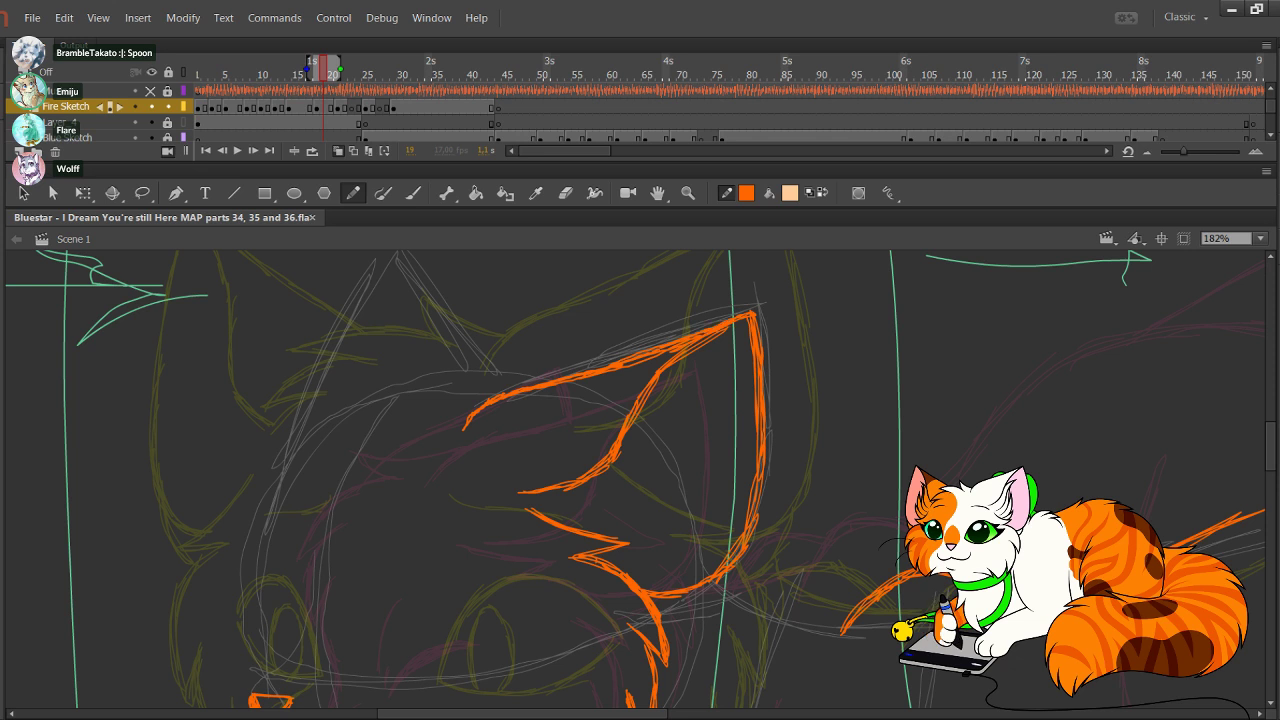
{"action": "left_click_drag", "start_coordinate": [716, 585], "coordinate": [662, 620]}
{"action": "left_click_drag", "start_coordinate": [719, 578], "coordinate": [663, 621]}
{"action": "mouse_move", "coordinate": [717, 579]}
{"action": "left_mouse_down"}
{"action": "mouse_move", "coordinate": [662, 622]}
{"action": "mouse_move", "coordinate": [676, 595]}
{"action": "mouse_move", "coordinate": [612, 531]}
{"action": "mouse_move", "coordinate": [700, 587]}
{"action": "left_mouse_up"}
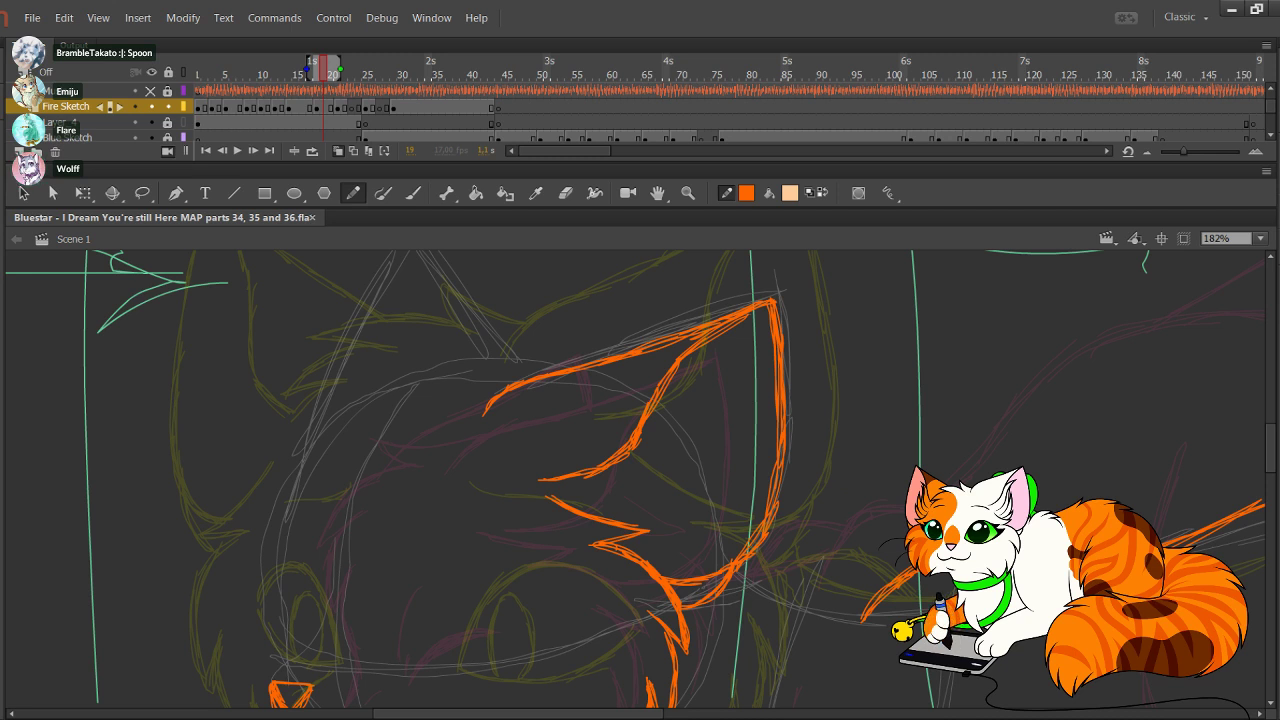
Step: Sketch the pointed tuft on the crown and the jagged fur running down the far side of the forehead
{"action": "mouse_move", "coordinate": [418, 344]}
{"action": "left_mouse_down"}
{"action": "mouse_move", "coordinate": [526, 381]}
{"action": "mouse_move", "coordinate": [436, 381]}
{"action": "mouse_move", "coordinate": [454, 392]}
{"action": "left_mouse_up"}
{"action": "mouse_move", "coordinate": [413, 340]}
{"action": "left_mouse_down"}
{"action": "mouse_move", "coordinate": [438, 385]}
{"action": "mouse_move", "coordinate": [360, 379]}
{"action": "left_mouse_up"}
{"action": "mouse_move", "coordinate": [412, 380]}
{"action": "left_mouse_down"}
{"action": "mouse_move", "coordinate": [360, 380]}
{"action": "mouse_move", "coordinate": [290, 405]}
{"action": "left_mouse_up"}
{"action": "mouse_move", "coordinate": [292, 403]}
{"action": "left_mouse_down"}
{"action": "mouse_move", "coordinate": [360, 403]}
{"action": "mouse_move", "coordinate": [340, 405]}
{"action": "left_mouse_up"}
{"action": "mouse_move", "coordinate": [304, 402]}
{"action": "left_mouse_down"}
{"action": "mouse_move", "coordinate": [366, 404]}
{"action": "mouse_move", "coordinate": [320, 412]}
{"action": "left_mouse_up"}
{"action": "mouse_move", "coordinate": [342, 405]}
{"action": "left_mouse_down"}
{"action": "mouse_move", "coordinate": [262, 456]}
{"action": "mouse_move", "coordinate": [306, 447]}
{"action": "mouse_move", "coordinate": [278, 494]}
{"action": "left_mouse_up"}
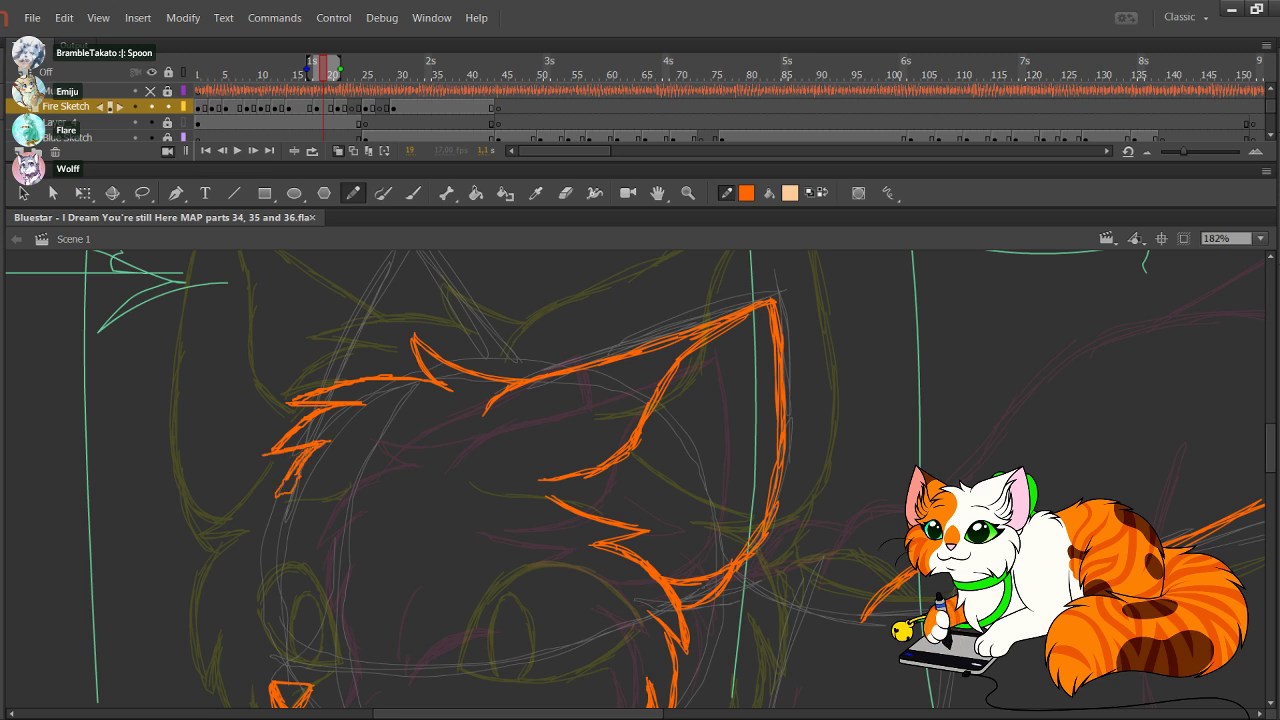
{"action": "key", "text": "ctrl+z"}
Step: Sketch the far side of the face from the forehead fur down past the cheek tufts to the muzzle
{"action": "left_click_drag", "start_coordinate": [600, 500], "coordinate": [665, 336]}
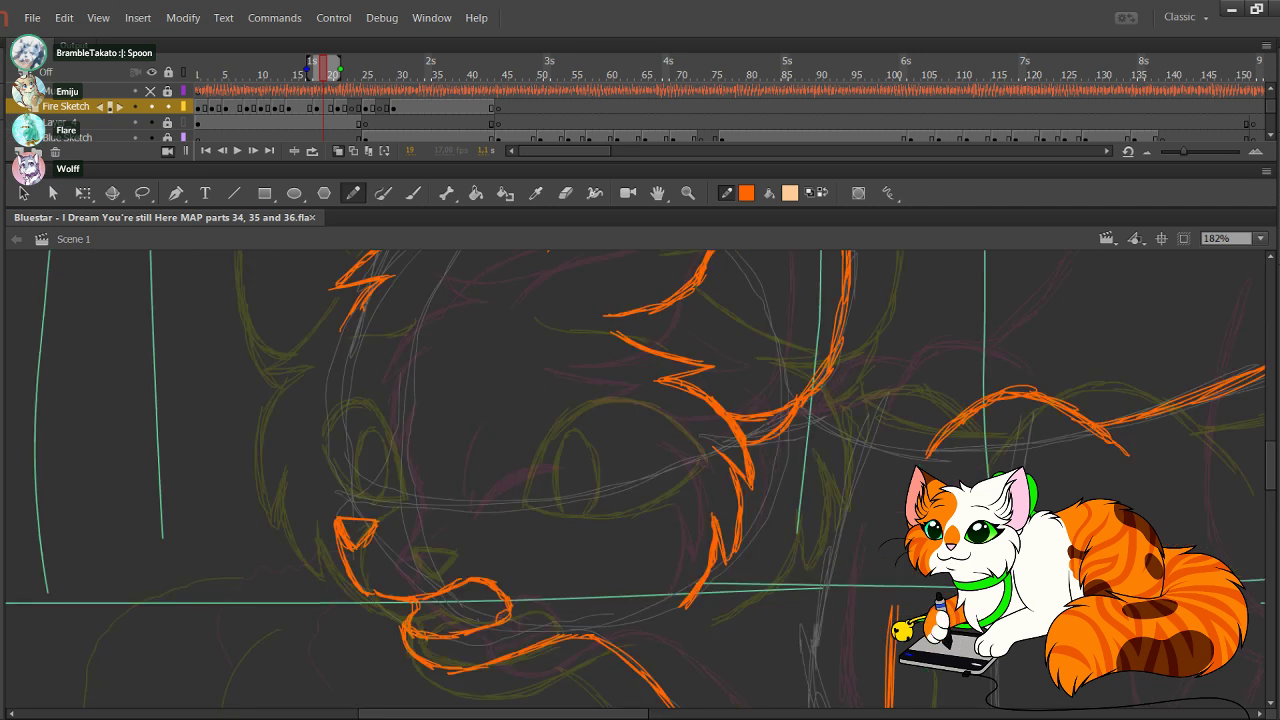
{"action": "mouse_move", "coordinate": [364, 298]}
{"action": "left_mouse_down"}
{"action": "mouse_move", "coordinate": [309, 400]}
{"action": "mouse_move", "coordinate": [337, 398]}
{"action": "mouse_move", "coordinate": [317, 430]}
{"action": "left_mouse_up"}
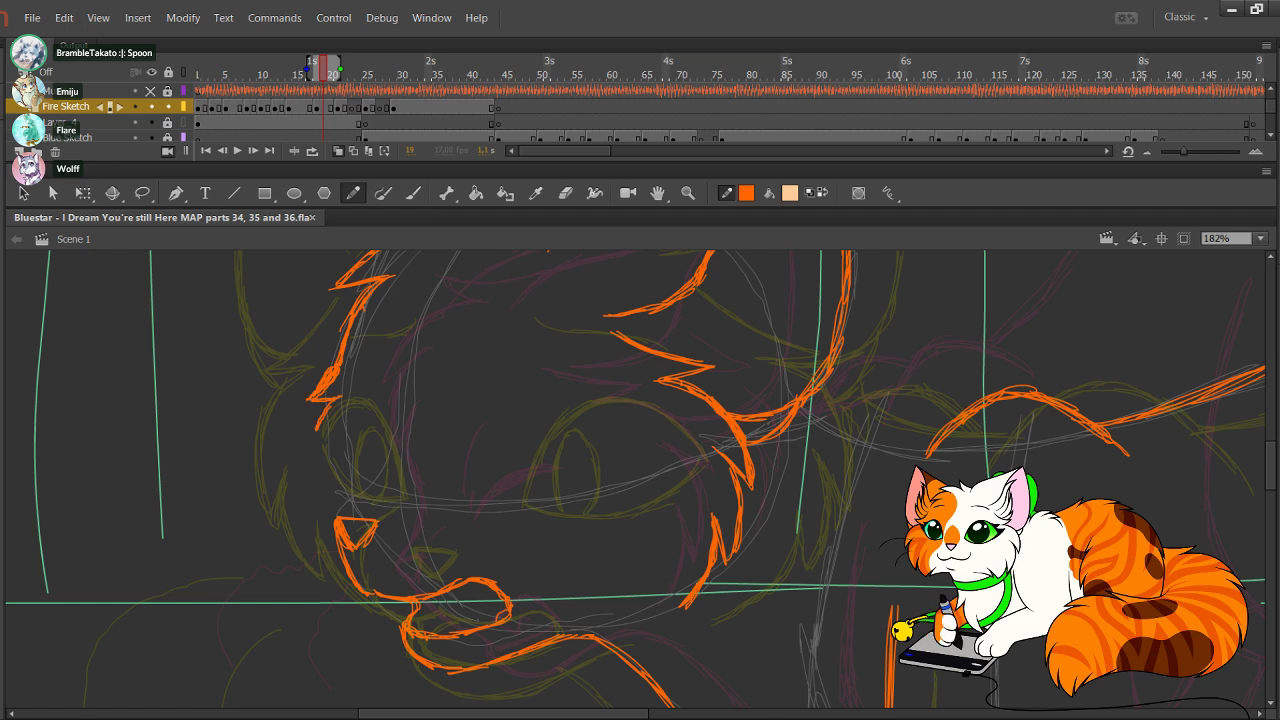
{"action": "left_click_drag", "start_coordinate": [328, 401], "coordinate": [311, 517]}
{"action": "mouse_move", "coordinate": [311, 517]}
{"action": "left_mouse_down"}
{"action": "mouse_move", "coordinate": [328, 474]}
{"action": "mouse_move", "coordinate": [339, 545]}
{"action": "mouse_move", "coordinate": [336, 498]}
{"action": "left_mouse_up"}
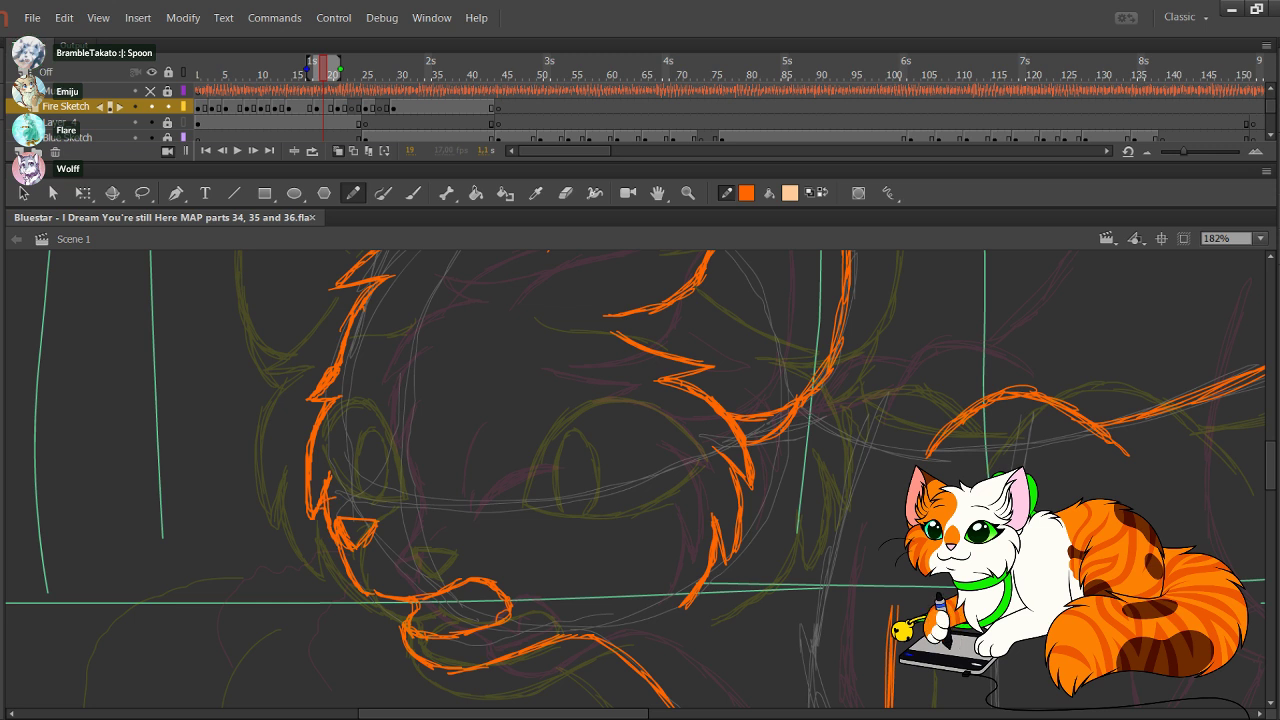
{"action": "left_click_drag", "start_coordinate": [350, 298], "coordinate": [318, 530]}
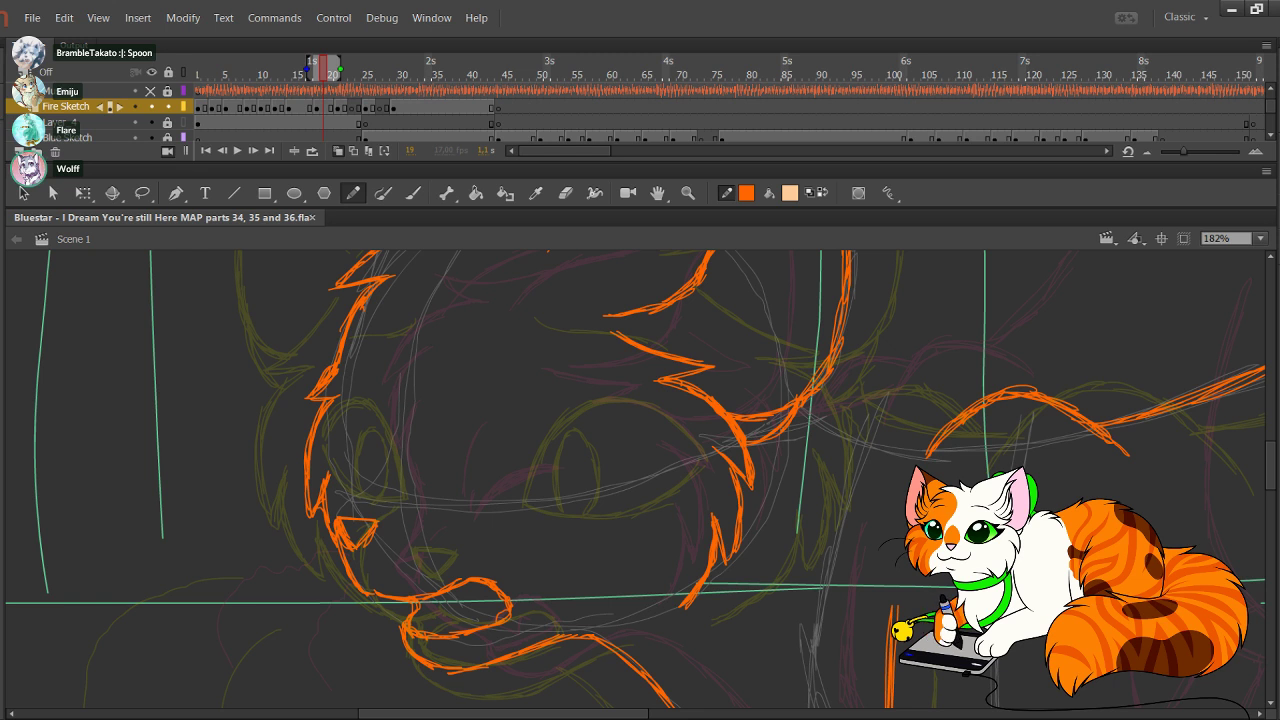
Step: Add a lip line inside the mouth outline and sketch the nose bridge curving up from the nose
{"action": "left_click_drag", "start_coordinate": [636, 512], "coordinate": [624, 445]}
{"action": "mouse_move", "coordinate": [400, 555]}
{"action": "left_mouse_down"}
{"action": "mouse_move", "coordinate": [445, 528]}
{"action": "mouse_move", "coordinate": [493, 533]}
{"action": "left_mouse_up"}
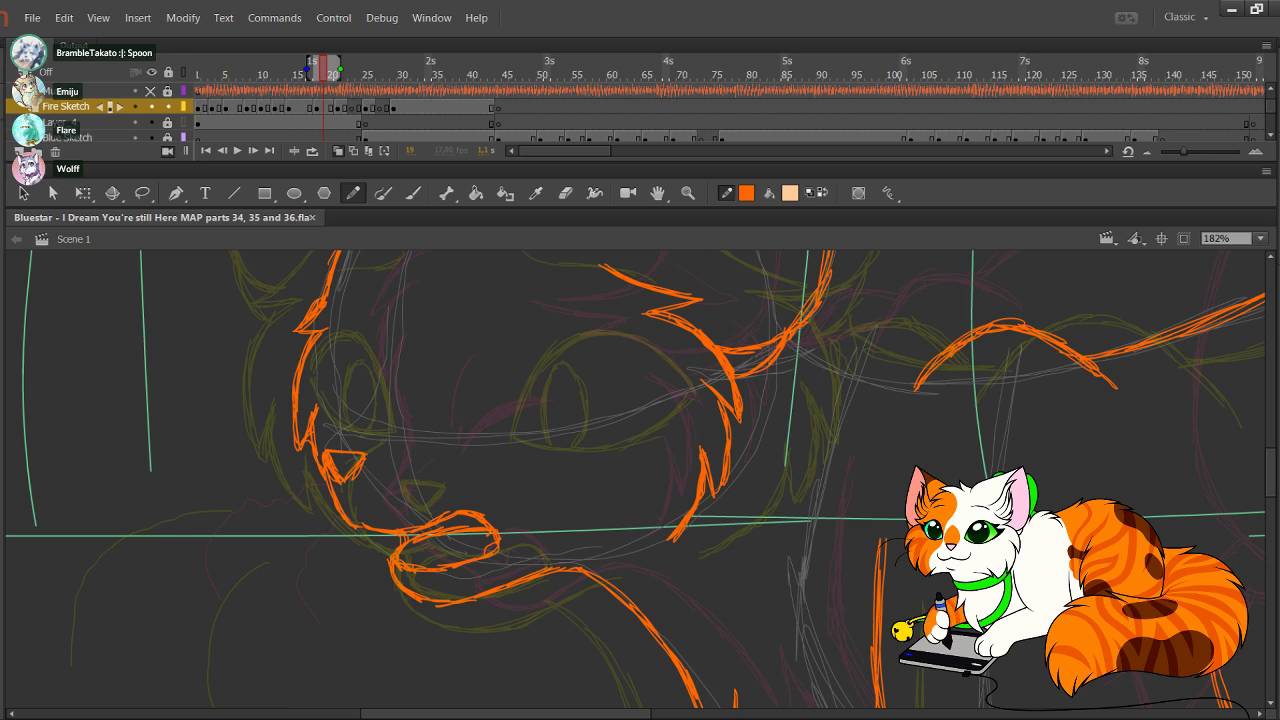
{"action": "left_click_drag", "start_coordinate": [600, 450], "coordinate": [636, 500]}
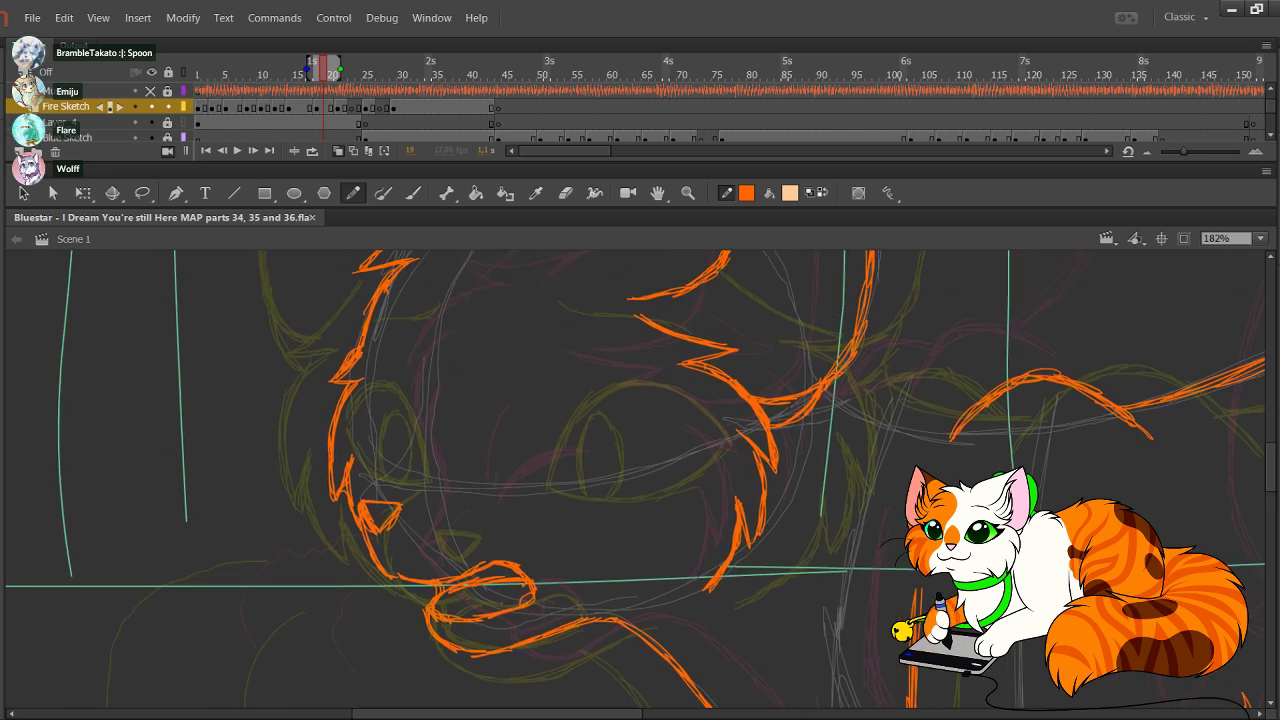
{"action": "mouse_move", "coordinate": [411, 405]}
{"action": "left_mouse_down"}
{"action": "mouse_move", "coordinate": [406, 444]}
{"action": "mouse_move", "coordinate": [366, 488]}
{"action": "left_mouse_up"}
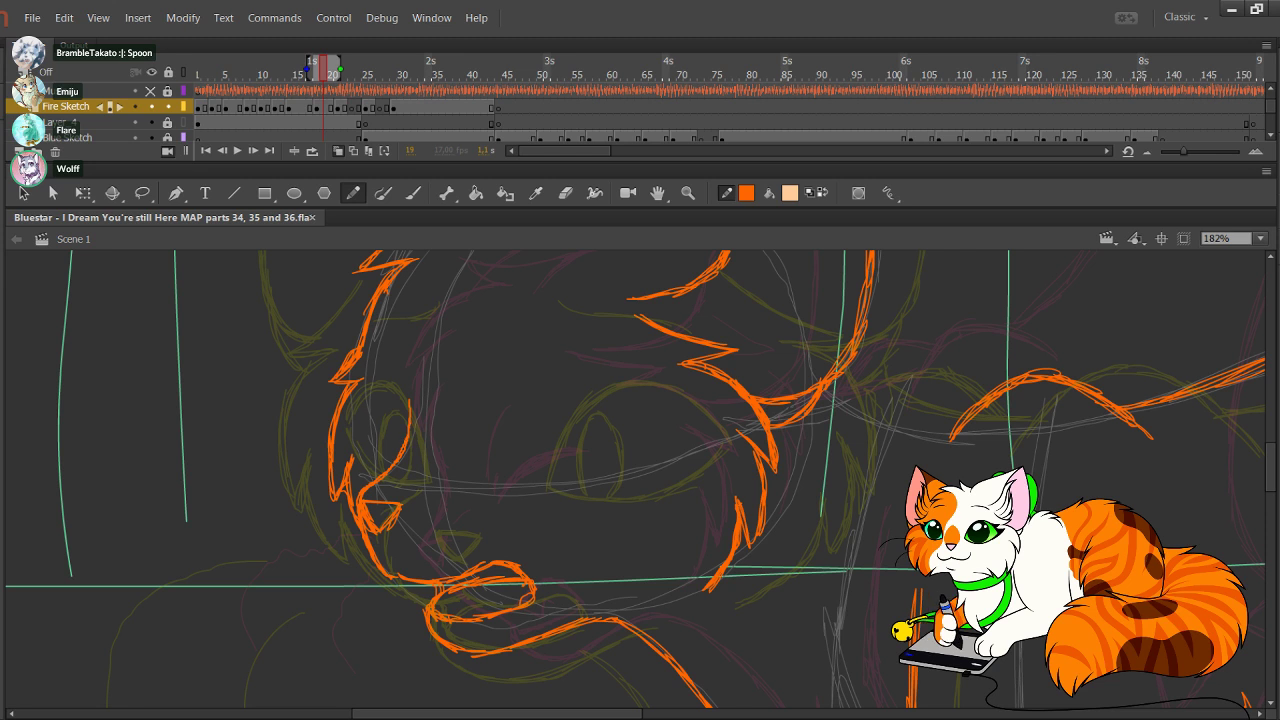
{"action": "left_click_drag", "start_coordinate": [410, 401], "coordinate": [415, 392]}
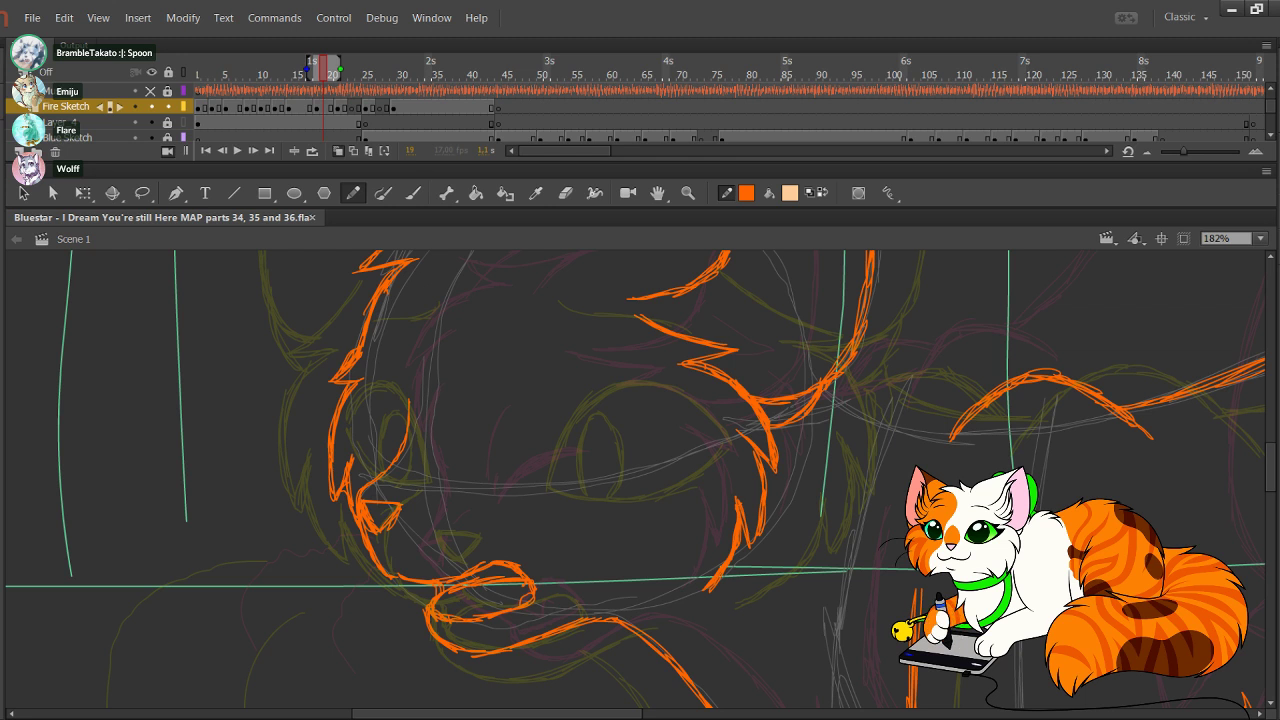
Step: Outline the near eye with upper and lower lids, and draw the narrow oval far eye beside the nose bridge
{"action": "mouse_move", "coordinate": [497, 475]}
{"action": "left_mouse_down"}
{"action": "mouse_move", "coordinate": [541, 414]}
{"action": "mouse_move", "coordinate": [615, 414]}
{"action": "left_mouse_up"}
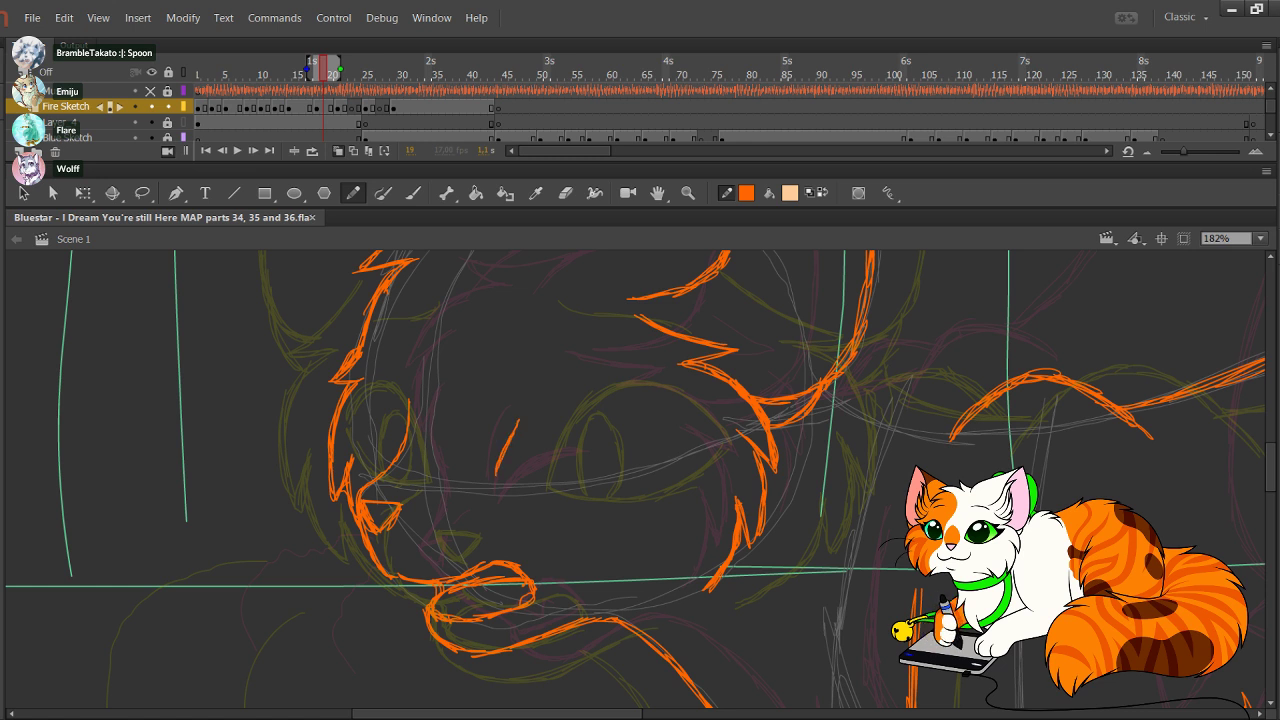
{"action": "mouse_move", "coordinate": [498, 470]}
{"action": "left_mouse_down"}
{"action": "mouse_move", "coordinate": [520, 414]}
{"action": "mouse_move", "coordinate": [540, 403]}
{"action": "mouse_move", "coordinate": [606, 398]}
{"action": "mouse_move", "coordinate": [647, 433]}
{"action": "left_mouse_up"}
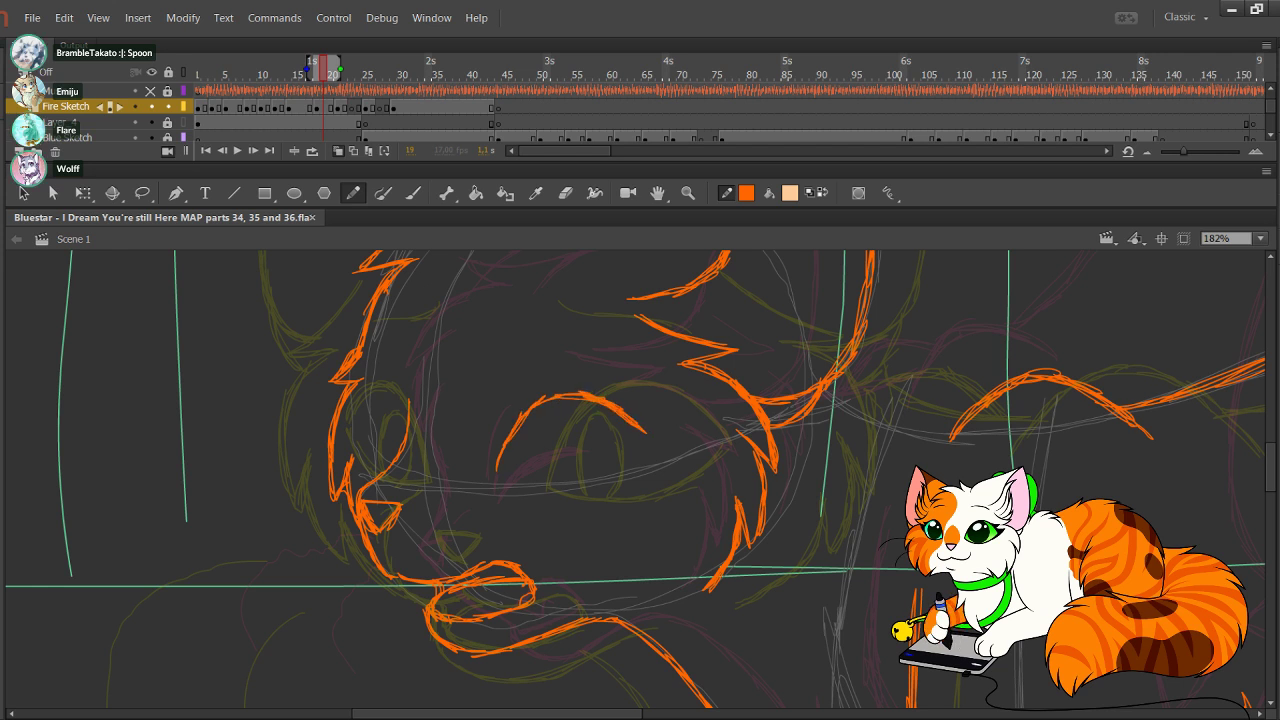
{"action": "mouse_move", "coordinate": [497, 470]}
{"action": "left_mouse_down"}
{"action": "mouse_move", "coordinate": [570, 485]}
{"action": "mouse_move", "coordinate": [645, 433]}
{"action": "left_mouse_up"}
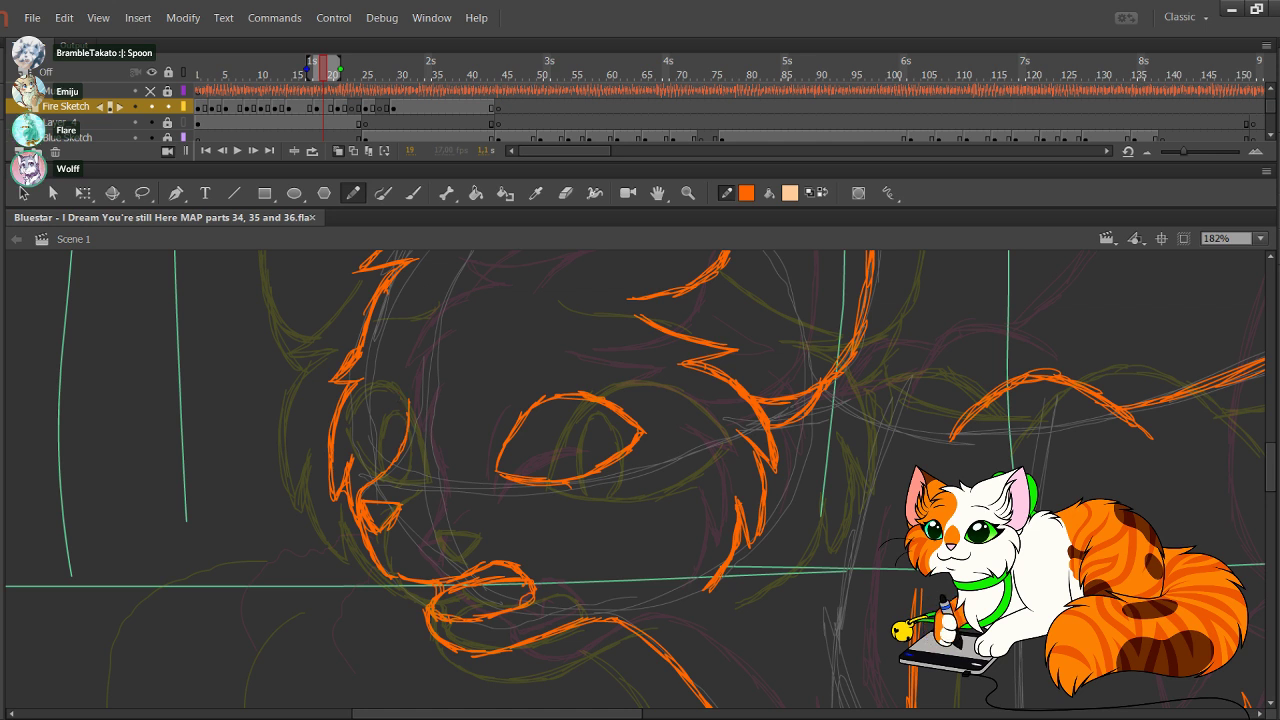
{"action": "mouse_move", "coordinate": [387, 395]}
{"action": "left_mouse_down"}
{"action": "mouse_move", "coordinate": [372, 427]}
{"action": "mouse_move", "coordinate": [398, 462]}
{"action": "left_mouse_up"}
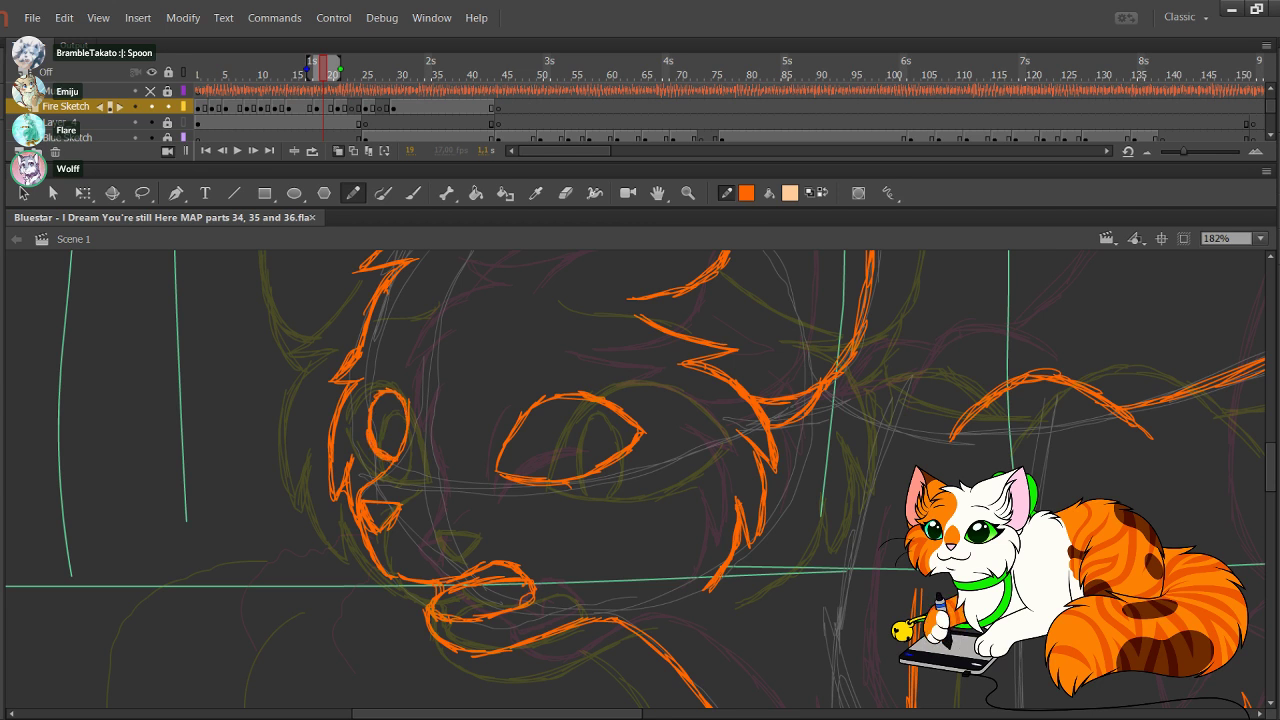
Step: Select the near eye outline with Free Transform, skew it slightly along its lower and outer edges, and nudge it upward
{"action": "mouse_move", "coordinate": [457, 372]}
{"action": "left_mouse_down"}
{"action": "mouse_move", "coordinate": [628, 509]}
{"action": "mouse_move", "coordinate": [663, 500]}
{"action": "left_mouse_up"}
{"action": "key", "text": "q"}
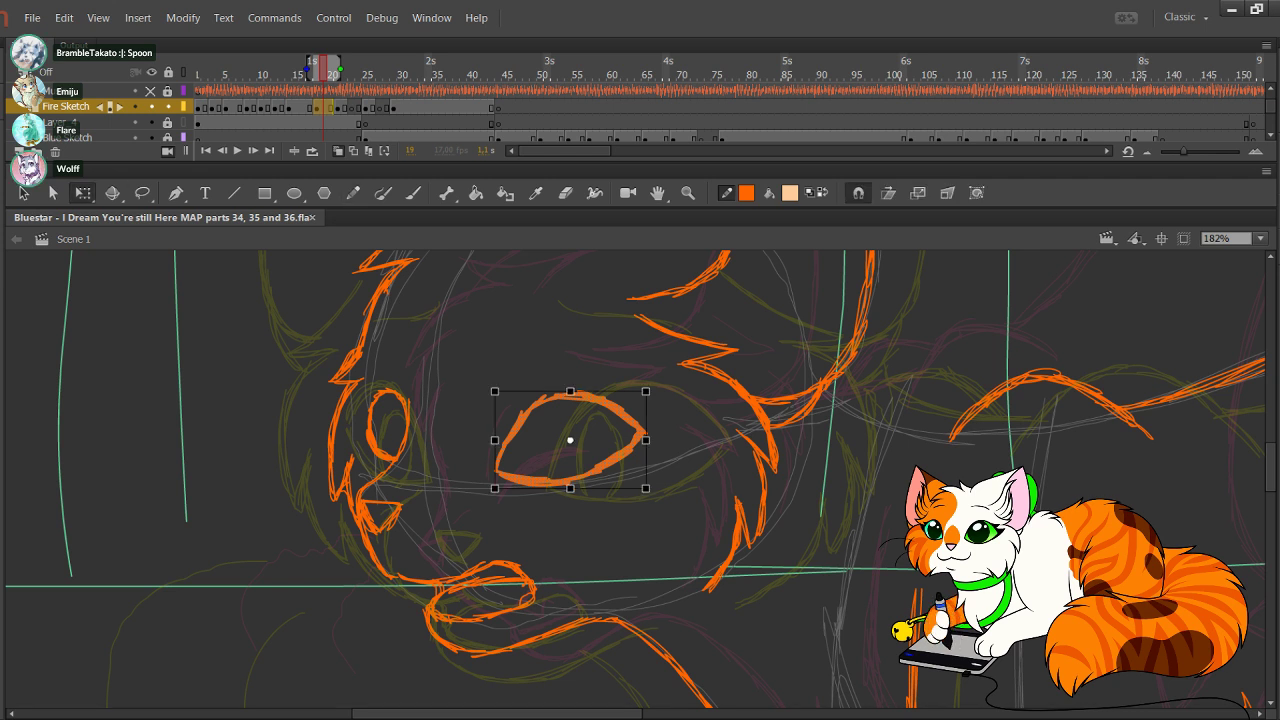
{"action": "left_click_drag", "start_coordinate": [570, 490], "coordinate": [592, 493]}
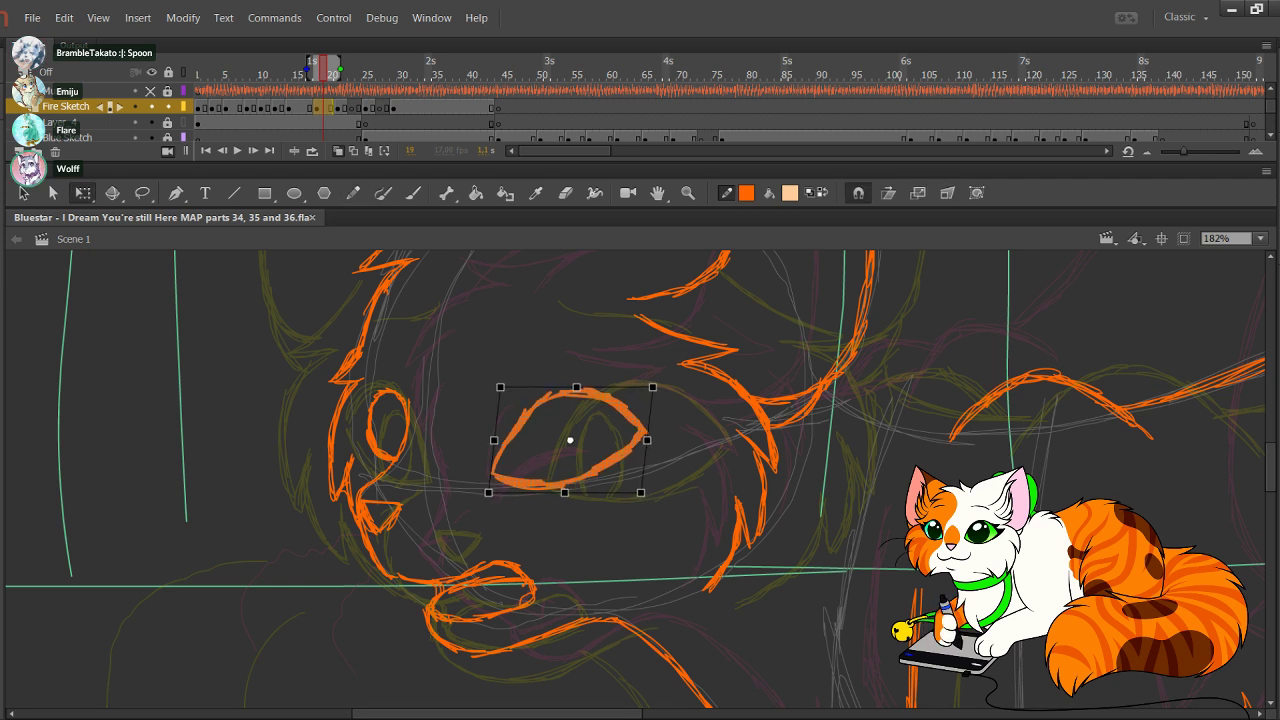
{"action": "left_click_drag", "start_coordinate": [649, 415], "coordinate": [649, 420]}
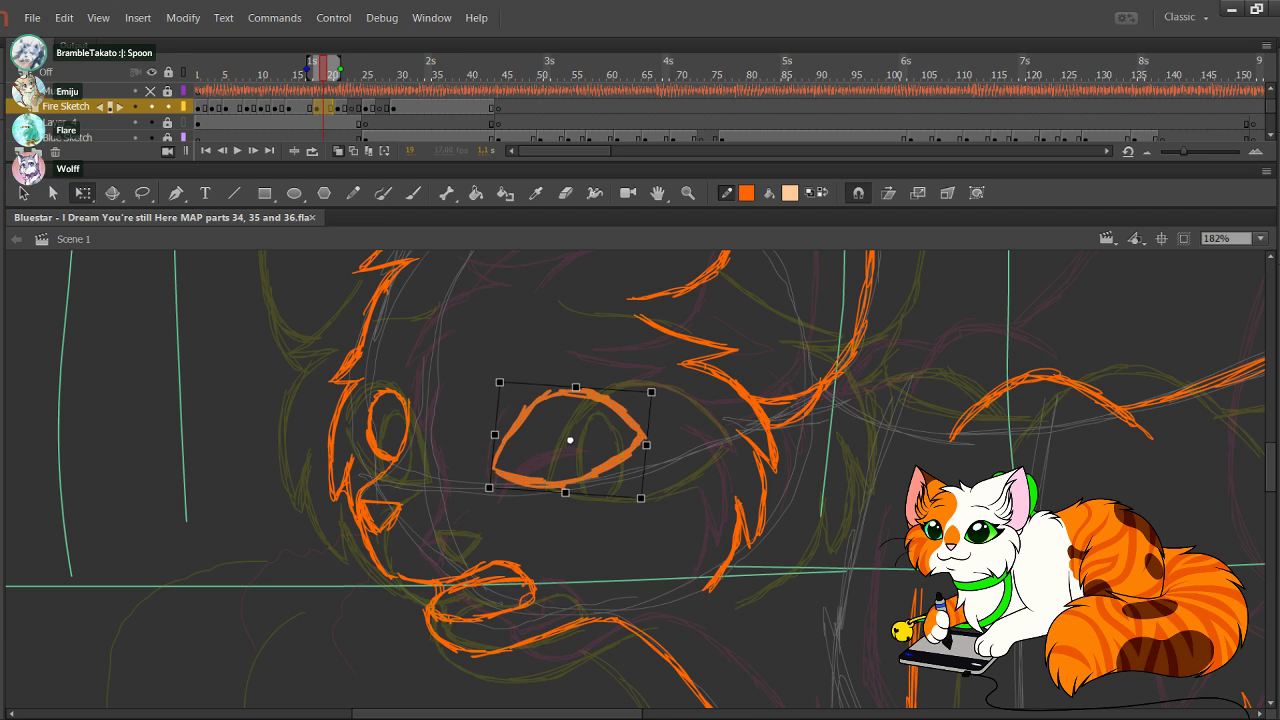
{"action": "key", "text": "Up"}
{"action": "key", "text": "Up"}
{"action": "key", "text": "Up"}
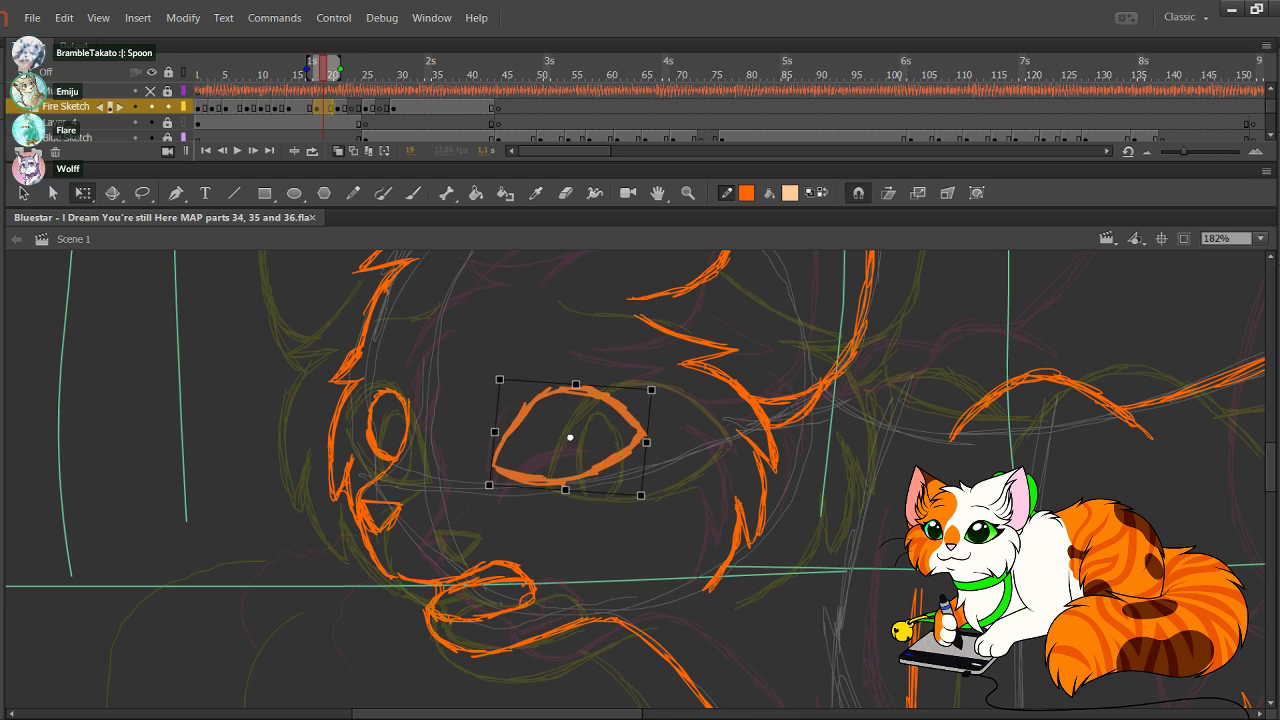
Step: Fine-tune the near eye's position, widen it slightly and correct its slant, leaving nothing selected
{"action": "key", "text": "Left"}
{"action": "key", "text": "Up"}
{"action": "key", "text": "Left"}
{"action": "key", "text": "Right"}
{"action": "key", "text": "Right"}
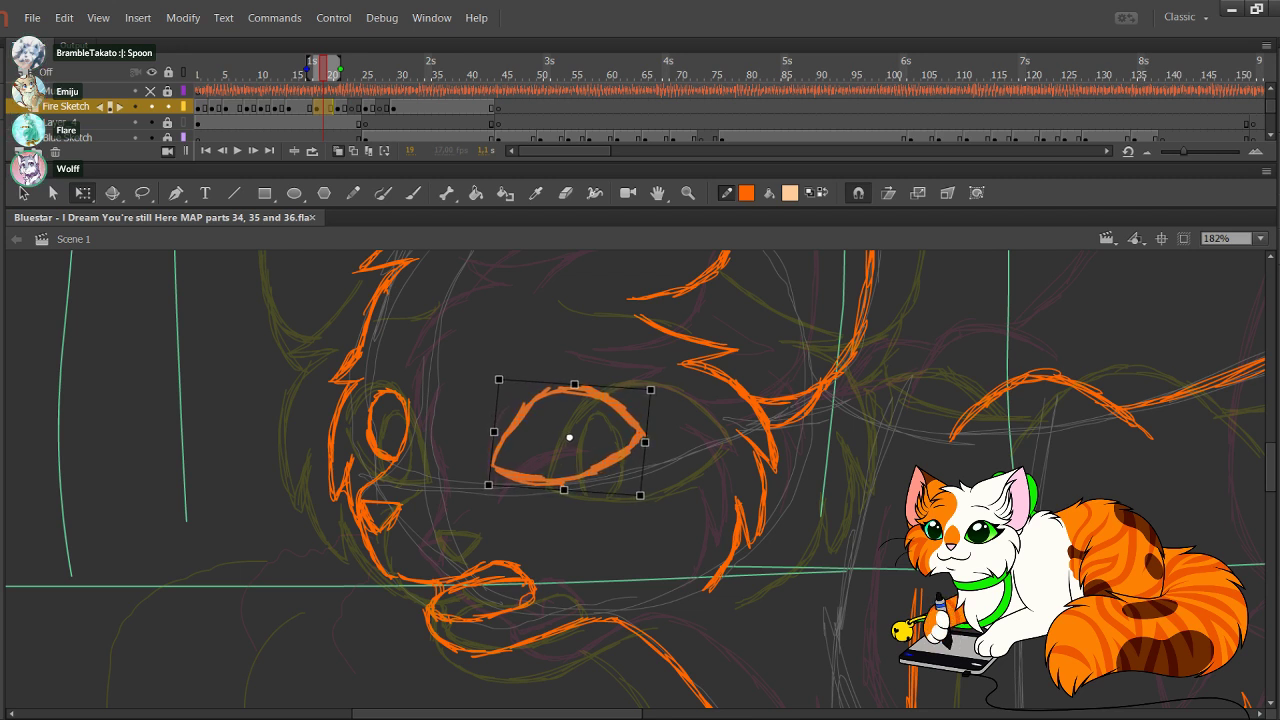
{"action": "left_click_drag", "start_coordinate": [647, 442], "coordinate": [649, 443]}
{"action": "left_click_drag", "start_coordinate": [613, 387], "coordinate": [609, 387]}
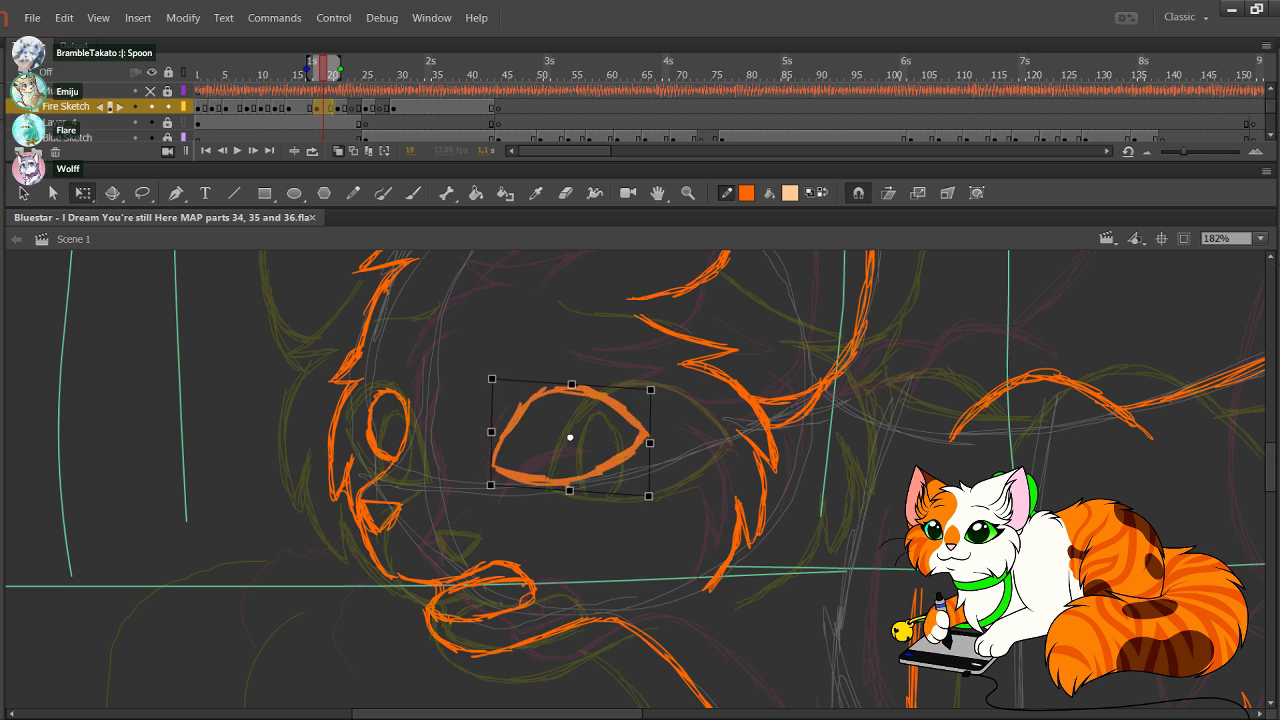
{"action": "key", "text": "ctrl+shift+a"}
Step: Sketch narrow oval pupils inside both eyes and a short, nearly flat brow line above each eye
{"action": "key", "text": "y"}
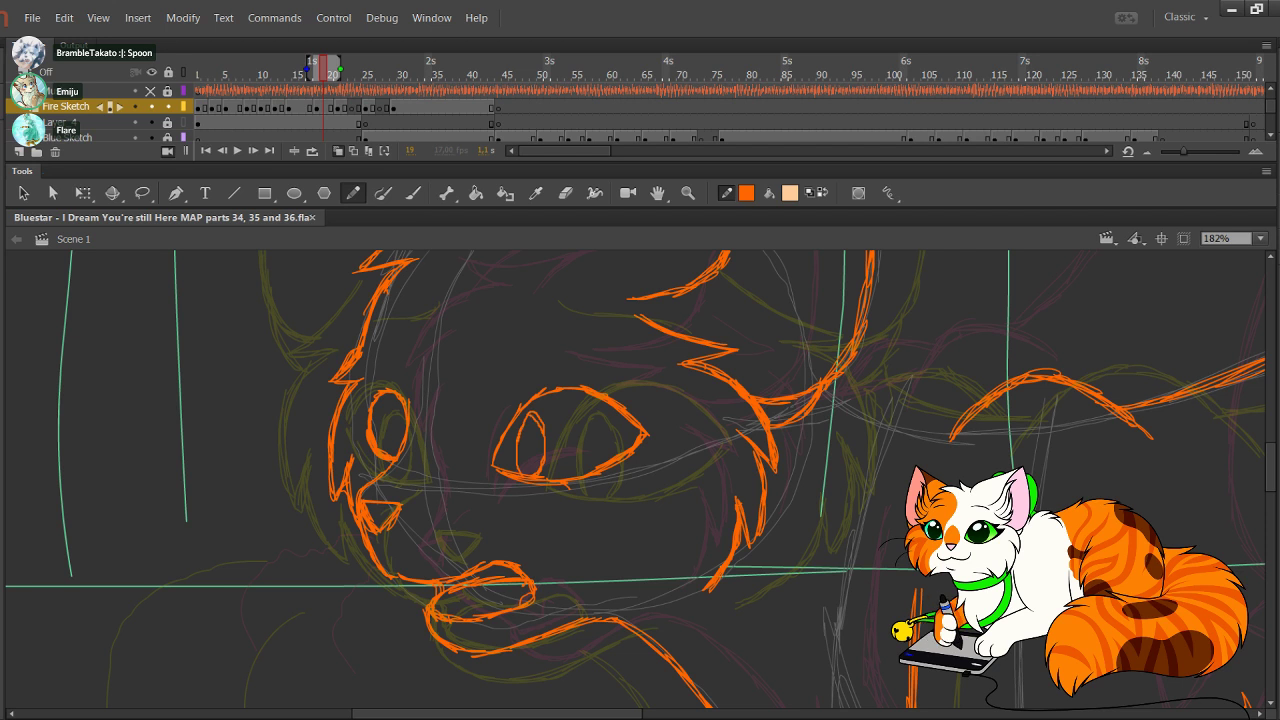
{"action": "mouse_move", "coordinate": [523, 417]}
{"action": "left_mouse_down"}
{"action": "mouse_move", "coordinate": [516, 432]}
{"action": "mouse_move", "coordinate": [542, 426]}
{"action": "mouse_move", "coordinate": [494, 396]}
{"action": "mouse_move", "coordinate": [526, 406]}
{"action": "left_mouse_up"}
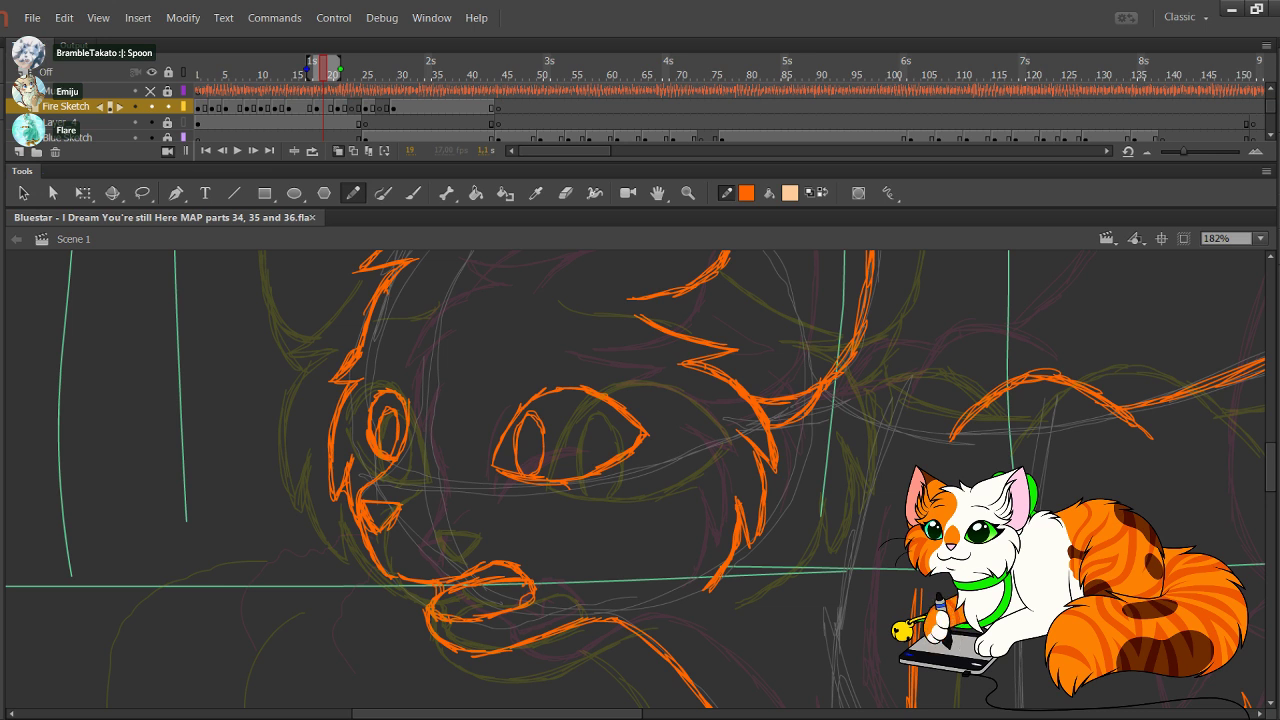
{"action": "left_click_drag", "start_coordinate": [494, 357], "coordinate": [592, 326]}
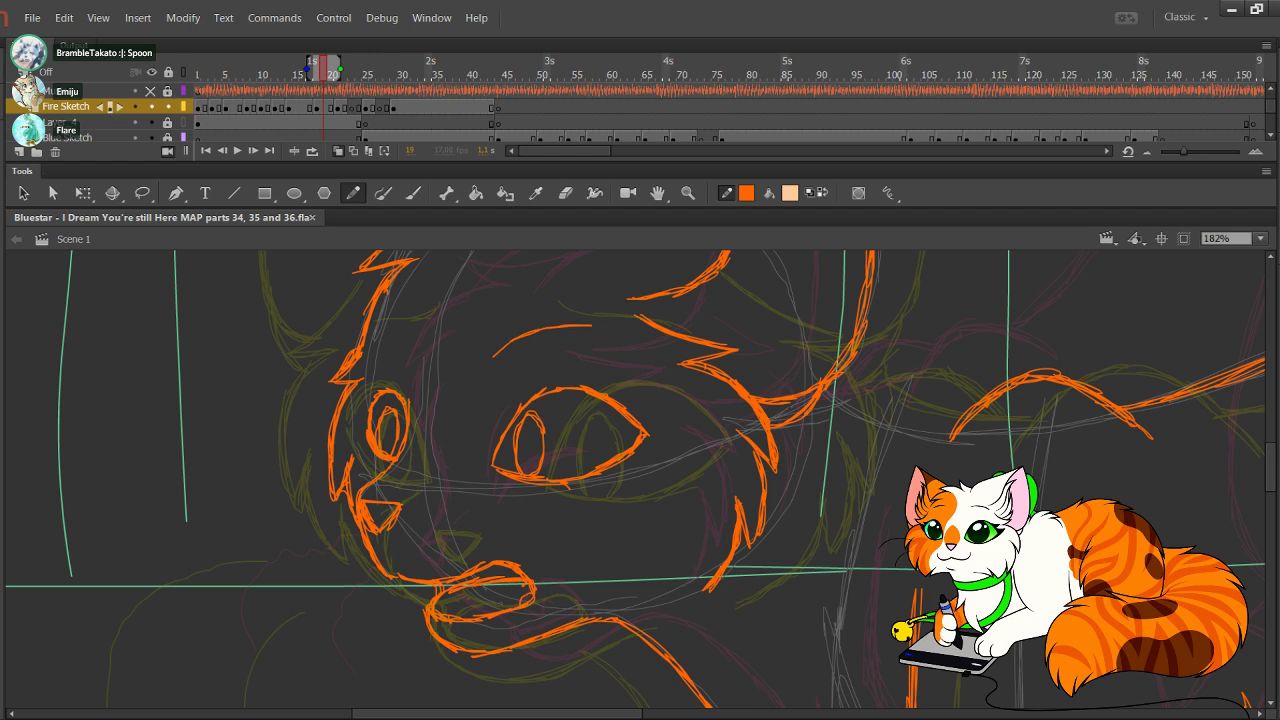
{"action": "key", "text": "ctrl+z"}
{"action": "left_click_drag", "start_coordinate": [497, 329], "coordinate": [600, 324]}
{"action": "key", "text": "ctrl+z"}
{"action": "key", "text": "ctrl+z"}
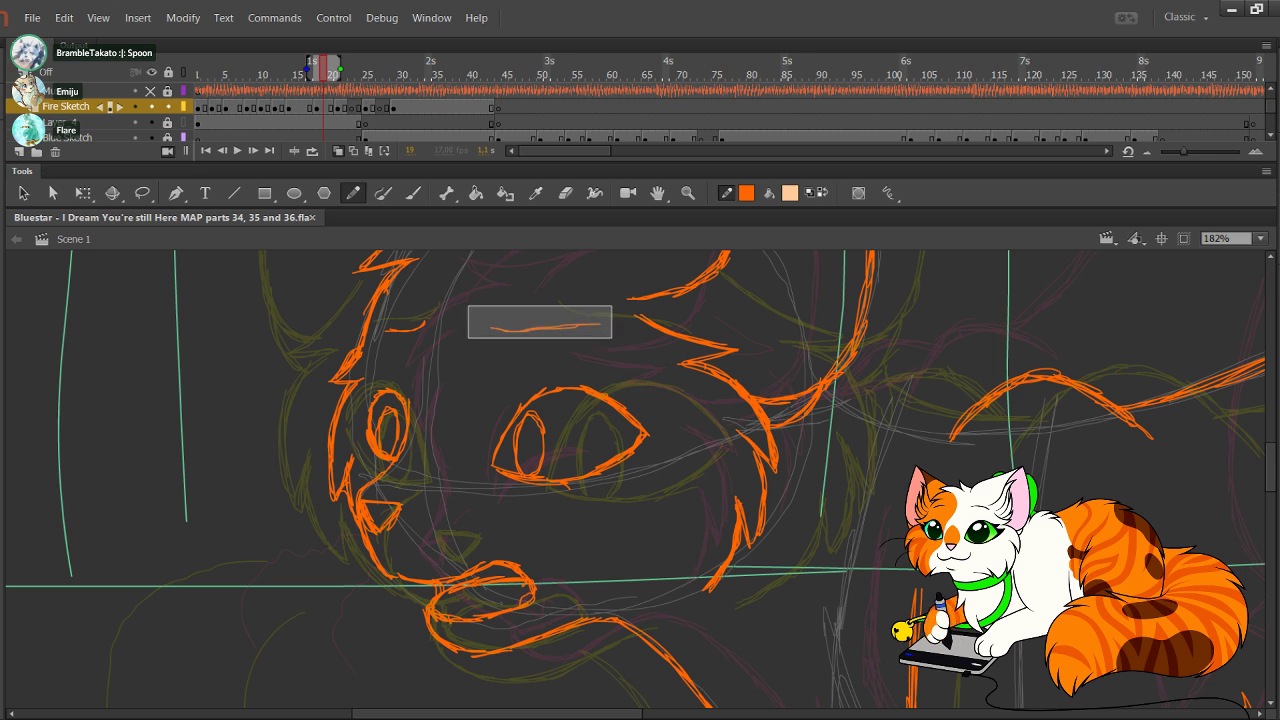
{"action": "left_click_drag", "start_coordinate": [542, 329], "coordinate": [597, 328]}
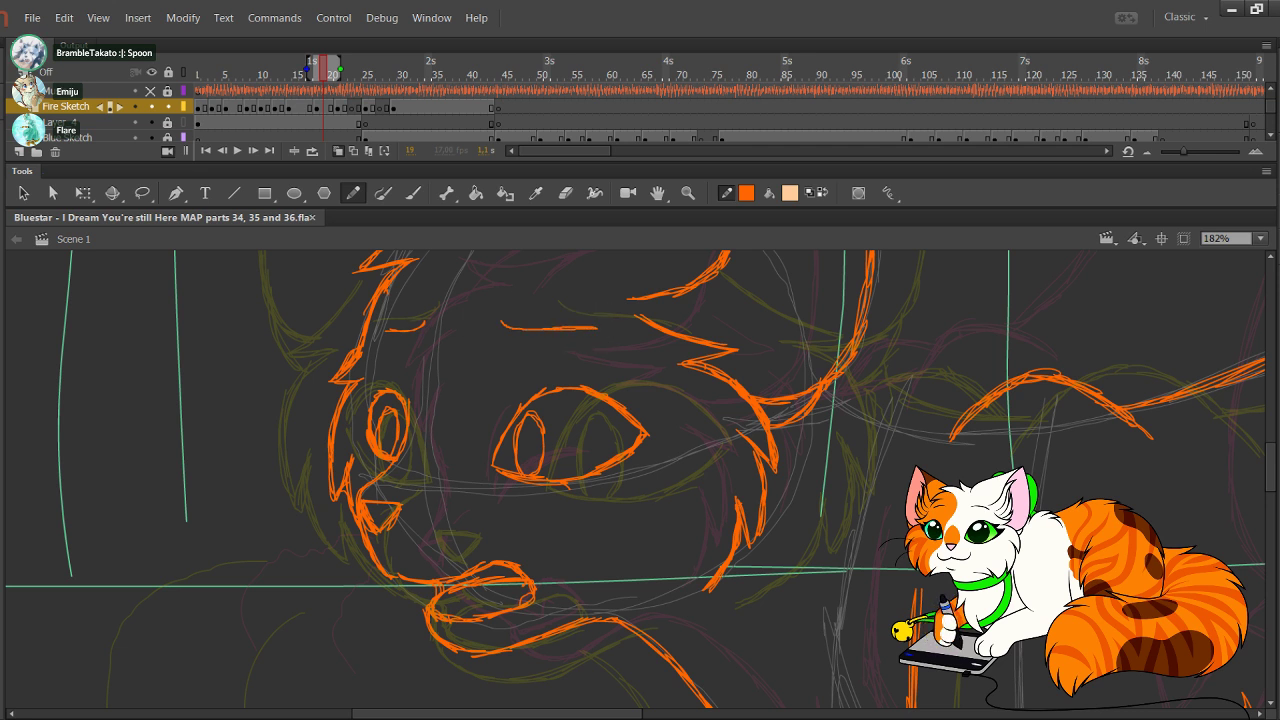
{"action": "key", "text": "ctrl+z"}
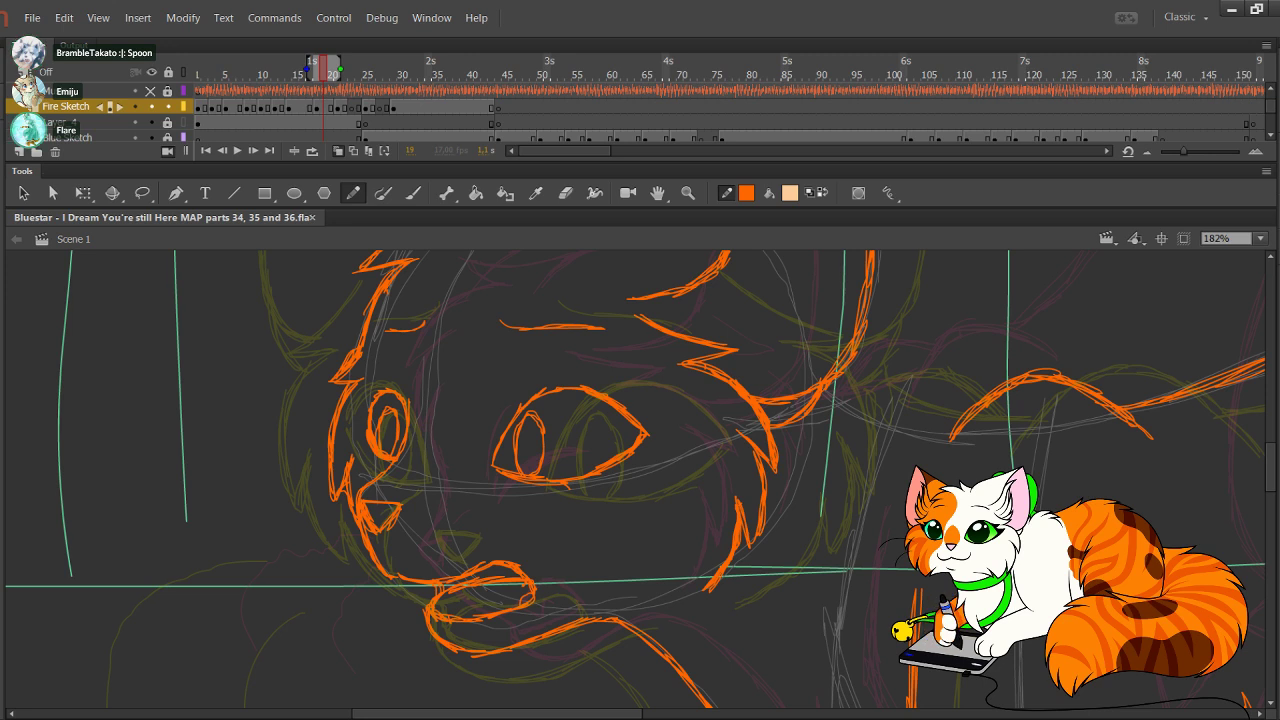
Step: Sketch the pointed far ear rising behind the forehead fur, following the grey guide lines
{"action": "left_click_drag", "start_coordinate": [580, 380], "coordinate": [598, 574]}
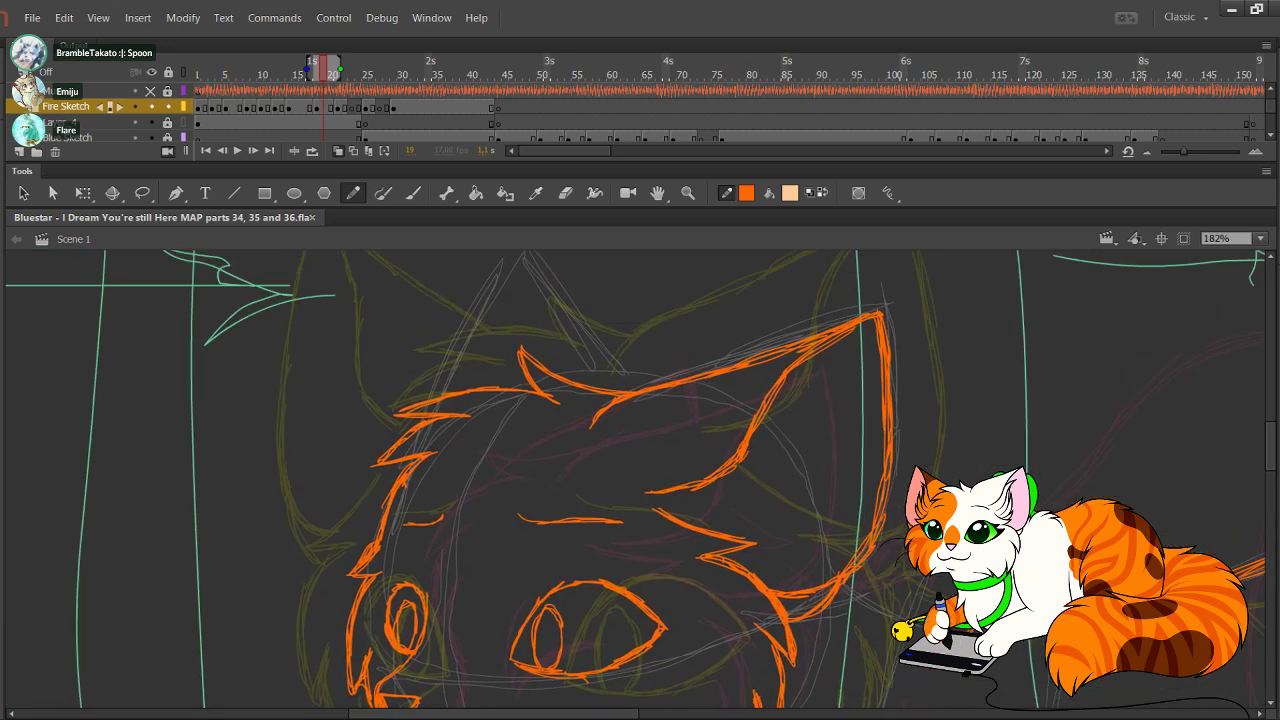
{"action": "left_click_drag", "start_coordinate": [403, 464], "coordinate": [468, 342]}
{"action": "left_click_drag", "start_coordinate": [424, 400], "coordinate": [499, 283]}
{"action": "mouse_move", "coordinate": [450, 356]}
{"action": "left_mouse_down"}
{"action": "mouse_move", "coordinate": [528, 252]}
{"action": "mouse_move", "coordinate": [600, 358]}
{"action": "left_mouse_up"}
{"action": "left_click_drag", "start_coordinate": [578, 316], "coordinate": [622, 392]}
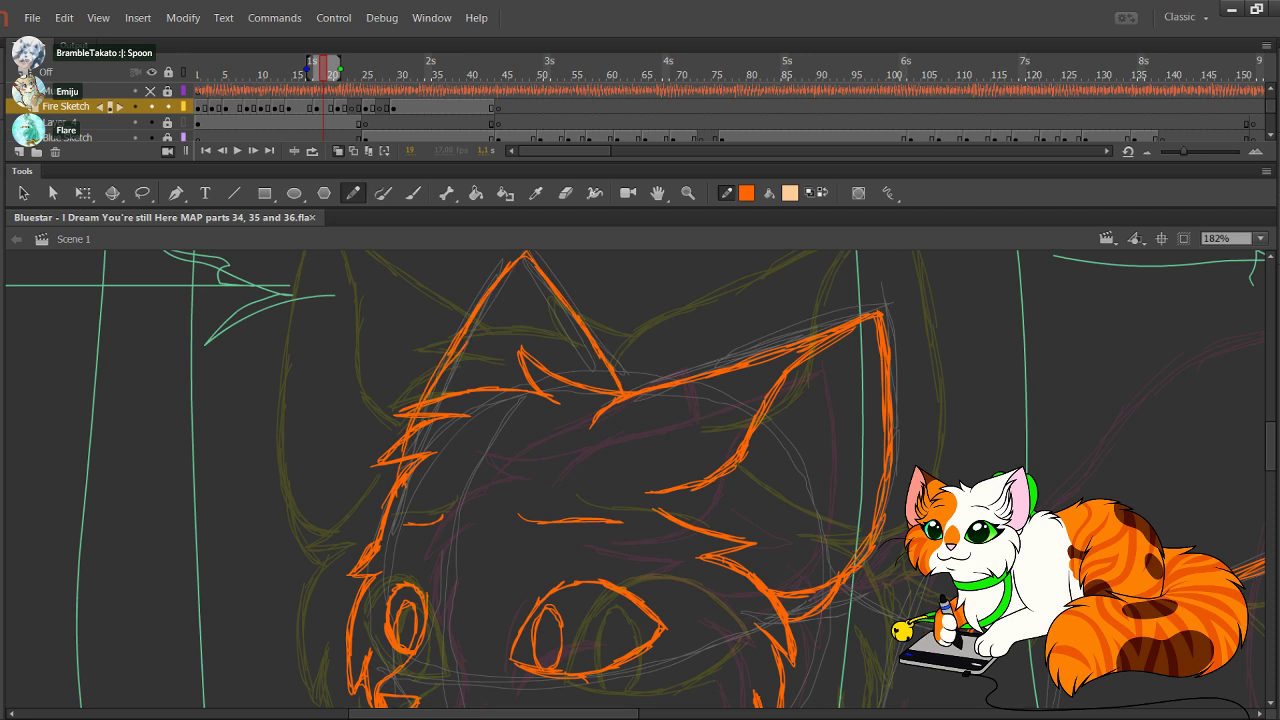
Step: Draw two curved whiskers arcing down and outward in front of the cat's muzzle
{"action": "left_click_drag", "start_coordinate": [560, 620], "coordinate": [733, 352]}
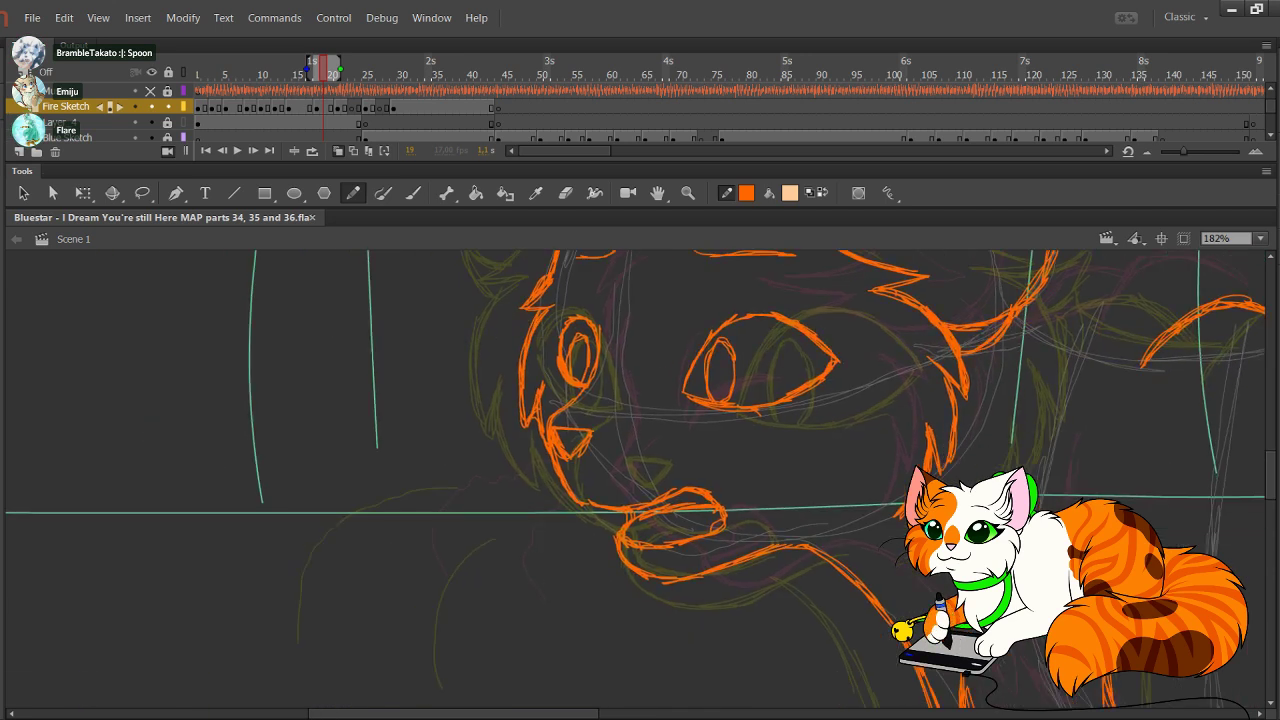
{"action": "mouse_move", "coordinate": [470, 434]}
{"action": "left_mouse_down"}
{"action": "mouse_move", "coordinate": [341, 463]}
{"action": "mouse_move", "coordinate": [306, 528]}
{"action": "left_mouse_up"}
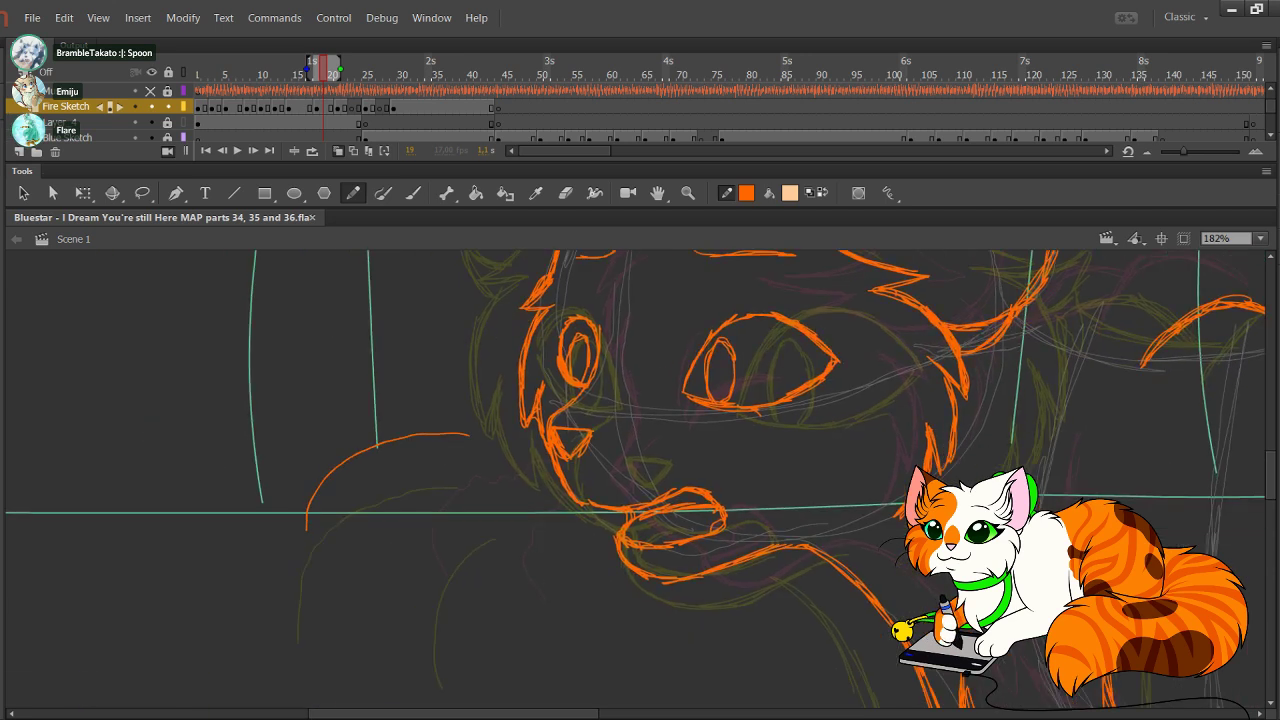
{"action": "mouse_move", "coordinate": [444, 492]}
{"action": "left_mouse_down"}
{"action": "mouse_move", "coordinate": [410, 549]}
{"action": "mouse_move", "coordinate": [410, 580]}
{"action": "left_mouse_up"}
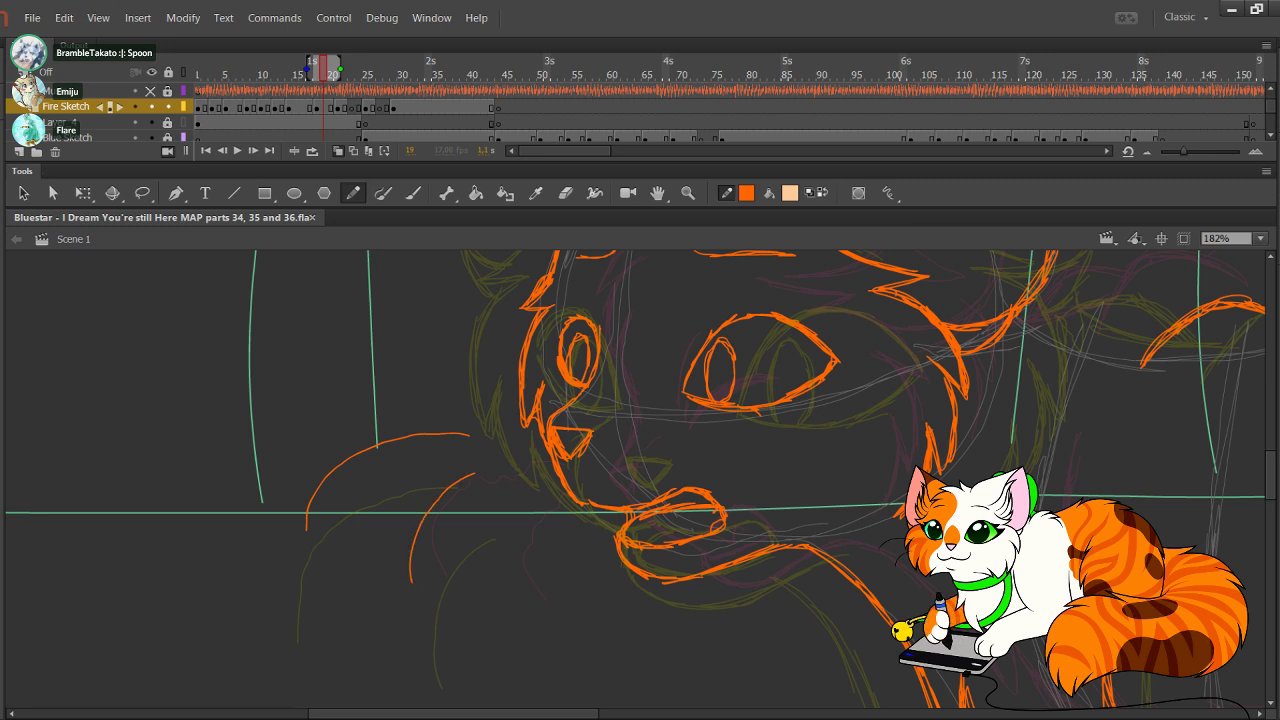
Step: Look over the sketched legs, belly and hindquarters for missing details
{"action": "mouse_move", "coordinate": [620, 470]}
{"action": "left_mouse_down"}
{"action": "mouse_move", "coordinate": [479, 456]}
{"action": "mouse_move", "coordinate": [370, 508]}
{"action": "left_mouse_up"}
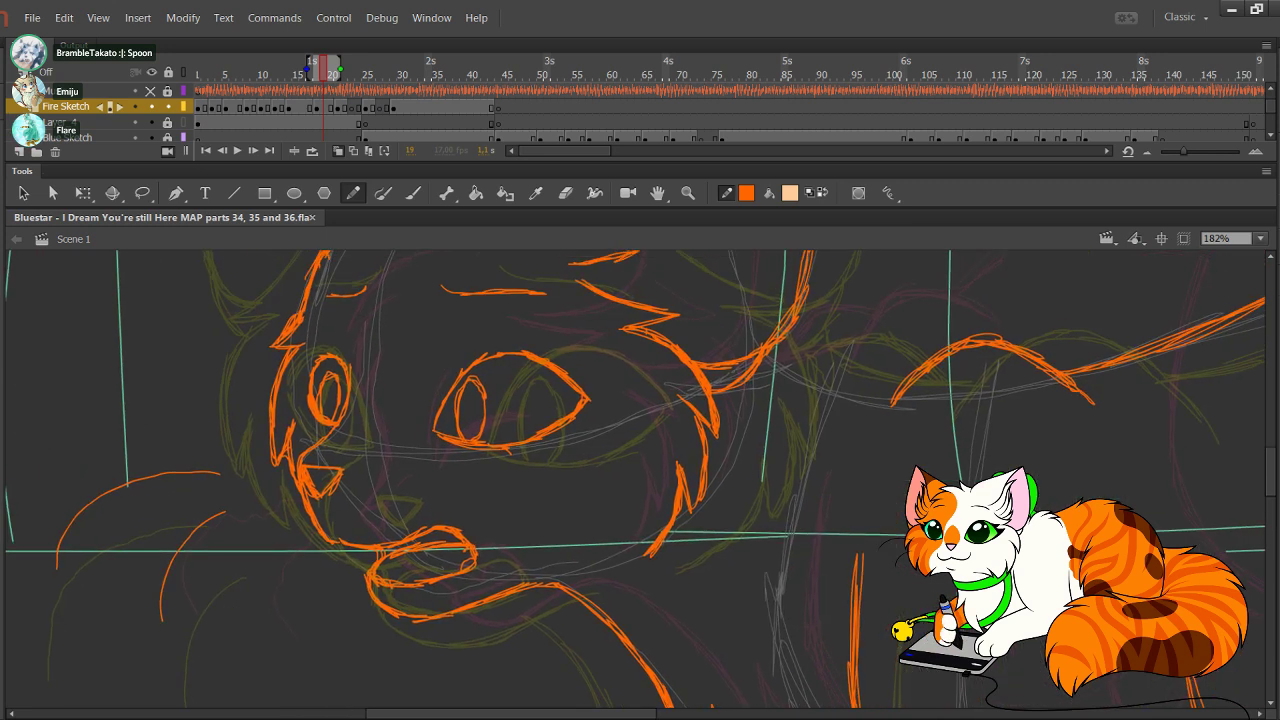
{"action": "left_click_drag", "start_coordinate": [640, 450], "coordinate": [616, 480]}
{"action": "left_click_drag", "start_coordinate": [700, 600], "coordinate": [413, 305]}
{"action": "left_click_drag", "start_coordinate": [760, 690], "coordinate": [170, 526]}
{"action": "left_click_drag", "start_coordinate": [700, 430], "coordinate": [456, 525]}
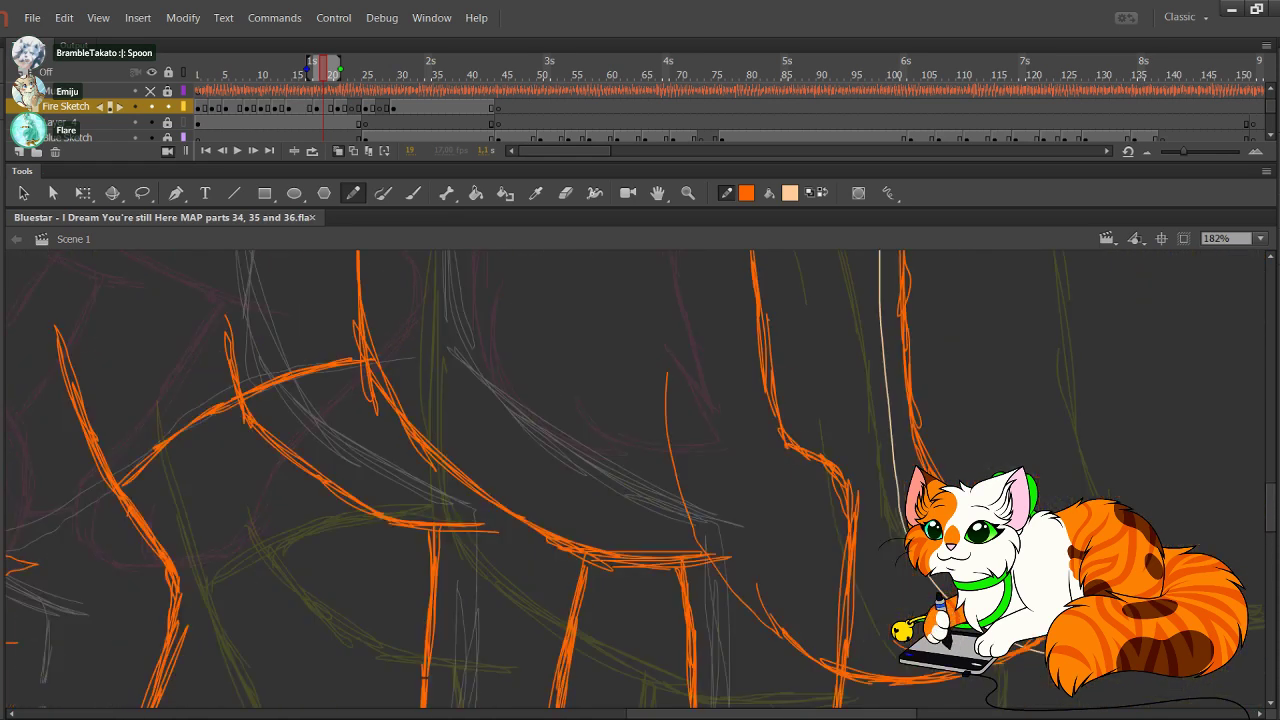
{"action": "left_click_drag", "start_coordinate": [640, 400], "coordinate": [624, 577]}
{"action": "left_click_drag", "start_coordinate": [300, 390], "coordinate": [1150, 414]}
{"action": "left_click_drag", "start_coordinate": [600, 340], "coordinate": [677, 649]}
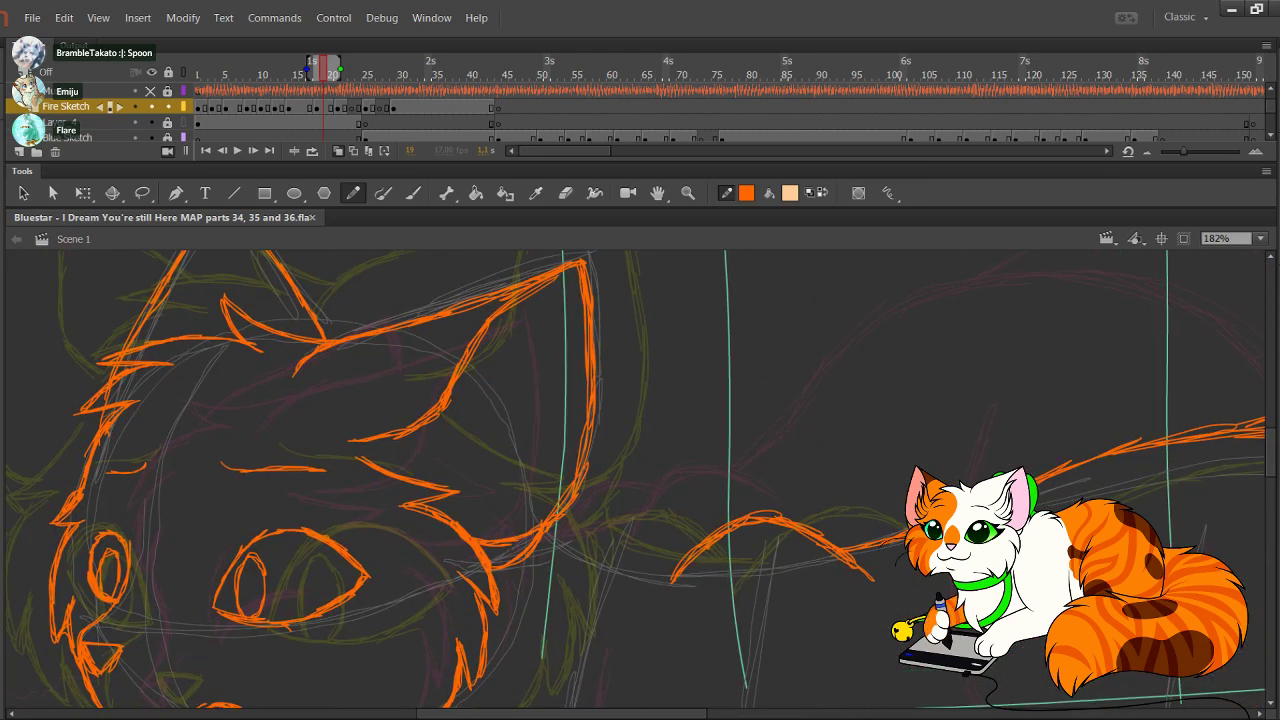
Step: Add short fold lines inside the near ear's base and sketch the jagged fur tuft hanging below the ear
{"action": "mouse_move", "coordinate": [497, 430]}
{"action": "left_mouse_down"}
{"action": "mouse_move", "coordinate": [549, 488]}
{"action": "mouse_move", "coordinate": [553, 594]}
{"action": "mouse_move", "coordinate": [528, 514]}
{"action": "mouse_move", "coordinate": [558, 580]}
{"action": "mouse_move", "coordinate": [554, 613]}
{"action": "left_mouse_up"}
{"action": "key", "text": "ctrl+z"}
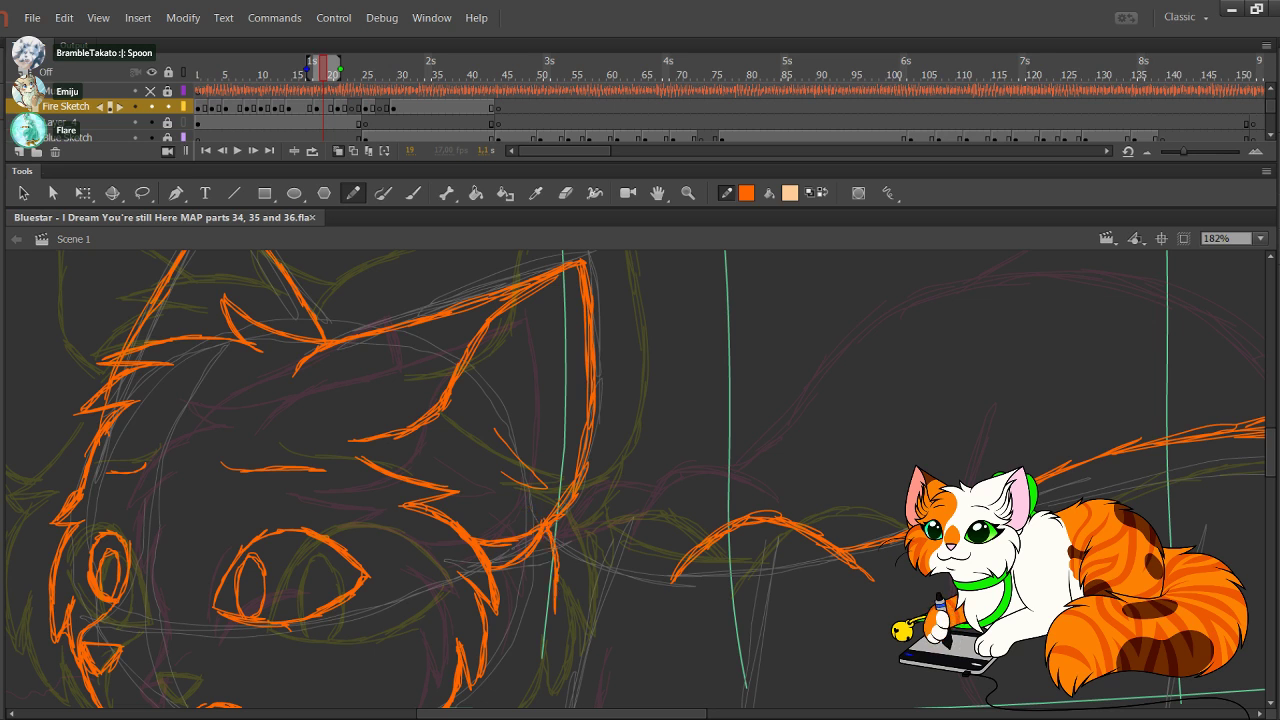
{"action": "mouse_move", "coordinate": [533, 561]}
{"action": "left_mouse_down"}
{"action": "mouse_move", "coordinate": [553, 610]}
{"action": "mouse_move", "coordinate": [547, 599]}
{"action": "mouse_move", "coordinate": [530, 654]}
{"action": "left_mouse_up"}
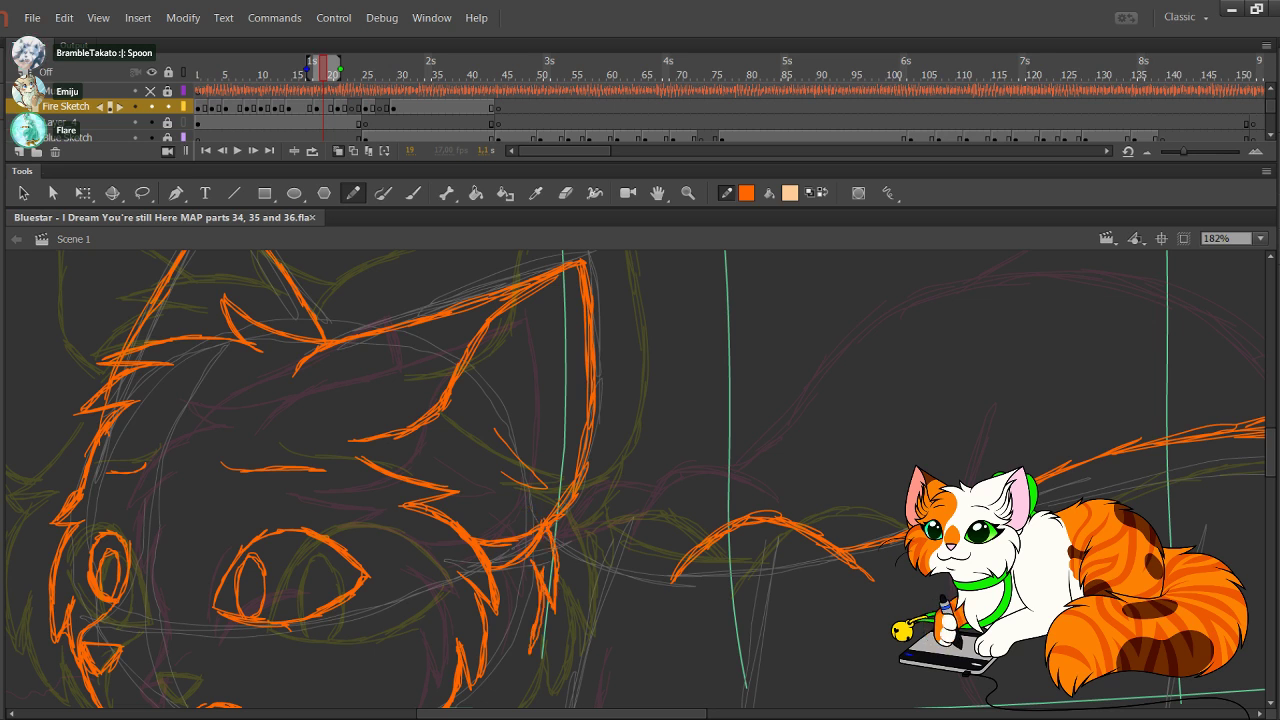
{"action": "left_click_drag", "start_coordinate": [552, 540], "coordinate": [522, 657]}
Step: Sketch the neck line running from the near ear's base to the front of the shoulder hump
{"action": "mouse_move", "coordinate": [600, 560]}
{"action": "left_mouse_down"}
{"action": "mouse_move", "coordinate": [566, 494]}
{"action": "mouse_move", "coordinate": [654, 511]}
{"action": "mouse_move", "coordinate": [646, 503]}
{"action": "left_mouse_up"}
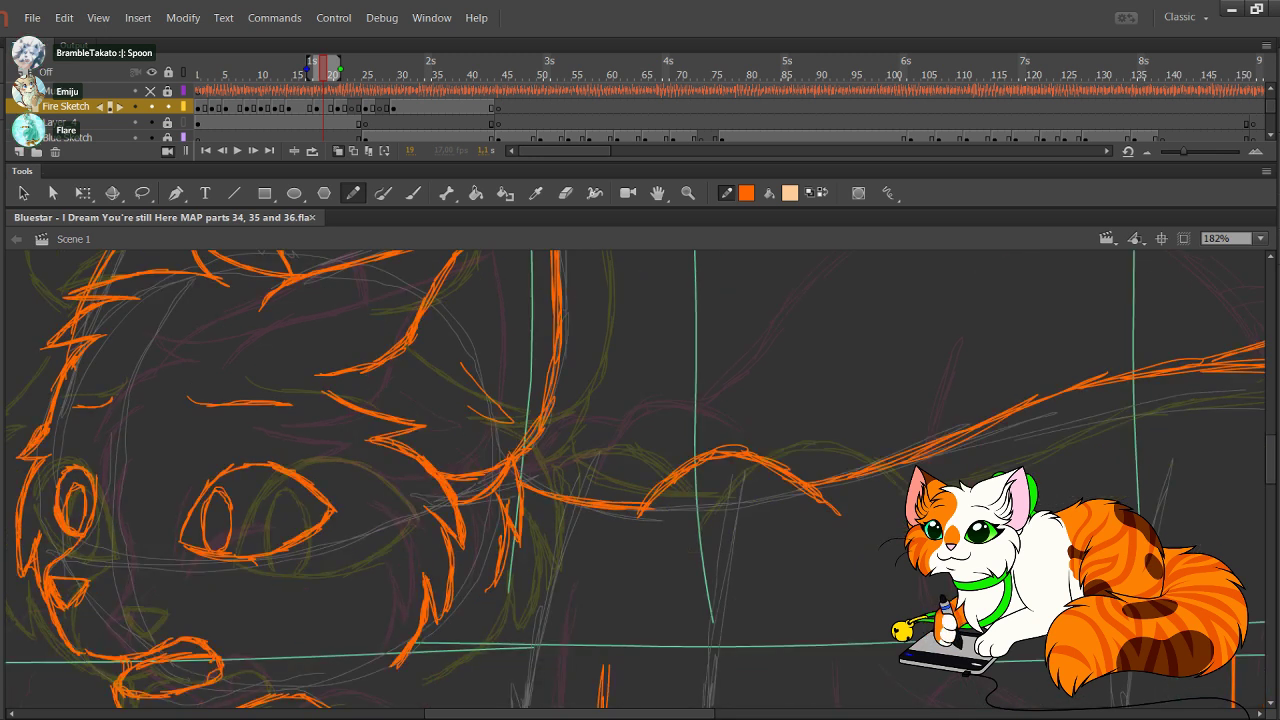
{"action": "key", "text": "ctrl+z"}
{"action": "left_click_drag", "start_coordinate": [534, 490], "coordinate": [646, 508]}
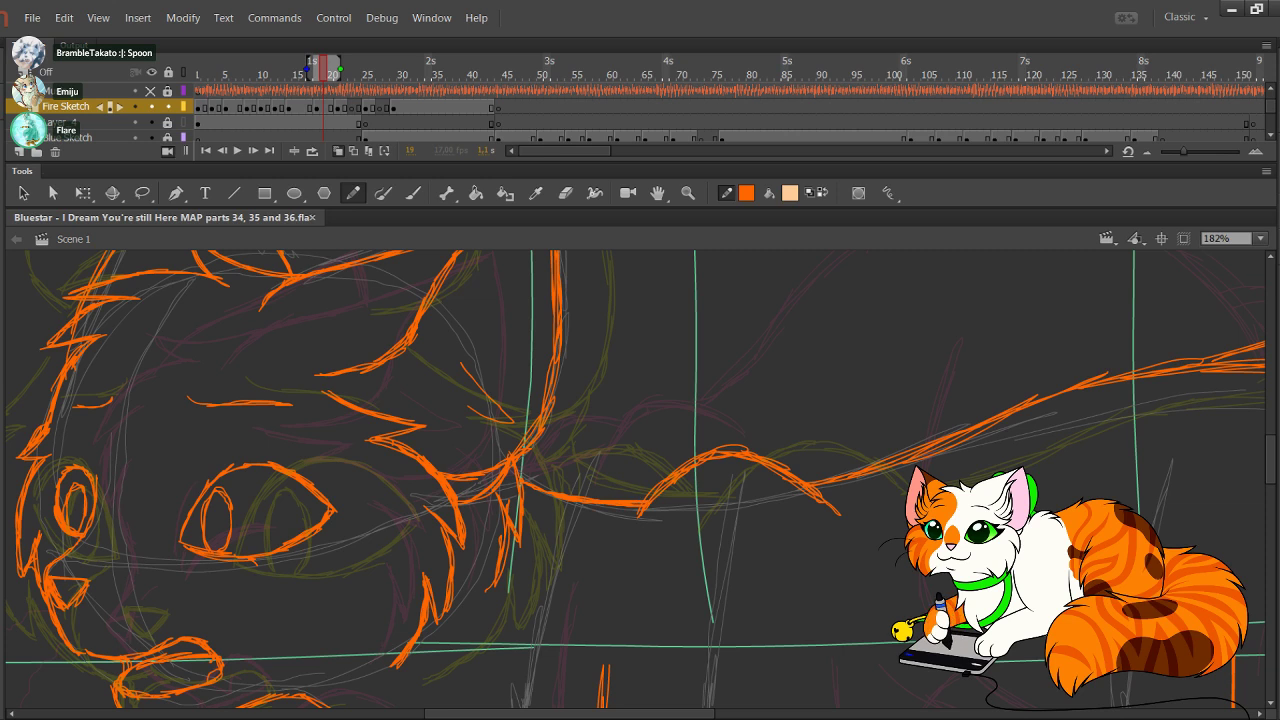
Step: Sketch a low arched contour above the neck line, between the near ear's base and the shoulder hump
{"action": "left_click_drag", "start_coordinate": [620, 620], "coordinate": [565, 554]}
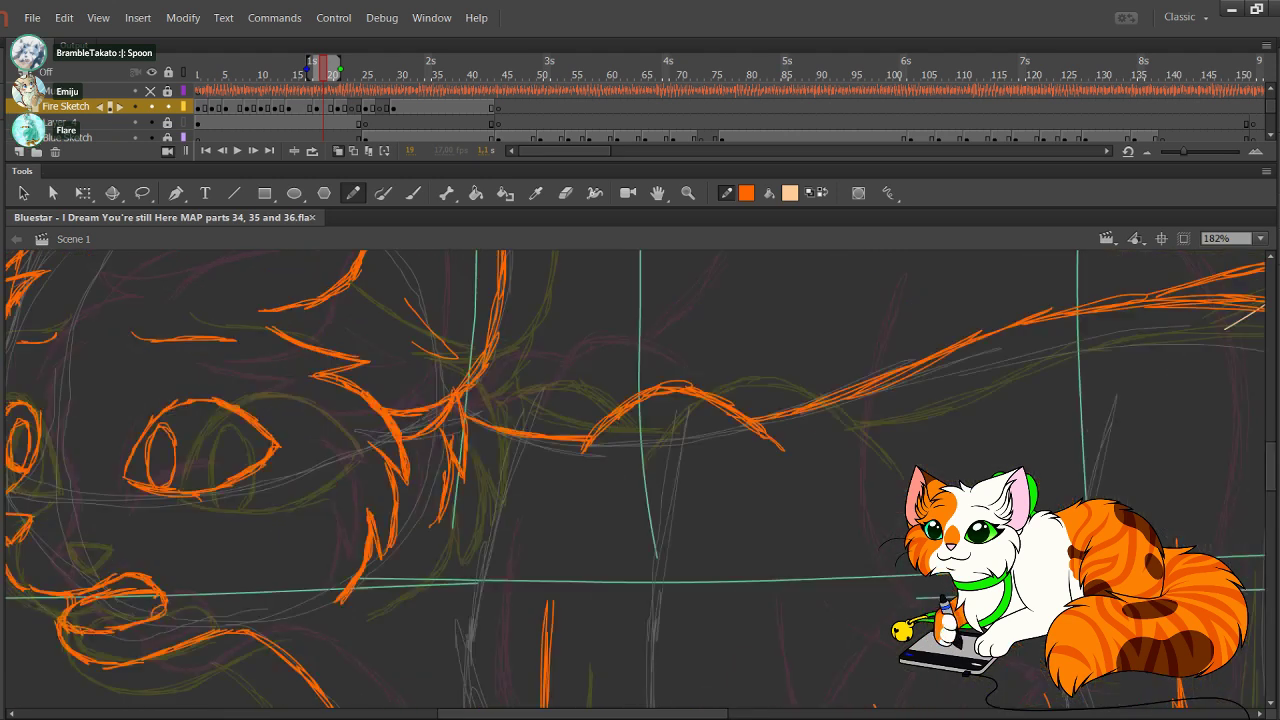
{"action": "mouse_move", "coordinate": [490, 429]}
{"action": "left_mouse_down"}
{"action": "mouse_move", "coordinate": [562, 403]}
{"action": "mouse_move", "coordinate": [522, 405]}
{"action": "left_mouse_up"}
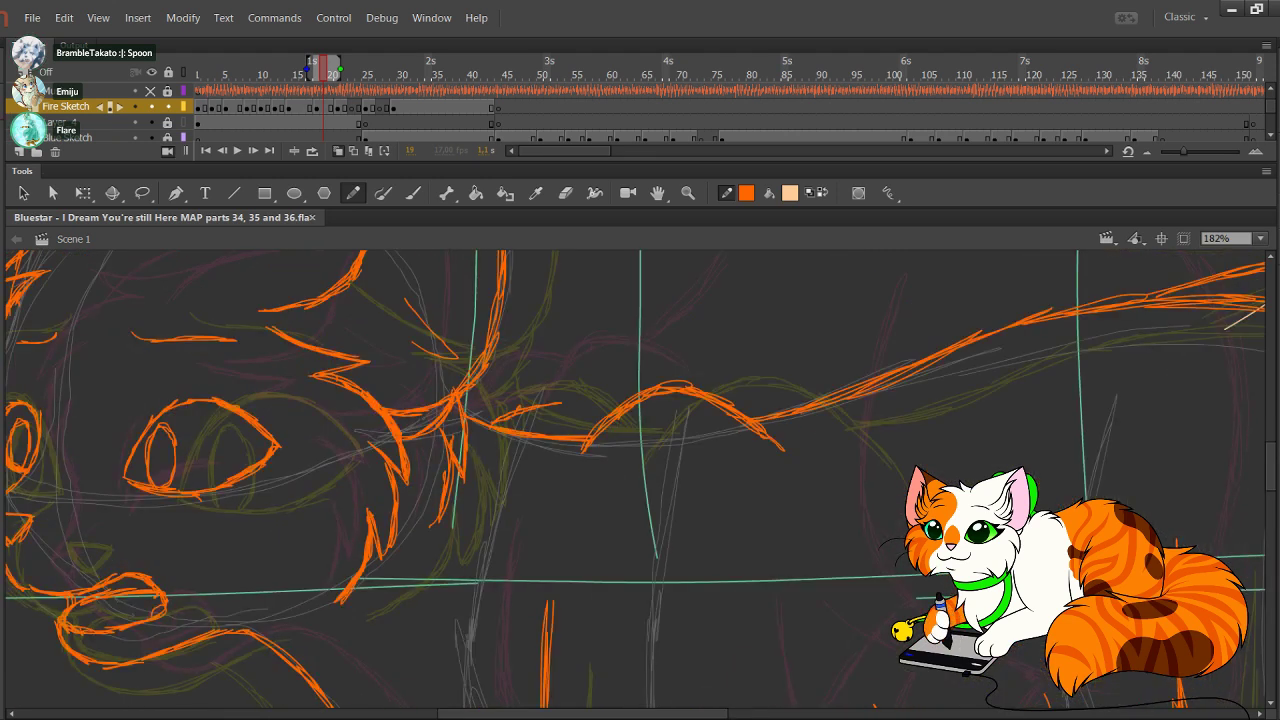
{"action": "key", "text": "ctrl+z"}
{"action": "key", "text": "ctrl+z"}
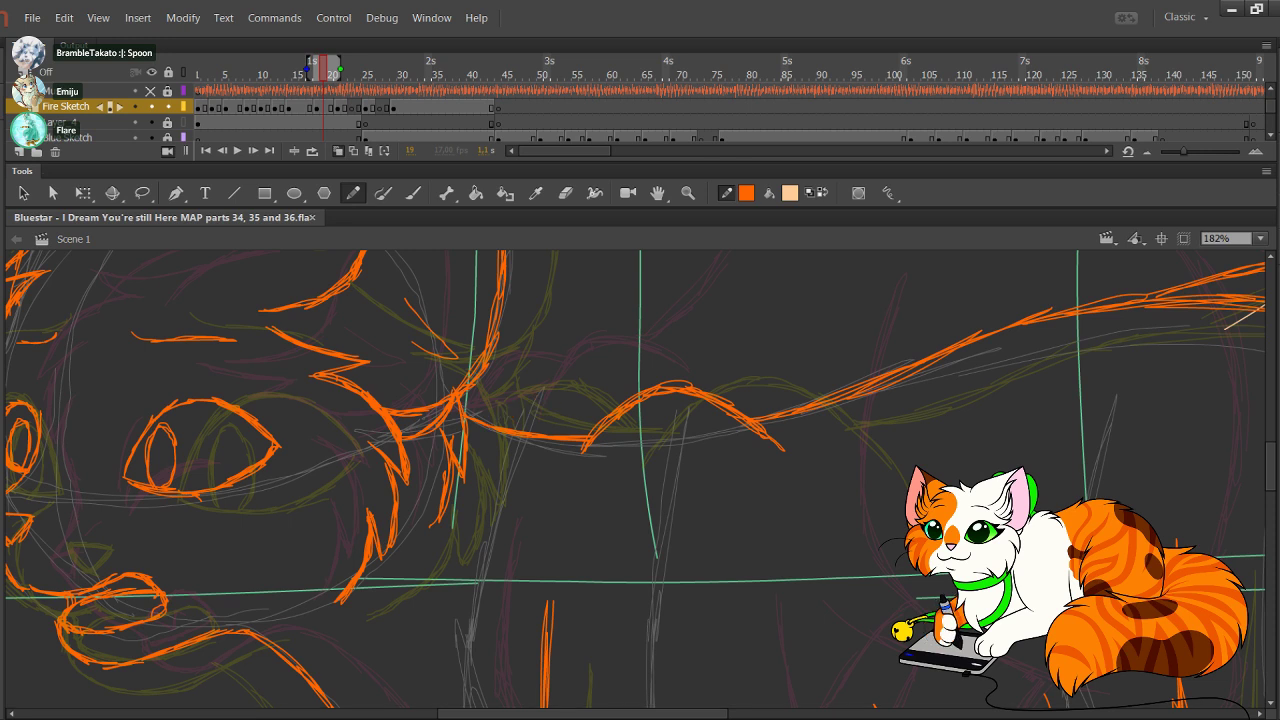
{"action": "mouse_move", "coordinate": [620, 600]}
{"action": "left_mouse_down"}
{"action": "mouse_move", "coordinate": [529, 268]}
{"action": "mouse_move", "coordinate": [671, 445]}
{"action": "left_mouse_up"}
{"action": "left_click_drag", "start_coordinate": [532, 267], "coordinate": [589, 251]}
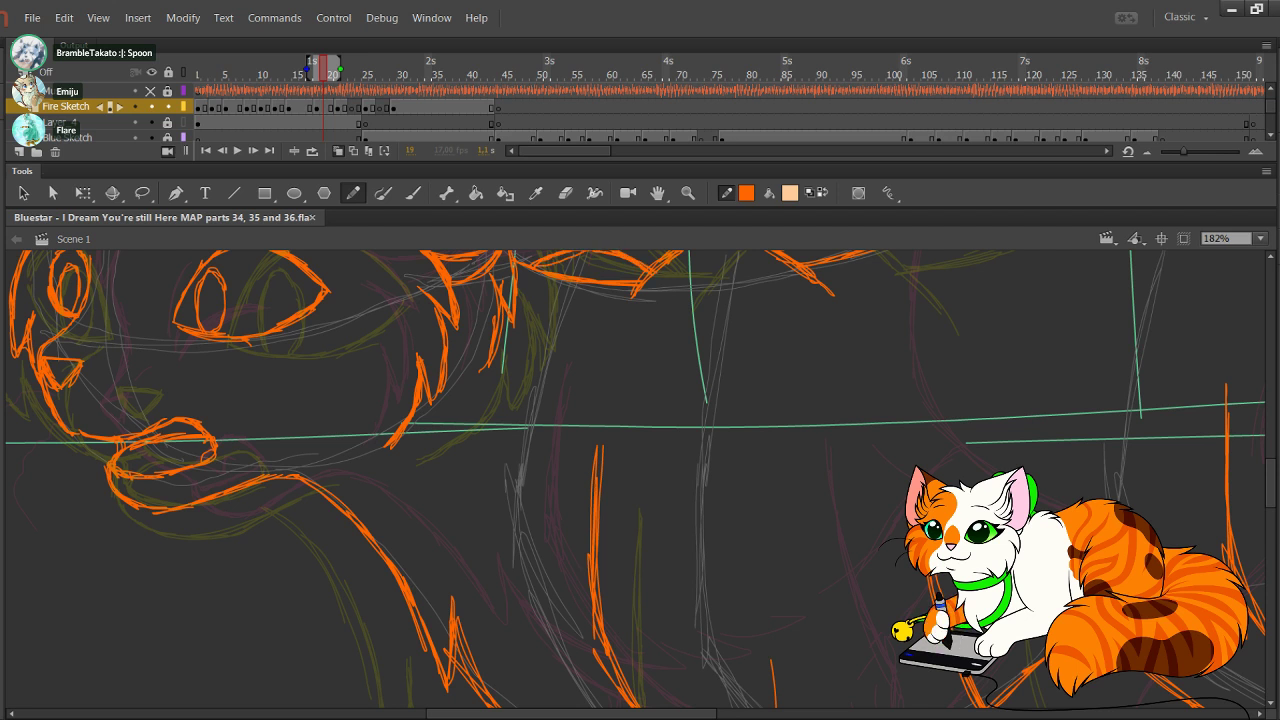
{"action": "left_click_drag", "start_coordinate": [527, 265], "coordinate": [650, 270]}
{"action": "left_click_drag", "start_coordinate": [626, 387], "coordinate": [671, 455]}
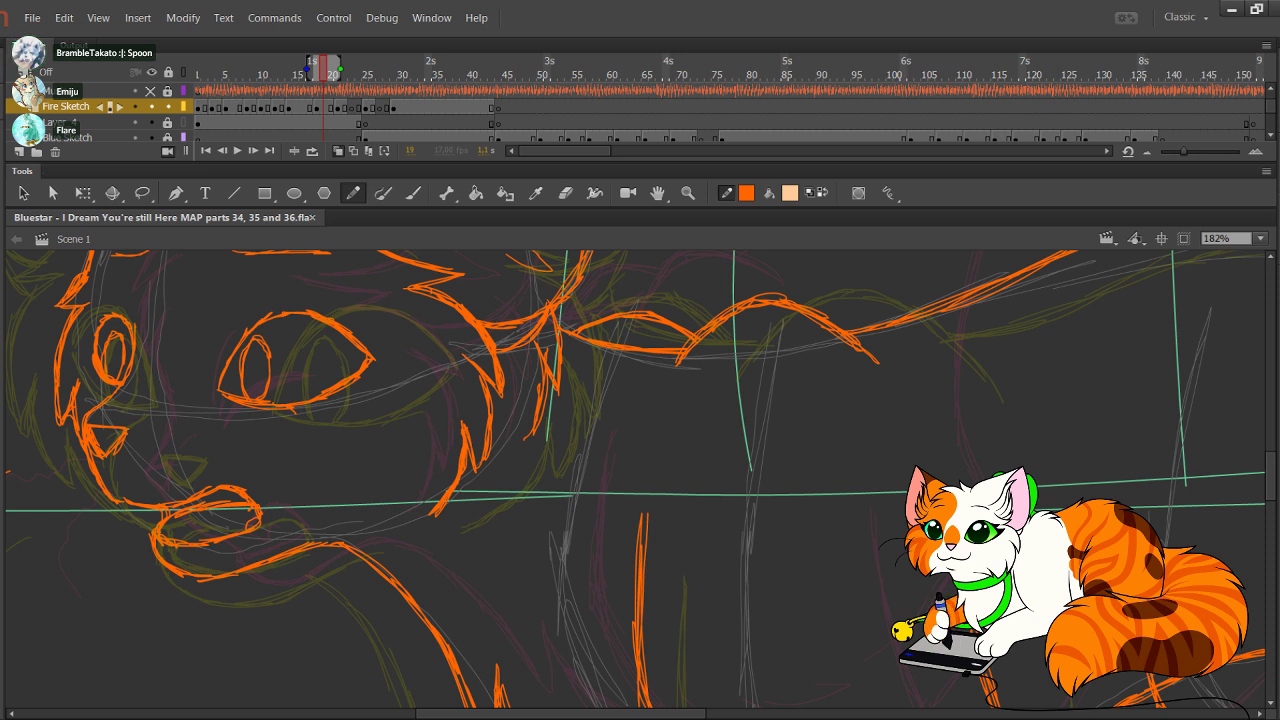
{"action": "mouse_move", "coordinate": [430, 450]}
{"action": "left_mouse_down"}
{"action": "mouse_move", "coordinate": [518, 540]}
{"action": "mouse_move", "coordinate": [636, 592]}
{"action": "left_mouse_up"}
{"action": "key", "text": "ctrl+z"}
{"action": "key", "text": "ctrl+z"}
Step: Review the whole cat drawing of frame 19 against the stage and the green background lines
{"action": "left_click_drag", "start_coordinate": [560, 470], "coordinate": [749, 529]}
{"action": "left_click_drag", "start_coordinate": [620, 410], "coordinate": [628, 533]}
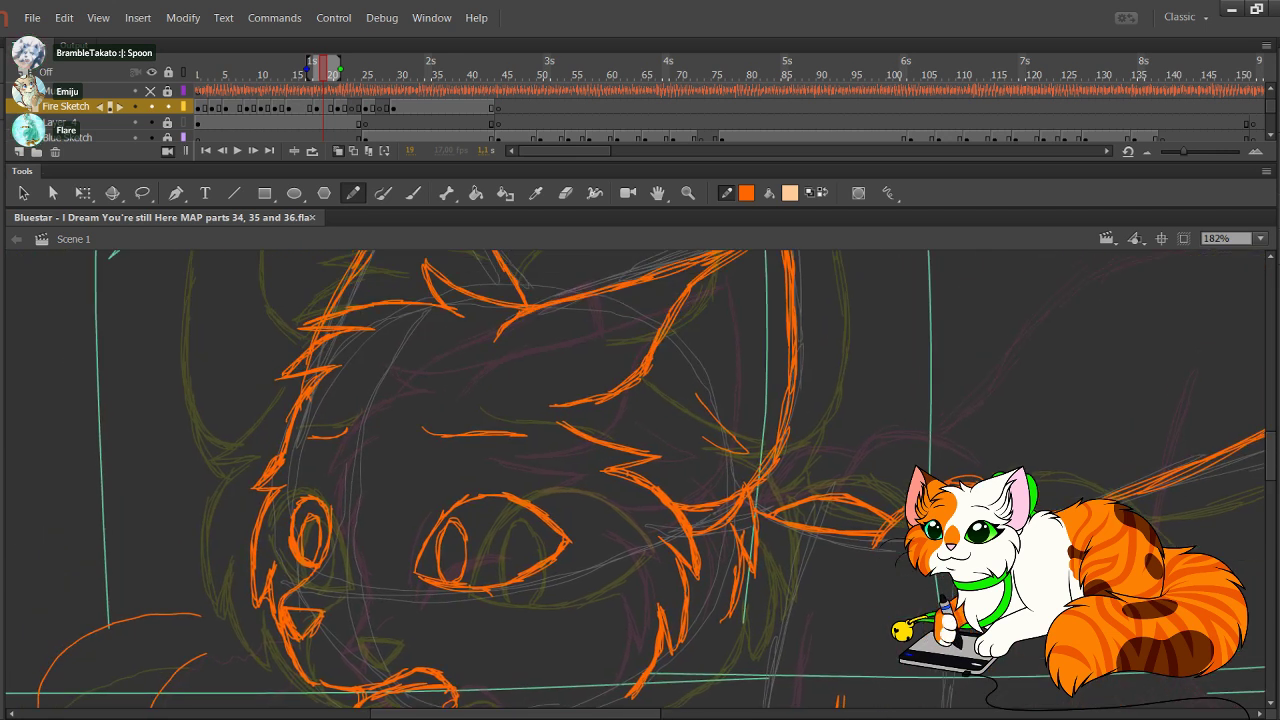
{"action": "left_click", "coordinate": [1260, 239]}
{"action": "left_click", "coordinate": [1232, 286]}
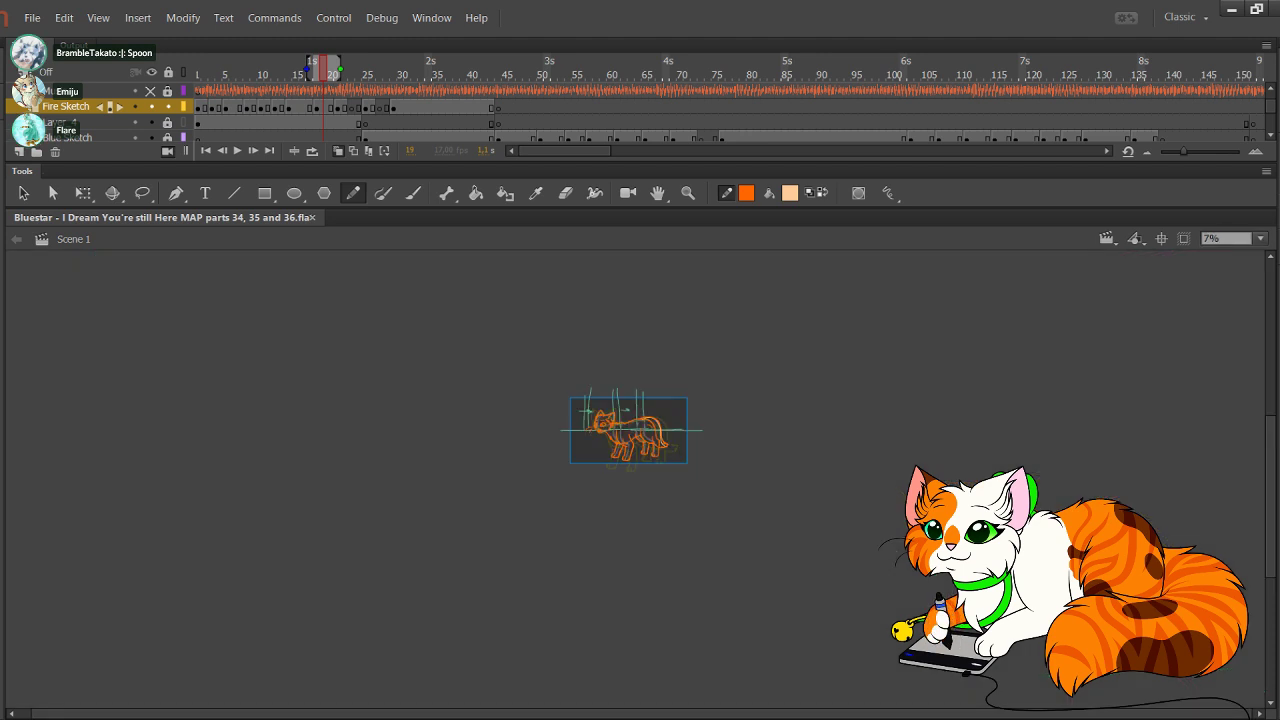
{"action": "key", "text": "z"}
{"action": "left_click_drag", "start_coordinate": [580, 396], "coordinate": [698, 472]}
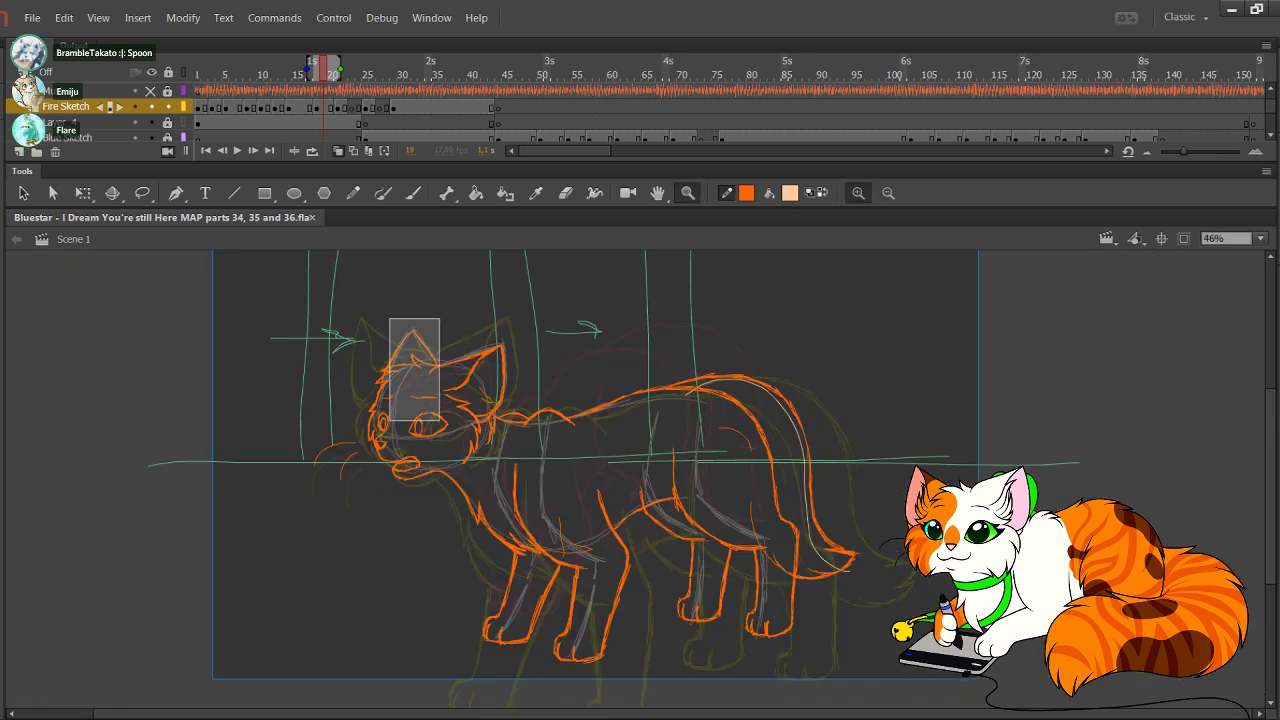
{"action": "left_click_drag", "start_coordinate": [439, 420], "coordinate": [877, 677]}
{"action": "left_click", "coordinate": [353, 193]}
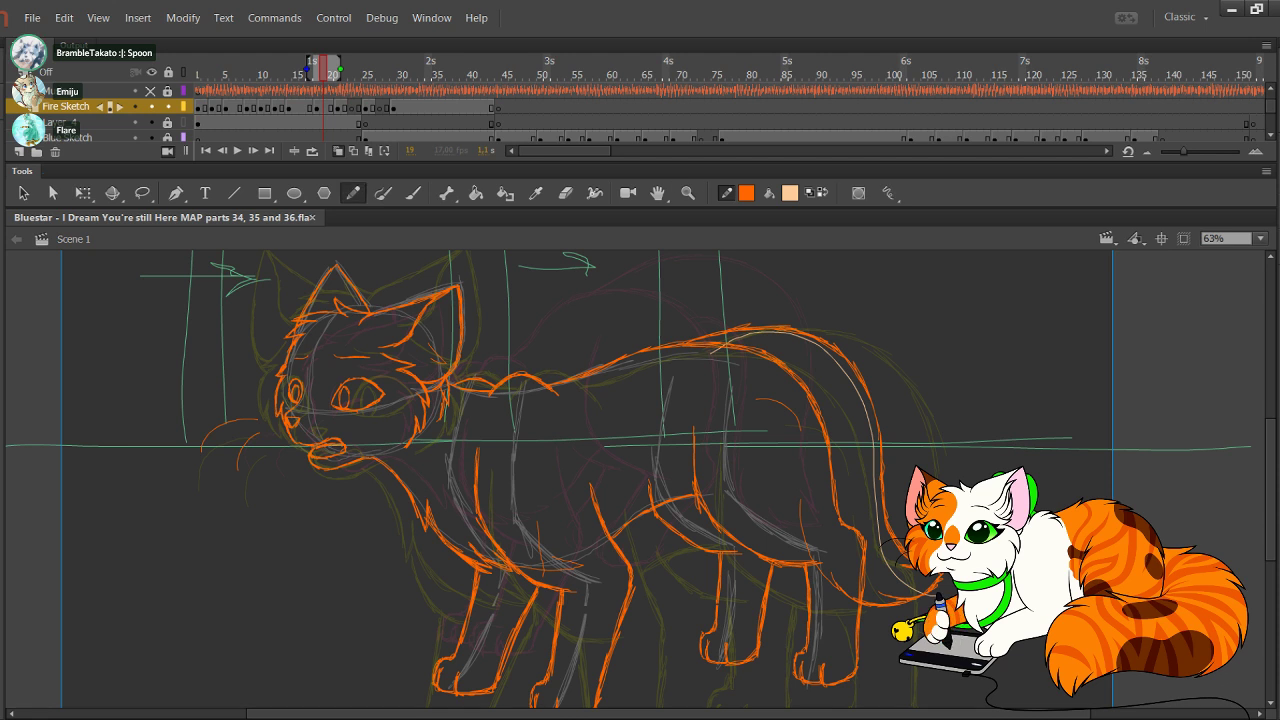
Step: Lock the Fire Sketch layer, erase the whole grey guide drawing on the unlocked layer beneath, and go to Fire Sketch frame 23
{"action": "left_click", "coordinate": [168, 107]}
{"action": "left_click", "coordinate": [168, 122]}
{"action": "left_click", "coordinate": [68, 122]}
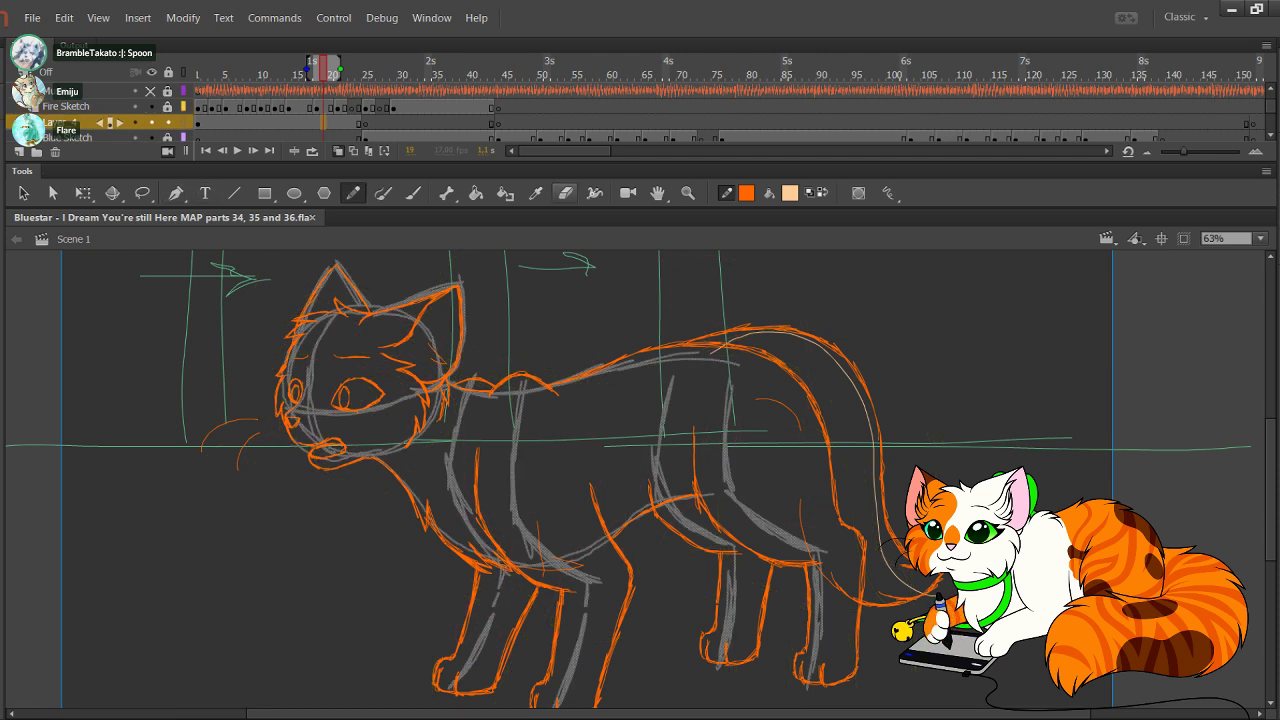
{"action": "double_click", "coordinate": [565, 193]}
{"action": "left_click", "coordinate": [351, 107]}
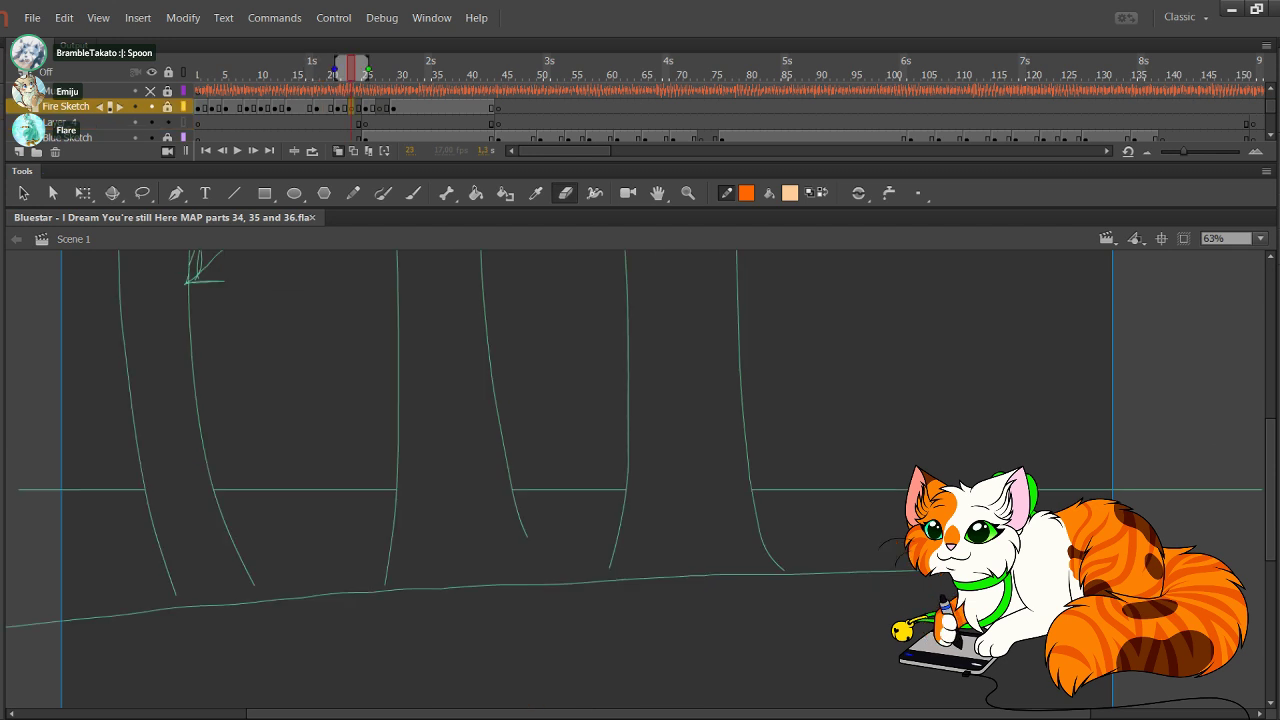
Step: Draw a circle for the cat's head on the guide layer beneath Fire Sketch at frame 23 and delete its orange fill
{"action": "left_click", "coordinate": [168, 107]}
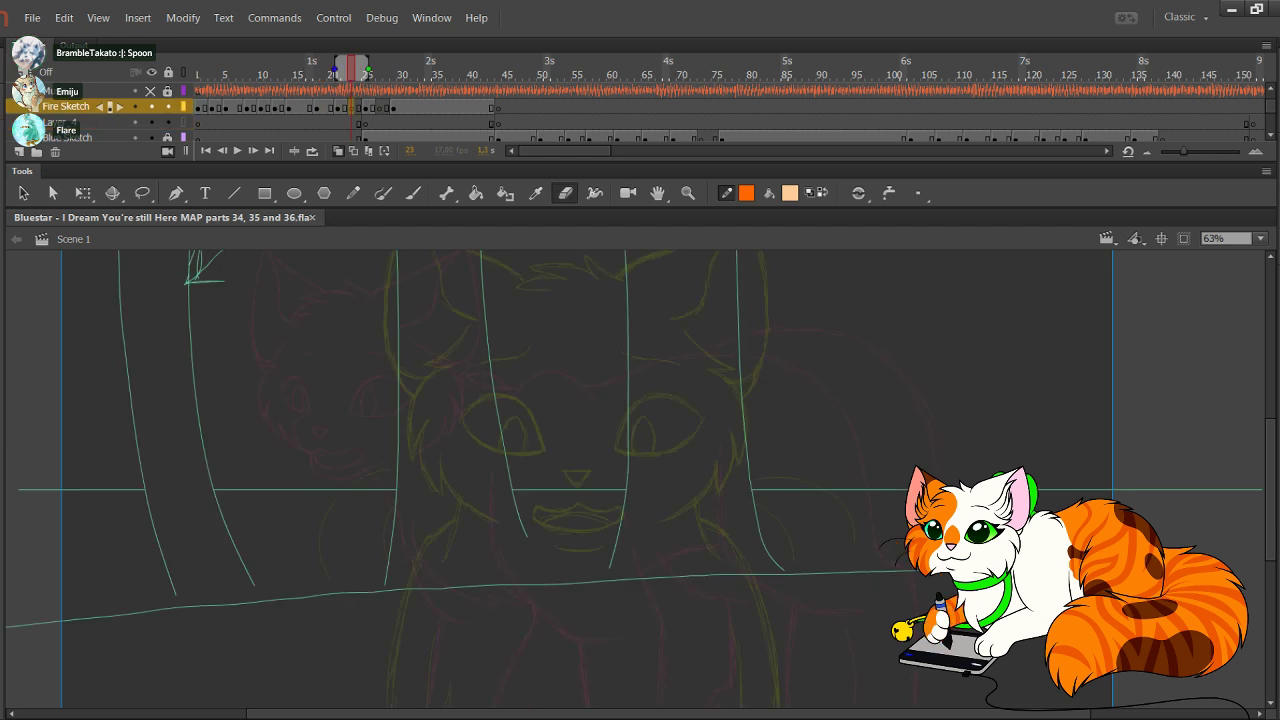
{"action": "left_click", "coordinate": [351, 122]}
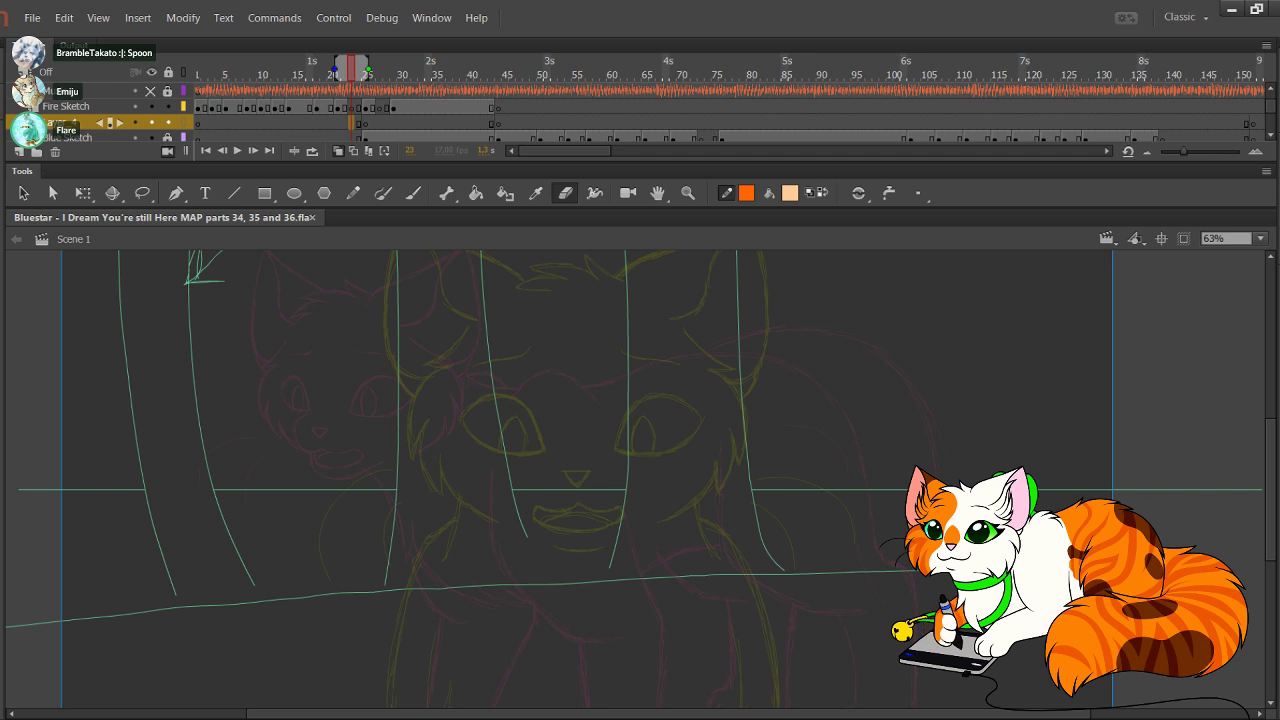
{"action": "left_click", "coordinate": [823, 193]}
{"action": "key", "text": "o"}
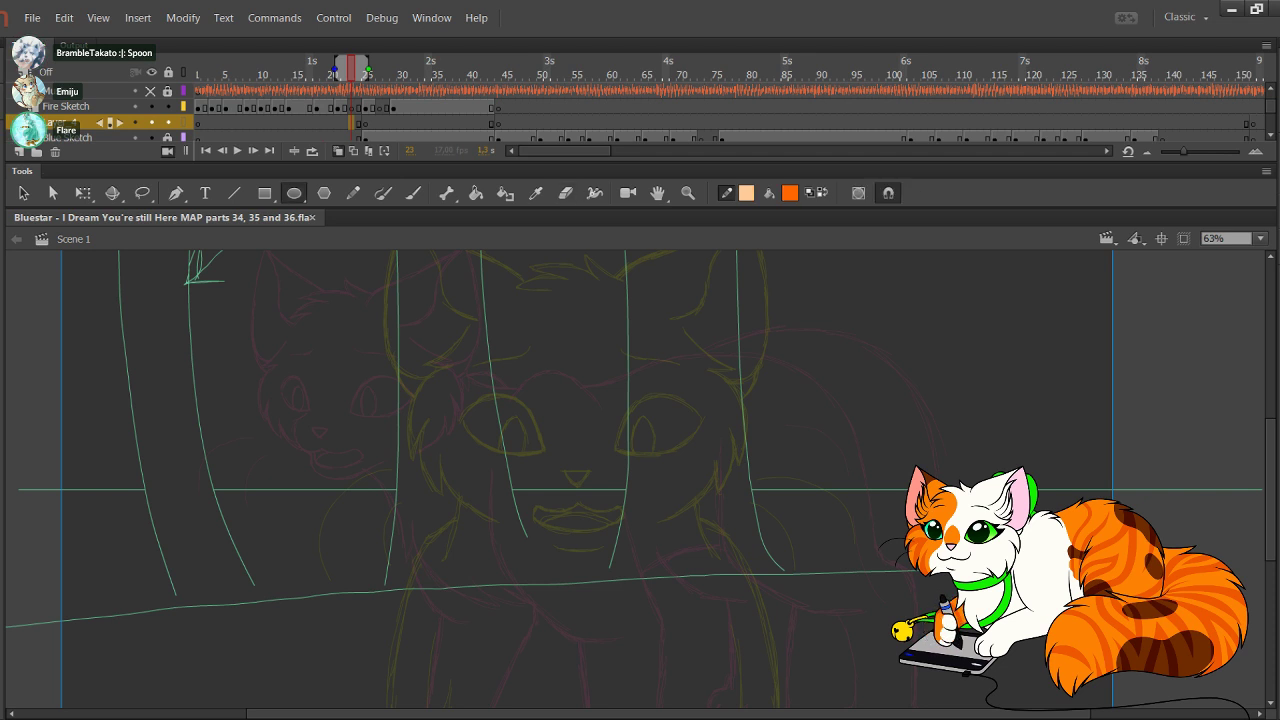
{"action": "left_click_drag", "start_coordinate": [500, 400], "coordinate": [548, 454]}
{"action": "left_click_drag", "start_coordinate": [391, 352], "coordinate": [603, 564]}
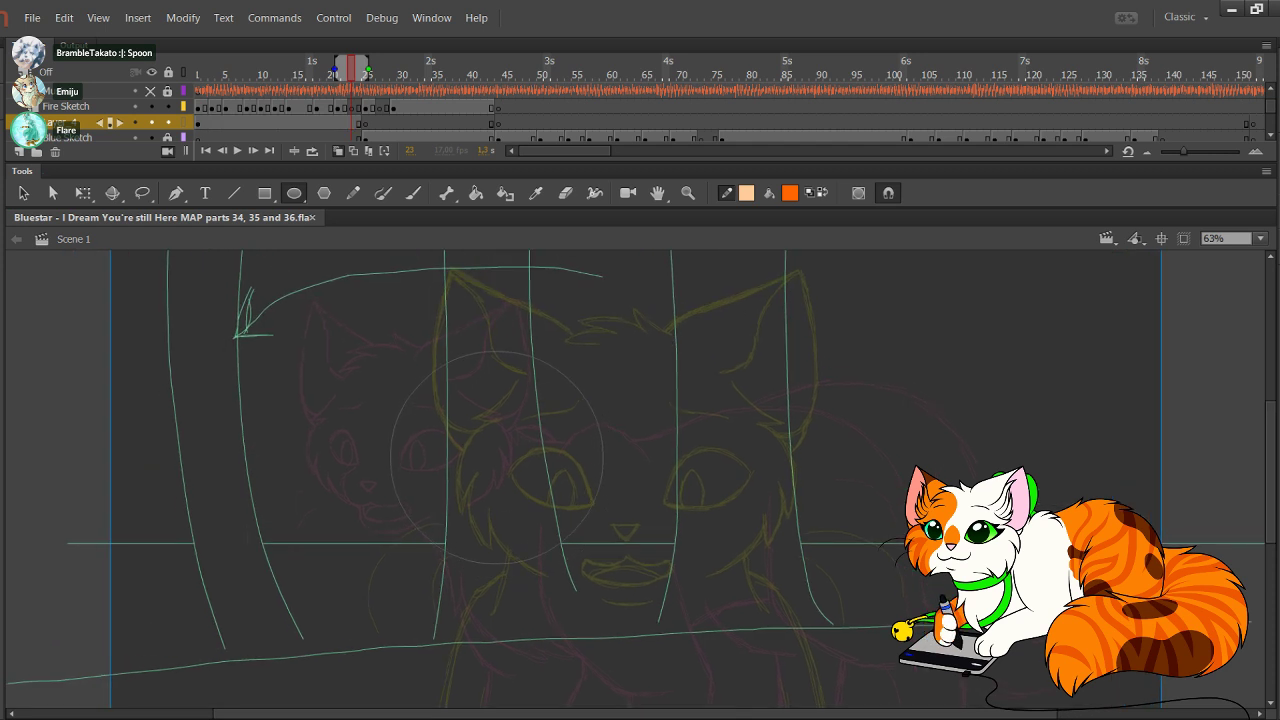
{"action": "left_click", "coordinate": [497, 458], "text": "ctrl"}
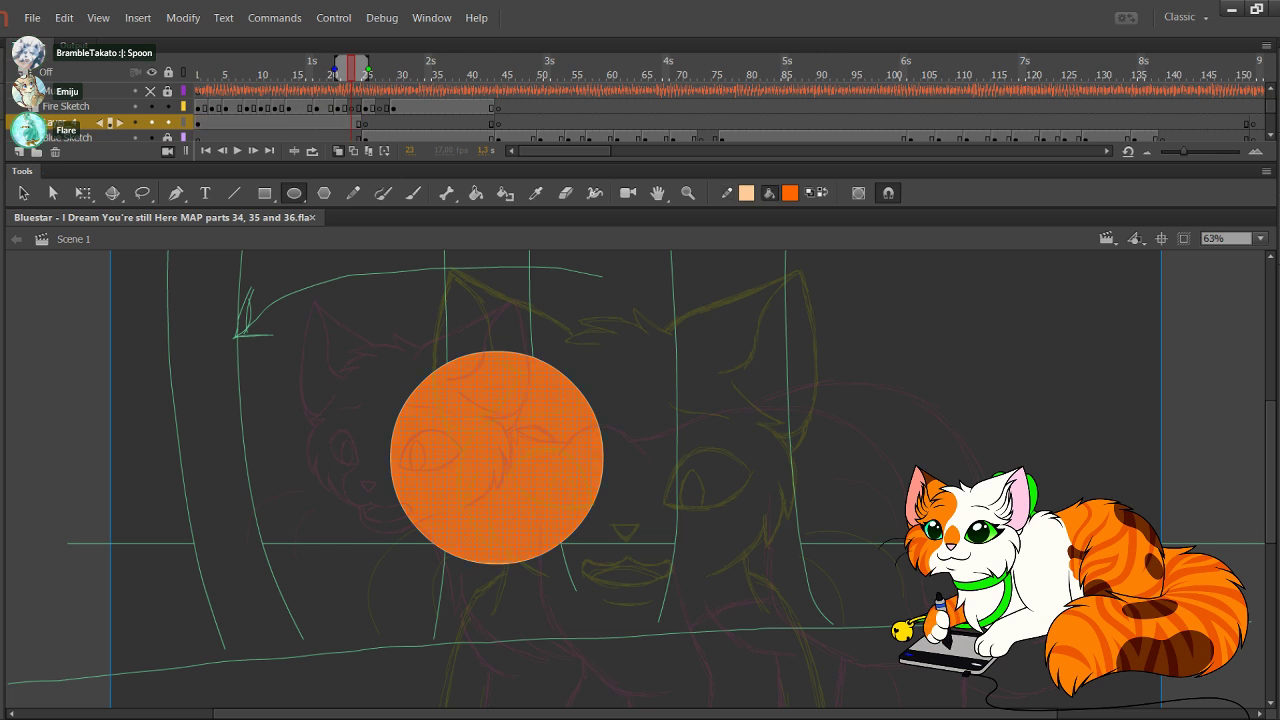
{"action": "key", "text": "Delete"}
{"action": "left_click", "coordinate": [183, 137]}
{"action": "left_click", "coordinate": [183, 122]}
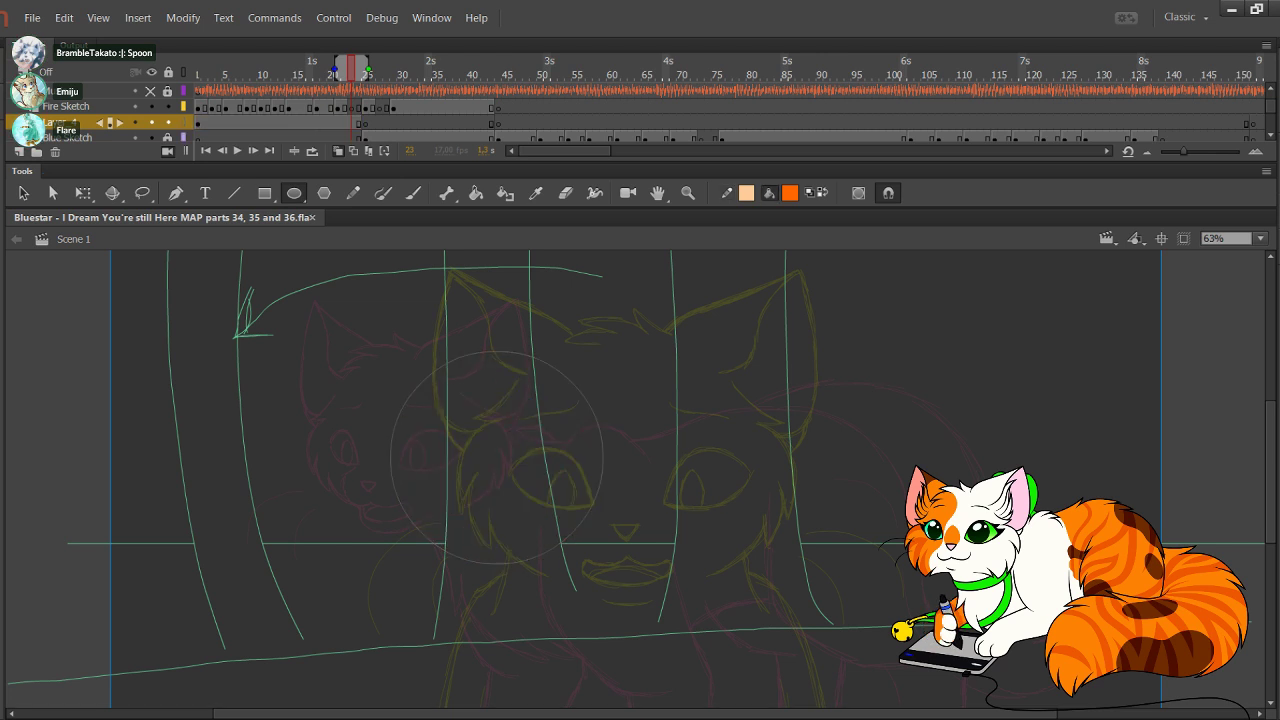
Step: Shift the head circle slightly higher on the guide layer
{"action": "left_click", "coordinate": [353, 193]}
{"action": "left_click_drag", "start_coordinate": [352, 320], "coordinate": [648, 576]}
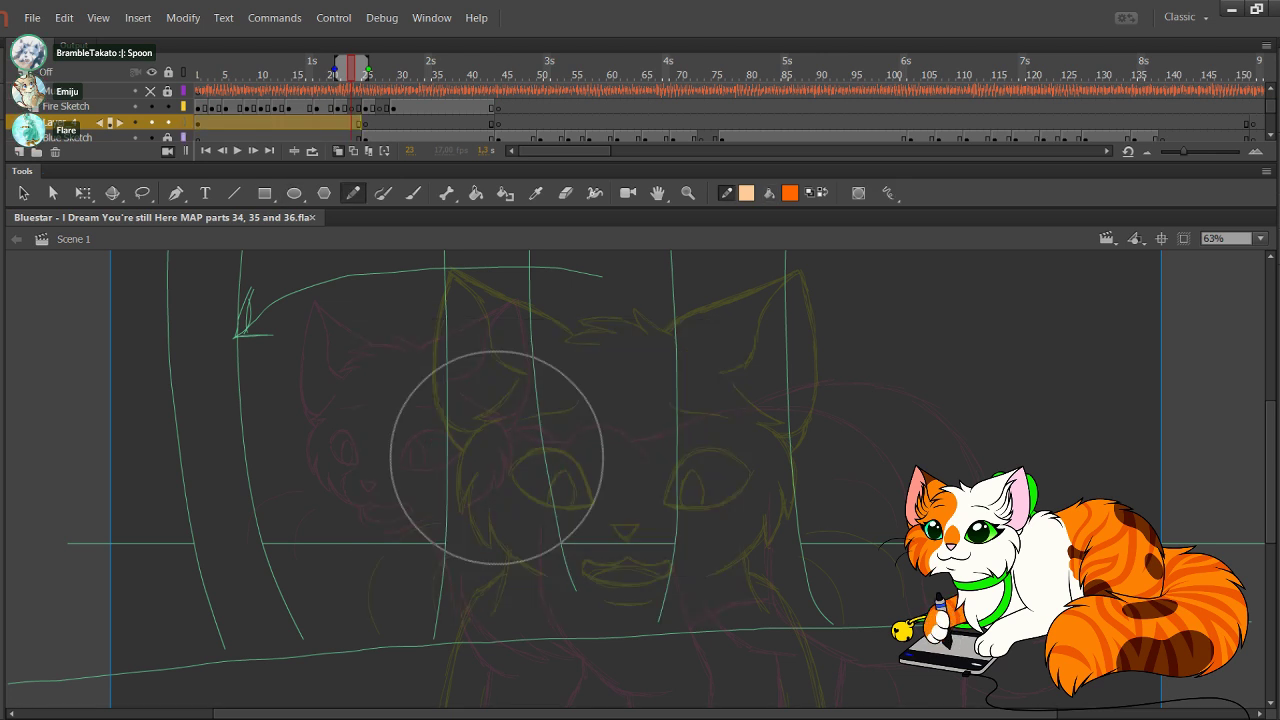
{"action": "left_click_drag", "start_coordinate": [602, 458], "coordinate": [602, 446]}
{"action": "key", "text": "ctrl+z"}
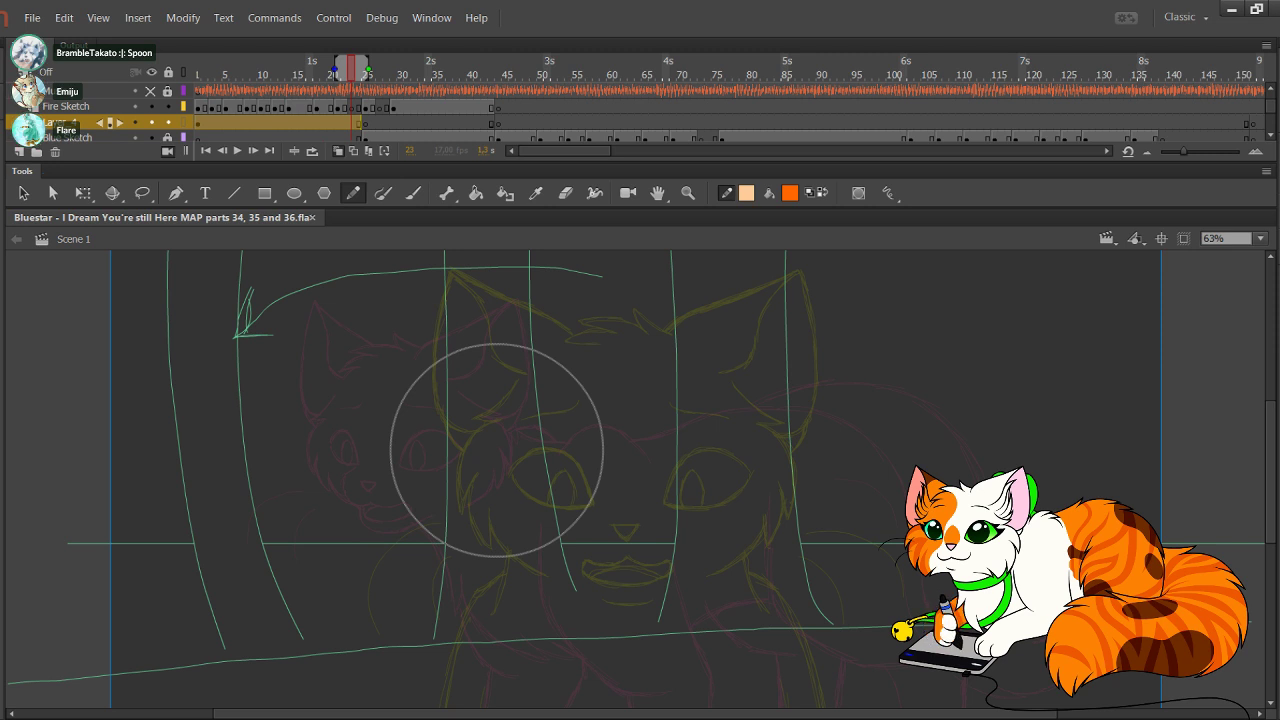
Step: Sketch a bowed vertical centre line and a sagging horizontal eye line across the head circle with the Pencil
{"action": "left_click_drag", "start_coordinate": [482, 558], "coordinate": [478, 350]}
{"action": "key", "text": "ctrl+z"}
{"action": "mouse_move", "coordinate": [468, 524]}
{"action": "left_mouse_down"}
{"action": "mouse_move", "coordinate": [471, 382]}
{"action": "mouse_move", "coordinate": [487, 340]}
{"action": "mouse_move", "coordinate": [472, 472]}
{"action": "mouse_move", "coordinate": [480, 545]}
{"action": "mouse_move", "coordinate": [475, 400]}
{"action": "left_mouse_up"}
{"action": "key", "text": "ctrl+z"}
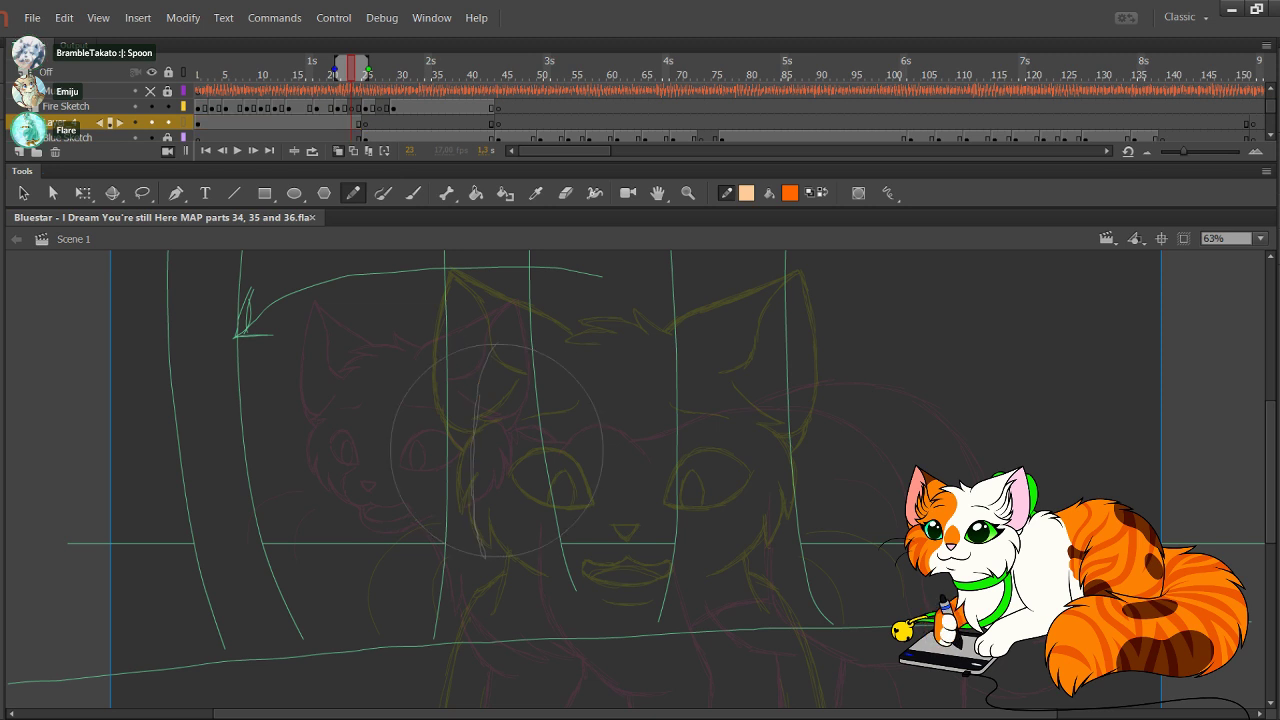
{"action": "mouse_move", "coordinate": [395, 471]}
{"action": "left_mouse_down"}
{"action": "mouse_move", "coordinate": [514, 509]}
{"action": "mouse_move", "coordinate": [602, 478]}
{"action": "left_mouse_up"}
{"action": "key", "text": "ctrl+z"}
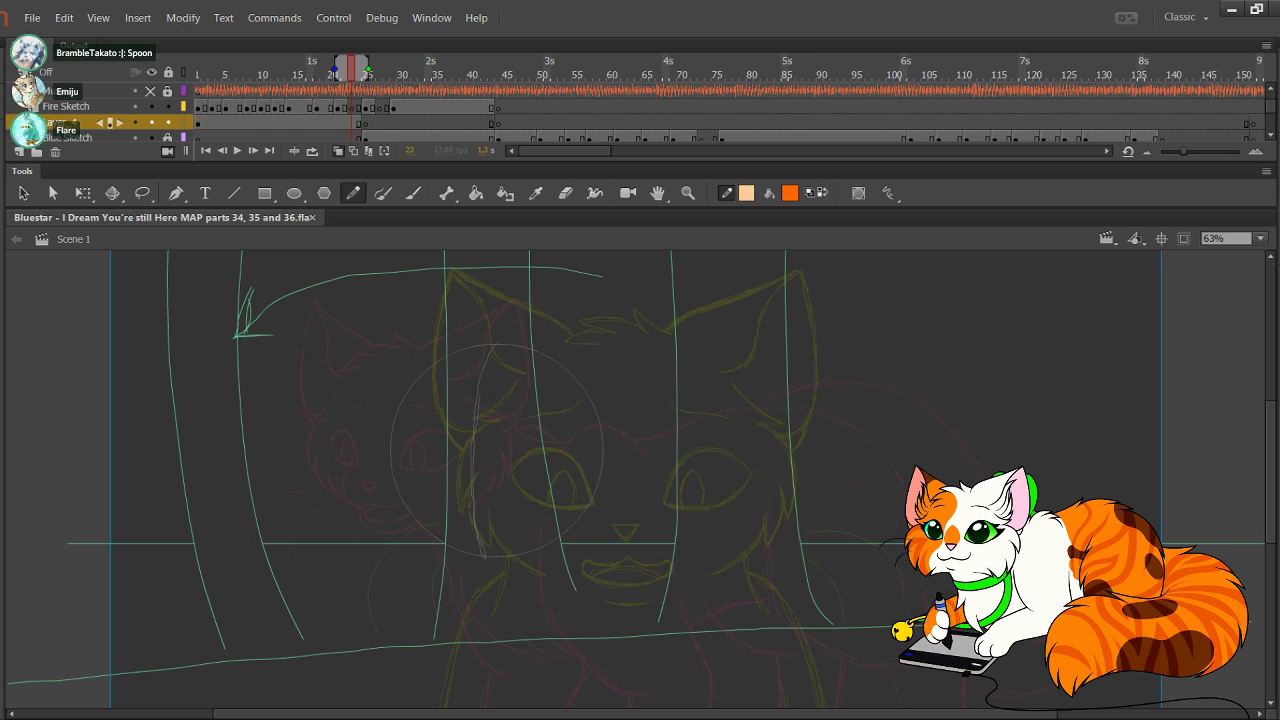
{"action": "mouse_move", "coordinate": [387, 463]}
{"action": "left_mouse_down"}
{"action": "mouse_move", "coordinate": [410, 481]}
{"action": "mouse_move", "coordinate": [540, 488]}
{"action": "left_mouse_up"}
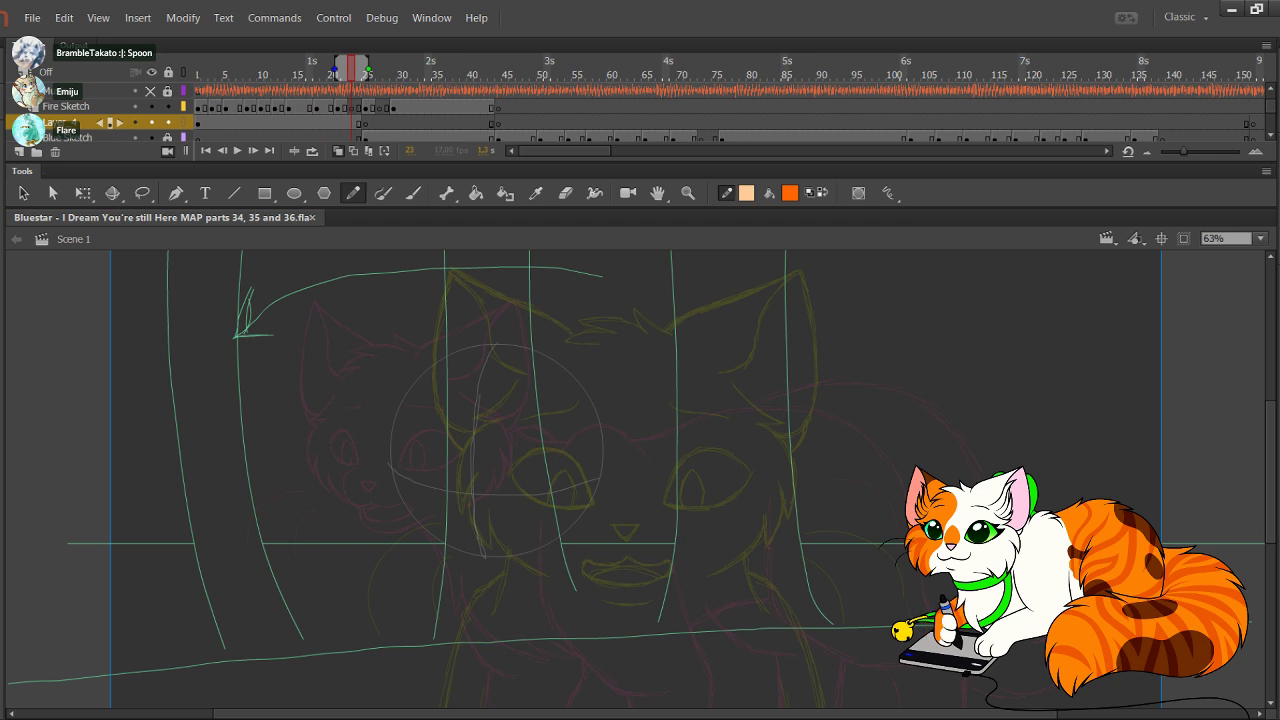
{"action": "mouse_move", "coordinate": [620, 580]}
{"action": "left_mouse_down"}
{"action": "mouse_move", "coordinate": [590, 308]}
{"action": "mouse_move", "coordinate": [590, 395]}
{"action": "left_mouse_up"}
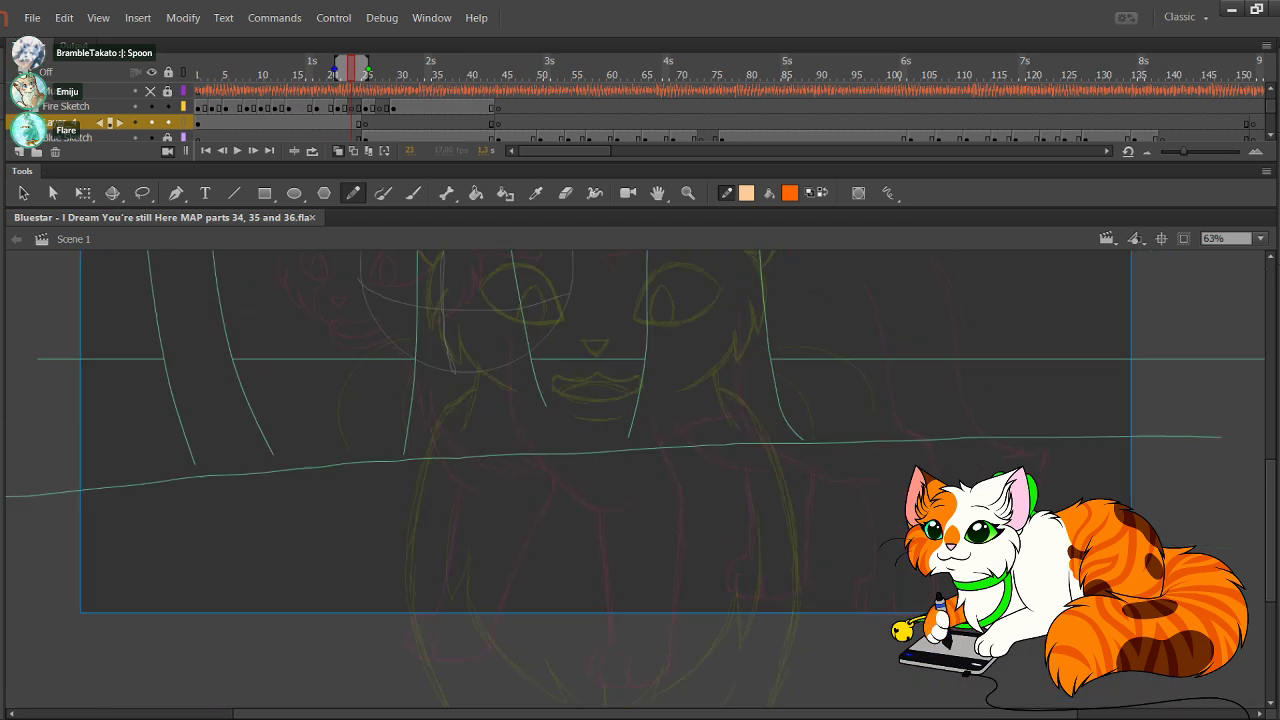
{"action": "left_click_drag", "start_coordinate": [624, 318], "coordinate": [636, 530]}
{"action": "left_click_drag", "start_coordinate": [618, 470], "coordinate": [670, 562]}
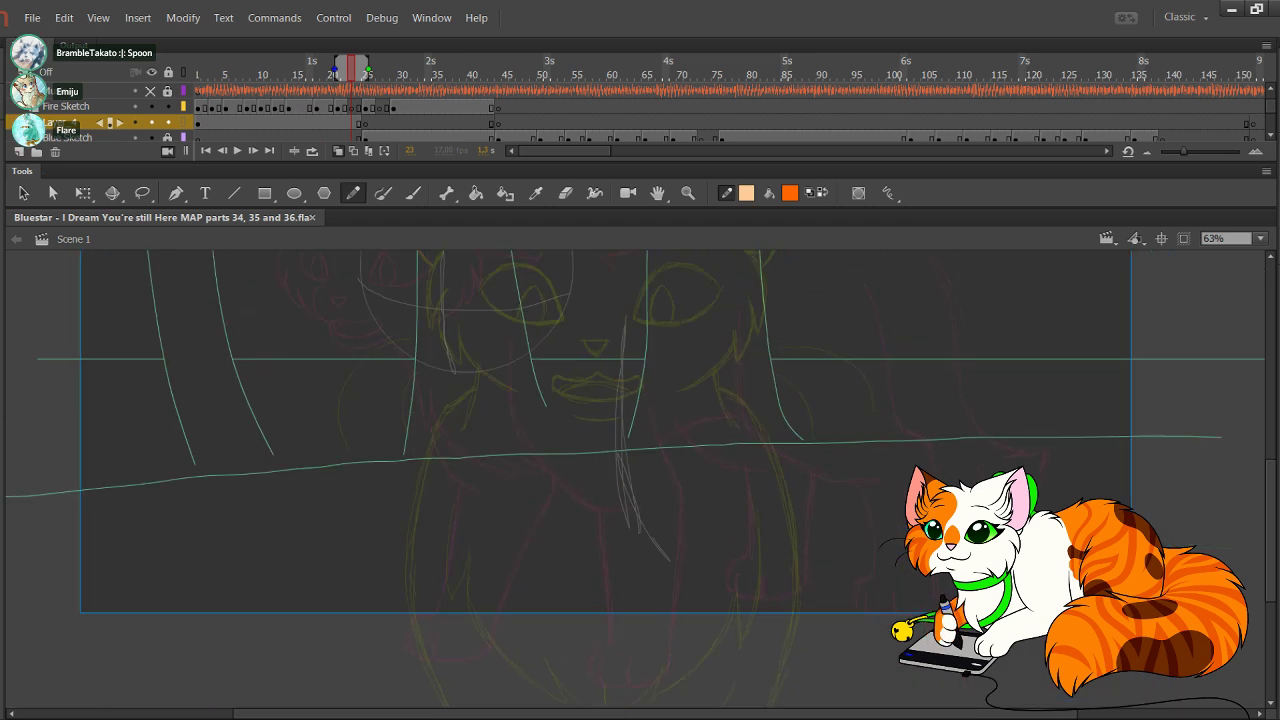
{"action": "key", "text": "ctrl+z"}
{"action": "key", "text": "ctrl+z"}
{"action": "key", "text": "ctrl+z"}
{"action": "key", "text": "ctrl+z"}
{"action": "left_click_drag", "start_coordinate": [626, 322], "coordinate": [611, 452]}
{"action": "left_click_drag", "start_coordinate": [613, 349], "coordinate": [636, 511]}
{"action": "left_click_drag", "start_coordinate": [615, 444], "coordinate": [678, 570]}
{"action": "left_click_drag", "start_coordinate": [617, 472], "coordinate": [690, 574]}
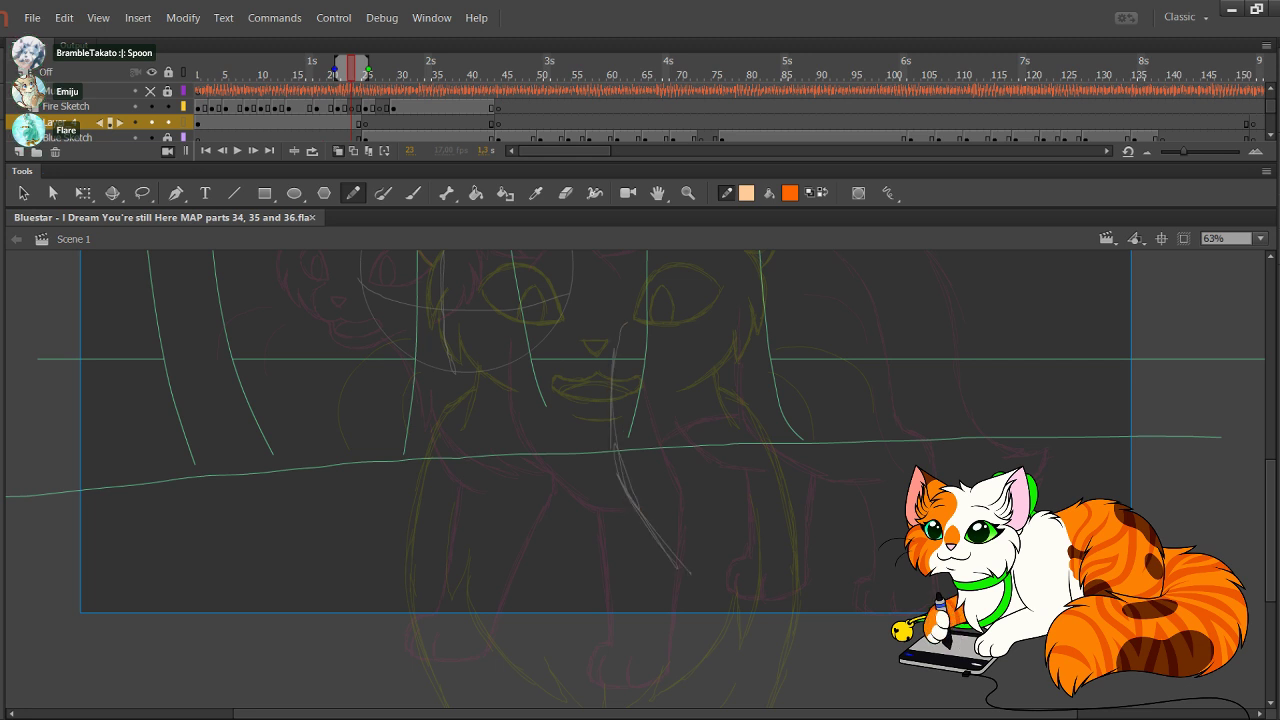
{"action": "key", "text": "ctrl+z"}
{"action": "key", "text": "ctrl+z"}
{"action": "key", "text": "ctrl+z"}
{"action": "key", "text": "ctrl+z"}
{"action": "key", "text": "ctrl+z"}
Step: Sketch the curved upper section of one front leg, below and behind the head circle, sweeping down toward the stage's lower edge
{"action": "key", "text": "ctrl+minus"}
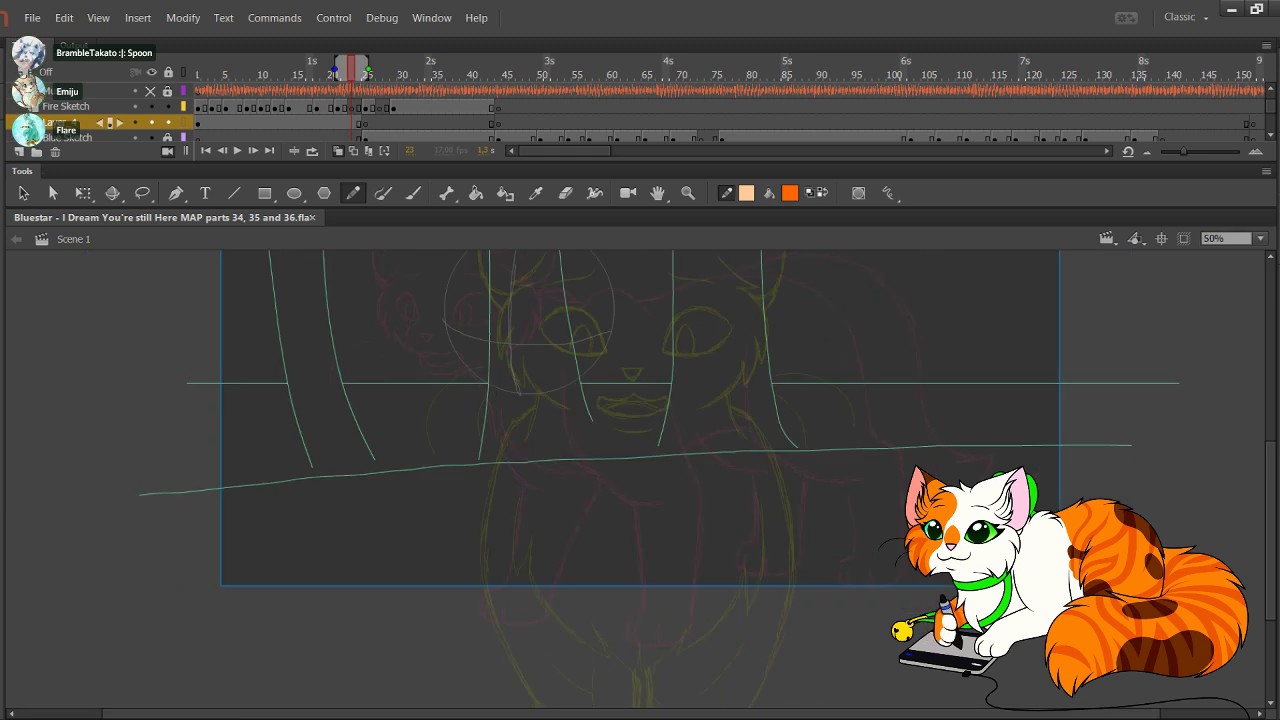
{"action": "left_click_drag", "start_coordinate": [647, 375], "coordinate": [638, 452]}
{"action": "mouse_move", "coordinate": [644, 402]}
{"action": "left_mouse_down"}
{"action": "mouse_move", "coordinate": [641, 470]}
{"action": "mouse_move", "coordinate": [672, 522]}
{"action": "left_mouse_up"}
{"action": "left_click_drag", "start_coordinate": [640, 478], "coordinate": [702, 568]}
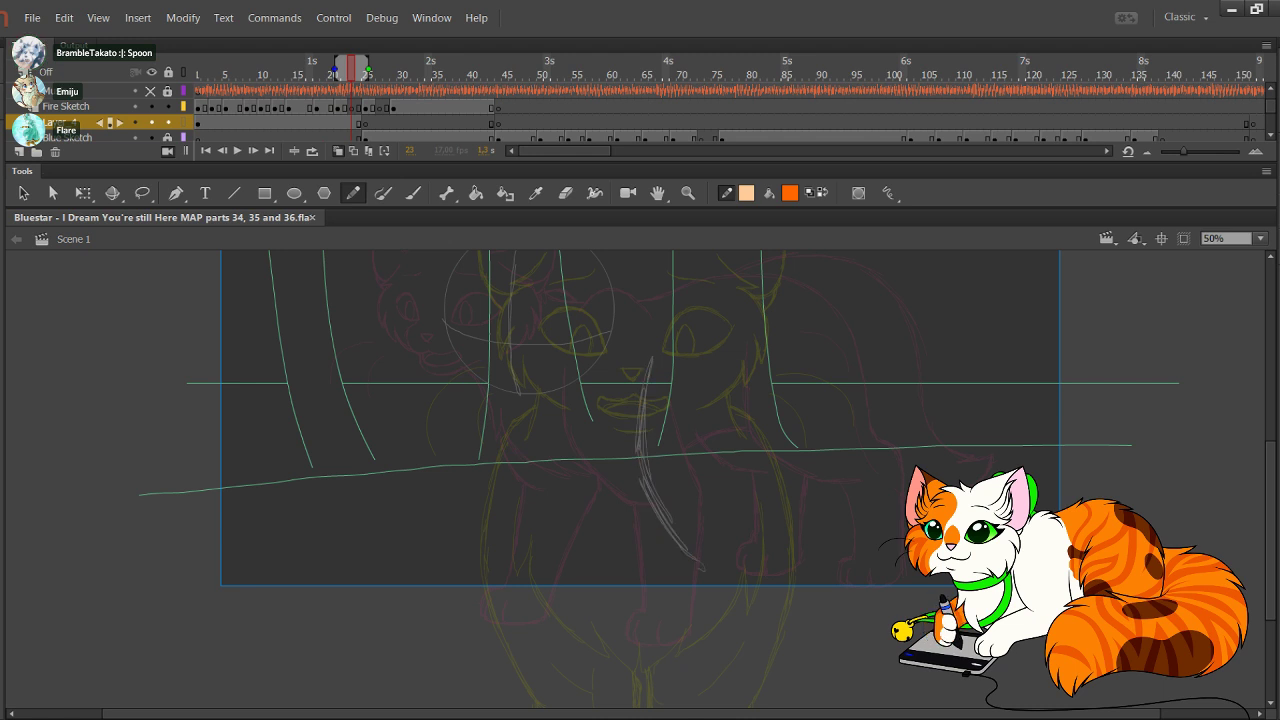
Step: Sketch the matching curved upper section of the other front leg directly beneath the head circle, building it up with overlapping strokes
{"action": "left_click_drag", "start_coordinate": [533, 363], "coordinate": [510, 461]}
{"action": "left_click_drag", "start_coordinate": [514, 412], "coordinate": [526, 485]}
{"action": "left_click_drag", "start_coordinate": [511, 440], "coordinate": [576, 564]}
{"action": "left_click_drag", "start_coordinate": [509, 462], "coordinate": [580, 571]}
{"action": "left_click_drag", "start_coordinate": [518, 493], "coordinate": [584, 571]}
{"action": "left_click_drag", "start_coordinate": [519, 458], "coordinate": [550, 551]}
{"action": "left_click_drag", "start_coordinate": [521, 429], "coordinate": [517, 468]}
{"action": "left_click_drag", "start_coordinate": [537, 355], "coordinate": [518, 435]}
{"action": "left_click_drag", "start_coordinate": [537, 353], "coordinate": [515, 445]}
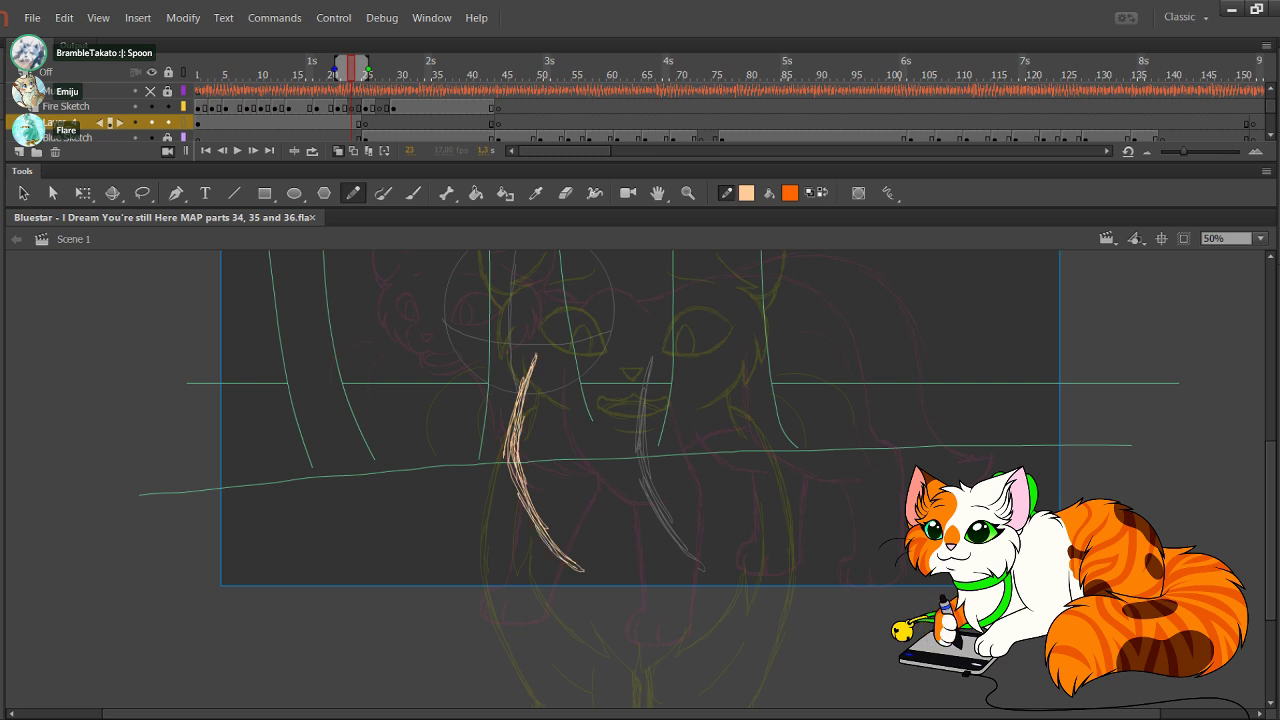
Step: Sketch the nearly straight lower sections of both front legs, running down below the stage's lower edge
{"action": "mouse_move", "coordinate": [600, 560]}
{"action": "left_mouse_down"}
{"action": "mouse_move", "coordinate": [584, 368]}
{"action": "mouse_move", "coordinate": [538, 578]}
{"action": "left_mouse_up"}
{"action": "left_click_drag", "start_coordinate": [550, 410], "coordinate": [525, 601]}
{"action": "mouse_move", "coordinate": [689, 408]}
{"action": "left_mouse_down"}
{"action": "mouse_move", "coordinate": [695, 605]}
{"action": "mouse_move", "coordinate": [681, 645]}
{"action": "left_mouse_up"}
{"action": "left_click_drag", "start_coordinate": [690, 435], "coordinate": [684, 579]}
{"action": "key", "text": "ctrl+z"}
{"action": "key", "text": "ctrl+z"}
{"action": "key", "text": "ctrl+z"}
{"action": "left_click_drag", "start_coordinate": [681, 403], "coordinate": [674, 615]}
{"action": "mouse_move", "coordinate": [682, 531]}
{"action": "left_mouse_down"}
{"action": "mouse_move", "coordinate": [680, 426]}
{"action": "mouse_move", "coordinate": [643, 610]}
{"action": "left_mouse_up"}
Step: Sketch the back line from the rear of the head circle over the body and down around the rump
{"action": "left_click_drag", "start_coordinate": [546, 354], "coordinate": [690, 358]}
{"action": "key", "text": "ctrl+z"}
{"action": "mouse_move", "coordinate": [548, 355]}
{"action": "left_mouse_down"}
{"action": "mouse_move", "coordinate": [710, 382]}
{"action": "mouse_move", "coordinate": [757, 492]}
{"action": "left_mouse_up"}
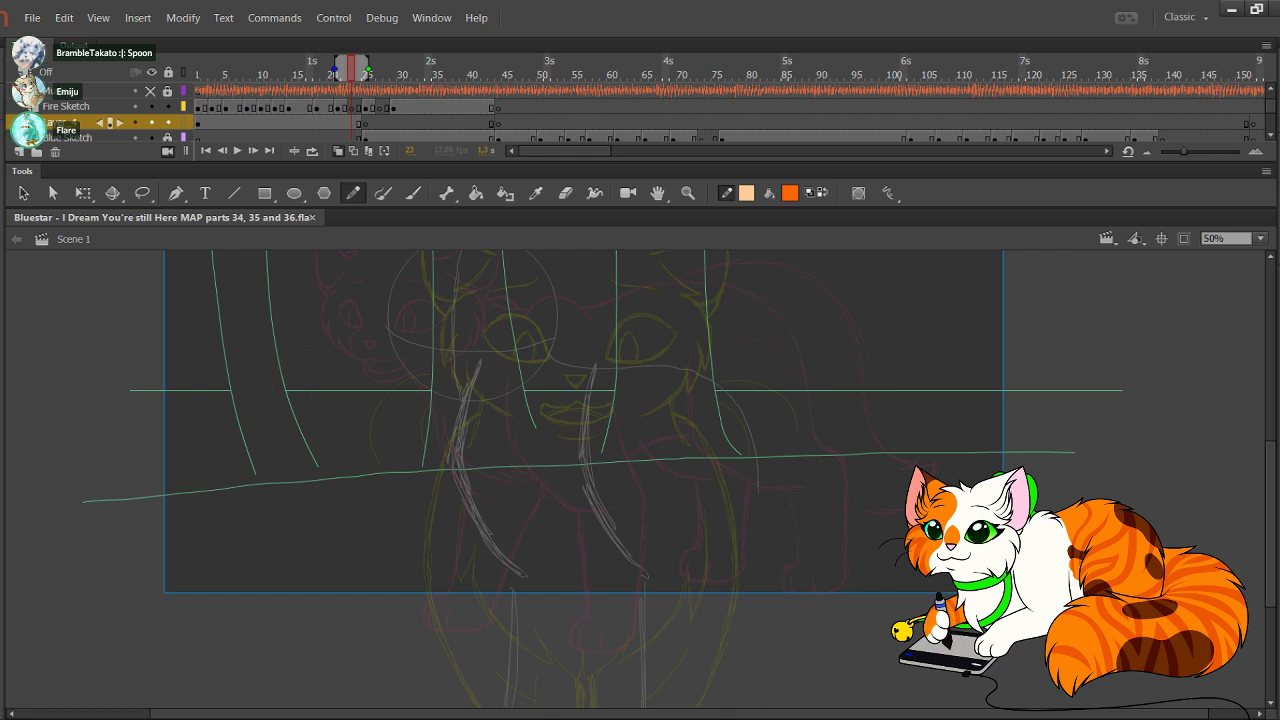
Step: Sketch the rearmost hind leg with a bent upper section beneath the rump and a straight lower section
{"action": "left_click_drag", "start_coordinate": [692, 407], "coordinate": [684, 520]}
{"action": "mouse_move", "coordinate": [687, 460]}
{"action": "left_mouse_down"}
{"action": "mouse_move", "coordinate": [700, 534]}
{"action": "mouse_move", "coordinate": [732, 552]}
{"action": "left_mouse_up"}
{"action": "mouse_move", "coordinate": [686, 512]}
{"action": "left_mouse_down"}
{"action": "mouse_move", "coordinate": [745, 553]}
{"action": "mouse_move", "coordinate": [718, 524]}
{"action": "mouse_move", "coordinate": [692, 413]}
{"action": "mouse_move", "coordinate": [696, 529]}
{"action": "left_mouse_up"}
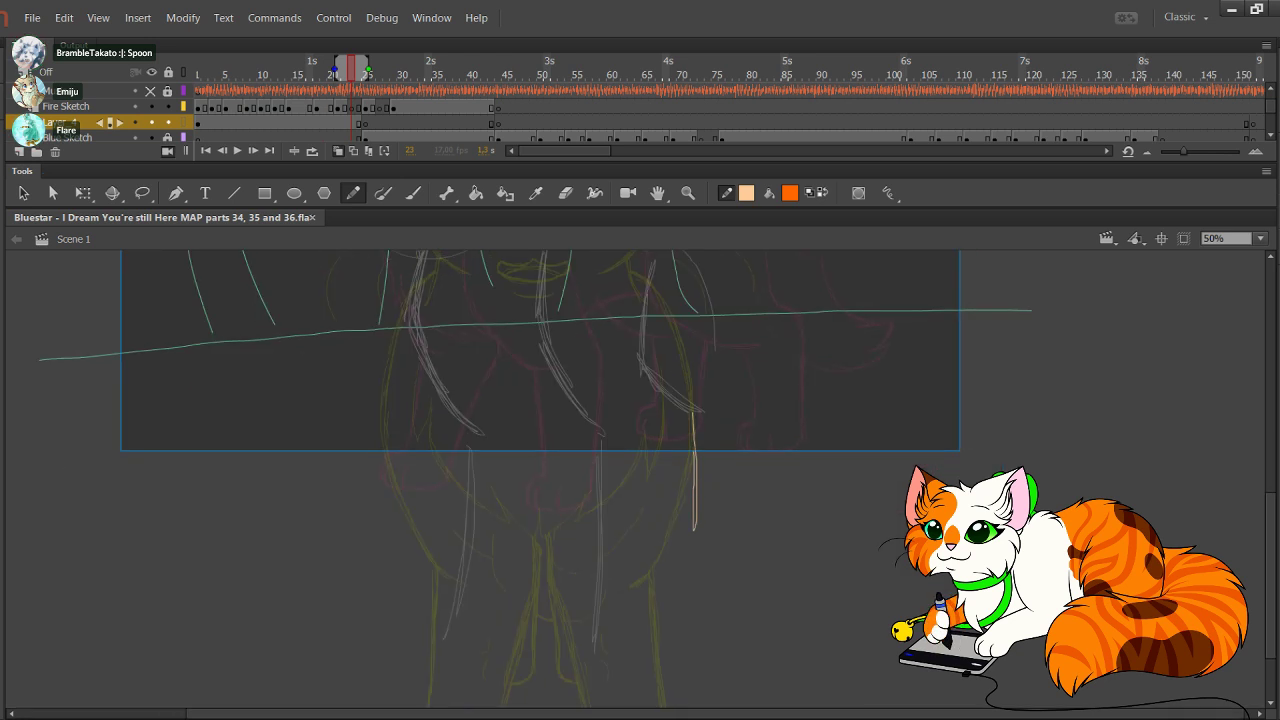
{"action": "mouse_move", "coordinate": [690, 421]}
{"action": "left_mouse_down"}
{"action": "mouse_move", "coordinate": [686, 549]}
{"action": "mouse_move", "coordinate": [686, 506]}
{"action": "left_mouse_up"}
{"action": "left_click_drag", "start_coordinate": [689, 448], "coordinate": [694, 522]}
{"action": "left_click_drag", "start_coordinate": [686, 478], "coordinate": [694, 528]}
Step: Sketch the other hind leg's bent upper and straight lower sections close behind the second front leg
{"action": "left_click_drag", "start_coordinate": [595, 338], "coordinate": [577, 433]}
{"action": "mouse_move", "coordinate": [582, 367]}
{"action": "left_mouse_down"}
{"action": "mouse_move", "coordinate": [575, 435]}
{"action": "mouse_move", "coordinate": [600, 463]}
{"action": "left_mouse_up"}
{"action": "left_click_drag", "start_coordinate": [572, 419], "coordinate": [627, 497]}
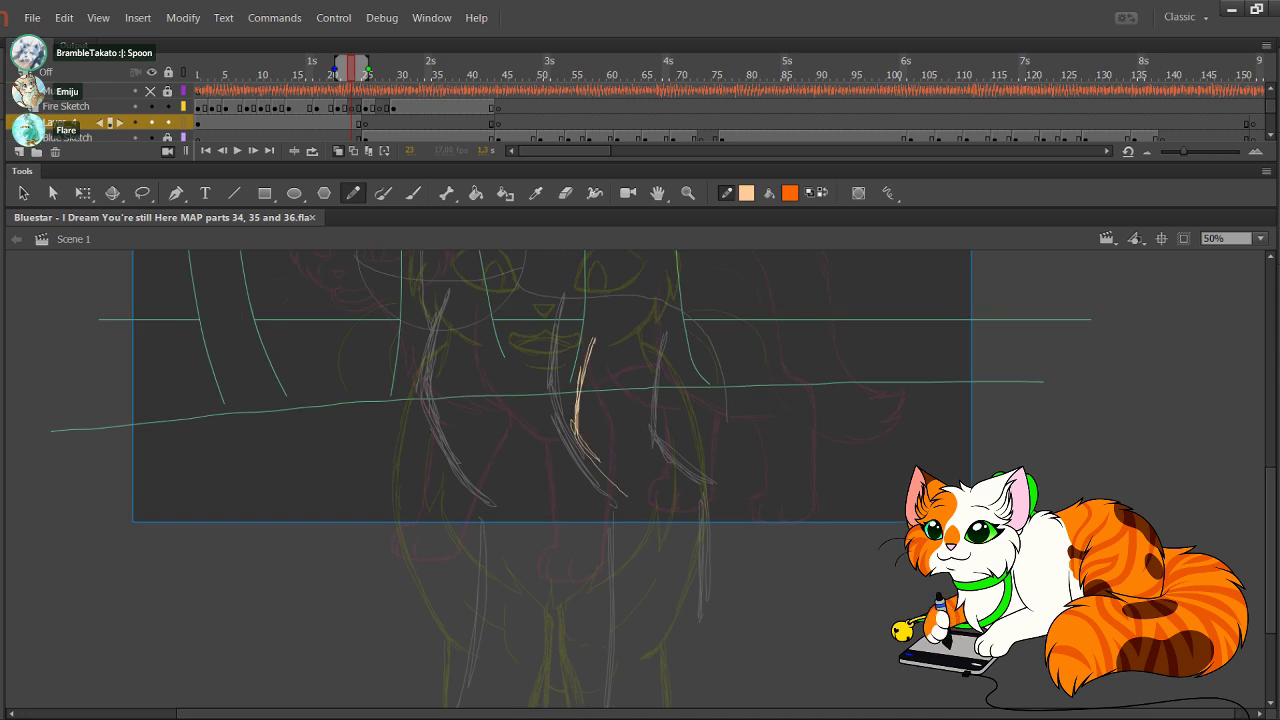
{"action": "left_click_drag", "start_coordinate": [591, 457], "coordinate": [631, 497]}
{"action": "mouse_move", "coordinate": [577, 445]}
{"action": "left_mouse_down"}
{"action": "mouse_move", "coordinate": [633, 493]}
{"action": "mouse_move", "coordinate": [615, 621]}
{"action": "left_mouse_up"}
{"action": "mouse_move", "coordinate": [627, 516]}
{"action": "left_mouse_down"}
{"action": "mouse_move", "coordinate": [611, 616]}
{"action": "mouse_move", "coordinate": [616, 429]}
{"action": "left_mouse_up"}
Step: Sketch the large rear ear, from the top of the head circle out to its tip and back to the eye line
{"action": "scroll", "coordinate": [640, 470], "scroll_direction": "up", "scroll_amount": 3}
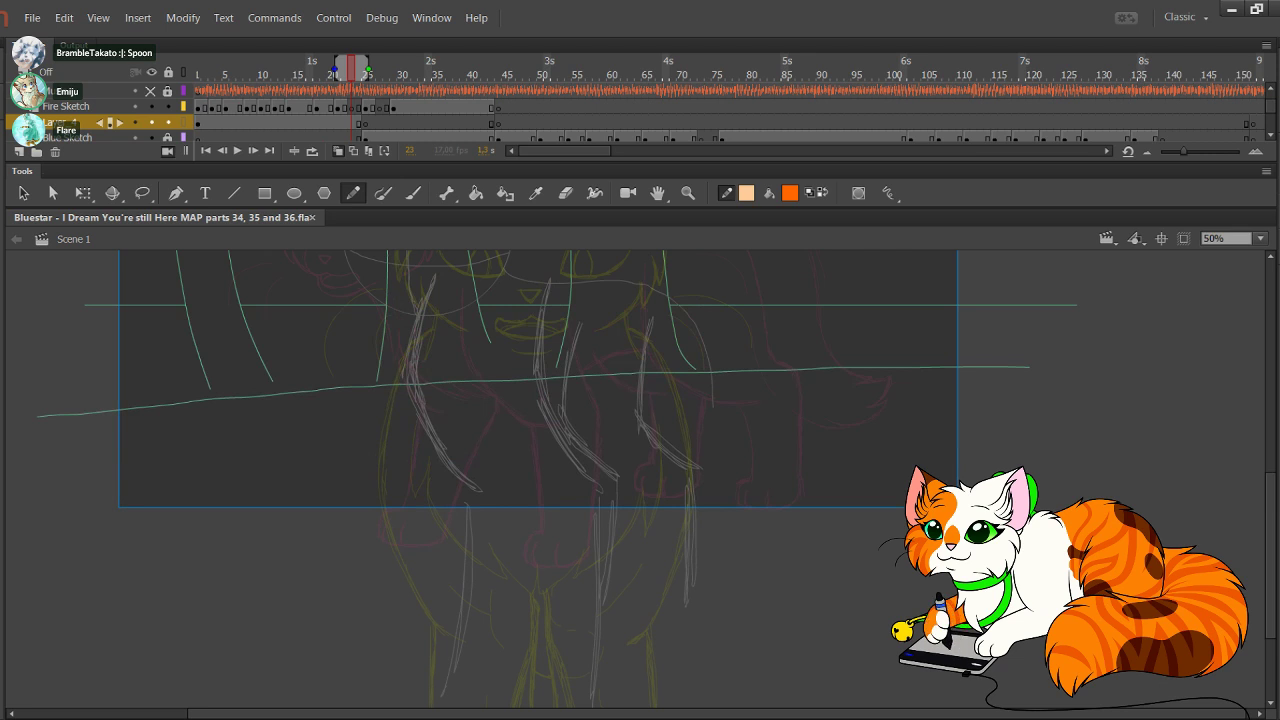
{"action": "left_click_drag", "start_coordinate": [600, 430], "coordinate": [655, 608]}
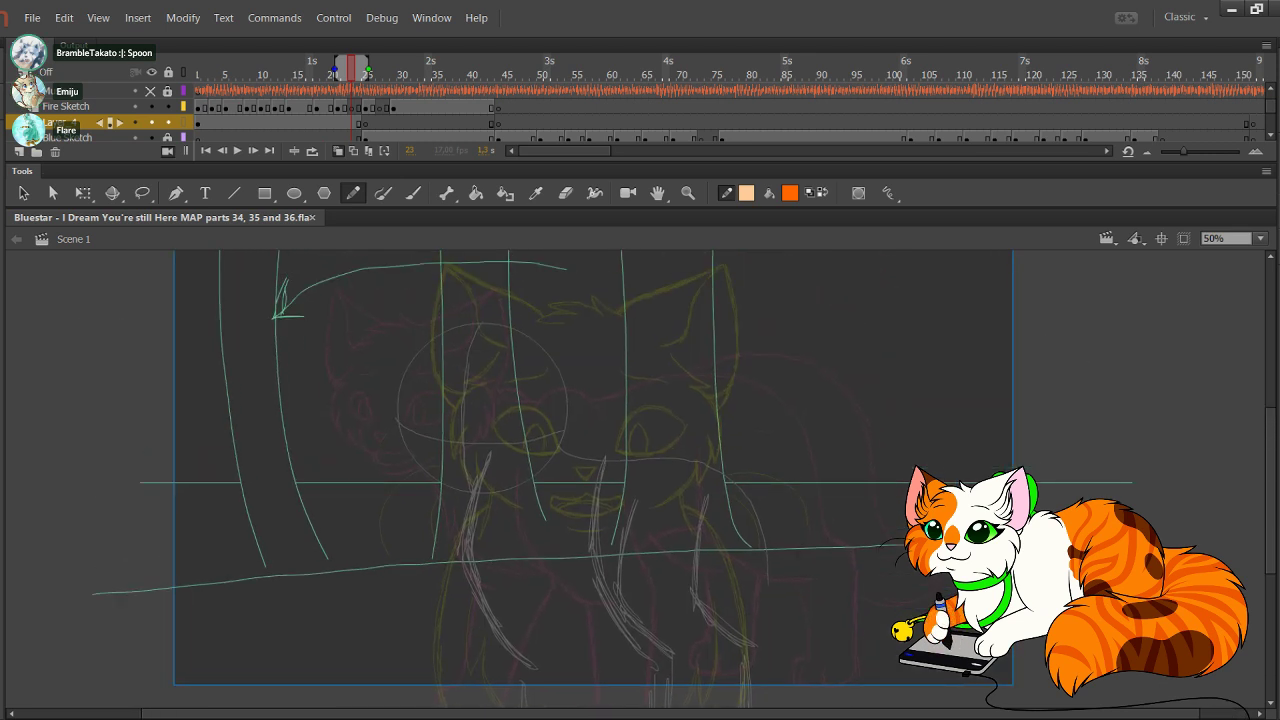
{"action": "left_click_drag", "start_coordinate": [502, 335], "coordinate": [603, 317]}
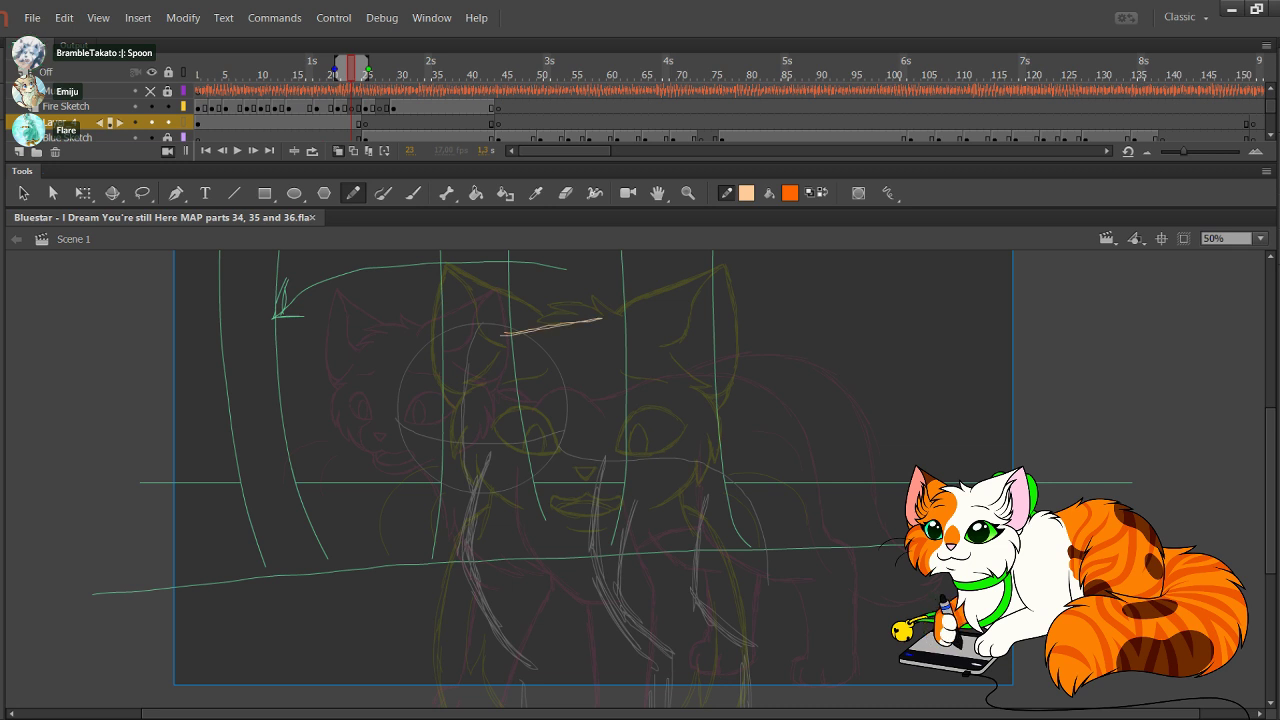
{"action": "key", "text": "ctrl+z"}
{"action": "mouse_move", "coordinate": [498, 330]}
{"action": "left_mouse_down"}
{"action": "mouse_move", "coordinate": [608, 296]}
{"action": "mouse_move", "coordinate": [612, 366]}
{"action": "mouse_move", "coordinate": [540, 444]}
{"action": "mouse_move", "coordinate": [566, 438]}
{"action": "left_mouse_up"}
{"action": "key", "text": "."}
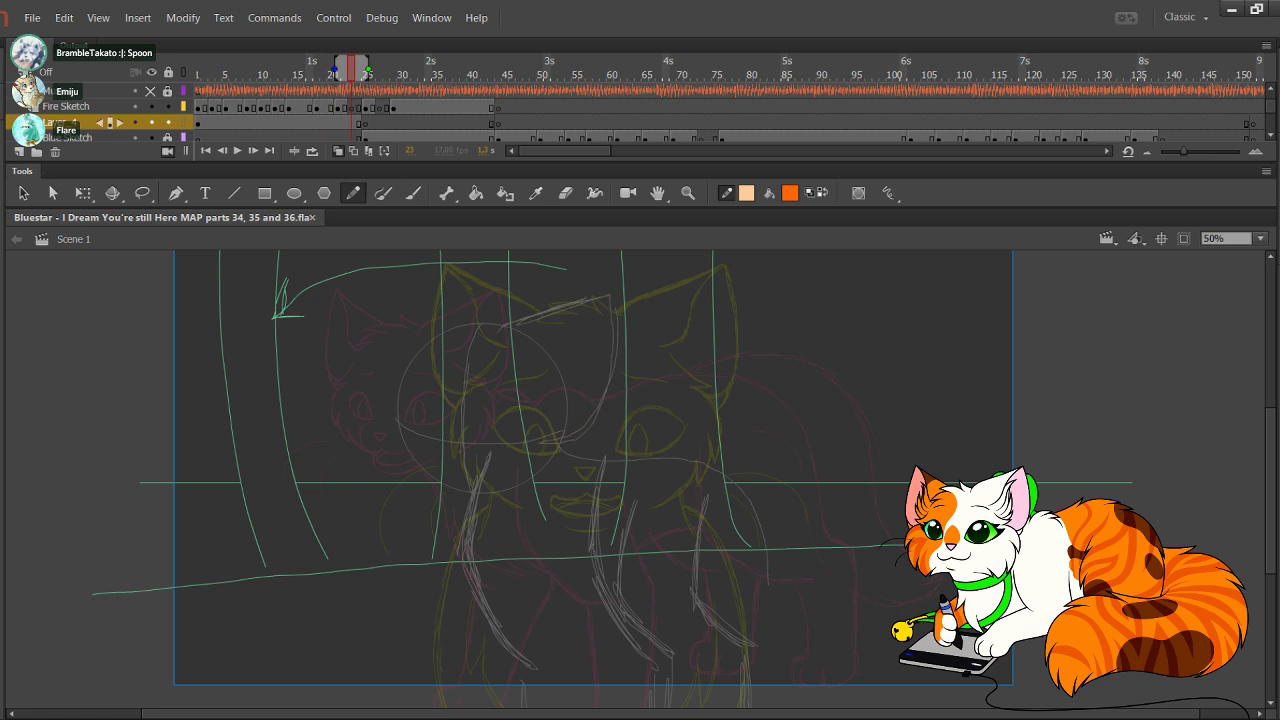
Step: Sketch the front ear on the head circle's other side, and add two round muzzle shapes with a chin oval beneath
{"action": "mouse_move", "coordinate": [464, 328]}
{"action": "left_mouse_down"}
{"action": "mouse_move", "coordinate": [386, 286]}
{"action": "mouse_move", "coordinate": [376, 392]}
{"action": "mouse_move", "coordinate": [408, 430]}
{"action": "left_mouse_up"}
{"action": "left_click_drag", "start_coordinate": [379, 364], "coordinate": [410, 432]}
{"action": "key", "text": "."}
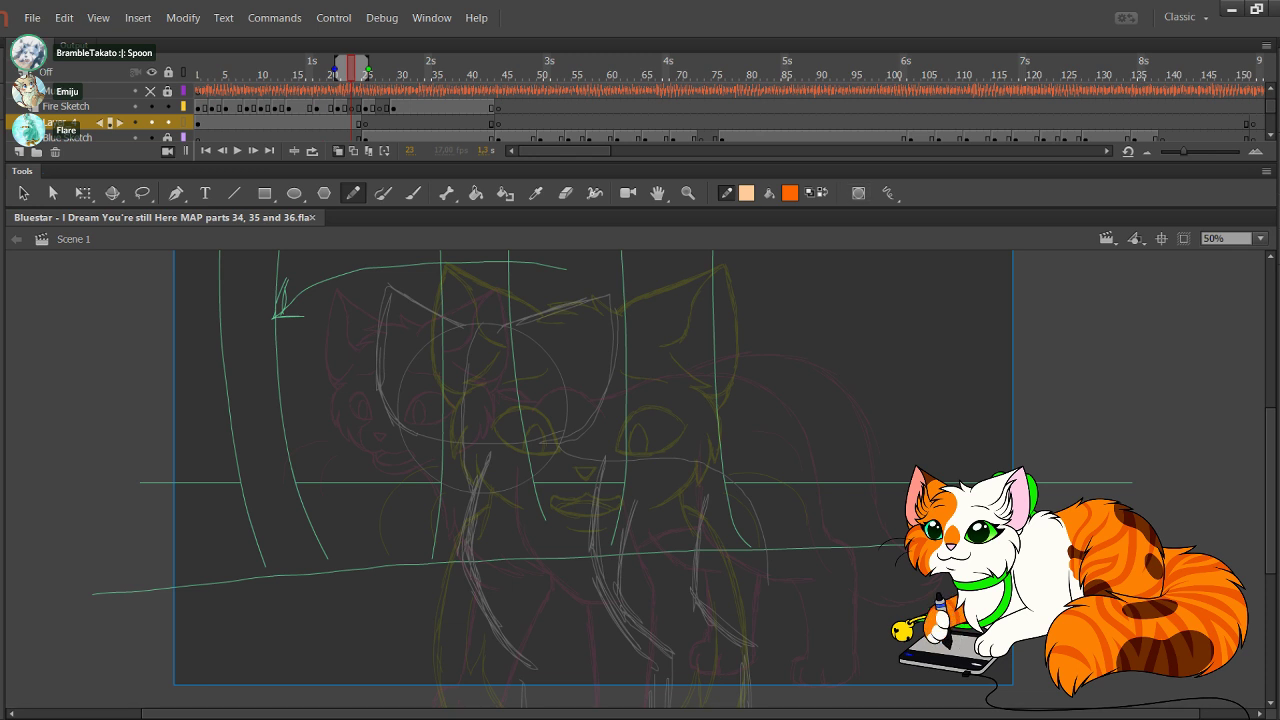
{"action": "mouse_move", "coordinate": [424, 440]}
{"action": "left_mouse_down"}
{"action": "mouse_move", "coordinate": [440, 456]}
{"action": "mouse_move", "coordinate": [414, 462]}
{"action": "mouse_move", "coordinate": [426, 440]}
{"action": "mouse_move", "coordinate": [432, 468]}
{"action": "mouse_move", "coordinate": [458, 472]}
{"action": "mouse_move", "coordinate": [470, 446]}
{"action": "mouse_move", "coordinate": [444, 466]}
{"action": "mouse_move", "coordinate": [476, 462]}
{"action": "mouse_move", "coordinate": [441, 462]}
{"action": "mouse_move", "coordinate": [460, 492]}
{"action": "mouse_move", "coordinate": [428, 494]}
{"action": "mouse_move", "coordinate": [466, 486]}
{"action": "mouse_move", "coordinate": [450, 490]}
{"action": "left_mouse_up"}
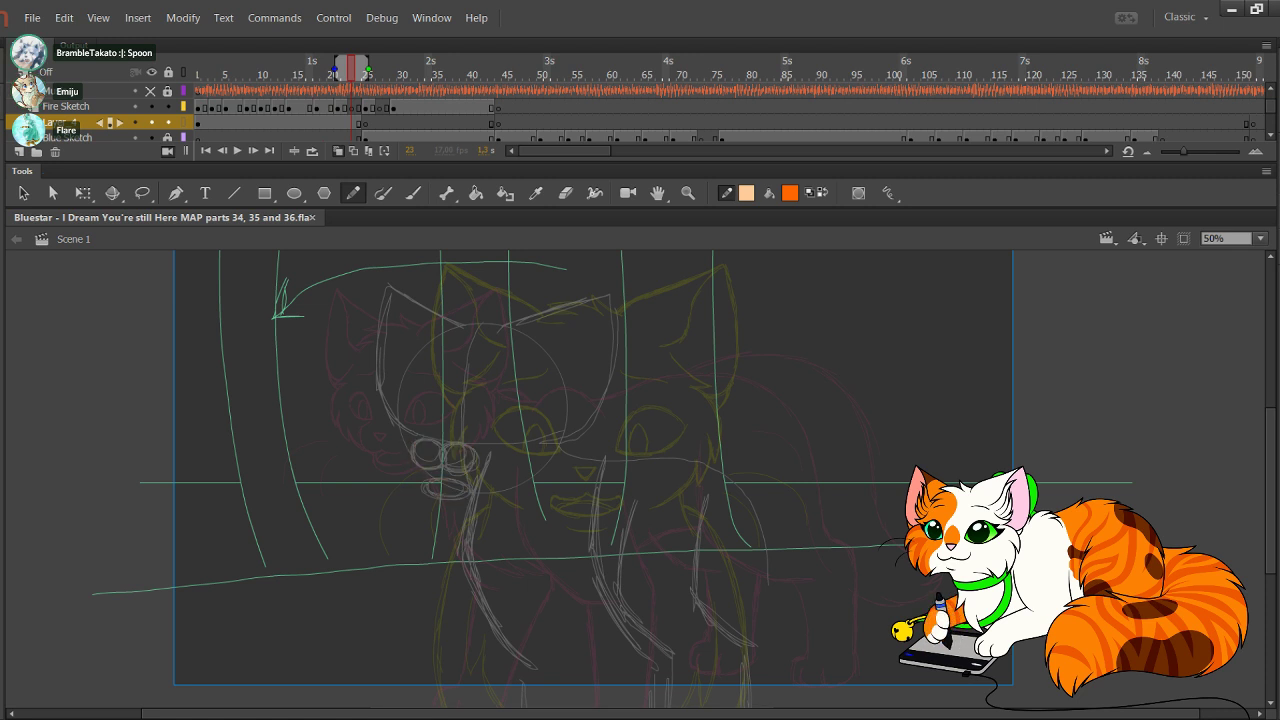
Step: Lock the guide layer and set up the Pencil with an orange stroke on Fire Sketch frame 24
{"action": "left_click", "coordinate": [68, 106]}
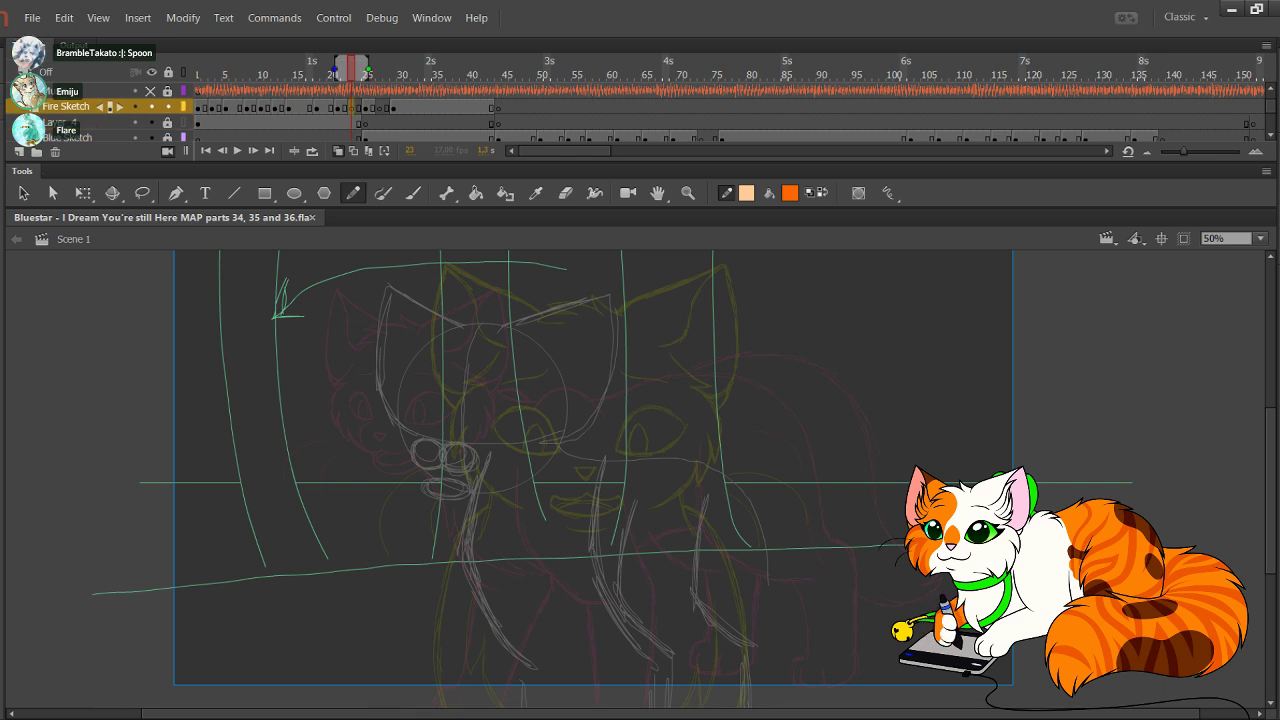
{"action": "left_click", "coordinate": [822, 193]}
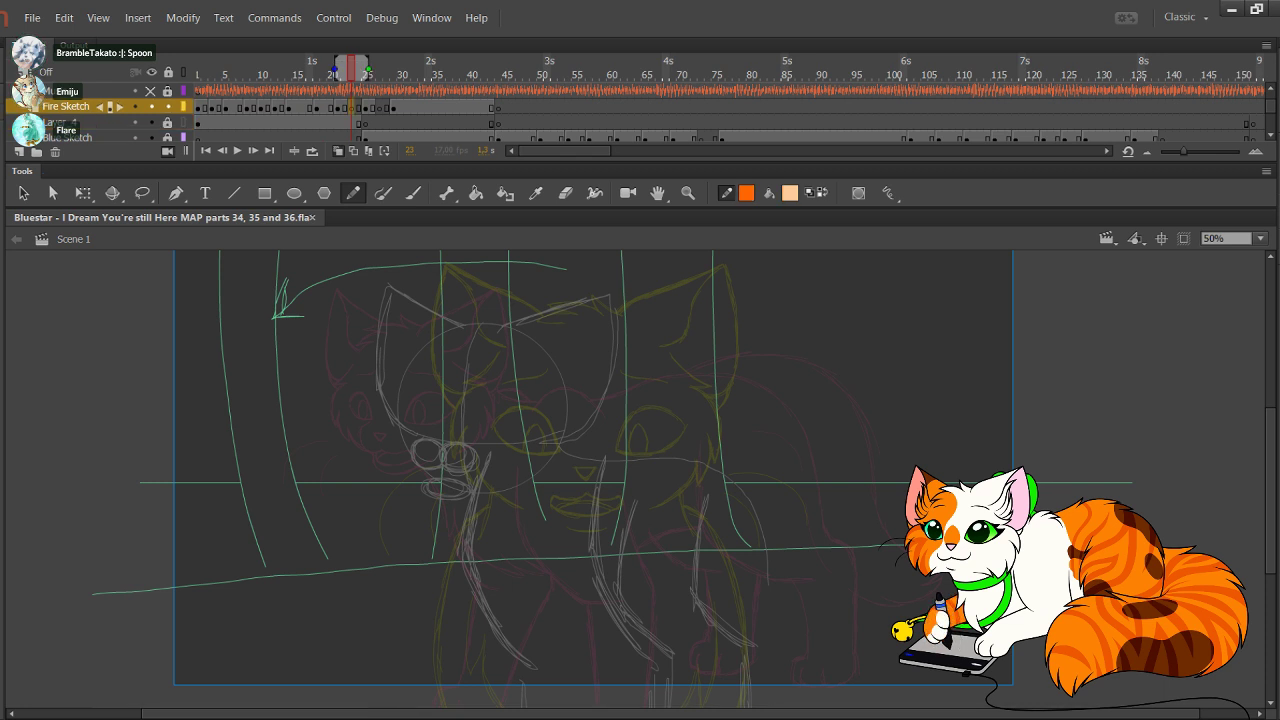
{"action": "key", "text": "period"}
{"action": "key", "text": "period"}
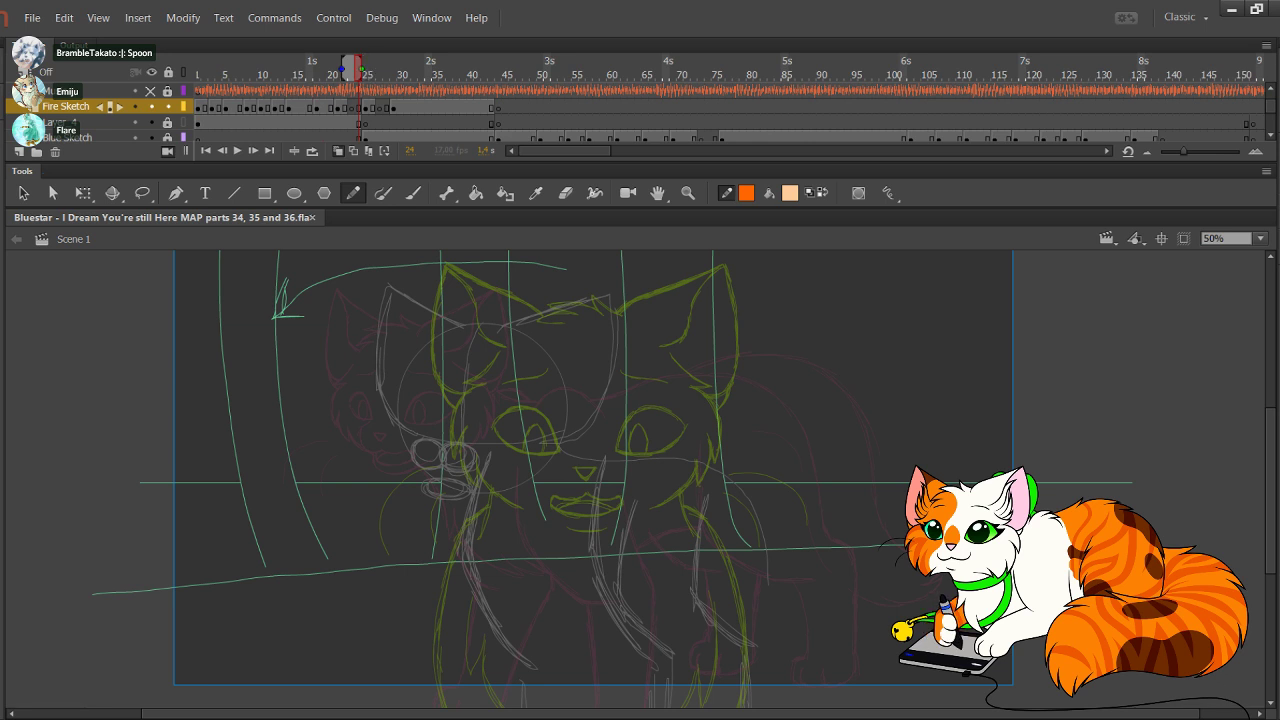
{"action": "key", "text": "comma"}
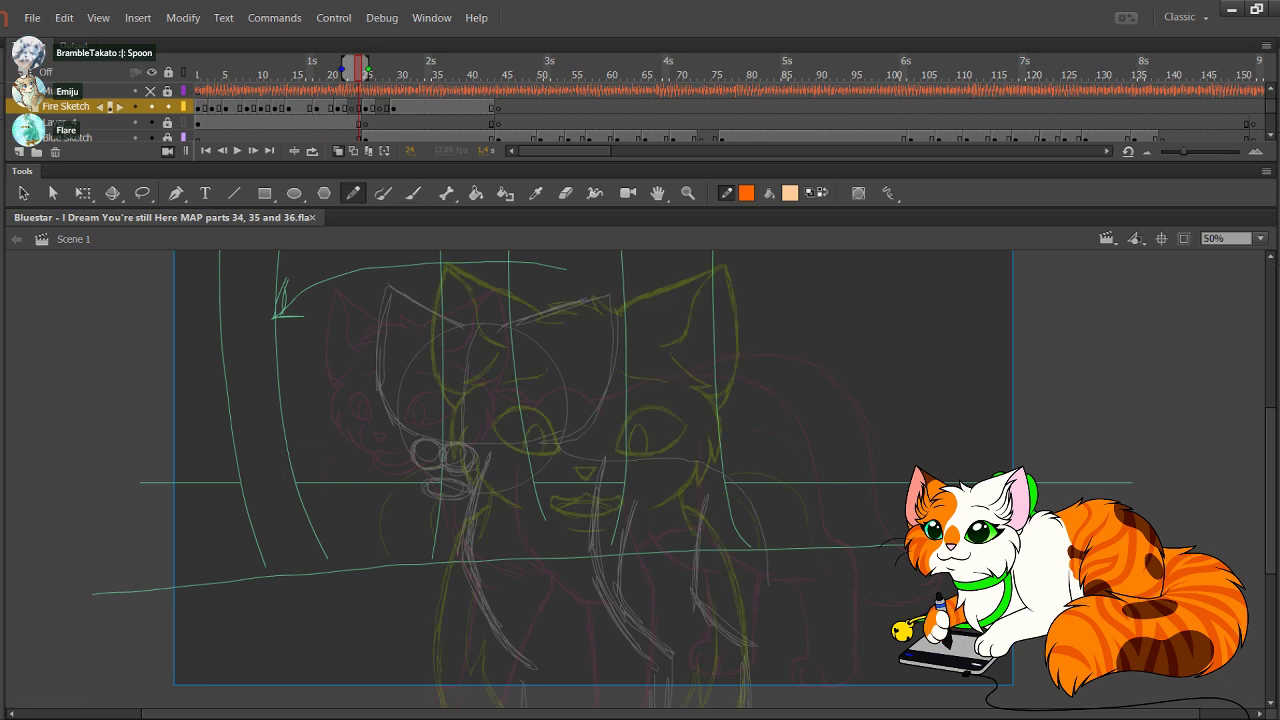
{"action": "key", "text": "z"}
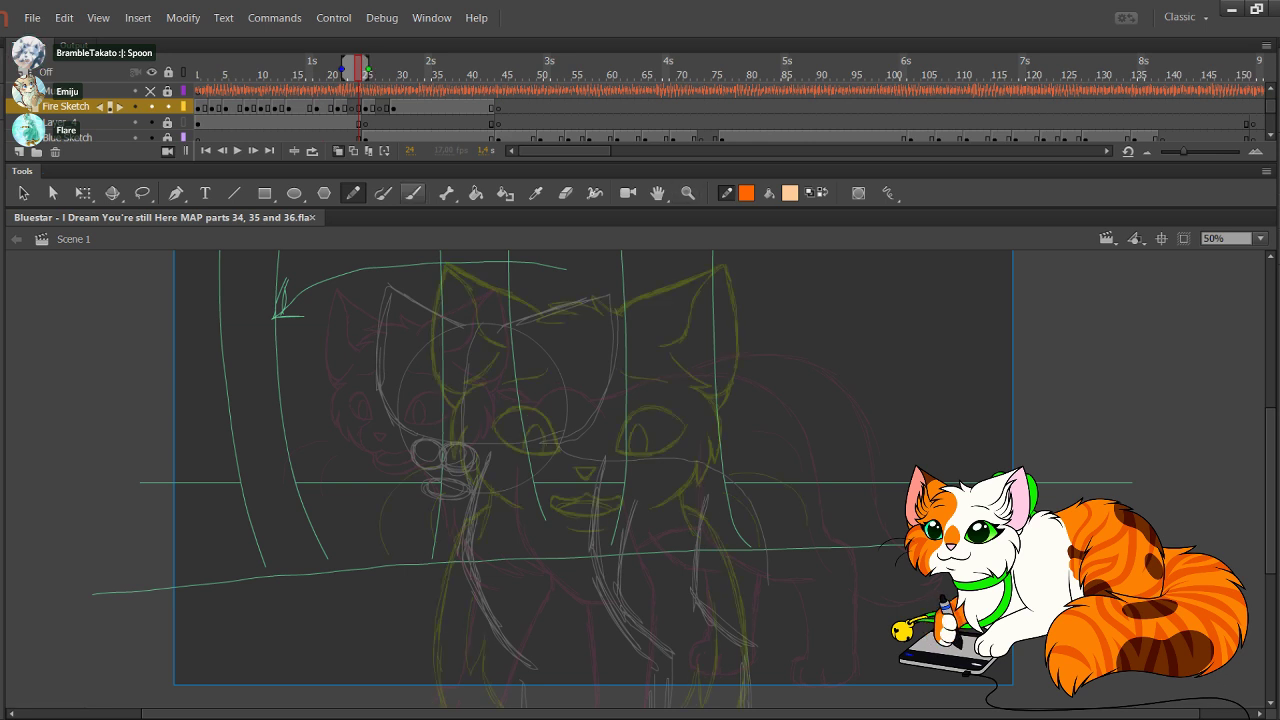
{"action": "left_click", "coordinate": [688, 193]}
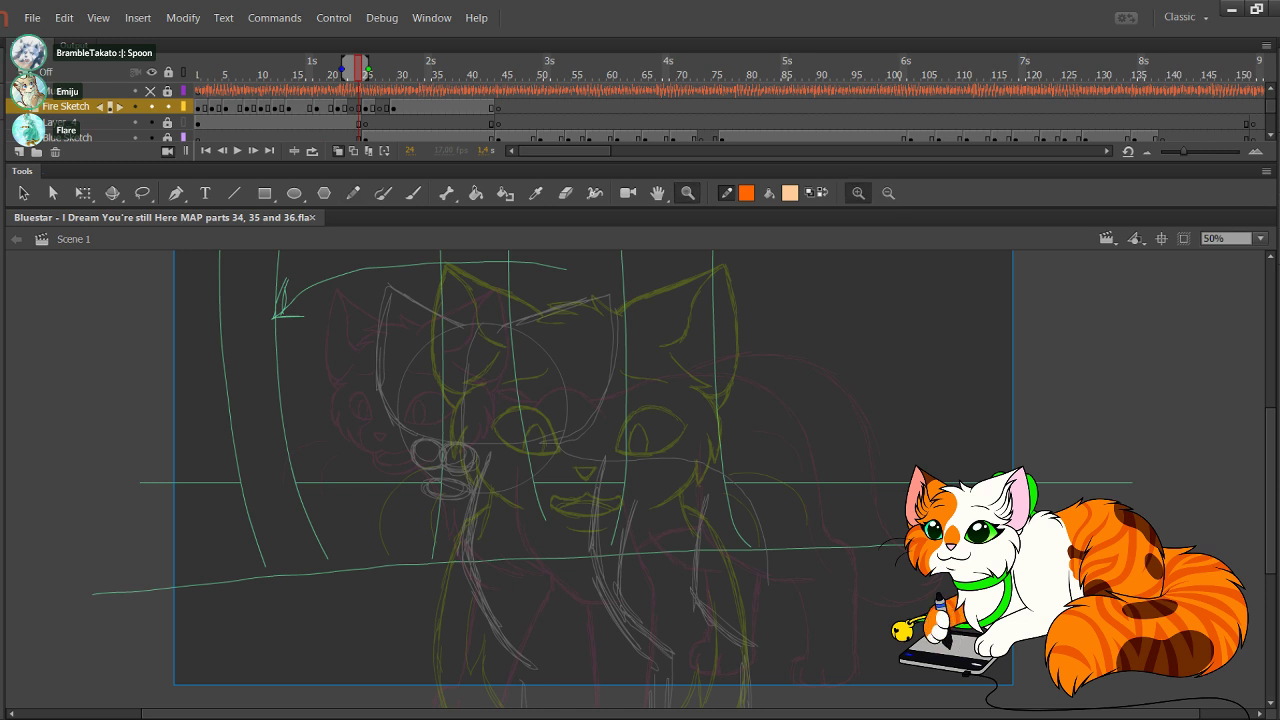
{"action": "left_click_drag", "start_coordinate": [324, 354], "coordinate": [699, 526]}
{"action": "left_click", "coordinate": [485, 313]}
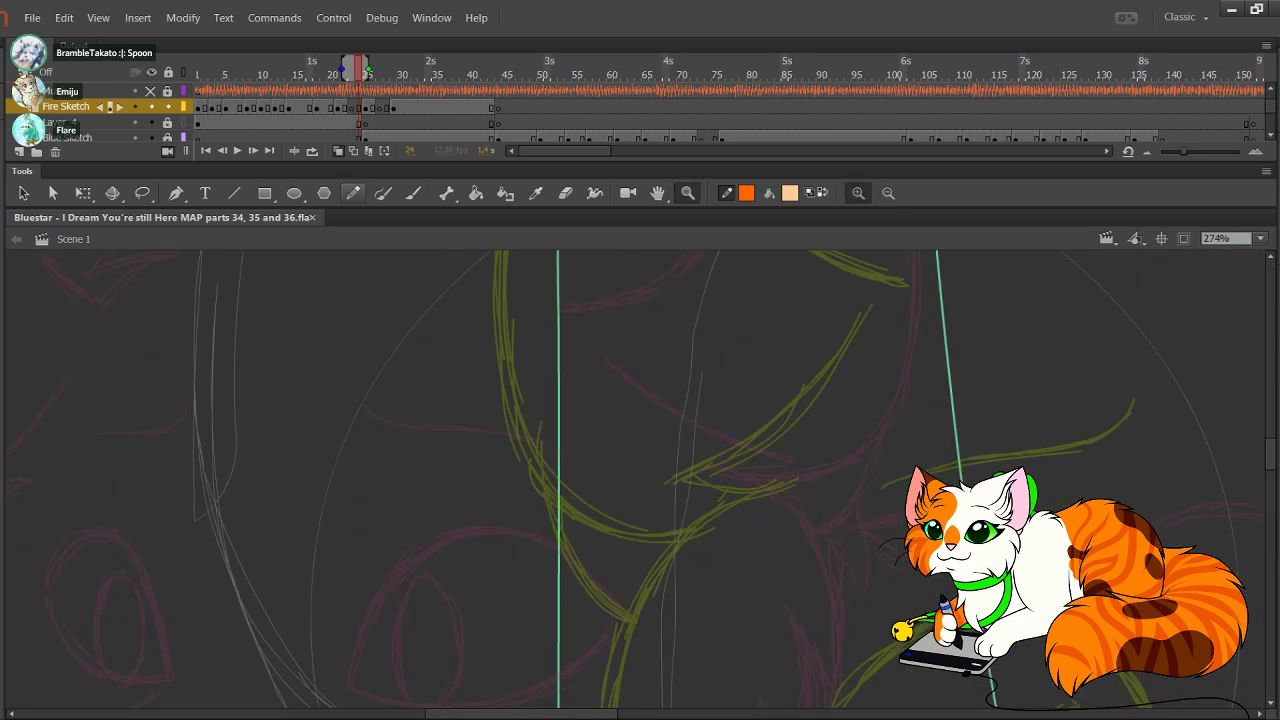
{"action": "left_click", "coordinate": [353, 193]}
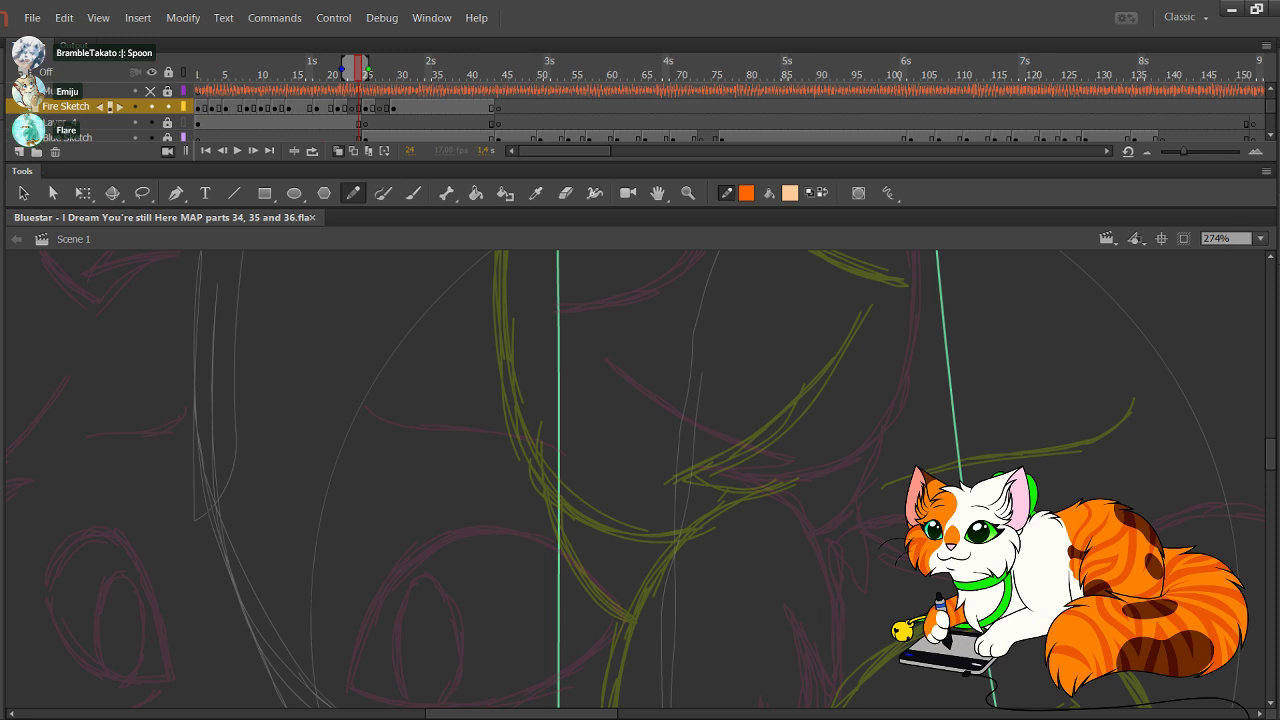
{"action": "key", "text": "ctrl+1"}
{"action": "left_click_drag", "start_coordinate": [640, 480], "coordinate": [530, 389]}
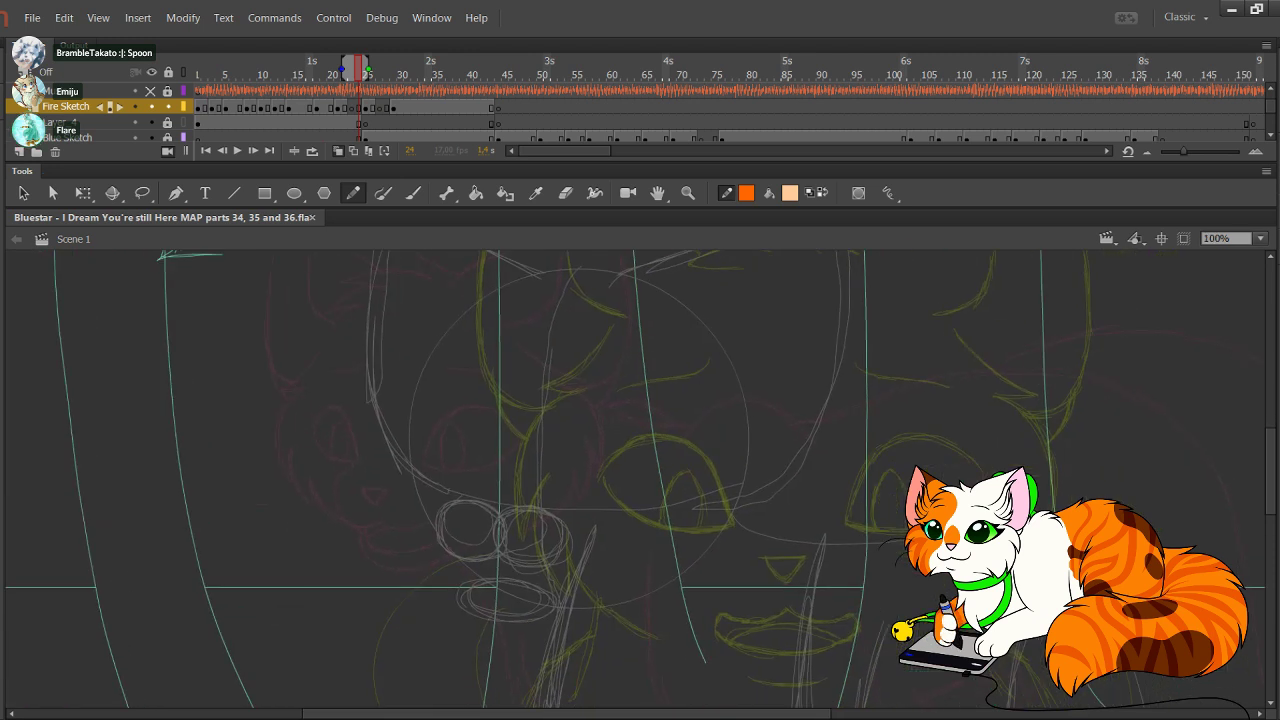
Step: Sketch a small triangular orange nose between the two muzzle circles on the Fire Sketch layer
{"action": "mouse_move", "coordinate": [476, 515]}
{"action": "left_mouse_down"}
{"action": "mouse_move", "coordinate": [513, 520]}
{"action": "mouse_move", "coordinate": [440, 472]}
{"action": "mouse_move", "coordinate": [421, 486]}
{"action": "left_mouse_up"}
{"action": "key", "text": "ctrl+z"}
{"action": "key", "text": "ctrl+z"}
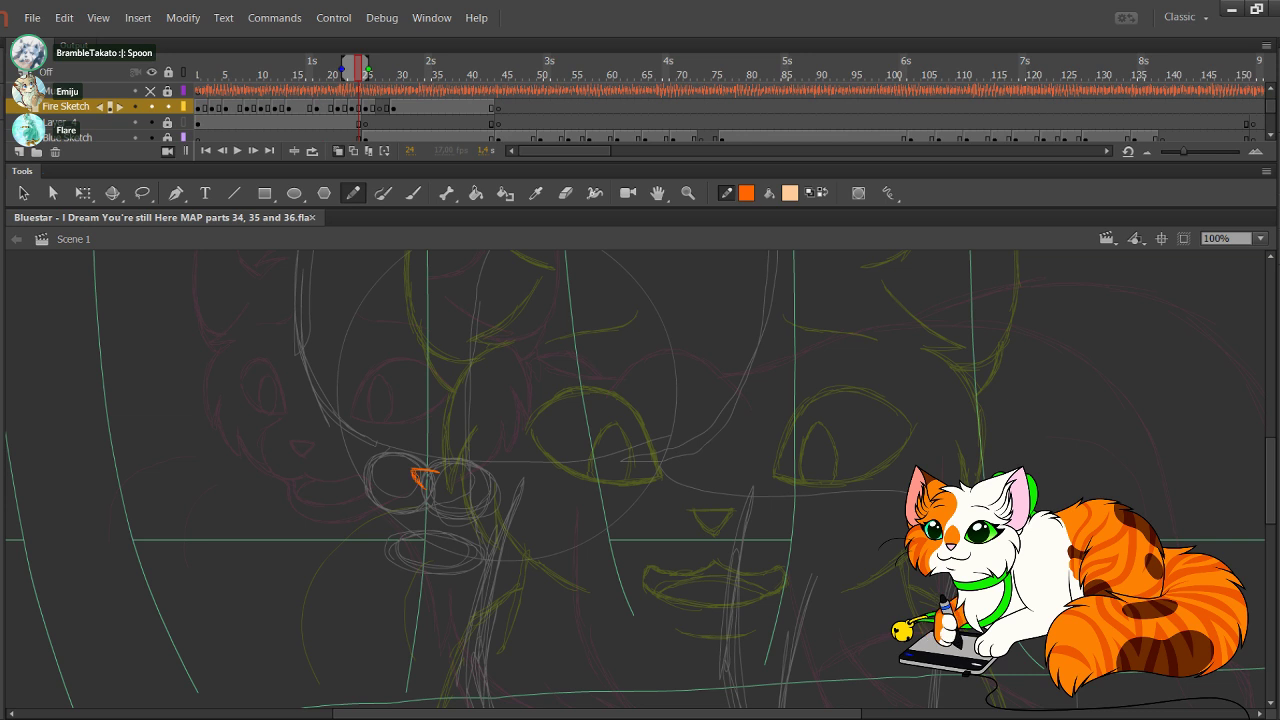
{"action": "mouse_move", "coordinate": [440, 473]}
{"action": "left_mouse_down"}
{"action": "mouse_move", "coordinate": [424, 488]}
{"action": "mouse_move", "coordinate": [386, 455]}
{"action": "mouse_move", "coordinate": [425, 487]}
{"action": "mouse_move", "coordinate": [442, 471]}
{"action": "mouse_move", "coordinate": [428, 484]}
{"action": "left_mouse_up"}
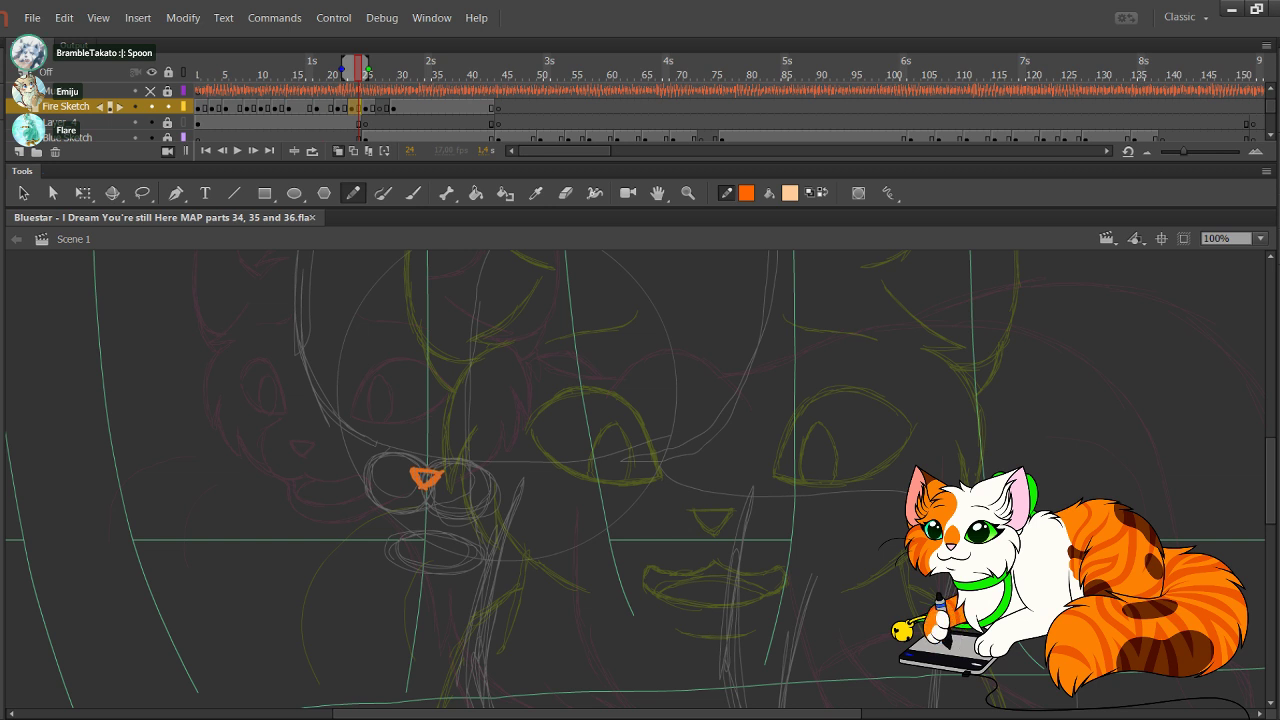
{"action": "key", "text": "z"}
{"action": "left_click_drag", "start_coordinate": [300, 284], "coordinate": [914, 678]}
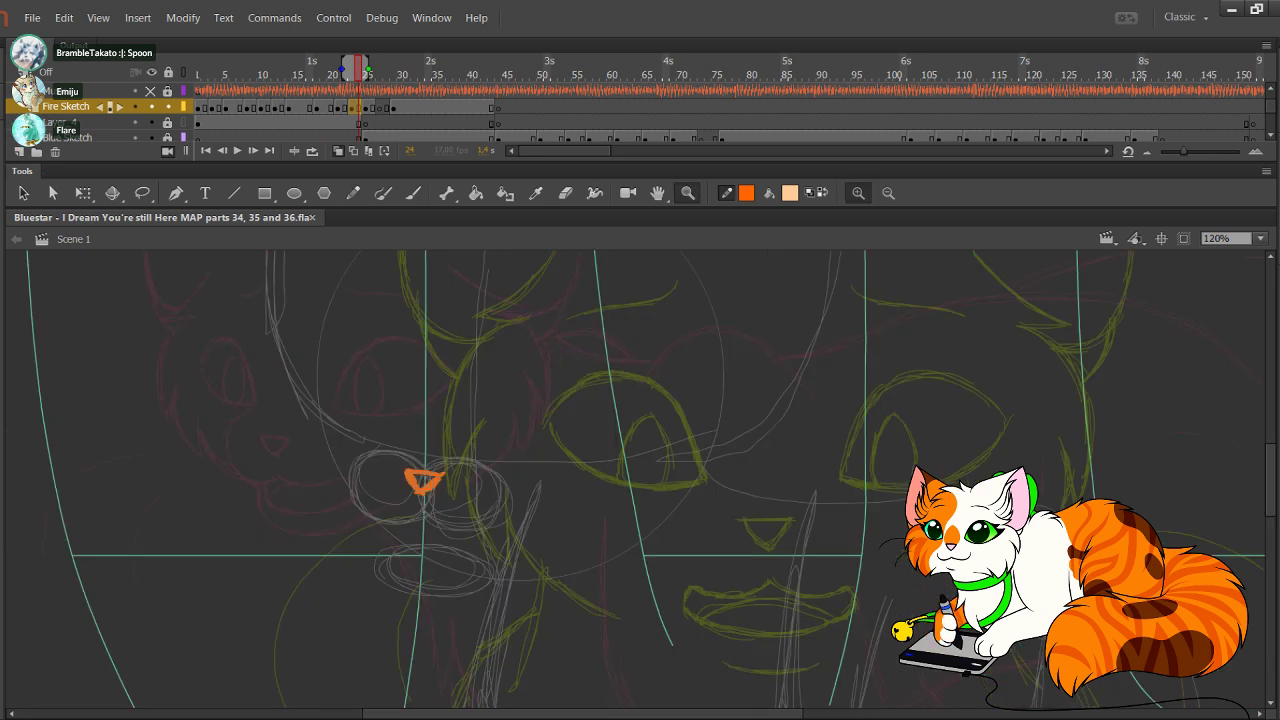
{"action": "left_click", "coordinate": [353, 193]}
{"action": "key", "text": "ctrl+a"}
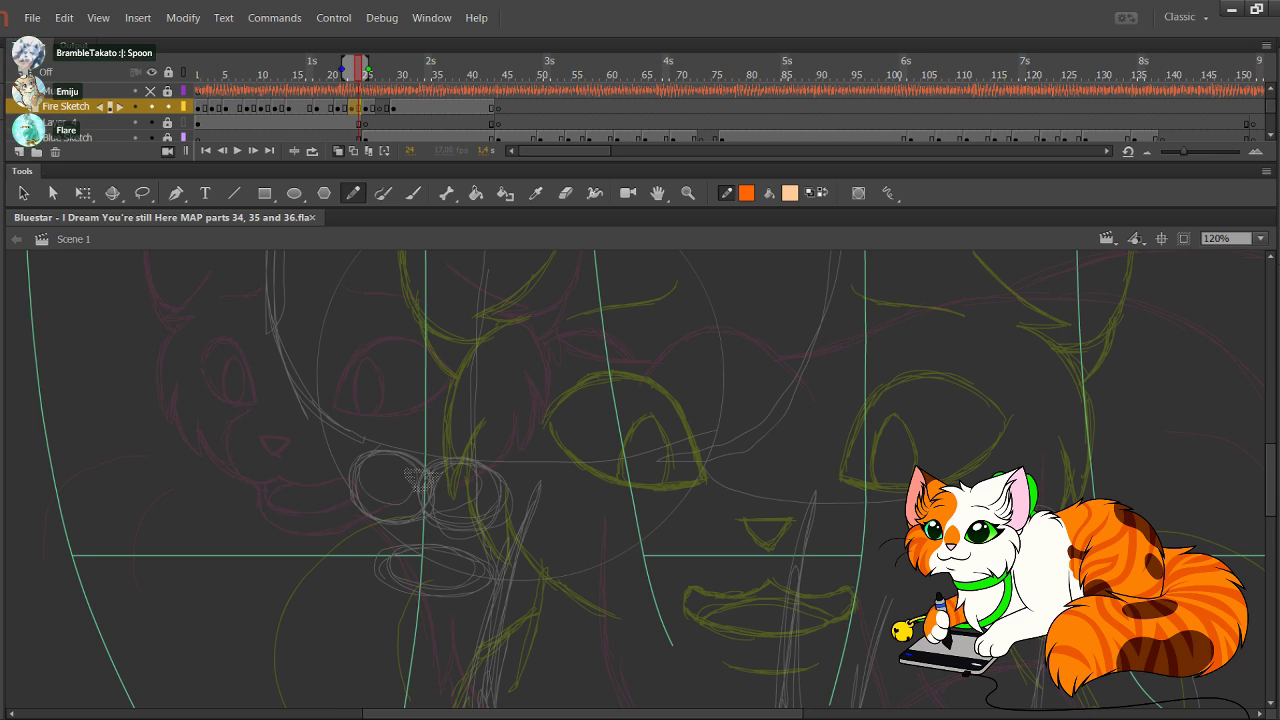
{"action": "mouse_move", "coordinate": [409, 472]}
{"action": "left_mouse_down"}
{"action": "mouse_move", "coordinate": [422, 491]}
{"action": "mouse_move", "coordinate": [441, 474]}
{"action": "left_mouse_up"}
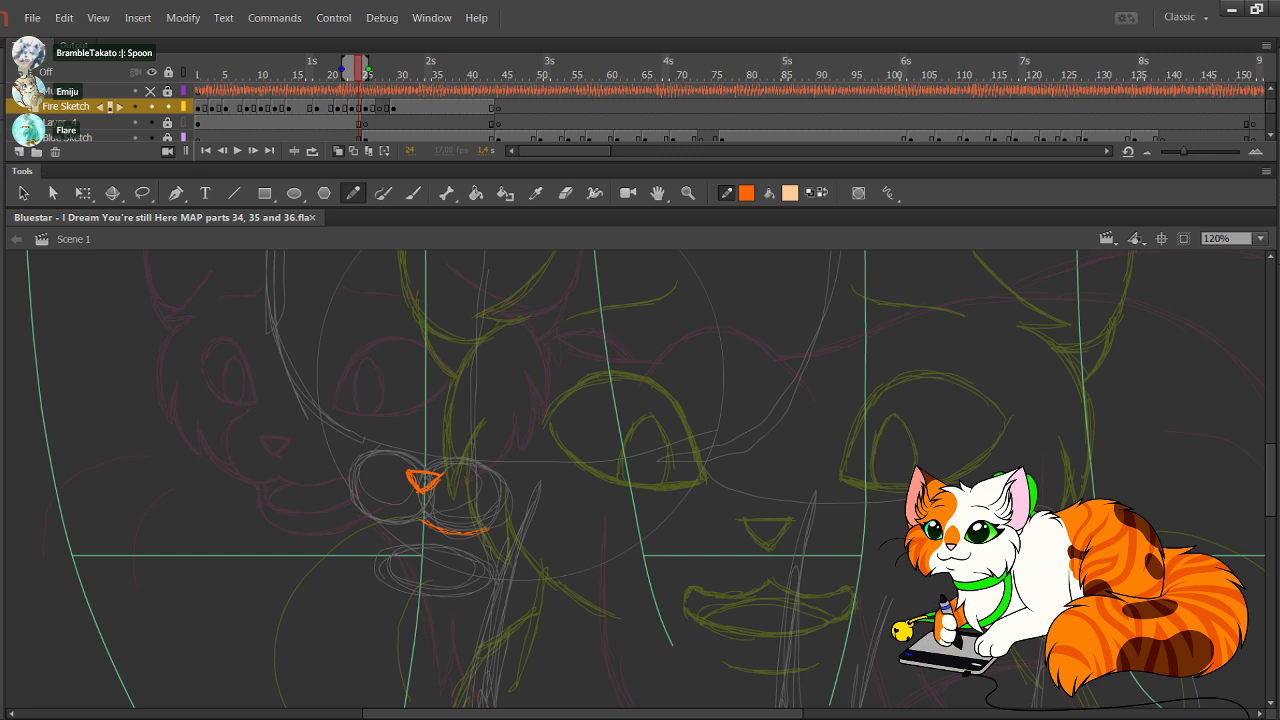
Step: Sketch the open mouth with its wavy upper lip and curved lower lip, and add the chin line around the guide oval
{"action": "mouse_move", "coordinate": [503, 522]}
{"action": "left_mouse_down"}
{"action": "mouse_move", "coordinate": [517, 537]}
{"action": "mouse_move", "coordinate": [444, 565]}
{"action": "mouse_move", "coordinate": [388, 552]}
{"action": "mouse_move", "coordinate": [500, 550]}
{"action": "mouse_move", "coordinate": [419, 519]}
{"action": "left_mouse_up"}
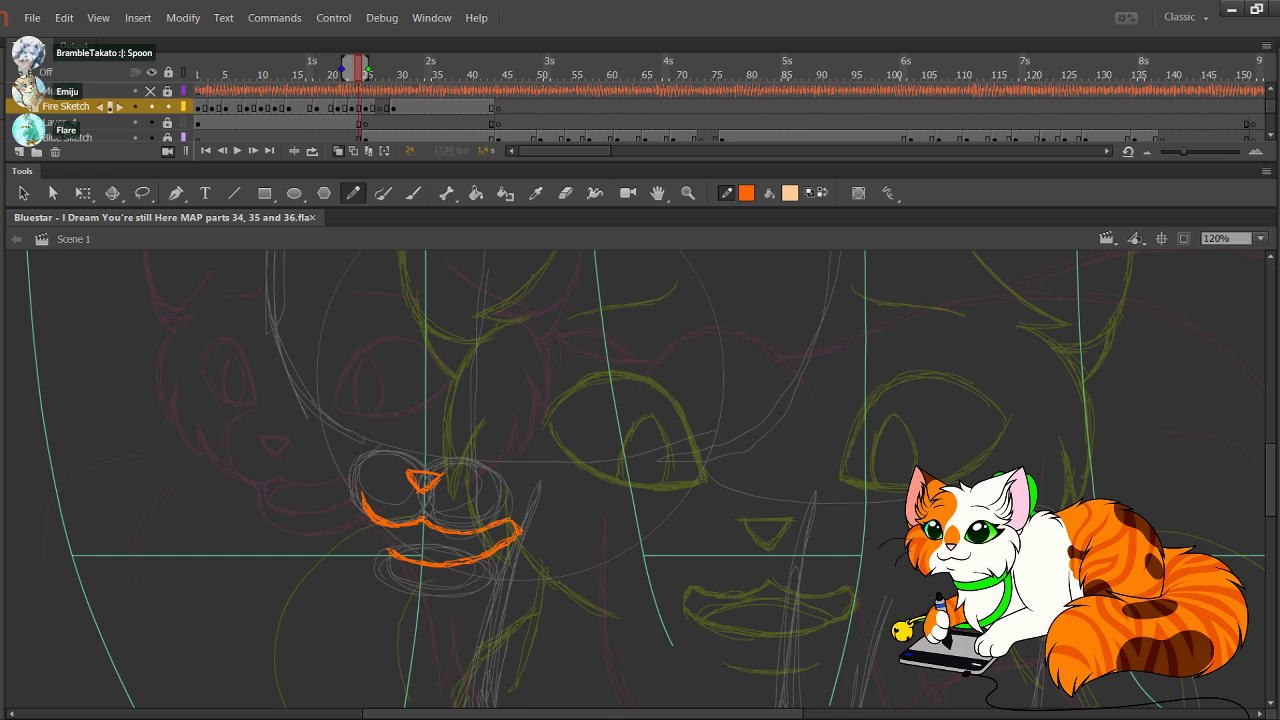
{"action": "left_click_drag", "start_coordinate": [424, 538], "coordinate": [502, 541]}
{"action": "left_click_drag", "start_coordinate": [388, 552], "coordinate": [467, 535]}
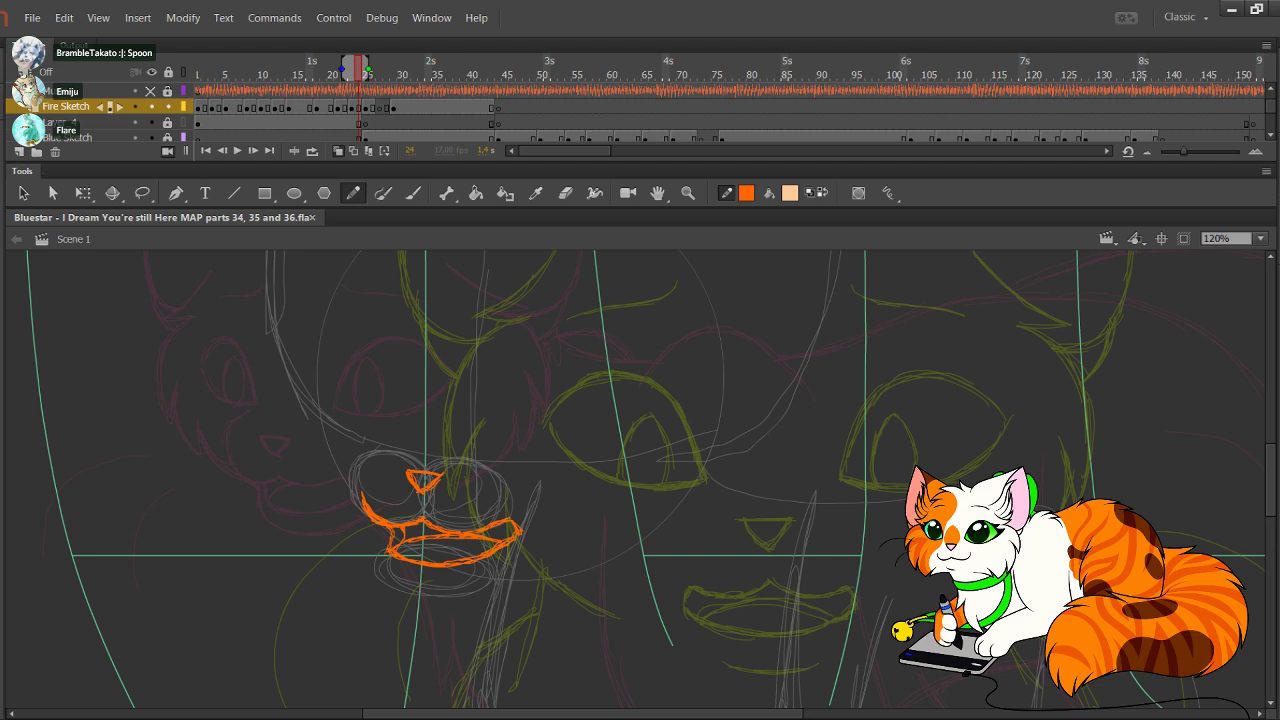
{"action": "mouse_move", "coordinate": [382, 562]}
{"action": "left_mouse_down"}
{"action": "mouse_move", "coordinate": [396, 590]}
{"action": "mouse_move", "coordinate": [446, 599]}
{"action": "mouse_move", "coordinate": [528, 577]}
{"action": "mouse_move", "coordinate": [558, 621]}
{"action": "left_mouse_up"}
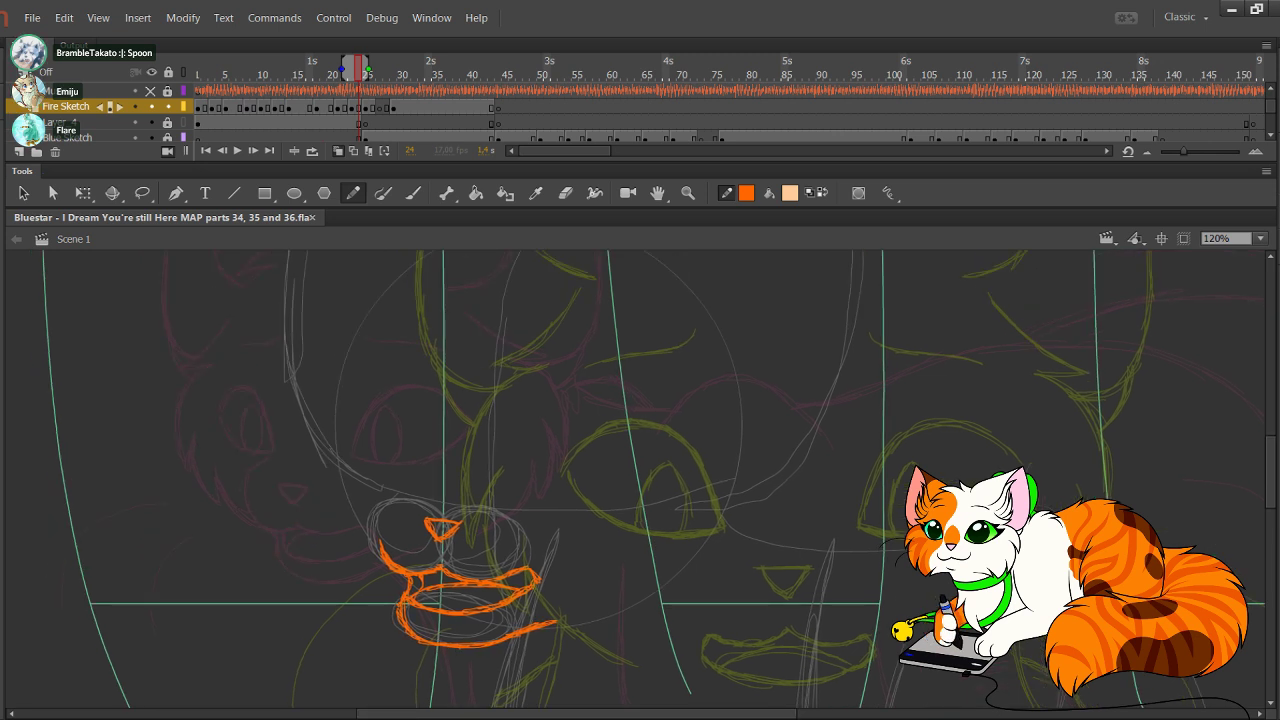
{"action": "left_click_drag", "start_coordinate": [524, 497], "coordinate": [544, 452]}
{"action": "left_click_drag", "start_coordinate": [520, 506], "coordinate": [546, 452]}
{"action": "key", "text": "ctrl+z"}
{"action": "key", "text": "ctrl+z"}
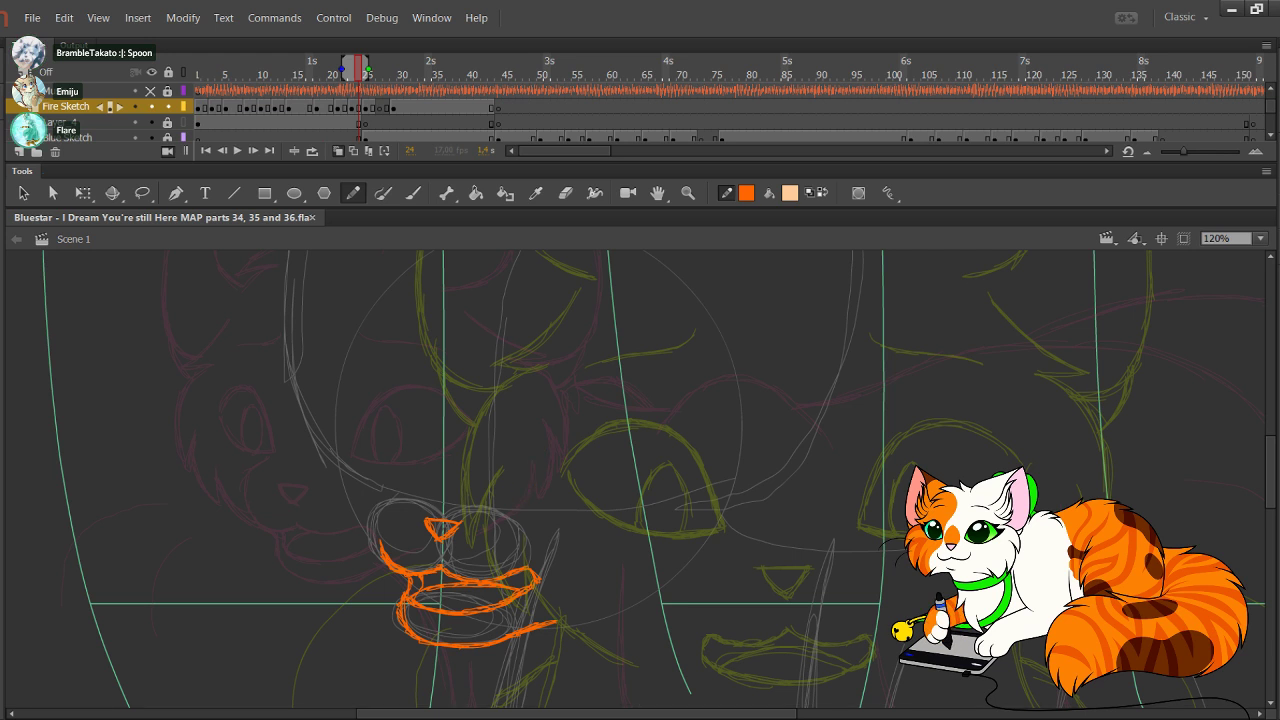
Step: Sketch the large almond outline of the near eye and the narrow rounded outline of the far eye
{"action": "mouse_move", "coordinate": [517, 498]}
{"action": "left_mouse_down"}
{"action": "mouse_move", "coordinate": [574, 422]}
{"action": "mouse_move", "coordinate": [655, 448]}
{"action": "left_mouse_up"}
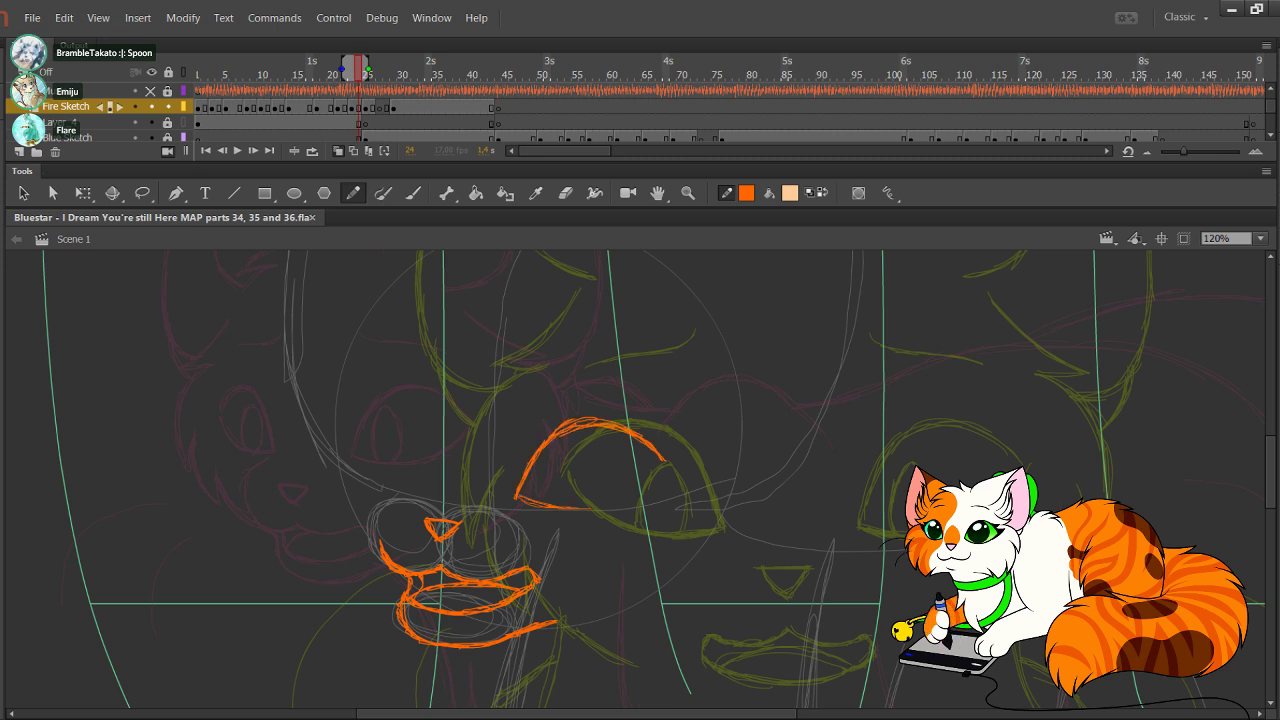
{"action": "mouse_move", "coordinate": [518, 498]}
{"action": "left_mouse_down"}
{"action": "mouse_move", "coordinate": [614, 510]}
{"action": "mouse_move", "coordinate": [666, 462]}
{"action": "left_mouse_up"}
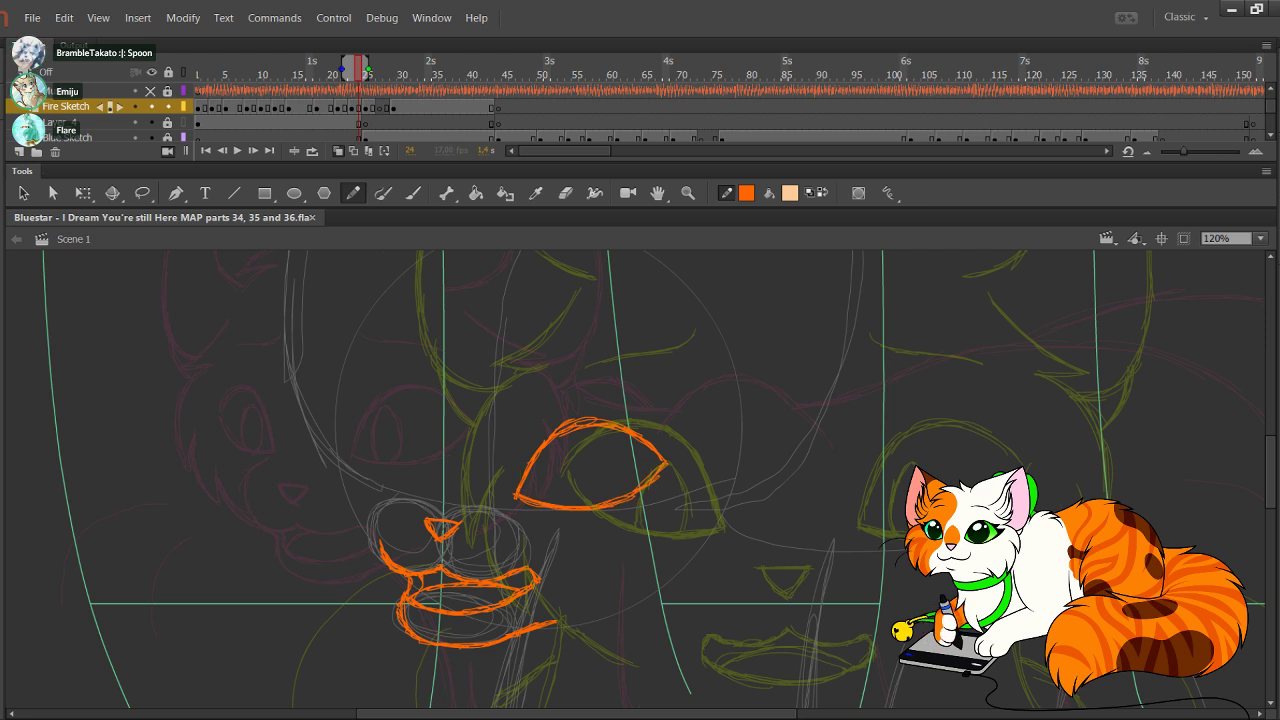
{"action": "mouse_move", "coordinate": [417, 484]}
{"action": "left_mouse_down"}
{"action": "mouse_move", "coordinate": [414, 430]}
{"action": "mouse_move", "coordinate": [384, 417]}
{"action": "mouse_move", "coordinate": [357, 432]}
{"action": "mouse_move", "coordinate": [364, 471]}
{"action": "left_mouse_up"}
{"action": "left_click_drag", "start_coordinate": [358, 439], "coordinate": [380, 487]}
{"action": "left_click_drag", "start_coordinate": [361, 443], "coordinate": [387, 494]}
{"action": "left_click_drag", "start_coordinate": [369, 473], "coordinate": [420, 488]}
{"action": "left_click_drag", "start_coordinate": [358, 437], "coordinate": [378, 489]}
{"action": "left_click_drag", "start_coordinate": [405, 425], "coordinate": [418, 486]}
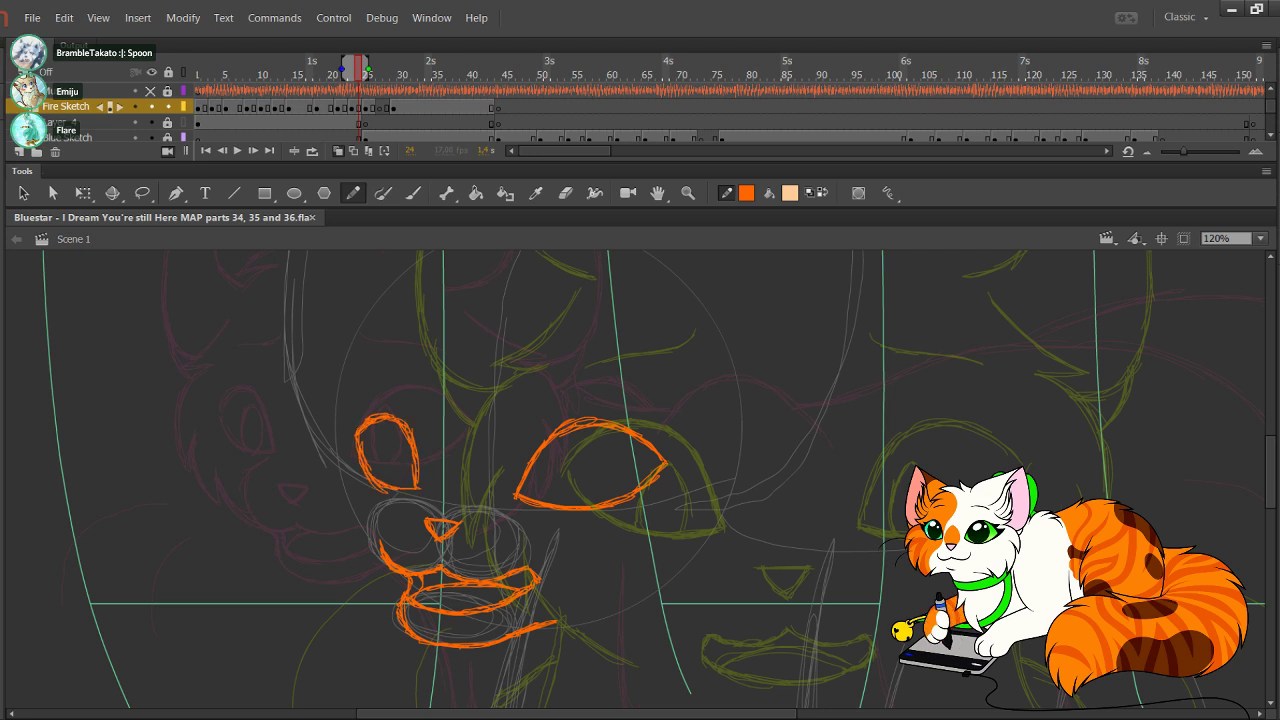
Step: Sketch the bridge line from the far eye's lower corner and the muzzle's outer side down to the mouth
{"action": "key", "text": "."}
{"action": "key", "text": "."}
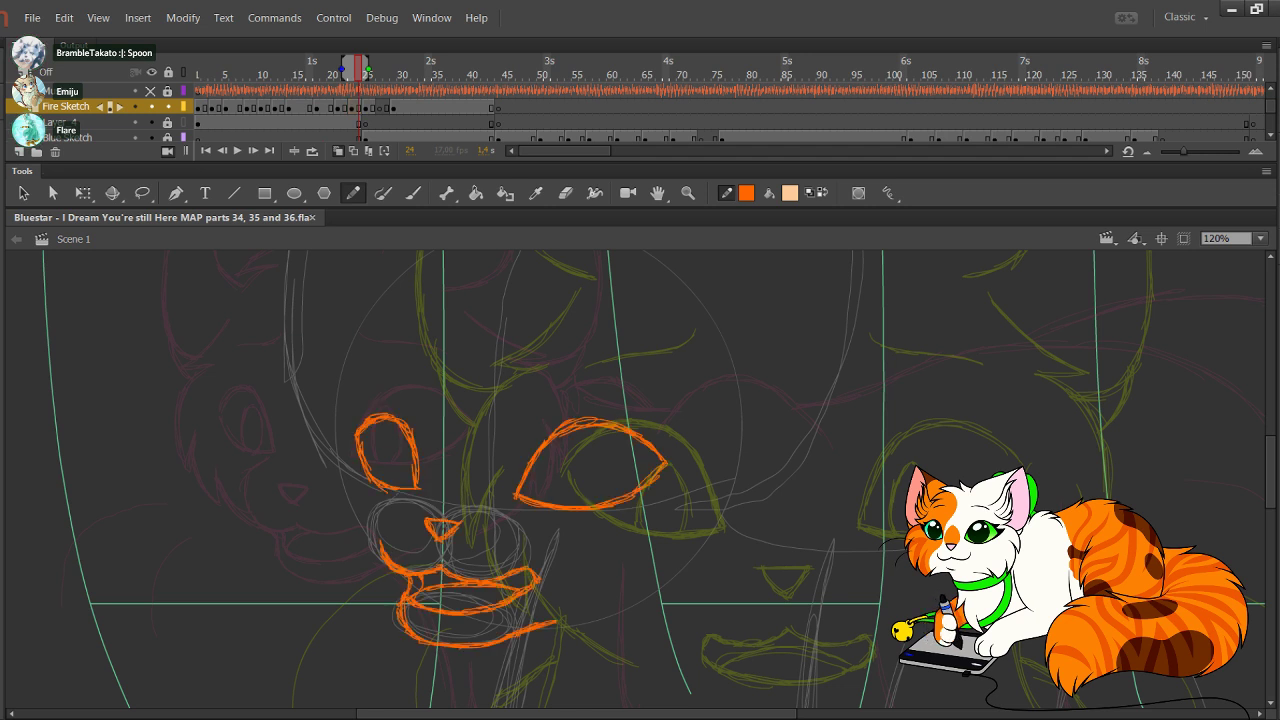
{"action": "key", "text": "ctrl+z"}
{"action": "key", "text": "ctrl+y"}
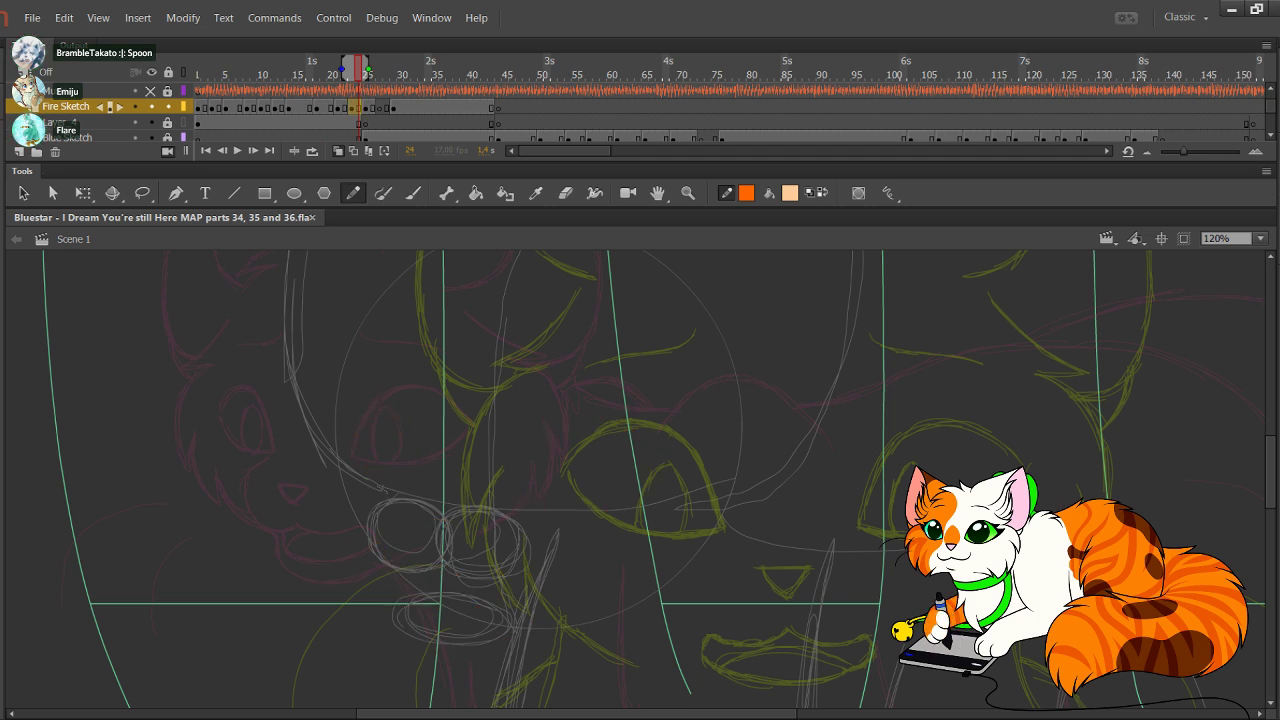
{"action": "key", "text": "ctrl+z"}
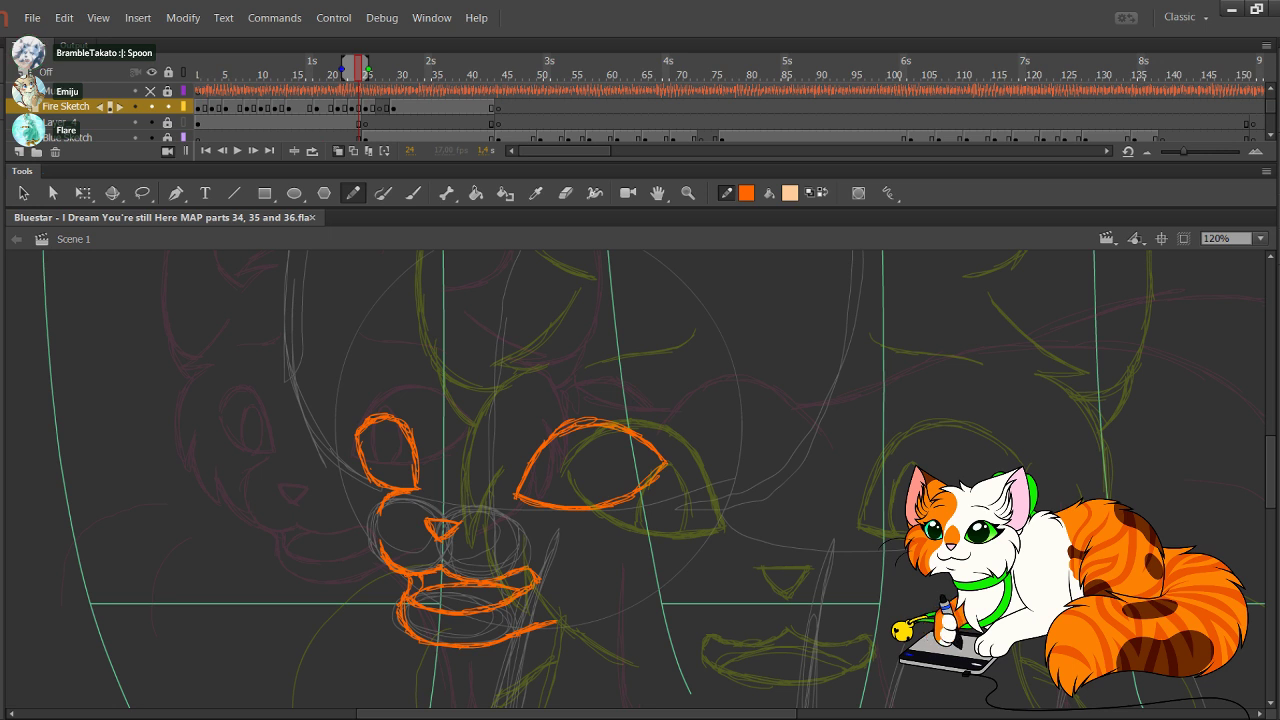
{"action": "left_click_drag", "start_coordinate": [348, 496], "coordinate": [395, 573]}
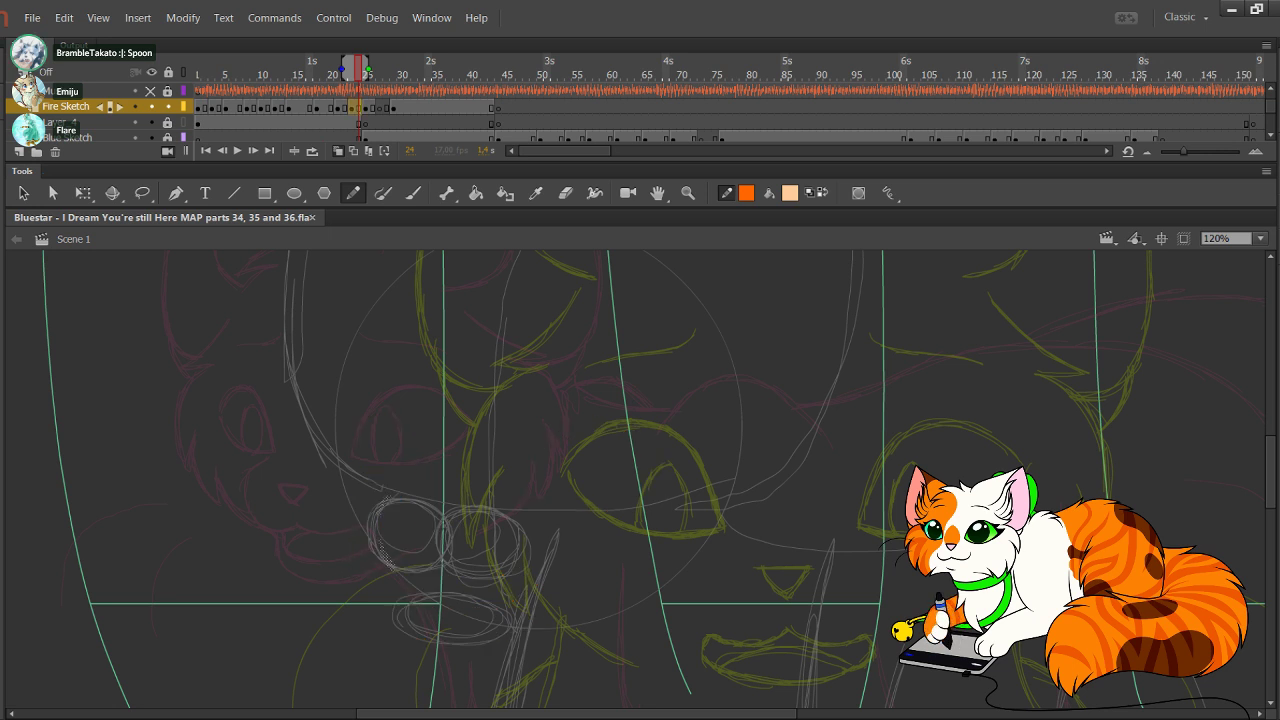
{"action": "key", "text": "ctrl+y"}
{"action": "key", "text": "ctrl+y"}
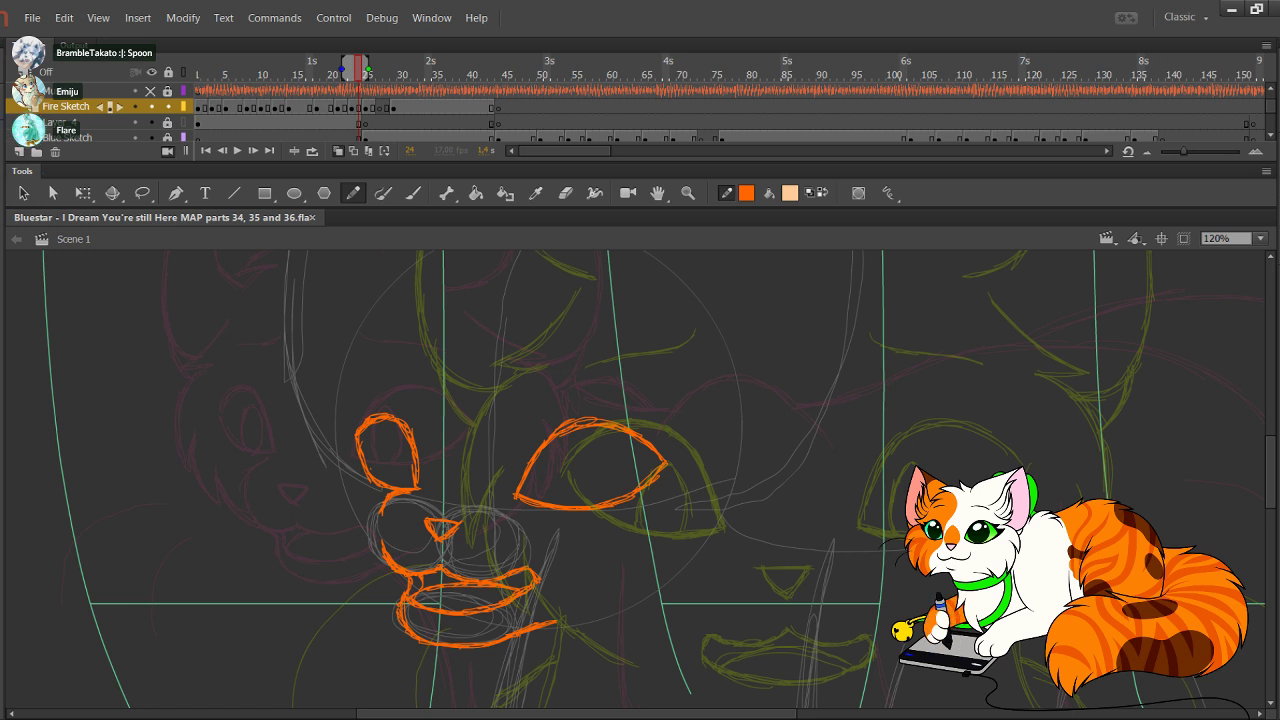
{"action": "left_click_drag", "start_coordinate": [376, 599], "coordinate": [410, 661]}
{"action": "key", "text": "ctrl+z"}
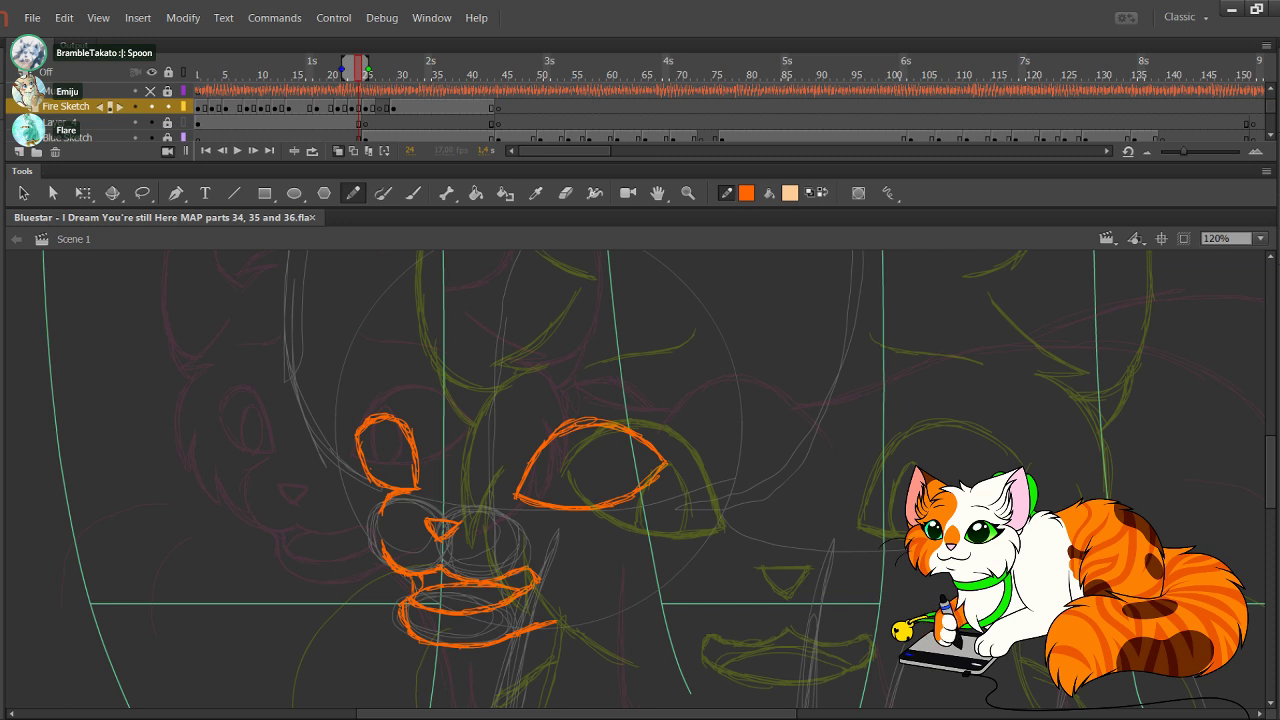
Step: Select the mouth and chin strokes and nudge them slightly right and down under the nose
{"action": "mouse_move", "coordinate": [560, 600]}
{"action": "left_mouse_down"}
{"action": "mouse_move", "coordinate": [419, 441]}
{"action": "mouse_move", "coordinate": [517, 611]}
{"action": "mouse_move", "coordinate": [514, 556]}
{"action": "left_mouse_up"}
{"action": "mouse_move", "coordinate": [334, 563]}
{"action": "left_mouse_down"}
{"action": "mouse_move", "coordinate": [598, 652]}
{"action": "mouse_move", "coordinate": [284, 510]}
{"action": "left_mouse_up"}
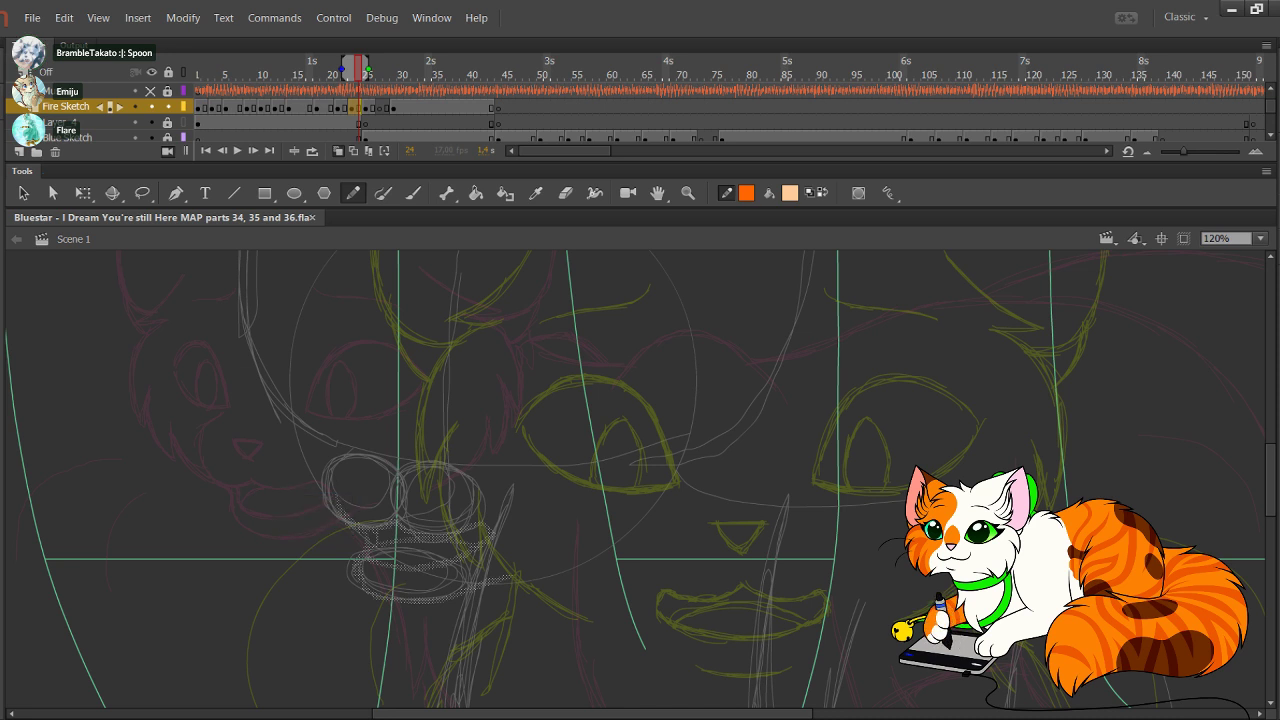
{"action": "key", "text": "q"}
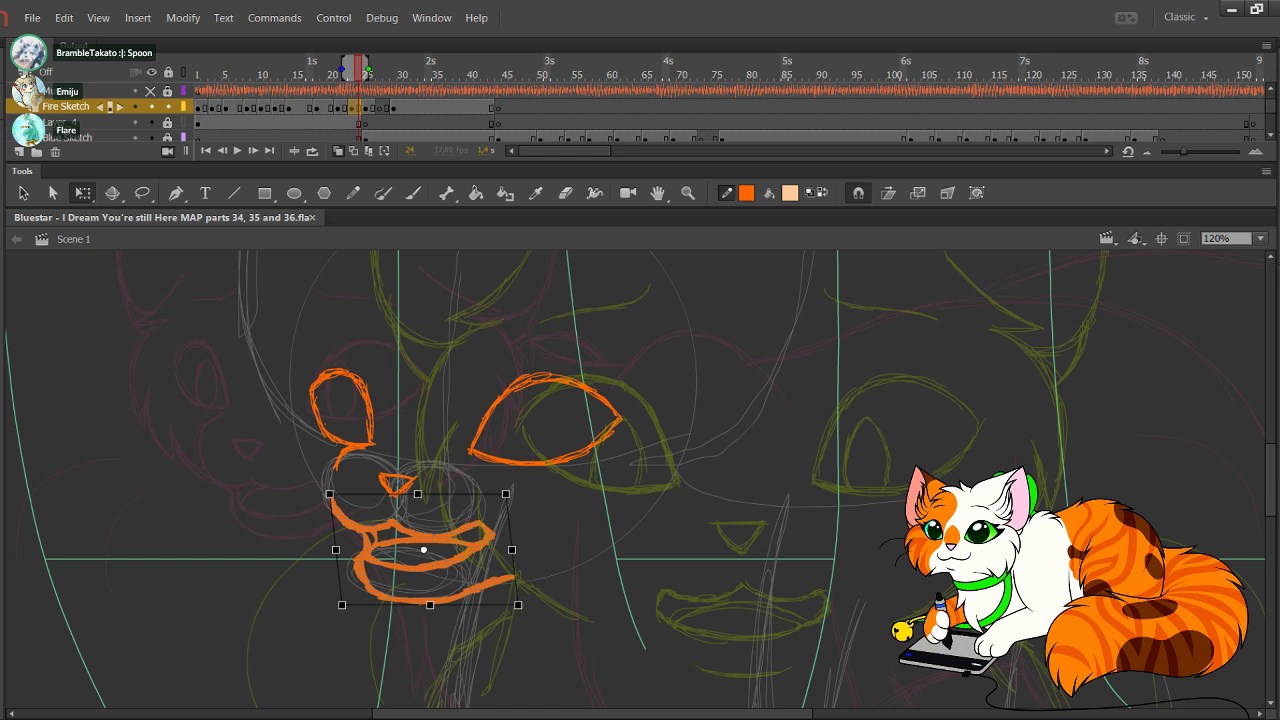
{"action": "key", "text": "Right"}
{"action": "key", "text": "Right"}
{"action": "key", "text": "Right"}
{"action": "key", "text": "Down"}
{"action": "key", "text": "Left"}
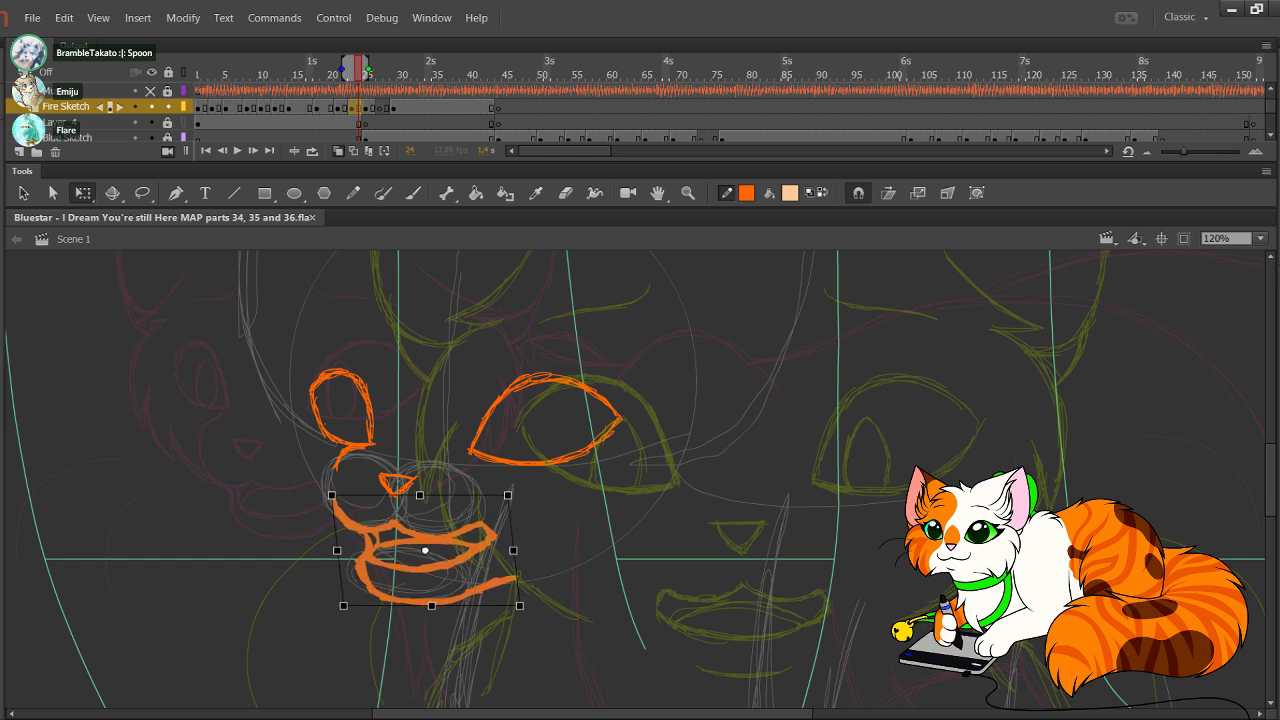
{"action": "key", "text": "y"}
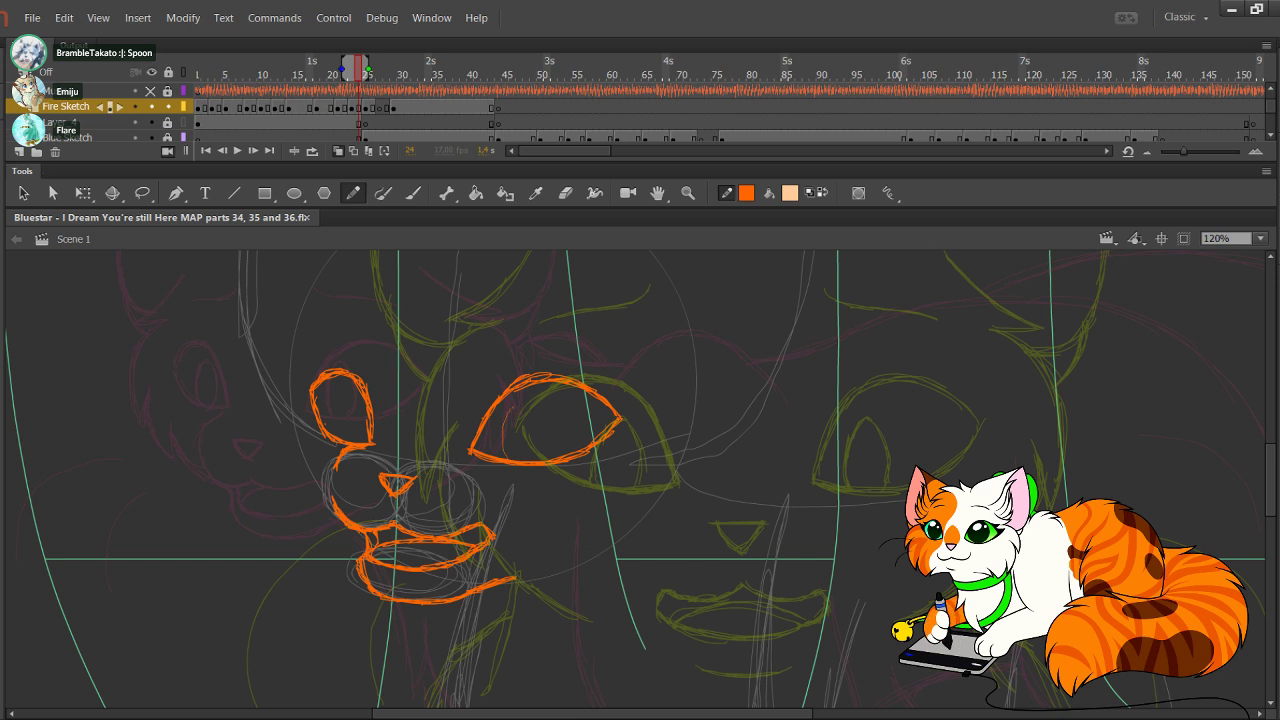
Step: Sketch a narrow oval pupil inside the near eye and another inside the far eye
{"action": "mouse_move", "coordinate": [525, 405]}
{"action": "left_mouse_down"}
{"action": "mouse_move", "coordinate": [528, 448]}
{"action": "mouse_move", "coordinate": [523, 407]}
{"action": "left_mouse_up"}
{"action": "left_click_drag", "start_coordinate": [509, 458], "coordinate": [515, 405]}
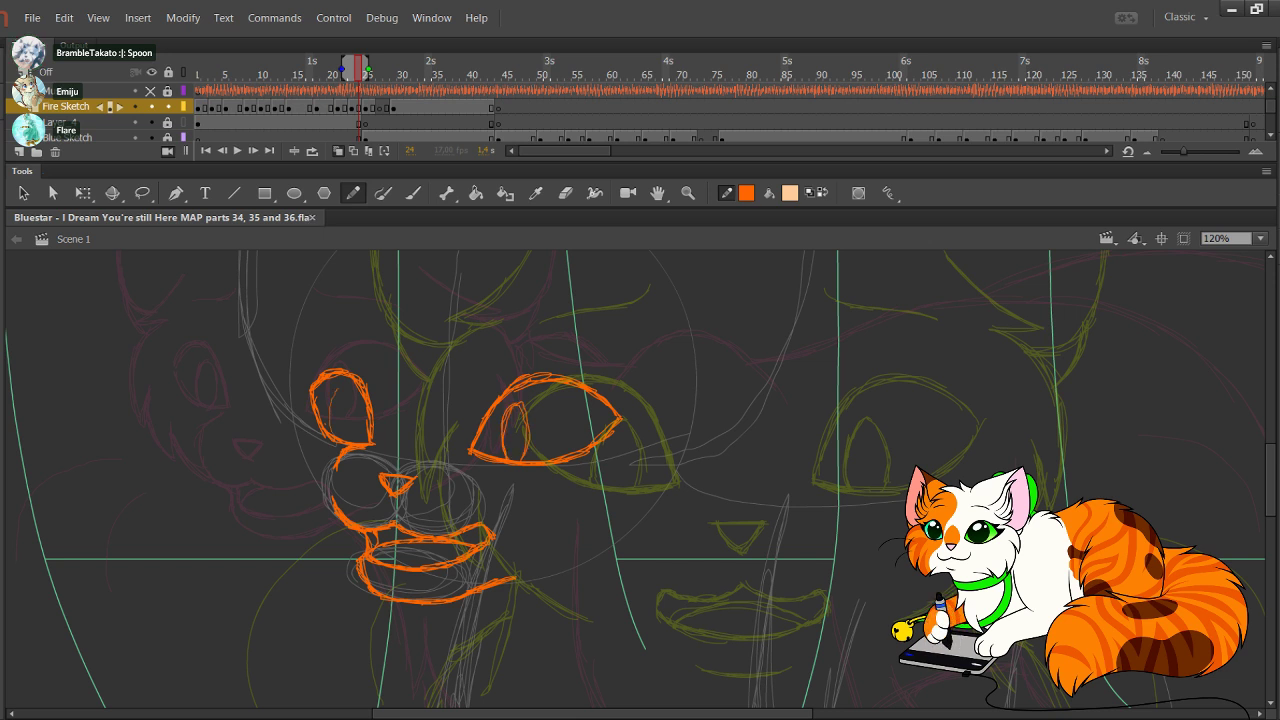
{"action": "mouse_move", "coordinate": [337, 412]}
{"action": "left_mouse_down"}
{"action": "mouse_move", "coordinate": [349, 390]}
{"action": "mouse_move", "coordinate": [351, 441]}
{"action": "mouse_move", "coordinate": [338, 440]}
{"action": "left_mouse_up"}
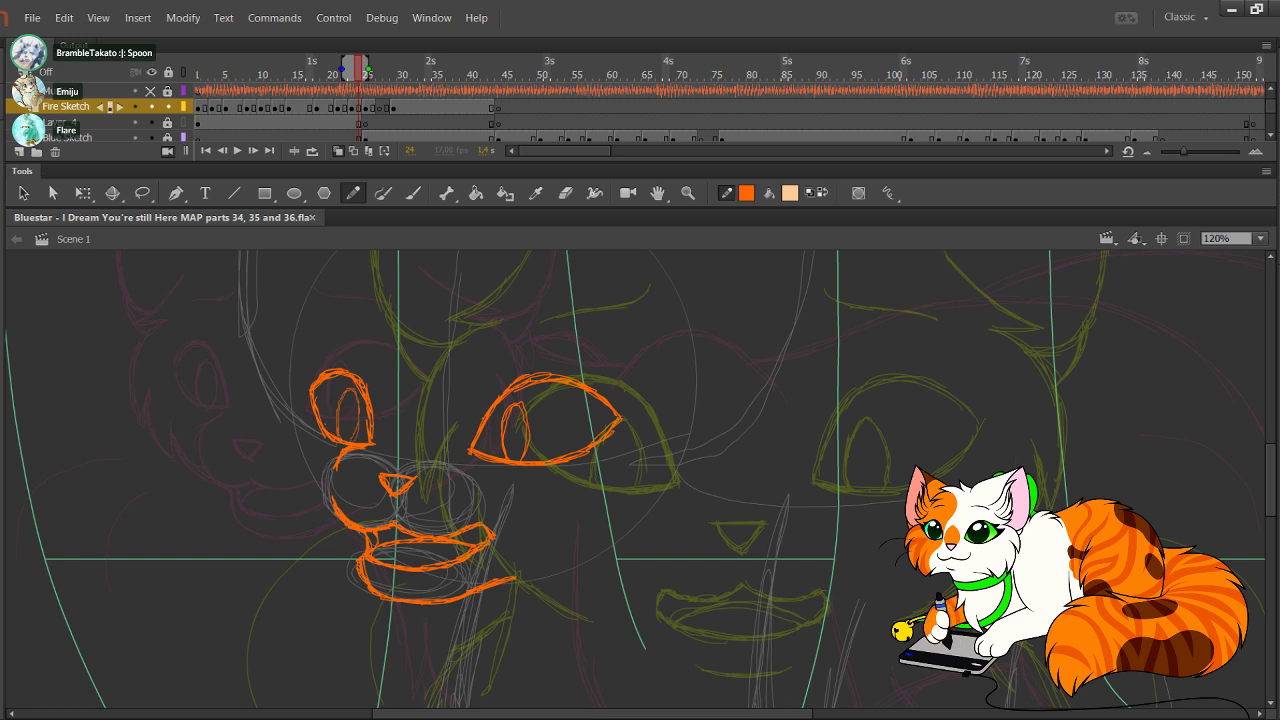
{"action": "left_click_drag", "start_coordinate": [340, 396], "coordinate": [351, 436]}
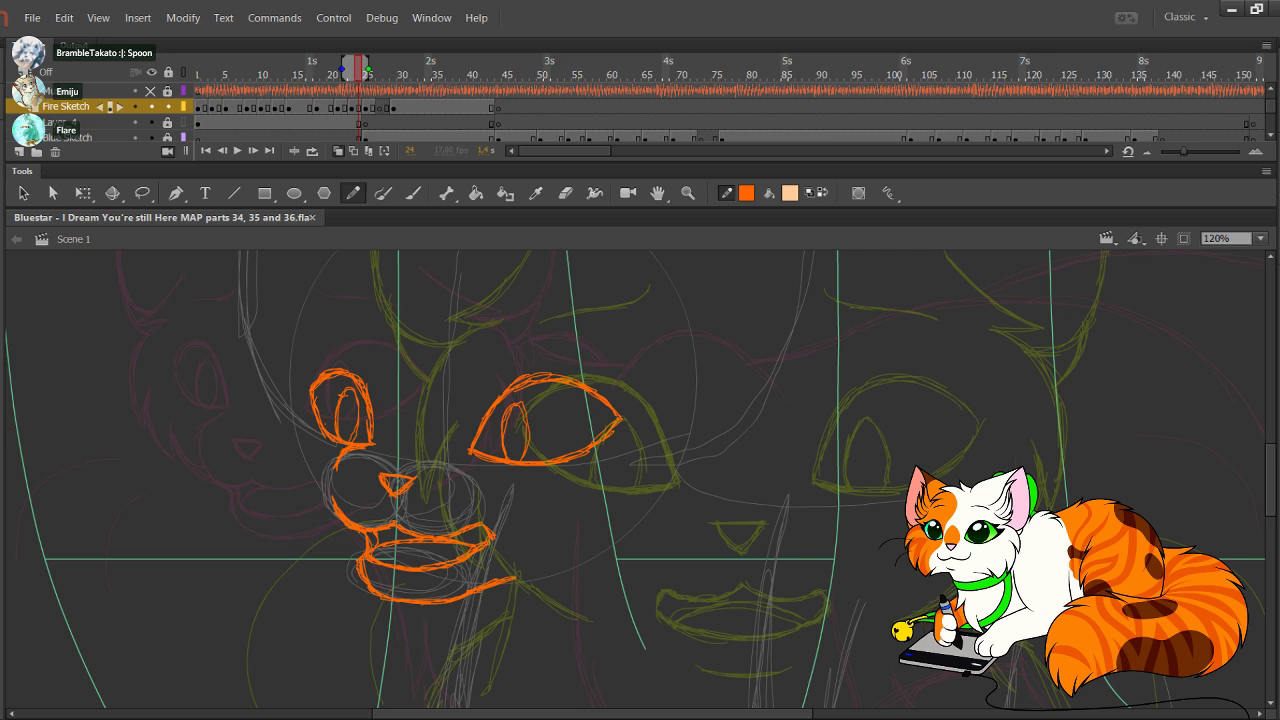
Step: Sketch the near side of the face from the brow down, with jagged fur tufts along the cheek
{"action": "mouse_move", "coordinate": [420, 430]}
{"action": "left_mouse_down"}
{"action": "mouse_move", "coordinate": [429, 454]}
{"action": "mouse_move", "coordinate": [408, 504]}
{"action": "left_mouse_up"}
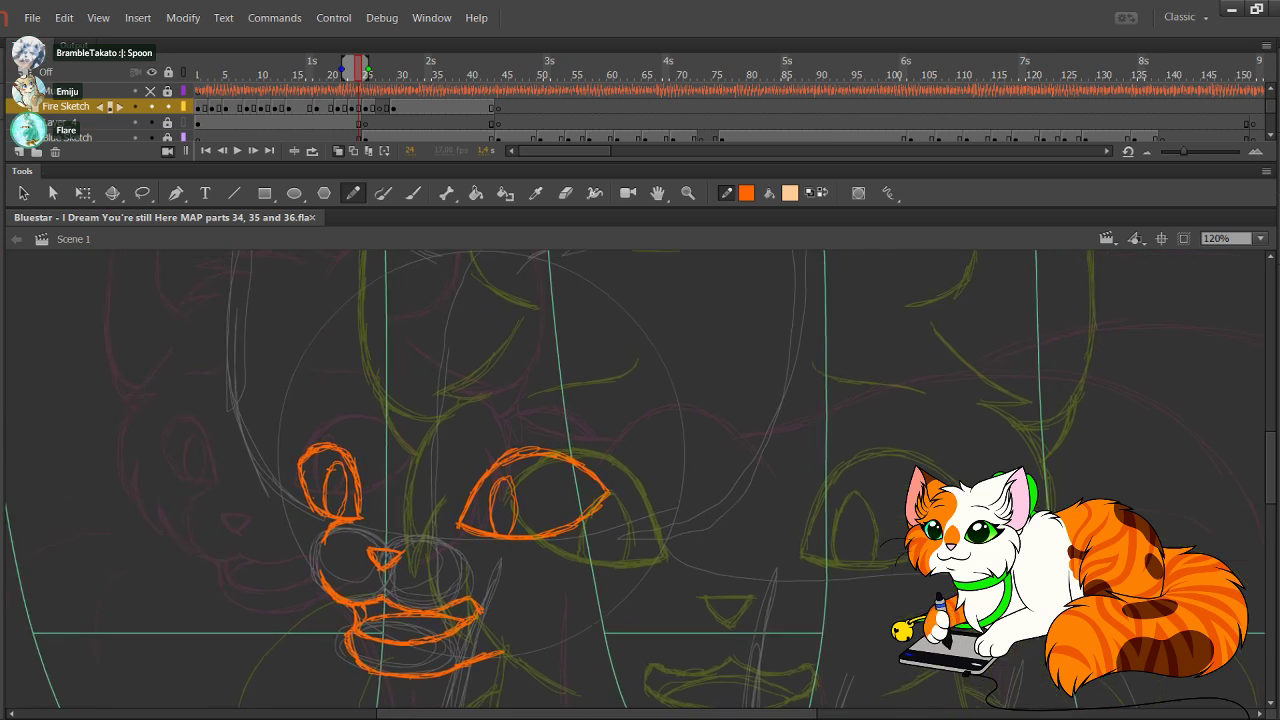
{"action": "left_click_drag", "start_coordinate": [600, 365], "coordinate": [686, 420]}
{"action": "mouse_move", "coordinate": [626, 390]}
{"action": "left_mouse_down"}
{"action": "mouse_move", "coordinate": [686, 422]}
{"action": "mouse_move", "coordinate": [638, 425]}
{"action": "mouse_move", "coordinate": [688, 458]}
{"action": "mouse_move", "coordinate": [701, 554]}
{"action": "left_mouse_up"}
{"action": "mouse_move", "coordinate": [702, 504]}
{"action": "left_mouse_down"}
{"action": "mouse_move", "coordinate": [699, 552]}
{"action": "mouse_move", "coordinate": [673, 508]}
{"action": "left_mouse_up"}
{"action": "mouse_move", "coordinate": [673, 508]}
{"action": "left_mouse_down"}
{"action": "mouse_move", "coordinate": [689, 540]}
{"action": "mouse_move", "coordinate": [660, 612]}
{"action": "left_mouse_up"}
{"action": "mouse_move", "coordinate": [658, 568]}
{"action": "left_mouse_down"}
{"action": "mouse_move", "coordinate": [656, 608]}
{"action": "mouse_move", "coordinate": [656, 579]}
{"action": "mouse_move", "coordinate": [625, 618]}
{"action": "left_mouse_up"}
{"action": "mouse_move", "coordinate": [646, 577]}
{"action": "left_mouse_down"}
{"action": "mouse_move", "coordinate": [597, 635]}
{"action": "mouse_move", "coordinate": [677, 567]}
{"action": "left_mouse_up"}
{"action": "key", "text": "comma"}
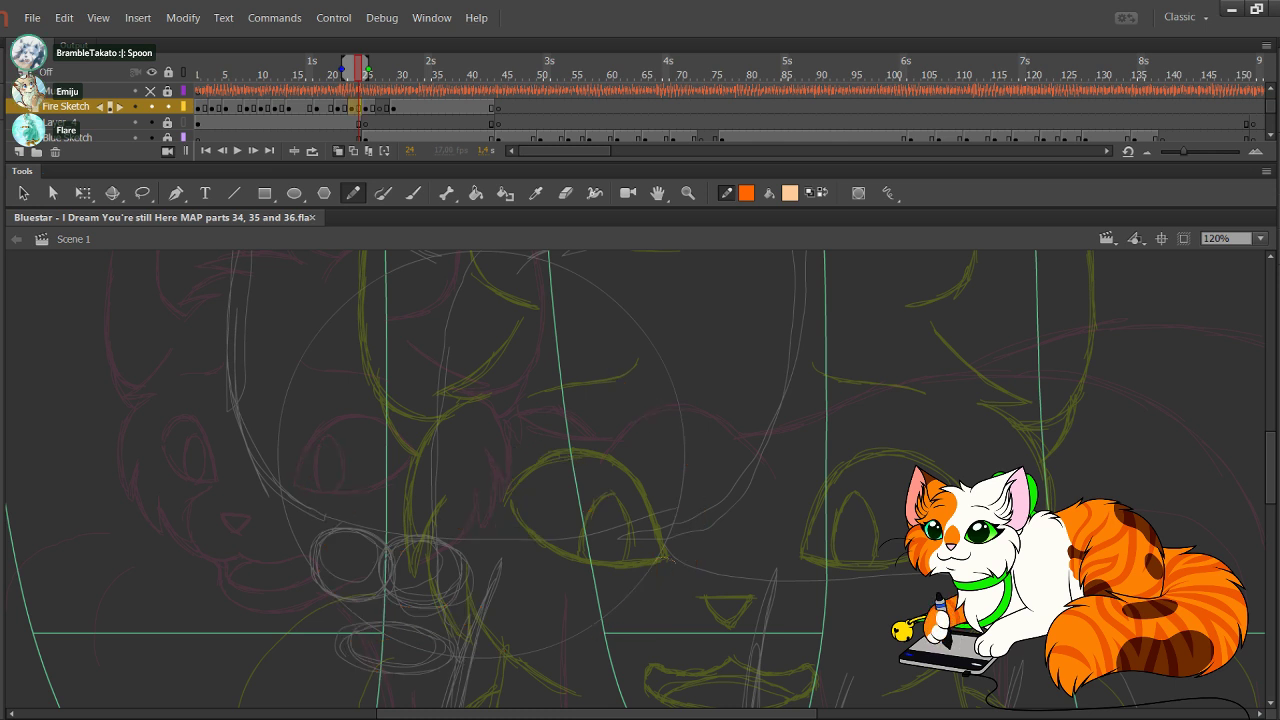
{"action": "key", "text": "period"}
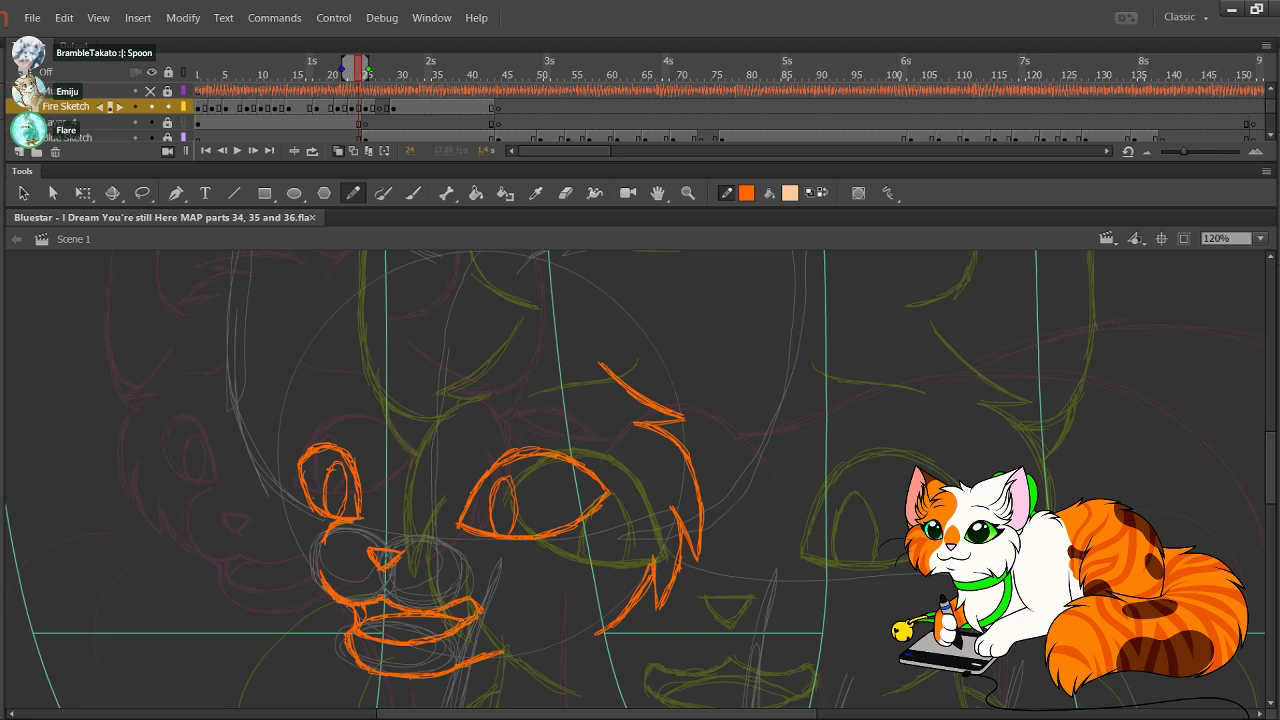
{"action": "left_click_drag", "start_coordinate": [604, 612], "coordinate": [653, 553]}
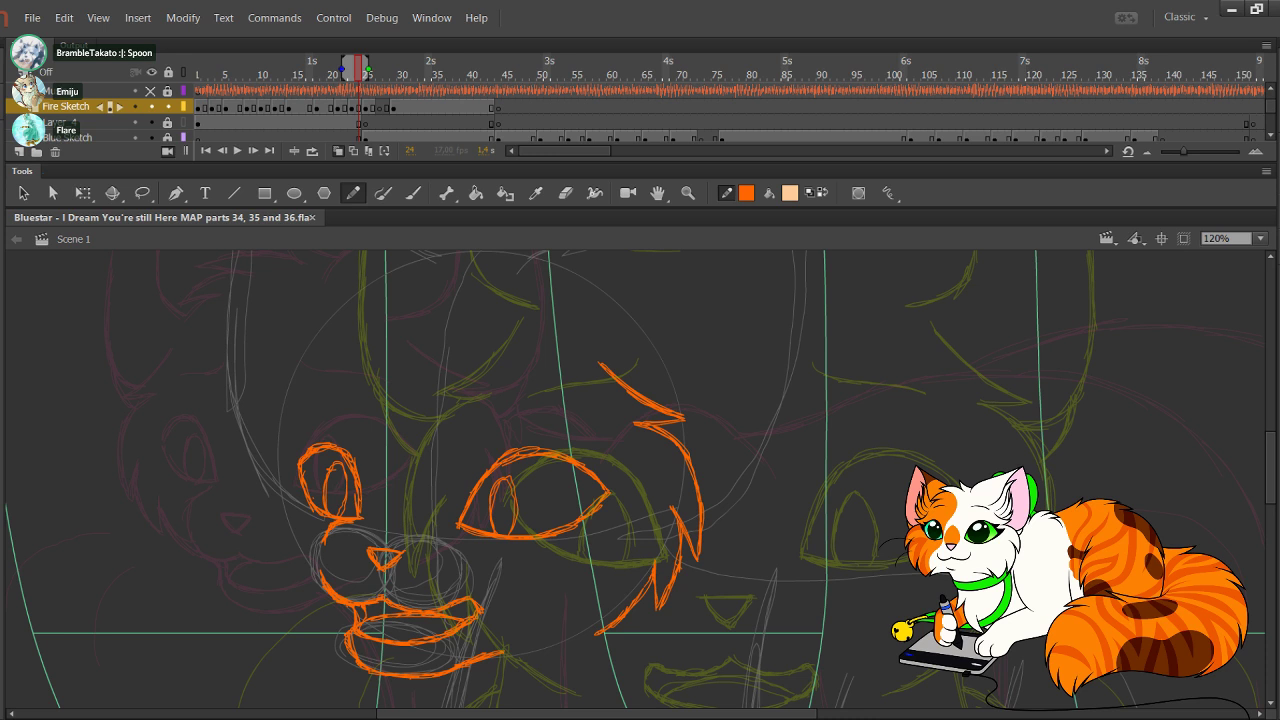
Step: Sketch the far side of the face from the brow past the eye, with pointed cheek tufts running down to the mouth
{"action": "left_click_drag", "start_coordinate": [620, 470], "coordinate": [639, 486]}
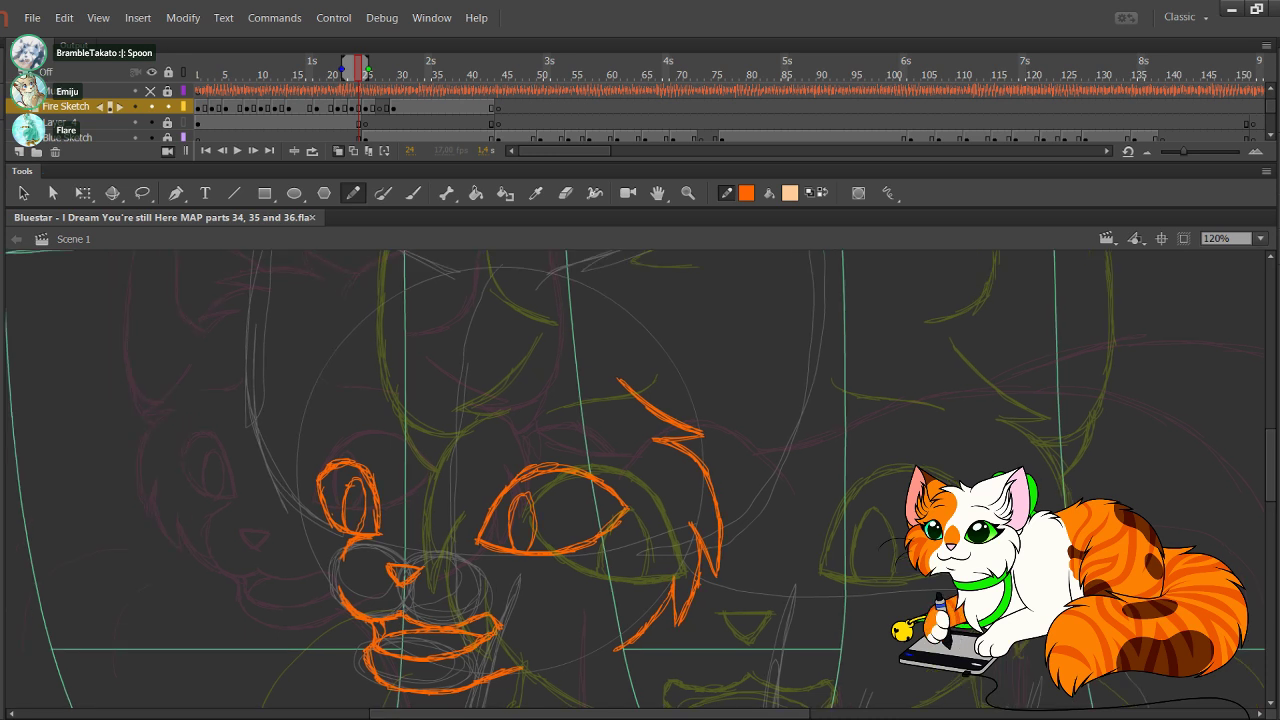
{"action": "key", "text": "ctrl+minus"}
{"action": "key", "text": "ctrl+minus"}
{"action": "key", "text": "ctrl+minus"}
{"action": "key", "text": "ctrl+minus"}
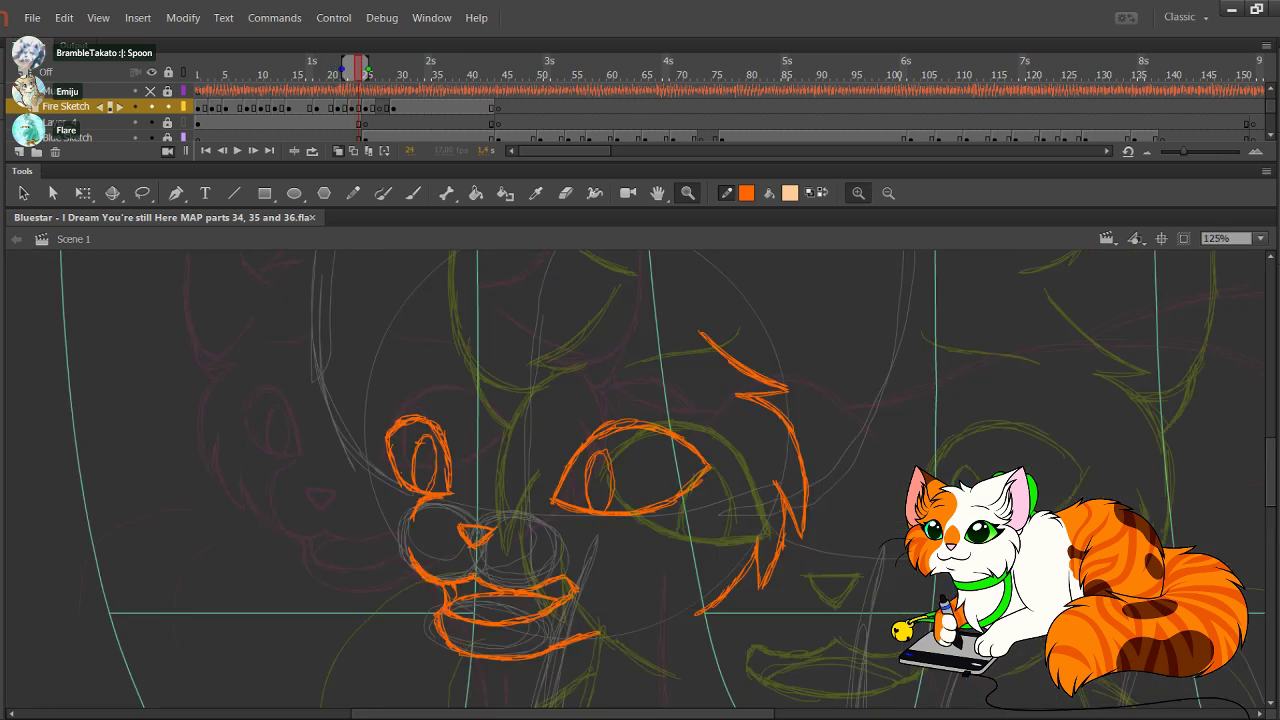
{"action": "key", "text": "shift+y"}
{"action": "left_click_drag", "start_coordinate": [395, 340], "coordinate": [370, 375]}
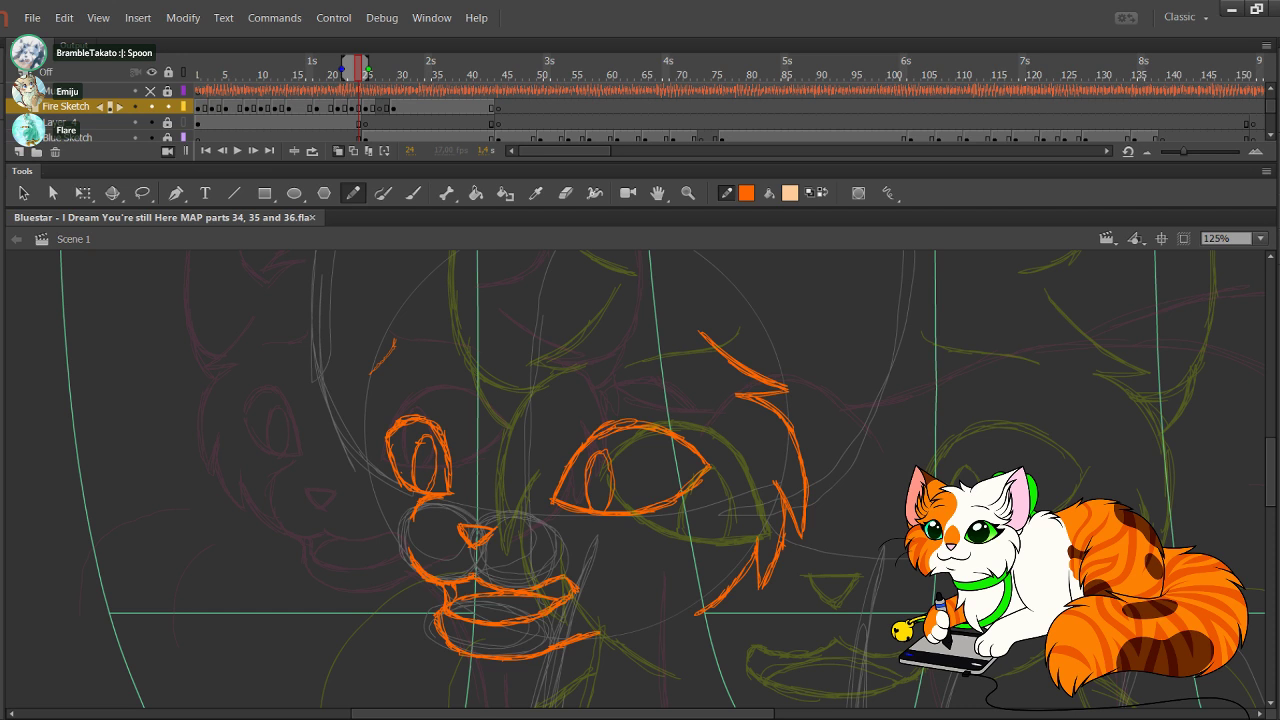
{"action": "left_click_drag", "start_coordinate": [376, 358], "coordinate": [340, 496]}
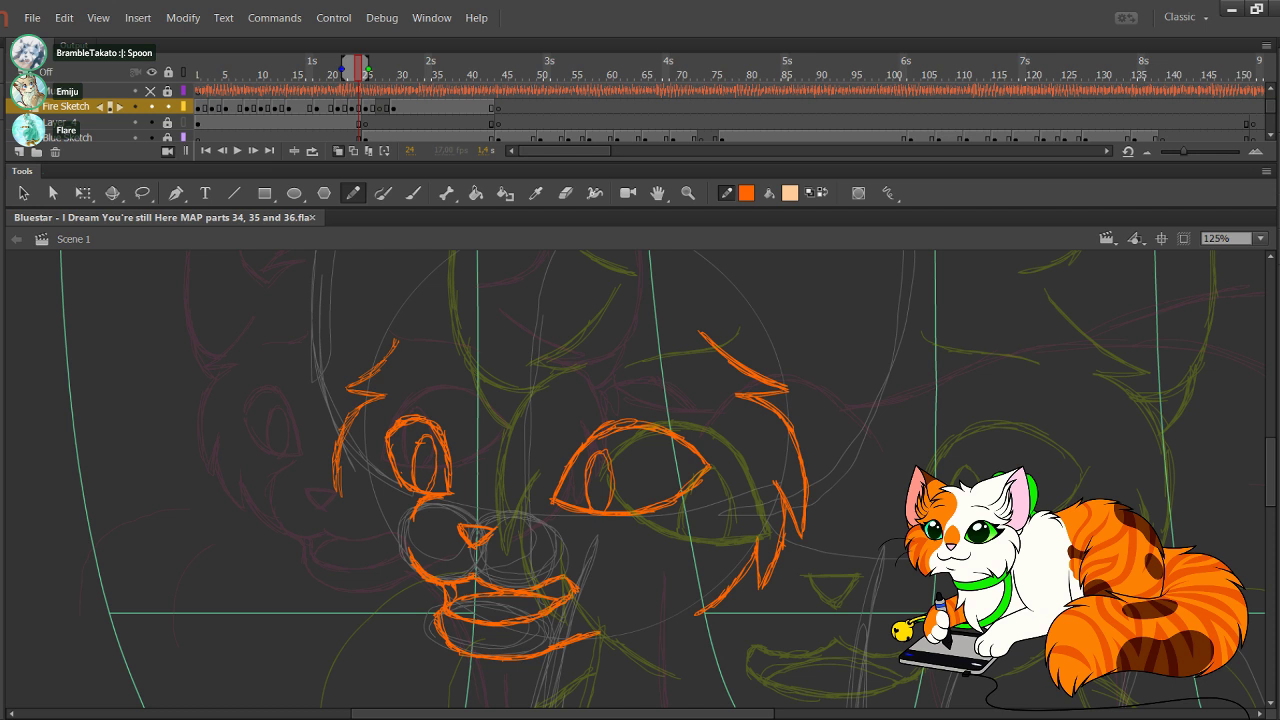
{"action": "left_click_drag", "start_coordinate": [340, 462], "coordinate": [370, 553]}
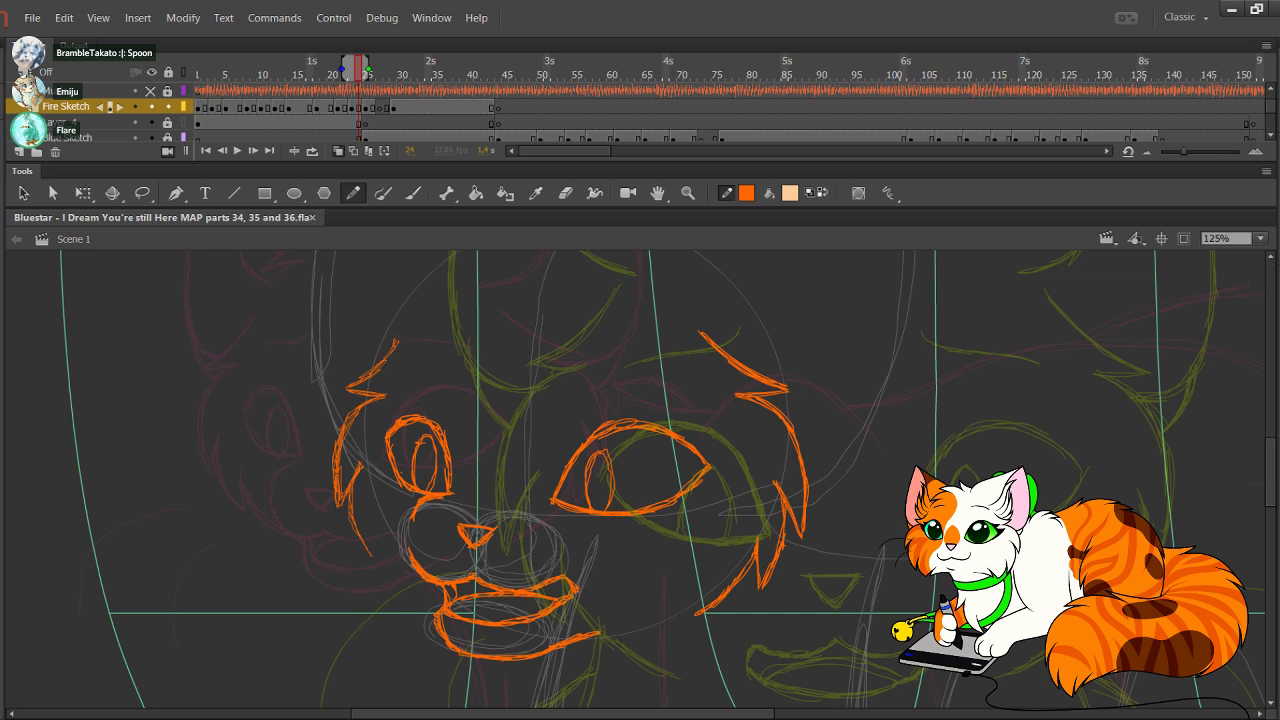
{"action": "left_click_drag", "start_coordinate": [350, 415], "coordinate": [440, 600]}
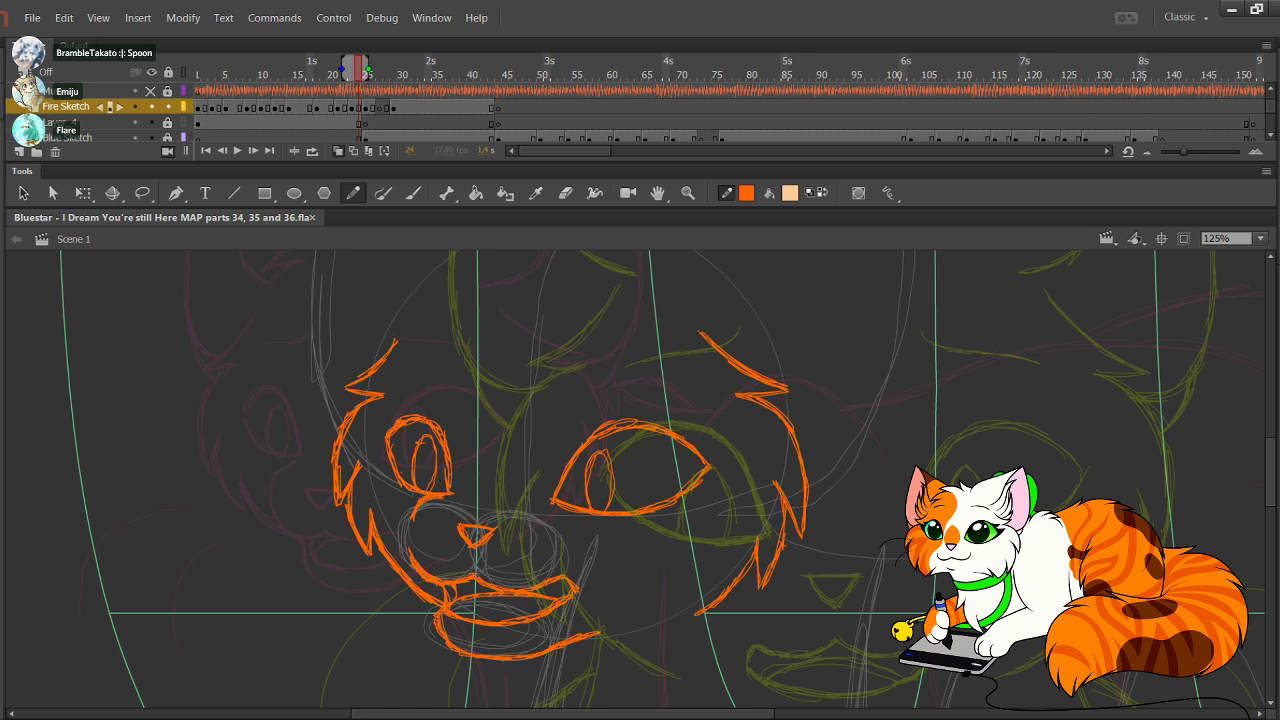
Step: Sketch two curved whisker lines beside the muzzle on the left side of the face
{"action": "left_click_drag", "start_coordinate": [500, 500], "coordinate": [557, 409]}
{"action": "left_click_drag", "start_coordinate": [370, 443], "coordinate": [253, 602]}
{"action": "left_click_drag", "start_coordinate": [375, 538], "coordinate": [354, 560]}
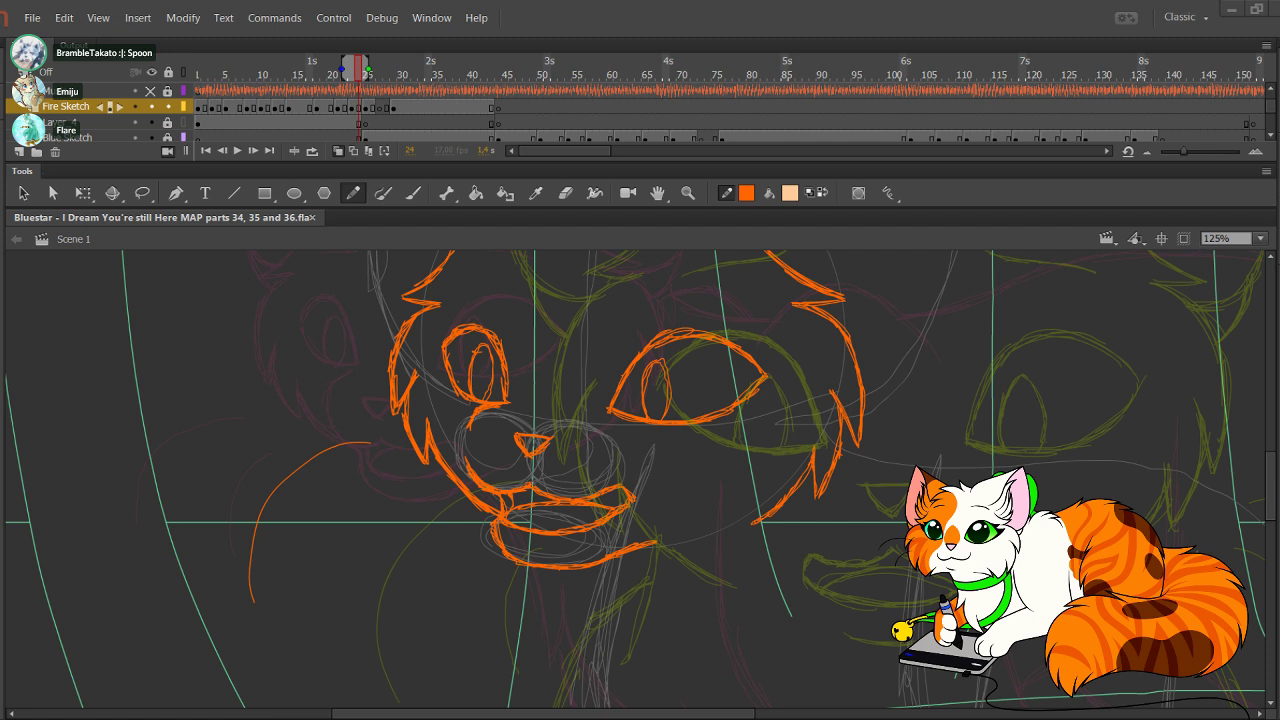
{"action": "key", "text": "ctrl+z"}
{"action": "left_click_drag", "start_coordinate": [363, 461], "coordinate": [258, 605]}
{"action": "left_click_drag", "start_coordinate": [383, 491], "coordinate": [354, 593]}
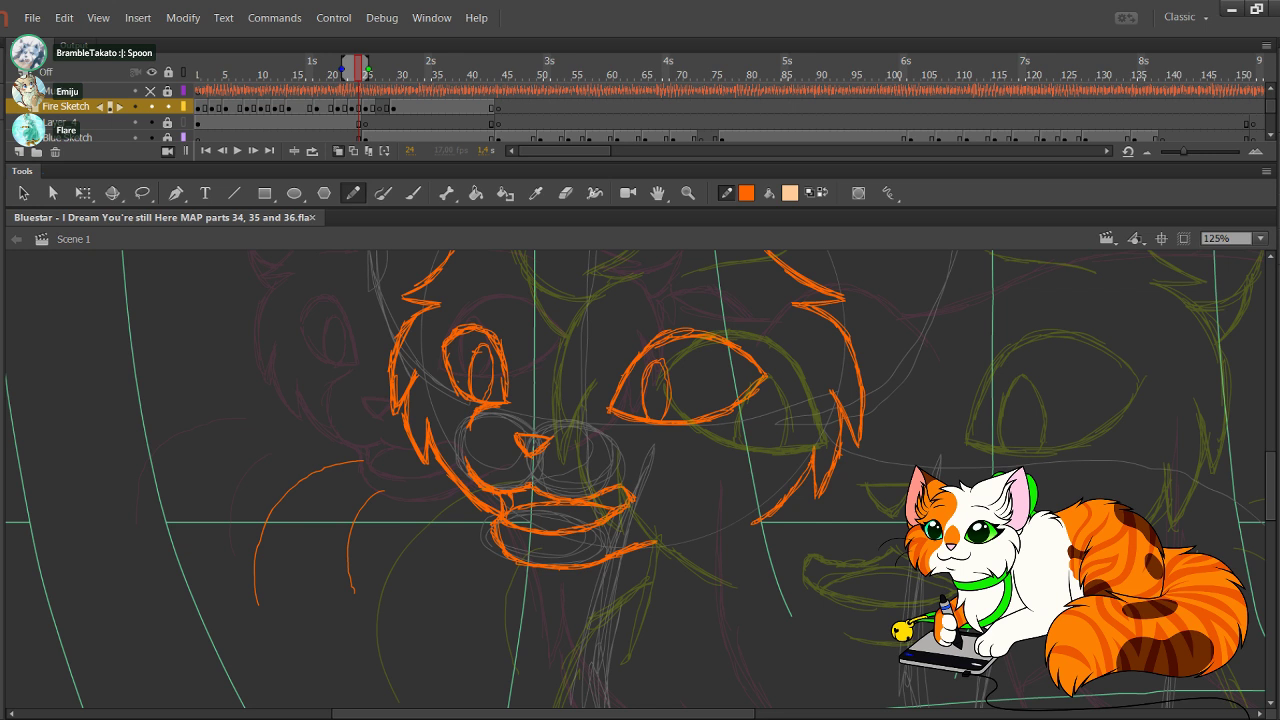
{"action": "key", "text": "ctrl+z"}
{"action": "left_click_drag", "start_coordinate": [352, 454], "coordinate": [252, 598]}
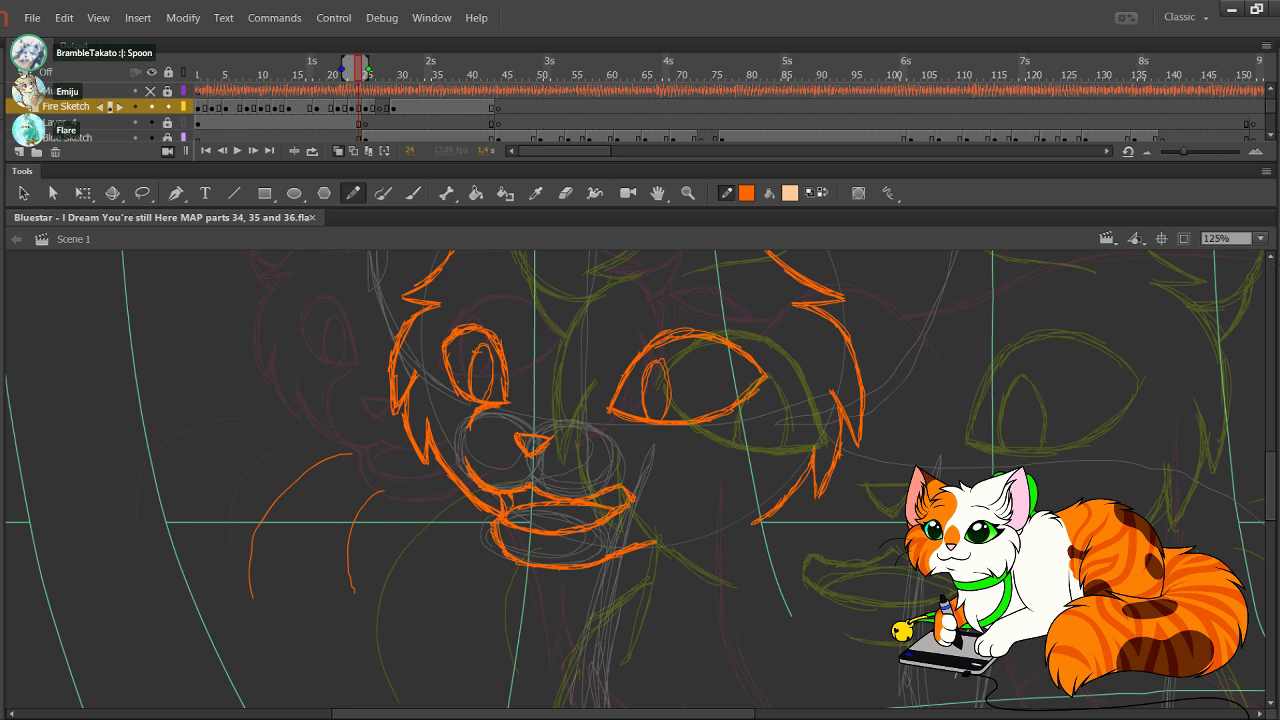
Step: Sketch the cat's large right ear with its inner edge and base fold, and add jagged fur tufts across the crown
{"action": "left_click_drag", "start_coordinate": [640, 370], "coordinate": [437, 600]}
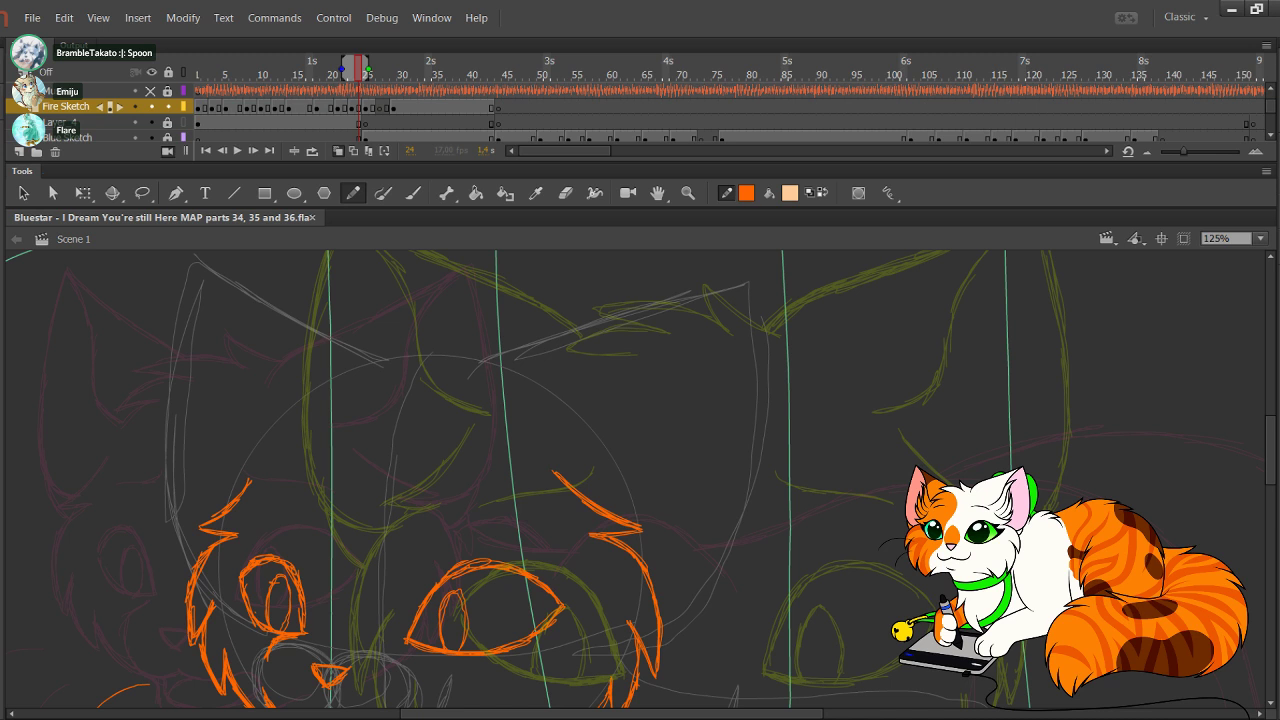
{"action": "left_click_drag", "start_coordinate": [542, 454], "coordinate": [754, 286]}
{"action": "left_click_drag", "start_coordinate": [754, 286], "coordinate": [650, 573]}
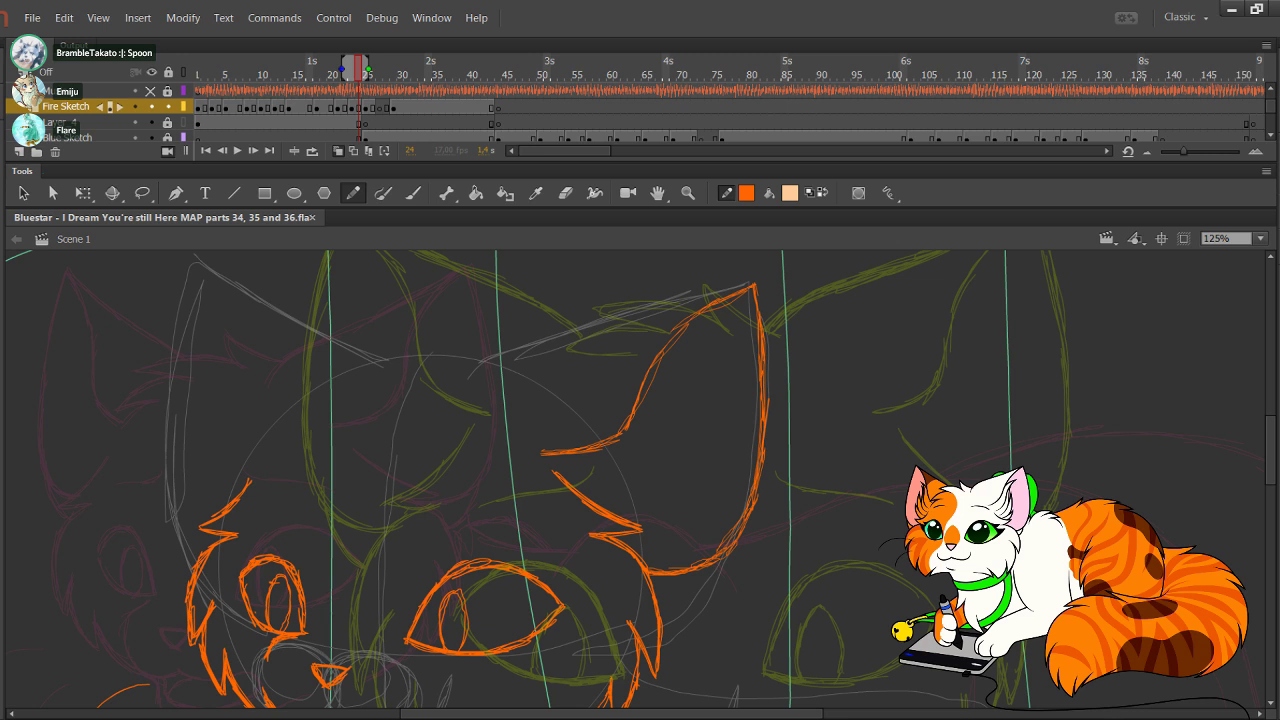
{"action": "left_click_drag", "start_coordinate": [480, 380], "coordinate": [753, 285]}
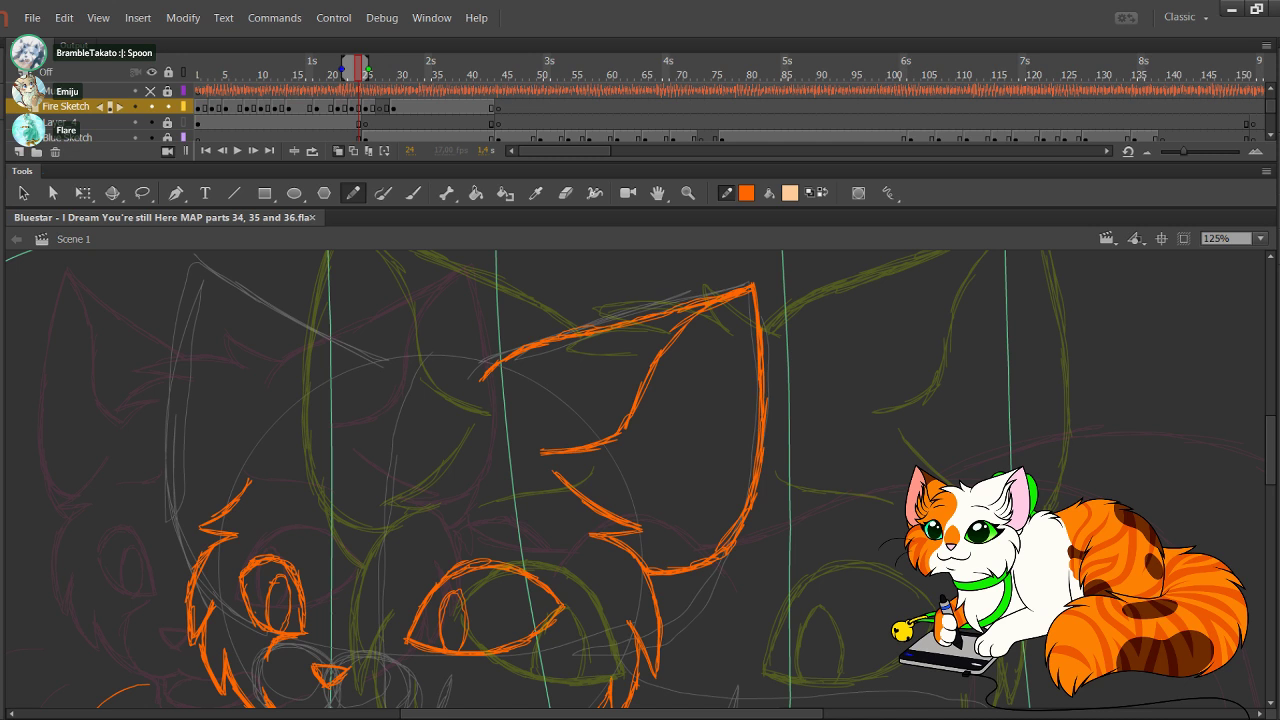
{"action": "left_click_drag", "start_coordinate": [720, 548], "coordinate": [656, 601]}
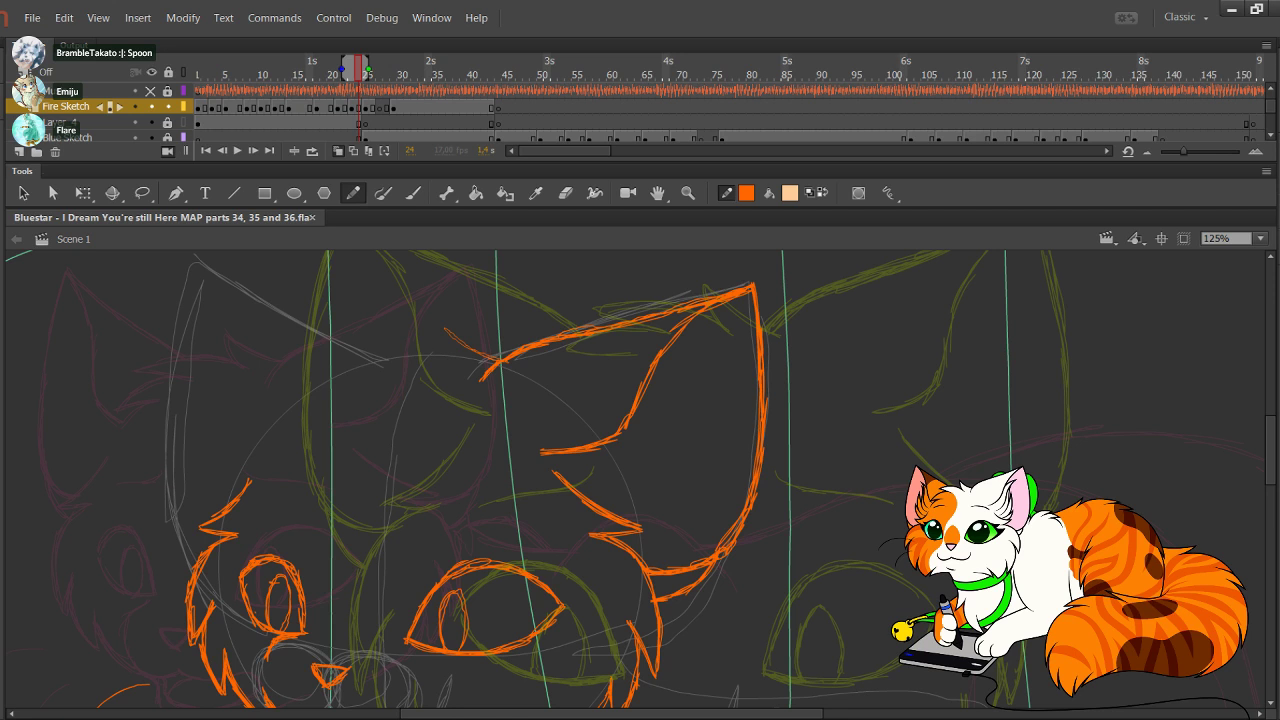
{"action": "mouse_move", "coordinate": [432, 320]}
{"action": "left_mouse_down"}
{"action": "mouse_move", "coordinate": [290, 383]}
{"action": "mouse_move", "coordinate": [286, 411]}
{"action": "left_mouse_up"}
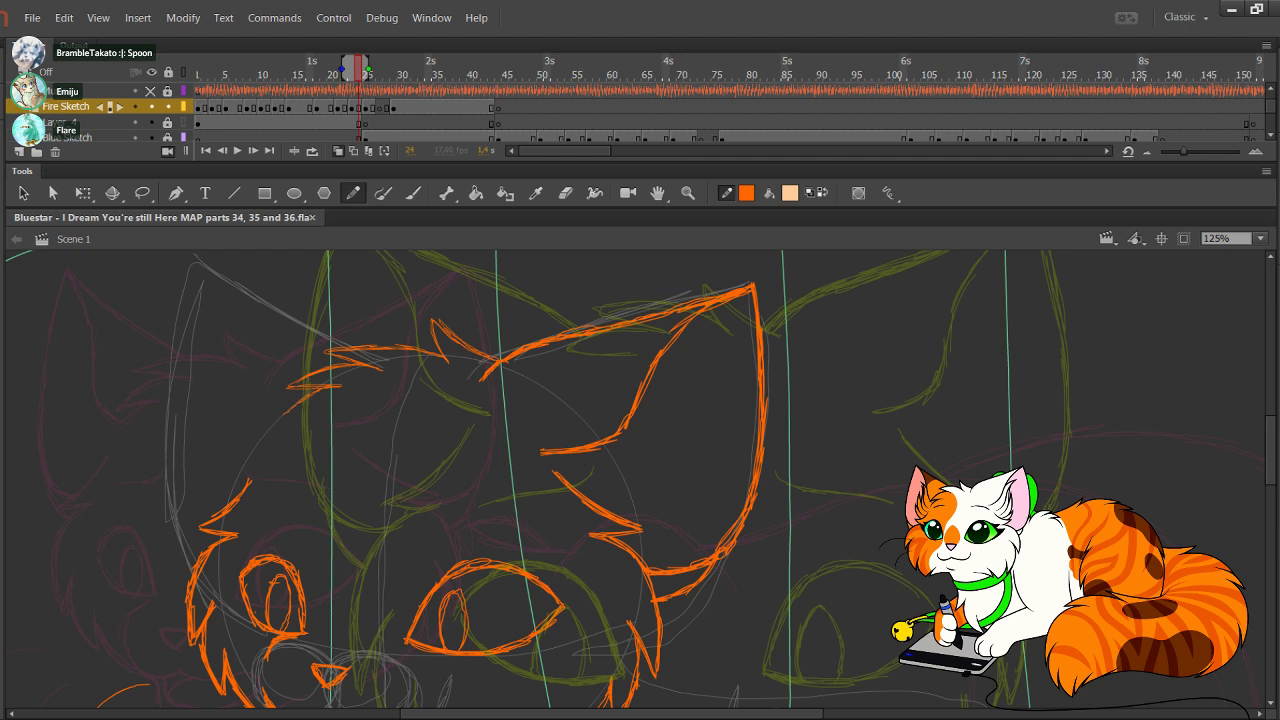
{"action": "left_click_drag", "start_coordinate": [322, 387], "coordinate": [274, 427]}
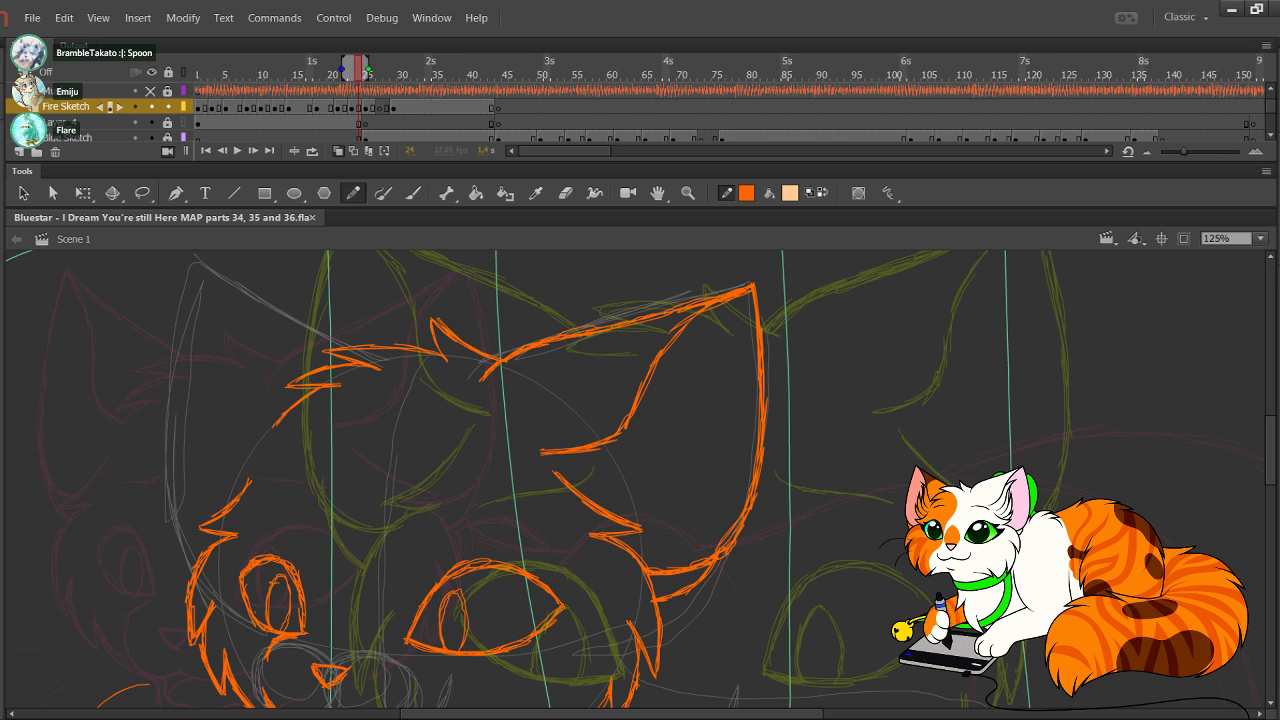
Step: Sketch the inner edge of the narrow left ear from its tip down to the crown fur
{"action": "left_click_drag", "start_coordinate": [600, 440], "coordinate": [716, 515]}
{"action": "mouse_move", "coordinate": [380, 504]}
{"action": "left_mouse_down"}
{"action": "mouse_move", "coordinate": [354, 474]}
{"action": "mouse_move", "coordinate": [340, 366]}
{"action": "left_mouse_up"}
{"action": "left_click_drag", "start_coordinate": [351, 410], "coordinate": [338, 367]}
{"action": "mouse_move", "coordinate": [348, 398]}
{"action": "left_mouse_down"}
{"action": "mouse_move", "coordinate": [312, 330]}
{"action": "mouse_move", "coordinate": [294, 375]}
{"action": "left_mouse_up"}
Step: Sketch and thicken the left ear's outer edge from the tip down to the brow tuft, joining it to the face outline
{"action": "left_click_drag", "start_coordinate": [308, 335], "coordinate": [280, 492]}
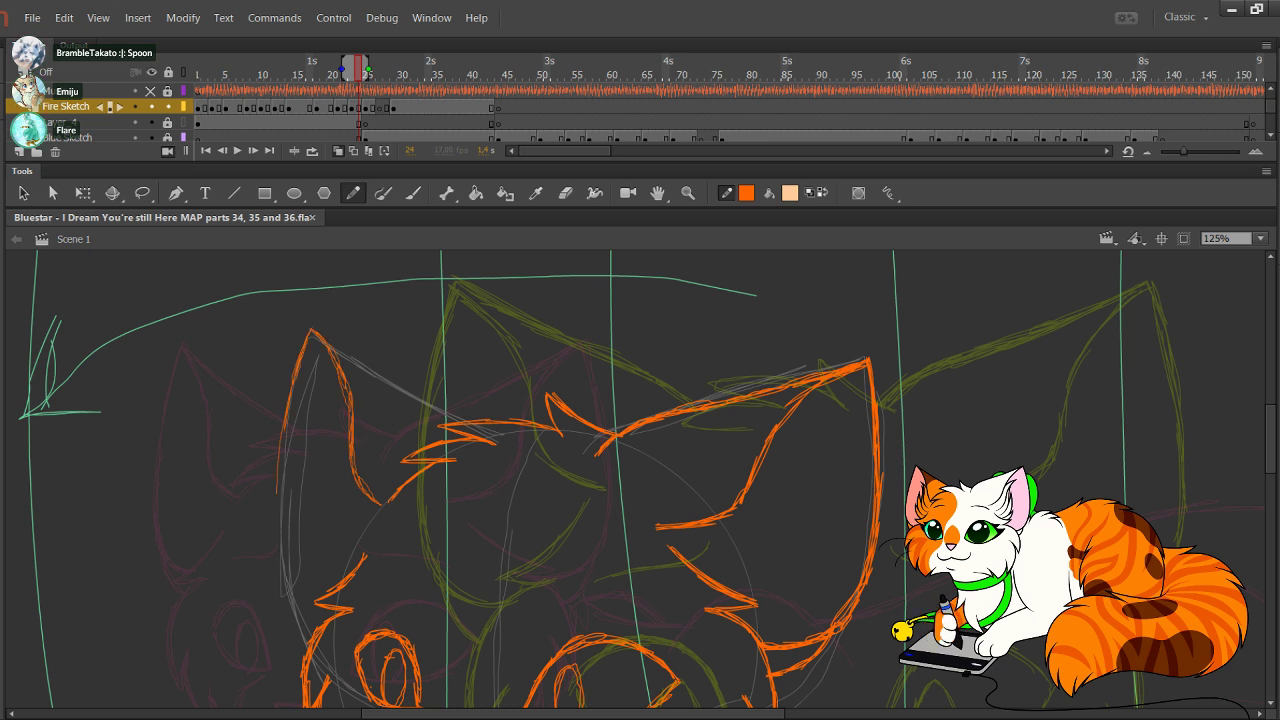
{"action": "left_click_drag", "start_coordinate": [298, 380], "coordinate": [272, 524]}
{"action": "left_click_drag", "start_coordinate": [282, 428], "coordinate": [278, 586]}
{"action": "mouse_move", "coordinate": [278, 542]}
{"action": "left_mouse_down"}
{"action": "mouse_move", "coordinate": [284, 588]}
{"action": "mouse_move", "coordinate": [331, 614]}
{"action": "left_mouse_up"}
{"action": "left_click_drag", "start_coordinate": [277, 567], "coordinate": [285, 583]}
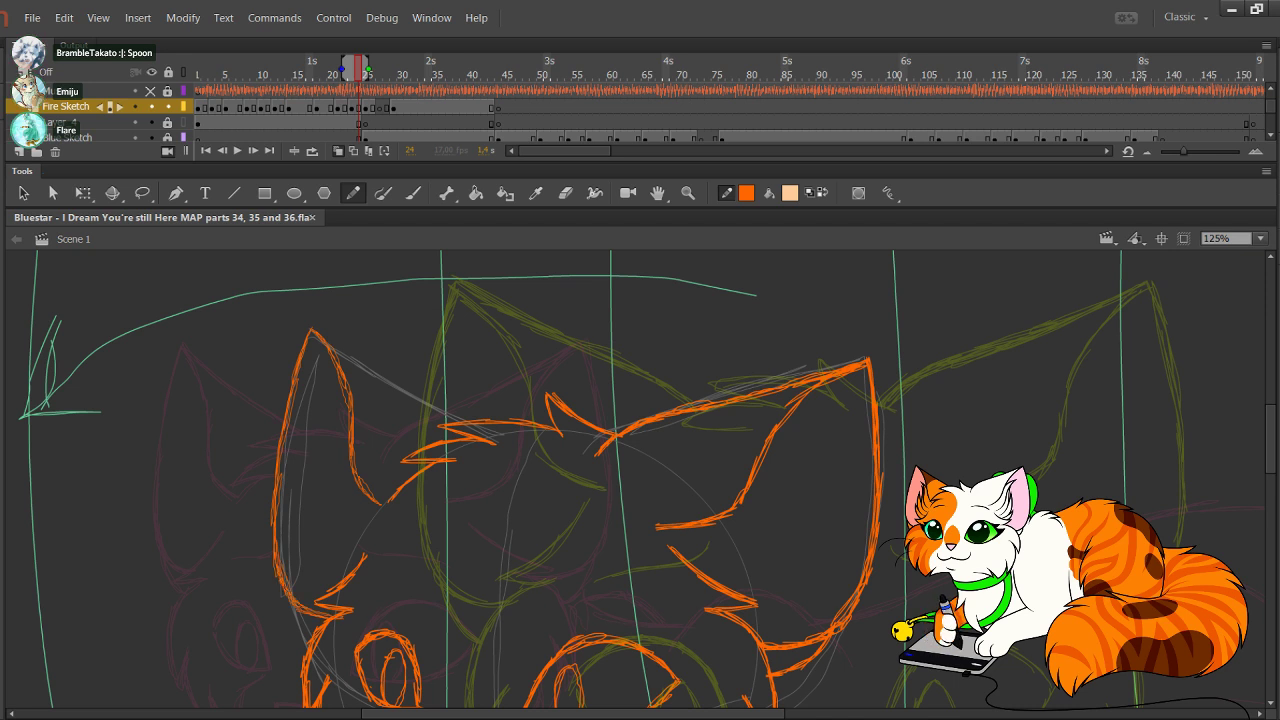
{"action": "left_click_drag", "start_coordinate": [281, 481], "coordinate": [274, 521]}
{"action": "left_click_drag", "start_coordinate": [273, 537], "coordinate": [275, 569]}
{"action": "left_click_drag", "start_coordinate": [283, 441], "coordinate": [279, 463]}
{"action": "left_click_drag", "start_coordinate": [293, 405], "coordinate": [287, 431]}
{"action": "left_click_drag", "start_coordinate": [310, 327], "coordinate": [288, 396]}
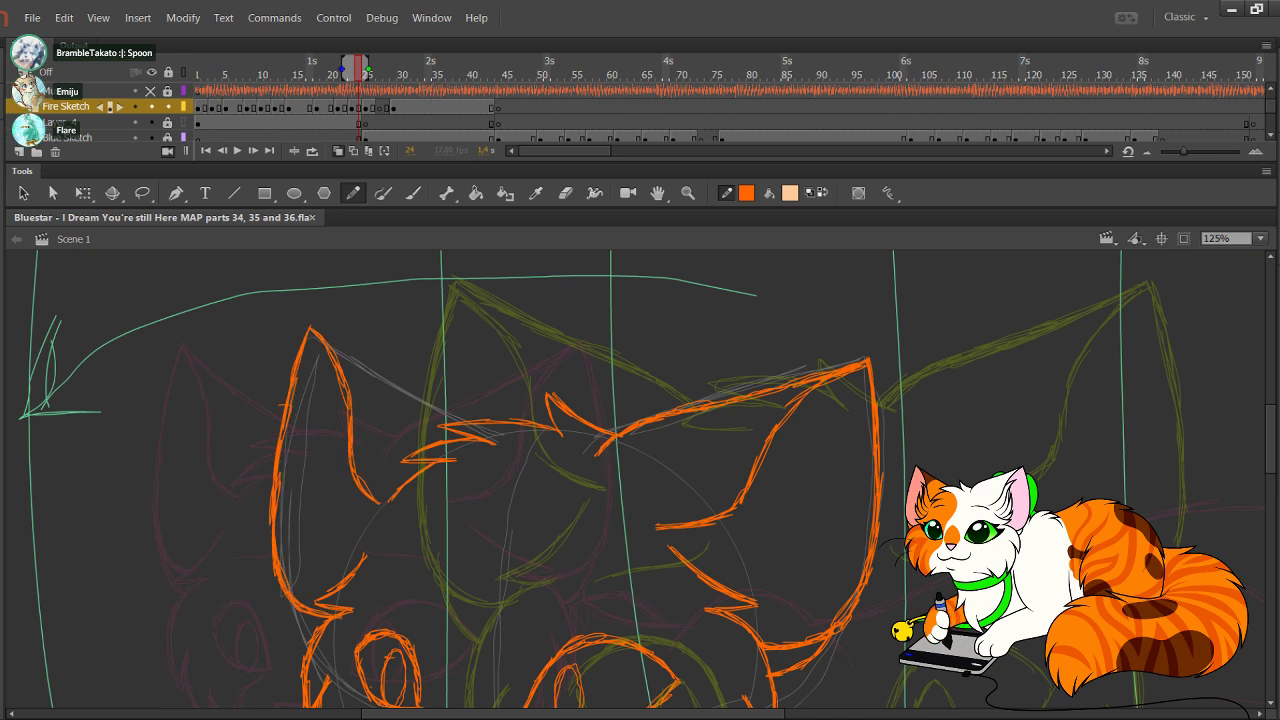
{"action": "left_click_drag", "start_coordinate": [293, 617], "coordinate": [309, 641]}
{"action": "left_click_drag", "start_coordinate": [285, 597], "coordinate": [310, 638]}
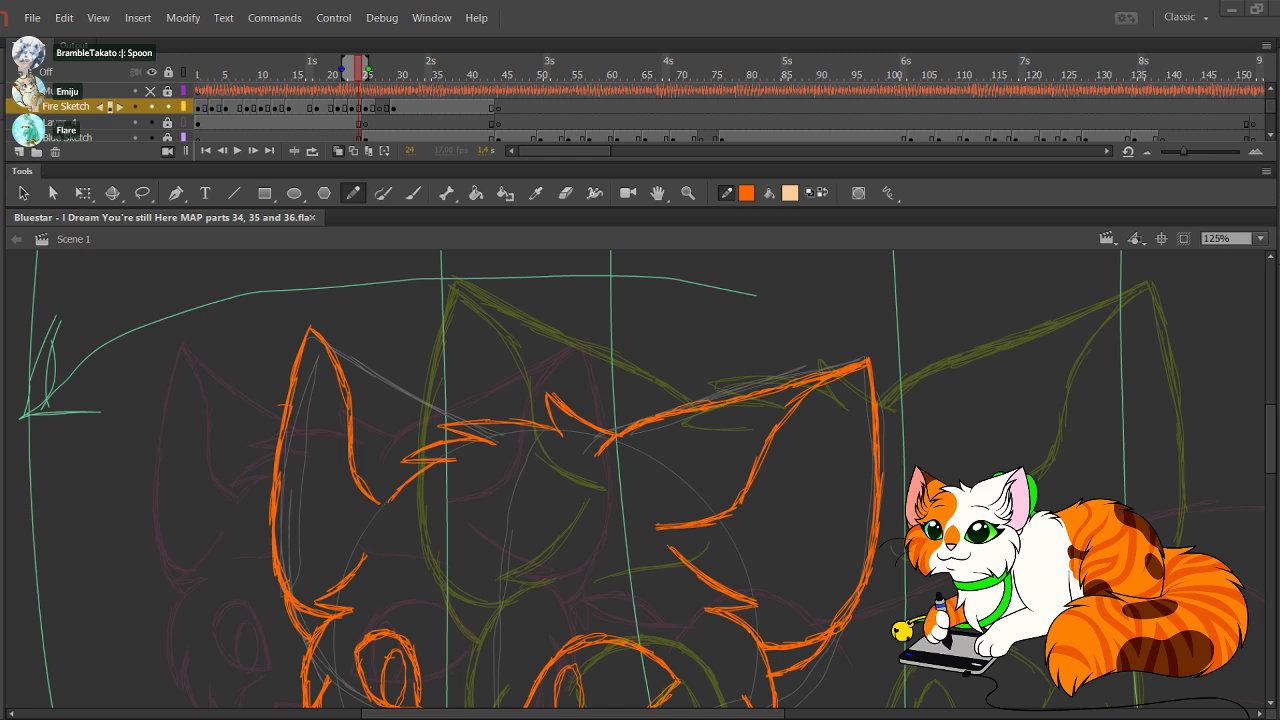
Step: Sketch the left ear's upper edge from the tip to the crown fur, and undo the stray marks above the crown
{"action": "left_click_drag", "start_coordinate": [314, 330], "coordinate": [426, 407]}
{"action": "mouse_move", "coordinate": [336, 350]}
{"action": "left_mouse_down"}
{"action": "mouse_move", "coordinate": [455, 423]}
{"action": "mouse_move", "coordinate": [448, 395]}
{"action": "mouse_move", "coordinate": [479, 387]}
{"action": "left_mouse_up"}
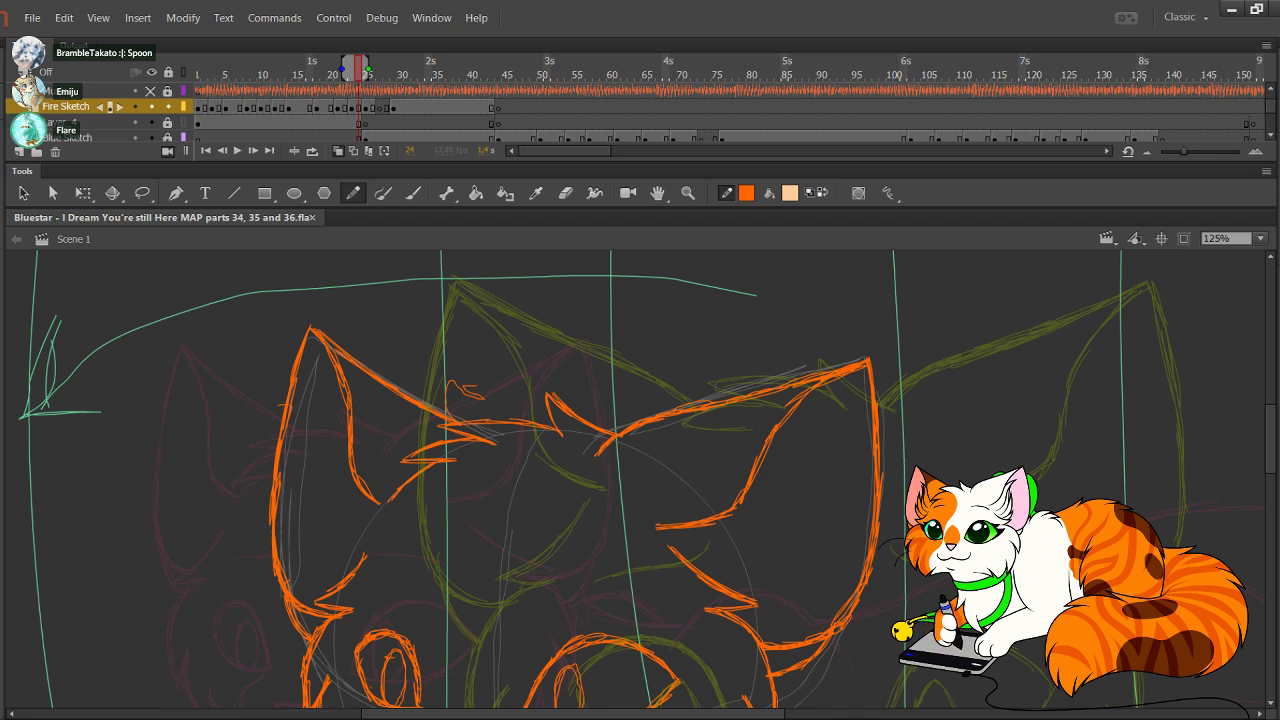
{"action": "key", "text": "ctrl+z"}
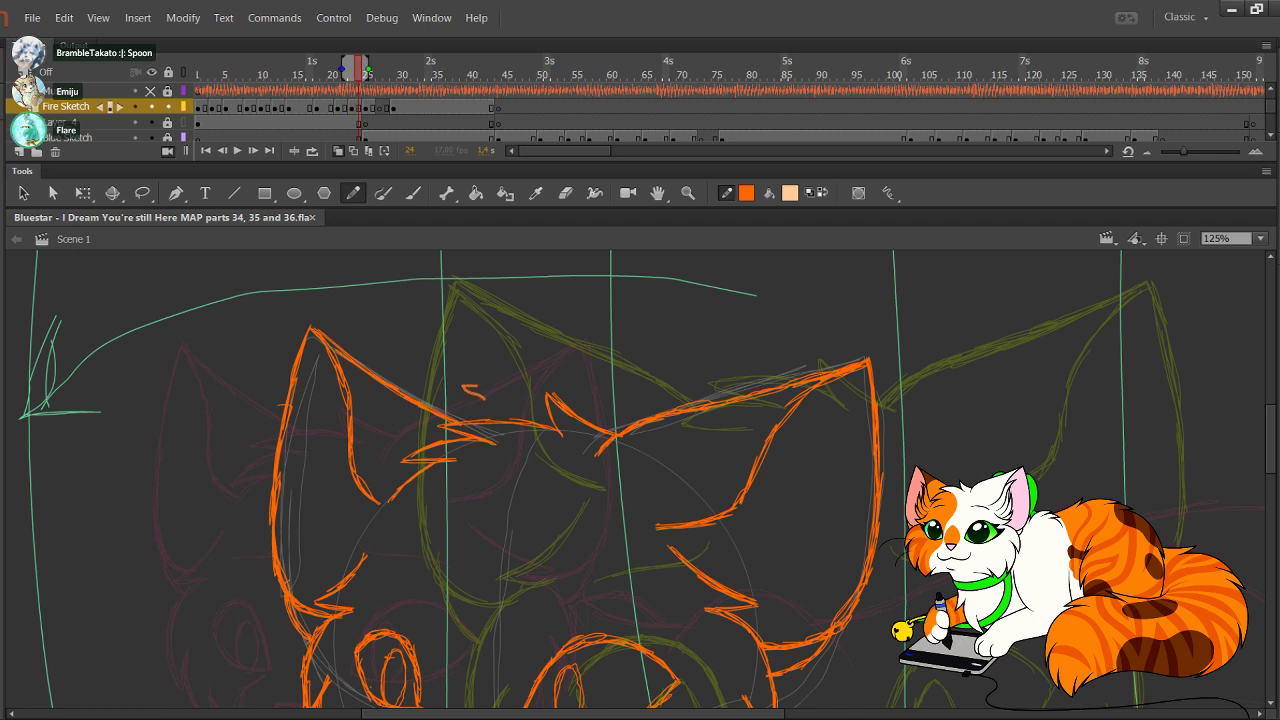
{"action": "key", "text": "ctrl+z"}
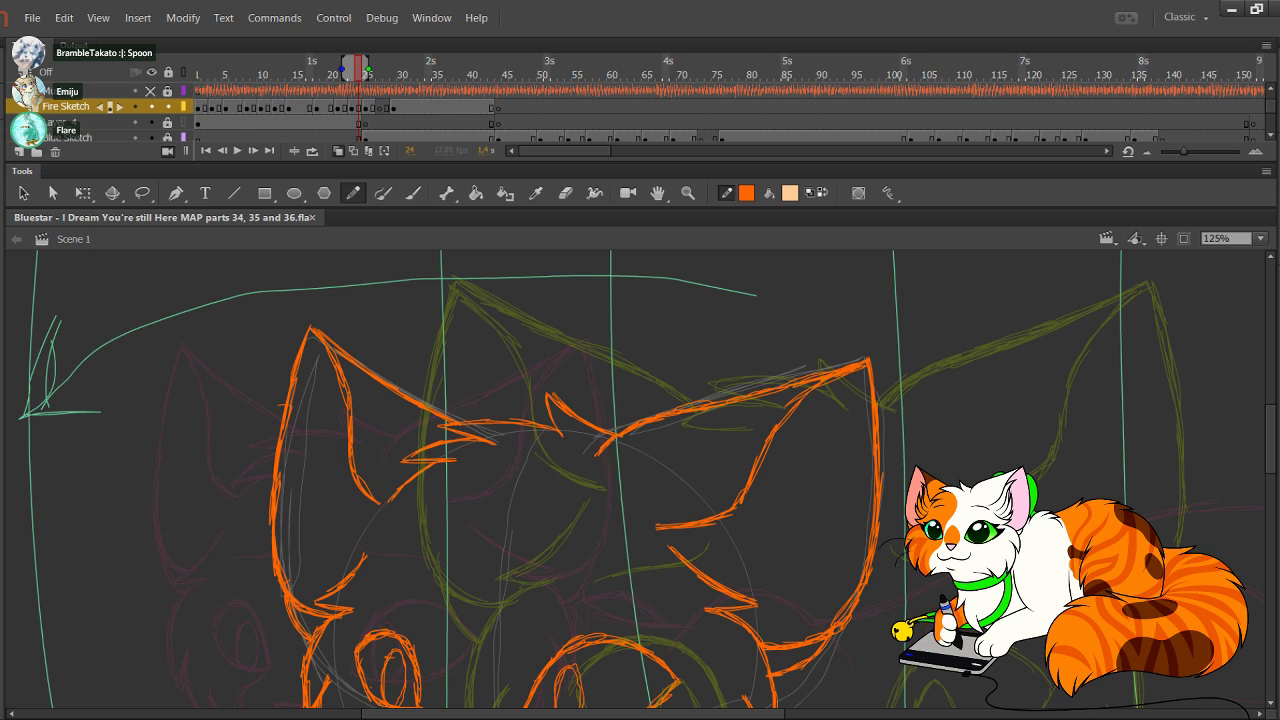
Step: Sketch the curved shoulder line extending from the right cheek tufts, with a small overlapping fur tuft
{"action": "mouse_move", "coordinate": [600, 560]}
{"action": "left_mouse_down"}
{"action": "mouse_move", "coordinate": [512, 458]}
{"action": "mouse_move", "coordinate": [461, 308]}
{"action": "left_mouse_up"}
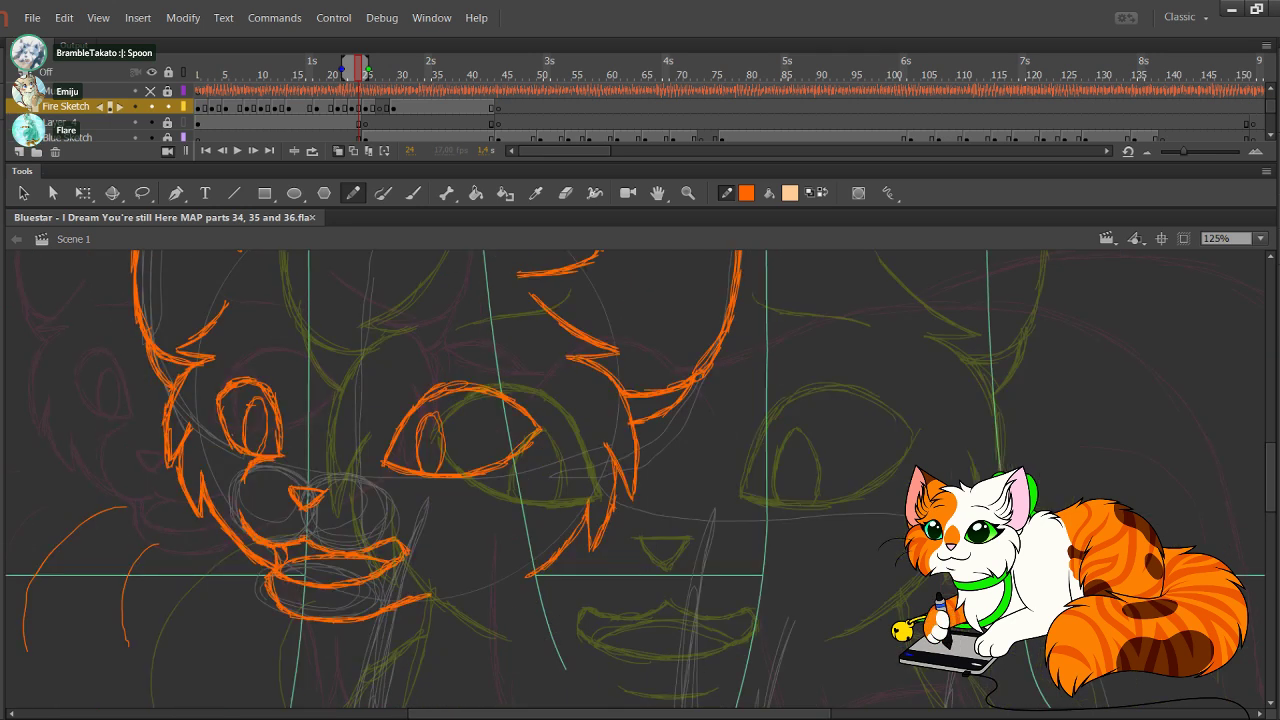
{"action": "left_click_drag", "start_coordinate": [560, 430], "coordinate": [596, 523]}
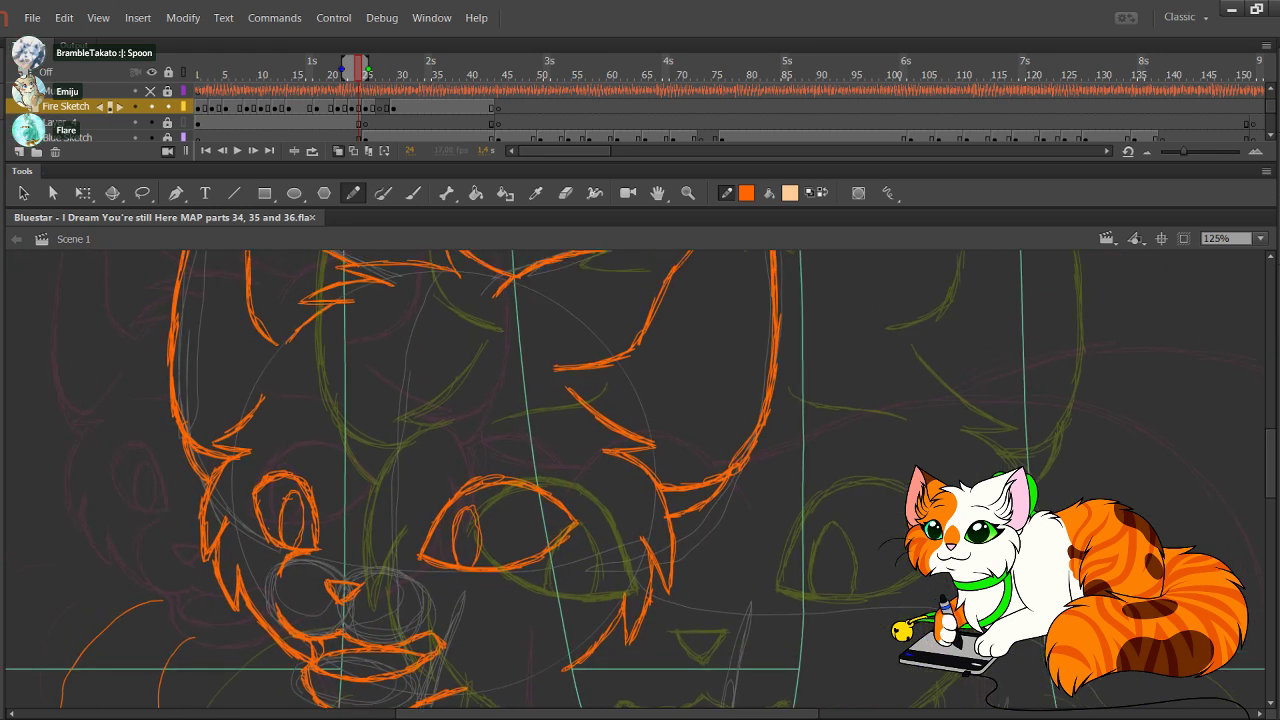
{"action": "mouse_move", "coordinate": [645, 412]}
{"action": "left_mouse_down"}
{"action": "mouse_move", "coordinate": [686, 476]}
{"action": "mouse_move", "coordinate": [668, 473]}
{"action": "mouse_move", "coordinate": [684, 543]}
{"action": "mouse_move", "coordinate": [683, 519]}
{"action": "left_mouse_up"}
{"action": "left_click_drag", "start_coordinate": [560, 560], "coordinate": [452, 352]}
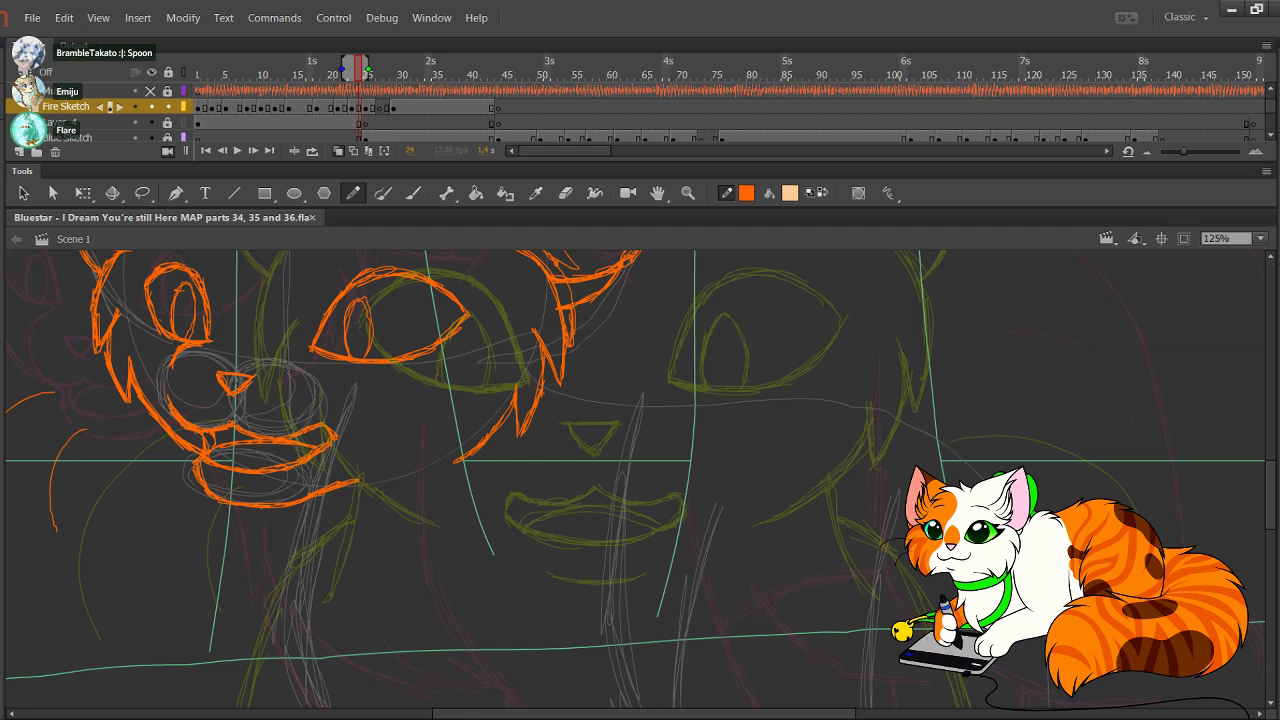
{"action": "key", "text": "ctrl+minus"}
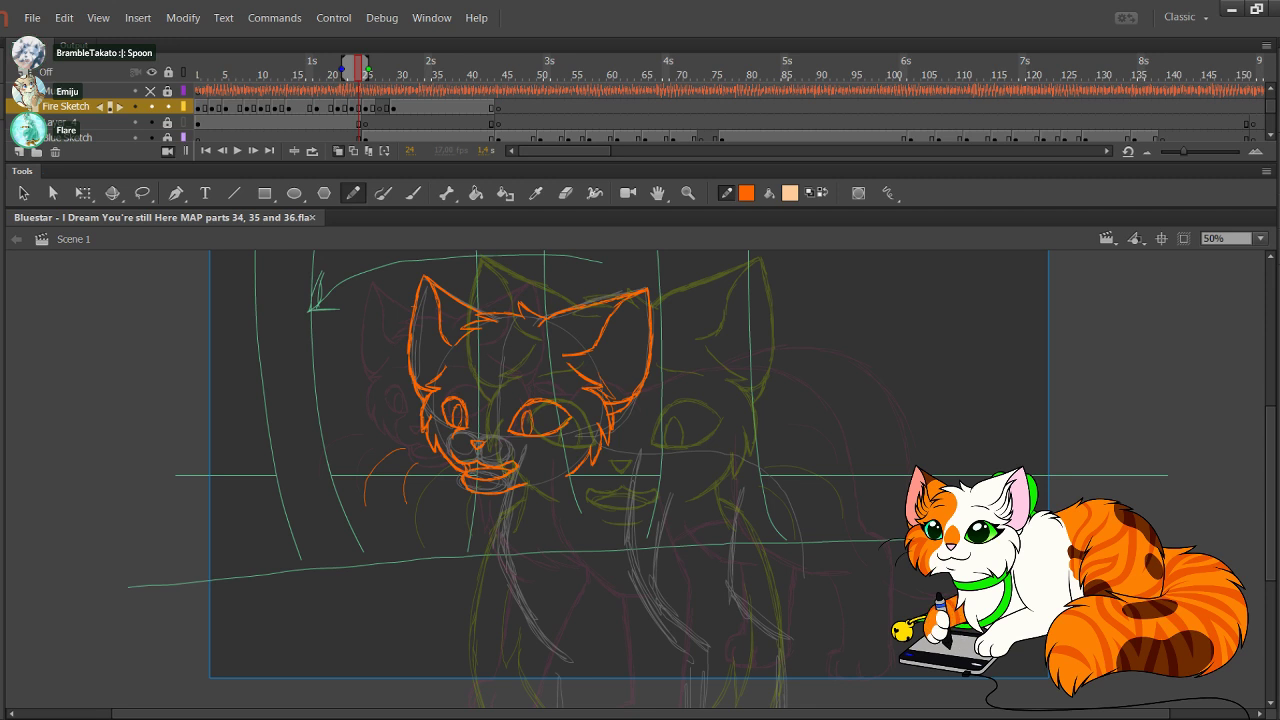
{"action": "key", "text": "z"}
{"action": "left_click_drag", "start_coordinate": [424, 436], "coordinate": [980, 708]}
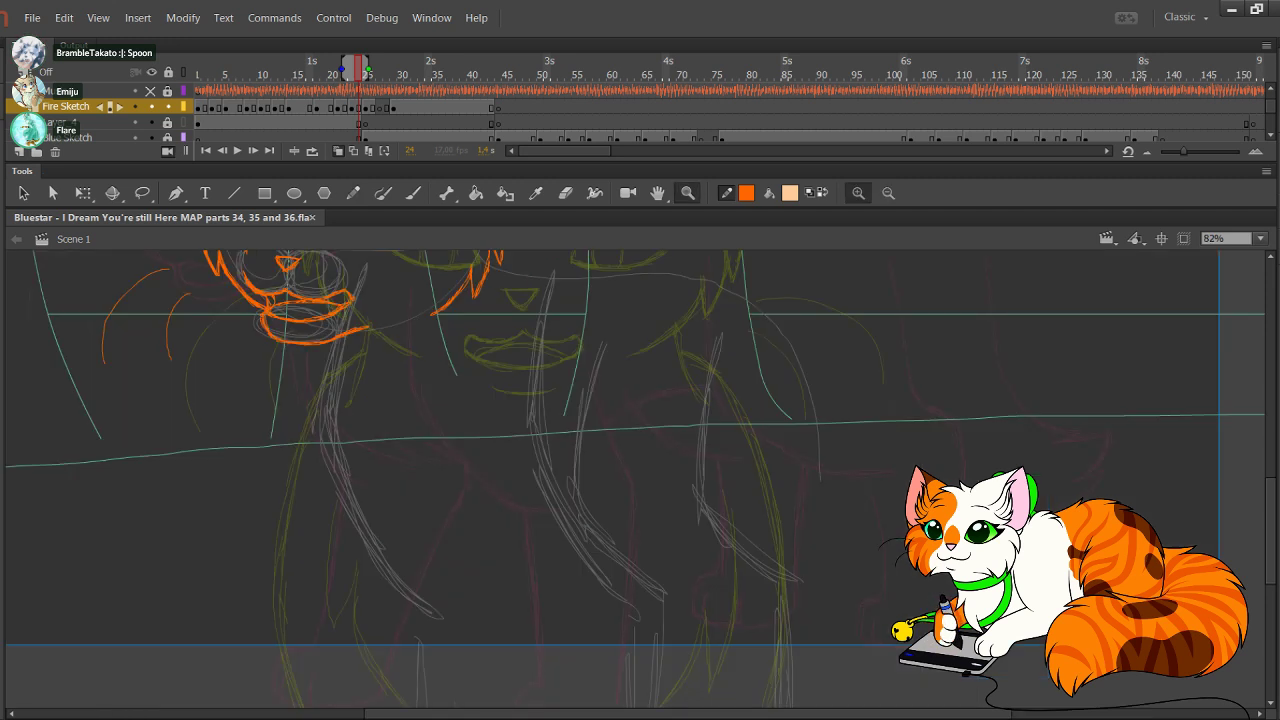
{"action": "key", "text": "y"}
{"action": "left_click_drag", "start_coordinate": [430, 380], "coordinate": [448, 454]}
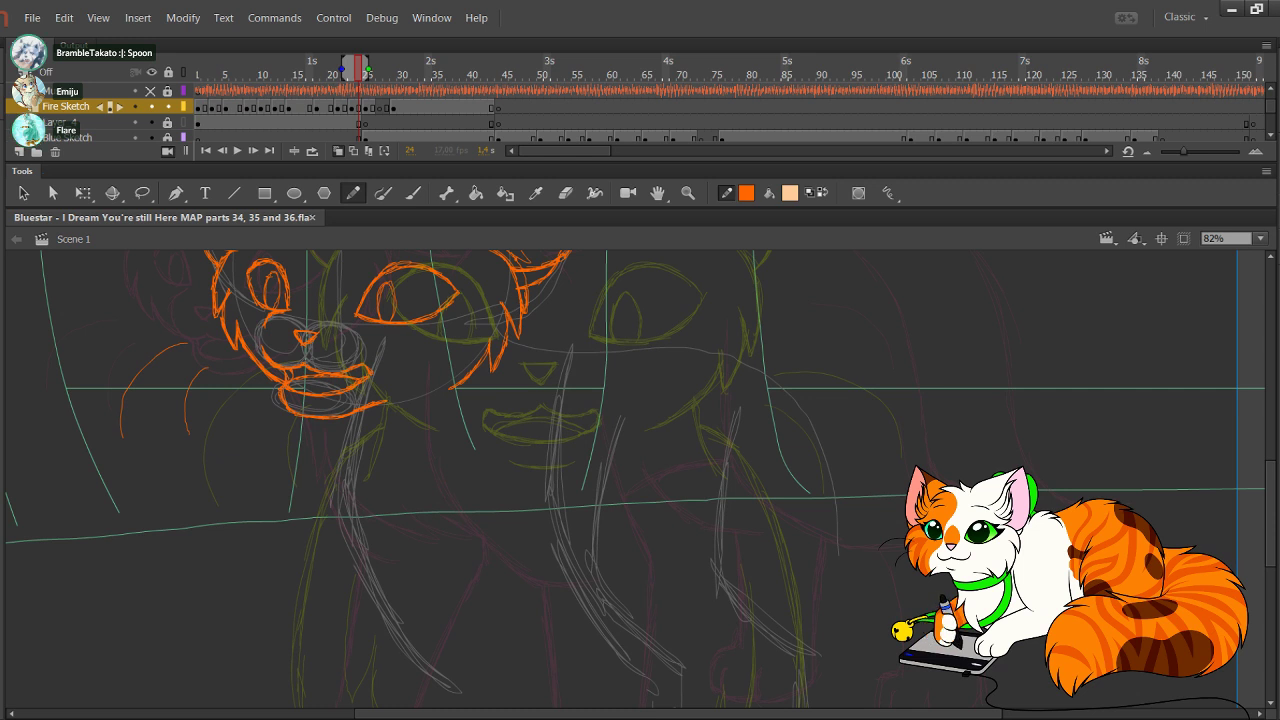
{"action": "mouse_move", "coordinate": [536, 370]}
{"action": "left_mouse_down"}
{"action": "mouse_move", "coordinate": [568, 346]}
{"action": "mouse_move", "coordinate": [614, 372]}
{"action": "mouse_move", "coordinate": [602, 408]}
{"action": "mouse_move", "coordinate": [667, 507]}
{"action": "left_mouse_up"}
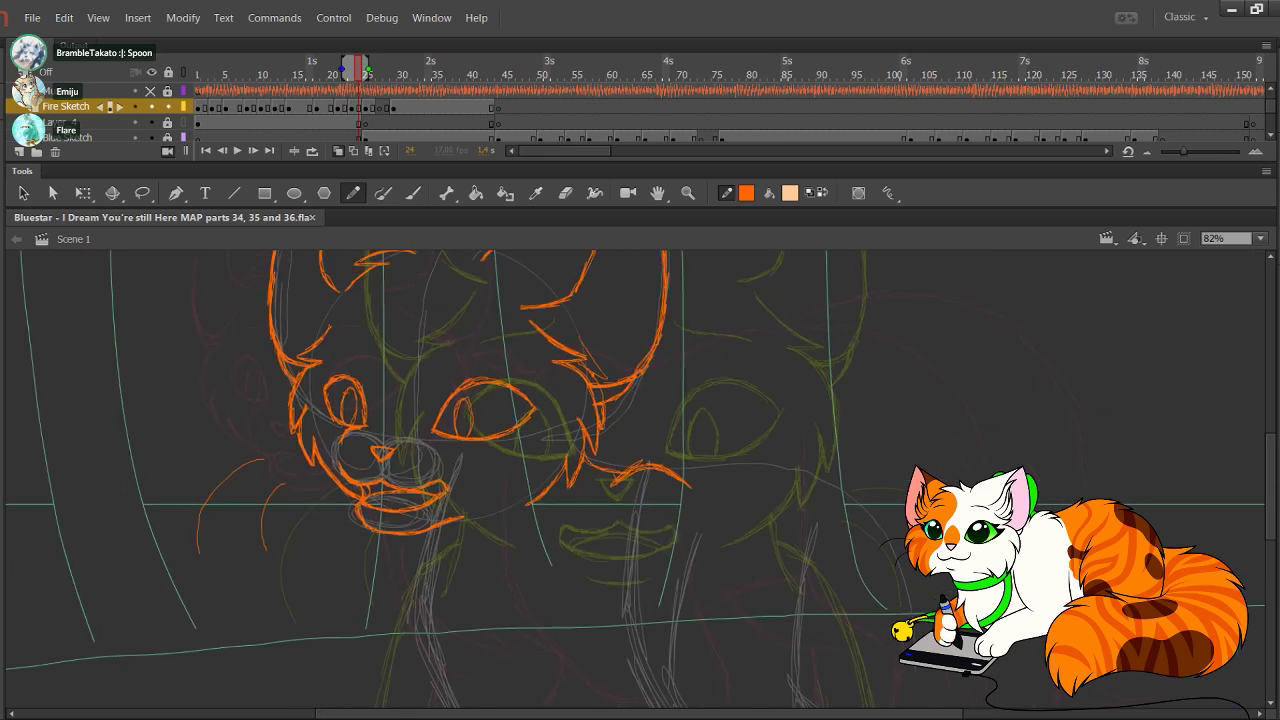
Step: Sketch the foreleg's curved front edge down along the guide, add a short horizontal fold at the joint, and extend the lower leg line
{"action": "left_click_drag", "start_coordinate": [600, 560], "coordinate": [565, 342]}
{"action": "scroll", "coordinate": [640, 480], "scroll_direction": "up", "scroll_amount": 2}
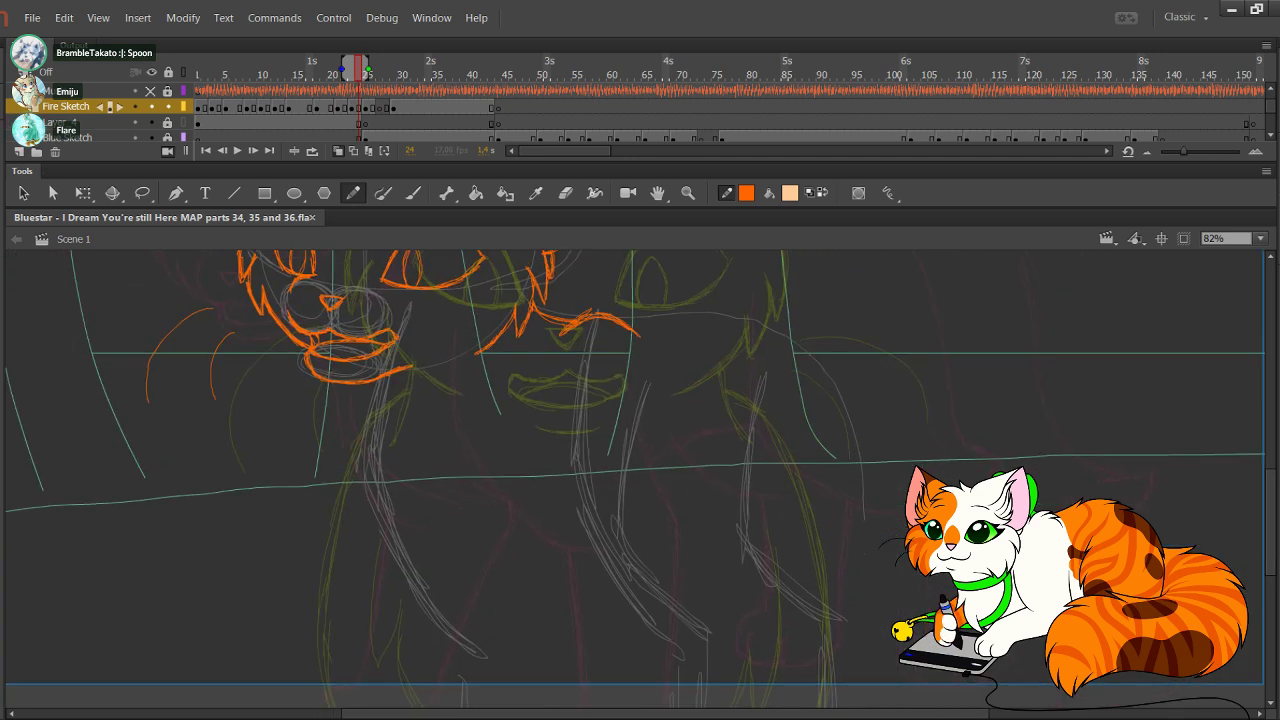
{"action": "mouse_move", "coordinate": [536, 441]}
{"action": "left_mouse_down"}
{"action": "mouse_move", "coordinate": [532, 538]}
{"action": "mouse_move", "coordinate": [603, 643]}
{"action": "left_mouse_up"}
{"action": "left_click_drag", "start_coordinate": [526, 506], "coordinate": [582, 626]}
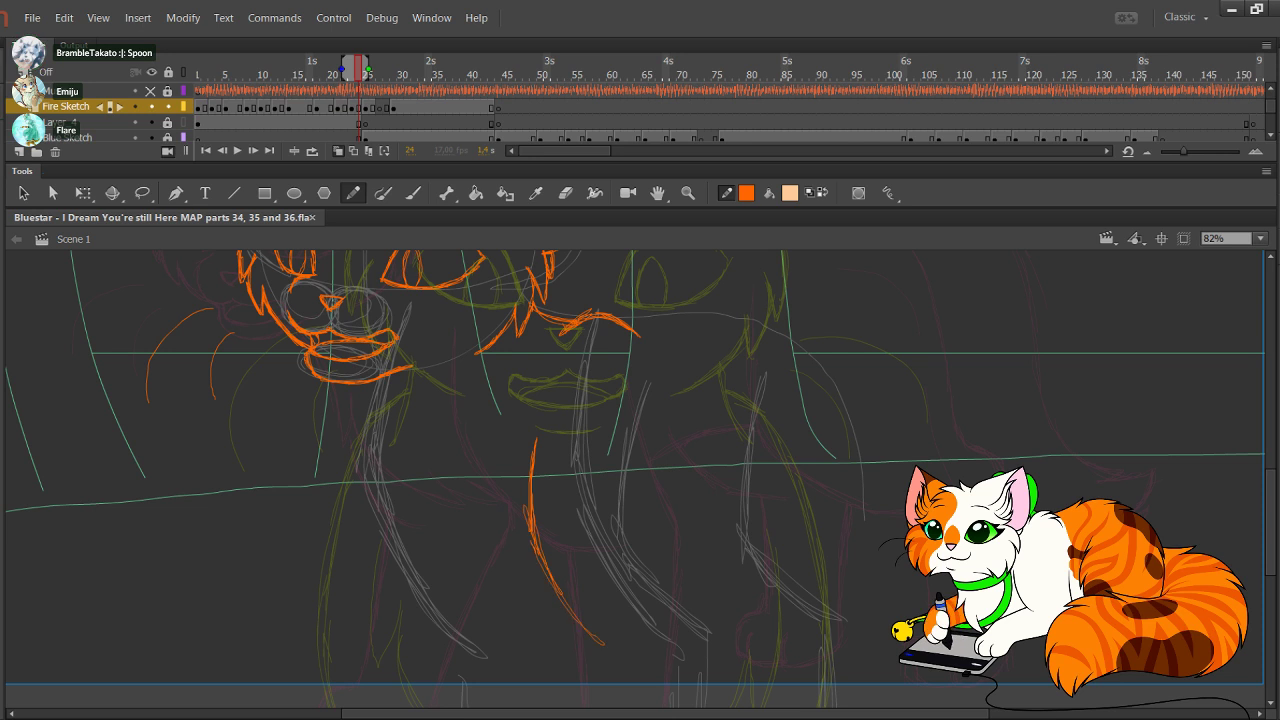
{"action": "left_click_drag", "start_coordinate": [538, 554], "coordinate": [619, 668]}
{"action": "left_click_drag", "start_coordinate": [534, 553], "coordinate": [617, 657]}
{"action": "mouse_move", "coordinate": [570, 606]}
{"action": "left_mouse_down"}
{"action": "mouse_move", "coordinate": [623, 660]}
{"action": "mouse_move", "coordinate": [673, 664]}
{"action": "left_mouse_up"}
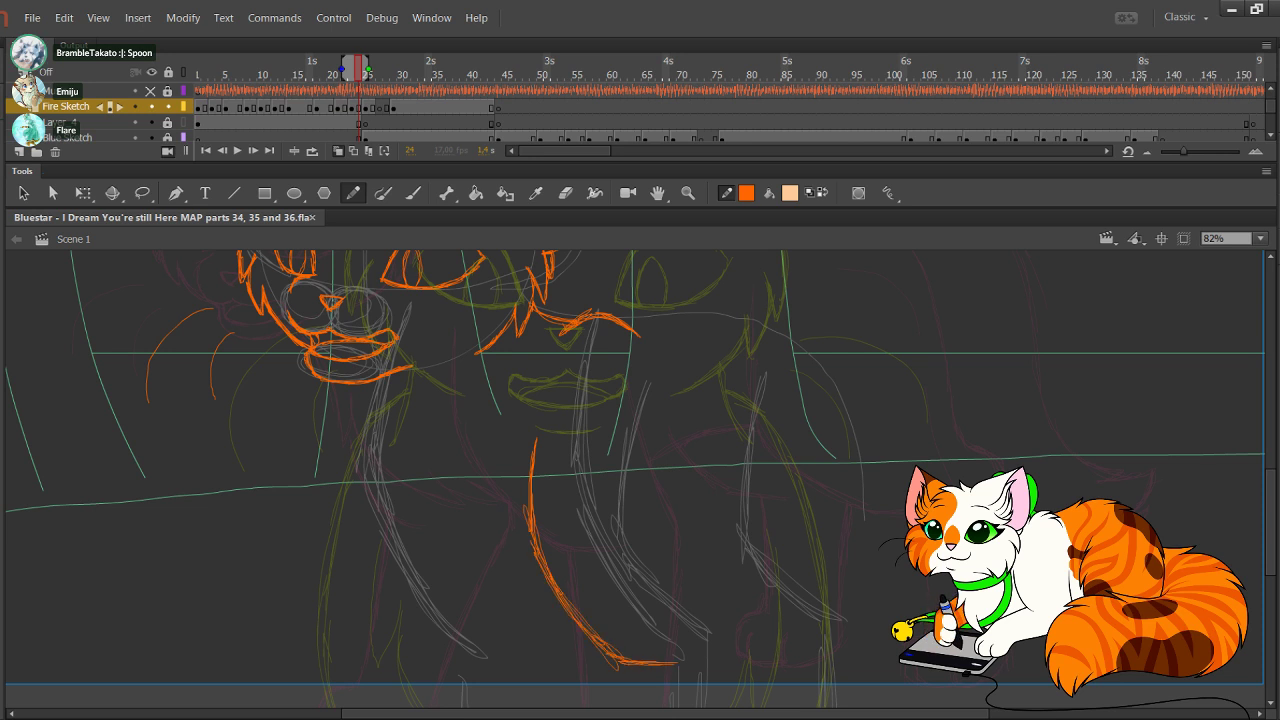
{"action": "mouse_move", "coordinate": [528, 485]}
{"action": "left_mouse_down"}
{"action": "mouse_move", "coordinate": [620, 662]}
{"action": "mouse_move", "coordinate": [632, 428]}
{"action": "mouse_move", "coordinate": [568, 301]}
{"action": "mouse_move", "coordinate": [543, 313]}
{"action": "mouse_move", "coordinate": [586, 612]}
{"action": "left_mouse_up"}
{"action": "mouse_move", "coordinate": [571, 513]}
{"action": "left_mouse_down"}
{"action": "mouse_move", "coordinate": [586, 684]}
{"action": "mouse_move", "coordinate": [590, 670]}
{"action": "left_mouse_up"}
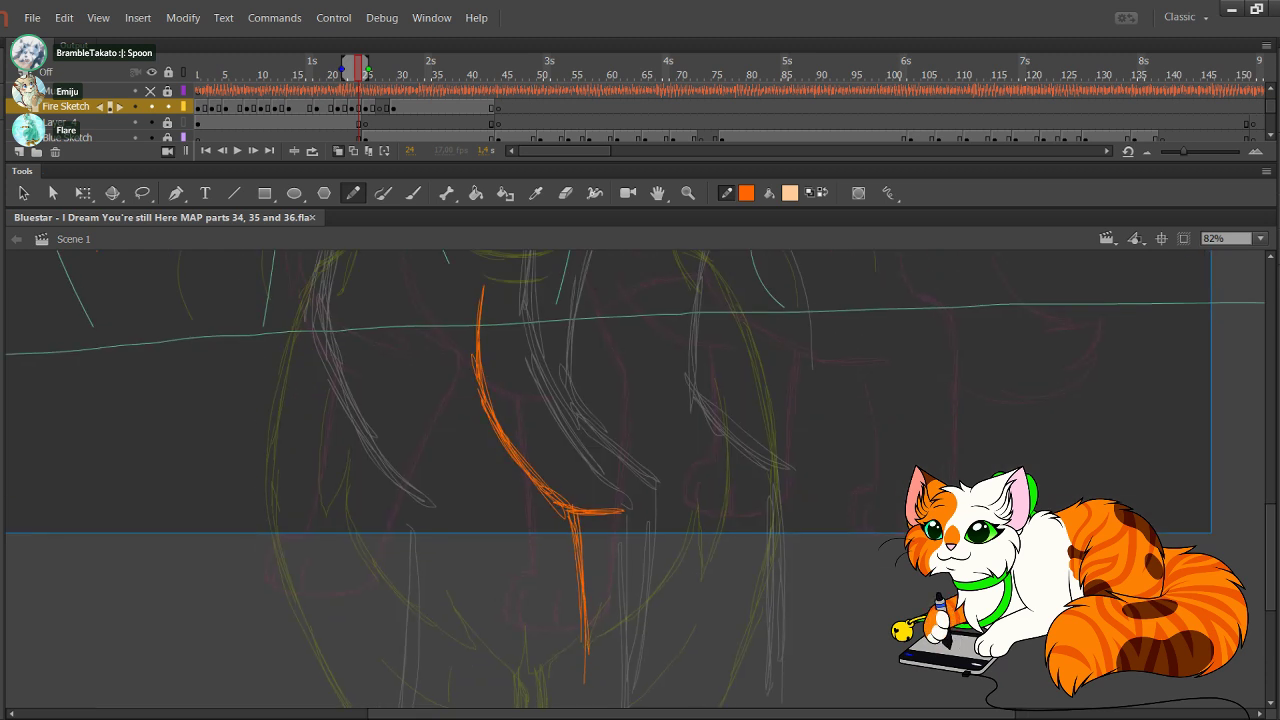
{"action": "left_click_drag", "start_coordinate": [598, 410], "coordinate": [611, 552]}
{"action": "left_click_drag", "start_coordinate": [625, 468], "coordinate": [653, 575]}
{"action": "left_click_drag", "start_coordinate": [625, 466], "coordinate": [647, 555]}
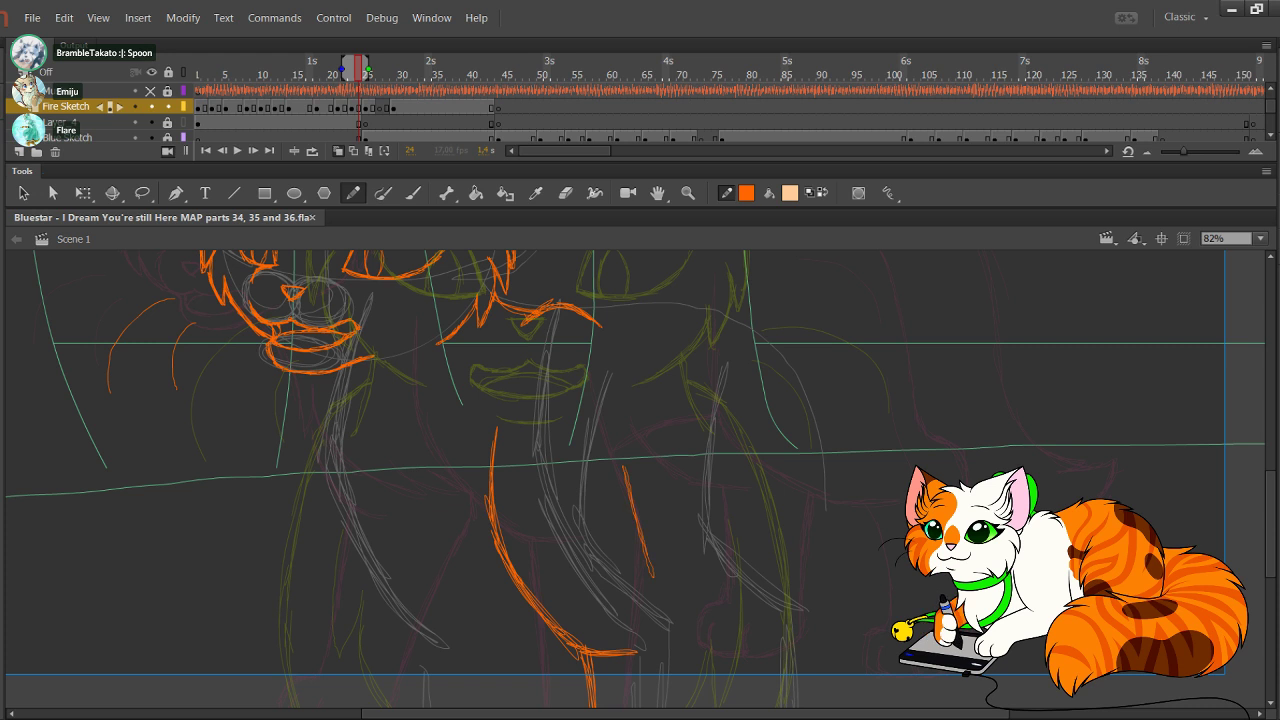
{"action": "left_click_drag", "start_coordinate": [632, 509], "coordinate": [651, 569]}
{"action": "key", "text": "ctrl+z"}
{"action": "key", "text": "ctrl+z"}
{"action": "key", "text": "ctrl+z"}
{"action": "key", "text": "ctrl+z"}
Step: Sketch the foreleg's rear edge as a long slanted line running down past the joint, and clean up its upper end
{"action": "mouse_move", "coordinate": [635, 456]}
{"action": "left_mouse_down"}
{"action": "mouse_move", "coordinate": [660, 556]}
{"action": "mouse_move", "coordinate": [653, 531]}
{"action": "left_mouse_up"}
{"action": "left_click_drag", "start_coordinate": [640, 474], "coordinate": [668, 606]}
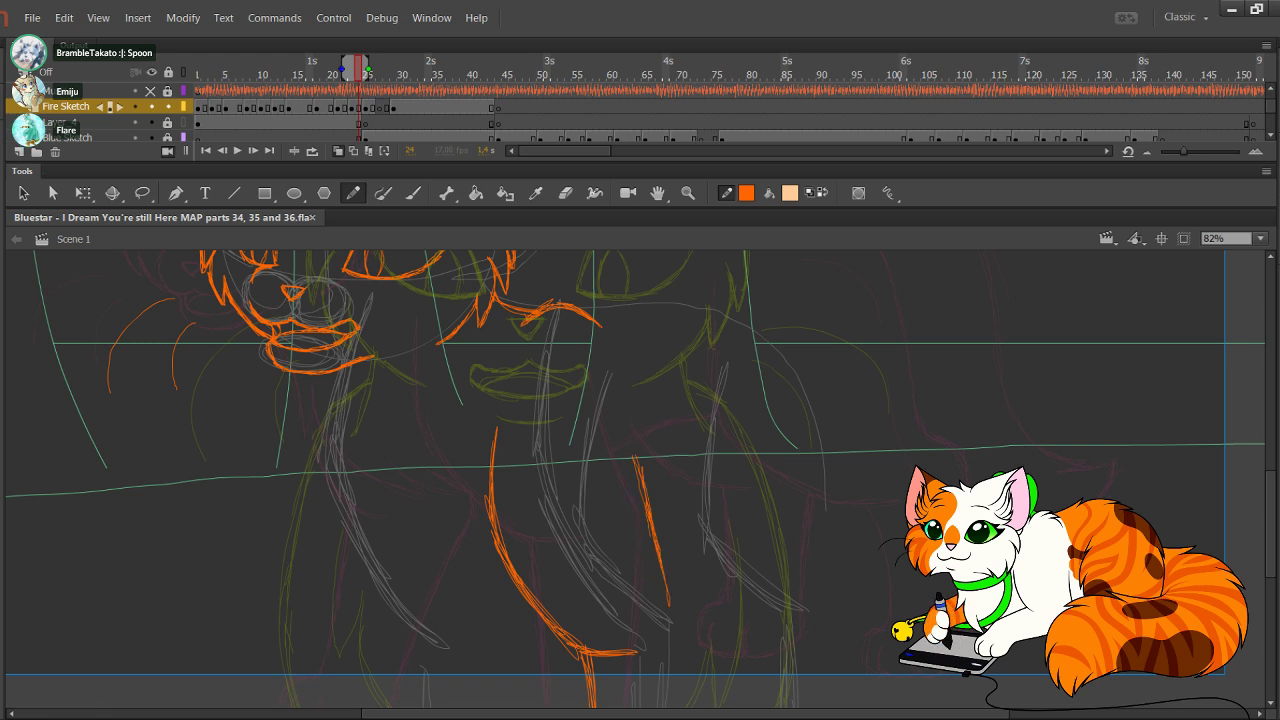
{"action": "left_click_drag", "start_coordinate": [650, 536], "coordinate": [676, 630]}
{"action": "left_click_drag", "start_coordinate": [664, 582], "coordinate": [686, 706]}
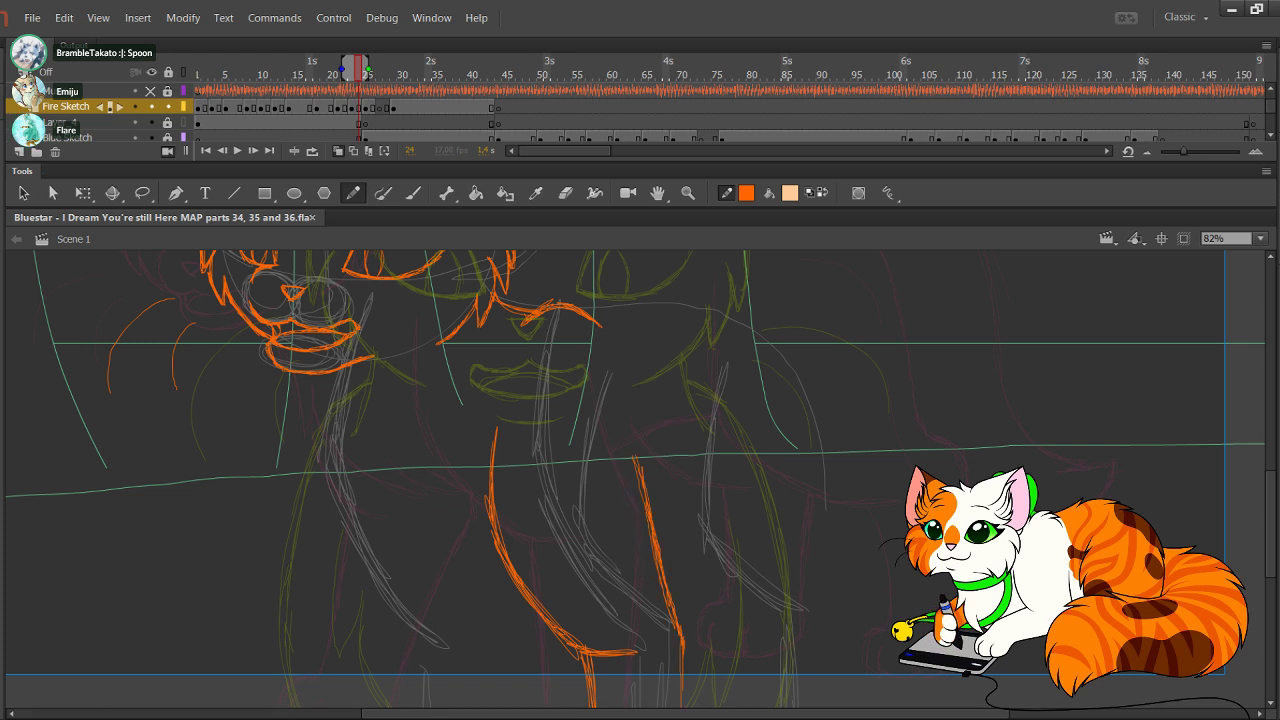
{"action": "mouse_move", "coordinate": [685, 644]}
{"action": "left_mouse_down"}
{"action": "mouse_move", "coordinate": [689, 706]}
{"action": "mouse_move", "coordinate": [685, 684]}
{"action": "left_mouse_up"}
{"action": "left_click_drag", "start_coordinate": [665, 573], "coordinate": [686, 636]}
{"action": "left_click_drag", "start_coordinate": [647, 511], "coordinate": [652, 536]}
{"action": "left_click_drag", "start_coordinate": [602, 424], "coordinate": [642, 550]}
{"action": "key", "text": "Delete"}
{"action": "left_click_drag", "start_coordinate": [638, 461], "coordinate": [648, 511]}
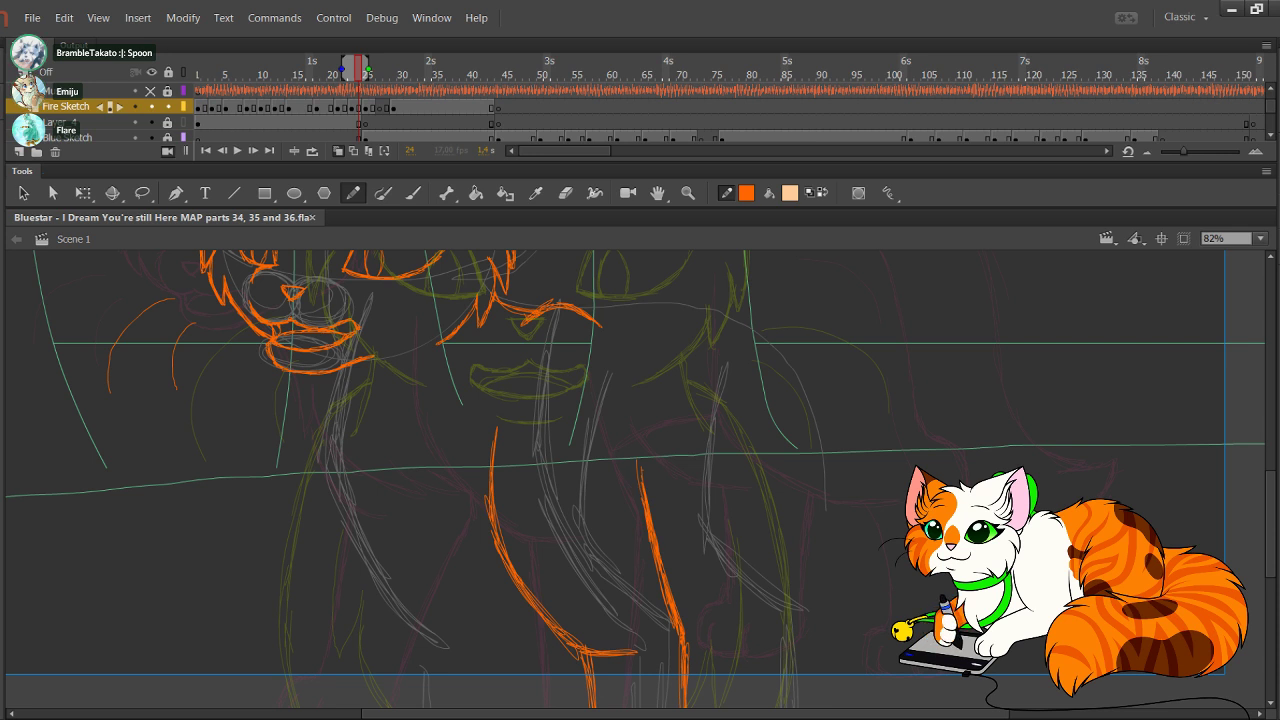
Step: Sketch the neck line down from the chin into the chest outline, with pointed fur tufts along its length
{"action": "left_click_drag", "start_coordinate": [313, 374], "coordinate": [316, 430]}
{"action": "left_click_drag", "start_coordinate": [319, 374], "coordinate": [303, 492]}
{"action": "mouse_move", "coordinate": [321, 432]}
{"action": "left_mouse_down"}
{"action": "mouse_move", "coordinate": [300, 509]}
{"action": "mouse_move", "coordinate": [336, 473]}
{"action": "mouse_move", "coordinate": [326, 549]}
{"action": "left_mouse_up"}
{"action": "left_click_drag", "start_coordinate": [333, 482], "coordinate": [342, 580]}
{"action": "left_click_drag", "start_coordinate": [330, 530], "coordinate": [340, 572]}
{"action": "left_click_drag", "start_coordinate": [342, 578], "coordinate": [362, 614]}
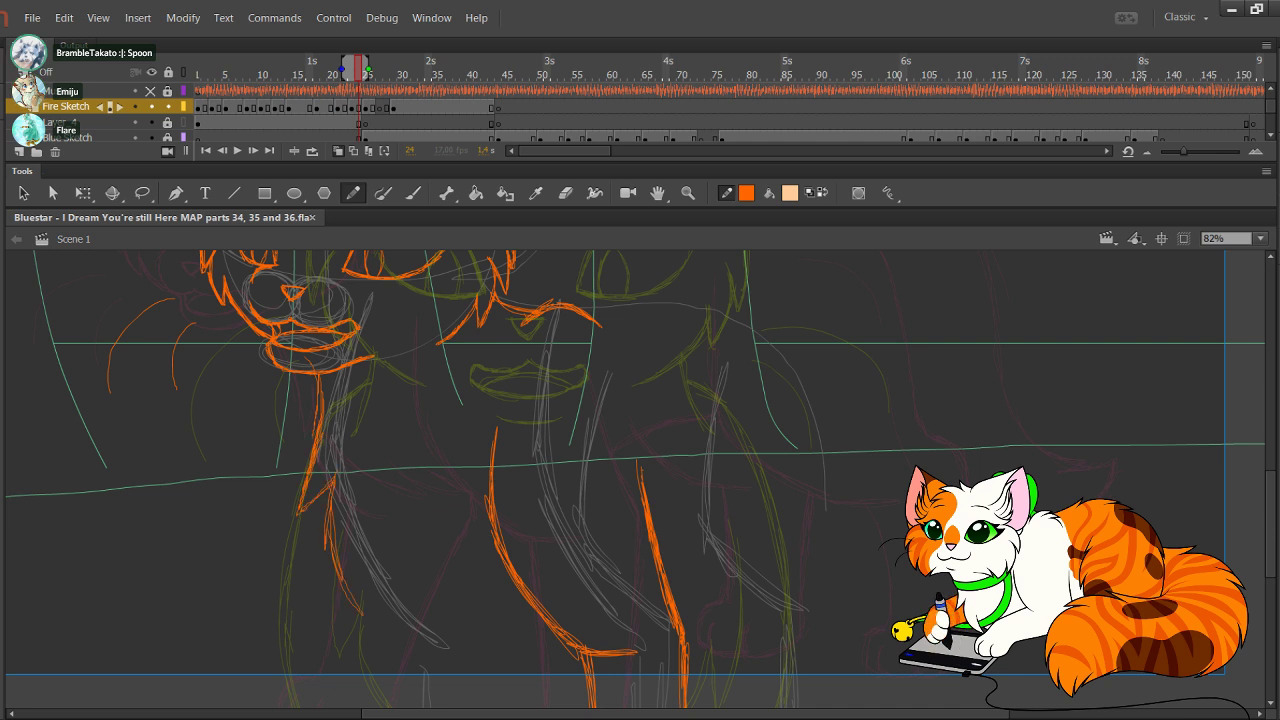
{"action": "left_click_drag", "start_coordinate": [326, 550], "coordinate": [376, 626]}
{"action": "left_click_drag", "start_coordinate": [362, 574], "coordinate": [376, 624]}
{"action": "left_click_drag", "start_coordinate": [356, 612], "coordinate": [380, 632]}
{"action": "mouse_move", "coordinate": [372, 596]}
{"action": "left_mouse_down"}
{"action": "mouse_move", "coordinate": [411, 645]}
{"action": "mouse_move", "coordinate": [392, 588]}
{"action": "mouse_move", "coordinate": [424, 607]}
{"action": "mouse_move", "coordinate": [500, 509]}
{"action": "left_mouse_up"}
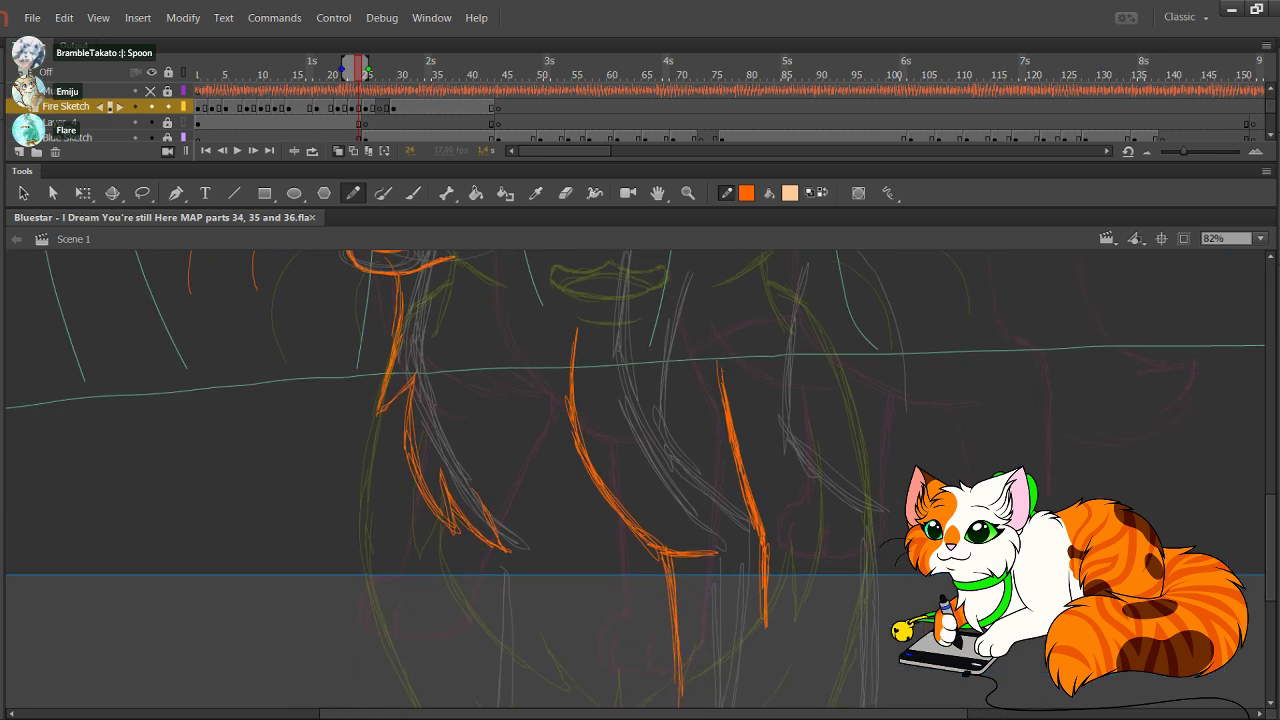
Step: Delete the lower chest tufts and redraw the end of the chest outline as a single shorter pointed tuft
{"action": "mouse_move", "coordinate": [670, 640]}
{"action": "left_mouse_down"}
{"action": "mouse_move", "coordinate": [600, 555]}
{"action": "mouse_move", "coordinate": [621, 629]}
{"action": "left_mouse_up"}
{"action": "left_click_drag", "start_coordinate": [512, 573], "coordinate": [382, 430]}
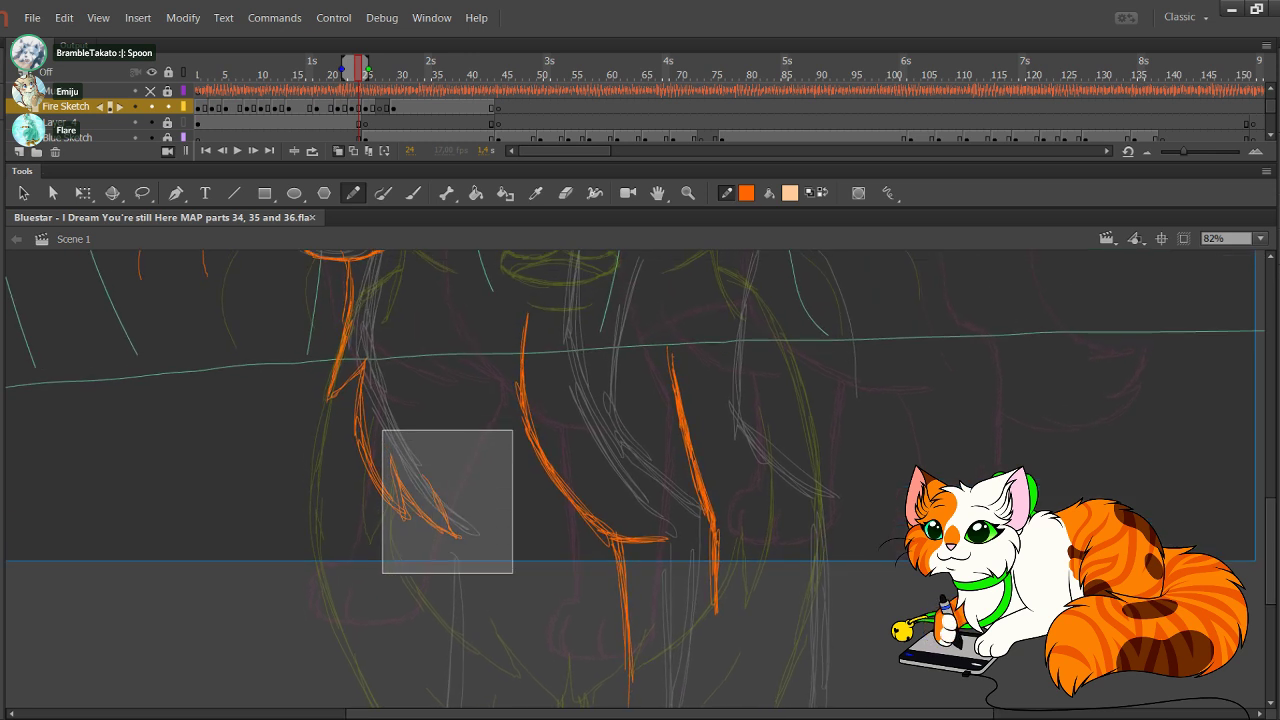
{"action": "key", "text": "Delete"}
{"action": "mouse_move", "coordinate": [380, 486]}
{"action": "left_mouse_down"}
{"action": "mouse_move", "coordinate": [421, 524]}
{"action": "mouse_move", "coordinate": [406, 463]}
{"action": "left_mouse_up"}
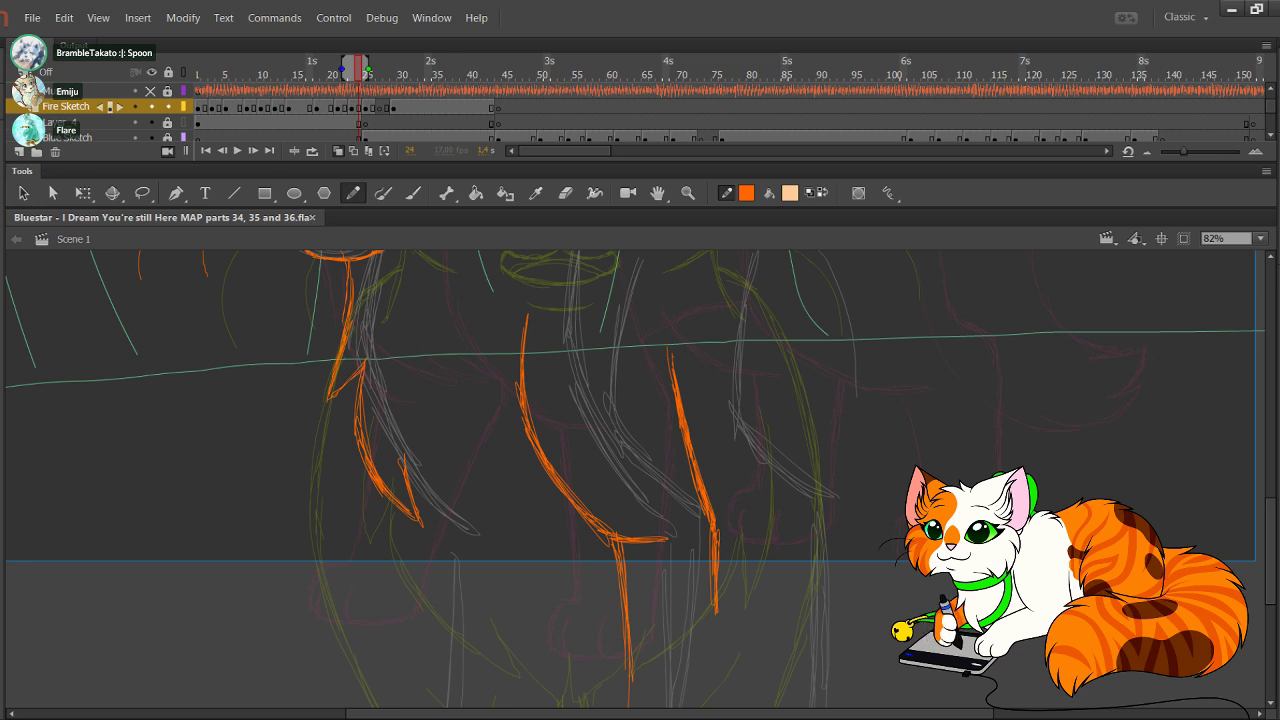
Step: Sketch the underside of the chest from the last pointed tuft across to the near foreleg's joint, ending in a zigzag fur tuft
{"action": "left_click_drag", "start_coordinate": [412, 490], "coordinate": [546, 571]}
{"action": "left_click_drag", "start_coordinate": [414, 500], "coordinate": [468, 538]}
{"action": "key", "text": "ctrl+z"}
{"action": "key", "text": "ctrl+z"}
{"action": "left_click_drag", "start_coordinate": [405, 460], "coordinate": [468, 531]}
{"action": "left_click_drag", "start_coordinate": [440, 511], "coordinate": [528, 546]}
{"action": "left_click_drag", "start_coordinate": [450, 518], "coordinate": [547, 556]}
{"action": "left_click_drag", "start_coordinate": [493, 537], "coordinate": [562, 557]}
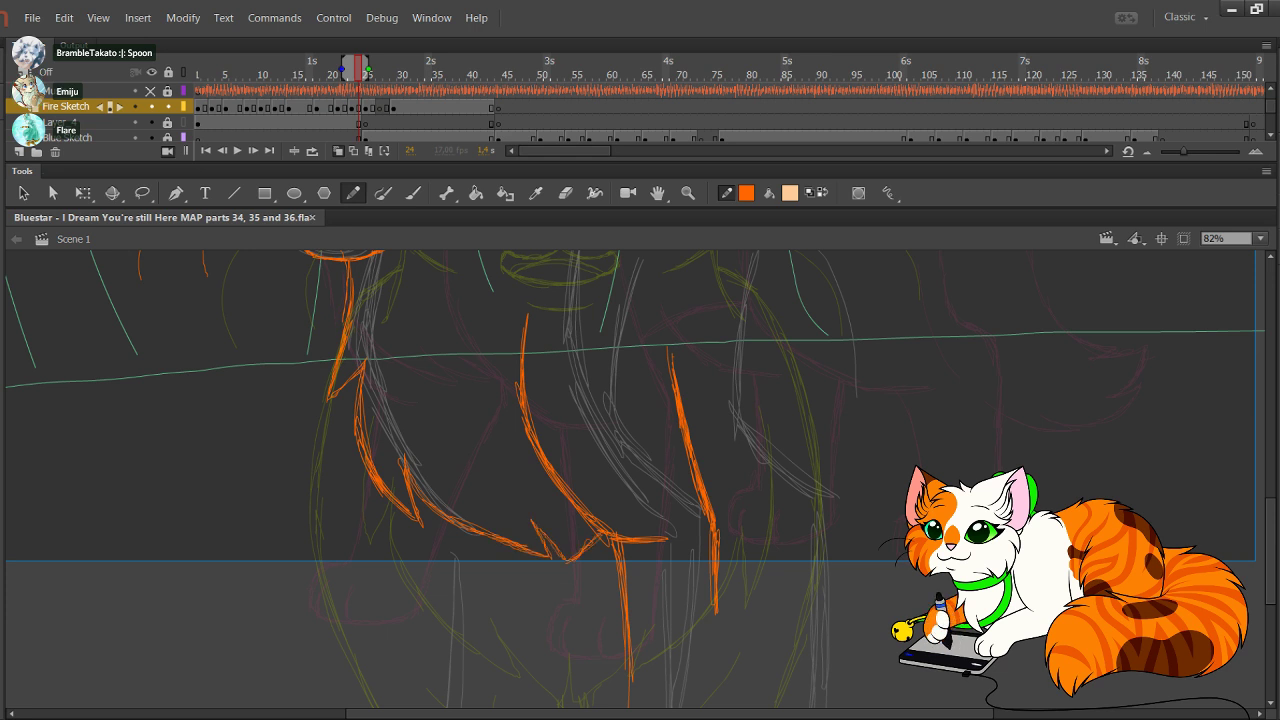
{"action": "scroll", "coordinate": [640, 480], "scroll_direction": "up", "scroll_amount": 5}
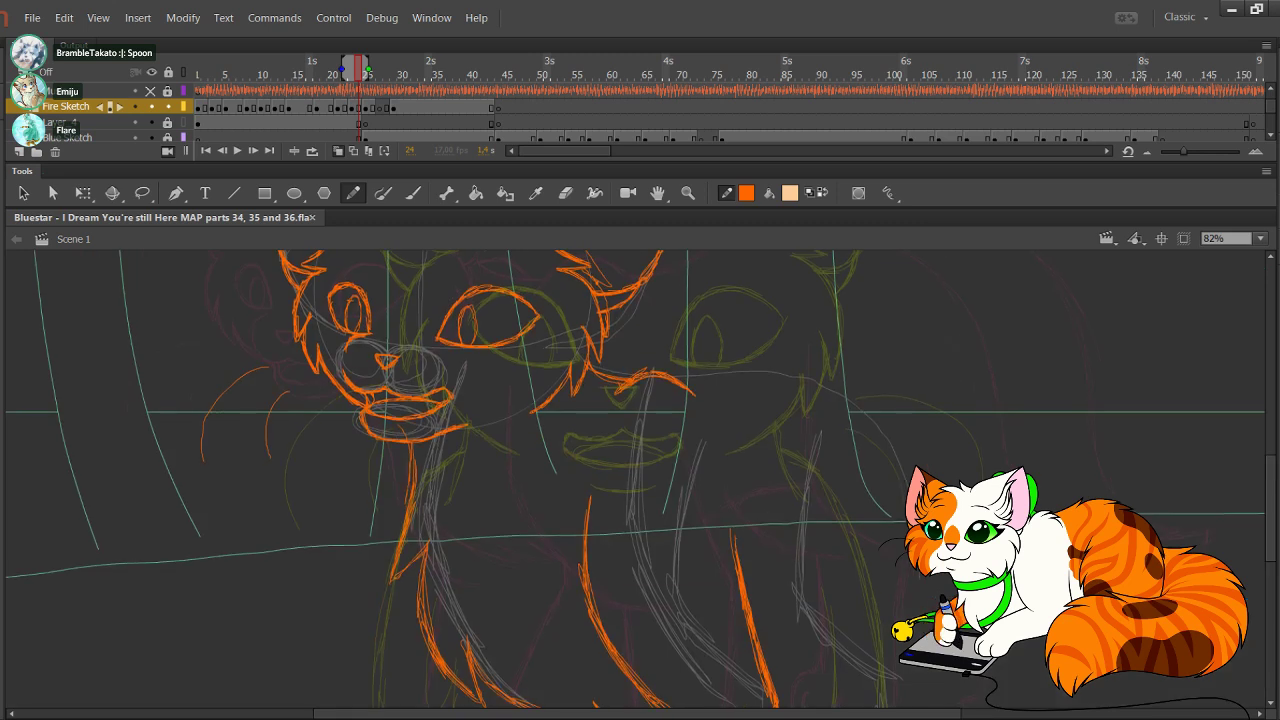
{"action": "scroll", "coordinate": [640, 480], "scroll_direction": "down", "scroll_amount": 5}
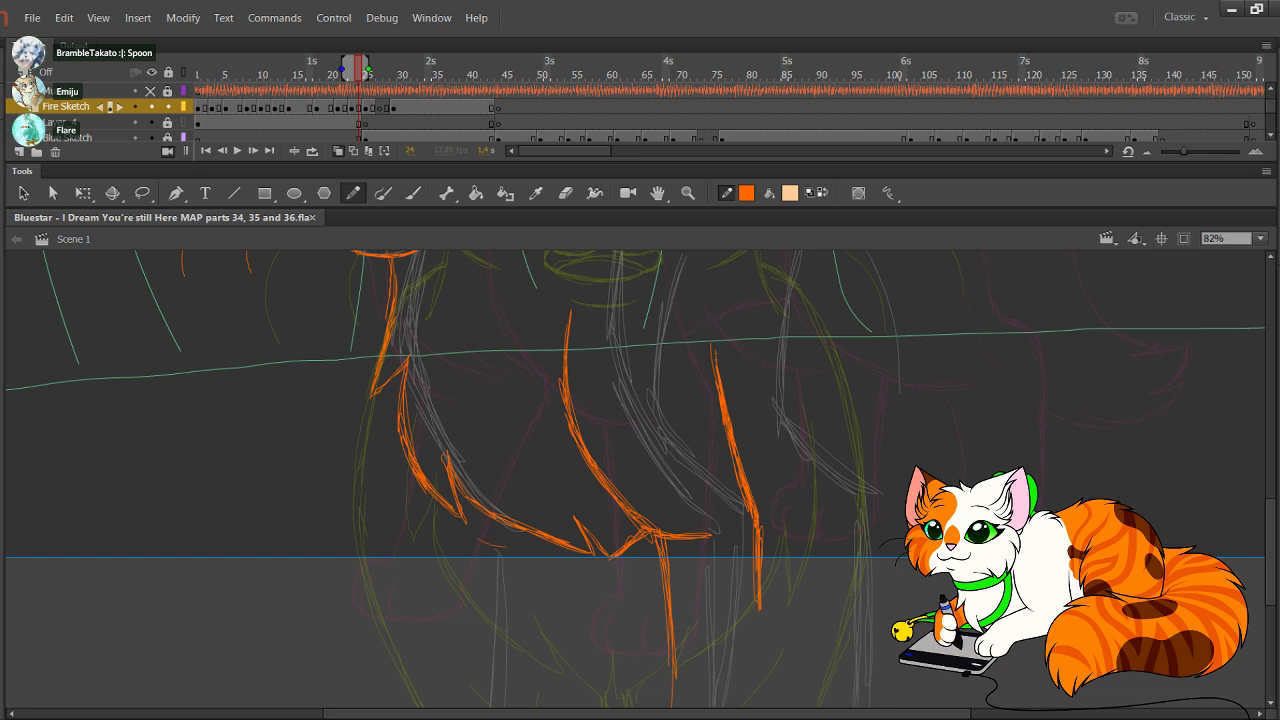
Step: Extend the chest curve slightly past the pointed tuft and sketch the far foreleg's front edge straight down from it
{"action": "left_click_drag", "start_coordinate": [438, 502], "coordinate": [484, 542]}
{"action": "left_click_drag", "start_coordinate": [580, 520], "coordinate": [497, 328]}
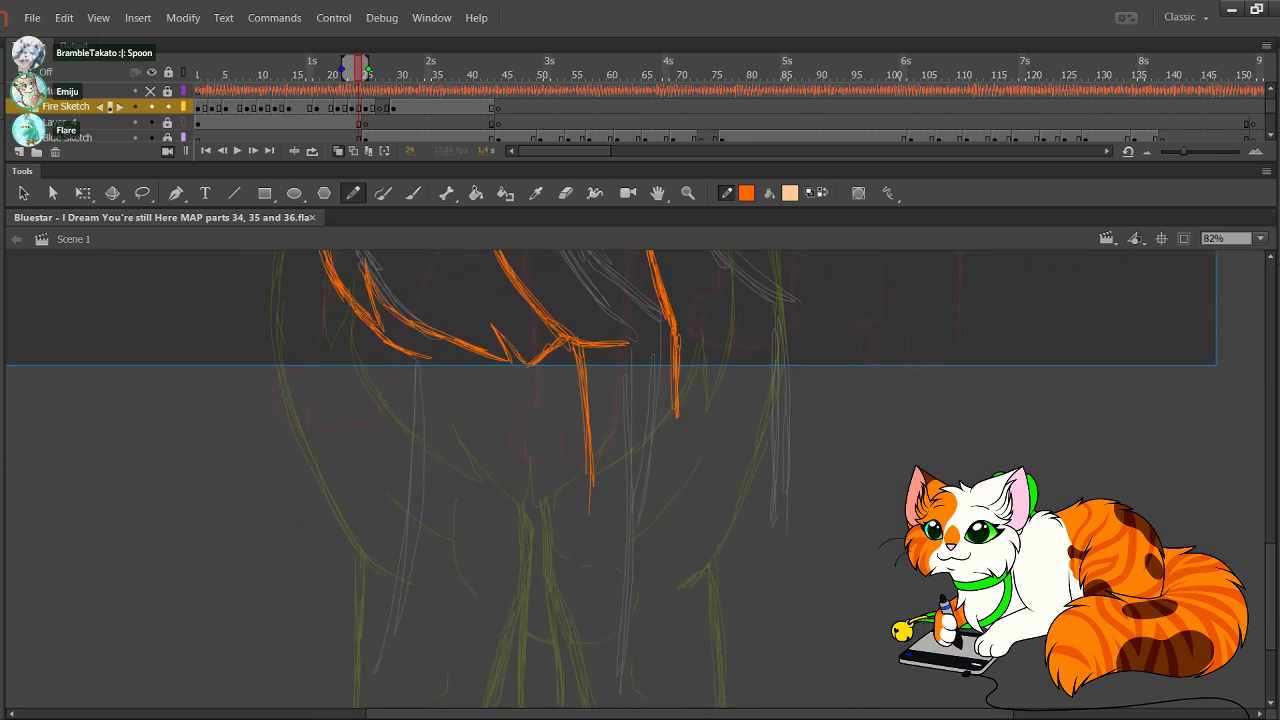
{"action": "mouse_move", "coordinate": [400, 353]}
{"action": "left_mouse_down"}
{"action": "mouse_move", "coordinate": [387, 502]}
{"action": "mouse_move", "coordinate": [392, 422]}
{"action": "mouse_move", "coordinate": [381, 518]}
{"action": "left_mouse_up"}
{"action": "key", "text": "ctrl+z"}
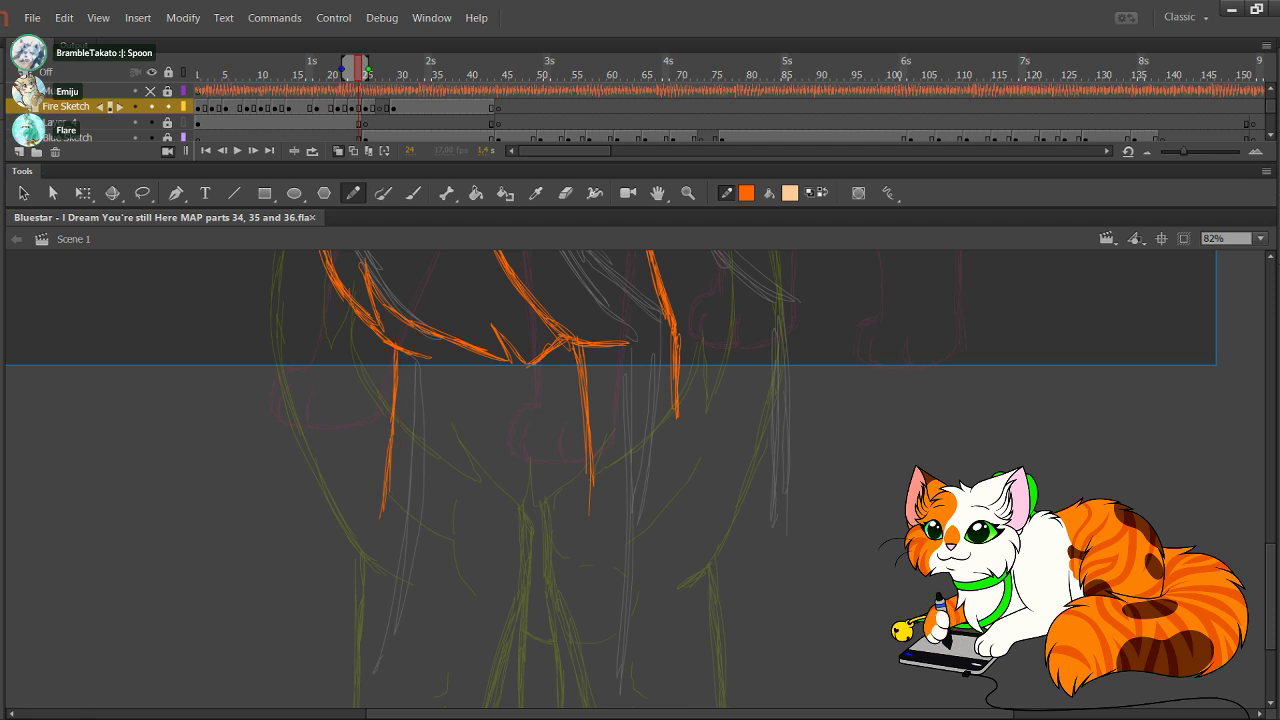
Step: Sketch the far foreleg's rear edge, redrawing it as a slanted line running down from the base of the chest's zigzag tuft
{"action": "mouse_move", "coordinate": [490, 390]}
{"action": "left_mouse_down"}
{"action": "mouse_move", "coordinate": [474, 543]}
{"action": "mouse_move", "coordinate": [481, 530]}
{"action": "left_mouse_up"}
{"action": "mouse_move", "coordinate": [492, 363]}
{"action": "left_mouse_down"}
{"action": "mouse_move", "coordinate": [483, 530]}
{"action": "mouse_move", "coordinate": [498, 366]}
{"action": "mouse_move", "coordinate": [492, 418]}
{"action": "left_mouse_up"}
{"action": "key", "text": "ctrl+z"}
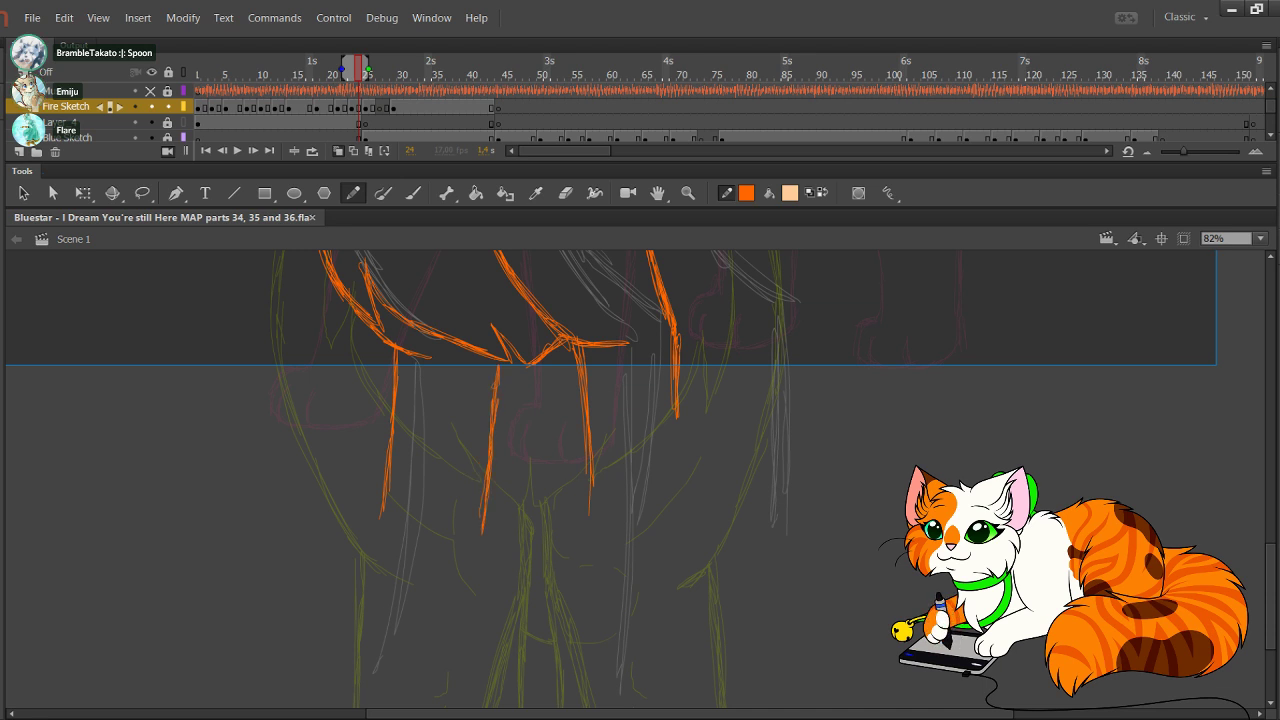
{"action": "key", "text": "ctrl+z"}
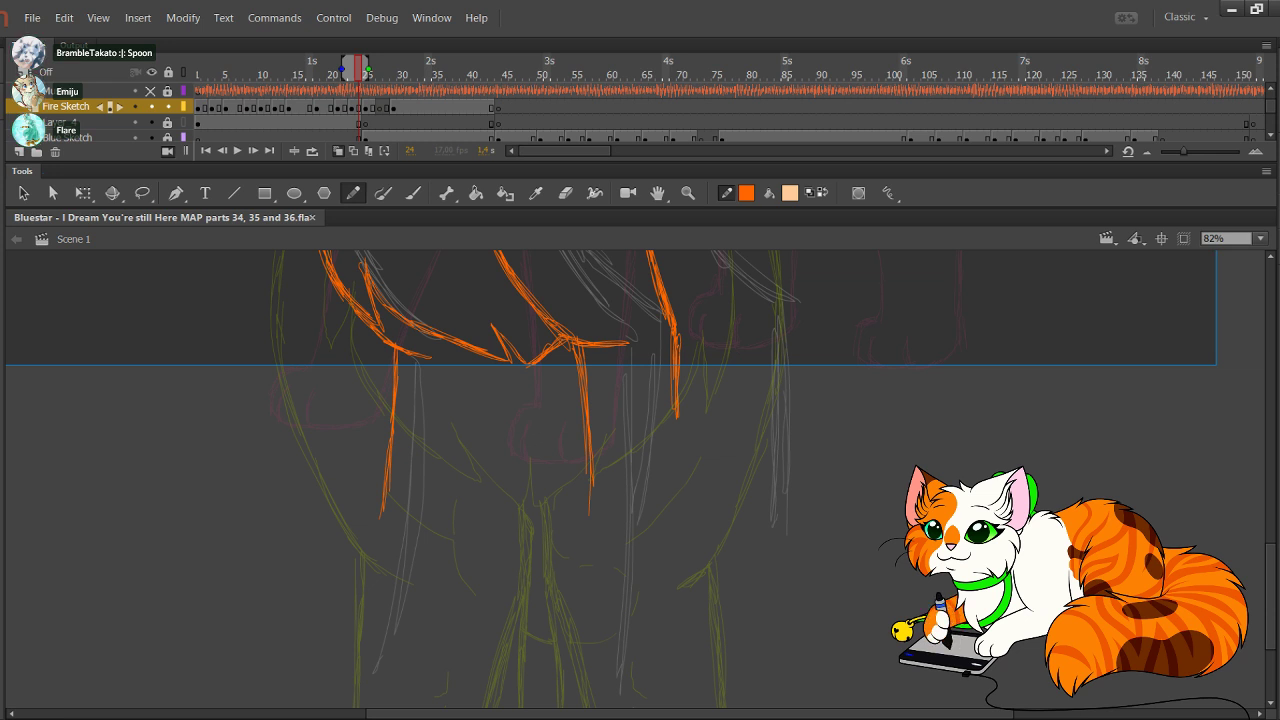
{"action": "mouse_move", "coordinate": [480, 514]}
{"action": "left_mouse_down"}
{"action": "mouse_move", "coordinate": [509, 362]}
{"action": "mouse_move", "coordinate": [487, 506]}
{"action": "mouse_move", "coordinate": [501, 418]}
{"action": "mouse_move", "coordinate": [494, 446]}
{"action": "left_mouse_up"}
{"action": "key", "text": "ctrl+z"}
{"action": "left_click_drag", "start_coordinate": [508, 380], "coordinate": [487, 504]}
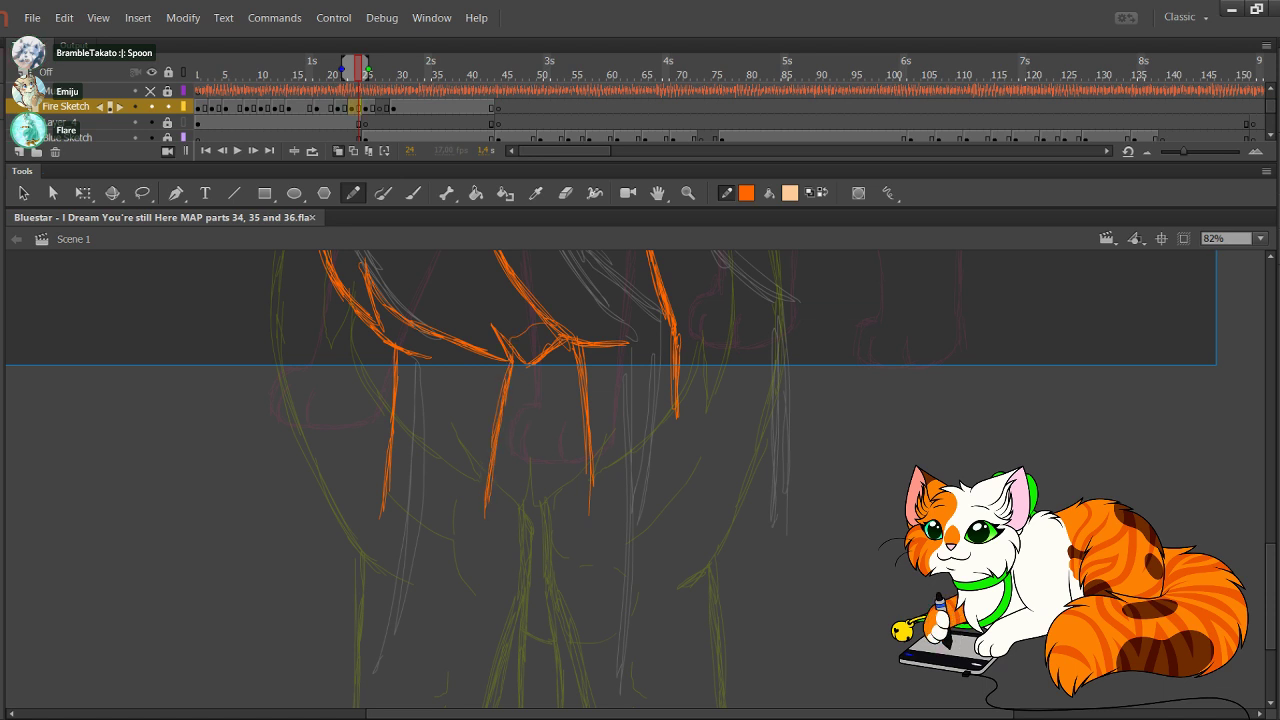
Step: Select the near foreleg's lower front line below the joint and nudge it slightly left toward the chest tuft
{"action": "left_click_drag", "start_coordinate": [510, 343], "coordinate": [547, 322]}
{"action": "scroll", "coordinate": [612, 480], "scroll_direction": "up", "scroll_amount": 3}
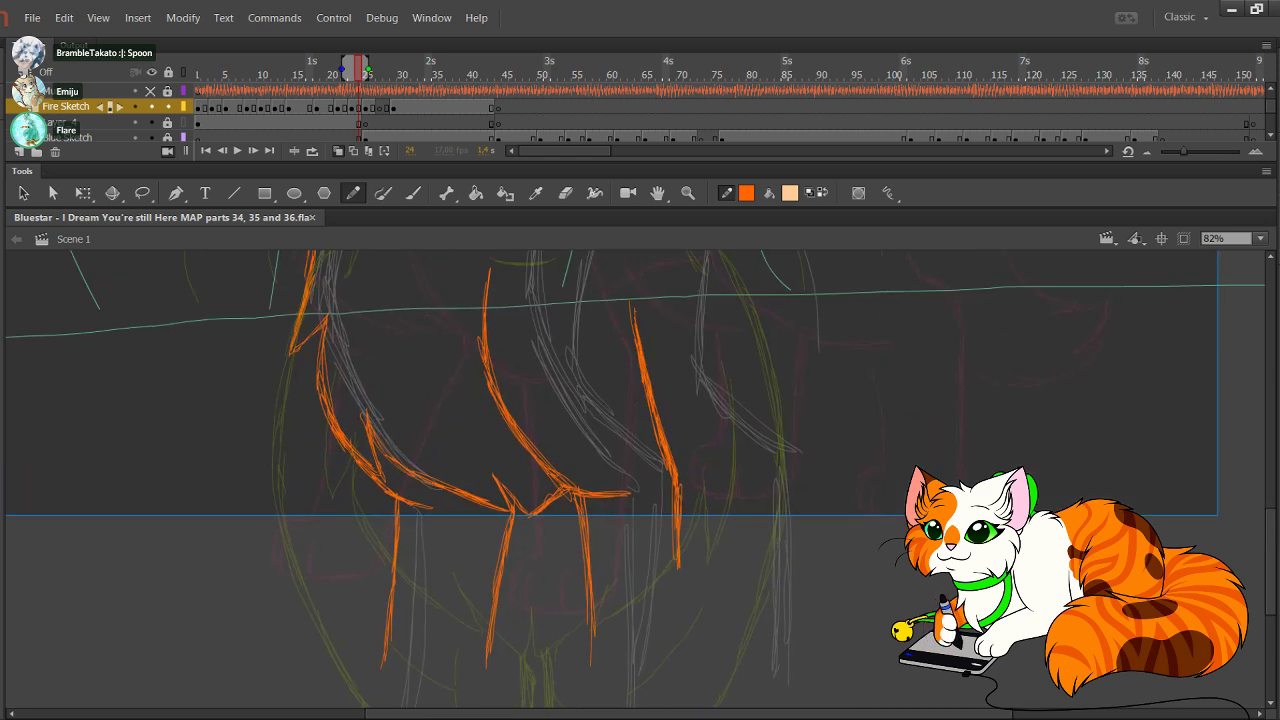
{"action": "scroll", "coordinate": [570, 500], "scroll_direction": "down", "scroll_amount": 4}
{"action": "mouse_move", "coordinate": [570, 532]}
{"action": "left_mouse_down"}
{"action": "mouse_move", "coordinate": [494, 356]}
{"action": "mouse_move", "coordinate": [496, 282]}
{"action": "left_mouse_up"}
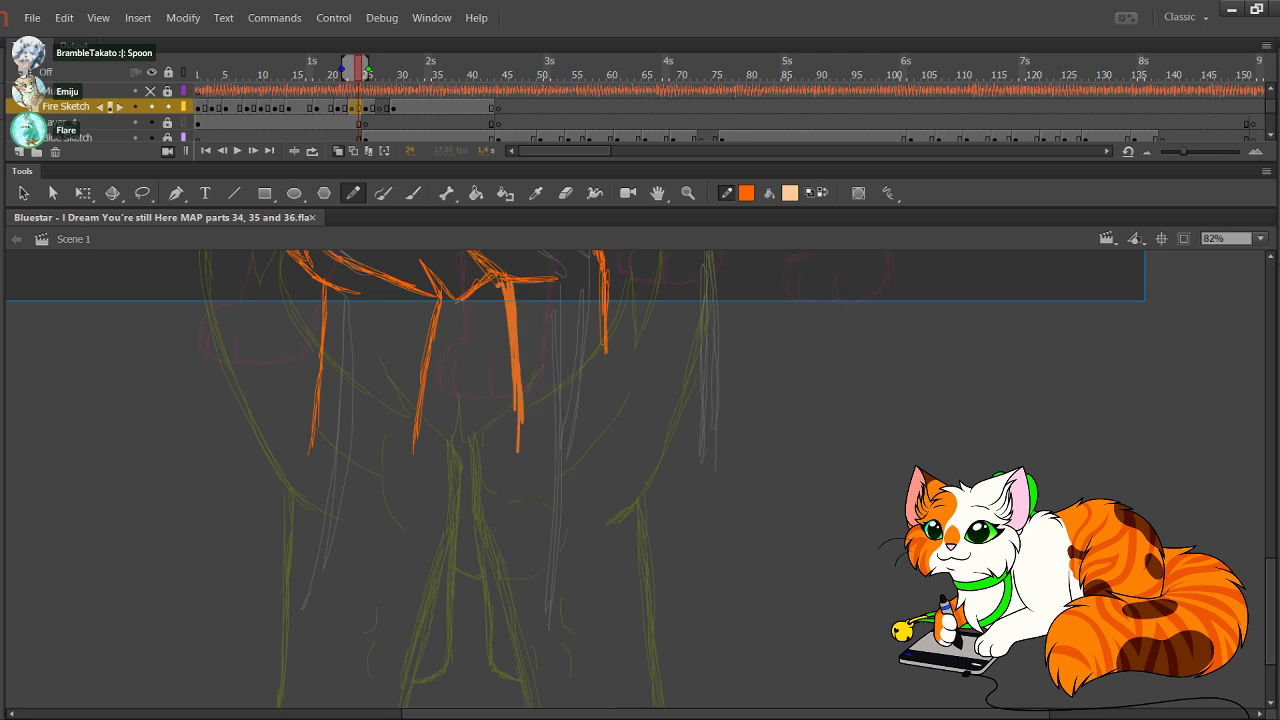
{"action": "left_click_drag", "start_coordinate": [500, 340], "coordinate": [665, 495]}
{"action": "key", "text": "Left"}
{"action": "key", "text": "Left"}
{"action": "key", "text": "Left"}
{"action": "key", "text": "Left"}
{"action": "key", "text": "Left"}
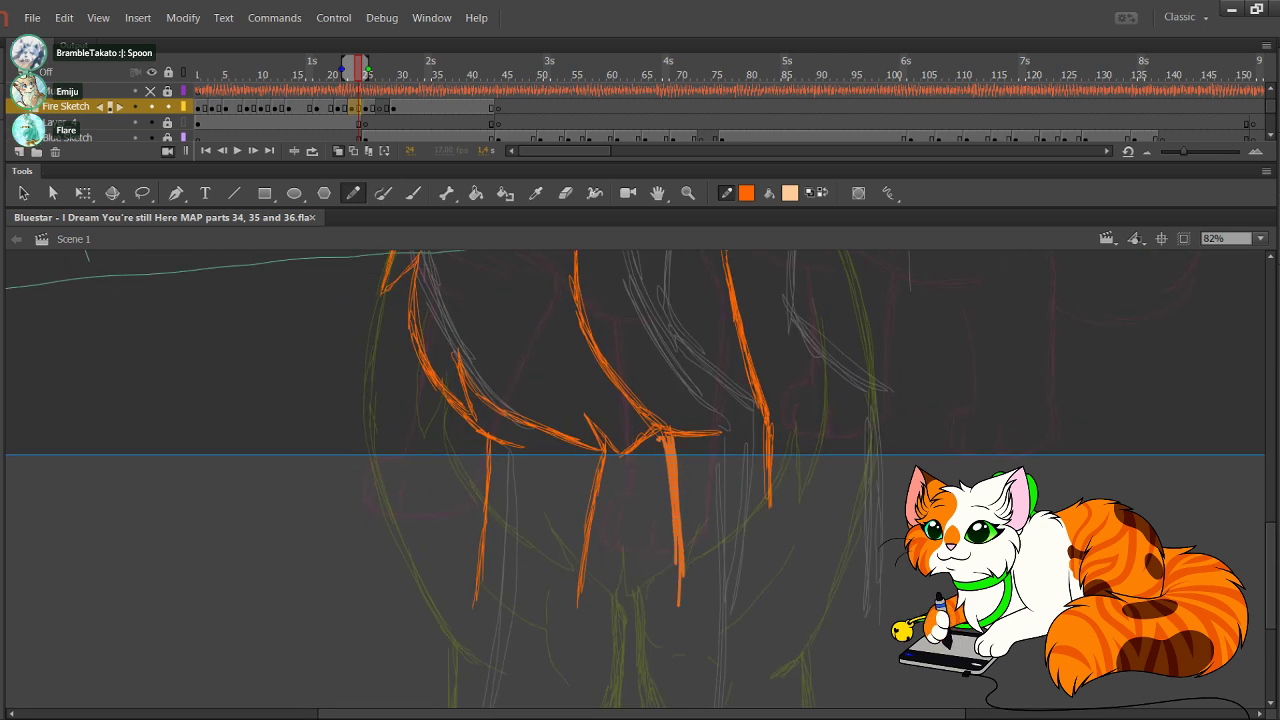
{"action": "left_click_drag", "start_coordinate": [910, 621], "coordinate": [844, 558]}
{"action": "left_click_drag", "start_coordinate": [640, 400], "coordinate": [575, 490]}
{"action": "scroll", "coordinate": [636, 480], "scroll_direction": "up", "scroll_amount": 4}
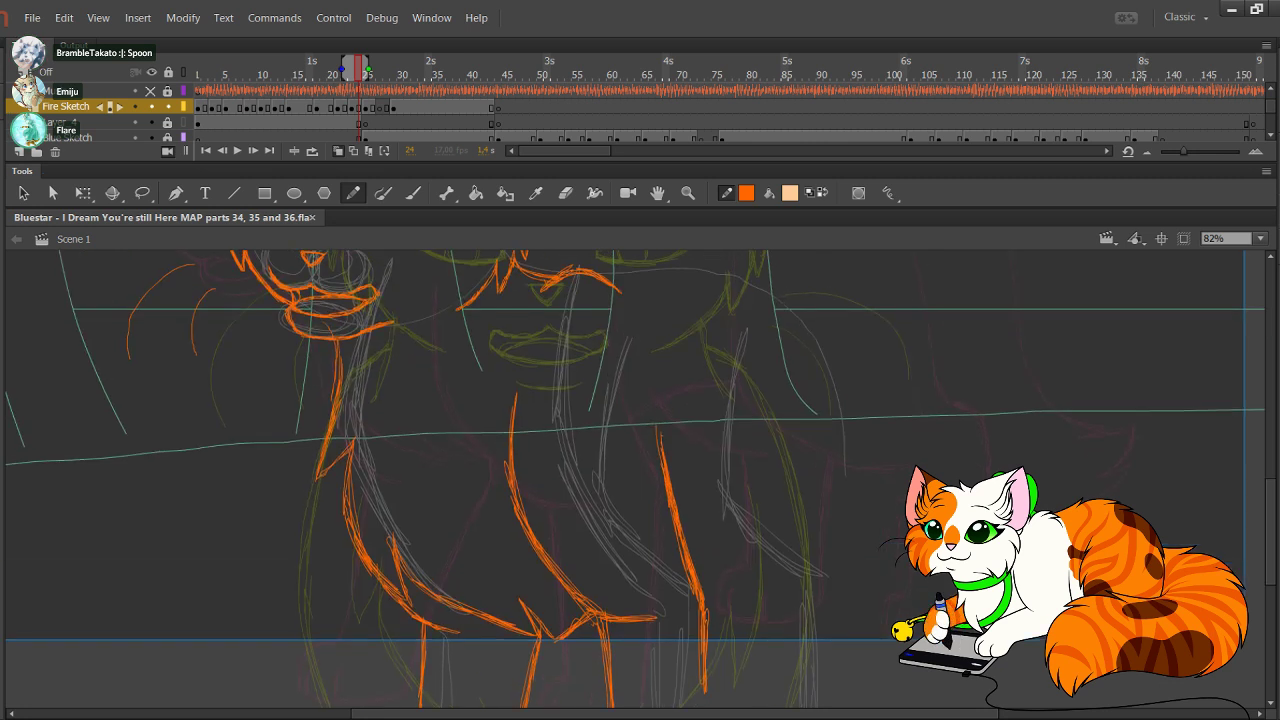
Step: Sketch the cat's back line on frame 24 from the shoulder fur, curving over the rump and down the hindquarters
{"action": "left_click_drag", "start_coordinate": [624, 335], "coordinate": [688, 330]}
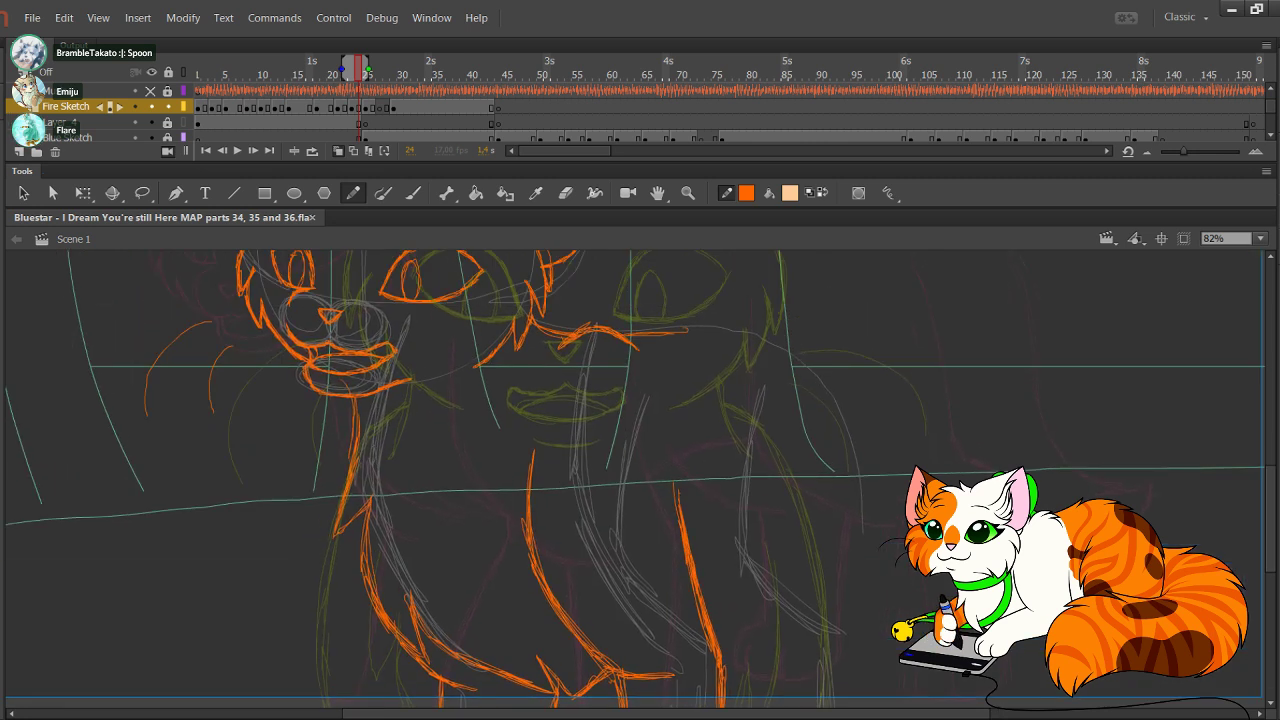
{"action": "key", "text": "ctrl+z"}
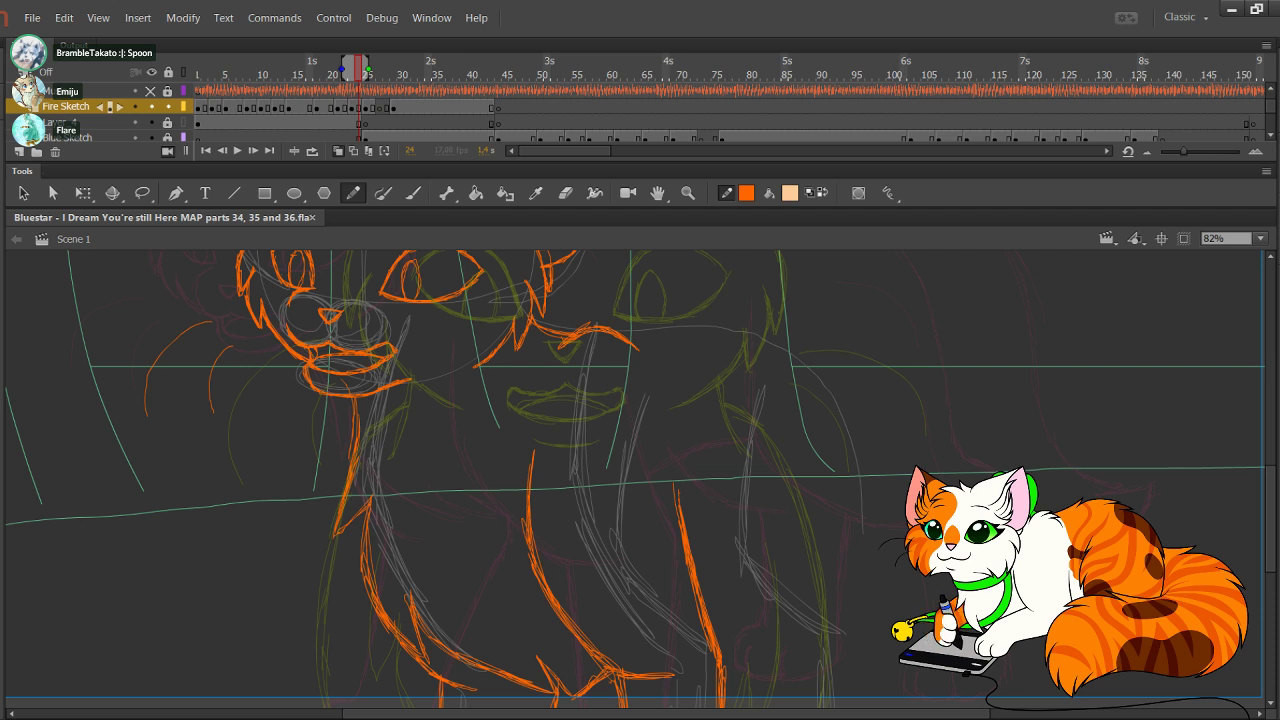
{"action": "mouse_move", "coordinate": [614, 328]}
{"action": "left_mouse_down"}
{"action": "mouse_move", "coordinate": [748, 332]}
{"action": "mouse_move", "coordinate": [802, 368]}
{"action": "mouse_move", "coordinate": [840, 470]}
{"action": "mouse_move", "coordinate": [852, 598]}
{"action": "left_mouse_up"}
{"action": "left_click_drag", "start_coordinate": [700, 520], "coordinate": [725, 450]}
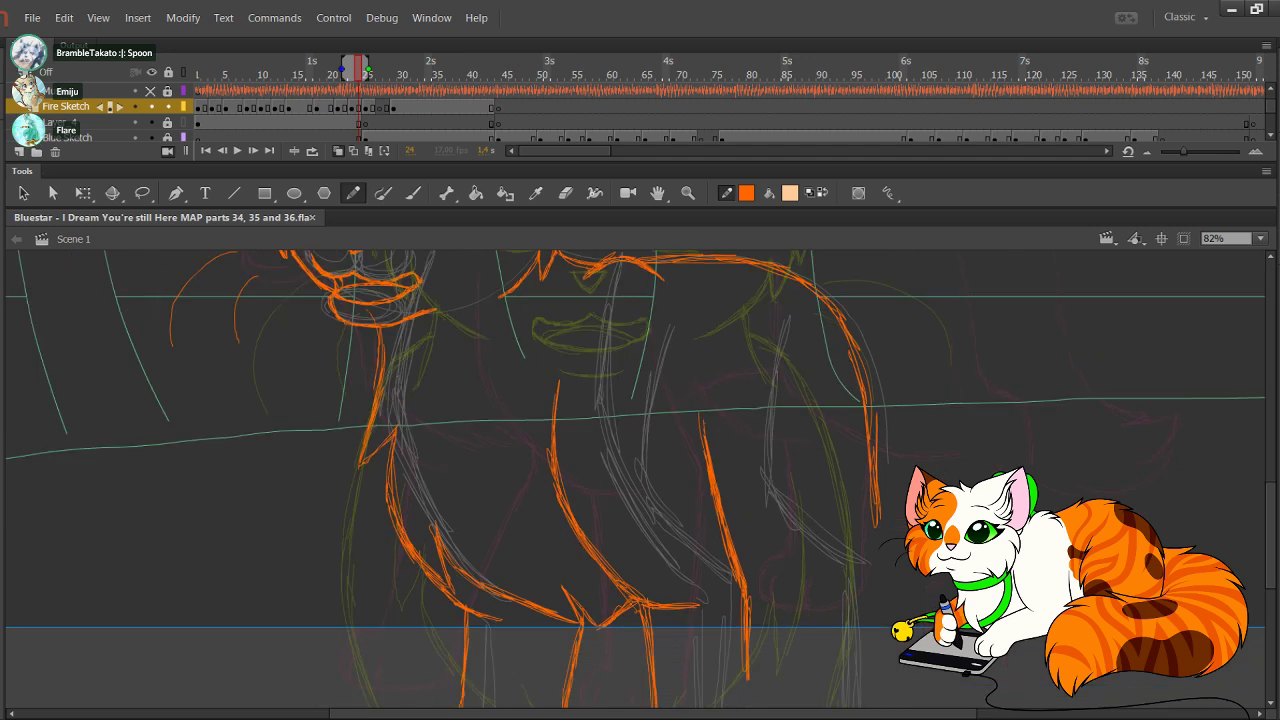
Step: Sketch the fur fold and curved belly line behind the front leg, plus the front edge of the near hind leg
{"action": "mouse_move", "coordinate": [736, 530]}
{"action": "left_mouse_down"}
{"action": "mouse_move", "coordinate": [754, 480]}
{"action": "mouse_move", "coordinate": [747, 518]}
{"action": "left_mouse_up"}
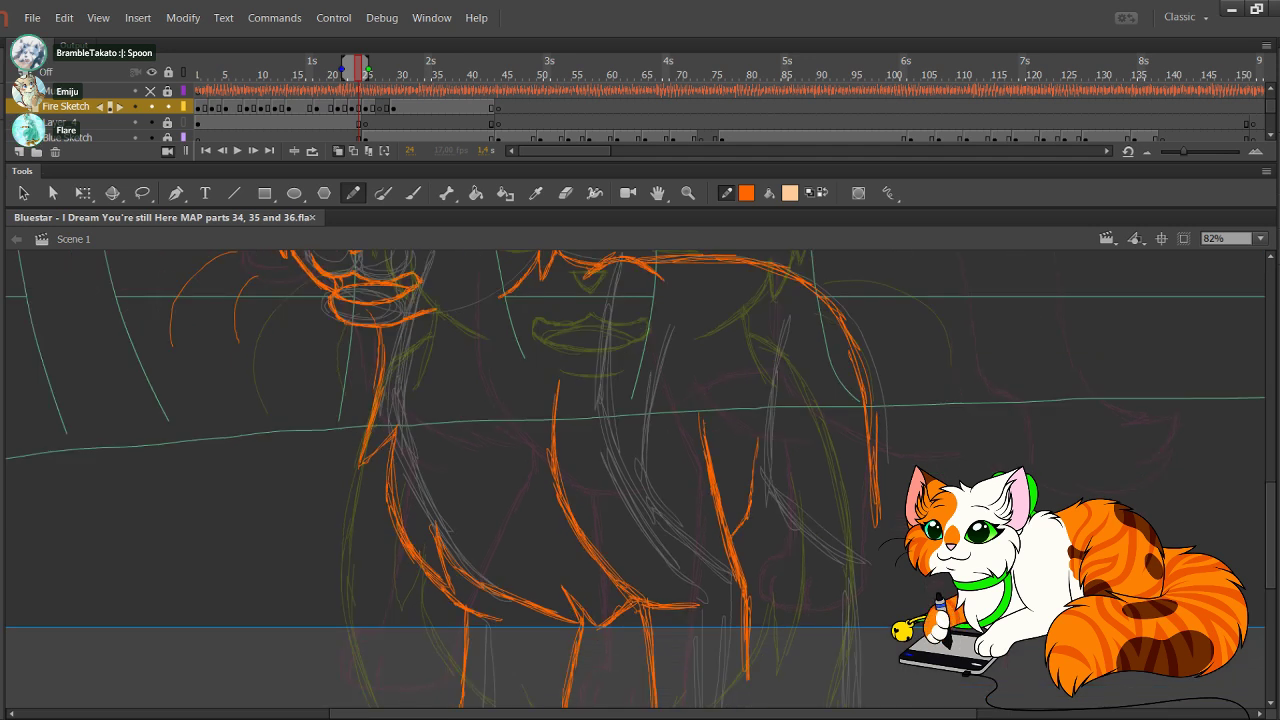
{"action": "left_click_drag", "start_coordinate": [760, 430], "coordinate": [749, 500]}
{"action": "mouse_move", "coordinate": [760, 427]}
{"action": "left_mouse_down"}
{"action": "mouse_move", "coordinate": [732, 537]}
{"action": "mouse_move", "coordinate": [798, 574]}
{"action": "left_mouse_up"}
{"action": "mouse_move", "coordinate": [752, 523]}
{"action": "left_mouse_down"}
{"action": "mouse_move", "coordinate": [853, 579]}
{"action": "mouse_move", "coordinate": [791, 571]}
{"action": "mouse_move", "coordinate": [766, 528]}
{"action": "left_mouse_up"}
{"action": "mouse_move", "coordinate": [800, 568]}
{"action": "left_mouse_down"}
{"action": "mouse_move", "coordinate": [689, 378]}
{"action": "mouse_move", "coordinate": [697, 480]}
{"action": "left_mouse_up"}
{"action": "left_click_drag", "start_coordinate": [693, 380], "coordinate": [695, 488]}
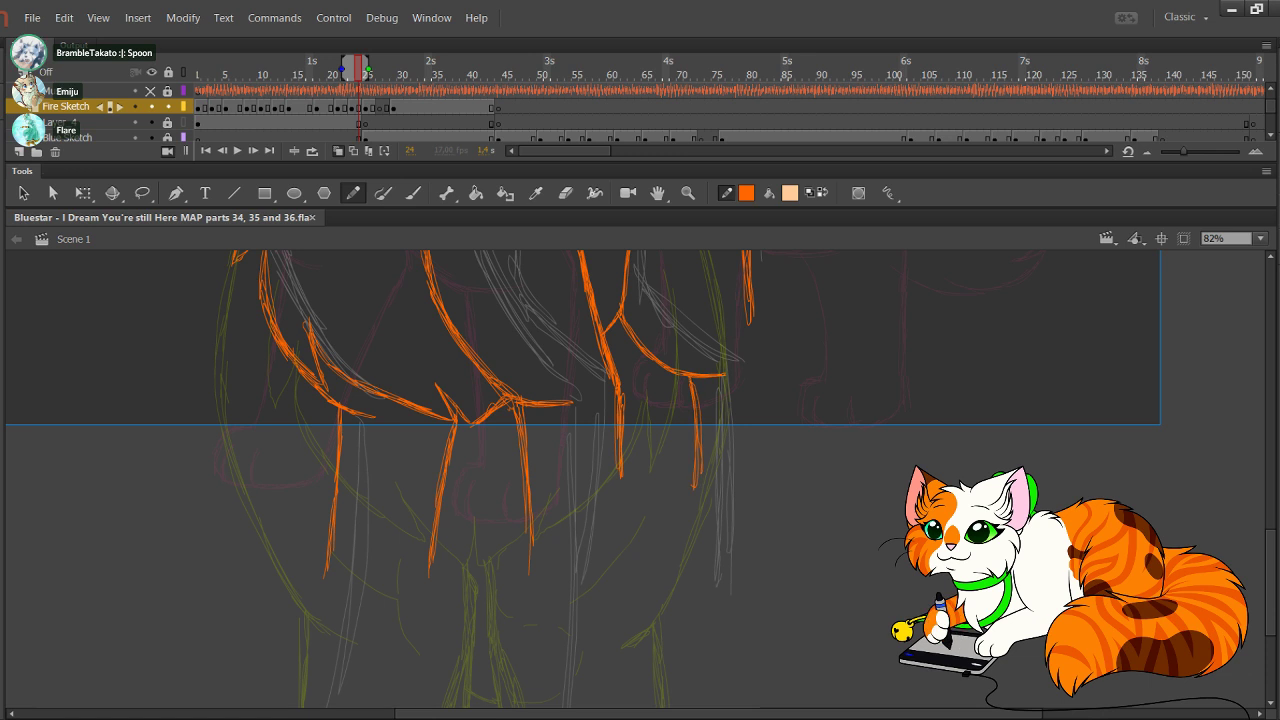
Step: Sketch the back edge of the hind leg below the rump and undo the short horizontal strokes beside it
{"action": "left_click_drag", "start_coordinate": [640, 420], "coordinate": [706, 518]}
{"action": "mouse_move", "coordinate": [830, 580]}
{"action": "left_mouse_down"}
{"action": "mouse_move", "coordinate": [832, 478]}
{"action": "mouse_move", "coordinate": [832, 592]}
{"action": "mouse_move", "coordinate": [835, 432]}
{"action": "mouse_move", "coordinate": [831, 460]}
{"action": "left_mouse_up"}
{"action": "mouse_move", "coordinate": [822, 412]}
{"action": "left_mouse_down"}
{"action": "mouse_move", "coordinate": [830, 436]}
{"action": "mouse_move", "coordinate": [848, 407]}
{"action": "left_mouse_up"}
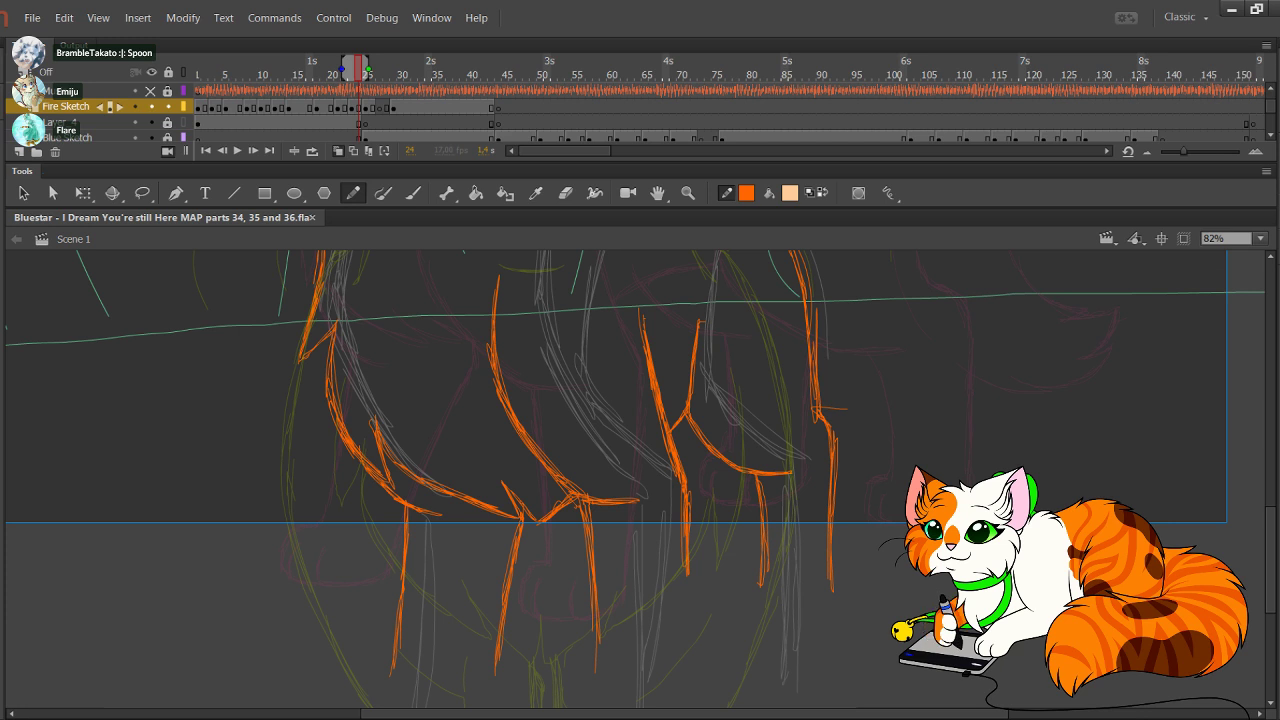
{"action": "left_click_drag", "start_coordinate": [820, 408], "coordinate": [848, 408]}
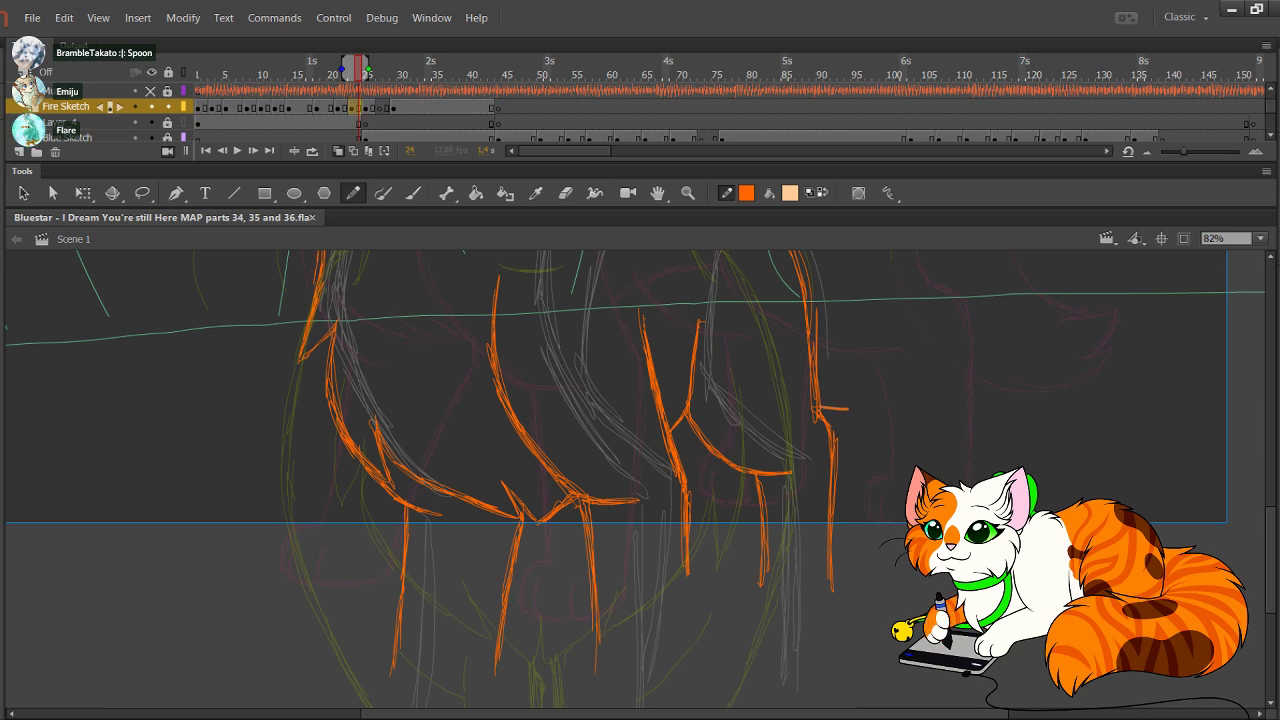
{"action": "key", "text": "ctrl+z"}
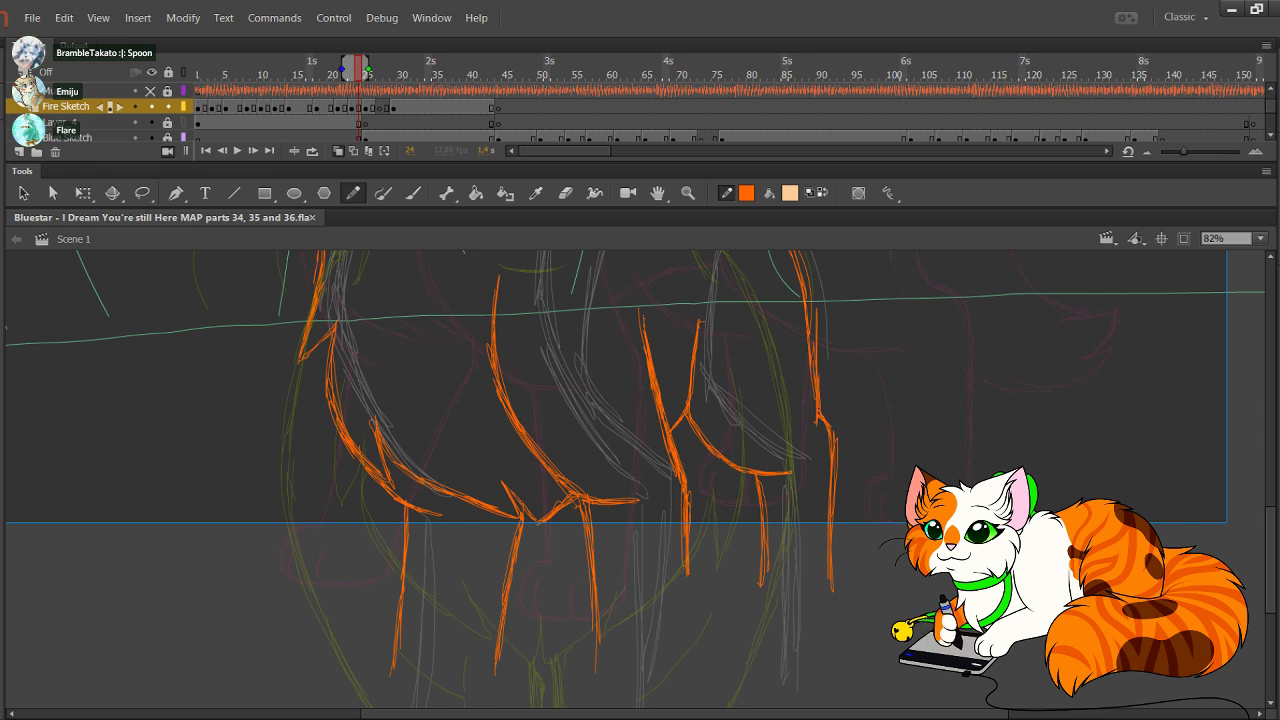
Step: Retrace and thicken the rump contour from the back down to the hind leg joint
{"action": "left_click_drag", "start_coordinate": [620, 420], "coordinate": [641, 553]}
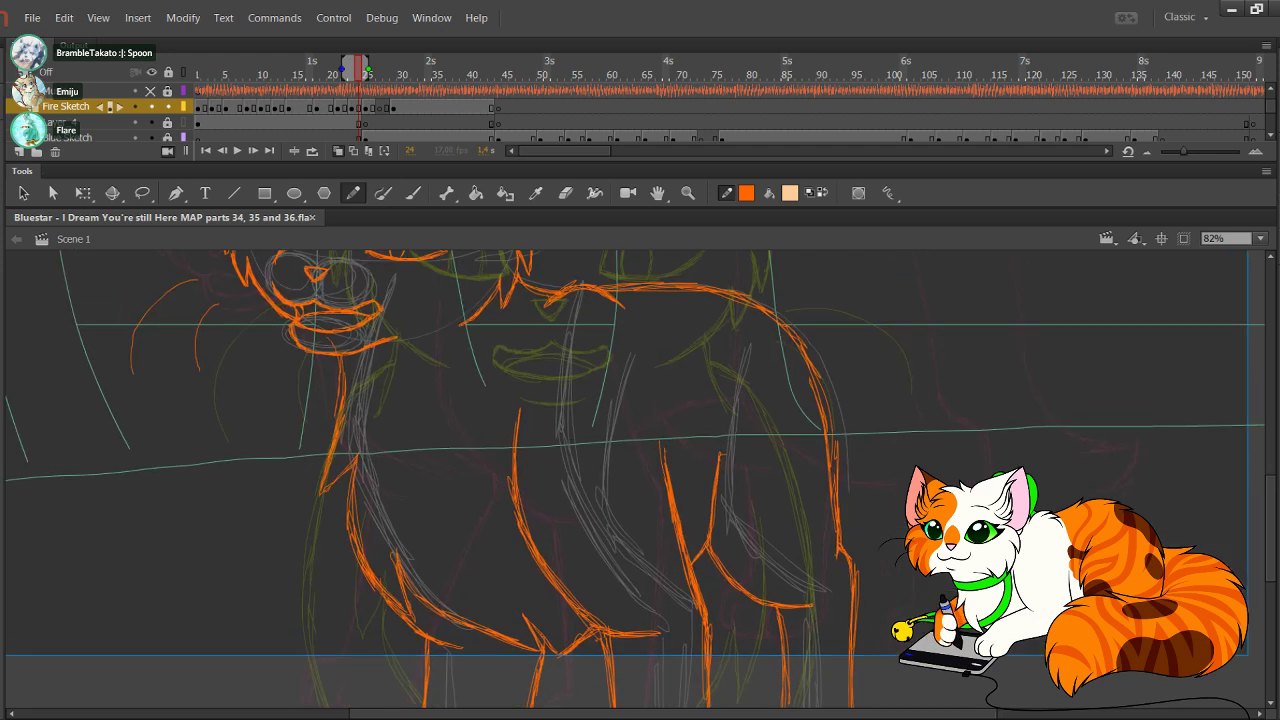
{"action": "left_click_drag", "start_coordinate": [843, 549], "coordinate": [837, 385]}
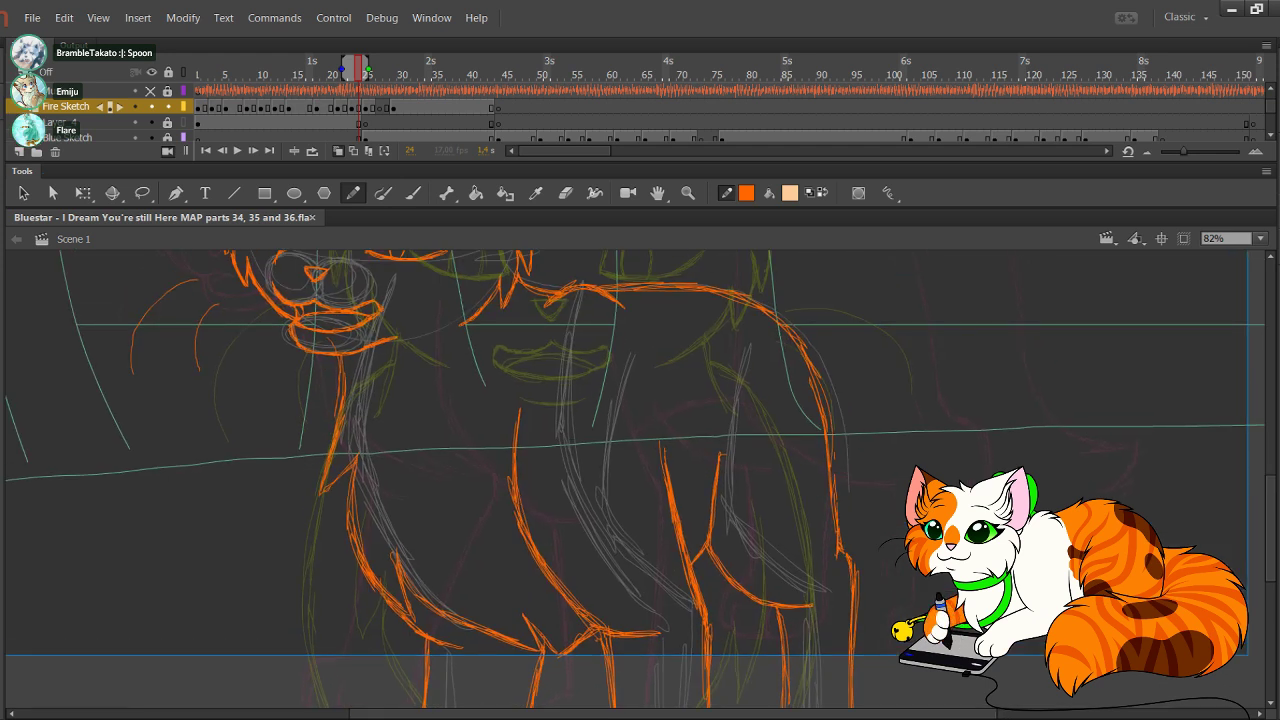
{"action": "left_click_drag", "start_coordinate": [837, 557], "coordinate": [821, 395]}
{"action": "left_click_drag", "start_coordinate": [787, 340], "coordinate": [837, 556]}
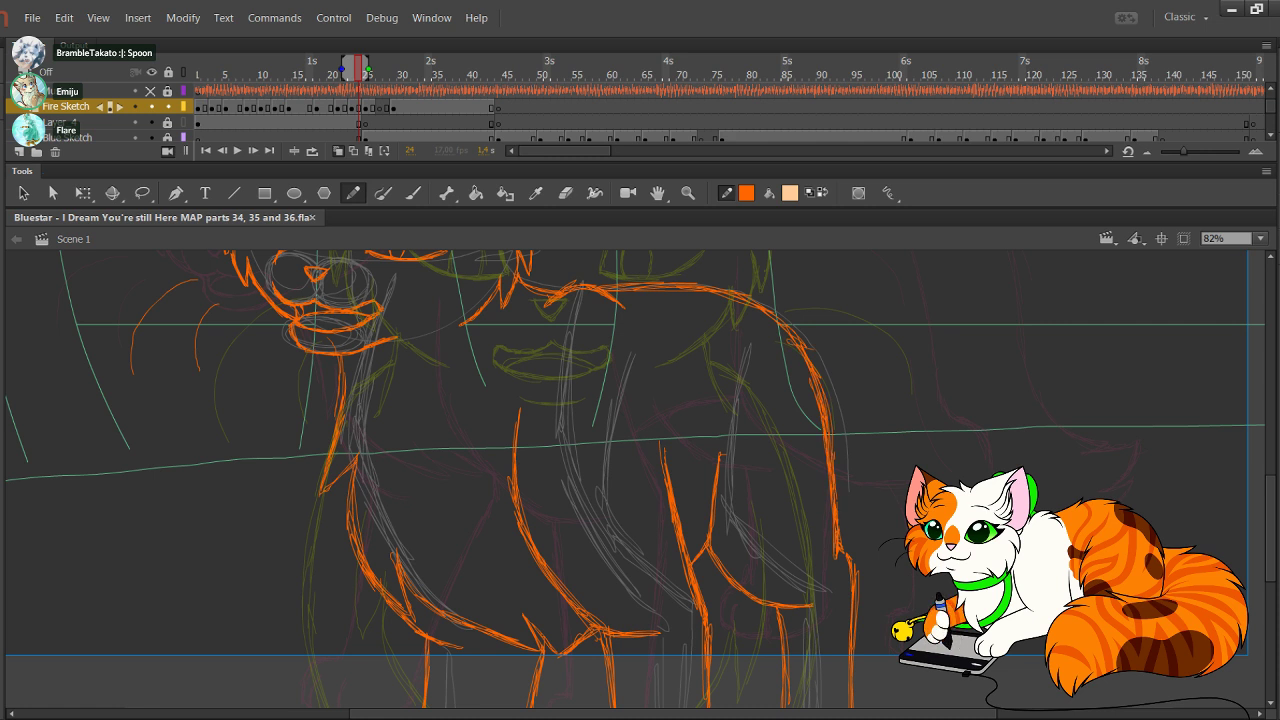
{"action": "mouse_move", "coordinate": [795, 362]}
{"action": "left_mouse_down"}
{"action": "mouse_move", "coordinate": [818, 424]}
{"action": "mouse_move", "coordinate": [831, 556]}
{"action": "left_mouse_up"}
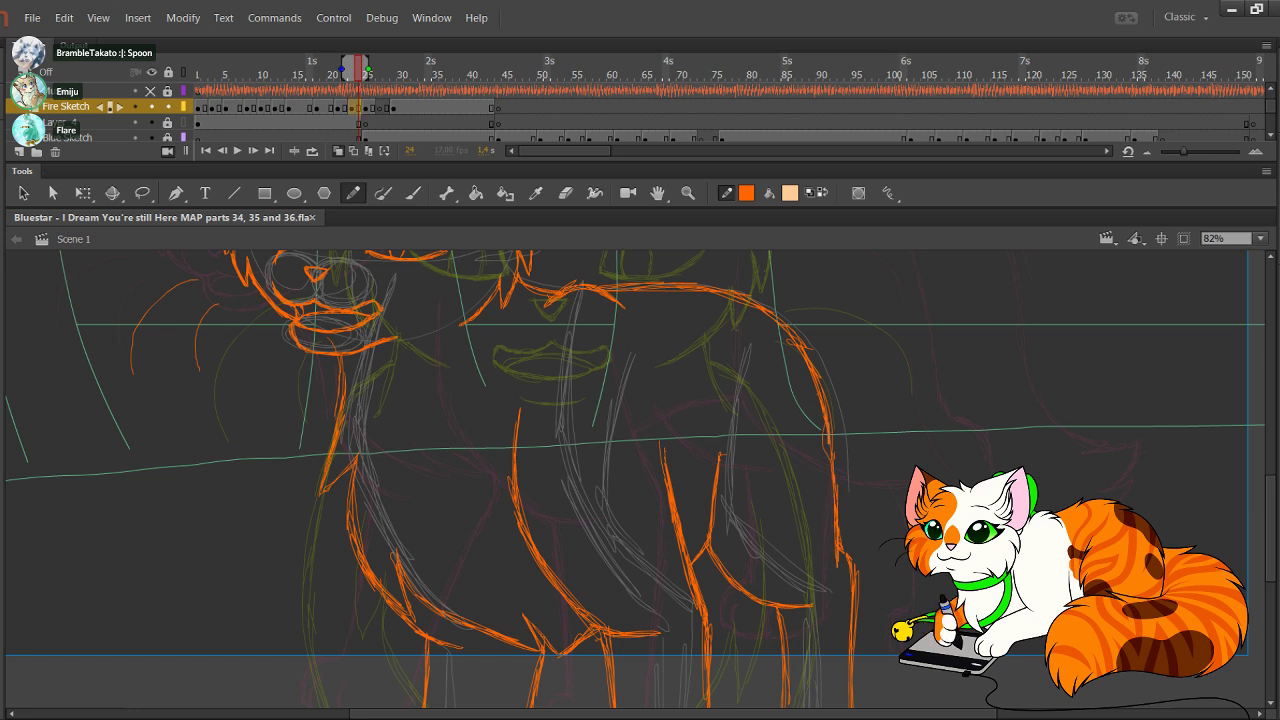
{"action": "left_click_drag", "start_coordinate": [824, 424], "coordinate": [832, 485]}
Step: Sketch the inner curve between the front legs and redraw a single vertical leg line below it
{"action": "mouse_move", "coordinate": [760, 560]}
{"action": "left_mouse_down"}
{"action": "mouse_move", "coordinate": [810, 457]}
{"action": "mouse_move", "coordinate": [834, 443]}
{"action": "left_mouse_up"}
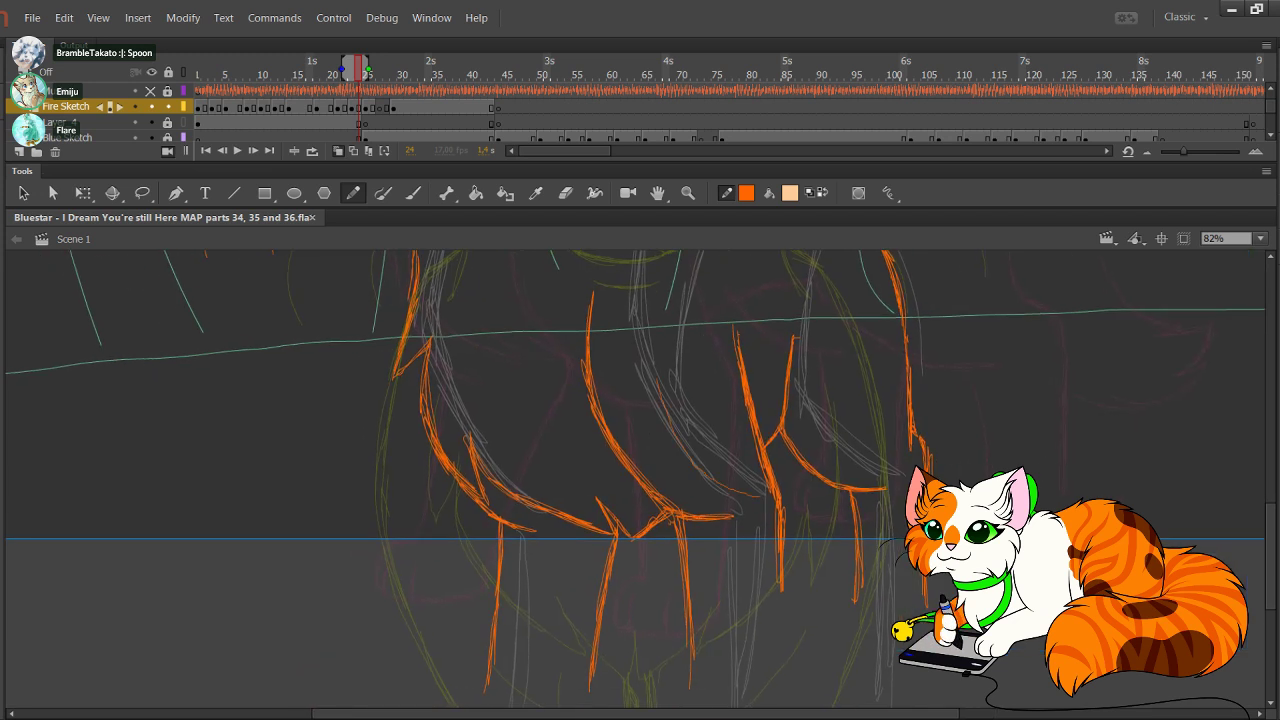
{"action": "left_click_drag", "start_coordinate": [741, 498], "coordinate": [747, 612]}
{"action": "left_click_drag", "start_coordinate": [744, 566], "coordinate": [738, 622]}
{"action": "left_click_drag", "start_coordinate": [758, 500], "coordinate": [740, 618]}
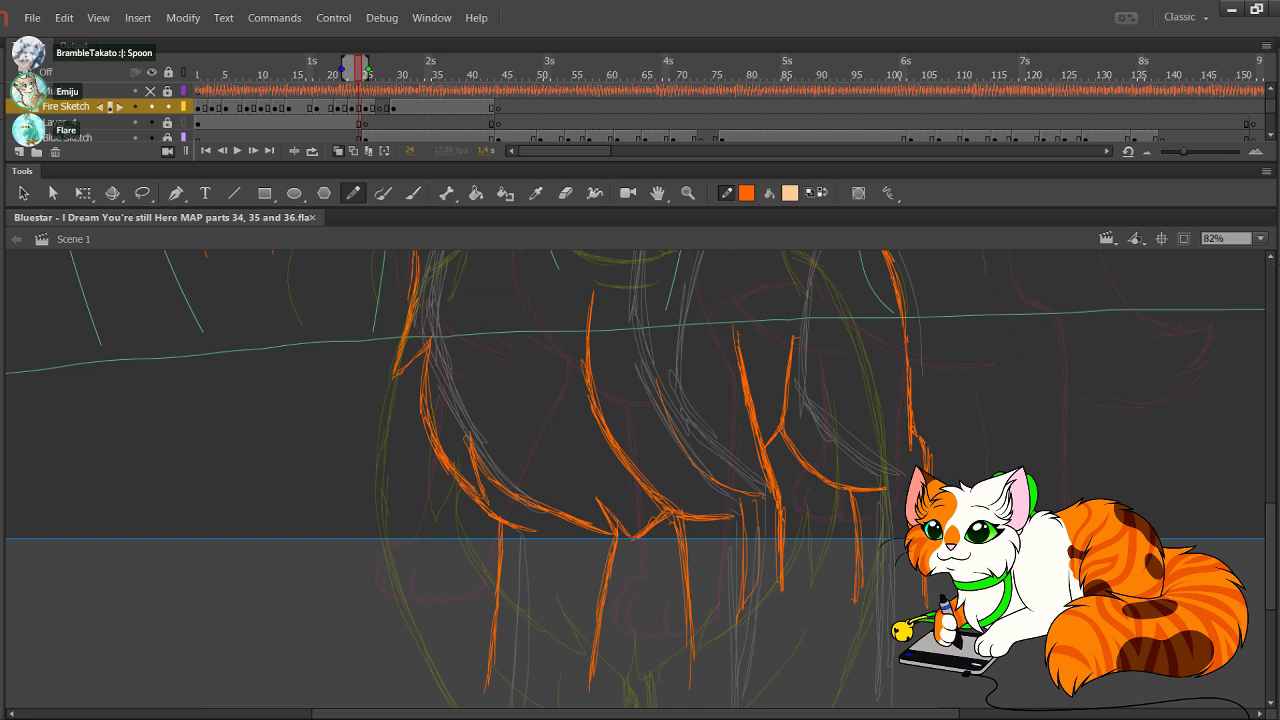
{"action": "key", "text": "ctrl+z"}
{"action": "key", "text": "ctrl+z"}
{"action": "left_click_drag", "start_coordinate": [737, 494], "coordinate": [733, 598]}
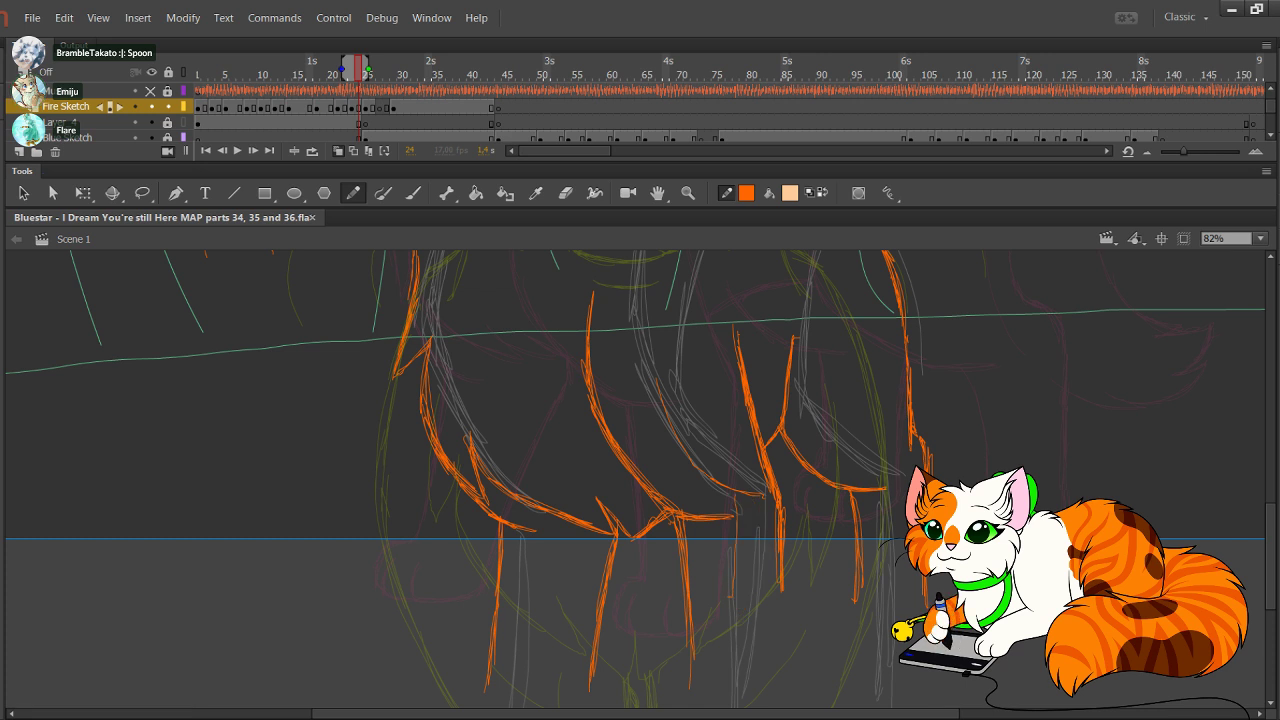
Step: Sketch the far hind leg's edge below the belly line, replacing the first strokes with cleaner ones
{"action": "left_click_drag", "start_coordinate": [801, 514], "coordinate": [797, 596]}
{"action": "left_click_drag", "start_coordinate": [803, 490], "coordinate": [797, 602]}
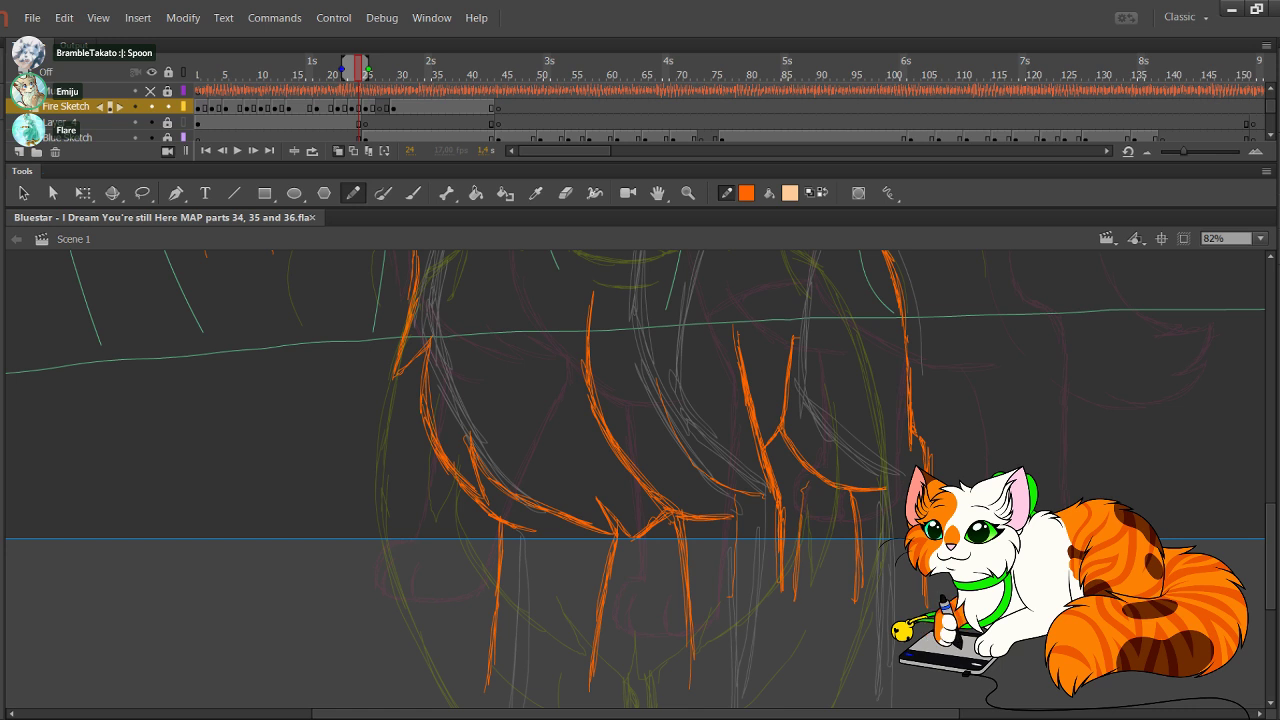
{"action": "key", "text": "ctrl+z"}
{"action": "key", "text": "ctrl+z"}
{"action": "left_click_drag", "start_coordinate": [806, 548], "coordinate": [800, 598]}
{"action": "mouse_move", "coordinate": [810, 501]}
{"action": "left_mouse_down"}
{"action": "mouse_move", "coordinate": [800, 596]}
{"action": "mouse_move", "coordinate": [802, 578]}
{"action": "left_mouse_up"}
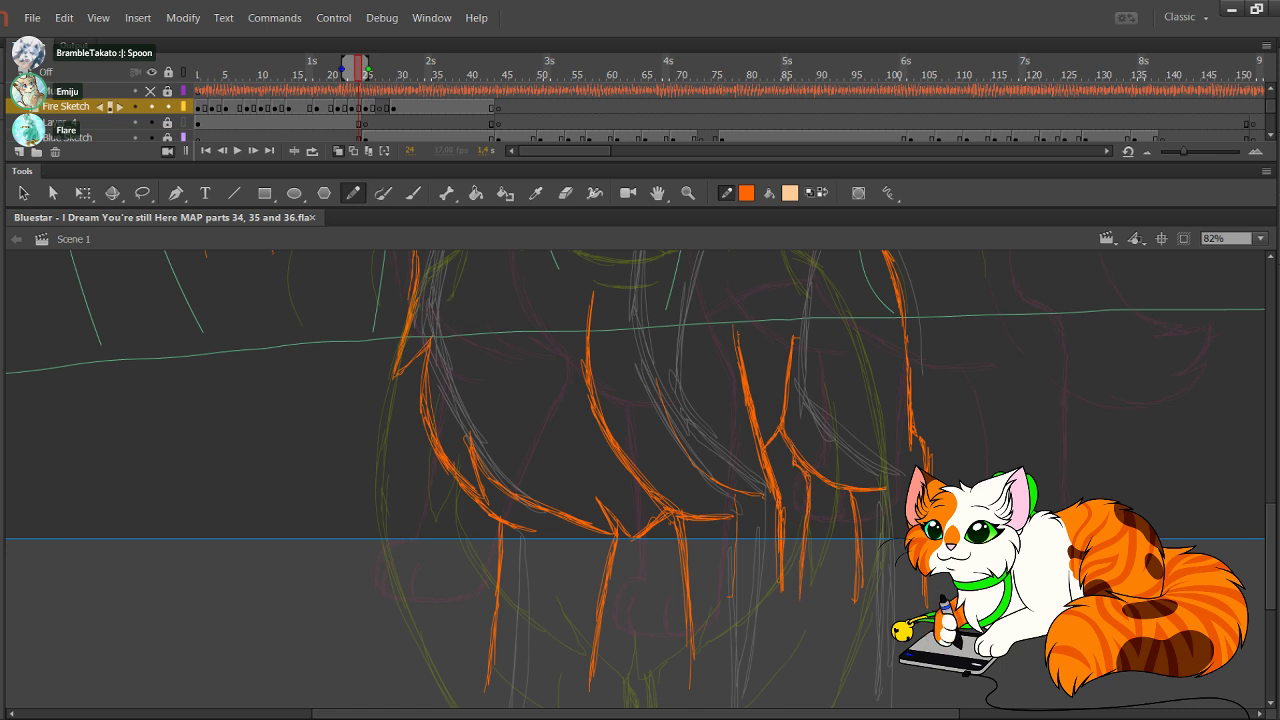
{"action": "left_click_drag", "start_coordinate": [810, 474], "coordinate": [800, 599]}
Step: Sketch a second, higher contour arching from the middle of the back over the rump
{"action": "mouse_move", "coordinate": [700, 400]}
{"action": "left_mouse_down"}
{"action": "mouse_move", "coordinate": [674, 648]}
{"action": "mouse_move", "coordinate": [660, 654]}
{"action": "left_mouse_up"}
{"action": "mouse_move", "coordinate": [600, 480]}
{"action": "left_mouse_down"}
{"action": "mouse_move", "coordinate": [655, 346]}
{"action": "mouse_move", "coordinate": [700, 358]}
{"action": "mouse_move", "coordinate": [720, 340]}
{"action": "left_mouse_up"}
{"action": "scroll", "coordinate": [640, 480], "scroll_direction": "up", "scroll_amount": 3}
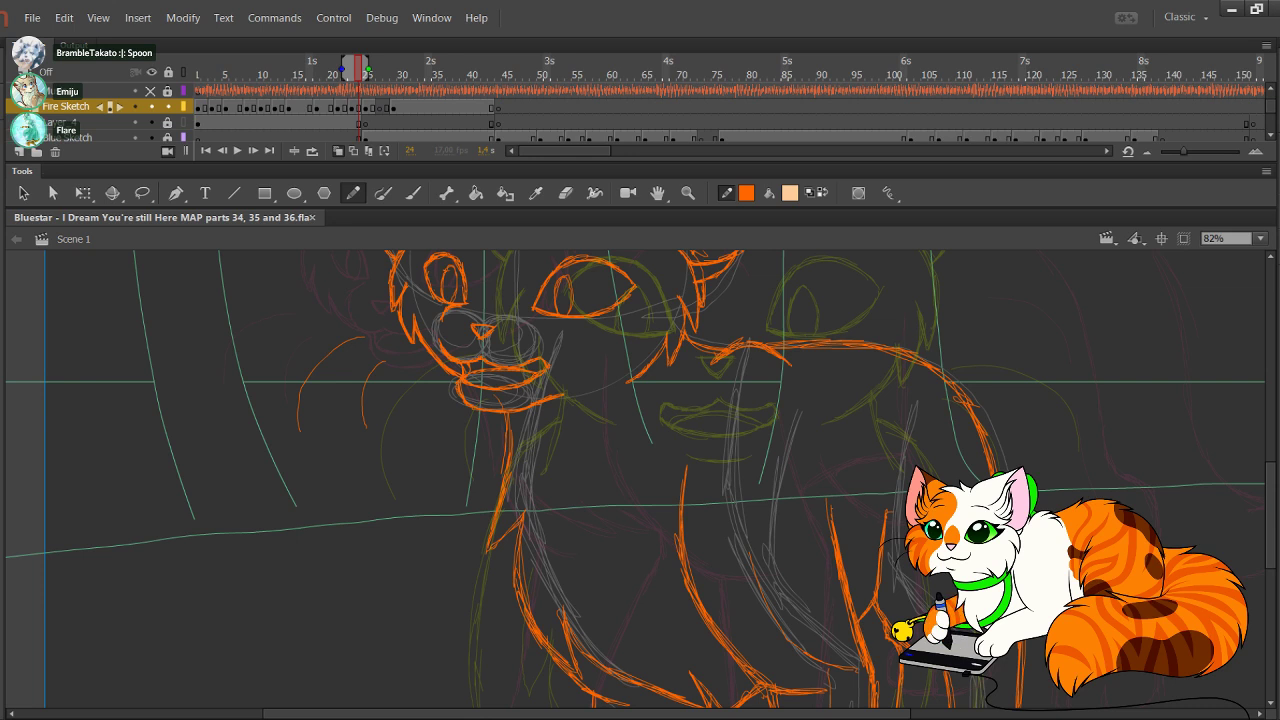
{"action": "scroll", "coordinate": [640, 480], "scroll_direction": "down", "scroll_amount": 5}
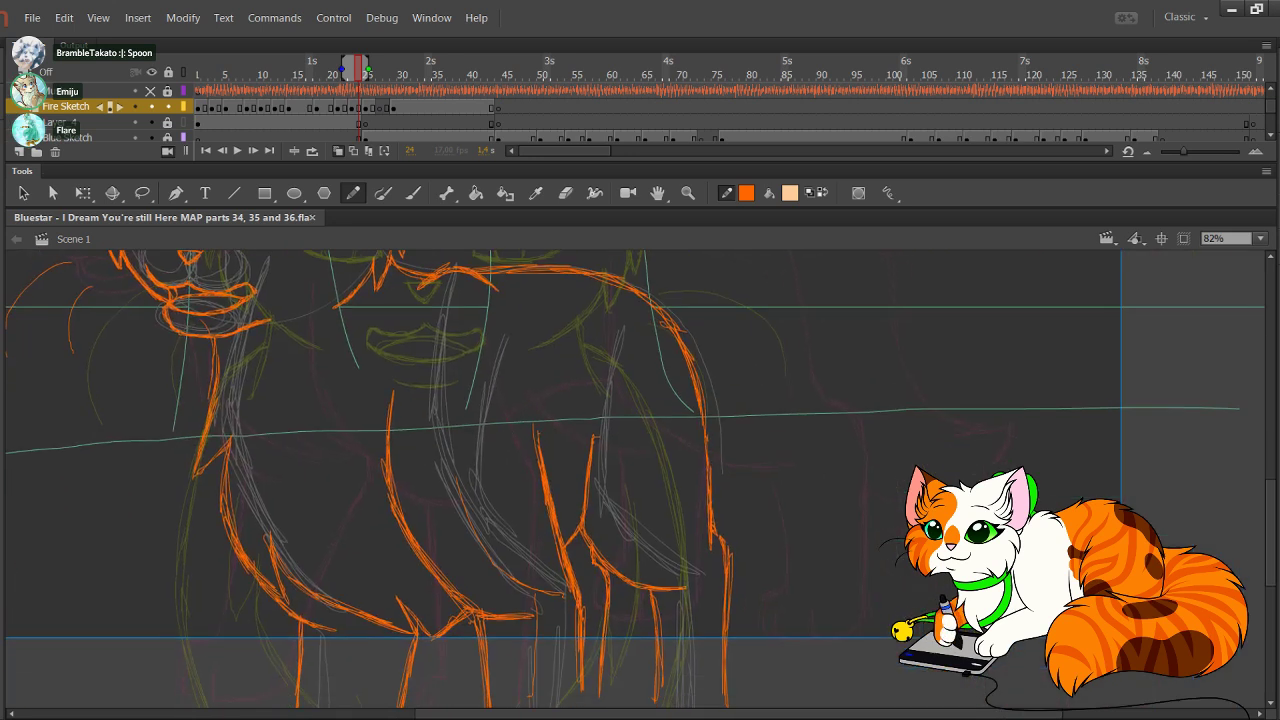
{"action": "scroll", "coordinate": [640, 480], "scroll_direction": "up", "scroll_amount": 4}
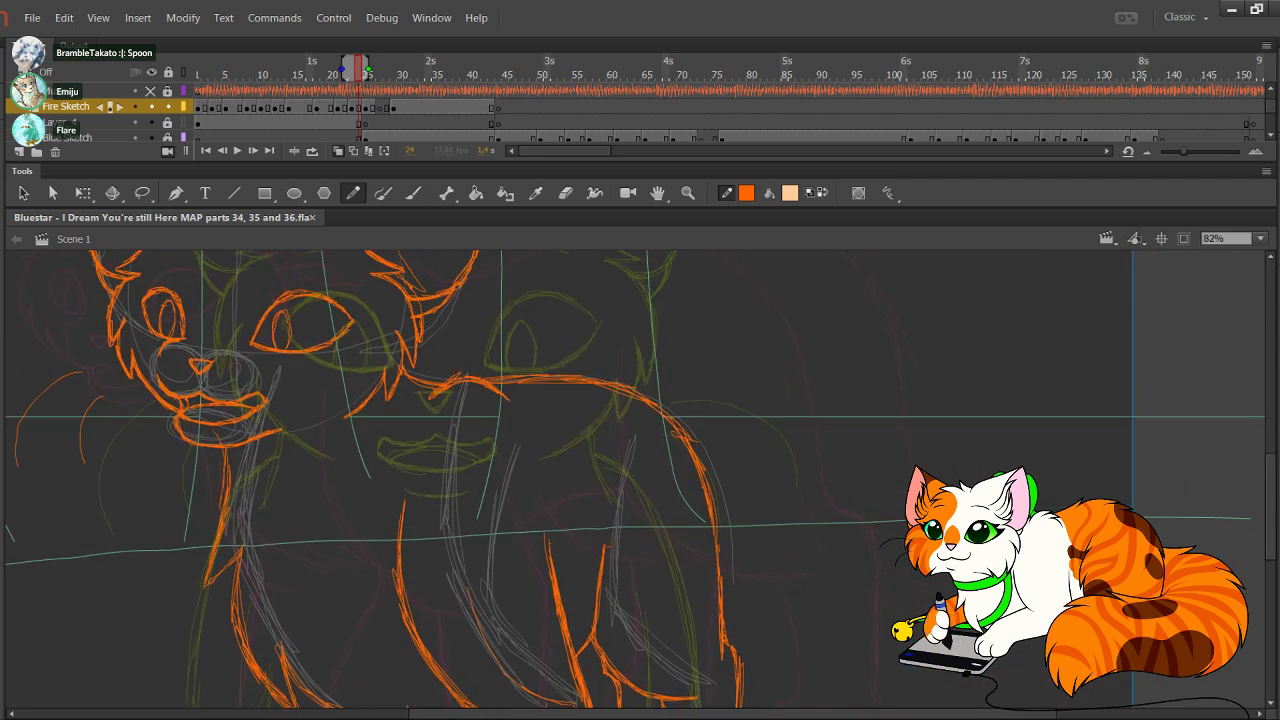
{"action": "mouse_move", "coordinate": [540, 372]}
{"action": "left_mouse_down"}
{"action": "mouse_move", "coordinate": [620, 362]}
{"action": "mouse_move", "coordinate": [678, 392]}
{"action": "mouse_move", "coordinate": [726, 500]}
{"action": "mouse_move", "coordinate": [734, 594]}
{"action": "mouse_move", "coordinate": [785, 645]}
{"action": "mouse_move", "coordinate": [718, 380]}
{"action": "left_mouse_up"}
{"action": "scroll", "coordinate": [640, 480], "scroll_direction": "up", "scroll_amount": 5}
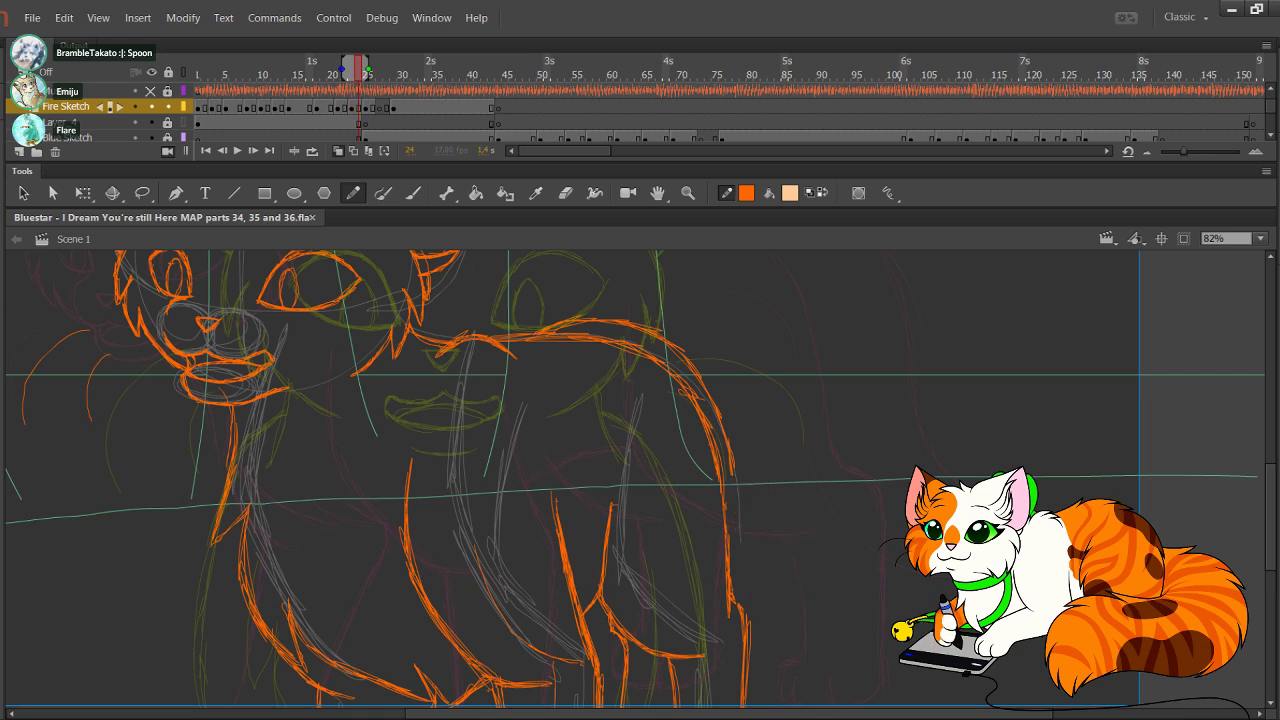
Step: Sketch the pointed, fur-tufted shape behind the hind leg, redrawing its lower fur strokes
{"action": "mouse_move", "coordinate": [735, 482]}
{"action": "left_mouse_down"}
{"action": "mouse_move", "coordinate": [757, 633]}
{"action": "mouse_move", "coordinate": [806, 668]}
{"action": "mouse_move", "coordinate": [801, 525]}
{"action": "mouse_move", "coordinate": [814, 503]}
{"action": "left_mouse_up"}
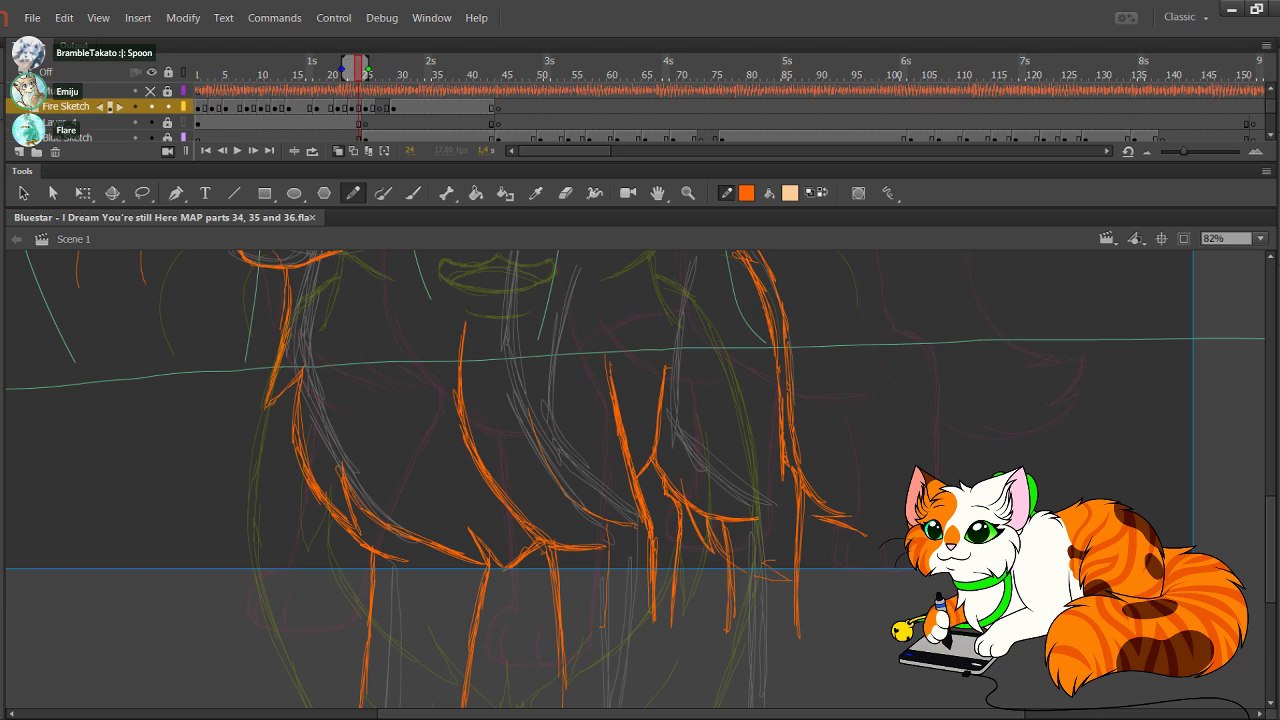
{"action": "key", "text": "ctrl+z"}
{"action": "mouse_move", "coordinate": [791, 568]}
{"action": "left_mouse_down"}
{"action": "mouse_move", "coordinate": [769, 578]}
{"action": "mouse_move", "coordinate": [812, 578]}
{"action": "left_mouse_up"}
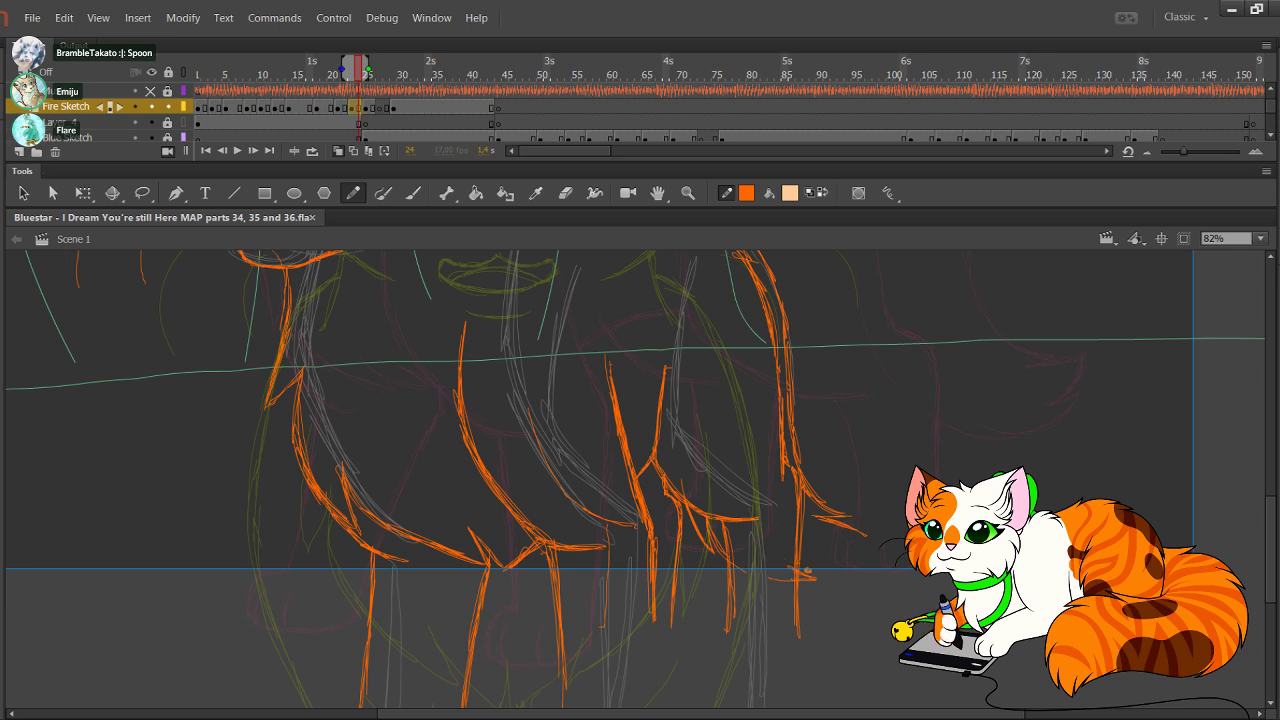
{"action": "mouse_move", "coordinate": [771, 562]}
{"action": "left_mouse_down"}
{"action": "mouse_move", "coordinate": [852, 554]}
{"action": "mouse_move", "coordinate": [865, 536]}
{"action": "left_mouse_up"}
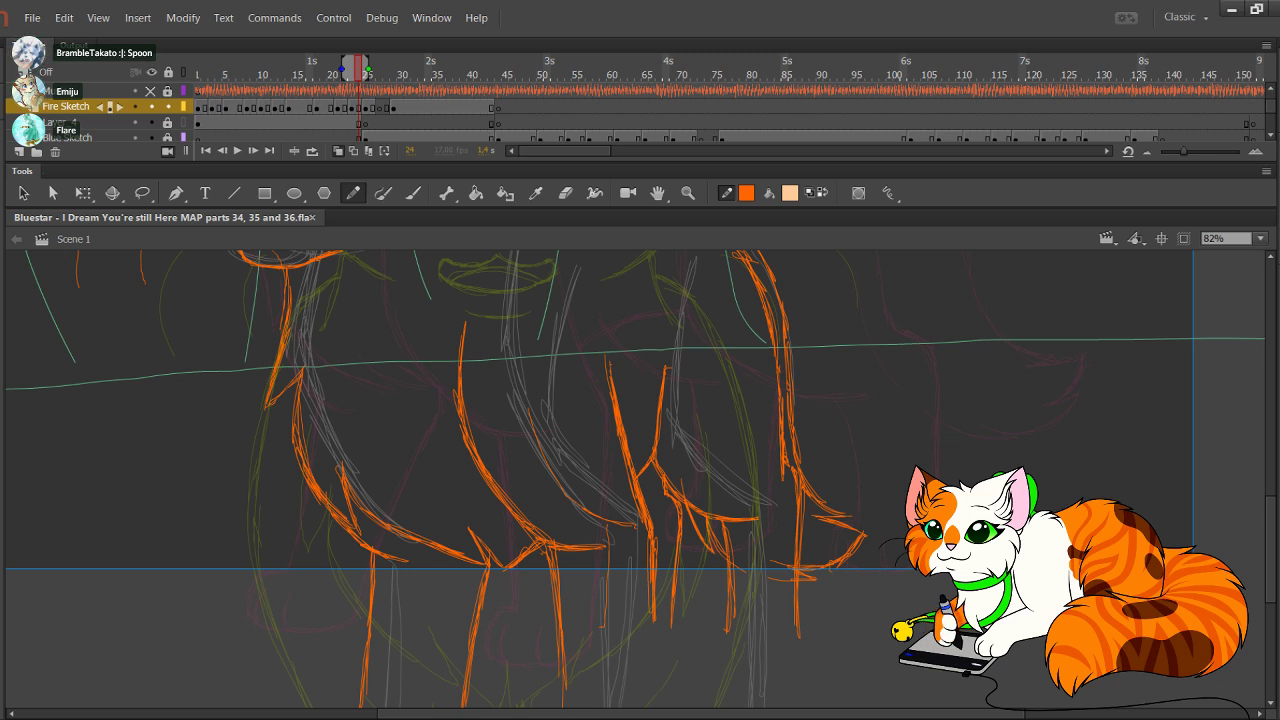
{"action": "key", "text": "ctrl+z"}
Step: Delete the extra brow strokes between the cat's eyes, leaving a short eyebrow above each eye
{"action": "mouse_move", "coordinate": [600, 450]}
{"action": "left_mouse_down"}
{"action": "mouse_move", "coordinate": [737, 637]}
{"action": "mouse_move", "coordinate": [754, 682]}
{"action": "left_mouse_up"}
{"action": "left_click_drag", "start_coordinate": [600, 450], "coordinate": [646, 548]}
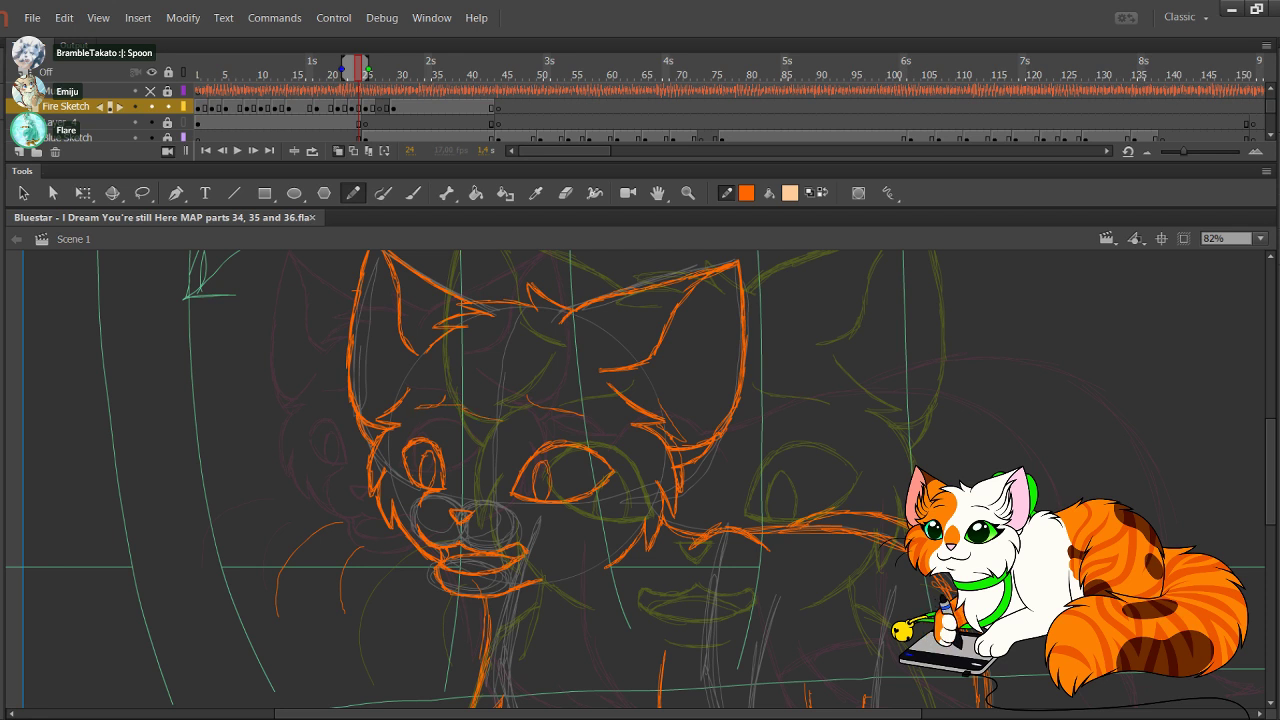
{"action": "key", "text": "Delete"}
{"action": "left_click_drag", "start_coordinate": [458, 398], "coordinate": [532, 444]}
{"action": "key", "text": "Delete"}
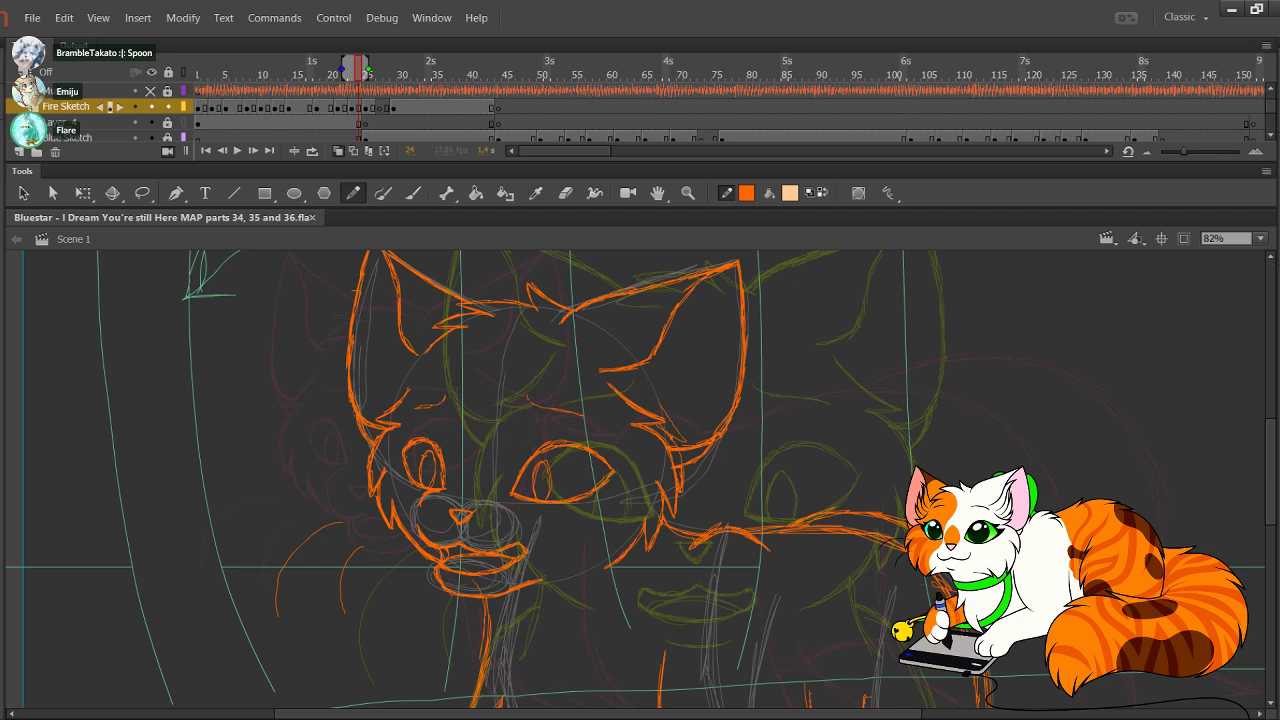
{"action": "left_click_drag", "start_coordinate": [462, 409], "coordinate": [503, 420]}
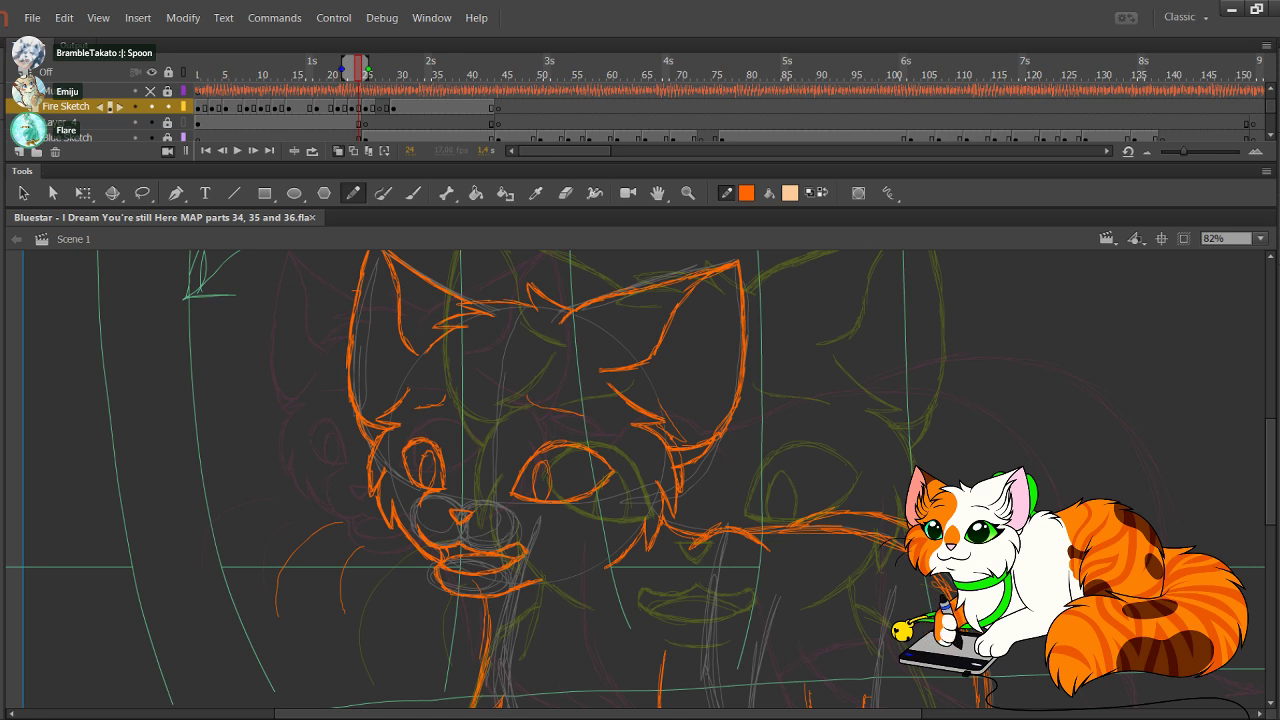
Step: Erase the grey construction sketch on the layer below Fire Sketch, leaving that layer locked and Fire Sketch unlocked
{"action": "left_click", "coordinate": [168, 107]}
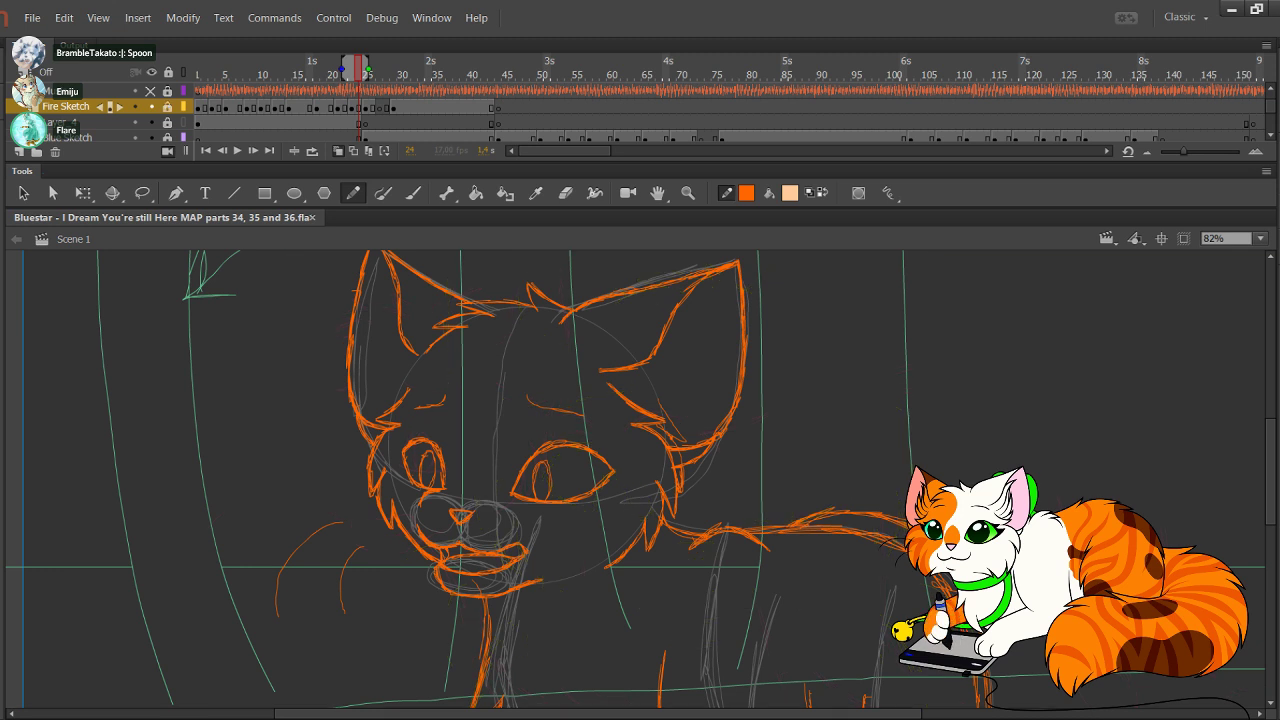
{"action": "left_click", "coordinate": [168, 122]}
{"action": "left_click", "coordinate": [351, 122]}
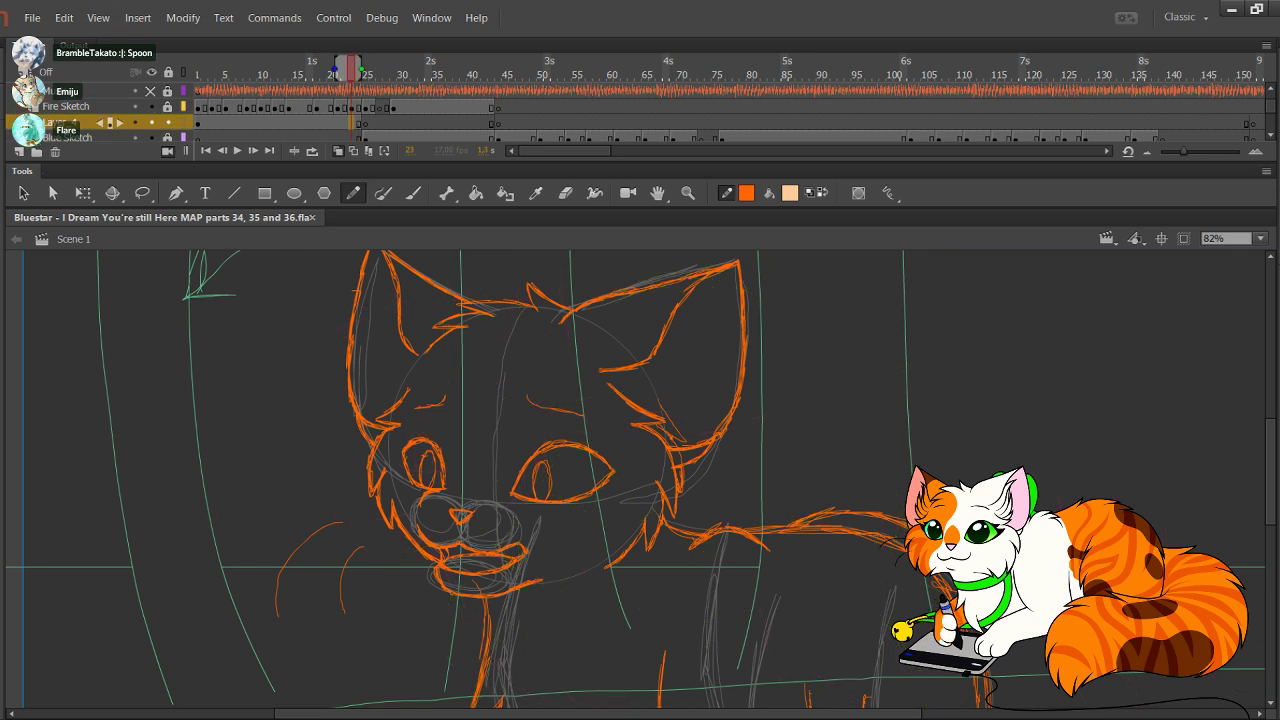
{"action": "double_click", "coordinate": [566, 193]}
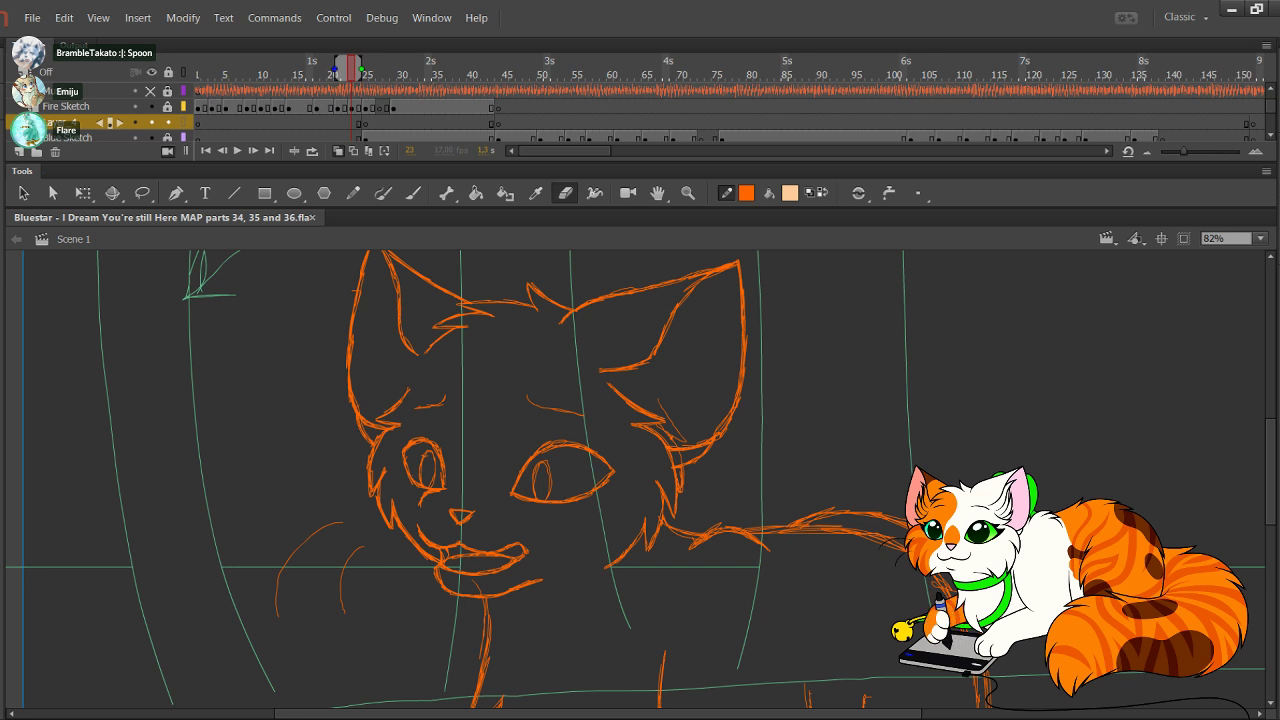
{"action": "key", "text": "y"}
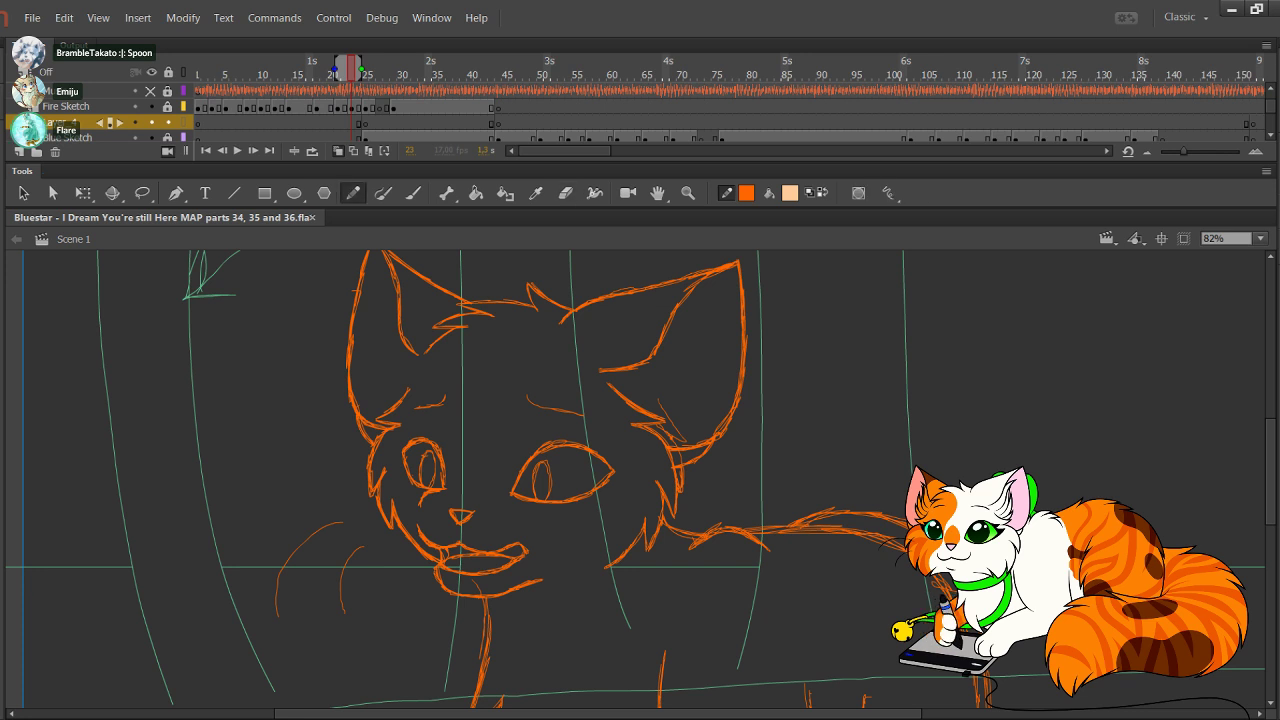
{"action": "left_click", "coordinate": [168, 107]}
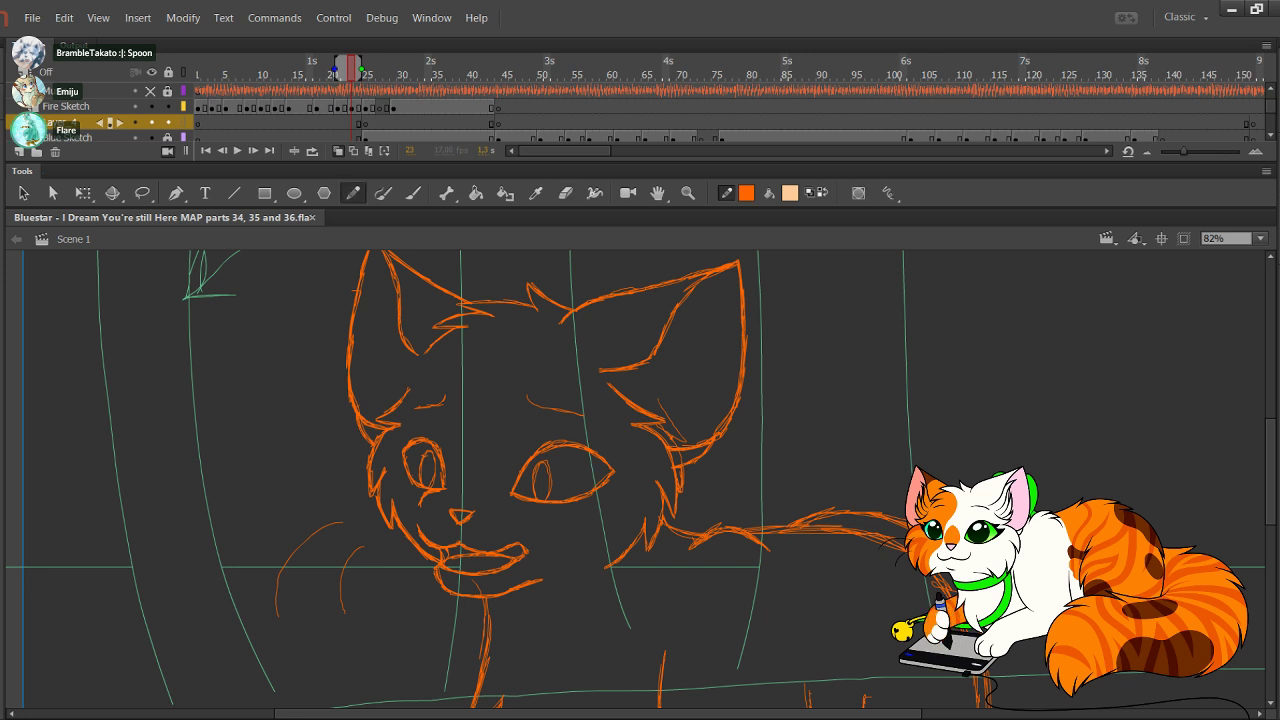
{"action": "left_click", "coordinate": [168, 122]}
Step: Review the neighbouring Fire Sketch drawings at frames 22 and 27, and move to frame 28
{"action": "left_click", "coordinate": [380, 107]}
{"action": "left_click", "coordinate": [344, 76]}
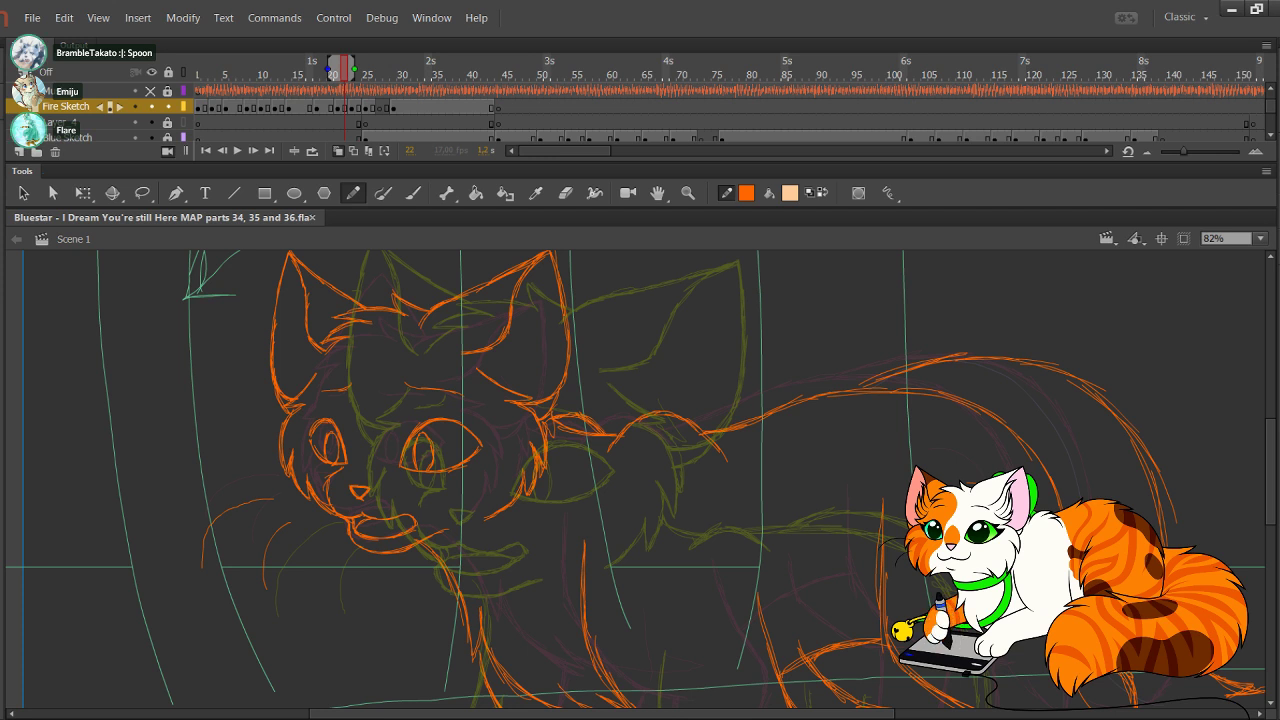
{"action": "left_click", "coordinate": [379, 107]}
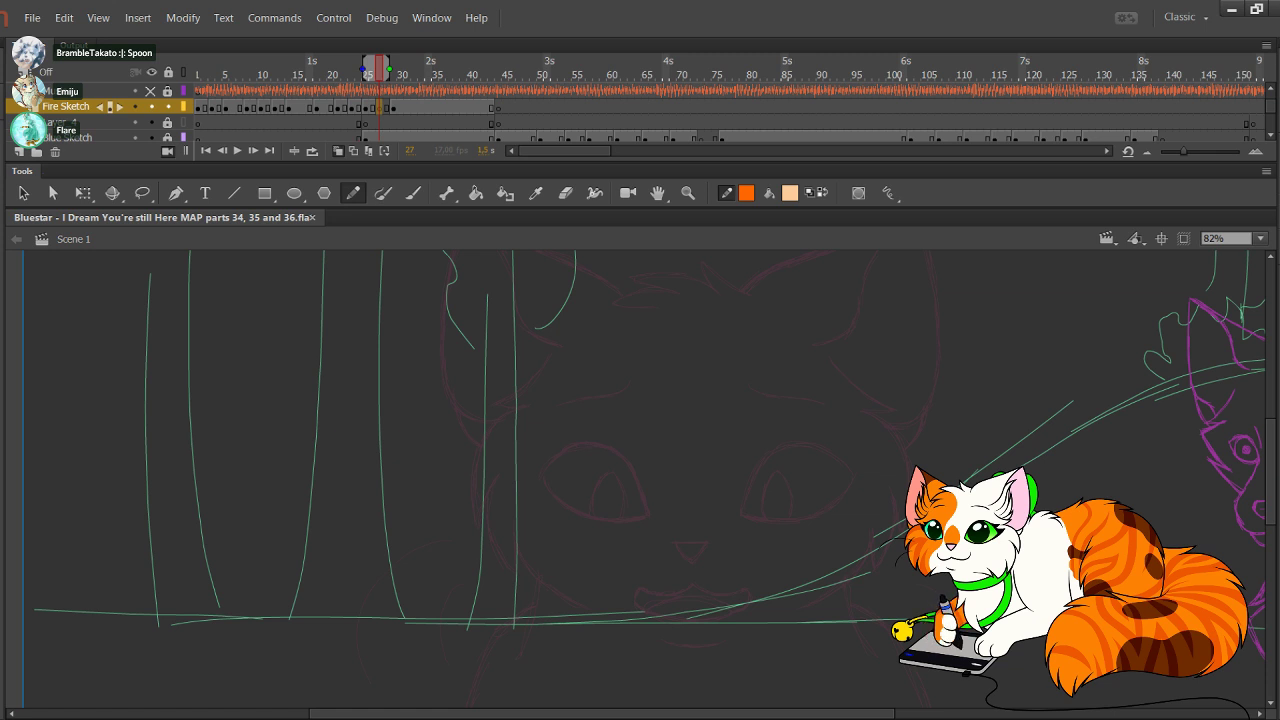
{"action": "key", "text": "period"}
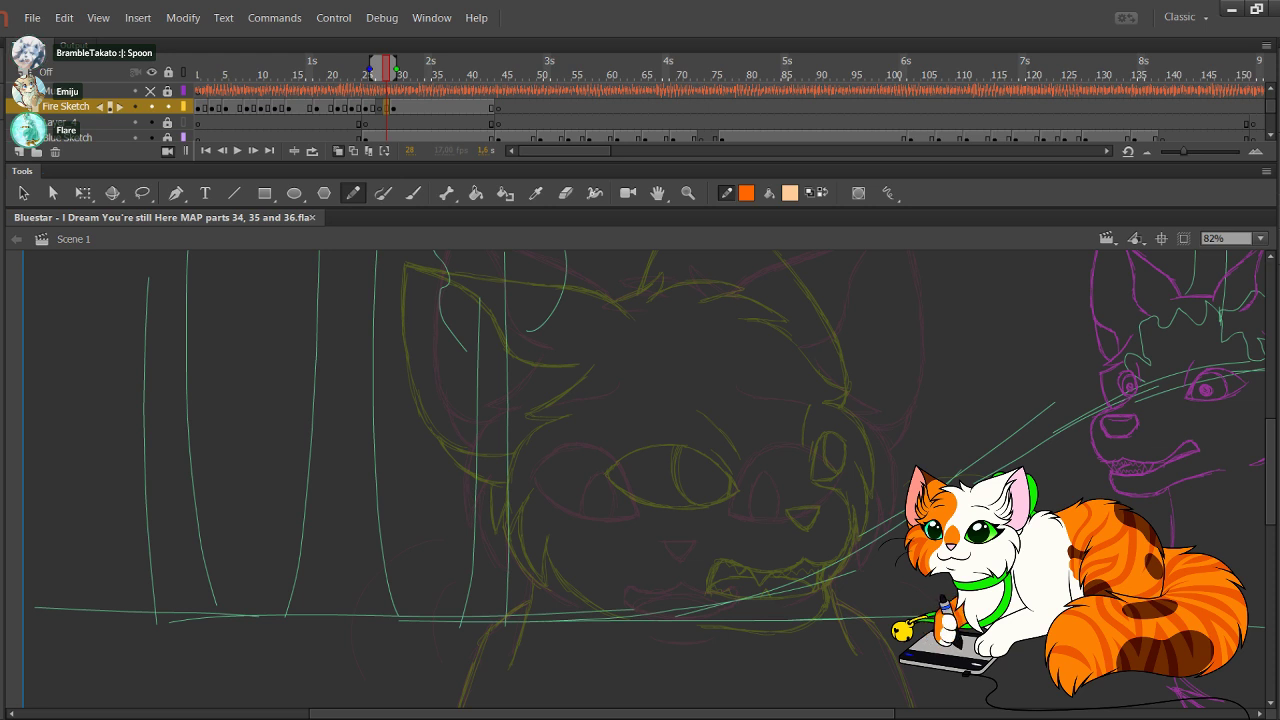
Step: On the layer below Fire Sketch, sketch the cat's round head construction with curved vertical and eye-level guidelines at frame 28
{"action": "key", "text": "x"}
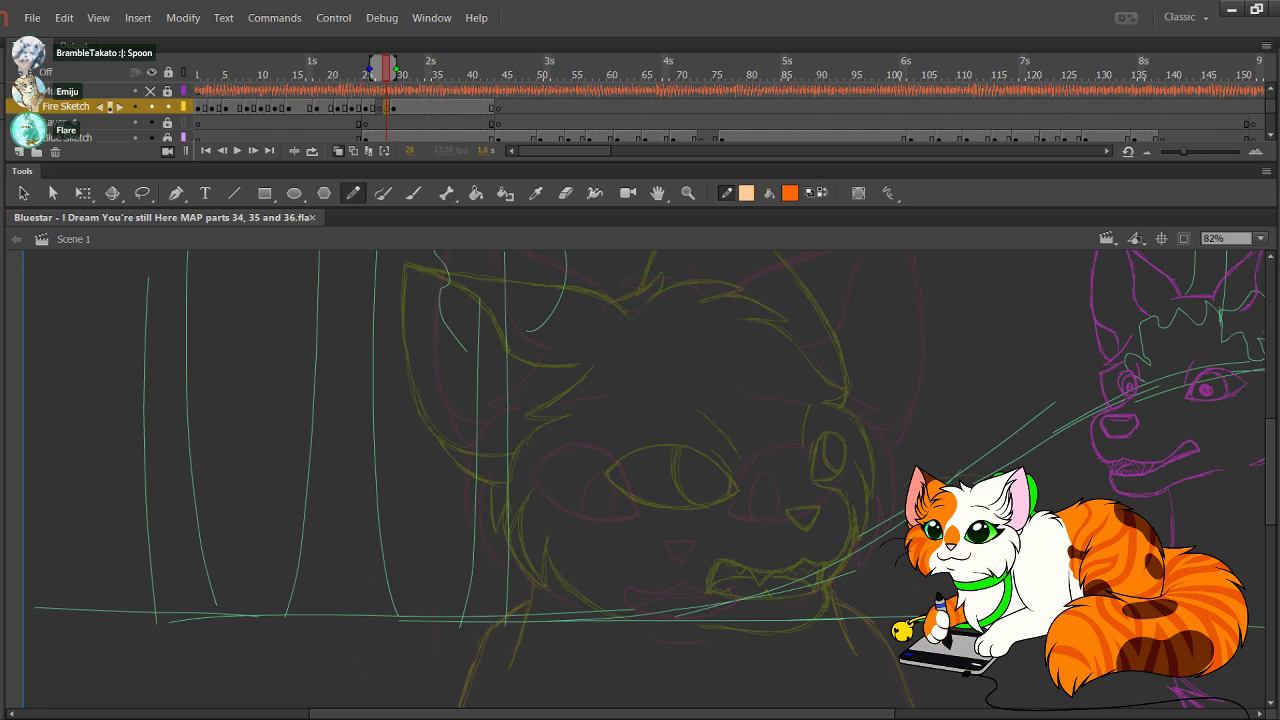
{"action": "left_click", "coordinate": [167, 122]}
{"action": "left_click", "coordinate": [167, 107]}
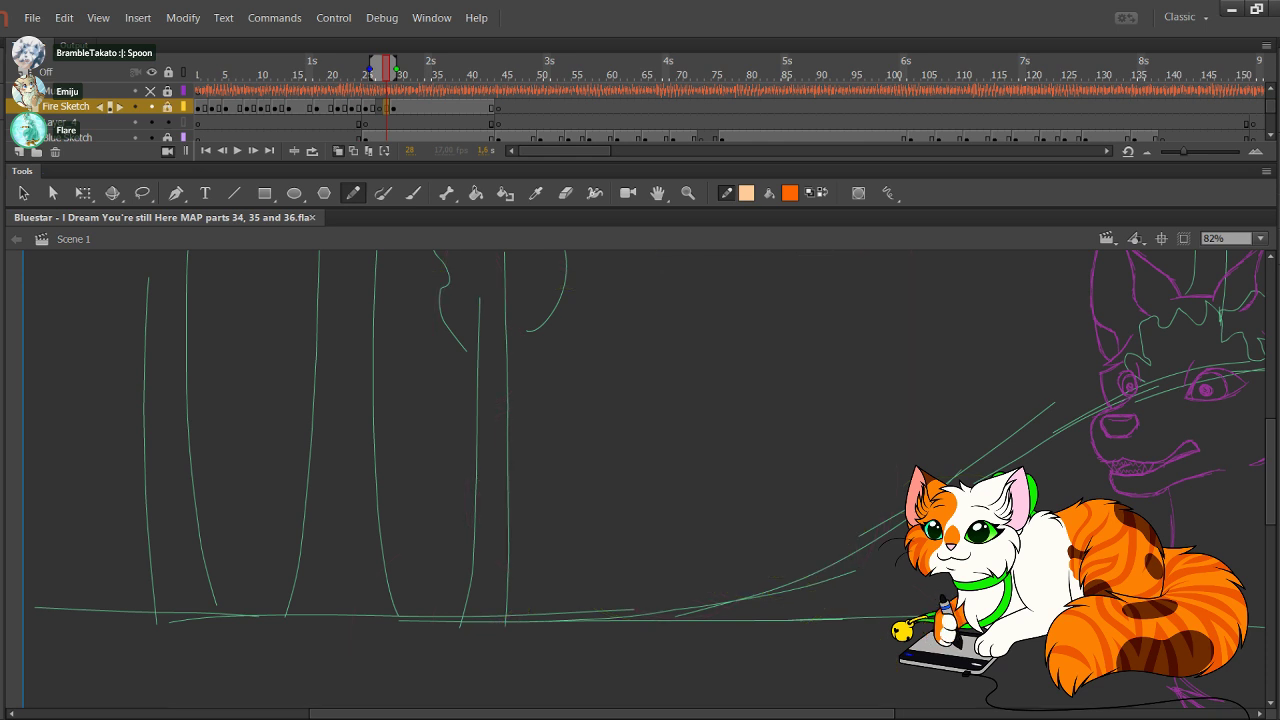
{"action": "left_click", "coordinate": [167, 107]}
{"action": "left_click", "coordinate": [68, 122]}
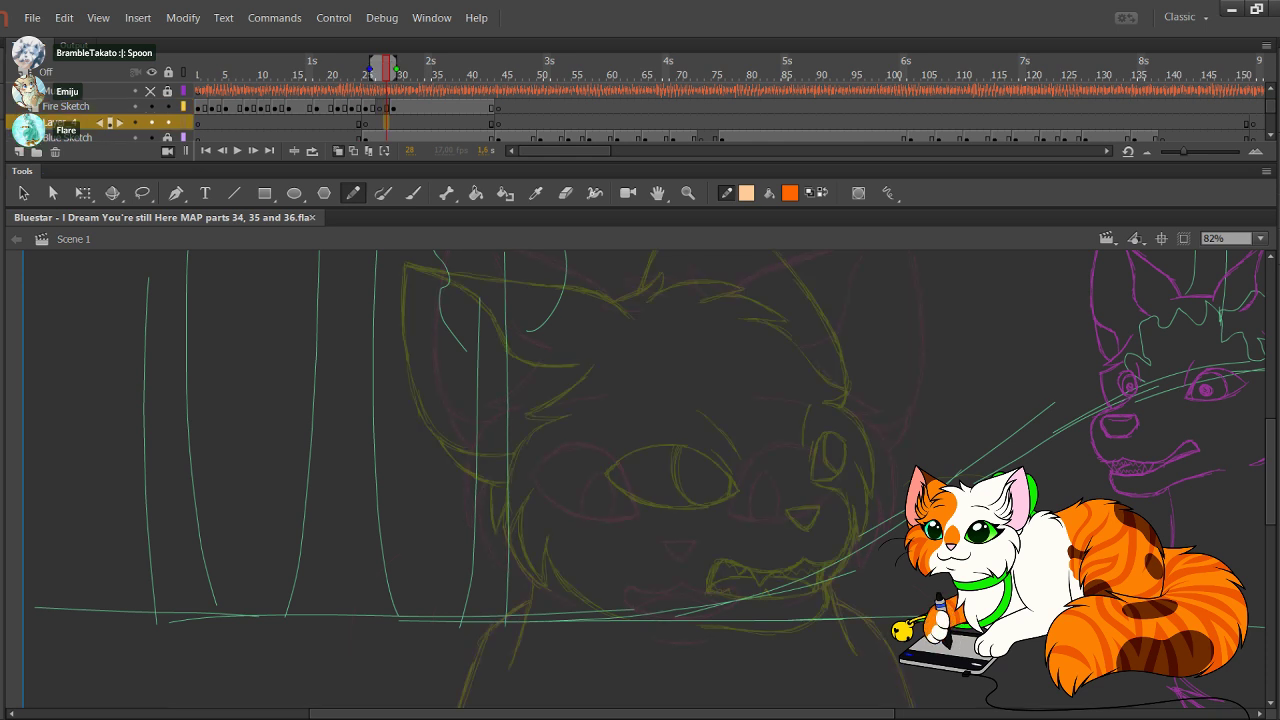
{"action": "mouse_move", "coordinate": [695, 295]}
{"action": "left_mouse_down"}
{"action": "mouse_move", "coordinate": [594, 321]}
{"action": "mouse_move", "coordinate": [511, 452]}
{"action": "mouse_move", "coordinate": [556, 581]}
{"action": "mouse_move", "coordinate": [728, 620]}
{"action": "mouse_move", "coordinate": [838, 530]}
{"action": "mouse_move", "coordinate": [834, 384]}
{"action": "mouse_move", "coordinate": [740, 310]}
{"action": "mouse_move", "coordinate": [610, 308]}
{"action": "mouse_move", "coordinate": [512, 452]}
{"action": "mouse_move", "coordinate": [570, 600]}
{"action": "mouse_move", "coordinate": [756, 612]}
{"action": "mouse_move", "coordinate": [816, 574]}
{"action": "left_mouse_up"}
{"action": "left_click_drag", "start_coordinate": [690, 430], "coordinate": [652, 454]}
{"action": "mouse_move", "coordinate": [648, 325]}
{"action": "left_mouse_down"}
{"action": "mouse_move", "coordinate": [716, 545]}
{"action": "mouse_move", "coordinate": [700, 657]}
{"action": "left_mouse_up"}
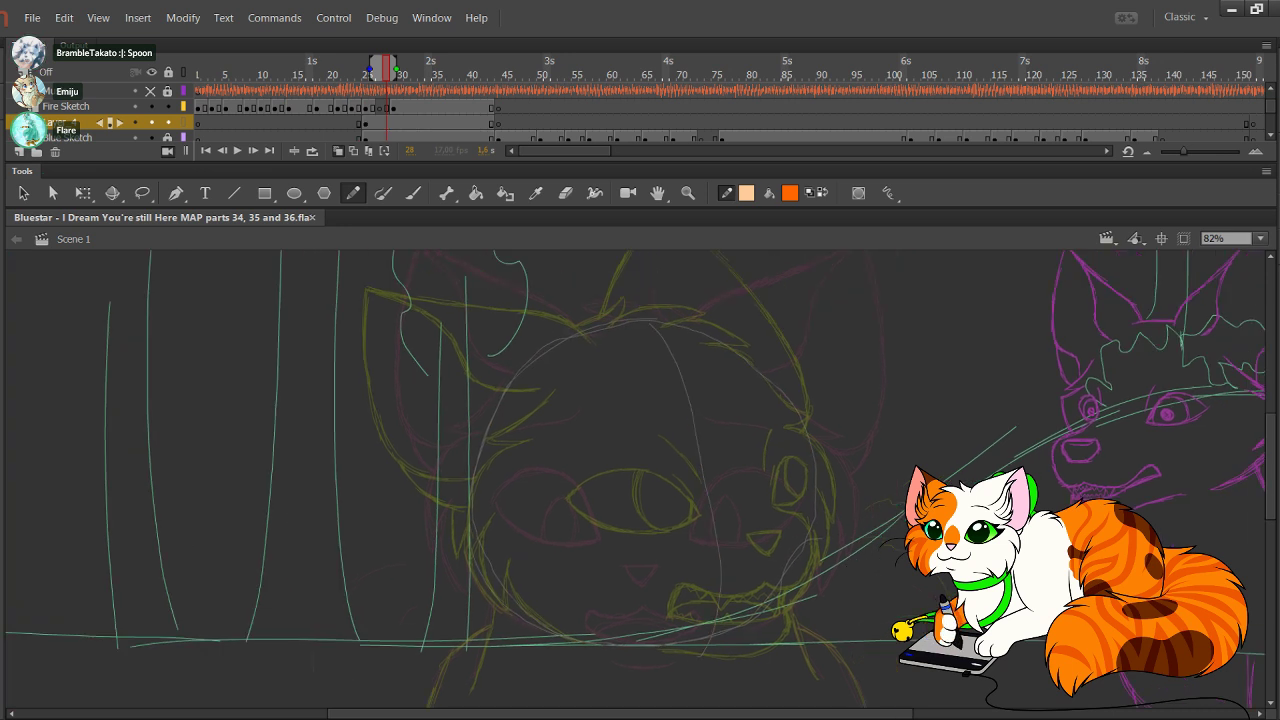
{"action": "mouse_move", "coordinate": [467, 508]}
{"action": "left_mouse_down"}
{"action": "mouse_move", "coordinate": [600, 532]}
{"action": "mouse_move", "coordinate": [816, 487]}
{"action": "left_mouse_up"}
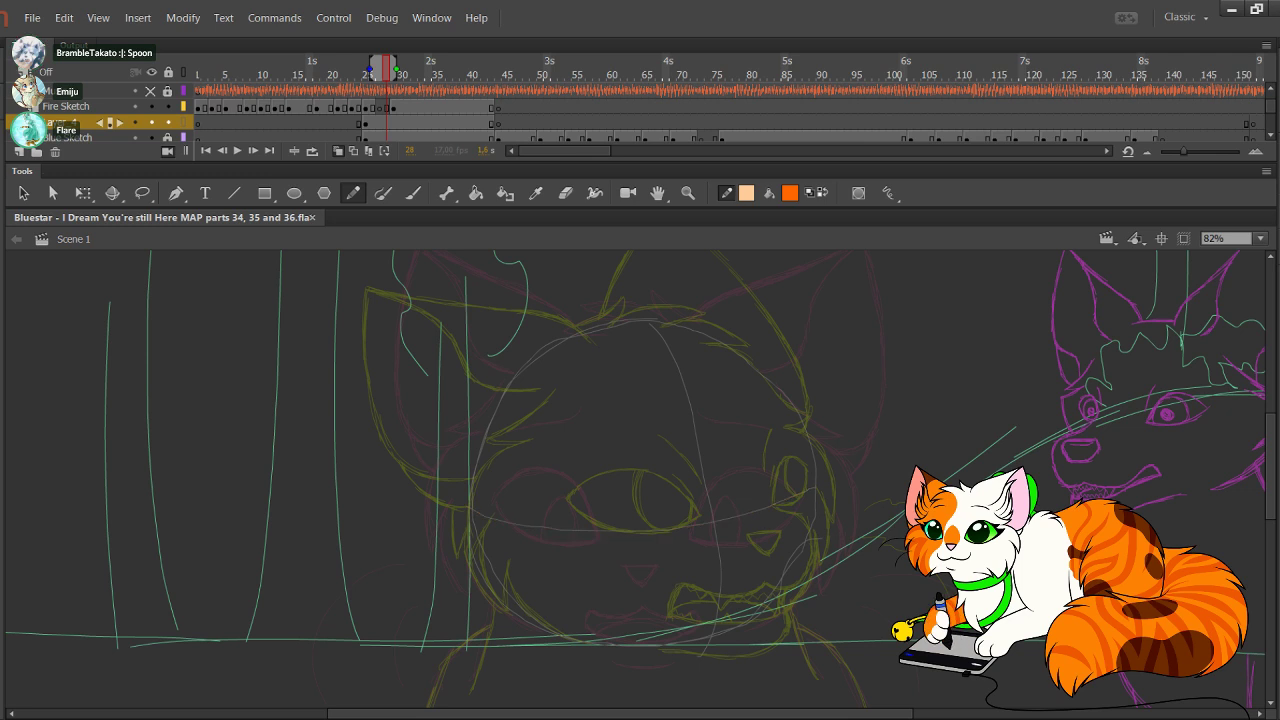
{"action": "left_click_drag", "start_coordinate": [700, 630], "coordinate": [636, 636]}
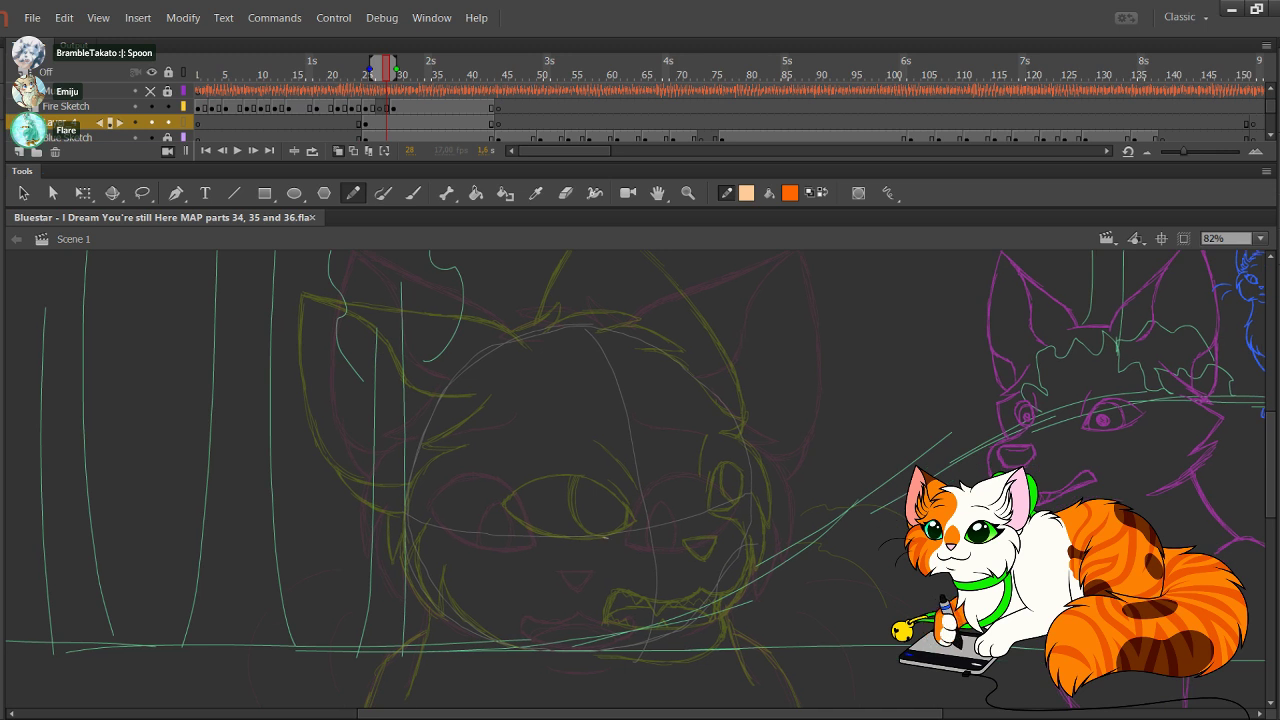
Step: Sketch two adjoining muzzle circles along the head's vertical guideline, redrawing the misplaced attempts
{"action": "mouse_move", "coordinate": [624, 537]}
{"action": "left_mouse_down"}
{"action": "mouse_move", "coordinate": [597, 562]}
{"action": "mouse_move", "coordinate": [636, 597]}
{"action": "mouse_move", "coordinate": [648, 590]}
{"action": "left_mouse_up"}
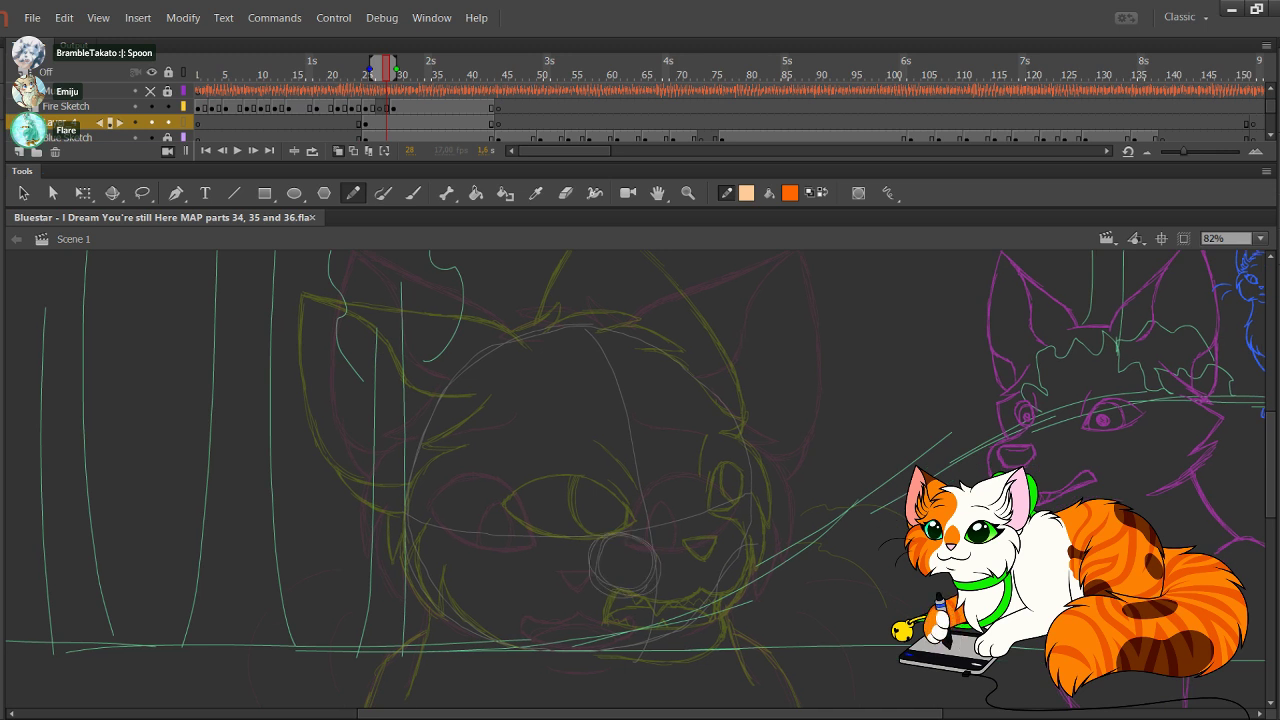
{"action": "key", "text": "ctrl+z"}
{"action": "mouse_move", "coordinate": [590, 560]}
{"action": "left_mouse_down"}
{"action": "mouse_move", "coordinate": [652, 594]}
{"action": "mouse_move", "coordinate": [606, 606]}
{"action": "mouse_move", "coordinate": [612, 544]}
{"action": "mouse_move", "coordinate": [662, 600]}
{"action": "mouse_move", "coordinate": [704, 550]}
{"action": "mouse_move", "coordinate": [656, 545]}
{"action": "mouse_move", "coordinate": [712, 600]}
{"action": "mouse_move", "coordinate": [716, 588]}
{"action": "left_mouse_up"}
{"action": "key", "text": "ctrl+z"}
{"action": "mouse_move", "coordinate": [682, 542]}
{"action": "left_mouse_down"}
{"action": "mouse_move", "coordinate": [704, 582]}
{"action": "mouse_move", "coordinate": [694, 598]}
{"action": "mouse_move", "coordinate": [644, 568]}
{"action": "mouse_move", "coordinate": [704, 588]}
{"action": "left_mouse_up"}
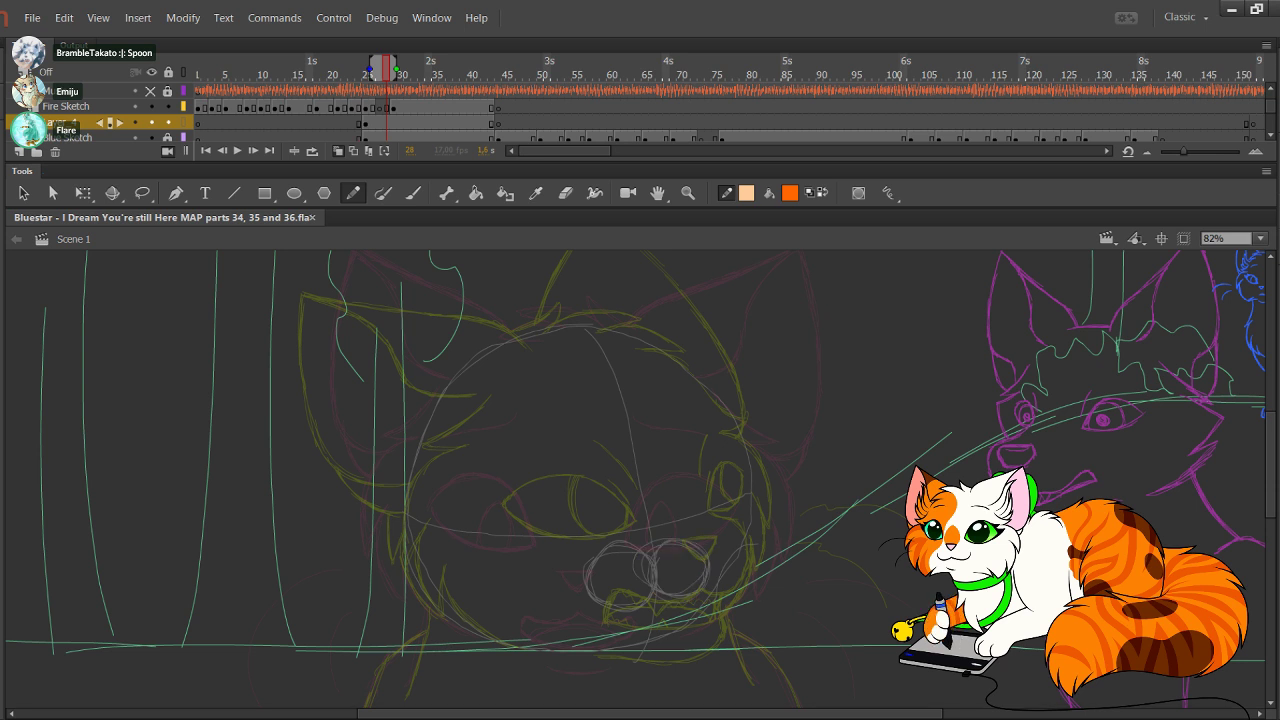
Step: Lock the construction layer and sketch the ear's inner curve in orange on Fire Sketch at frame 28
{"action": "left_click", "coordinate": [822, 193]}
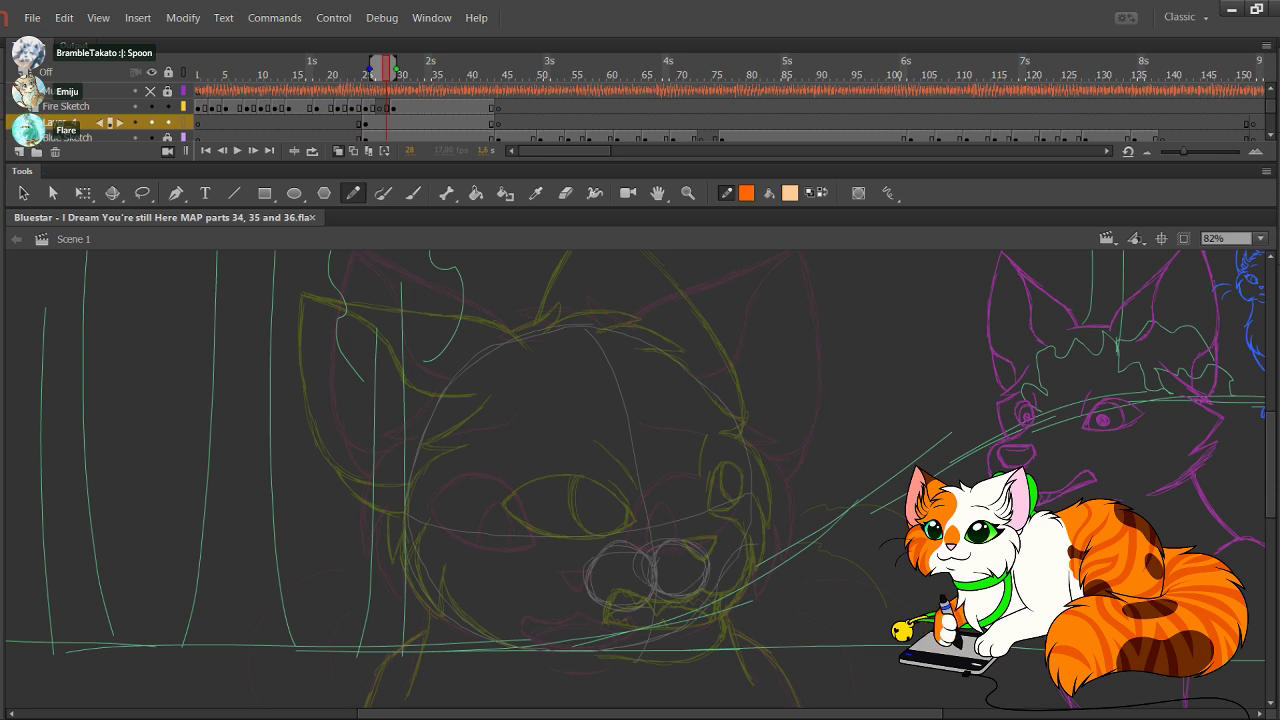
{"action": "left_click", "coordinate": [168, 122]}
{"action": "left_click", "coordinate": [387, 107]}
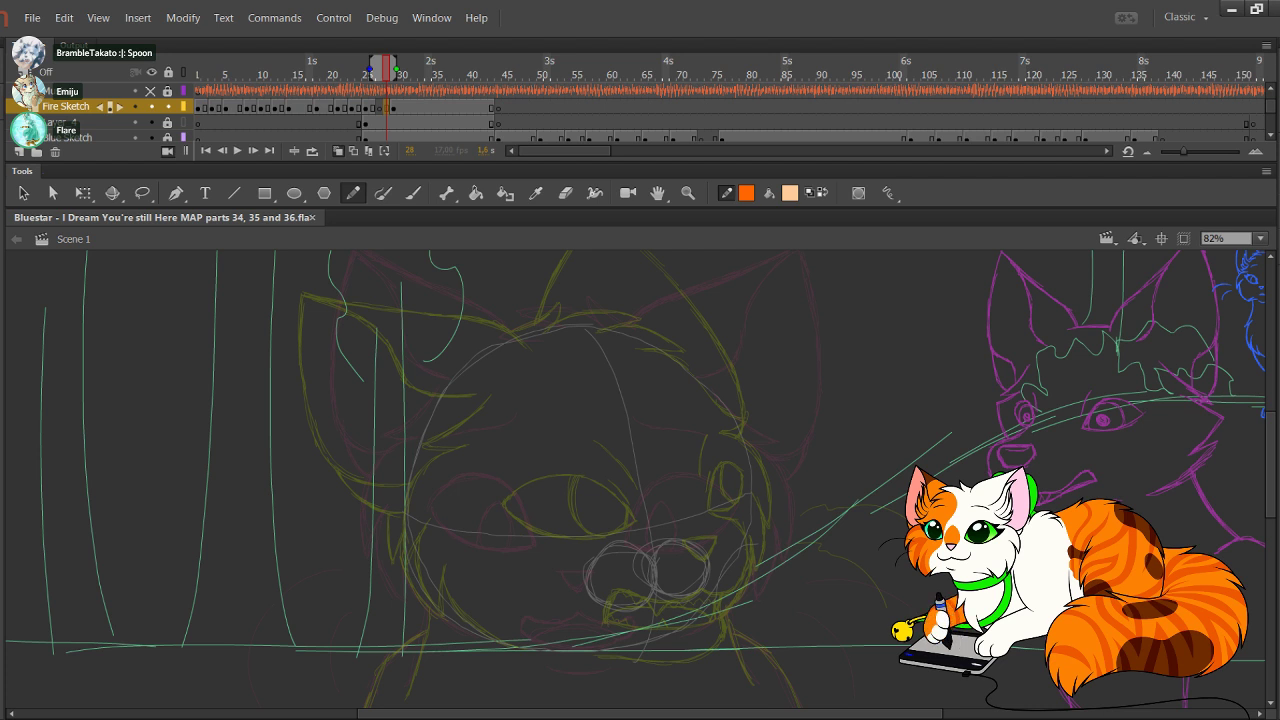
{"action": "left_click_drag", "start_coordinate": [620, 460], "coordinate": [622, 481]}
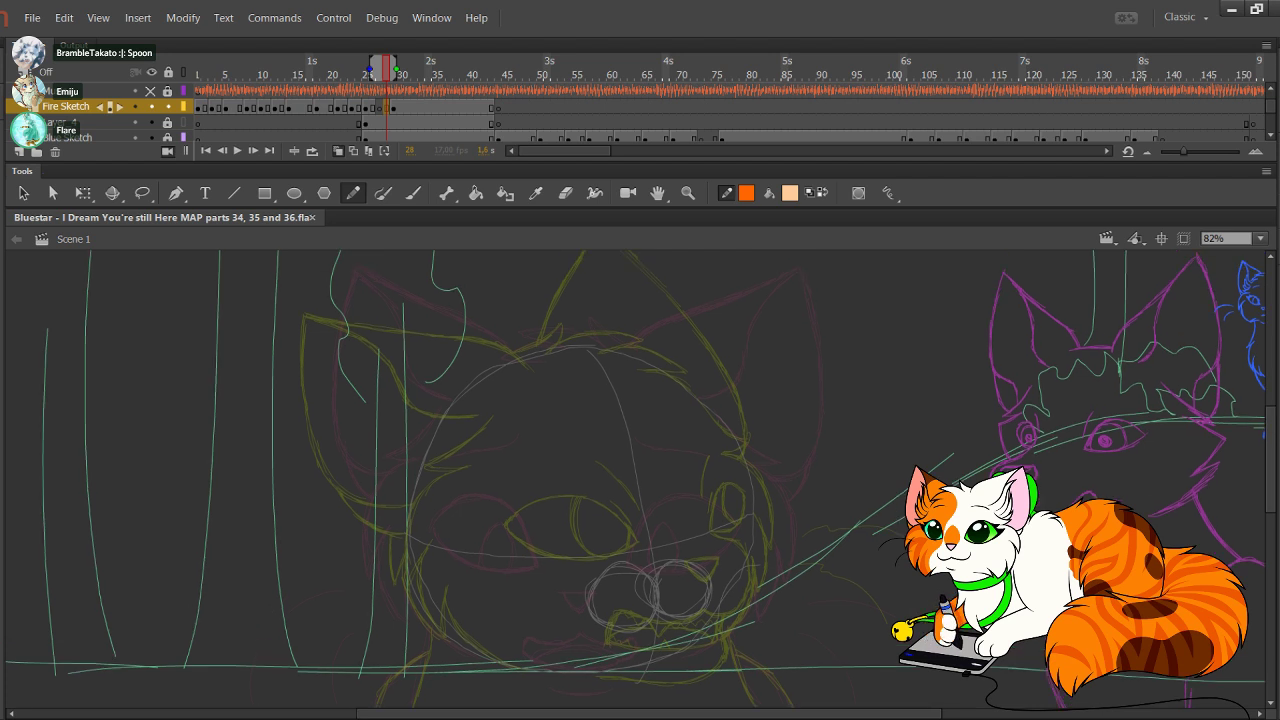
{"action": "left_click", "coordinate": [687, 193]}
{"action": "left_click_drag", "start_coordinate": [281, 251], "coordinate": [615, 475]}
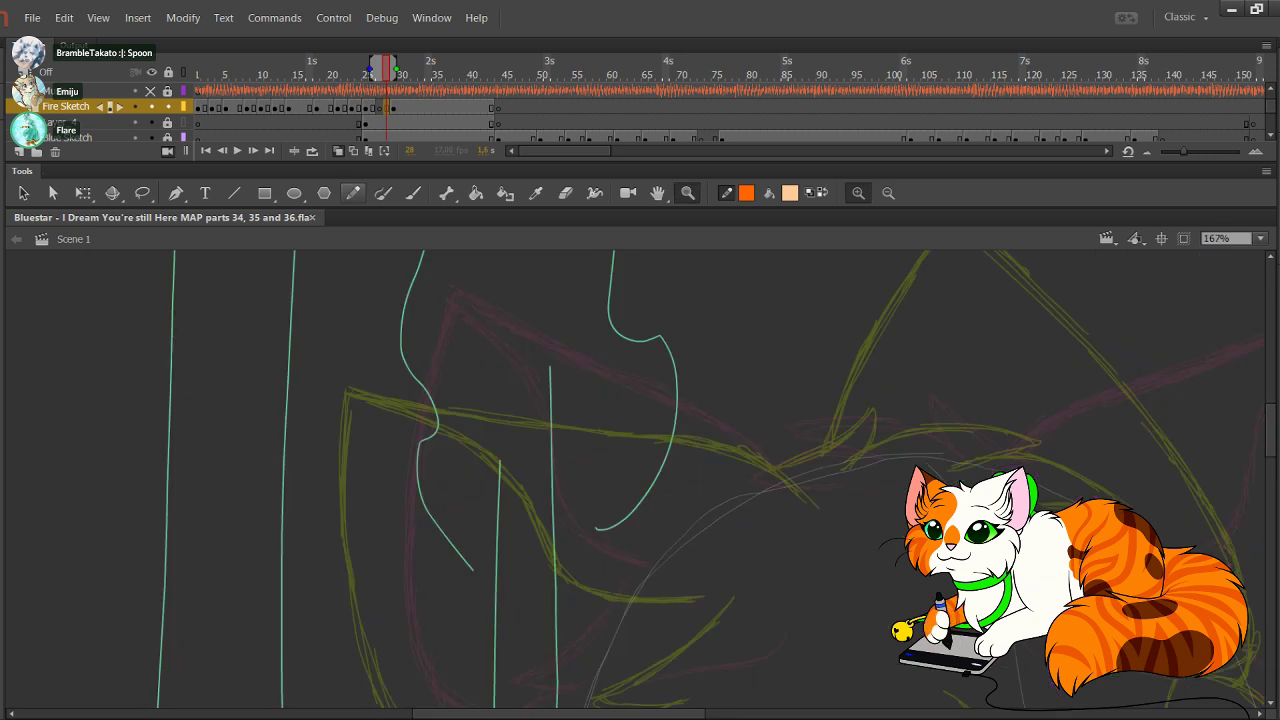
{"action": "key", "text": "y"}
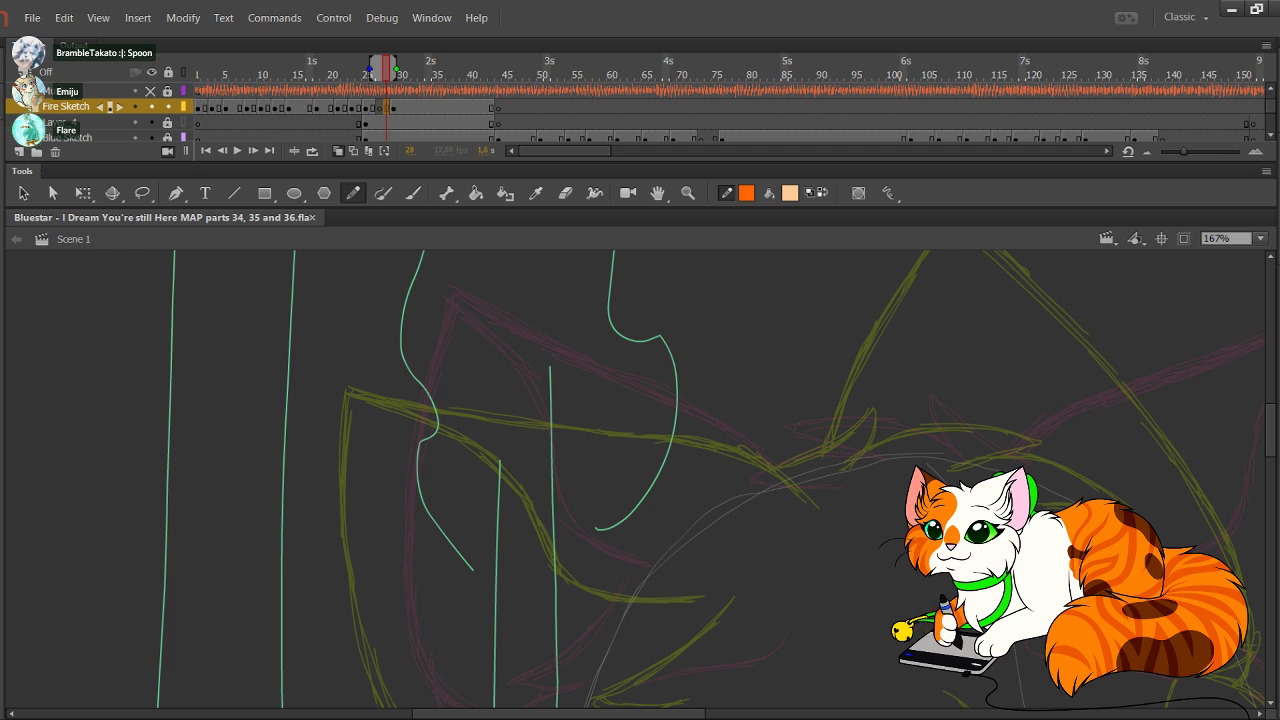
{"action": "mouse_move", "coordinate": [692, 586]}
{"action": "left_mouse_down"}
{"action": "mouse_move", "coordinate": [632, 585]}
{"action": "mouse_move", "coordinate": [578, 556]}
{"action": "mouse_move", "coordinate": [548, 516]}
{"action": "left_mouse_up"}
{"action": "mouse_move", "coordinate": [596, 566]}
{"action": "left_mouse_down"}
{"action": "mouse_move", "coordinate": [476, 418]}
{"action": "mouse_move", "coordinate": [374, 358]}
{"action": "left_mouse_up"}
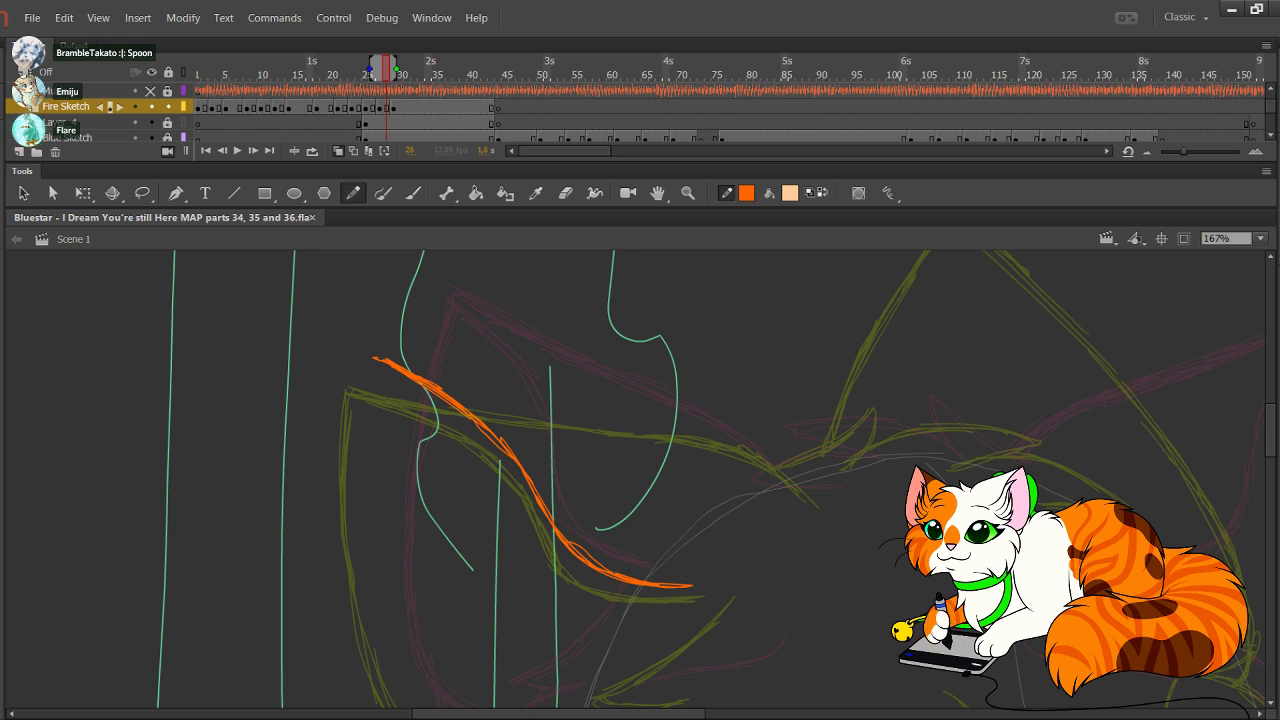
Step: Sketch the ear's upper edge from its tip to the top of the head with overlapping orange strokes
{"action": "left_click_drag", "start_coordinate": [560, 480], "coordinate": [511, 456]}
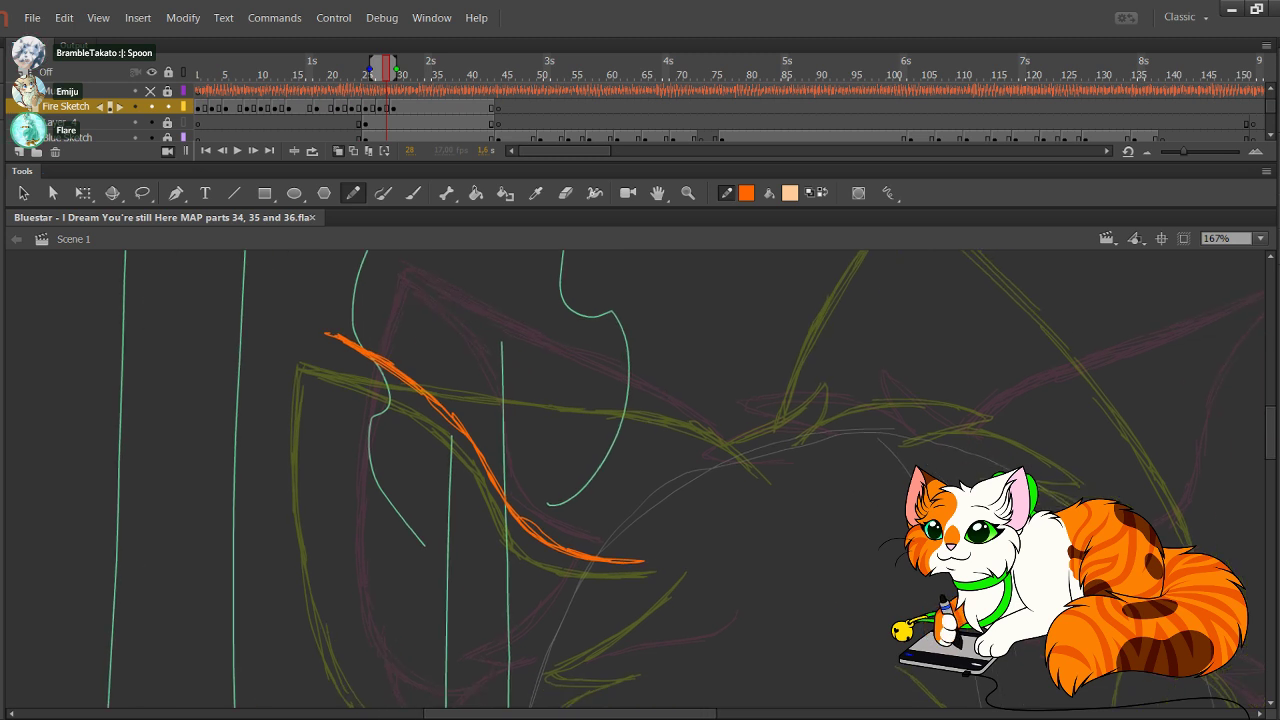
{"action": "mouse_move", "coordinate": [742, 470]}
{"action": "left_mouse_down"}
{"action": "mouse_move", "coordinate": [692, 420]}
{"action": "mouse_move", "coordinate": [470, 380]}
{"action": "mouse_move", "coordinate": [318, 329]}
{"action": "mouse_move", "coordinate": [472, 375]}
{"action": "left_mouse_up"}
{"action": "left_click_drag", "start_coordinate": [390, 357], "coordinate": [548, 387]}
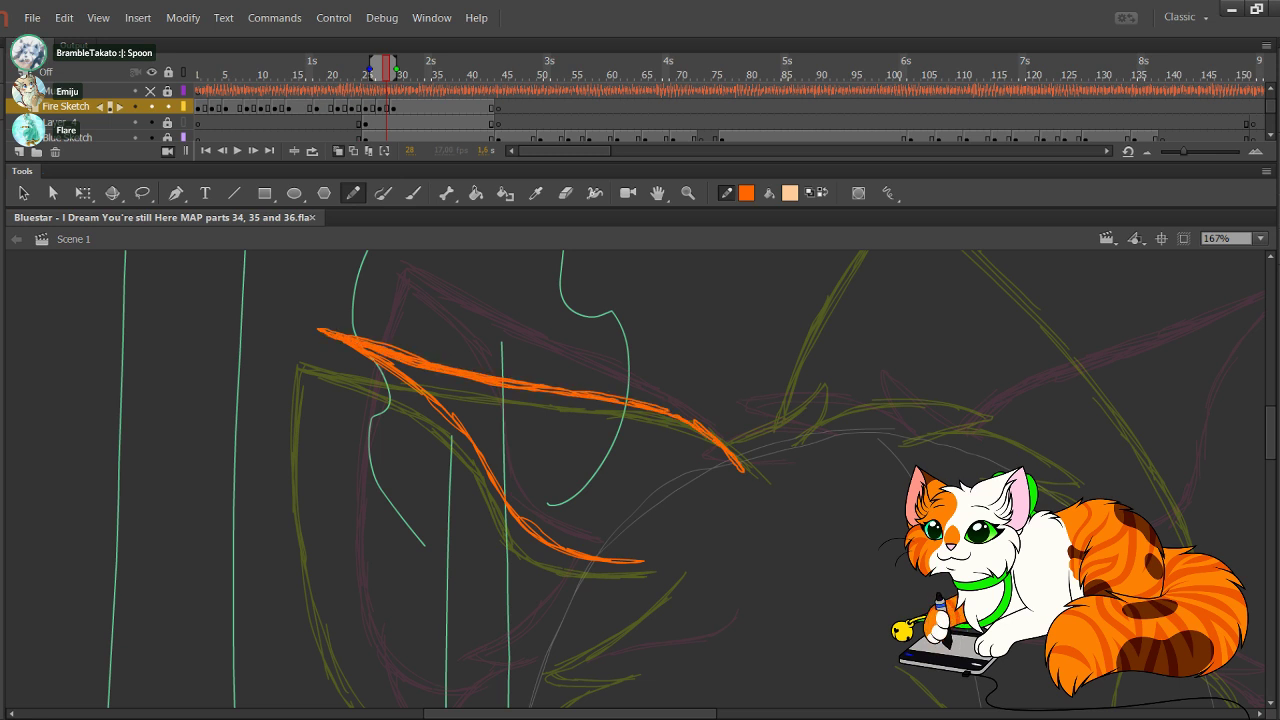
{"action": "mouse_move", "coordinate": [462, 369]}
{"action": "left_mouse_down"}
{"action": "mouse_move", "coordinate": [394, 347]}
{"action": "mouse_move", "coordinate": [608, 398]}
{"action": "left_mouse_up"}
Step: Sketch the fur tuft at the ear's base and continue the tufted cheek outline down to the jaw
{"action": "mouse_move", "coordinate": [600, 560]}
{"action": "left_mouse_down"}
{"action": "mouse_move", "coordinate": [611, 366]}
{"action": "mouse_move", "coordinate": [556, 448]}
{"action": "mouse_move", "coordinate": [519, 468]}
{"action": "left_mouse_up"}
{"action": "key", "text": "ctrl+z"}
{"action": "mouse_move", "coordinate": [656, 377]}
{"action": "left_mouse_down"}
{"action": "mouse_move", "coordinate": [513, 467]}
{"action": "mouse_move", "coordinate": [597, 482]}
{"action": "left_mouse_up"}
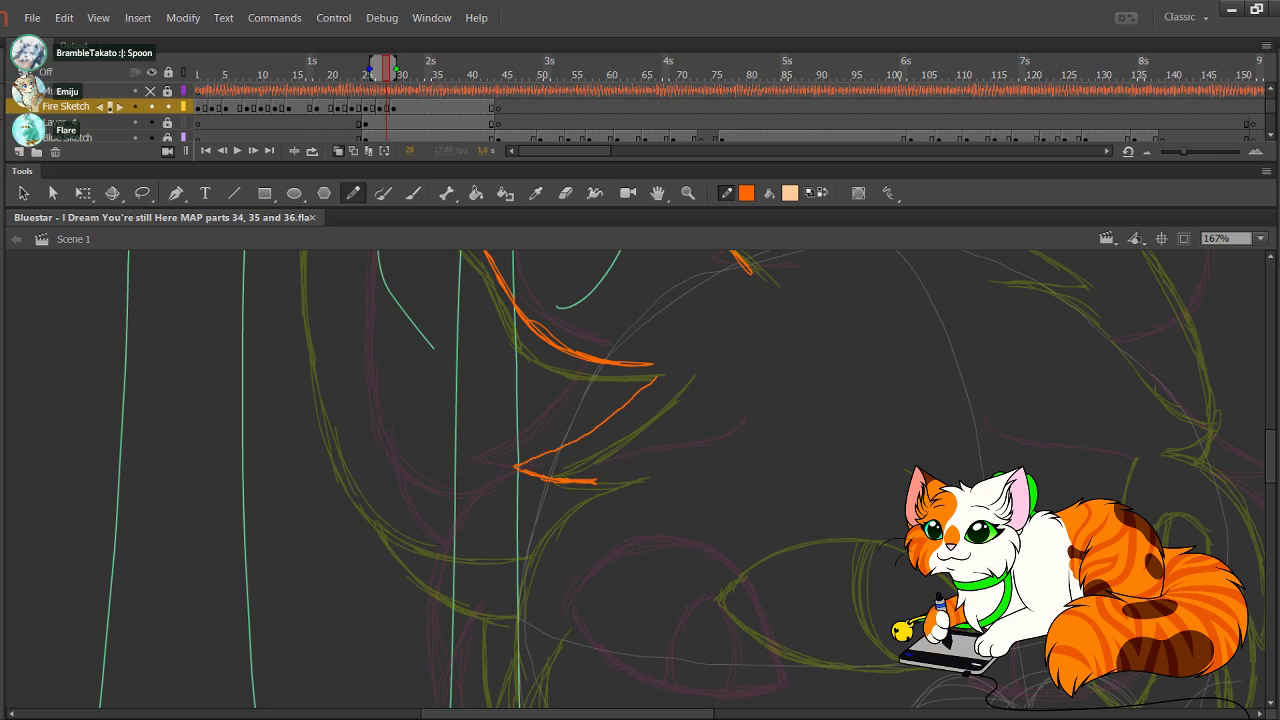
{"action": "mouse_move", "coordinate": [517, 467]}
{"action": "left_mouse_down"}
{"action": "mouse_move", "coordinate": [606, 426]}
{"action": "mouse_move", "coordinate": [659, 378]}
{"action": "mouse_move", "coordinate": [687, 430]}
{"action": "left_mouse_up"}
{"action": "key", "text": "ctrl+z"}
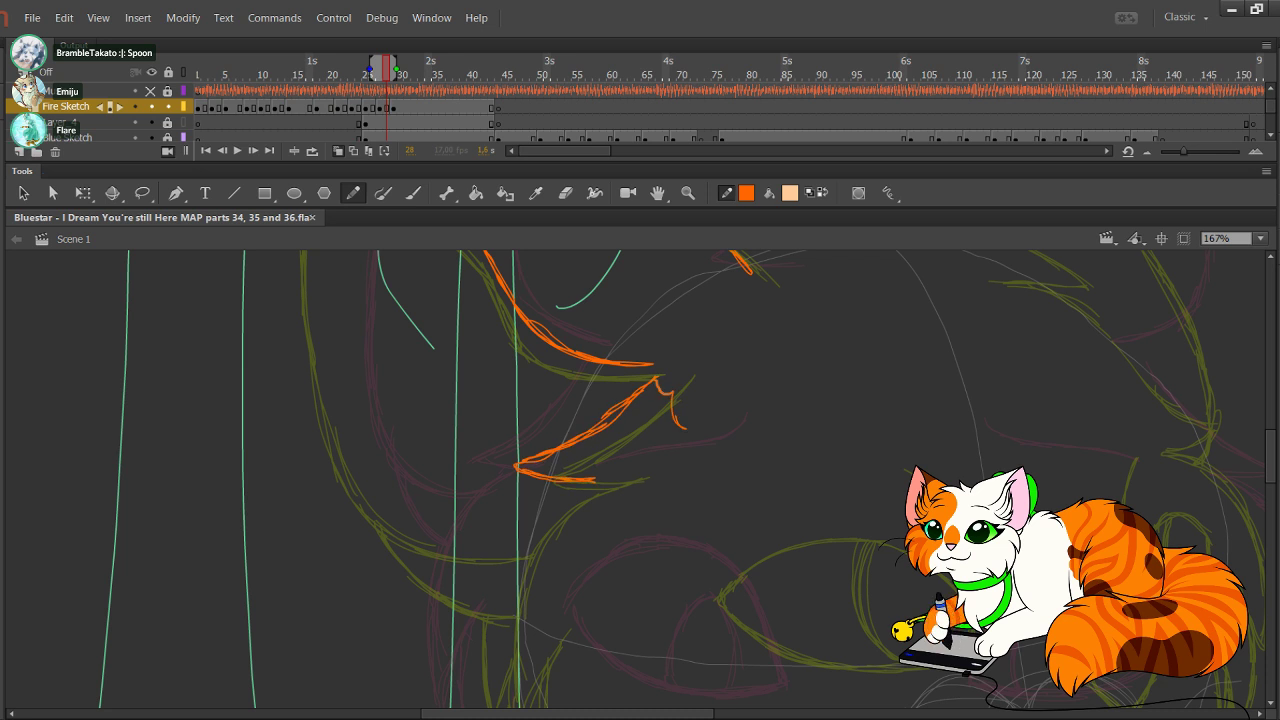
{"action": "key", "text": "ctrl+z"}
{"action": "mouse_move", "coordinate": [640, 480]}
{"action": "left_mouse_down"}
{"action": "mouse_move", "coordinate": [633, 450]}
{"action": "mouse_move", "coordinate": [663, 304]}
{"action": "mouse_move", "coordinate": [570, 320]}
{"action": "mouse_move", "coordinate": [545, 350]}
{"action": "mouse_move", "coordinate": [513, 430]}
{"action": "mouse_move", "coordinate": [507, 510]}
{"action": "mouse_move", "coordinate": [518, 546]}
{"action": "mouse_move", "coordinate": [565, 442]}
{"action": "mouse_move", "coordinate": [540, 520]}
{"action": "mouse_move", "coordinate": [565, 620]}
{"action": "mouse_move", "coordinate": [597, 643]}
{"action": "mouse_move", "coordinate": [604, 545]}
{"action": "mouse_move", "coordinate": [602, 575]}
{"action": "mouse_move", "coordinate": [636, 648]}
{"action": "mouse_move", "coordinate": [676, 682]}
{"action": "mouse_move", "coordinate": [760, 714]}
{"action": "left_mouse_up"}
{"action": "left_click_drag", "start_coordinate": [740, 640], "coordinate": [609, 485]}
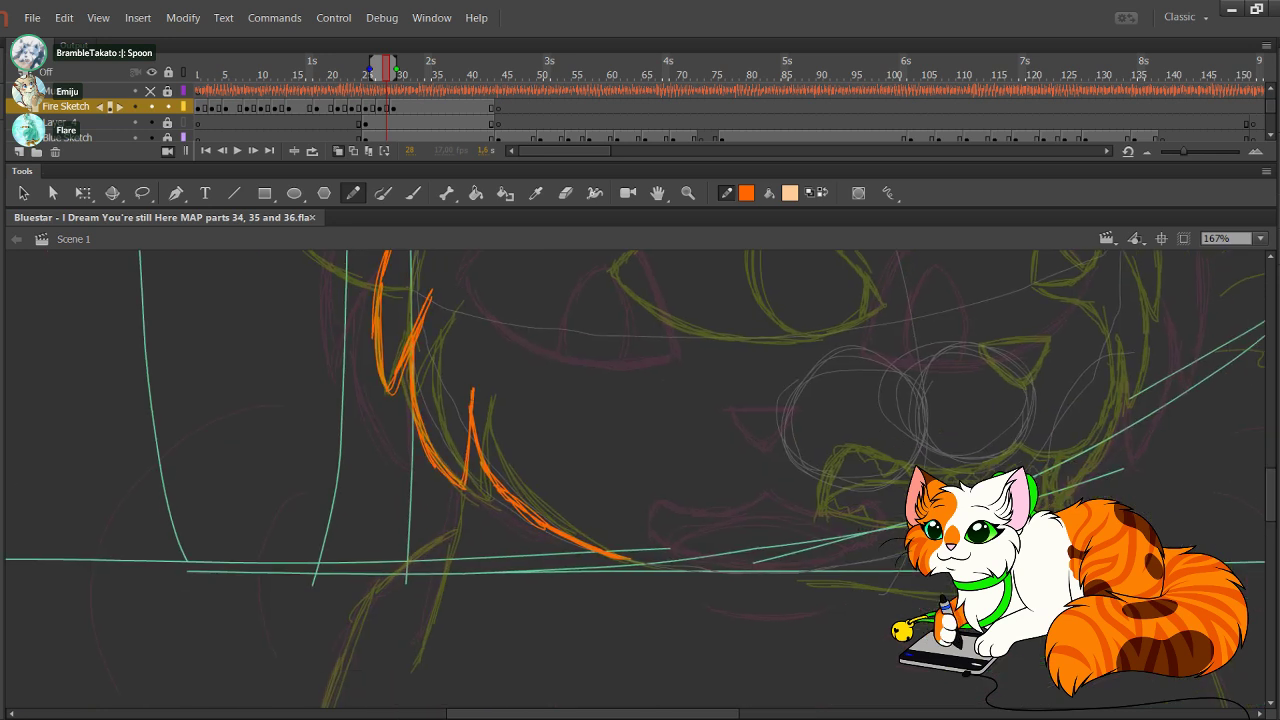
Step: Sketch the ear's outer edge from the tip down around to the cheek fur
{"action": "left_click_drag", "start_coordinate": [560, 340], "coordinate": [628, 568]}
{"action": "mouse_move", "coordinate": [600, 400]}
{"action": "left_mouse_down"}
{"action": "mouse_move", "coordinate": [596, 503]}
{"action": "mouse_move", "coordinate": [670, 629]}
{"action": "mouse_move", "coordinate": [698, 648]}
{"action": "left_mouse_up"}
{"action": "left_click_drag", "start_coordinate": [390, 280], "coordinate": [383, 397]}
{"action": "left_click_drag", "start_coordinate": [384, 327], "coordinate": [388, 463]}
{"action": "mouse_move", "coordinate": [392, 281]}
{"action": "left_mouse_down"}
{"action": "mouse_move", "coordinate": [384, 443]}
{"action": "mouse_move", "coordinate": [408, 579]}
{"action": "left_mouse_up"}
{"action": "left_click_drag", "start_coordinate": [388, 419], "coordinate": [409, 575]}
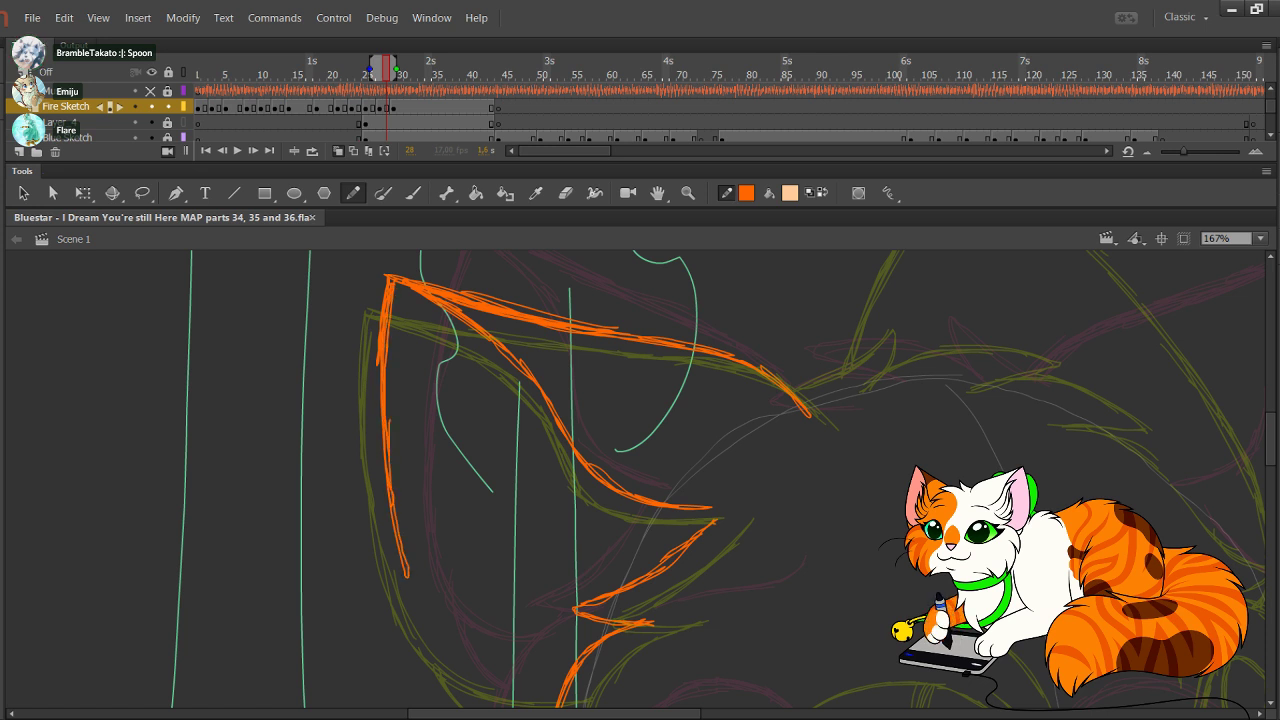
{"action": "mouse_move", "coordinate": [388, 487]}
{"action": "left_mouse_down"}
{"action": "mouse_move", "coordinate": [428, 639]}
{"action": "mouse_move", "coordinate": [500, 682]}
{"action": "mouse_move", "coordinate": [566, 682]}
{"action": "mouse_move", "coordinate": [526, 699]}
{"action": "left_mouse_up"}
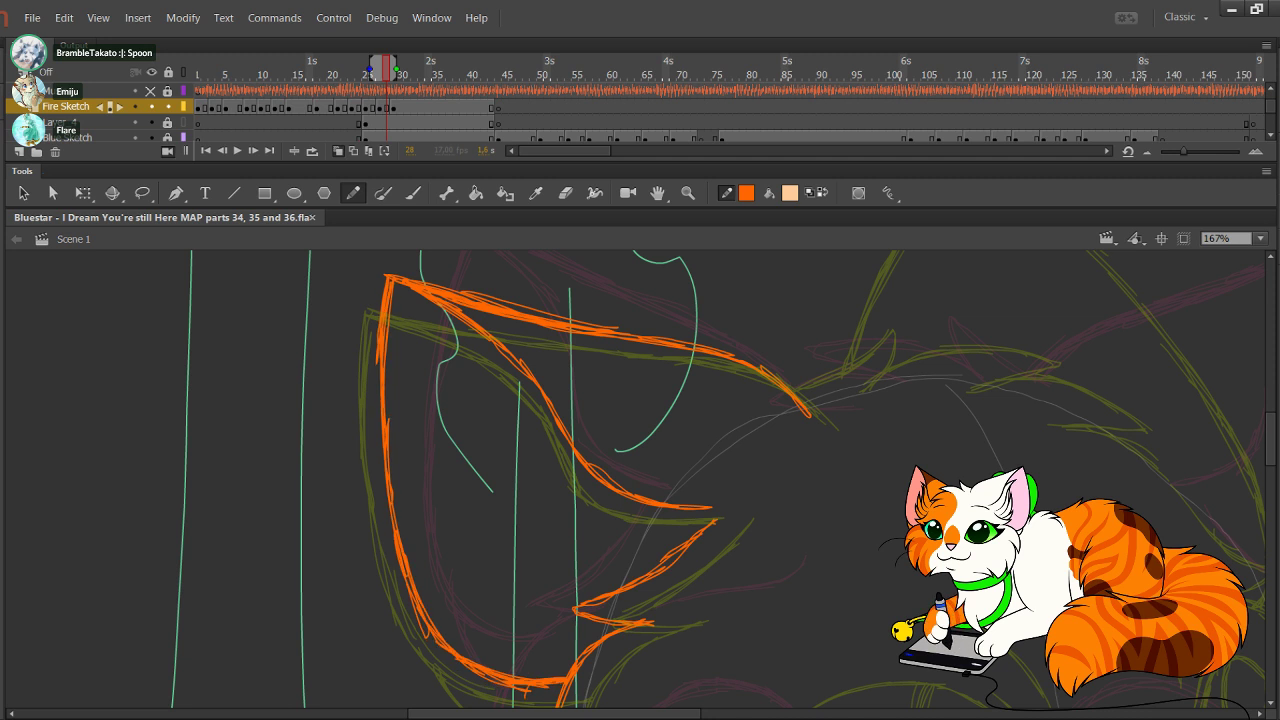
{"action": "left_click_drag", "start_coordinate": [620, 610], "coordinate": [527, 490]}
{"action": "left_click_drag", "start_coordinate": [367, 539], "coordinate": [443, 628]}
{"action": "left_click_drag", "start_coordinate": [363, 551], "coordinate": [451, 625]}
{"action": "mouse_move", "coordinate": [359, 540]}
{"action": "left_mouse_down"}
{"action": "mouse_move", "coordinate": [405, 598]}
{"action": "mouse_move", "coordinate": [454, 603]}
{"action": "left_mouse_up"}
{"action": "key", "text": "ctrl+z"}
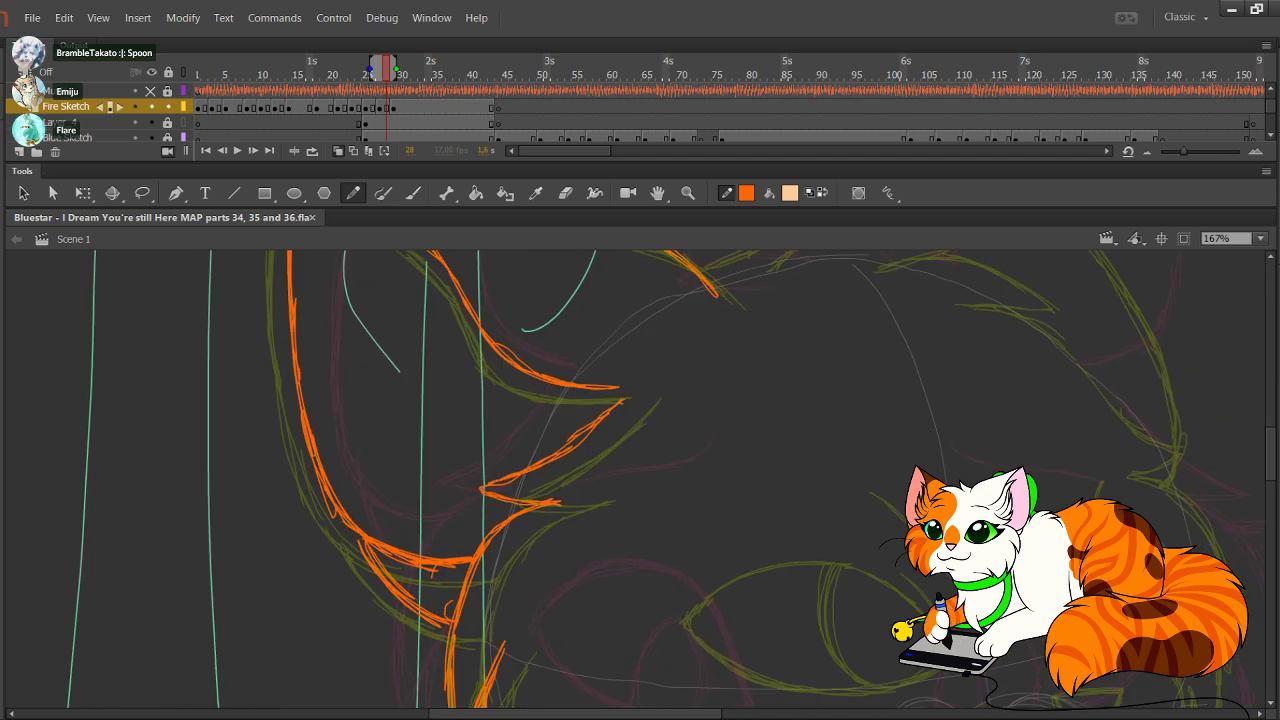
{"action": "key", "text": "ctrl+z"}
{"action": "key", "text": "ctrl+z"}
{"action": "key", "text": "ctrl+z"}
Step: Sketch the short curved second line beneath the ear's lower edge, joining it to the cheek outline
{"action": "left_click_drag", "start_coordinate": [360, 538], "coordinate": [408, 595]}
{"action": "mouse_move", "coordinate": [366, 541]}
{"action": "left_mouse_down"}
{"action": "mouse_move", "coordinate": [387, 574]}
{"action": "mouse_move", "coordinate": [453, 615]}
{"action": "left_mouse_up"}
{"action": "left_click_drag", "start_coordinate": [385, 579], "coordinate": [455, 618]}
Step: Sketch the small triangular nose between the two muzzle circles, removing the stray stroke beside it
{"action": "mouse_move", "coordinate": [600, 560]}
{"action": "left_mouse_down"}
{"action": "mouse_move", "coordinate": [472, 380]}
{"action": "mouse_move", "coordinate": [271, 267]}
{"action": "left_mouse_up"}
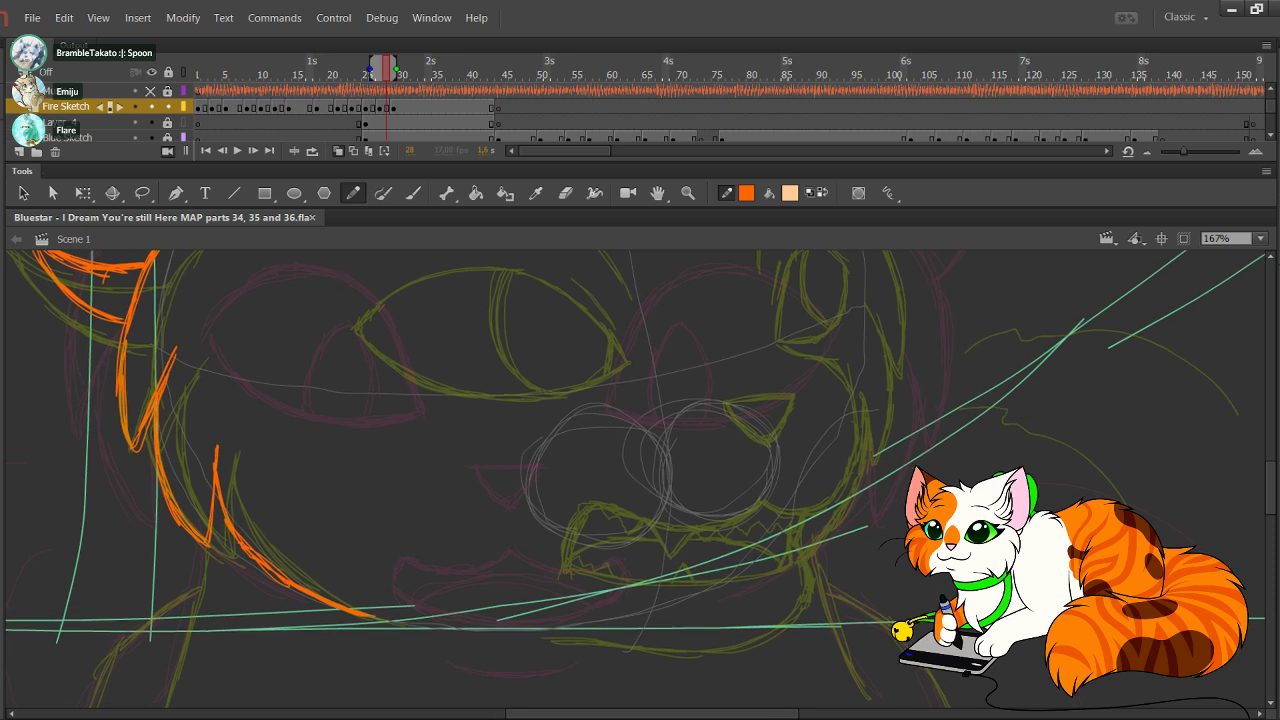
{"action": "left_click_drag", "start_coordinate": [639, 428], "coordinate": [704, 420]}
{"action": "left_click_drag", "start_coordinate": [644, 430], "coordinate": [702, 422]}
{"action": "mouse_move", "coordinate": [638, 426]}
{"action": "left_mouse_down"}
{"action": "mouse_move", "coordinate": [696, 423]}
{"action": "mouse_move", "coordinate": [674, 463]}
{"action": "left_mouse_up"}
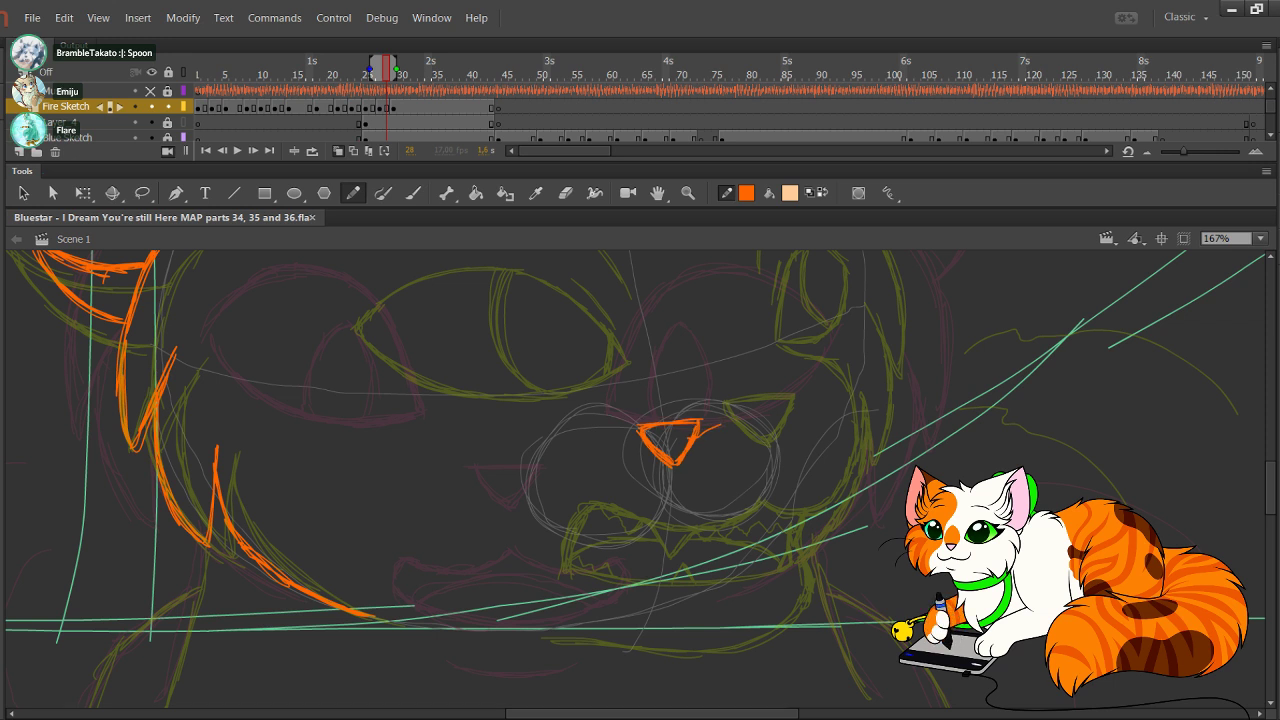
{"action": "key", "text": "ctrl+z"}
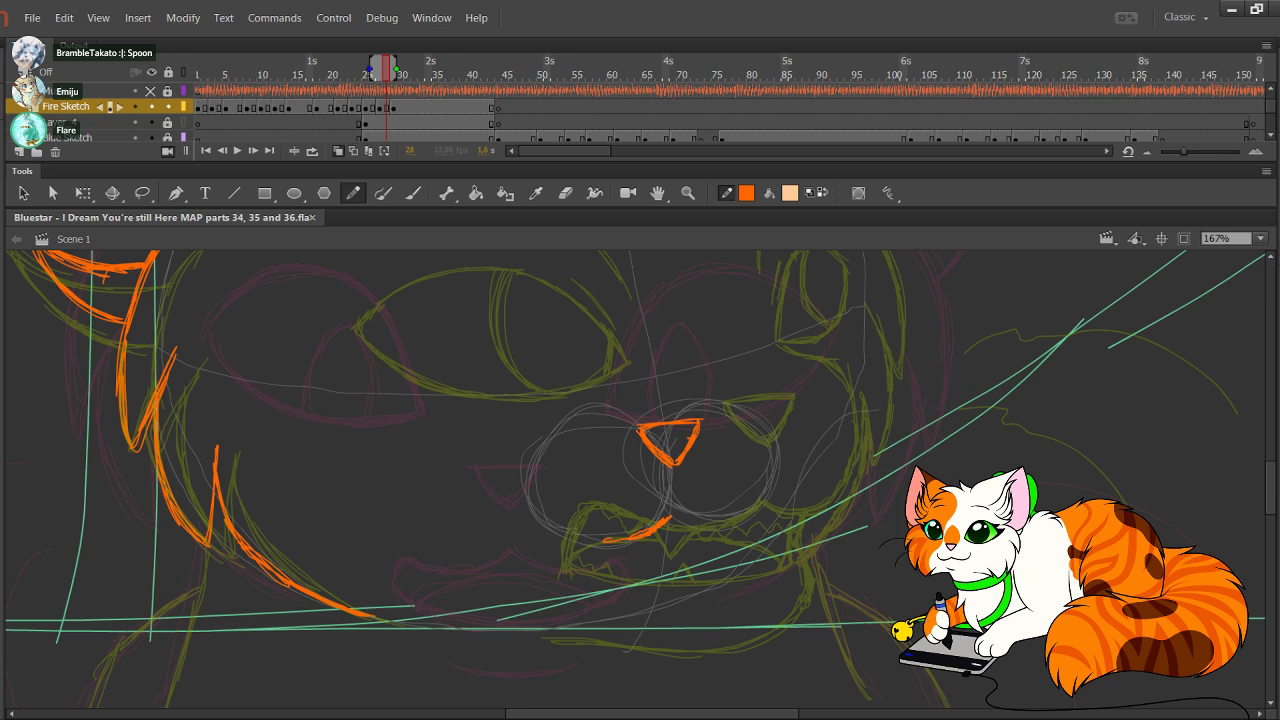
Step: Sketch the open mouth's near upper lip, rounded corner and lower lip below the muzzle circles, undoing stray strokes
{"action": "mouse_move", "coordinate": [586, 538]}
{"action": "left_mouse_down"}
{"action": "mouse_move", "coordinate": [546, 522]}
{"action": "mouse_move", "coordinate": [524, 533]}
{"action": "mouse_move", "coordinate": [528, 572]}
{"action": "mouse_move", "coordinate": [686, 596]}
{"action": "mouse_move", "coordinate": [744, 566]}
{"action": "left_mouse_up"}
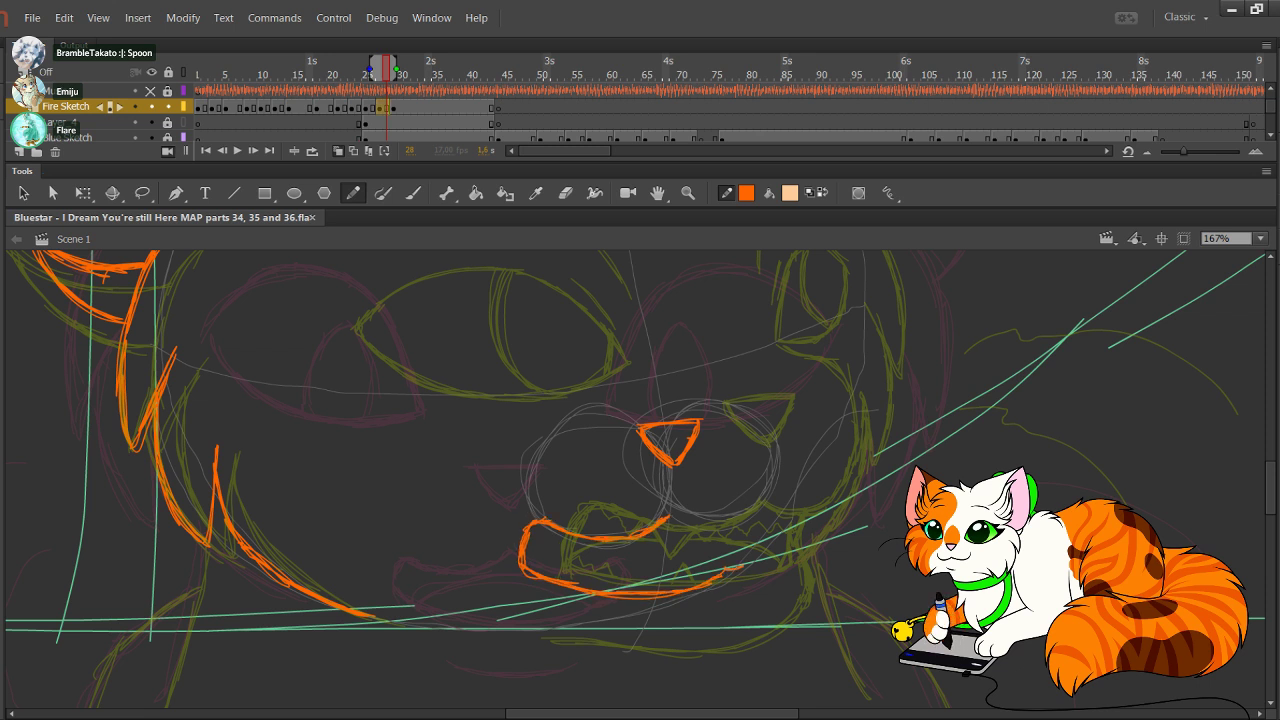
{"action": "key", "text": "ctrl+z"}
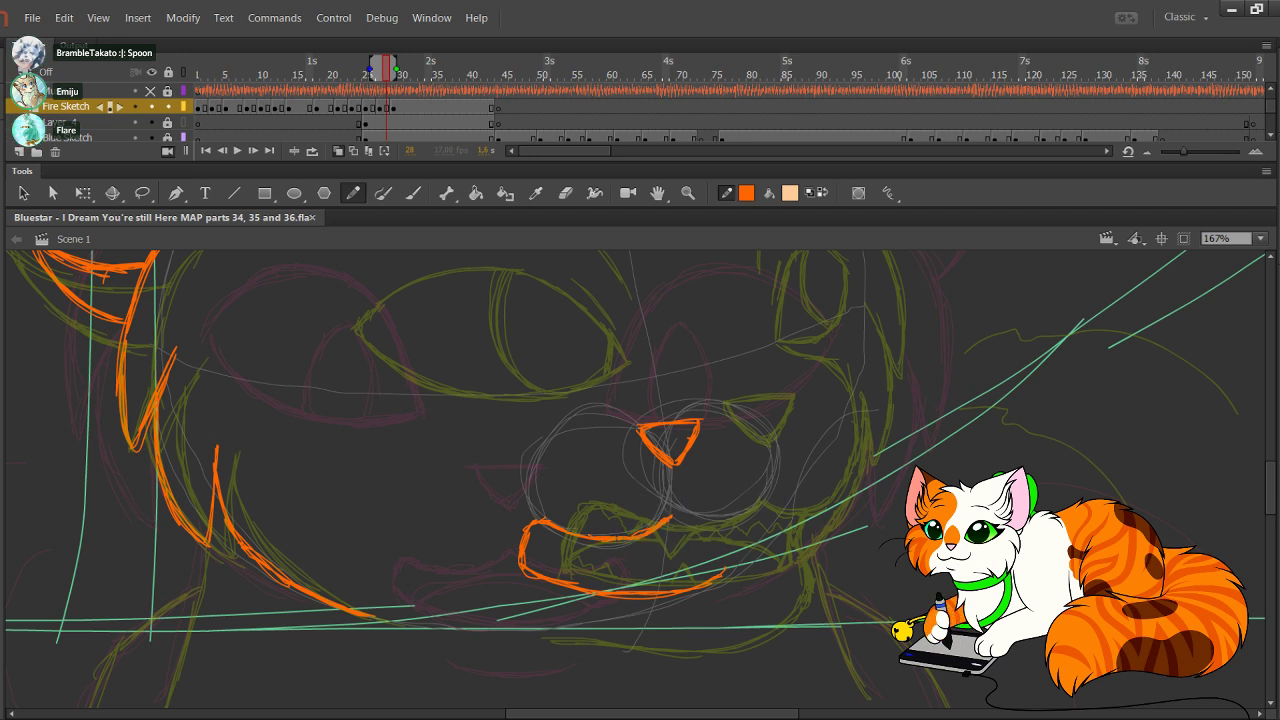
{"action": "mouse_move", "coordinate": [602, 532]}
{"action": "left_mouse_down"}
{"action": "mouse_move", "coordinate": [656, 497]}
{"action": "mouse_move", "coordinate": [622, 467]}
{"action": "left_mouse_up"}
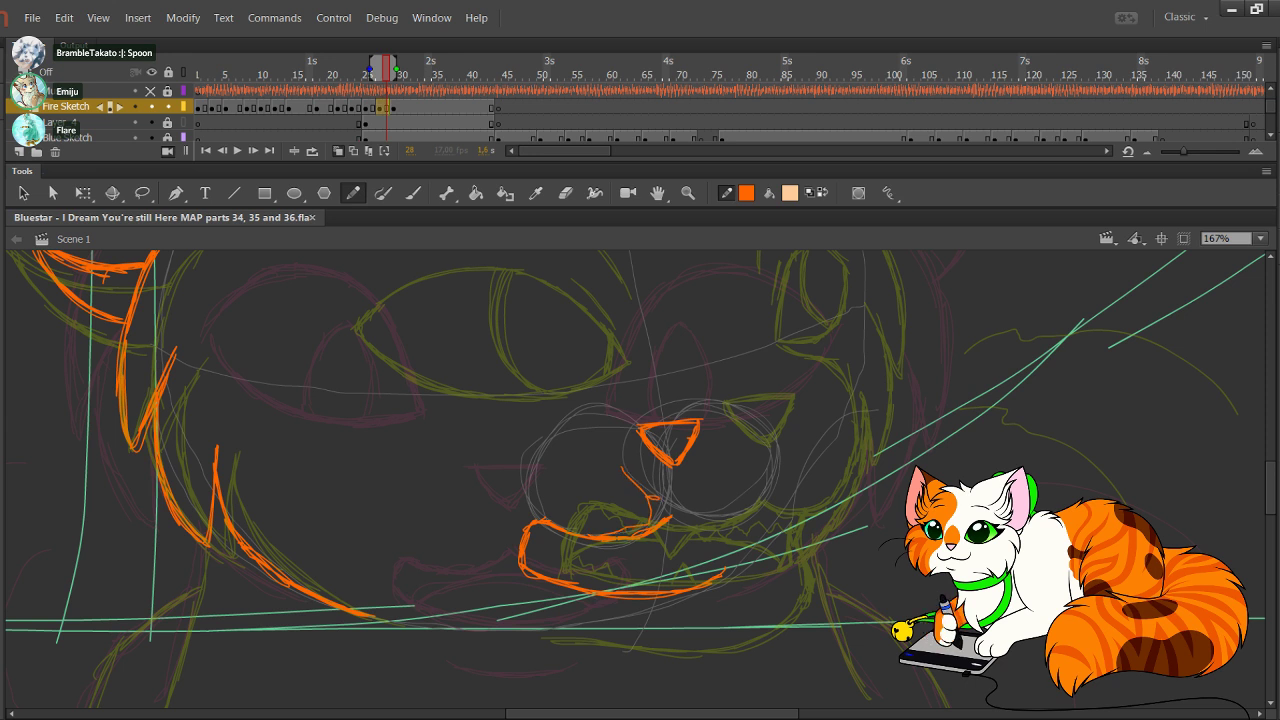
{"action": "key", "text": "ctrl+z"}
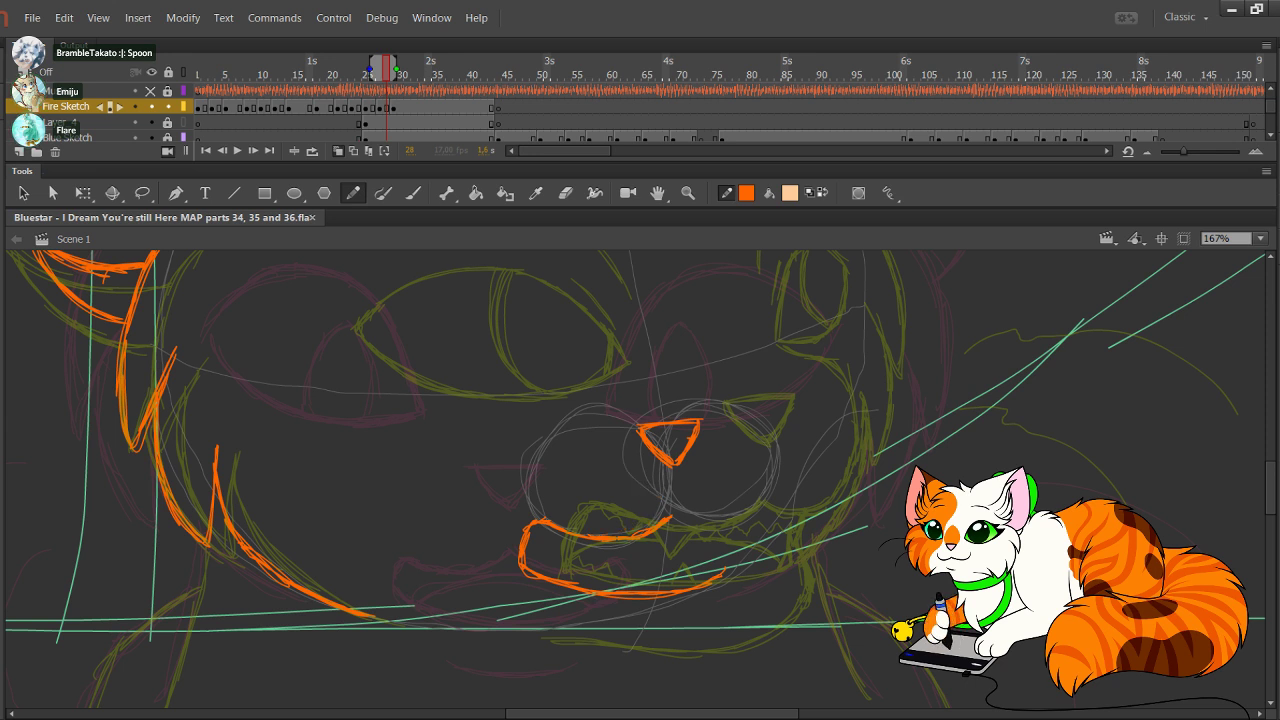
Step: Sketch the upper lip's far half along the second muzzle circle, undoing the stroke that closes the mouth
{"action": "mouse_move", "coordinate": [670, 517]}
{"action": "left_mouse_down"}
{"action": "mouse_move", "coordinate": [703, 527]}
{"action": "mouse_move", "coordinate": [765, 480]}
{"action": "left_mouse_up"}
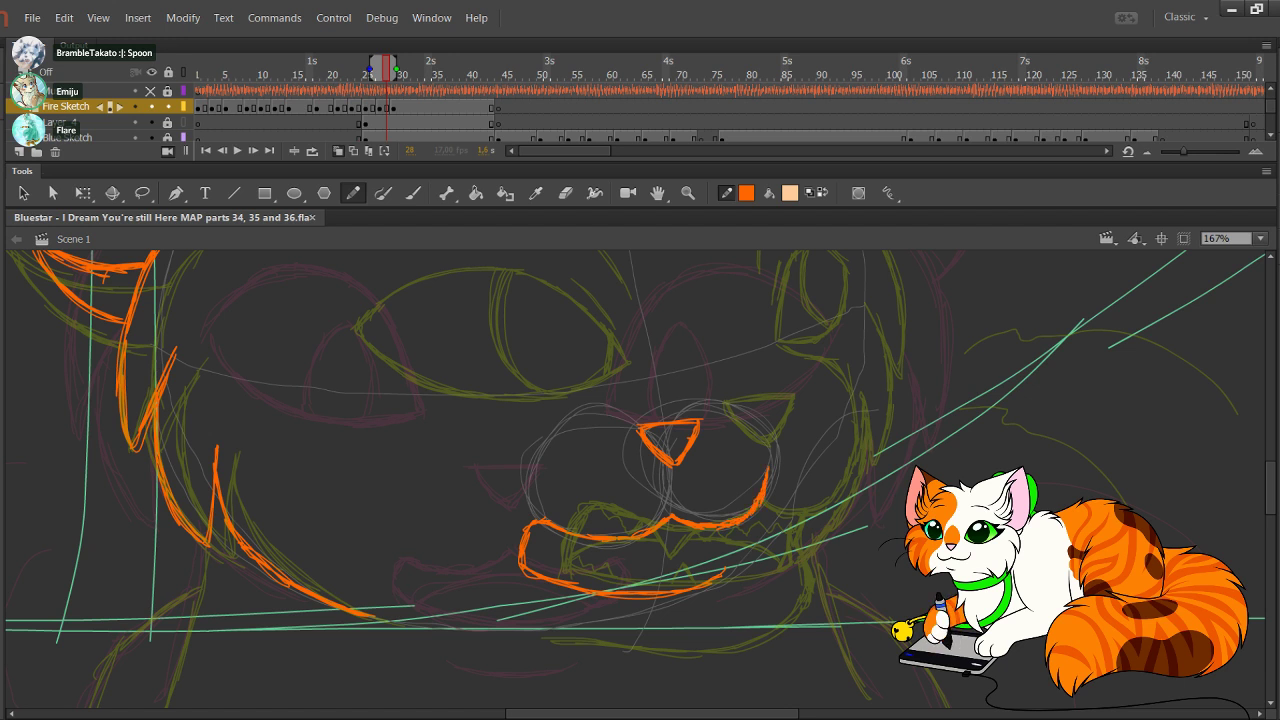
{"action": "left_click_drag", "start_coordinate": [688, 524], "coordinate": [767, 468]}
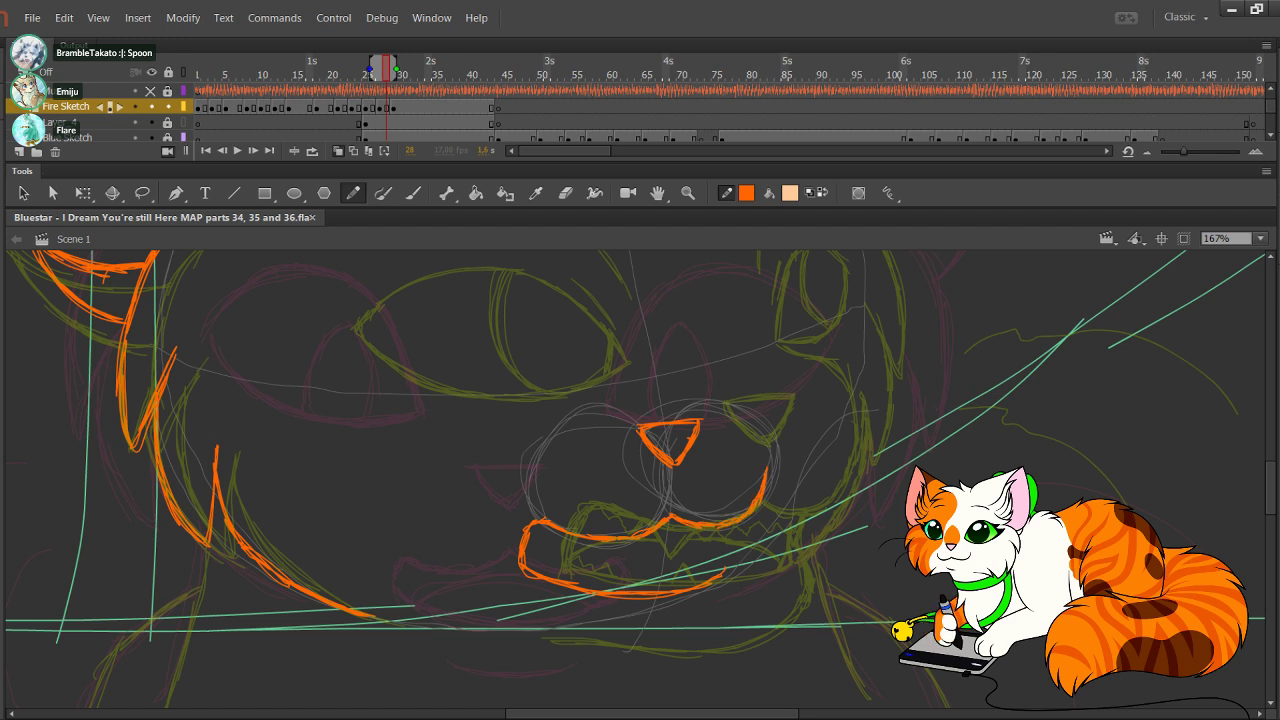
{"action": "left_click_drag", "start_coordinate": [732, 536], "coordinate": [742, 497]}
{"action": "key", "text": "ctrl+z"}
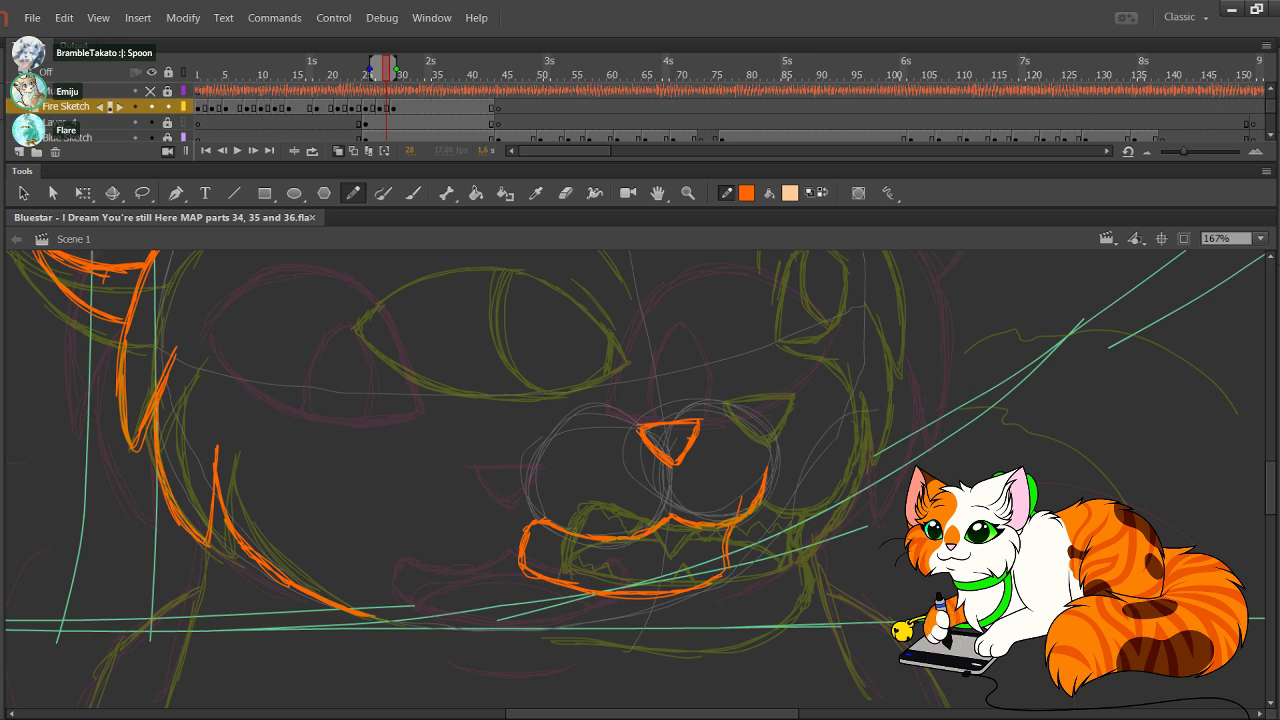
{"action": "key", "text": "ctrl+z"}
Step: Sketch the chin line beneath the open mouth, curving up to the end of the lower lip
{"action": "left_click_drag", "start_coordinate": [730, 545], "coordinate": [688, 482]}
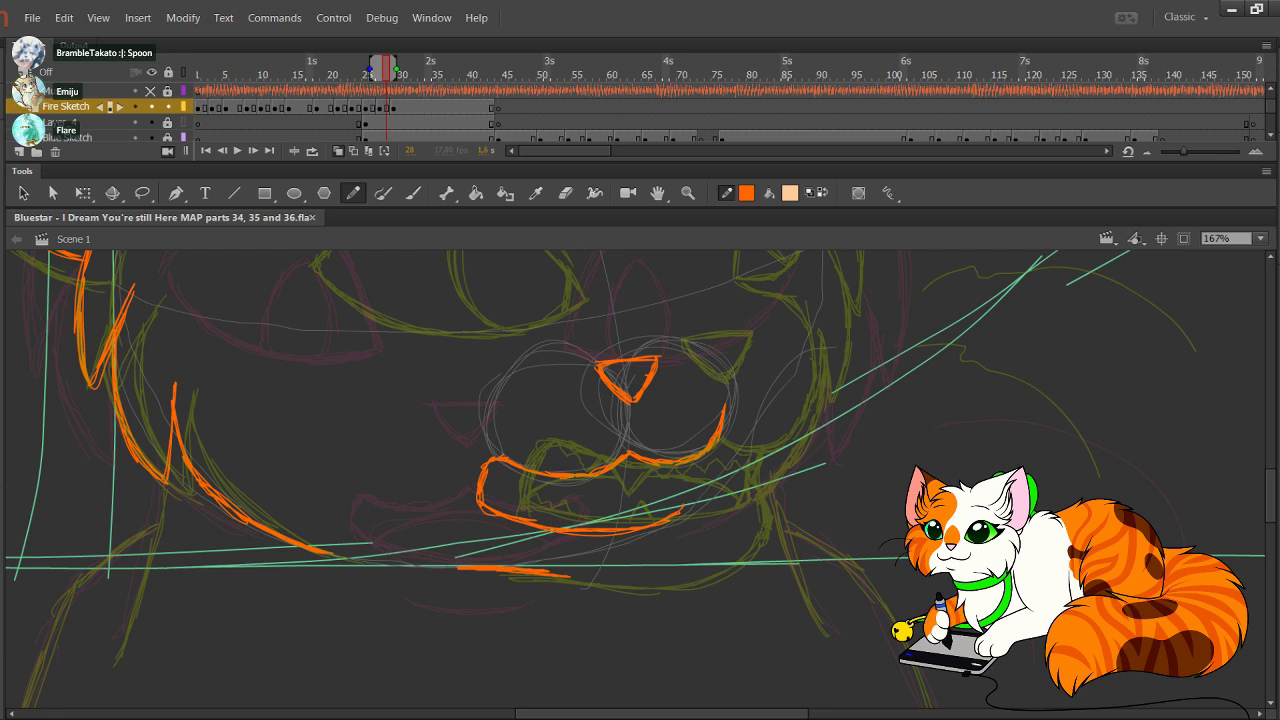
{"action": "mouse_move", "coordinate": [450, 570]}
{"action": "left_mouse_down"}
{"action": "mouse_move", "coordinate": [598, 594]}
{"action": "mouse_move", "coordinate": [660, 586]}
{"action": "mouse_move", "coordinate": [708, 528]}
{"action": "mouse_move", "coordinate": [698, 504]}
{"action": "left_mouse_up"}
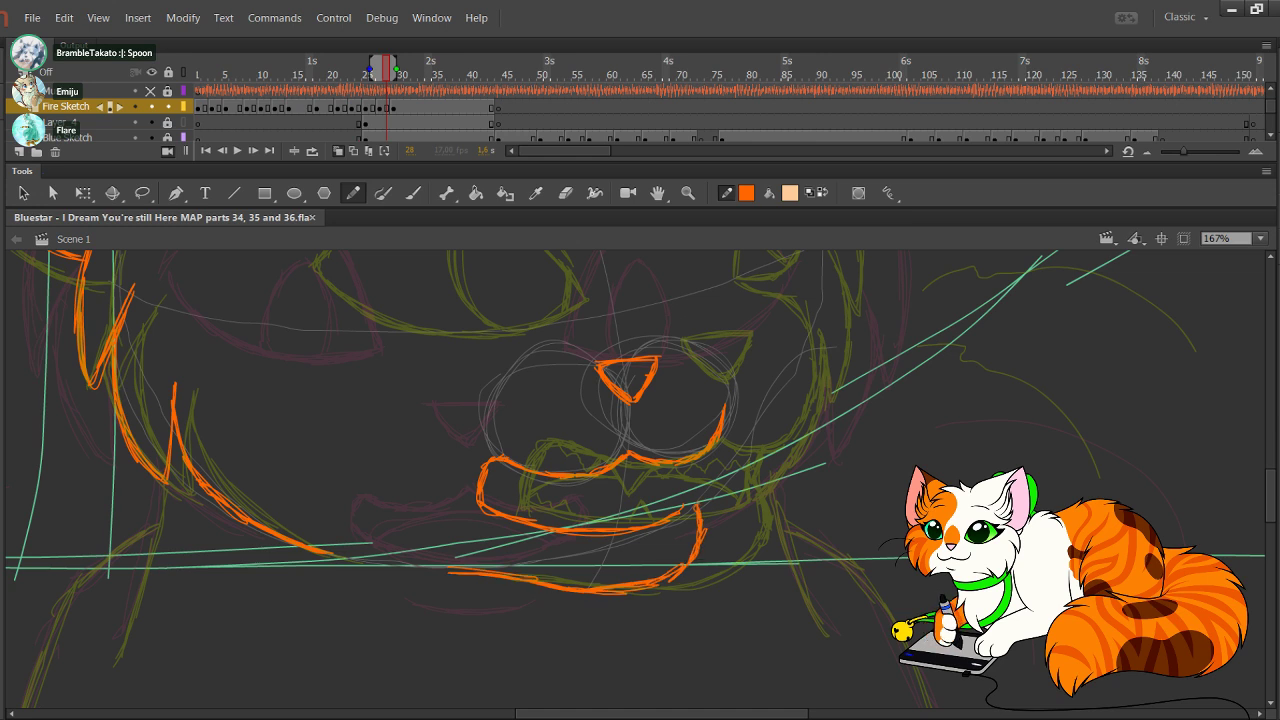
{"action": "mouse_move", "coordinate": [600, 560]}
{"action": "left_mouse_down"}
{"action": "mouse_move", "coordinate": [648, 430]}
{"action": "mouse_move", "coordinate": [765, 301]}
{"action": "mouse_move", "coordinate": [865, 536]}
{"action": "left_mouse_up"}
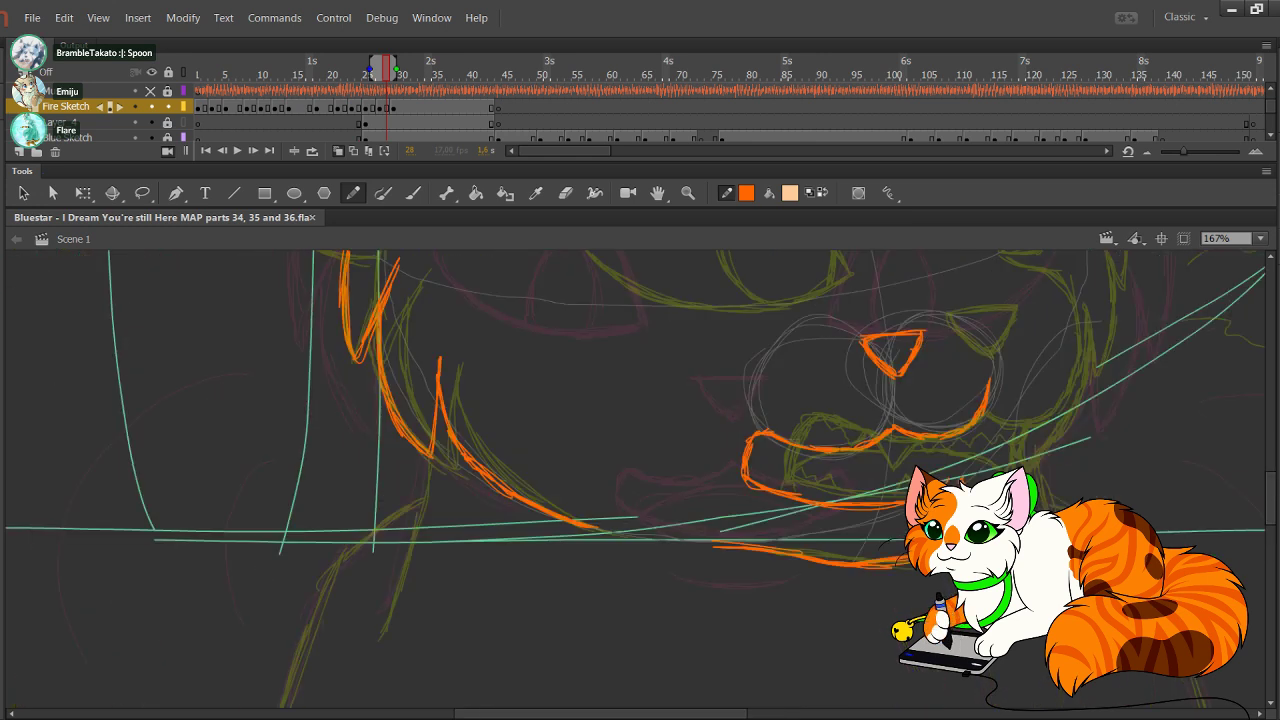
Step: Sketch the neck line running down from the near cheek fur, undoing the stray long stroke beside it
{"action": "left_click_drag", "start_coordinate": [408, 534], "coordinate": [386, 624]}
{"action": "left_click_drag", "start_coordinate": [415, 493], "coordinate": [385, 628]}
{"action": "mouse_move", "coordinate": [402, 560]}
{"action": "left_mouse_down"}
{"action": "mouse_move", "coordinate": [425, 453]}
{"action": "mouse_move", "coordinate": [452, 440]}
{"action": "left_mouse_up"}
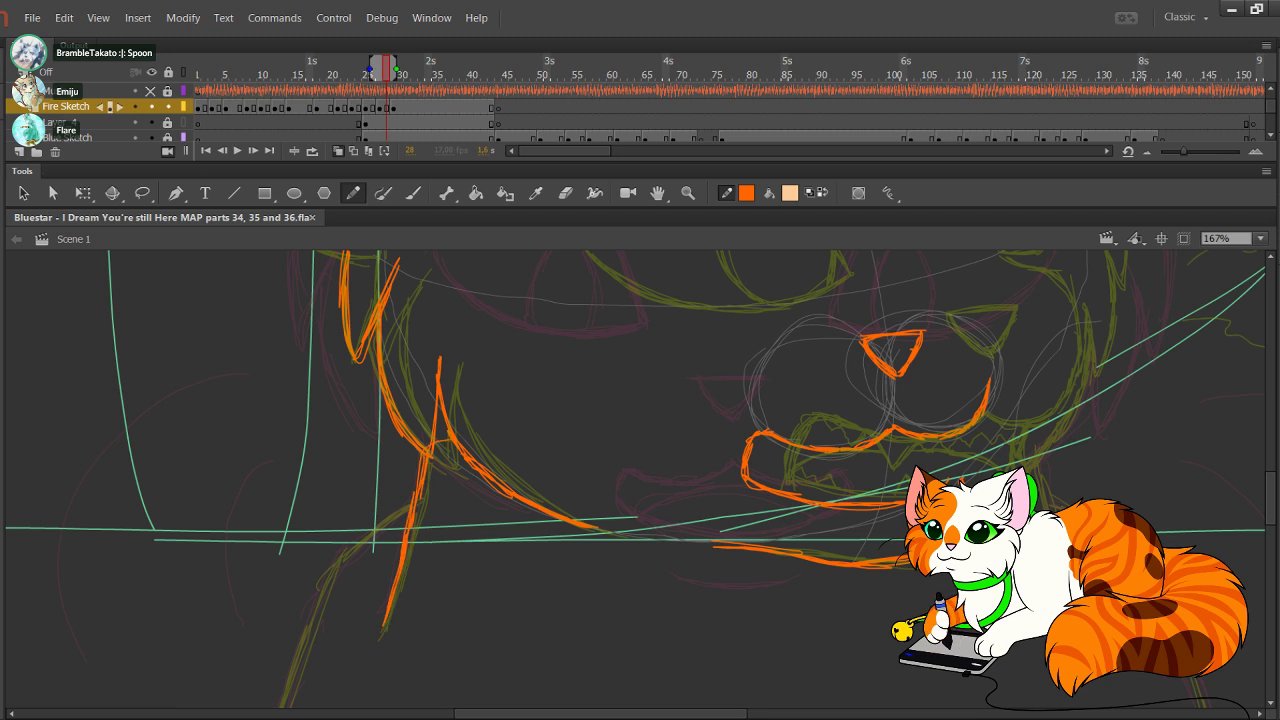
{"action": "mouse_move", "coordinate": [441, 640]}
{"action": "left_mouse_down"}
{"action": "mouse_move", "coordinate": [539, 448]}
{"action": "mouse_move", "coordinate": [510, 306]}
{"action": "left_mouse_up"}
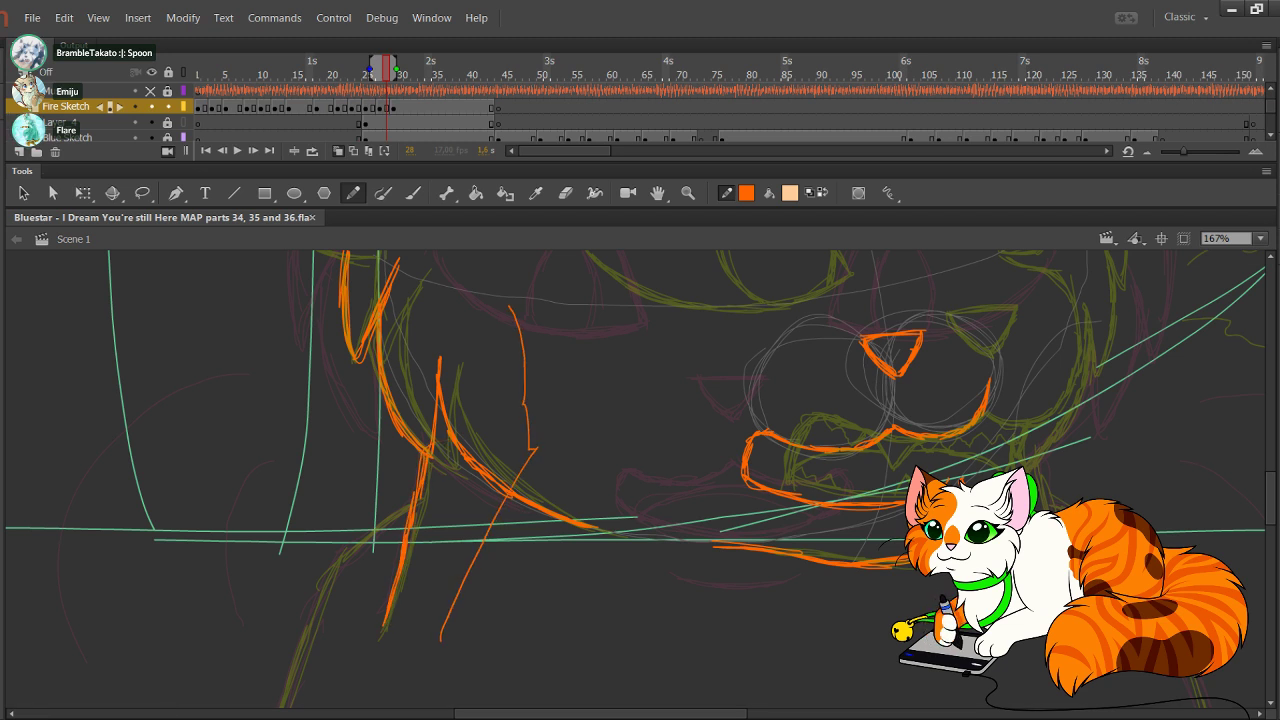
{"action": "key", "text": "ctrl+z"}
{"action": "left_click_drag", "start_coordinate": [411, 563], "coordinate": [548, 386]}
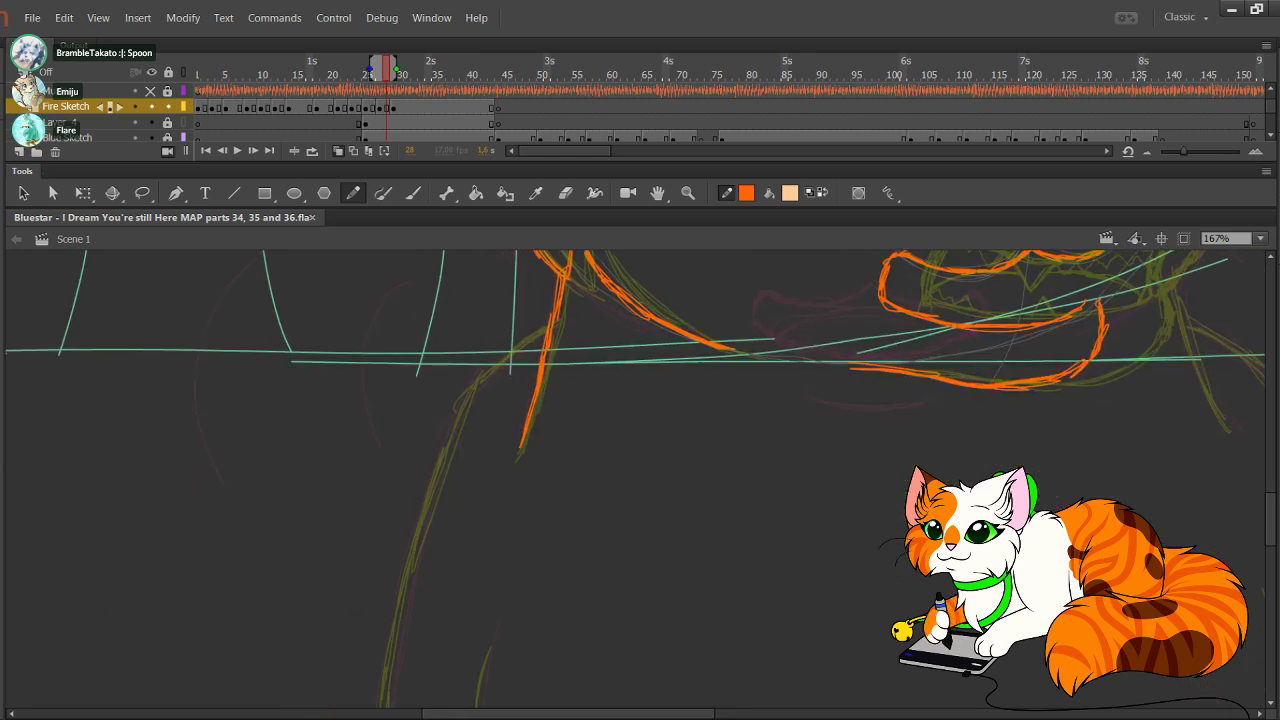
Step: Sketch the near side's outer body contour from the neck down past the shoulder, following the previous frame's outline
{"action": "mouse_move", "coordinate": [548, 325]}
{"action": "left_mouse_down"}
{"action": "mouse_move", "coordinate": [460, 415]}
{"action": "mouse_move", "coordinate": [382, 706]}
{"action": "mouse_move", "coordinate": [385, 299]}
{"action": "mouse_move", "coordinate": [365, 446]}
{"action": "left_mouse_up"}
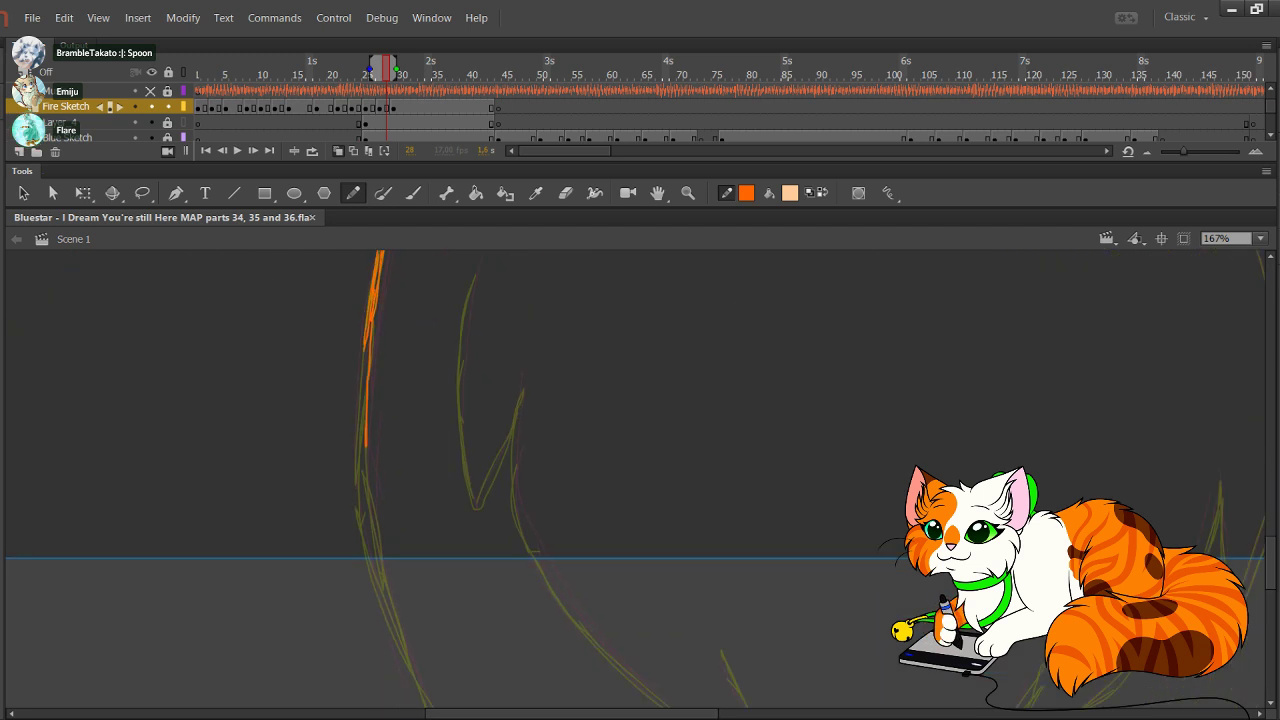
{"action": "left_click_drag", "start_coordinate": [371, 322], "coordinate": [361, 500]}
{"action": "left_click_drag", "start_coordinate": [367, 360], "coordinate": [361, 466]}
{"action": "left_click_drag", "start_coordinate": [358, 431], "coordinate": [395, 616]}
{"action": "left_click_drag", "start_coordinate": [364, 470], "coordinate": [420, 690]}
{"action": "left_click_drag", "start_coordinate": [355, 500], "coordinate": [429, 707]}
{"action": "mouse_move", "coordinate": [359, 530]}
{"action": "left_mouse_down"}
{"action": "mouse_move", "coordinate": [402, 654]}
{"action": "mouse_move", "coordinate": [300, 400]}
{"action": "mouse_move", "coordinate": [351, 545]}
{"action": "left_mouse_up"}
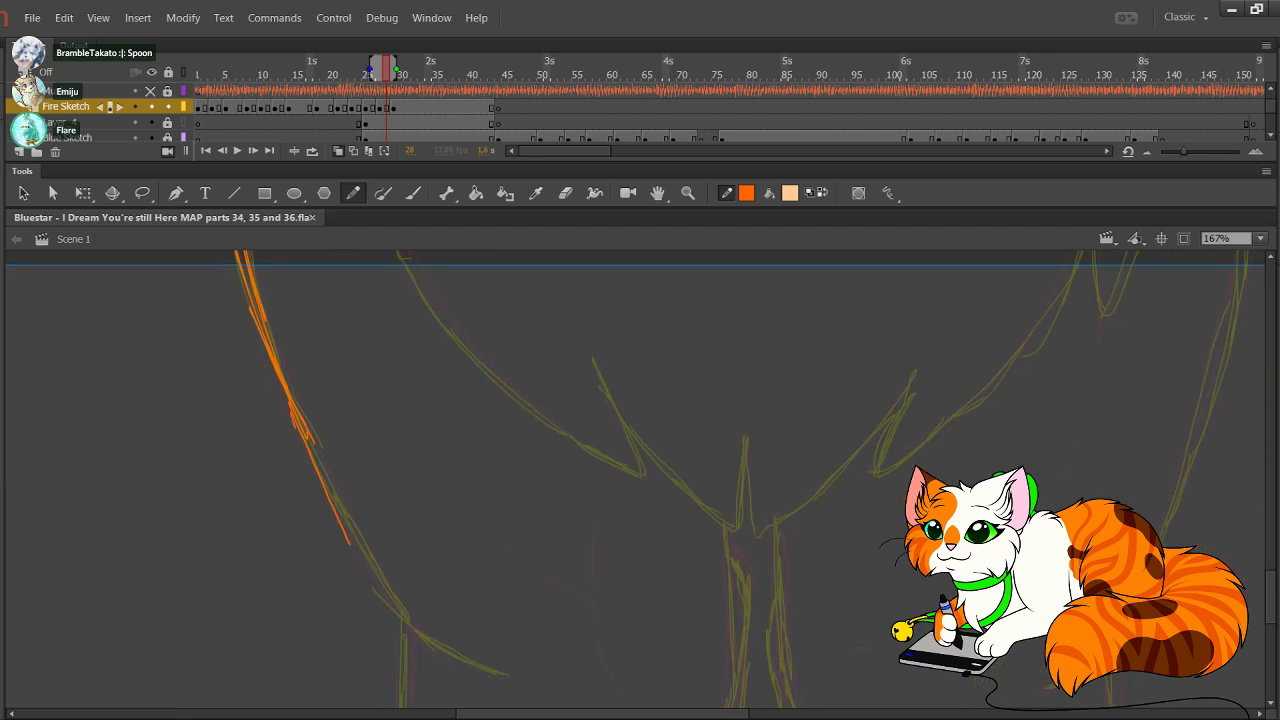
Step: Extend the near outer body contour down to the elbow, undoing and redrawing the first strokes
{"action": "left_click_drag", "start_coordinate": [282, 399], "coordinate": [361, 558]}
{"action": "left_click_drag", "start_coordinate": [322, 478], "coordinate": [384, 572]}
{"action": "key", "text": "ctrl+z"}
{"action": "key", "text": "ctrl+z"}
{"action": "key", "text": "ctrl+z"}
{"action": "left_click_drag", "start_coordinate": [291, 412], "coordinate": [374, 567]}
{"action": "left_click_drag", "start_coordinate": [302, 430], "coordinate": [371, 565]}
{"action": "left_click_drag", "start_coordinate": [317, 456], "coordinate": [392, 600]}
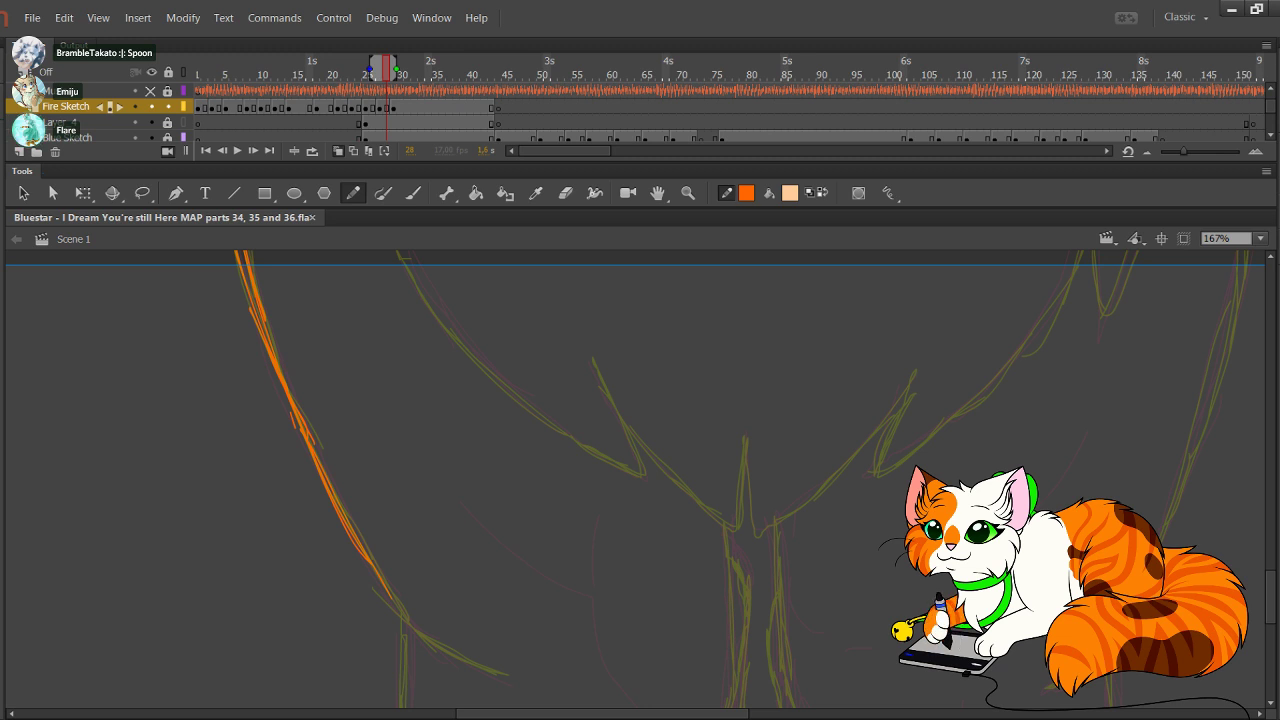
Step: Sketch the pointed fur tuft inside the near shoulder and the chest line curving beneath it, undoing the excess stroke
{"action": "scroll", "coordinate": [635, 480], "scroll_direction": "up", "scroll_amount": 6}
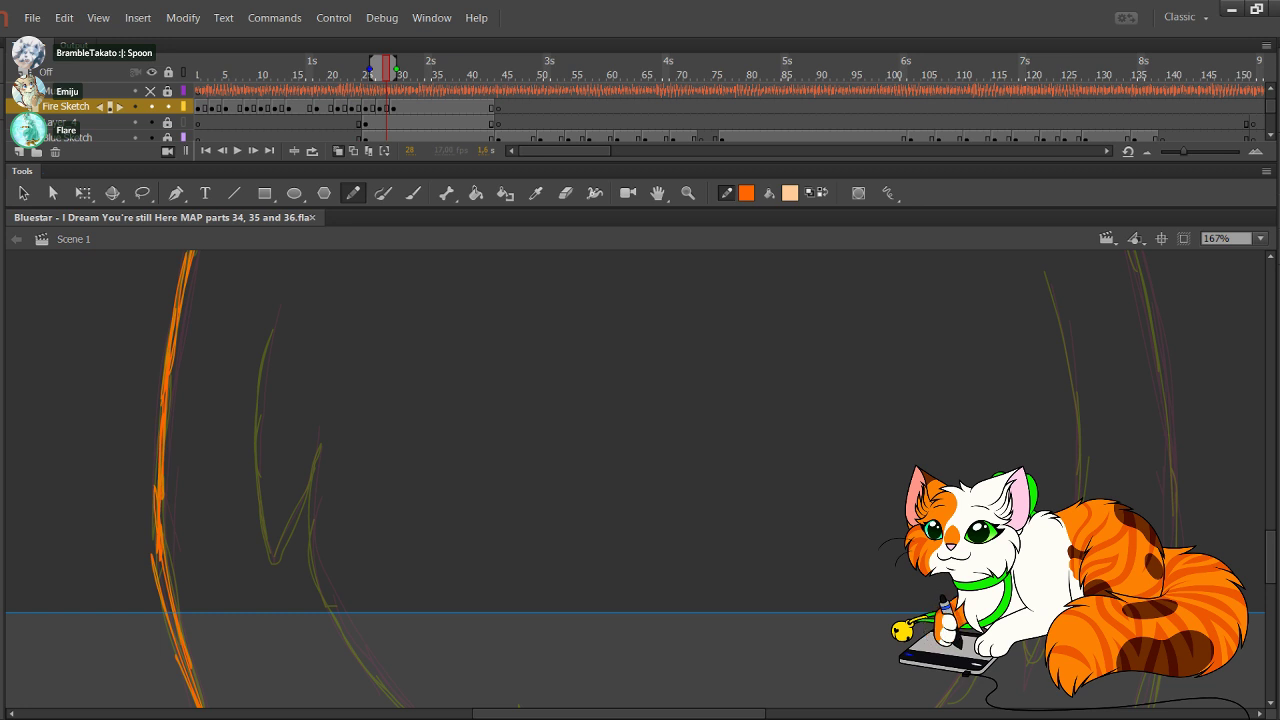
{"action": "mouse_move", "coordinate": [278, 314]}
{"action": "left_mouse_down"}
{"action": "mouse_move", "coordinate": [255, 474]}
{"action": "mouse_move", "coordinate": [271, 550]}
{"action": "mouse_move", "coordinate": [308, 498]}
{"action": "mouse_move", "coordinate": [320, 430]}
{"action": "left_mouse_up"}
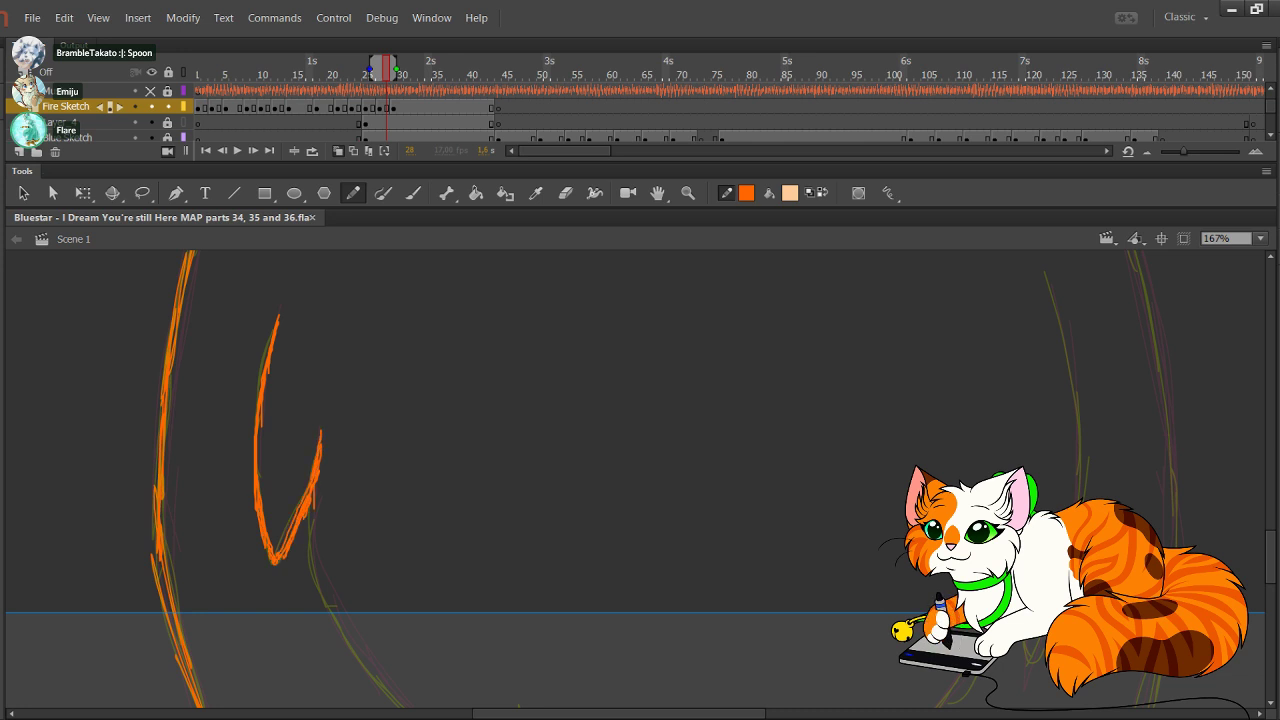
{"action": "mouse_move", "coordinate": [314, 480]}
{"action": "left_mouse_down"}
{"action": "mouse_move", "coordinate": [324, 586]}
{"action": "mouse_move", "coordinate": [402, 706]}
{"action": "left_mouse_up"}
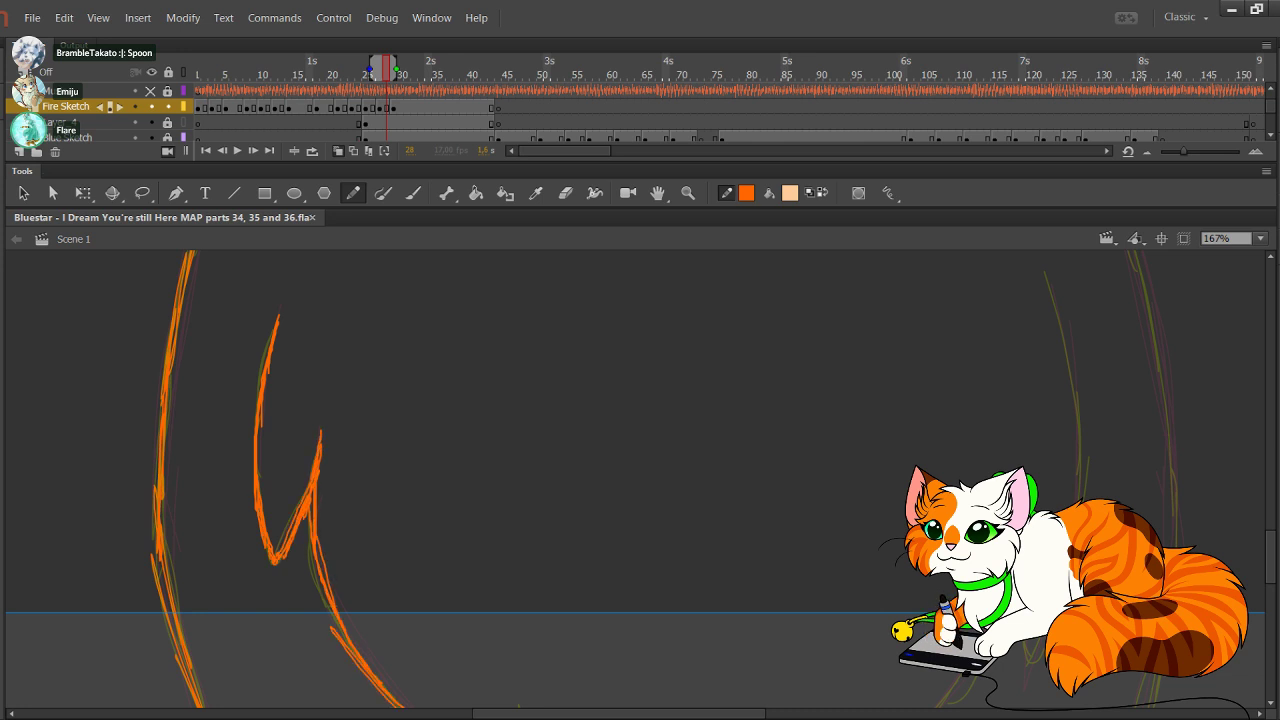
{"action": "left_click_drag", "start_coordinate": [420, 640], "coordinate": [185, 433]}
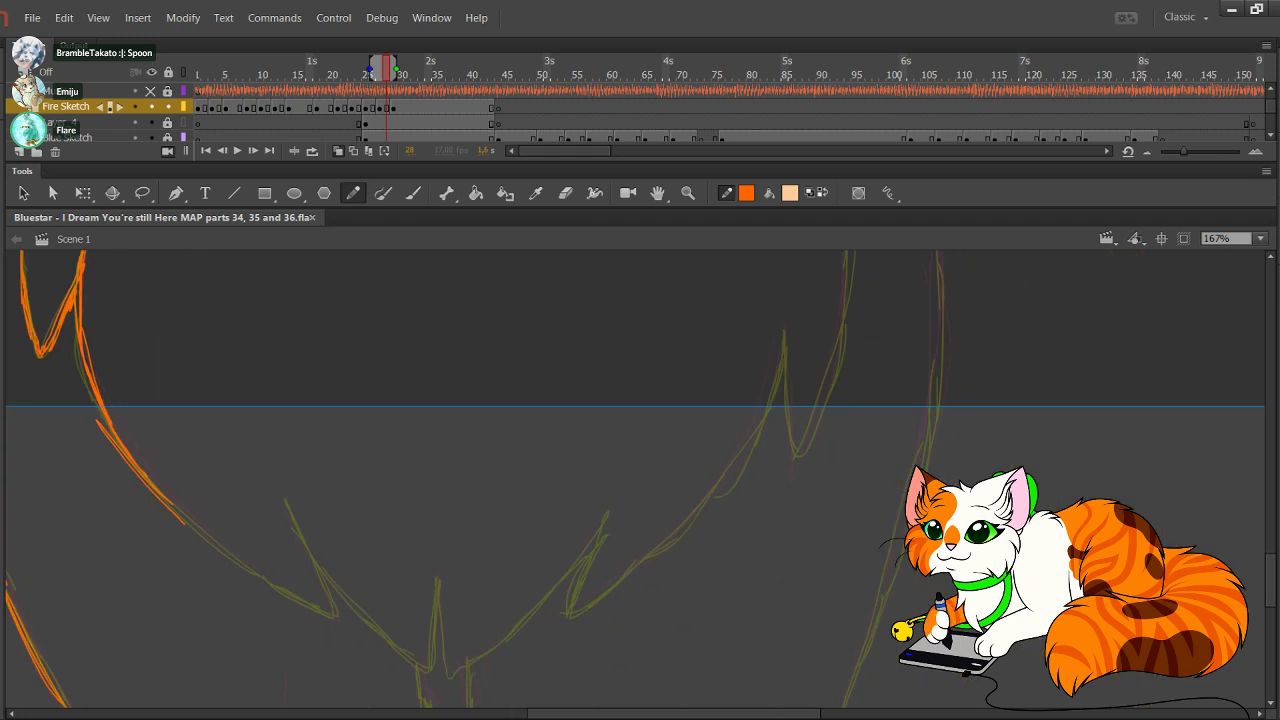
{"action": "key", "text": "ctrl+z"}
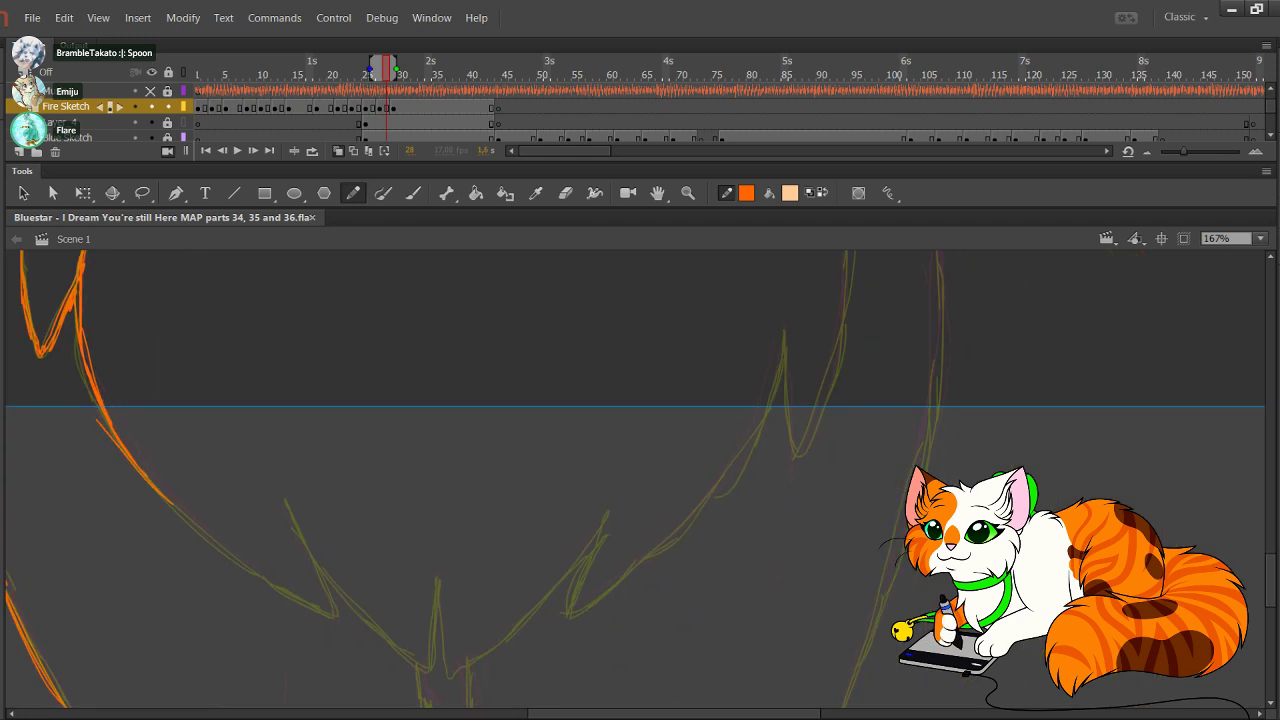
Step: Sketch the remaining jagged chest fur tufts across to the far side, meeting in a central spike above the front legs
{"action": "mouse_move", "coordinate": [500, 400]}
{"action": "left_mouse_down"}
{"action": "mouse_move", "coordinate": [478, 411]}
{"action": "mouse_move", "coordinate": [418, 537]}
{"action": "mouse_move", "coordinate": [423, 631]}
{"action": "left_mouse_up"}
{"action": "mouse_move", "coordinate": [737, 299]}
{"action": "left_mouse_down"}
{"action": "mouse_move", "coordinate": [774, 490]}
{"action": "mouse_move", "coordinate": [764, 570]}
{"action": "mouse_move", "coordinate": [716, 693]}
{"action": "mouse_move", "coordinate": [706, 558]}
{"action": "mouse_move", "coordinate": [660, 705]}
{"action": "mouse_move", "coordinate": [782, 396]}
{"action": "mouse_move", "coordinate": [811, 385]}
{"action": "left_mouse_up"}
{"action": "mouse_move", "coordinate": [228, 480]}
{"action": "left_mouse_down"}
{"action": "mouse_move", "coordinate": [388, 588]}
{"action": "mouse_move", "coordinate": [347, 500]}
{"action": "left_mouse_up"}
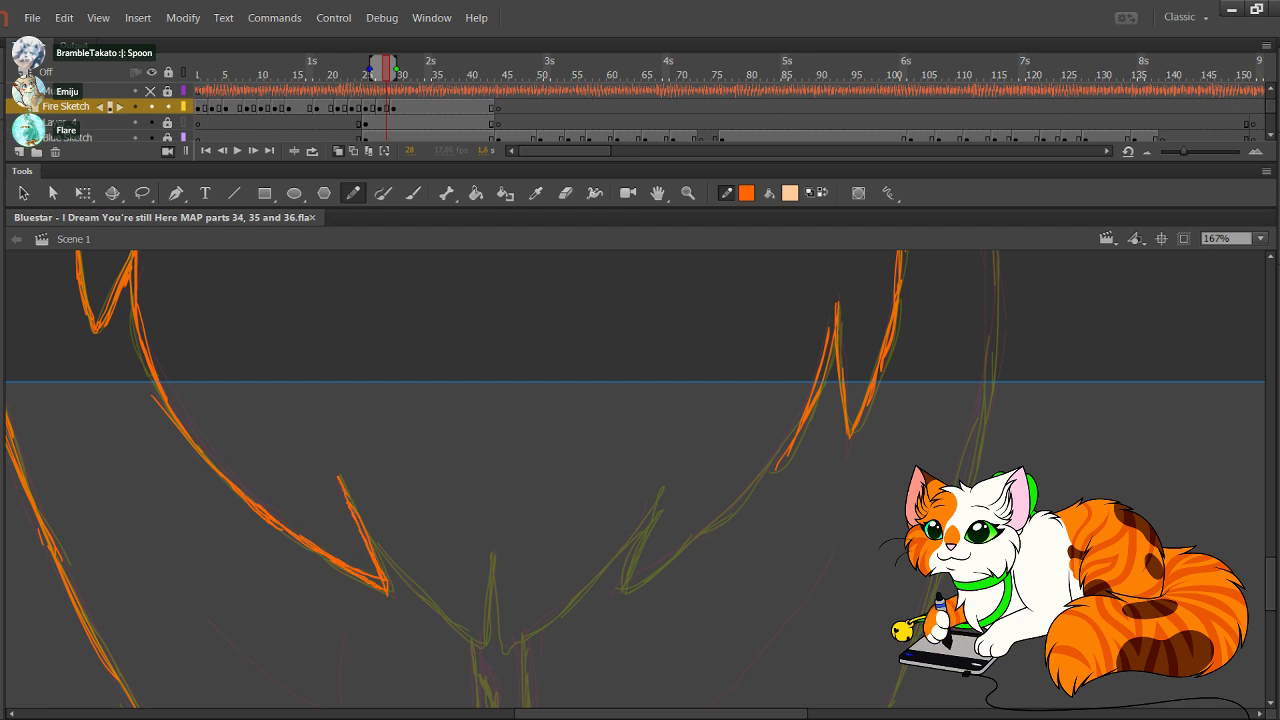
{"action": "mouse_move", "coordinate": [388, 590]}
{"action": "left_mouse_down"}
{"action": "mouse_move", "coordinate": [482, 645]}
{"action": "mouse_move", "coordinate": [492, 560]}
{"action": "mouse_move", "coordinate": [505, 652]}
{"action": "mouse_move", "coordinate": [598, 578]}
{"action": "mouse_move", "coordinate": [664, 487]}
{"action": "mouse_move", "coordinate": [625, 590]}
{"action": "left_mouse_up"}
{"action": "mouse_move", "coordinate": [664, 488]}
{"action": "left_mouse_down"}
{"action": "mouse_move", "coordinate": [628, 598]}
{"action": "mouse_move", "coordinate": [782, 460]}
{"action": "mouse_move", "coordinate": [810, 414]}
{"action": "left_mouse_up"}
{"action": "left_click_drag", "start_coordinate": [628, 602], "coordinate": [682, 358]}
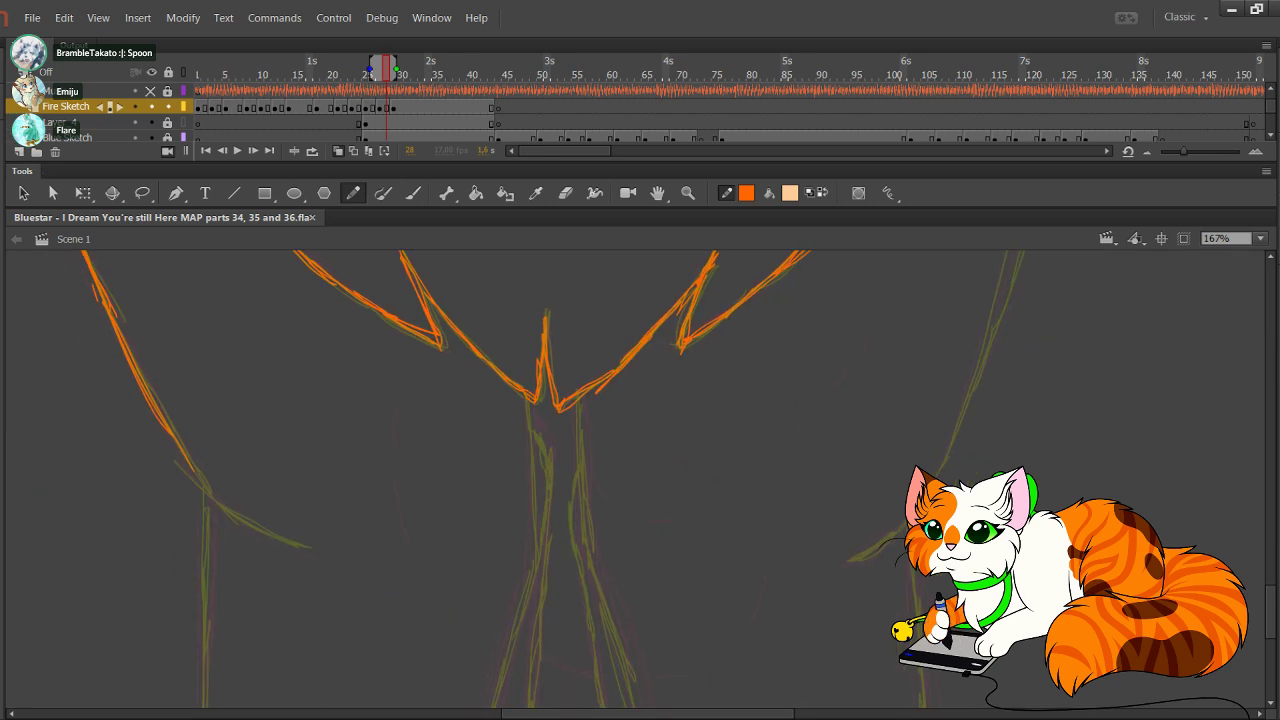
Step: Sketch the far side's outer body contour from the neck down over the shoulder
{"action": "left_click_drag", "start_coordinate": [640, 400], "coordinate": [512, 567]}
{"action": "left_click_drag", "start_coordinate": [600, 330], "coordinate": [575, 642]}
{"action": "left_click_drag", "start_coordinate": [600, 400], "coordinate": [614, 561]}
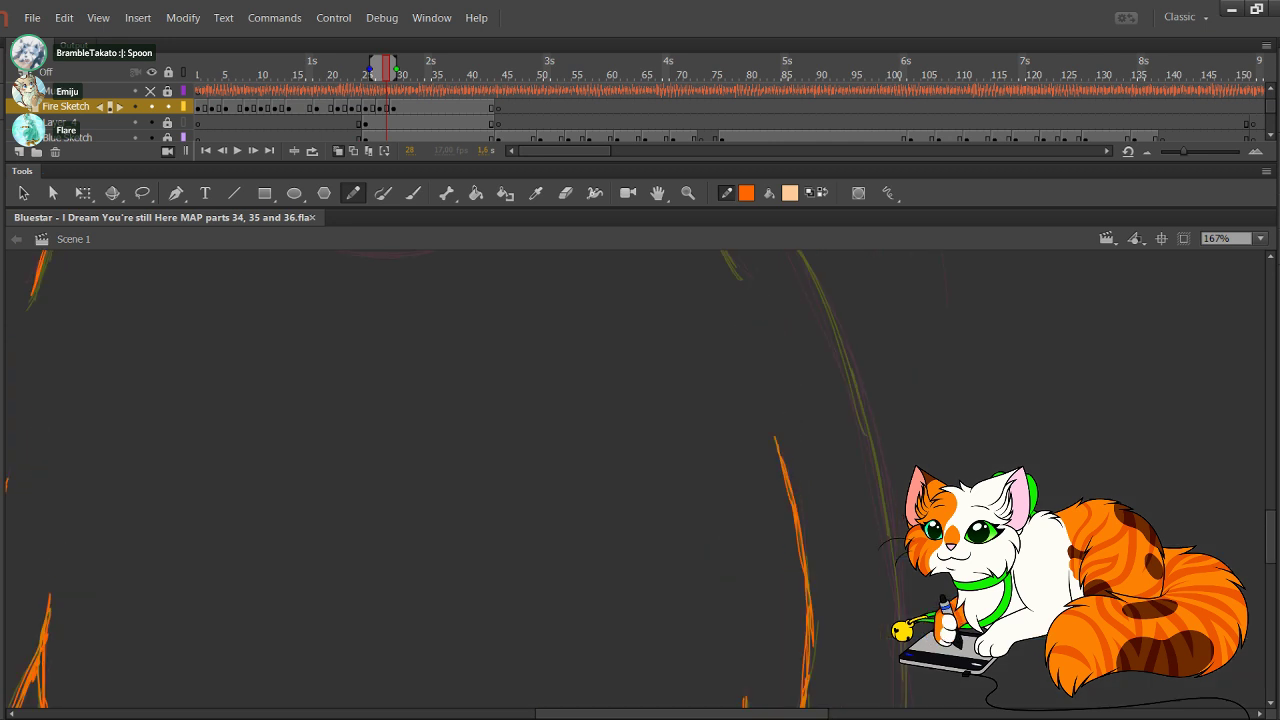
{"action": "left_click_drag", "start_coordinate": [640, 380], "coordinate": [632, 604]}
{"action": "mouse_move", "coordinate": [687, 399]}
{"action": "left_mouse_down"}
{"action": "mouse_move", "coordinate": [755, 442]}
{"action": "mouse_move", "coordinate": [732, 421]}
{"action": "left_mouse_up"}
{"action": "mouse_move", "coordinate": [690, 400]}
{"action": "left_mouse_down"}
{"action": "mouse_move", "coordinate": [758, 431]}
{"action": "mouse_move", "coordinate": [747, 423]}
{"action": "left_mouse_up"}
{"action": "mouse_move", "coordinate": [722, 416]}
{"action": "left_mouse_down"}
{"action": "mouse_move", "coordinate": [776, 455]}
{"action": "mouse_move", "coordinate": [812, 538]}
{"action": "left_mouse_up"}
{"action": "mouse_move", "coordinate": [766, 450]}
{"action": "left_mouse_down"}
{"action": "mouse_move", "coordinate": [811, 527]}
{"action": "mouse_move", "coordinate": [872, 694]}
{"action": "left_mouse_up"}
{"action": "left_click_drag", "start_coordinate": [848, 640], "coordinate": [870, 706]}
{"action": "mouse_move", "coordinate": [842, 610]}
{"action": "left_mouse_down"}
{"action": "mouse_move", "coordinate": [876, 708]}
{"action": "mouse_move", "coordinate": [651, 278]}
{"action": "mouse_move", "coordinate": [690, 416]}
{"action": "left_mouse_up"}
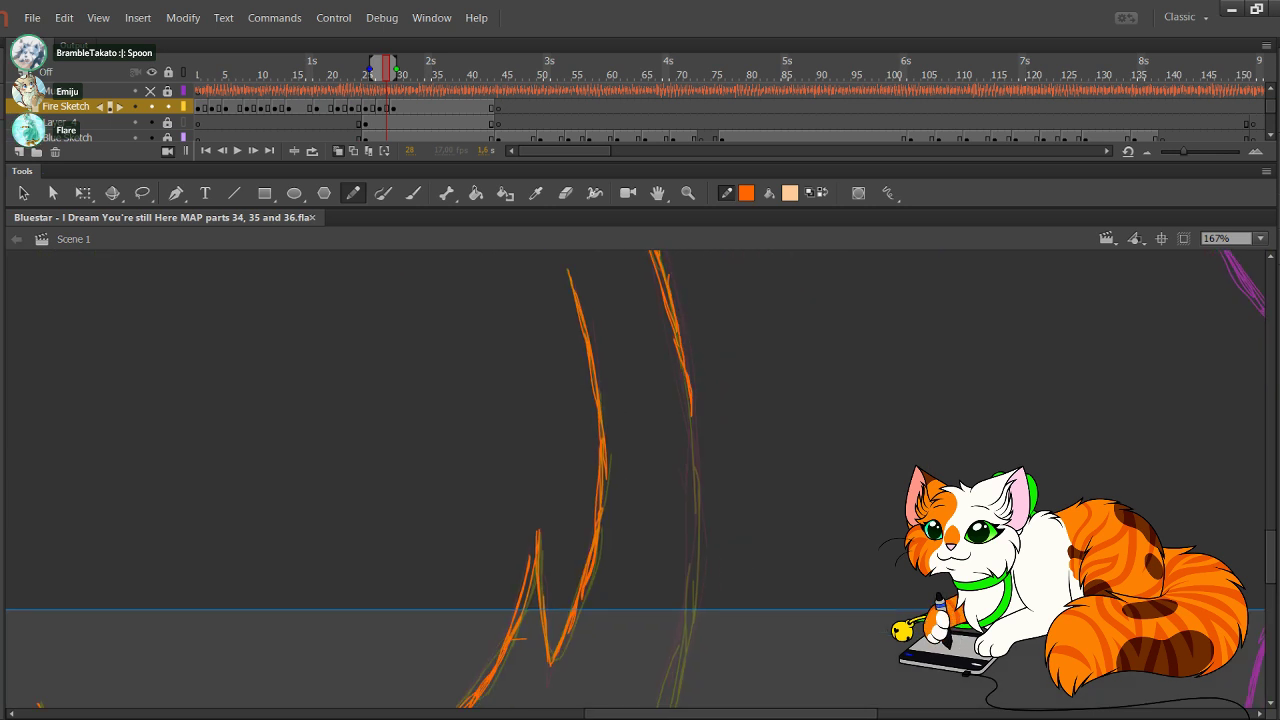
Step: Continue the far outer body contour downward beside the far chest fur tuft
{"action": "left_click_drag", "start_coordinate": [668, 310], "coordinate": [700, 476]}
{"action": "left_click_drag", "start_coordinate": [686, 384], "coordinate": [698, 536]}
{"action": "left_click_drag", "start_coordinate": [696, 482], "coordinate": [694, 638]}
{"action": "left_click_drag", "start_coordinate": [701, 556], "coordinate": [686, 670]}
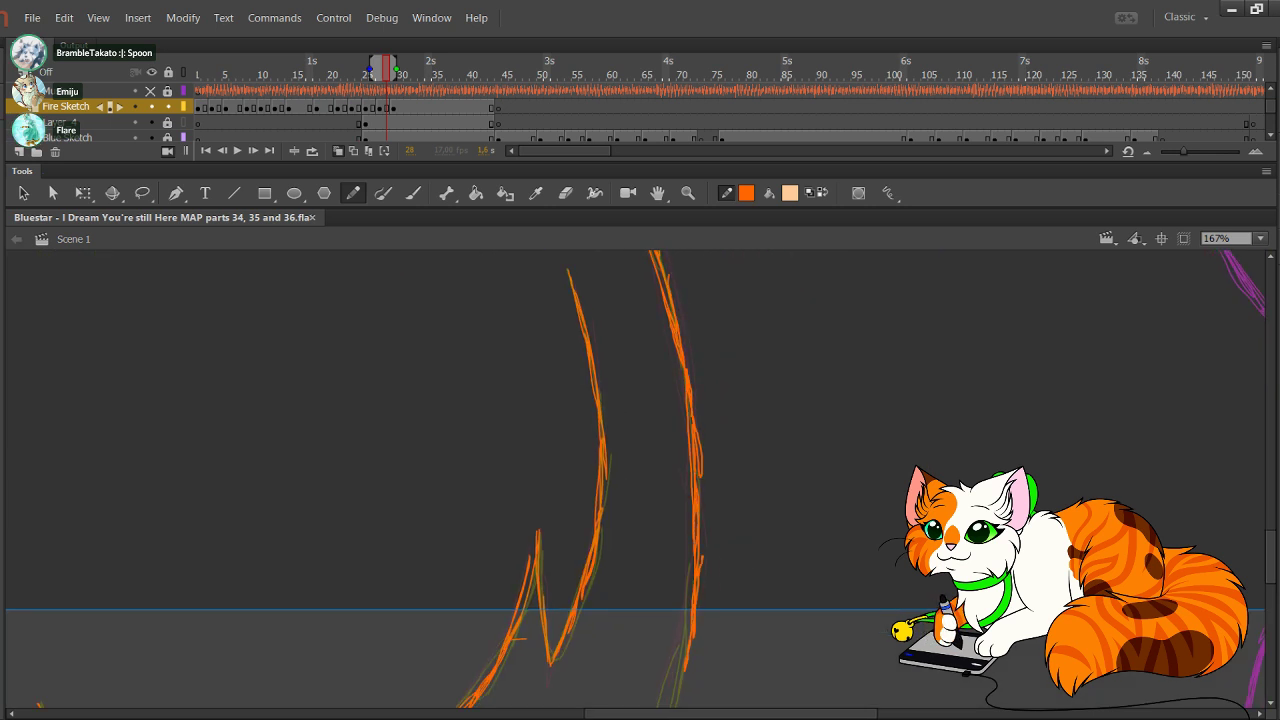
{"action": "left_click_drag", "start_coordinate": [690, 618], "coordinate": [672, 696]}
{"action": "mouse_move", "coordinate": [687, 638]}
{"action": "left_mouse_down"}
{"action": "mouse_move", "coordinate": [668, 707]}
{"action": "mouse_move", "coordinate": [704, 445]}
{"action": "left_mouse_up"}
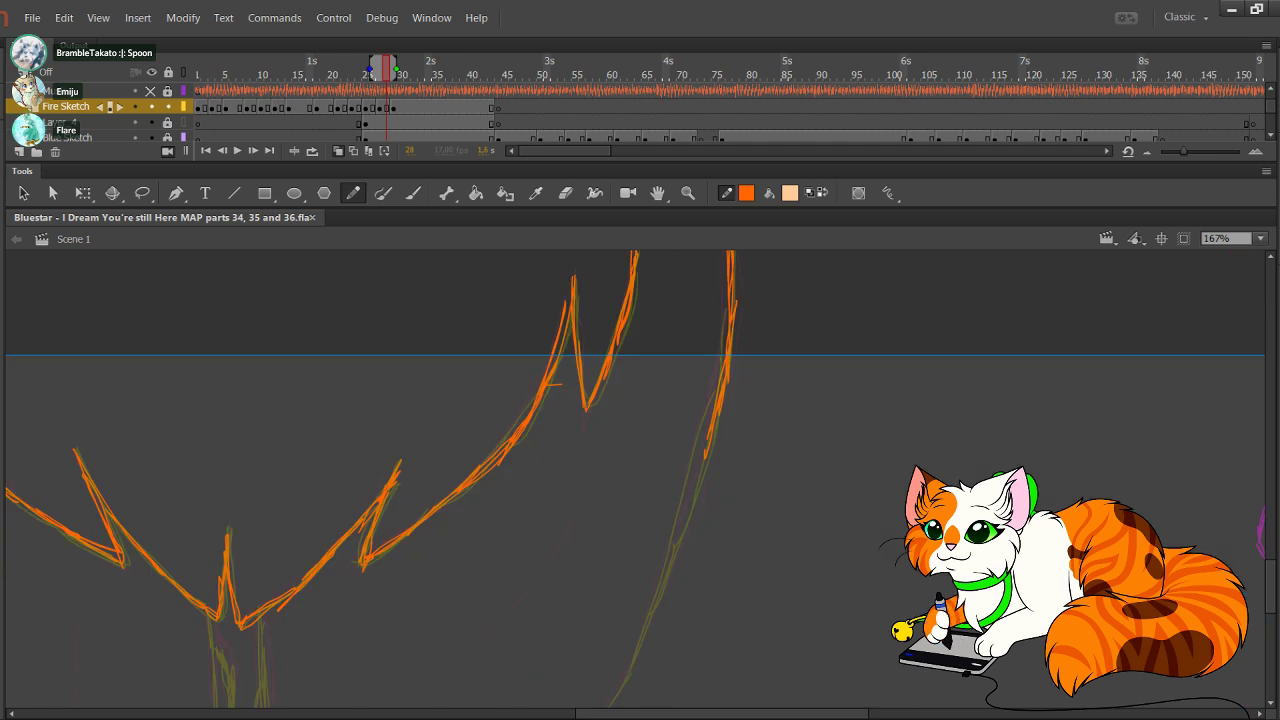
Step: Sketch the lower far body contour tapering in toward the leg, undoing the misplaced strokes and the small stray hook
{"action": "left_click_drag", "start_coordinate": [717, 388], "coordinate": [668, 545]}
{"action": "left_click_drag", "start_coordinate": [707, 432], "coordinate": [642, 646]}
{"action": "key", "text": "ctrl+z"}
{"action": "key", "text": "ctrl+z"}
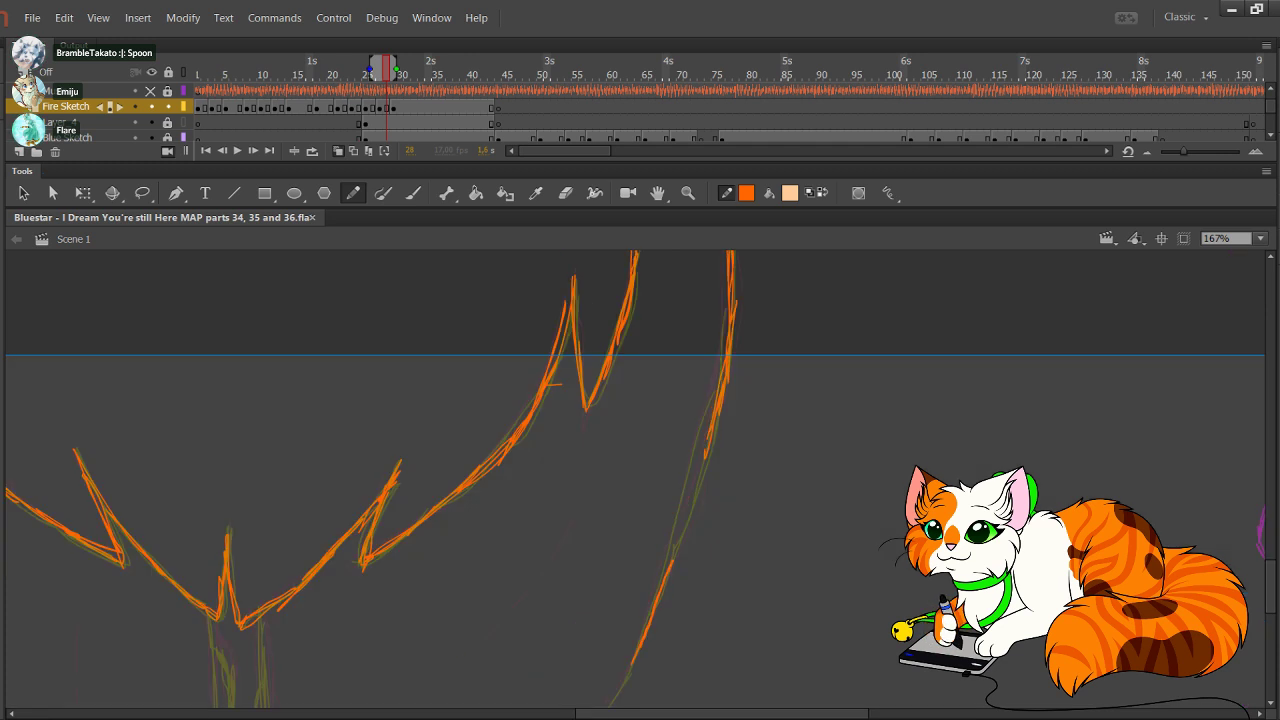
{"action": "left_click_drag", "start_coordinate": [680, 550], "coordinate": [632, 672]}
{"action": "left_click_drag", "start_coordinate": [702, 478], "coordinate": [674, 558]}
{"action": "left_click_drag", "start_coordinate": [700, 456], "coordinate": [674, 550]}
{"action": "left_click_drag", "start_coordinate": [718, 416], "coordinate": [694, 510]}
{"action": "left_click_drag", "start_coordinate": [722, 370], "coordinate": [714, 386]}
{"action": "left_click_drag", "start_coordinate": [716, 420], "coordinate": [630, 672]}
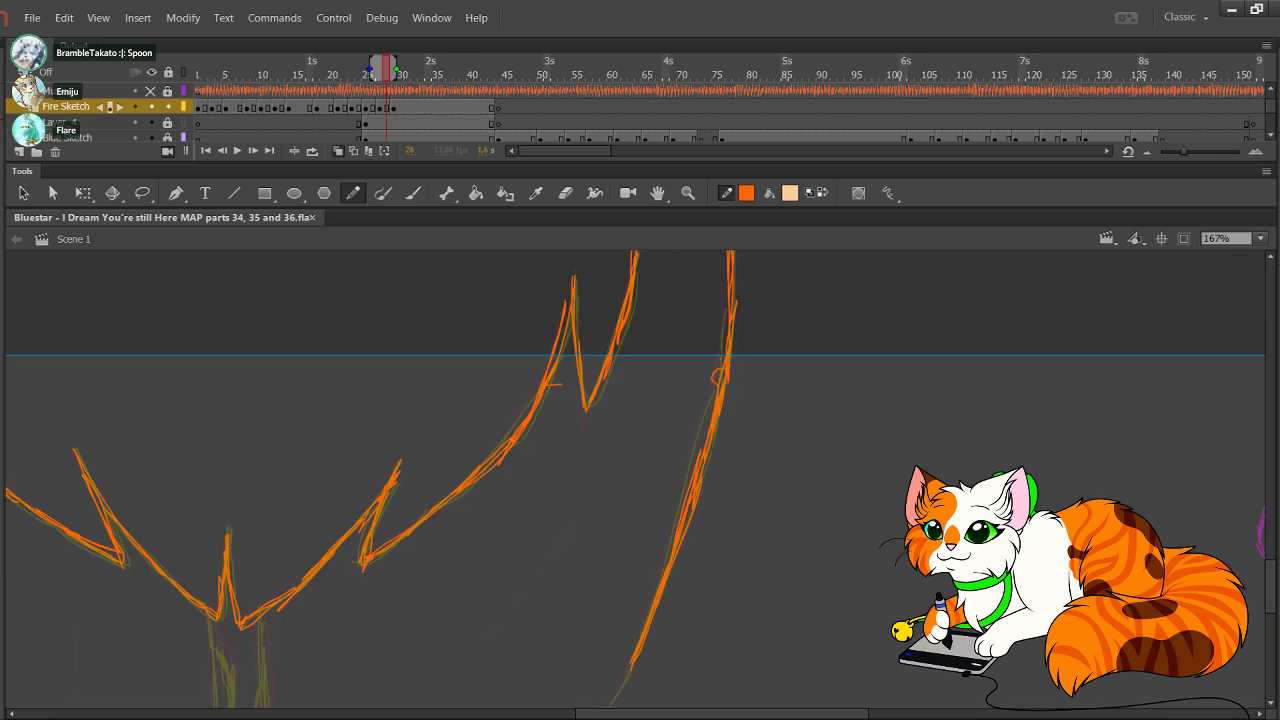
{"action": "key", "text": "ctrl+z"}
Step: Sketch two thin concentric arcs in the open space beside the near cheek, undoing the first attempts at the larger one
{"action": "left_click_drag", "start_coordinate": [640, 380], "coordinate": [757, 604]}
{"action": "left_click_drag", "start_coordinate": [660, 400], "coordinate": [767, 558]}
{"action": "scroll", "coordinate": [640, 480], "scroll_direction": "up", "scroll_amount": 5}
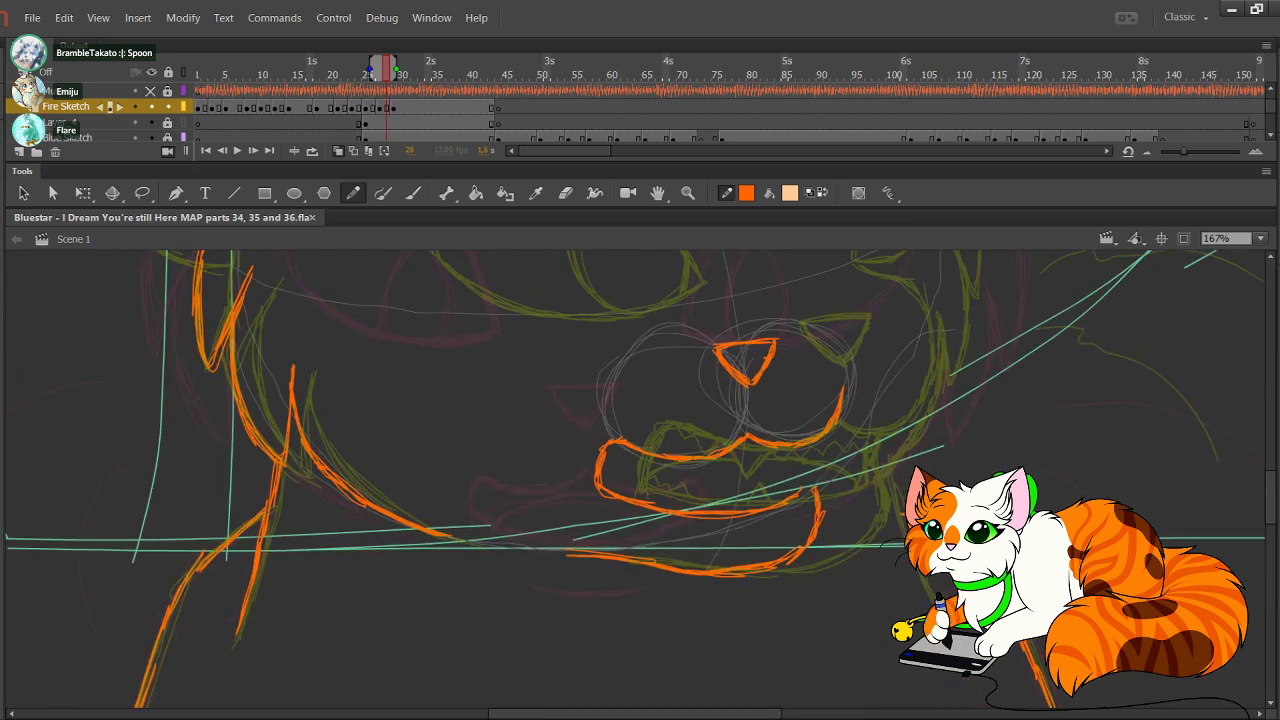
{"action": "mouse_move", "coordinate": [500, 400]}
{"action": "left_mouse_down"}
{"action": "mouse_move", "coordinate": [503, 560]}
{"action": "mouse_move", "coordinate": [614, 562]}
{"action": "mouse_move", "coordinate": [813, 600]}
{"action": "left_mouse_up"}
{"action": "scroll", "coordinate": [640, 480], "scroll_direction": "down", "scroll_amount": 5}
{"action": "scroll", "coordinate": [640, 480], "scroll_direction": "left", "scroll_amount": 3}
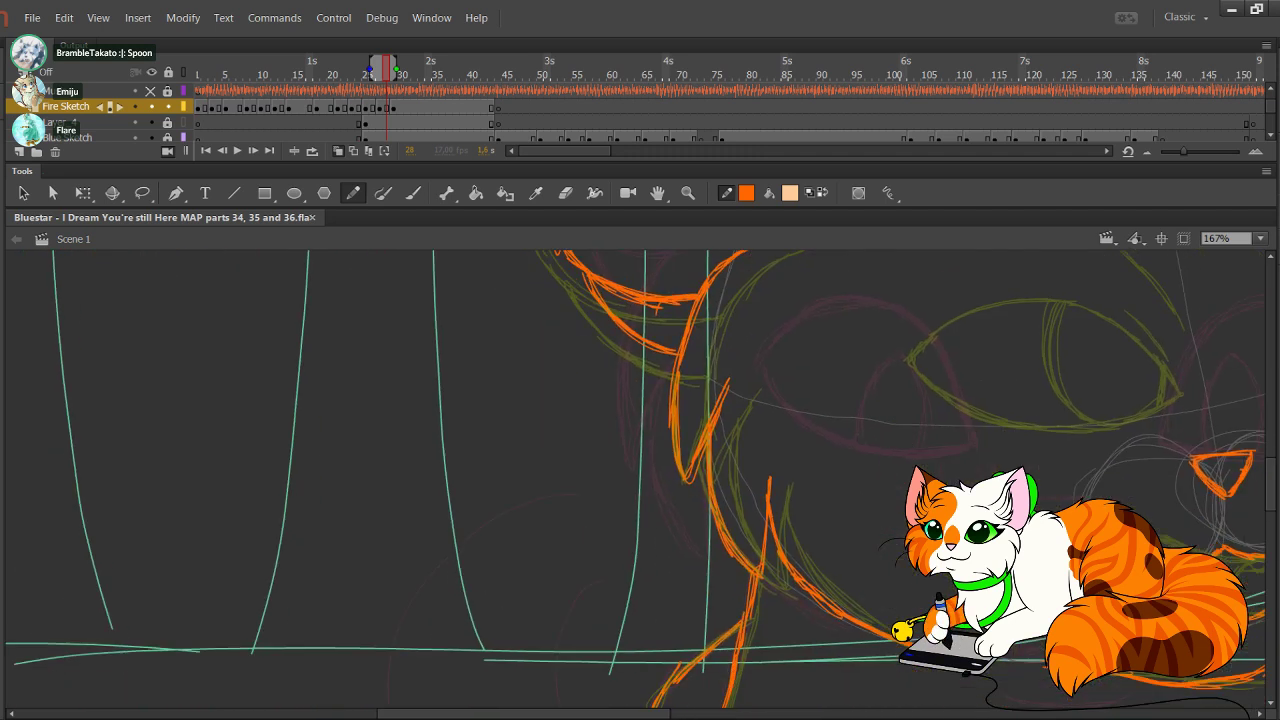
{"action": "mouse_move", "coordinate": [640, 480]}
{"action": "left_mouse_down"}
{"action": "mouse_move", "coordinate": [619, 451]}
{"action": "mouse_move", "coordinate": [519, 512]}
{"action": "left_mouse_up"}
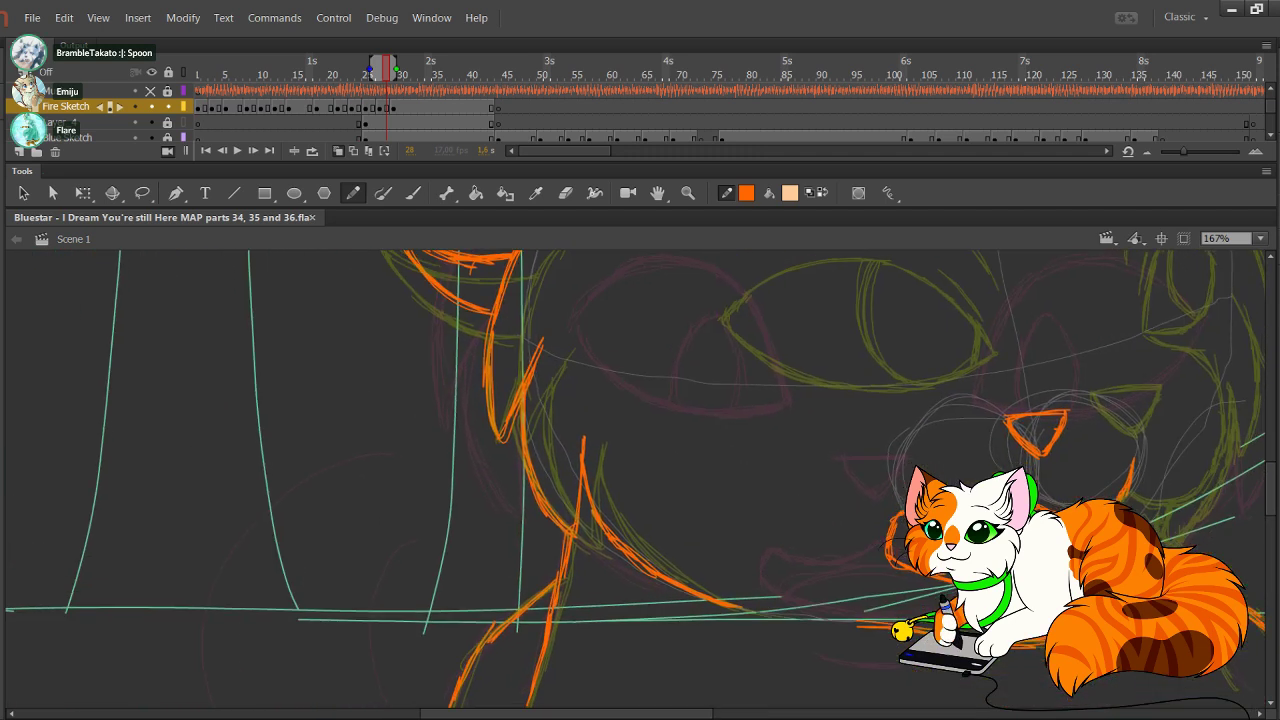
{"action": "mouse_move", "coordinate": [297, 567]}
{"action": "left_mouse_down"}
{"action": "mouse_move", "coordinate": [386, 484]}
{"action": "mouse_move", "coordinate": [288, 667]}
{"action": "left_mouse_up"}
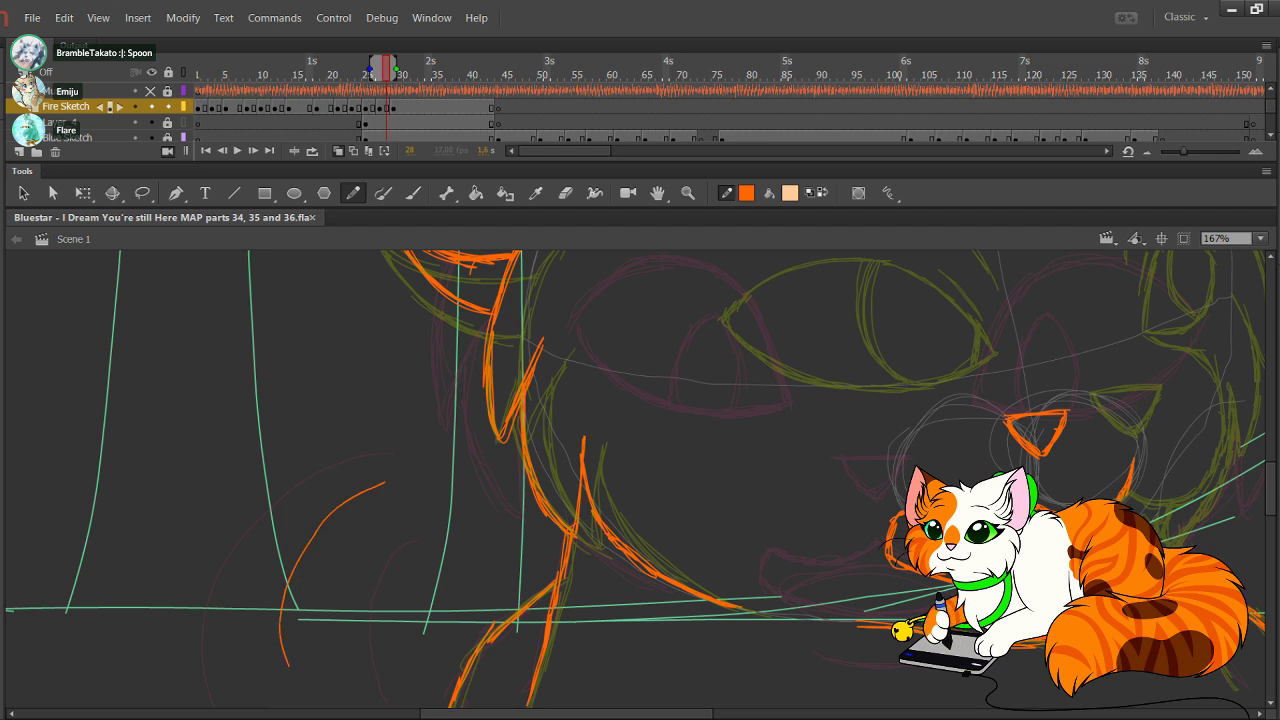
{"action": "key", "text": "ctrl+z"}
{"action": "left_click_drag", "start_coordinate": [389, 490], "coordinate": [311, 663]}
{"action": "key", "text": "ctrl+z"}
{"action": "mouse_move", "coordinate": [395, 490]}
{"action": "left_mouse_down"}
{"action": "mouse_move", "coordinate": [323, 526]}
{"action": "mouse_move", "coordinate": [304, 640]}
{"action": "left_mouse_up"}
{"action": "mouse_move", "coordinate": [427, 545]}
{"action": "left_mouse_down"}
{"action": "mouse_move", "coordinate": [410, 609]}
{"action": "mouse_move", "coordinate": [432, 657]}
{"action": "left_mouse_up"}
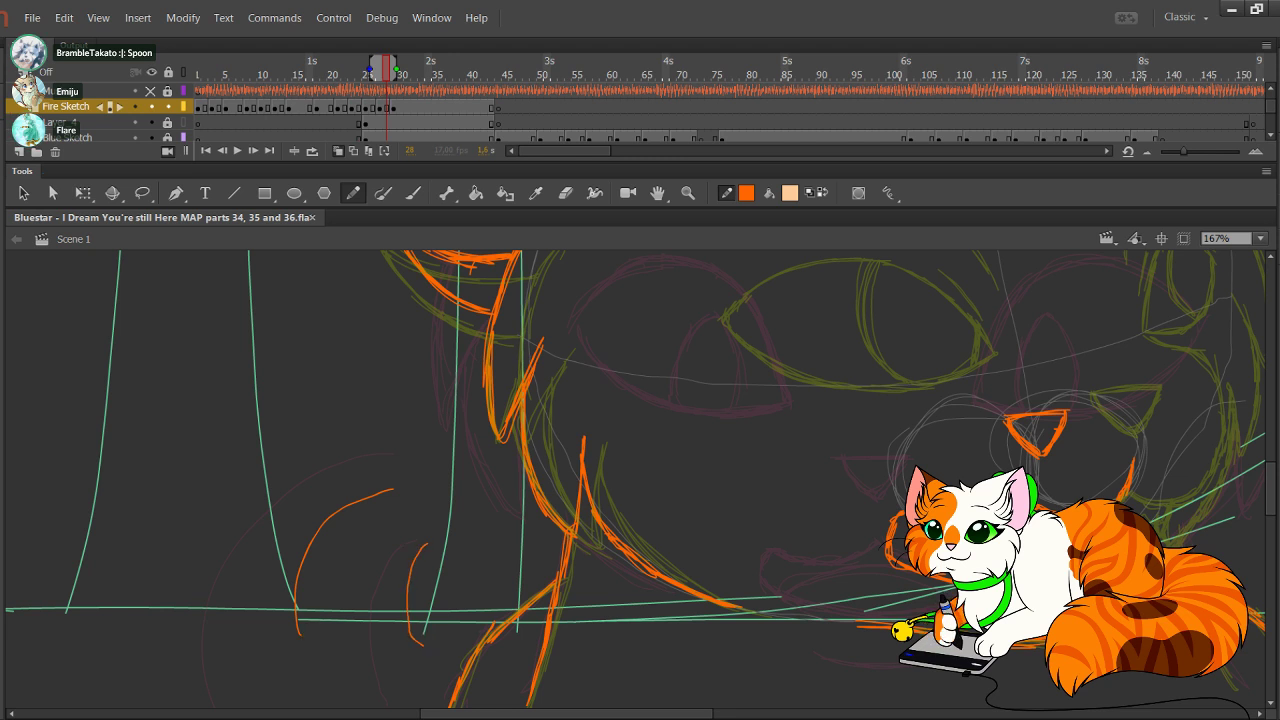
Step: Sketch two thin wavy arcs in the open space beyond the far cheek, undoing the first attempt
{"action": "left_click_drag", "start_coordinate": [800, 480], "coordinate": [486, 436]}
{"action": "left_click_drag", "start_coordinate": [700, 430], "coordinate": [500, 524]}
{"action": "left_click_drag", "start_coordinate": [835, 458], "coordinate": [996, 473]}
{"action": "key", "text": "ctrl+z"}
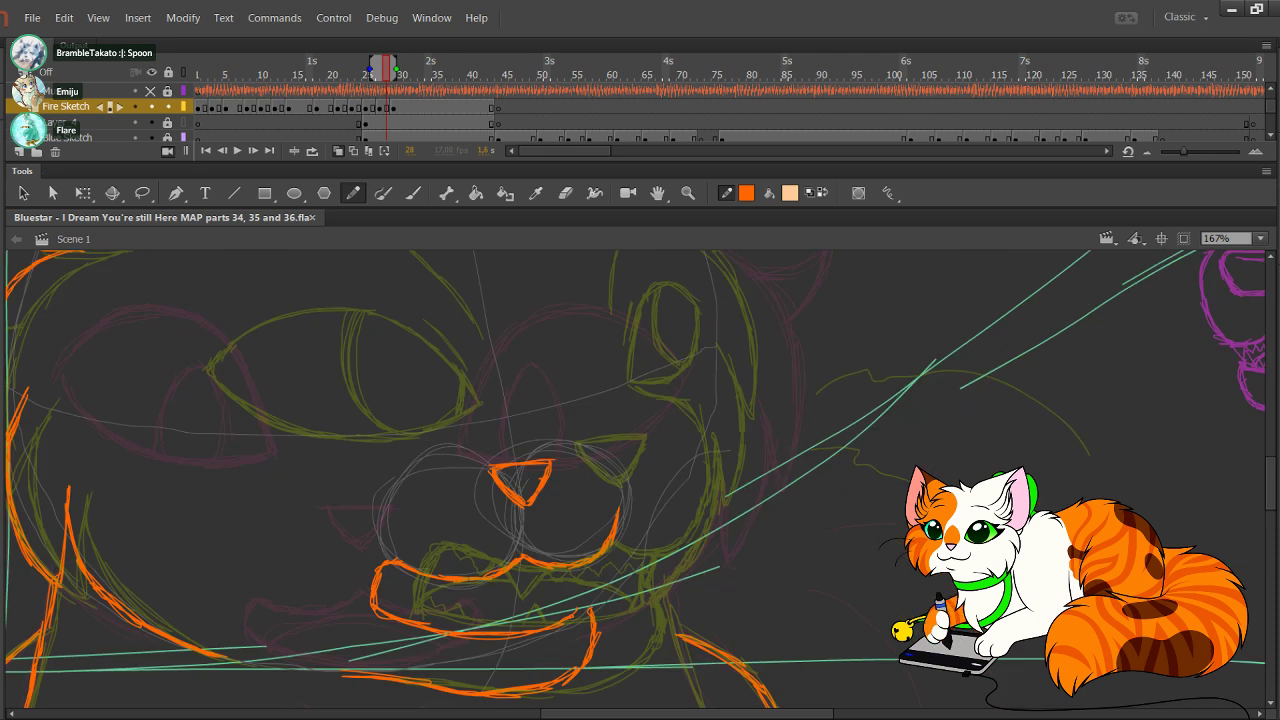
{"action": "mouse_move", "coordinate": [833, 447]}
{"action": "left_mouse_down"}
{"action": "mouse_move", "coordinate": [953, 447]}
{"action": "mouse_move", "coordinate": [1064, 508]}
{"action": "mouse_move", "coordinate": [1088, 565]}
{"action": "mouse_move", "coordinate": [1040, 532]}
{"action": "left_mouse_up"}
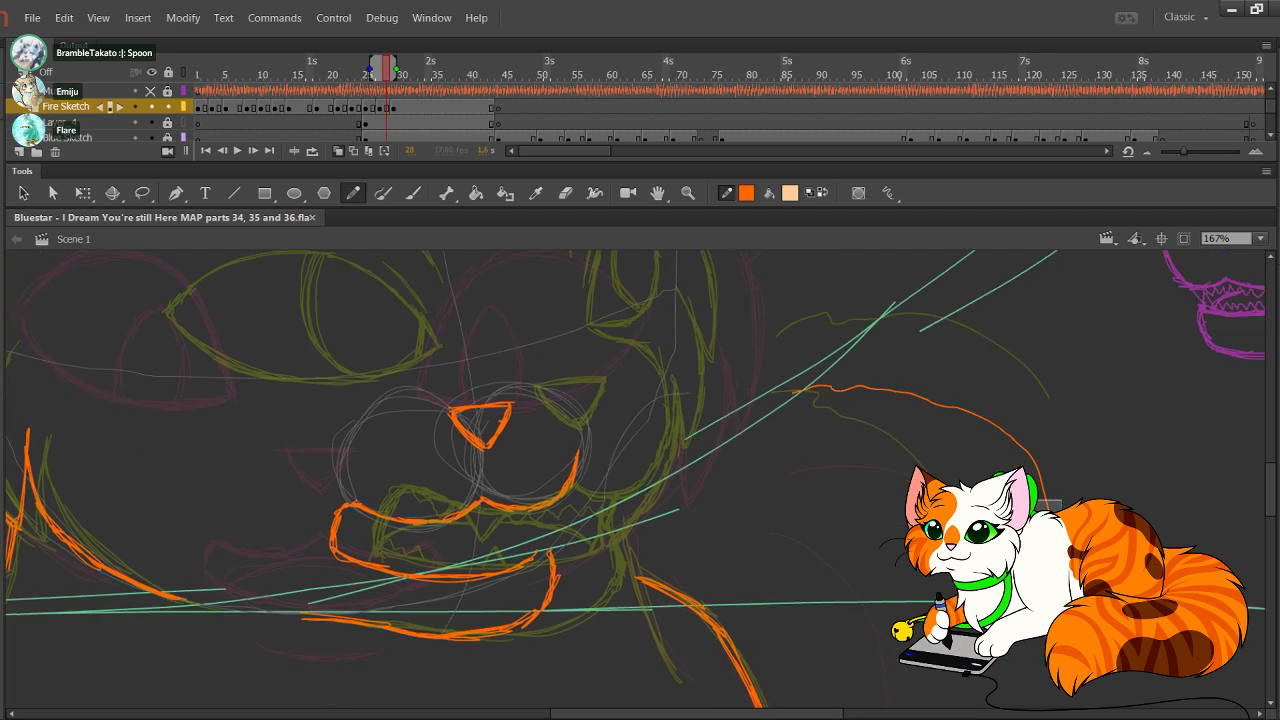
{"action": "mouse_move", "coordinate": [768, 461]}
{"action": "left_mouse_down"}
{"action": "mouse_move", "coordinate": [834, 483]}
{"action": "mouse_move", "coordinate": [899, 538]}
{"action": "left_mouse_up"}
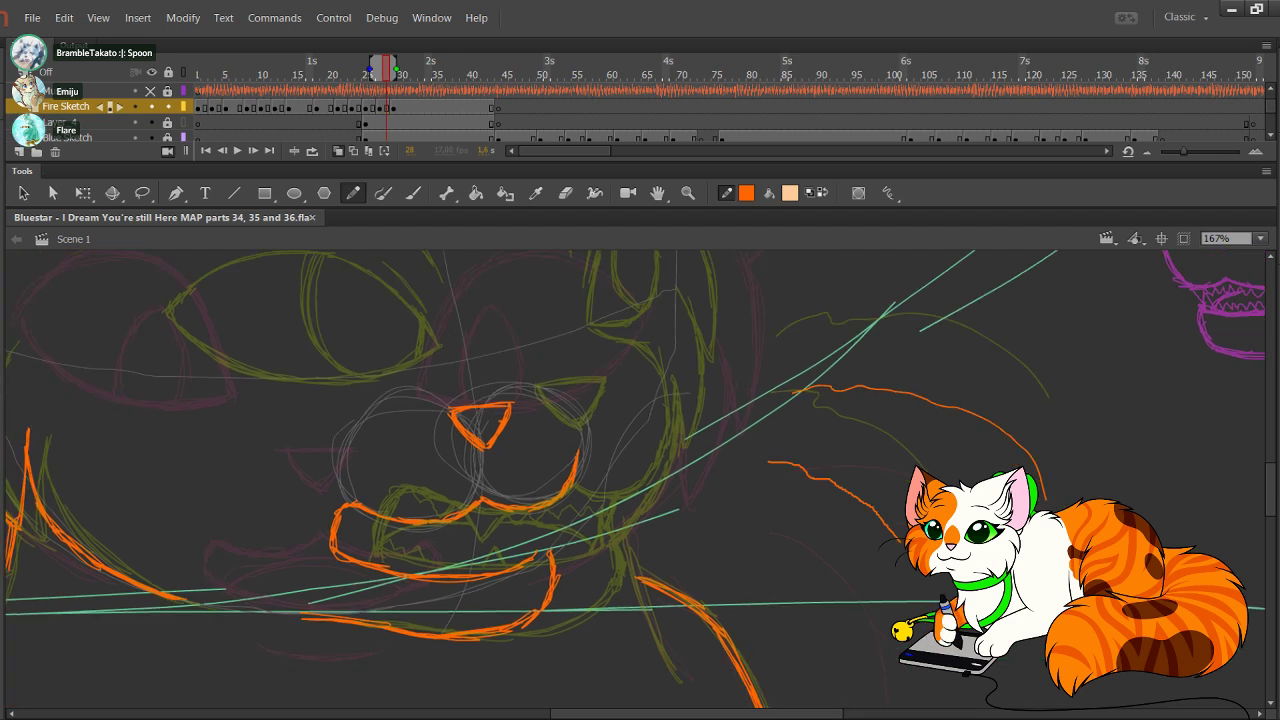
{"action": "left_click_drag", "start_coordinate": [975, 705], "coordinate": [878, 622]}
Step: Sketch the near eye's almond-shaped outline with upper and lower lids meeting at a pointed inner corner
{"action": "left_click_drag", "start_coordinate": [560, 420], "coordinate": [734, 559]}
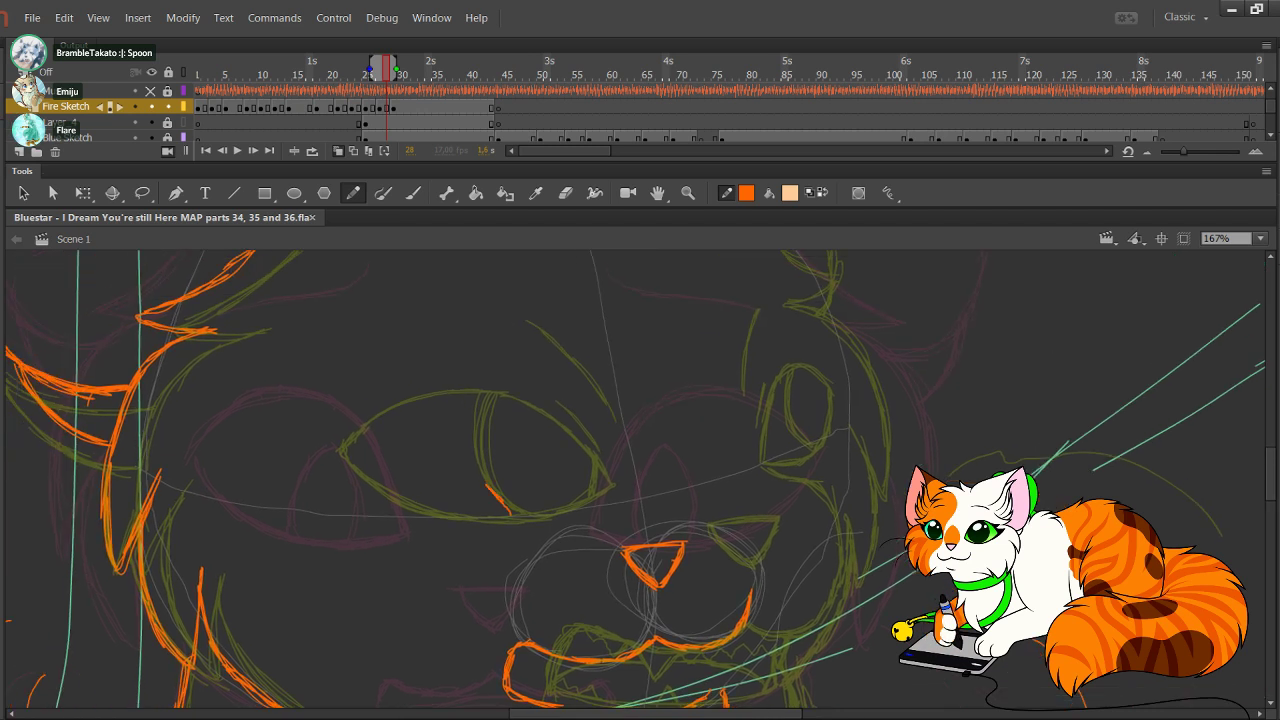
{"action": "mouse_move", "coordinate": [520, 510]}
{"action": "left_mouse_down"}
{"action": "mouse_move", "coordinate": [471, 439]}
{"action": "mouse_move", "coordinate": [412, 409]}
{"action": "mouse_move", "coordinate": [332, 405]}
{"action": "mouse_move", "coordinate": [256, 446]}
{"action": "left_mouse_up"}
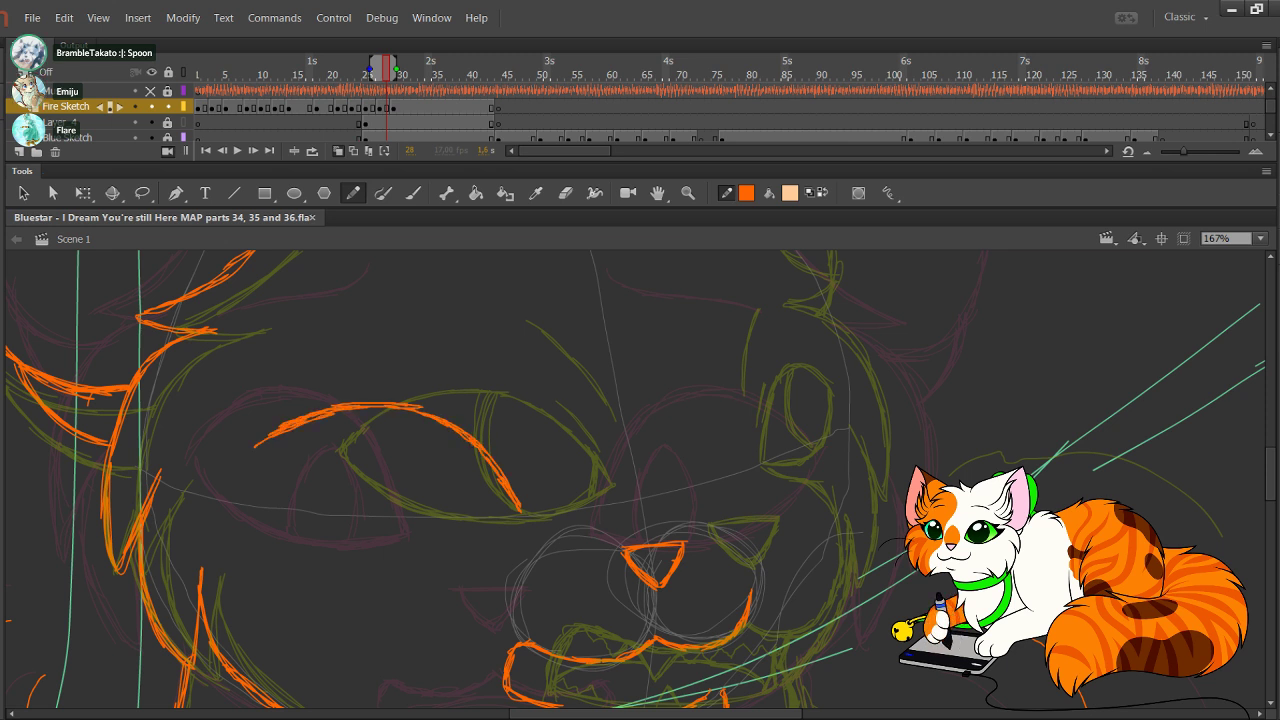
{"action": "mouse_move", "coordinate": [466, 431]}
{"action": "left_mouse_down"}
{"action": "mouse_move", "coordinate": [398, 402]}
{"action": "mouse_move", "coordinate": [337, 404]}
{"action": "mouse_move", "coordinate": [268, 444]}
{"action": "mouse_move", "coordinate": [320, 502]}
{"action": "mouse_move", "coordinate": [372, 525]}
{"action": "mouse_move", "coordinate": [516, 514]}
{"action": "left_mouse_up"}
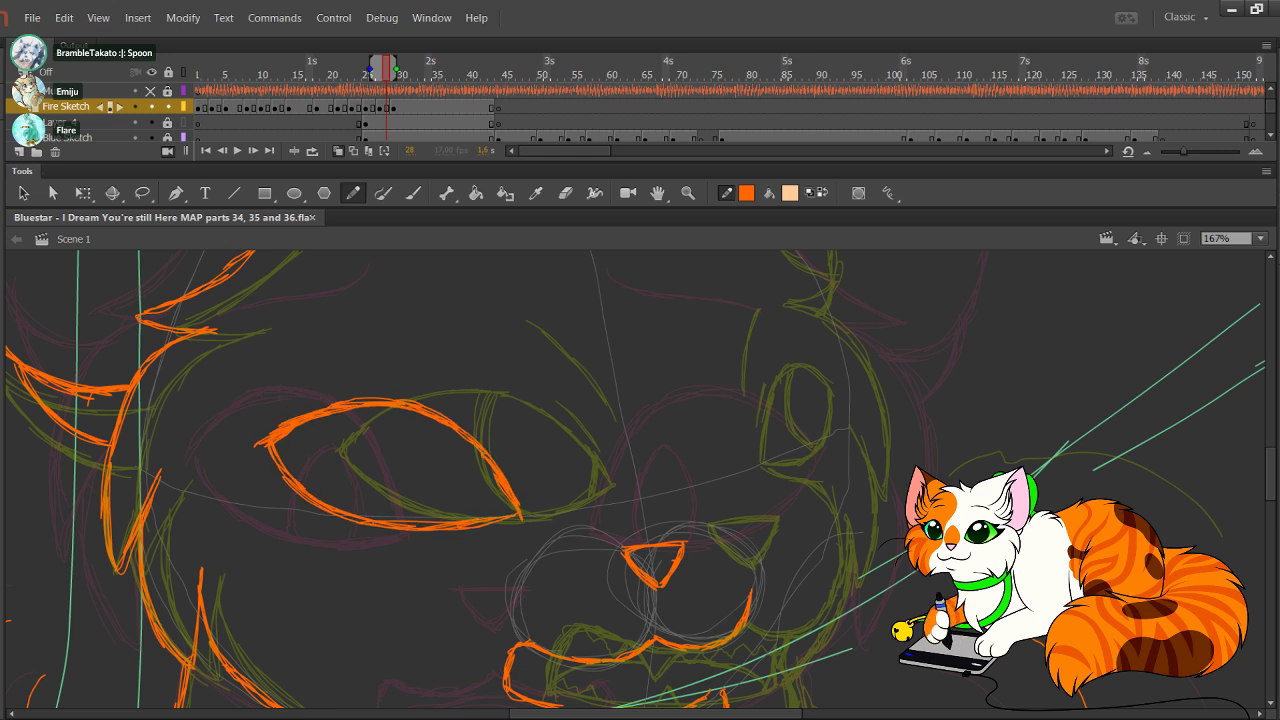
Step: Remove the overshooting strokes at the near eye's outer corner and redraw the corner, undoing the stray stroke inside the eye
{"action": "mouse_move", "coordinate": [230, 393]}
{"action": "left_mouse_down"}
{"action": "mouse_move", "coordinate": [350, 475]}
{"action": "mouse_move", "coordinate": [315, 416]}
{"action": "mouse_move", "coordinate": [328, 410]}
{"action": "left_mouse_up"}
{"action": "key", "text": "Delete"}
{"action": "mouse_move", "coordinate": [267, 454]}
{"action": "left_mouse_down"}
{"action": "mouse_move", "coordinate": [338, 405]}
{"action": "mouse_move", "coordinate": [444, 418]}
{"action": "left_mouse_up"}
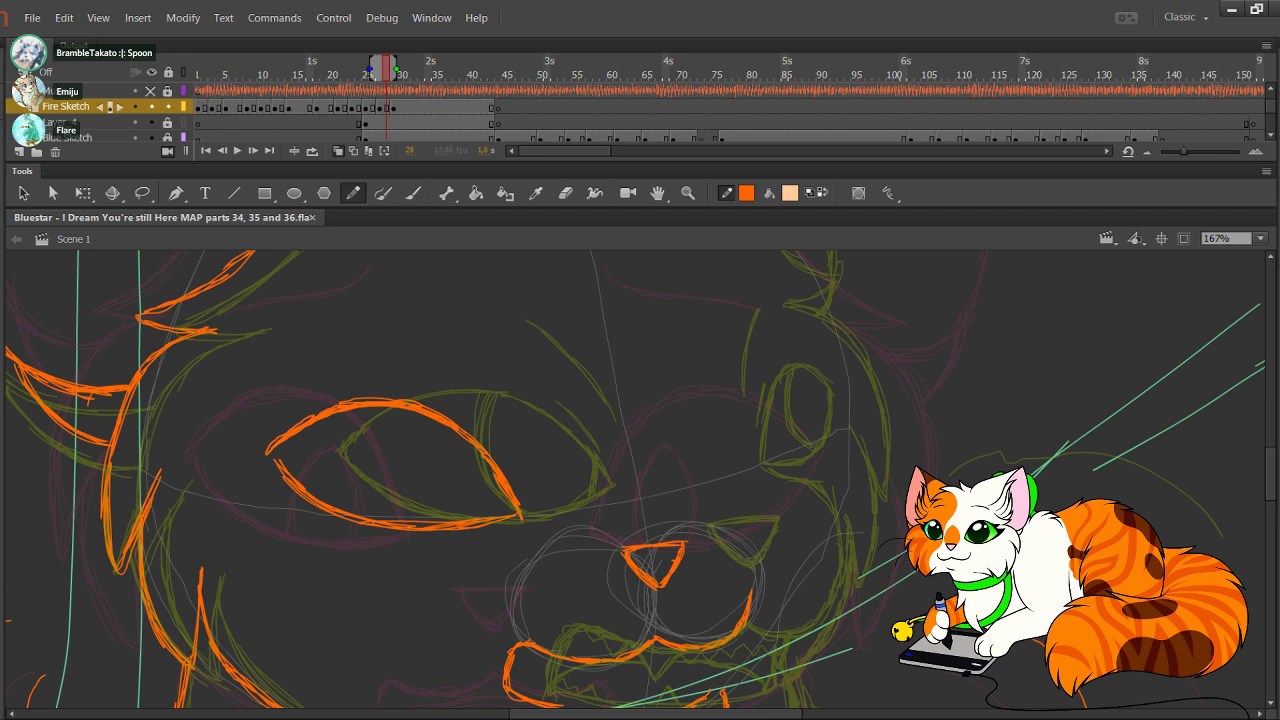
{"action": "left_click_drag", "start_coordinate": [310, 416], "coordinate": [332, 406]}
{"action": "mouse_move", "coordinate": [268, 456]}
{"action": "left_mouse_down"}
{"action": "mouse_move", "coordinate": [283, 443]}
{"action": "mouse_move", "coordinate": [282, 475]}
{"action": "mouse_move", "coordinate": [356, 487]}
{"action": "left_mouse_up"}
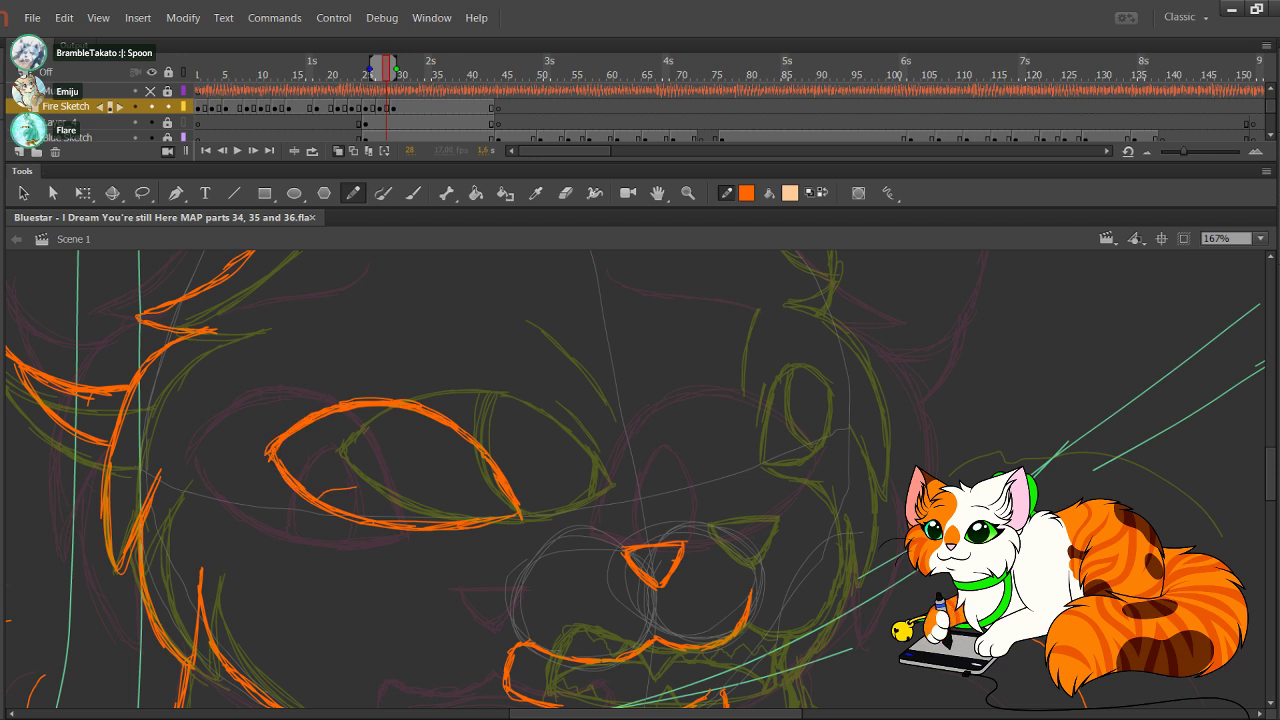
{"action": "key", "text": "ctrl+z"}
Step: Sketch a short stroke just above the near eye's inner corner, removing the misplaced attempts
{"action": "left_click_drag", "start_coordinate": [516, 481], "coordinate": [523, 493]}
{"action": "left_click_drag", "start_coordinate": [499, 447], "coordinate": [519, 483]}
{"action": "key", "text": "ctrl+z"}
{"action": "key", "text": "ctrl+z"}
{"action": "left_click_drag", "start_coordinate": [498, 451], "coordinate": [518, 482]}
{"action": "key", "text": "ctrl+z"}
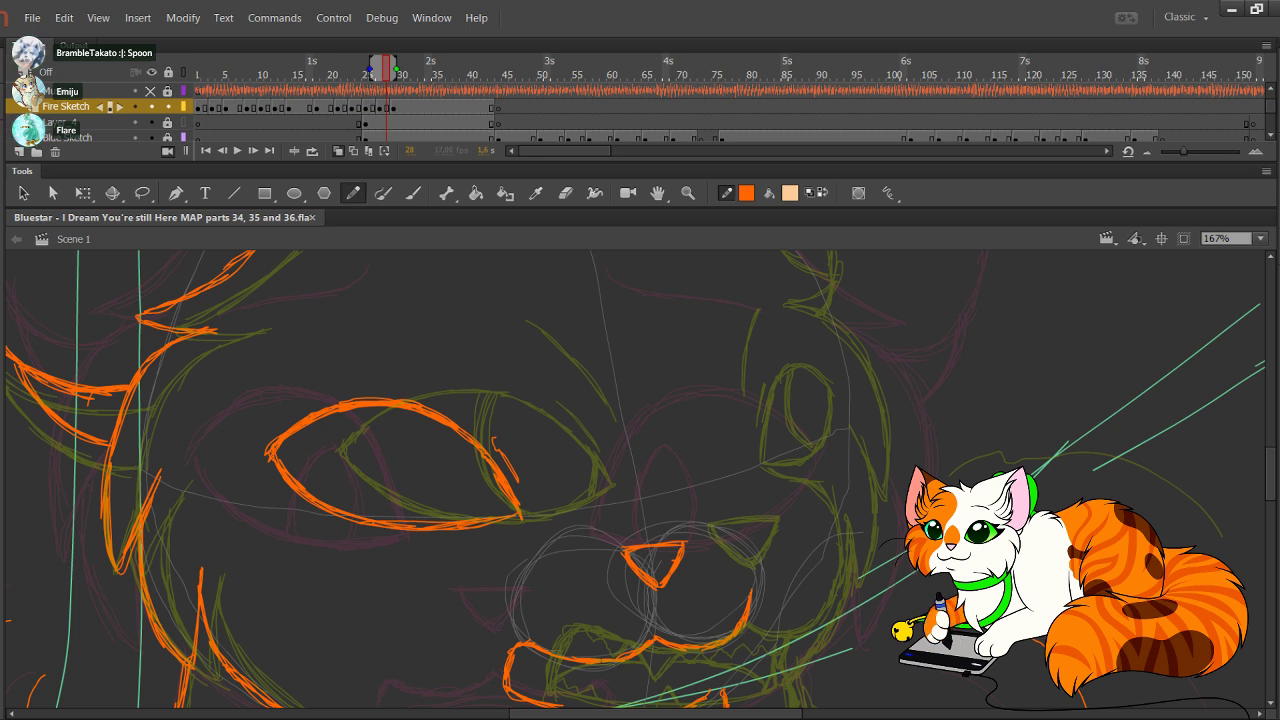
{"action": "left_click_drag", "start_coordinate": [505, 451], "coordinate": [521, 486]}
{"action": "left_click_drag", "start_coordinate": [499, 447], "coordinate": [522, 452]}
{"action": "key", "text": "Delete"}
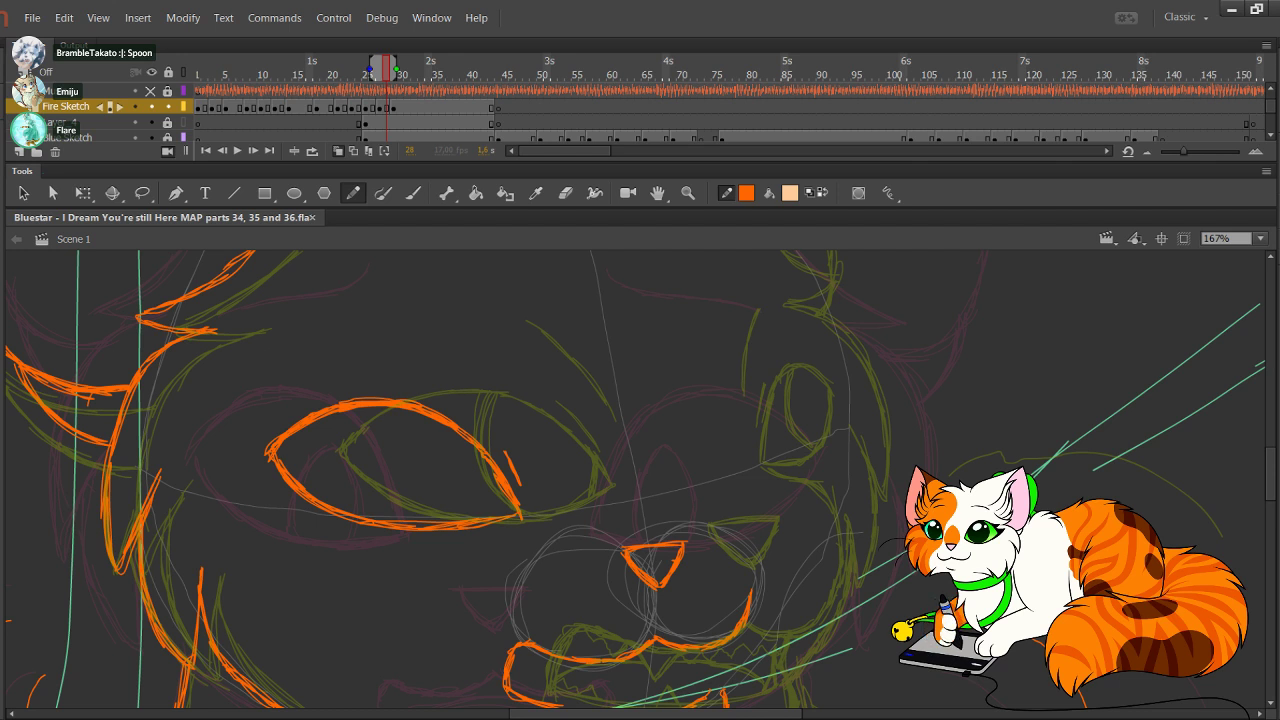
Step: Select the near eye's outline with its inner-corner stroke and nudge it slightly to the right, toward the nose
{"action": "mouse_move", "coordinate": [240, 370]}
{"action": "left_mouse_down"}
{"action": "mouse_move", "coordinate": [396, 498]}
{"action": "mouse_move", "coordinate": [568, 570]}
{"action": "left_mouse_up"}
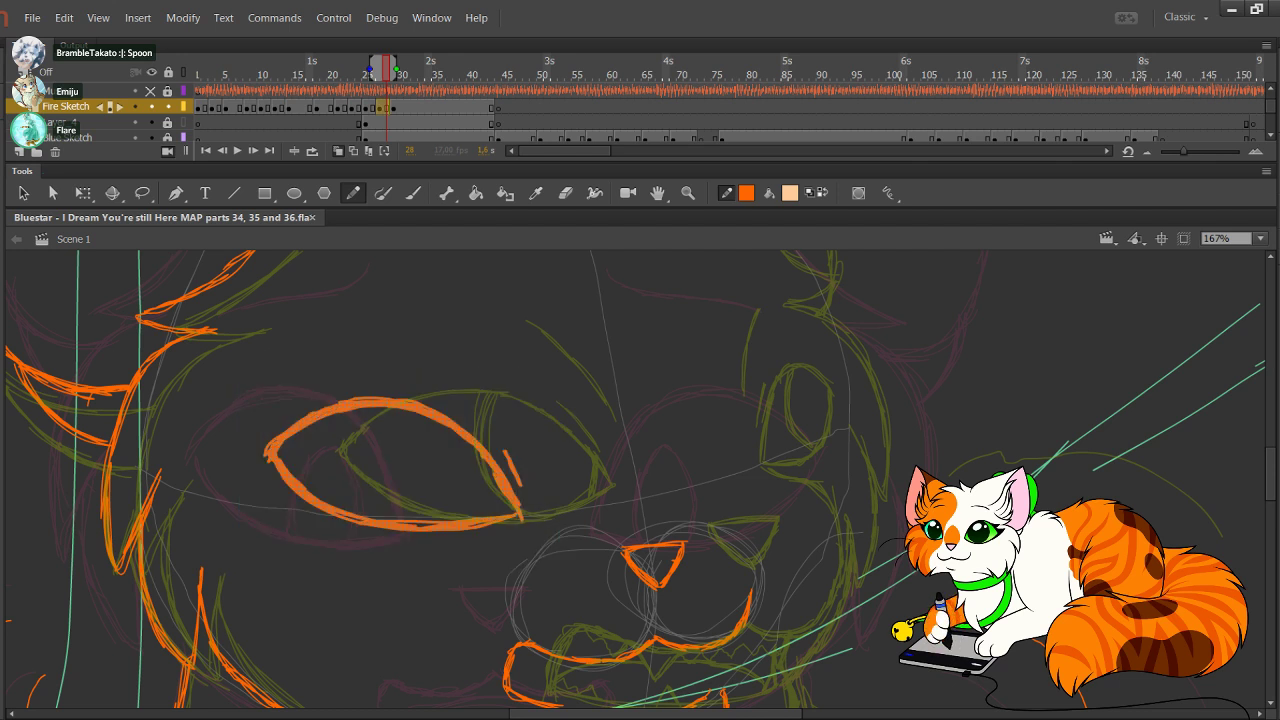
{"action": "key", "text": "Right"}
{"action": "key", "text": "Right"}
{"action": "key", "text": "Right"}
{"action": "key", "text": "Right"}
{"action": "key", "text": "Right"}
{"action": "key", "text": "Right"}
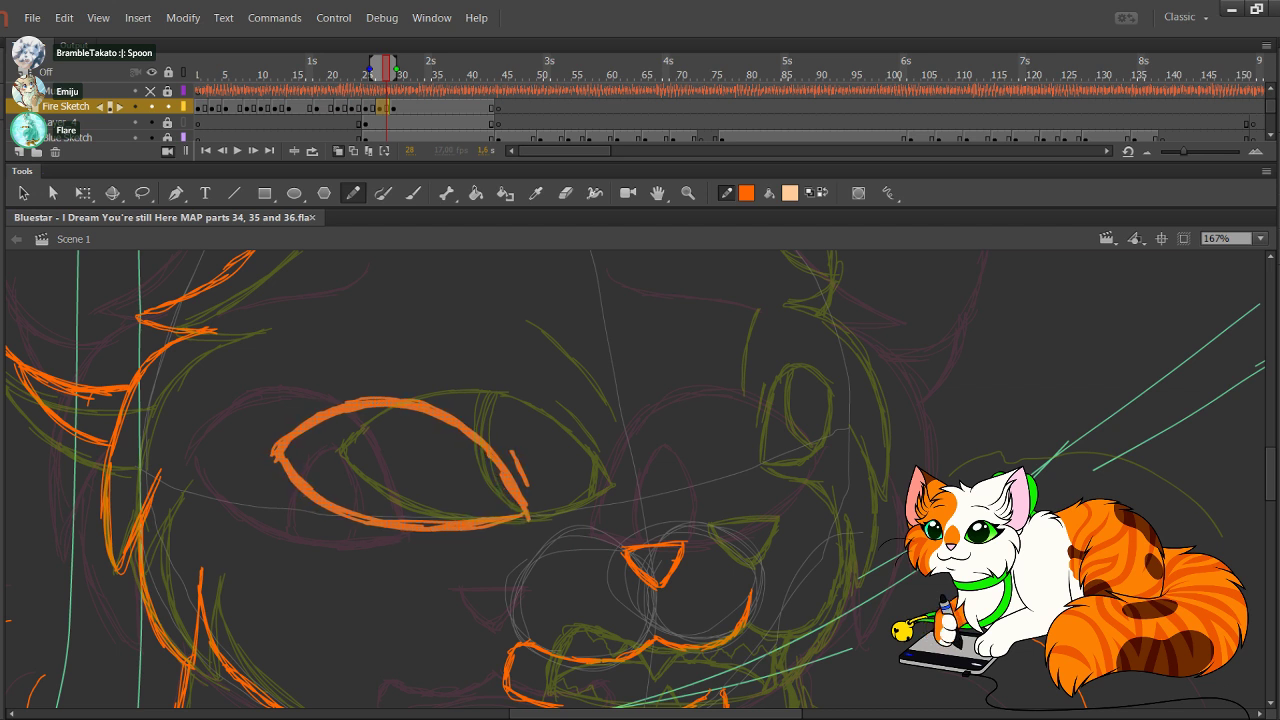
{"action": "key", "text": "Right"}
{"action": "key", "text": "Right"}
{"action": "key", "text": "Right"}
{"action": "key", "text": "Right"}
{"action": "key", "text": "Right"}
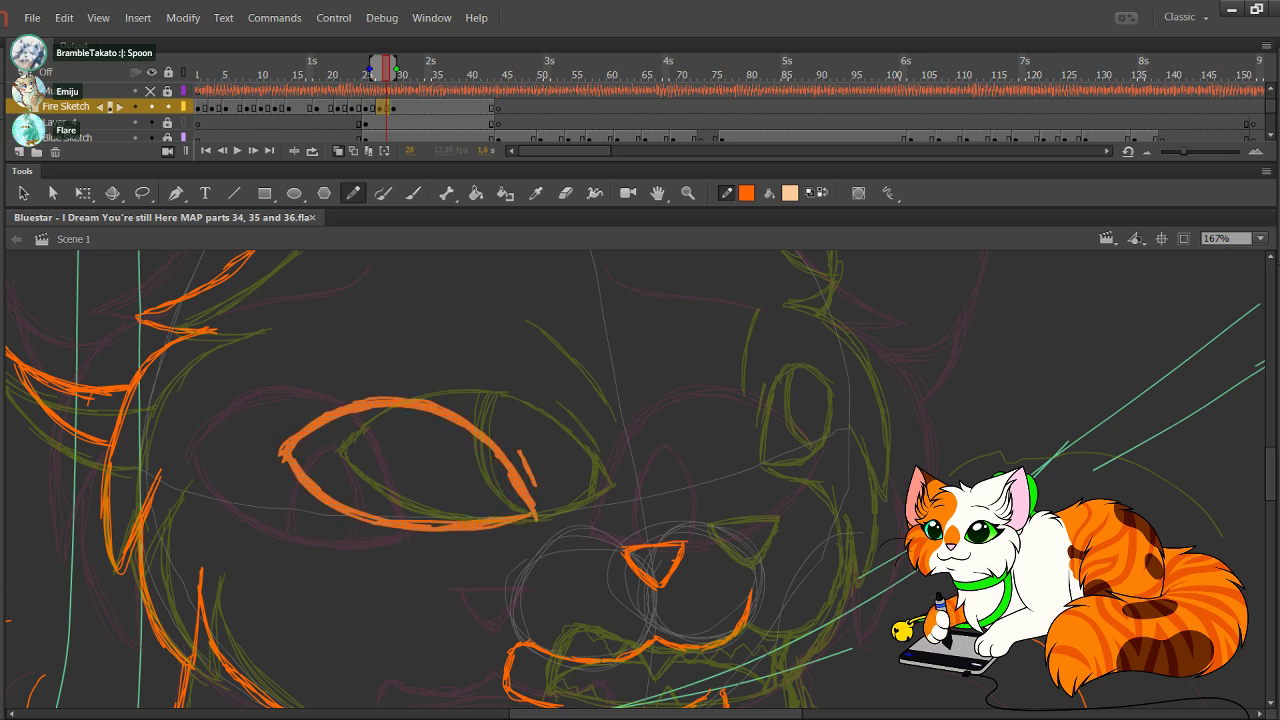
{"action": "key", "text": "Down"}
{"action": "left_click", "coordinate": [585, 384], "text": "ctrl"}
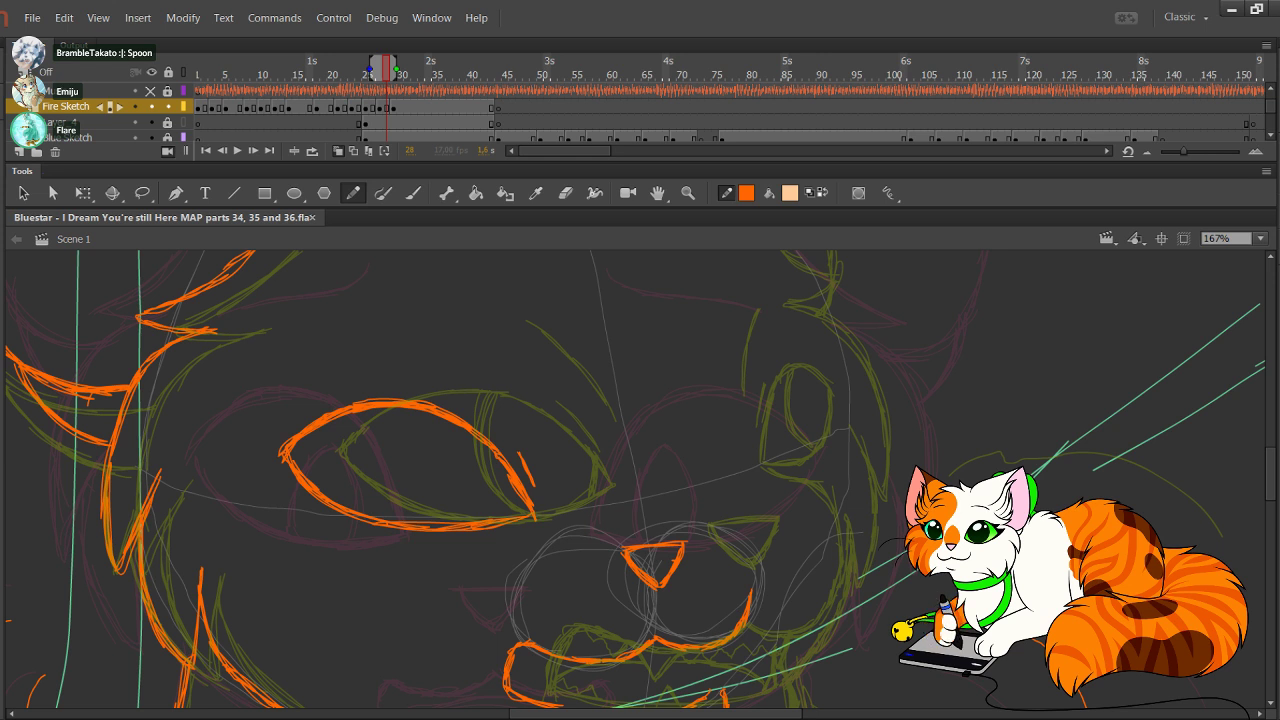
Step: Sketch a thin, slightly slanted brow stroke above the near eye, undoing the unsatisfactory attempts
{"action": "left_click_drag", "start_coordinate": [361, 311], "coordinate": [505, 312]}
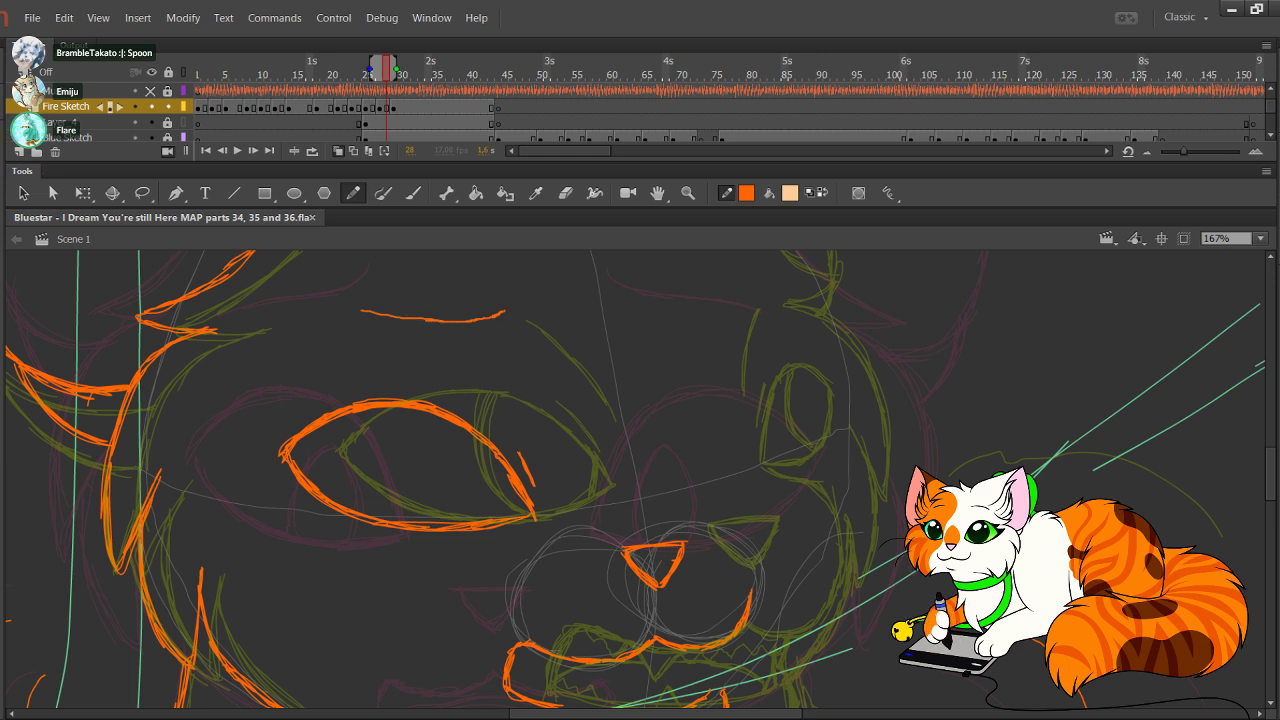
{"action": "mouse_move", "coordinate": [450, 309]}
{"action": "left_mouse_down"}
{"action": "mouse_move", "coordinate": [505, 304]}
{"action": "mouse_move", "coordinate": [345, 308]}
{"action": "left_mouse_up"}
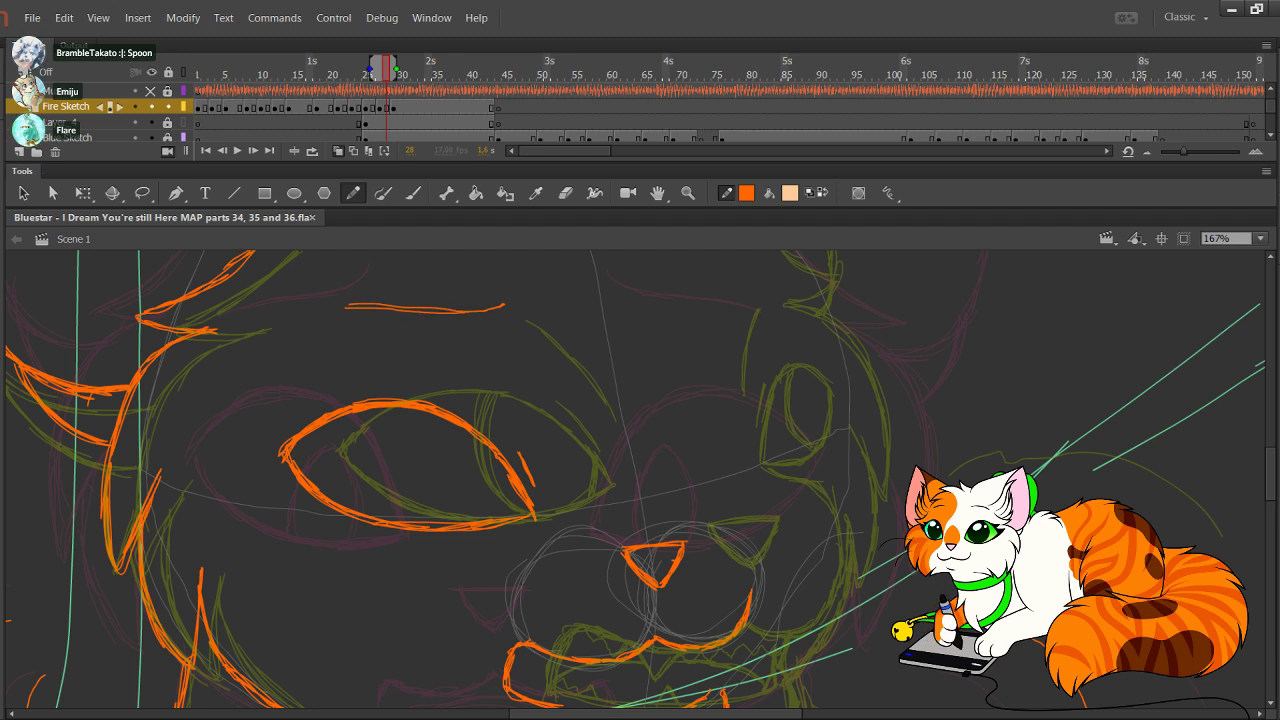
{"action": "mouse_move", "coordinate": [533, 338]}
{"action": "left_mouse_down"}
{"action": "mouse_move", "coordinate": [343, 281]}
{"action": "mouse_move", "coordinate": [496, 318]}
{"action": "left_mouse_up"}
{"action": "key", "text": "Delete"}
{"action": "key", "text": "ctrl+z"}
{"action": "mouse_move", "coordinate": [368, 298]}
{"action": "left_mouse_down"}
{"action": "mouse_move", "coordinate": [504, 314]}
{"action": "mouse_move", "coordinate": [384, 301]}
{"action": "mouse_move", "coordinate": [475, 314]}
{"action": "mouse_move", "coordinate": [564, 302]}
{"action": "mouse_move", "coordinate": [614, 349]}
{"action": "left_mouse_up"}
{"action": "key", "text": "ctrl+z"}
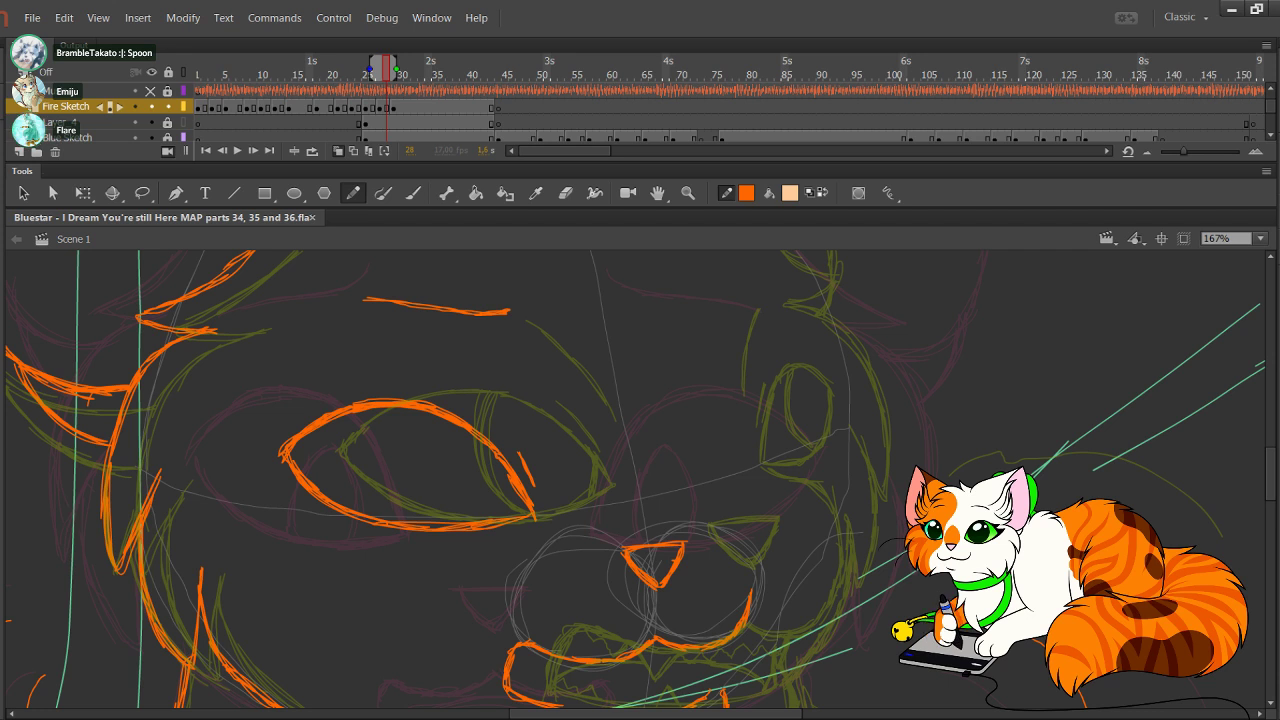
{"action": "mouse_move", "coordinate": [715, 443]}
{"action": "left_mouse_down"}
{"action": "mouse_move", "coordinate": [703, 494]}
{"action": "mouse_move", "coordinate": [704, 483]}
{"action": "left_mouse_up"}
{"action": "left_click_drag", "start_coordinate": [721, 416], "coordinate": [708, 478]}
{"action": "key", "text": "ctrl+z"}
{"action": "key", "text": "ctrl+z"}
{"action": "key", "text": "ctrl+z"}
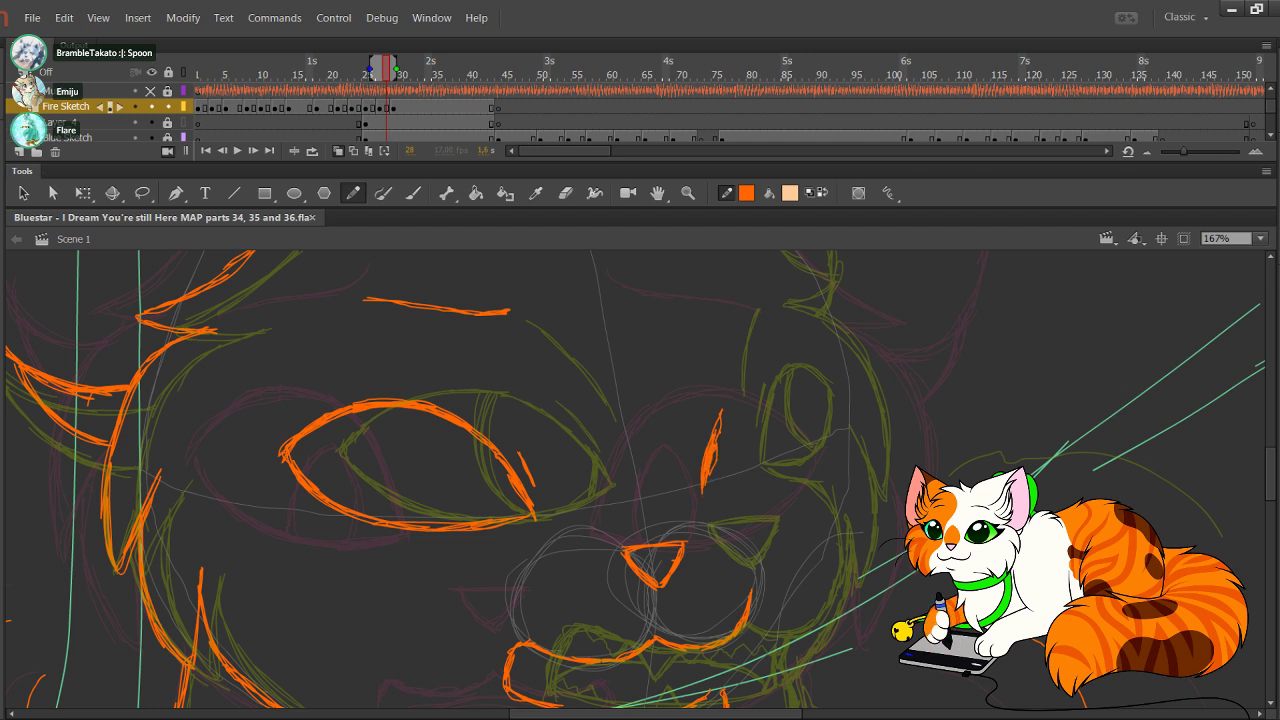
{"action": "key", "text": "ctrl+z"}
{"action": "key", "text": "ctrl+z"}
{"action": "key", "text": "ctrl+z"}
Step: Sketch the far eye's narrow almond outline with upper and lower lids and a pointed inner corner
{"action": "mouse_move", "coordinate": [710, 430]}
{"action": "left_mouse_down"}
{"action": "mouse_move", "coordinate": [700, 492]}
{"action": "mouse_move", "coordinate": [726, 400]}
{"action": "mouse_move", "coordinate": [785, 383]}
{"action": "mouse_move", "coordinate": [800, 399]}
{"action": "left_mouse_up"}
{"action": "mouse_move", "coordinate": [756, 386]}
{"action": "left_mouse_down"}
{"action": "mouse_move", "coordinate": [819, 413]}
{"action": "mouse_move", "coordinate": [774, 386]}
{"action": "left_mouse_up"}
{"action": "mouse_move", "coordinate": [703, 446]}
{"action": "left_mouse_down"}
{"action": "mouse_move", "coordinate": [699, 468]}
{"action": "mouse_move", "coordinate": [742, 494]}
{"action": "mouse_move", "coordinate": [799, 449]}
{"action": "left_mouse_up"}
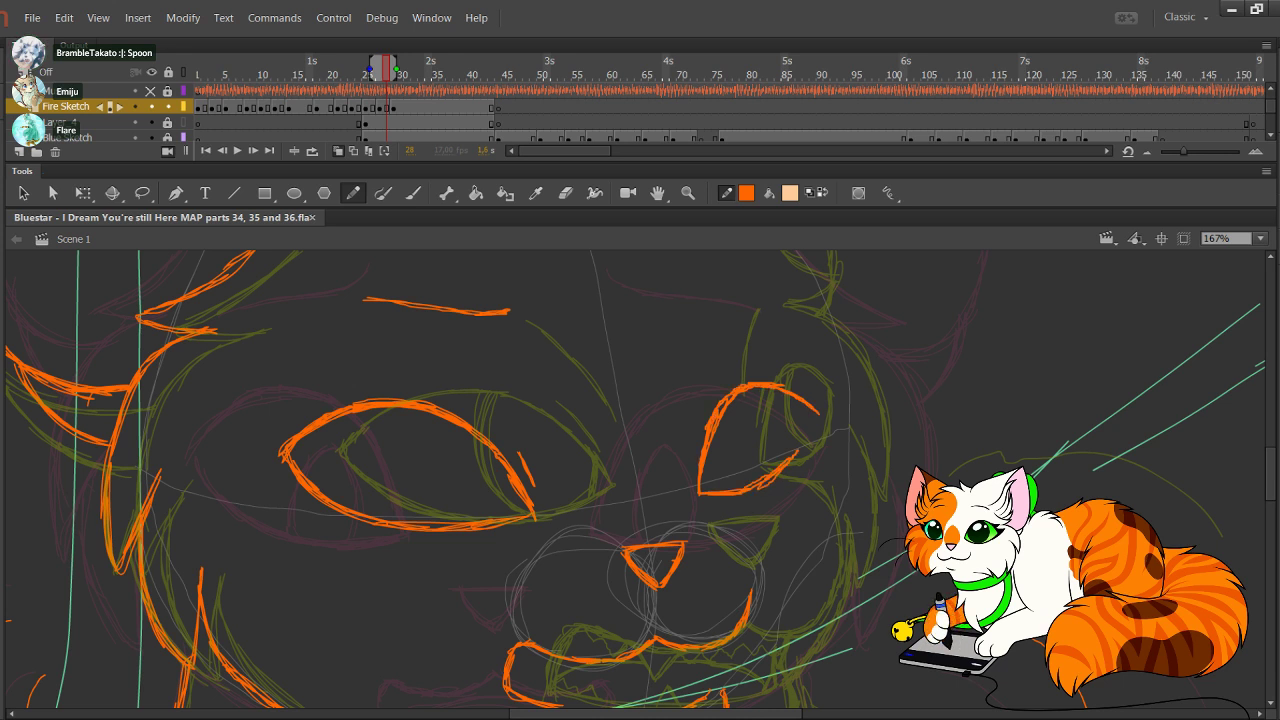
{"action": "left_click_drag", "start_coordinate": [750, 492], "coordinate": [817, 411]}
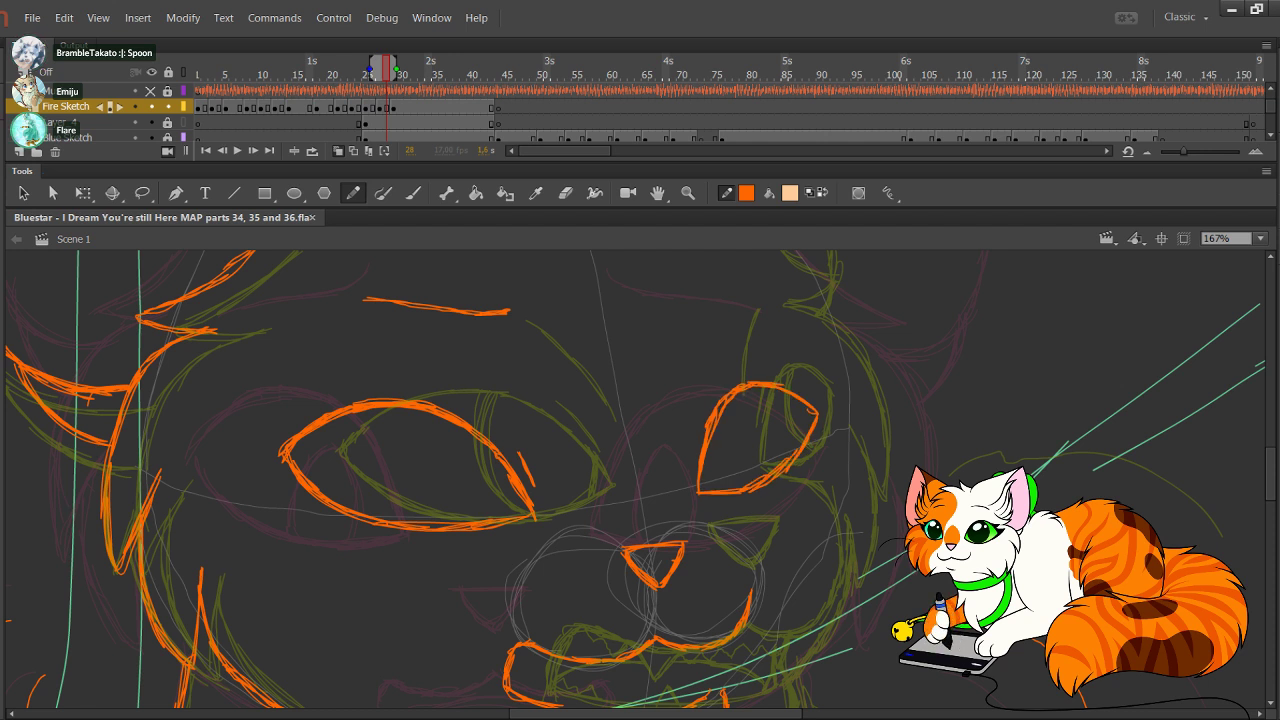
{"action": "mouse_move", "coordinate": [703, 496]}
{"action": "left_mouse_down"}
{"action": "mouse_move", "coordinate": [752, 527]}
{"action": "mouse_move", "coordinate": [748, 492]}
{"action": "mouse_move", "coordinate": [721, 503]}
{"action": "left_mouse_up"}
{"action": "key", "text": "ctrl+z"}
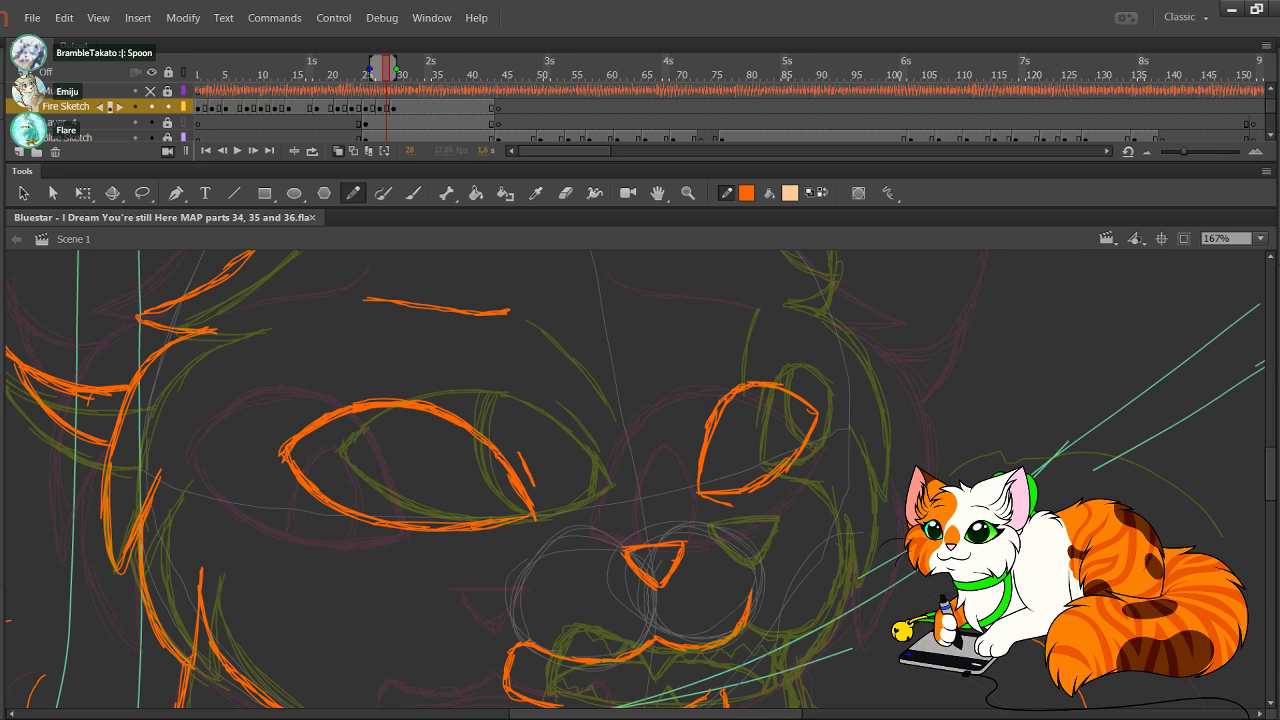
Step: Sketch the far side of the face from the forehead down to the jaw with pointed cheek fur tufts
{"action": "left_click_drag", "start_coordinate": [636, 440], "coordinate": [630, 486]}
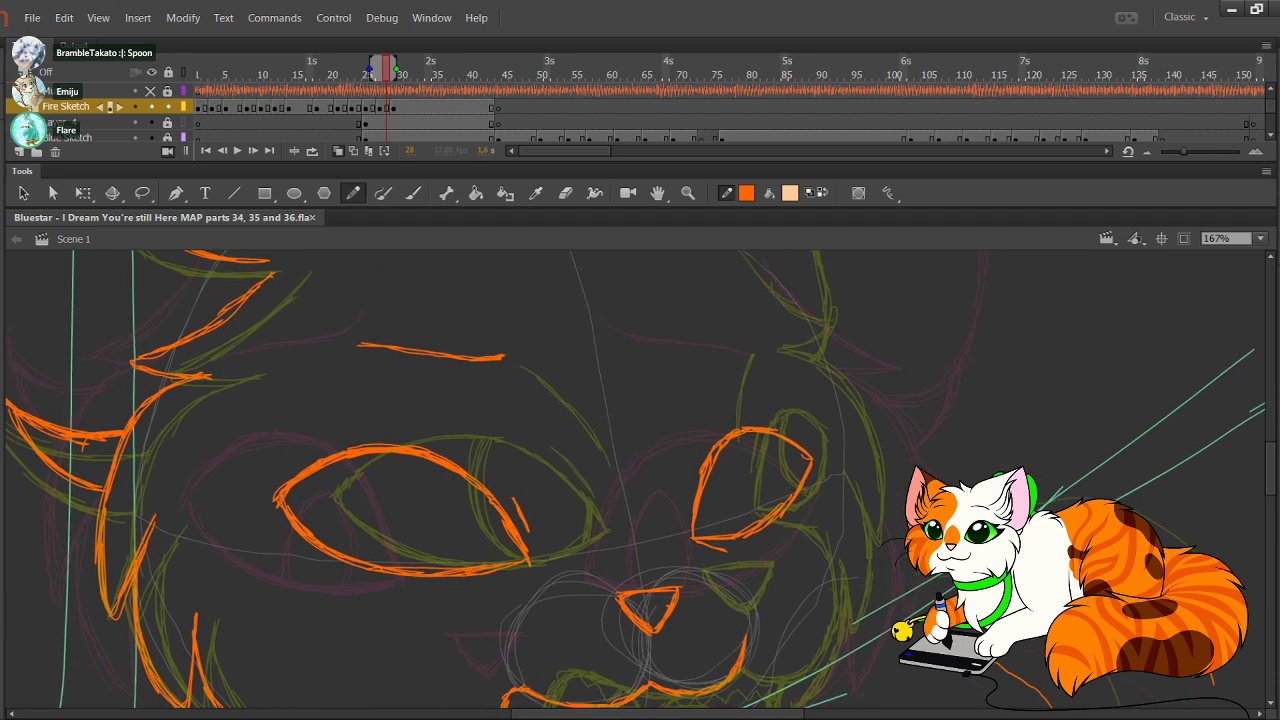
{"action": "scroll", "coordinate": [640, 479], "scroll_direction": "up", "scroll_amount": 4}
{"action": "left_click_drag", "start_coordinate": [754, 337], "coordinate": [854, 411]}
{"action": "mouse_move", "coordinate": [792, 384]}
{"action": "left_mouse_down"}
{"action": "mouse_move", "coordinate": [854, 412]}
{"action": "mouse_move", "coordinate": [804, 440]}
{"action": "mouse_move", "coordinate": [870, 478]}
{"action": "mouse_move", "coordinate": [894, 552]}
{"action": "left_mouse_up"}
{"action": "mouse_move", "coordinate": [884, 502]}
{"action": "left_mouse_down"}
{"action": "mouse_move", "coordinate": [900, 544]}
{"action": "mouse_move", "coordinate": [869, 708]}
{"action": "left_mouse_up"}
{"action": "mouse_move", "coordinate": [872, 708]}
{"action": "left_mouse_down"}
{"action": "mouse_move", "coordinate": [887, 697]}
{"action": "mouse_move", "coordinate": [845, 451]}
{"action": "left_mouse_up"}
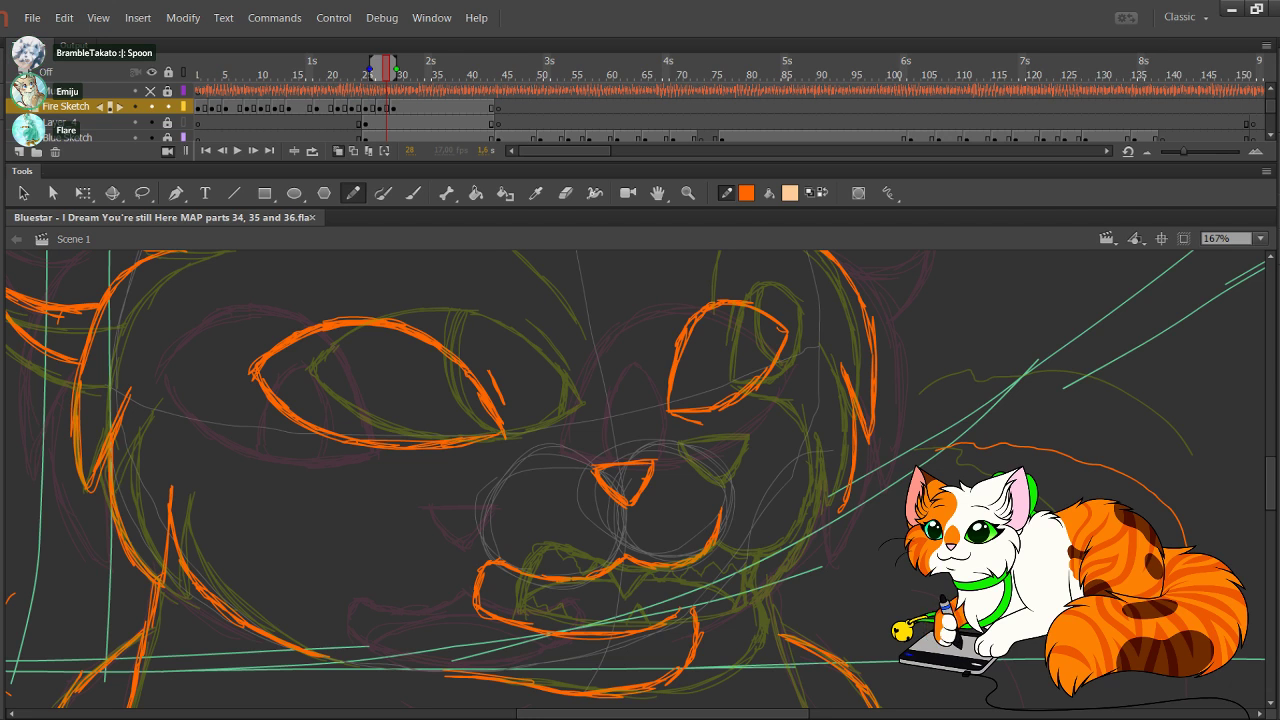
{"action": "mouse_move", "coordinate": [830, 526]}
{"action": "left_mouse_down"}
{"action": "mouse_move", "coordinate": [823, 455]}
{"action": "mouse_move", "coordinate": [789, 573]}
{"action": "mouse_move", "coordinate": [720, 624]}
{"action": "mouse_move", "coordinate": [736, 592]}
{"action": "mouse_move", "coordinate": [643, 266]}
{"action": "mouse_move", "coordinate": [677, 364]}
{"action": "left_mouse_up"}
{"action": "left_click_drag", "start_coordinate": [742, 464], "coordinate": [767, 509]}
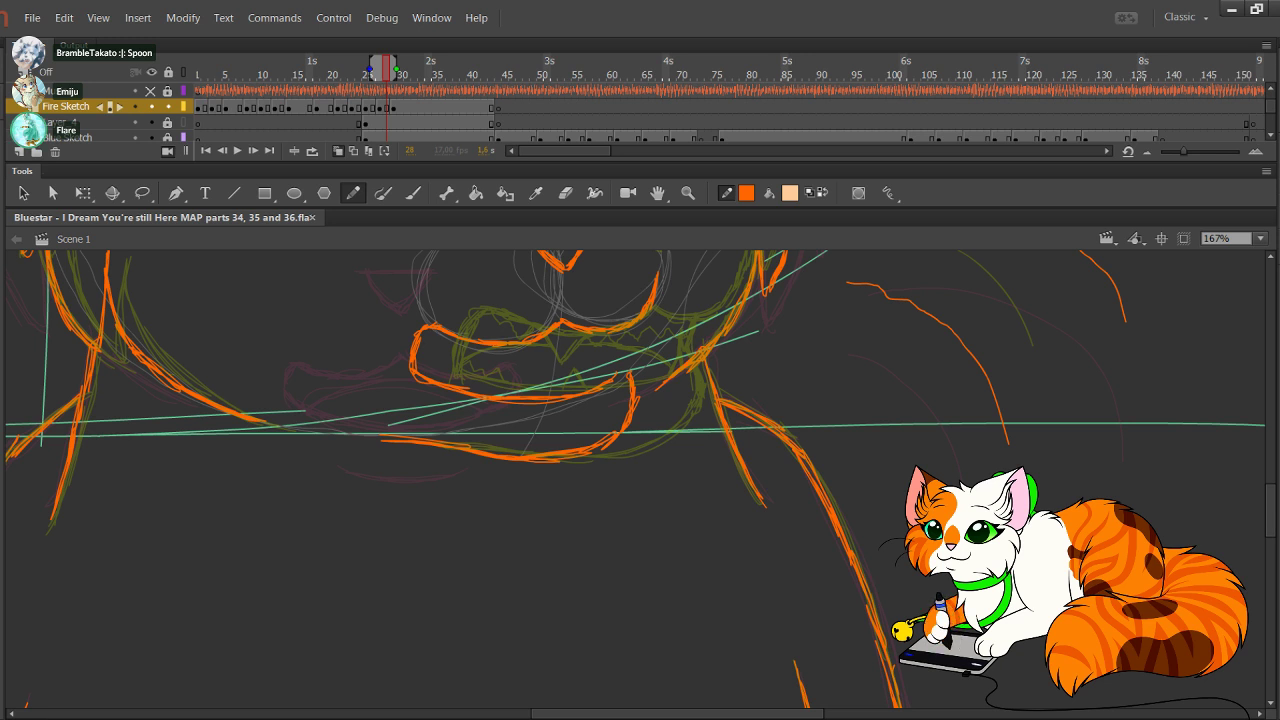
Step: Sketch a short stroke beside the far eye's inner corner and a slanted brow stroke above the far eye
{"action": "left_click_drag", "start_coordinate": [600, 400], "coordinate": [667, 566]}
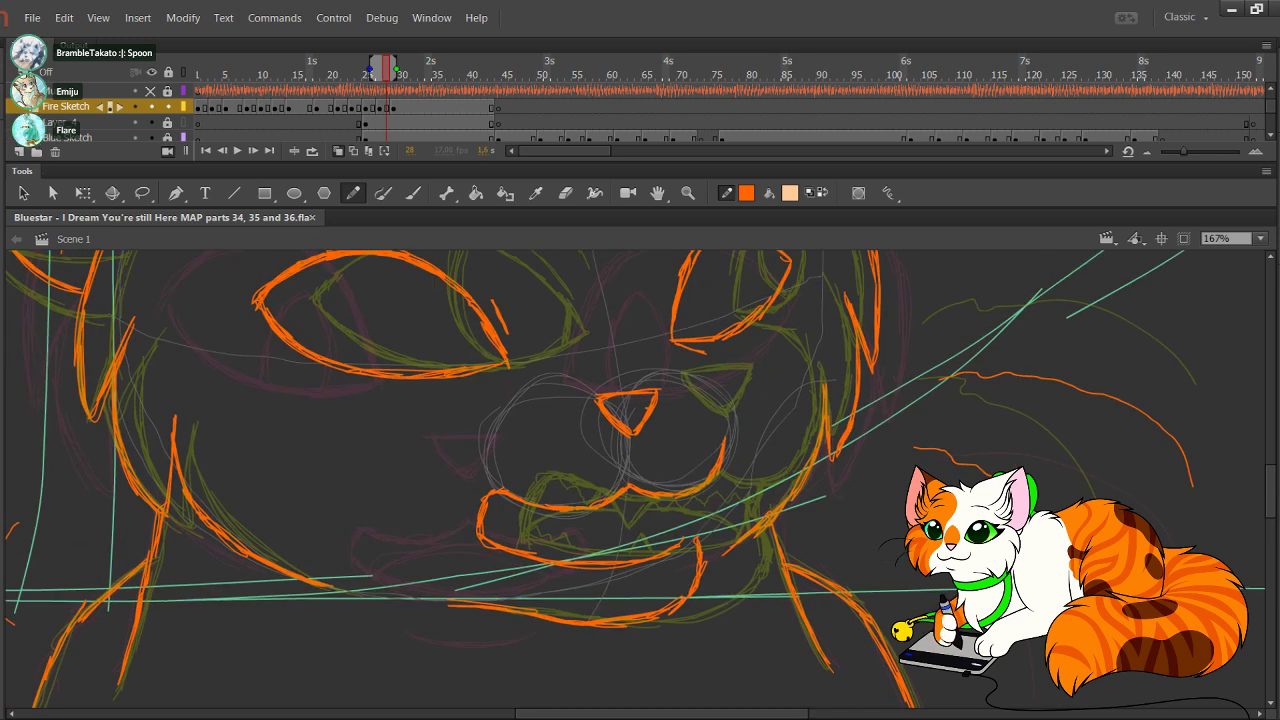
{"action": "left_click_drag", "start_coordinate": [640, 440], "coordinate": [616, 538]}
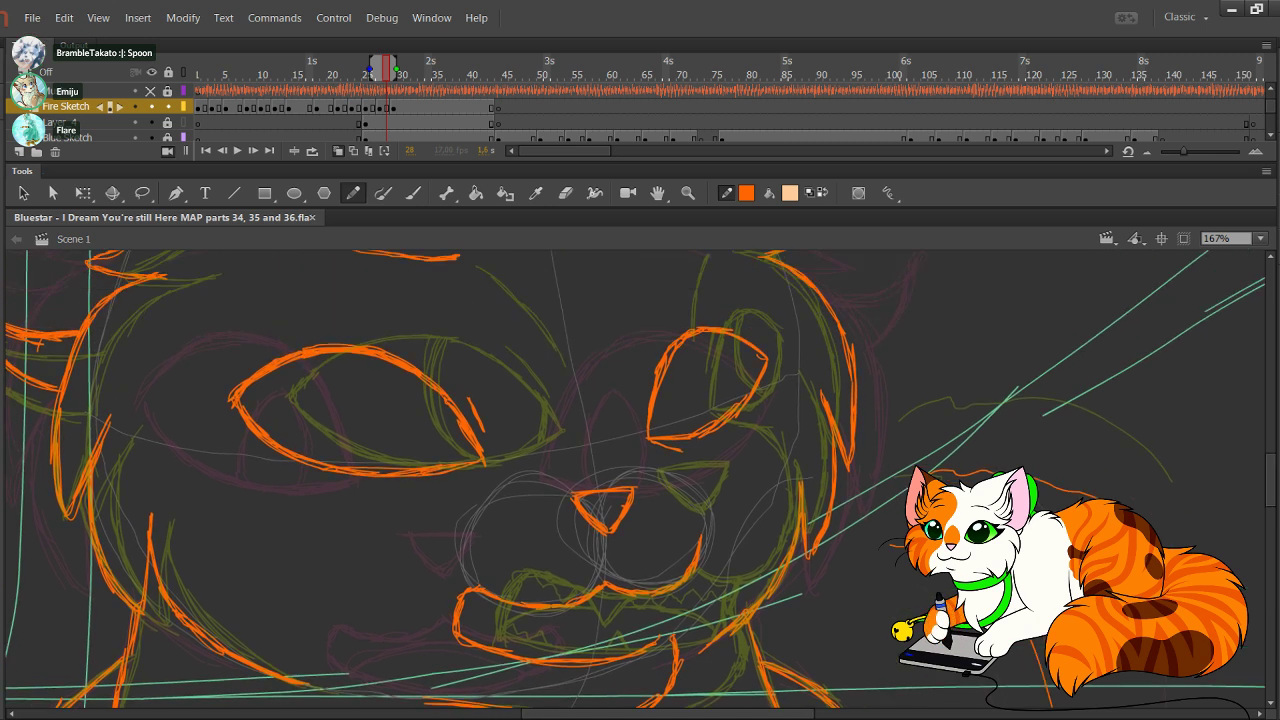
{"action": "mouse_move", "coordinate": [645, 381]}
{"action": "left_mouse_down"}
{"action": "mouse_move", "coordinate": [620, 422]}
{"action": "mouse_move", "coordinate": [630, 560]}
{"action": "left_mouse_up"}
{"action": "key", "text": "ctrl+z"}
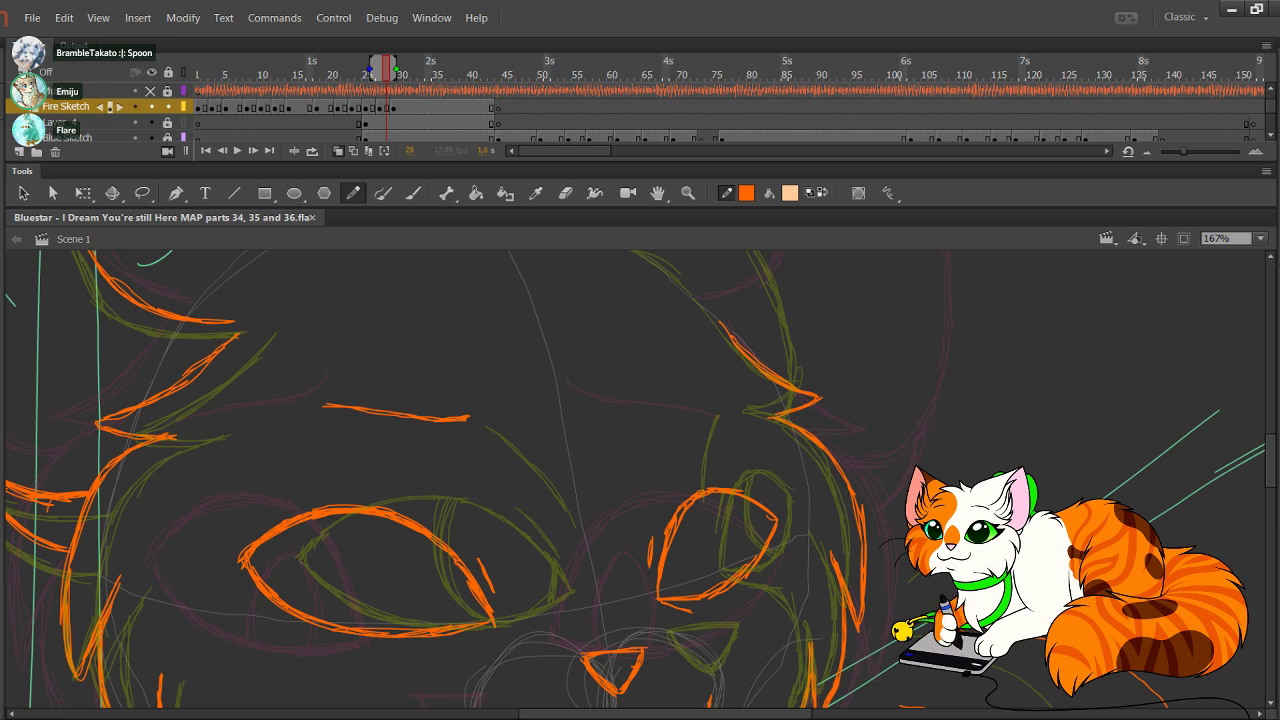
{"action": "mouse_move", "coordinate": [645, 420]}
{"action": "left_mouse_down"}
{"action": "mouse_move", "coordinate": [688, 389]}
{"action": "mouse_move", "coordinate": [642, 423]}
{"action": "left_mouse_up"}
{"action": "left_click_drag", "start_coordinate": [642, 480], "coordinate": [625, 424]}
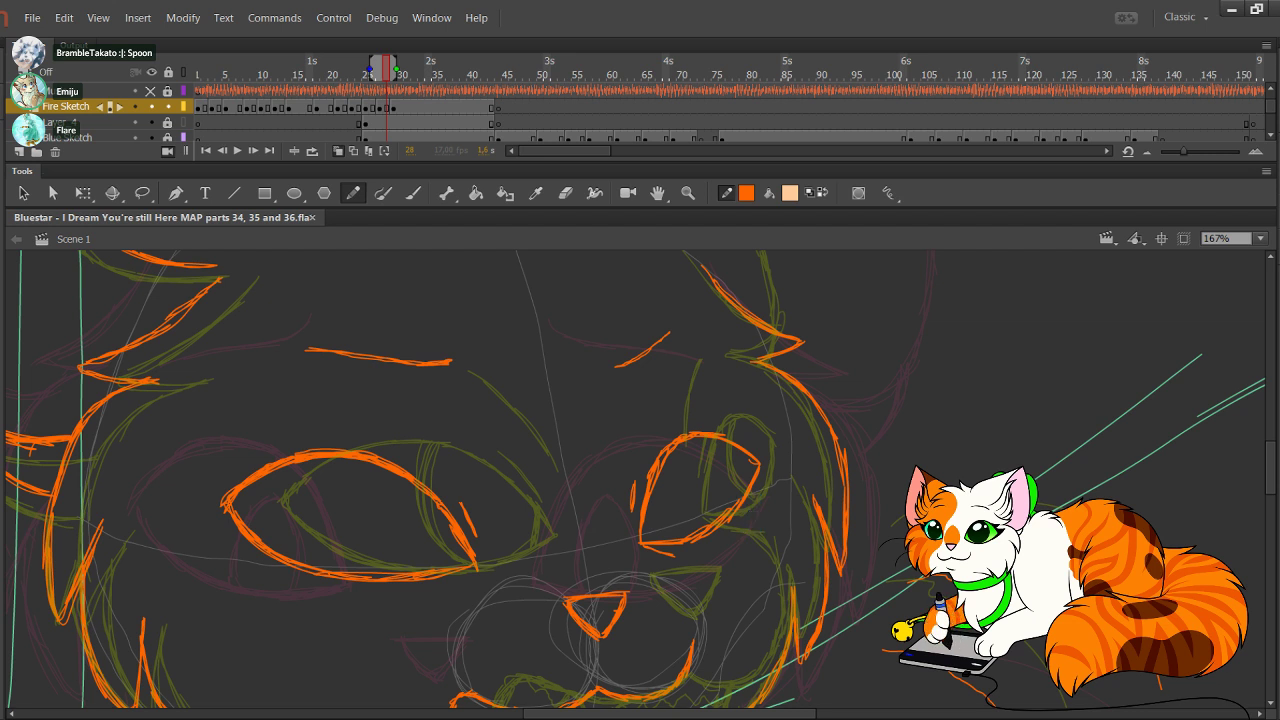
{"action": "left_click_drag", "start_coordinate": [590, 607], "coordinate": [595, 524]}
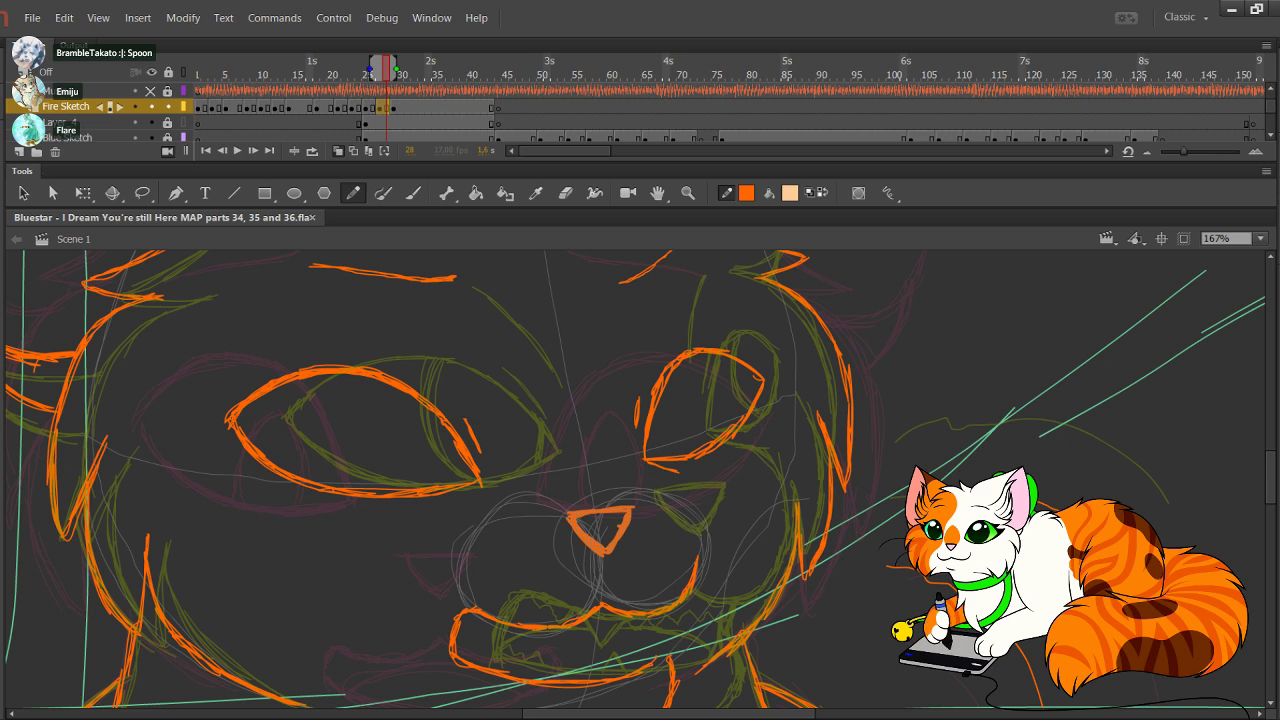
Step: Deselect the nose and nudge the upper lip line slightly to the right beneath it
{"action": "left_click", "coordinate": [617, 425]}
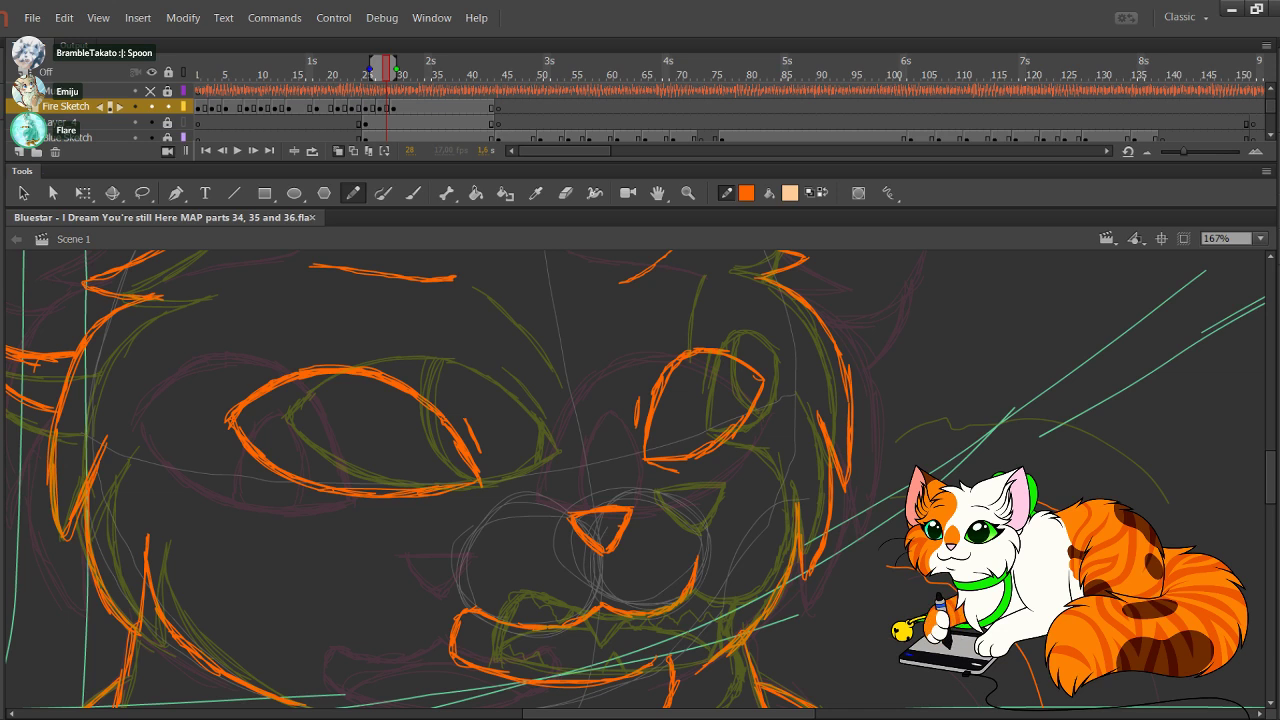
{"action": "mouse_move", "coordinate": [600, 560]}
{"action": "left_mouse_down"}
{"action": "mouse_move", "coordinate": [552, 487]}
{"action": "mouse_move", "coordinate": [572, 539]}
{"action": "mouse_move", "coordinate": [652, 562]}
{"action": "left_mouse_up"}
{"action": "key", "text": "Right"}
{"action": "key", "text": "Right"}
{"action": "key", "text": "Right"}
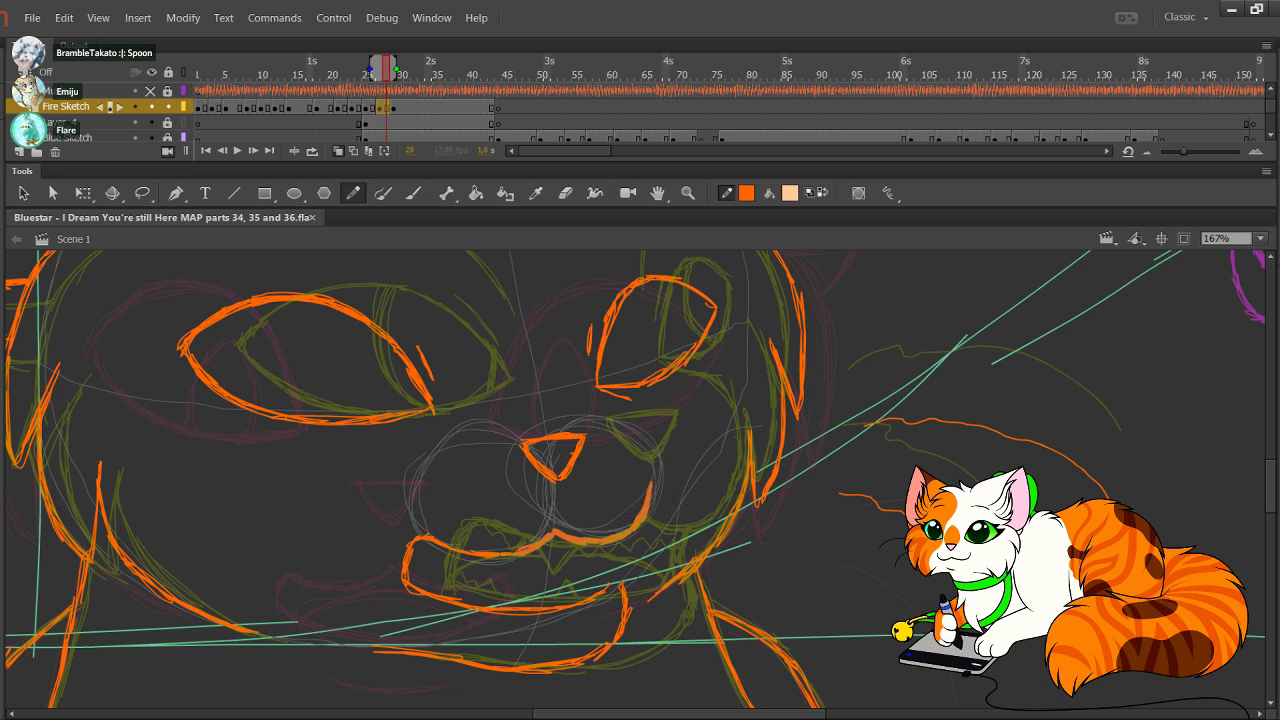
{"action": "left_click", "coordinate": [448, 492], "text": "ctrl"}
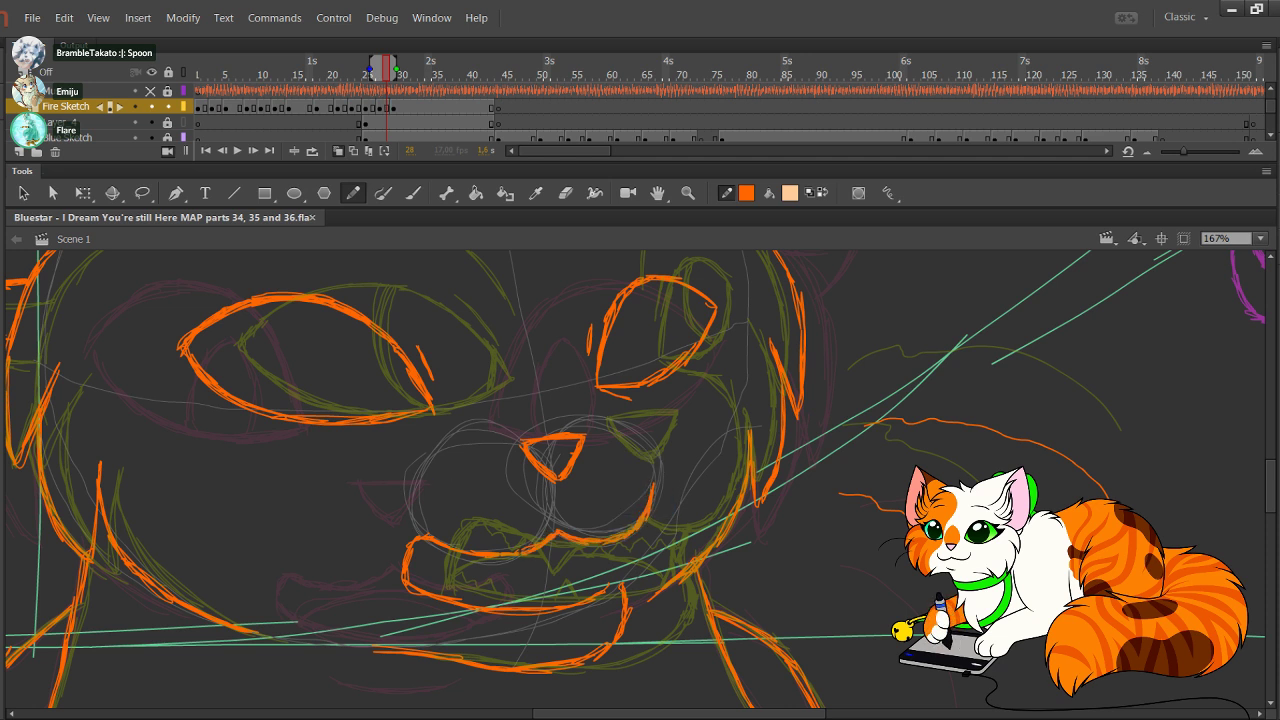
{"action": "mouse_move", "coordinate": [498, 557]}
{"action": "left_mouse_down"}
{"action": "mouse_move", "coordinate": [519, 555]}
{"action": "mouse_move", "coordinate": [507, 557]}
{"action": "left_mouse_up"}
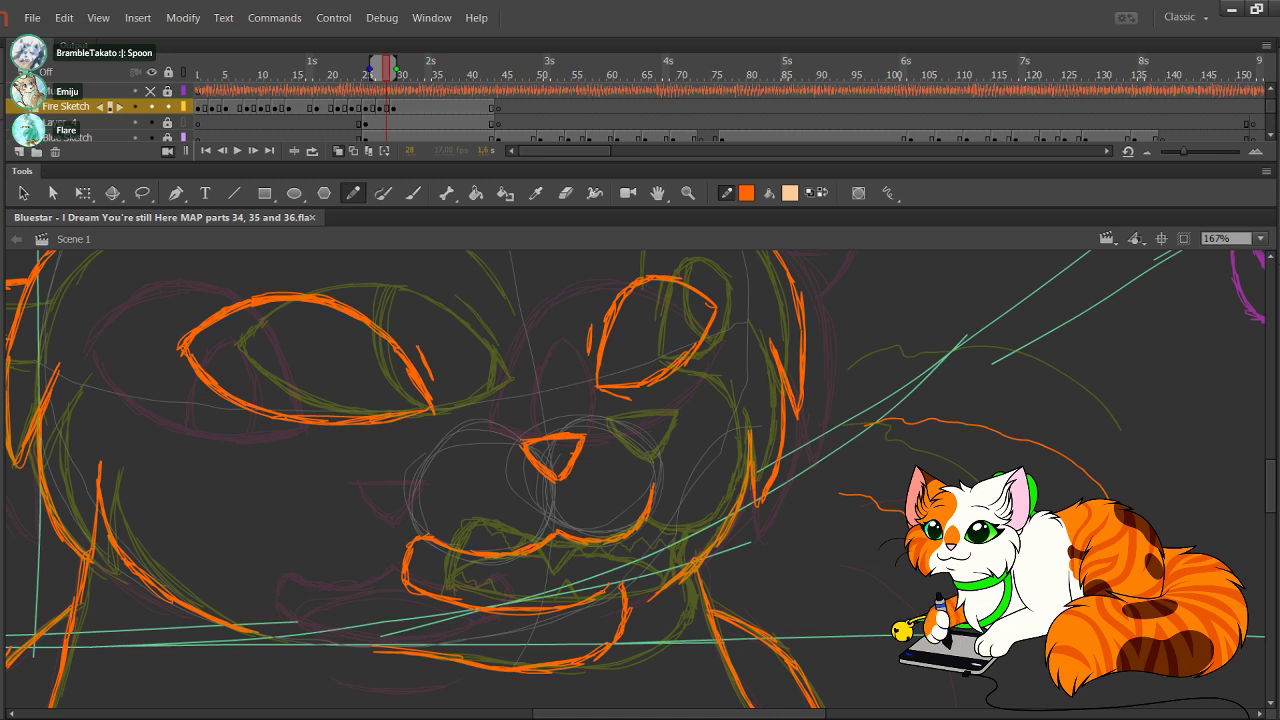
Step: Sketch the curved iris outline inside the near eye, spanning from the upper to the lower lid
{"action": "mouse_move", "coordinate": [600, 470]}
{"action": "left_mouse_down"}
{"action": "mouse_move", "coordinate": [634, 408]}
{"action": "mouse_move", "coordinate": [638, 531]}
{"action": "mouse_move", "coordinate": [703, 602]}
{"action": "left_mouse_up"}
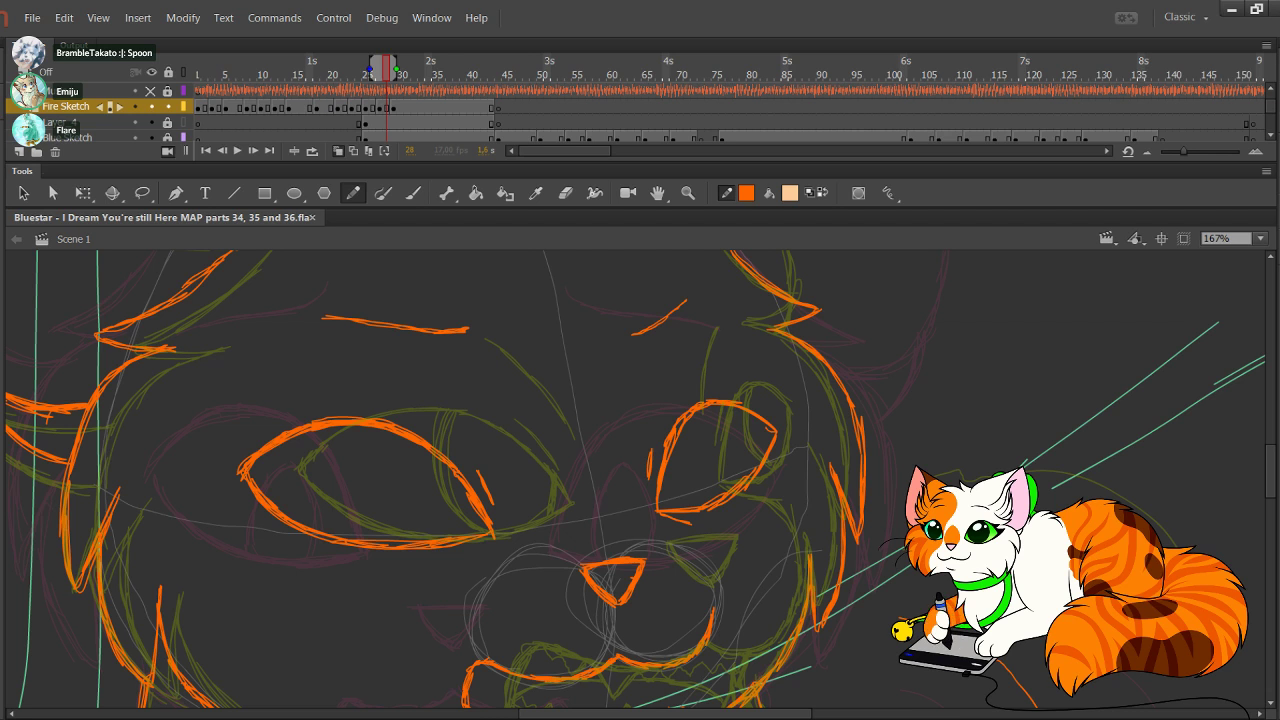
{"action": "mouse_move", "coordinate": [398, 546]}
{"action": "left_mouse_down"}
{"action": "mouse_move", "coordinate": [374, 525]}
{"action": "mouse_move", "coordinate": [364, 466]}
{"action": "mouse_move", "coordinate": [388, 436]}
{"action": "left_mouse_up"}
{"action": "left_click_drag", "start_coordinate": [367, 509], "coordinate": [408, 547]}
{"action": "mouse_move", "coordinate": [386, 432]}
{"action": "left_mouse_down"}
{"action": "mouse_move", "coordinate": [372, 448]}
{"action": "mouse_move", "coordinate": [368, 520]}
{"action": "left_mouse_up"}
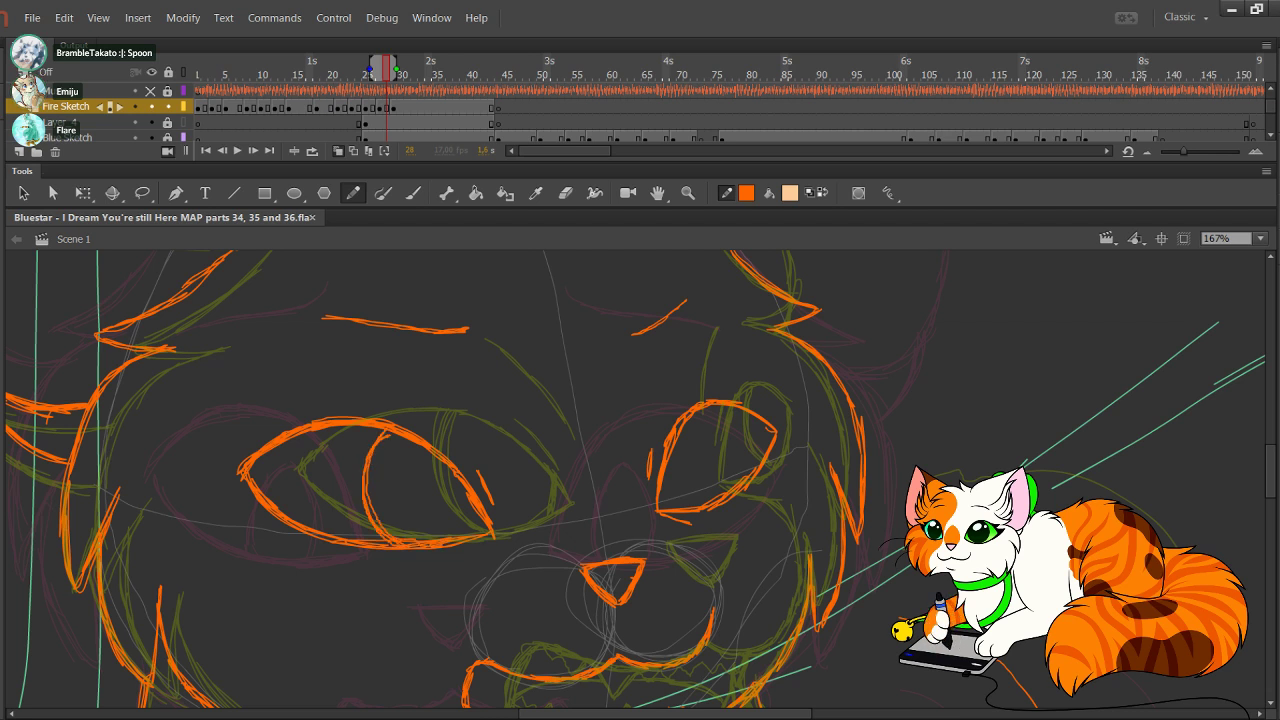
{"action": "left_click_drag", "start_coordinate": [436, 539], "coordinate": [459, 482]}
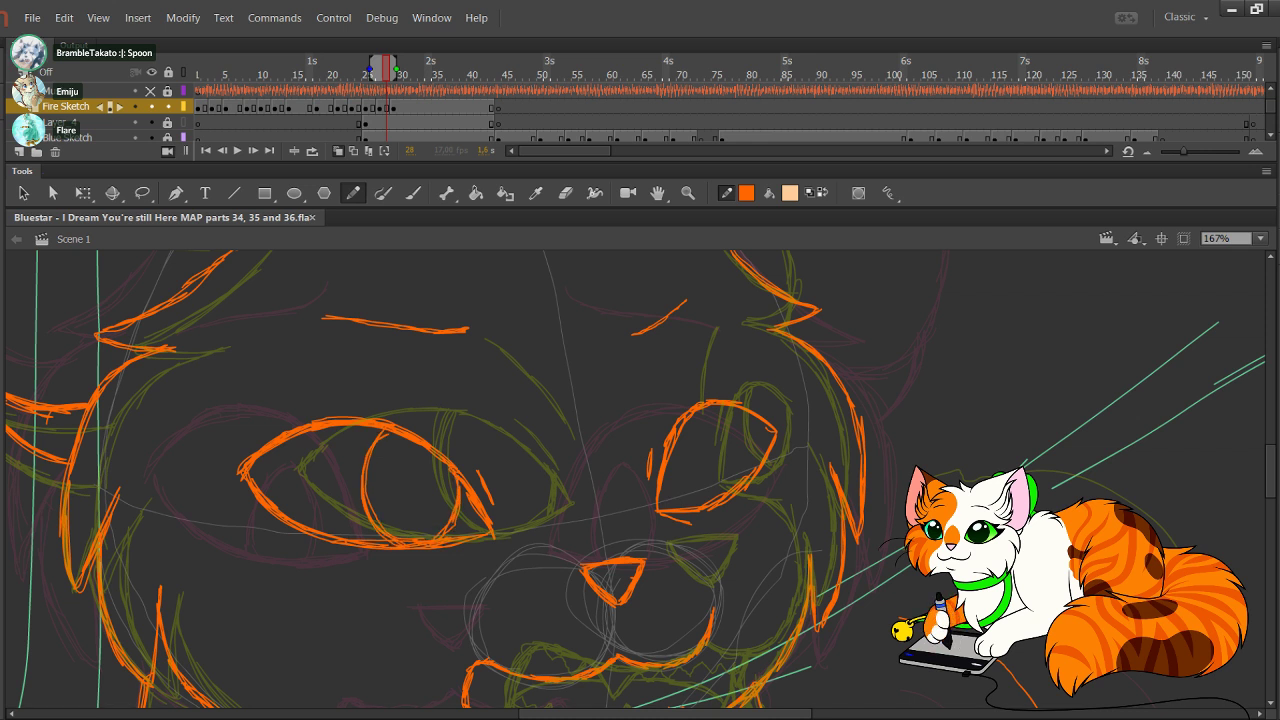
Step: Sketch the narrow oval iris inside the far eye, undoing the stray strokes
{"action": "mouse_move", "coordinate": [689, 424]}
{"action": "left_mouse_down"}
{"action": "mouse_move", "coordinate": [710, 499]}
{"action": "mouse_move", "coordinate": [739, 433]}
{"action": "mouse_move", "coordinate": [697, 486]}
{"action": "left_mouse_up"}
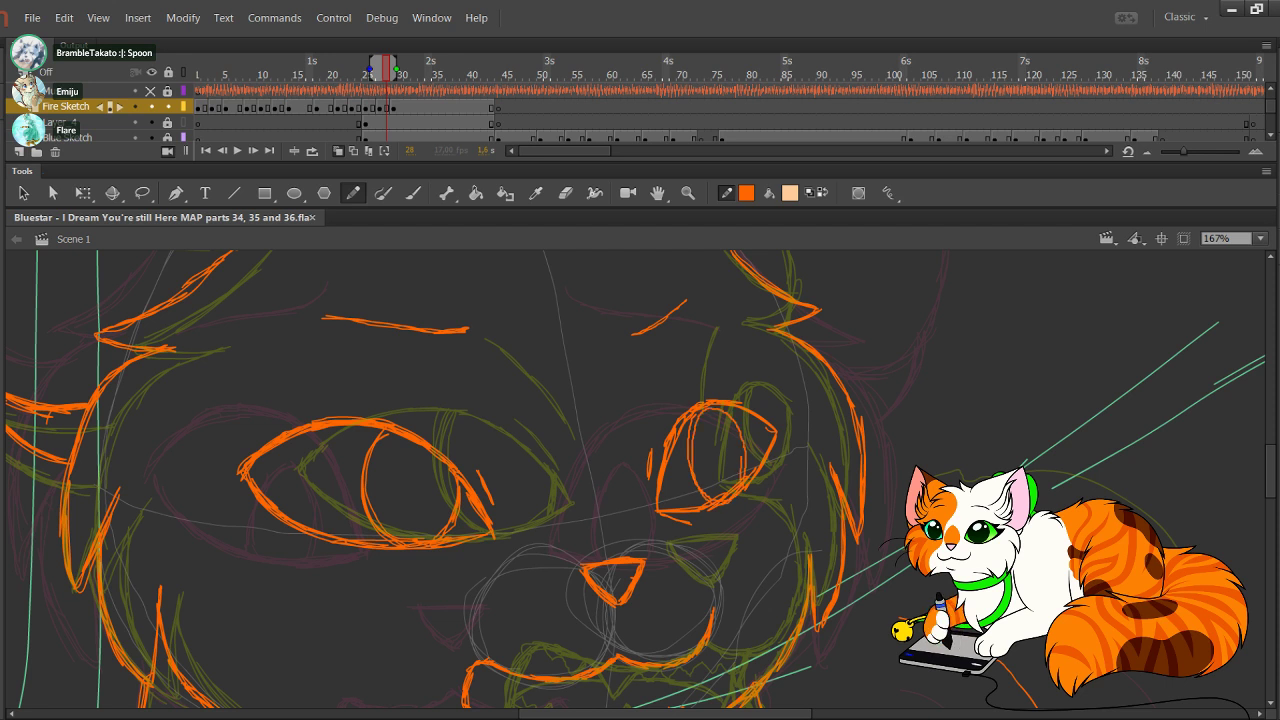
{"action": "mouse_move", "coordinate": [728, 414]}
{"action": "left_mouse_down"}
{"action": "mouse_move", "coordinate": [744, 457]}
{"action": "mouse_move", "coordinate": [695, 491]}
{"action": "left_mouse_up"}
{"action": "key", "text": "ctrl+z"}
{"action": "key", "text": "ctrl+z"}
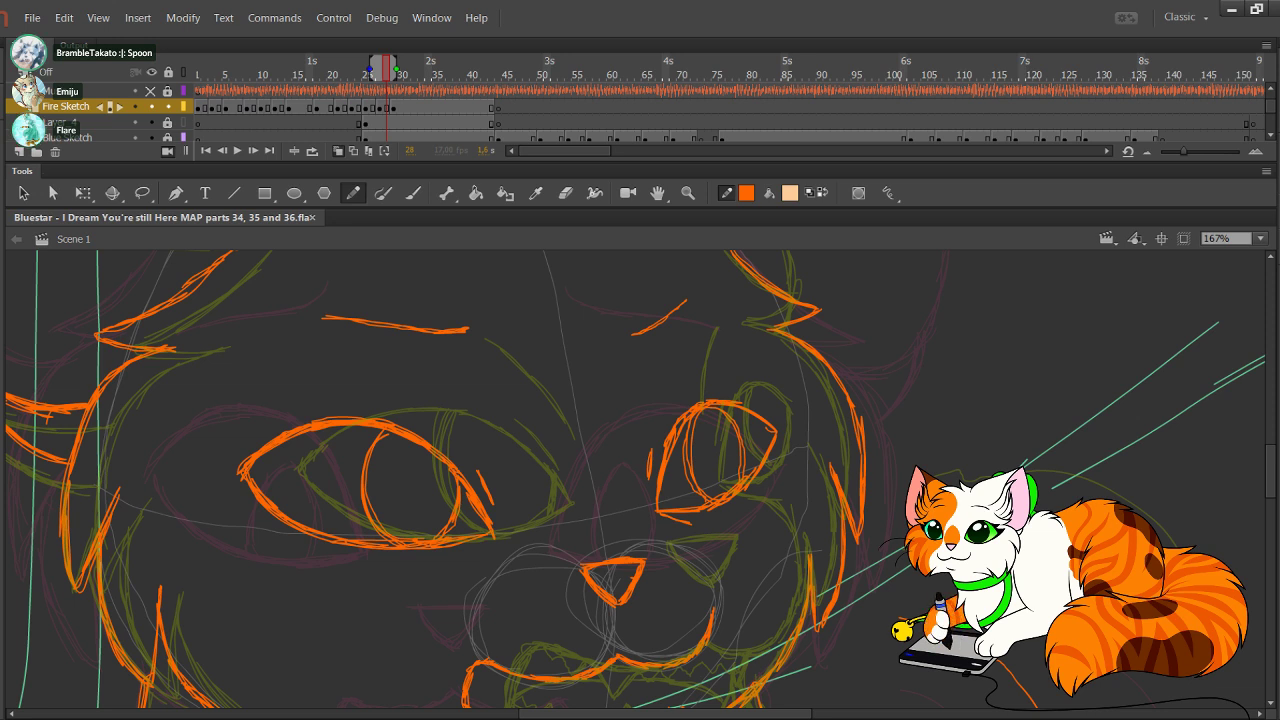
{"action": "left_click_drag", "start_coordinate": [600, 400], "coordinate": [713, 657]}
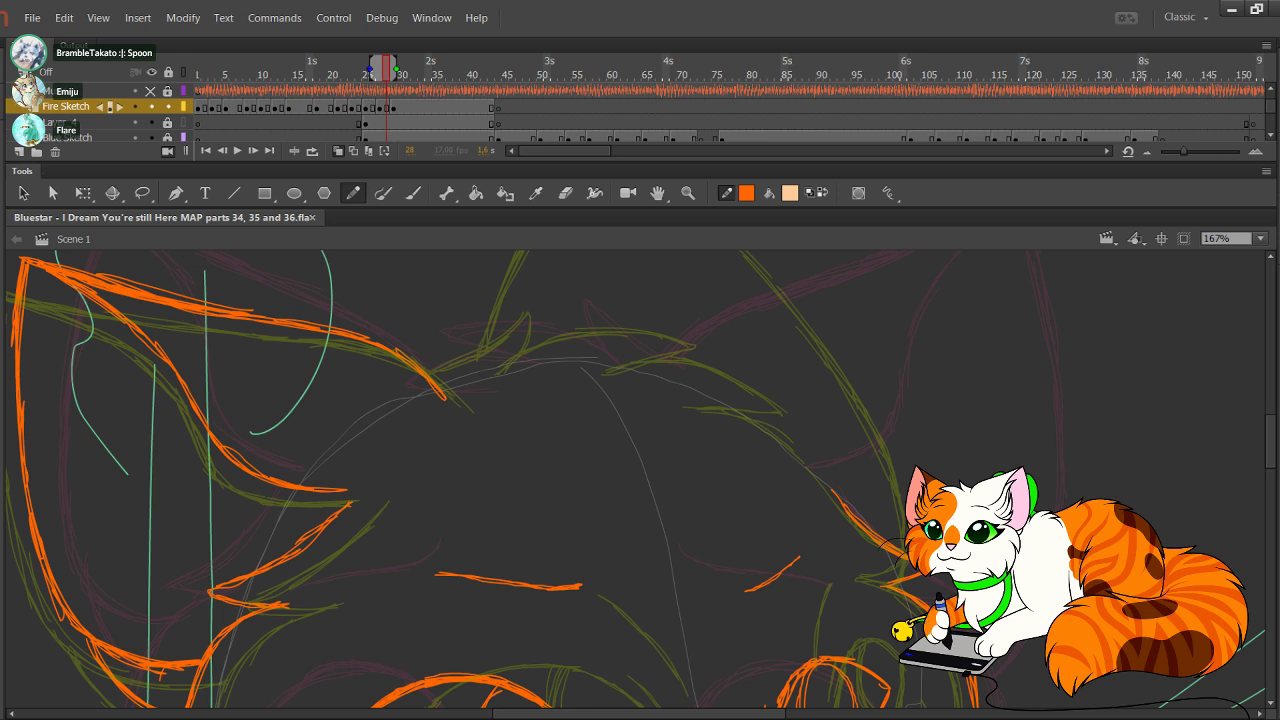
{"action": "mouse_move", "coordinate": [582, 395]}
{"action": "left_mouse_down"}
{"action": "mouse_move", "coordinate": [629, 427]}
{"action": "mouse_move", "coordinate": [632, 395]}
{"action": "mouse_move", "coordinate": [598, 345]}
{"action": "left_mouse_up"}
{"action": "key", "text": "ctrl+z"}
{"action": "mouse_move", "coordinate": [440, 388]}
{"action": "left_mouse_down"}
{"action": "mouse_move", "coordinate": [559, 307]}
{"action": "mouse_move", "coordinate": [561, 358]}
{"action": "left_mouse_up"}
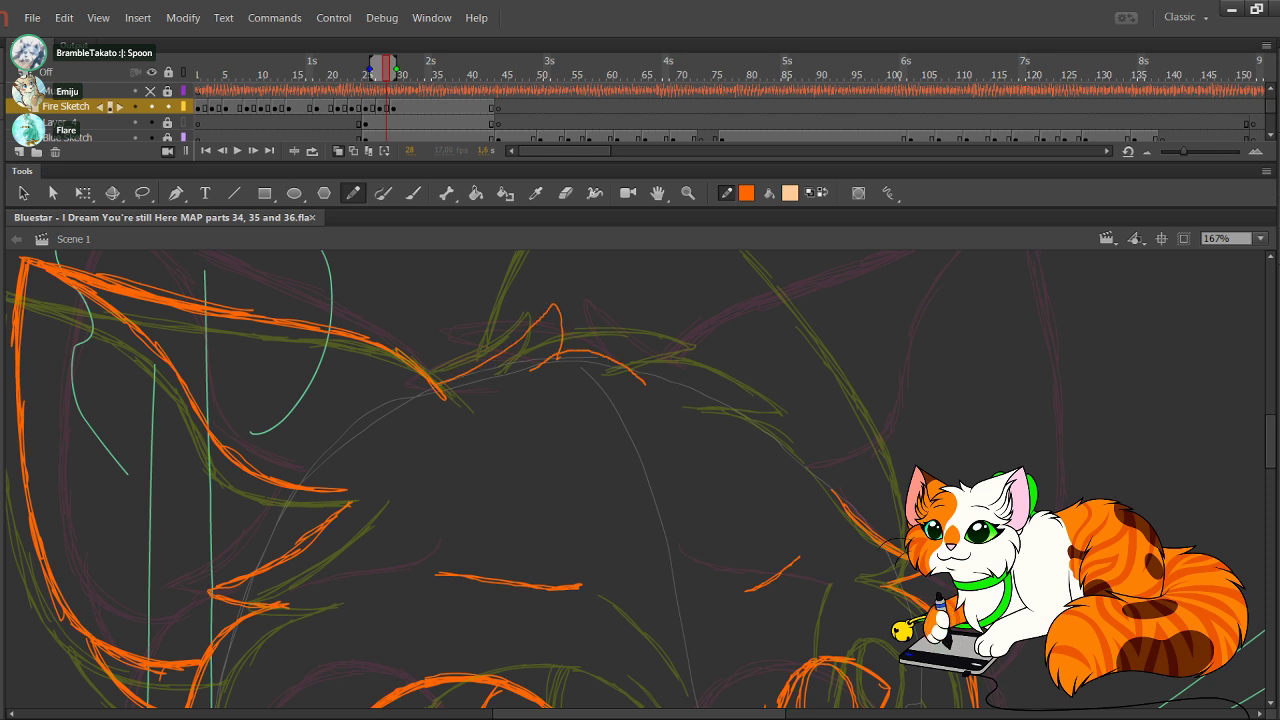
{"action": "left_click_drag", "start_coordinate": [645, 385], "coordinate": [564, 385]}
{"action": "key", "text": "ctrl+z"}
{"action": "key", "text": "ctrl+z"}
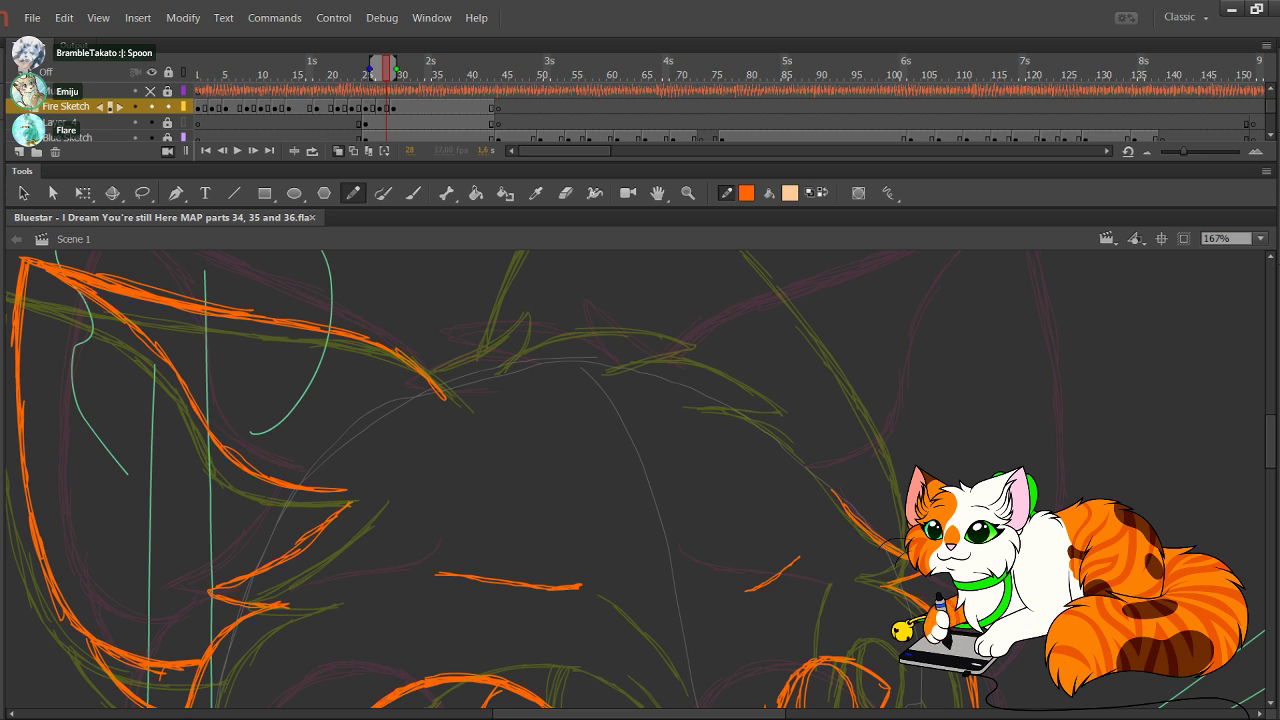
{"action": "mouse_move", "coordinate": [616, 404]}
{"action": "left_mouse_down"}
{"action": "mouse_move", "coordinate": [574, 364]}
{"action": "mouse_move", "coordinate": [601, 384]}
{"action": "mouse_move", "coordinate": [612, 372]}
{"action": "mouse_move", "coordinate": [594, 347]}
{"action": "mouse_move", "coordinate": [516, 344]}
{"action": "left_mouse_up"}
{"action": "key", "text": "ctrl+z"}
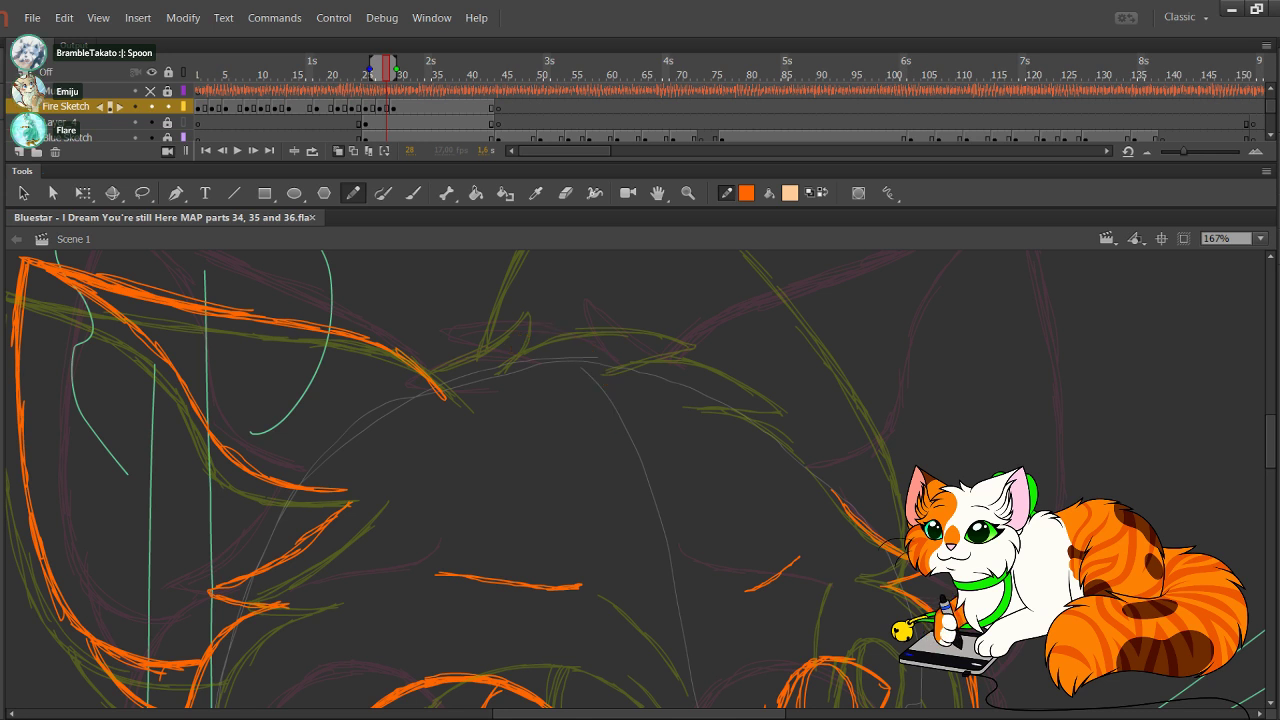
Step: Sketch a pointed fur tuft at the crown, small V-shaped fur marks below it, and the head contour toward the far ear
{"action": "left_click_drag", "start_coordinate": [436, 378], "coordinate": [534, 312]}
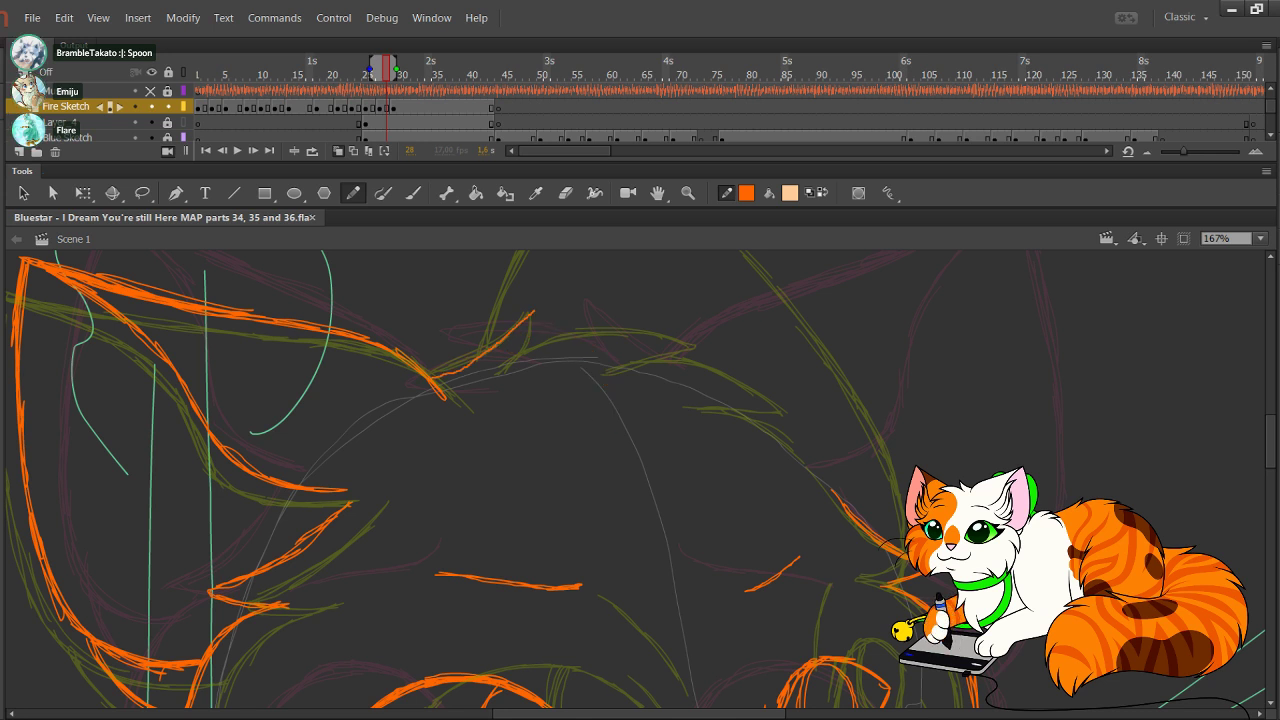
{"action": "key", "text": "ctrl+z"}
{"action": "mouse_move", "coordinate": [434, 379]}
{"action": "left_mouse_down"}
{"action": "mouse_move", "coordinate": [555, 310]}
{"action": "mouse_move", "coordinate": [580, 336]}
{"action": "left_mouse_up"}
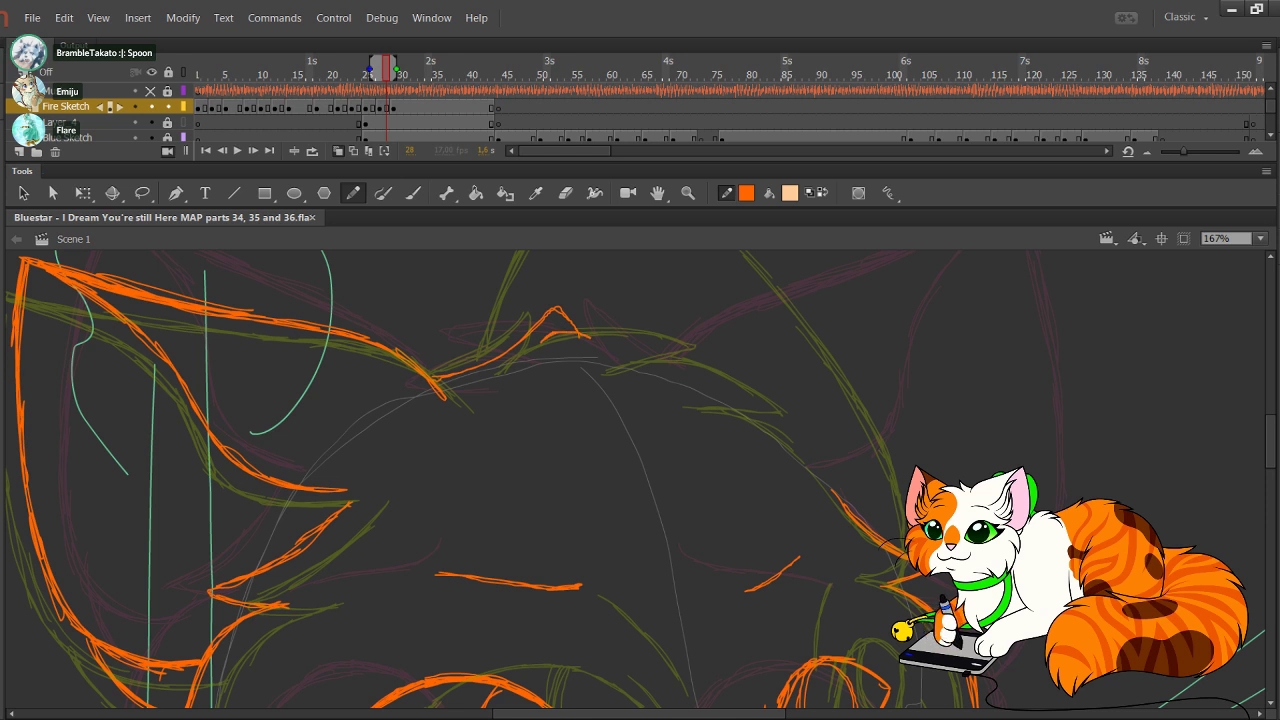
{"action": "left_click_drag", "start_coordinate": [543, 341], "coordinate": [594, 343]}
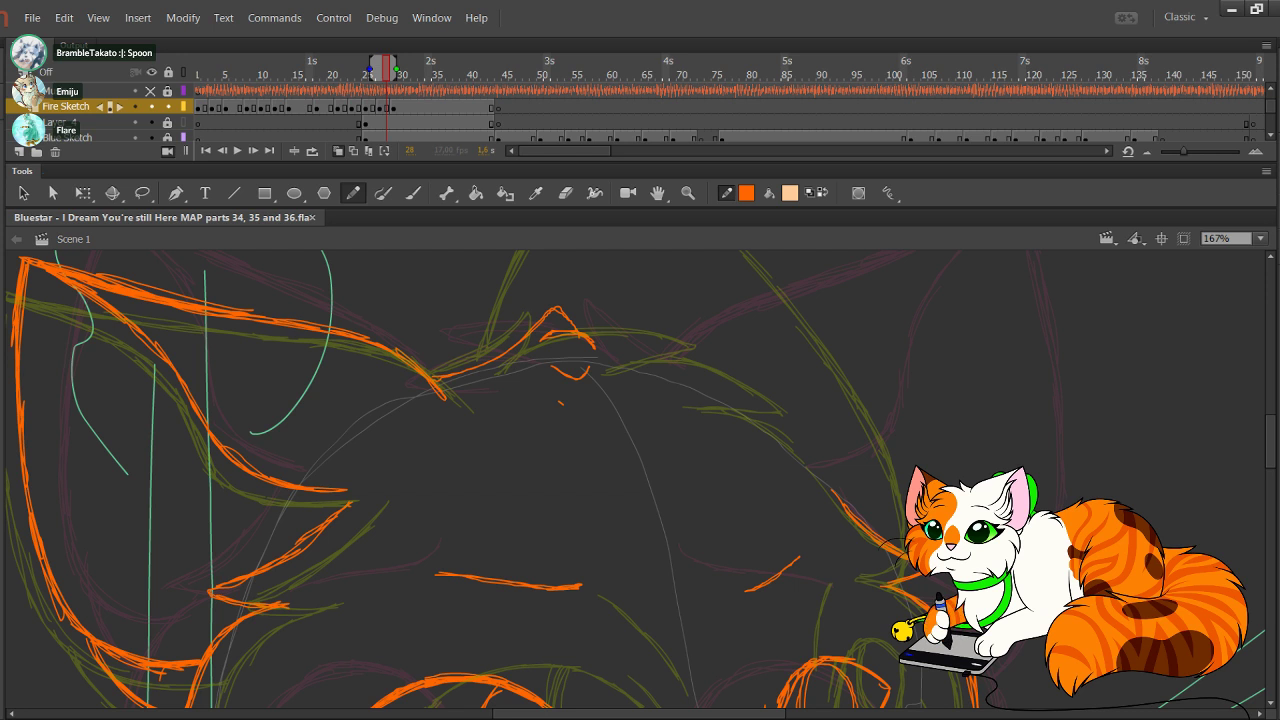
{"action": "mouse_move", "coordinate": [560, 403]}
{"action": "left_mouse_down"}
{"action": "mouse_move", "coordinate": [603, 396]}
{"action": "mouse_move", "coordinate": [580, 426]}
{"action": "mouse_move", "coordinate": [597, 422]}
{"action": "left_mouse_up"}
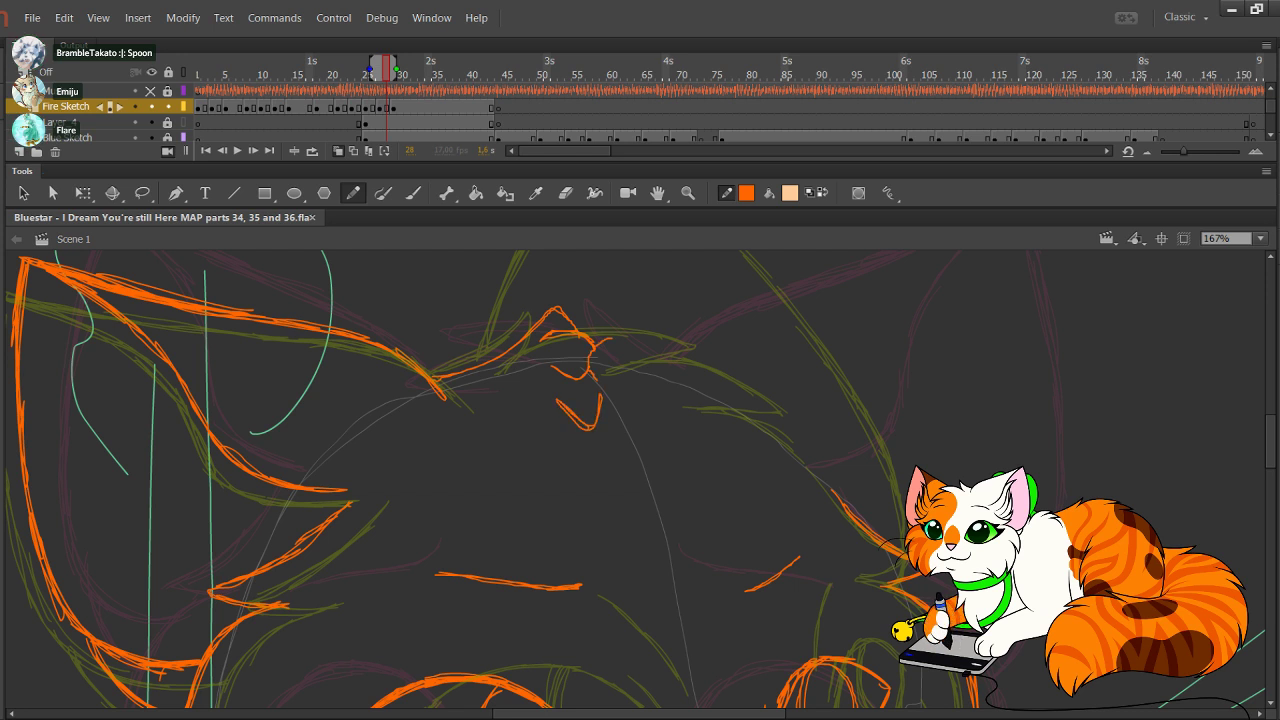
{"action": "left_click_drag", "start_coordinate": [592, 342], "coordinate": [743, 411]}
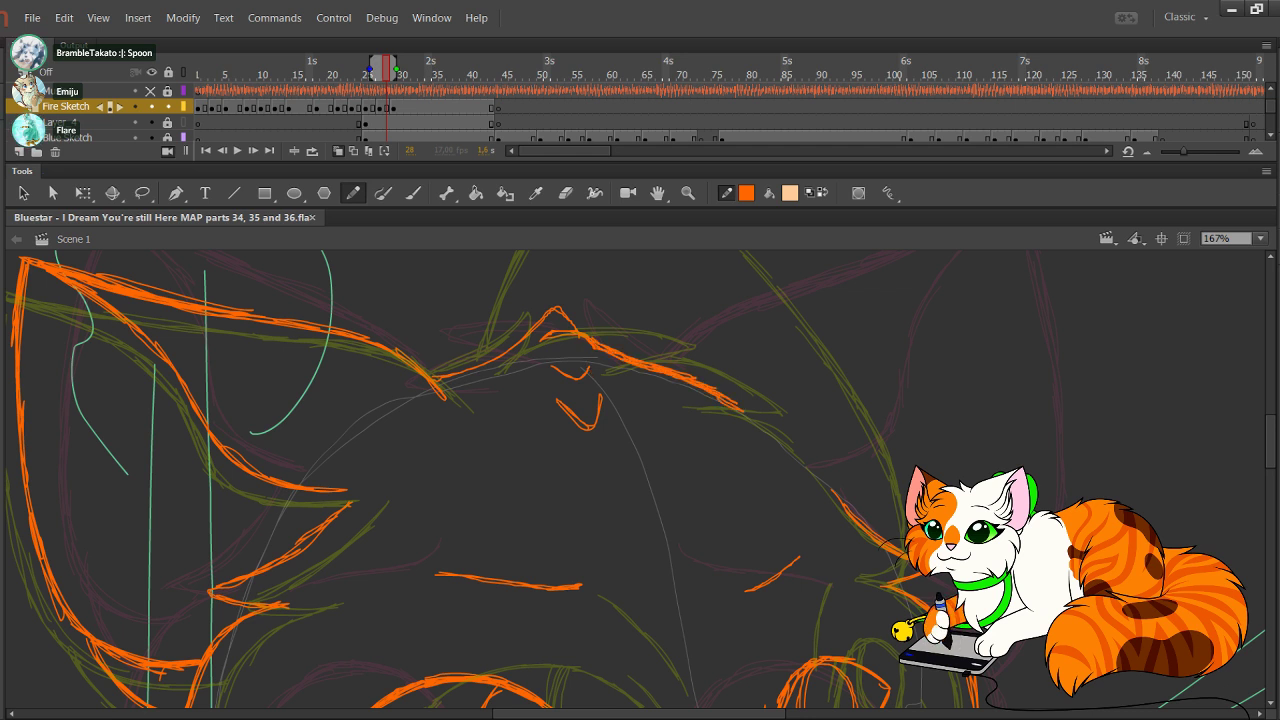
{"action": "left_click_drag", "start_coordinate": [640, 430], "coordinate": [583, 525]}
{"action": "key", "text": "ctrl+z"}
{"action": "left_click_drag", "start_coordinate": [540, 447], "coordinate": [674, 491]}
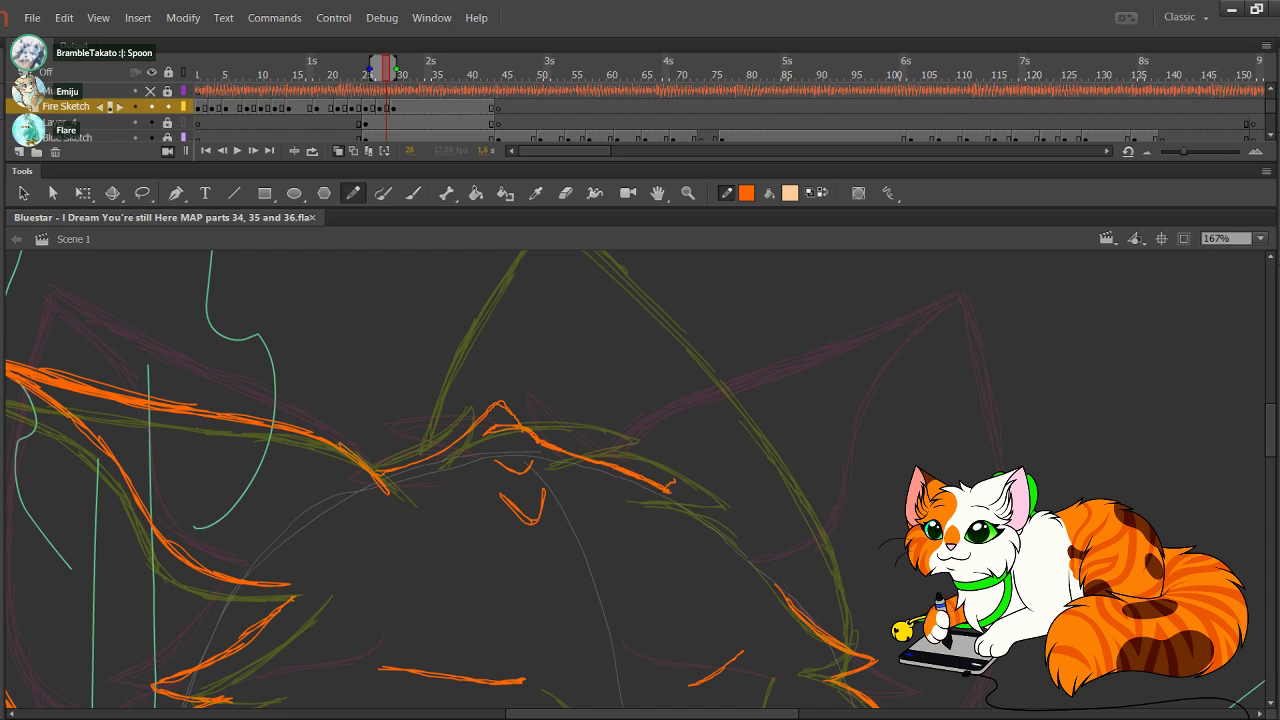
{"action": "key", "text": "ctrl+z"}
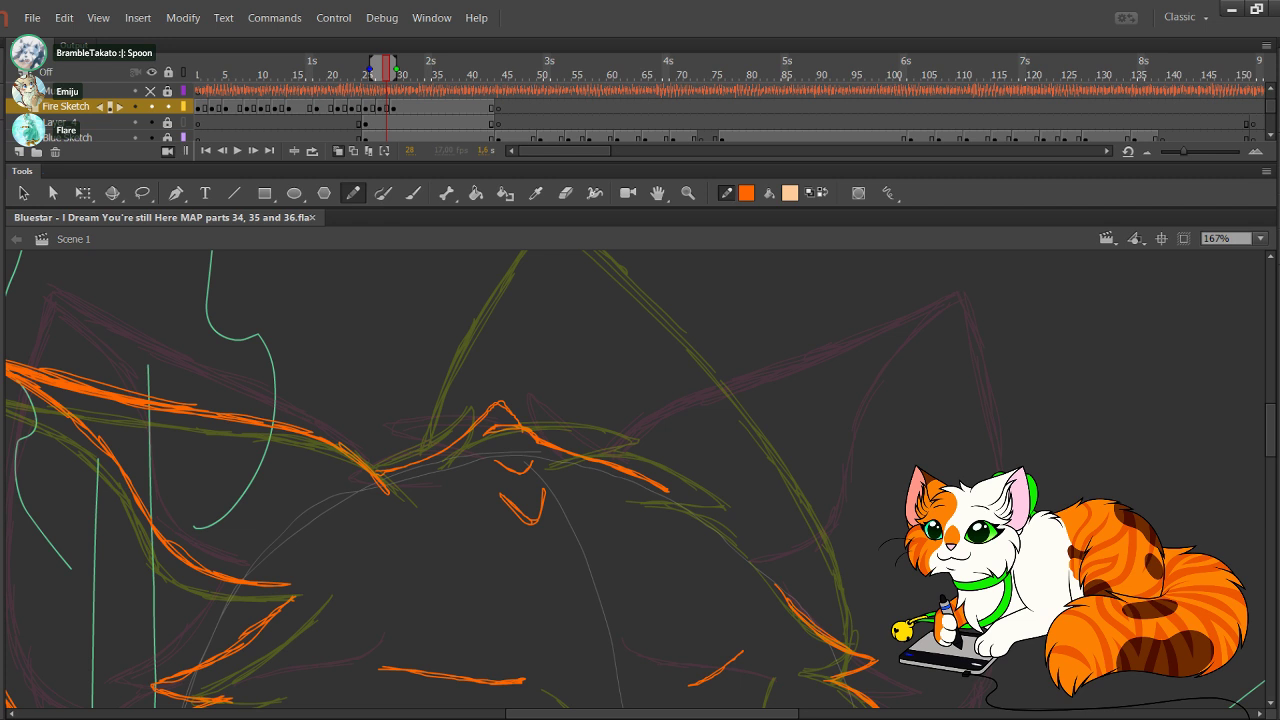
Step: Flip through the neighbouring frames and view the whole cat to compare the head and ear positions
{"action": "key", "text": "."}
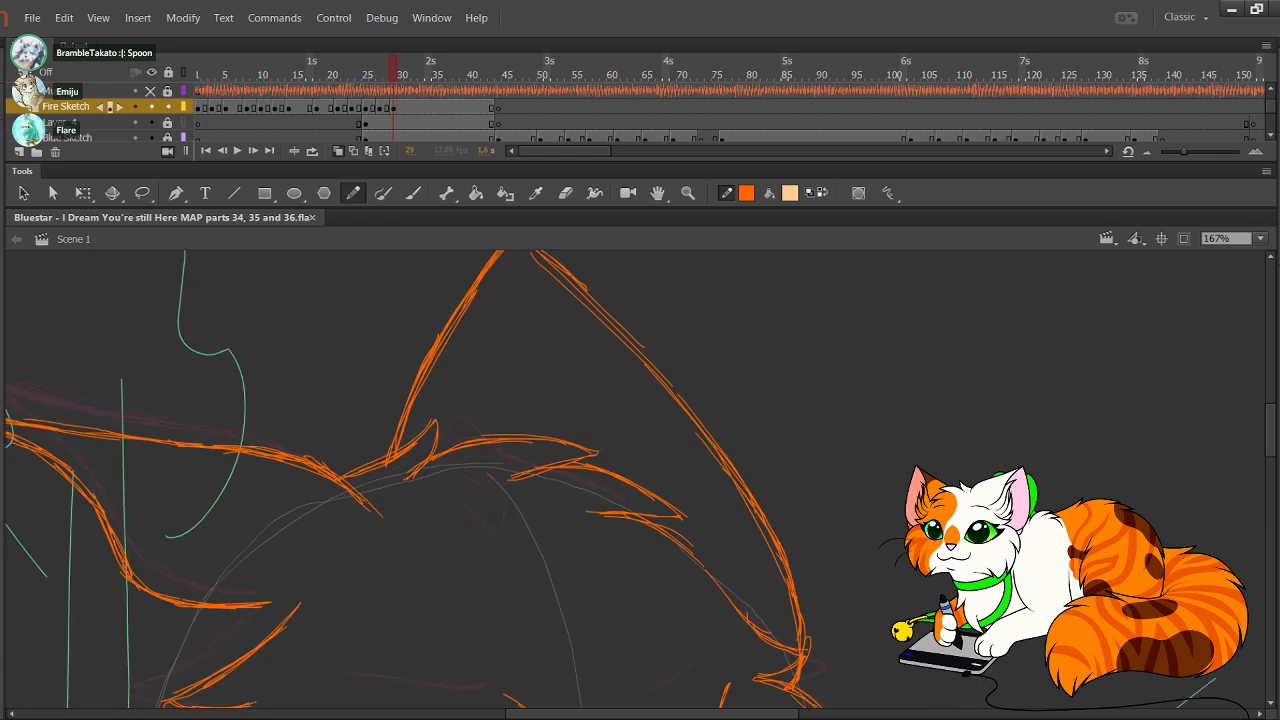
{"action": "key", "text": "comma"}
{"action": "key", "text": "comma"}
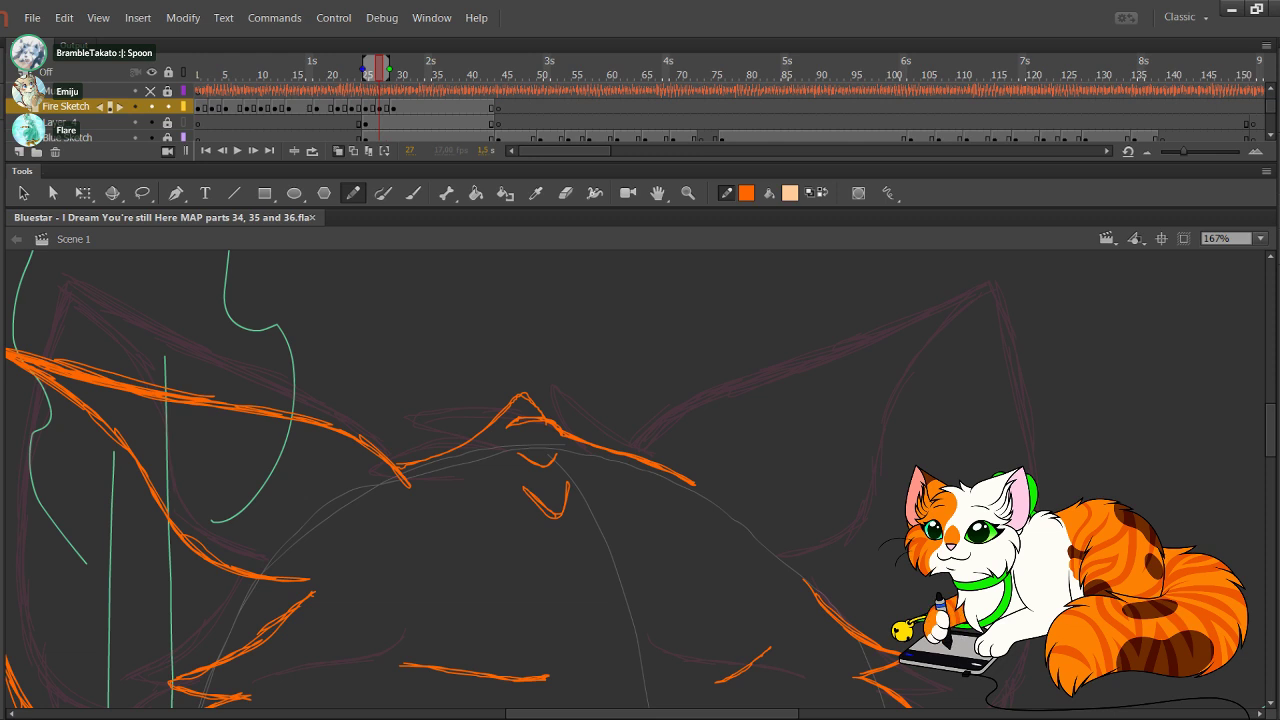
{"action": "left_click", "coordinate": [253, 151]}
{"action": "mouse_move", "coordinate": [640, 490]}
{"action": "left_mouse_down"}
{"action": "mouse_move", "coordinate": [522, 354]}
{"action": "mouse_move", "coordinate": [516, 454]}
{"action": "mouse_move", "coordinate": [530, 499]}
{"action": "left_mouse_up"}
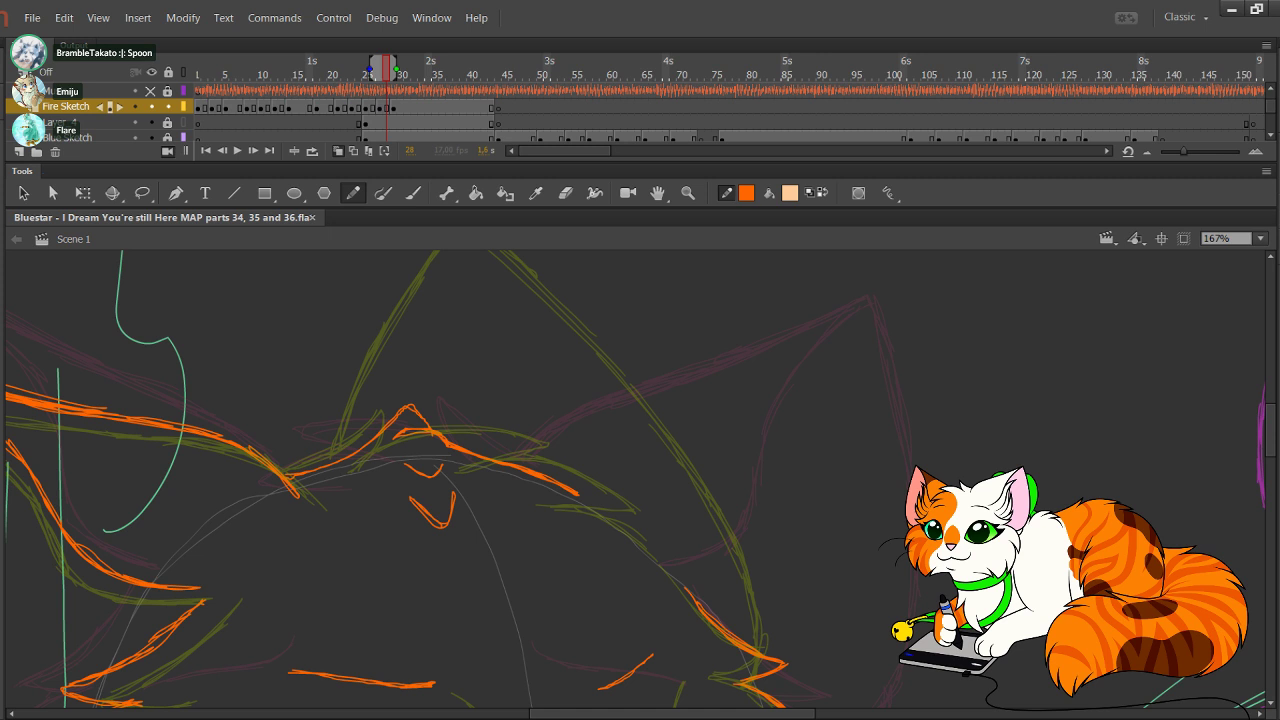
{"action": "key", "text": "z"}
{"action": "key", "text": "ctrl+minus"}
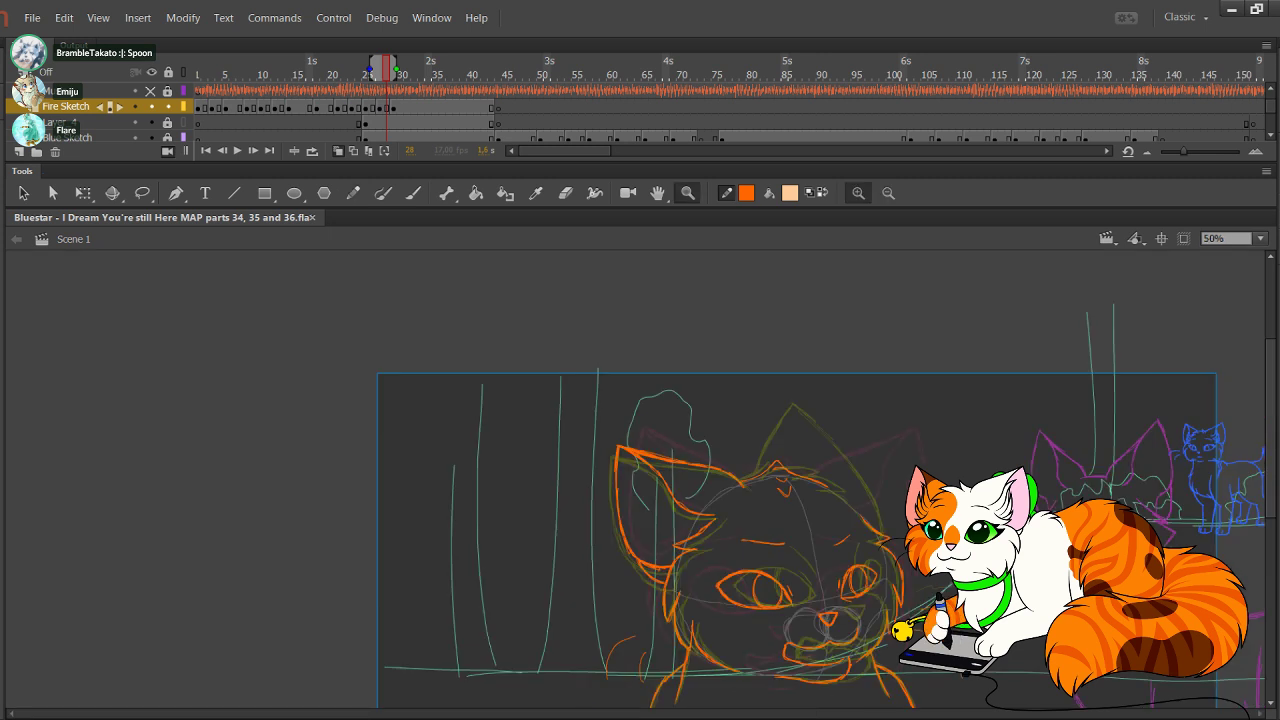
{"action": "scroll", "coordinate": [640, 480], "scroll_direction": "down", "scroll_amount": 3}
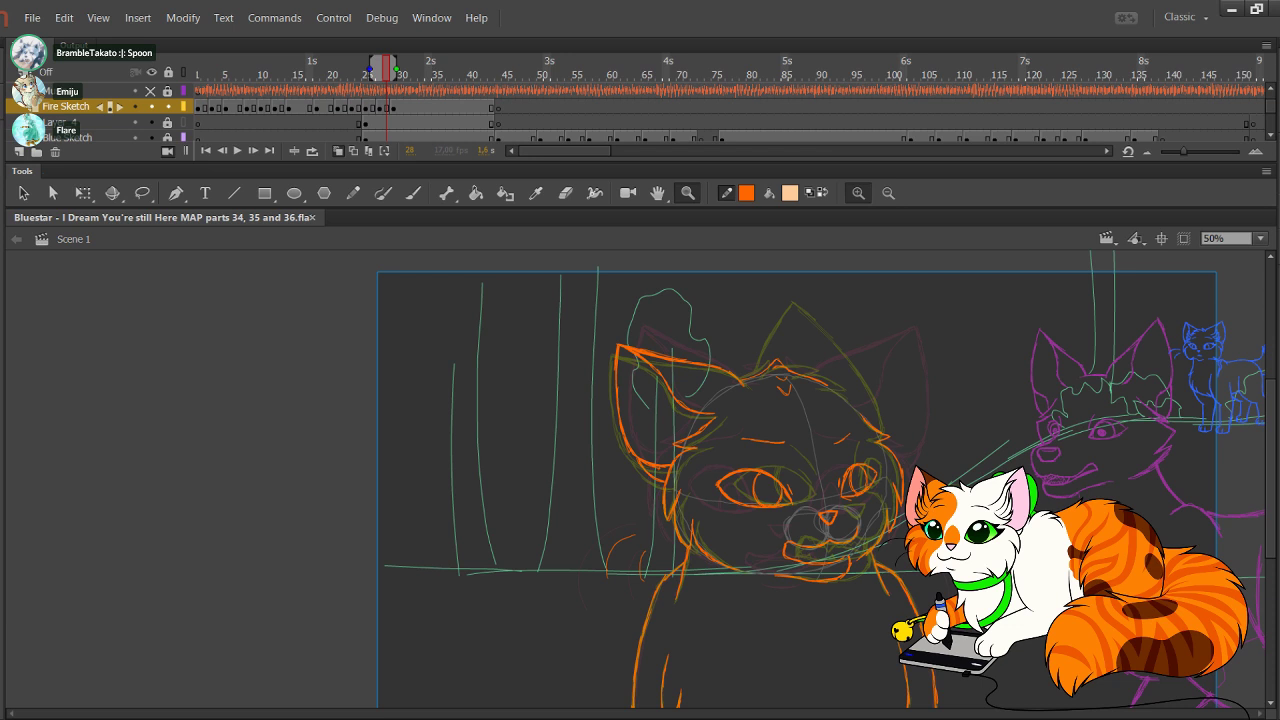
Step: Sketch the far ear's outer edge from the cheek fur up to the tip with overlapping curved strokes
{"action": "left_click_drag", "start_coordinate": [745, 281], "coordinate": [951, 498]}
{"action": "key", "text": "y"}
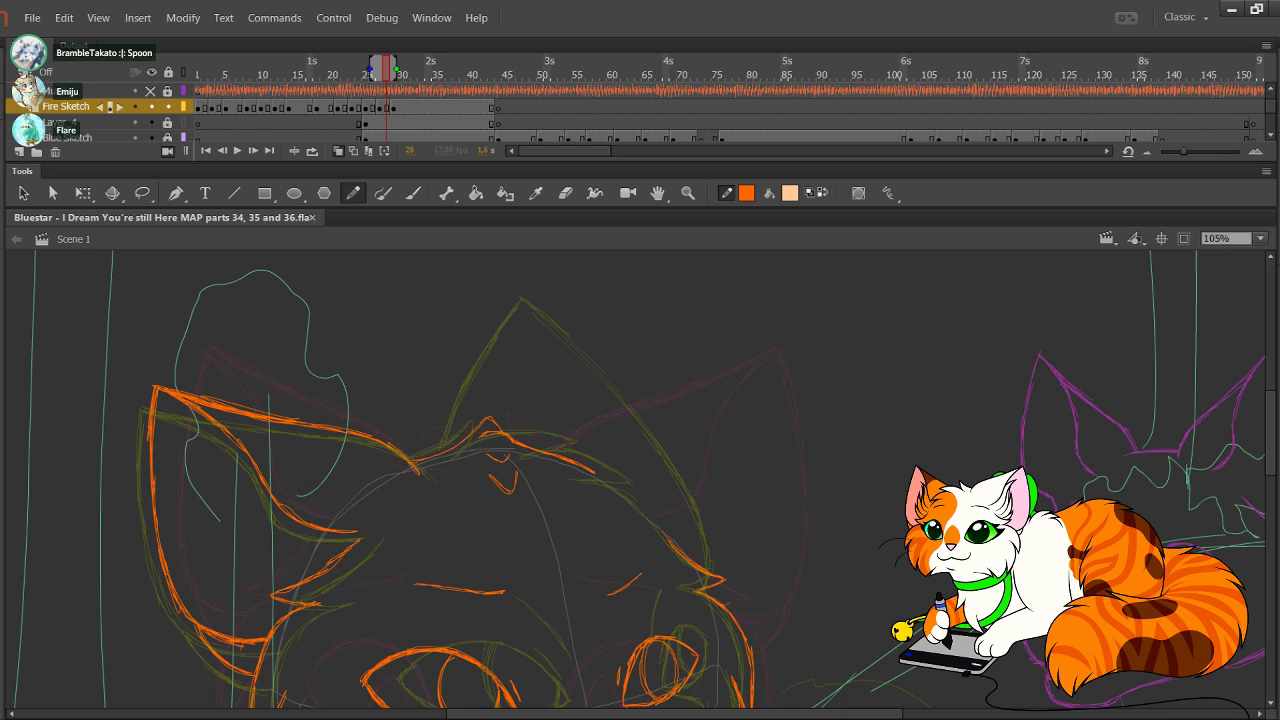
{"action": "mouse_move", "coordinate": [720, 603]}
{"action": "left_mouse_down"}
{"action": "mouse_move", "coordinate": [747, 599]}
{"action": "mouse_move", "coordinate": [749, 575]}
{"action": "mouse_move", "coordinate": [738, 595]}
{"action": "left_mouse_up"}
{"action": "mouse_move", "coordinate": [743, 573]}
{"action": "left_mouse_down"}
{"action": "mouse_move", "coordinate": [730, 600]}
{"action": "mouse_move", "coordinate": [750, 544]}
{"action": "left_mouse_up"}
{"action": "left_click_drag", "start_coordinate": [747, 573], "coordinate": [737, 484]}
{"action": "mouse_move", "coordinate": [745, 568]}
{"action": "left_mouse_down"}
{"action": "mouse_move", "coordinate": [735, 484]}
{"action": "mouse_move", "coordinate": [668, 348]}
{"action": "left_mouse_up"}
{"action": "left_click_drag", "start_coordinate": [728, 468], "coordinate": [669, 349]}
{"action": "left_click_drag", "start_coordinate": [715, 440], "coordinate": [631, 312]}
{"action": "left_click_drag", "start_coordinate": [681, 375], "coordinate": [650, 323]}
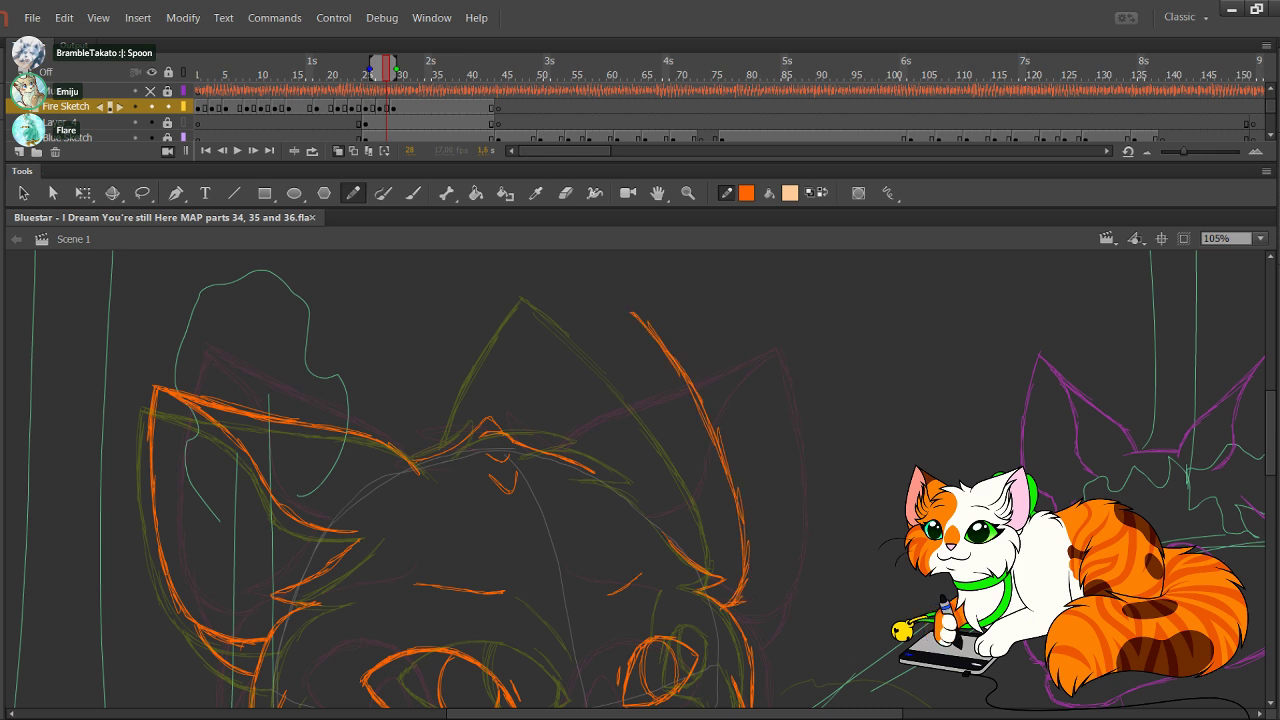
Step: Select the far ear's outer edge and slant it so the tip leans toward the crown while the base stays in place
{"action": "key", "text": "l"}
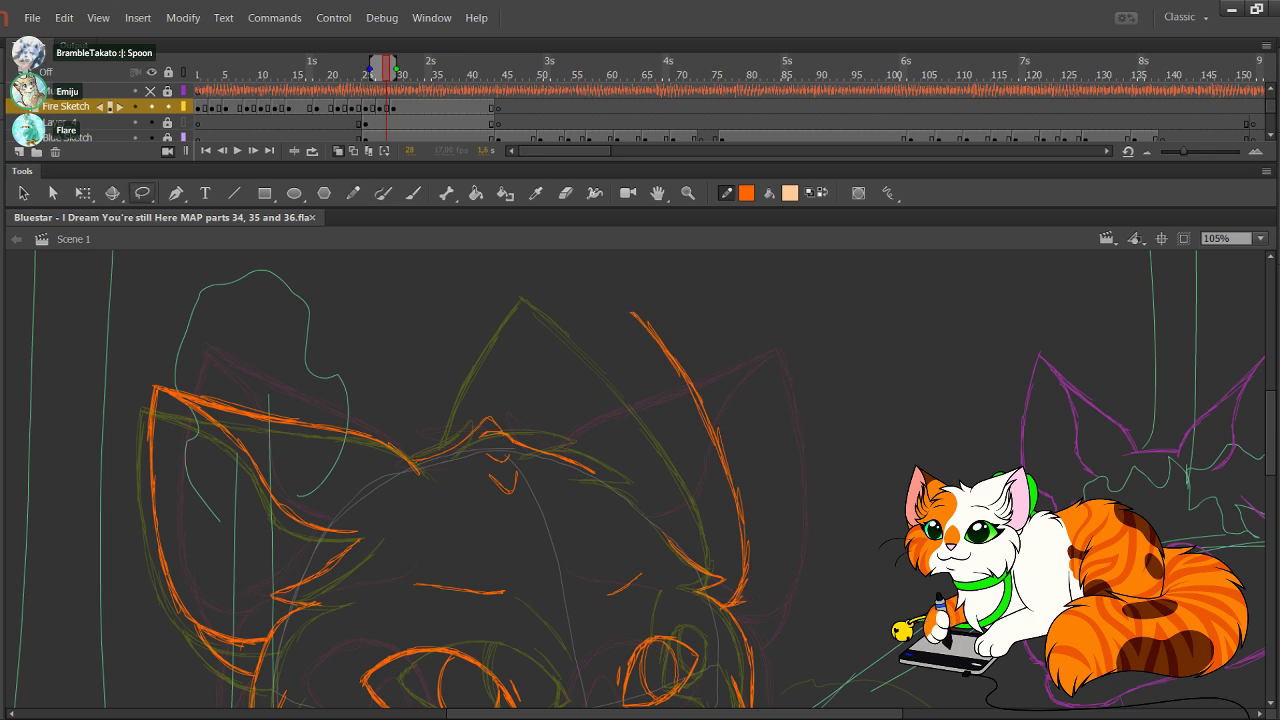
{"action": "mouse_move", "coordinate": [750, 618]}
{"action": "left_mouse_down"}
{"action": "mouse_move", "coordinate": [790, 340]}
{"action": "mouse_move", "coordinate": [580, 300]}
{"action": "mouse_move", "coordinate": [748, 612]}
{"action": "left_mouse_up"}
{"action": "key", "text": "q"}
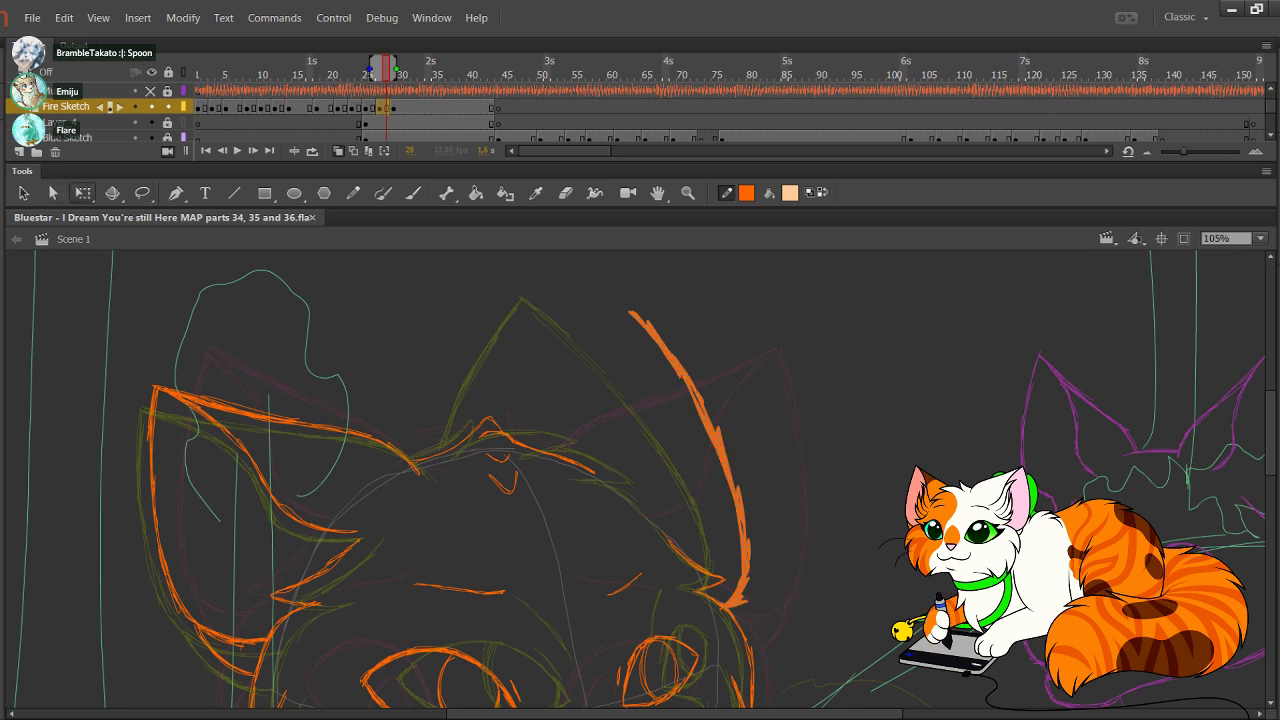
{"action": "left_click_drag", "start_coordinate": [660, 311], "coordinate": [641, 311]}
{"action": "key", "text": "Left"}
{"action": "key", "text": "Left"}
{"action": "key", "text": "Left"}
{"action": "key", "text": "Left"}
{"action": "key", "text": "Left"}
{"action": "key", "text": "Left"}
{"action": "key", "text": "Left"}
{"action": "key", "text": "Left"}
{"action": "key", "text": "Up"}
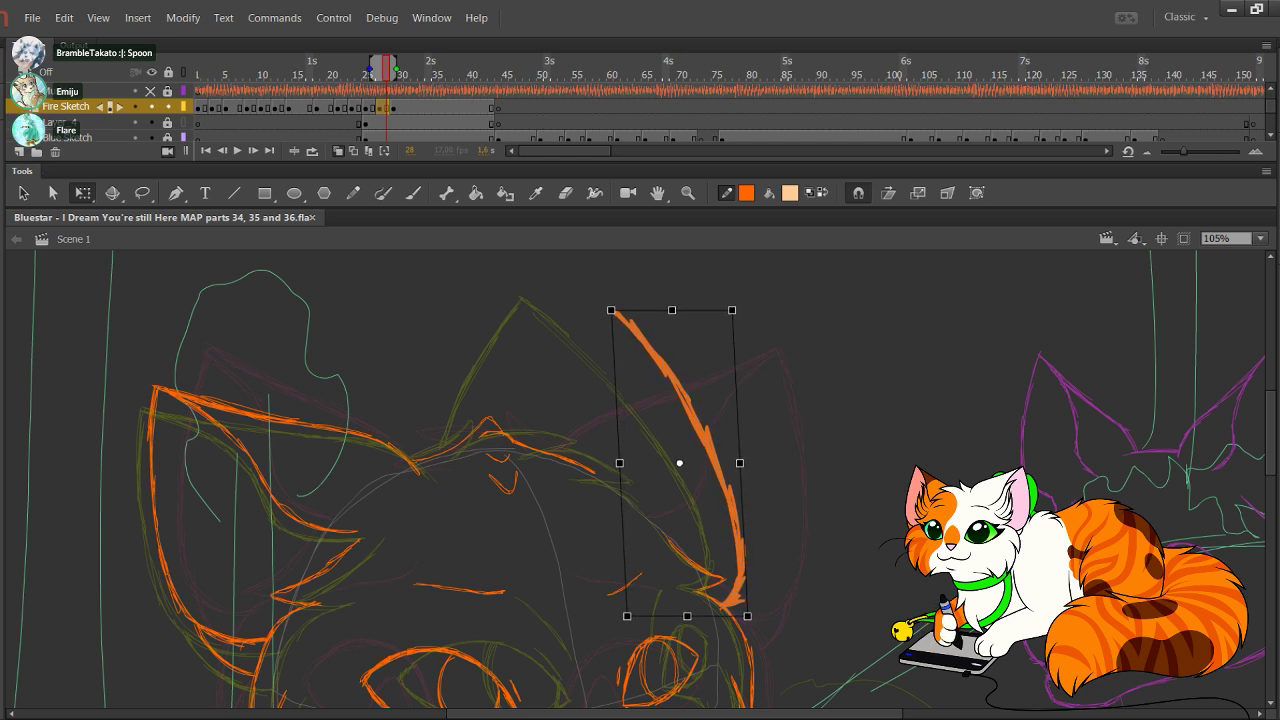
{"action": "left_click", "coordinate": [514, 317]}
Step: Sketch the far ear's remaining edge from the crown tuft up to the tip, closing the ear shape
{"action": "key", "text": "y"}
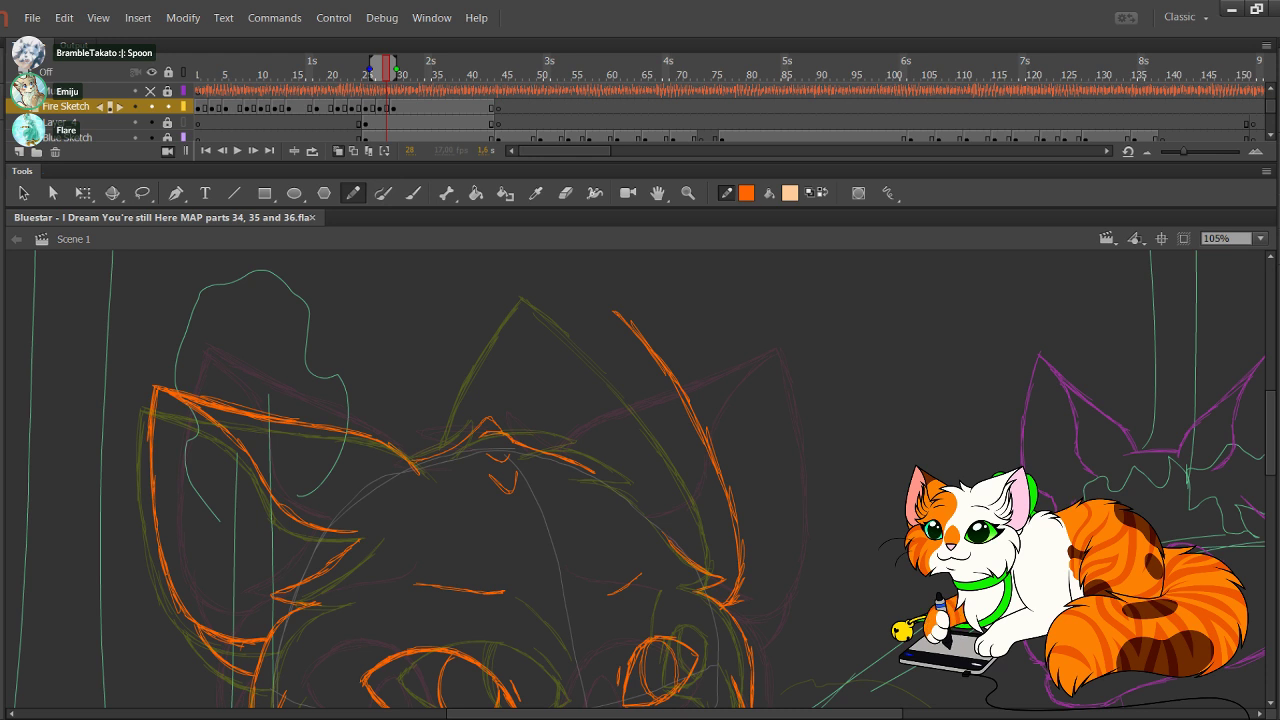
{"action": "mouse_move", "coordinate": [508, 432]}
{"action": "left_mouse_down"}
{"action": "mouse_move", "coordinate": [608, 313]}
{"action": "mouse_move", "coordinate": [529, 411]}
{"action": "left_mouse_up"}
{"action": "left_click_drag", "start_coordinate": [608, 316], "coordinate": [508, 438]}
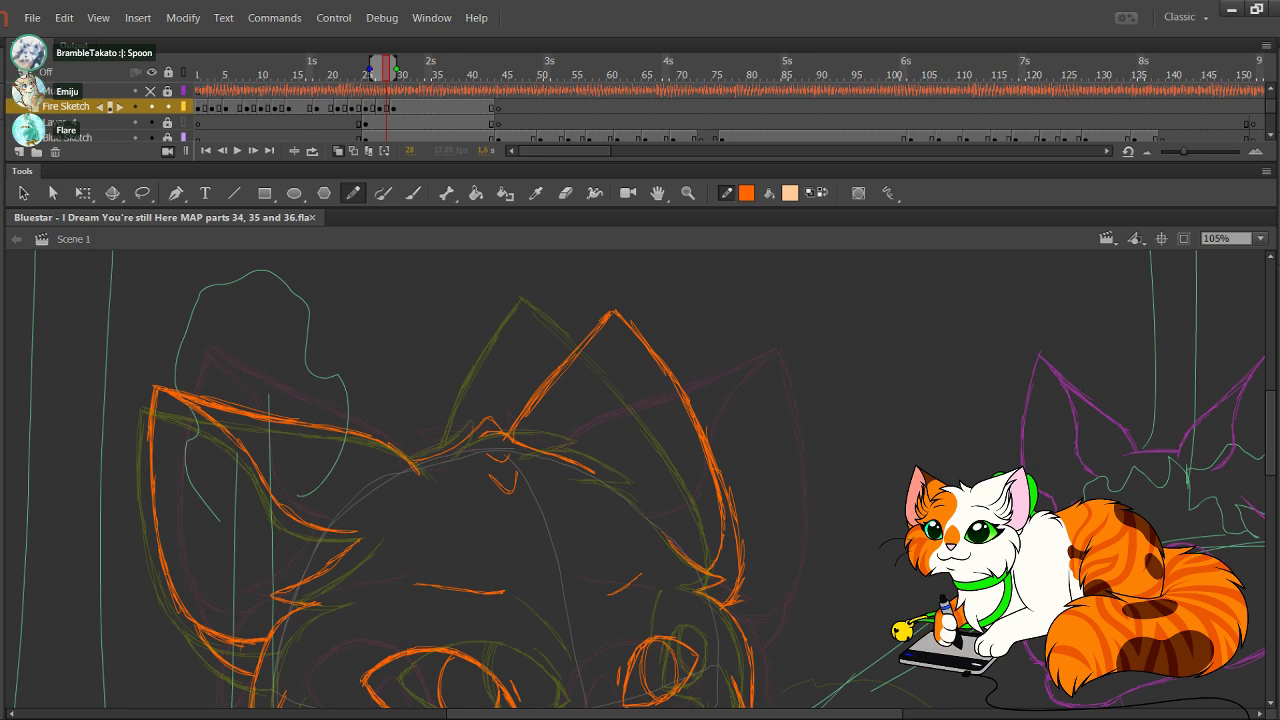
Step: Set the loop range from frame 1 to just past frame 30 and play back the animation with the whole stage in view
{"action": "mouse_move", "coordinate": [600, 560]}
{"action": "left_mouse_down"}
{"action": "mouse_move", "coordinate": [624, 379]}
{"action": "mouse_move", "coordinate": [645, 400]}
{"action": "left_mouse_up"}
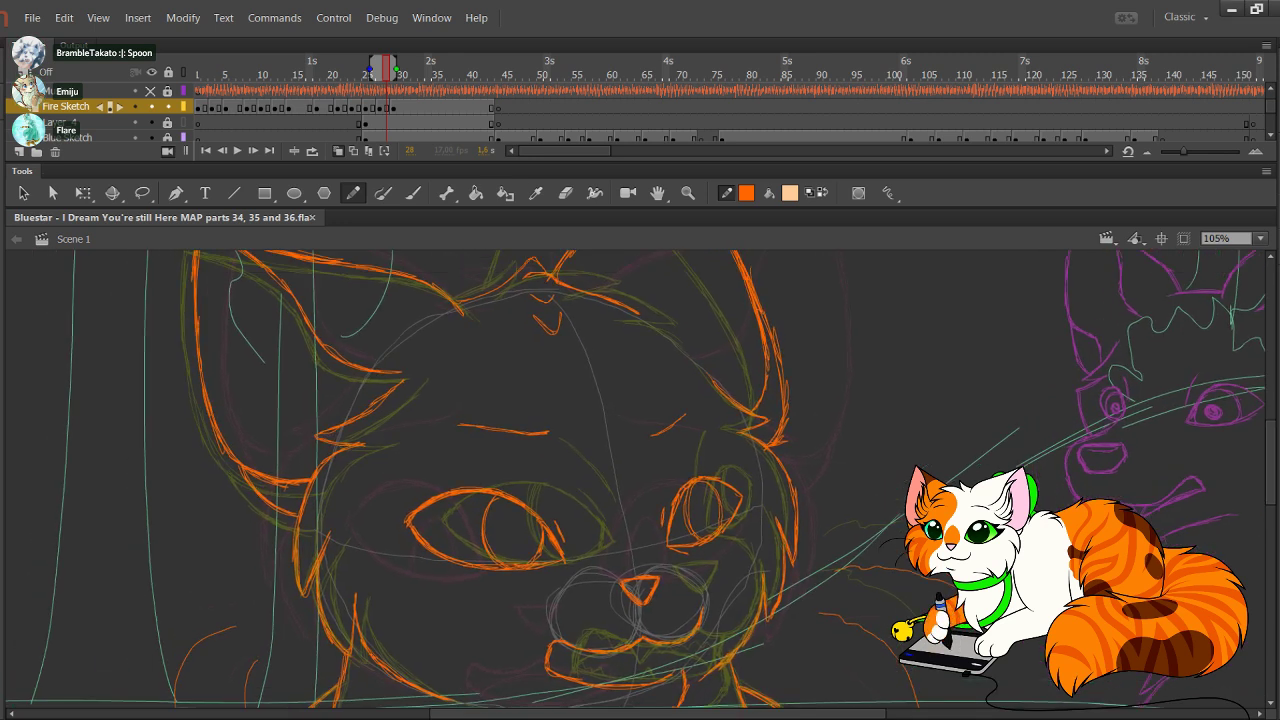
{"action": "mouse_move", "coordinate": [640, 570]}
{"action": "left_mouse_down"}
{"action": "mouse_move", "coordinate": [606, 293]}
{"action": "mouse_move", "coordinate": [632, 553]}
{"action": "left_mouse_up"}
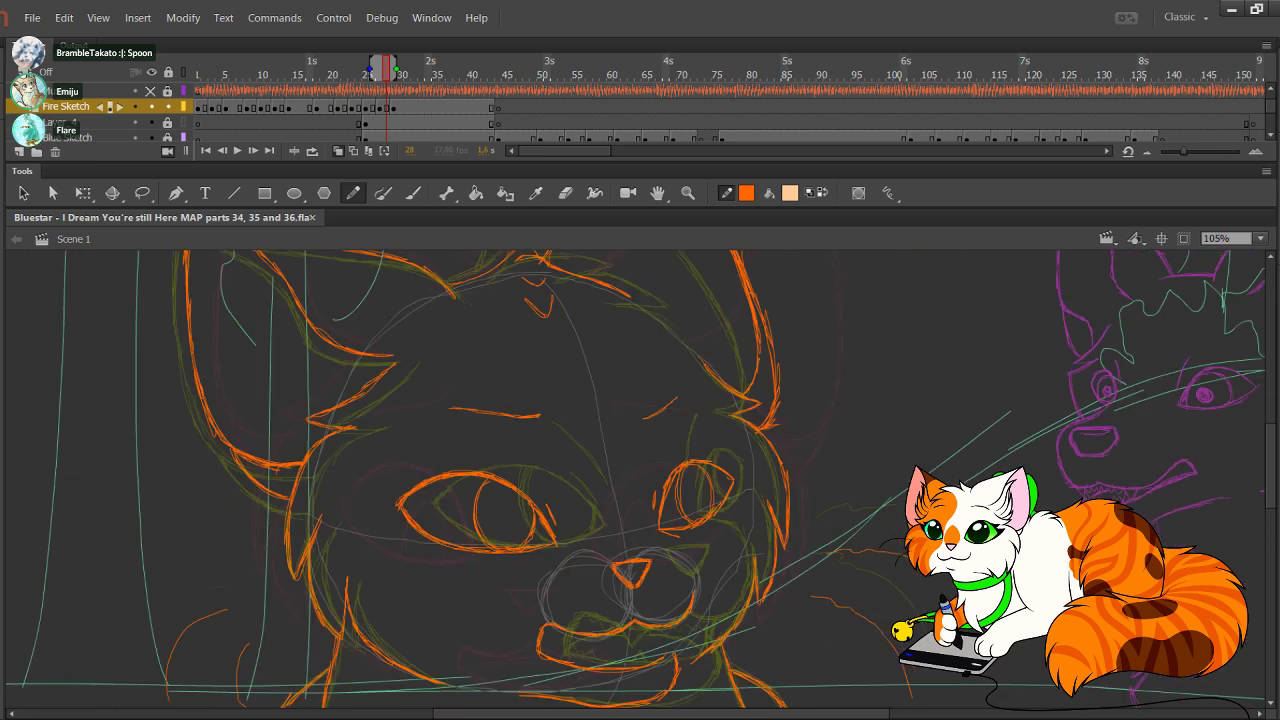
{"action": "scroll", "coordinate": [640, 480], "scroll_direction": "up", "scroll_amount": 2}
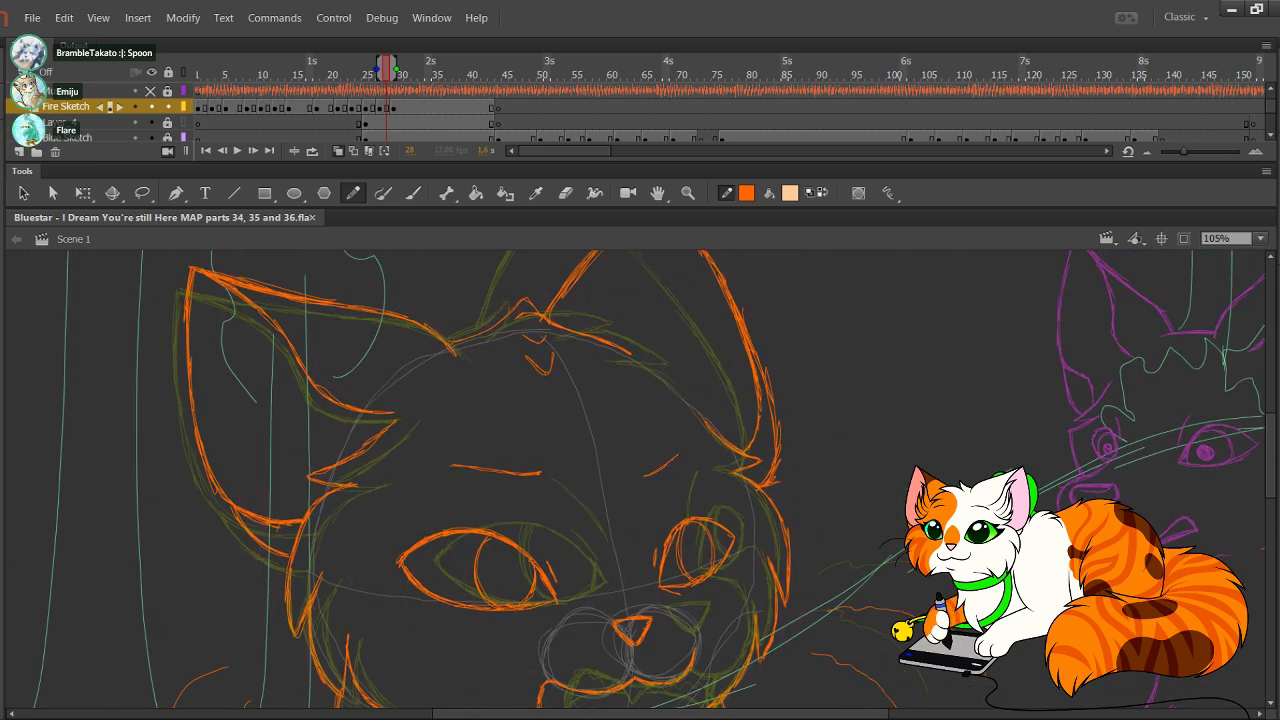
{"action": "left_click", "coordinate": [312, 151]}
{"action": "left_click_drag", "start_coordinate": [435, 69], "coordinate": [196, 69]}
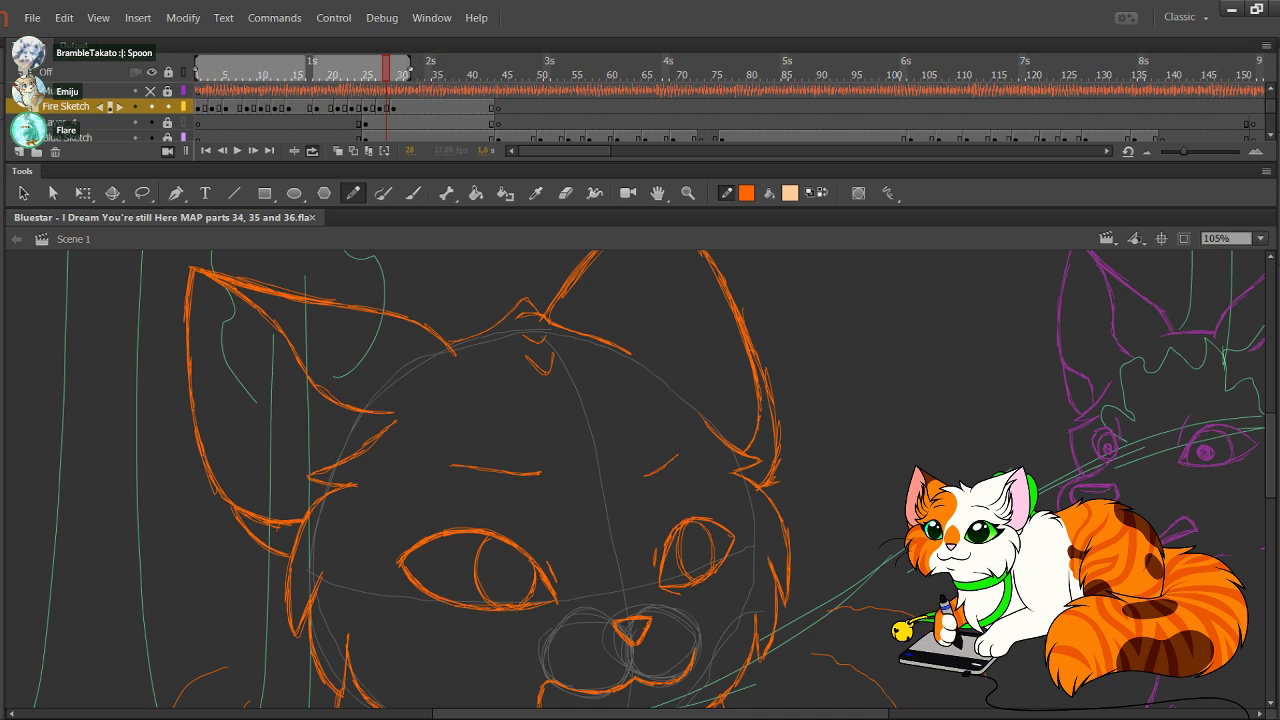
{"action": "key", "text": "ctrl+2"}
{"action": "left_click", "coordinate": [1184, 239]}
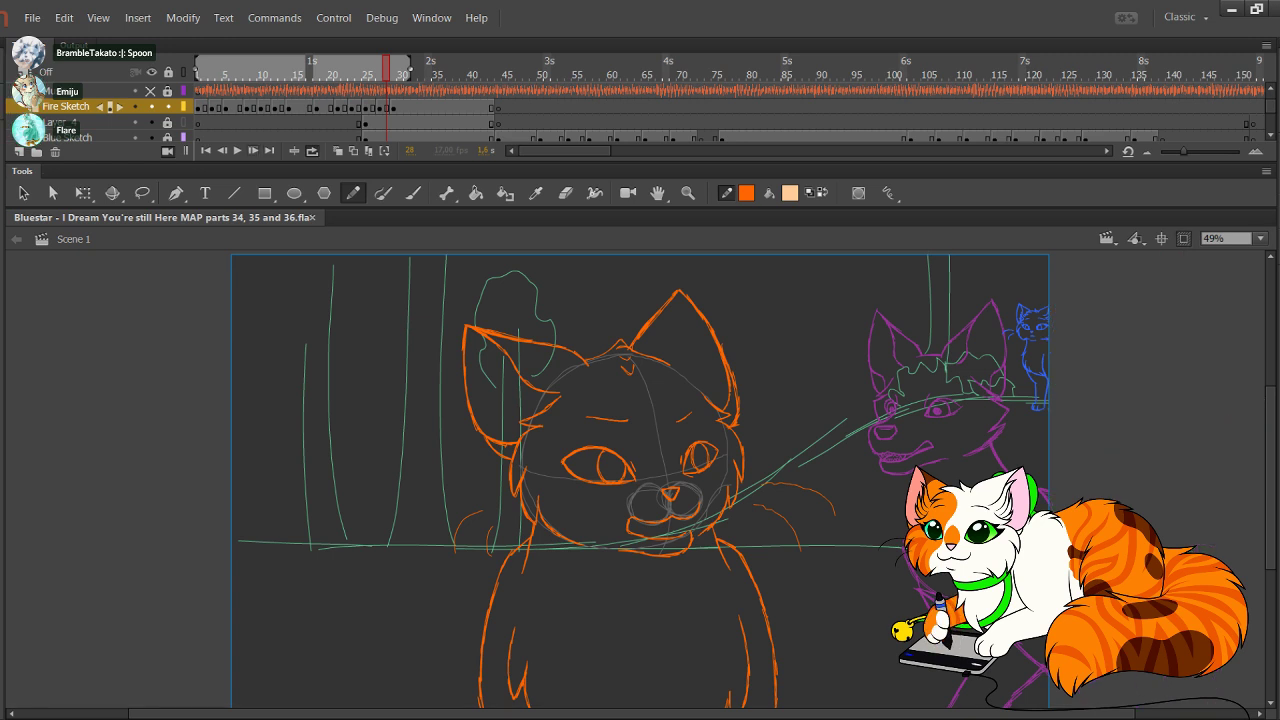
{"action": "key", "text": "Return"}
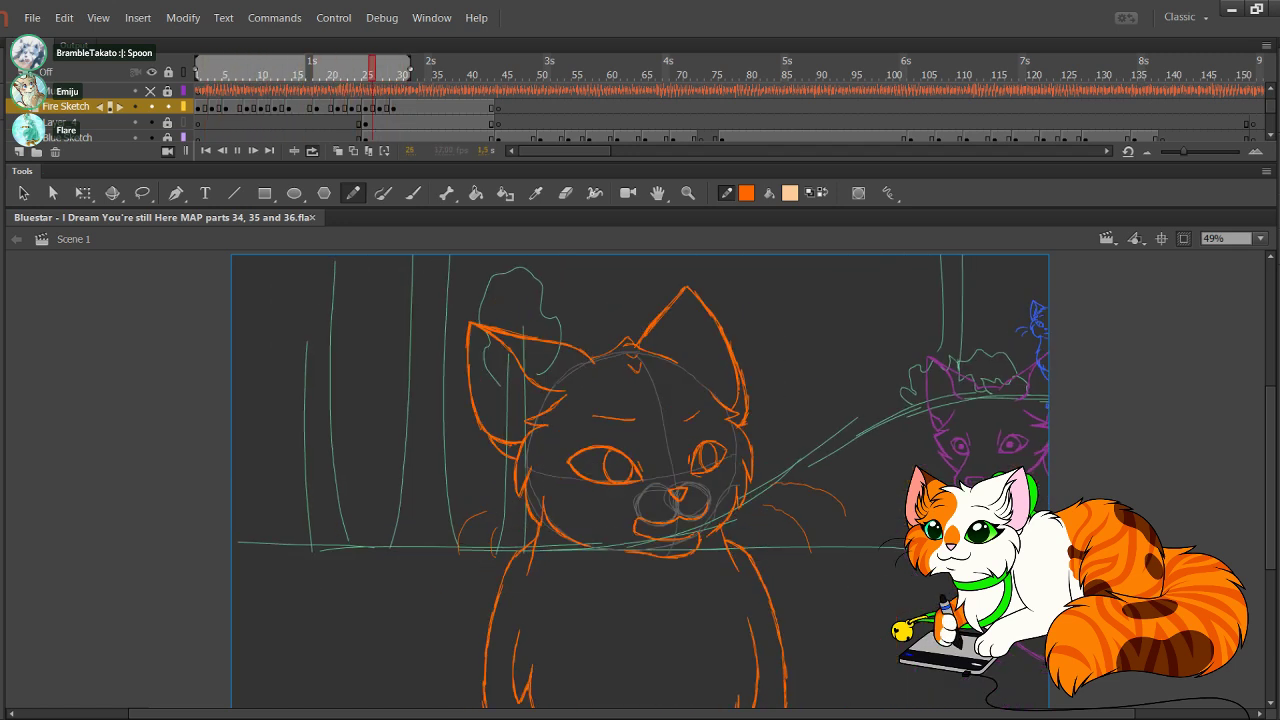
{"action": "key", "text": "Return"}
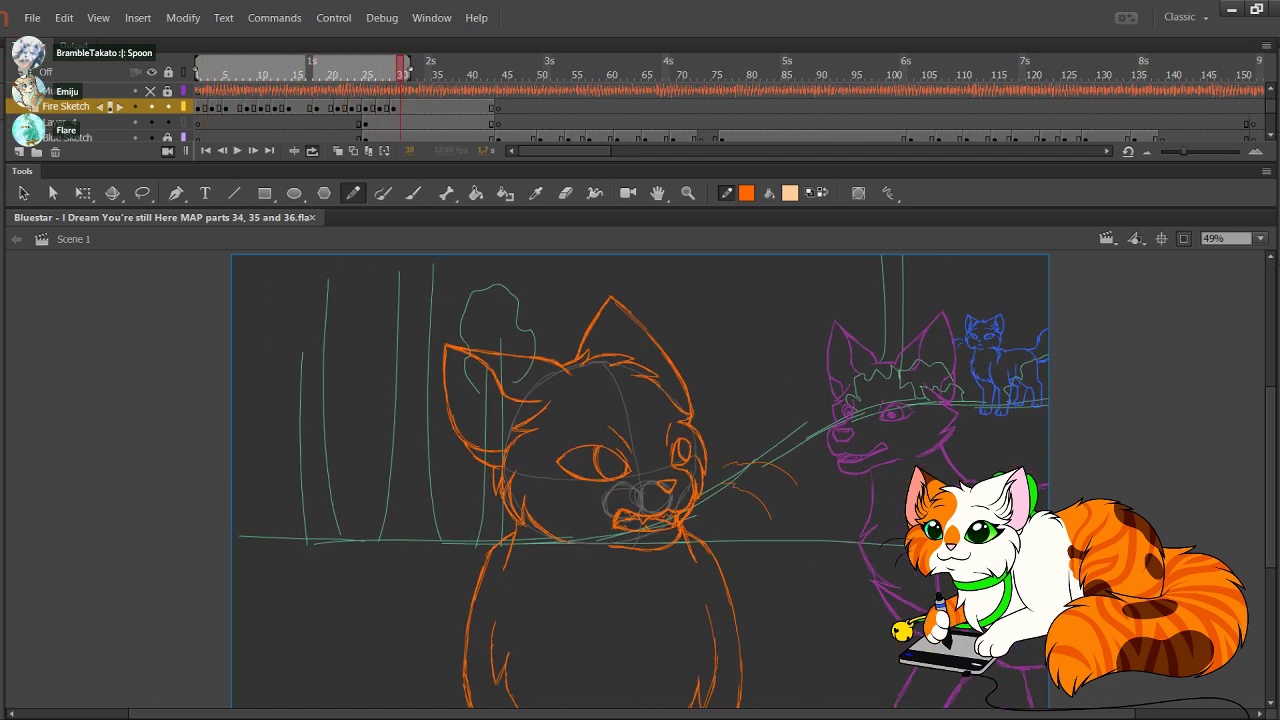
Step: Erase the grey head construction guides from the layer below Fire Sketch and play back the animation
{"action": "left_click", "coordinate": [400, 122]}
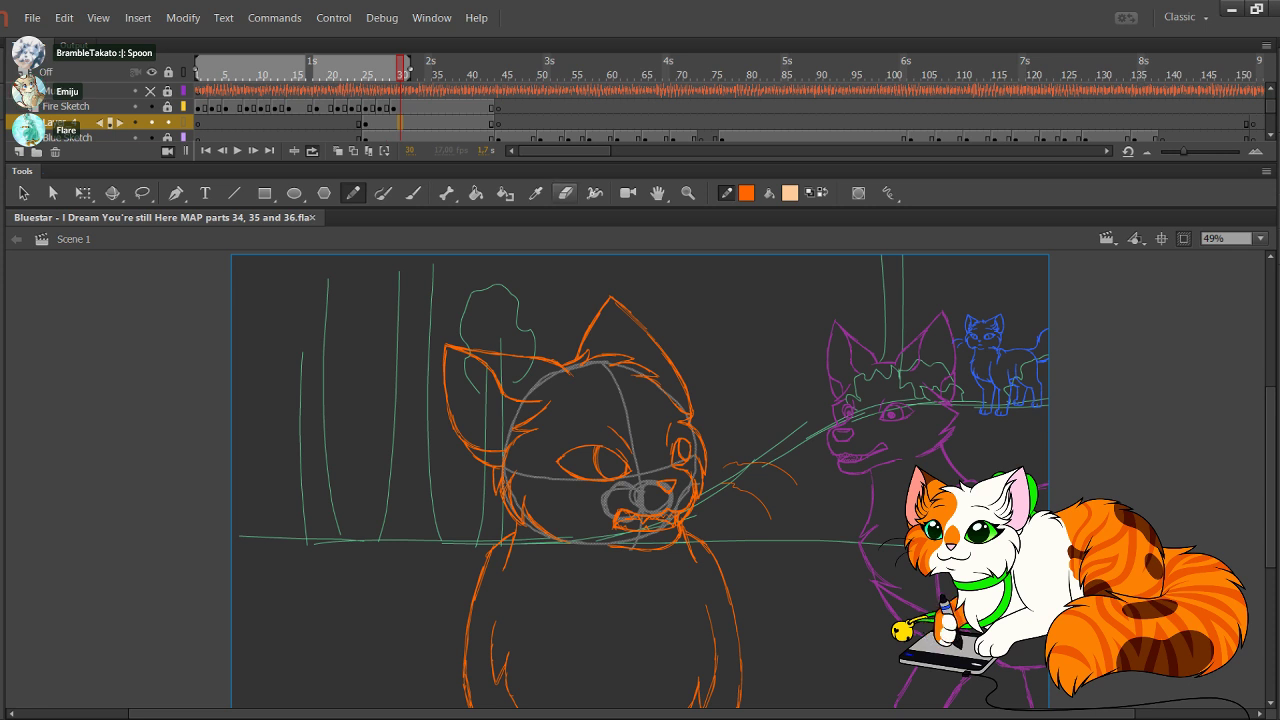
{"action": "double_click", "coordinate": [566, 193]}
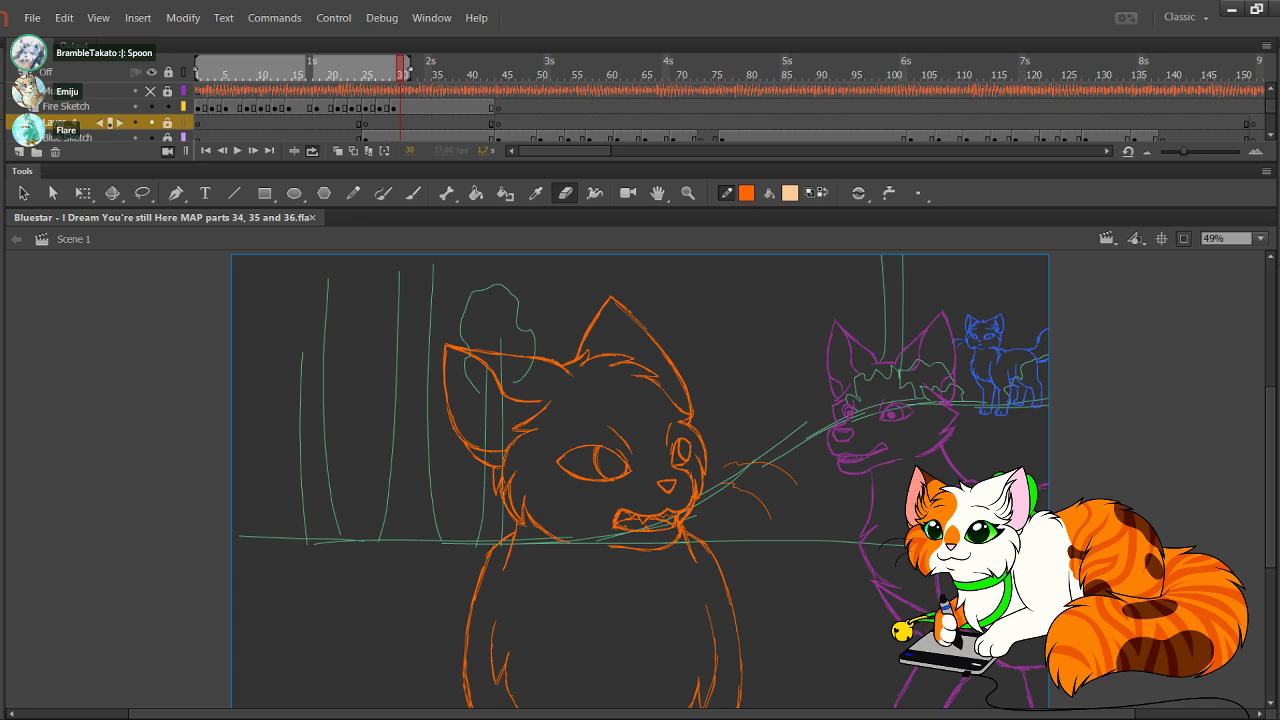
{"action": "key", "text": "Return"}
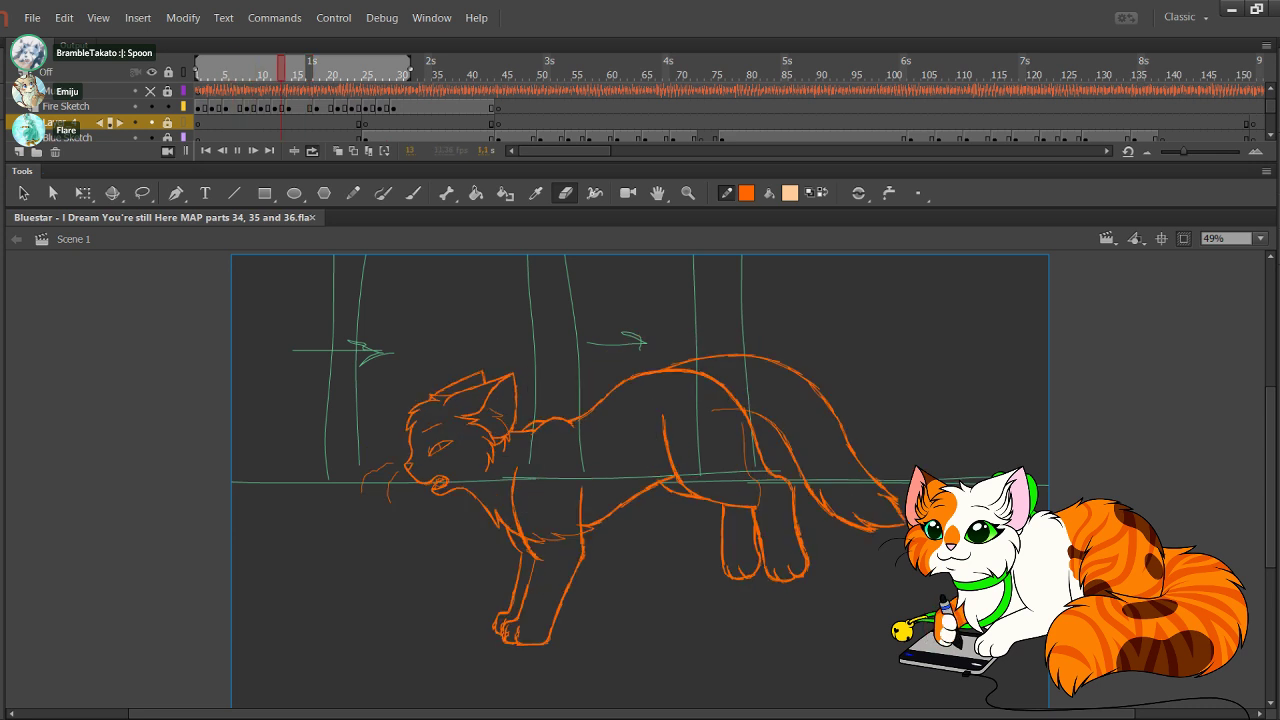
{"action": "key", "text": "Return"}
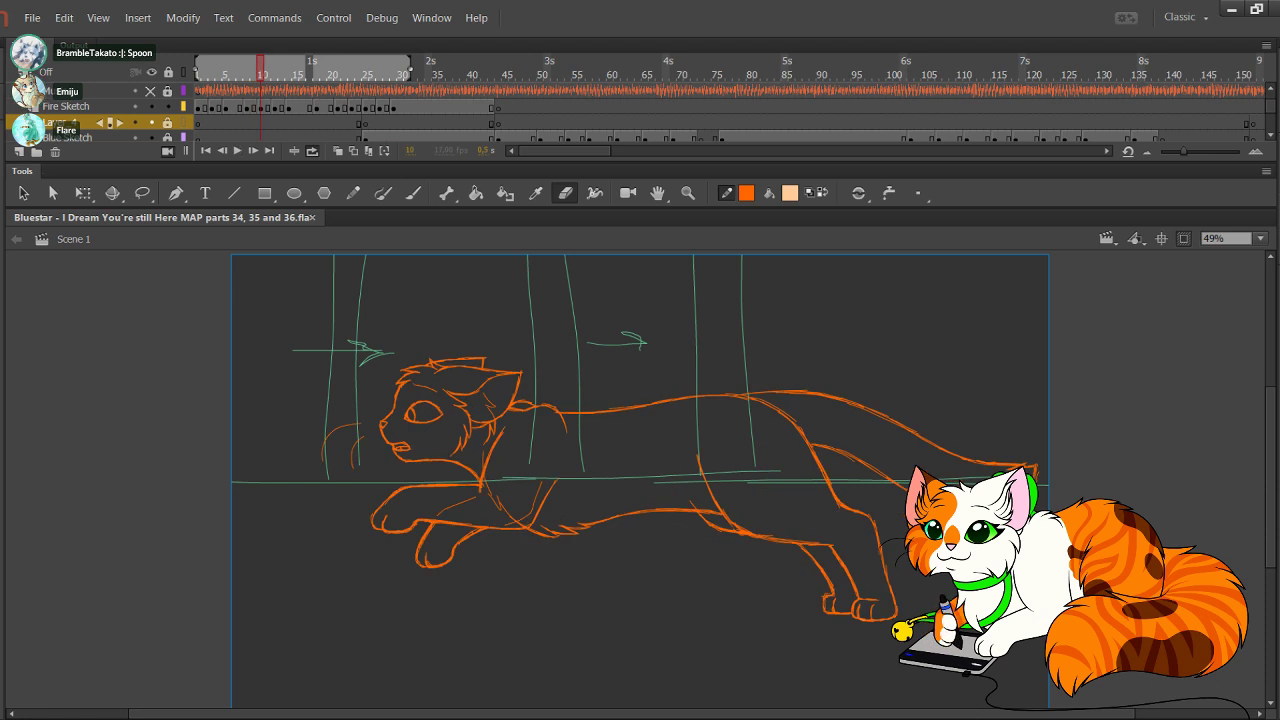
Step: Clear the cat drawing from frame 28 of the Fire Sketch layer and turn on onion skinning
{"action": "left_click", "coordinate": [386, 70]}
{"action": "left_click", "coordinate": [386, 107]}
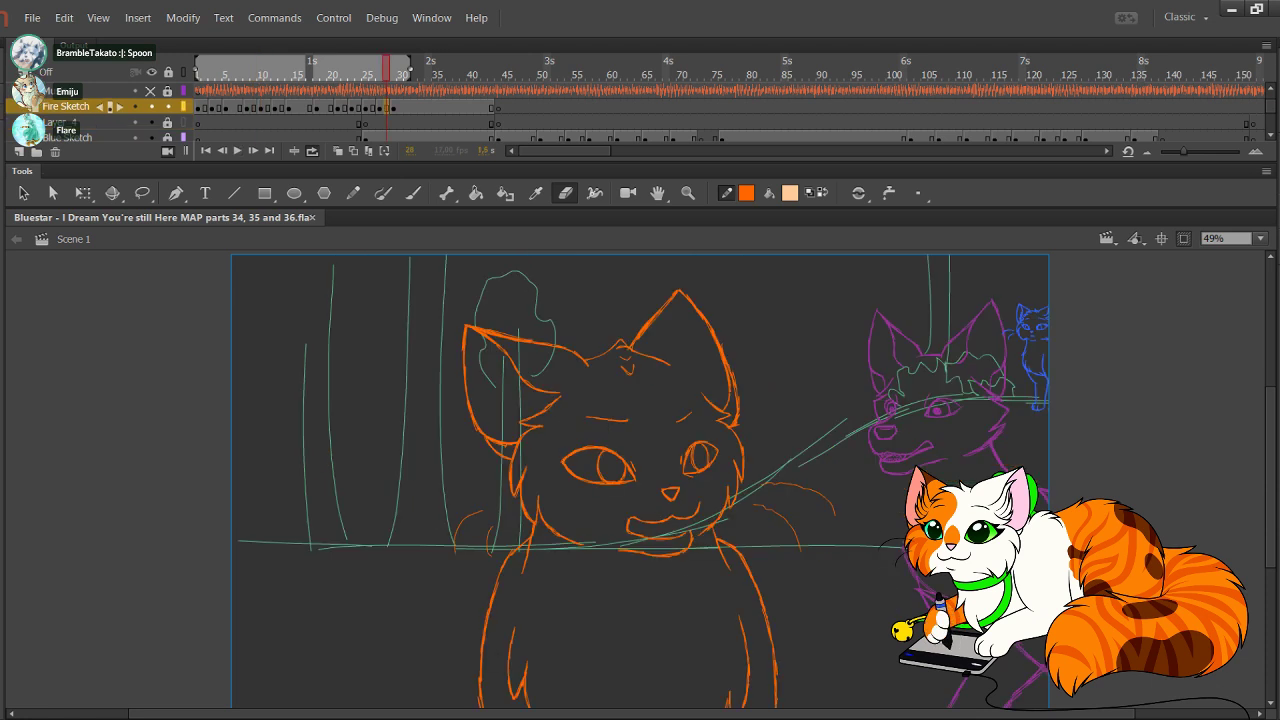
{"action": "key", "text": "Delete"}
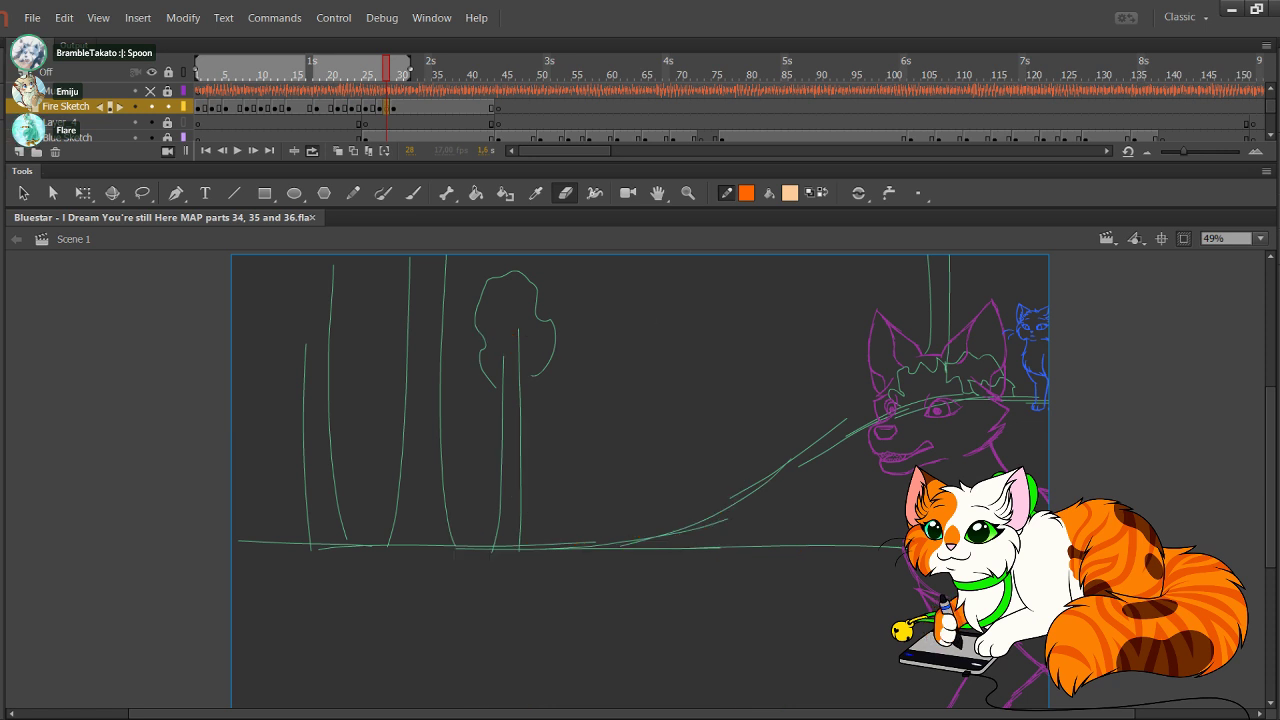
{"action": "left_click", "coordinate": [338, 151]}
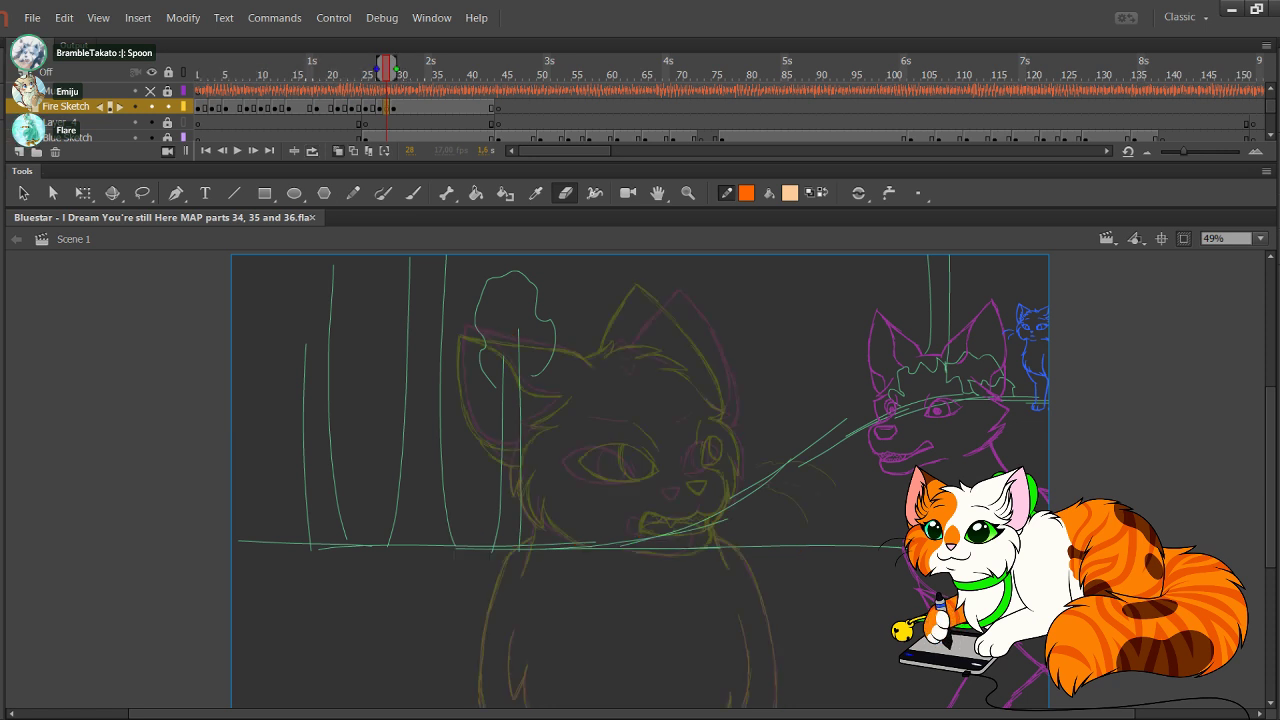
Step: Sketch the in-between triangular nose on frame 28, placed between the onion-skinned noses of the neighbouring frames
{"action": "key", "text": "z"}
{"action": "left_click_drag", "start_coordinate": [630, 438], "coordinate": [804, 545]}
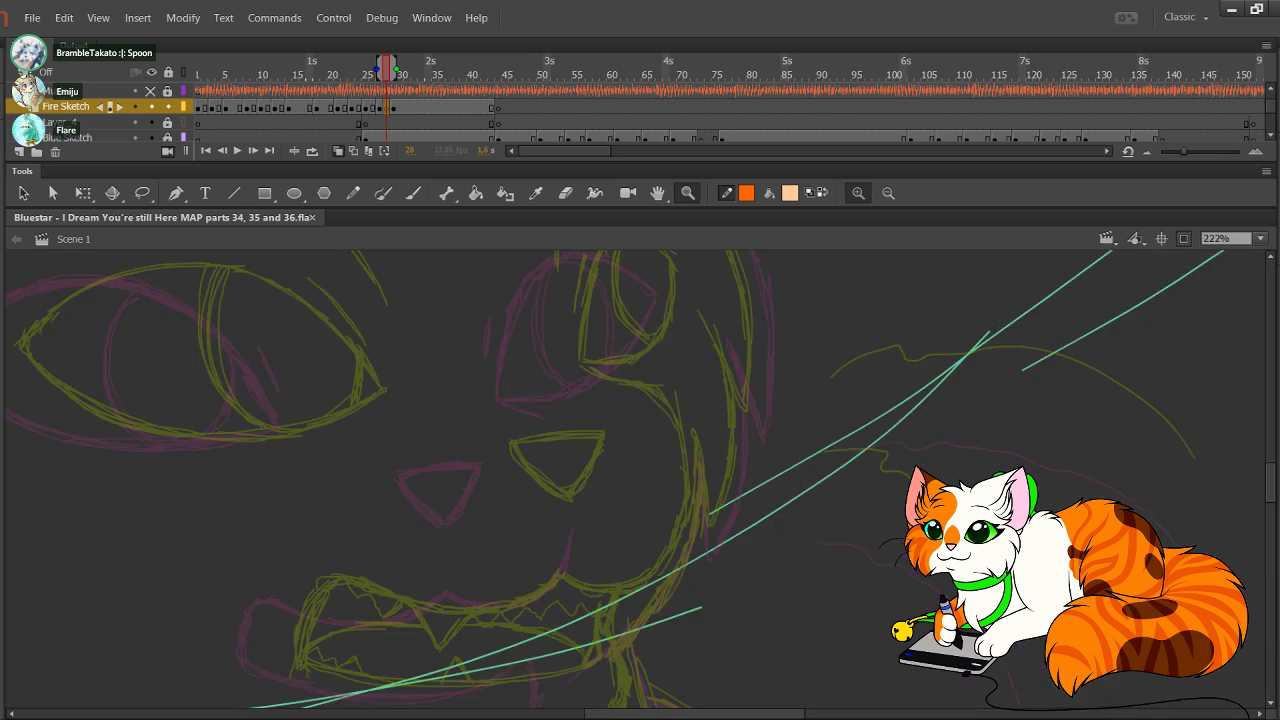
{"action": "key", "text": "y"}
{"action": "key", "text": "space"}
{"action": "left_click_drag", "start_coordinate": [520, 450], "coordinate": [676, 402]}
{"action": "mouse_move", "coordinate": [602, 411]}
{"action": "left_mouse_down"}
{"action": "mouse_move", "coordinate": [675, 405]}
{"action": "mouse_move", "coordinate": [610, 426]}
{"action": "mouse_move", "coordinate": [653, 466]}
{"action": "left_mouse_up"}
{"action": "left_click_drag", "start_coordinate": [604, 414], "coordinate": [643, 455]}
{"action": "left_click_drag", "start_coordinate": [653, 461], "coordinate": [682, 411]}
{"action": "left_click_drag", "start_coordinate": [652, 461], "coordinate": [679, 407]}
{"action": "left_click_drag", "start_coordinate": [672, 421], "coordinate": [681, 402]}
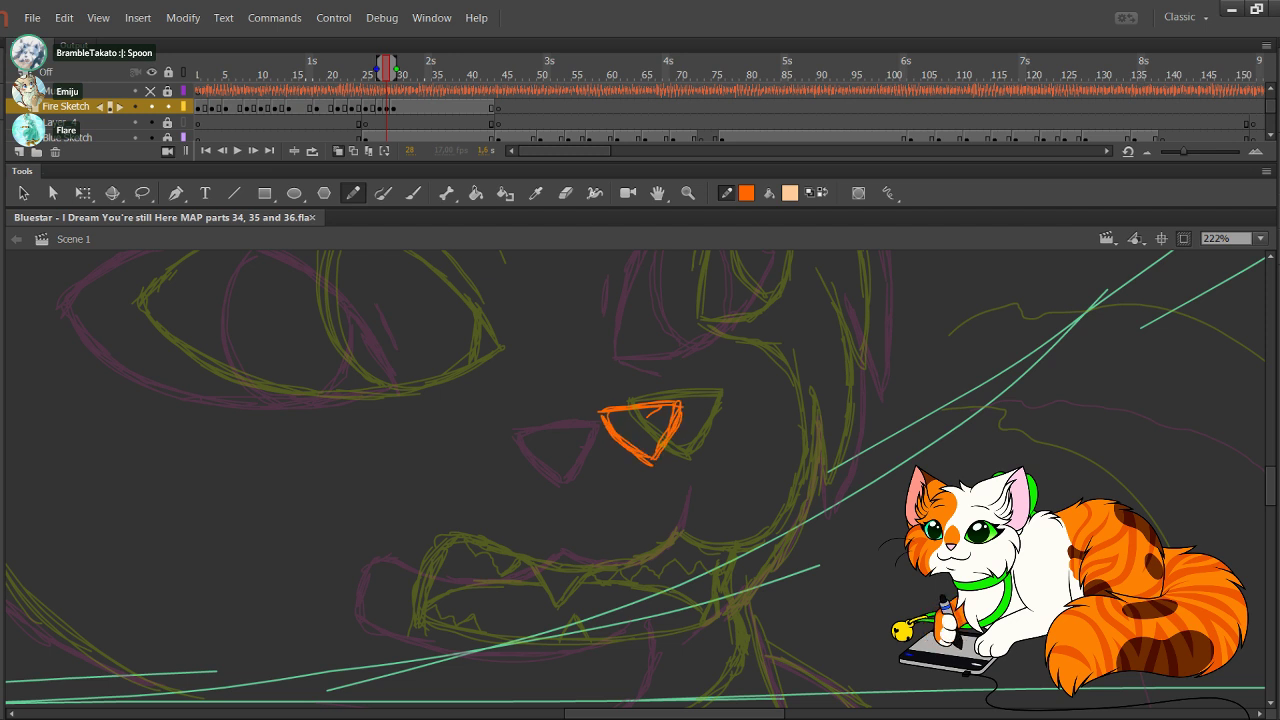
Step: Sketch the curved upper edge of the cat's muzzle beside the nose on frame 28, running from the inner eye corner down past the nose
{"action": "mouse_move", "coordinate": [672, 344]}
{"action": "left_mouse_down"}
{"action": "mouse_move", "coordinate": [744, 362]}
{"action": "mouse_move", "coordinate": [752, 377]}
{"action": "left_mouse_up"}
{"action": "key", "text": "ctrl+z"}
{"action": "key", "text": "ctrl+z"}
{"action": "key", "text": "ctrl+z"}
{"action": "mouse_move", "coordinate": [736, 366]}
{"action": "left_mouse_down"}
{"action": "mouse_move", "coordinate": [762, 407]}
{"action": "mouse_move", "coordinate": [757, 431]}
{"action": "left_mouse_up"}
{"action": "left_click_drag", "start_coordinate": [757, 390], "coordinate": [764, 418]}
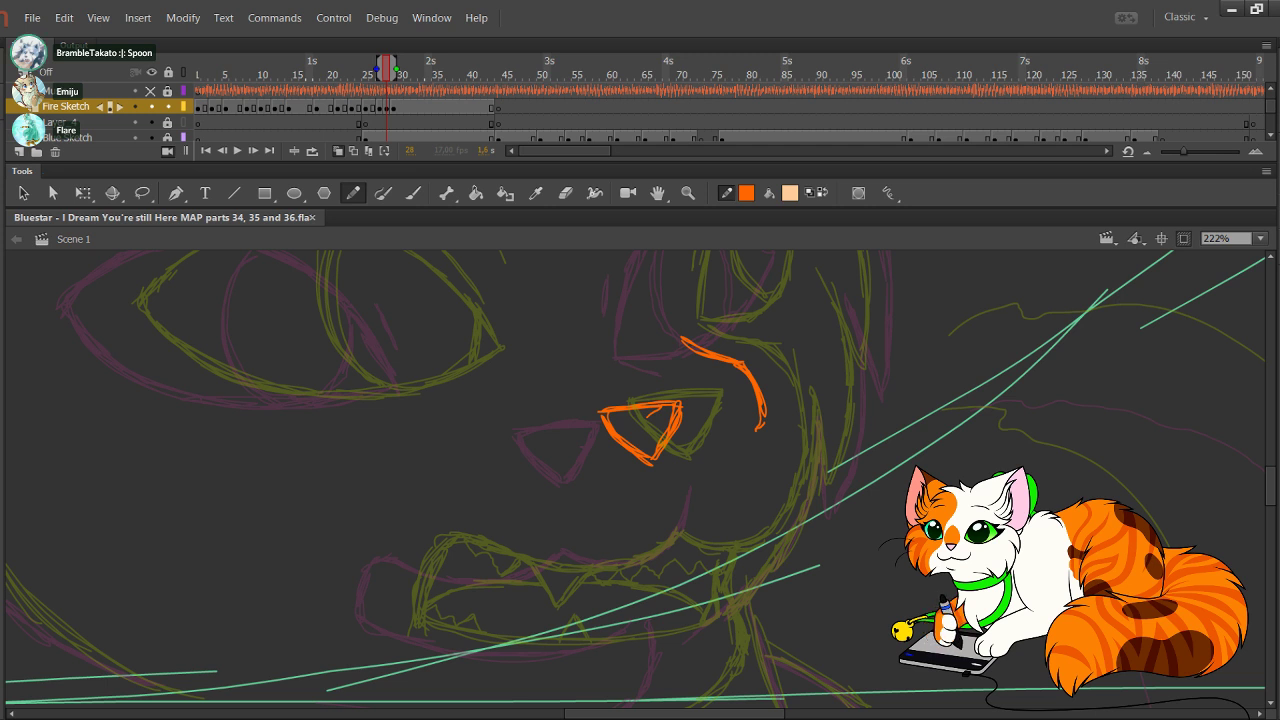
Step: Sketch the lower muzzle curve on frame 28, sweeping from the peak of the upper lip up towards the muzzle's front edge
{"action": "left_click_drag", "start_coordinate": [651, 547], "coordinate": [624, 567]}
{"action": "left_click_drag", "start_coordinate": [651, 544], "coordinate": [615, 569]}
{"action": "mouse_move", "coordinate": [651, 546]}
{"action": "left_mouse_down"}
{"action": "mouse_move", "coordinate": [635, 563]}
{"action": "mouse_move", "coordinate": [677, 558]}
{"action": "left_mouse_up"}
{"action": "mouse_move", "coordinate": [647, 550]}
{"action": "left_mouse_down"}
{"action": "mouse_move", "coordinate": [617, 569]}
{"action": "mouse_move", "coordinate": [722, 540]}
{"action": "mouse_move", "coordinate": [750, 510]}
{"action": "mouse_move", "coordinate": [762, 466]}
{"action": "left_mouse_up"}
{"action": "key", "text": "ctrl+z"}
{"action": "key", "text": "ctrl+z"}
{"action": "key", "text": "ctrl+z"}
{"action": "key", "text": "ctrl+z"}
{"action": "key", "text": "ctrl+z"}
{"action": "key", "text": "ctrl+z"}
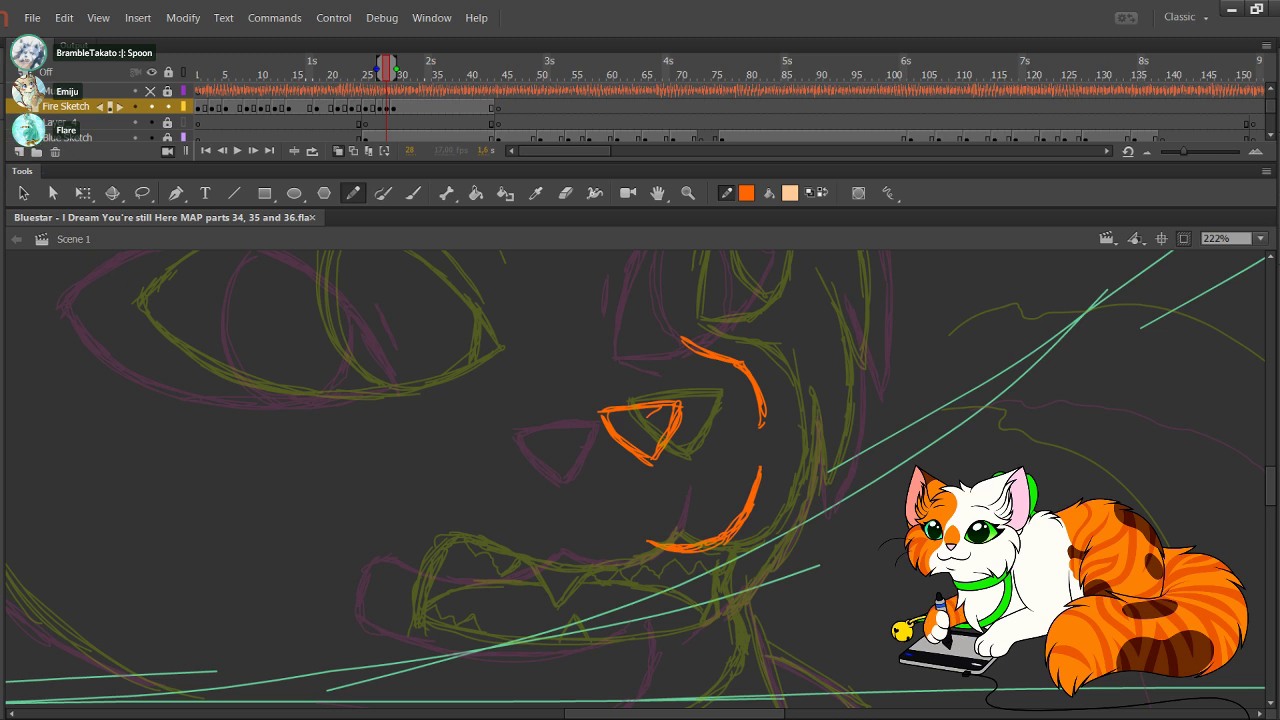
Step: Sketch the wavy upper lip, the rounded mouth corner and the lower lip line of the open mouth on frame 28
{"action": "mouse_move", "coordinate": [648, 544]}
{"action": "left_mouse_down"}
{"action": "mouse_move", "coordinate": [506, 559]}
{"action": "mouse_move", "coordinate": [629, 554]}
{"action": "mouse_move", "coordinate": [644, 536]}
{"action": "mouse_move", "coordinate": [619, 558]}
{"action": "left_mouse_up"}
{"action": "key", "text": "ctrl+z"}
{"action": "key", "text": "ctrl+z"}
{"action": "key", "text": "ctrl+z"}
{"action": "key", "text": "ctrl+z"}
{"action": "key", "text": "ctrl+z"}
{"action": "mouse_move", "coordinate": [632, 507]}
{"action": "left_mouse_down"}
{"action": "mouse_move", "coordinate": [622, 557]}
{"action": "mouse_move", "coordinate": [583, 570]}
{"action": "mouse_move", "coordinate": [433, 546]}
{"action": "mouse_move", "coordinate": [406, 556]}
{"action": "mouse_move", "coordinate": [393, 620]}
{"action": "mouse_move", "coordinate": [398, 590]}
{"action": "mouse_move", "coordinate": [450, 630]}
{"action": "mouse_move", "coordinate": [532, 650]}
{"action": "mouse_move", "coordinate": [701, 623]}
{"action": "mouse_move", "coordinate": [729, 645]}
{"action": "mouse_move", "coordinate": [659, 598]}
{"action": "mouse_move", "coordinate": [634, 557]}
{"action": "mouse_move", "coordinate": [617, 389]}
{"action": "mouse_move", "coordinate": [674, 519]}
{"action": "left_mouse_up"}
{"action": "key", "text": "ctrl+z"}
{"action": "key", "text": "Delete"}
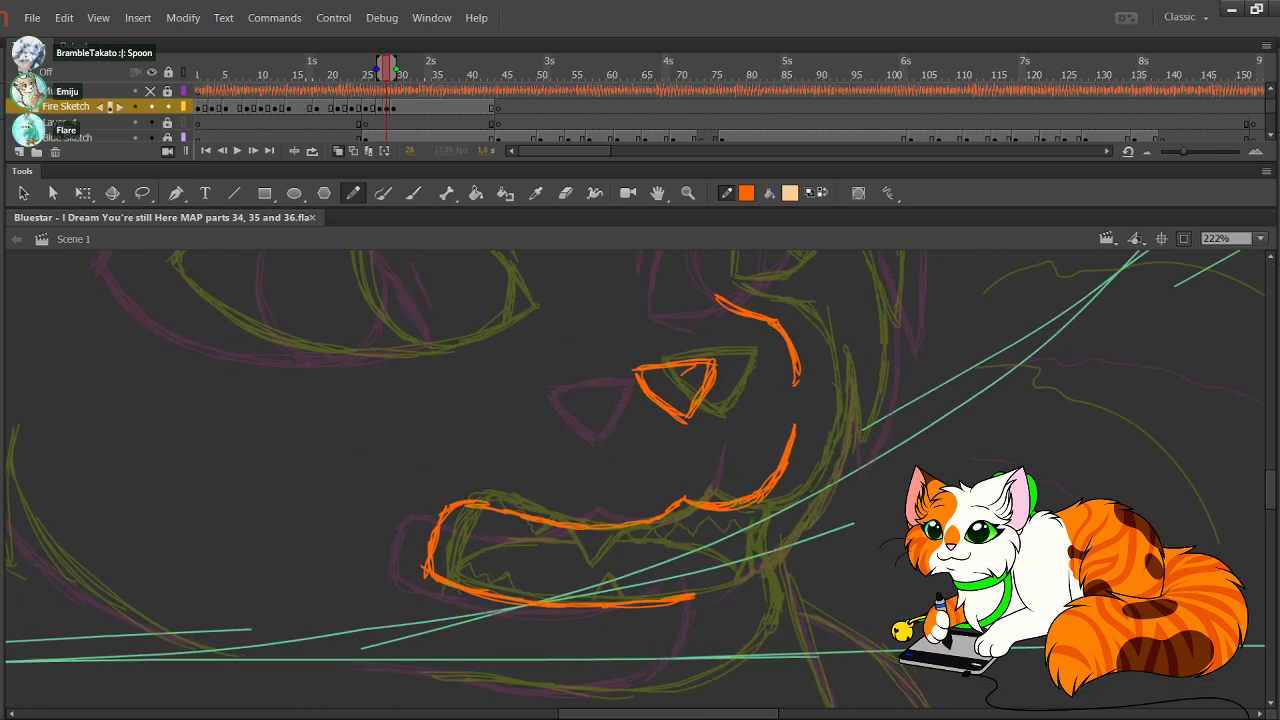
Step: Add small triangular upper and lower fangs to the open mouth on frame 27, and undo the trial tongue line
{"action": "key", "text": "comma"}
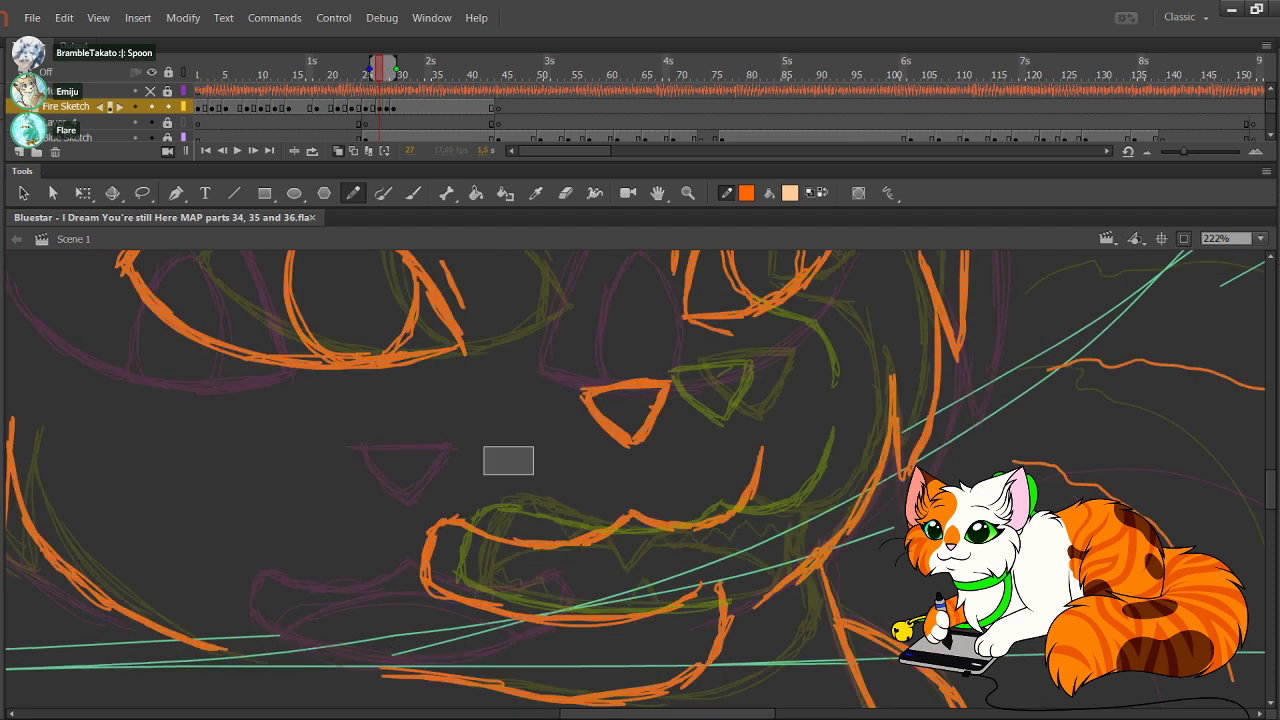
{"action": "left_click", "coordinate": [508, 464], "text": "ctrl"}
{"action": "left_click_drag", "start_coordinate": [508, 464], "coordinate": [466, 435]}
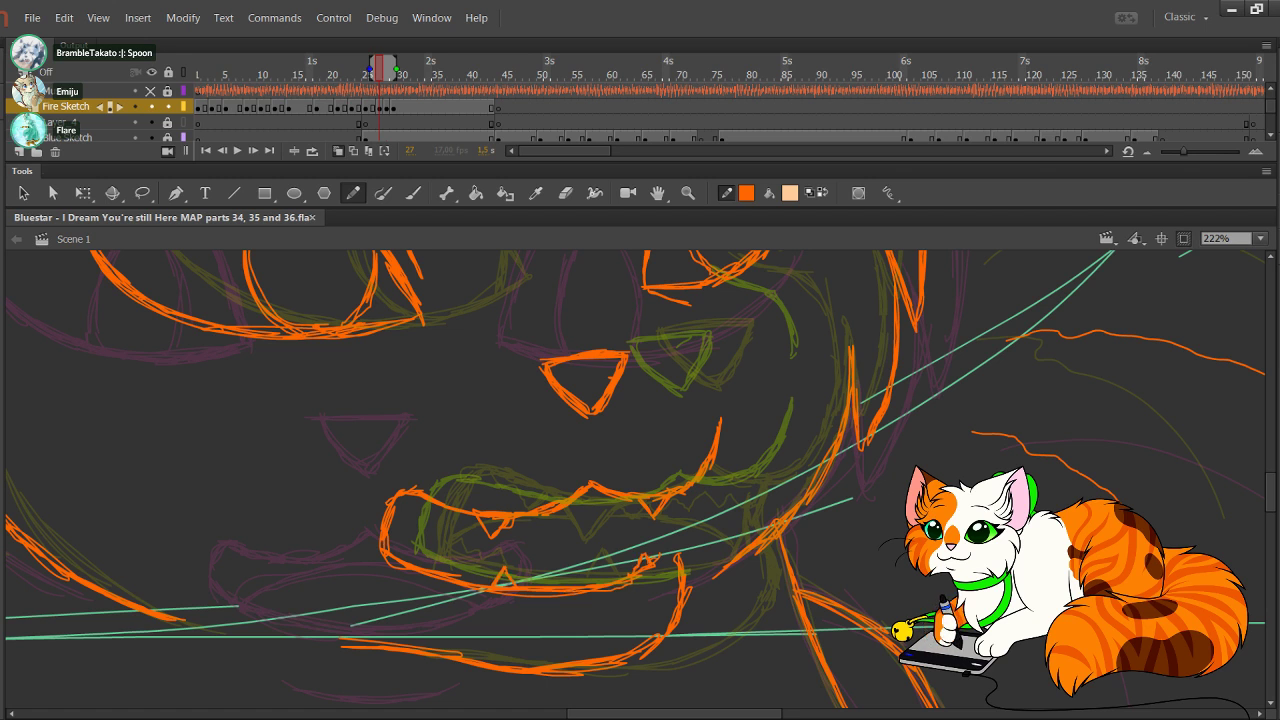
{"action": "left_click_drag", "start_coordinate": [474, 538], "coordinate": [635, 572]}
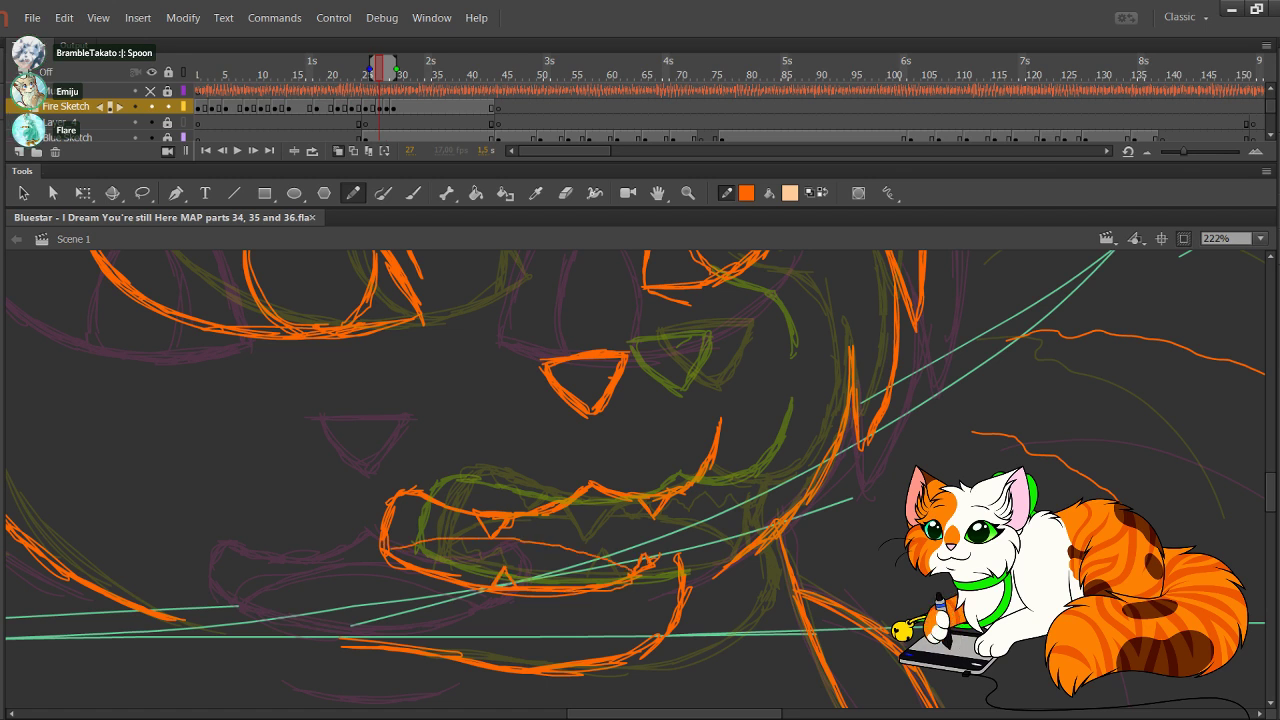
{"action": "key", "text": "ctrl+z"}
Step: Sketch the line closing the mouth beside the fang on frame 27, undoing the stray strokes around it
{"action": "mouse_move", "coordinate": [663, 502]}
{"action": "left_mouse_down"}
{"action": "mouse_move", "coordinate": [658, 555]}
{"action": "mouse_move", "coordinate": [658, 540]}
{"action": "left_mouse_up"}
{"action": "left_click_drag", "start_coordinate": [669, 467], "coordinate": [658, 557]}
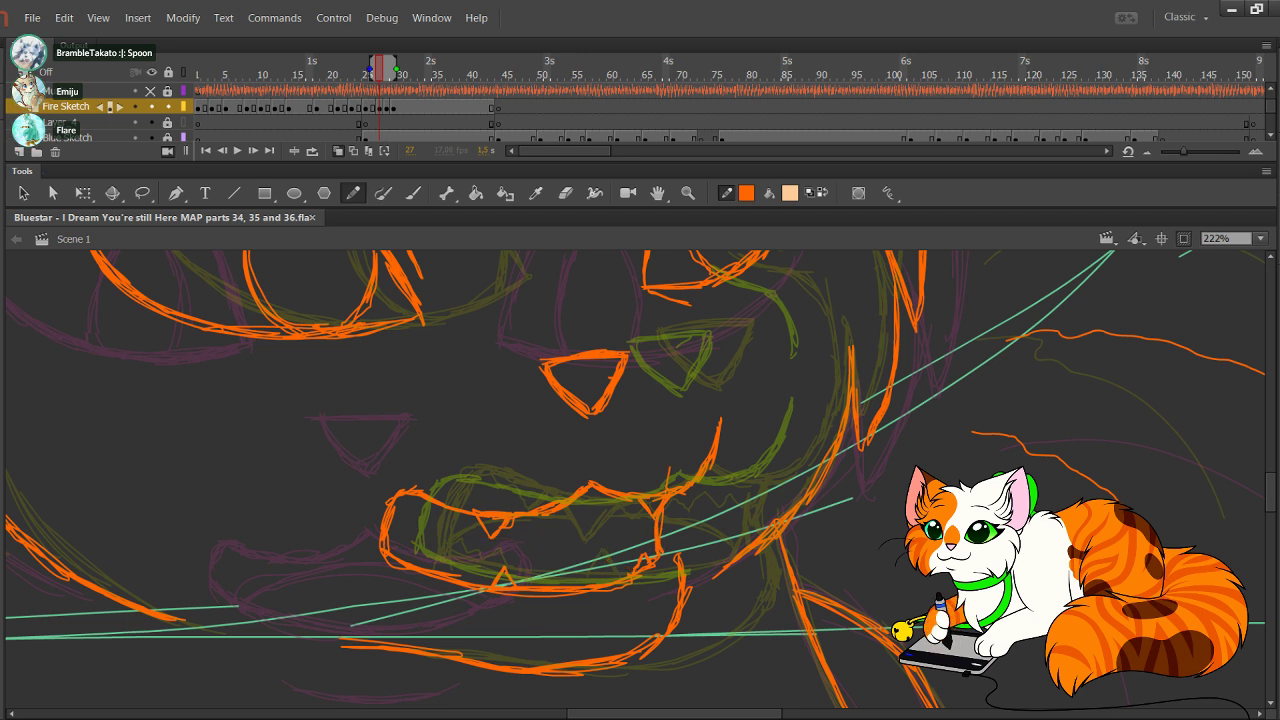
{"action": "key", "text": "ctrl+z"}
{"action": "mouse_move", "coordinate": [673, 511]}
{"action": "left_mouse_down"}
{"action": "mouse_move", "coordinate": [679, 558]}
{"action": "mouse_move", "coordinate": [686, 468]}
{"action": "mouse_move", "coordinate": [733, 457]}
{"action": "mouse_move", "coordinate": [730, 524]}
{"action": "left_mouse_up"}
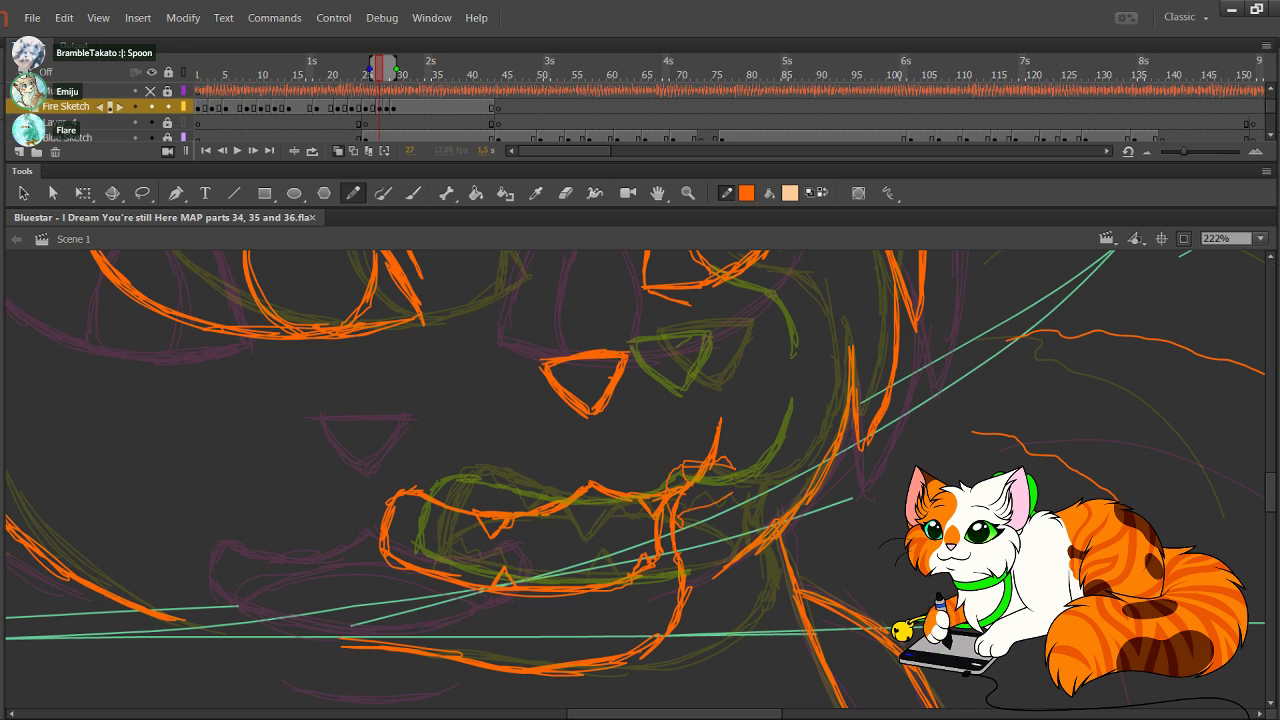
{"action": "key", "text": "ctrl+z"}
{"action": "key", "text": "ctrl+z"}
{"action": "key", "text": "ctrl+z"}
{"action": "key", "text": "ctrl+z"}
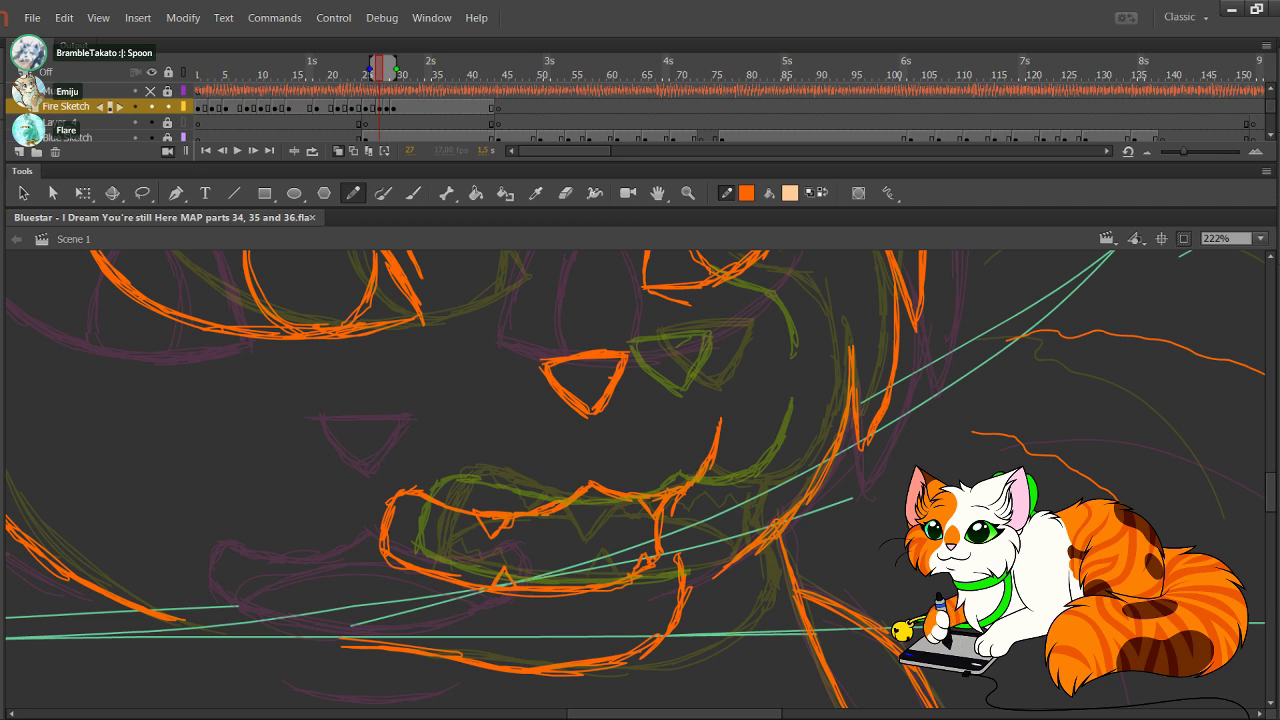
Step: Sketch the near side of the head on frame 28, with pointed cheek fur tufts and the lower cheek line between the onion-skinned outlines
{"action": "key", "text": "period"}
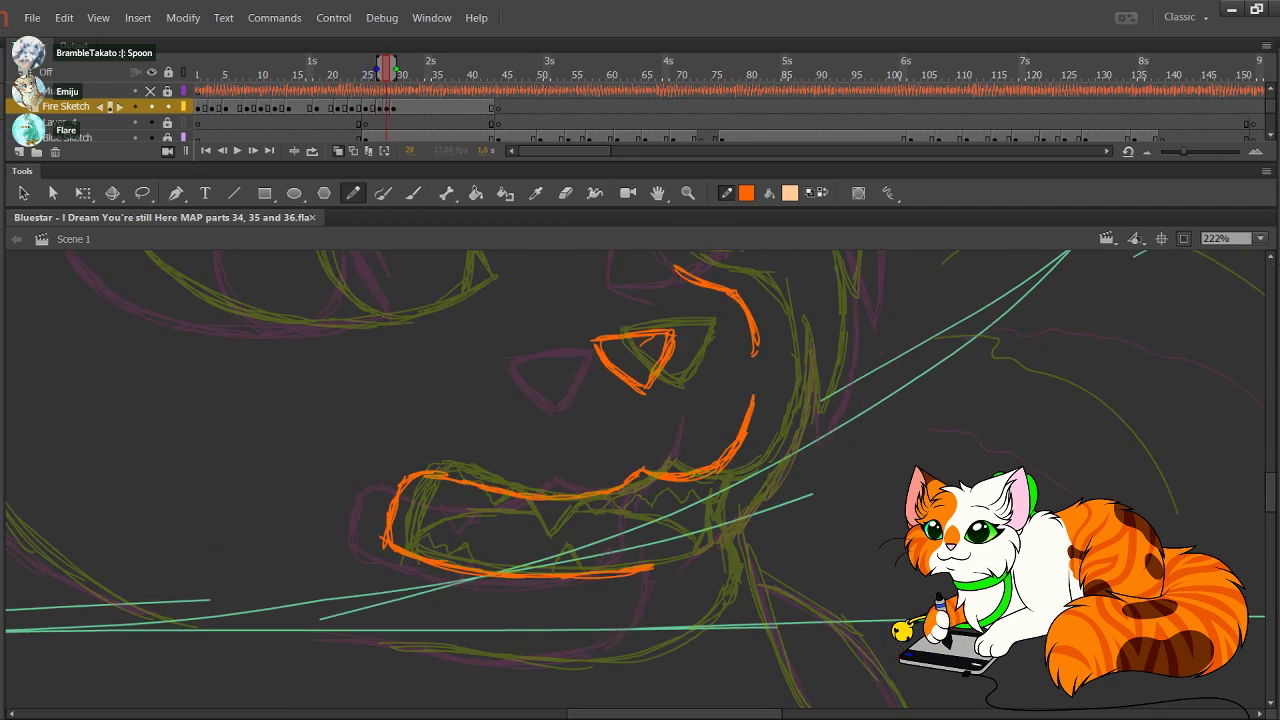
{"action": "left_click_drag", "start_coordinate": [500, 420], "coordinate": [745, 506]}
{"action": "mouse_move", "coordinate": [500, 360]}
{"action": "left_mouse_down"}
{"action": "mouse_move", "coordinate": [703, 552]}
{"action": "mouse_move", "coordinate": [757, 640]}
{"action": "left_mouse_up"}
{"action": "mouse_move", "coordinate": [583, 300]}
{"action": "left_mouse_down"}
{"action": "mouse_move", "coordinate": [468, 392]}
{"action": "mouse_move", "coordinate": [410, 418]}
{"action": "mouse_move", "coordinate": [414, 437]}
{"action": "mouse_move", "coordinate": [519, 434]}
{"action": "mouse_move", "coordinate": [455, 452]}
{"action": "mouse_move", "coordinate": [397, 500]}
{"action": "mouse_move", "coordinate": [362, 581]}
{"action": "mouse_move", "coordinate": [350, 707]}
{"action": "mouse_move", "coordinate": [422, 640]}
{"action": "mouse_move", "coordinate": [389, 613]}
{"action": "mouse_move", "coordinate": [375, 360]}
{"action": "left_mouse_up"}
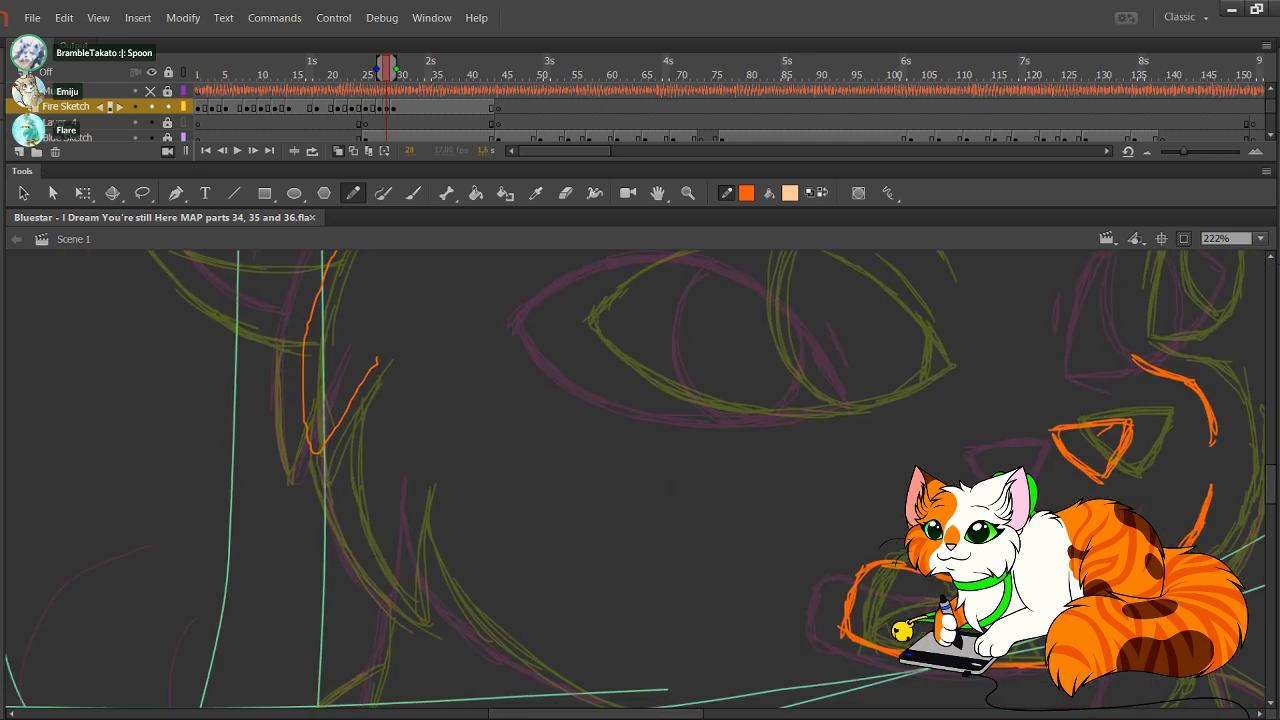
{"action": "mouse_move", "coordinate": [302, 418]}
{"action": "left_mouse_down"}
{"action": "mouse_move", "coordinate": [314, 468]}
{"action": "mouse_move", "coordinate": [381, 363]}
{"action": "left_mouse_up"}
{"action": "mouse_move", "coordinate": [350, 408]}
{"action": "left_mouse_down"}
{"action": "mouse_move", "coordinate": [343, 488]}
{"action": "mouse_move", "coordinate": [362, 560]}
{"action": "mouse_move", "coordinate": [406, 612]}
{"action": "mouse_move", "coordinate": [417, 486]}
{"action": "mouse_move", "coordinate": [352, 412]}
{"action": "left_mouse_up"}
{"action": "mouse_move", "coordinate": [335, 382]}
{"action": "left_mouse_down"}
{"action": "mouse_move", "coordinate": [397, 508]}
{"action": "mouse_move", "coordinate": [350, 492]}
{"action": "mouse_move", "coordinate": [360, 405]}
{"action": "mouse_move", "coordinate": [358, 466]}
{"action": "mouse_move", "coordinate": [400, 546]}
{"action": "mouse_move", "coordinate": [563, 636]}
{"action": "left_mouse_up"}
{"action": "key", "text": "Delete"}
{"action": "left_click_drag", "start_coordinate": [607, 714], "coordinate": [663, 714]}
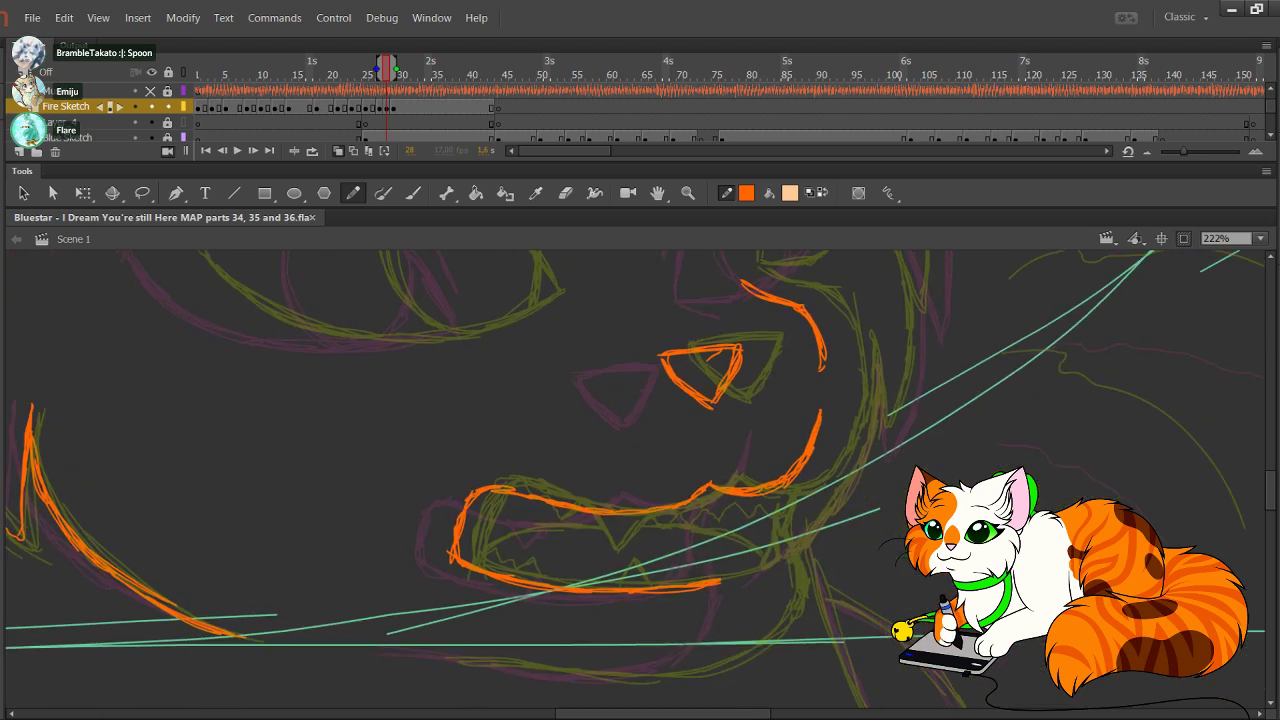
{"action": "scroll", "coordinate": [640, 480], "scroll_direction": "up", "scroll_amount": 5}
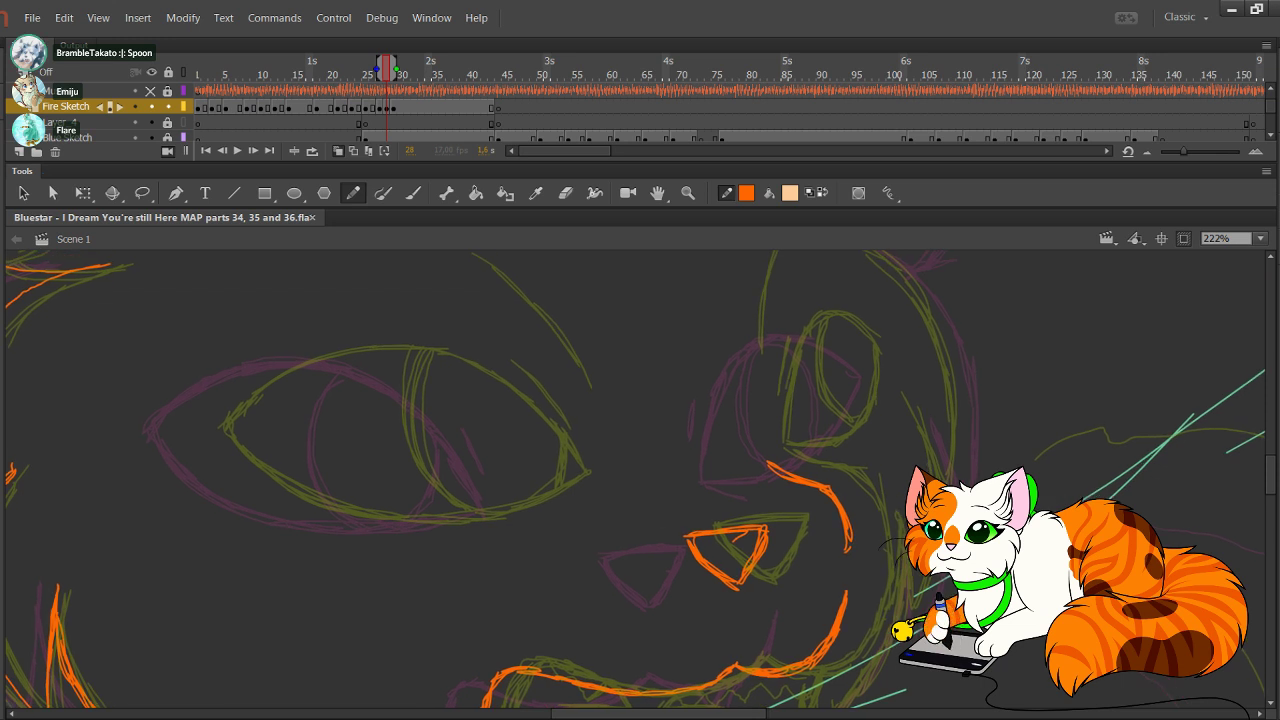
{"action": "left_click_drag", "start_coordinate": [620, 430], "coordinate": [667, 539]}
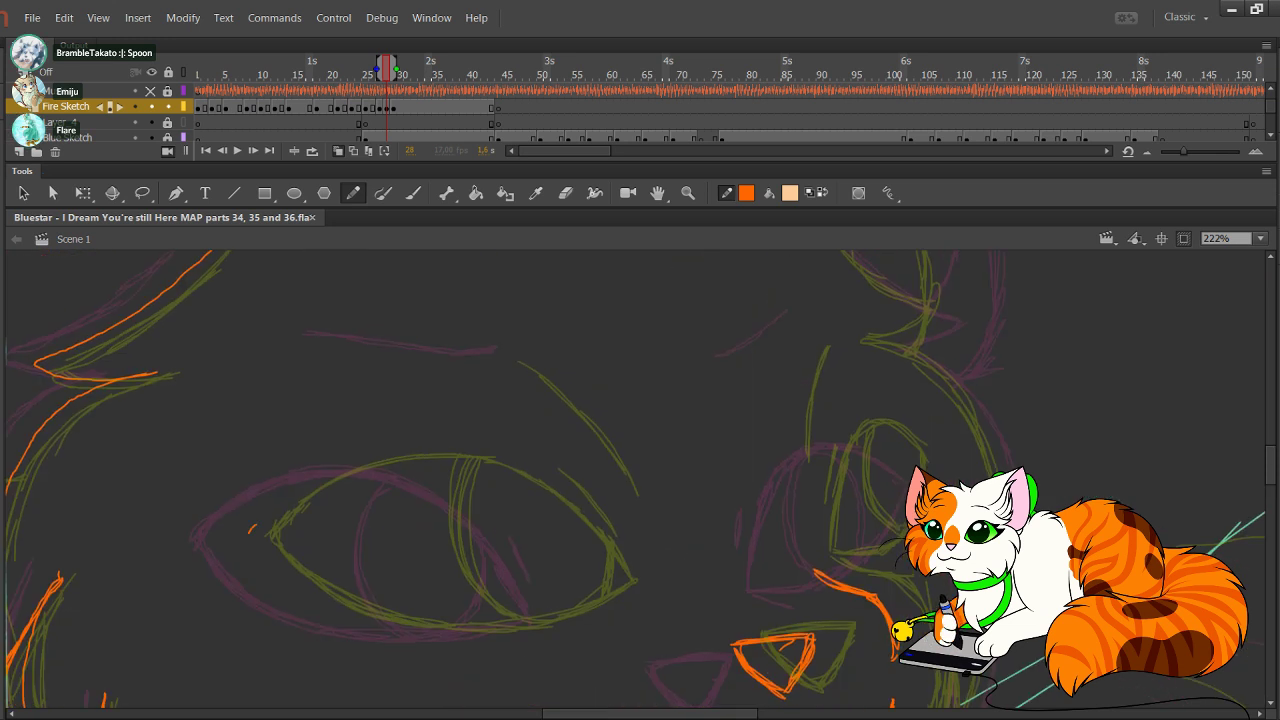
{"action": "mouse_move", "coordinate": [257, 524]}
{"action": "left_mouse_down"}
{"action": "mouse_move", "coordinate": [388, 465]}
{"action": "mouse_move", "coordinate": [439, 467]}
{"action": "mouse_move", "coordinate": [317, 229]}
{"action": "left_mouse_up"}
{"action": "key", "text": "ctrl+z"}
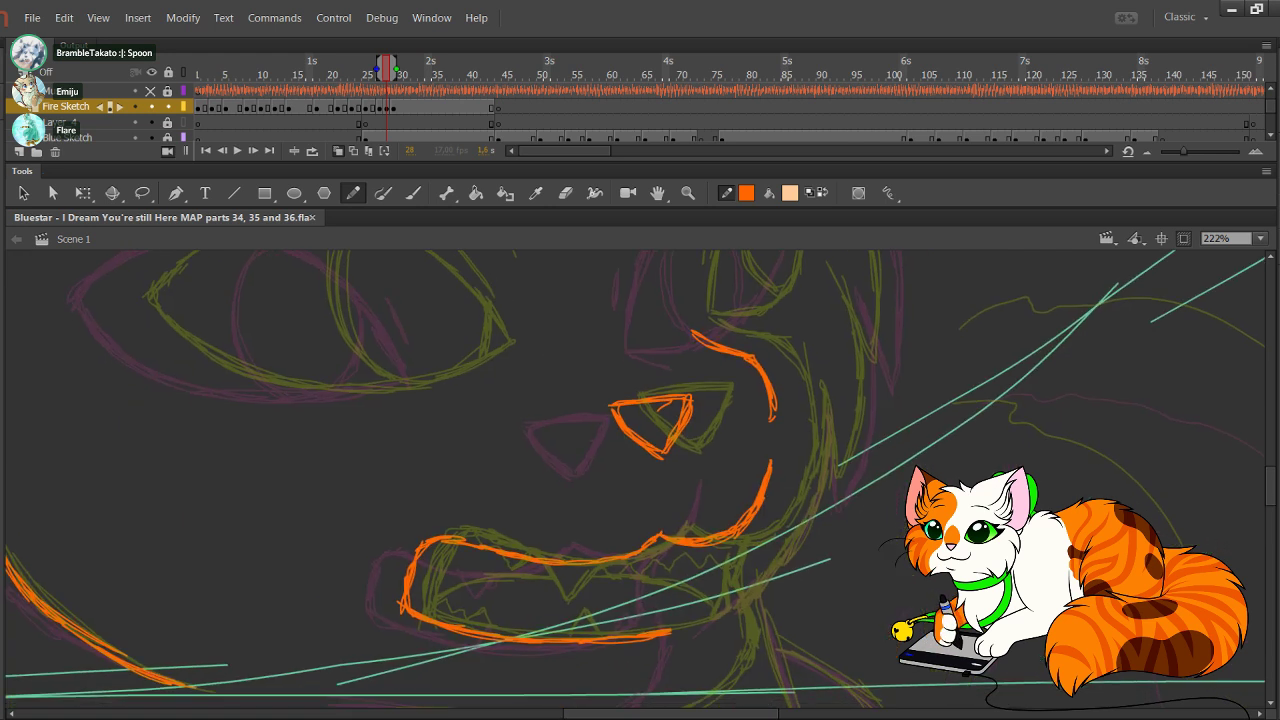
Step: Close the open mouth on frame 28 with a line joining the lower lip to the upper lip under the muzzle
{"action": "mouse_move", "coordinate": [668, 632]}
{"action": "left_mouse_down"}
{"action": "mouse_move", "coordinate": [700, 622]}
{"action": "mouse_move", "coordinate": [716, 540]}
{"action": "left_mouse_up"}
{"action": "mouse_move", "coordinate": [708, 596]}
{"action": "left_mouse_down"}
{"action": "mouse_move", "coordinate": [734, 536]}
{"action": "mouse_move", "coordinate": [820, 552]}
{"action": "mouse_move", "coordinate": [865, 589]}
{"action": "left_mouse_up"}
{"action": "key", "text": "ctrl+z"}
{"action": "key", "text": "ctrl+z"}
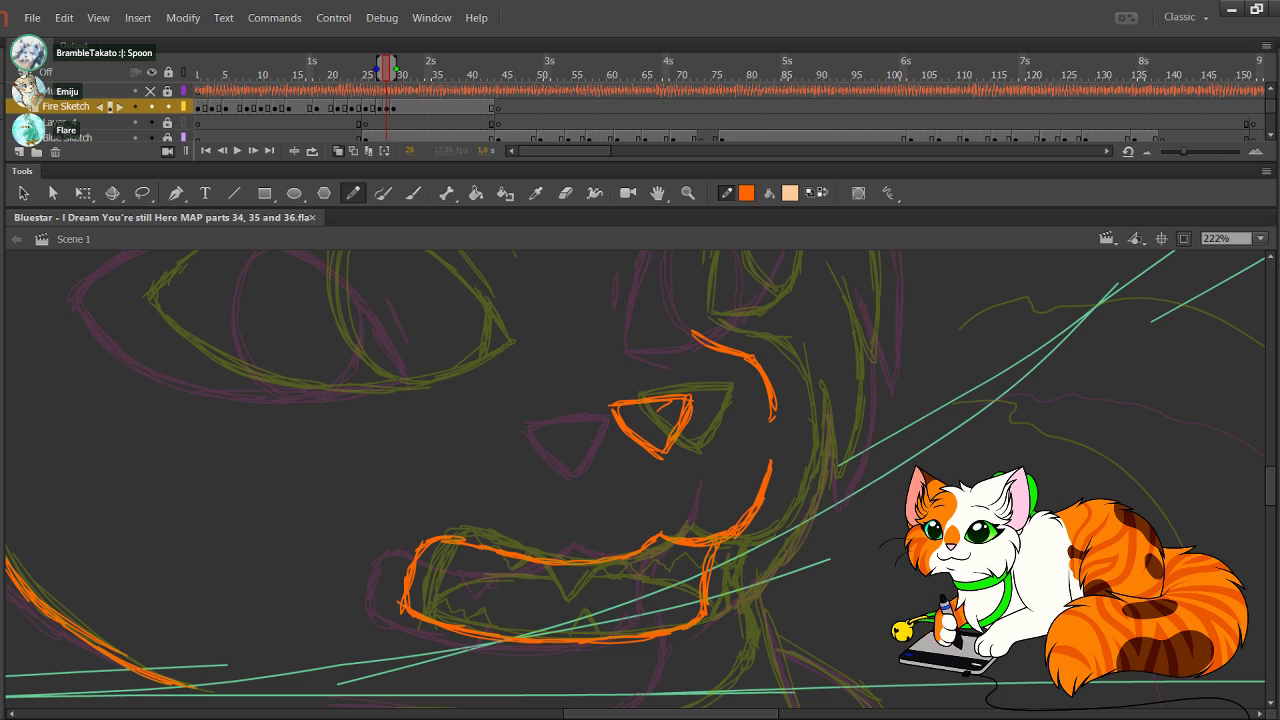
Step: Sketch the large upper fang and a jagged row of small teeth along the upper lip on frame 28
{"action": "mouse_move", "coordinate": [528, 562]}
{"action": "left_mouse_down"}
{"action": "mouse_move", "coordinate": [565, 573]}
{"action": "mouse_move", "coordinate": [585, 548]}
{"action": "left_mouse_up"}
{"action": "key", "text": "Delete"}
{"action": "key", "text": "ctrl+z"}
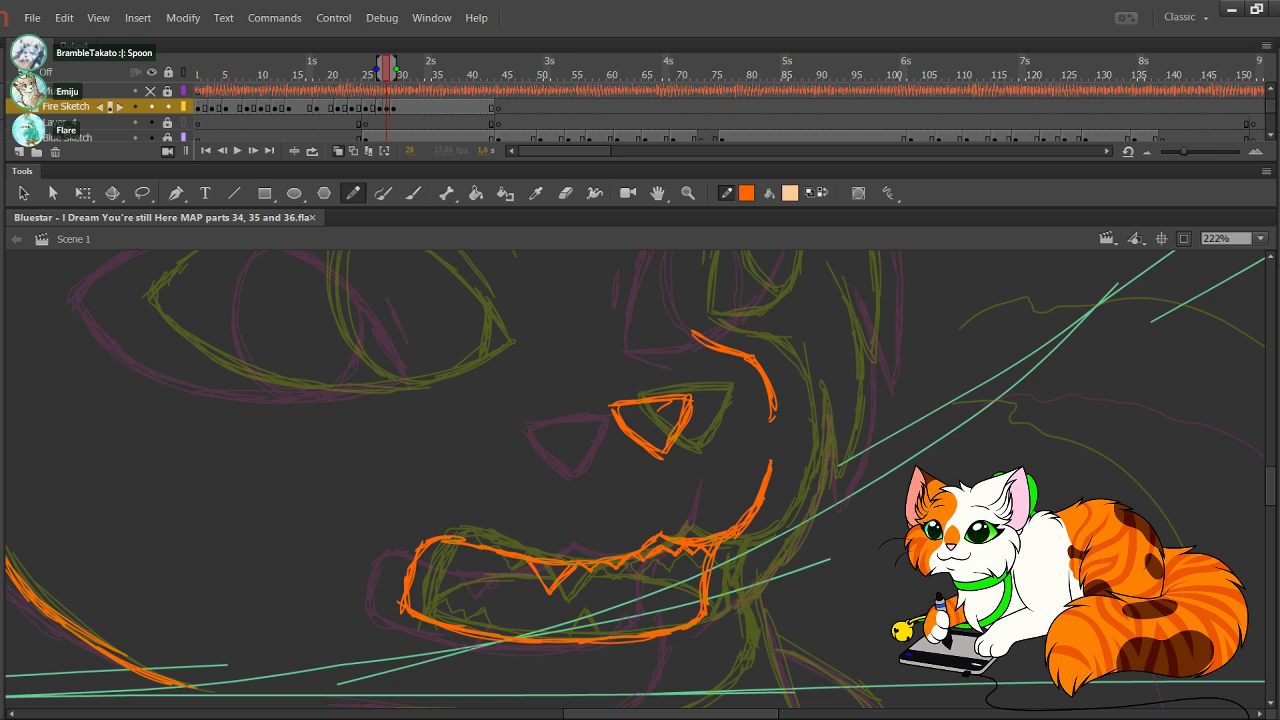
{"action": "left_click_drag", "start_coordinate": [712, 541], "coordinate": [751, 554]}
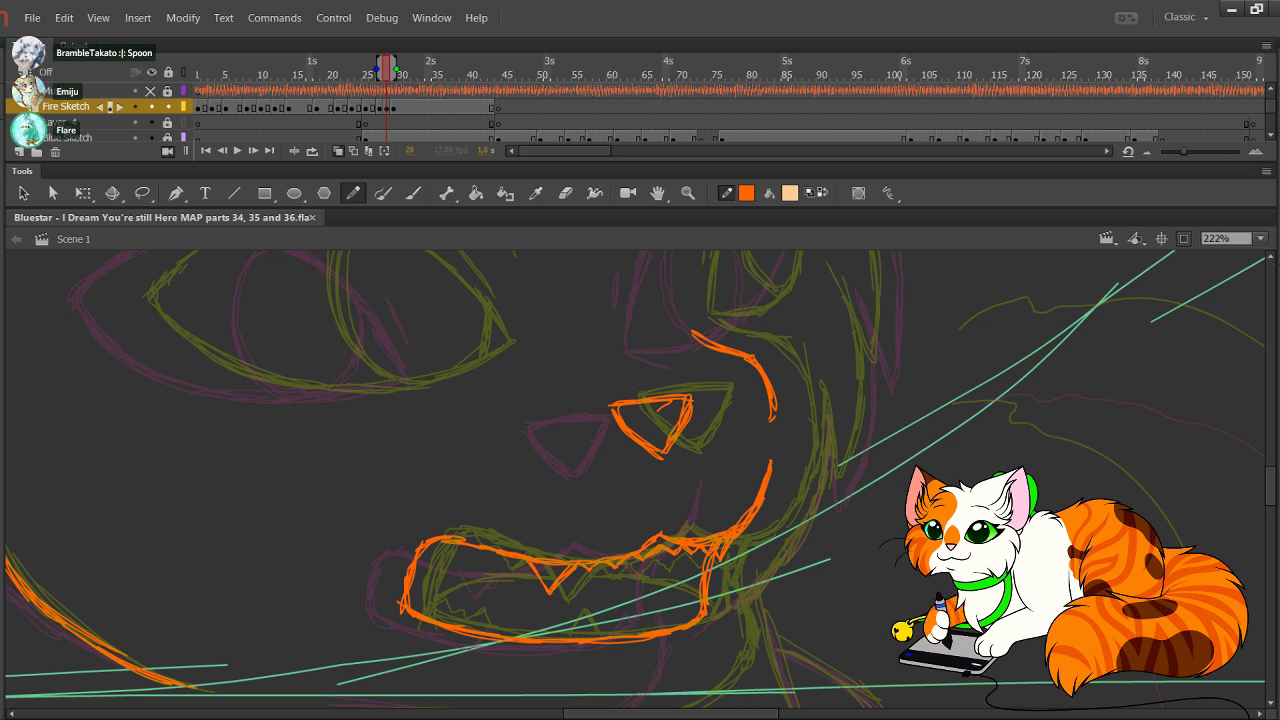
Step: Add a lower fang on the bottom lip and a small upper tooth beside the large fang on frame 28
{"action": "left_click_drag", "start_coordinate": [640, 440], "coordinate": [594, 408]}
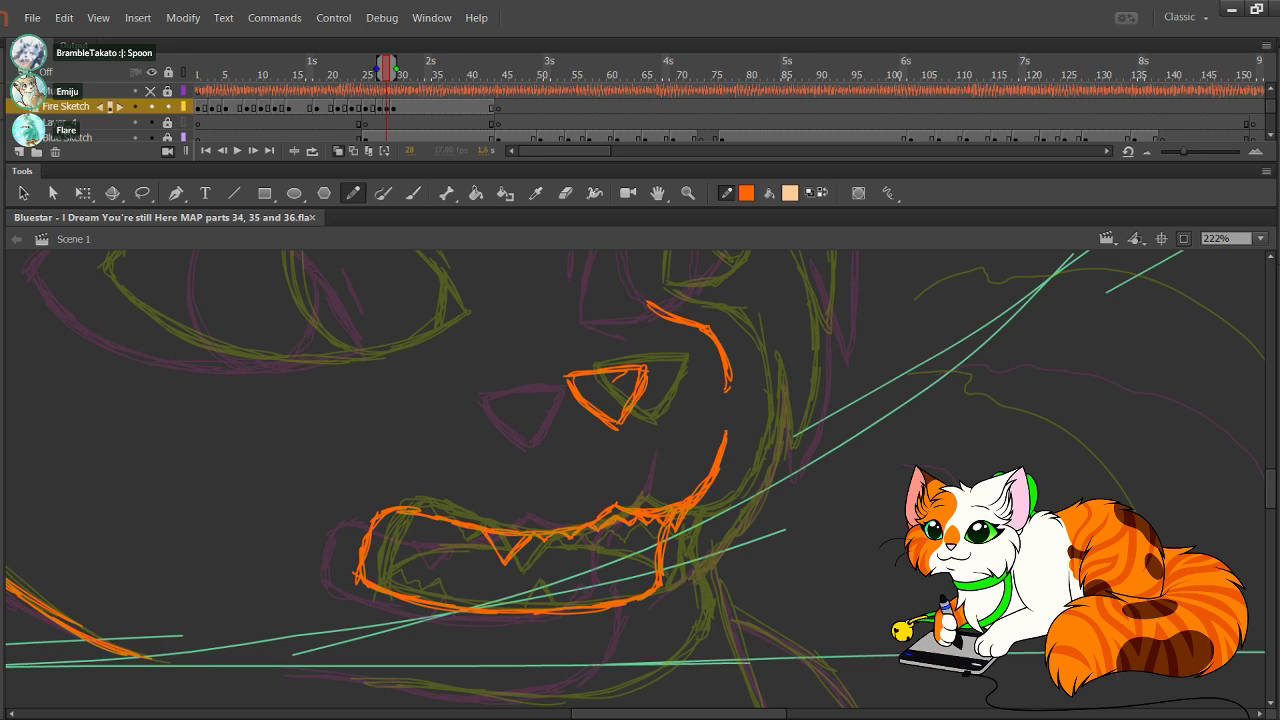
{"action": "left_click_drag", "start_coordinate": [500, 450], "coordinate": [550, 540]}
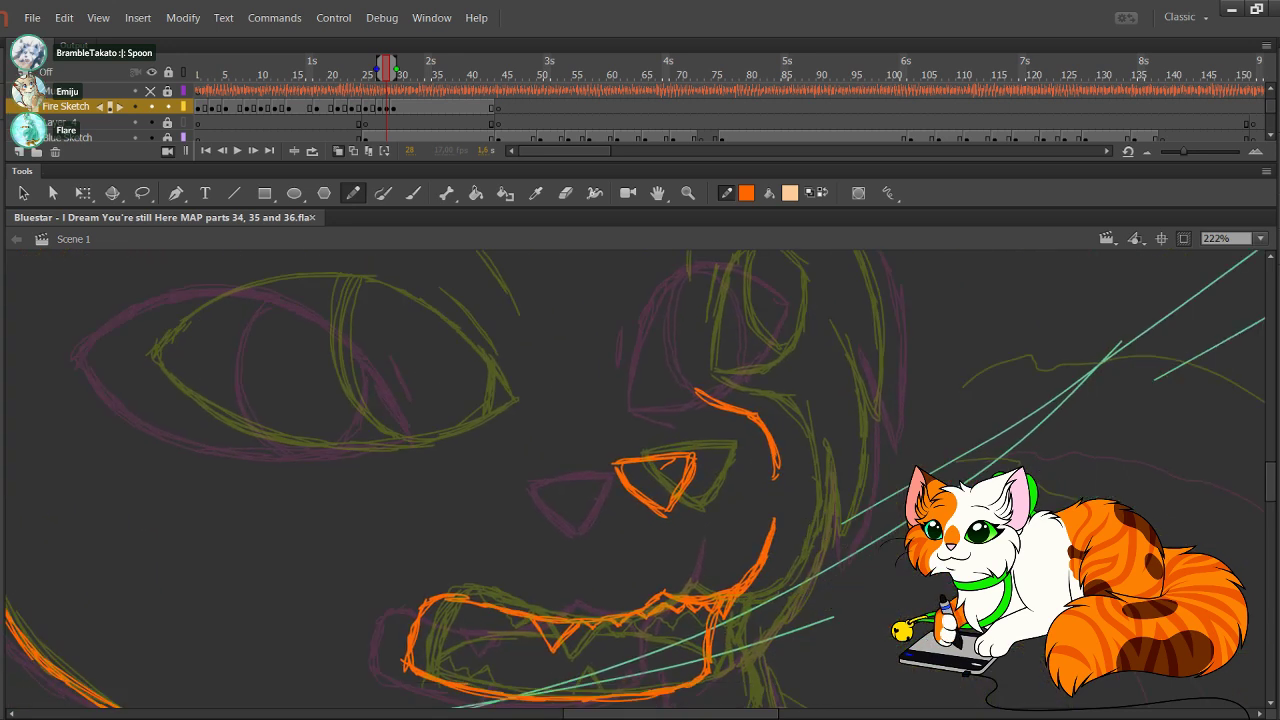
{"action": "left_click_drag", "start_coordinate": [640, 500], "coordinate": [584, 312]}
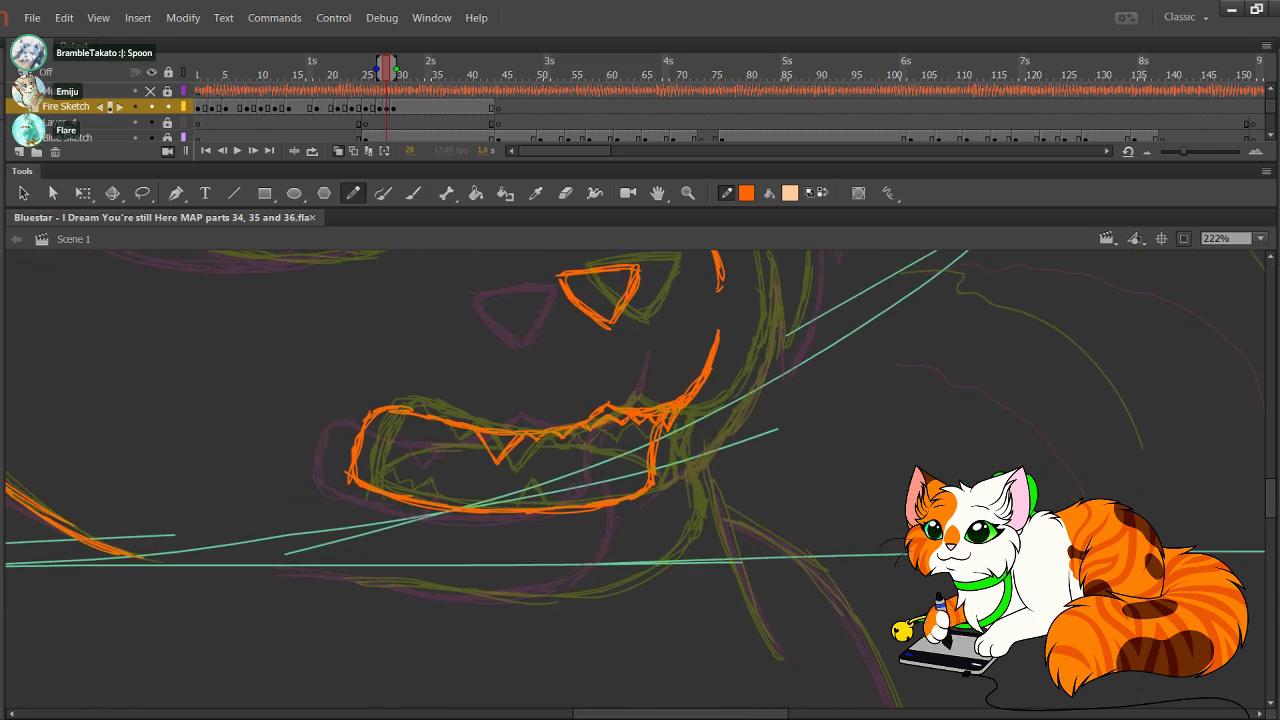
{"action": "mouse_move", "coordinate": [503, 510]}
{"action": "left_mouse_down"}
{"action": "mouse_move", "coordinate": [514, 497]}
{"action": "mouse_move", "coordinate": [643, 504]}
{"action": "mouse_move", "coordinate": [643, 474]}
{"action": "mouse_move", "coordinate": [647, 493]}
{"action": "left_mouse_up"}
{"action": "left_click_drag", "start_coordinate": [444, 425], "coordinate": [463, 428]}
Step: Flip back and forth through the frames around frame 28 to compare the mouth drawings
{"action": "key", "text": "comma"}
{"action": "key", "text": "comma"}
{"action": "key", "text": "comma"}
{"action": "key", "text": "comma"}
{"action": "key", "text": "period"}
{"action": "key", "text": "period"}
{"action": "key", "text": "period"}
{"action": "key", "text": "period"}
{"action": "key", "text": "period"}
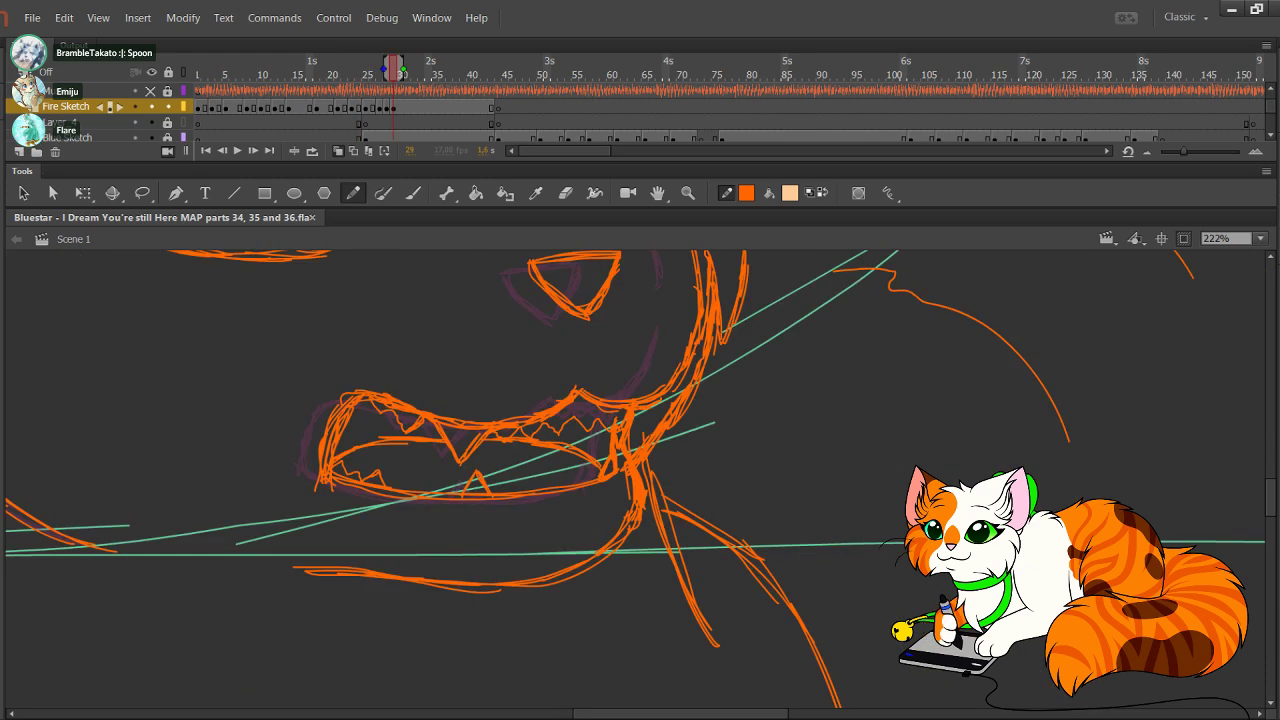
{"action": "key", "text": "comma"}
{"action": "key", "text": "comma"}
{"action": "key", "text": "comma"}
{"action": "key", "text": "period"}
{"action": "key", "text": "period"}
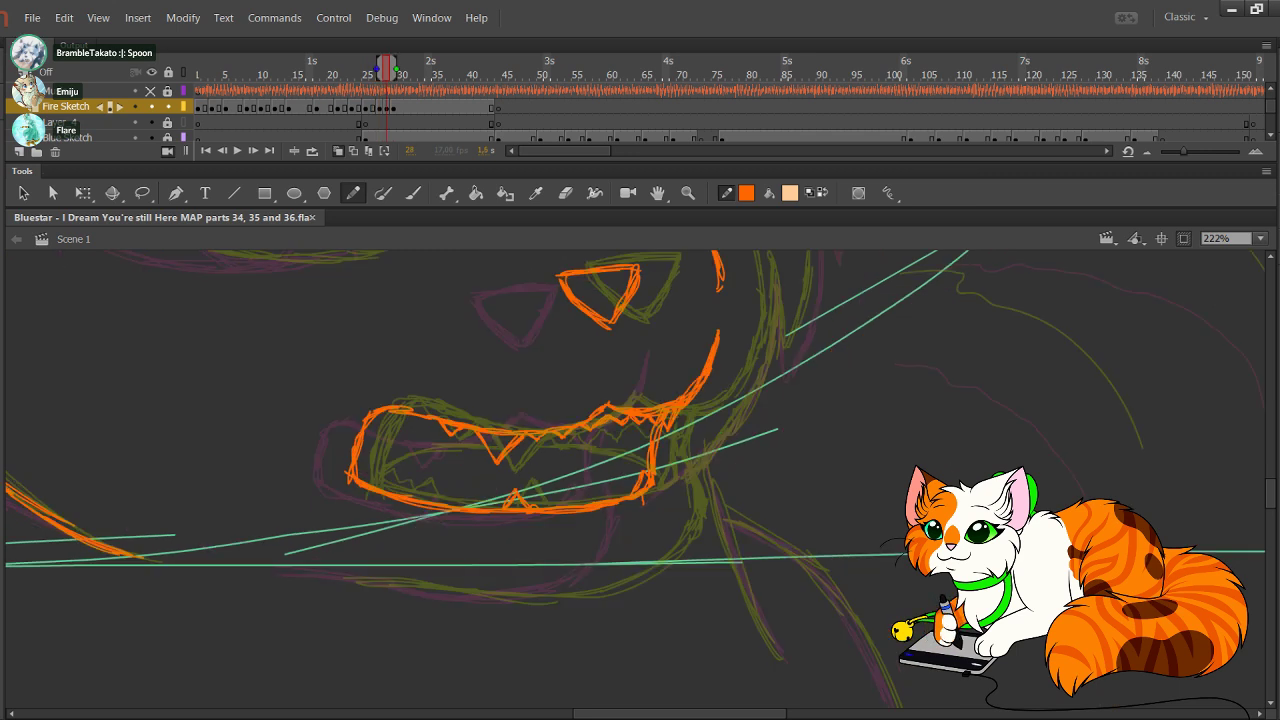
Step: Sketch the curved tongue line inside the lower part of the open mouth on frames 27 and 28
{"action": "key", "text": "comma"}
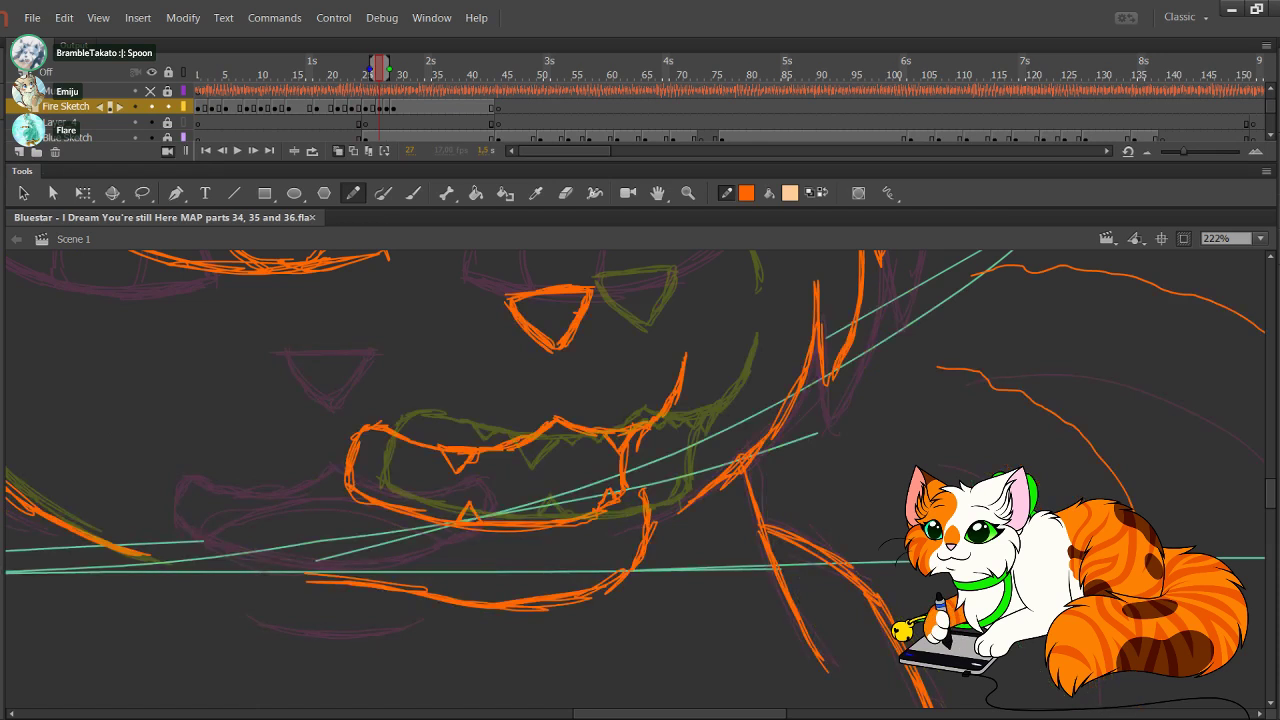
{"action": "mouse_move", "coordinate": [356, 482]}
{"action": "left_mouse_down"}
{"action": "mouse_move", "coordinate": [600, 476]}
{"action": "mouse_move", "coordinate": [622, 490]}
{"action": "mouse_move", "coordinate": [546, 474]}
{"action": "mouse_move", "coordinate": [364, 490]}
{"action": "mouse_move", "coordinate": [376, 482]}
{"action": "left_mouse_up"}
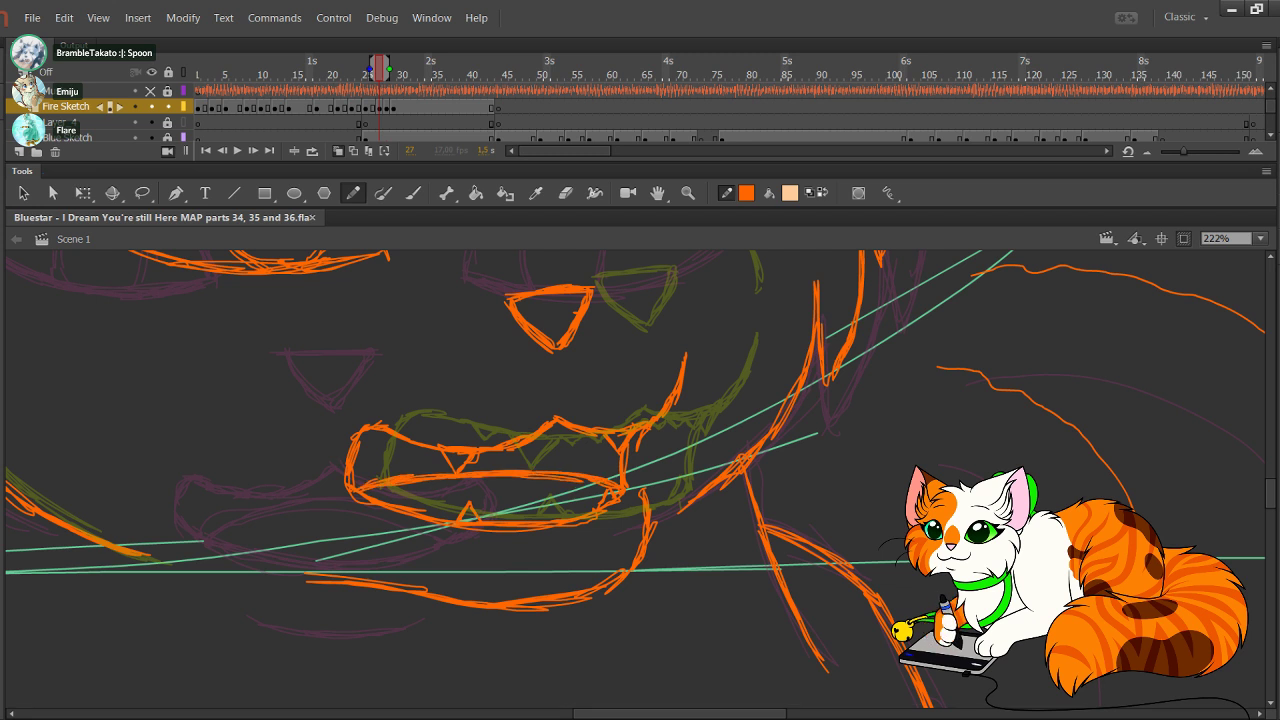
{"action": "left_click", "coordinate": [253, 150]}
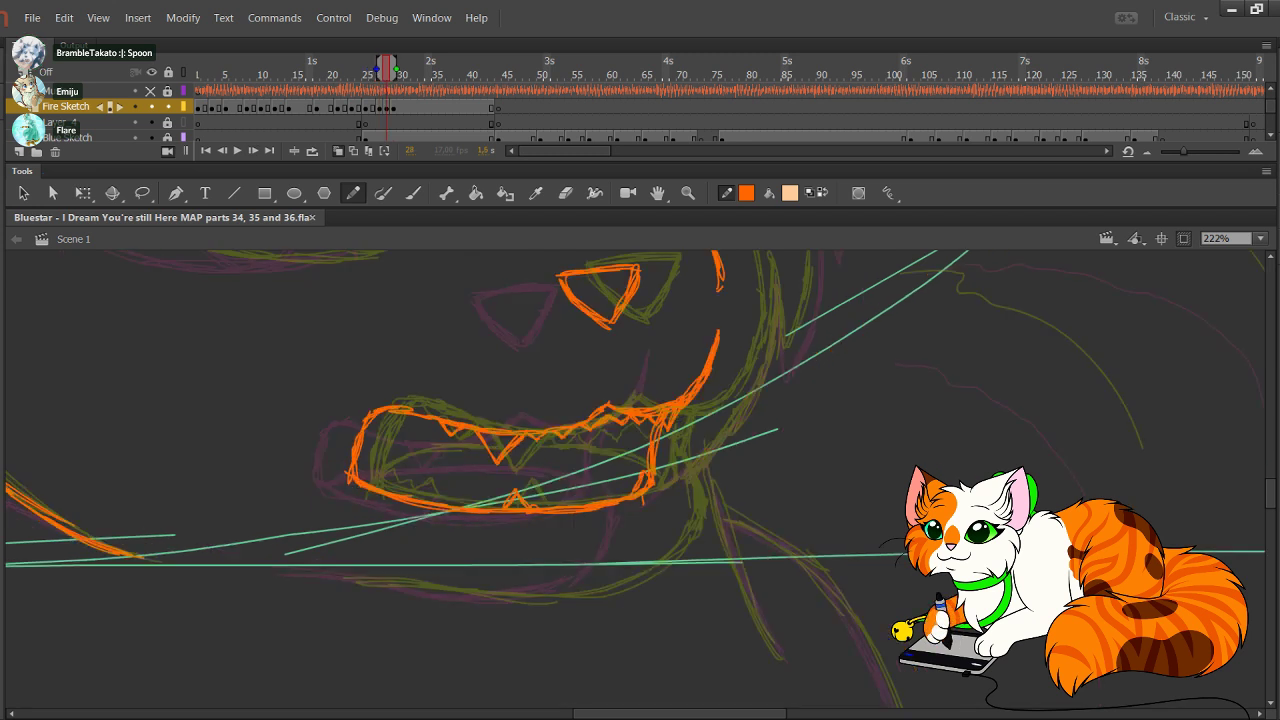
{"action": "left_click_drag", "start_coordinate": [362, 481], "coordinate": [447, 458]}
{"action": "mouse_move", "coordinate": [369, 473]}
{"action": "left_mouse_down"}
{"action": "mouse_move", "coordinate": [488, 459]}
{"action": "mouse_move", "coordinate": [630, 476]}
{"action": "left_mouse_up"}
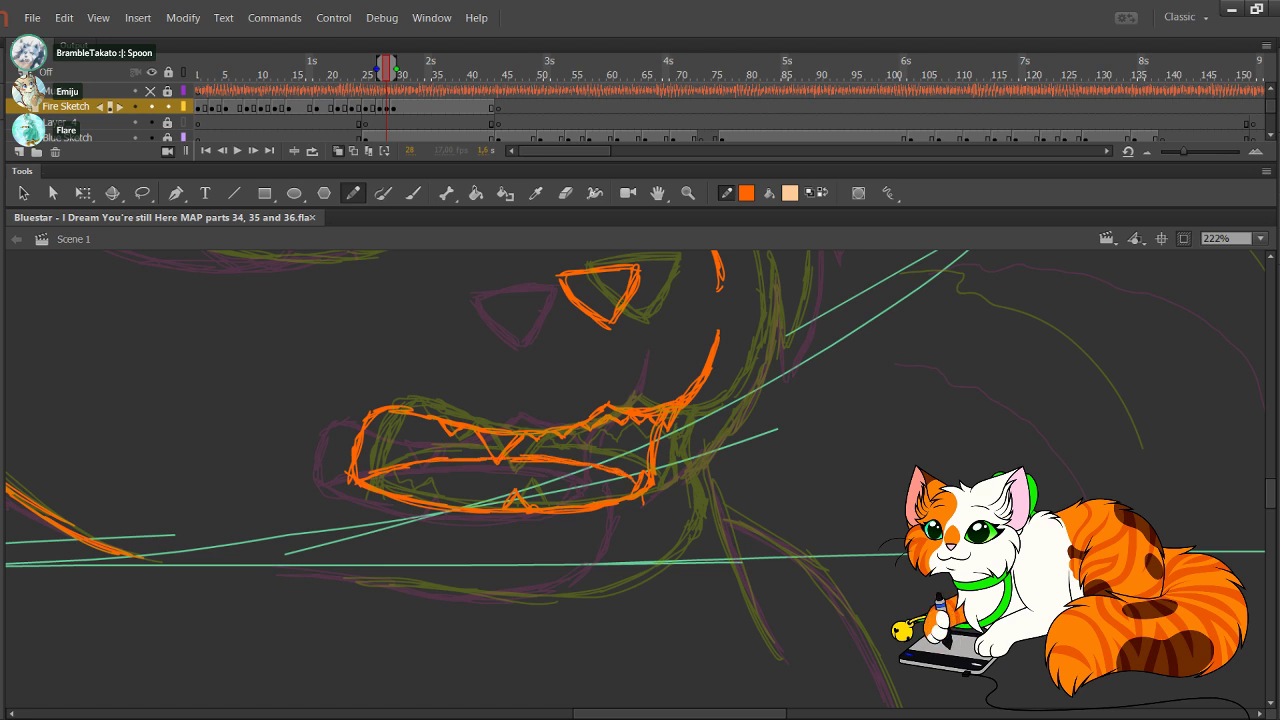
{"action": "mouse_move", "coordinate": [492, 456]}
{"action": "left_mouse_down"}
{"action": "mouse_move", "coordinate": [415, 459]}
{"action": "mouse_move", "coordinate": [360, 480]}
{"action": "left_mouse_up"}
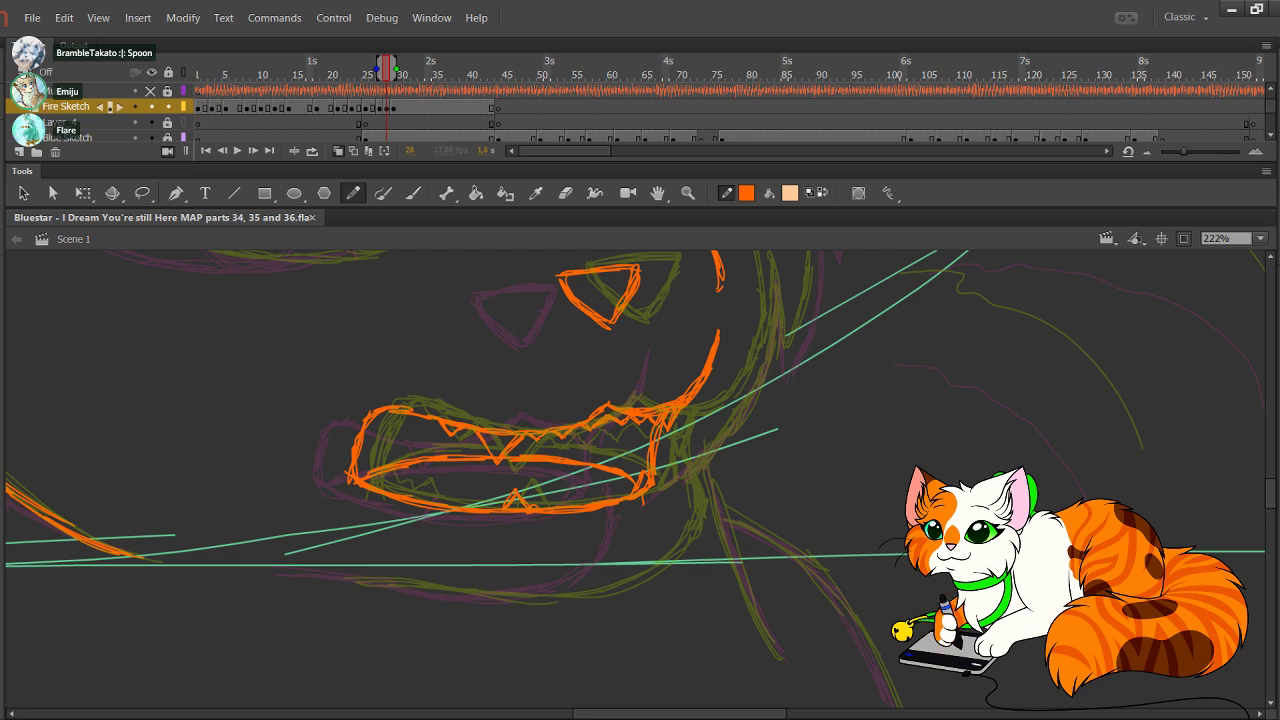
Step: Sketch the chin and lower jaw line beneath the mouth on frame 28, curving up to the mouth's far end
{"action": "mouse_move", "coordinate": [310, 576]}
{"action": "left_mouse_down"}
{"action": "mouse_move", "coordinate": [566, 598]}
{"action": "mouse_move", "coordinate": [650, 557]}
{"action": "mouse_move", "coordinate": [668, 500]}
{"action": "mouse_move", "coordinate": [657, 450]}
{"action": "left_mouse_up"}
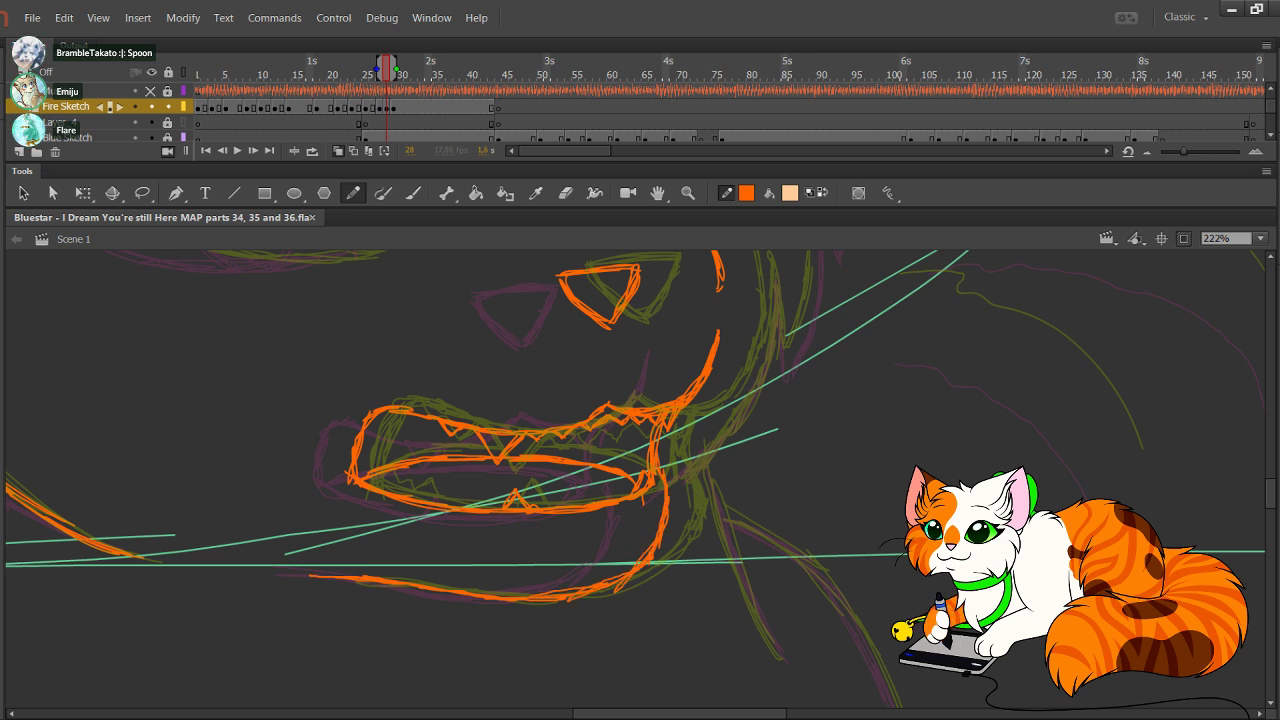
{"action": "left_click_drag", "start_coordinate": [500, 599], "coordinate": [667, 470]}
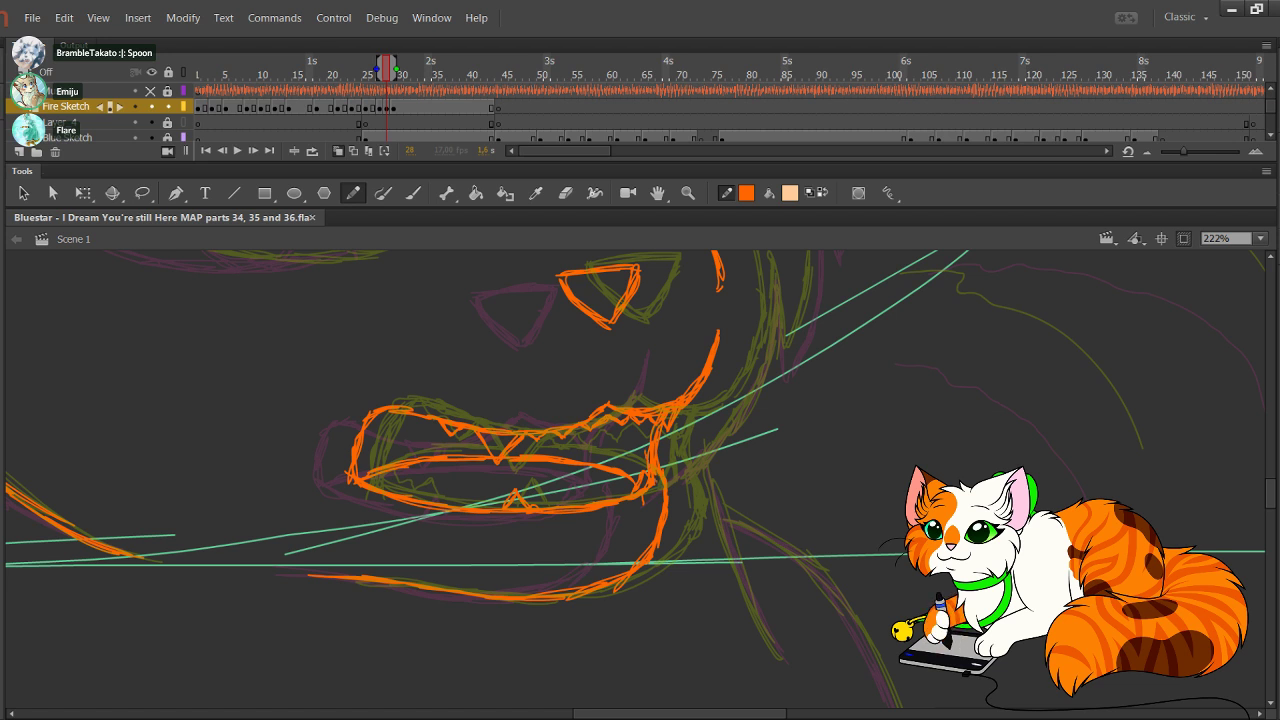
{"action": "mouse_move", "coordinate": [646, 450]}
{"action": "left_mouse_down"}
{"action": "mouse_move", "coordinate": [652, 427]}
{"action": "mouse_move", "coordinate": [645, 446]}
{"action": "left_mouse_up"}
Step: Sketch the far ear's base with its pointed notch and the far edge of the head down beside the eye on frame 28
{"action": "mouse_move", "coordinate": [620, 265]}
{"action": "left_mouse_down"}
{"action": "mouse_move", "coordinate": [656, 600]}
{"action": "mouse_move", "coordinate": [647, 698]}
{"action": "left_mouse_up"}
{"action": "left_click_drag", "start_coordinate": [647, 650], "coordinate": [677, 697]}
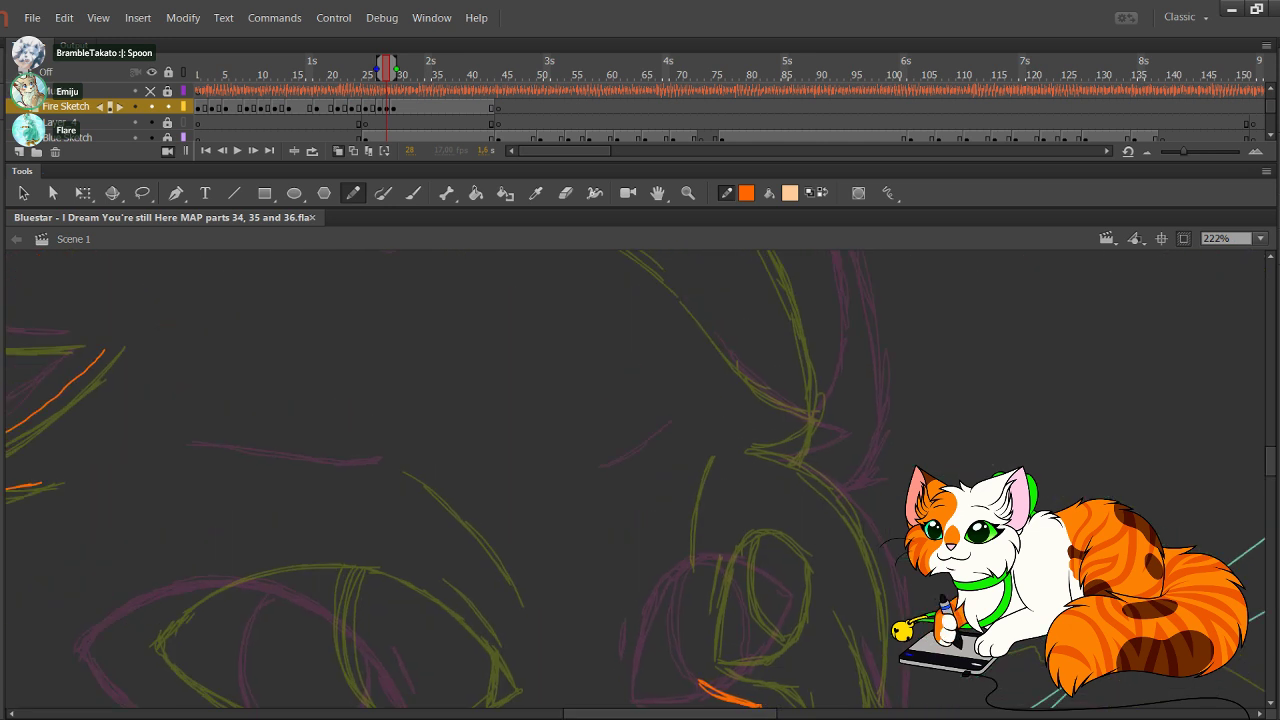
{"action": "mouse_move", "coordinate": [697, 318]}
{"action": "left_mouse_down"}
{"action": "mouse_move", "coordinate": [757, 387]}
{"action": "mouse_move", "coordinate": [818, 421]}
{"action": "mouse_move", "coordinate": [760, 447]}
{"action": "mouse_move", "coordinate": [862, 514]}
{"action": "mouse_move", "coordinate": [886, 575]}
{"action": "left_mouse_up"}
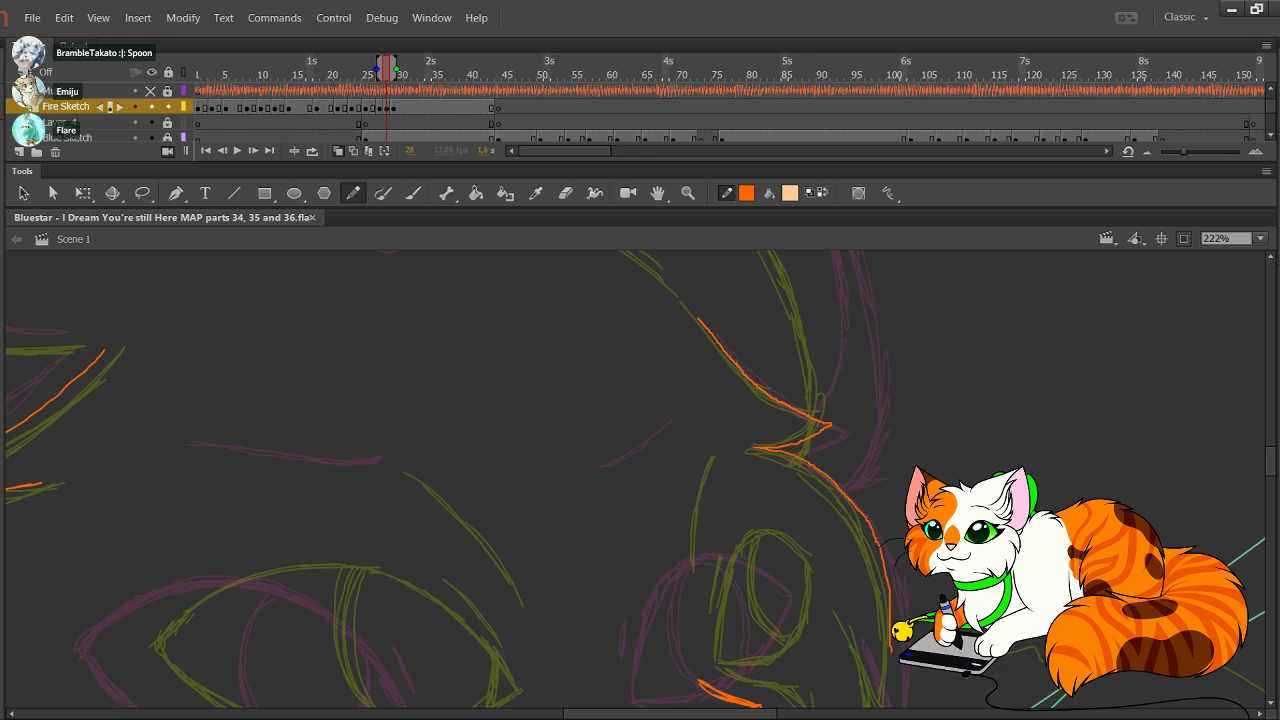
{"action": "mouse_move", "coordinate": [891, 652]}
{"action": "left_mouse_down"}
{"action": "mouse_move", "coordinate": [893, 706]}
{"action": "mouse_move", "coordinate": [854, 633]}
{"action": "mouse_move", "coordinate": [889, 706]}
{"action": "left_mouse_up"}
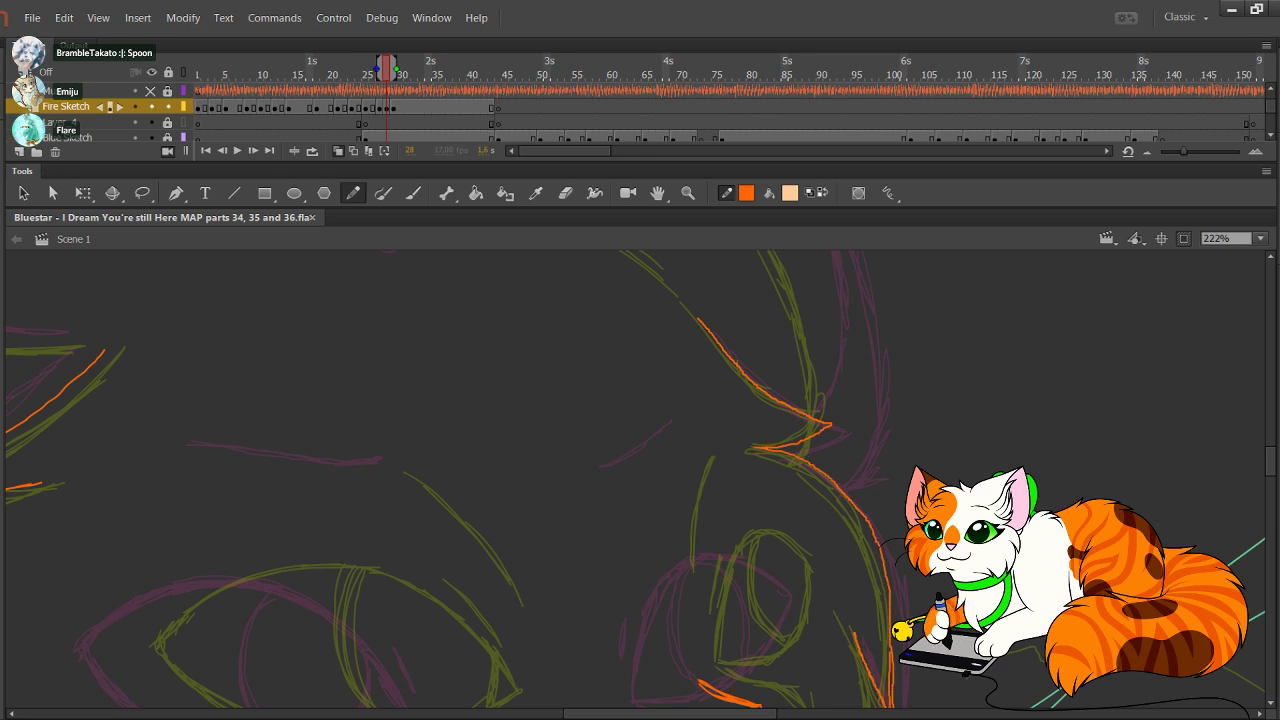
{"action": "mouse_move", "coordinate": [886, 574]}
{"action": "left_mouse_down"}
{"action": "mouse_move", "coordinate": [837, 488]}
{"action": "mouse_move", "coordinate": [760, 446]}
{"action": "left_mouse_up"}
Step: Sketch the pointed fur tufts of the far cheek on frame 28 and continue the outline down behind the mouth
{"action": "left_click_drag", "start_coordinate": [700, 620], "coordinate": [653, 345]}
{"action": "mouse_move", "coordinate": [814, 378]}
{"action": "left_mouse_down"}
{"action": "mouse_move", "coordinate": [828, 450]}
{"action": "mouse_move", "coordinate": [822, 524]}
{"action": "mouse_move", "coordinate": [800, 572]}
{"action": "mouse_move", "coordinate": [787, 484]}
{"action": "left_mouse_up"}
{"action": "mouse_move", "coordinate": [787, 484]}
{"action": "left_mouse_down"}
{"action": "mouse_move", "coordinate": [782, 562]}
{"action": "mouse_move", "coordinate": [690, 688]}
{"action": "mouse_move", "coordinate": [700, 692]}
{"action": "left_mouse_up"}
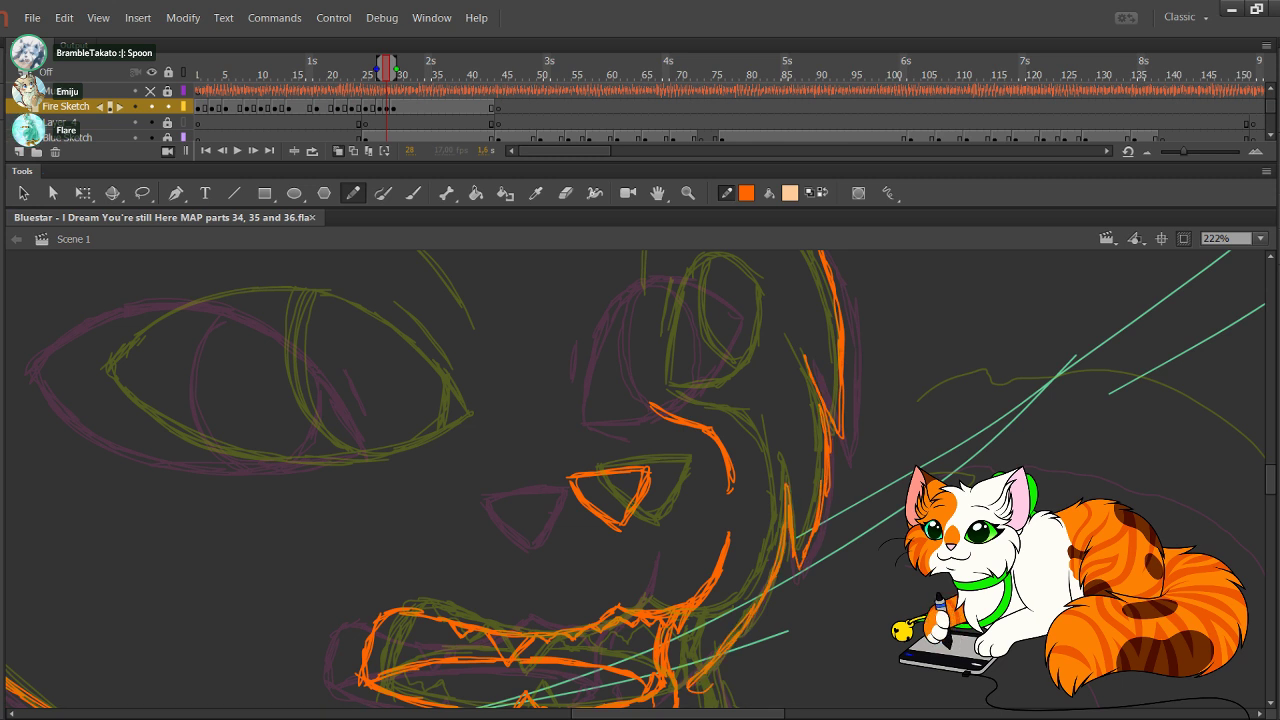
{"action": "left_click_drag", "start_coordinate": [690, 600], "coordinate": [572, 418]}
{"action": "left_click", "coordinate": [586, 508], "text": "ctrl"}
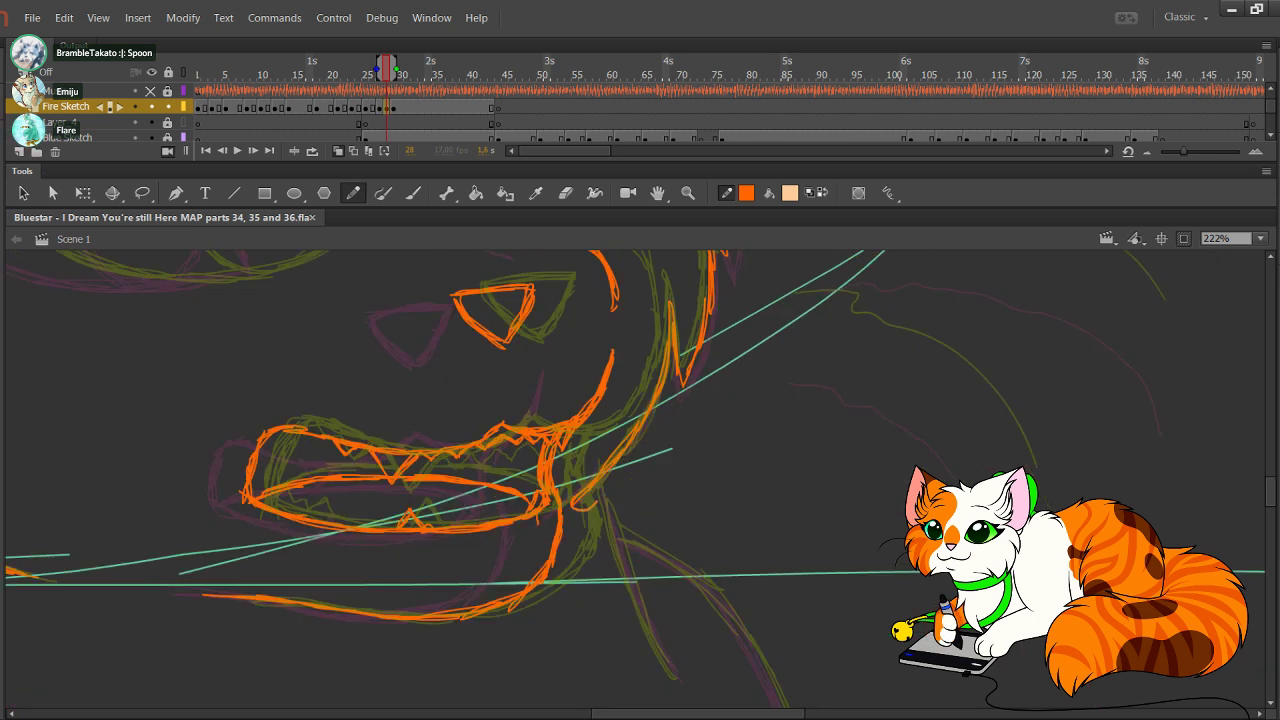
Step: Sketch the far neck line on frame 28, running down from the base of the far cheek behind the jaw
{"action": "key", "text": "Delete"}
{"action": "left_click_drag", "start_coordinate": [600, 482], "coordinate": [642, 598]}
{"action": "left_click_drag", "start_coordinate": [616, 548], "coordinate": [662, 642]}
{"action": "left_click_drag", "start_coordinate": [630, 582], "coordinate": [680, 682]}
{"action": "left_click_drag", "start_coordinate": [650, 634], "coordinate": [676, 676]}
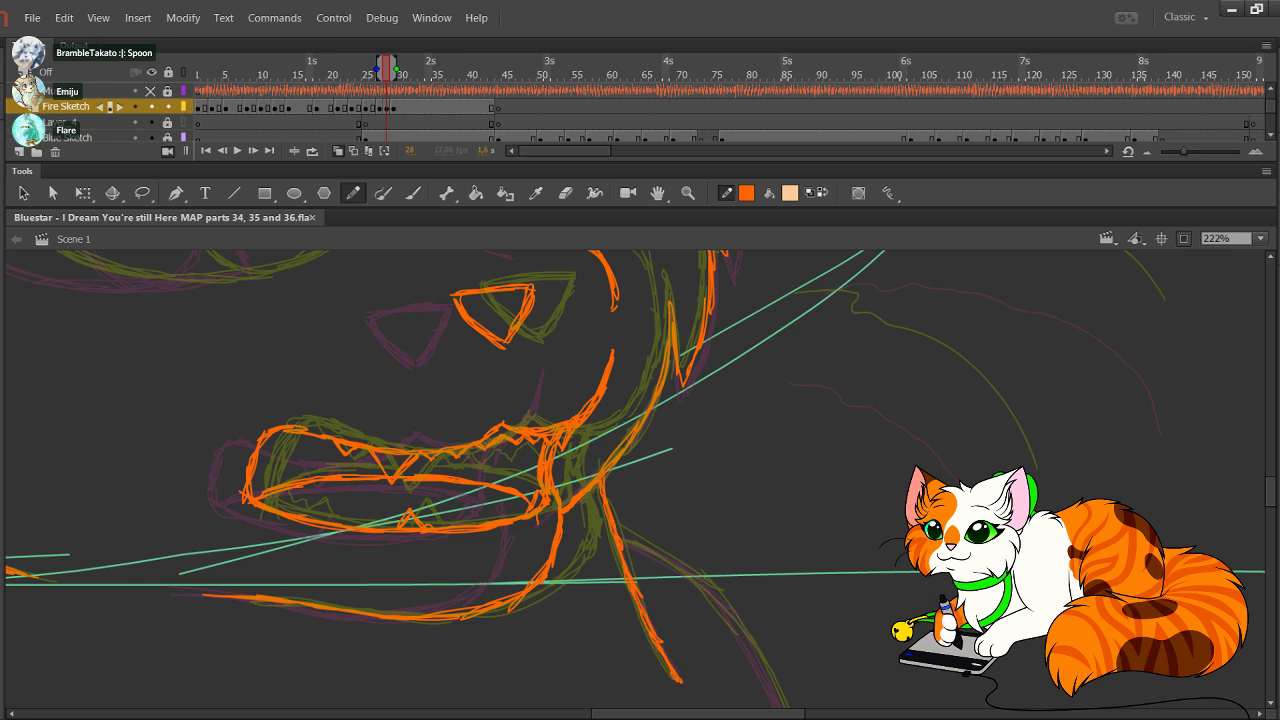
Step: Sketch the near neck line on frame 28, running down from the lowest tuft of the near cheek
{"action": "left_click_drag", "start_coordinate": [600, 580], "coordinate": [1109, 455]}
{"action": "left_click_drag", "start_coordinate": [240, 582], "coordinate": [295, 365]}
{"action": "mouse_move", "coordinate": [290, 424]}
{"action": "left_mouse_down"}
{"action": "mouse_move", "coordinate": [297, 345]}
{"action": "mouse_move", "coordinate": [314, 316]}
{"action": "left_mouse_up"}
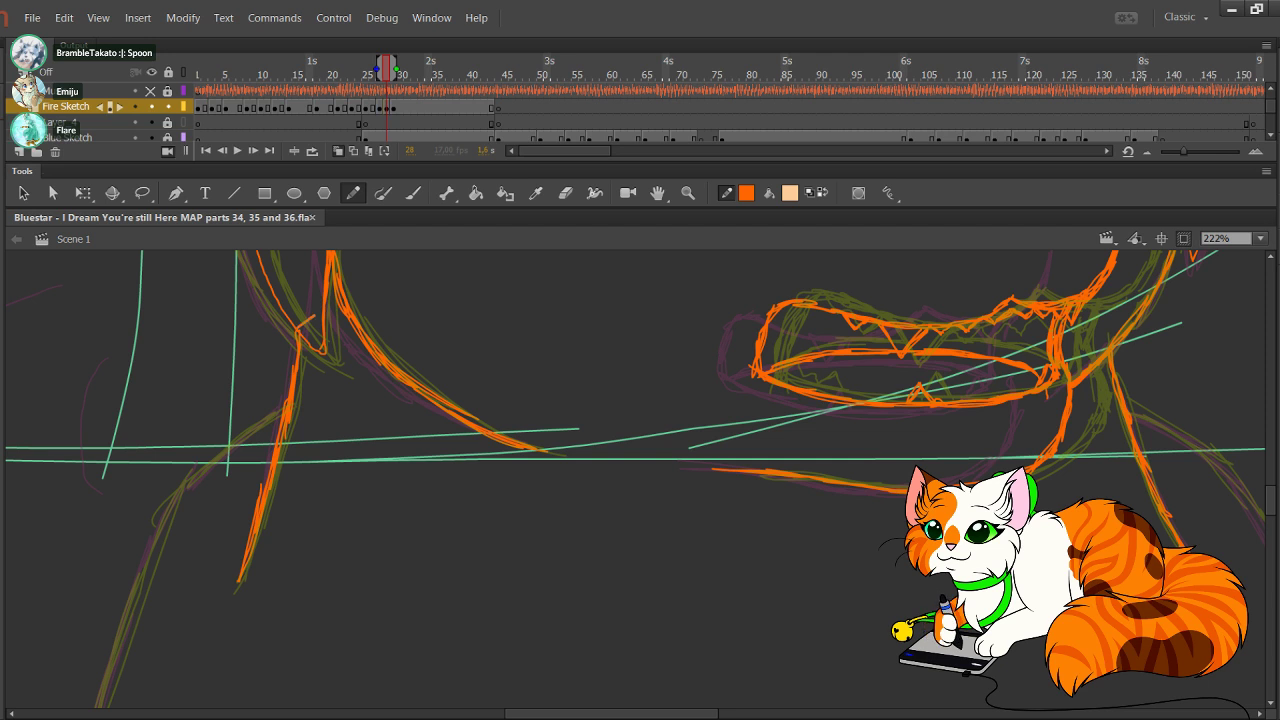
Step: Sketch the near shoulder outline on frame 28 from the neck line down past the stage's lower edge
{"action": "left_click_drag", "start_coordinate": [300, 560], "coordinate": [570, 404]}
{"action": "mouse_move", "coordinate": [555, 256]}
{"action": "left_mouse_down"}
{"action": "mouse_move", "coordinate": [454, 332]}
{"action": "mouse_move", "coordinate": [422, 382]}
{"action": "mouse_move", "coordinate": [344, 624]}
{"action": "mouse_move", "coordinate": [334, 706]}
{"action": "left_mouse_up"}
{"action": "left_click_drag", "start_coordinate": [340, 660], "coordinate": [369, 308]}
{"action": "mouse_move", "coordinate": [363, 358]}
{"action": "left_mouse_down"}
{"action": "mouse_move", "coordinate": [346, 497]}
{"action": "mouse_move", "coordinate": [362, 706]}
{"action": "left_mouse_up"}
{"action": "scroll", "coordinate": [640, 470], "scroll_direction": "down", "scroll_amount": 2}
{"action": "mouse_move", "coordinate": [350, 600]}
{"action": "left_mouse_down"}
{"action": "mouse_move", "coordinate": [315, 408]}
{"action": "mouse_move", "coordinate": [363, 591]}
{"action": "mouse_move", "coordinate": [531, 546]}
{"action": "left_mouse_up"}
Step: Toggle clipping of content outside the stage and delete the stray stroke pieces at the shoulder outline's lower end
{"action": "left_click", "coordinate": [1184, 238]}
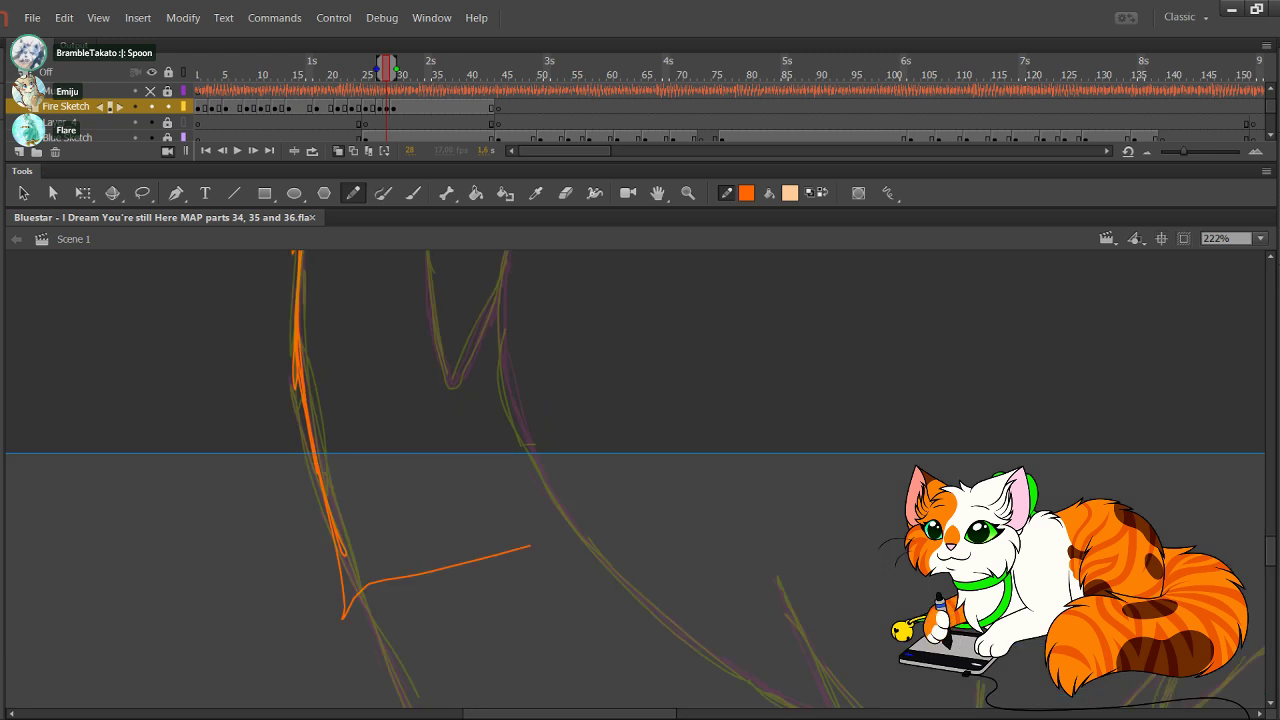
{"action": "left_click_drag", "start_coordinate": [304, 569], "coordinate": [407, 680]}
{"action": "key", "text": "Delete"}
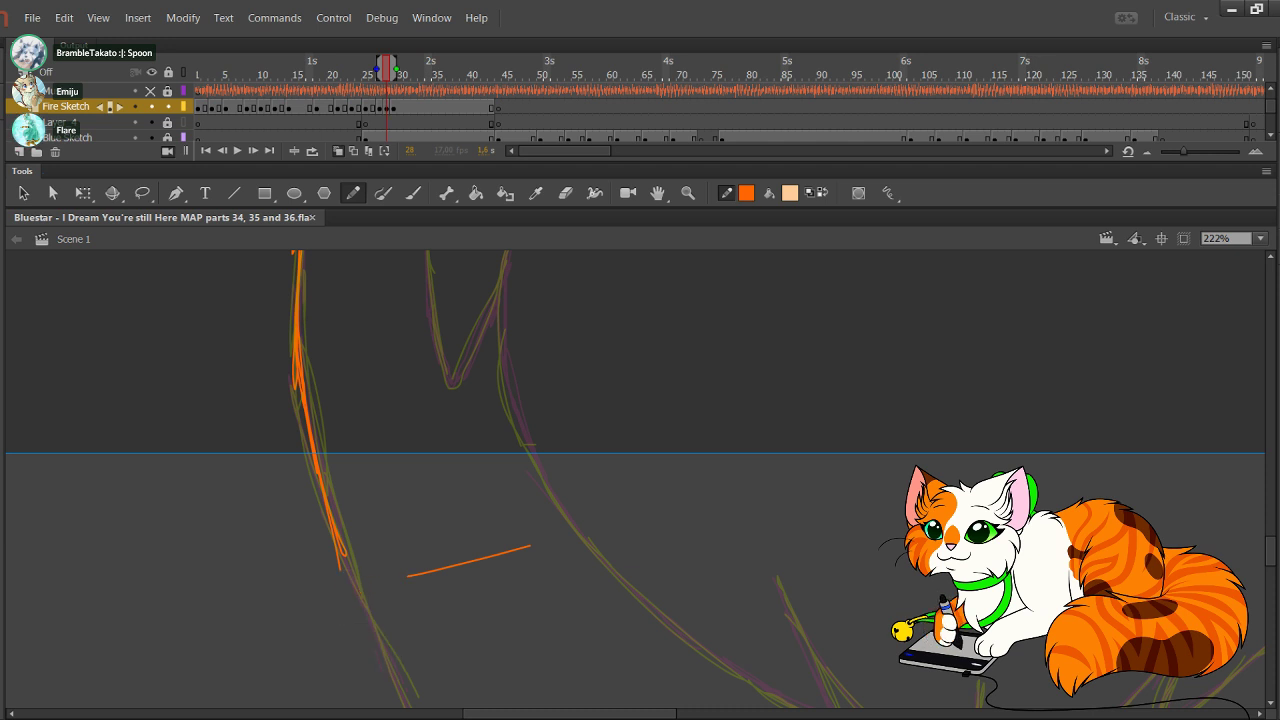
{"action": "left_click", "coordinate": [470, 562], "text": "ctrl"}
{"action": "key", "text": "Delete"}
Step: Sketch two long arcing lines beyond the far cheek on frame 28, between the neighbouring frames' arcs
{"action": "left_click_drag", "start_coordinate": [440, 500], "coordinate": [418, 528]}
{"action": "left_click_drag", "start_coordinate": [500, 285], "coordinate": [336, 673]}
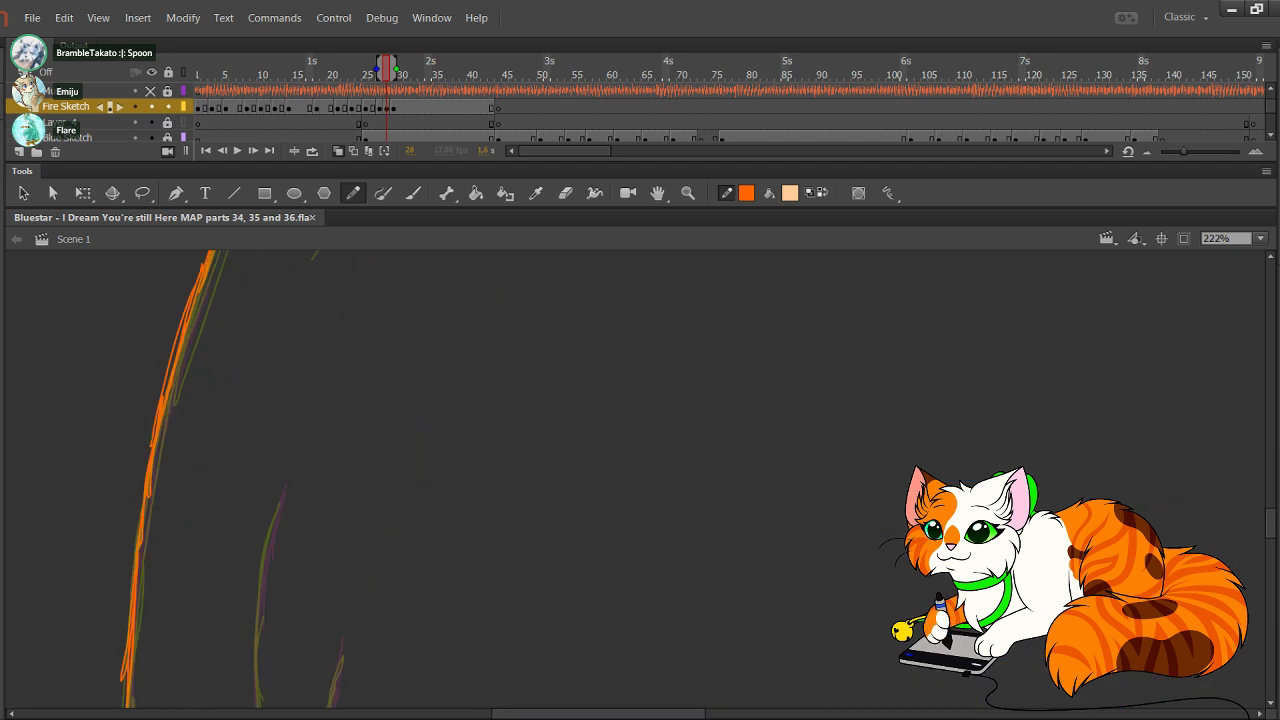
{"action": "left_click_drag", "start_coordinate": [560, 330], "coordinate": [400, 575]}
{"action": "left_click_drag", "start_coordinate": [640, 400], "coordinate": [384, 490]}
{"action": "mouse_move", "coordinate": [700, 480]}
{"action": "left_mouse_down"}
{"action": "mouse_move", "coordinate": [675, 480]}
{"action": "mouse_move", "coordinate": [447, 346]}
{"action": "left_mouse_up"}
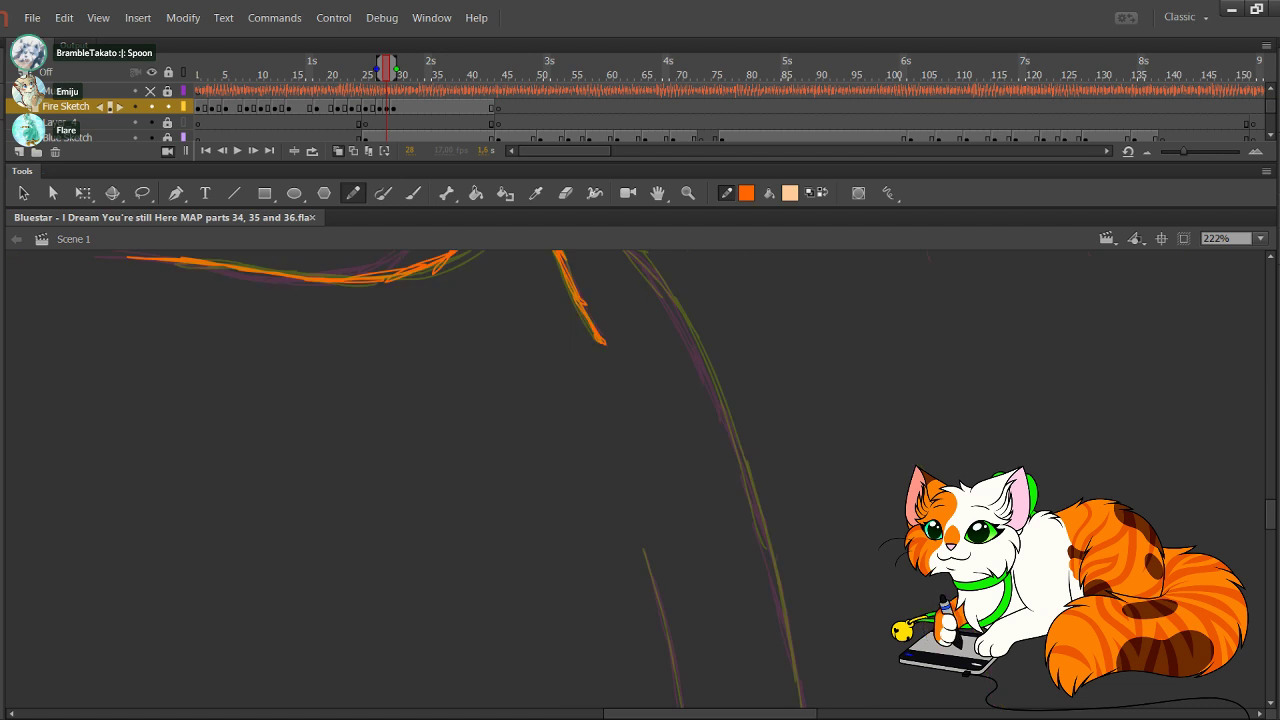
{"action": "mouse_move", "coordinate": [560, 480]}
{"action": "left_mouse_down"}
{"action": "mouse_move", "coordinate": [429, 303]}
{"action": "mouse_move", "coordinate": [630, 680]}
{"action": "left_mouse_up"}
{"action": "mouse_move", "coordinate": [500, 400]}
{"action": "left_mouse_down"}
{"action": "mouse_move", "coordinate": [535, 468]}
{"action": "mouse_move", "coordinate": [626, 531]}
{"action": "left_mouse_up"}
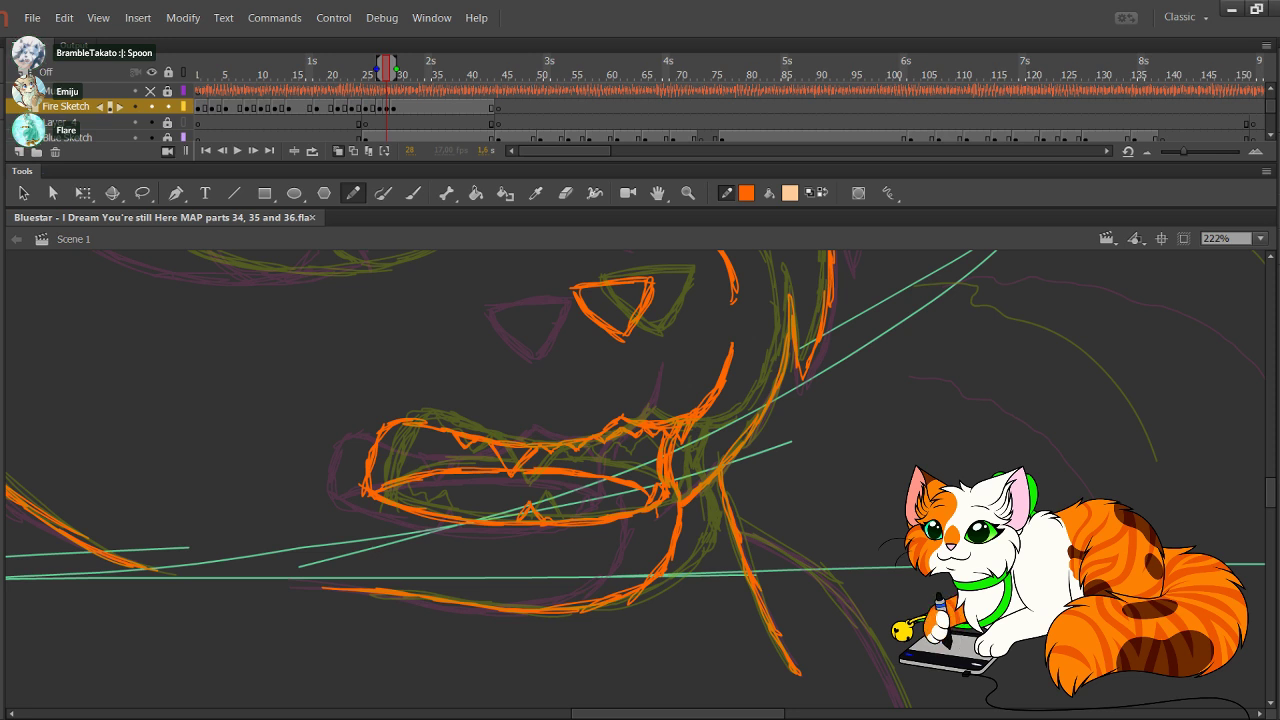
{"action": "left_click_drag", "start_coordinate": [560, 348], "coordinate": [637, 370]}
{"action": "key", "text": "ctrl+z"}
{"action": "left_click_drag", "start_coordinate": [900, 330], "coordinate": [616, 475]}
{"action": "mouse_move", "coordinate": [643, 395]}
{"action": "left_mouse_down"}
{"action": "mouse_move", "coordinate": [762, 369]}
{"action": "mouse_move", "coordinate": [918, 405]}
{"action": "mouse_move", "coordinate": [993, 470]}
{"action": "left_mouse_up"}
{"action": "mouse_move", "coordinate": [707, 495]}
{"action": "left_mouse_down"}
{"action": "mouse_move", "coordinate": [764, 532]}
{"action": "mouse_move", "coordinate": [846, 660]}
{"action": "mouse_move", "coordinate": [851, 706]}
{"action": "left_mouse_up"}
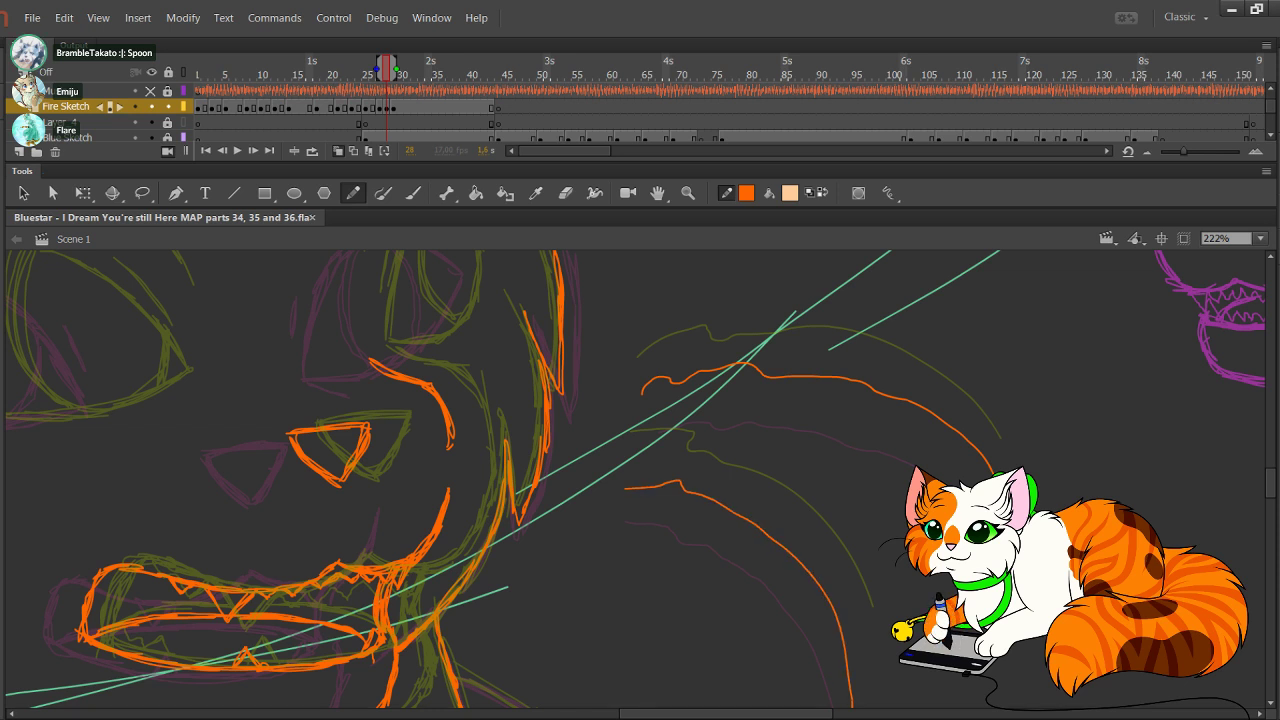
{"action": "left_click_drag", "start_coordinate": [835, 640], "coordinate": [839, 605]}
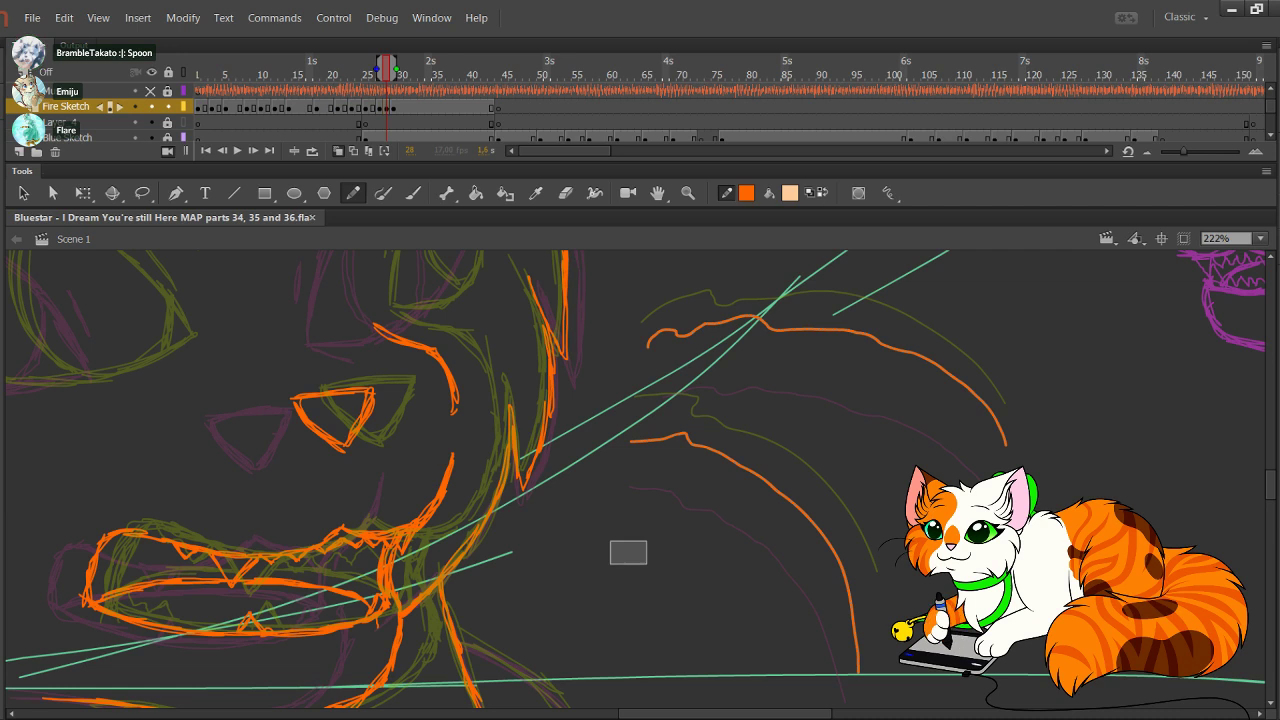
Step: Sketch the almond-shaped outline of the near eye on frame 28
{"action": "scroll", "coordinate": [635, 480], "scroll_direction": "down", "scroll_amount": 6}
{"action": "left_click_drag", "start_coordinate": [450, 380], "coordinate": [751, 553]}
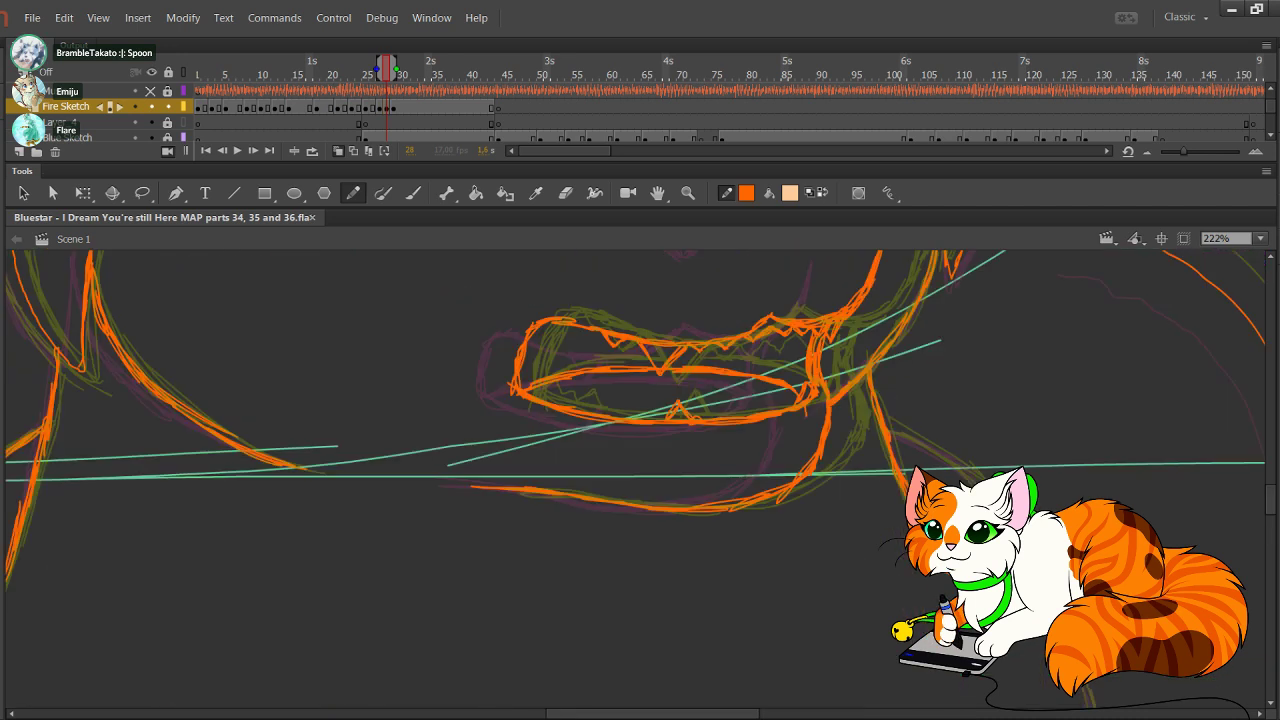
{"action": "left_click_drag", "start_coordinate": [600, 285], "coordinate": [688, 695]}
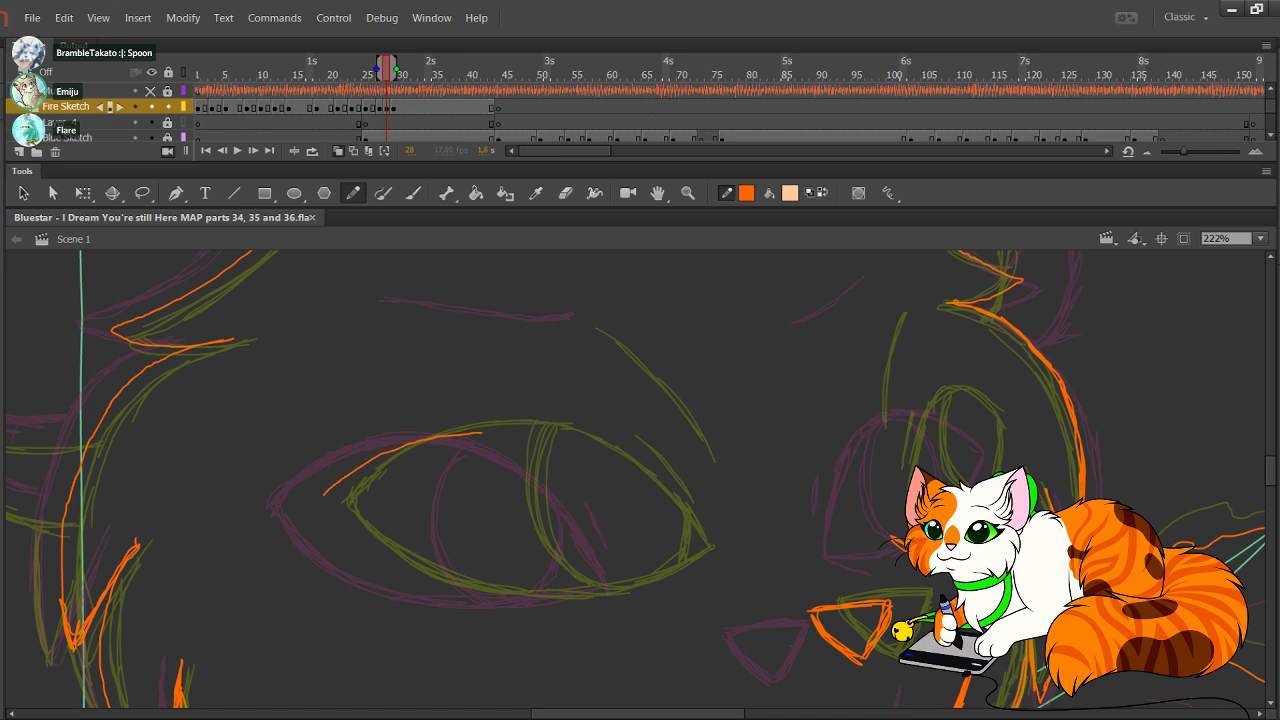
{"action": "mouse_move", "coordinate": [320, 504]}
{"action": "left_mouse_down"}
{"action": "mouse_move", "coordinate": [414, 441]}
{"action": "mouse_move", "coordinate": [520, 430]}
{"action": "mouse_move", "coordinate": [576, 442]}
{"action": "mouse_move", "coordinate": [678, 538]}
{"action": "left_mouse_up"}
{"action": "mouse_move", "coordinate": [614, 476]}
{"action": "left_mouse_down"}
{"action": "mouse_move", "coordinate": [678, 566]}
{"action": "mouse_move", "coordinate": [588, 598]}
{"action": "mouse_move", "coordinate": [420, 588]}
{"action": "mouse_move", "coordinate": [350, 558]}
{"action": "mouse_move", "coordinate": [322, 504]}
{"action": "left_mouse_up"}
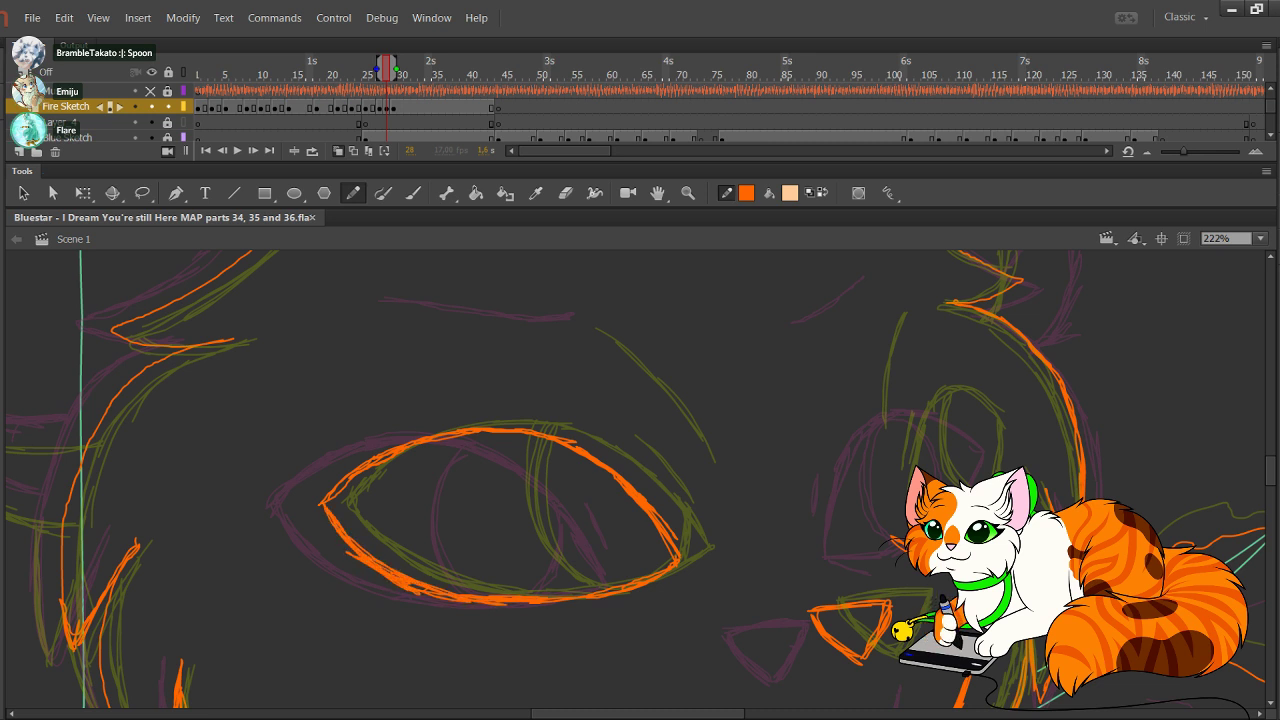
{"action": "left_click_drag", "start_coordinate": [638, 526], "coordinate": [688, 546]}
{"action": "left_click_drag", "start_coordinate": [575, 445], "coordinate": [636, 526]}
{"action": "left_click_drag", "start_coordinate": [586, 468], "coordinate": [592, 524]}
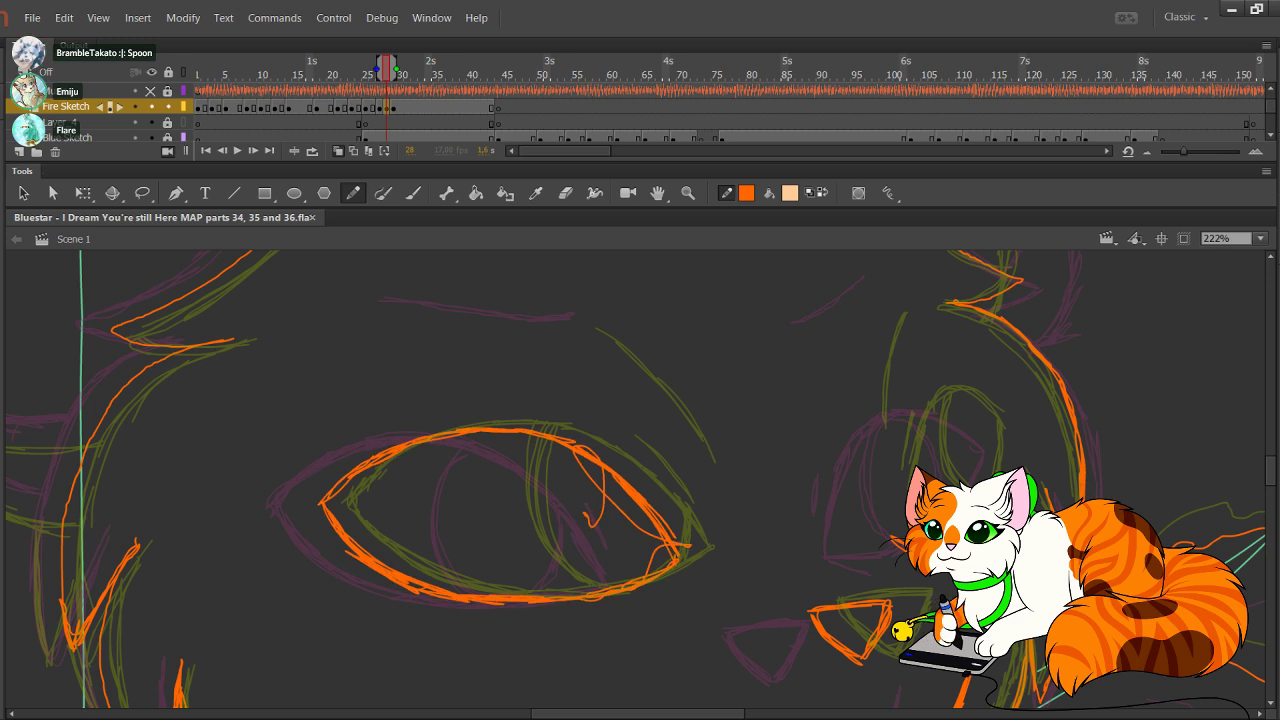
{"action": "key", "text": "ctrl+z"}
{"action": "key", "text": "ctrl+z"}
{"action": "key", "text": "ctrl+z"}
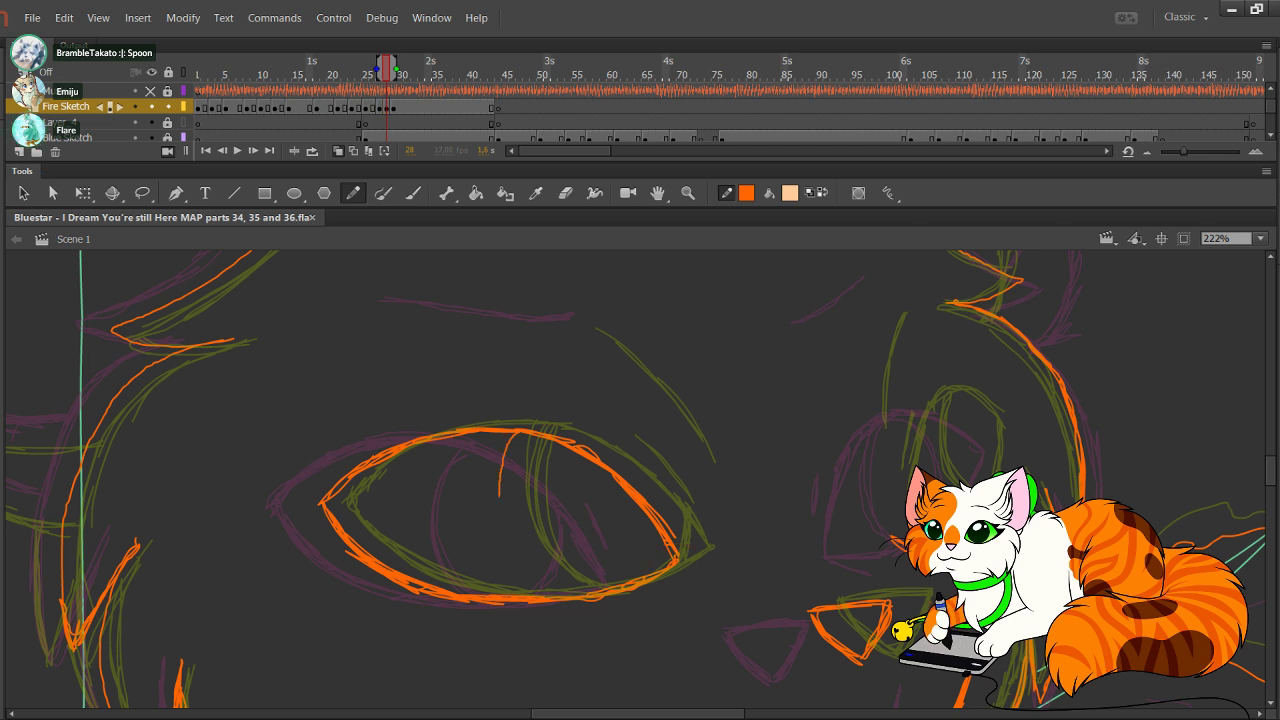
Step: Sketch the curved iris inside the near eye on frame 28 and thicken the upper lid near the inner corner
{"action": "left_click_drag", "start_coordinate": [572, 592], "coordinate": [512, 462]}
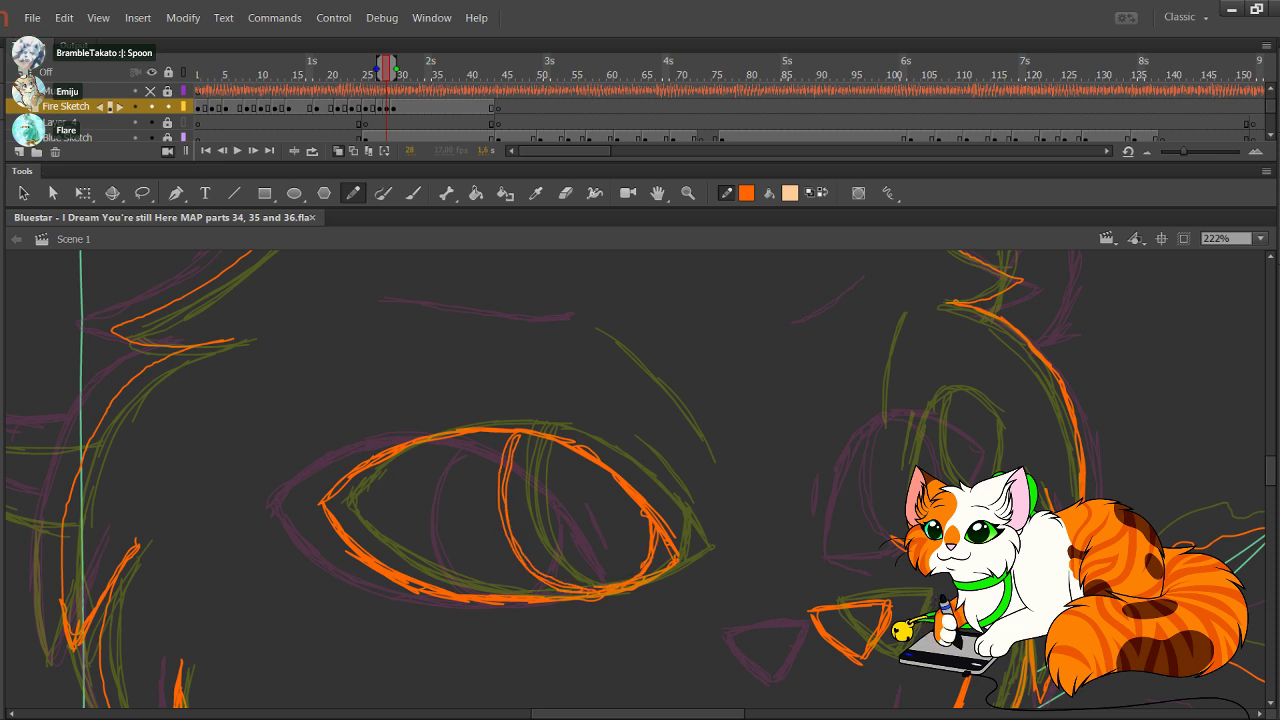
{"action": "left_click_drag", "start_coordinate": [636, 471], "coordinate": [682, 531]}
{"action": "left_click_drag", "start_coordinate": [632, 463], "coordinate": [661, 503]}
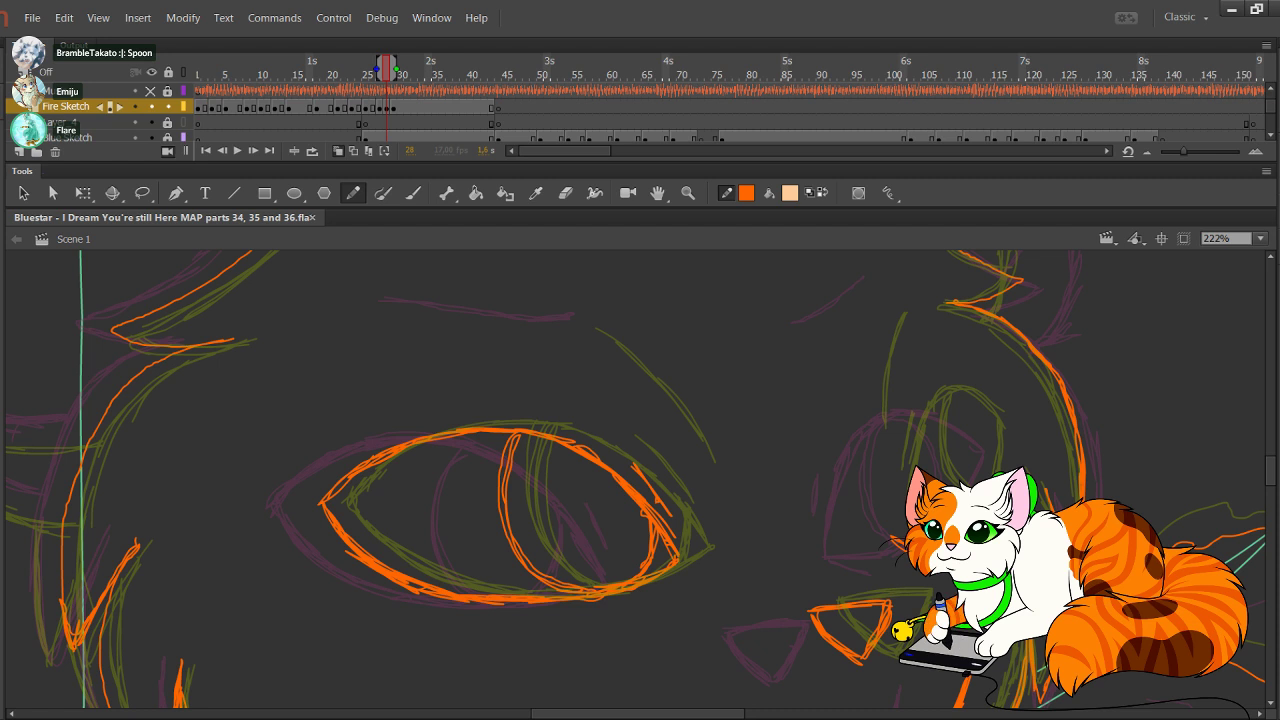
Step: Sketch the brow lines above the near eye and the far eye on frame 28
{"action": "mouse_move", "coordinate": [512, 313]}
{"action": "left_mouse_down"}
{"action": "mouse_move", "coordinate": [582, 332]}
{"action": "mouse_move", "coordinate": [660, 386]}
{"action": "left_mouse_up"}
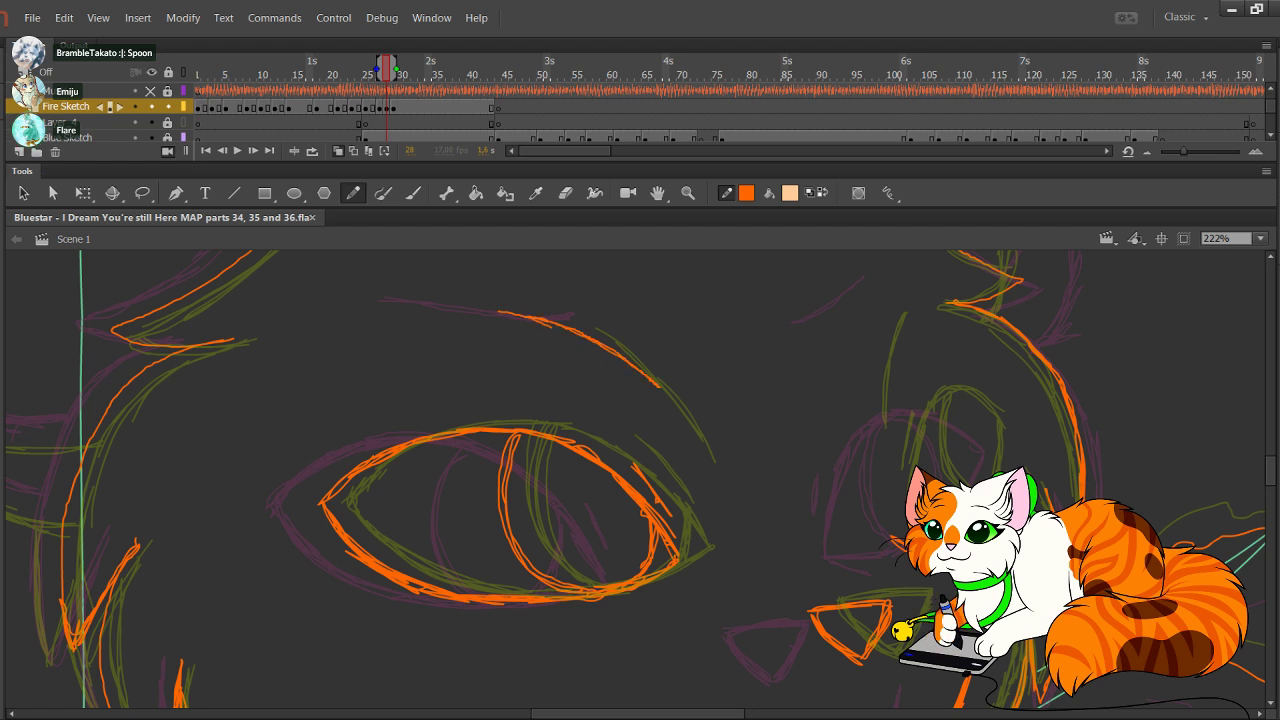
{"action": "left_click_drag", "start_coordinate": [548, 323], "coordinate": [656, 385]}
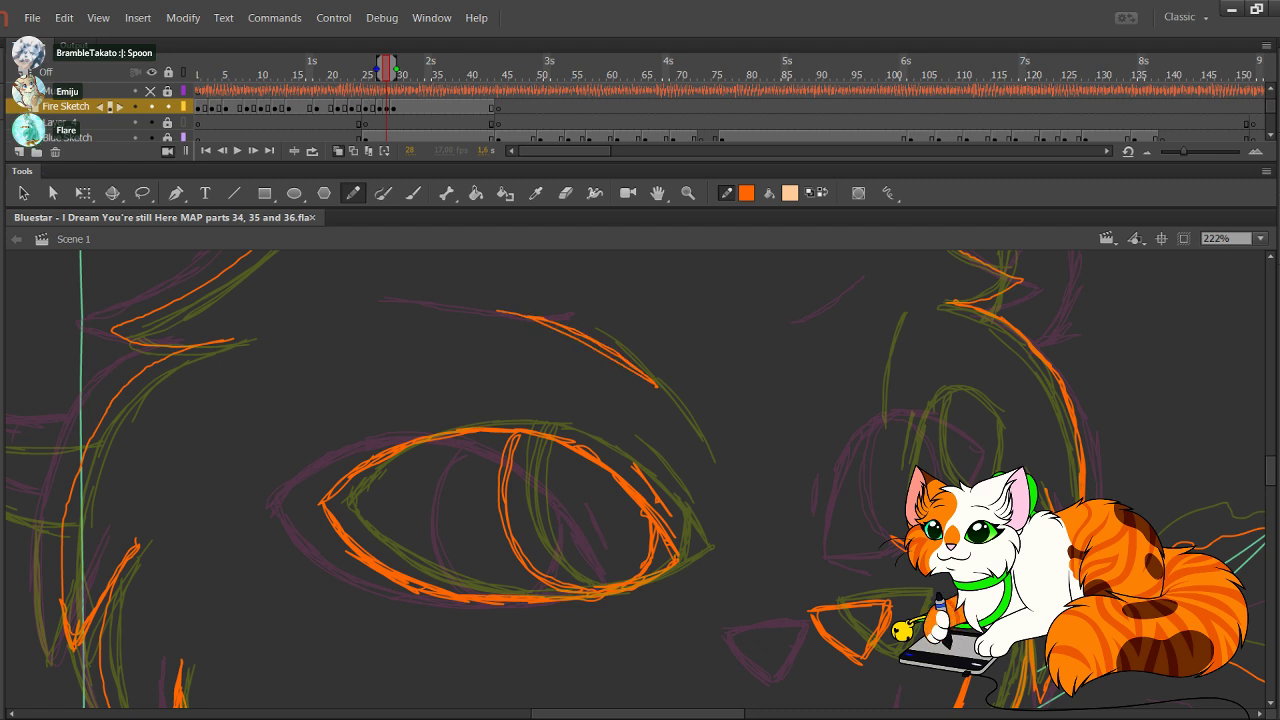
{"action": "left_click_drag", "start_coordinate": [878, 304], "coordinate": [856, 386]}
Step: Sketch the far eye on frame 28 with its rounded outline and the narrow iris inside
{"action": "mouse_move", "coordinate": [893, 535]}
{"action": "left_mouse_down"}
{"action": "mouse_move", "coordinate": [905, 412]}
{"action": "mouse_move", "coordinate": [925, 400]}
{"action": "mouse_move", "coordinate": [984, 420]}
{"action": "left_mouse_up"}
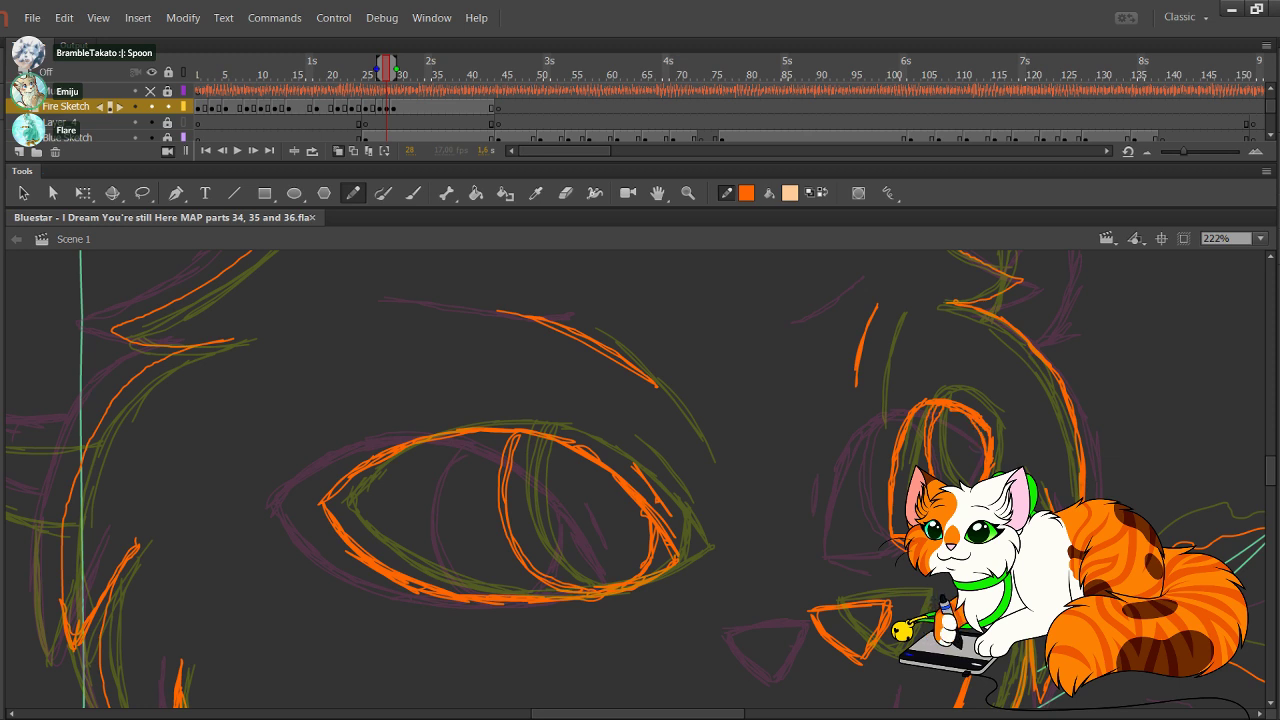
{"action": "left_click_drag", "start_coordinate": [930, 402], "coordinate": [1000, 403]}
{"action": "key", "text": "ctrl+z"}
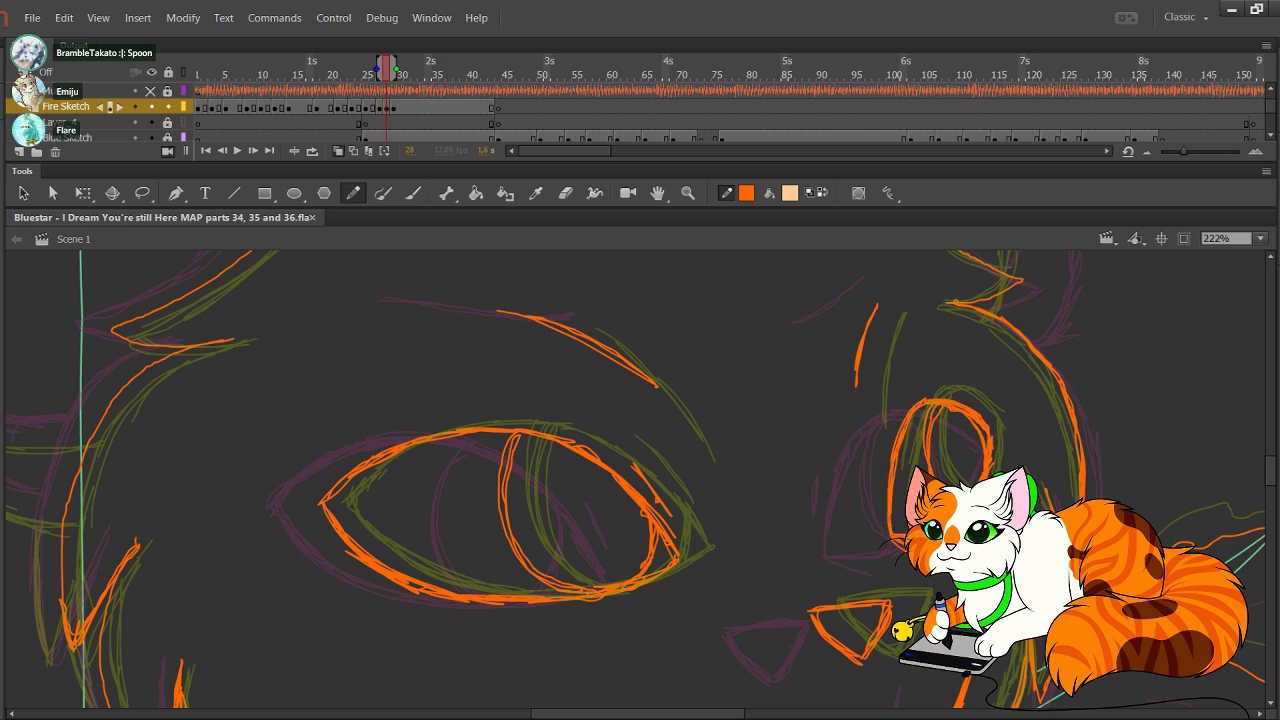
Step: Sketch two short curved lines behind the near cheek on frame 28
{"action": "mouse_move", "coordinate": [720, 580]}
{"action": "left_mouse_down"}
{"action": "mouse_move", "coordinate": [587, 288]}
{"action": "mouse_move", "coordinate": [731, 498]}
{"action": "mouse_move", "coordinate": [943, 716]}
{"action": "mouse_move", "coordinate": [1086, 450]}
{"action": "left_mouse_up"}
{"action": "left_click_drag", "start_coordinate": [400, 620], "coordinate": [485, 371]}
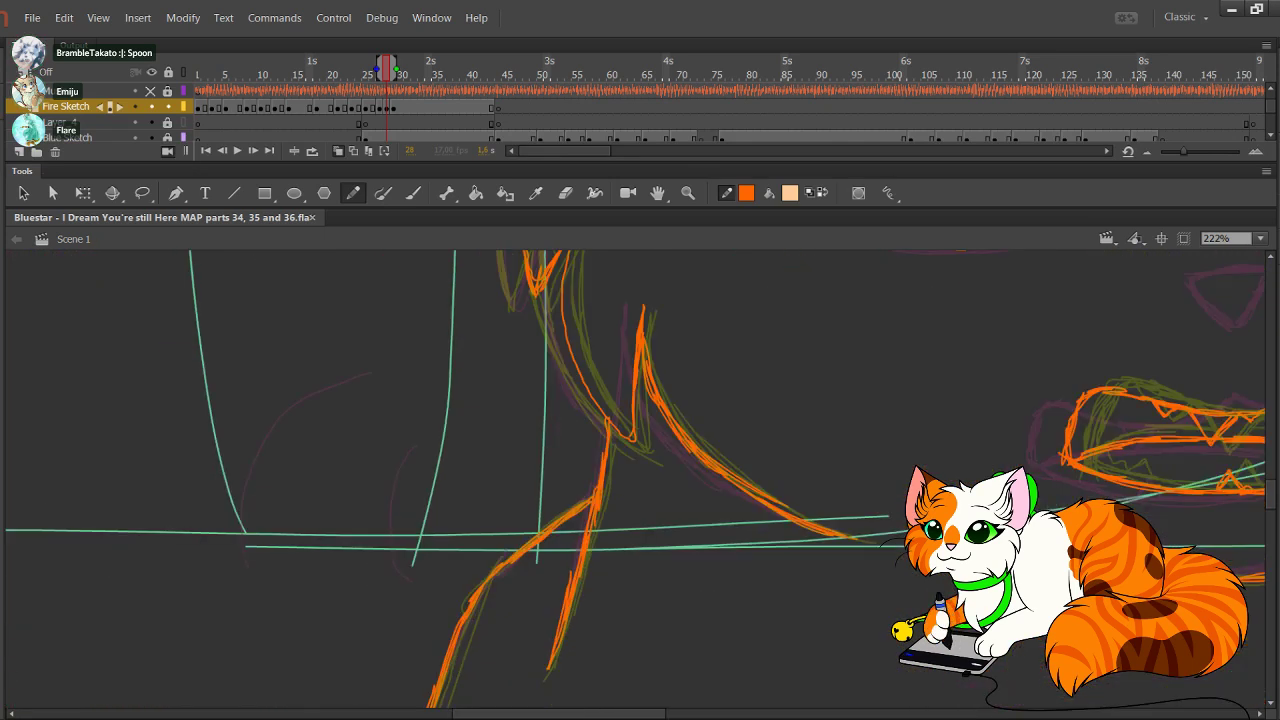
{"action": "left_click_drag", "start_coordinate": [330, 442], "coordinate": [374, 401]}
{"action": "left_click_drag", "start_coordinate": [430, 453], "coordinate": [428, 514]}
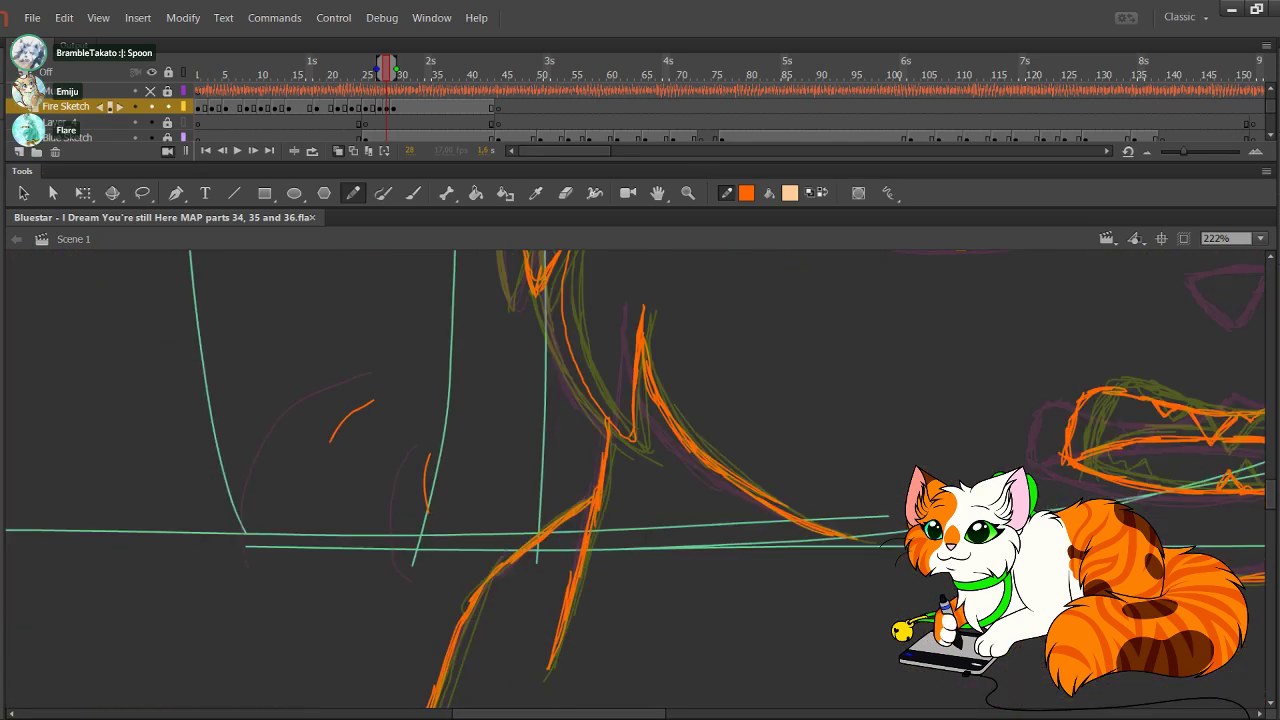
Step: Sketch the near ear's inner edge from the tip down to the head on frame 28 and delete its stray segments
{"action": "mouse_move", "coordinate": [480, 400]}
{"action": "left_mouse_down"}
{"action": "mouse_move", "coordinate": [478, 545]}
{"action": "mouse_move", "coordinate": [441, 543]}
{"action": "mouse_move", "coordinate": [437, 470]}
{"action": "mouse_move", "coordinate": [418, 700]}
{"action": "left_mouse_up"}
{"action": "left_click_drag", "start_coordinate": [430, 345], "coordinate": [494, 662]}
{"action": "mouse_move", "coordinate": [750, 642]}
{"action": "left_mouse_down"}
{"action": "mouse_move", "coordinate": [653, 641]}
{"action": "mouse_move", "coordinate": [568, 613]}
{"action": "mouse_move", "coordinate": [464, 450]}
{"action": "mouse_move", "coordinate": [306, 352]}
{"action": "left_mouse_up"}
{"action": "left_click_drag", "start_coordinate": [400, 408], "coordinate": [275, 350]}
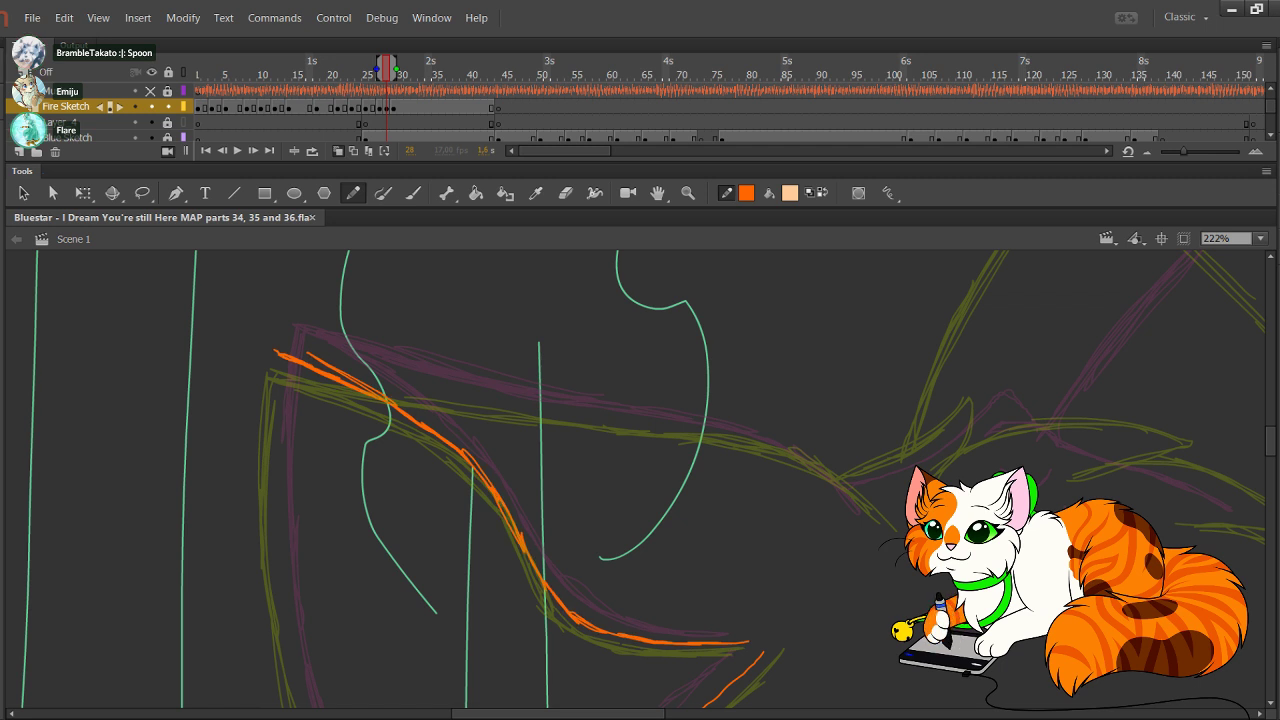
{"action": "left_click", "coordinate": [346, 374], "text": "ctrl"}
{"action": "key", "text": "Delete"}
{"action": "left_click", "coordinate": [346, 376], "text": "ctrl"}
{"action": "key", "text": "Delete"}
Step: Sketch the near ear's outer edge on frame 28 and the two curved lines joining its base to the head
{"action": "mouse_move", "coordinate": [400, 420]}
{"action": "left_mouse_down"}
{"action": "mouse_move", "coordinate": [391, 411]}
{"action": "mouse_move", "coordinate": [439, 326]}
{"action": "mouse_move", "coordinate": [451, 342]}
{"action": "left_mouse_up"}
{"action": "left_click_drag", "start_coordinate": [337, 282], "coordinate": [328, 376]}
{"action": "mouse_move", "coordinate": [328, 275]}
{"action": "left_mouse_down"}
{"action": "mouse_move", "coordinate": [340, 580]}
{"action": "mouse_move", "coordinate": [383, 708]}
{"action": "mouse_move", "coordinate": [376, 690]}
{"action": "left_mouse_up"}
{"action": "left_click_drag", "start_coordinate": [450, 620], "coordinate": [330, 339]}
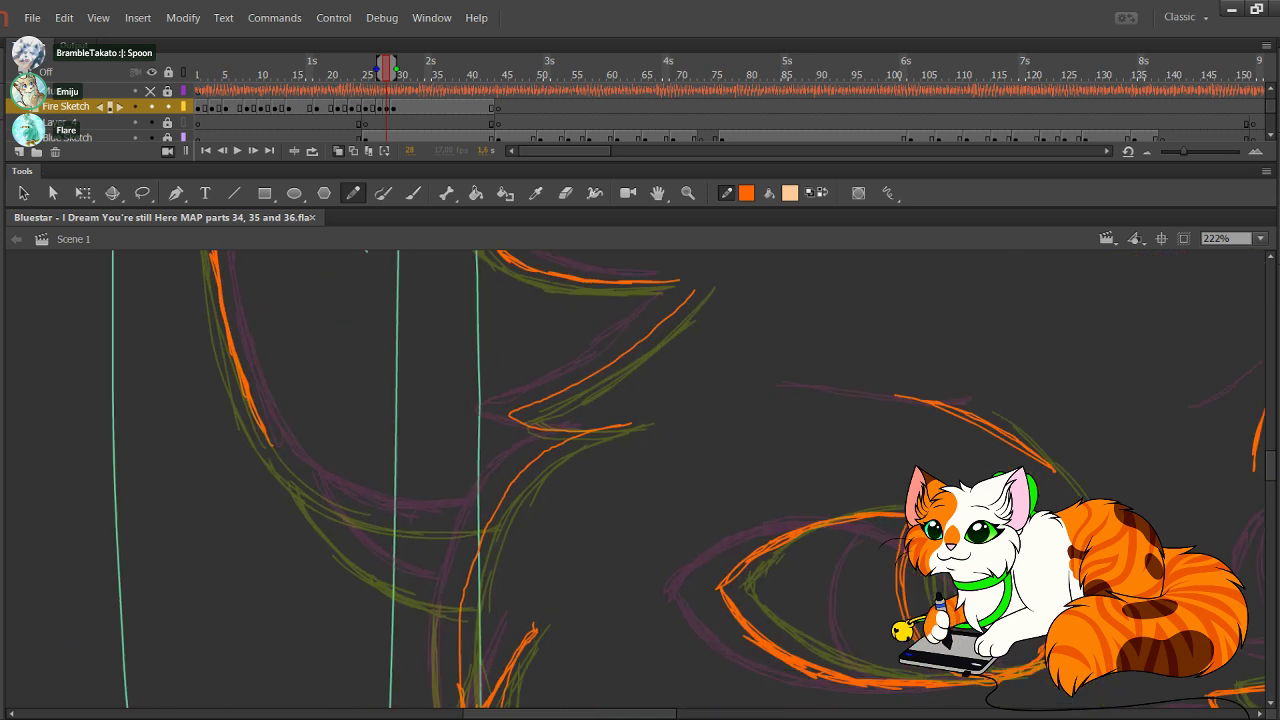
{"action": "mouse_move", "coordinate": [266, 434]}
{"action": "left_mouse_down"}
{"action": "mouse_move", "coordinate": [369, 514]}
{"action": "mouse_move", "coordinate": [492, 520]}
{"action": "left_mouse_up"}
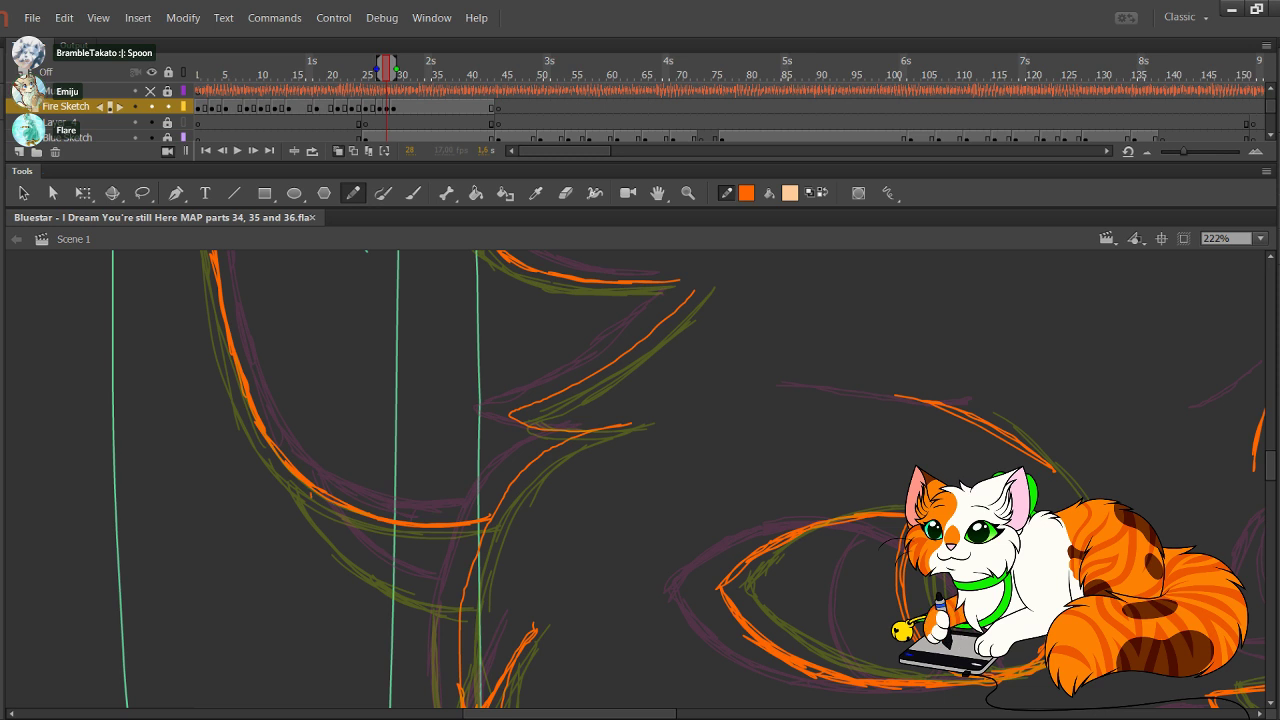
{"action": "mouse_move", "coordinate": [305, 486]}
{"action": "left_mouse_down"}
{"action": "mouse_move", "coordinate": [362, 560]}
{"action": "mouse_move", "coordinate": [442, 597]}
{"action": "left_mouse_up"}
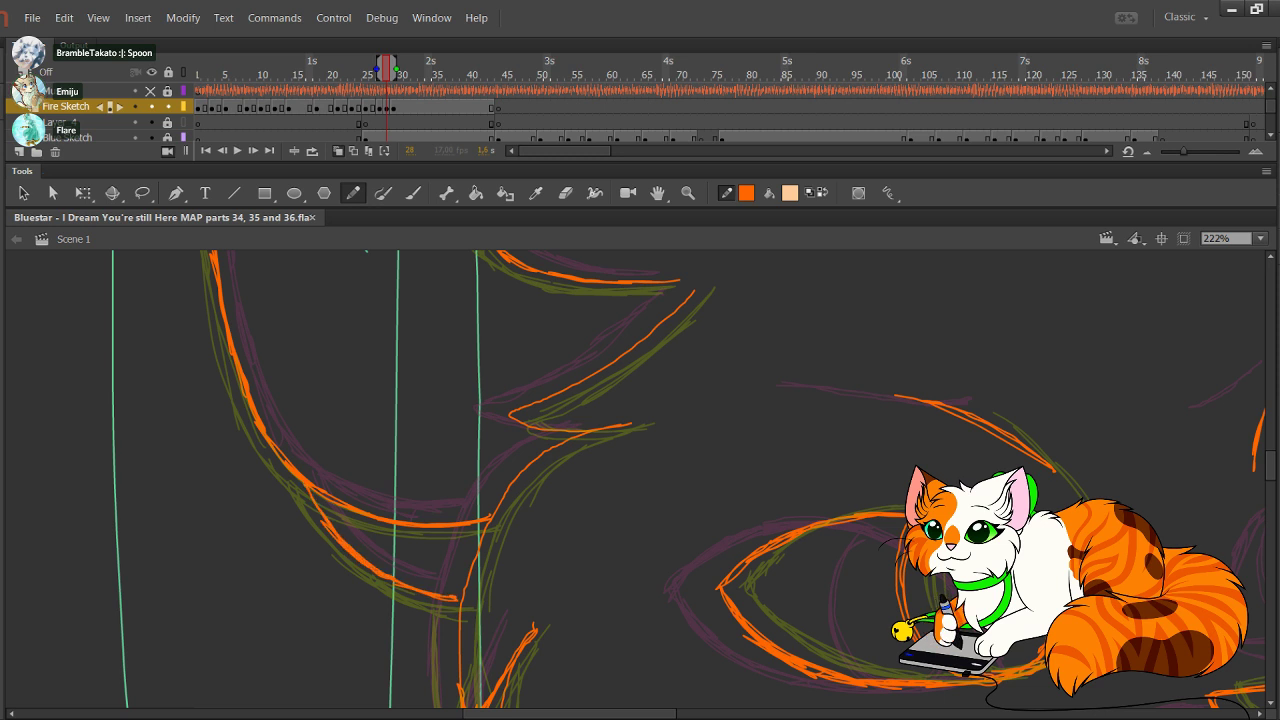
Step: Sketch the near ear's upper edge from the tip to the head and the first fur tuft on the crown
{"action": "scroll", "coordinate": [640, 480], "scroll_direction": "up", "scroll_amount": 3}
{"action": "scroll", "coordinate": [640, 480], "scroll_direction": "right", "scroll_amount": 1}
{"action": "left_click_drag", "start_coordinate": [500, 340], "coordinate": [466, 657]}
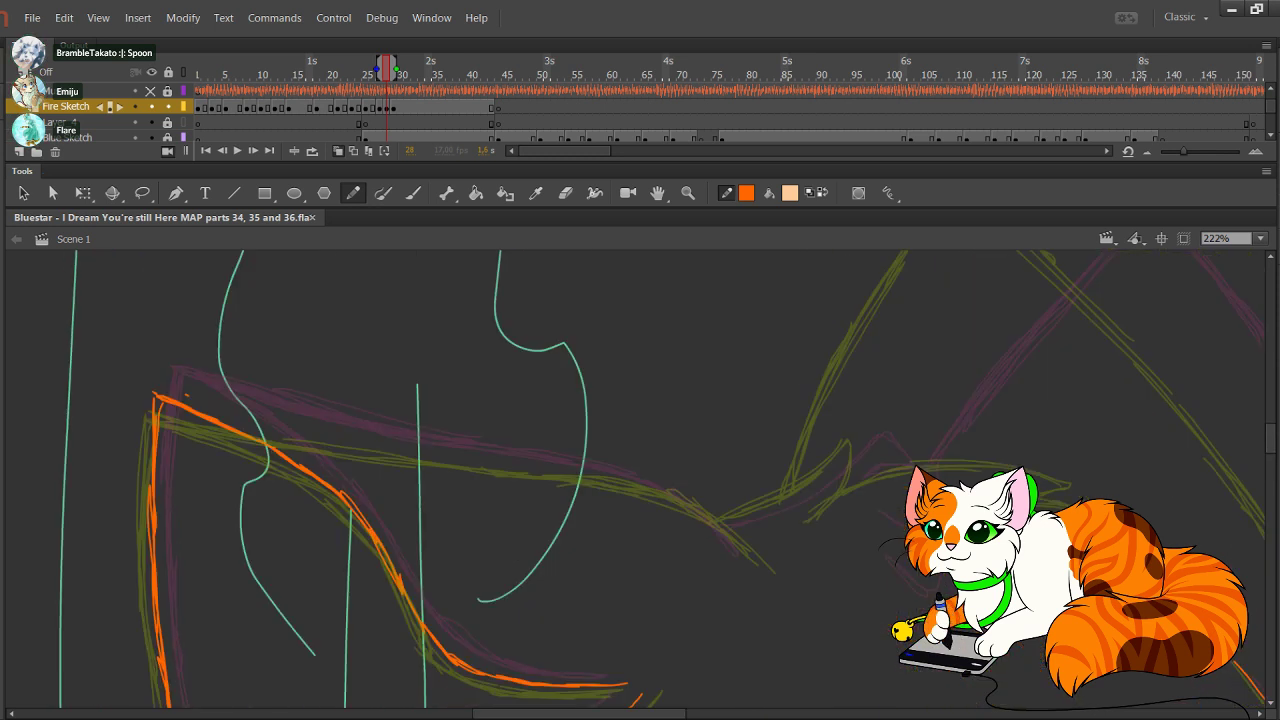
{"action": "left_click_drag", "start_coordinate": [154, 400], "coordinate": [275, 430]}
{"action": "mouse_move", "coordinate": [175, 402]}
{"action": "left_mouse_down"}
{"action": "mouse_move", "coordinate": [608, 475]}
{"action": "mouse_move", "coordinate": [706, 513]}
{"action": "mouse_move", "coordinate": [752, 562]}
{"action": "mouse_move", "coordinate": [754, 538]}
{"action": "mouse_move", "coordinate": [345, 351]}
{"action": "mouse_move", "coordinate": [370, 519]}
{"action": "mouse_move", "coordinate": [486, 420]}
{"action": "mouse_move", "coordinate": [487, 454]}
{"action": "mouse_move", "coordinate": [600, 450]}
{"action": "mouse_move", "coordinate": [645, 490]}
{"action": "mouse_move", "coordinate": [570, 490]}
{"action": "mouse_move", "coordinate": [568, 478]}
{"action": "left_mouse_up"}
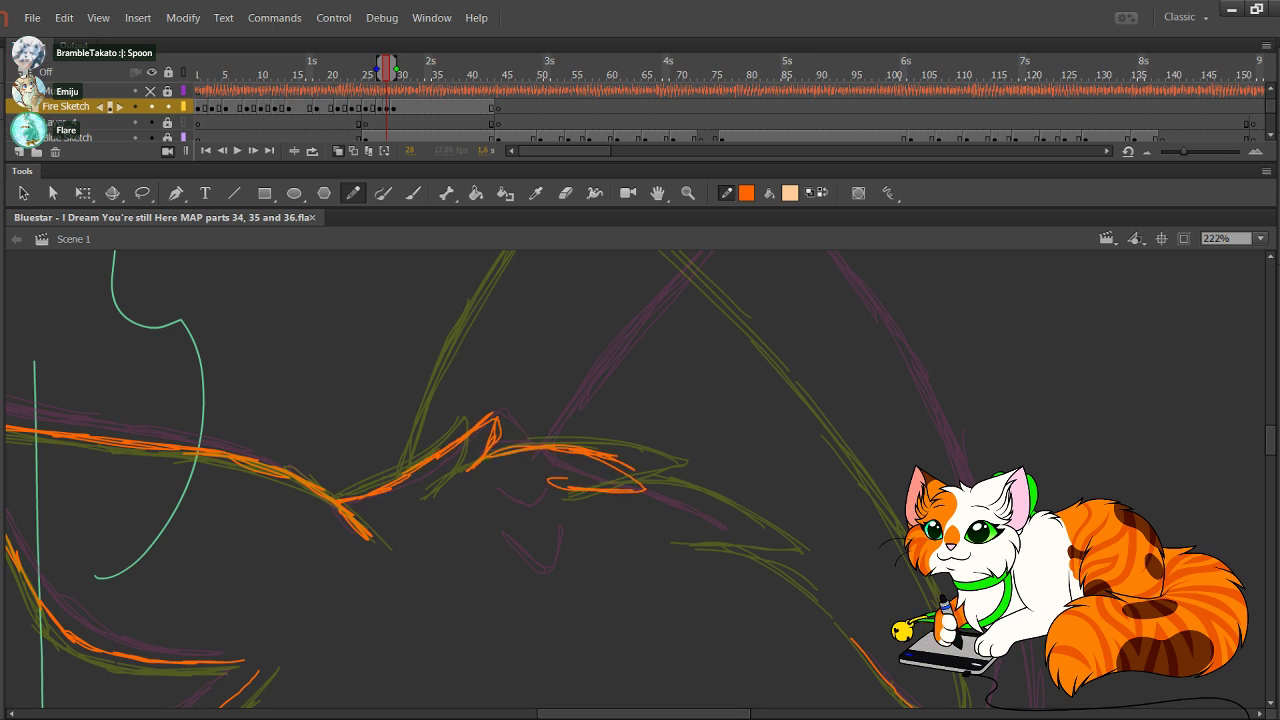
Step: Redraw the lower edge of the crown's pointed fur tuft and add a small tuft mark below it
{"action": "key", "text": "ctrl+z"}
{"action": "mouse_move", "coordinate": [620, 552]}
{"action": "left_mouse_down"}
{"action": "mouse_move", "coordinate": [696, 577]}
{"action": "mouse_move", "coordinate": [658, 516]}
{"action": "mouse_move", "coordinate": [695, 574]}
{"action": "left_mouse_up"}
{"action": "mouse_move", "coordinate": [695, 574]}
{"action": "left_mouse_down"}
{"action": "mouse_move", "coordinate": [641, 514]}
{"action": "mouse_move", "coordinate": [656, 568]}
{"action": "left_mouse_up"}
{"action": "key", "text": "ctrl+z"}
{"action": "left_click_drag", "start_coordinate": [630, 492], "coordinate": [657, 511]}
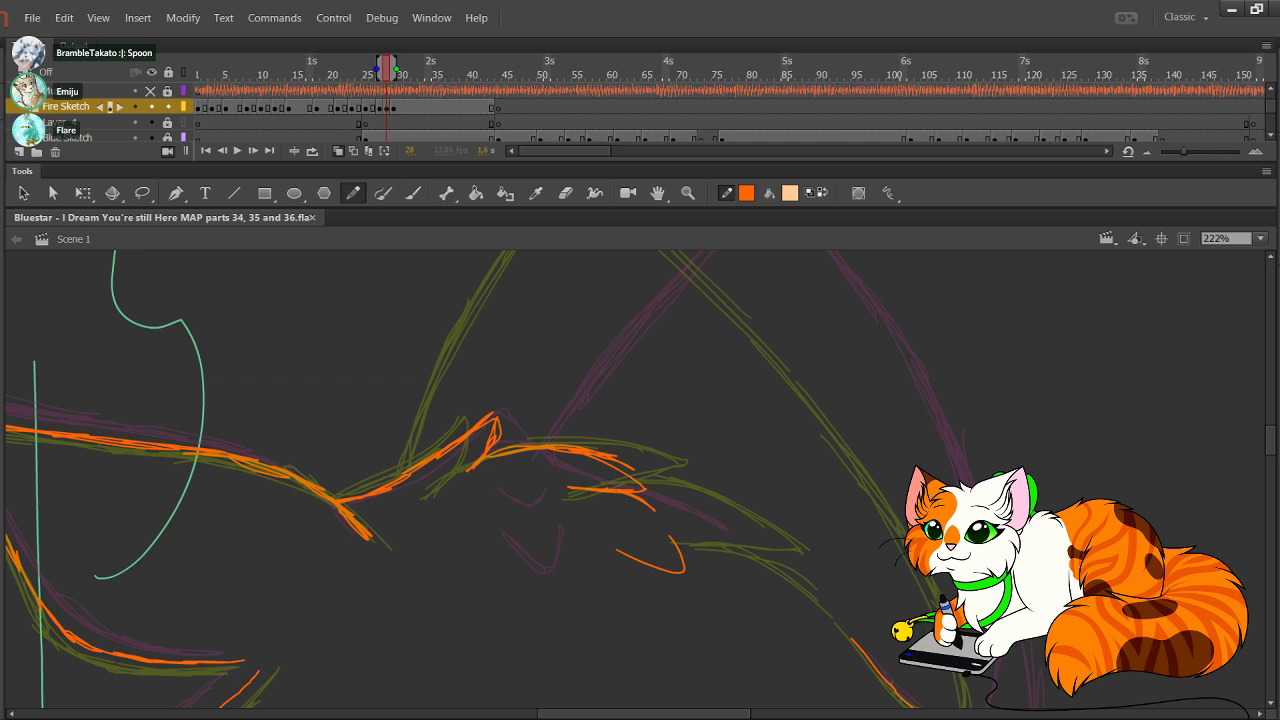
{"action": "mouse_move", "coordinate": [720, 532]}
{"action": "left_mouse_down"}
{"action": "mouse_move", "coordinate": [785, 577]}
{"action": "mouse_move", "coordinate": [687, 523]}
{"action": "mouse_move", "coordinate": [786, 582]}
{"action": "left_mouse_up"}
{"action": "left_click_drag", "start_coordinate": [686, 522], "coordinate": [704, 534]}
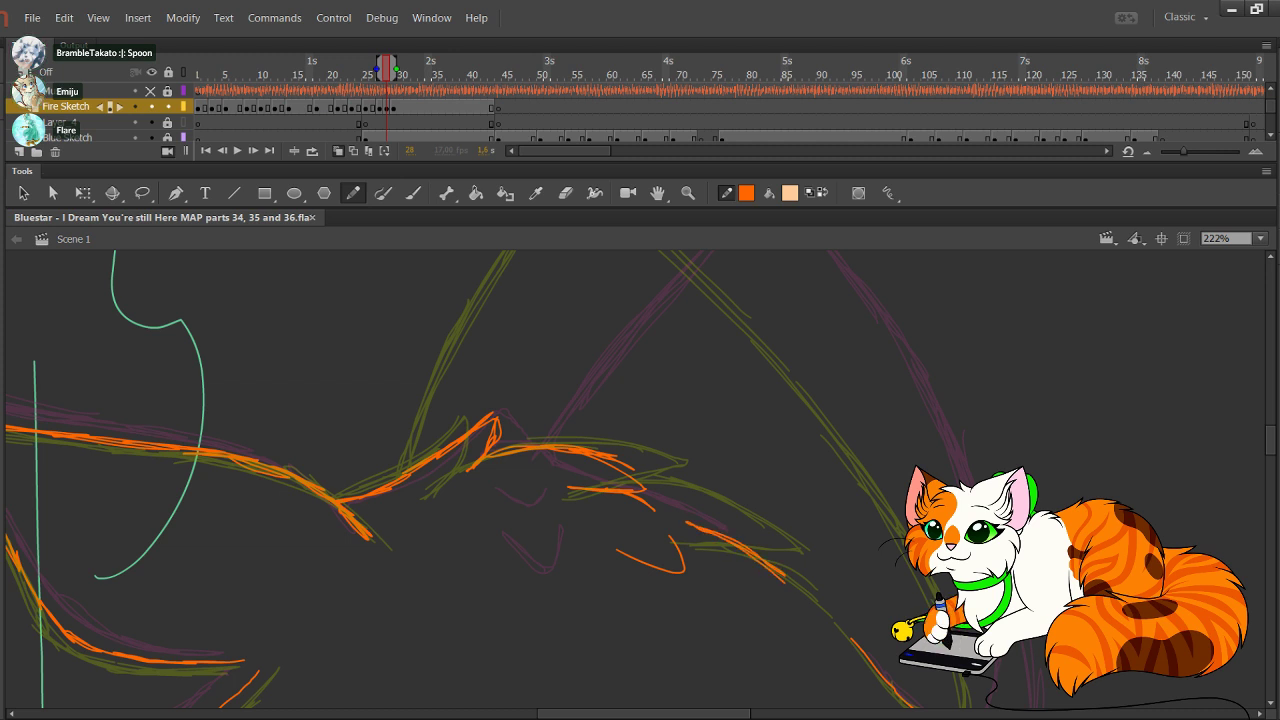
{"action": "key", "text": "ctrl+z"}
{"action": "key", "text": "ctrl+z"}
{"action": "key", "text": "ctrl+z"}
Step: Sketch the top head outline on frame 28 from the crown tuft down towards the far side
{"action": "left_click_drag", "start_coordinate": [647, 503], "coordinate": [717, 535]}
{"action": "left_click_drag", "start_coordinate": [645, 499], "coordinate": [759, 557]}
{"action": "left_click_drag", "start_coordinate": [669, 511], "coordinate": [784, 572]}
Step: Sketch the inner edge of the far ear on frame 28, rising from the crown tuft to the ear tip
{"action": "mouse_move", "coordinate": [707, 529]}
{"action": "left_mouse_down"}
{"action": "mouse_move", "coordinate": [743, 547]}
{"action": "mouse_move", "coordinate": [686, 528]}
{"action": "mouse_move", "coordinate": [553, 368]}
{"action": "mouse_move", "coordinate": [664, 502]}
{"action": "mouse_move", "coordinate": [673, 676]}
{"action": "mouse_move", "coordinate": [601, 371]}
{"action": "mouse_move", "coordinate": [405, 124]}
{"action": "left_mouse_up"}
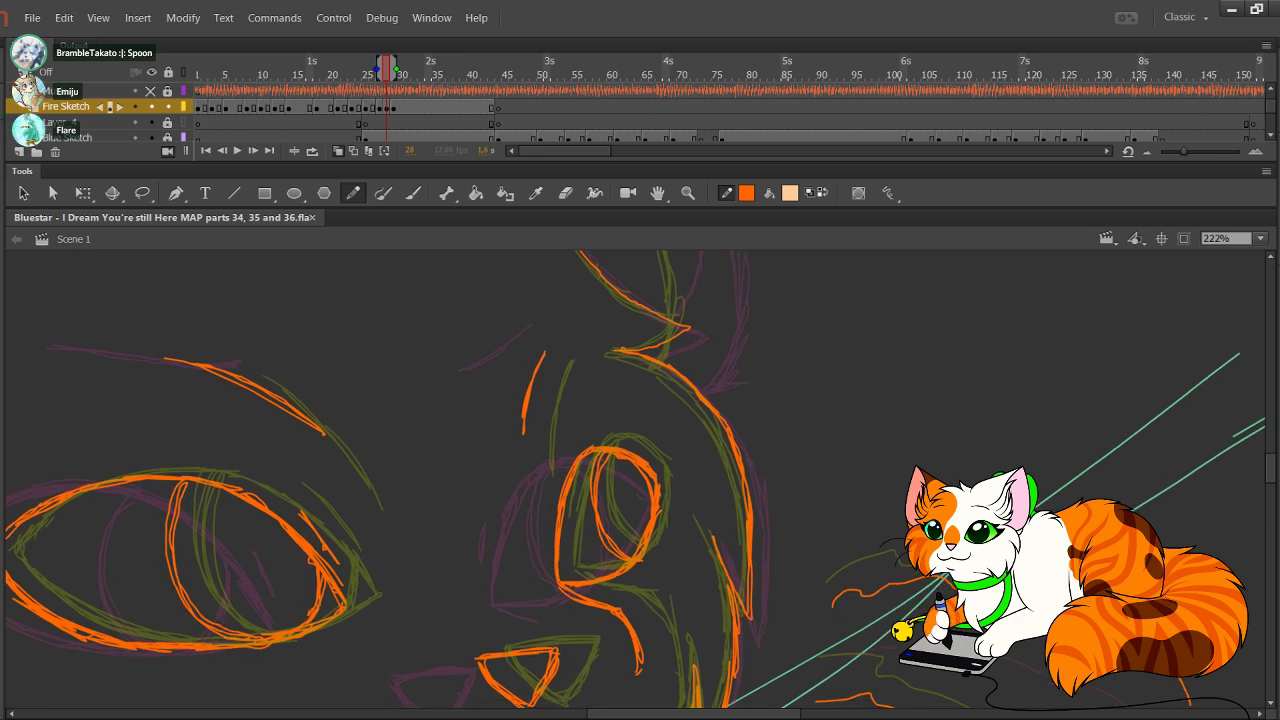
{"action": "mouse_move", "coordinate": [546, 522]}
{"action": "left_mouse_down"}
{"action": "mouse_move", "coordinate": [615, 361]}
{"action": "mouse_move", "coordinate": [742, 261]}
{"action": "left_mouse_up"}
{"action": "key", "text": "ctrl+z"}
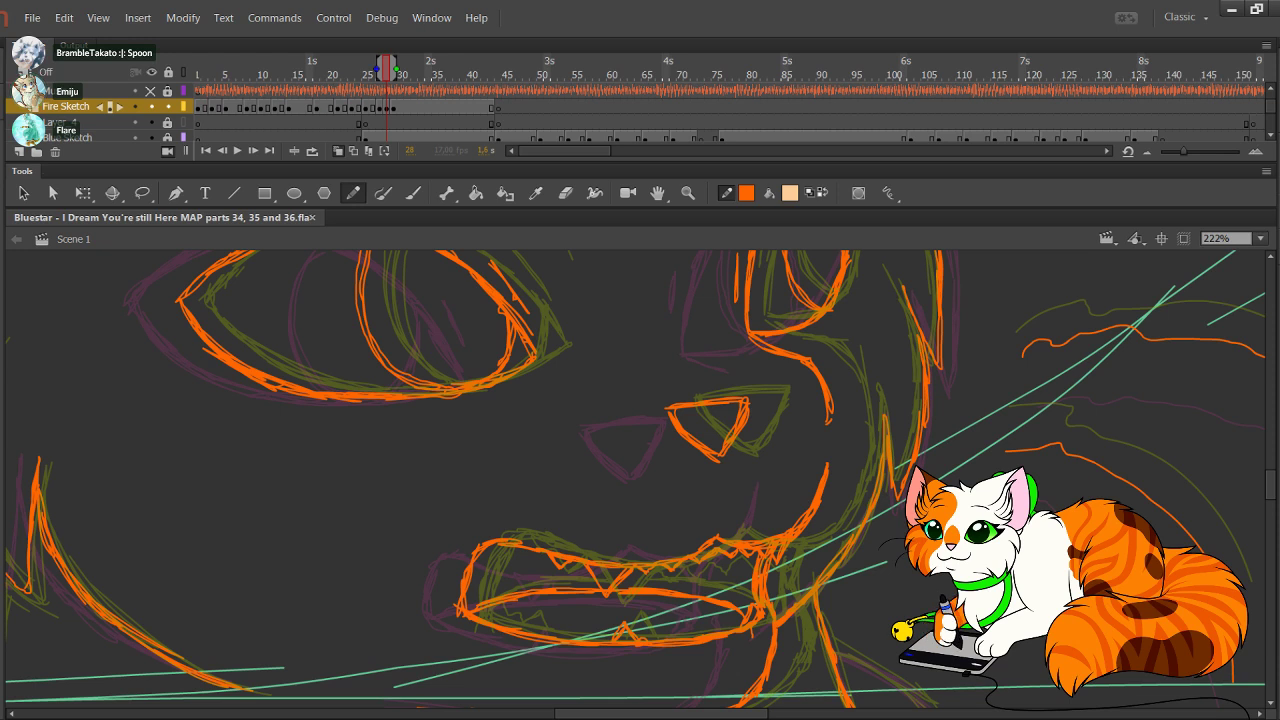
{"action": "key", "text": "ctrl+5"}
{"action": "left_click_drag", "start_coordinate": [742, 400], "coordinate": [742, 451]}
{"action": "key", "text": "z"}
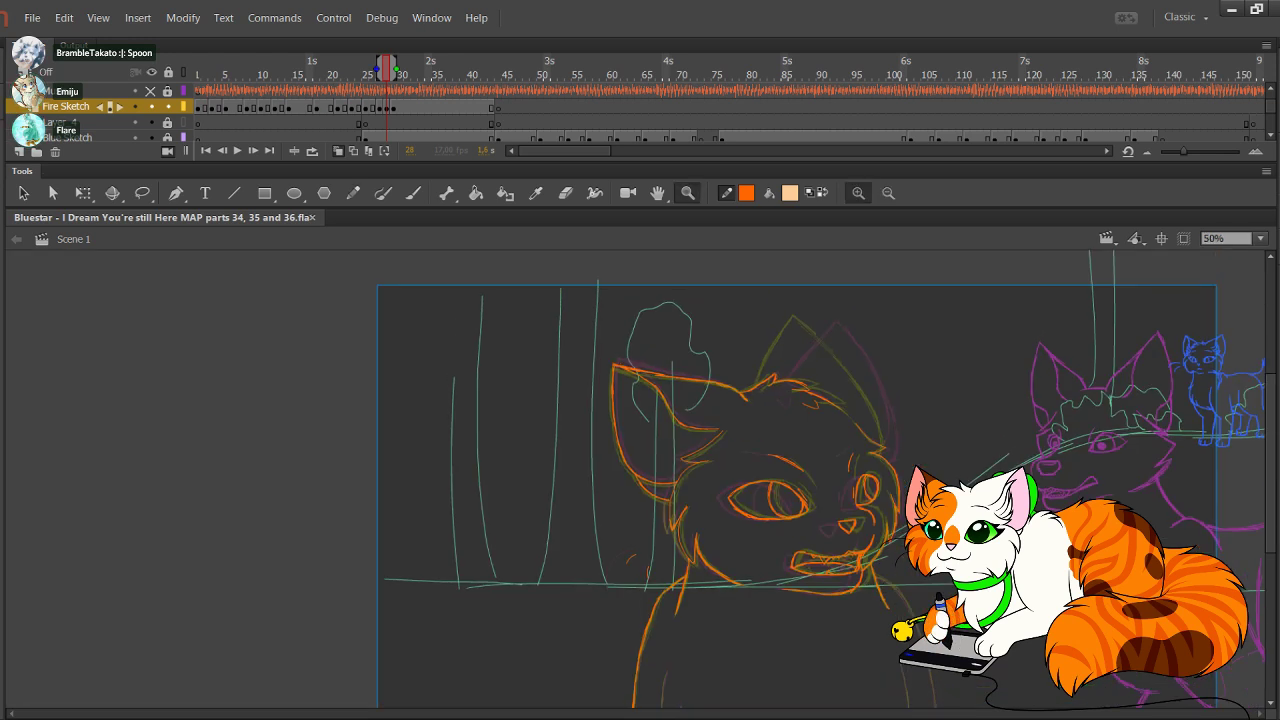
{"action": "left_click_drag", "start_coordinate": [737, 303], "coordinate": [966, 523]}
{"action": "key", "text": "y"}
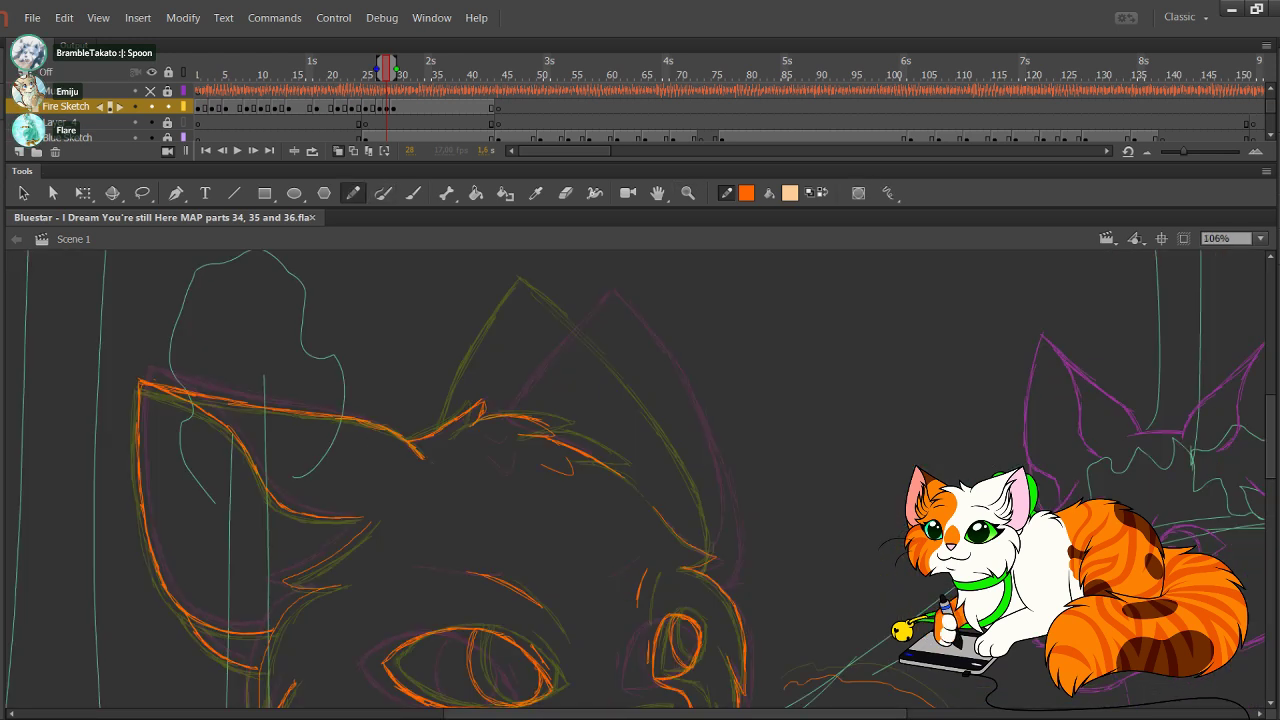
{"action": "scroll", "coordinate": [640, 480], "scroll_direction": "up", "scroll_amount": 1}
{"action": "mouse_move", "coordinate": [470, 440]}
{"action": "left_mouse_down"}
{"action": "mouse_move", "coordinate": [552, 312]}
{"action": "mouse_move", "coordinate": [624, 380]}
{"action": "left_mouse_up"}
Step: Sketch the far ear's outer edge from the tip down to the side of the head
{"action": "left_click_drag", "start_coordinate": [566, 318], "coordinate": [660, 429]}
{"action": "left_click_drag", "start_coordinate": [590, 340], "coordinate": [681, 449]}
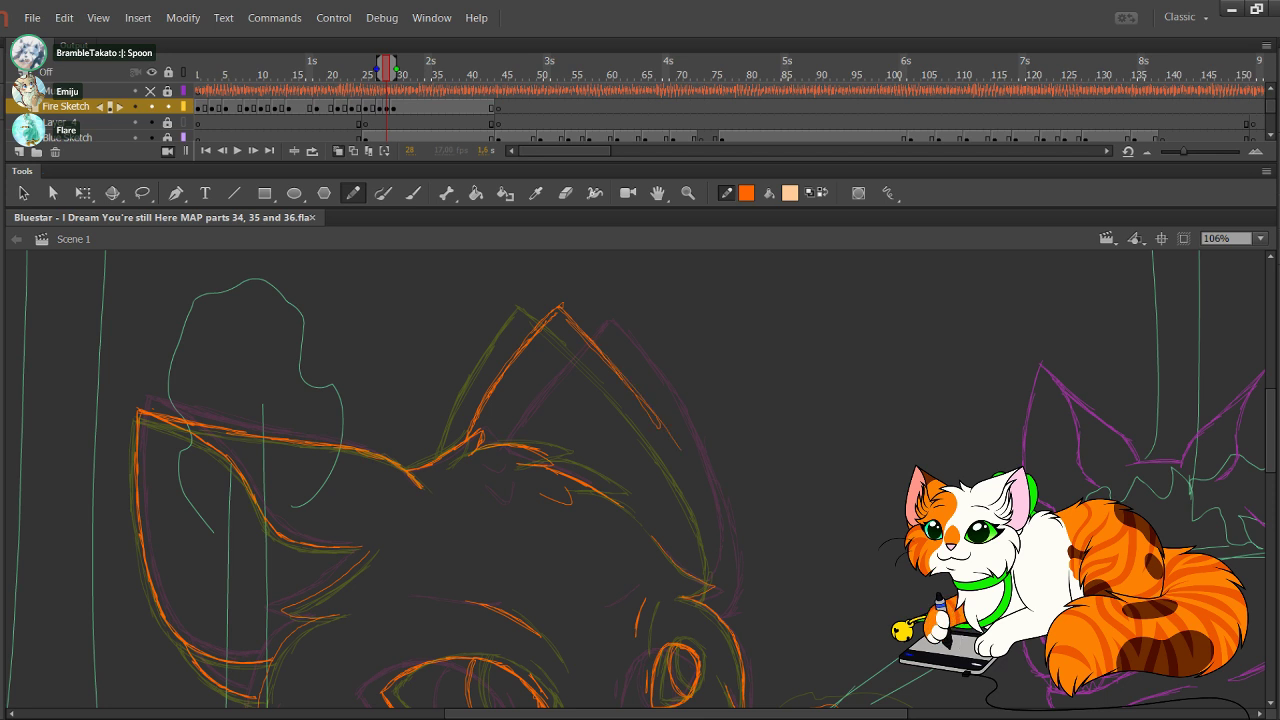
{"action": "left_click_drag", "start_coordinate": [640, 396], "coordinate": [708, 516]}
{"action": "left_click_drag", "start_coordinate": [680, 458], "coordinate": [718, 564]}
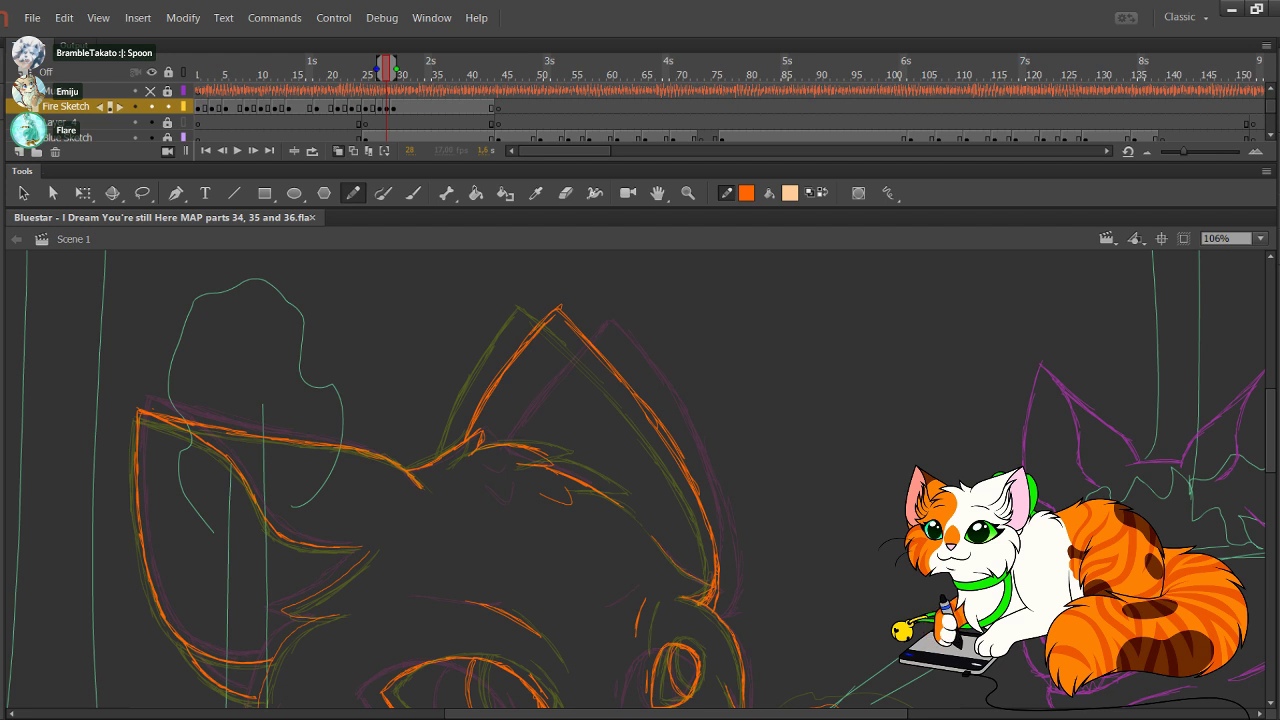
Step: Turn off onion skinning and play back the looped animation with the whole stage in view
{"action": "key", "text": "alt+shift+o"}
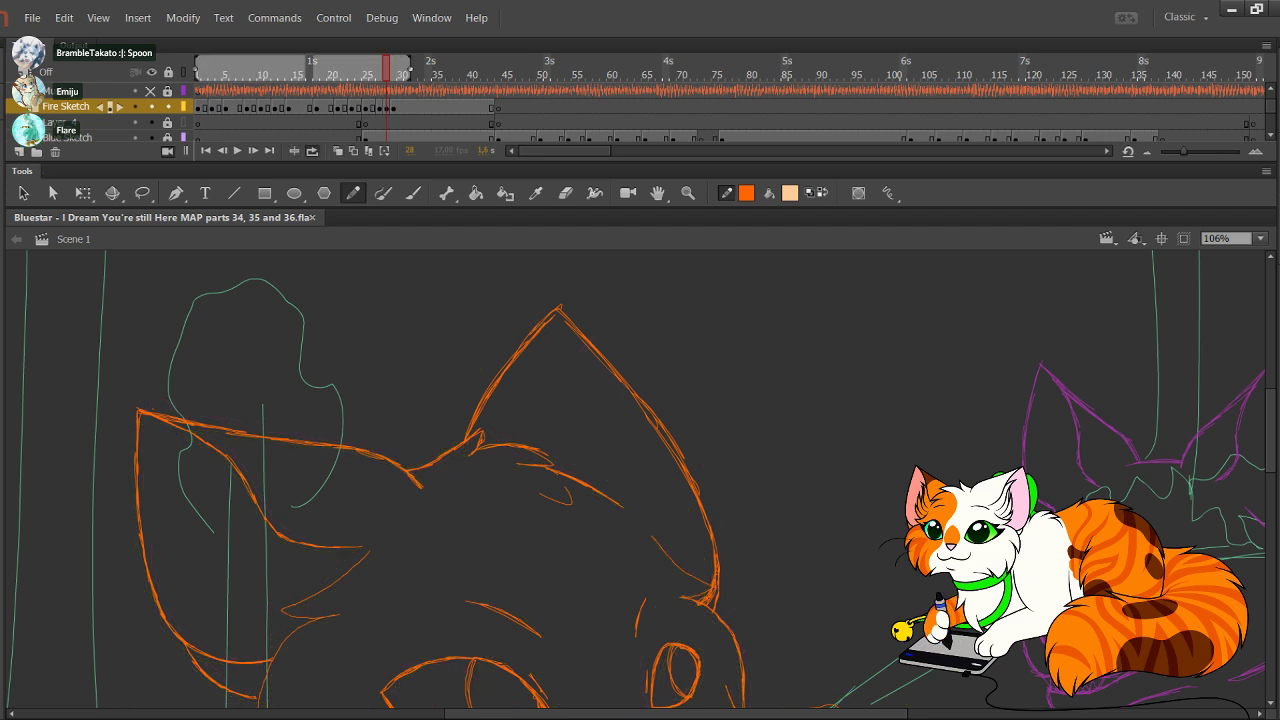
{"action": "key", "text": "ctrl+2"}
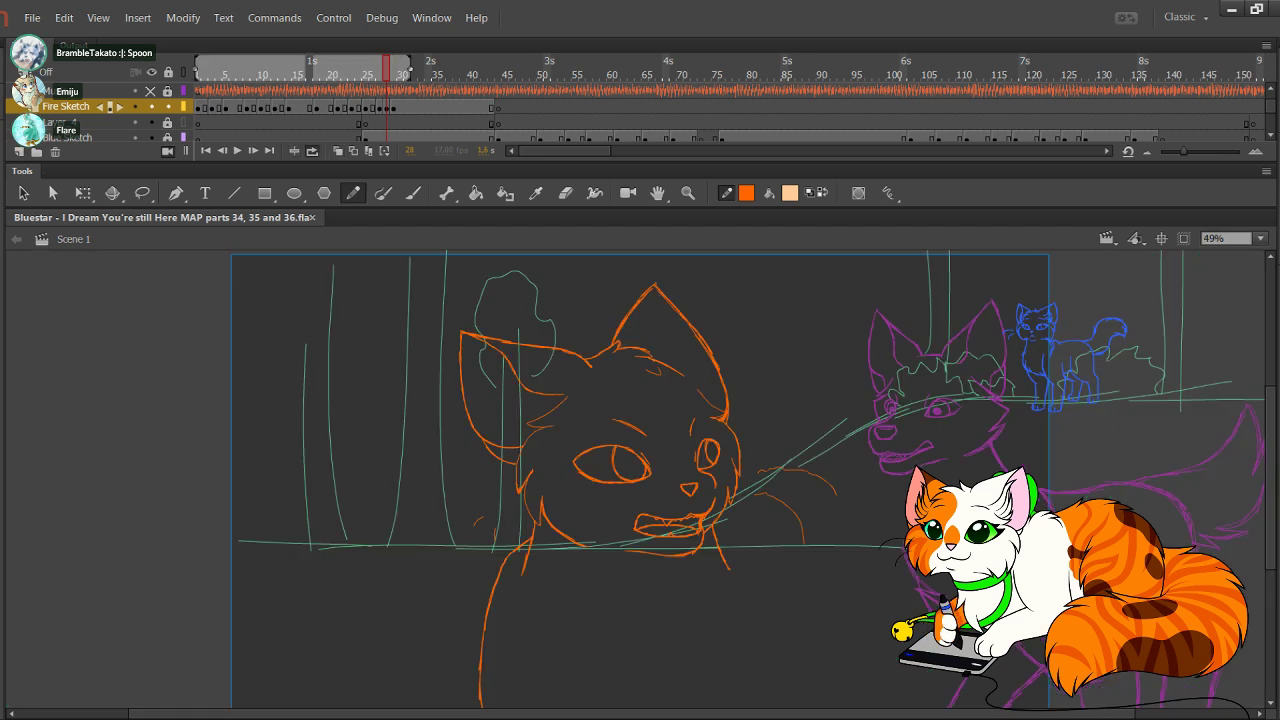
{"action": "key", "text": "Return"}
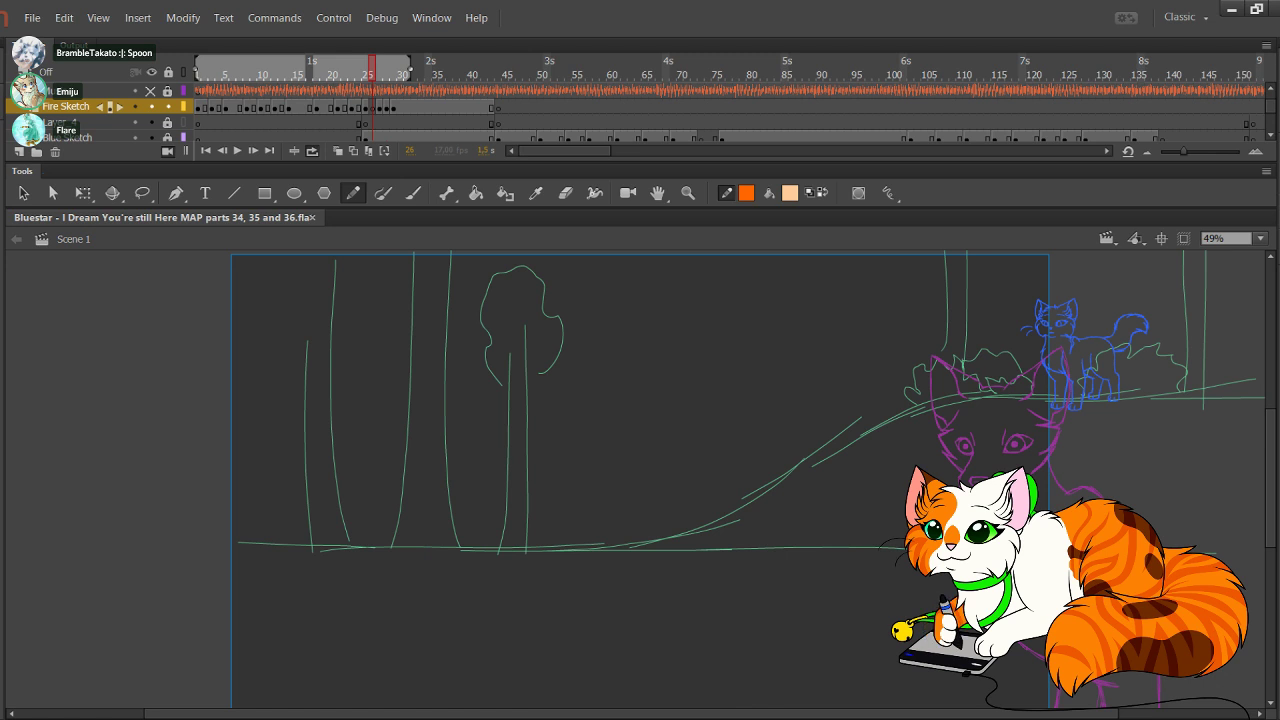
Step: Turn onion skinning on at frame 26 and sketch the cat's triangular nose between the two onion-skinned noses
{"action": "left_click", "coordinate": [338, 151]}
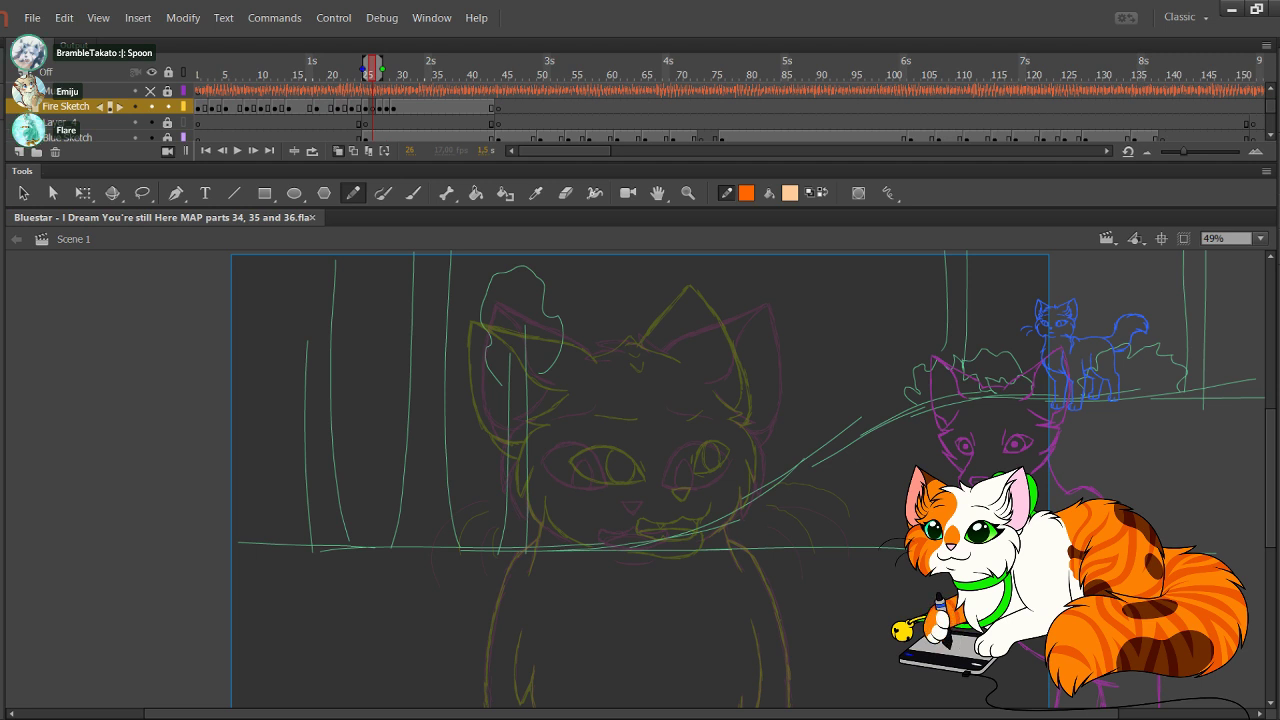
{"action": "left_click_drag", "start_coordinate": [640, 440], "coordinate": [538, 502]}
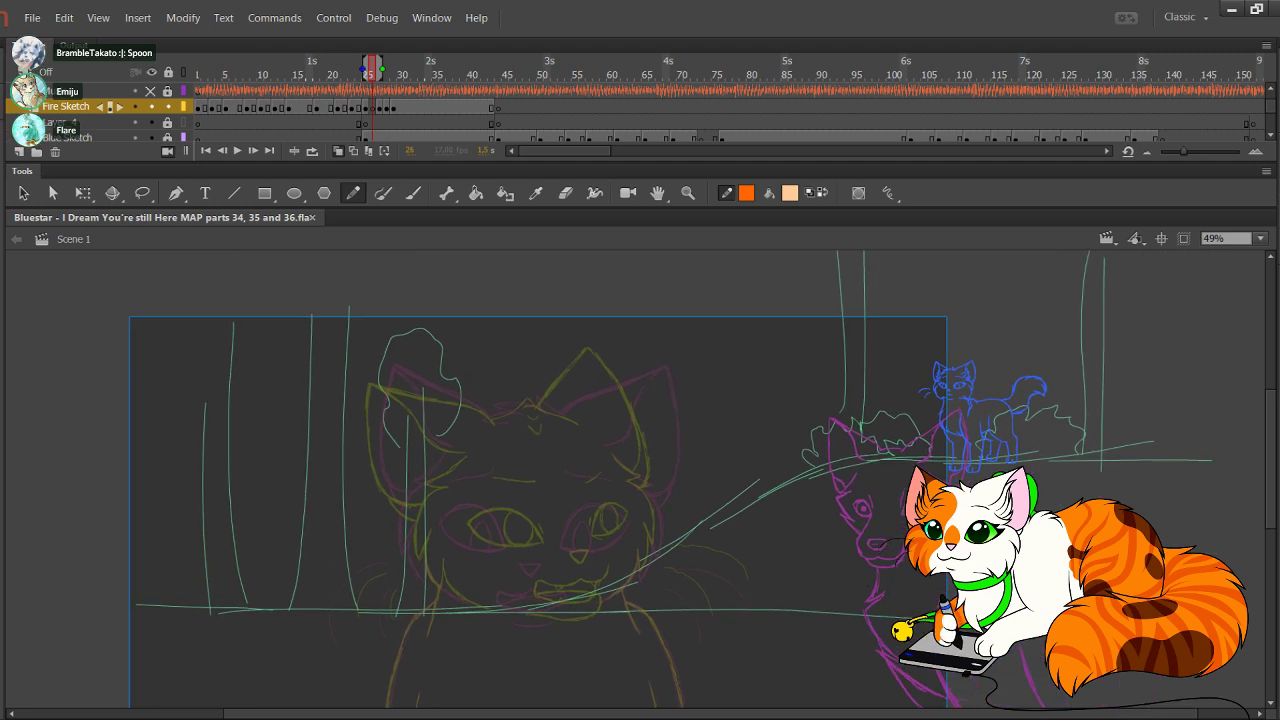
{"action": "left_click", "coordinate": [688, 193]}
{"action": "left_click_drag", "start_coordinate": [406, 454], "coordinate": [692, 642]}
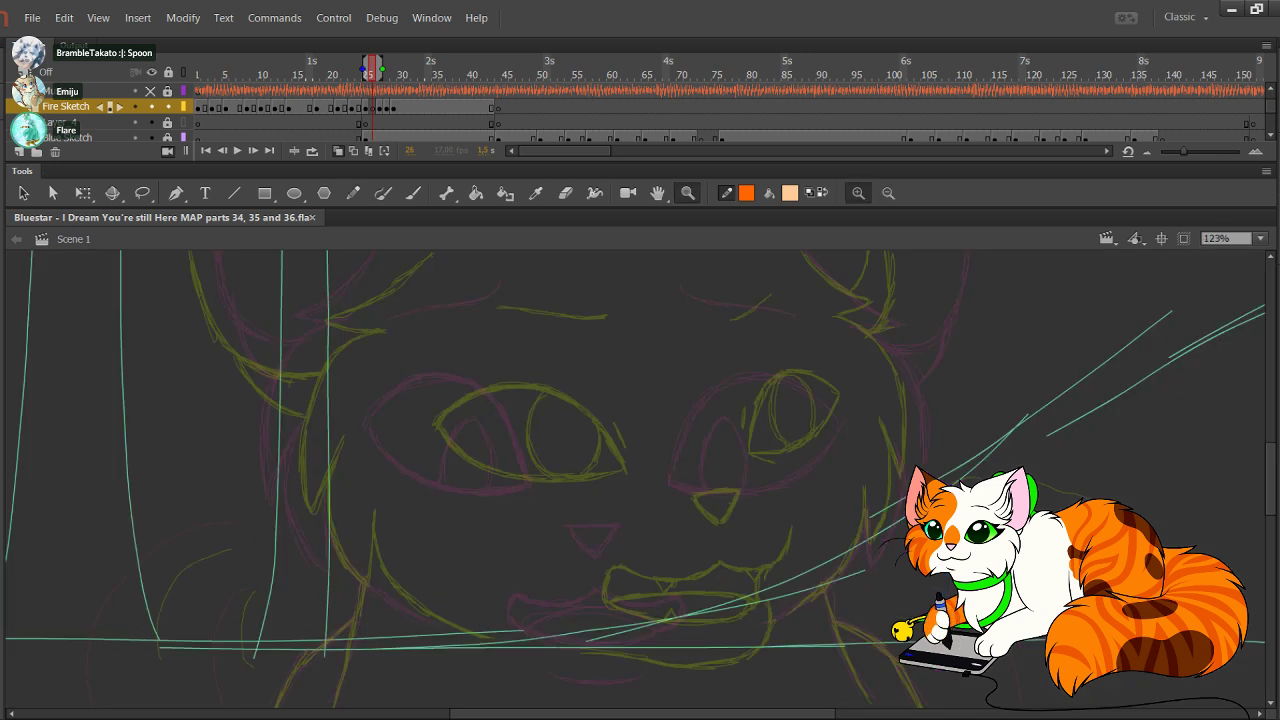
{"action": "left_click_drag", "start_coordinate": [472, 447], "coordinate": [936, 719]}
{"action": "left_click", "coordinate": [353, 193]}
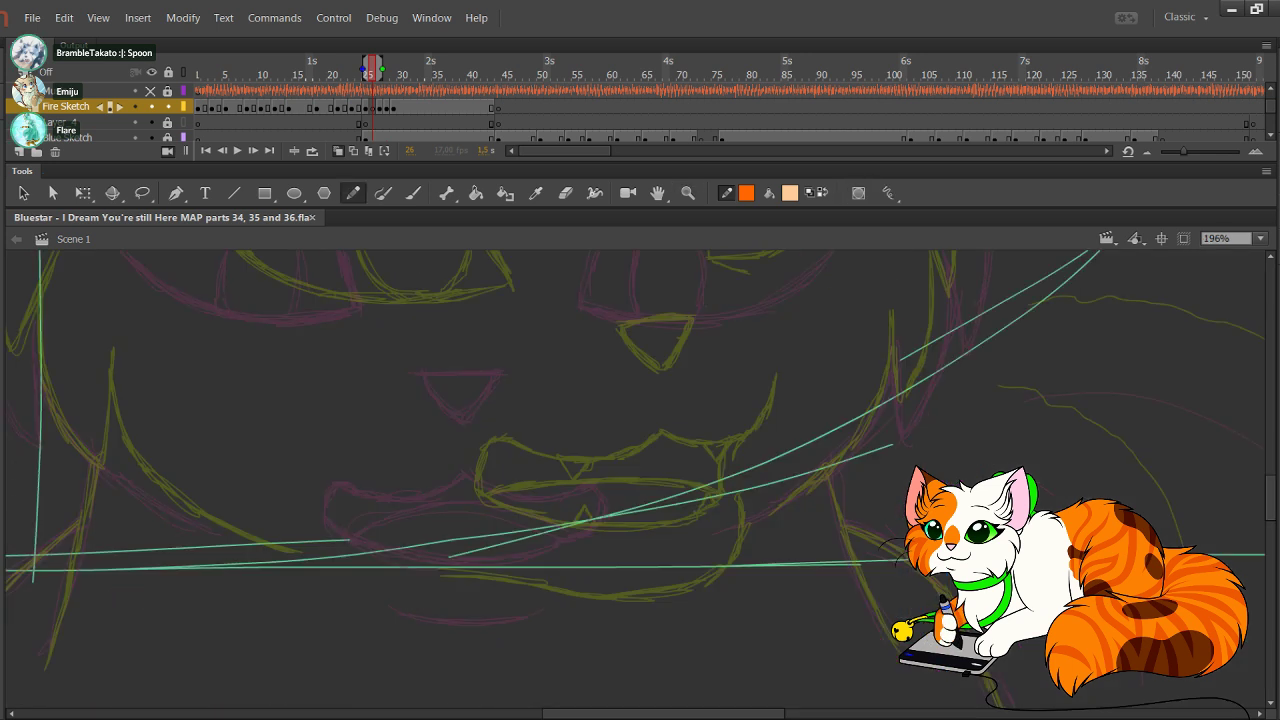
{"action": "mouse_move", "coordinate": [498, 352]}
{"action": "left_mouse_down"}
{"action": "mouse_move", "coordinate": [565, 351]}
{"action": "mouse_move", "coordinate": [508, 372]}
{"action": "mouse_move", "coordinate": [532, 391]}
{"action": "mouse_move", "coordinate": [565, 353]}
{"action": "mouse_move", "coordinate": [541, 351]}
{"action": "left_mouse_up"}
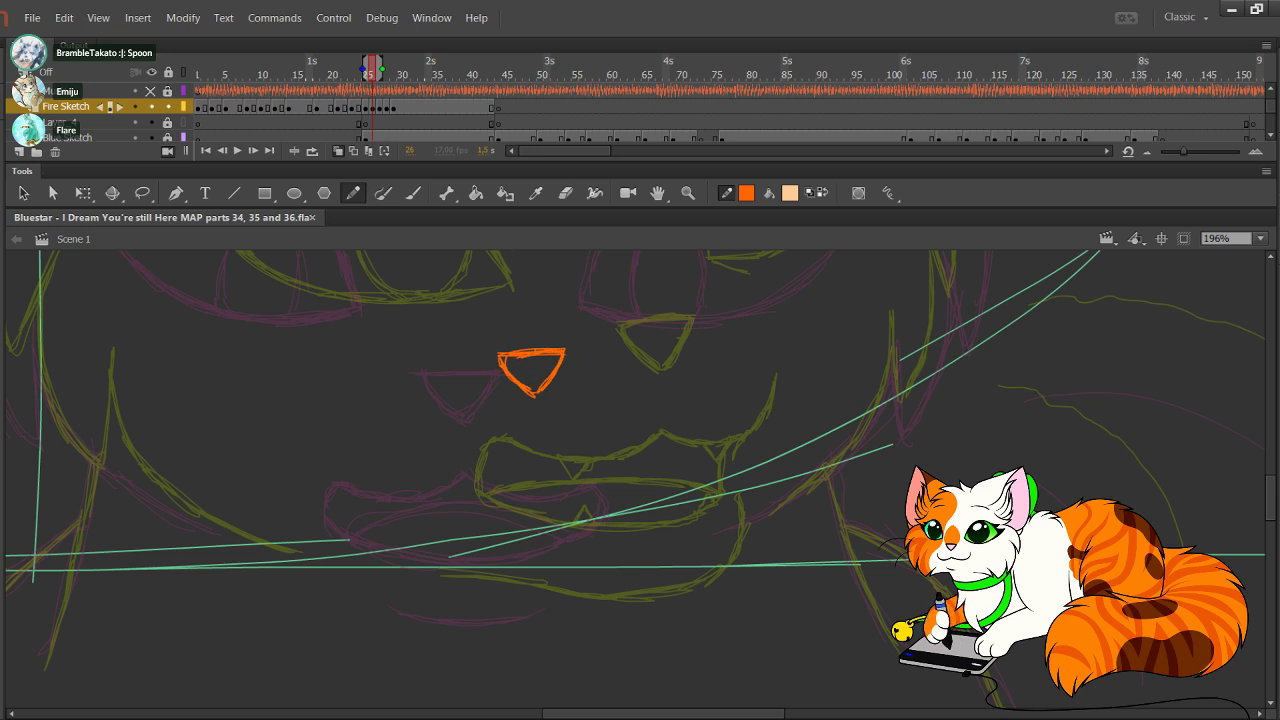
Step: Sketch the open mouth's outline on frame 26, with a peaked upper lip and a curved lower edge
{"action": "left_click_drag", "start_coordinate": [560, 400], "coordinate": [594, 452]}
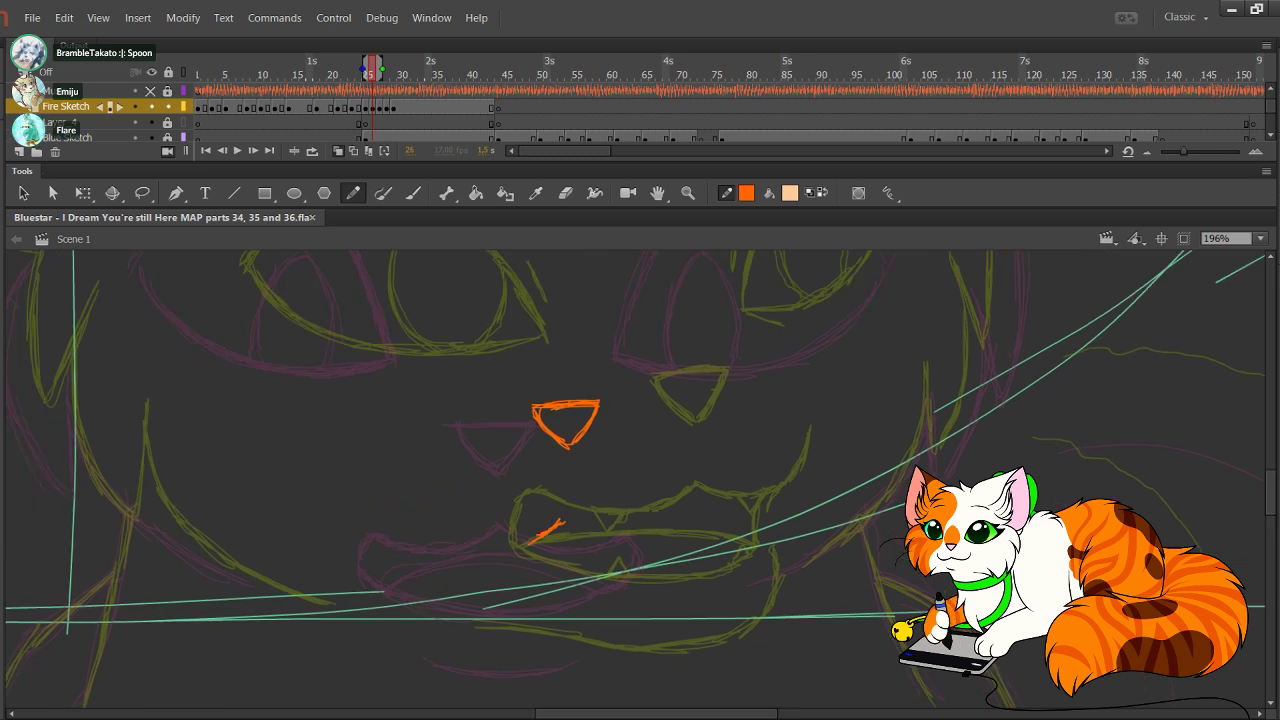
{"action": "mouse_move", "coordinate": [566, 514]}
{"action": "left_mouse_down"}
{"action": "mouse_move", "coordinate": [496, 537]}
{"action": "mouse_move", "coordinate": [432, 526]}
{"action": "mouse_move", "coordinate": [407, 558]}
{"action": "mouse_move", "coordinate": [470, 584]}
{"action": "mouse_move", "coordinate": [610, 587]}
{"action": "mouse_move", "coordinate": [656, 572]}
{"action": "mouse_move", "coordinate": [672, 550]}
{"action": "mouse_move", "coordinate": [664, 528]}
{"action": "left_mouse_up"}
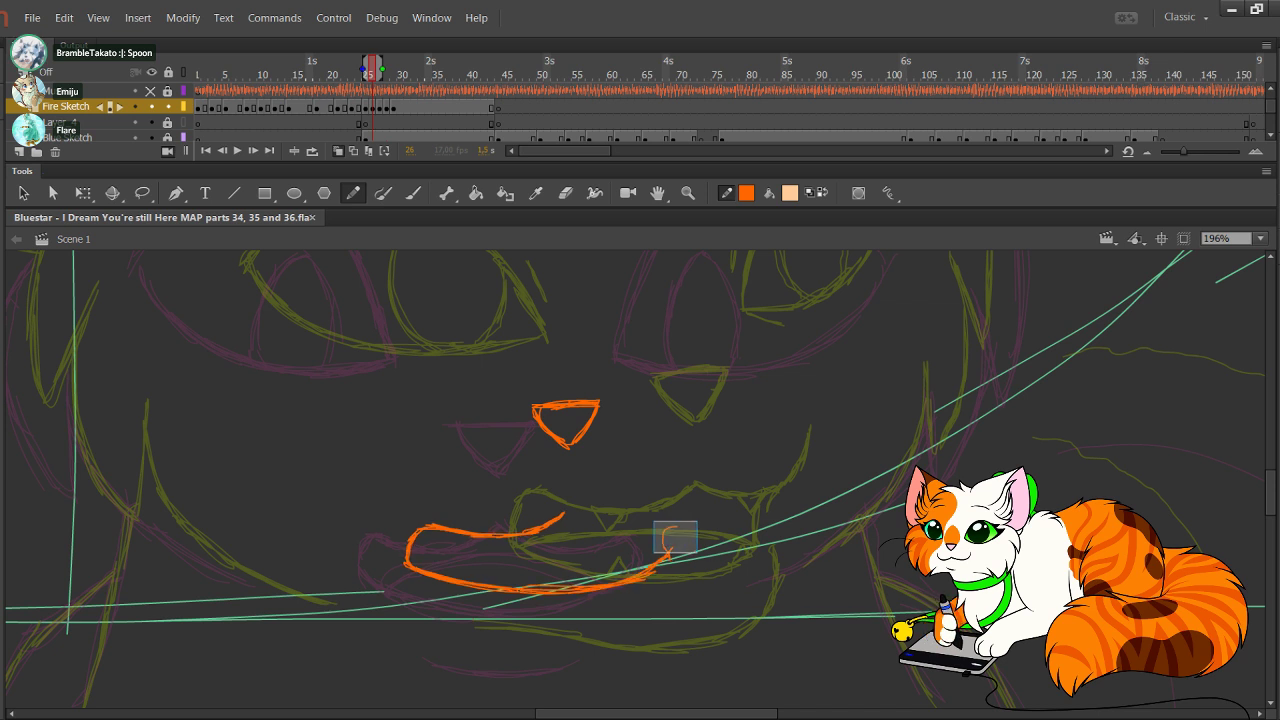
{"action": "key", "text": "ctrl+z"}
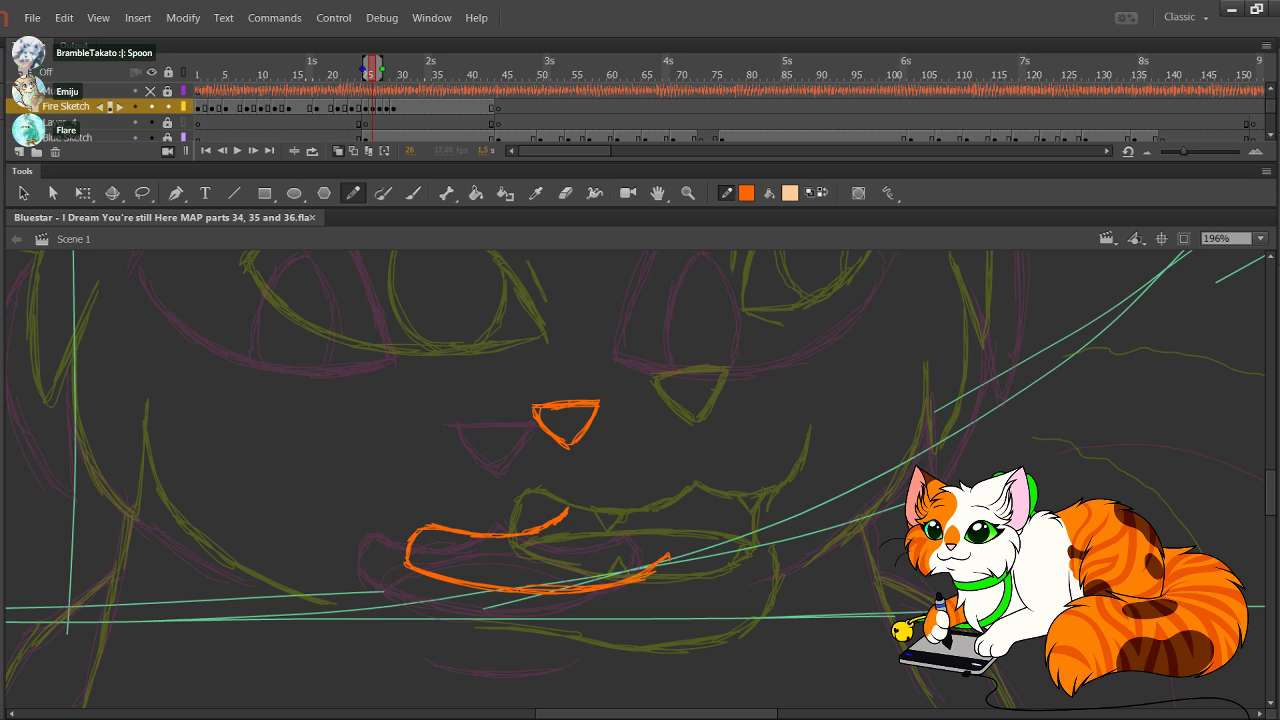
{"action": "mouse_move", "coordinate": [568, 510]}
{"action": "left_mouse_down"}
{"action": "mouse_move", "coordinate": [662, 514]}
{"action": "mouse_move", "coordinate": [675, 488]}
{"action": "mouse_move", "coordinate": [662, 569]}
{"action": "mouse_move", "coordinate": [665, 516]}
{"action": "left_mouse_up"}
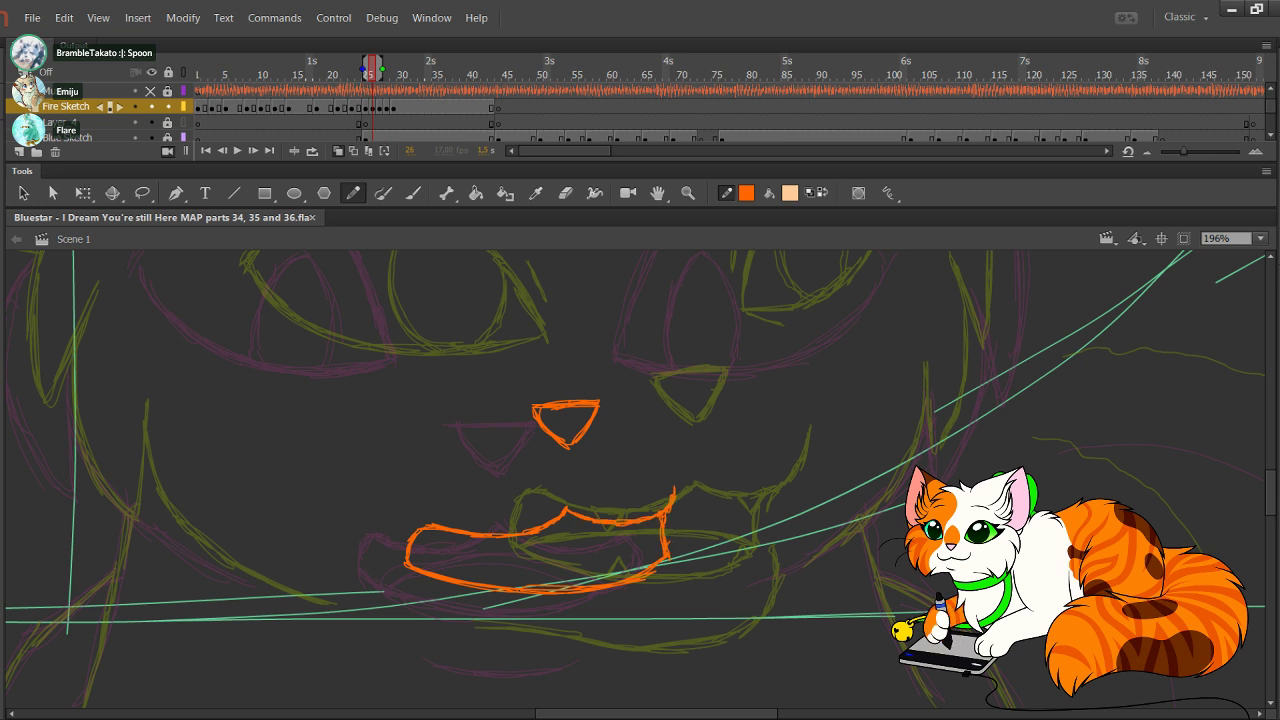
Step: Delete the mouth's far side edge and redraw it slightly further in
{"action": "mouse_move", "coordinate": [693, 579]}
{"action": "left_mouse_down"}
{"action": "mouse_move", "coordinate": [657, 518]}
{"action": "mouse_move", "coordinate": [668, 559]}
{"action": "left_mouse_up"}
{"action": "key", "text": "Delete"}
{"action": "left_click_drag", "start_coordinate": [658, 517], "coordinate": [655, 562]}
{"action": "key", "text": "Delete"}
{"action": "left_click_drag", "start_coordinate": [661, 520], "coordinate": [656, 563]}
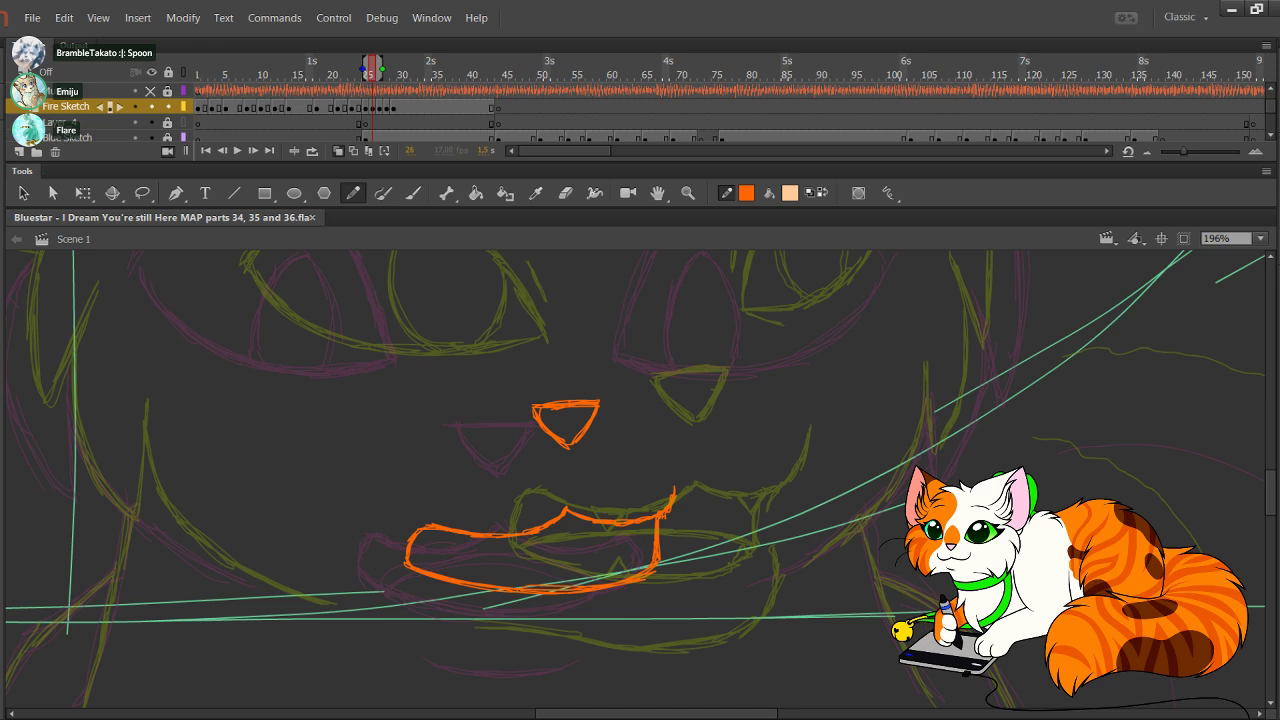
Step: Sketch the curved chin line below the mouth, rising towards the far side, and undo the last extra stroke
{"action": "left_click_drag", "start_coordinate": [620, 430], "coordinate": [642, 481]}
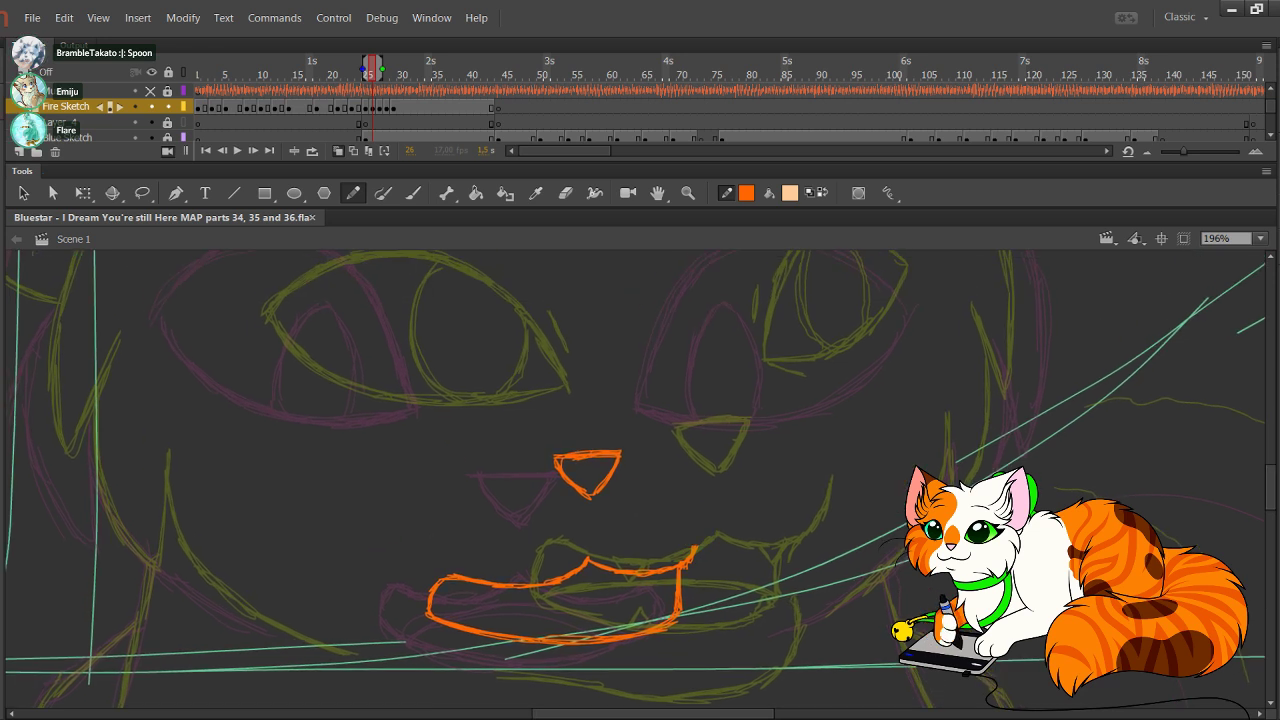
{"action": "left_click_drag", "start_coordinate": [620, 480], "coordinate": [640, 418]}
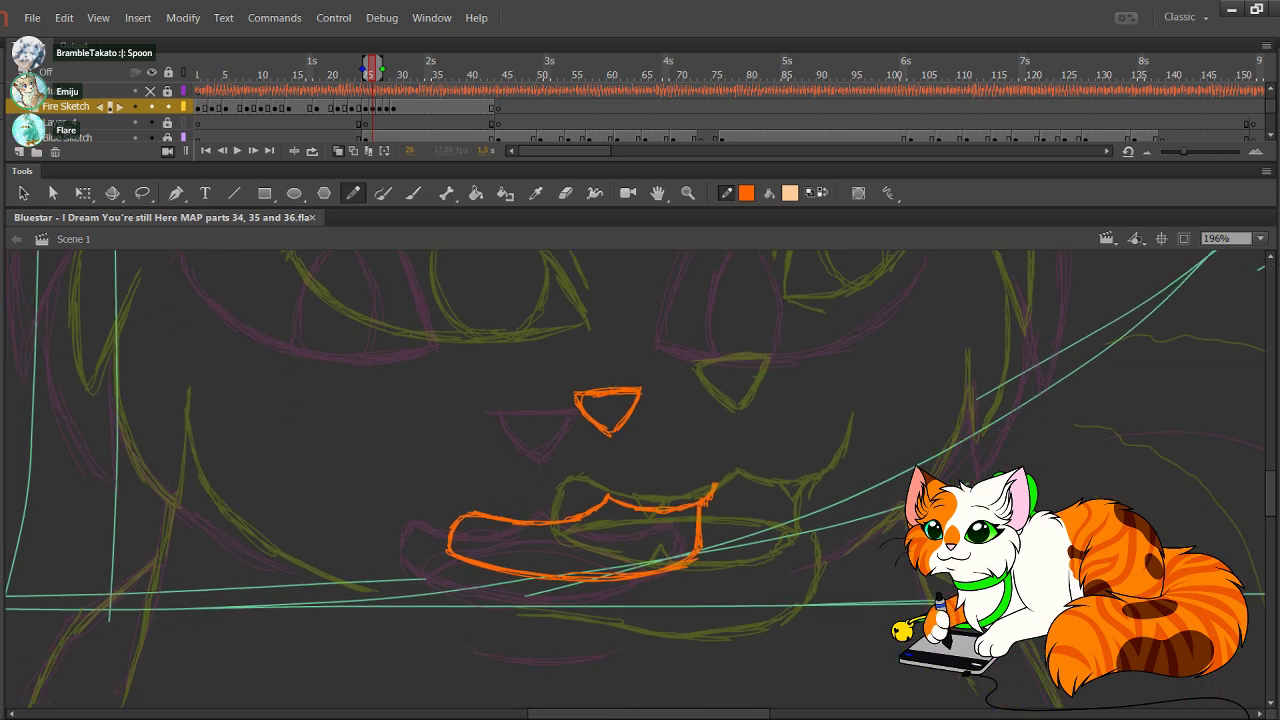
{"action": "mouse_move", "coordinate": [445, 617]}
{"action": "left_mouse_down"}
{"action": "mouse_move", "coordinate": [636, 648]}
{"action": "mouse_move", "coordinate": [691, 623]}
{"action": "left_mouse_up"}
{"action": "key", "text": "ctrl+z"}
{"action": "left_click_drag", "start_coordinate": [613, 643], "coordinate": [684, 626]}
{"action": "left_click_drag", "start_coordinate": [657, 635], "coordinate": [709, 605]}
{"action": "left_click_drag", "start_coordinate": [653, 643], "coordinate": [717, 590]}
{"action": "left_click_drag", "start_coordinate": [698, 623], "coordinate": [717, 597]}
{"action": "left_click_drag", "start_coordinate": [659, 643], "coordinate": [685, 631]}
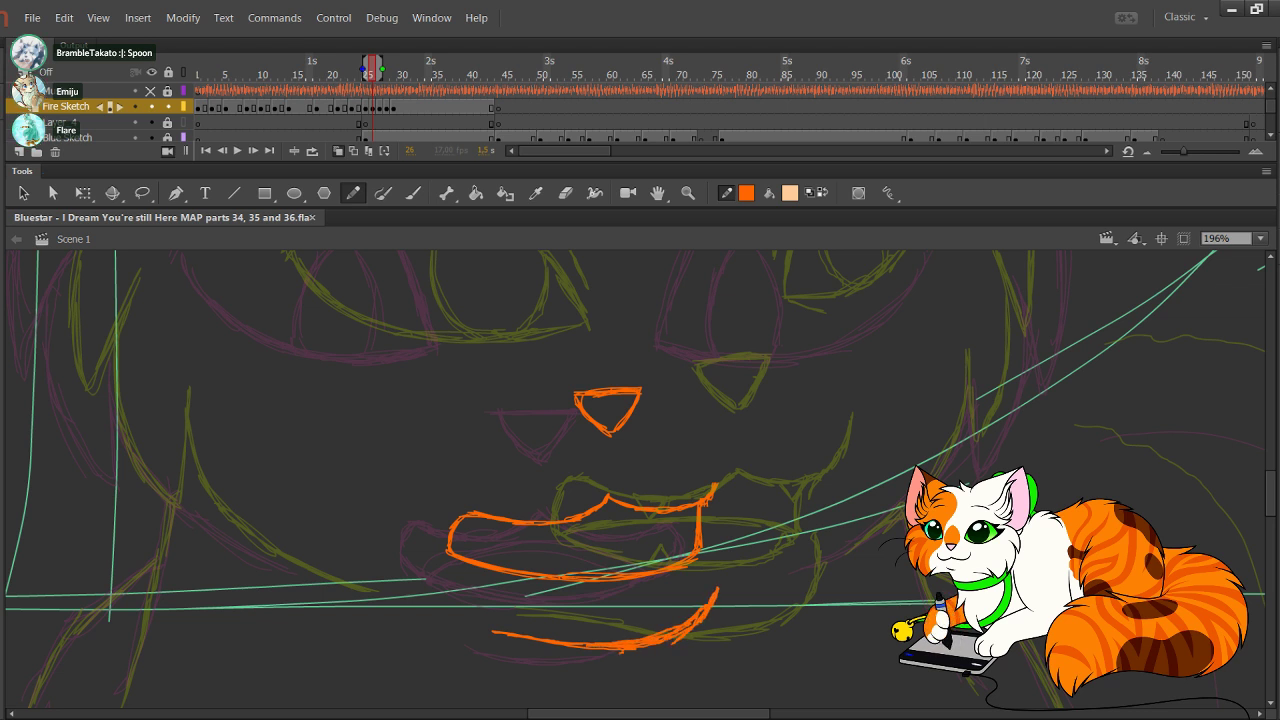
{"action": "key", "text": "ctrl+z"}
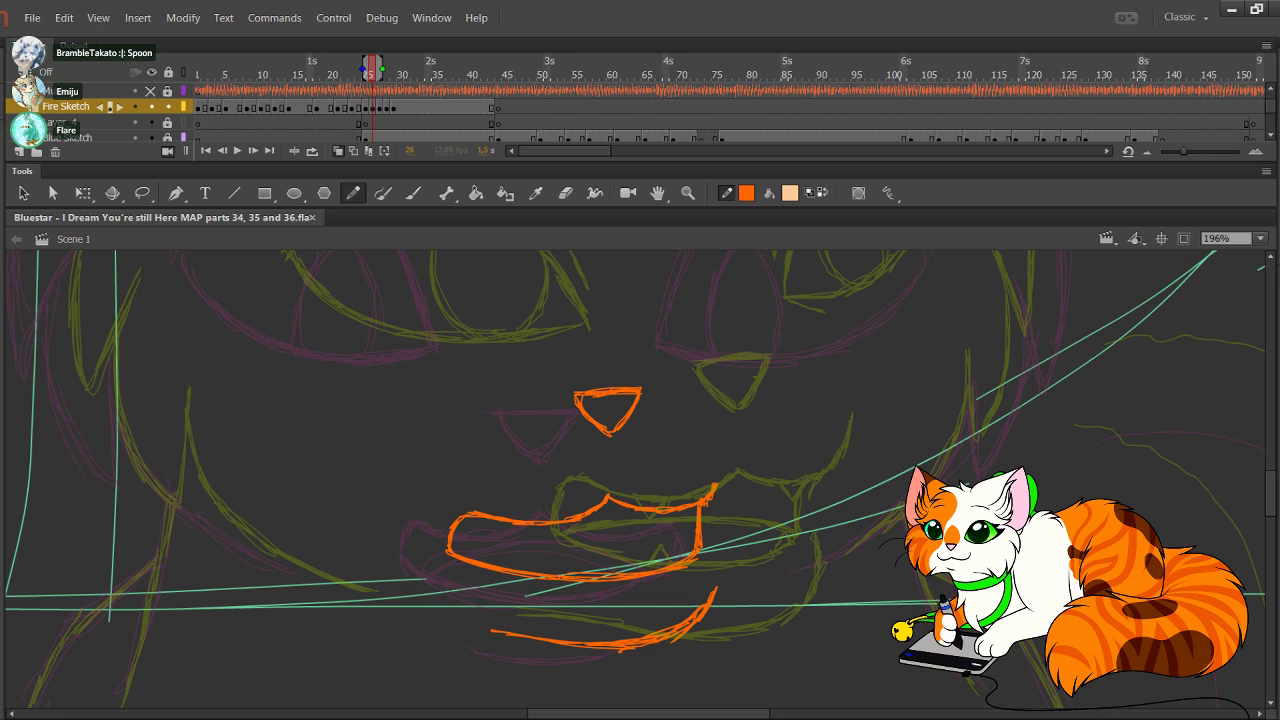
Step: Sketch the near side of the head on frame 26, from the fur tuft by the ear down through the cheek fur to the jaw
{"action": "left_click_drag", "start_coordinate": [480, 320], "coordinate": [796, 690]}
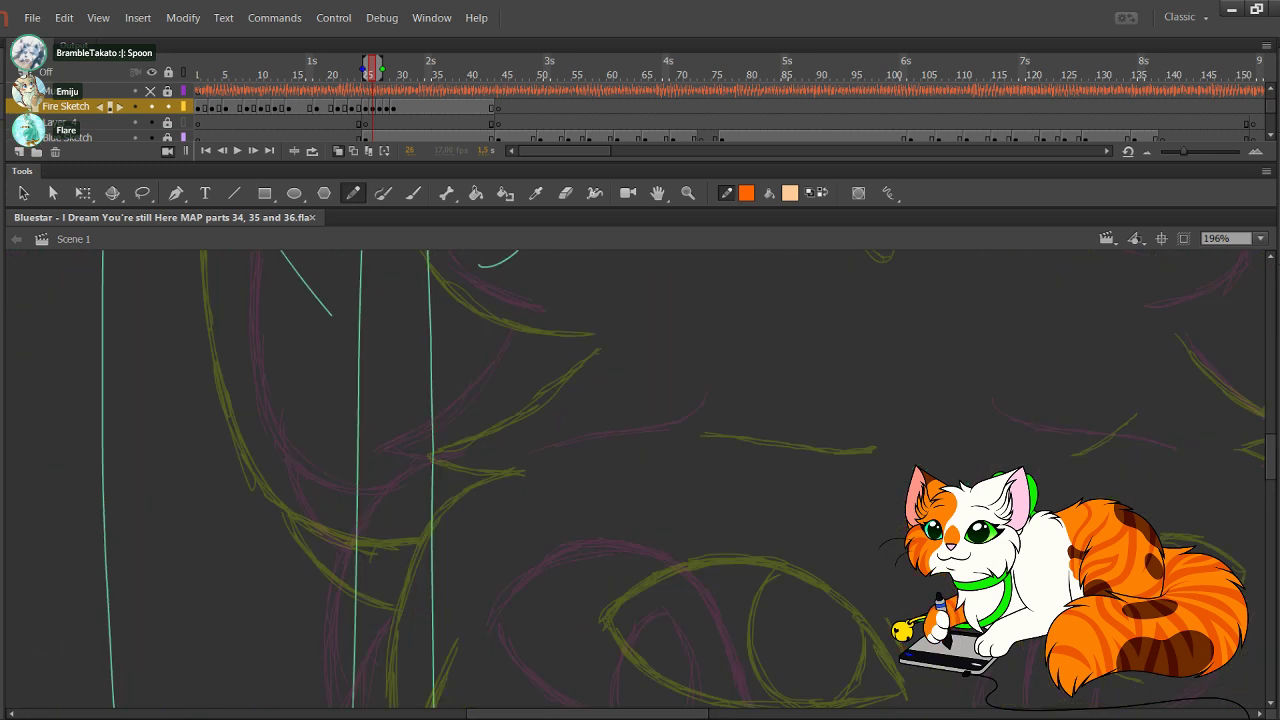
{"action": "mouse_move", "coordinate": [544, 345]}
{"action": "left_mouse_down"}
{"action": "mouse_move", "coordinate": [459, 437]}
{"action": "mouse_move", "coordinate": [551, 347]}
{"action": "left_mouse_up"}
{"action": "key", "text": "ctrl+z"}
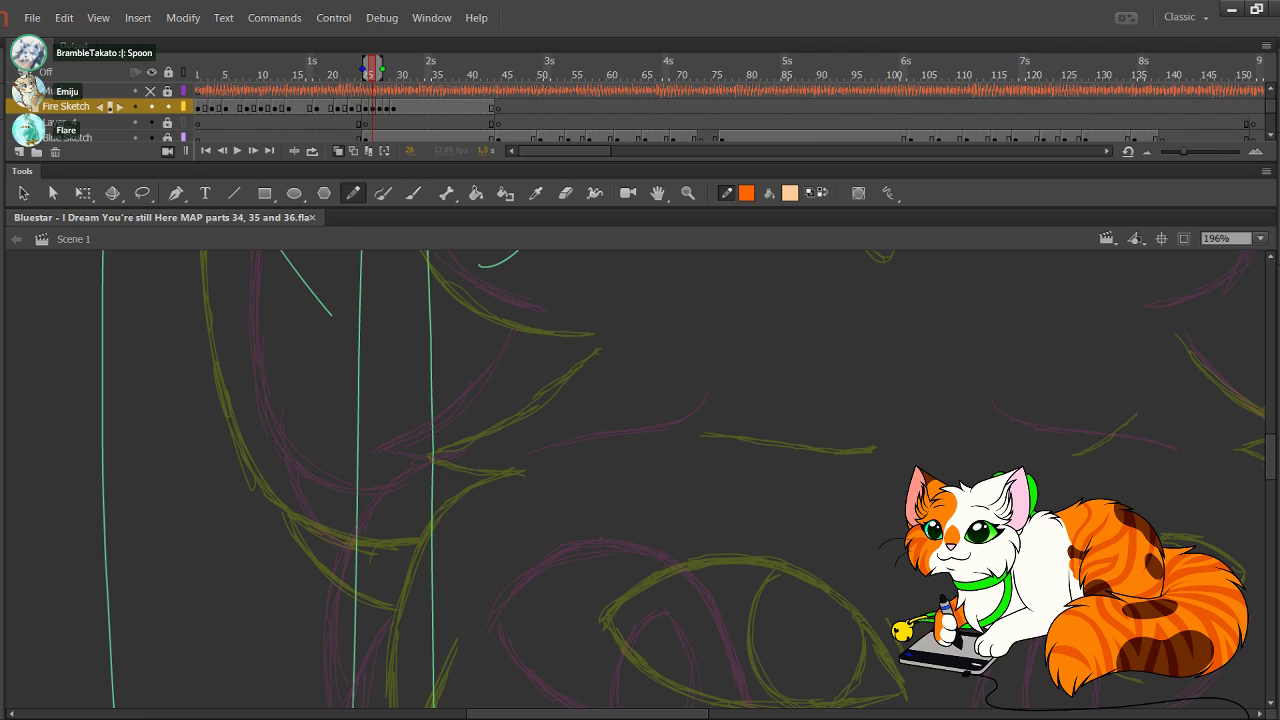
{"action": "left_click_drag", "start_coordinate": [600, 560], "coordinate": [563, 595]}
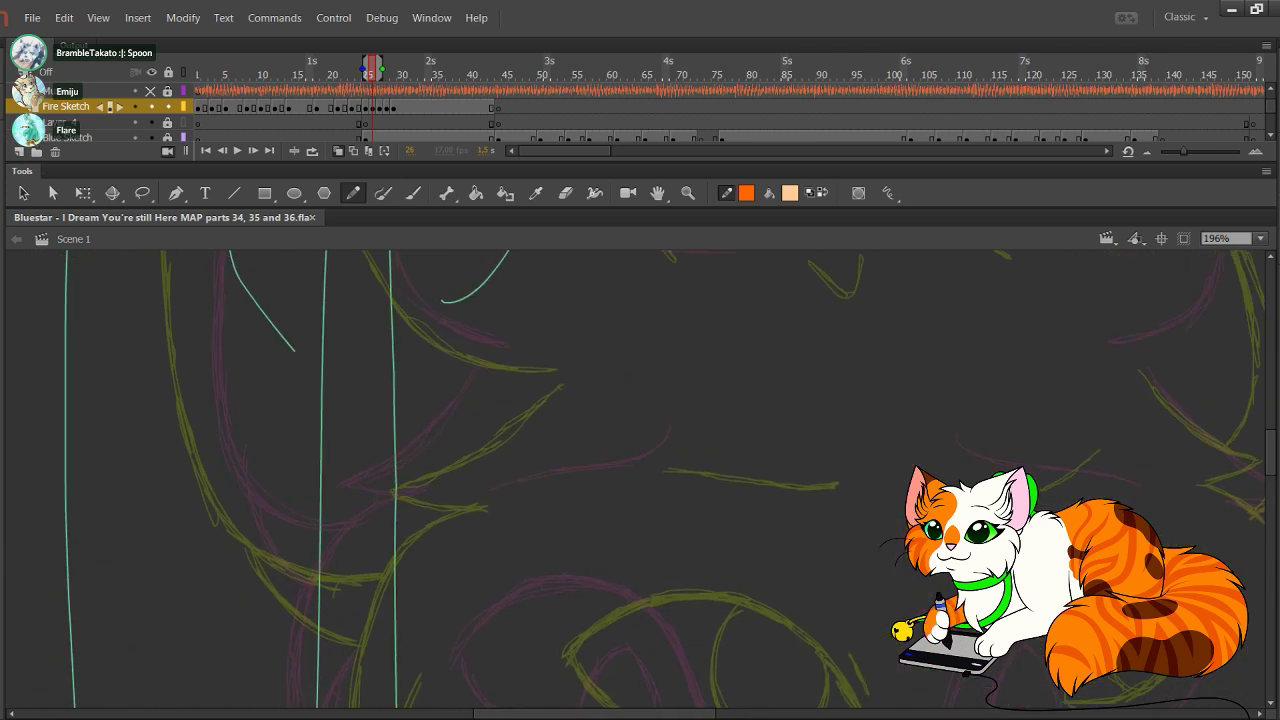
{"action": "mouse_move", "coordinate": [503, 380]}
{"action": "left_mouse_down"}
{"action": "mouse_move", "coordinate": [386, 470]}
{"action": "mouse_move", "coordinate": [392, 492]}
{"action": "mouse_move", "coordinate": [450, 497]}
{"action": "mouse_move", "coordinate": [366, 542]}
{"action": "mouse_move", "coordinate": [320, 656]}
{"action": "mouse_move", "coordinate": [317, 708]}
{"action": "mouse_move", "coordinate": [395, 658]}
{"action": "mouse_move", "coordinate": [371, 376]}
{"action": "mouse_move", "coordinate": [323, 444]}
{"action": "mouse_move", "coordinate": [343, 540]}
{"action": "mouse_move", "coordinate": [364, 570]}
{"action": "mouse_move", "coordinate": [396, 484]}
{"action": "mouse_move", "coordinate": [404, 554]}
{"action": "mouse_move", "coordinate": [478, 640]}
{"action": "mouse_move", "coordinate": [398, 494]}
{"action": "mouse_move", "coordinate": [503, 656]}
{"action": "mouse_move", "coordinate": [575, 690]}
{"action": "mouse_move", "coordinate": [550, 702]}
{"action": "left_mouse_up"}
{"action": "mouse_move", "coordinate": [720, 560]}
{"action": "left_mouse_down"}
{"action": "mouse_move", "coordinate": [411, 371]}
{"action": "mouse_move", "coordinate": [421, 396]}
{"action": "left_mouse_up"}
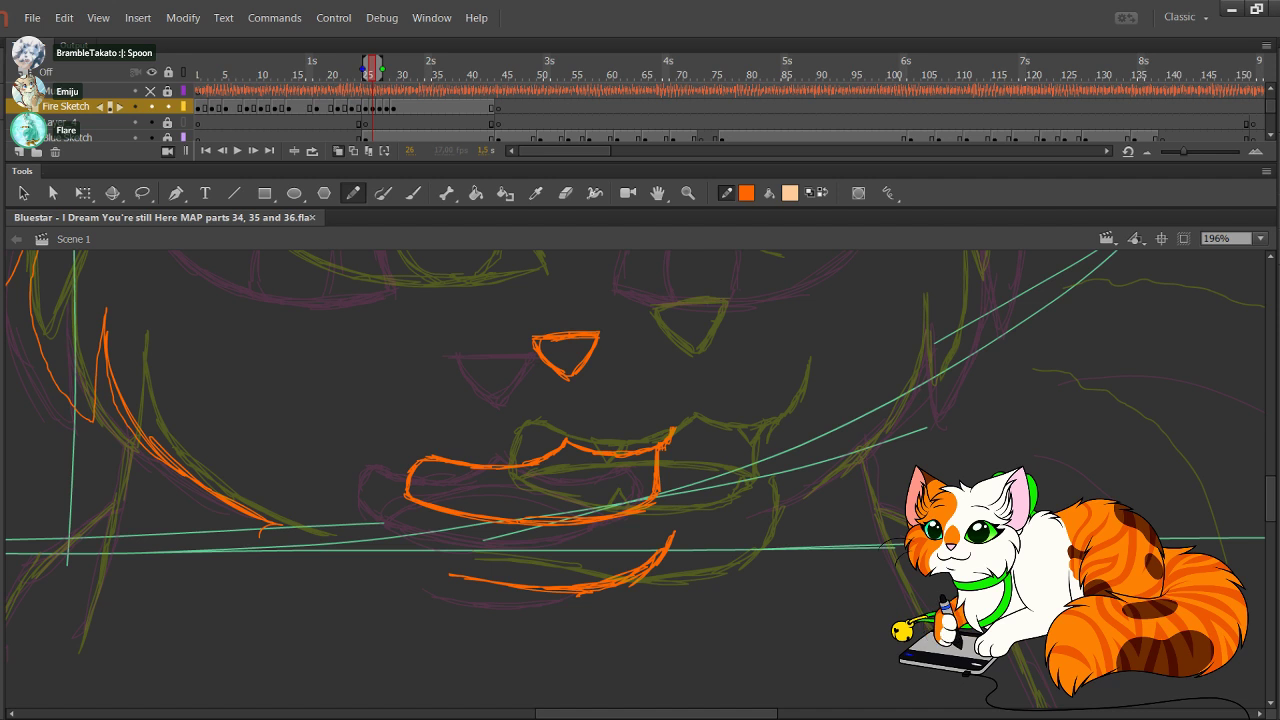
Step: Sketch the curved line inside the mouth above its lower edge and two small pointed upper teeth
{"action": "left_click_drag", "start_coordinate": [560, 450], "coordinate": [655, 396]}
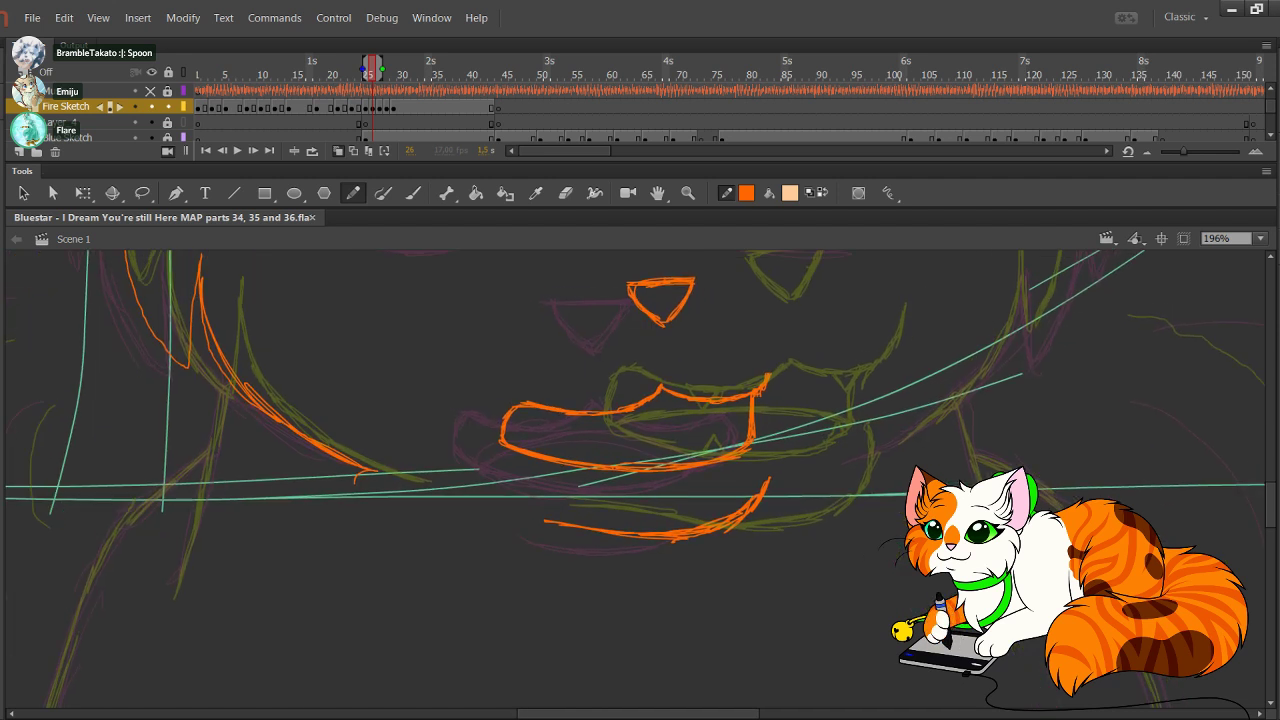
{"action": "mouse_move", "coordinate": [508, 440]}
{"action": "left_mouse_down"}
{"action": "mouse_move", "coordinate": [712, 430]}
{"action": "mouse_move", "coordinate": [740, 445]}
{"action": "left_mouse_up"}
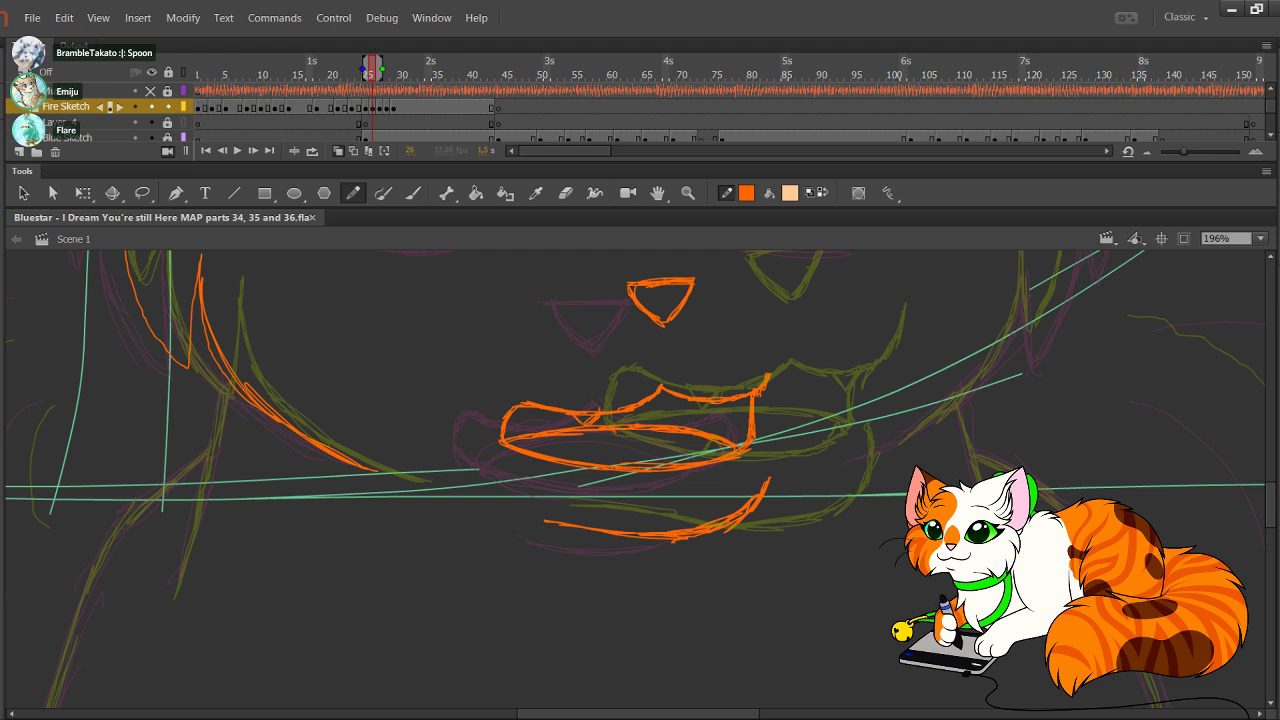
{"action": "left_click_drag", "start_coordinate": [720, 403], "coordinate": [732, 410]}
Step: Sketch two curved whiskers beside the near cheek on frame 26, between the onion-skinned ones
{"action": "left_click_drag", "start_coordinate": [640, 470], "coordinate": [897, 529]}
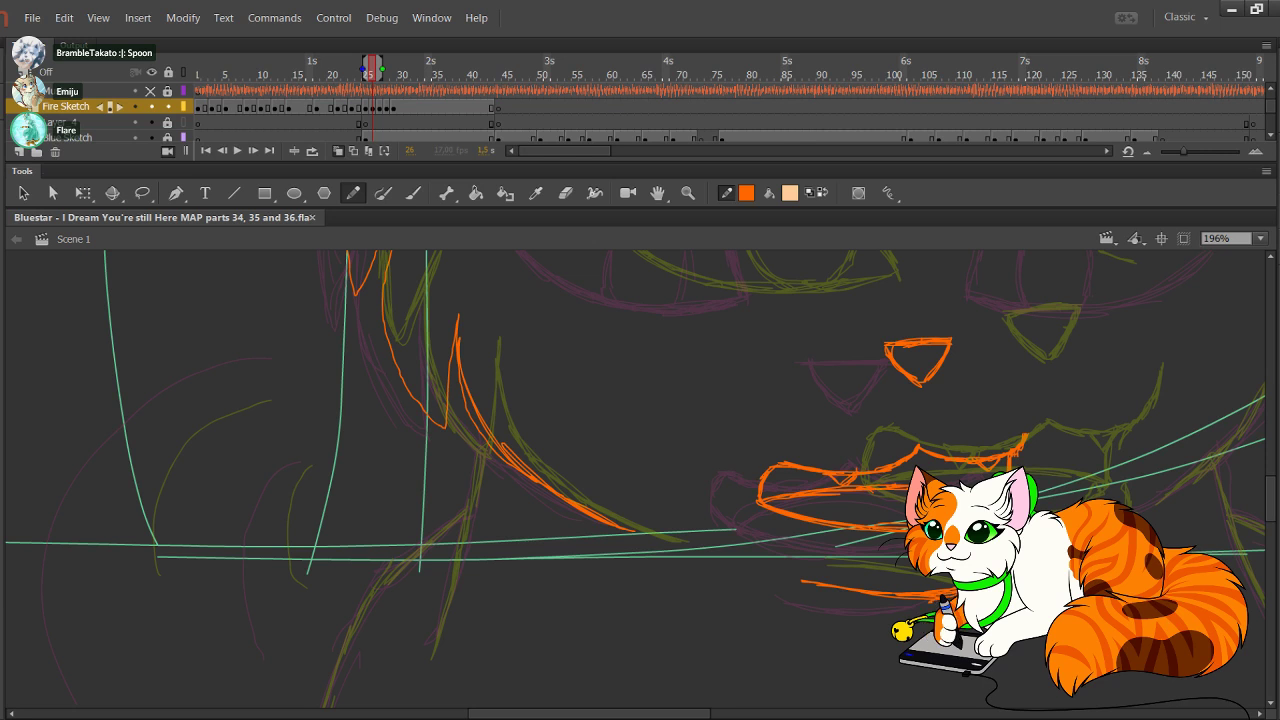
{"action": "mouse_move", "coordinate": [92, 652]}
{"action": "left_mouse_down"}
{"action": "mouse_move", "coordinate": [89, 528]}
{"action": "mouse_move", "coordinate": [131, 440]}
{"action": "mouse_move", "coordinate": [263, 380]}
{"action": "left_mouse_up"}
{"action": "mouse_move", "coordinate": [280, 640]}
{"action": "left_mouse_down"}
{"action": "mouse_move", "coordinate": [267, 530]}
{"action": "mouse_move", "coordinate": [312, 461]}
{"action": "mouse_move", "coordinate": [269, 461]}
{"action": "left_mouse_up"}
Step: Sketch the near ear on frame 26, with its inner curve running up to the tip and its outer edge running down
{"action": "left_click_drag", "start_coordinate": [850, 370], "coordinate": [624, 627]}
{"action": "left_click_drag", "start_coordinate": [620, 460], "coordinate": [656, 610]}
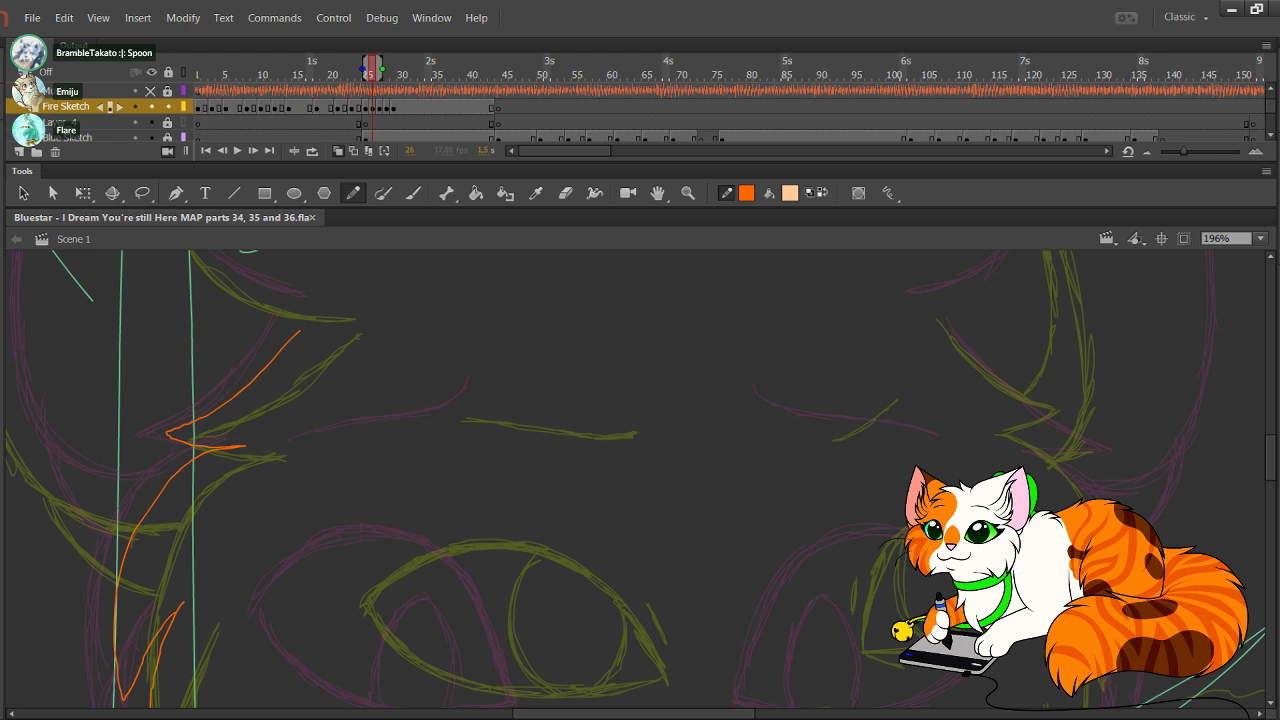
{"action": "left_click_drag", "start_coordinate": [500, 370], "coordinate": [753, 651]}
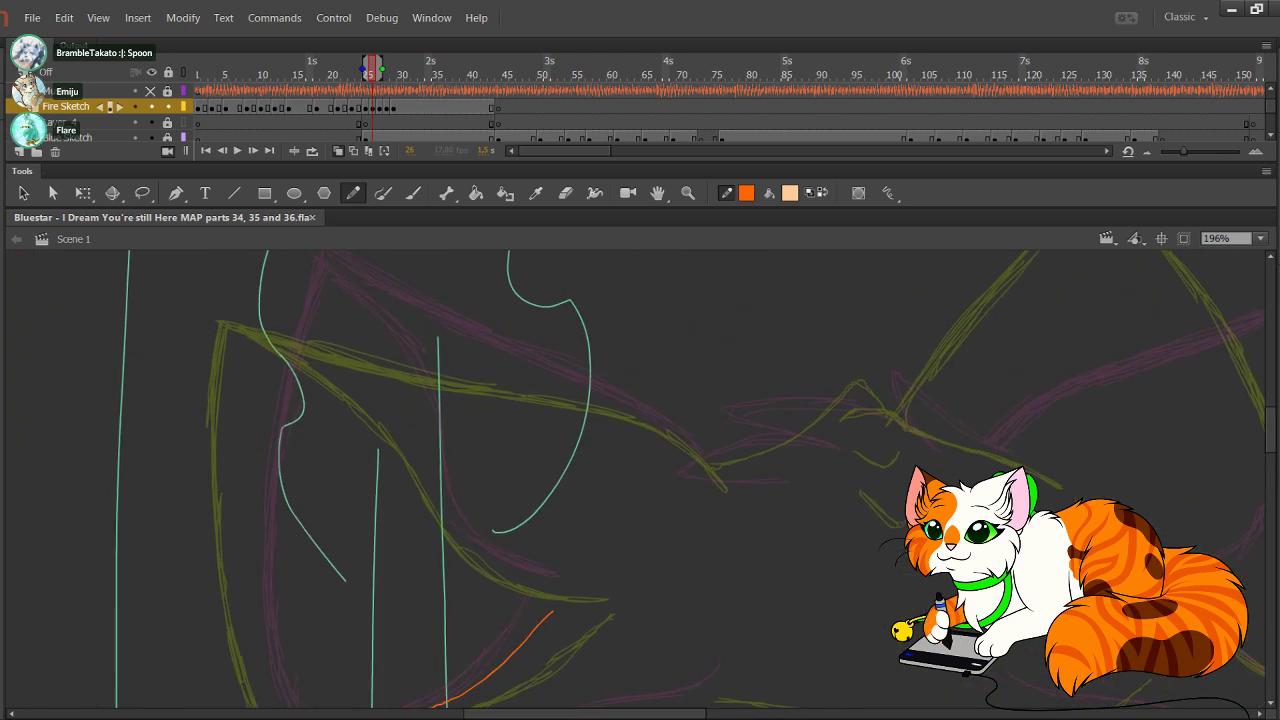
{"action": "mouse_move", "coordinate": [597, 587]}
{"action": "left_mouse_down"}
{"action": "mouse_move", "coordinate": [506, 567]}
{"action": "mouse_move", "coordinate": [470, 530]}
{"action": "mouse_move", "coordinate": [369, 339]}
{"action": "mouse_move", "coordinate": [408, 407]}
{"action": "mouse_move", "coordinate": [279, 266]}
{"action": "mouse_move", "coordinate": [256, 332]}
{"action": "mouse_move", "coordinate": [243, 517]}
{"action": "mouse_move", "coordinate": [272, 706]}
{"action": "left_mouse_up"}
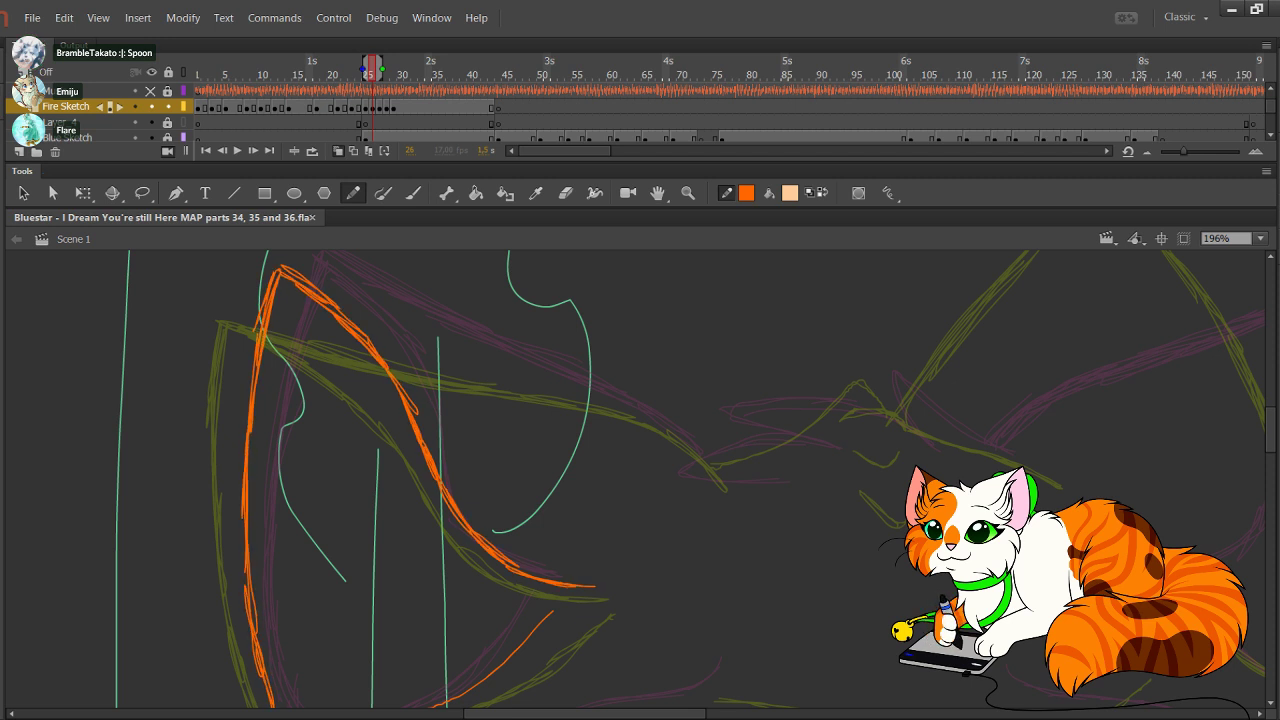
Step: Continue the near ear's outer edge downwards and sketch the two curved lines joining its base to the head
{"action": "left_click_drag", "start_coordinate": [300, 640], "coordinate": [268, 451]}
{"action": "mouse_move", "coordinate": [242, 516]}
{"action": "left_mouse_down"}
{"action": "mouse_move", "coordinate": [308, 577]}
{"action": "mouse_move", "coordinate": [428, 589]}
{"action": "mouse_move", "coordinate": [370, 583]}
{"action": "left_mouse_up"}
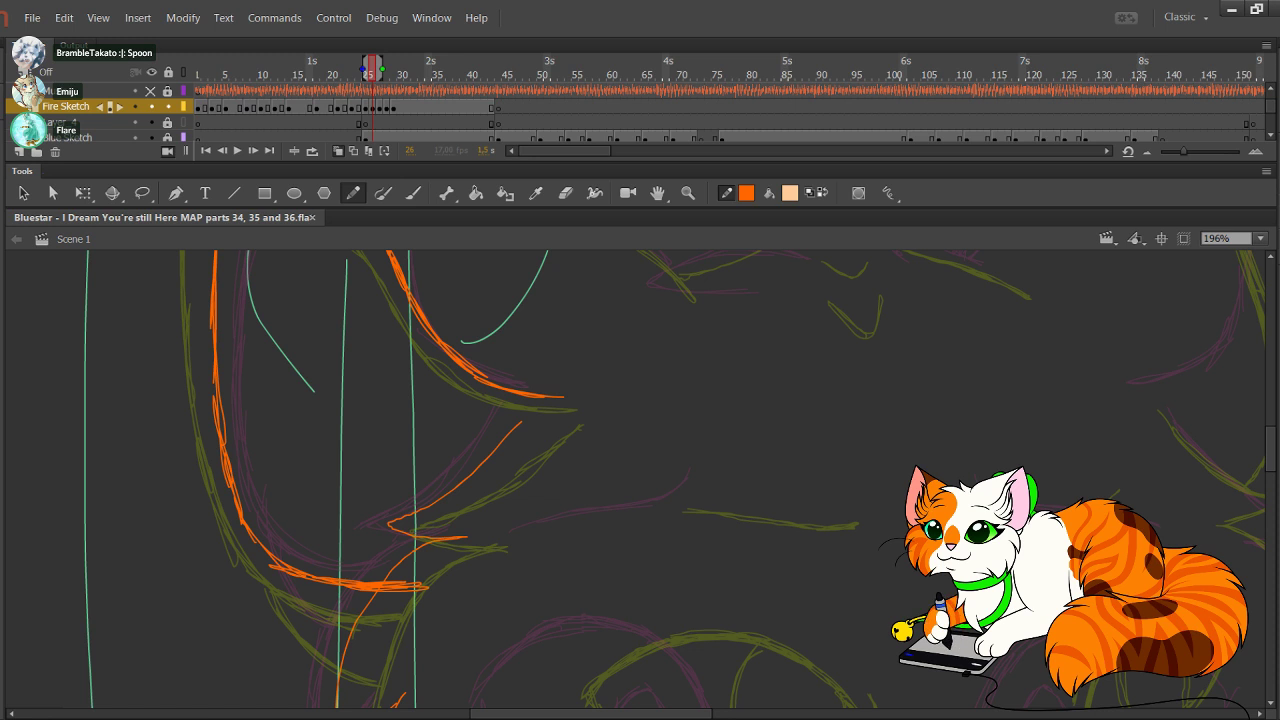
{"action": "mouse_move", "coordinate": [443, 606]}
{"action": "left_mouse_down"}
{"action": "mouse_move", "coordinate": [382, 584]}
{"action": "mouse_move", "coordinate": [443, 422]}
{"action": "left_mouse_up"}
{"action": "left_click_drag", "start_coordinate": [306, 400], "coordinate": [384, 484]}
{"action": "left_click_drag", "start_coordinate": [302, 389], "coordinate": [319, 423]}
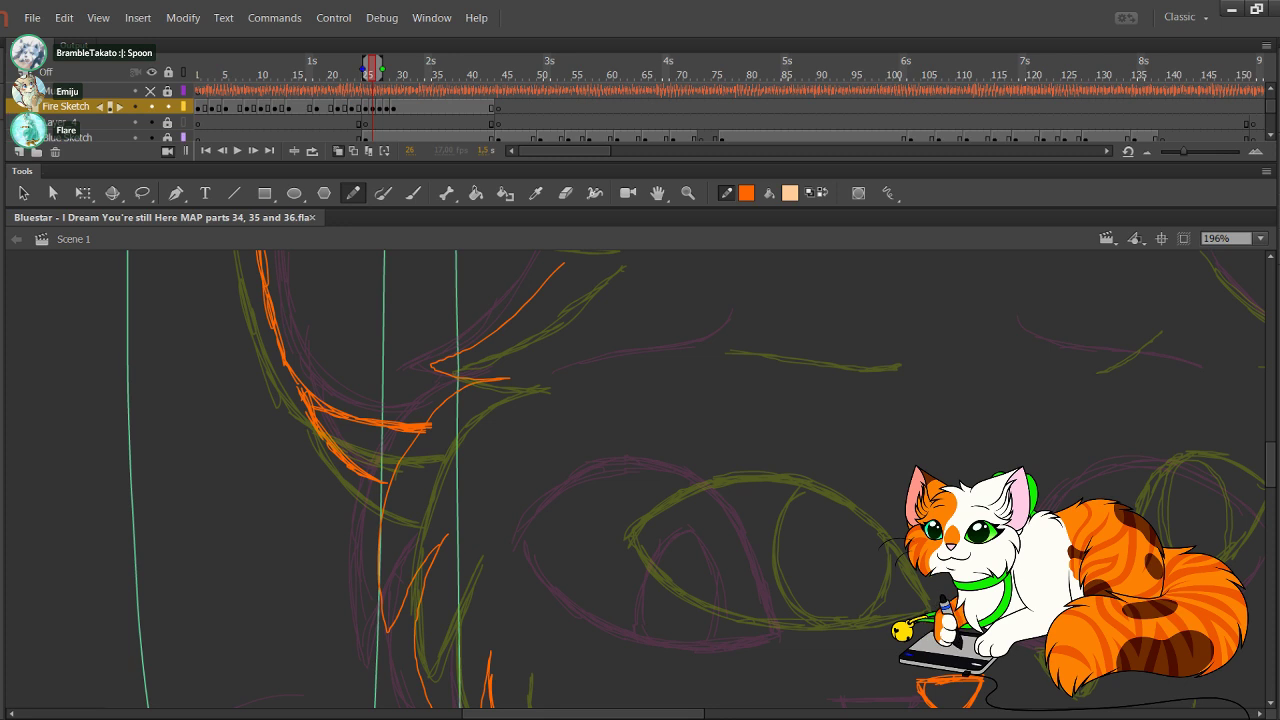
Step: Sketch the near side of the neck on frame 26, running down from the jaw below the near cheek
{"action": "left_click_drag", "start_coordinate": [600, 540], "coordinate": [443, 357]}
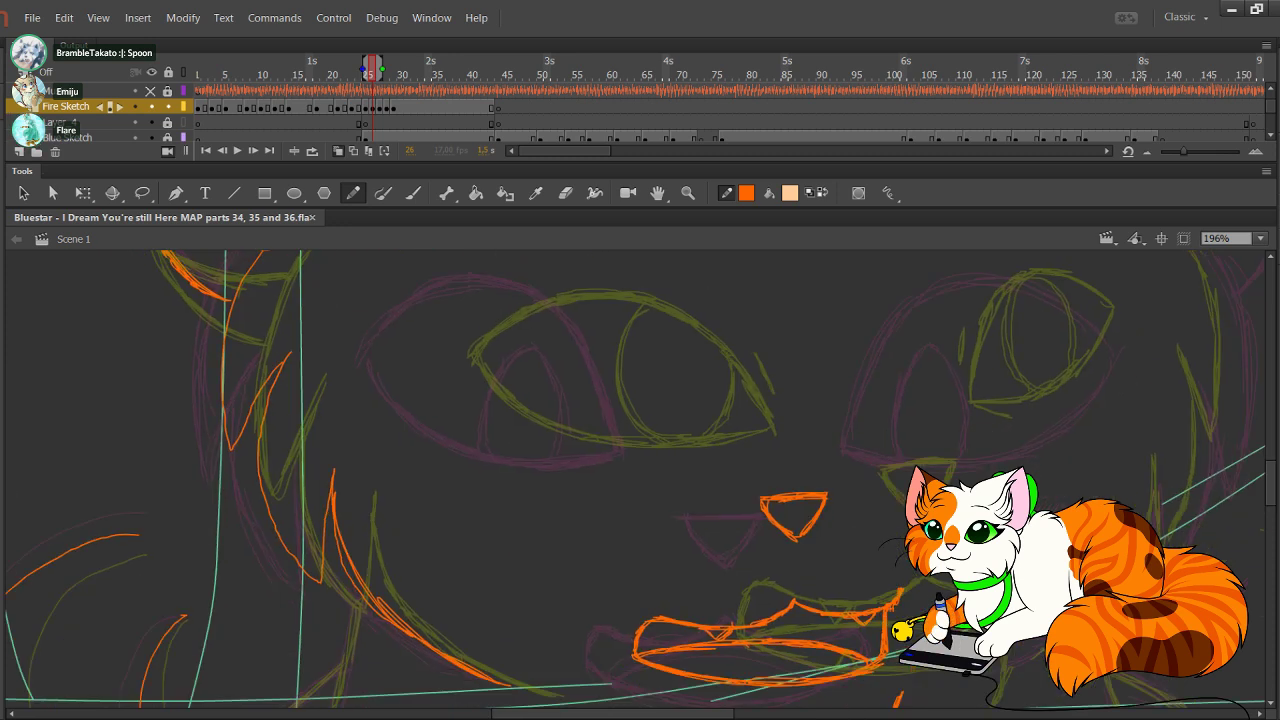
{"action": "mouse_move", "coordinate": [600, 540]}
{"action": "left_mouse_down"}
{"action": "mouse_move", "coordinate": [484, 413]}
{"action": "mouse_move", "coordinate": [480, 370]}
{"action": "mouse_move", "coordinate": [510, 375]}
{"action": "left_mouse_up"}
{"action": "left_click_drag", "start_coordinate": [260, 464], "coordinate": [269, 426]}
{"action": "left_click_drag", "start_coordinate": [268, 420], "coordinate": [258, 496]}
{"action": "left_click_drag", "start_coordinate": [267, 417], "coordinate": [246, 553]}
{"action": "left_click_drag", "start_coordinate": [261, 464], "coordinate": [235, 596]}
{"action": "left_click_drag", "start_coordinate": [250, 516], "coordinate": [215, 652]}
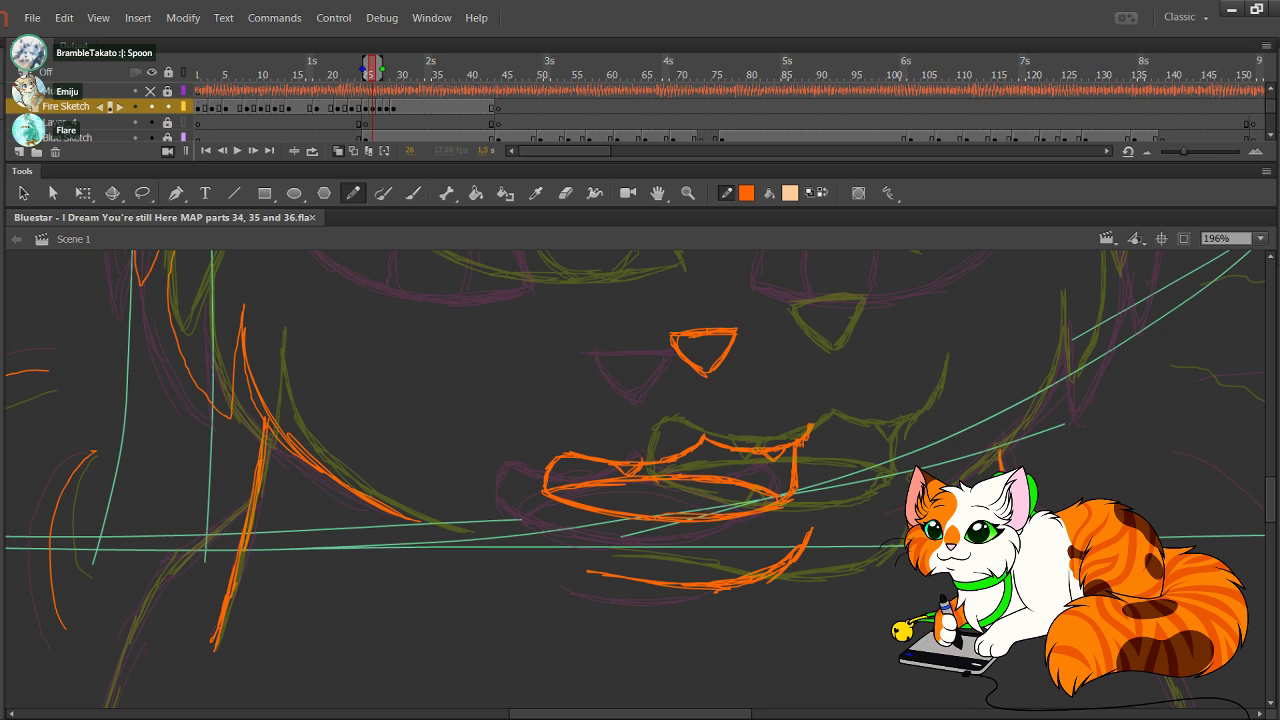
Step: Sketch the near ear's upper edge from the tip down to its base at the top of the head
{"action": "left_click_drag", "start_coordinate": [640, 400], "coordinate": [614, 582]}
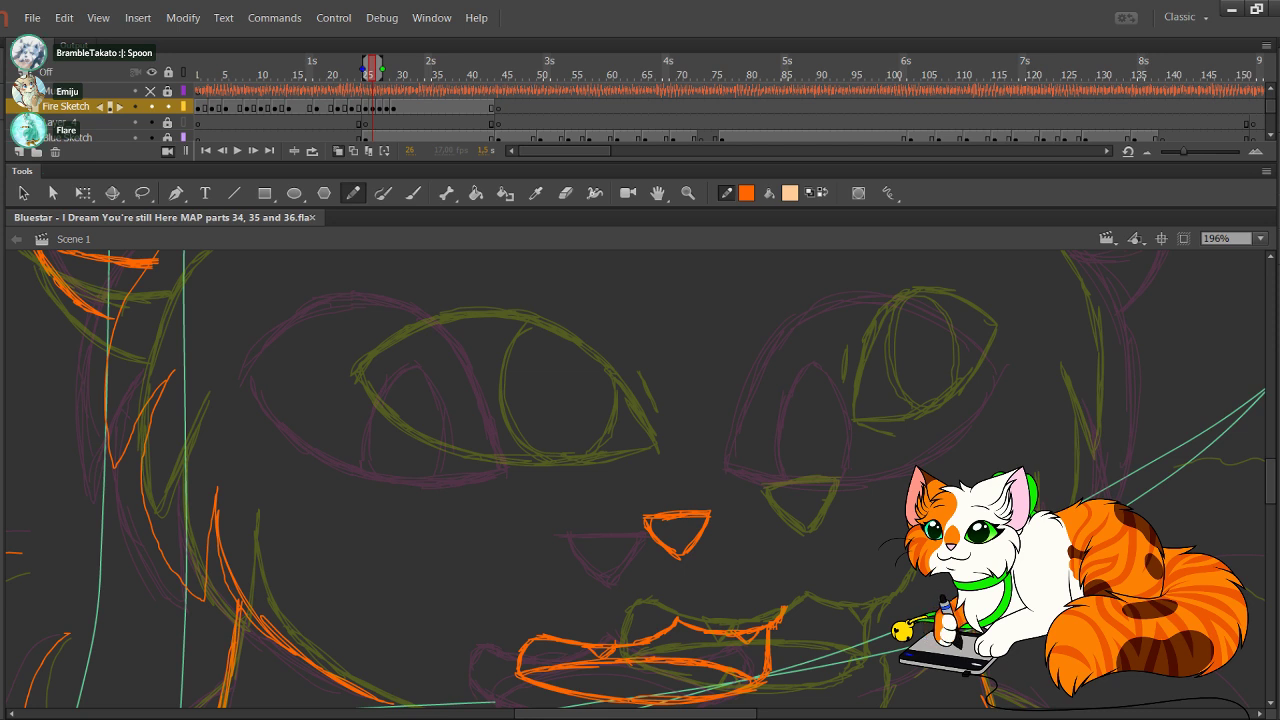
{"action": "left_click_drag", "start_coordinate": [600, 400], "coordinate": [730, 593]}
{"action": "left_click_drag", "start_coordinate": [640, 400], "coordinate": [565, 670]}
{"action": "left_click_drag", "start_coordinate": [600, 420], "coordinate": [739, 520]}
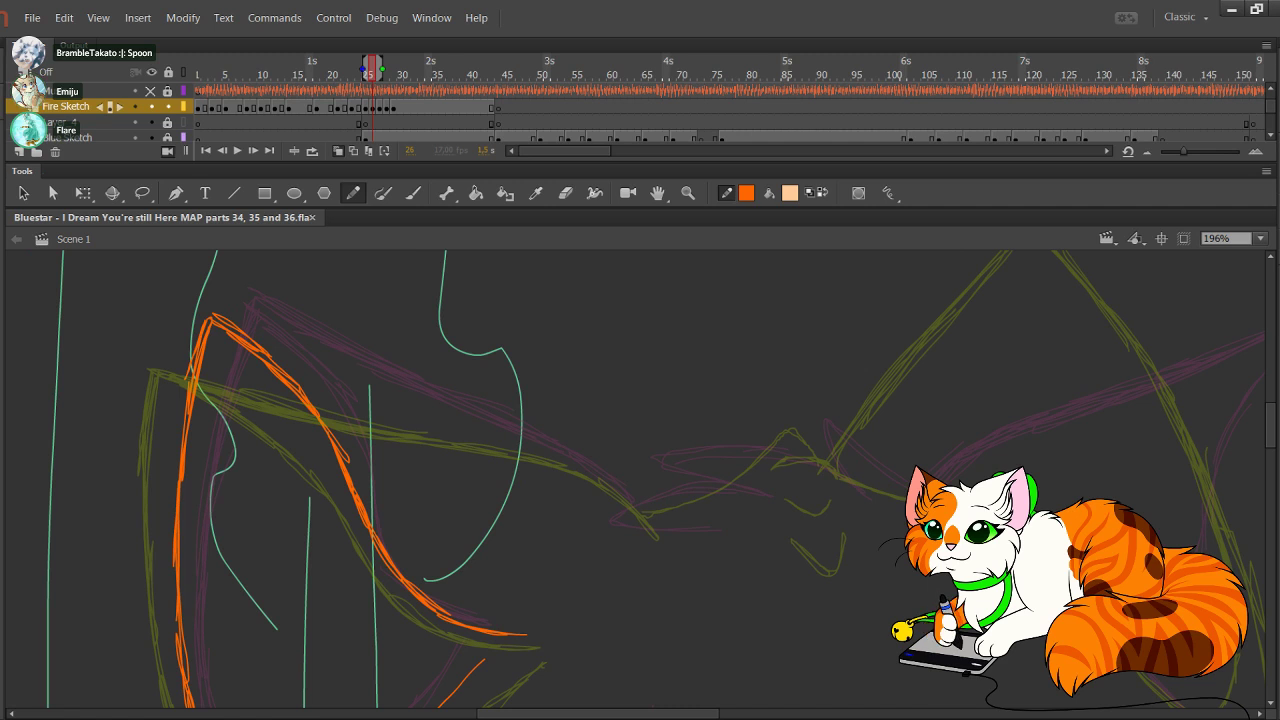
{"action": "left_click_drag", "start_coordinate": [208, 308], "coordinate": [333, 363]}
{"action": "left_click_drag", "start_coordinate": [209, 314], "coordinate": [405, 401]}
{"action": "left_click_drag", "start_coordinate": [245, 333], "coordinate": [457, 425]}
{"action": "mouse_move", "coordinate": [383, 397]}
{"action": "left_mouse_down"}
{"action": "mouse_move", "coordinate": [588, 465]}
{"action": "mouse_move", "coordinate": [655, 528]}
{"action": "mouse_move", "coordinate": [505, 557]}
{"action": "left_mouse_up"}
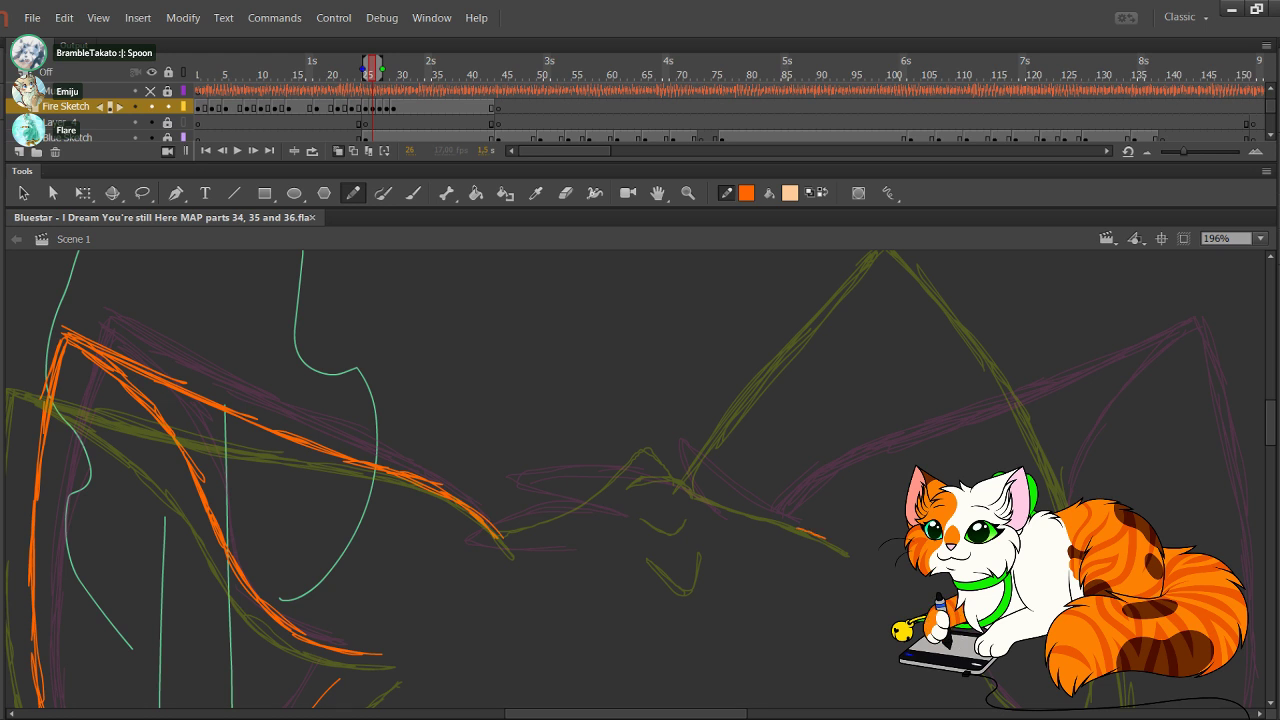
Step: Sketch the top of the head with its small pointed peak and the rounded fur tuft curling towards the near ear
{"action": "mouse_move", "coordinate": [830, 538]}
{"action": "left_mouse_down"}
{"action": "mouse_move", "coordinate": [736, 508]}
{"action": "mouse_move", "coordinate": [663, 444]}
{"action": "mouse_move", "coordinate": [643, 470]}
{"action": "left_mouse_up"}
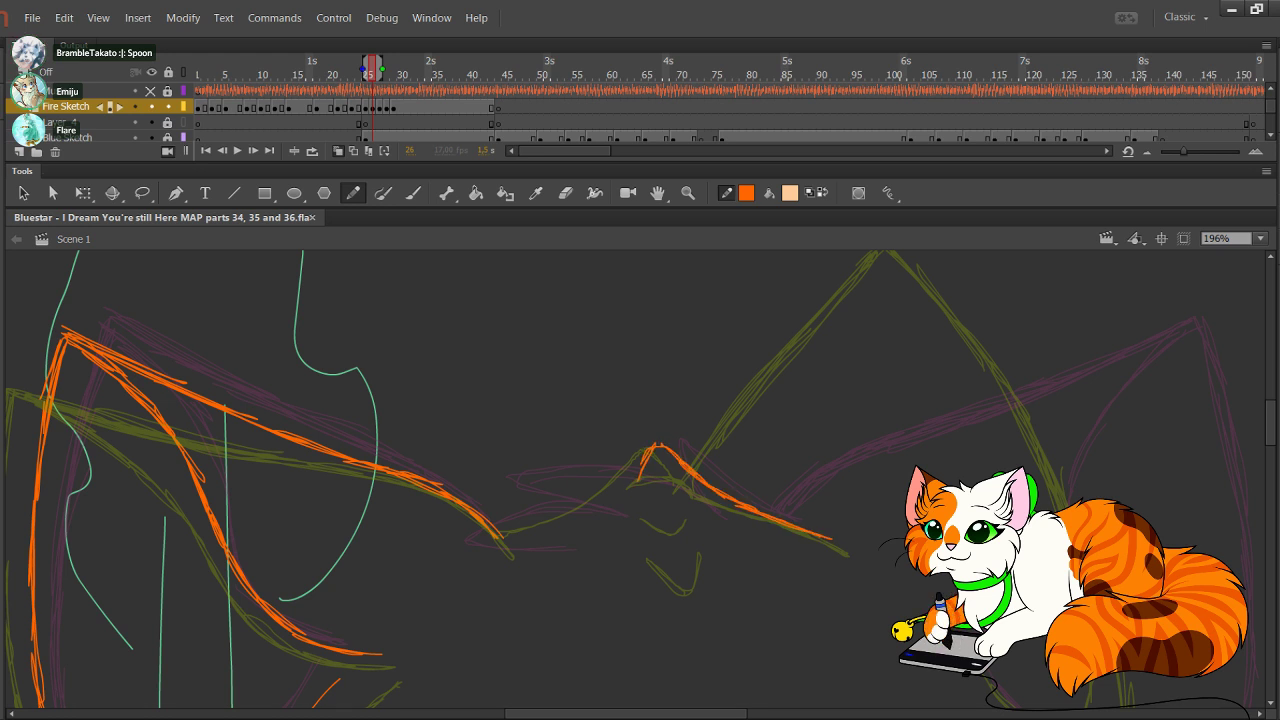
{"action": "key", "text": "ctrl+z"}
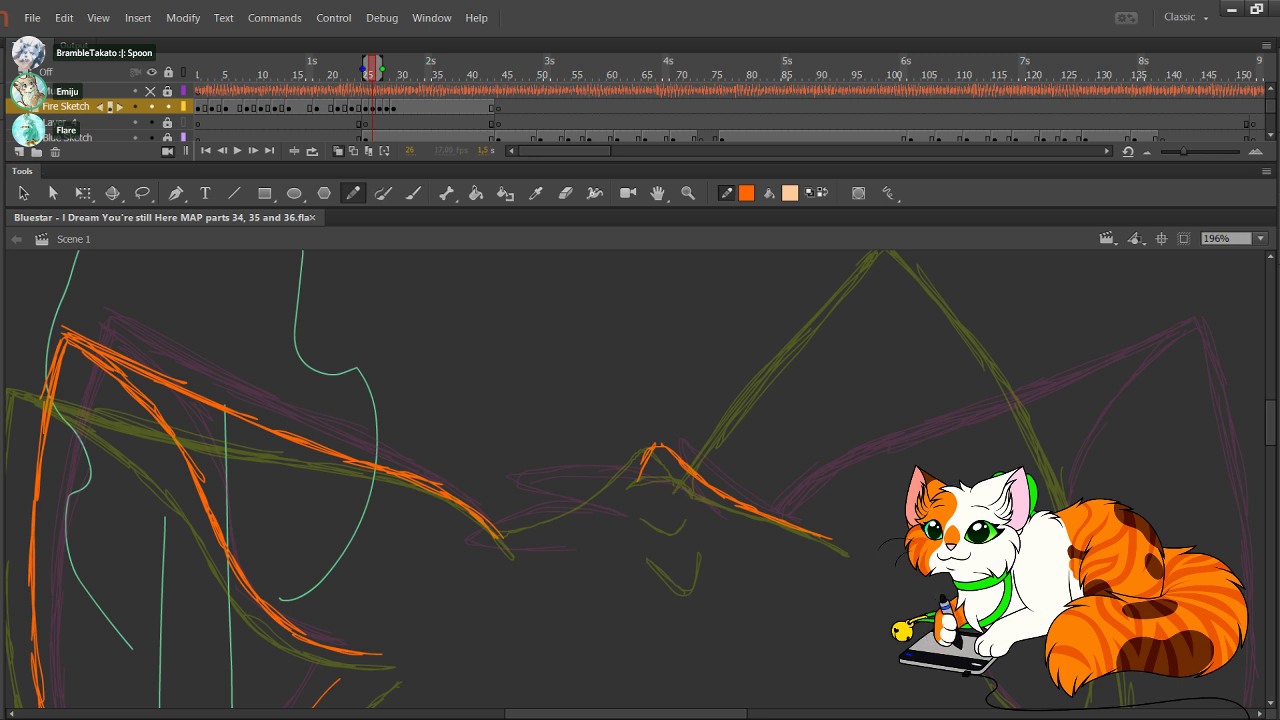
{"action": "mouse_move", "coordinate": [709, 508]}
{"action": "left_mouse_down"}
{"action": "mouse_move", "coordinate": [638, 479]}
{"action": "mouse_move", "coordinate": [552, 501]}
{"action": "mouse_move", "coordinate": [644, 515]}
{"action": "left_mouse_up"}
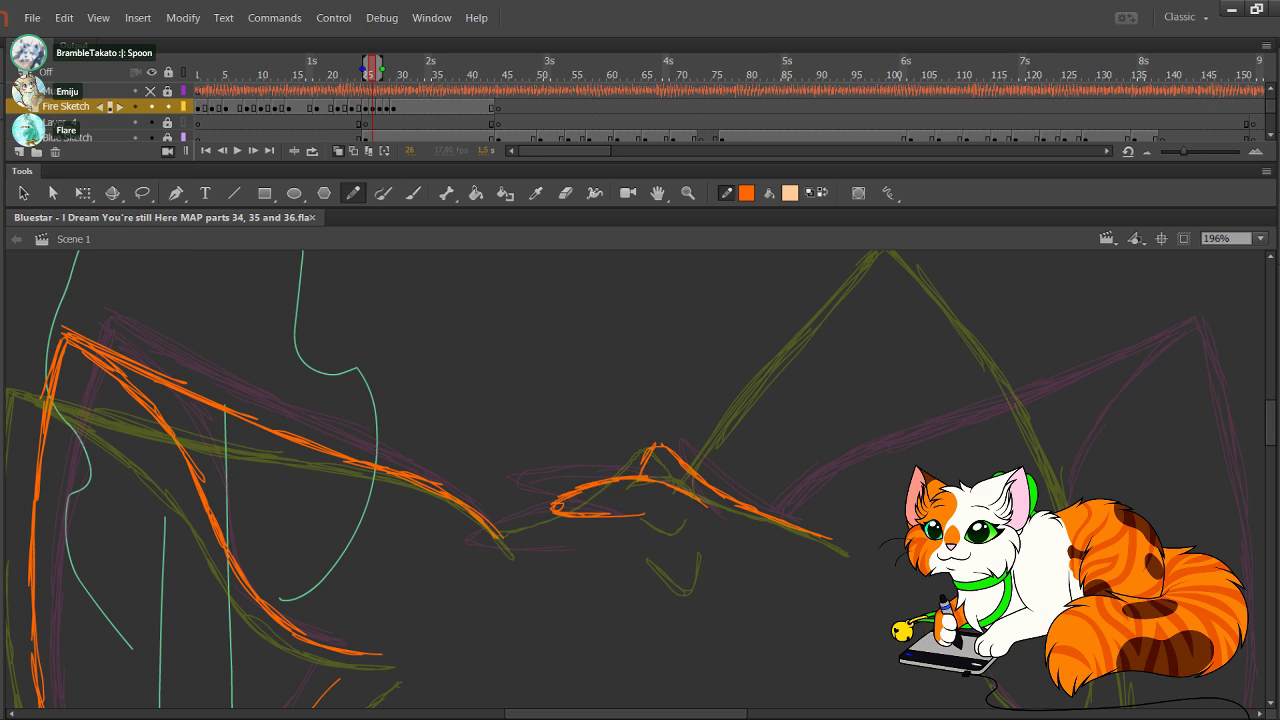
{"action": "key", "text": "ctrl+z"}
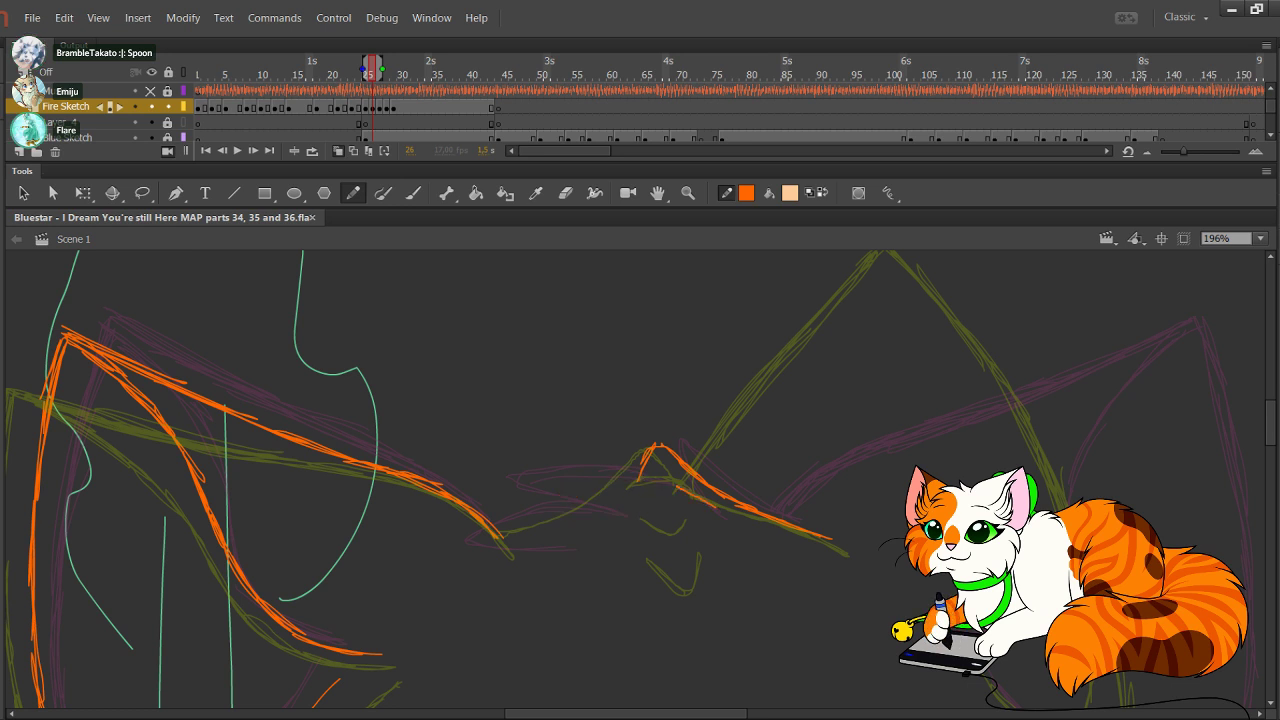
{"action": "mouse_move", "coordinate": [716, 508]}
{"action": "left_mouse_down"}
{"action": "mouse_move", "coordinate": [655, 476]}
{"action": "mouse_move", "coordinate": [622, 480]}
{"action": "mouse_move", "coordinate": [573, 515]}
{"action": "mouse_move", "coordinate": [645, 518]}
{"action": "left_mouse_up"}
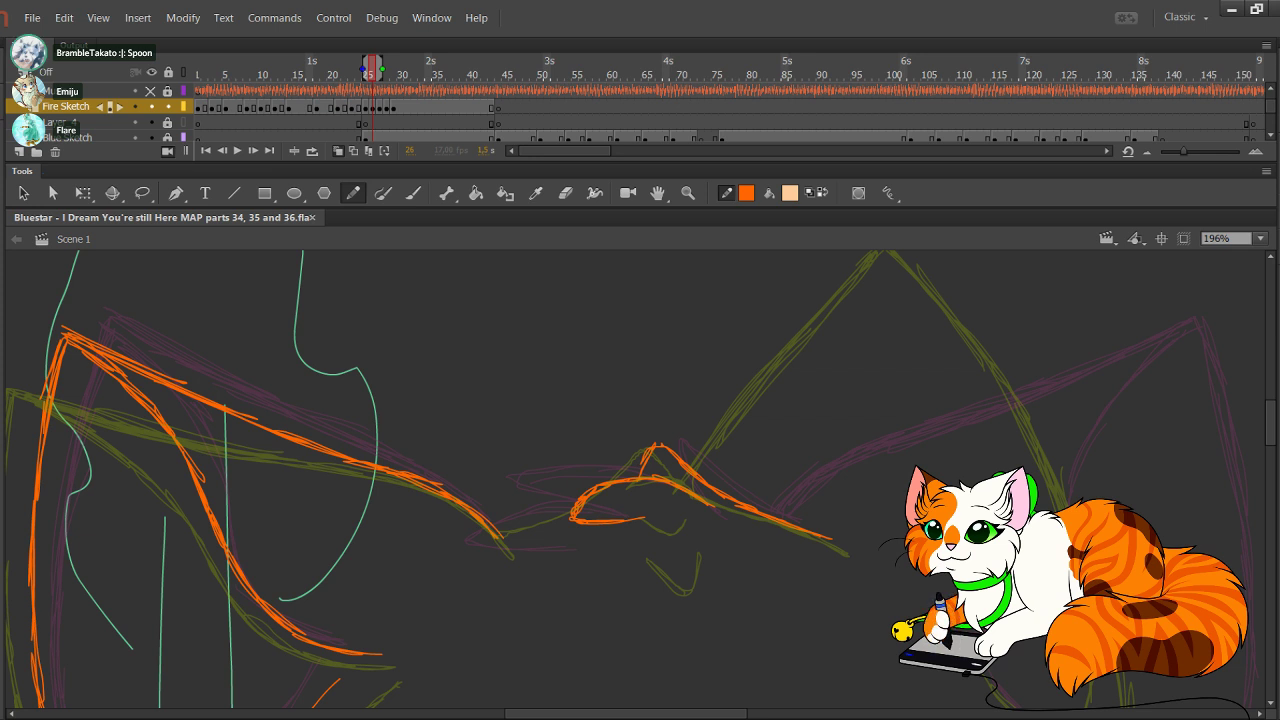
Step: Sketch a small V-shaped fur mark below the head tuft and the line joining the tuft to the near ear's base
{"action": "mouse_move", "coordinate": [579, 531]}
{"action": "left_mouse_down"}
{"action": "mouse_move", "coordinate": [574, 571]}
{"action": "mouse_move", "coordinate": [593, 590]}
{"action": "mouse_move", "coordinate": [612, 577]}
{"action": "left_mouse_up"}
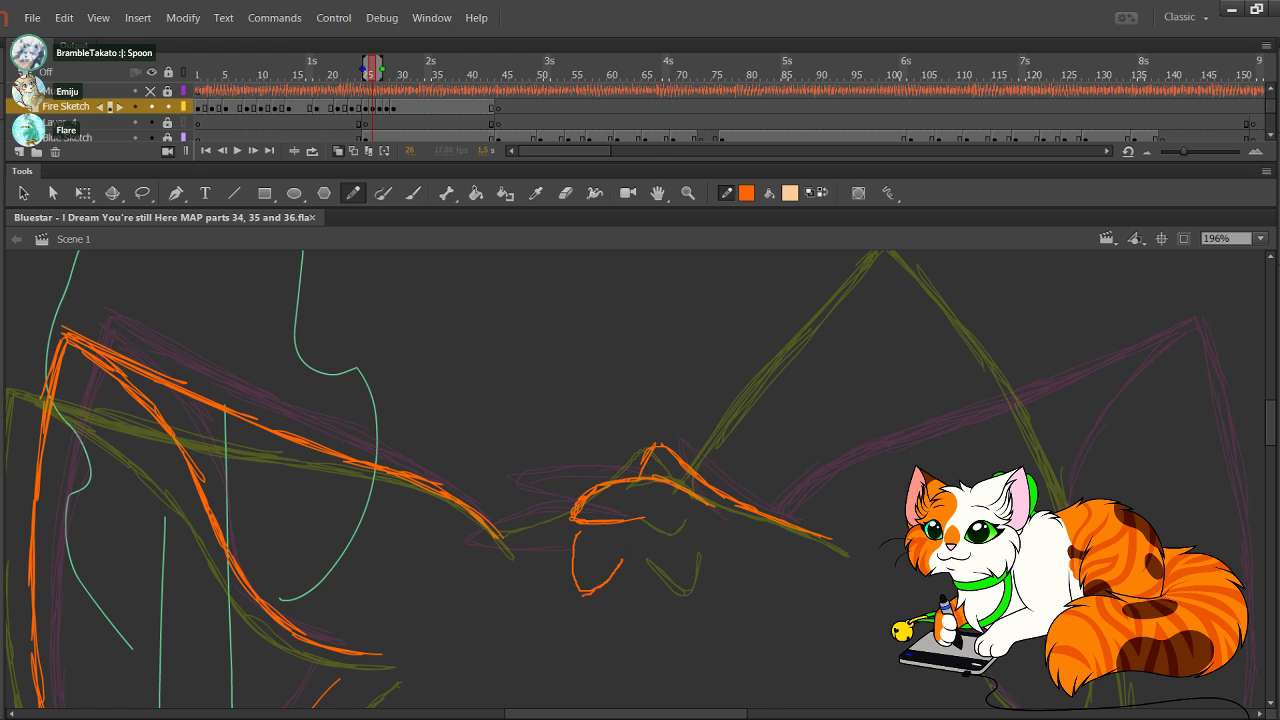
{"action": "key", "text": "ctrl+z"}
{"action": "left_click_drag", "start_coordinate": [505, 533], "coordinate": [571, 513]}
{"action": "left_click_drag", "start_coordinate": [498, 537], "coordinate": [503, 553]}
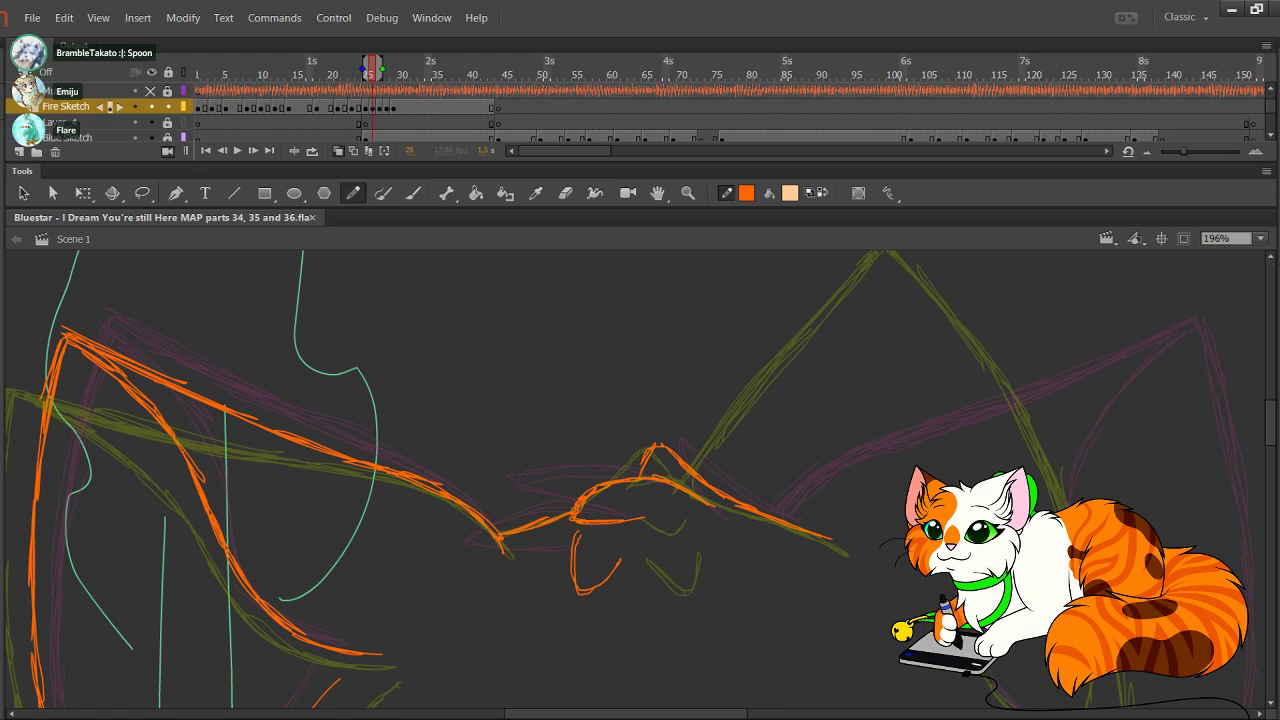
{"action": "key", "text": "ctrl+z"}
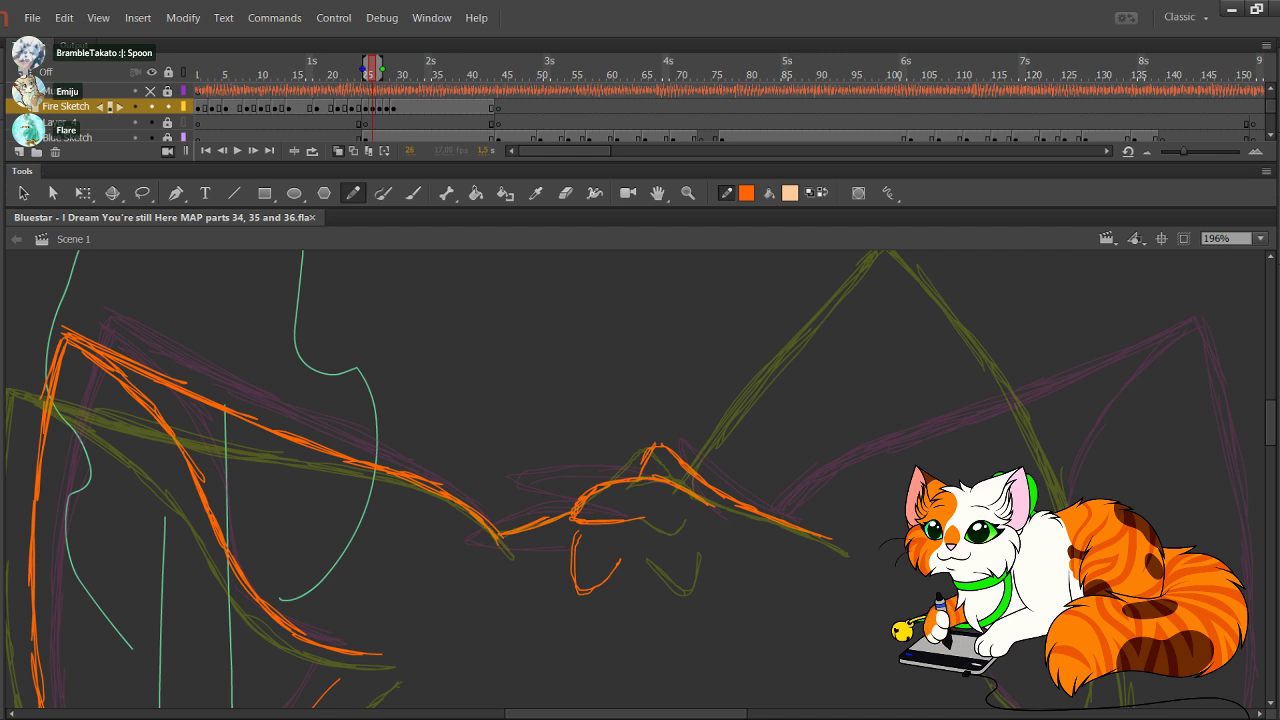
Step: Sketch the far ear's long inner curve and its upper edge, meeting at the tip between the two onion-skinned ears
{"action": "mouse_move", "coordinate": [700, 520]}
{"action": "left_mouse_down"}
{"action": "mouse_move", "coordinate": [411, 318]}
{"action": "mouse_move", "coordinate": [380, 323]}
{"action": "mouse_move", "coordinate": [382, 455]}
{"action": "left_mouse_up"}
{"action": "mouse_move", "coordinate": [720, 592]}
{"action": "left_mouse_down"}
{"action": "mouse_move", "coordinate": [753, 503]}
{"action": "mouse_move", "coordinate": [757, 327]}
{"action": "mouse_move", "coordinate": [794, 251]}
{"action": "left_mouse_up"}
{"action": "scroll", "coordinate": [640, 480], "scroll_direction": "up", "scroll_amount": 1}
{"action": "scroll", "coordinate": [640, 480], "scroll_direction": "up", "scroll_amount": 5}
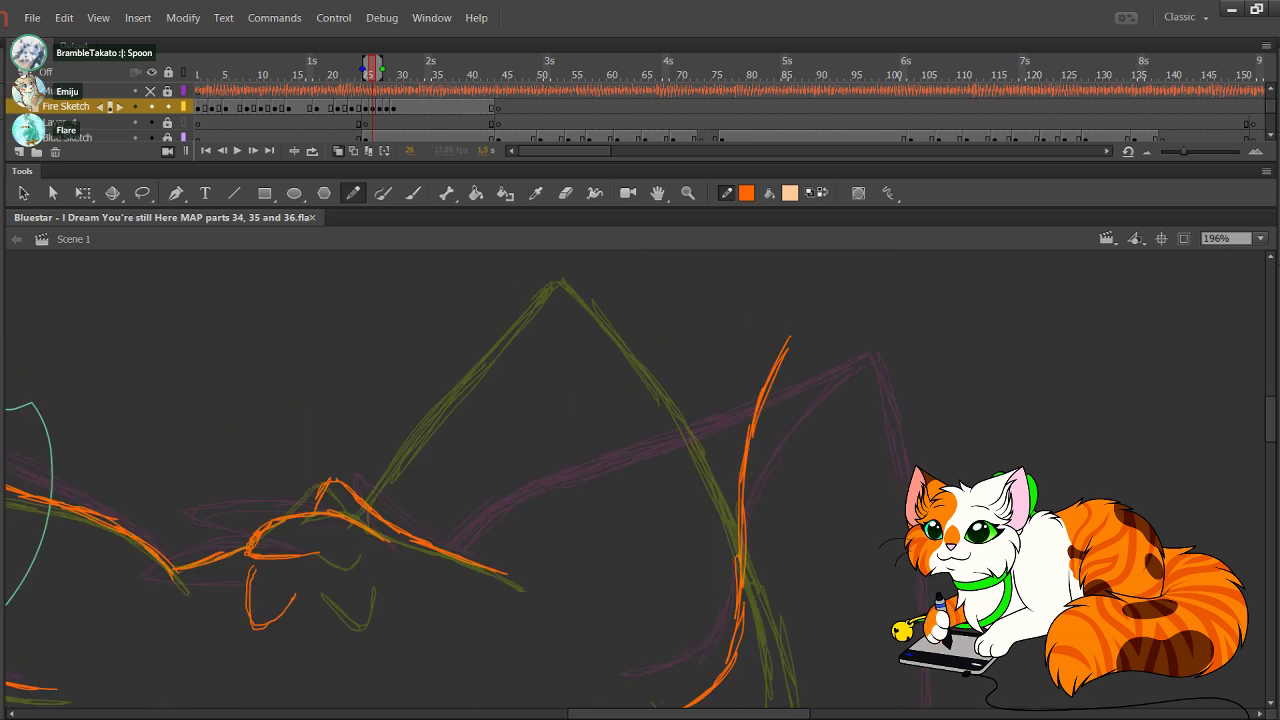
{"action": "mouse_move", "coordinate": [422, 545]}
{"action": "left_mouse_down"}
{"action": "mouse_move", "coordinate": [472, 490]}
{"action": "mouse_move", "coordinate": [601, 436]}
{"action": "left_mouse_up"}
{"action": "key", "text": "ctrl+z"}
{"action": "left_click_drag", "start_coordinate": [490, 484], "coordinate": [664, 400]}
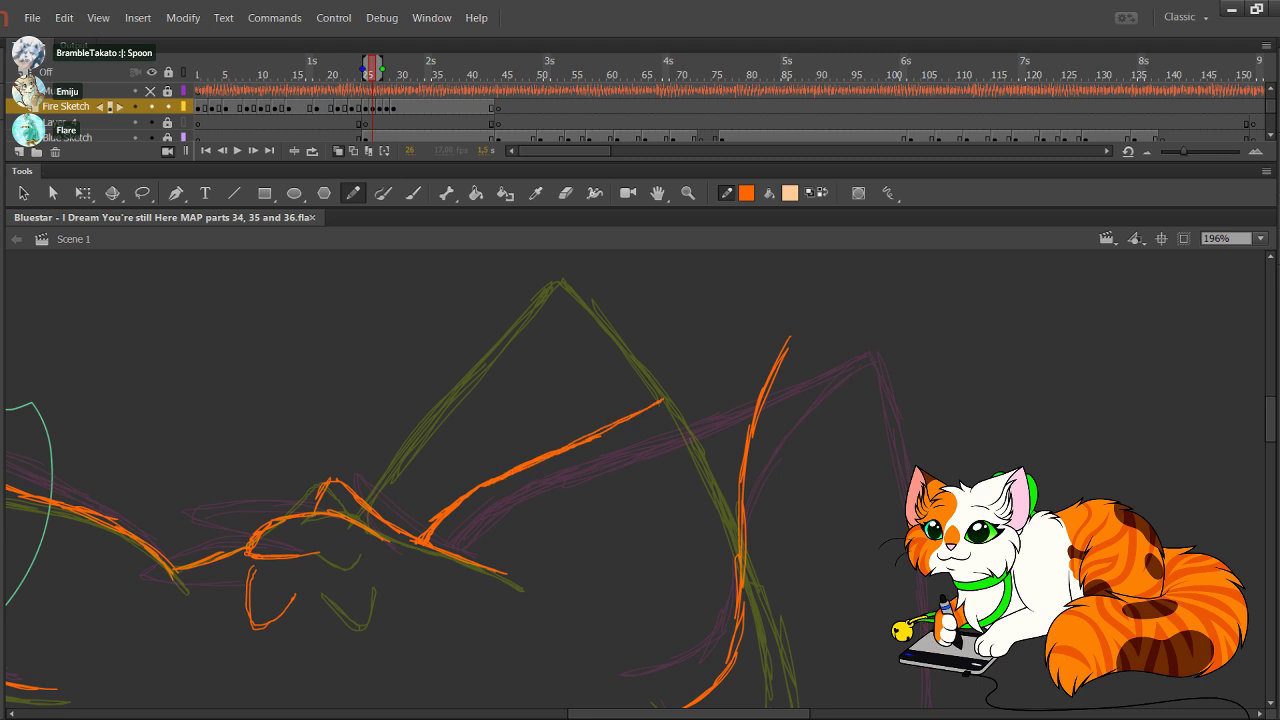
{"action": "left_click_drag", "start_coordinate": [556, 450], "coordinate": [776, 340]}
{"action": "left_click_drag", "start_coordinate": [712, 378], "coordinate": [792, 334]}
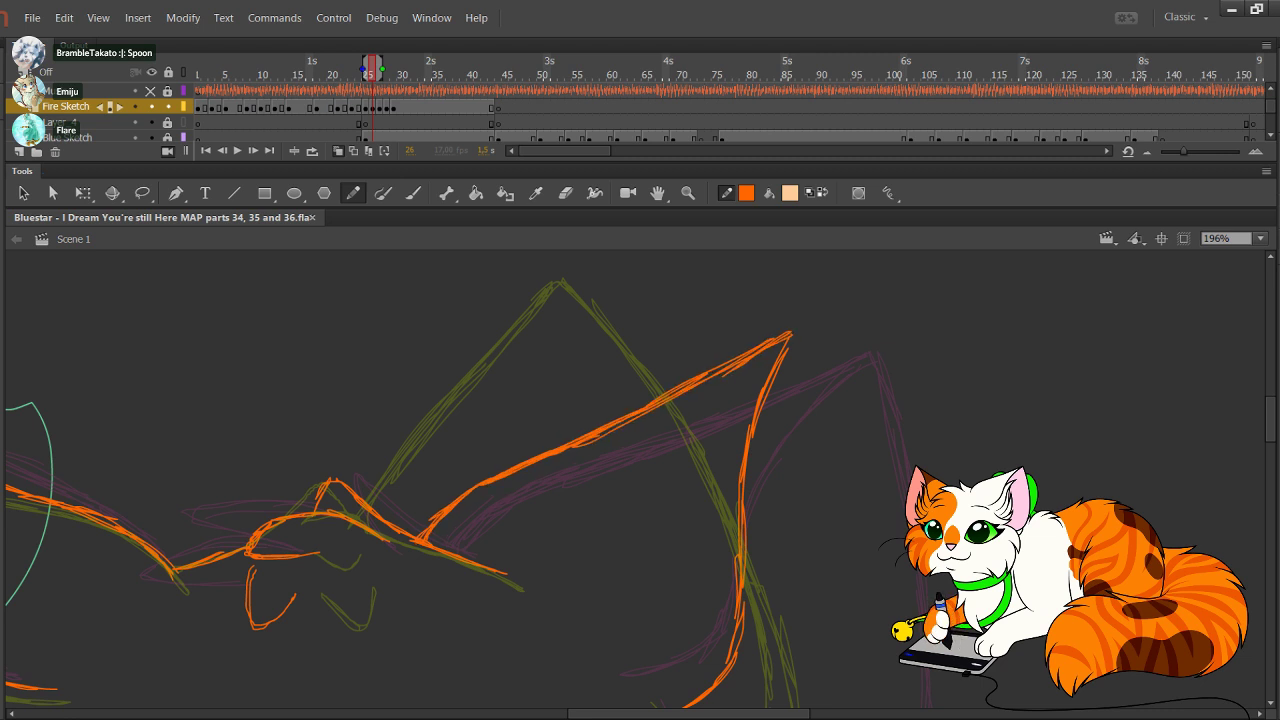
Step: Sketch the pointed fur tuft below the far ear and the far side of the head curving down from it
{"action": "left_click_drag", "start_coordinate": [650, 640], "coordinate": [560, 339]}
{"action": "mouse_move", "coordinate": [568, 405]}
{"action": "left_mouse_down"}
{"action": "mouse_move", "coordinate": [712, 516]}
{"action": "mouse_move", "coordinate": [630, 525]}
{"action": "mouse_move", "coordinate": [663, 436]}
{"action": "mouse_move", "coordinate": [793, 352]}
{"action": "mouse_move", "coordinate": [880, 338]}
{"action": "mouse_move", "coordinate": [933, 425]}
{"action": "mouse_move", "coordinate": [946, 482]}
{"action": "left_mouse_up"}
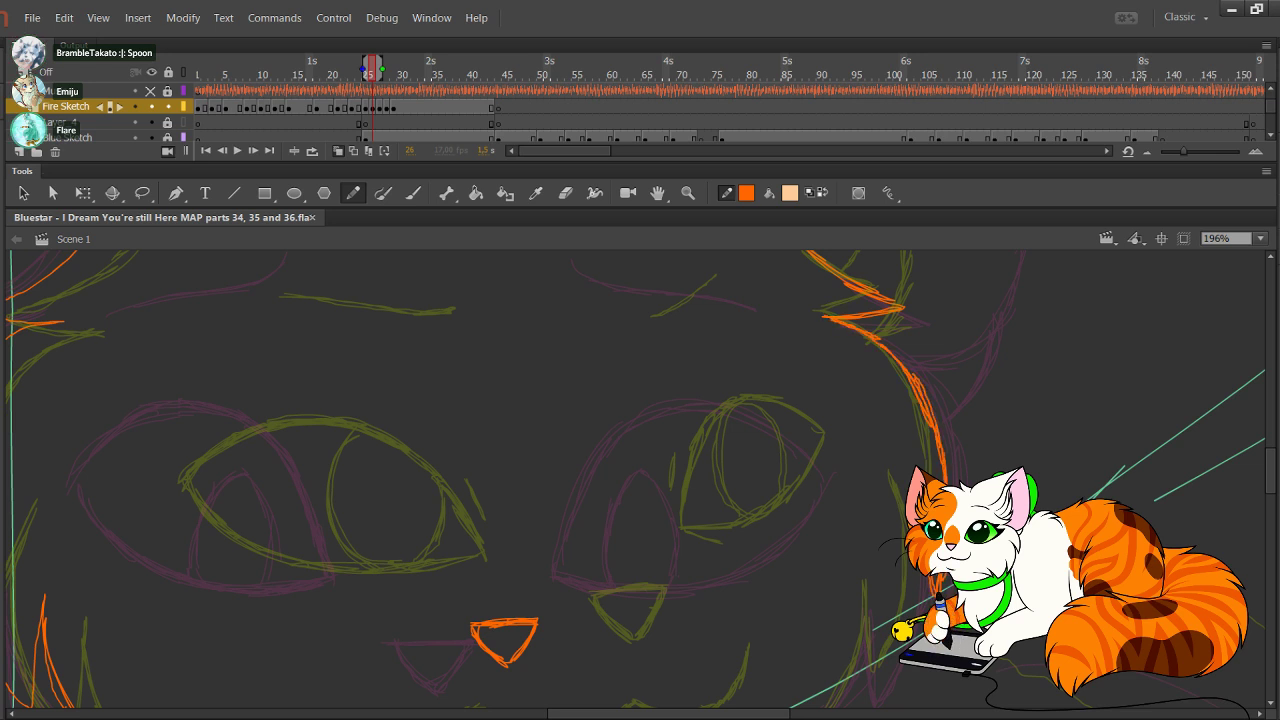
{"action": "key", "text": "ctrl+z"}
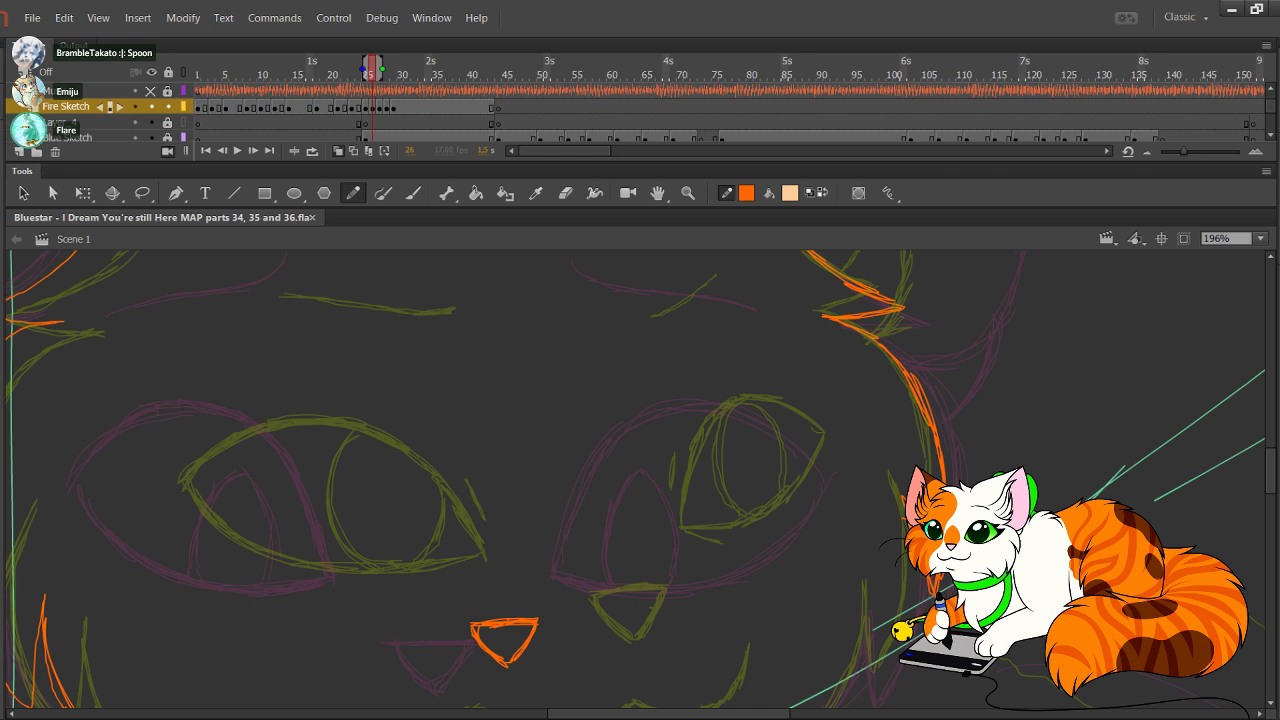
Step: Sketch the pointed fur tufts on the far cheek, the jaw line below them and the far side of the neck
{"action": "scroll", "coordinate": [640, 480], "scroll_direction": "down", "scroll_amount": 4}
{"action": "mouse_move", "coordinate": [705, 660]}
{"action": "left_mouse_down"}
{"action": "mouse_move", "coordinate": [810, 583]}
{"action": "mouse_move", "coordinate": [855, 508]}
{"action": "left_mouse_up"}
{"action": "left_click_drag", "start_coordinate": [836, 553], "coordinate": [863, 463]}
{"action": "mouse_move", "coordinate": [863, 463]}
{"action": "left_mouse_down"}
{"action": "mouse_move", "coordinate": [872, 553]}
{"action": "mouse_move", "coordinate": [908, 450]}
{"action": "mouse_move", "coordinate": [908, 402]}
{"action": "left_mouse_up"}
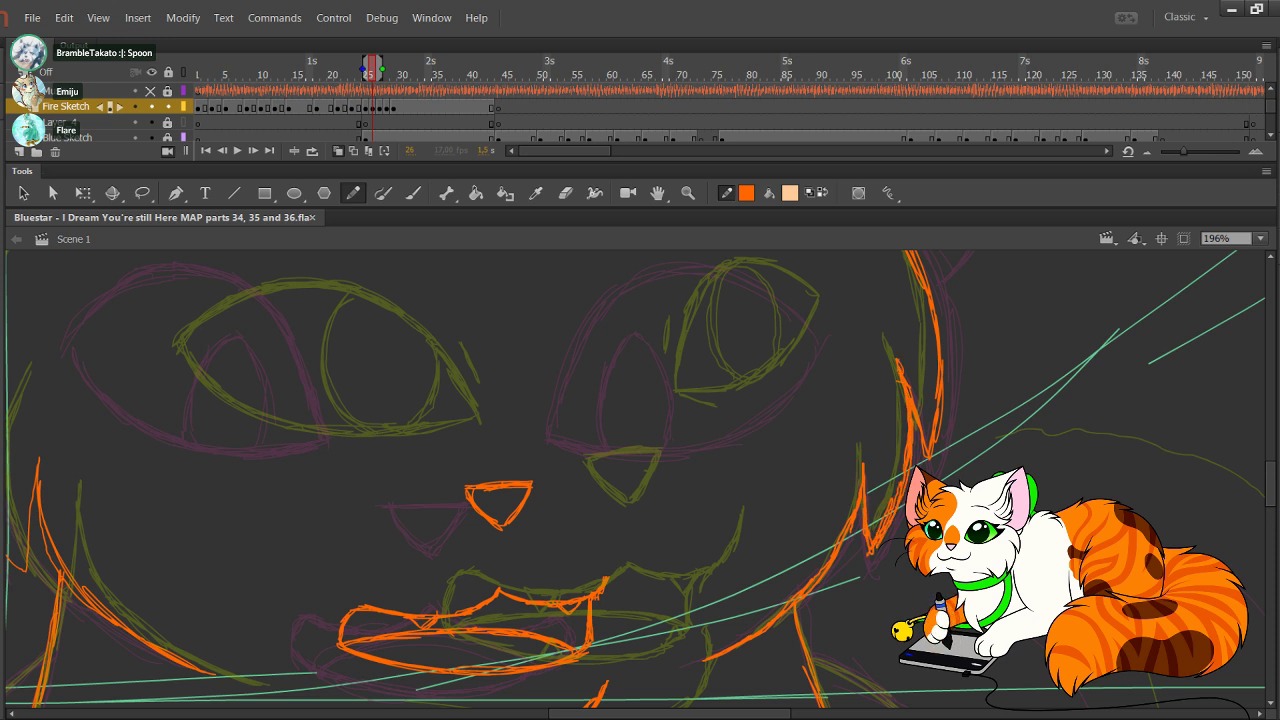
{"action": "left_click_drag", "start_coordinate": [898, 359], "coordinate": [914, 352]}
Step: Sketch two long curved whiskers beside the far cheek on frame 26, between the onion-skinned ones
{"action": "left_click_drag", "start_coordinate": [770, 520], "coordinate": [502, 433]}
{"action": "mouse_move", "coordinate": [760, 401]}
{"action": "left_mouse_down"}
{"action": "mouse_move", "coordinate": [848, 406]}
{"action": "mouse_move", "coordinate": [927, 433]}
{"action": "mouse_move", "coordinate": [990, 478]}
{"action": "left_mouse_up"}
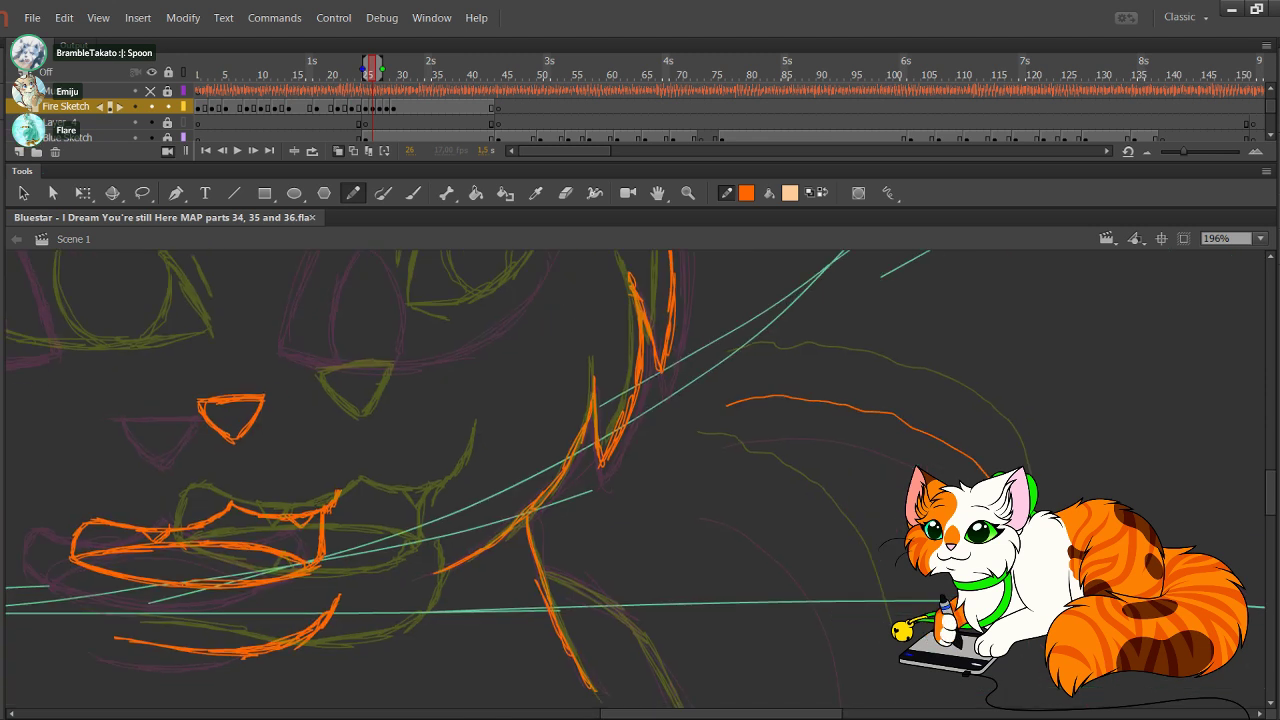
{"action": "mouse_move", "coordinate": [702, 481]}
{"action": "left_mouse_down"}
{"action": "mouse_move", "coordinate": [812, 553]}
{"action": "mouse_move", "coordinate": [864, 684]}
{"action": "left_mouse_up"}
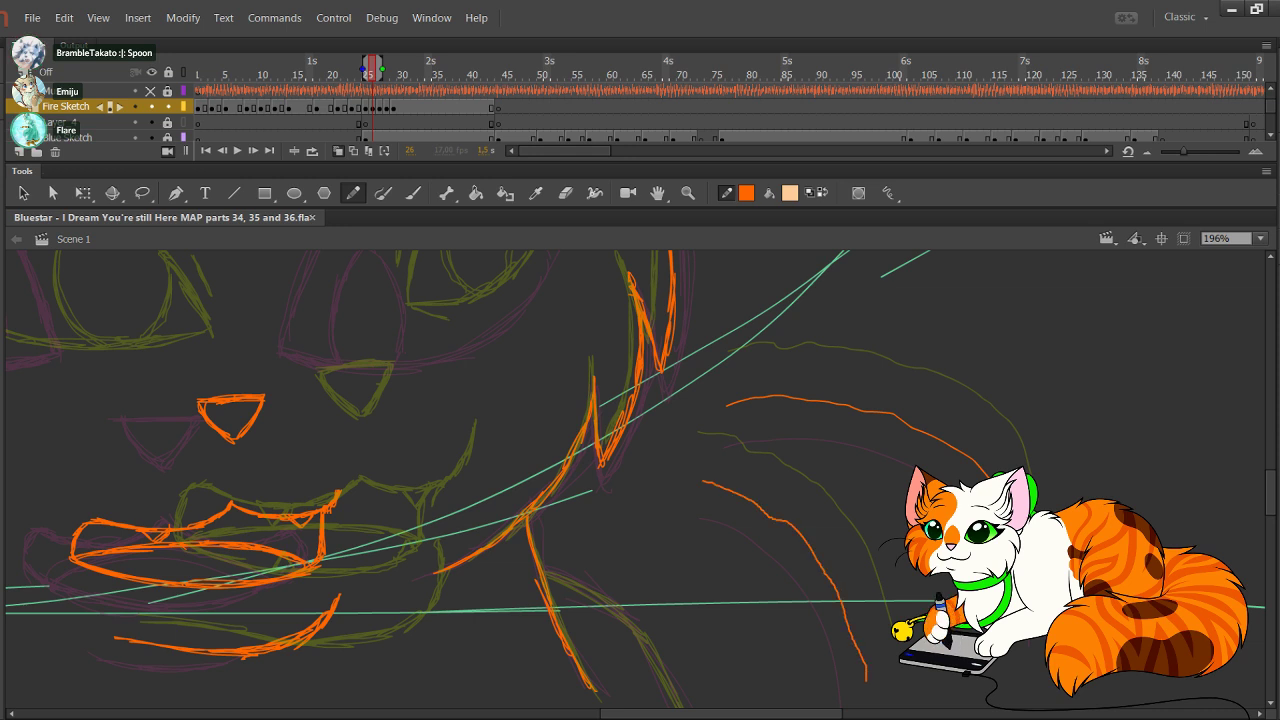
{"action": "mouse_move", "coordinate": [380, 400]}
{"action": "left_mouse_down"}
{"action": "mouse_move", "coordinate": [754, 442]}
{"action": "mouse_move", "coordinate": [802, 471]}
{"action": "mouse_move", "coordinate": [883, 619]}
{"action": "left_mouse_up"}
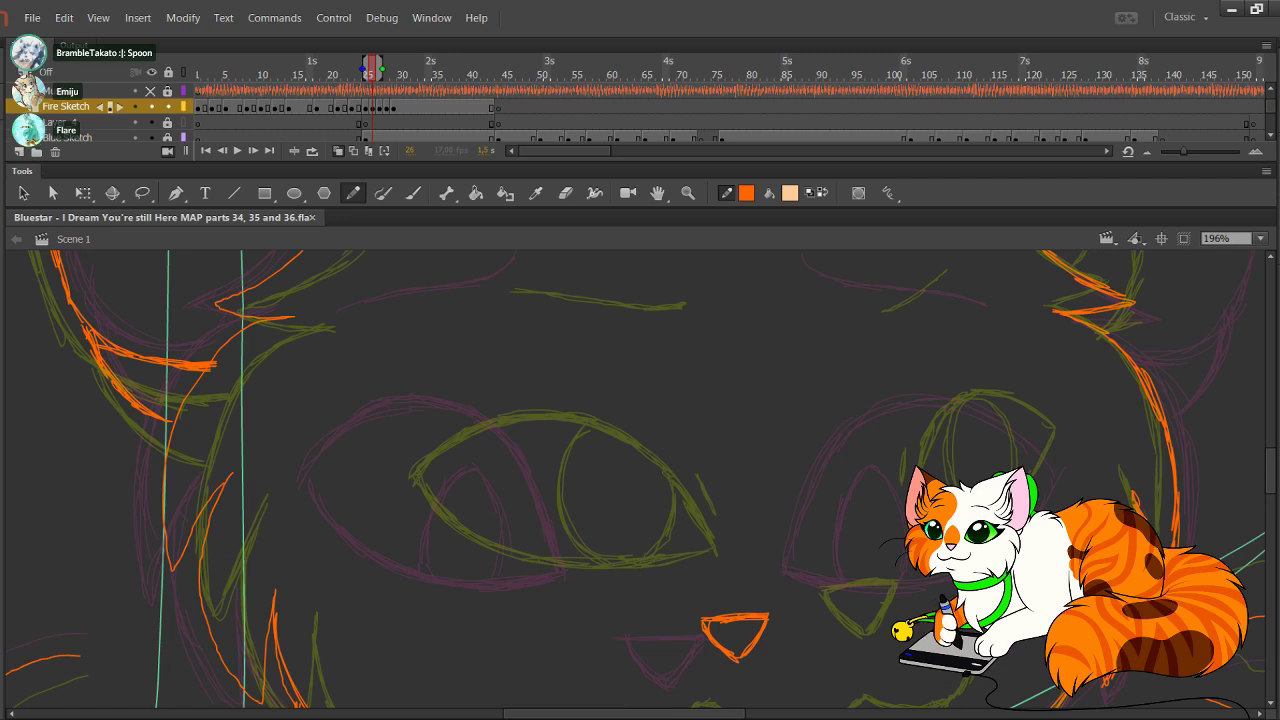
{"action": "scroll", "coordinate": [640, 484], "scroll_direction": "down", "scroll_amount": 3}
{"action": "scroll", "coordinate": [640, 484], "scroll_direction": "right", "scroll_amount": 2}
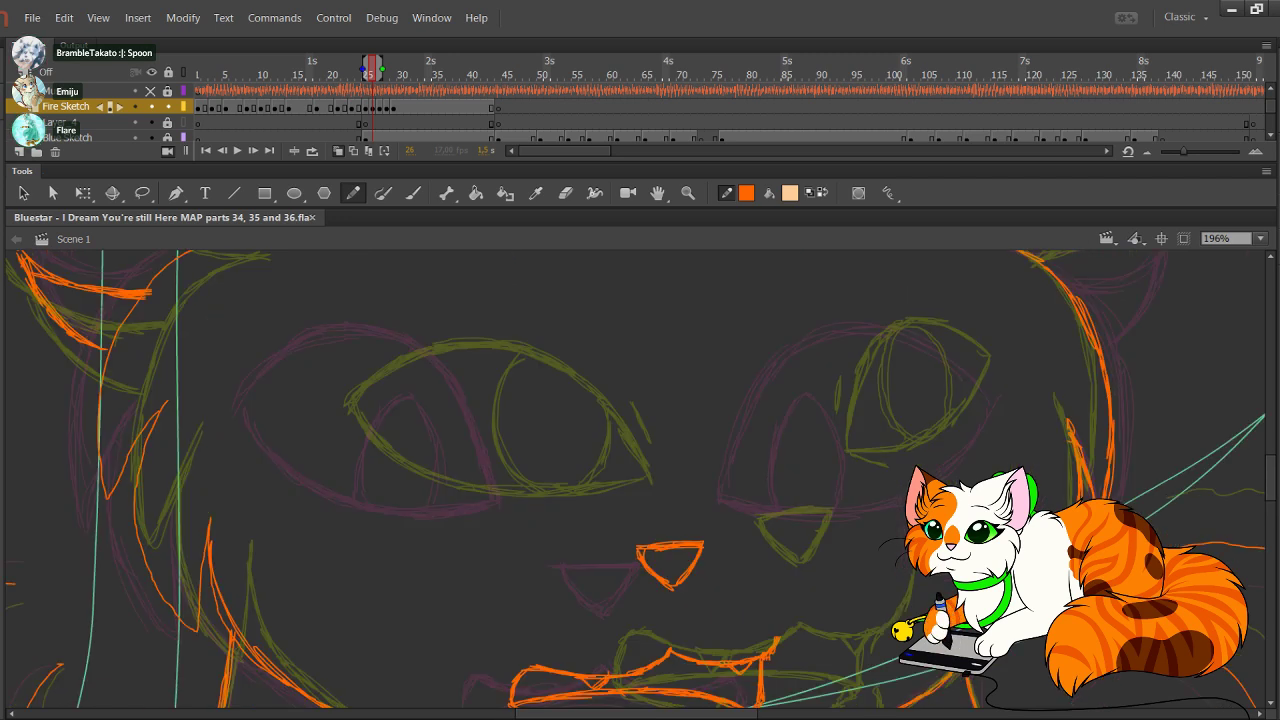
{"action": "scroll", "coordinate": [640, 484], "scroll_direction": "up", "scroll_amount": 3}
{"action": "scroll", "coordinate": [640, 484], "scroll_direction": "left", "scroll_amount": 2}
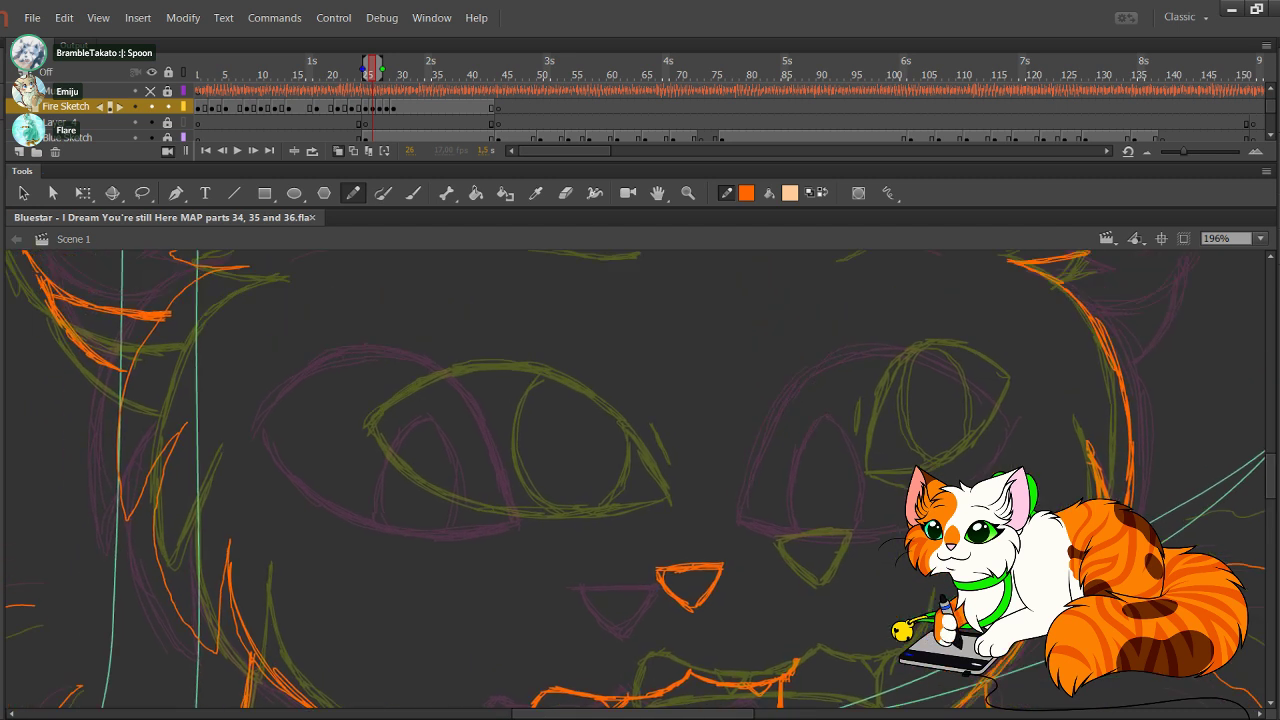
{"action": "mouse_move", "coordinate": [336, 392]}
{"action": "left_mouse_down"}
{"action": "mouse_move", "coordinate": [298, 428]}
{"action": "mouse_move", "coordinate": [210, 675]}
{"action": "left_mouse_up"}
{"action": "key", "text": "ctrl+z"}
{"action": "key", "text": "ctrl+z"}
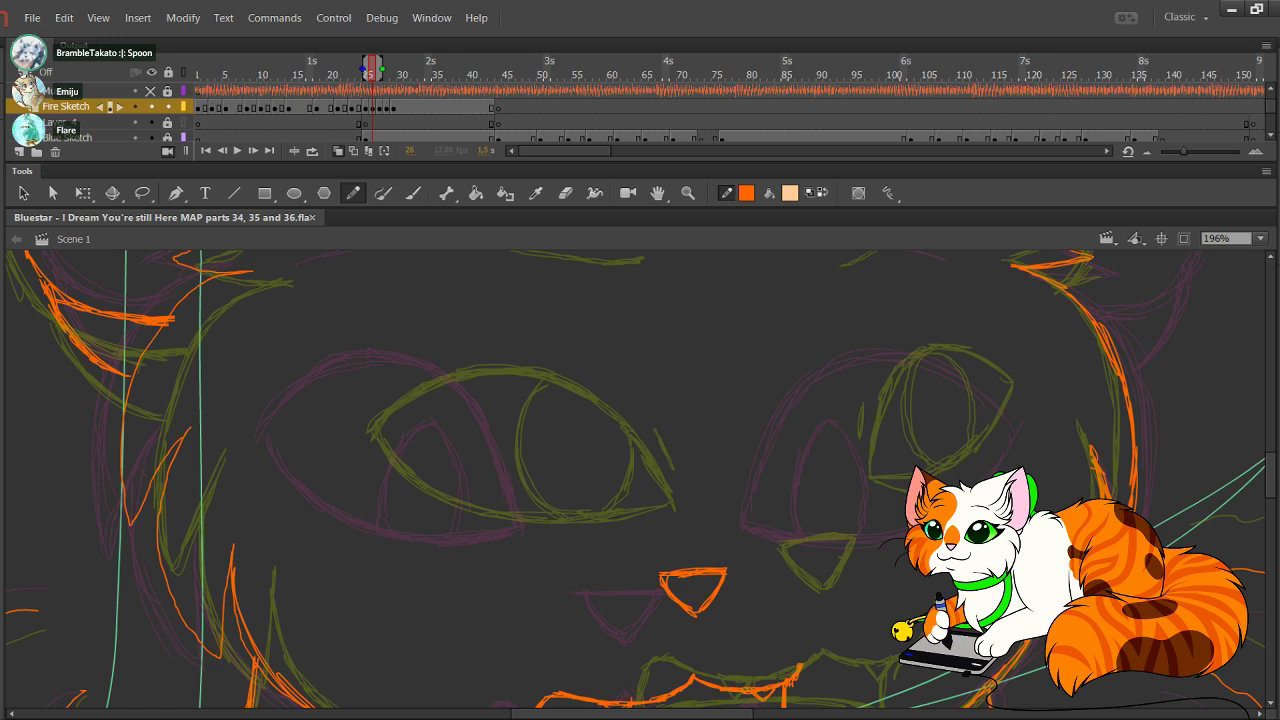
Step: Sketch the near eye's almond outline with an oval iris inside and a short line beside its inner corner
{"action": "mouse_move", "coordinate": [297, 426]}
{"action": "left_mouse_down"}
{"action": "mouse_move", "coordinate": [350, 385]}
{"action": "mouse_move", "coordinate": [476, 376]}
{"action": "mouse_move", "coordinate": [525, 425]}
{"action": "mouse_move", "coordinate": [552, 517]}
{"action": "mouse_move", "coordinate": [400, 522]}
{"action": "mouse_move", "coordinate": [345, 497]}
{"action": "mouse_move", "coordinate": [298, 440]}
{"action": "mouse_move", "coordinate": [300, 428]}
{"action": "mouse_move", "coordinate": [386, 518]}
{"action": "mouse_move", "coordinate": [533, 518]}
{"action": "left_mouse_up"}
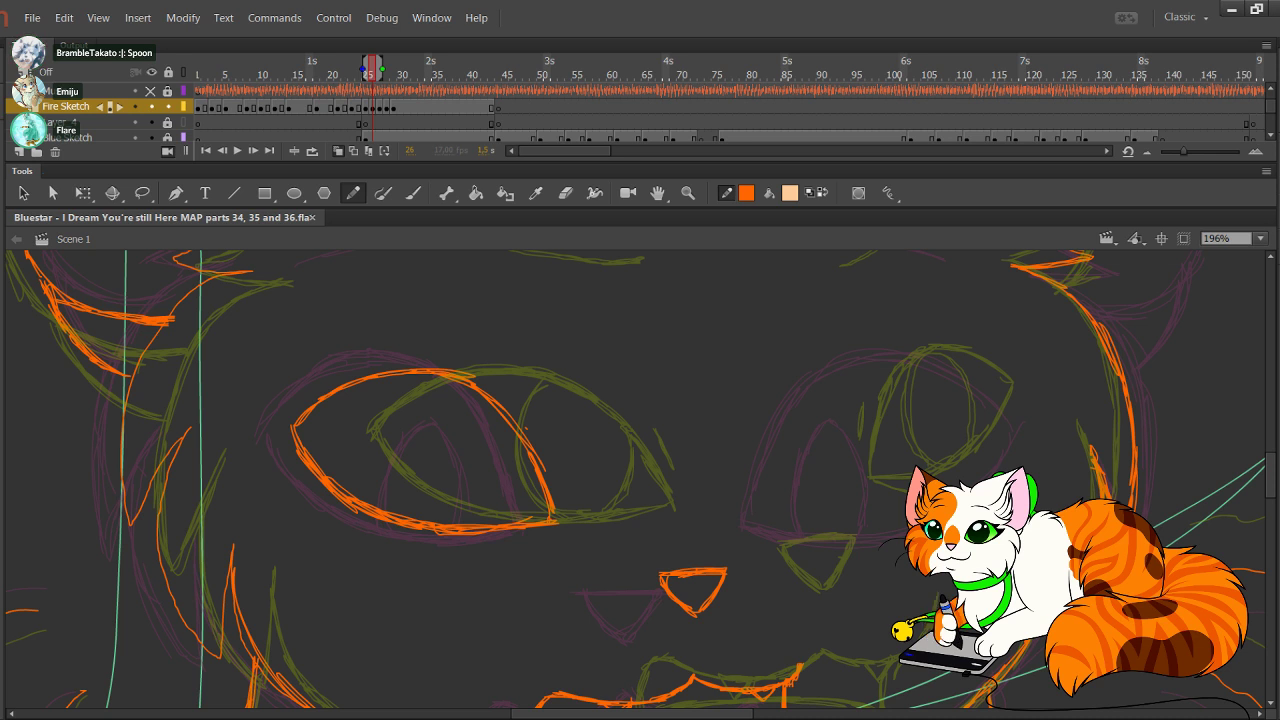
{"action": "left_click_drag", "start_coordinate": [438, 484], "coordinate": [447, 520]}
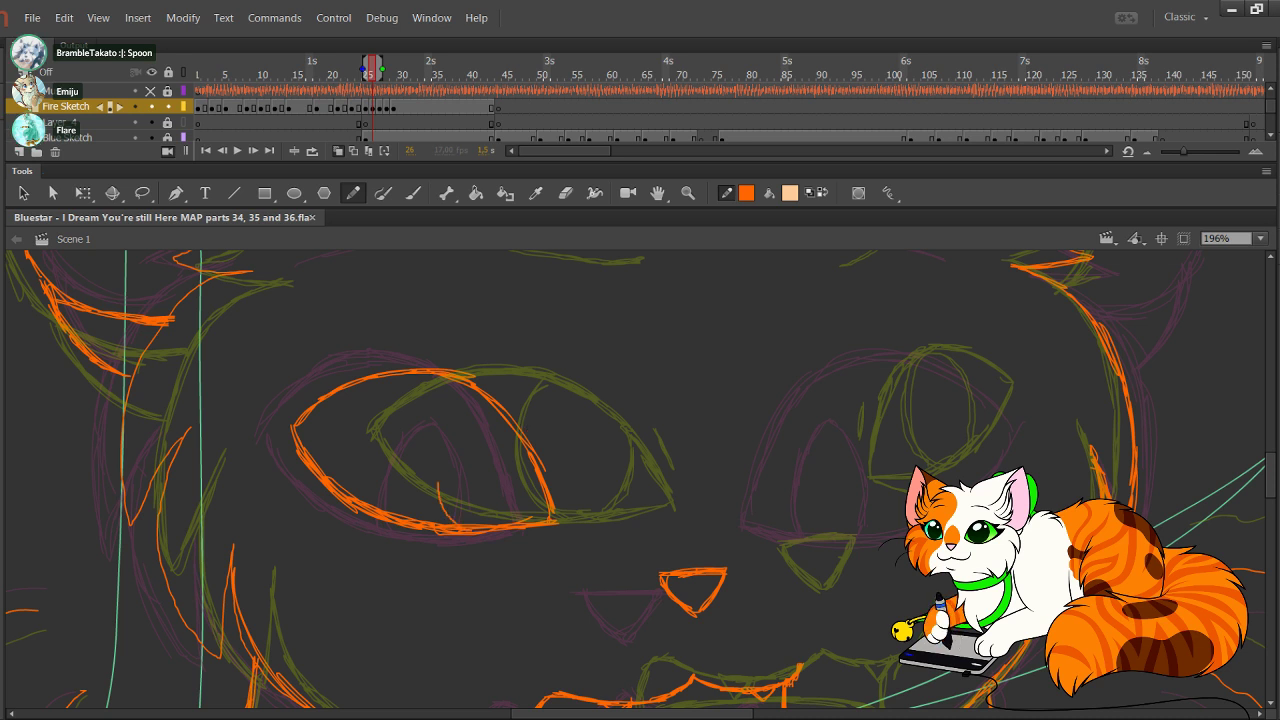
{"action": "left_click_drag", "start_coordinate": [449, 428], "coordinate": [474, 406]}
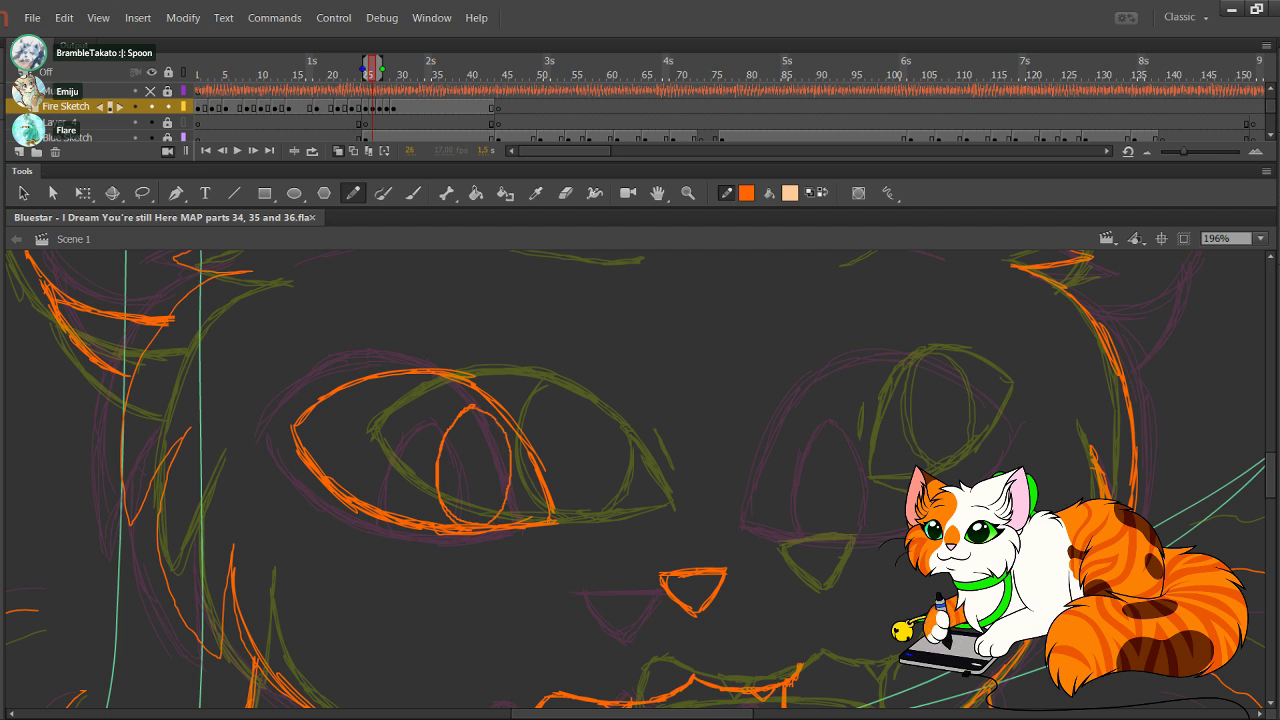
{"action": "mouse_move", "coordinate": [507, 511]}
{"action": "left_mouse_down"}
{"action": "mouse_move", "coordinate": [502, 421]}
{"action": "mouse_move", "coordinate": [435, 456]}
{"action": "left_mouse_up"}
{"action": "key", "text": "ctrl+z"}
{"action": "key", "text": "ctrl+z"}
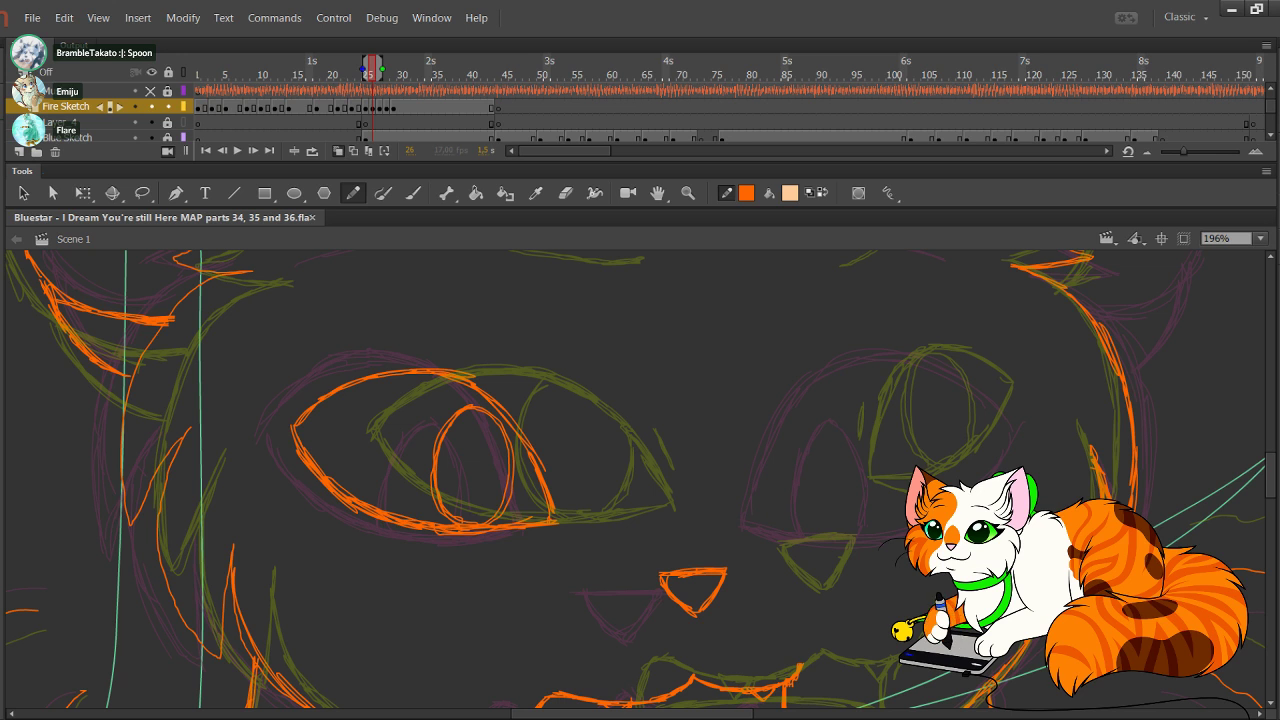
{"action": "left_click_drag", "start_coordinate": [543, 454], "coordinate": [555, 481]}
Step: Sketch the far eye's outline and its narrow oval iris on frame 26, between the onion-skinned eyes
{"action": "left_click_drag", "start_coordinate": [800, 457], "coordinate": [786, 506]}
{"action": "mouse_move", "coordinate": [808, 430]}
{"action": "left_mouse_down"}
{"action": "mouse_move", "coordinate": [789, 508]}
{"action": "mouse_move", "coordinate": [832, 388]}
{"action": "mouse_move", "coordinate": [932, 358]}
{"action": "mouse_move", "coordinate": [978, 370]}
{"action": "mouse_move", "coordinate": [1012, 400]}
{"action": "mouse_move", "coordinate": [1000, 452]}
{"action": "mouse_move", "coordinate": [977, 471]}
{"action": "left_mouse_up"}
{"action": "left_click_drag", "start_coordinate": [1004, 417], "coordinate": [963, 483]}
{"action": "mouse_move", "coordinate": [906, 518]}
{"action": "left_mouse_down"}
{"action": "mouse_move", "coordinate": [790, 522]}
{"action": "mouse_move", "coordinate": [884, 521]}
{"action": "left_mouse_up"}
{"action": "left_click_drag", "start_coordinate": [790, 518], "coordinate": [903, 521]}
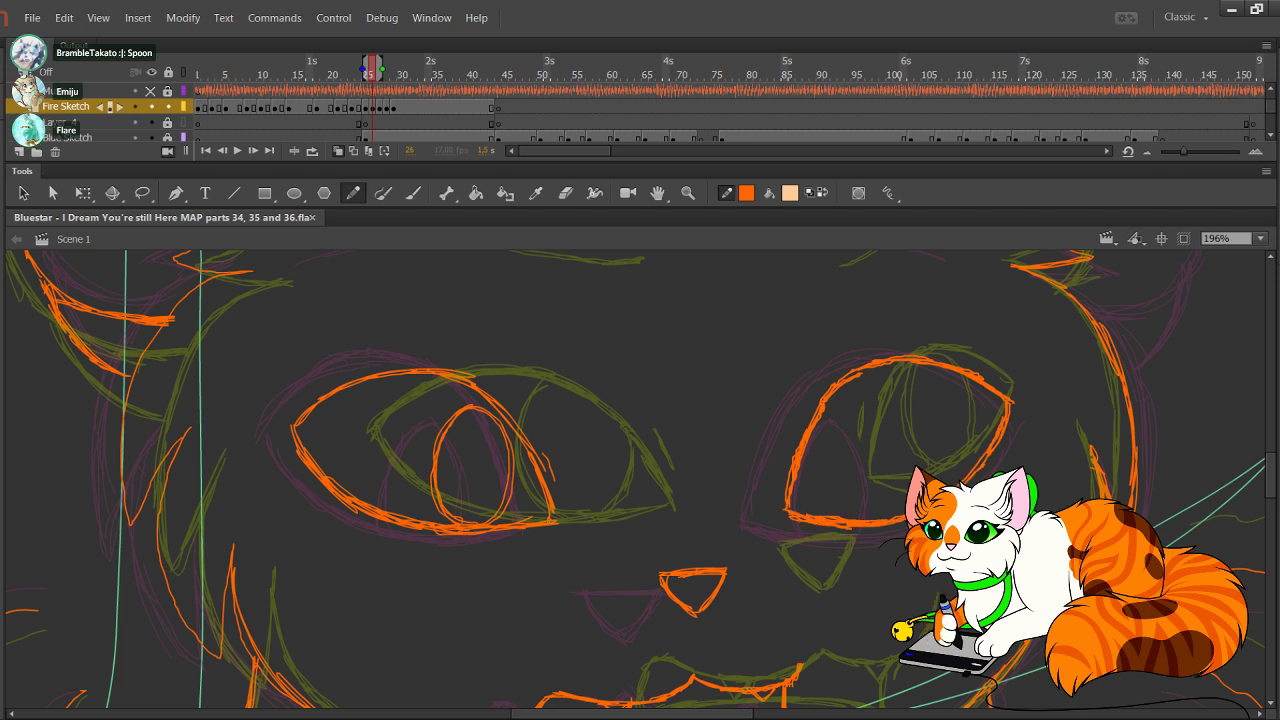
{"action": "left_click_drag", "start_coordinate": [987, 454], "coordinate": [962, 483]}
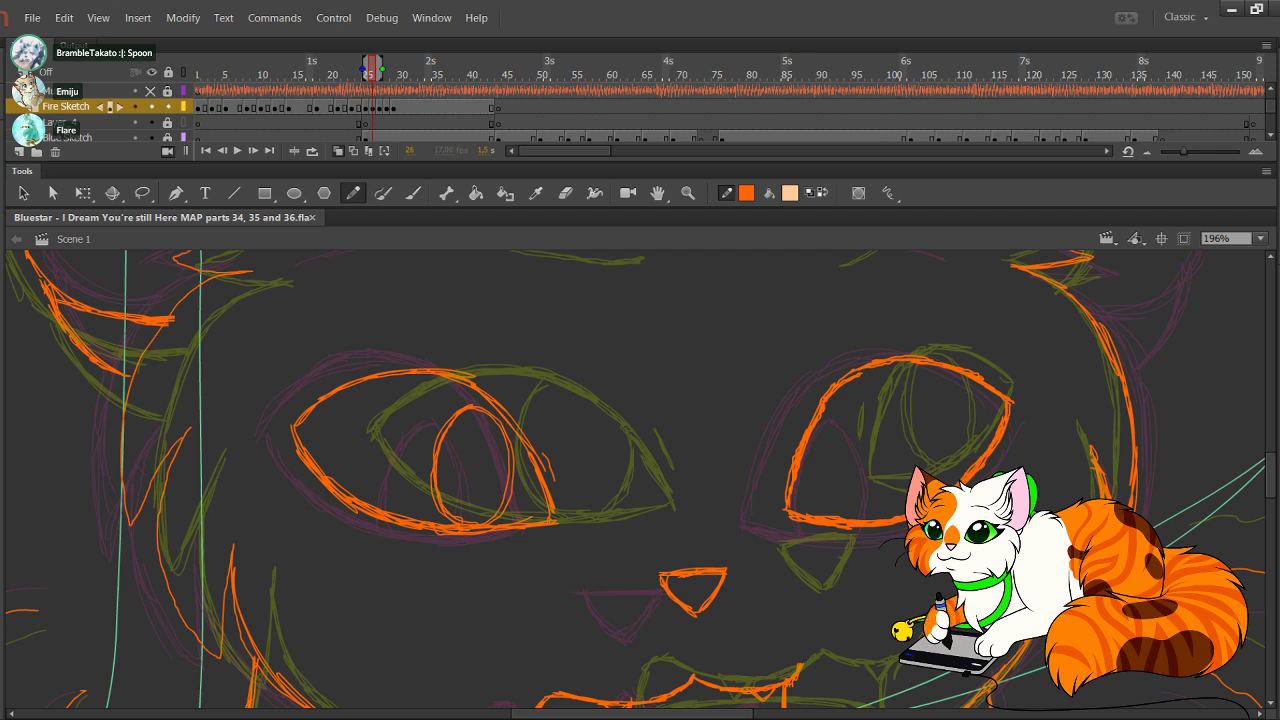
{"action": "mouse_move", "coordinate": [880, 514]}
{"action": "left_mouse_down"}
{"action": "mouse_move", "coordinate": [858, 434]}
{"action": "mouse_move", "coordinate": [894, 394]}
{"action": "mouse_move", "coordinate": [920, 470]}
{"action": "left_mouse_up"}
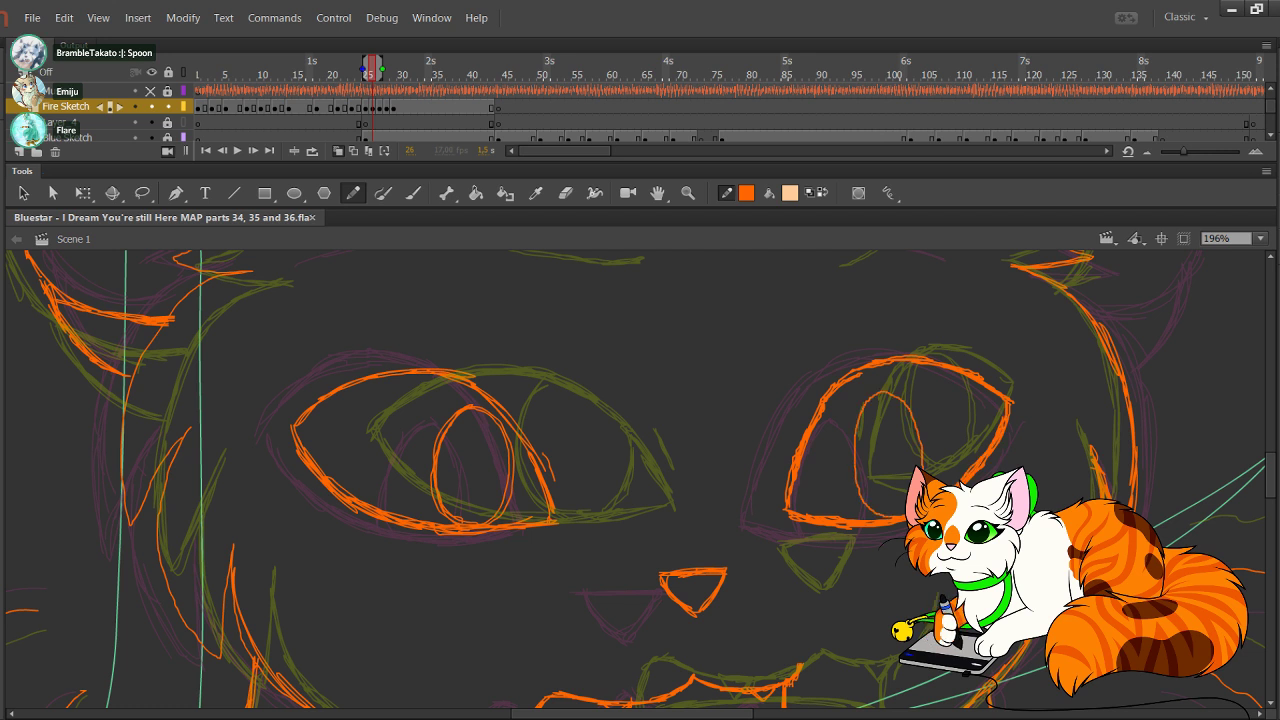
{"action": "mouse_move", "coordinate": [908, 408]}
{"action": "left_mouse_down"}
{"action": "mouse_move", "coordinate": [866, 400]}
{"action": "mouse_move", "coordinate": [864, 508]}
{"action": "left_mouse_up"}
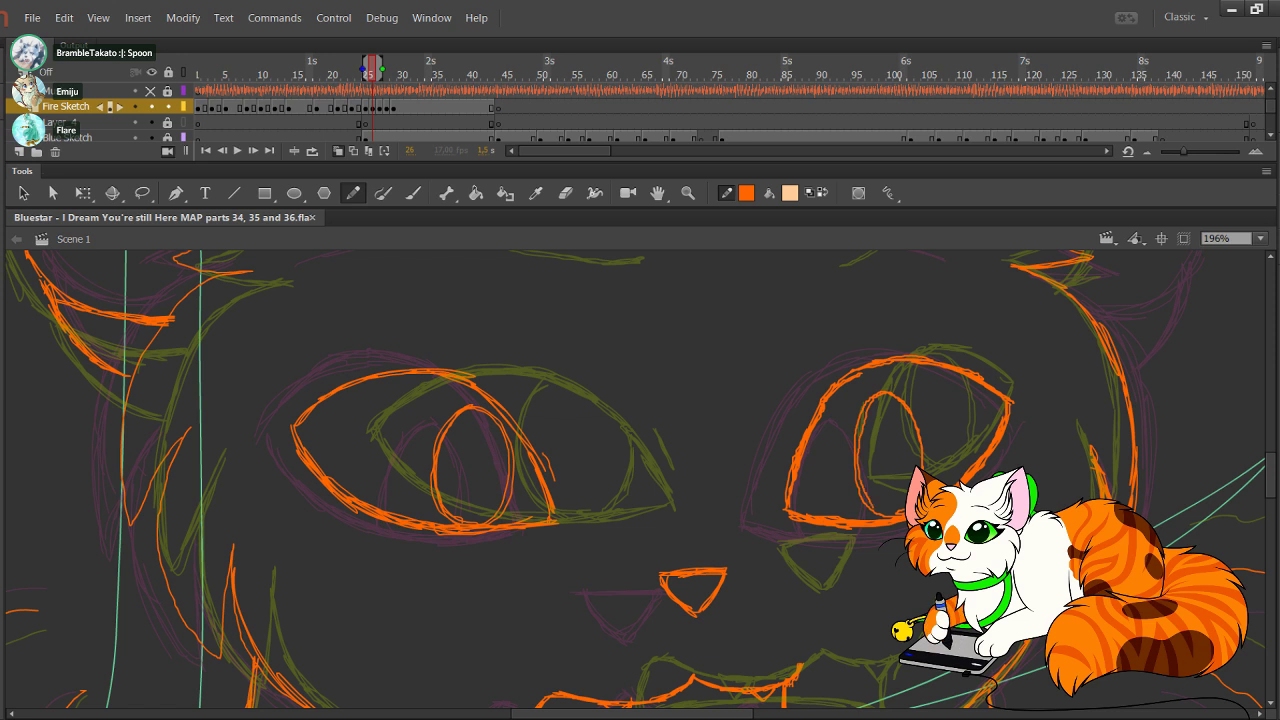
Step: Nudge the far eye slightly left and add a short line beside its inner edge
{"action": "key", "text": "Left"}
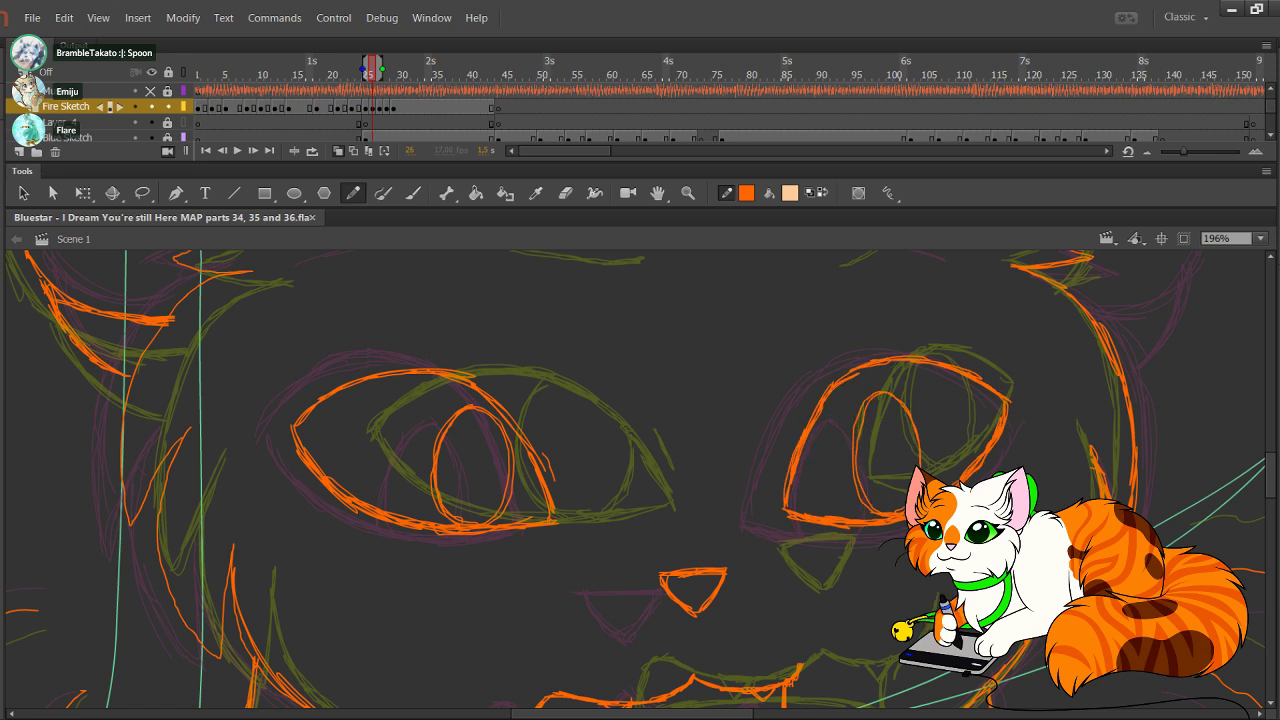
{"action": "mouse_move", "coordinate": [782, 450]}
{"action": "left_mouse_down"}
{"action": "mouse_move", "coordinate": [777, 473]}
{"action": "mouse_move", "coordinate": [779, 443]}
{"action": "left_mouse_up"}
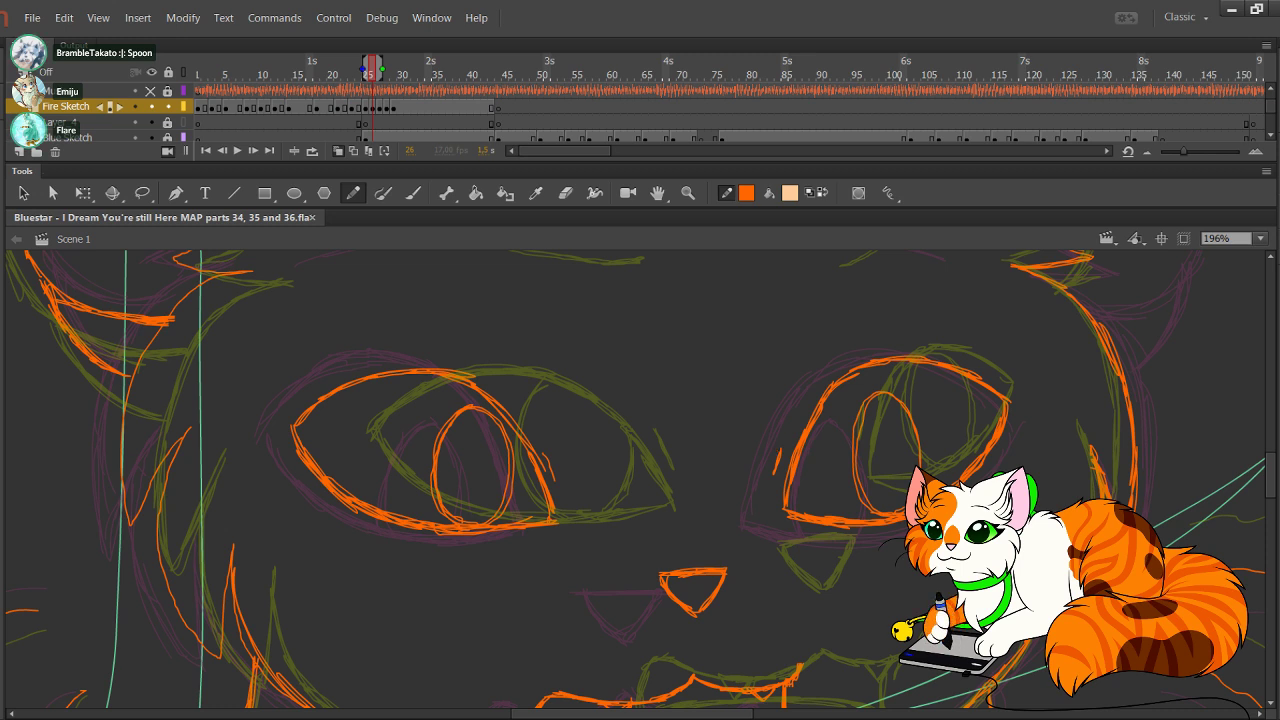
Step: Sketch the short brow lines above both eyes on frame 26, between the onion-skinned brows
{"action": "mouse_move", "coordinate": [640, 500]}
{"action": "left_mouse_down"}
{"action": "mouse_move", "coordinate": [564, 313]}
{"action": "mouse_move", "coordinate": [584, 372]}
{"action": "left_mouse_up"}
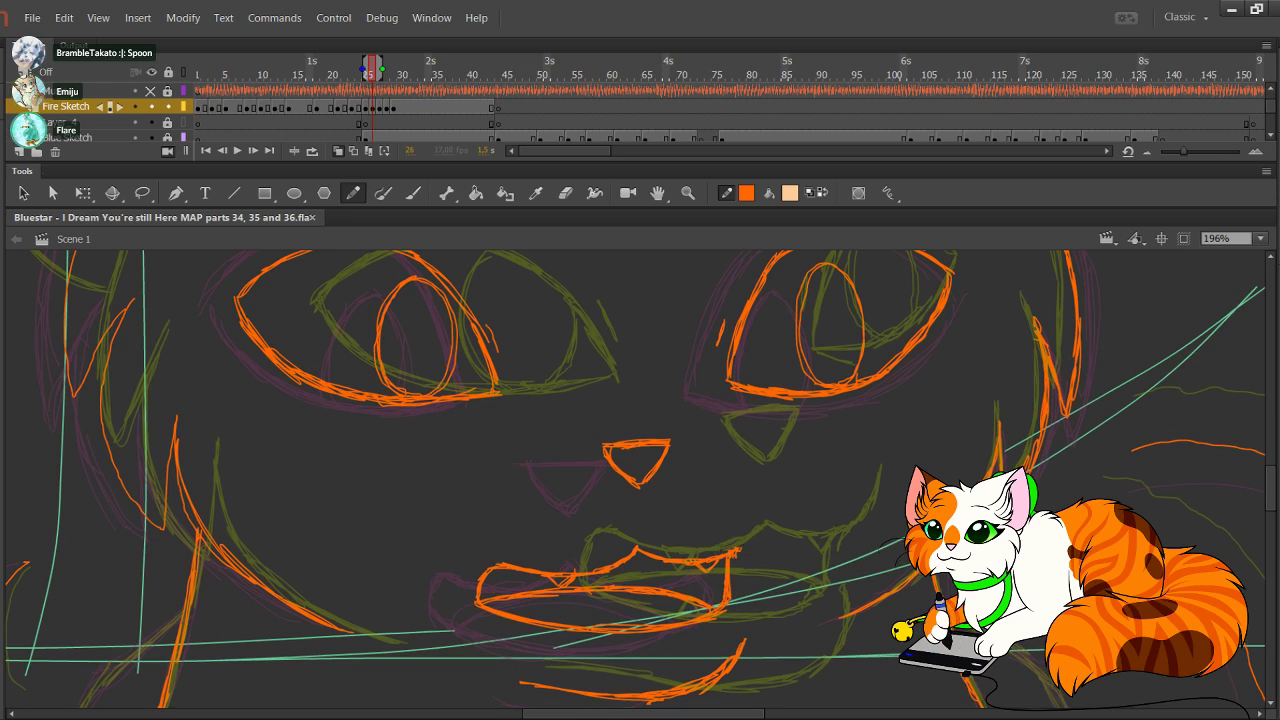
{"action": "left_click_drag", "start_coordinate": [640, 480], "coordinate": [649, 501]}
{"action": "left_click_drag", "start_coordinate": [644, 554], "coordinate": [640, 510]}
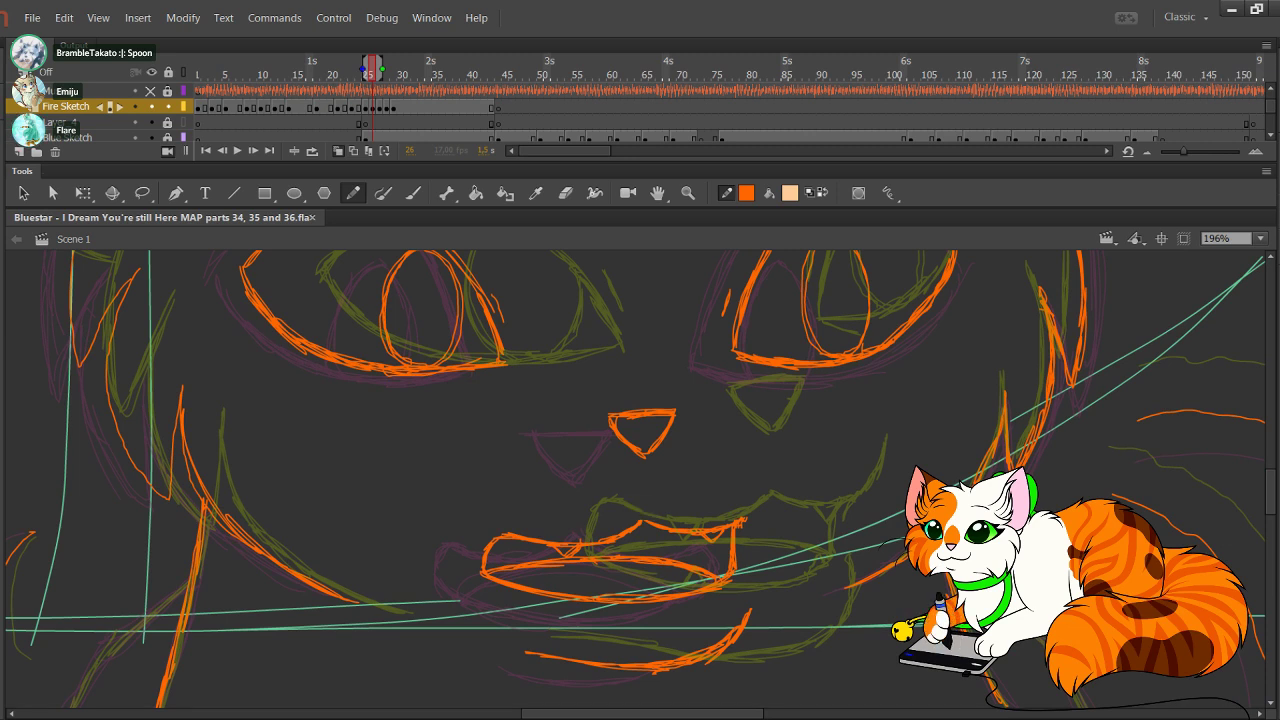
{"action": "left_click_drag", "start_coordinate": [620, 380], "coordinate": [652, 645]}
{"action": "left_click_drag", "start_coordinate": [358, 357], "coordinate": [504, 332]}
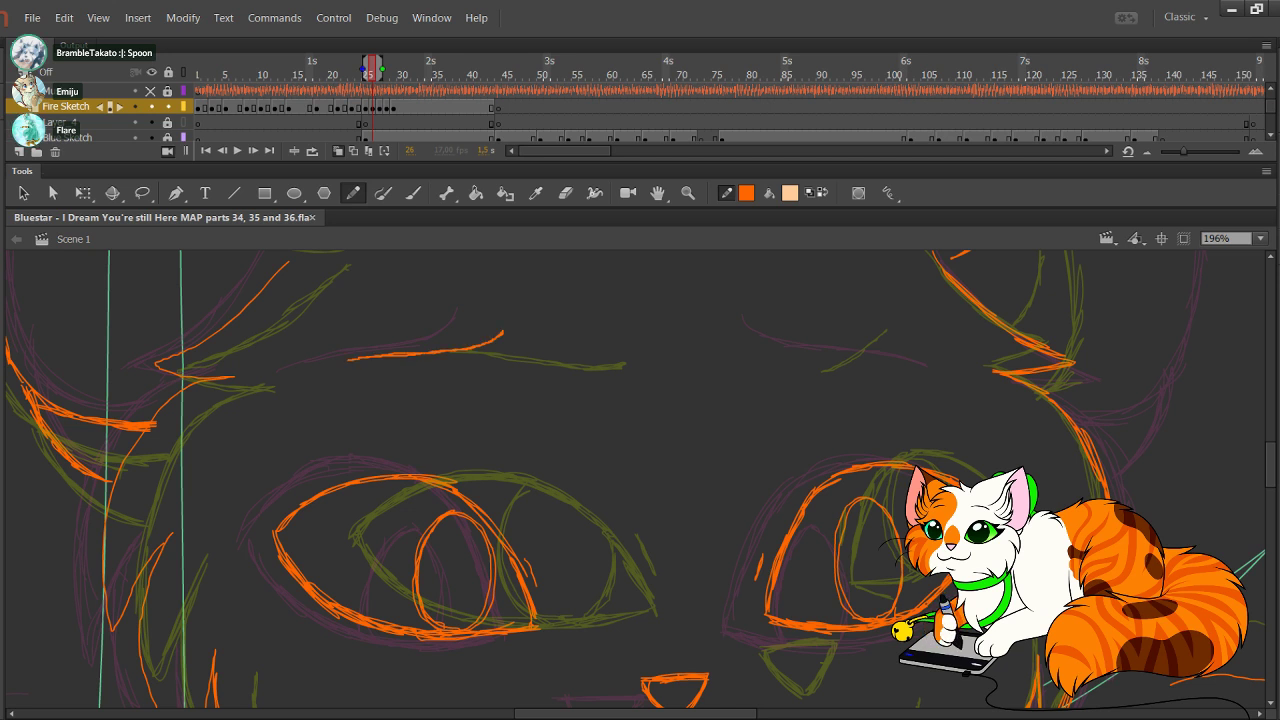
{"action": "key", "text": "ctrl+z"}
{"action": "left_click_drag", "start_coordinate": [346, 357], "coordinate": [501, 332]}
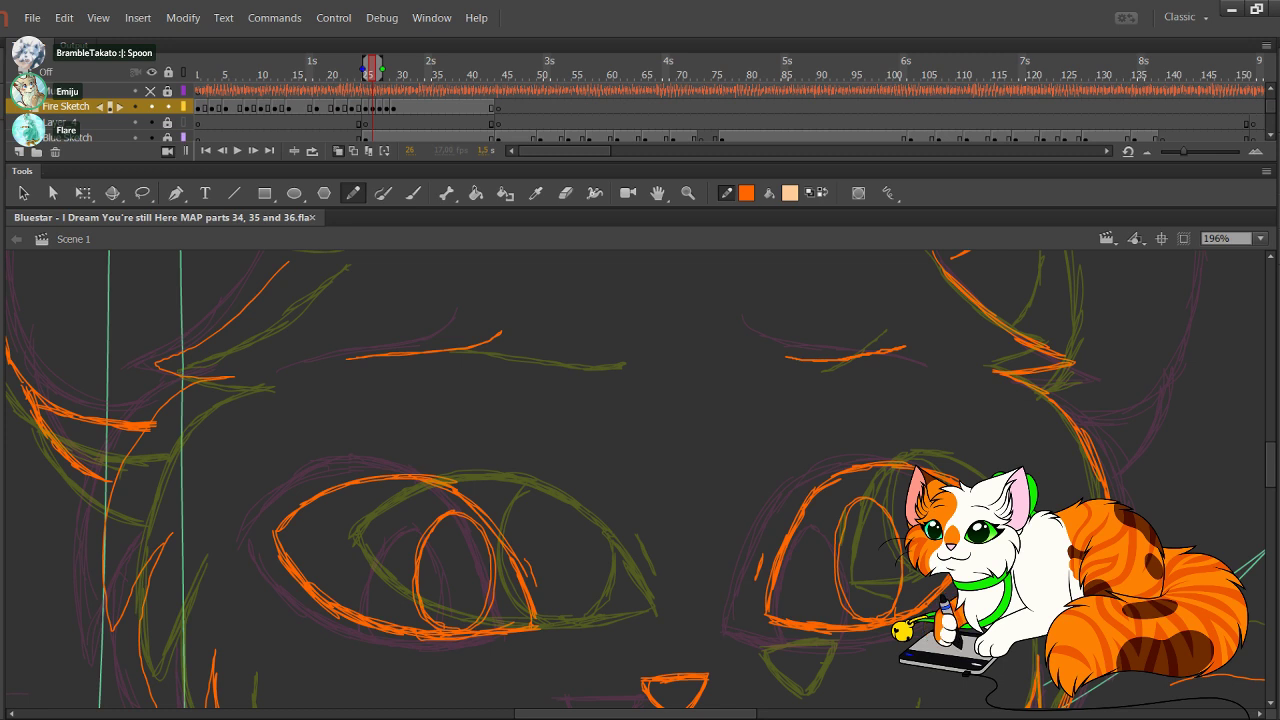
Step: Sketch the curved outer edge of the far ear from its base tuft up to the tip on frame 26
{"action": "scroll", "coordinate": [640, 480], "scroll_direction": "up", "scroll_amount": 3}
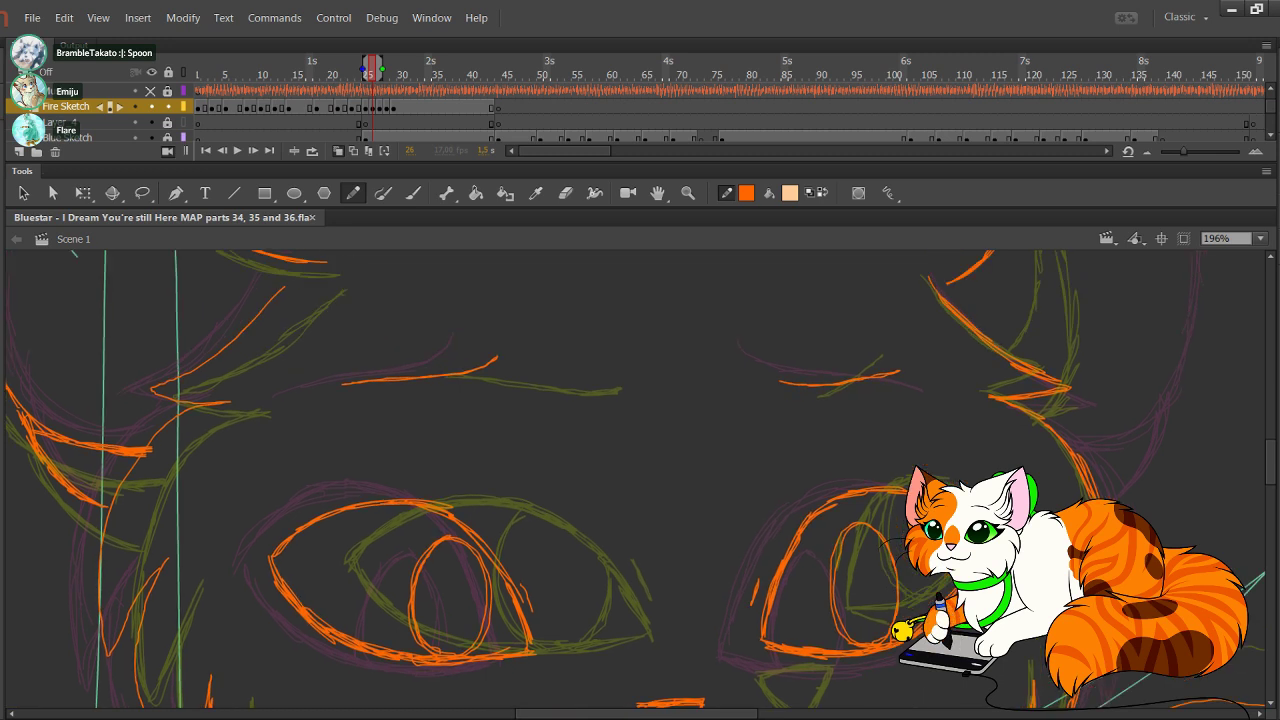
{"action": "mouse_move", "coordinate": [640, 400]}
{"action": "left_mouse_down"}
{"action": "mouse_move", "coordinate": [687, 559]}
{"action": "mouse_move", "coordinate": [524, 610]}
{"action": "mouse_move", "coordinate": [401, 470]}
{"action": "mouse_move", "coordinate": [380, 370]}
{"action": "left_mouse_up"}
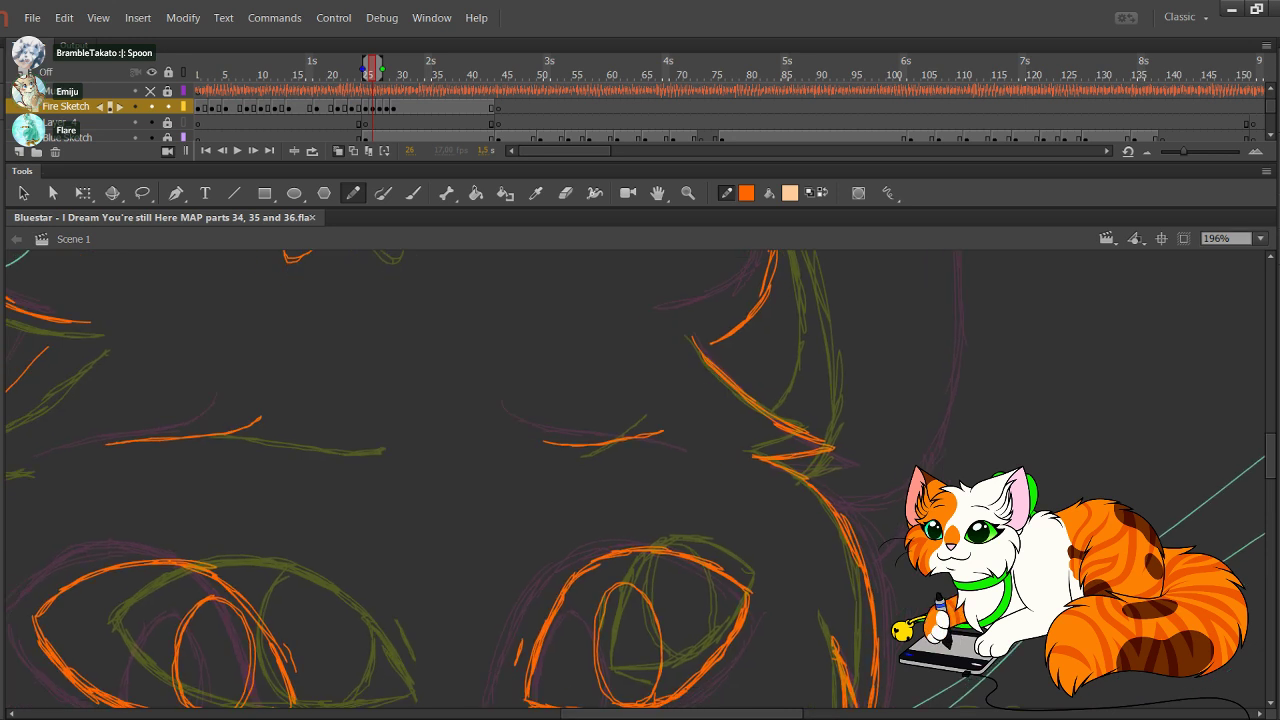
{"action": "key", "text": "ctrl+1"}
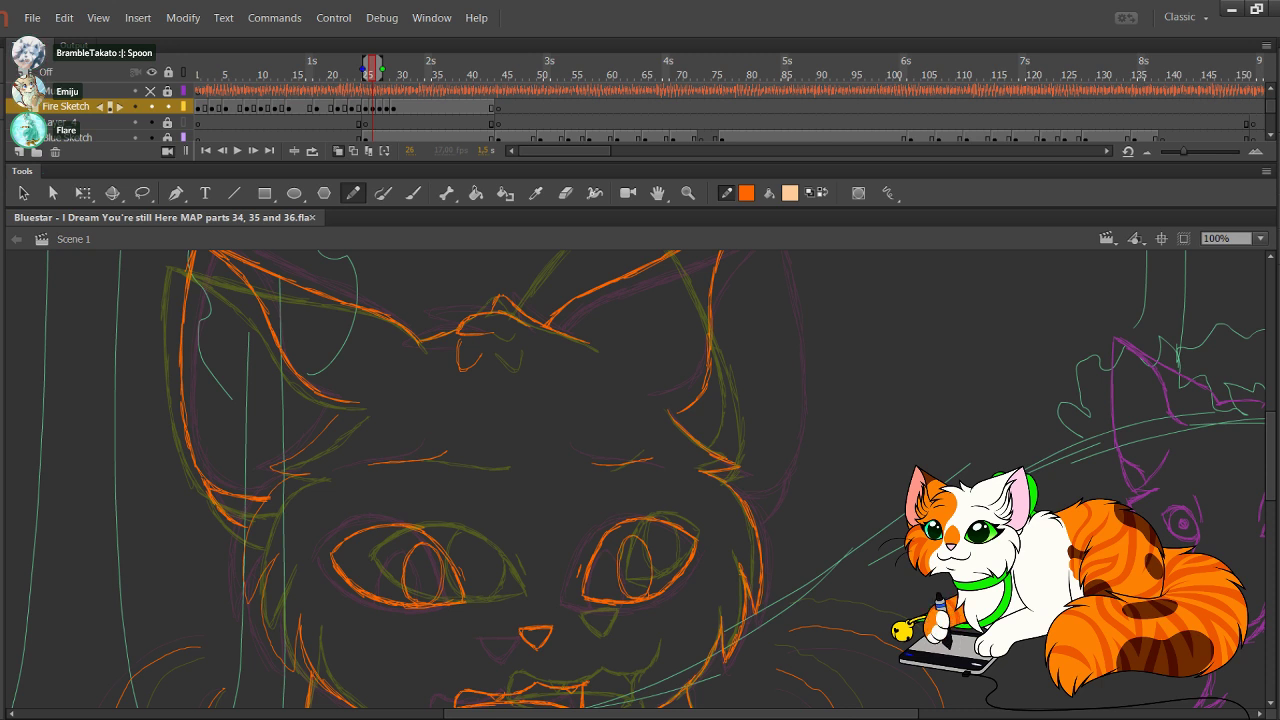
{"action": "scroll", "coordinate": [640, 480], "scroll_direction": "up", "scroll_amount": 3}
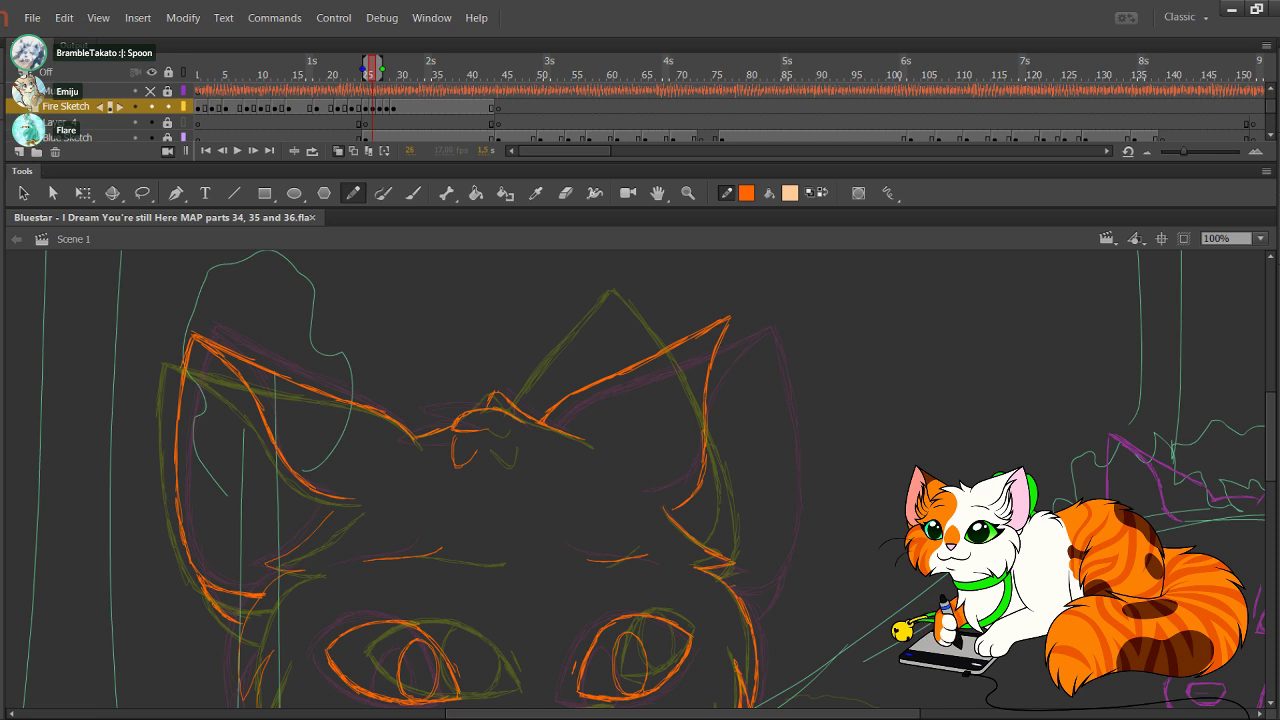
{"action": "left_click_drag", "start_coordinate": [768, 532], "coordinate": [757, 578]}
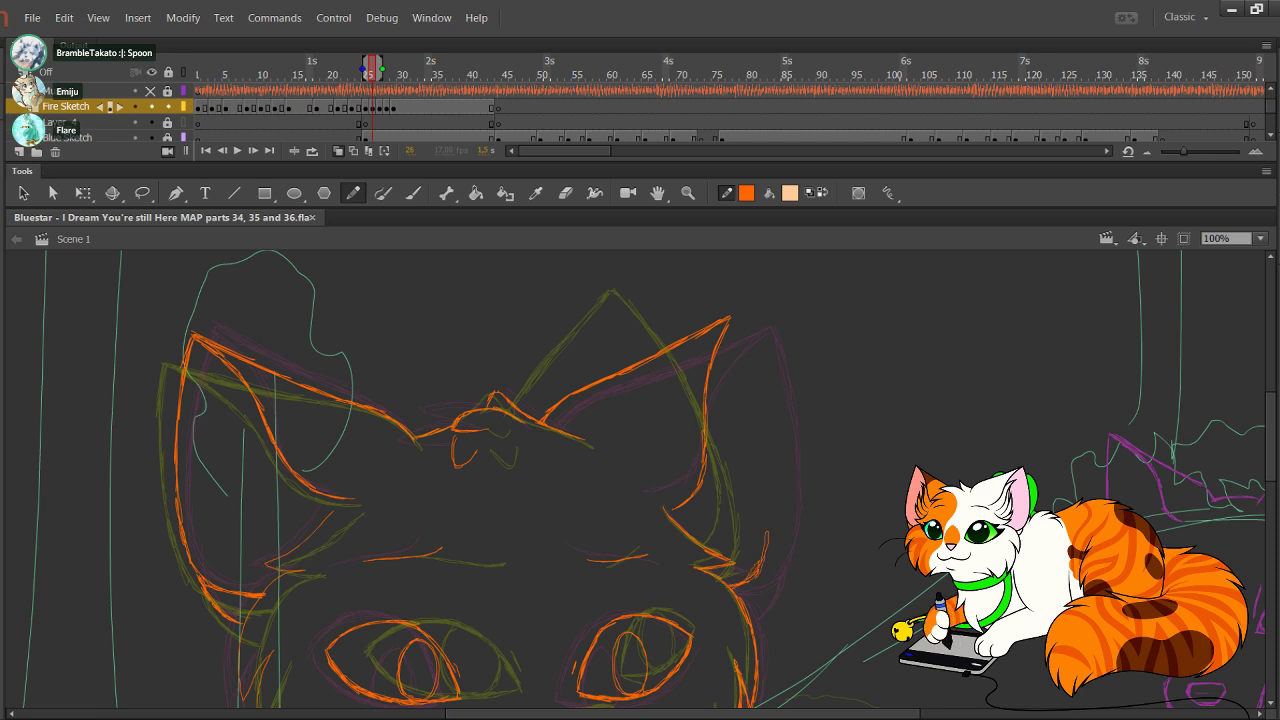
{"action": "left_click_drag", "start_coordinate": [768, 452], "coordinate": [770, 548]}
{"action": "left_click_drag", "start_coordinate": [760, 404], "coordinate": [770, 490]}
{"action": "left_click_drag", "start_coordinate": [748, 378], "coordinate": [764, 482]}
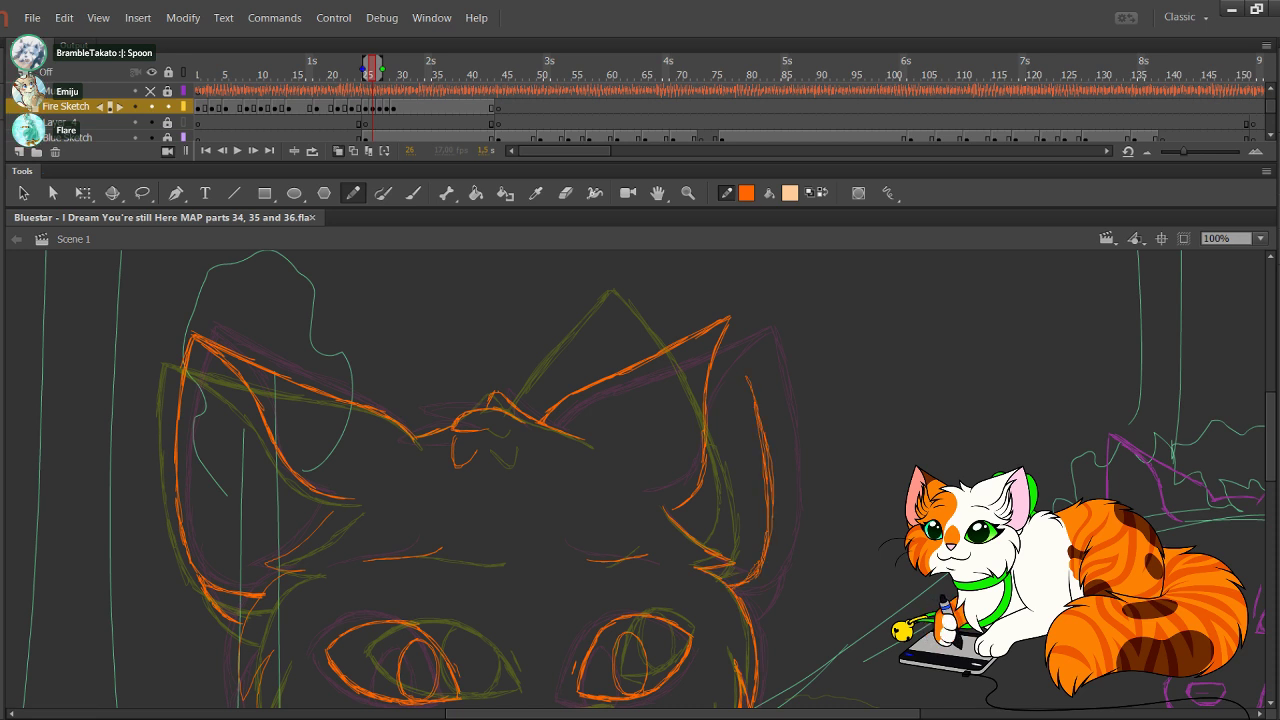
{"action": "left_click_drag", "start_coordinate": [740, 346], "coordinate": [756, 408]}
{"action": "left_click_drag", "start_coordinate": [732, 318], "coordinate": [752, 392]}
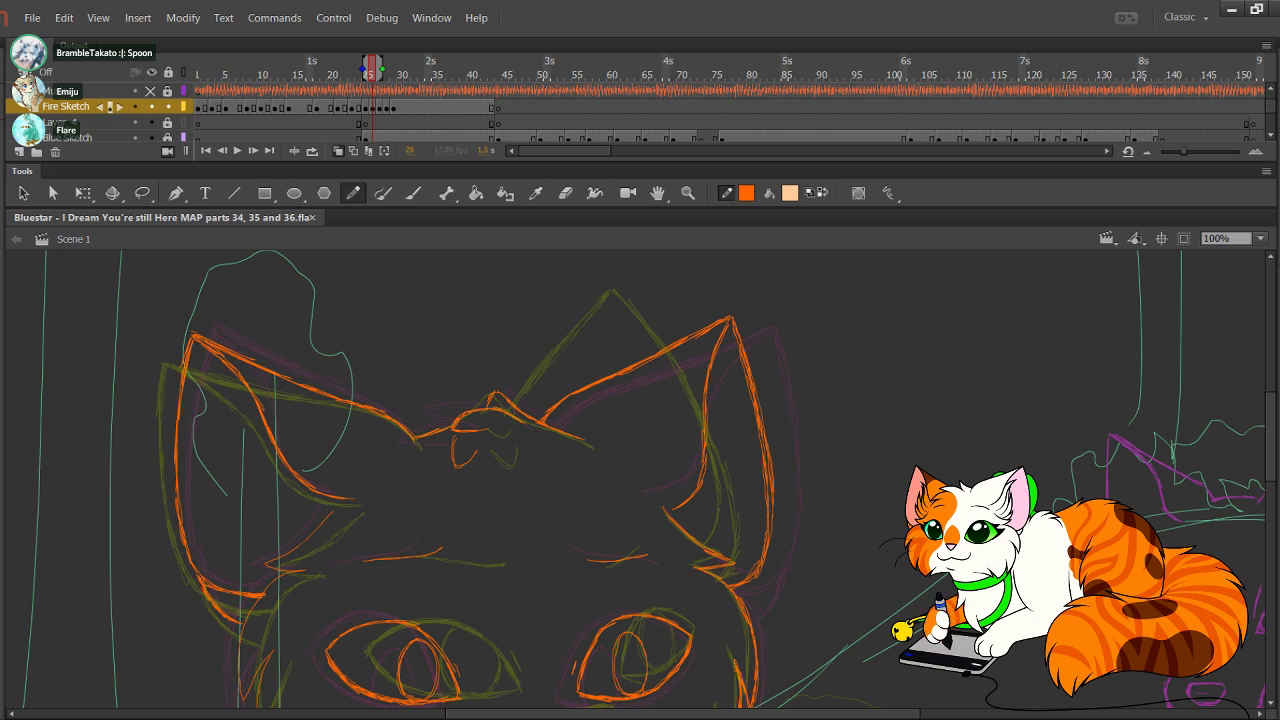
{"action": "left_click_drag", "start_coordinate": [756, 582], "coordinate": [745, 603]}
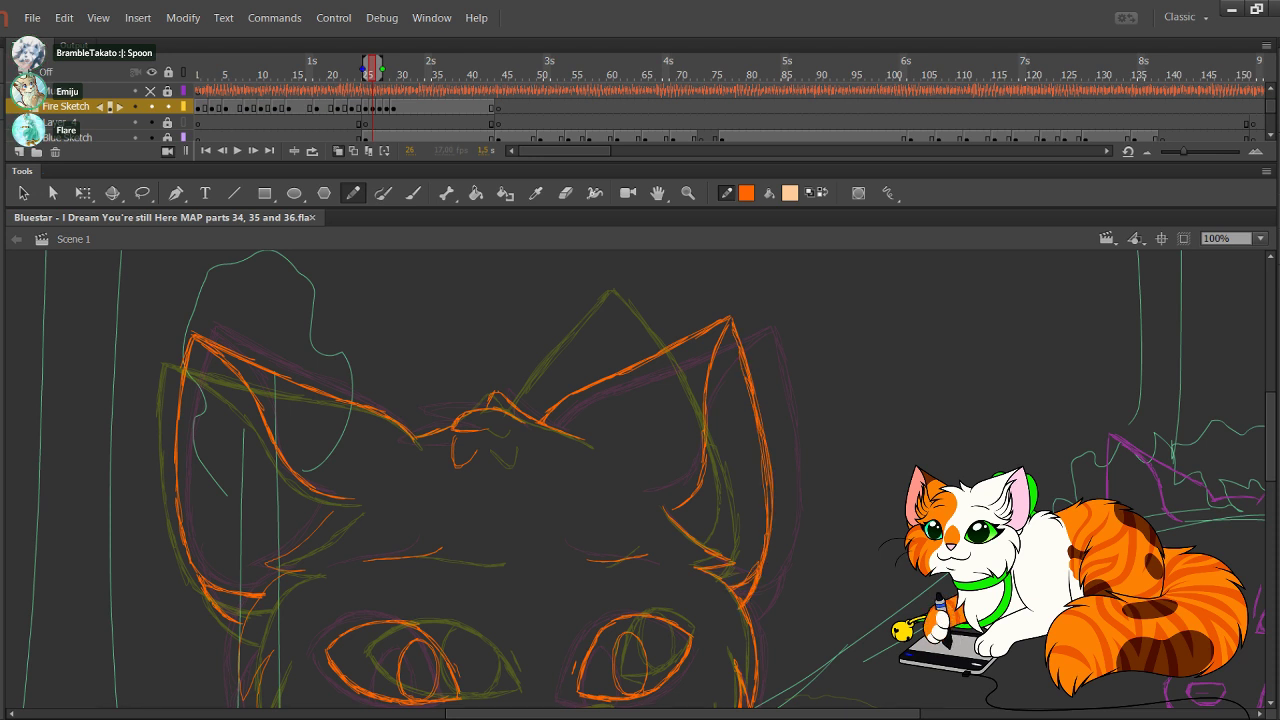
Step: Go back to frame 24 and make it a blank keyframe on the Fire Sketch layer
{"action": "key", "text": "comma"}
{"action": "key", "text": "comma"}
{"action": "key", "text": "comma"}
{"action": "key", "text": "comma"}
{"action": "key", "text": "period"}
{"action": "key", "text": "period"}
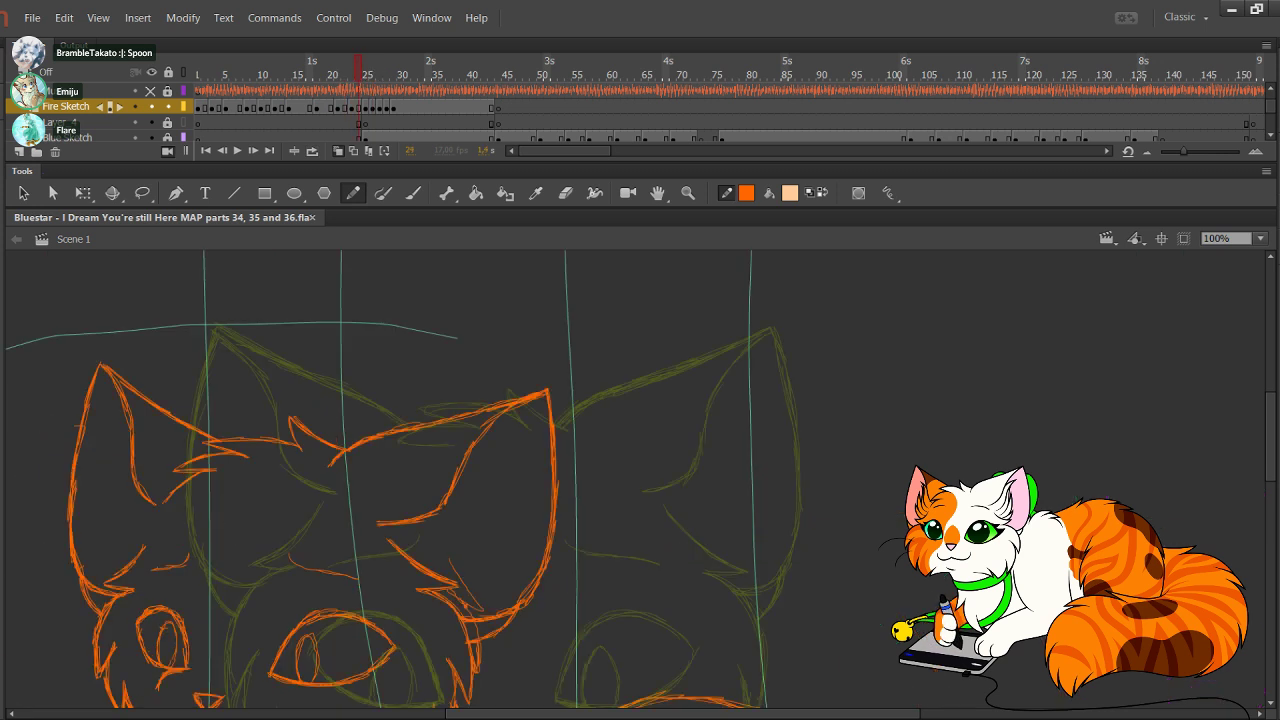
{"action": "key", "text": "Delete"}
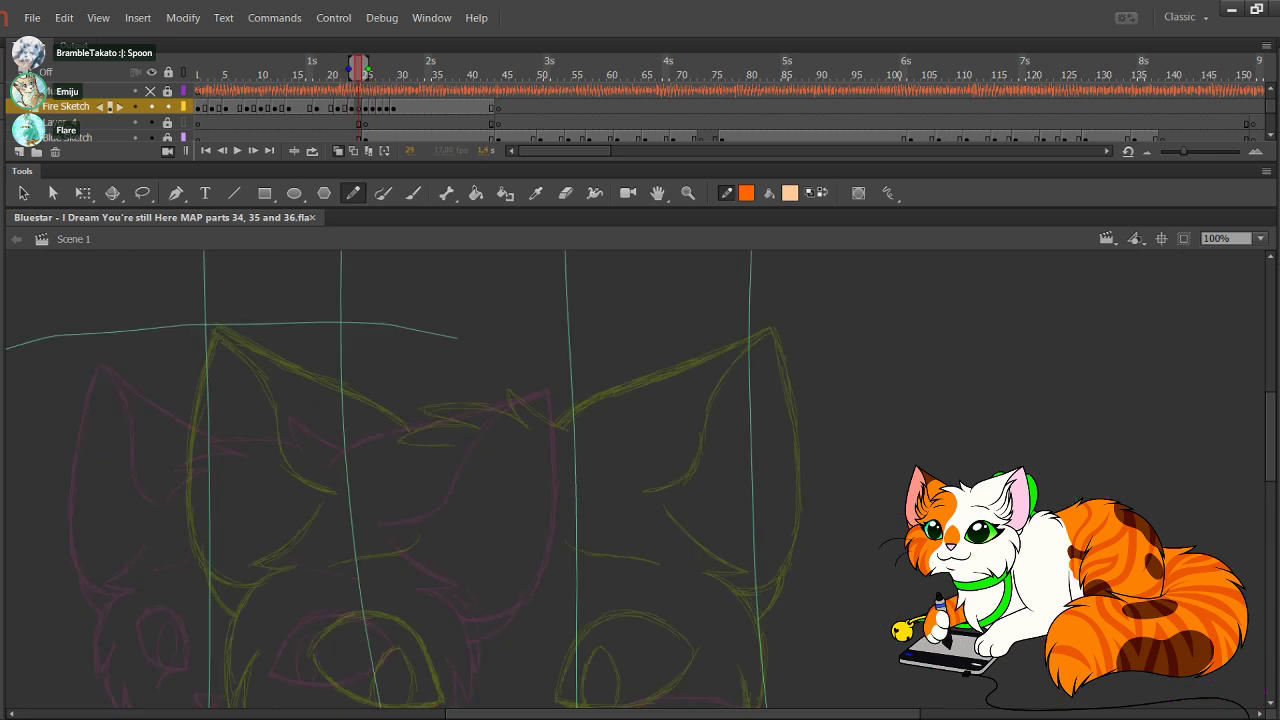
Step: Flip back and forth through frames 22 to 25 to compare the cat's poses around the blank frame 24
{"action": "mouse_move", "coordinate": [600, 600]}
{"action": "left_mouse_down"}
{"action": "mouse_move", "coordinate": [621, 363]}
{"action": "mouse_move", "coordinate": [690, 275]}
{"action": "mouse_move", "coordinate": [724, 376]}
{"action": "left_mouse_up"}
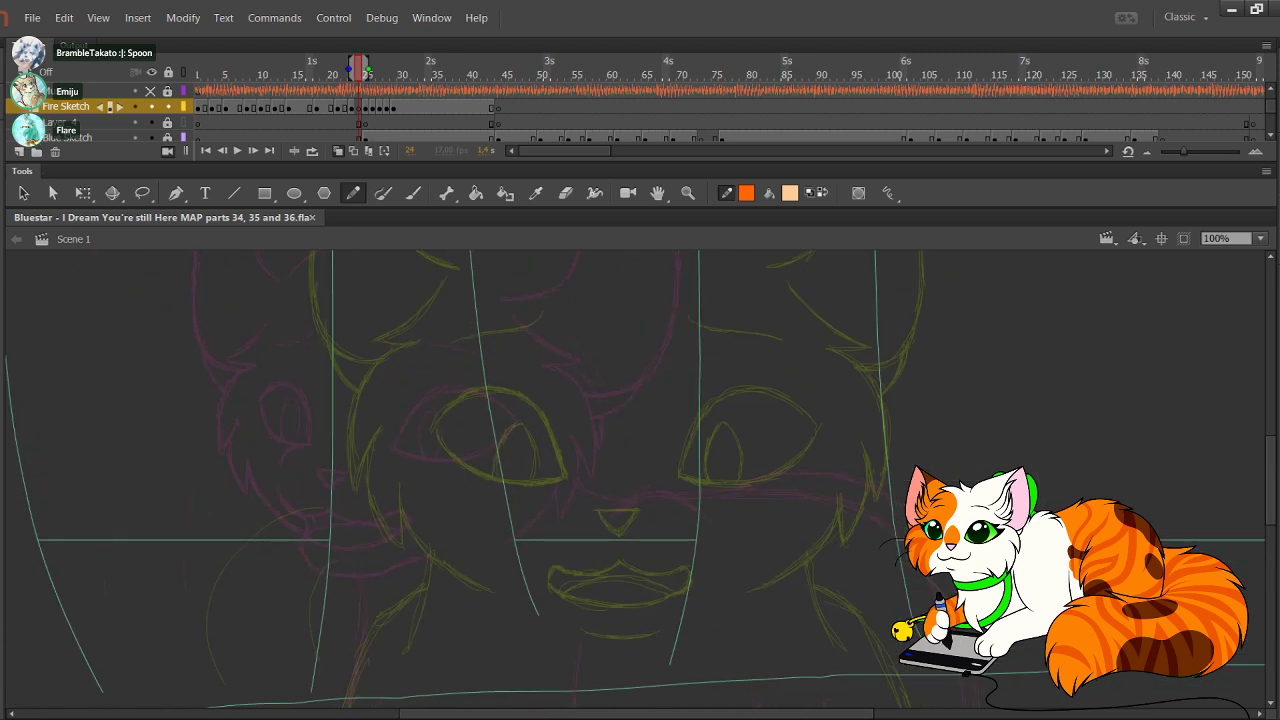
{"action": "key", "text": "comma"}
{"action": "key", "text": "comma"}
{"action": "key", "text": "period"}
{"action": "key", "text": "period"}
{"action": "key", "text": "comma"}
{"action": "key", "text": "comma"}
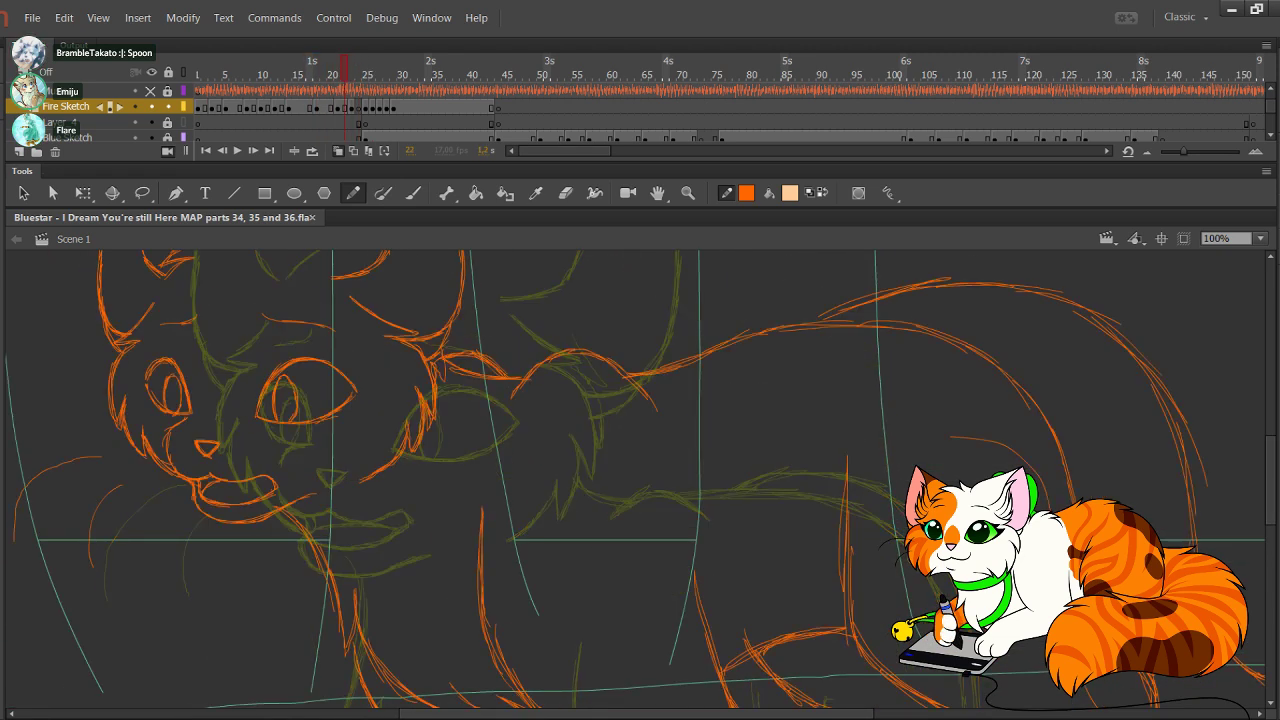
{"action": "key", "text": "."}
{"action": "key", "text": "."}
{"action": "key", "text": "."}
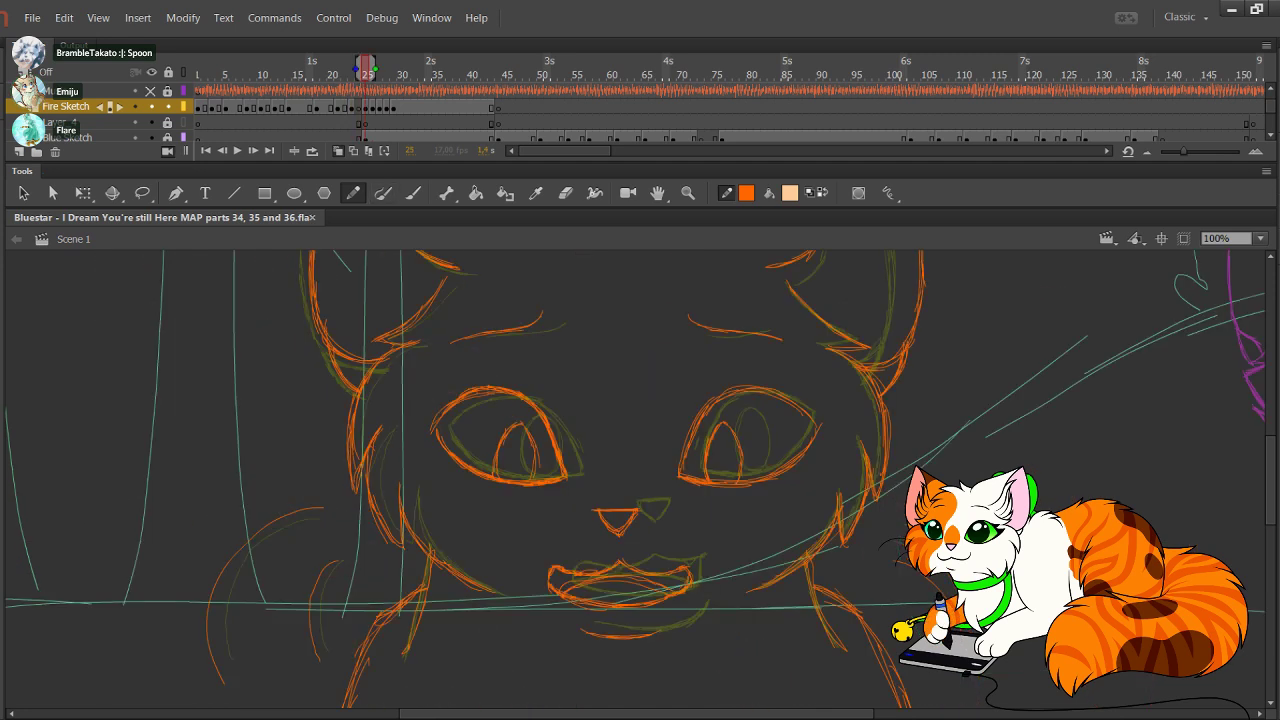
Step: Play back the opening section of the rough animation in a loop and return to frame 24 with onion skinning
{"action": "key", "text": "comma"}
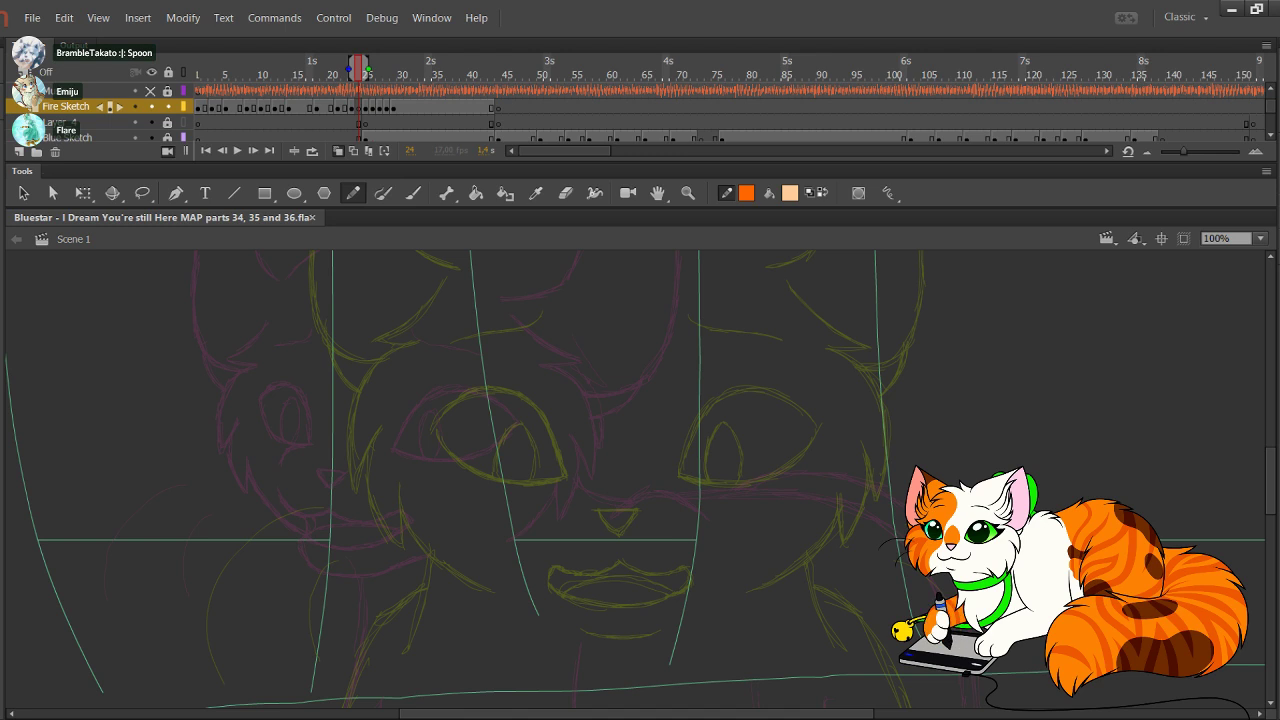
{"action": "key", "text": "Return"}
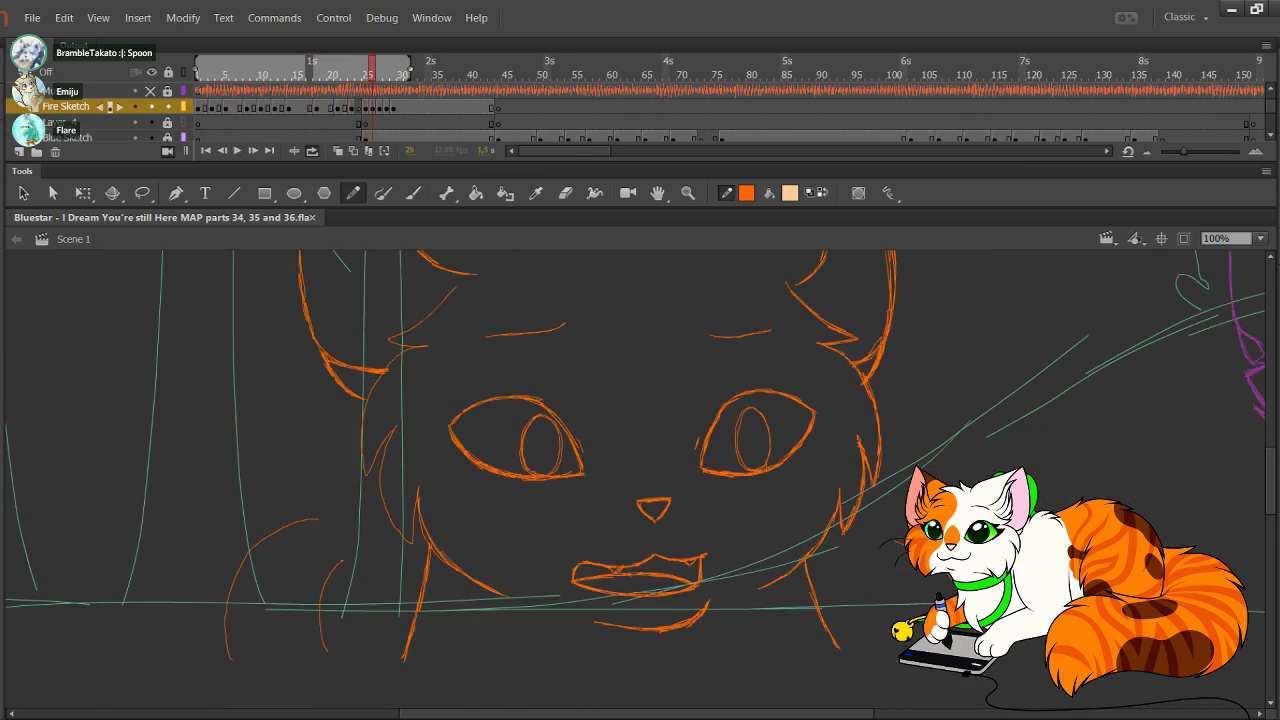
{"action": "left_click_drag", "start_coordinate": [197, 68], "coordinate": [350, 68]}
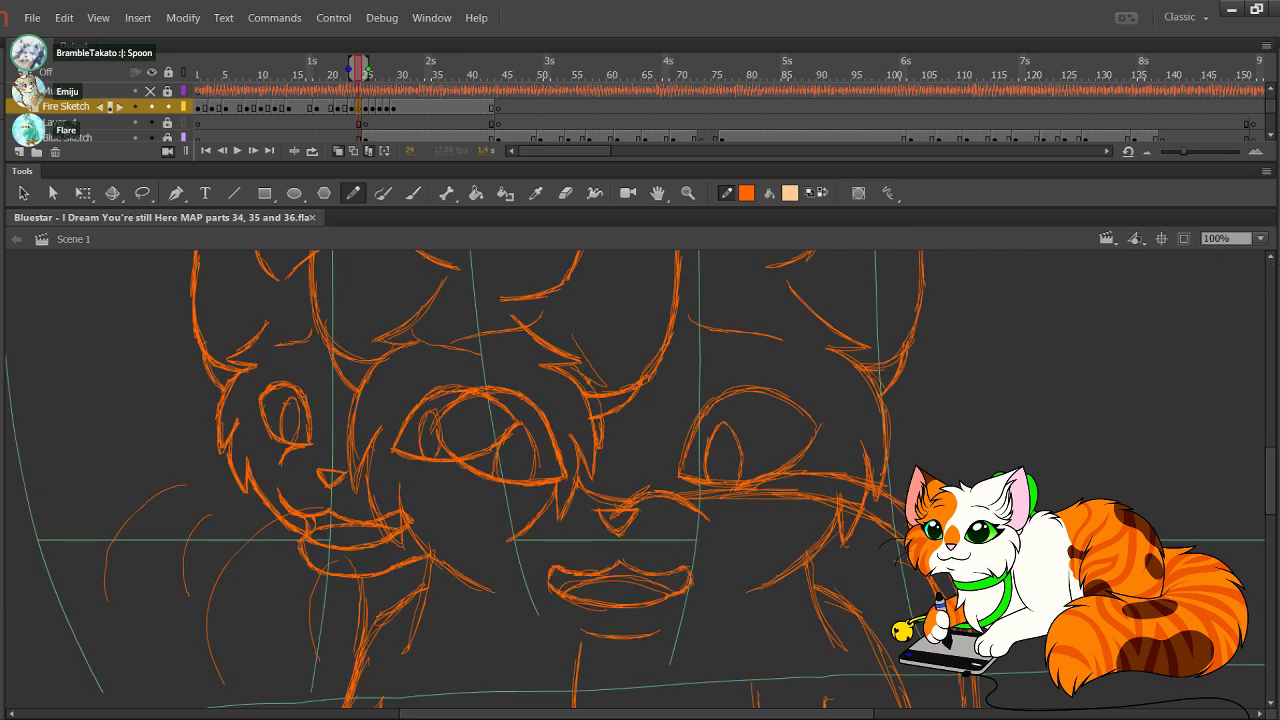
Step: Turn off multiple-frame editing and sketch a small triangular nose on frame 24 of the Fire Sketch layer
{"action": "left_click", "coordinate": [369, 151]}
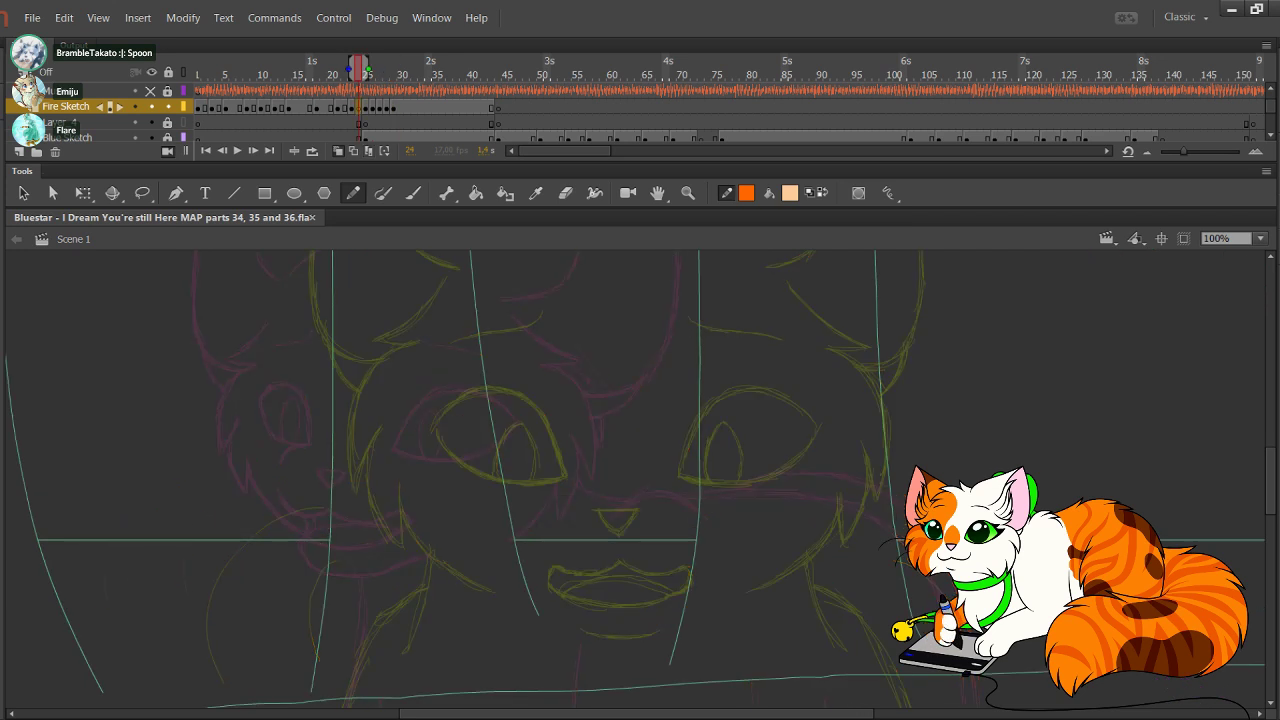
{"action": "left_click_drag", "start_coordinate": [560, 480], "coordinate": [627, 445]}
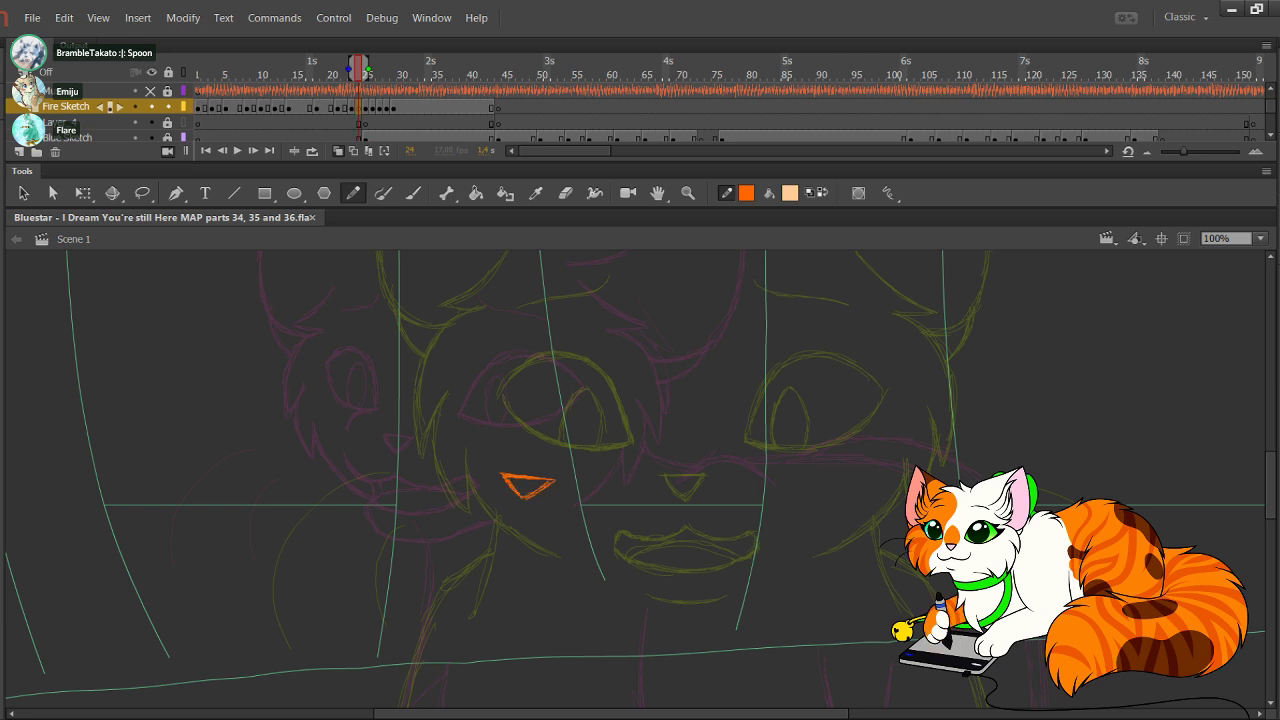
{"action": "left_click_drag", "start_coordinate": [502, 474], "coordinate": [566, 469]}
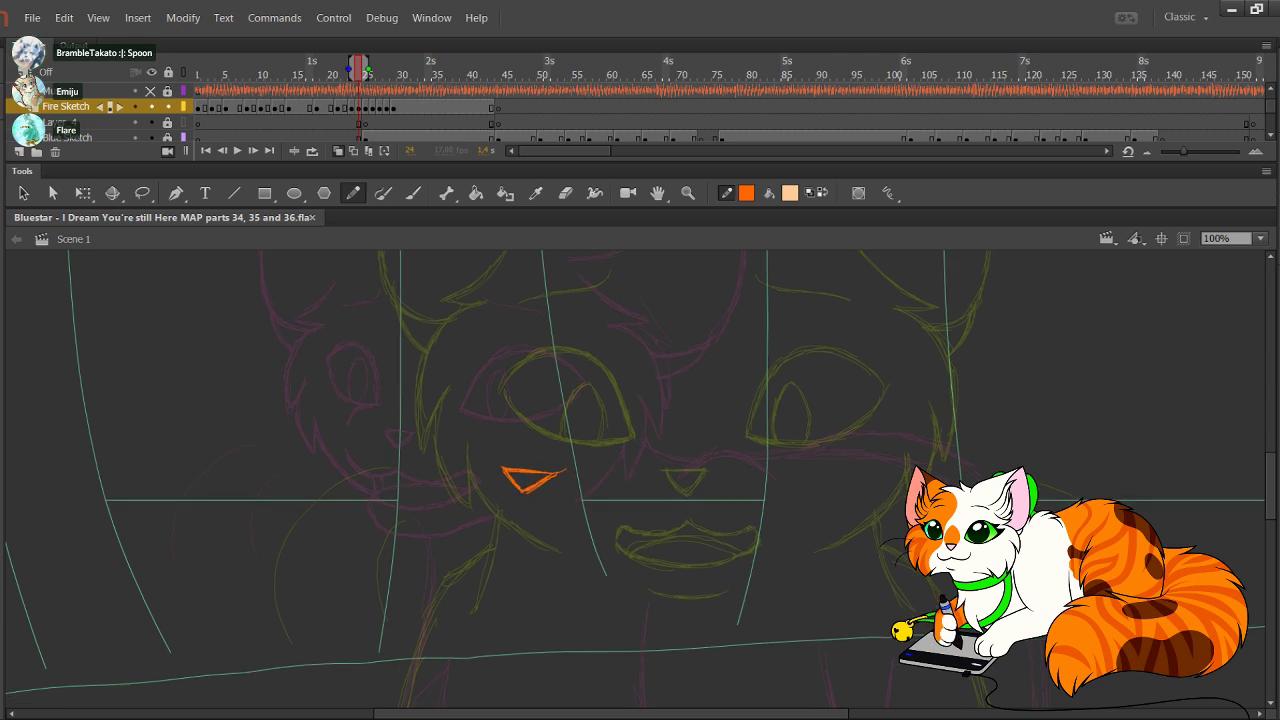
{"action": "mouse_move", "coordinate": [600, 520]}
{"action": "left_mouse_down"}
{"action": "mouse_move", "coordinate": [608, 575]}
{"action": "mouse_move", "coordinate": [570, 266]}
{"action": "mouse_move", "coordinate": [548, 548]}
{"action": "left_mouse_up"}
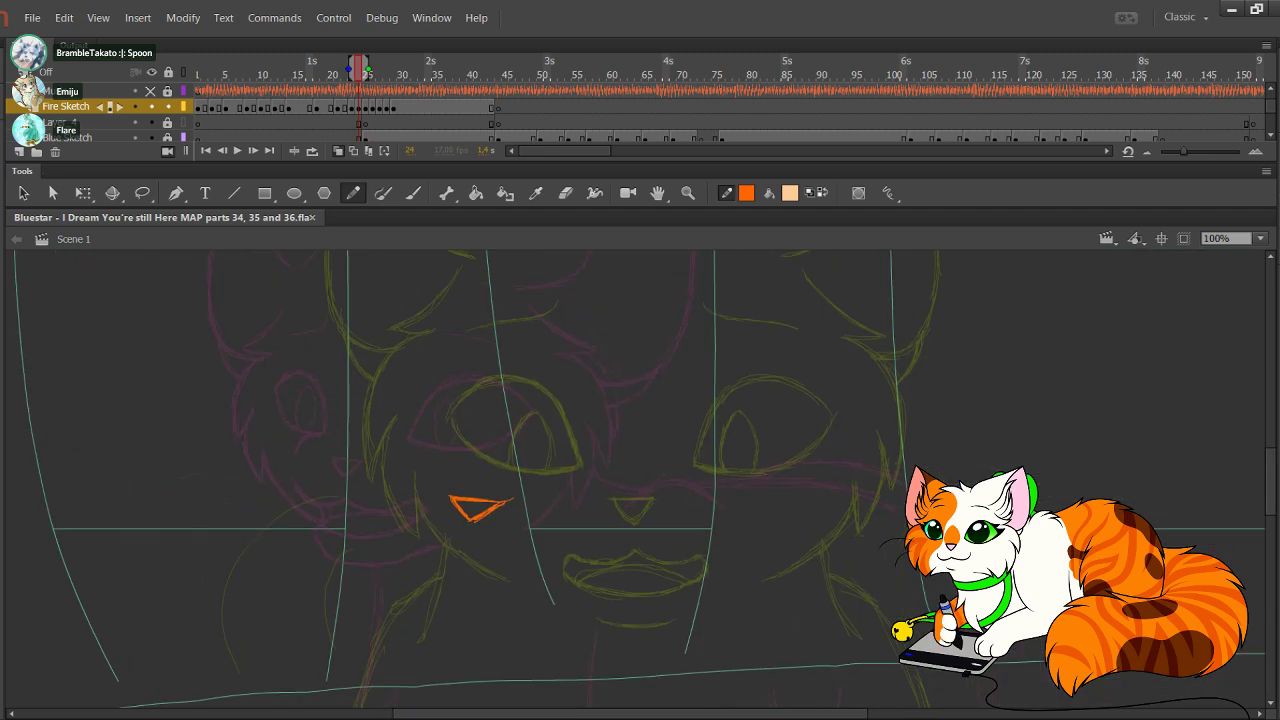
Step: Scrub to frame 27 and back through the earlier frames to check the nose placement against the neighbouring drawings
{"action": "left_click_drag", "start_coordinate": [314, 75], "coordinate": [379, 75]}
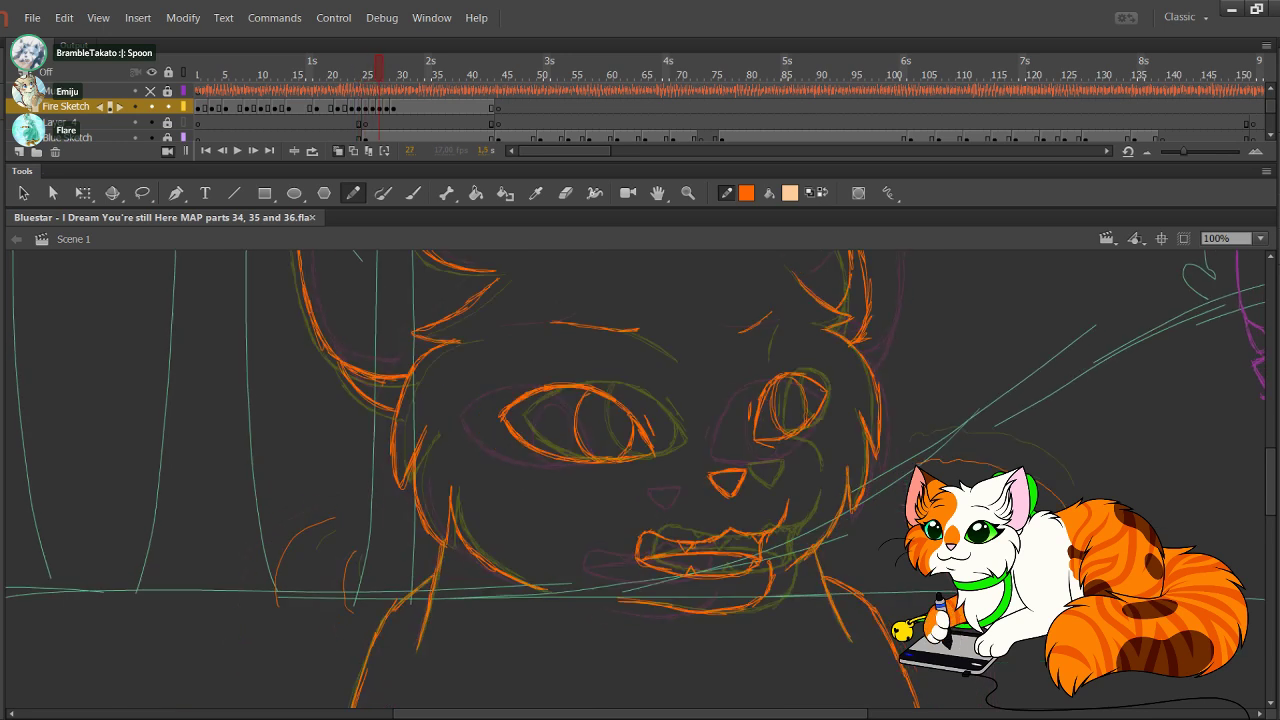
{"action": "key", "text": "comma"}
{"action": "key", "text": "comma"}
{"action": "key", "text": "comma"}
{"action": "key", "text": "comma"}
{"action": "key", "text": "comma"}
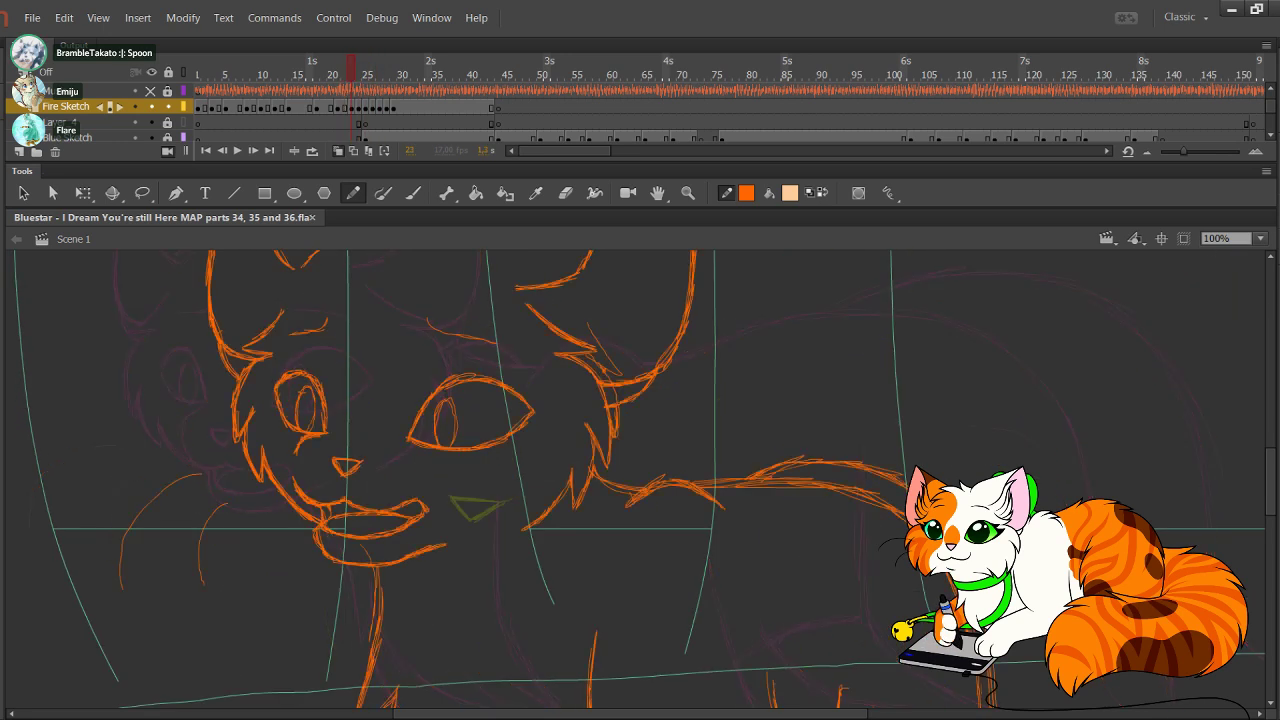
{"action": "key", "text": "period"}
{"action": "key", "text": "period"}
Step: Delete the nose on frame 24 and redraw it as a small, heavily outlined inverted triangle
{"action": "left_click_drag", "start_coordinate": [566, 564], "coordinate": [420, 456]}
{"action": "key", "text": "Delete"}
{"action": "left_click_drag", "start_coordinate": [454, 495], "coordinate": [493, 496]}
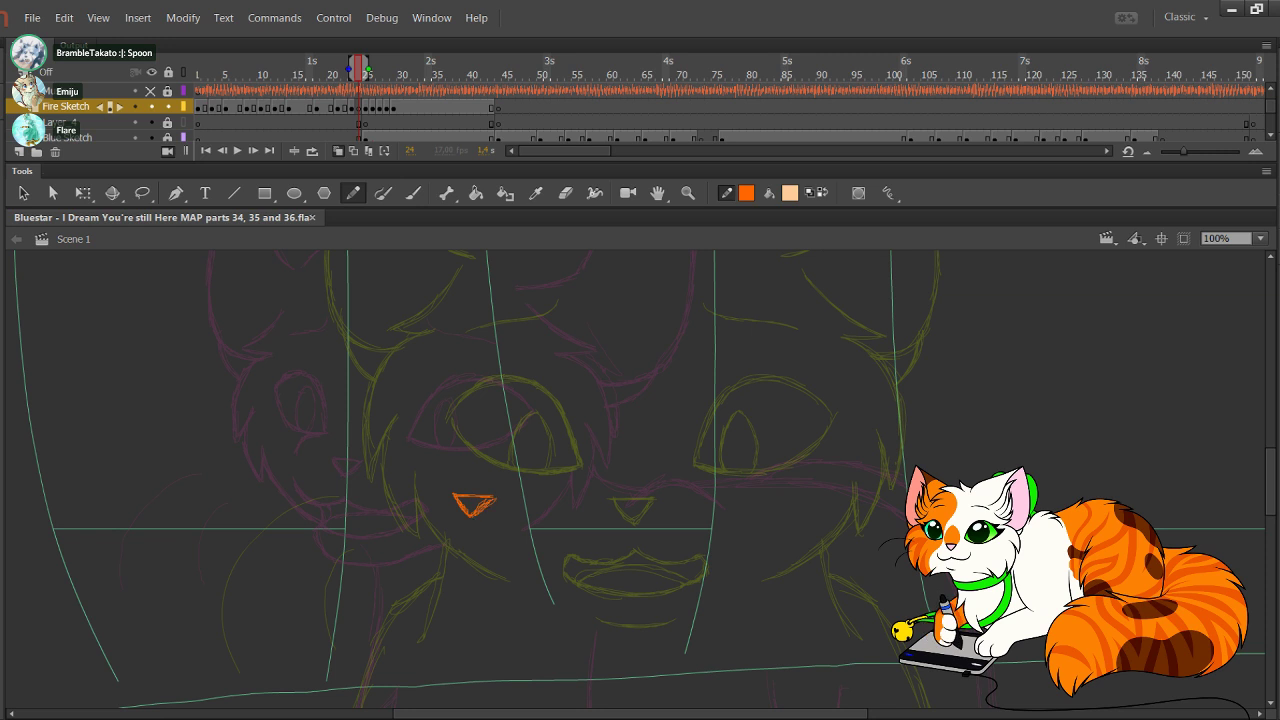
Step: Sketch the head's right-hand outline with jagged cheek fur down to the jaw, and thicken its strokes
{"action": "scroll", "coordinate": [640, 480], "scroll_direction": "up", "scroll_amount": 1}
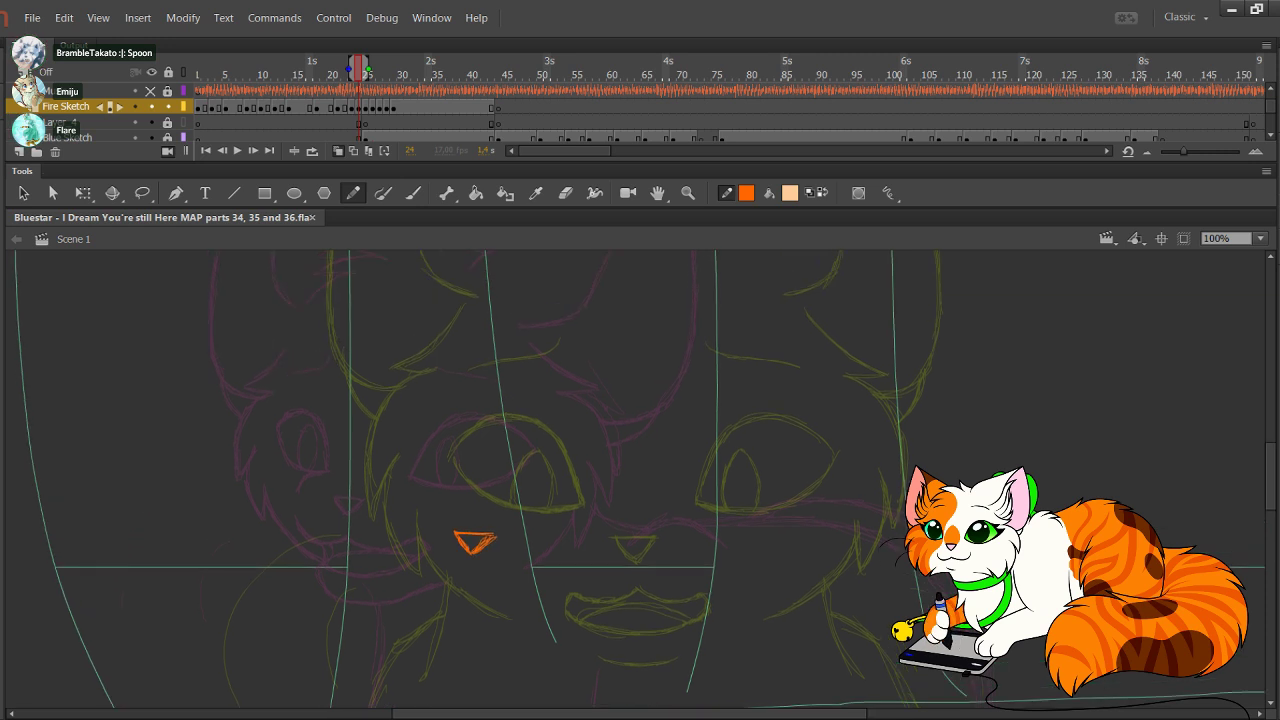
{"action": "left_click_drag", "start_coordinate": [676, 346], "coordinate": [728, 376]}
{"action": "mouse_move", "coordinate": [657, 330]}
{"action": "left_mouse_down"}
{"action": "mouse_move", "coordinate": [730, 377]}
{"action": "mouse_move", "coordinate": [689, 382]}
{"action": "mouse_move", "coordinate": [738, 408]}
{"action": "left_mouse_up"}
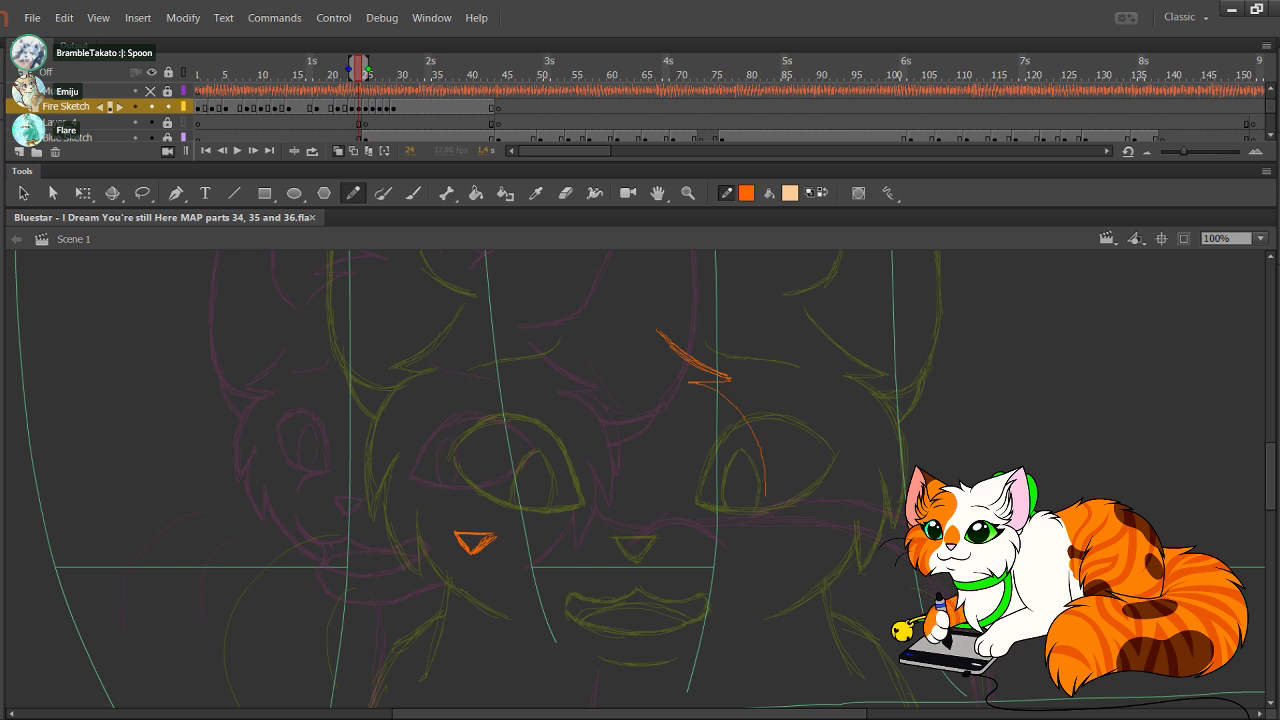
{"action": "left_click_drag", "start_coordinate": [727, 558], "coordinate": [722, 528]}
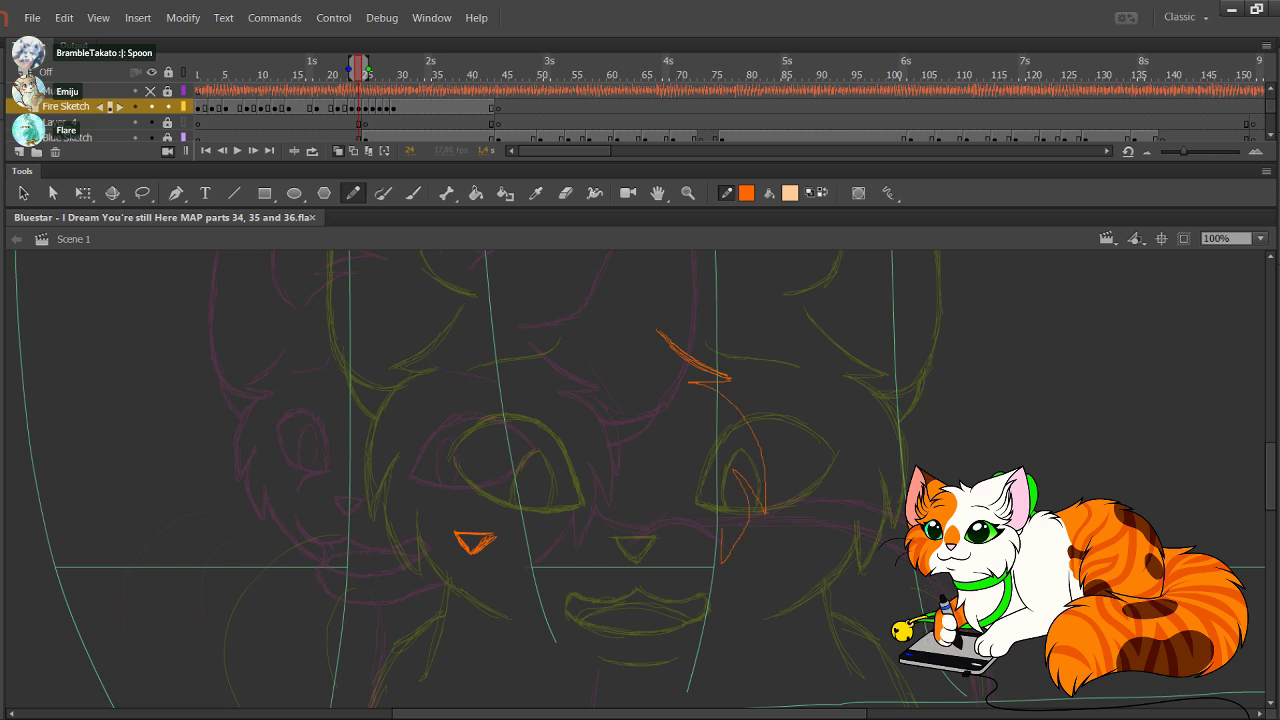
{"action": "mouse_move", "coordinate": [662, 605]}
{"action": "left_mouse_down"}
{"action": "mouse_move", "coordinate": [687, 583]}
{"action": "mouse_move", "coordinate": [669, 601]}
{"action": "left_mouse_up"}
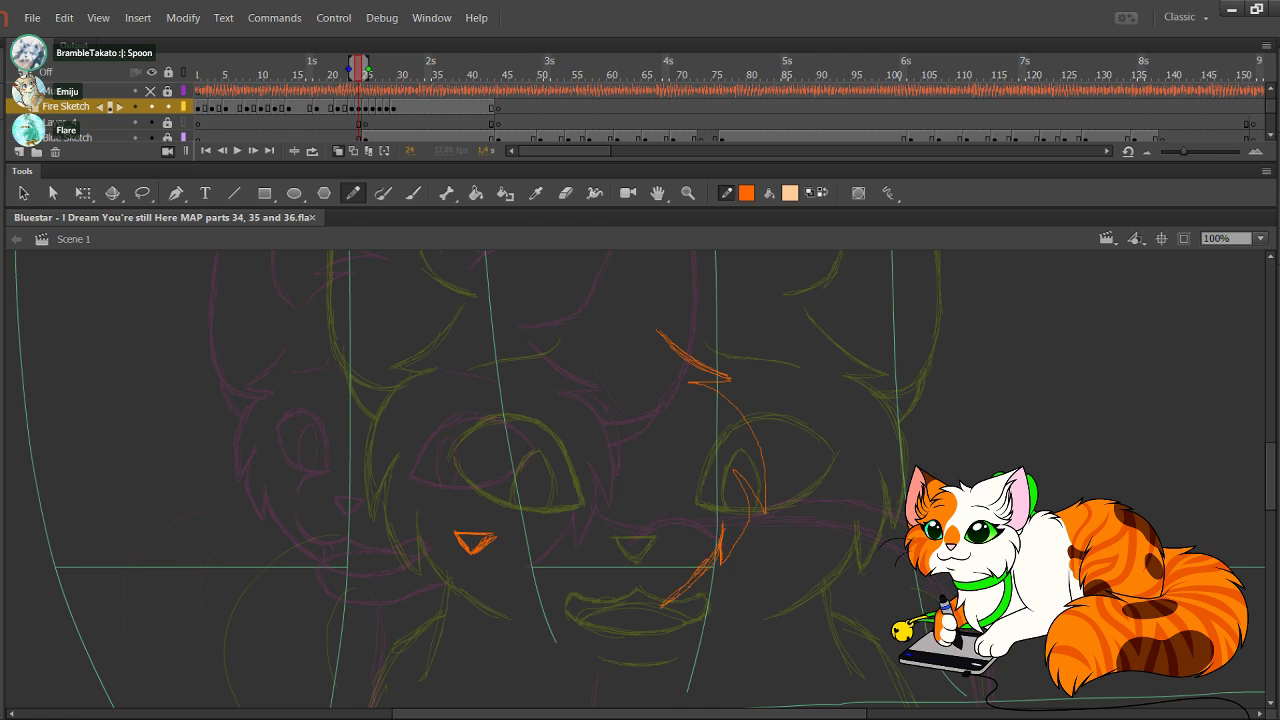
{"action": "mouse_move", "coordinate": [745, 531]}
{"action": "left_mouse_down"}
{"action": "mouse_move", "coordinate": [721, 571]}
{"action": "mouse_move", "coordinate": [743, 530]}
{"action": "left_mouse_up"}
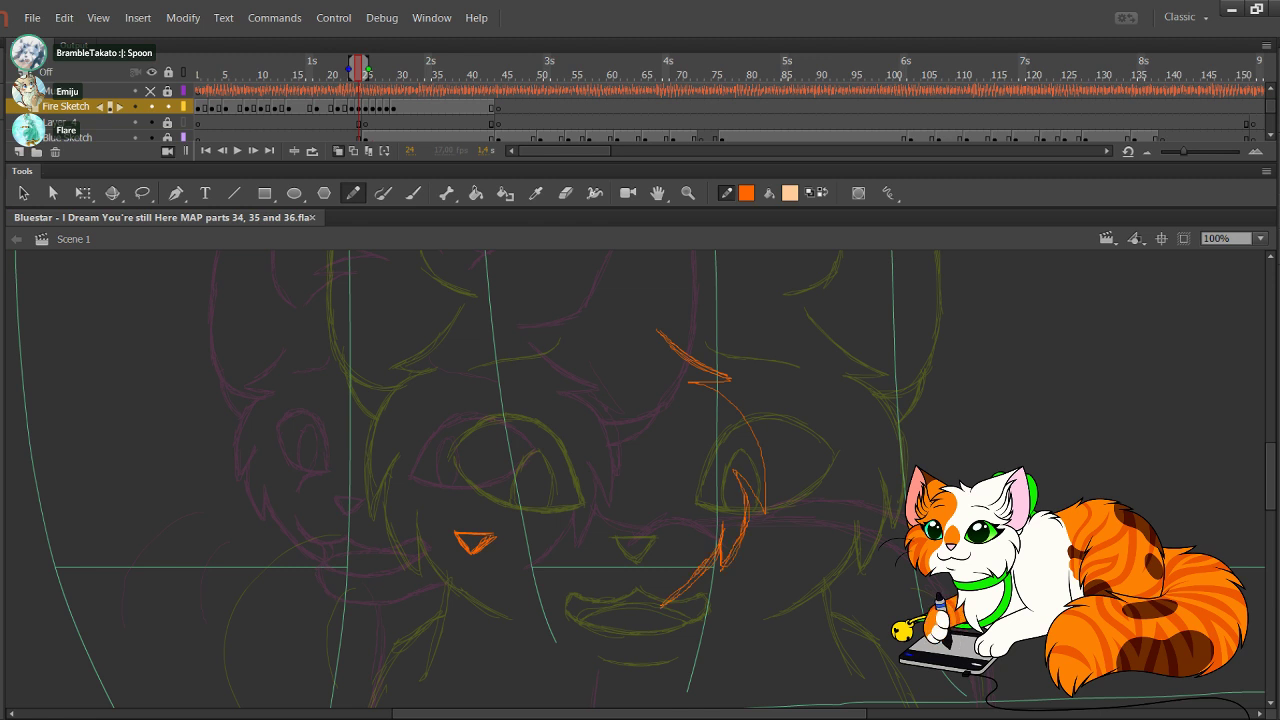
{"action": "left_click_drag", "start_coordinate": [745, 485], "coordinate": [765, 513]}
{"action": "mouse_move", "coordinate": [766, 464]}
{"action": "left_mouse_down"}
{"action": "mouse_move", "coordinate": [738, 406]}
{"action": "mouse_move", "coordinate": [704, 386]}
{"action": "left_mouse_up"}
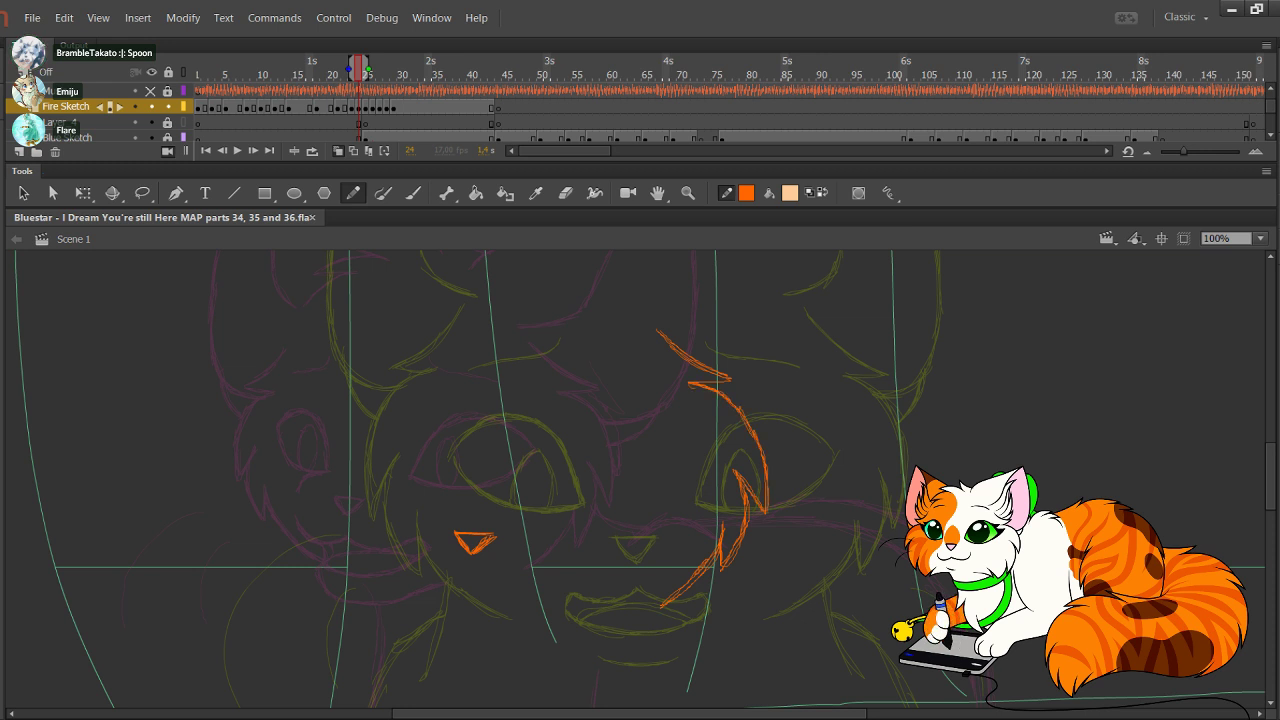
{"action": "left_click_drag", "start_coordinate": [670, 342], "coordinate": [730, 380]}
{"action": "left_click_drag", "start_coordinate": [722, 552], "coordinate": [660, 607]}
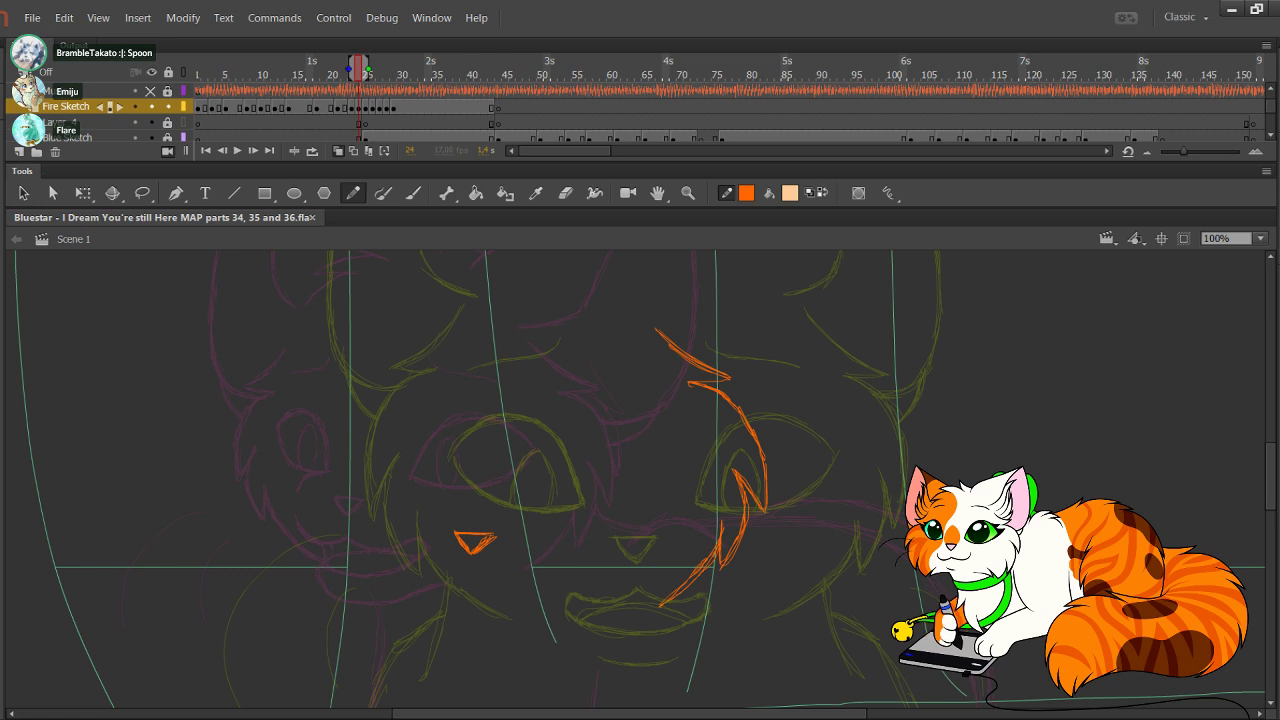
Step: Select the right-hand cheek outline and nudge it two steps to the left
{"action": "mouse_move", "coordinate": [827, 663]}
{"action": "left_mouse_down"}
{"action": "mouse_move", "coordinate": [706, 551]}
{"action": "mouse_move", "coordinate": [570, 302]}
{"action": "left_mouse_up"}
{"action": "key", "text": "Left"}
{"action": "key", "text": "Left"}
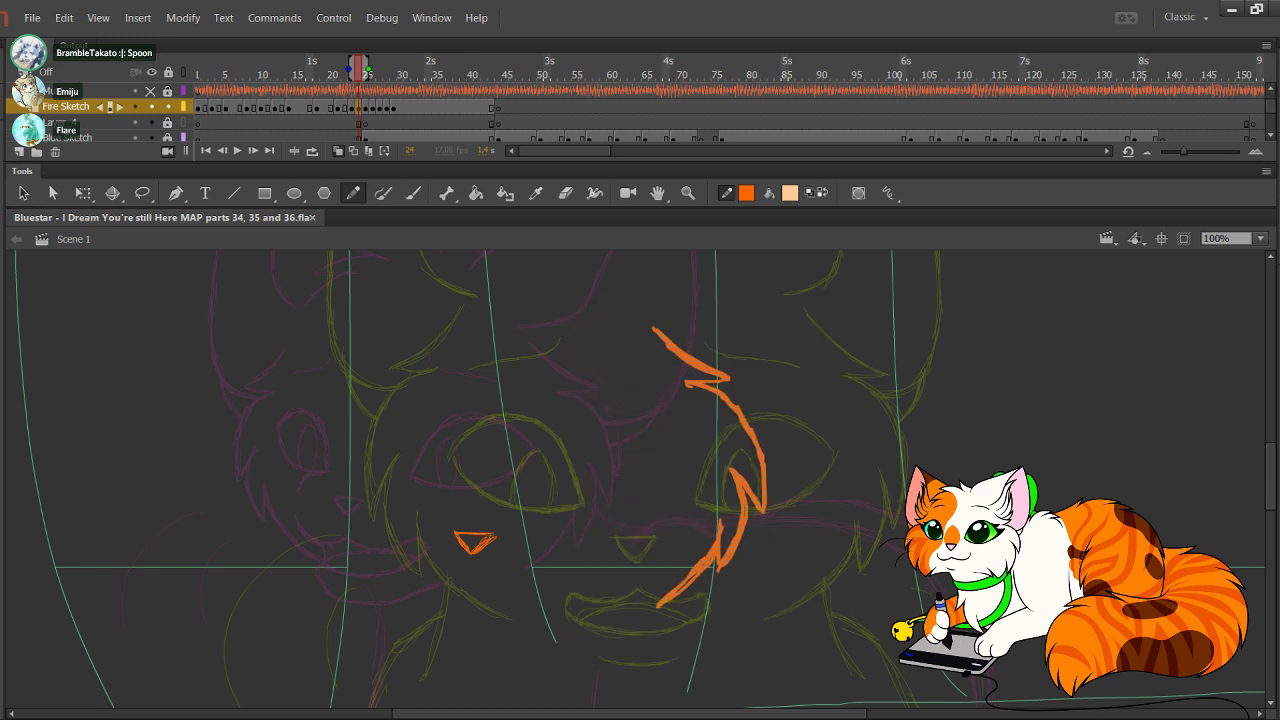
{"action": "left_click", "coordinate": [571, 463]}
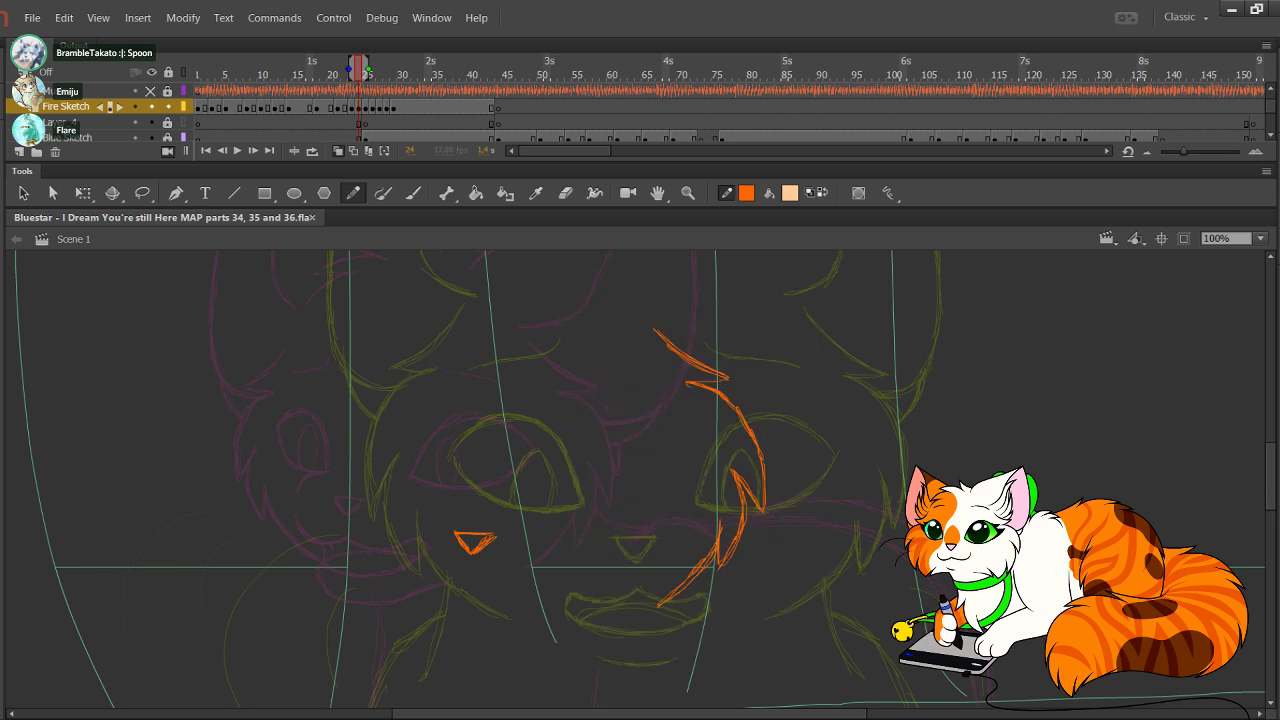
Step: Sketch the head's left-hand outline with jagged cheek fur from the brow to the jaw
{"action": "left_click_drag", "start_coordinate": [600, 450], "coordinate": [638, 495]}
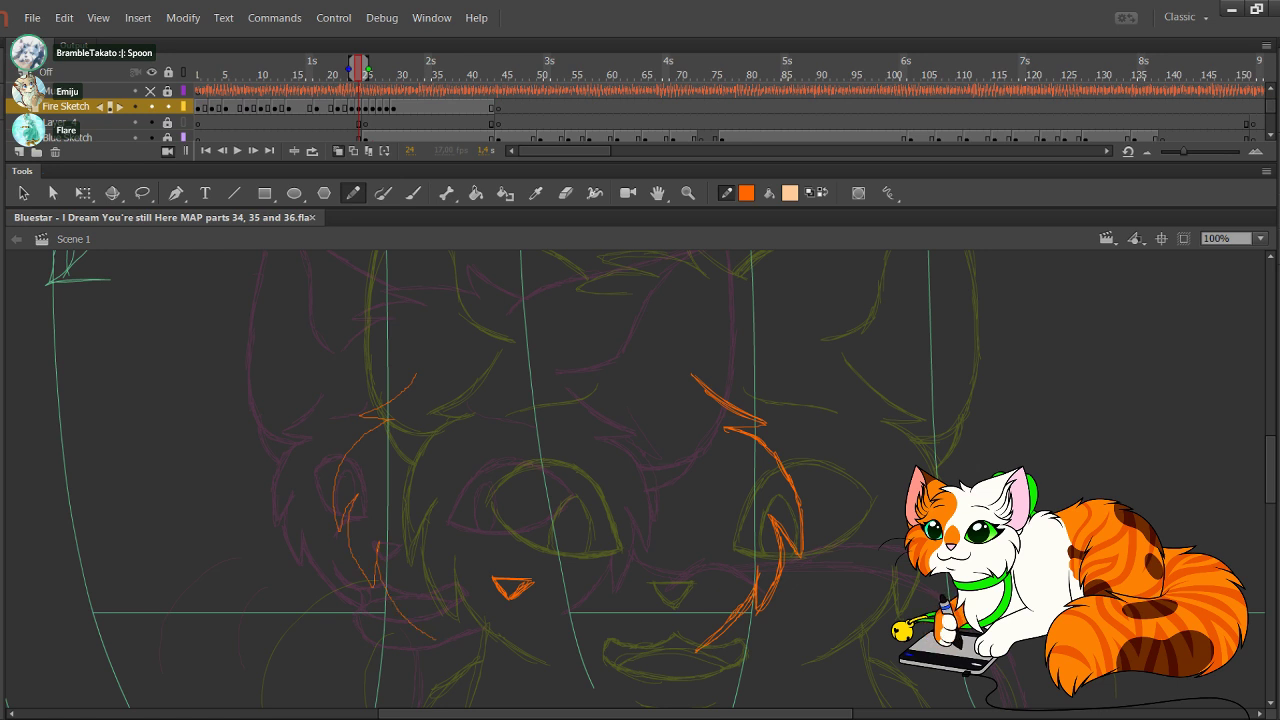
{"action": "mouse_move", "coordinate": [381, 574]}
{"action": "left_mouse_down"}
{"action": "mouse_move", "coordinate": [406, 617]}
{"action": "mouse_move", "coordinate": [460, 645]}
{"action": "left_mouse_up"}
{"action": "left_click_drag", "start_coordinate": [396, 419], "coordinate": [339, 530]}
{"action": "left_click_drag", "start_coordinate": [600, 612], "coordinate": [534, 306]}
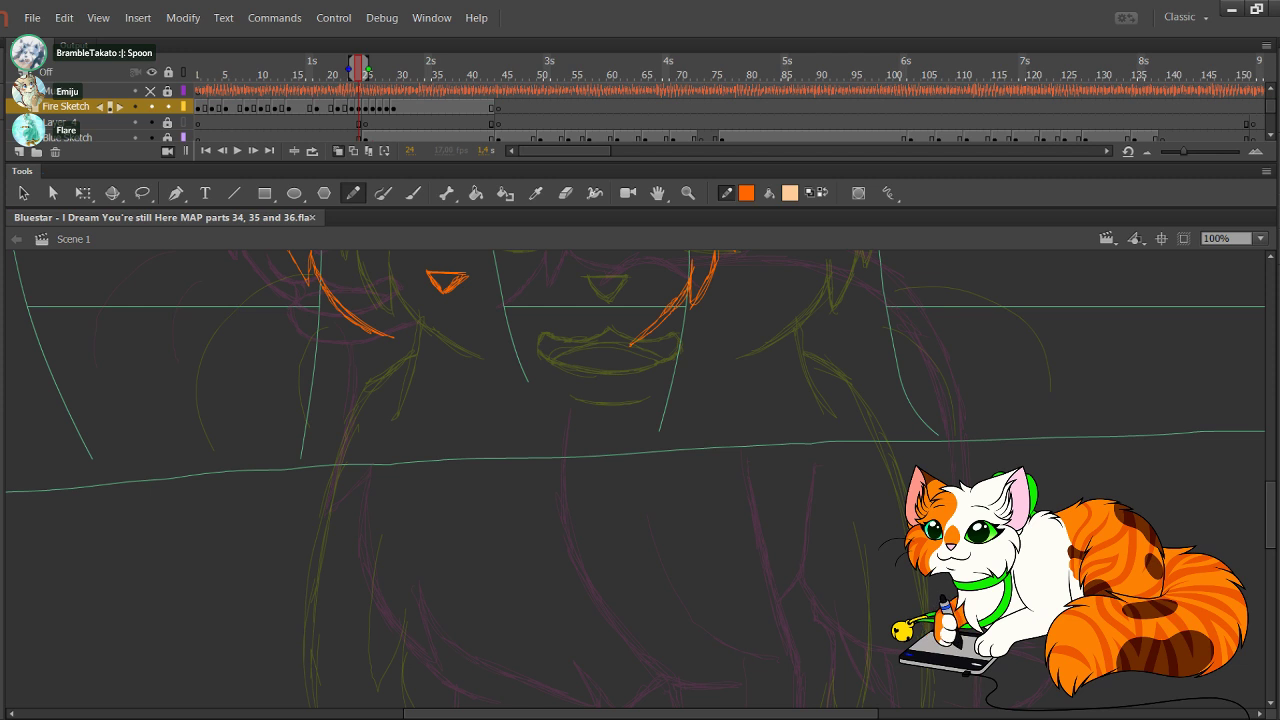
{"action": "left_click_drag", "start_coordinate": [381, 337], "coordinate": [375, 428]}
{"action": "left_click_drag", "start_coordinate": [382, 344], "coordinate": [363, 474]}
{"action": "left_click_drag", "start_coordinate": [377, 377], "coordinate": [341, 560]}
{"action": "key", "text": "ctrl+z"}
{"action": "key", "text": "ctrl+z"}
{"action": "key", "text": "ctrl+z"}
{"action": "key", "text": "ctrl+z"}
Step: Select the lower part of the left-hand cheek outline and nudge it five steps down
{"action": "left_click_drag", "start_coordinate": [560, 360], "coordinate": [592, 641]}
{"action": "mouse_move", "coordinate": [448, 658]}
{"action": "left_mouse_down"}
{"action": "mouse_move", "coordinate": [286, 494]}
{"action": "mouse_move", "coordinate": [272, 446]}
{"action": "left_mouse_up"}
{"action": "key", "text": "Down"}
{"action": "key", "text": "Down"}
{"action": "key", "text": "Down"}
{"action": "key", "text": "Down"}
{"action": "key", "text": "Down"}
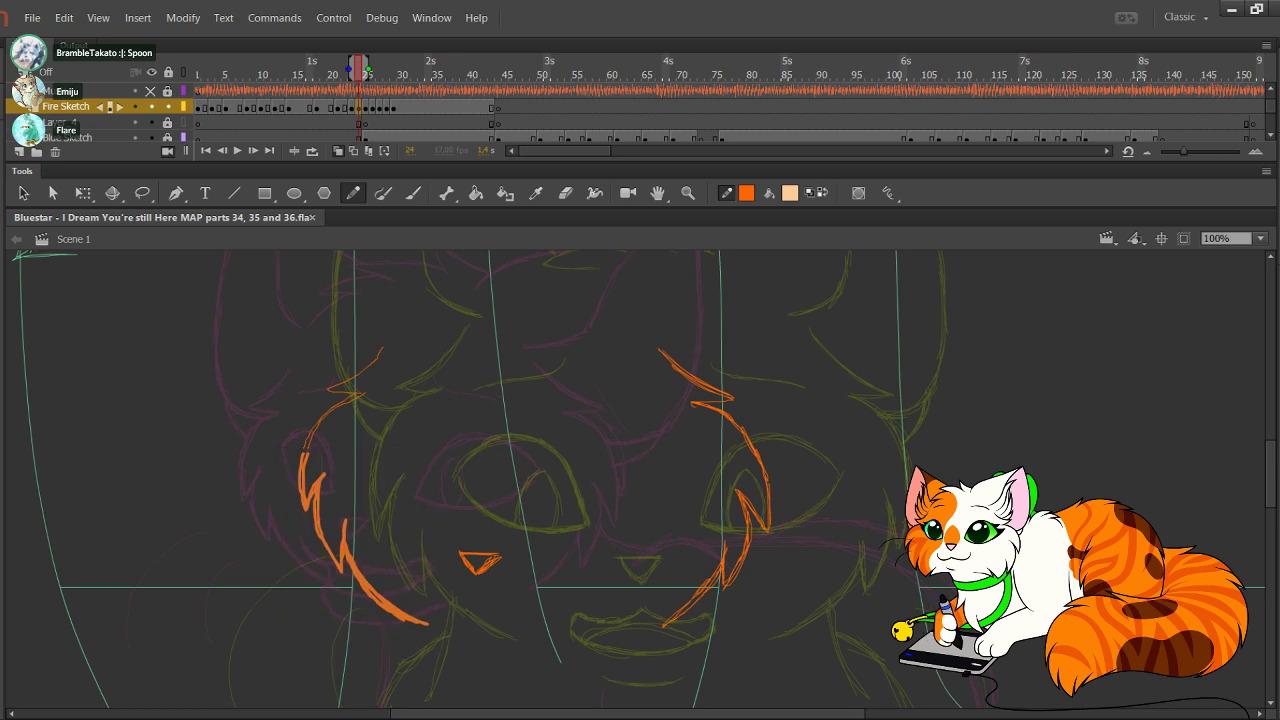
Step: Reinforce the upper part of the left-hand cheek outline so it joins the moved cheek fur
{"action": "mouse_move", "coordinate": [380, 465]}
{"action": "left_mouse_down"}
{"action": "mouse_move", "coordinate": [354, 444]}
{"action": "mouse_move", "coordinate": [306, 500]}
{"action": "left_mouse_up"}
{"action": "left_click_drag", "start_coordinate": [318, 425], "coordinate": [303, 502]}
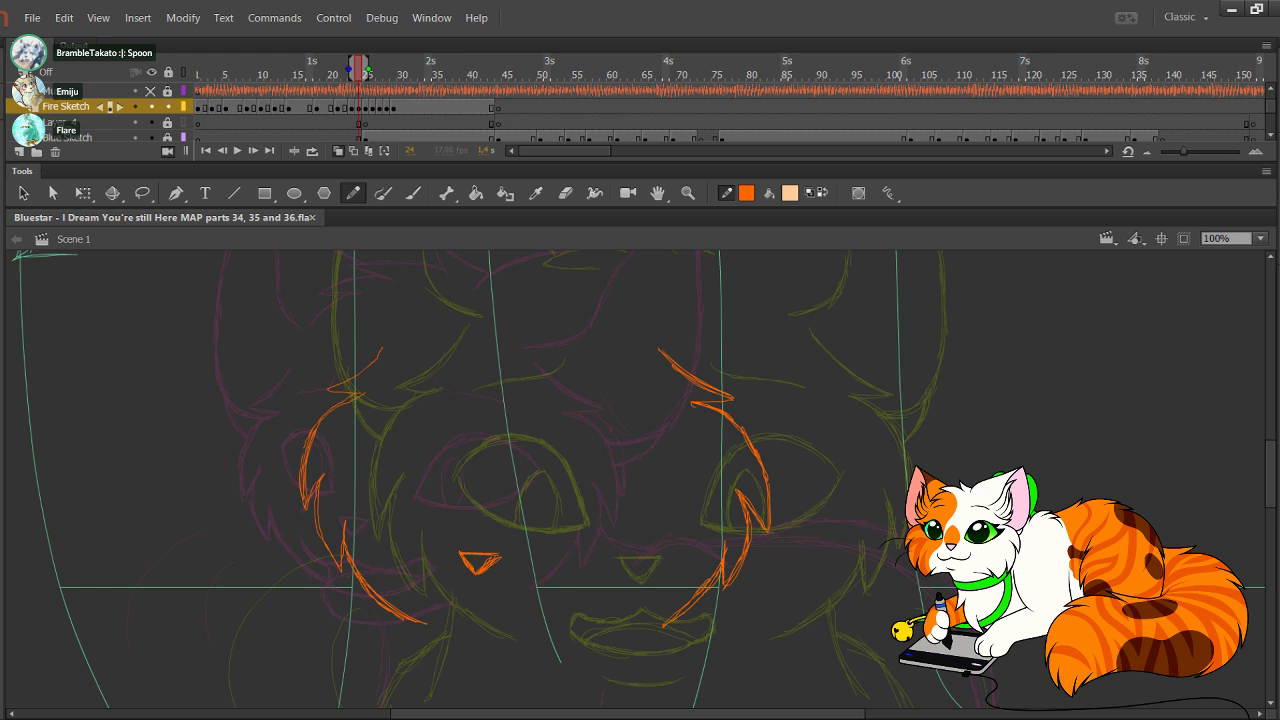
Step: Swap the stroke and fill colours, then unlock the layer below Fire Sketch and select its frame 24
{"action": "mouse_move", "coordinate": [440, 470]}
{"action": "left_mouse_down"}
{"action": "mouse_move", "coordinate": [394, 555]}
{"action": "mouse_move", "coordinate": [390, 472]}
{"action": "left_mouse_up"}
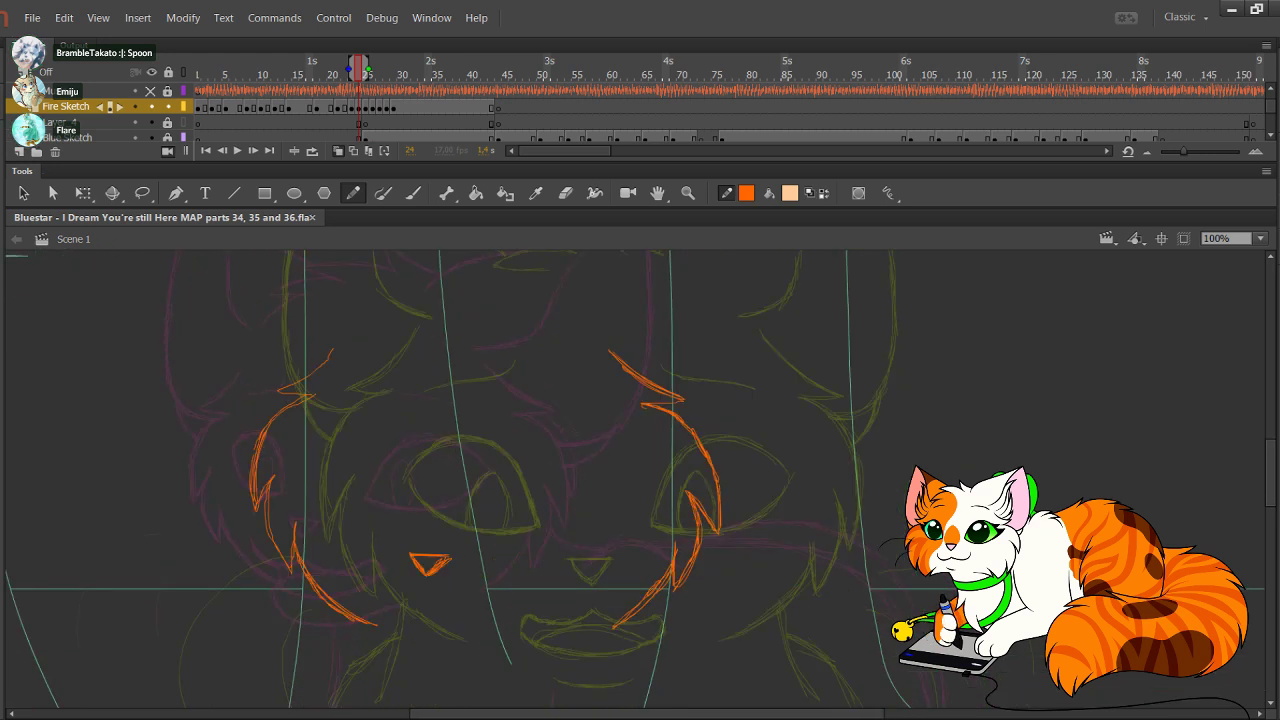
{"action": "left_click", "coordinate": [823, 193]}
{"action": "left_click", "coordinate": [168, 122]}
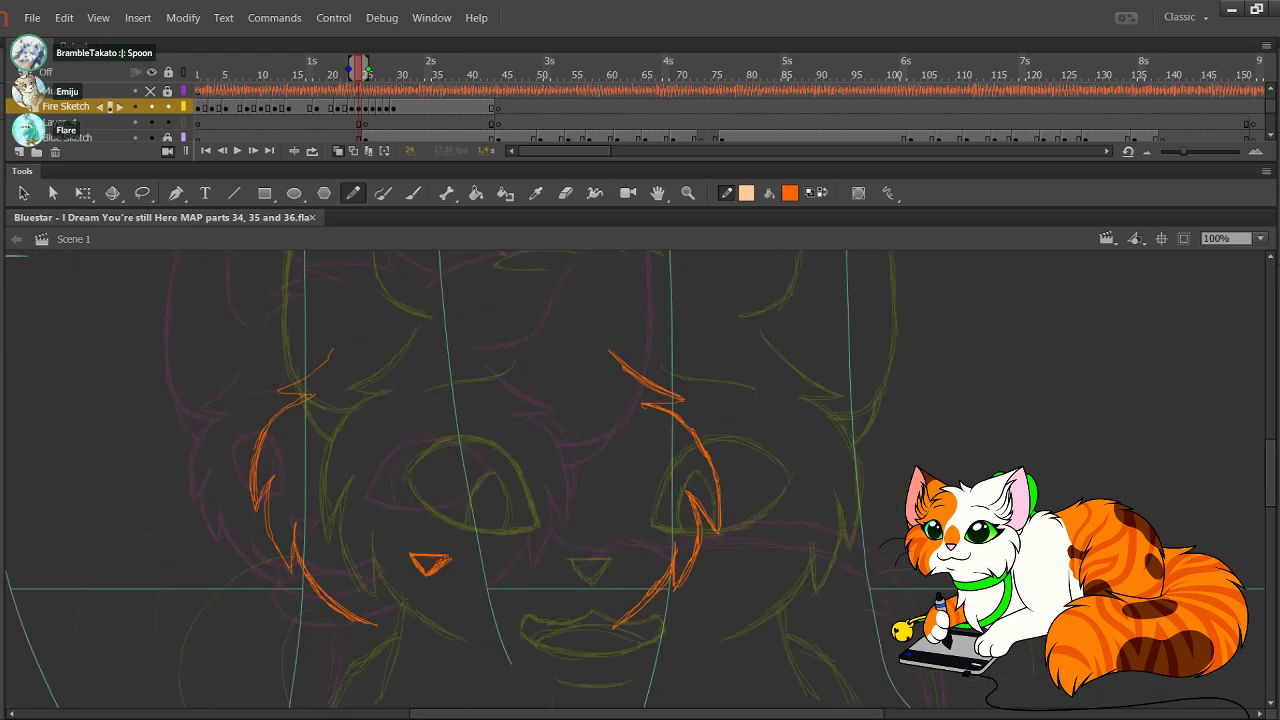
{"action": "left_click", "coordinate": [168, 107]}
{"action": "left_click", "coordinate": [168, 107]}
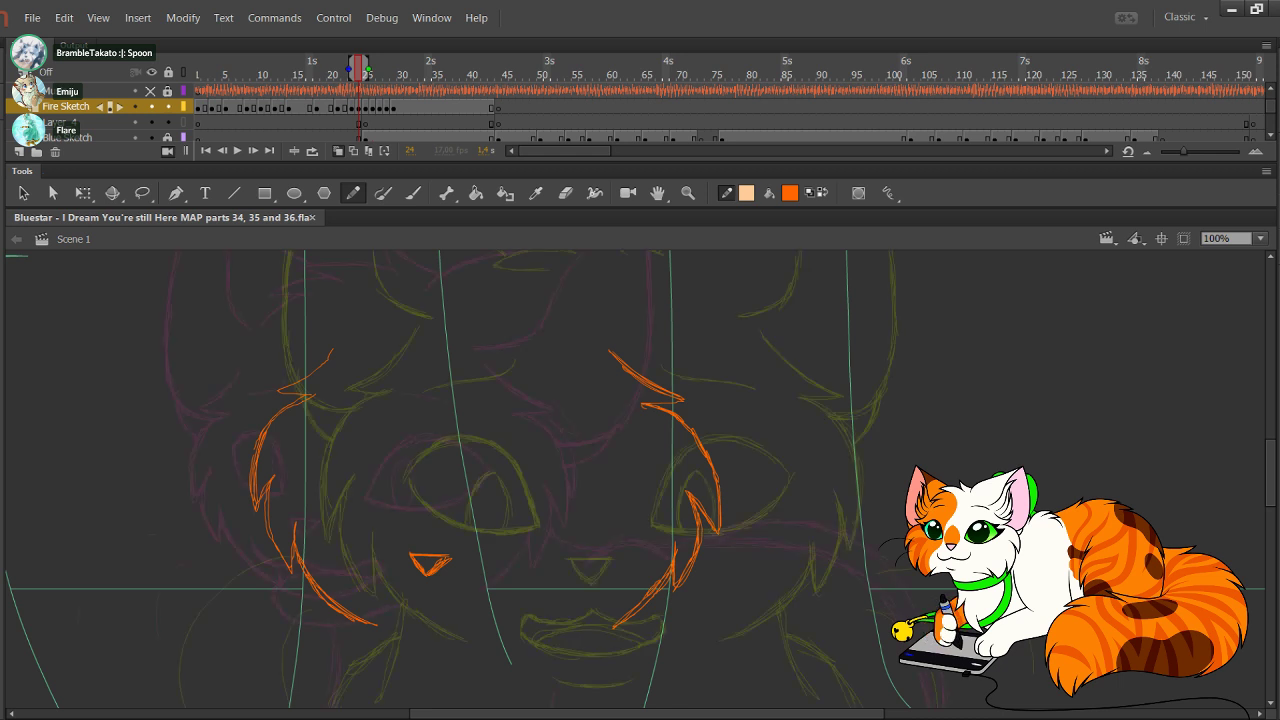
{"action": "left_click", "coordinate": [358, 123]}
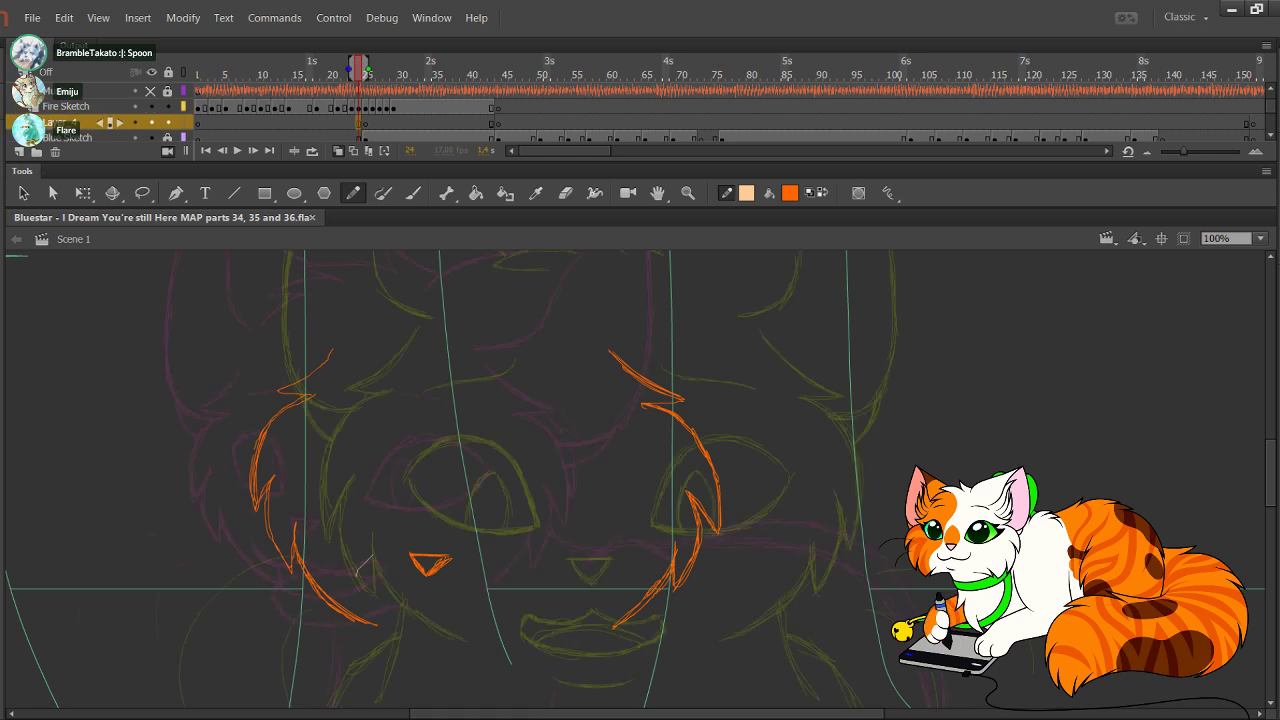
Step: Sketch two muzzle construction circles around the nose and a chin oval beneath them
{"action": "mouse_move", "coordinate": [362, 568]}
{"action": "left_mouse_down"}
{"action": "mouse_move", "coordinate": [410, 615]}
{"action": "mouse_move", "coordinate": [370, 555]}
{"action": "mouse_move", "coordinate": [425, 600]}
{"action": "mouse_move", "coordinate": [400, 556]}
{"action": "mouse_move", "coordinate": [440, 610]}
{"action": "mouse_move", "coordinate": [500, 575]}
{"action": "mouse_move", "coordinate": [445, 570]}
{"action": "mouse_move", "coordinate": [495, 610]}
{"action": "left_mouse_up"}
{"action": "mouse_move", "coordinate": [399, 640]}
{"action": "left_mouse_down"}
{"action": "mouse_move", "coordinate": [468, 638]}
{"action": "mouse_move", "coordinate": [390, 650]}
{"action": "mouse_move", "coordinate": [430, 630]}
{"action": "left_mouse_up"}
Step: Sketch a rounded construction arc for the top of the skull, reaching down to the right-hand cheek
{"action": "left_click_drag", "start_coordinate": [480, 450], "coordinate": [466, 551]}
{"action": "mouse_move", "coordinate": [502, 398]}
{"action": "left_mouse_down"}
{"action": "mouse_move", "coordinate": [682, 304]}
{"action": "mouse_move", "coordinate": [701, 342]}
{"action": "left_mouse_up"}
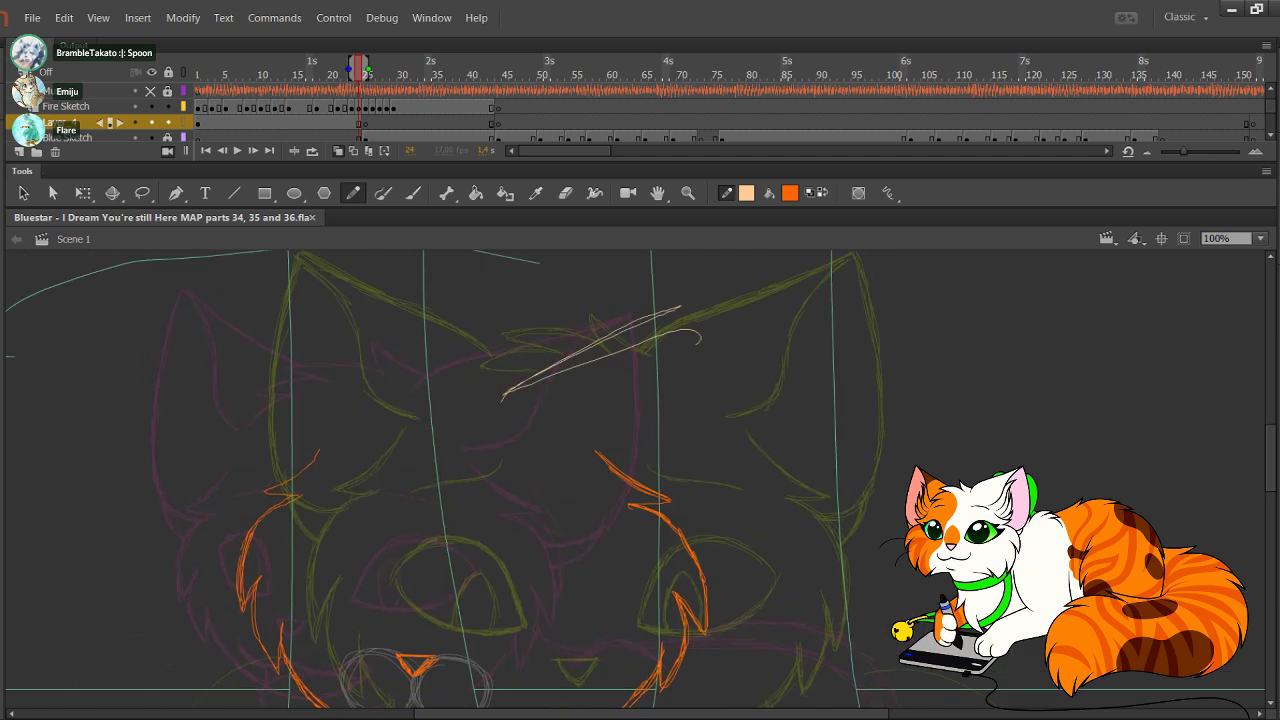
{"action": "key", "text": "ctrl+z"}
{"action": "mouse_move", "coordinate": [342, 435]}
{"action": "left_mouse_down"}
{"action": "mouse_move", "coordinate": [398, 378]}
{"action": "mouse_move", "coordinate": [600, 372]}
{"action": "mouse_move", "coordinate": [366, 402]}
{"action": "left_mouse_up"}
{"action": "mouse_move", "coordinate": [524, 352]}
{"action": "left_mouse_down"}
{"action": "mouse_move", "coordinate": [678, 472]}
{"action": "mouse_move", "coordinate": [648, 684]}
{"action": "mouse_move", "coordinate": [704, 568]}
{"action": "mouse_move", "coordinate": [610, 388]}
{"action": "mouse_move", "coordinate": [409, 363]}
{"action": "mouse_move", "coordinate": [346, 426]}
{"action": "left_mouse_up"}
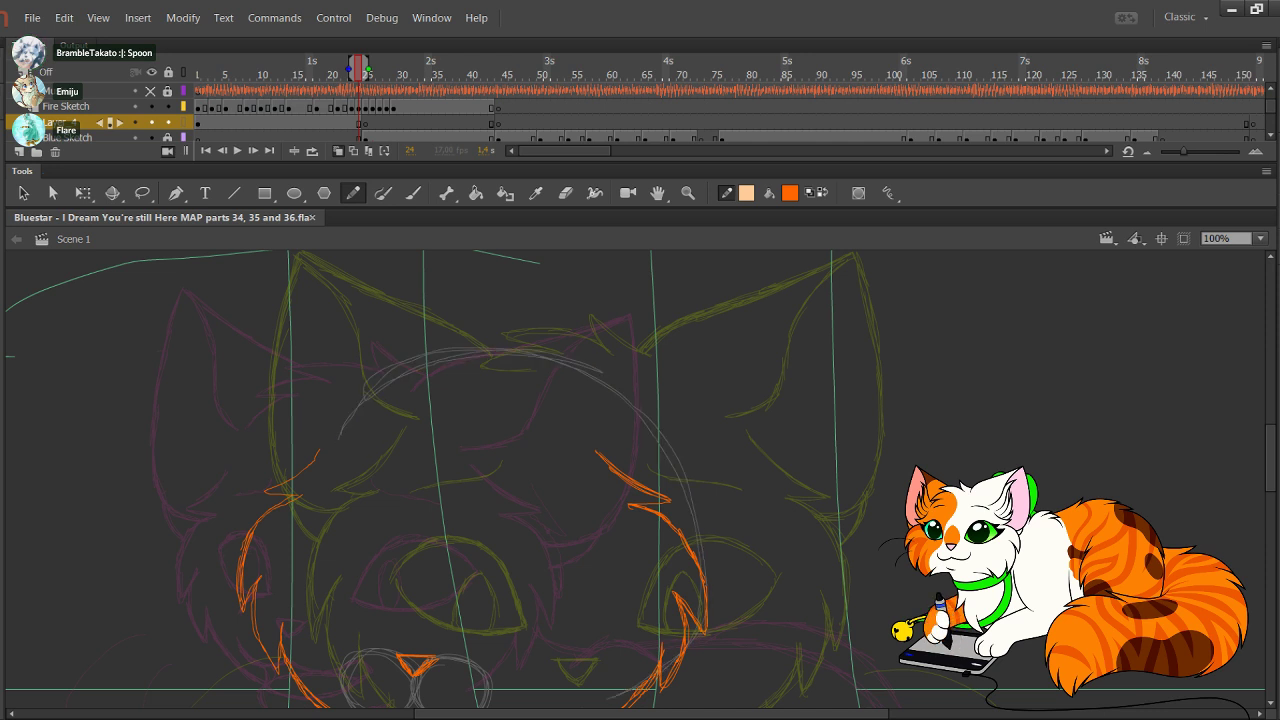
Step: Sketch a curved eye guideline across the face and a vertical centre line from the skull top to the nose
{"action": "mouse_move", "coordinate": [560, 500]}
{"action": "left_mouse_down"}
{"action": "mouse_move", "coordinate": [604, 454]}
{"action": "mouse_move", "coordinate": [620, 480]}
{"action": "left_mouse_up"}
{"action": "mouse_move", "coordinate": [322, 536]}
{"action": "left_mouse_down"}
{"action": "mouse_move", "coordinate": [537, 606]}
{"action": "mouse_move", "coordinate": [636, 599]}
{"action": "left_mouse_up"}
{"action": "mouse_move", "coordinate": [418, 591]}
{"action": "left_mouse_down"}
{"action": "mouse_move", "coordinate": [604, 608]}
{"action": "mouse_move", "coordinate": [698, 592]}
{"action": "left_mouse_up"}
{"action": "mouse_move", "coordinate": [512, 602]}
{"action": "left_mouse_down"}
{"action": "mouse_move", "coordinate": [680, 598]}
{"action": "mouse_move", "coordinate": [766, 564]}
{"action": "left_mouse_up"}
{"action": "mouse_move", "coordinate": [488, 604]}
{"action": "left_mouse_down"}
{"action": "mouse_move", "coordinate": [490, 468]}
{"action": "mouse_move", "coordinate": [532, 336]}
{"action": "left_mouse_up"}
{"action": "left_click_drag", "start_coordinate": [494, 432], "coordinate": [580, 334]}
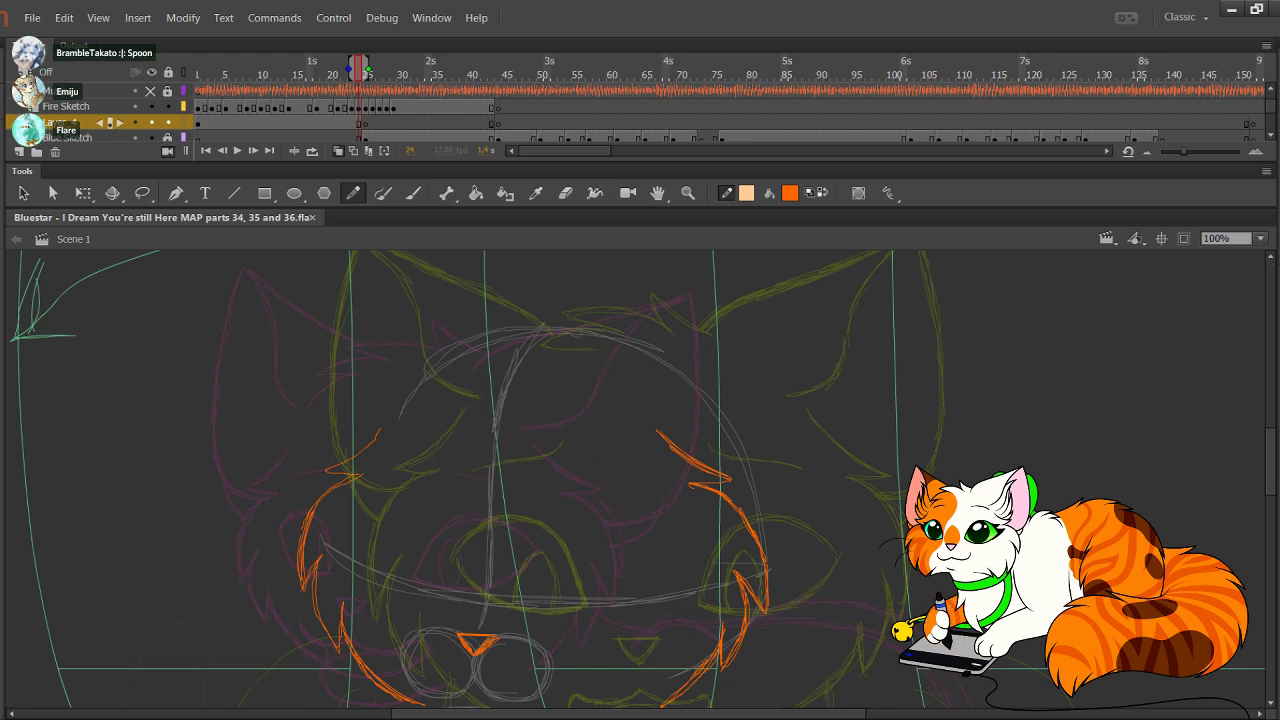
Step: Sketch the right-hand ear's upper edge from the skull top out to the ear tip
{"action": "left_click_drag", "start_coordinate": [600, 400], "coordinate": [566, 460]}
{"action": "left_click_drag", "start_coordinate": [520, 401], "coordinate": [720, 352]}
{"action": "left_click_drag", "start_coordinate": [578, 386], "coordinate": [796, 331]}
{"action": "mouse_move", "coordinate": [644, 362]}
{"action": "left_mouse_down"}
{"action": "mouse_move", "coordinate": [796, 323]}
{"action": "mouse_move", "coordinate": [689, 357]}
{"action": "left_mouse_up"}
{"action": "mouse_move", "coordinate": [666, 596]}
{"action": "left_mouse_down"}
{"action": "mouse_move", "coordinate": [756, 583]}
{"action": "mouse_move", "coordinate": [798, 519]}
{"action": "left_mouse_up"}
{"action": "left_click_drag", "start_coordinate": [726, 592], "coordinate": [800, 506]}
{"action": "left_click_drag", "start_coordinate": [766, 575], "coordinate": [810, 460]}
{"action": "key", "text": "ctrl+z"}
{"action": "key", "text": "ctrl+z"}
{"action": "key", "text": "ctrl+z"}
{"action": "key", "text": "ctrl+z"}
{"action": "key", "text": "ctrl+z"}
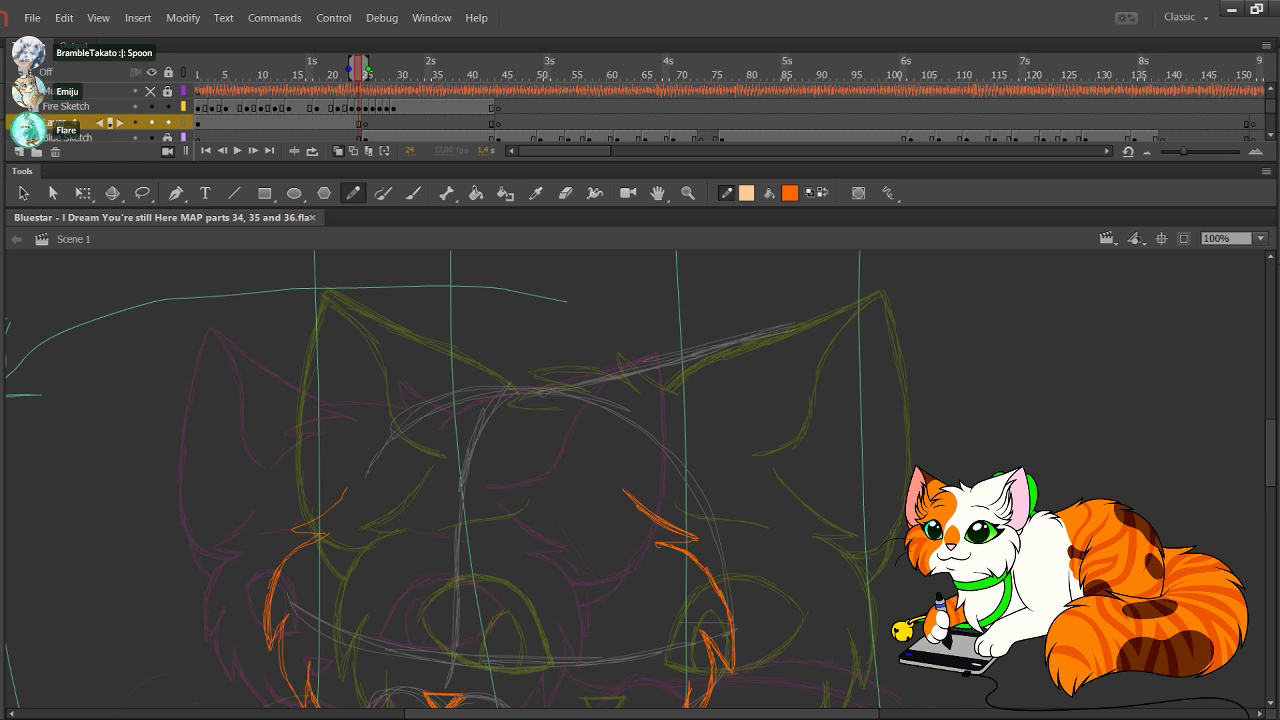
Step: Sketch the right-hand ear's curved outer edge from its base at the cheek up to the tip
{"action": "left_click_drag", "start_coordinate": [686, 593], "coordinate": [759, 572]}
{"action": "mouse_move", "coordinate": [686, 589]}
{"action": "left_mouse_down"}
{"action": "mouse_move", "coordinate": [768, 556]}
{"action": "mouse_move", "coordinate": [800, 500]}
{"action": "left_mouse_up"}
{"action": "mouse_move", "coordinate": [768, 566]}
{"action": "left_mouse_down"}
{"action": "mouse_move", "coordinate": [798, 456]}
{"action": "mouse_move", "coordinate": [796, 402]}
{"action": "left_mouse_up"}
{"action": "left_click_drag", "start_coordinate": [786, 530], "coordinate": [800, 360]}
{"action": "left_click_drag", "start_coordinate": [794, 464], "coordinate": [785, 334]}
{"action": "left_click_drag", "start_coordinate": [796, 458], "coordinate": [790, 325]}
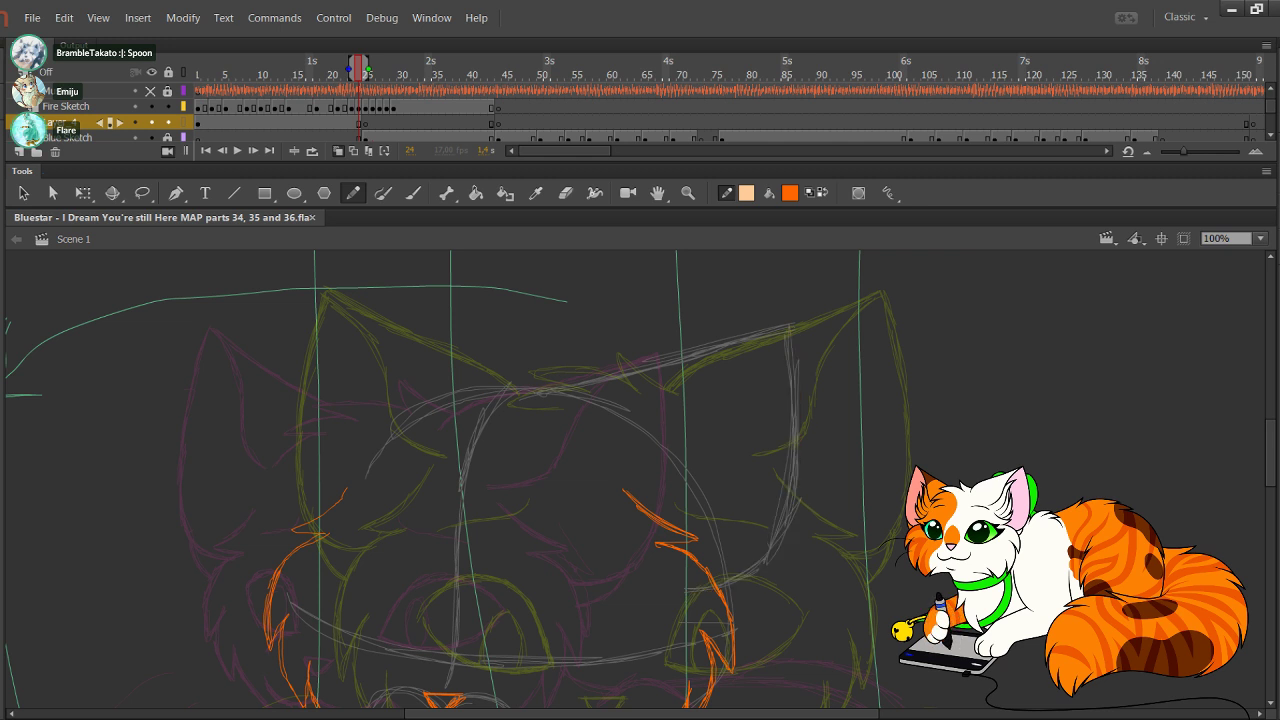
Step: Sketch the left-hand ear with its upper edge, pointed tip and outer edge curving down to the head
{"action": "left_click_drag", "start_coordinate": [264, 320], "coordinate": [460, 410]}
{"action": "left_click_drag", "start_coordinate": [264, 320], "coordinate": [248, 470]}
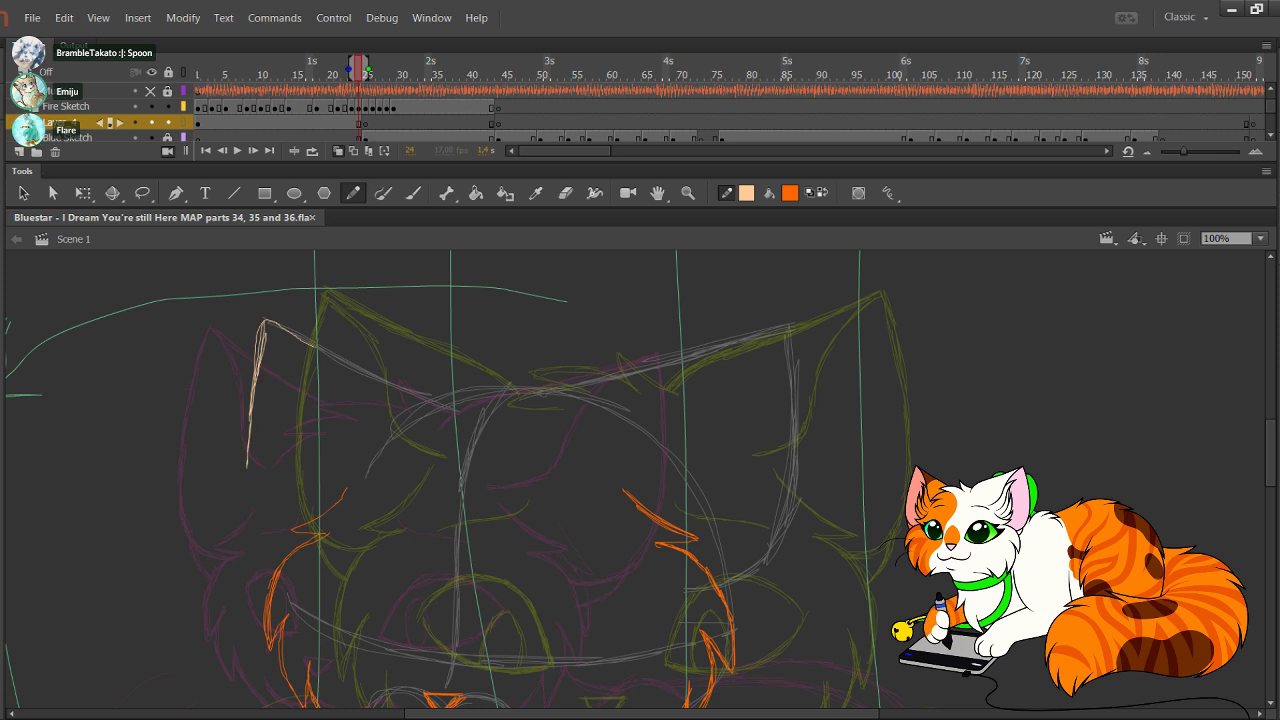
{"action": "mouse_move", "coordinate": [256, 408]}
{"action": "left_mouse_down"}
{"action": "mouse_move", "coordinate": [244, 526]}
{"action": "mouse_move", "coordinate": [288, 584]}
{"action": "mouse_move", "coordinate": [316, 588]}
{"action": "left_mouse_up"}
{"action": "mouse_move", "coordinate": [245, 496]}
{"action": "left_mouse_down"}
{"action": "mouse_move", "coordinate": [251, 547]}
{"action": "mouse_move", "coordinate": [270, 568]}
{"action": "left_mouse_up"}
{"action": "mouse_move", "coordinate": [248, 354]}
{"action": "left_mouse_down"}
{"action": "mouse_move", "coordinate": [272, 343]}
{"action": "mouse_move", "coordinate": [278, 366]}
{"action": "left_mouse_up"}
Step: Zoom out to 50% and sketch a long curved body construction line from below the right-hand cheek down past the stage
{"action": "left_click_drag", "start_coordinate": [560, 630], "coordinate": [501, 352]}
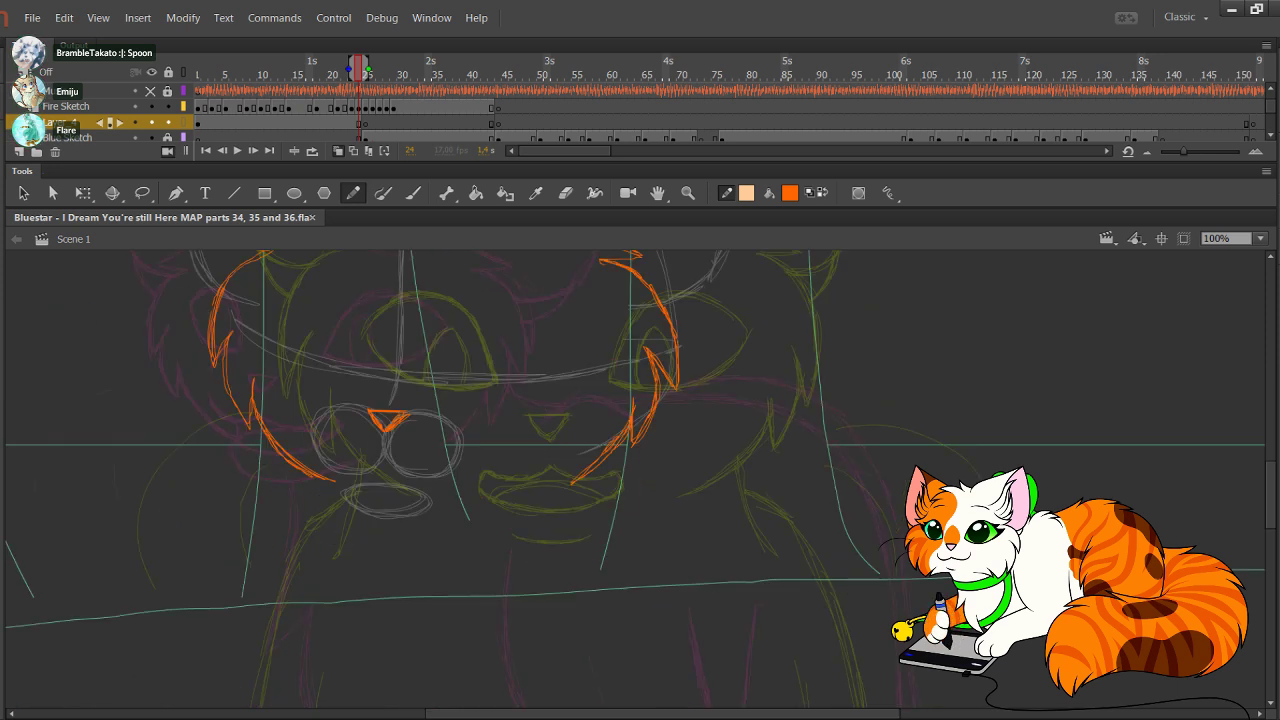
{"action": "mouse_move", "coordinate": [560, 560]}
{"action": "left_mouse_down"}
{"action": "mouse_move", "coordinate": [543, 423]}
{"action": "mouse_move", "coordinate": [557, 400]}
{"action": "left_mouse_up"}
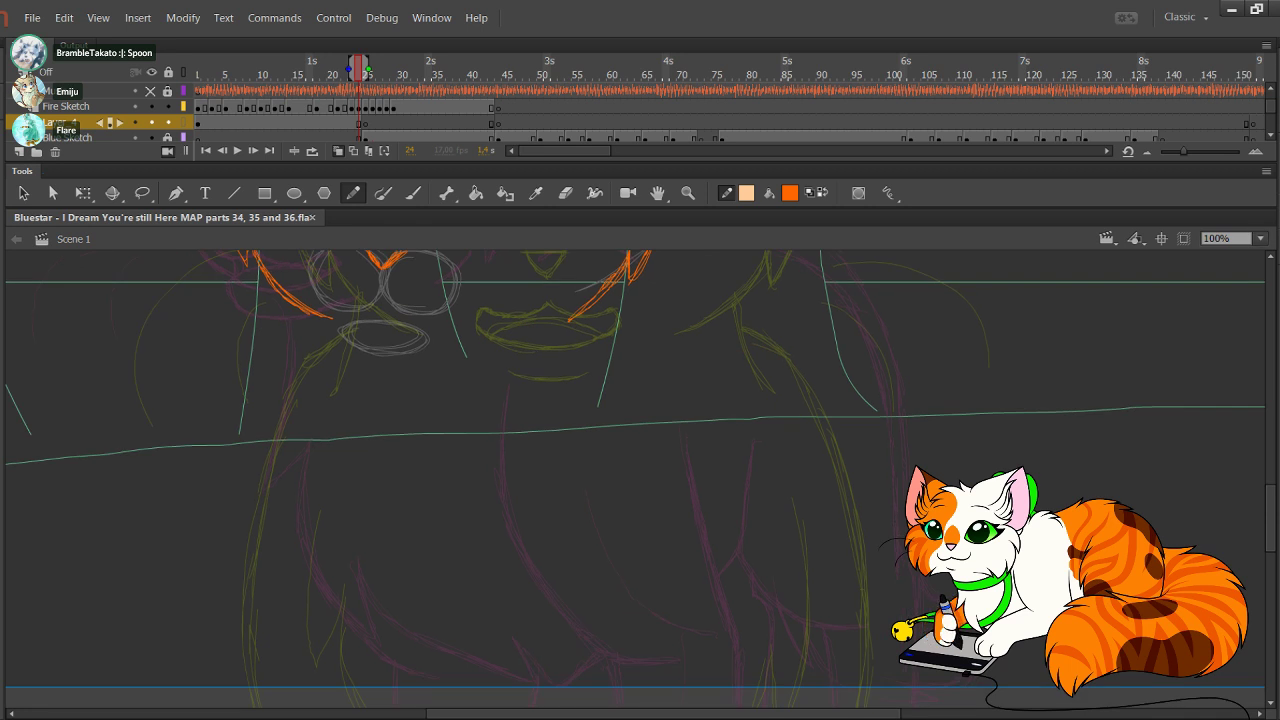
{"action": "key", "text": "ctrl+minus"}
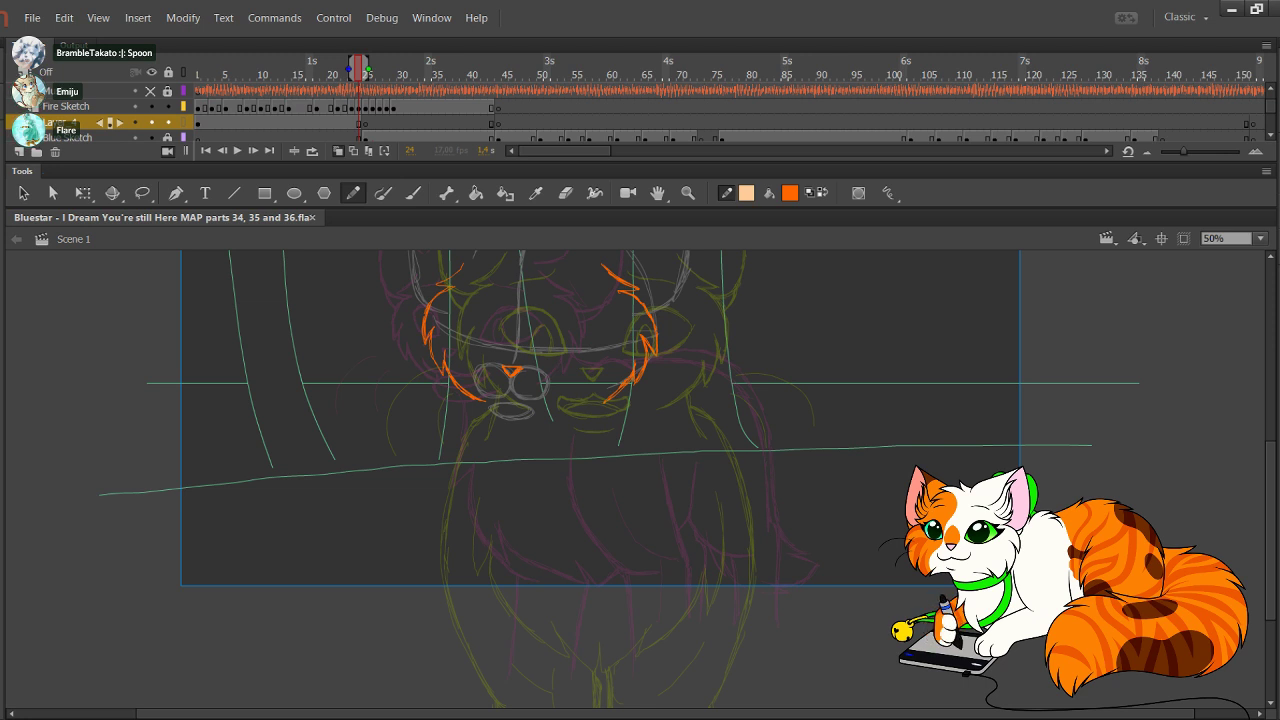
{"action": "left_click_drag", "start_coordinate": [580, 470], "coordinate": [561, 393]}
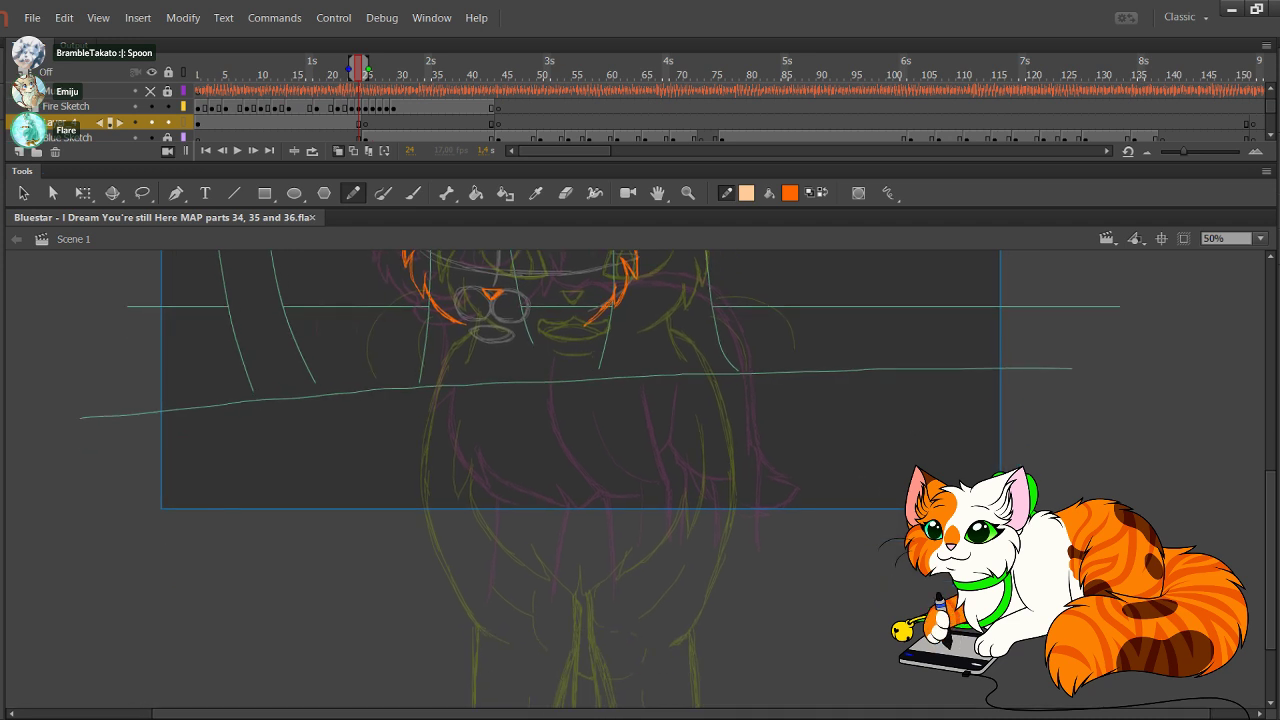
{"action": "left_click_drag", "start_coordinate": [628, 324], "coordinate": [627, 458]}
{"action": "left_click_drag", "start_coordinate": [627, 404], "coordinate": [635, 546]}
{"action": "key", "text": "ctrl+z"}
{"action": "left_click_drag", "start_coordinate": [630, 332], "coordinate": [646, 474]}
{"action": "mouse_move", "coordinate": [642, 428]}
{"action": "left_mouse_down"}
{"action": "mouse_move", "coordinate": [637, 706]}
{"action": "mouse_move", "coordinate": [636, 668]}
{"action": "left_mouse_up"}
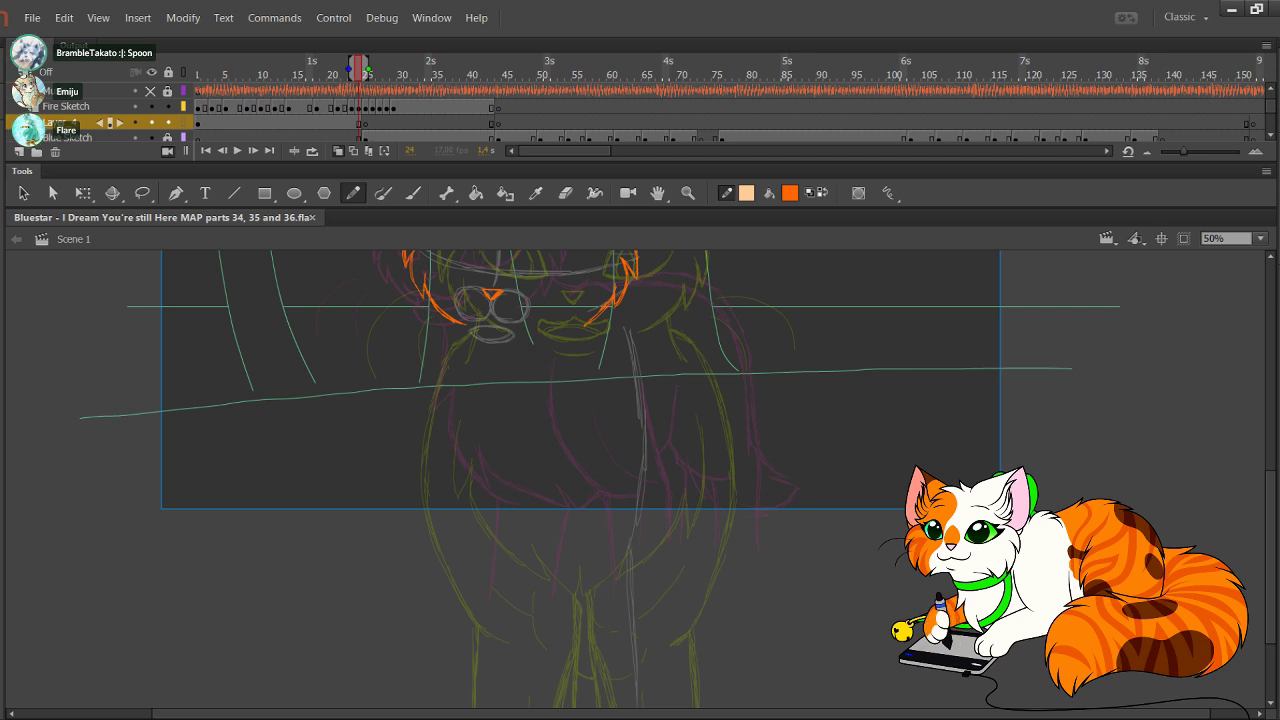
Step: Sketch the left-hand body construction line from below the muzzle, bulging along the chest and straightening down into the front leg
{"action": "mouse_move", "coordinate": [470, 345]}
{"action": "left_mouse_down"}
{"action": "mouse_move", "coordinate": [450, 462]}
{"action": "mouse_move", "coordinate": [482, 550]}
{"action": "left_mouse_up"}
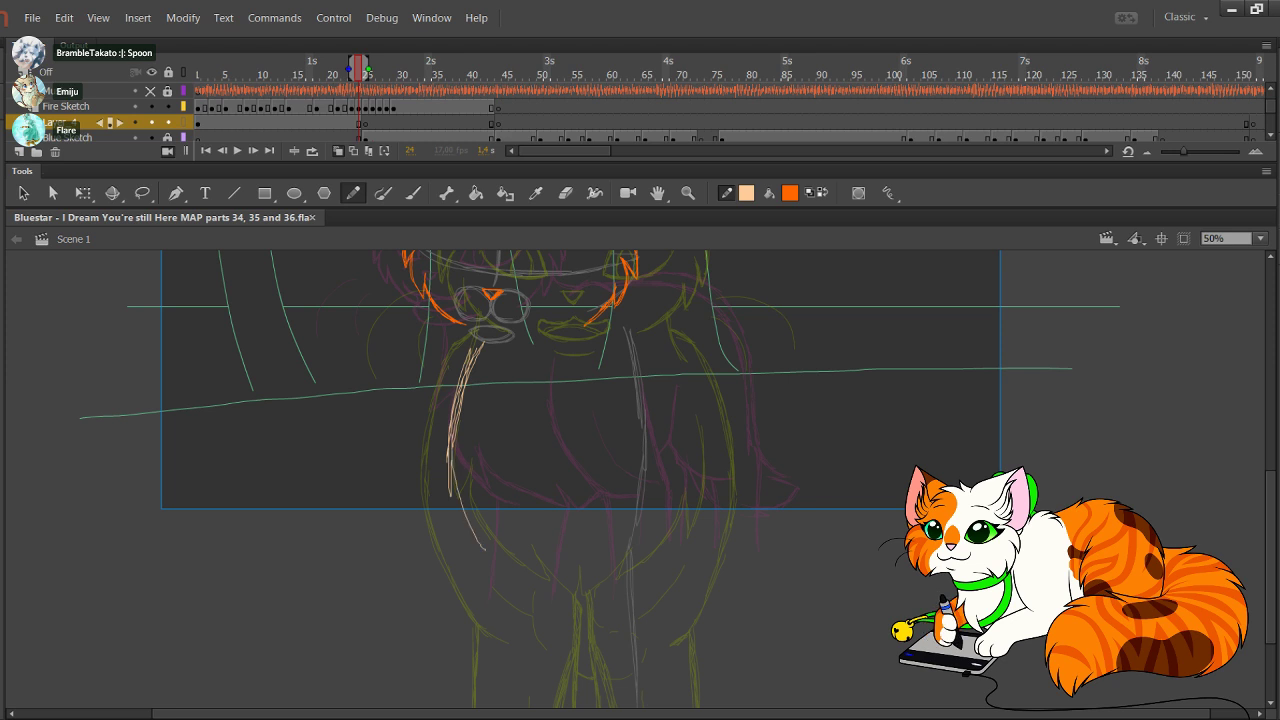
{"action": "left_click_drag", "start_coordinate": [458, 440], "coordinate": [520, 585]}
{"action": "left_click_drag", "start_coordinate": [463, 475], "coordinate": [482, 530]}
{"action": "left_click_drag", "start_coordinate": [456, 452], "coordinate": [513, 573]}
{"action": "left_click_drag", "start_coordinate": [482, 516], "coordinate": [511, 571]}
{"action": "left_click_drag", "start_coordinate": [516, 566], "coordinate": [513, 702]}
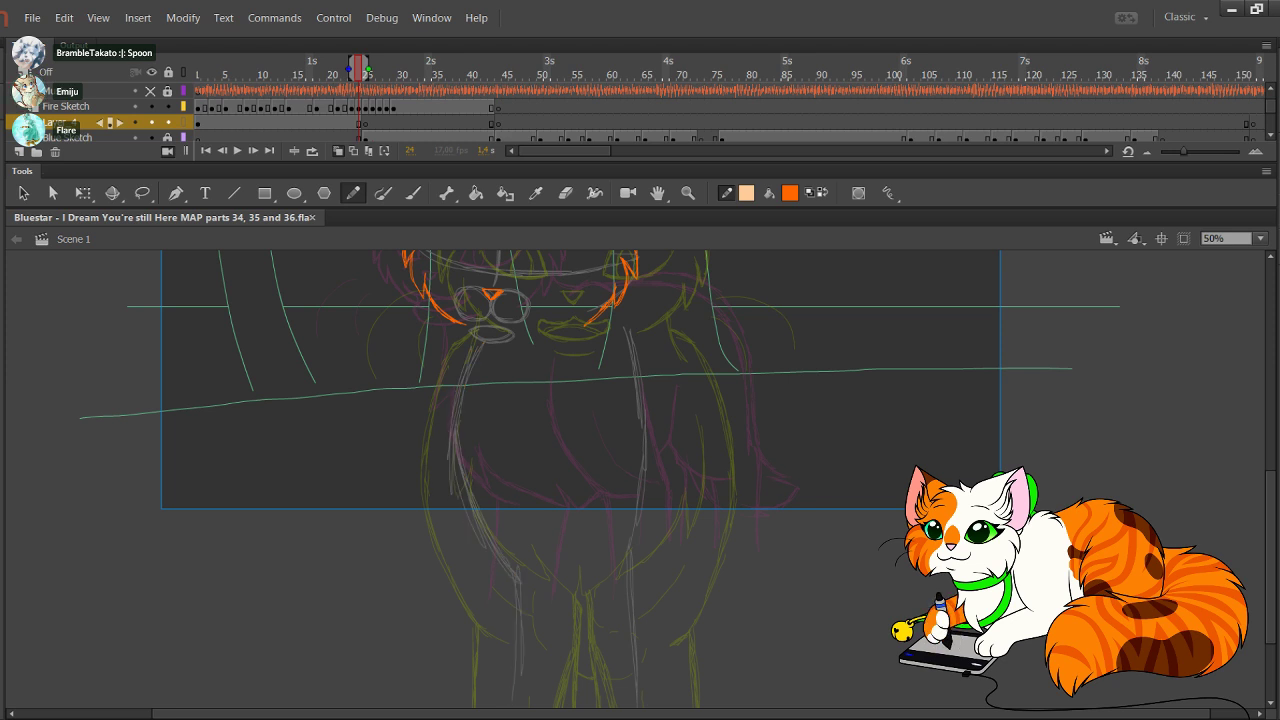
Step: Swap the stroke and fill colours to give the Pencil tool an orange stroke for the chest sketch
{"action": "scroll", "coordinate": [600, 480], "scroll_direction": "up", "scroll_amount": 1}
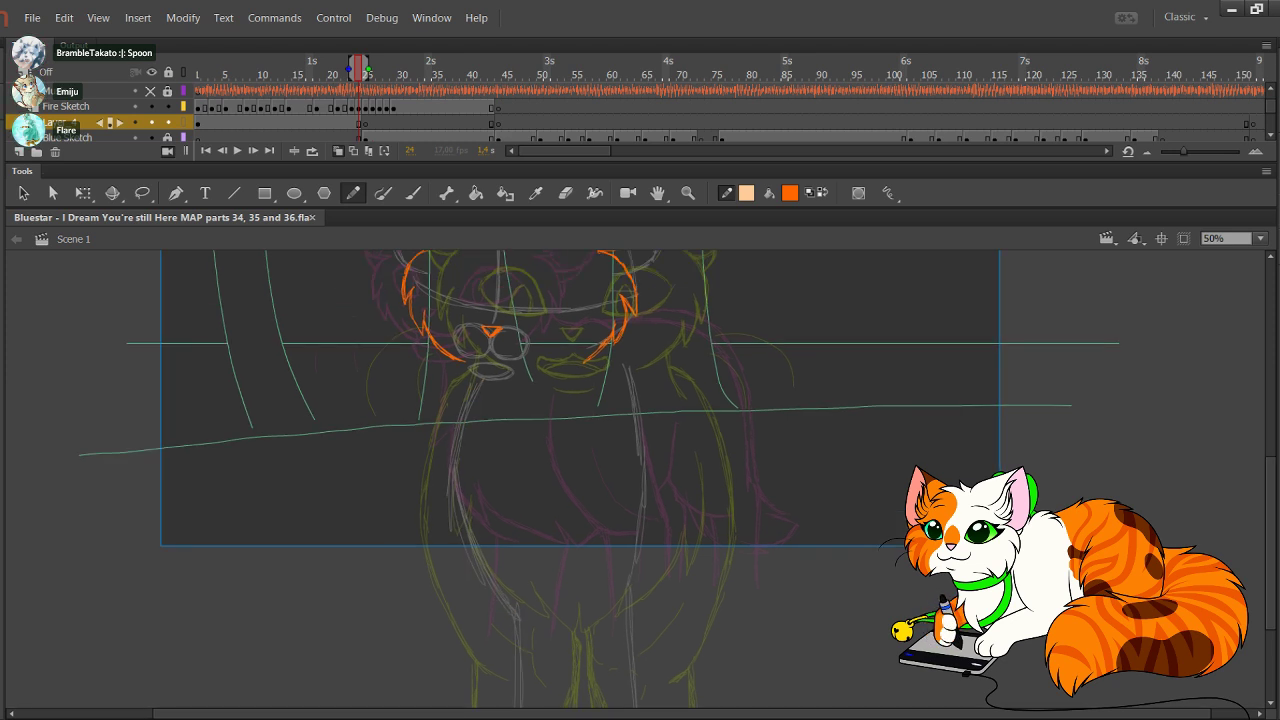
{"action": "left_click", "coordinate": [822, 193]}
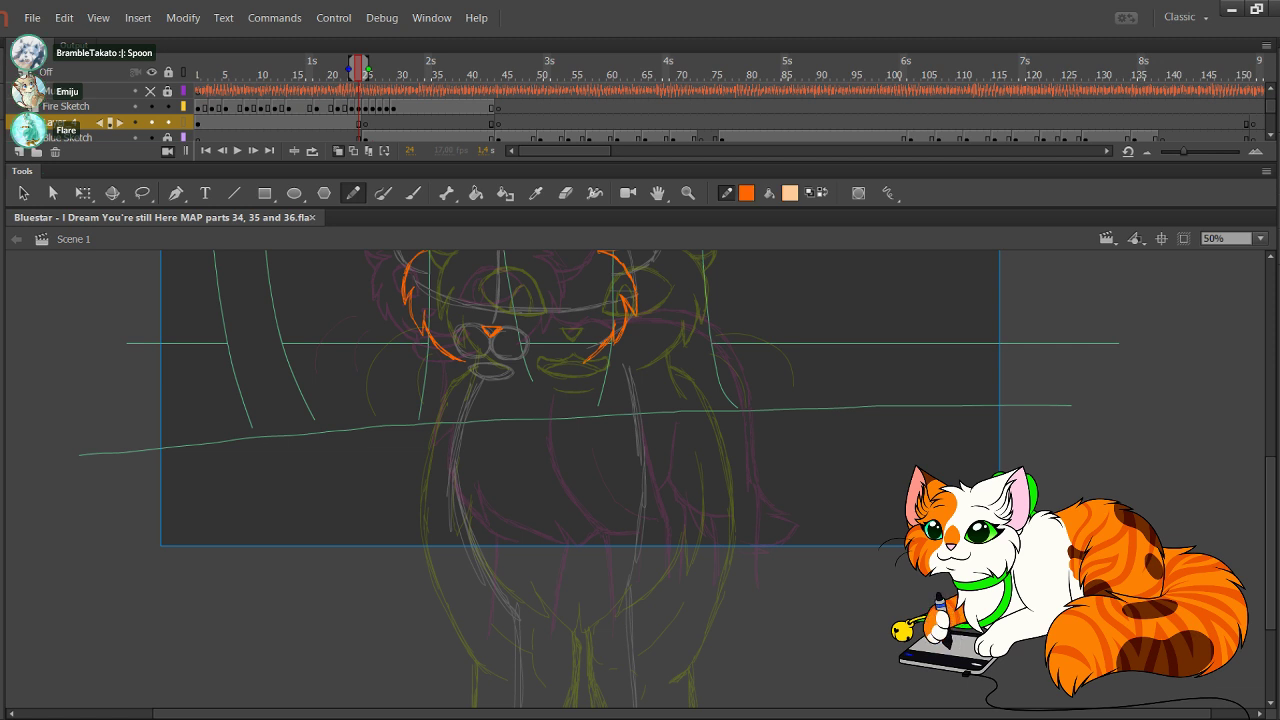
{"action": "left_click", "coordinate": [688, 193]}
{"action": "left_click_drag", "start_coordinate": [363, 333], "coordinate": [708, 664]}
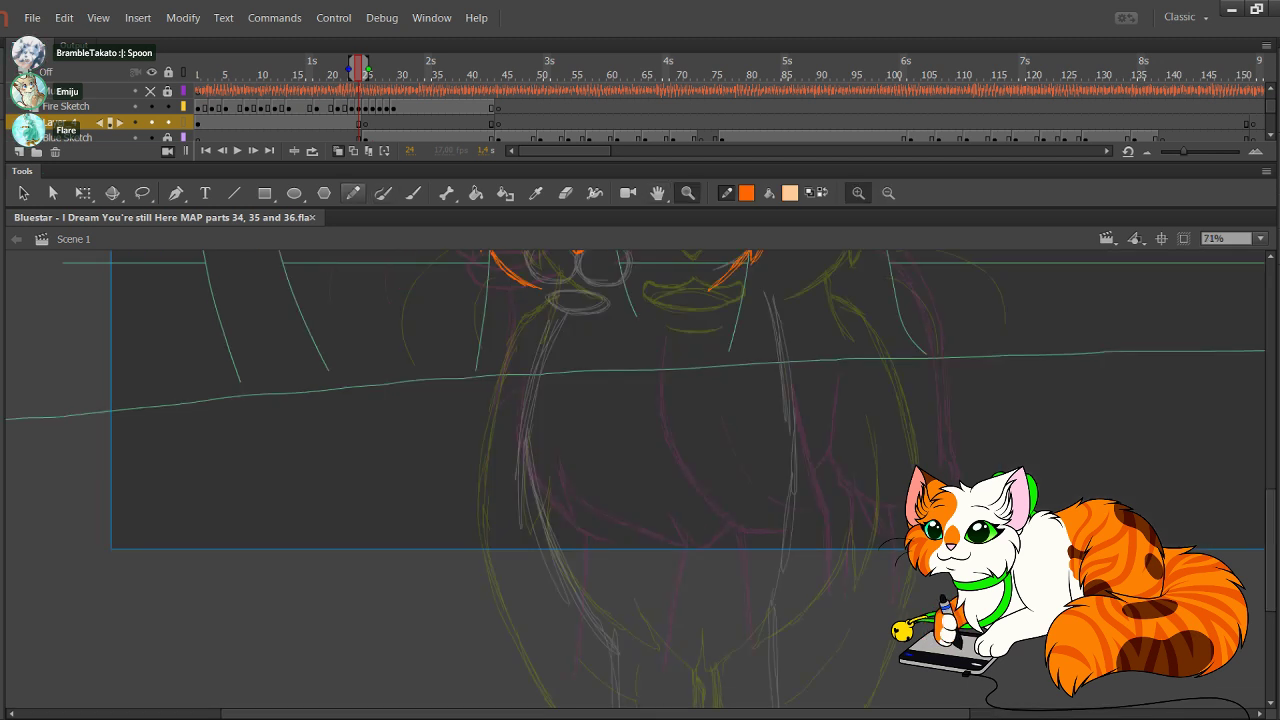
{"action": "left_click", "coordinate": [353, 193]}
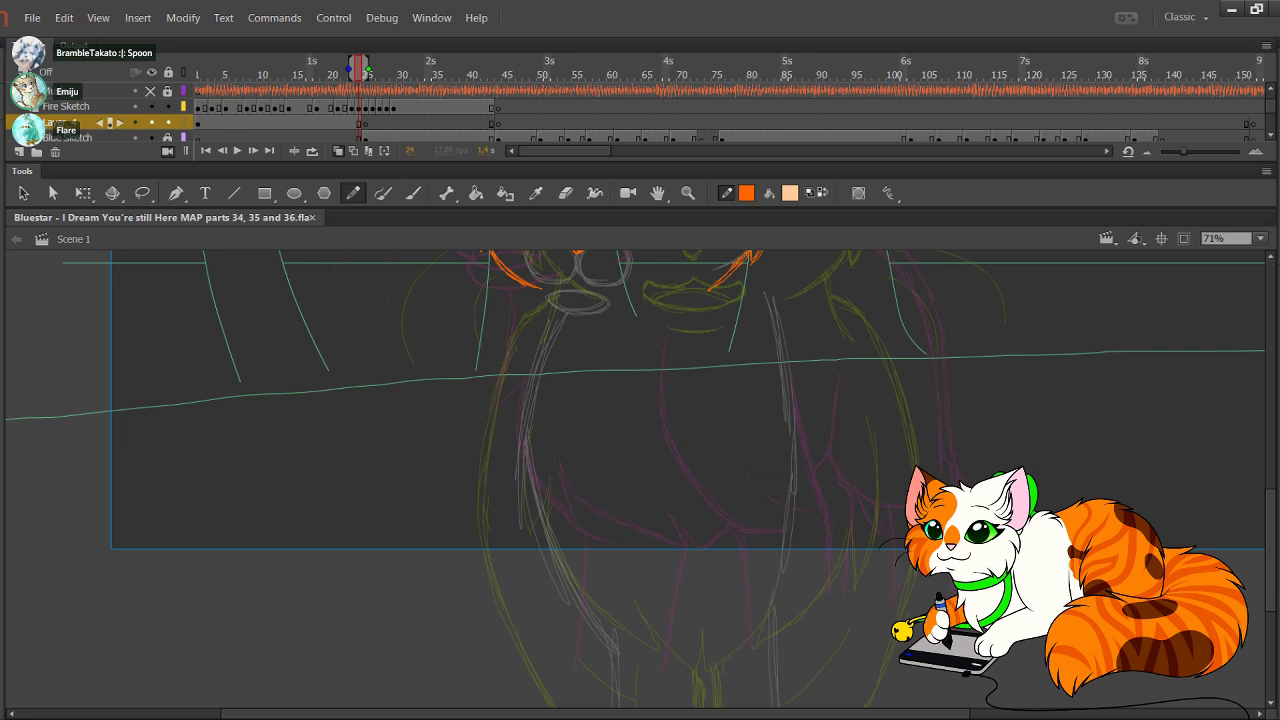
{"action": "left_click_drag", "start_coordinate": [715, 398], "coordinate": [726, 450]}
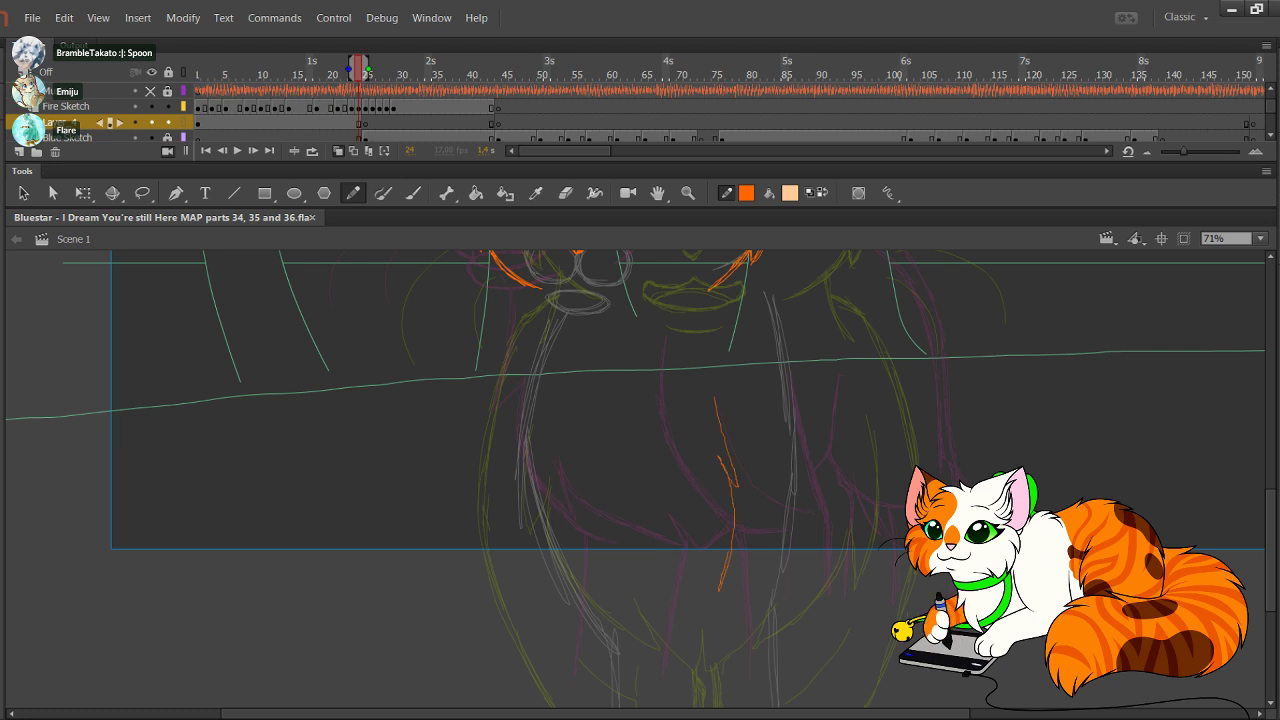
{"action": "key", "text": "ctrl+z"}
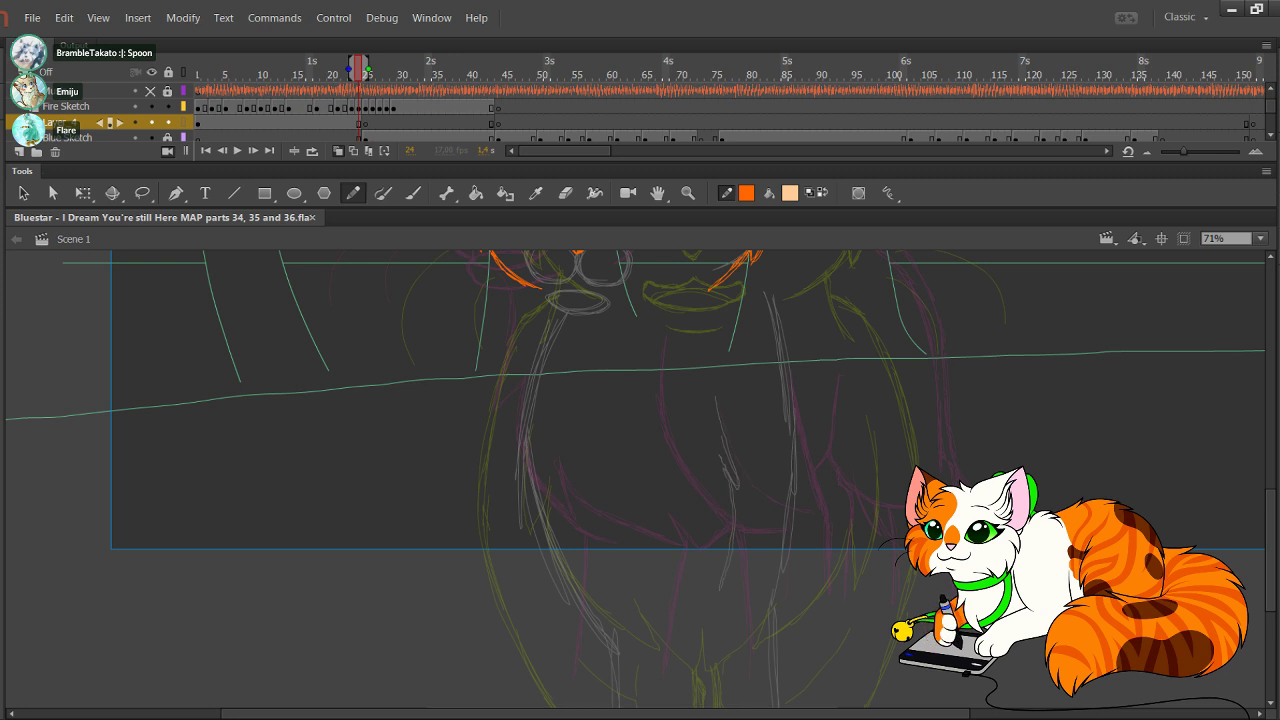
{"action": "left_click_drag", "start_coordinate": [722, 435], "coordinate": [736, 476]}
{"action": "mouse_move", "coordinate": [672, 380]}
{"action": "left_mouse_down"}
{"action": "mouse_move", "coordinate": [745, 634]}
{"action": "mouse_move", "coordinate": [750, 614]}
{"action": "left_mouse_up"}
{"action": "key", "text": "ctrl+z"}
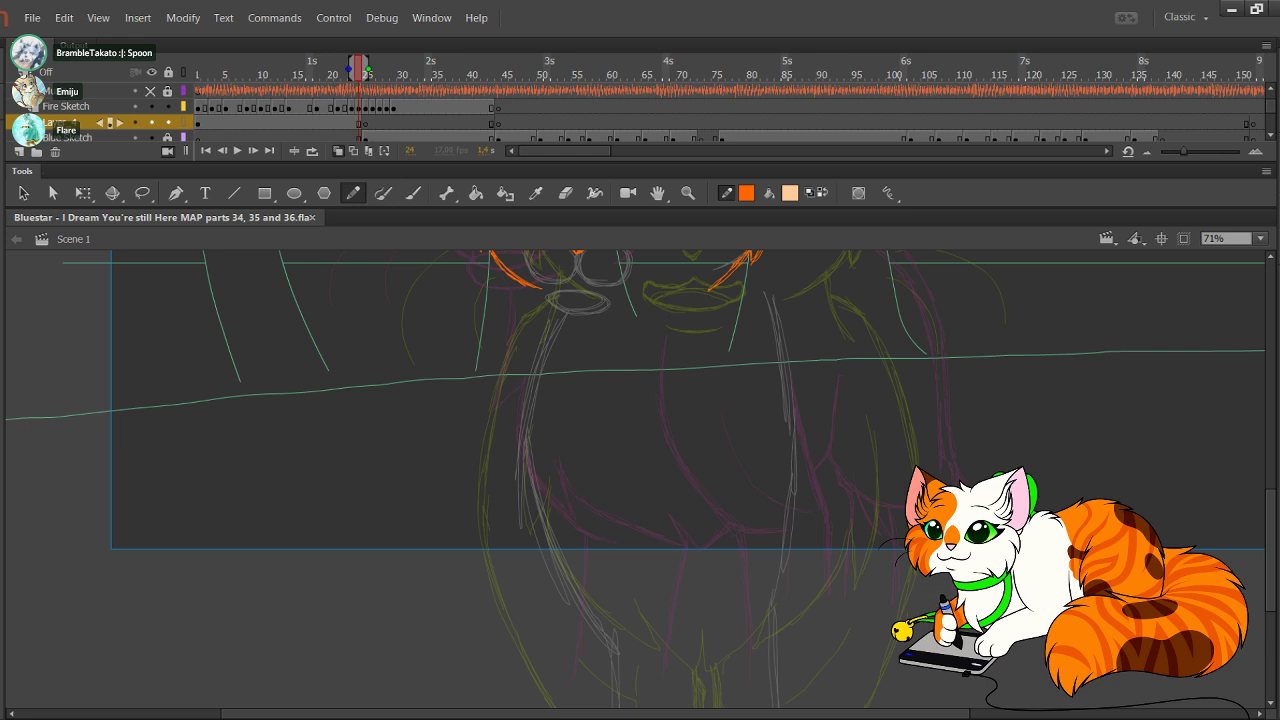
Step: Lock the construction layer and sketch the chest fur's right-hand edge with a small tuft on the Fire Sketch layer
{"action": "left_click", "coordinate": [168, 122]}
{"action": "left_click", "coordinate": [66, 106]}
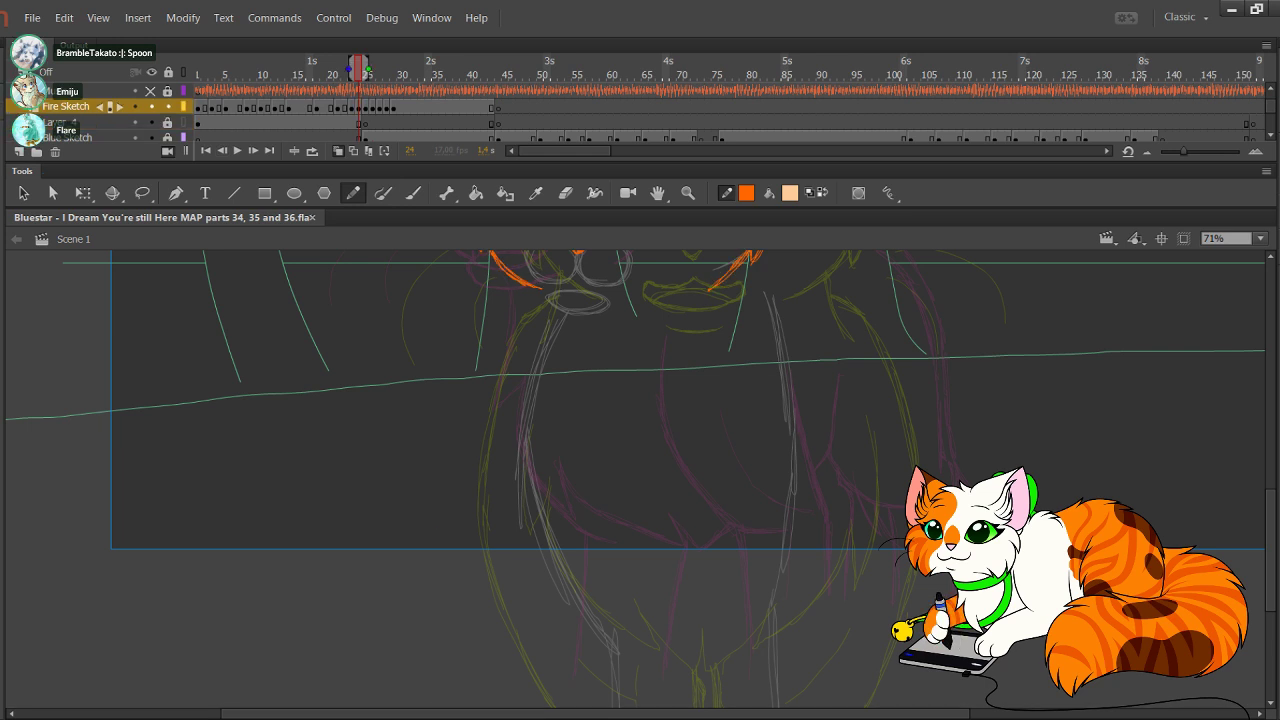
{"action": "mouse_move", "coordinate": [640, 450]}
{"action": "left_mouse_down"}
{"action": "mouse_move", "coordinate": [604, 455]}
{"action": "mouse_move", "coordinate": [638, 588]}
{"action": "mouse_move", "coordinate": [593, 457]}
{"action": "left_mouse_up"}
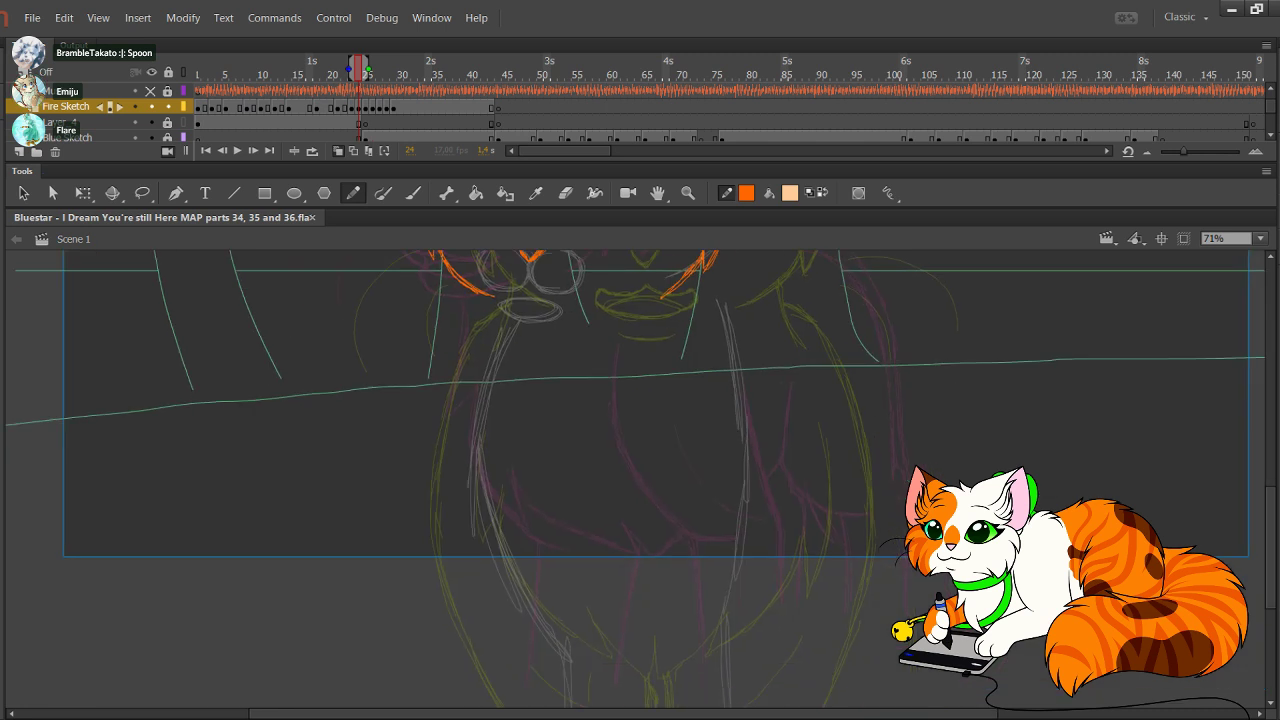
{"action": "left_click_drag", "start_coordinate": [683, 405], "coordinate": [686, 423]}
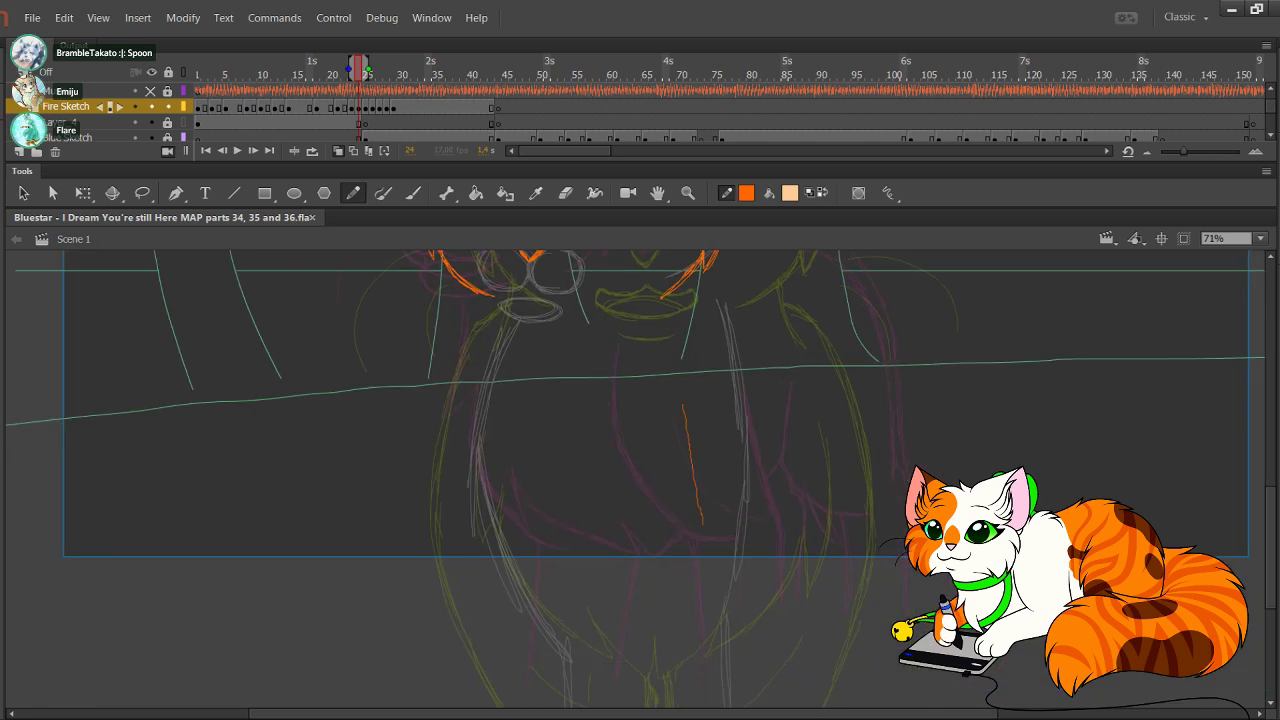
{"action": "mouse_move", "coordinate": [692, 508]}
{"action": "left_mouse_down"}
{"action": "mouse_move", "coordinate": [703, 525]}
{"action": "mouse_move", "coordinate": [676, 609]}
{"action": "left_mouse_up"}
{"action": "left_click_drag", "start_coordinate": [692, 490], "coordinate": [700, 523]}
{"action": "left_click_drag", "start_coordinate": [685, 487], "coordinate": [694, 555]}
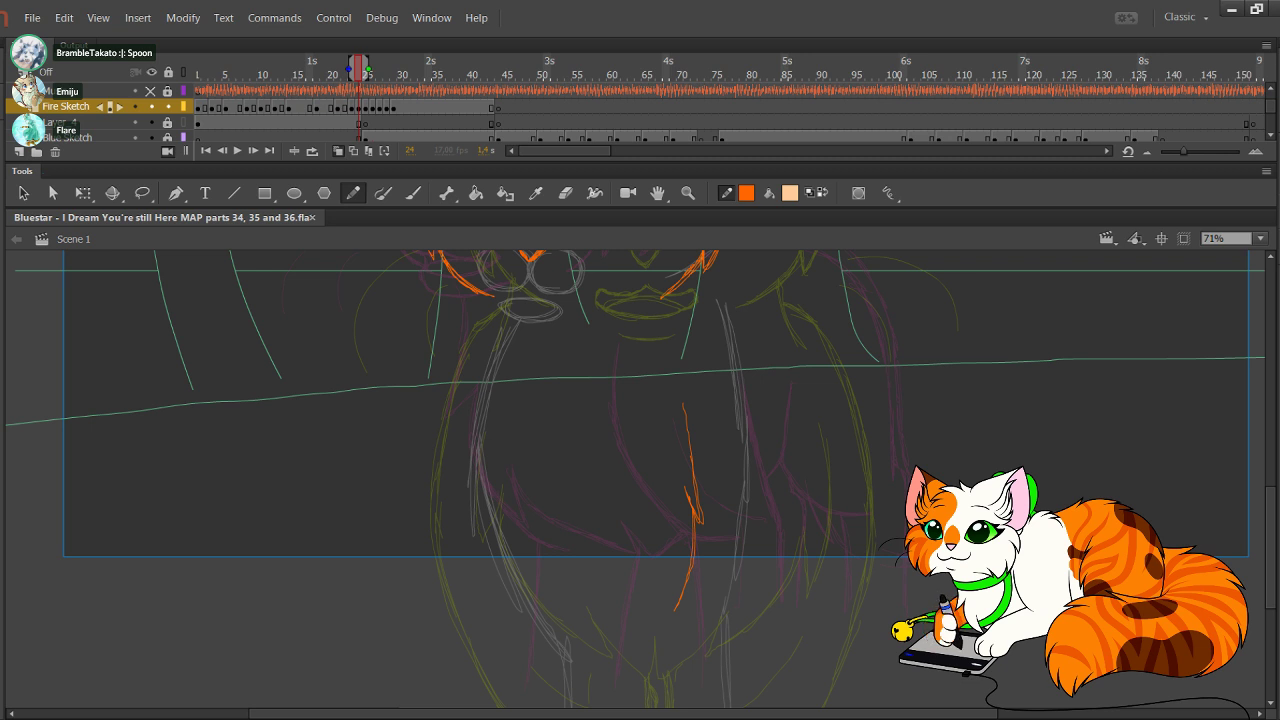
{"action": "left_click_drag", "start_coordinate": [484, 348], "coordinate": [470, 412]}
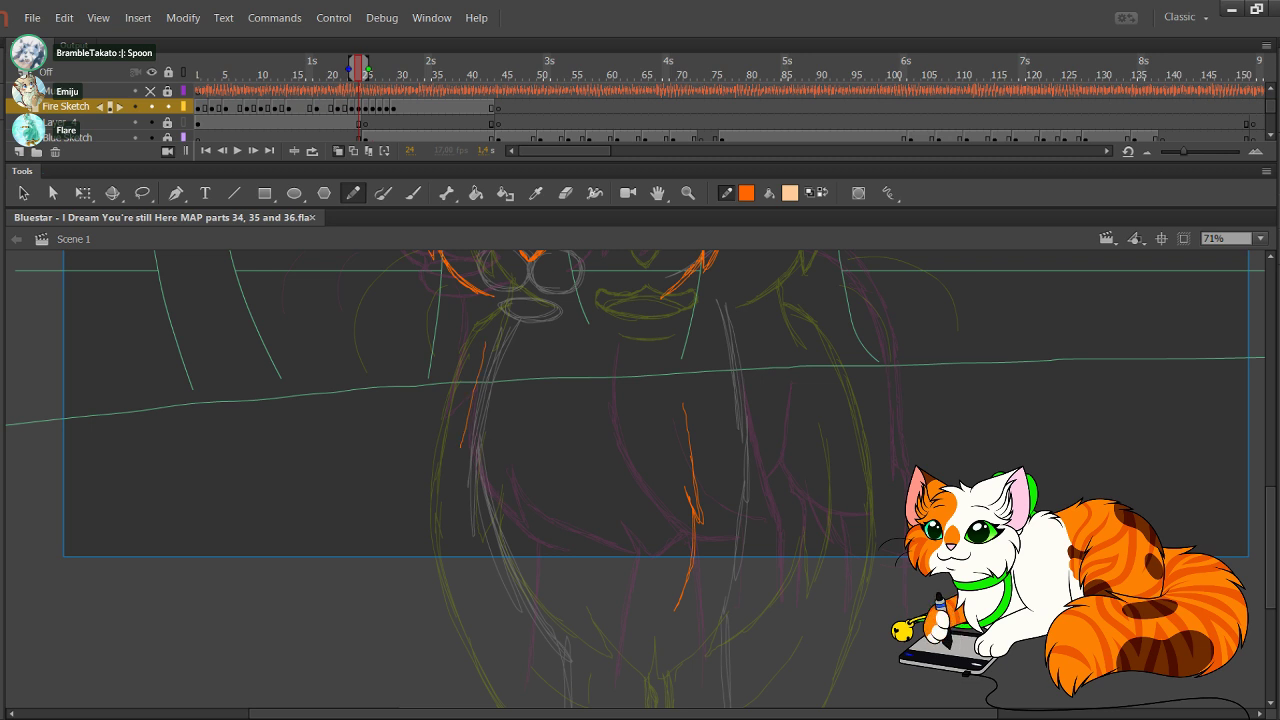
{"action": "left_click_drag", "start_coordinate": [482, 354], "coordinate": [448, 490]}
{"action": "key", "text": "ctrl+z"}
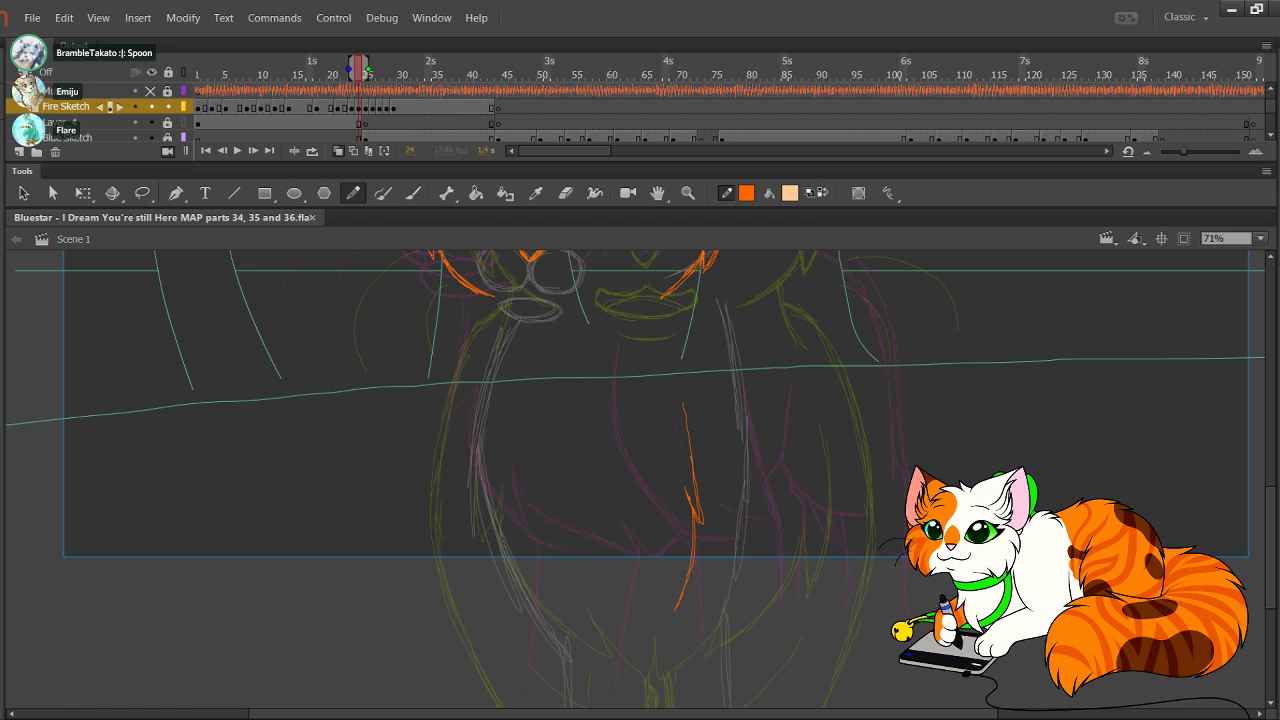
Step: Sketch the chest fur's left-hand edge and its jagged lower edge with pointed tufts, joining the right-hand edge
{"action": "mouse_move", "coordinate": [476, 358]}
{"action": "left_mouse_down"}
{"action": "mouse_move", "coordinate": [447, 471]}
{"action": "mouse_move", "coordinate": [474, 463]}
{"action": "mouse_move", "coordinate": [488, 542]}
{"action": "left_mouse_up"}
{"action": "mouse_move", "coordinate": [514, 508]}
{"action": "left_mouse_down"}
{"action": "mouse_move", "coordinate": [577, 590]}
{"action": "mouse_move", "coordinate": [642, 632]}
{"action": "left_mouse_up"}
{"action": "key", "text": "Delete"}
{"action": "mouse_move", "coordinate": [476, 452]}
{"action": "left_mouse_down"}
{"action": "mouse_move", "coordinate": [486, 526]}
{"action": "mouse_move", "coordinate": [557, 592]}
{"action": "left_mouse_up"}
{"action": "mouse_move", "coordinate": [535, 538]}
{"action": "left_mouse_down"}
{"action": "mouse_move", "coordinate": [550, 578]}
{"action": "mouse_move", "coordinate": [628, 607]}
{"action": "mouse_move", "coordinate": [640, 578]}
{"action": "mouse_move", "coordinate": [680, 596]}
{"action": "mouse_move", "coordinate": [686, 580]}
{"action": "left_mouse_up"}
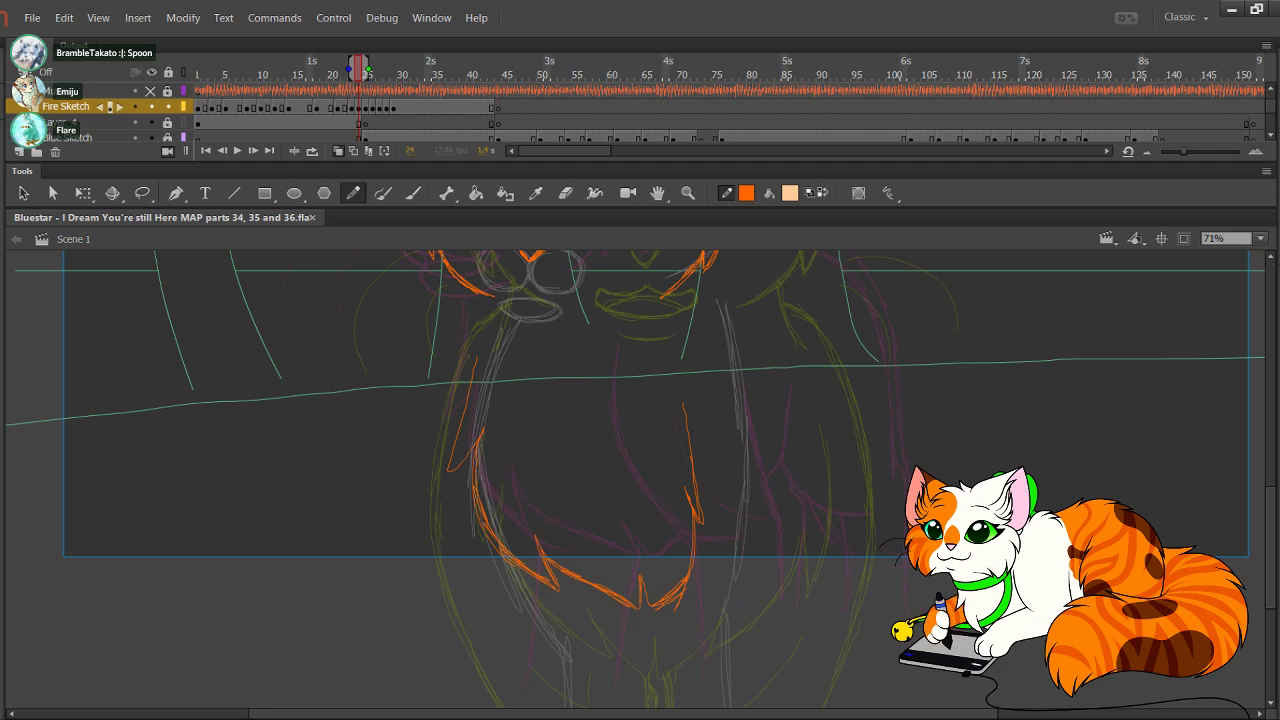
Step: Sketch a short shoulder curve running outward from beneath the right-hand cheek fur
{"action": "left_click_drag", "start_coordinate": [640, 480], "coordinate": [632, 517]}
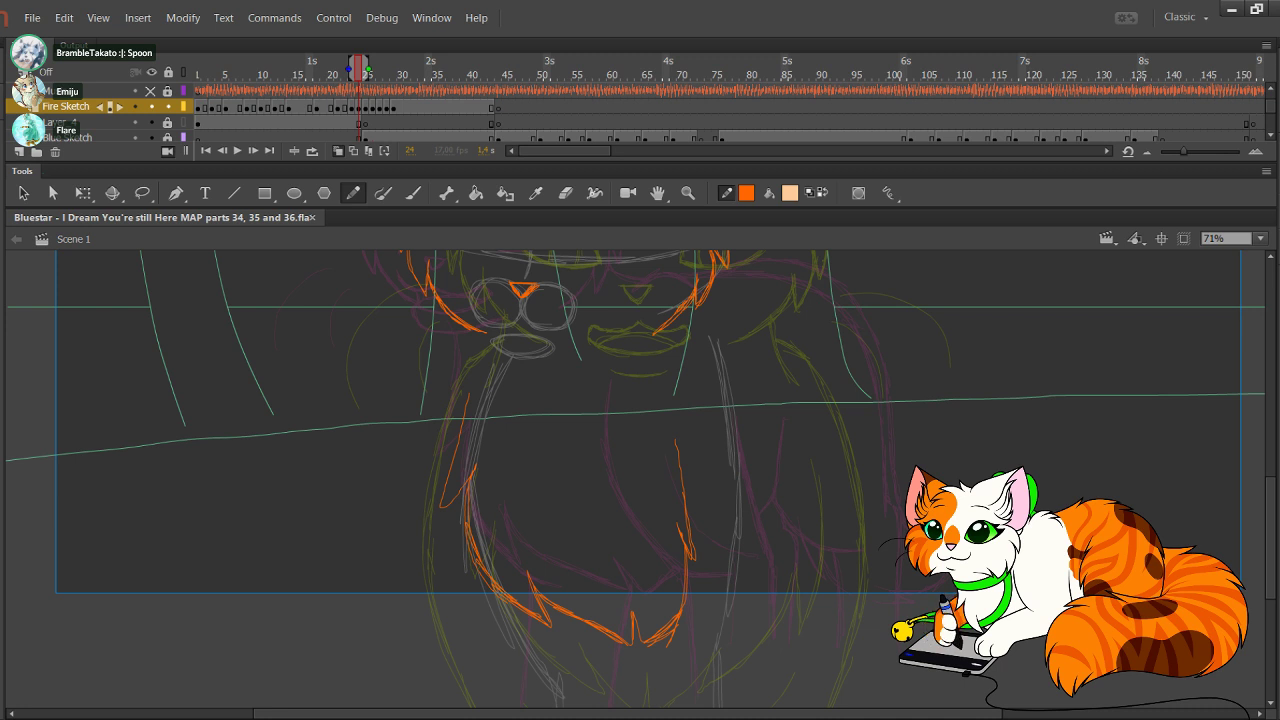
{"action": "mouse_move", "coordinate": [686, 306]}
{"action": "left_mouse_down"}
{"action": "mouse_move", "coordinate": [736, 308]}
{"action": "mouse_move", "coordinate": [756, 332]}
{"action": "mouse_move", "coordinate": [682, 325]}
{"action": "mouse_move", "coordinate": [742, 330]}
{"action": "left_mouse_up"}
{"action": "key", "text": "ctrl+z"}
{"action": "key", "text": "ctrl+z"}
{"action": "key", "text": "ctrl+z"}
{"action": "key", "text": "ctrl+z"}
{"action": "left_click_drag", "start_coordinate": [709, 319], "coordinate": [750, 336]}
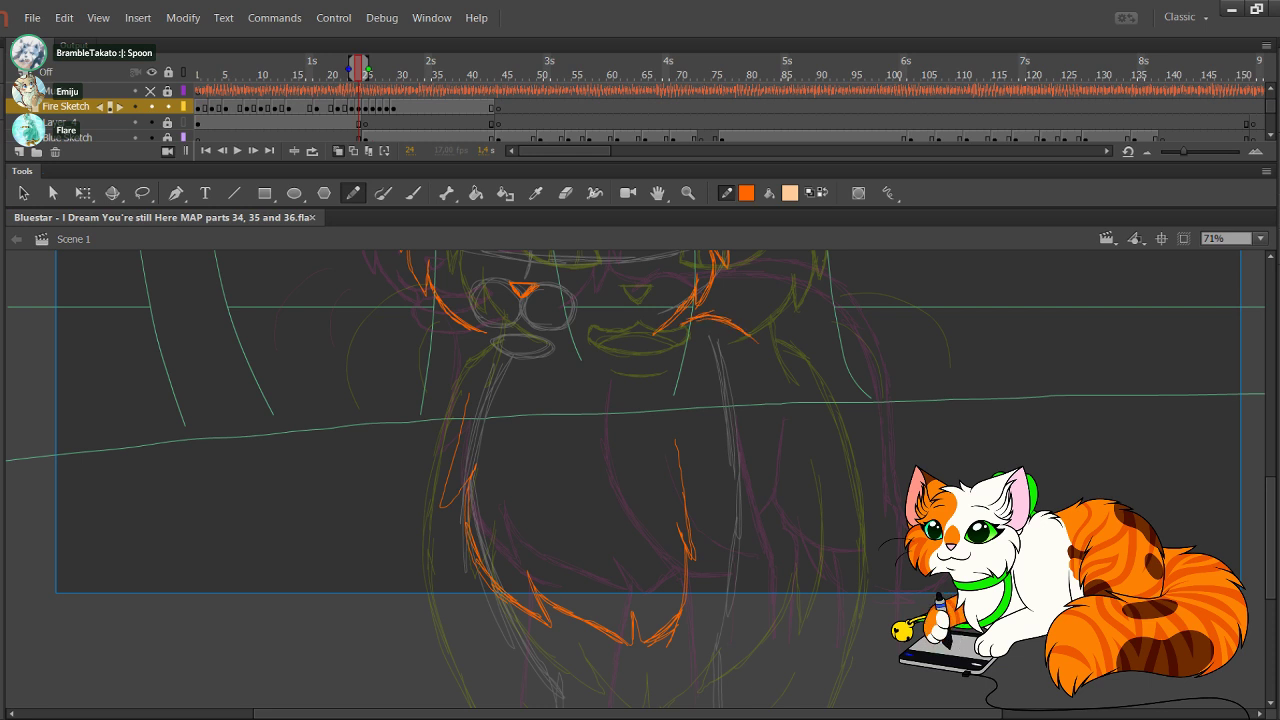
Step: Draw the right-hand ear in orange over its construction lines, from forehead to tip and from cheek up the outer edge
{"action": "left_click_drag", "start_coordinate": [620, 360], "coordinate": [600, 647]}
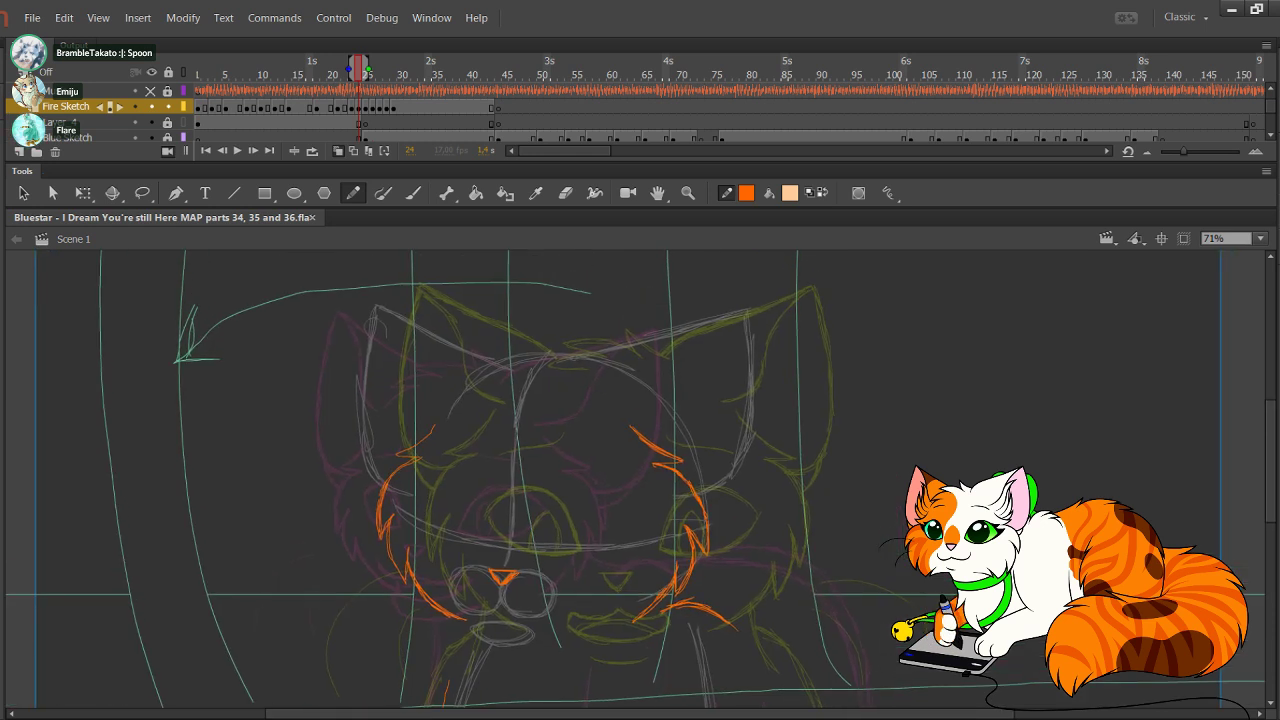
{"action": "mouse_move", "coordinate": [624, 413]}
{"action": "left_mouse_down"}
{"action": "mouse_move", "coordinate": [662, 408]}
{"action": "mouse_move", "coordinate": [696, 334]}
{"action": "mouse_move", "coordinate": [748, 314]}
{"action": "left_mouse_up"}
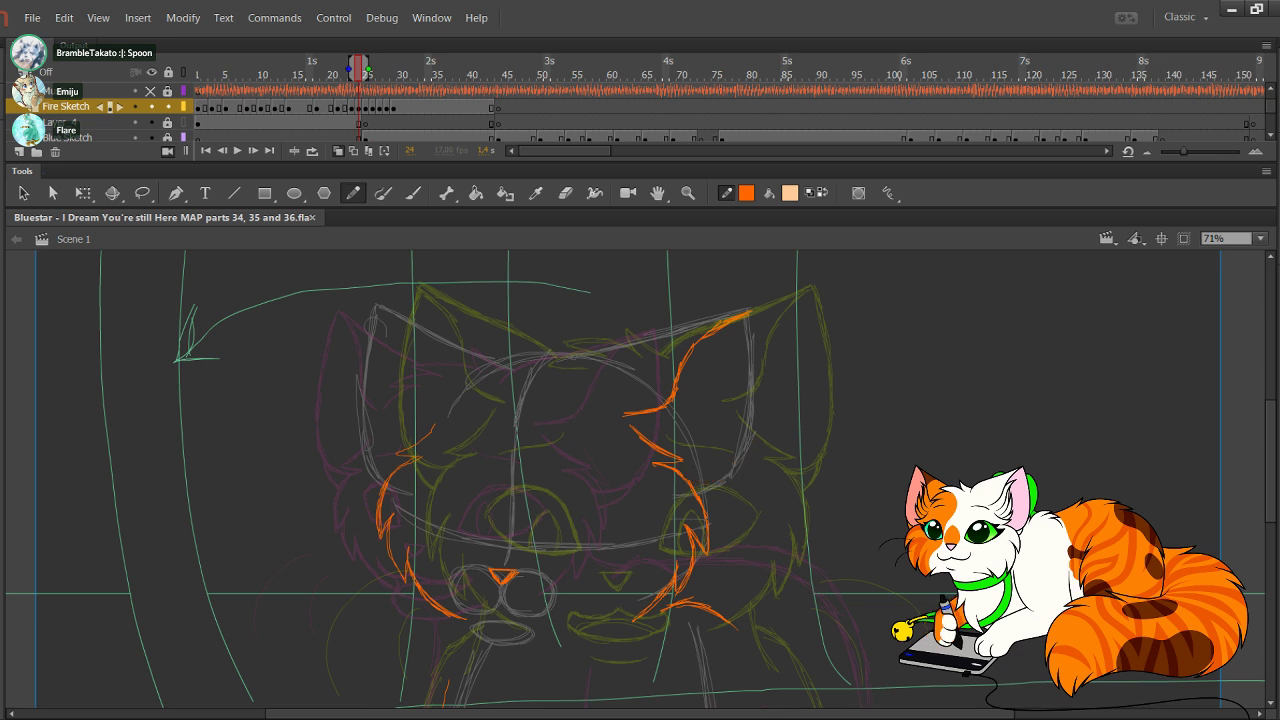
{"action": "mouse_move", "coordinate": [690, 486]}
{"action": "left_mouse_down"}
{"action": "mouse_move", "coordinate": [732, 480]}
{"action": "mouse_move", "coordinate": [744, 464]}
{"action": "mouse_move", "coordinate": [760, 376]}
{"action": "left_mouse_up"}
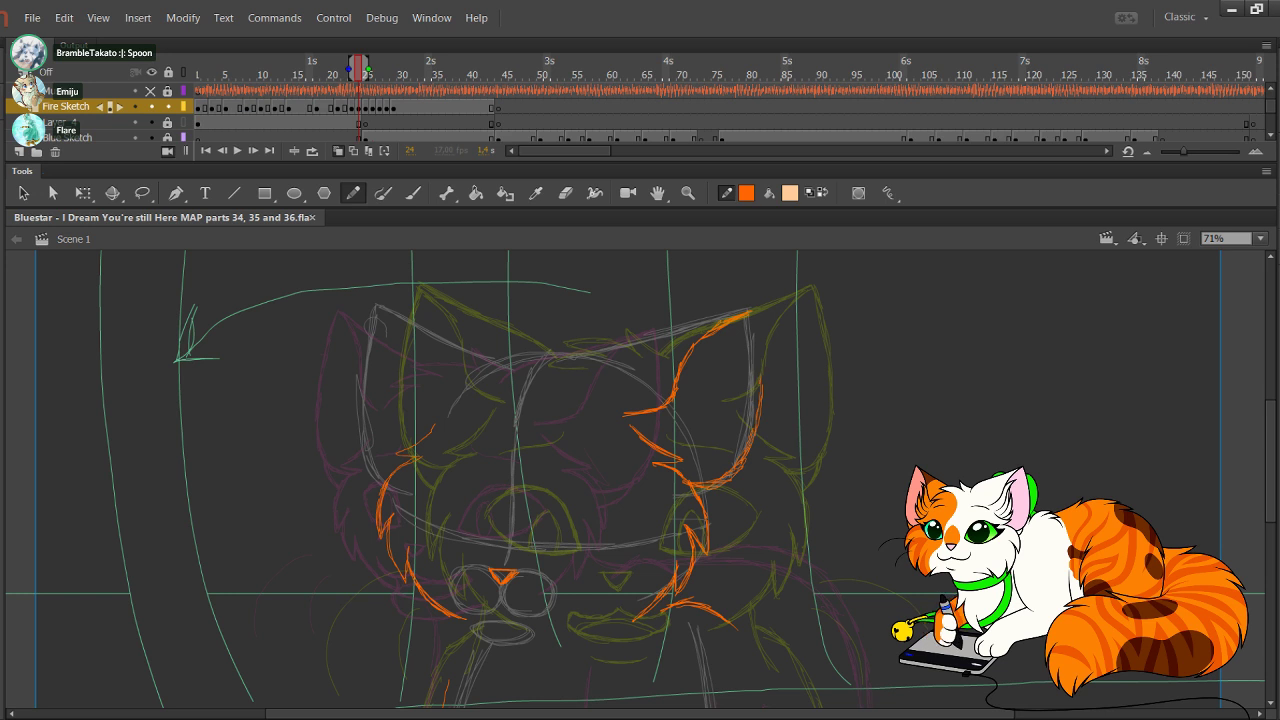
{"action": "left_click_drag", "start_coordinate": [757, 434], "coordinate": [757, 350]}
{"action": "left_click_drag", "start_coordinate": [756, 396], "coordinate": [751, 316]}
{"action": "left_click_drag", "start_coordinate": [757, 378], "coordinate": [753, 328]}
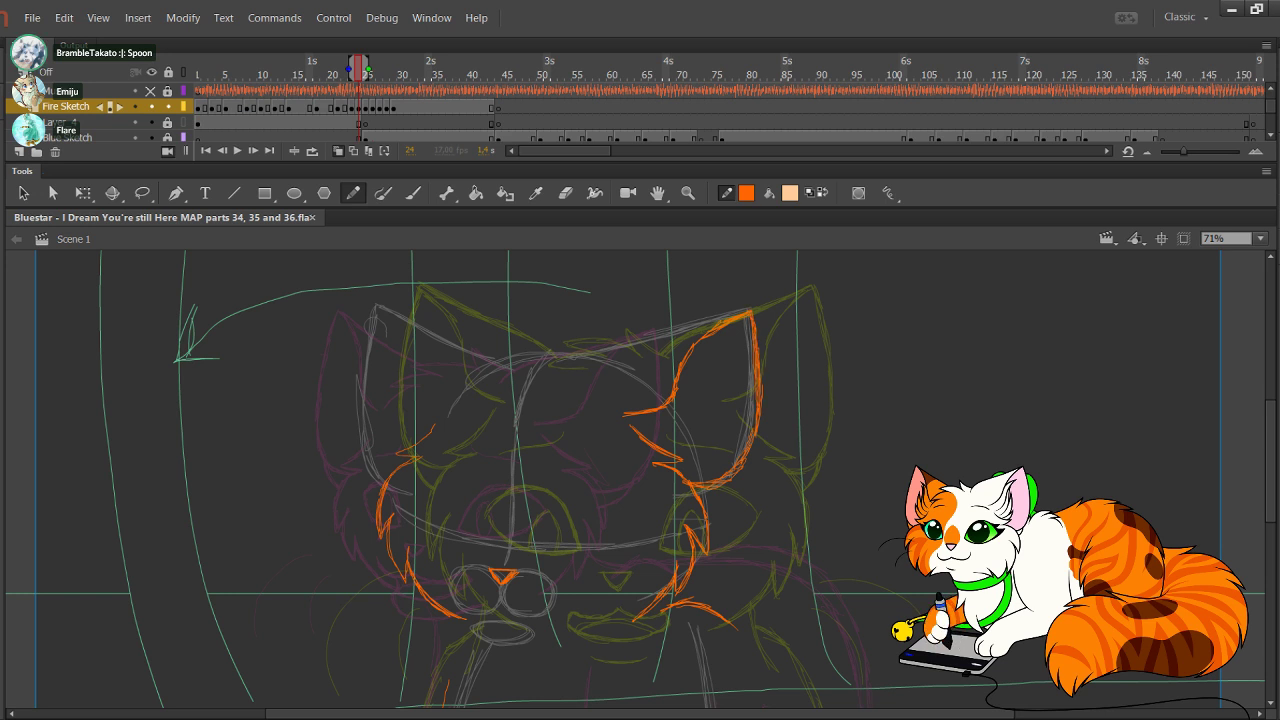
{"action": "left_click_drag", "start_coordinate": [754, 428], "coordinate": [753, 314]}
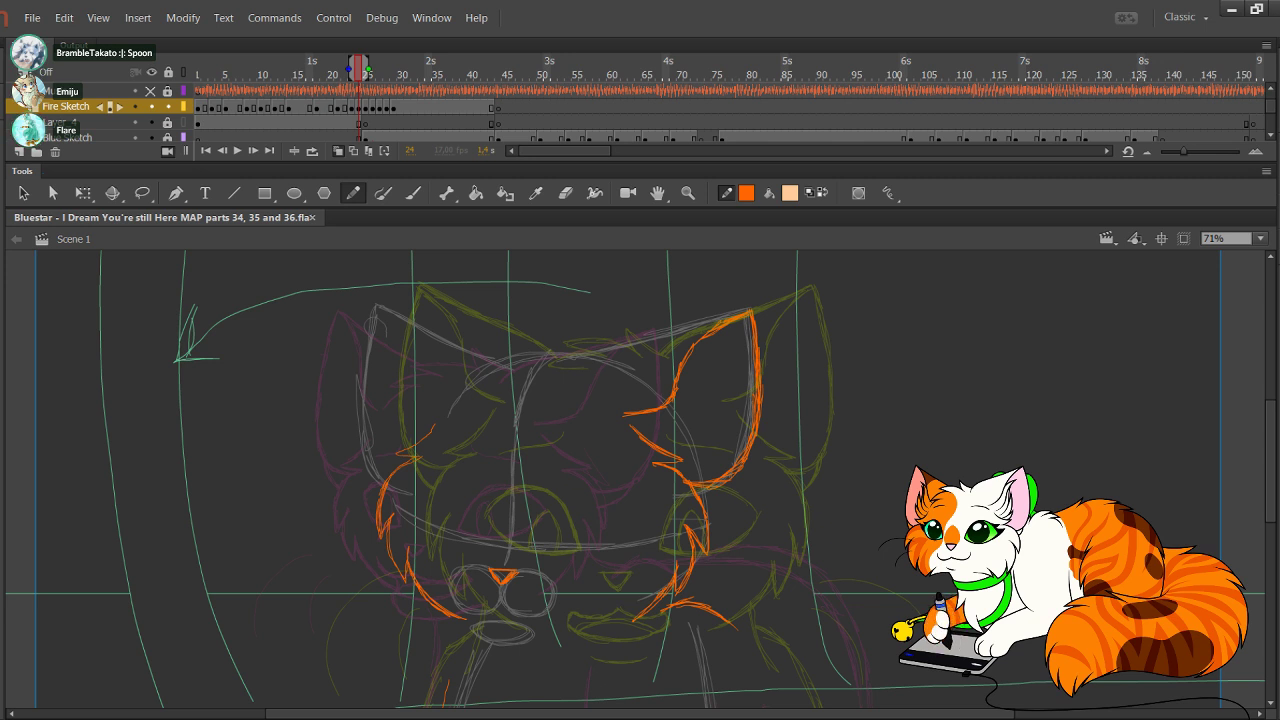
Step: Sketch the left-hand body outline from below the cheek down past the chest fur to the top of the front leg
{"action": "mouse_move", "coordinate": [640, 560]}
{"action": "left_mouse_down"}
{"action": "mouse_move", "coordinate": [591, 453]}
{"action": "mouse_move", "coordinate": [578, 298]}
{"action": "left_mouse_up"}
{"action": "scroll", "coordinate": [640, 480], "scroll_direction": "down", "scroll_amount": 6}
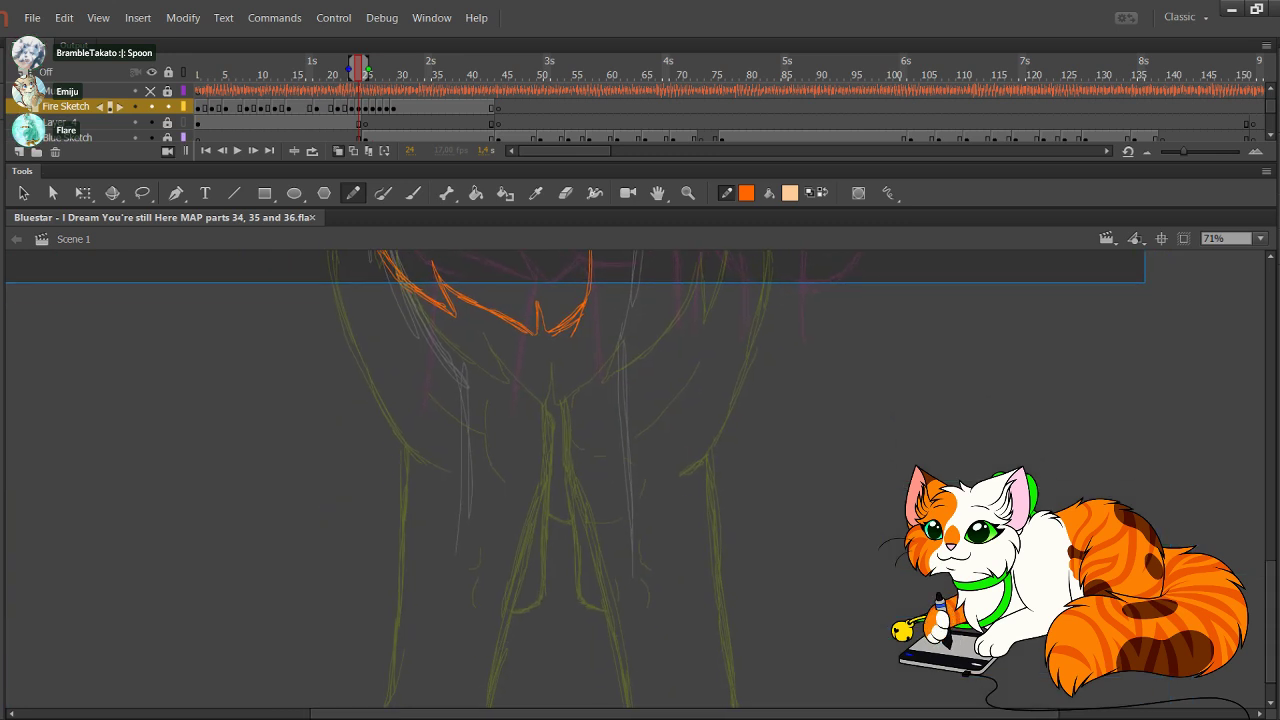
{"action": "scroll", "coordinate": [640, 480], "scroll_direction": "up", "scroll_amount": 4}
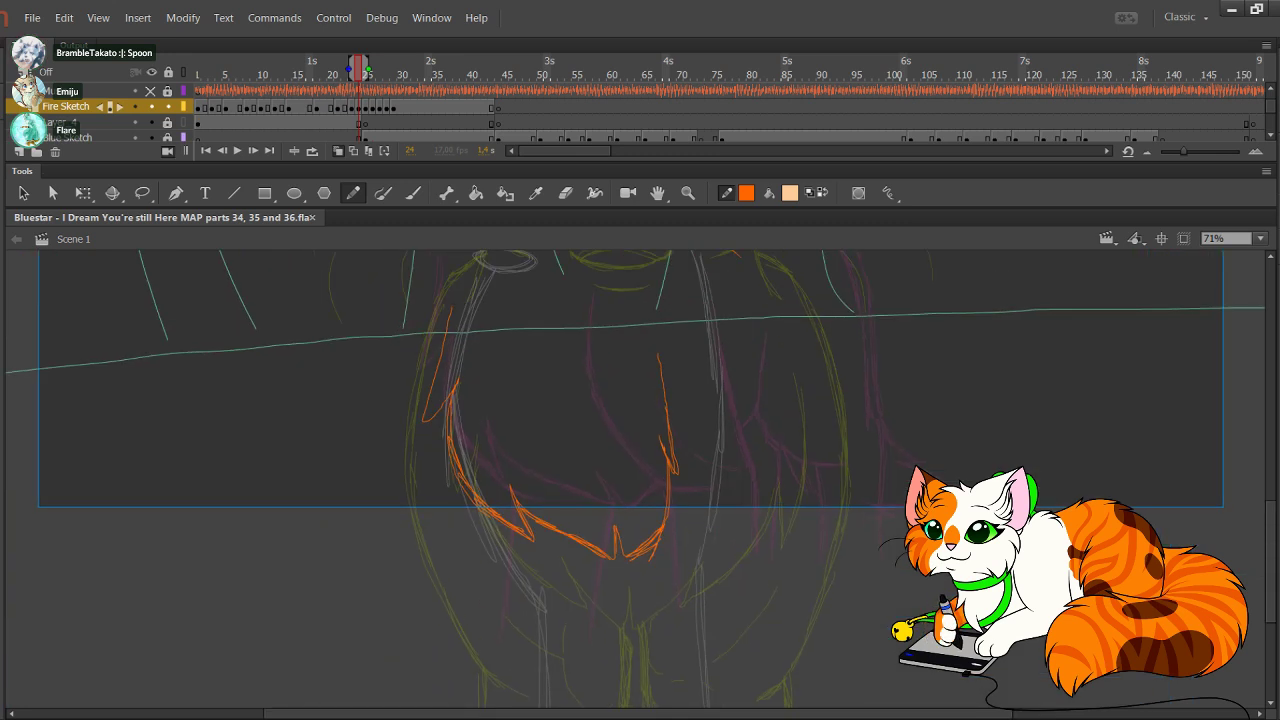
{"action": "scroll", "coordinate": [640, 480], "scroll_direction": "up", "scroll_amount": 3}
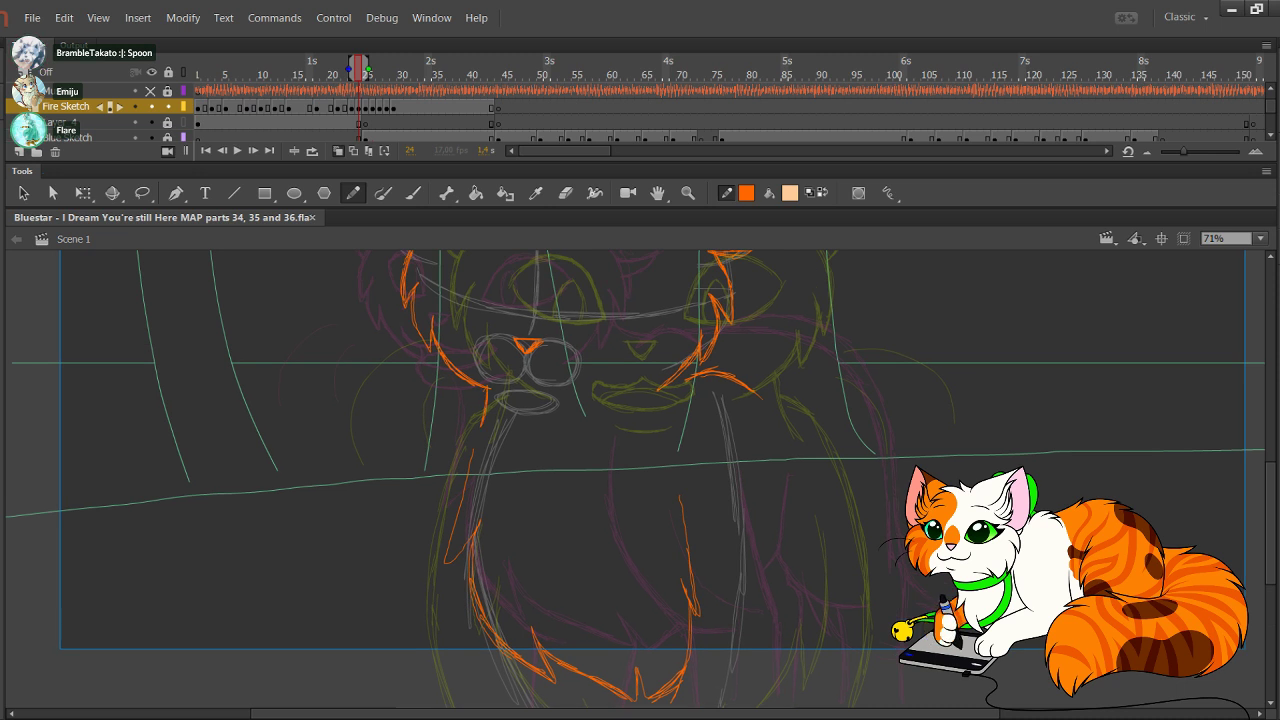
{"action": "scroll", "coordinate": [640, 480], "scroll_direction": "down", "scroll_amount": 1}
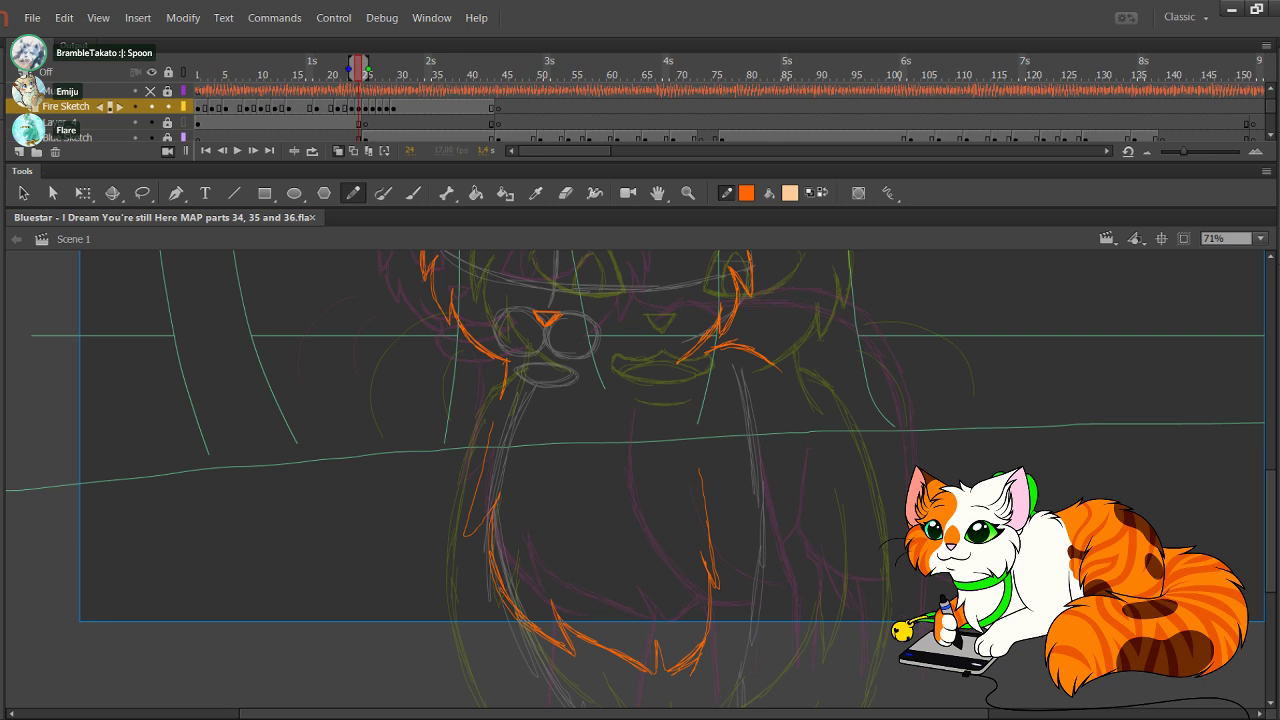
{"action": "scroll", "coordinate": [640, 480], "scroll_direction": "down", "scroll_amount": 3}
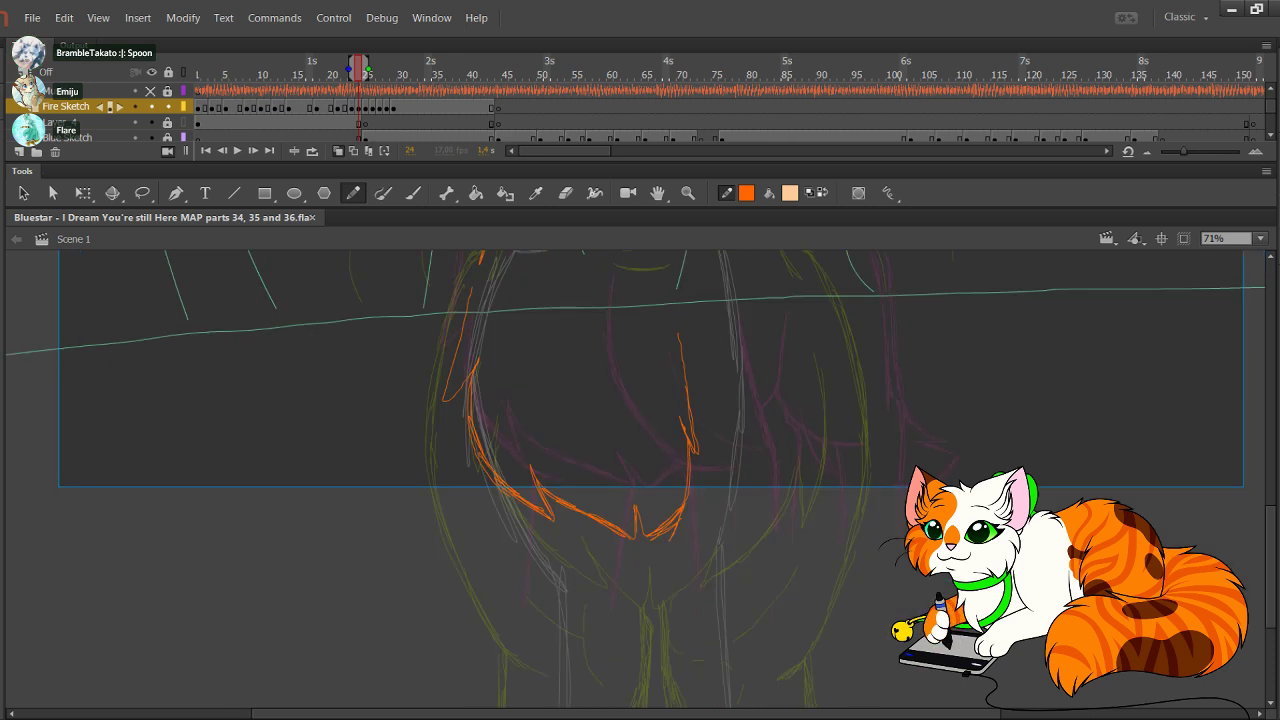
{"action": "left_click_drag", "start_coordinate": [517, 566], "coordinate": [566, 596]}
{"action": "key", "text": "ctrl+z"}
{"action": "mouse_move", "coordinate": [521, 554]}
{"action": "left_mouse_down"}
{"action": "mouse_move", "coordinate": [567, 580]}
{"action": "mouse_move", "coordinate": [468, 458]}
{"action": "mouse_move", "coordinate": [463, 300]}
{"action": "mouse_move", "coordinate": [478, 250]}
{"action": "mouse_move", "coordinate": [458, 345]}
{"action": "left_mouse_up"}
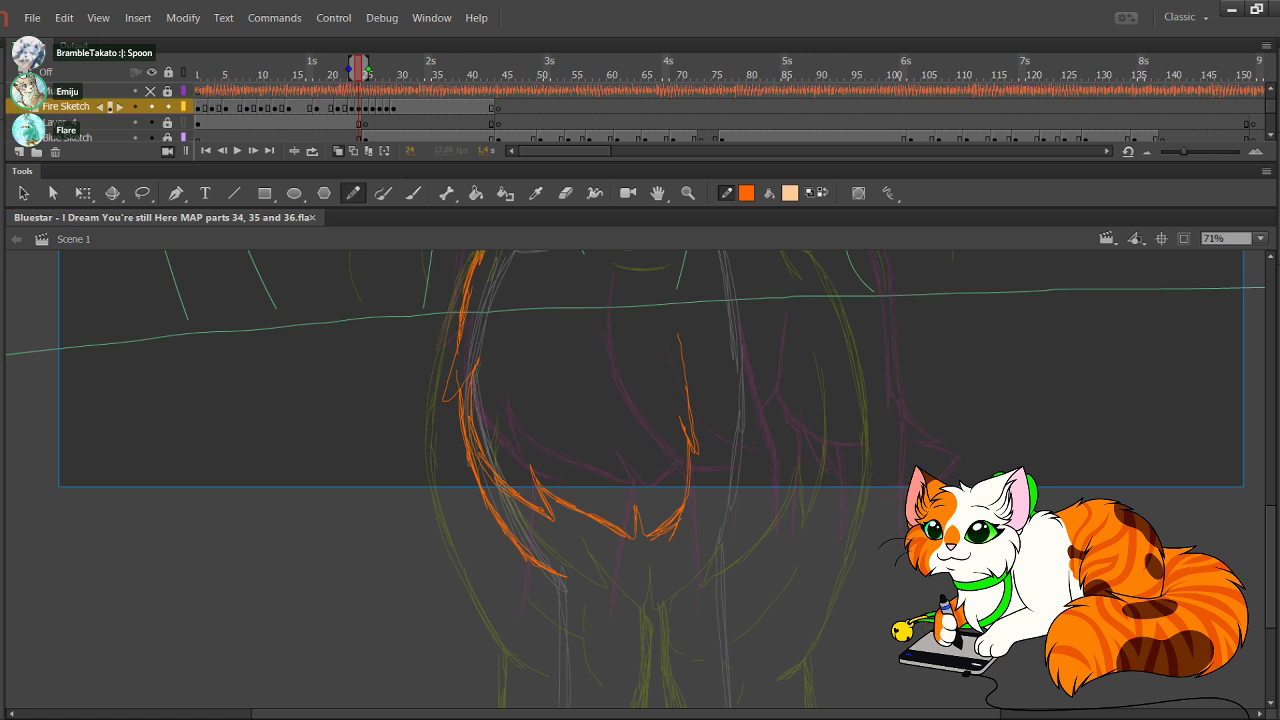
{"action": "left_click_drag", "start_coordinate": [560, 370], "coordinate": [547, 508]}
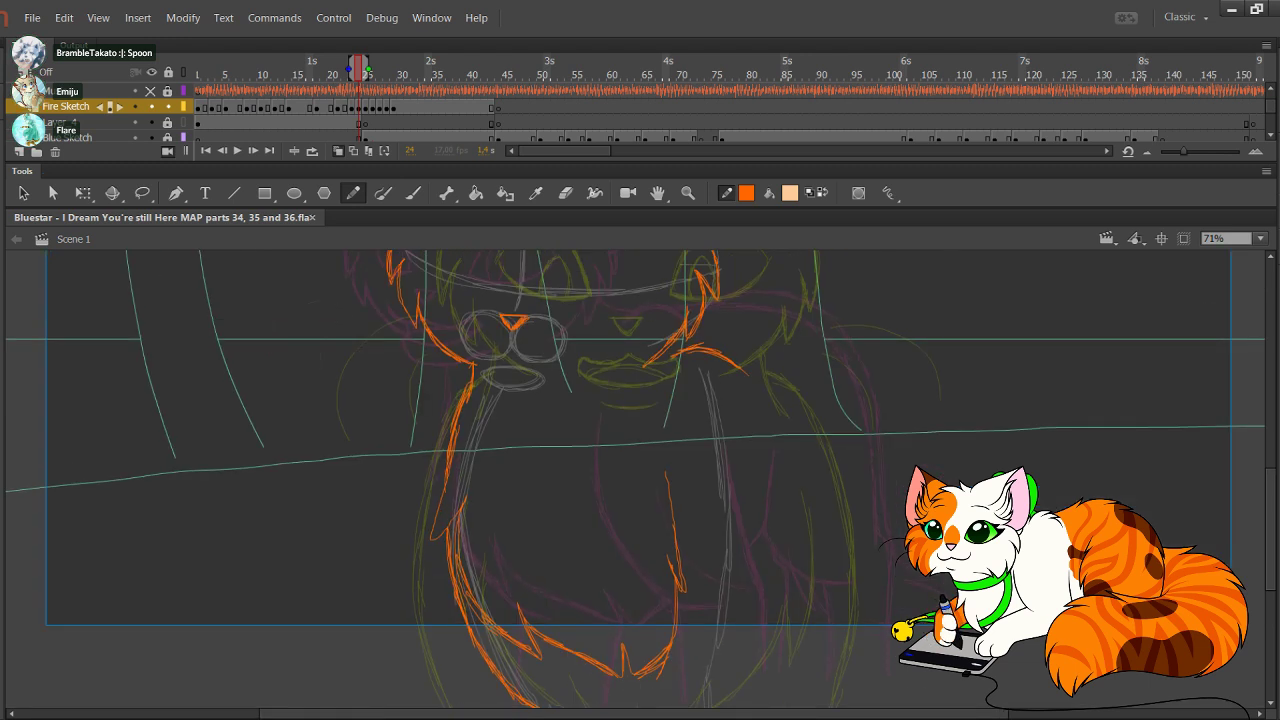
{"action": "left_click_drag", "start_coordinate": [600, 560], "coordinate": [533, 367]}
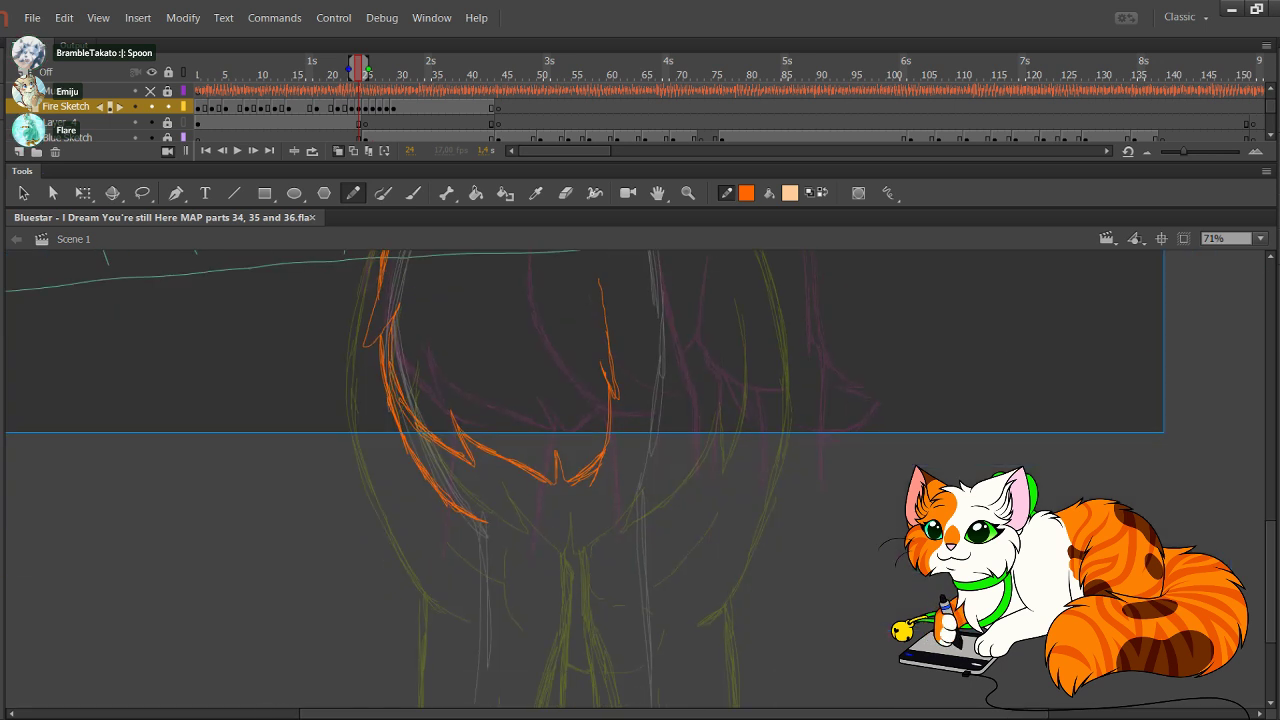
{"action": "left_click_drag", "start_coordinate": [590, 385], "coordinate": [573, 555]}
{"action": "mouse_move", "coordinate": [692, 445]}
{"action": "left_mouse_down"}
{"action": "mouse_move", "coordinate": [716, 540]}
{"action": "mouse_move", "coordinate": [698, 661]}
{"action": "left_mouse_up"}
{"action": "left_click_drag", "start_coordinate": [712, 589], "coordinate": [687, 683]}
{"action": "mouse_move", "coordinate": [714, 538]}
{"action": "left_mouse_down"}
{"action": "mouse_move", "coordinate": [707, 638]}
{"action": "mouse_move", "coordinate": [711, 602]}
{"action": "left_mouse_up"}
{"action": "left_click_drag", "start_coordinate": [693, 444], "coordinate": [716, 591]}
{"action": "left_click_drag", "start_coordinate": [640, 560], "coordinate": [657, 443]}
{"action": "key", "text": "ctrl+z"}
{"action": "key", "text": "ctrl+z"}
{"action": "key", "text": "ctrl+z"}
{"action": "key", "text": "ctrl+z"}
{"action": "key", "text": "ctrl+z"}
{"action": "key", "text": "ctrl+z"}
{"action": "key", "text": "ctrl+z"}
{"action": "key", "text": "ctrl+z"}
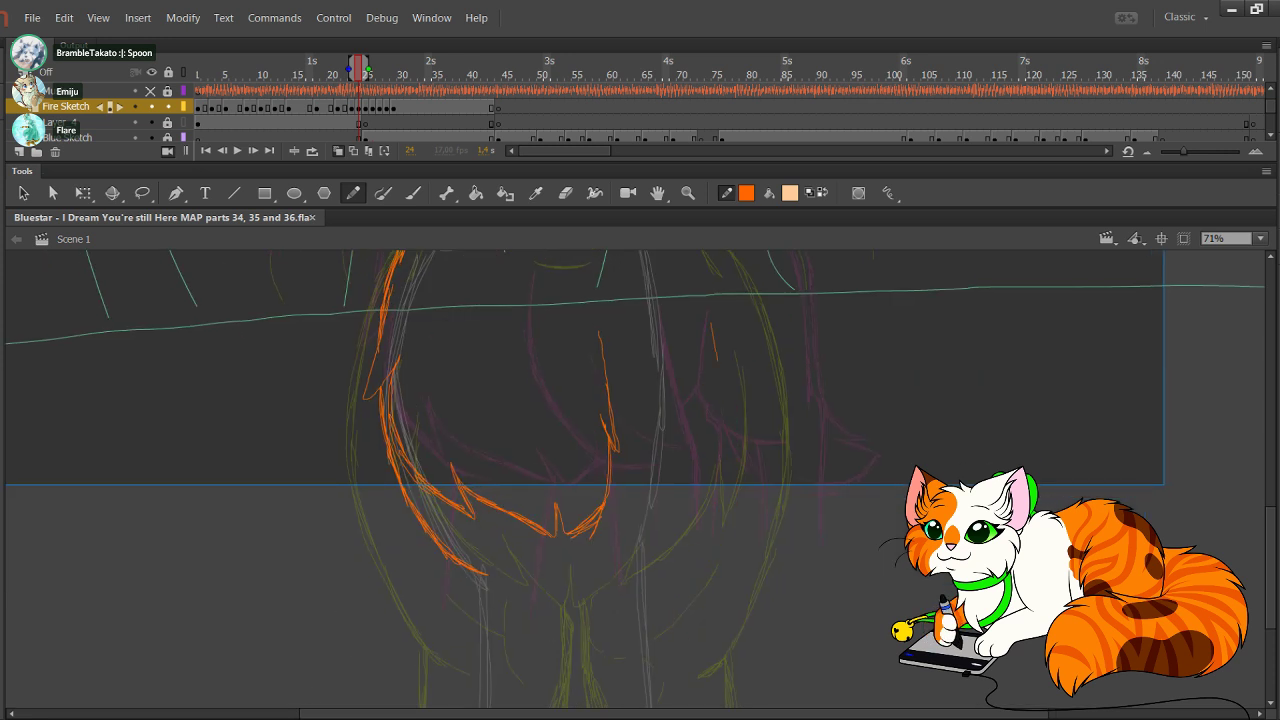
Step: Sketch the right-hand body outline down the side with a fur tuft, curving underneath to meet the tip of the chest fur
{"action": "left_click_drag", "start_coordinate": [710, 323], "coordinate": [724, 422]}
{"action": "left_click_drag", "start_coordinate": [718, 368], "coordinate": [727, 468]}
{"action": "left_click_drag", "start_coordinate": [727, 418], "coordinate": [725, 516]}
{"action": "mouse_move", "coordinate": [722, 460]}
{"action": "left_mouse_down"}
{"action": "mouse_move", "coordinate": [712, 536]}
{"action": "mouse_move", "coordinate": [696, 552]}
{"action": "mouse_move", "coordinate": [616, 575]}
{"action": "mouse_move", "coordinate": [578, 557]}
{"action": "mouse_move", "coordinate": [580, 532]}
{"action": "mouse_move", "coordinate": [649, 578]}
{"action": "mouse_move", "coordinate": [684, 572]}
{"action": "mouse_move", "coordinate": [643, 524]}
{"action": "mouse_move", "coordinate": [679, 351]}
{"action": "mouse_move", "coordinate": [646, 480]}
{"action": "left_mouse_up"}
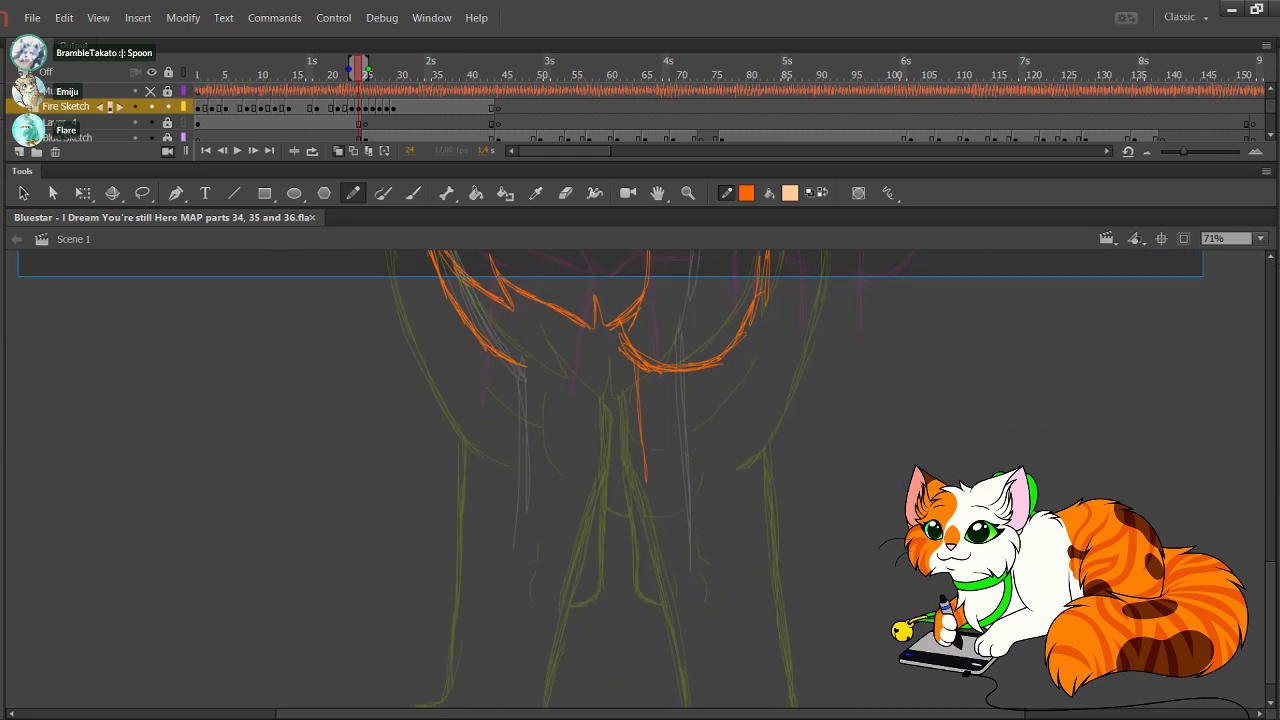
Step: Sketch both upper edges of the right-hand front leg and delete the body curve segment between them
{"action": "left_click_drag", "start_coordinate": [634, 356], "coordinate": [644, 486]}
{"action": "left_click_drag", "start_coordinate": [730, 358], "coordinate": [722, 496]}
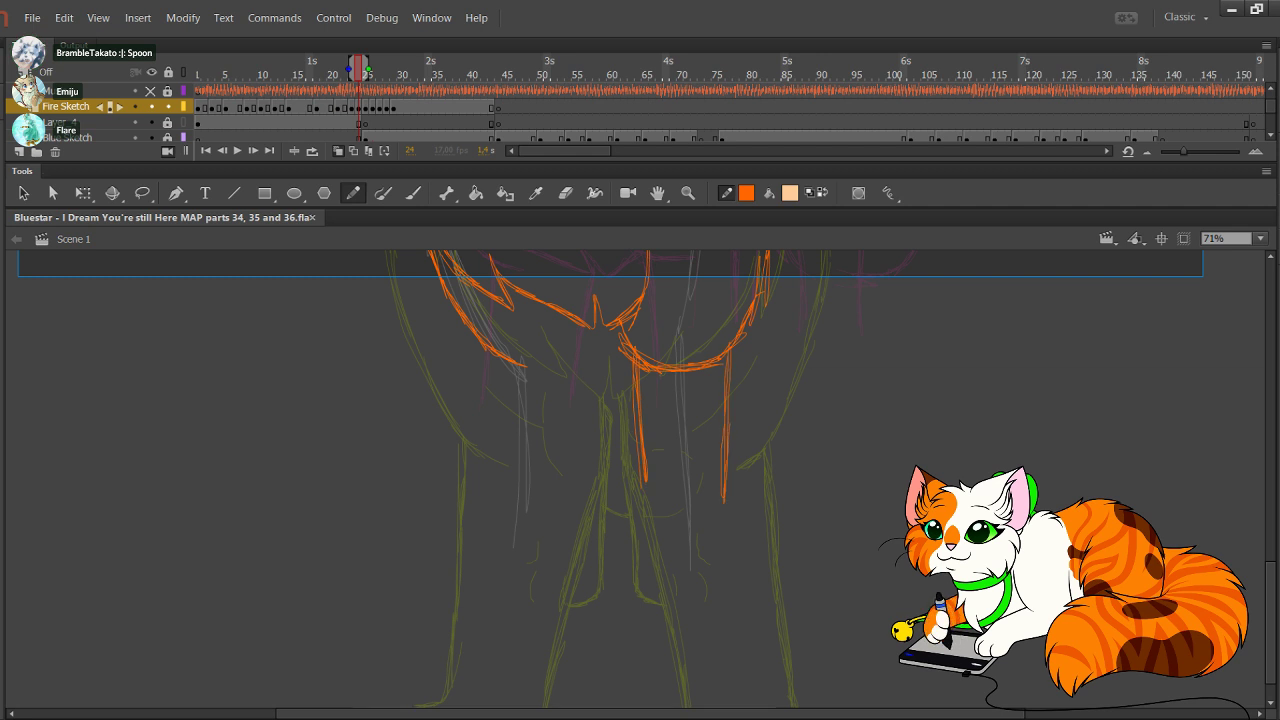
{"action": "key", "text": "Delete"}
{"action": "mouse_move", "coordinate": [662, 336]}
{"action": "left_mouse_down"}
{"action": "mouse_move", "coordinate": [707, 387]}
{"action": "mouse_move", "coordinate": [729, 474]}
{"action": "mouse_move", "coordinate": [762, 507]}
{"action": "left_mouse_up"}
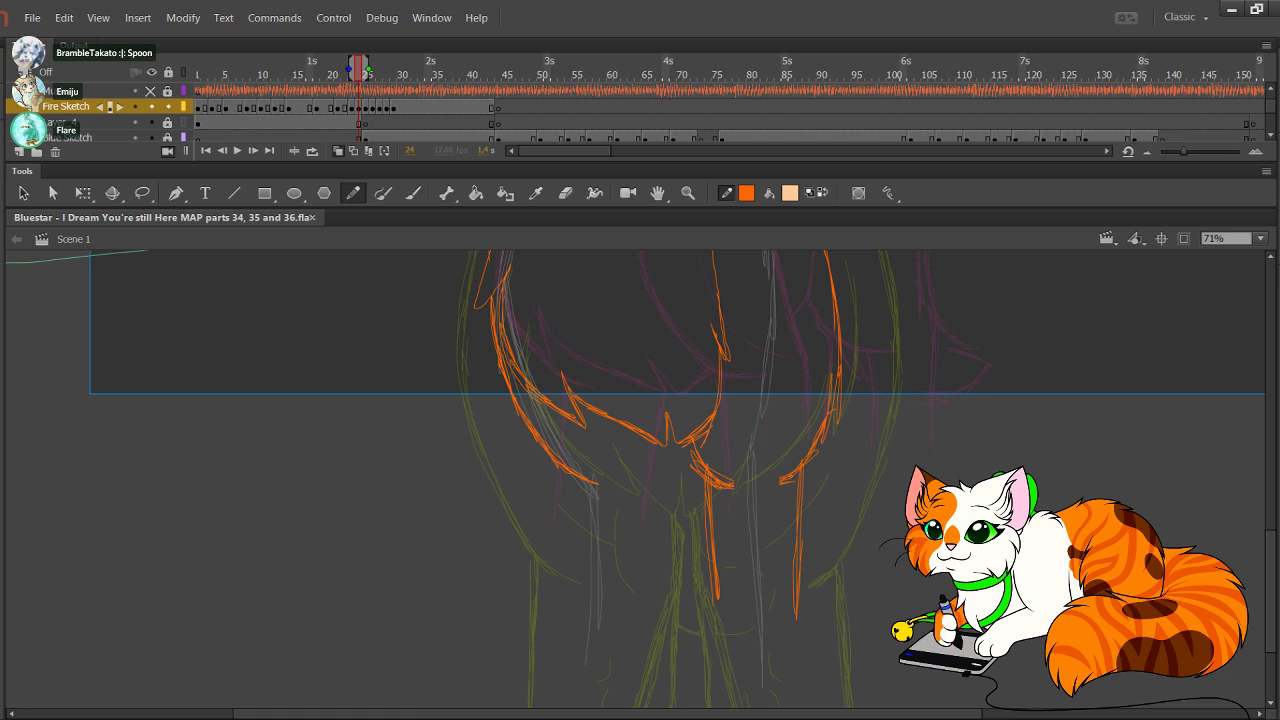
Step: Sketch both edges of the left-hand front leg in orange, with the inner edge running down from the chest fur
{"action": "left_click_drag", "start_coordinate": [577, 477], "coordinate": [584, 577]}
{"action": "key", "text": "ctrl+z"}
{"action": "left_click_drag", "start_coordinate": [567, 475], "coordinate": [548, 622]}
{"action": "left_click_drag", "start_coordinate": [647, 639], "coordinate": [651, 607]}
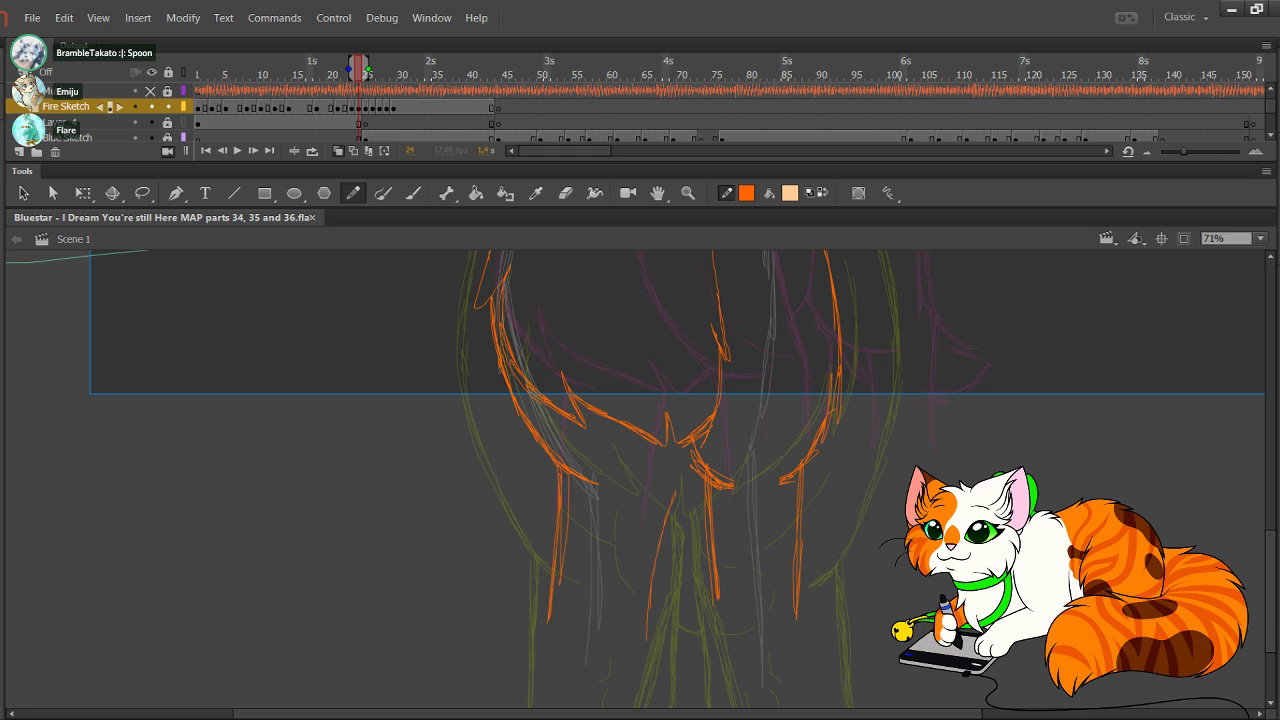
{"action": "left_click_drag", "start_coordinate": [671, 480], "coordinate": [648, 625]}
{"action": "left_click_drag", "start_coordinate": [669, 428], "coordinate": [672, 490]}
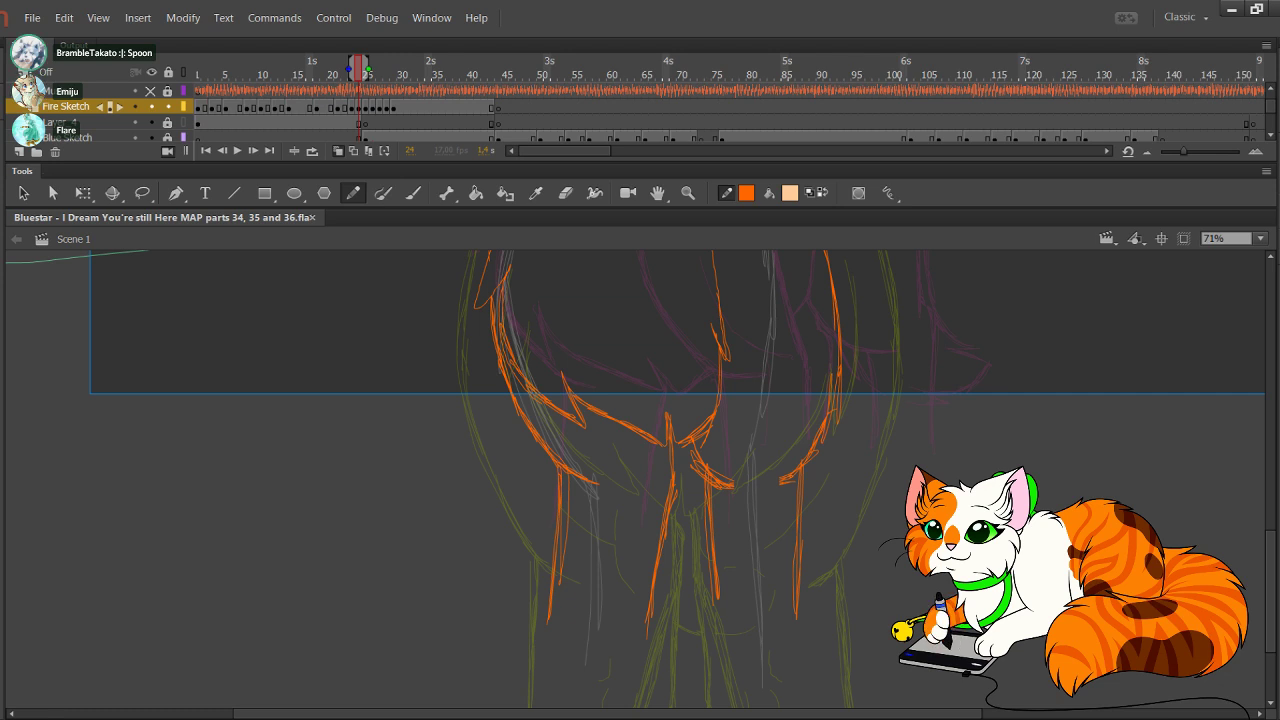
{"action": "mouse_move", "coordinate": [620, 340]}
{"action": "left_mouse_down"}
{"action": "mouse_move", "coordinate": [581, 607]}
{"action": "mouse_move", "coordinate": [589, 653]}
{"action": "left_mouse_up"}
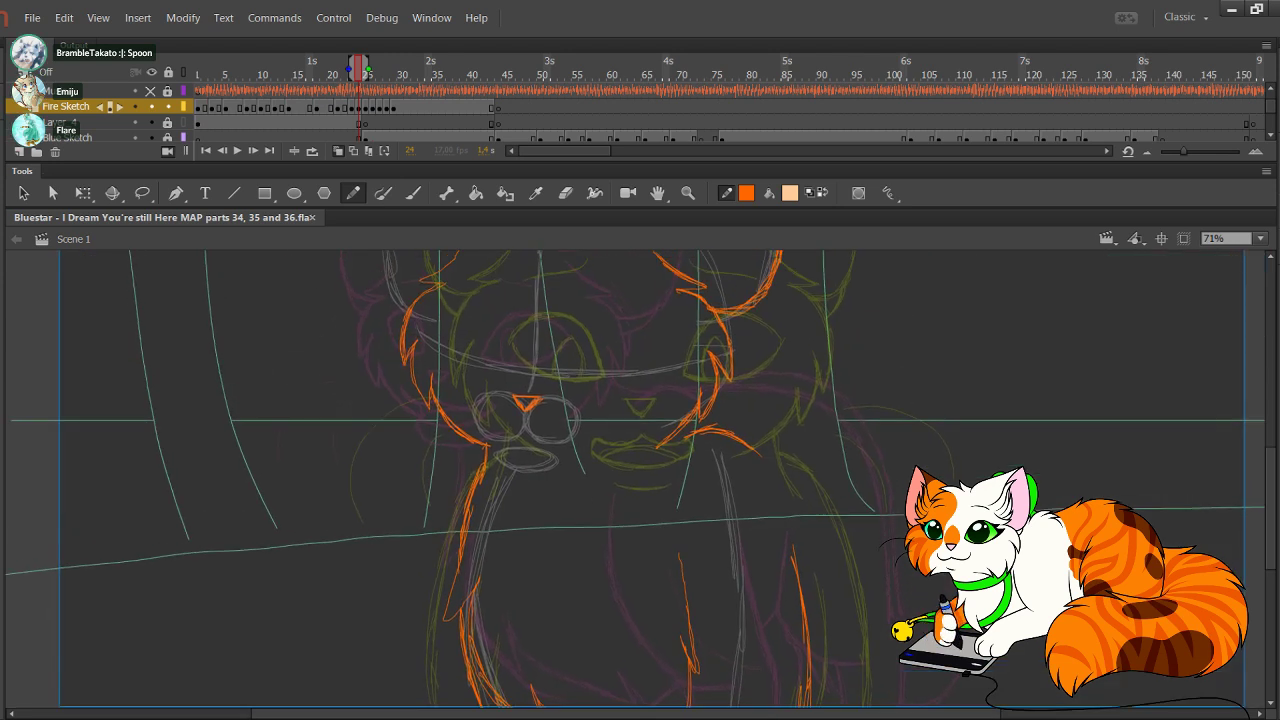
{"action": "left_click_drag", "start_coordinate": [600, 400], "coordinate": [638, 539]}
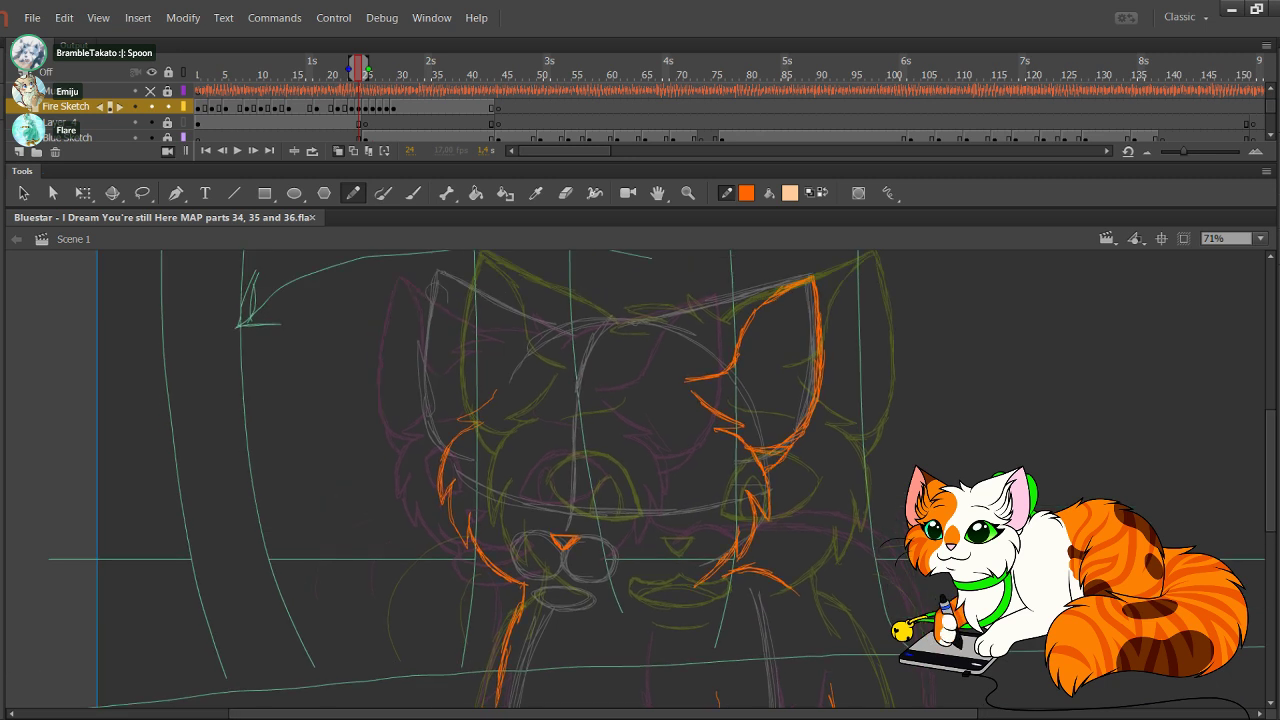
{"action": "key", "text": "z"}
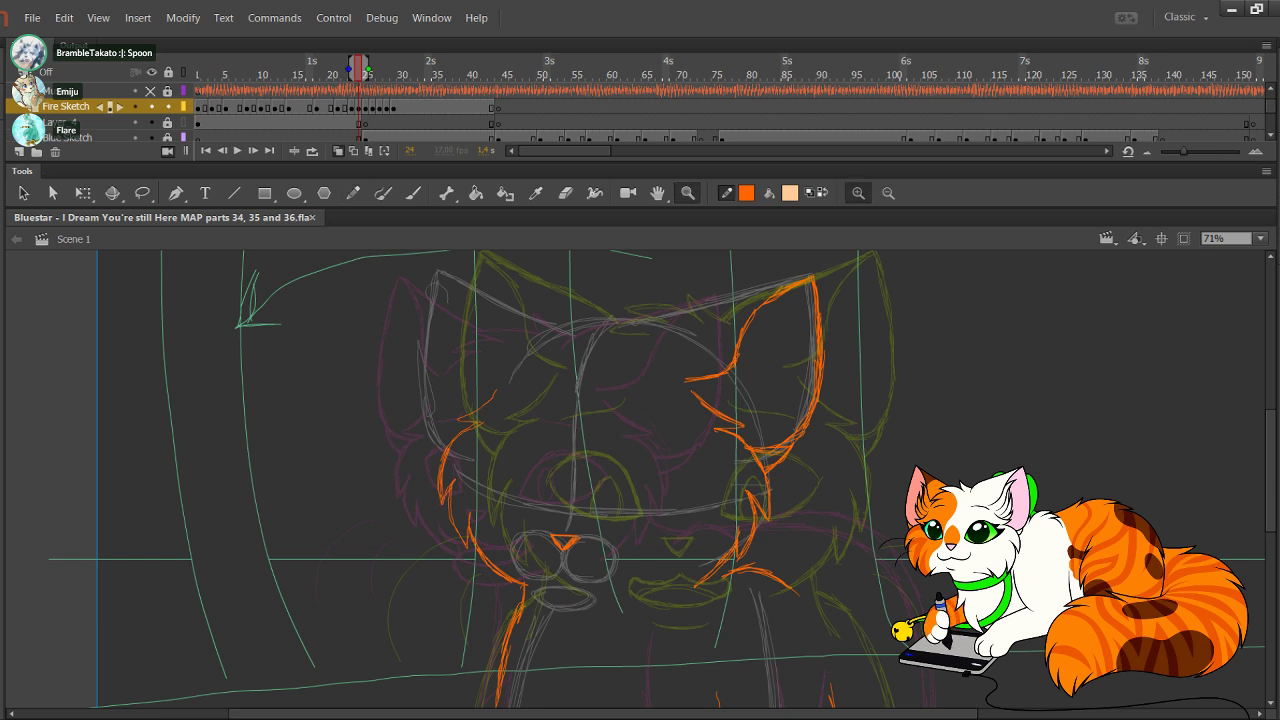
{"action": "left_click_drag", "start_coordinate": [552, 320], "coordinate": [884, 548]}
{"action": "key", "text": "y"}
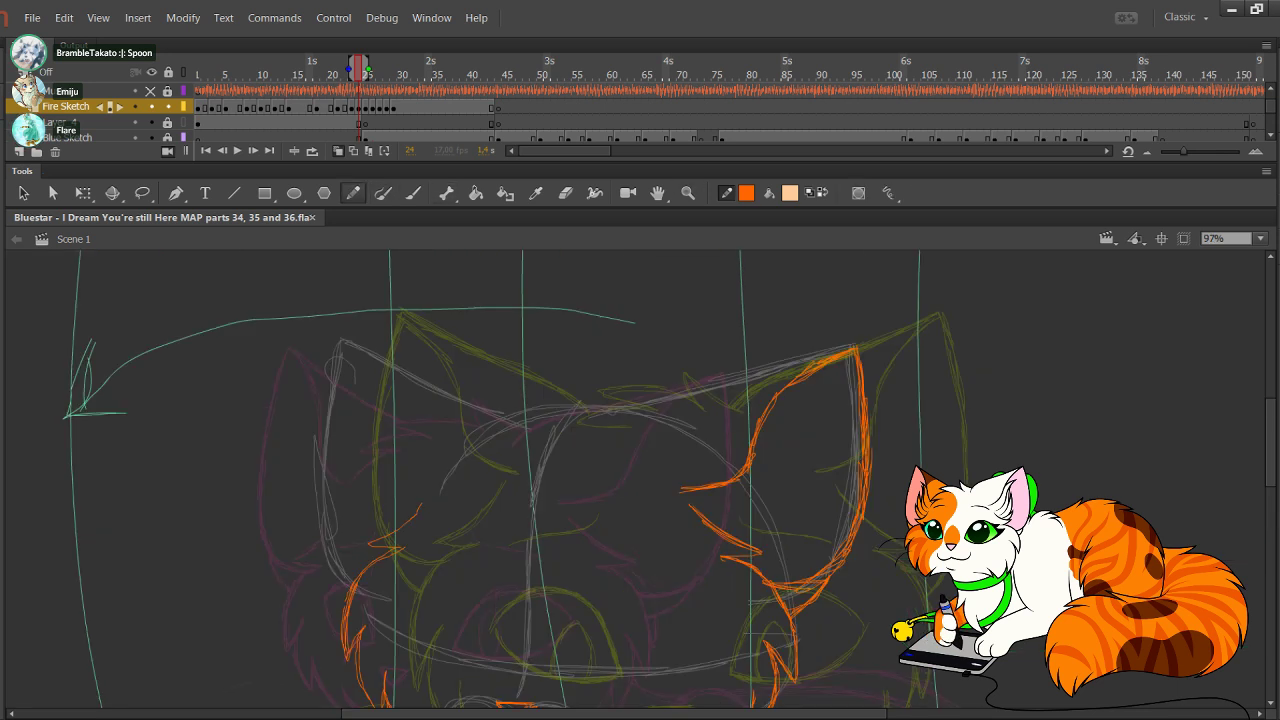
{"action": "mouse_move", "coordinate": [601, 427]}
{"action": "left_mouse_down"}
{"action": "mouse_move", "coordinate": [674, 398]}
{"action": "mouse_move", "coordinate": [628, 422]}
{"action": "left_mouse_up"}
{"action": "key", "text": "ctrl+z"}
{"action": "key", "text": "ctrl+z"}
{"action": "key", "text": "ctrl+z"}
Step: Draw two long curved orange strokes outside the left-hand cheek, between the onion-skin curves
{"action": "mouse_move", "coordinate": [630, 580]}
{"action": "left_mouse_down"}
{"action": "mouse_move", "coordinate": [642, 307]}
{"action": "mouse_move", "coordinate": [714, 335]}
{"action": "left_mouse_up"}
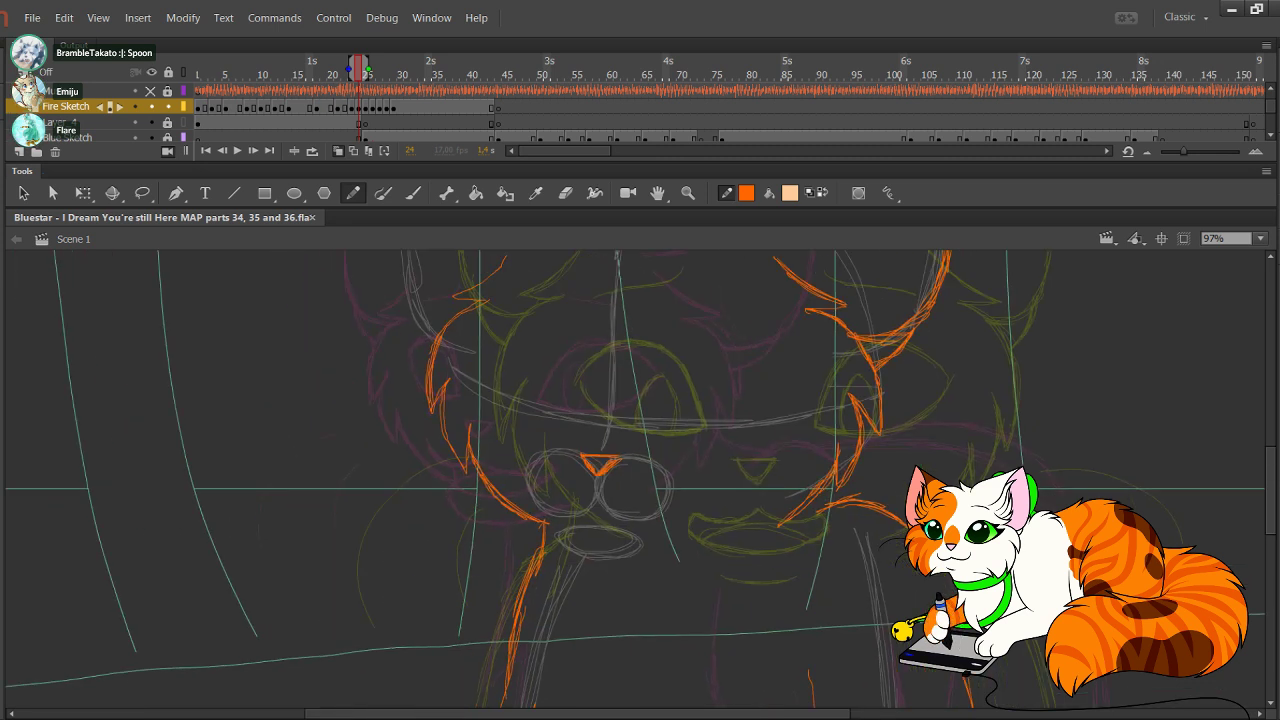
{"action": "mouse_move", "coordinate": [378, 455]}
{"action": "left_mouse_down"}
{"action": "mouse_move", "coordinate": [322, 489]}
{"action": "mouse_move", "coordinate": [306, 555]}
{"action": "left_mouse_up"}
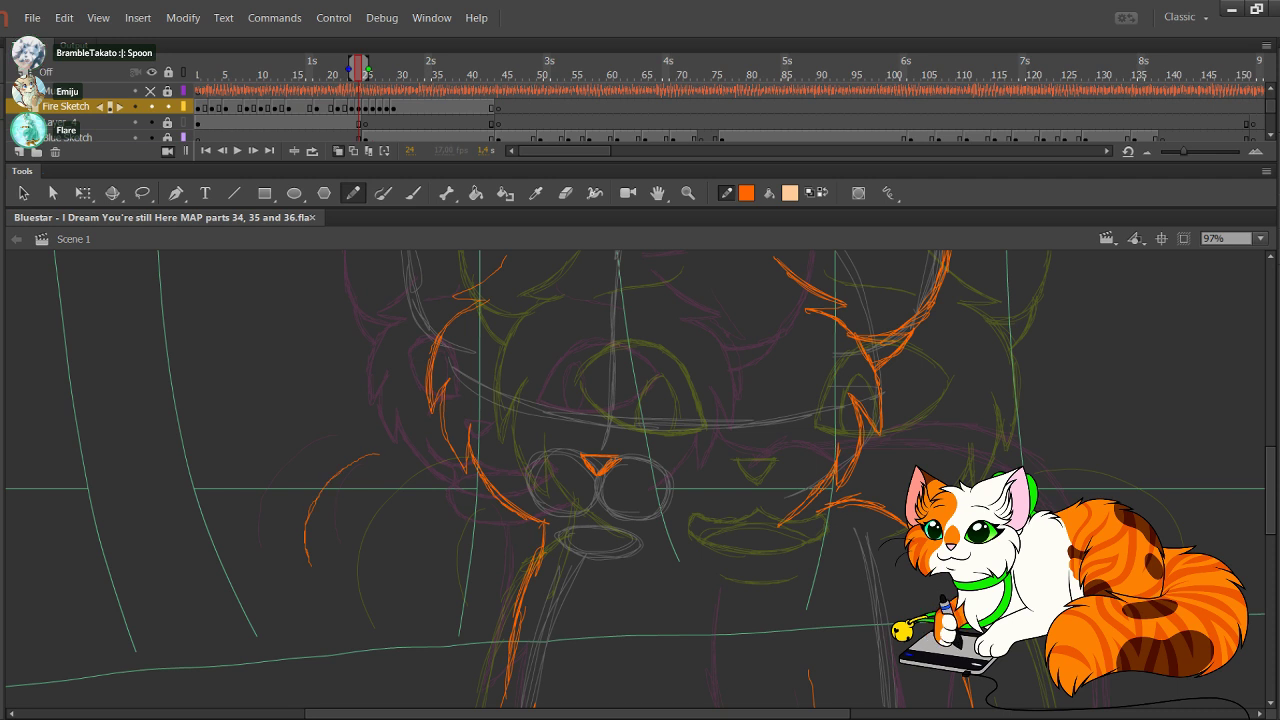
{"action": "left_click_drag", "start_coordinate": [384, 500], "coordinate": [382, 568]}
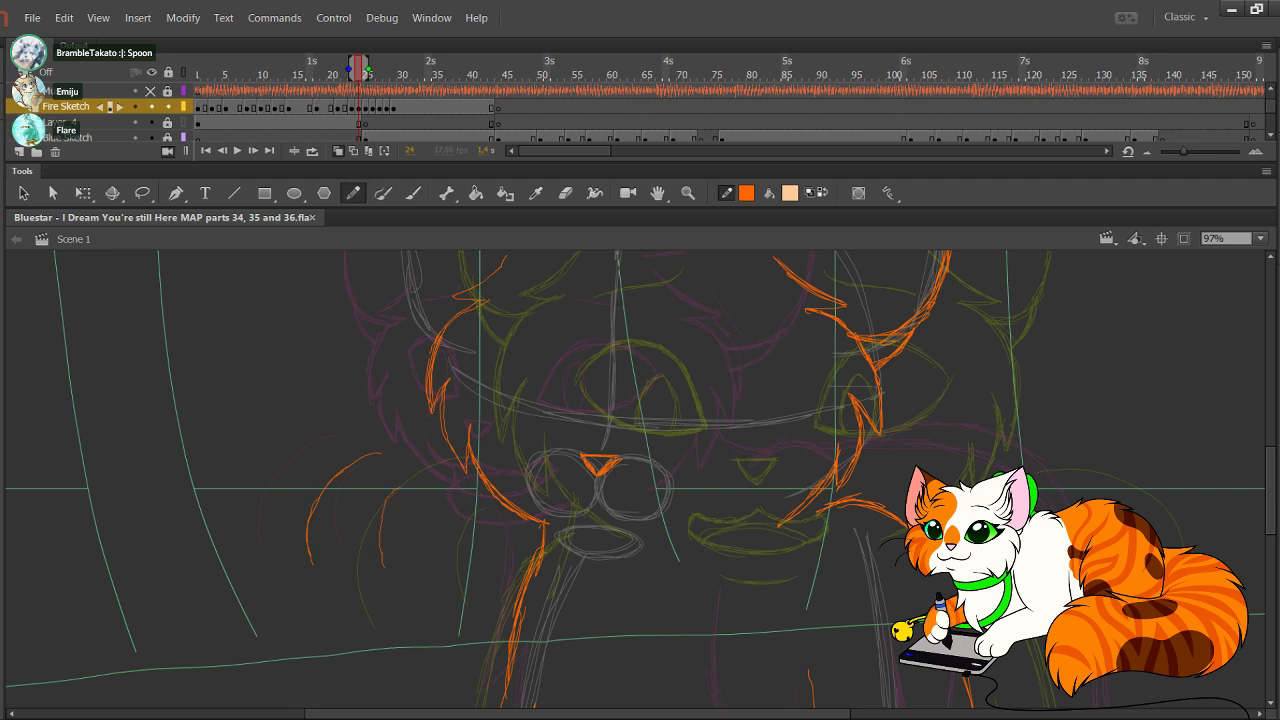
Step: Sketch the right-hand ear's upper edge from forehead to tip and the fur tufts across the top of the head
{"action": "left_click_drag", "start_coordinate": [640, 480], "coordinate": [520, 438]}
{"action": "mouse_move", "coordinate": [560, 400]}
{"action": "left_mouse_down"}
{"action": "mouse_move", "coordinate": [598, 494]}
{"action": "mouse_move", "coordinate": [644, 550]}
{"action": "left_mouse_up"}
{"action": "left_click_drag", "start_coordinate": [600, 430], "coordinate": [634, 513]}
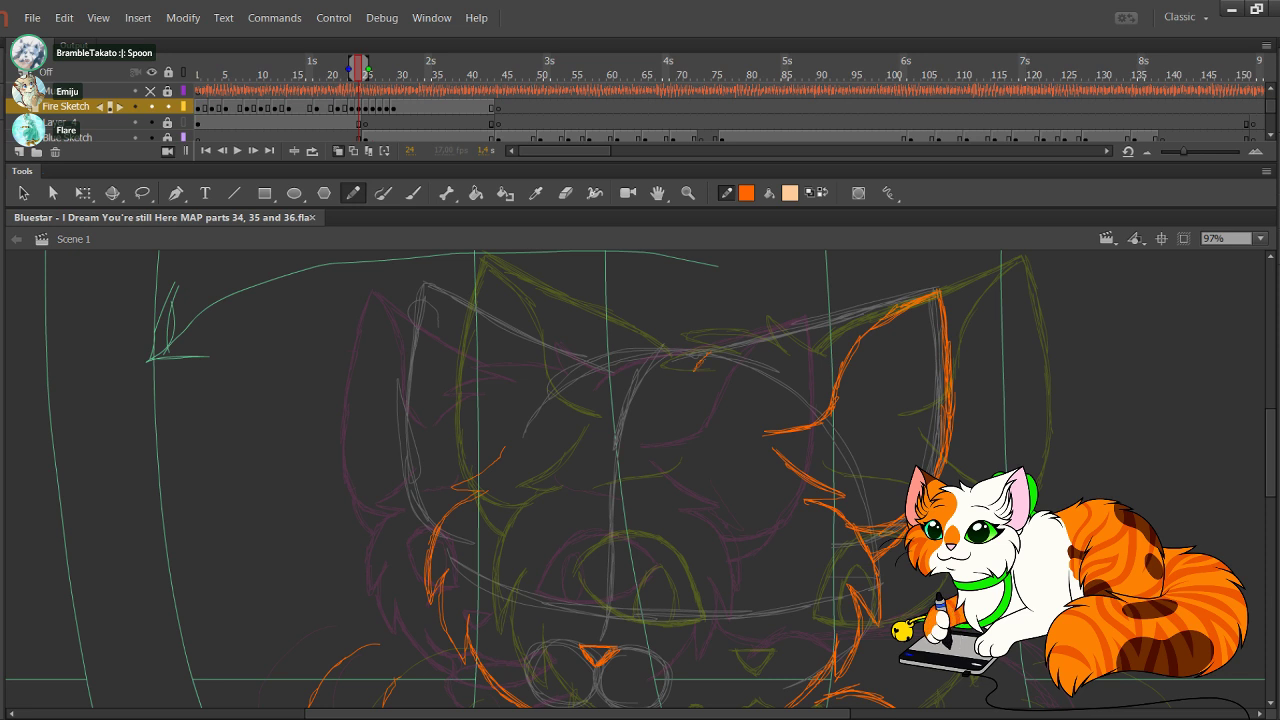
{"action": "left_click_drag", "start_coordinate": [718, 350], "coordinate": [906, 301]}
{"action": "left_click_drag", "start_coordinate": [788, 331], "coordinate": [724, 346]}
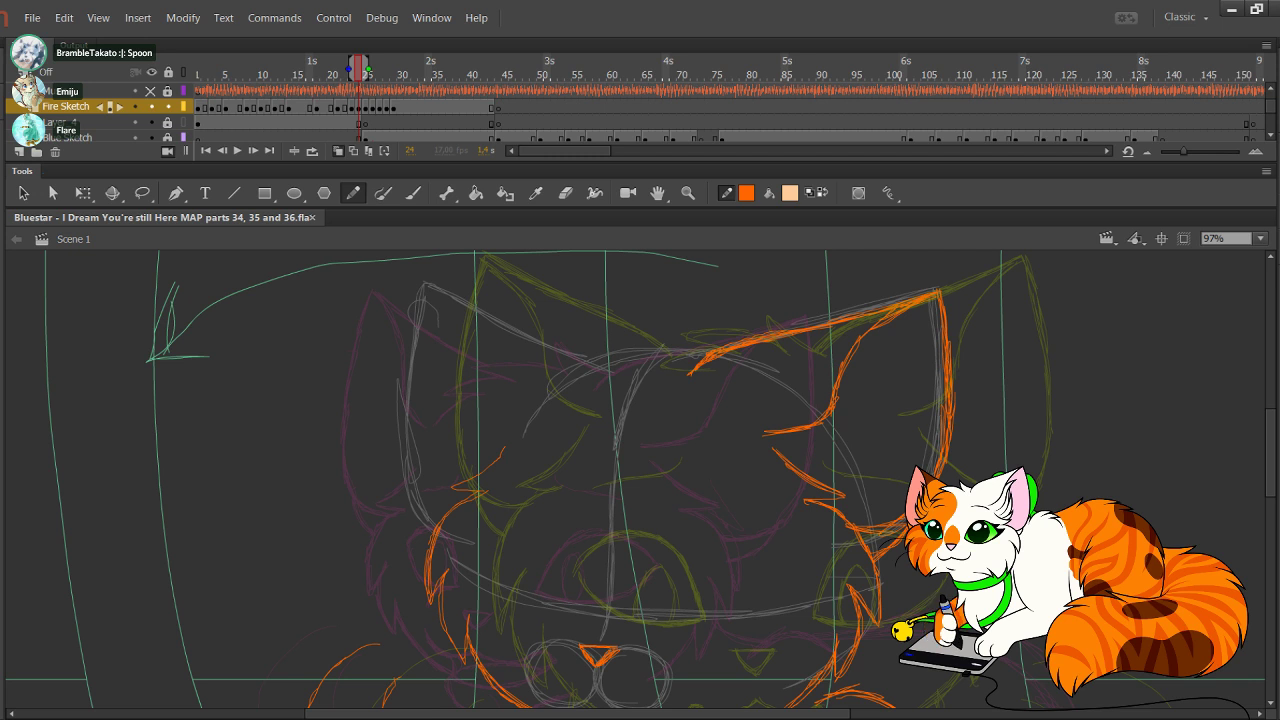
{"action": "mouse_move", "coordinate": [662, 327]}
{"action": "left_mouse_down"}
{"action": "mouse_move", "coordinate": [691, 347]}
{"action": "mouse_move", "coordinate": [560, 350]}
{"action": "mouse_move", "coordinate": [618, 363]}
{"action": "mouse_move", "coordinate": [550, 373]}
{"action": "mouse_move", "coordinate": [537, 382]}
{"action": "mouse_move", "coordinate": [584, 384]}
{"action": "mouse_move", "coordinate": [530, 410]}
{"action": "left_mouse_up"}
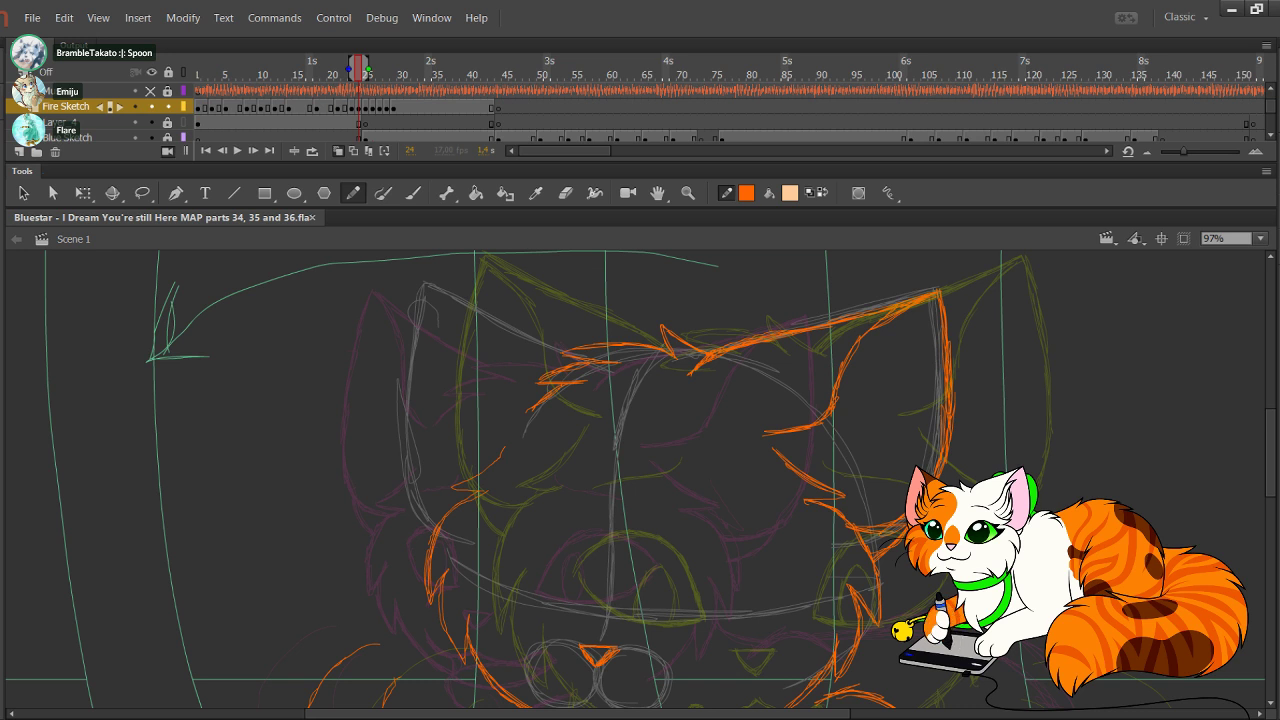
Step: Draw the left-hand ear over its construction lines: inner edge, outer edge down to the cheek, and upper edge to the forehead
{"action": "left_click_drag", "start_coordinate": [486, 404], "coordinate": [514, 422]}
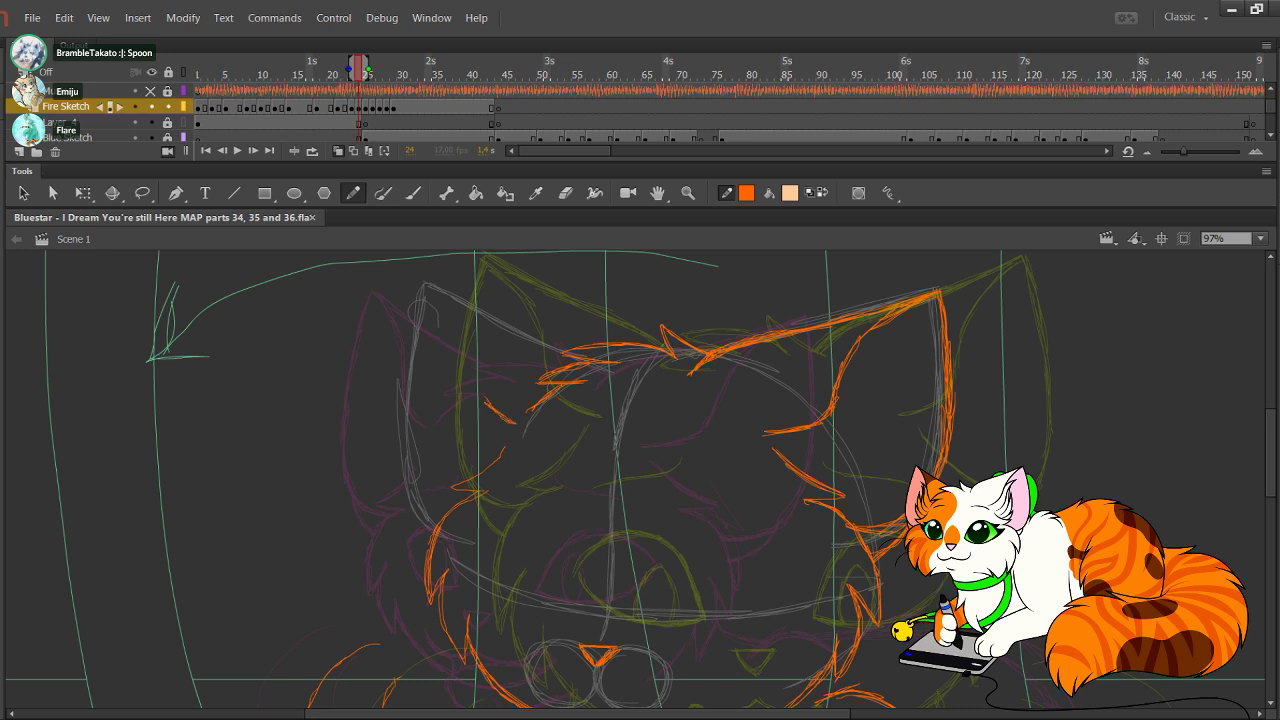
{"action": "mouse_move", "coordinate": [483, 377]}
{"action": "left_mouse_down"}
{"action": "mouse_move", "coordinate": [494, 407]}
{"action": "mouse_move", "coordinate": [476, 330]}
{"action": "mouse_move", "coordinate": [426, 278]}
{"action": "mouse_move", "coordinate": [400, 478]}
{"action": "mouse_move", "coordinate": [436, 530]}
{"action": "left_mouse_up"}
{"action": "left_click_drag", "start_coordinate": [437, 283], "coordinate": [674, 428]}
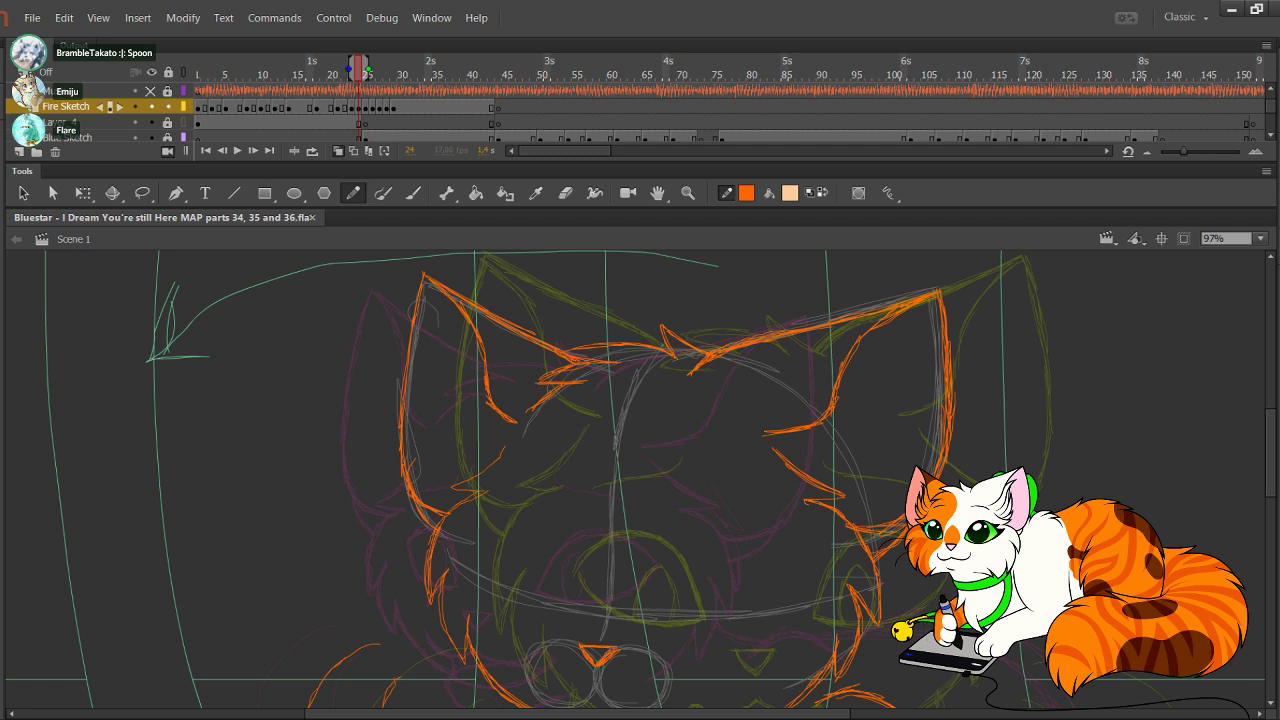
Step: Sketch the arched upper lid of the right-hand eye from its inner corner to its outer corner
{"action": "mouse_move", "coordinate": [640, 520]}
{"action": "left_mouse_down"}
{"action": "mouse_move", "coordinate": [548, 453]}
{"action": "mouse_move", "coordinate": [515, 376]}
{"action": "left_mouse_up"}
{"action": "key", "text": "z"}
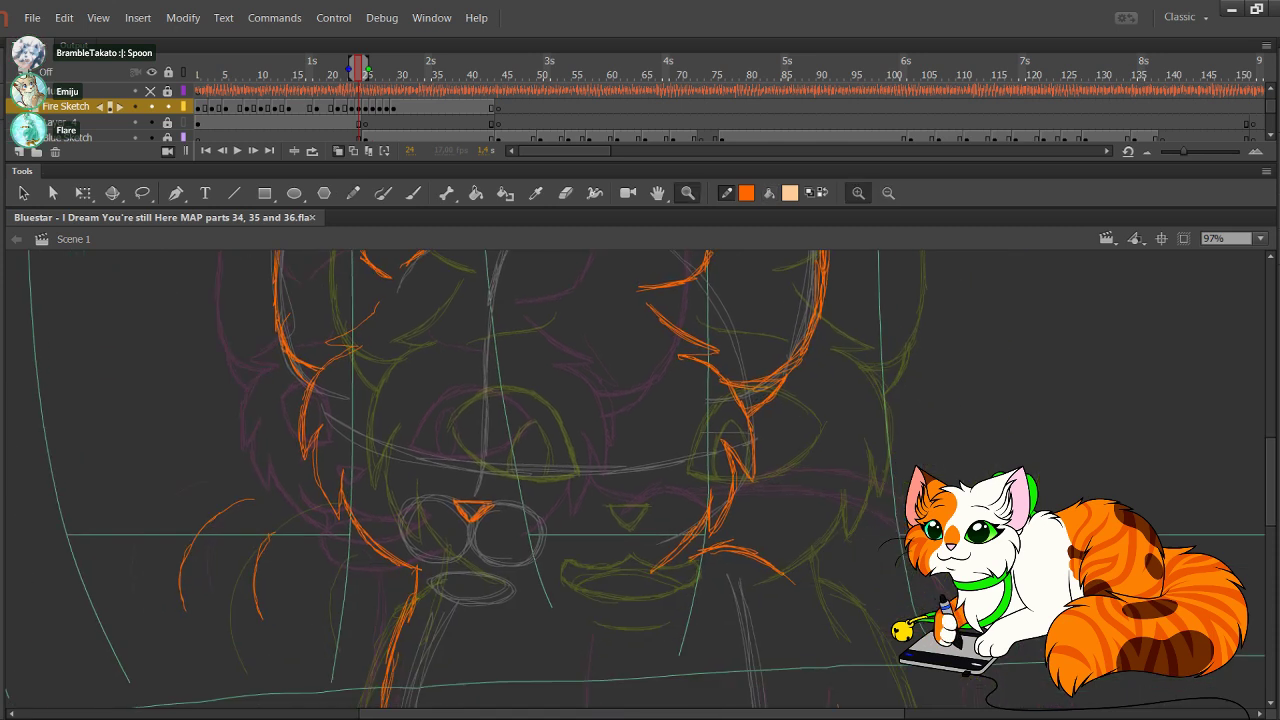
{"action": "left_click_drag", "start_coordinate": [304, 284], "coordinate": [774, 620]}
{"action": "key", "text": "y"}
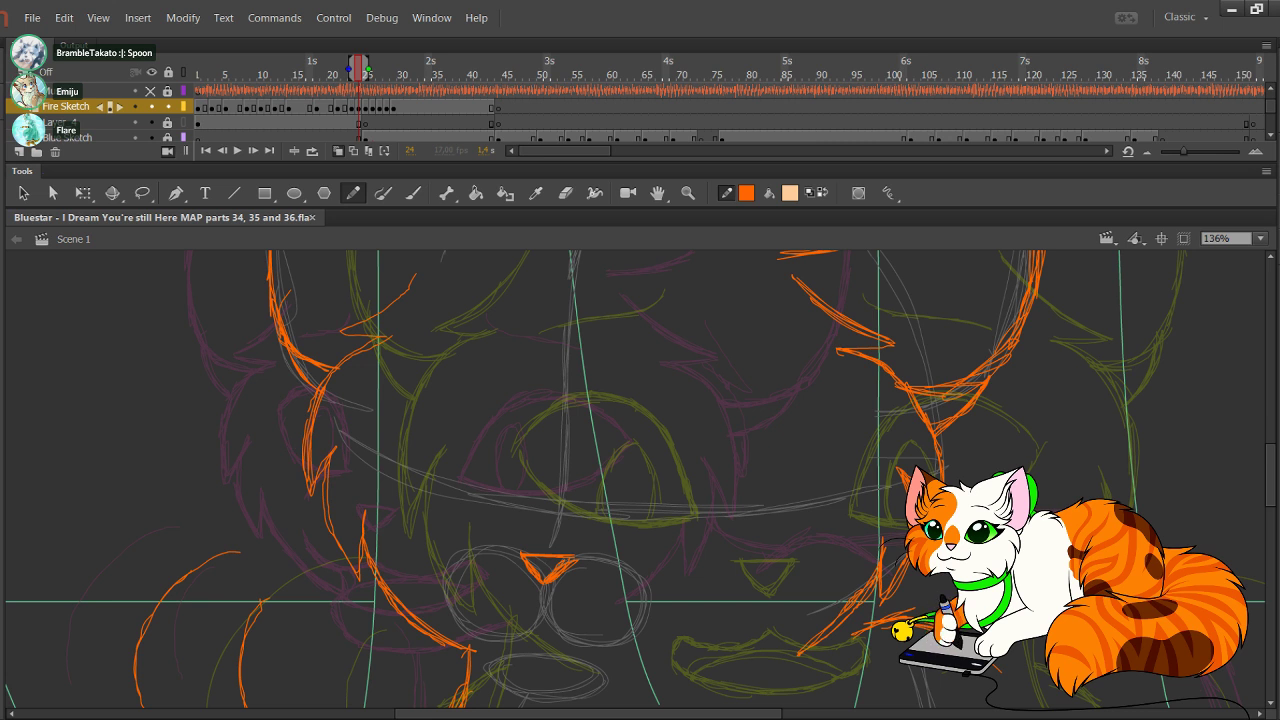
{"action": "mouse_move", "coordinate": [660, 510]}
{"action": "left_mouse_down"}
{"action": "mouse_move", "coordinate": [690, 438]}
{"action": "mouse_move", "coordinate": [724, 411]}
{"action": "mouse_move", "coordinate": [784, 416]}
{"action": "mouse_move", "coordinate": [829, 457]}
{"action": "left_mouse_up"}
{"action": "left_click_drag", "start_coordinate": [787, 422], "coordinate": [836, 461]}
{"action": "left_click_drag", "start_coordinate": [775, 415], "coordinate": [823, 445]}
{"action": "left_click_drag", "start_coordinate": [703, 423], "coordinate": [765, 407]}
{"action": "mouse_move", "coordinate": [681, 443]}
{"action": "left_mouse_down"}
{"action": "mouse_move", "coordinate": [731, 413]}
{"action": "mouse_move", "coordinate": [668, 470]}
{"action": "mouse_move", "coordinate": [656, 510]}
{"action": "left_mouse_up"}
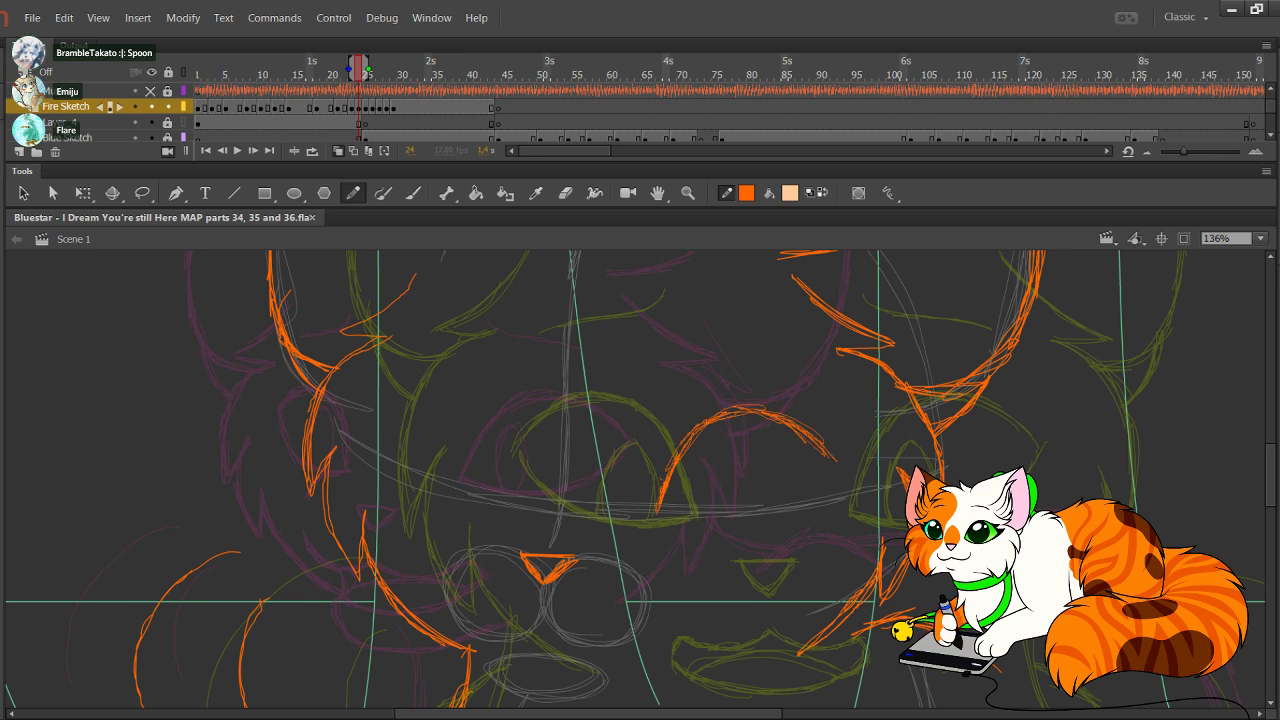
Step: Thicken the right-hand eye's upper lid, close the outline with a curved lower lid, and delete the stray strokes
{"action": "mouse_move", "coordinate": [616, 452]}
{"action": "left_mouse_down"}
{"action": "mouse_move", "coordinate": [674, 490]}
{"action": "mouse_move", "coordinate": [663, 446]}
{"action": "left_mouse_up"}
{"action": "left_click_drag", "start_coordinate": [636, 456], "coordinate": [668, 474]}
{"action": "left_click_drag", "start_coordinate": [666, 474], "coordinate": [745, 405]}
{"action": "left_click_drag", "start_coordinate": [758, 406], "coordinate": [829, 442]}
{"action": "left_click_drag", "start_coordinate": [574, 416], "coordinate": [665, 479]}
{"action": "key", "text": "Delete"}
{"action": "left_click_drag", "start_coordinate": [646, 428], "coordinate": [671, 455]}
{"action": "mouse_move", "coordinate": [689, 511]}
{"action": "left_mouse_down"}
{"action": "mouse_move", "coordinate": [671, 479]}
{"action": "mouse_move", "coordinate": [702, 518]}
{"action": "mouse_move", "coordinate": [762, 520]}
{"action": "mouse_move", "coordinate": [818, 490]}
{"action": "mouse_move", "coordinate": [834, 462]}
{"action": "left_mouse_up"}
{"action": "key", "text": "Delete"}
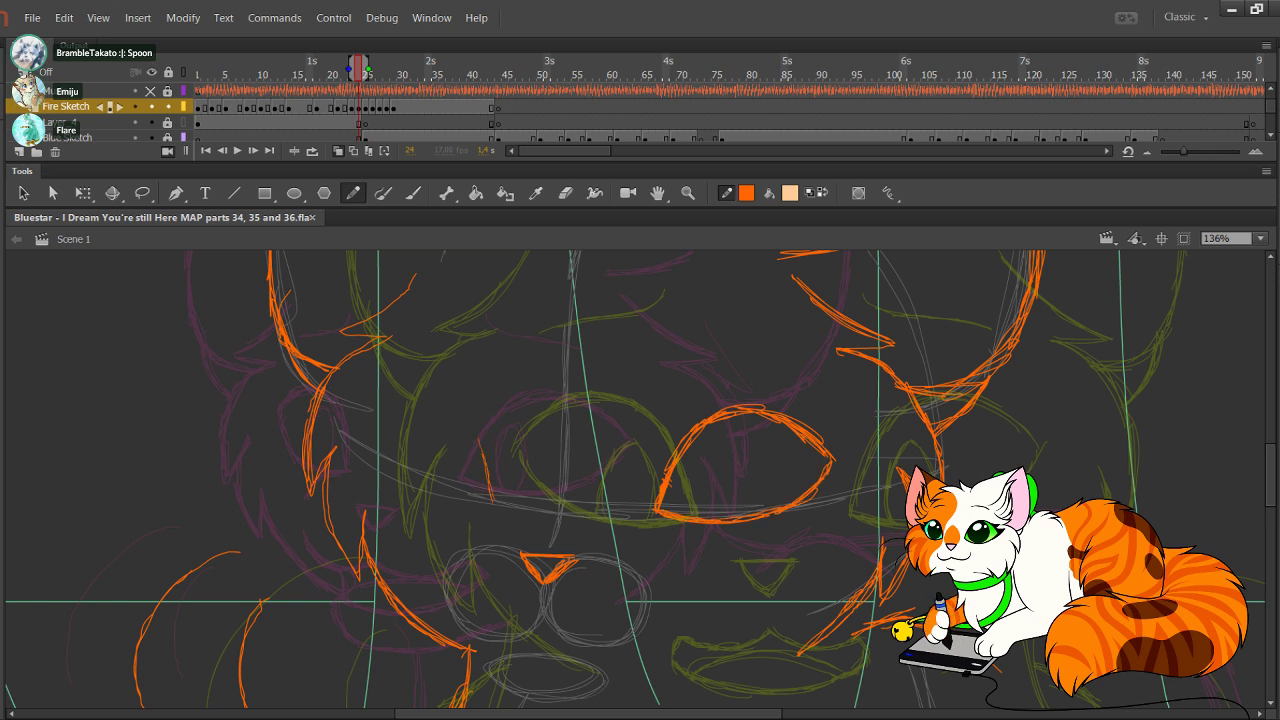
Step: Draw the complete outline of the left-hand eye, narrower than the right-hand one and pointed at its inner corner
{"action": "mouse_move", "coordinate": [476, 445]}
{"action": "left_mouse_down"}
{"action": "mouse_move", "coordinate": [491, 494]}
{"action": "mouse_move", "coordinate": [479, 440]}
{"action": "left_mouse_up"}
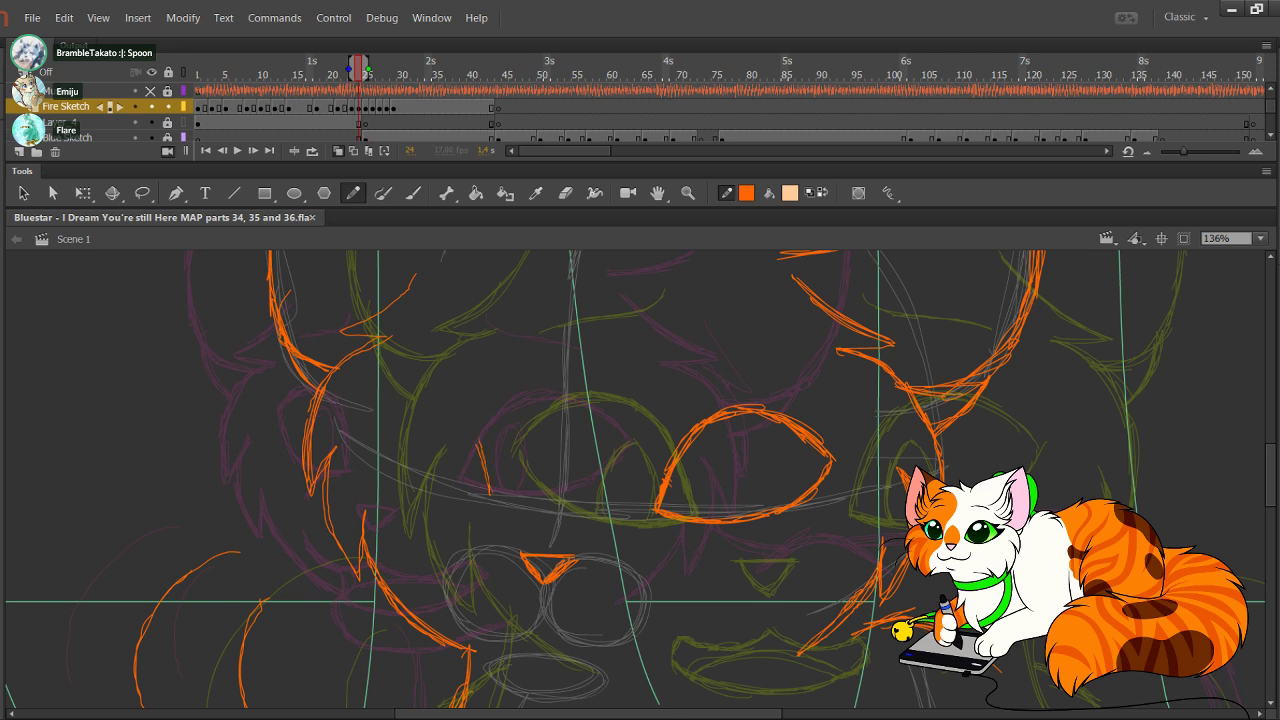
{"action": "mouse_move", "coordinate": [491, 489]}
{"action": "left_mouse_down"}
{"action": "mouse_move", "coordinate": [452, 406]}
{"action": "mouse_move", "coordinate": [396, 420]}
{"action": "mouse_move", "coordinate": [401, 469]}
{"action": "mouse_move", "coordinate": [423, 493]}
{"action": "mouse_move", "coordinate": [491, 496]}
{"action": "left_mouse_up"}
{"action": "left_click_drag", "start_coordinate": [440, 405], "coordinate": [388, 436]}
{"action": "left_click_drag", "start_coordinate": [388, 436], "coordinate": [430, 495]}
{"action": "left_click_drag", "start_coordinate": [460, 408], "coordinate": [492, 497]}
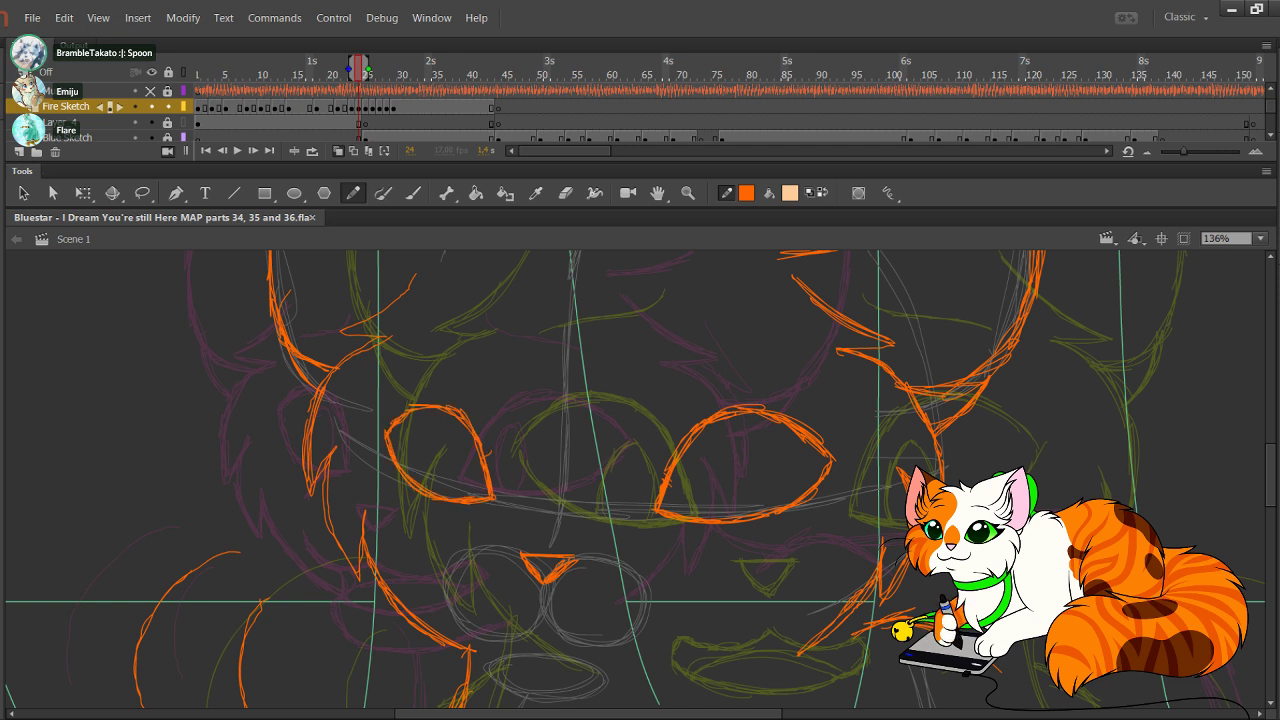
Step: Widen the right-hand eye by nudging its inner half toward the nose, and redraw the gaps in its upper and lower lids
{"action": "mouse_move", "coordinate": [645, 369]}
{"action": "left_mouse_down"}
{"action": "mouse_move", "coordinate": [782, 556]}
{"action": "mouse_move", "coordinate": [750, 559]}
{"action": "left_mouse_up"}
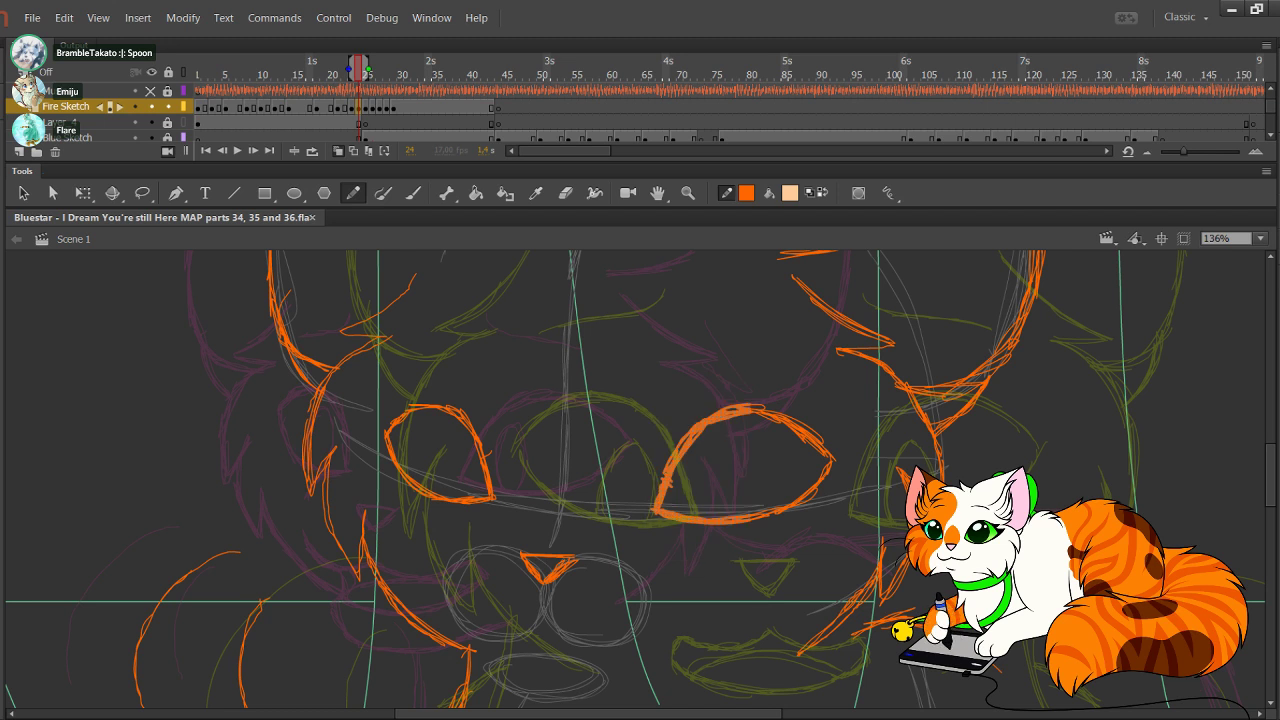
{"action": "key", "text": "Left"}
{"action": "key", "text": "Left"}
{"action": "key", "text": "Left"}
{"action": "key", "text": "Left"}
{"action": "key", "text": "Left"}
{"action": "key", "text": "Left"}
{"action": "key", "text": "Left"}
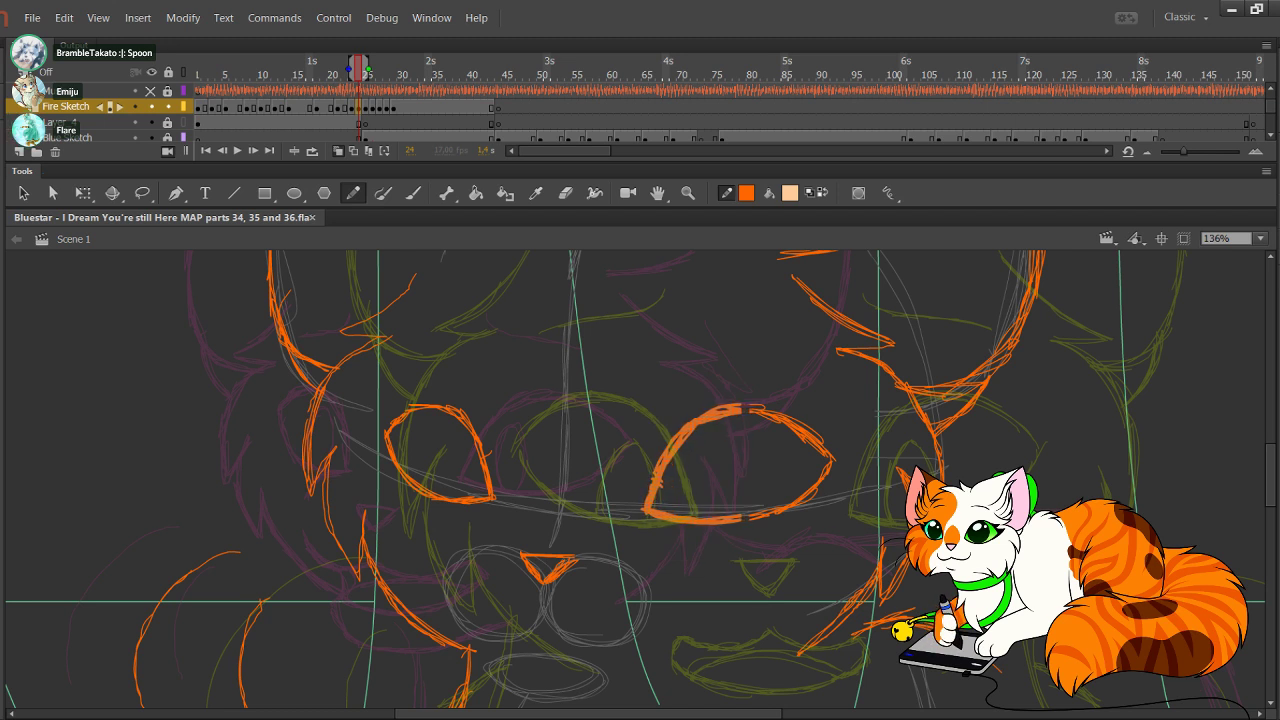
{"action": "key", "text": "Left"}
{"action": "left_click_drag", "start_coordinate": [661, 332], "coordinate": [702, 351]}
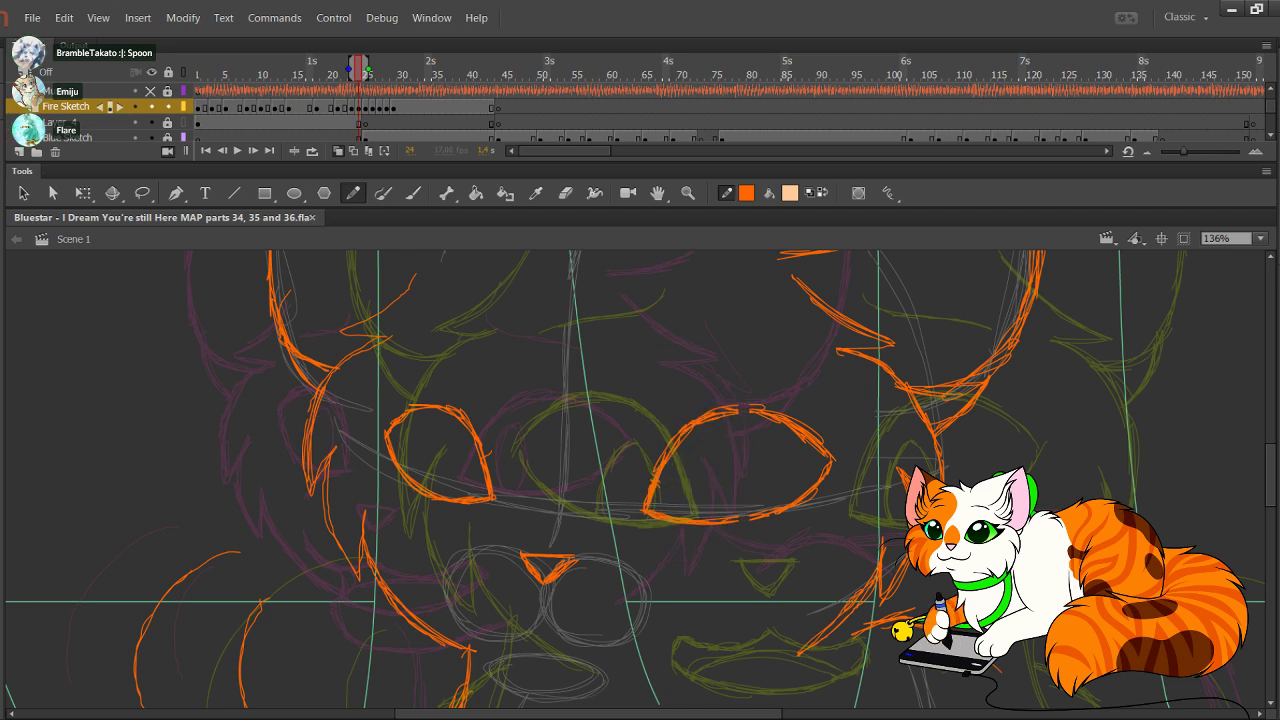
{"action": "mouse_move", "coordinate": [724, 411]}
{"action": "left_mouse_down"}
{"action": "mouse_move", "coordinate": [768, 408]}
{"action": "mouse_move", "coordinate": [768, 511]}
{"action": "left_mouse_up"}
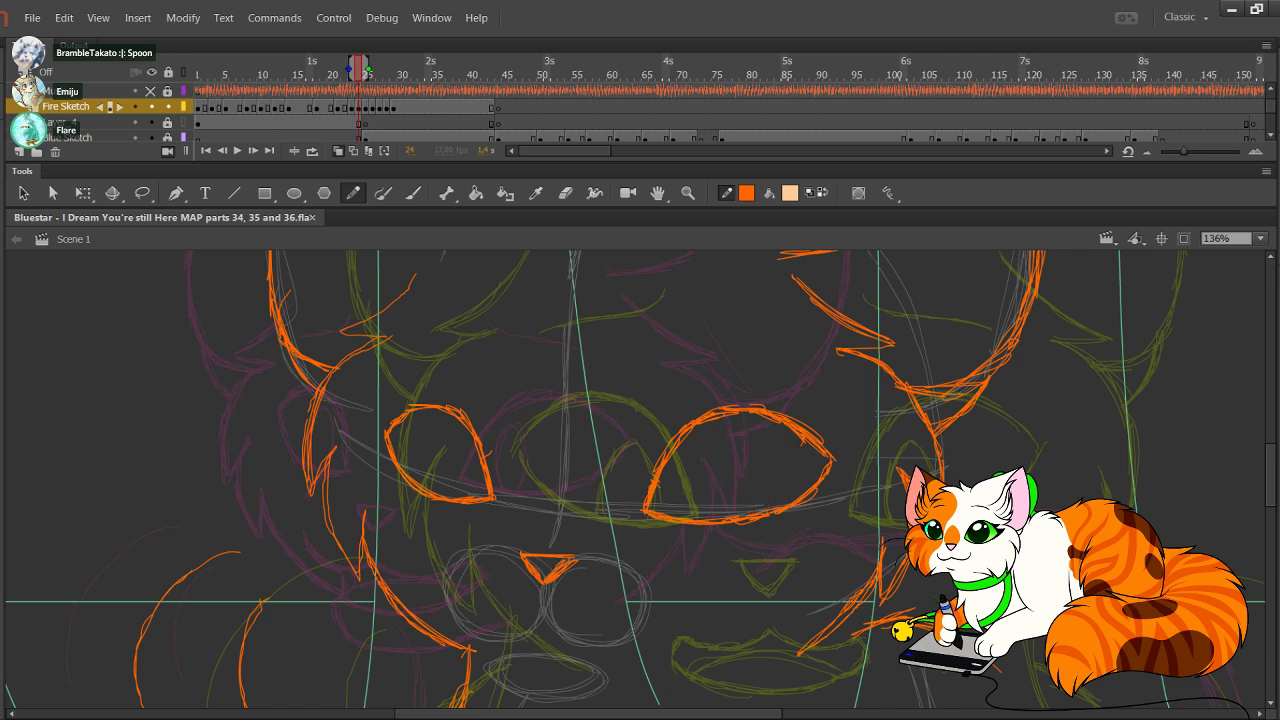
Step: Sketch a short brow line above each eye, redoing the left-hand one
{"action": "left_click_drag", "start_coordinate": [640, 450], "coordinate": [582, 500]}
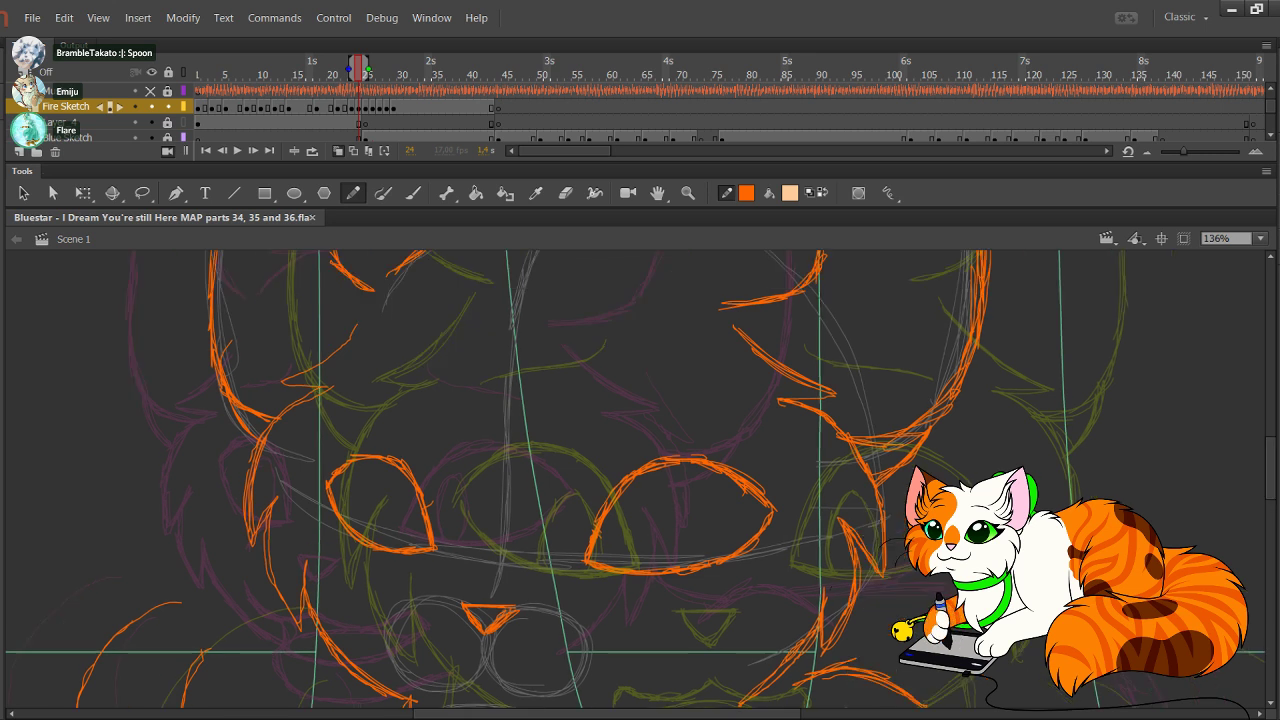
{"action": "mouse_move", "coordinate": [596, 347]}
{"action": "left_mouse_down"}
{"action": "mouse_move", "coordinate": [622, 365]}
{"action": "mouse_move", "coordinate": [707, 374]}
{"action": "left_mouse_up"}
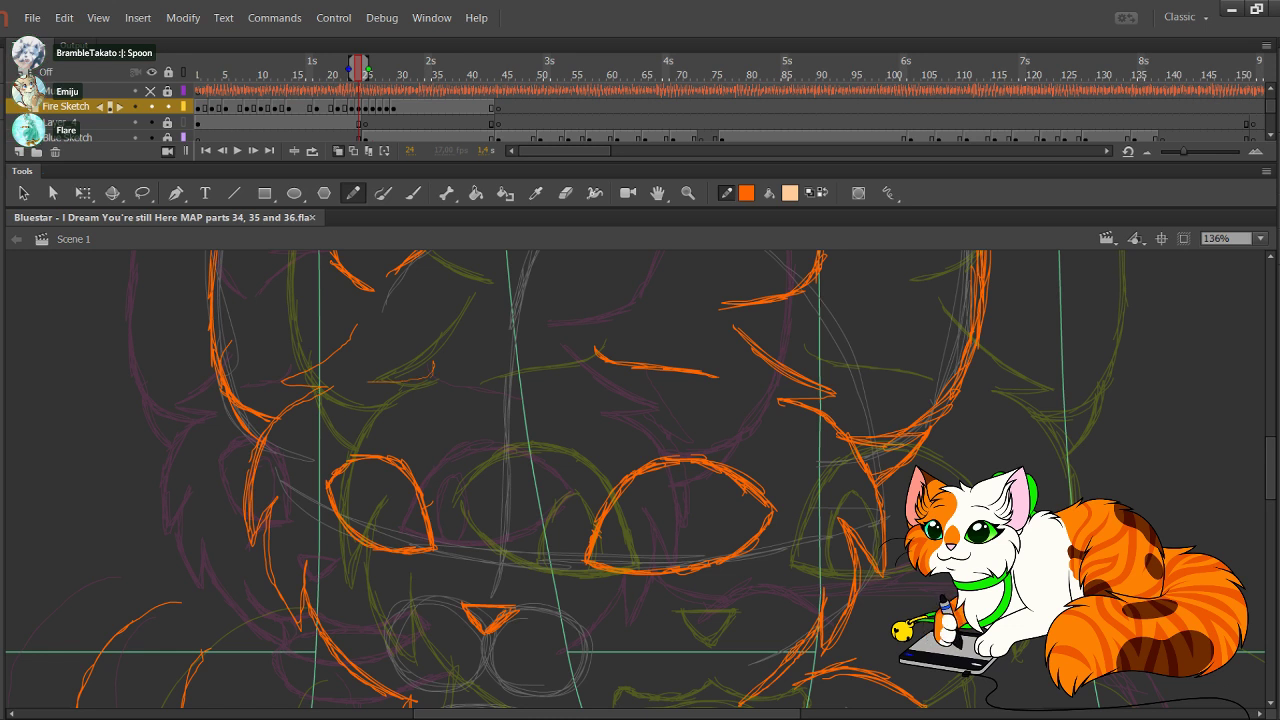
{"action": "left_click_drag", "start_coordinate": [384, 381], "coordinate": [455, 359]}
{"action": "key", "text": "ctrl+z"}
{"action": "left_click_drag", "start_coordinate": [376, 376], "coordinate": [454, 357]}
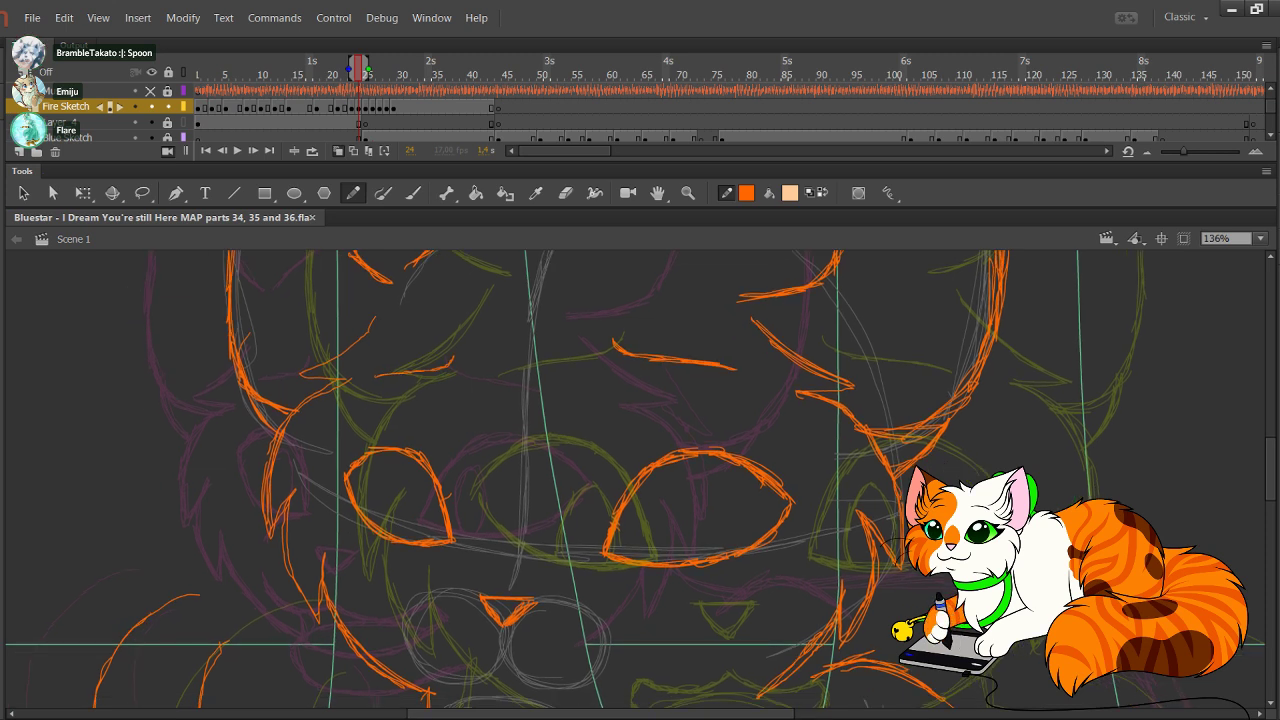
Step: Draw a narrow arched pupil rising from the lower lid inside each eye
{"action": "scroll", "coordinate": [640, 480], "scroll_direction": "down", "scroll_amount": 5}
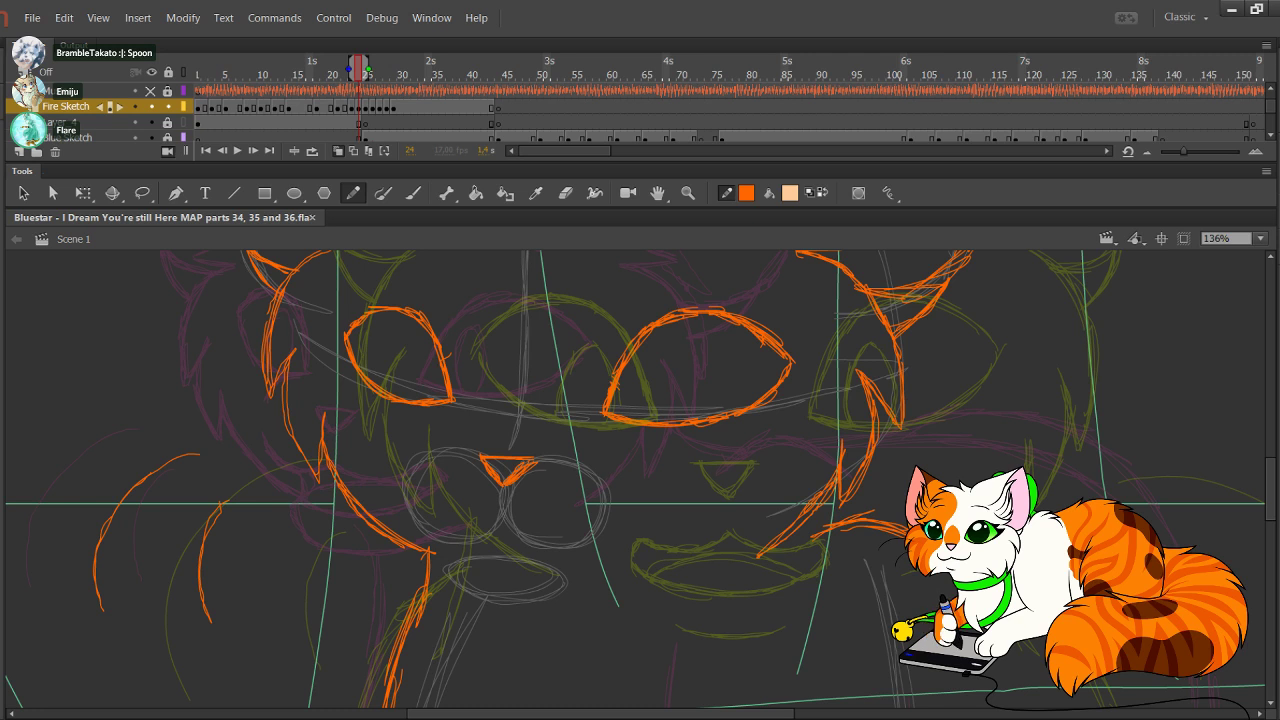
{"action": "mouse_move", "coordinate": [392, 396]}
{"action": "left_mouse_down"}
{"action": "mouse_move", "coordinate": [401, 342]}
{"action": "mouse_move", "coordinate": [419, 398]}
{"action": "left_mouse_up"}
{"action": "mouse_move", "coordinate": [415, 348]}
{"action": "left_mouse_down"}
{"action": "mouse_move", "coordinate": [392, 392]}
{"action": "mouse_move", "coordinate": [398, 350]}
{"action": "mouse_move", "coordinate": [416, 397]}
{"action": "left_mouse_up"}
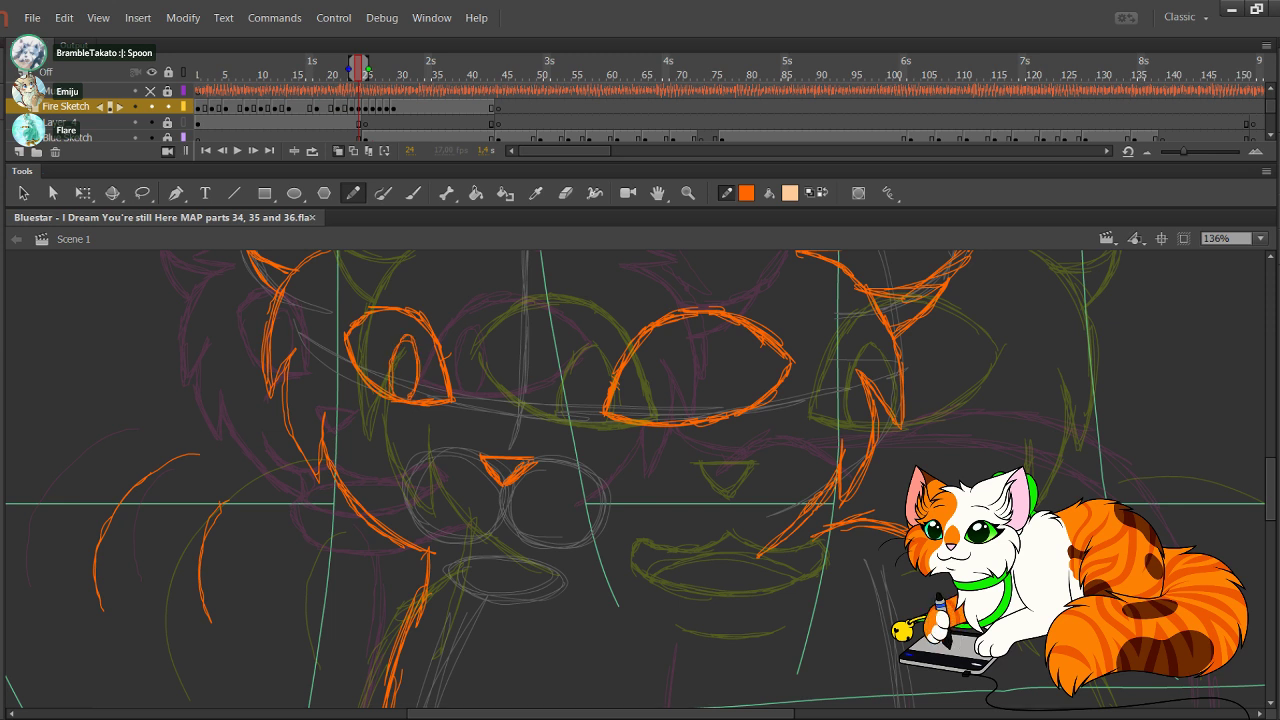
{"action": "mouse_move", "coordinate": [658, 418]}
{"action": "left_mouse_down"}
{"action": "mouse_move", "coordinate": [666, 360]}
{"action": "mouse_move", "coordinate": [688, 376]}
{"action": "mouse_move", "coordinate": [684, 418]}
{"action": "left_mouse_up"}
{"action": "left_click_drag", "start_coordinate": [684, 374], "coordinate": [682, 410]}
{"action": "mouse_move", "coordinate": [633, 316]}
{"action": "left_mouse_down"}
{"action": "mouse_move", "coordinate": [674, 364]}
{"action": "mouse_move", "coordinate": [656, 418]}
{"action": "mouse_move", "coordinate": [664, 352]}
{"action": "mouse_move", "coordinate": [681, 388]}
{"action": "mouse_move", "coordinate": [677, 417]}
{"action": "mouse_move", "coordinate": [647, 388]}
{"action": "mouse_move", "coordinate": [654, 358]}
{"action": "mouse_move", "coordinate": [678, 394]}
{"action": "mouse_move", "coordinate": [677, 418]}
{"action": "mouse_move", "coordinate": [664, 415]}
{"action": "mouse_move", "coordinate": [677, 590]}
{"action": "left_mouse_up"}
{"action": "key", "text": "ctrl+z"}
{"action": "key", "text": "ctrl+z"}
{"action": "key", "text": "ctrl+z"}
{"action": "key", "text": "ctrl+z"}
{"action": "key", "text": "ctrl+z"}
{"action": "key", "text": "ctrl+z"}
Step: Sketch the mouth along the bottom of the muzzle circles, with a central peak and a curved lower lip
{"action": "scroll", "coordinate": [640, 480], "scroll_direction": "down", "scroll_amount": 5}
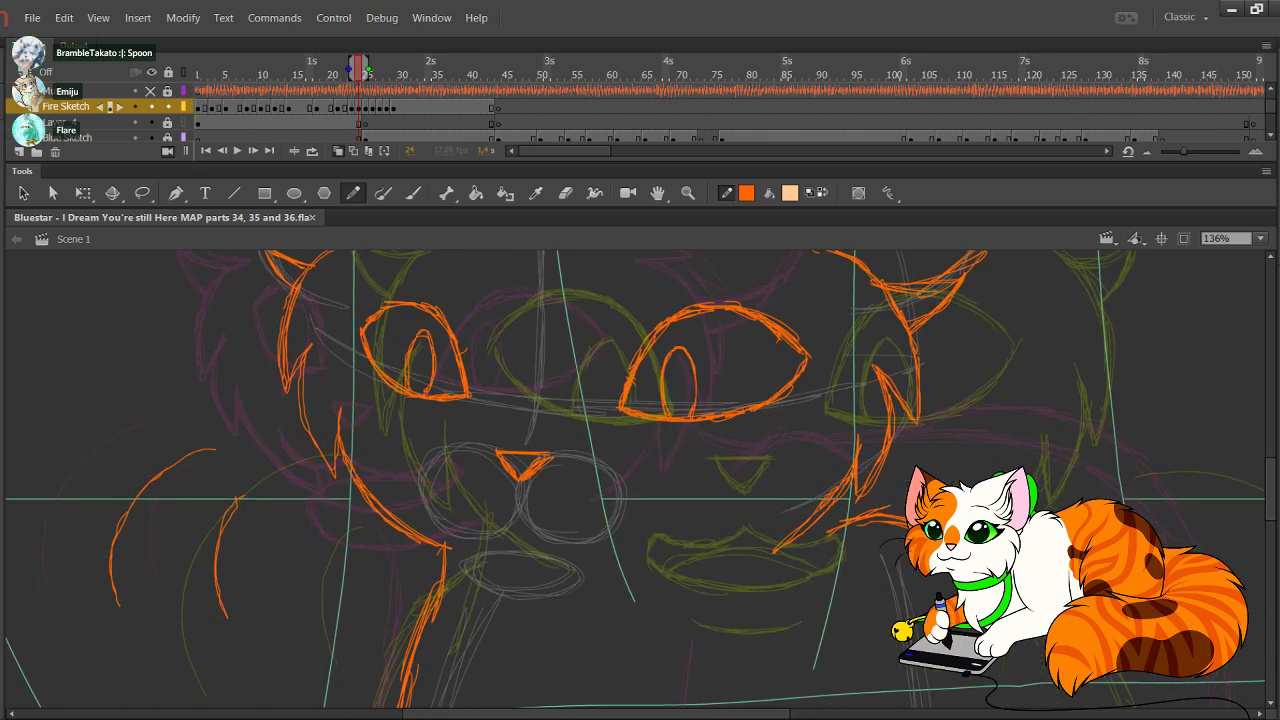
{"action": "mouse_move", "coordinate": [449, 515]}
{"action": "left_mouse_down"}
{"action": "mouse_move", "coordinate": [487, 530]}
{"action": "mouse_move", "coordinate": [602, 531]}
{"action": "left_mouse_up"}
{"action": "mouse_move", "coordinate": [564, 538]}
{"action": "left_mouse_down"}
{"action": "mouse_move", "coordinate": [604, 529]}
{"action": "mouse_move", "coordinate": [606, 553]}
{"action": "mouse_move", "coordinate": [482, 556]}
{"action": "mouse_move", "coordinate": [466, 532]}
{"action": "left_mouse_up"}
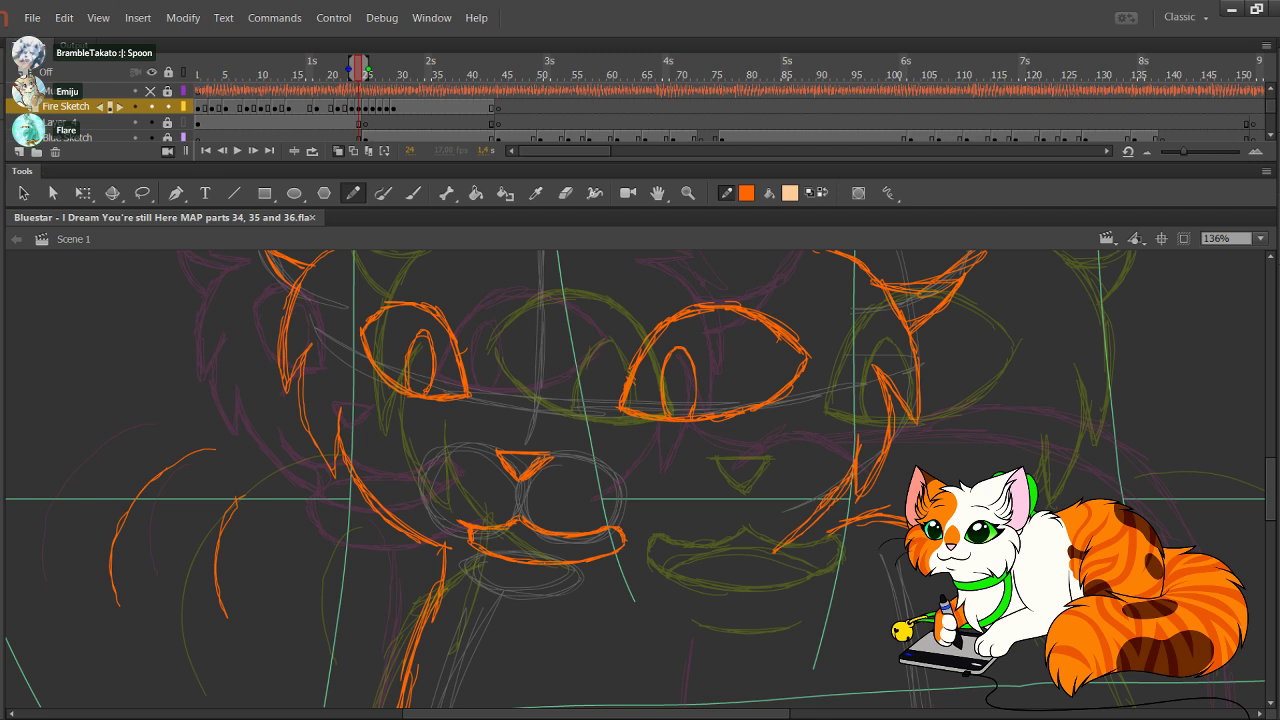
{"action": "mouse_move", "coordinate": [465, 403]}
{"action": "left_mouse_down"}
{"action": "mouse_move", "coordinate": [441, 412]}
{"action": "mouse_move", "coordinate": [488, 390]}
{"action": "left_mouse_up"}
{"action": "mouse_move", "coordinate": [480, 396]}
{"action": "left_mouse_down"}
{"action": "mouse_move", "coordinate": [494, 443]}
{"action": "mouse_move", "coordinate": [463, 459]}
{"action": "mouse_move", "coordinate": [349, 315]}
{"action": "left_mouse_up"}
{"action": "key", "text": "ctrl+z"}
{"action": "key", "text": "ctrl+z"}
{"action": "key", "text": "ctrl+z"}
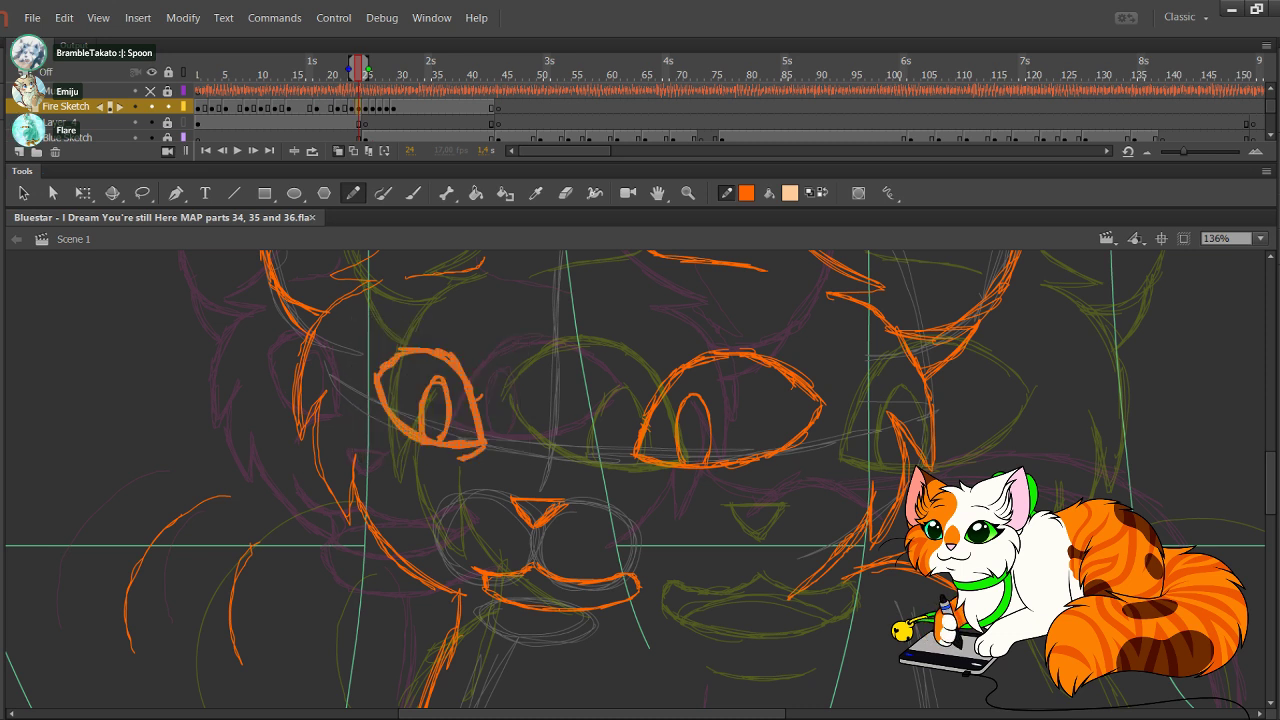
Step: Stretch the selected left-hand eye and pupil slightly taller with Free Transform and nudge them toward the nose
{"action": "left_click", "coordinate": [83, 193]}
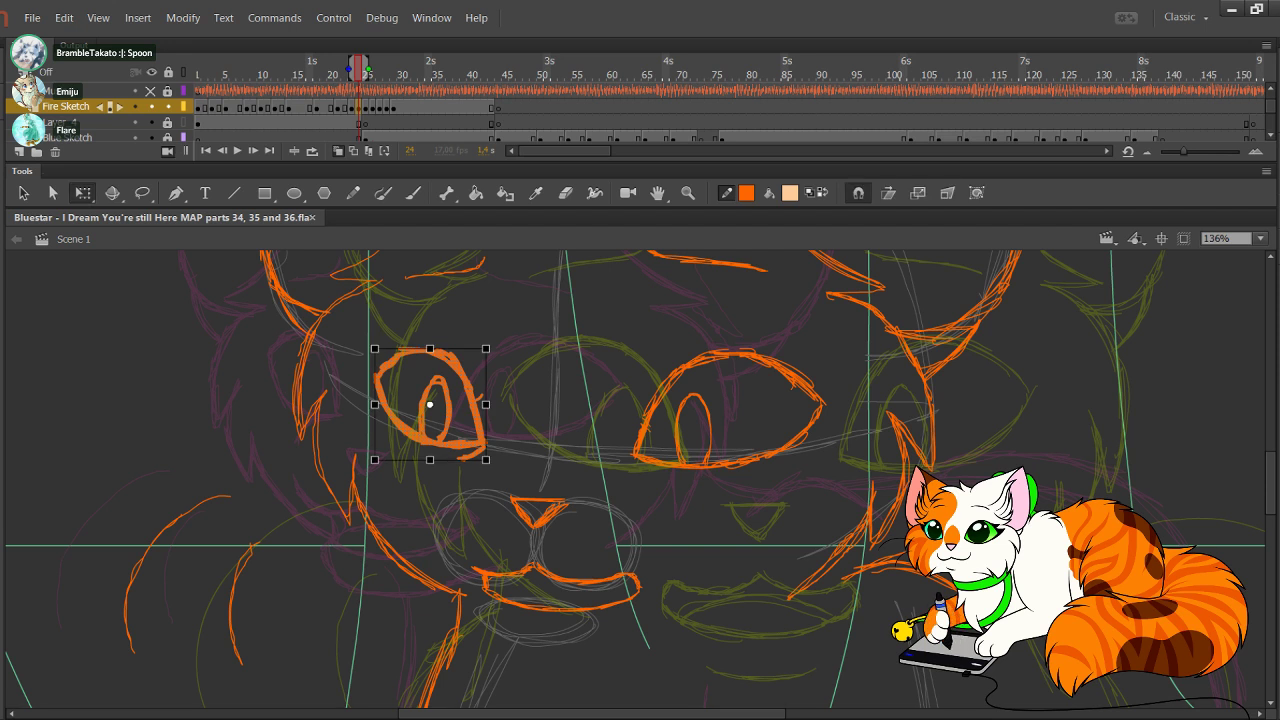
{"action": "left_click_drag", "start_coordinate": [430, 349], "coordinate": [430, 344]}
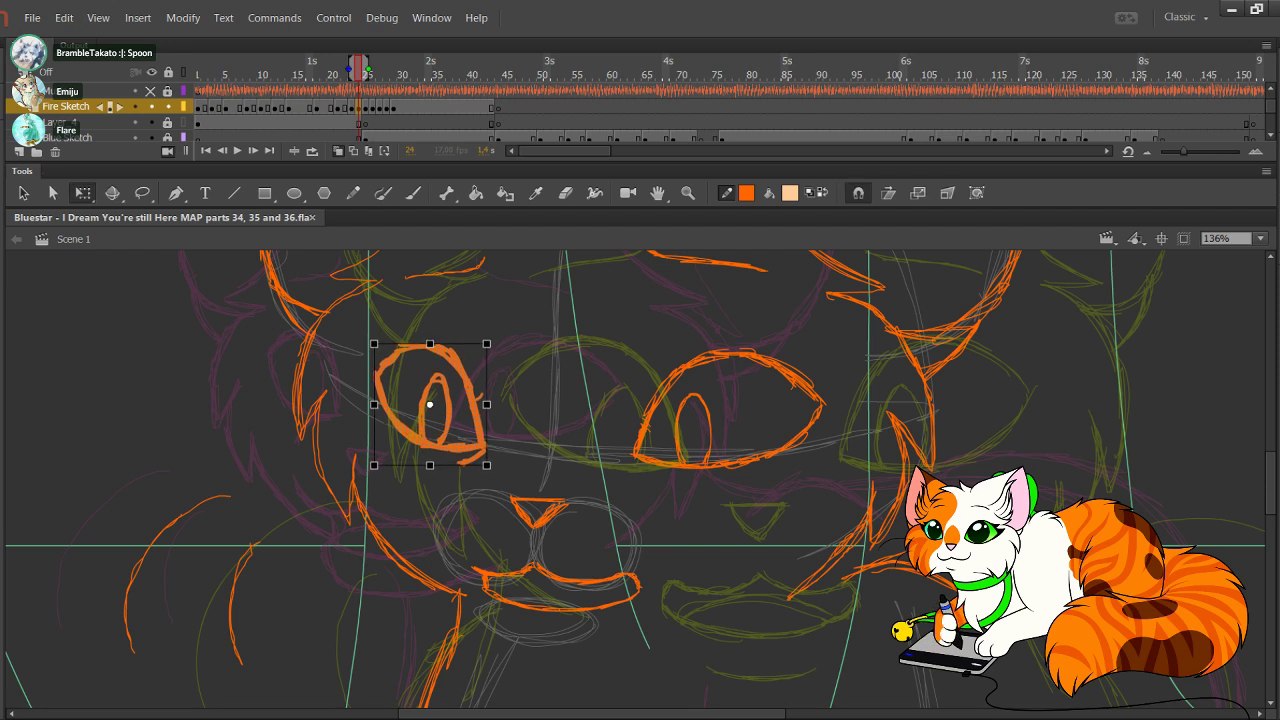
{"action": "key", "text": "Right"}
{"action": "key", "text": "Right"}
{"action": "key", "text": "Right"}
{"action": "key", "text": "Right"}
{"action": "key", "text": "Right"}
{"action": "key", "text": "Right"}
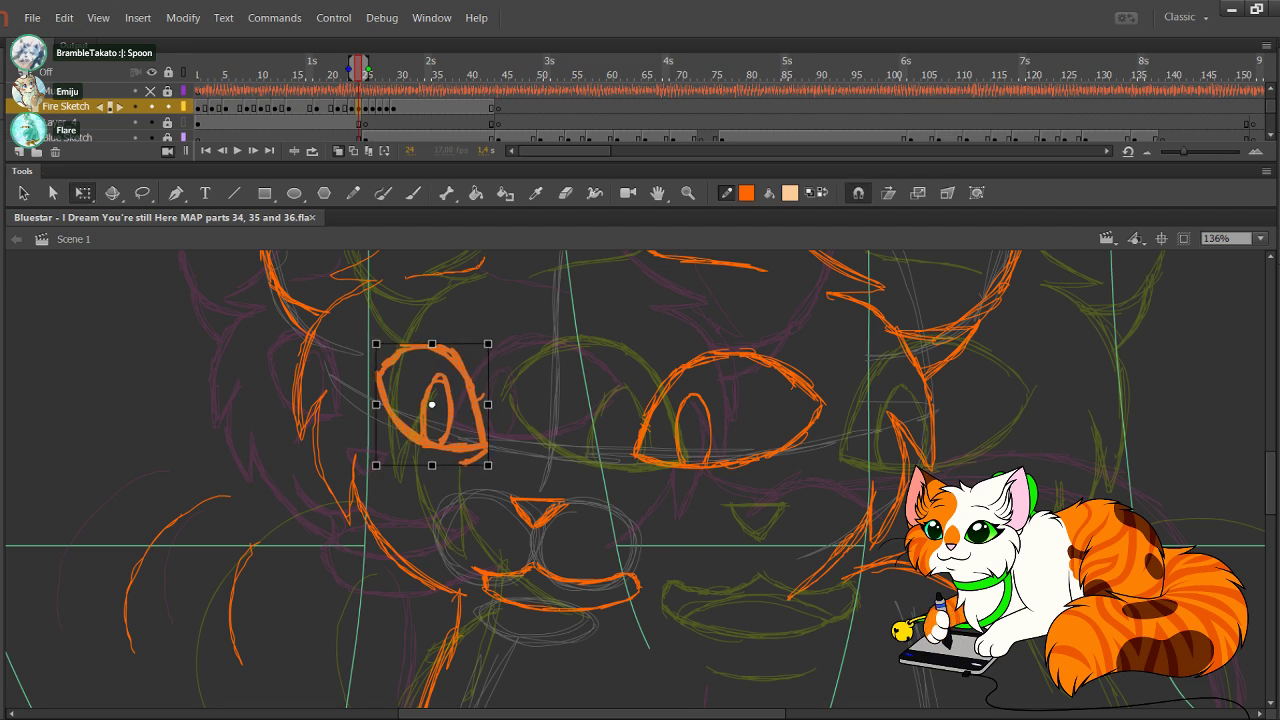
Step: Nudge the left-hand eye slightly toward the nose, tilt it a touch with Free Transform, and return to the Pencil tool
{"action": "left_click_drag", "start_coordinate": [435, 404], "coordinate": [436, 404]}
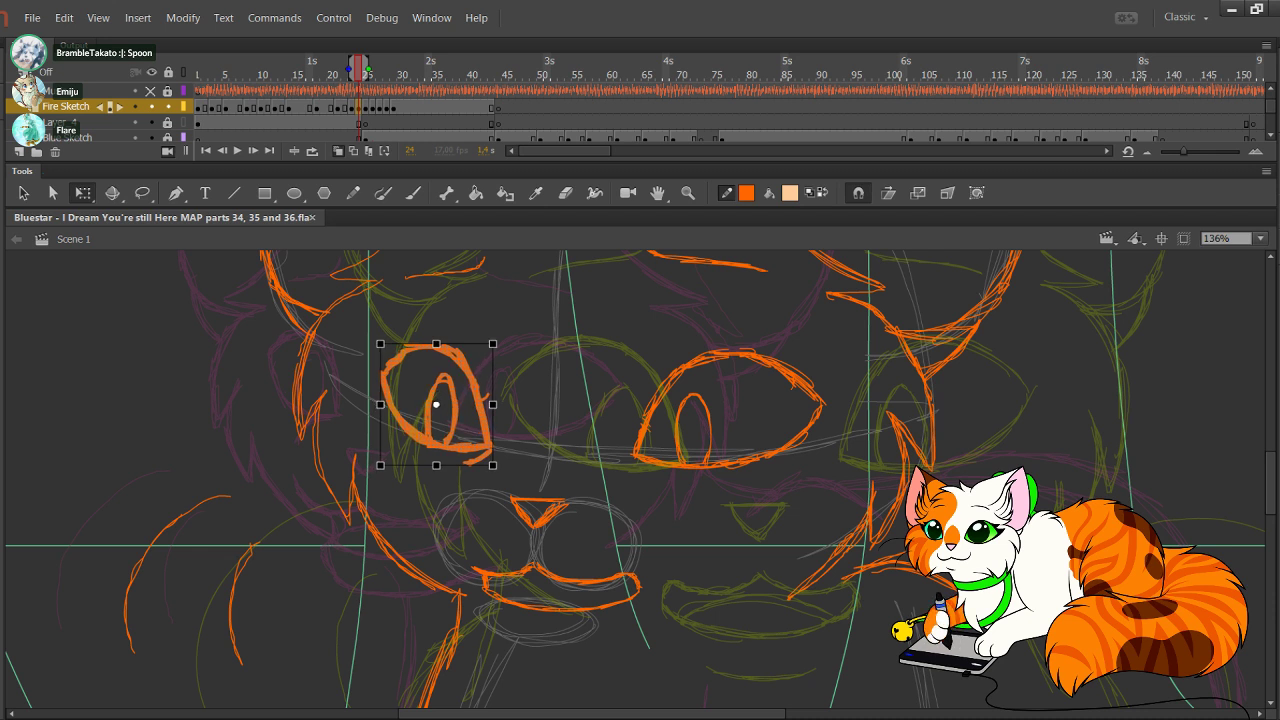
{"action": "left_click_drag", "start_coordinate": [499, 338], "coordinate": [499, 337]}
{"action": "key", "text": "Right"}
{"action": "key", "text": "Right"}
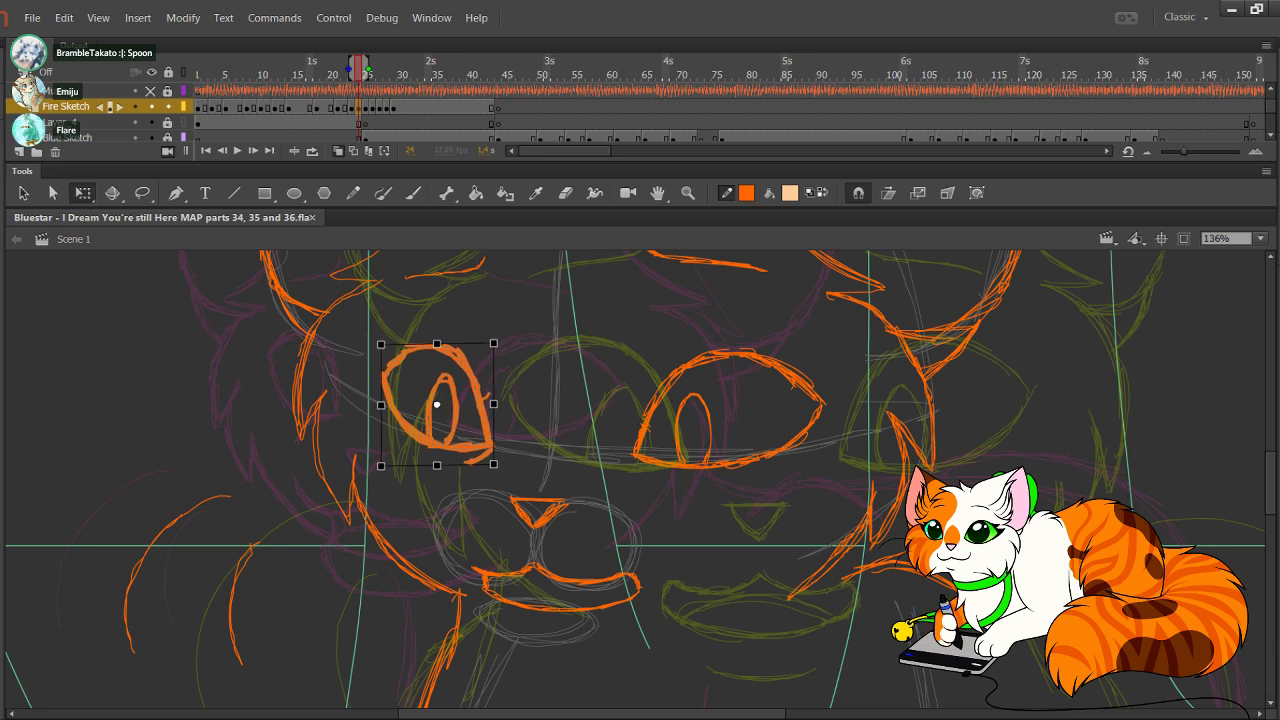
{"action": "key", "text": "Left"}
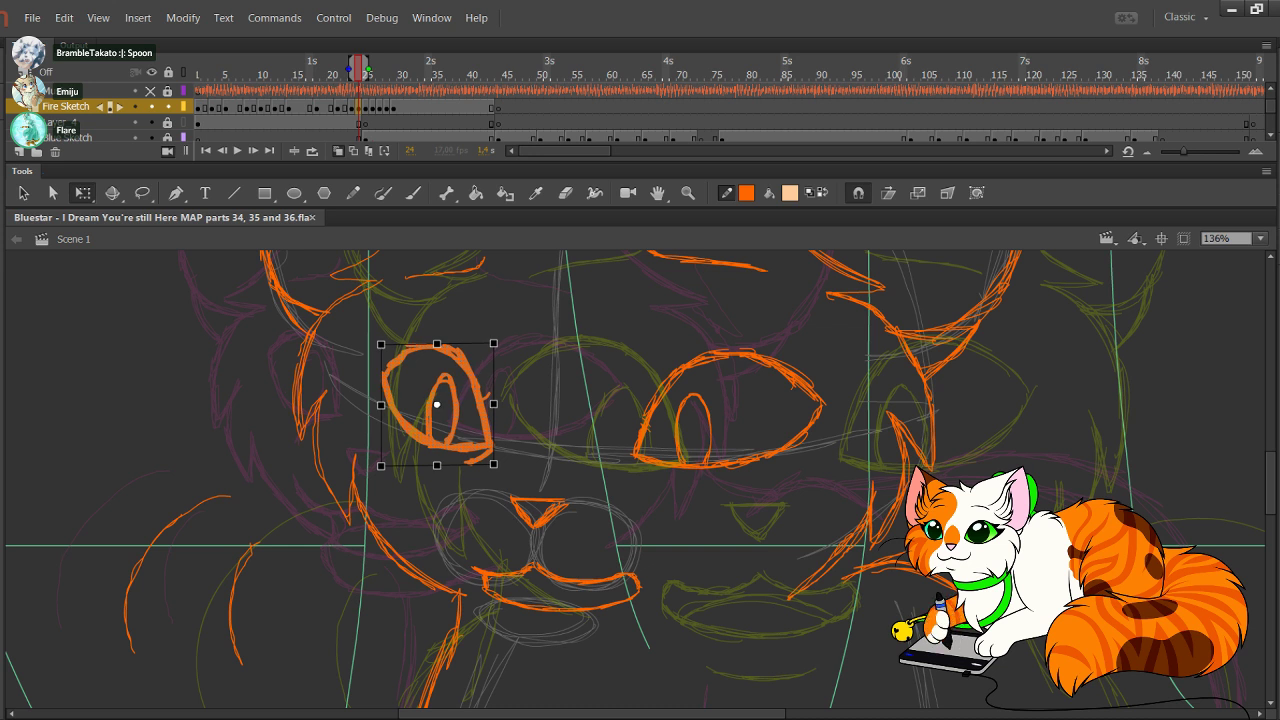
{"action": "key", "text": "Left"}
{"action": "left_click_drag", "start_coordinate": [547, 328], "coordinate": [595, 385]}
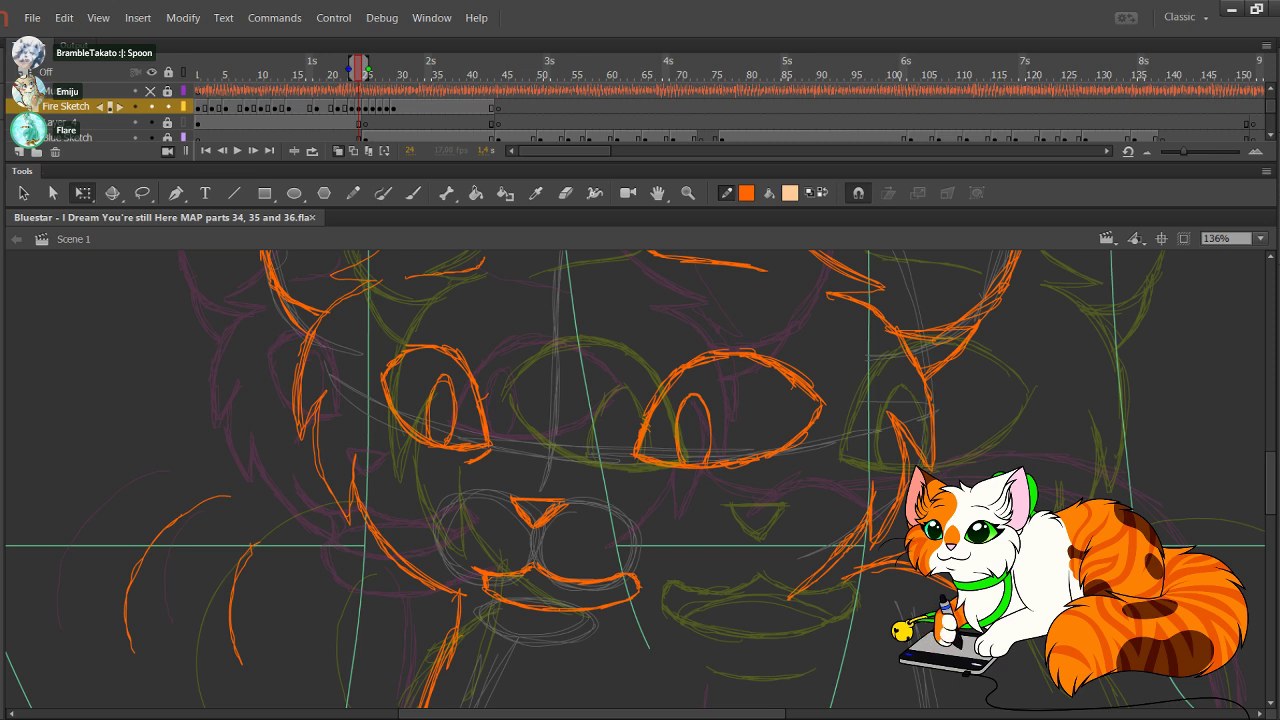
{"action": "key", "text": "shift+y"}
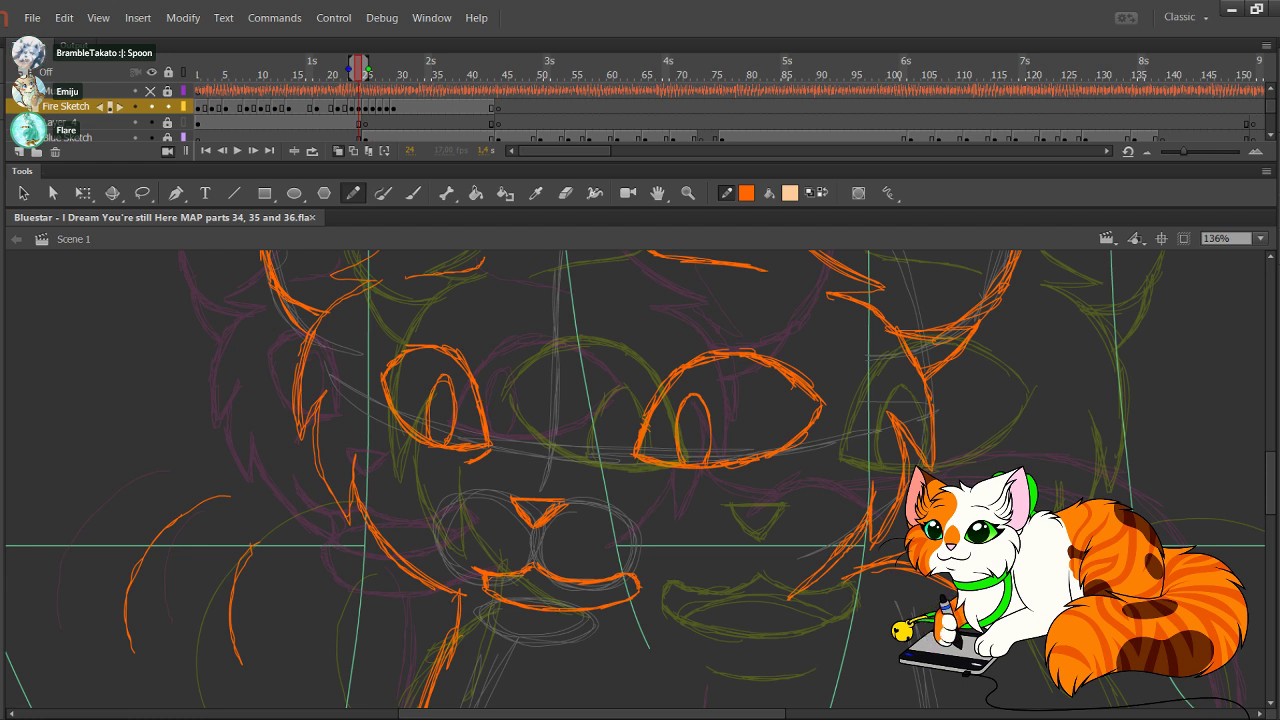
Step: Delete the triangular nose and redraw it slightly higher between the muzzle circles
{"action": "left_click_drag", "start_coordinate": [660, 480], "coordinate": [594, 461]}
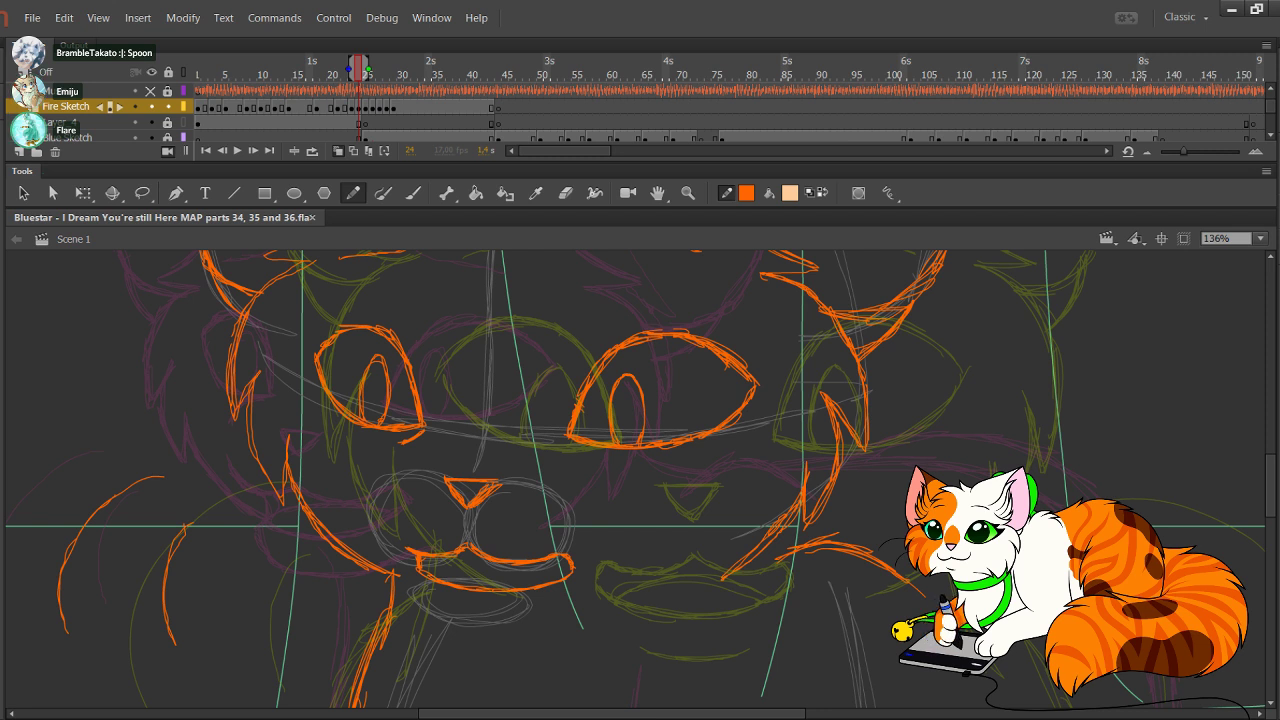
{"action": "mouse_move", "coordinate": [430, 456]}
{"action": "left_mouse_down"}
{"action": "mouse_move", "coordinate": [486, 512]}
{"action": "mouse_move", "coordinate": [524, 524]}
{"action": "left_mouse_up"}
{"action": "key", "text": "Delete"}
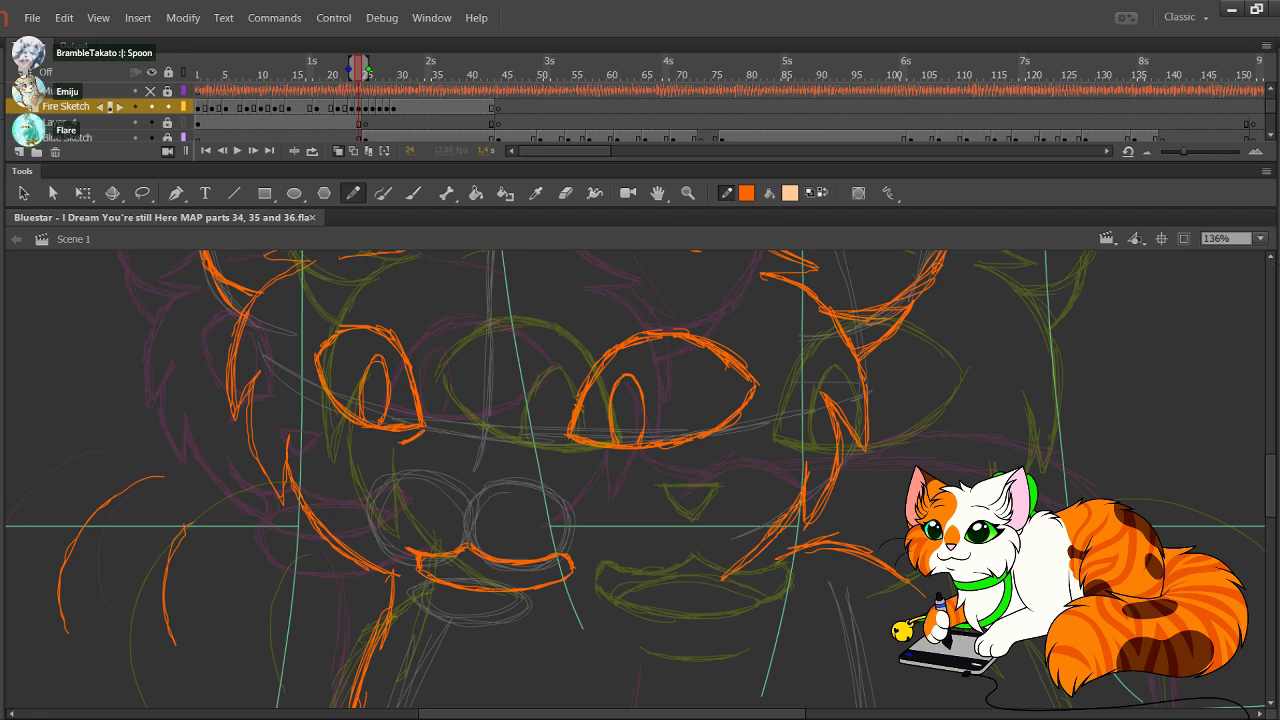
{"action": "left_click_drag", "start_coordinate": [439, 475], "coordinate": [492, 478]}
{"action": "mouse_move", "coordinate": [444, 475]}
{"action": "left_mouse_down"}
{"action": "mouse_move", "coordinate": [488, 478]}
{"action": "mouse_move", "coordinate": [462, 500]}
{"action": "left_mouse_up"}
{"action": "left_click_drag", "start_coordinate": [444, 477], "coordinate": [462, 506]}
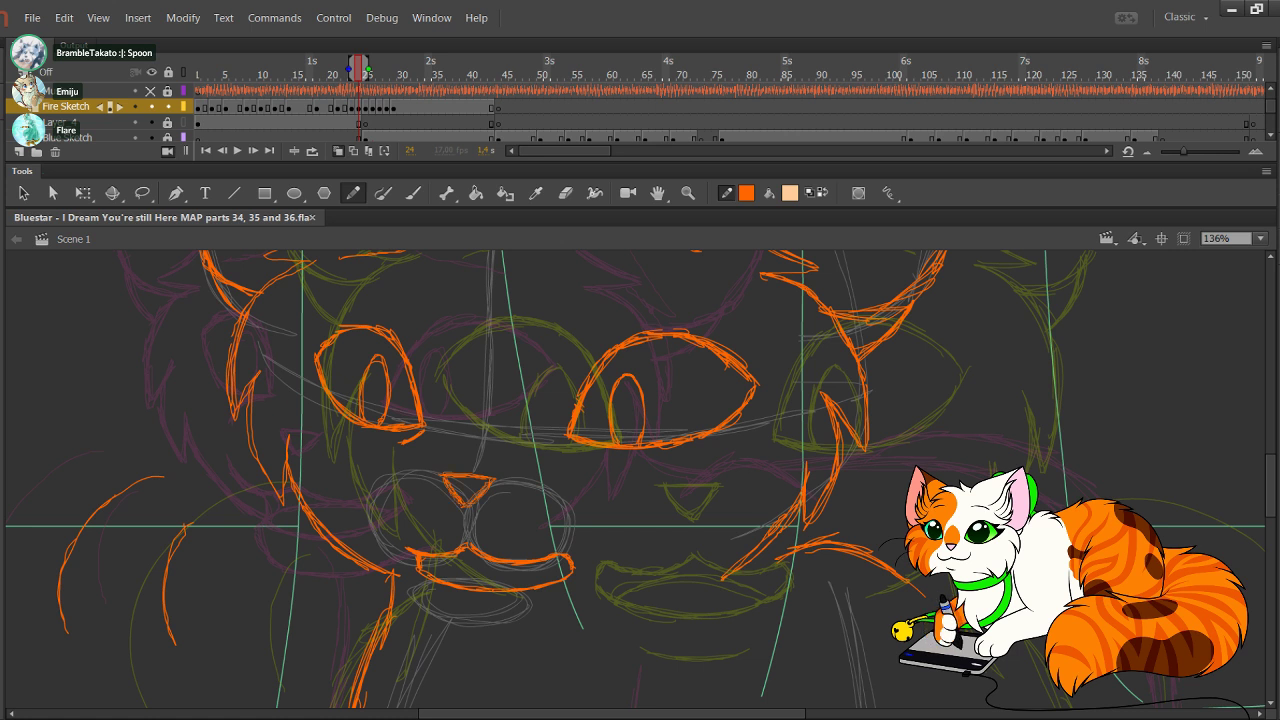
Step: Draw an inner curved line within the mouth to separate the upper lip from the opening
{"action": "left_click_drag", "start_coordinate": [438, 565], "coordinate": [466, 563]}
{"action": "left_click_drag", "start_coordinate": [424, 575], "coordinate": [488, 561]}
{"action": "mouse_move", "coordinate": [432, 571]}
{"action": "left_mouse_down"}
{"action": "mouse_move", "coordinate": [476, 560]}
{"action": "mouse_move", "coordinate": [422, 573]}
{"action": "mouse_move", "coordinate": [498, 589]}
{"action": "mouse_move", "coordinate": [560, 566]}
{"action": "left_mouse_up"}
{"action": "left_click_drag", "start_coordinate": [424, 574], "coordinate": [490, 560]}
{"action": "left_click_drag", "start_coordinate": [536, 576], "coordinate": [568, 566]}
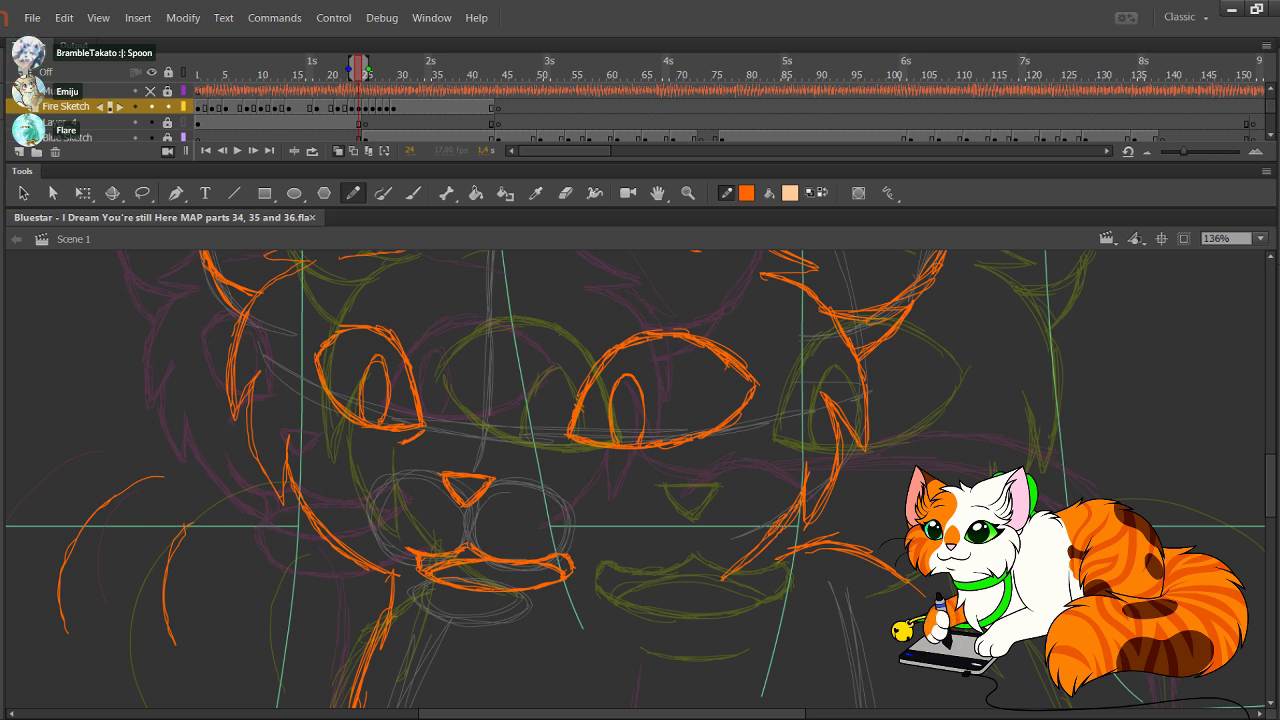
Step: Sketch the curved chin line below the mouth, following the grey construction oval
{"action": "mouse_move", "coordinate": [480, 600]}
{"action": "left_mouse_down"}
{"action": "mouse_move", "coordinate": [454, 620]}
{"action": "mouse_move", "coordinate": [461, 638]}
{"action": "mouse_move", "coordinate": [490, 637]}
{"action": "left_mouse_up"}
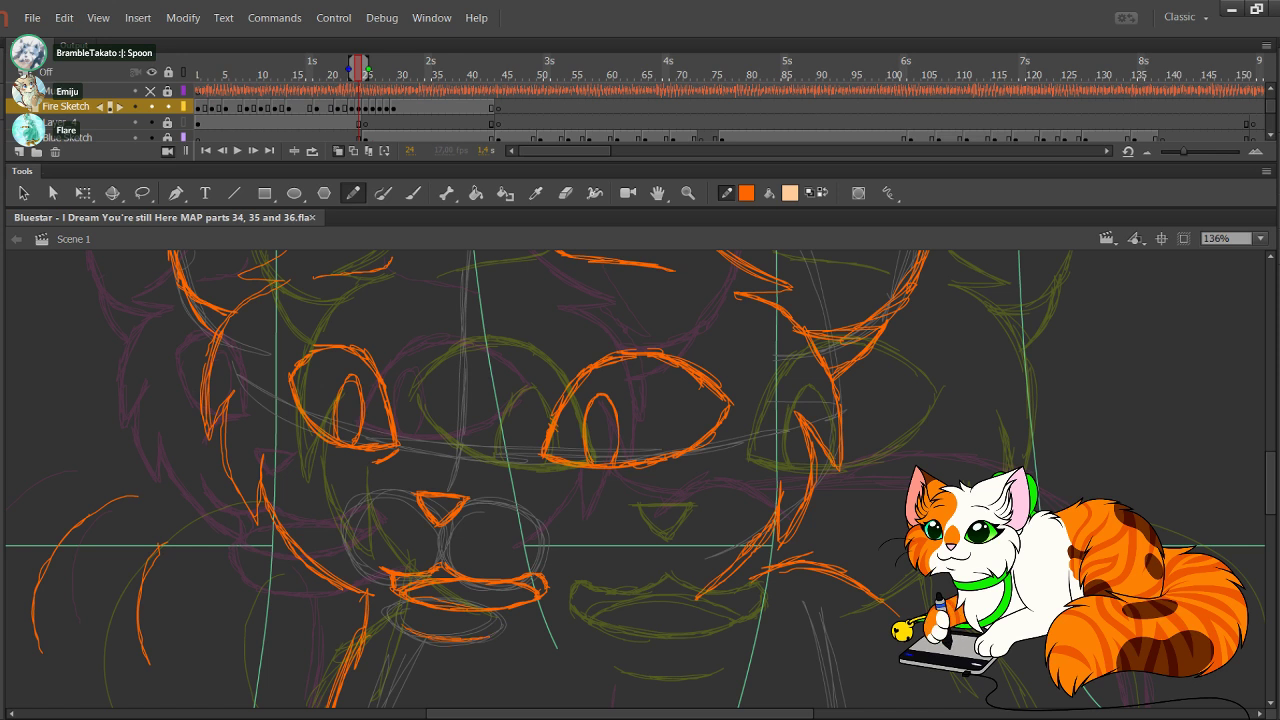
{"action": "mouse_move", "coordinate": [386, 610]}
{"action": "left_mouse_down"}
{"action": "mouse_move", "coordinate": [426, 639]}
{"action": "mouse_move", "coordinate": [489, 638]}
{"action": "left_mouse_up"}
{"action": "mouse_move", "coordinate": [500, 480]}
{"action": "left_mouse_down"}
{"action": "mouse_move", "coordinate": [488, 549]}
{"action": "mouse_move", "coordinate": [511, 470]}
{"action": "left_mouse_up"}
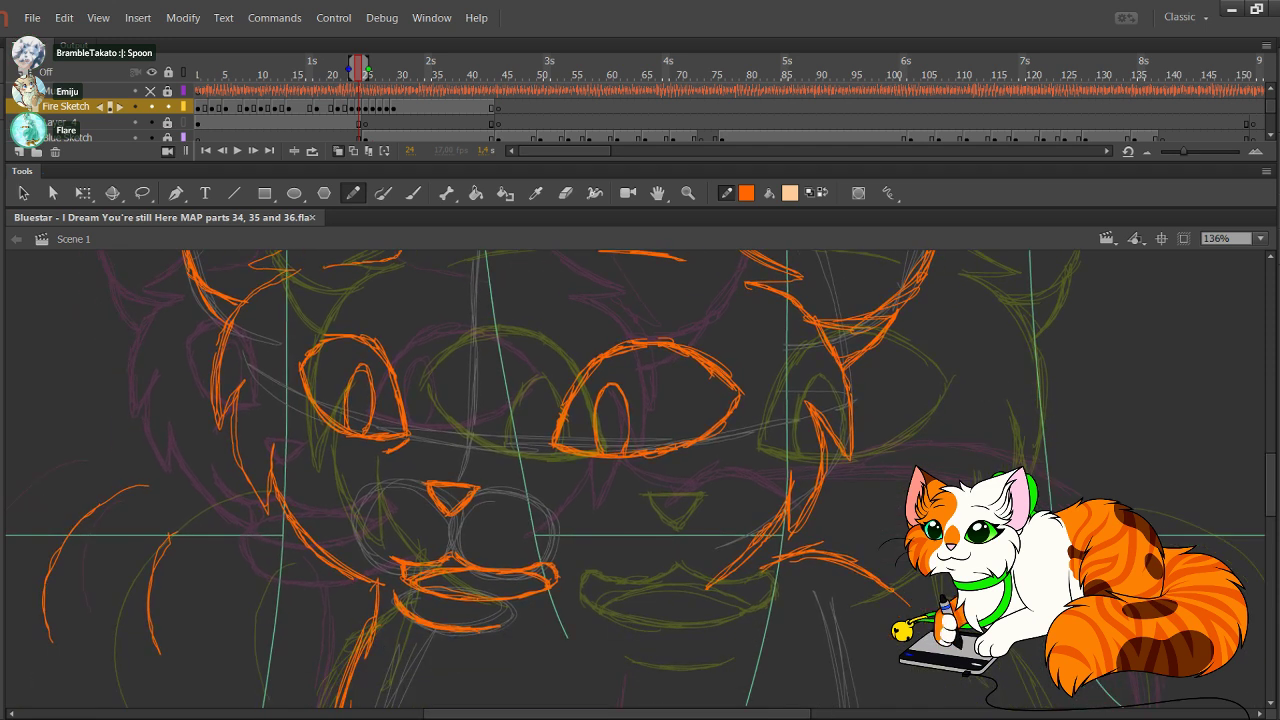
{"action": "mouse_move", "coordinate": [246, 477]}
{"action": "left_mouse_down"}
{"action": "mouse_move", "coordinate": [267, 516]}
{"action": "mouse_move", "coordinate": [300, 494]}
{"action": "left_mouse_up"}
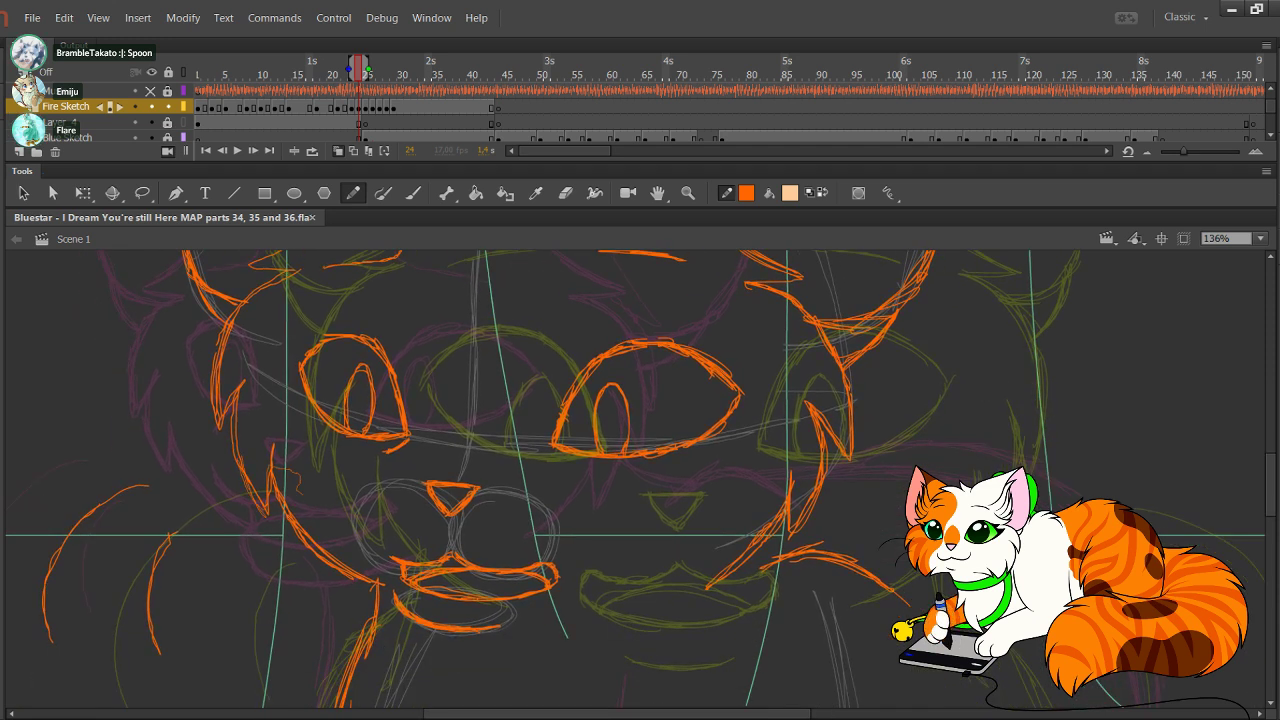
{"action": "left_click_drag", "start_coordinate": [412, 474], "coordinate": [288, 462]}
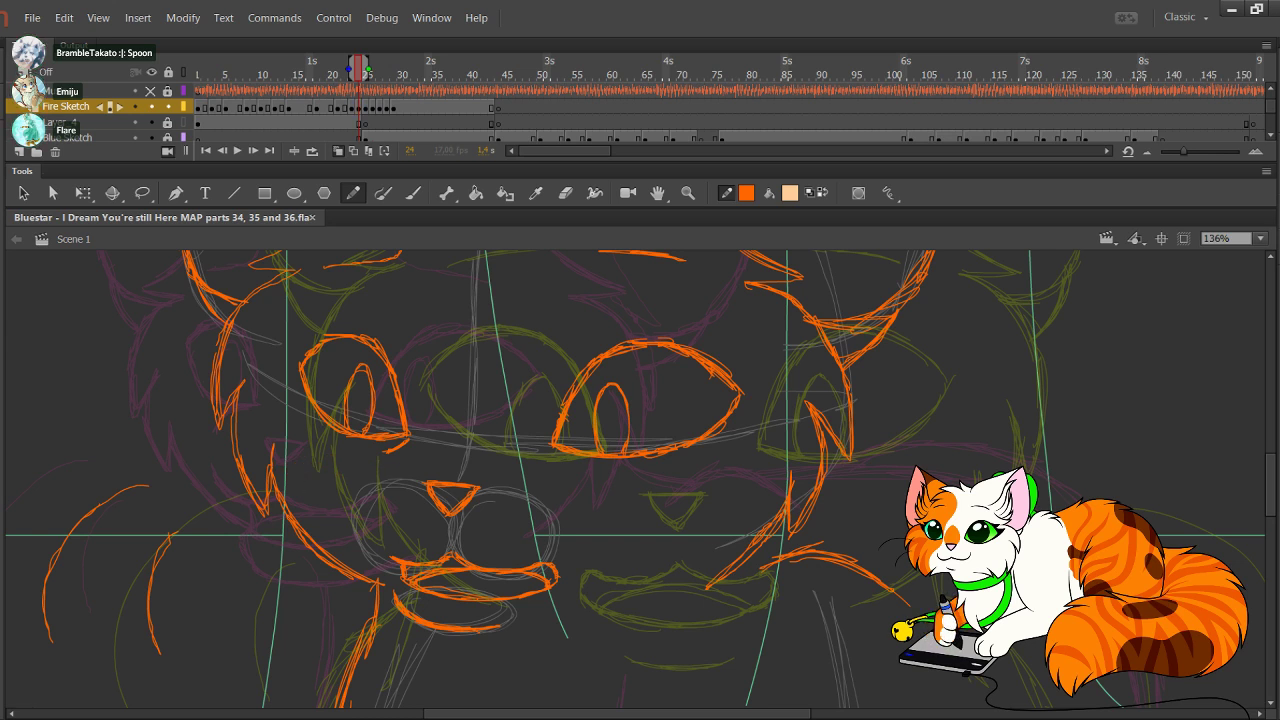
{"action": "left_click_drag", "start_coordinate": [640, 480], "coordinate": [604, 473]}
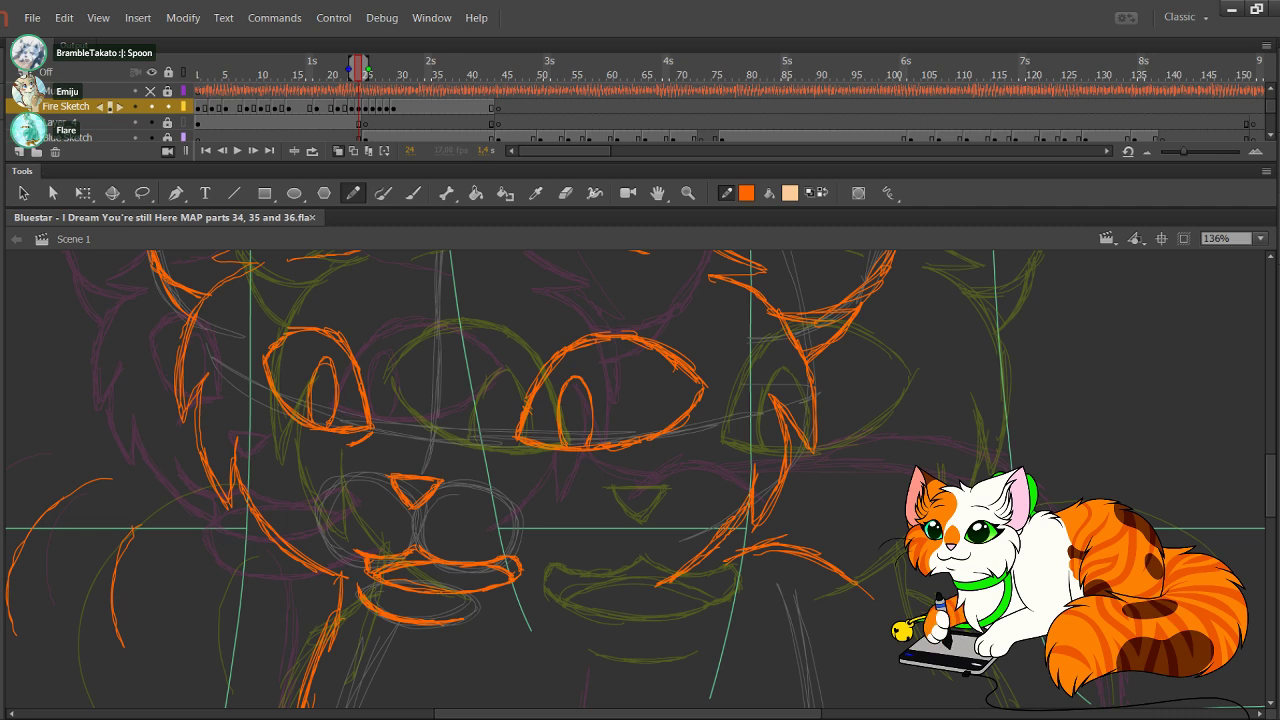
Step: Set the zoom to 100% and sketch the back outline from beside the right-hand cheek down along the body
{"action": "left_click_drag", "start_coordinate": [620, 400], "coordinate": [358, 252]}
{"action": "left_click_drag", "start_coordinate": [600, 640], "coordinate": [627, 598]}
{"action": "scroll", "coordinate": [640, 480], "scroll_direction": "up", "scroll_amount": 1}
{"action": "scroll", "coordinate": [640, 480], "scroll_direction": "left", "scroll_amount": 1}
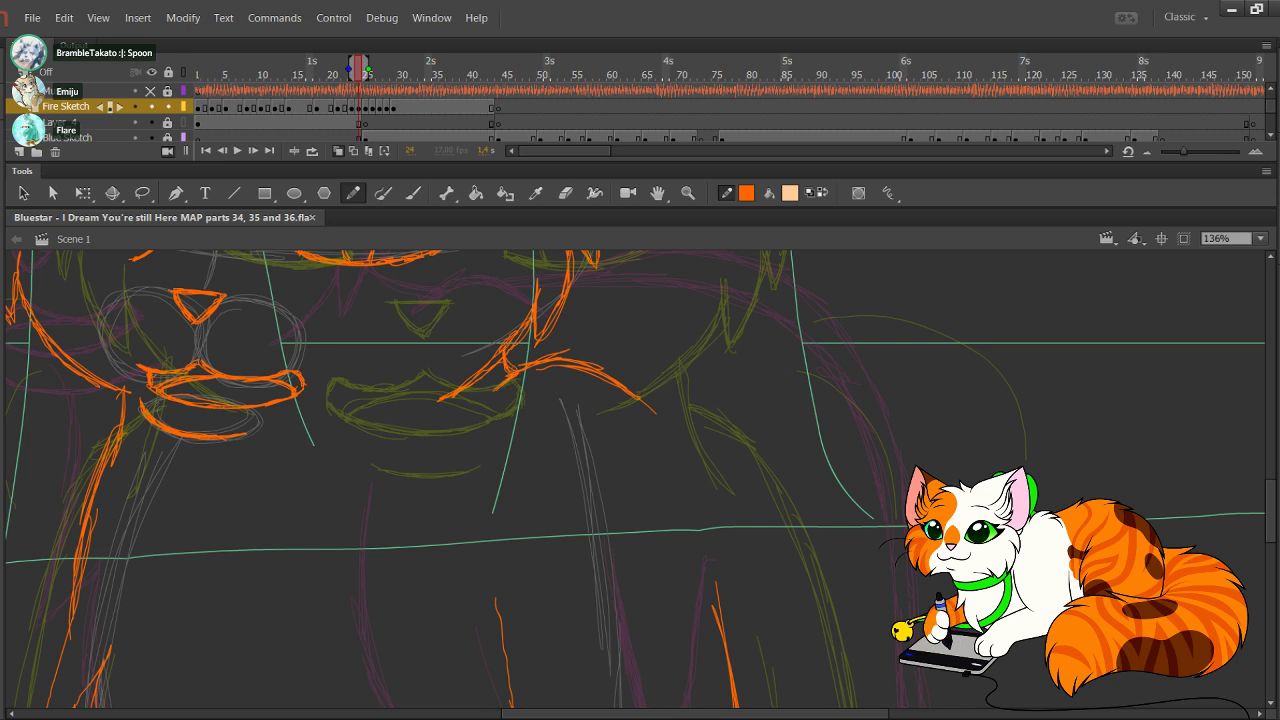
{"action": "key", "text": "ctrl+1"}
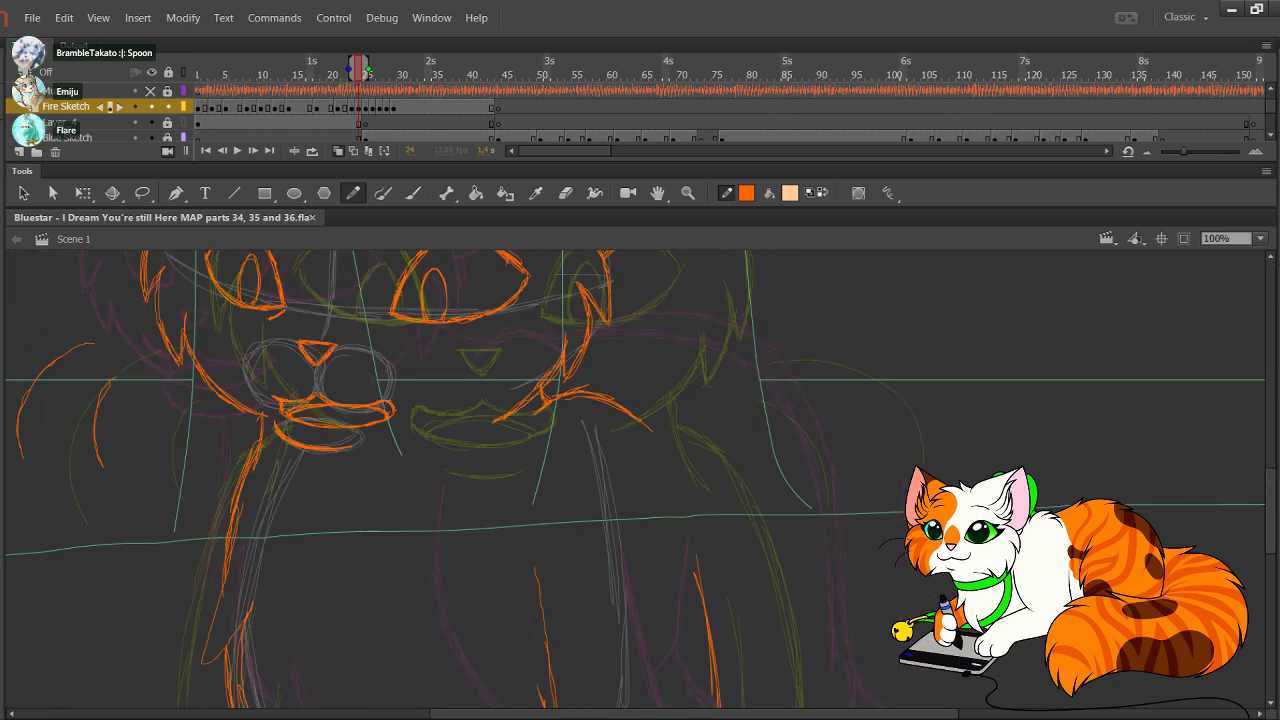
{"action": "scroll", "coordinate": [636, 479], "scroll_direction": "down", "scroll_amount": 5}
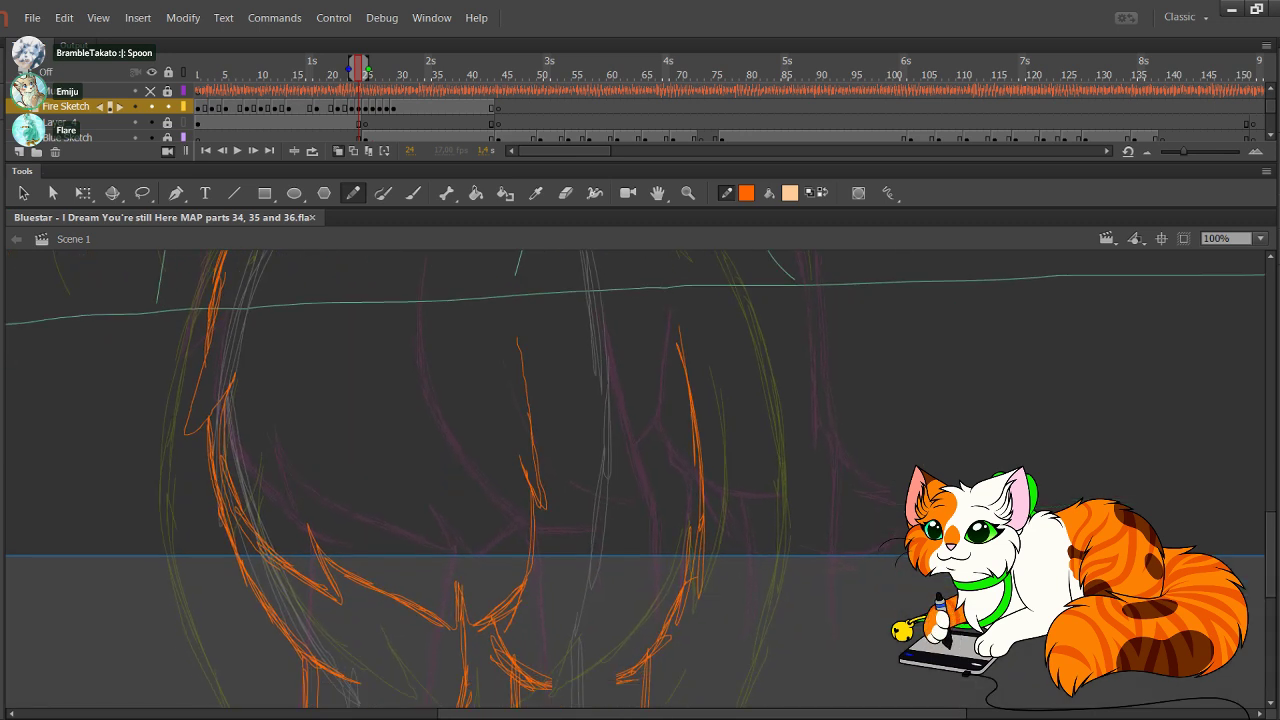
{"action": "scroll", "coordinate": [636, 479], "scroll_direction": "up", "scroll_amount": 5}
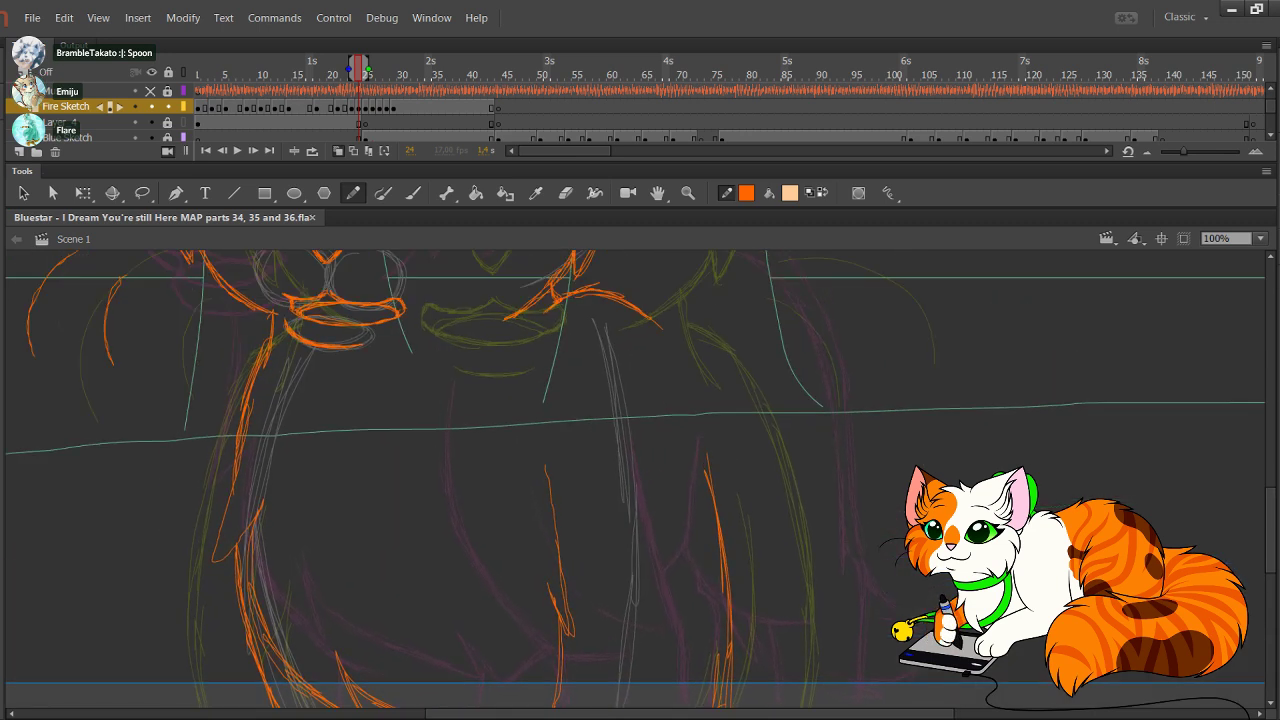
{"action": "mouse_move", "coordinate": [644, 361]}
{"action": "left_mouse_down"}
{"action": "mouse_move", "coordinate": [669, 380]}
{"action": "mouse_move", "coordinate": [694, 362]}
{"action": "mouse_move", "coordinate": [718, 381]}
{"action": "left_mouse_up"}
{"action": "key", "text": "ctrl+z"}
{"action": "mouse_move", "coordinate": [626, 354]}
{"action": "left_mouse_down"}
{"action": "mouse_move", "coordinate": [745, 405]}
{"action": "mouse_move", "coordinate": [770, 440]}
{"action": "mouse_move", "coordinate": [788, 486]}
{"action": "mouse_move", "coordinate": [801, 679]}
{"action": "left_mouse_up"}
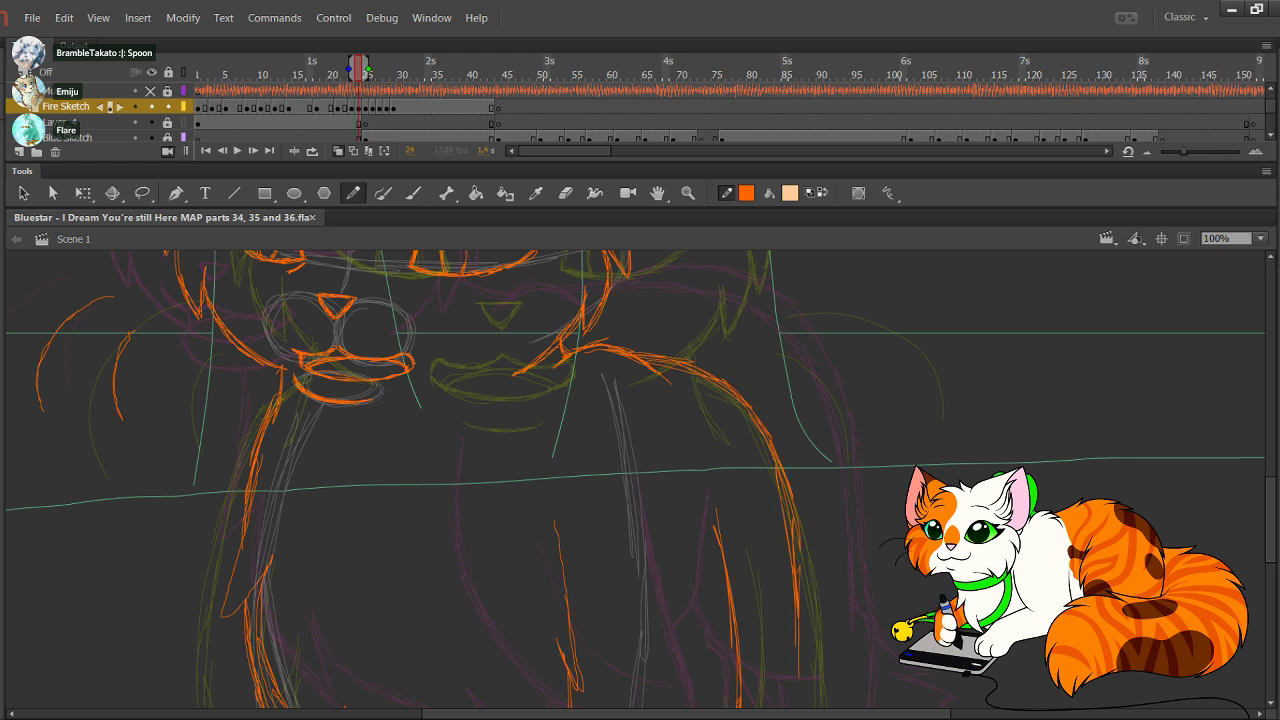
Step: Delete the long downward part of the new back outline, keeping its short start beside the cheek
{"action": "scroll", "coordinate": [636, 479], "scroll_direction": "down", "scroll_amount": 8}
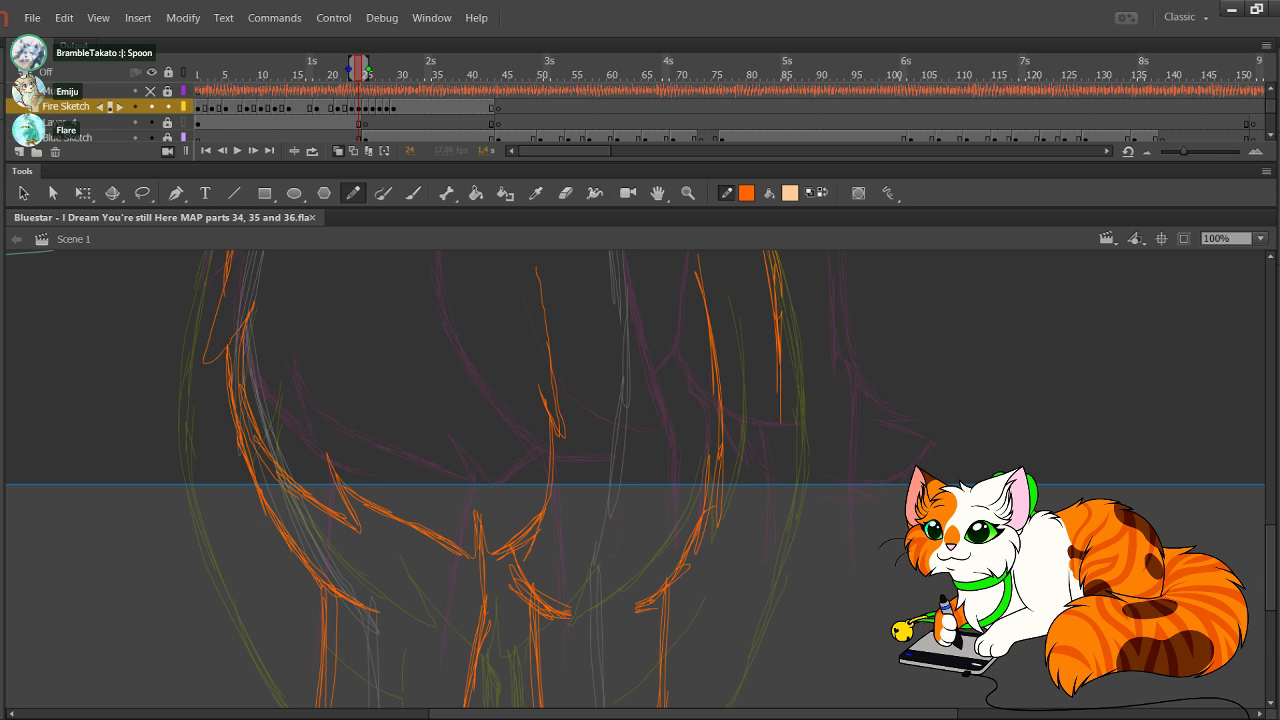
{"action": "scroll", "coordinate": [636, 479], "scroll_direction": "up", "scroll_amount": 6}
{"action": "mouse_move", "coordinate": [829, 629]}
{"action": "left_mouse_down"}
{"action": "mouse_move", "coordinate": [751, 378]}
{"action": "mouse_move", "coordinate": [737, 274]}
{"action": "left_mouse_up"}
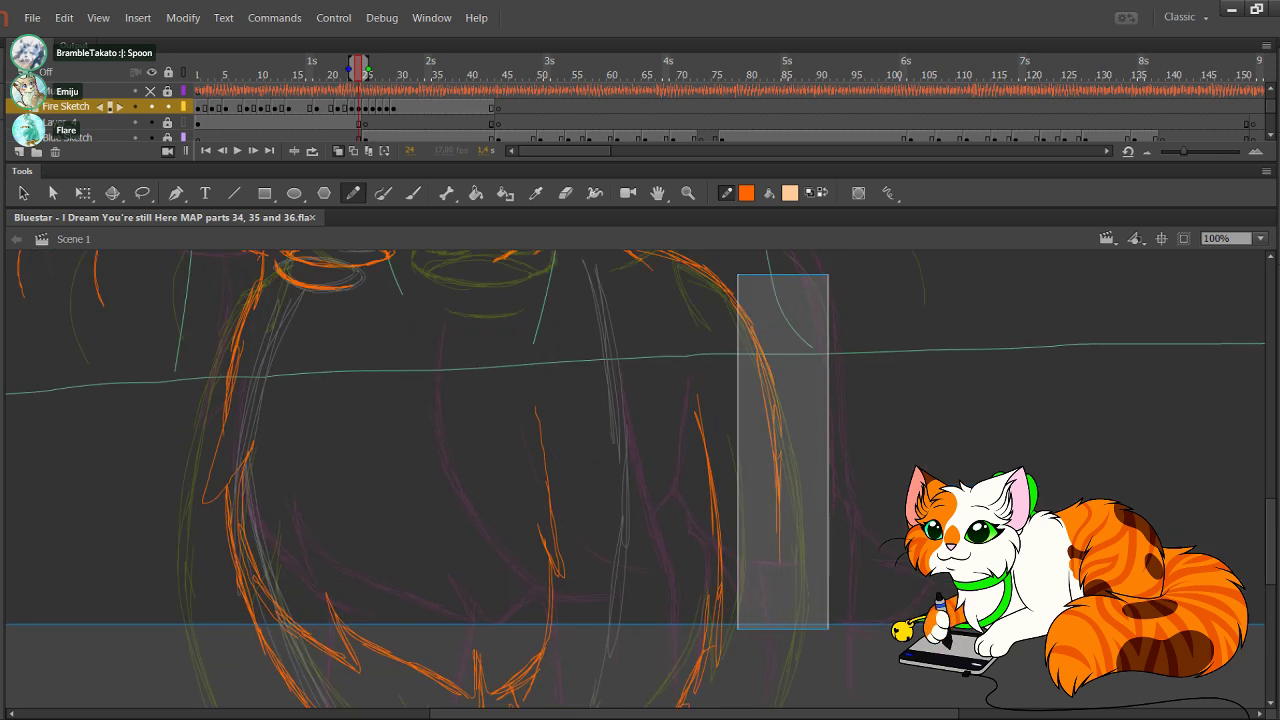
{"action": "key", "text": "Delete"}
{"action": "left_click_drag", "start_coordinate": [776, 396], "coordinate": [692, 251]}
{"action": "key", "text": "Delete"}
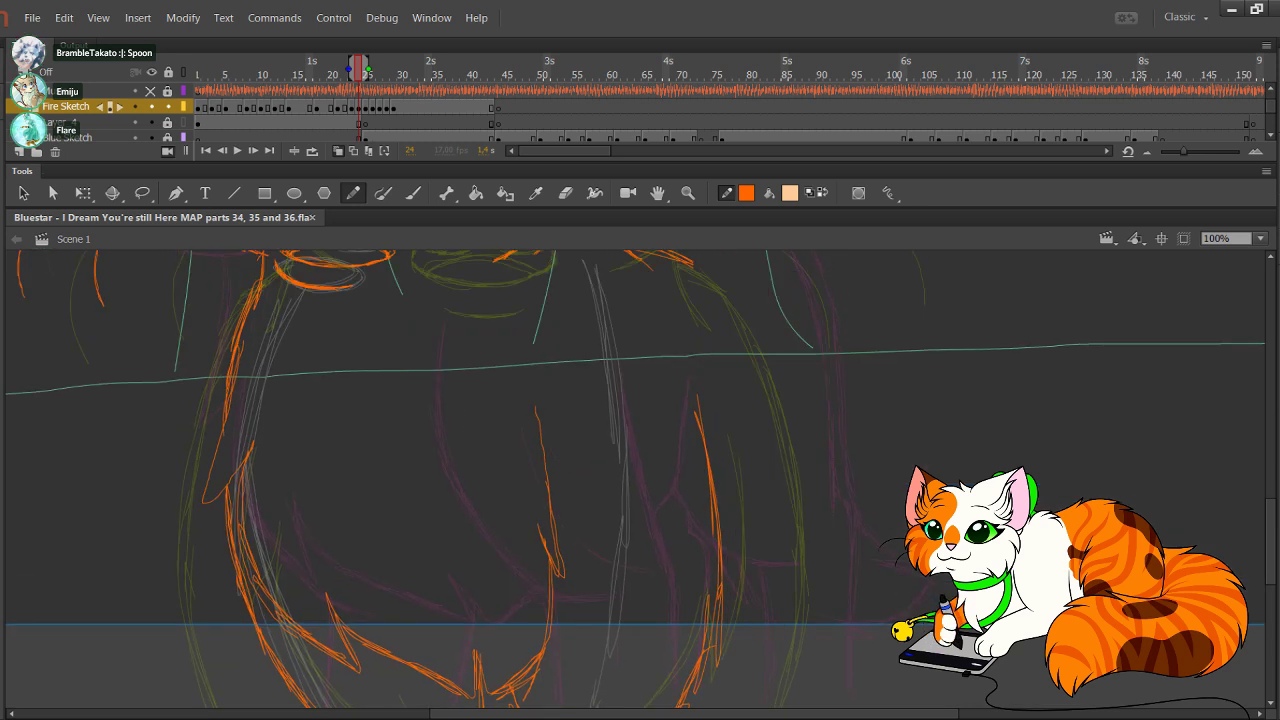
Step: Redraw the back outline as a smoother curve from the shoulder down the right-hand side of the body
{"action": "left_click_drag", "start_coordinate": [750, 399], "coordinate": [704, 311]}
{"action": "key", "text": "ctrl+z"}
{"action": "left_click_drag", "start_coordinate": [690, 430], "coordinate": [733, 475]}
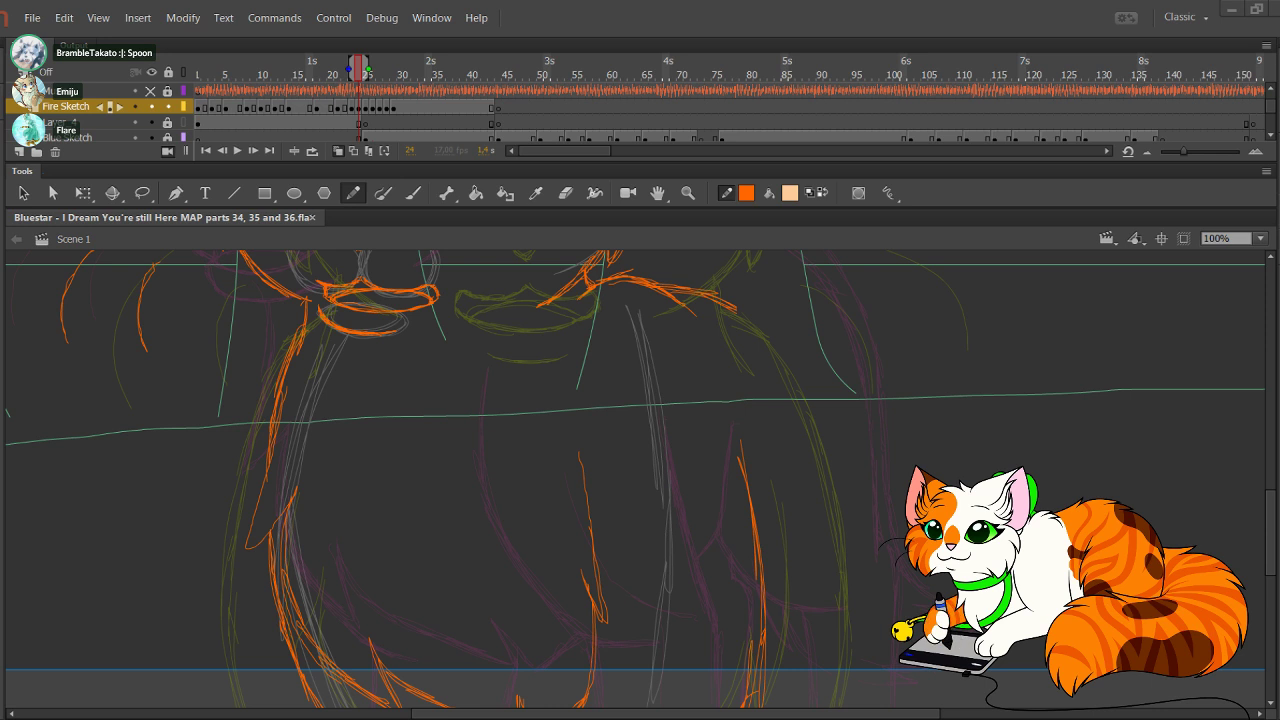
{"action": "mouse_move", "coordinate": [730, 308]}
{"action": "left_mouse_down"}
{"action": "mouse_move", "coordinate": [786, 352]}
{"action": "mouse_move", "coordinate": [818, 492]}
{"action": "left_mouse_up"}
{"action": "left_click_drag", "start_coordinate": [794, 352], "coordinate": [822, 642]}
{"action": "left_click_drag", "start_coordinate": [820, 596], "coordinate": [822, 658]}
{"action": "left_click_drag", "start_coordinate": [820, 524], "coordinate": [824, 616]}
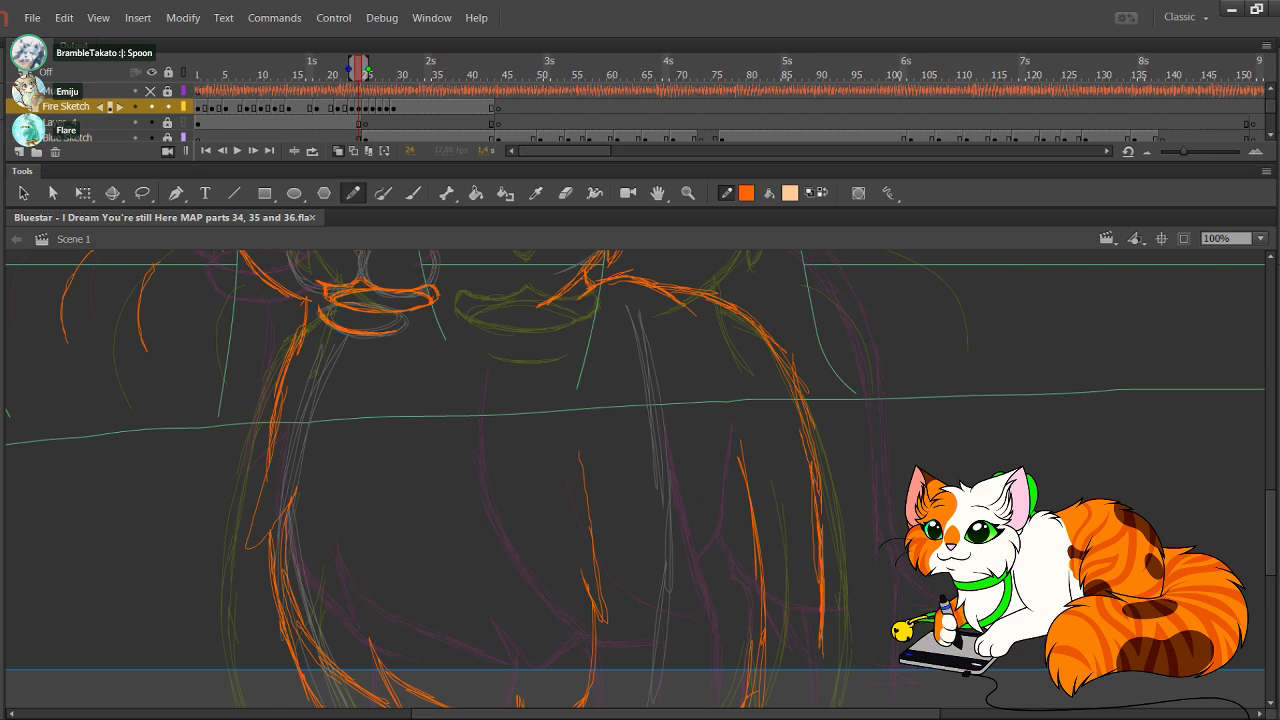
Step: Thicken the curved back outline with overlapping strokes from the shoulder down to its lower end
{"action": "left_click_drag", "start_coordinate": [811, 472], "coordinate": [823, 556]}
{"action": "left_click_drag", "start_coordinate": [801, 422], "coordinate": [818, 492]}
{"action": "left_click_drag", "start_coordinate": [784, 380], "coordinate": [798, 408]}
{"action": "left_click_drag", "start_coordinate": [746, 320], "coordinate": [790, 380]}
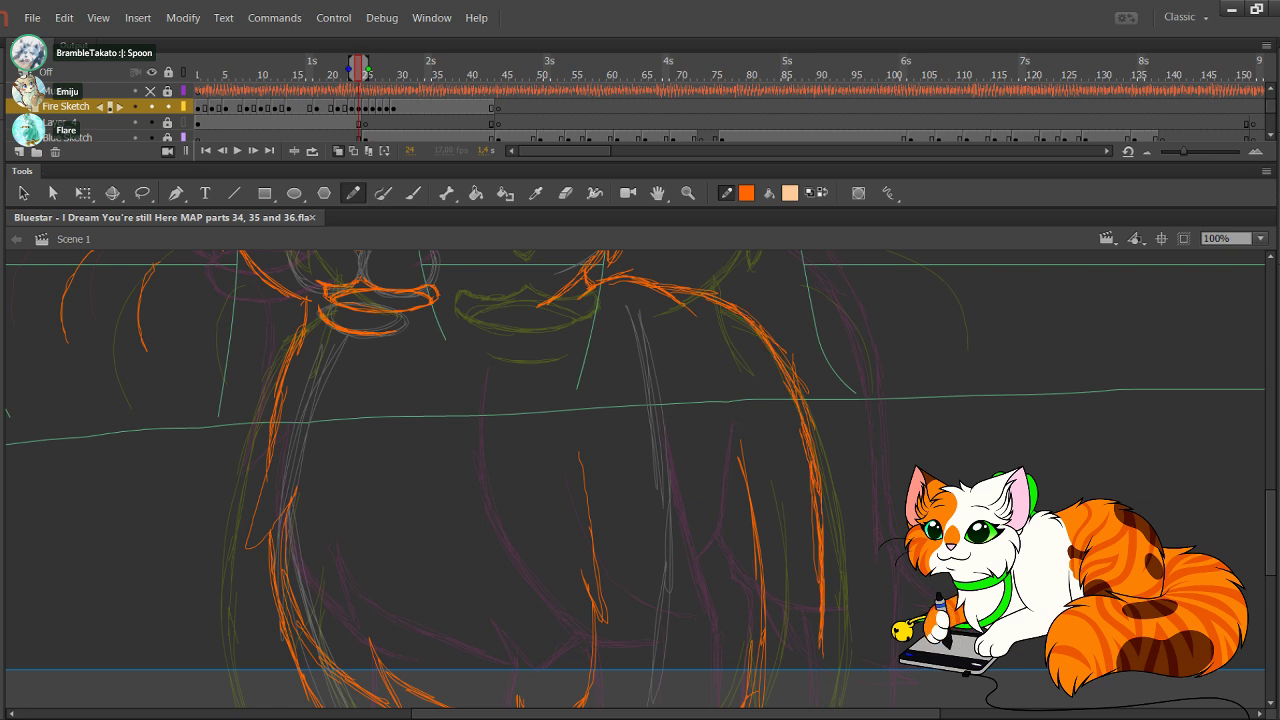
{"action": "left_click_drag", "start_coordinate": [706, 302], "coordinate": [774, 360]}
{"action": "mouse_move", "coordinate": [736, 316]}
{"action": "left_mouse_down"}
{"action": "mouse_move", "coordinate": [800, 384]}
{"action": "mouse_move", "coordinate": [822, 650]}
{"action": "left_mouse_up"}
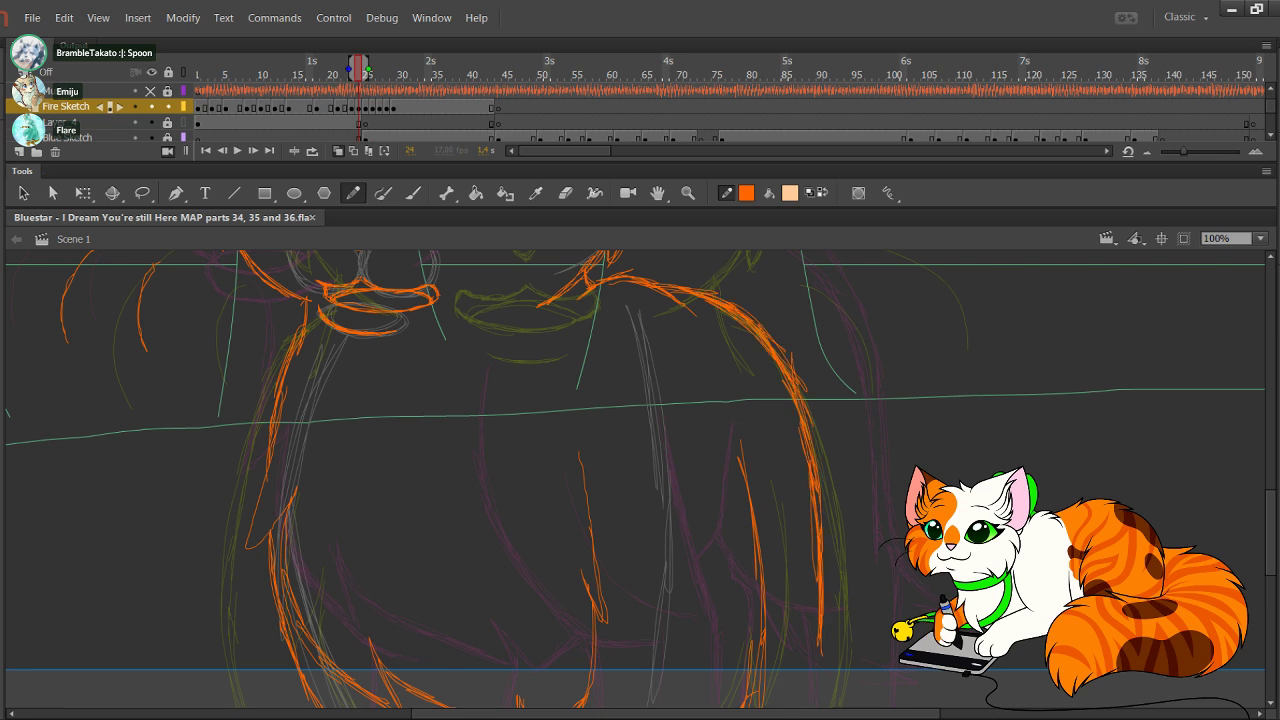
Step: Extend the back outline down into the hind leg with a small fur notch, and add a short belly stroke beside the inner leg line
{"action": "scroll", "coordinate": [636, 480], "scroll_direction": "down", "scroll_amount": 5}
{"action": "mouse_move", "coordinate": [828, 486]}
{"action": "left_mouse_down"}
{"action": "mouse_move", "coordinate": [827, 509]}
{"action": "mouse_move", "coordinate": [847, 494]}
{"action": "mouse_move", "coordinate": [851, 518]}
{"action": "mouse_move", "coordinate": [839, 690]}
{"action": "left_mouse_up"}
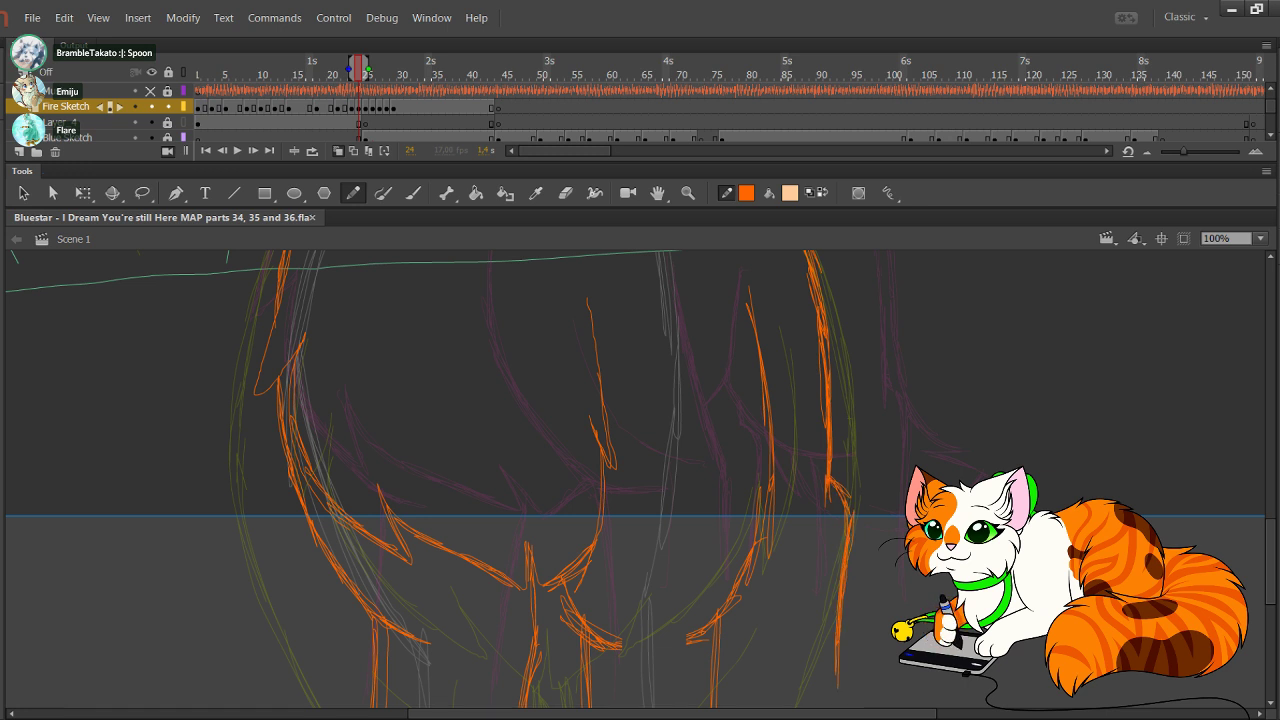
{"action": "left_click_drag", "start_coordinate": [768, 556], "coordinate": [794, 548]}
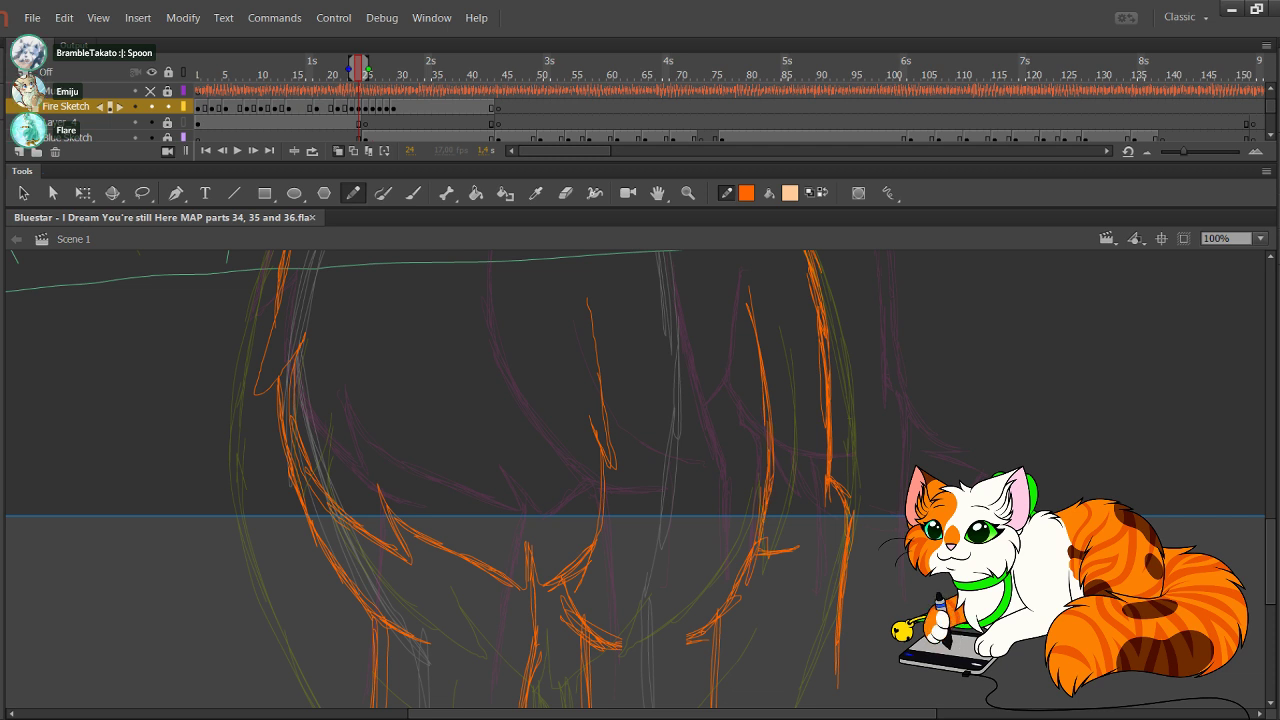
Step: Sketch a curved whisker sweeping outward and down beside the right-hand cheek
{"action": "mouse_move", "coordinate": [640, 480]}
{"action": "left_mouse_down"}
{"action": "mouse_move", "coordinate": [576, 264]}
{"action": "mouse_move", "coordinate": [592, 570]}
{"action": "left_mouse_up"}
{"action": "scroll", "coordinate": [636, 479], "scroll_direction": "up", "scroll_amount": 6}
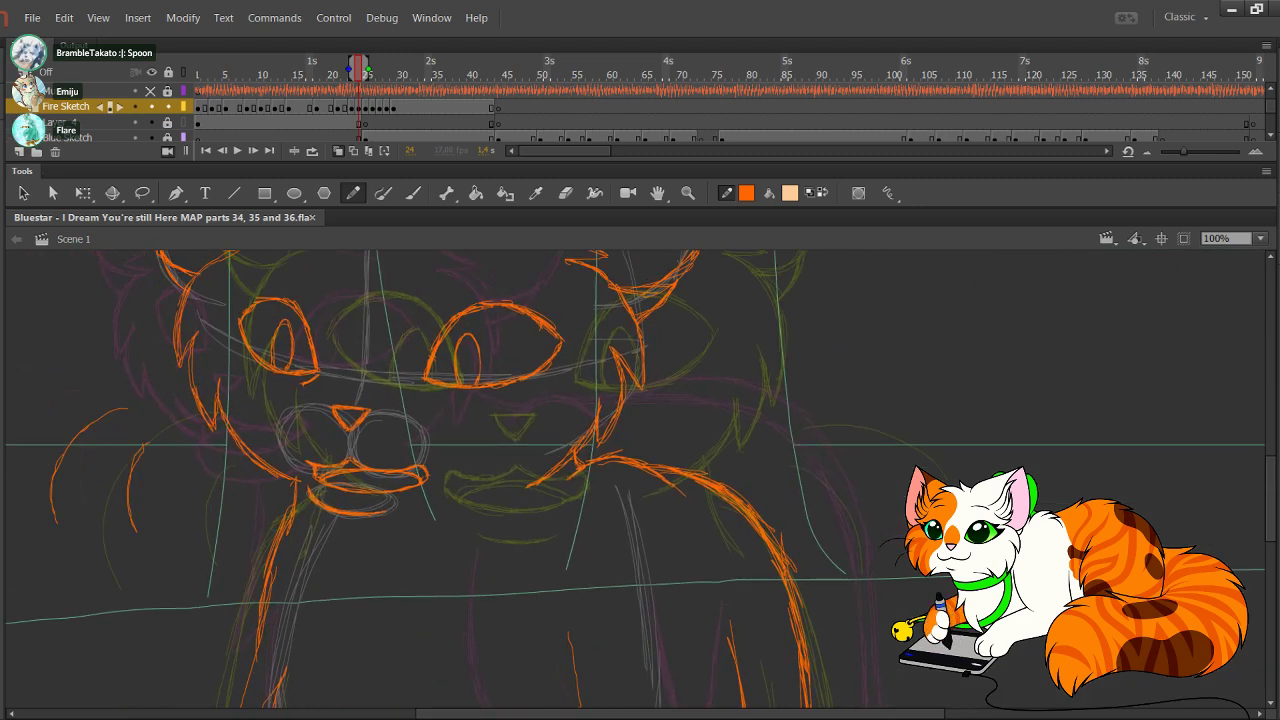
{"action": "mouse_move", "coordinate": [696, 413]}
{"action": "left_mouse_down"}
{"action": "mouse_move", "coordinate": [748, 434]}
{"action": "mouse_move", "coordinate": [781, 474]}
{"action": "mouse_move", "coordinate": [789, 522]}
{"action": "left_mouse_up"}
{"action": "mouse_move", "coordinate": [685, 452]}
{"action": "left_mouse_down"}
{"action": "mouse_move", "coordinate": [710, 468]}
{"action": "mouse_move", "coordinate": [743, 446]}
{"action": "mouse_move", "coordinate": [700, 372]}
{"action": "left_mouse_up"}
{"action": "left_click_drag", "start_coordinate": [590, 420], "coordinate": [685, 539]}
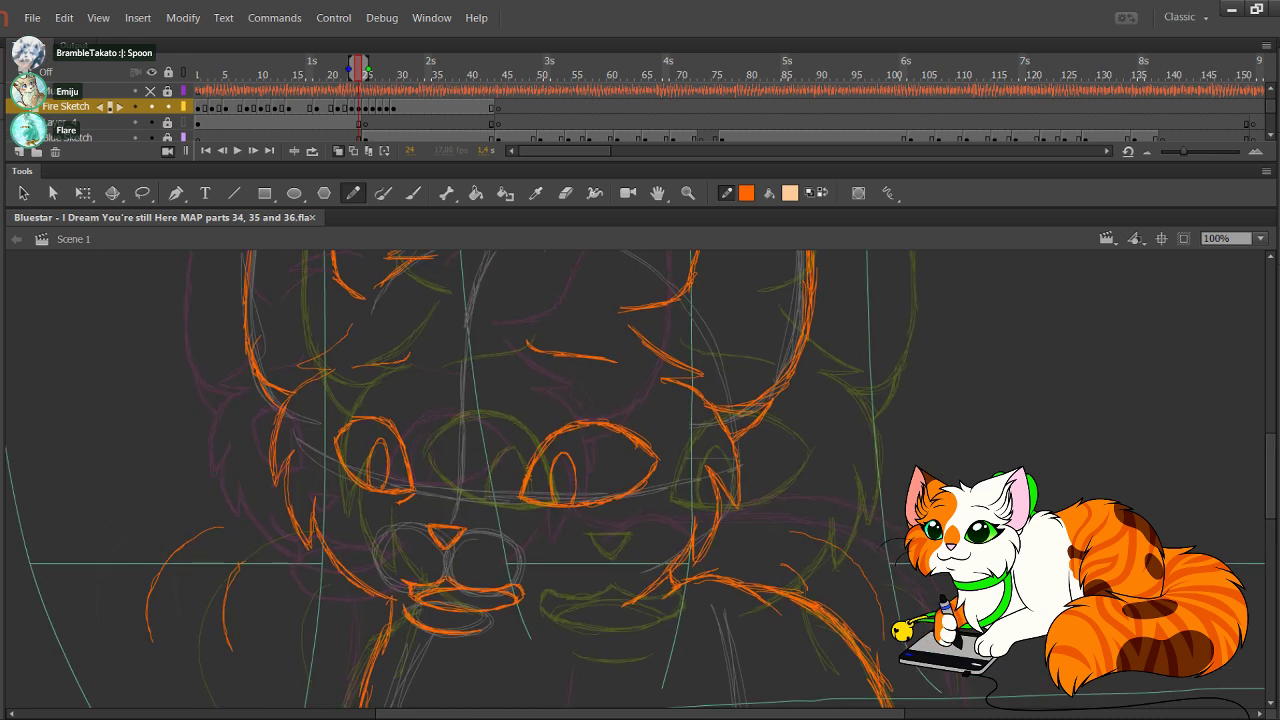
{"action": "left_click_drag", "start_coordinate": [560, 430], "coordinate": [576, 484]}
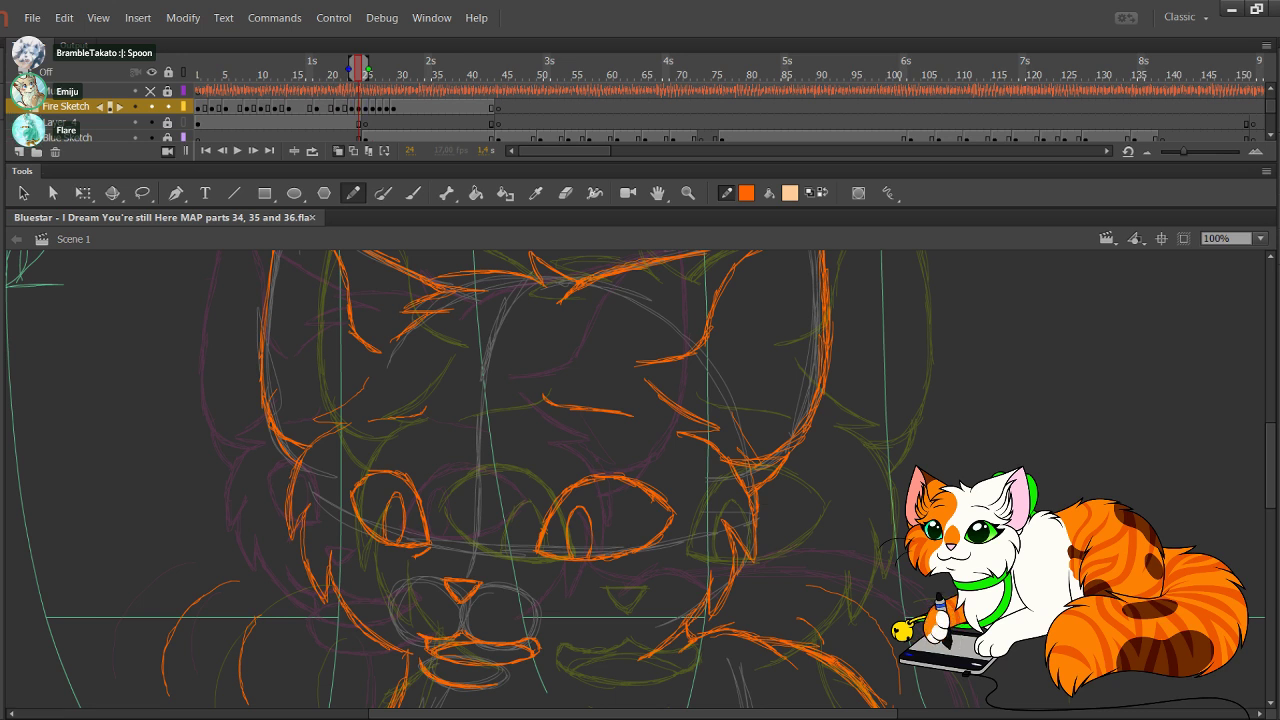
{"action": "left_click_drag", "start_coordinate": [746, 549], "coordinate": [733, 575]}
{"action": "mouse_move", "coordinate": [680, 500]}
{"action": "left_mouse_down"}
{"action": "mouse_move", "coordinate": [756, 527]}
{"action": "mouse_move", "coordinate": [691, 363]}
{"action": "mouse_move", "coordinate": [703, 427]}
{"action": "left_mouse_up"}
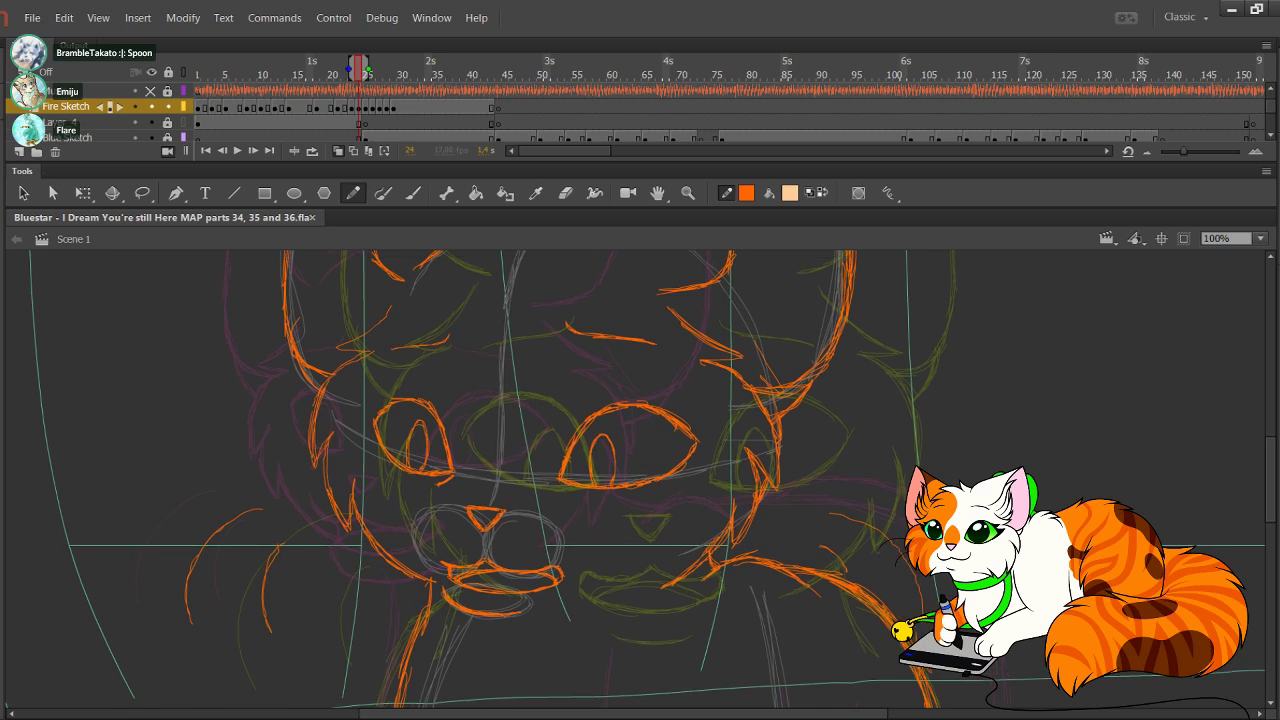
Step: Select the cat's eyes, brows, nose and mouth with the Lasso, then slant them slightly and nudge them to the left
{"action": "key", "text": "l"}
{"action": "left_click_drag", "start_coordinate": [372, 392], "coordinate": [378, 486]}
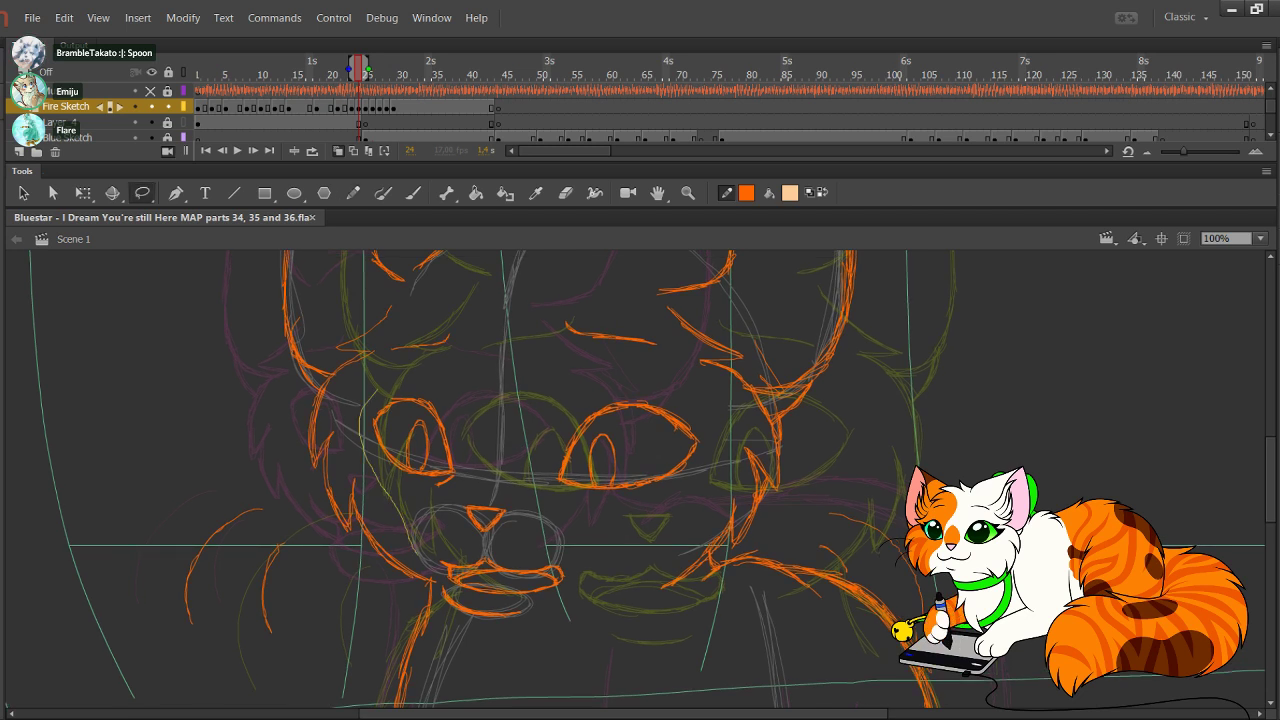
{"action": "mouse_move", "coordinate": [438, 580]}
{"action": "left_mouse_down"}
{"action": "mouse_move", "coordinate": [448, 616]}
{"action": "mouse_move", "coordinate": [606, 572]}
{"action": "mouse_move", "coordinate": [700, 436]}
{"action": "mouse_move", "coordinate": [662, 346]}
{"action": "mouse_move", "coordinate": [520, 300]}
{"action": "mouse_move", "coordinate": [396, 338]}
{"action": "mouse_move", "coordinate": [374, 390]}
{"action": "left_mouse_up"}
{"action": "mouse_move", "coordinate": [626, 342]}
{"action": "left_mouse_down"}
{"action": "mouse_move", "coordinate": [668, 368]}
{"action": "mouse_move", "coordinate": [716, 478]}
{"action": "mouse_move", "coordinate": [650, 374]}
{"action": "left_mouse_up"}
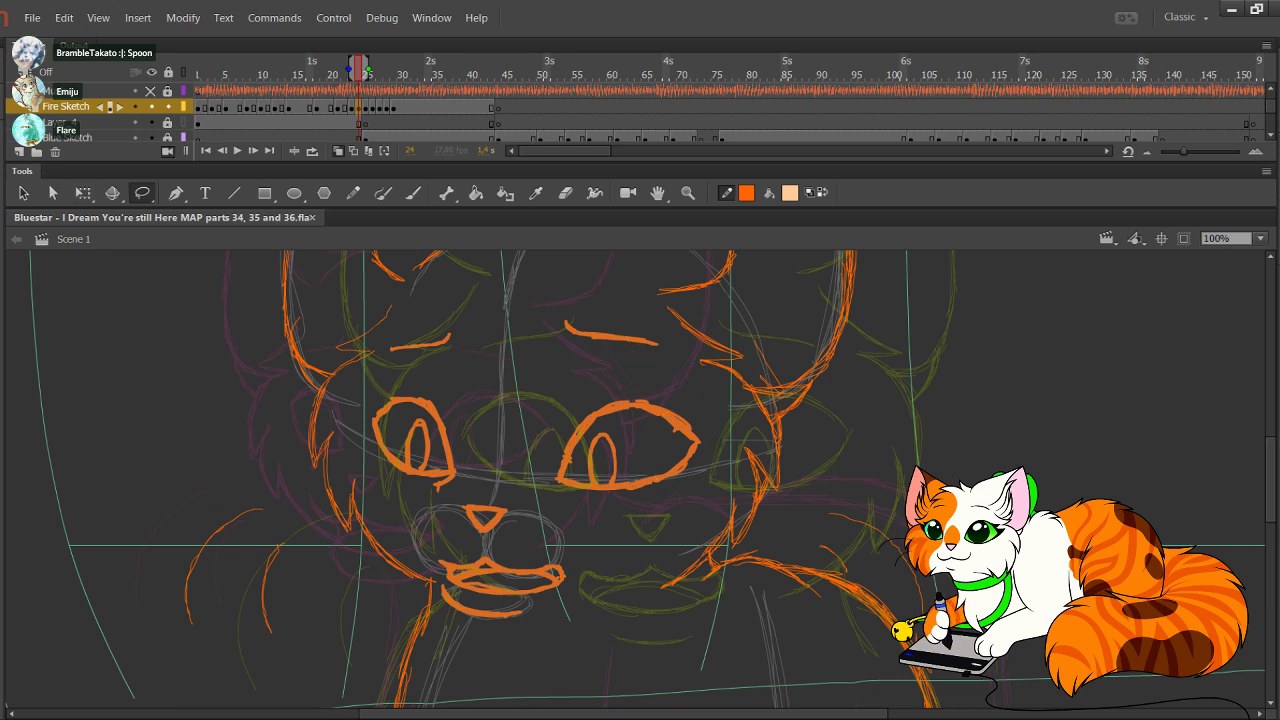
{"action": "left_click", "coordinate": [83, 193]}
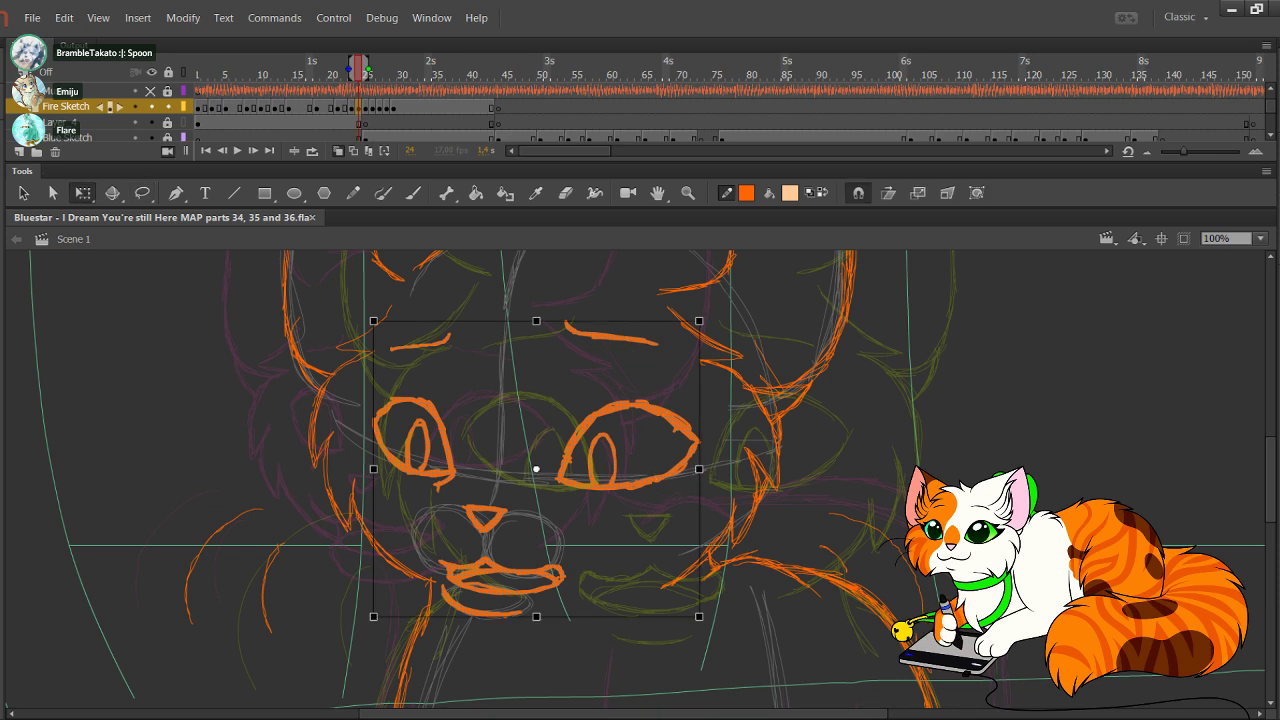
{"action": "left_click_drag", "start_coordinate": [480, 321], "coordinate": [476, 320]}
{"action": "key", "text": "Left"}
{"action": "key", "text": "Left"}
{"action": "key", "text": "Left"}
{"action": "key", "text": "Left"}
{"action": "key", "text": "Left"}
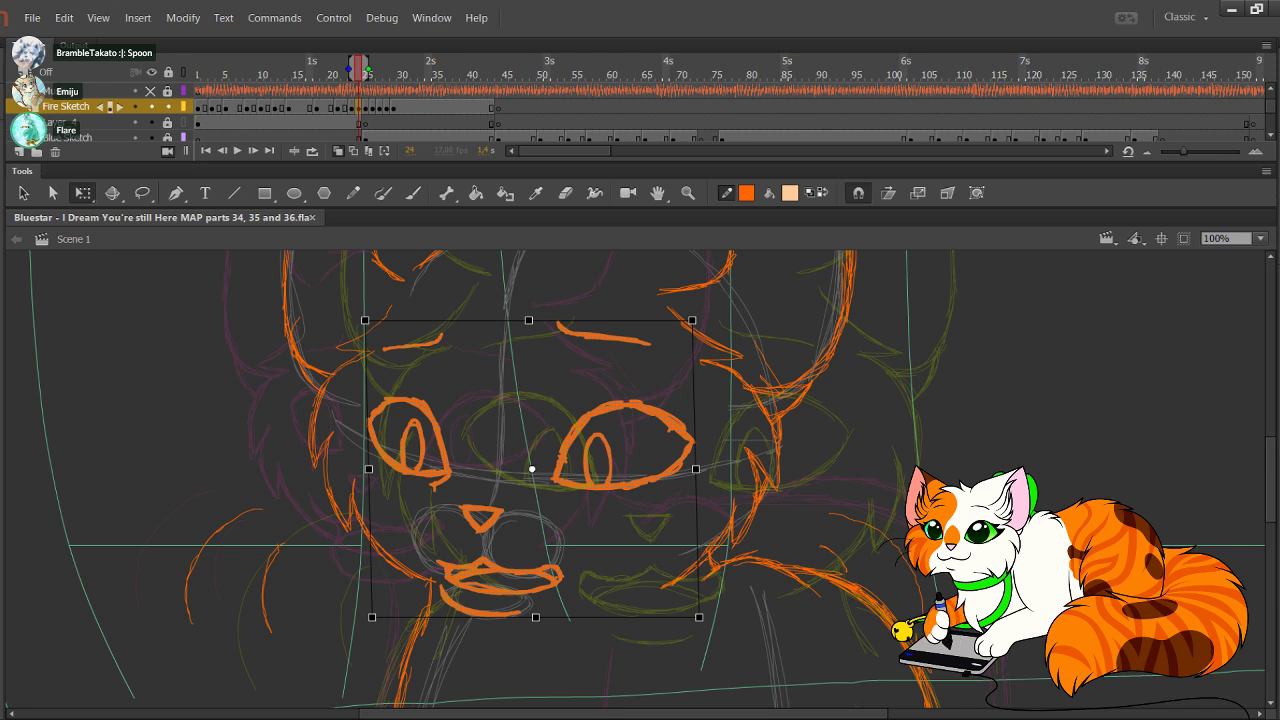
{"action": "left_click_drag", "start_coordinate": [128, 410], "coordinate": [202, 472]}
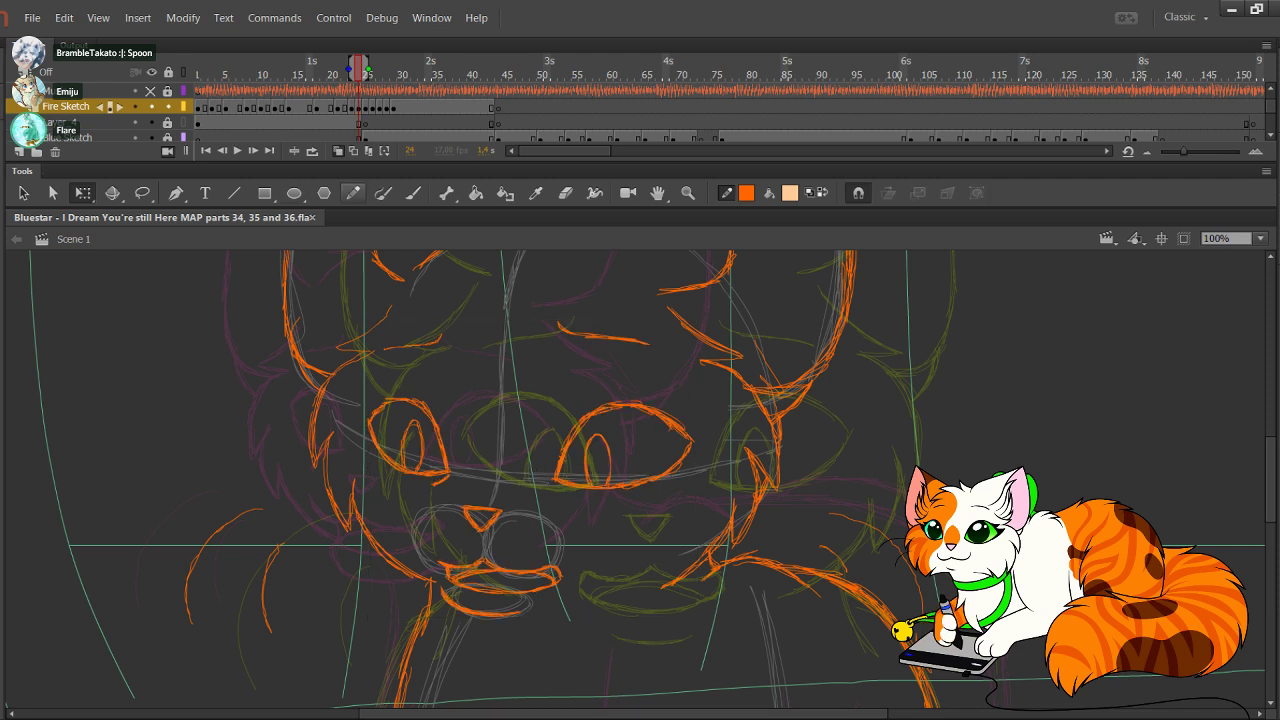
{"action": "key", "text": "shift+y"}
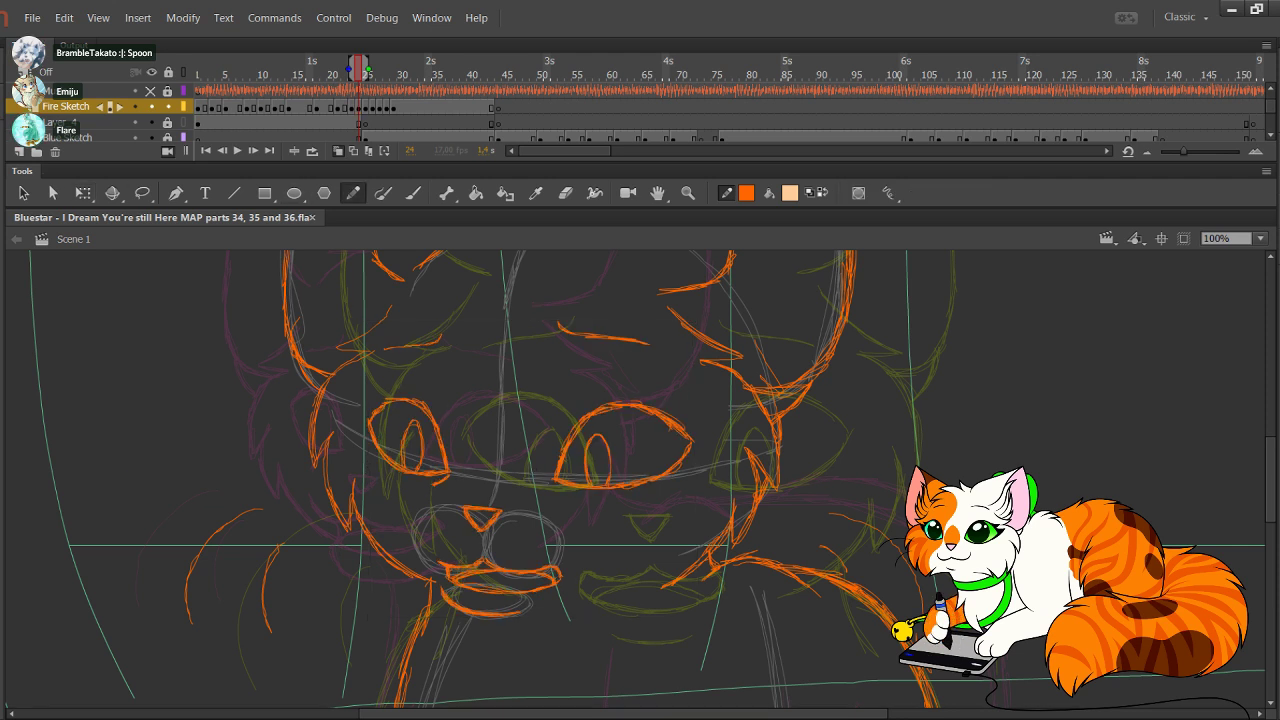
Step: Delete the grey construction sketch on frame 24 from the layer below Fire Sketch, protecting the Fire Sketch layer, and restore the onion skin view
{"action": "left_click", "coordinate": [168, 107]}
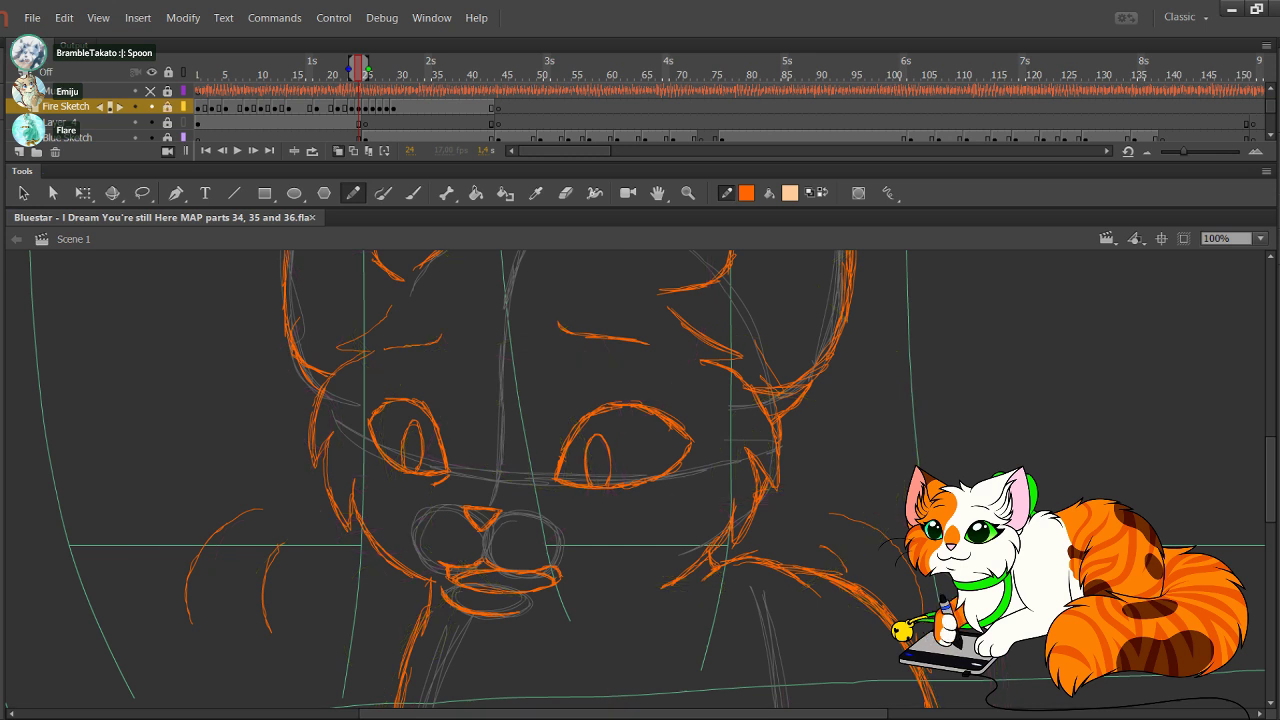
{"action": "left_click", "coordinate": [168, 122]}
{"action": "key", "text": "e"}
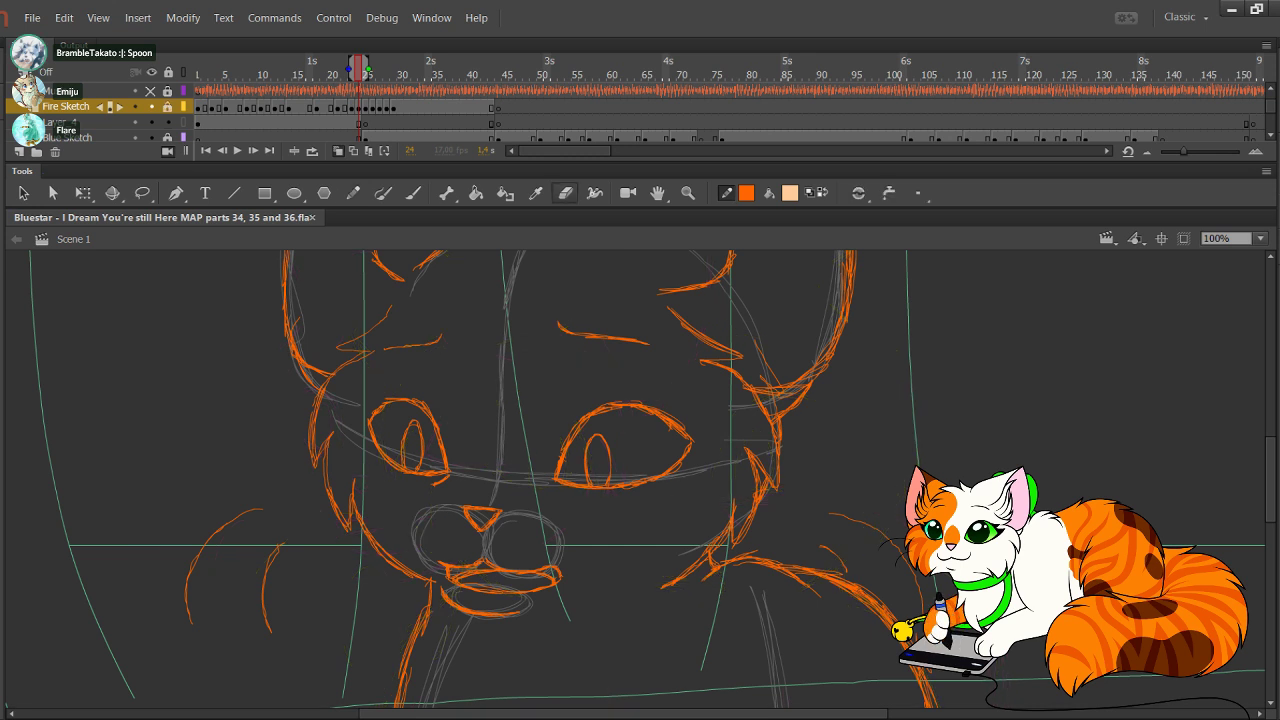
{"action": "left_click", "coordinate": [352, 123]}
{"action": "left_click", "coordinate": [359, 123]}
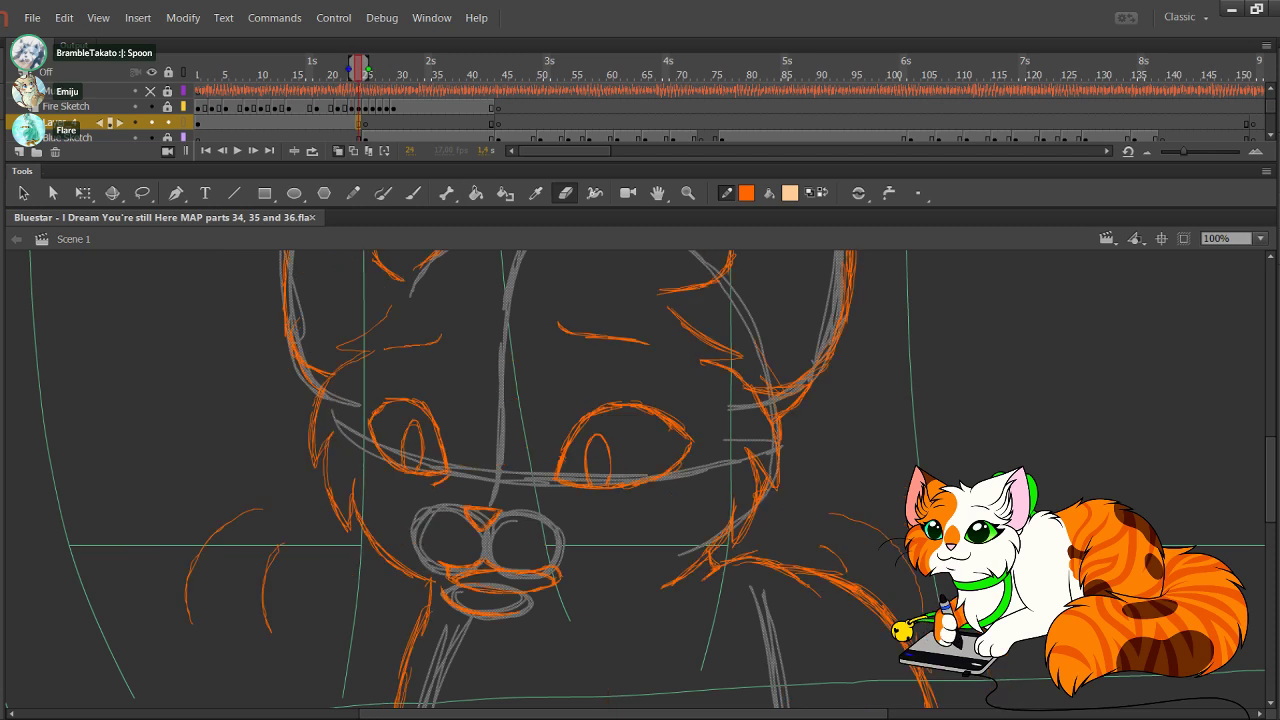
{"action": "key", "text": "Delete"}
{"action": "key", "text": "alt+shift+o"}
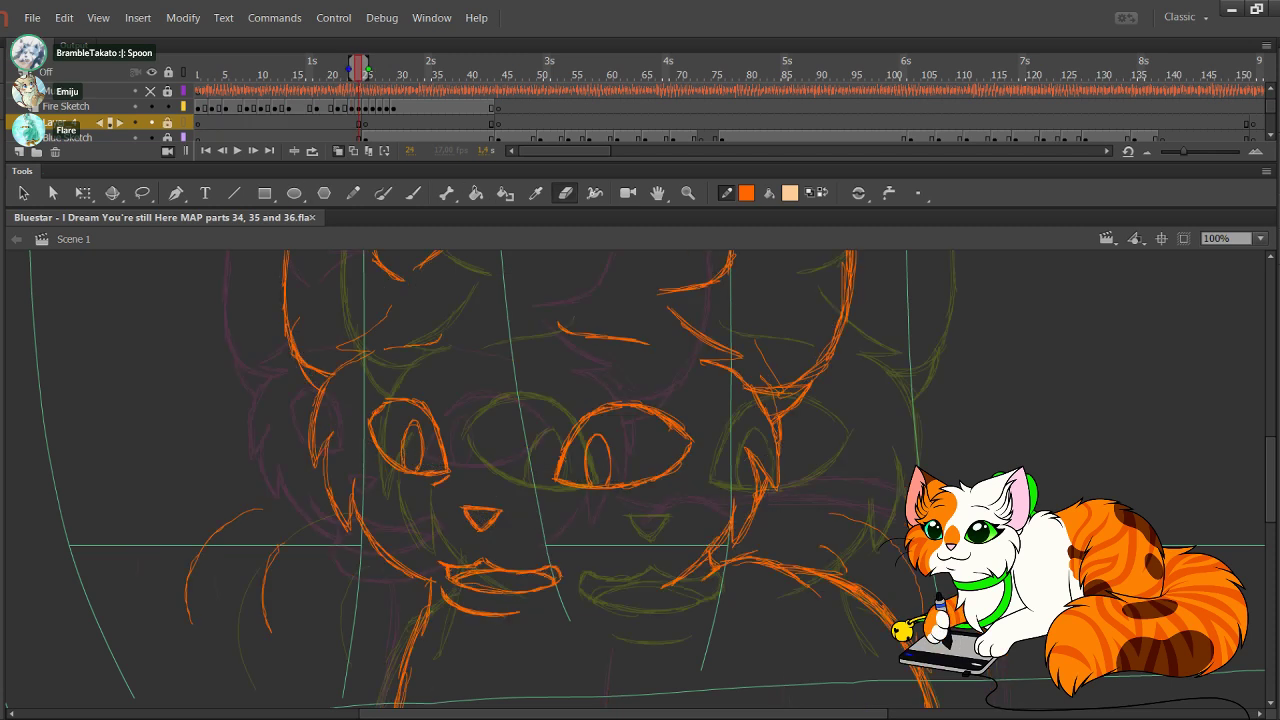
Step: Clear the duplicate cat drawing from frame 22 of the Fire Sketch layer and get the Pencil ready for the in-between
{"action": "left_click", "coordinate": [345, 75]}
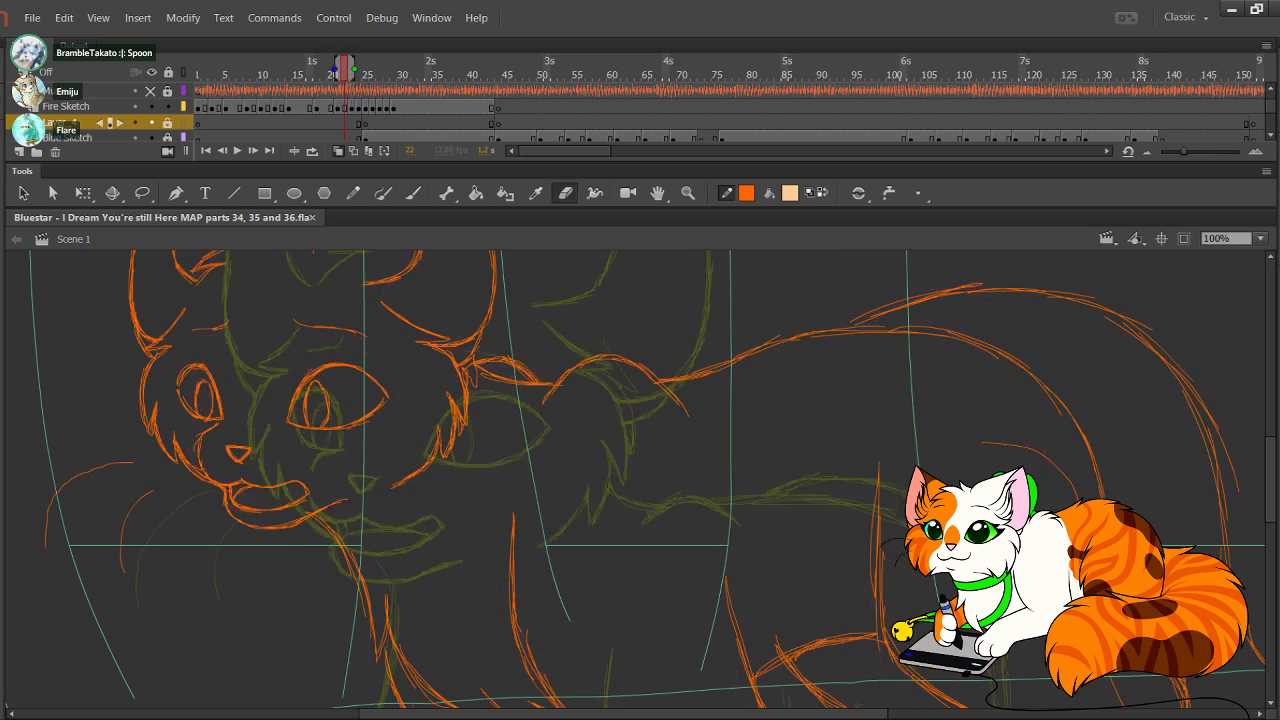
{"action": "left_click", "coordinate": [345, 107]}
{"action": "key", "text": "Delete"}
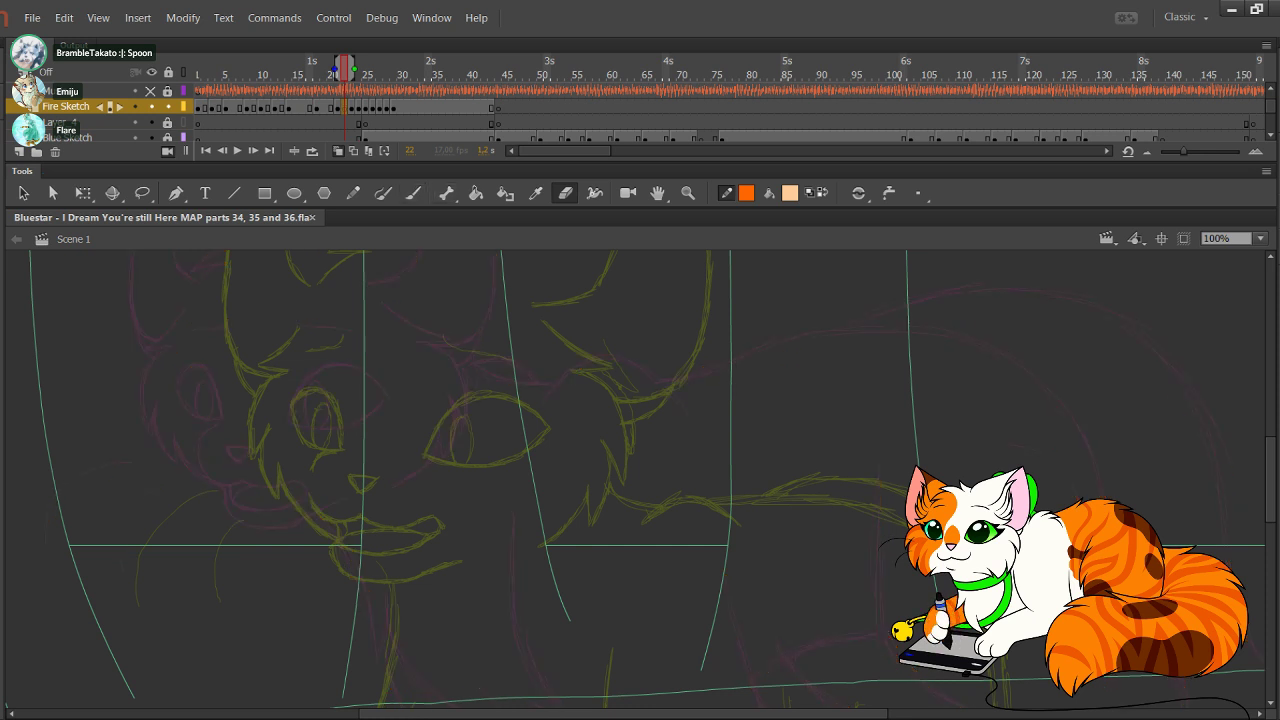
{"action": "left_click", "coordinate": [353, 193]}
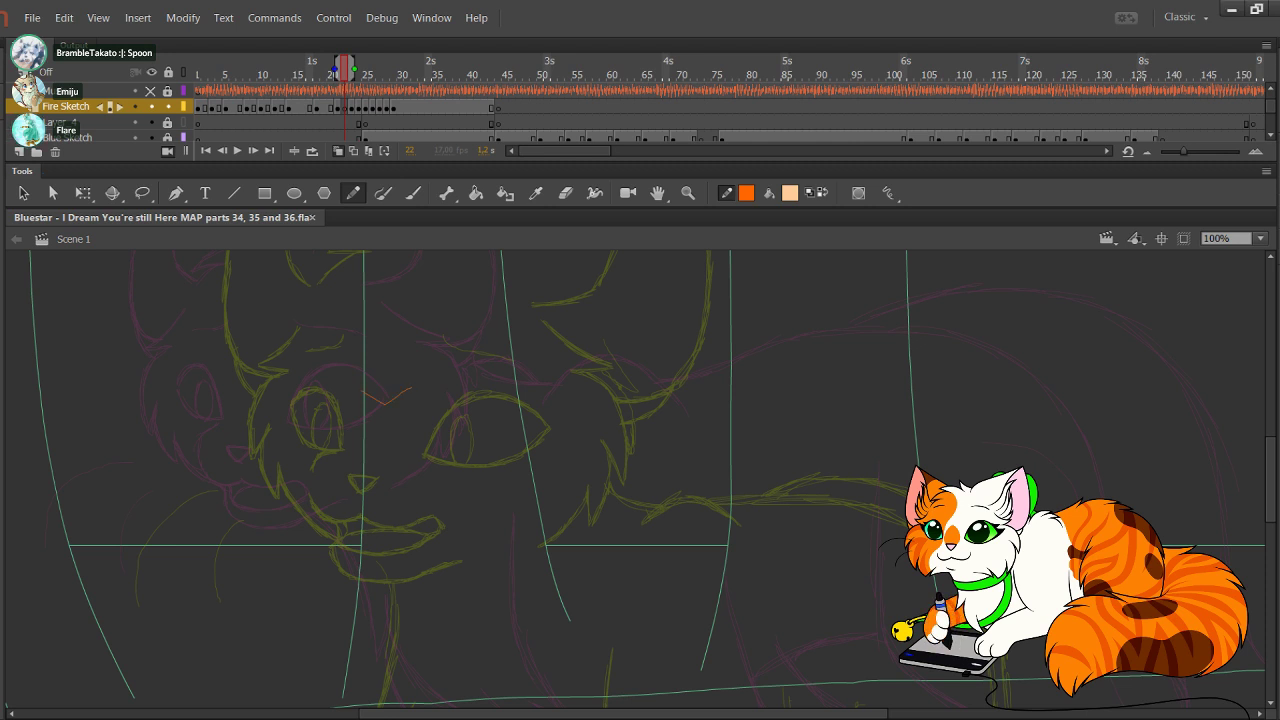
Step: Step back to frame 18 and examine the whole standing cat pose at 50% zoom
{"action": "mouse_move", "coordinate": [600, 560]}
{"action": "left_mouse_down"}
{"action": "mouse_move", "coordinate": [697, 489]}
{"action": "mouse_move", "coordinate": [714, 418]}
{"action": "mouse_move", "coordinate": [664, 268]}
{"action": "left_mouse_up"}
{"action": "mouse_move", "coordinate": [636, 484]}
{"action": "left_mouse_down"}
{"action": "mouse_move", "coordinate": [548, 306]}
{"action": "mouse_move", "coordinate": [485, 412]}
{"action": "mouse_move", "coordinate": [484, 512]}
{"action": "left_mouse_up"}
{"action": "scroll", "coordinate": [640, 479], "scroll_direction": "down", "scroll_amount": 2}
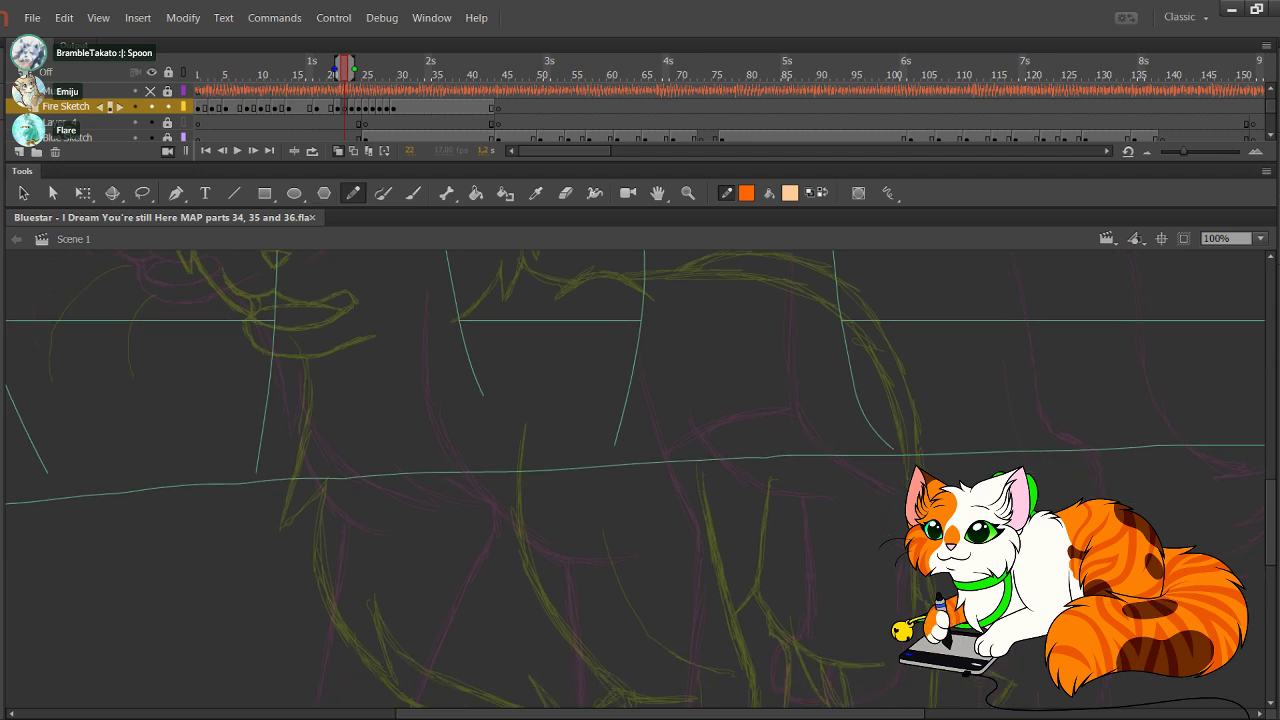
{"action": "key", "text": "comma"}
{"action": "key", "text": "comma"}
{"action": "key", "text": "comma"}
{"action": "key", "text": "comma"}
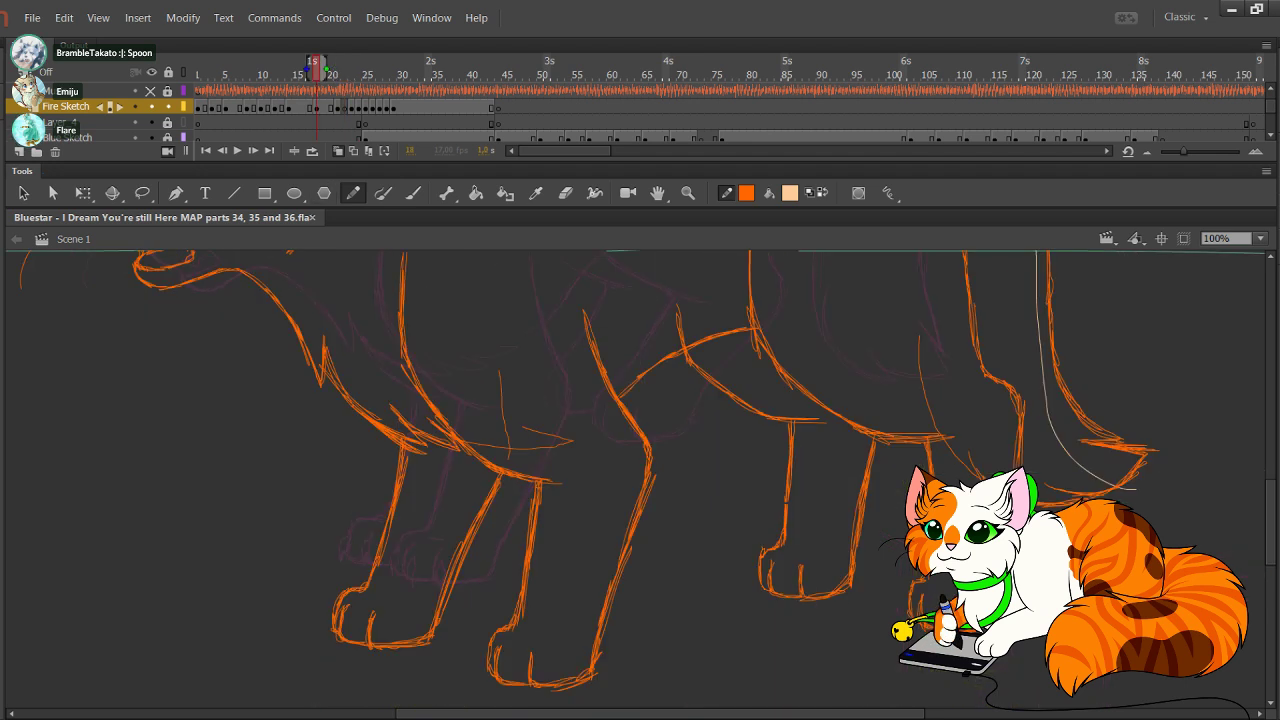
{"action": "key", "text": "ctrl+minus"}
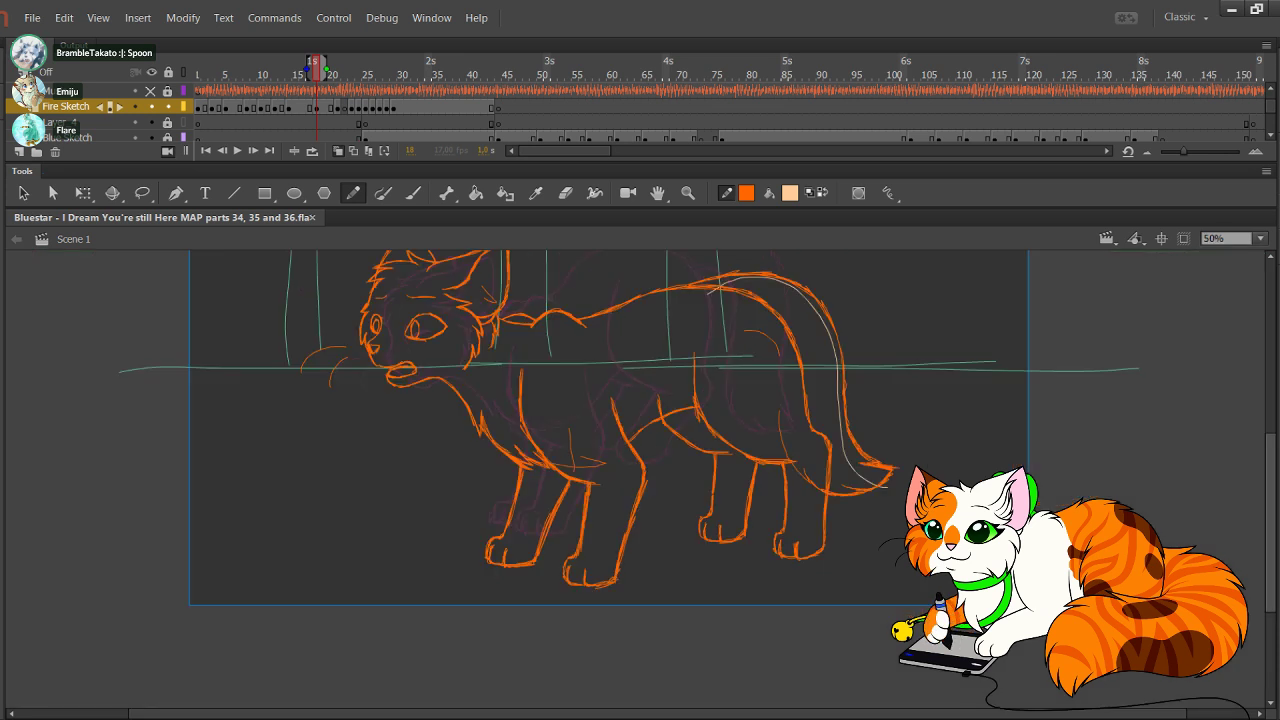
{"action": "left_click_drag", "start_coordinate": [1271, 523], "coordinate": [1271, 479]}
{"action": "key", "text": "comma"}
{"action": "key", "text": "period"}
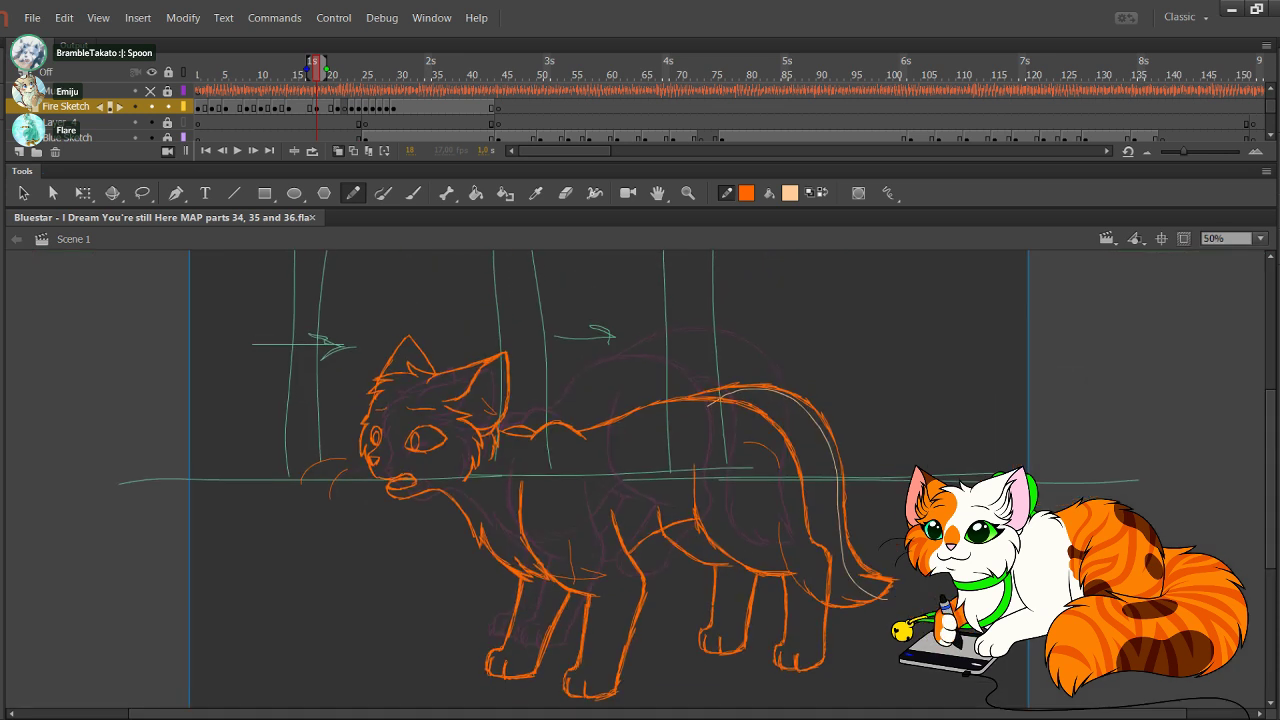
Step: Clip the view to the stage, loop frames 1 to 34, play the run and turn to check the motion, and return to frame 22
{"action": "left_click", "coordinate": [1184, 239]}
{"action": "left_click", "coordinate": [206, 151]}
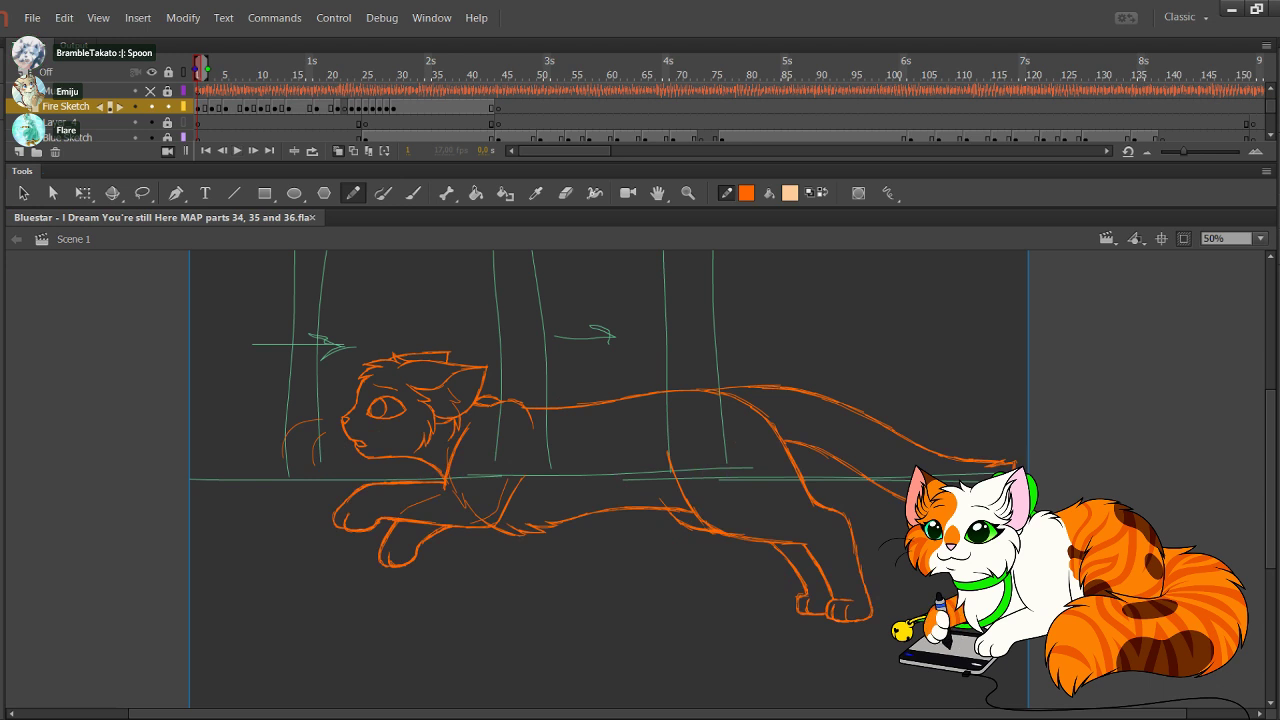
{"action": "left_click", "coordinate": [312, 151]}
{"action": "left_click_drag", "start_coordinate": [351, 69], "coordinate": [198, 69]}
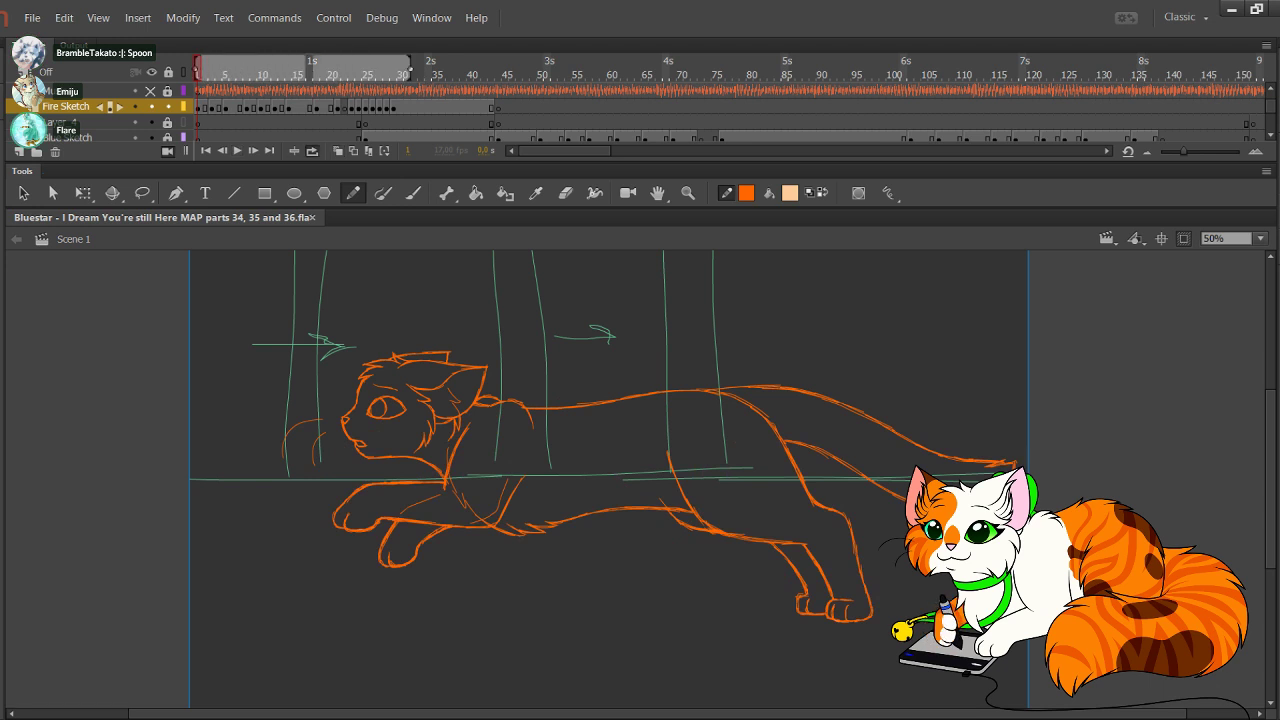
{"action": "mouse_move", "coordinate": [410, 69]}
{"action": "left_mouse_down"}
{"action": "mouse_move", "coordinate": [493, 67]}
{"action": "mouse_move", "coordinate": [430, 67]}
{"action": "left_mouse_up"}
{"action": "key", "text": "Return"}
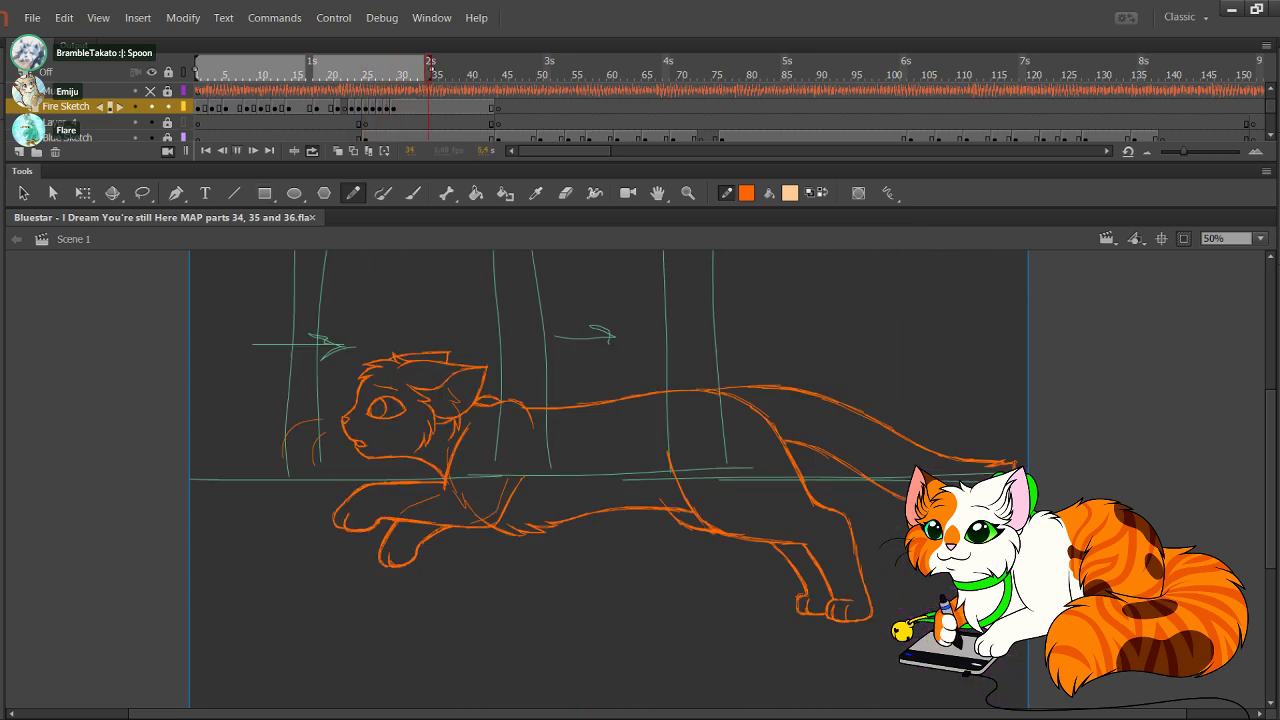
{"action": "key", "text": "Return"}
{"action": "key", "text": "Return"}
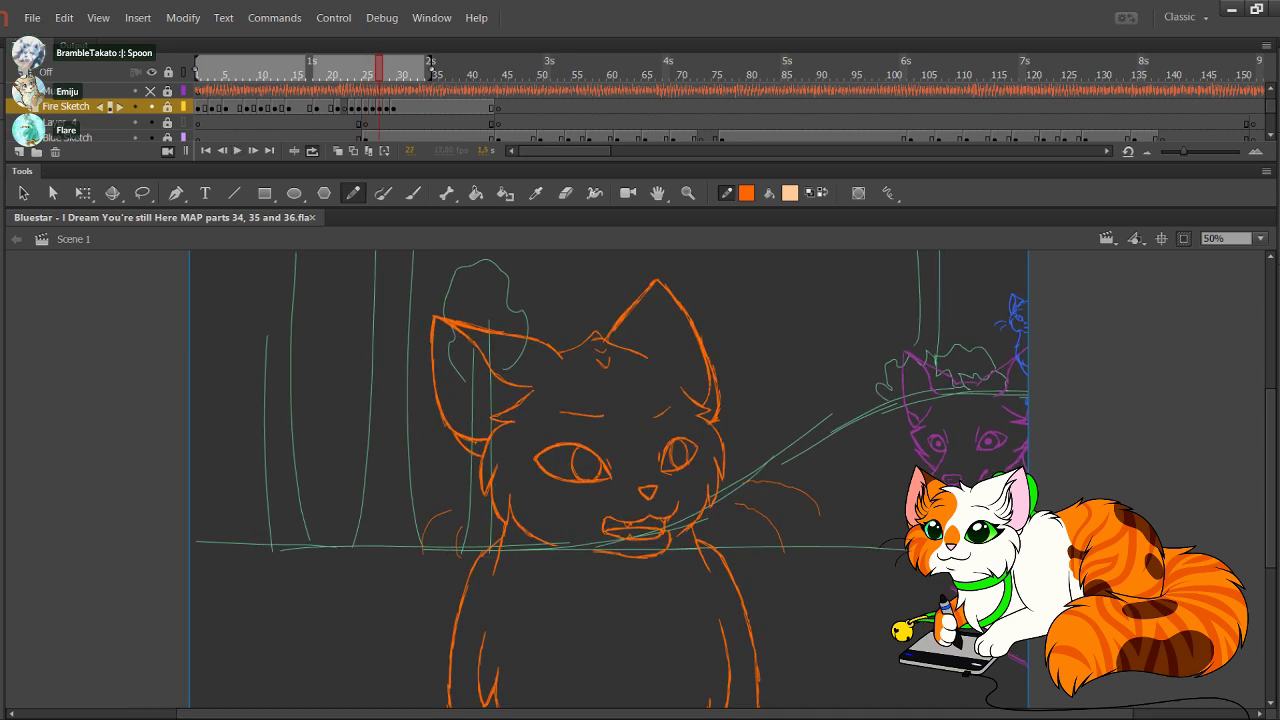
{"action": "key", "text": "Return"}
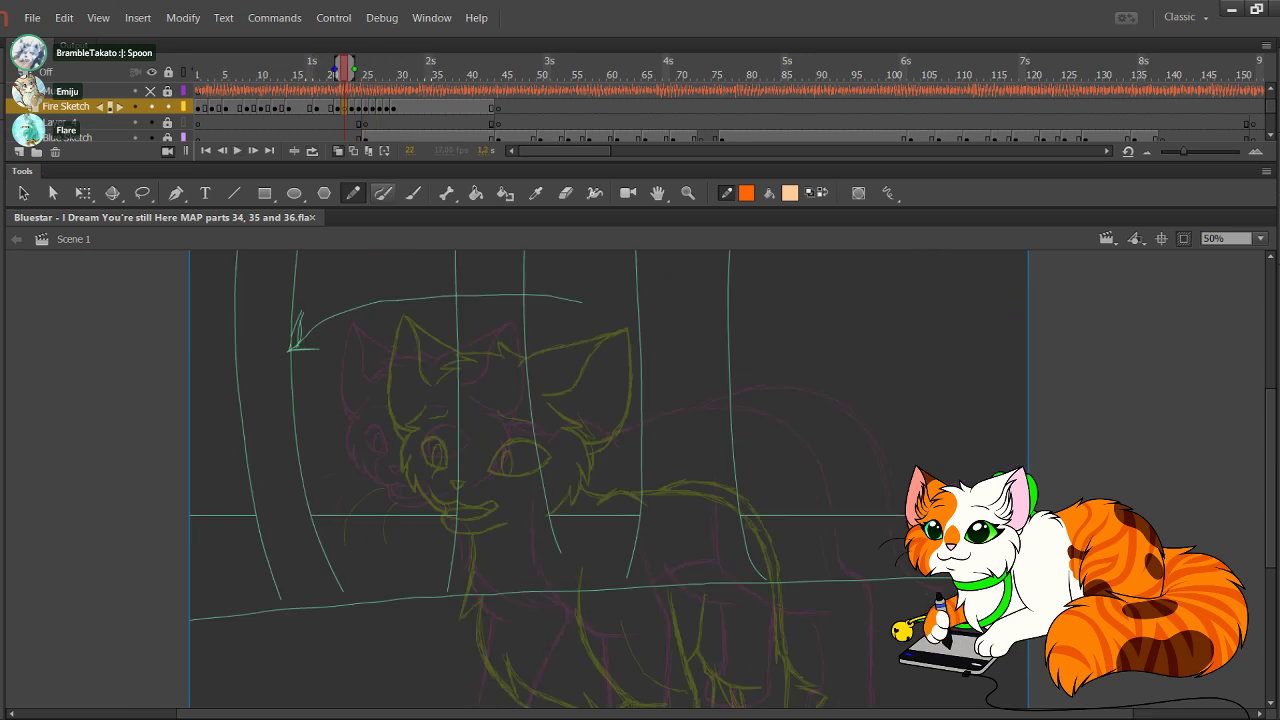
Step: Sketch the front shoulder line on frame 22, running down between the onion-skinned poses and curving right at the chest
{"action": "key", "text": "z"}
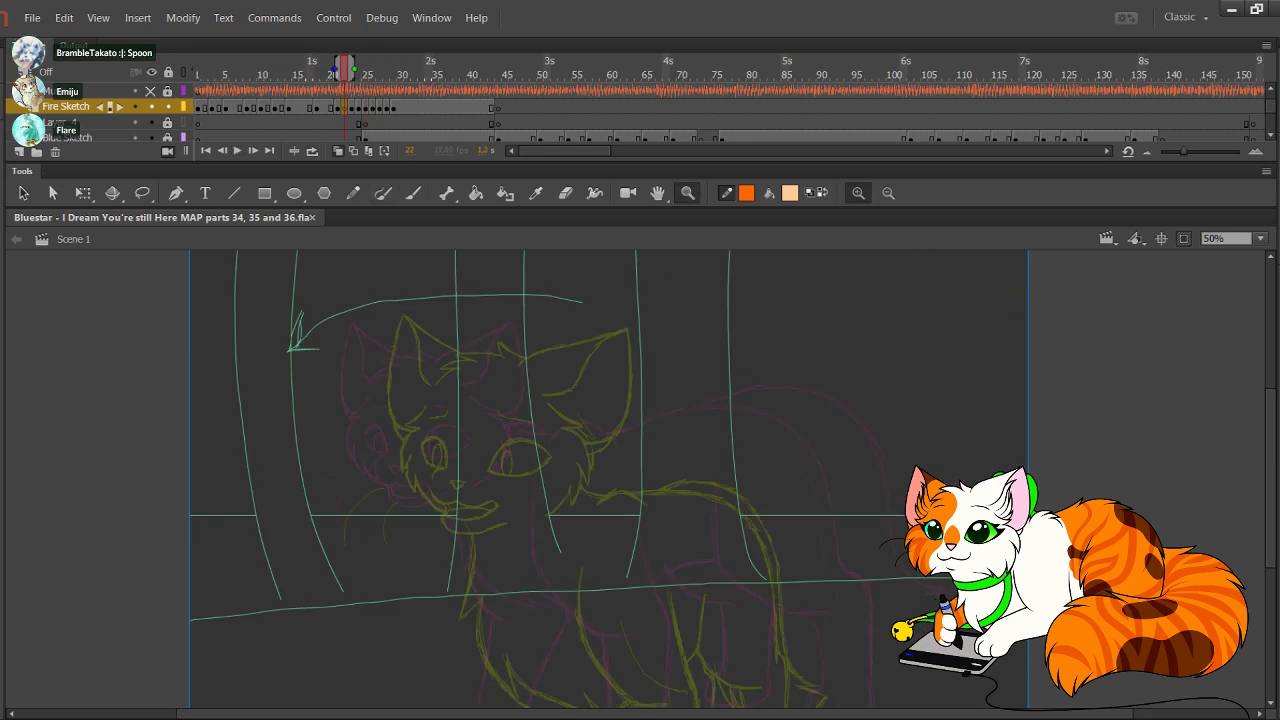
{"action": "left_click_drag", "start_coordinate": [324, 374], "coordinate": [616, 568]}
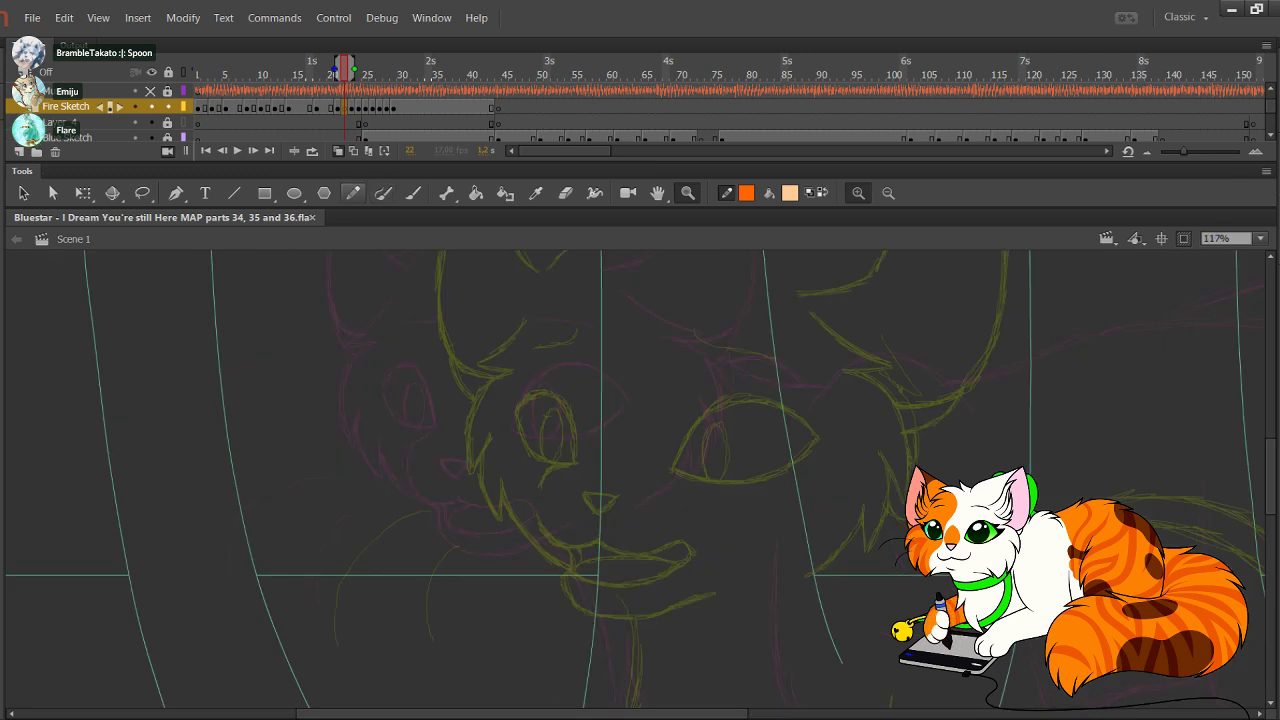
{"action": "key", "text": "y"}
{"action": "mouse_move", "coordinate": [840, 640]}
{"action": "left_mouse_down"}
{"action": "mouse_move", "coordinate": [550, 300]}
{"action": "mouse_move", "coordinate": [523, 296]}
{"action": "mouse_move", "coordinate": [513, 394]}
{"action": "left_mouse_up"}
{"action": "mouse_move", "coordinate": [518, 336]}
{"action": "left_mouse_down"}
{"action": "mouse_move", "coordinate": [516, 476]}
{"action": "mouse_move", "coordinate": [566, 566]}
{"action": "left_mouse_up"}
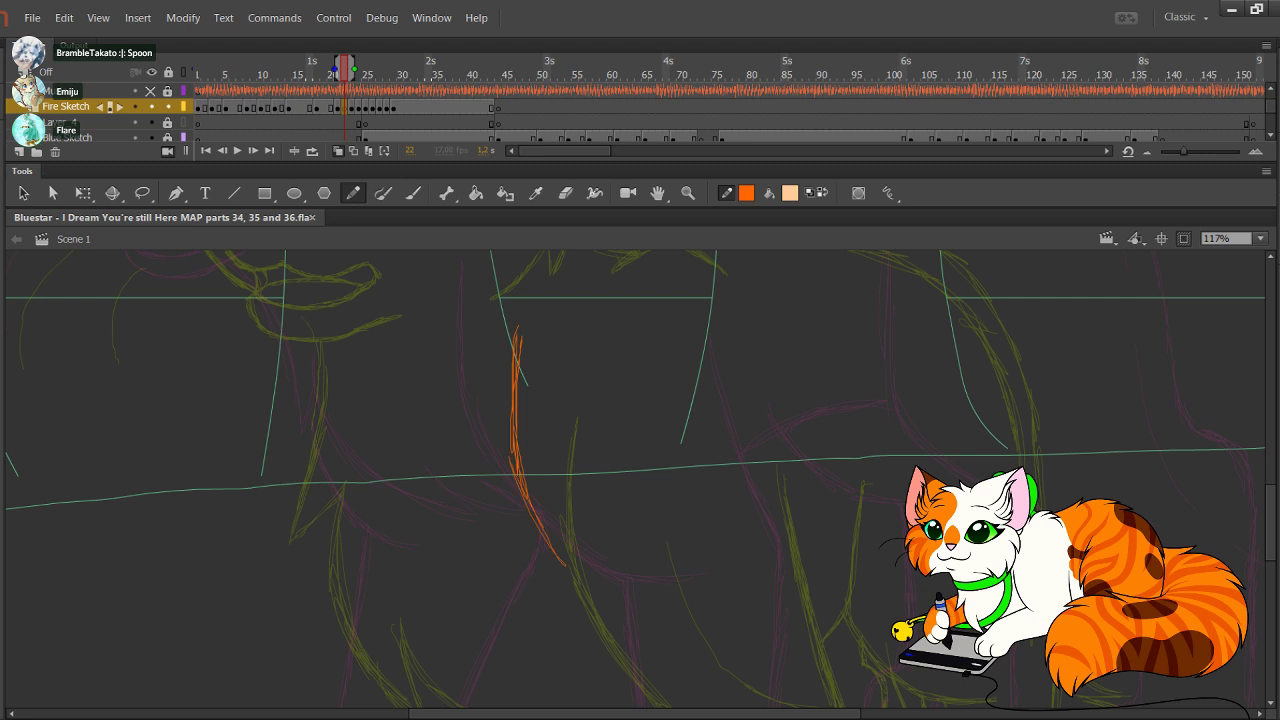
{"action": "left_click_drag", "start_coordinate": [516, 494], "coordinate": [680, 655]}
{"action": "mouse_move", "coordinate": [564, 570]}
{"action": "left_mouse_down"}
{"action": "mouse_move", "coordinate": [656, 646]}
{"action": "mouse_move", "coordinate": [725, 648]}
{"action": "left_mouse_up"}
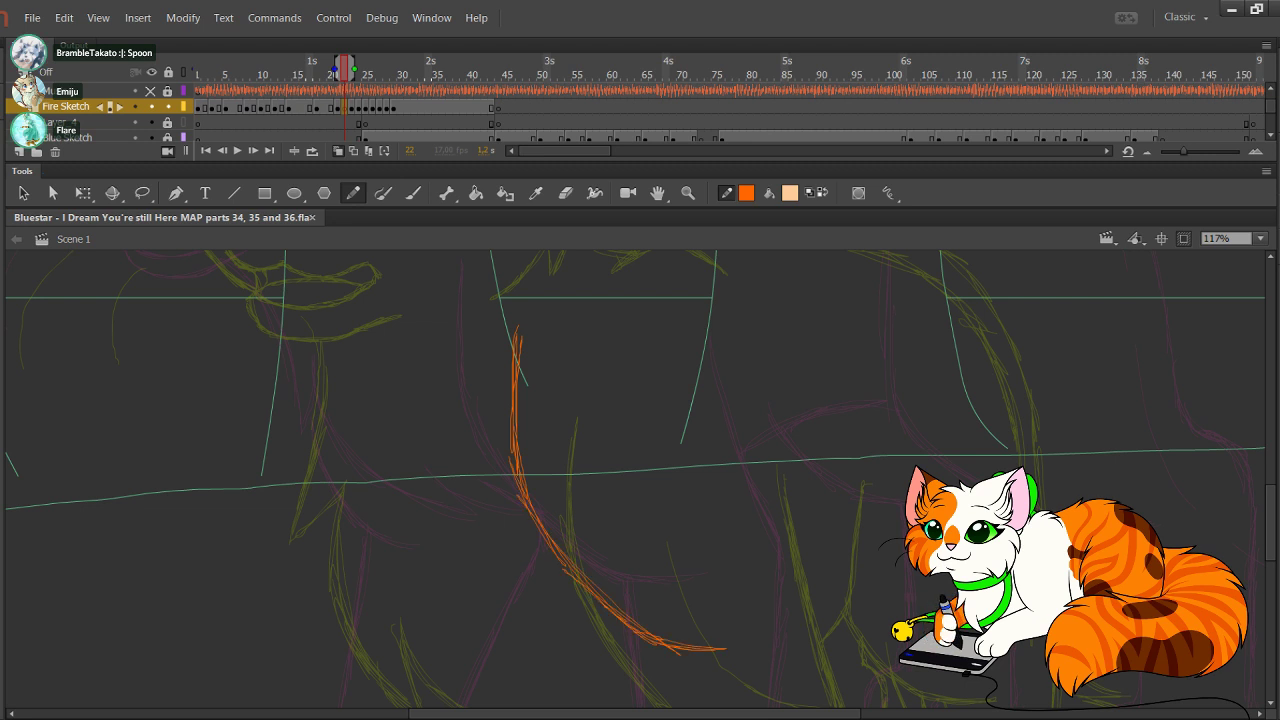
{"action": "left_click_drag", "start_coordinate": [528, 504], "coordinate": [688, 652]}
Step: Draw the near foreleg's front edge straight down from the chest curve past the stage's lower edge, showing the area outside the stage
{"action": "left_click_drag", "start_coordinate": [660, 580], "coordinate": [543, 356]}
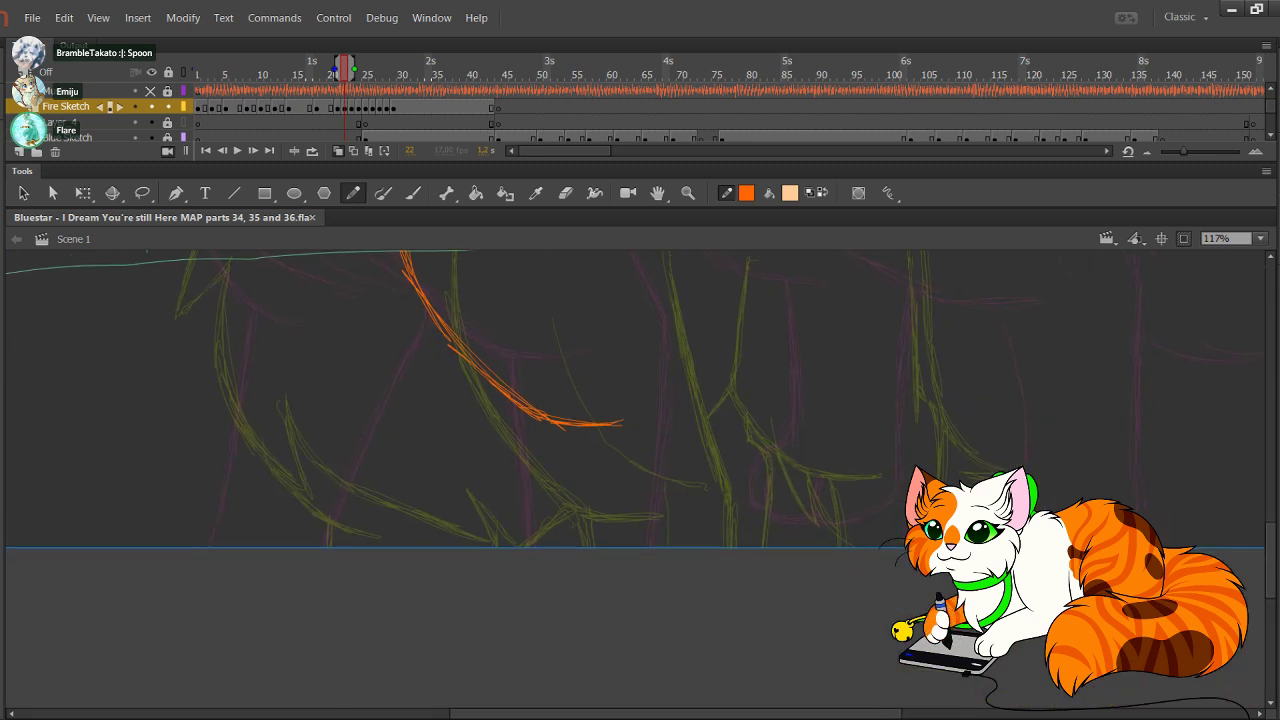
{"action": "mouse_move", "coordinate": [404, 256]}
{"action": "left_mouse_down"}
{"action": "mouse_move", "coordinate": [526, 410]}
{"action": "mouse_move", "coordinate": [555, 550]}
{"action": "left_mouse_up"}
{"action": "left_click_drag", "start_coordinate": [545, 420], "coordinate": [562, 661]}
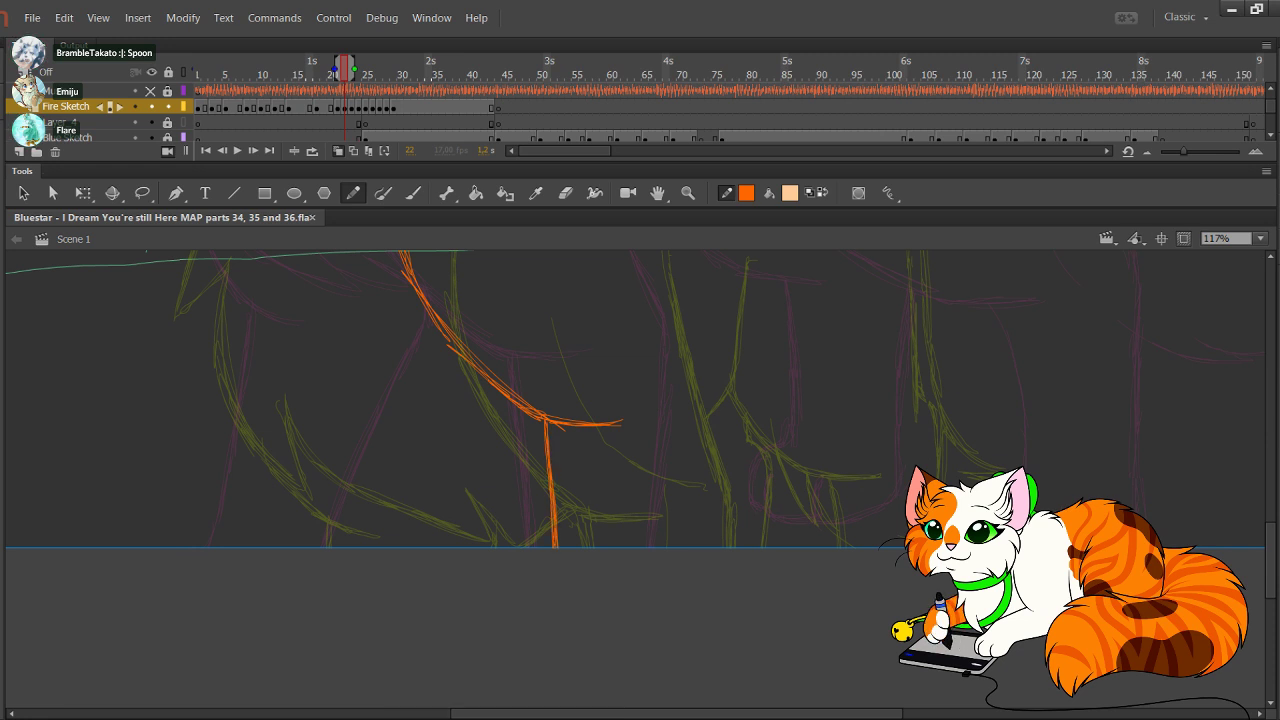
{"action": "left_click", "coordinate": [1184, 239]}
{"action": "mouse_move", "coordinate": [560, 630]}
{"action": "left_mouse_down"}
{"action": "mouse_move", "coordinate": [580, 345]}
{"action": "mouse_move", "coordinate": [532, 590]}
{"action": "mouse_move", "coordinate": [515, 600]}
{"action": "left_mouse_up"}
Step: Sketch the near foreleg's back edge with overlapping strokes, bending at the elbow and slanting up along the upper leg
{"action": "left_click_drag", "start_coordinate": [653, 455], "coordinate": [645, 633]}
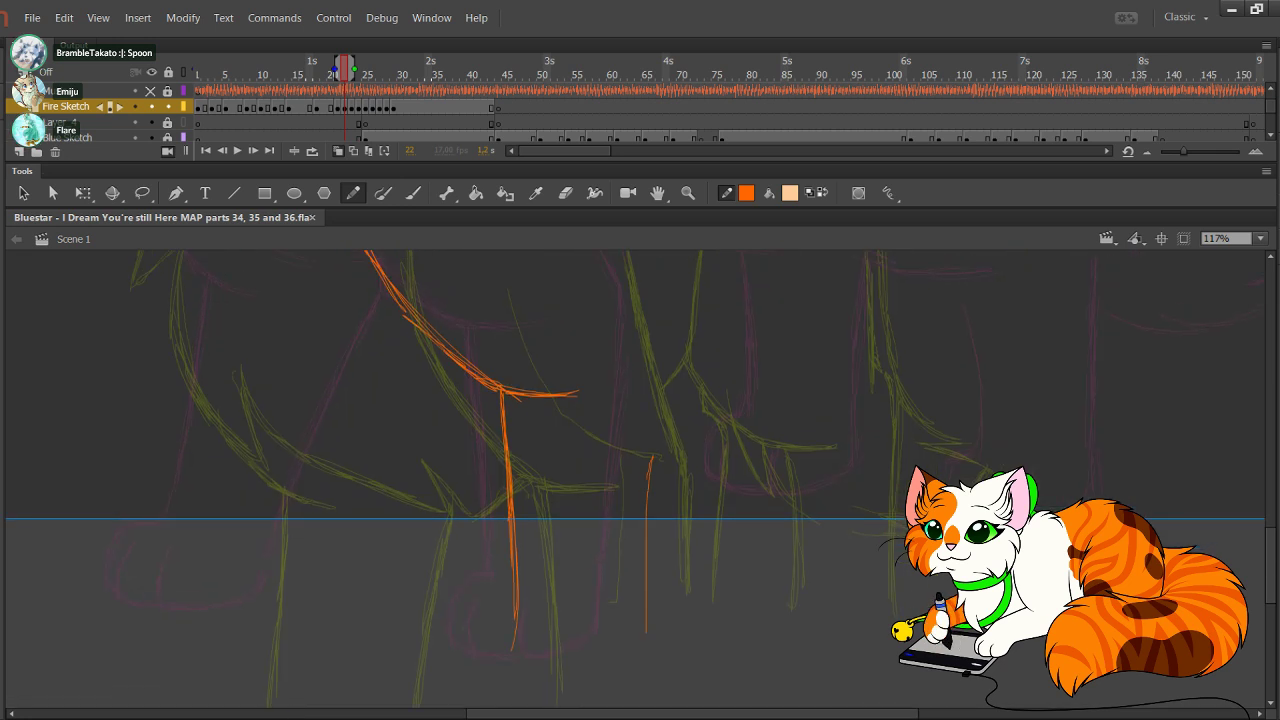
{"action": "left_click_drag", "start_coordinate": [647, 480], "coordinate": [640, 655]}
{"action": "left_click_drag", "start_coordinate": [655, 417], "coordinate": [647, 519]}
{"action": "mouse_move", "coordinate": [660, 393]}
{"action": "left_mouse_down"}
{"action": "mouse_move", "coordinate": [644, 623]}
{"action": "mouse_move", "coordinate": [652, 553]}
{"action": "left_mouse_up"}
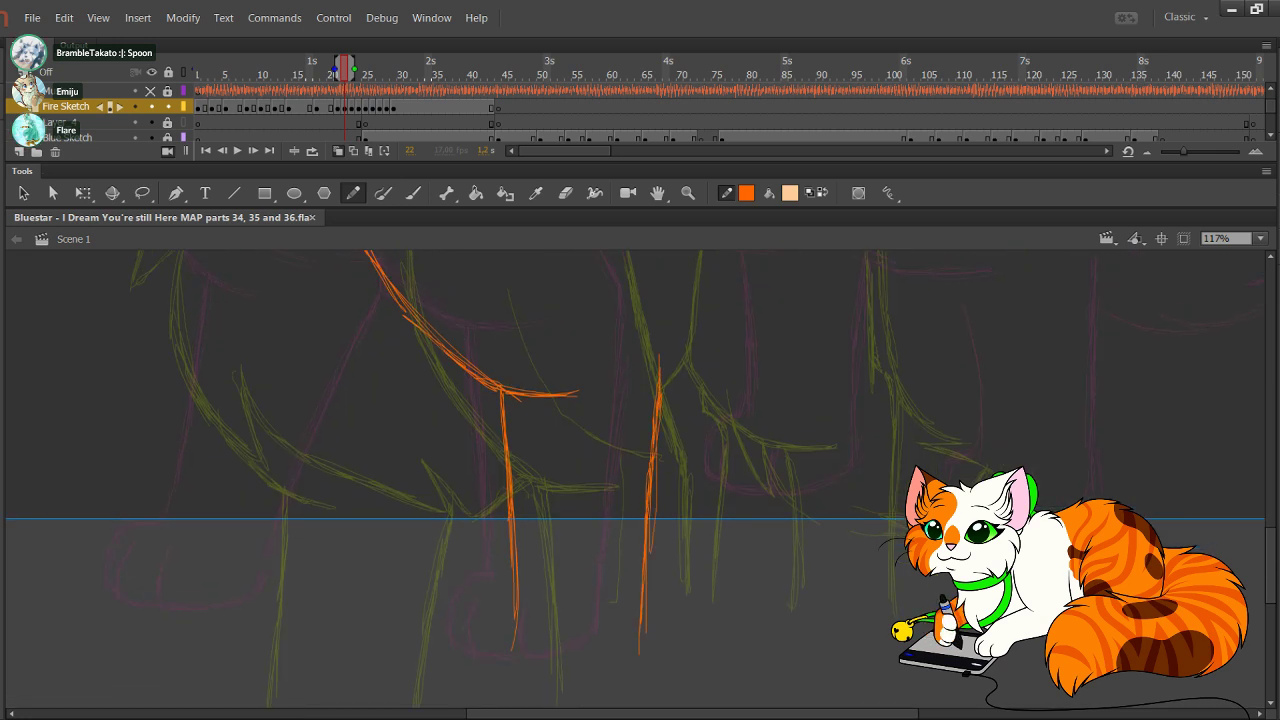
{"action": "left_click_drag", "start_coordinate": [638, 316], "coordinate": [658, 384]}
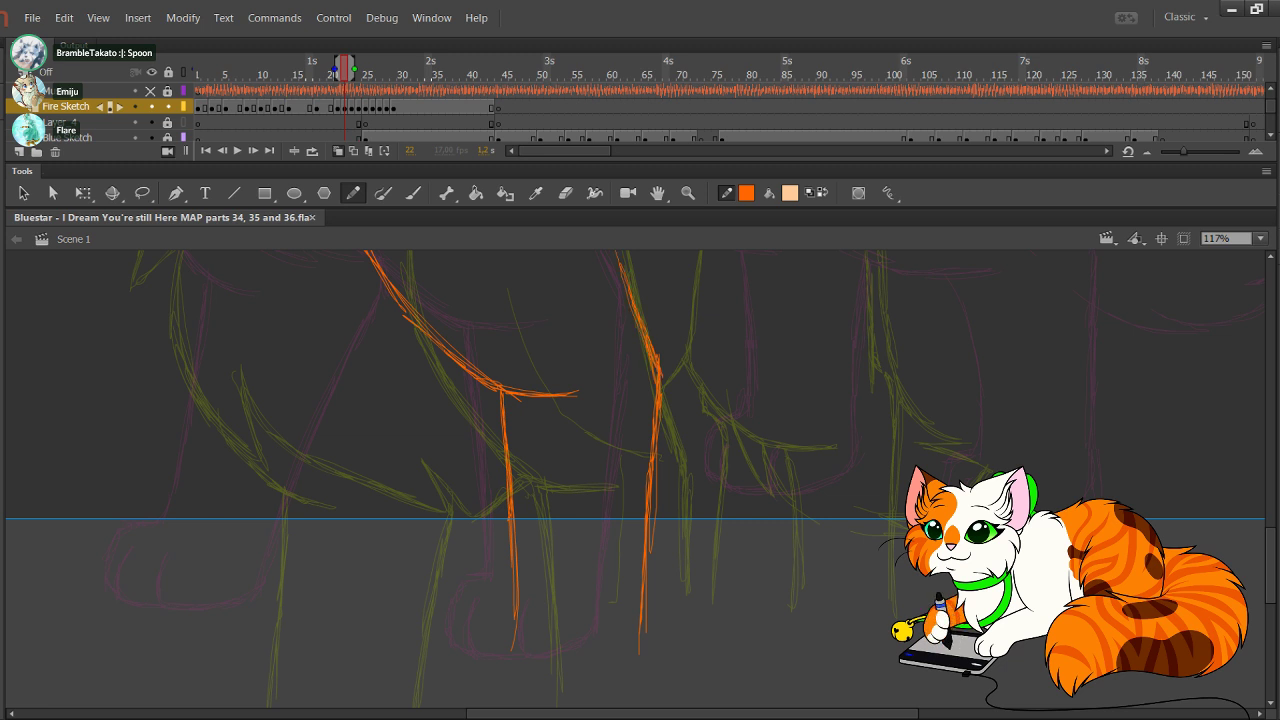
{"action": "scroll", "coordinate": [640, 480], "scroll_direction": "up", "scroll_amount": 5}
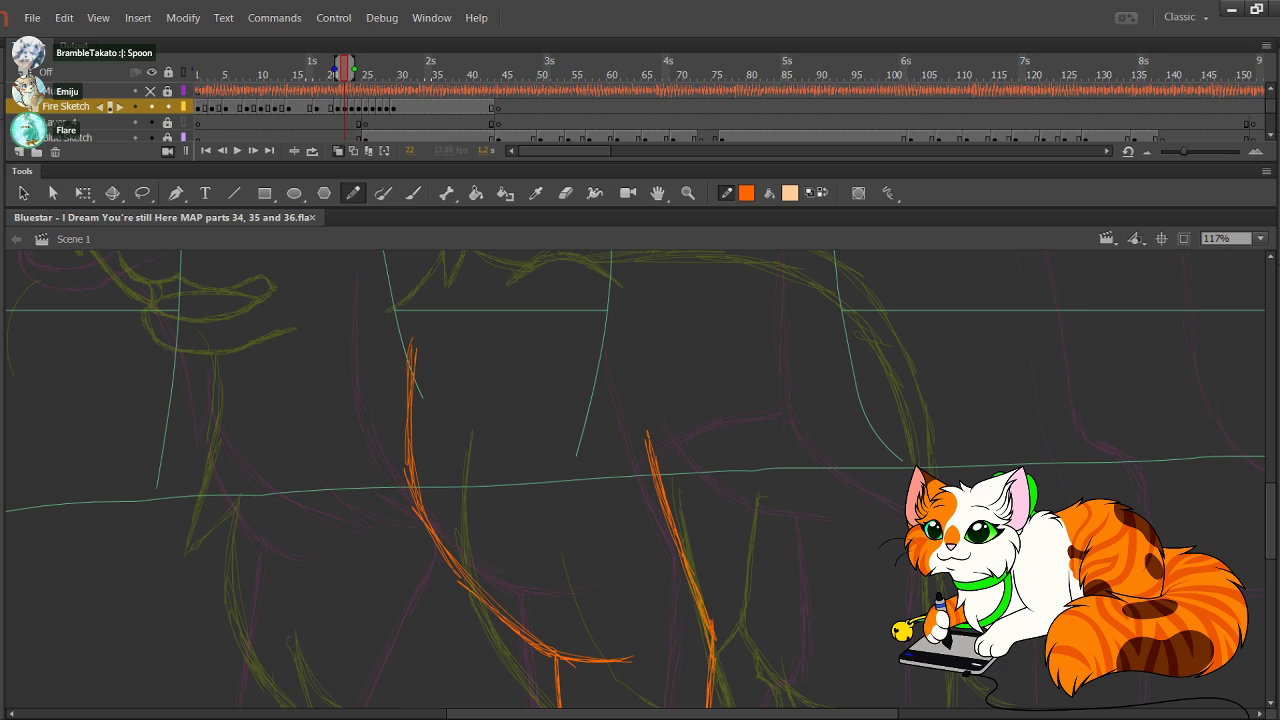
{"action": "left_click_drag", "start_coordinate": [640, 450], "coordinate": [704, 548]}
Step: Sketch an arched shoulder-blade line just behind the cheek fur, between the two onion-skinned back outlines
{"action": "scroll", "coordinate": [640, 480], "scroll_direction": "up", "scroll_amount": 3}
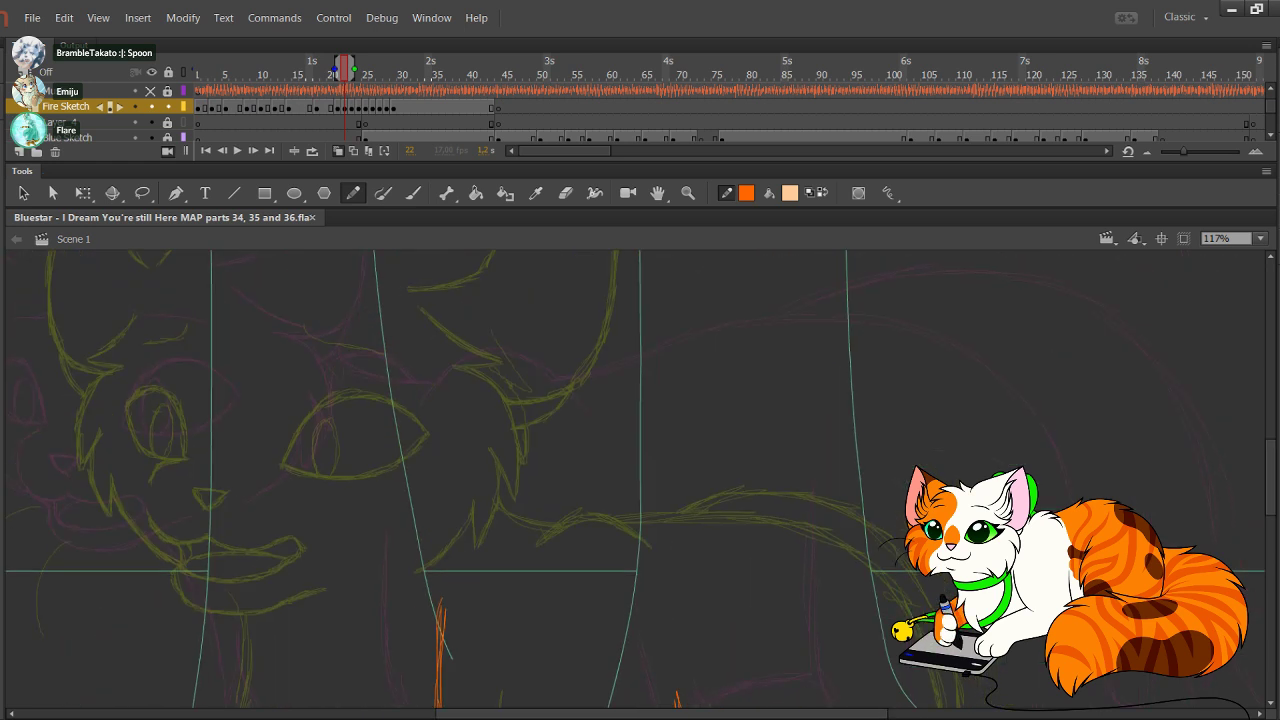
{"action": "mouse_move", "coordinate": [536, 434]}
{"action": "left_mouse_down"}
{"action": "mouse_move", "coordinate": [492, 473]}
{"action": "mouse_move", "coordinate": [597, 461]}
{"action": "mouse_move", "coordinate": [620, 489]}
{"action": "left_mouse_up"}
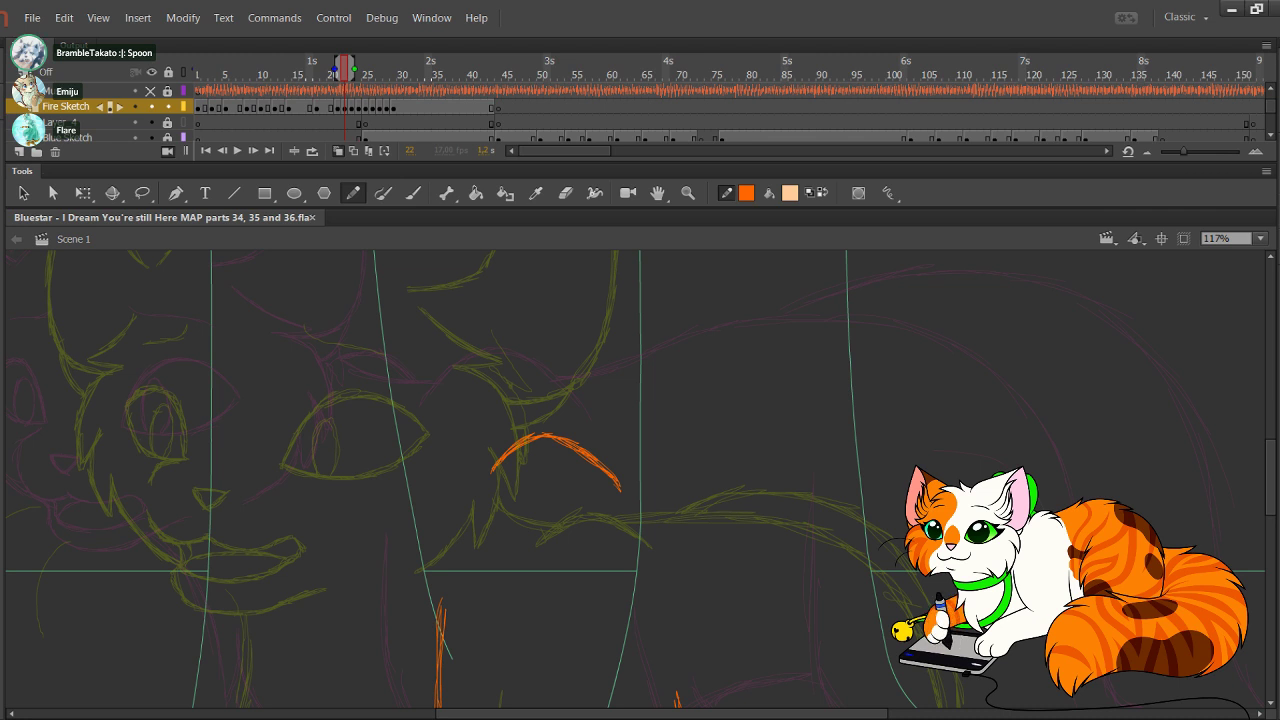
{"action": "mouse_move", "coordinate": [620, 489]}
{"action": "left_mouse_down"}
{"action": "mouse_move", "coordinate": [664, 322]}
{"action": "mouse_move", "coordinate": [687, 312]}
{"action": "mouse_move", "coordinate": [706, 342]}
{"action": "left_mouse_up"}
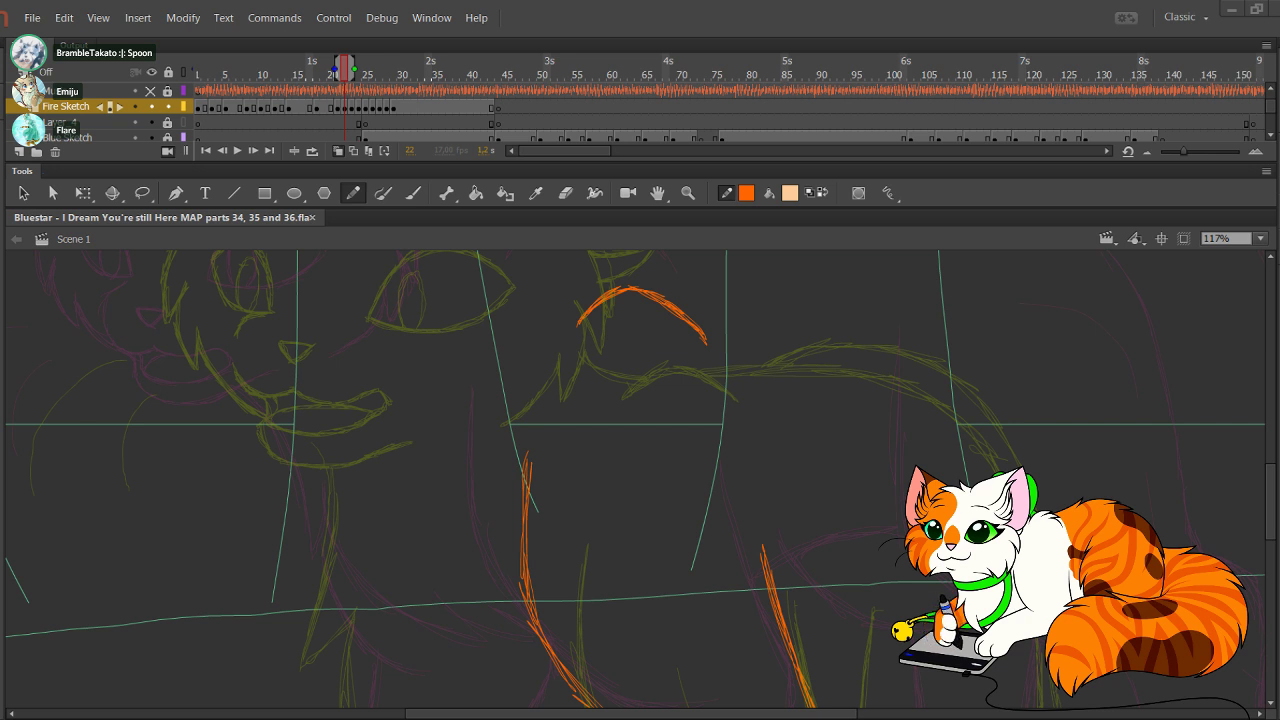
Step: Swap the stroke and fill colours for a pale peach stroke and make the unlocked layer below Fire Sketch active at frame 22
{"action": "left_click_drag", "start_coordinate": [583, 443], "coordinate": [693, 472]}
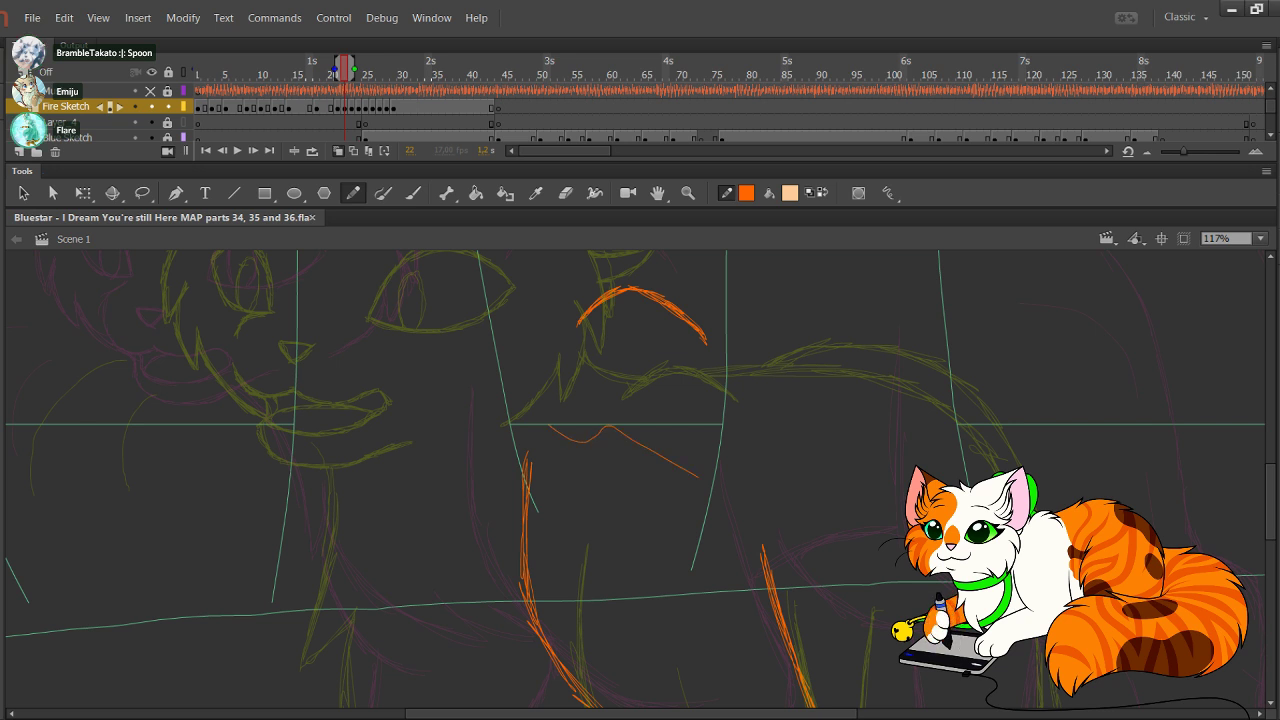
{"action": "key", "text": "ctrl+z"}
{"action": "mouse_move", "coordinate": [640, 420]}
{"action": "left_mouse_down"}
{"action": "mouse_move", "coordinate": [705, 591]}
{"action": "mouse_move", "coordinate": [730, 507]}
{"action": "mouse_move", "coordinate": [724, 258]}
{"action": "mouse_move", "coordinate": [855, 518]}
{"action": "left_mouse_up"}
{"action": "left_click_drag", "start_coordinate": [700, 400], "coordinate": [752, 491]}
{"action": "key", "text": "x"}
{"action": "mouse_move", "coordinate": [700, 400]}
{"action": "left_mouse_down"}
{"action": "mouse_move", "coordinate": [667, 491]}
{"action": "mouse_move", "coordinate": [657, 455]}
{"action": "left_mouse_up"}
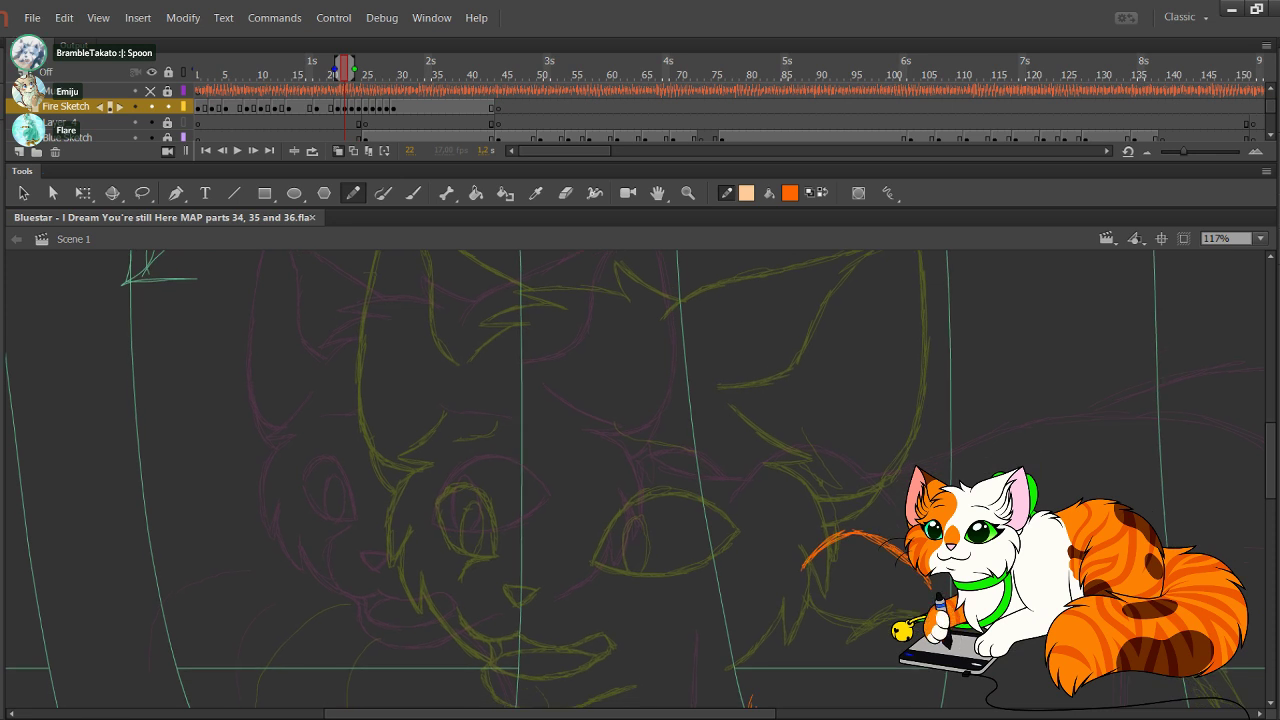
{"action": "left_click", "coordinate": [167, 122]}
{"action": "left_click", "coordinate": [167, 107]}
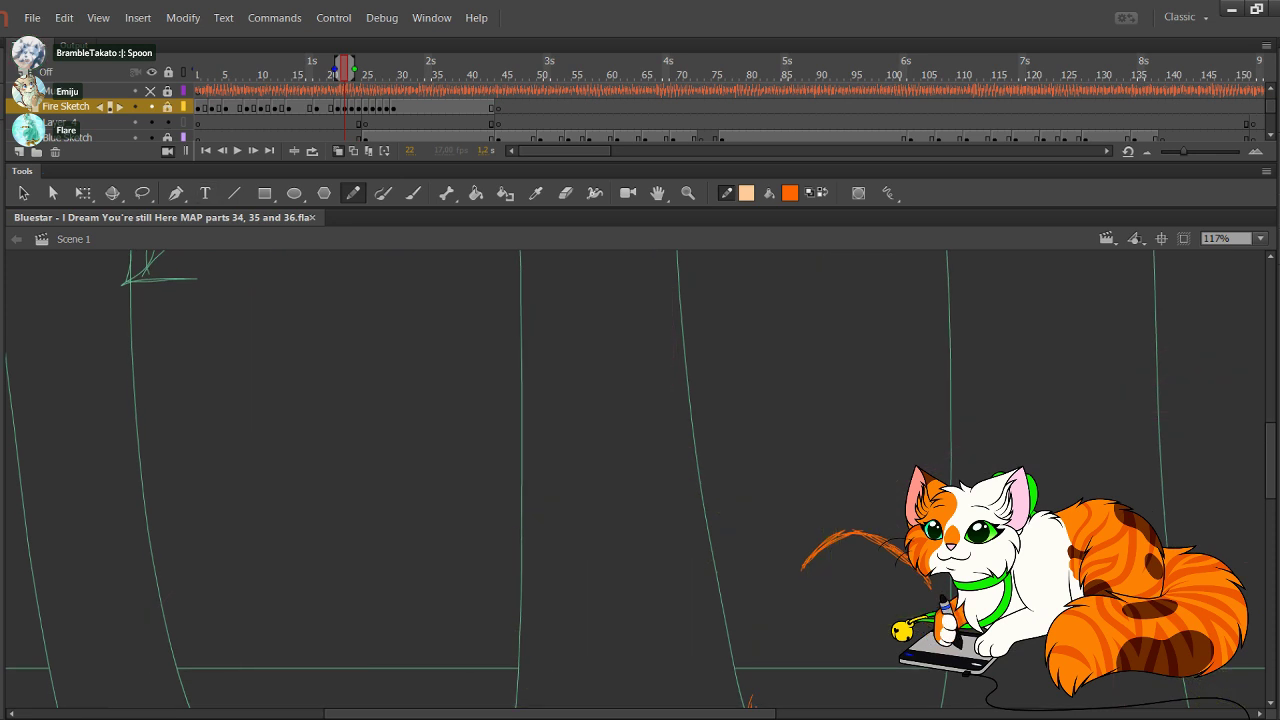
{"action": "left_click", "coordinate": [167, 107]}
{"action": "left_click", "coordinate": [344, 122]}
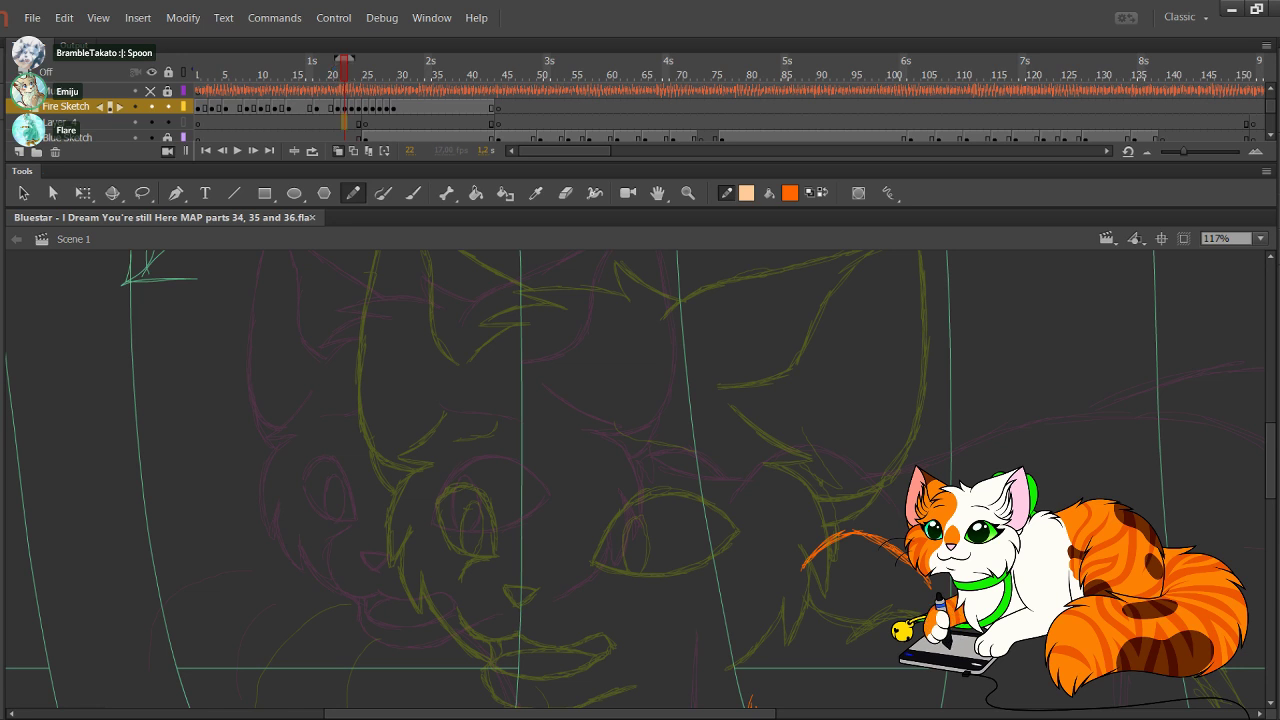
{"action": "left_click", "coordinate": [60, 122]}
Step: Sketch the head's construction circle between the onion-skinned heads, adding a curved eye line and a vertical face centre line
{"action": "mouse_move", "coordinate": [511, 314]}
{"action": "left_mouse_down"}
{"action": "mouse_move", "coordinate": [425, 339]}
{"action": "mouse_move", "coordinate": [373, 427]}
{"action": "left_mouse_up"}
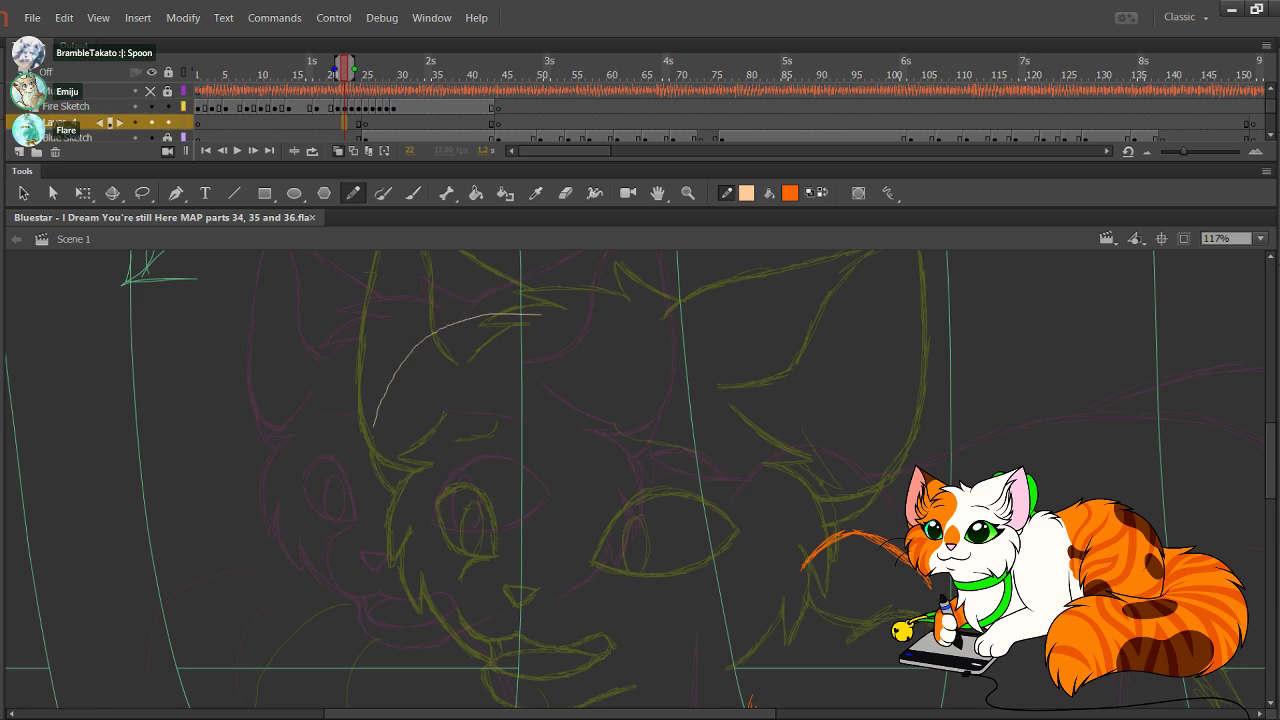
{"action": "mouse_move", "coordinate": [405, 588]}
{"action": "left_mouse_down"}
{"action": "mouse_move", "coordinate": [493, 652]}
{"action": "mouse_move", "coordinate": [633, 653]}
{"action": "mouse_move", "coordinate": [720, 582]}
{"action": "mouse_move", "coordinate": [738, 448]}
{"action": "mouse_move", "coordinate": [688, 348]}
{"action": "mouse_move", "coordinate": [601, 311]}
{"action": "mouse_move", "coordinate": [488, 315]}
{"action": "mouse_move", "coordinate": [378, 395]}
{"action": "mouse_move", "coordinate": [370, 525]}
{"action": "mouse_move", "coordinate": [400, 595]}
{"action": "mouse_move", "coordinate": [468, 650]}
{"action": "mouse_move", "coordinate": [683, 610]}
{"action": "mouse_move", "coordinate": [726, 430]}
{"action": "mouse_move", "coordinate": [668, 340]}
{"action": "mouse_move", "coordinate": [518, 313]}
{"action": "mouse_move", "coordinate": [396, 395]}
{"action": "mouse_move", "coordinate": [370, 530]}
{"action": "mouse_move", "coordinate": [418, 625]}
{"action": "mouse_move", "coordinate": [483, 655]}
{"action": "mouse_move", "coordinate": [608, 655]}
{"action": "mouse_move", "coordinate": [721, 540]}
{"action": "left_mouse_up"}
{"action": "mouse_move", "coordinate": [362, 515]}
{"action": "left_mouse_down"}
{"action": "mouse_move", "coordinate": [414, 548]}
{"action": "mouse_move", "coordinate": [714, 516]}
{"action": "mouse_move", "coordinate": [748, 494]}
{"action": "left_mouse_up"}
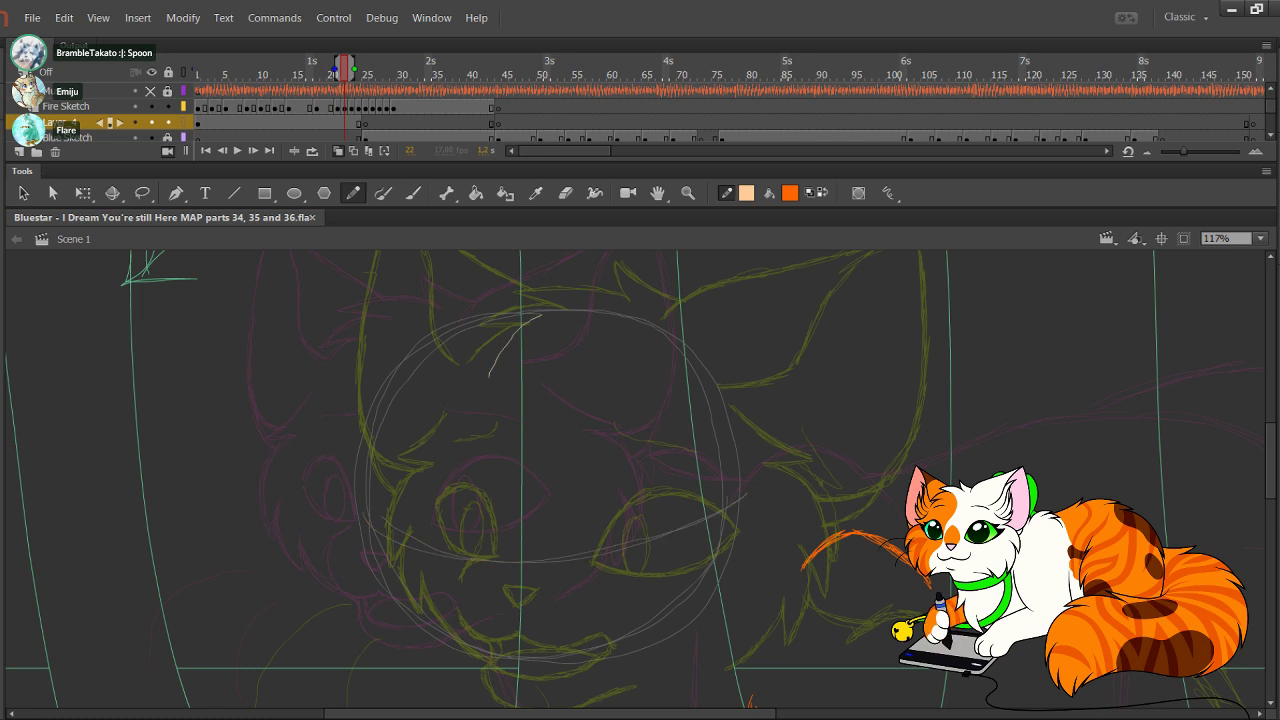
{"action": "mouse_move", "coordinate": [433, 588]}
{"action": "left_mouse_down"}
{"action": "mouse_move", "coordinate": [452, 639]}
{"action": "mouse_move", "coordinate": [476, 660]}
{"action": "left_mouse_up"}
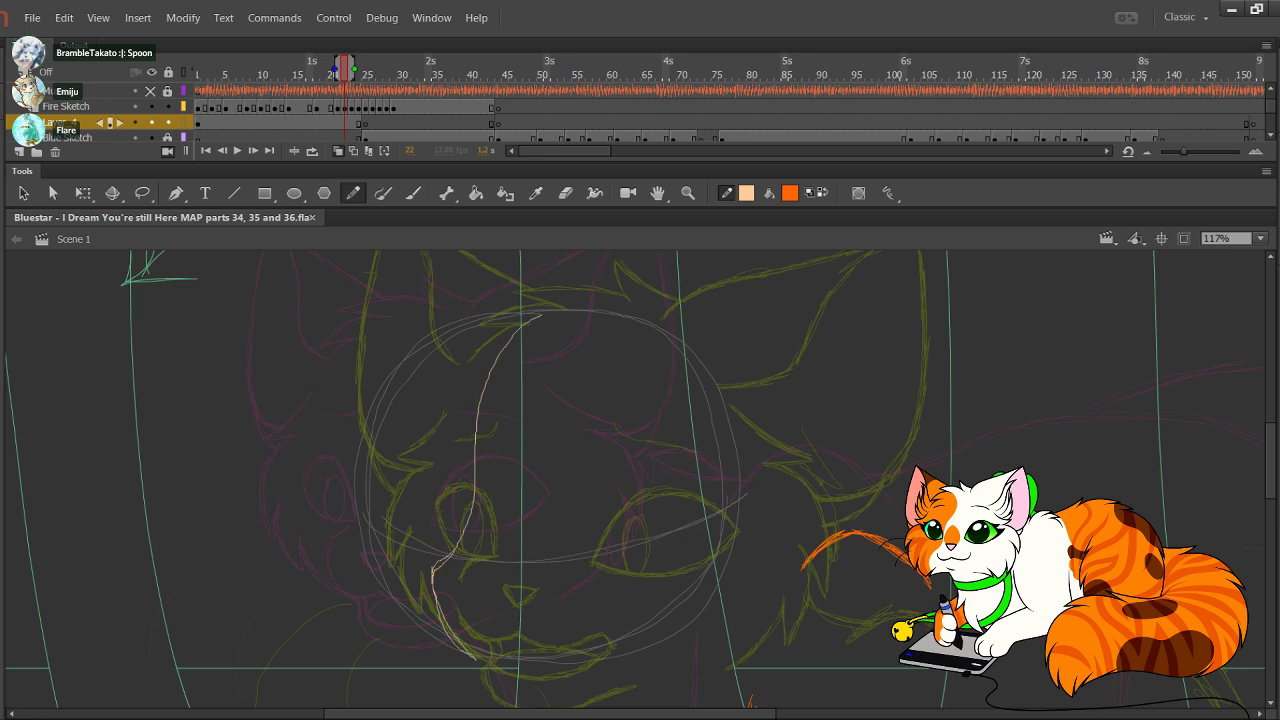
{"action": "mouse_move", "coordinate": [467, 534]}
{"action": "left_mouse_down"}
{"action": "mouse_move", "coordinate": [478, 372]}
{"action": "mouse_move", "coordinate": [556, 312]}
{"action": "left_mouse_up"}
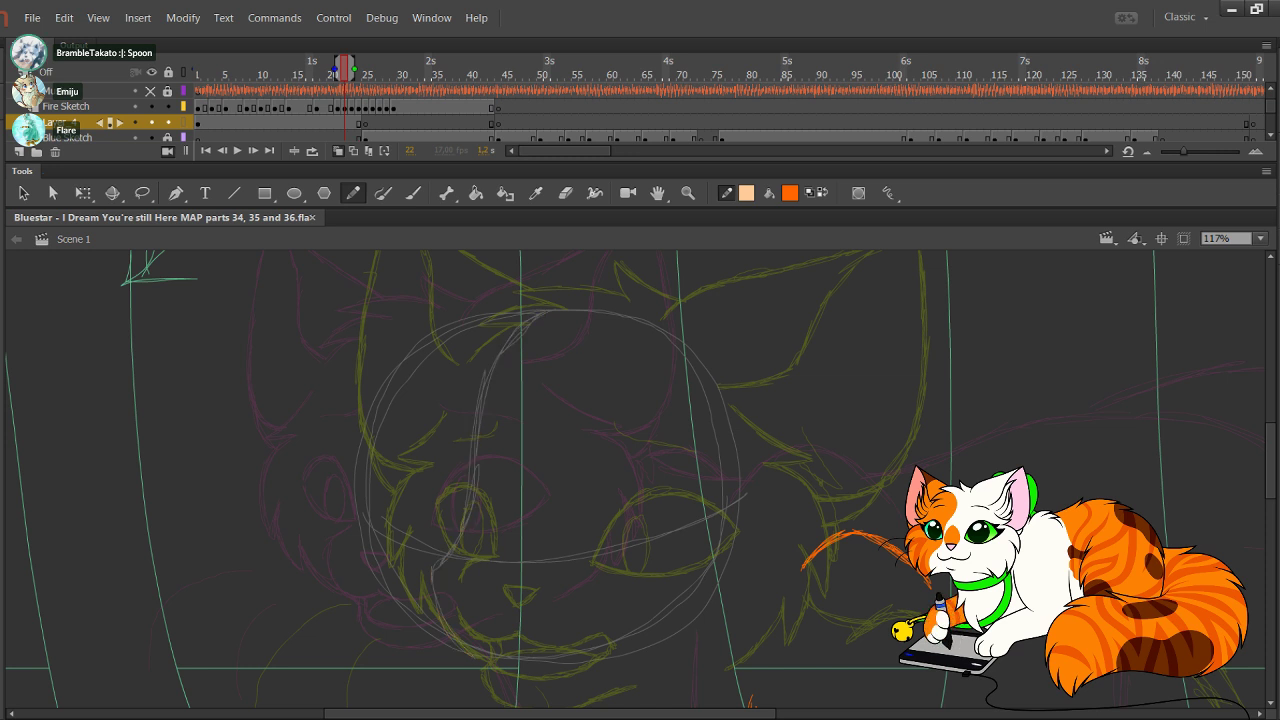
Step: Rough in the near ear as a tall triangle rising from the head circle's crown and curving down to its side
{"action": "left_click_drag", "start_coordinate": [560, 390], "coordinate": [563, 495]}
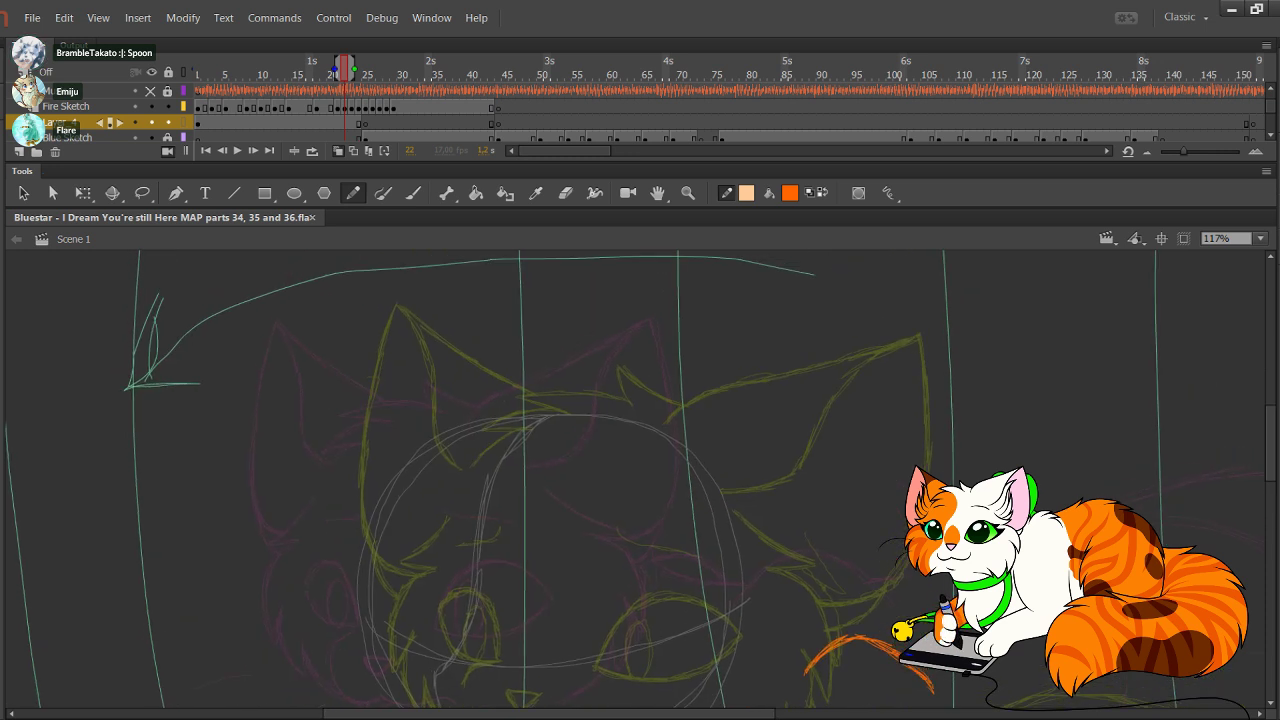
{"action": "mouse_move", "coordinate": [575, 424]}
{"action": "left_mouse_down"}
{"action": "mouse_move", "coordinate": [772, 330]}
{"action": "mouse_move", "coordinate": [700, 368]}
{"action": "left_mouse_up"}
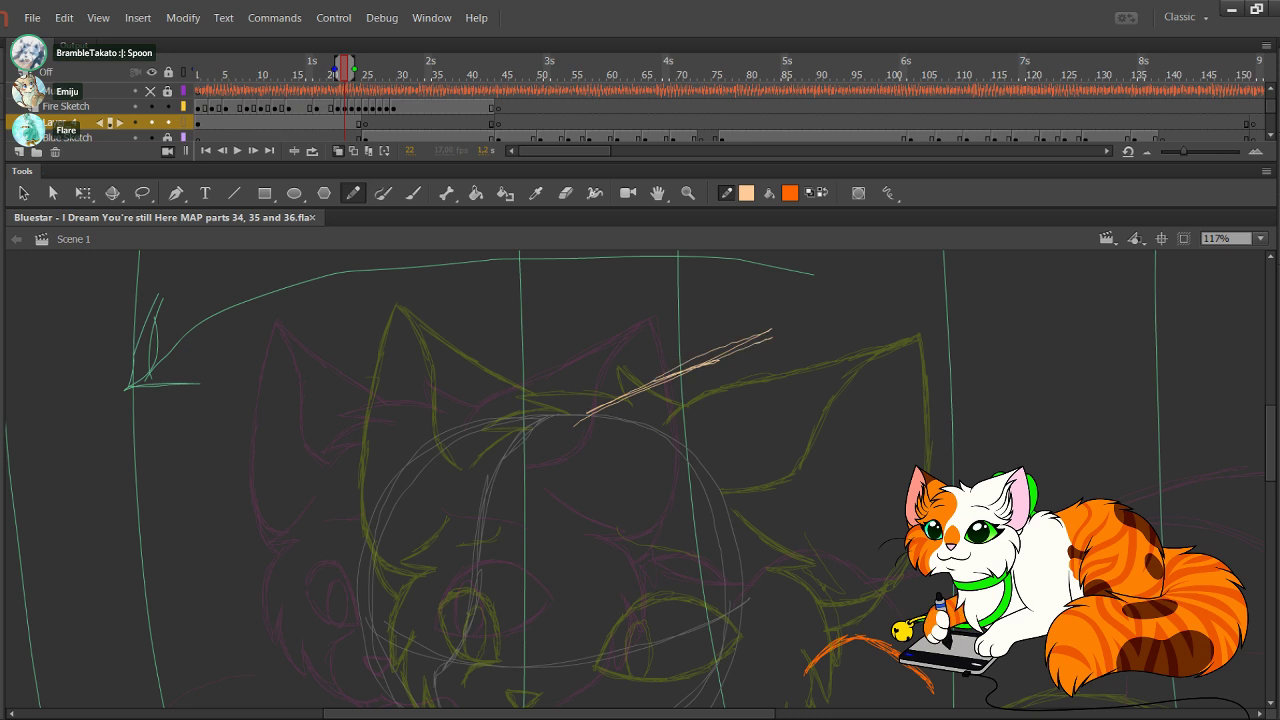
{"action": "mouse_move", "coordinate": [784, 326]}
{"action": "left_mouse_down"}
{"action": "mouse_move", "coordinate": [789, 498]}
{"action": "mouse_move", "coordinate": [747, 584]}
{"action": "mouse_move", "coordinate": [704, 592]}
{"action": "left_mouse_up"}
{"action": "mouse_move", "coordinate": [785, 521]}
{"action": "left_mouse_down"}
{"action": "mouse_move", "coordinate": [753, 573]}
{"action": "mouse_move", "coordinate": [719, 587]}
{"action": "left_mouse_up"}
{"action": "mouse_move", "coordinate": [797, 433]}
{"action": "left_mouse_down"}
{"action": "mouse_move", "coordinate": [766, 555]}
{"action": "mouse_move", "coordinate": [728, 586]}
{"action": "left_mouse_up"}
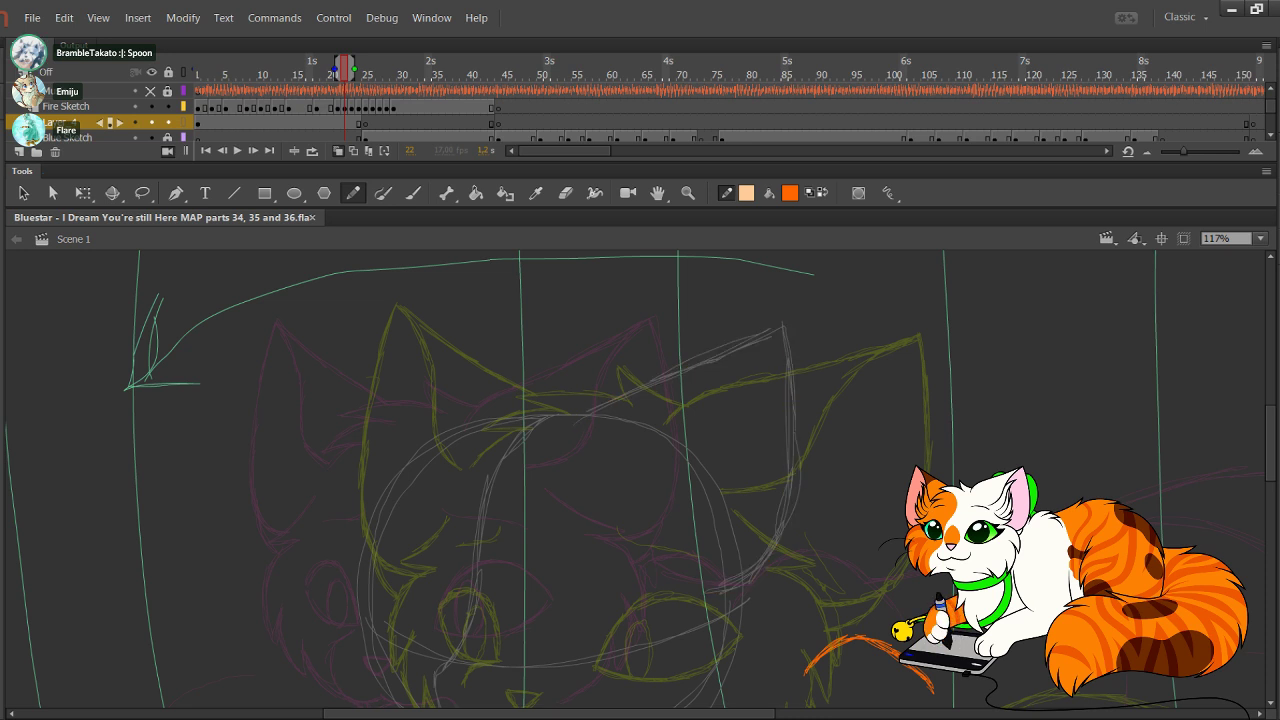
Step: Rough in the far ear with overlapping strokes, its tip between the two onion-skinned ear tips
{"action": "mouse_move", "coordinate": [338, 318]}
{"action": "left_mouse_down"}
{"action": "mouse_move", "coordinate": [498, 430]}
{"action": "mouse_move", "coordinate": [362, 334]}
{"action": "mouse_move", "coordinate": [325, 412]}
{"action": "left_mouse_up"}
{"action": "left_click_drag", "start_coordinate": [336, 344], "coordinate": [320, 524]}
{"action": "left_click_drag", "start_coordinate": [328, 424], "coordinate": [340, 600]}
{"action": "left_click_drag", "start_coordinate": [320, 520], "coordinate": [372, 604]}
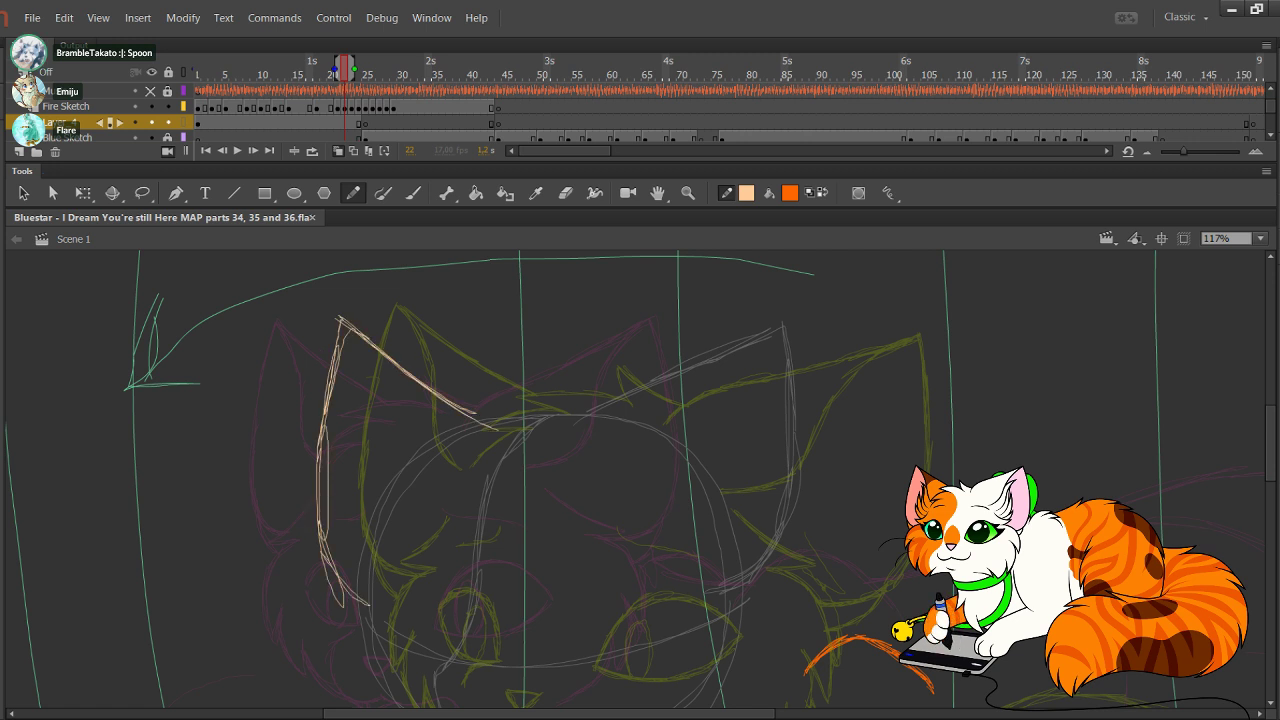
{"action": "left_click_drag", "start_coordinate": [350, 496], "coordinate": [383, 603]}
Step: Rough in the back line from behind the head across the shoulder arch and down over the rump
{"action": "left_click_drag", "start_coordinate": [700, 600], "coordinate": [595, 450]}
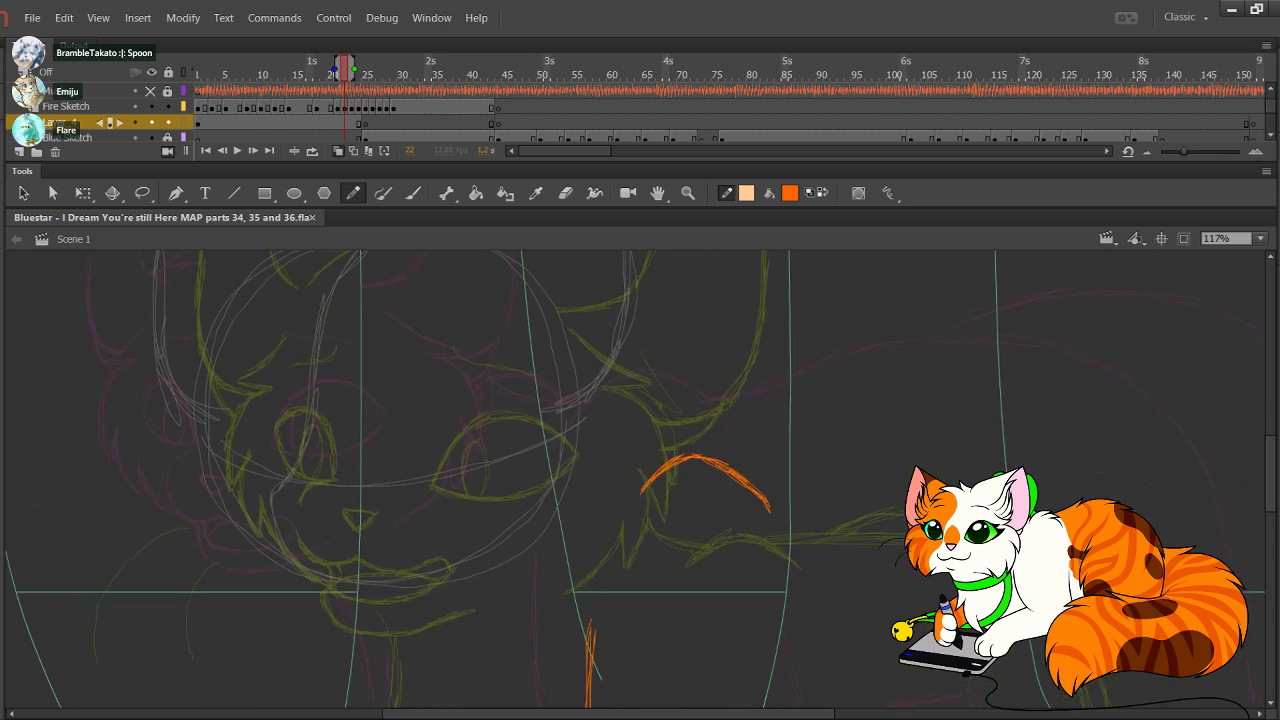
{"action": "left_click_drag", "start_coordinate": [740, 610], "coordinate": [506, 350]}
{"action": "left_click_drag", "start_coordinate": [640, 540], "coordinate": [621, 408]}
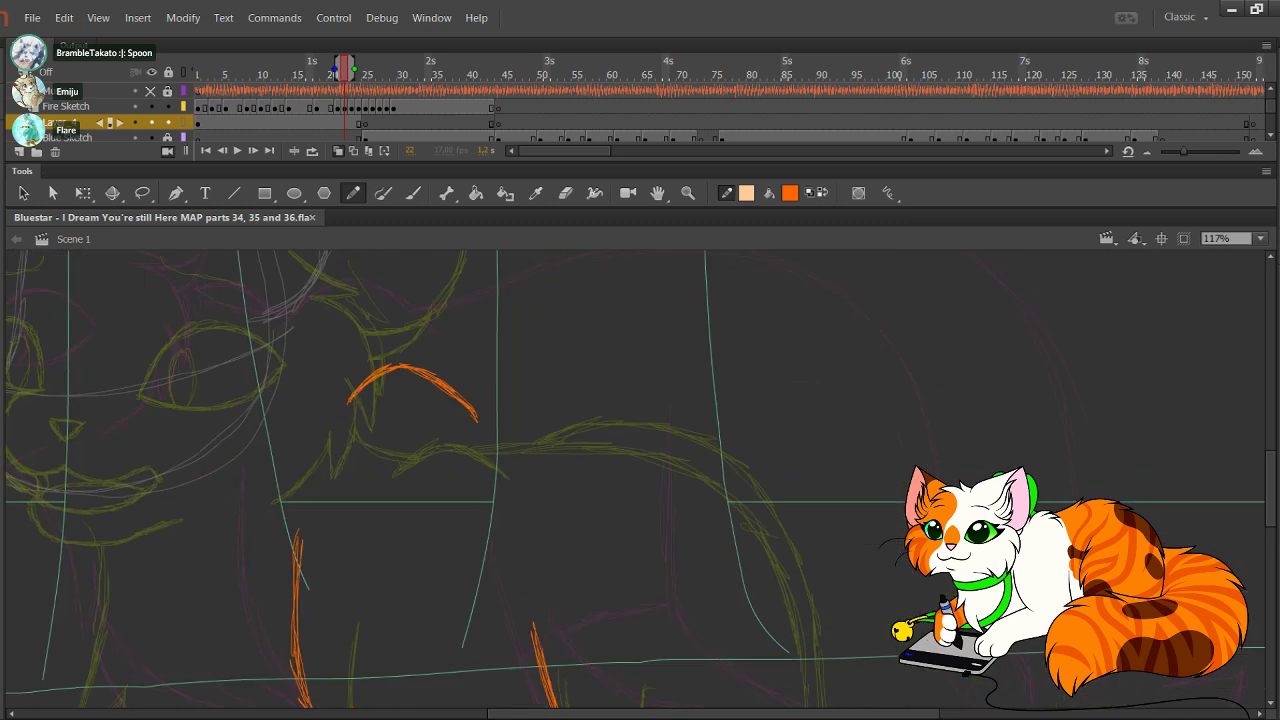
{"action": "left_click_drag", "start_coordinate": [340, 384], "coordinate": [527, 375]}
{"action": "left_click_drag", "start_coordinate": [408, 390], "coordinate": [648, 344]}
{"action": "left_click_drag", "start_coordinate": [510, 375], "coordinate": [705, 362]}
{"action": "left_click_drag", "start_coordinate": [541, 358], "coordinate": [775, 374]}
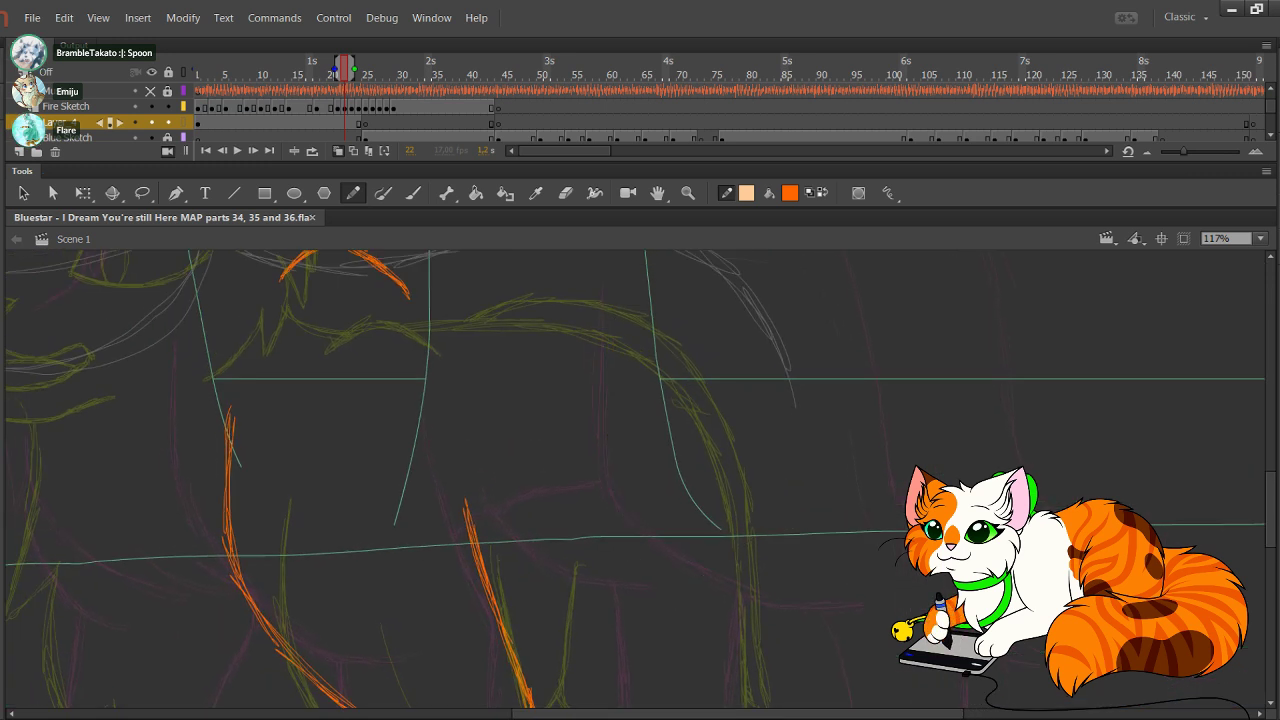
Step: Set the zoom to 50% and rough in the rearmost hind leg, bending back at the hock and dropping to the paw
{"action": "left_click", "coordinate": [1260, 239]}
{"action": "left_click", "coordinate": [1228, 318]}
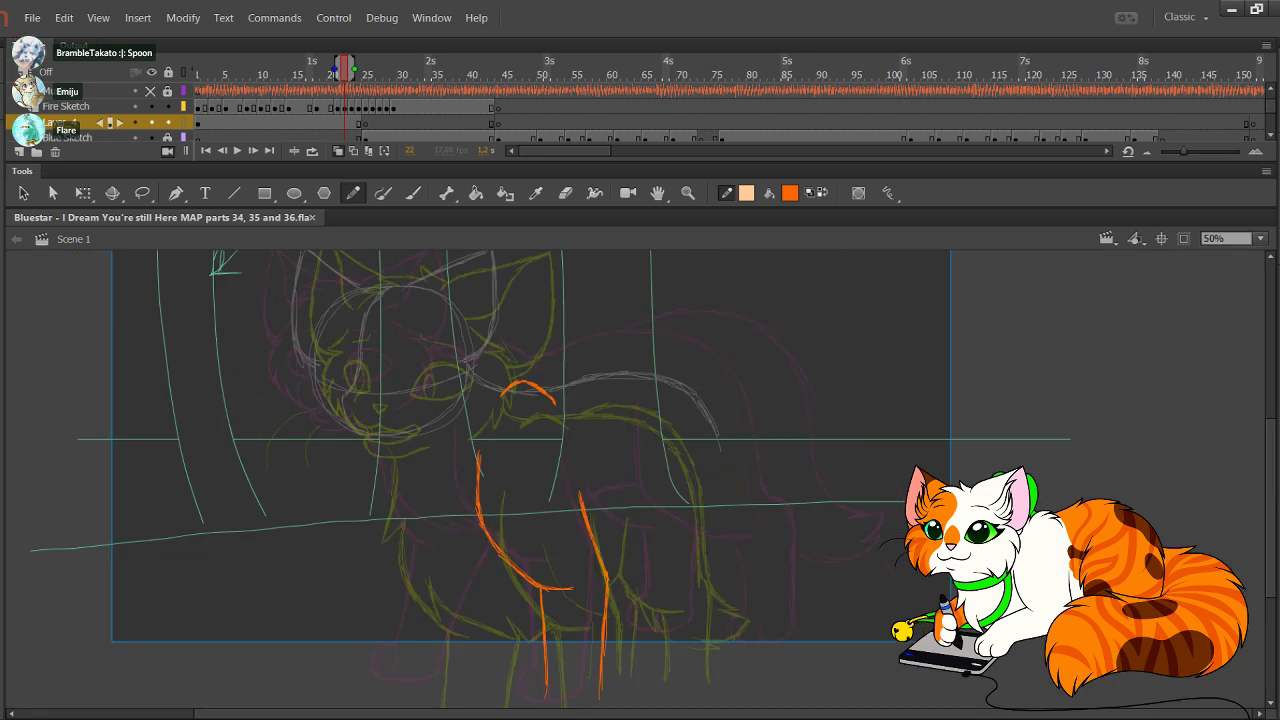
{"action": "left_click_drag", "start_coordinate": [641, 410], "coordinate": [646, 537]}
{"action": "left_click_drag", "start_coordinate": [642, 430], "coordinate": [653, 523]}
{"action": "mouse_move", "coordinate": [644, 461]}
{"action": "left_mouse_down"}
{"action": "mouse_move", "coordinate": [687, 539]}
{"action": "mouse_move", "coordinate": [736, 546]}
{"action": "left_mouse_up"}
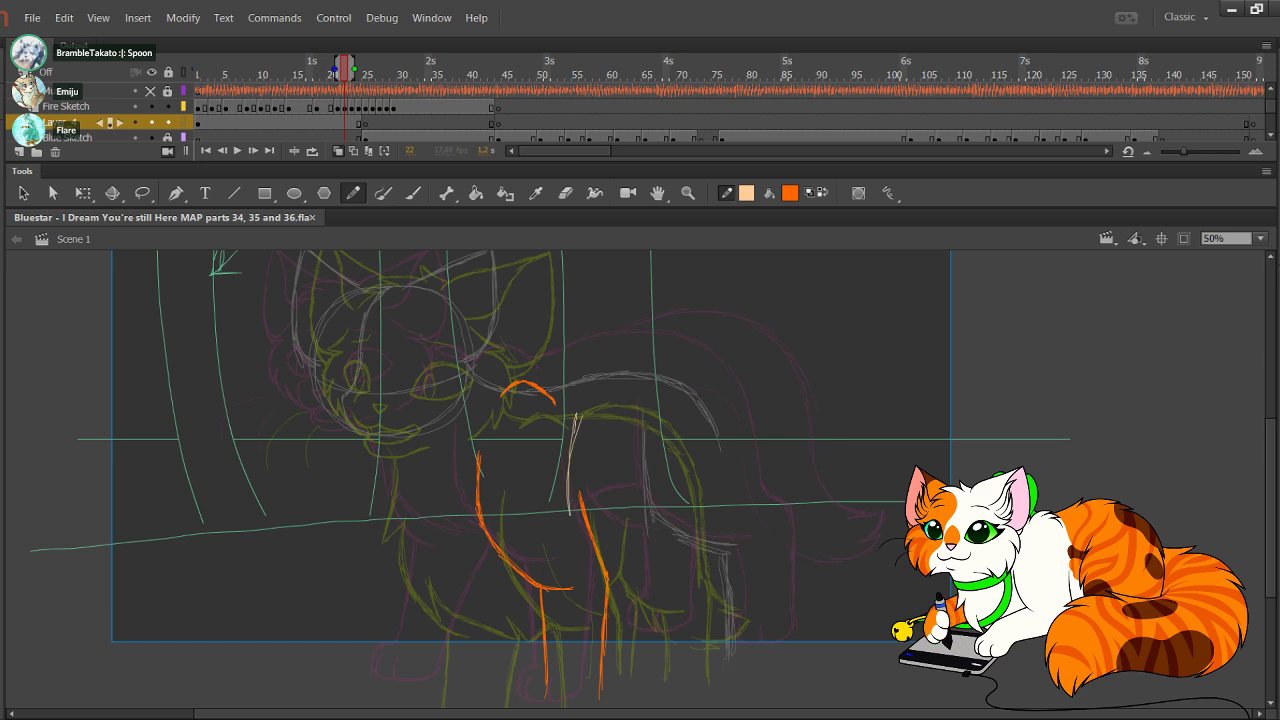
Step: Rough in the other hind leg parallel to the first, just behind the near foreleg
{"action": "left_click_drag", "start_coordinate": [566, 438], "coordinate": [576, 554]}
{"action": "mouse_move", "coordinate": [573, 430]}
{"action": "left_mouse_down"}
{"action": "mouse_move", "coordinate": [575, 552]}
{"action": "mouse_move", "coordinate": [574, 527]}
{"action": "left_mouse_up"}
{"action": "mouse_move", "coordinate": [566, 470]}
{"action": "left_mouse_down"}
{"action": "mouse_move", "coordinate": [607, 545]}
{"action": "mouse_move", "coordinate": [636, 557]}
{"action": "left_mouse_up"}
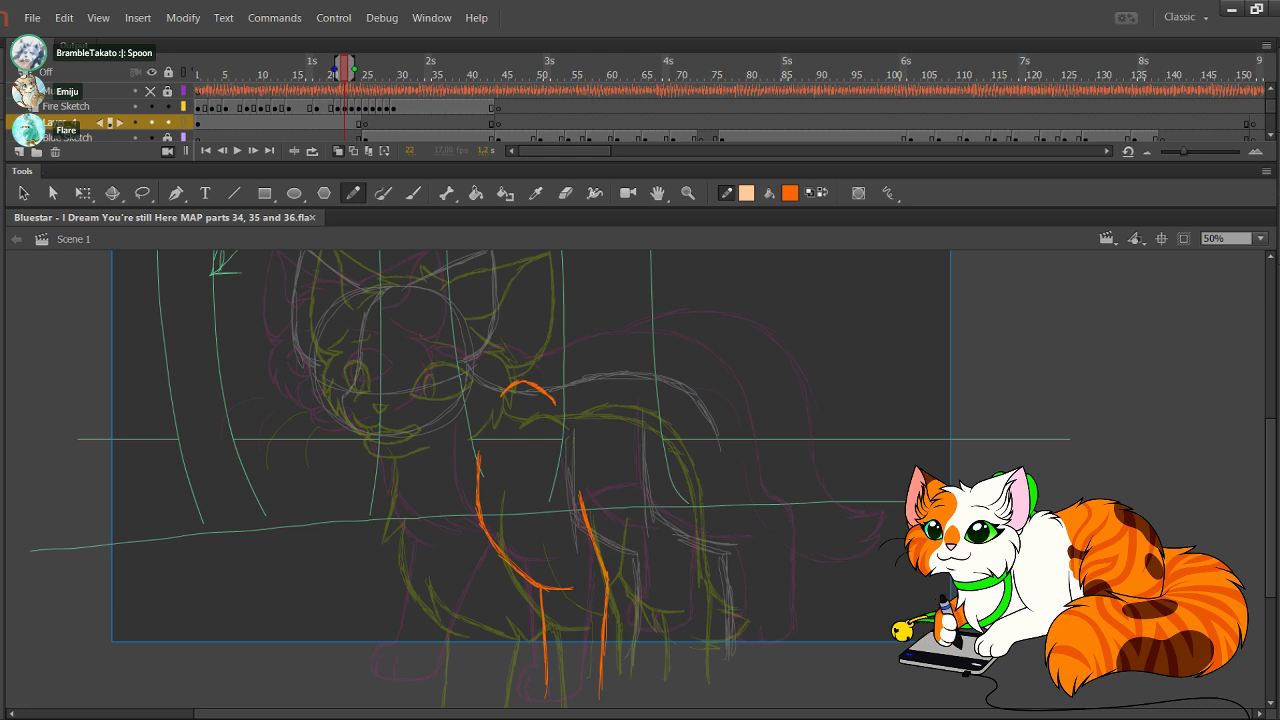
Step: Swap back to the orange stroke and return to frame 22 of the Fire Sketch layer with the Pencil, zoomed in on the head
{"action": "left_click_drag", "start_coordinate": [570, 430], "coordinate": [658, 502]}
{"action": "left_click", "coordinate": [823, 193]}
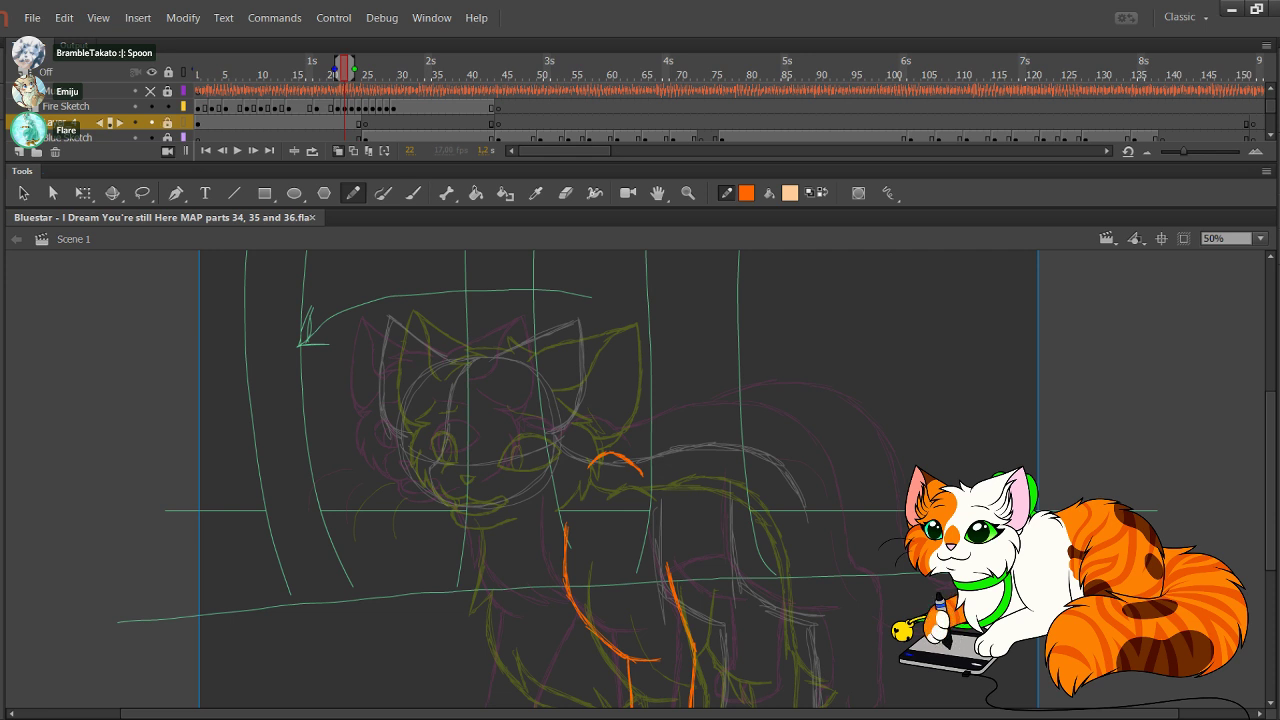
{"action": "left_click", "coordinate": [344, 107]}
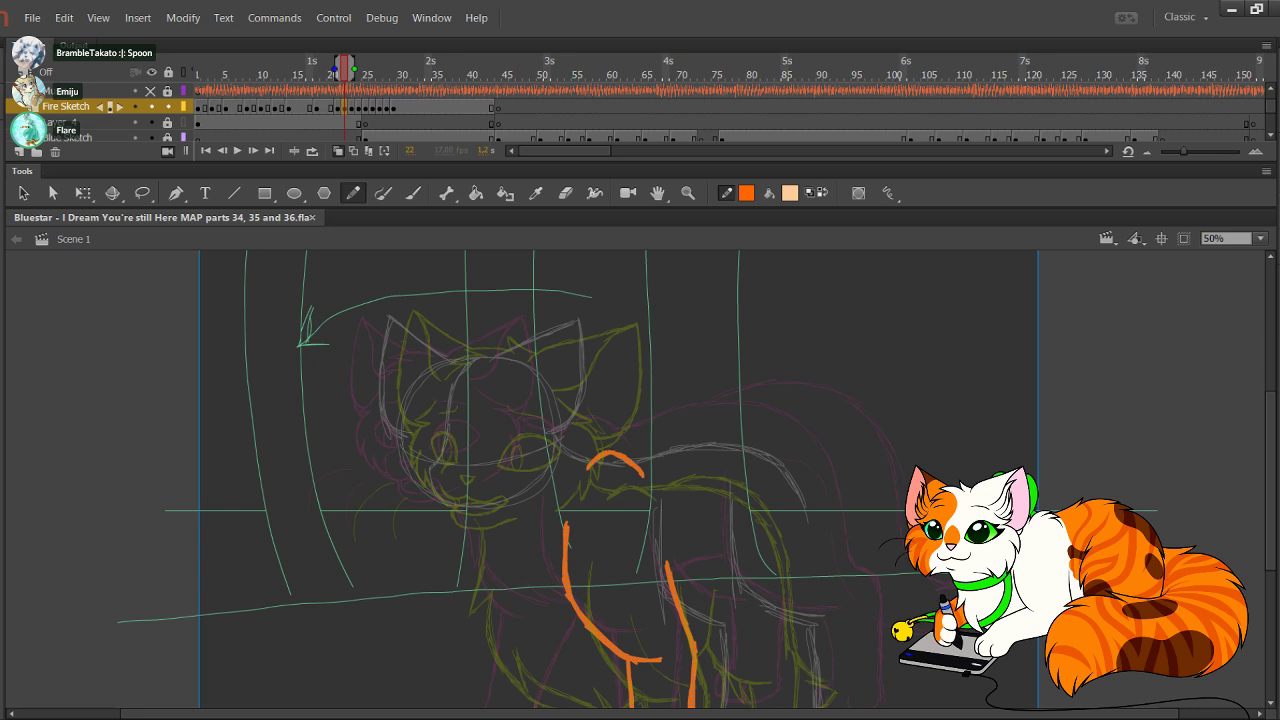
{"action": "key", "text": "z"}
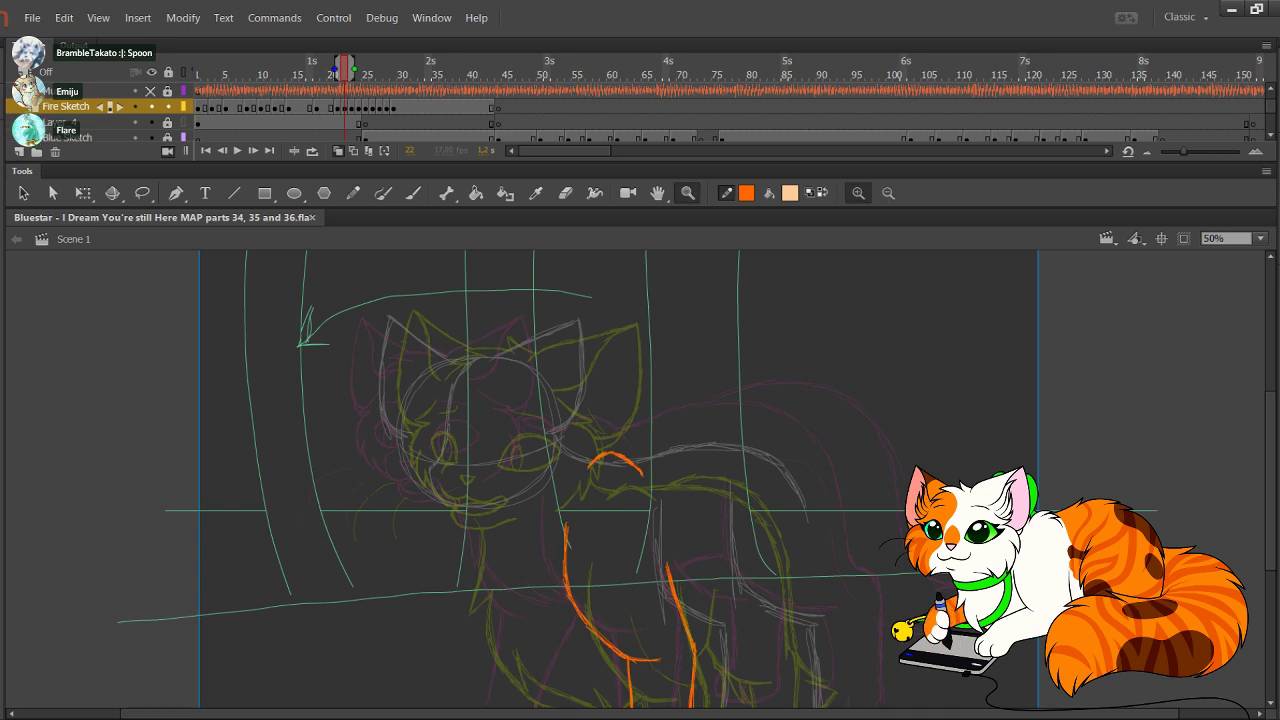
{"action": "left_click_drag", "start_coordinate": [346, 360], "coordinate": [616, 534]}
{"action": "key", "text": "y"}
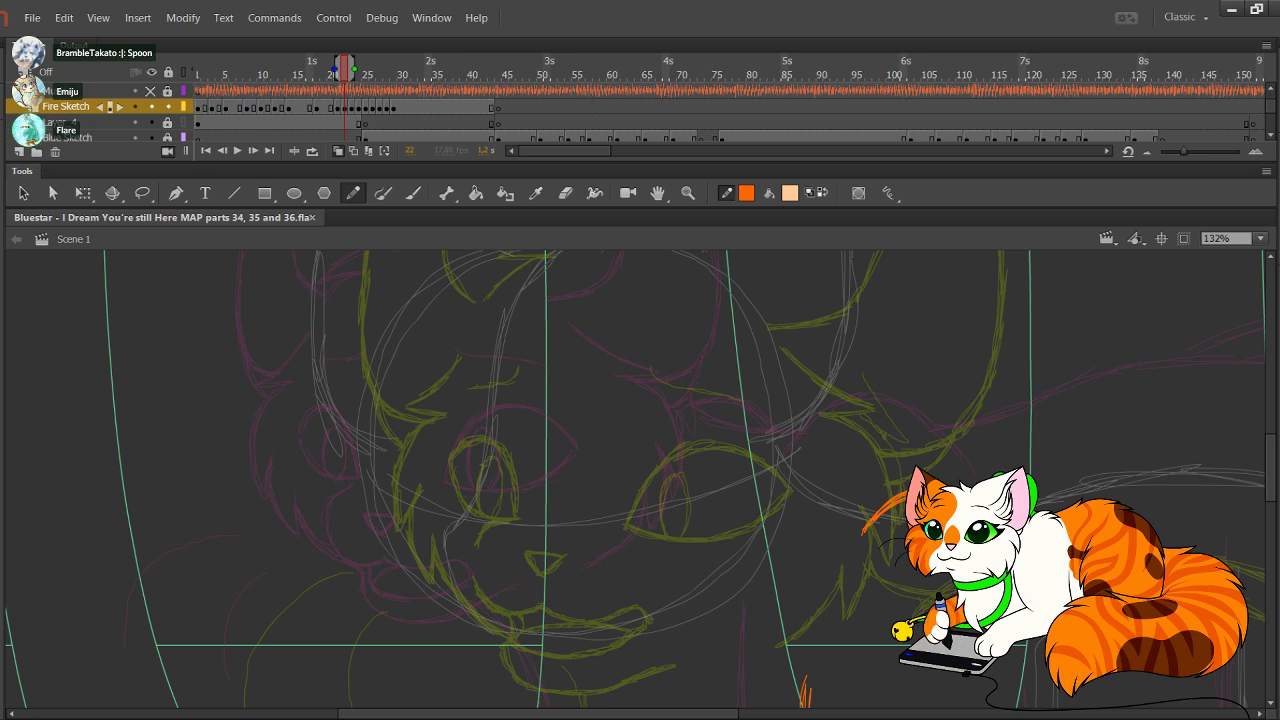
{"action": "left_click_drag", "start_coordinate": [697, 333], "coordinate": [784, 387]}
{"action": "left_click_drag", "start_coordinate": [688, 335], "coordinate": [782, 386]}
{"action": "key", "text": "ctrl+z"}
{"action": "key", "text": "ctrl+z"}
{"action": "key", "text": "ctrl+z"}
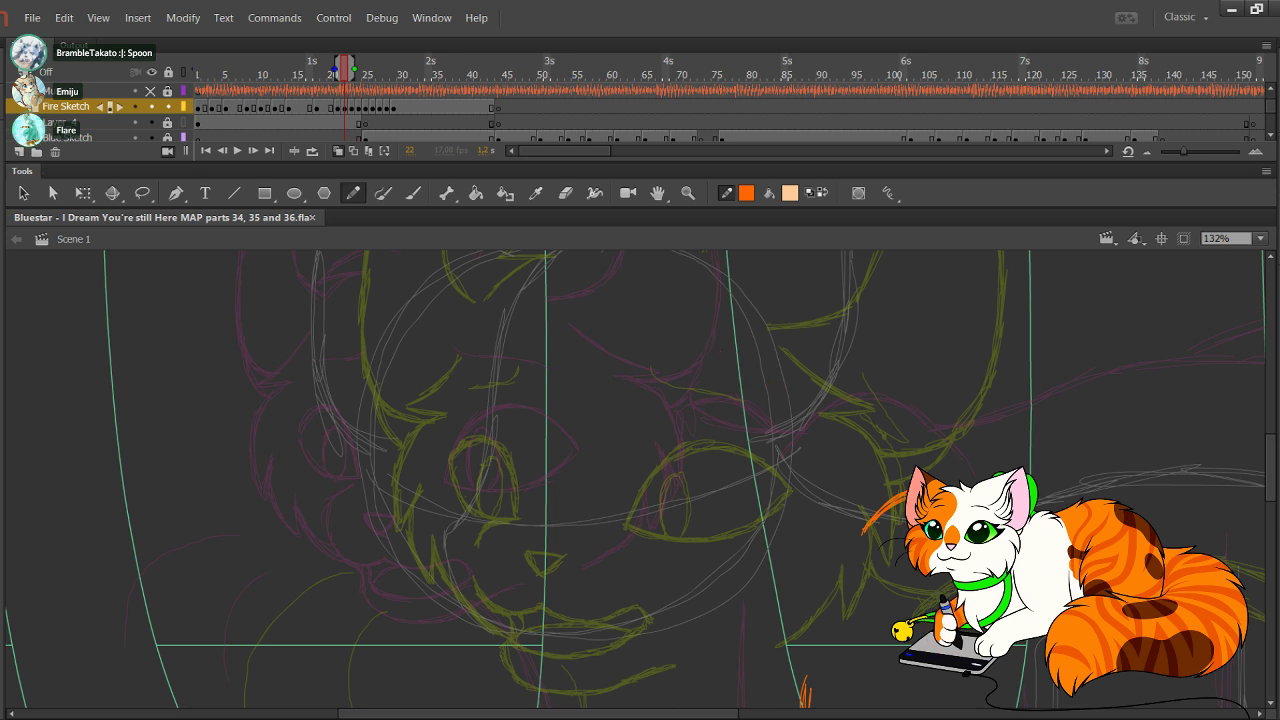
Step: Sketch the fur tuft below the near ear and the near cheek's outer curve down to a fur point
{"action": "left_click_drag", "start_coordinate": [681, 329], "coordinate": [775, 390]}
{"action": "mouse_move", "coordinate": [698, 351]}
{"action": "left_mouse_down"}
{"action": "mouse_move", "coordinate": [778, 394]}
{"action": "mouse_move", "coordinate": [786, 440]}
{"action": "left_mouse_up"}
{"action": "mouse_move", "coordinate": [750, 402]}
{"action": "left_mouse_down"}
{"action": "mouse_move", "coordinate": [788, 444]}
{"action": "mouse_move", "coordinate": [798, 506]}
{"action": "left_mouse_up"}
{"action": "left_click_drag", "start_coordinate": [786, 442], "coordinate": [792, 528]}
{"action": "left_click_drag", "start_coordinate": [786, 474], "coordinate": [760, 574]}
{"action": "mouse_move", "coordinate": [762, 522]}
{"action": "left_mouse_down"}
{"action": "mouse_move", "coordinate": [761, 570]}
{"action": "mouse_move", "coordinate": [734, 574]}
{"action": "mouse_move", "coordinate": [686, 630]}
{"action": "left_mouse_up"}
{"action": "left_click_drag", "start_coordinate": [758, 598], "coordinate": [688, 628]}
{"action": "mouse_move", "coordinate": [764, 570]}
{"action": "left_mouse_down"}
{"action": "mouse_move", "coordinate": [710, 560]}
{"action": "mouse_move", "coordinate": [768, 662]}
{"action": "mouse_move", "coordinate": [785, 659]}
{"action": "left_mouse_up"}
{"action": "key", "text": "Delete"}
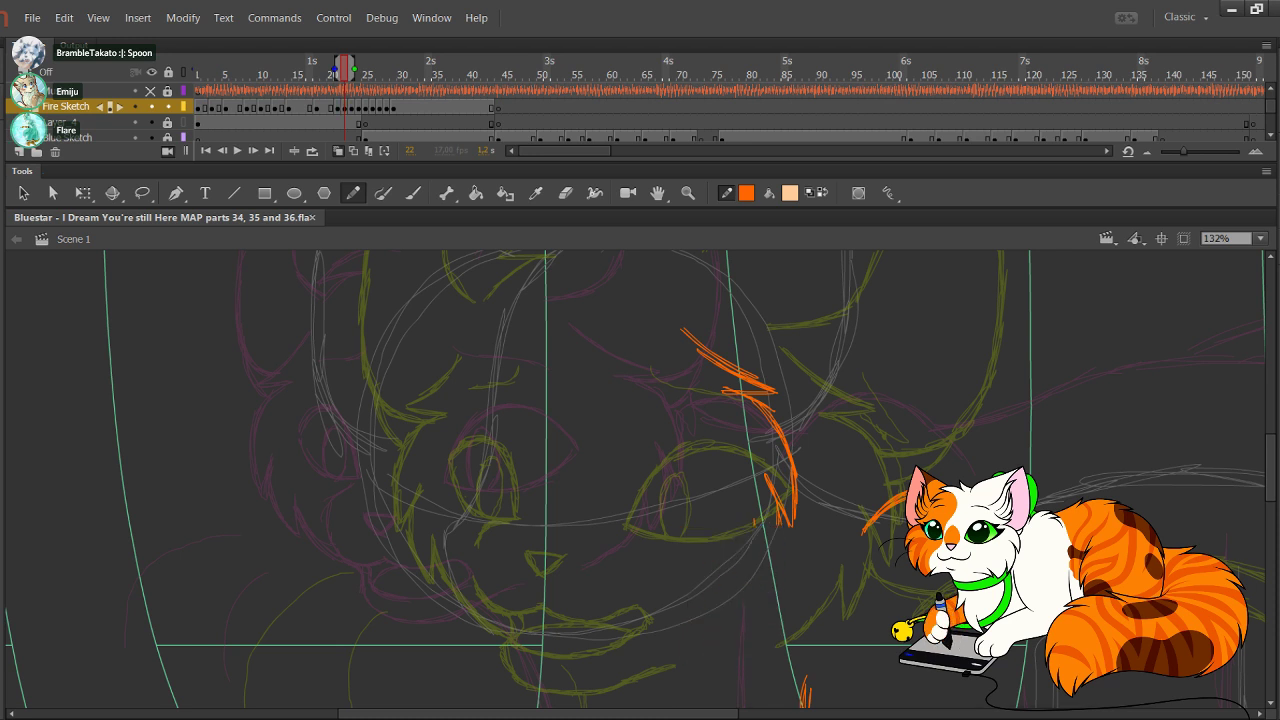
Step: Draw the near cheek's lower edge as jagged fur tufts slanting in toward the chin along the construction circle
{"action": "left_click_drag", "start_coordinate": [728, 510], "coordinate": [768, 554]}
{"action": "key", "text": "Delete"}
{"action": "left_click_drag", "start_coordinate": [756, 502], "coordinate": [784, 548]}
{"action": "key", "text": "Delete"}
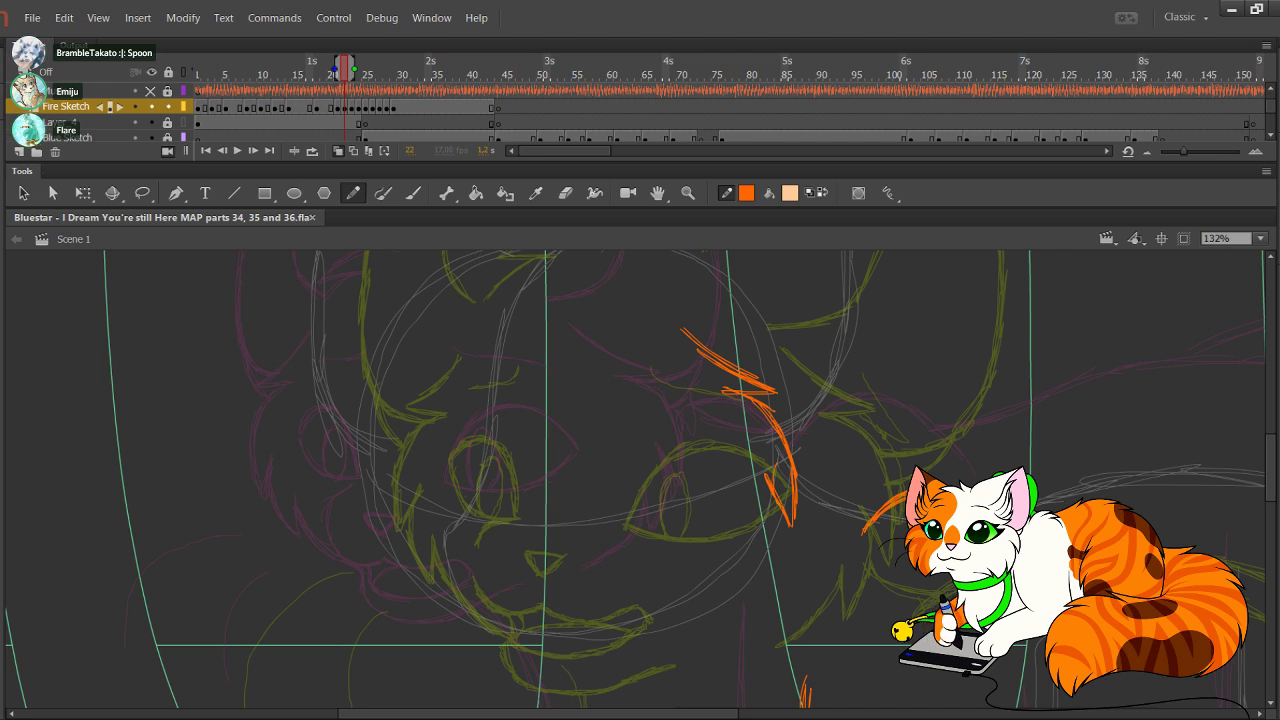
{"action": "mouse_move", "coordinate": [773, 500]}
{"action": "left_mouse_down"}
{"action": "mouse_move", "coordinate": [758, 563]}
{"action": "mouse_move", "coordinate": [749, 521]}
{"action": "left_mouse_up"}
{"action": "left_click_drag", "start_coordinate": [748, 573], "coordinate": [744, 528]}
{"action": "left_click_drag", "start_coordinate": [738, 572], "coordinate": [737, 556]}
{"action": "left_click_drag", "start_coordinate": [732, 563], "coordinate": [714, 590]}
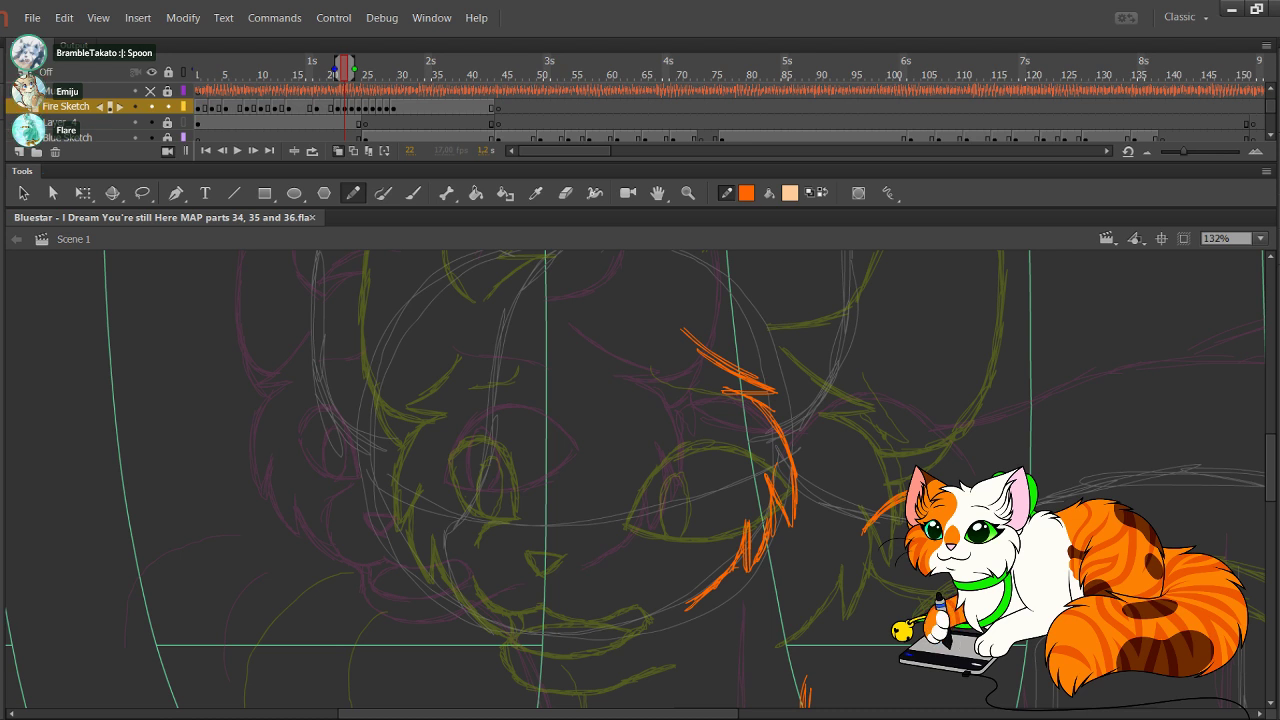
Step: Sketch the far cheek's jagged fur outline from the ear base down to the muzzle, removing the stray curve at its end
{"action": "mouse_move", "coordinate": [348, 395]}
{"action": "left_mouse_down"}
{"action": "mouse_move", "coordinate": [388, 348]}
{"action": "mouse_move", "coordinate": [340, 391]}
{"action": "mouse_move", "coordinate": [374, 396]}
{"action": "mouse_move", "coordinate": [332, 440]}
{"action": "mouse_move", "coordinate": [329, 505]}
{"action": "left_mouse_up"}
{"action": "mouse_move", "coordinate": [327, 459]}
{"action": "left_mouse_down"}
{"action": "mouse_move", "coordinate": [329, 503]}
{"action": "mouse_move", "coordinate": [349, 471]}
{"action": "left_mouse_up"}
{"action": "mouse_move", "coordinate": [343, 481]}
{"action": "left_mouse_down"}
{"action": "mouse_move", "coordinate": [353, 463]}
{"action": "mouse_move", "coordinate": [358, 550]}
{"action": "left_mouse_up"}
{"action": "mouse_move", "coordinate": [364, 506]}
{"action": "left_mouse_down"}
{"action": "mouse_move", "coordinate": [360, 549]}
{"action": "mouse_move", "coordinate": [390, 572]}
{"action": "left_mouse_up"}
{"action": "left_click_drag", "start_coordinate": [386, 562], "coordinate": [414, 590]}
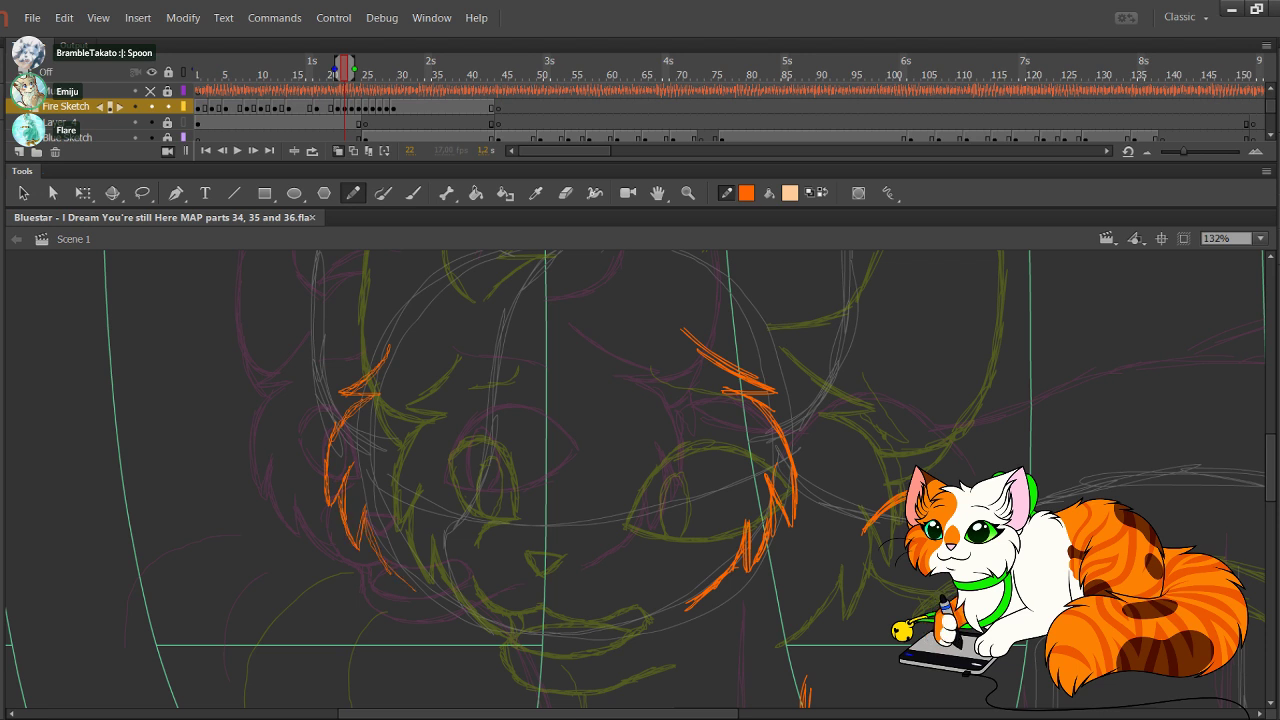
{"action": "left_click_drag", "start_coordinate": [368, 534], "coordinate": [400, 574]}
{"action": "left_click_drag", "start_coordinate": [400, 574], "coordinate": [450, 608]}
{"action": "mouse_move", "coordinate": [392, 564]}
{"action": "left_mouse_down"}
{"action": "mouse_move", "coordinate": [452, 610]}
{"action": "mouse_move", "coordinate": [436, 602]}
{"action": "mouse_move", "coordinate": [496, 622]}
{"action": "mouse_move", "coordinate": [445, 587]}
{"action": "left_mouse_up"}
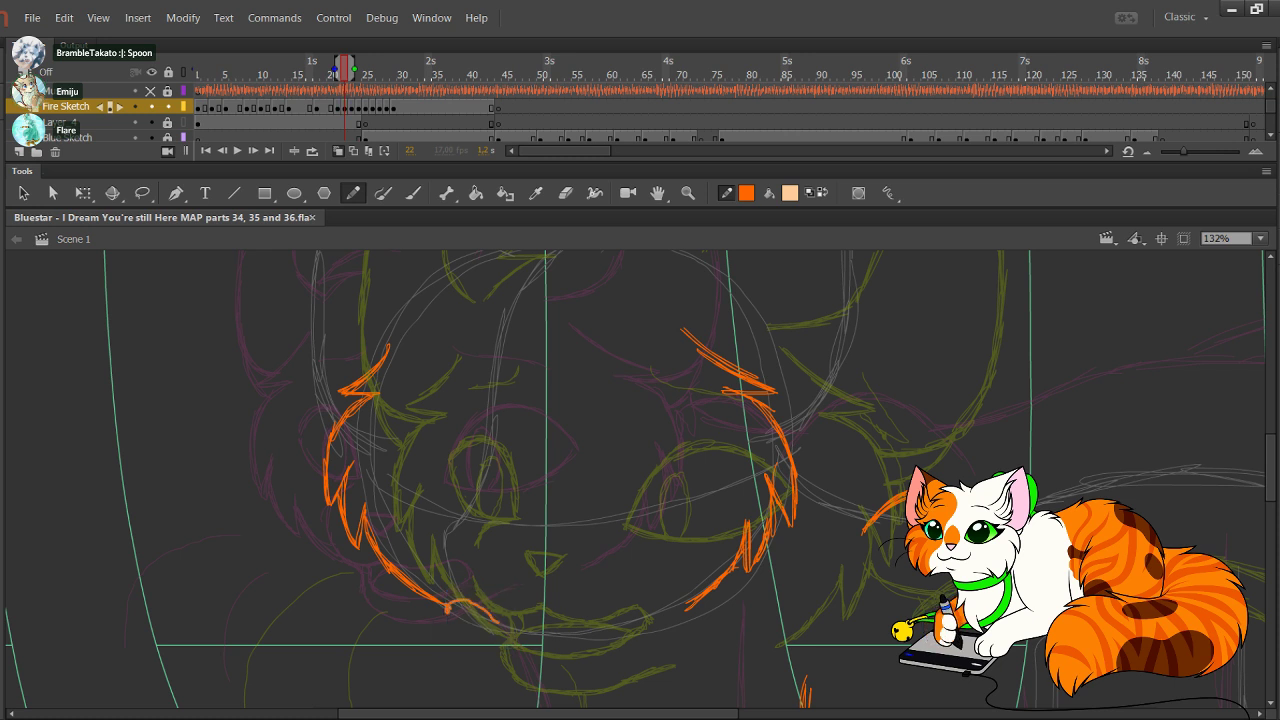
{"action": "key", "text": "Delete"}
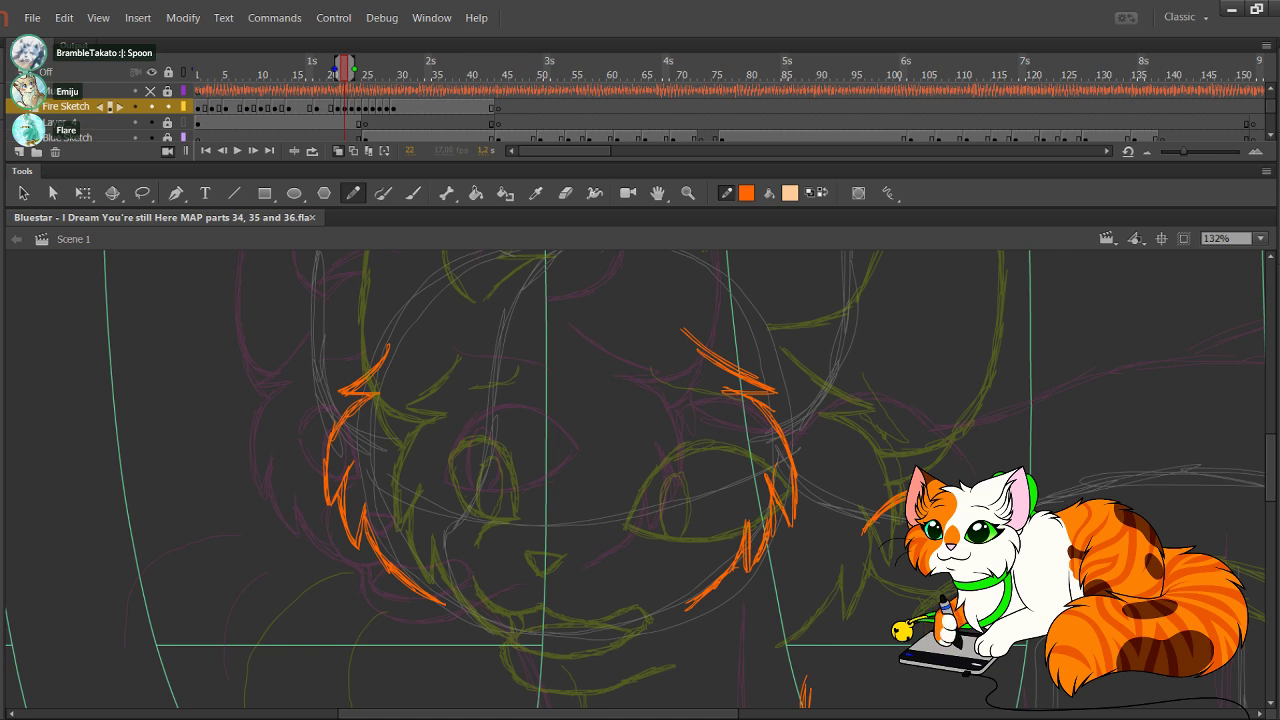
{"action": "mouse_move", "coordinate": [447, 541]}
{"action": "left_mouse_down"}
{"action": "mouse_move", "coordinate": [469, 544]}
{"action": "mouse_move", "coordinate": [448, 562]}
{"action": "left_mouse_up"}
{"action": "mouse_move", "coordinate": [426, 515]}
{"action": "left_mouse_down"}
{"action": "mouse_move", "coordinate": [488, 572]}
{"action": "mouse_move", "coordinate": [448, 545]}
{"action": "left_mouse_up"}
{"action": "left_click_drag", "start_coordinate": [545, 543], "coordinate": [561, 359]}
{"action": "left_click_drag", "start_coordinate": [680, 560], "coordinate": [455, 377]}
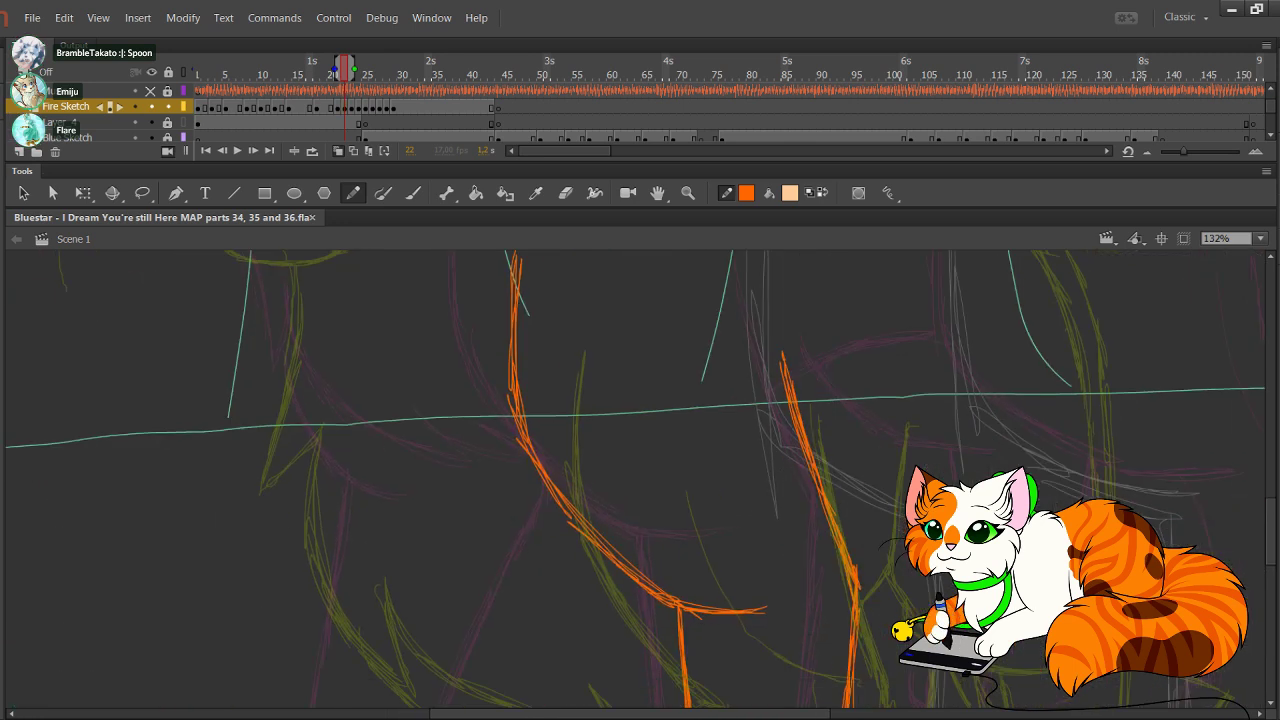
{"action": "left_click_drag", "start_coordinate": [640, 540], "coordinate": [532, 429]}
{"action": "scroll", "coordinate": [640, 480], "scroll_direction": "up", "scroll_amount": 6}
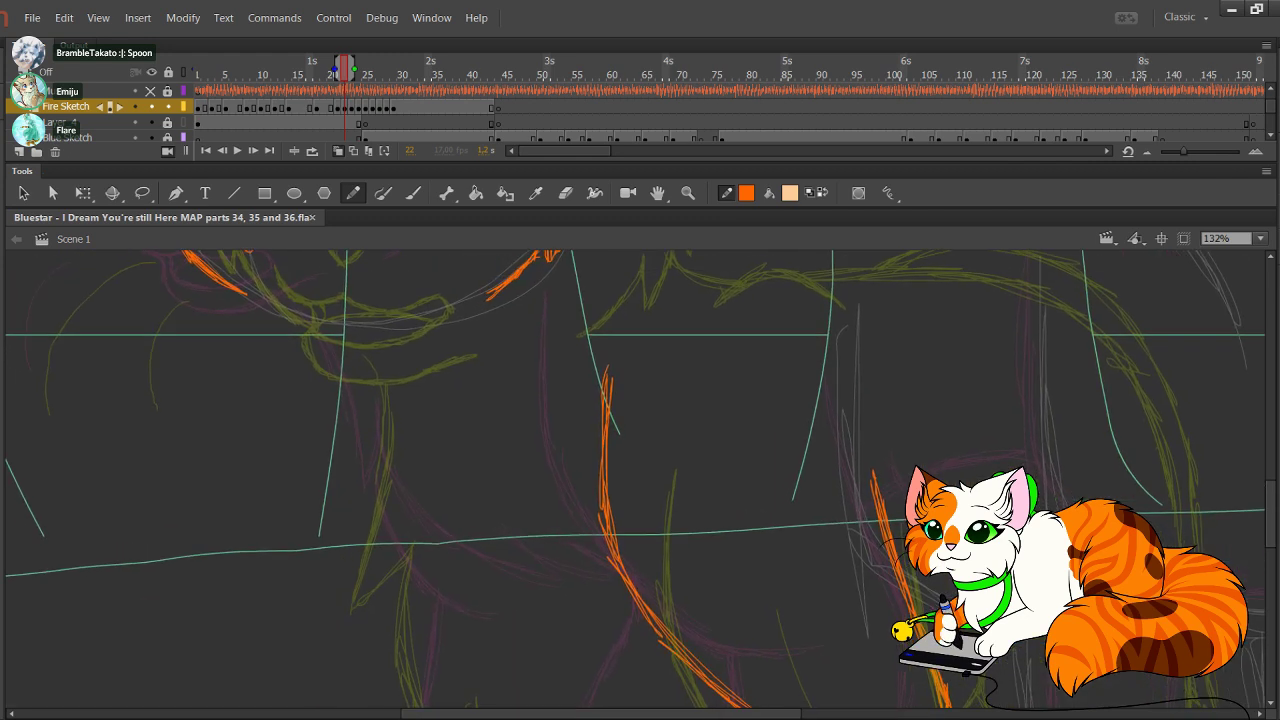
{"action": "left_click_drag", "start_coordinate": [359, 372], "coordinate": [371, 504]}
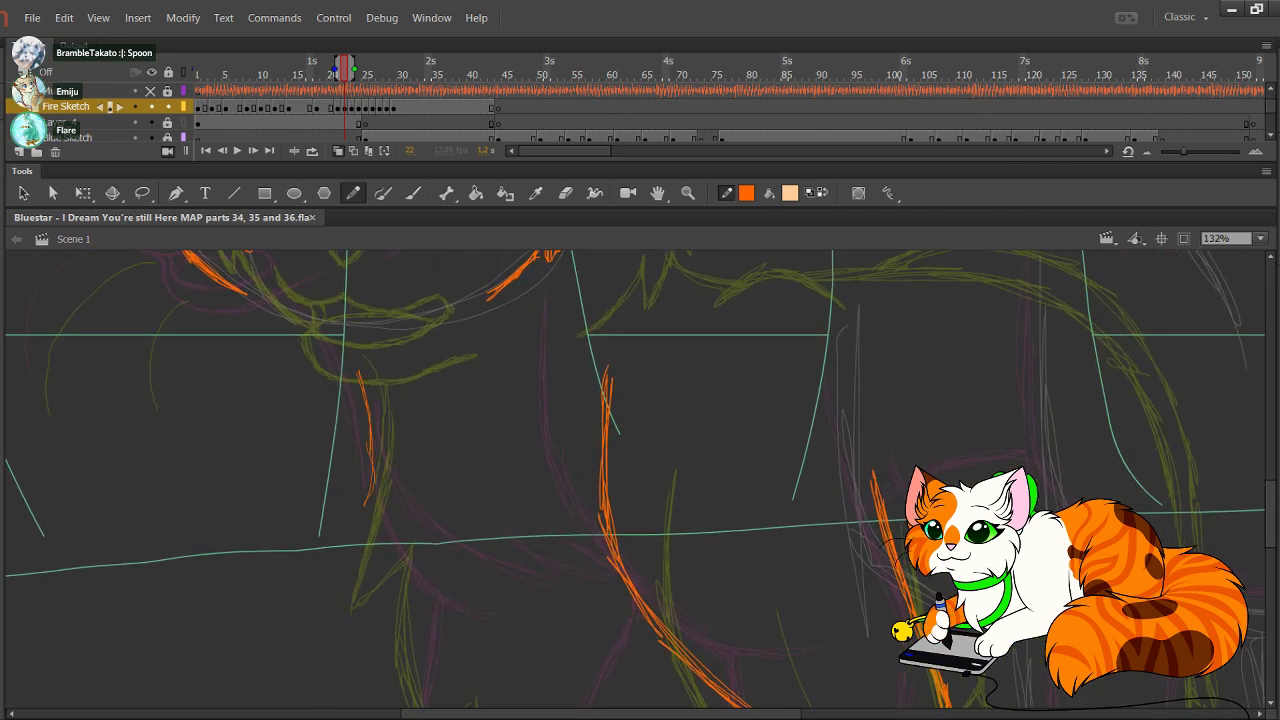
{"action": "left_click_drag", "start_coordinate": [368, 448], "coordinate": [363, 536]}
{"action": "mouse_move", "coordinate": [375, 438]}
{"action": "left_mouse_down"}
{"action": "mouse_move", "coordinate": [361, 542]}
{"action": "mouse_move", "coordinate": [367, 528]}
{"action": "left_mouse_up"}
{"action": "left_click_drag", "start_coordinate": [410, 488], "coordinate": [374, 540]}
{"action": "mouse_move", "coordinate": [399, 500]}
{"action": "left_mouse_down"}
{"action": "mouse_move", "coordinate": [372, 544]}
{"action": "mouse_move", "coordinate": [394, 568]}
{"action": "mouse_move", "coordinate": [398, 608]}
{"action": "mouse_move", "coordinate": [430, 530]}
{"action": "mouse_move", "coordinate": [557, 455]}
{"action": "left_mouse_up"}
{"action": "key", "text": "ctrl+z"}
{"action": "key", "text": "ctrl+z"}
{"action": "key", "text": "ctrl+z"}
{"action": "key", "text": "ctrl+z"}
{"action": "key", "text": "ctrl+z"}
{"action": "key", "text": "ctrl+z"}
{"action": "key", "text": "ctrl+z"}
{"action": "key", "text": "ctrl+z"}
{"action": "key", "text": "ctrl+z"}
{"action": "key", "text": "ctrl+z"}
{"action": "key", "text": "ctrl+z"}
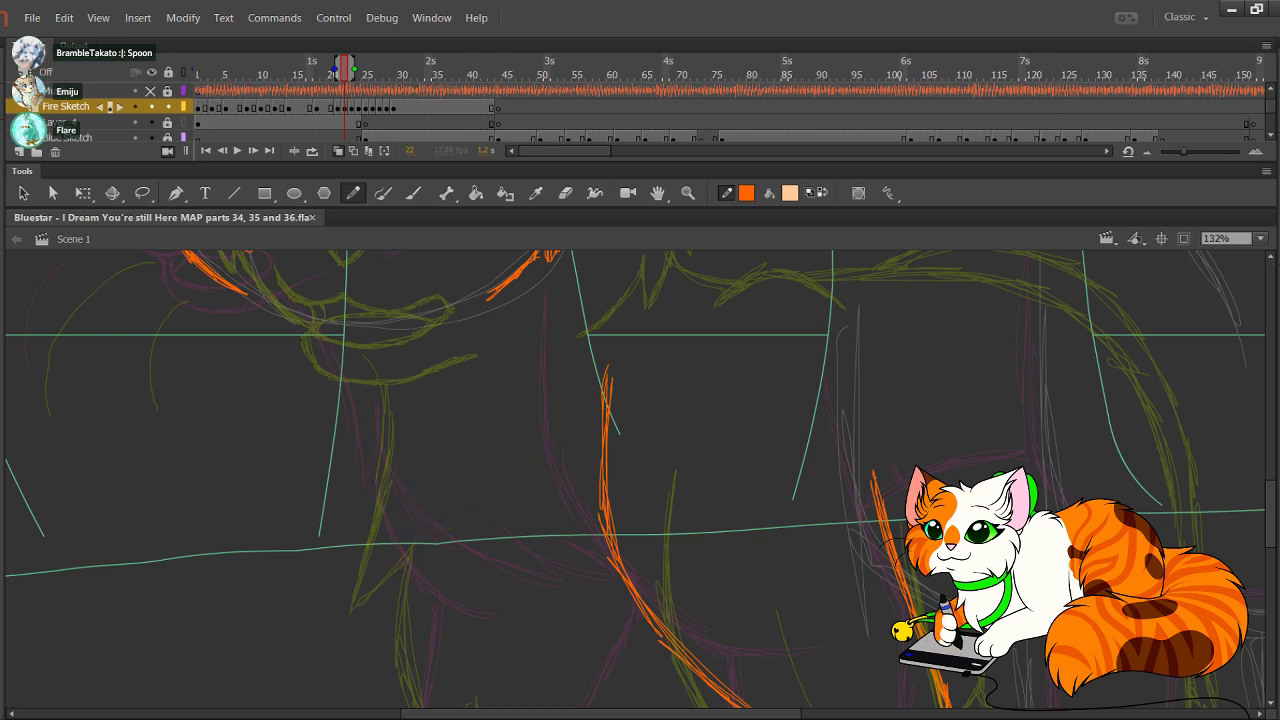
Step: Sketch the chest's front line below the chin down to a pointed fur tuft, then a second curve down the lower chest
{"action": "left_click_drag", "start_coordinate": [450, 470], "coordinate": [521, 450]}
{"action": "left_click_drag", "start_coordinate": [430, 347], "coordinate": [442, 474]}
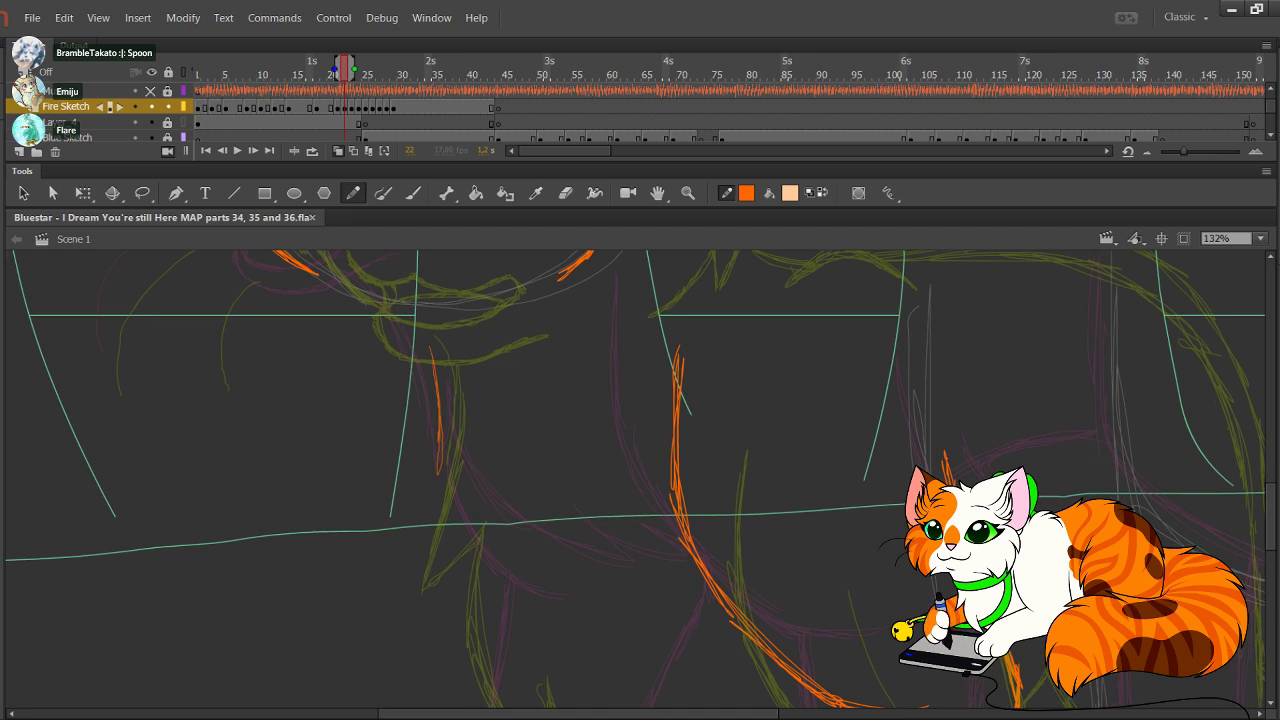
{"action": "left_click_drag", "start_coordinate": [441, 408], "coordinate": [438, 506]}
{"action": "mouse_move", "coordinate": [442, 442]}
{"action": "left_mouse_down"}
{"action": "mouse_move", "coordinate": [431, 524]}
{"action": "mouse_move", "coordinate": [474, 450]}
{"action": "left_mouse_up"}
{"action": "left_click_drag", "start_coordinate": [467, 478], "coordinate": [465, 521]}
{"action": "left_click_drag", "start_coordinate": [469, 455], "coordinate": [464, 508]}
{"action": "left_click_drag", "start_coordinate": [467, 469], "coordinate": [485, 575]}
{"action": "mouse_move", "coordinate": [470, 505]}
{"action": "left_mouse_down"}
{"action": "mouse_move", "coordinate": [486, 574]}
{"action": "mouse_move", "coordinate": [527, 619]}
{"action": "left_mouse_up"}
{"action": "left_click_drag", "start_coordinate": [475, 533], "coordinate": [523, 613]}
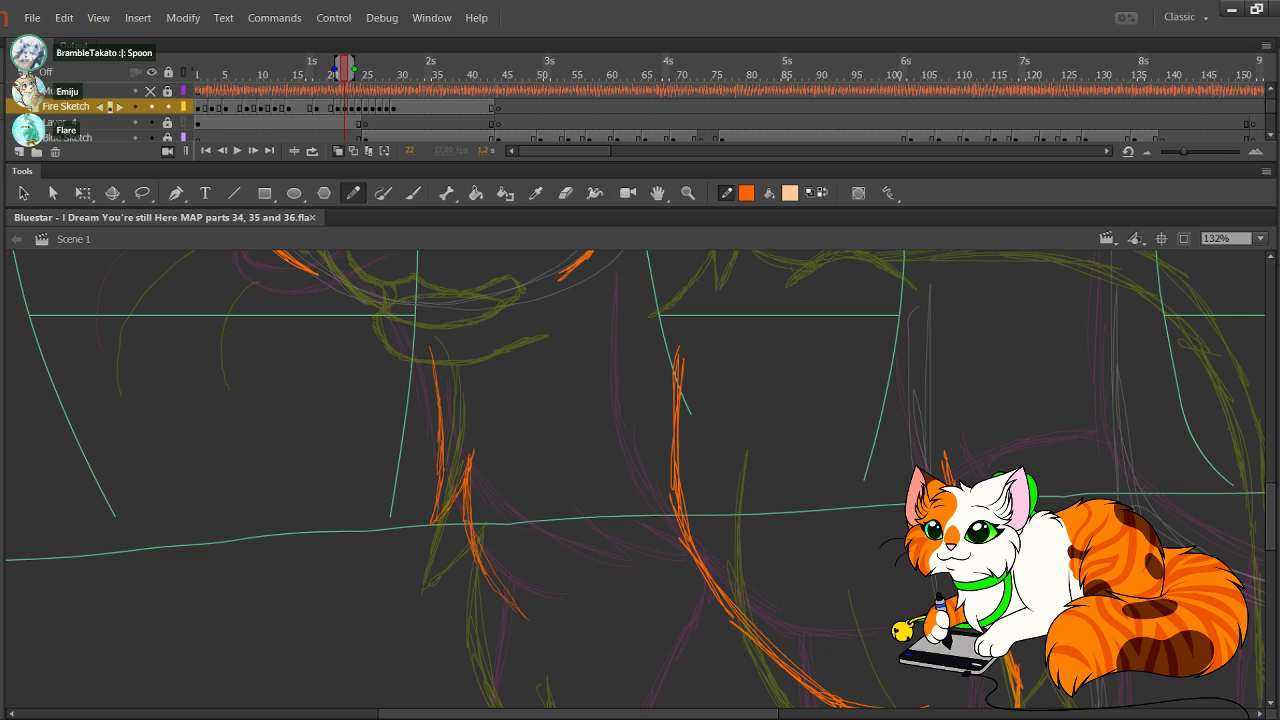
Step: Extend the lower chest curve down to a fur point, then sketch a second tuft and the fur line running back from it
{"action": "left_click_drag", "start_coordinate": [491, 573], "coordinate": [557, 645]}
{"action": "left_click_drag", "start_coordinate": [486, 575], "coordinate": [565, 653]}
{"action": "left_click_drag", "start_coordinate": [507, 601], "coordinate": [586, 661]}
{"action": "mouse_move", "coordinate": [565, 592]}
{"action": "left_mouse_down"}
{"action": "mouse_move", "coordinate": [596, 670]}
{"action": "mouse_move", "coordinate": [690, 680]}
{"action": "left_mouse_up"}
{"action": "left_click_drag", "start_coordinate": [604, 655], "coordinate": [716, 683]}
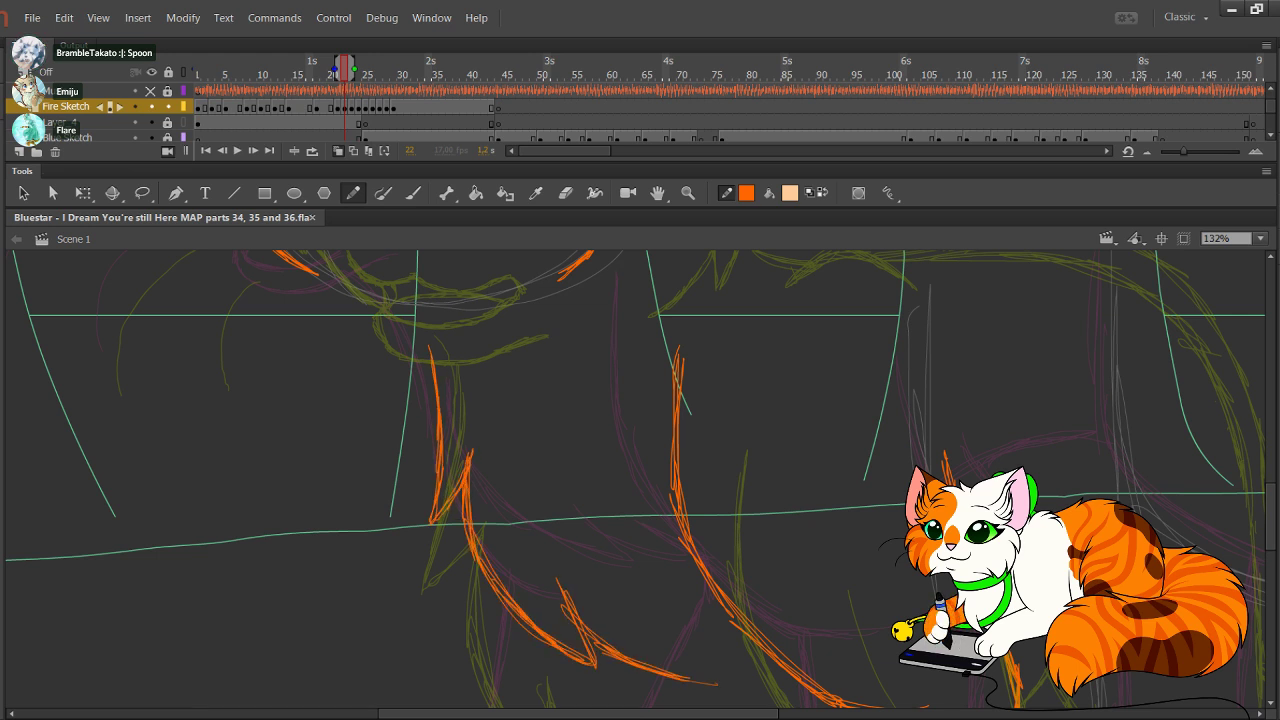
{"action": "left_click_drag", "start_coordinate": [662, 643], "coordinate": [715, 683]}
{"action": "left_click_drag", "start_coordinate": [656, 633], "coordinate": [707, 679]}
{"action": "left_click_drag", "start_coordinate": [646, 622], "coordinate": [716, 684]}
Step: Select the tip of the second chest fur tuft and nudge it slightly right and down
{"action": "left_click_drag", "start_coordinate": [716, 600], "coordinate": [495, 437]}
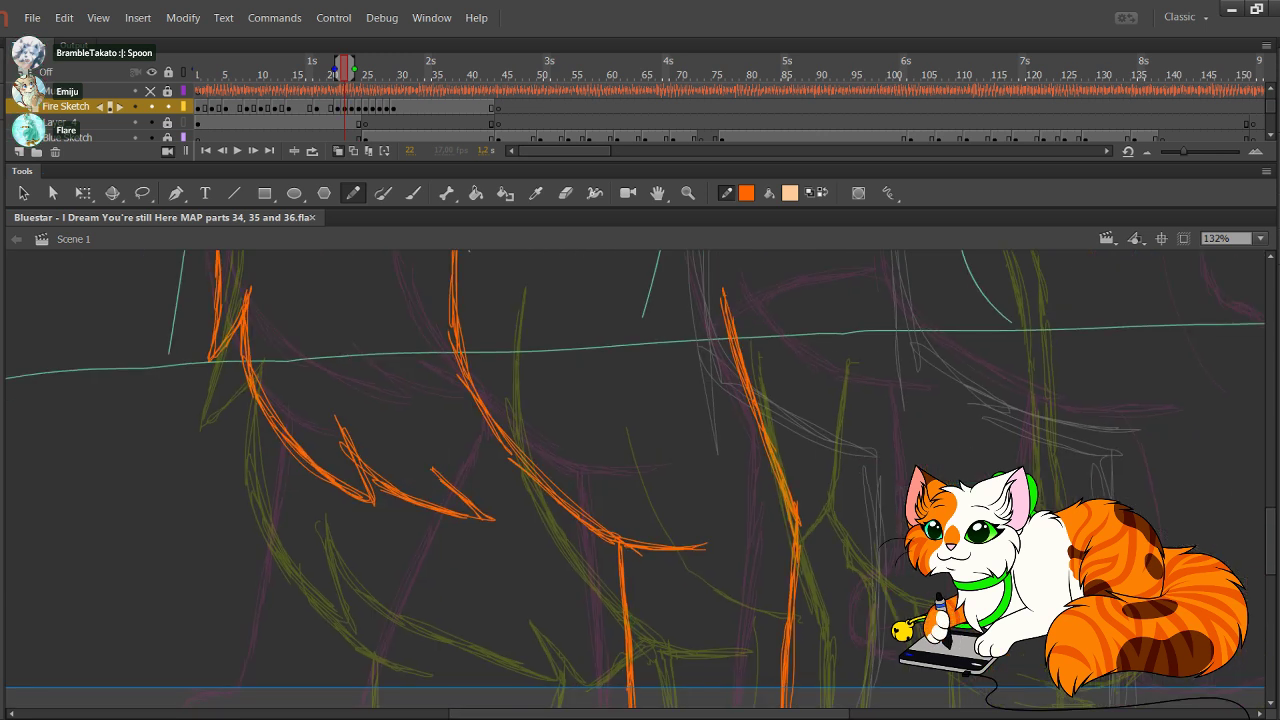
{"action": "left_click_drag", "start_coordinate": [430, 467], "coordinate": [494, 519]}
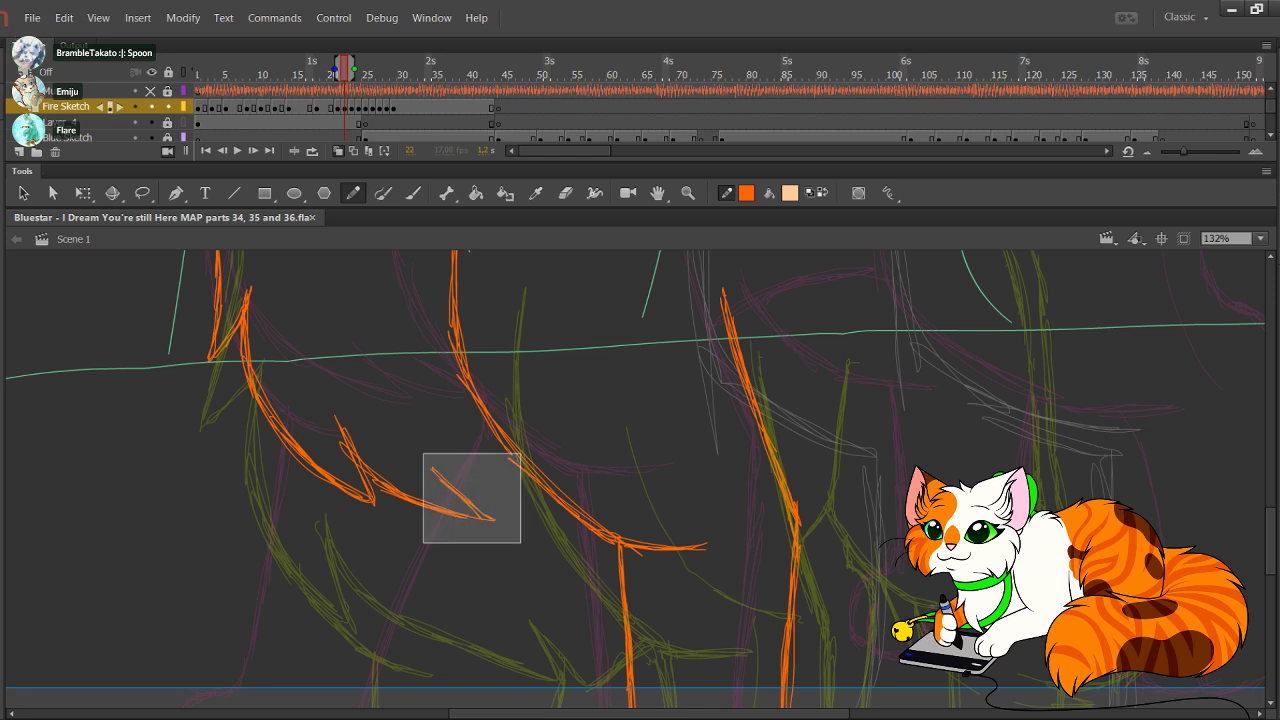
{"action": "key", "text": "Right"}
{"action": "key", "text": "Right"}
{"action": "key", "text": "Right"}
{"action": "key", "text": "Right"}
{"action": "key", "text": "Right"}
{"action": "key", "text": "Right"}
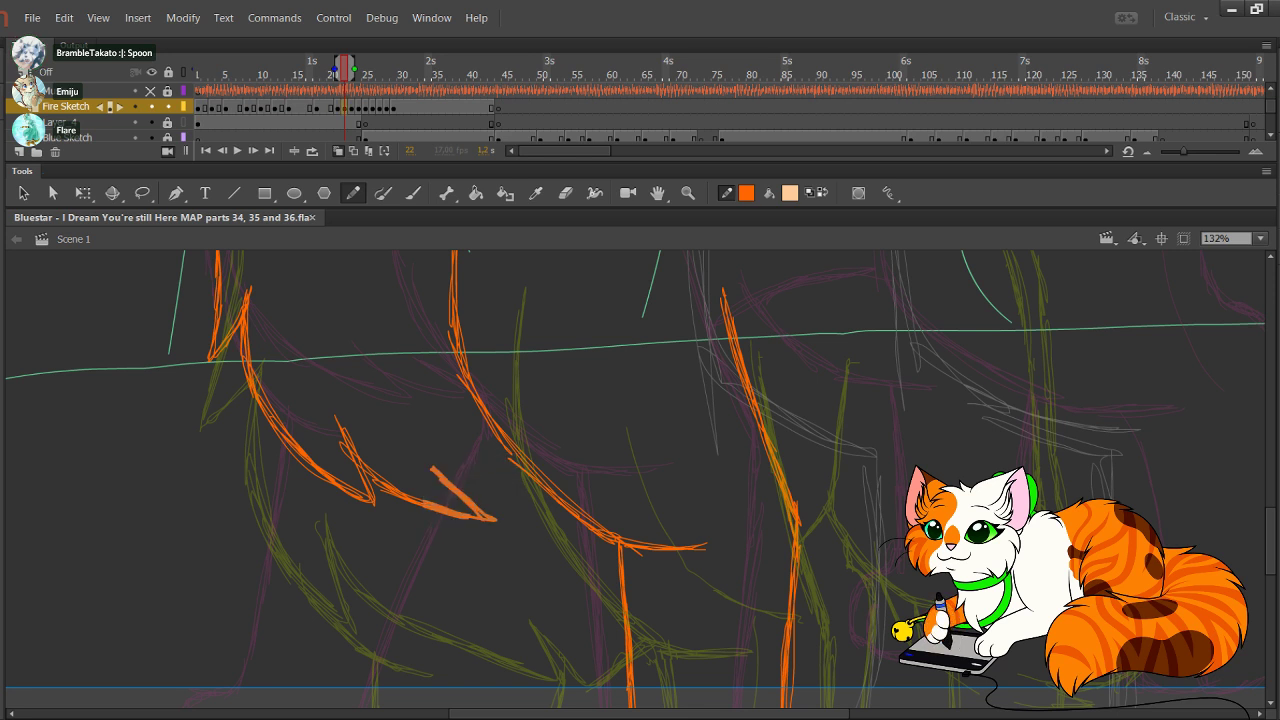
{"action": "key", "text": "Right"}
{"action": "key", "text": "Right"}
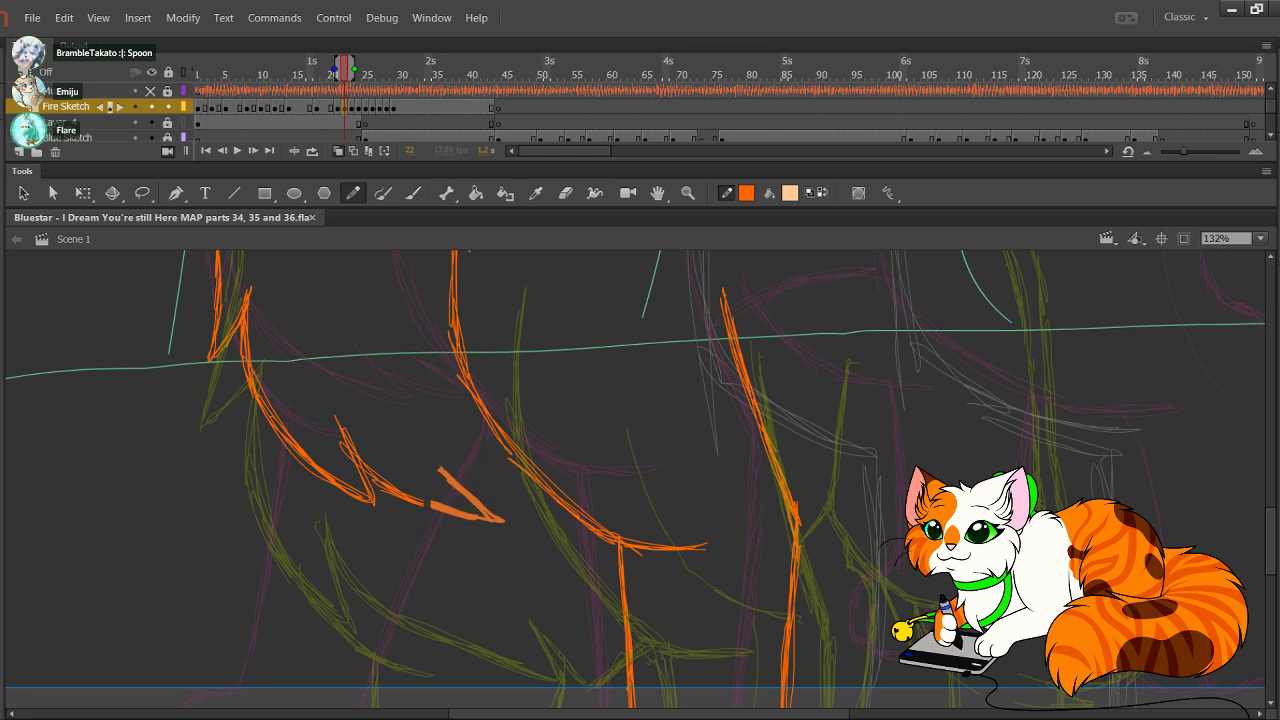
{"action": "key", "text": "Down"}
{"action": "key", "text": "Down"}
{"action": "key", "text": "Down"}
{"action": "key", "text": "Right"}
{"action": "key", "text": "Right"}
{"action": "key", "text": "Right"}
{"action": "key", "text": "Right"}
{"action": "key", "text": "Right"}
{"action": "key", "text": "Right"}
{"action": "key", "text": "Up"}
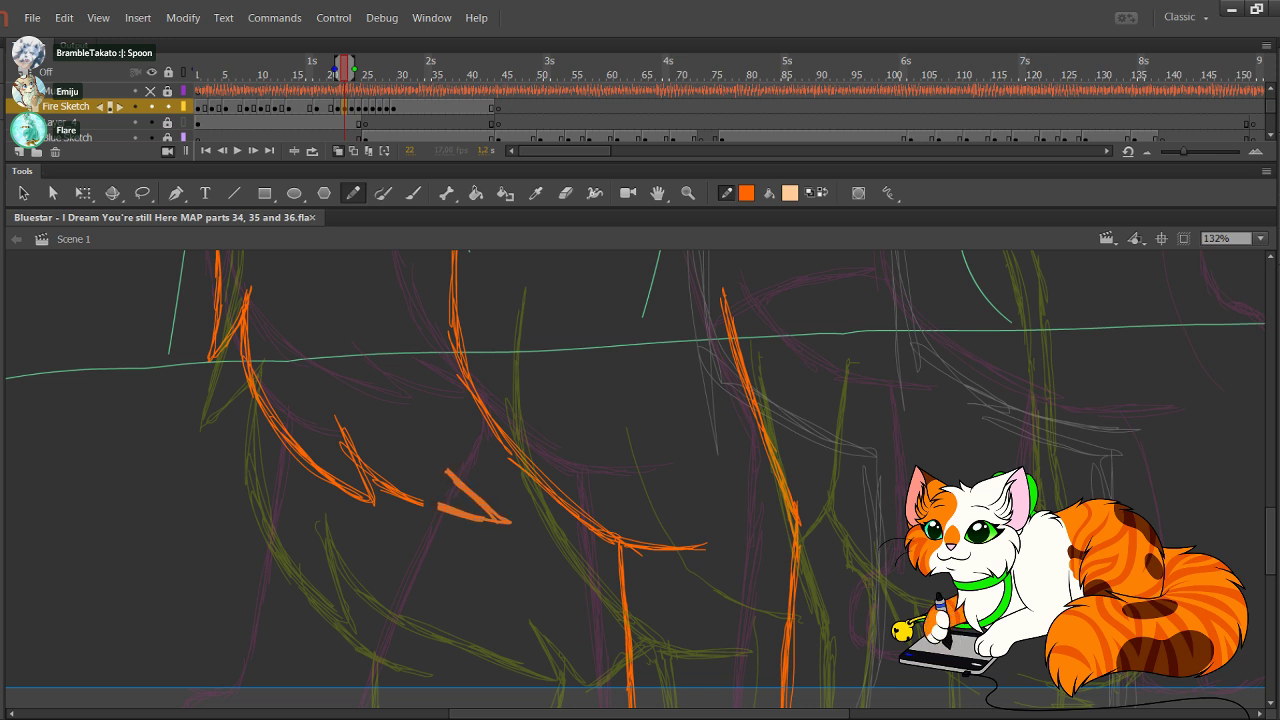
{"action": "key", "text": "Down"}
{"action": "key", "text": "Right"}
{"action": "key", "text": "Up"}
{"action": "left_click", "coordinate": [350, 412]}
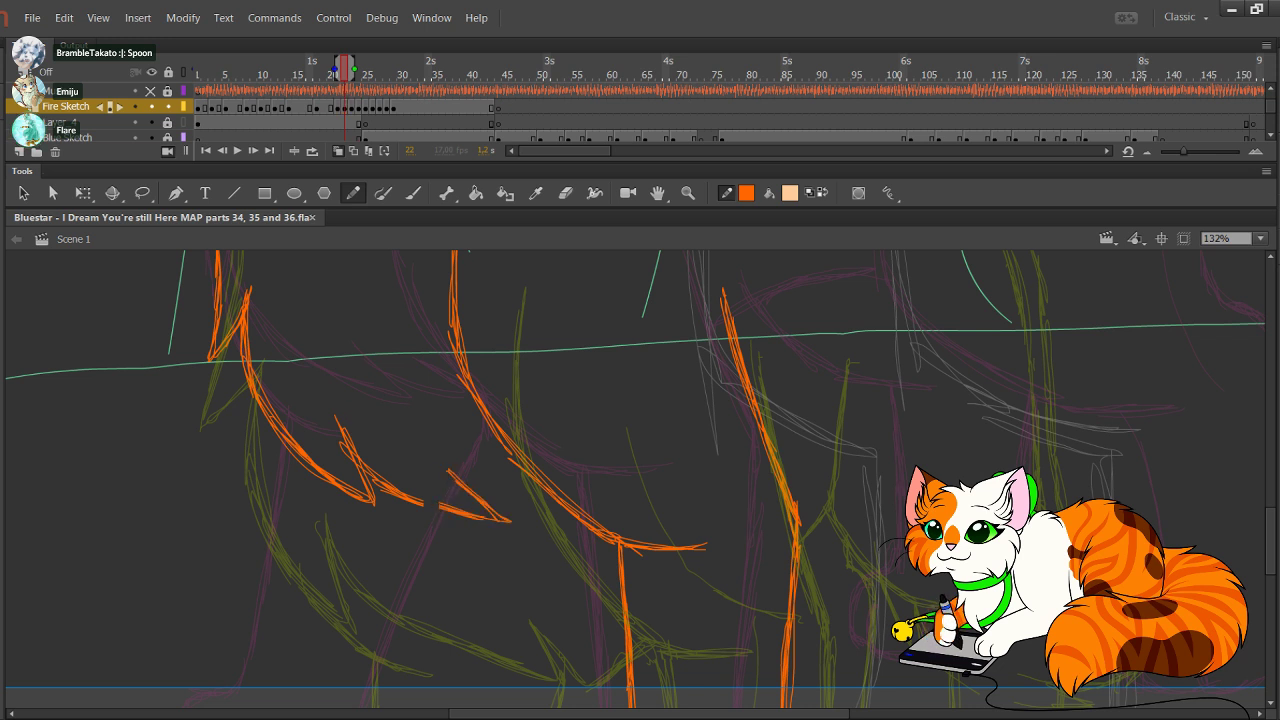
Step: Close the gap in the chest's lower edge and sketch the next fur line from the moved tuft back to the near shoulder line
{"action": "mouse_move", "coordinate": [410, 498]}
{"action": "left_mouse_down"}
{"action": "mouse_move", "coordinate": [462, 516]}
{"action": "mouse_move", "coordinate": [448, 511]}
{"action": "mouse_move", "coordinate": [526, 509]}
{"action": "left_mouse_up"}
{"action": "left_click_drag", "start_coordinate": [456, 479], "coordinate": [548, 513]}
{"action": "left_click_drag", "start_coordinate": [466, 486], "coordinate": [576, 518]}
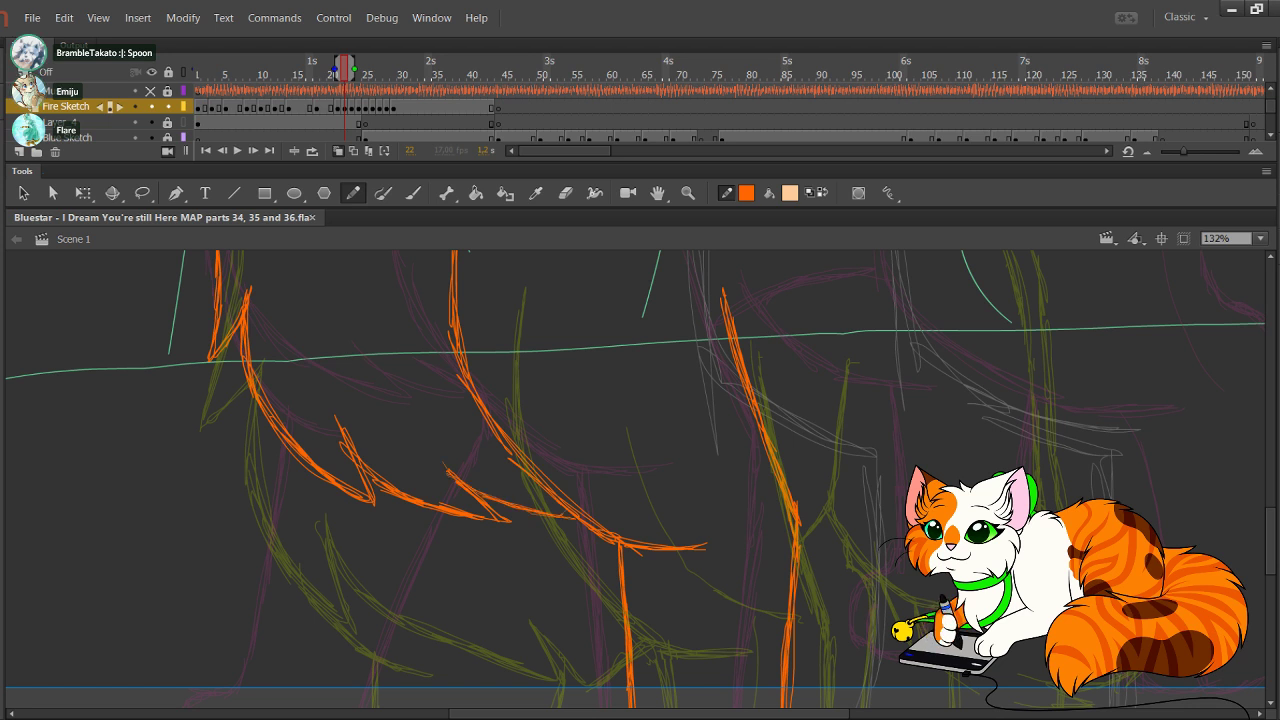
{"action": "left_click_drag", "start_coordinate": [464, 485], "coordinate": [574, 519]}
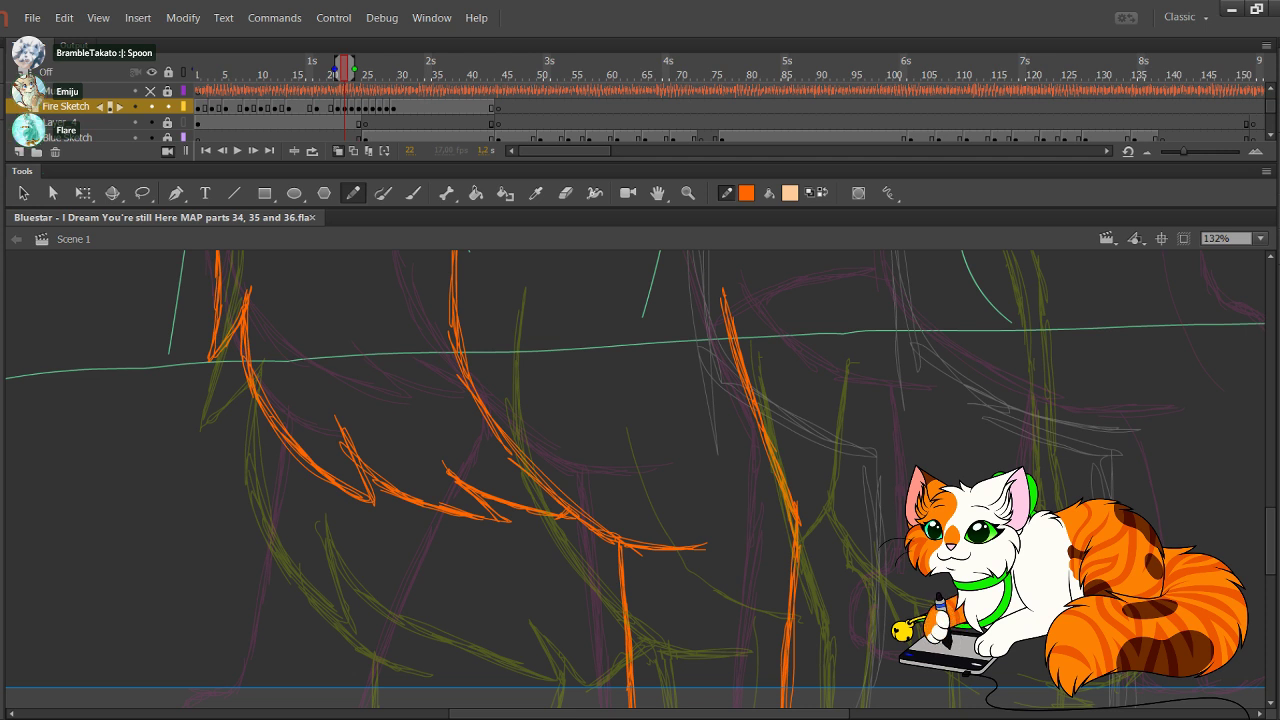
Step: Sketch a lower curve branching off the chest's front fur line and sweeping down beneath the tufts above the far foreleg
{"action": "left_click_drag", "start_coordinate": [620, 480], "coordinate": [606, 433]}
{"action": "left_click_drag", "start_coordinate": [313, 475], "coordinate": [387, 513]}
{"action": "left_click_drag", "start_coordinate": [300, 466], "coordinate": [372, 509]}
{"action": "left_click_drag", "start_coordinate": [272, 436], "coordinate": [346, 500]}
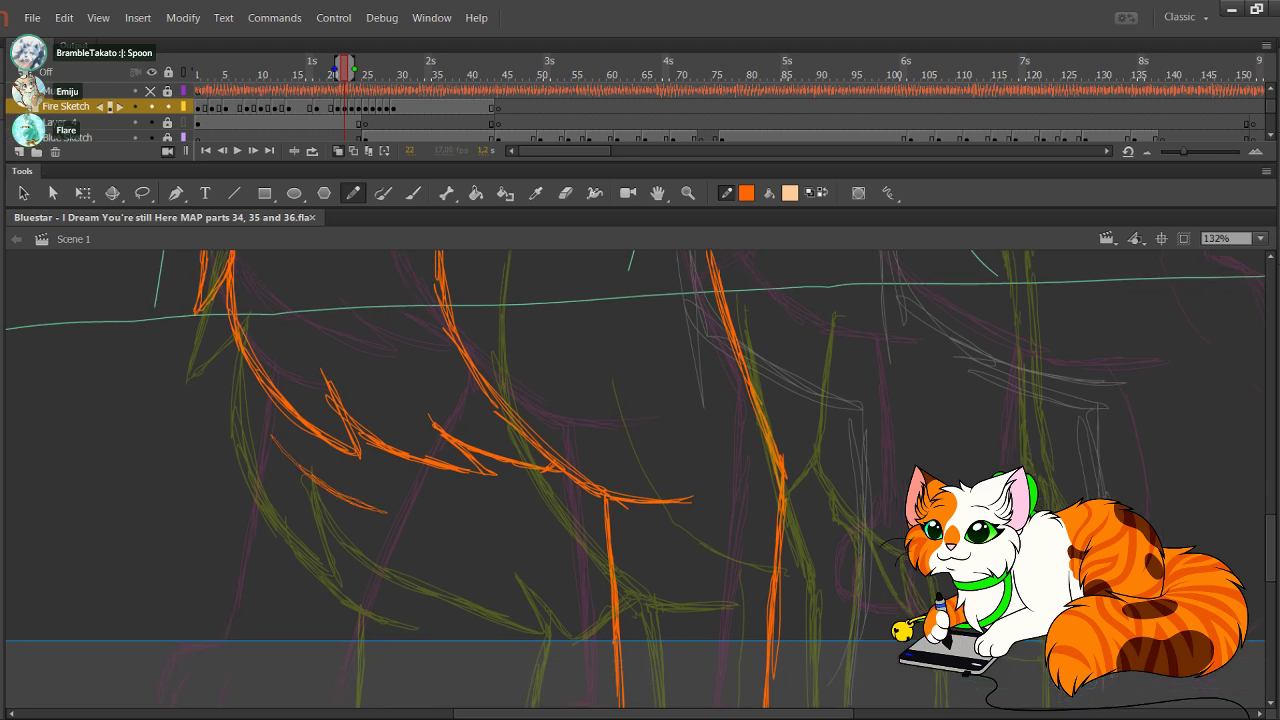
{"action": "left_click_drag", "start_coordinate": [258, 408], "coordinate": [302, 466]}
{"action": "left_click_drag", "start_coordinate": [259, 409], "coordinate": [303, 468]}
{"action": "left_click_drag", "start_coordinate": [248, 368], "coordinate": [284, 446]}
{"action": "left_click_drag", "start_coordinate": [252, 382], "coordinate": [275, 430]}
{"action": "left_click_drag", "start_coordinate": [243, 356], "coordinate": [273, 442]}
{"action": "left_click_drag", "start_coordinate": [238, 346], "coordinate": [257, 404]}
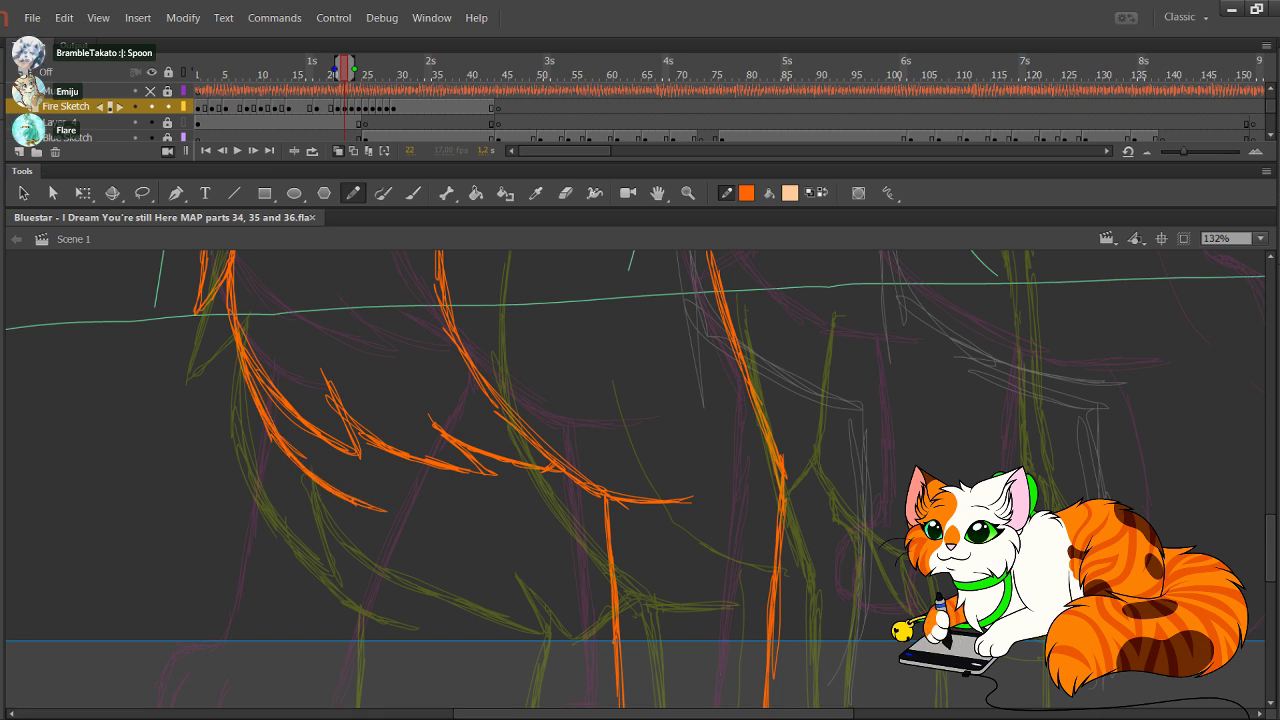
Step: Sketch the far foreleg's front line from the lower chest curve slanting down toward the paw
{"action": "mouse_move", "coordinate": [320, 485]}
{"action": "left_mouse_down"}
{"action": "mouse_move", "coordinate": [378, 362]}
{"action": "mouse_move", "coordinate": [372, 458]}
{"action": "left_mouse_up"}
{"action": "left_click_drag", "start_coordinate": [376, 414], "coordinate": [359, 513]}
{"action": "mouse_move", "coordinate": [375, 364]}
{"action": "left_mouse_down"}
{"action": "mouse_move", "coordinate": [358, 515]}
{"action": "mouse_move", "coordinate": [318, 626]}
{"action": "mouse_move", "coordinate": [322, 601]}
{"action": "left_mouse_up"}
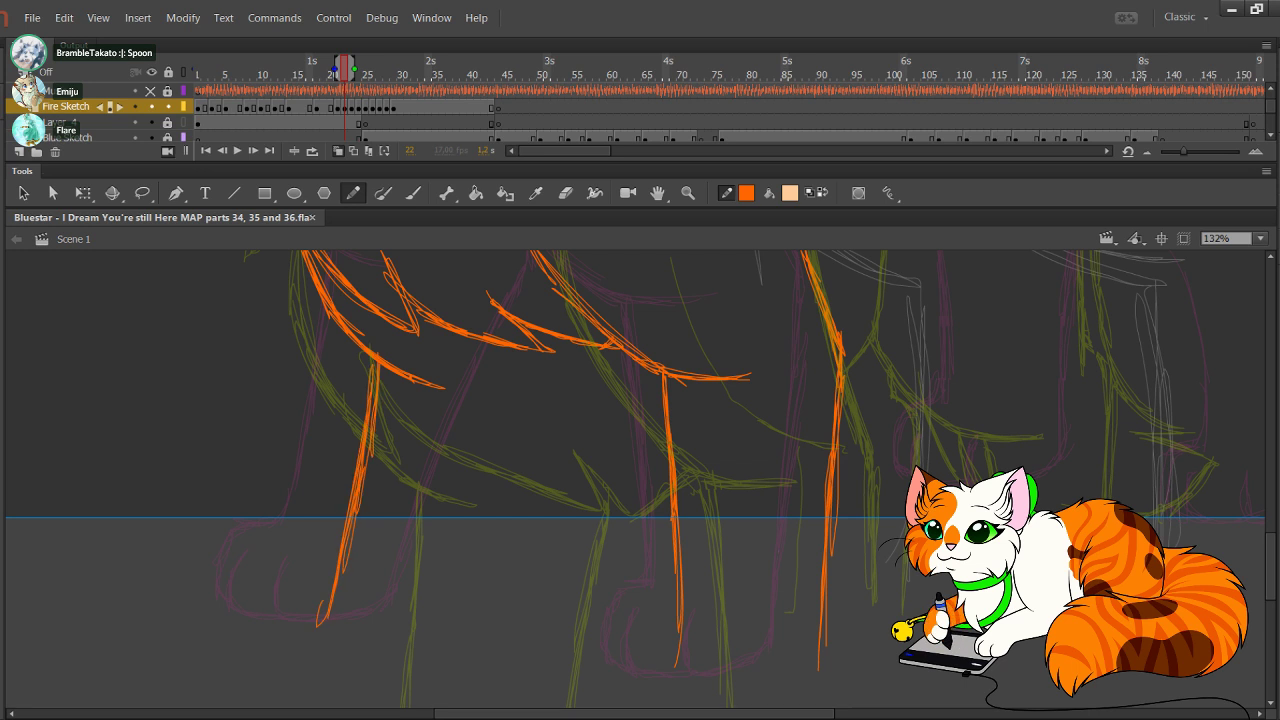
Step: Sketch the far foreleg's back line from the chest fur tuft down toward the paw, roughly parallel to its front line
{"action": "left_click_drag", "start_coordinate": [536, 428], "coordinate": [478, 650]}
{"action": "left_click_drag", "start_coordinate": [524, 474], "coordinate": [484, 636]}
{"action": "mouse_move", "coordinate": [528, 404]}
{"action": "left_mouse_down"}
{"action": "mouse_move", "coordinate": [494, 586]}
{"action": "mouse_move", "coordinate": [529, 445]}
{"action": "left_mouse_up"}
{"action": "mouse_move", "coordinate": [547, 388]}
{"action": "left_mouse_down"}
{"action": "mouse_move", "coordinate": [541, 427]}
{"action": "mouse_move", "coordinate": [547, 399]}
{"action": "left_mouse_up"}
{"action": "left_click_drag", "start_coordinate": [550, 335], "coordinate": [549, 389]}
{"action": "left_click_drag", "start_coordinate": [533, 432], "coordinate": [502, 556]}
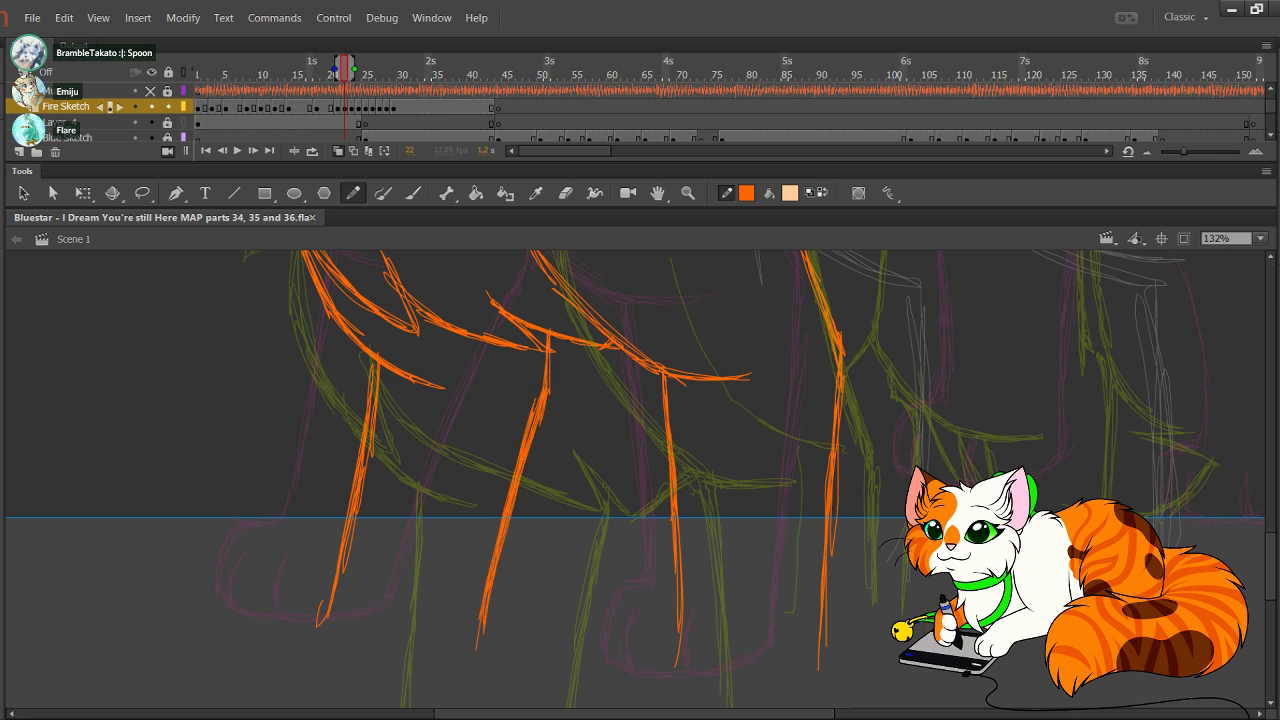
{"action": "left_click_drag", "start_coordinate": [560, 420], "coordinate": [528, 486]}
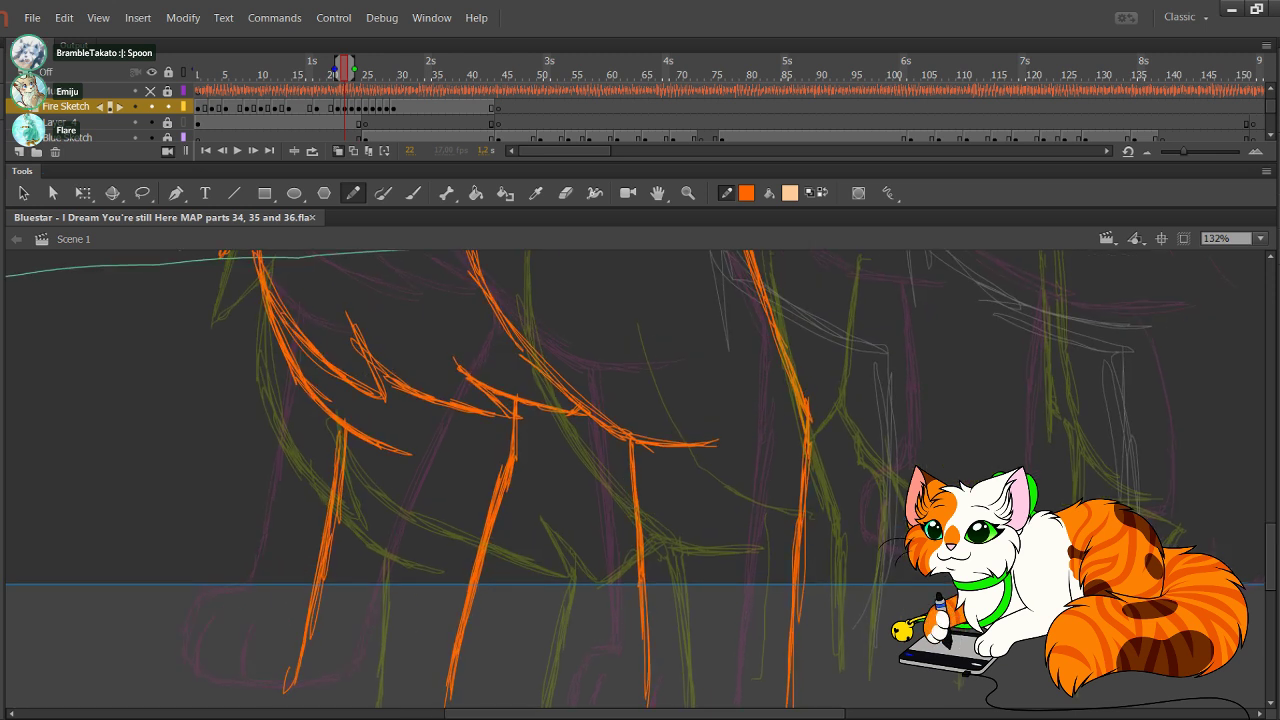
Step: Lasso the far foreleg's back line, shift it slightly right away from the front line, and return to the Pencil tool
{"action": "left_click", "coordinate": [142, 193]}
{"action": "scroll", "coordinate": [640, 480], "scroll_direction": "down", "scroll_amount": 3}
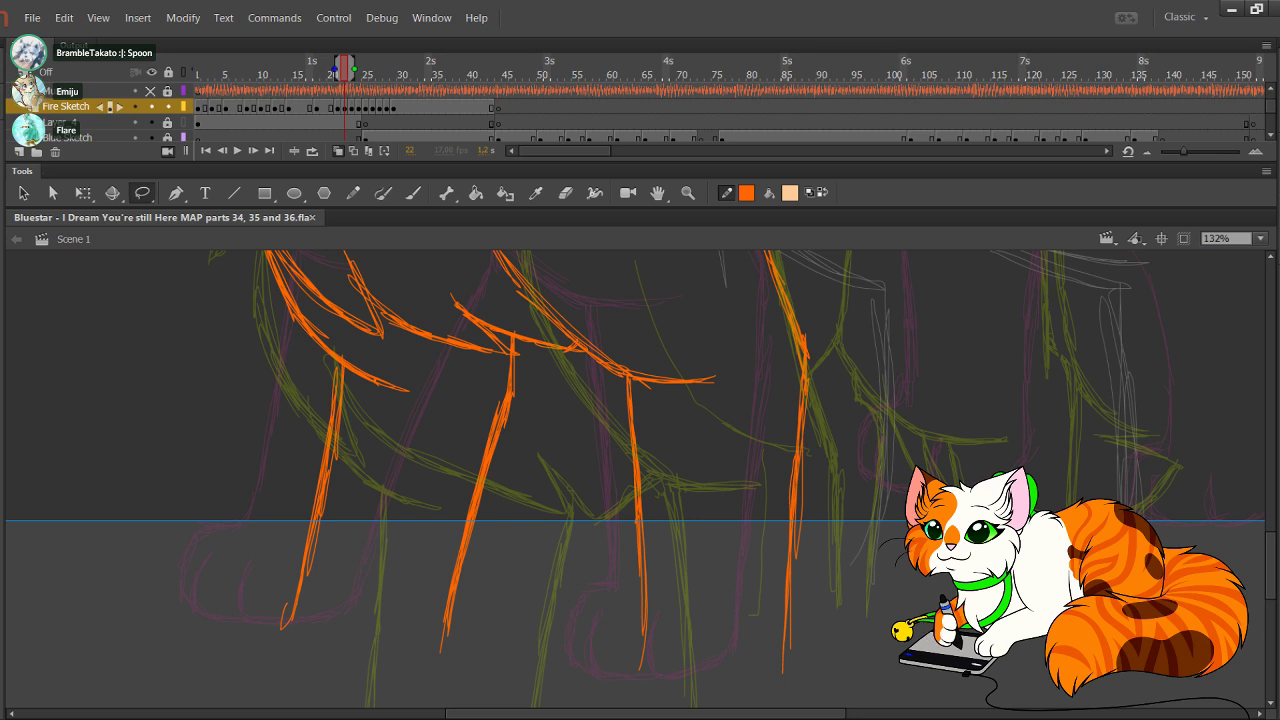
{"action": "mouse_move", "coordinate": [520, 345]}
{"action": "left_mouse_down"}
{"action": "mouse_move", "coordinate": [545, 588]}
{"action": "mouse_move", "coordinate": [420, 482]}
{"action": "mouse_move", "coordinate": [512, 352]}
{"action": "left_mouse_up"}
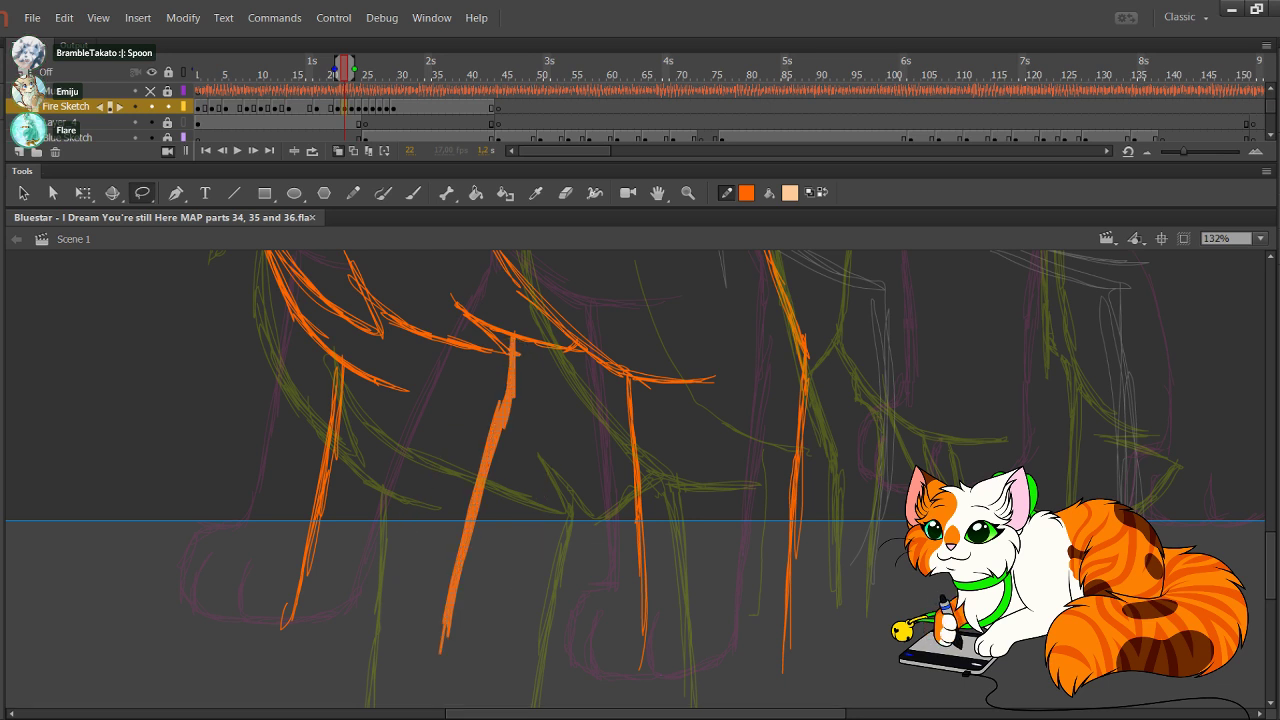
{"action": "left_click_drag", "start_coordinate": [486, 470], "coordinate": [490, 472]}
{"action": "key", "text": "Escape"}
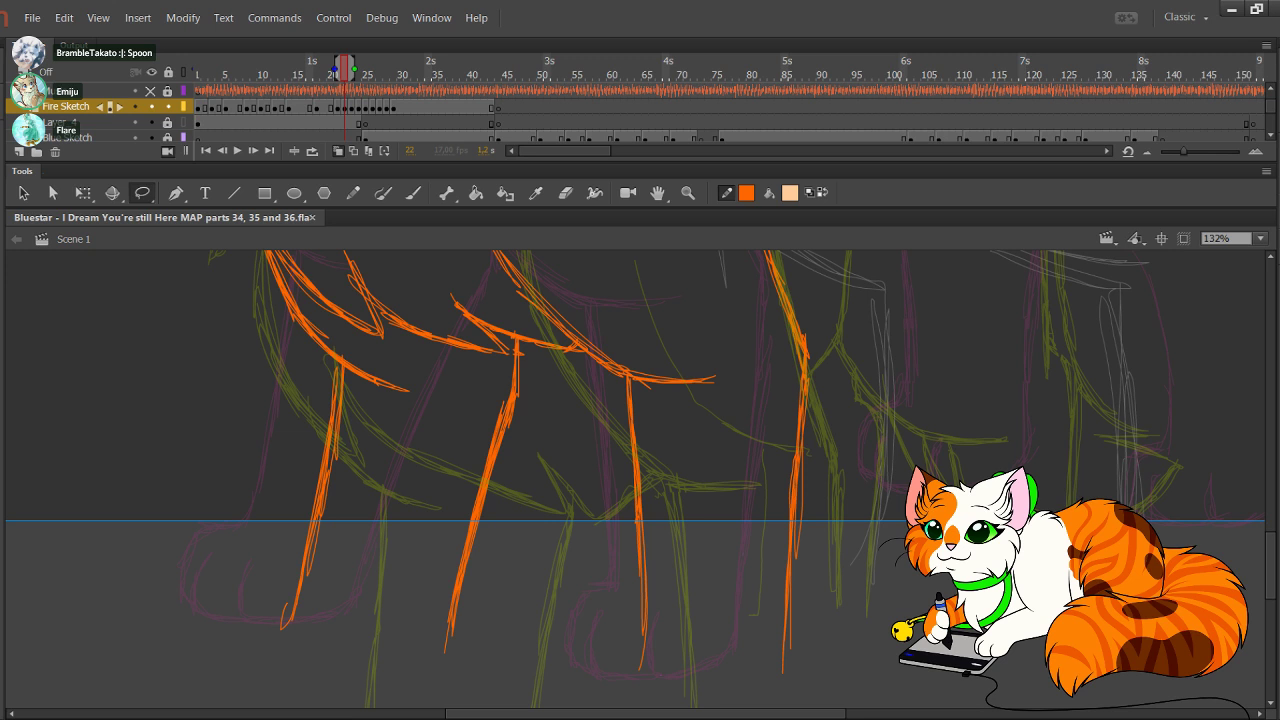
{"action": "key", "text": "y"}
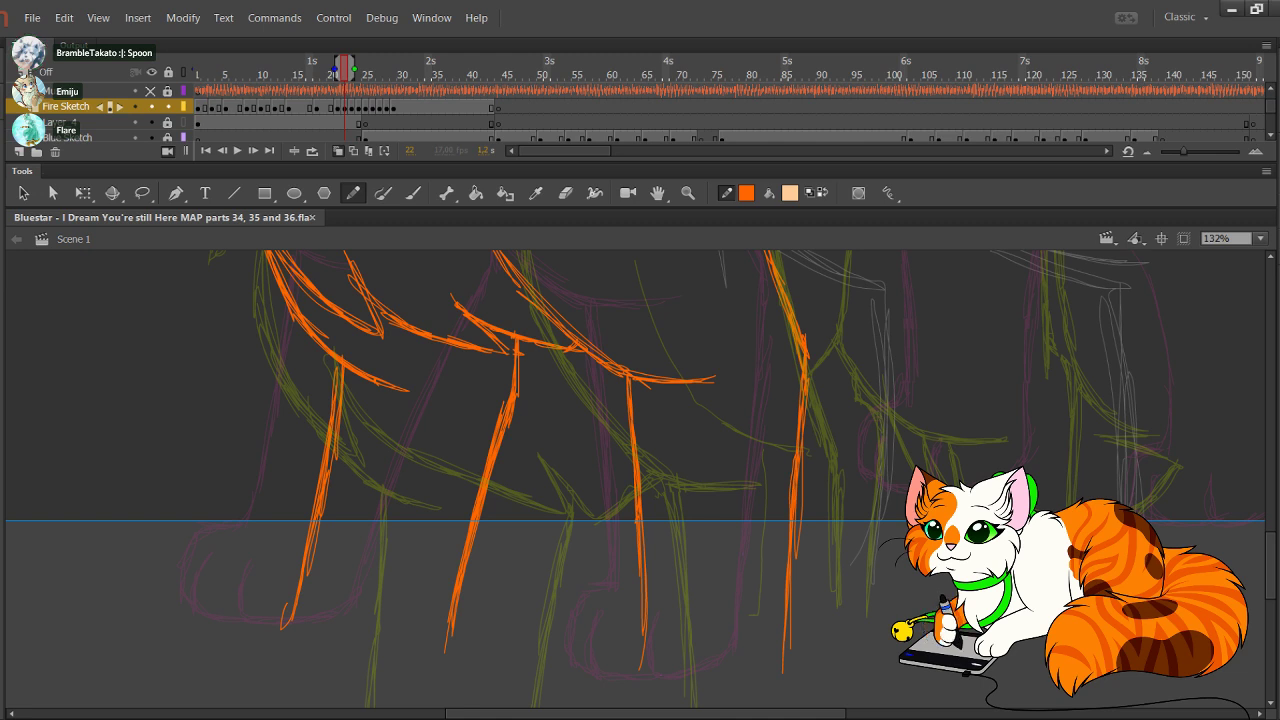
{"action": "mouse_move", "coordinate": [668, 470]}
{"action": "left_mouse_down"}
{"action": "mouse_move", "coordinate": [735, 500]}
{"action": "mouse_move", "coordinate": [696, 453]}
{"action": "mouse_move", "coordinate": [604, 586]}
{"action": "left_mouse_up"}
{"action": "key", "text": "ctrl+z"}
{"action": "key", "text": "ctrl+z"}
Step: Sketch the two curved strokes in front of the far cheek, one long outer arc and a shorter inner arc
{"action": "left_click_drag", "start_coordinate": [640, 400], "coordinate": [563, 595]}
{"action": "mouse_move", "coordinate": [500, 350]}
{"action": "left_mouse_down"}
{"action": "mouse_move", "coordinate": [618, 522]}
{"action": "mouse_move", "coordinate": [644, 545]}
{"action": "mouse_move", "coordinate": [594, 434]}
{"action": "mouse_move", "coordinate": [716, 550]}
{"action": "left_mouse_up"}
{"action": "left_click_drag", "start_coordinate": [560, 520], "coordinate": [645, 396]}
{"action": "left_click_drag", "start_coordinate": [880, 433], "coordinate": [964, 385]}
{"action": "mouse_move", "coordinate": [305, 478]}
{"action": "left_mouse_down"}
{"action": "mouse_move", "coordinate": [250, 513]}
{"action": "mouse_move", "coordinate": [224, 567]}
{"action": "left_mouse_up"}
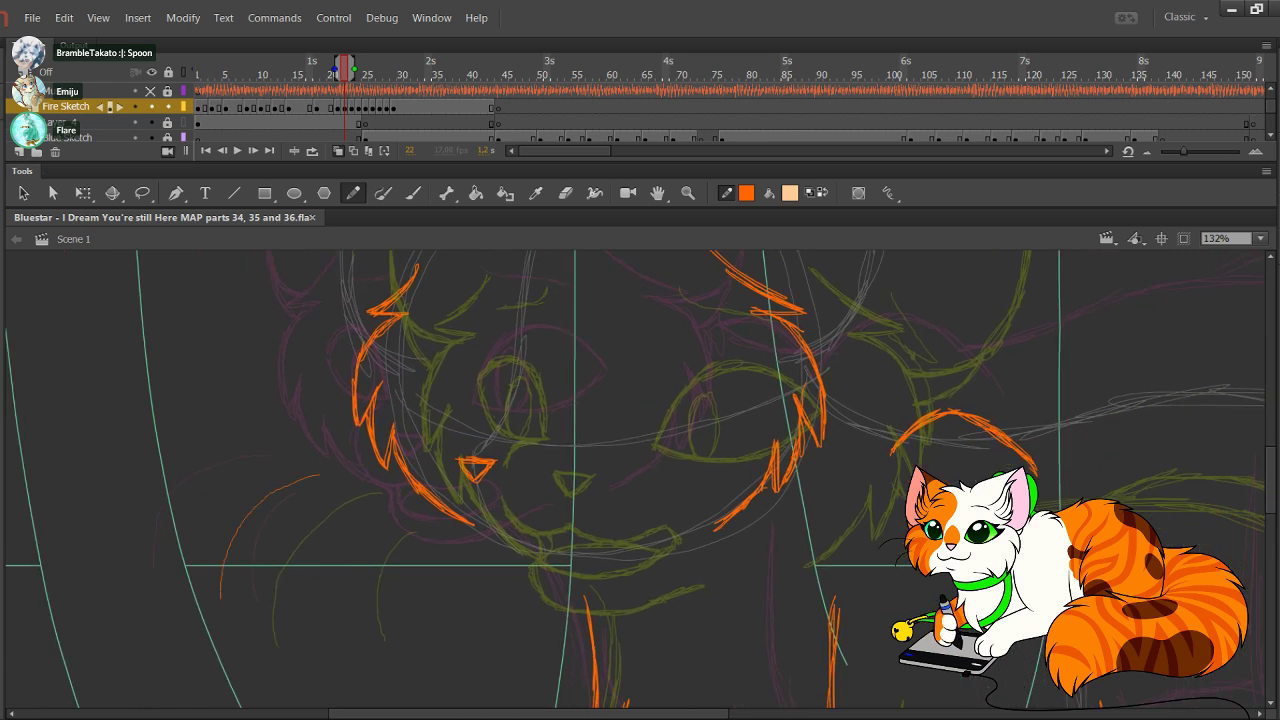
{"action": "mouse_move", "coordinate": [318, 475]}
{"action": "left_mouse_down"}
{"action": "mouse_move", "coordinate": [235, 534]}
{"action": "mouse_move", "coordinate": [220, 597]}
{"action": "left_mouse_up"}
{"action": "mouse_move", "coordinate": [345, 507]}
{"action": "left_mouse_down"}
{"action": "mouse_move", "coordinate": [314, 551]}
{"action": "mouse_move", "coordinate": [319, 614]}
{"action": "mouse_move", "coordinate": [319, 522]}
{"action": "mouse_move", "coordinate": [308, 558]}
{"action": "left_mouse_up"}
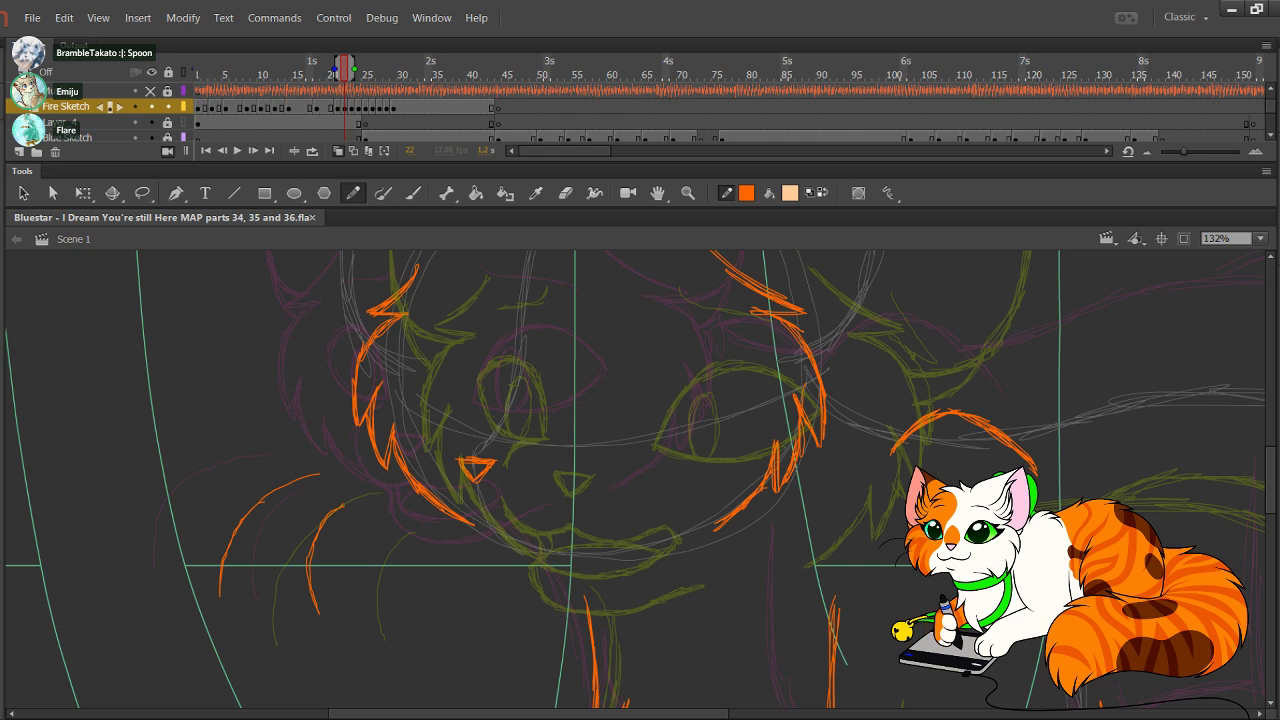
Step: Sketch the near ear's inner edge as an S-shaped curve from the forehead up to the ear tip
{"action": "left_click_drag", "start_coordinate": [600, 430], "coordinate": [513, 535]}
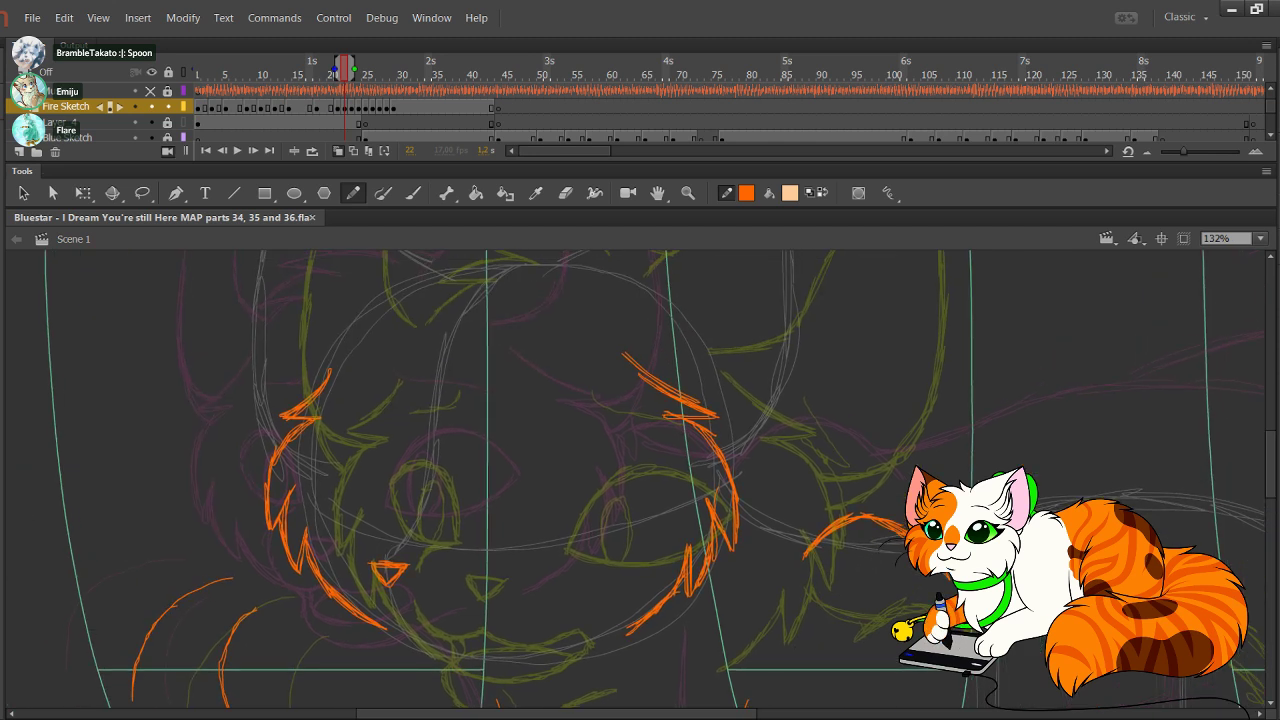
{"action": "left_click_drag", "start_coordinate": [600, 430], "coordinate": [548, 470]}
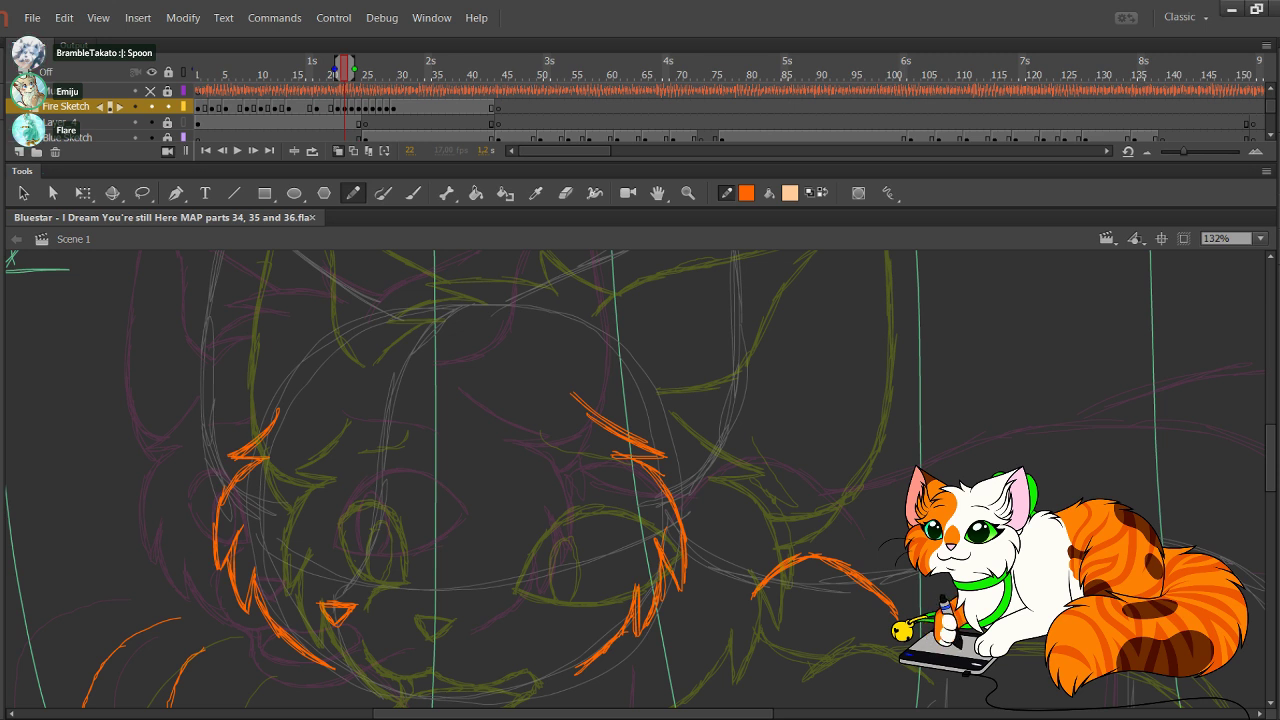
{"action": "scroll", "coordinate": [635, 480], "scroll_direction": "up", "scroll_amount": 3}
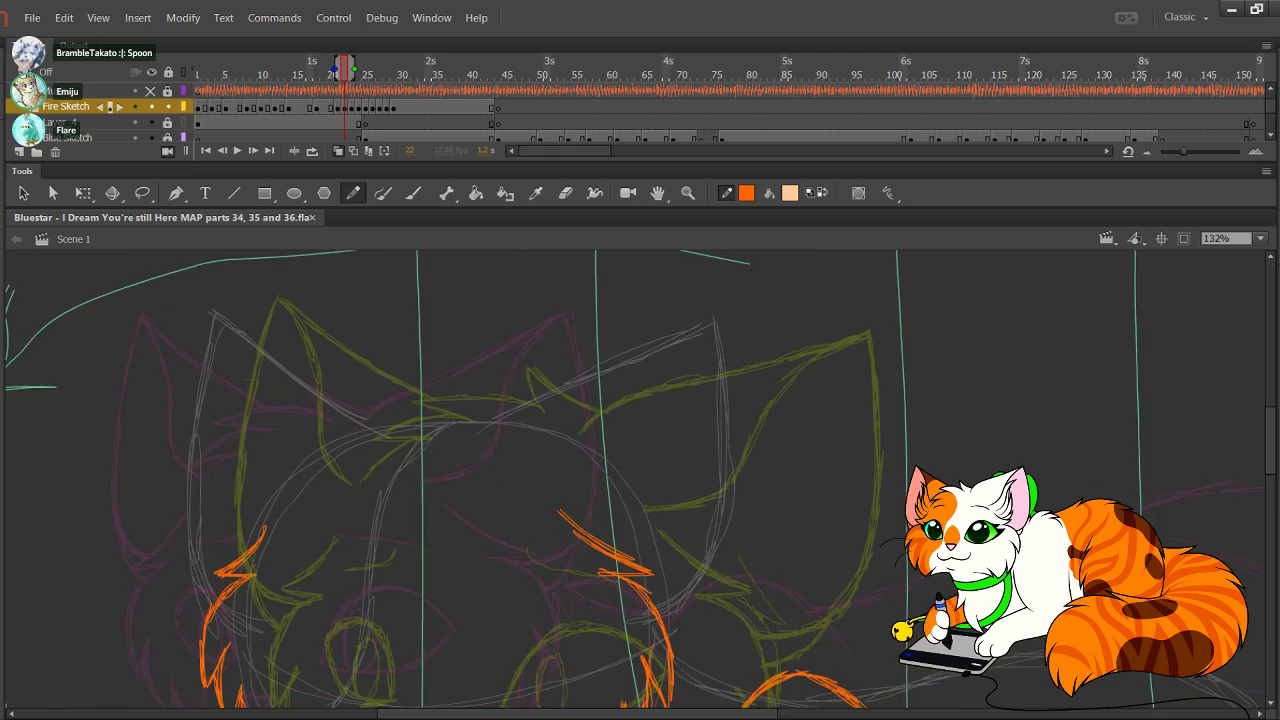
{"action": "mouse_move", "coordinate": [534, 494]}
{"action": "left_mouse_down"}
{"action": "mouse_move", "coordinate": [598, 480]}
{"action": "mouse_move", "coordinate": [619, 396]}
{"action": "mouse_move", "coordinate": [714, 320]}
{"action": "left_mouse_up"}
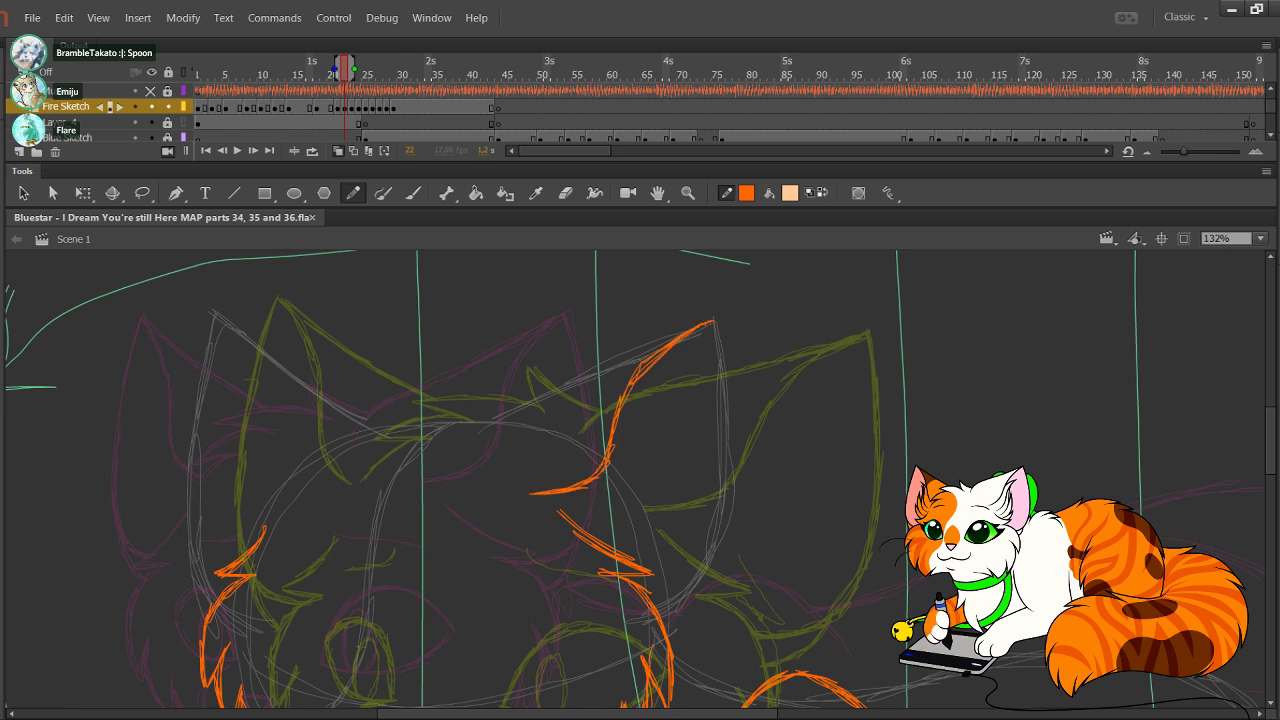
Step: Sketch the near ear's outer edge from the tip curving down and in to the fur at the ear base
{"action": "left_click_drag", "start_coordinate": [640, 480], "coordinate": [615, 442]}
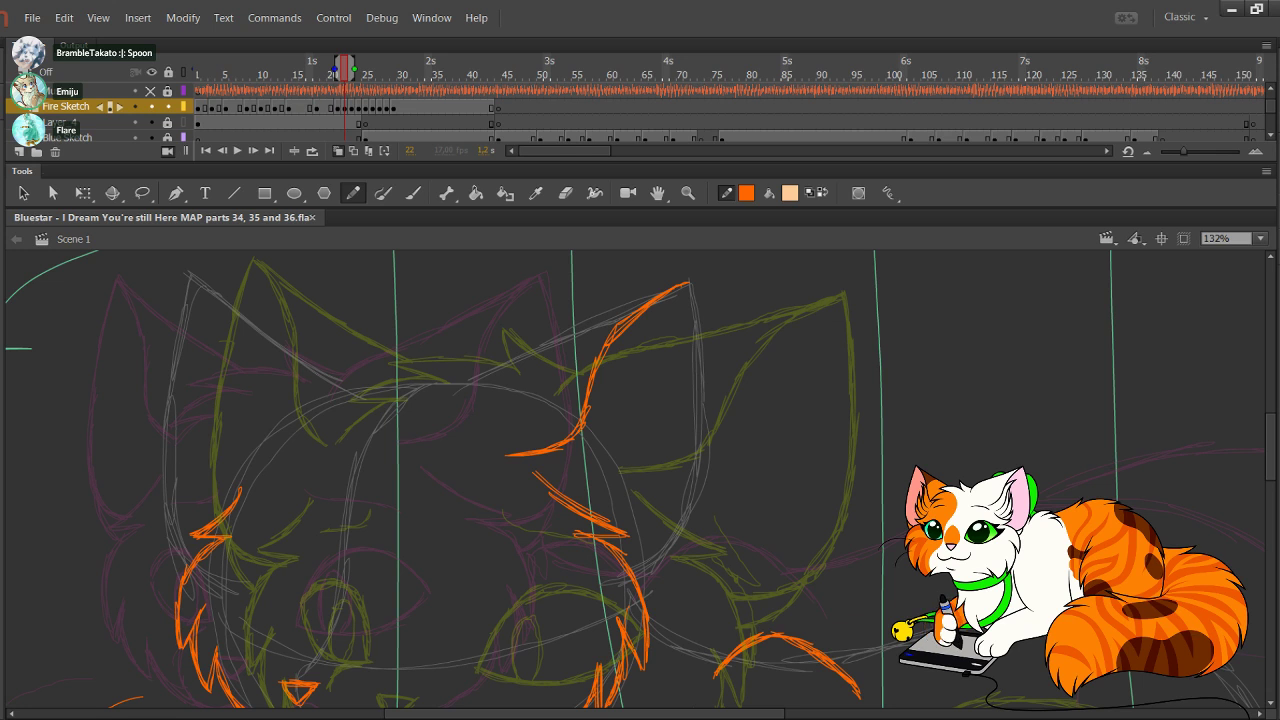
{"action": "mouse_move", "coordinate": [622, 553]}
{"action": "left_mouse_down"}
{"action": "mouse_move", "coordinate": [667, 541]}
{"action": "mouse_move", "coordinate": [702, 474]}
{"action": "mouse_move", "coordinate": [702, 499]}
{"action": "left_mouse_up"}
{"action": "key", "text": "ctrl+z"}
{"action": "mouse_move", "coordinate": [616, 552]}
{"action": "left_mouse_down"}
{"action": "mouse_move", "coordinate": [656, 550]}
{"action": "mouse_move", "coordinate": [690, 522]}
{"action": "mouse_move", "coordinate": [710, 455]}
{"action": "mouse_move", "coordinate": [699, 320]}
{"action": "mouse_move", "coordinate": [703, 426]}
{"action": "left_mouse_up"}
{"action": "mouse_move", "coordinate": [690, 283]}
{"action": "left_mouse_down"}
{"action": "mouse_move", "coordinate": [630, 555]}
{"action": "mouse_move", "coordinate": [666, 560]}
{"action": "mouse_move", "coordinate": [677, 541]}
{"action": "left_mouse_up"}
{"action": "left_click_drag", "start_coordinate": [644, 582], "coordinate": [678, 535]}
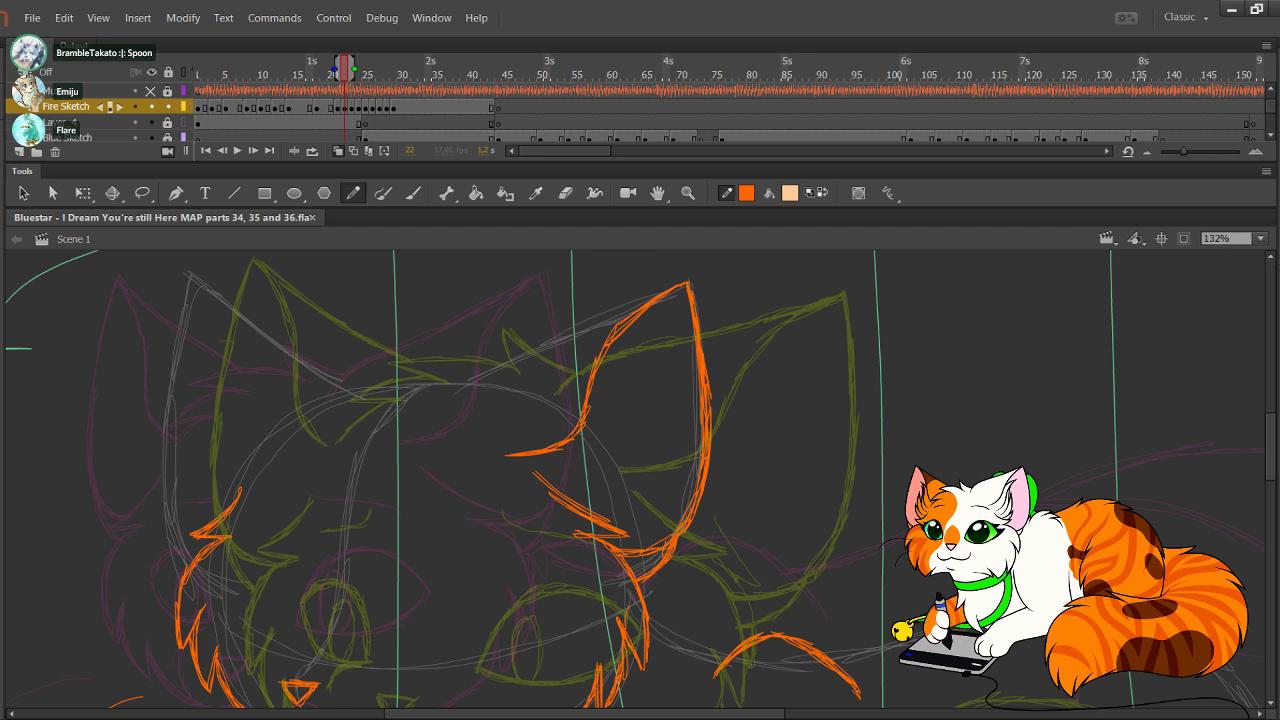
Step: Sketch the near ear's upper edge from the crown to the tip, then jagged fur tufts across the crown toward the far ear
{"action": "mouse_move", "coordinate": [455, 391]}
{"action": "left_mouse_down"}
{"action": "mouse_move", "coordinate": [443, 414]}
{"action": "mouse_move", "coordinate": [497, 366]}
{"action": "mouse_move", "coordinate": [658, 296]}
{"action": "left_mouse_up"}
{"action": "key", "text": "ctrl+z"}
{"action": "left_click_drag", "start_coordinate": [443, 412], "coordinate": [520, 355]}
{"action": "left_click_drag", "start_coordinate": [520, 355], "coordinate": [677, 287]}
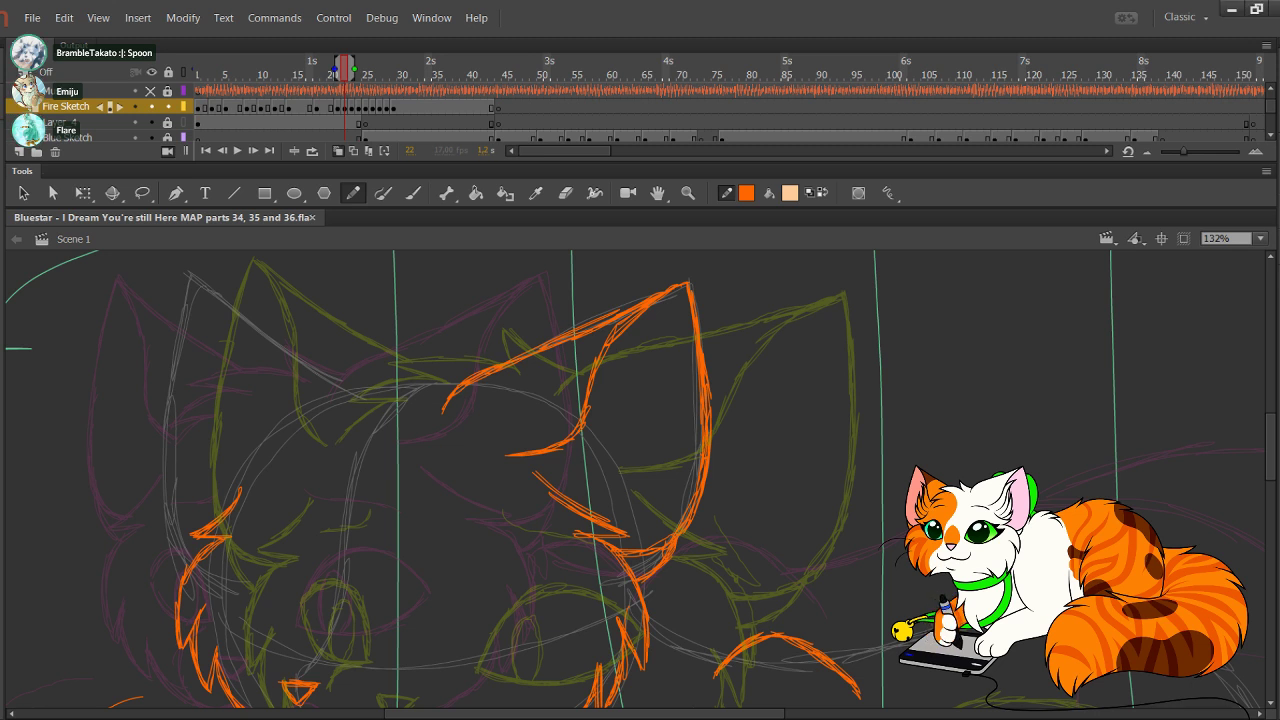
{"action": "mouse_move", "coordinate": [408, 351]}
{"action": "left_mouse_down"}
{"action": "mouse_move", "coordinate": [462, 379]}
{"action": "mouse_move", "coordinate": [294, 380]}
{"action": "mouse_move", "coordinate": [247, 467]}
{"action": "left_mouse_up"}
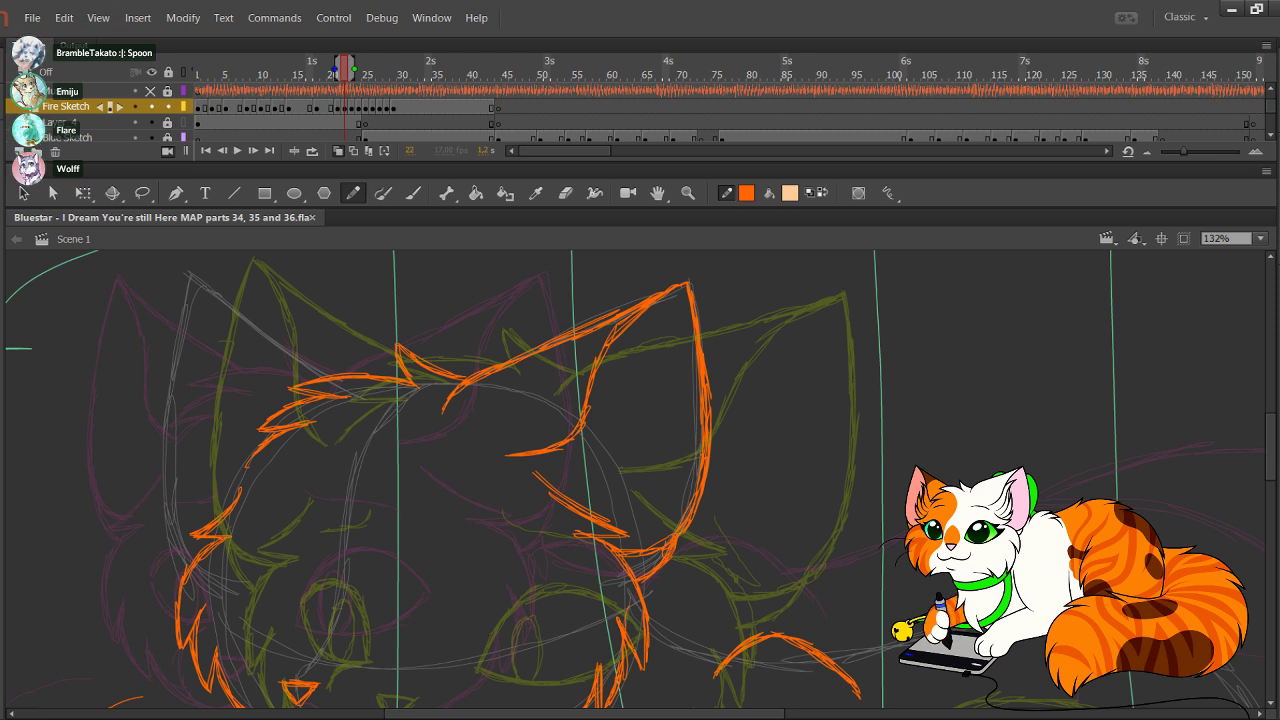
Step: Sketch the far ear's inner edge from the forehead fur up to the ear tip
{"action": "left_click_drag", "start_coordinate": [600, 450], "coordinate": [684, 478]}
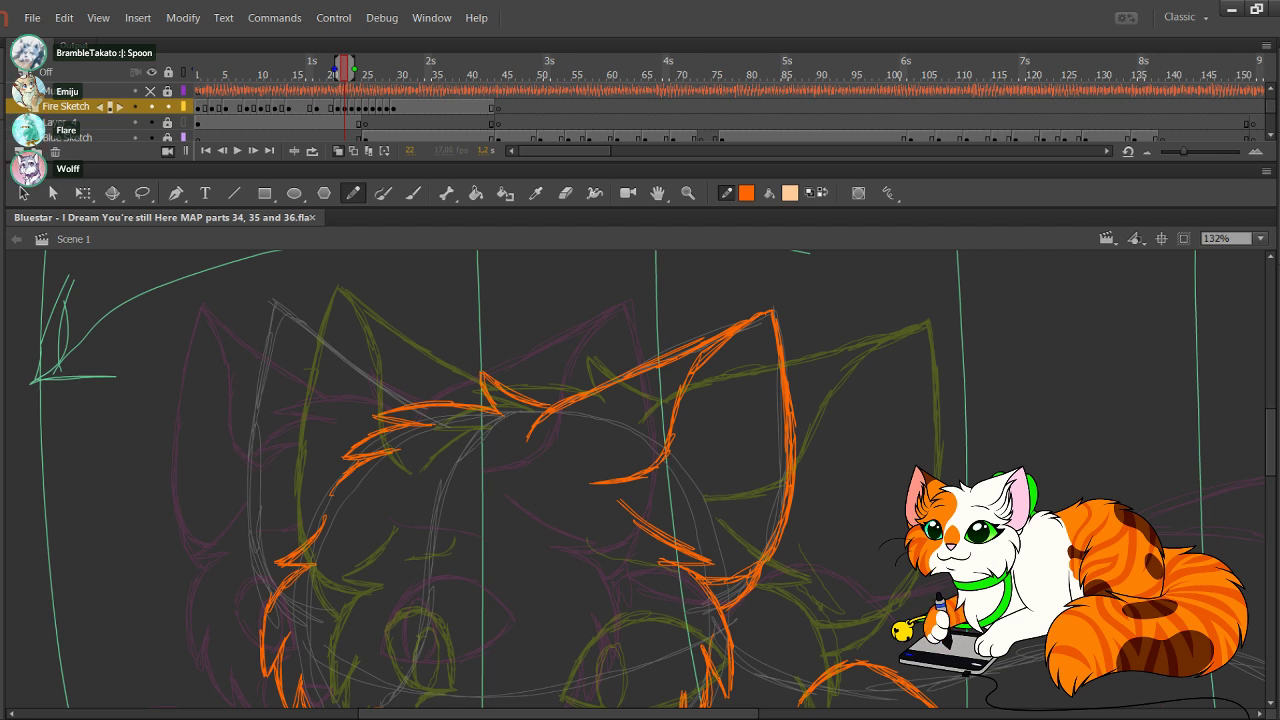
{"action": "left_click_drag", "start_coordinate": [307, 461], "coordinate": [333, 487]}
{"action": "mouse_move", "coordinate": [303, 457]}
{"action": "left_mouse_down"}
{"action": "mouse_move", "coordinate": [330, 484]}
{"action": "mouse_move", "coordinate": [300, 423]}
{"action": "left_mouse_up"}
{"action": "left_click_drag", "start_coordinate": [303, 458], "coordinate": [292, 340]}
{"action": "left_click_drag", "start_coordinate": [302, 395], "coordinate": [280, 316]}
Step: Sketch the far ear's outer edge from the tip down to the cheek fur, plus a line from the tip toward the crown
{"action": "mouse_move", "coordinate": [303, 376]}
{"action": "left_mouse_down"}
{"action": "mouse_move", "coordinate": [284, 322]}
{"action": "mouse_move", "coordinate": [250, 400]}
{"action": "left_mouse_up"}
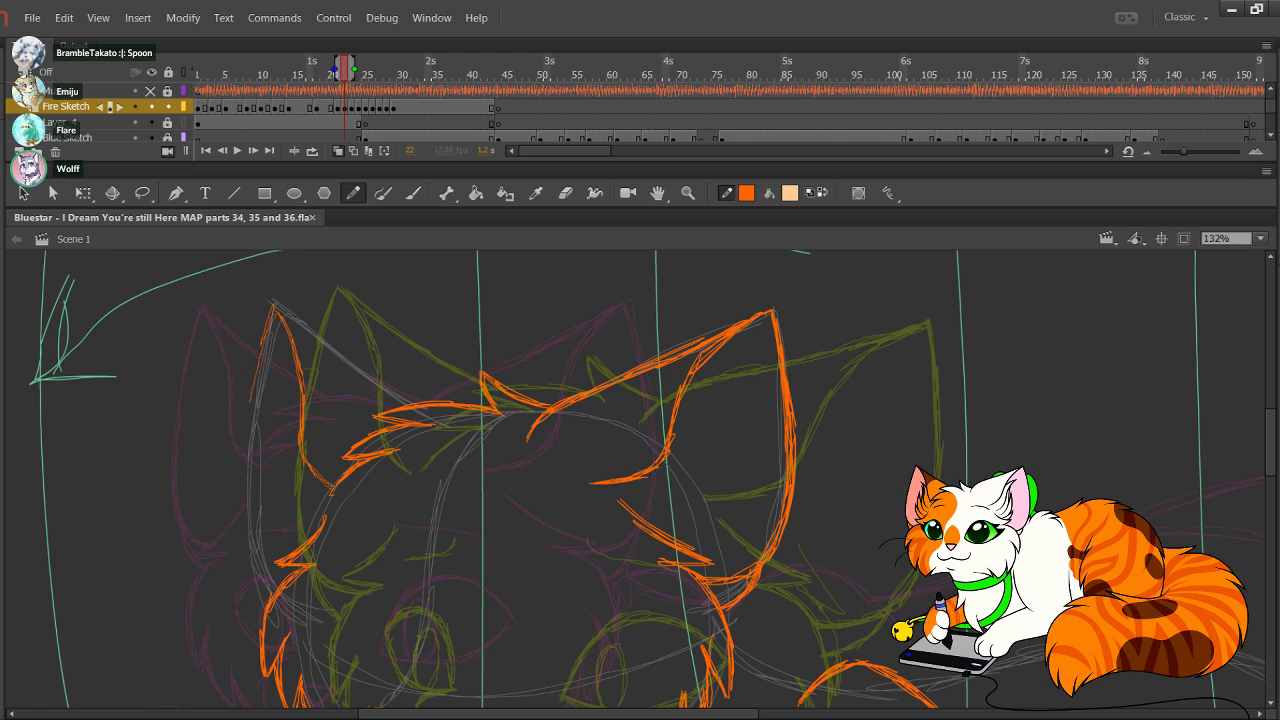
{"action": "left_click_drag", "start_coordinate": [271, 317], "coordinate": [247, 452]}
{"action": "mouse_move", "coordinate": [258, 376]}
{"action": "left_mouse_down"}
{"action": "mouse_move", "coordinate": [241, 540]}
{"action": "mouse_move", "coordinate": [290, 573]}
{"action": "mouse_move", "coordinate": [274, 590]}
{"action": "left_mouse_up"}
{"action": "left_click_drag", "start_coordinate": [252, 554], "coordinate": [266, 588]}
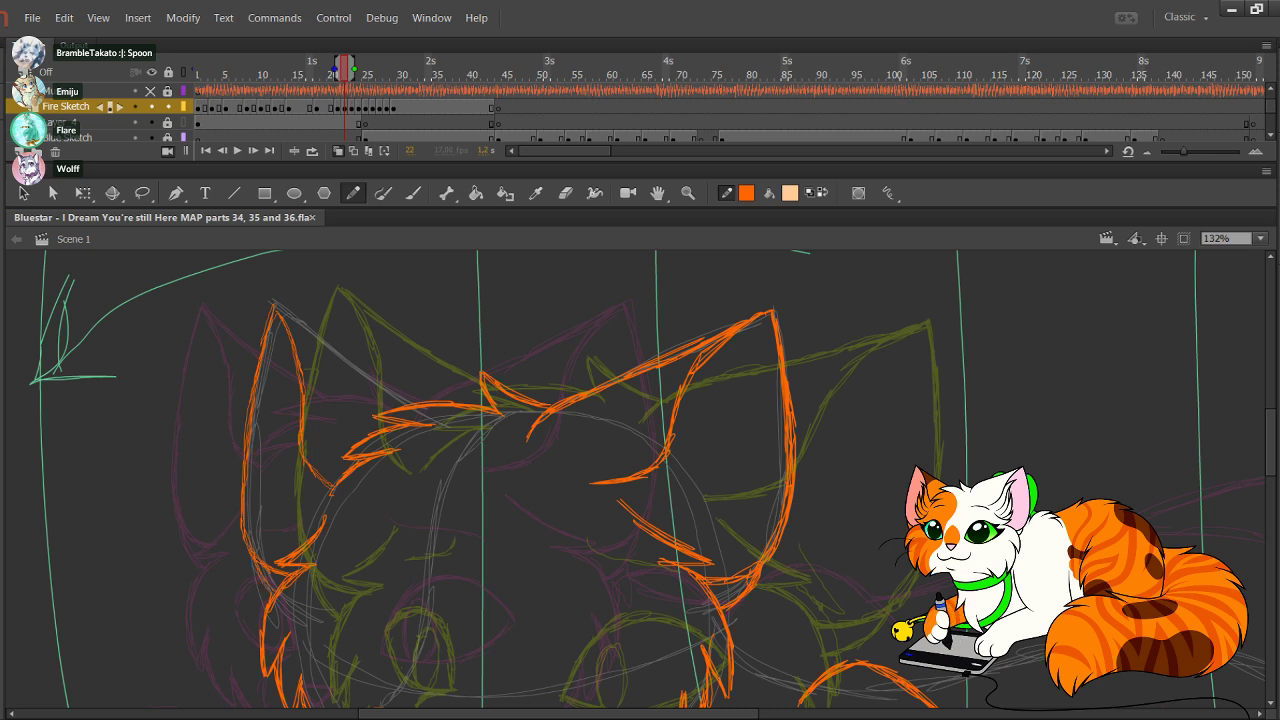
{"action": "left_click_drag", "start_coordinate": [276, 305], "coordinate": [241, 534]}
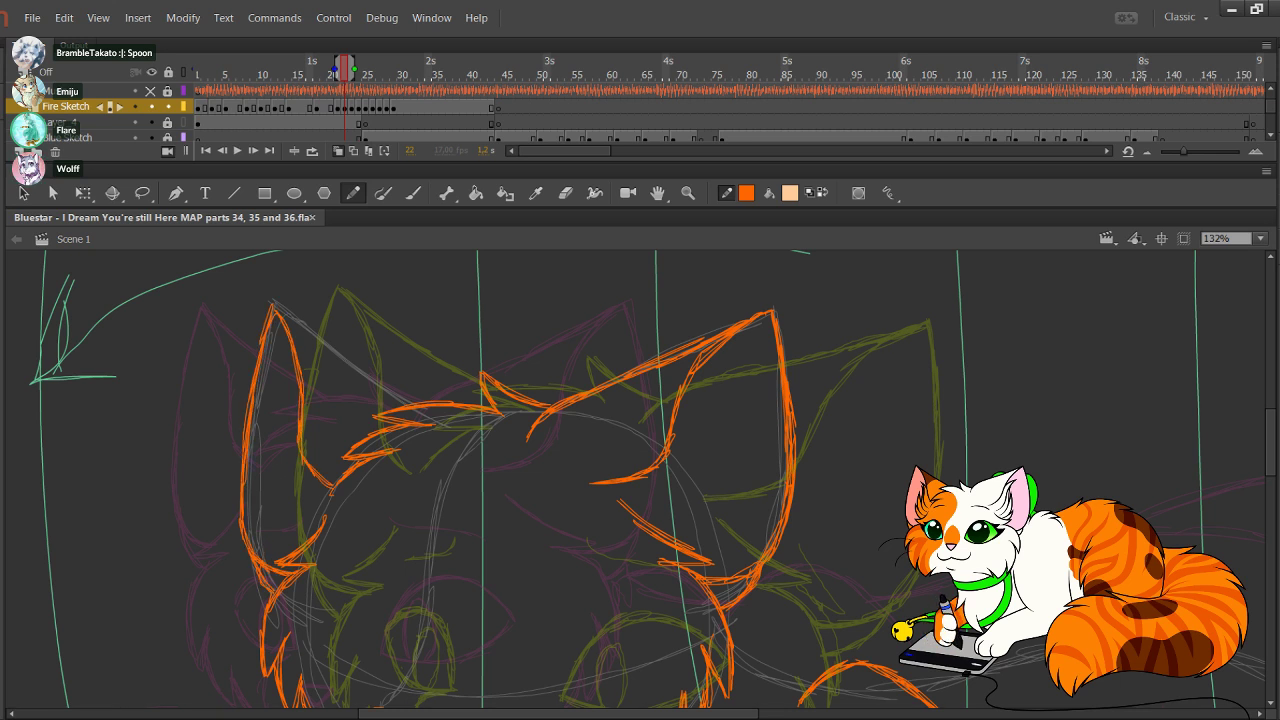
{"action": "mouse_move", "coordinate": [277, 312]}
{"action": "left_mouse_down"}
{"action": "mouse_move", "coordinate": [407, 404]}
{"action": "mouse_move", "coordinate": [353, 373]}
{"action": "left_mouse_up"}
{"action": "left_click_drag", "start_coordinate": [800, 600], "coordinate": [626, 329]}
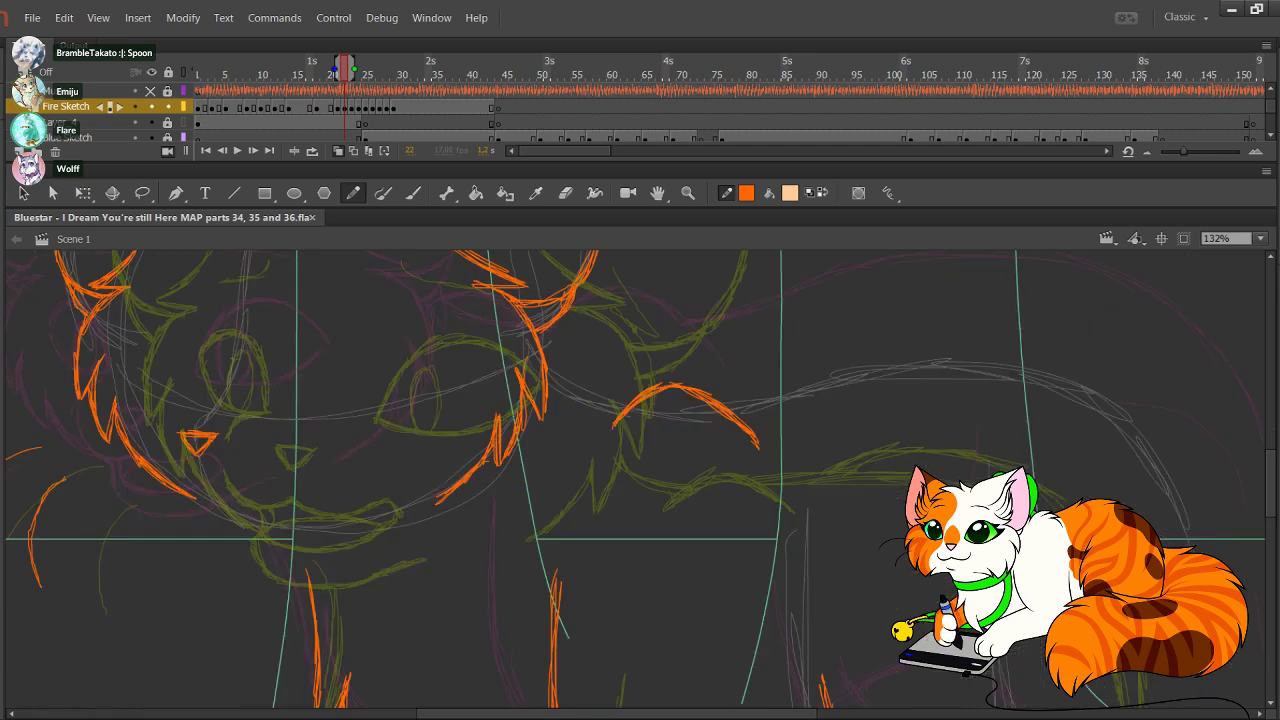
{"action": "left_click_drag", "start_coordinate": [800, 640], "coordinate": [457, 261]}
{"action": "scroll", "coordinate": [640, 480], "scroll_direction": "down", "scroll_amount": 5}
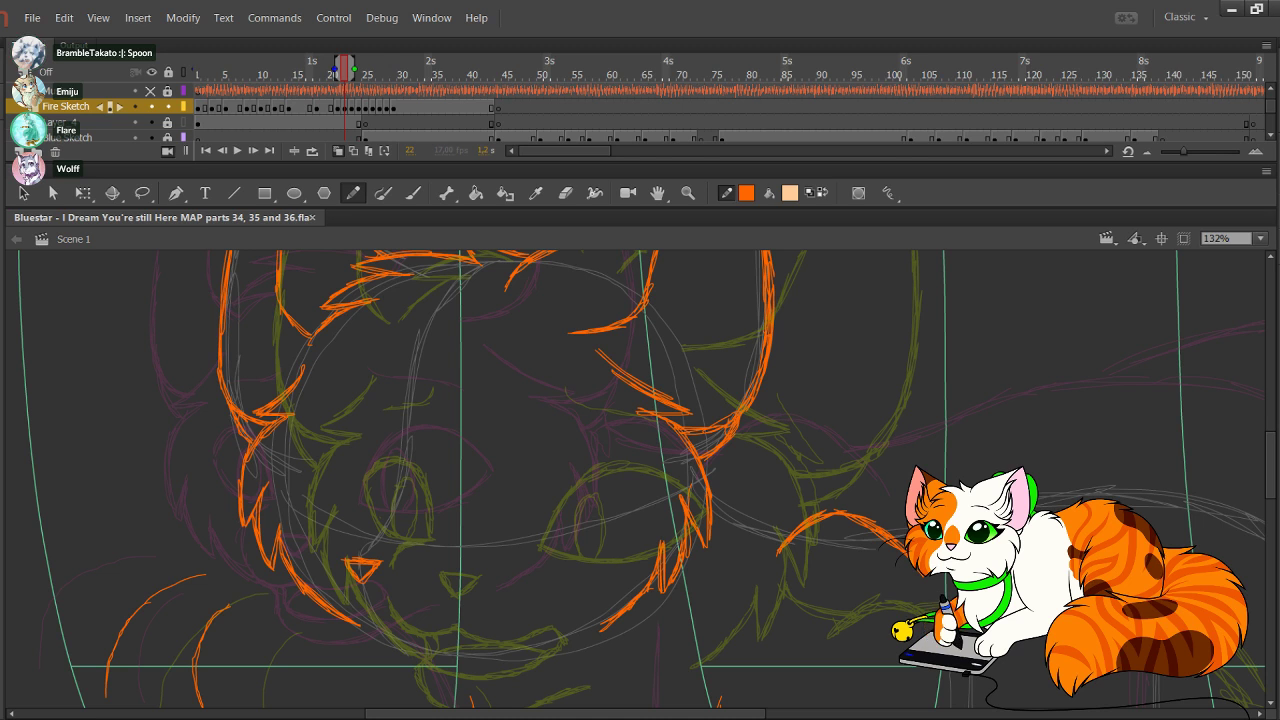
{"action": "left_click_drag", "start_coordinate": [640, 480], "coordinate": [555, 425]}
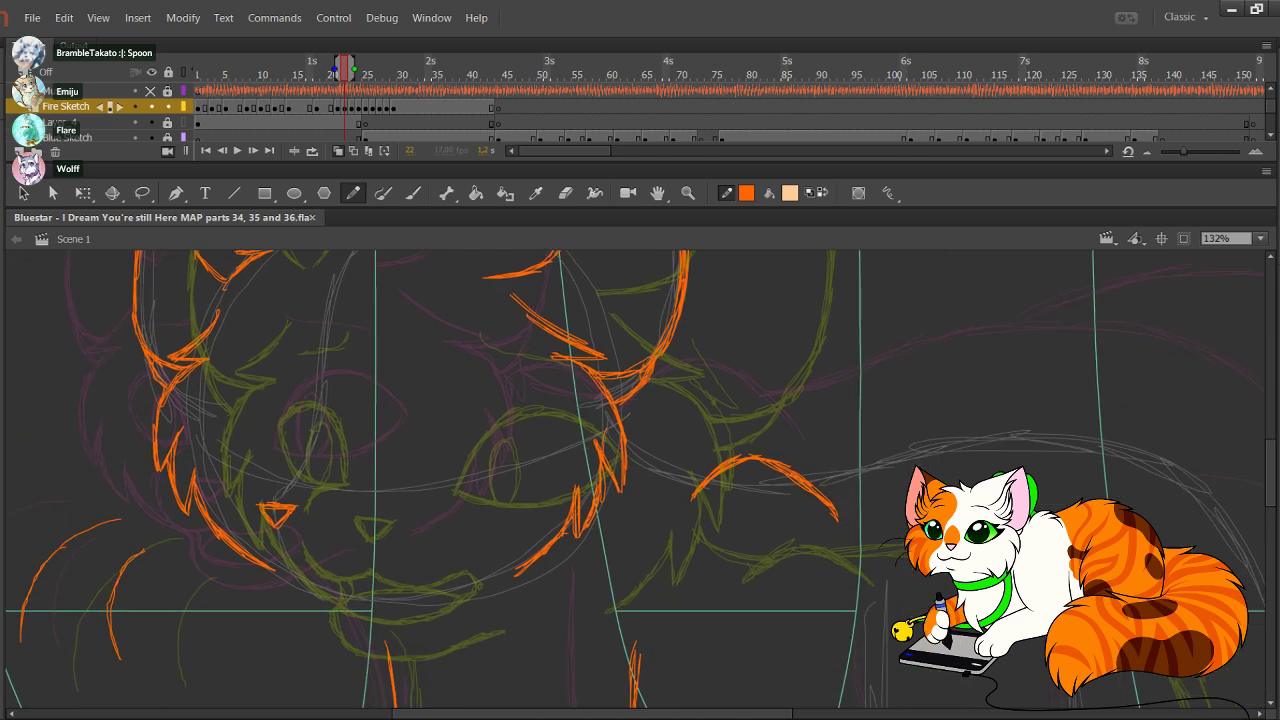
Step: Sketch the near eye's upper edge as an arch from the inner corner over to the outer corner
{"action": "left_click_drag", "start_coordinate": [640, 480], "coordinate": [684, 472]}
{"action": "key", "text": "z"}
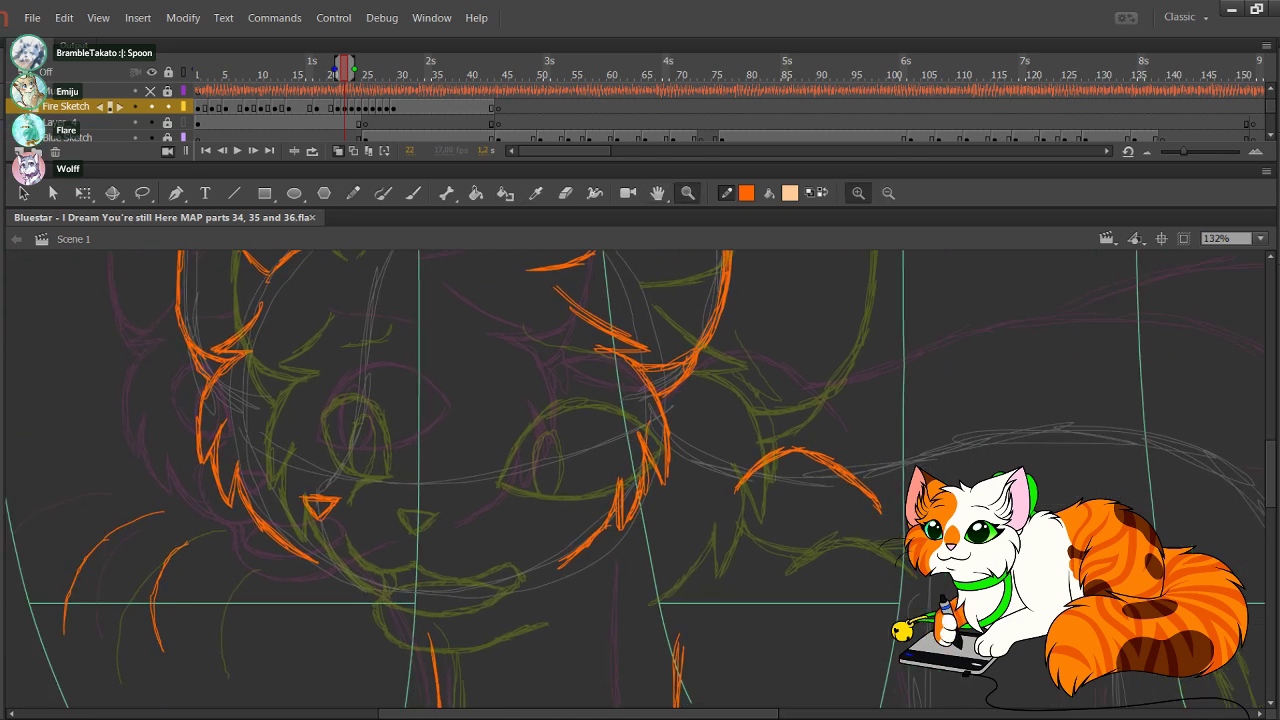
{"action": "left_click_drag", "start_coordinate": [158, 298], "coordinate": [742, 674]}
{"action": "left_click", "coordinate": [353, 193]}
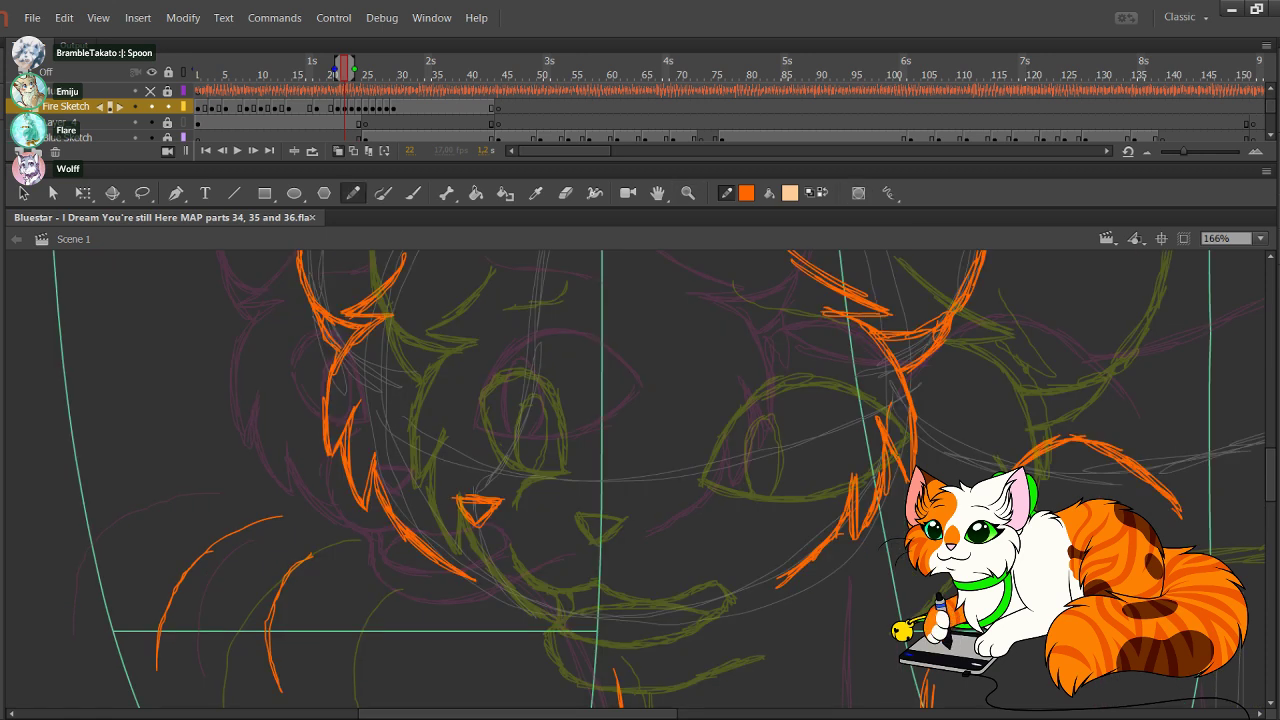
{"action": "mouse_move", "coordinate": [640, 420]}
{"action": "left_mouse_down"}
{"action": "mouse_move", "coordinate": [534, 540]}
{"action": "mouse_move", "coordinate": [521, 529]}
{"action": "left_mouse_up"}
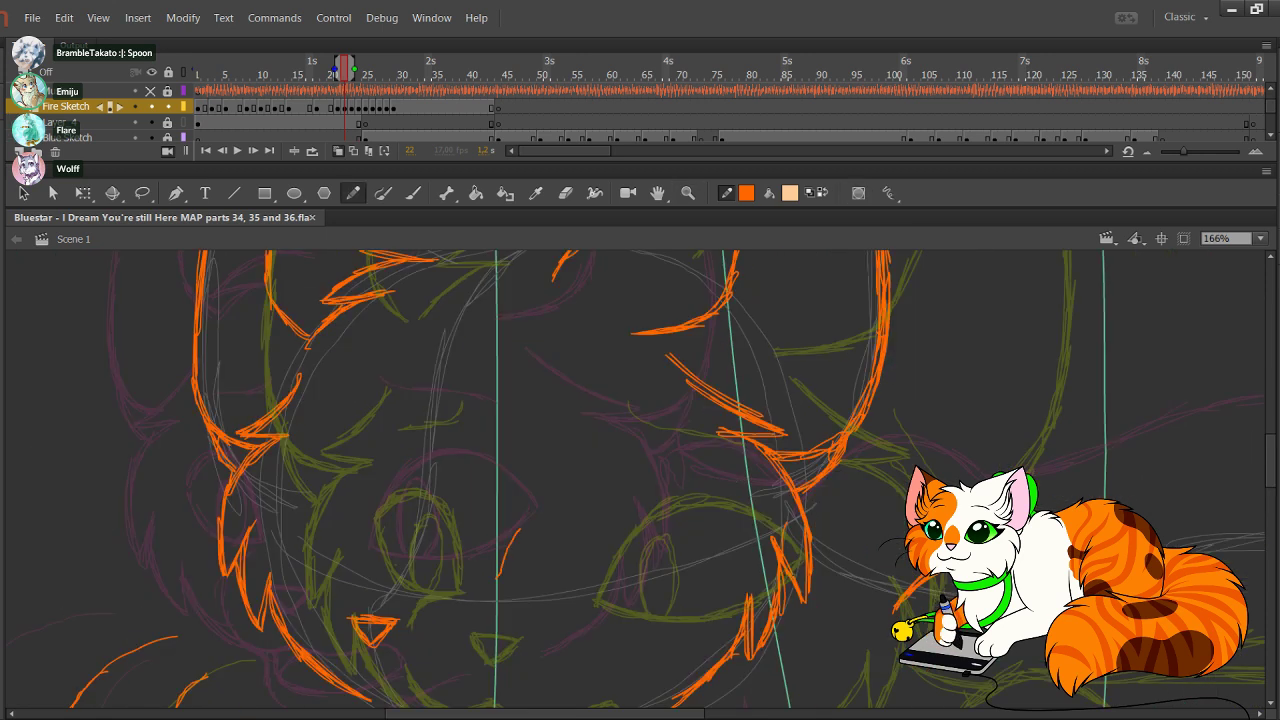
{"action": "left_click_drag", "start_coordinate": [499, 580], "coordinate": [553, 491]}
{"action": "mouse_move", "coordinate": [517, 537]}
{"action": "left_mouse_down"}
{"action": "mouse_move", "coordinate": [571, 486]}
{"action": "mouse_move", "coordinate": [630, 492]}
{"action": "mouse_move", "coordinate": [690, 538]}
{"action": "left_mouse_up"}
{"action": "left_click_drag", "start_coordinate": [624, 497], "coordinate": [684, 538]}
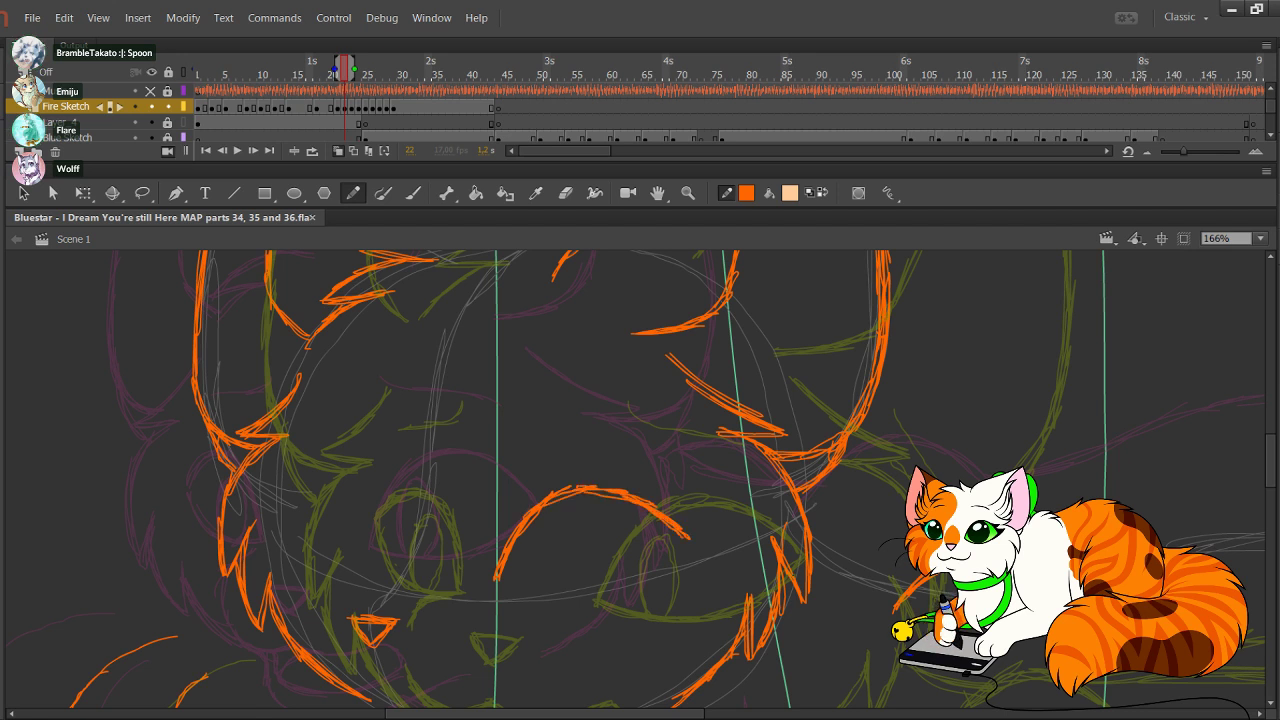
Step: Sketch the near eye's lower edge from the inner corner to the outer corner, closing the almond outline
{"action": "left_click_drag", "start_coordinate": [497, 582], "coordinate": [534, 593]}
{"action": "mouse_move", "coordinate": [528, 595]}
{"action": "left_mouse_down"}
{"action": "mouse_move", "coordinate": [634, 583]}
{"action": "mouse_move", "coordinate": [698, 543]}
{"action": "left_mouse_up"}
{"action": "left_click_drag", "start_coordinate": [720, 588], "coordinate": [598, 462]}
{"action": "left_click_drag", "start_coordinate": [403, 421], "coordinate": [431, 443]}
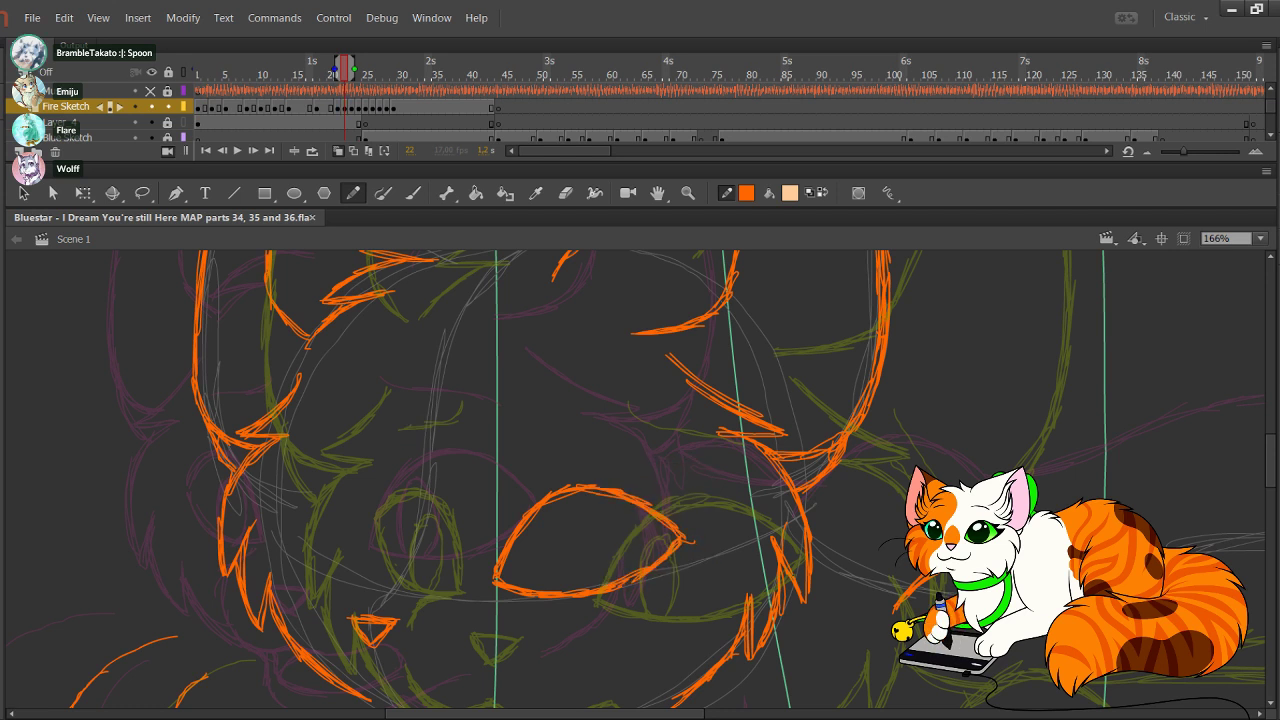
Step: Select the near eye's outline and nudge it slightly to the right
{"action": "mouse_move", "coordinate": [680, 594]}
{"action": "left_mouse_down"}
{"action": "mouse_move", "coordinate": [626, 452]}
{"action": "mouse_move", "coordinate": [658, 550]}
{"action": "mouse_move", "coordinate": [589, 453]}
{"action": "mouse_move", "coordinate": [692, 542]}
{"action": "left_mouse_up"}
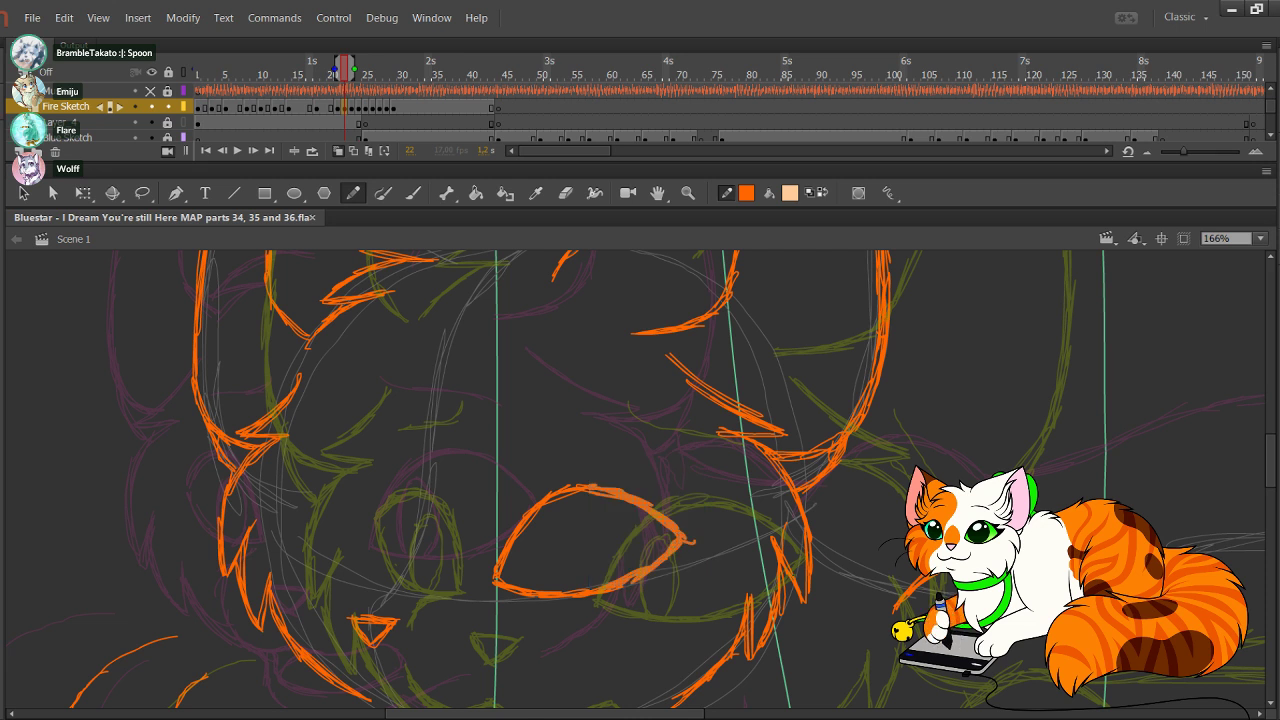
{"action": "key", "text": "Right"}
{"action": "key", "text": "Right"}
{"action": "left_click_drag", "start_coordinate": [564, 411], "coordinate": [601, 436]}
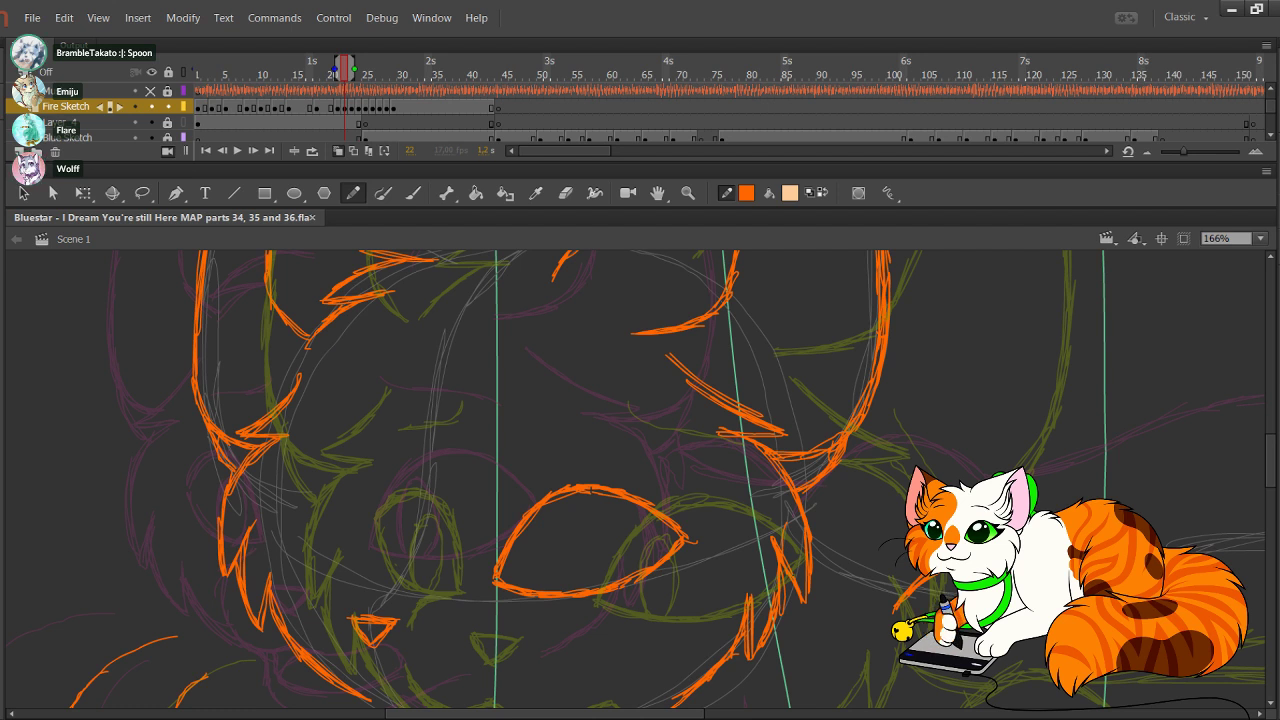
{"action": "left_click_drag", "start_coordinate": [600, 460], "coordinate": [660, 400]}
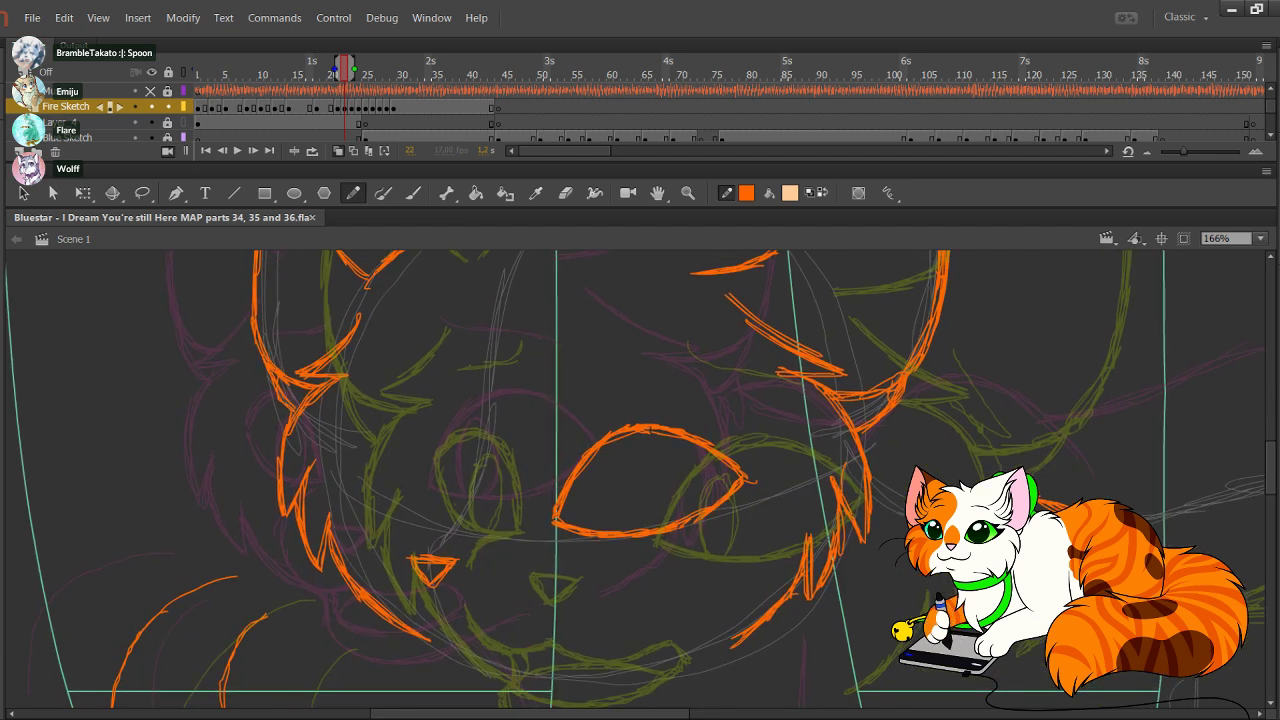
{"action": "left_click_drag", "start_coordinate": [551, 336], "coordinate": [616, 357]}
{"action": "left_click_drag", "start_coordinate": [600, 354], "coordinate": [664, 361]}
{"action": "key", "text": "ctrl+z"}
{"action": "key", "text": "ctrl+z"}
{"action": "key", "text": "ctrl+z"}
{"action": "key", "text": "ctrl+z"}
Step: Sketch a short brow line on the forehead above the near eye, hooked at its inner end
{"action": "mouse_move", "coordinate": [563, 333]}
{"action": "left_mouse_down"}
{"action": "mouse_move", "coordinate": [674, 354]}
{"action": "mouse_move", "coordinate": [652, 353]}
{"action": "left_mouse_up"}
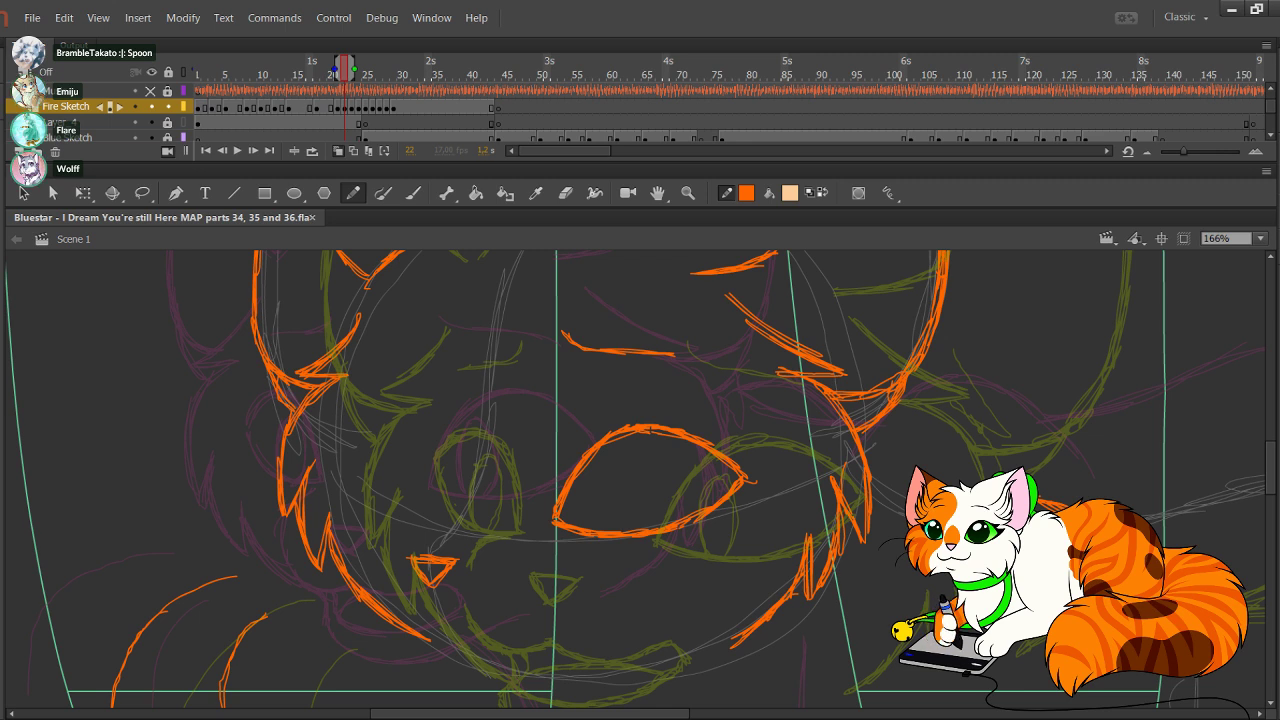
{"action": "left_click_drag", "start_coordinate": [640, 500], "coordinate": [562, 357]}
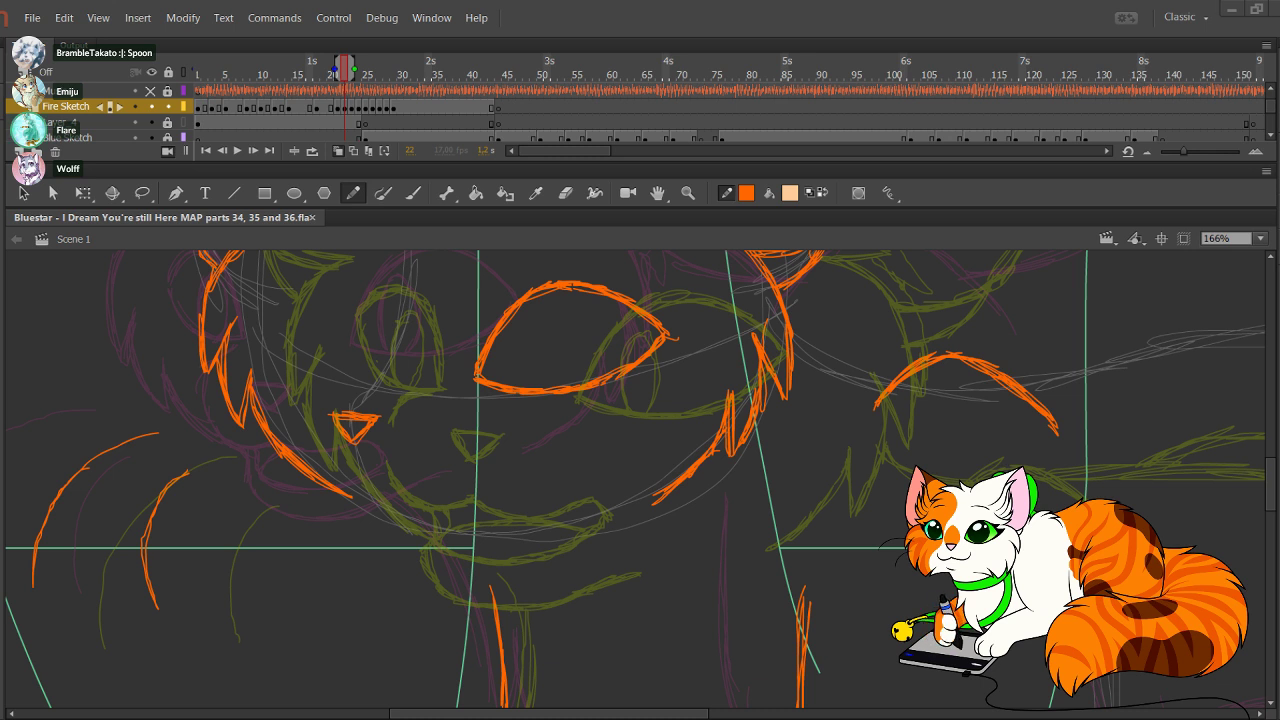
Step: Doodle a slanted fork with a downward arrow beside it in pale orange brush on the empty area beside the cat
{"action": "left_click_drag", "start_coordinate": [880, 470], "coordinate": [400, 442]}
{"action": "left_click_drag", "start_coordinate": [880, 320], "coordinate": [384, 653]}
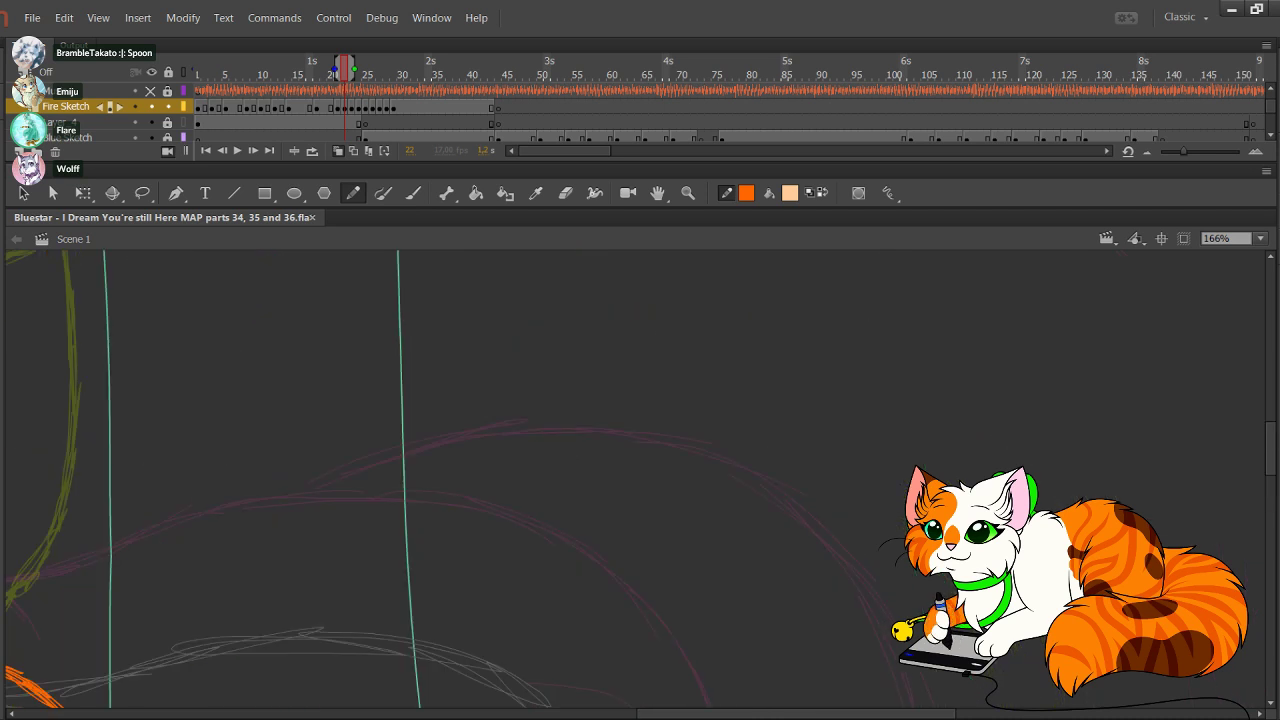
{"action": "scroll", "coordinate": [640, 480], "scroll_direction": "right", "scroll_amount": 5}
{"action": "key", "text": "b"}
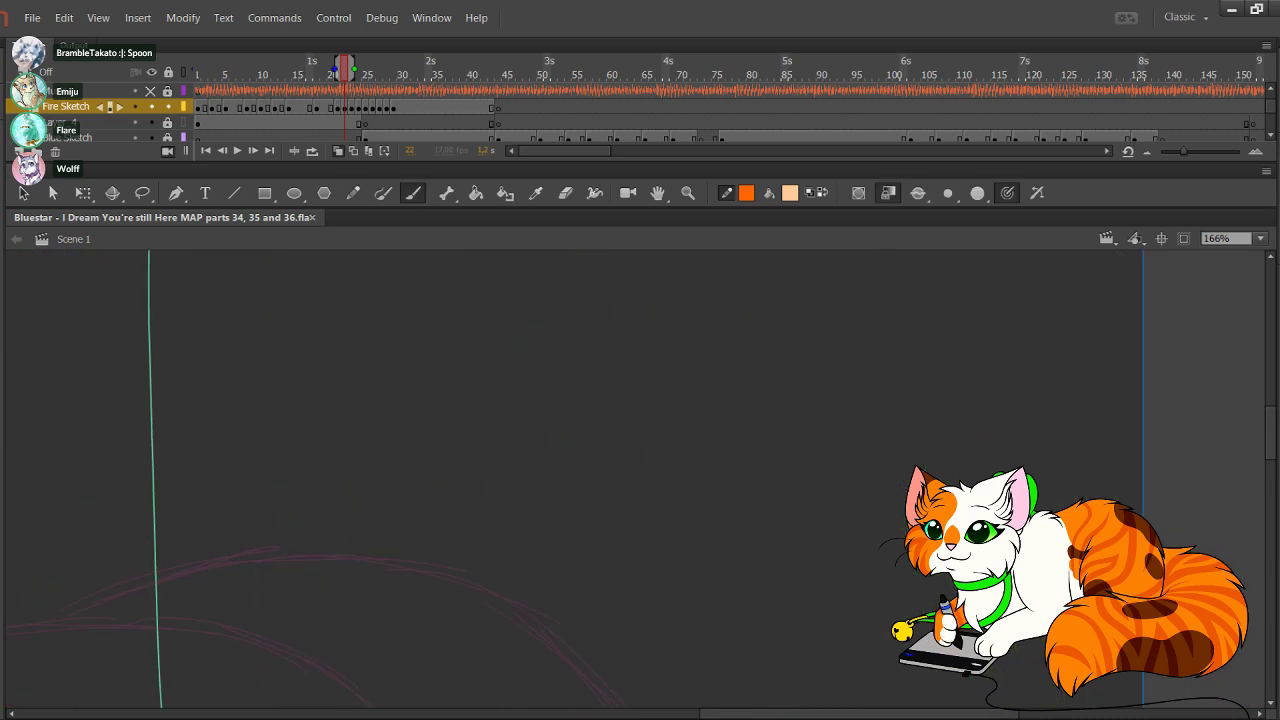
{"action": "scroll", "coordinate": [640, 480], "scroll_direction": "right", "scroll_amount": 2}
{"action": "mouse_move", "coordinate": [654, 292]}
{"action": "left_mouse_down"}
{"action": "mouse_move", "coordinate": [590, 366]}
{"action": "mouse_move", "coordinate": [484, 450]}
{"action": "mouse_move", "coordinate": [431, 460]}
{"action": "mouse_move", "coordinate": [391, 529]}
{"action": "mouse_move", "coordinate": [391, 560]}
{"action": "left_mouse_up"}
{"action": "mouse_move", "coordinate": [419, 508]}
{"action": "left_mouse_down"}
{"action": "mouse_move", "coordinate": [410, 578]}
{"action": "mouse_move", "coordinate": [438, 588]}
{"action": "left_mouse_up"}
{"action": "mouse_move", "coordinate": [469, 516]}
{"action": "left_mouse_down"}
{"action": "mouse_move", "coordinate": [466, 592]}
{"action": "mouse_move", "coordinate": [488, 510]}
{"action": "mouse_move", "coordinate": [528, 484]}
{"action": "mouse_move", "coordinate": [651, 343]}
{"action": "mouse_move", "coordinate": [677, 291]}
{"action": "mouse_move", "coordinate": [658, 287]}
{"action": "mouse_move", "coordinate": [564, 413]}
{"action": "mouse_move", "coordinate": [508, 401]}
{"action": "left_mouse_up"}
{"action": "key", "text": "ctrl+z"}
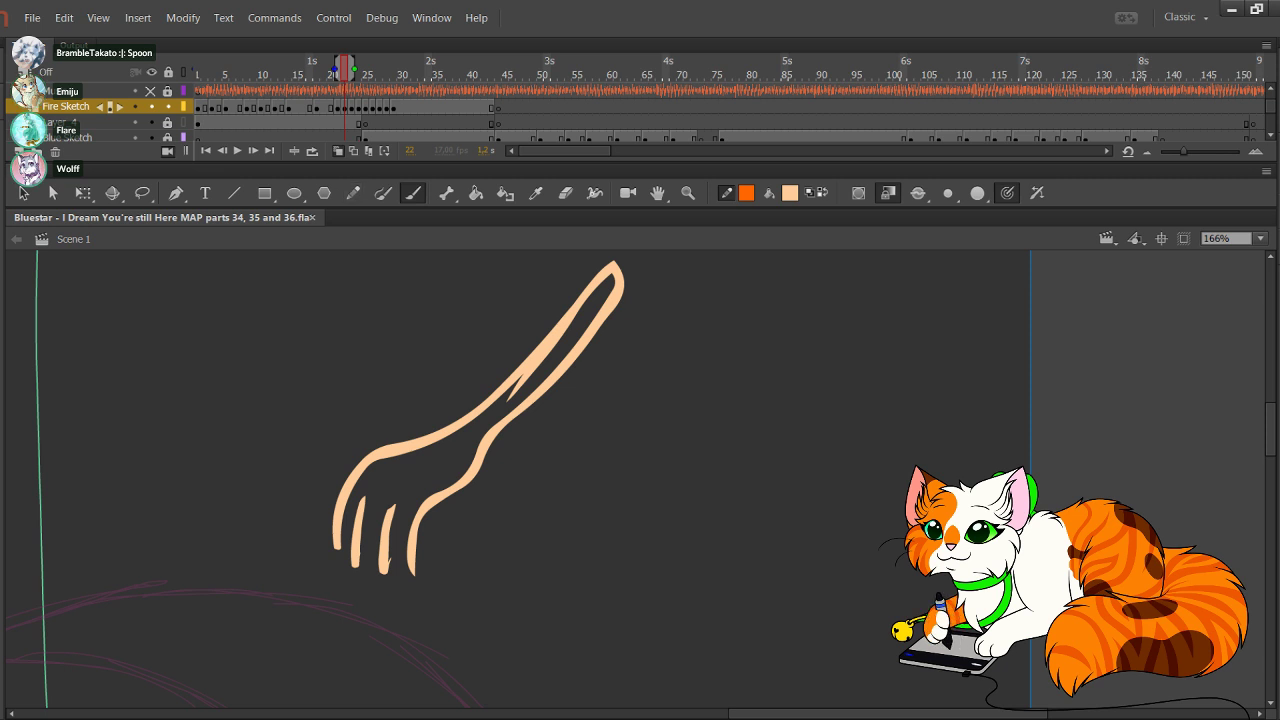
{"action": "mouse_move", "coordinate": [284, 381]}
{"action": "left_mouse_down"}
{"action": "mouse_move", "coordinate": [258, 497]}
{"action": "mouse_move", "coordinate": [274, 477]}
{"action": "left_mouse_up"}
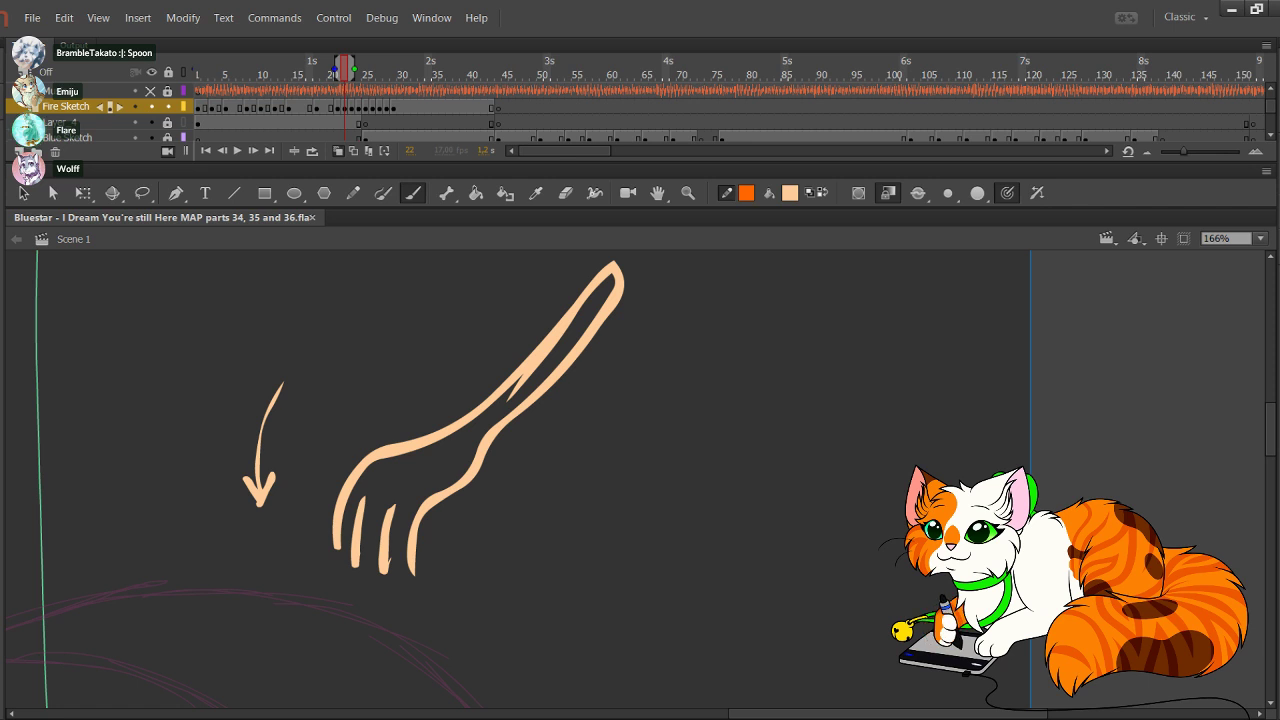
Step: Doodle a horizontal fork with an upward arrow and a spoon above it, beside the slanted fork
{"action": "mouse_move", "coordinate": [666, 505]}
{"action": "left_mouse_down"}
{"action": "mouse_move", "coordinate": [744, 530]}
{"action": "mouse_move", "coordinate": [858, 510]}
{"action": "mouse_move", "coordinate": [1046, 505]}
{"action": "mouse_move", "coordinate": [1085, 465]}
{"action": "mouse_move", "coordinate": [808, 500]}
{"action": "mouse_move", "coordinate": [740, 494]}
{"action": "mouse_move", "coordinate": [683, 459]}
{"action": "mouse_move", "coordinate": [746, 505]}
{"action": "mouse_move", "coordinate": [708, 517]}
{"action": "mouse_move", "coordinate": [732, 516]}
{"action": "left_mouse_up"}
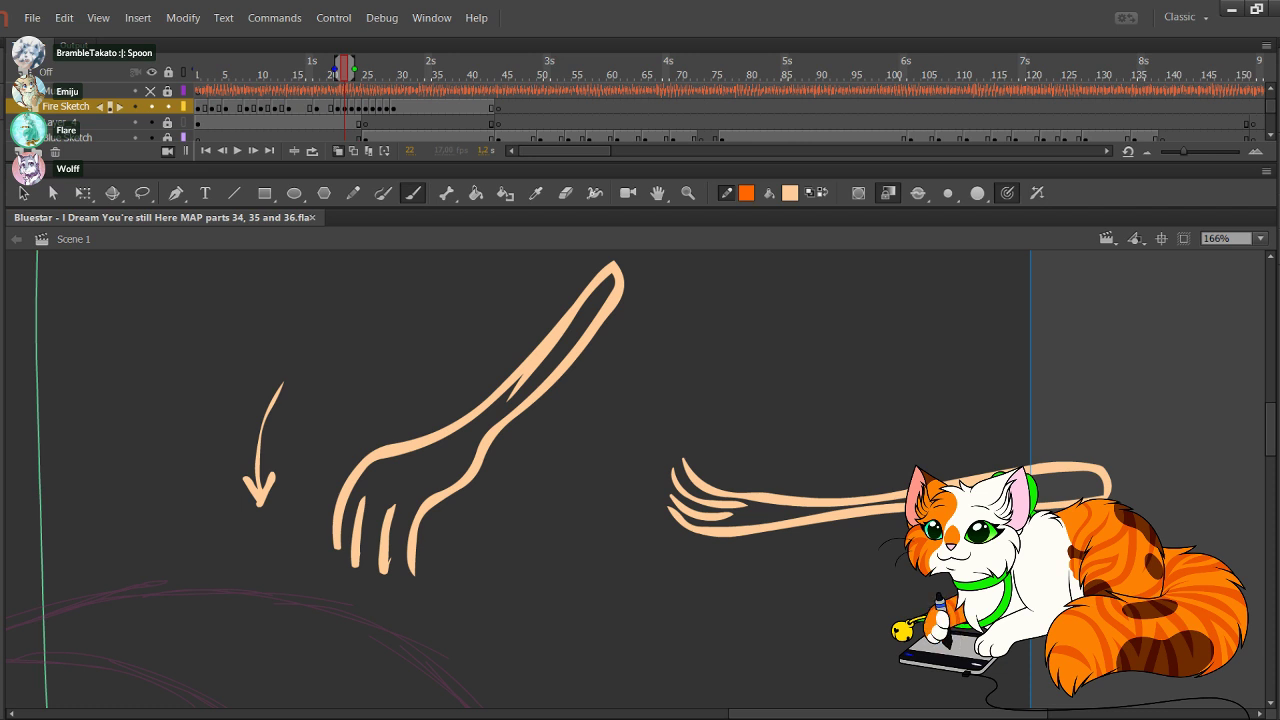
{"action": "mouse_move", "coordinate": [620, 513]}
{"action": "left_mouse_down"}
{"action": "mouse_move", "coordinate": [620, 438]}
{"action": "mouse_move", "coordinate": [606, 440]}
{"action": "mouse_move", "coordinate": [635, 460]}
{"action": "left_mouse_up"}
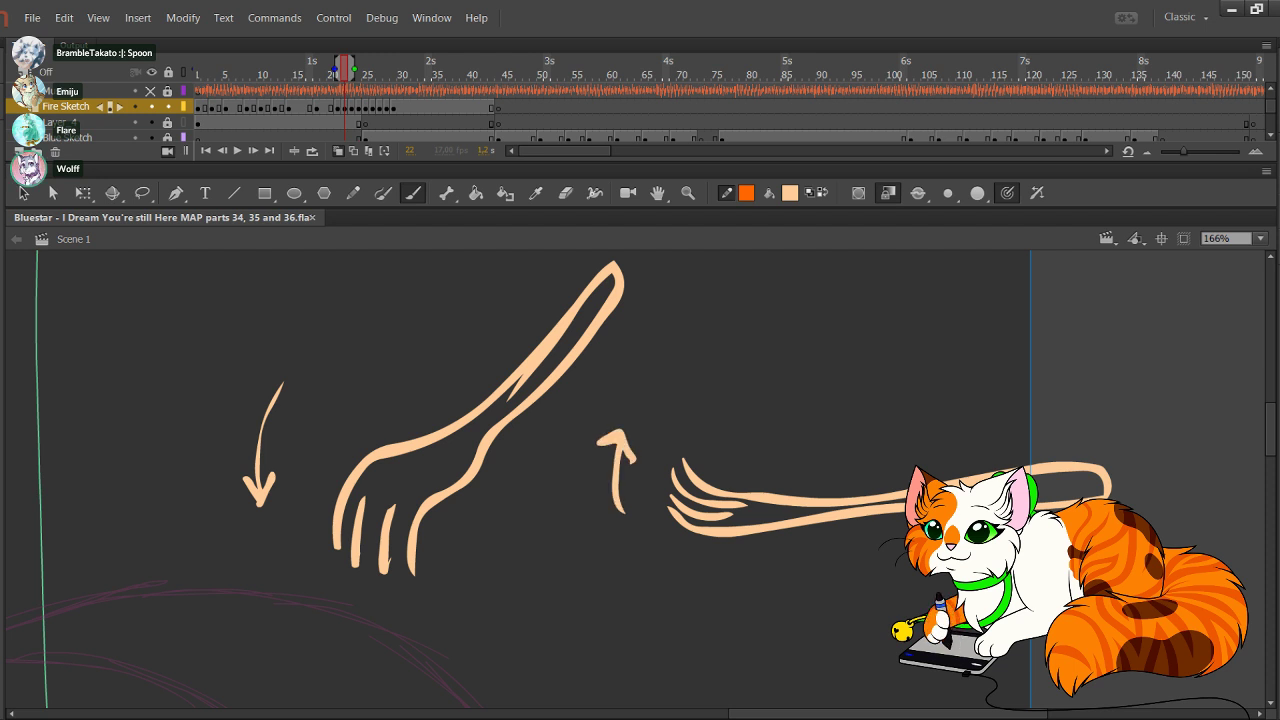
{"action": "mouse_move", "coordinate": [828, 391]}
{"action": "left_mouse_down"}
{"action": "mouse_move", "coordinate": [705, 420]}
{"action": "mouse_move", "coordinate": [1054, 423]}
{"action": "mouse_move", "coordinate": [942, 394]}
{"action": "mouse_move", "coordinate": [826, 393]}
{"action": "left_mouse_up"}
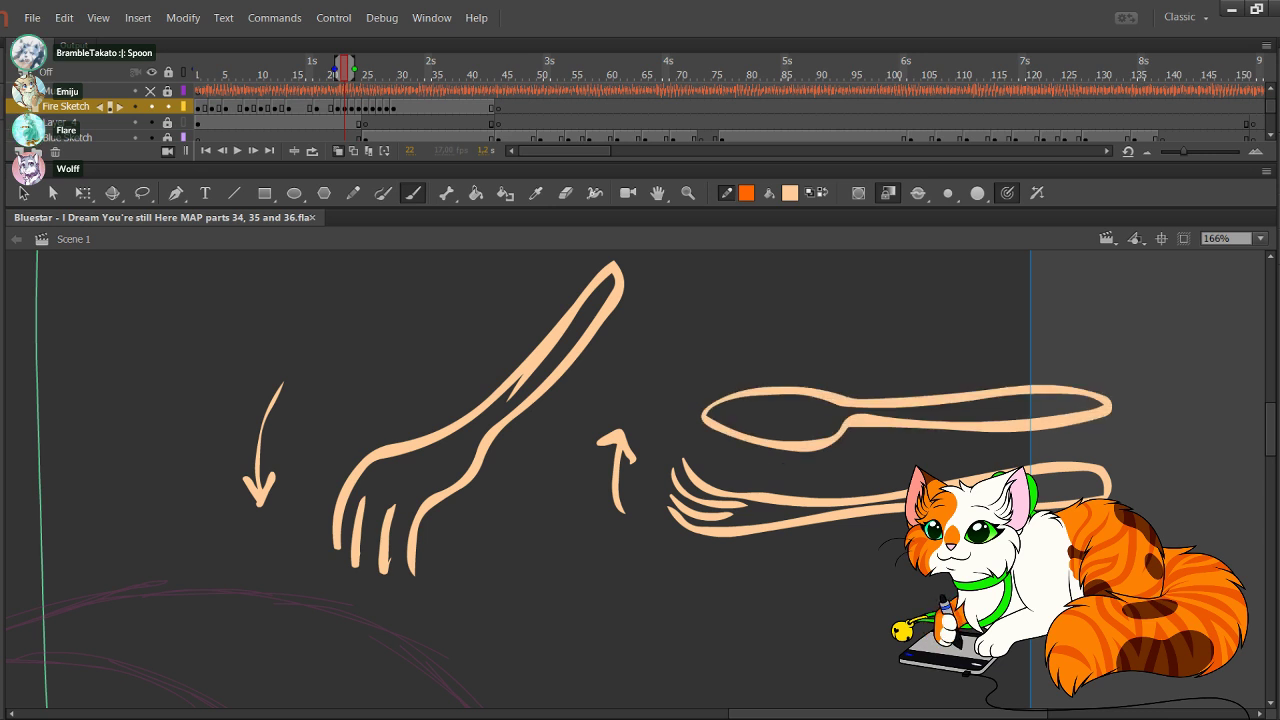
Step: Delete the fork, spoon and arrow doodles from the frame
{"action": "left_click", "coordinate": [353, 193]}
{"action": "left_click_drag", "start_coordinate": [560, 400], "coordinate": [552, 438]}
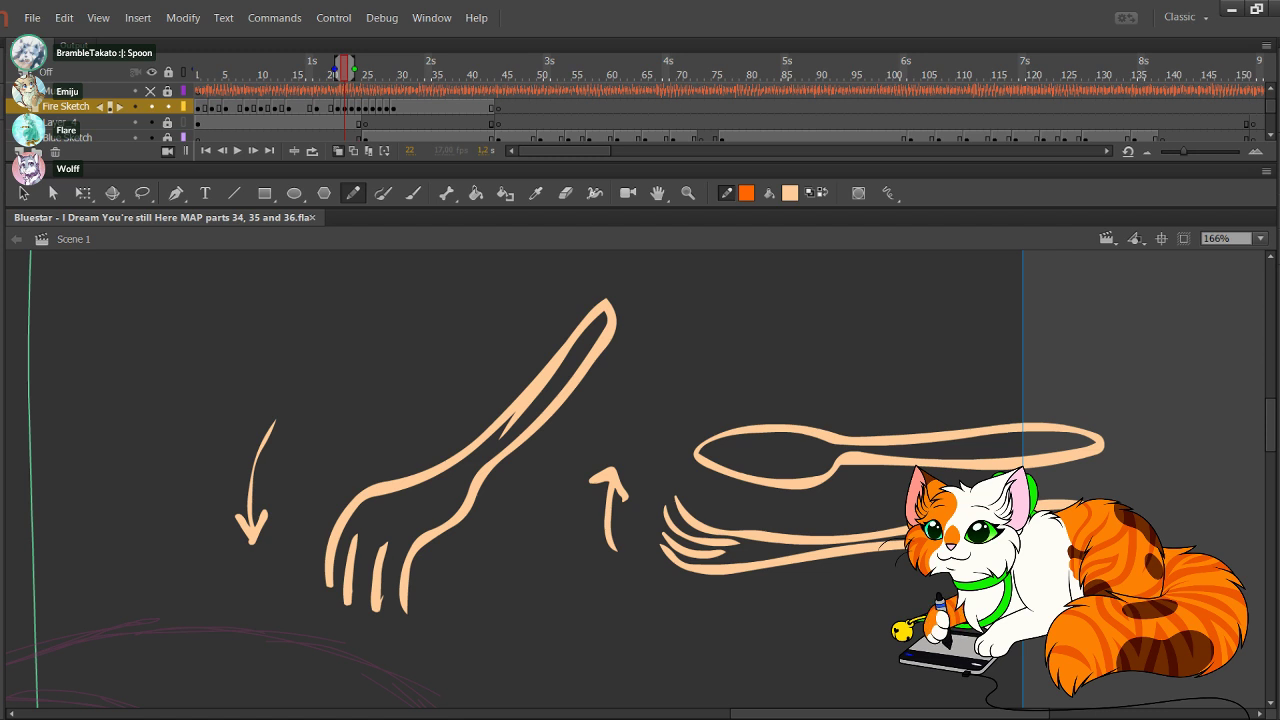
{"action": "mouse_move", "coordinate": [186, 256]}
{"action": "left_mouse_down"}
{"action": "mouse_move", "coordinate": [582, 636]}
{"action": "mouse_move", "coordinate": [984, 686]}
{"action": "mouse_move", "coordinate": [1172, 644]}
{"action": "left_mouse_up"}
{"action": "key", "text": "Delete"}
Step: Sketch the far eye as a narrow closed outline between the far cheek fur and the nose
{"action": "mouse_move", "coordinate": [250, 560]}
{"action": "left_mouse_down"}
{"action": "mouse_move", "coordinate": [810, 450]}
{"action": "mouse_move", "coordinate": [1045, 335]}
{"action": "left_mouse_up"}
{"action": "mouse_move", "coordinate": [400, 500]}
{"action": "left_mouse_down"}
{"action": "mouse_move", "coordinate": [591, 431]}
{"action": "mouse_move", "coordinate": [900, 416]}
{"action": "mouse_move", "coordinate": [966, 436]}
{"action": "mouse_move", "coordinate": [1103, 347]}
{"action": "left_mouse_up"}
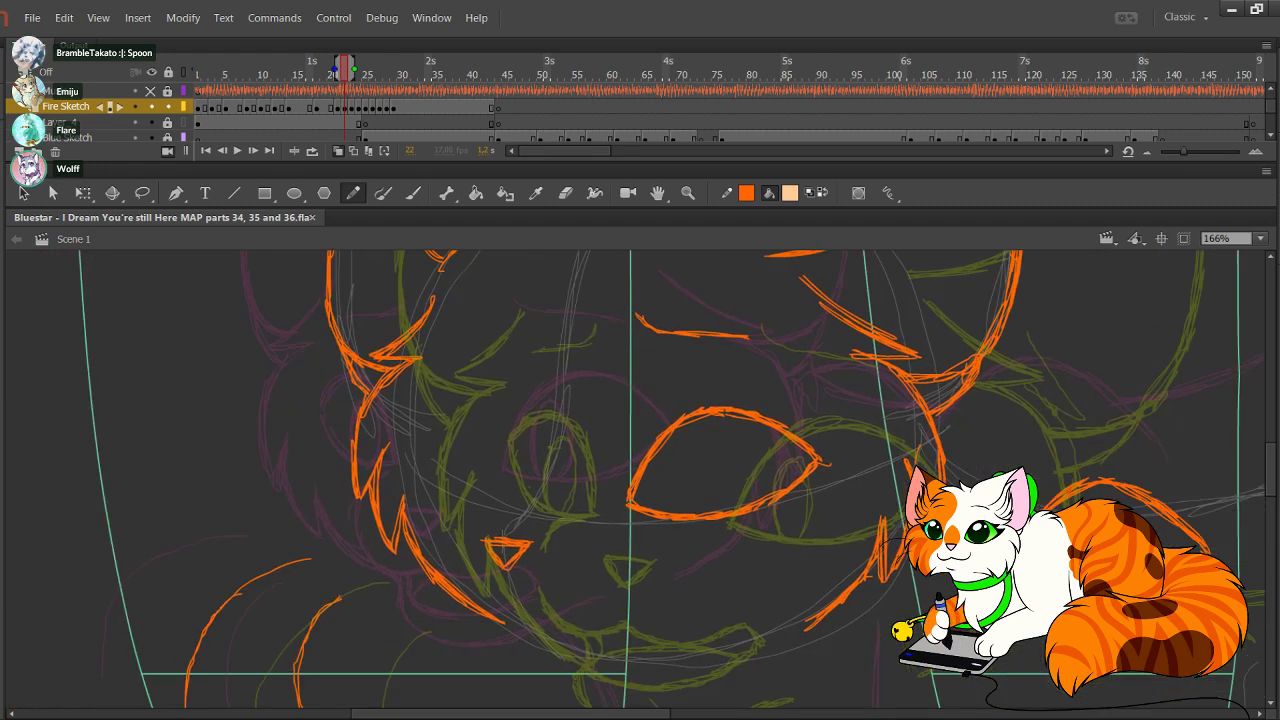
{"action": "left_click_drag", "start_coordinate": [478, 483], "coordinate": [470, 418]}
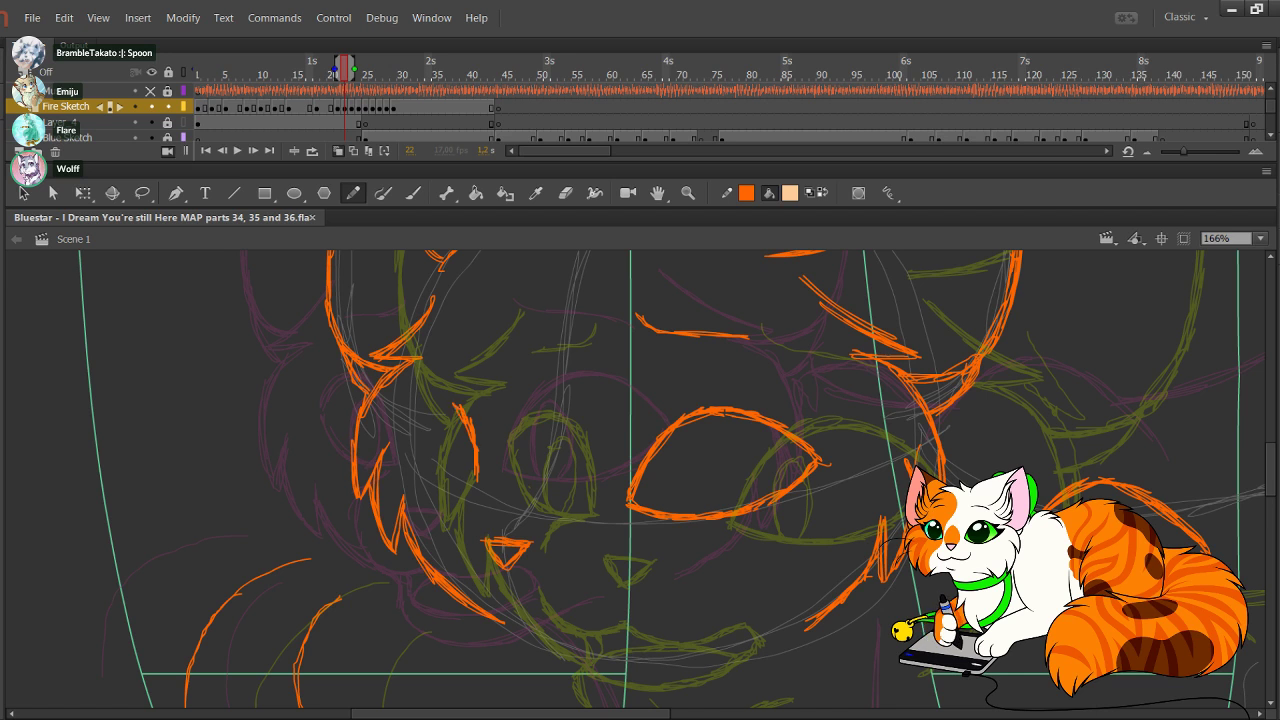
{"action": "mouse_move", "coordinate": [460, 407]}
{"action": "left_mouse_down"}
{"action": "mouse_move", "coordinate": [429, 400]}
{"action": "mouse_move", "coordinate": [414, 416]}
{"action": "mouse_move", "coordinate": [418, 457]}
{"action": "left_mouse_up"}
{"action": "left_click_drag", "start_coordinate": [427, 469], "coordinate": [478, 484]}
{"action": "left_click_drag", "start_coordinate": [435, 475], "coordinate": [477, 483]}
{"action": "left_click_drag", "start_coordinate": [475, 433], "coordinate": [479, 444]}
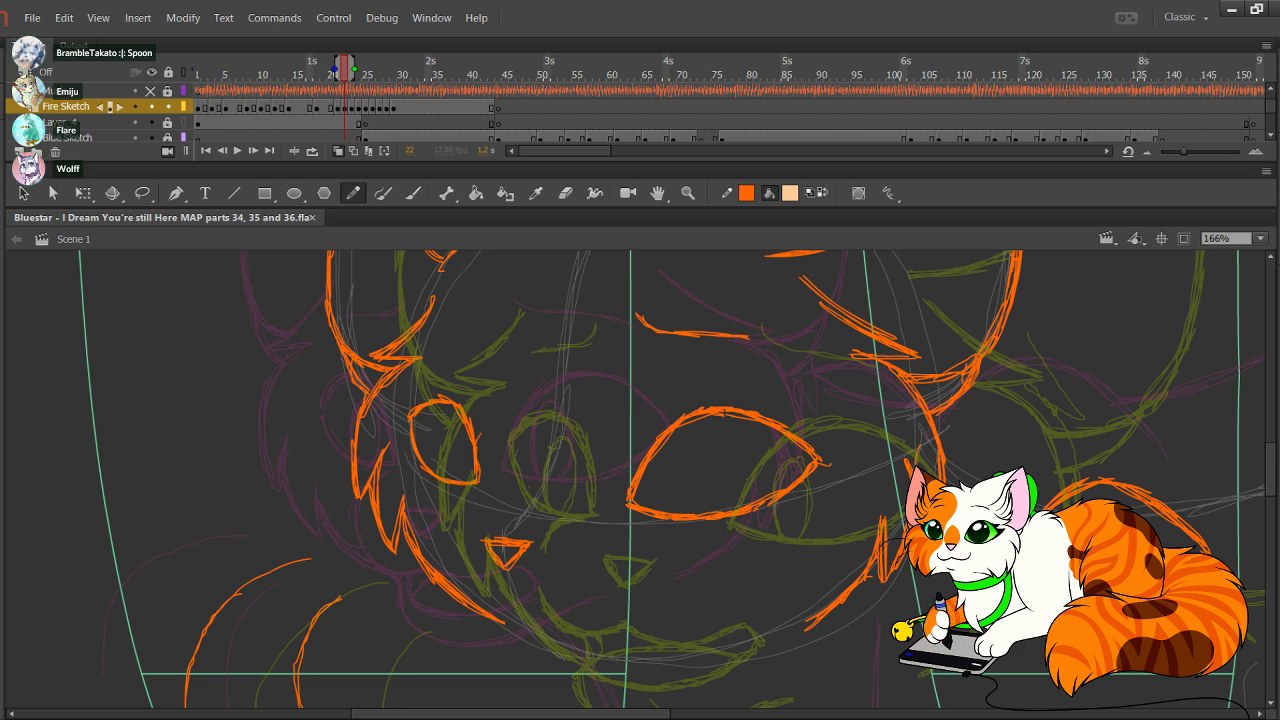
Step: Select the far eye's outline and nudge it slightly down and to the right
{"action": "double_click", "coordinate": [477, 460], "text": "ctrl"}
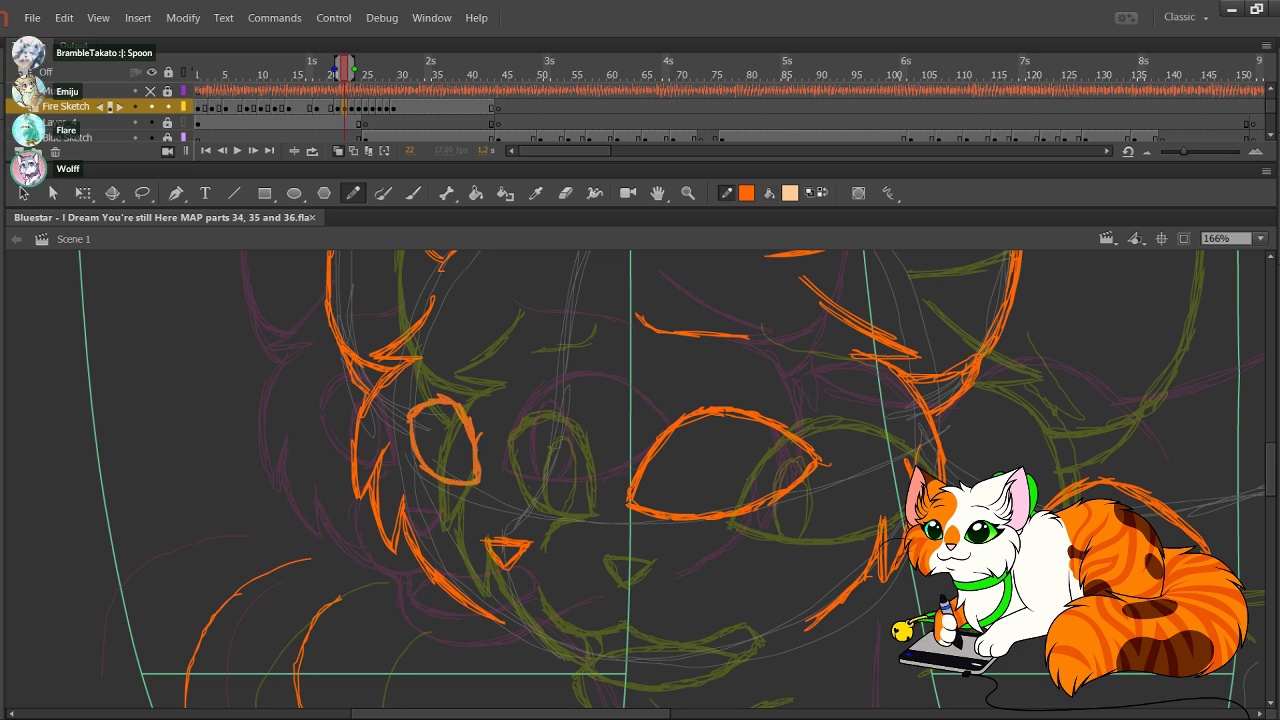
{"action": "key", "text": "Down"}
{"action": "key", "text": "Down"}
{"action": "key", "text": "Right"}
{"action": "key", "text": "Right"}
{"action": "key", "text": "Right"}
{"action": "key", "text": "Down"}
{"action": "key", "text": "Down"}
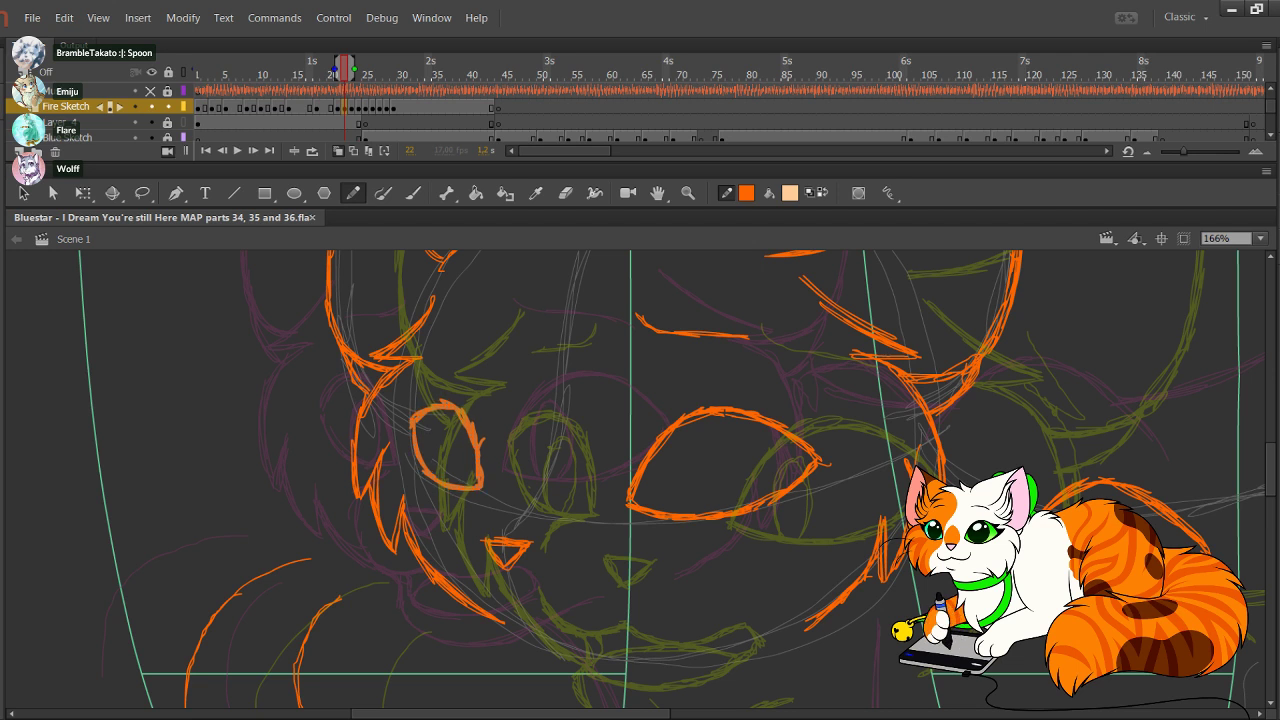
{"action": "key", "text": "Right"}
{"action": "key", "text": "Right"}
Step: Stretch the far eye's outline slightly taller with Free Transform and deselect it
{"action": "left_click", "coordinate": [112, 193]}
{"action": "left_click", "coordinate": [83, 193]}
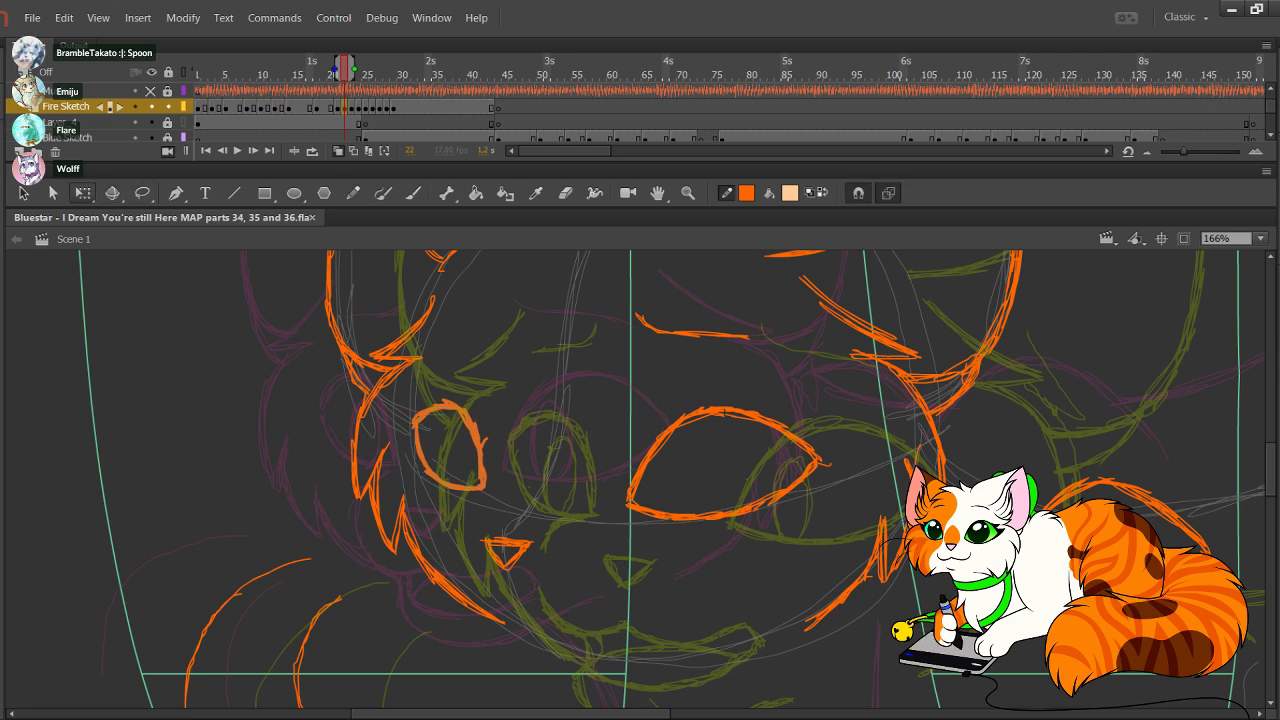
{"action": "left_click_drag", "start_coordinate": [413, 443], "coordinate": [449, 395]}
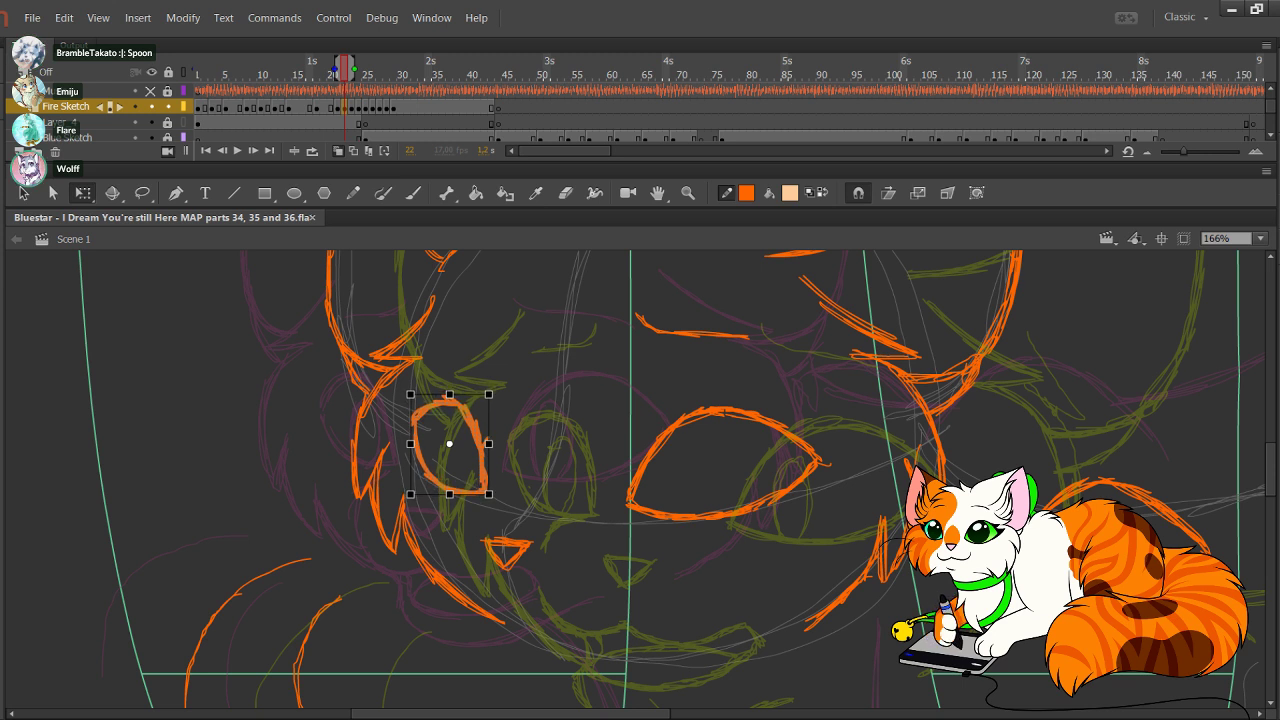
{"action": "left_click", "coordinate": [475, 345]}
{"action": "left_click", "coordinate": [353, 193]}
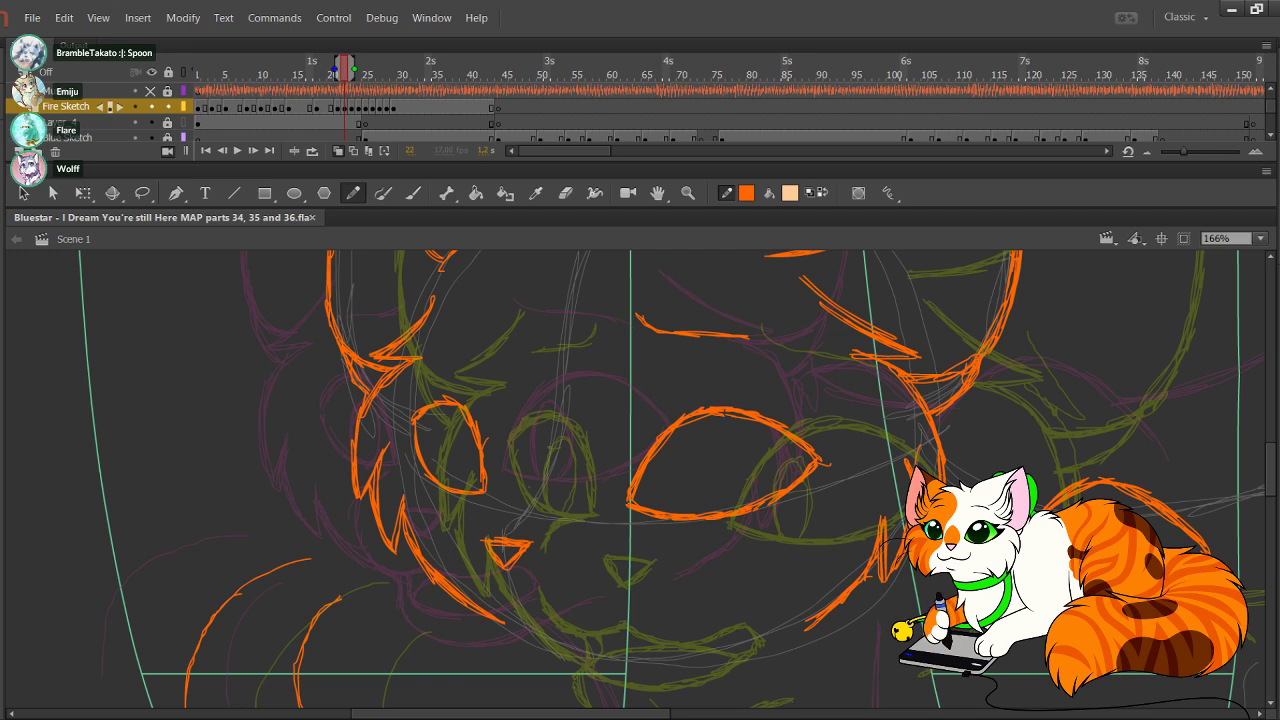
Step: Sketch the muzzle edge from below the far eye to the cheek, plus the mouth's upper and lower lines
{"action": "mouse_move", "coordinate": [640, 500]}
{"action": "left_mouse_down"}
{"action": "mouse_move", "coordinate": [579, 429]}
{"action": "mouse_move", "coordinate": [595, 422]}
{"action": "left_mouse_up"}
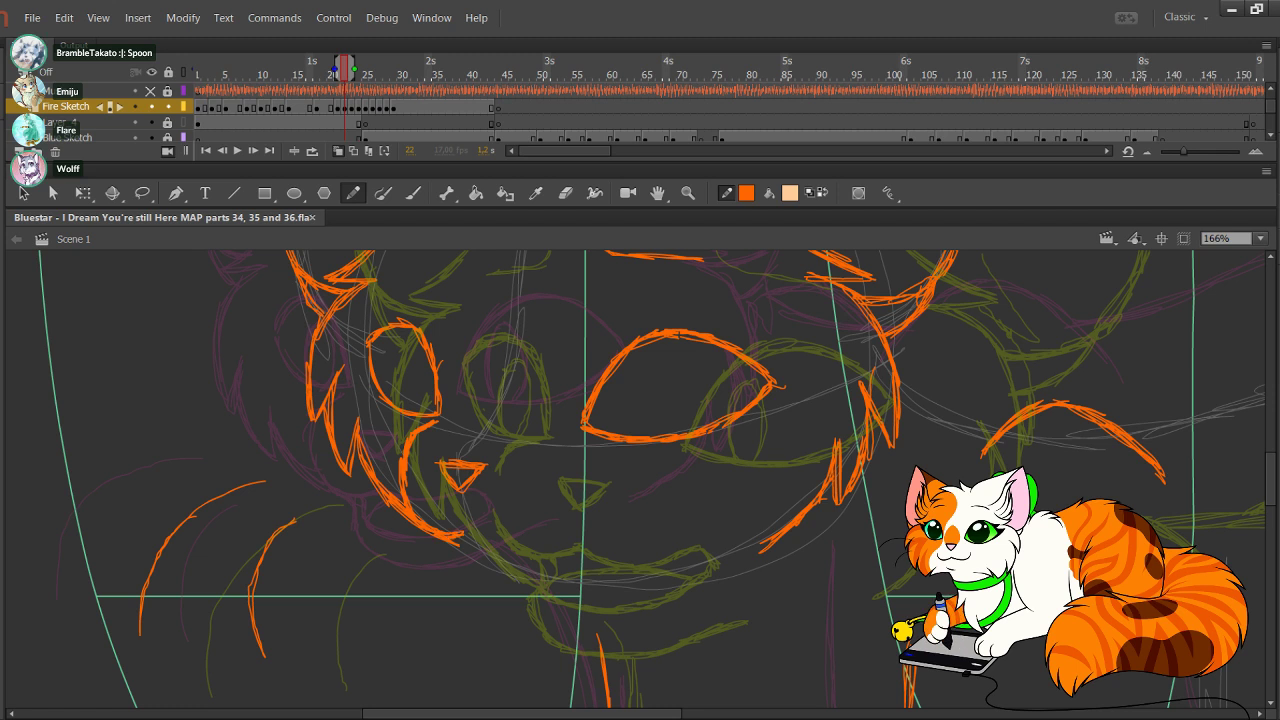
{"action": "mouse_move", "coordinate": [478, 545]}
{"action": "left_mouse_down"}
{"action": "mouse_move", "coordinate": [548, 546]}
{"action": "mouse_move", "coordinate": [576, 524]}
{"action": "mouse_move", "coordinate": [592, 546]}
{"action": "mouse_move", "coordinate": [512, 570]}
{"action": "mouse_move", "coordinate": [444, 556]}
{"action": "mouse_move", "coordinate": [526, 570]}
{"action": "mouse_move", "coordinate": [512, 570]}
{"action": "left_mouse_up"}
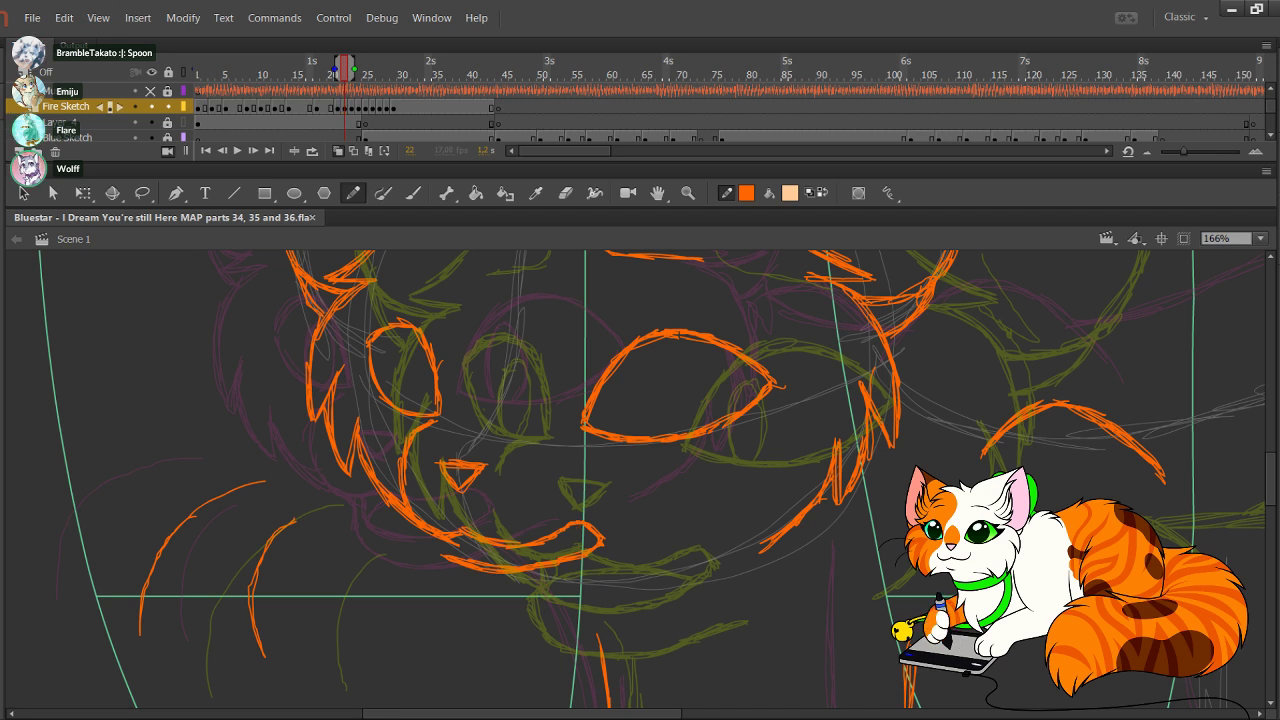
{"action": "mouse_move", "coordinate": [447, 554]}
{"action": "left_mouse_down"}
{"action": "mouse_move", "coordinate": [522, 568]}
{"action": "mouse_move", "coordinate": [424, 544]}
{"action": "mouse_move", "coordinate": [475, 541]}
{"action": "left_mouse_up"}
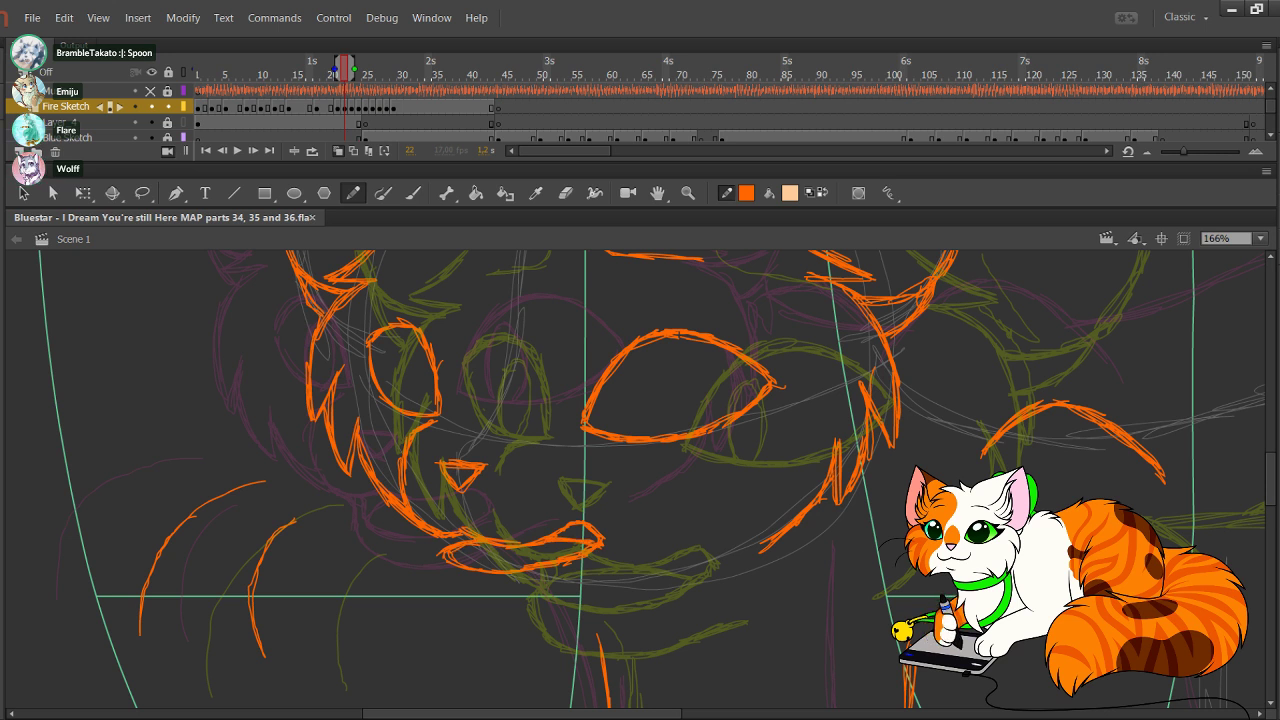
{"action": "mouse_move", "coordinate": [475, 534]}
{"action": "left_mouse_down"}
{"action": "mouse_move", "coordinate": [494, 507]}
{"action": "mouse_move", "coordinate": [422, 541]}
{"action": "left_mouse_up"}
{"action": "key", "text": "ctrl+z"}
{"action": "key", "text": "ctrl+z"}
Step: Sketch the chin curve and jaw line below the mouth, and extend the neck line up to the jaw
{"action": "left_click_drag", "start_coordinate": [457, 456], "coordinate": [430, 433]}
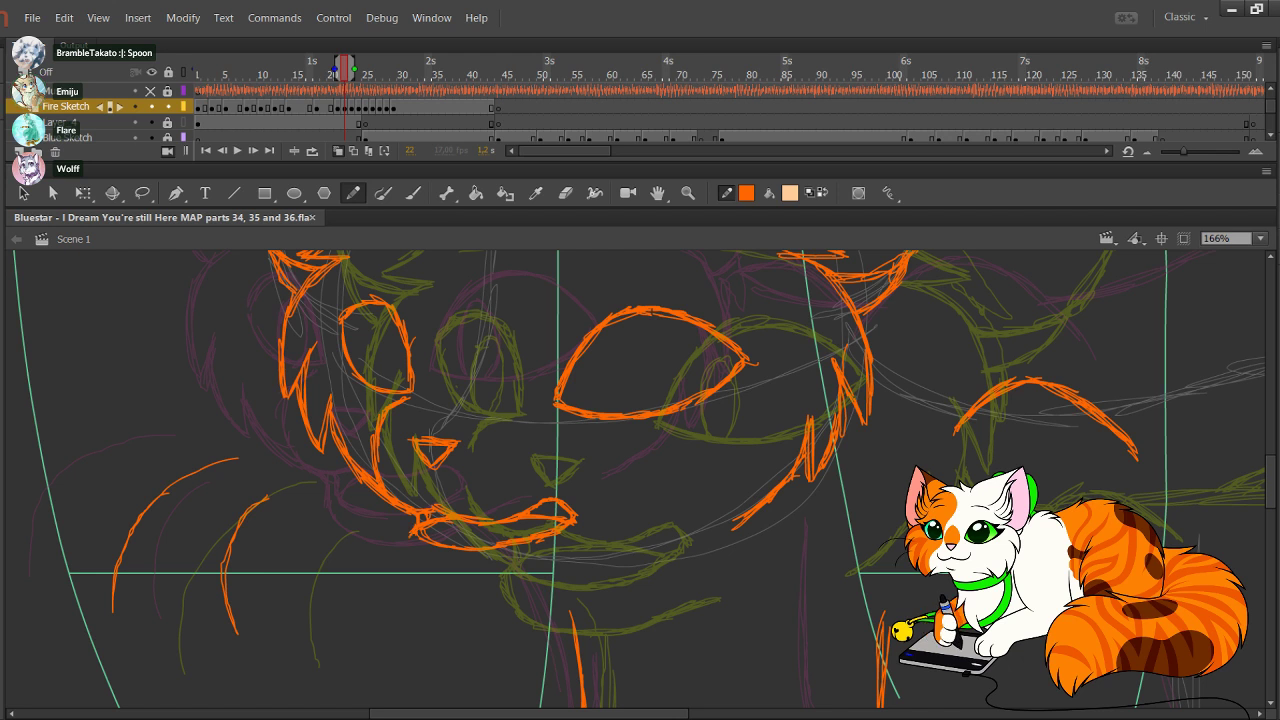
{"action": "mouse_move", "coordinate": [411, 525]}
{"action": "left_mouse_down"}
{"action": "mouse_move", "coordinate": [410, 557]}
{"action": "mouse_move", "coordinate": [430, 574]}
{"action": "mouse_move", "coordinate": [503, 586]}
{"action": "left_mouse_up"}
{"action": "mouse_move", "coordinate": [451, 584]}
{"action": "left_mouse_down"}
{"action": "mouse_move", "coordinate": [538, 592]}
{"action": "mouse_move", "coordinate": [646, 558]}
{"action": "left_mouse_up"}
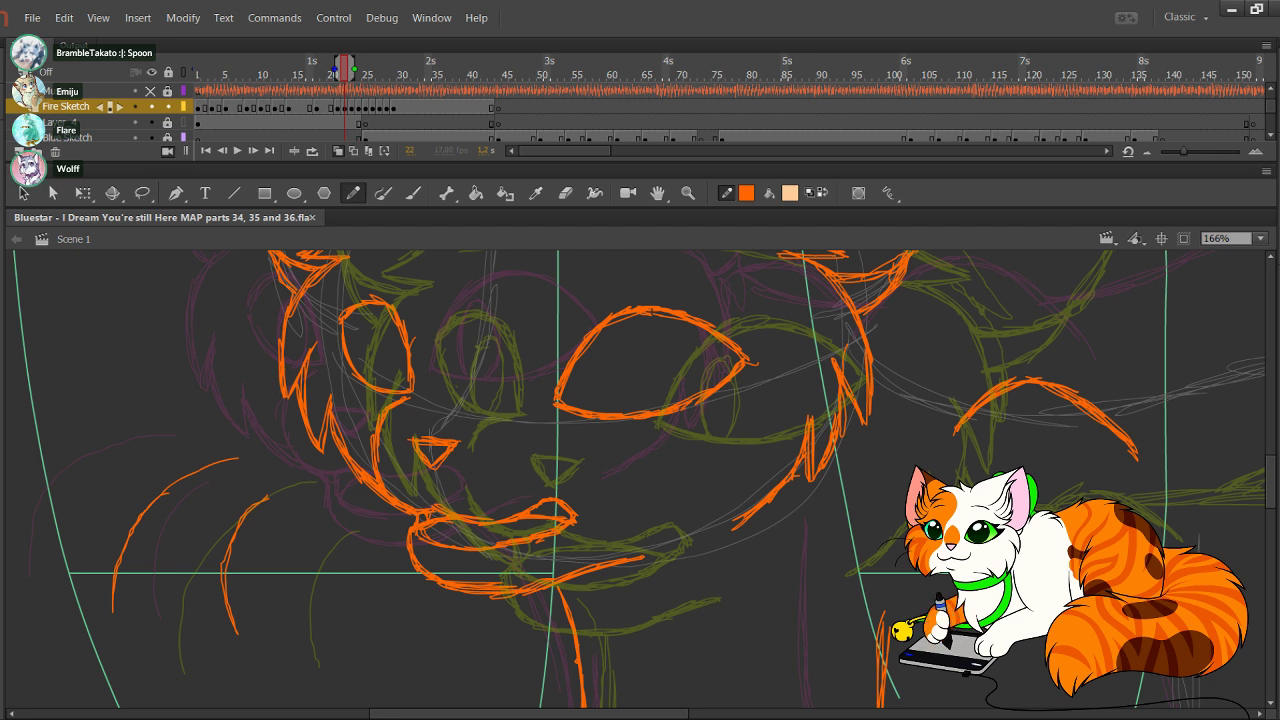
Step: Sketch narrow oval slit pupils inside the near eye and the far eye
{"action": "left_click_drag", "start_coordinate": [598, 387], "coordinate": [604, 411]}
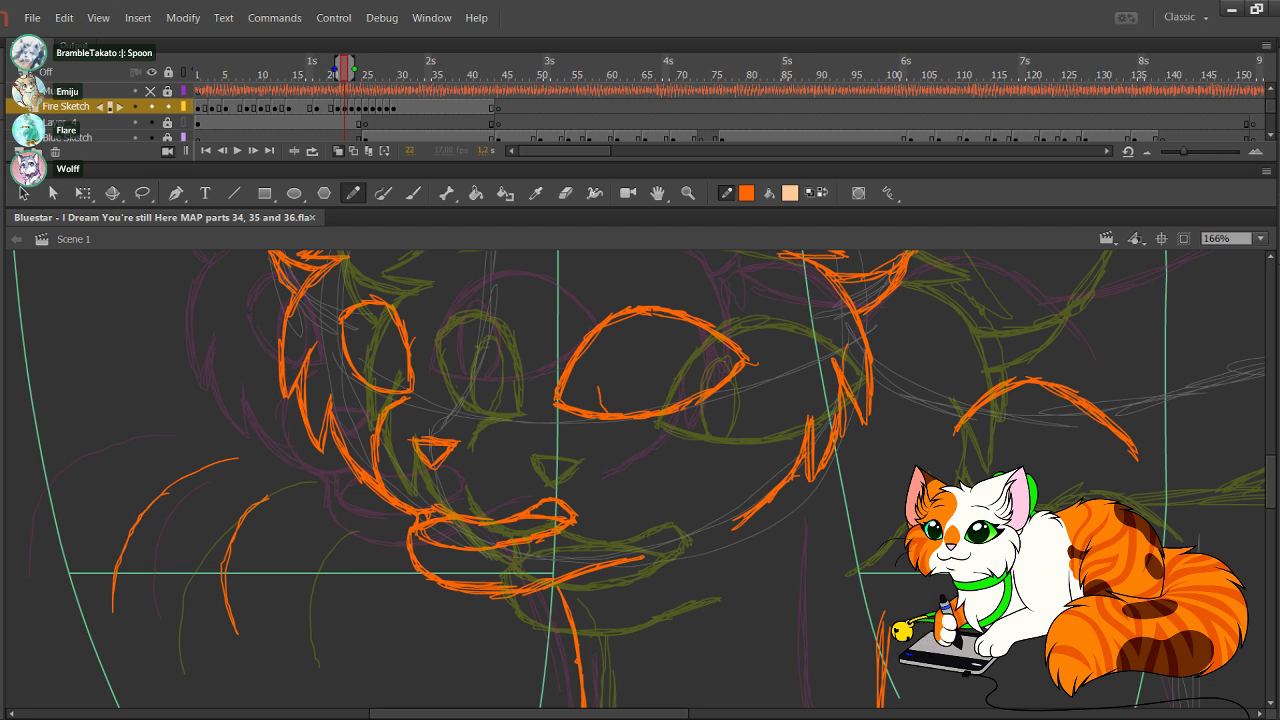
{"action": "left_click_drag", "start_coordinate": [611, 347], "coordinate": [620, 412]}
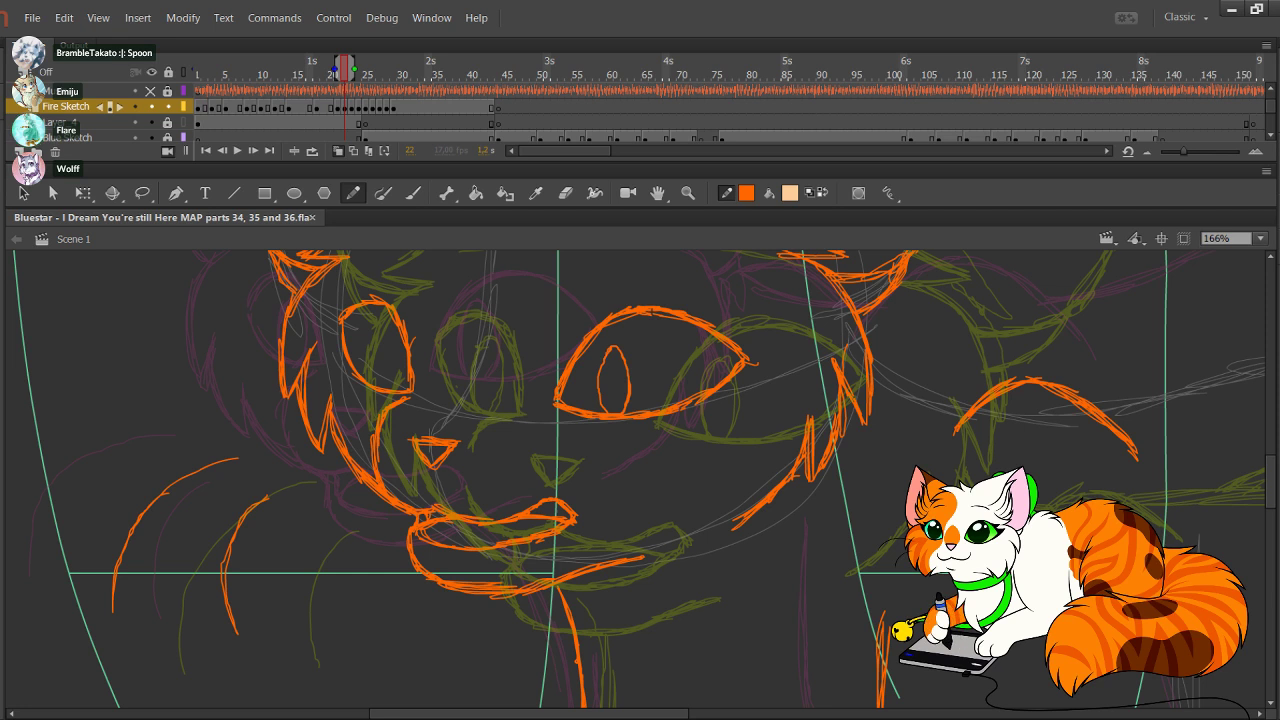
{"action": "left_click_drag", "start_coordinate": [602, 366], "coordinate": [604, 412]}
{"action": "mouse_move", "coordinate": [613, 342]}
{"action": "left_mouse_down"}
{"action": "mouse_move", "coordinate": [629, 368]}
{"action": "mouse_move", "coordinate": [597, 385]}
{"action": "left_mouse_up"}
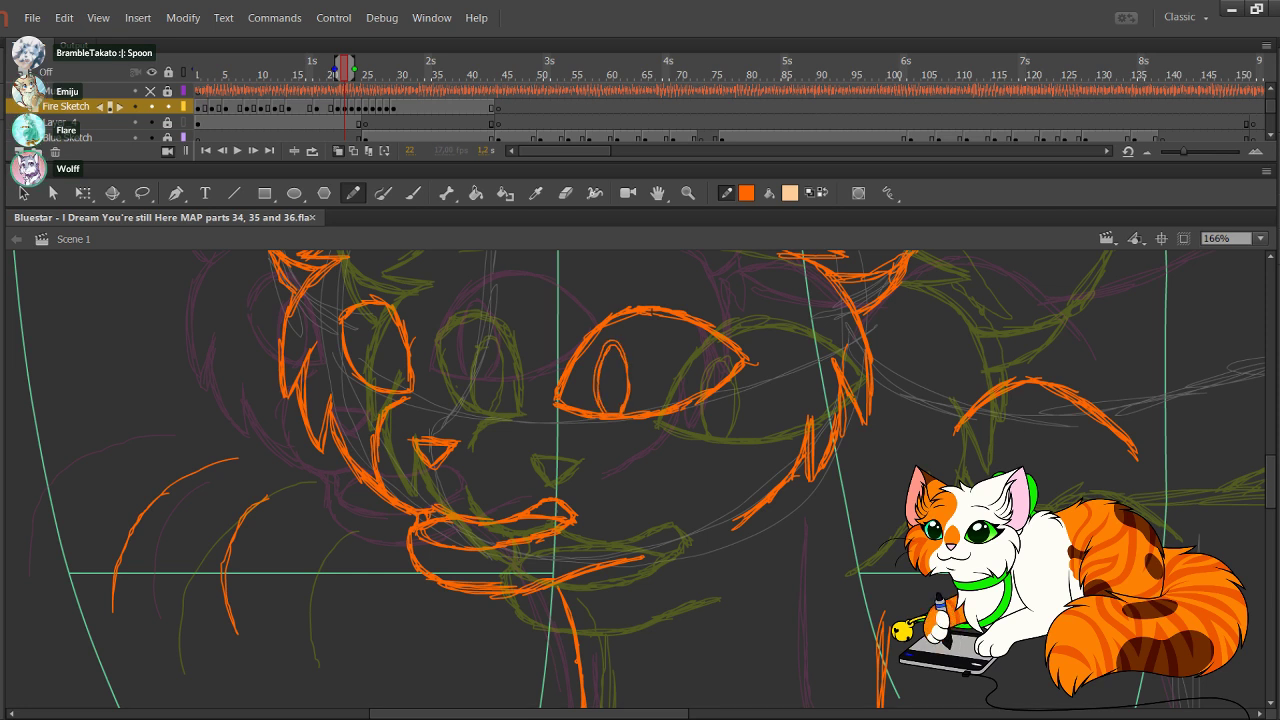
{"action": "left_click_drag", "start_coordinate": [377, 326], "coordinate": [394, 363]}
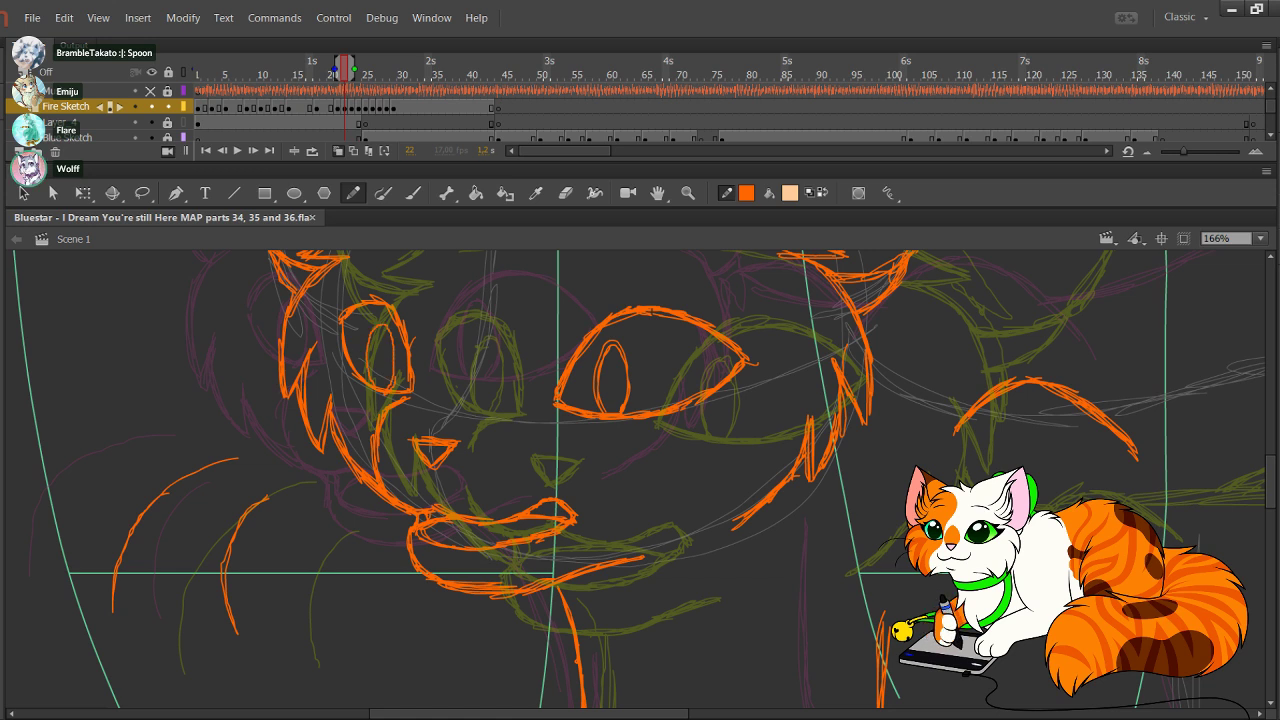
Step: Undo the last stroke and sketch short brow marks above the near eye and the far eye
{"action": "key", "text": "ctrl+z"}
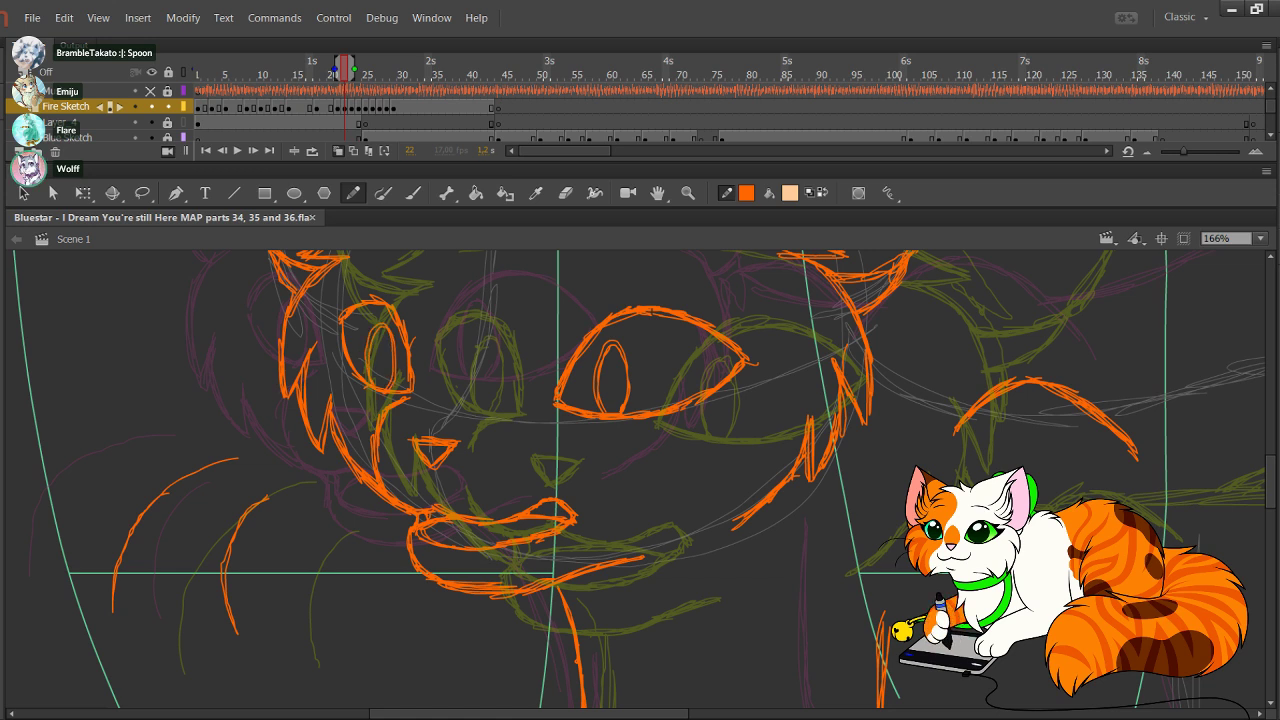
{"action": "left_click_drag", "start_coordinate": [640, 380], "coordinate": [613, 594]}
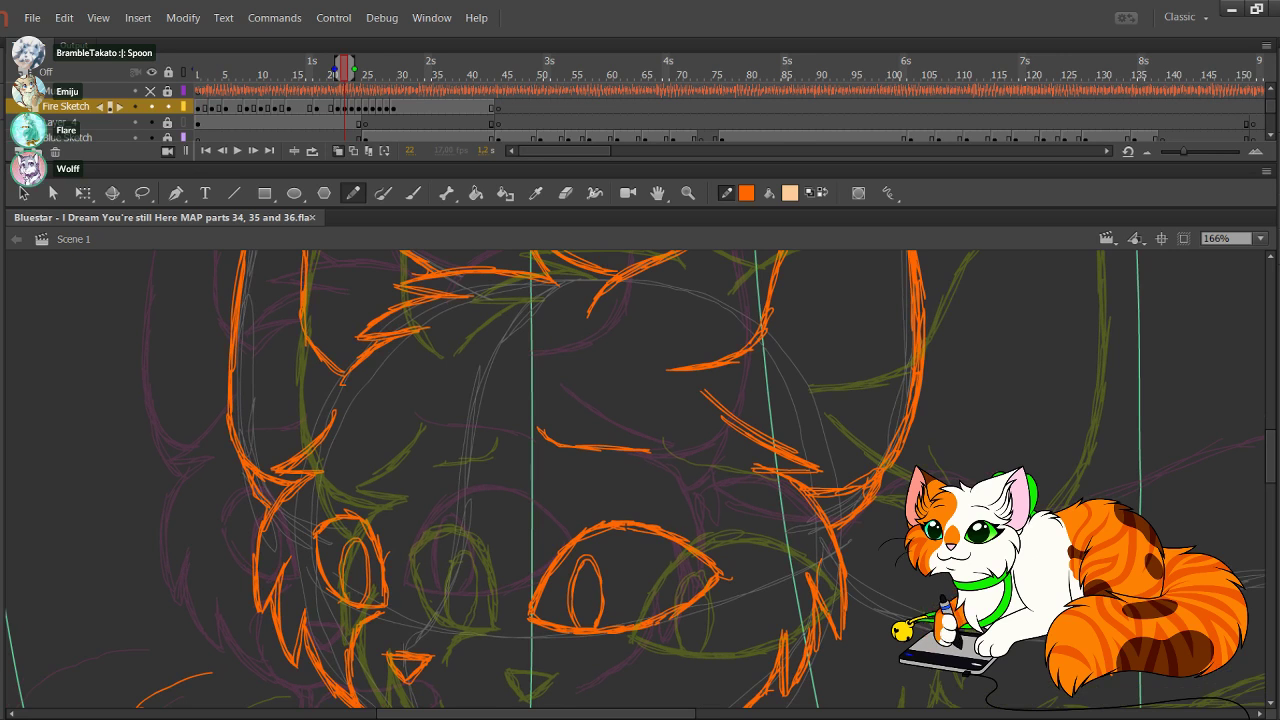
{"action": "left_click_drag", "start_coordinate": [386, 445], "coordinate": [402, 434]}
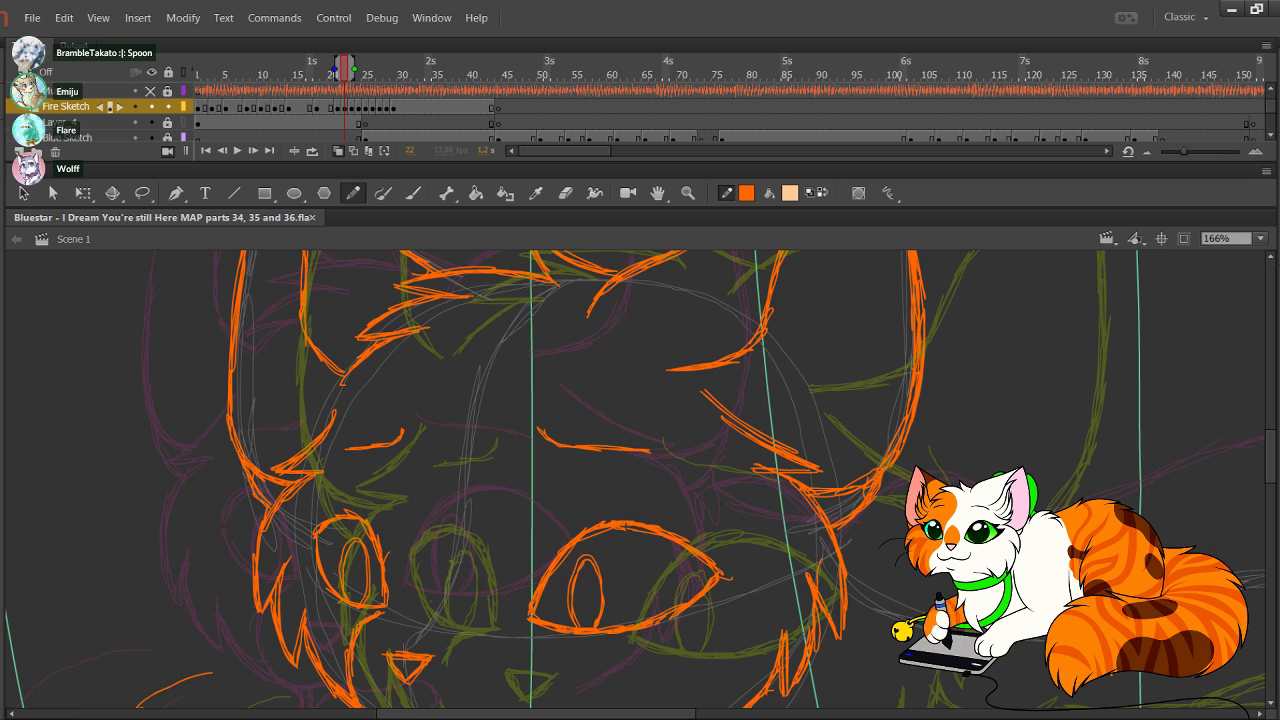
Step: Sketch a thin fur line at the near ear's base and the neck line from the cheek fur to the shoulder hump
{"action": "mouse_move", "coordinate": [640, 450]}
{"action": "left_mouse_down"}
{"action": "mouse_move", "coordinate": [563, 524]}
{"action": "mouse_move", "coordinate": [343, 450]}
{"action": "mouse_move", "coordinate": [232, 274]}
{"action": "mouse_move", "coordinate": [376, 466]}
{"action": "mouse_move", "coordinate": [409, 488]}
{"action": "left_mouse_up"}
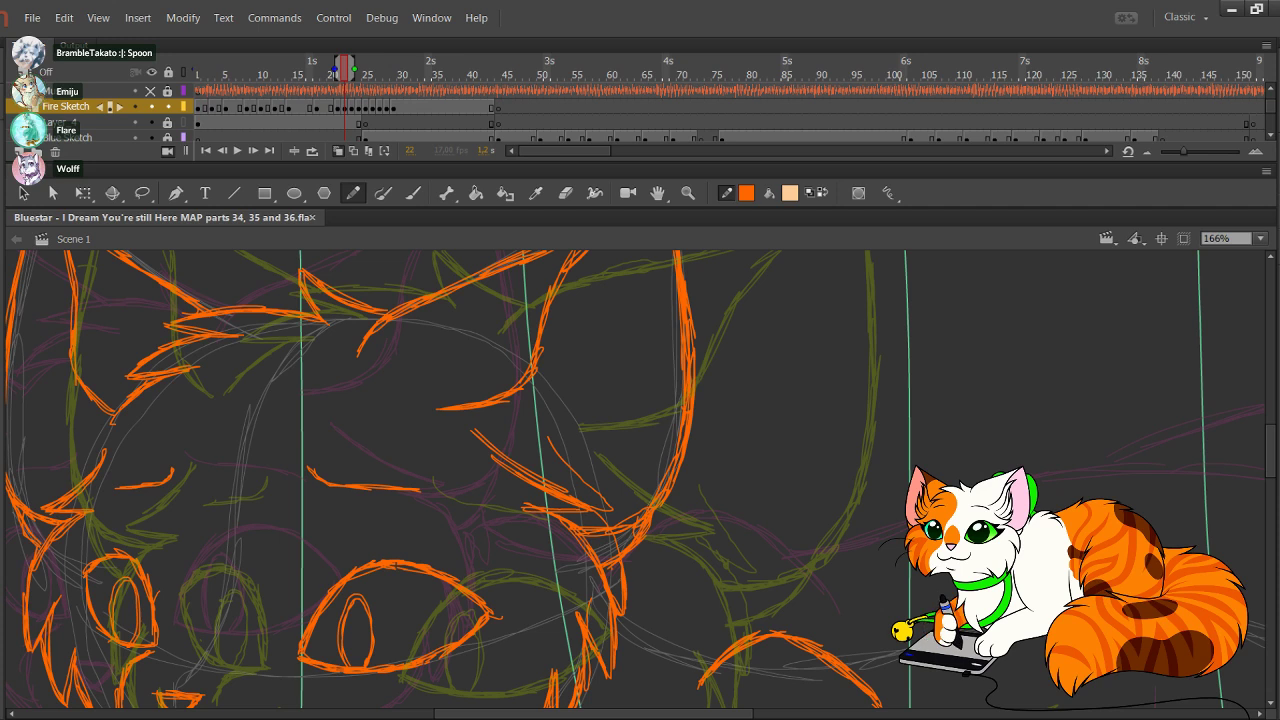
{"action": "left_click_drag", "start_coordinate": [640, 500], "coordinate": [584, 382]}
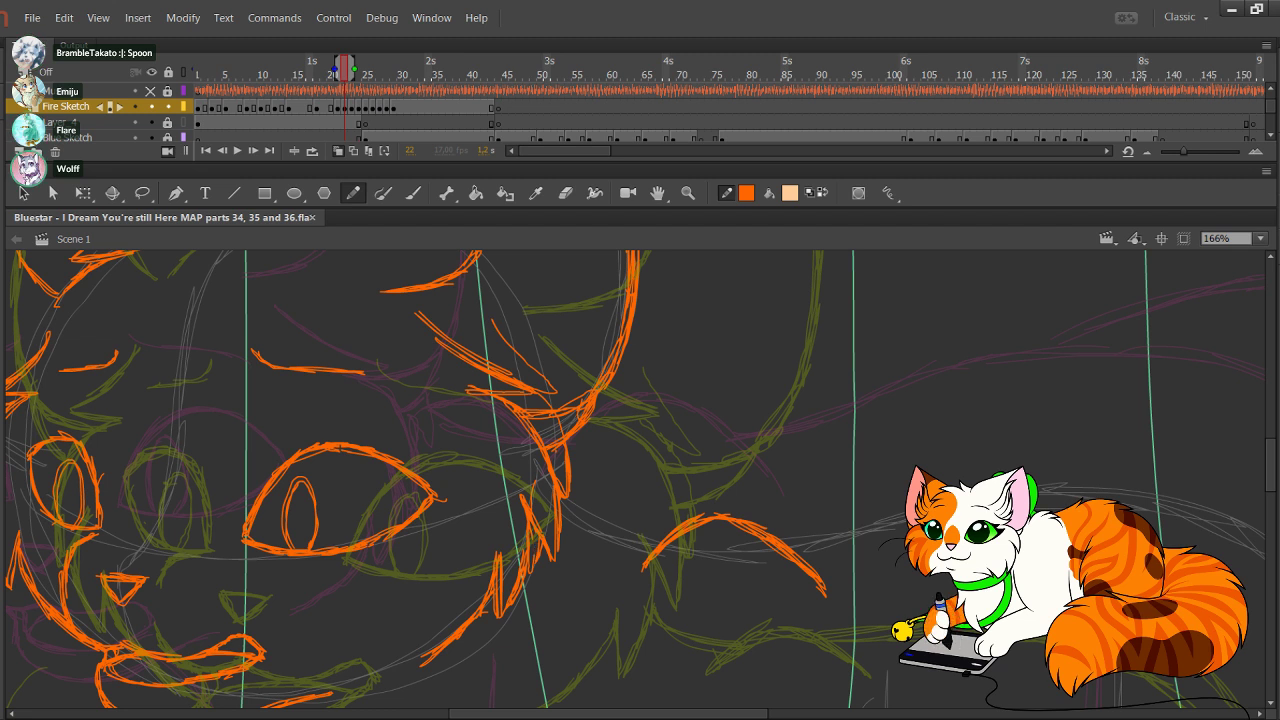
{"action": "left_click_drag", "start_coordinate": [562, 514], "coordinate": [643, 552]}
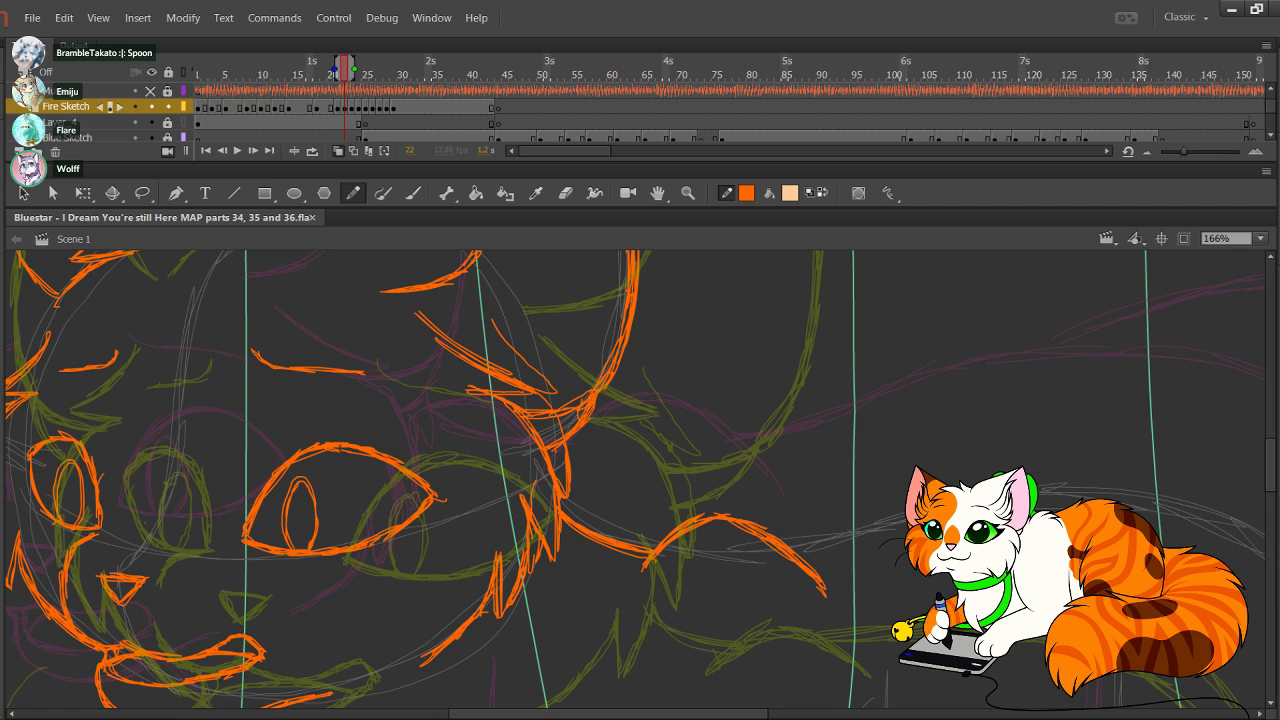
Step: Sketch the back contour from the shoulder hump over the rump and down the rear, undoing the stray strokes at its lower end
{"action": "left_click_drag", "start_coordinate": [560, 650], "coordinate": [689, 252]}
{"action": "left_click_drag", "start_coordinate": [660, 600], "coordinate": [566, 345]}
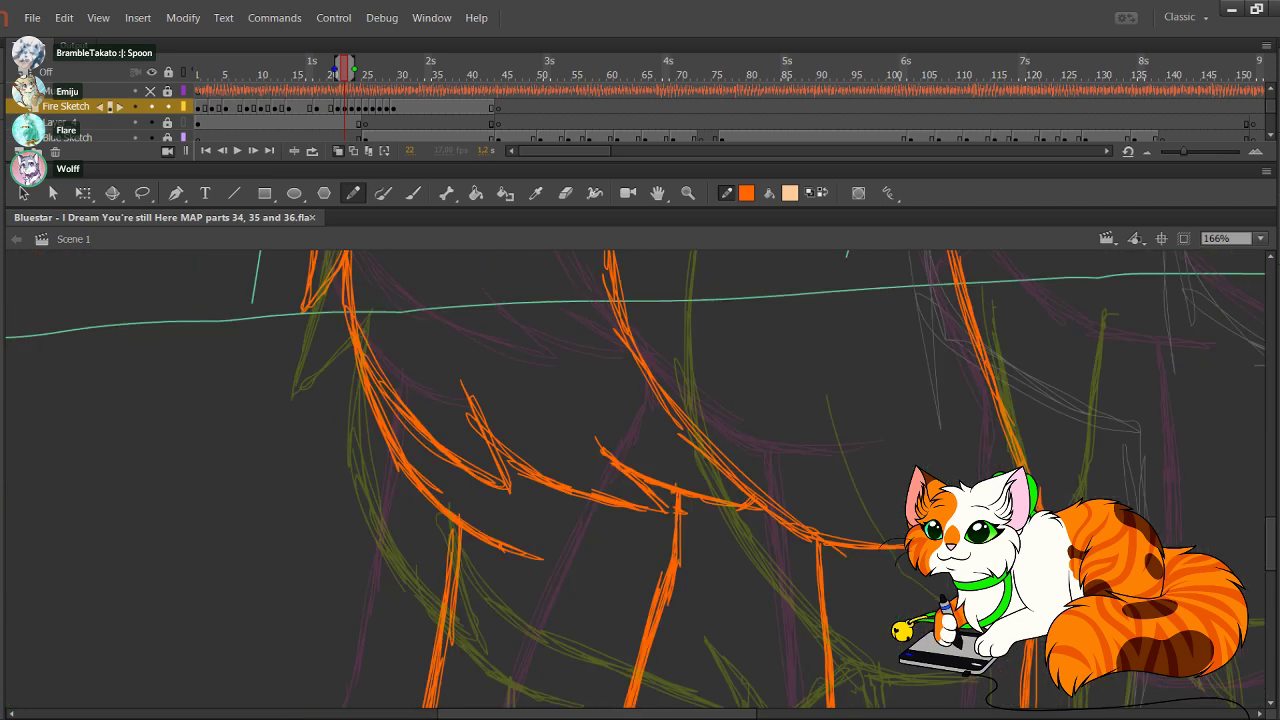
{"action": "scroll", "coordinate": [640, 480], "scroll_direction": "up", "scroll_amount": 10}
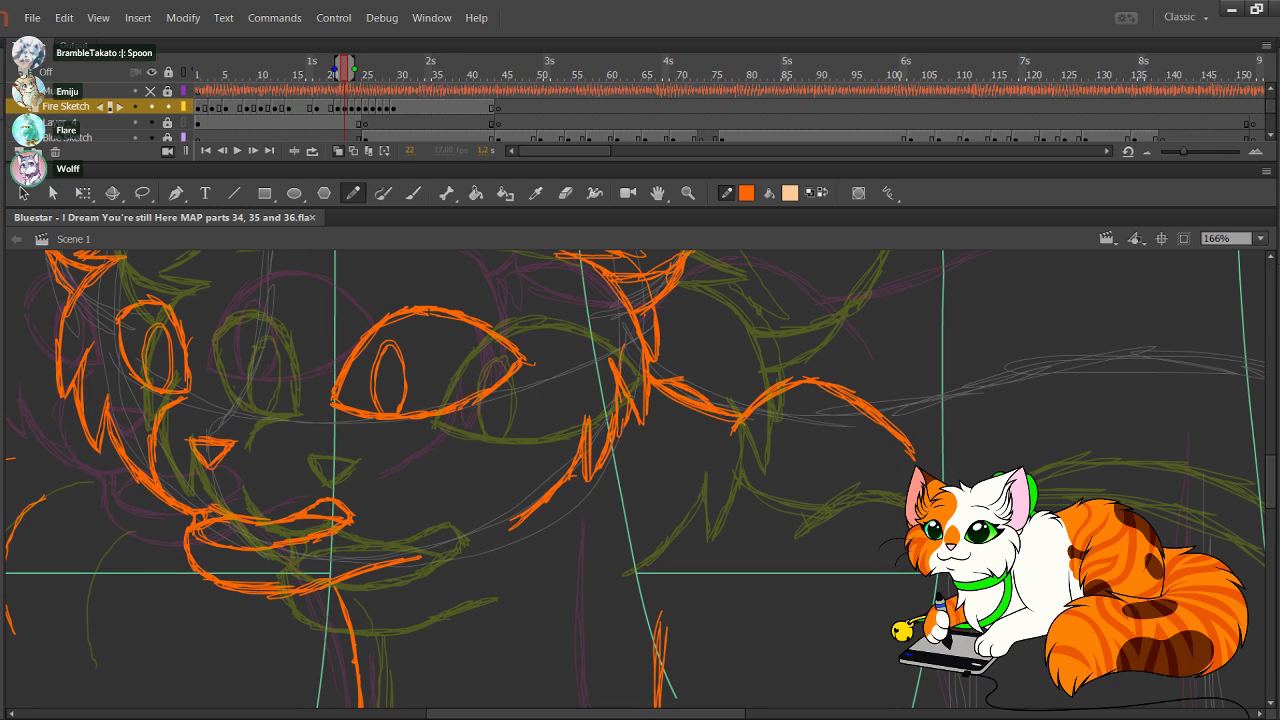
{"action": "key", "text": "ctrl+minus"}
{"action": "left_click_drag", "start_coordinate": [700, 560], "coordinate": [580, 333]}
{"action": "scroll", "coordinate": [640, 480], "scroll_direction": "up", "scroll_amount": 2}
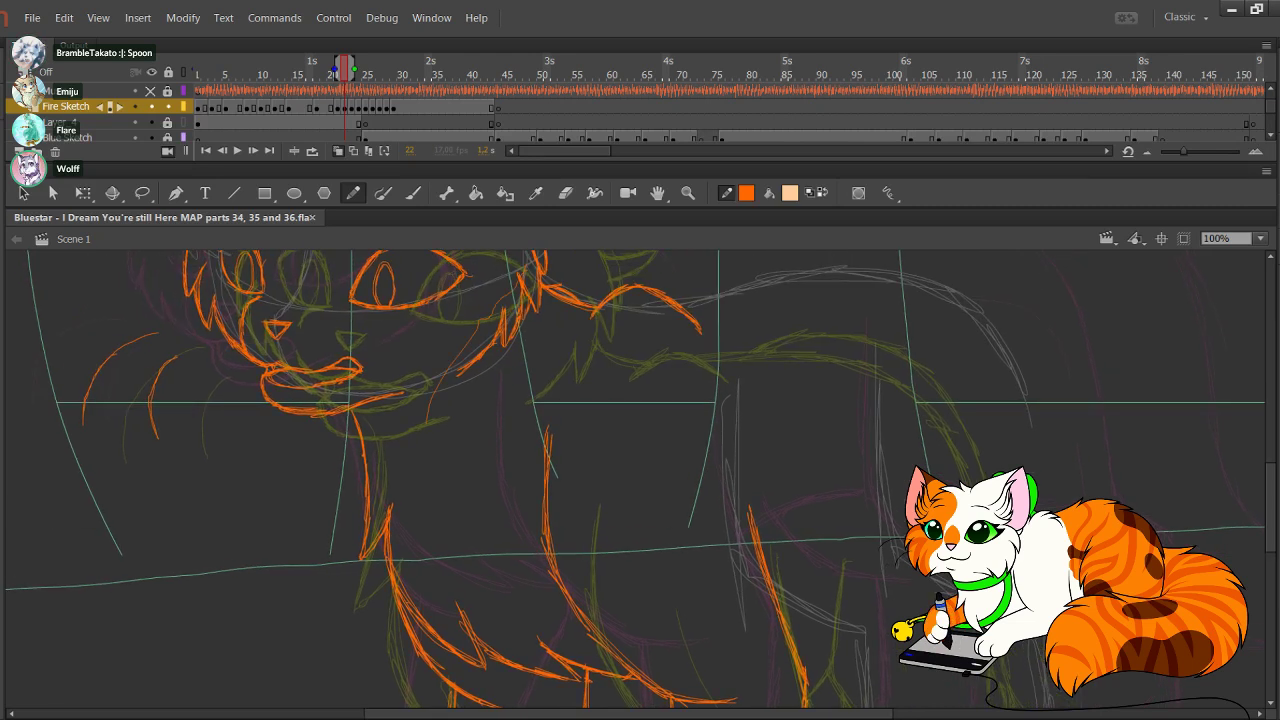
{"action": "key", "text": "ctrl+z"}
{"action": "mouse_move", "coordinate": [660, 560]}
{"action": "left_mouse_down"}
{"action": "mouse_move", "coordinate": [533, 370]}
{"action": "mouse_move", "coordinate": [479, 316]}
{"action": "mouse_move", "coordinate": [444, 452]}
{"action": "left_mouse_up"}
{"action": "scroll", "coordinate": [640, 480], "scroll_direction": "up", "scroll_amount": 3}
{"action": "scroll", "coordinate": [640, 480], "scroll_direction": "left", "scroll_amount": 2}
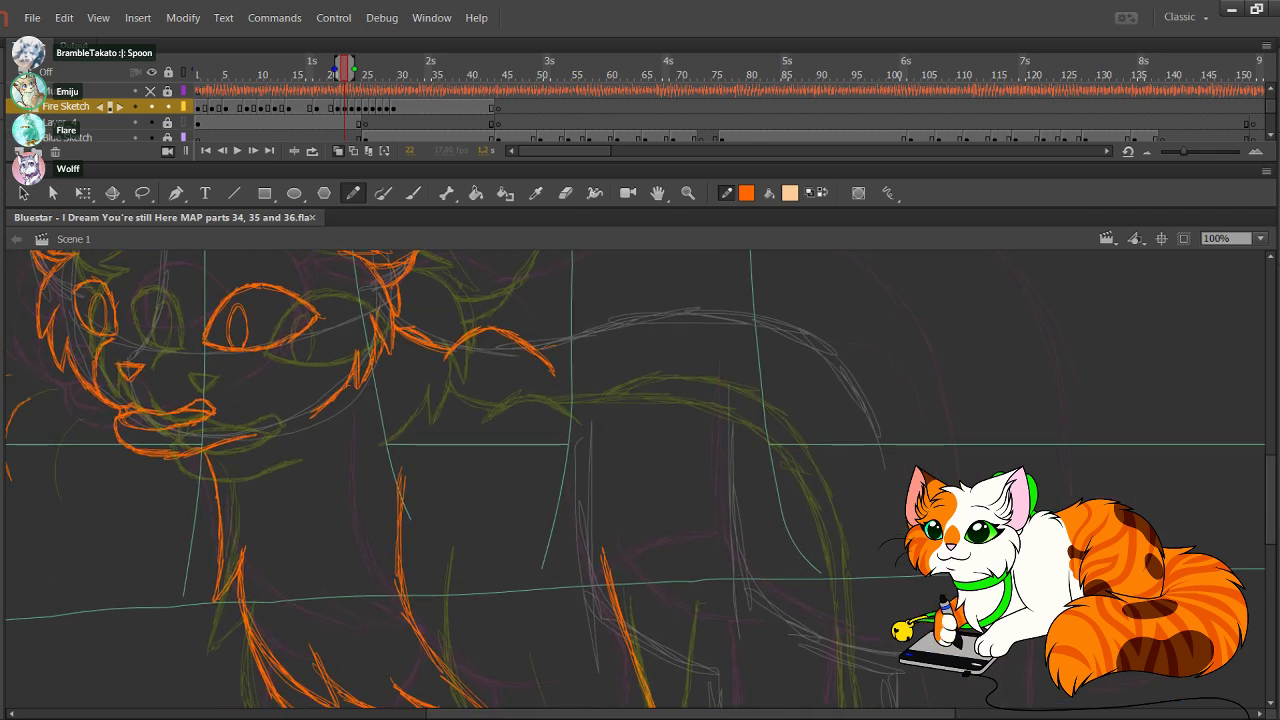
{"action": "mouse_move", "coordinate": [608, 326]}
{"action": "left_mouse_down"}
{"action": "mouse_move", "coordinate": [763, 321]}
{"action": "mouse_move", "coordinate": [828, 348]}
{"action": "mouse_move", "coordinate": [865, 408]}
{"action": "mouse_move", "coordinate": [892, 530]}
{"action": "left_mouse_up"}
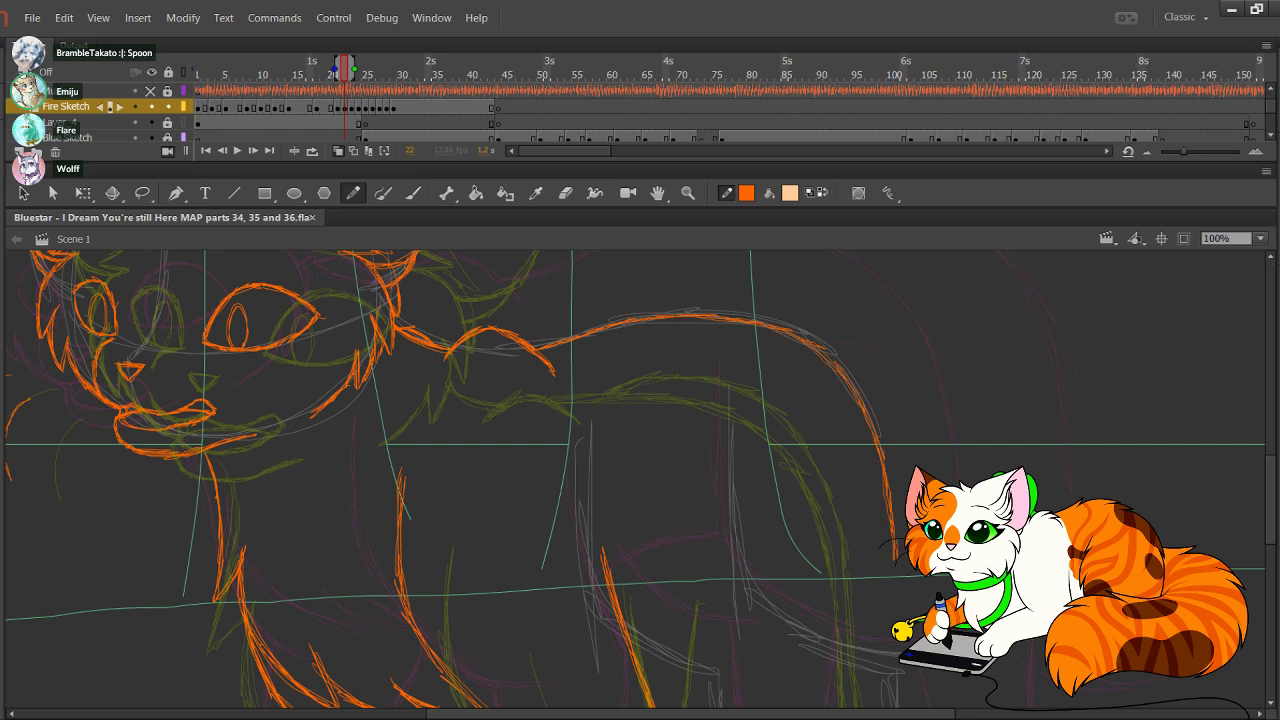
{"action": "left_click_drag", "start_coordinate": [881, 440], "coordinate": [907, 590]}
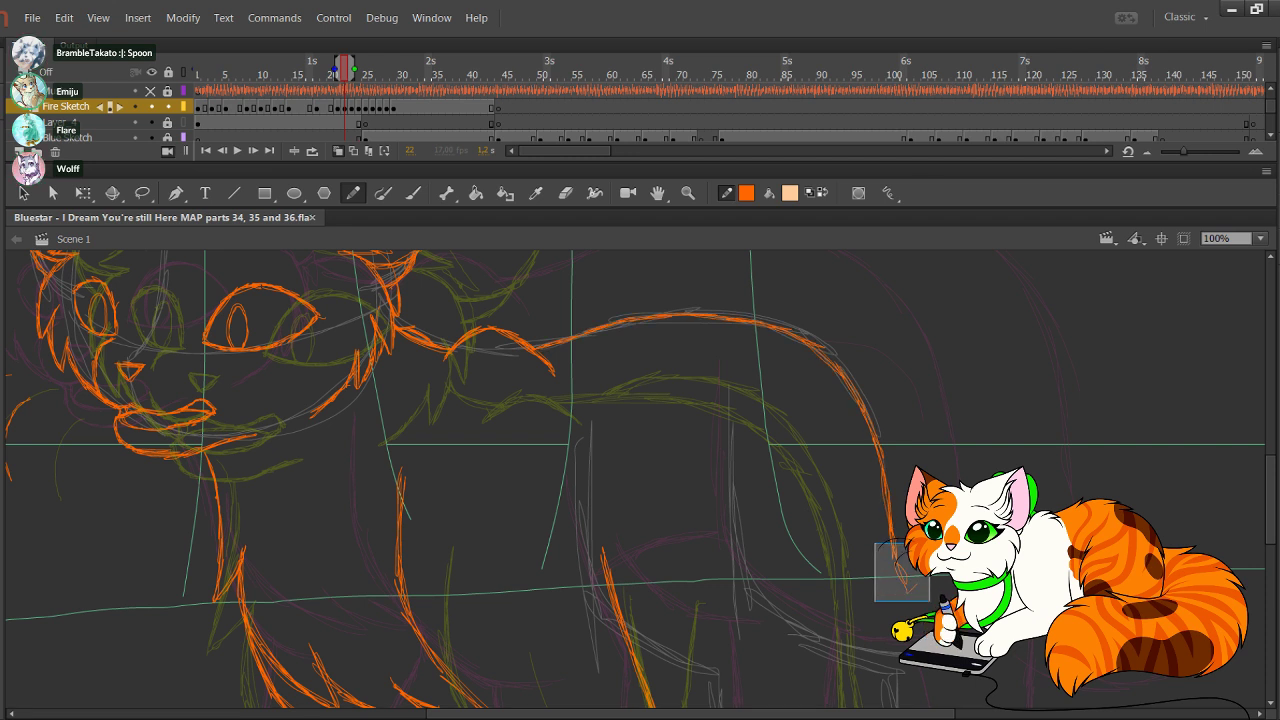
{"action": "key", "text": "ctrl+z"}
{"action": "mouse_move", "coordinate": [838, 622]}
{"action": "left_mouse_down"}
{"action": "mouse_move", "coordinate": [811, 396]}
{"action": "mouse_move", "coordinate": [797, 446]}
{"action": "left_mouse_up"}
{"action": "key", "text": "ctrl+z"}
Step: Sketch the near thigh's curved lower edge and the front line of the near hind leg down from it
{"action": "left_click_drag", "start_coordinate": [560, 560], "coordinate": [507, 404]}
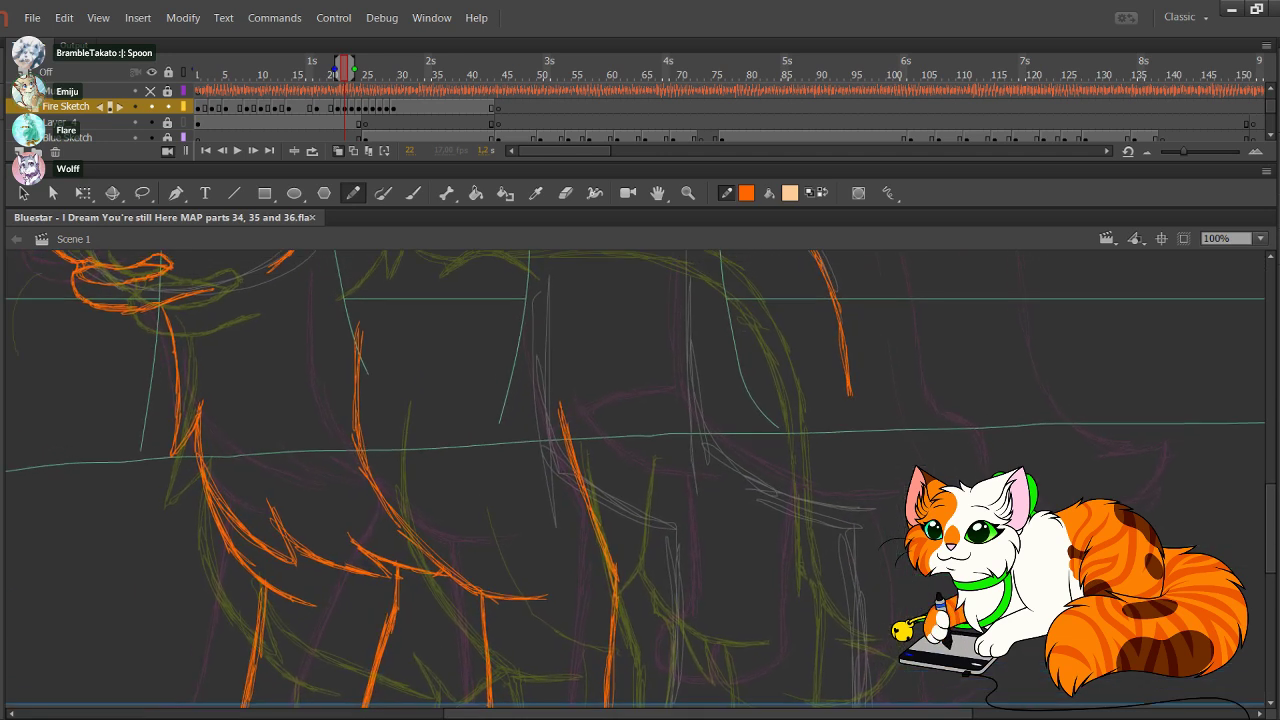
{"action": "left_click_drag", "start_coordinate": [660, 470], "coordinate": [735, 535]}
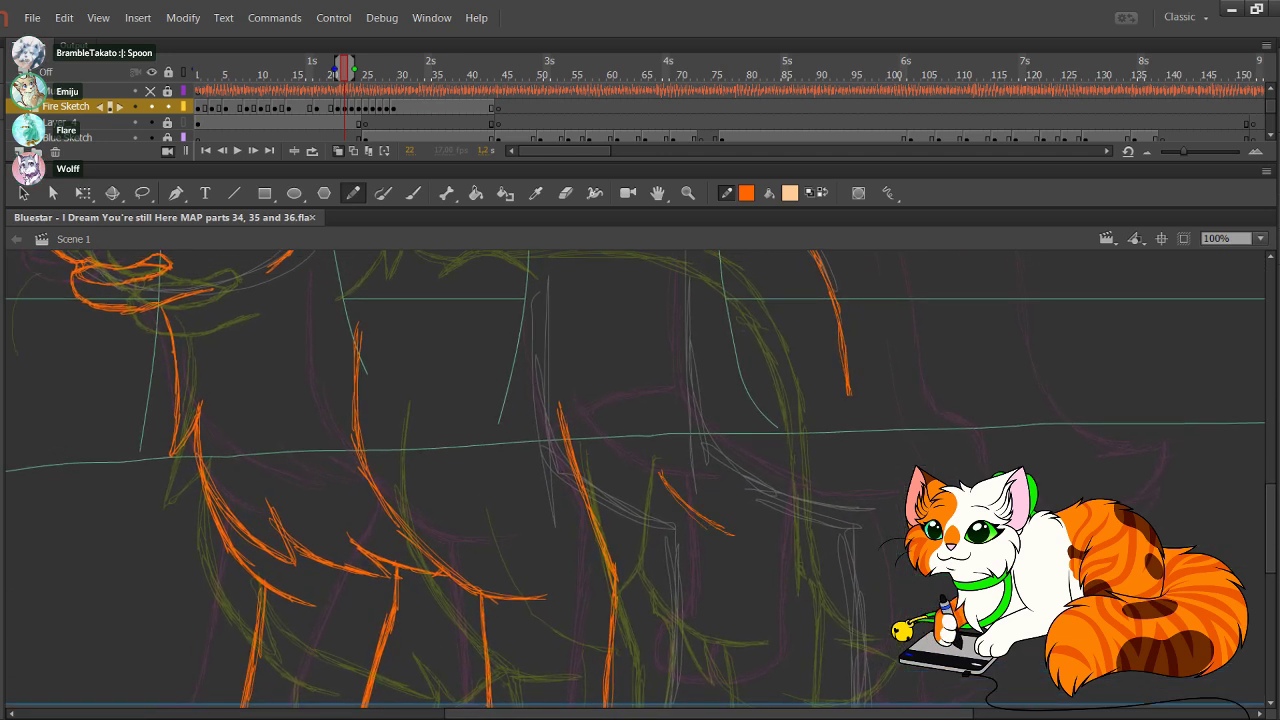
{"action": "mouse_move", "coordinate": [682, 503]}
{"action": "left_mouse_down"}
{"action": "mouse_move", "coordinate": [757, 554]}
{"action": "mouse_move", "coordinate": [822, 556]}
{"action": "left_mouse_up"}
{"action": "mouse_move", "coordinate": [752, 553]}
{"action": "left_mouse_down"}
{"action": "mouse_move", "coordinate": [824, 559]}
{"action": "mouse_move", "coordinate": [725, 400]}
{"action": "mouse_move", "coordinate": [738, 462]}
{"action": "left_mouse_up"}
{"action": "left_click_drag", "start_coordinate": [724, 401], "coordinate": [738, 550]}
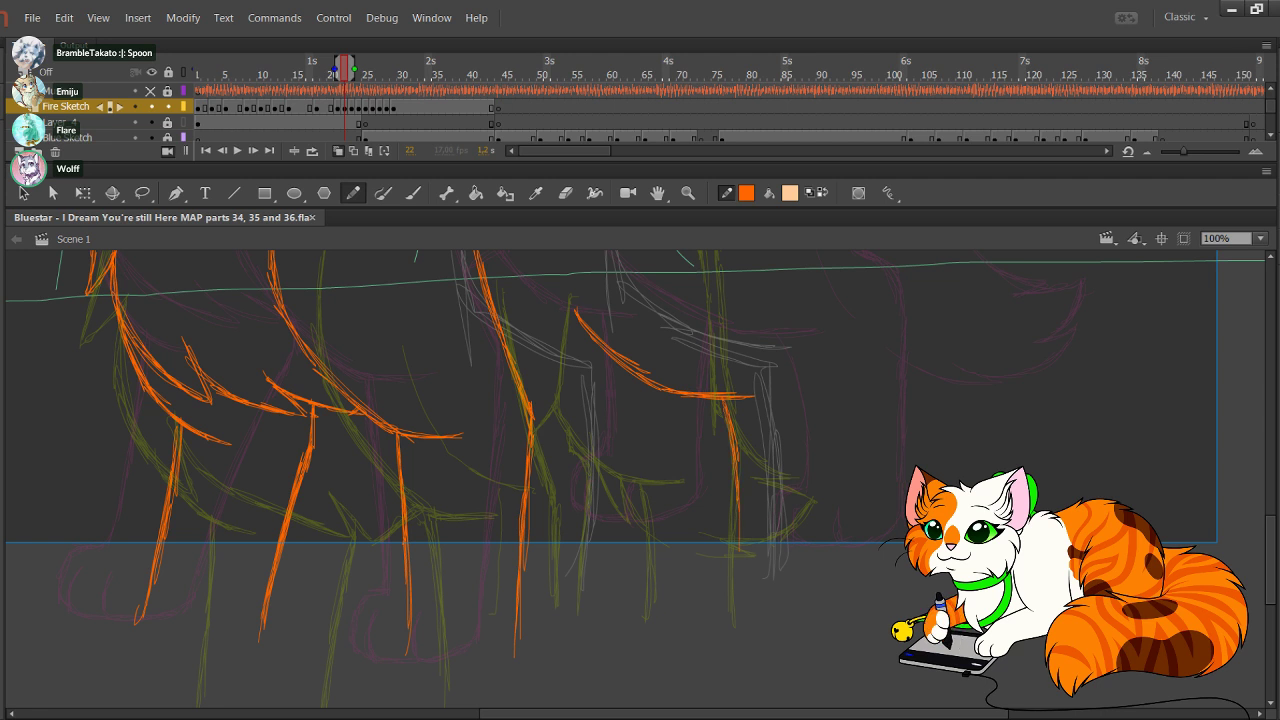
{"action": "left_click_drag", "start_coordinate": [734, 468], "coordinate": [740, 540]}
{"action": "left_click_drag", "start_coordinate": [722, 402], "coordinate": [738, 566]}
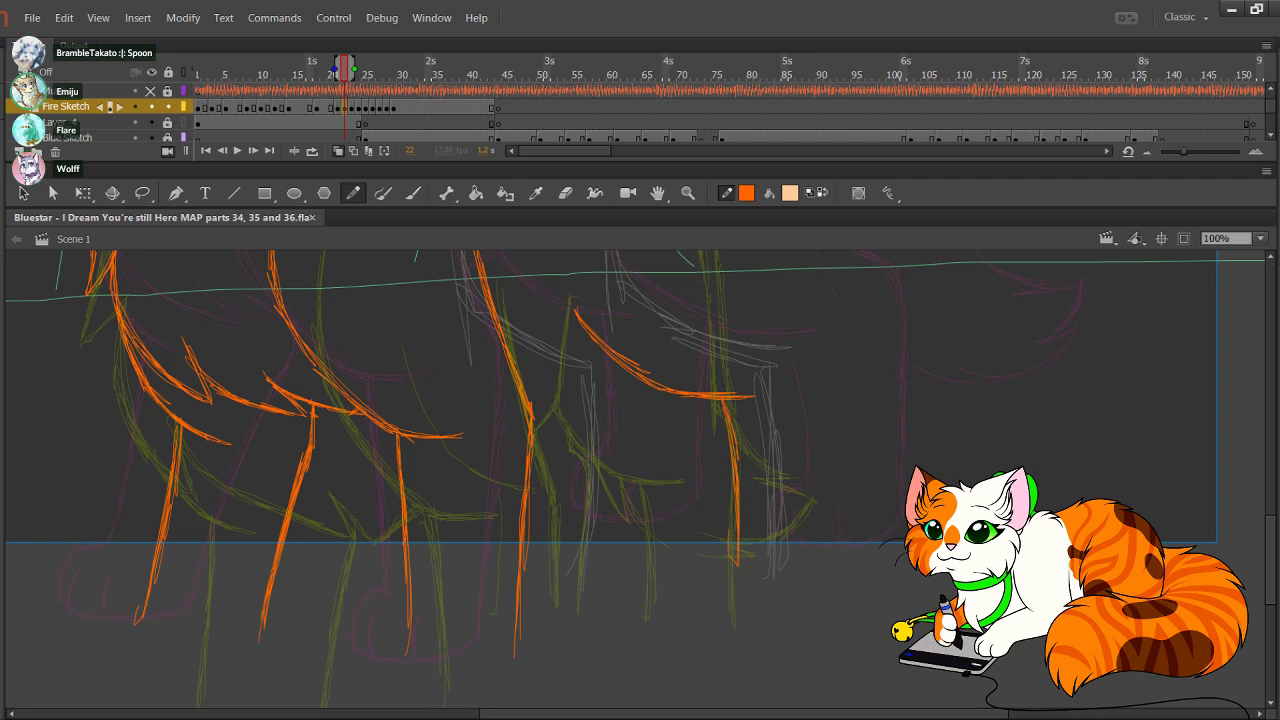
Step: Extend the rump line down the back of the near hind leg, bending it outward at the hock
{"action": "left_click_drag", "start_coordinate": [690, 430], "coordinate": [696, 534]}
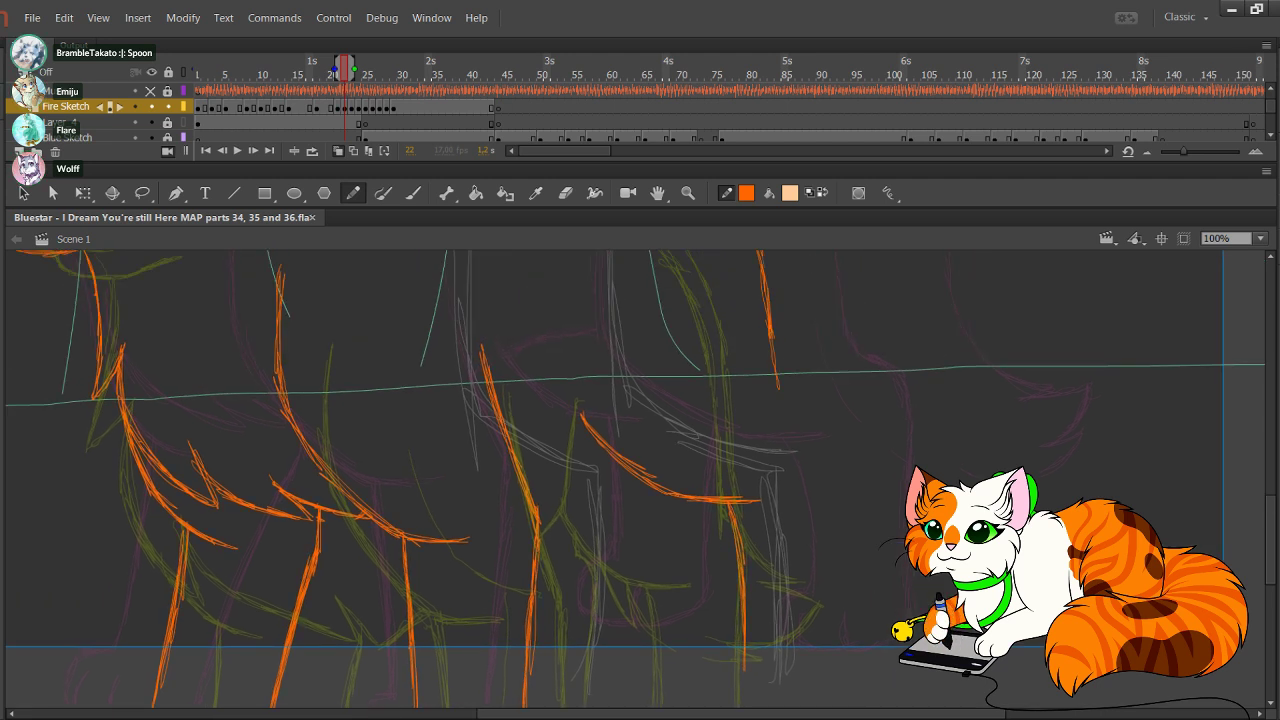
{"action": "left_click_drag", "start_coordinate": [771, 328], "coordinate": [831, 484]}
{"action": "left_click_drag", "start_coordinate": [822, 431], "coordinate": [832, 523]}
{"action": "left_click_drag", "start_coordinate": [834, 463], "coordinate": [838, 646]}
{"action": "left_click_drag", "start_coordinate": [835, 530], "coordinate": [838, 634]}
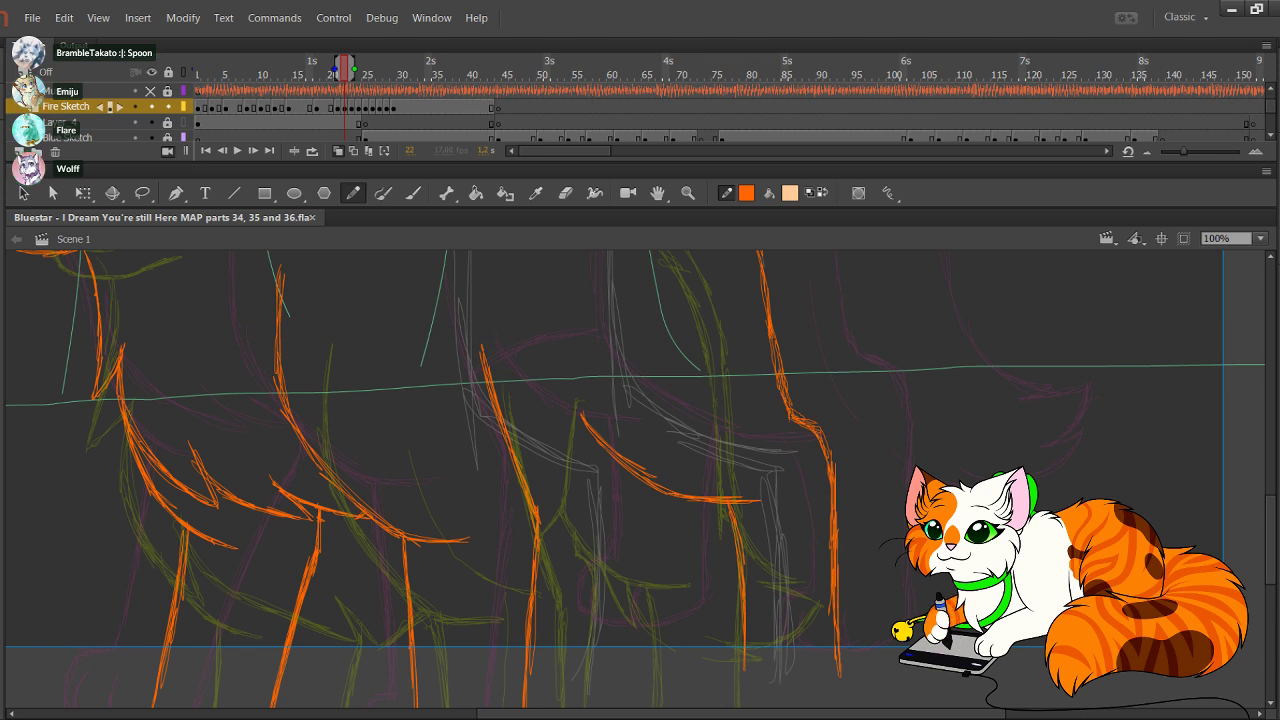
{"action": "left_click_drag", "start_coordinate": [830, 461], "coordinate": [838, 663]}
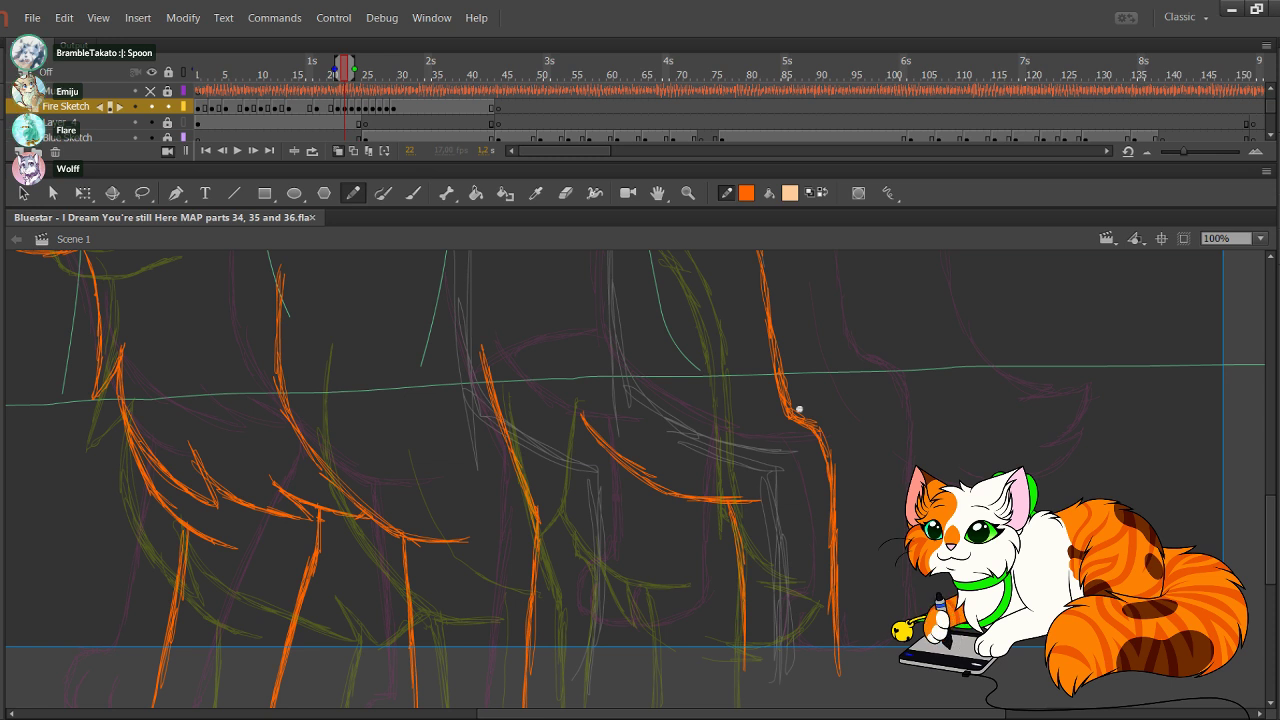
{"action": "mouse_move", "coordinate": [800, 408]}
{"action": "left_mouse_down"}
{"action": "mouse_move", "coordinate": [774, 317]}
{"action": "mouse_move", "coordinate": [803, 408]}
{"action": "mouse_move", "coordinate": [811, 416]}
{"action": "mouse_move", "coordinate": [780, 331]}
{"action": "mouse_move", "coordinate": [808, 412]}
{"action": "mouse_move", "coordinate": [840, 453]}
{"action": "mouse_move", "coordinate": [848, 506]}
{"action": "left_mouse_up"}
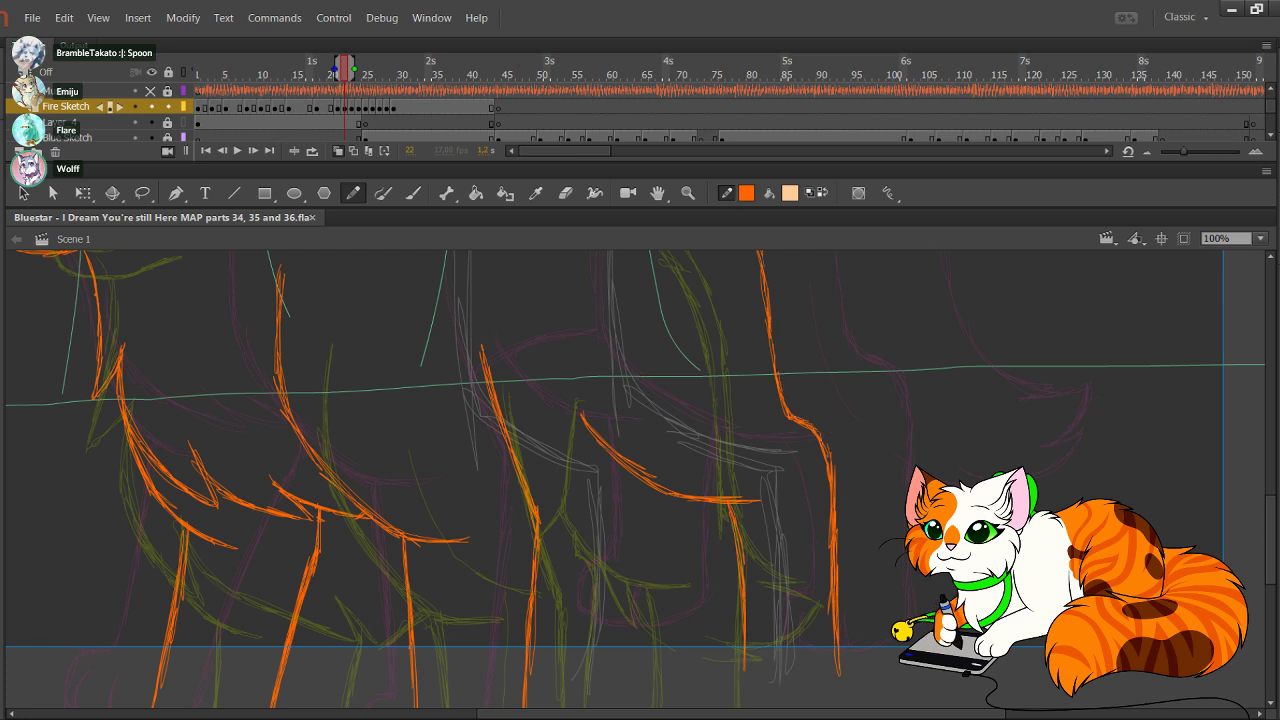
Step: Sketch the belly line from the front leg to the near thigh, and the thigh's front edge rising into the flank
{"action": "left_click_drag", "start_coordinate": [740, 500], "coordinate": [826, 536]}
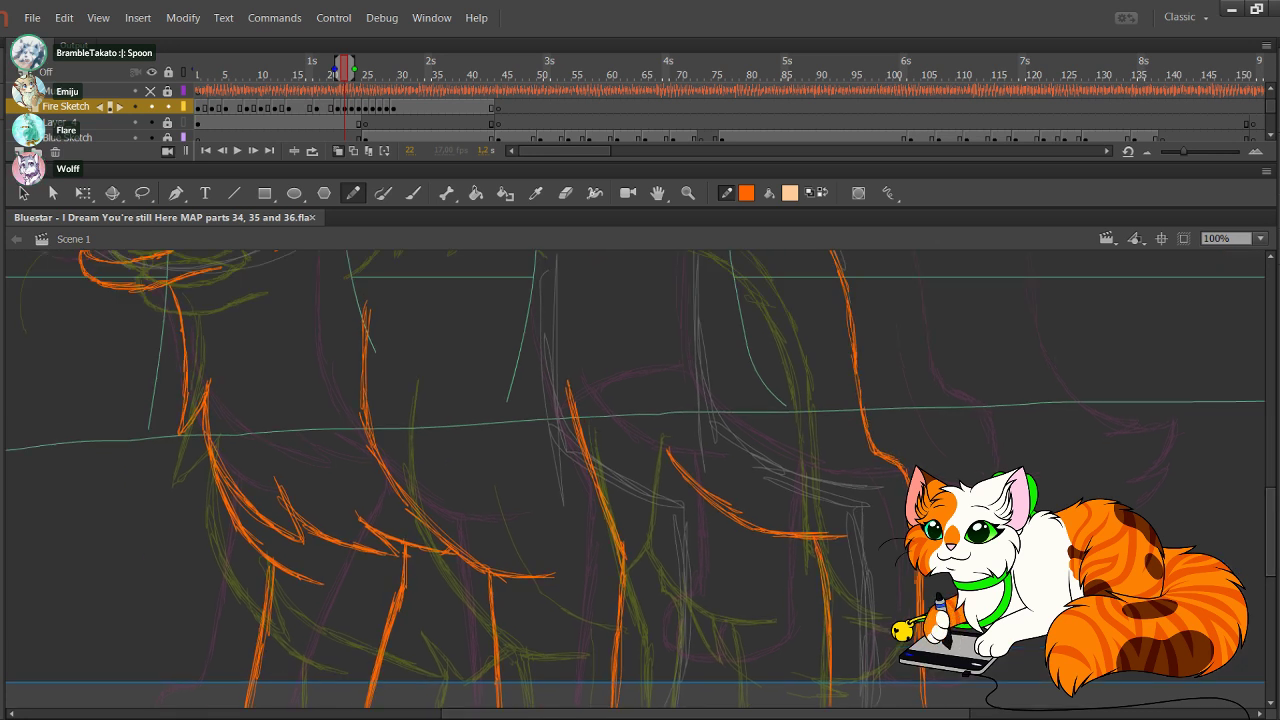
{"action": "left_click_drag", "start_coordinate": [604, 494], "coordinate": [658, 462]}
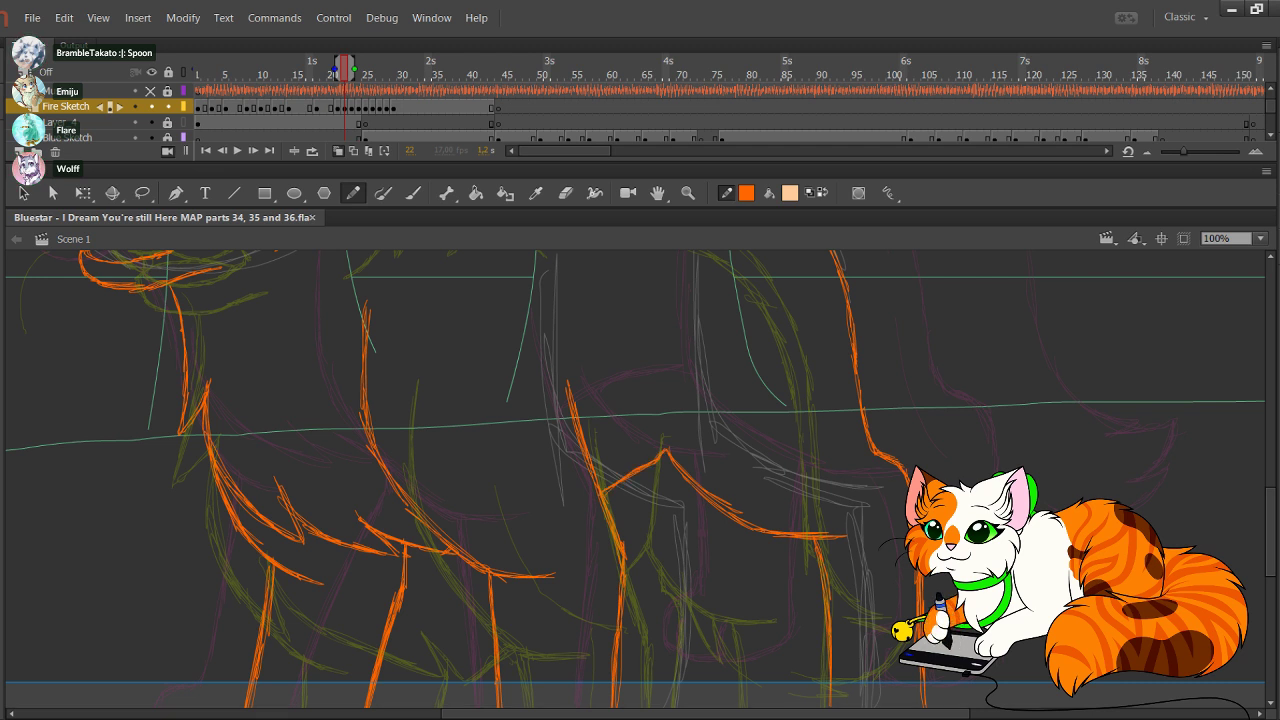
{"action": "left_click_drag", "start_coordinate": [671, 428], "coordinate": [675, 396]}
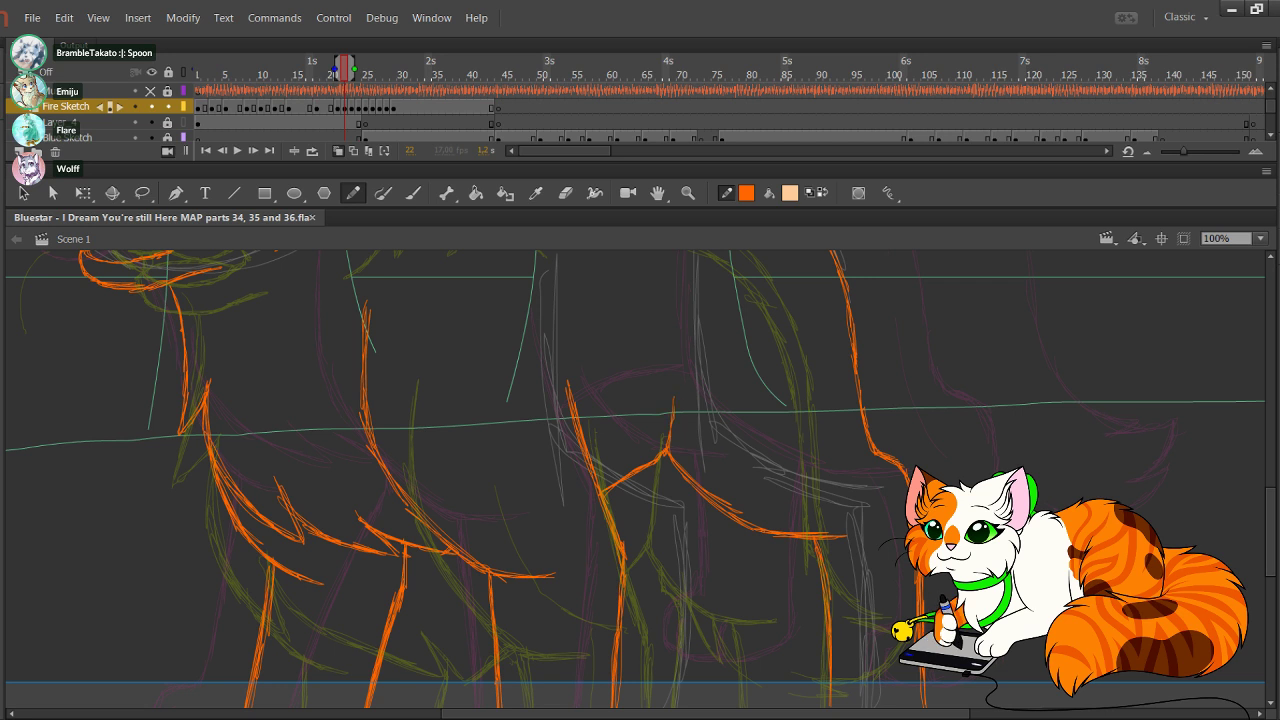
{"action": "left_click_drag", "start_coordinate": [670, 456], "coordinate": [679, 376]}
{"action": "mouse_move", "coordinate": [667, 455]}
{"action": "left_mouse_down"}
{"action": "mouse_move", "coordinate": [678, 377]}
{"action": "mouse_move", "coordinate": [668, 519]}
{"action": "mouse_move", "coordinate": [712, 568]}
{"action": "left_mouse_up"}
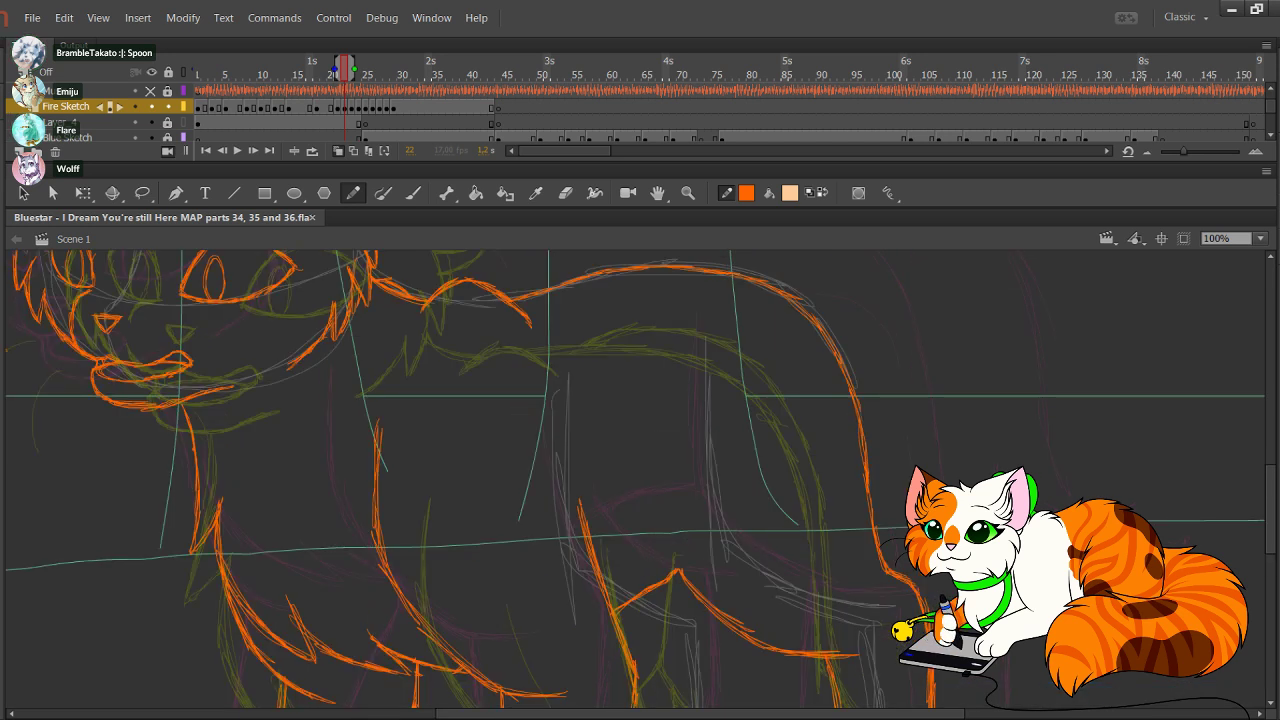
{"action": "left_click_drag", "start_coordinate": [678, 560], "coordinate": [680, 488]}
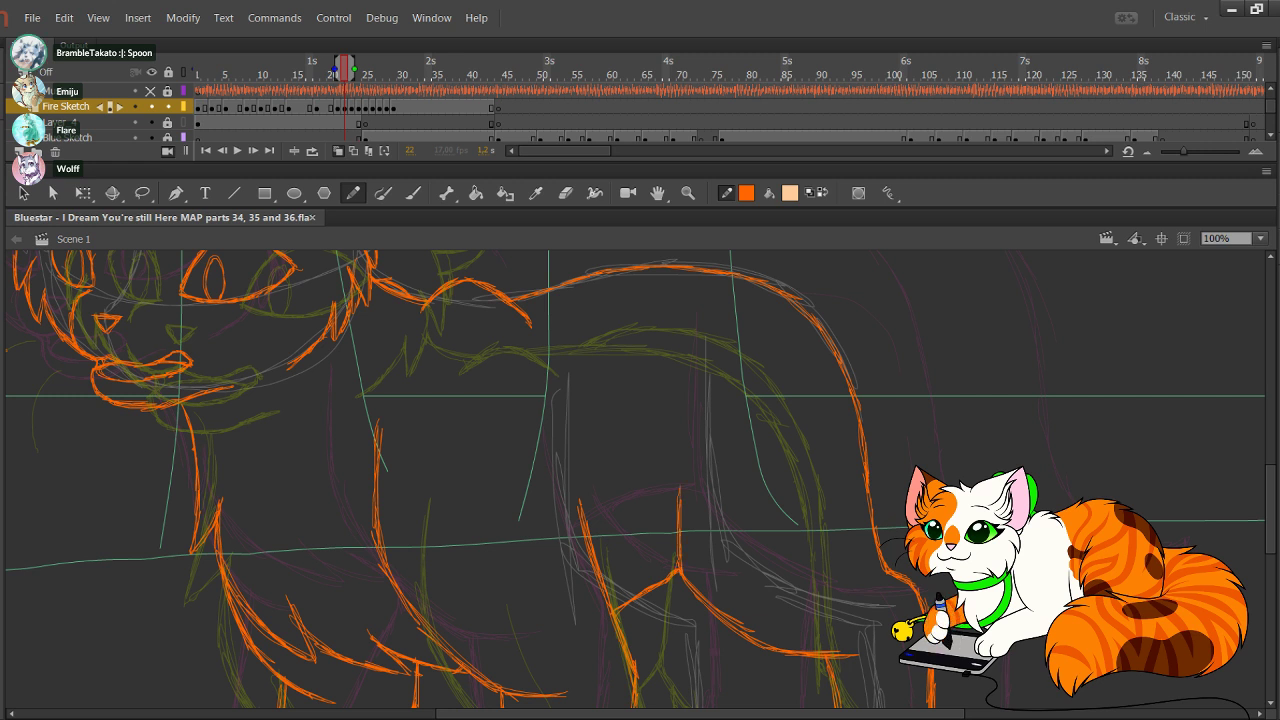
{"action": "left_click_drag", "start_coordinate": [677, 556], "coordinate": [676, 442]}
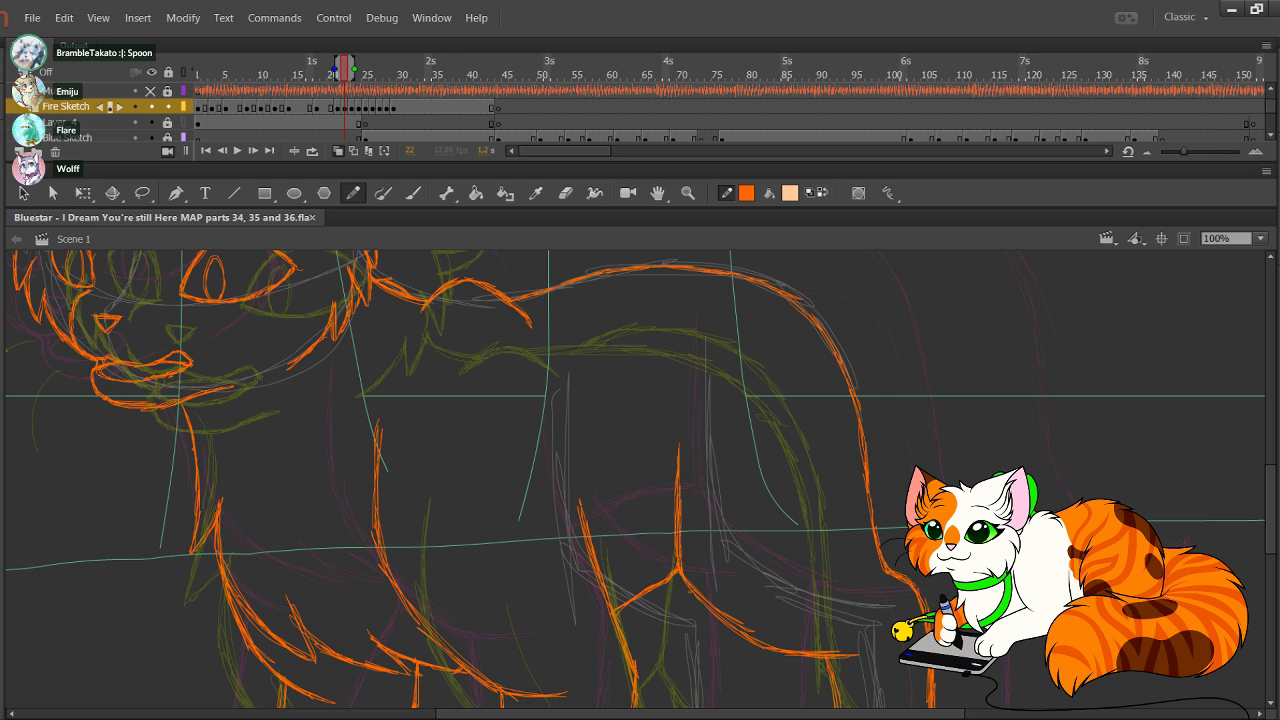
{"action": "left_click_drag", "start_coordinate": [677, 556], "coordinate": [678, 444]}
Step: Sketch the far hind leg beneath the belly with its rounded paw and toe line, plus a thin curve beside the front leg
{"action": "mouse_move", "coordinate": [640, 600]}
{"action": "left_mouse_down"}
{"action": "mouse_move", "coordinate": [700, 336]}
{"action": "mouse_move", "coordinate": [686, 330]}
{"action": "left_mouse_up"}
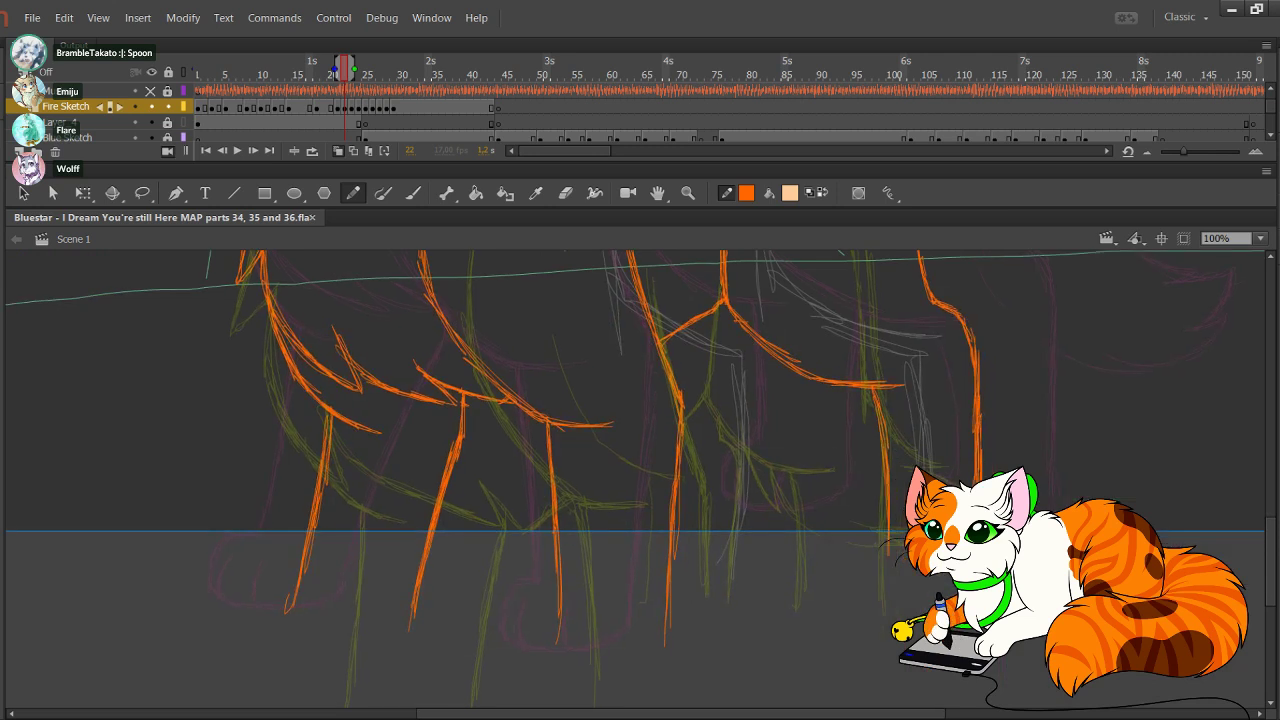
{"action": "mouse_move", "coordinate": [680, 390]}
{"action": "left_mouse_down"}
{"action": "mouse_move", "coordinate": [664, 550]}
{"action": "mouse_move", "coordinate": [648, 577]}
{"action": "left_mouse_up"}
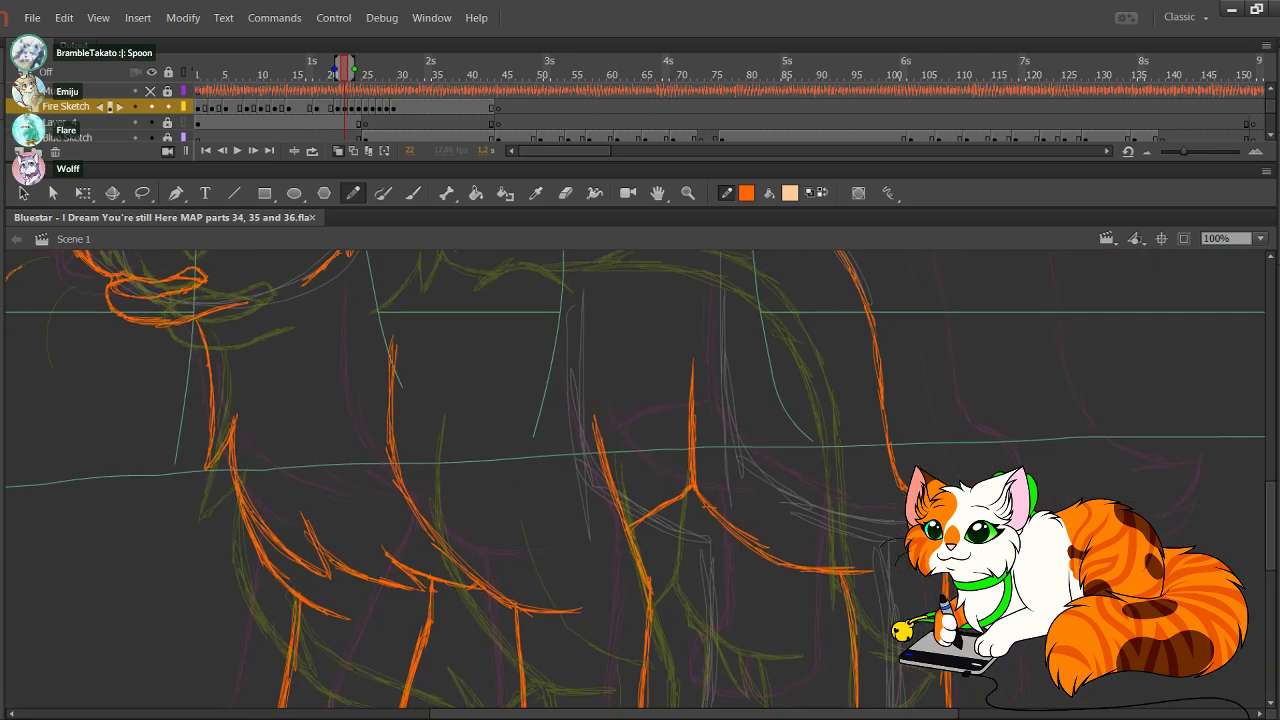
{"action": "scroll", "coordinate": [636, 484], "scroll_direction": "down", "scroll_amount": 2}
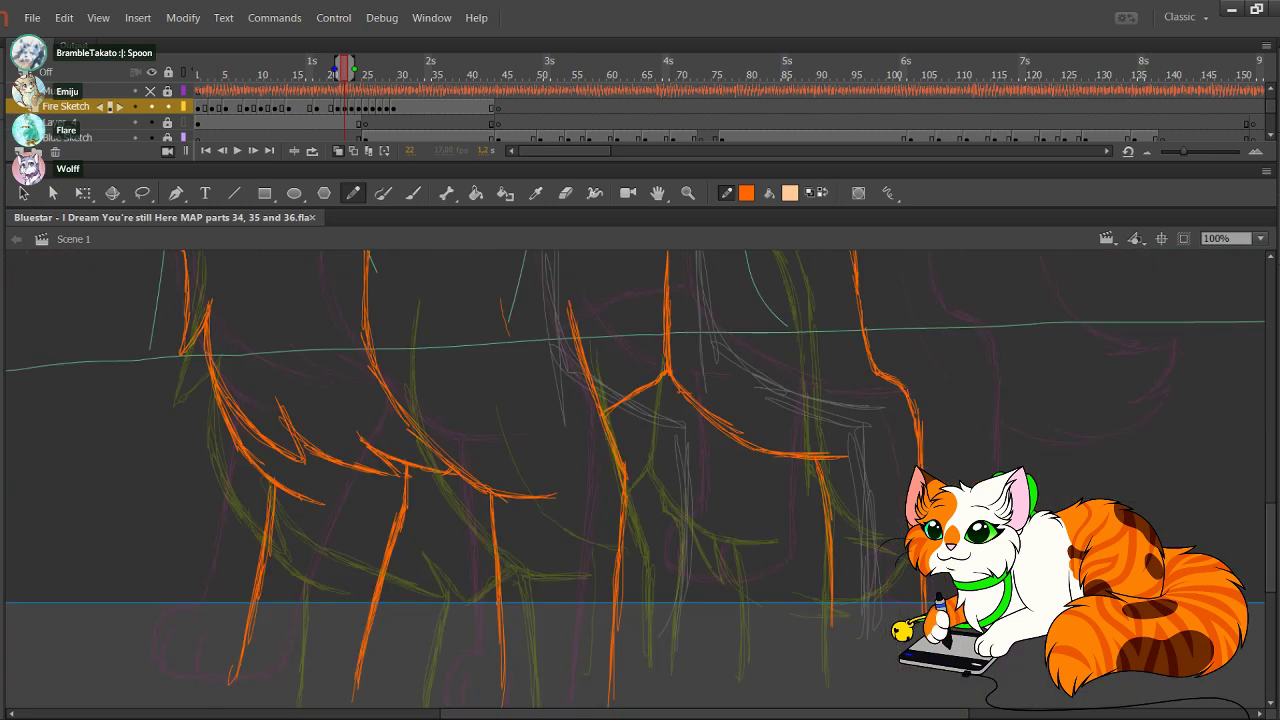
{"action": "mouse_move", "coordinate": [560, 411]}
{"action": "left_mouse_down"}
{"action": "mouse_move", "coordinate": [684, 446]}
{"action": "mouse_move", "coordinate": [655, 556]}
{"action": "left_mouse_up"}
{"action": "left_click_drag", "start_coordinate": [652, 448], "coordinate": [653, 548]}
{"action": "mouse_move", "coordinate": [651, 452]}
{"action": "left_mouse_down"}
{"action": "mouse_move", "coordinate": [647, 575]}
{"action": "mouse_move", "coordinate": [624, 625]}
{"action": "mouse_move", "coordinate": [710, 633]}
{"action": "mouse_move", "coordinate": [750, 478]}
{"action": "mouse_move", "coordinate": [726, 634]}
{"action": "left_mouse_up"}
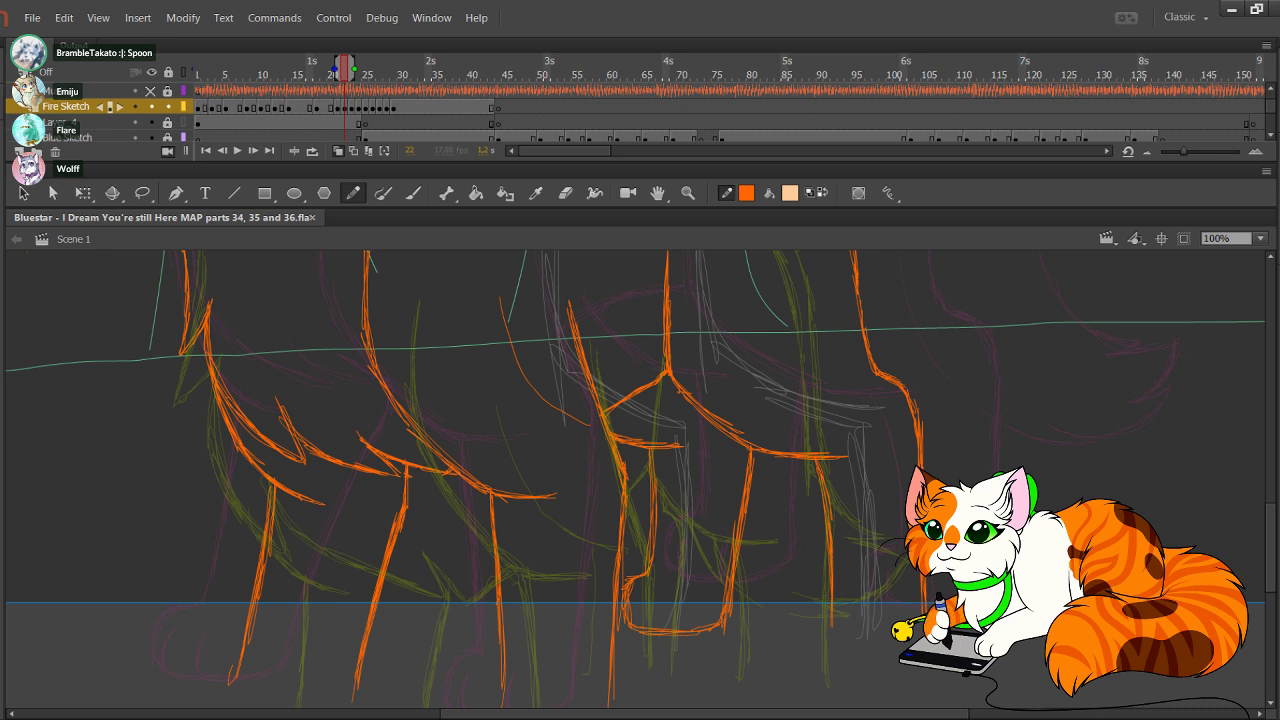
{"action": "left_click_drag", "start_coordinate": [641, 590], "coordinate": [640, 626]}
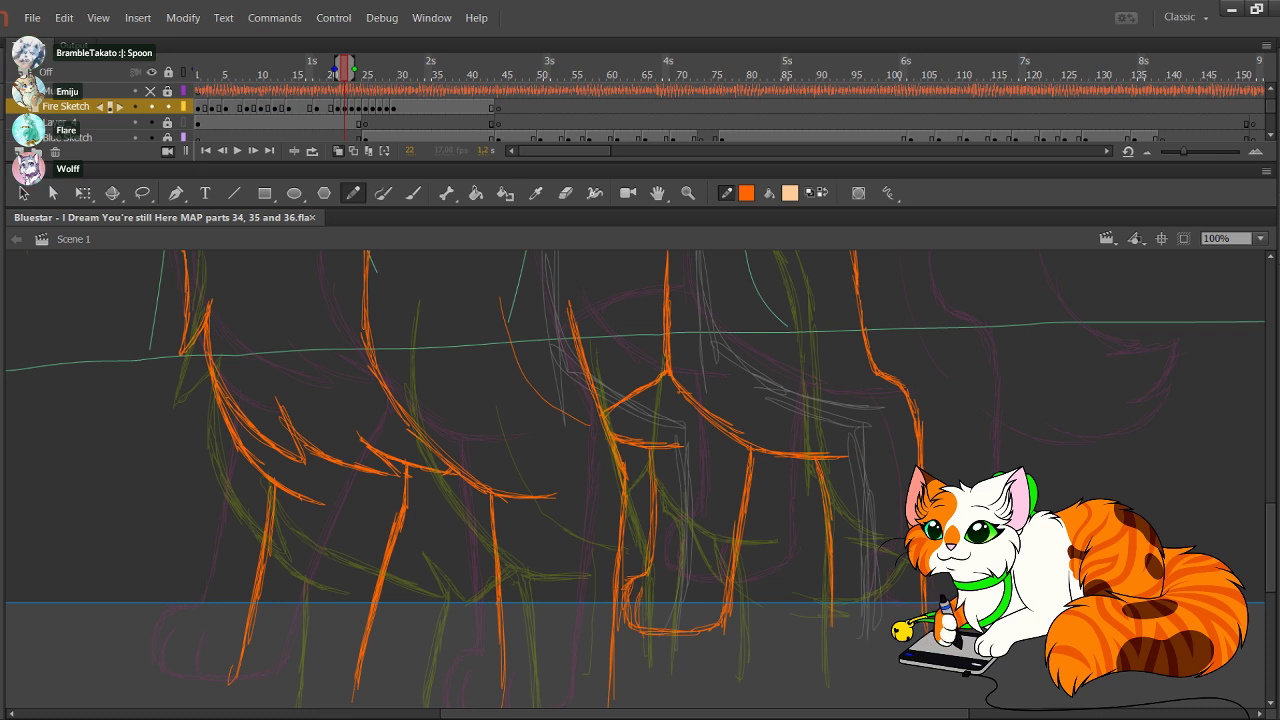
{"action": "mouse_move", "coordinate": [650, 520]}
{"action": "left_mouse_down"}
{"action": "mouse_move", "coordinate": [582, 512]}
{"action": "mouse_move", "coordinate": [483, 613]}
{"action": "left_mouse_up"}
{"action": "mouse_move", "coordinate": [560, 385]}
{"action": "left_mouse_down"}
{"action": "mouse_move", "coordinate": [600, 373]}
{"action": "mouse_move", "coordinate": [648, 627]}
{"action": "left_mouse_up"}
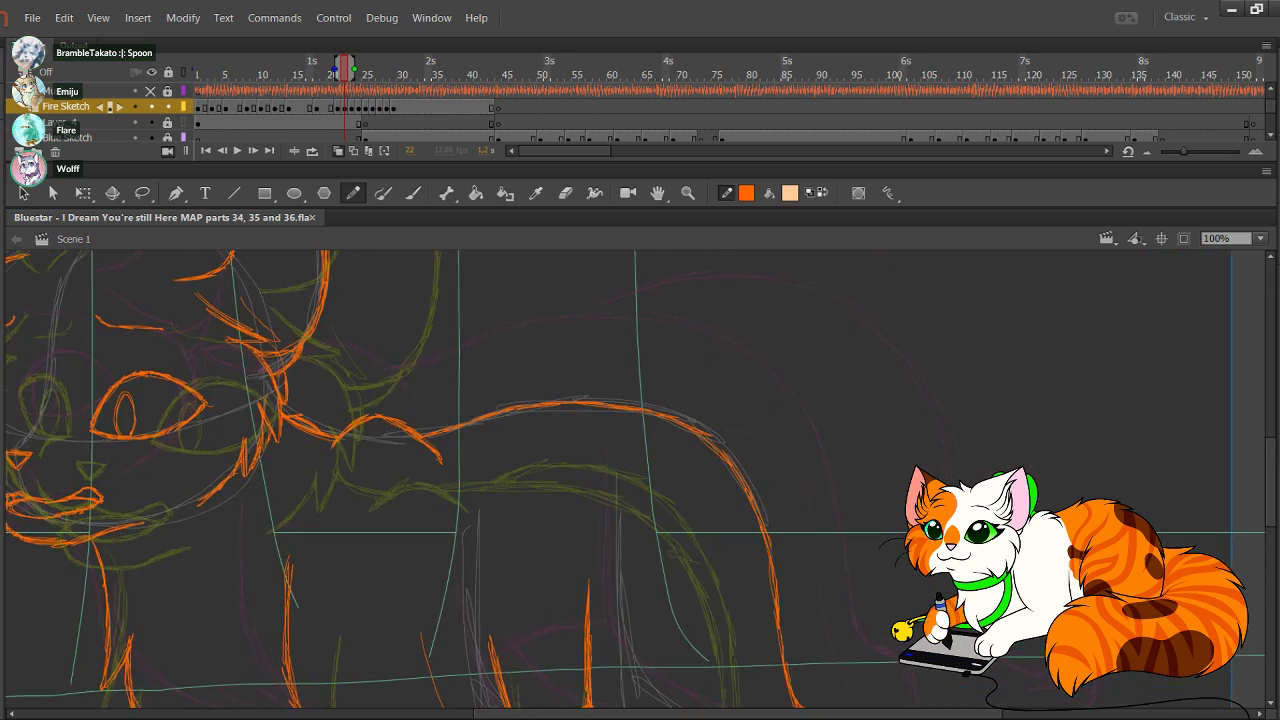
{"action": "left_click_drag", "start_coordinate": [548, 399], "coordinate": [690, 358]}
{"action": "key", "text": "ctrl+z"}
{"action": "key", "text": "ctrl+z"}
Step: Sketch the tail's outer edge from the lower back, curving over the rump and sweeping down and outward behind the hind leg
{"action": "mouse_move", "coordinate": [560, 403]}
{"action": "left_mouse_down"}
{"action": "mouse_move", "coordinate": [671, 396]}
{"action": "mouse_move", "coordinate": [640, 390]}
{"action": "mouse_move", "coordinate": [727, 412]}
{"action": "left_mouse_up"}
{"action": "mouse_move", "coordinate": [662, 393]}
{"action": "left_mouse_down"}
{"action": "mouse_move", "coordinate": [737, 426]}
{"action": "mouse_move", "coordinate": [770, 470]}
{"action": "mouse_move", "coordinate": [797, 550]}
{"action": "left_mouse_up"}
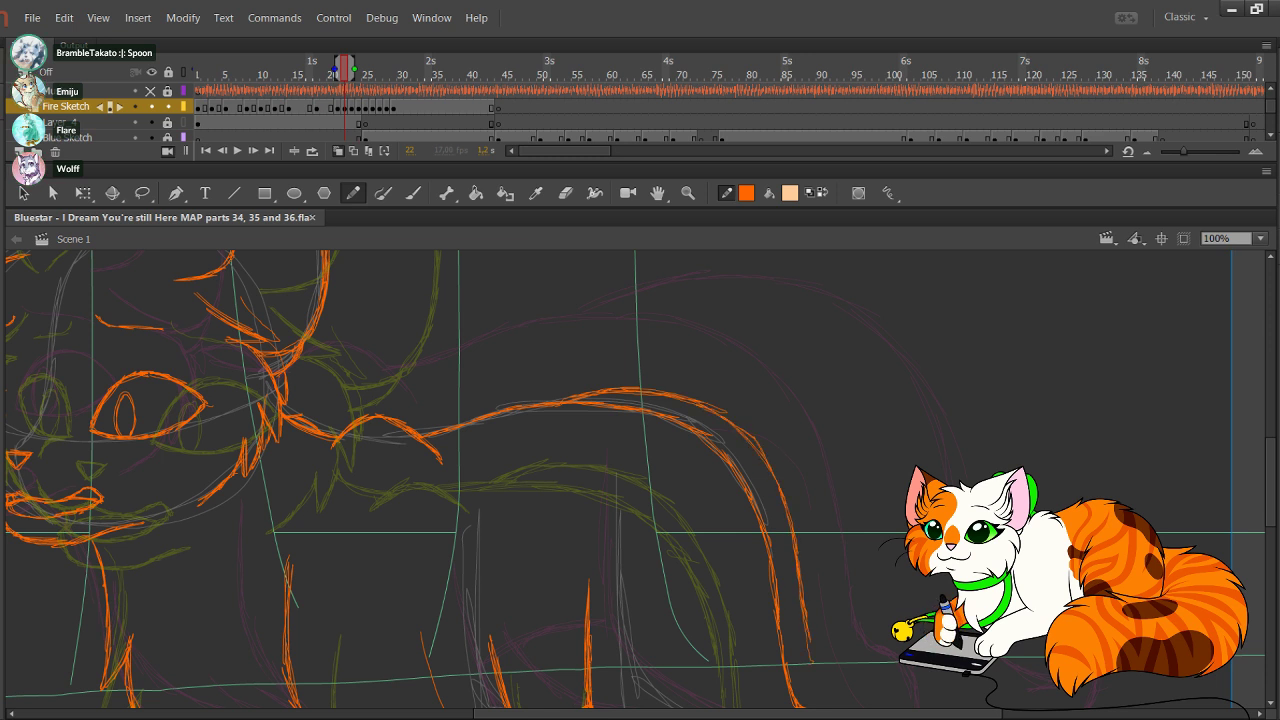
{"action": "mouse_move", "coordinate": [700, 600]}
{"action": "left_mouse_down"}
{"action": "mouse_move", "coordinate": [624, 588]}
{"action": "mouse_move", "coordinate": [636, 289]}
{"action": "left_mouse_up"}
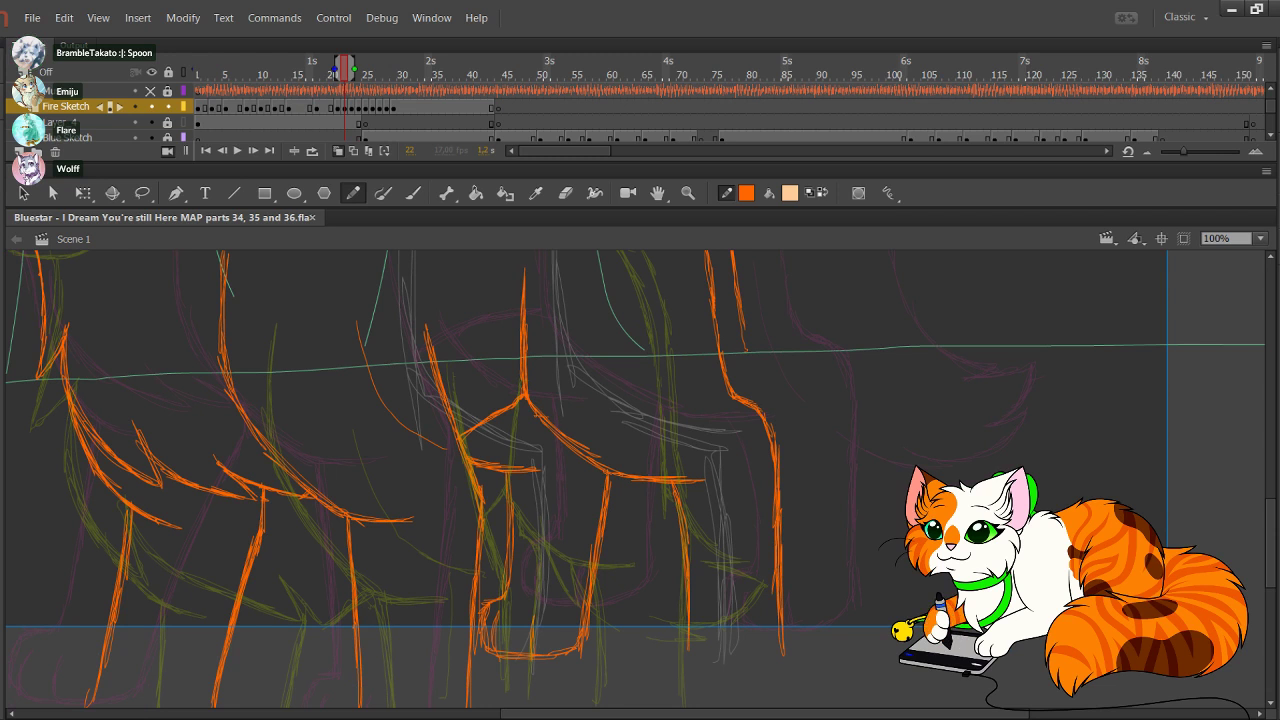
{"action": "left_click_drag", "start_coordinate": [740, 330], "coordinate": [772, 412]}
{"action": "mouse_move", "coordinate": [745, 355]}
{"action": "left_mouse_down"}
{"action": "mouse_move", "coordinate": [802, 444]}
{"action": "mouse_move", "coordinate": [844, 477]}
{"action": "left_mouse_up"}
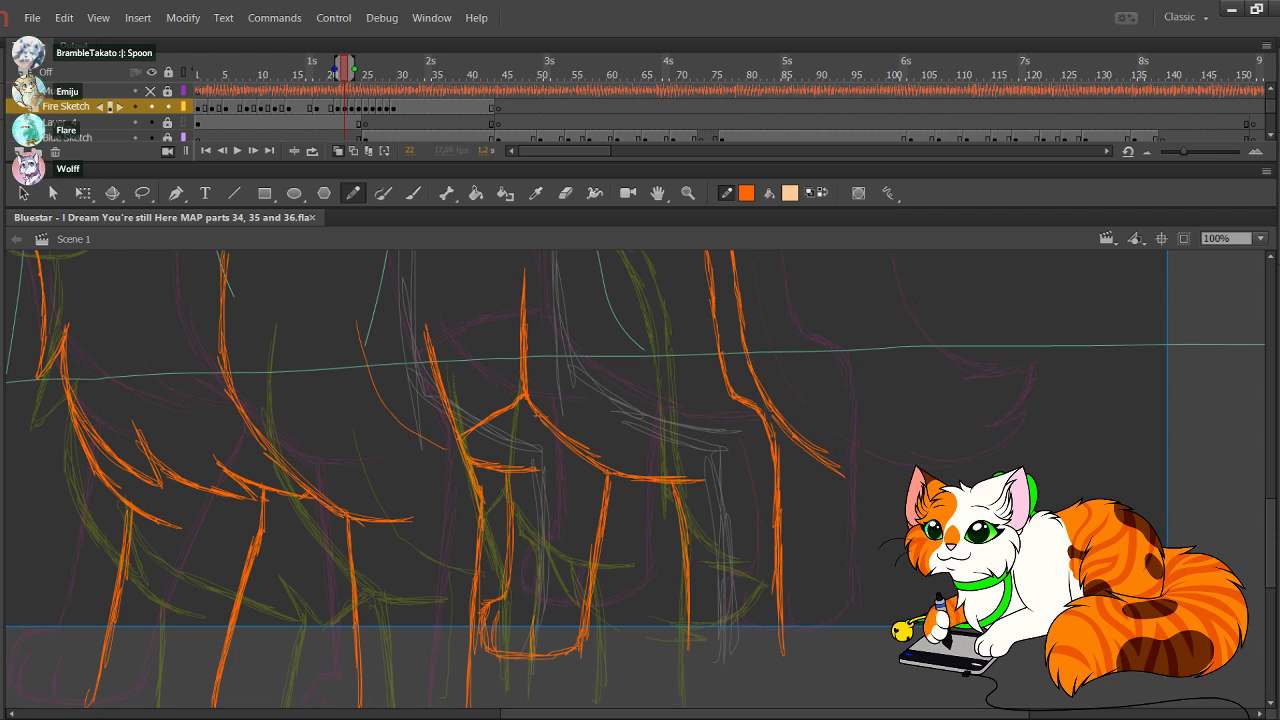
Step: Extend the tail's edge outward behind the near hind leg and finish it with a ragged pointed tip curving back to the leg
{"action": "left_click_drag", "start_coordinate": [746, 360], "coordinate": [814, 456]}
{"action": "left_click_drag", "start_coordinate": [754, 374], "coordinate": [862, 476]}
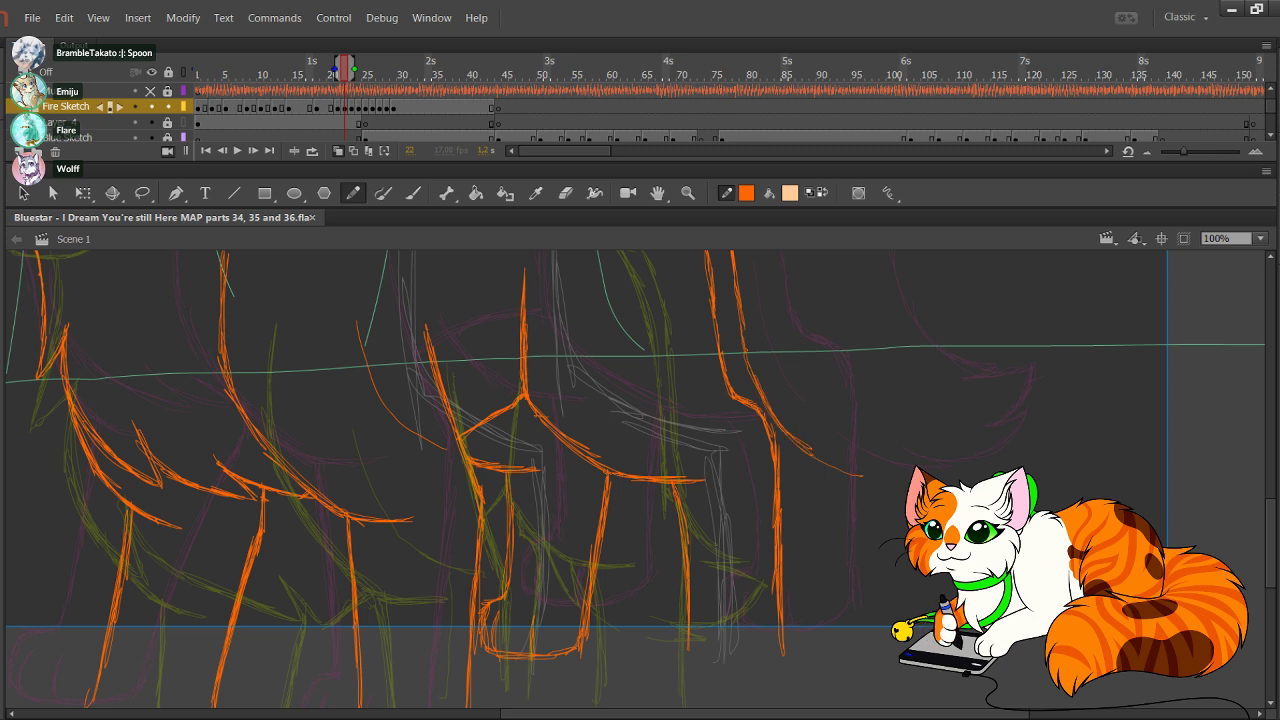
{"action": "left_click_drag", "start_coordinate": [786, 434], "coordinate": [860, 478]}
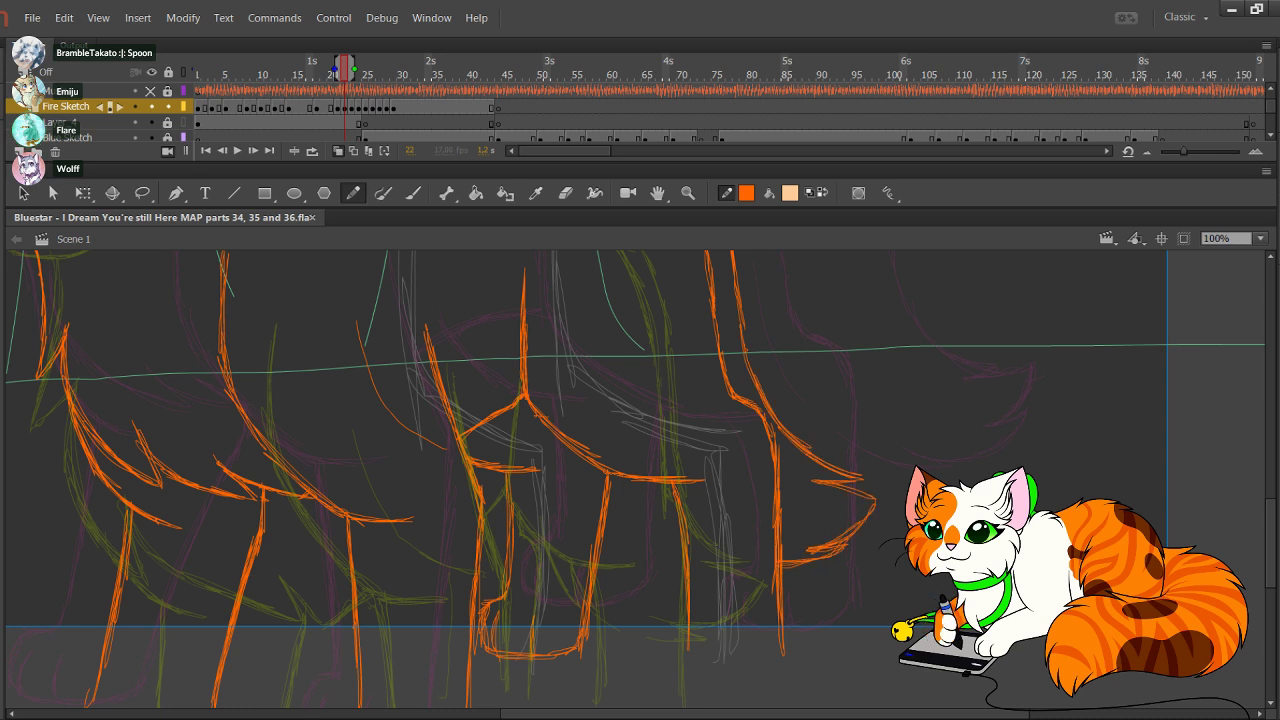
{"action": "mouse_move", "coordinate": [876, 598]}
{"action": "left_mouse_down"}
{"action": "mouse_move", "coordinate": [781, 532]}
{"action": "mouse_move", "coordinate": [833, 643]}
{"action": "mouse_move", "coordinate": [823, 543]}
{"action": "left_mouse_up"}
{"action": "key", "text": "Delete"}
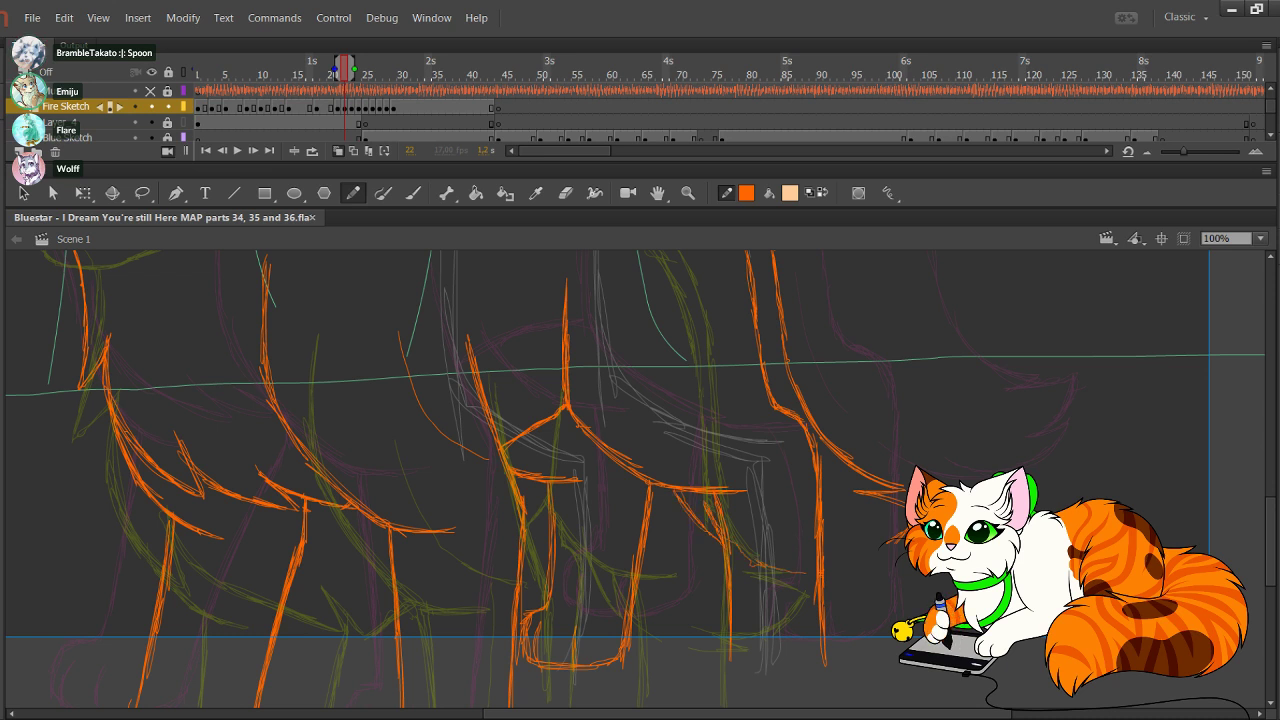
Step: Sketch the tail's thin lower curve from the thigh towards its tip, plus a faint inner curve down the flank
{"action": "left_click_drag", "start_coordinate": [790, 571], "coordinate": [878, 569]}
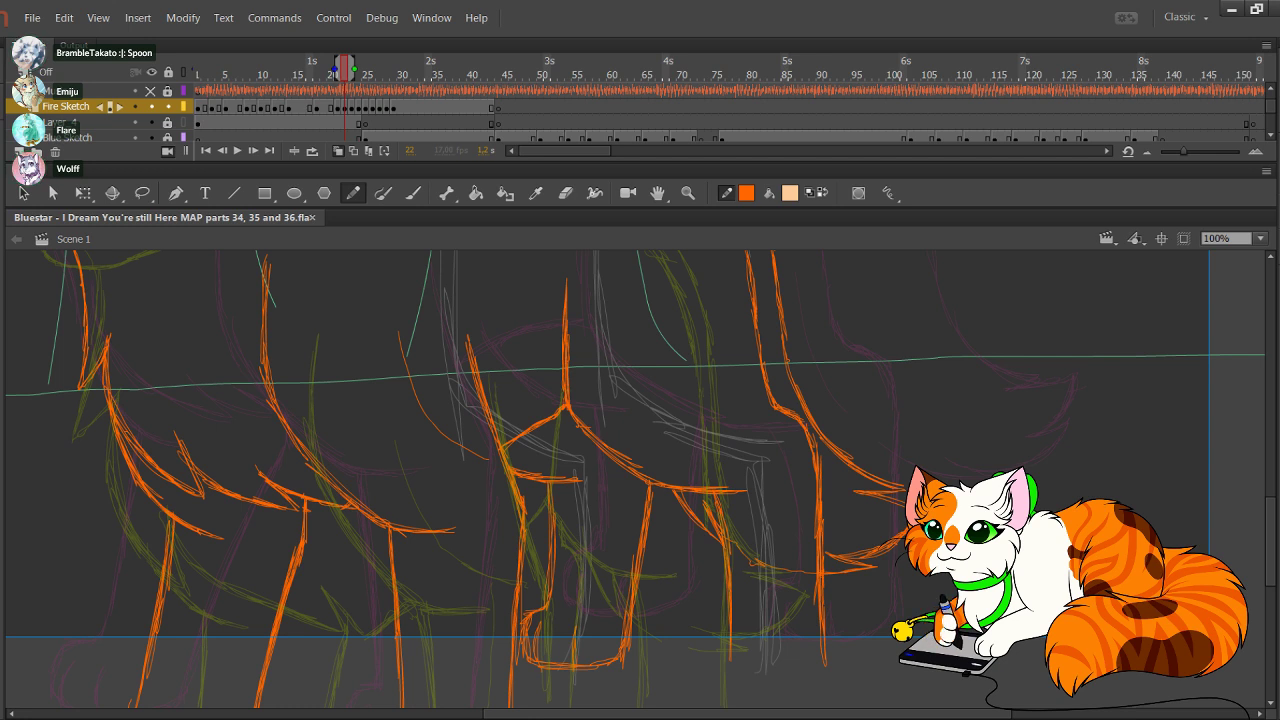
{"action": "left_click_drag", "start_coordinate": [600, 440], "coordinate": [714, 547]}
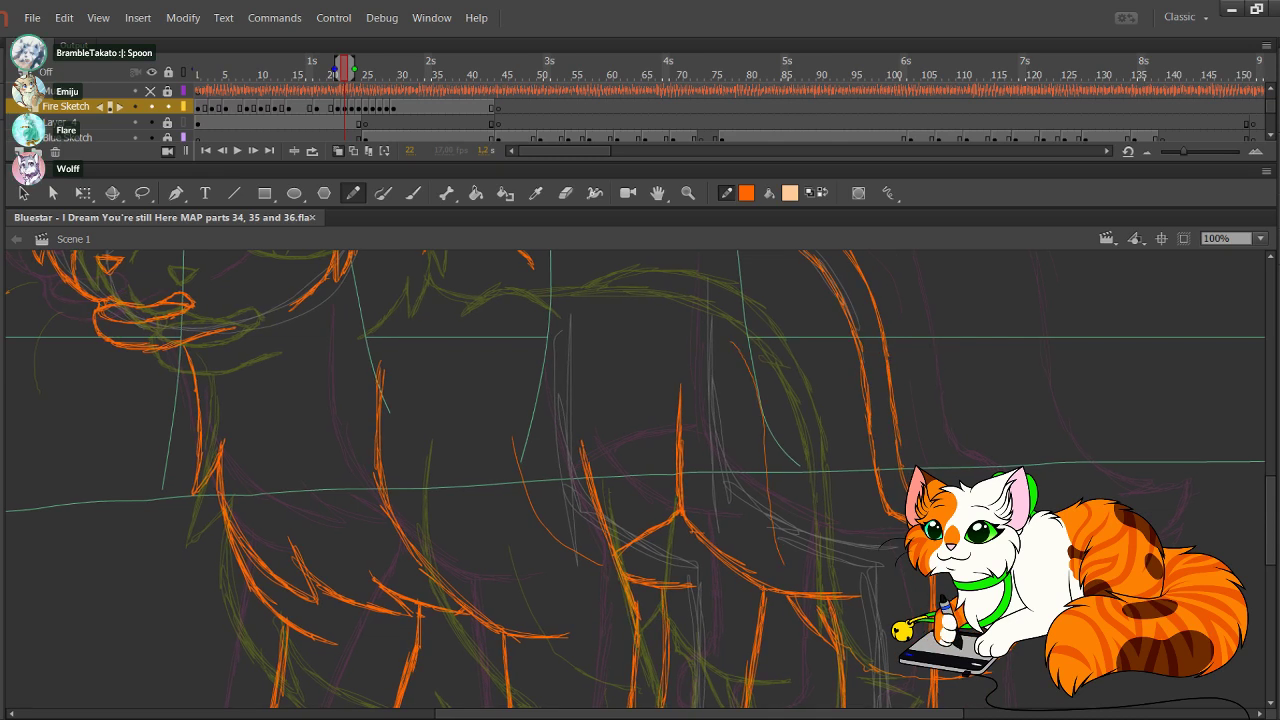
{"action": "mouse_move", "coordinate": [480, 370]}
{"action": "left_mouse_down"}
{"action": "mouse_move", "coordinate": [715, 482]}
{"action": "mouse_move", "coordinate": [803, 547]}
{"action": "mouse_move", "coordinate": [765, 677]}
{"action": "left_mouse_up"}
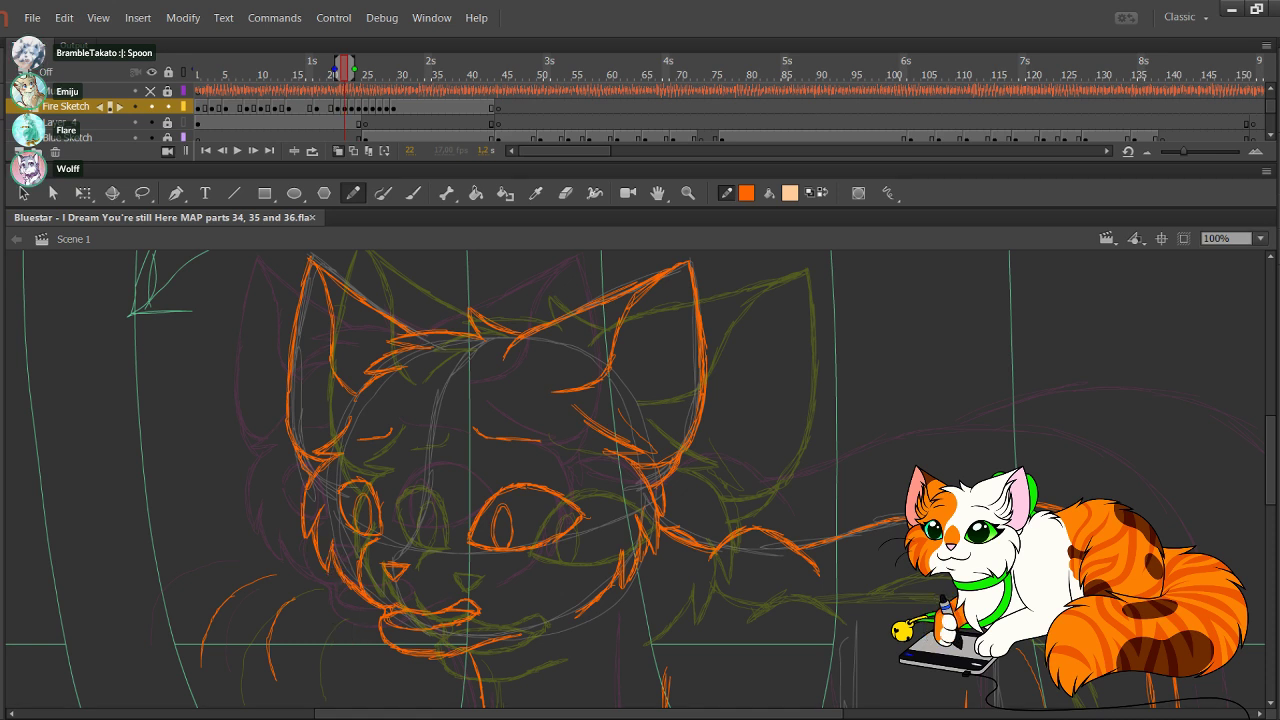
Step: Unlock the rough layer beneath Fire Sketch, lock Fire Sketch, and erase the entire grey construction drawing
{"action": "key", "text": "ctrl+minus"}
{"action": "key", "text": "ctrl+minus"}
{"action": "left_click", "coordinate": [688, 193]}
{"action": "left_click_drag", "start_coordinate": [433, 388], "coordinate": [848, 677]}
{"action": "left_click", "coordinate": [353, 193]}
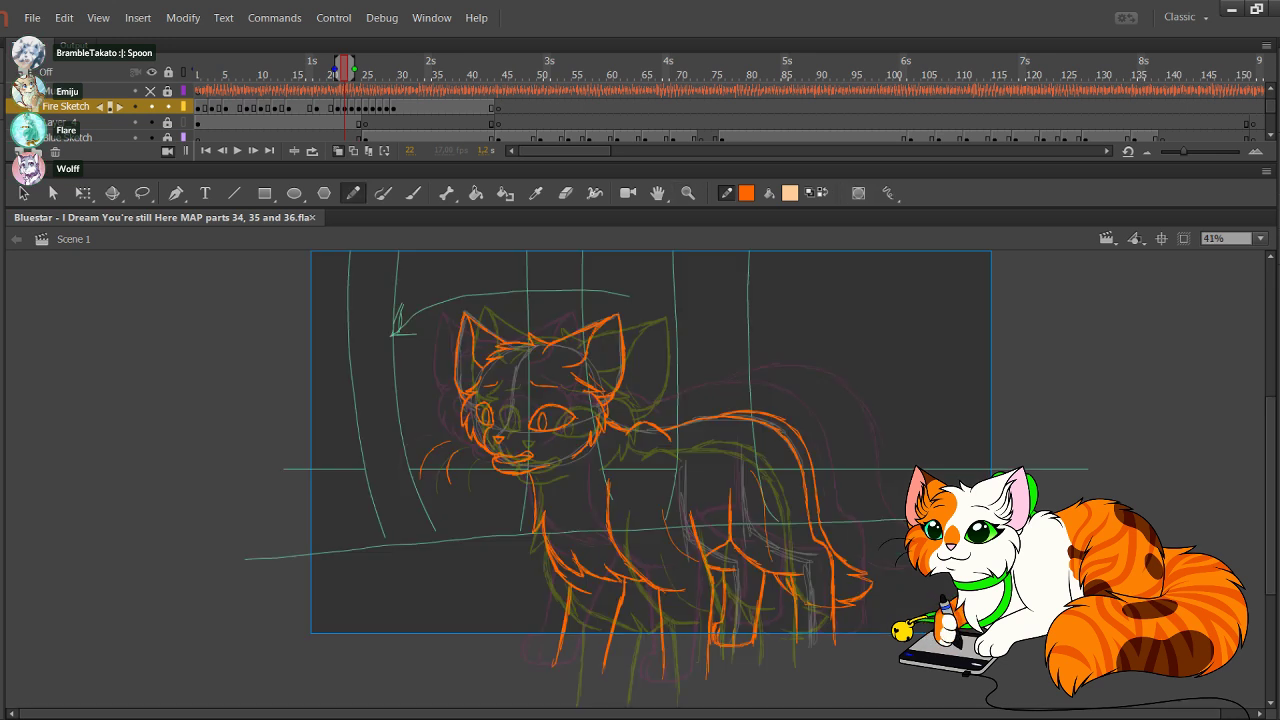
{"action": "left_click", "coordinate": [168, 122]}
{"action": "left_click", "coordinate": [72, 122]}
{"action": "left_click", "coordinate": [151, 106]}
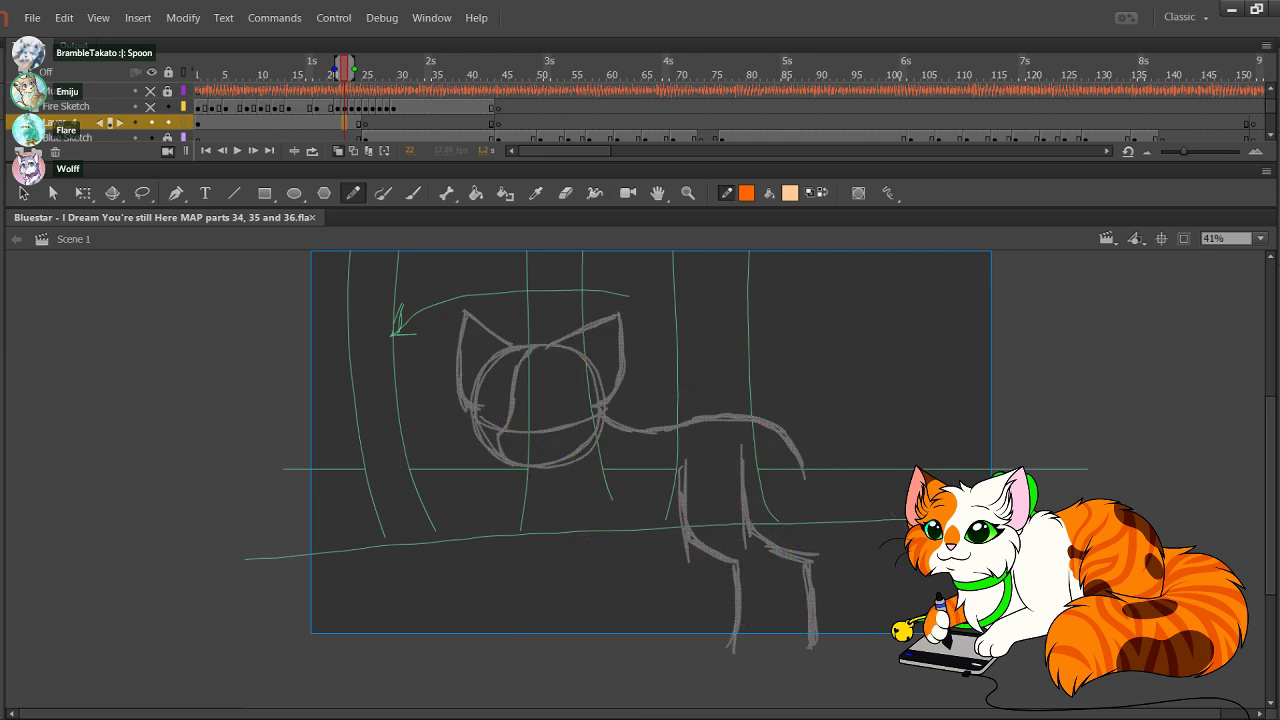
{"action": "left_click", "coordinate": [151, 106]}
{"action": "left_click", "coordinate": [566, 193]}
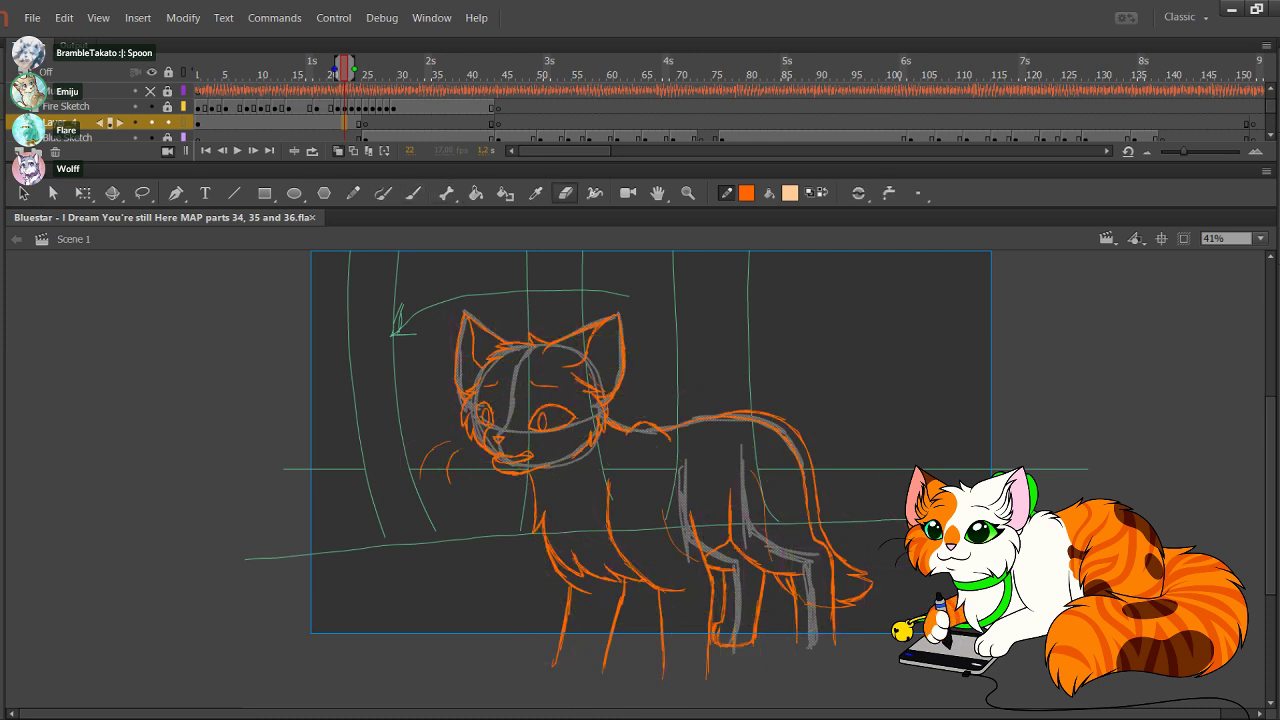
{"action": "double_click", "coordinate": [566, 193]}
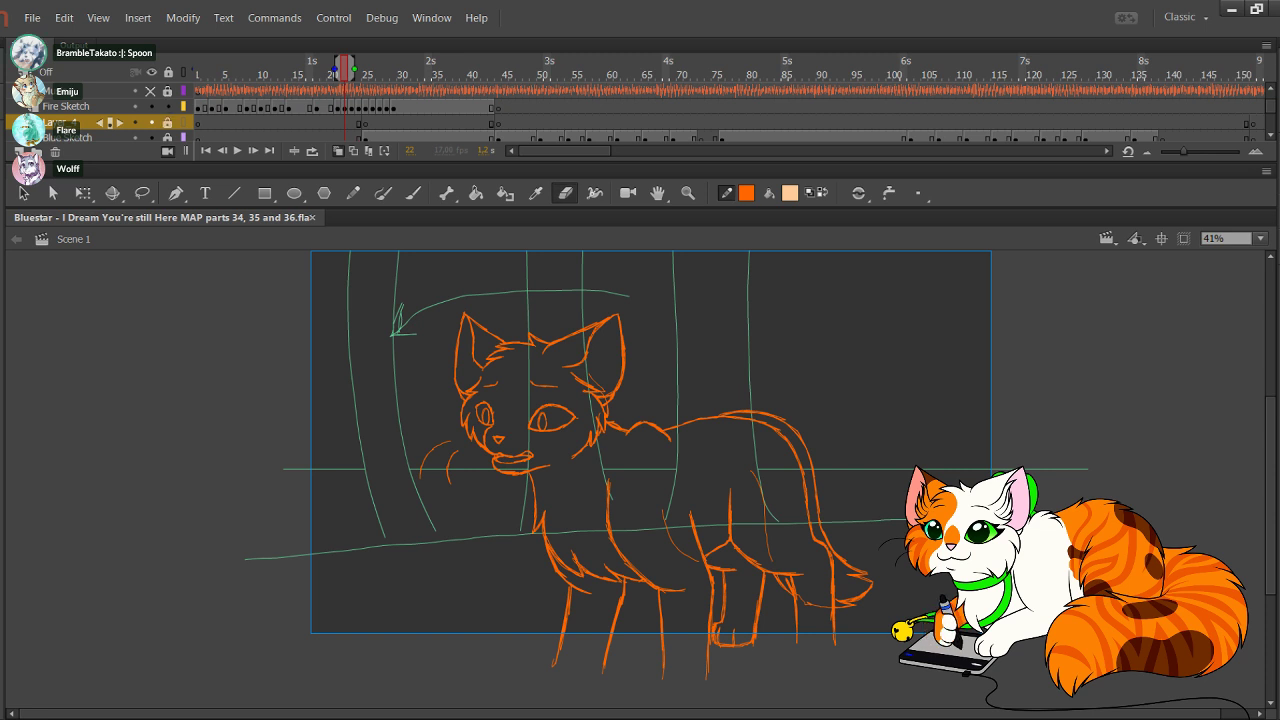
Step: Reselect frame 22 on the Fire Sketch layer, turn on looped playback and switch off onion skinning
{"action": "left_click", "coordinate": [344, 107]}
{"action": "left_click", "coordinate": [345, 287]}
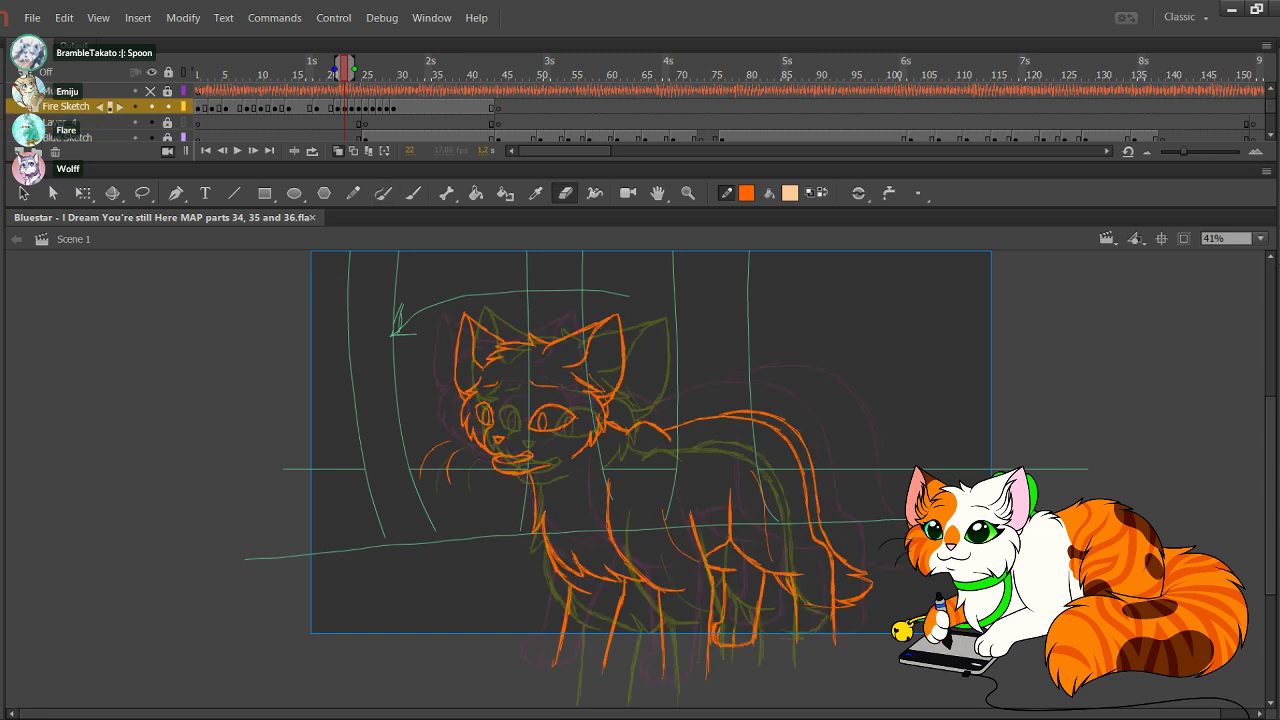
{"action": "left_click", "coordinate": [312, 151]}
{"action": "left_click", "coordinate": [338, 151]}
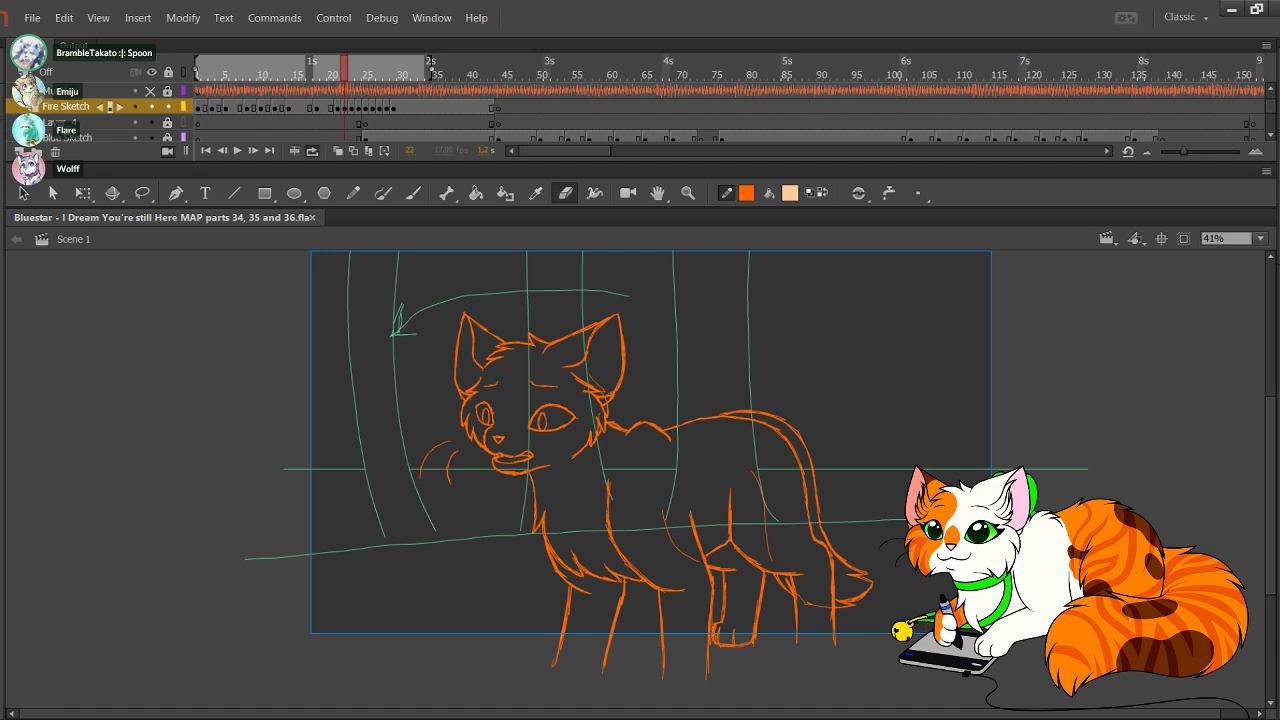
Step: Play the looped animation to check the motion, pausing at frame 12 and resuming playback
{"action": "left_click", "coordinate": [237, 151]}
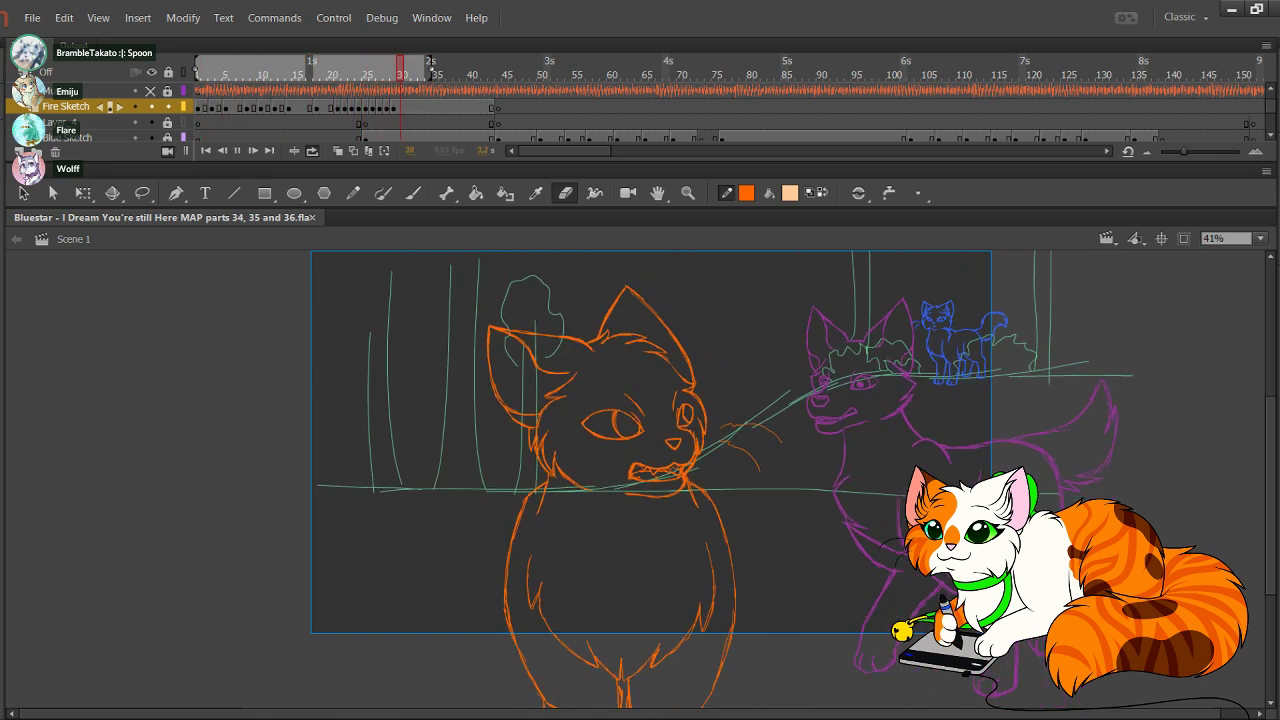
{"action": "key", "text": "Return"}
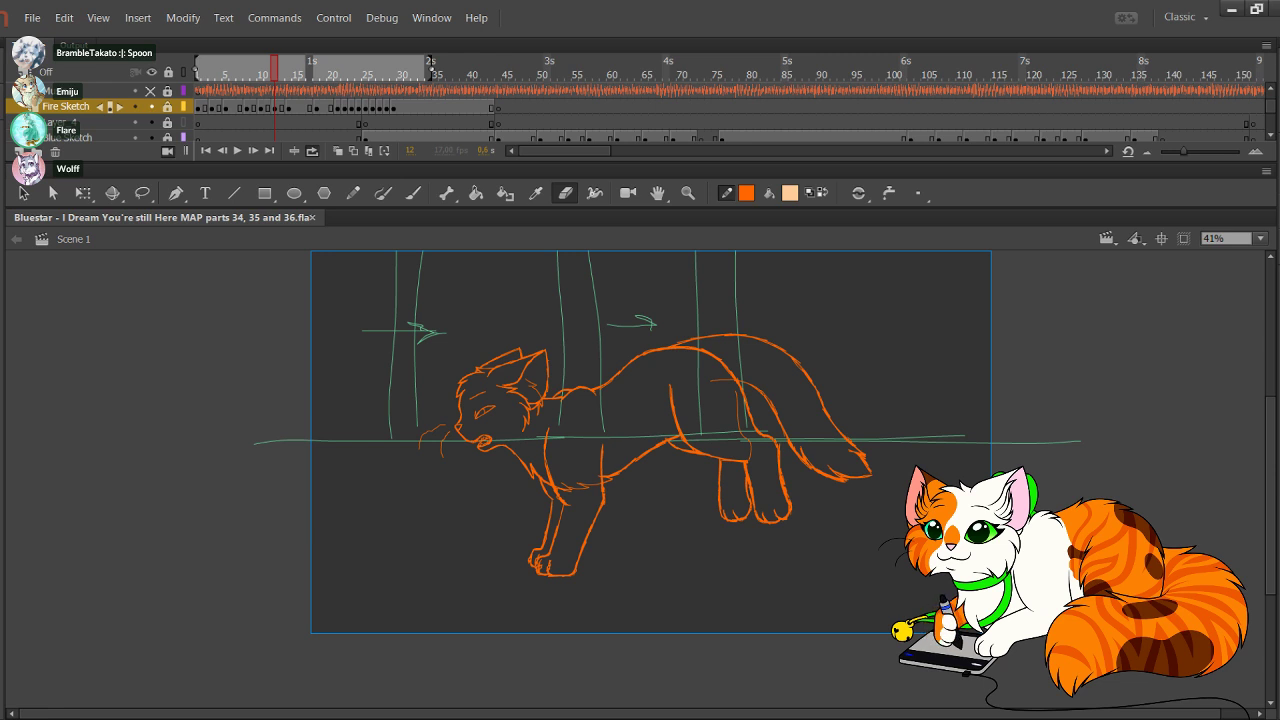
{"action": "key", "text": "Return"}
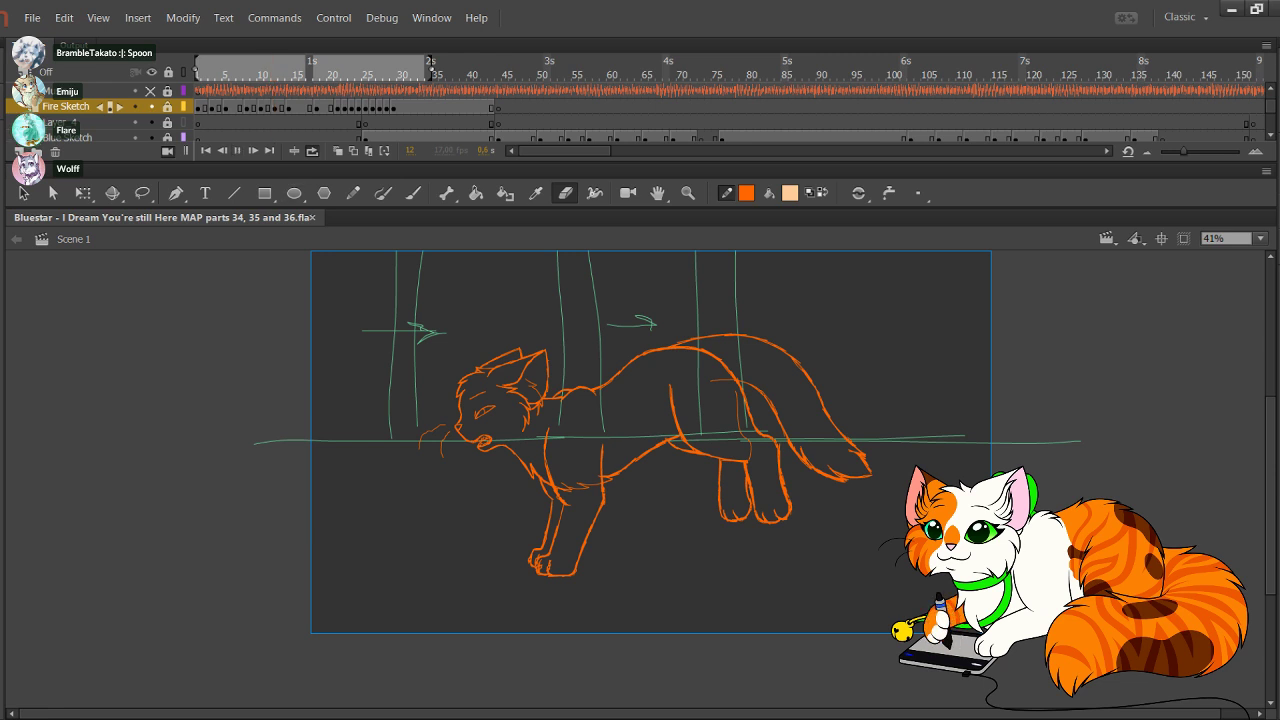